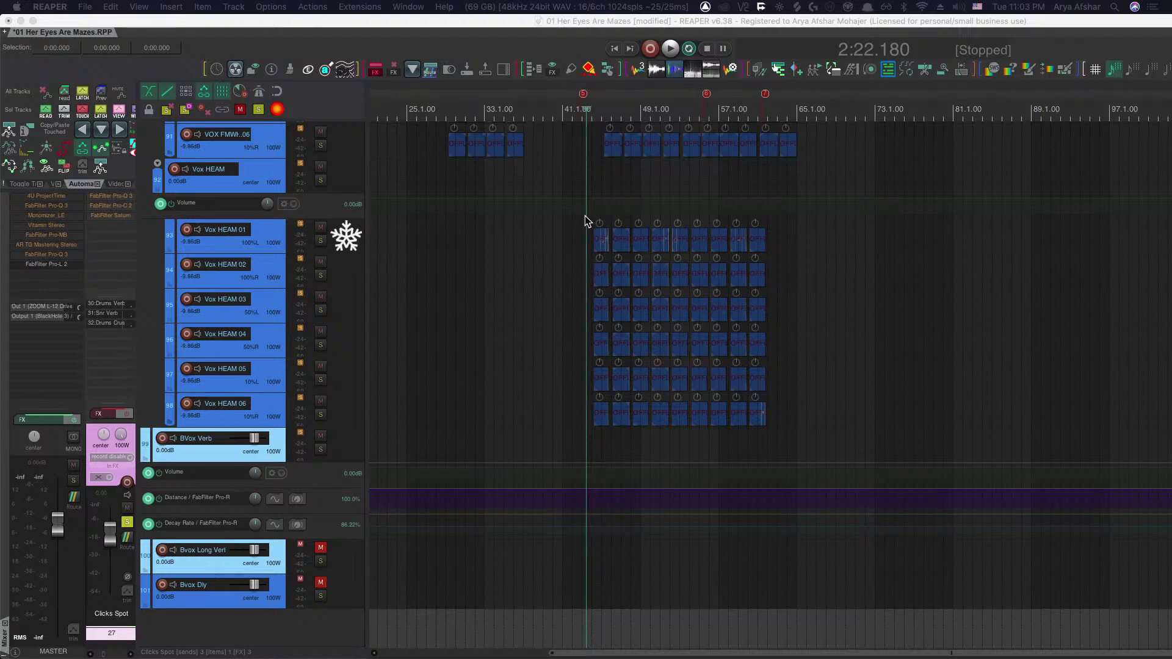
Play back the soloed Clicks Spot, Clicks OH and Clicks Room tracks together, stopping after several bars.
scroll(586, 257, "up", 20)
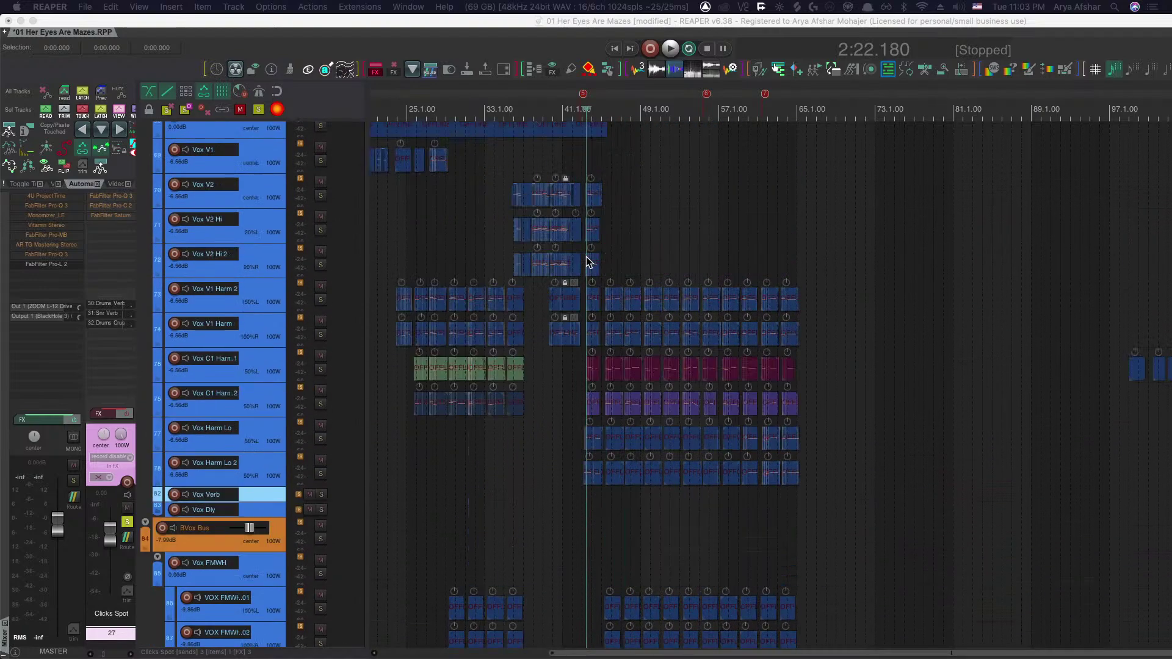
scroll(586, 256, "up", 5)
scroll(584, 268, "up", 3)
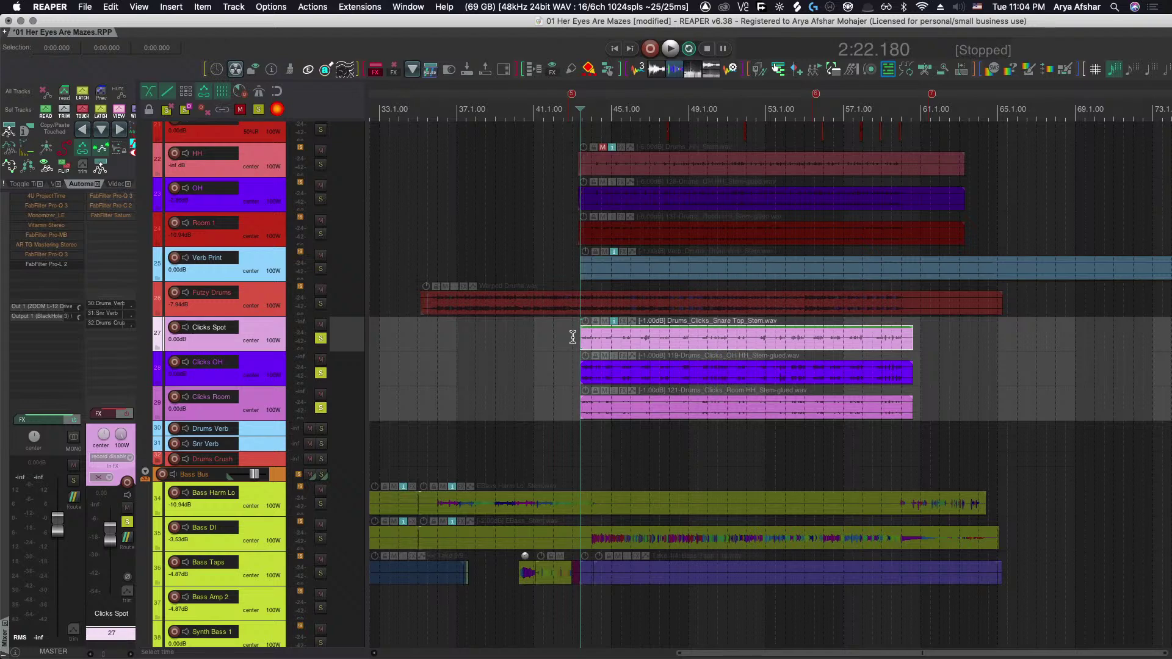
key("space")
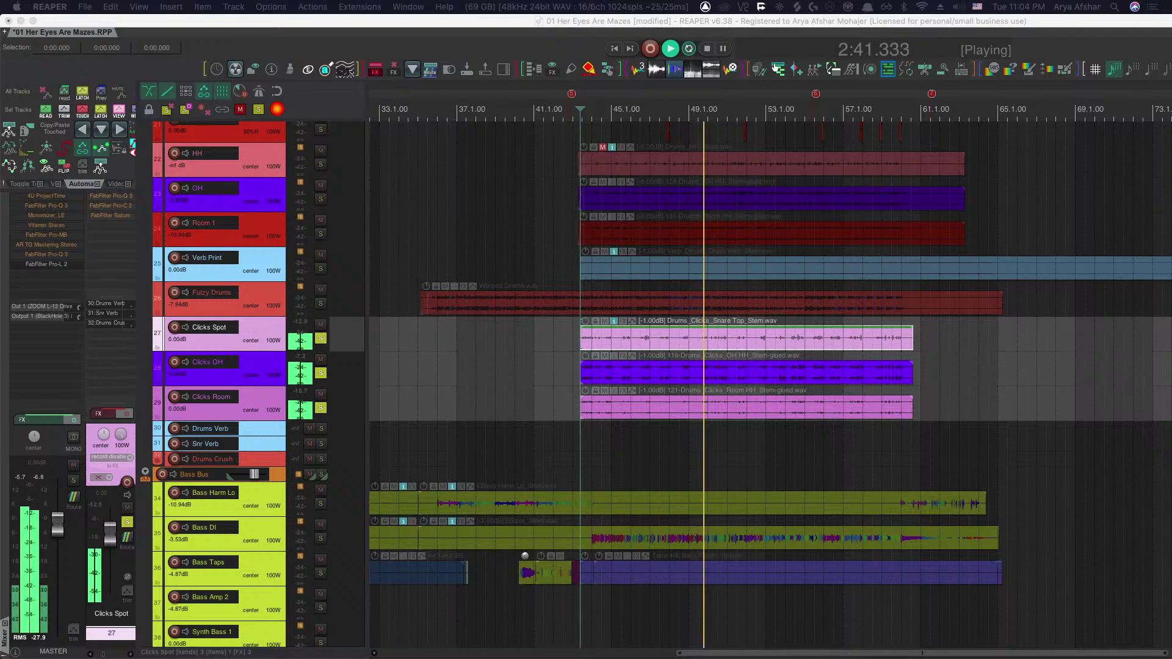
key("space")
Place the edit cursor just before the clicks clips and examine the waveforms at their start.
left_click(569, 329)
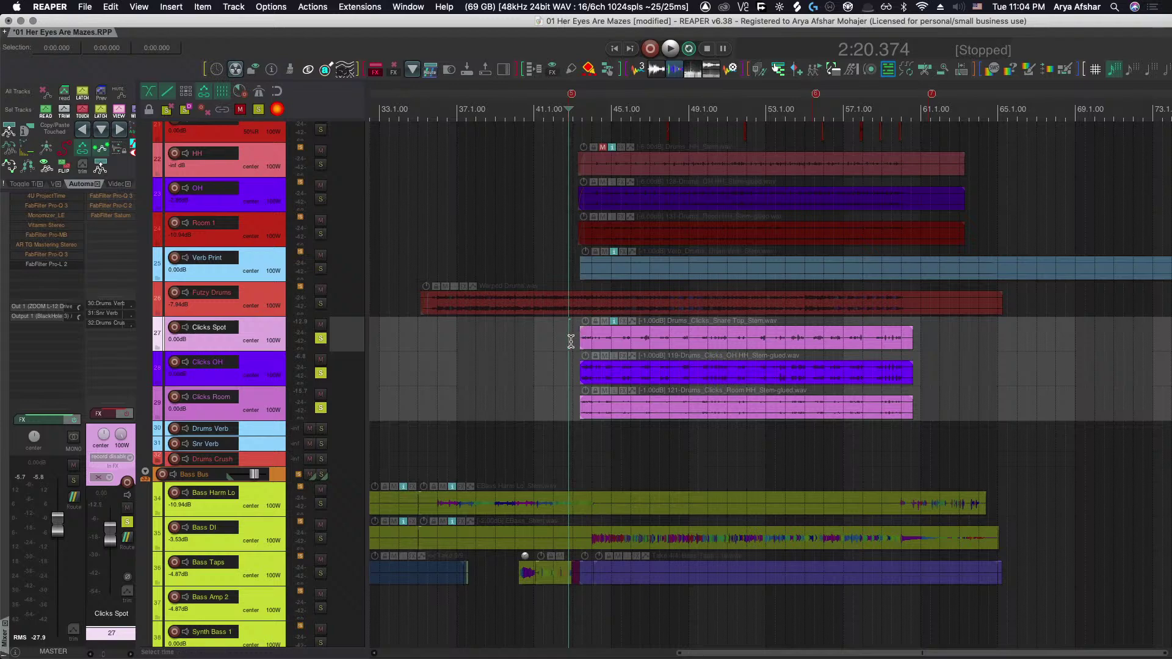
scroll(570, 342, "right", 3)
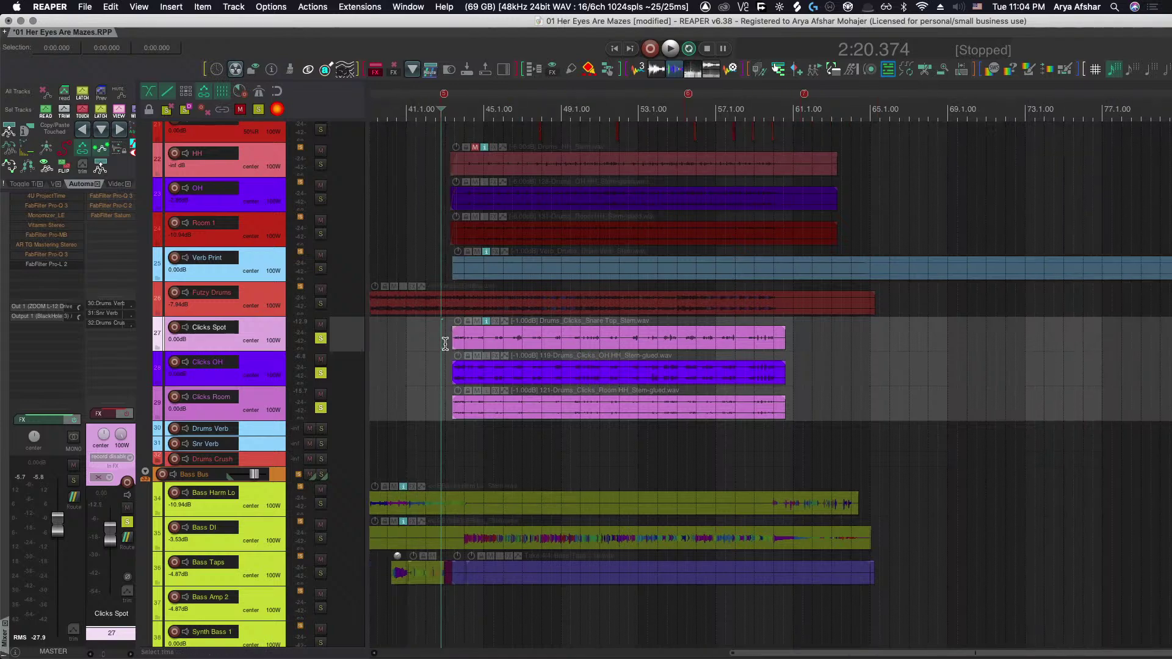
scroll(445, 344, "up", 3)
scroll(445, 344, "up", 3)
scroll(458, 348, "up", 5)
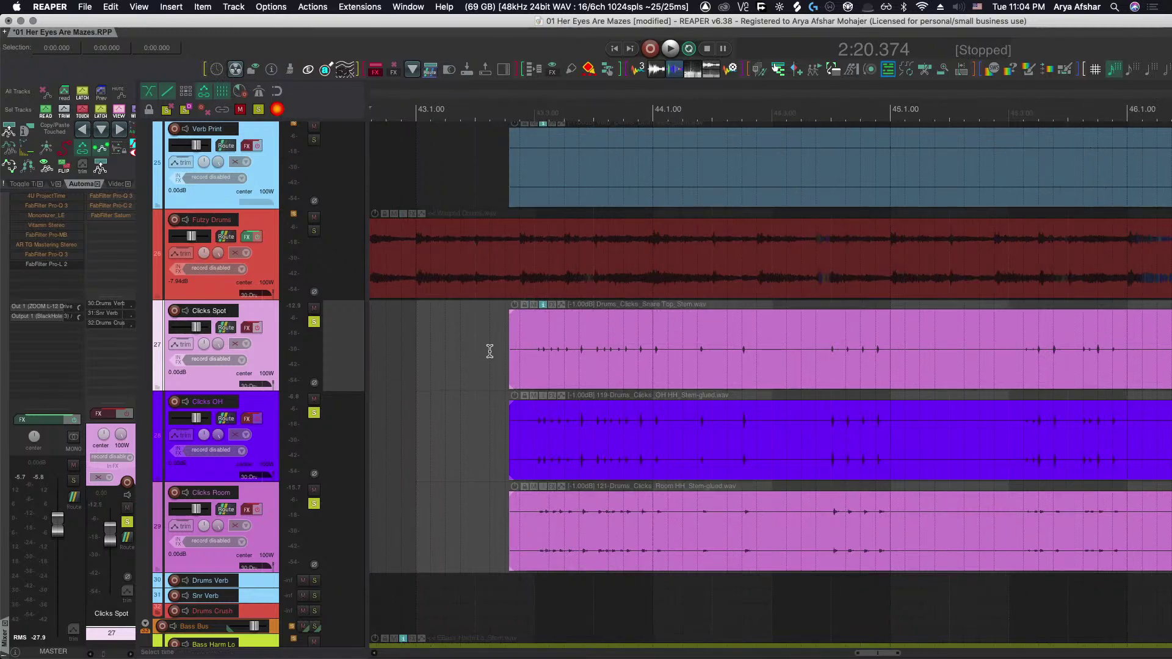
scroll(510, 358, "up", 3)
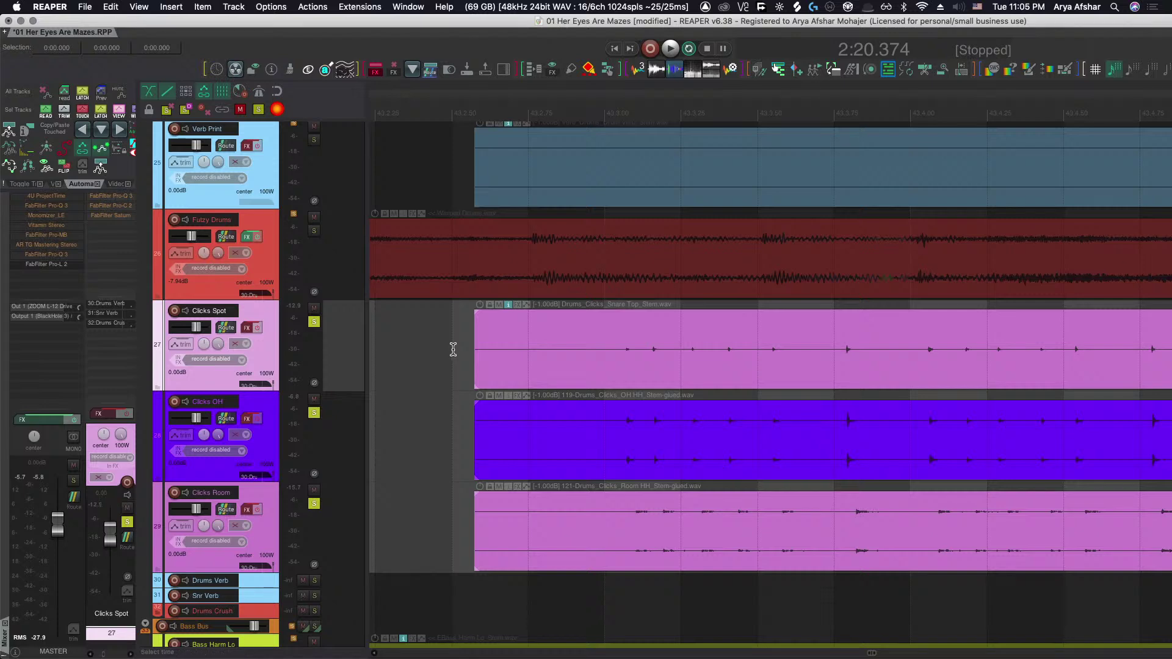
Examine the lead and backing vocal tracks in the project, from Vox Bus to BVox Verb.
scroll(453, 349, "down", 5)
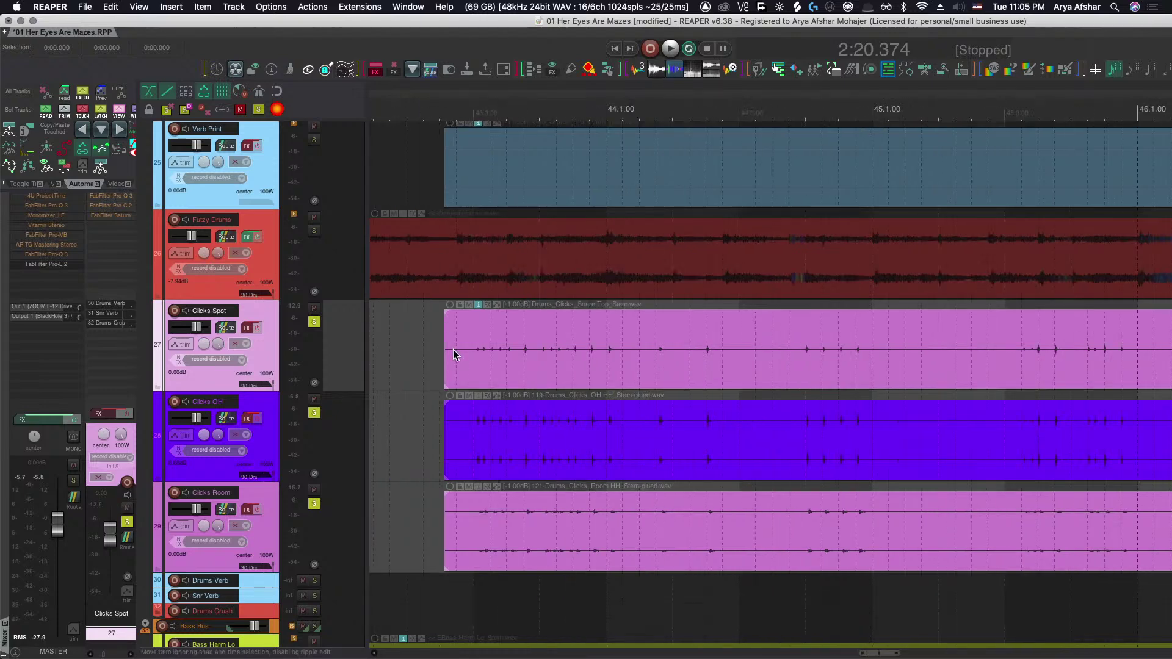
scroll(453, 349, "down", 3)
scroll(464, 378, "down", 5)
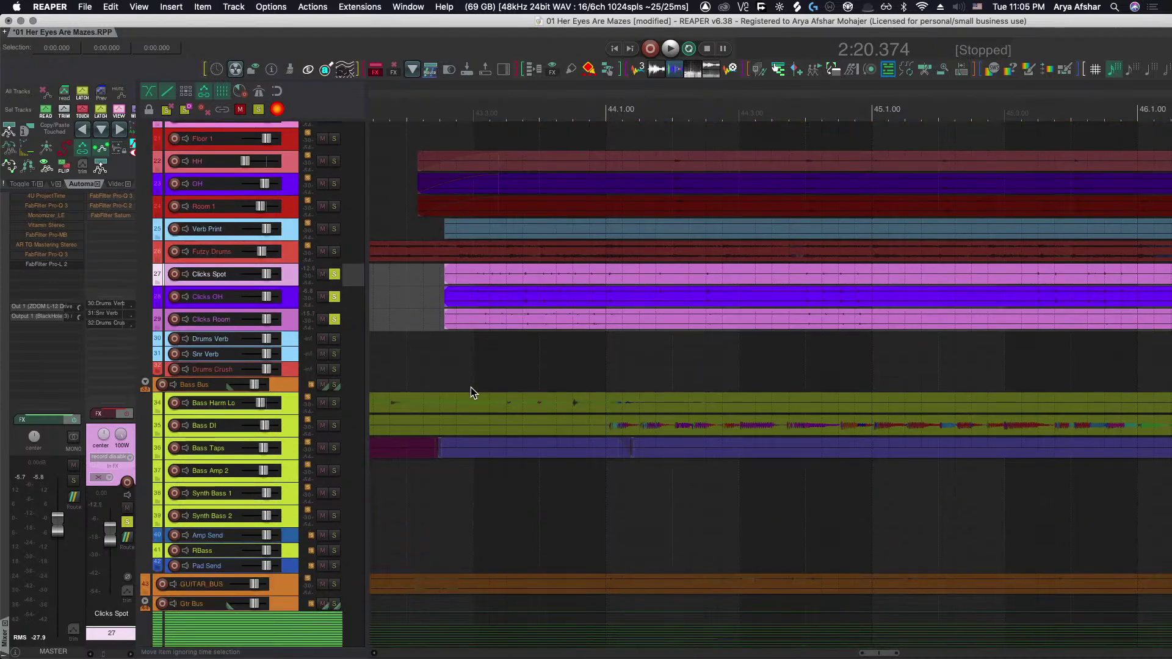
scroll(473, 390, "down", 3)
scroll(476, 394, "left", 10)
scroll(489, 394, "down", 8)
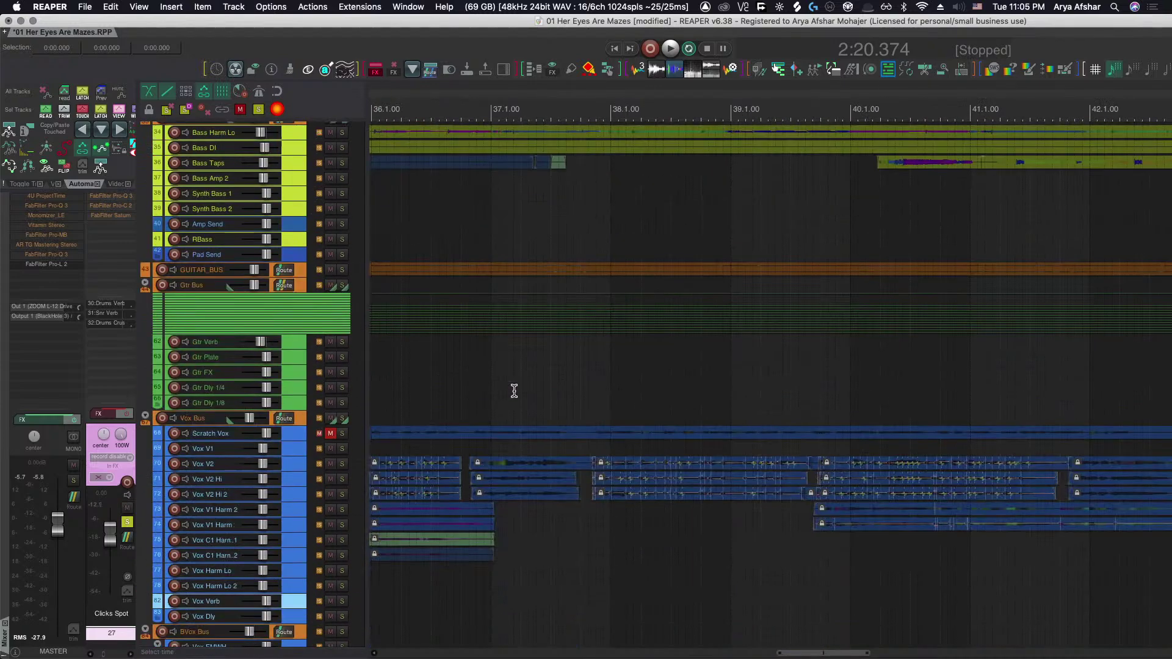
scroll(514, 390, "down", 3)
scroll(525, 410, "down", 6)
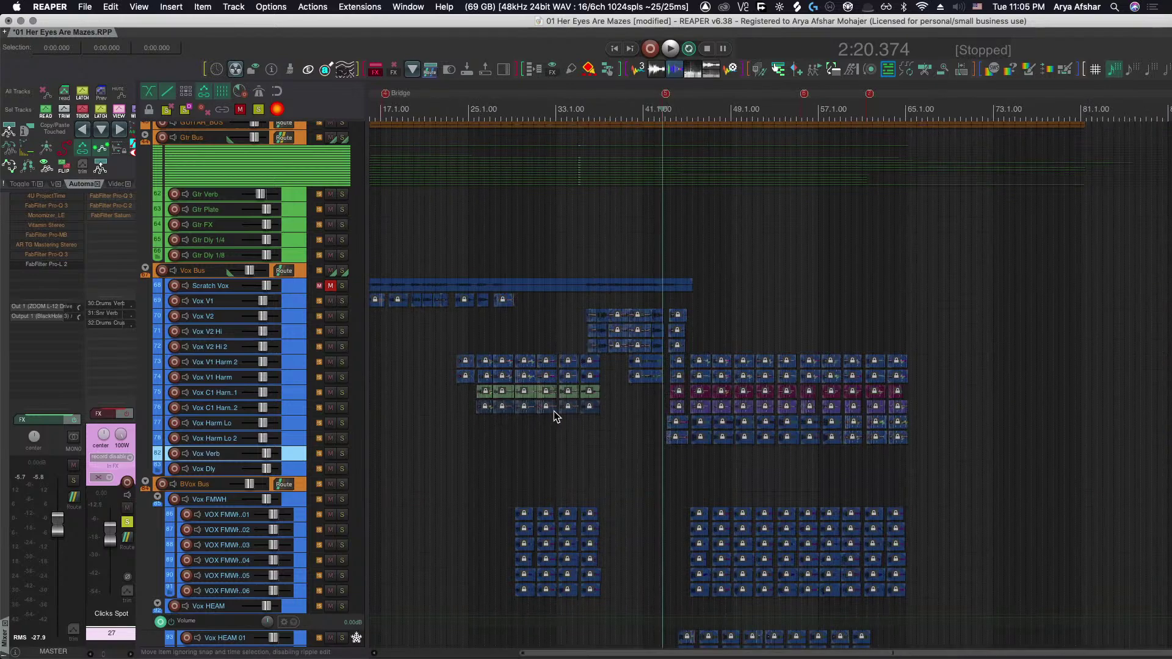
scroll(554, 411, "down", 2)
scroll(598, 416, "down", 4)
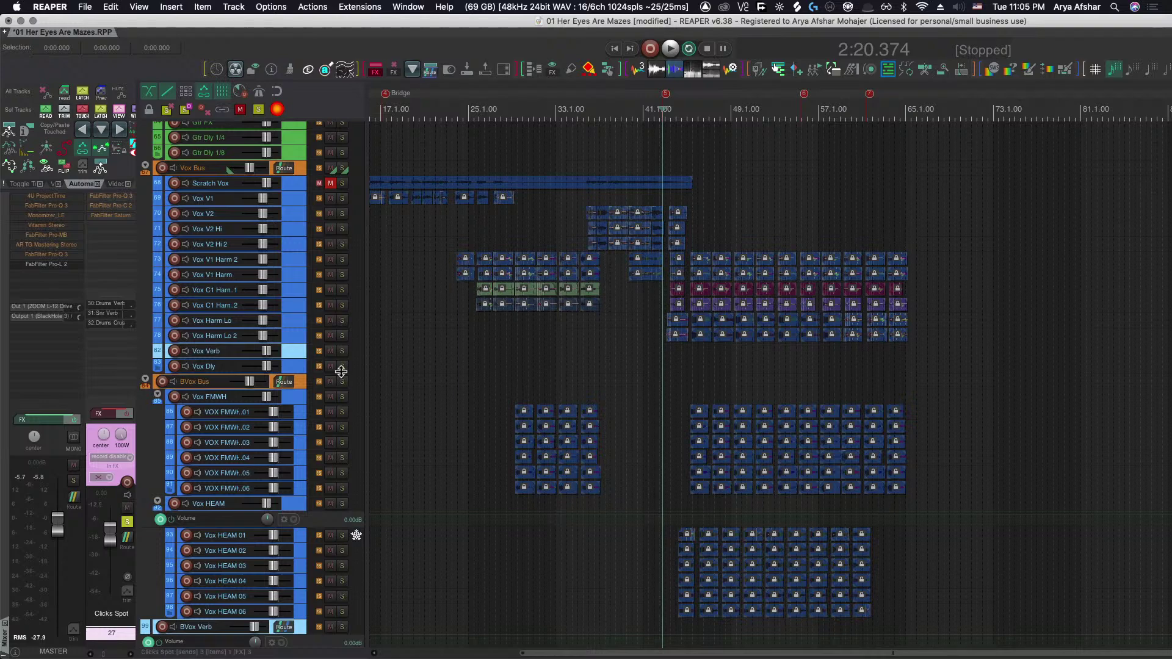
Examine the clicks clips on the timeline alongside the drum tracks, from Drums Bus to Fuzzy Drums.
scroll(664, 345, "up", 4)
scroll(669, 349, "up", 7)
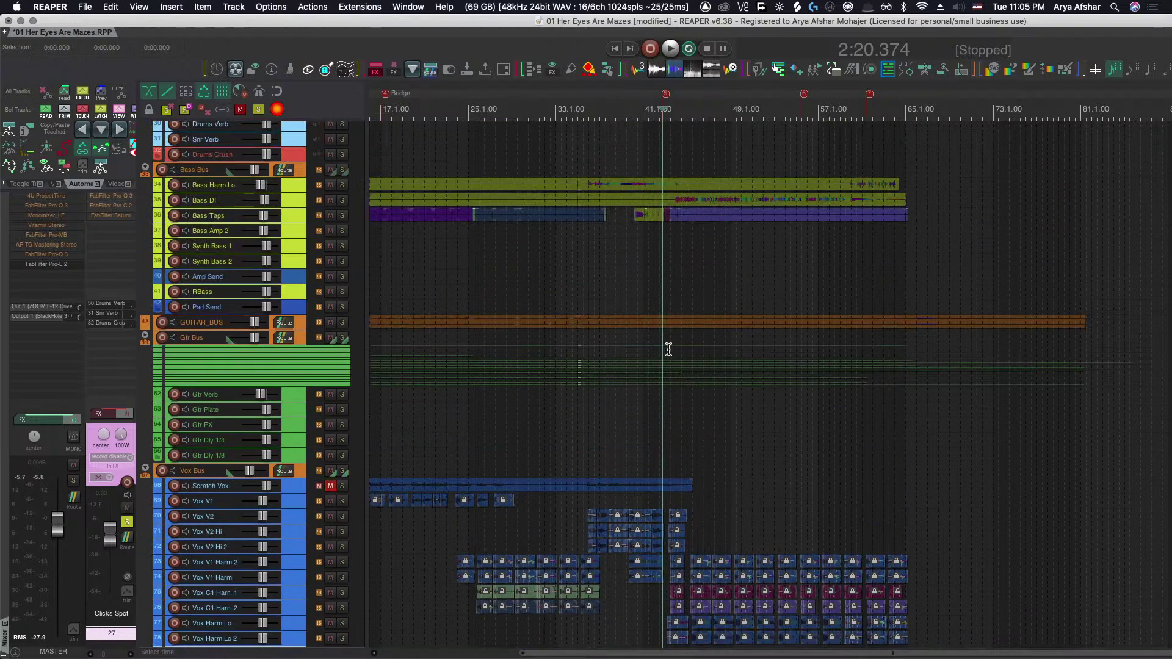
scroll(670, 328, "up", 8)
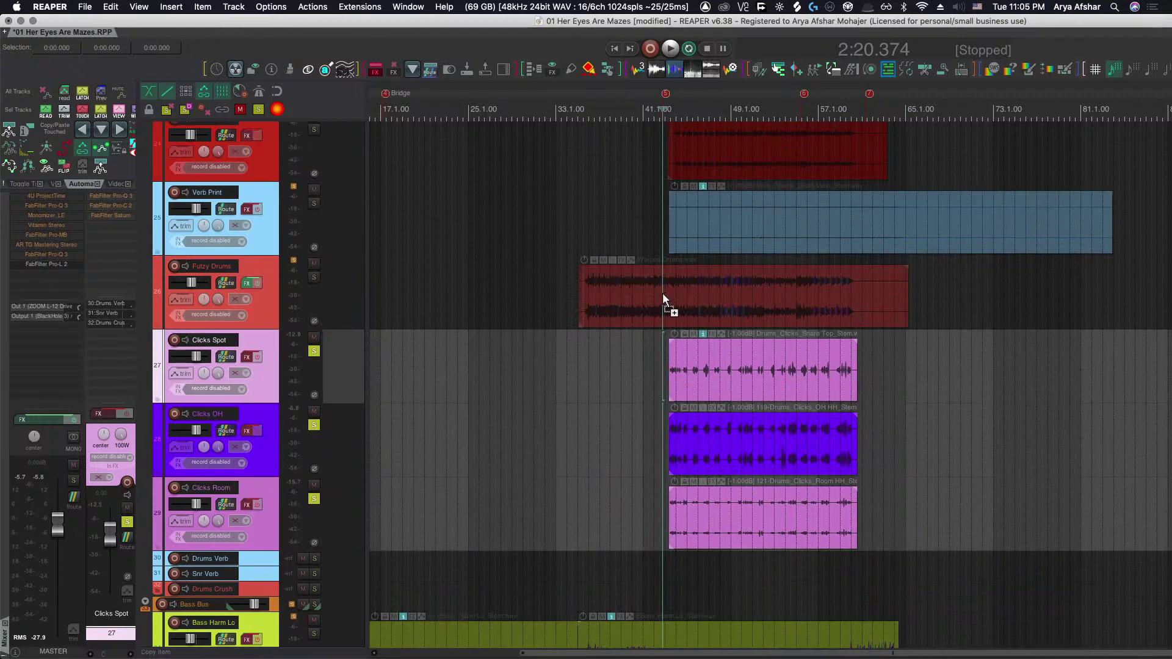
scroll(622, 389, "left", 5)
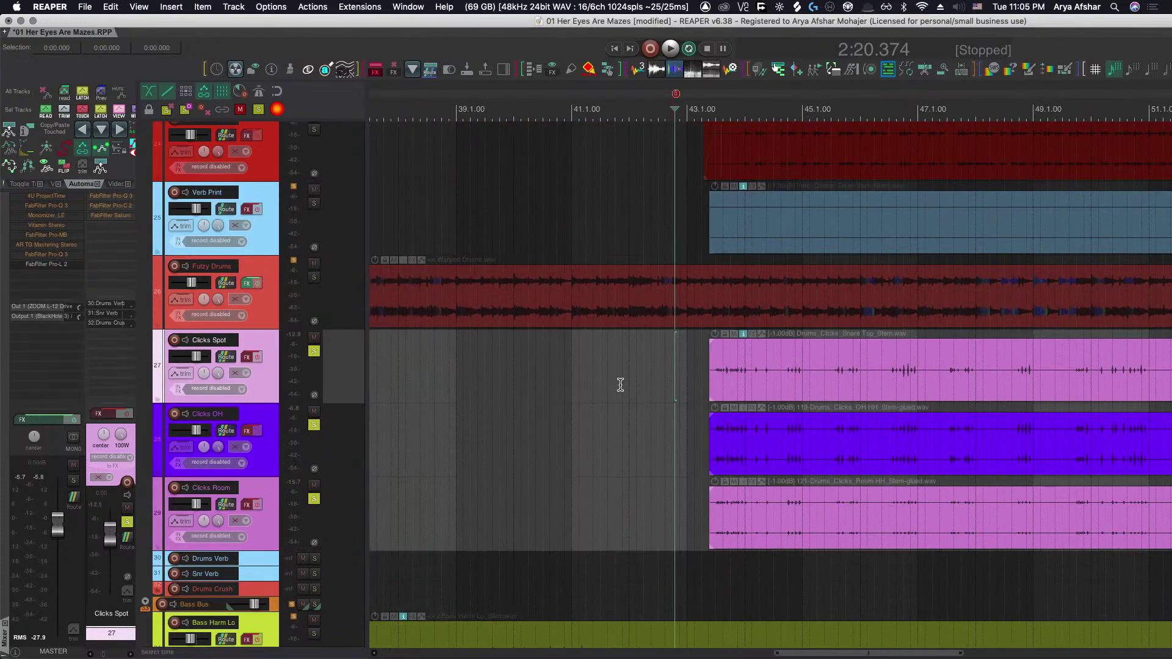
scroll(672, 368, "right", 1)
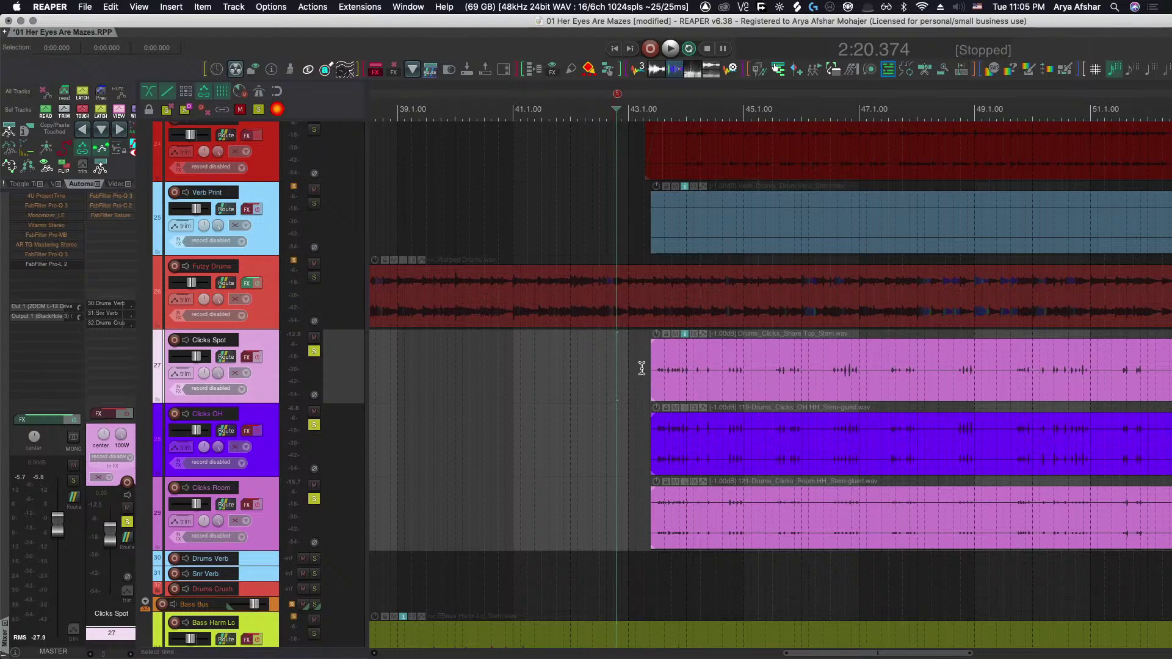
scroll(642, 369, "down", 5)
scroll(548, 354, "down", 5)
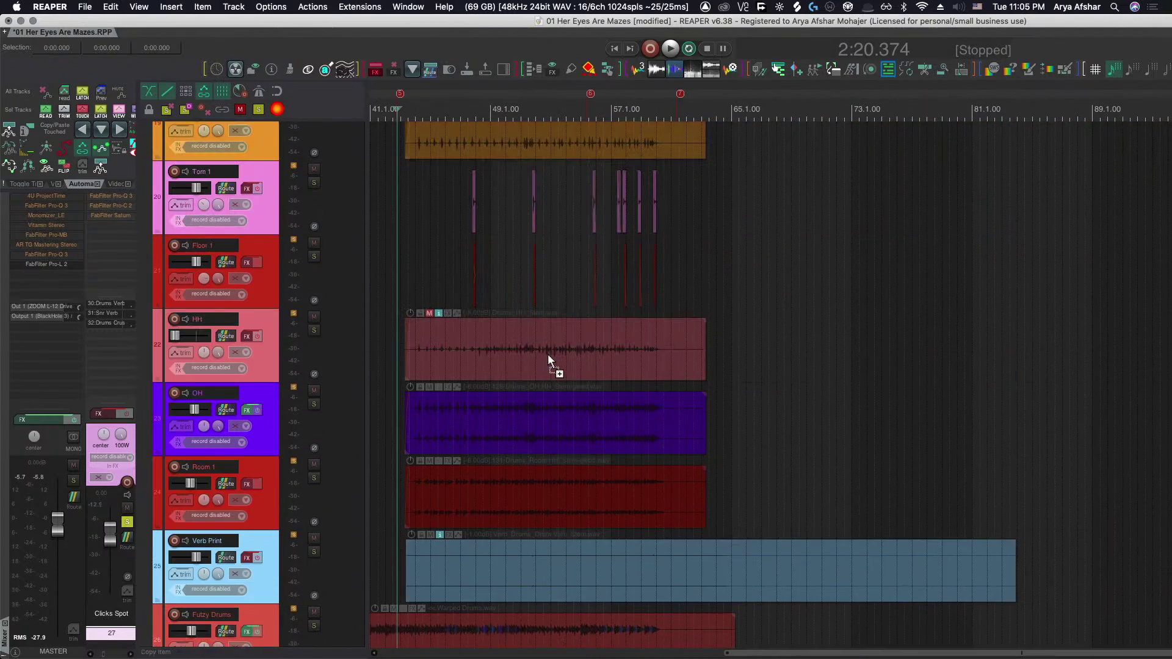
scroll(529, 287, "up", 5)
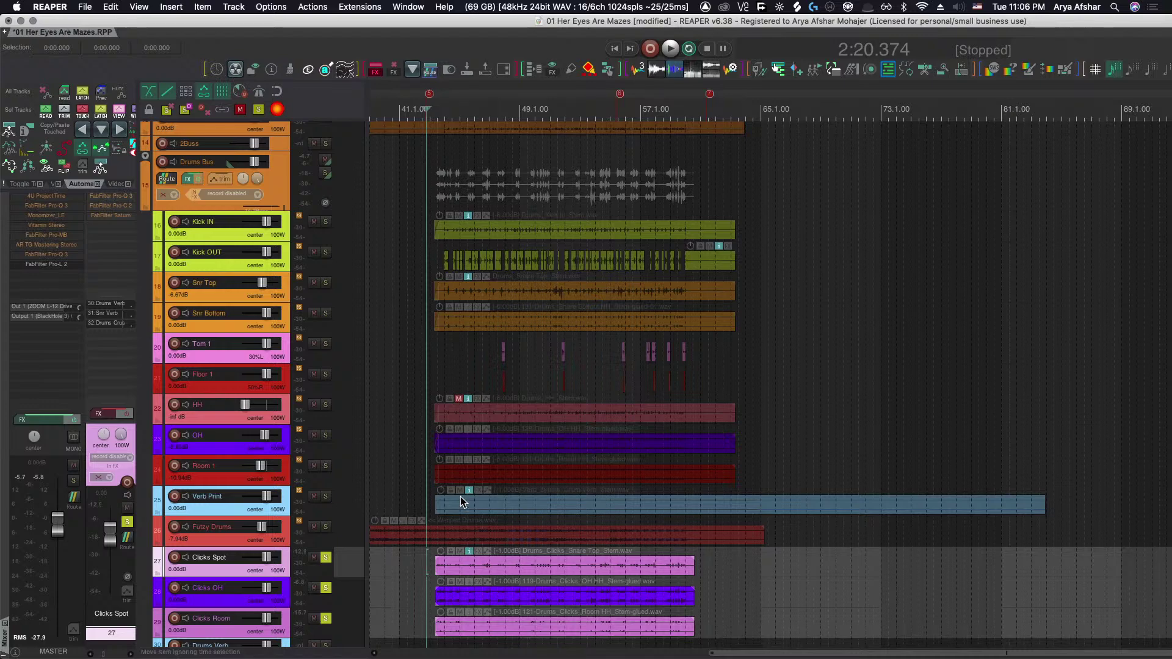
scroll(460, 496, "down", 3)
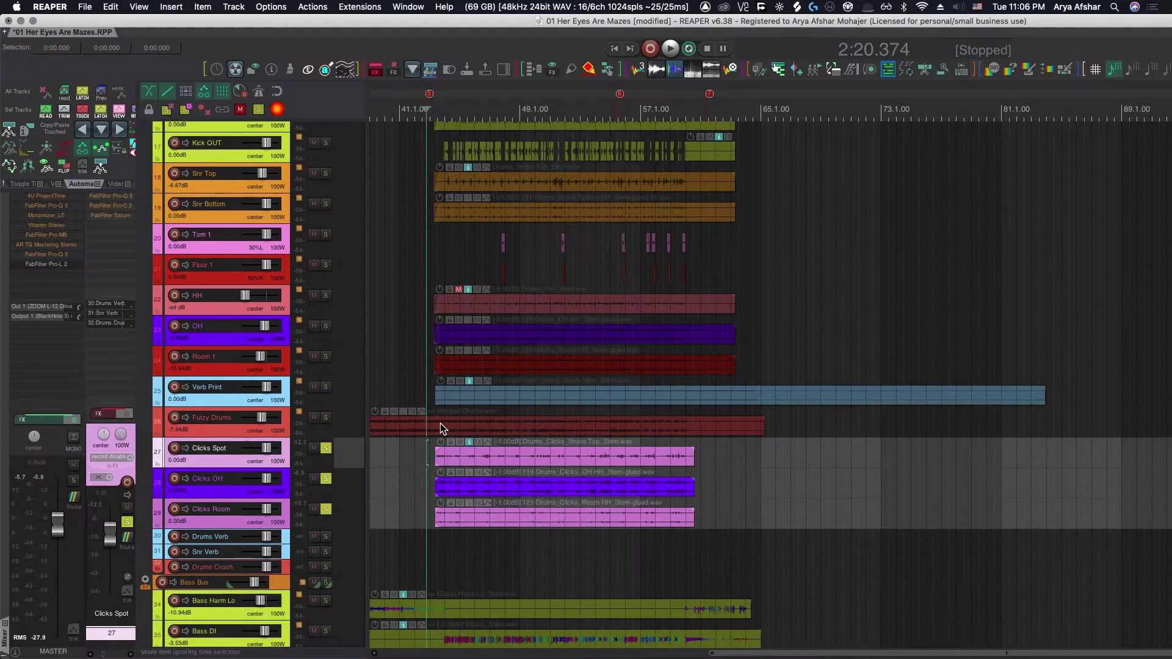
Set the edit cursor to the start of the Clicks Spot clip and select that clip.
left_click(426, 457)
left_click(437, 458)
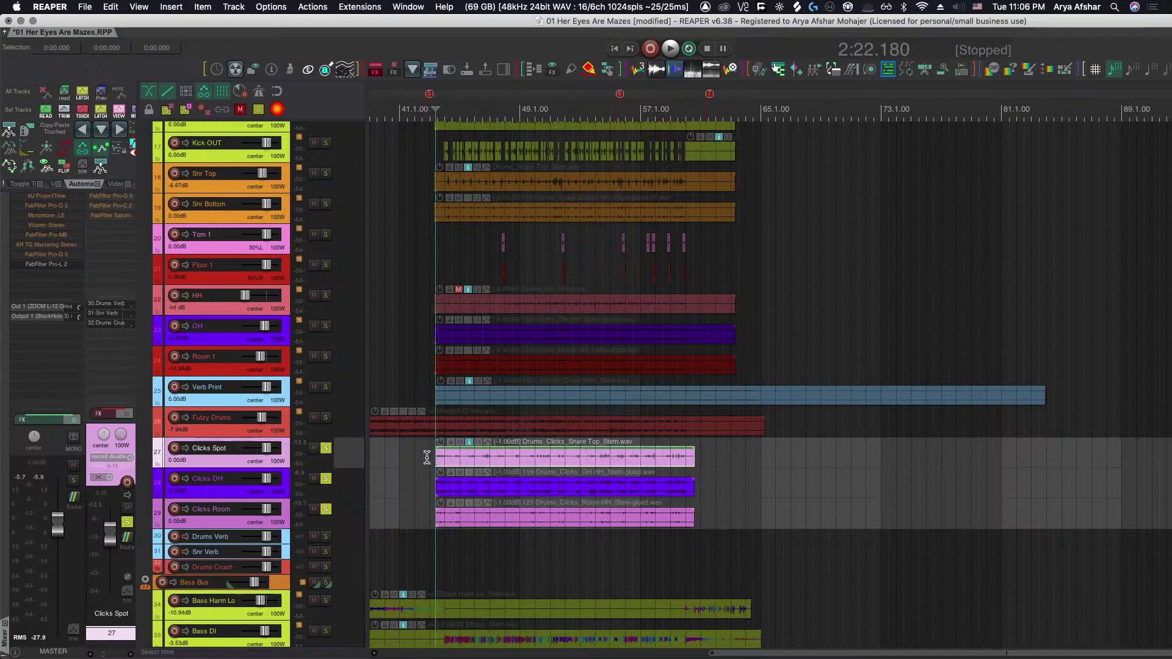
scroll(434, 466, "up", 10)
scroll(490, 468, "down", 6)
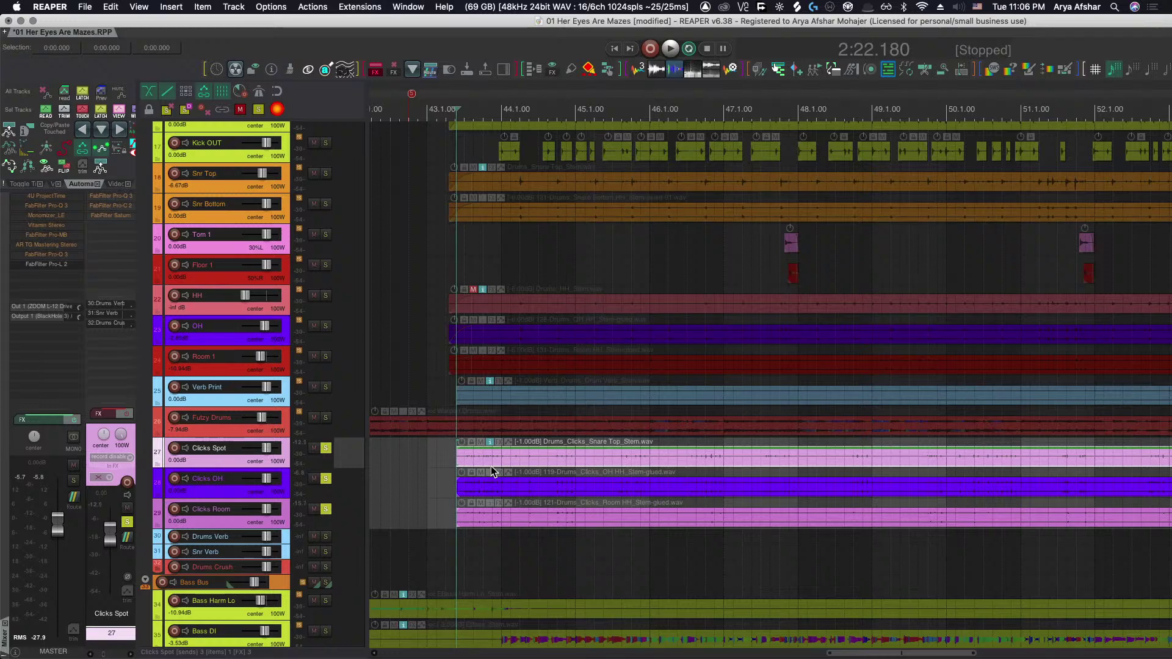
Play the soloed clicks tracks and view their stereo image in Ozone Imager 2 within the monitoring effects.
key("space")
scroll(476, 505, "up", 3)
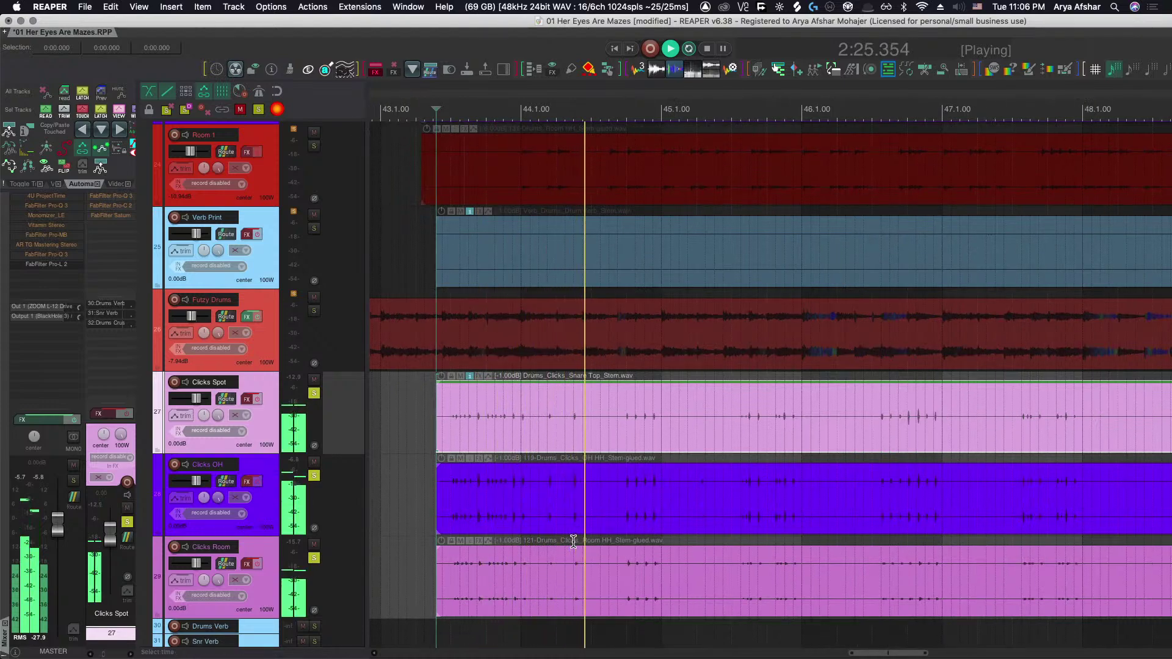
key("super+alt+m")
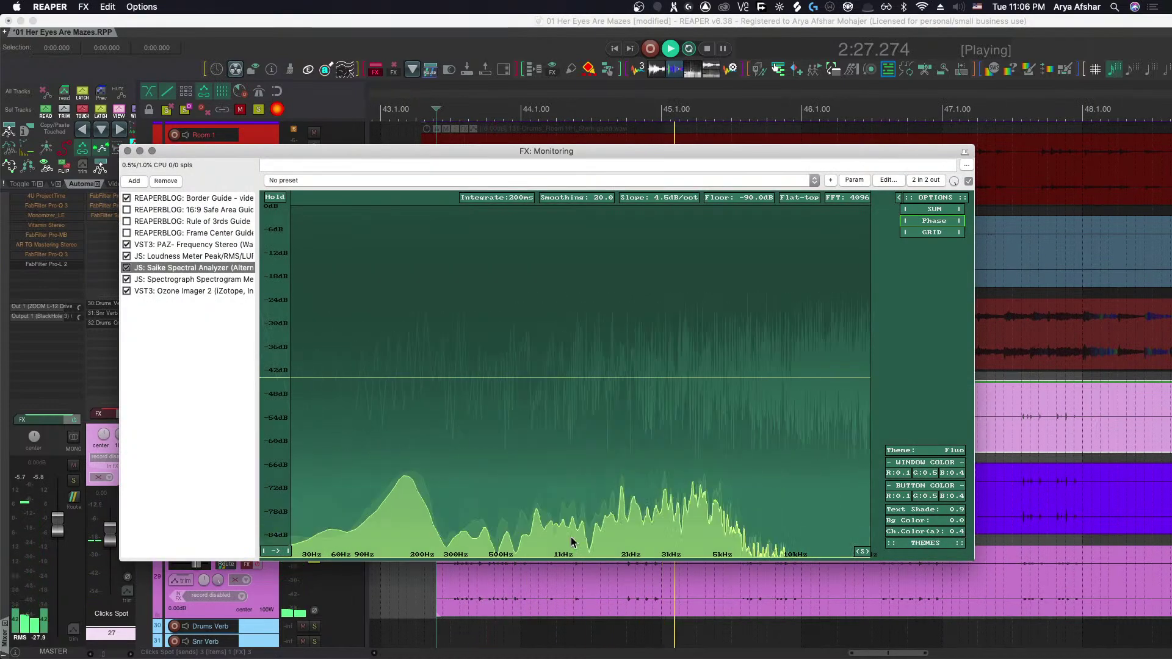
left_click(188, 292)
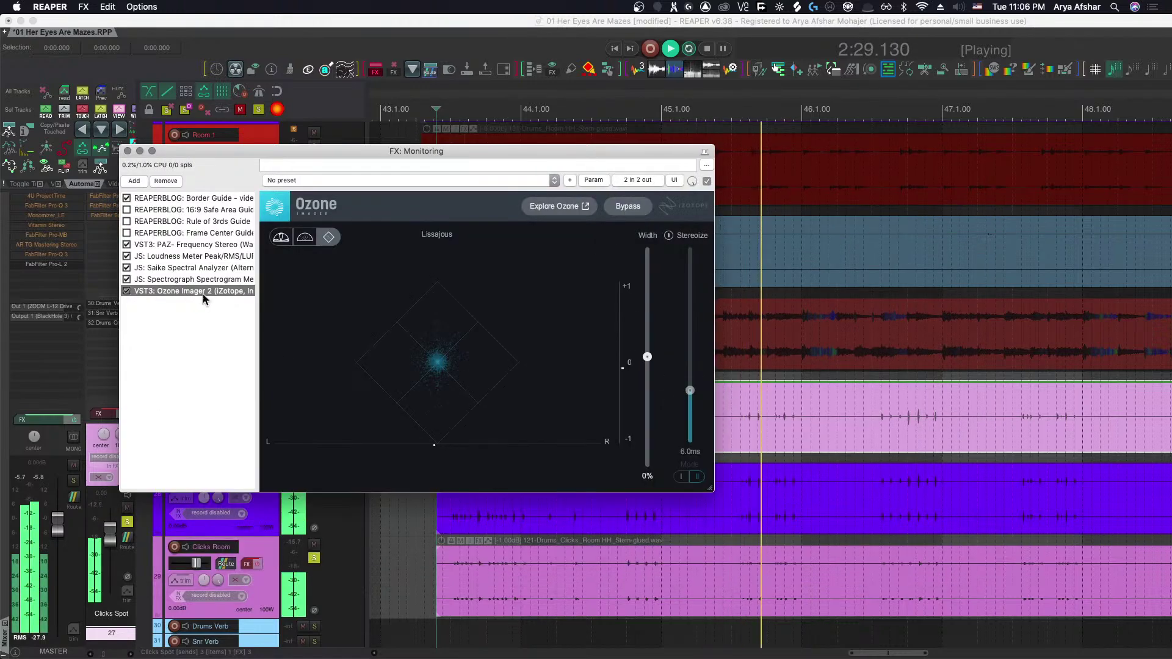
scroll(515, 533, "down", 1)
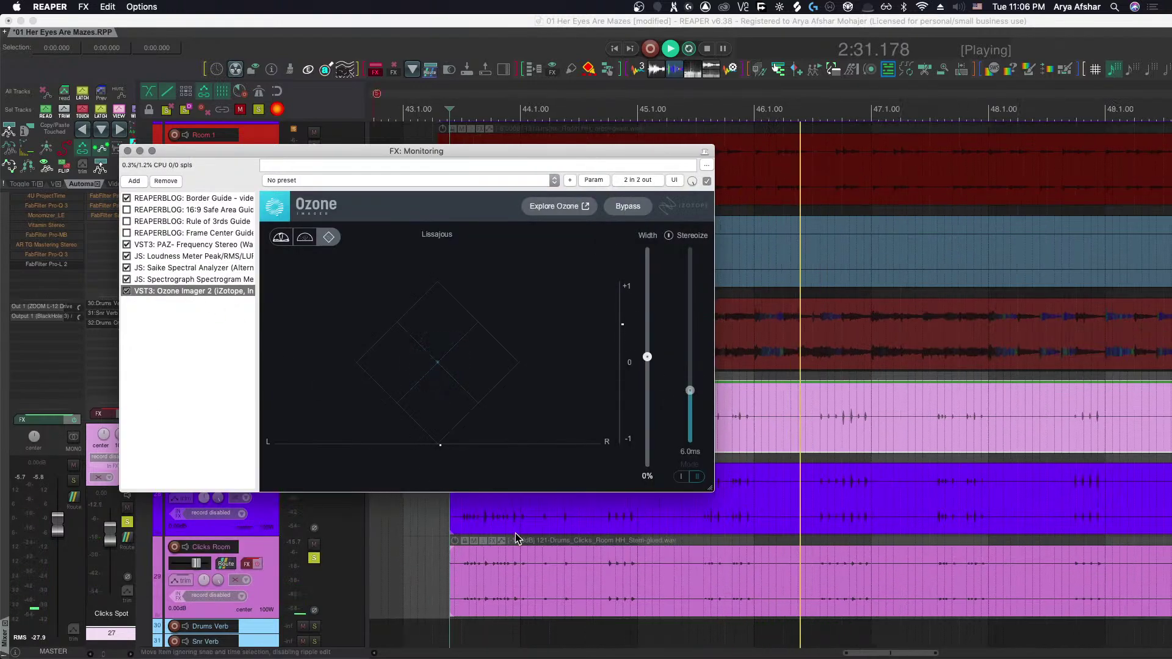
scroll(515, 533, "down", 3)
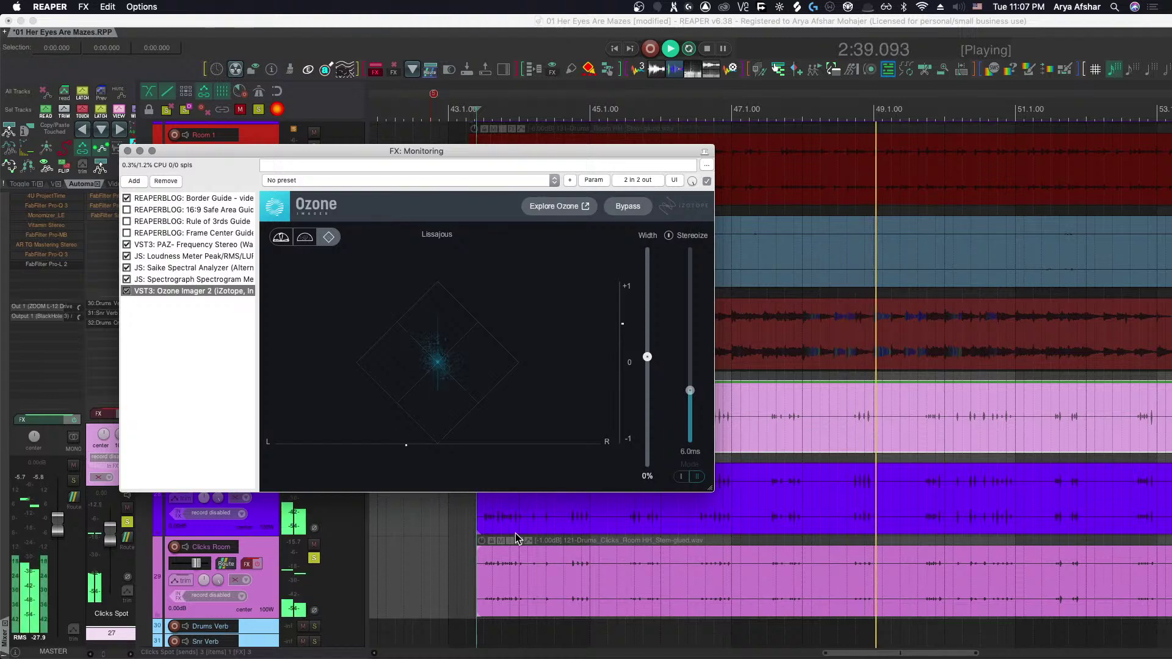
scroll(515, 533, "down", 2)
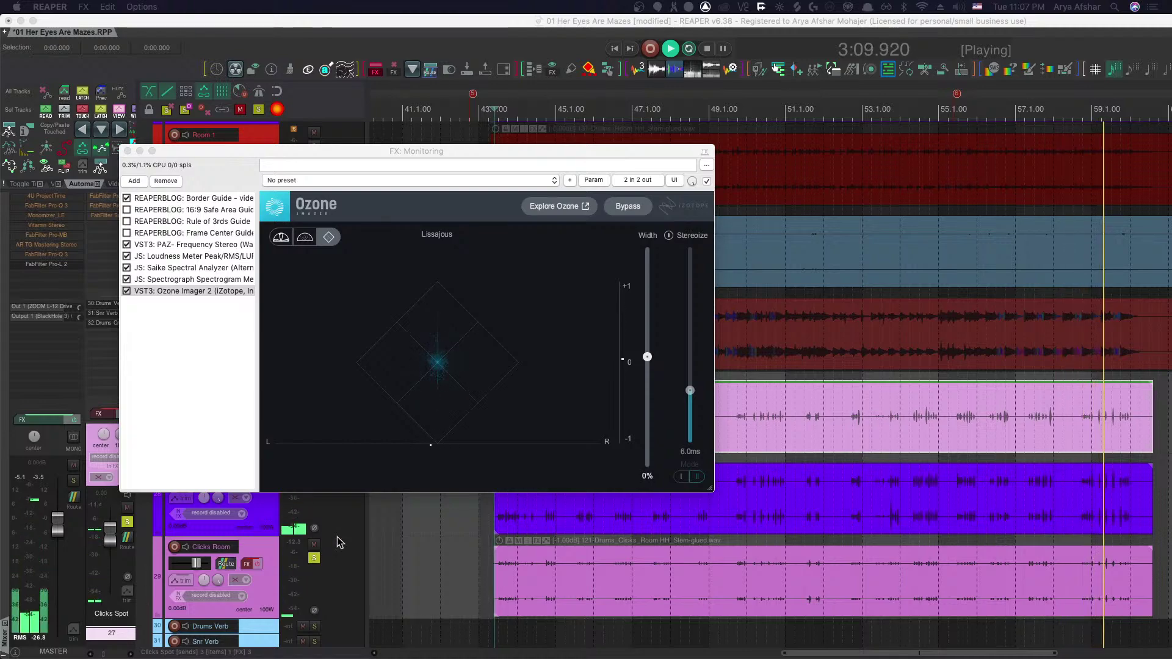
Stop playback, select the Clicks OH track and replay the start of the clicks.
left_click(467, 544)
key("space")
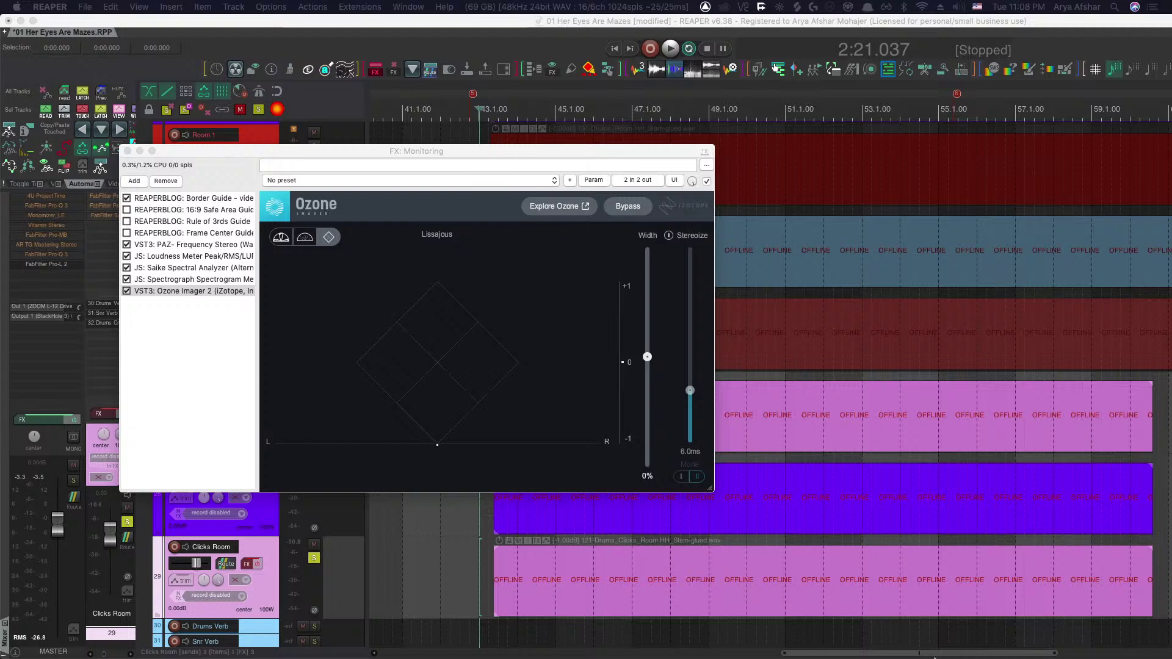
mouse_move(946, 658)
left_click(471, 517)
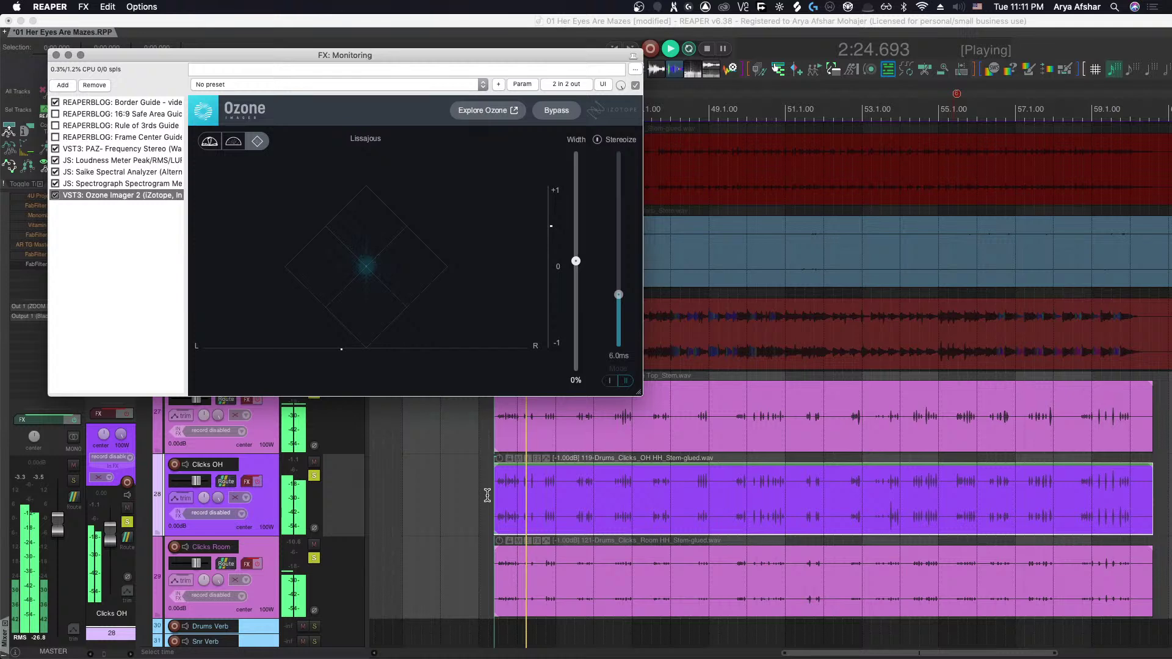
key("space")
Set the audio device's requested block size to 2048 samples and play the clicks again.
key("super+comma")
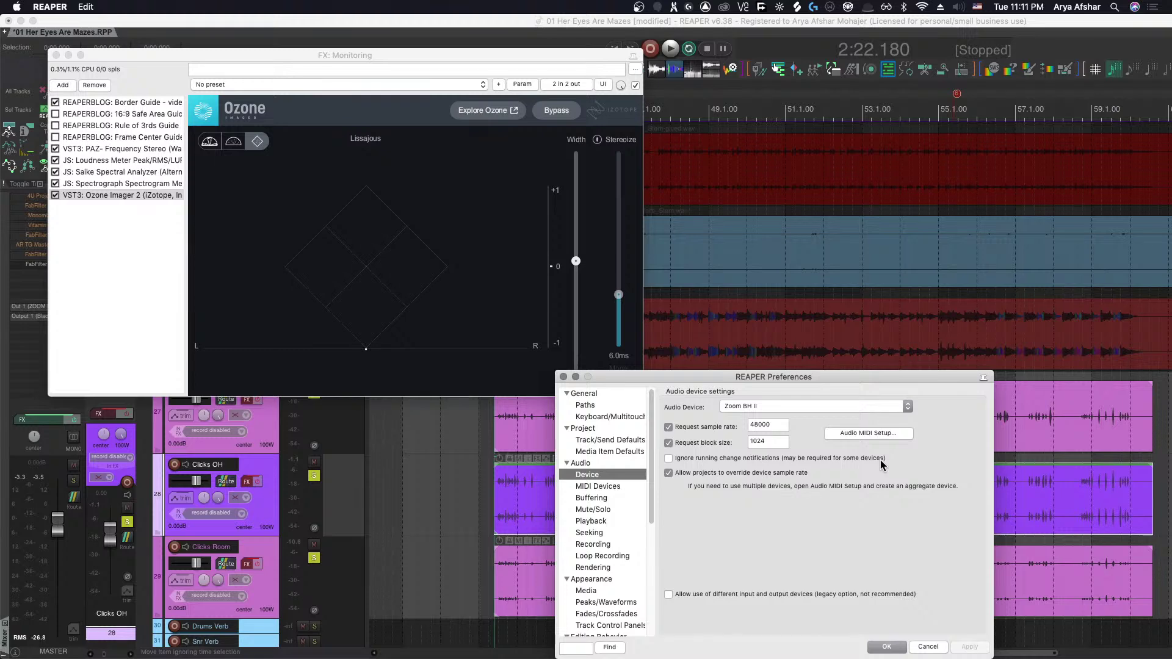
left_click(885, 647)
key("space")
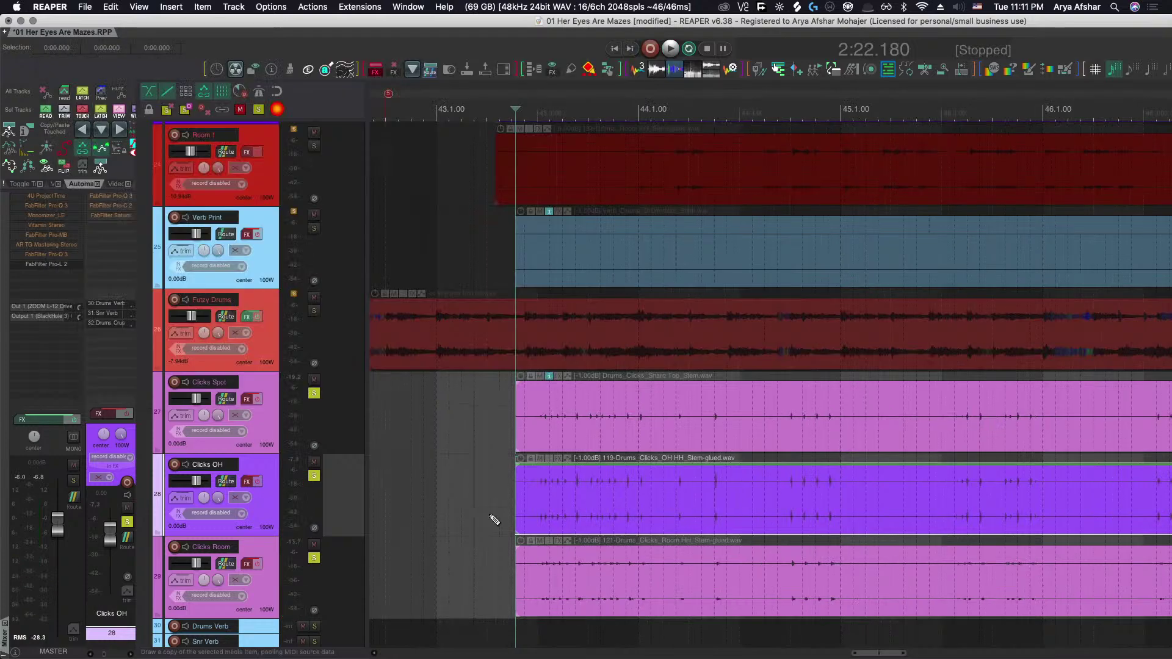
Unsolo the Clicks Room track and play only Clicks Spot and Clicks OH from the start of the clips.
key("z")
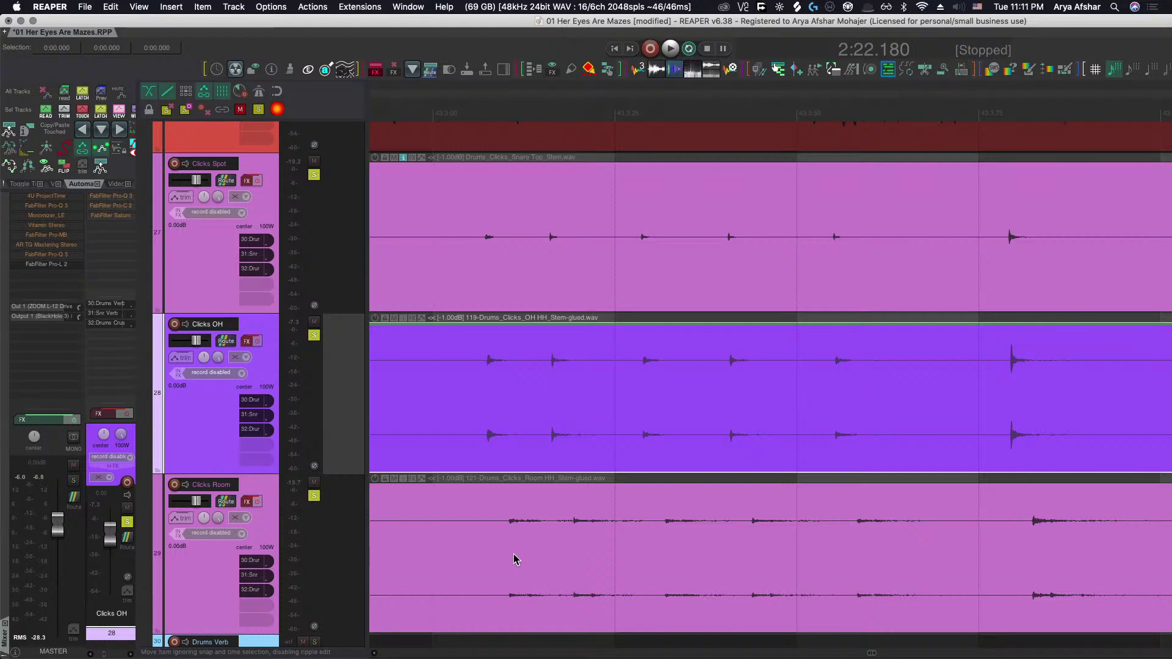
scroll(515, 559, "down", 3)
left_click(314, 497)
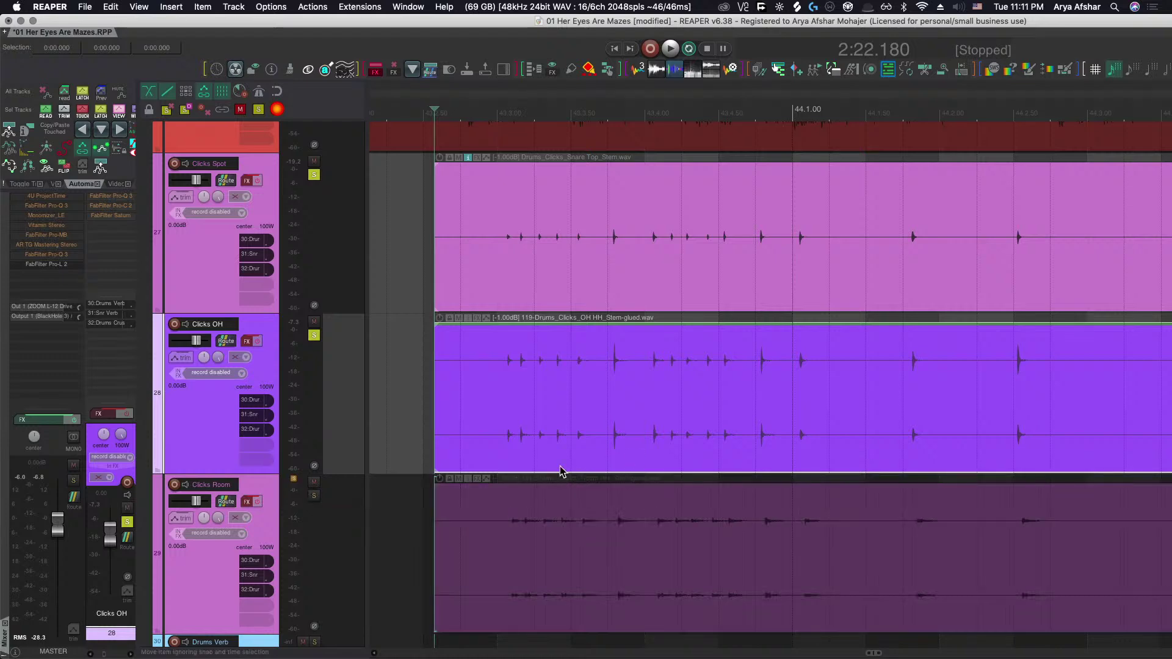
scroll(559, 467, "down", 3)
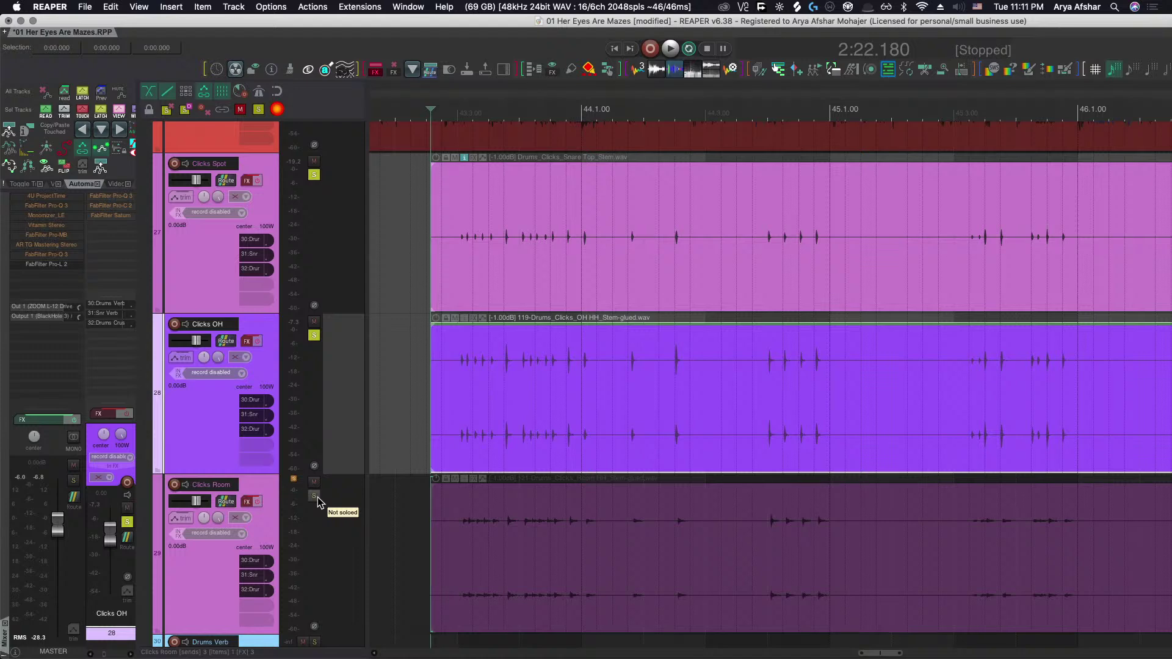
key("space")
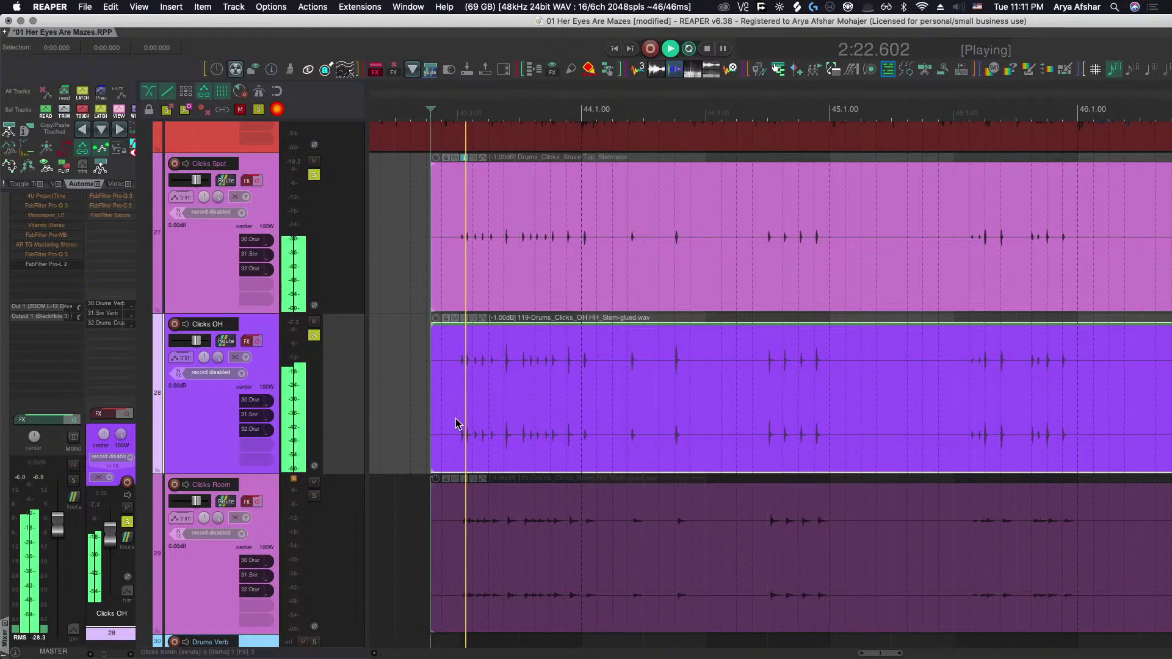
View the stereo image of the playing spot and overhead clicks in Ozone Imager 2, then stop playback and close the monitoring effects.
key("shift+m")
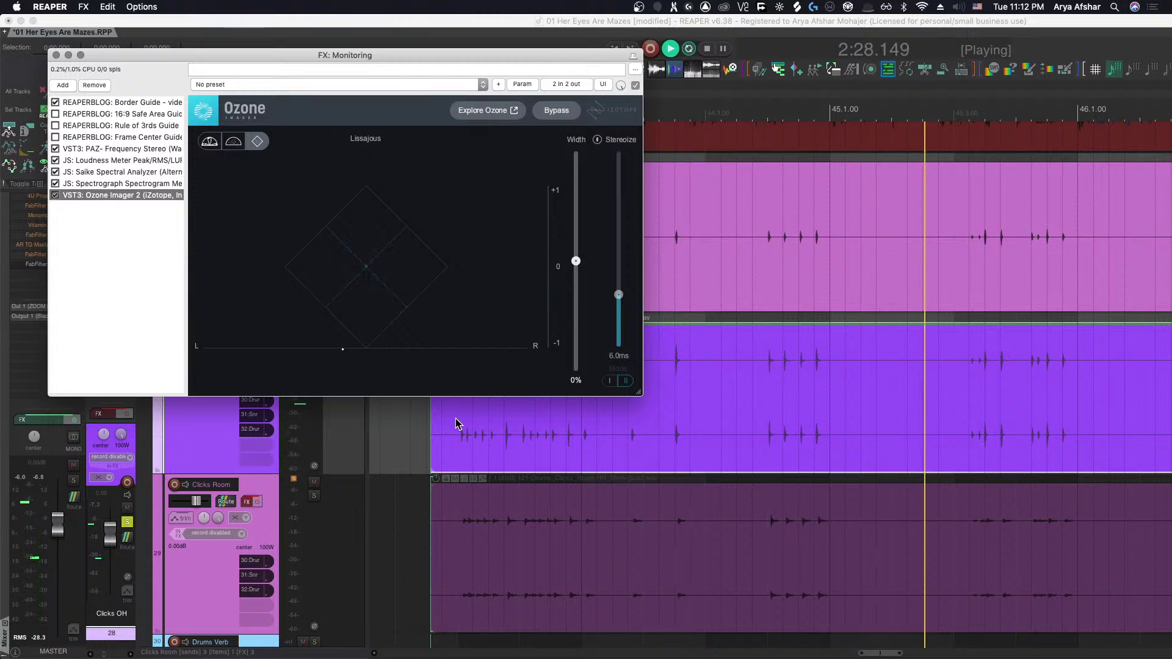
key("space")
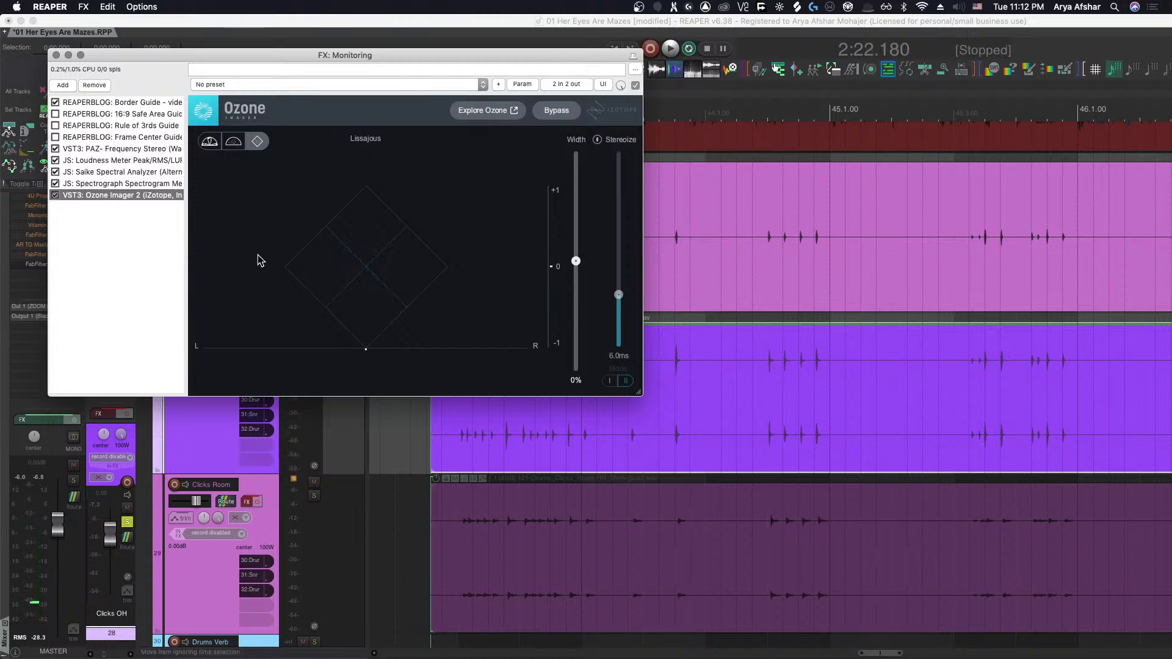
key("Escape")
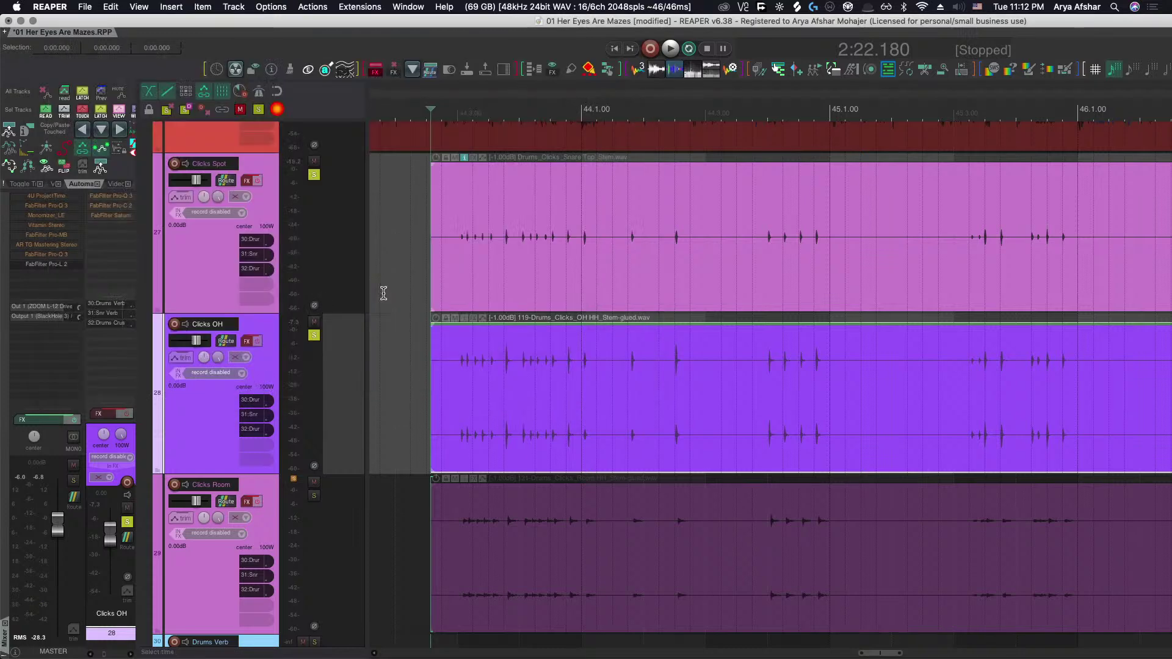
Examine how individual clicks line up in time between the Clicks Spot waveform and both channels of Clicks OH.
scroll(500, 391, "up", 3)
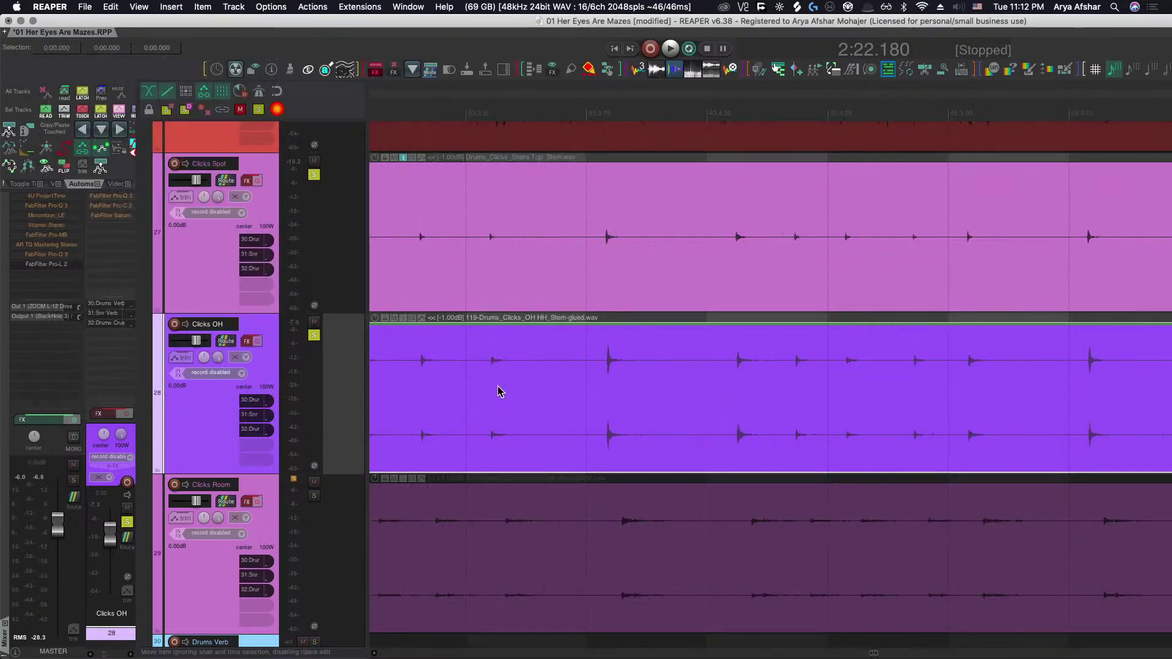
scroll(497, 385, "up", 5)
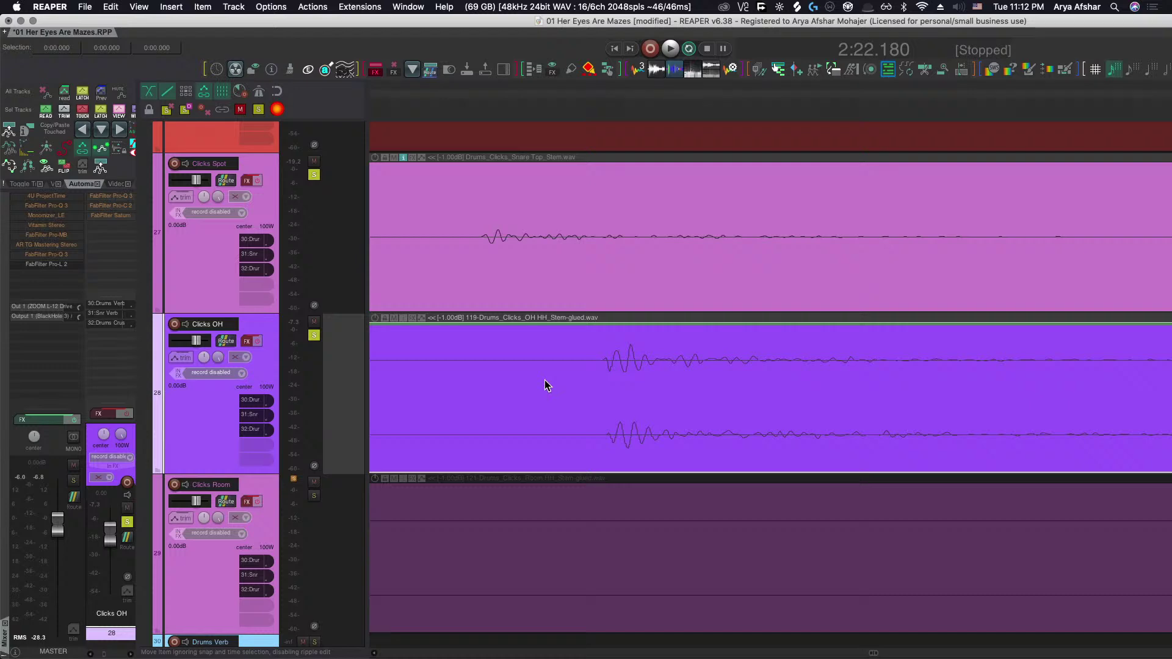
scroll(545, 380, "down", 8)
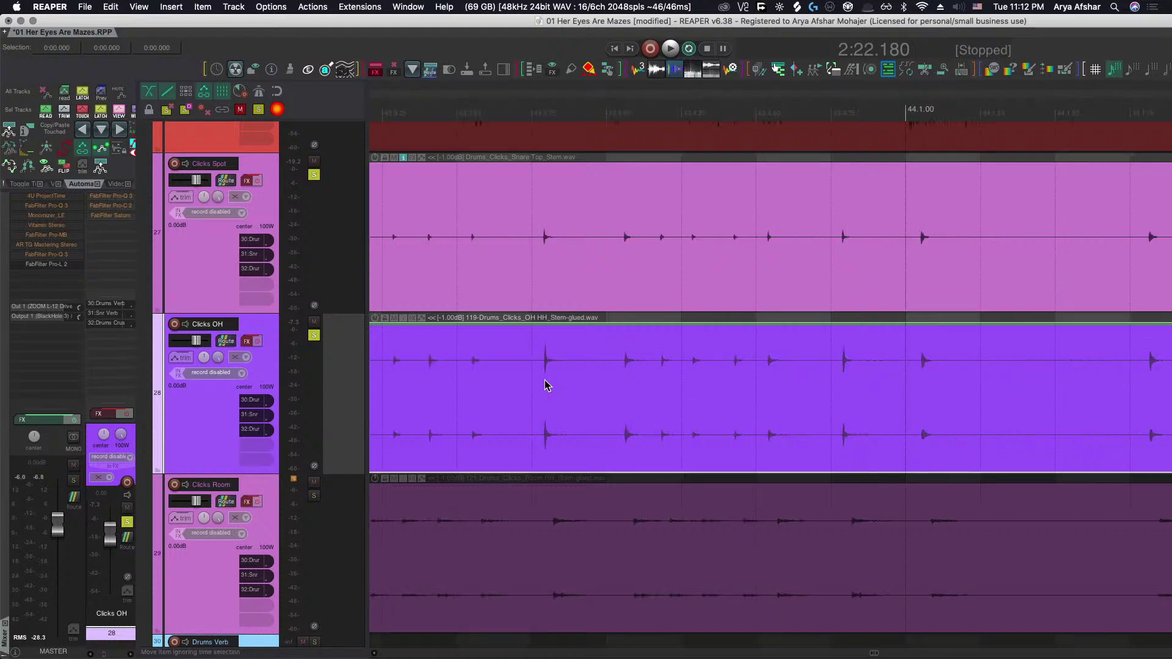
scroll(610, 381, "right", 5)
scroll(680, 383, "up", 3)
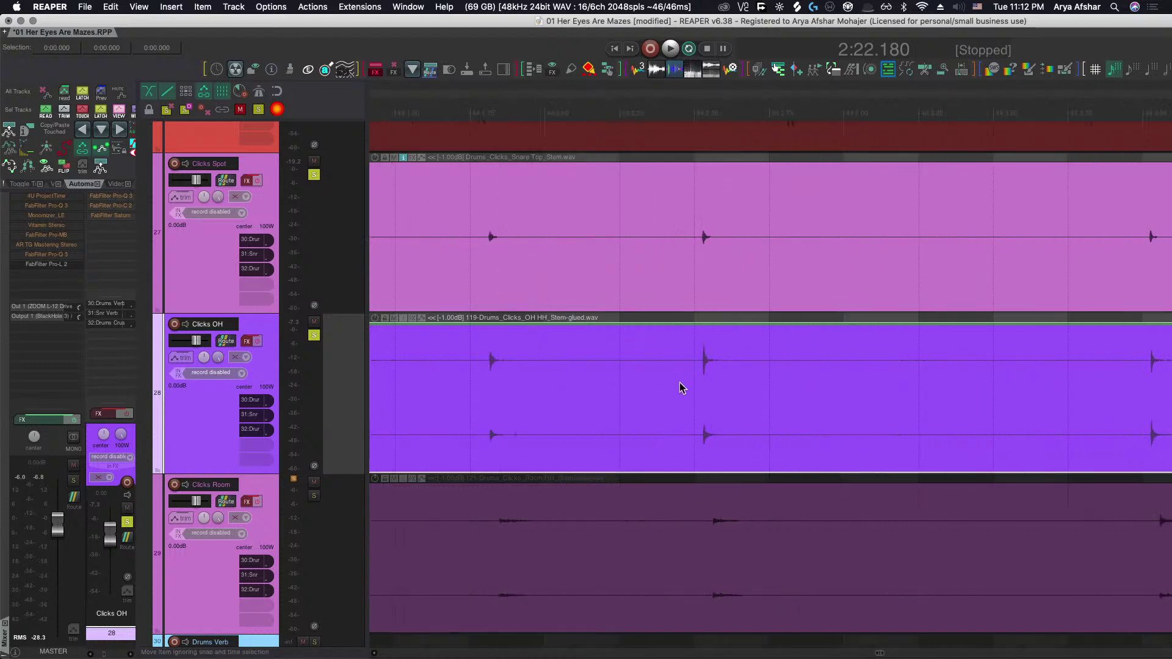
scroll(682, 388, "up", 3)
scroll(766, 366, "up", 3)
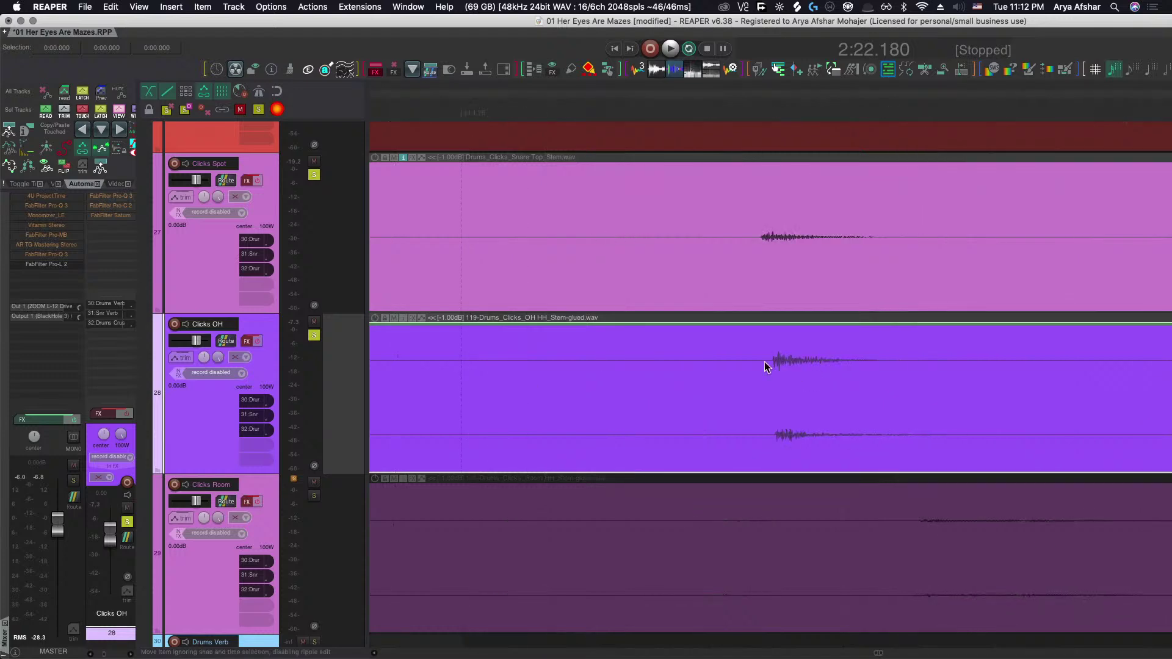
scroll(767, 366, "up", 2)
scroll(505, 369, "up", 4)
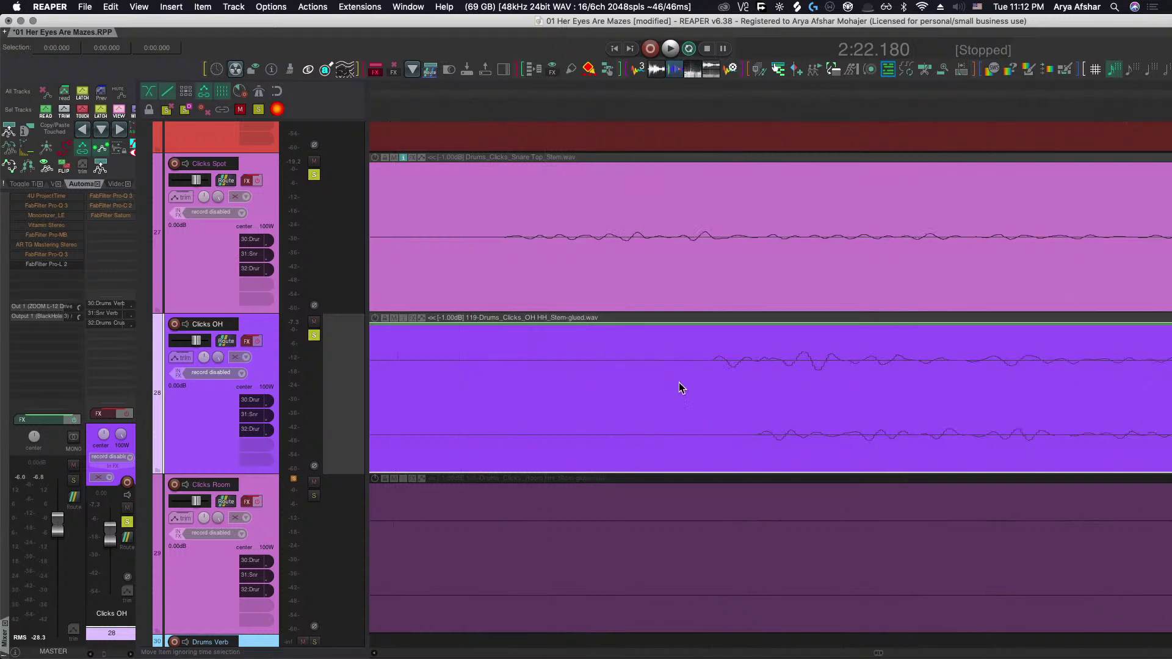
scroll(682, 388, "down", 3)
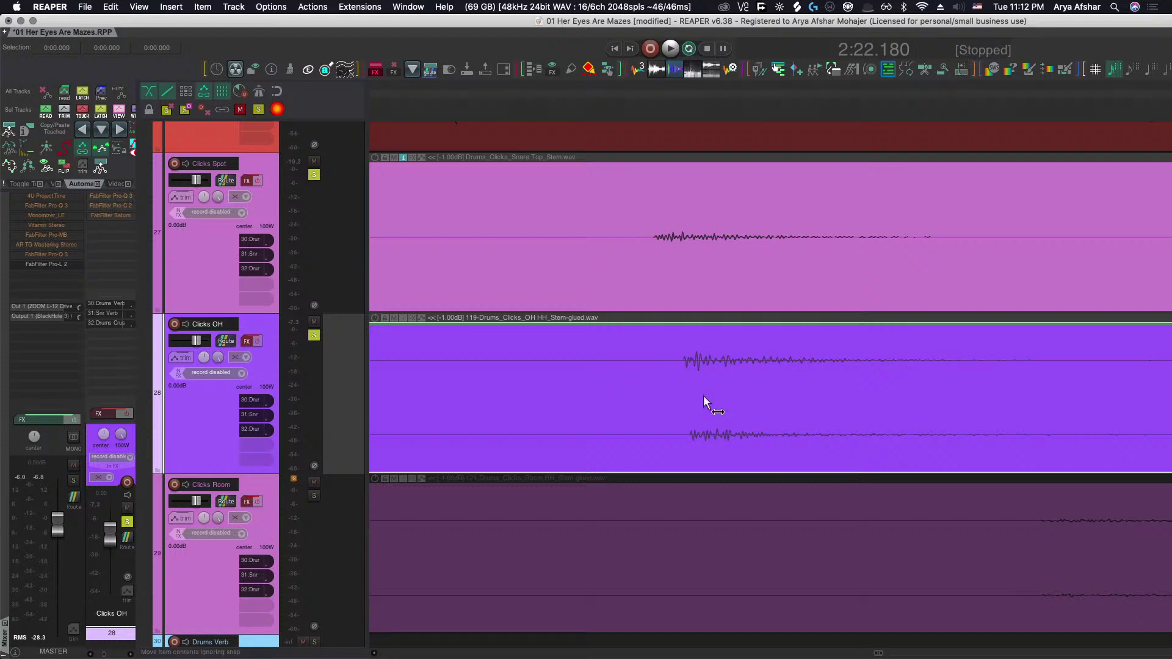
scroll(692, 388, "up", 4)
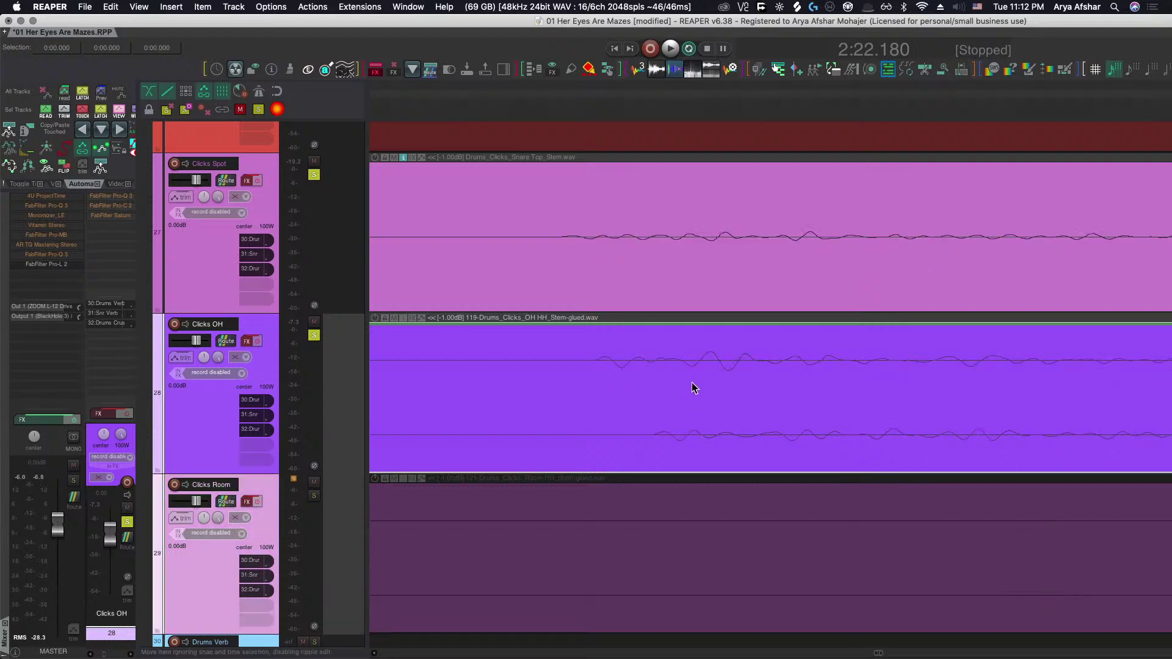
Play the spot and overhead clicks from the examined click and view their stereo image in Ozone Imager 2.
left_click_drag(677, 384, 609, 394)
left_click(551, 223)
scroll(609, 393, "down", 5)
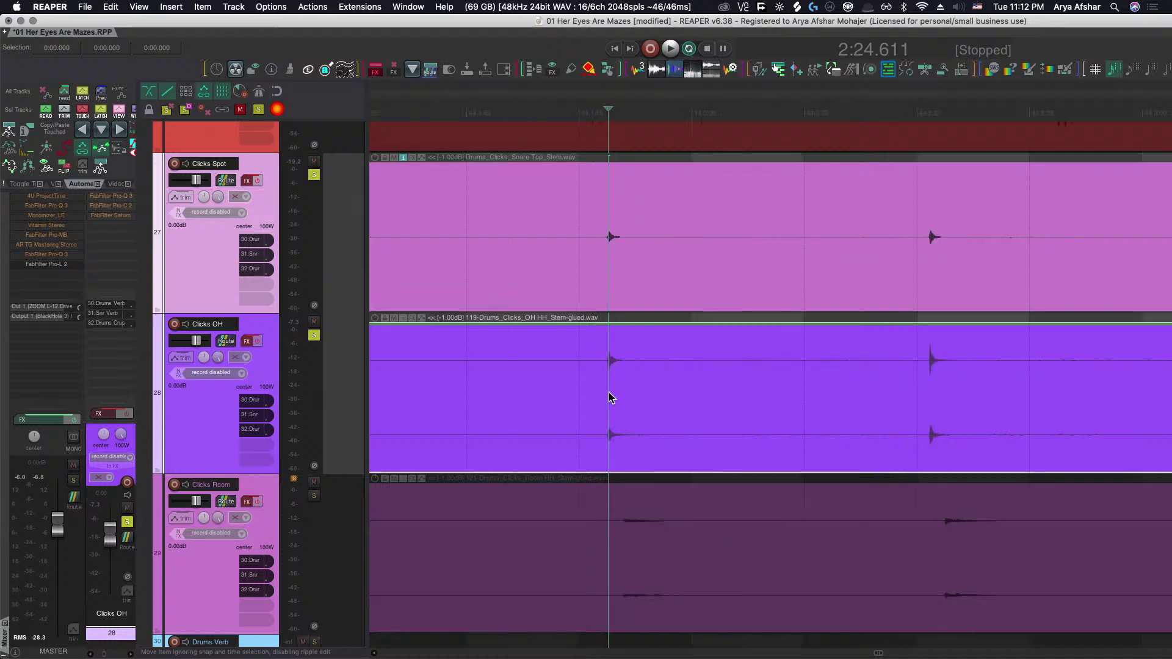
key("space")
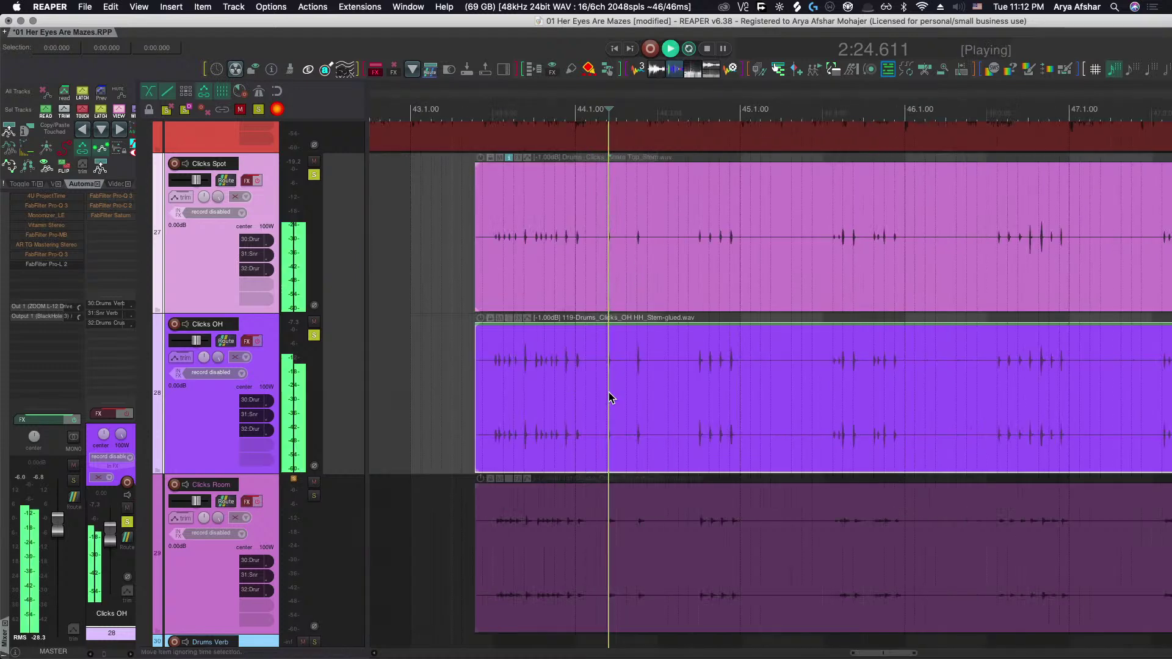
key("shift+m")
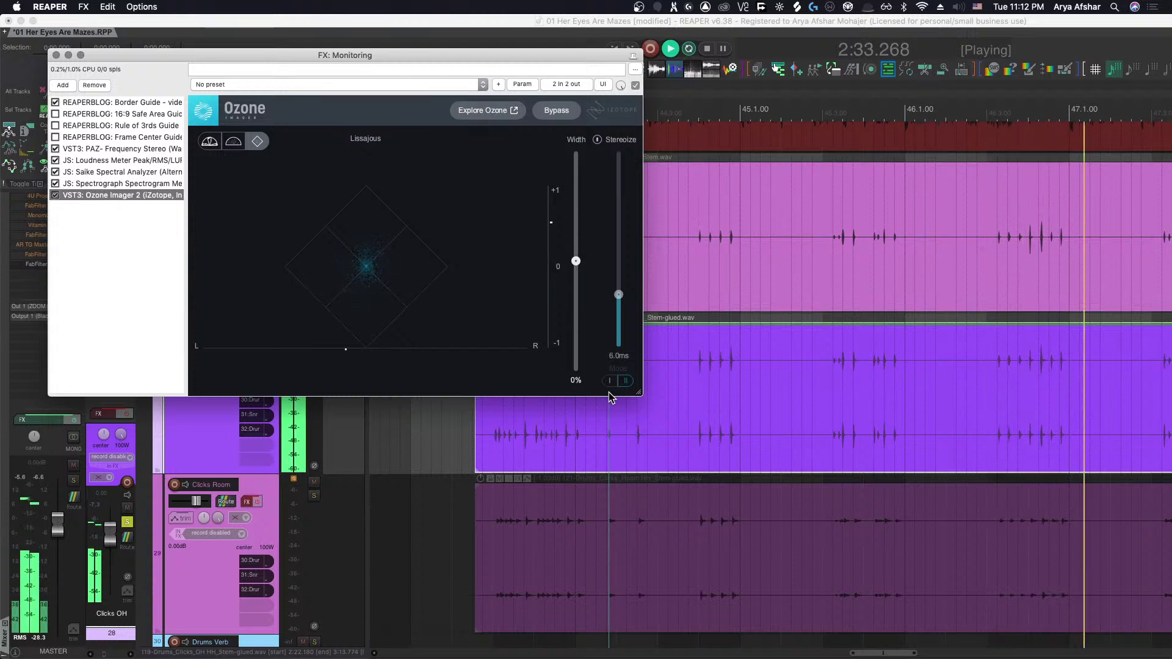
key("space")
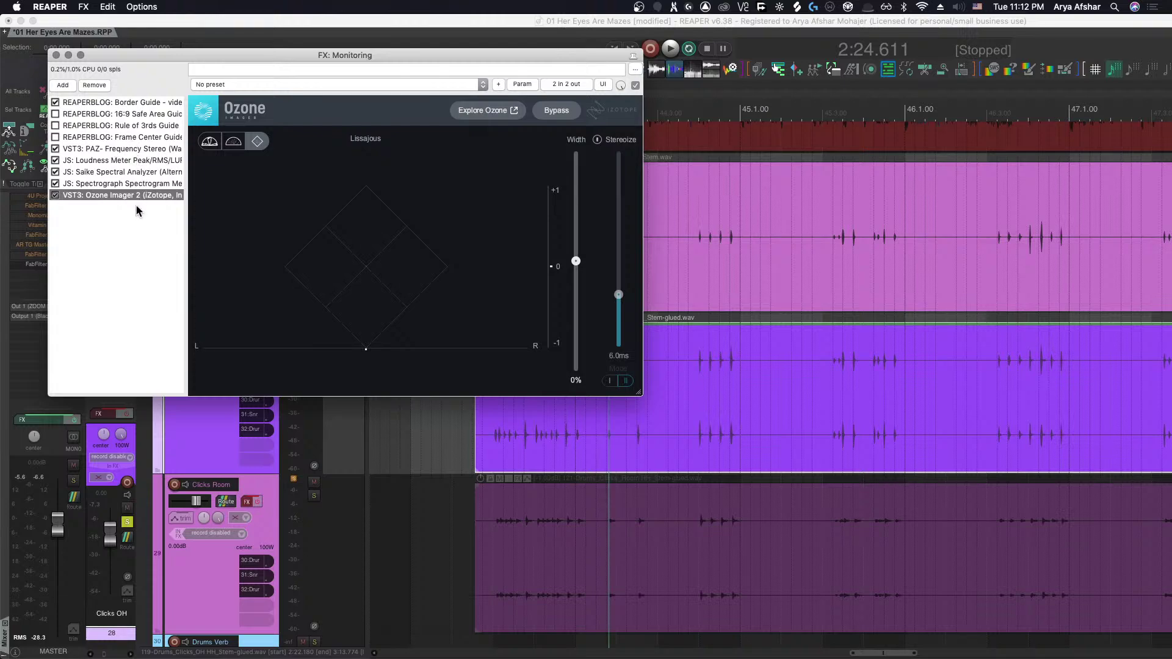
Resize and reposition the main window so that the docked FX browser fits fully on the screen.
left_click(523, 131)
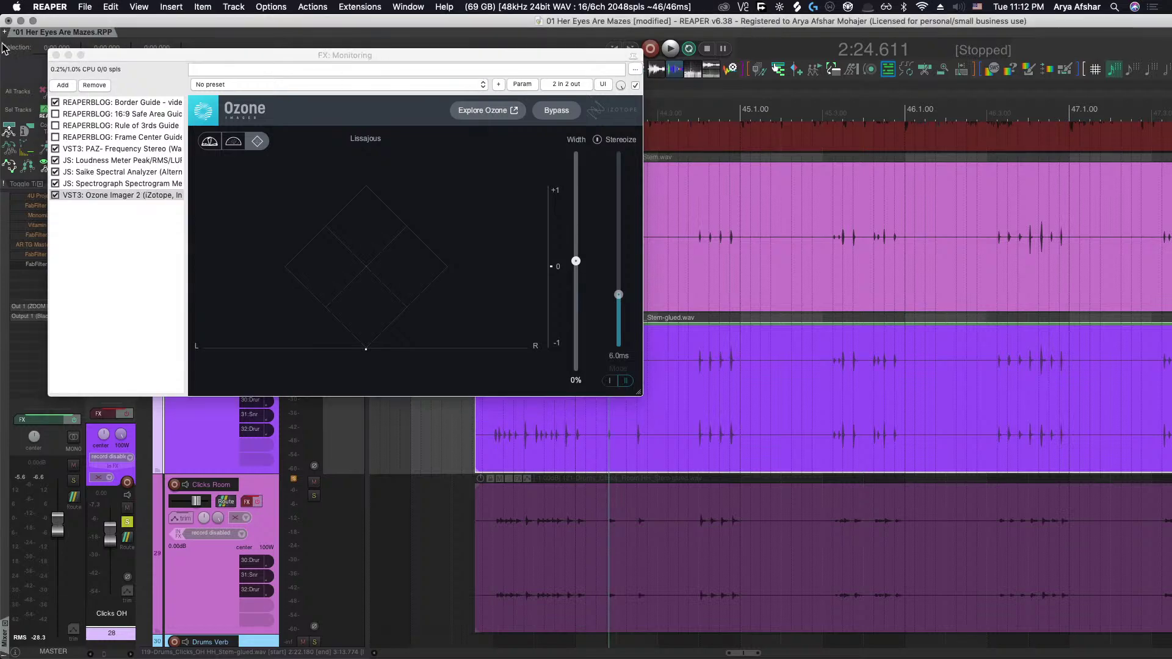
mouse_move(158, 19)
left_mouse_down()
mouse_move(437, 19)
mouse_move(160, 28)
left_mouse_up()
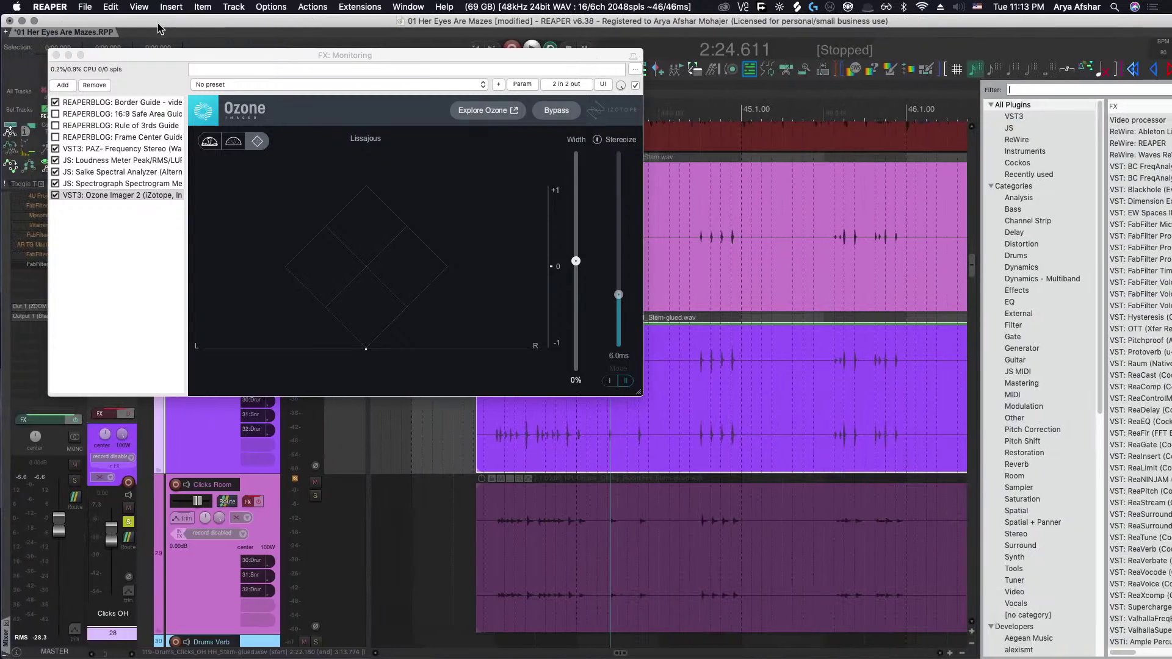
left_click_drag(5, 66, 104, 60)
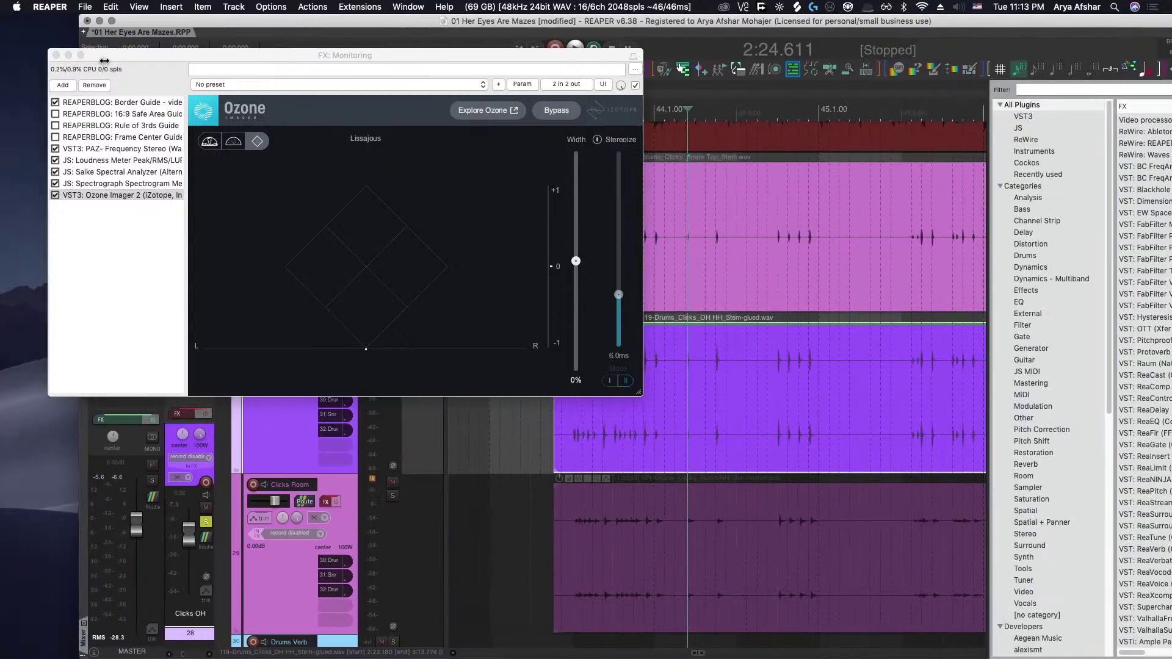
double_click(155, 26)
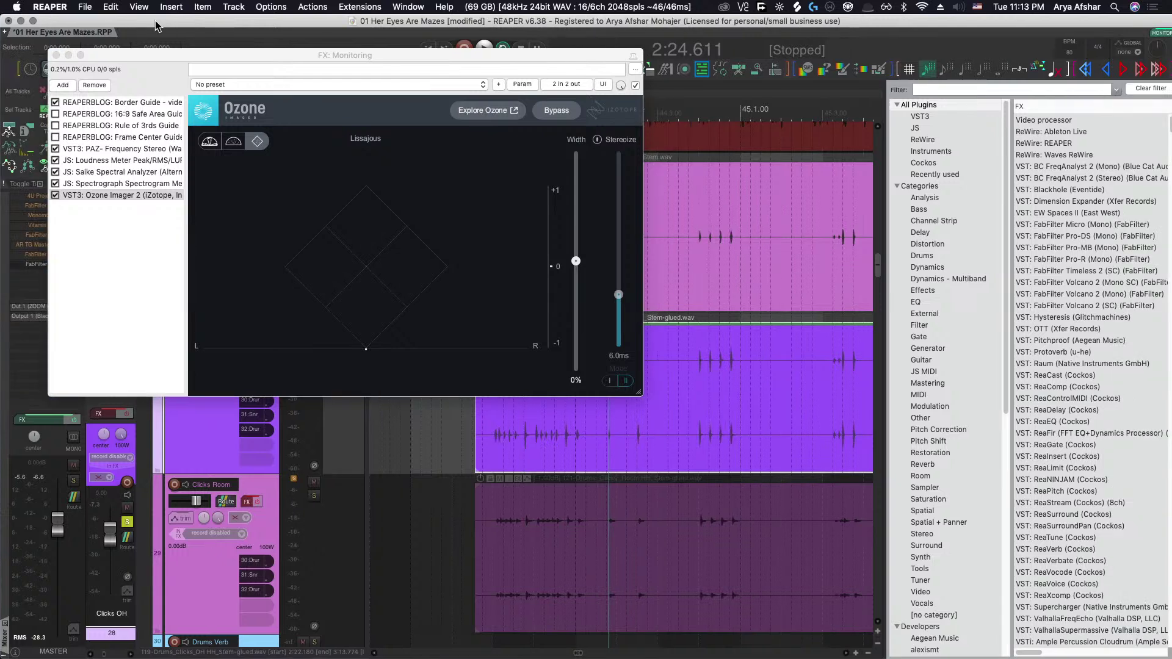
left_click_drag(3, 58, 101, 35)
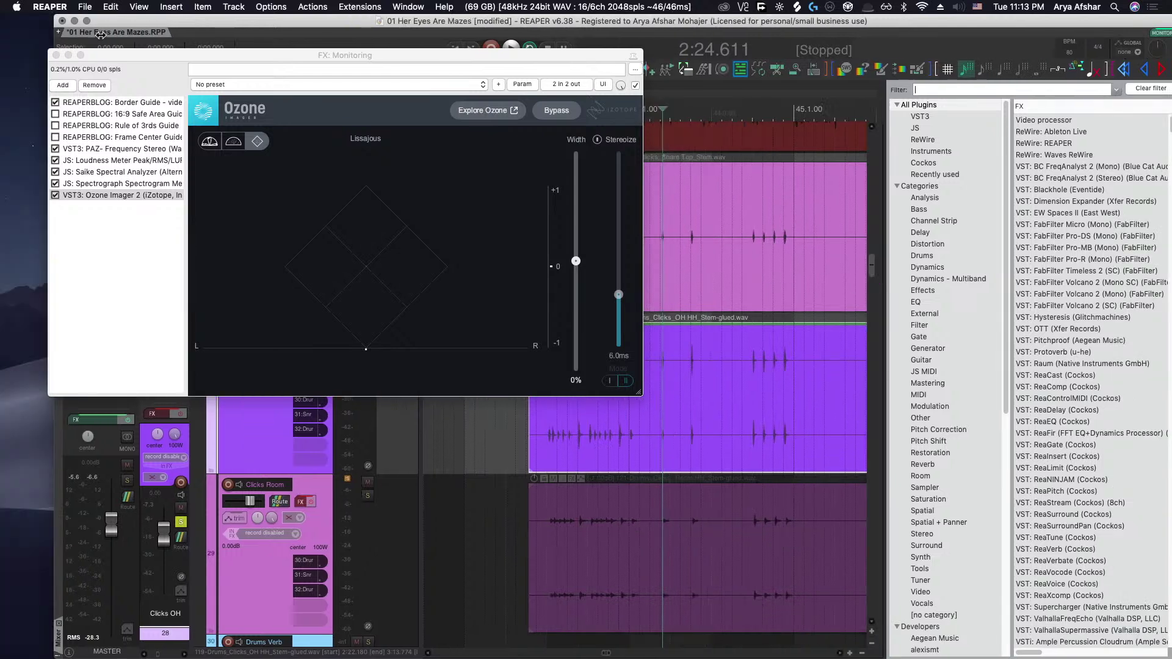
double_click(132, 26)
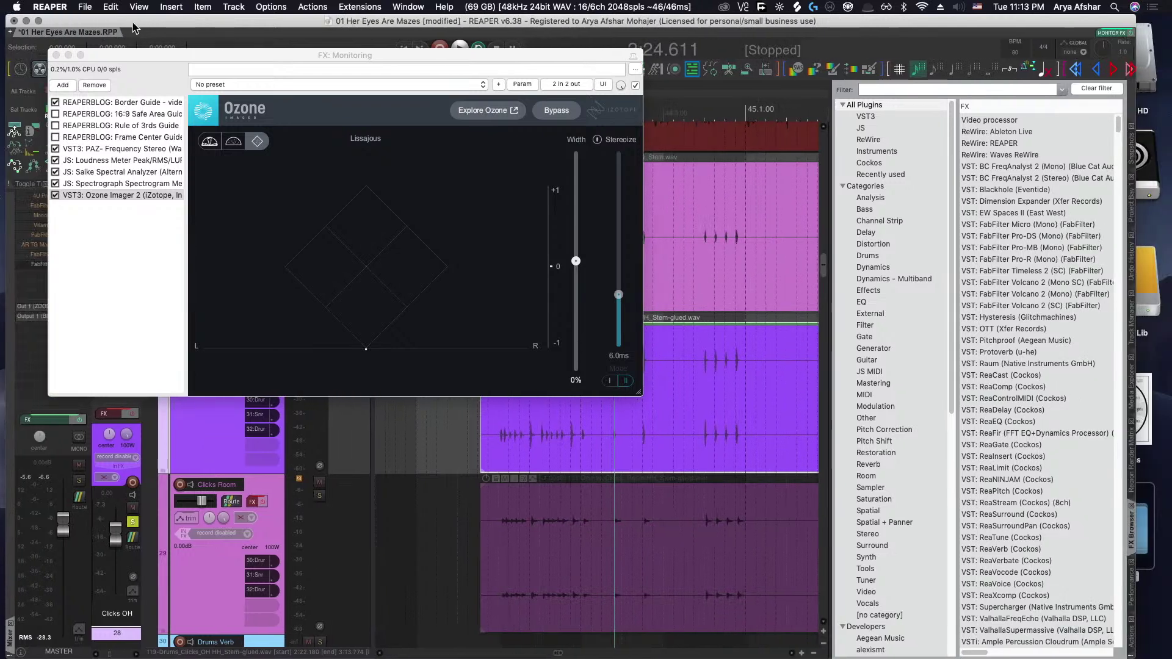
left_click_drag(1136, 215, 1167, 215)
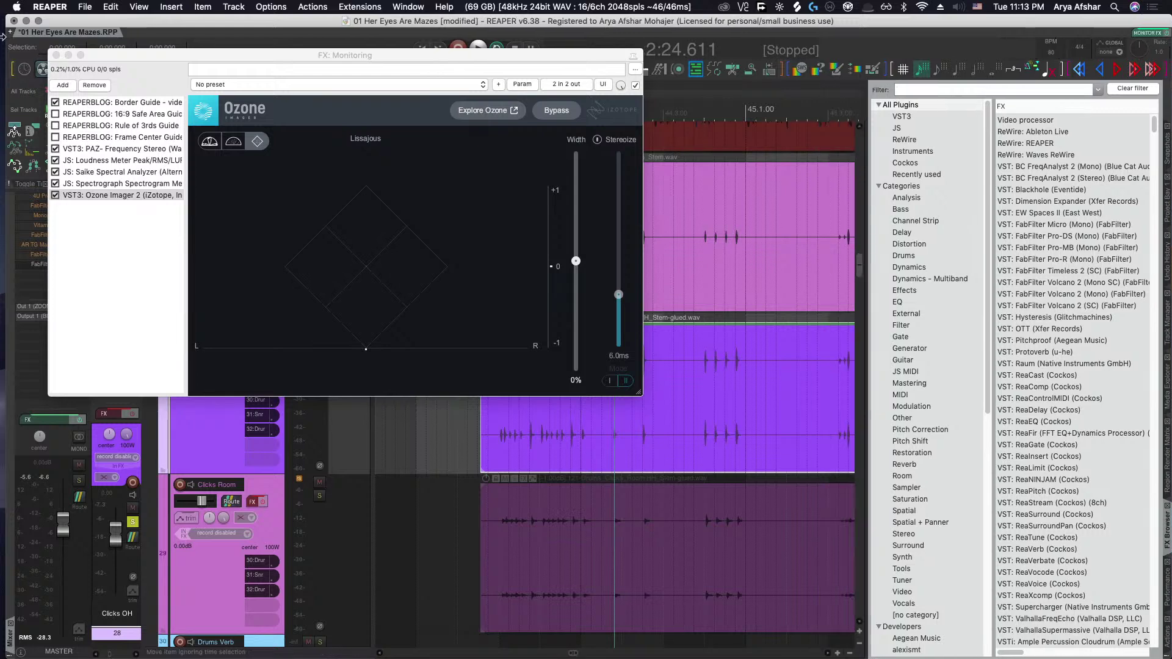
left_click_drag(3, 37, 0, 38)
key("super+shift+x")
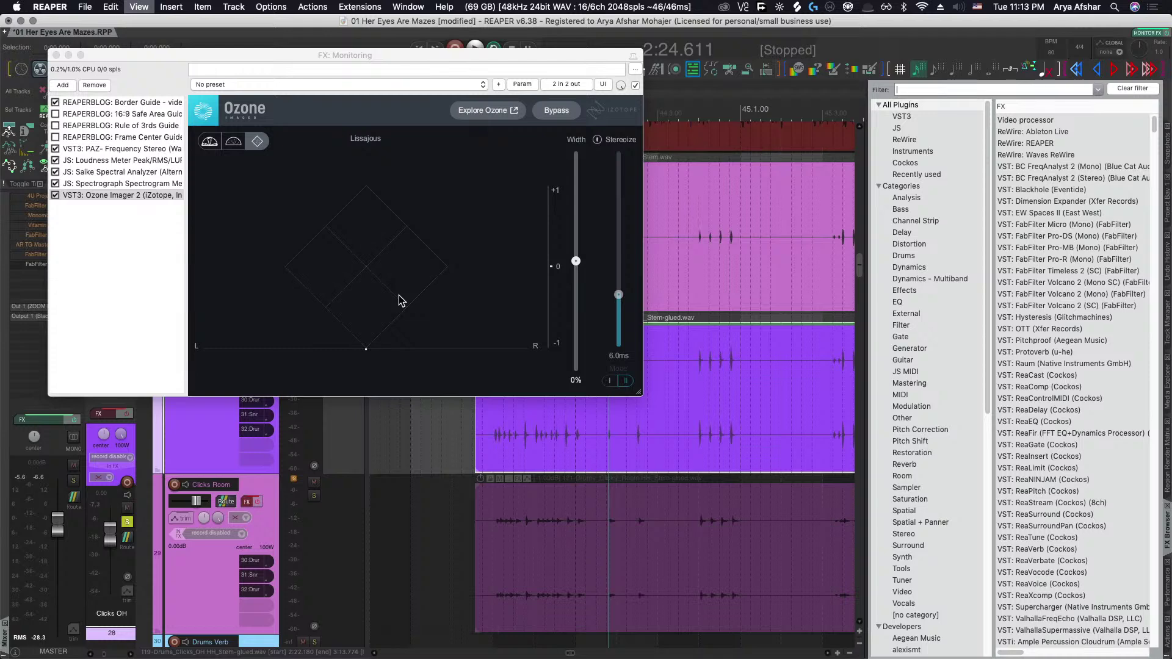
Save the current window arrangement over the Main Editing windows screenset and close the screensets window.
key("super+e")
left_click_drag(741, 132, 822, 160)
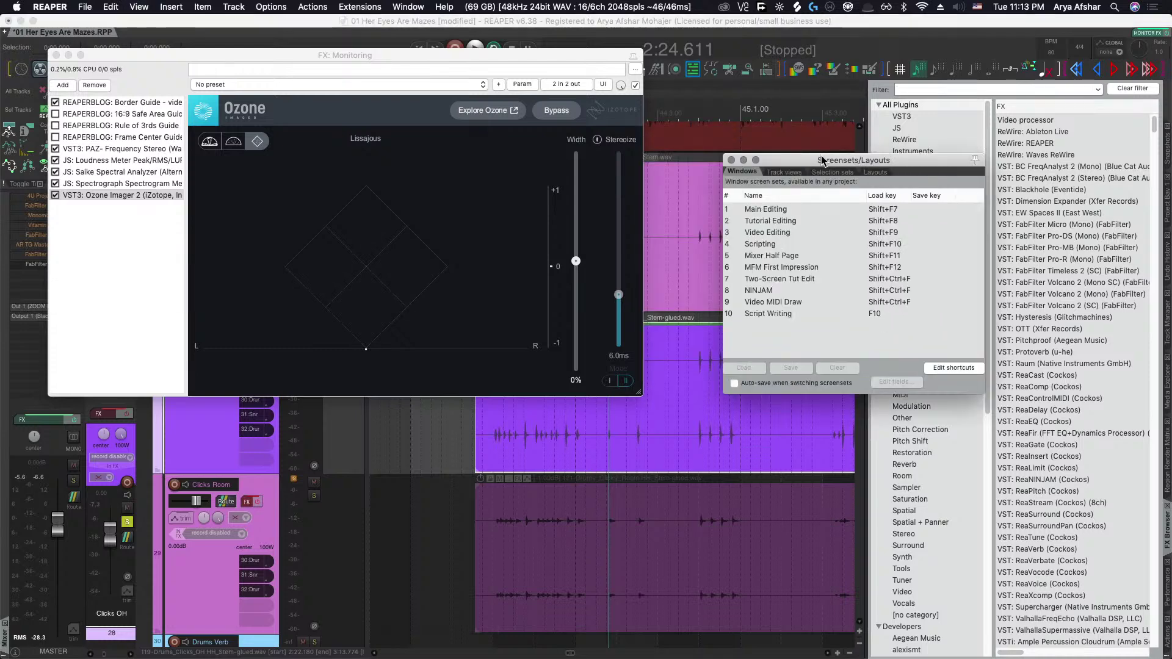
left_click(793, 208)
left_click(791, 368)
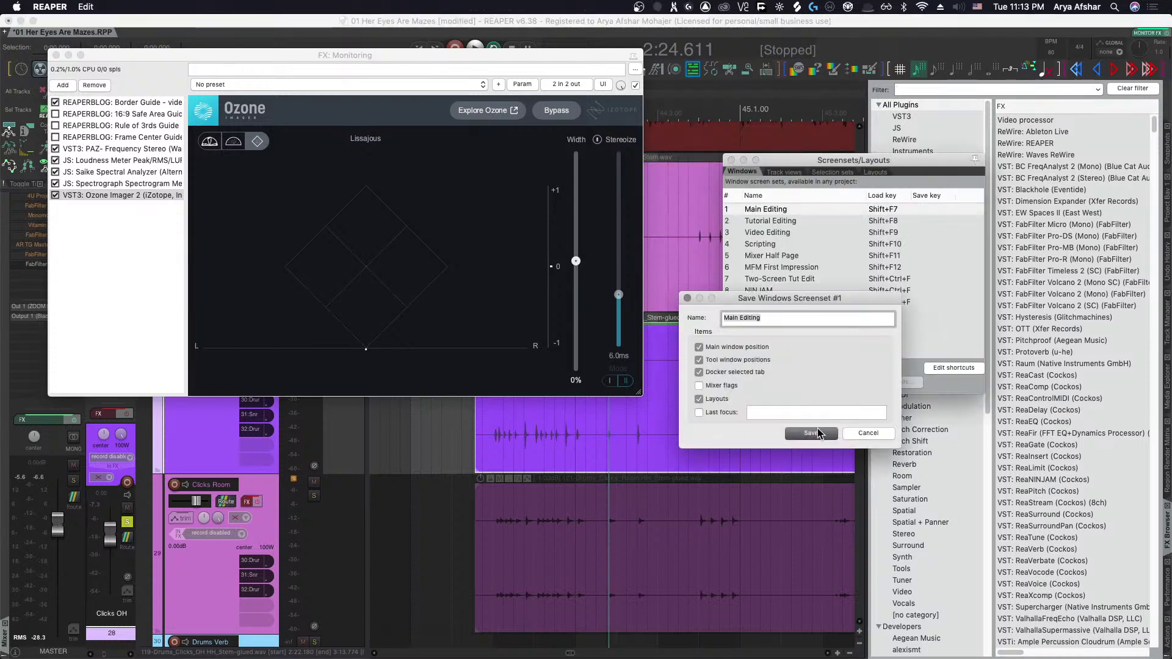
left_click(812, 434)
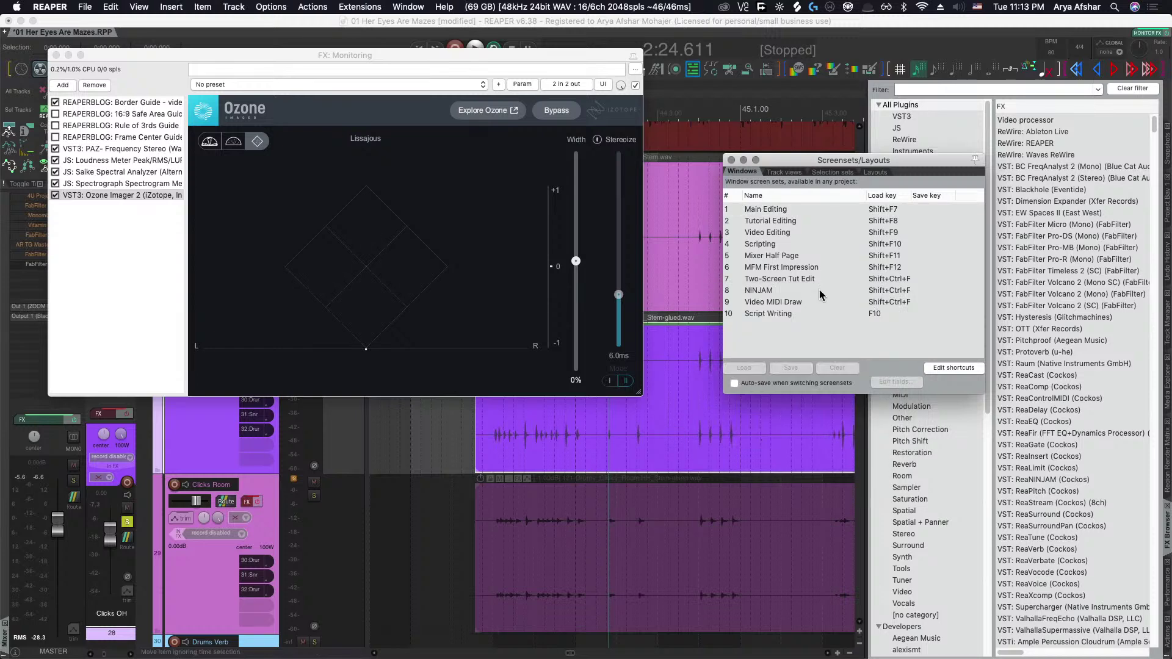
left_click(732, 160)
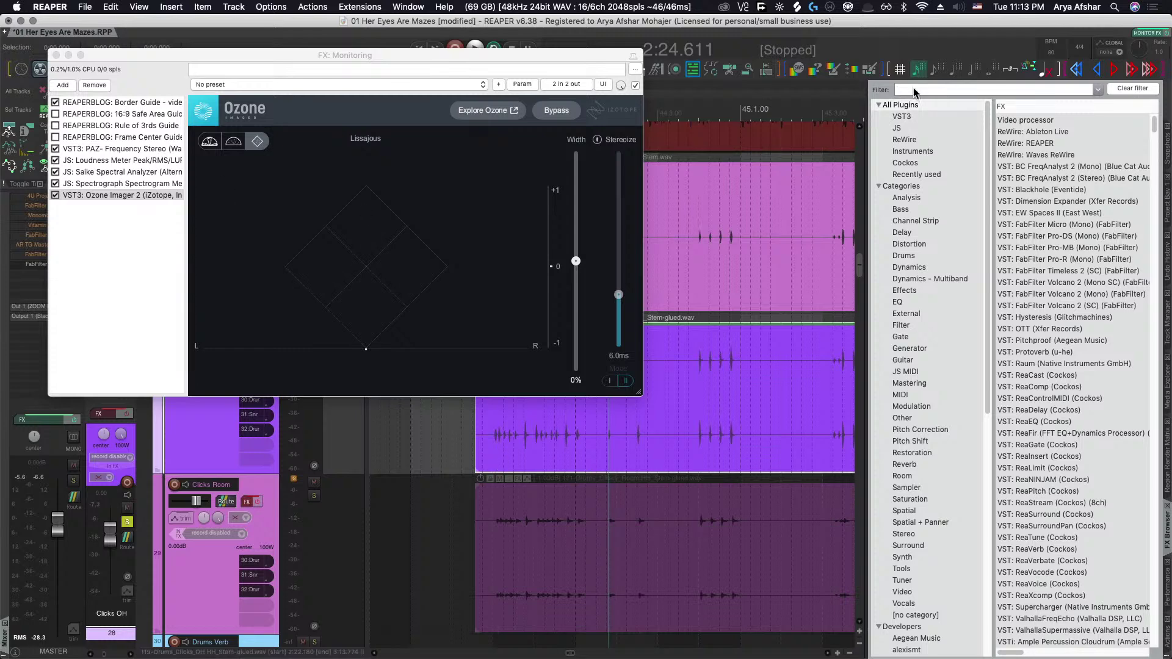
type("corre")
key("BackSpace")
key("BackSpace")
key("BackSpace")
key("BackSpace")
key("BackSpace")
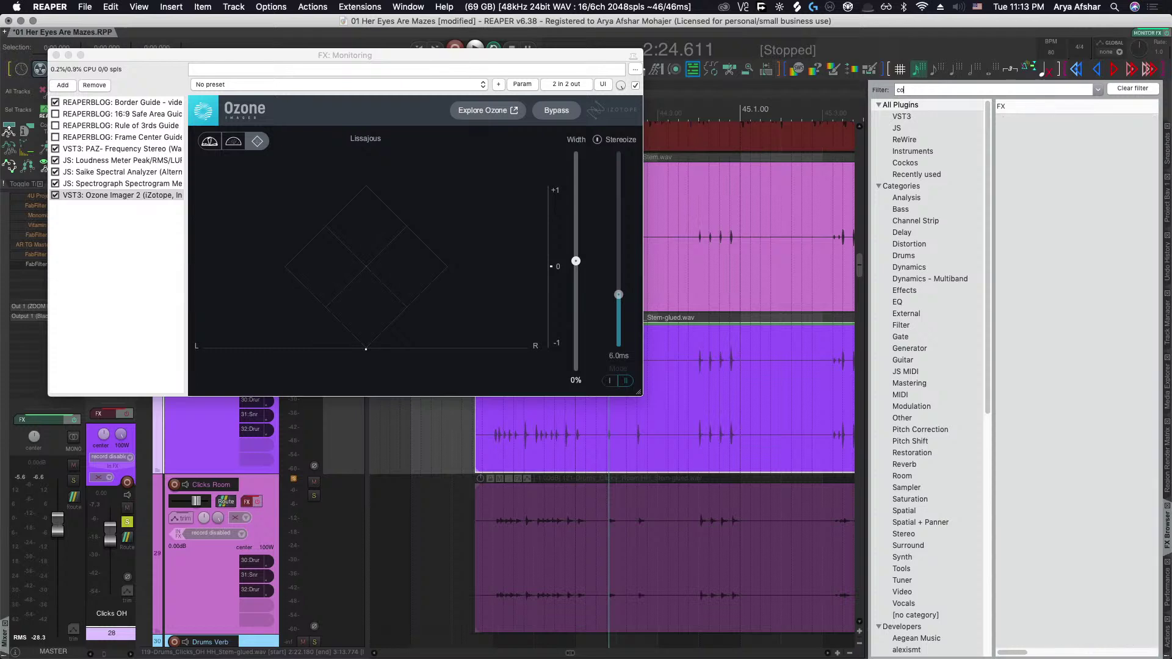
Filter the FX browser for "ar tg" and add AR TG Meter Bridge Stereo to the end of the monitoring effects chain.
type("ar tg")
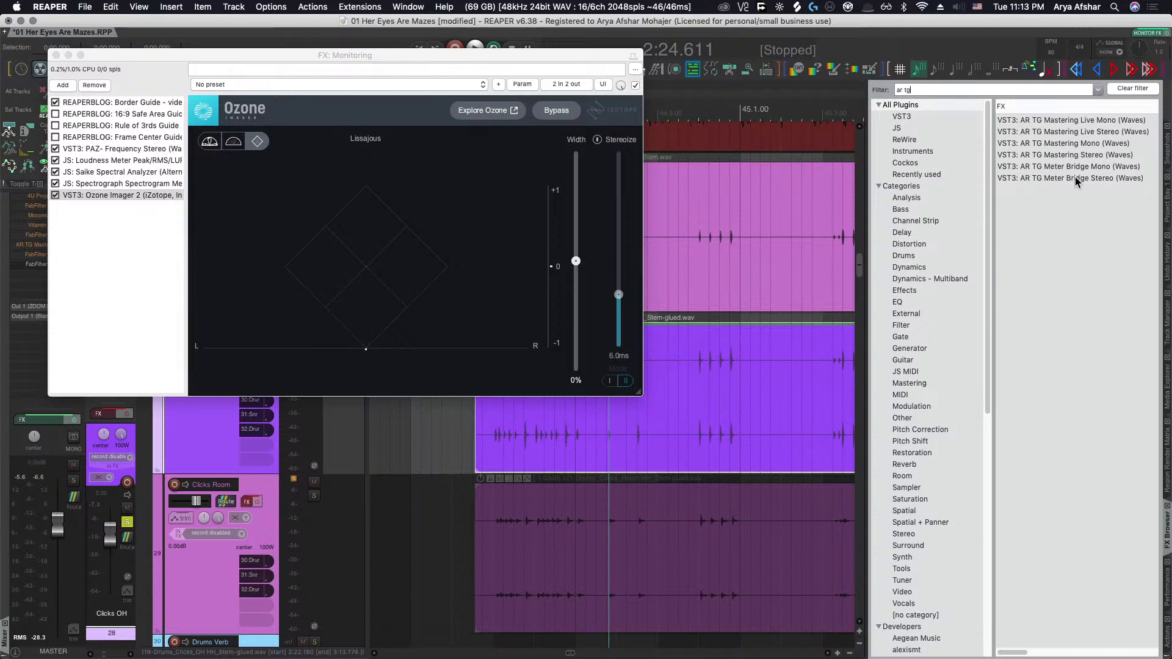
left_click_drag(1077, 182, 152, 235)
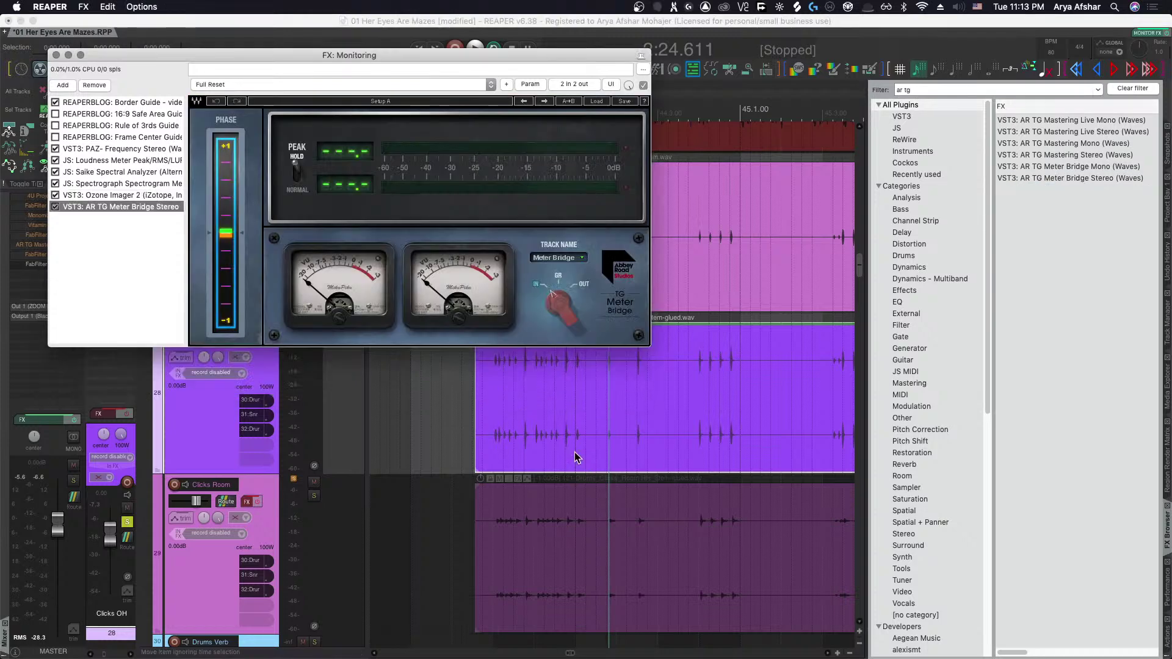
Play the clicks from the start of the clips and move the monitoring effects window clear of the track controls.
left_click(452, 377)
key("space")
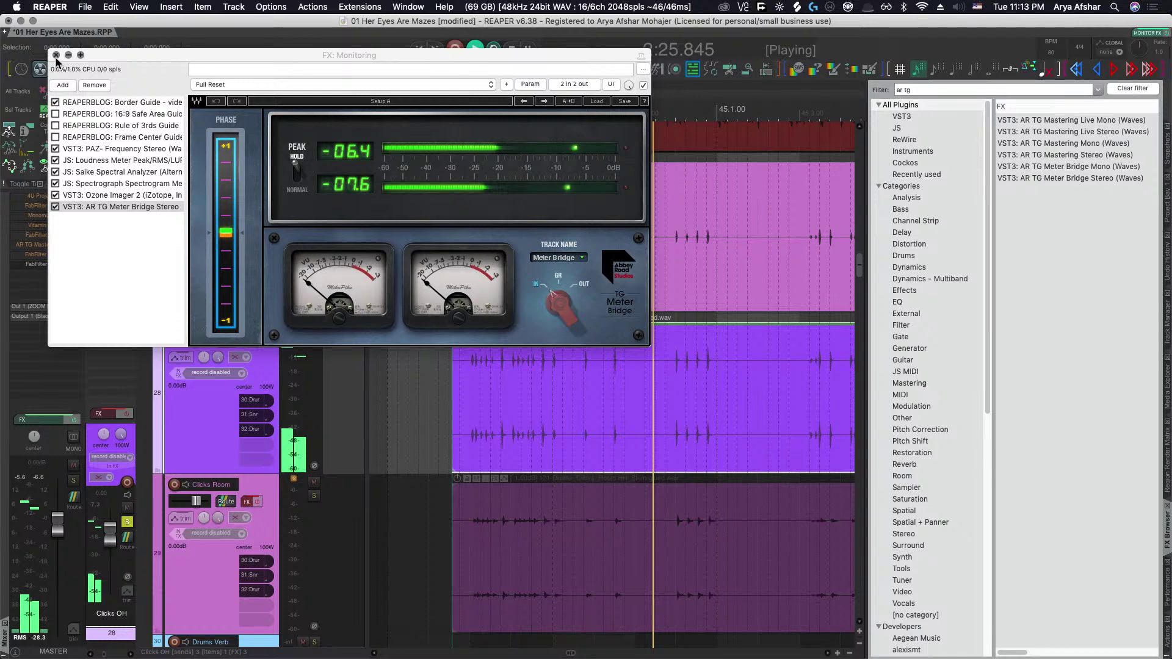
left_click_drag(98, 54, 529, 181)
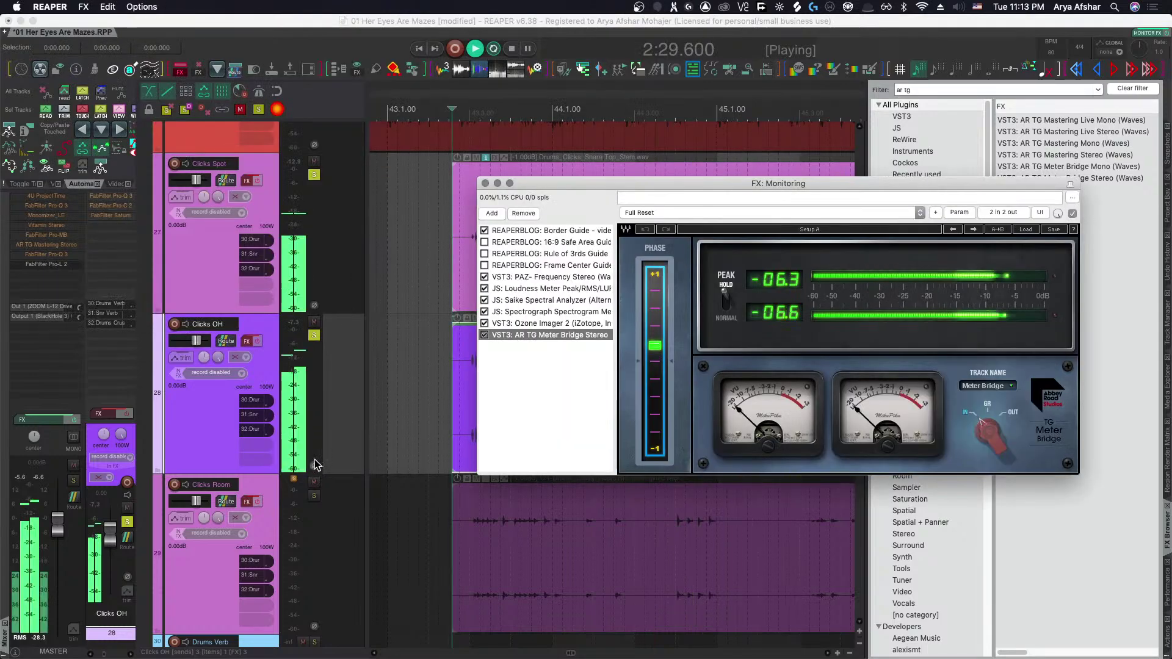
Select the Clicks OH track and toggle its phase while the clicks play through the TG Meter Bridge.
left_click(291, 443)
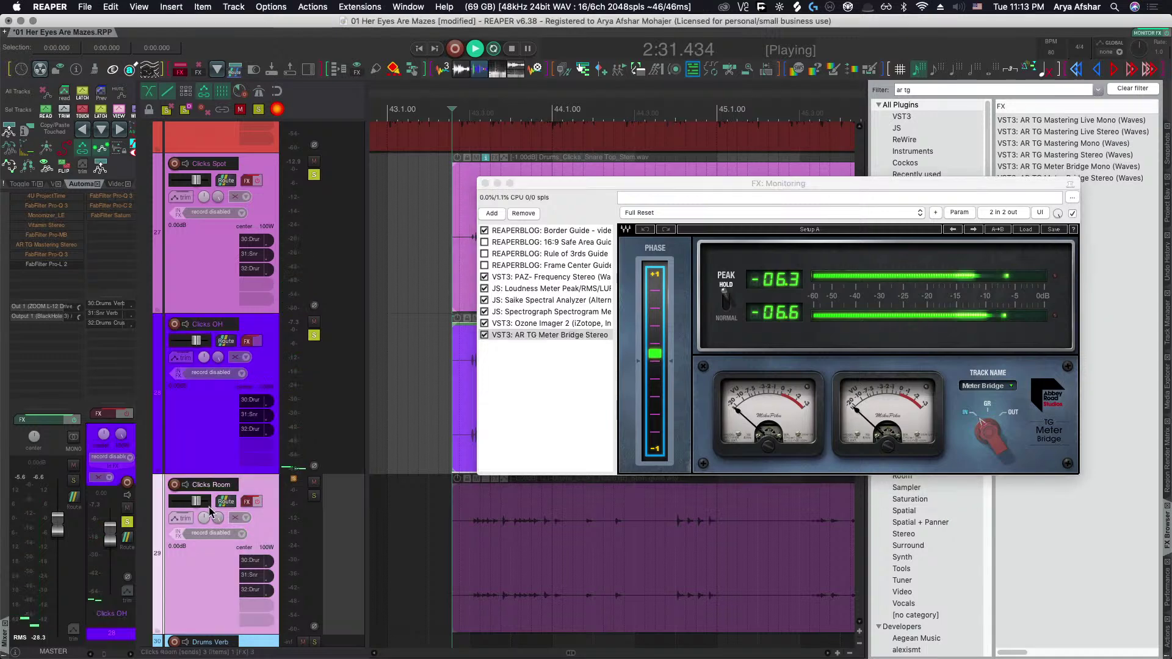
left_click(210, 511)
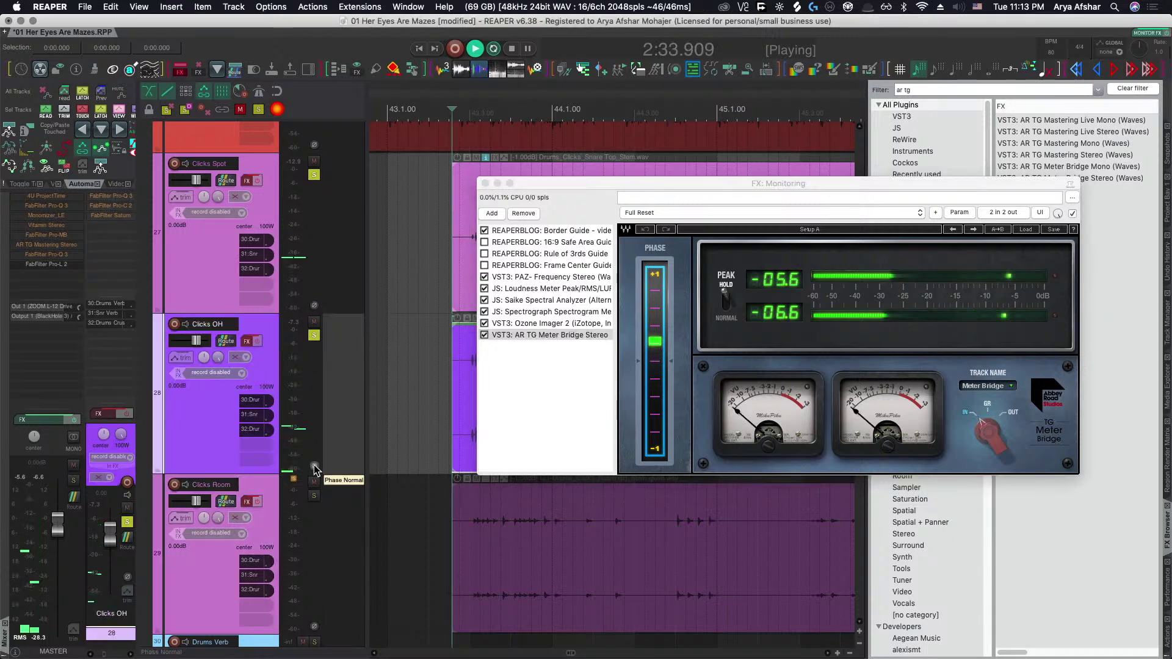
left_click(314, 467)
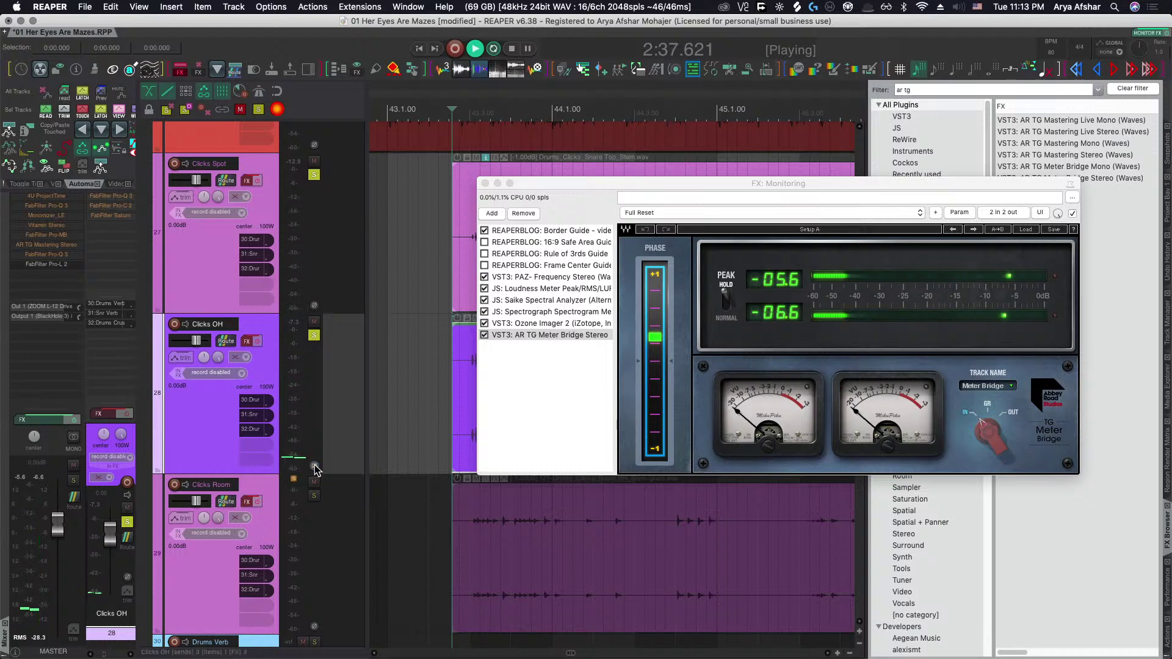
Toggle the phase of Clicks OH and replay the clicks, moving the monitoring effects window off the overhead waveform.
left_click(314, 467)
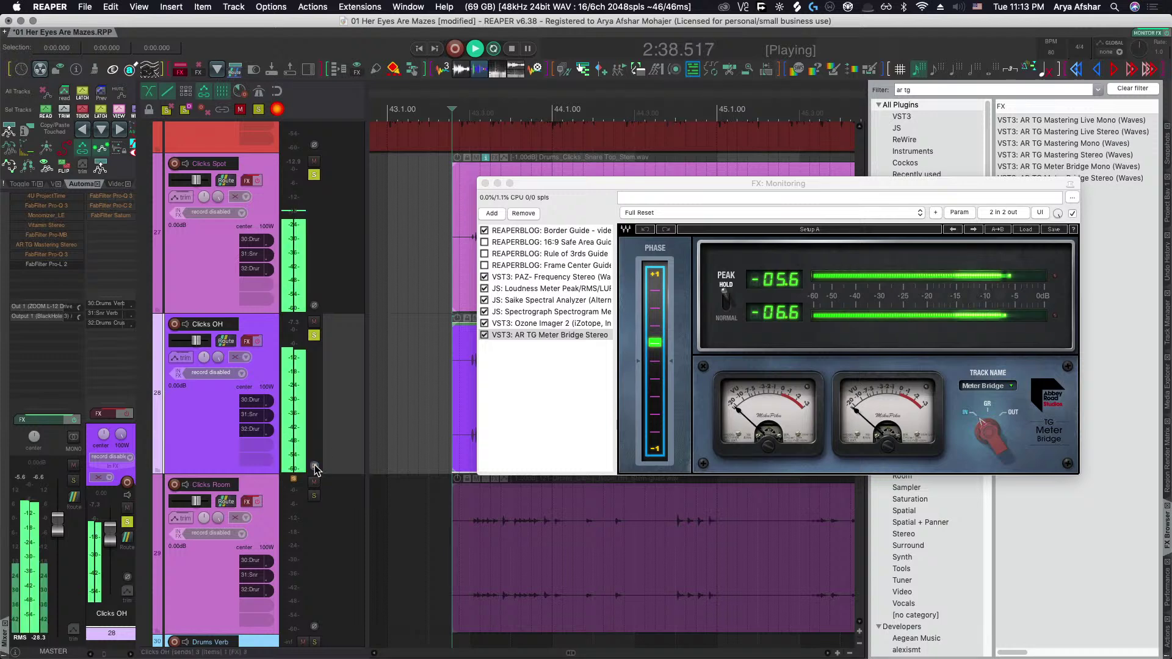
key("space")
left_click_drag(580, 183, 736, 188)
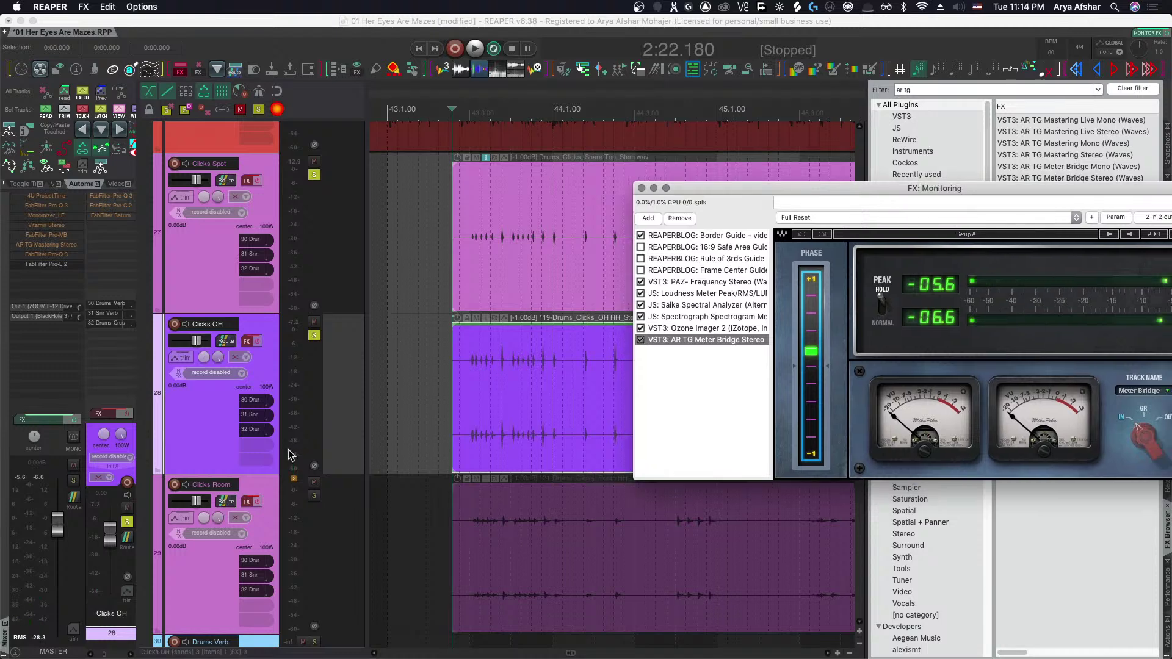
left_click(316, 467)
key("space")
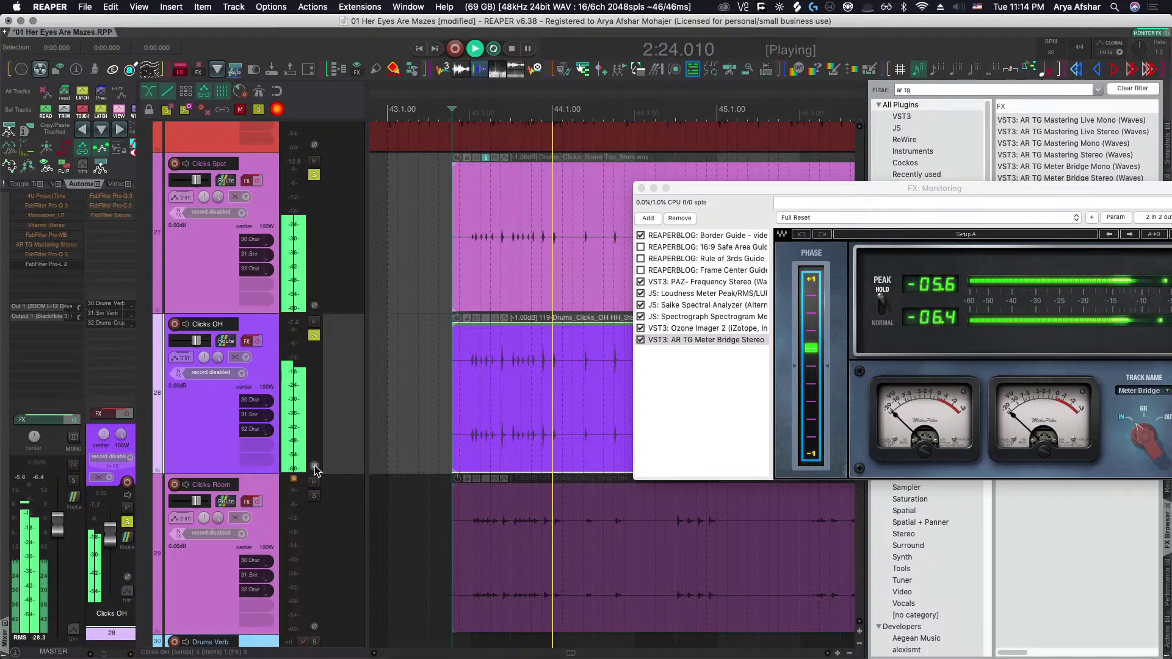
key("space")
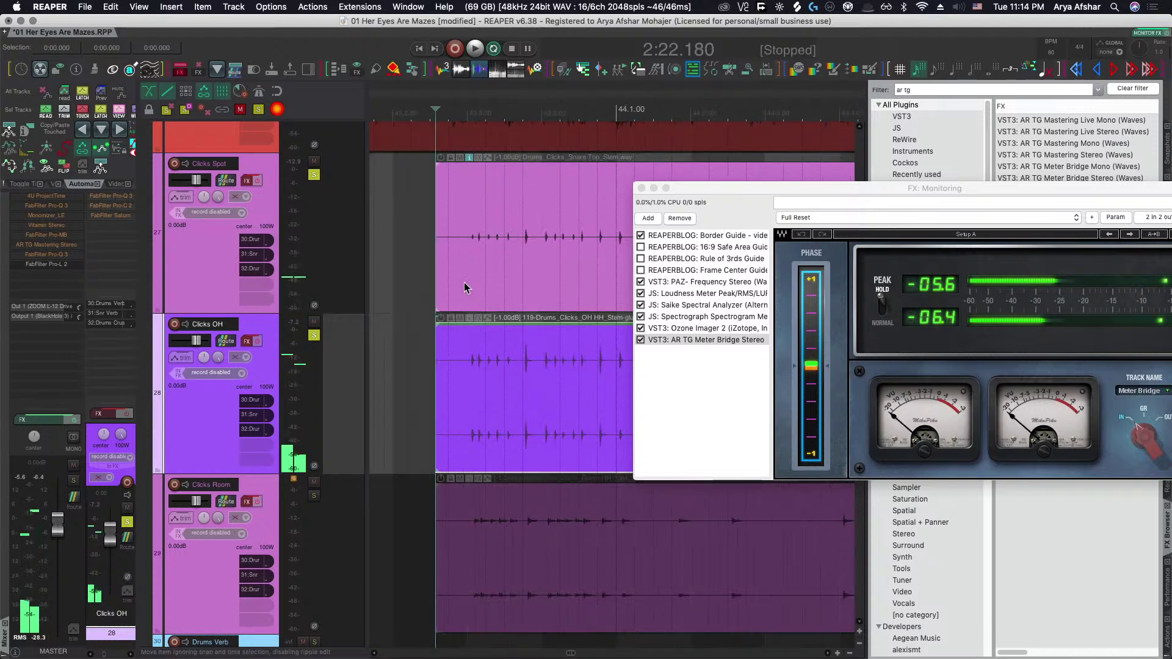
Compare the waveform polarity and timing of an early click on the Clicks Spot and Clicks OH tracks at sample level.
scroll(456, 363, "up", 5)
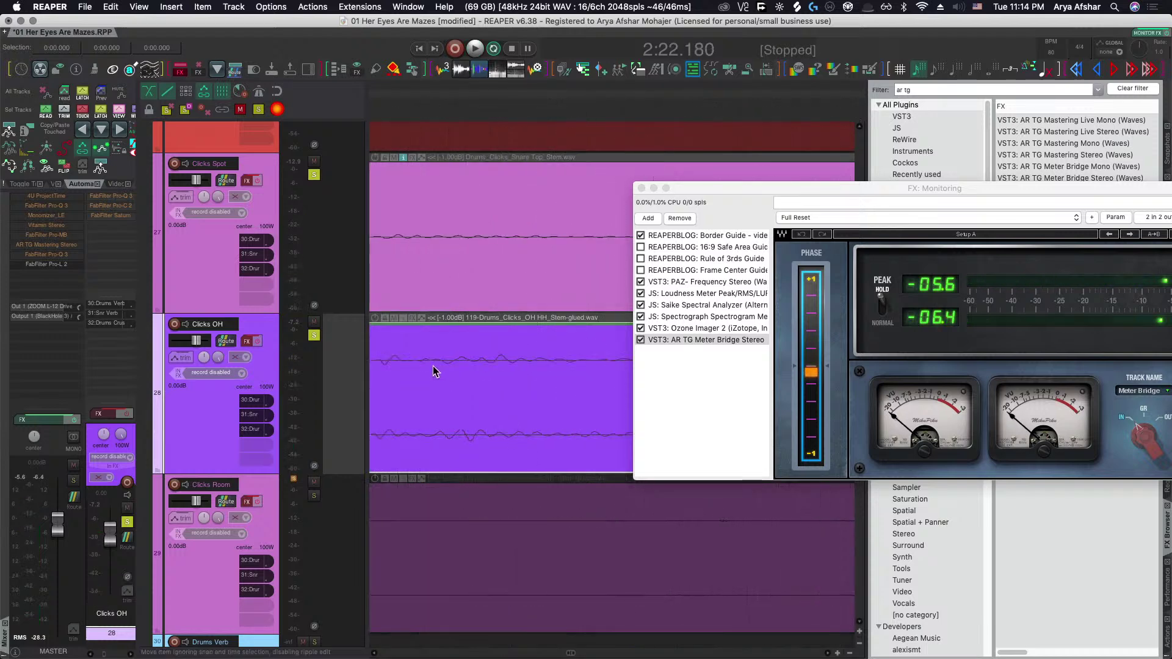
scroll(511, 337, "down", 5)
scroll(512, 338, "down", 3)
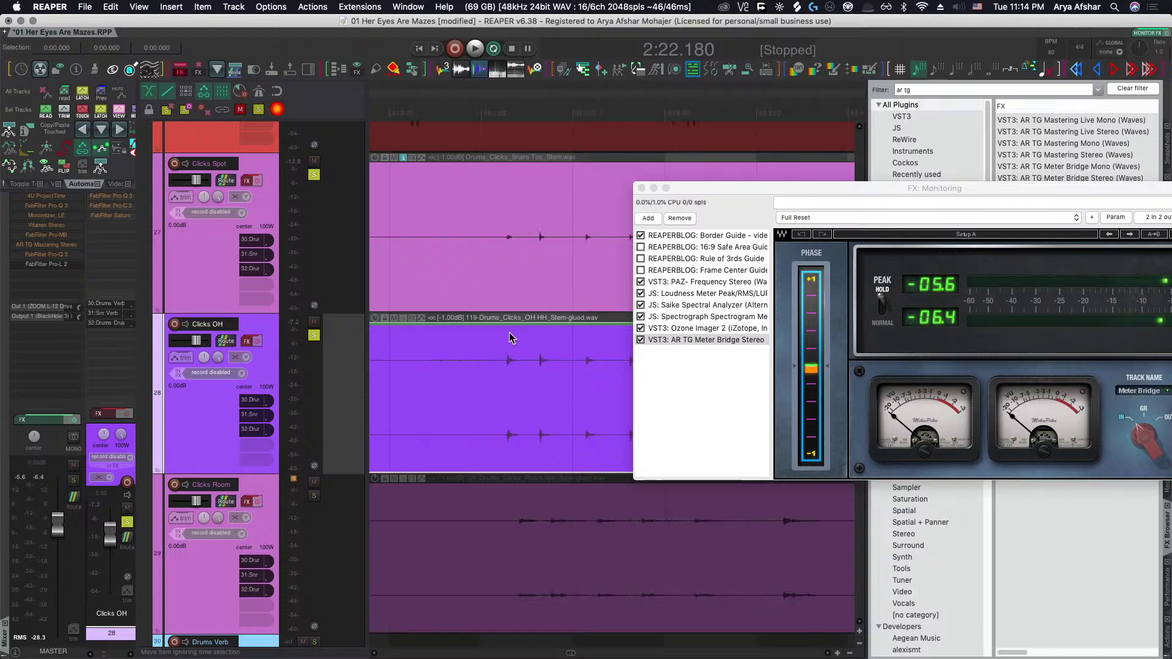
key("shift")
scroll(496, 345, "up", 4)
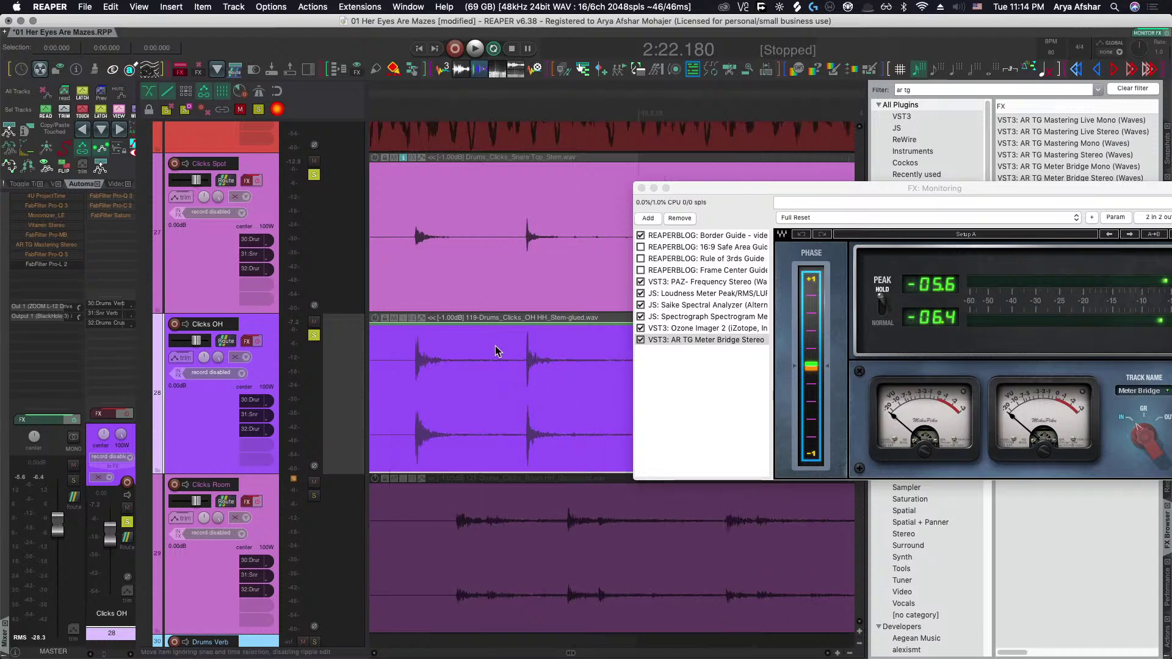
scroll(495, 345, "up", 4)
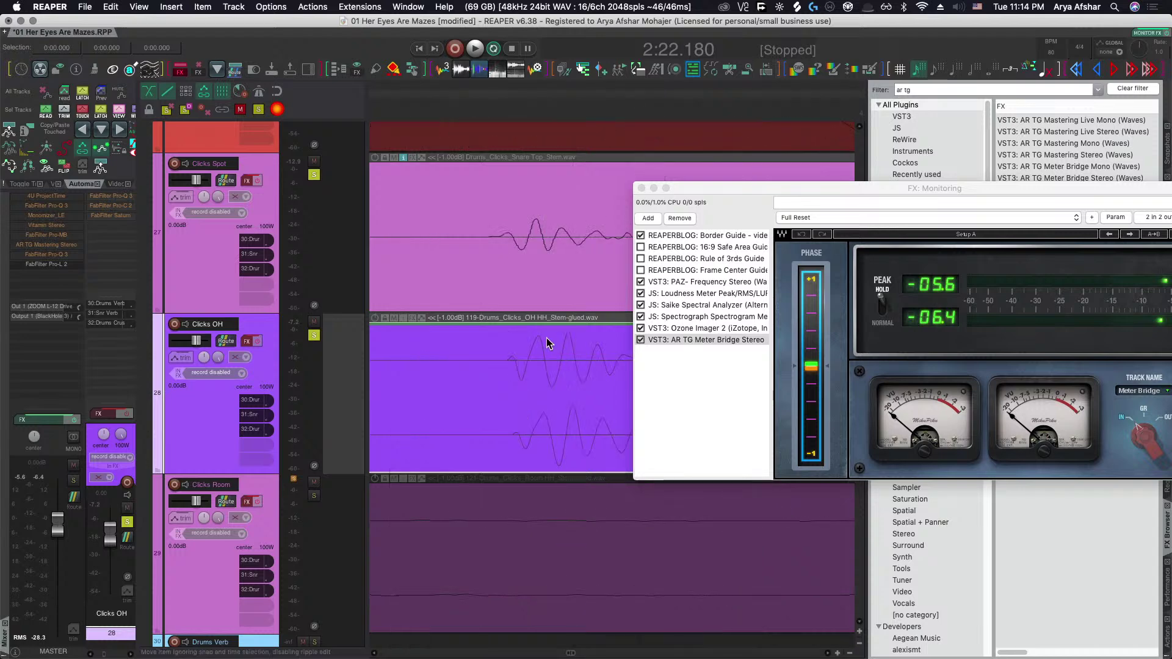
scroll(546, 366, "up", 2)
left_click(547, 366)
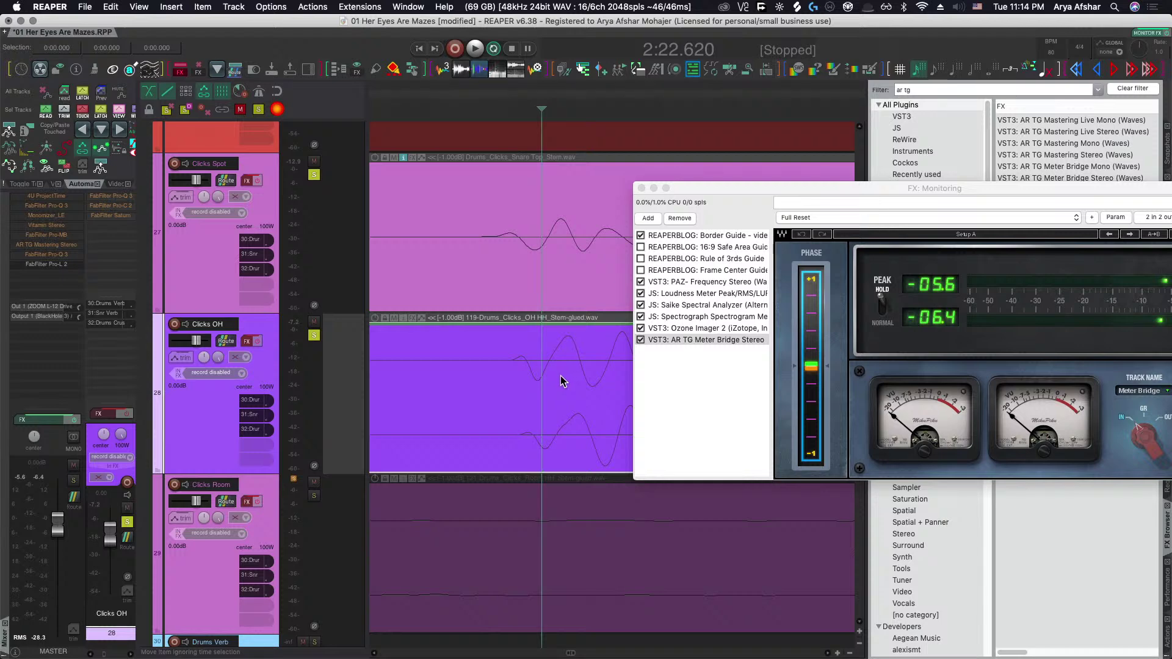
left_click_drag(560, 375, 545, 375)
scroll(580, 288, "up", 2)
scroll(580, 288, "up", 1)
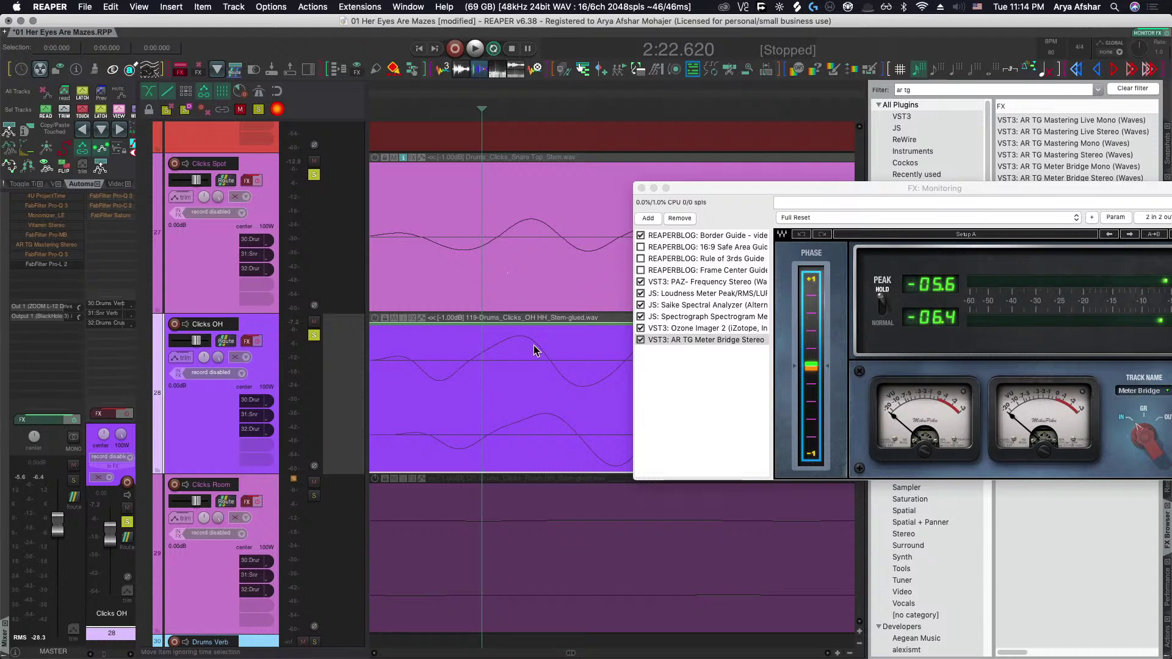
Play the Clicks Spot and Clicks OH tracks from early in the clips while watching the TG Meter Bridge phase meter.
scroll(536, 360, "down", 3)
scroll(538, 373, "down", 3)
left_click(442, 351)
key("space")
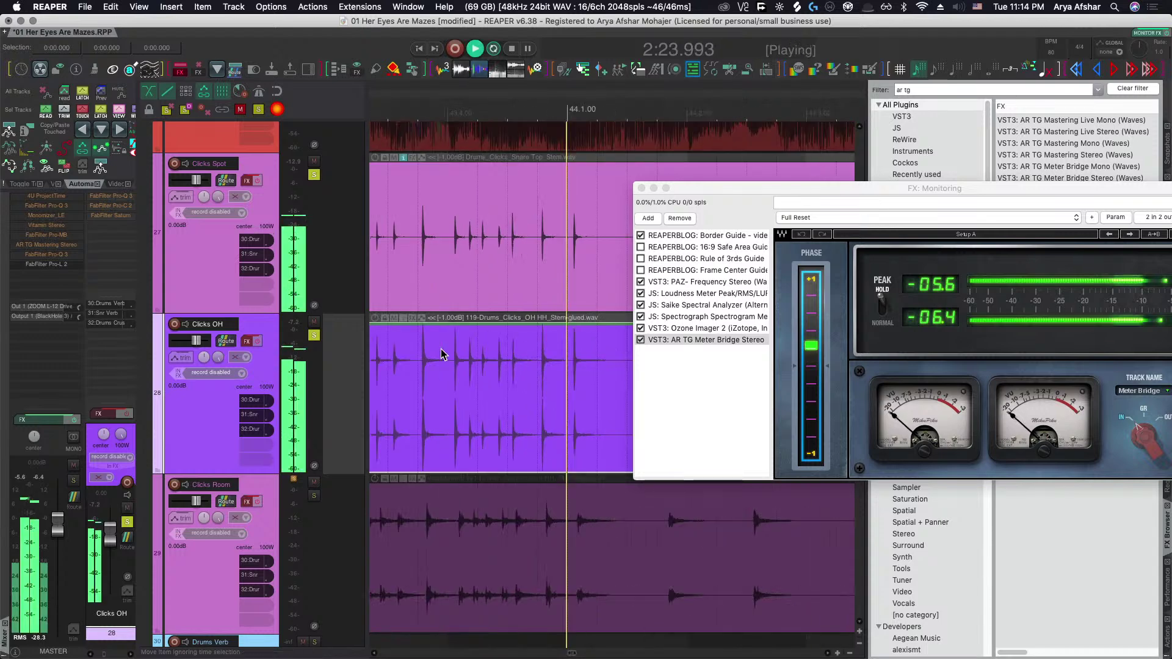
scroll(442, 354, "up", 2)
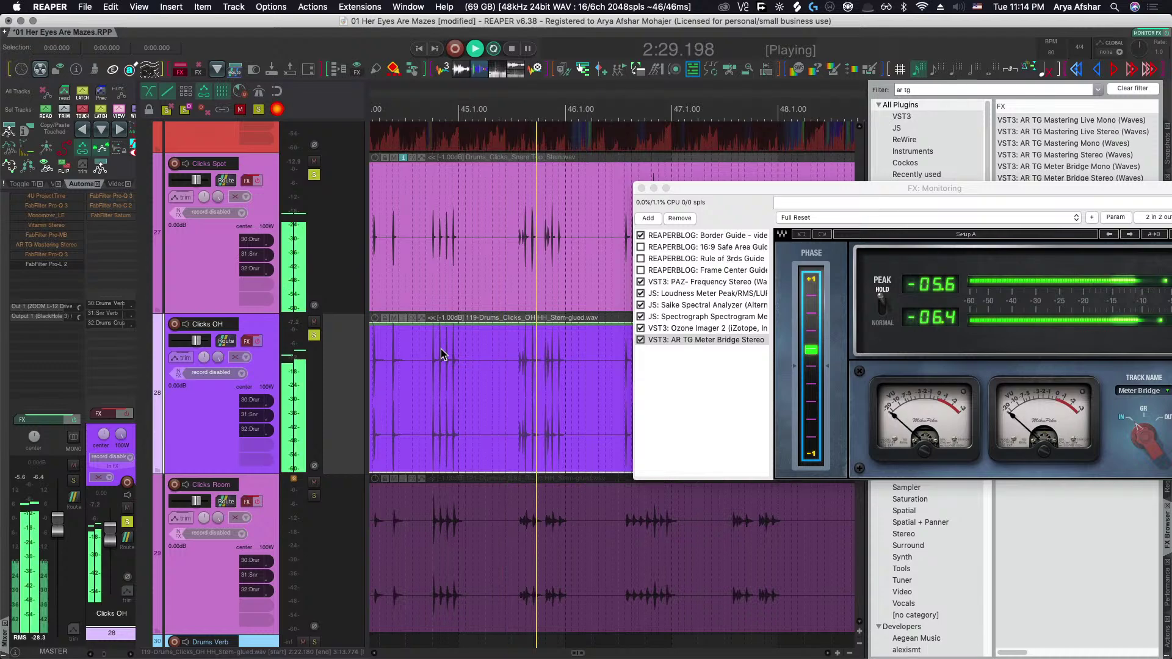
scroll(513, 353, "up", 3)
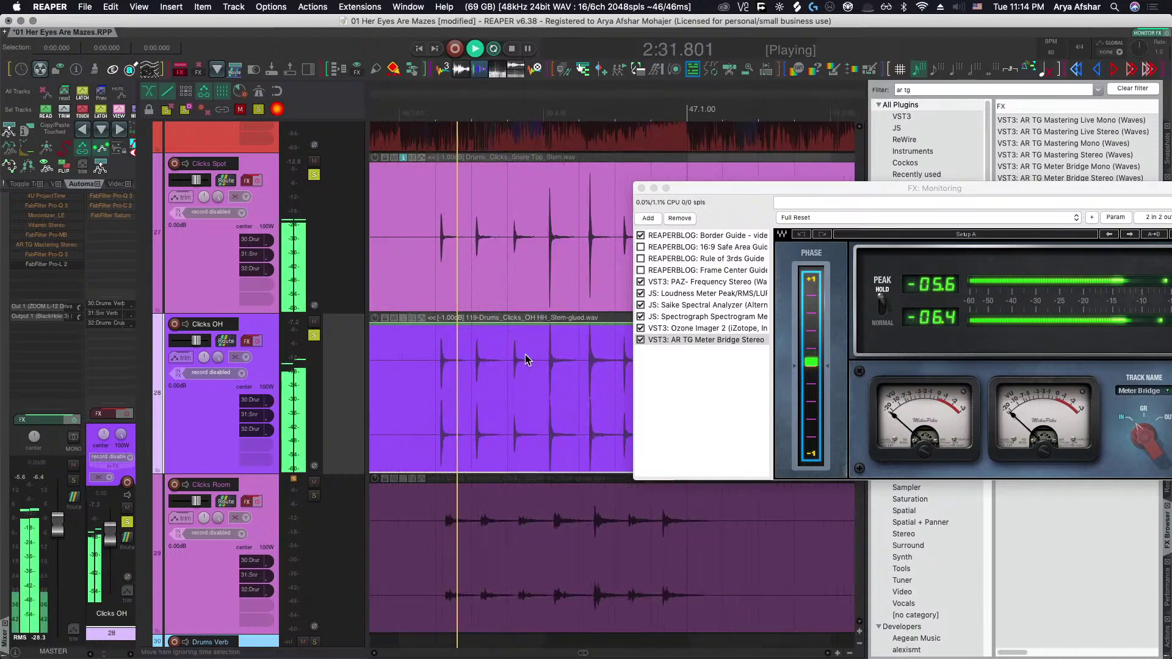
key("space")
Compare a louder click's transient on Clicks Spot and Clicks OH, and play on from just before it with the phase meter open.
scroll(578, 289, "up", 4)
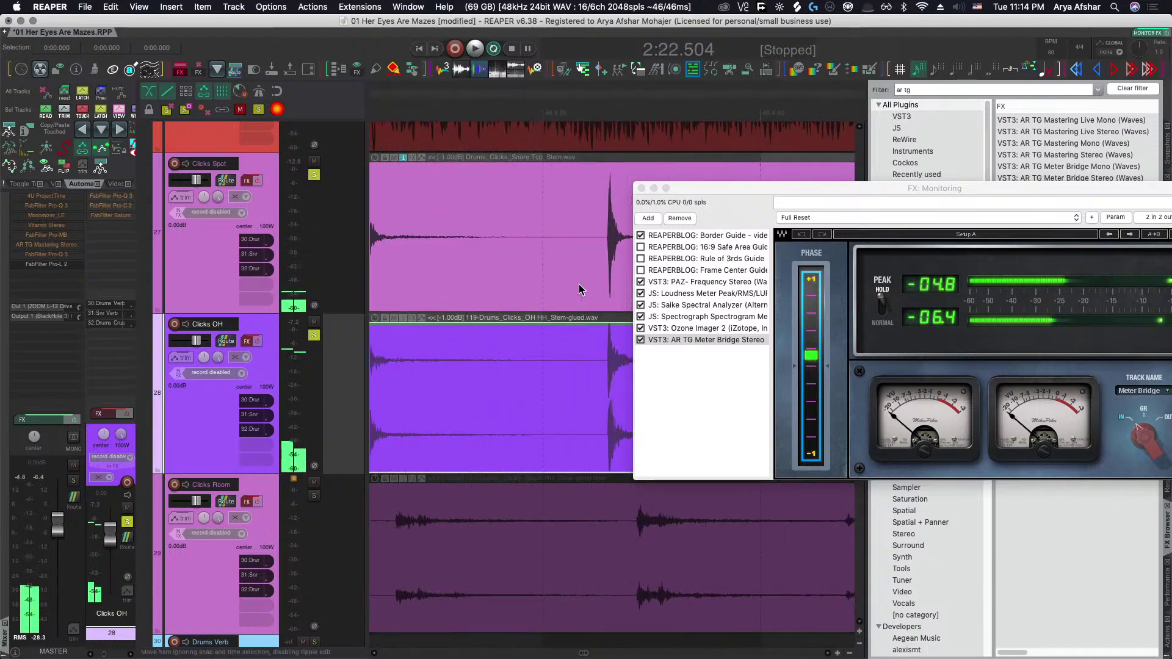
scroll(538, 336, "up", 5)
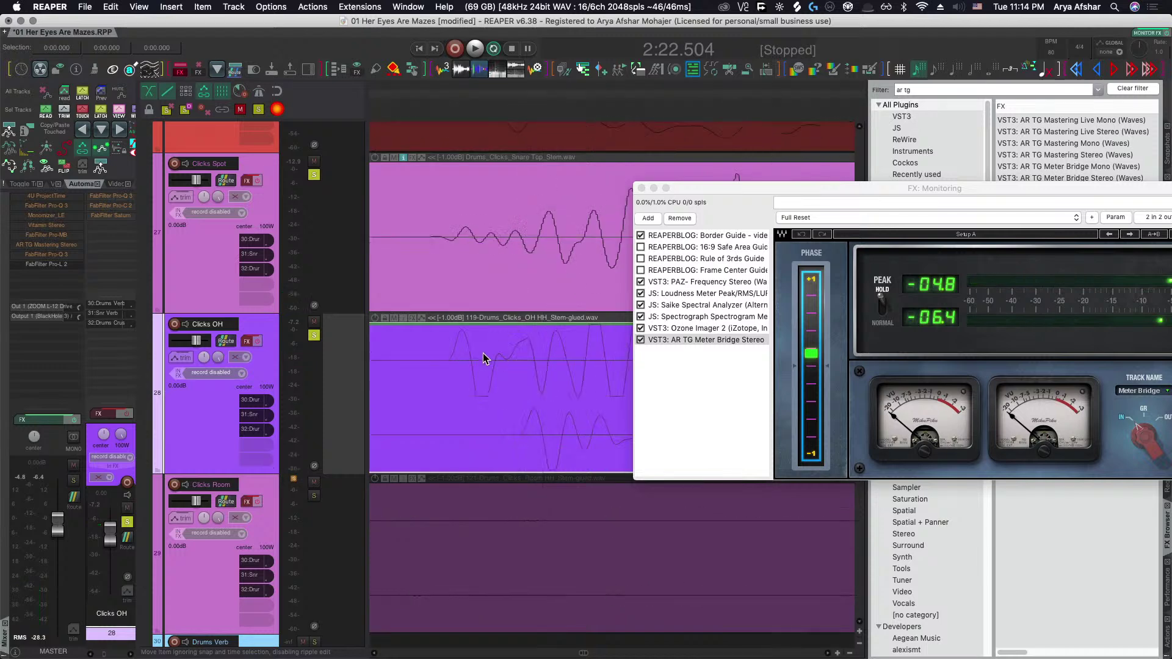
scroll(473, 358, "down", 5)
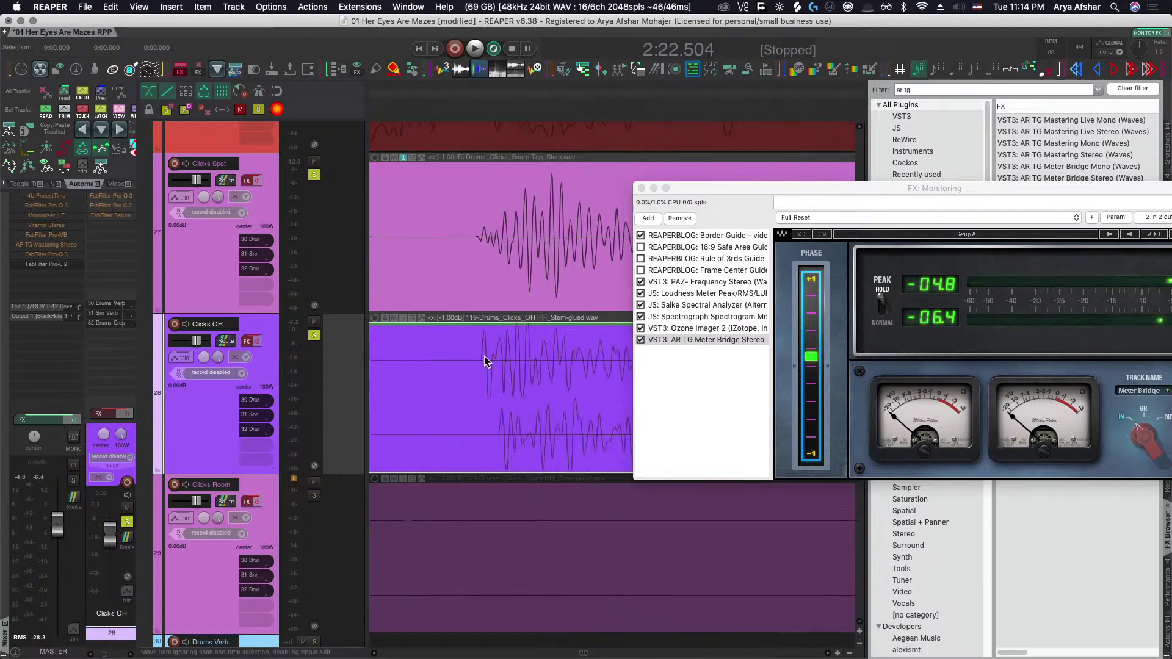
left_click(427, 308)
key("space")
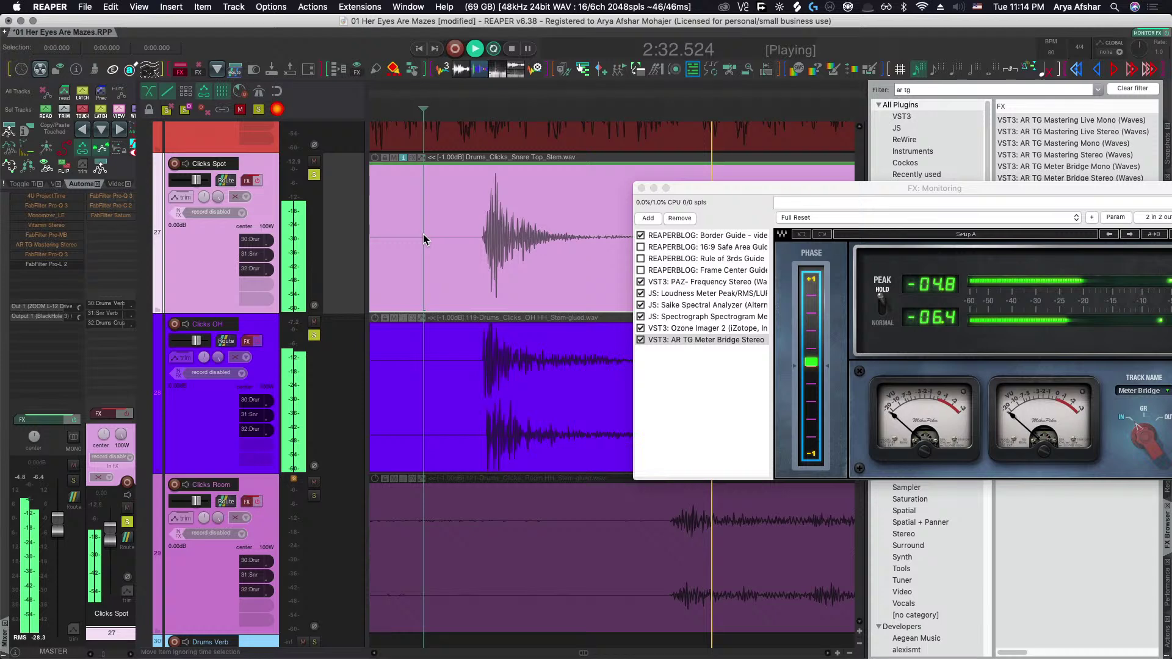
scroll(460, 302, "down", 3)
scroll(460, 308, "down", 3)
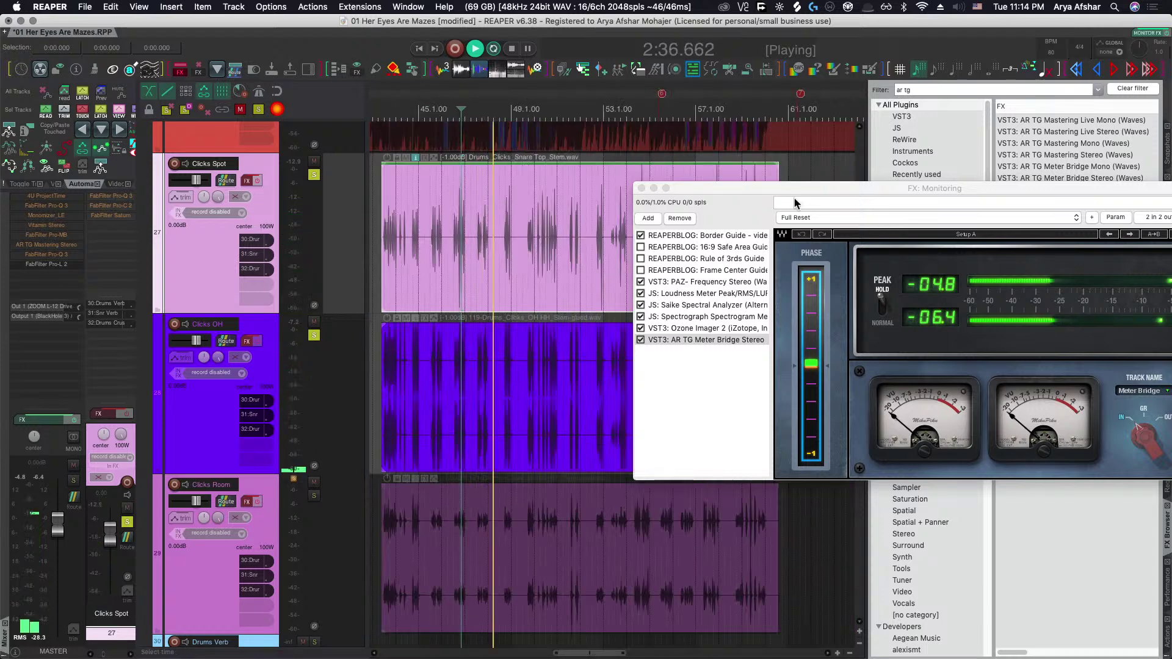
scroll(521, 302, "up", 5)
key("space")
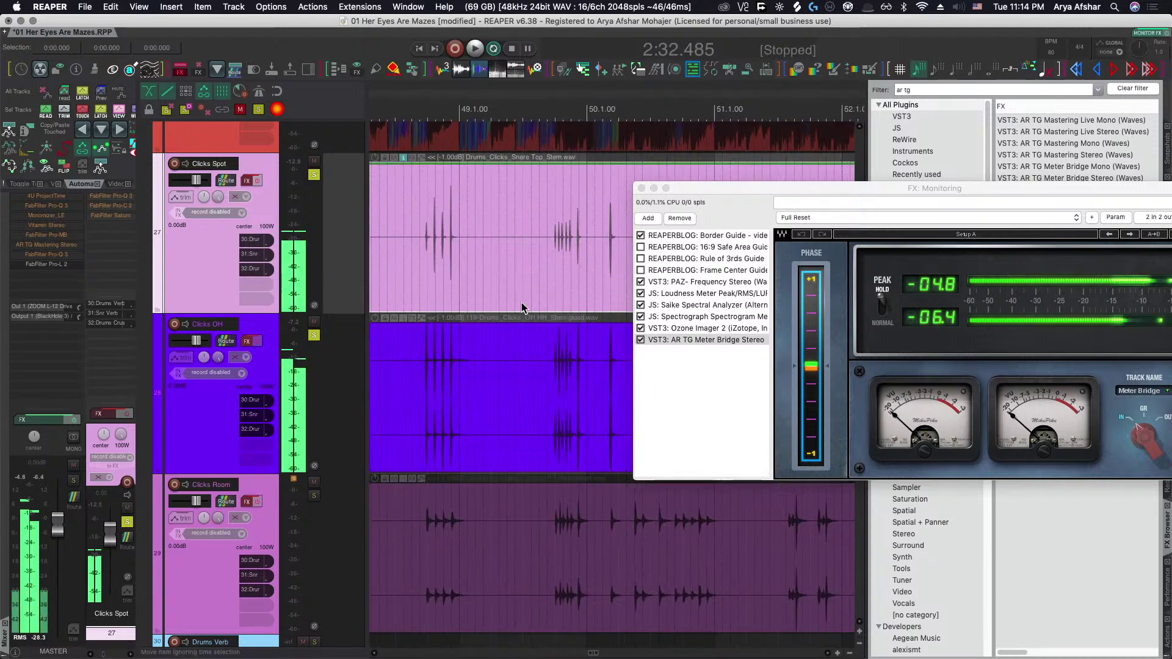
Close the monitoring effects window and solo the Clicks Room track alongside Clicks Spot and Clicks OH.
scroll(521, 302, "left", 5)
scroll(523, 302, "down", 3)
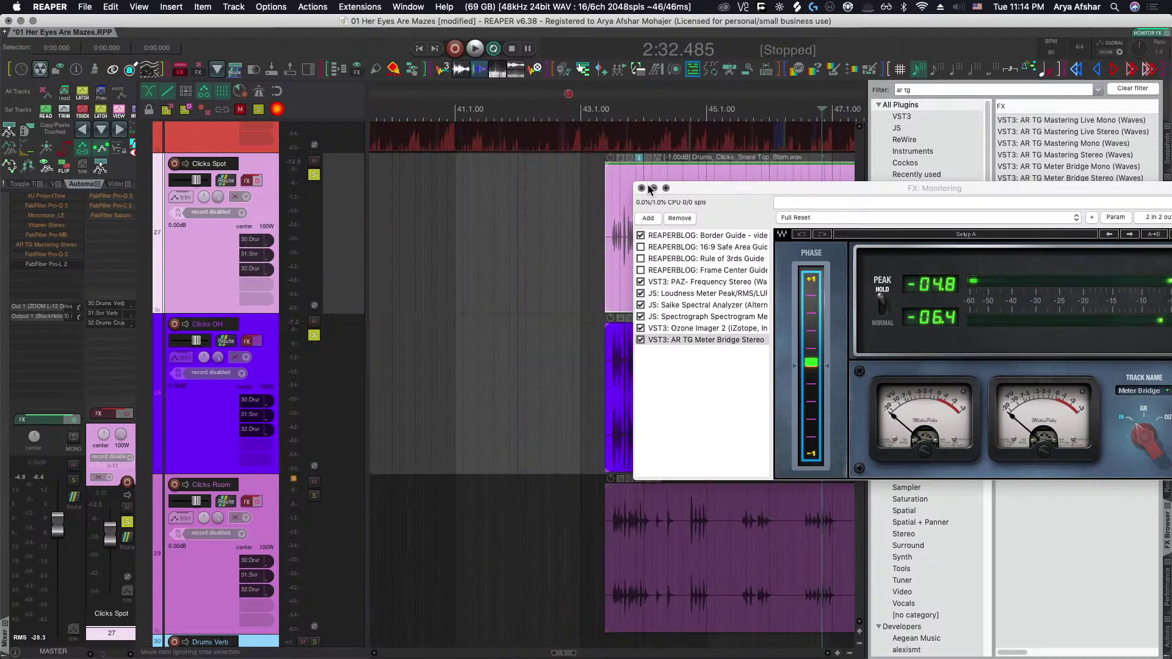
left_click(641, 188)
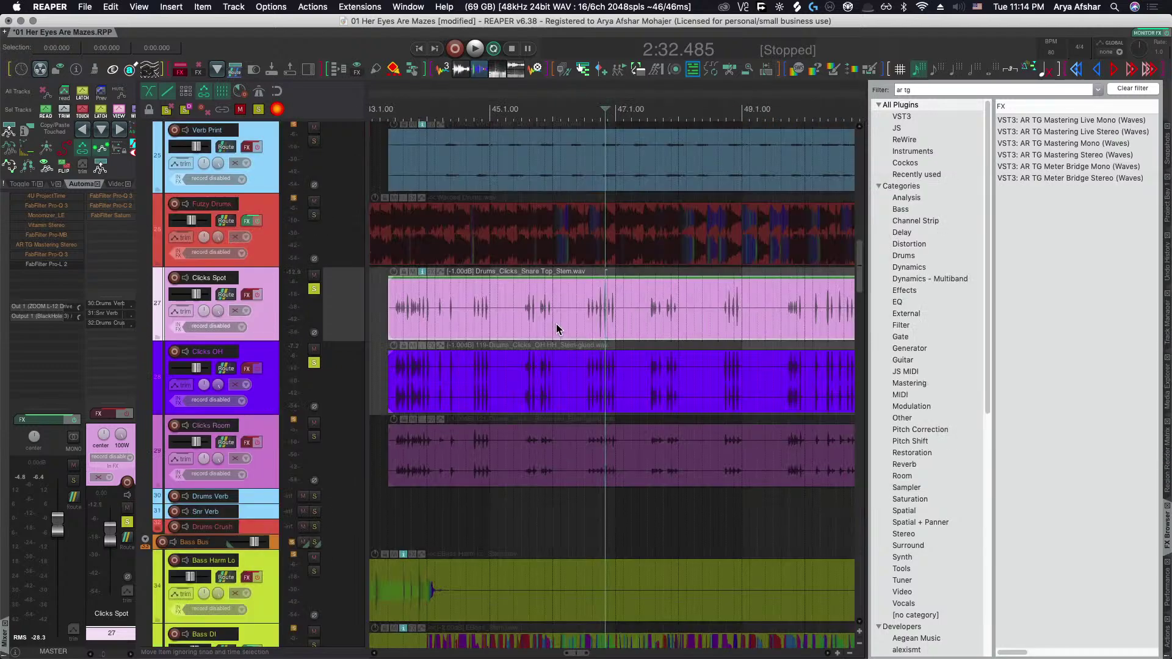
left_click(314, 436)
Place the edit cursor at the start of the clicks clips and play the three soloed tracks together.
left_click(380, 435)
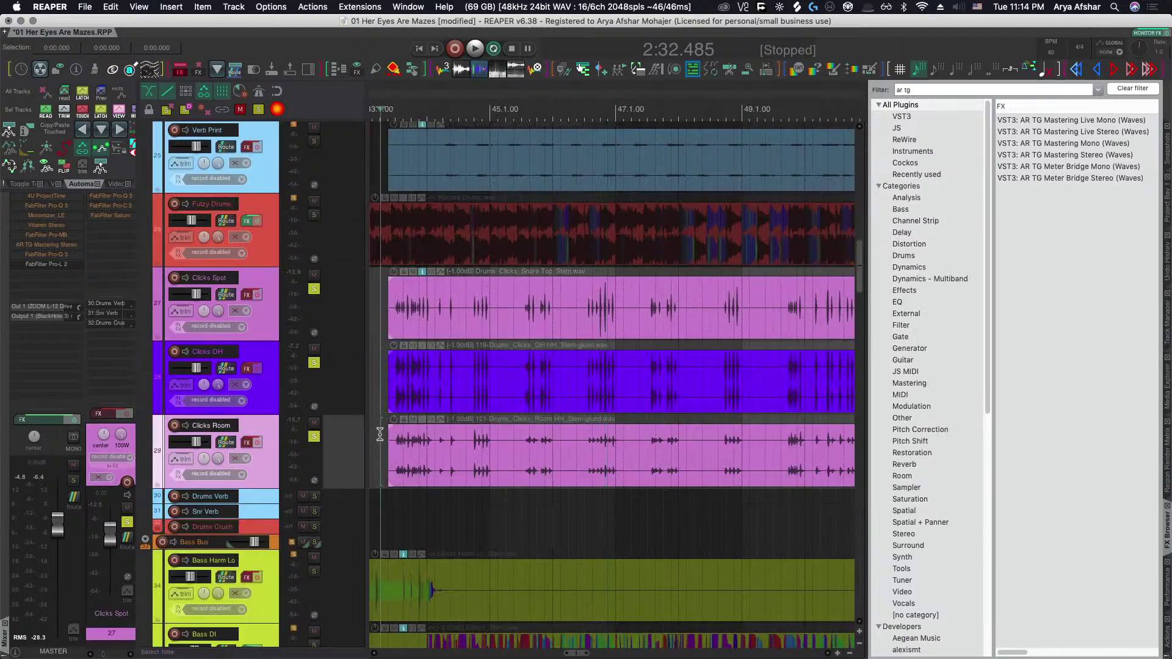
left_click(384, 442)
key("space")
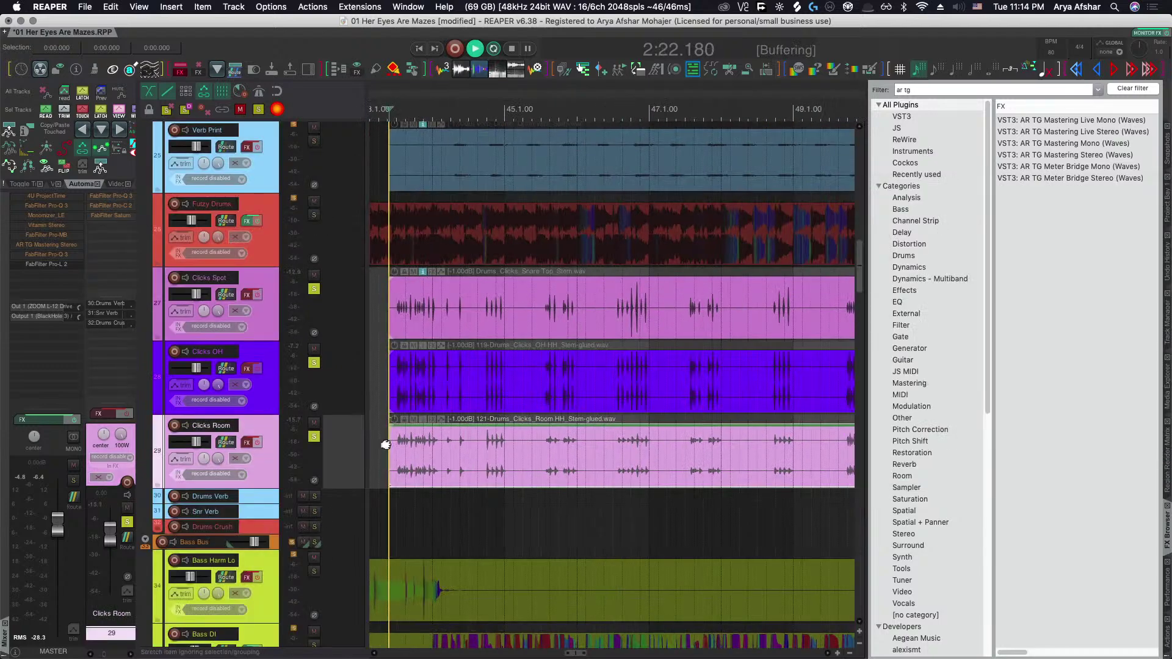
scroll(464, 447, "up", 3)
key("space")
Compare the timing of the Clicks Room transients against Clicks OH, and replay all three tracks from the clip start.
scroll(471, 443, "up", 3)
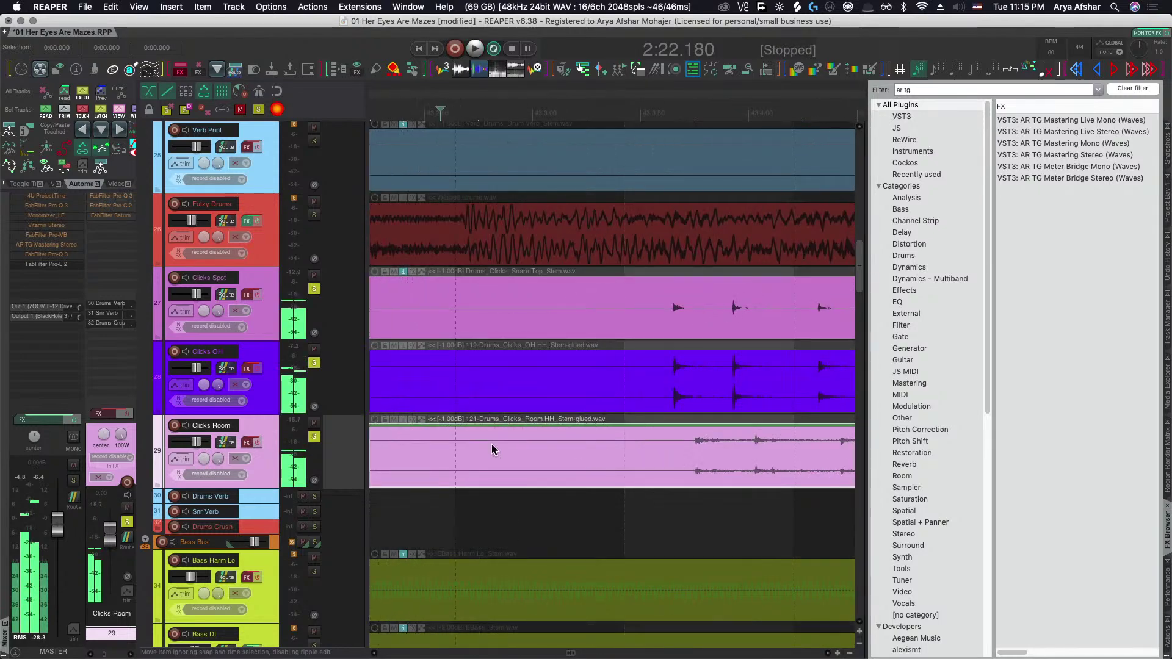
scroll(670, 448, "right", 5)
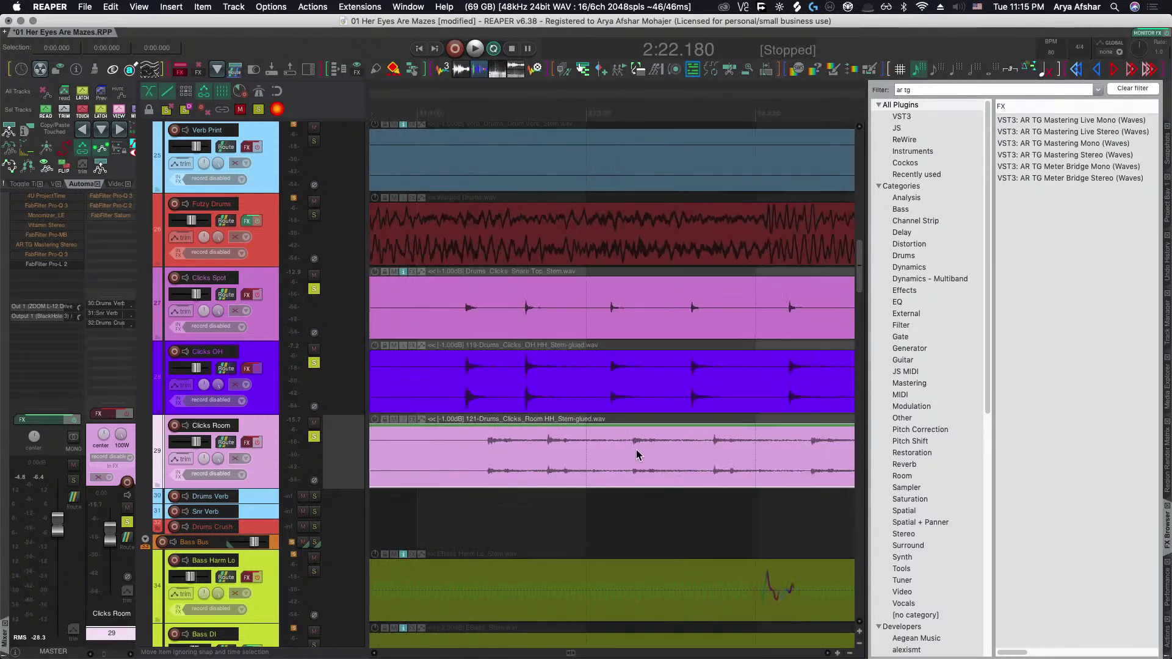
scroll(492, 452, "up", 5)
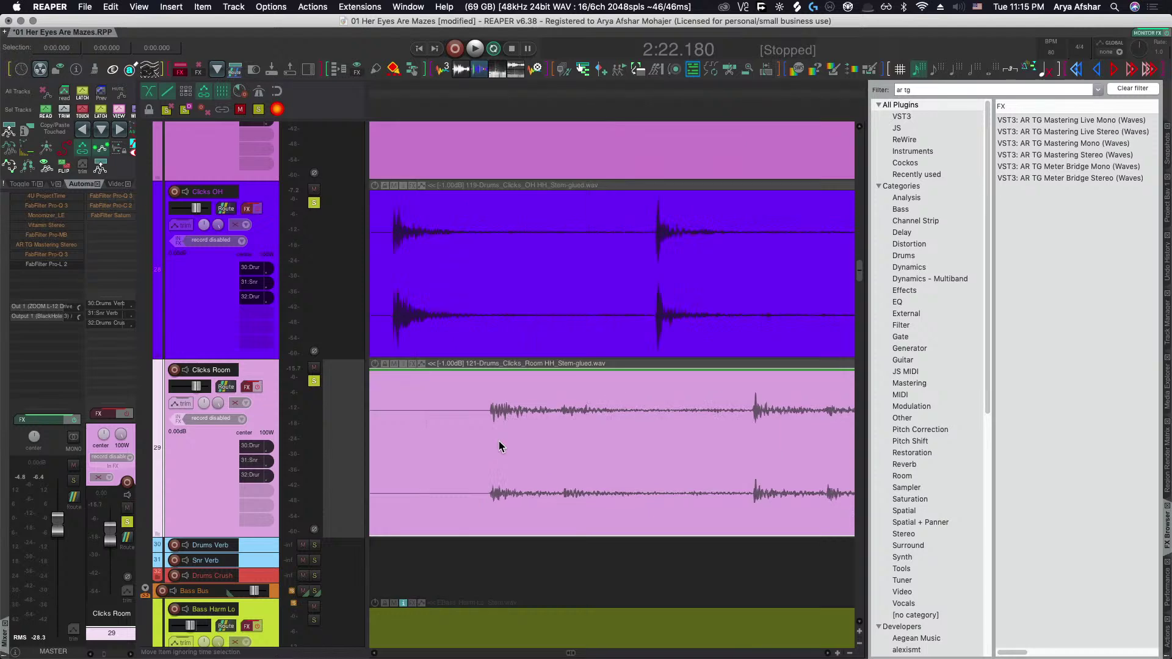
scroll(508, 437, "down", 5)
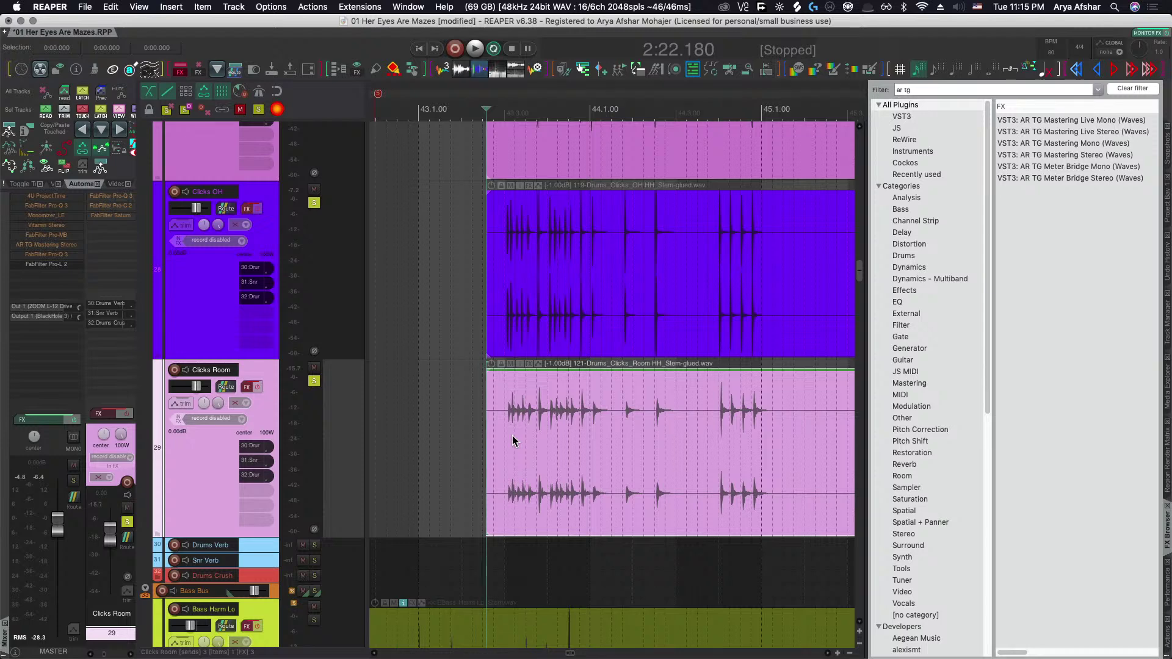
key("space")
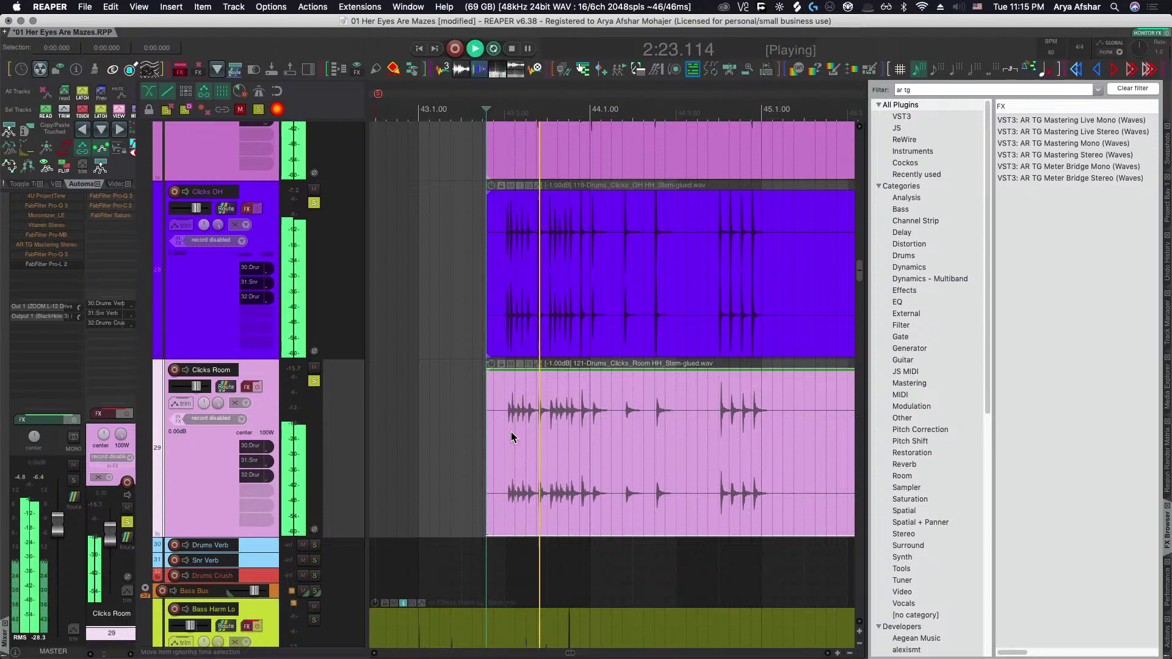
key("space")
Group the Clicks Spot, Clicks OH and Clicks Room tracks in a new folder track named Drum Rims.
scroll(488, 415, "up", 3)
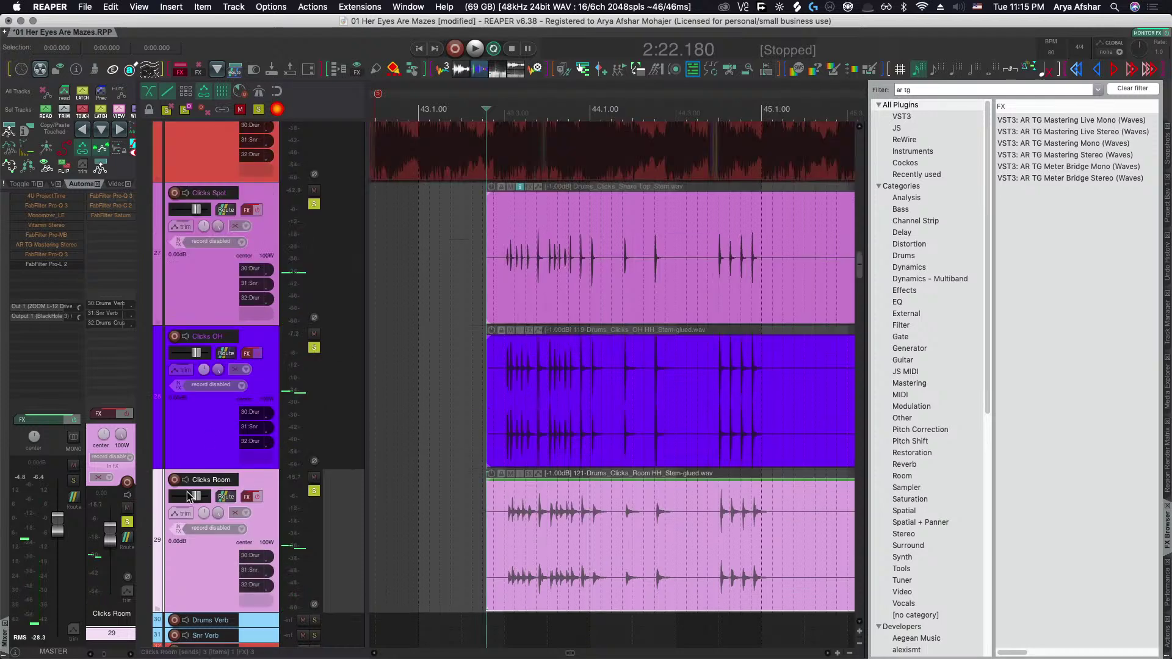
left_click(206, 290)
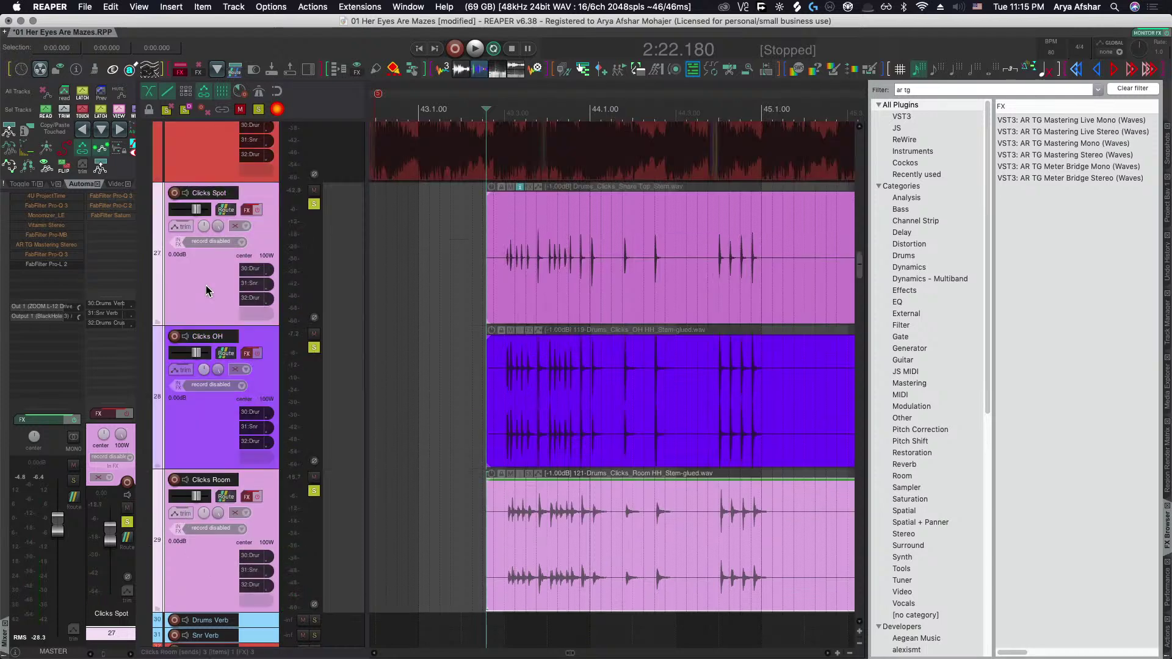
key("ctrl+shift+f")
type("Drum")
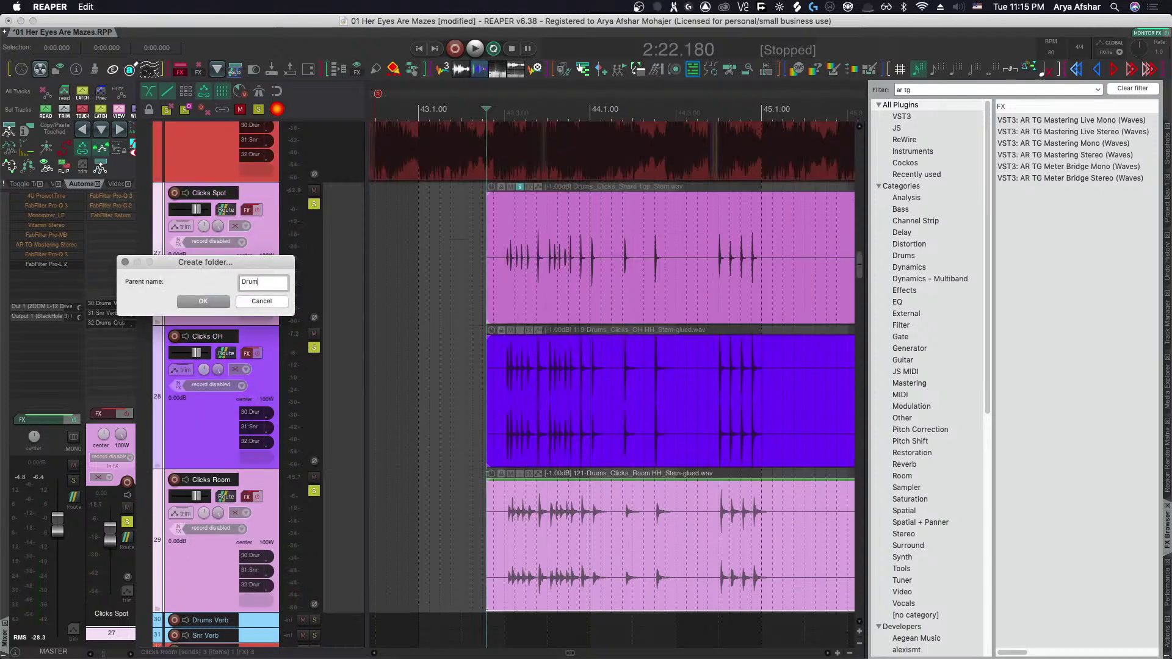
type(" Rims")
key("Return")
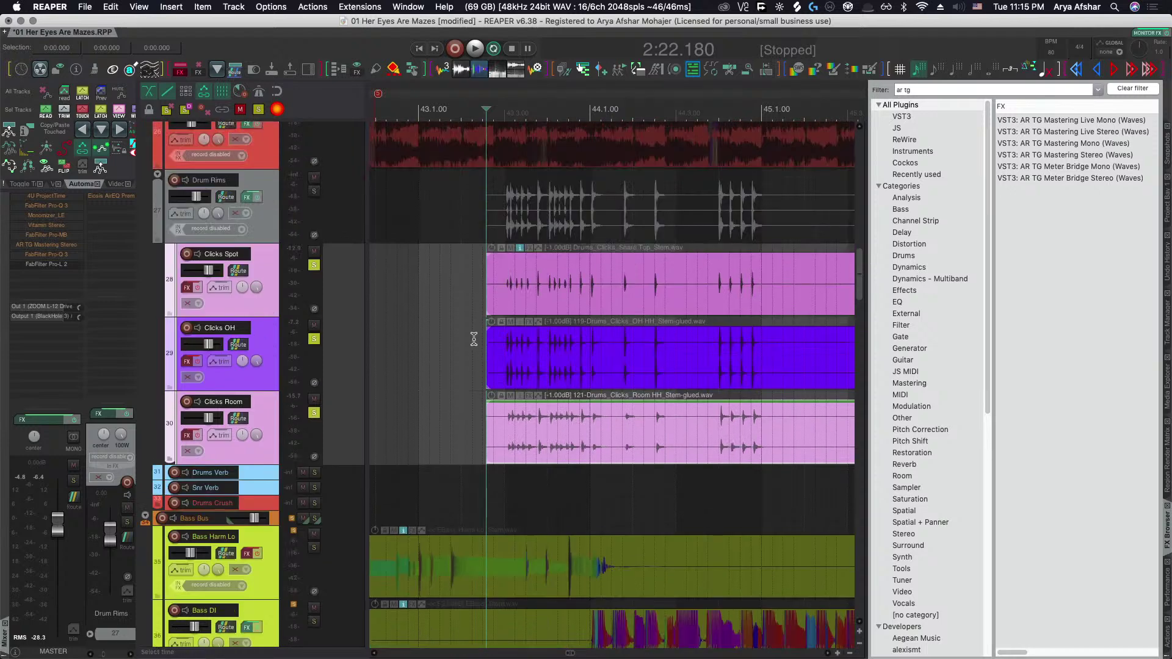
Narrow the stereo width of the Drum Rims folder, playing the clicks and checking the phase in the monitoring effects window.
left_click_drag(218, 216, 218, 231)
key("space")
key("ctrl+alt+m")
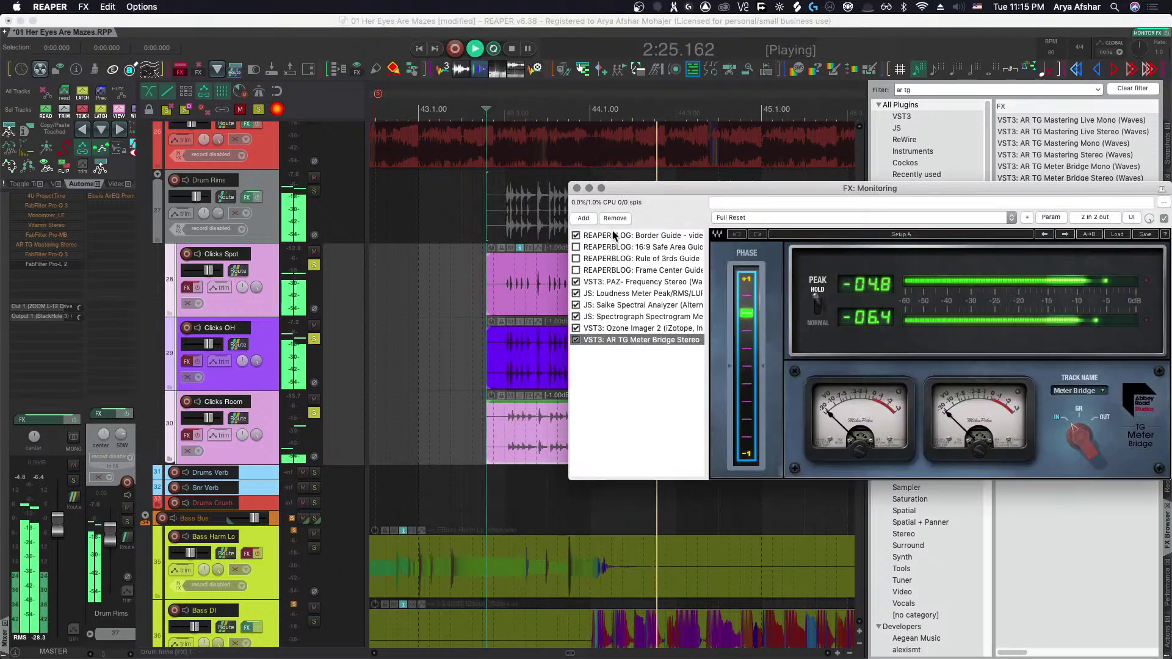
left_click(577, 189)
key("space")
scroll(442, 359, "down", 5)
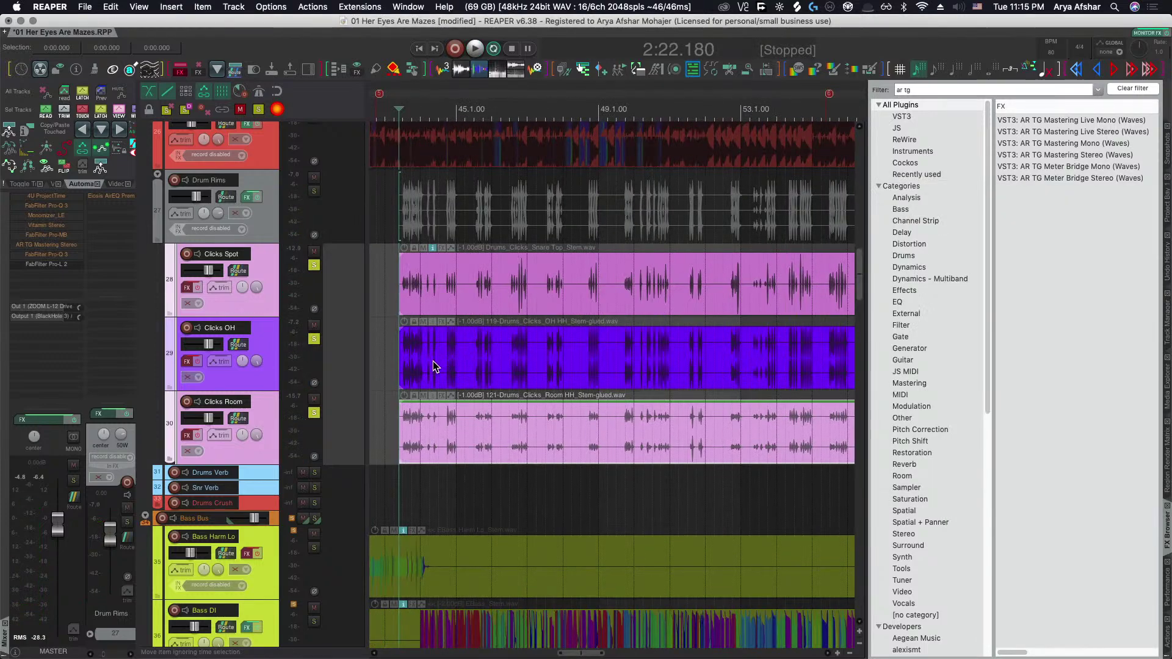
scroll(434, 363, "up", 8)
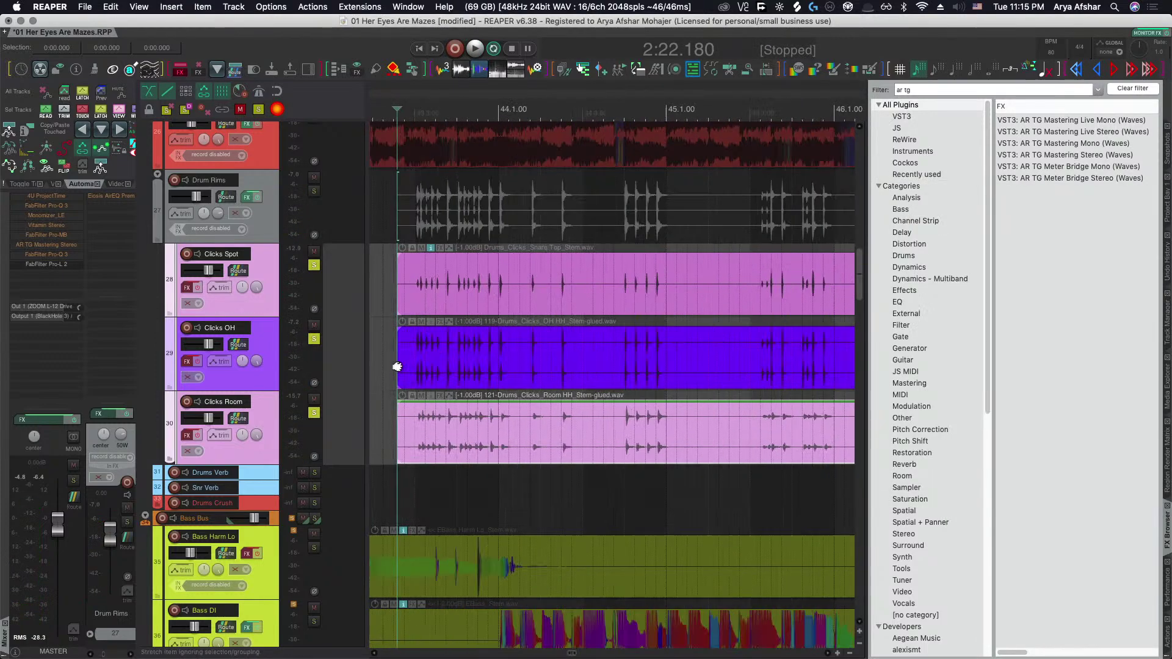
Play the clicks from about 2:22.480 and compare the Clicks Room transients with those of Clicks Spot and Clicks OH.
left_click(437, 360)
key("space")
key("space")
scroll(436, 360, "down", 5)
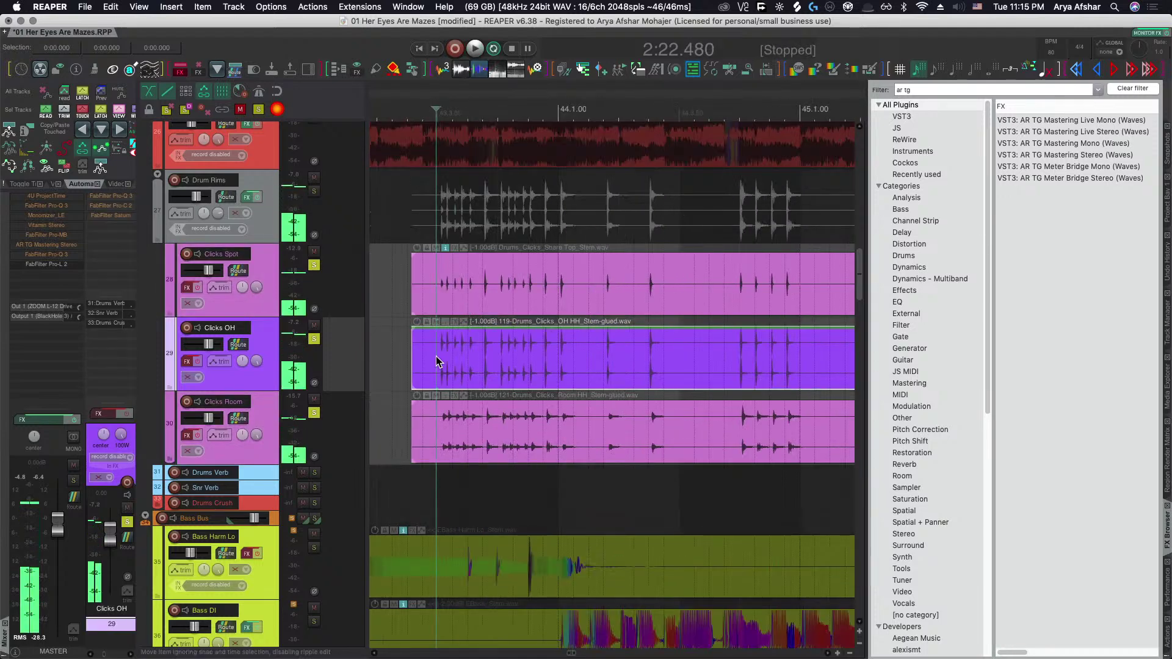
scroll(436, 360, "up", 6)
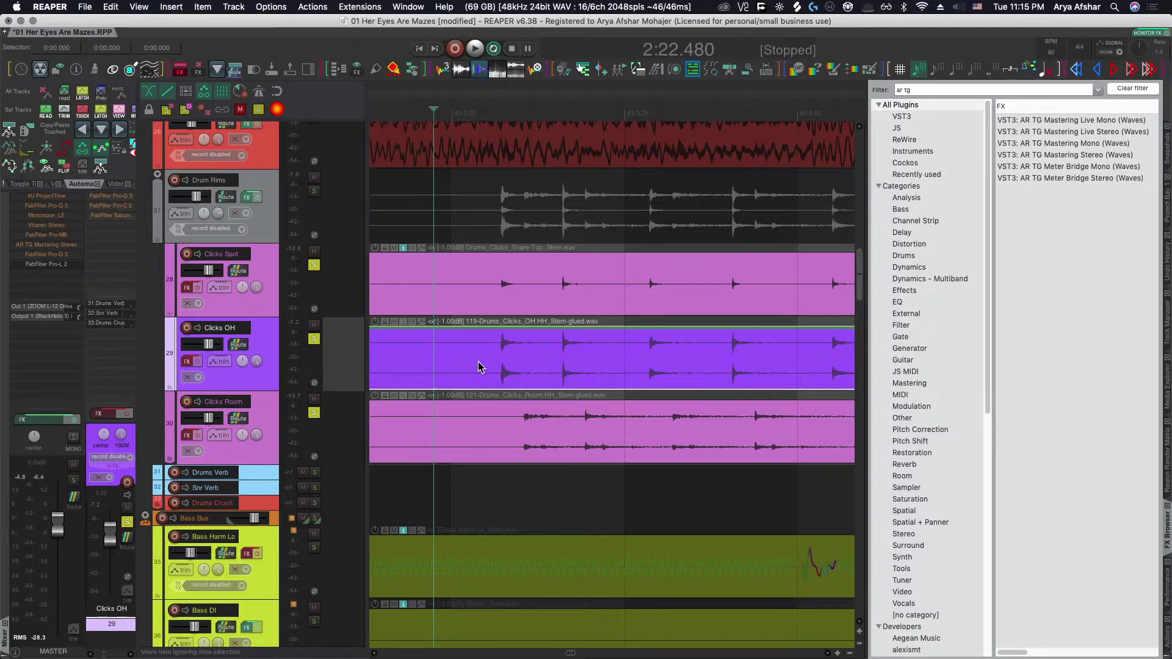
key("space")
left_click(264, 456)
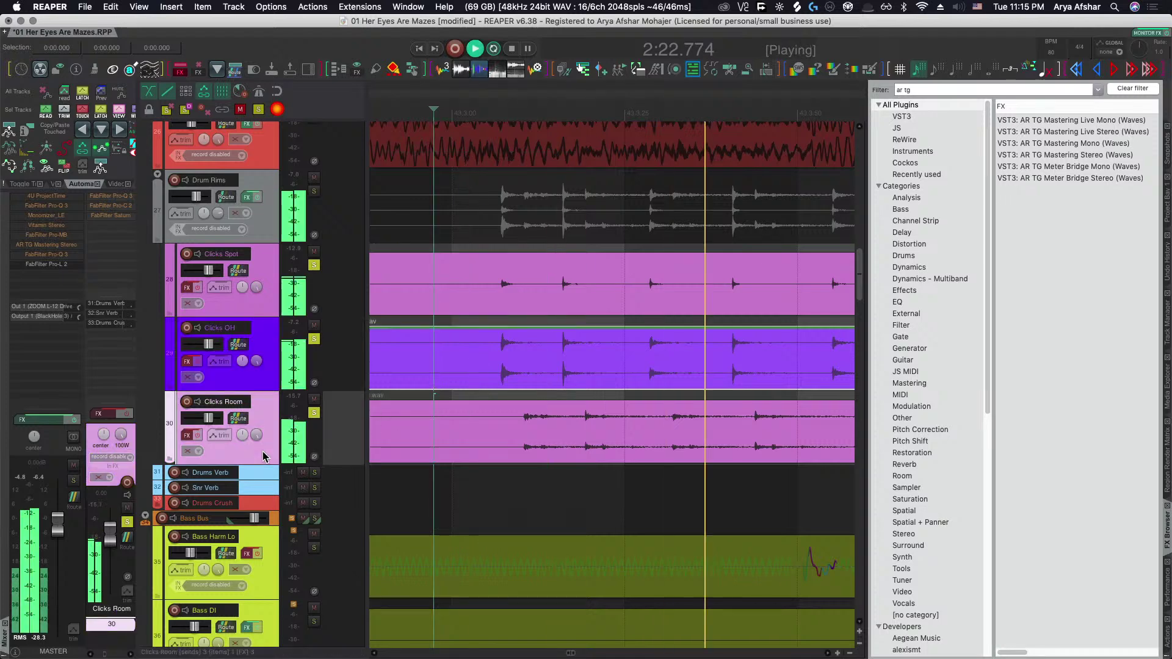
scroll(476, 335, "down", 3)
key("space")
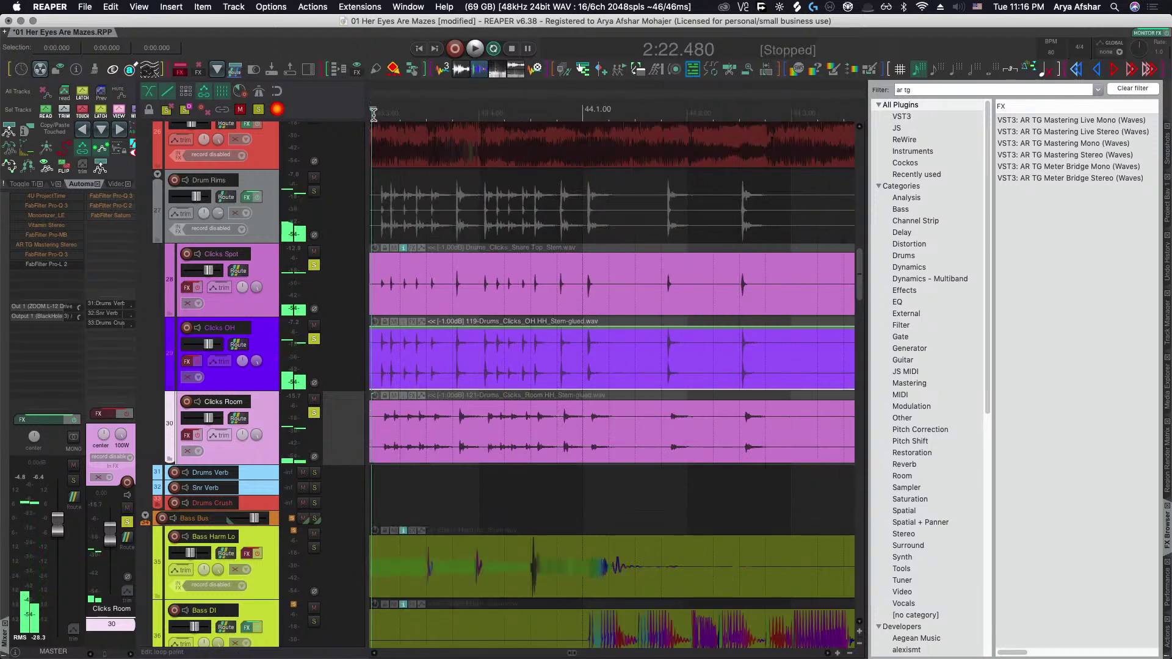
Try inverting the polarity of Clicks Room while playing a time selection from about 2:22.49 to 2:24.49.
left_click_drag(374, 114, 646, 144)
key("space")
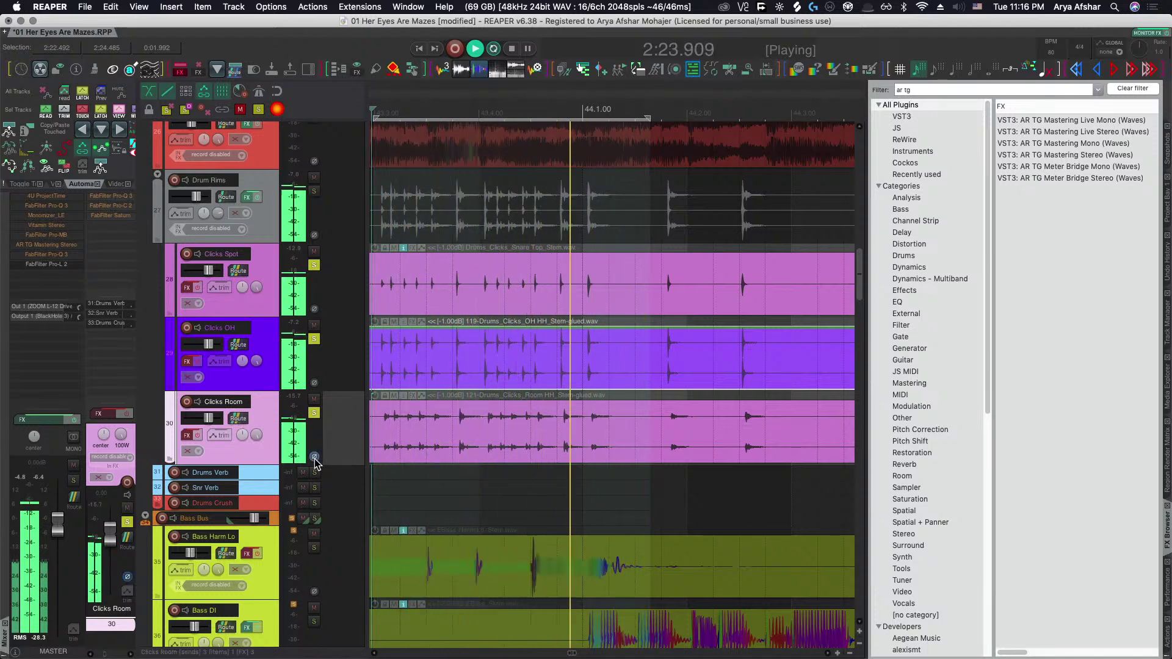
key("space")
Shift the Clicks Room clip slightly earlier, closer to the Clicks OH transients, and play the result from about 2:22.298.
scroll(380, 421, "up", 4)
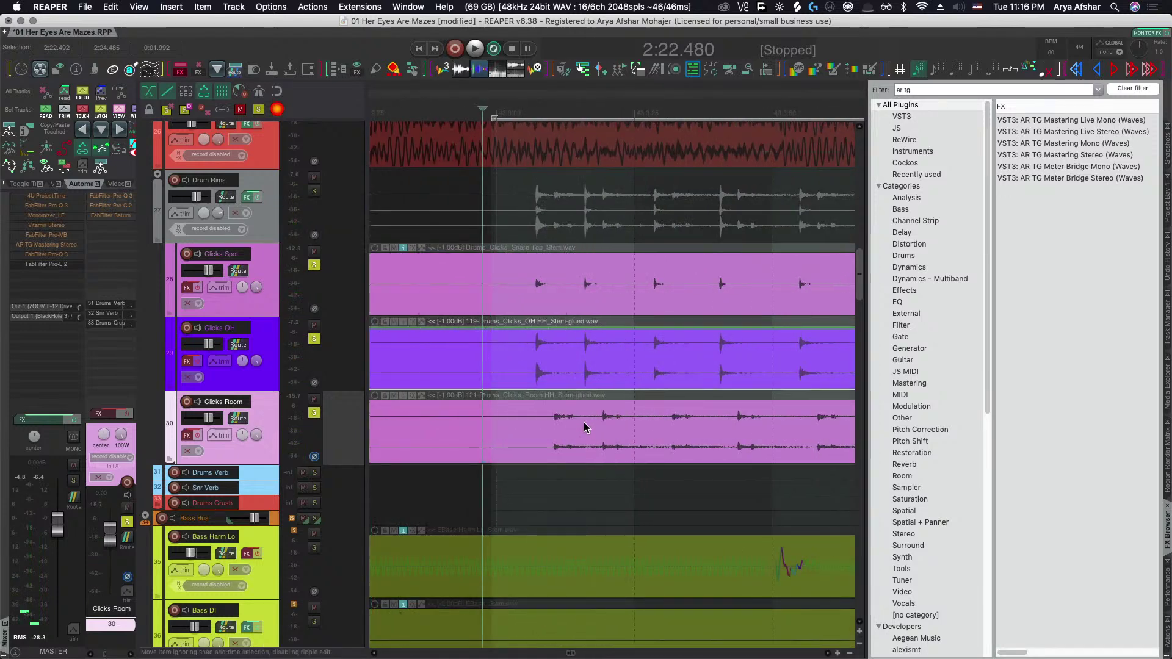
scroll(583, 423, "up", 3)
left_click_drag(580, 438, 556, 438)
scroll(555, 438, "down", 5)
left_click(494, 429)
key("space")
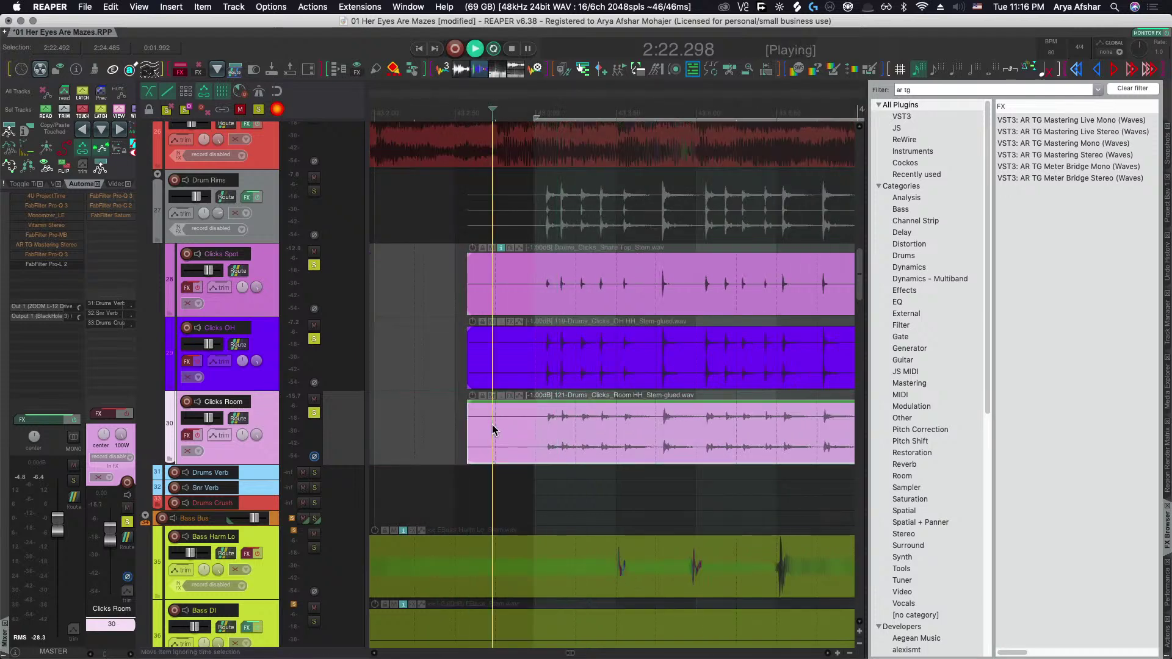
key("space")
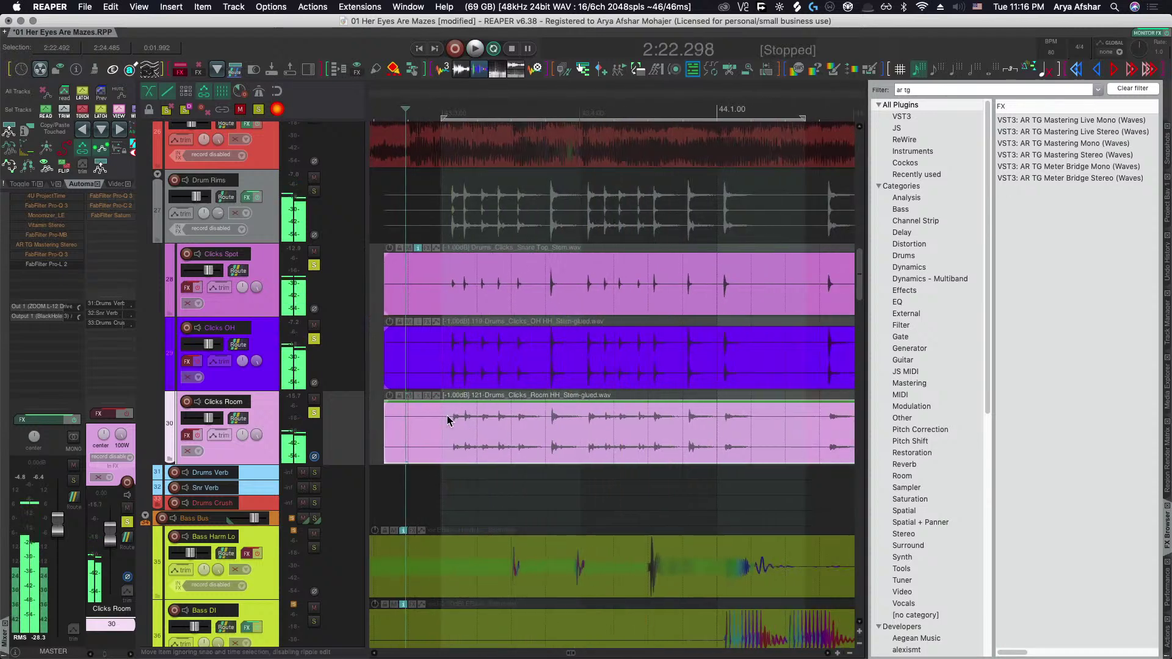
Restore the normal polarity of Clicks Room during playback and check the phase on the monitoring meter bridge.
scroll(374, 445, "up", 3)
key("space")
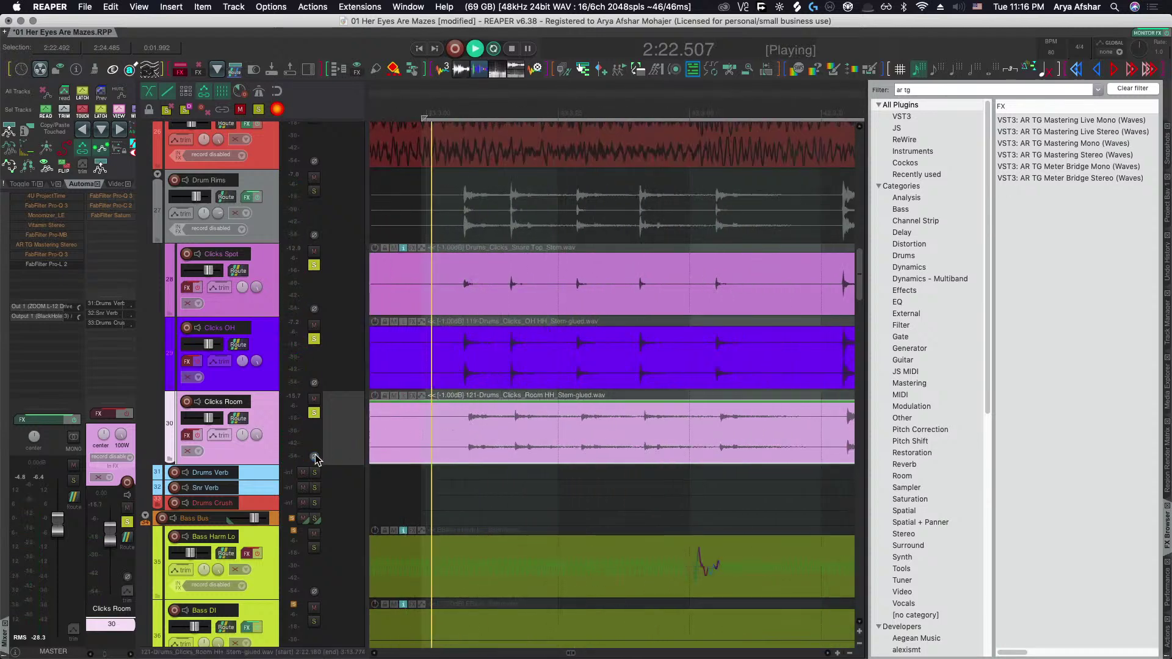
scroll(397, 446, "down", 2)
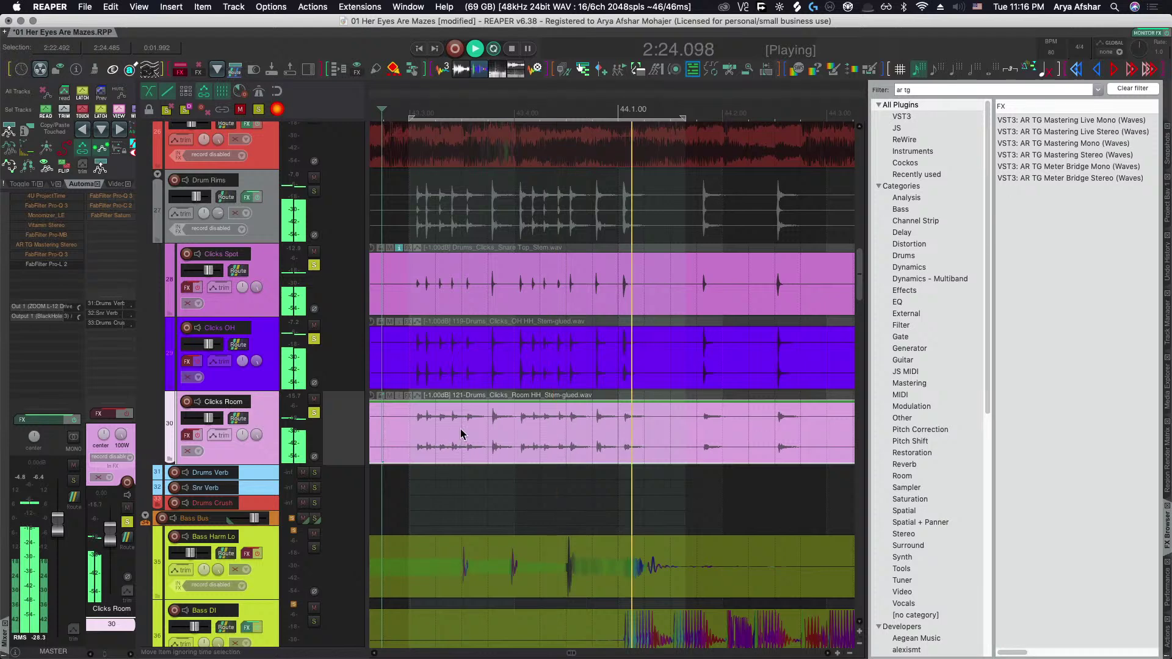
key("alt+m")
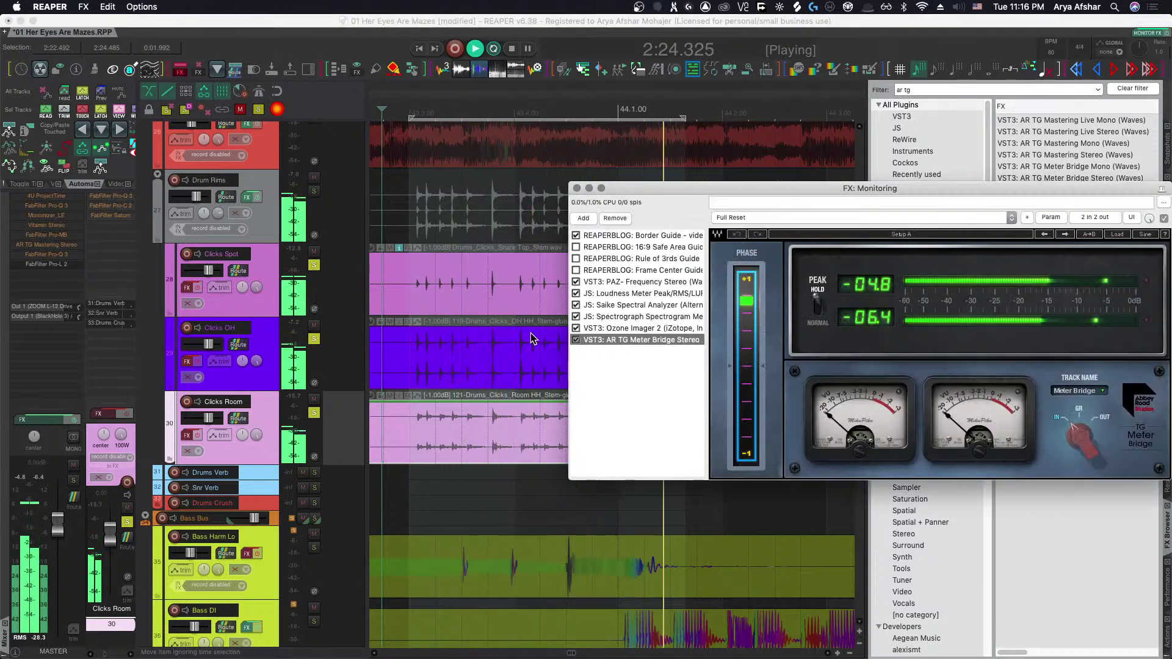
key("space")
left_click(577, 188)
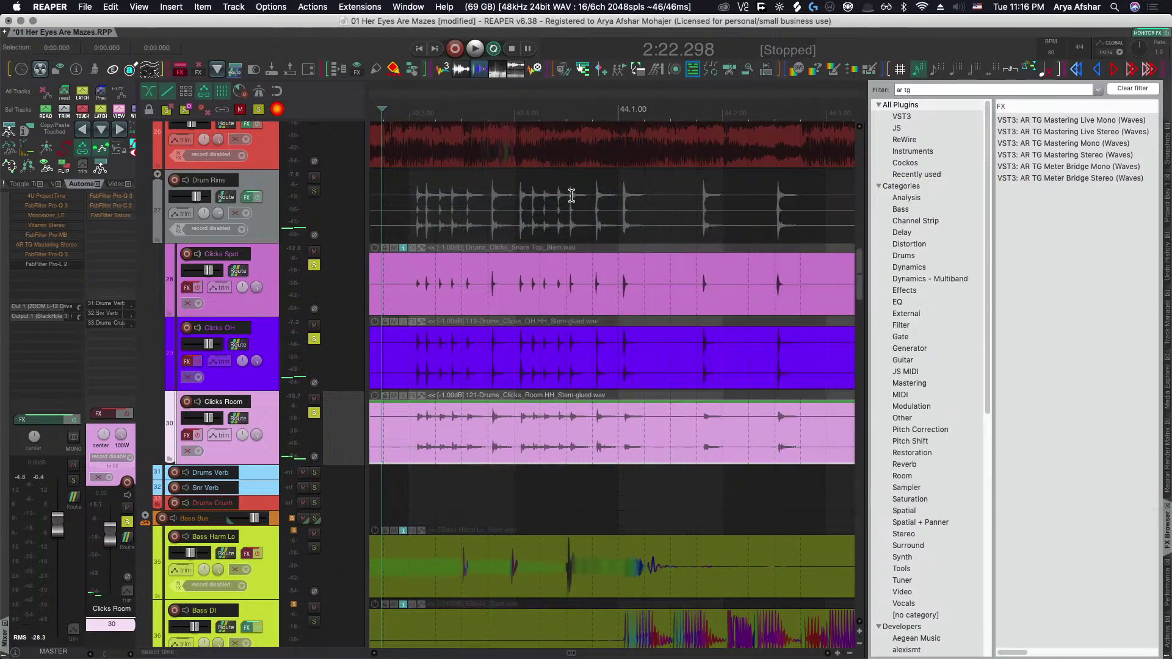
Listen to the realigned clicks tracks from 2:22.298 through the following bars.
key("space")
scroll(497, 452, "down", 5)
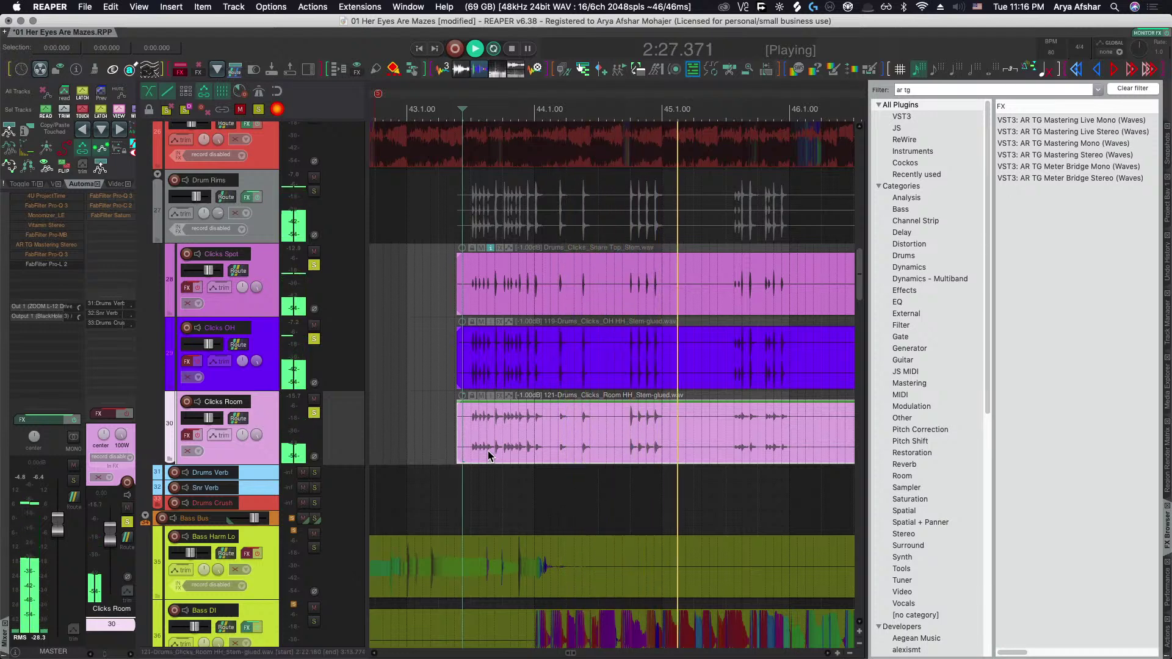
key("space")
Trim the starts of the Clicks Spot, Clicks OH and Clicks Room clips to a common point at 2:22.500.
scroll(468, 343, "up", 3)
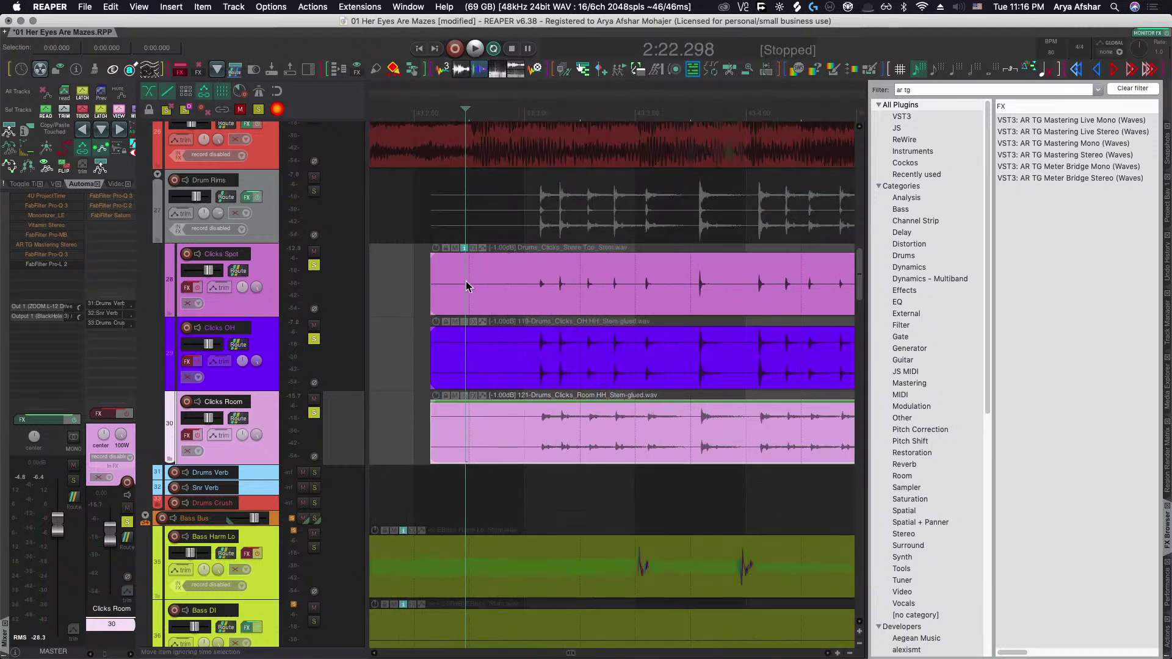
scroll(529, 302, "up", 3)
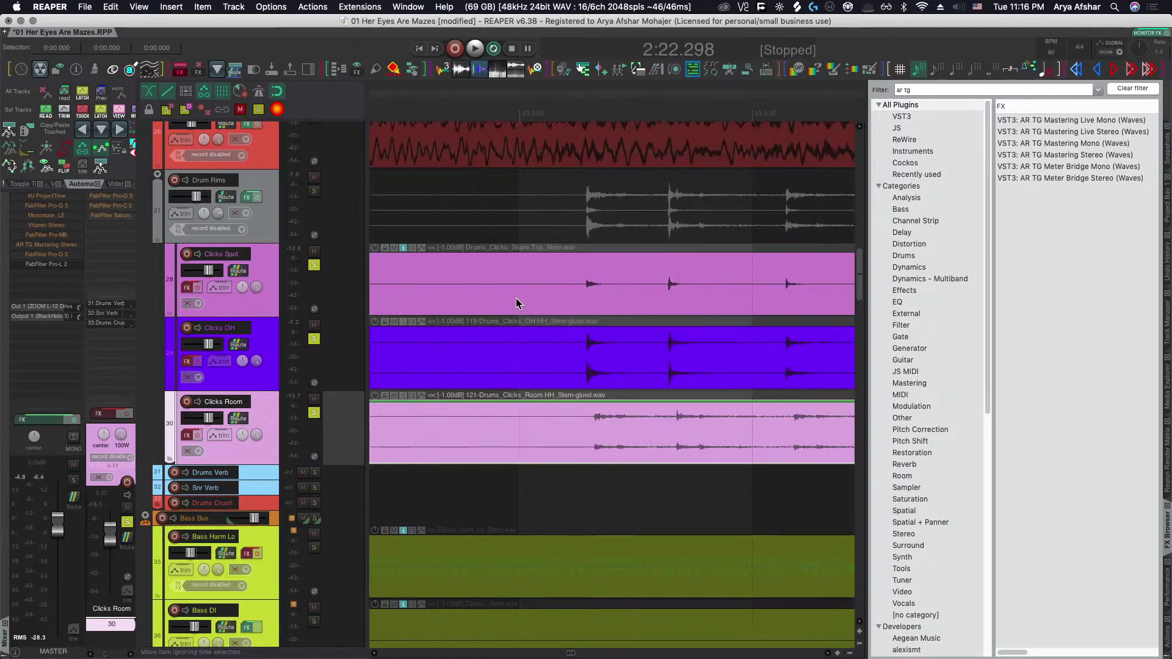
left_click(520, 284)
left_click_drag(520, 283, 537, 471)
scroll(534, 470, "down", 4)
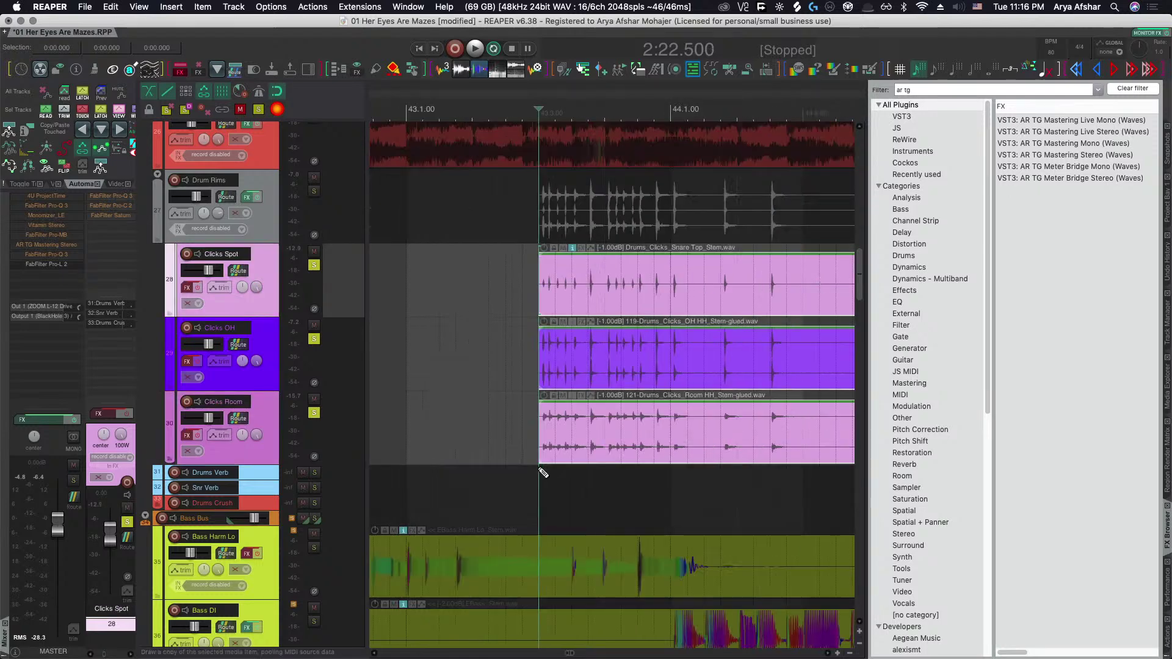
Trim the ends of the three clicks clips together at 3:12.750, just after the last hits.
scroll(532, 465, "right", 10)
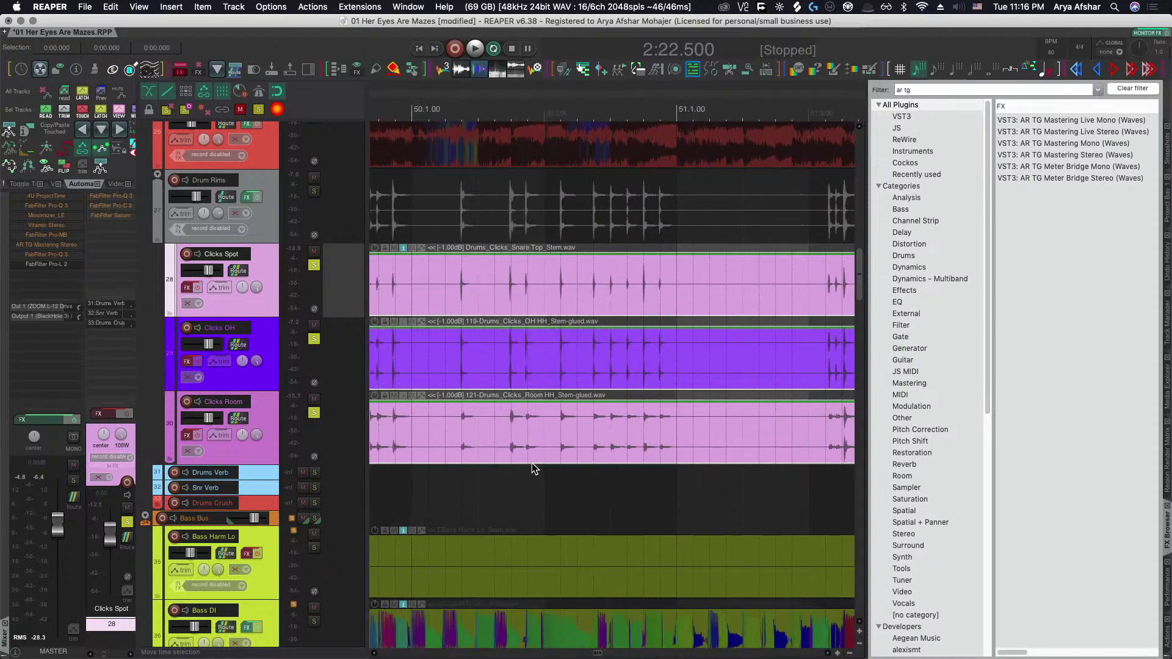
scroll(532, 463, "right", 14)
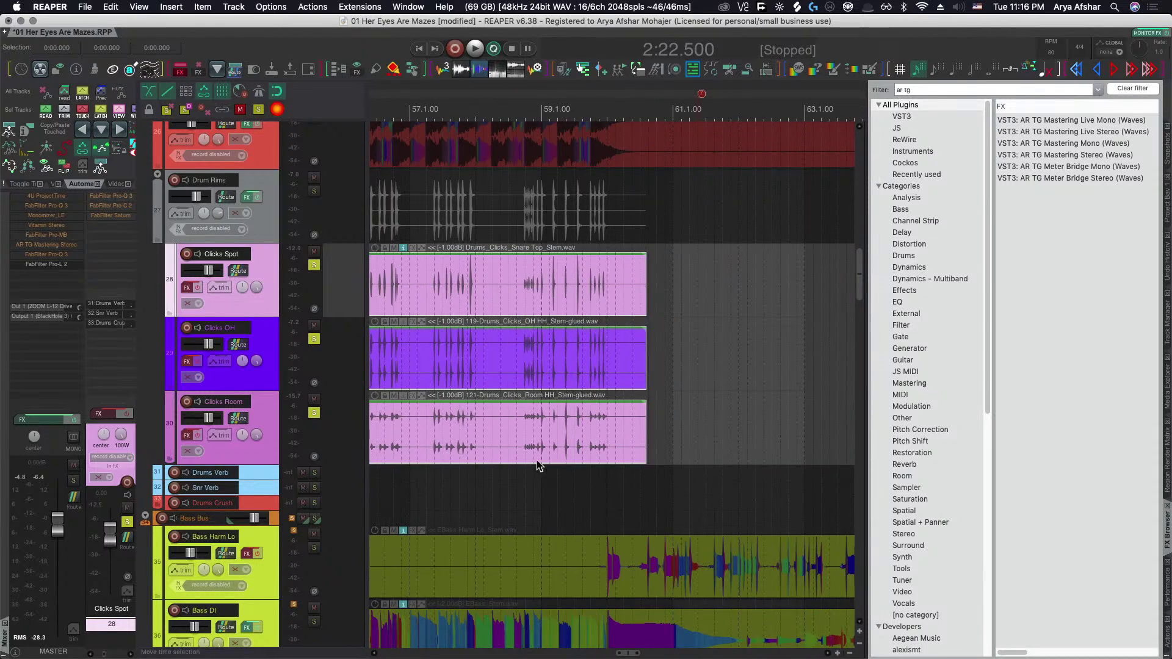
scroll(575, 347, "left", 3)
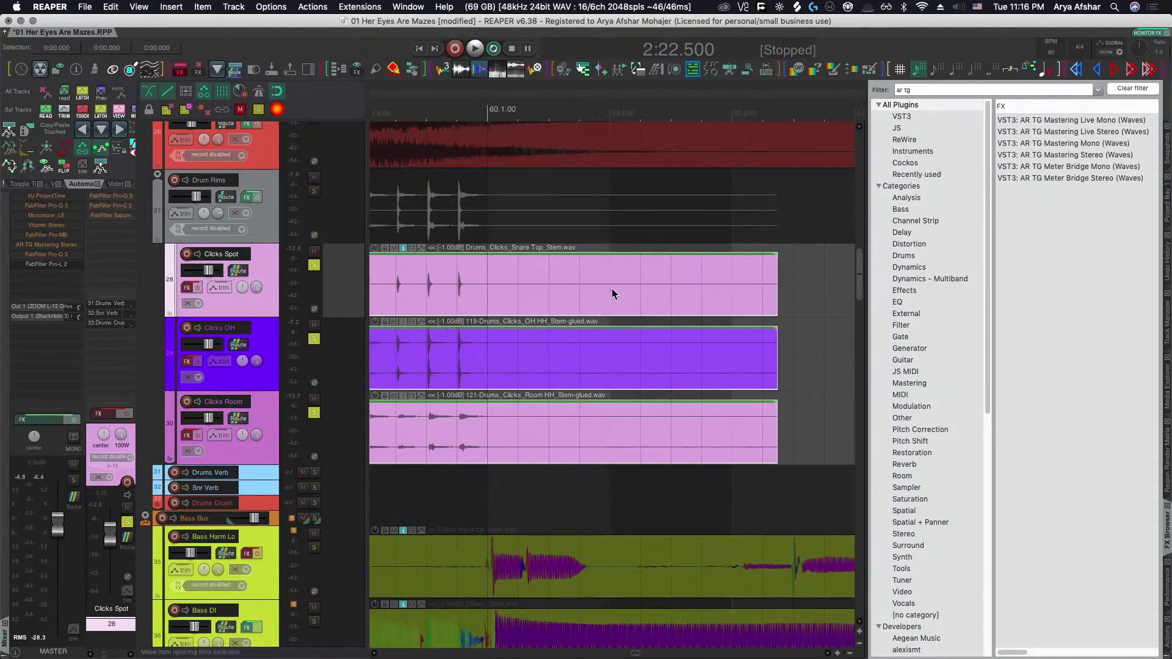
left_click_drag(584, 269, 660, 459)
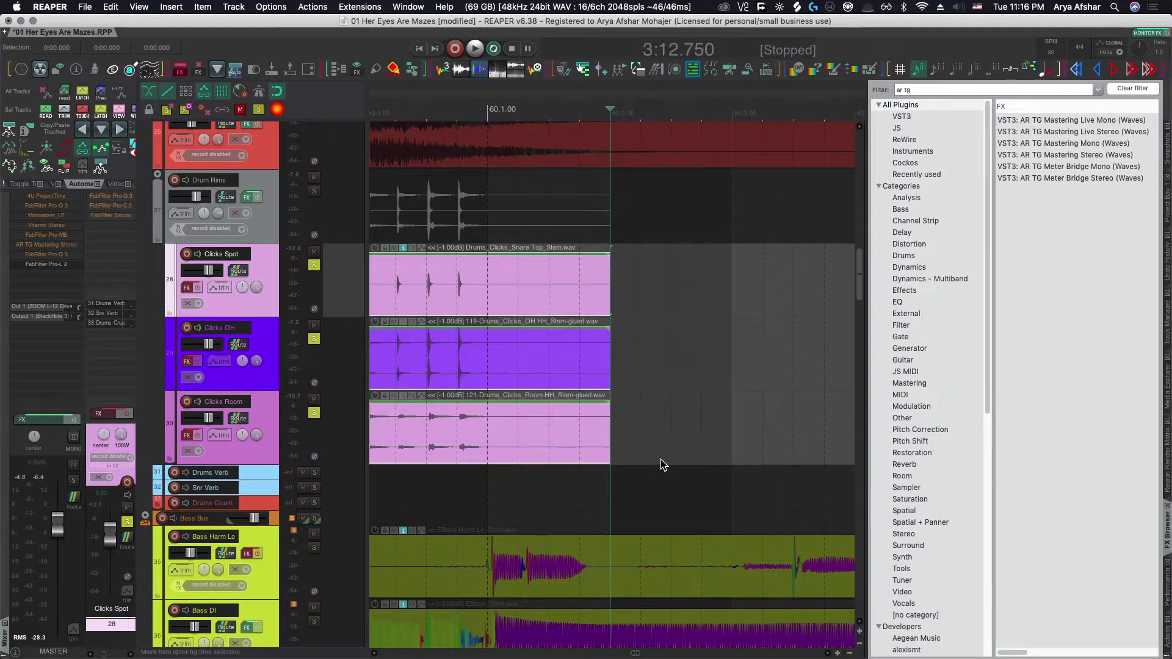
Group the trimmed Clicks Spot, Clicks OH and Clicks Room clips so they are edited together.
scroll(660, 458, "down", 10)
scroll(665, 465, "down", 5)
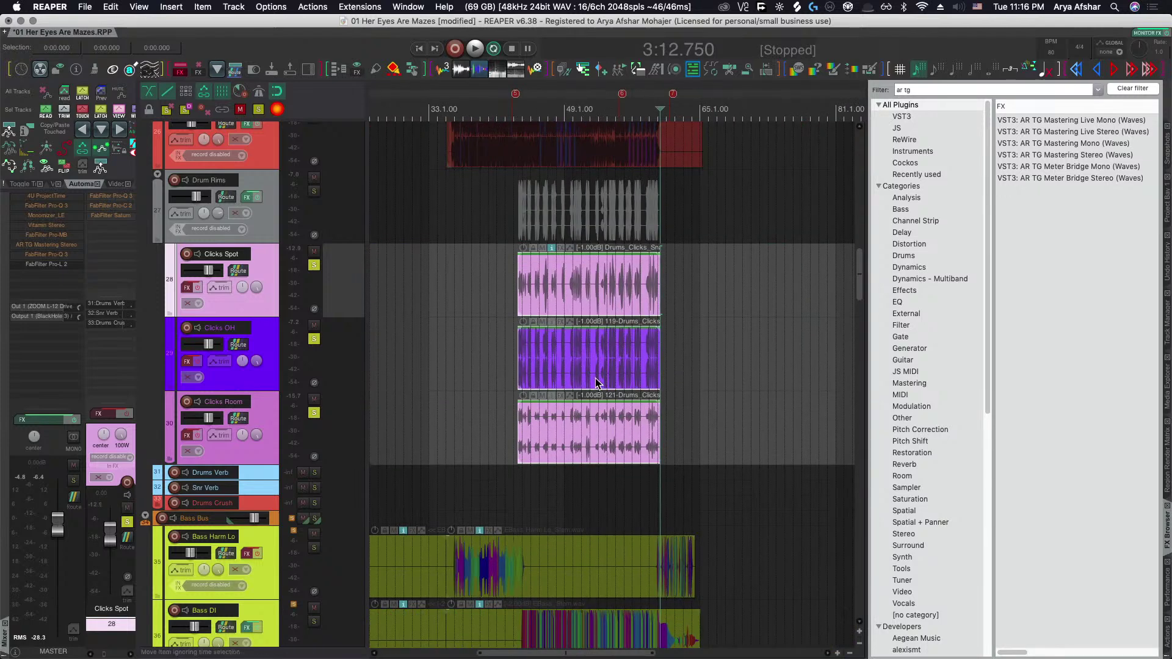
left_click_drag(595, 378, 596, 377)
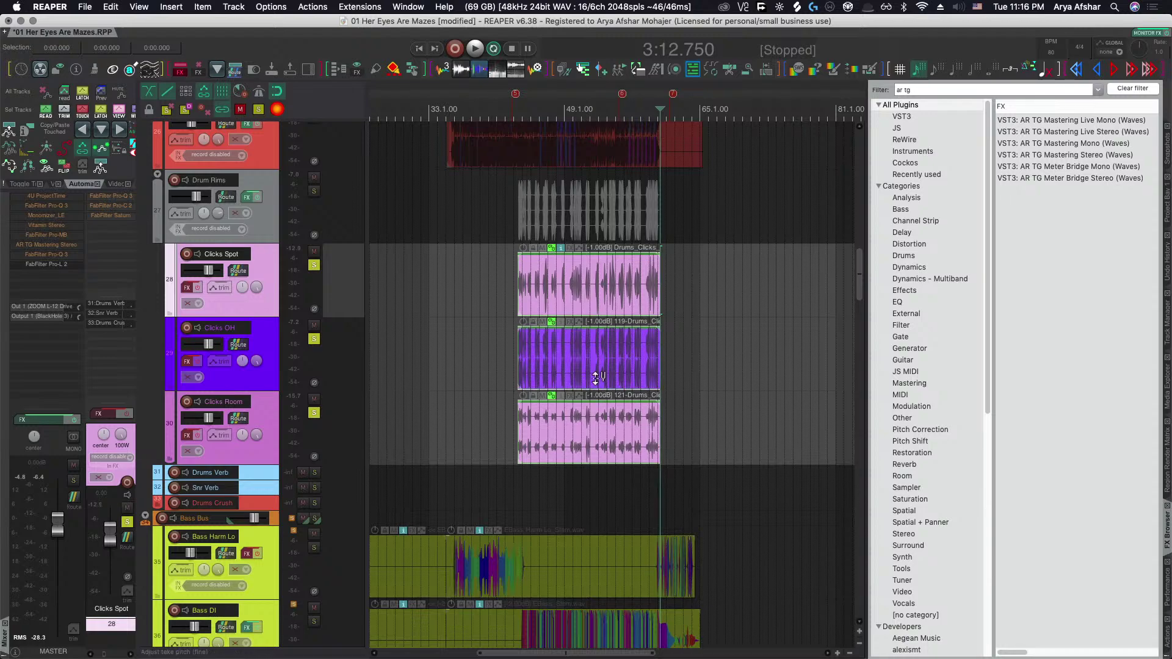
Play the grouped clicks clips from their new start at 2:22.500.
scroll(589, 379, "up", 15)
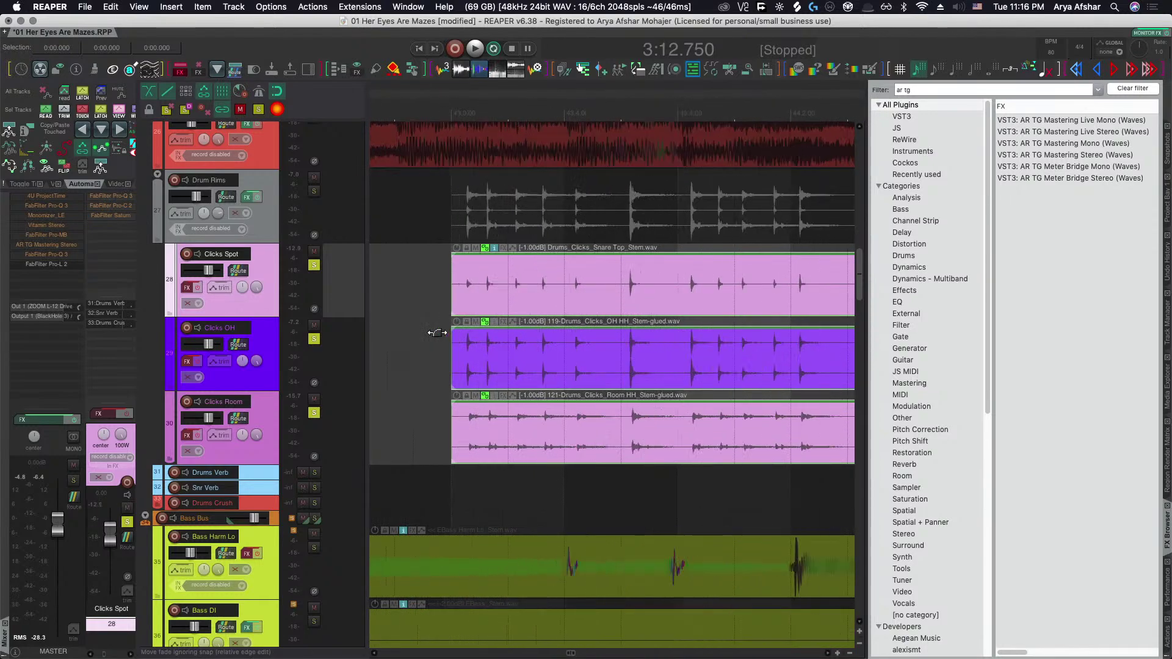
key("space")
scroll(439, 318, "down", 2)
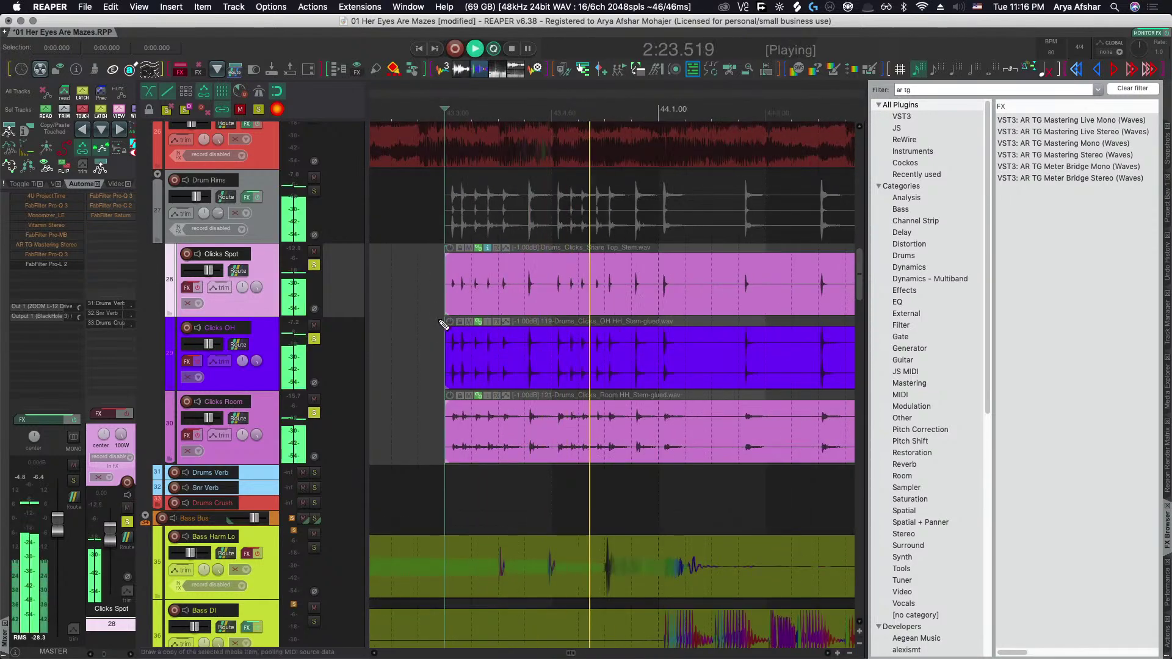
scroll(438, 319, "right", 3)
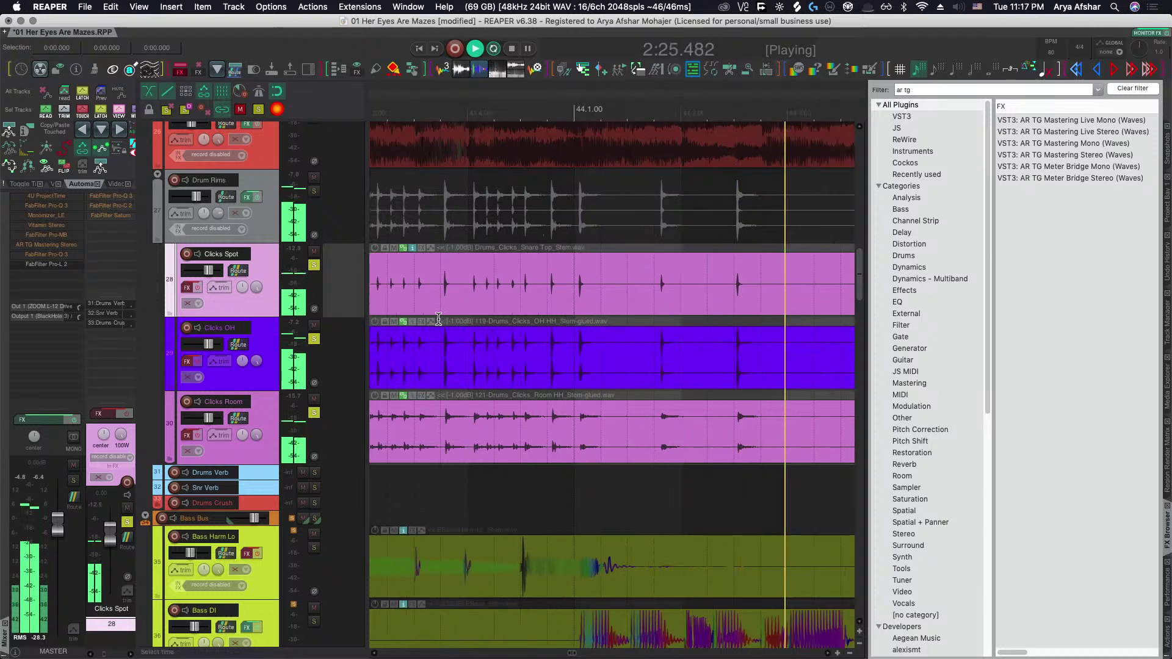
key("space")
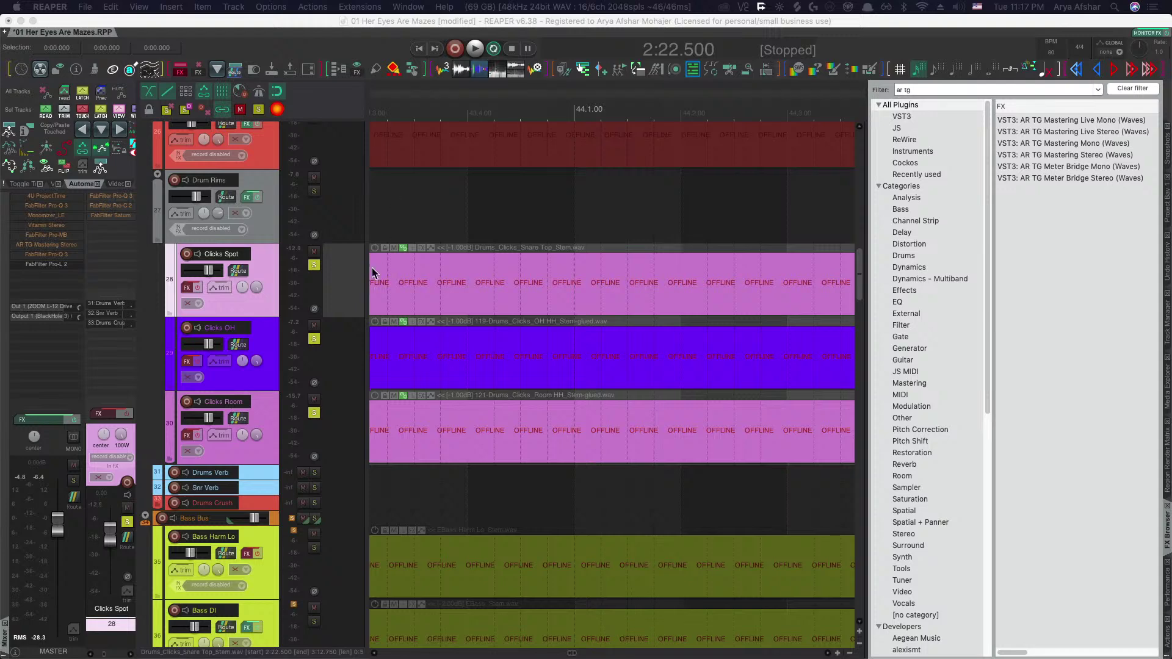
Examine the transient alignment at the start of the three grouped clips, comparing Clicks OH with Clicks Spot and Clicks Room.
scroll(396, 281, "left", 5)
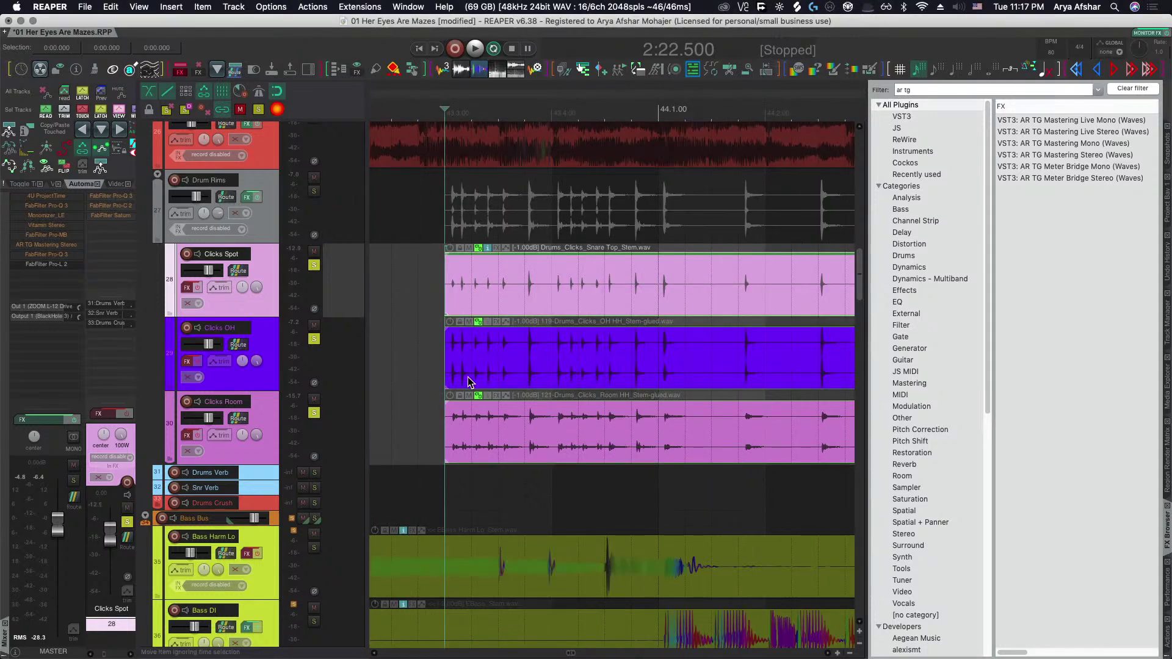
scroll(468, 379, "up", 3)
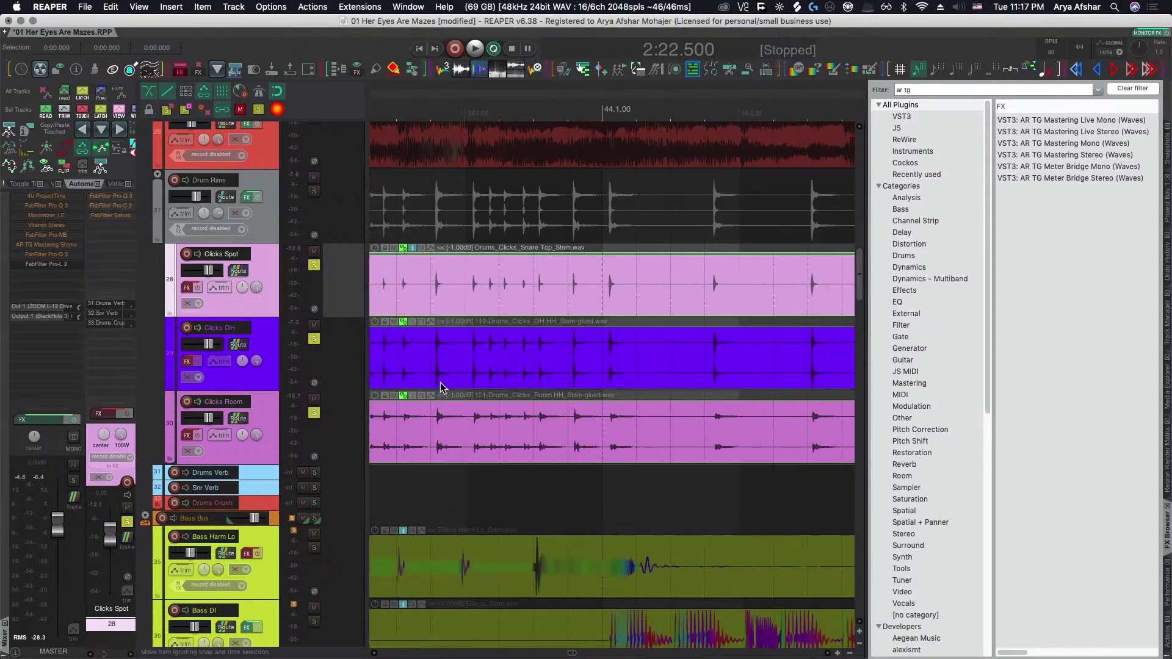
scroll(441, 382, "down", 3)
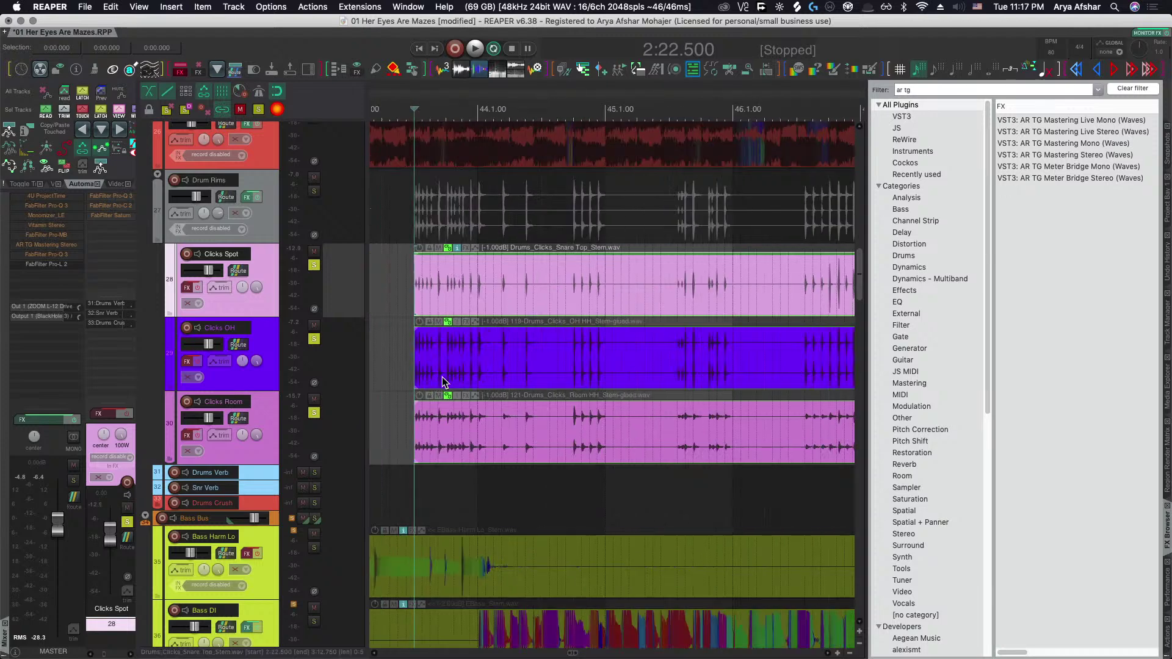
left_click(407, 286)
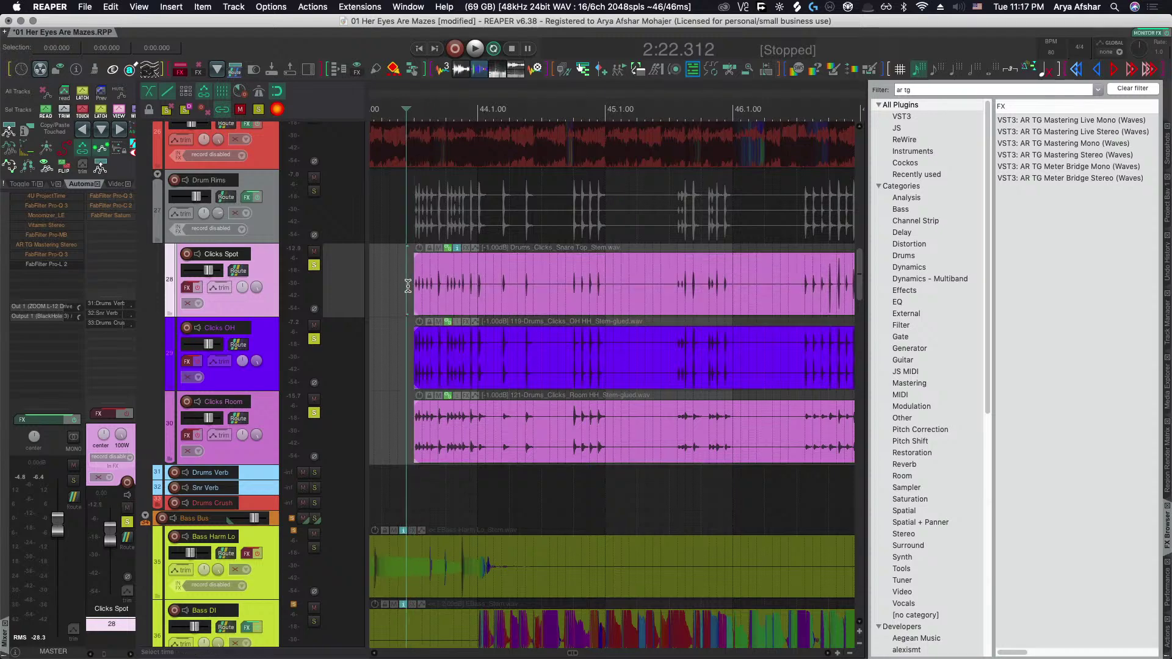
left_click(408, 286)
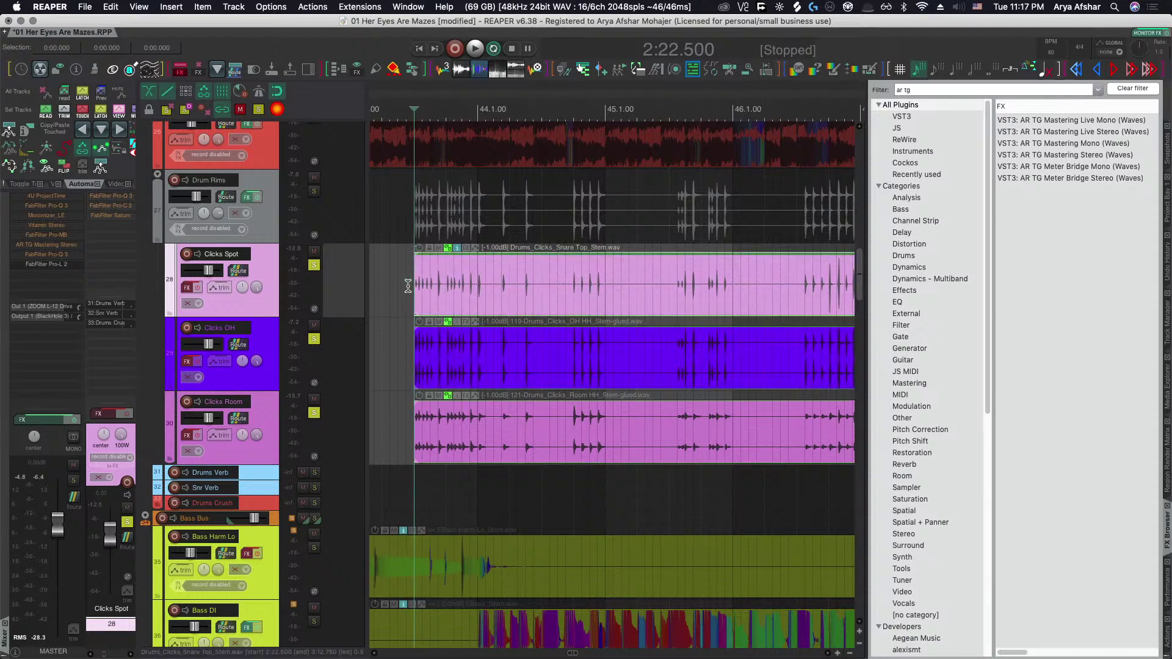
scroll(437, 346, "up", 10)
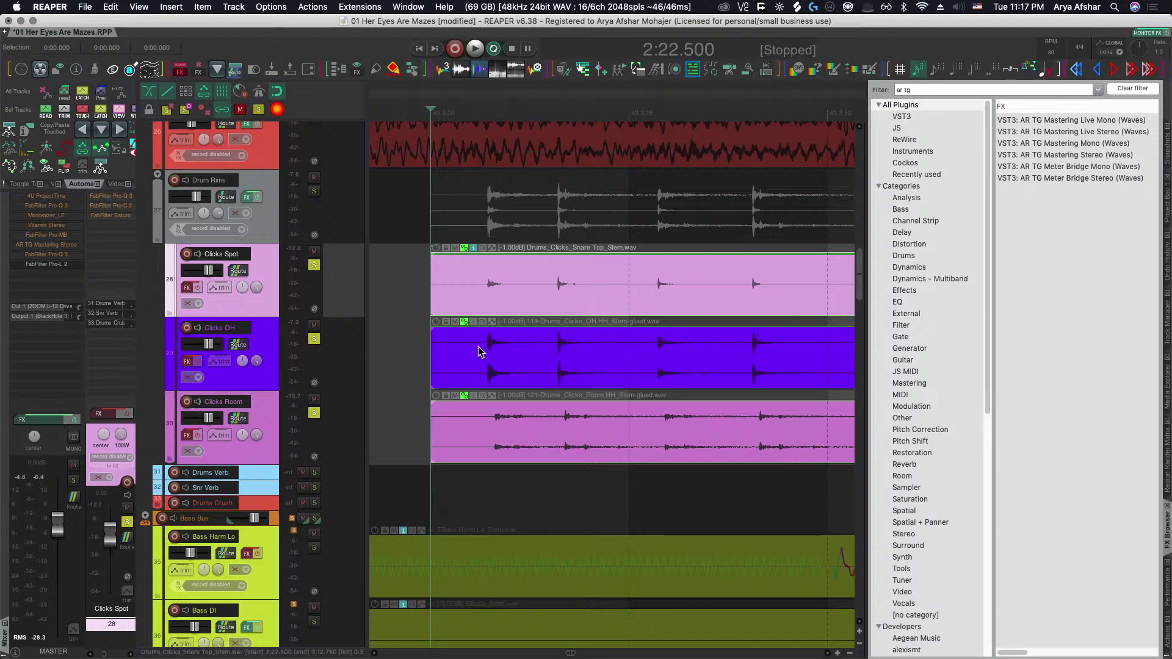
scroll(472, 353, "right", 3)
scroll(470, 348, "left", 5)
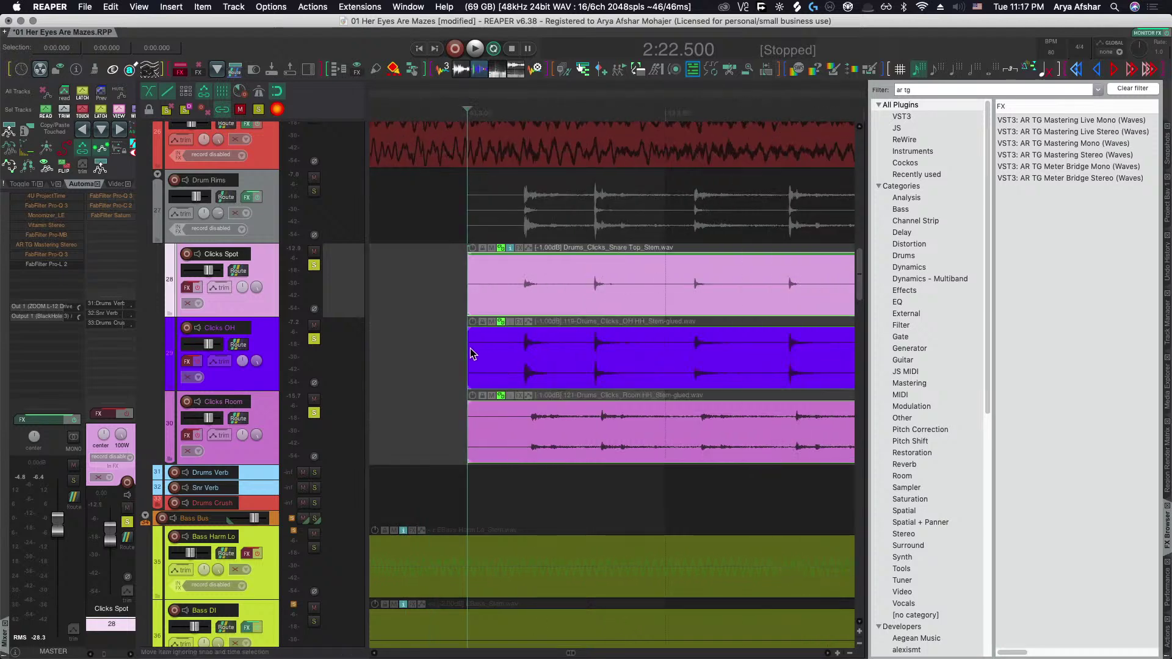
scroll(470, 348, "right", 1)
scroll(470, 347, "right", 1)
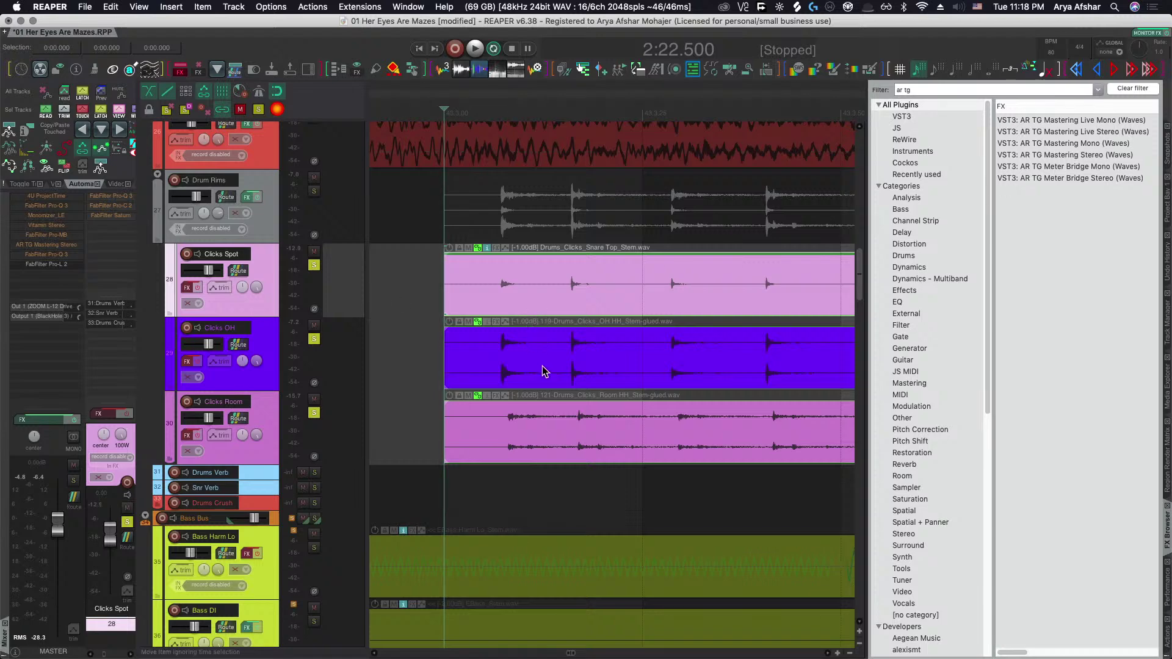
mouse_move(542, 365)
left_mouse_down()
mouse_move(530, 366)
mouse_move(541, 365)
left_mouse_up()
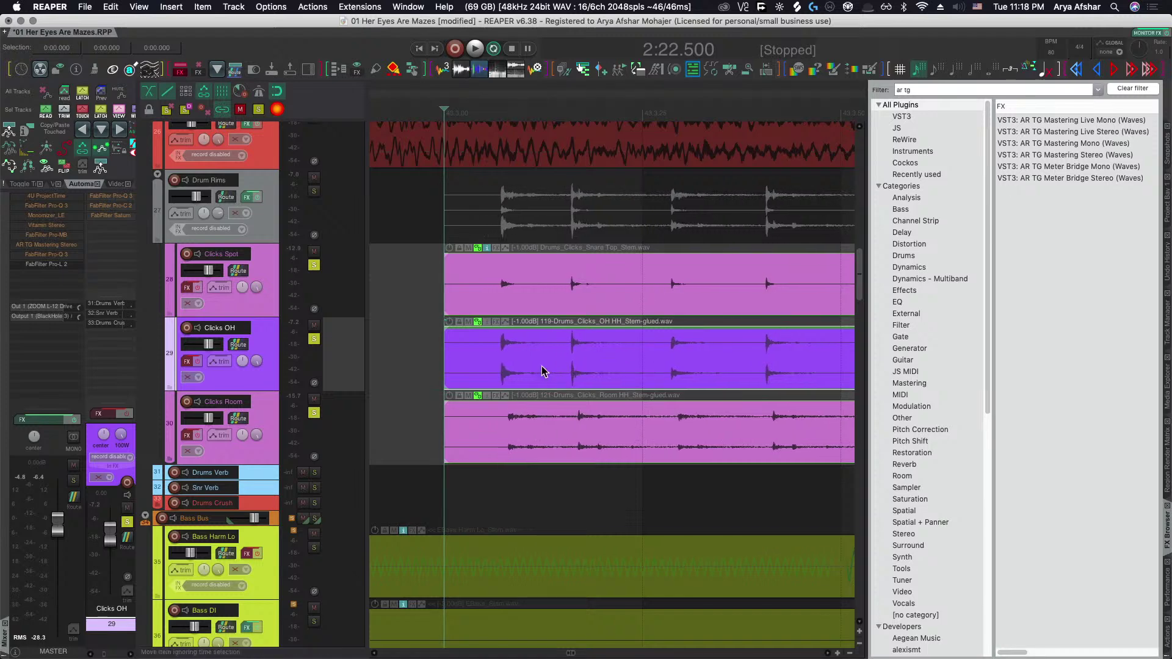
Check the mouse modifiers for dragging the bottom half of a media item, leaving the preferences unchanged.
key("super+comma")
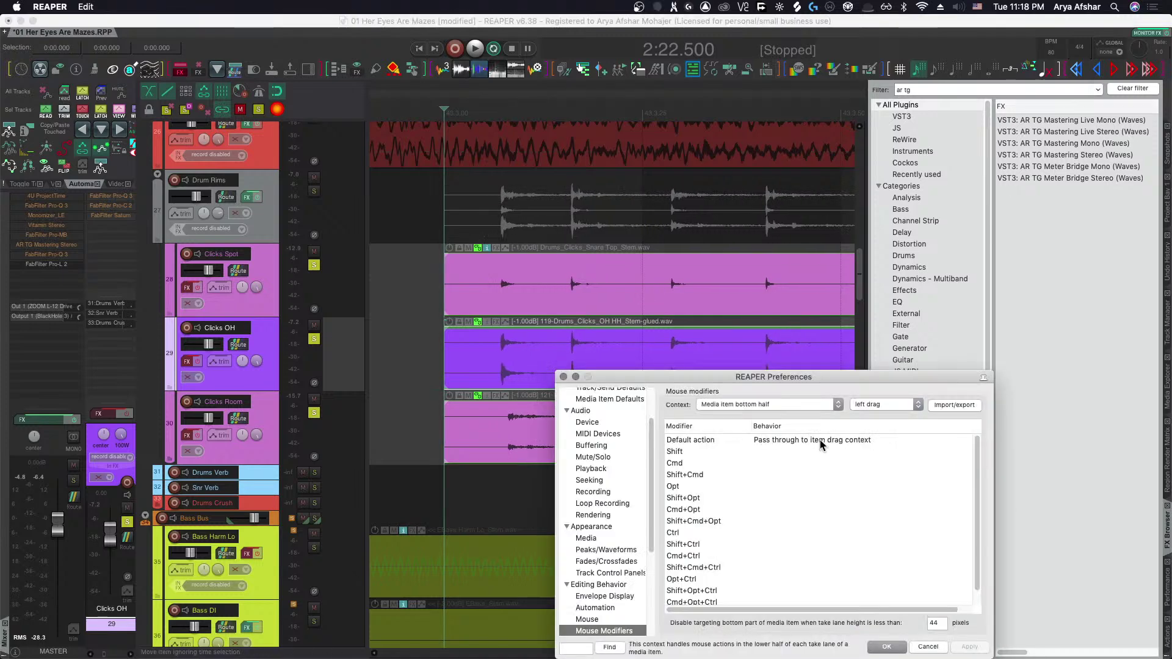
left_click(562, 377)
scroll(550, 375, "right", 6)
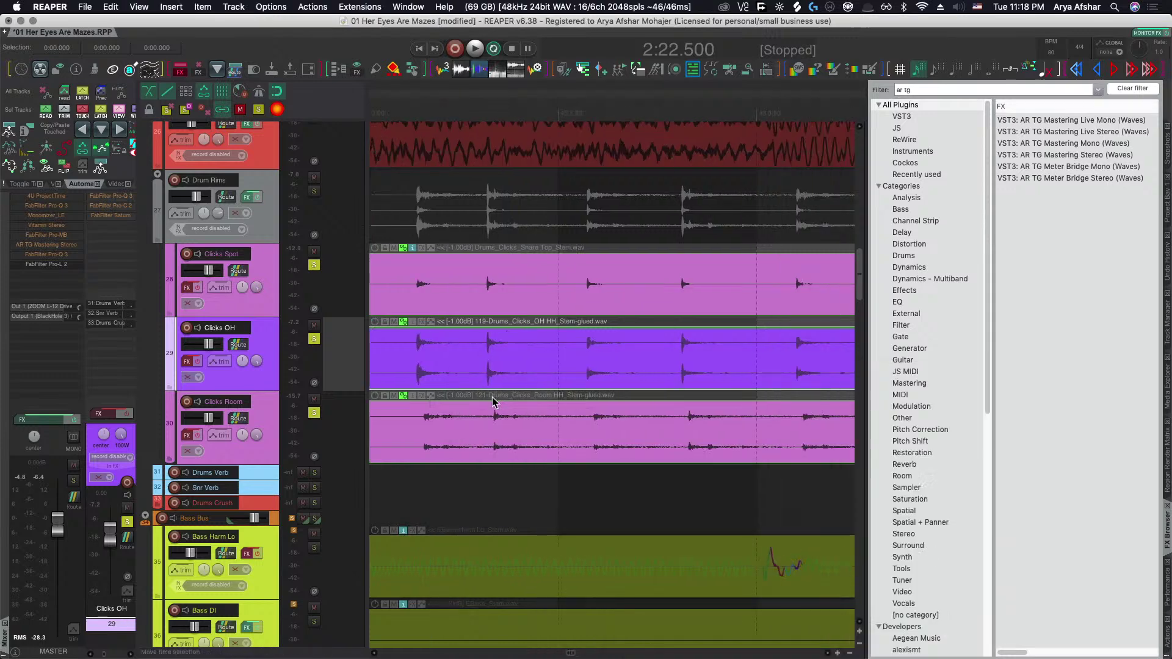
scroll(491, 396, "down", 3)
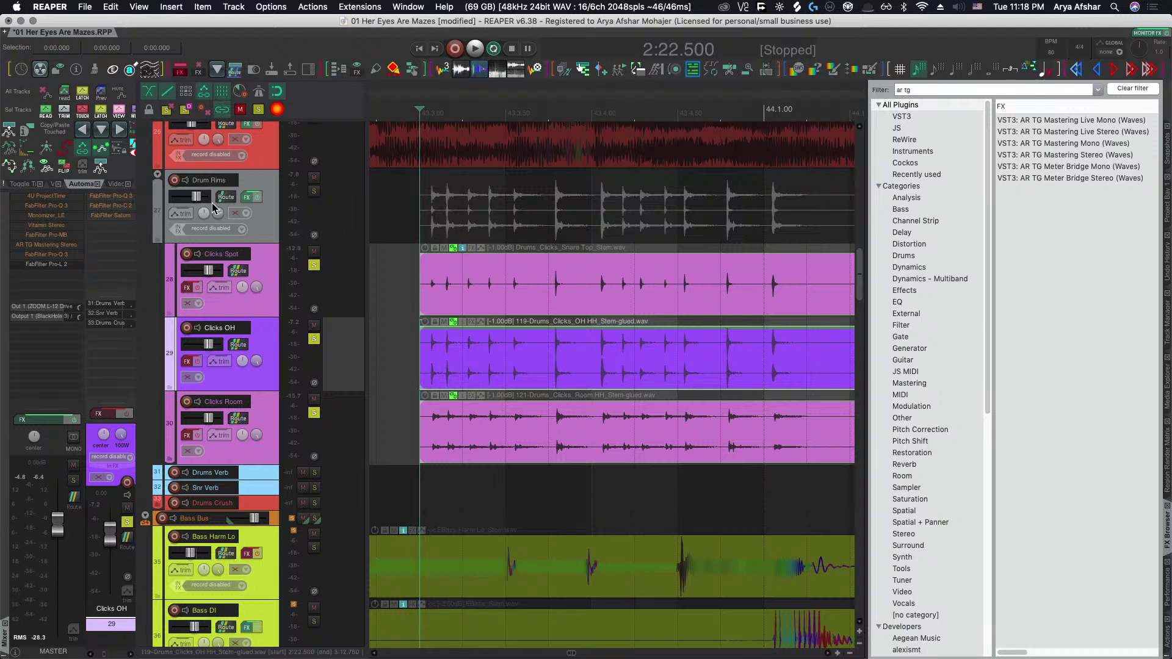
Remove the Eiosis AirEQ Premium plug-in from the Drum Rims folder track's FX chain.
left_click(248, 197)
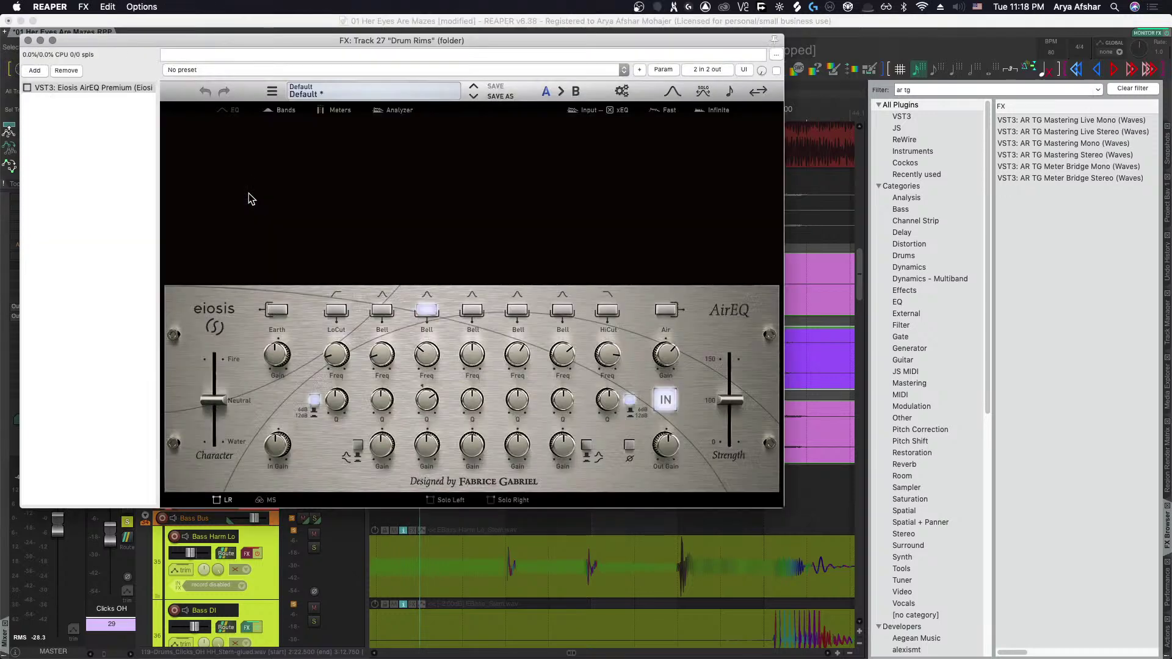
left_click(58, 70)
key("Escape")
Insert FabFilter Pro-Q 3 on the Drum Rims folder track and play the clicks through it to view their spectrum.
left_click(269, 229)
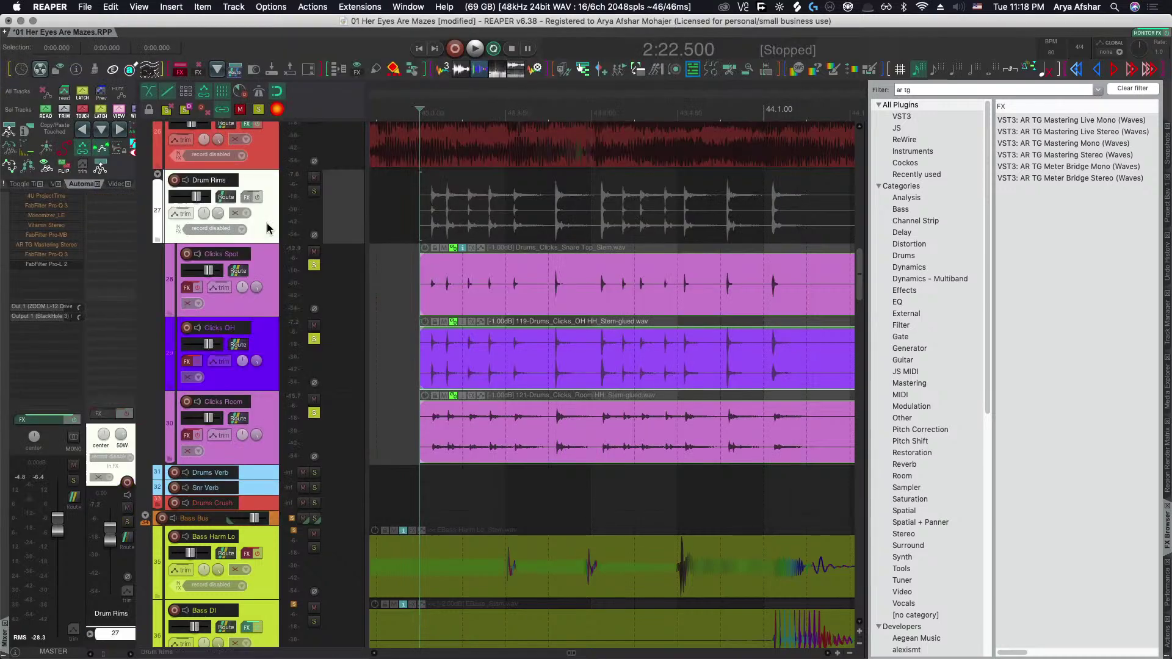
key("space")
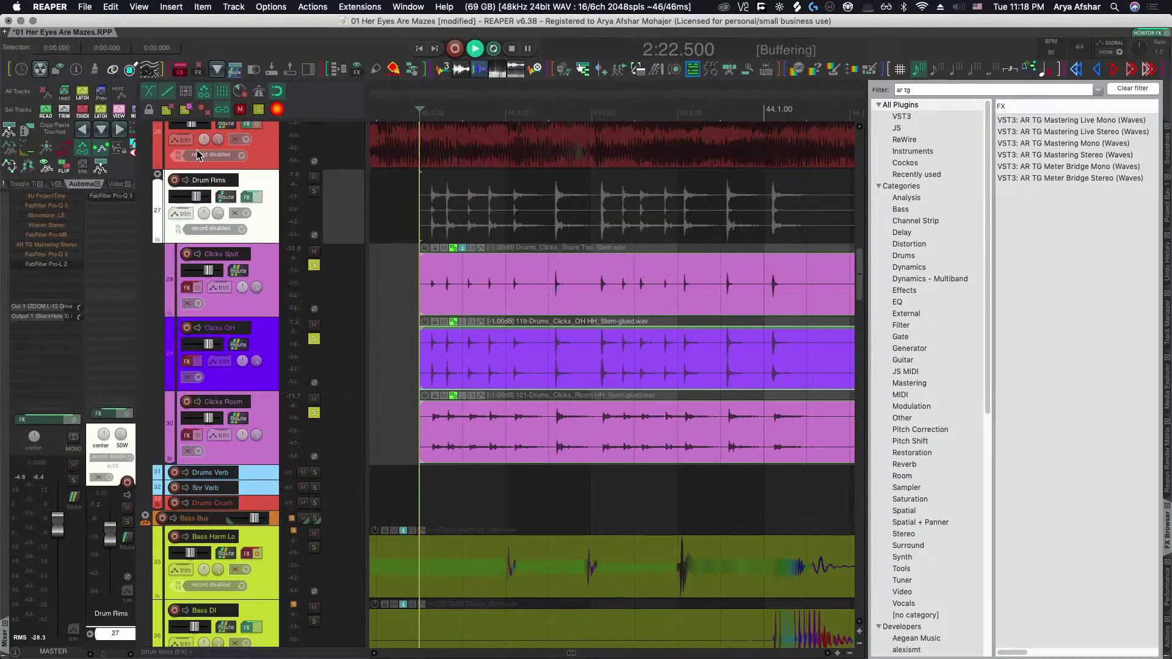
left_click(247, 197)
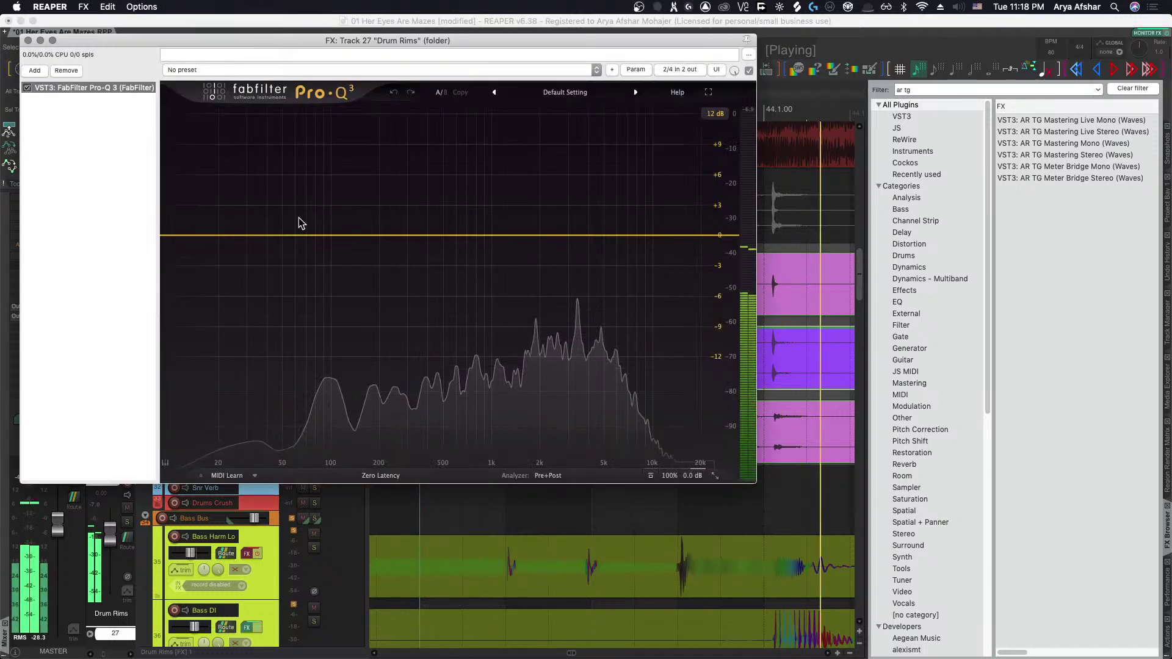
key("space")
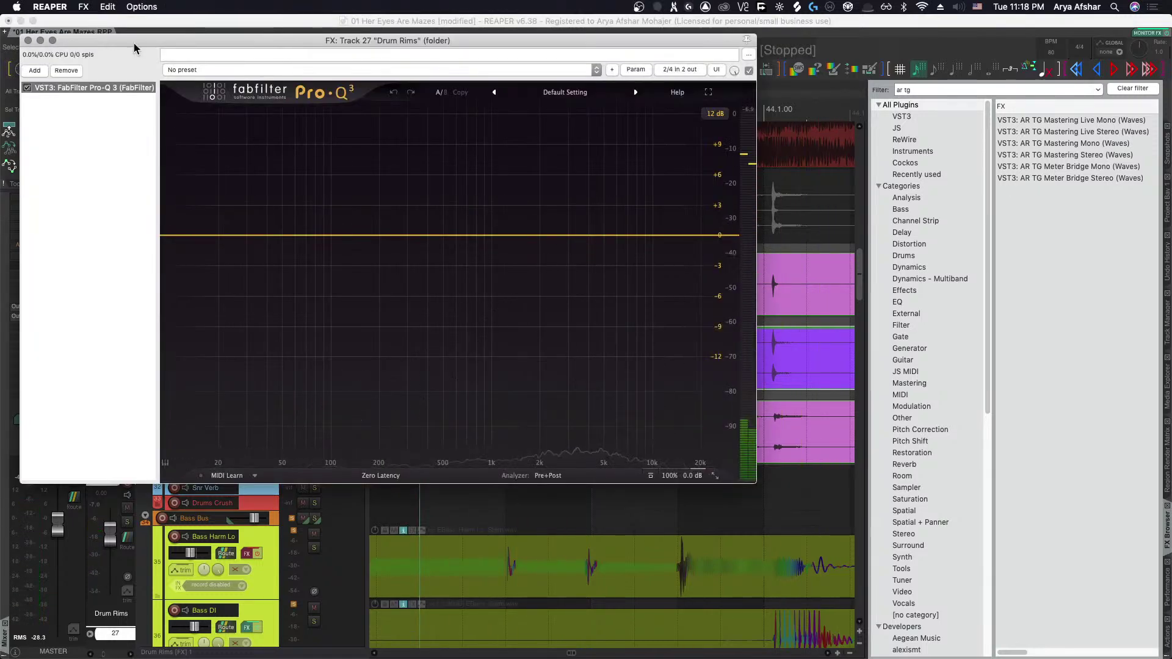
left_click_drag(134, 49, 521, 73)
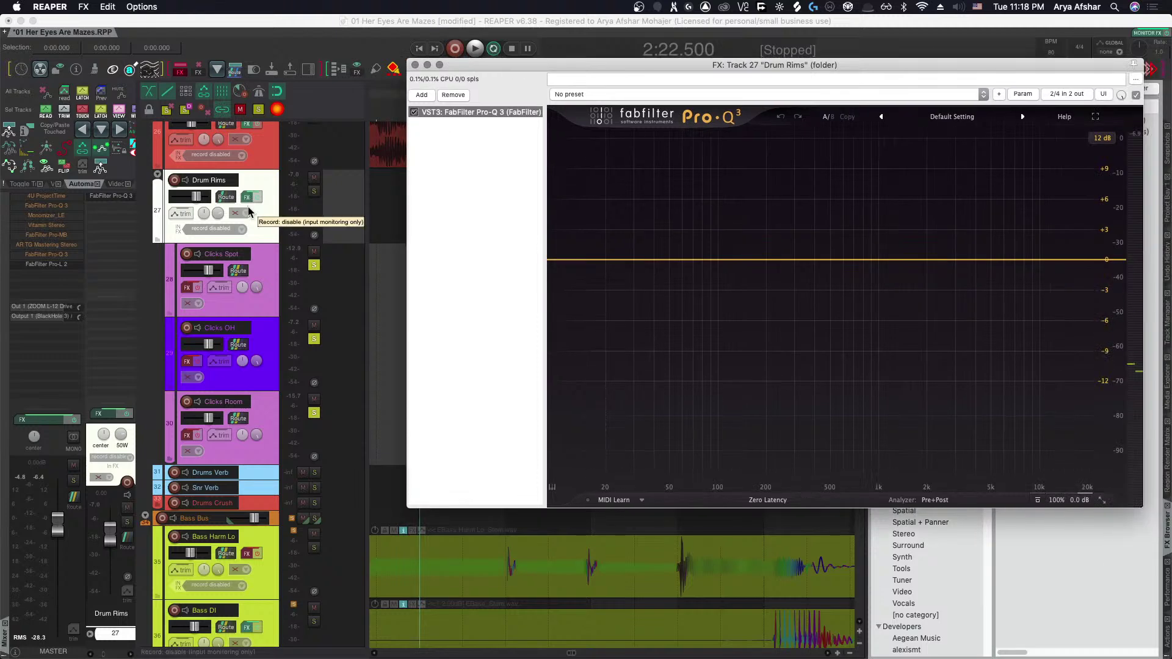
Set the Drum Rims track's width to 100% and check the clicks' phase during playback with the monitoring TG Meter Bridge.
double_click(219, 219)
key("space")
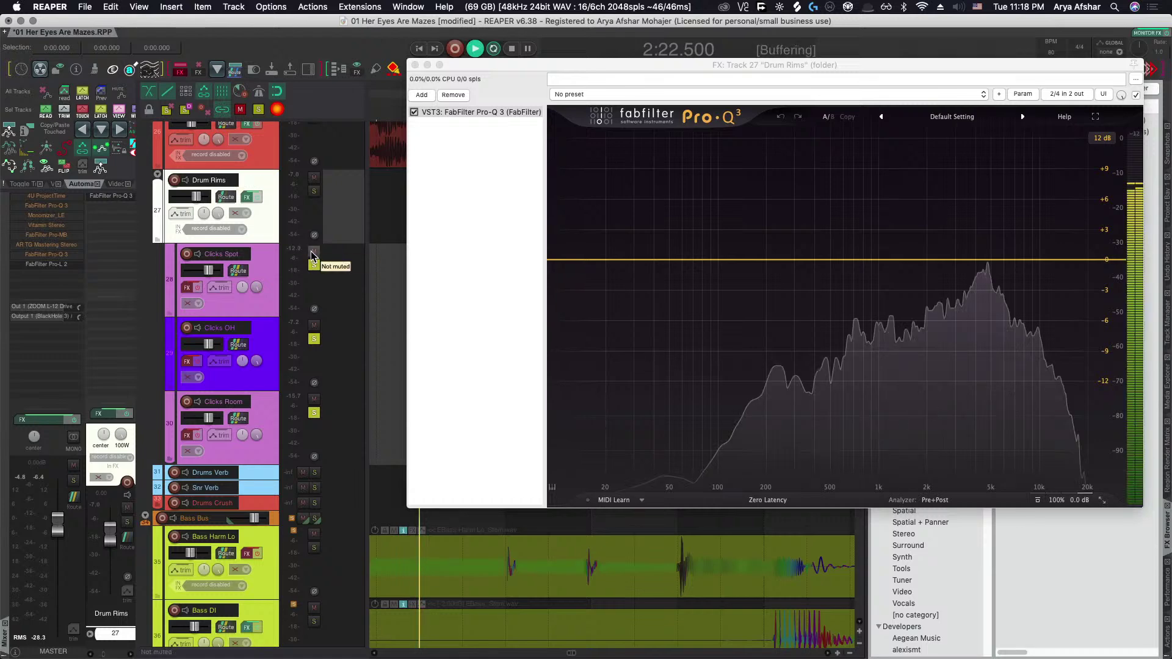
key("ctrl+alt+shift+f")
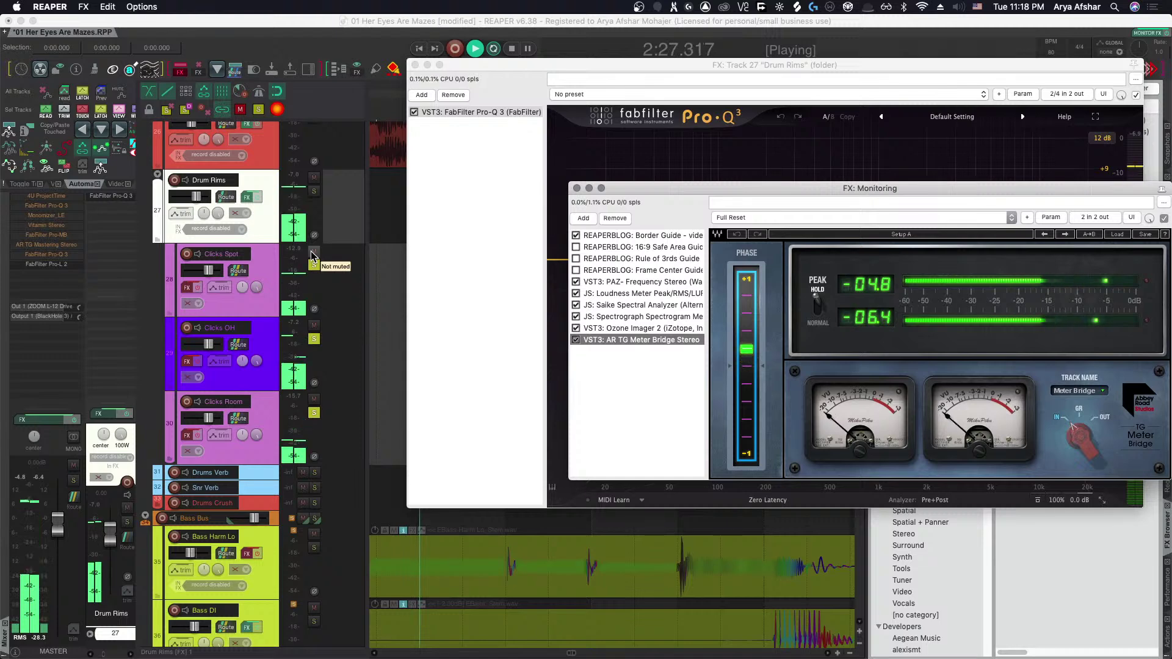
key("space")
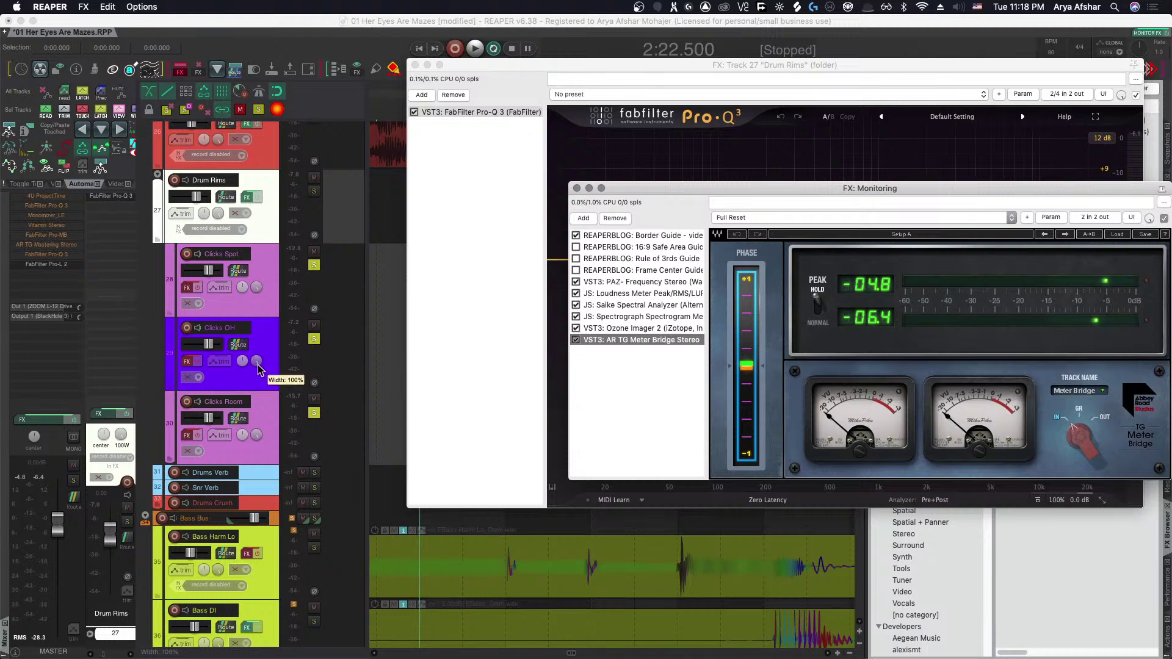
Narrow the Clicks OH width to 50%, reduce the Clicks Room width too, and recheck the phase meter during playback.
left_click_drag(257, 365, 262, 460)
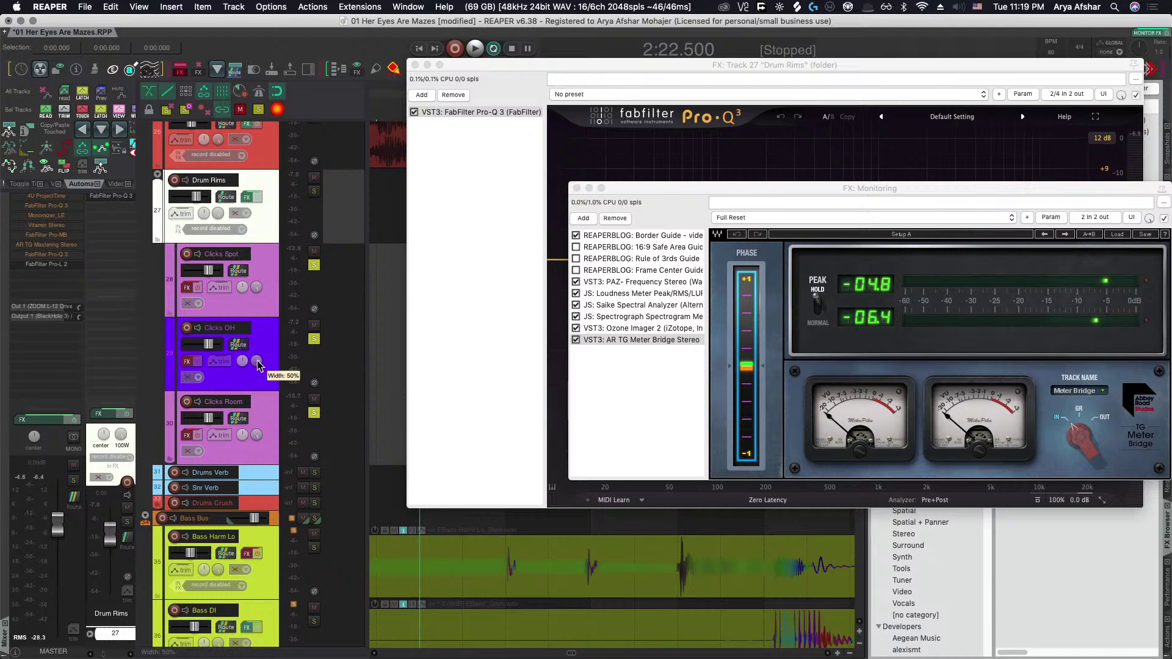
left_click_drag(254, 439, 254, 450)
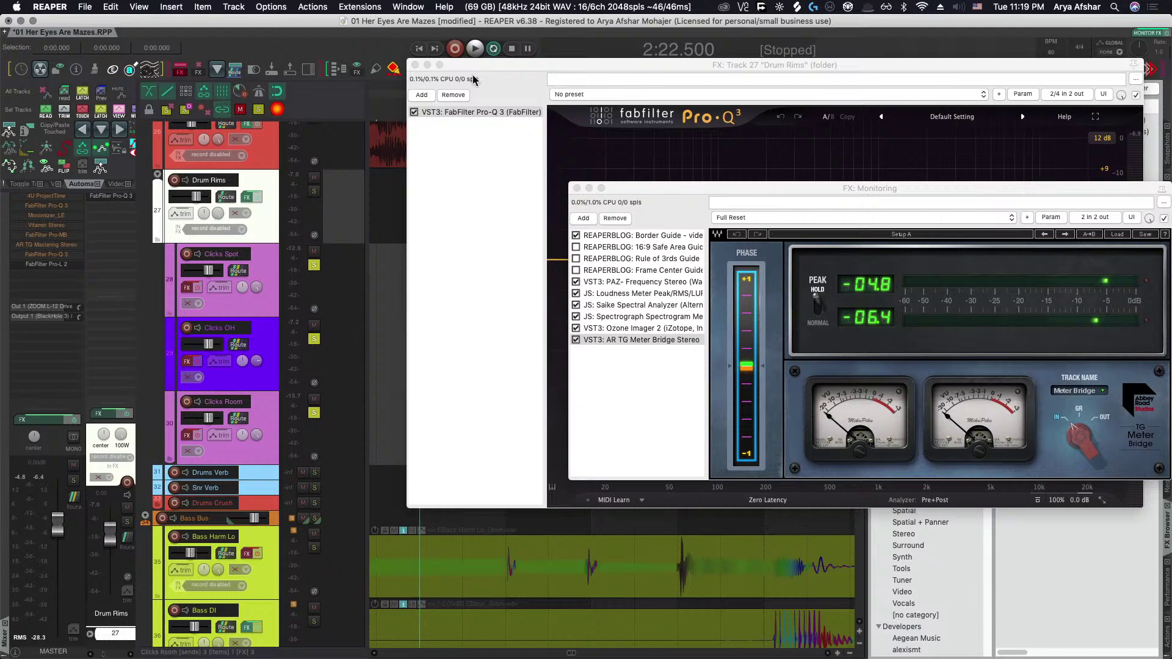
key("space")
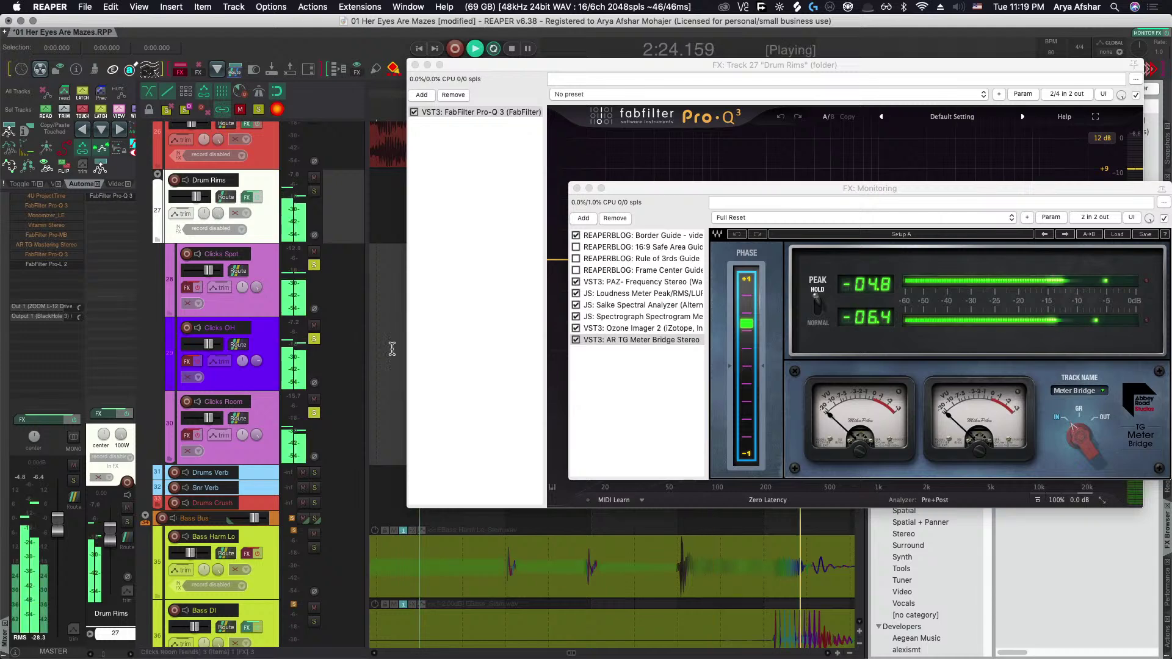
key("space")
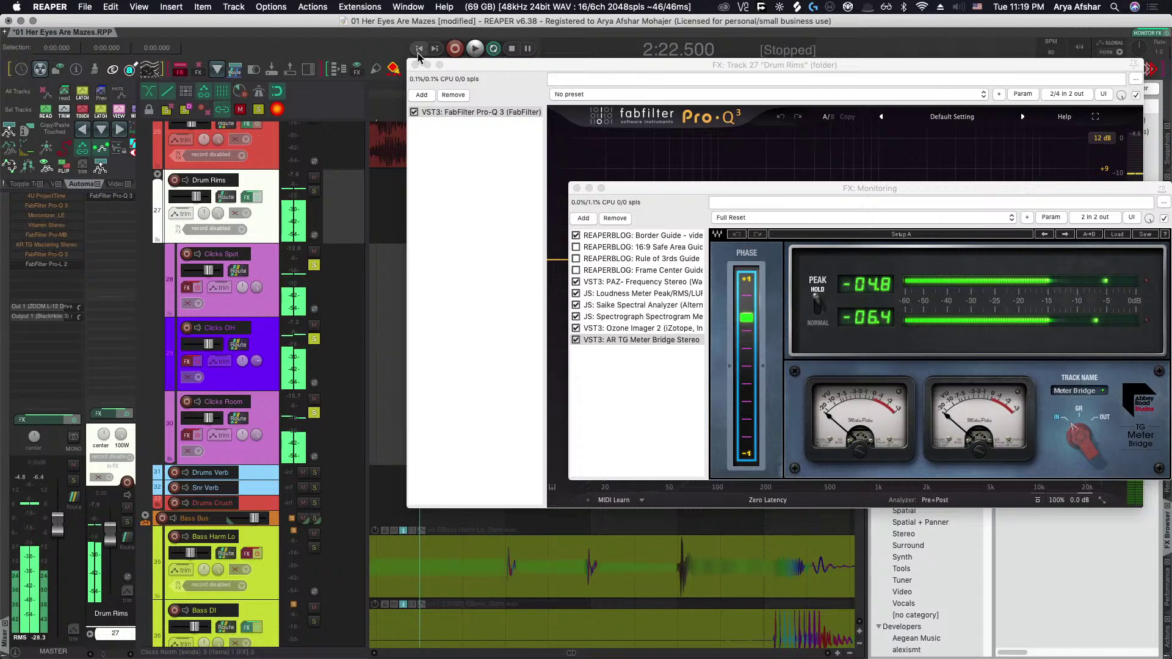
Slip the Clicks Room clip's contents slightly earlier, bringing its hits closer to those in Clicks Spot and Clicks OH.
left_click(416, 64)
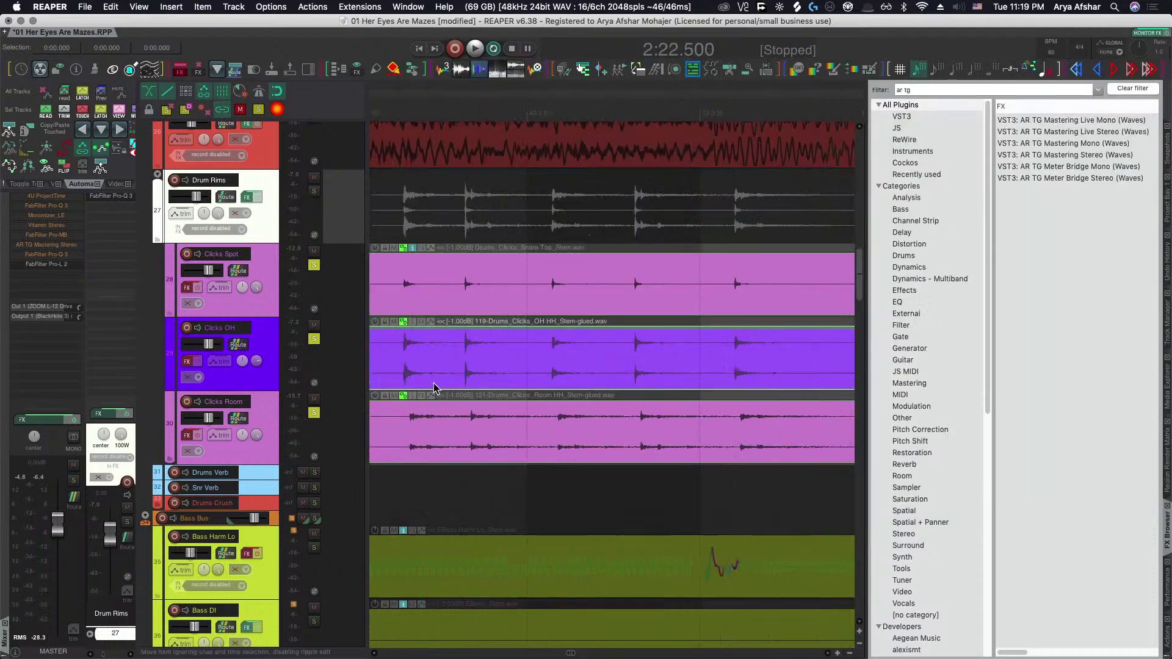
scroll(485, 428, "up", 5)
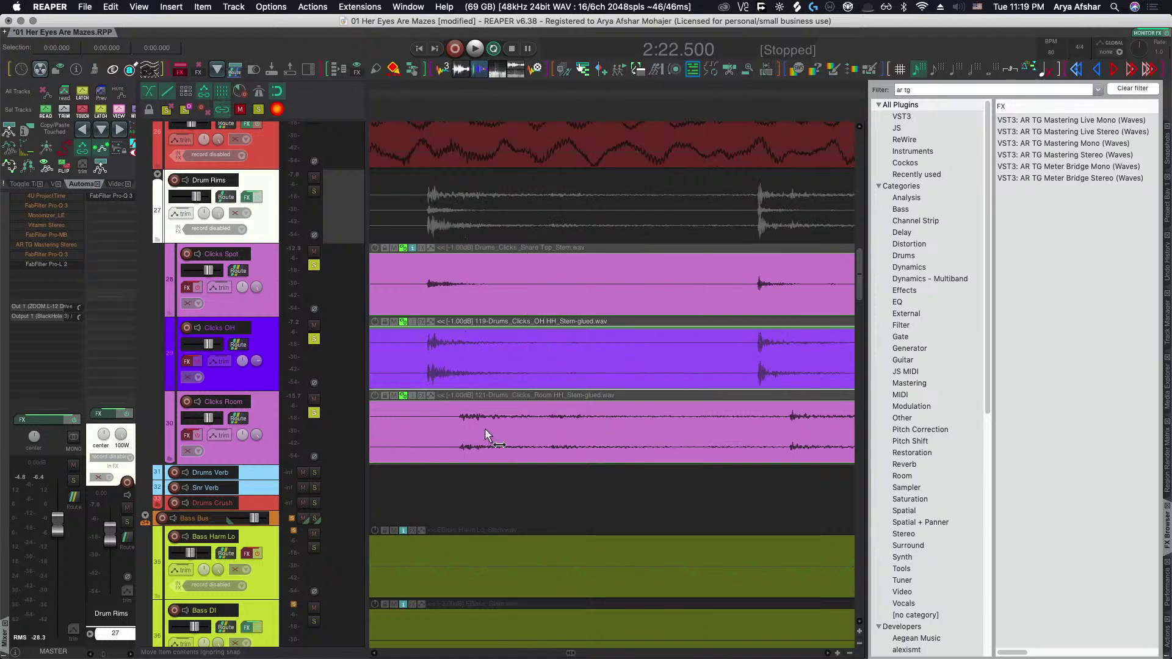
left_click(471, 425)
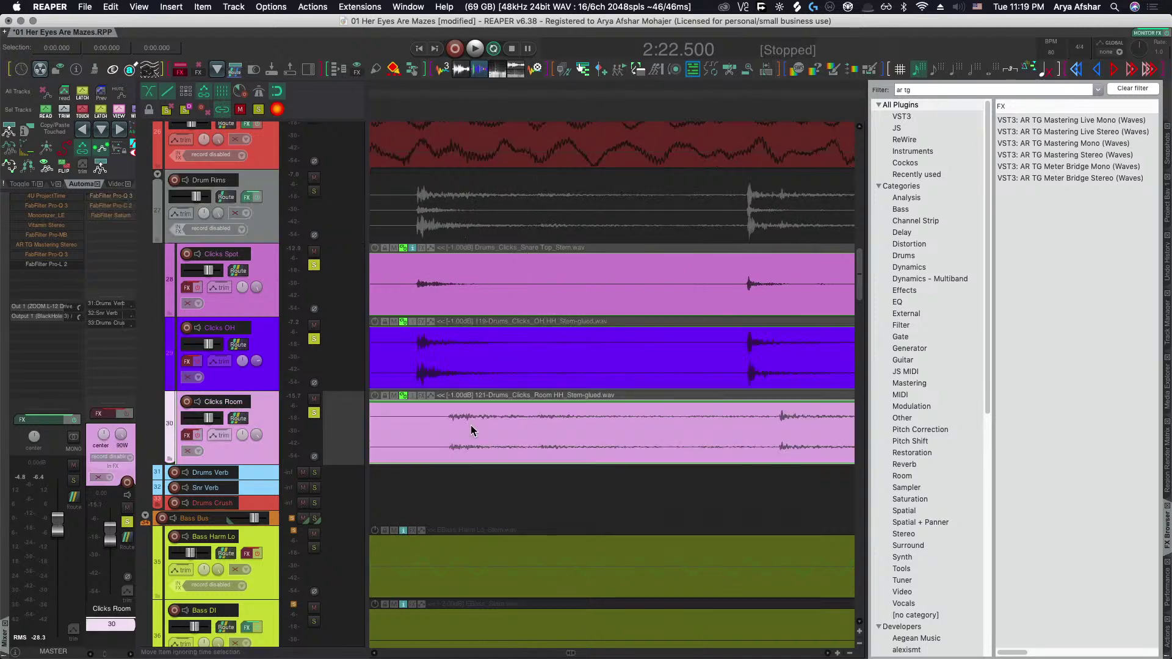
scroll(473, 421, "left", 2)
left_click(474, 416)
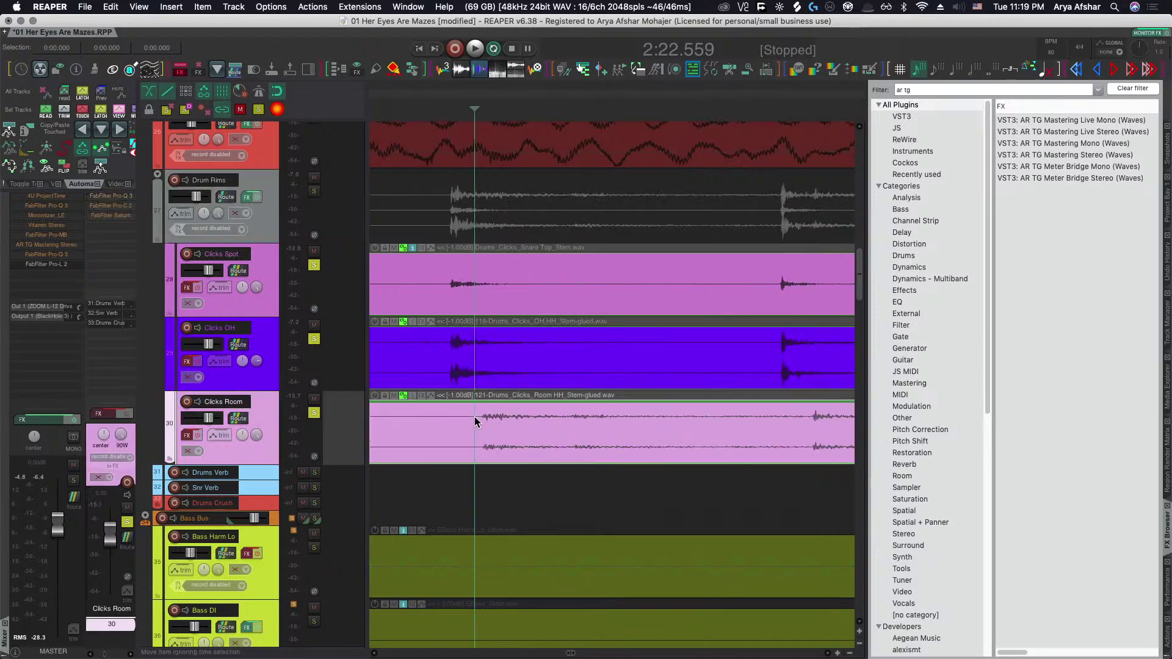
left_click_drag(509, 446, 485, 438)
Play the realigned clicks from 2:22.500 and check their phase on the TG Meter Bridge.
scroll(484, 437, "down", 3)
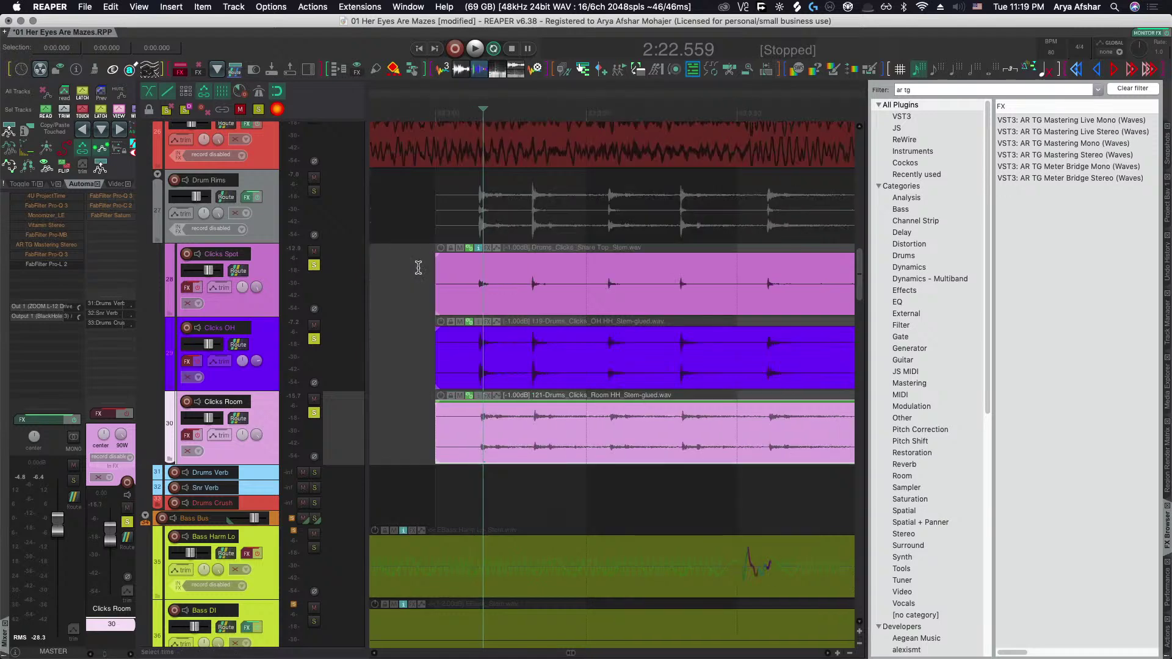
left_click(384, 264)
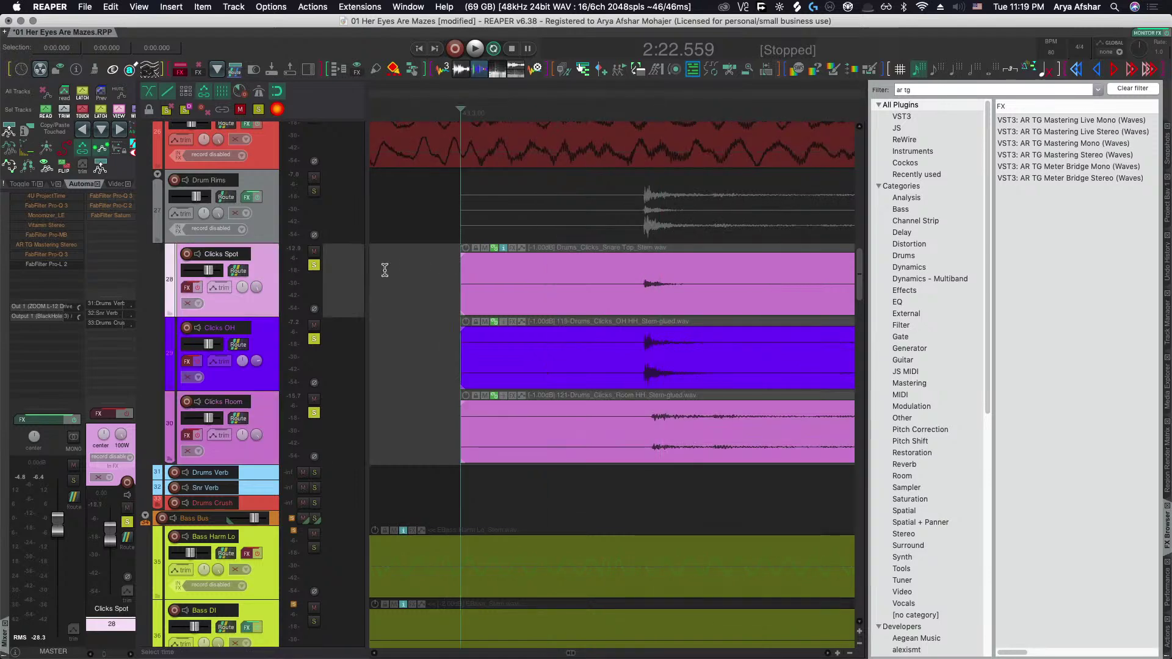
key("space")
scroll(389, 276, "down", 1)
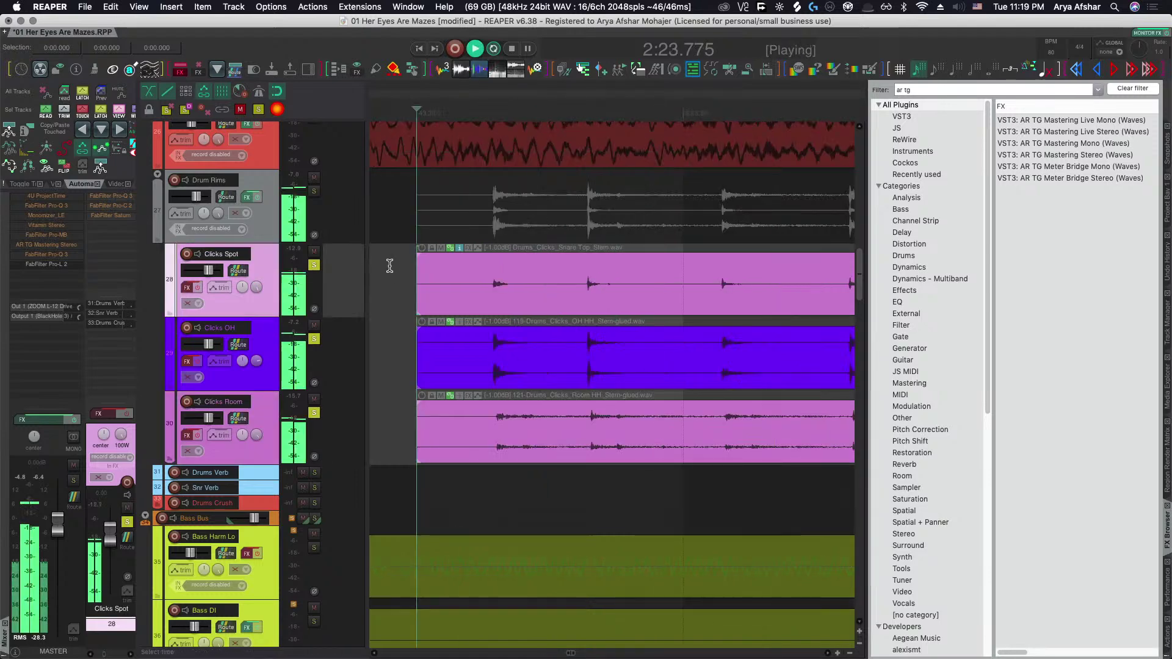
key("alt+m")
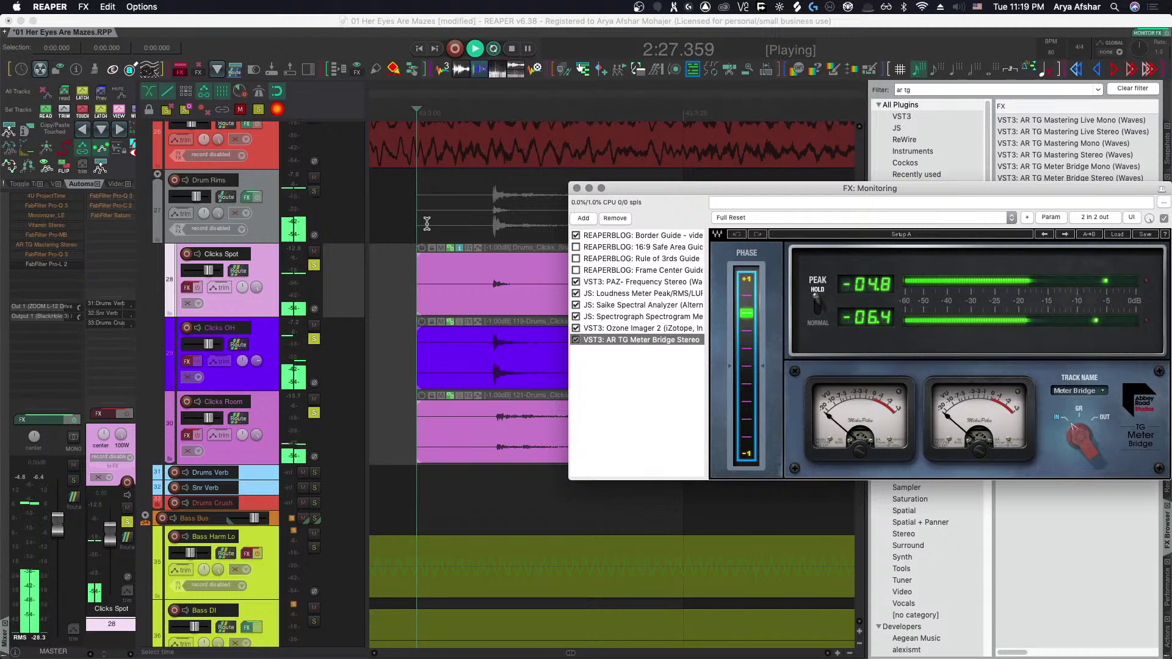
key("alt+m")
key("space")
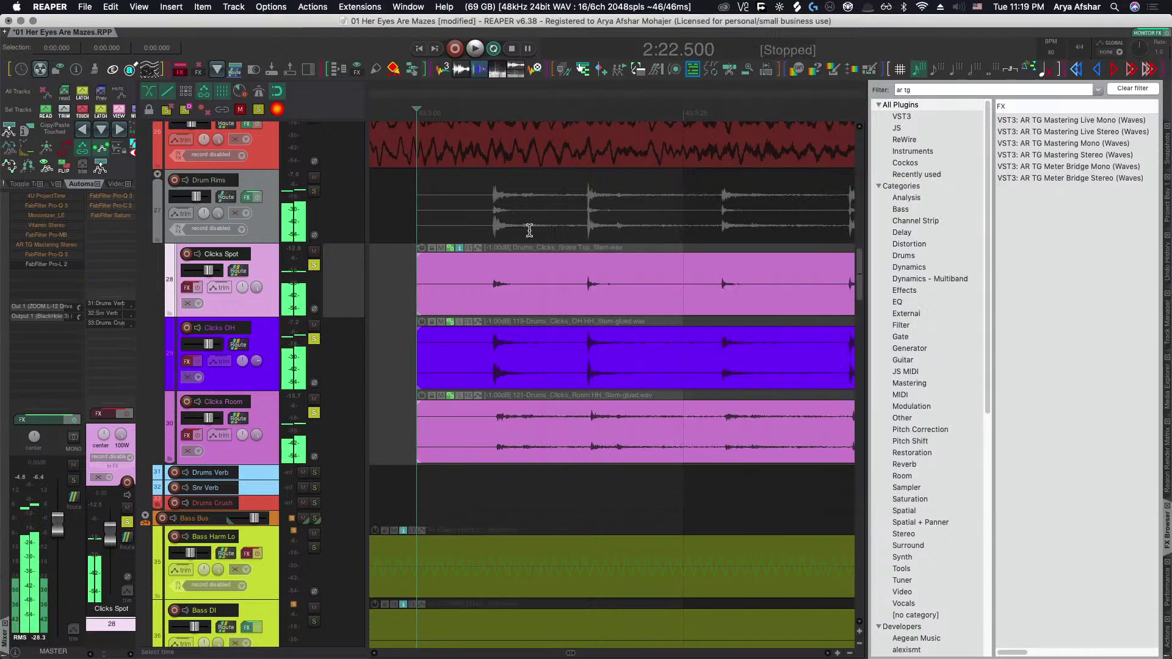
Replay the three grouped clicks clips from 2:22.500 and compare their hits across the opening bars.
scroll(490, 296, "down", 8)
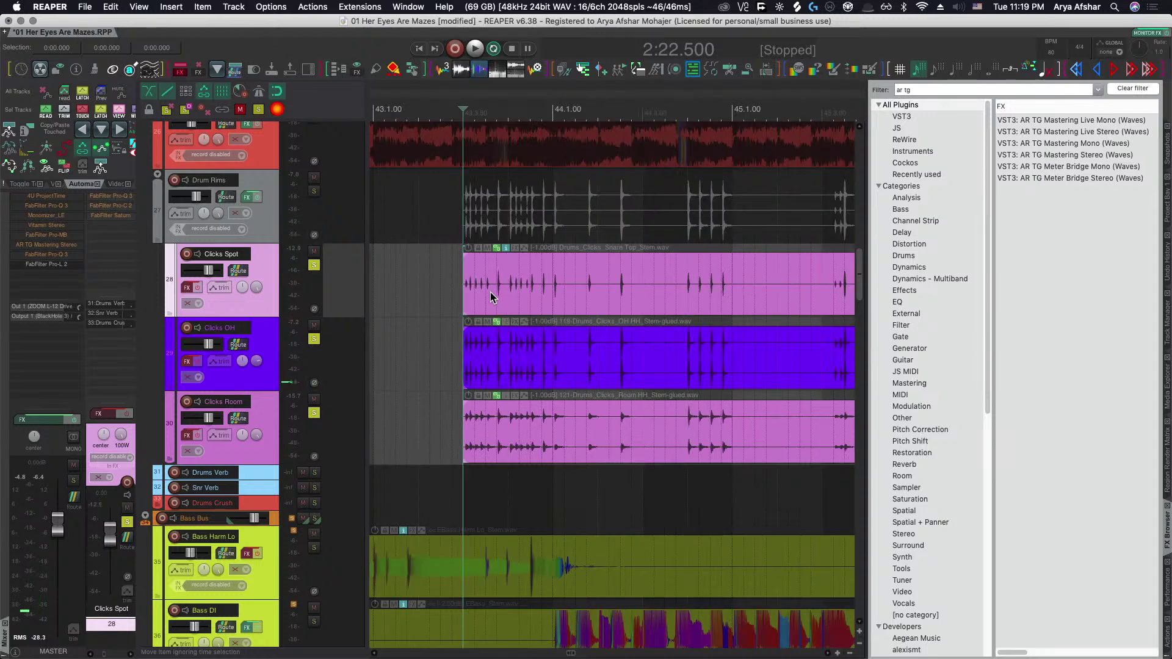
scroll(490, 296, "up", 5)
left_click(432, 299)
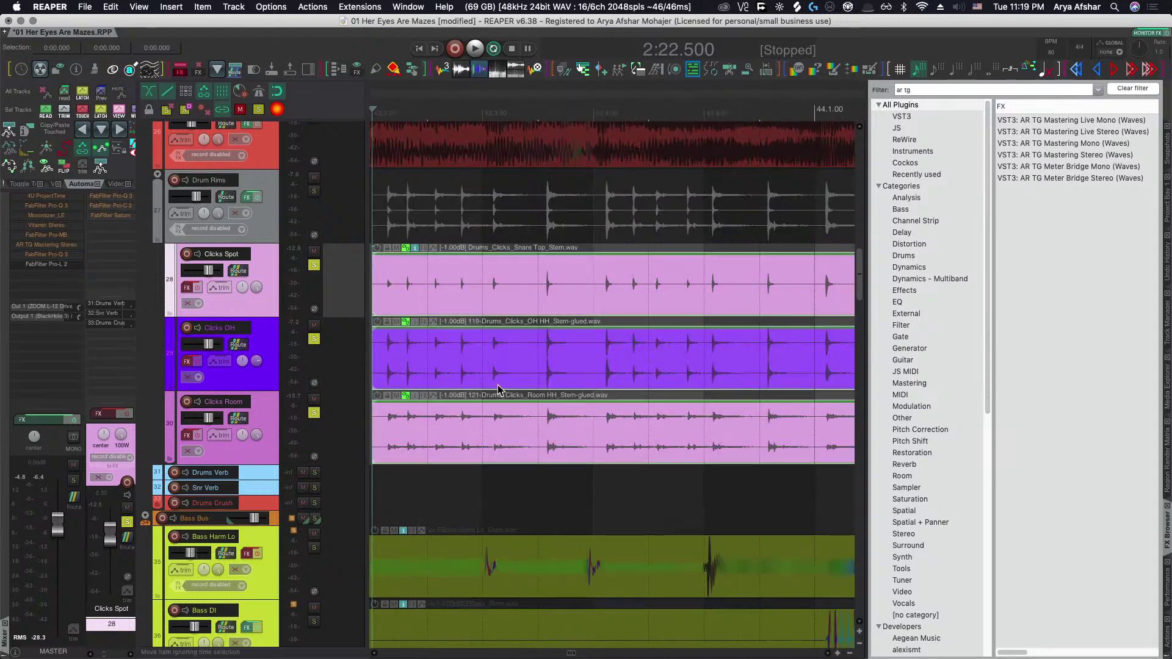
scroll(496, 384, "up", 3)
scroll(459, 372, "down", 1)
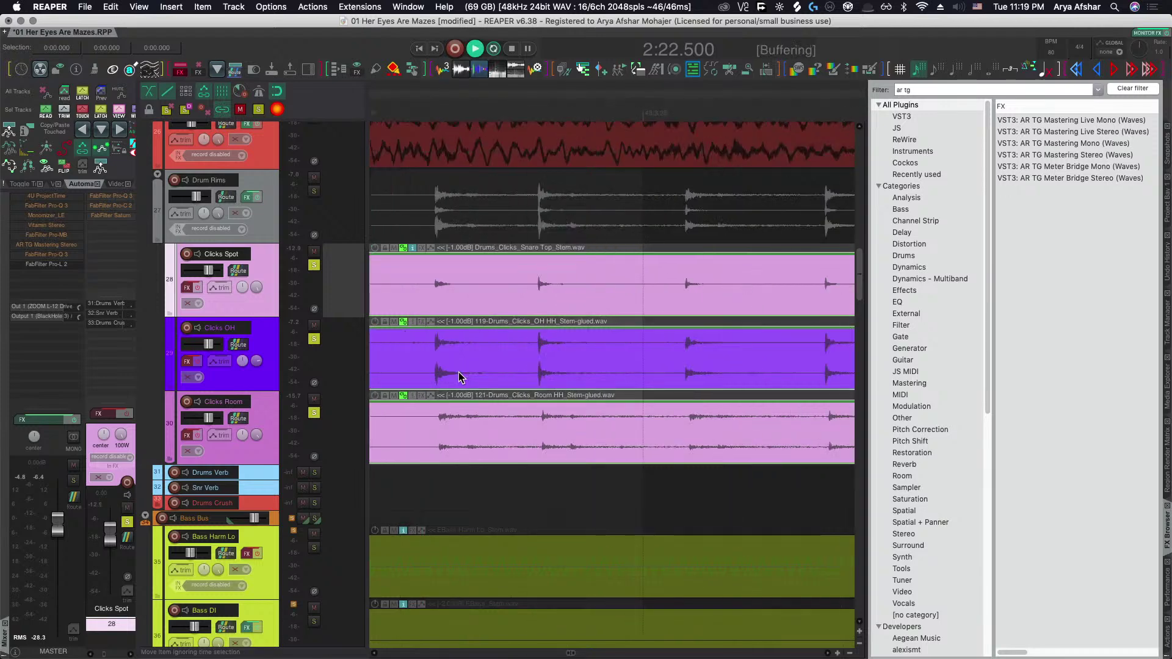
key("space")
scroll(459, 373, "up", 1)
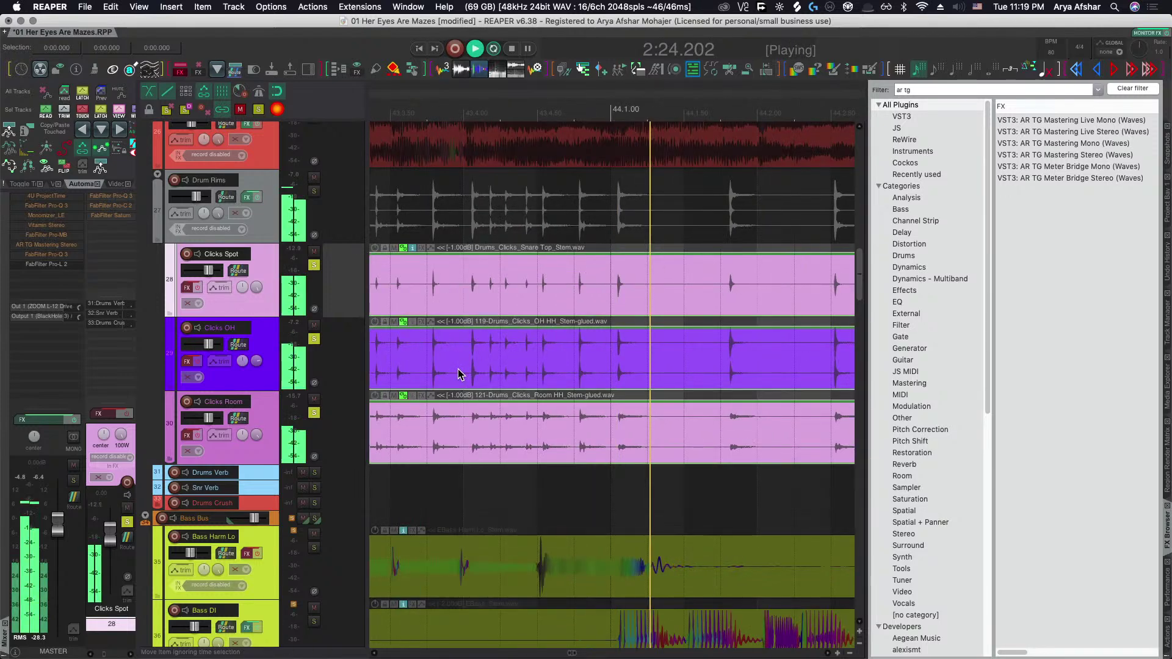
key("space")
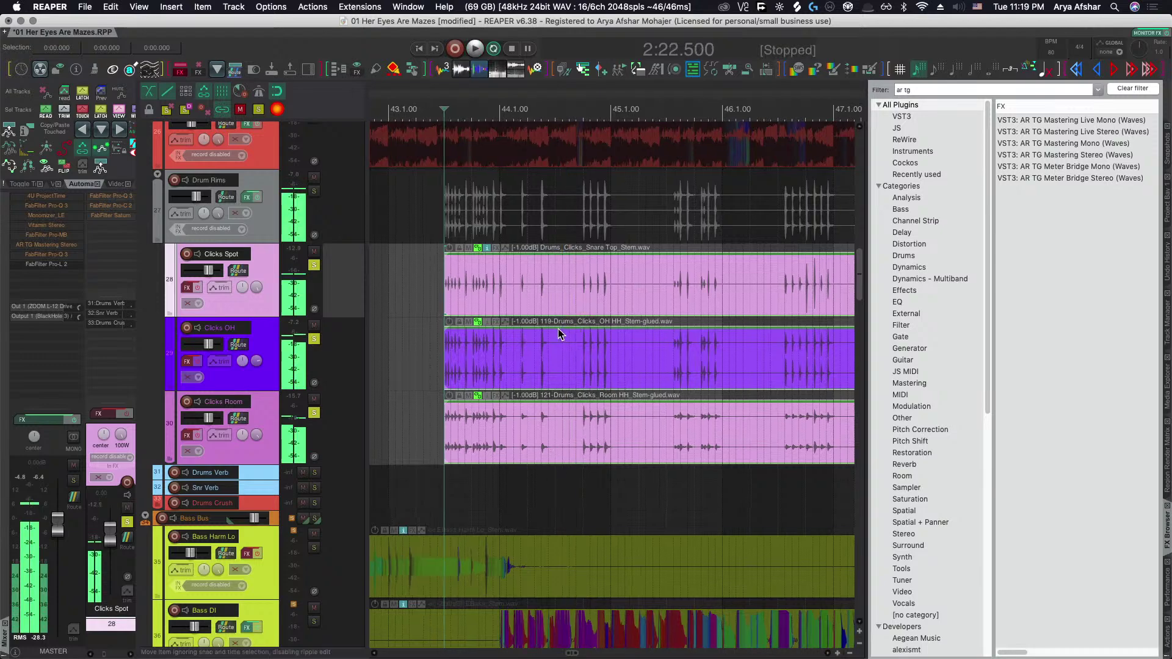
Split the three grouped clicks clips at 44.2.75, in the gap before the run of four hits.
scroll(460, 295, "up", 4)
scroll(461, 293, "down", 3)
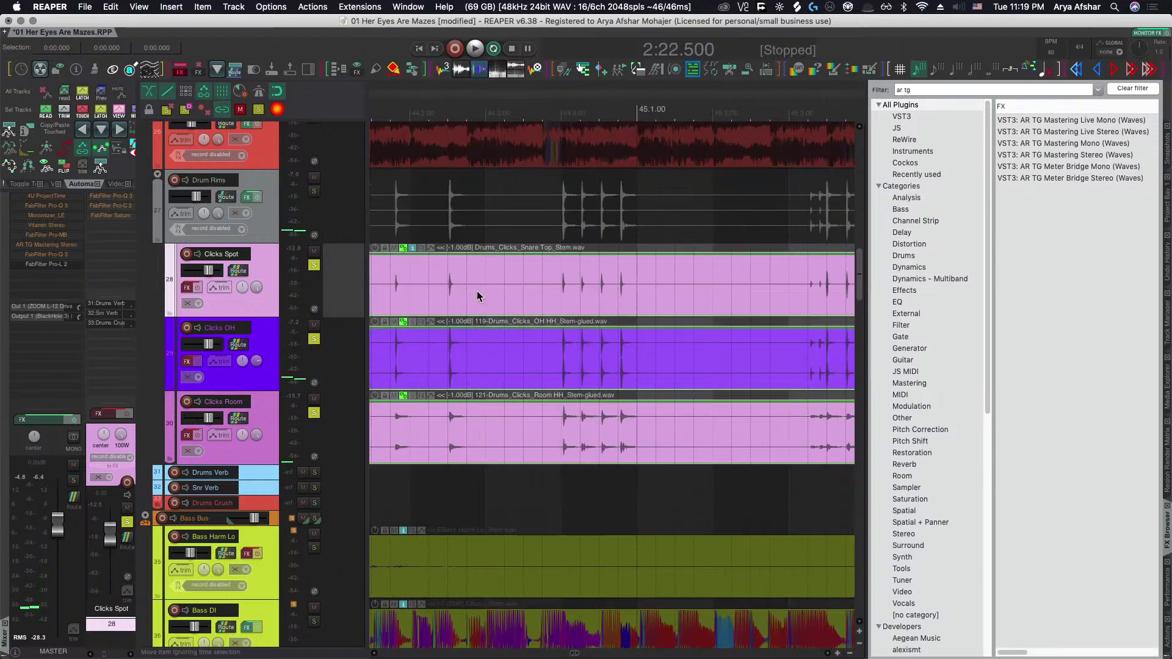
left_click(468, 291)
left_click_drag(464, 279, 503, 438)
key("s")
Trim the start of the three grouped clicks clips after the split to 2:26.213, just before the run of four hits.
left_click(553, 287)
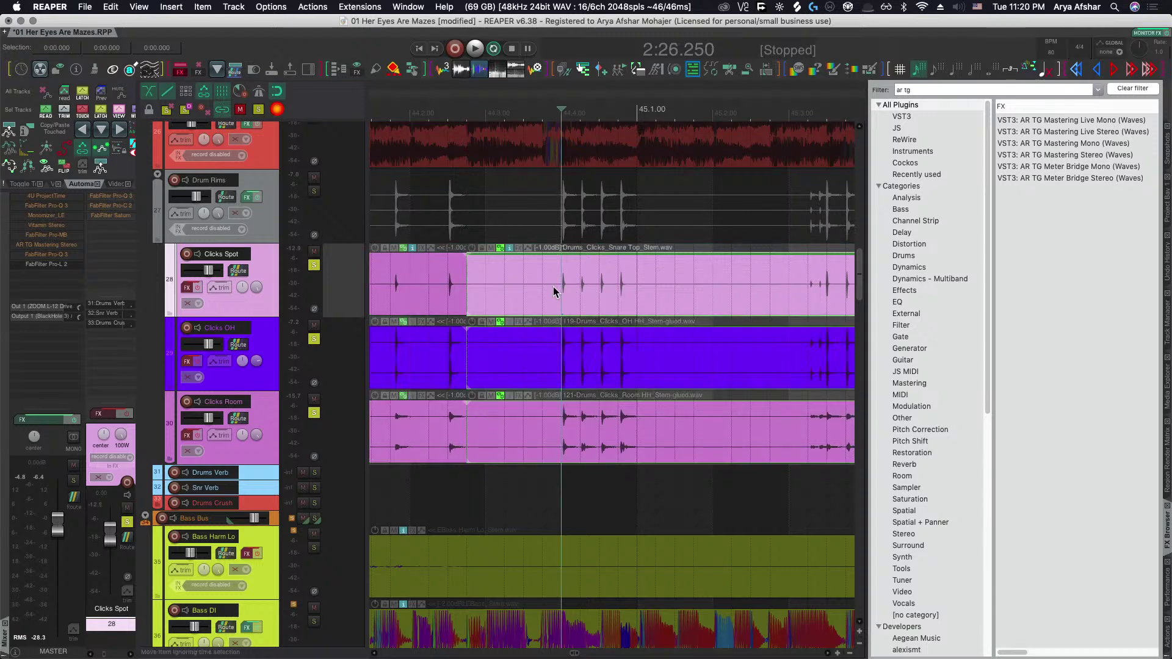
scroll(559, 311, "up", 2)
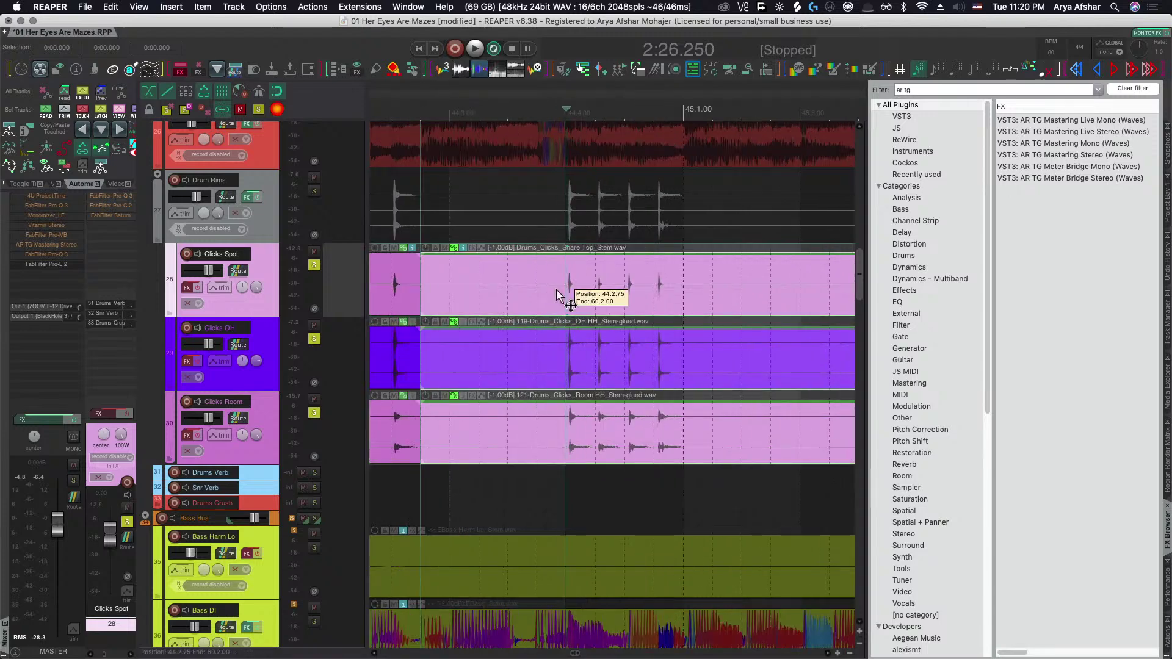
left_click(562, 295)
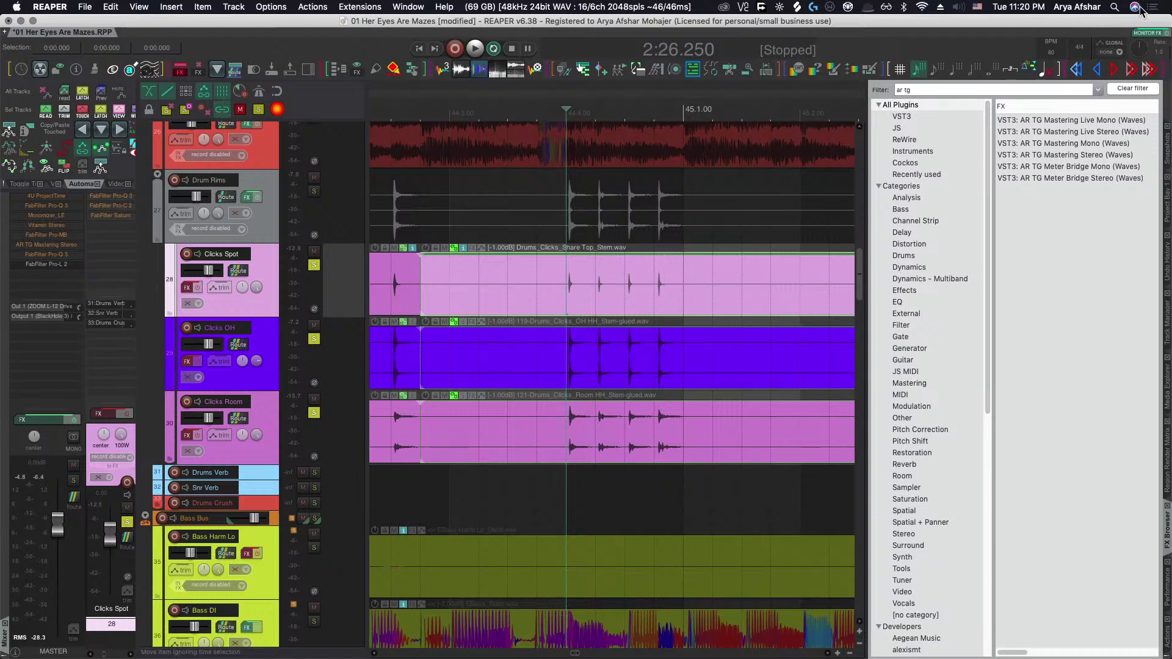
scroll(539, 282, "up", 3)
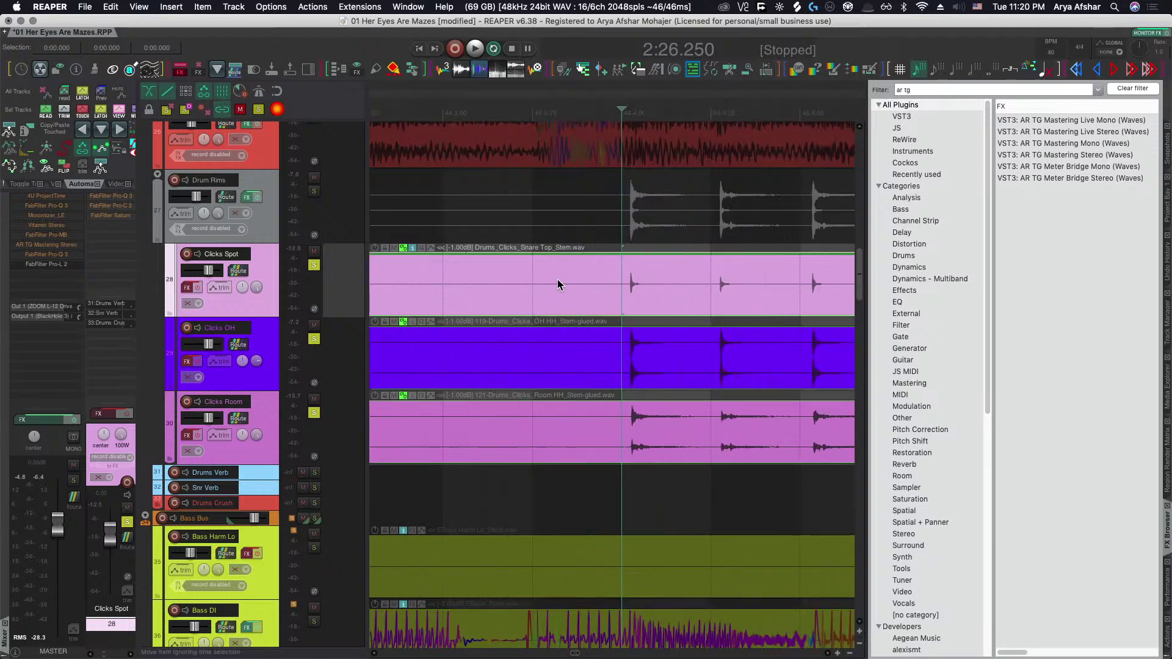
left_click(532, 286)
key("a")
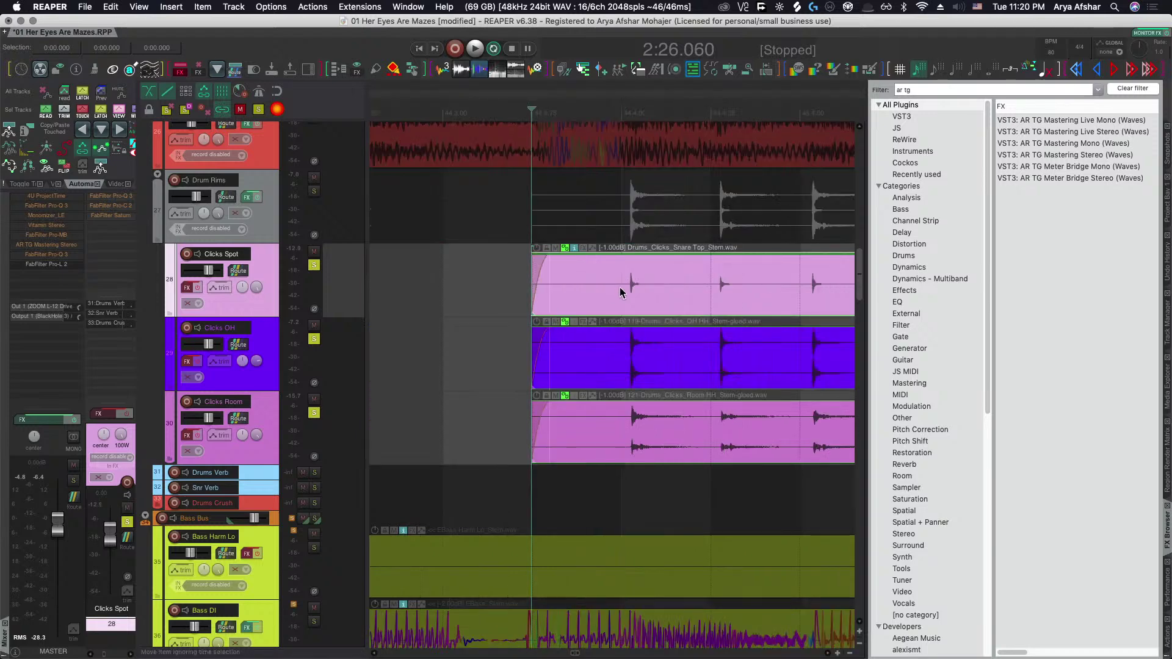
scroll(628, 291, "up", 3)
left_click(612, 294)
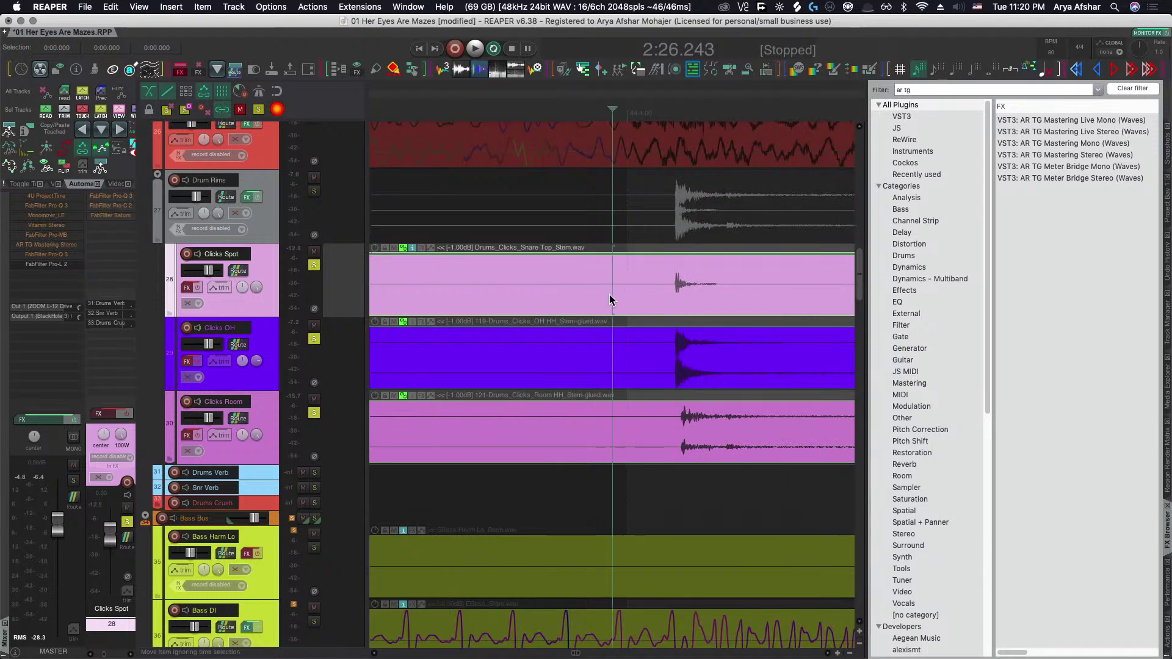
left_click(536, 282)
key("a")
scroll(535, 282, "down", 3)
scroll(535, 282, "left", 5)
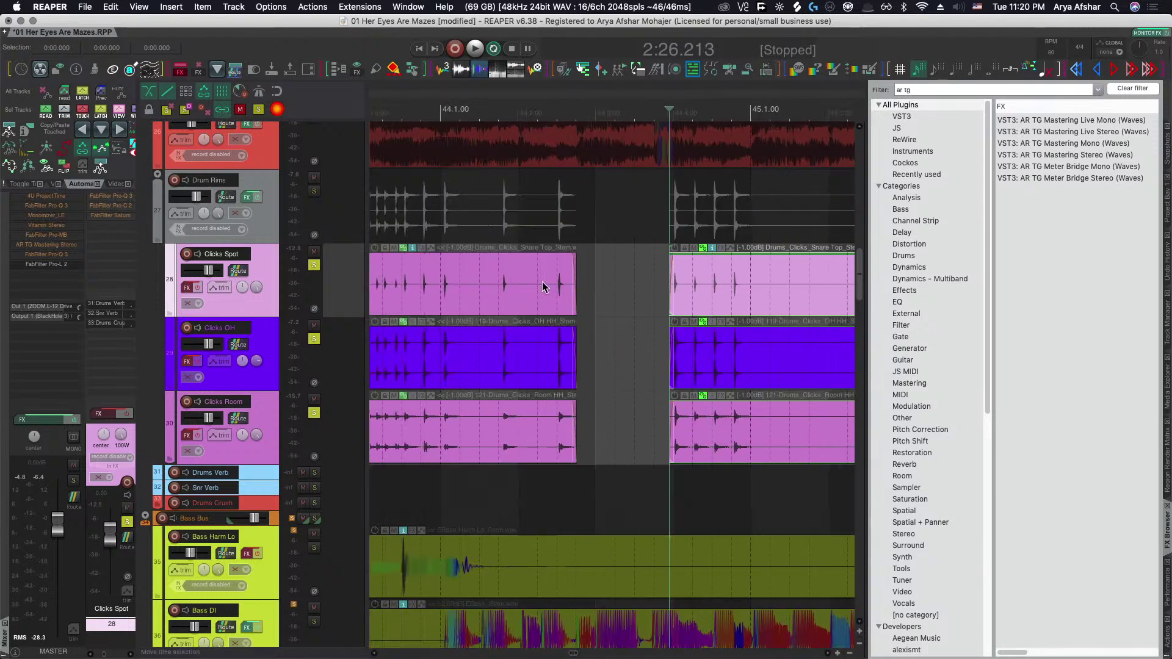
Play the soloed clicks from 2:22.057 and inspect the opening hits up close.
left_click(500, 275)
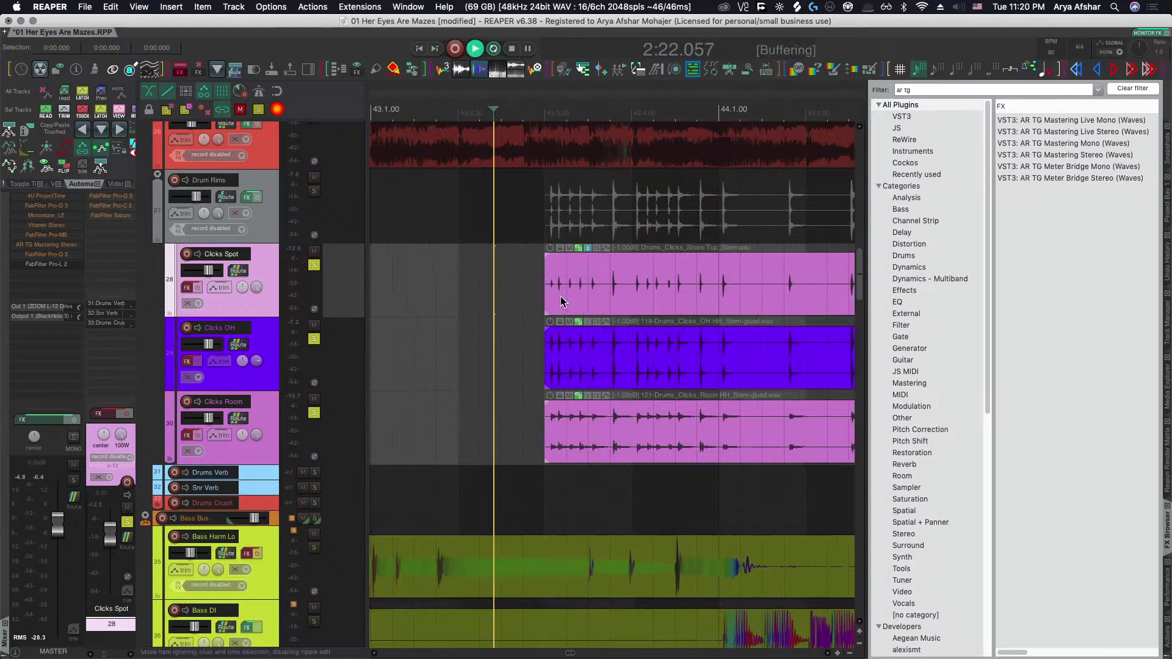
scroll(558, 301, "up", 3)
key("space")
key("space")
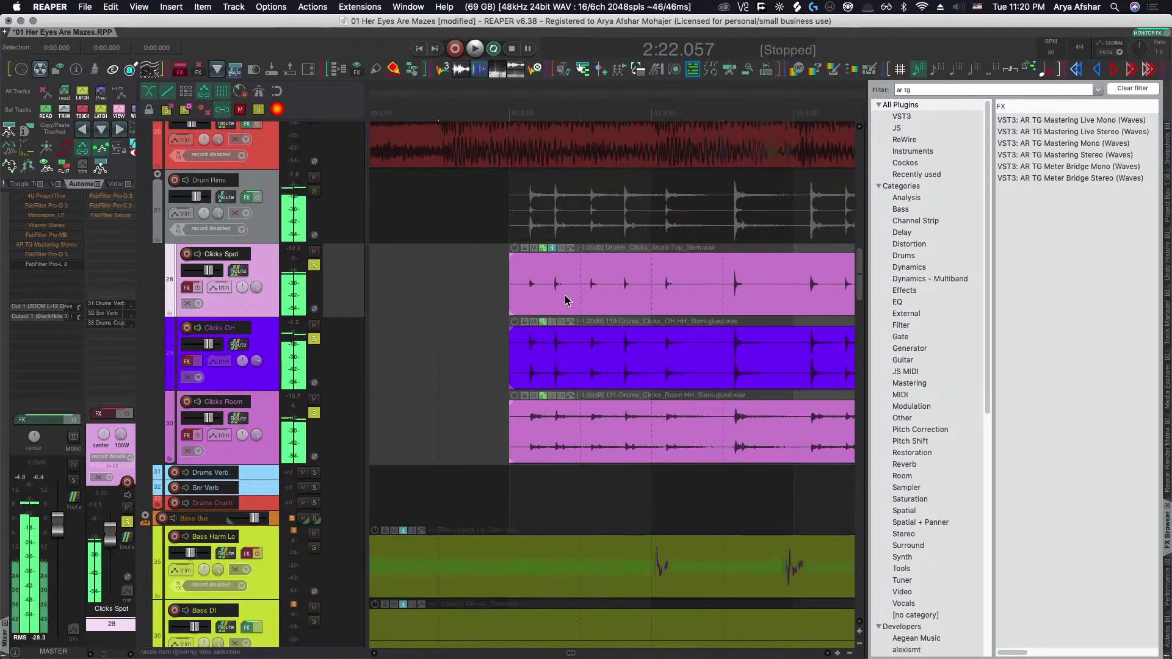
scroll(525, 303, "right", 3)
scroll(526, 302, "left", 3)
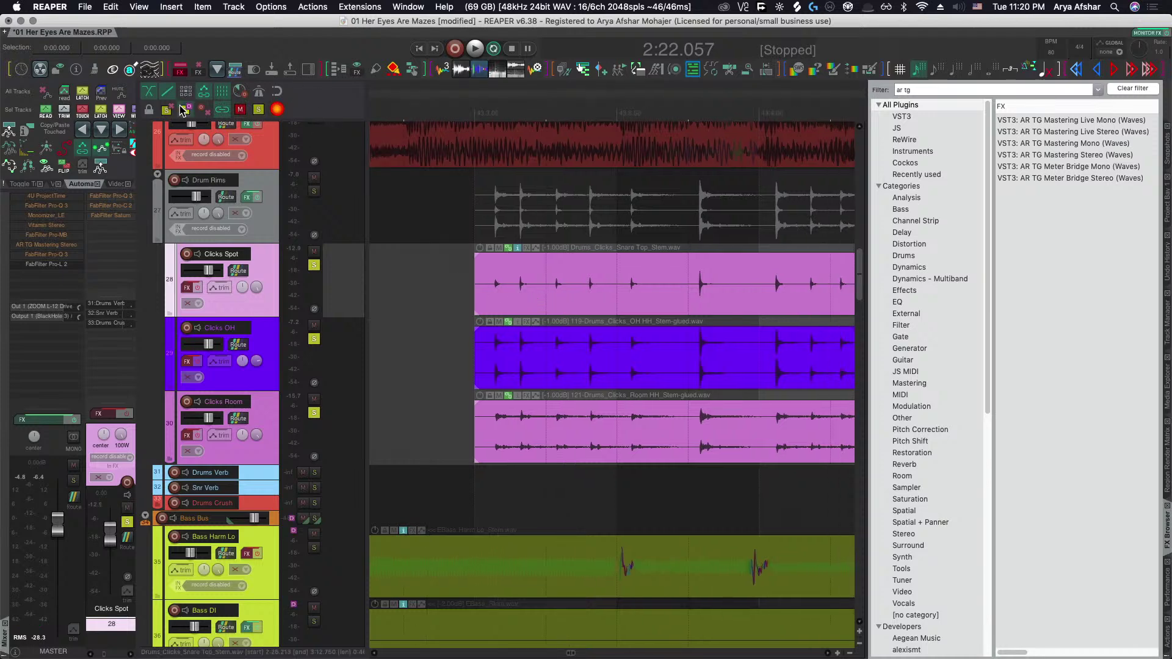
Replay the clicks against the rest of the mix from 2:22.057 and look through the project's tracks during playback.
key("space")
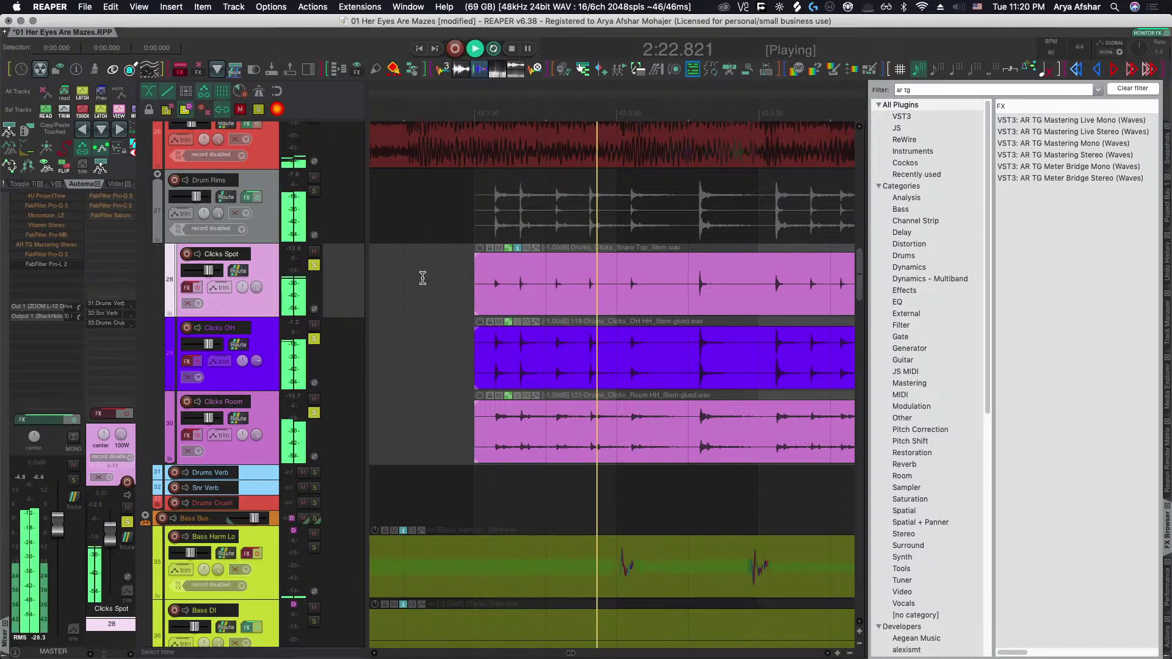
scroll(422, 278, "down", 5)
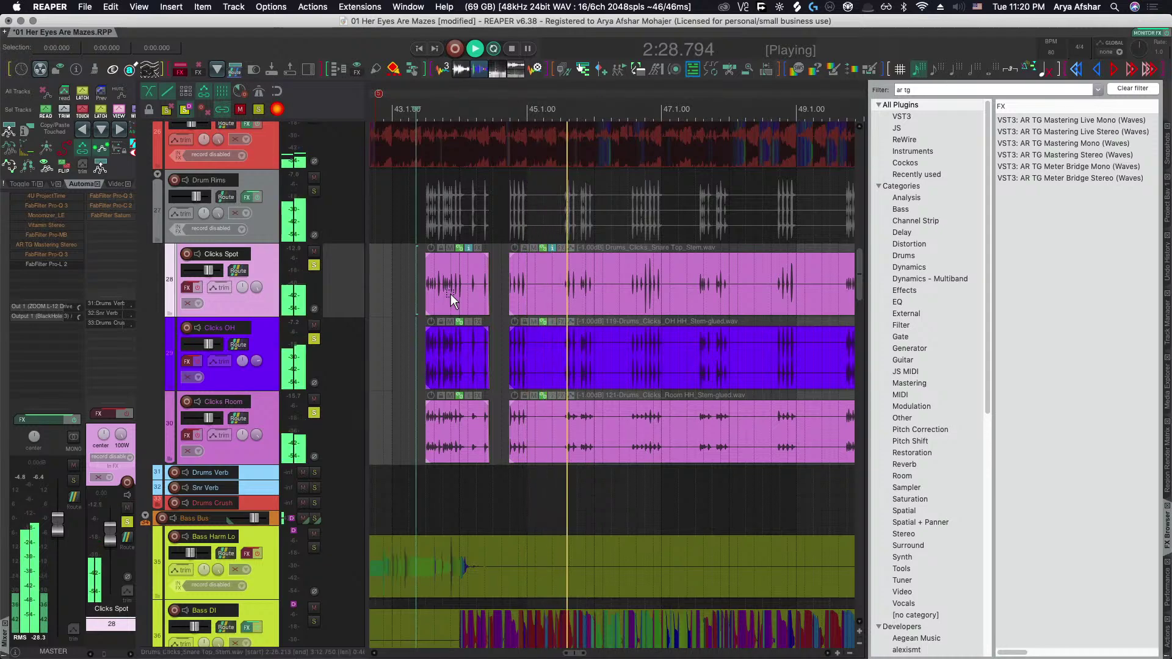
scroll(447, 294, "down", 15)
scroll(446, 294, "down", 12)
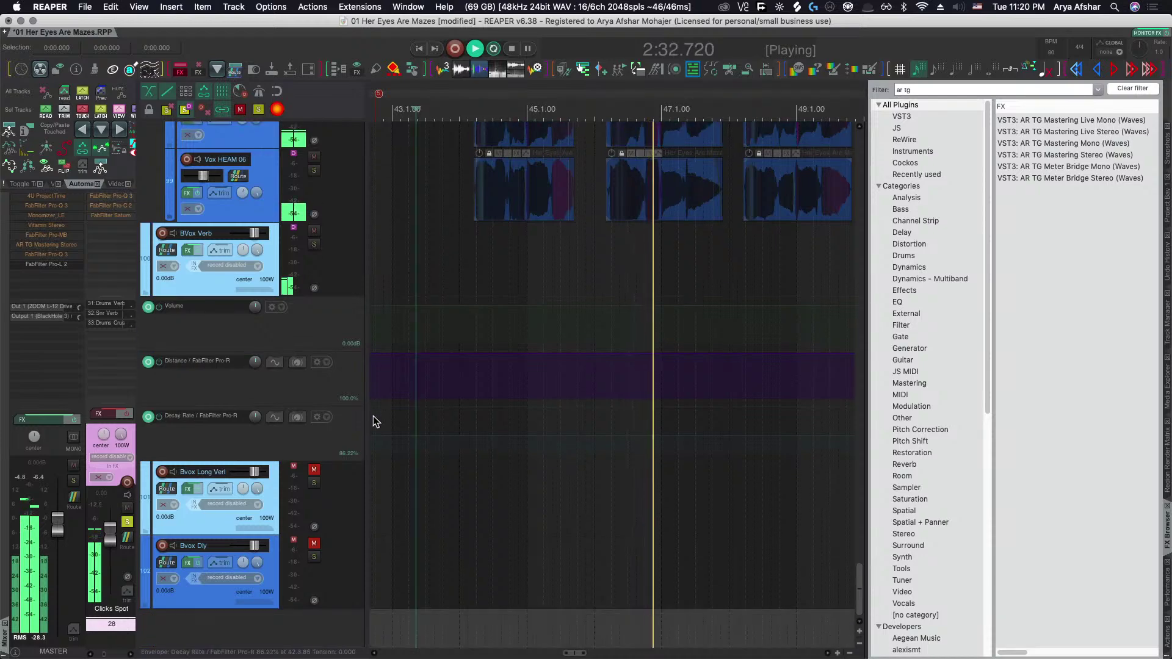
scroll(438, 236, "up", 5)
scroll(439, 237, "up", 20)
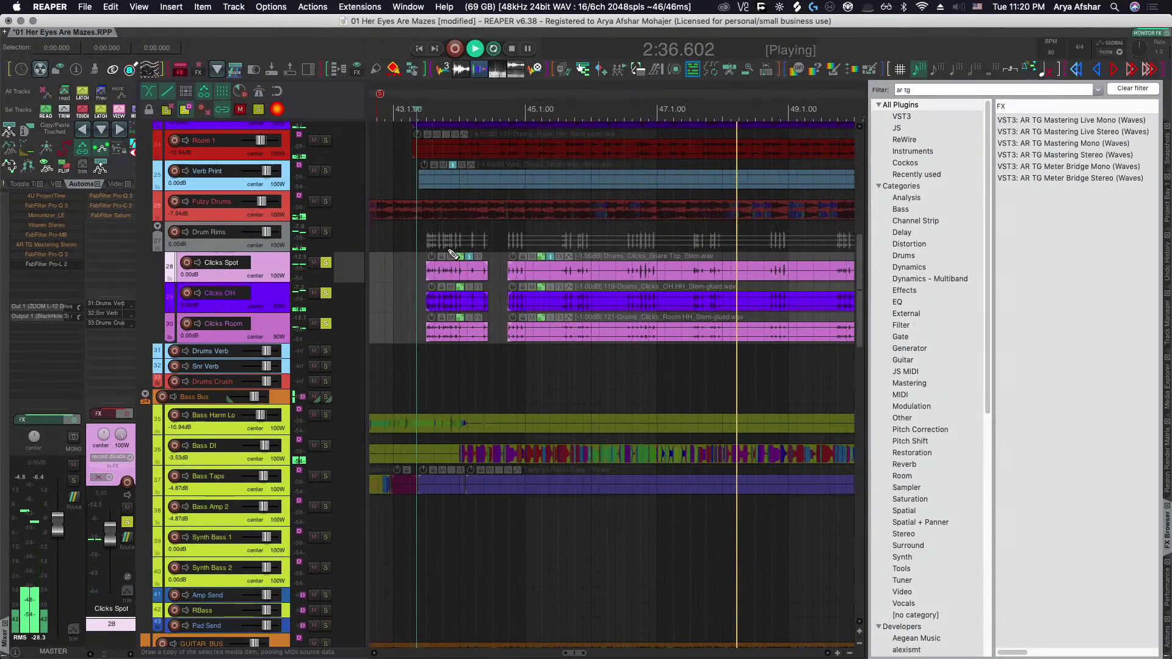
scroll(443, 242, "down", 5)
scroll(447, 248, "up", 3)
scroll(447, 248, "down", 10)
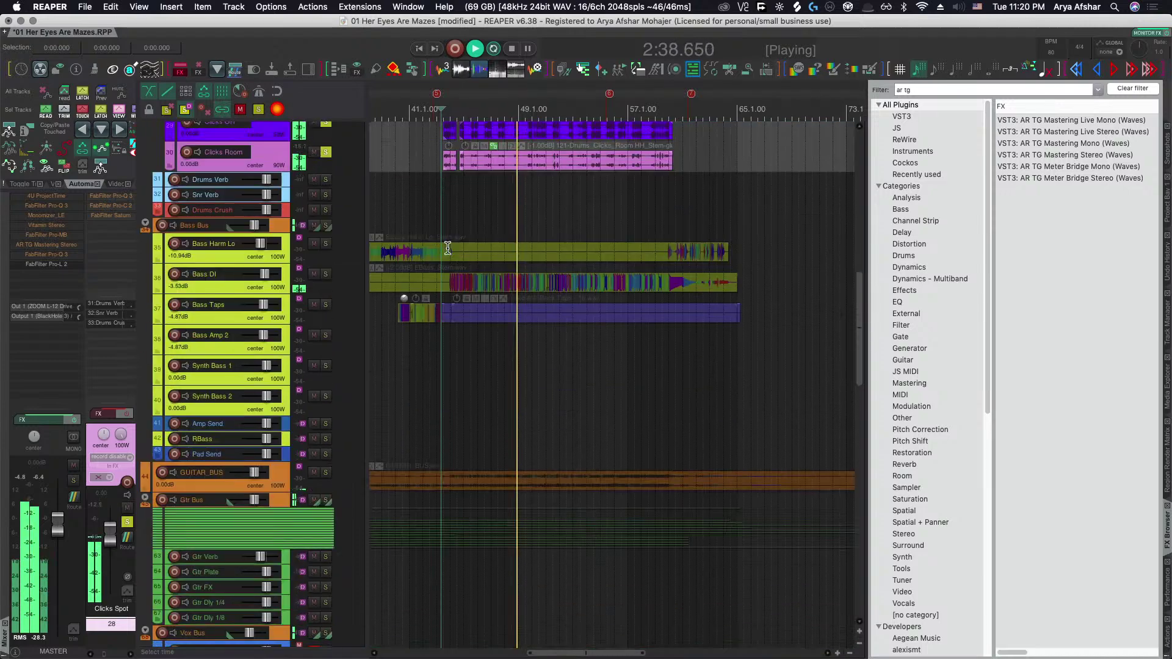
scroll(447, 248, "up", 7)
scroll(448, 248, "up", 6)
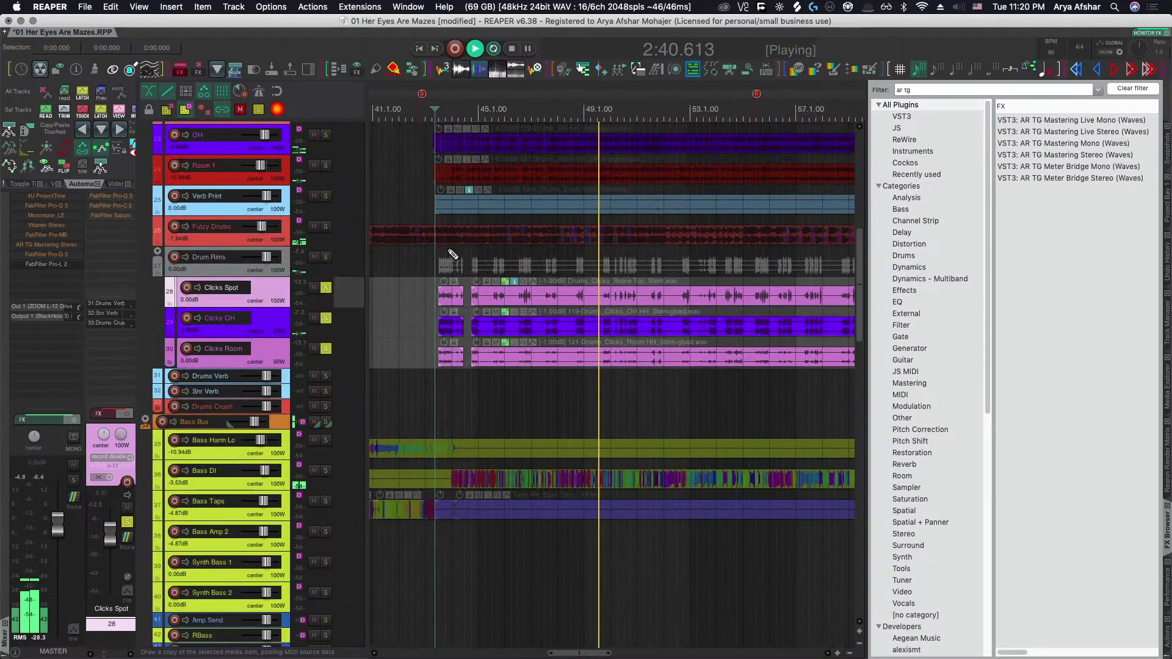
Restart playback ahead of the first clicks clips, from 2:21.294.
key("space")
key("space")
scroll(429, 249, "left", 3)
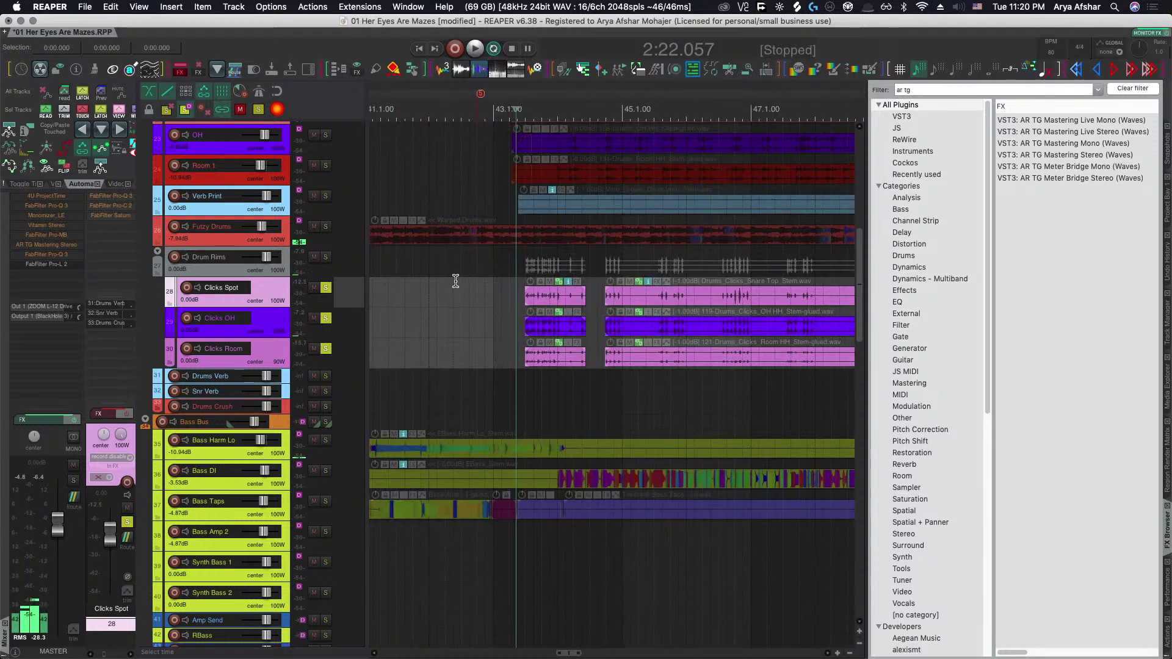
key("space")
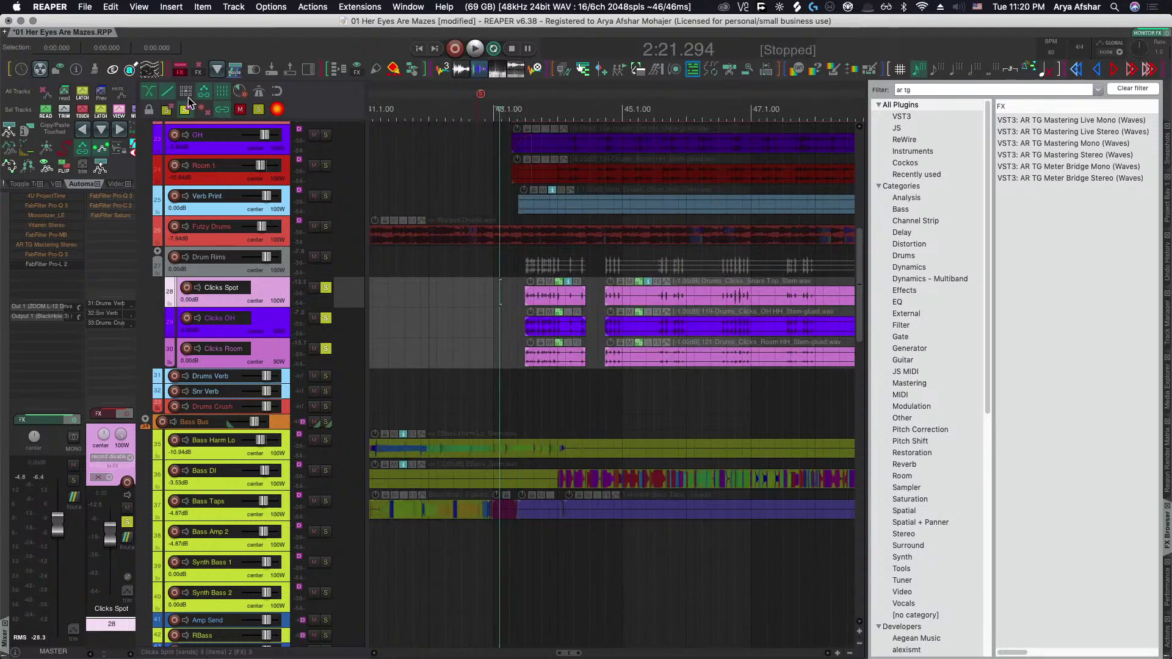
Enable the metronome with primary beat volume -9.19 dB and secondary gain -9.41 dB, and play the clicks against it from 2:21.806.
right_click(258, 93)
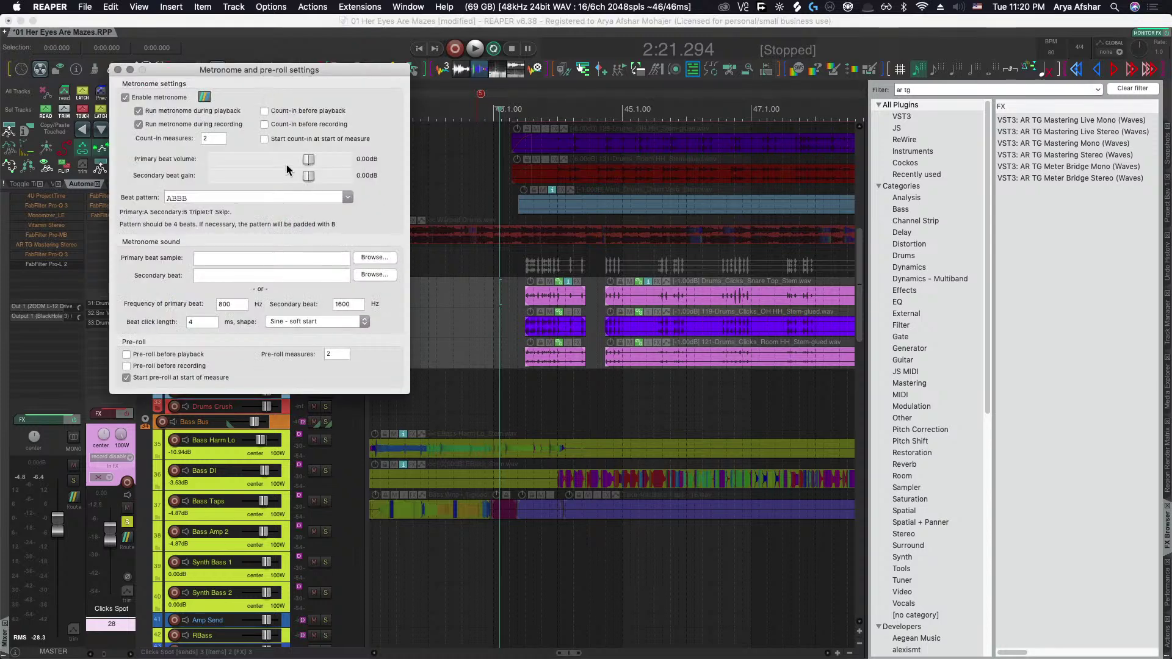
left_click_drag(308, 159, 290, 179)
left_click(538, 301)
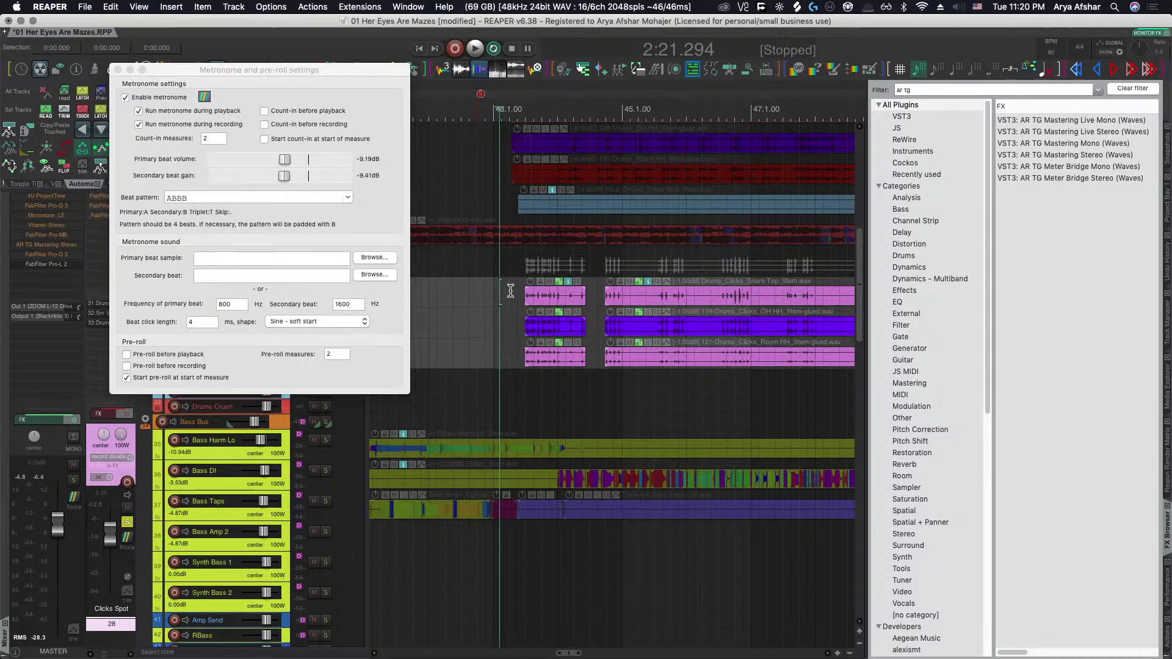
key("space")
scroll(538, 301, "up", 4)
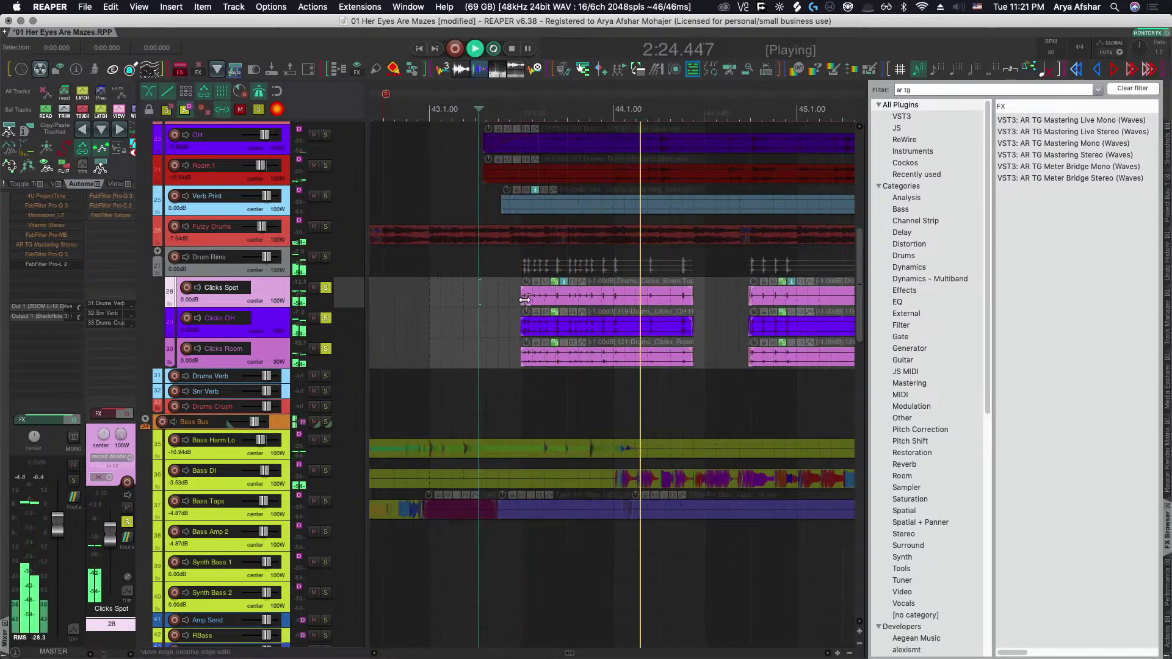
key("space")
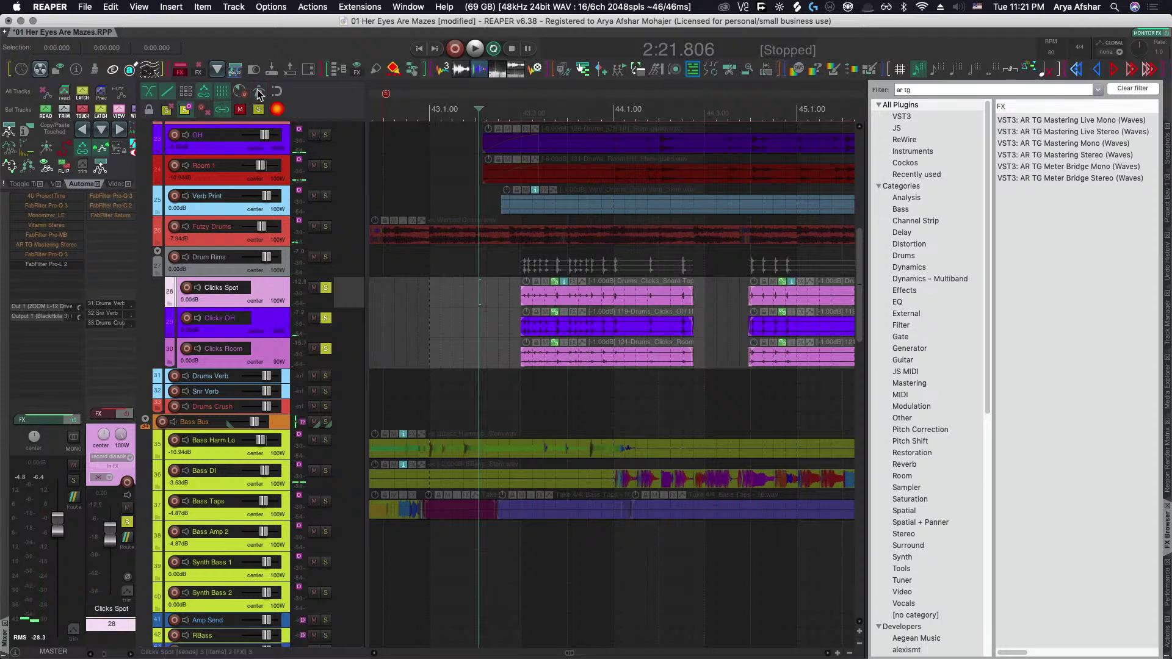
Raise the metronome's primary beat volume to -5.48 dB and its secondary beat gain to -6.41 dB during playback.
key("space")
right_click(259, 91)
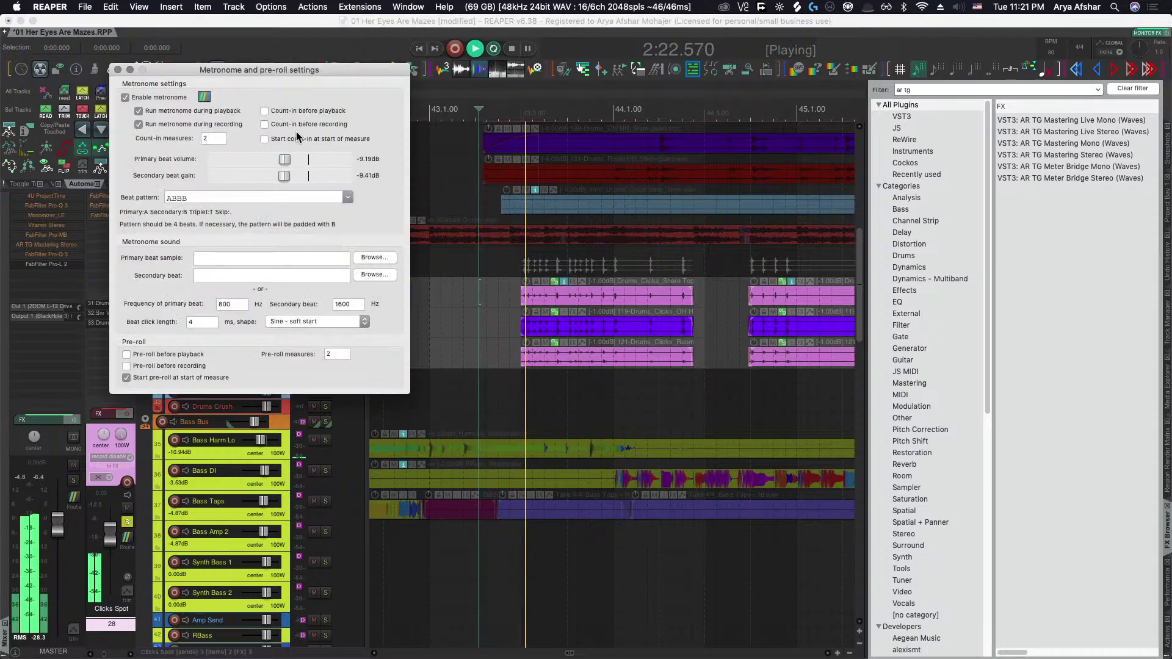
left_click_drag(282, 164, 292, 177)
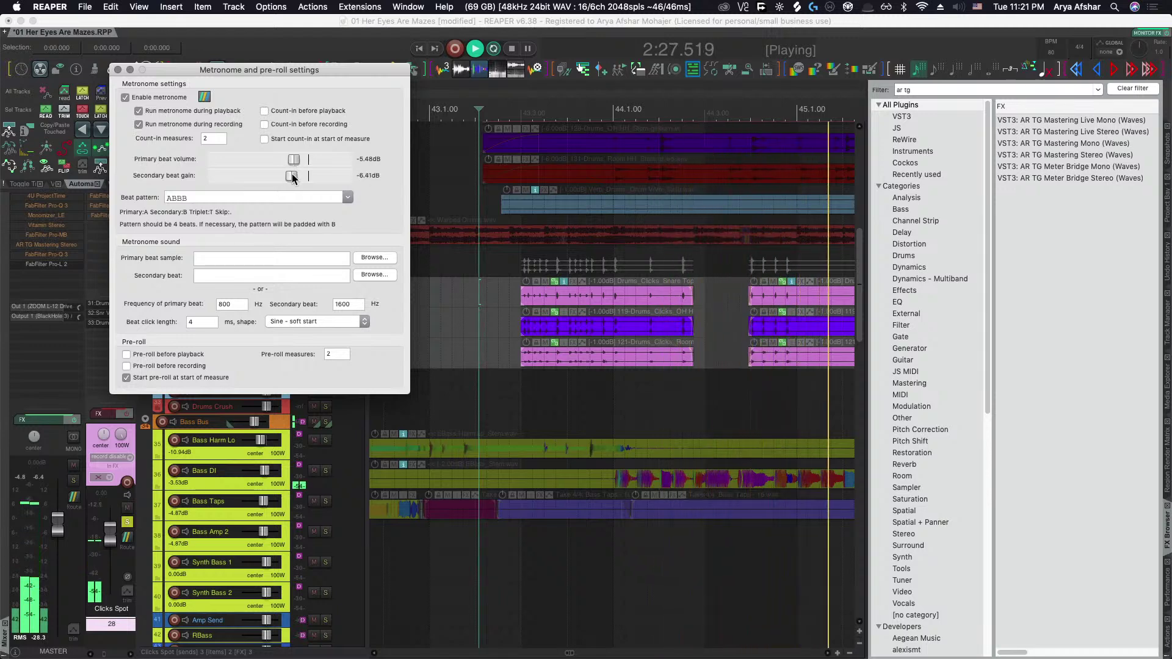
left_click(117, 71)
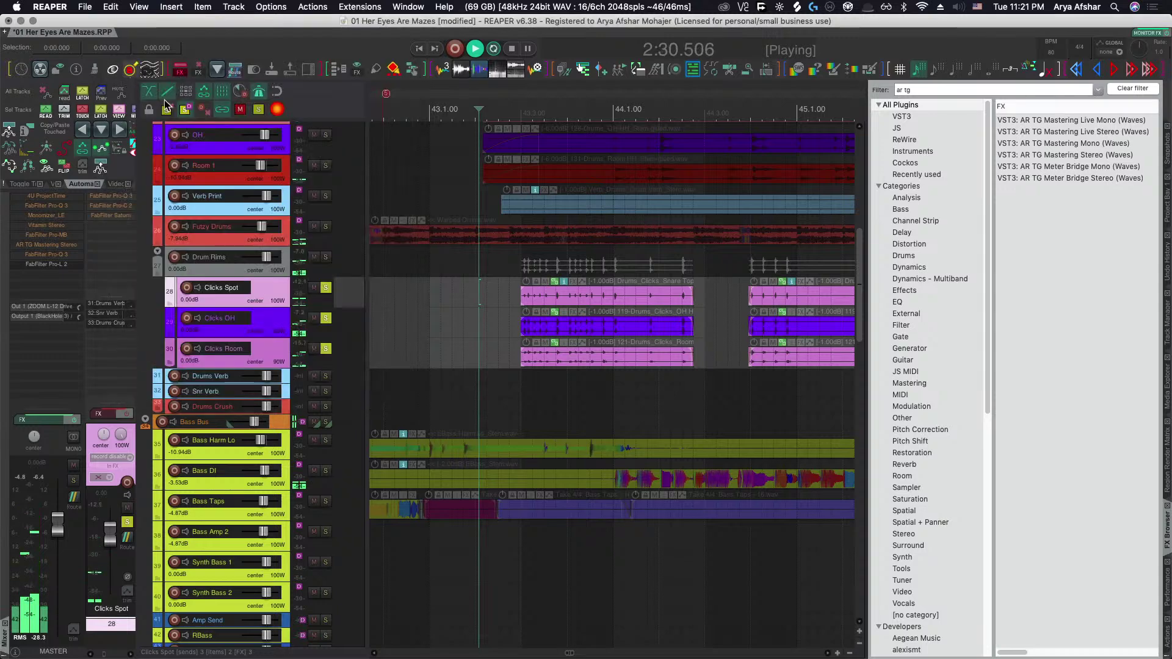
Replay the clicks with the louder metronome from 2:21.806 and check the timing of the opening hits.
key("space")
key("space")
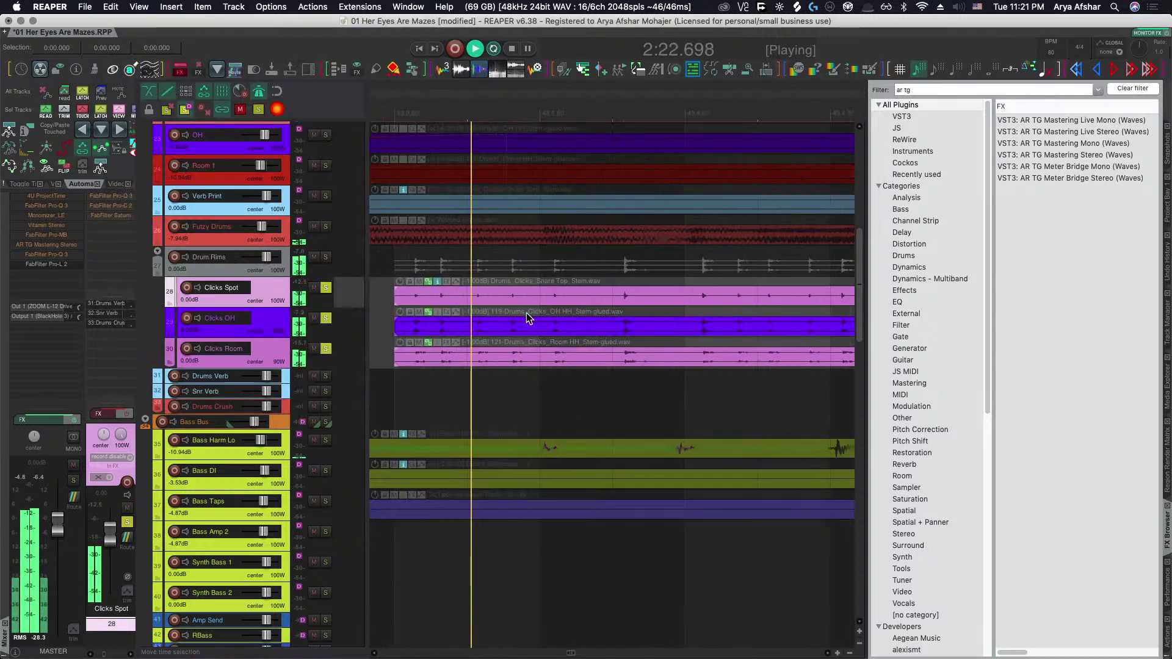
scroll(542, 315, "up", 1)
key("space")
scroll(518, 303, "up", 2)
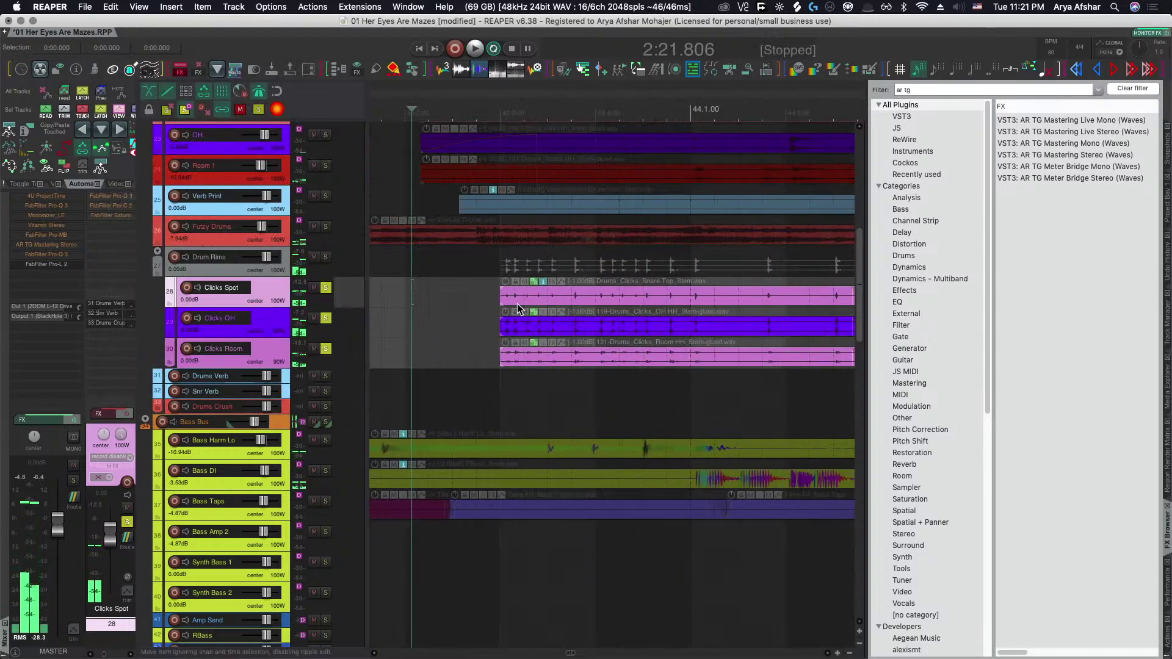
Split the three grouped clicks clips at 2:23.961 and 2:24.215, on either side of the hit just after 44.1.00.
left_click(675, 300)
scroll(673, 299, "up", 1)
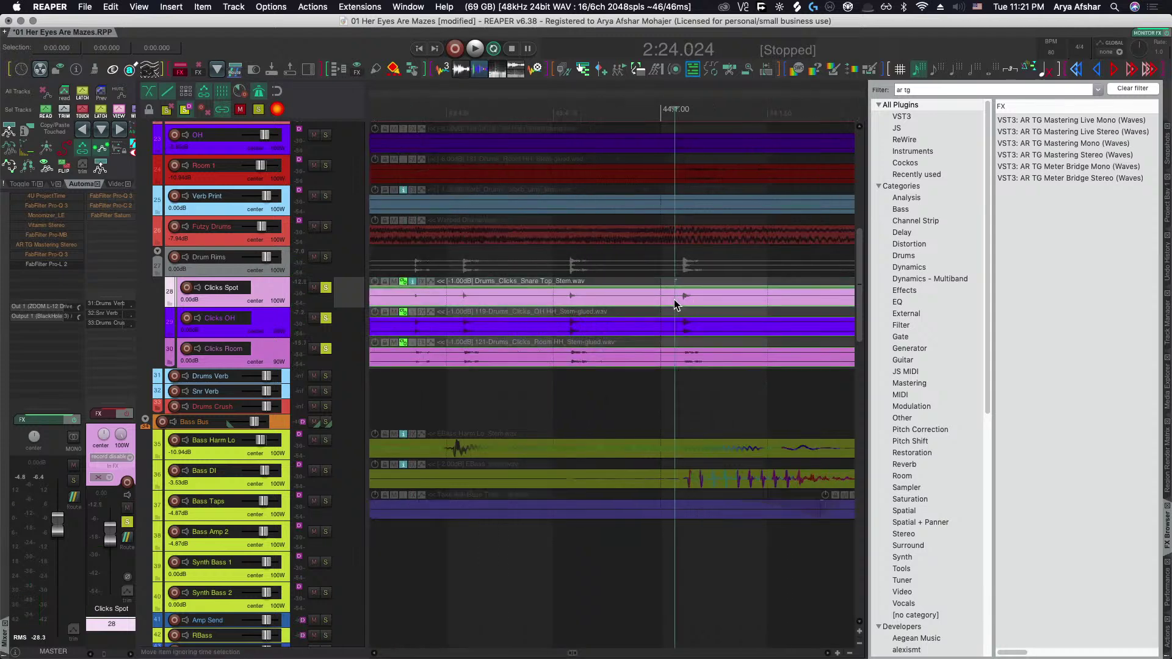
left_click(696, 351, "shift")
scroll(641, 332, "up", 2)
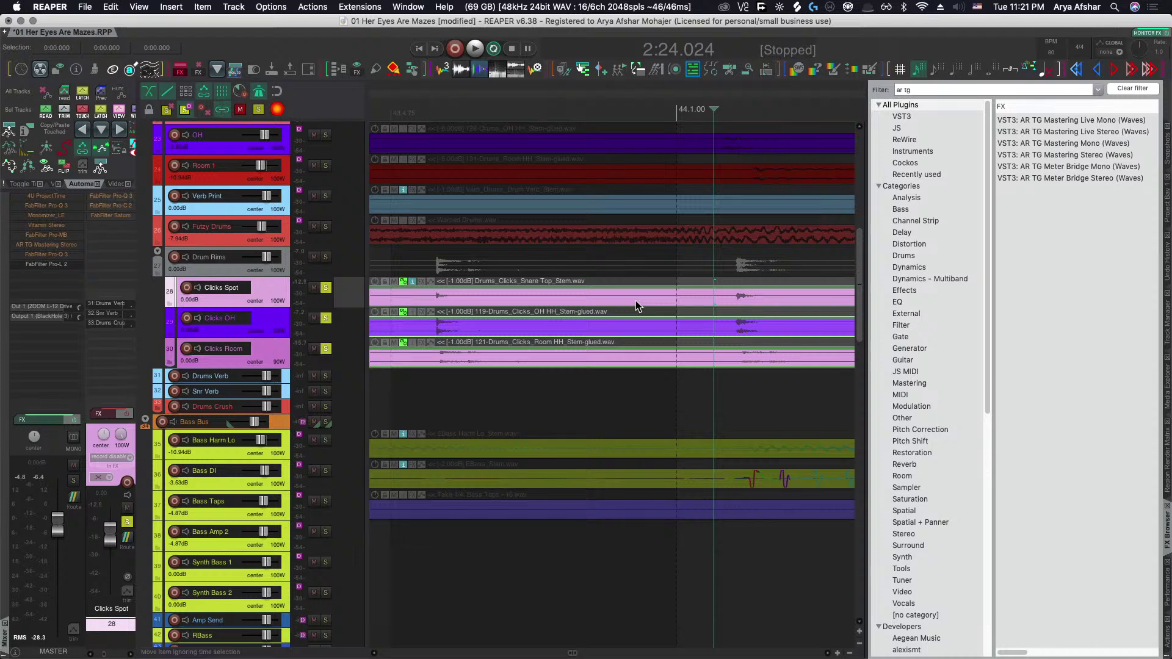
left_click(617, 116)
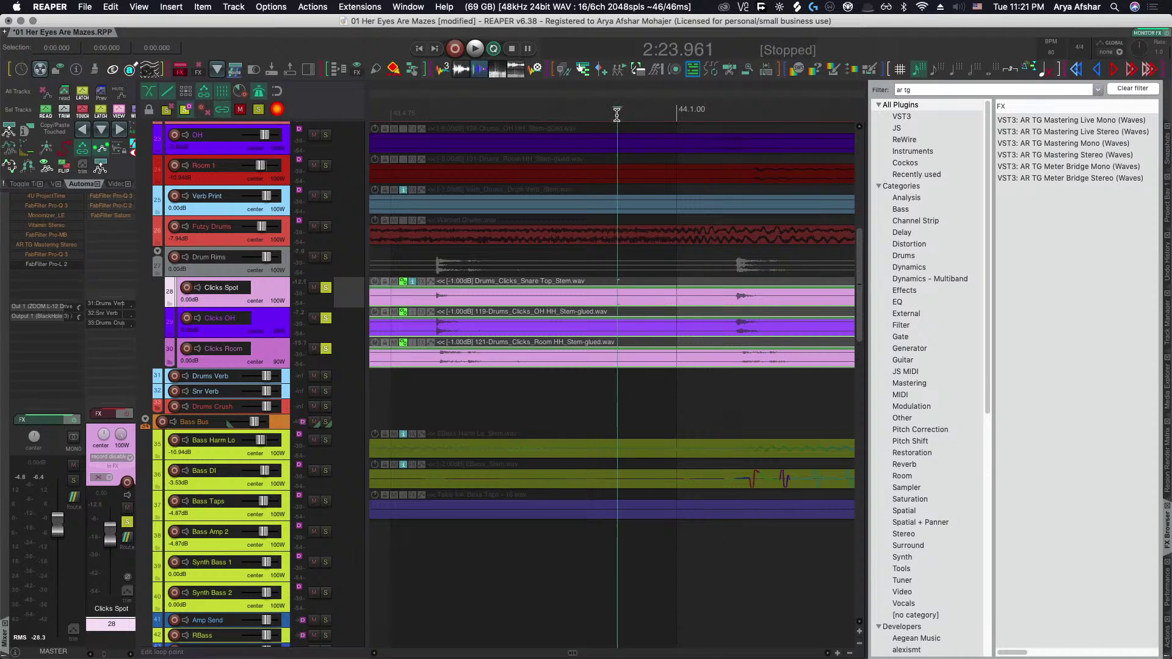
key("s")
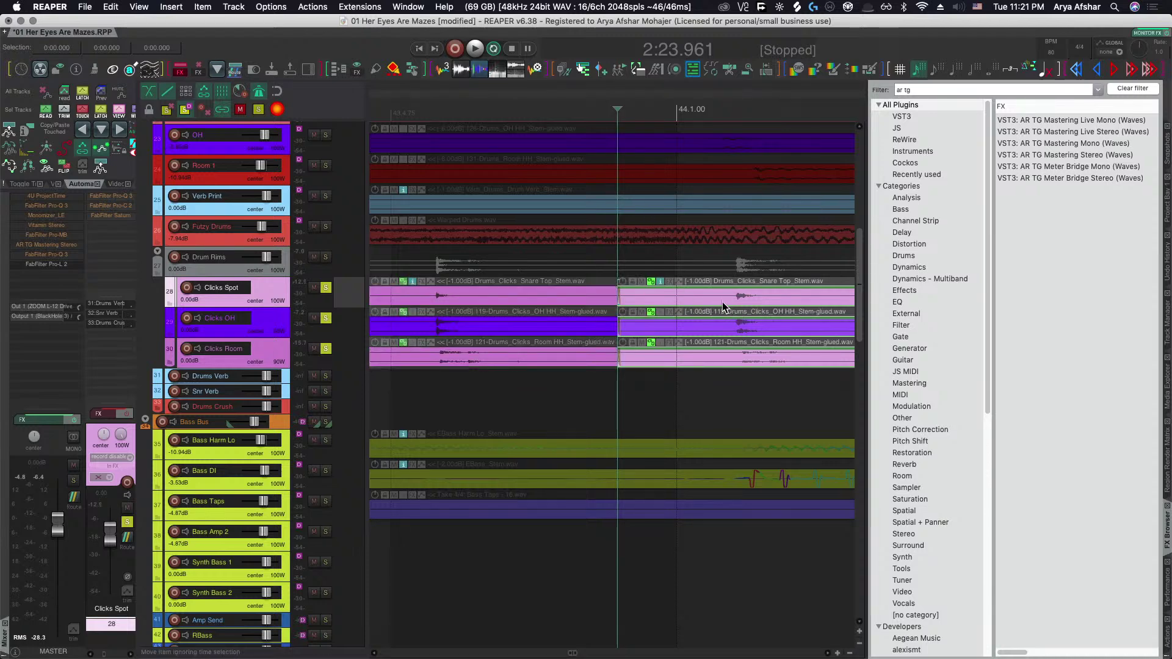
scroll(714, 305, "right", 5)
left_click(698, 295)
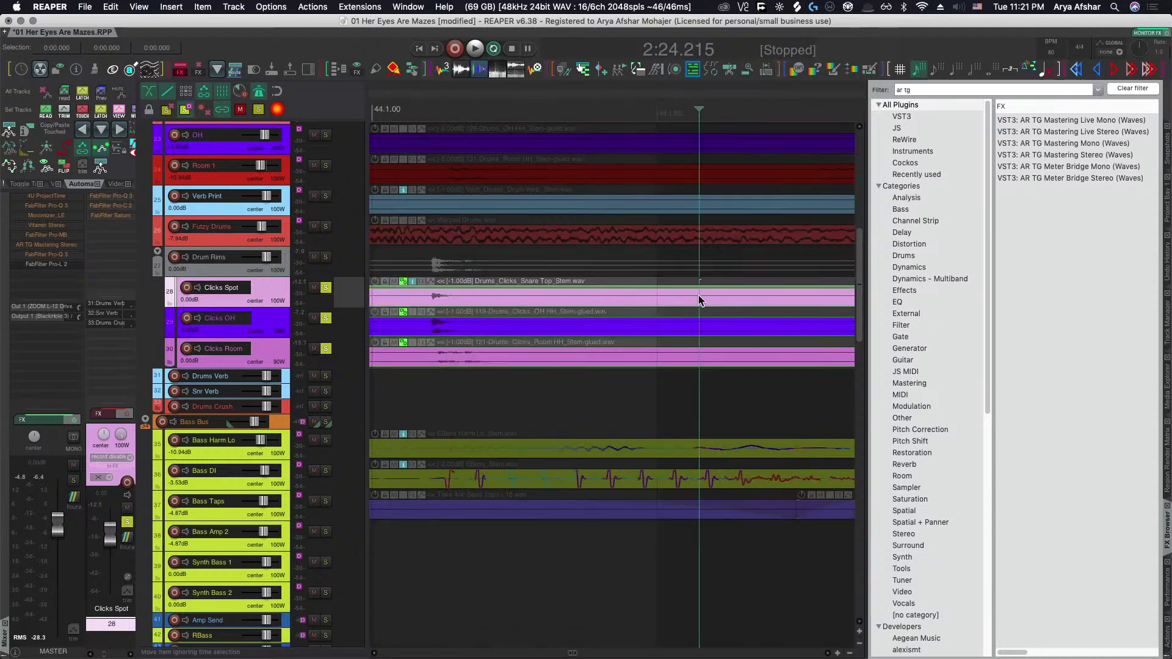
key("s")
Slip the isolated hit's contents earlier by 0.0.05 onto 44.1.00 in all three clips, and play from before the first click.
scroll(700, 298, "left", 5)
left_click_drag(763, 294, 705, 299)
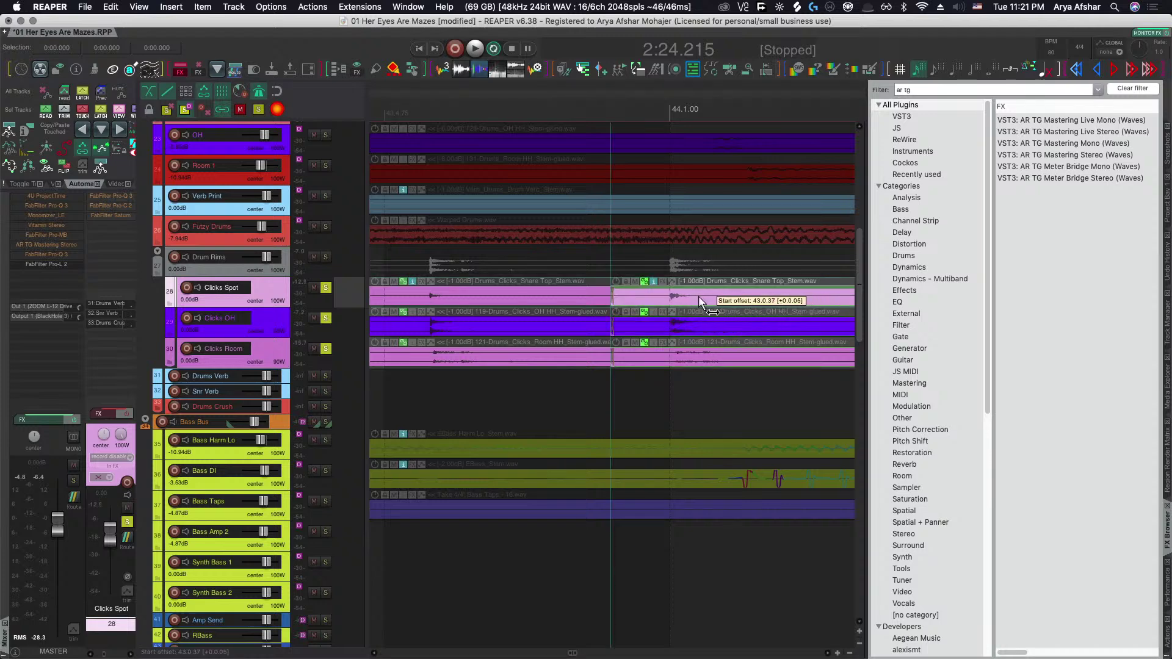
scroll(696, 301, "down", 6)
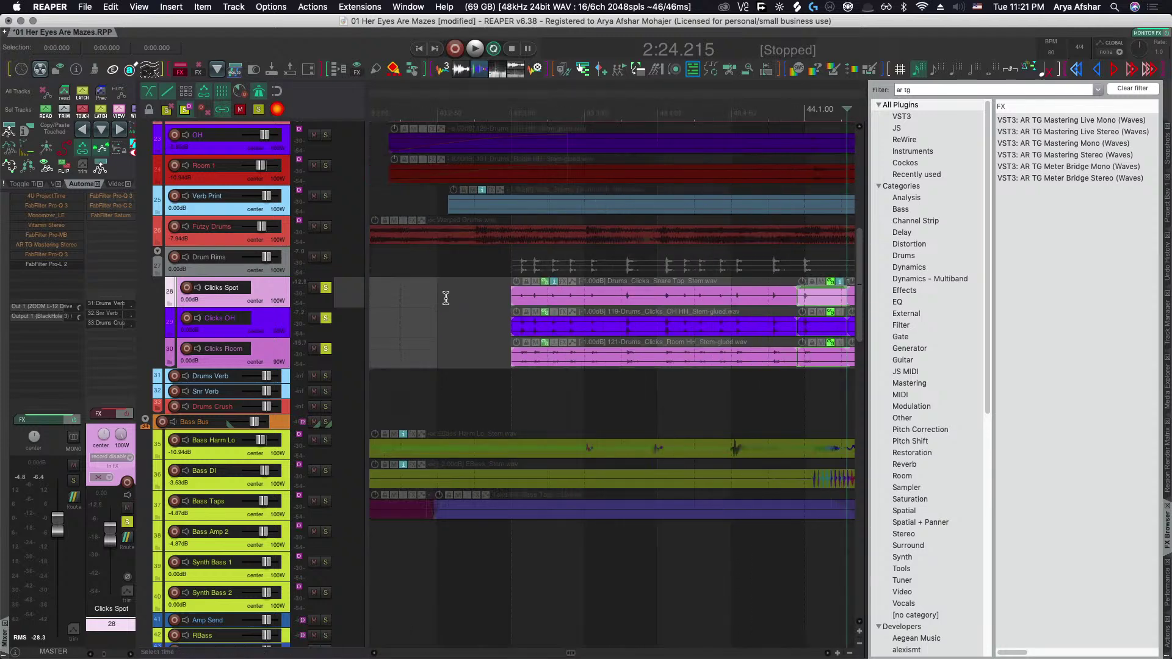
left_click(446, 298)
key("space")
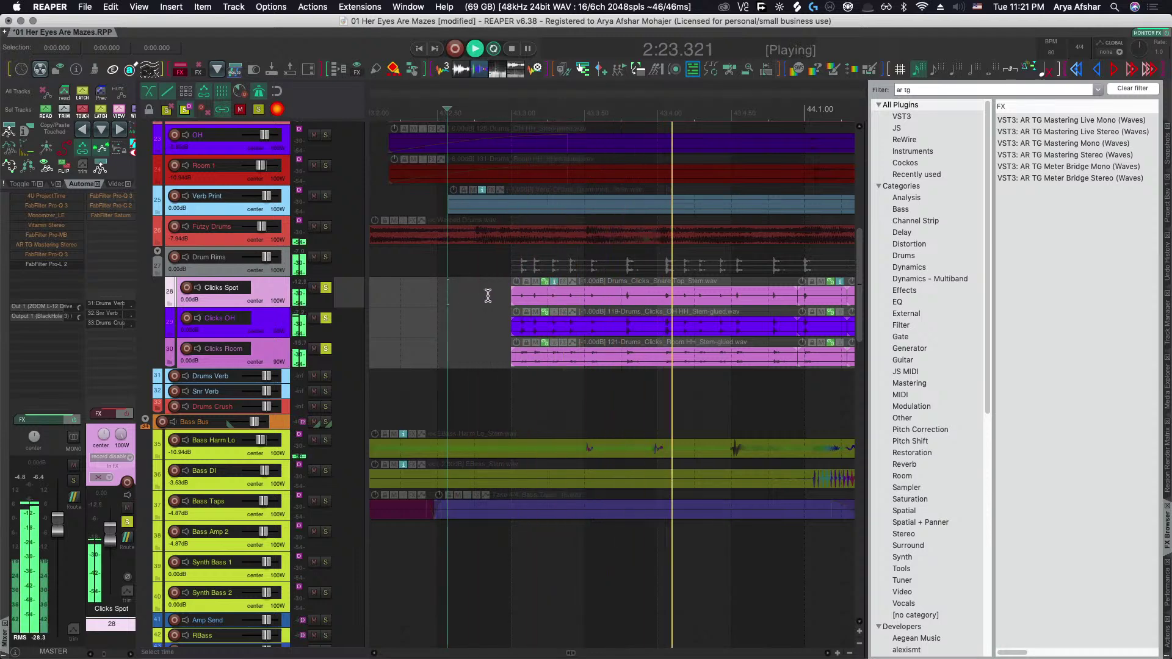
Slip the contents of the first grouped clicks clips earlier until their last two hits sit on 43.4.50 and 43.4.75.
key("space")
scroll(772, 302, "up", 3)
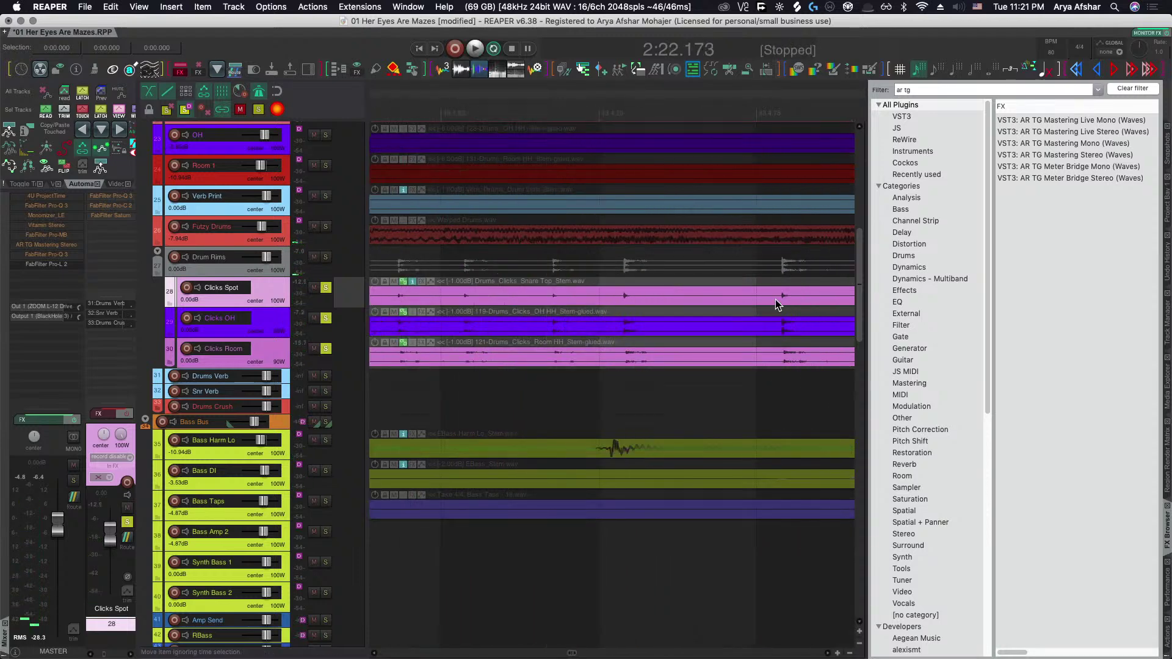
left_click_drag(775, 299, 739, 298)
scroll(707, 292, "down", 2)
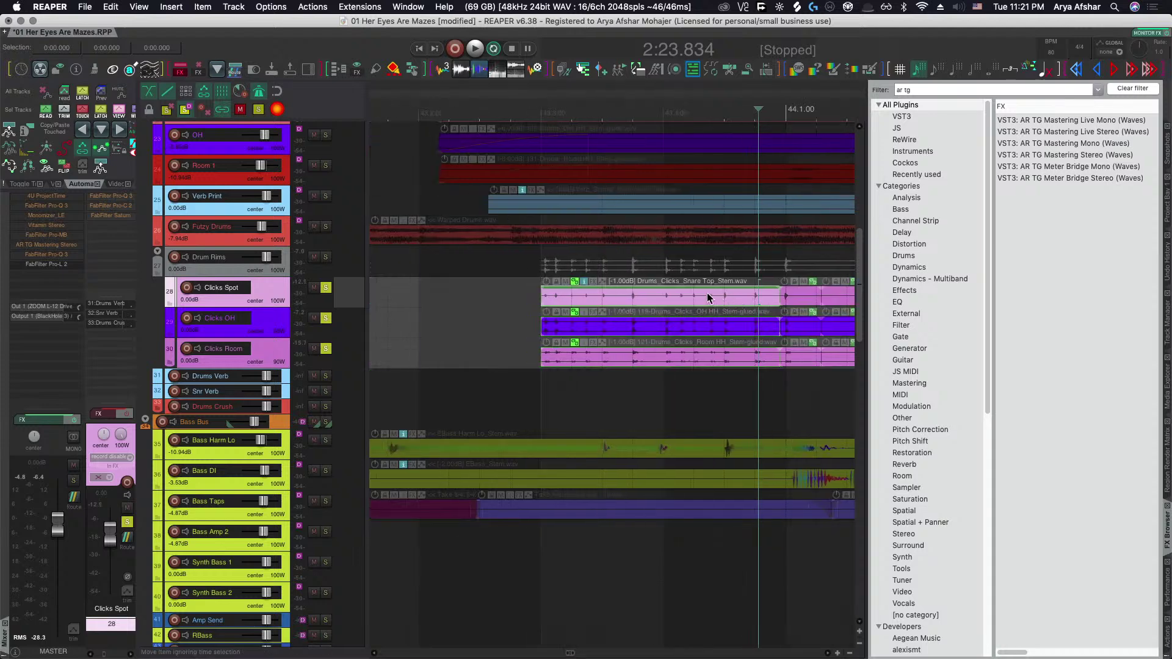
Play the opening clicks from 2:22.413 to check their timing against the metronome.
scroll(546, 311, "up", 2)
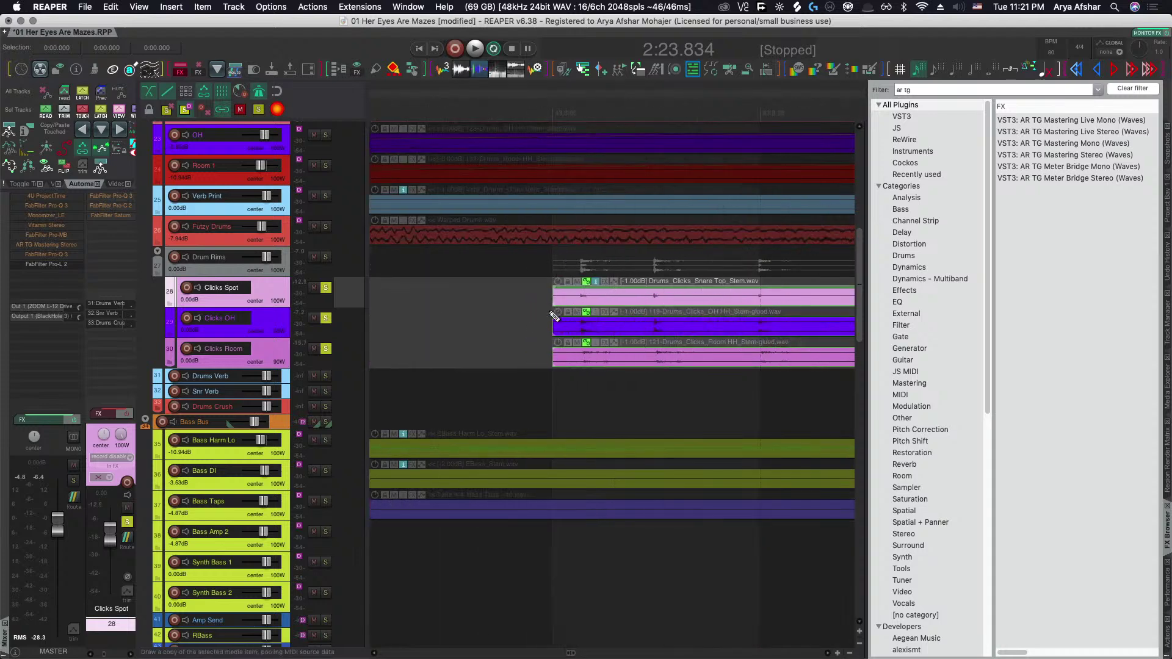
left_click(454, 298)
key("space")
scroll(455, 299, "down", 2)
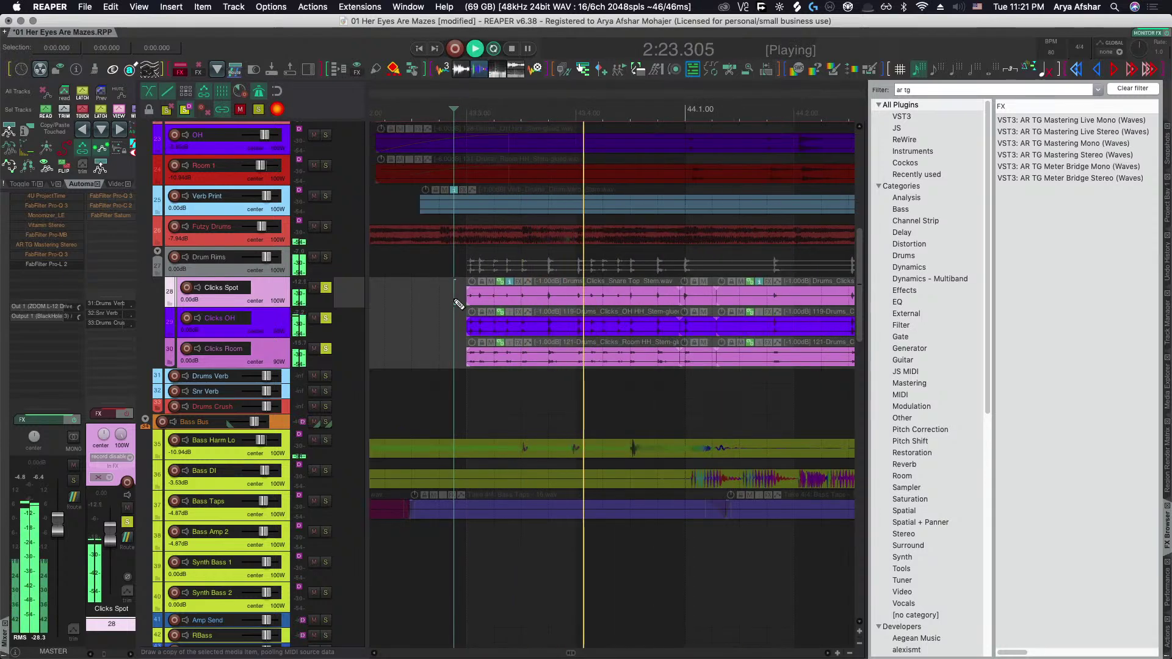
key("space")
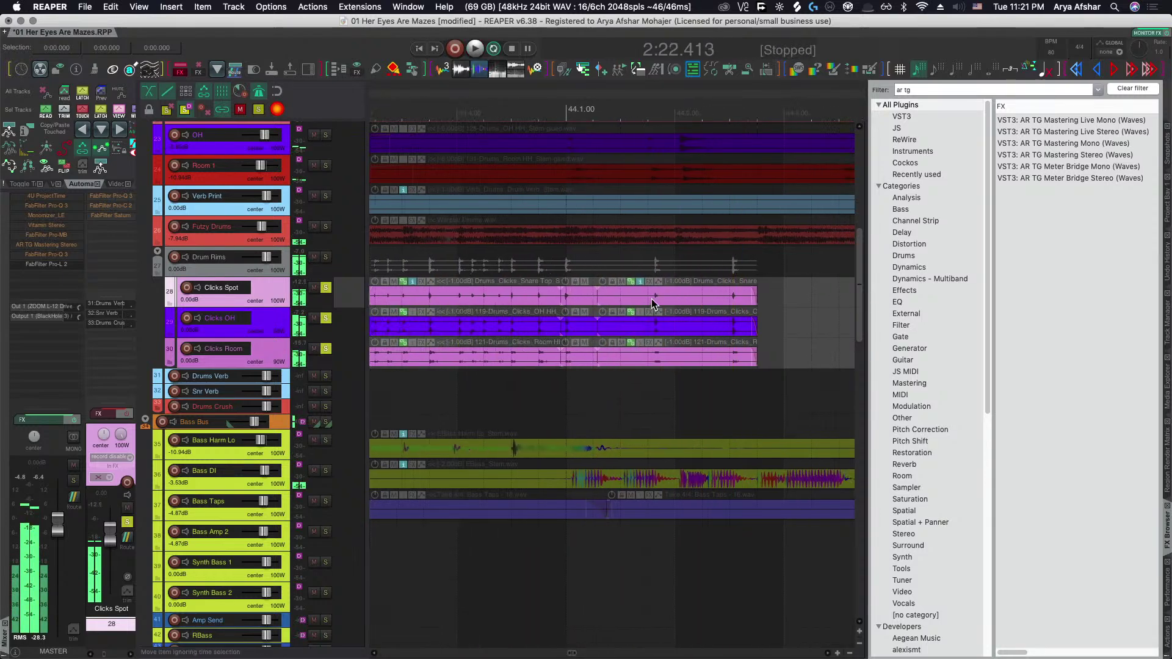
Slip the contents of the clicks clips after 44.1.00 earlier so their first hit lands on 44.1.75.
left_click(671, 298)
scroll(671, 299, "up", 2)
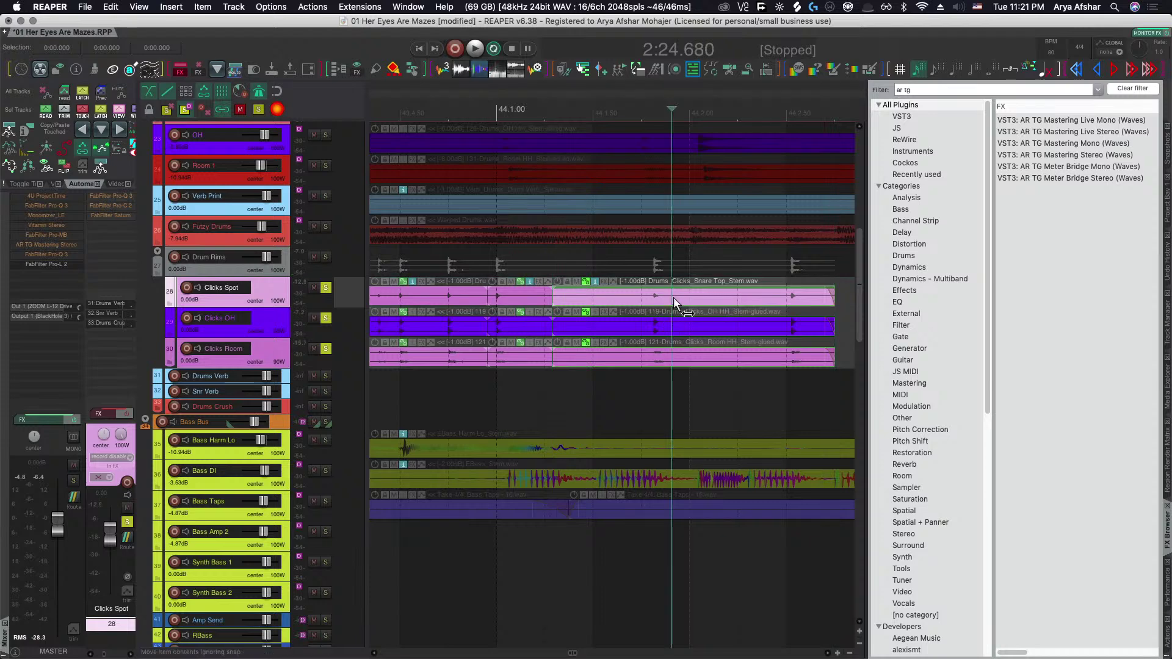
left_click_drag(674, 299, 660, 298)
scroll(666, 299, "right", 3)
Split the three grouped clicks clips at 2:24.938 and slip the last hit onto 44.2.50.
left_click(653, 300)
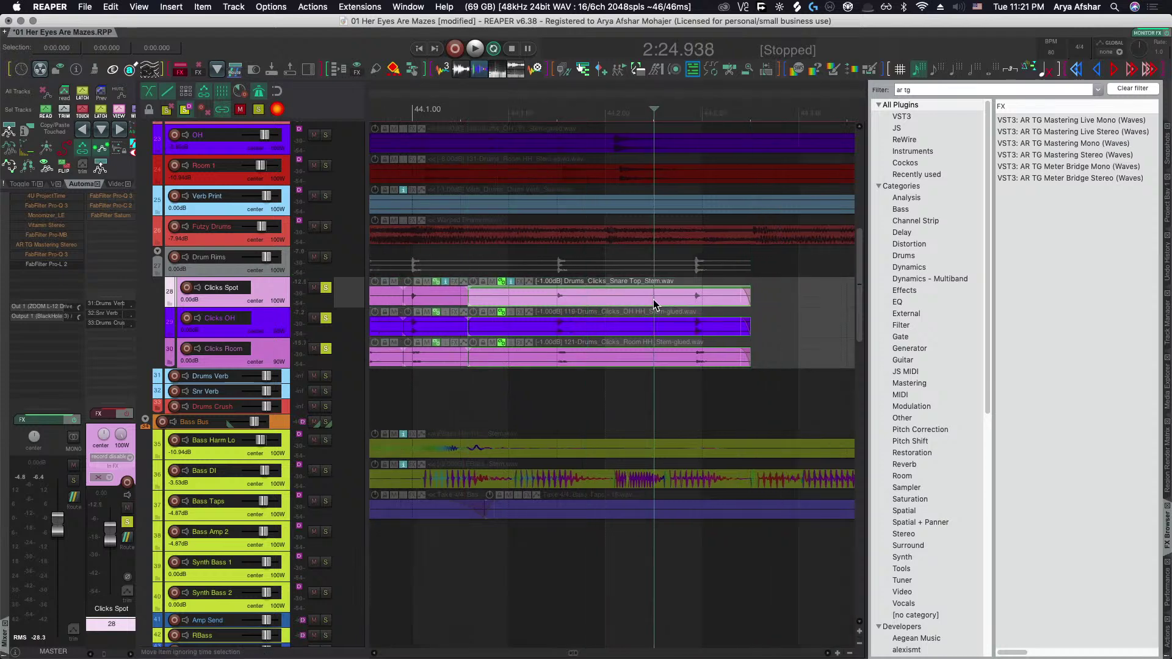
key("s")
left_click_drag(689, 299, 677, 286)
Start playback of the clicks from 2:21.947, ahead of the first hit, and stop it.
scroll(483, 295, "down", 5)
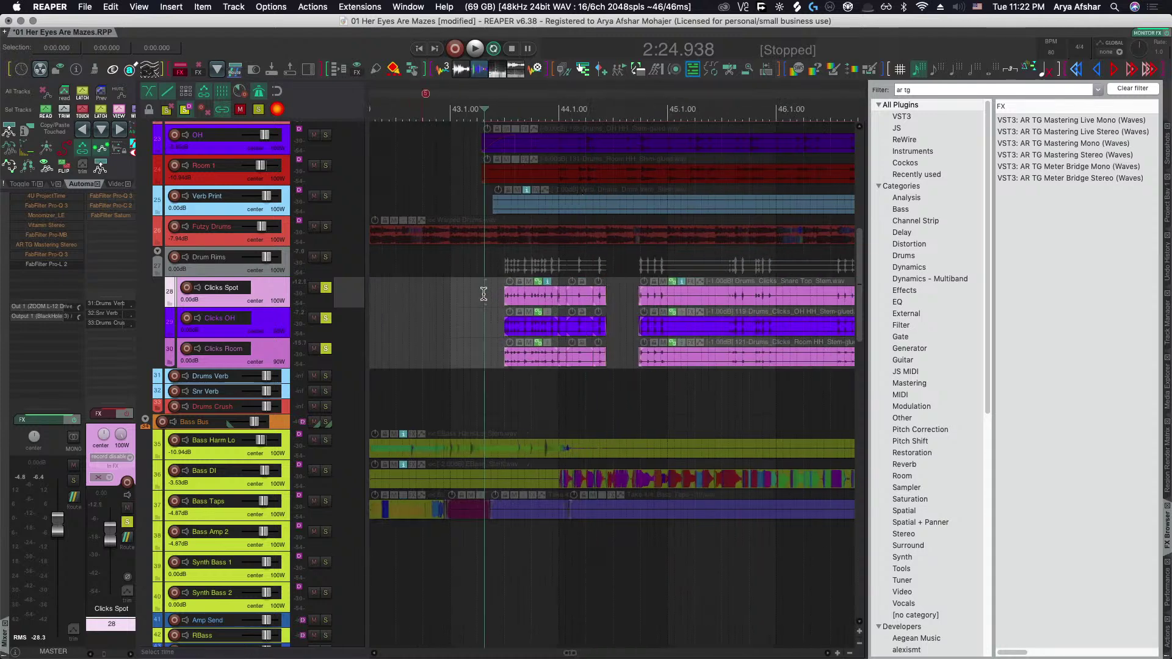
key("space")
scroll(517, 303, "up", 4)
key("space")
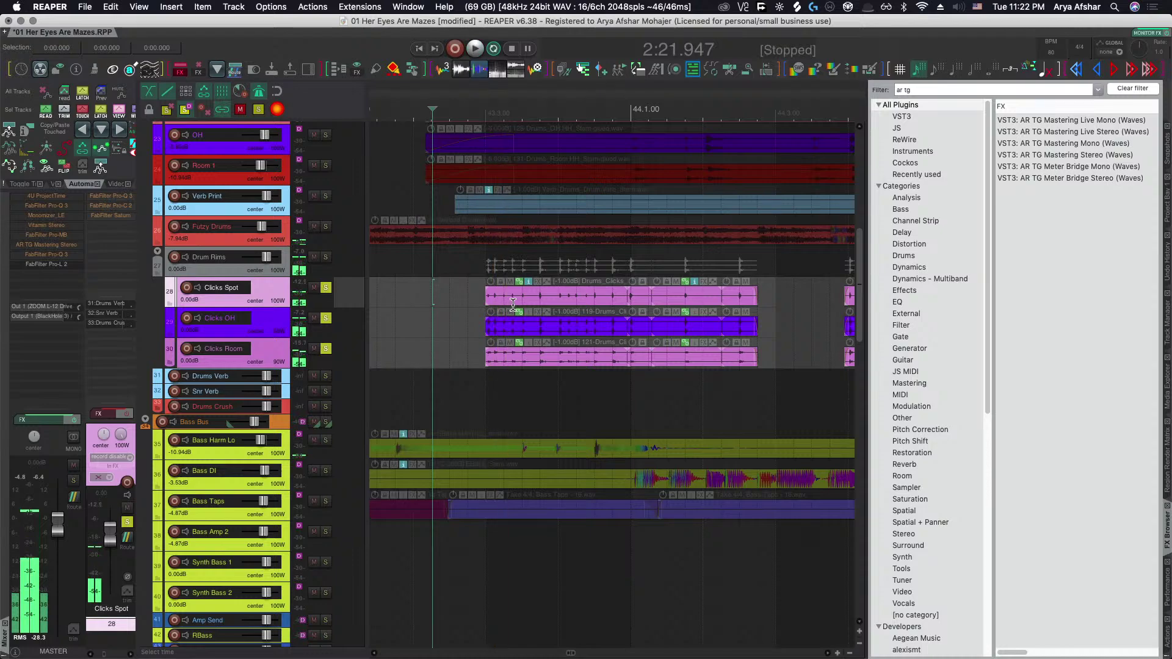
Hide the docked panels, enlarge the Drum Rims and three Clicks tracks, and play them from 2:21.947.
key("alt+d")
scroll(433, 357, "up", 2)
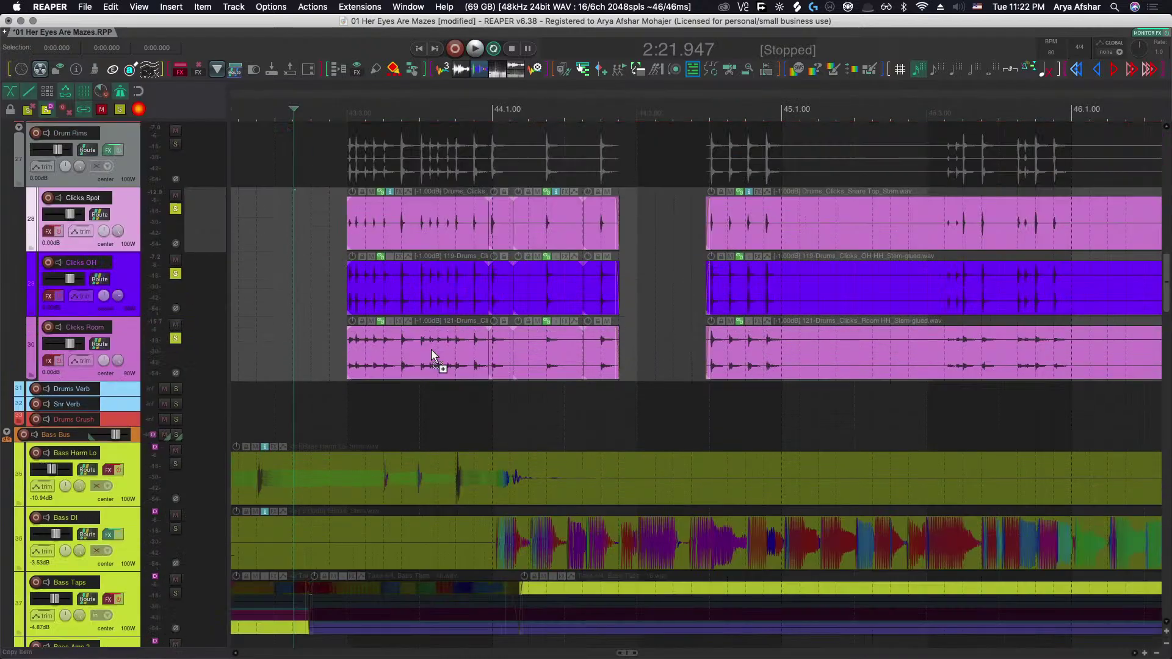
scroll(355, 275, "up", 3)
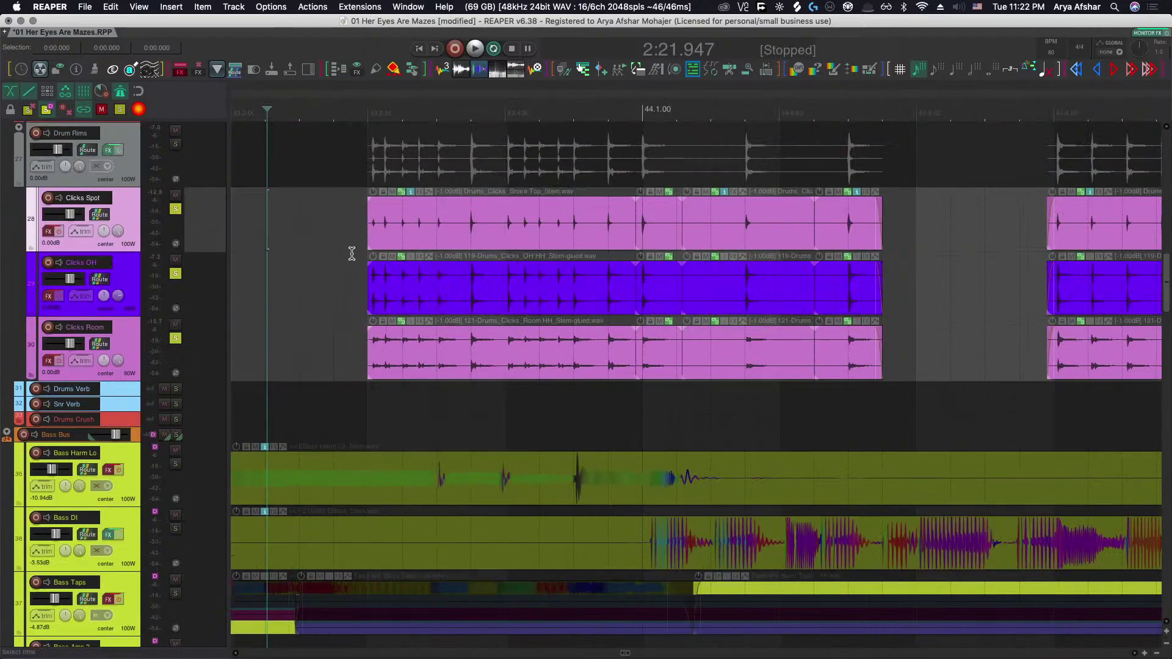
left_click(137, 168)
left_click(131, 344, "shift")
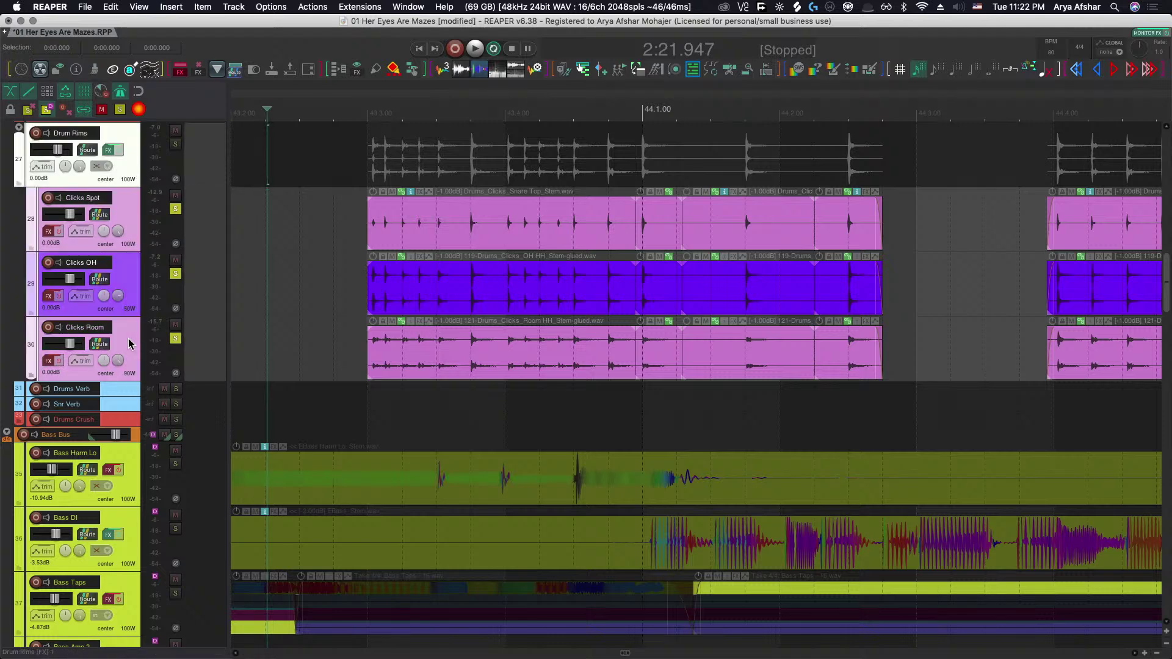
key("grave")
key("space")
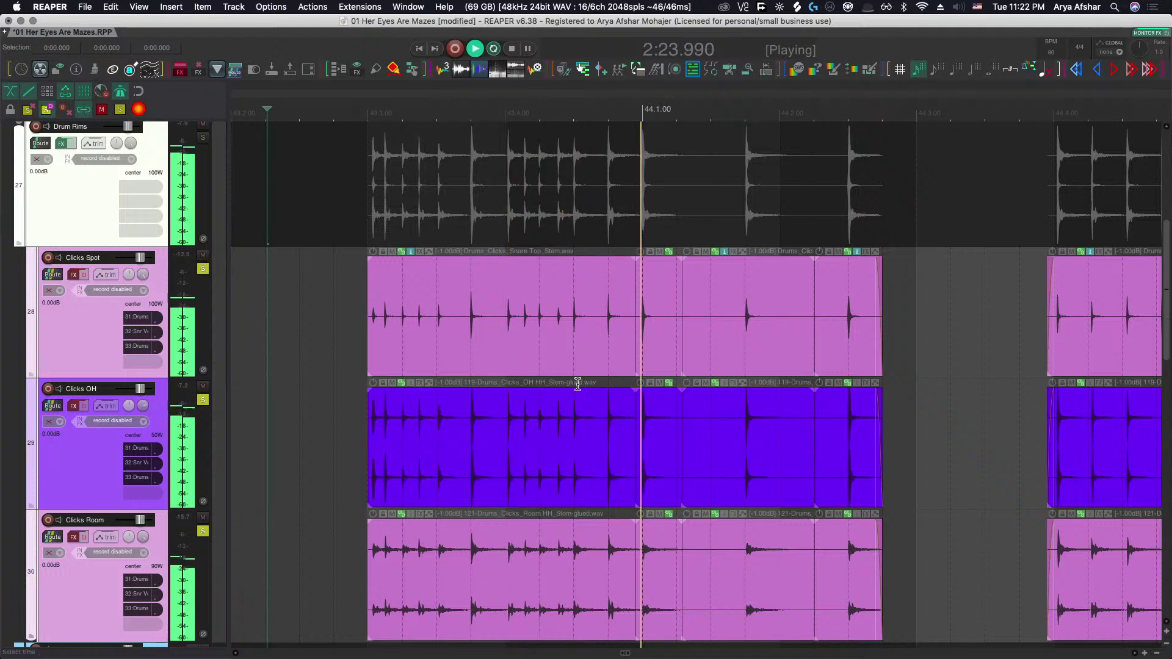
key("space")
Split the grouped clicks clips at 2:23.209 and 2:22.995 and slip the isolated hit onto 43.3.75.
scroll(482, 345, "up", 6)
scroll(599, 356, "down", 1)
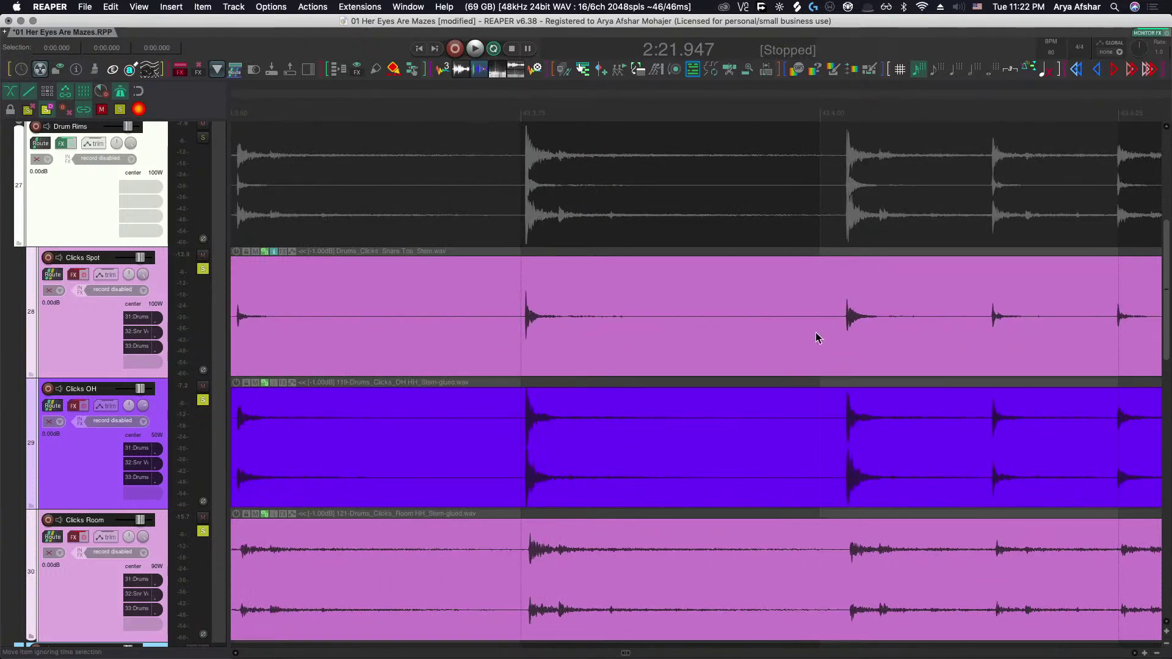
left_click(754, 328)
key("s")
scroll(674, 356, "left", 3)
left_click(547, 353)
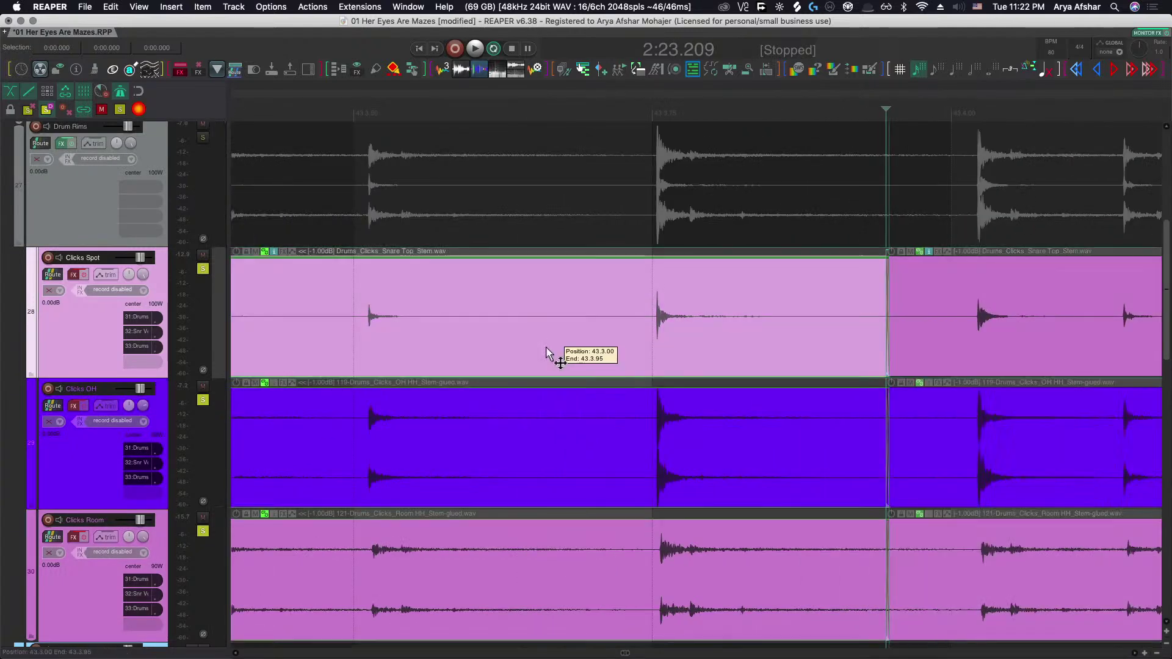
key("s")
scroll(757, 346, "down", 4)
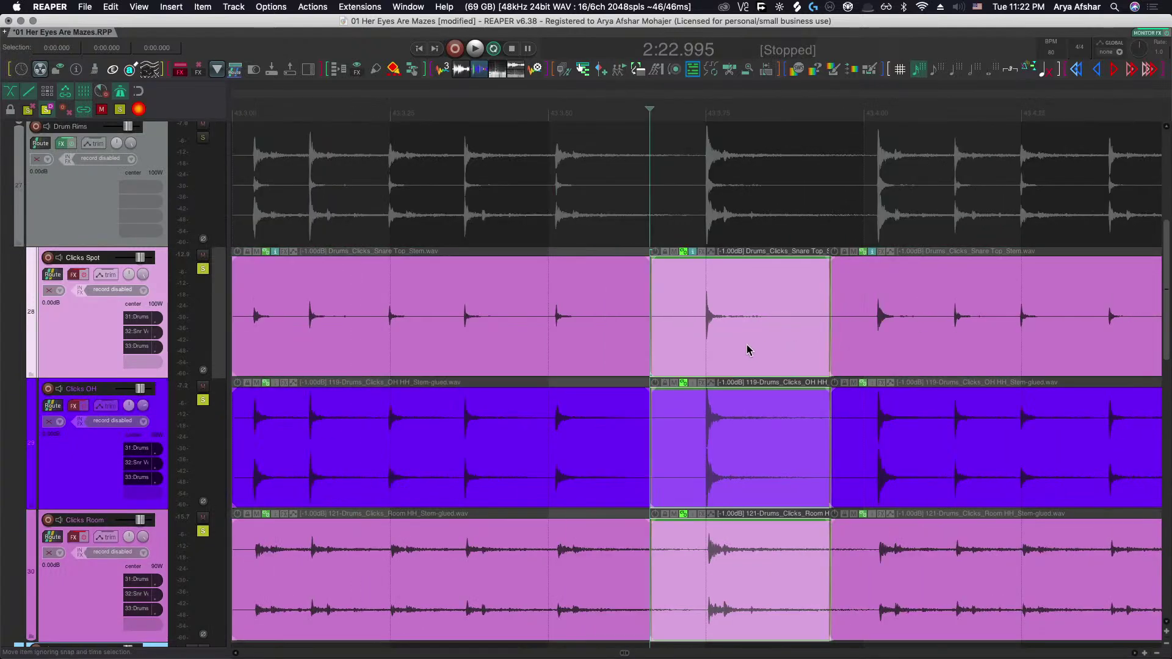
Replay the clicks from 2:22.332 and listen to the timing of the first six hits.
scroll(746, 345, "left", 6)
left_click(393, 308)
key("space")
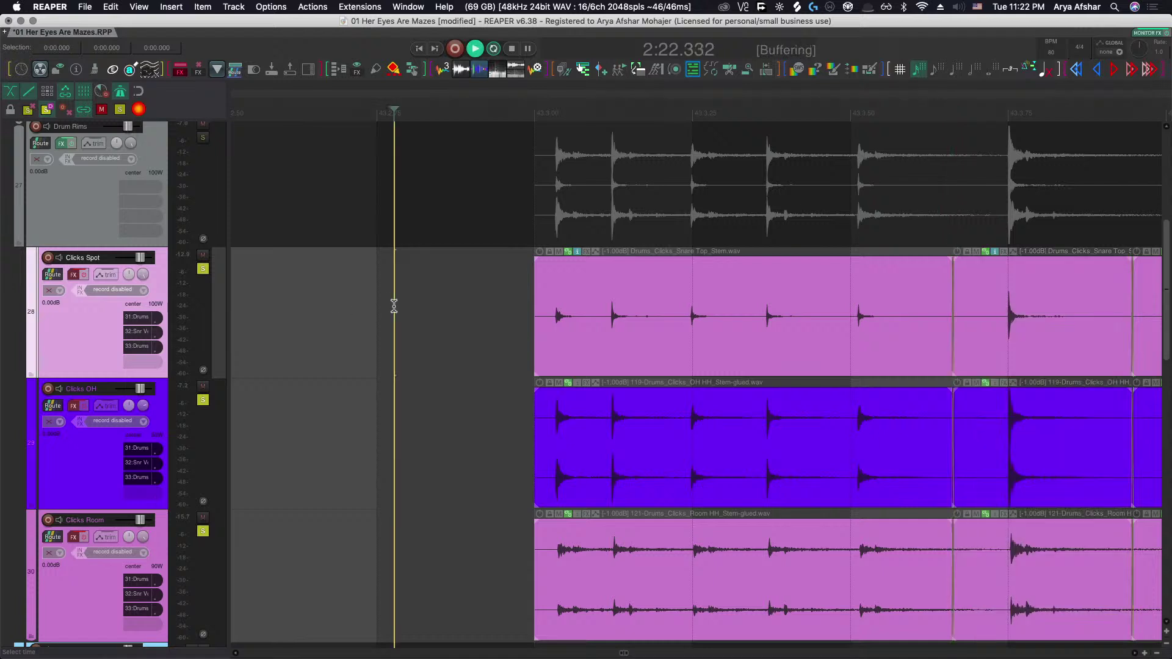
key("space")
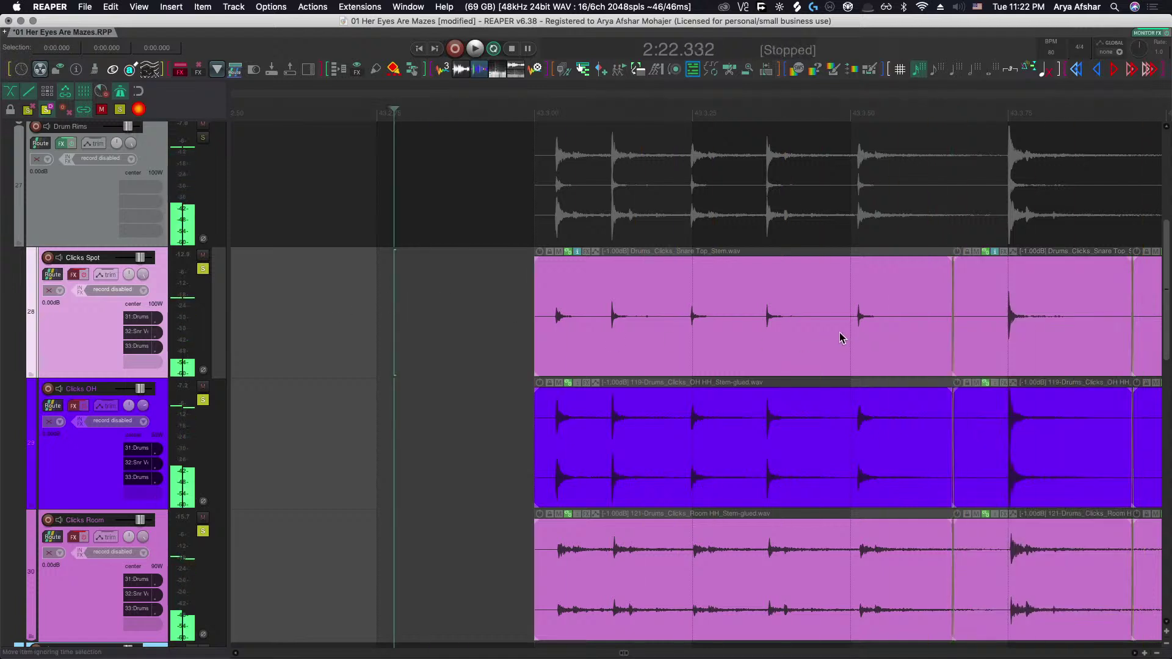
key("space")
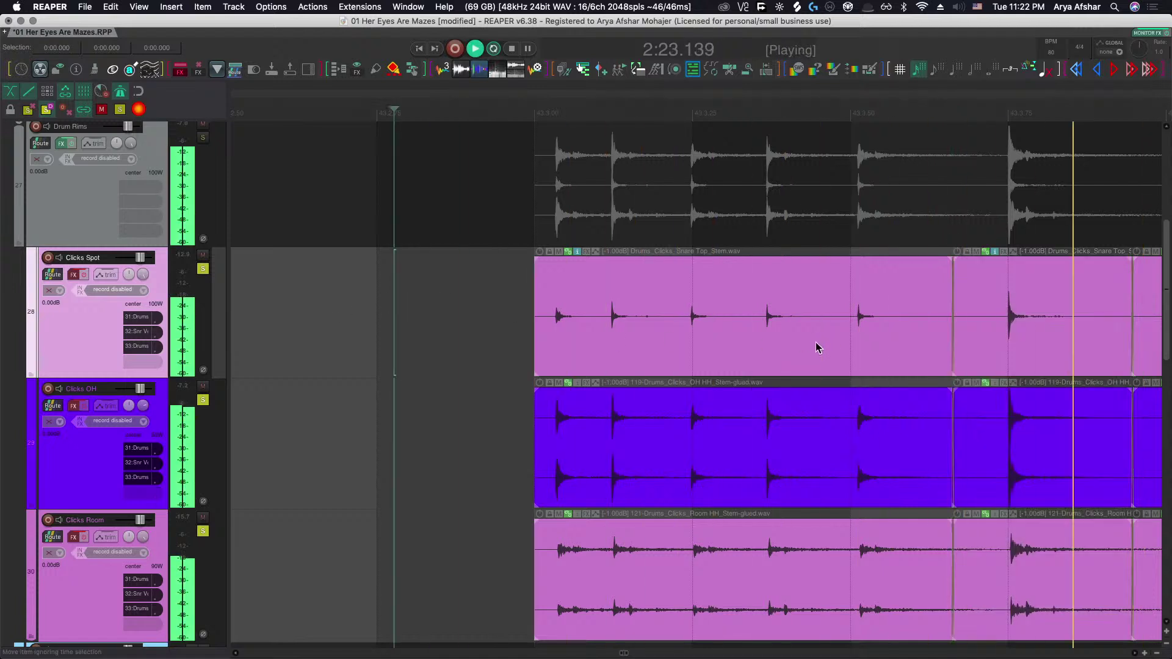
key("space")
Split the grouped clicks clips at 2:22.867 and slip the fifth hit earlier onto 43.3.50.
left_click(830, 332)
scroll(852, 332, "up", 4)
scroll(851, 335, "up", 1)
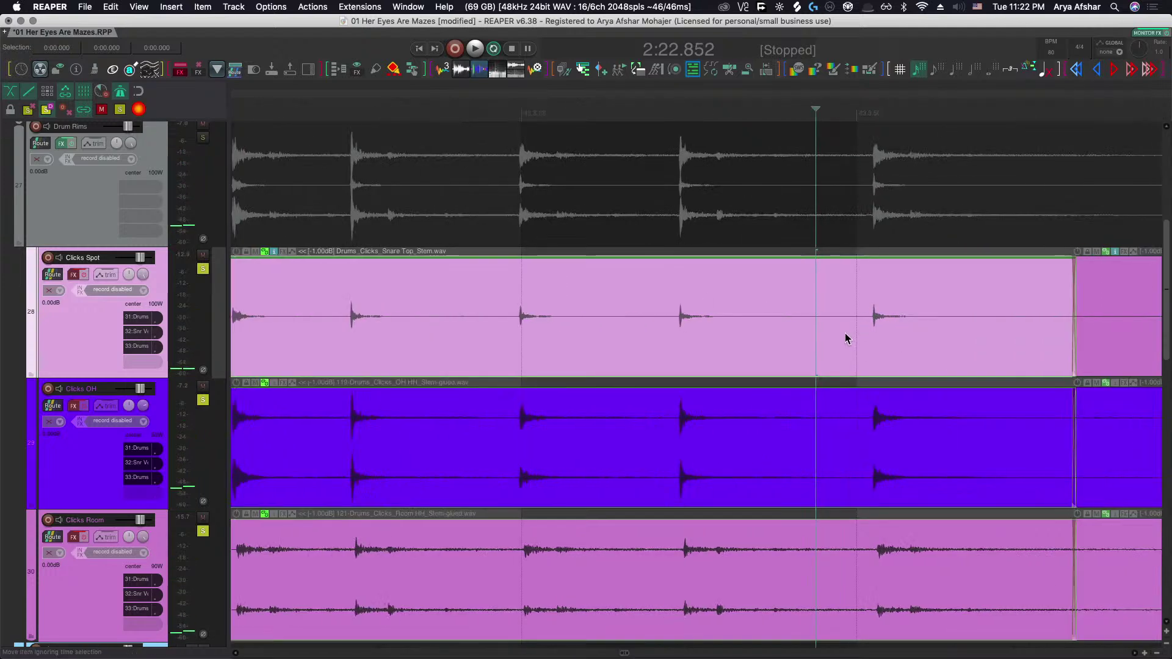
left_click(844, 330)
key("s")
left_click_drag(913, 338, 888, 334)
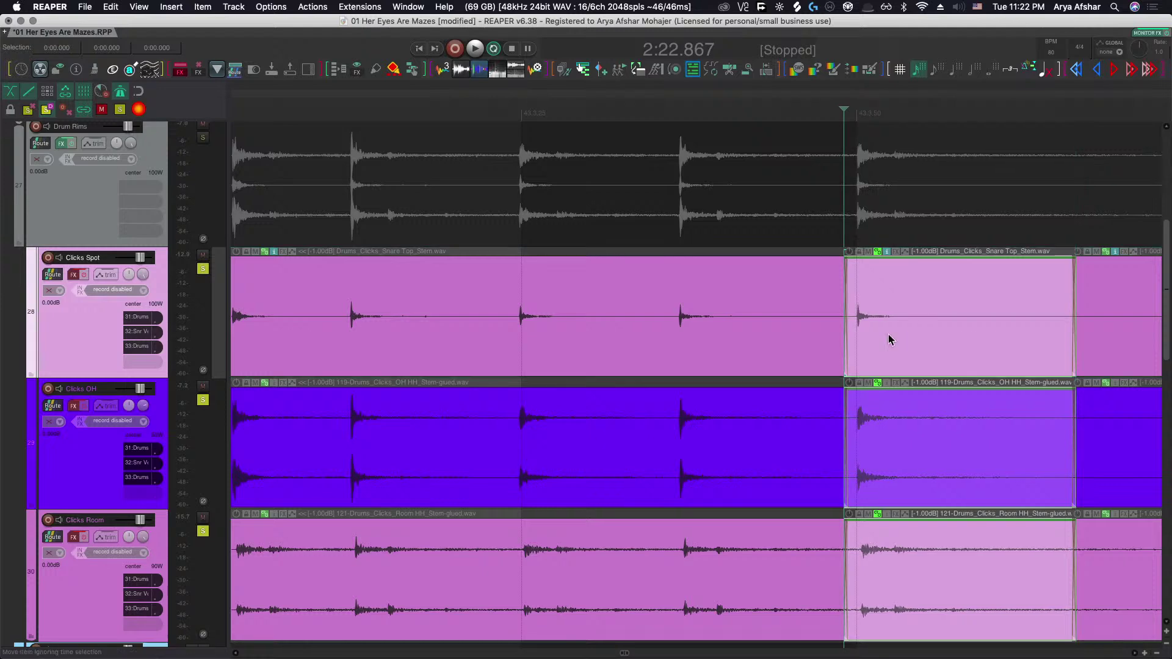
Examine how the clicks hits between 43.3.00 and 44.1.00 line up with the grid, closely inspecting the hit at 43.3.50.
scroll(887, 334, "down", 5)
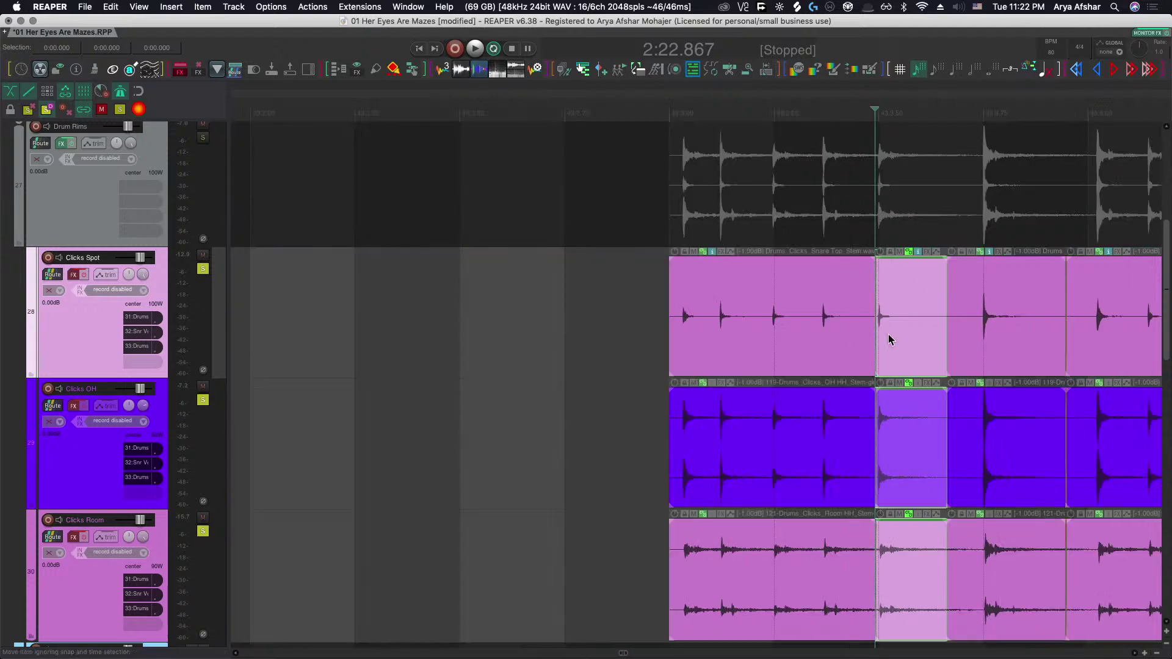
scroll(888, 335, "right", 2)
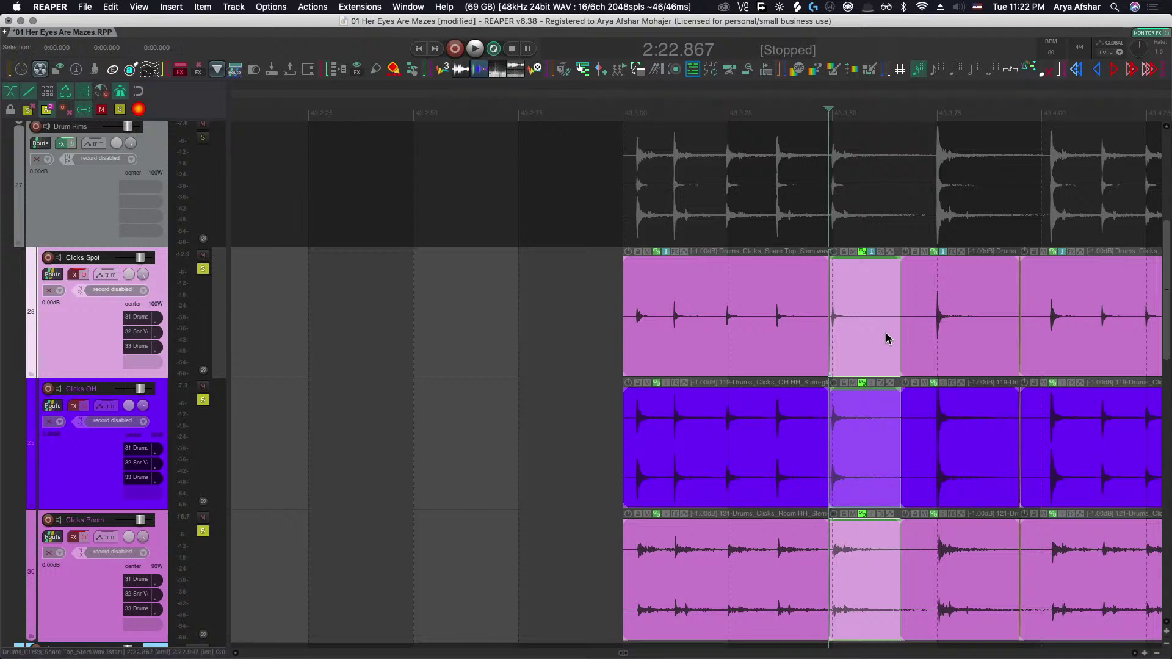
scroll(885, 332, "right", 5)
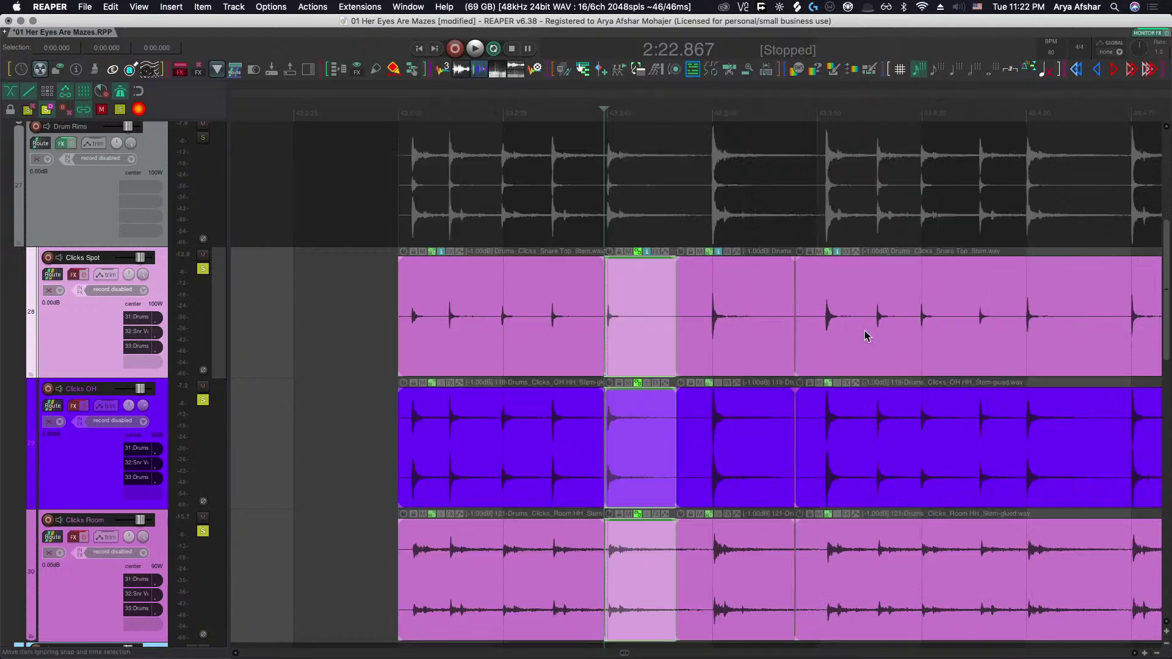
scroll(850, 333, "down", 1)
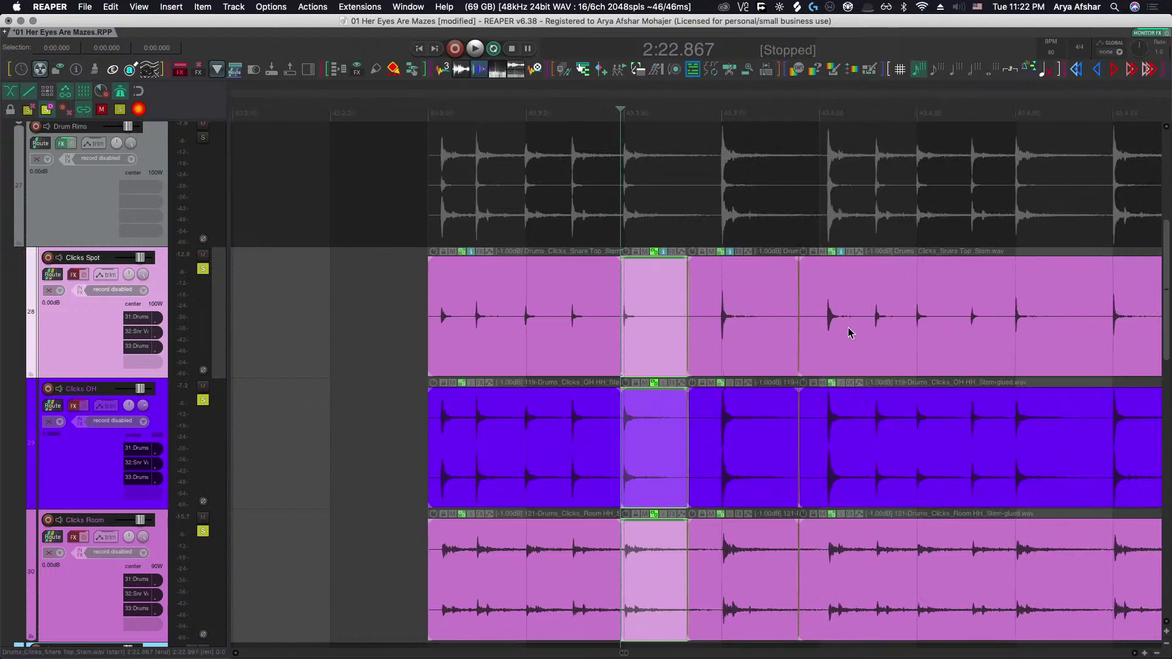
scroll(752, 349, "right", 1)
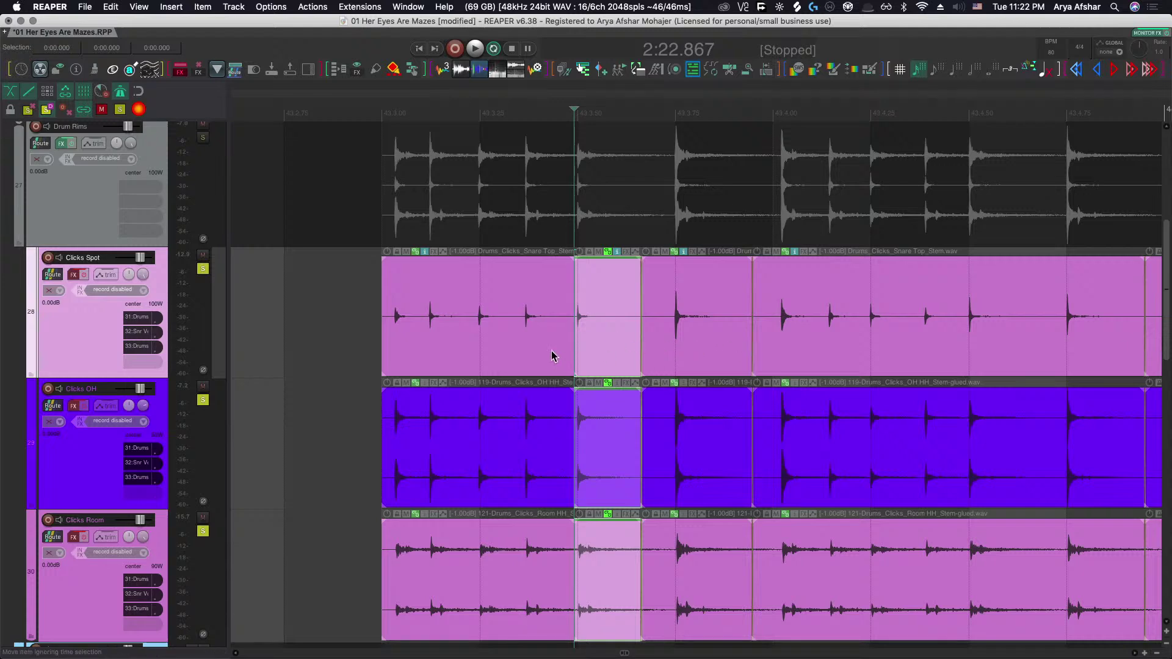
scroll(552, 356, "right", 1)
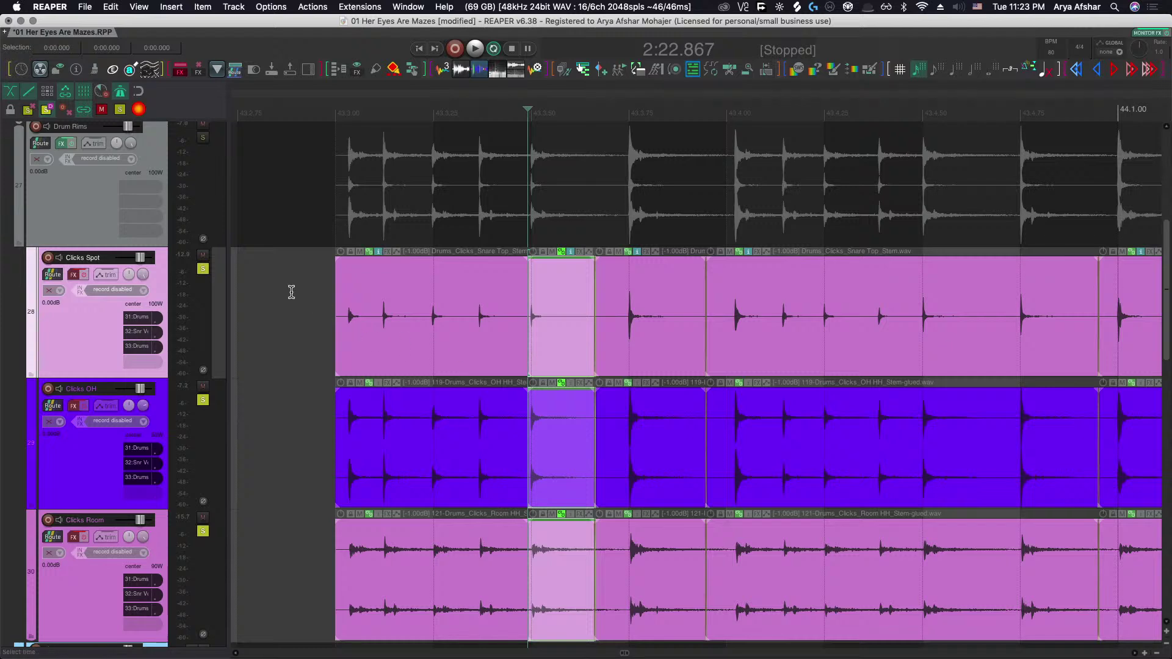
scroll(529, 372, "up", 6)
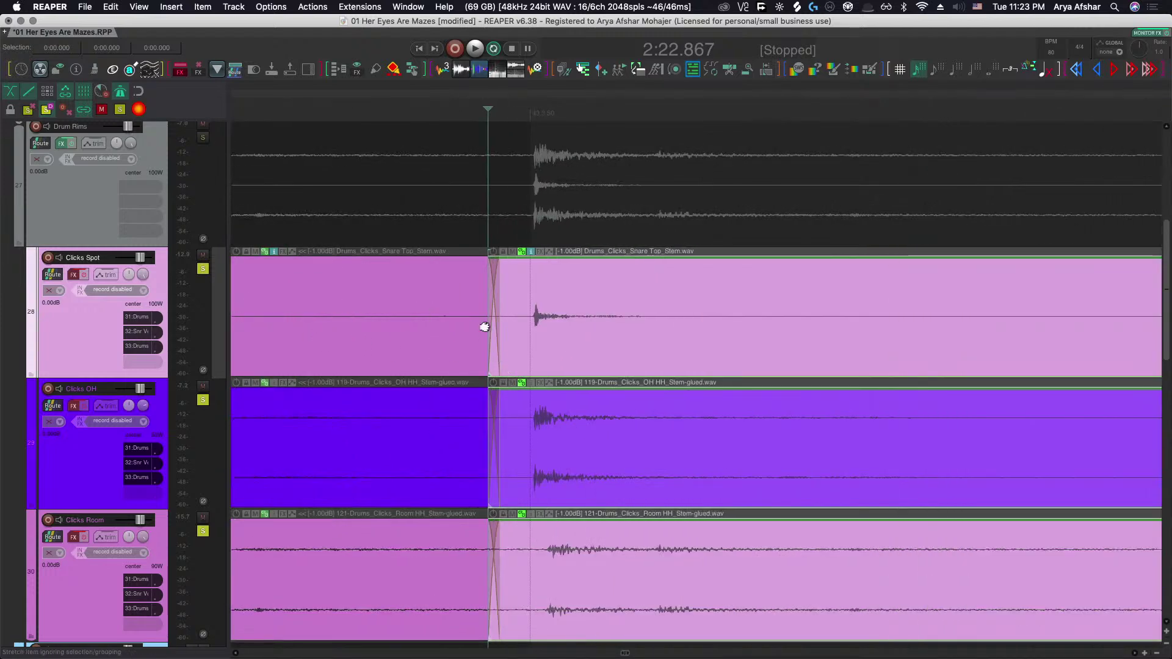
scroll(494, 325, "down", 5)
scroll(500, 329, "up", 5)
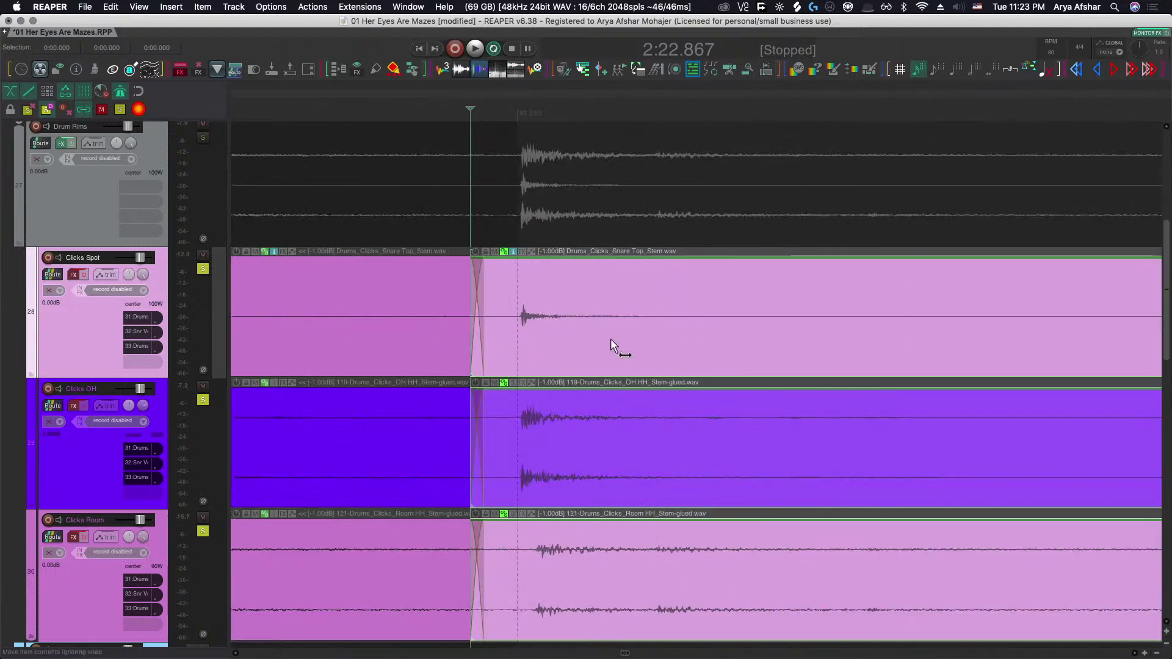
scroll(605, 342, "down", 5)
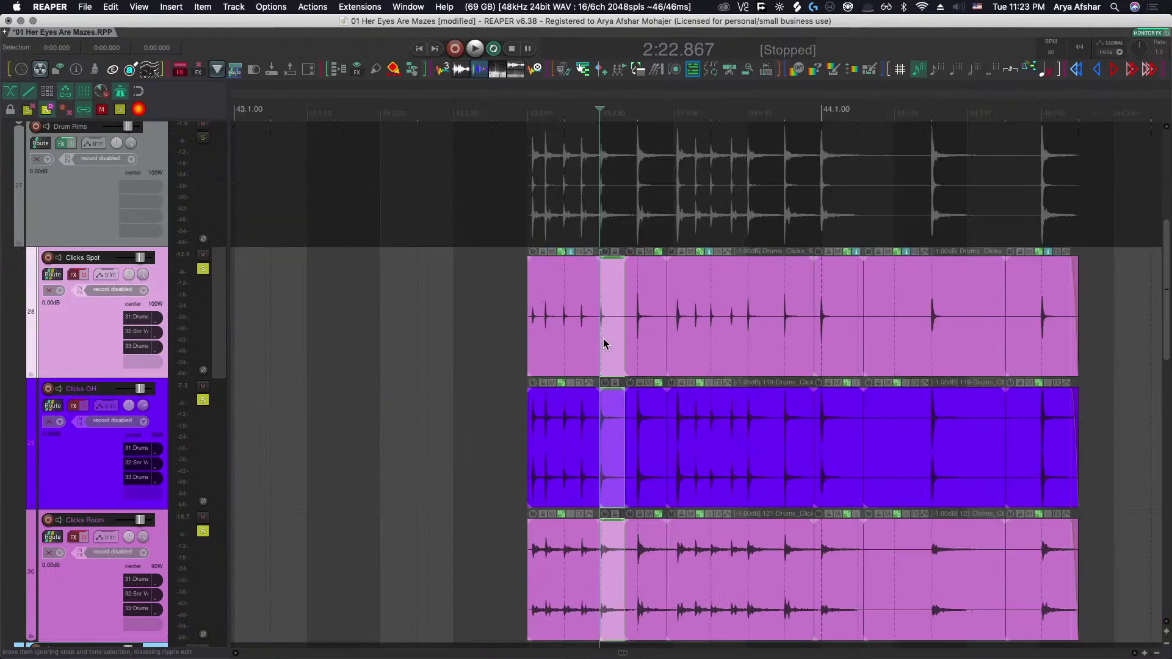
Split the grouped clicks clips at 2:22.684 and slip the contents after the split slightly later so the third hit meets 43.3.25.
scroll(555, 335, "up", 5)
scroll(916, 354, "up", 6)
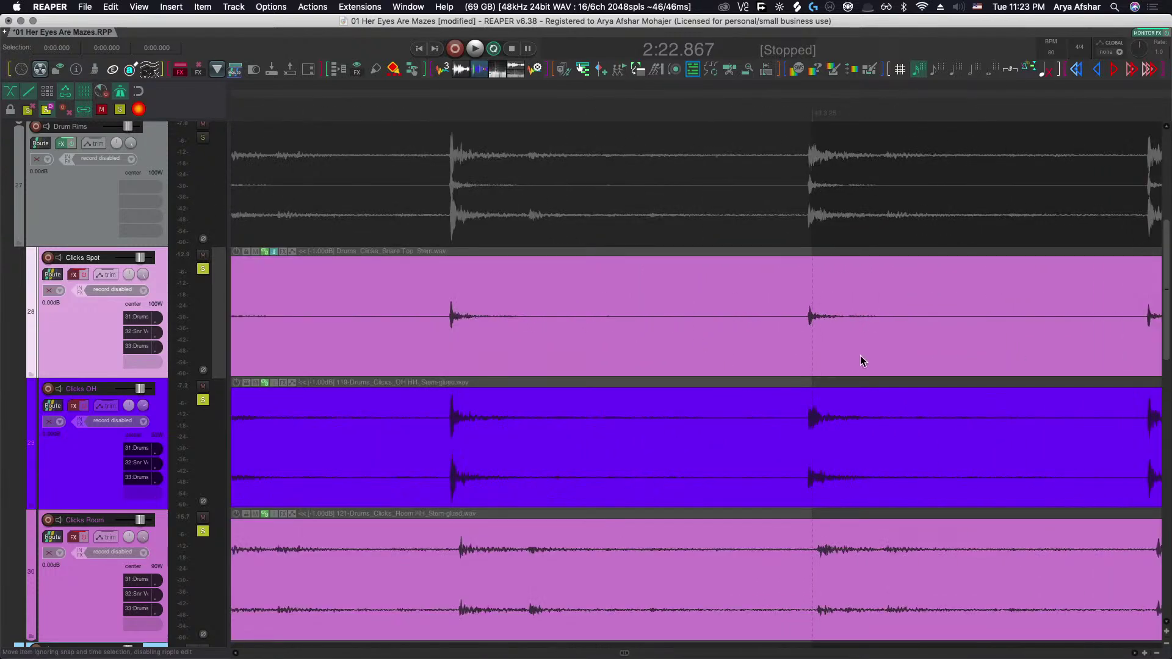
left_click_drag(748, 324, 741, 329)
key("s")
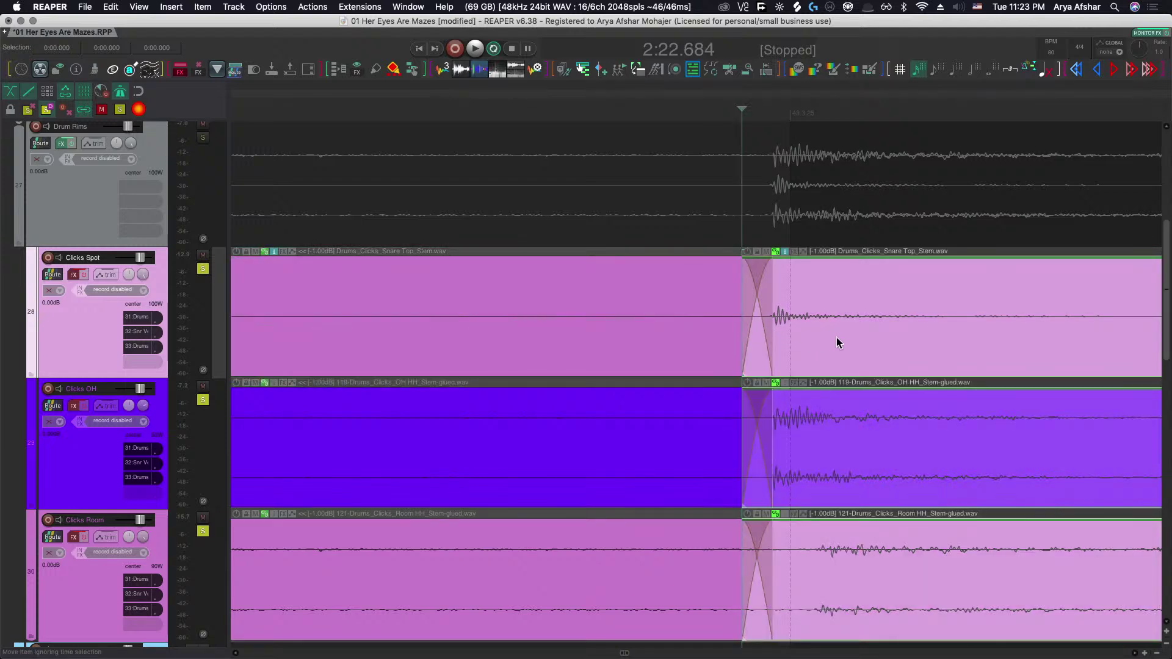
left_click_drag(818, 336, 843, 337)
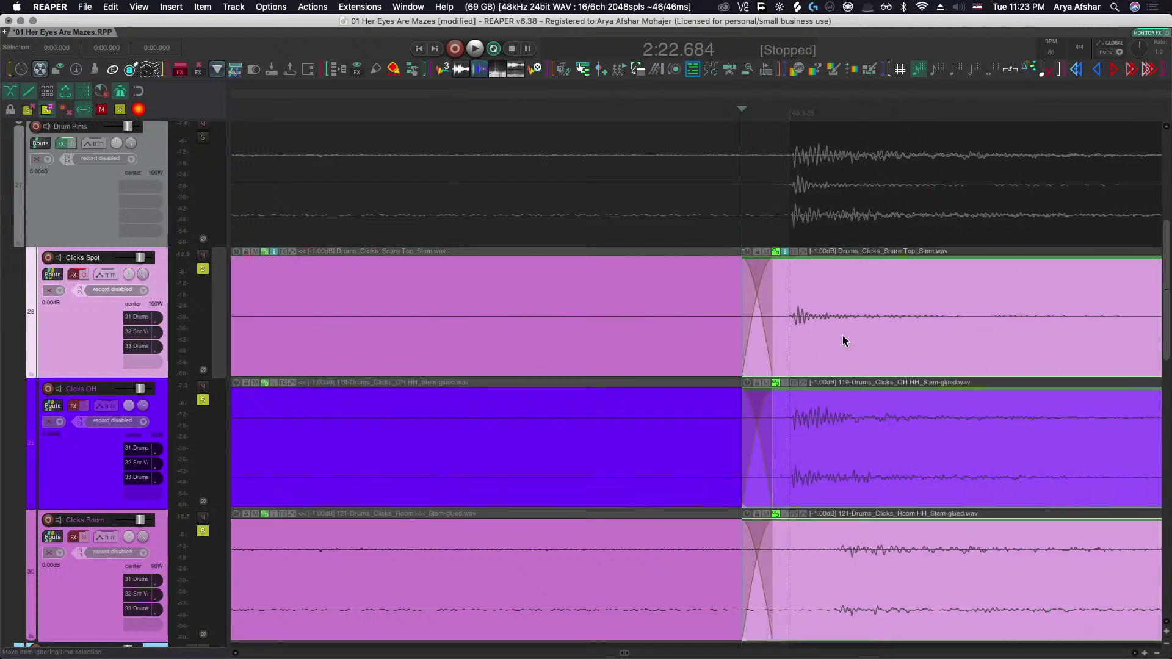
scroll(843, 337, "down", 3)
scroll(842, 340, "down", 2)
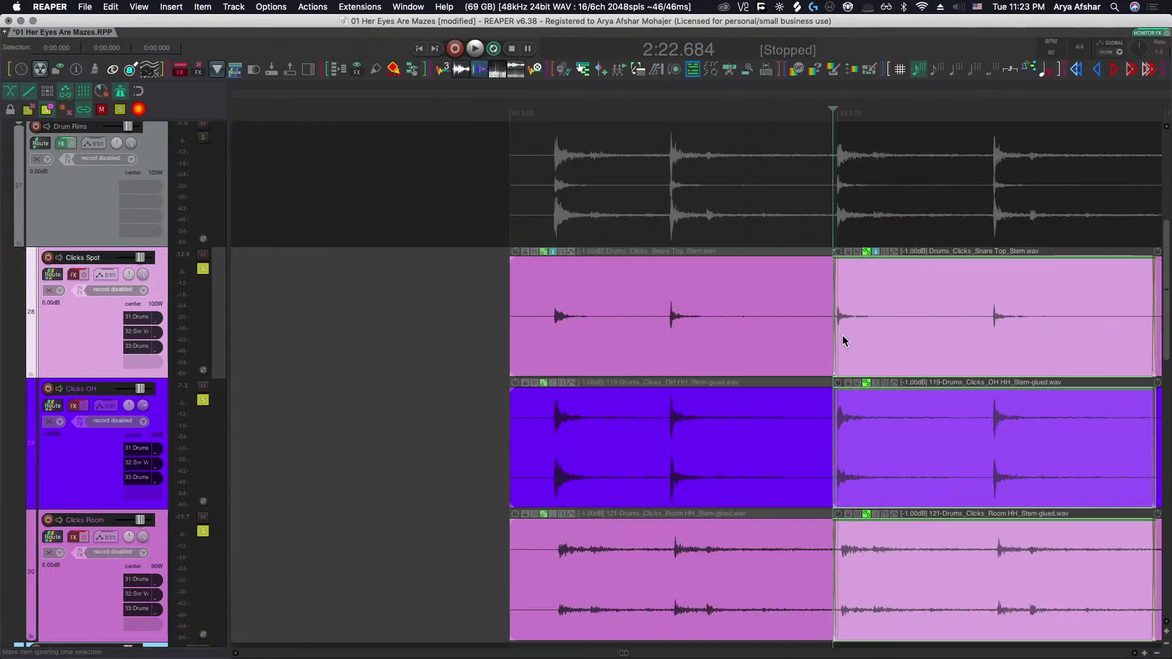
scroll(763, 354, "down", 1)
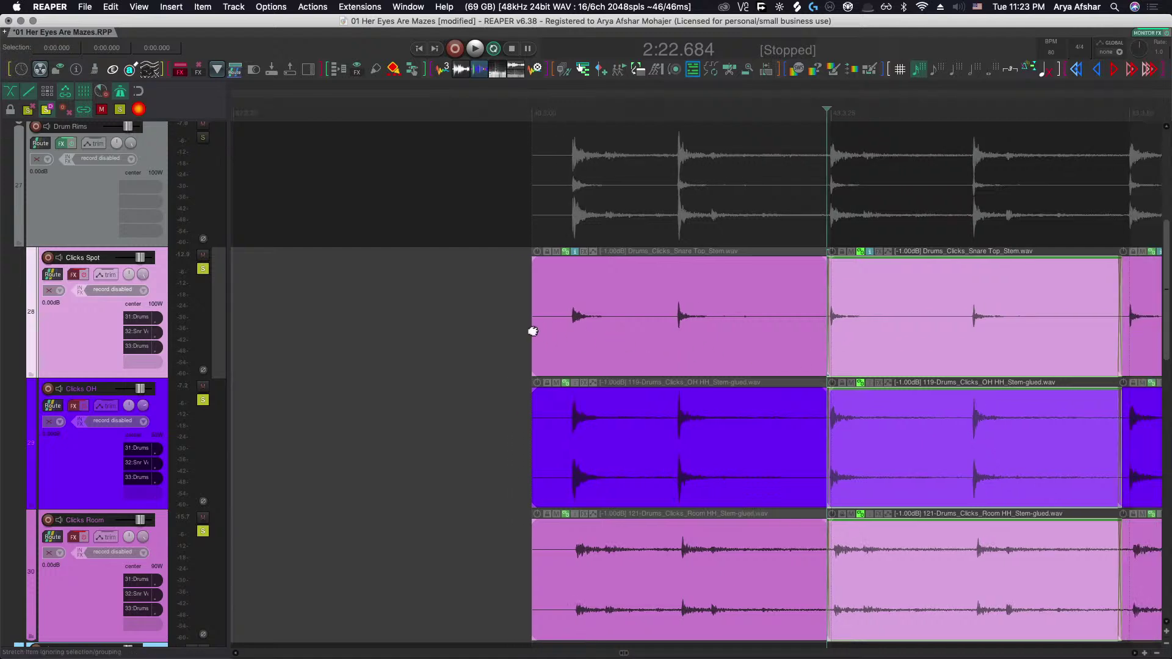
Replay the clicks from 2:22.448 and listen to the timing of the hits across bars 43 and 44.
scroll(548, 335, "up", 5)
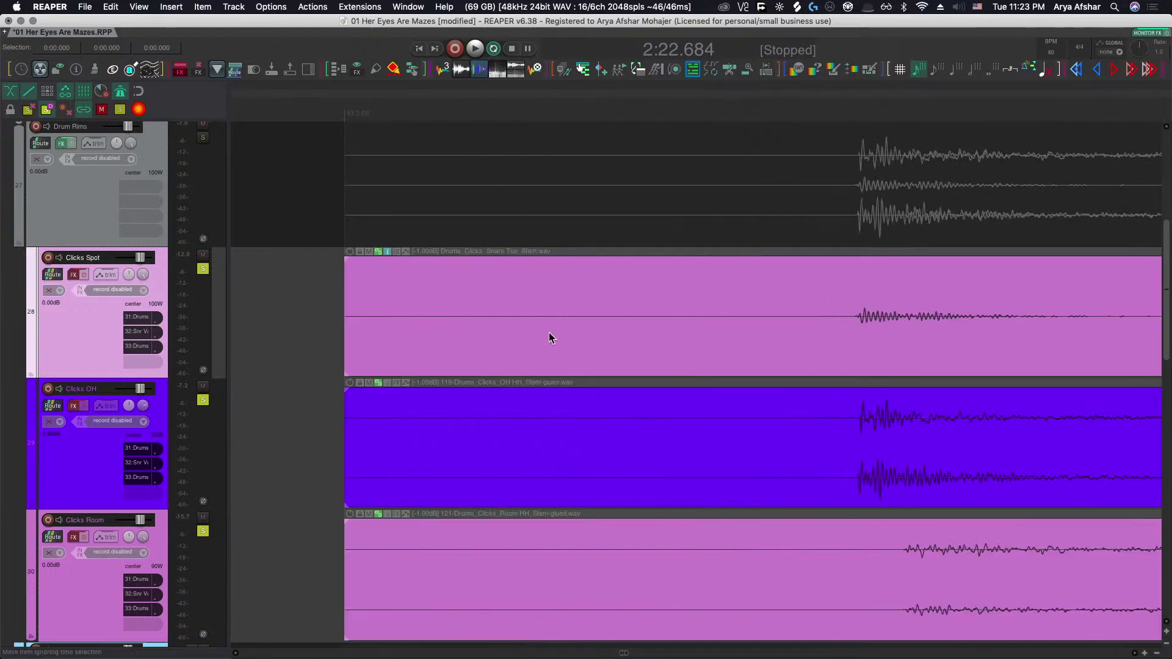
scroll(548, 332, "down", 5)
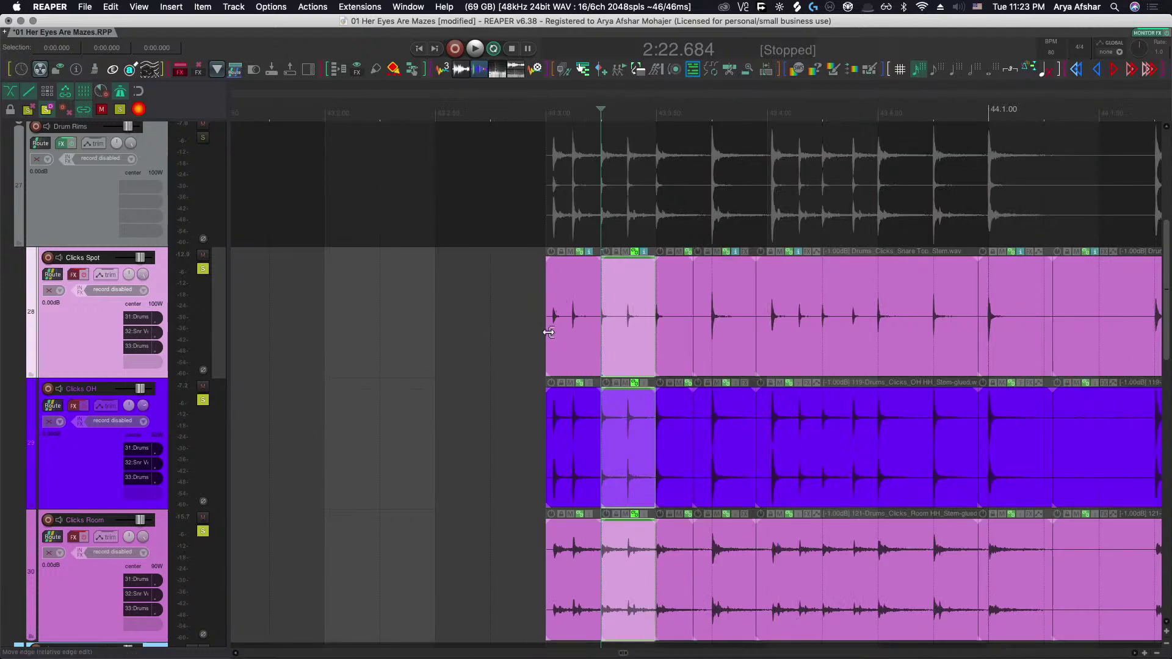
left_click(530, 301)
key("space")
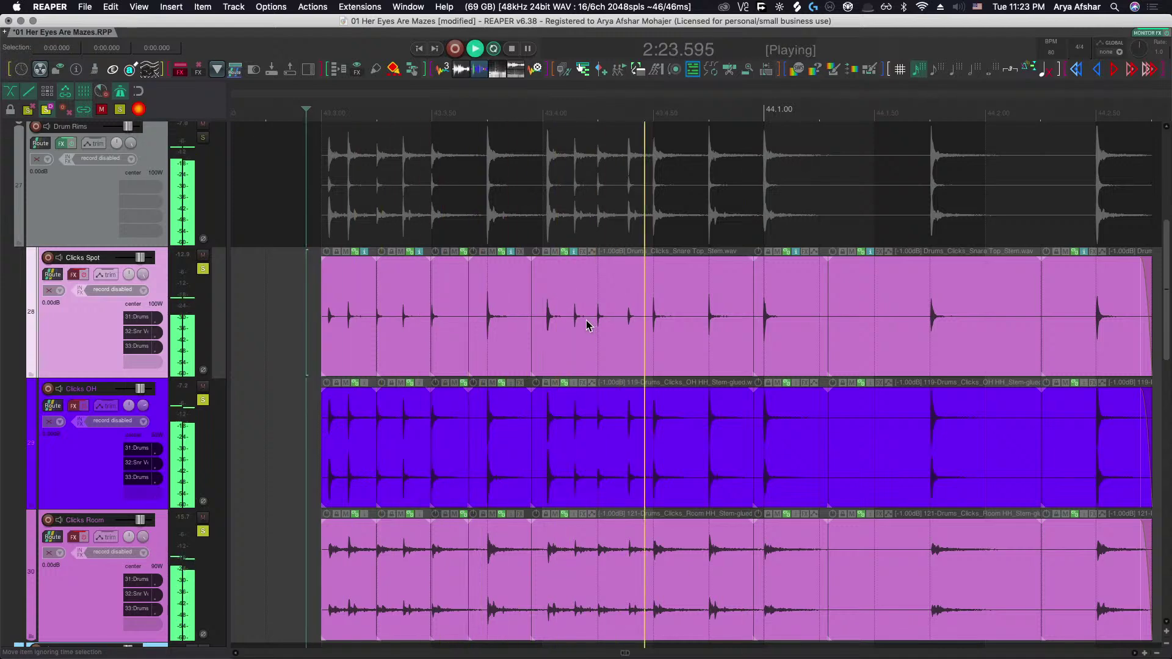
key("space")
scroll(789, 329, "right", 3)
key("space")
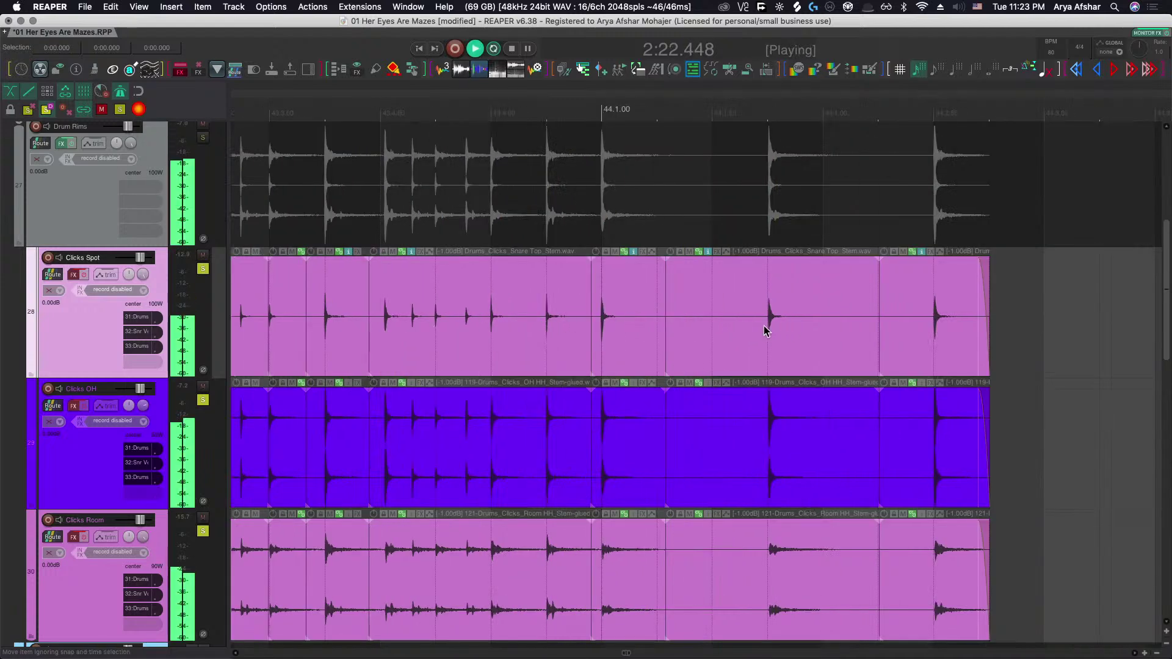
scroll(764, 326, "right", 1)
scroll(617, 335, "up", 1)
scroll(694, 337, "right", 3)
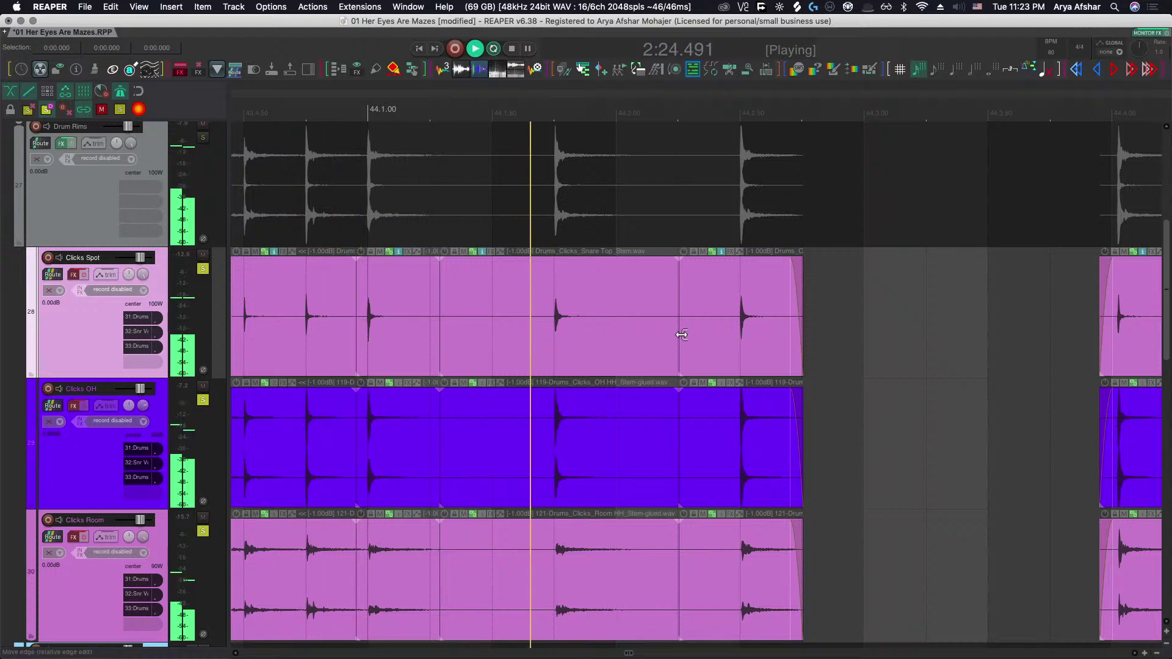
scroll(680, 335, "right", 8)
key("space")
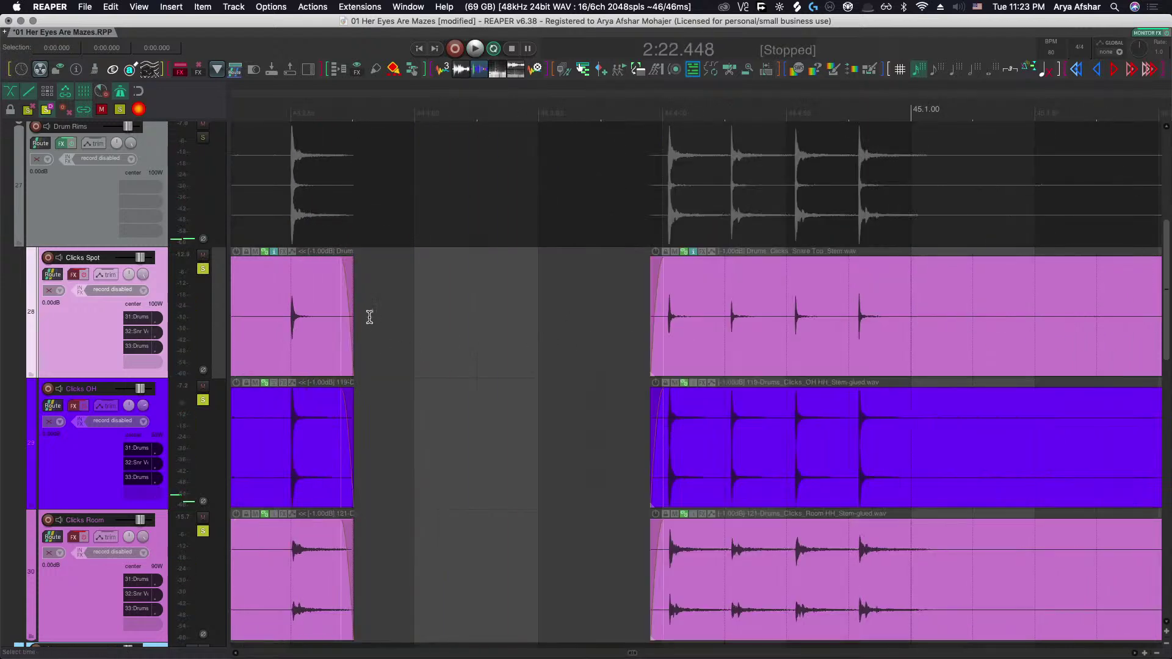
Extend the end of the grouped clicks clips before the gap to just past 44.3.00 and listen to the tail.
left_click_drag(367, 545, 361, 546)
mouse_move(352, 614)
left_mouse_down()
mouse_move(459, 616)
mouse_move(478, 547)
left_mouse_up()
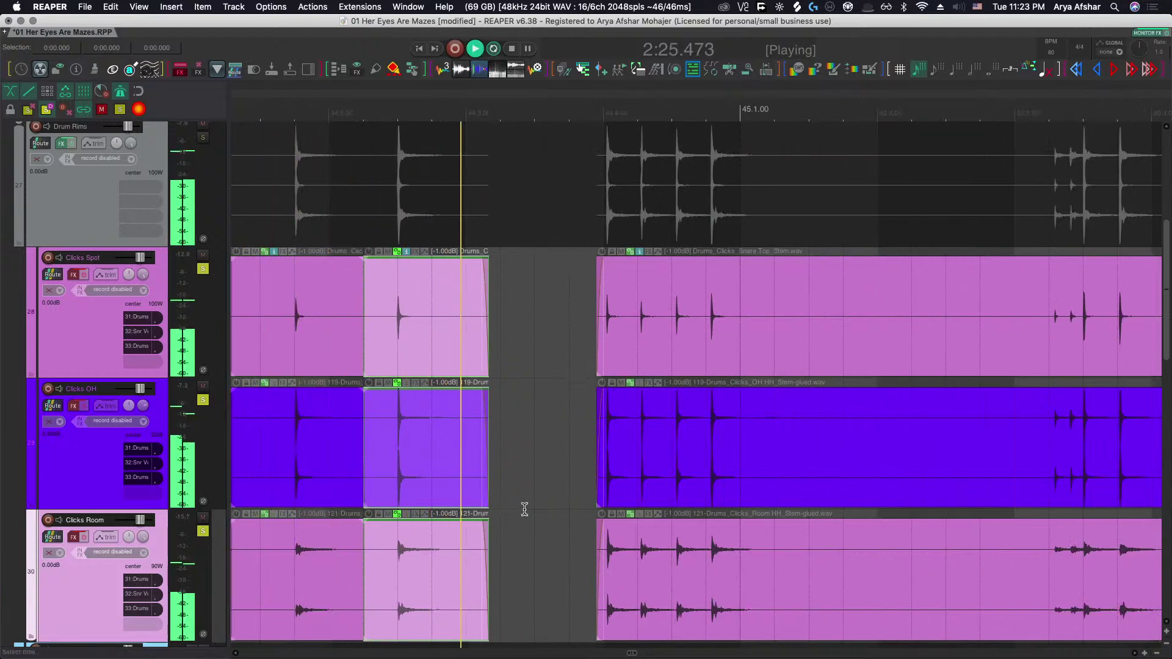
key("space")
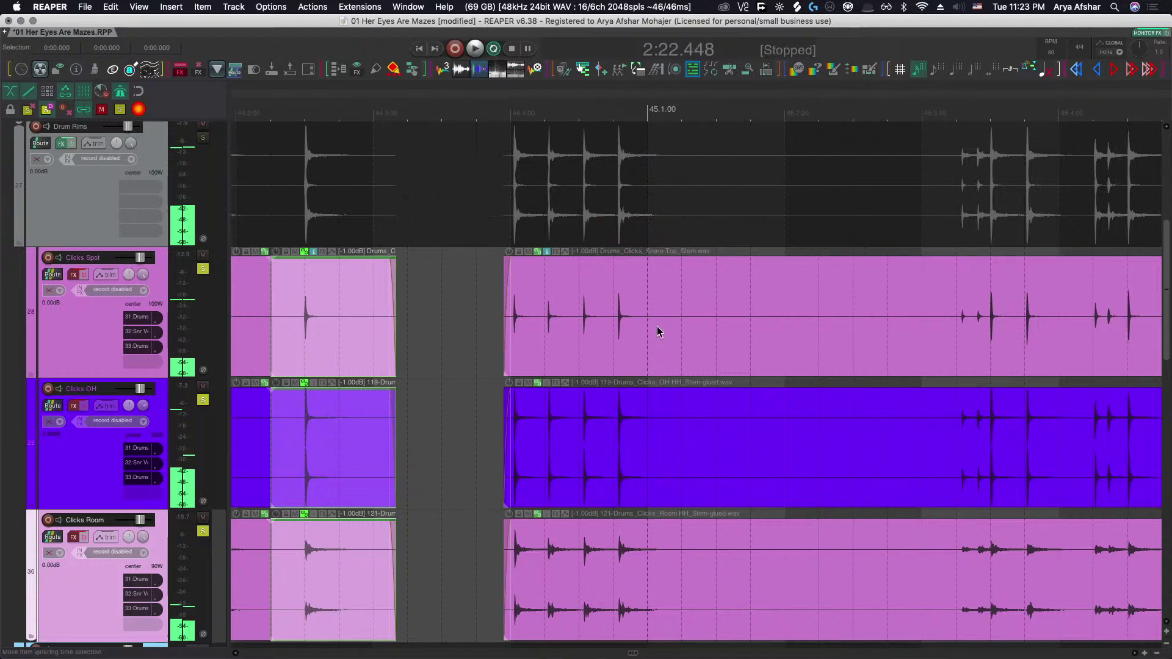
Split the grouped clicks clips at 2:27.149 and slip the four-hit phrase before the split slightly earlier onto 44.4.00.
left_click(649, 319)
left_click(674, 322)
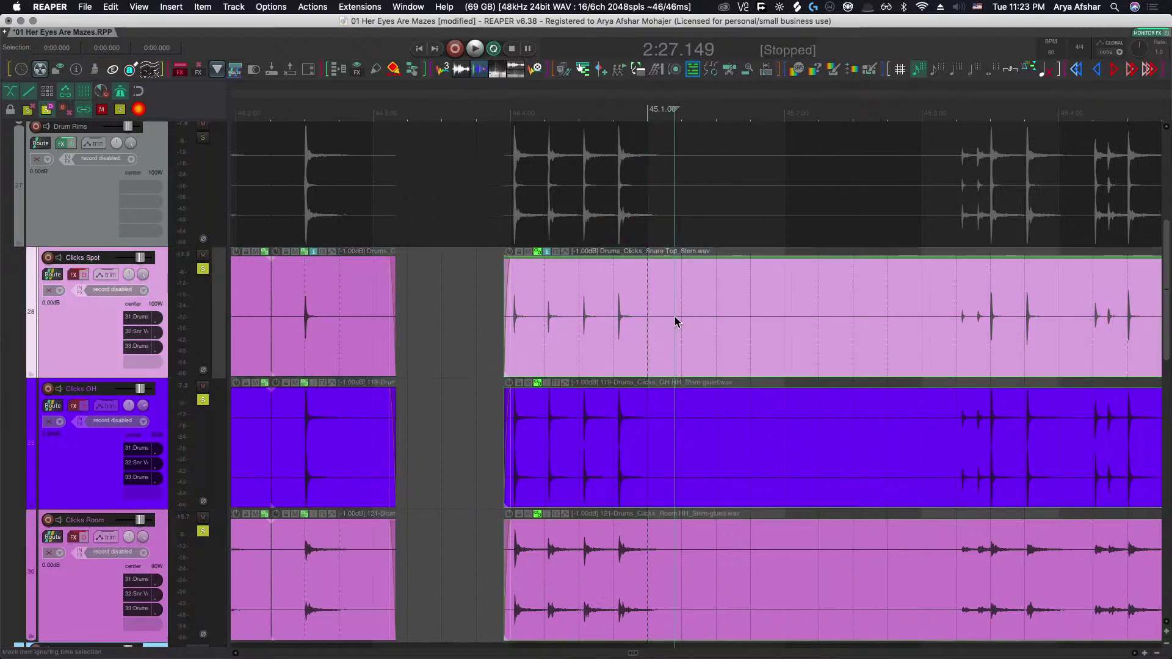
key("s")
scroll(596, 453, "up", 2)
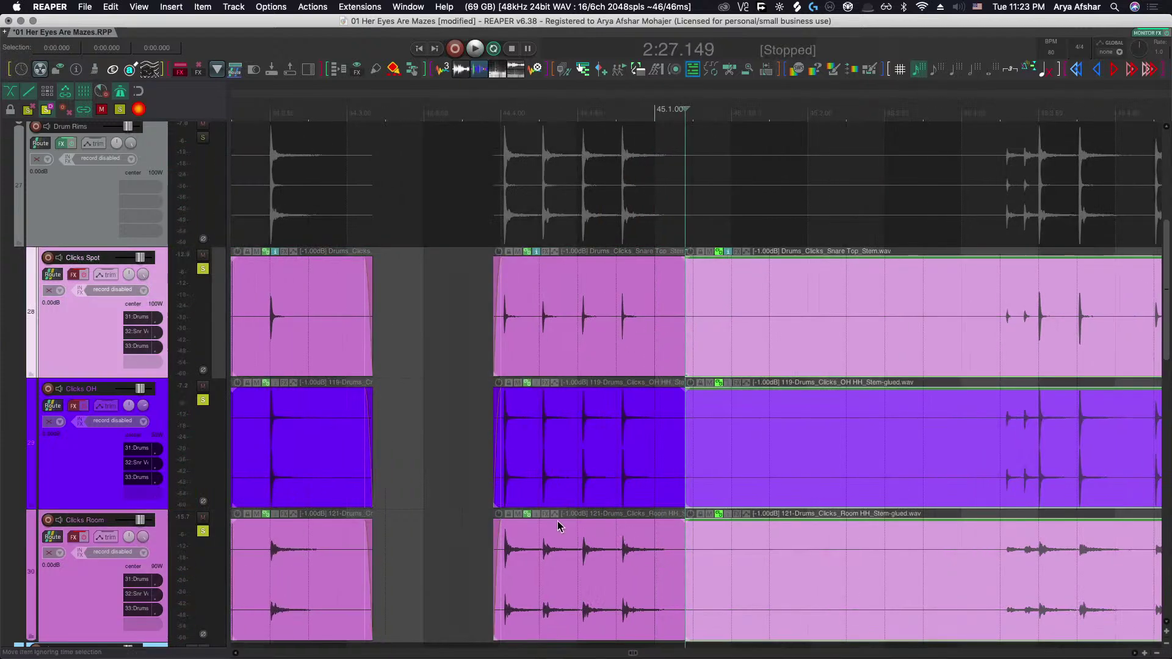
scroll(517, 417, "up", 4)
left_click(596, 340)
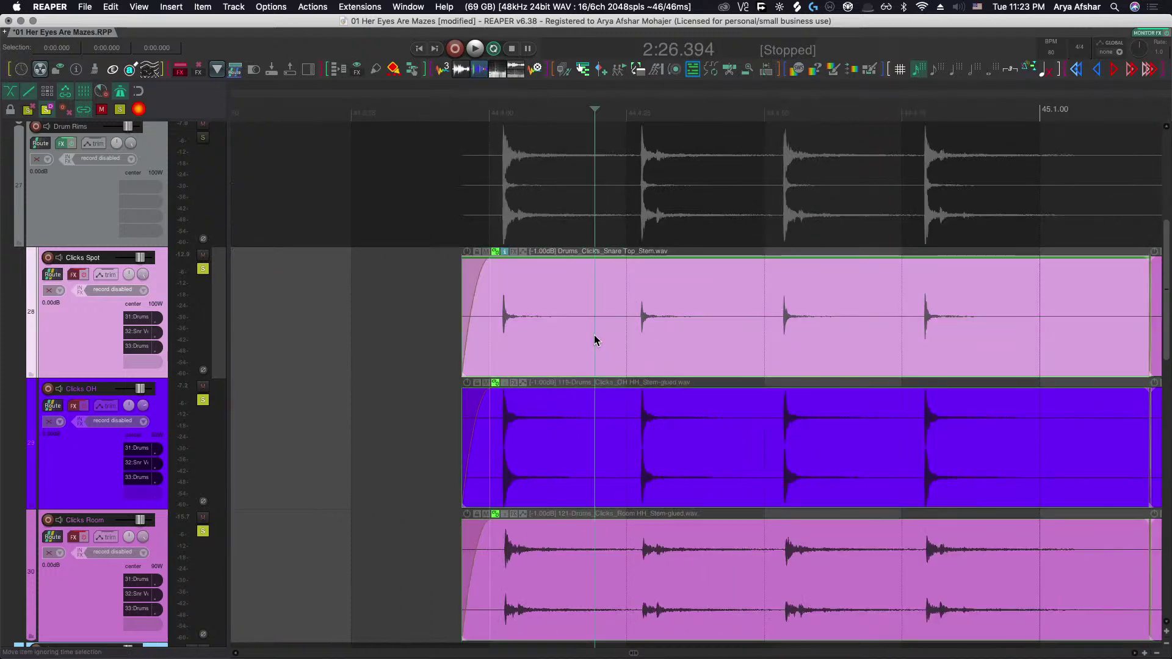
left_click_drag(625, 338, 609, 337)
scroll(609, 336, "down", 4)
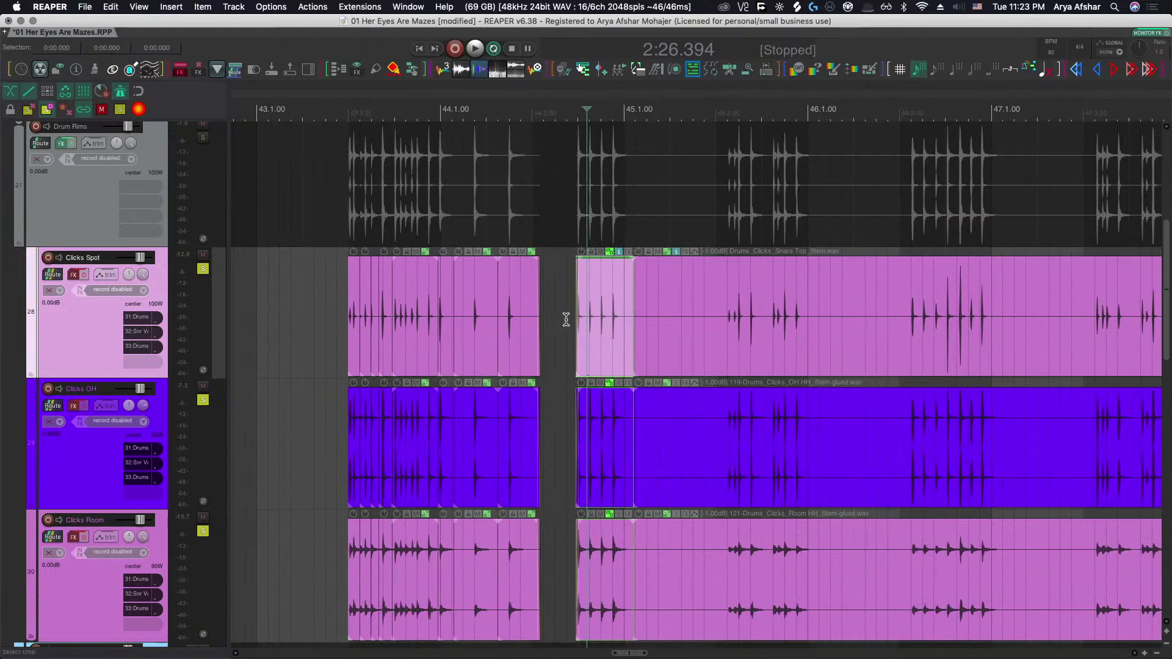
Replay the start of the clicks from 2:22.228 with the clips on all three clicks tracks selected.
left_click(330, 300)
key("space")
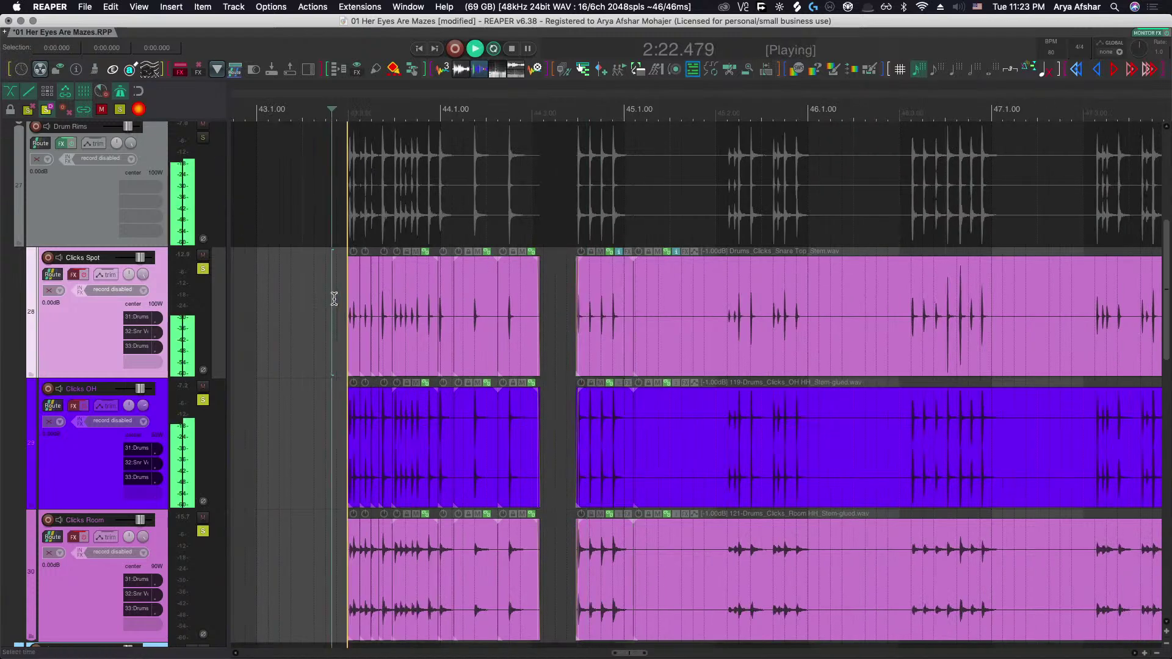
key("space")
left_click_drag(333, 296, 903, 592)
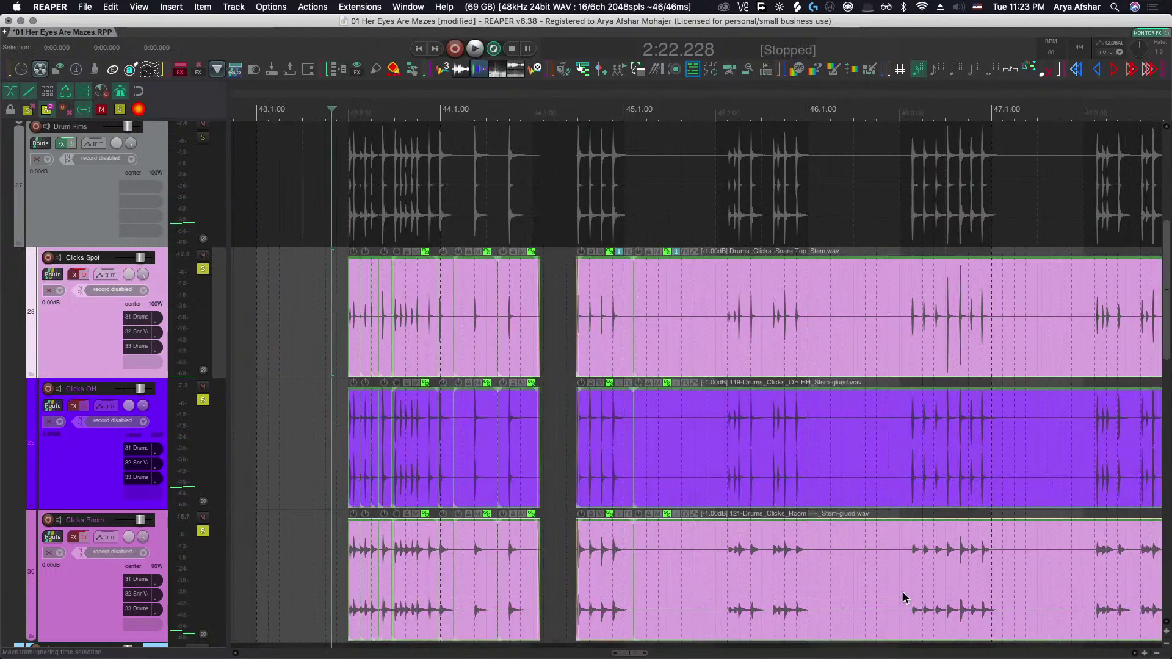
key("space")
scroll(359, 386, "up", 4)
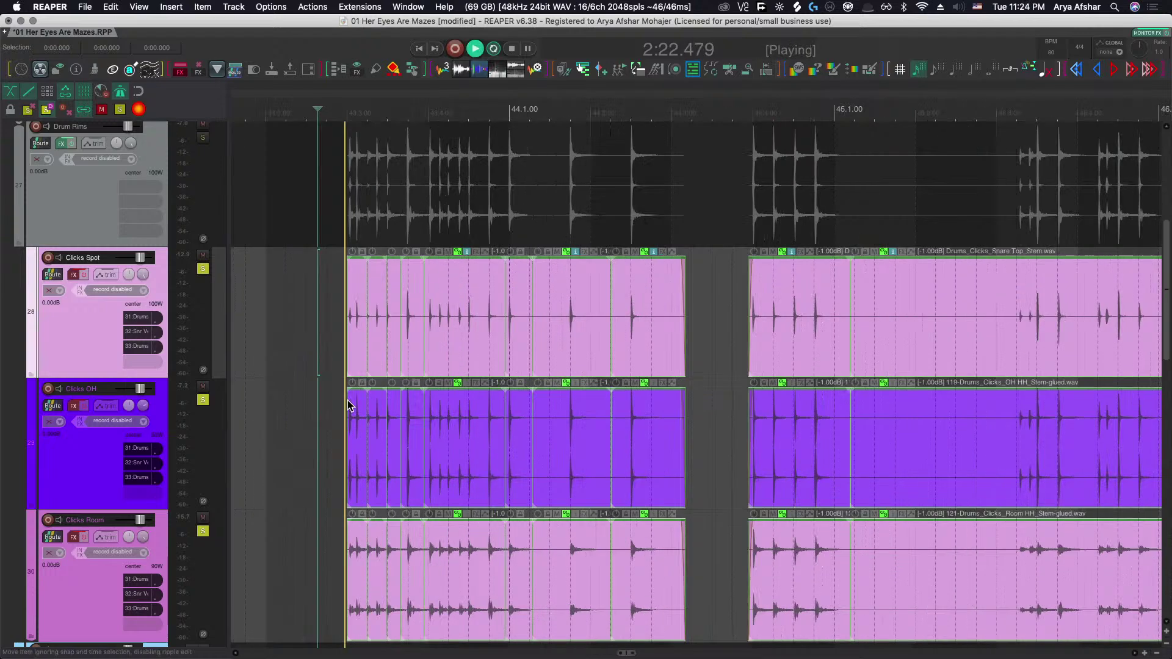
key("space")
Move the grouped clips' crossfade before the third hit at 43.3.25 slightly earlier, away from the transient.
scroll(359, 385, "up", 8)
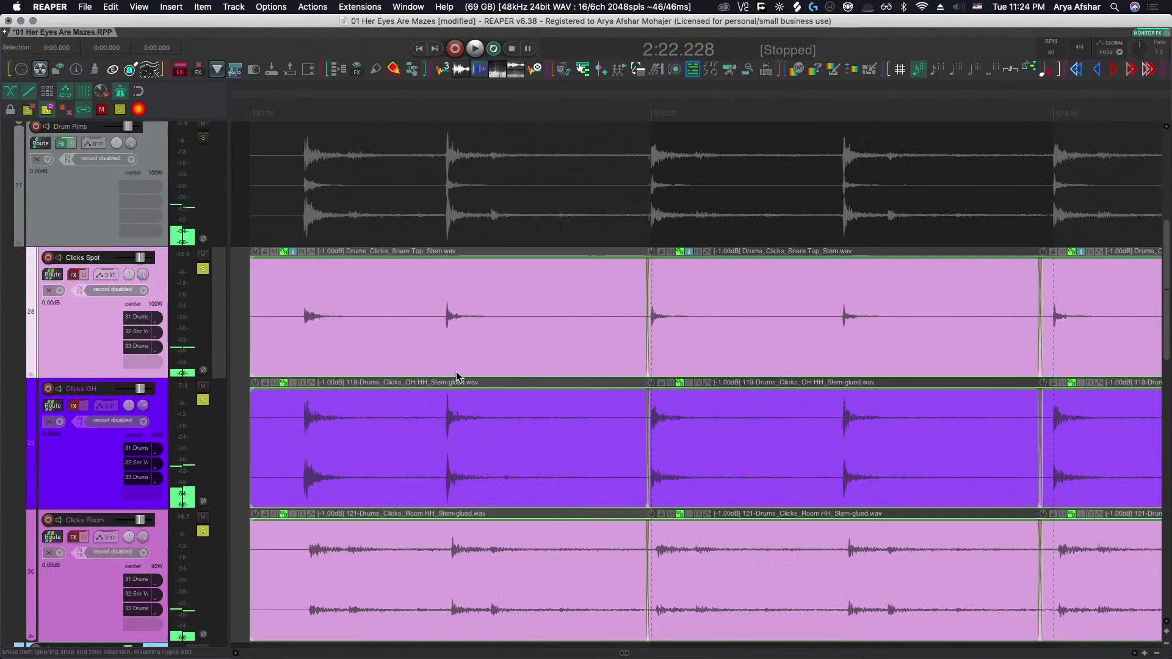
scroll(651, 354, "up", 2)
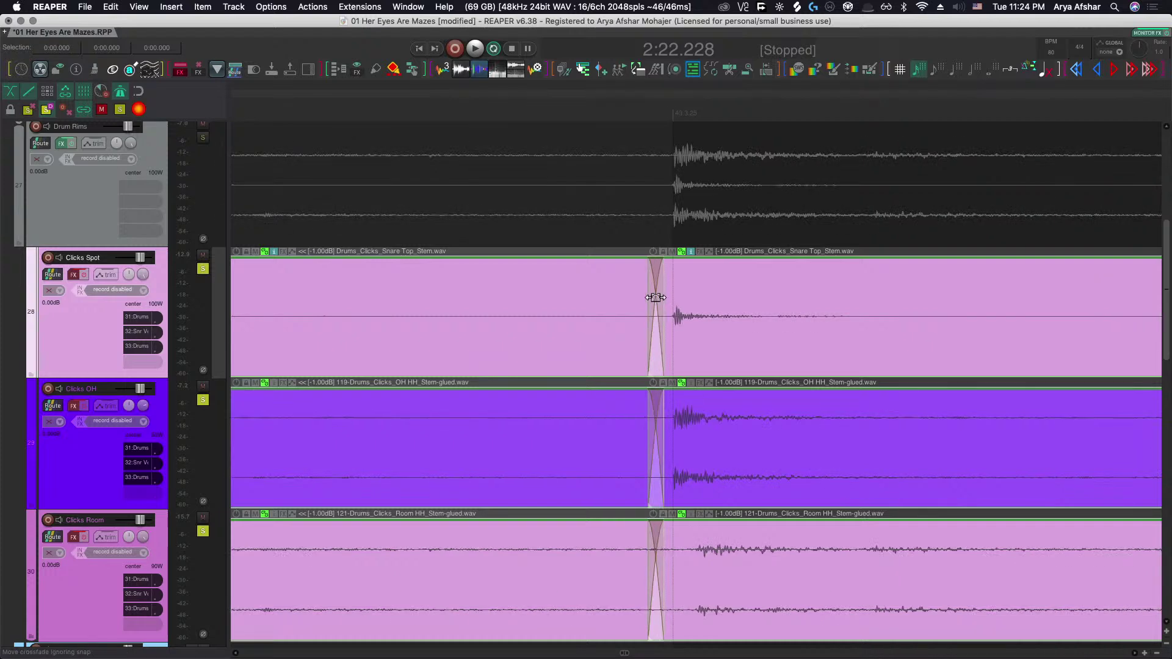
left_click_drag(655, 298, 621, 301)
scroll(621, 301, "down", 5)
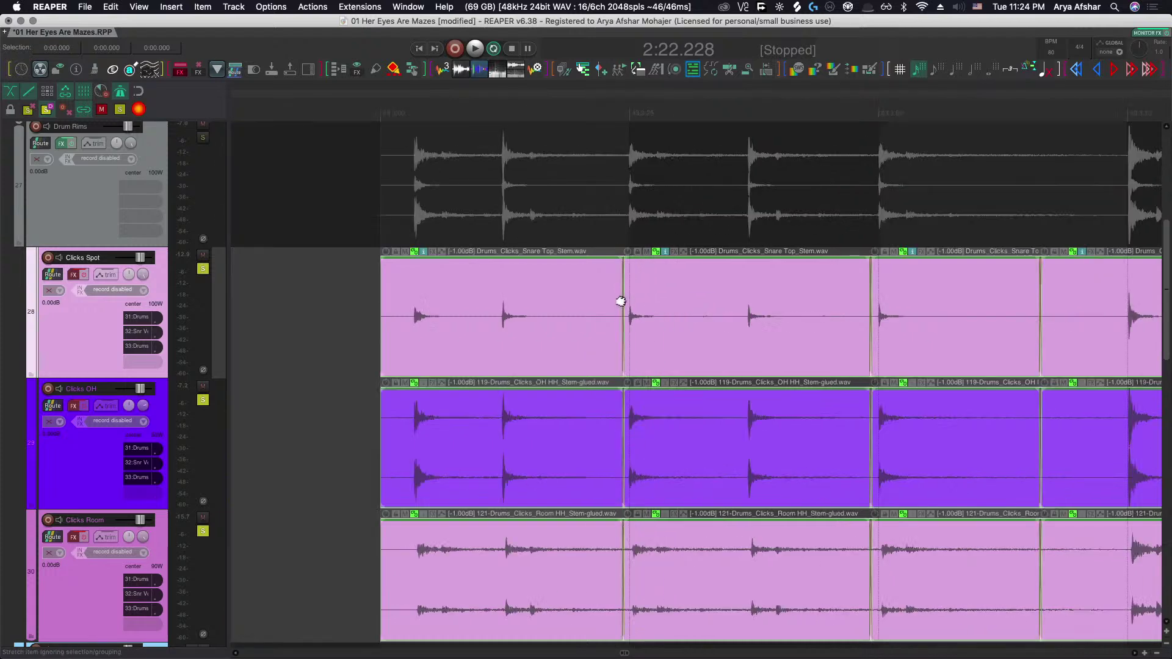
Replay the clicks from 2:22.228 and listen through the four-hit phrase into the silence after 45.1.00.
scroll(620, 301, "down", 1)
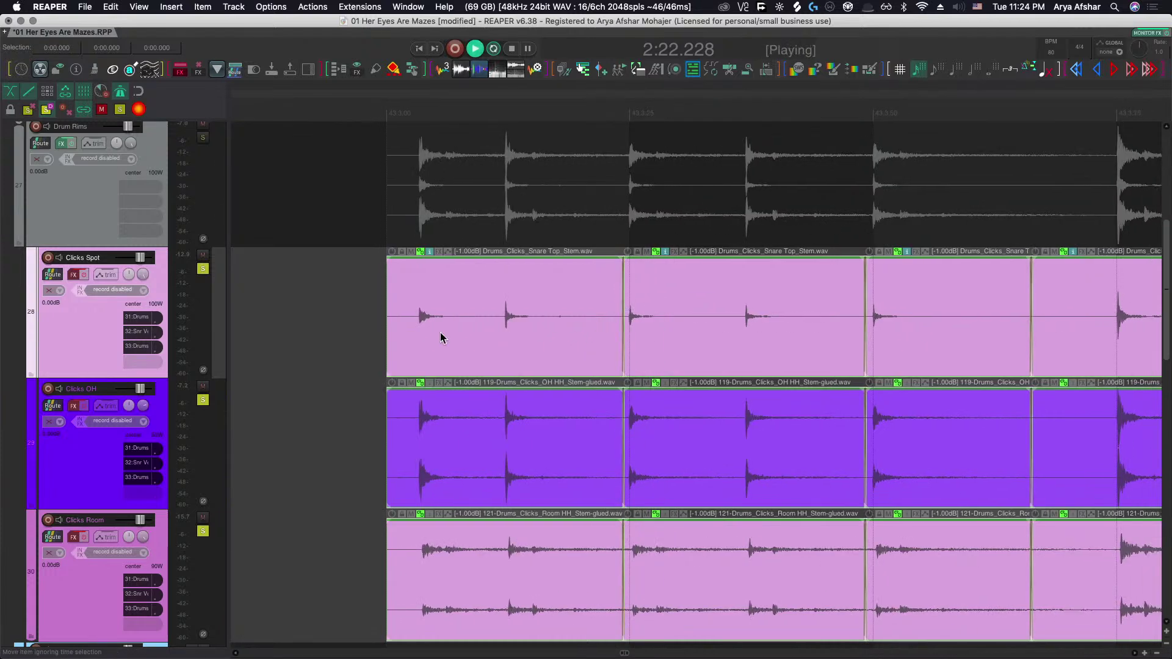
scroll(335, 303, "down", 4)
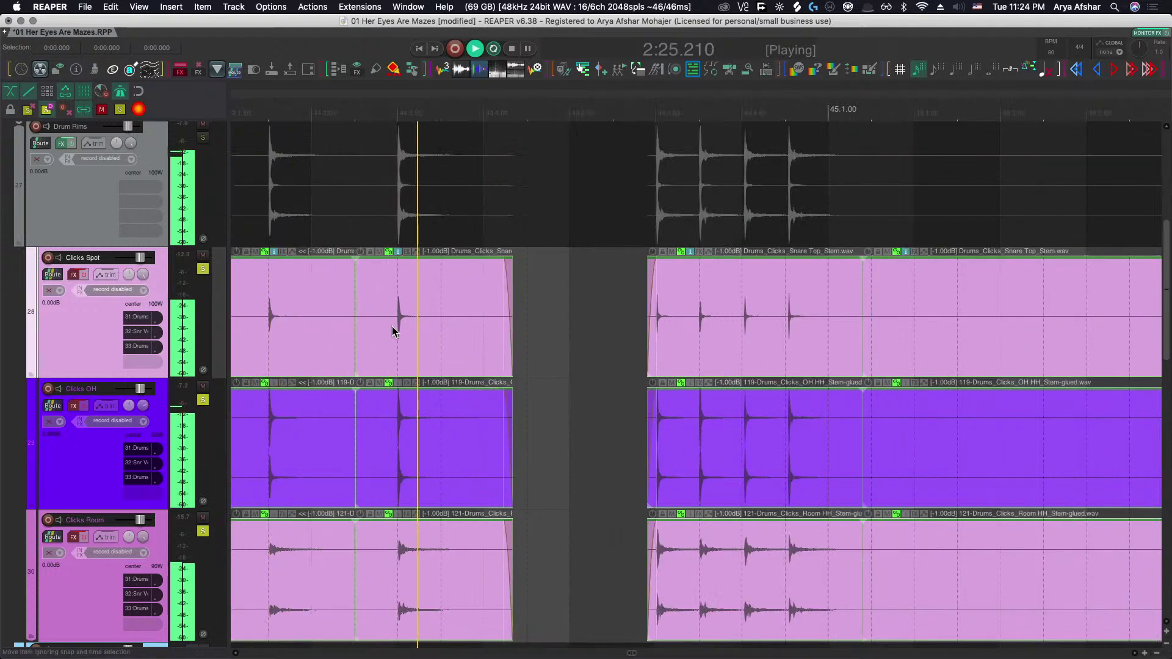
scroll(393, 332, "right", 2)
scroll(392, 333, "right", 6)
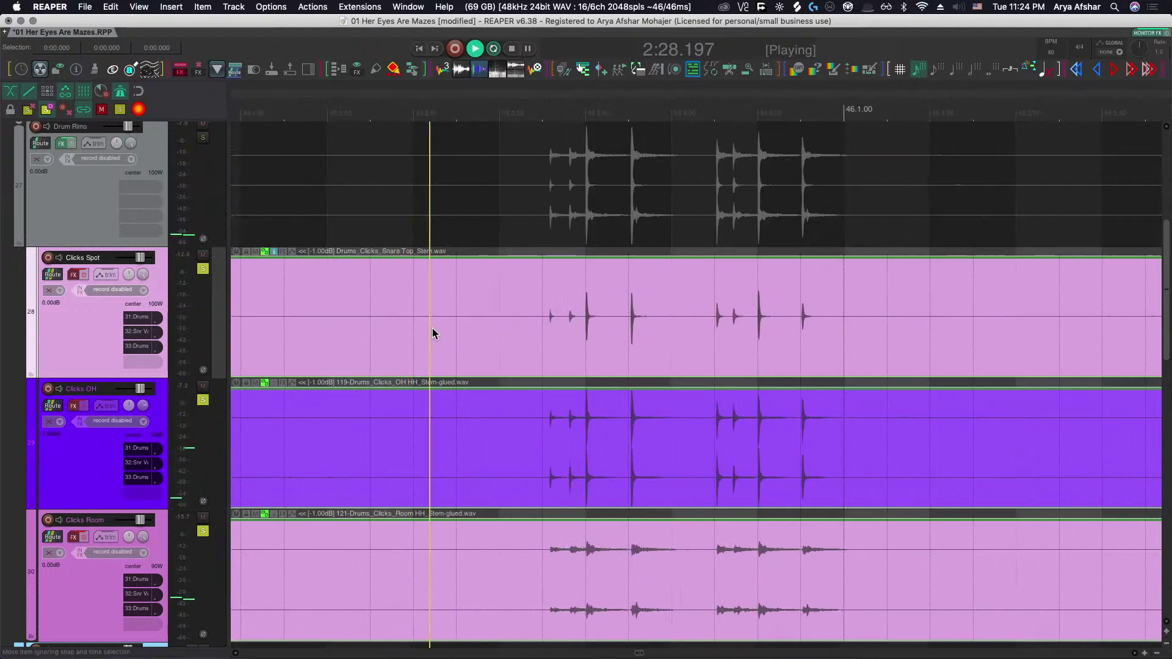
key("space")
Split the clicks clips at 2:28.484 and delete the silent section before the split on the Spot, OH and Room tracks.
left_click(495, 330)
key("s")
scroll(553, 346, "left", 5)
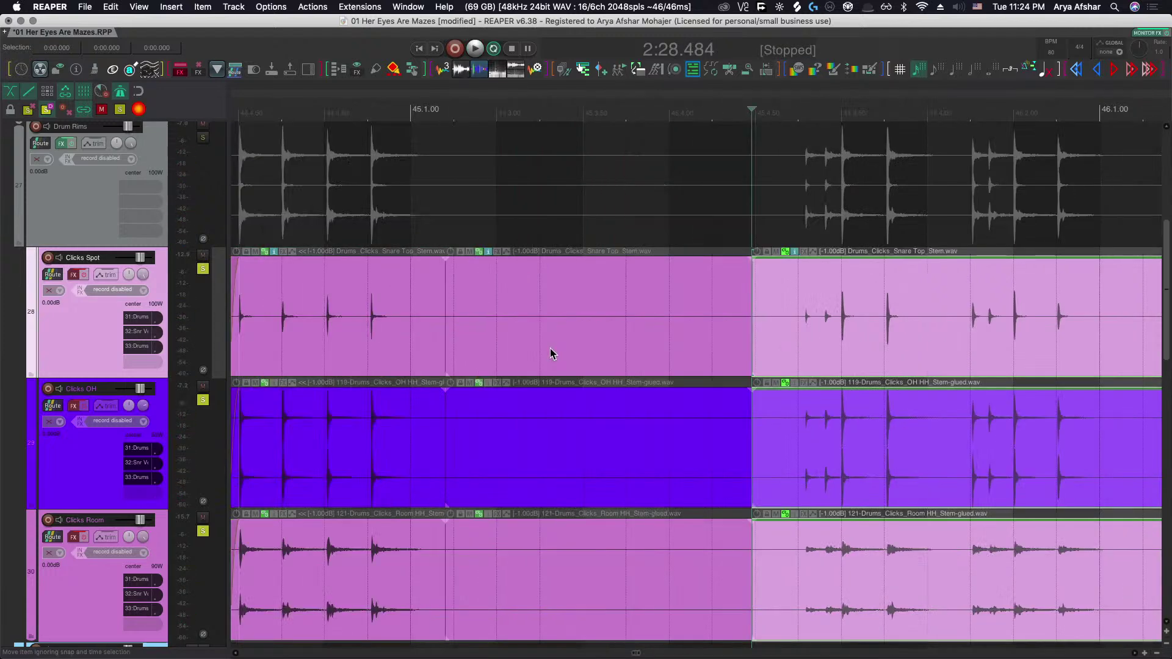
left_click(546, 344)
key("Delete")
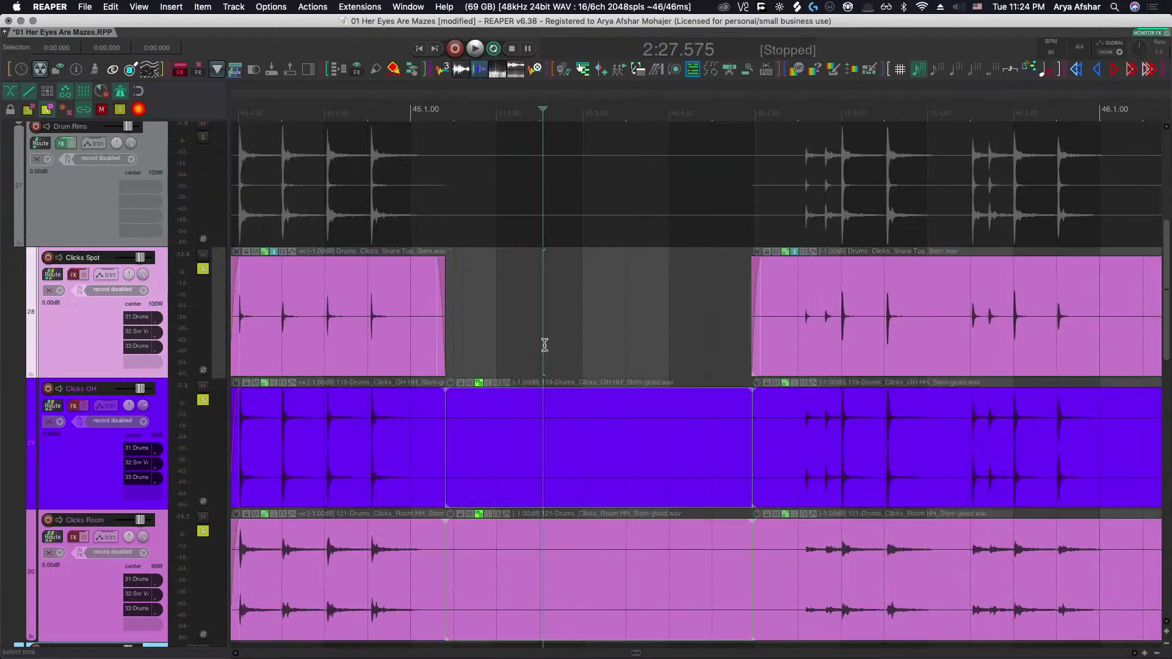
left_click_drag(545, 346, 582, 601)
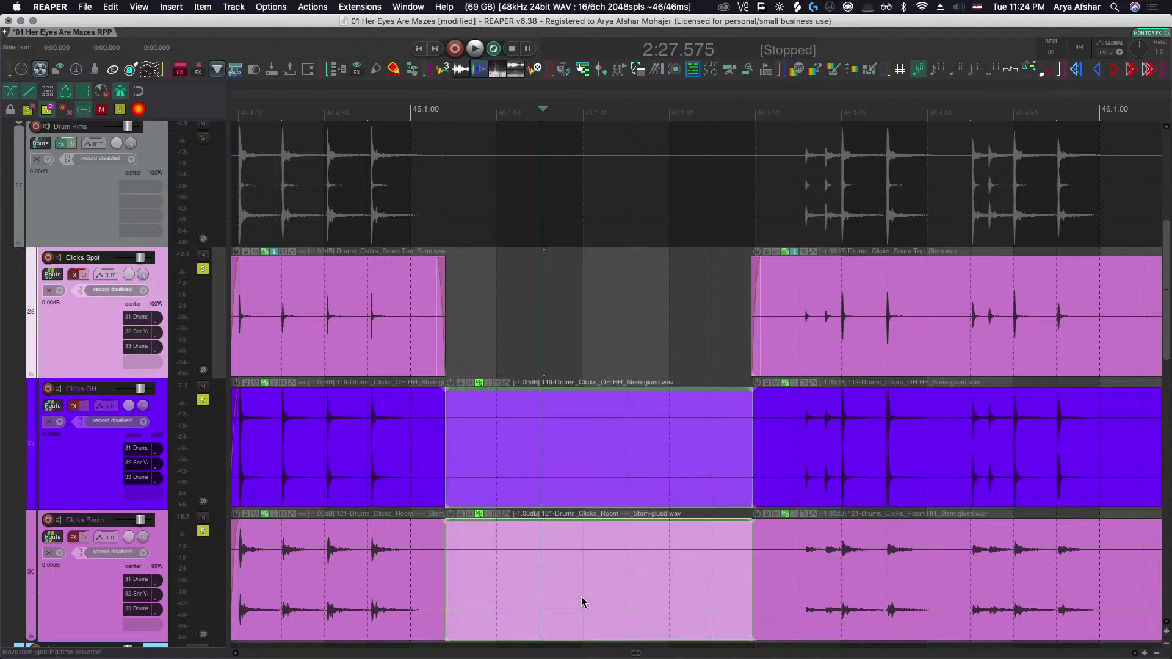
key("Delete")
Try to slip the contents of the four-hit phrase at 44.4.00 slightly earlier.
scroll(572, 518, "left", 5)
left_click_drag(445, 315, 595, 567)
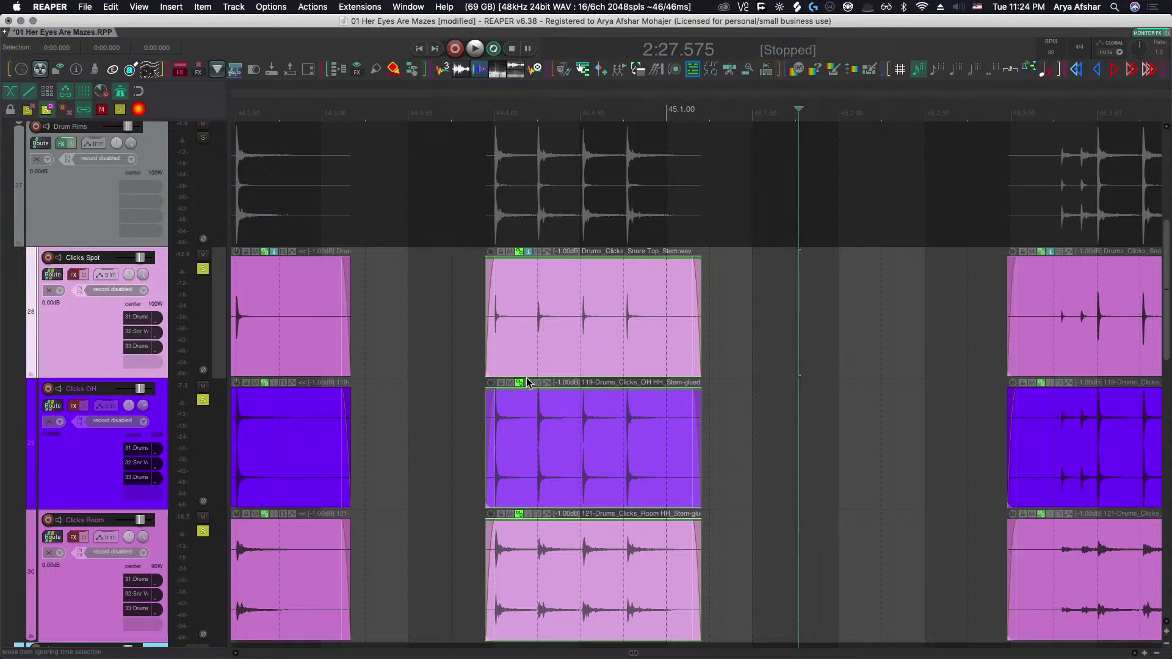
left_click(560, 339)
left_click_drag(589, 336, 581, 336)
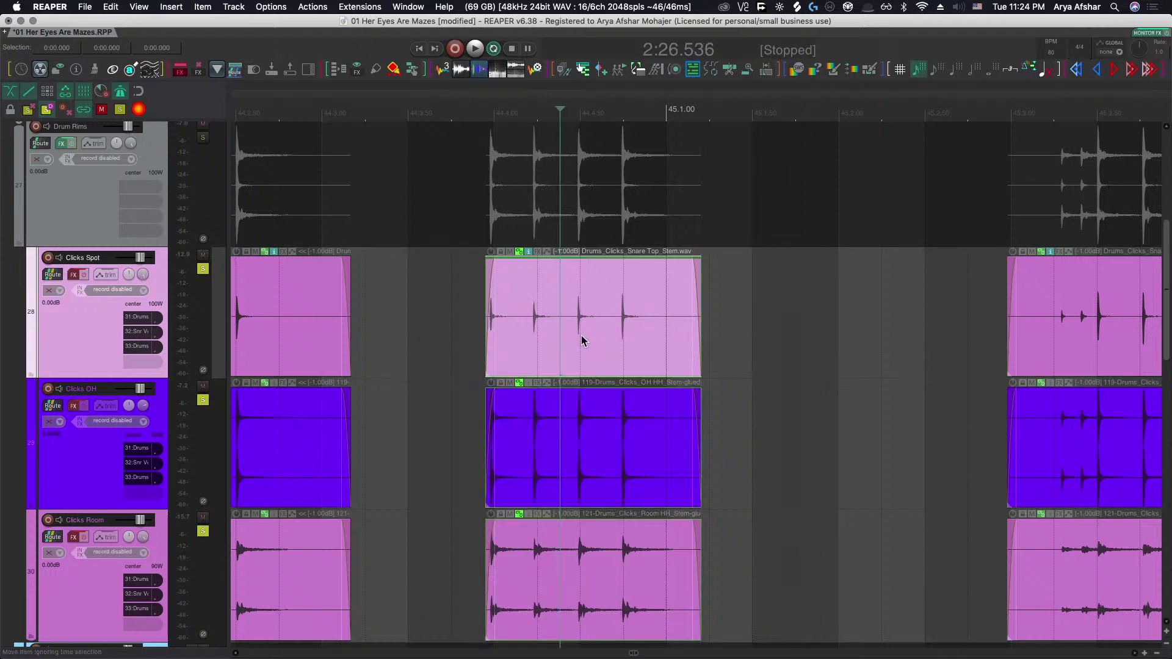
Split the grouped clicks clips at 2:26.618 and slip the contents after the split earlier so the third hit meets 44.4.50.
left_click(397, 305)
key("space")
scroll(621, 454, "up", 4)
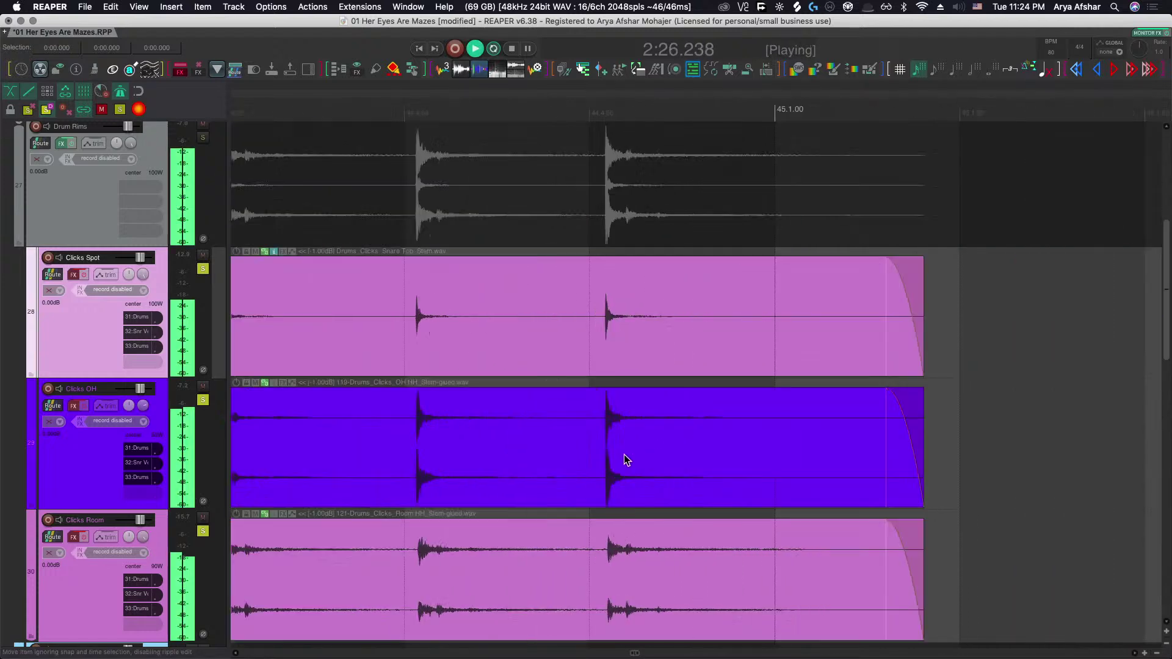
key("space")
scroll(595, 434, "up", 4)
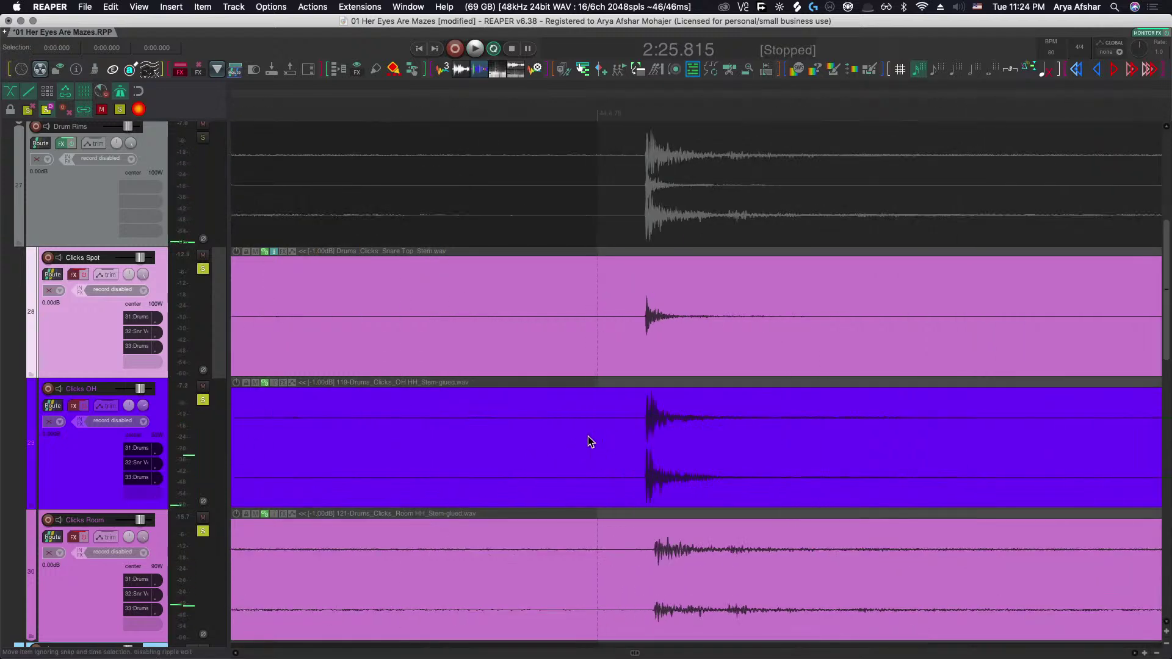
left_click(573, 433)
key("s")
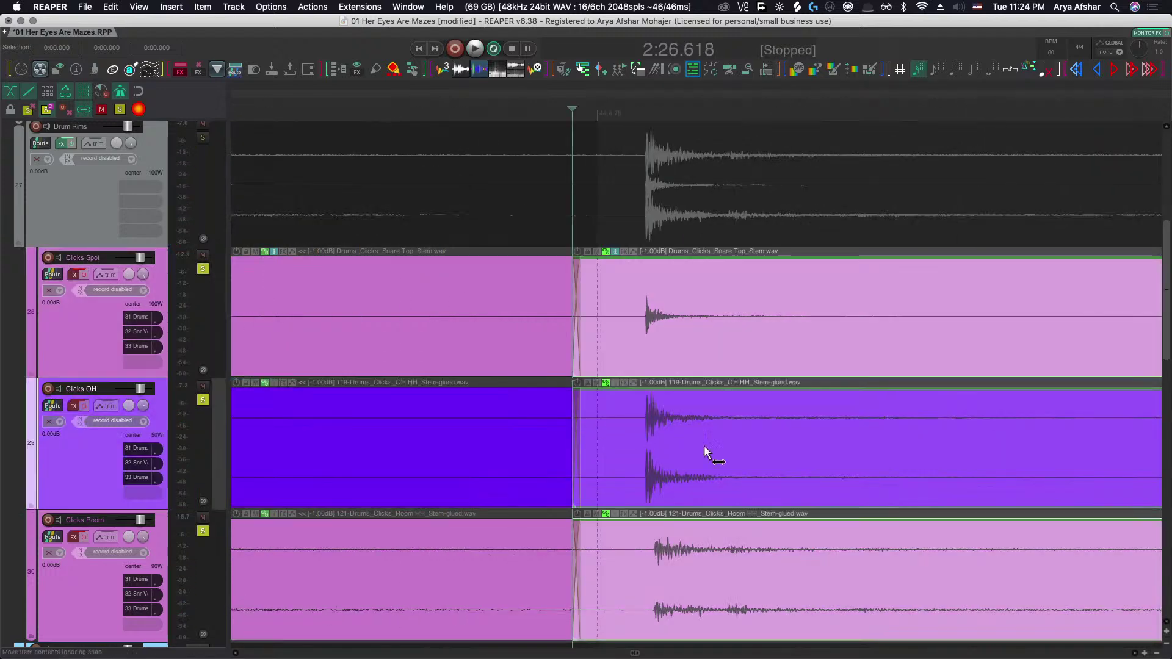
left_click_drag(704, 446, 646, 449)
scroll(647, 449, "down", 4)
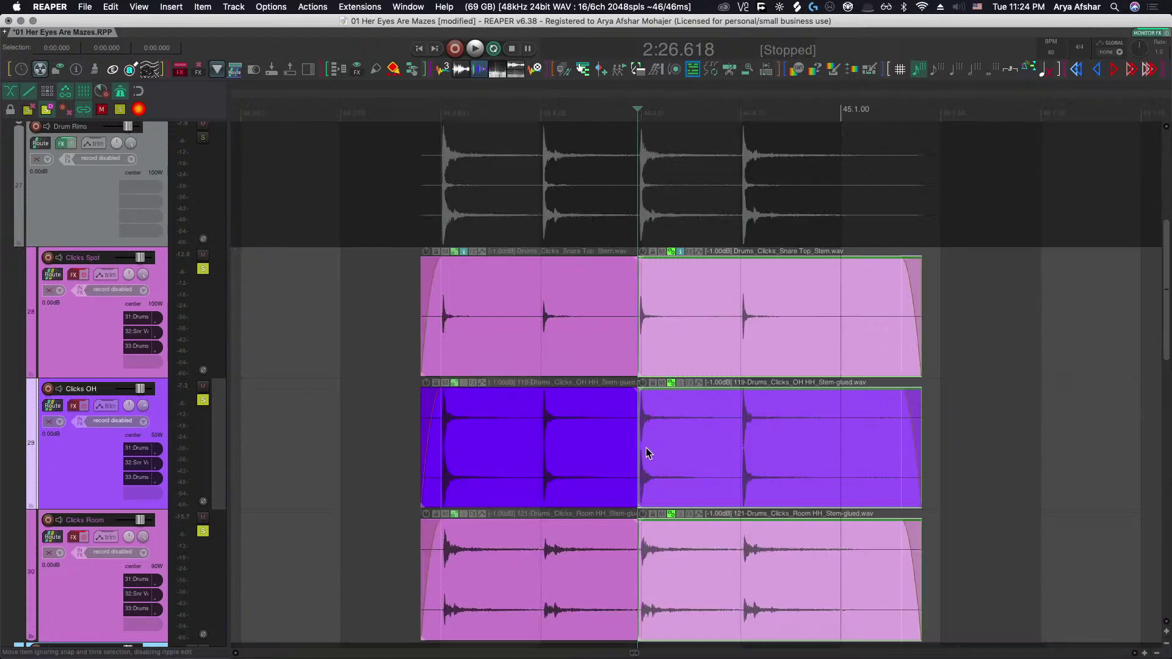
Replay the clicks from 2:26.137 and listen to the timing of the four-hit phrase.
left_click(379, 315)
key("space")
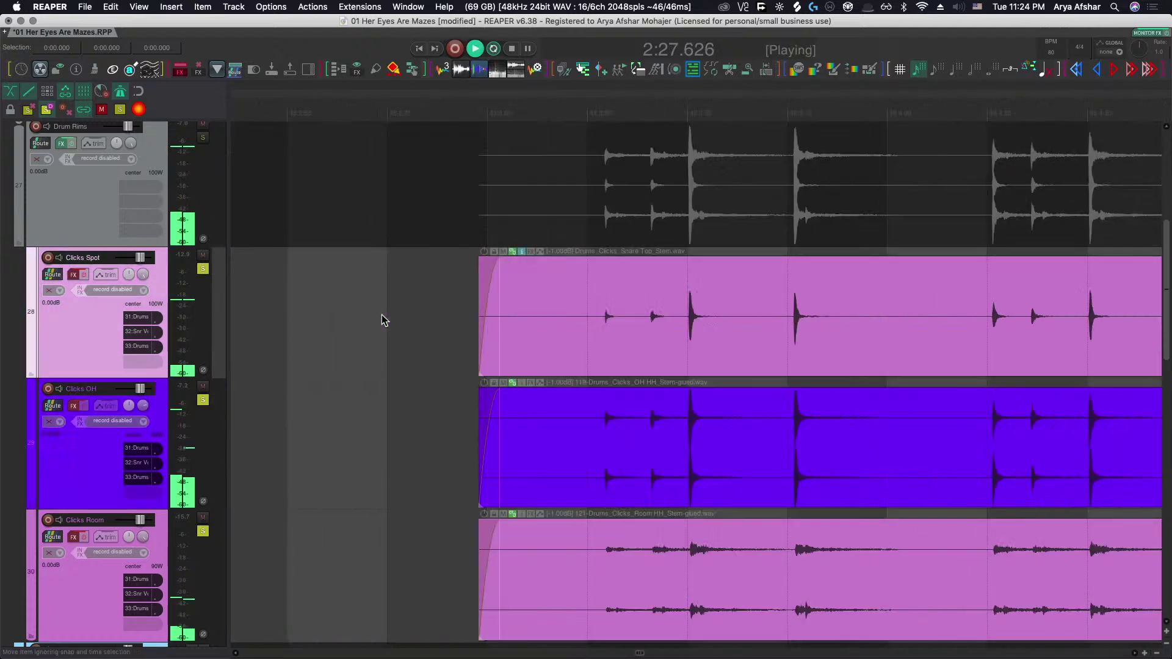
key("space")
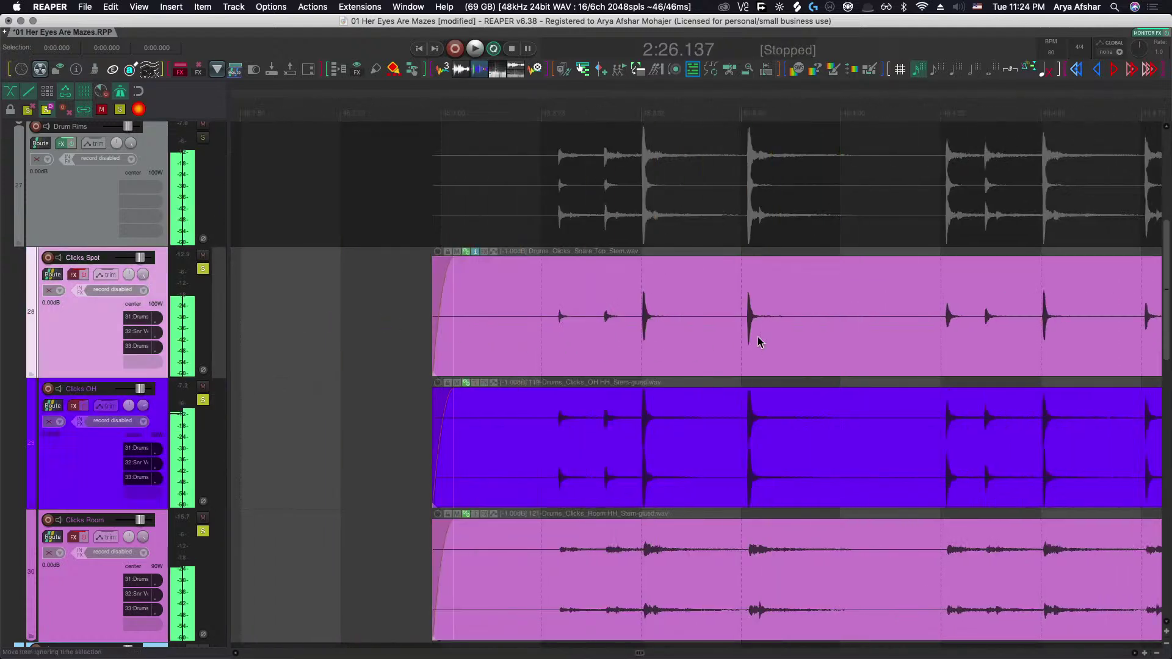
Split the grouped clips between the phrases near 45.3.25 and 45.4.25, and slip the earlier phrase so its third hit meets 45.3.50.
left_click(896, 342)
mouse_move(676, 352)
left_mouse_down()
mouse_move(662, 349)
mouse_move(712, 343)
mouse_move(688, 343)
left_mouse_up()
key("s")
left_click(317, 315)
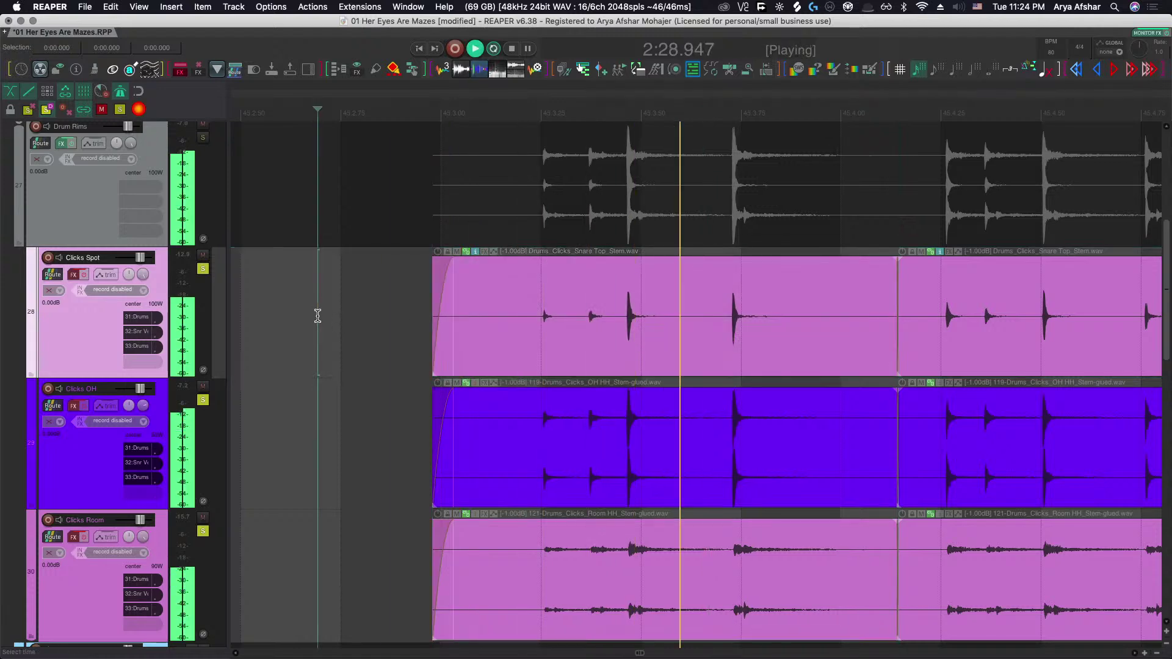
key("space")
left_click_drag(671, 357, 685, 357)
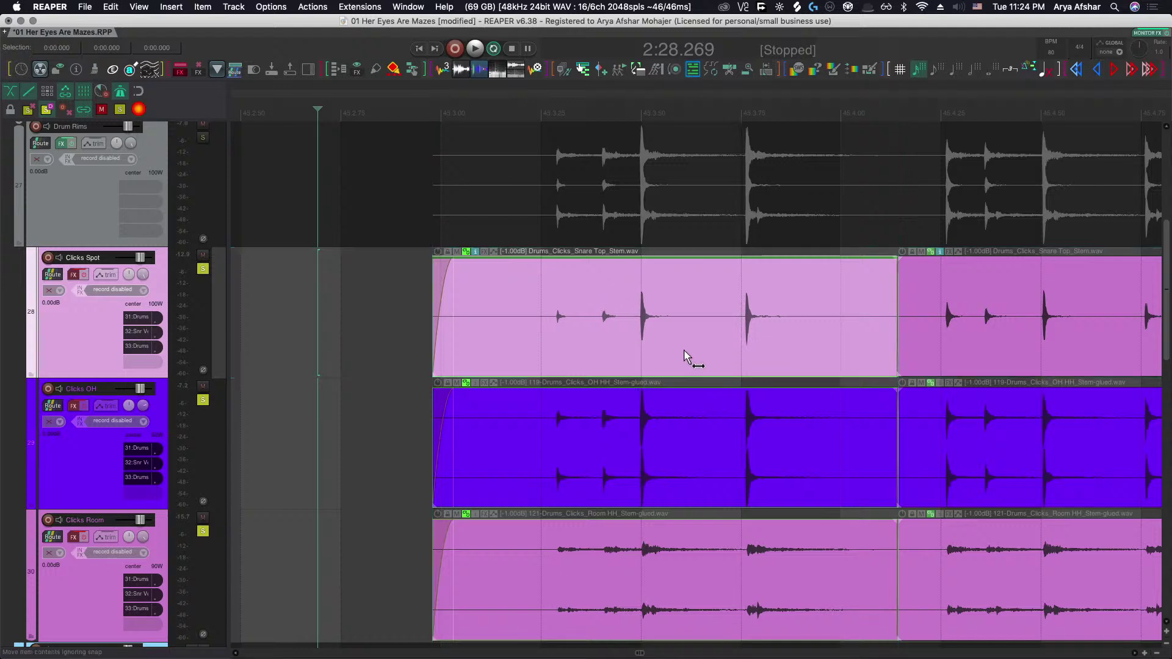
Split the grouped clicks clips at 2:29.052 and slip the contents after the split earlier so the fourth hit meets 45.3.75.
left_click(715, 354)
scroll(736, 348, "up", 6)
left_click(730, 332)
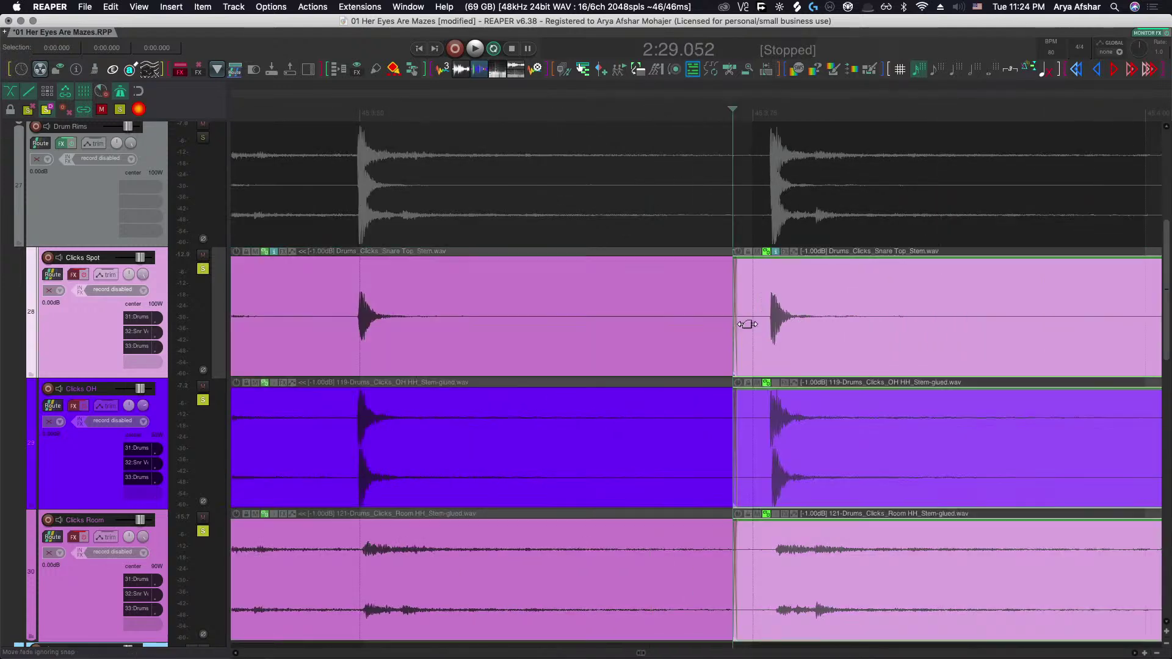
left_click_drag(830, 342, 808, 343)
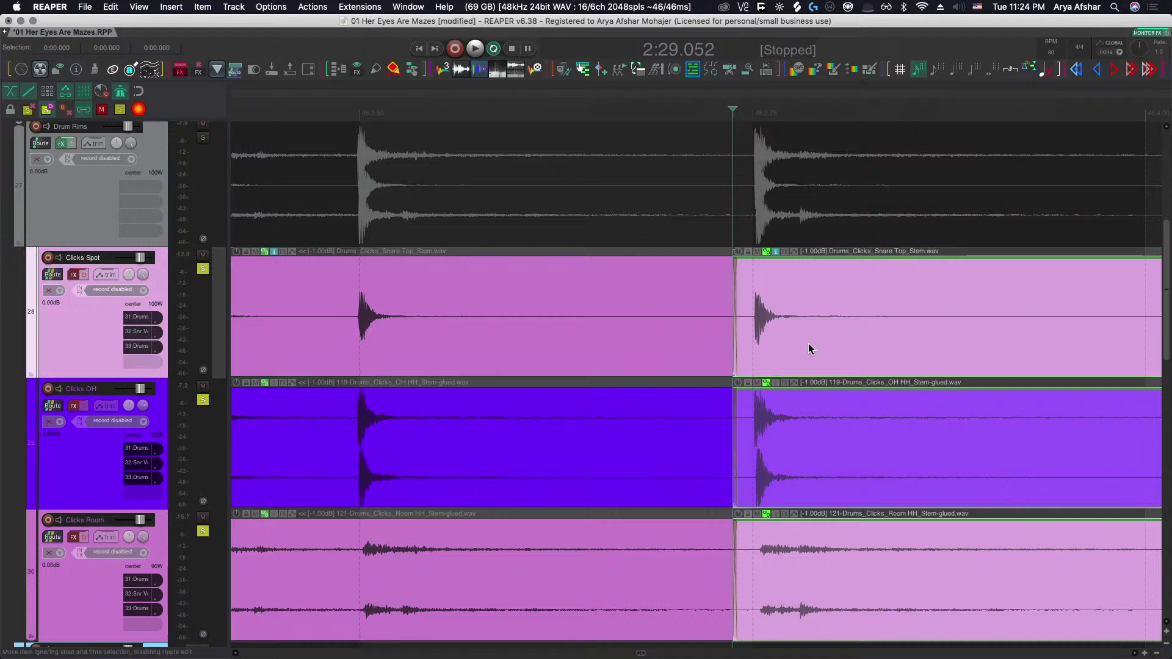
Replay the clicks from 2:28.455 and listen to the timing of both four-hit phrases before 46.1.00.
scroll(772, 381, "down", 3)
scroll(772, 382, "down", 2)
left_click(520, 297)
key("space")
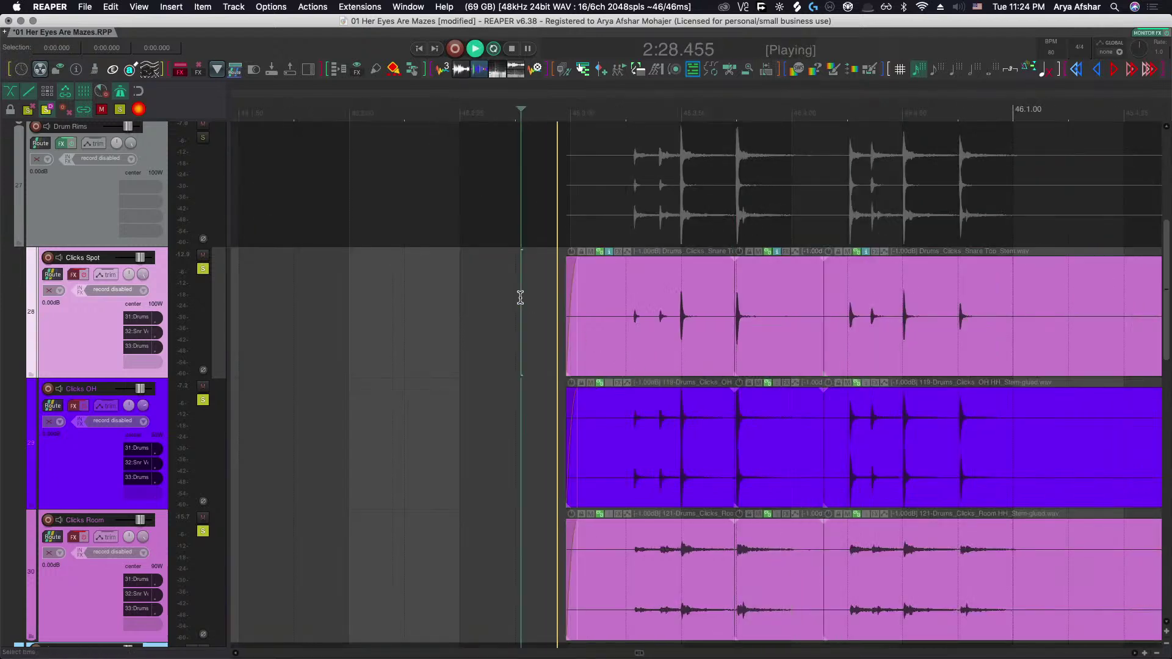
scroll(523, 305, "right", 5)
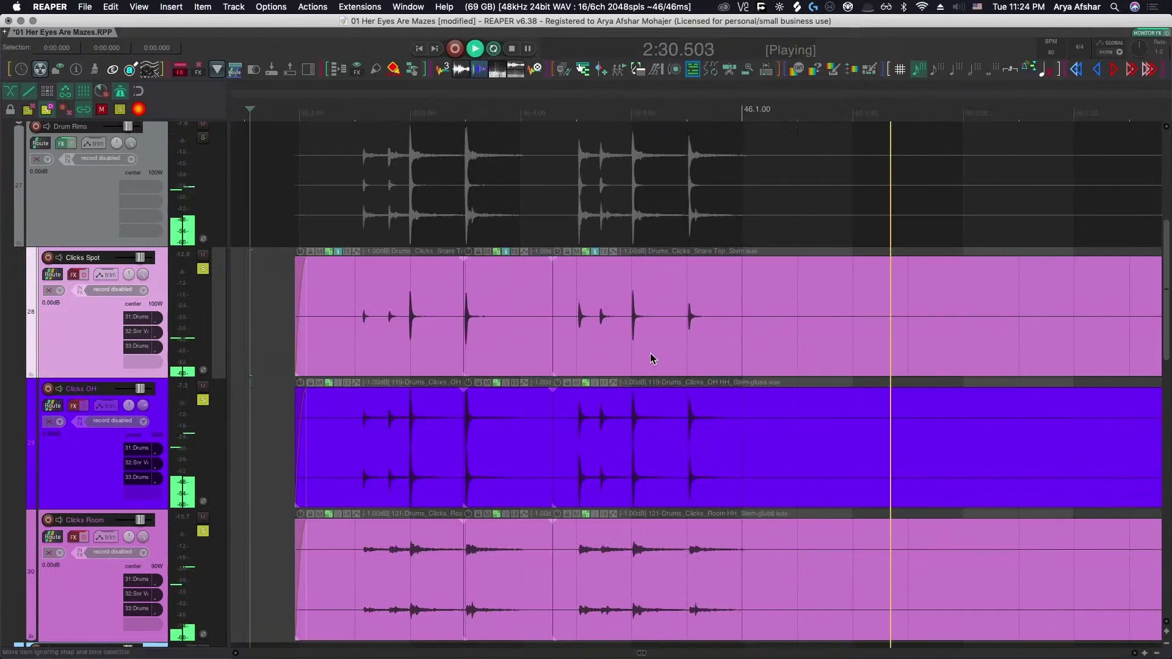
scroll(649, 358, "right", 9)
key("space")
Trim the silence before the seven-hit phrase up to 2:31.579 and split the grouped clips after the phrase, past 47.1.00.
left_click(704, 322)
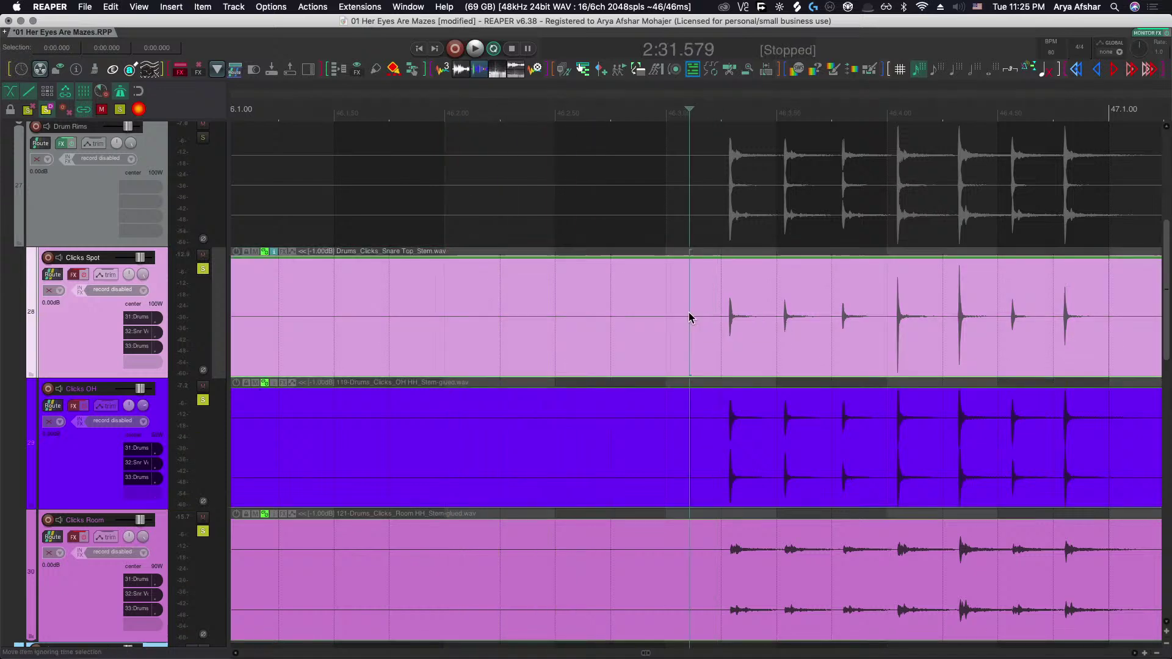
key("alt+shift+t")
scroll(669, 369, "right", 4)
left_click(1031, 335)
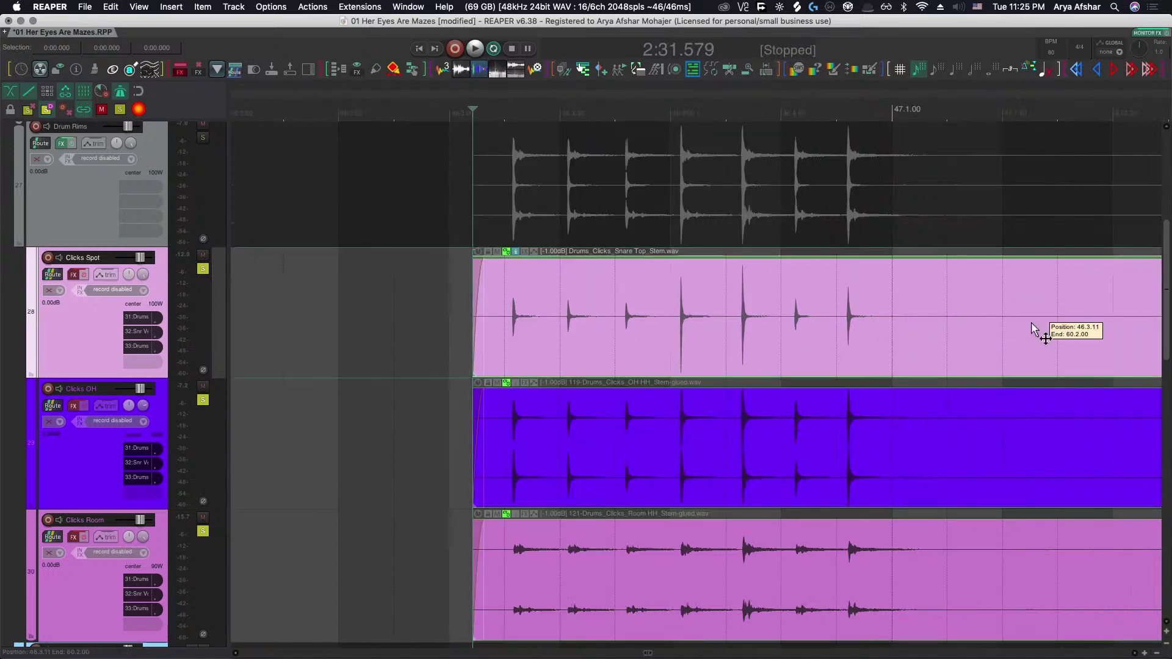
key("s")
Listen to the seven-hit phrase and slip its contents earlier so the first hit meets 46.3.25.
left_click(293, 305)
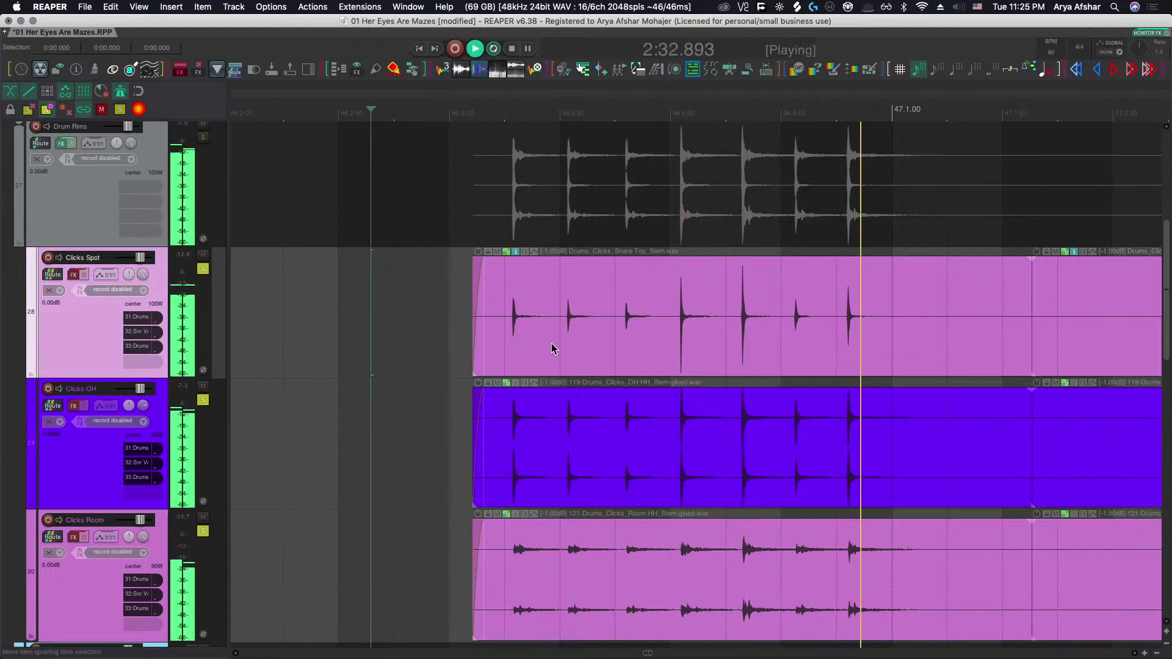
key("space")
left_click_drag(552, 349, 526, 341)
key("space")
key("space")
Split the grouped clips at 2:32.055 and slip the contents after the split earlier so the third hit meets 46.3.75.
scroll(614, 357, "up", 5)
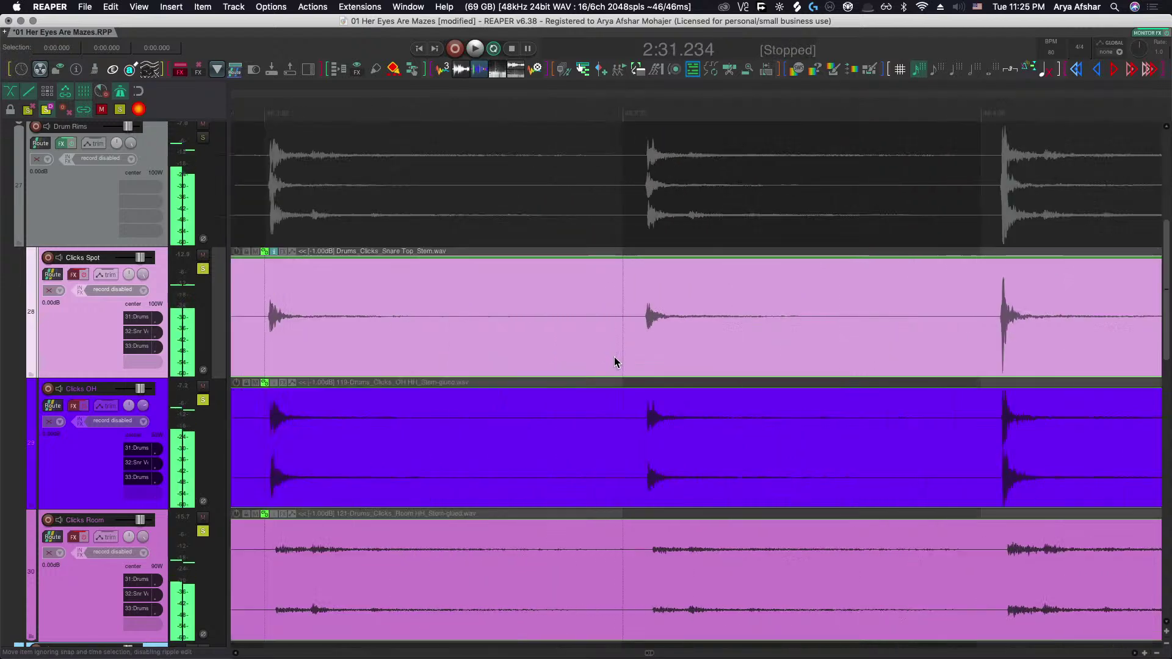
left_click(614, 318)
key("s")
left_click_drag(675, 342, 646, 337)
scroll(646, 337, "down", 4)
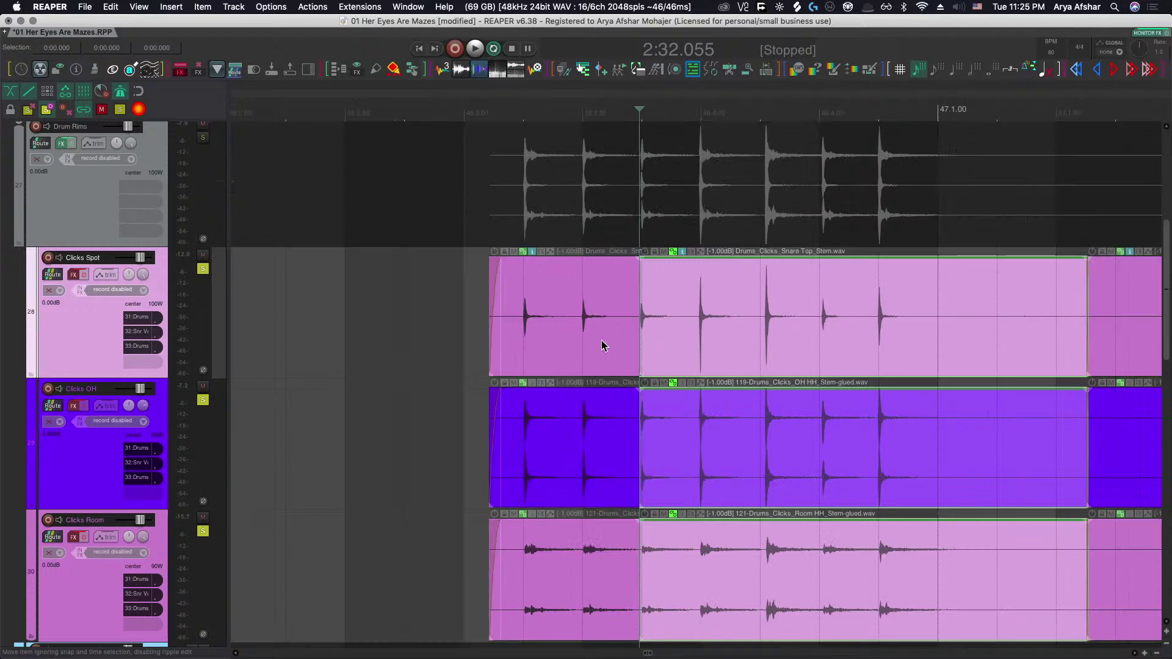
Replay the phrase, split the grouped clips before the fifth hit and slip the contents after the split earlier to 46.4.25.
left_click(455, 301)
key("space")
scroll(758, 391, "up", 8)
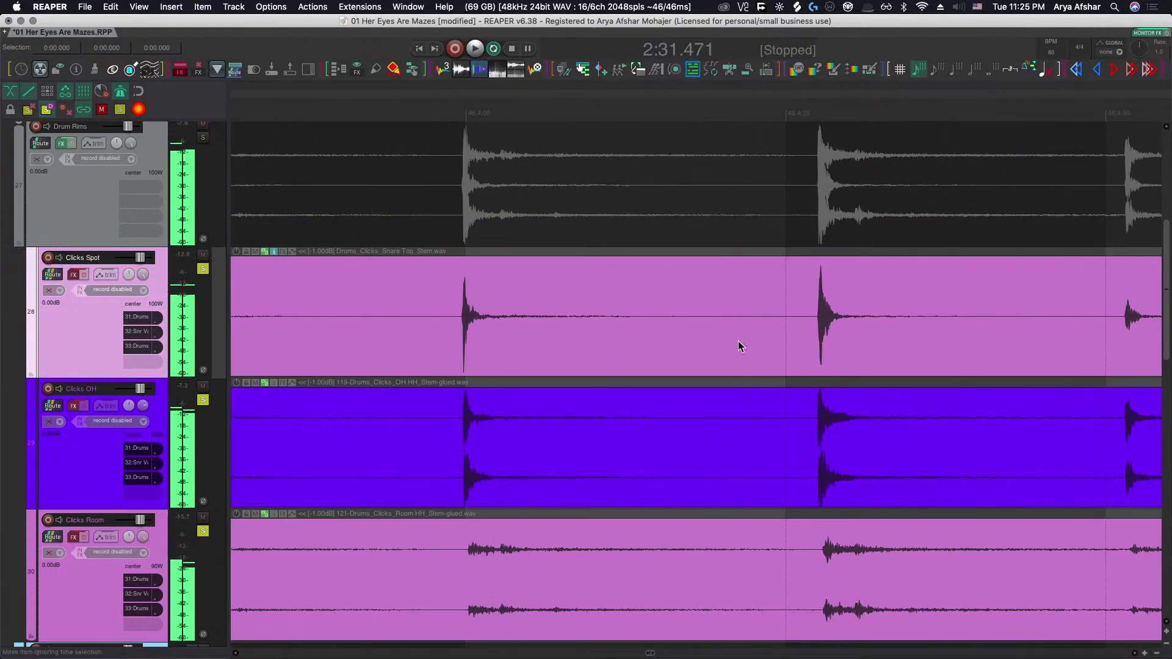
left_click(720, 336)
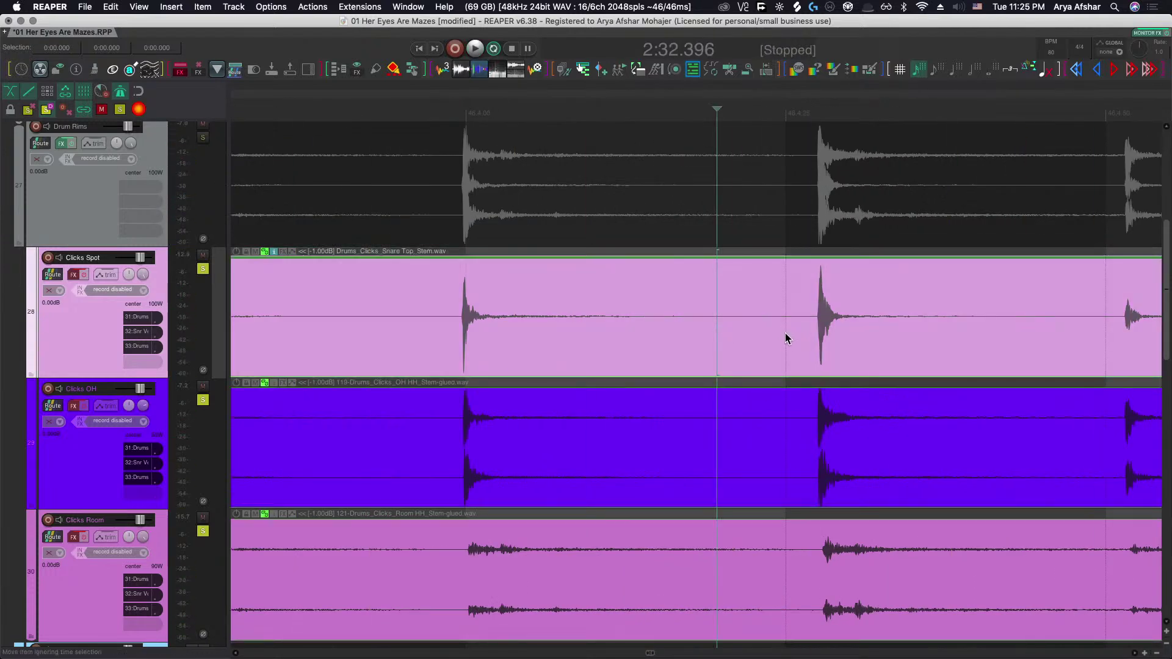
key("s")
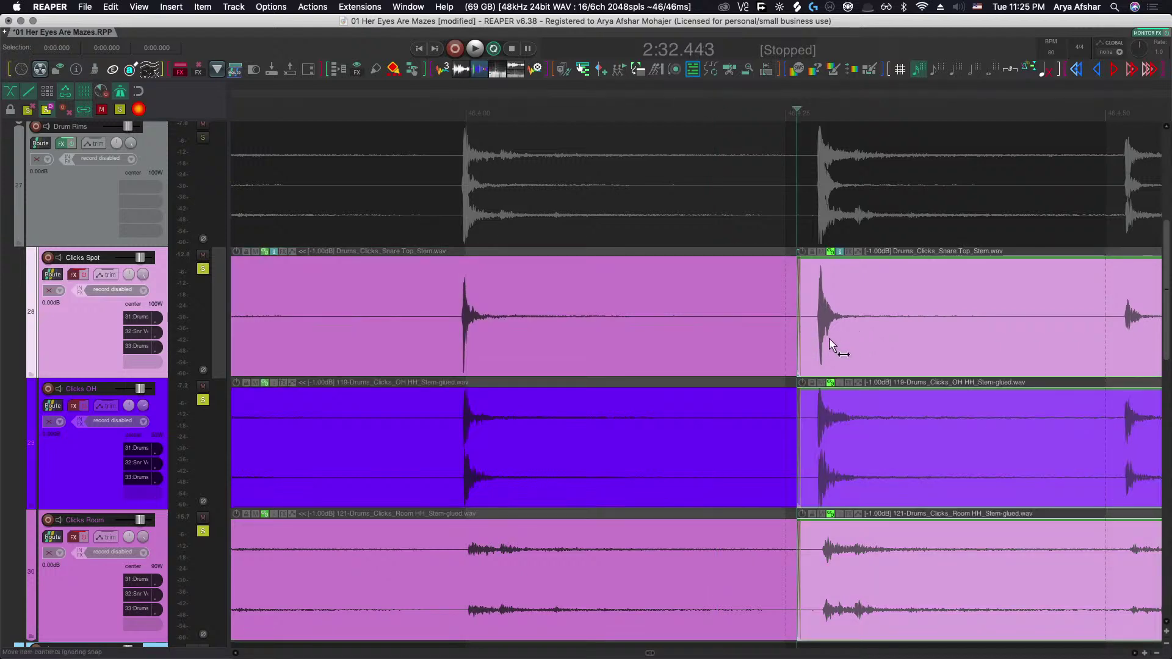
left_click_drag(799, 346, 828, 352)
Replay the phrase, split the grouped clips at 2:32.615 and slip the contents after the split so the sixth hit meets 46.4.50.
scroll(413, 364, "down", 5)
left_click(318, 307)
key("space")
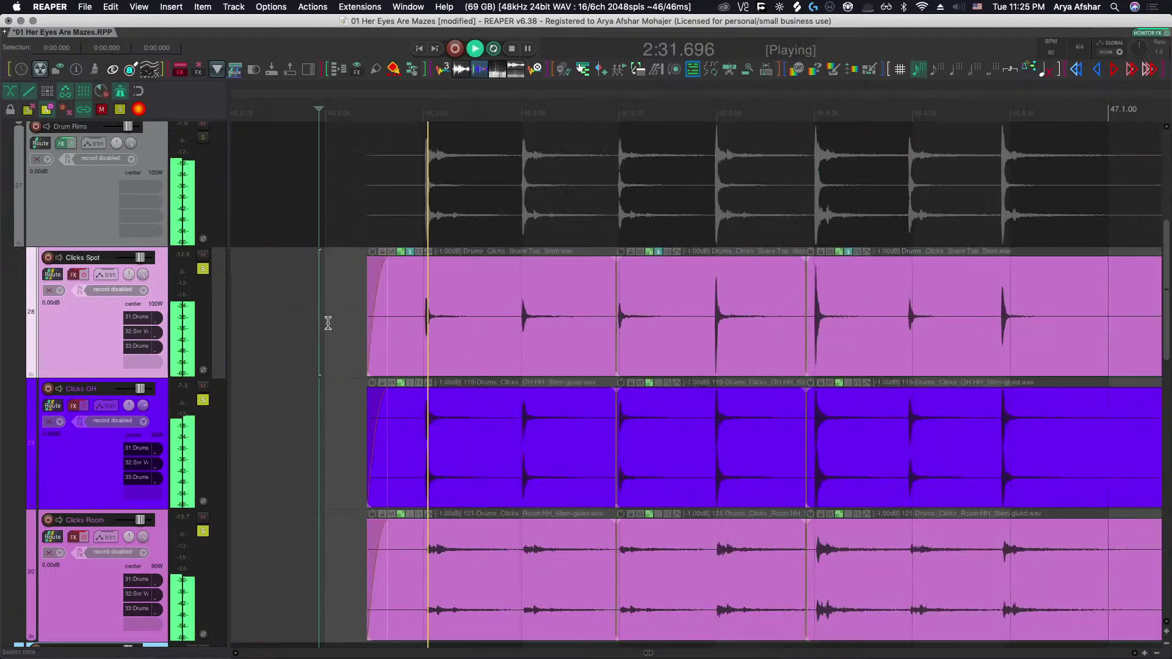
scroll(330, 330, "right", 5)
key("space")
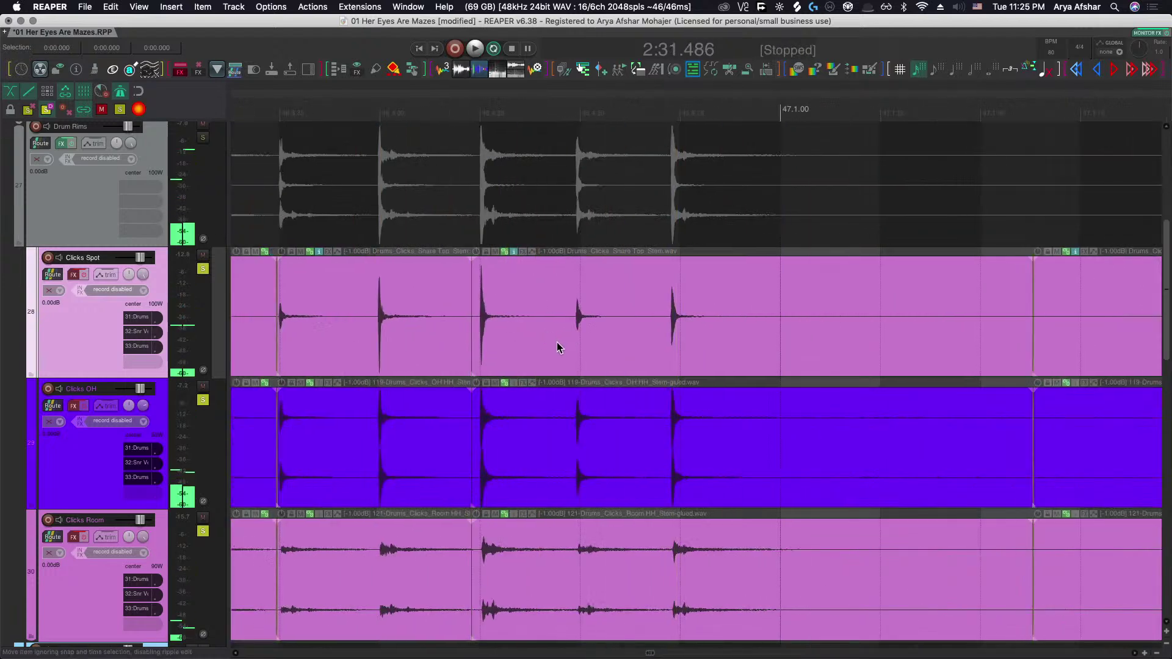
scroll(613, 339, "up", 3)
left_click(615, 320)
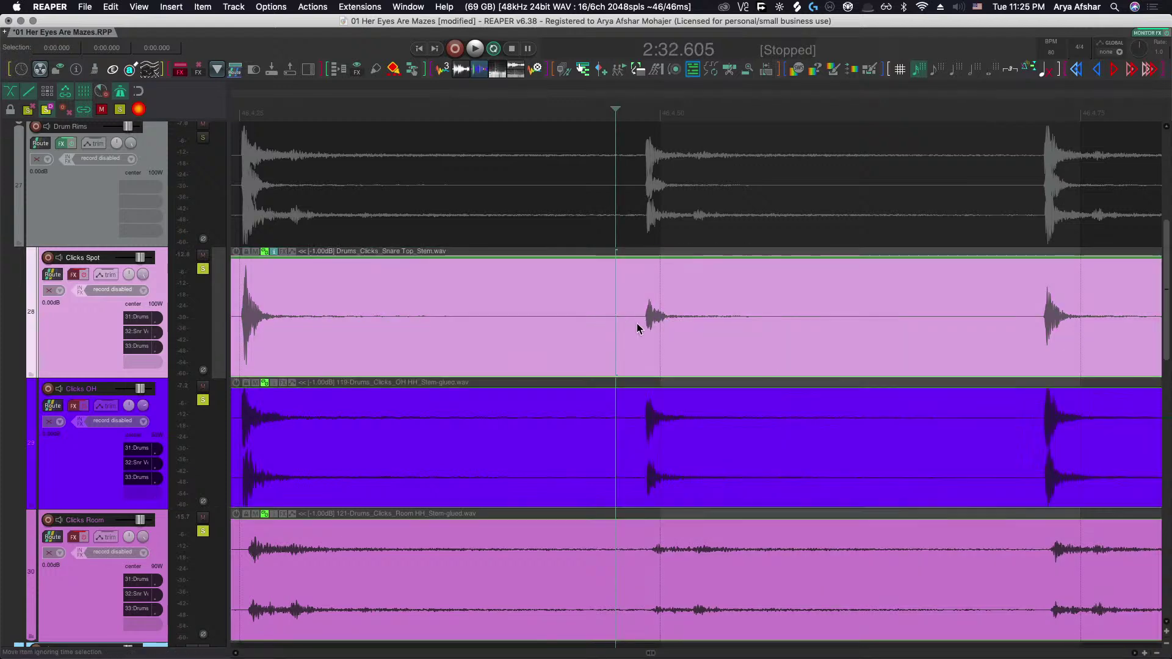
left_click(639, 324)
key("s")
left_click_drag(667, 335, 693, 345)
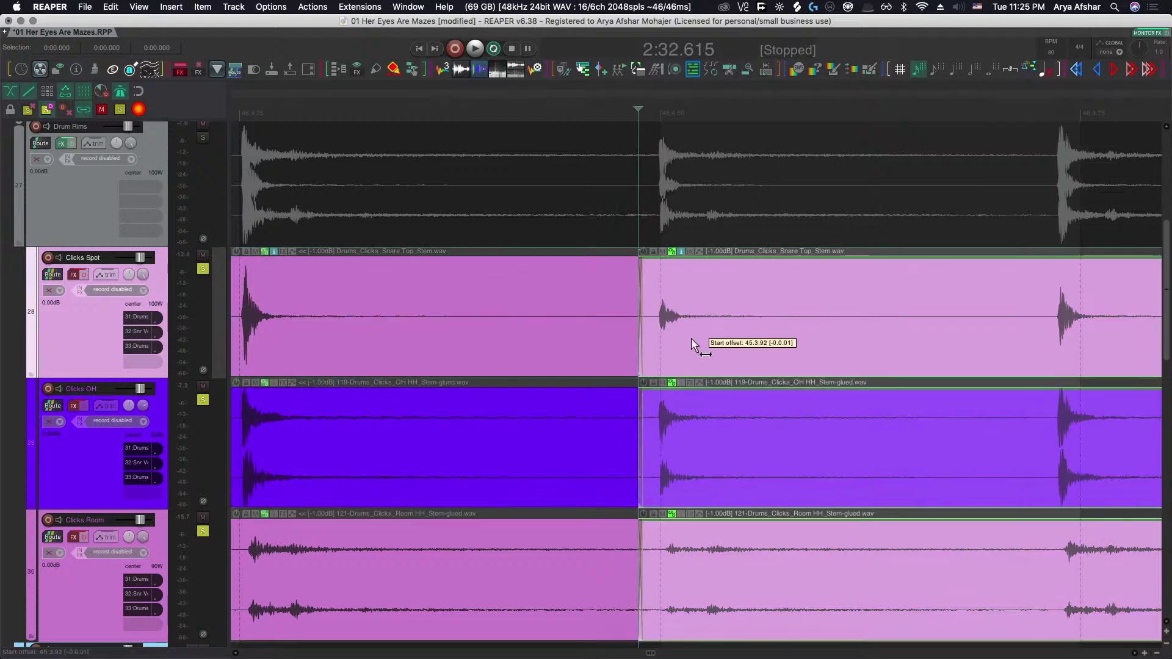
Split the grouped clips just before the seventh hit and slip the contents after the split so that hit meets 46.4.75.
scroll(690, 339, "right", 6)
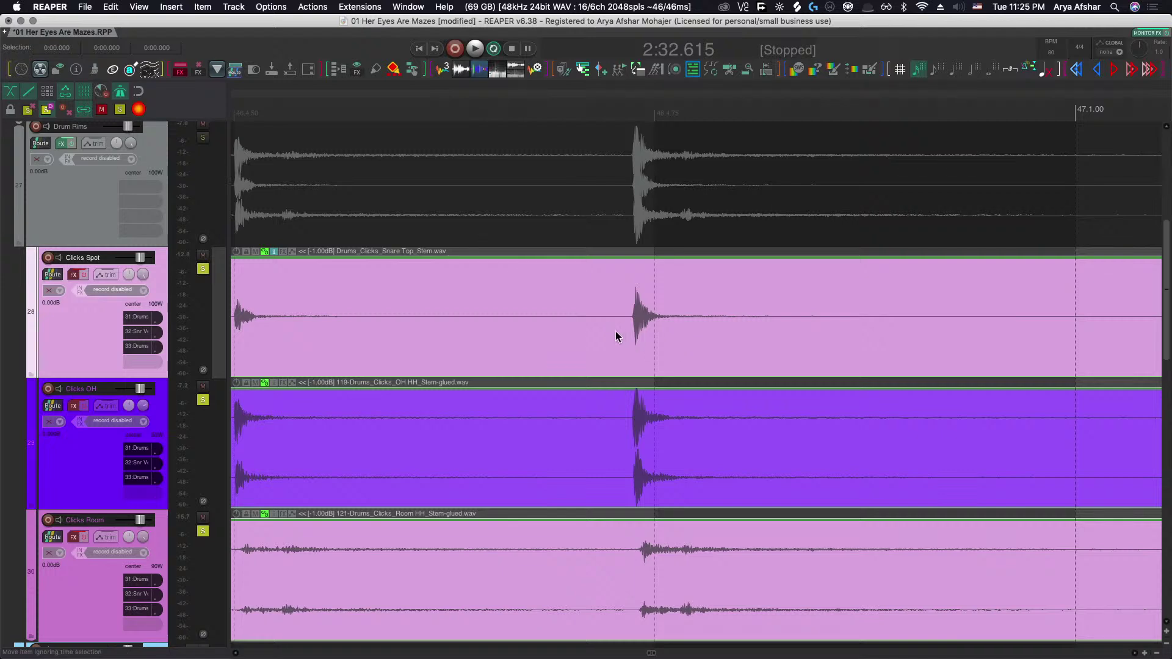
left_click(616, 335)
key("s")
left_click_drag(654, 341, 686, 338)
scroll(686, 338, "down", 6)
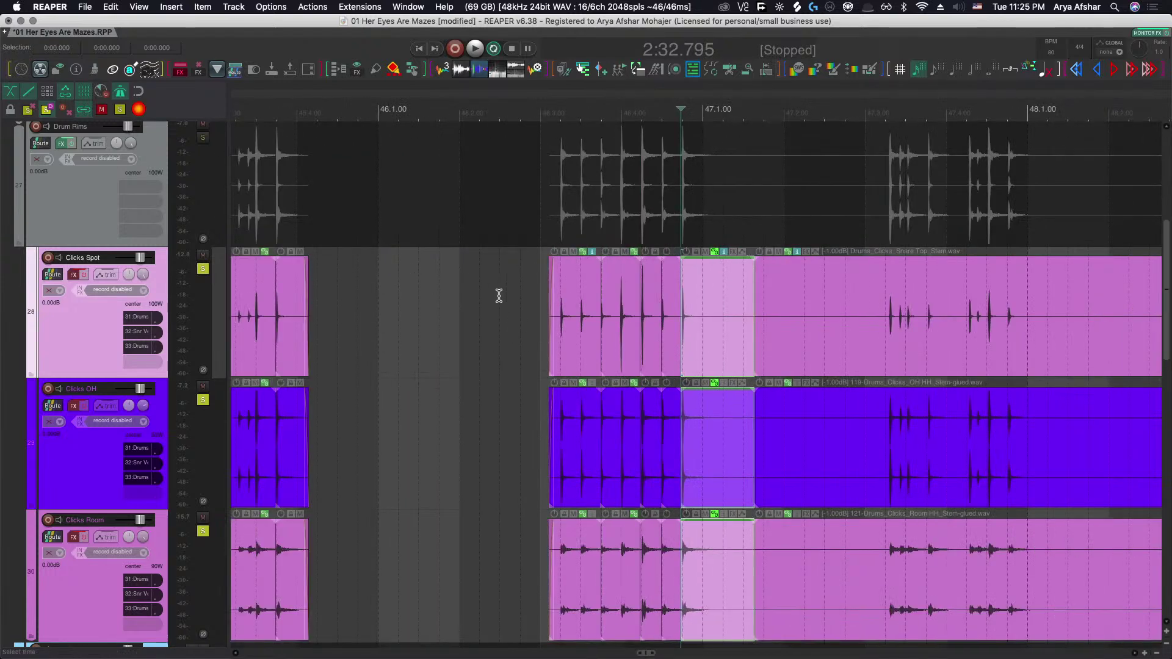
Replay the seven-hit phrase and keep listening through the two four-hit phrases before 48.1.00.
key("space")
scroll(567, 409, "up", 5)
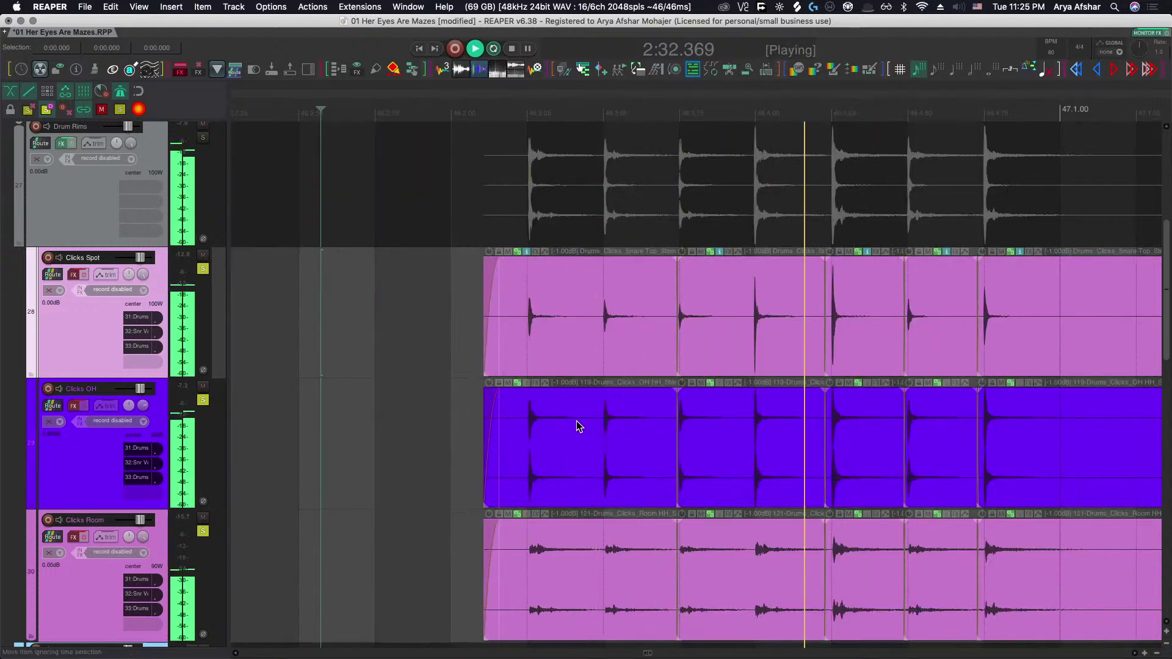
scroll(576, 420, "down", 3)
key("space")
scroll(518, 393, "left", 3)
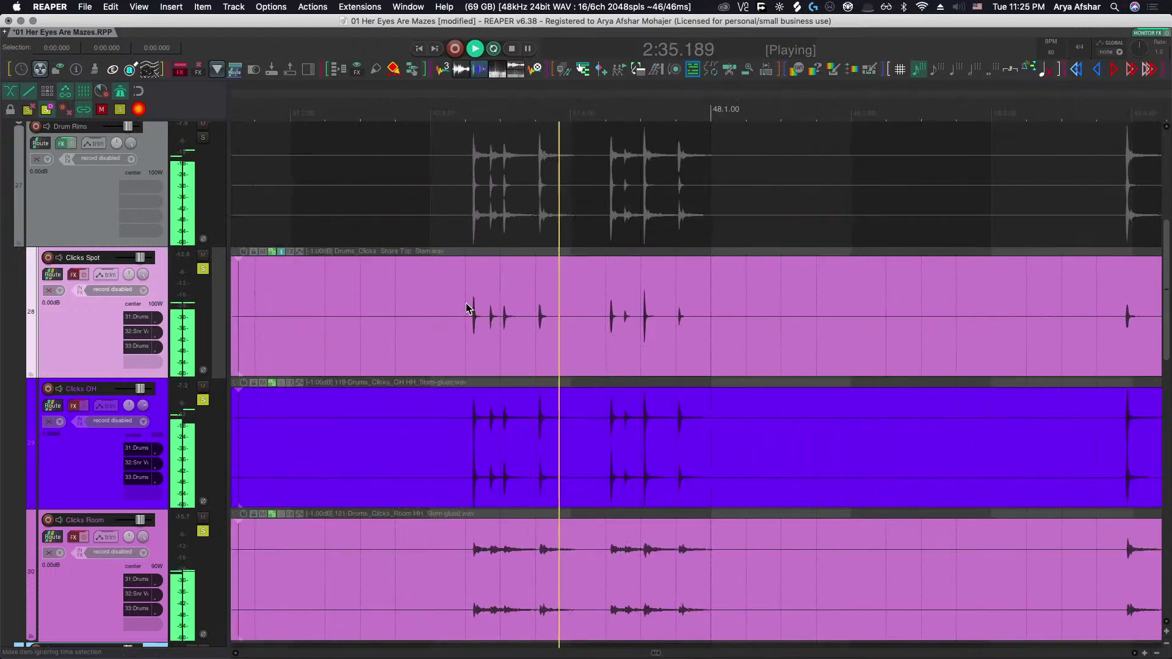
key("space")
Trim away the silent gap in the grouped clicks clips between 2:33.120 and 2:34.634.
left_click(702, 331)
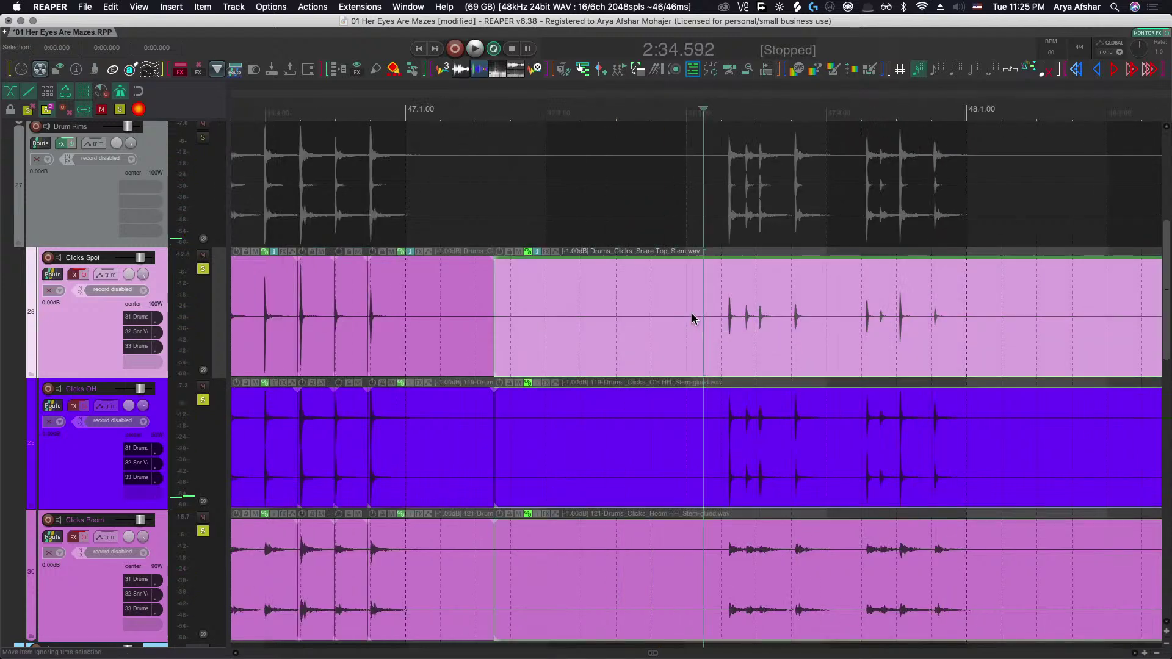
scroll(703, 364, "up", 5)
scroll(640, 343, "left", 5)
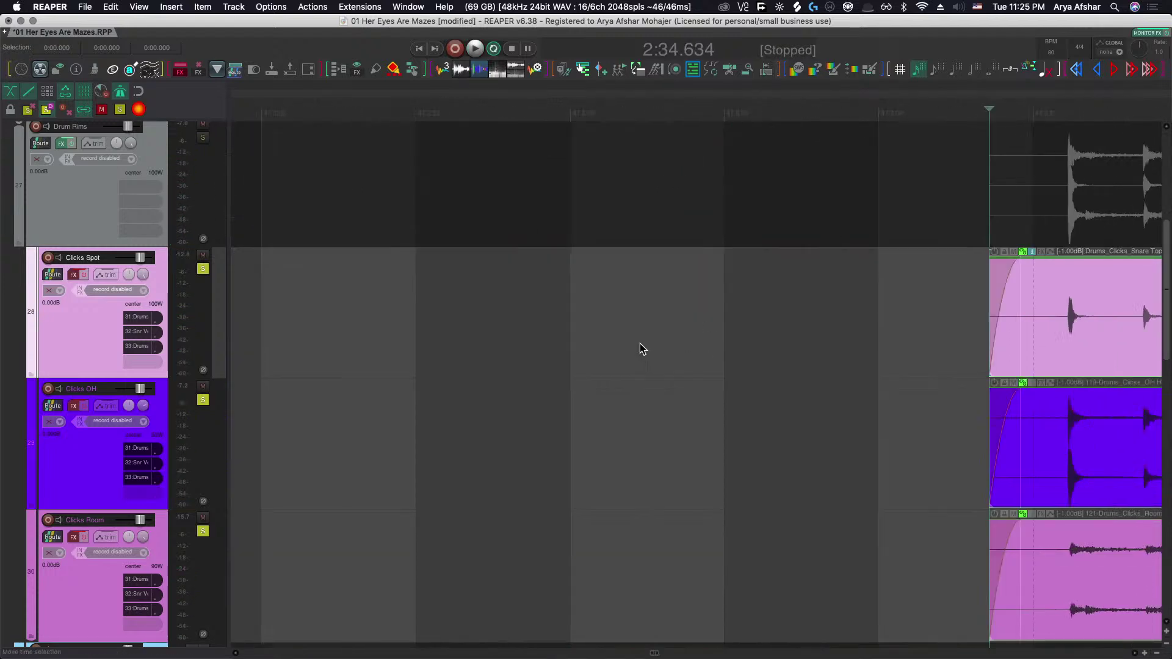
scroll(640, 343, "left", 5)
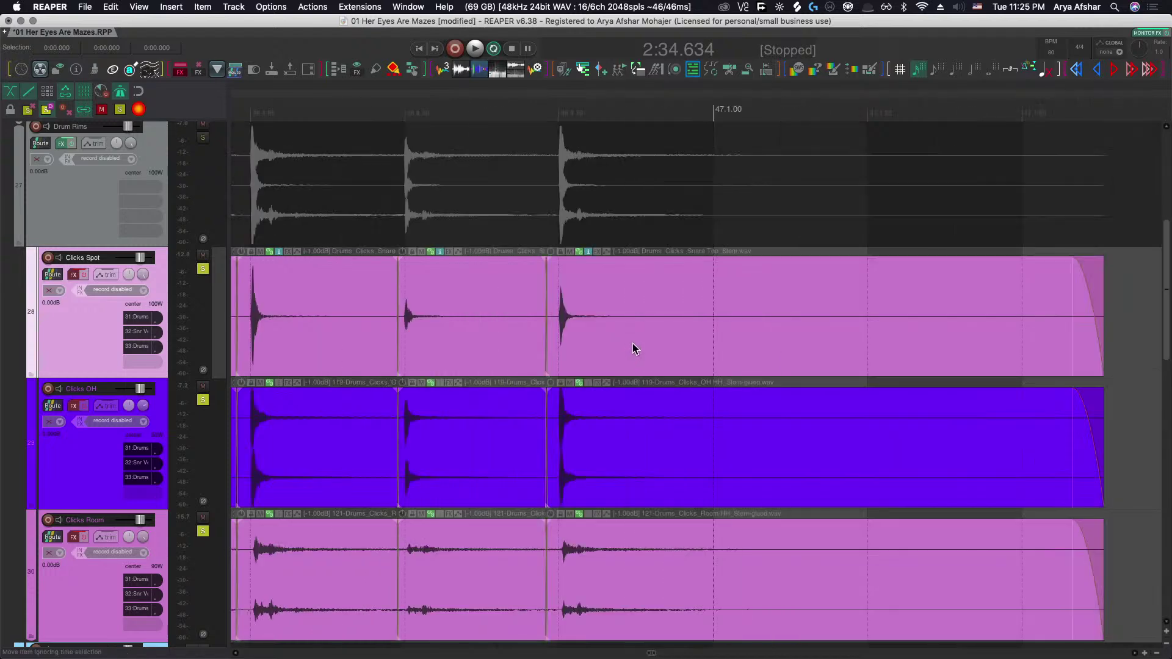
left_click(447, 280)
key("space")
key("space")
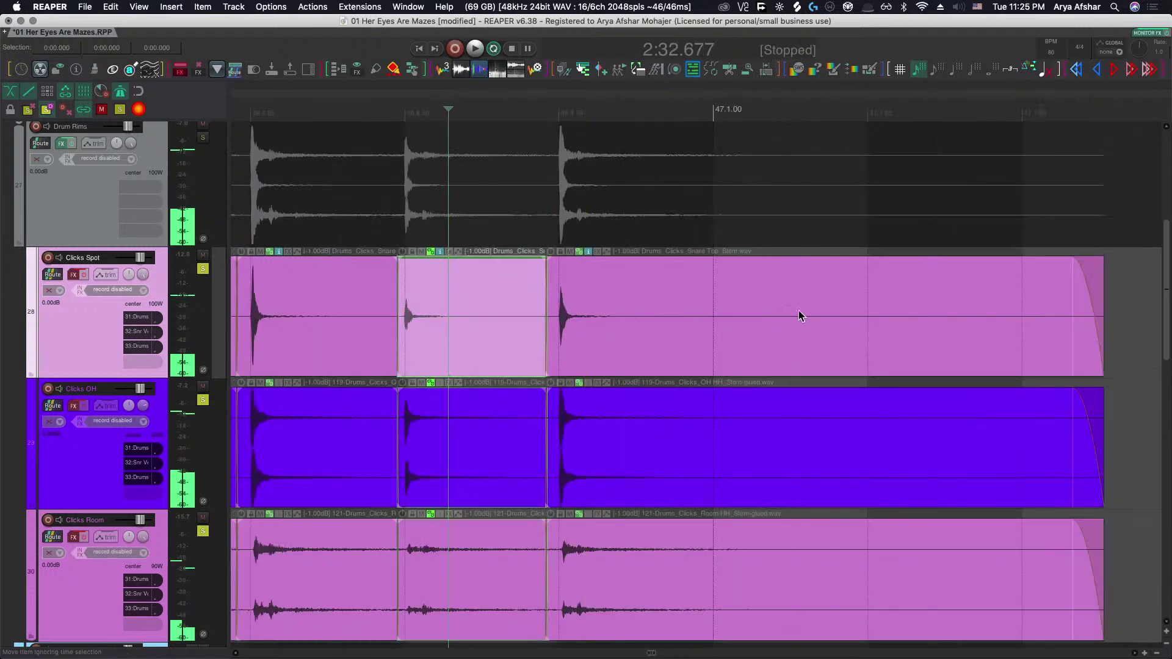
left_click(811, 315)
scroll(800, 323, "down", 8)
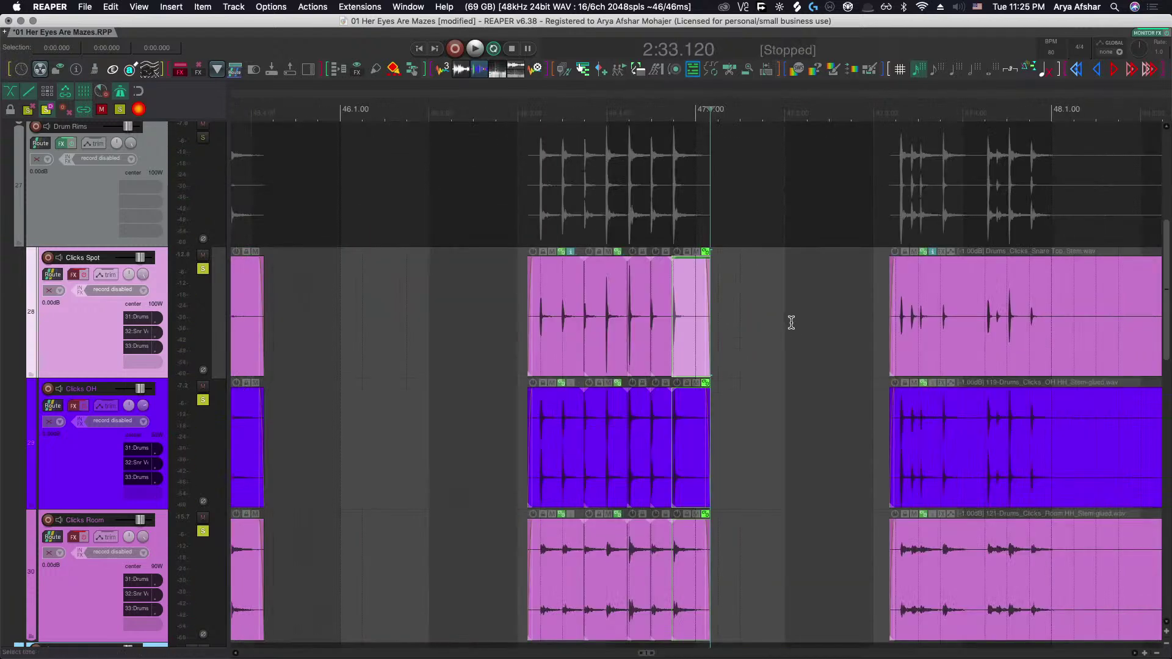
Listen to the two four-hit phrases and split the grouped clips after them at about 48.1.28.
left_click(791, 320)
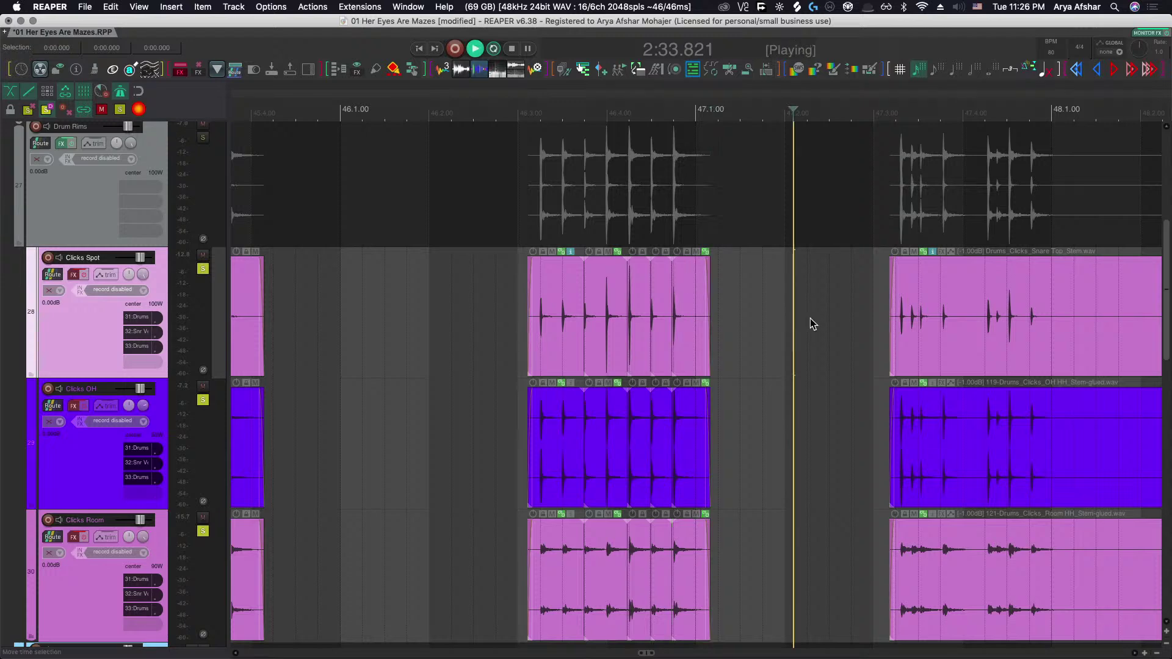
scroll(812, 323, "right", 4)
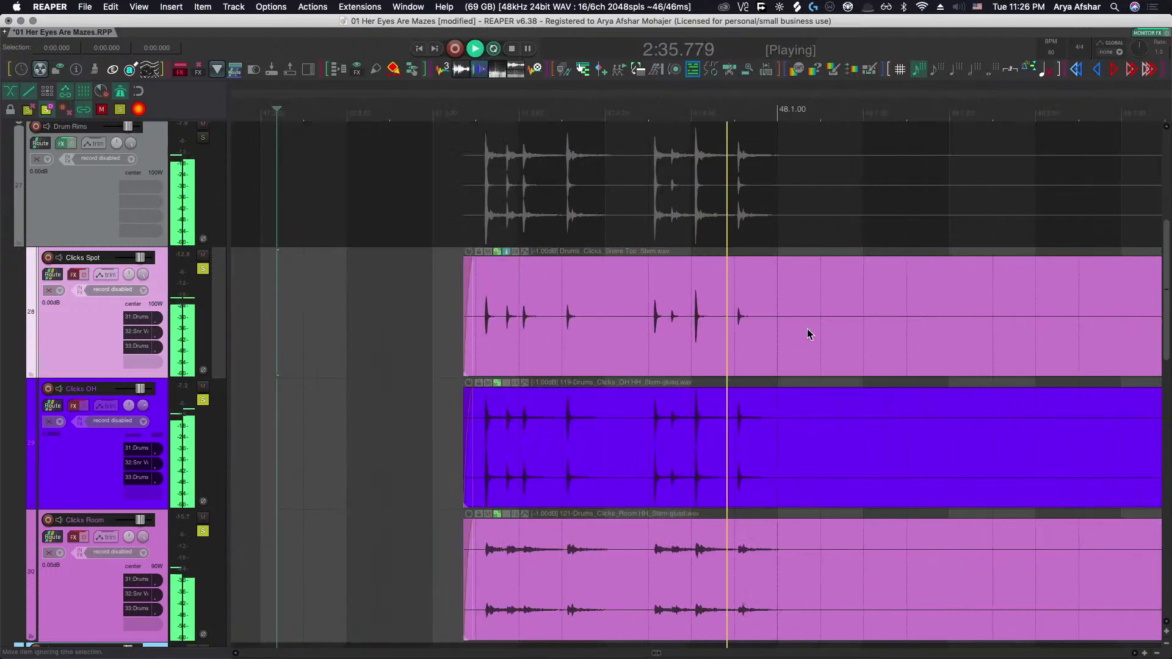
key("space")
left_click(827, 324)
key("s")
Split the grouped clips between the two four-hit phrases and slip the first phrase earlier so its fourth hit meets 47.3.75.
left_click(407, 293)
key("space")
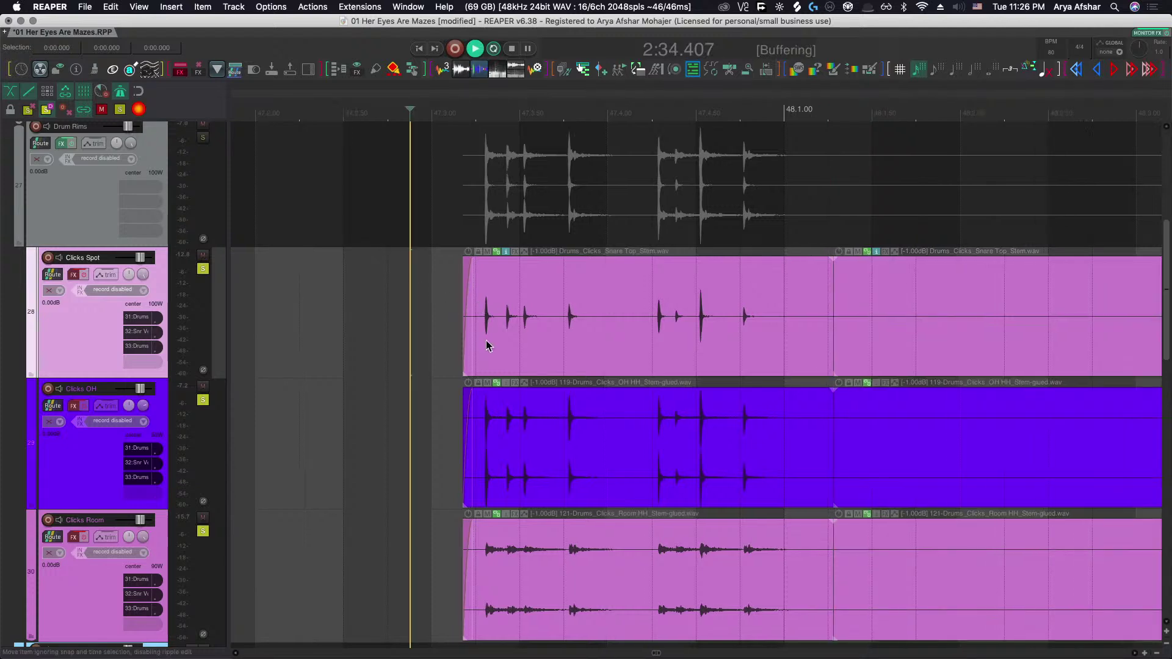
scroll(519, 336, "up", 3)
left_click(913, 339)
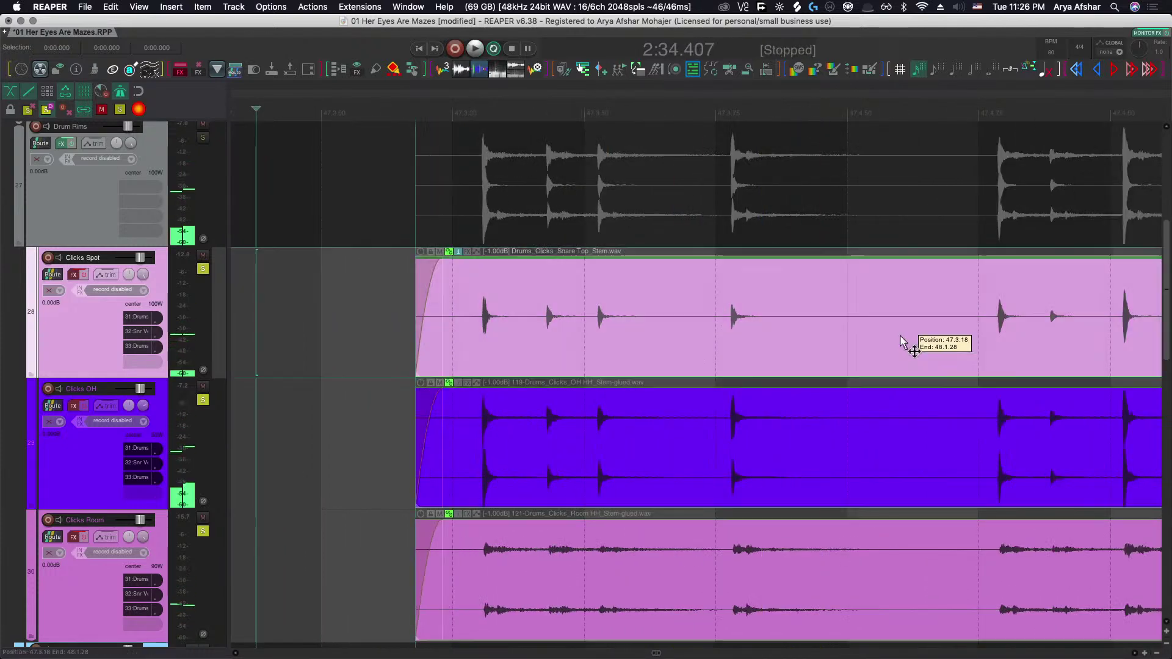
key("s")
left_click_drag(761, 342, 756, 343)
Replay the phrases and slip the second four-hit phrase earlier so its third hit meets 47.4.50.
scroll(741, 344, "down", 5)
left_click(588, 322)
key("space")
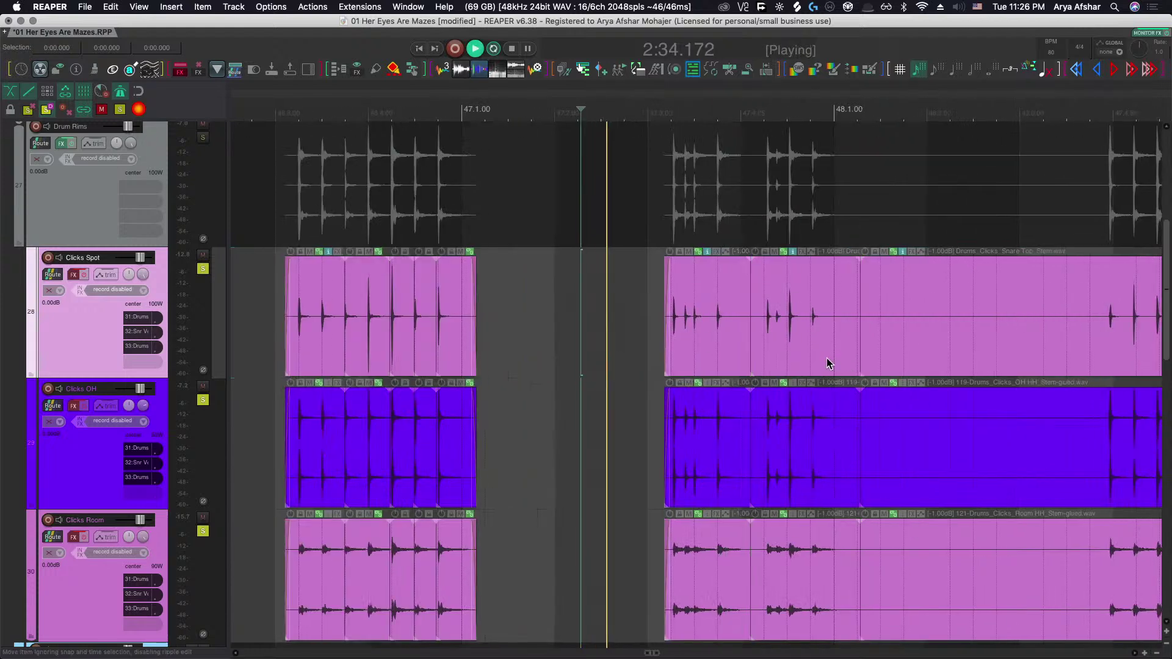
scroll(806, 360, "up", 2)
key("space")
left_click_drag(671, 343, 654, 343)
scroll(654, 343, "down", 1)
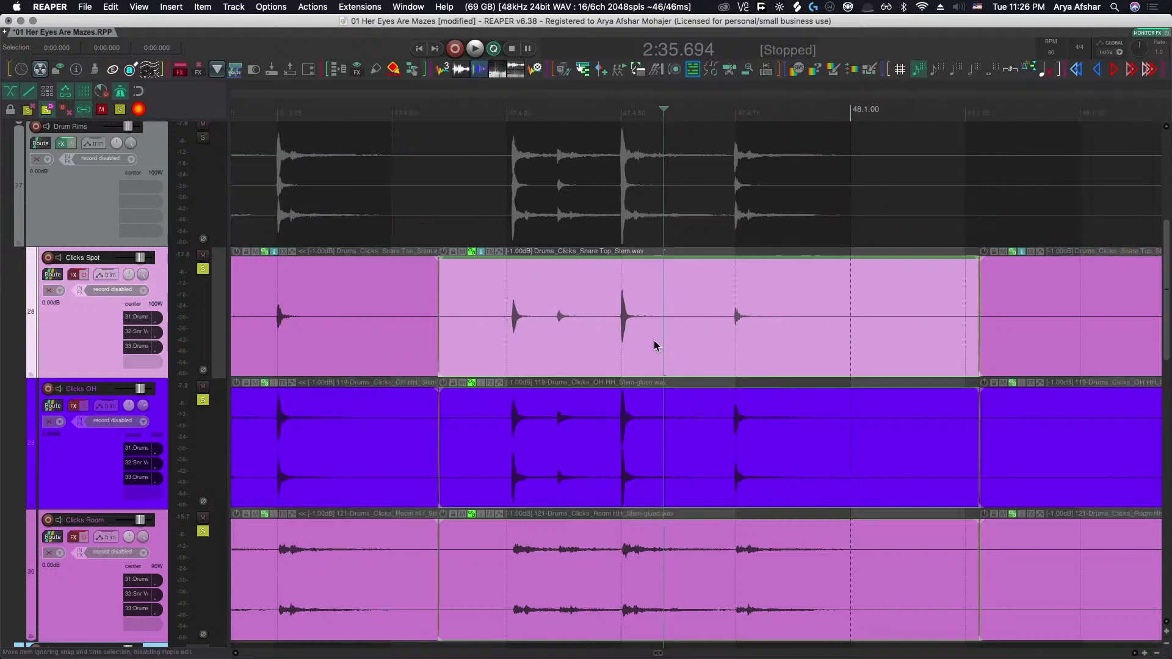
Try splitting the grouped clips at 2:35.623 and slipping the third hit, and undo the changes.
scroll(607, 347, "up", 4)
scroll(652, 352, "up", 2)
left_click(655, 349)
key("s")
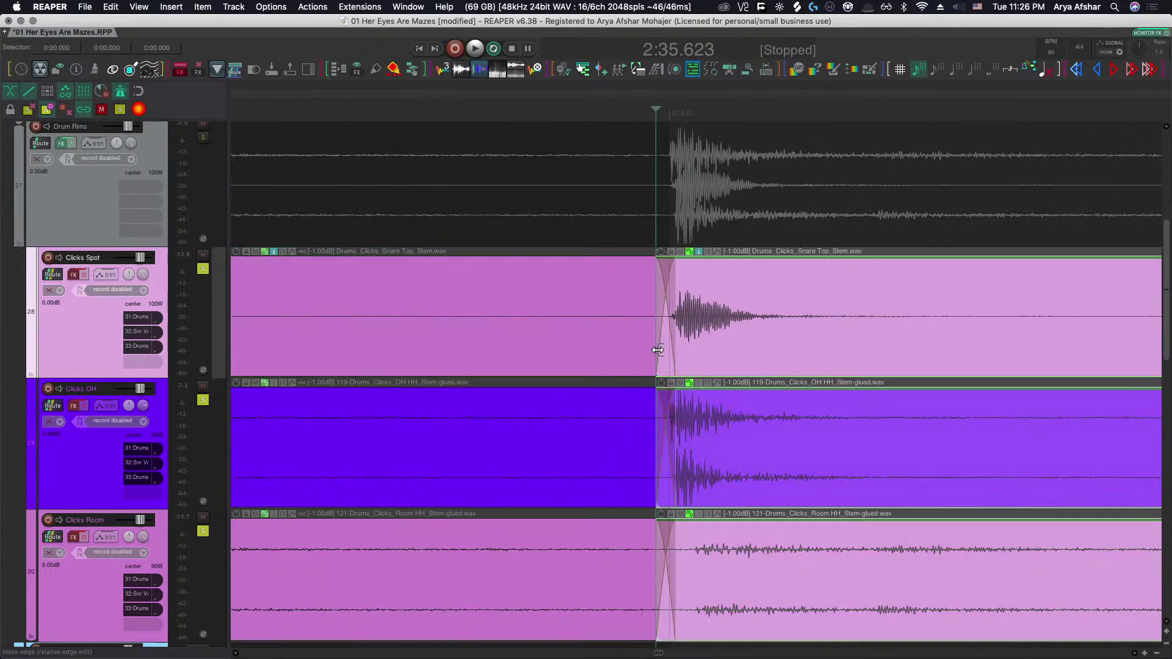
scroll(776, 362, "up", 3)
left_click_drag(805, 295, 823, 309)
key("super+z")
key("super+z")
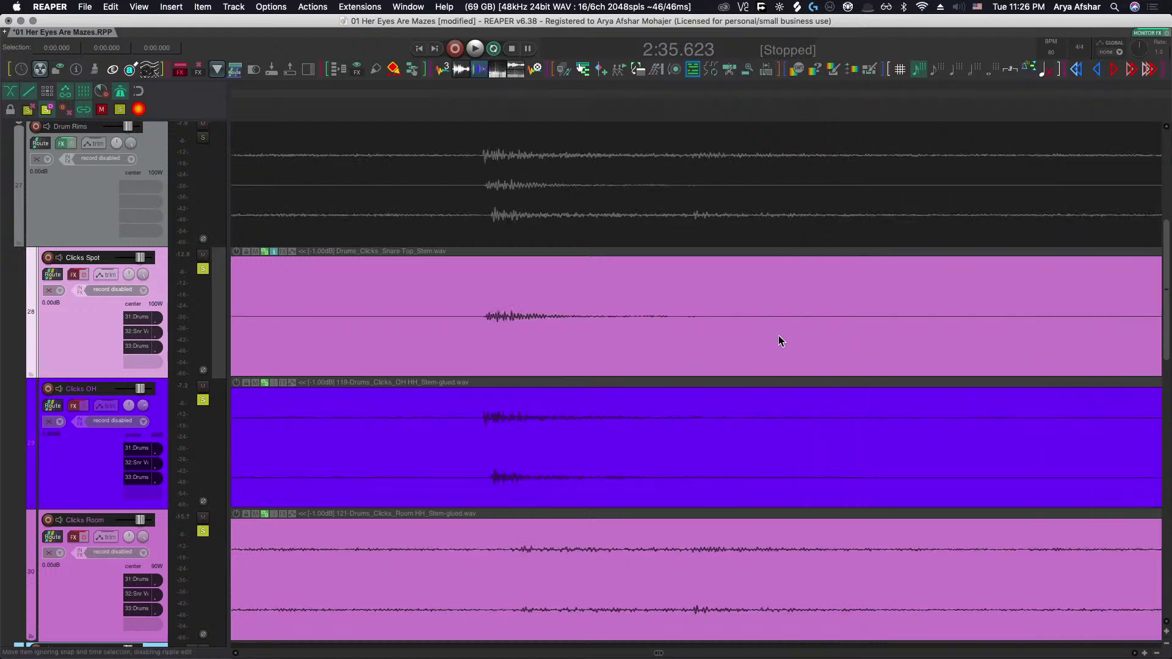
Slip the contents of the second four-hit phrase slightly earlier so its first hit meets 47.4.25.
scroll(769, 337, "left", 6)
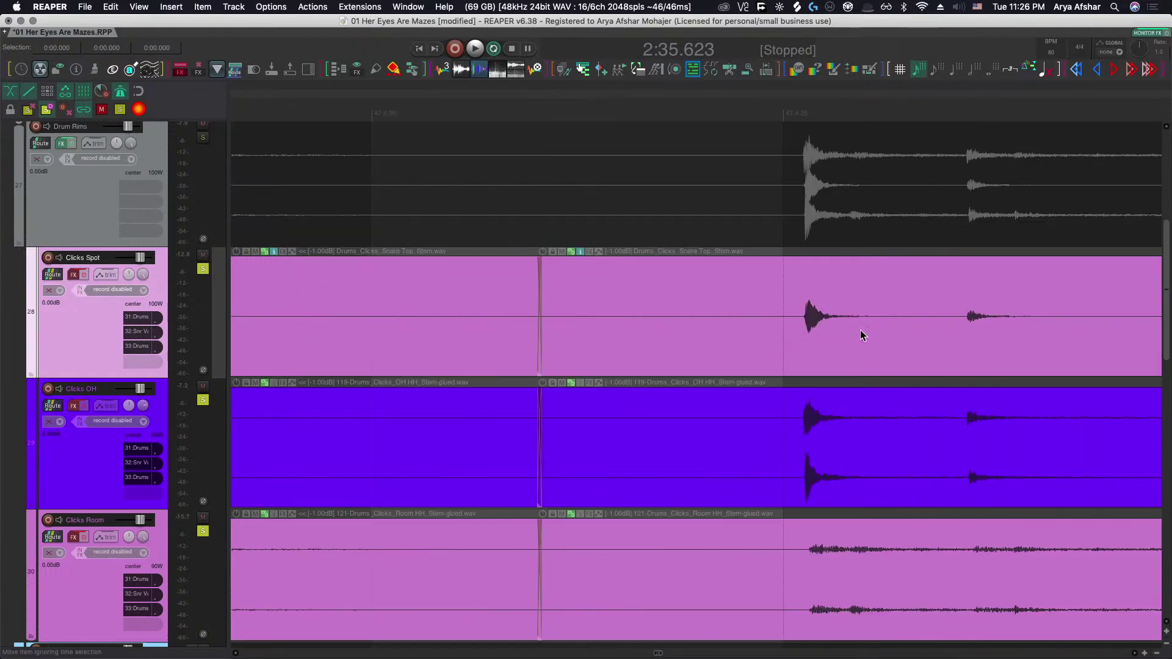
left_click(862, 335)
left_click_drag(915, 335, 884, 335)
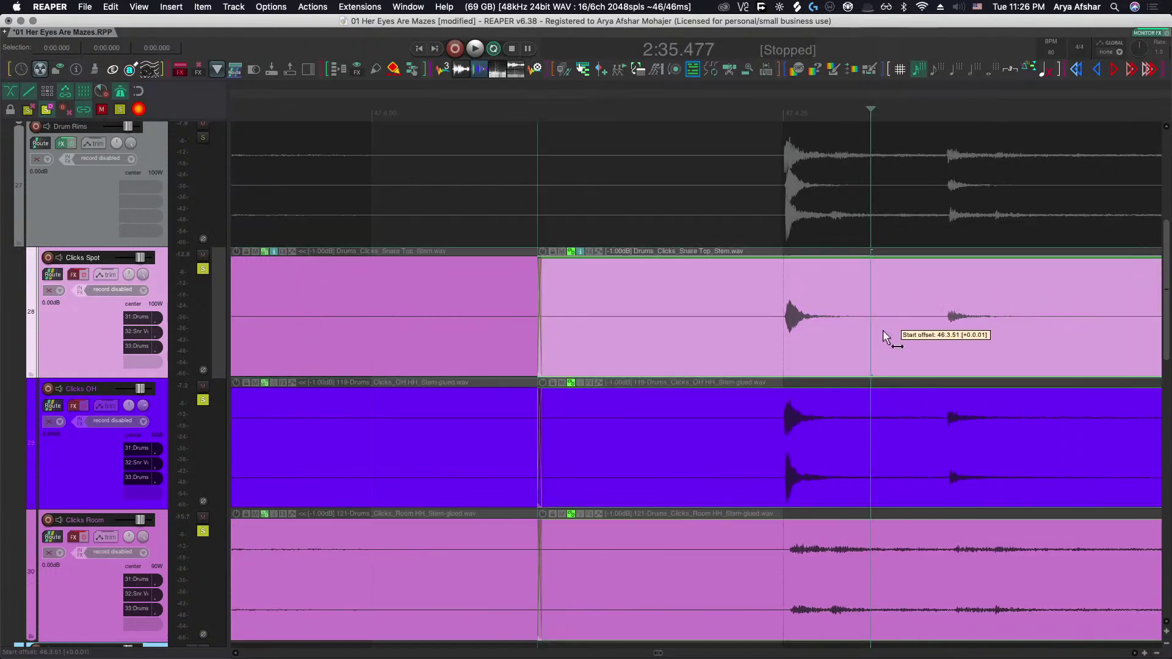
Replay the two four-hit phrases from 2:34.549 to check their timing.
scroll(884, 335, "down", 5)
left_click(581, 293)
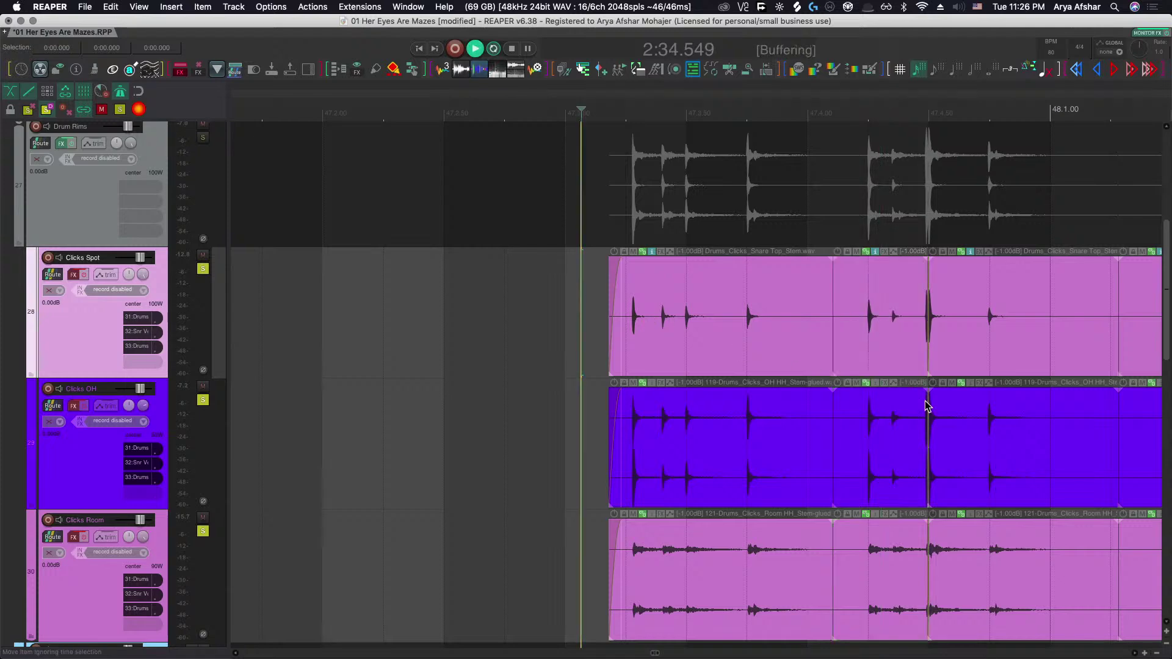
key("space")
scroll(962, 404, "up", 3)
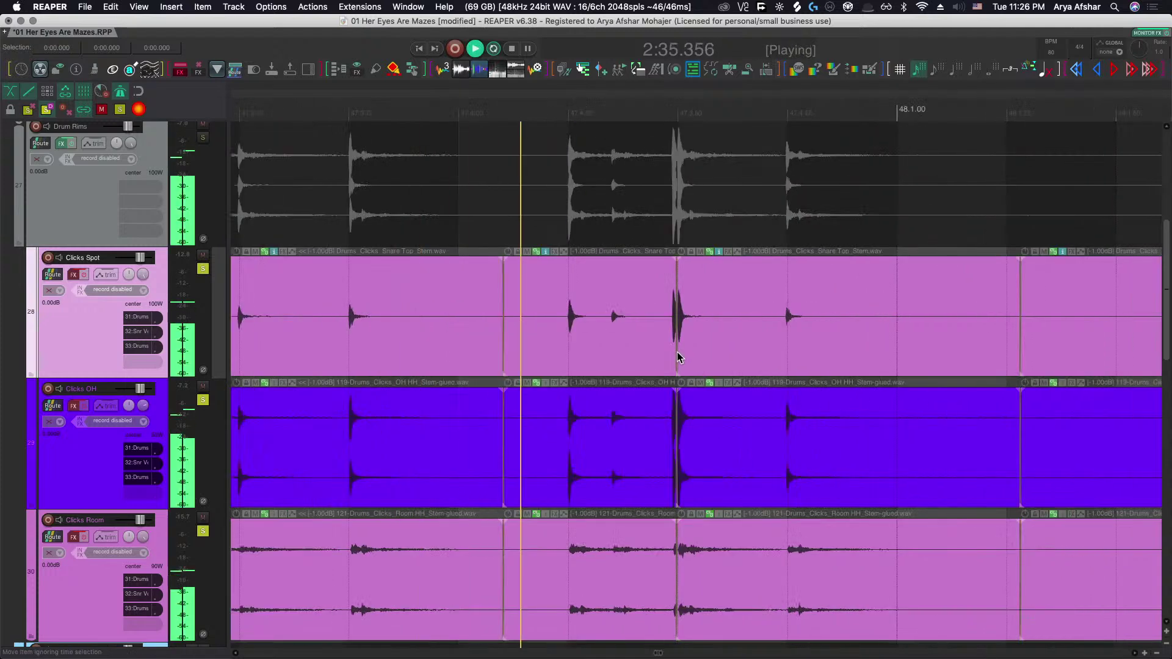
key("space")
scroll(679, 349, "up", 2)
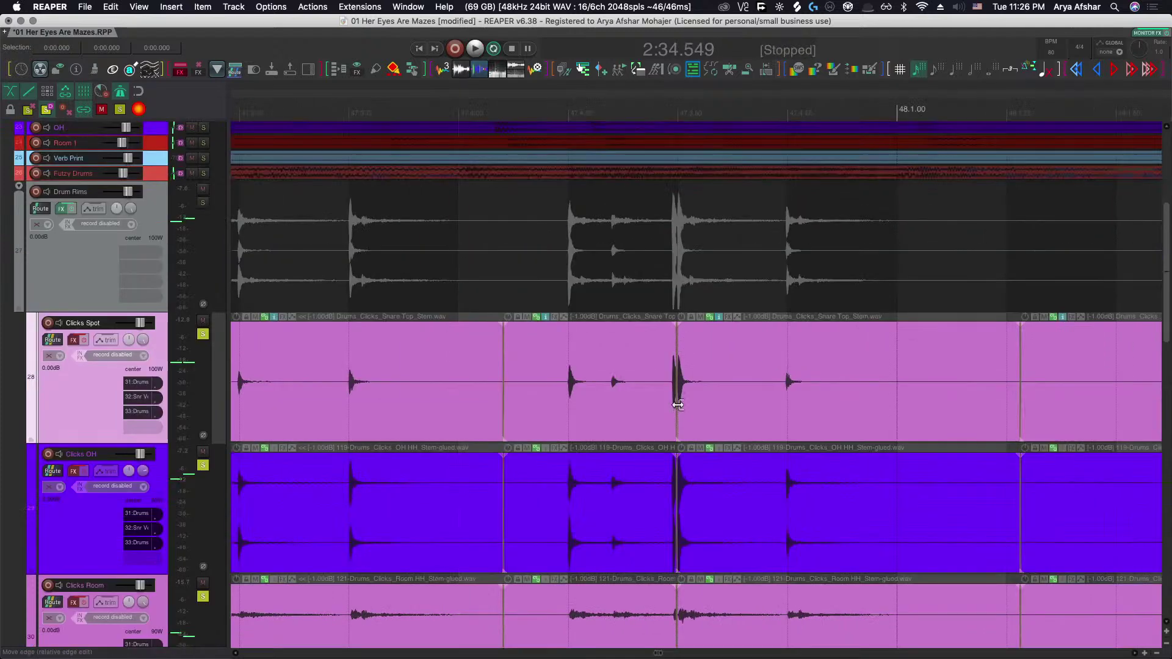
Slip the grouped clips just before 47.4.50 slightly later to hide the doubled third hit at the edit point.
scroll(677, 405, "up", 4)
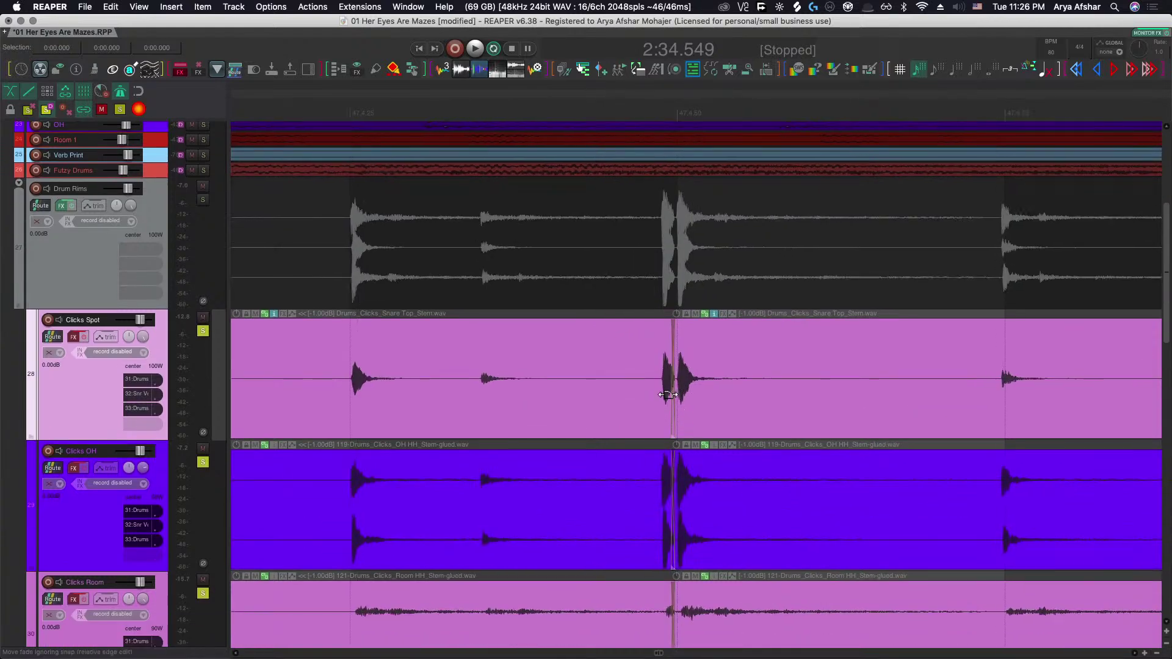
scroll(678, 400, "up", 4)
scroll(683, 400, "down", 1)
scroll(683, 400, "down", 3)
scroll(689, 398, "left", 2)
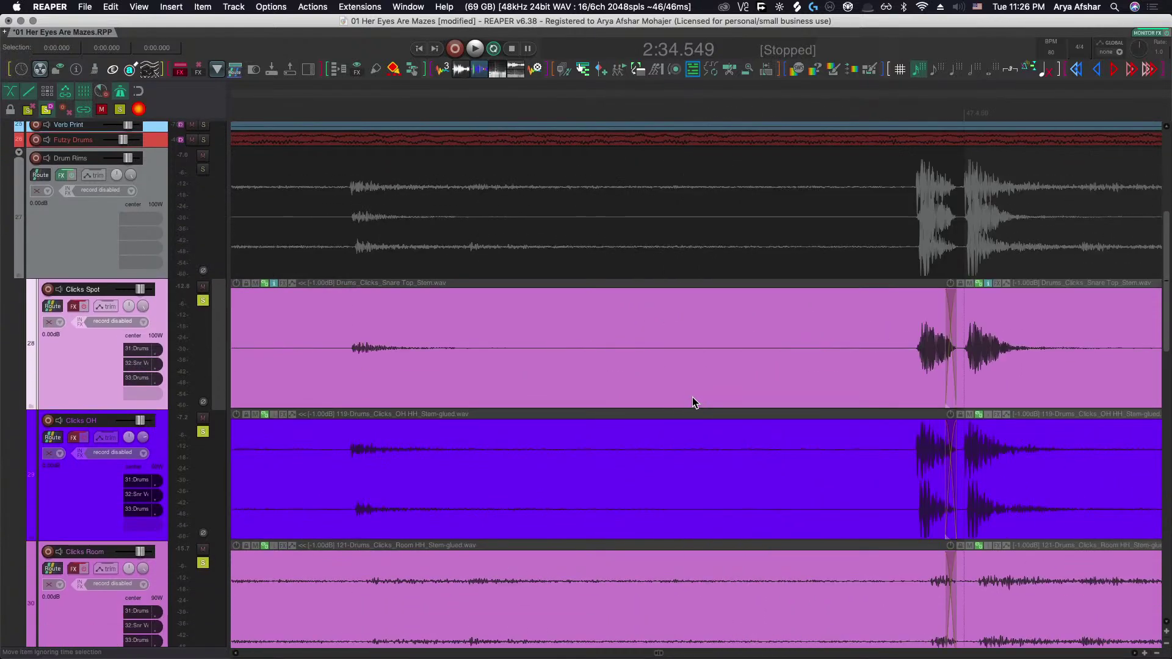
scroll(692, 396, "down", 3)
left_click(692, 397)
scroll(692, 397, "left", 1)
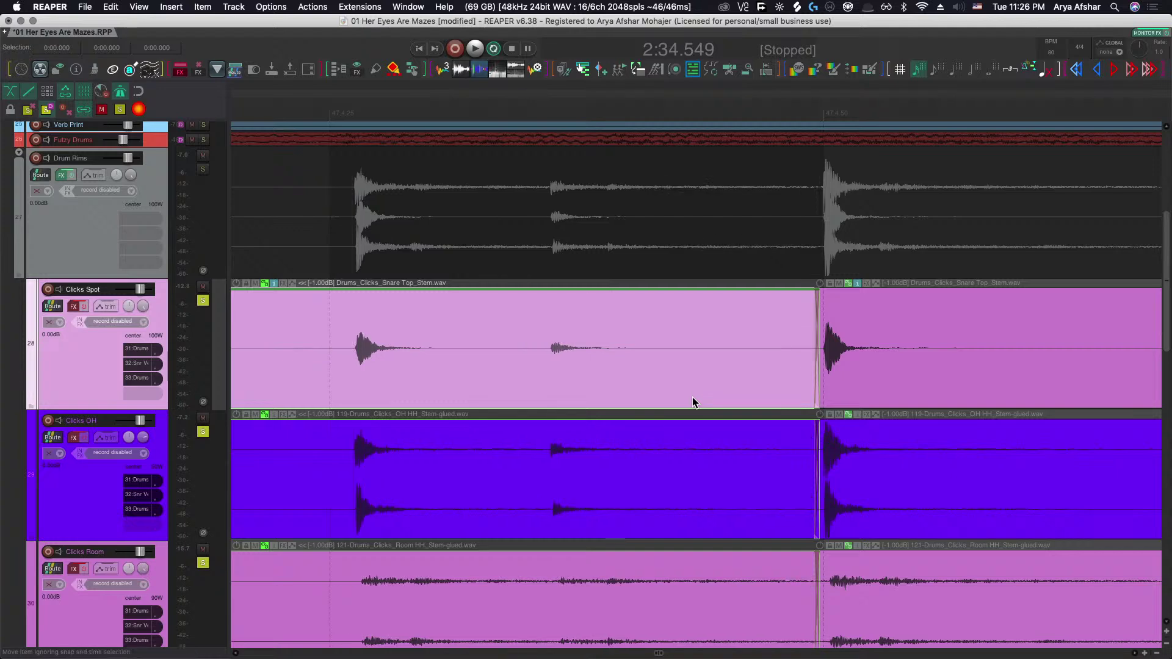
Split the grouped clips at 2:35.596 and slip the second phrase's first two hits earlier so the first meets 47.4.25.
scroll(692, 397, "left", 6)
scroll(693, 400, "down", 2)
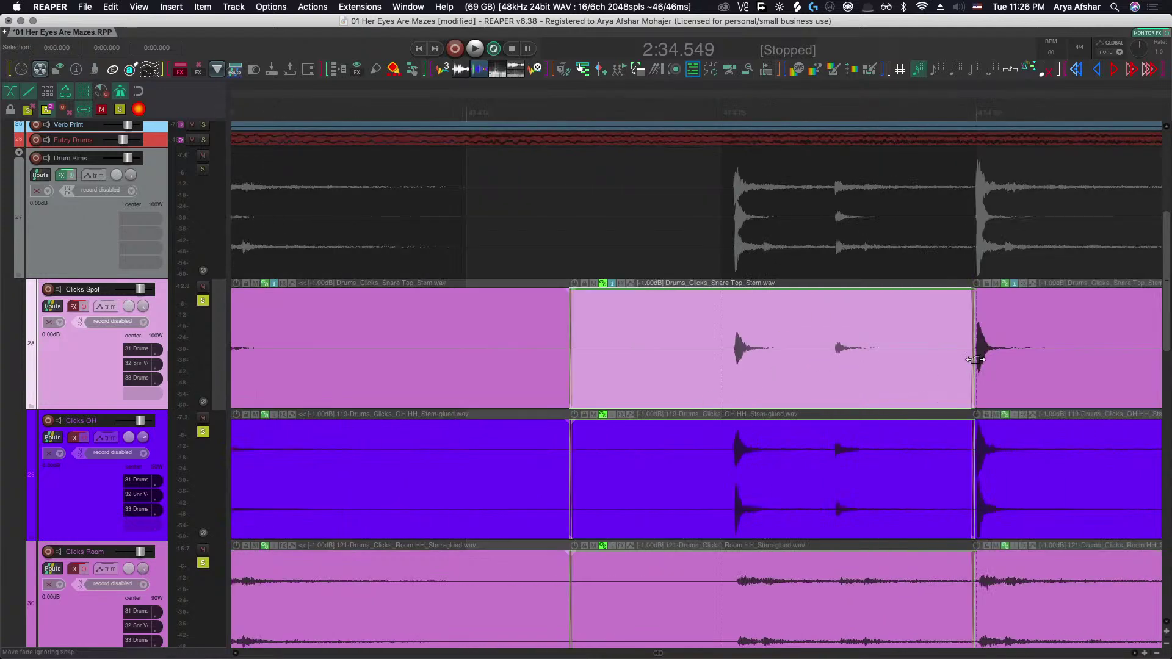
scroll(948, 382, "up", 5)
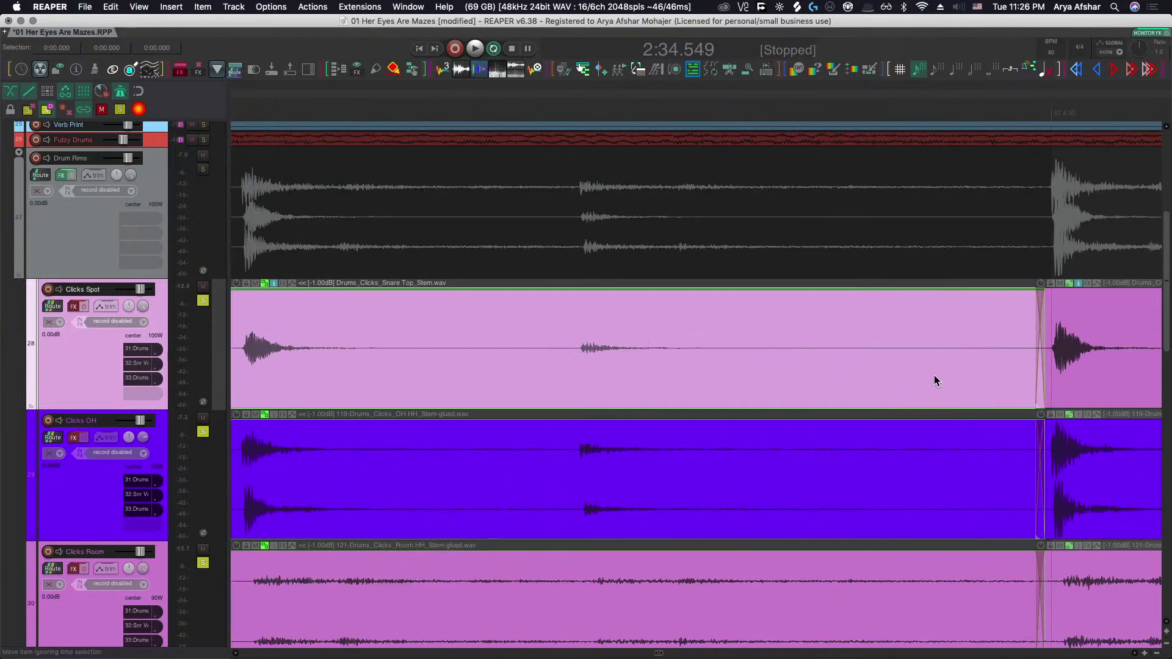
left_click(921, 361)
key("s")
scroll(923, 385, "left", 1)
scroll(928, 405, "down", 2)
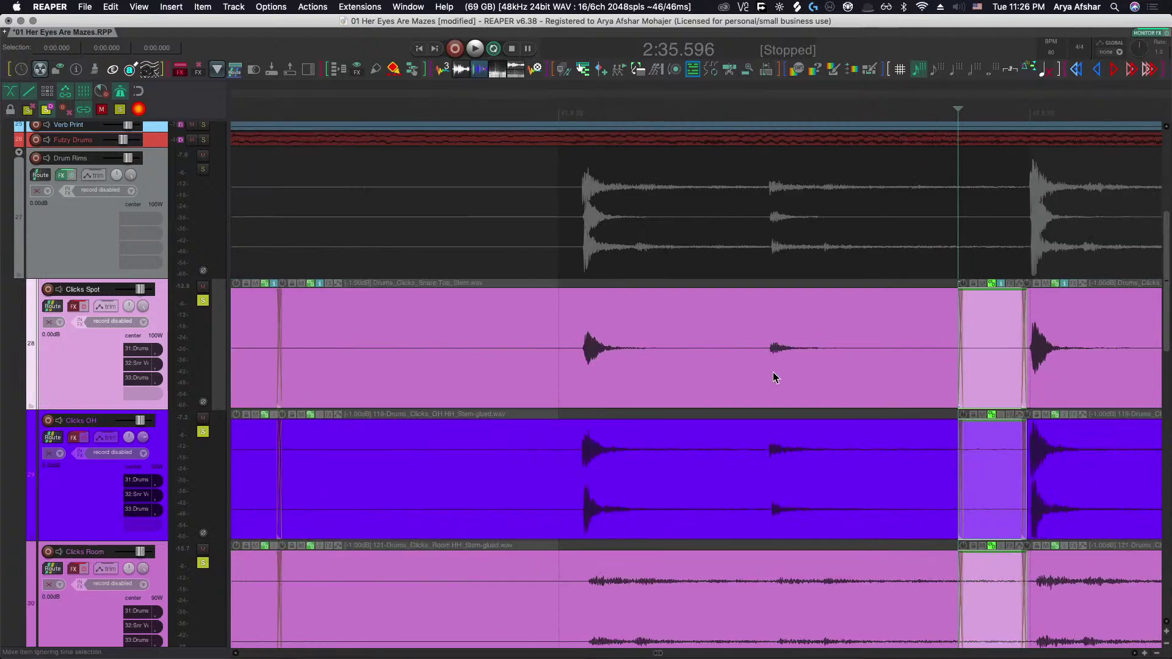
left_click_drag(772, 373, 748, 374)
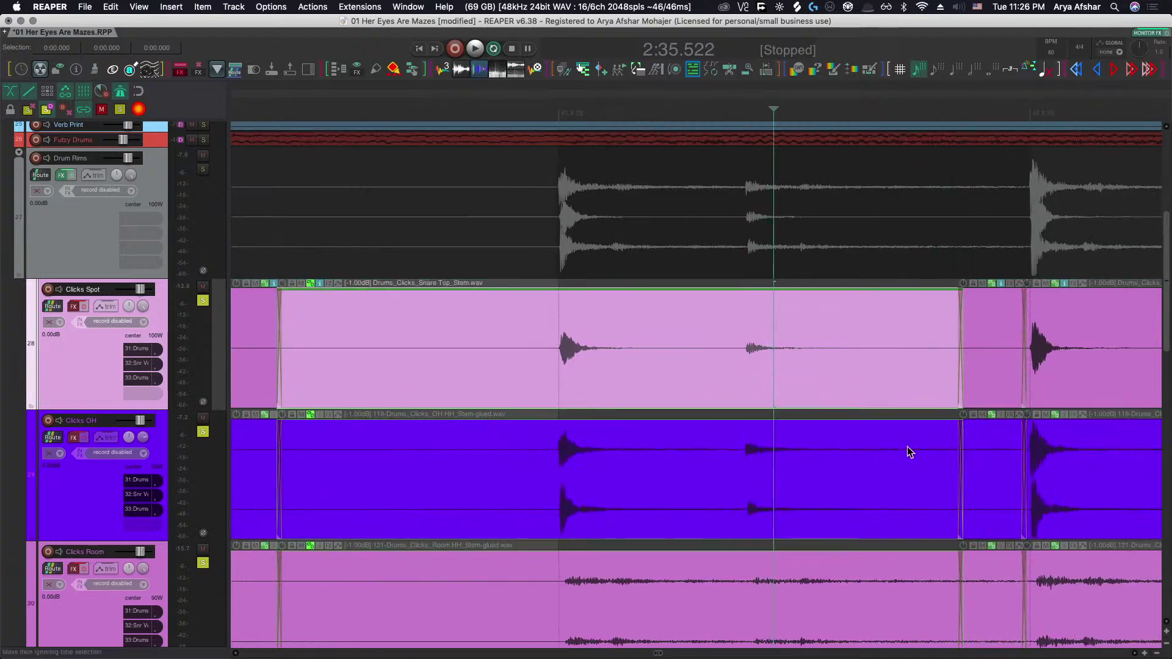
Replay both four-hit phrases from 2:34.595 to hear the adjusted second phrase.
scroll(928, 468, "down", 5)
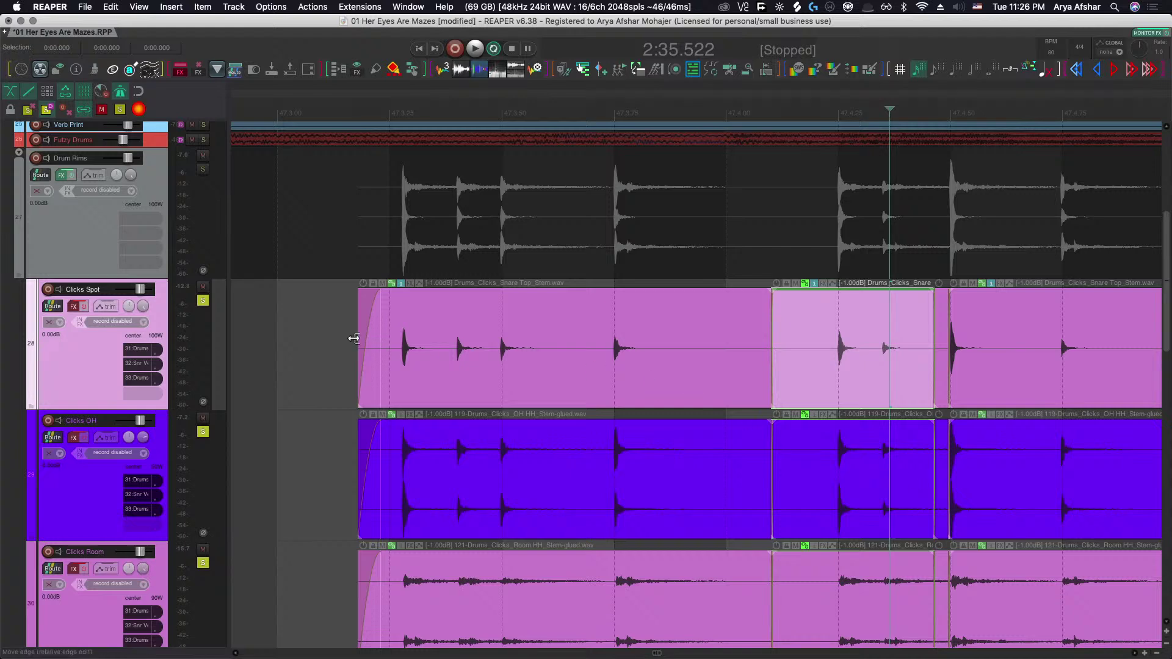
left_click(334, 334)
key("space")
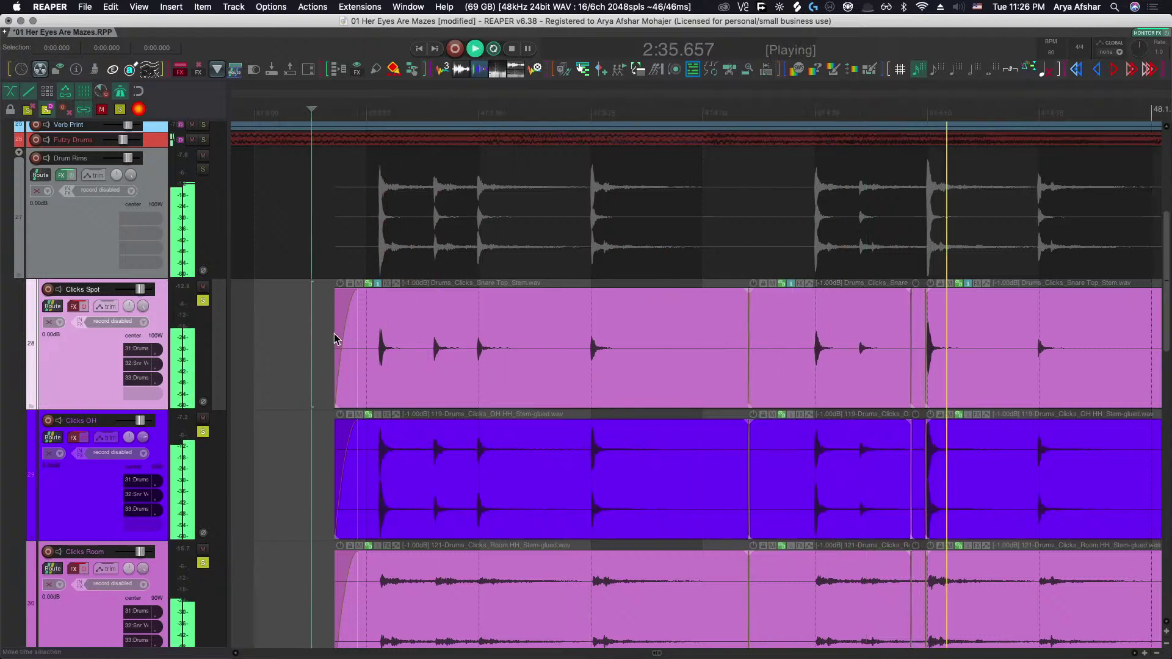
key("space")
key("space")
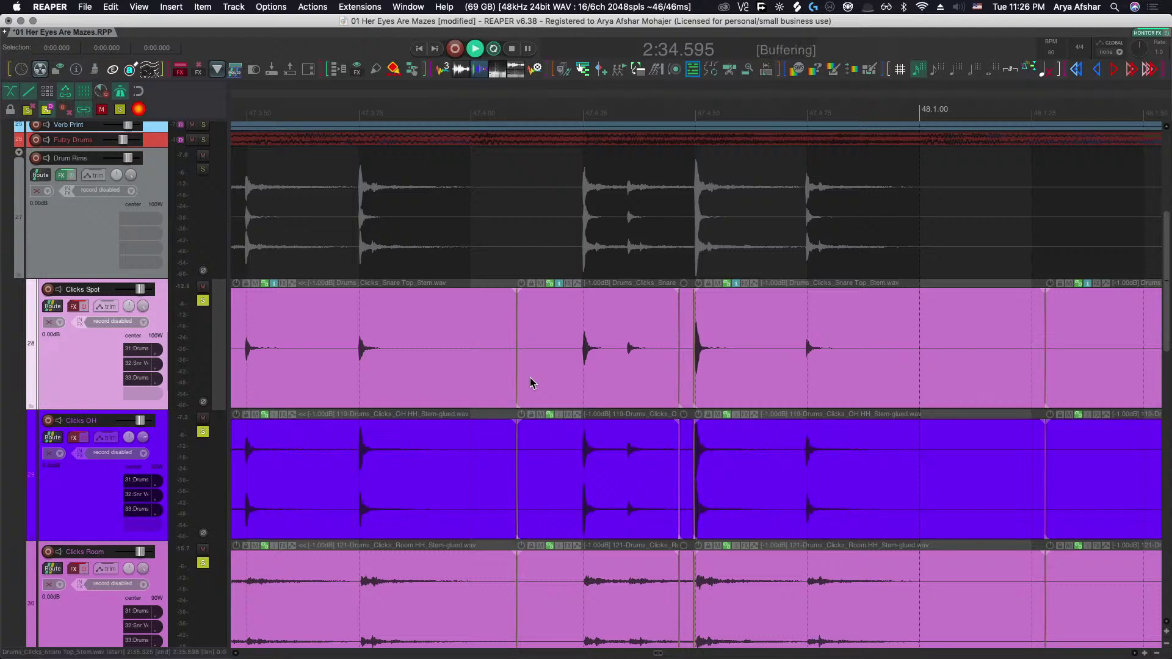
key("space")
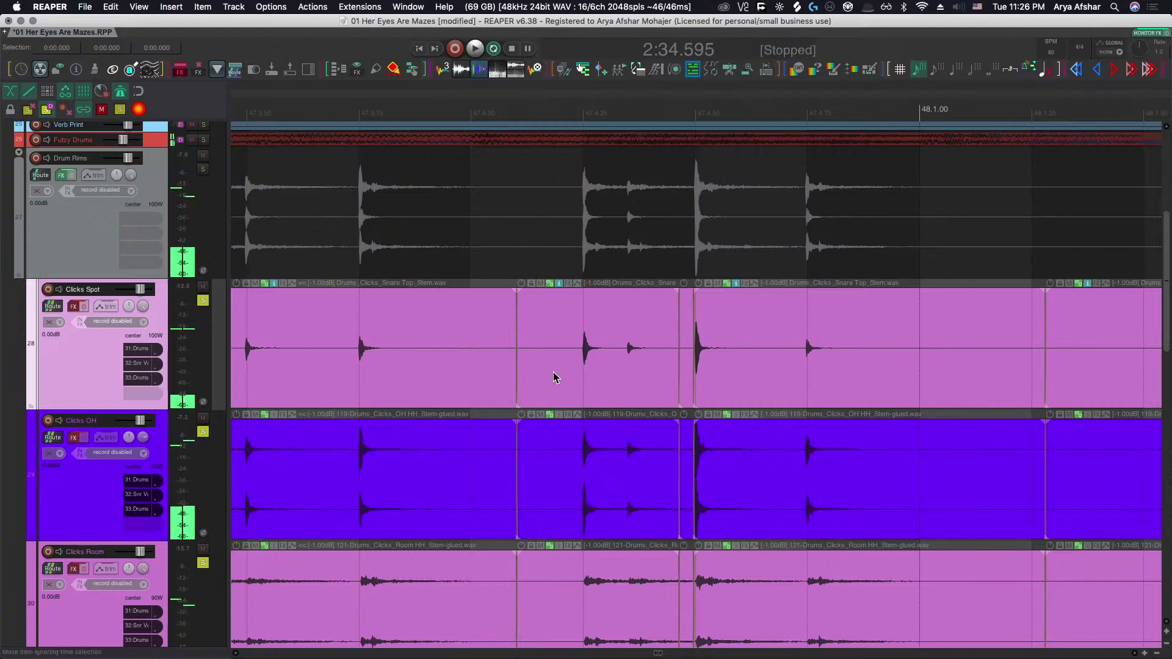
Check the second phrase's last two hits against the grid and play the clicks through from about bar 46.
scroll(821, 369, "up", 3)
left_click(598, 362)
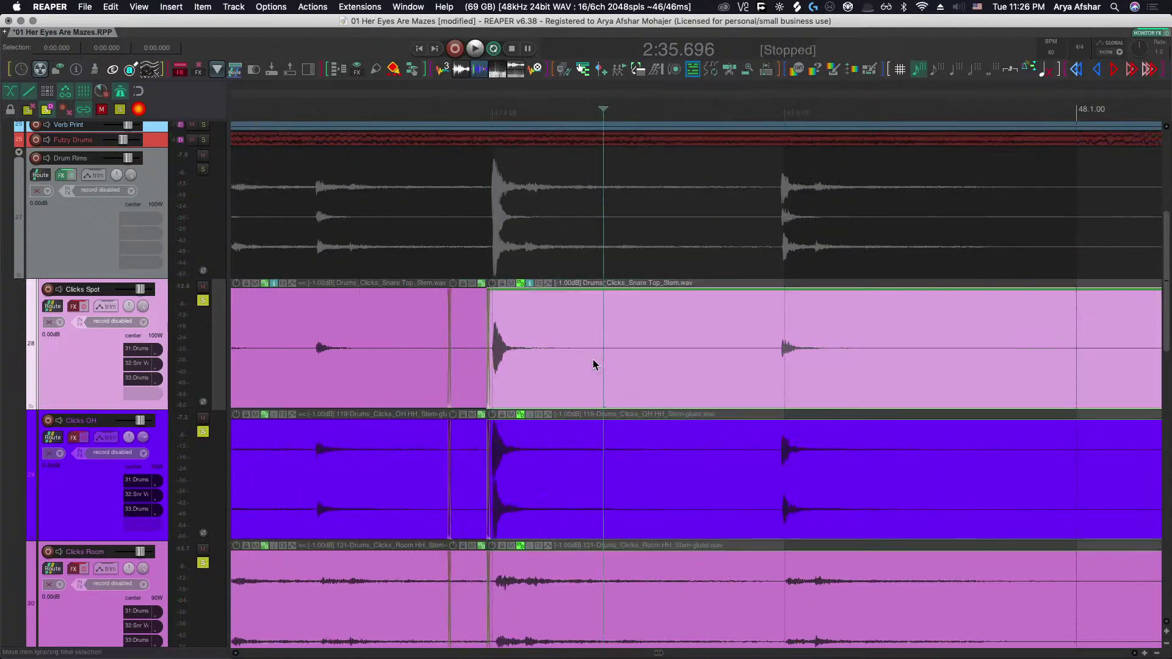
scroll(574, 361, "up", 2)
scroll(555, 357, "down", 6)
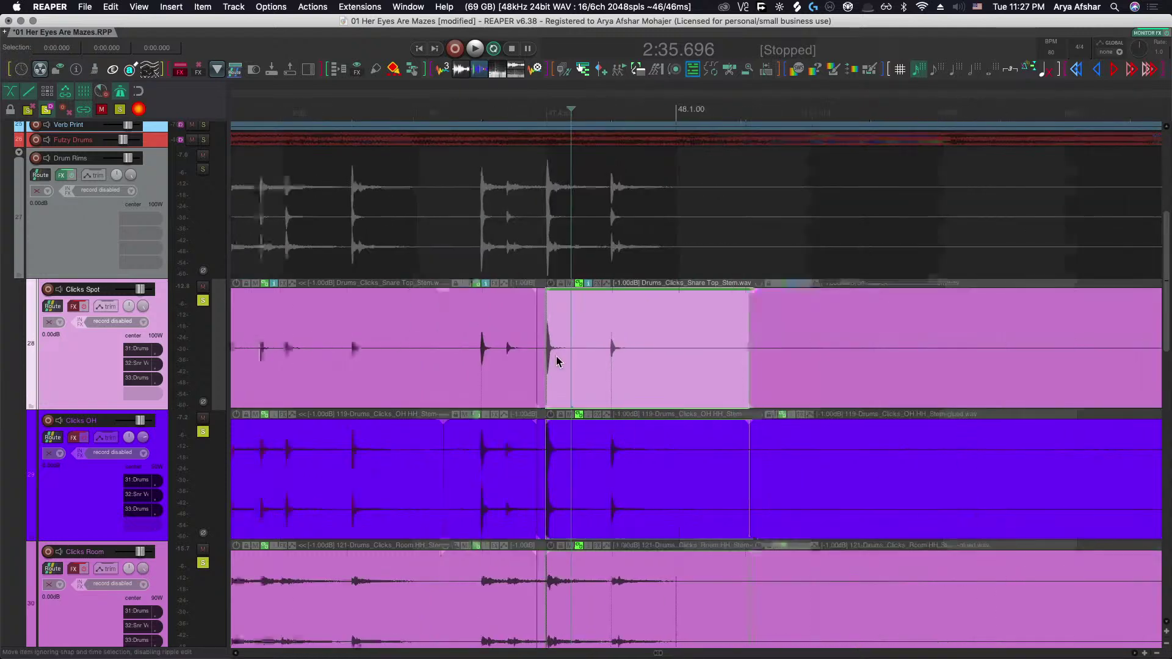
left_click(658, 325)
key("space")
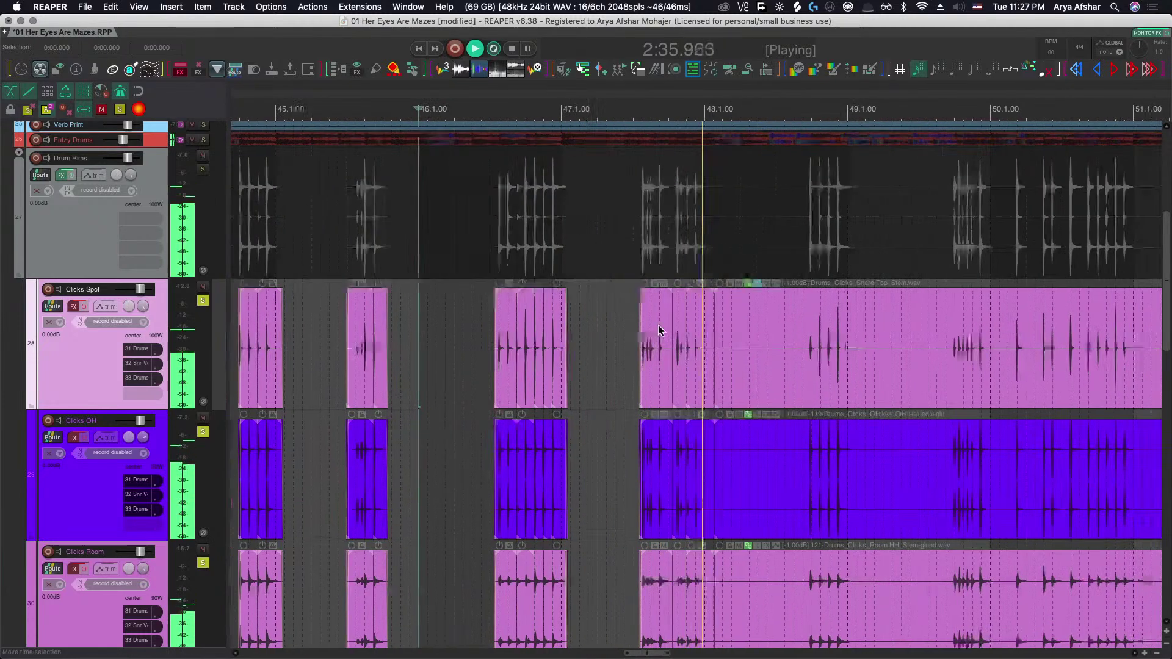
Remove the silence between 48.1.28 and the next four-hit phrase, and split the grouped clips just after 49.1.00.
scroll(686, 367, "up", 2)
left_click(686, 364)
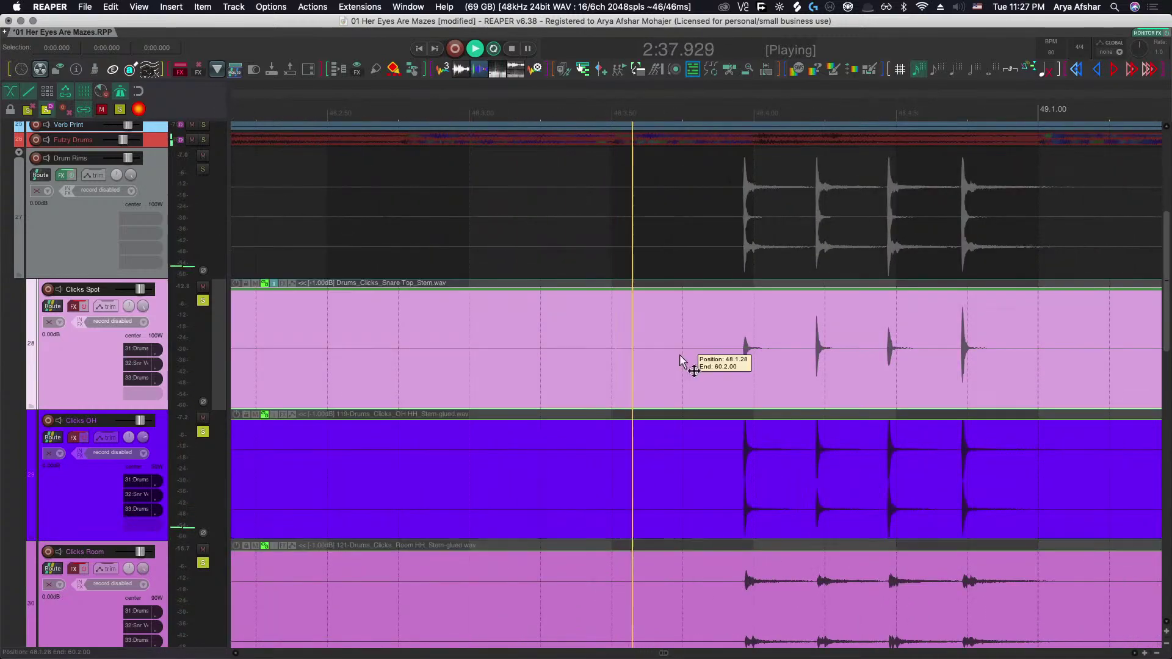
key("space")
scroll(739, 365, "up", 2)
key("s")
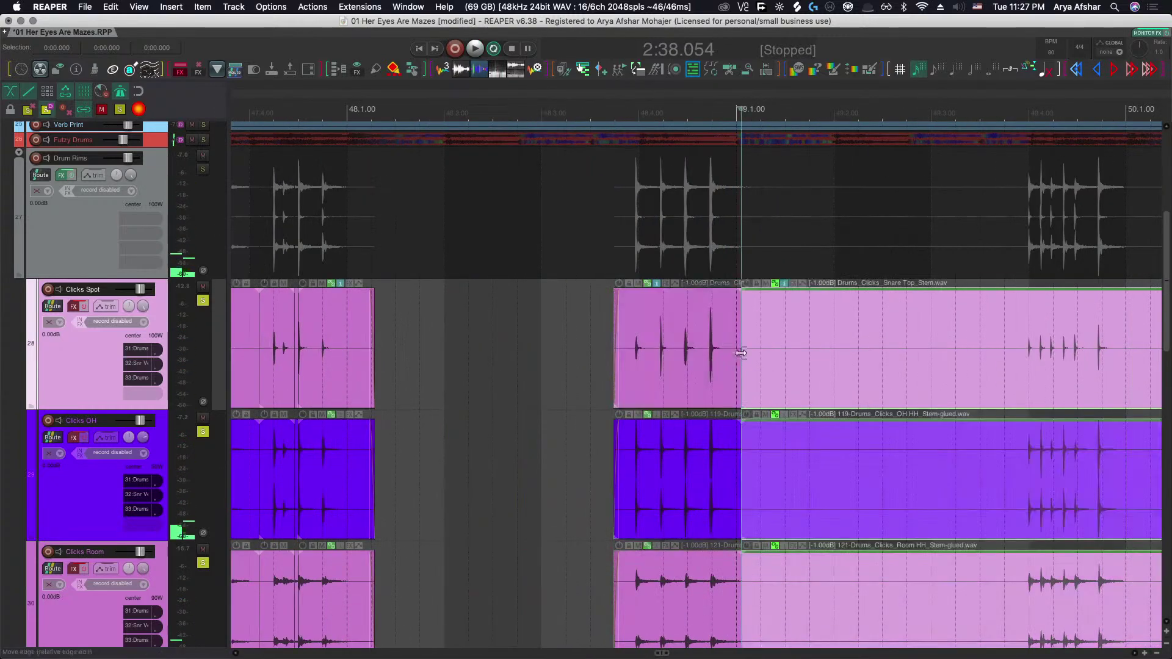
Replay the four-hit phrase before bar 49 and slip it slightly later so its first hit meets 48.4.00.
scroll(692, 369, "up", 2)
left_click(363, 324)
key("space")
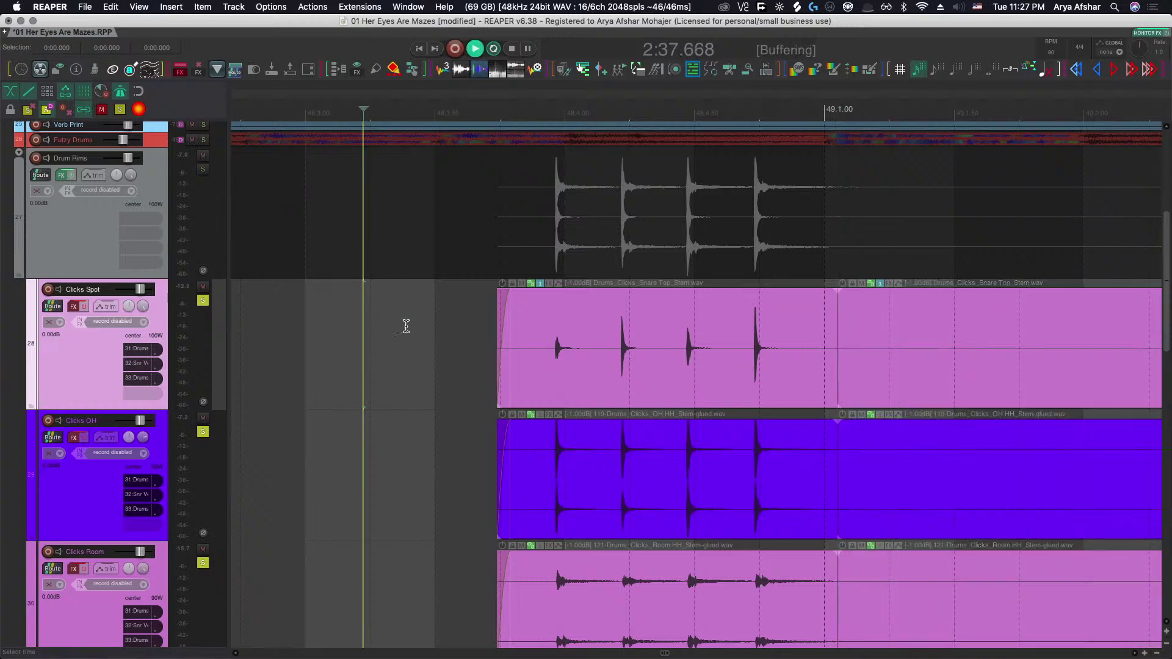
key("space")
left_click_drag(599, 360, 598, 365)
Play on from the aligned phrase and trim the silence before the six-hit phrase, starting its clips at 49.3.74.
left_click(321, 332)
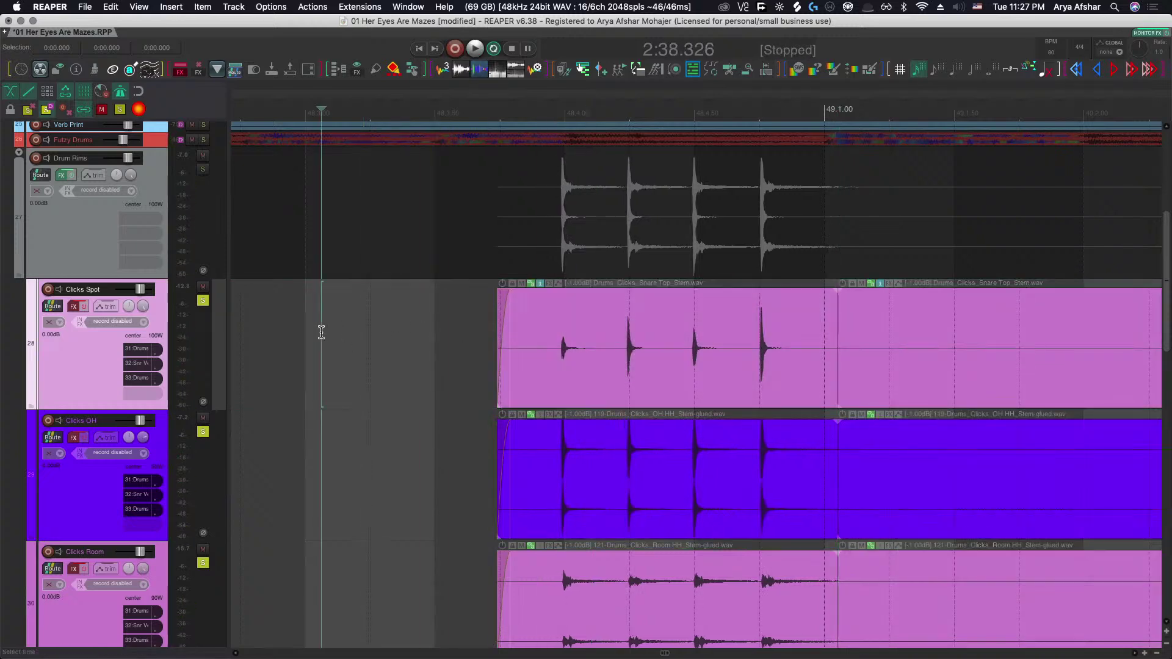
scroll(321, 332, "down", 3)
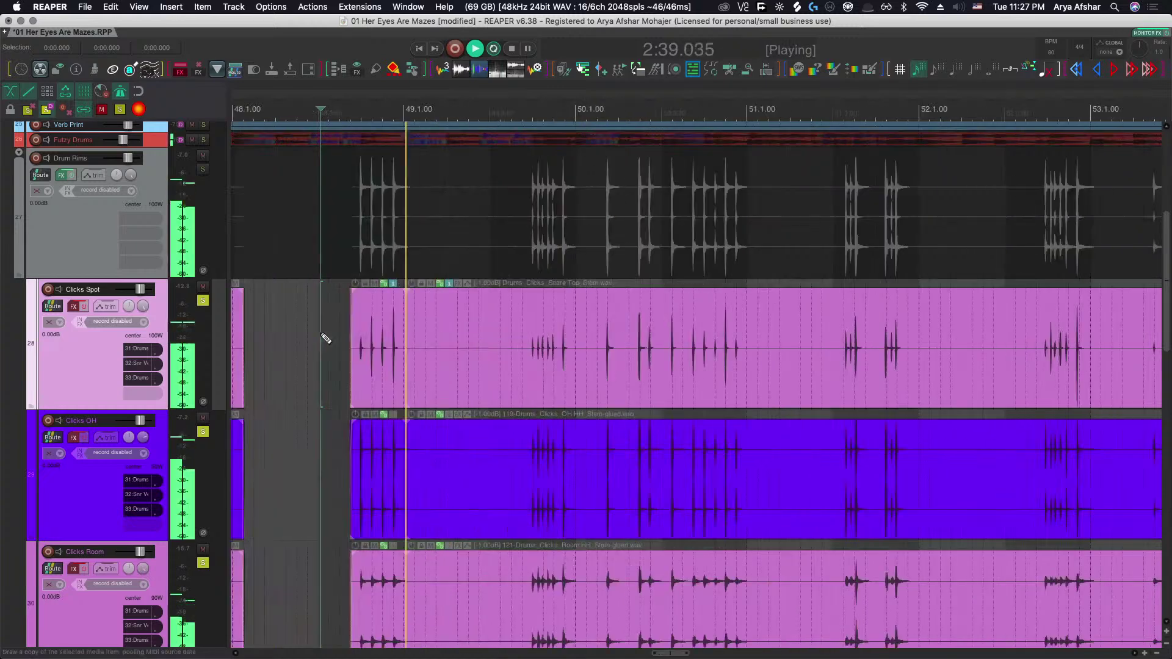
scroll(532, 366, "up", 3)
left_click(471, 360)
key("alt+bracketleft")
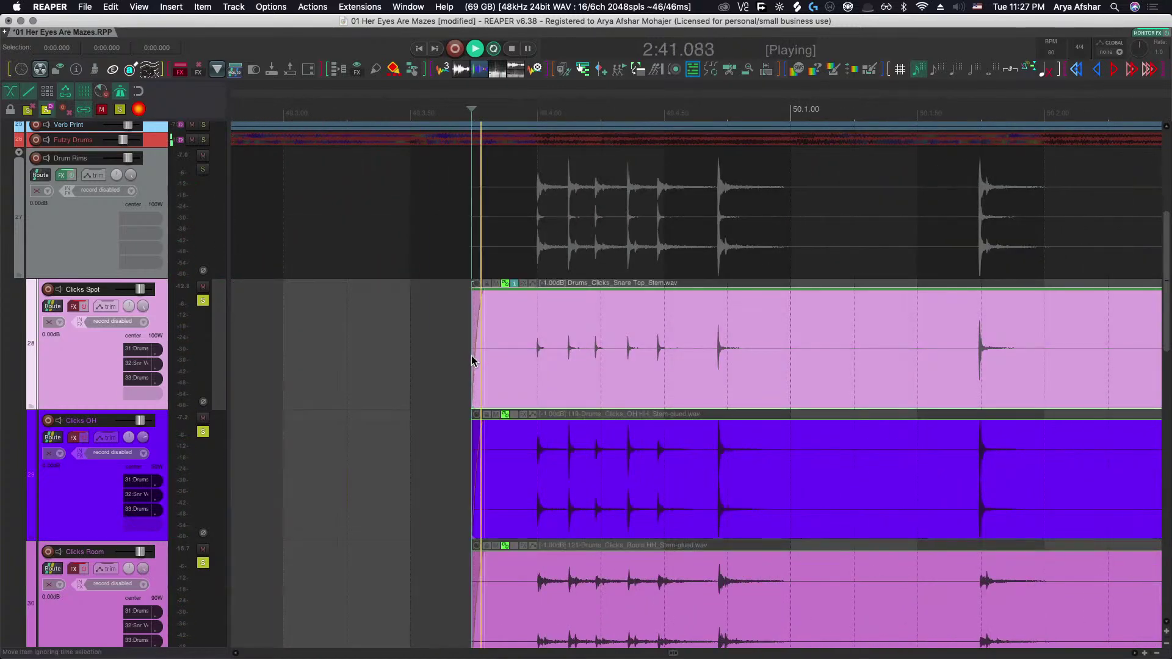
Split the grouped clips at 2:42.192, slip the six-hit phrase later so its sixth hit meets 49.4.75, and replay it.
left_click(858, 362)
key("s")
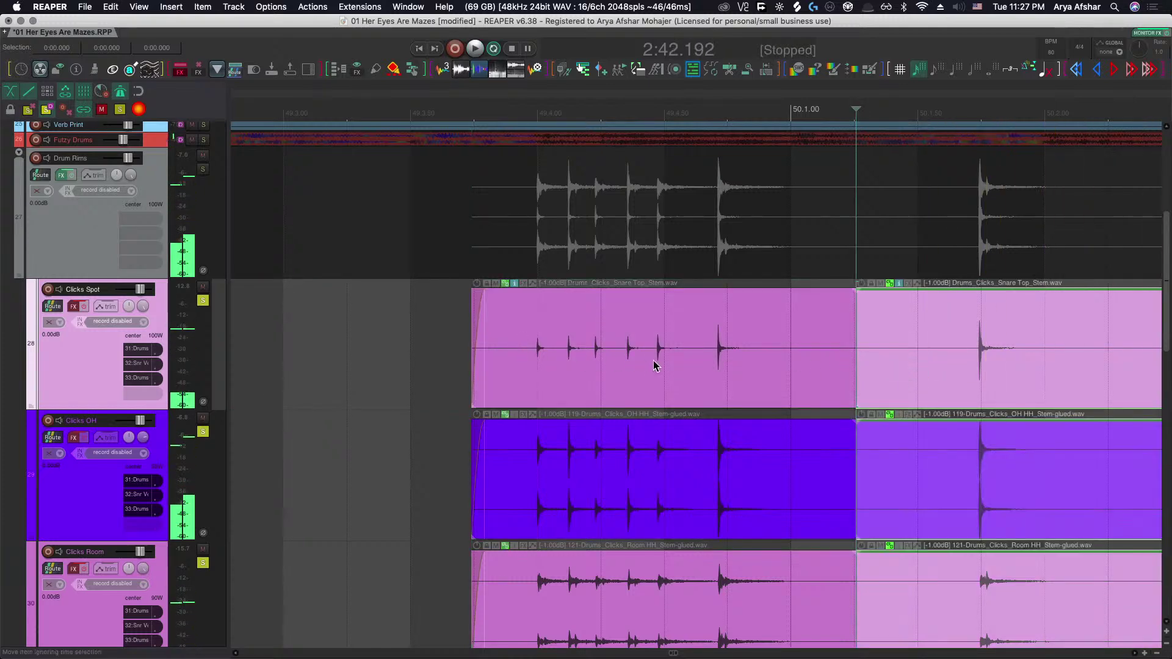
left_click_drag(653, 365, 698, 363)
left_click(343, 334)
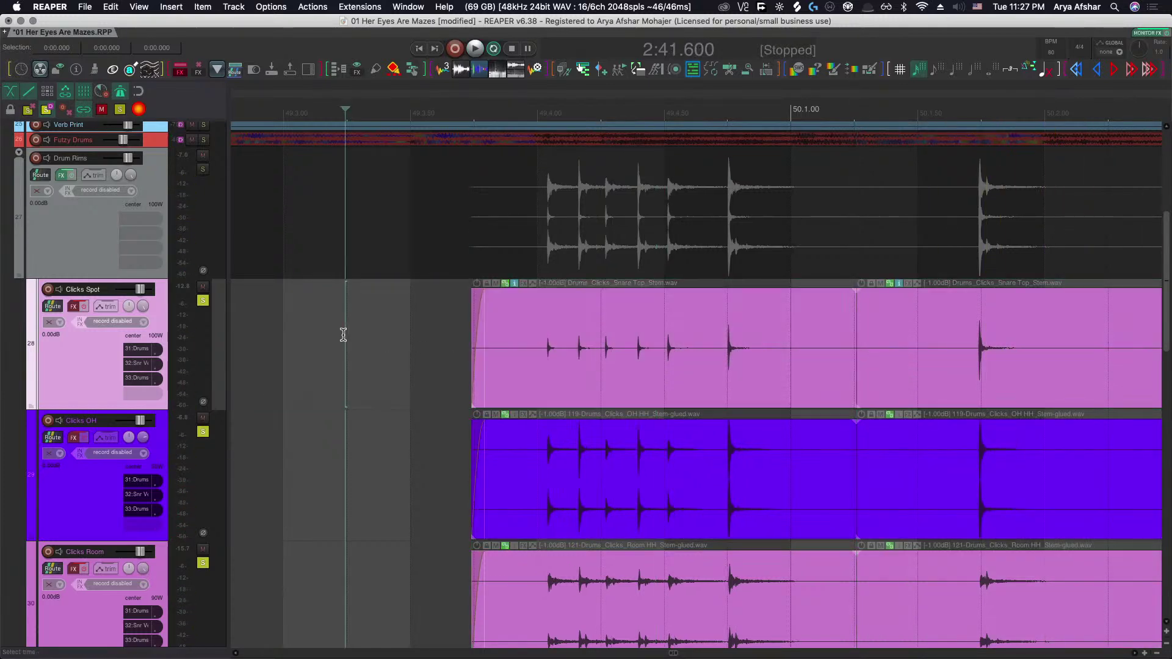
scroll(343, 338, "right", 1)
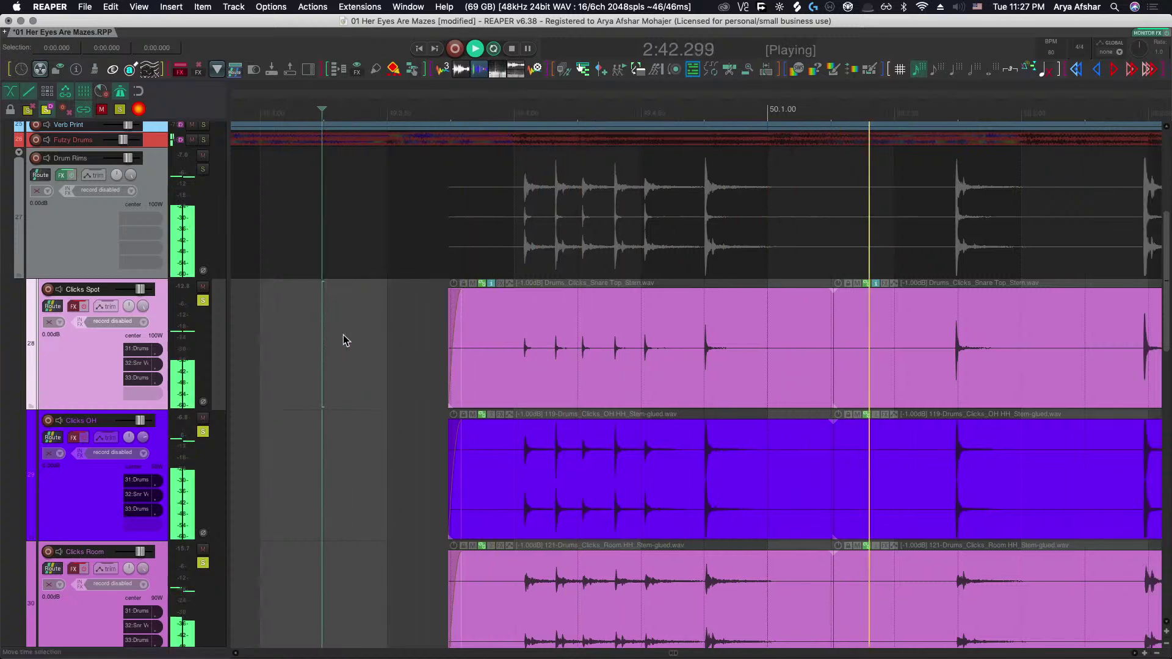
key("space")
Split the grouped clips at 2:41.805, before the sixth hit, and slip the first five hits earlier so the first meets 49.4.00.
scroll(713, 361, "up", 3)
left_click(743, 356)
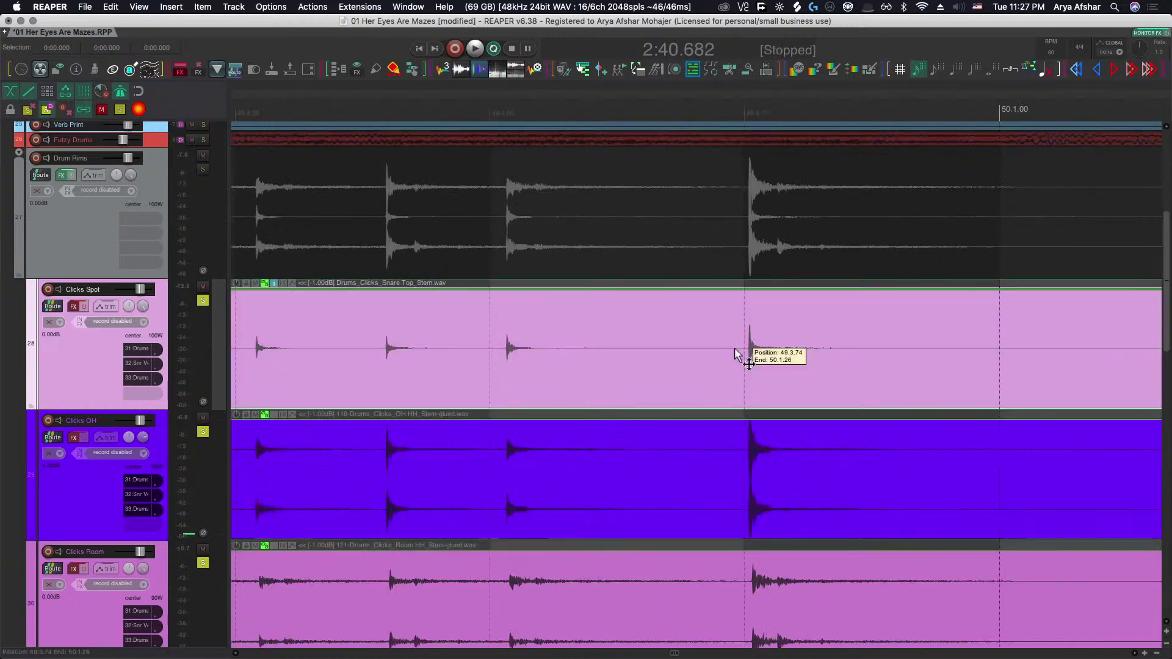
scroll(767, 354, "up", 2)
left_click_drag(707, 371, 664, 375)
scroll(661, 372, "down", 3)
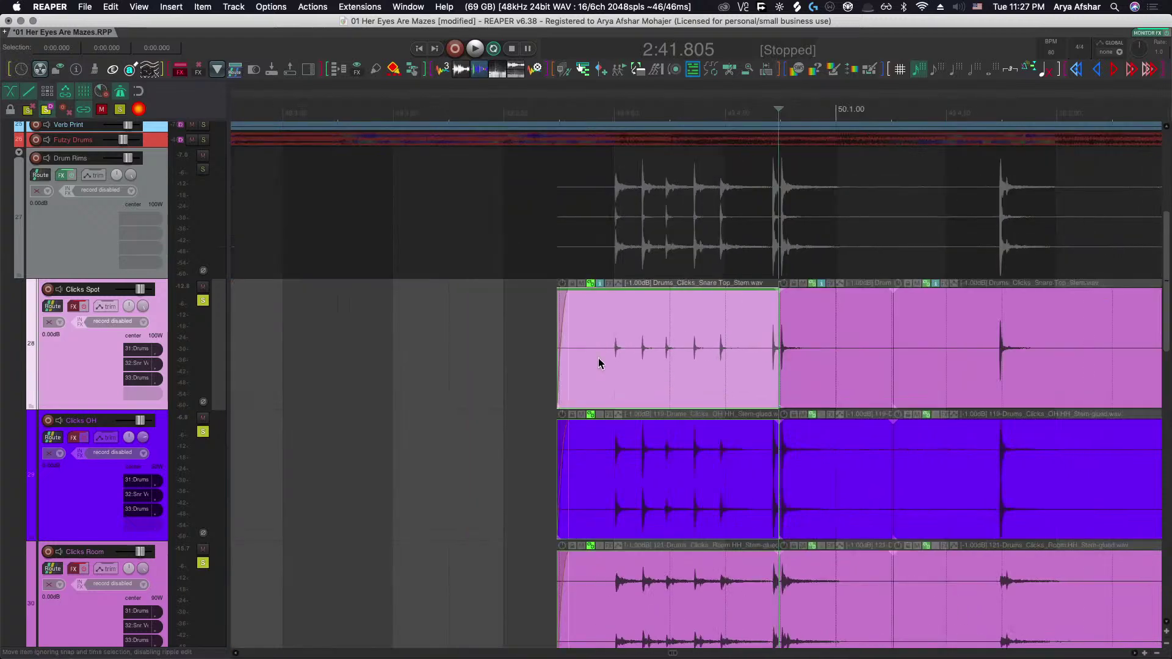
Replay the six-hit phrase and return its first five hits to their position before the last slip.
left_click(427, 330)
key("space")
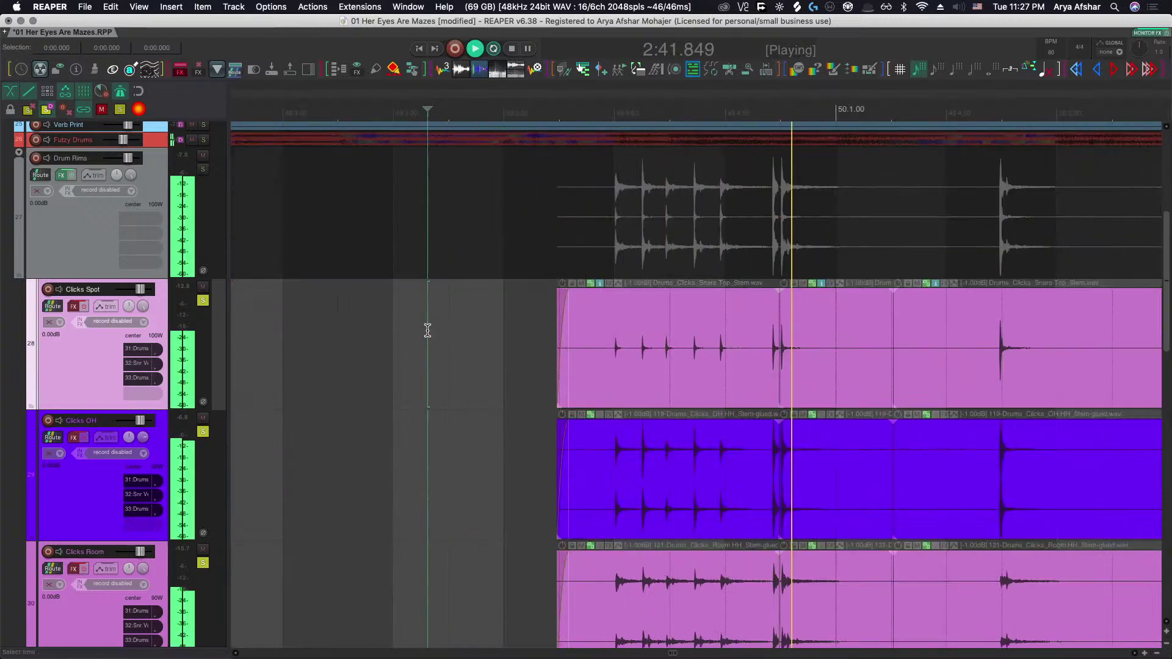
key("space")
left_click(770, 366)
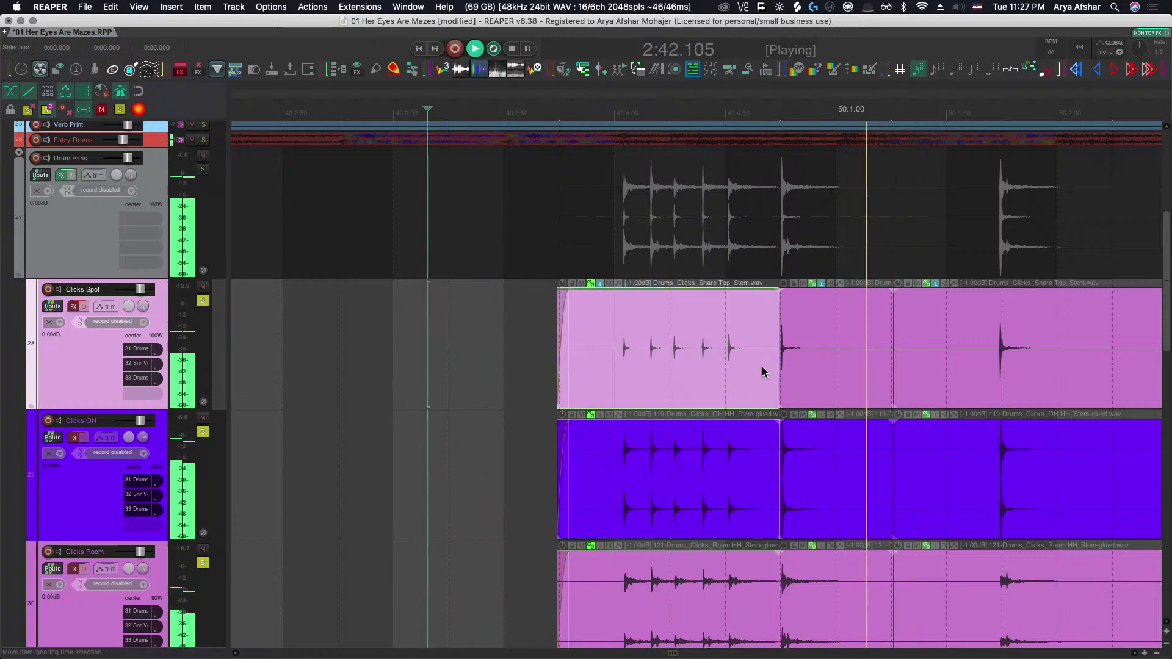
key("space")
key("space")
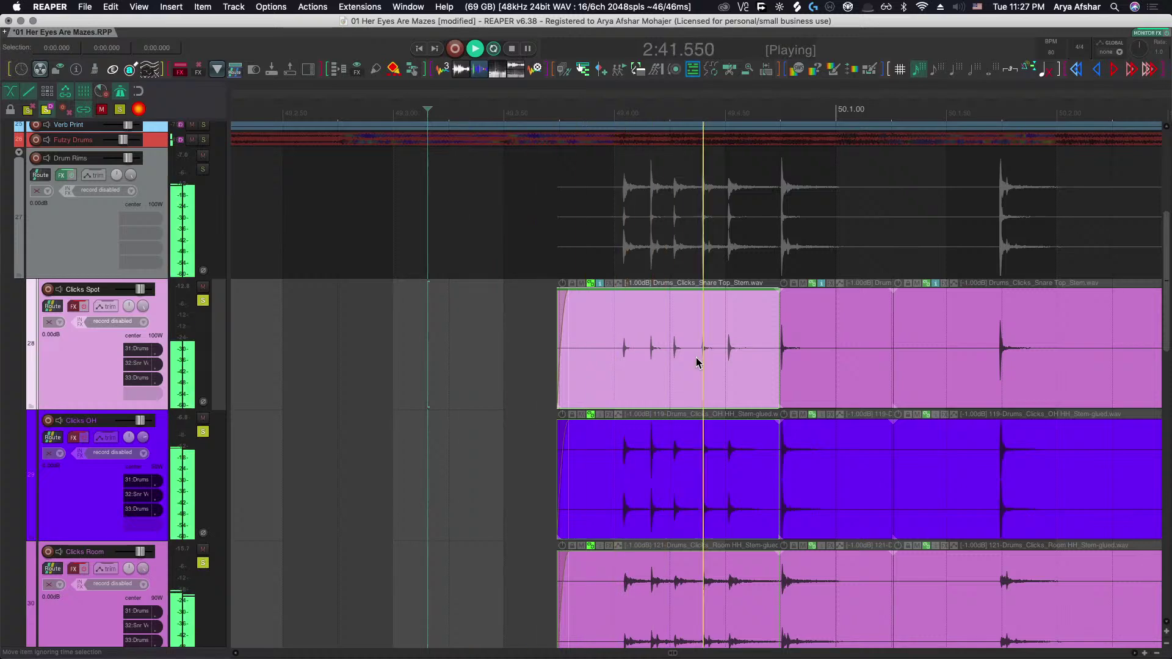
key("space")
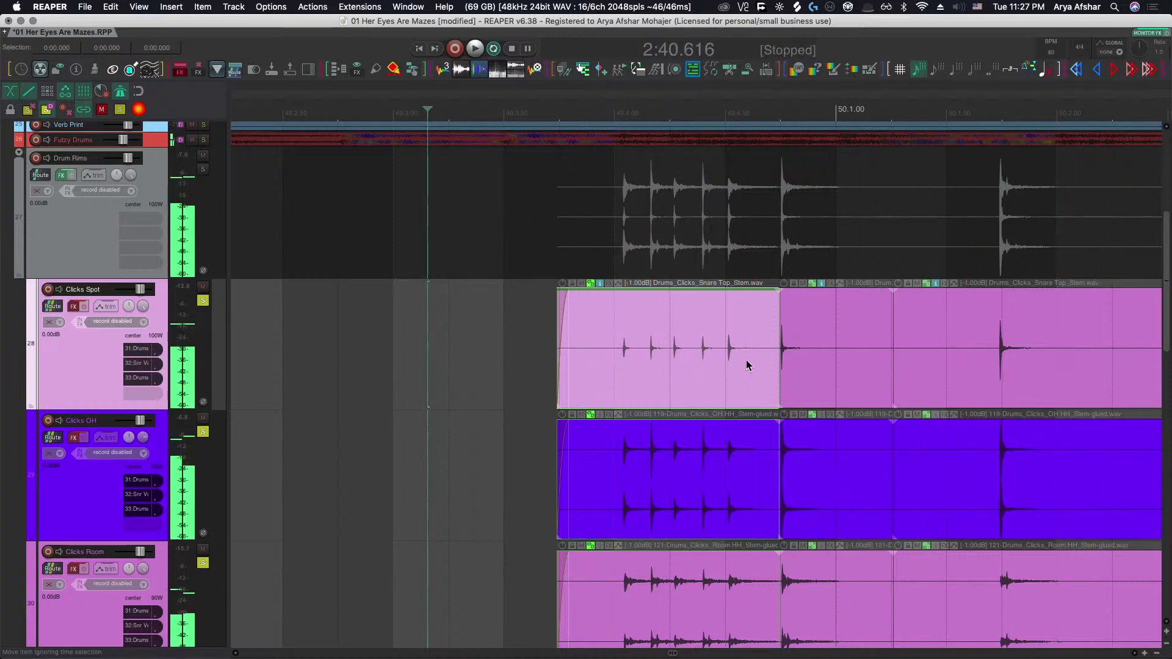
Split the grouped clips at 2:41.744 and slip the first five hits slightly earlier so the fifth meets 49.4.50.
scroll(747, 366, "up", 3)
scroll(759, 364, "up", 4)
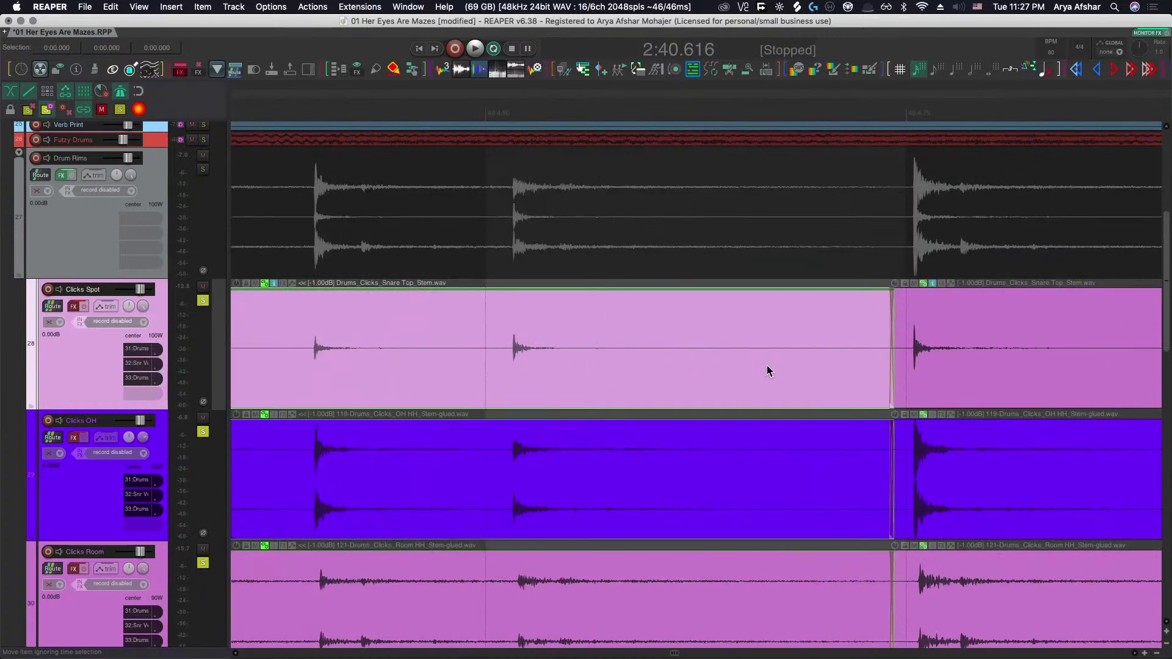
key("s")
scroll(774, 374, "down", 4)
left_click_drag(787, 375, 764, 373)
scroll(764, 372, "down", 5)
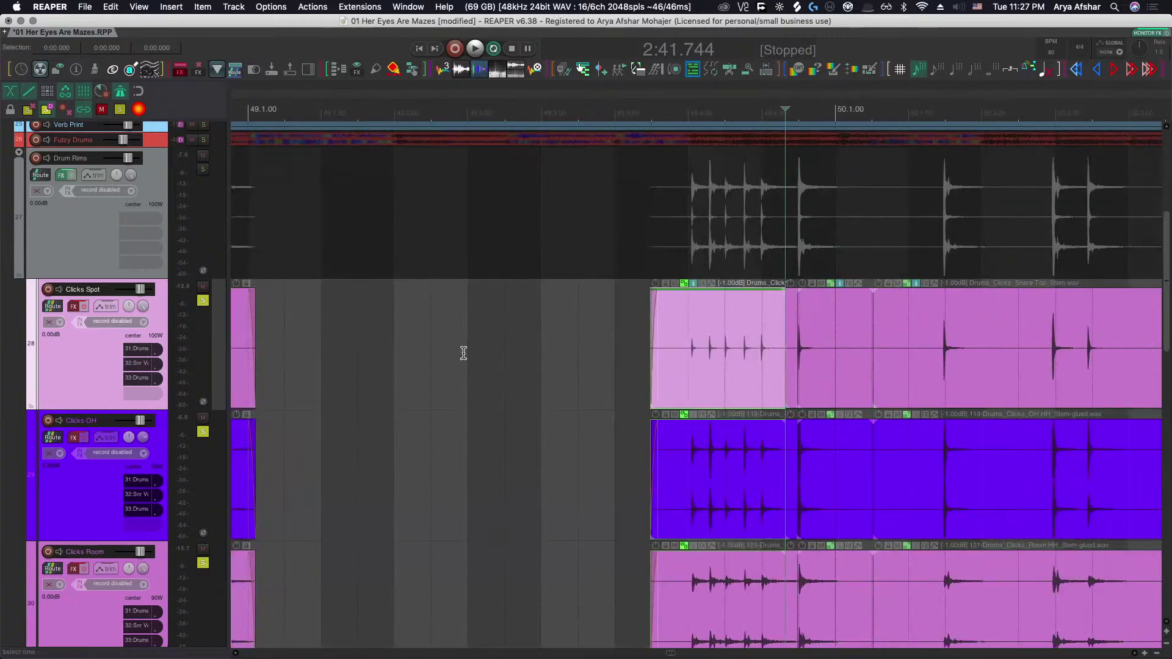
Replay the six-hit phrase from the gap before it.
left_click(470, 346)
key("space")
scroll(500, 343, "right", 5)
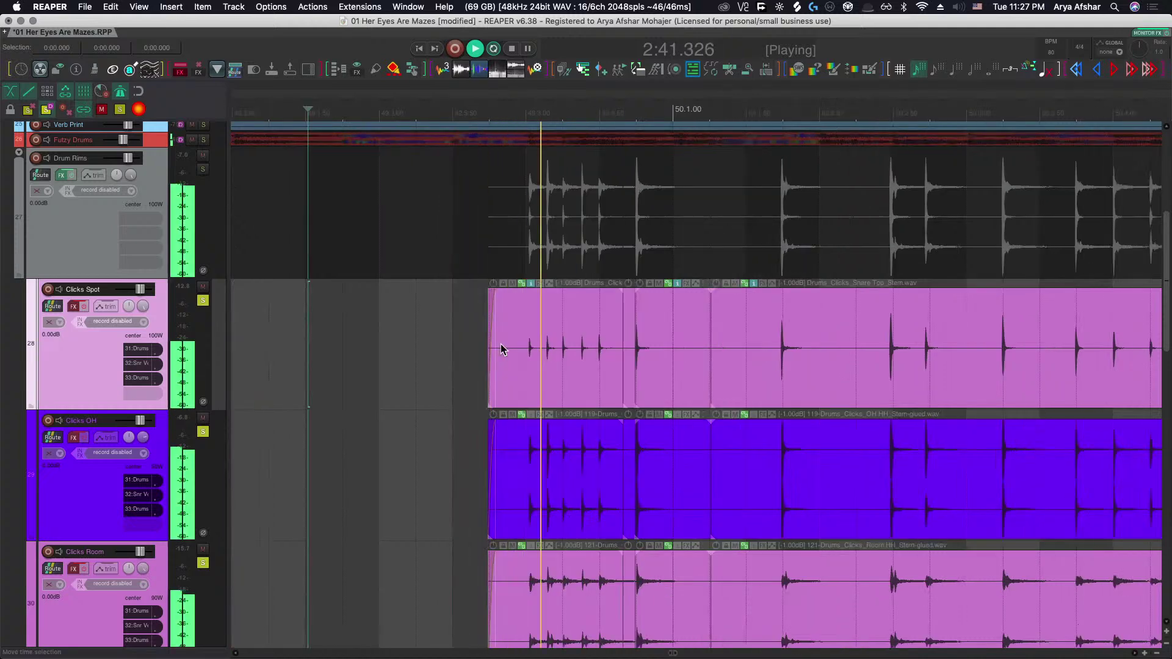
key("space")
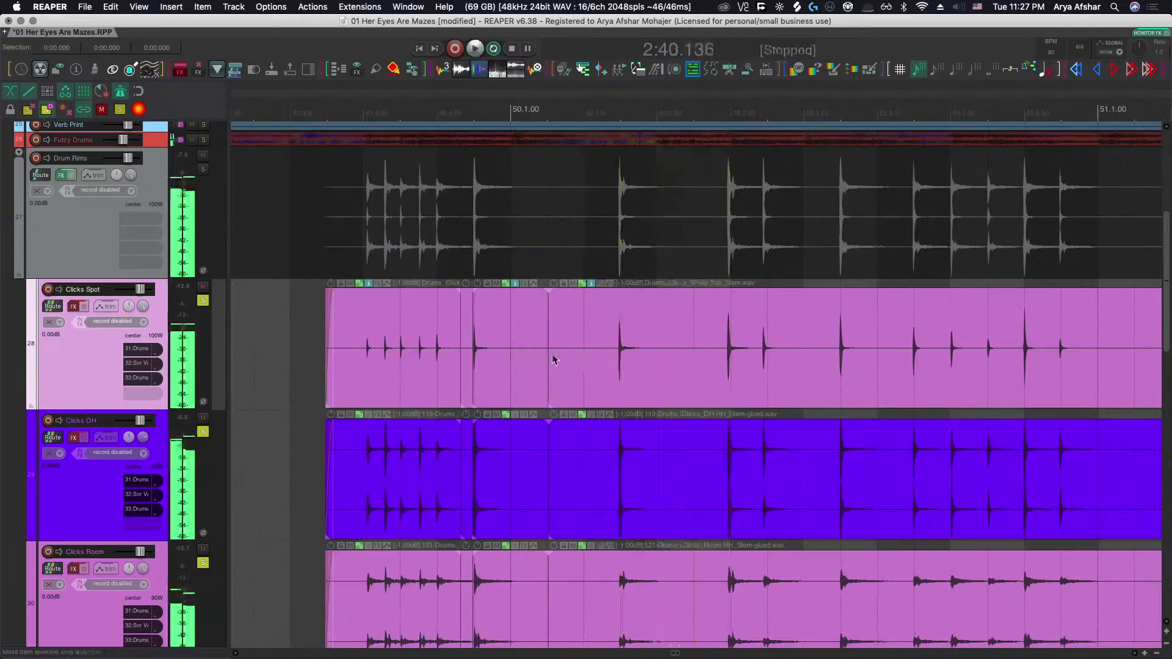
Remove the silent stretch of the grouped clips after the sixth hit, up to just before the hit at 50.1.75.
scroll(521, 351, "up", 4)
key("ctrl+Delete")
scroll(516, 354, "right", 3)
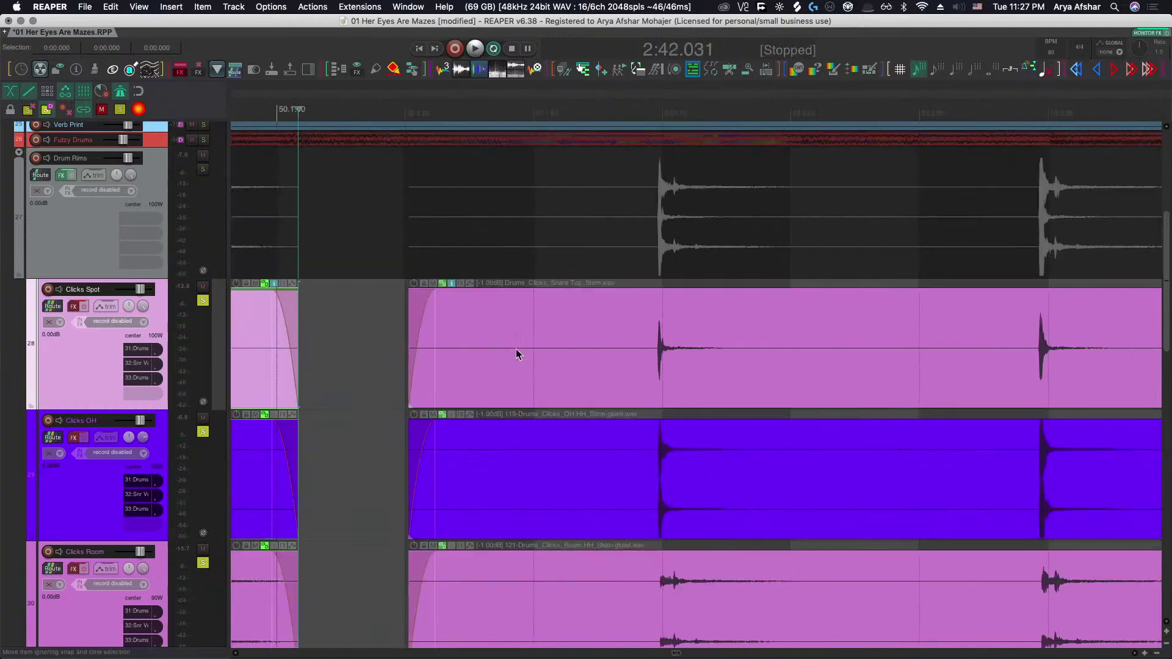
left_click(610, 351)
key("ctrl+Delete")
left_click(482, 333)
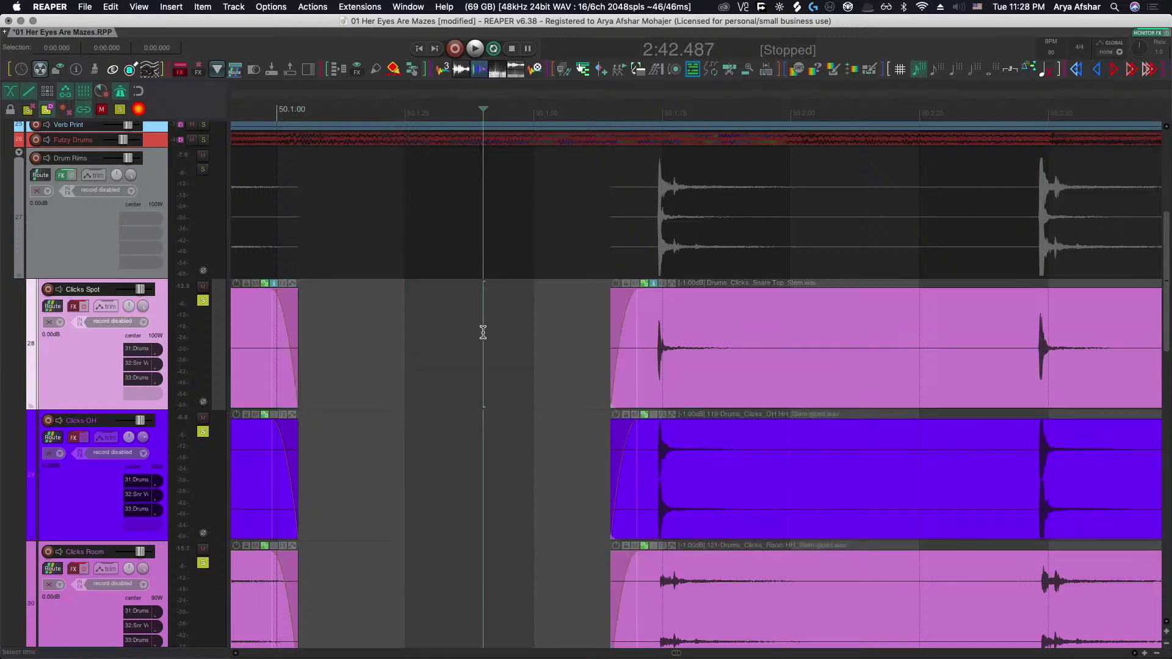
Play the phrase following 50.1.00 and split the grouped clips at 2:45.147, after its ninth hit.
key("space")
scroll(480, 332, "down", 4)
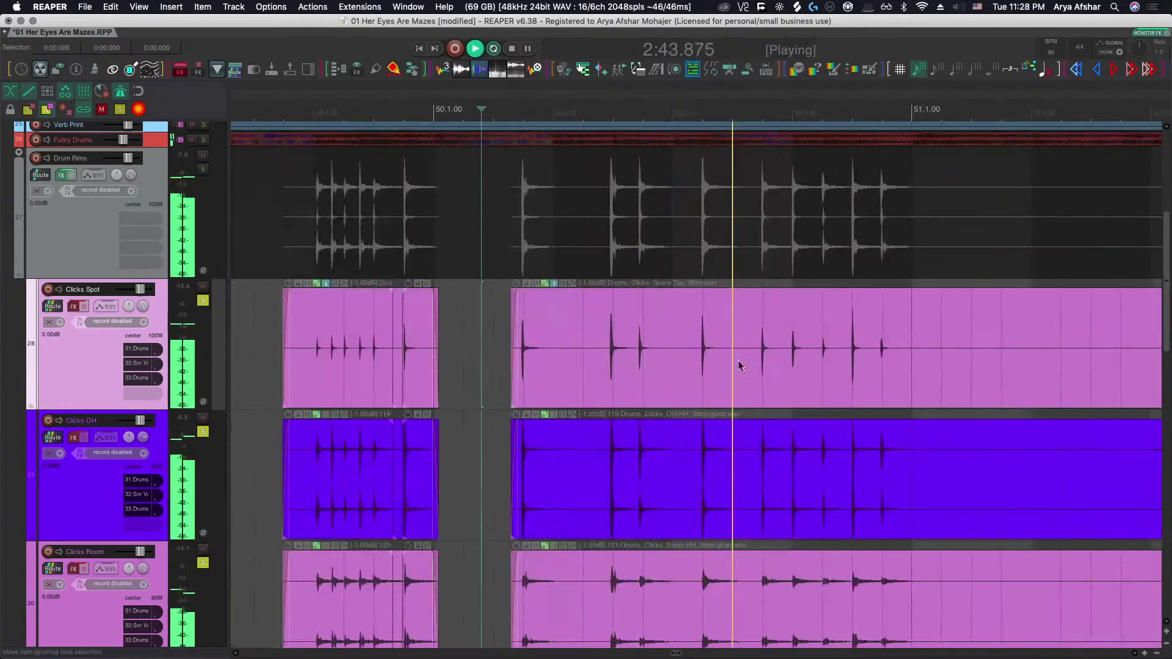
left_click(936, 342)
key("s")
key("space")
left_click(721, 358)
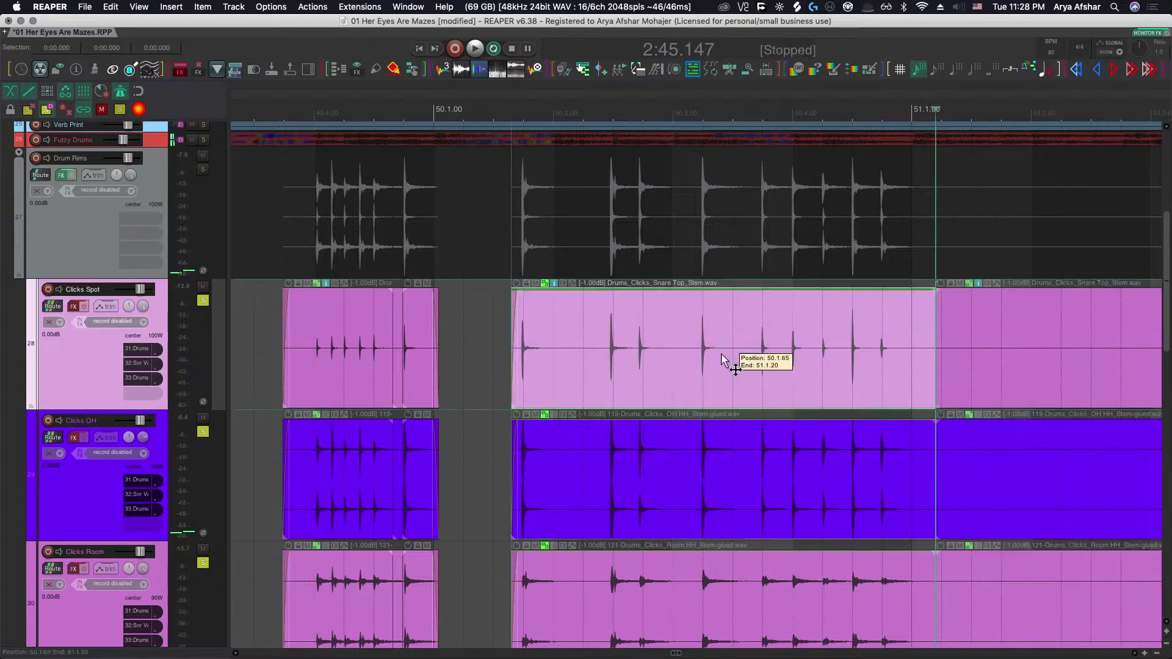
key("s")
key("ctrl+z")
Split the bar 50 phrase before its fifth hit at 2:44.002, before its fourth hit, and before its second hit at 2:43.019.
left_click(754, 357)
key("s")
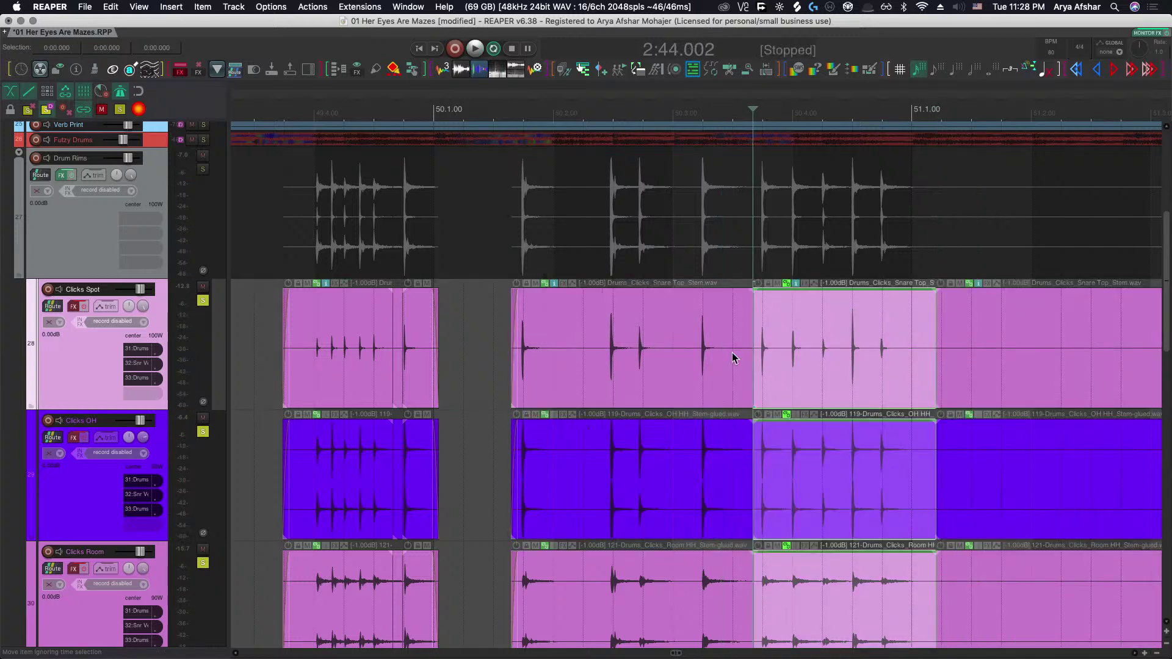
left_click(690, 353)
left_click(690, 357)
key("s")
left_click(589, 361)
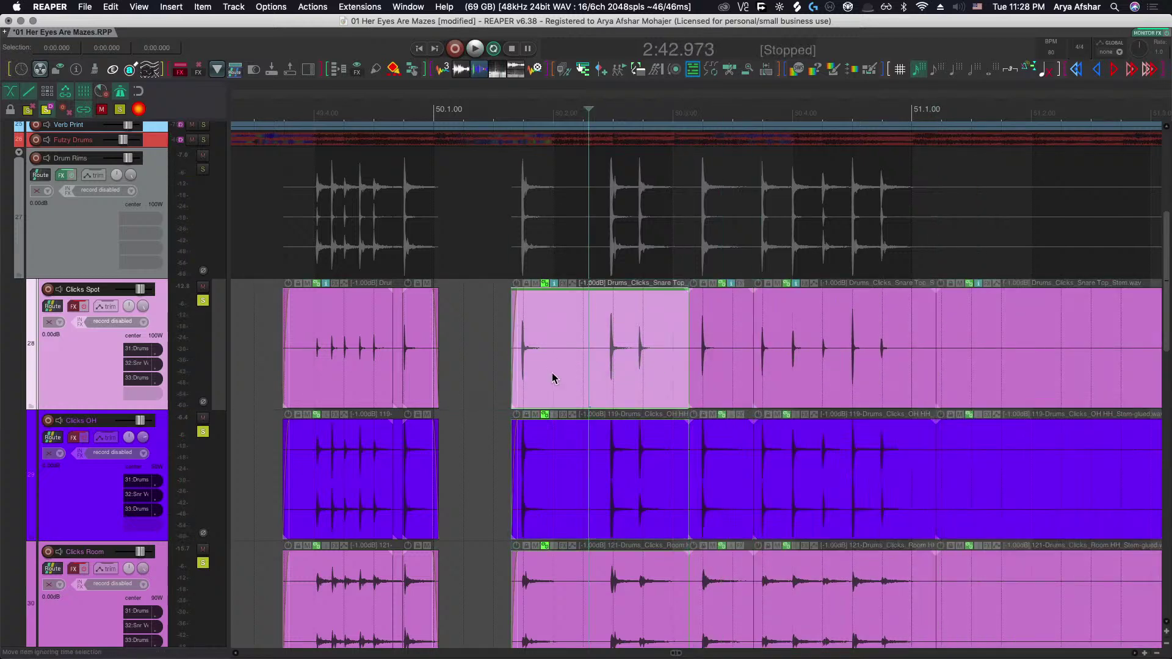
left_click(595, 379)
key("s")
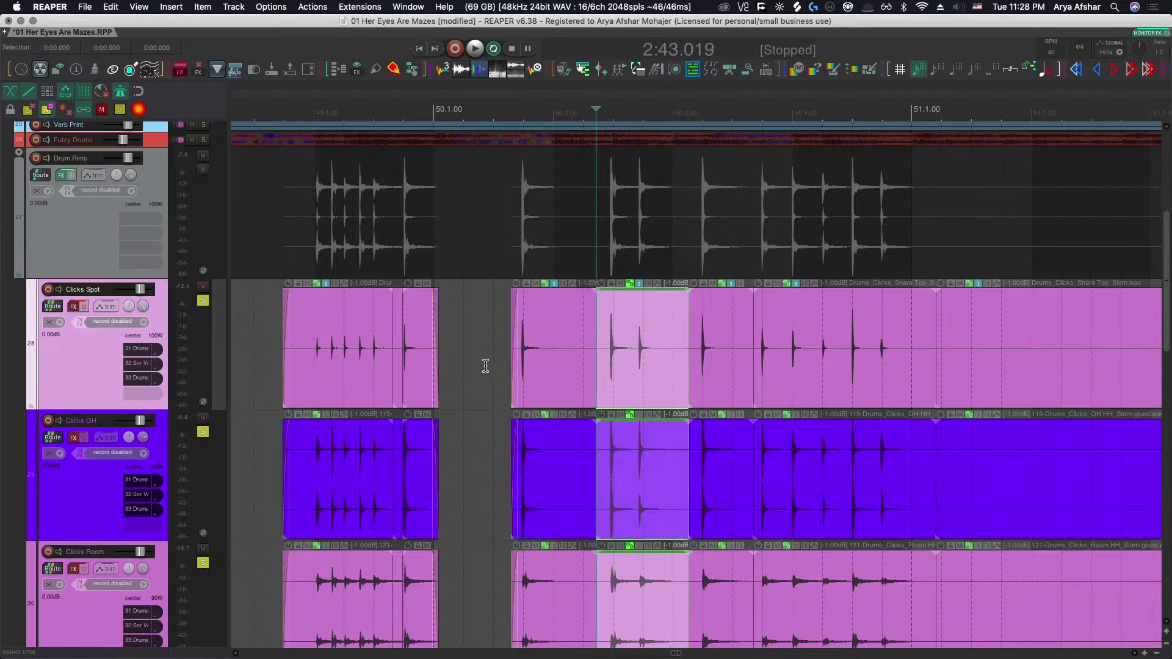
Replay the six-hit phrase and extend the end of the sixth hit's grouped clips to about 50.1.20.
left_click(253, 329)
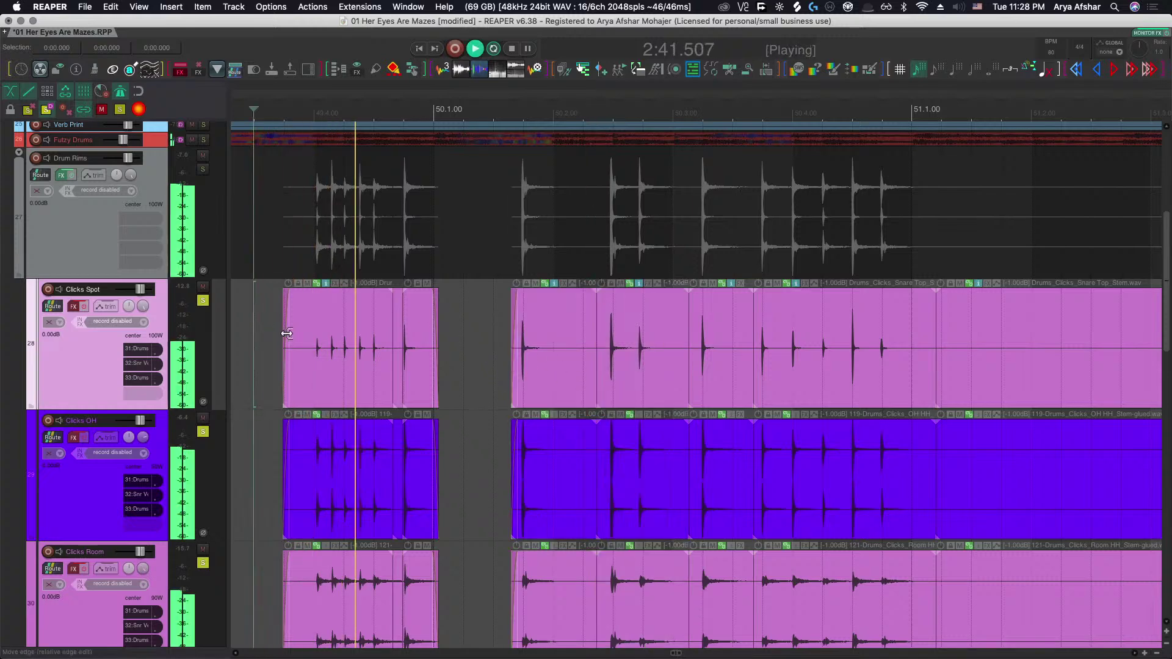
key("space")
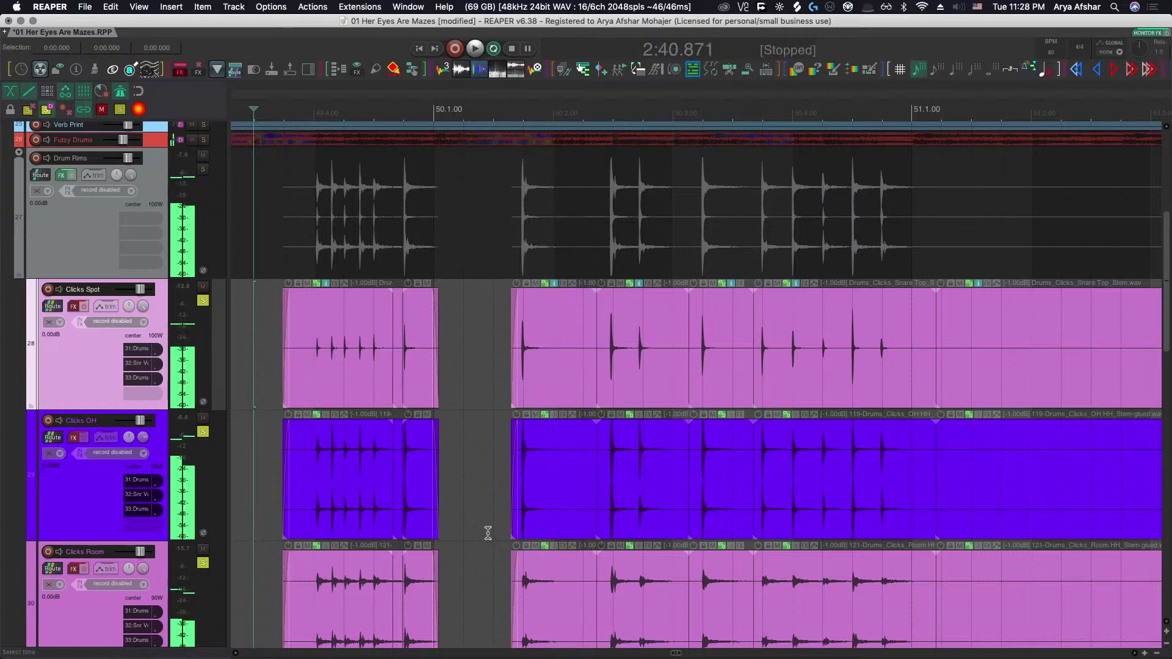
left_click_drag(436, 506, 459, 508)
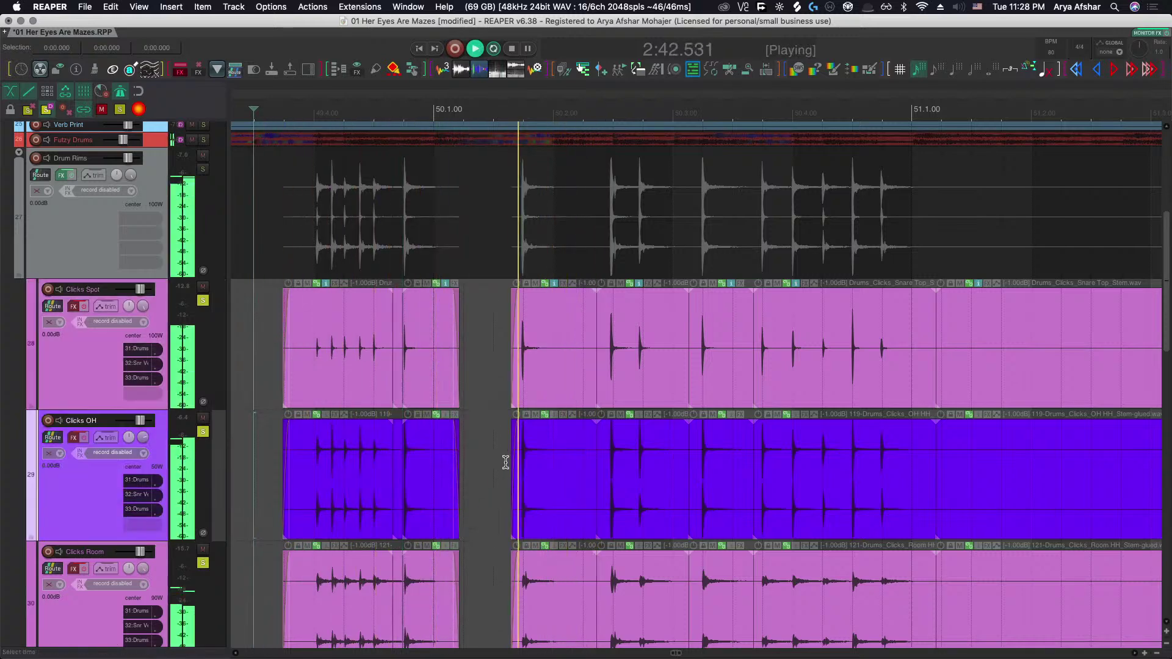
key("space")
Slip the bar 50 phrase's first hit slightly later so it meets 50.1.75, and replay it.
scroll(548, 396, "up", 5)
left_click_drag(478, 357, 482, 355)
scroll(482, 355, "down", 5)
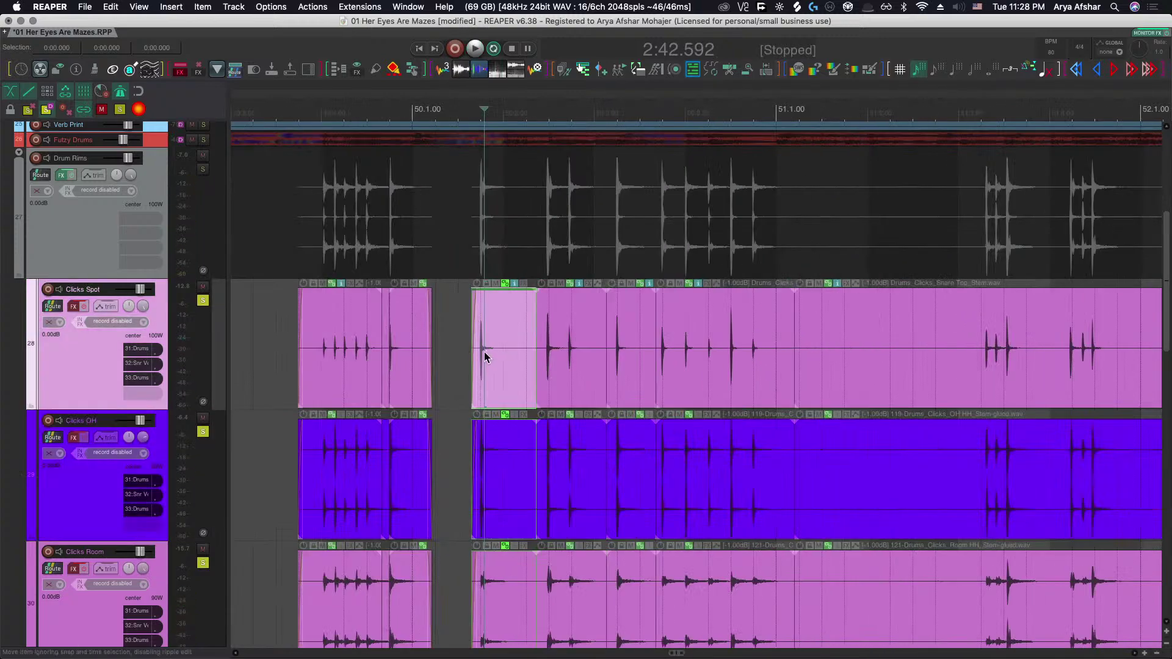
left_click(450, 324)
key("space")
scroll(567, 371, "up", 6)
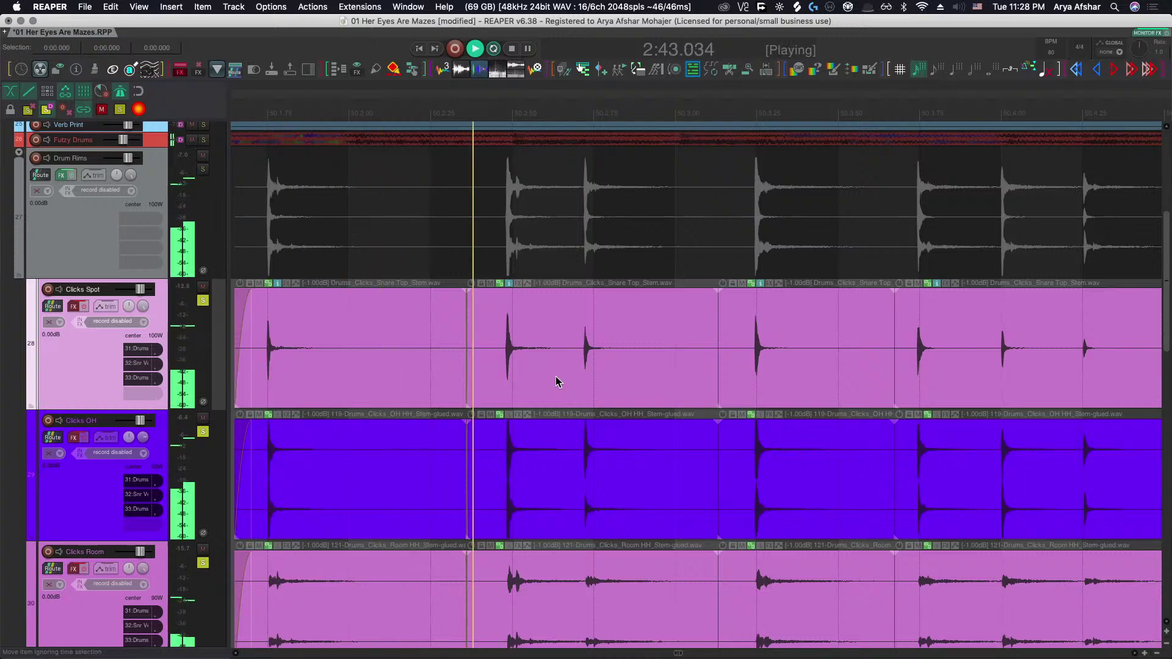
key("space")
Slip the second and third hits later so the third meets 50.2.75, and slip the fourth hit slightly later near 50.3.25.
left_click_drag(526, 358, 544, 364)
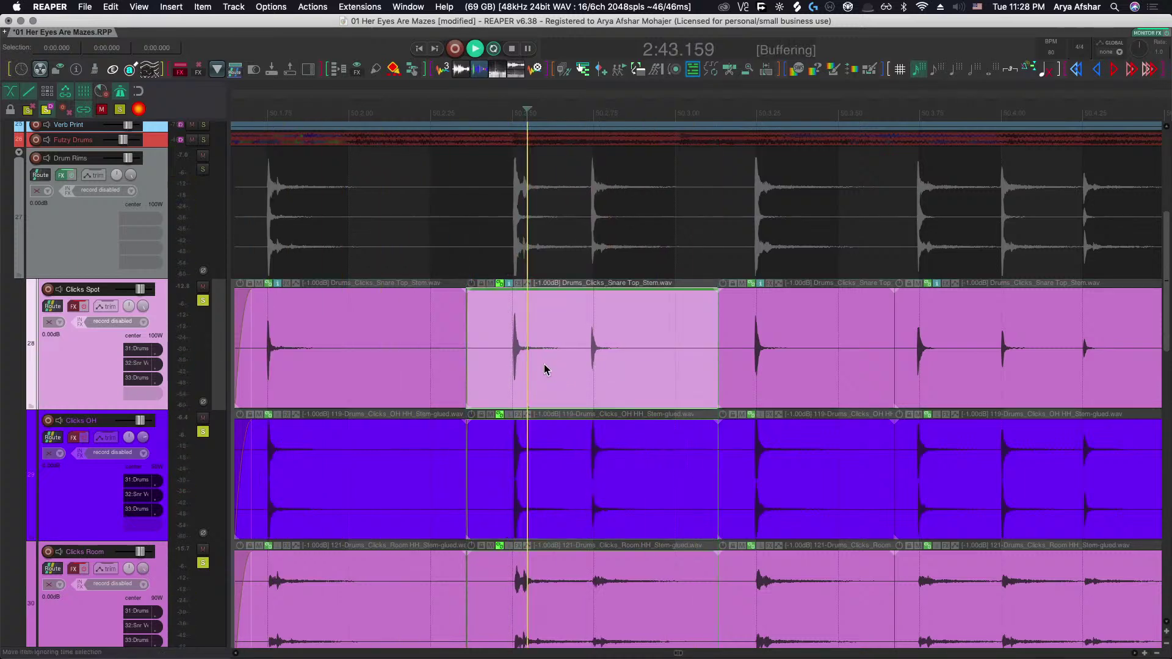
key("space")
scroll(652, 376, "right", 5)
key("space")
left_click_drag(624, 372, 586, 368)
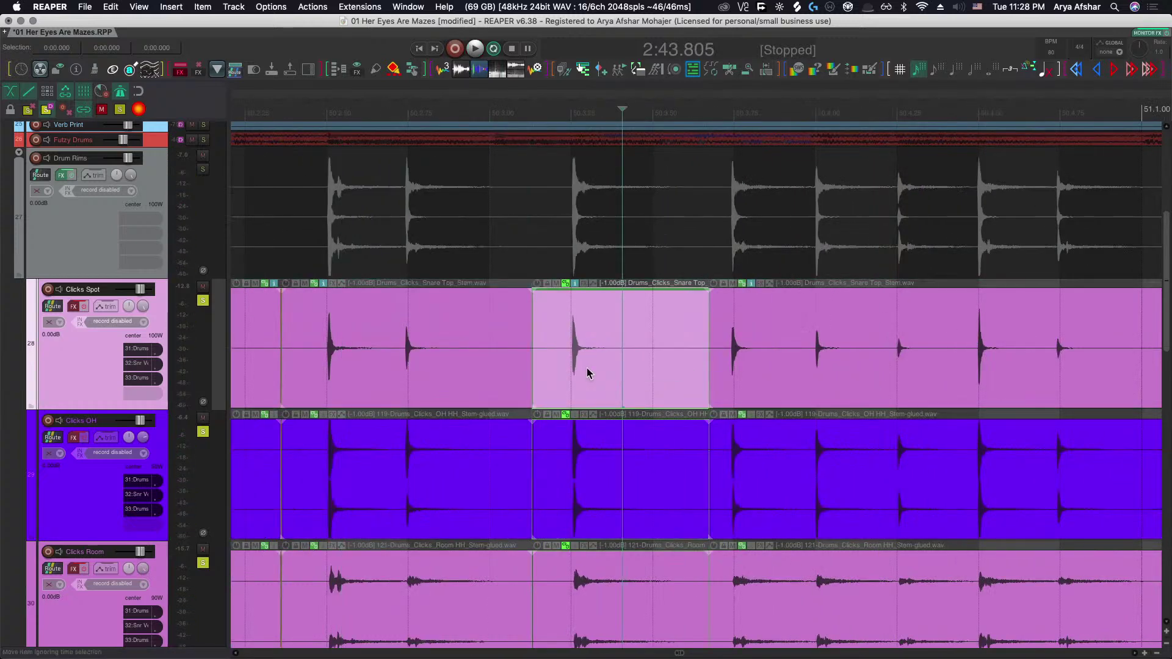
Slip the last five hits of the bar 50 phrase together so the fourth of them meets 50.4.50.
scroll(592, 369, "down", 5)
scroll(672, 368, "up", 5)
scroll(430, 374, "up", 1)
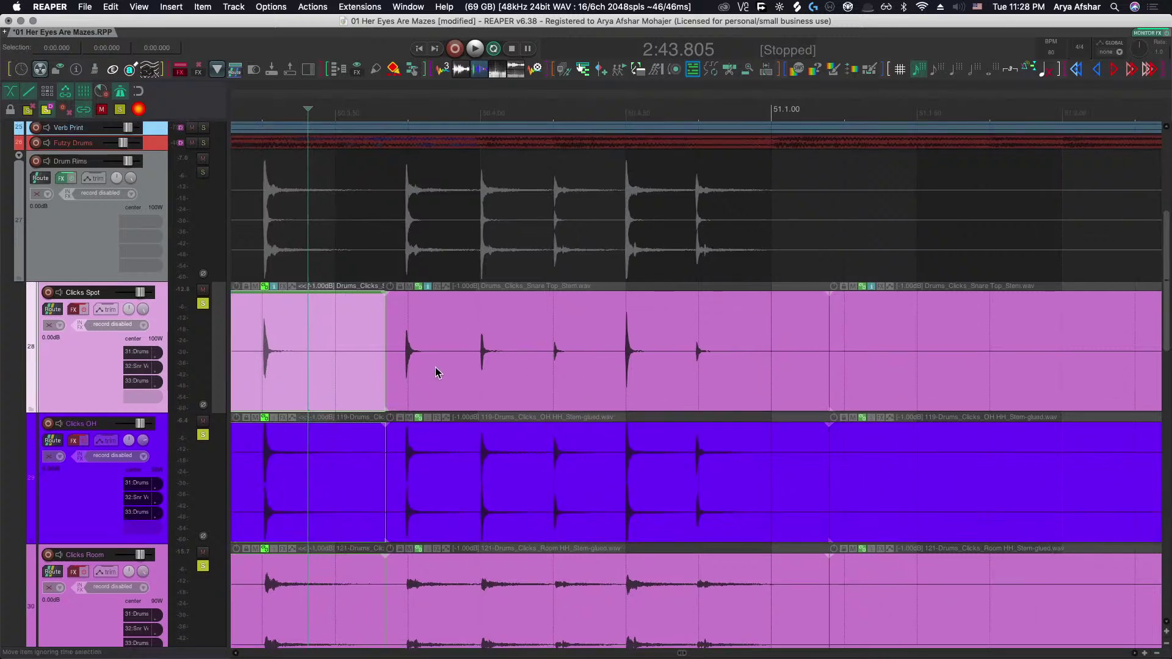
left_click_drag(434, 379, 438, 383)
scroll(616, 385, "up", 3)
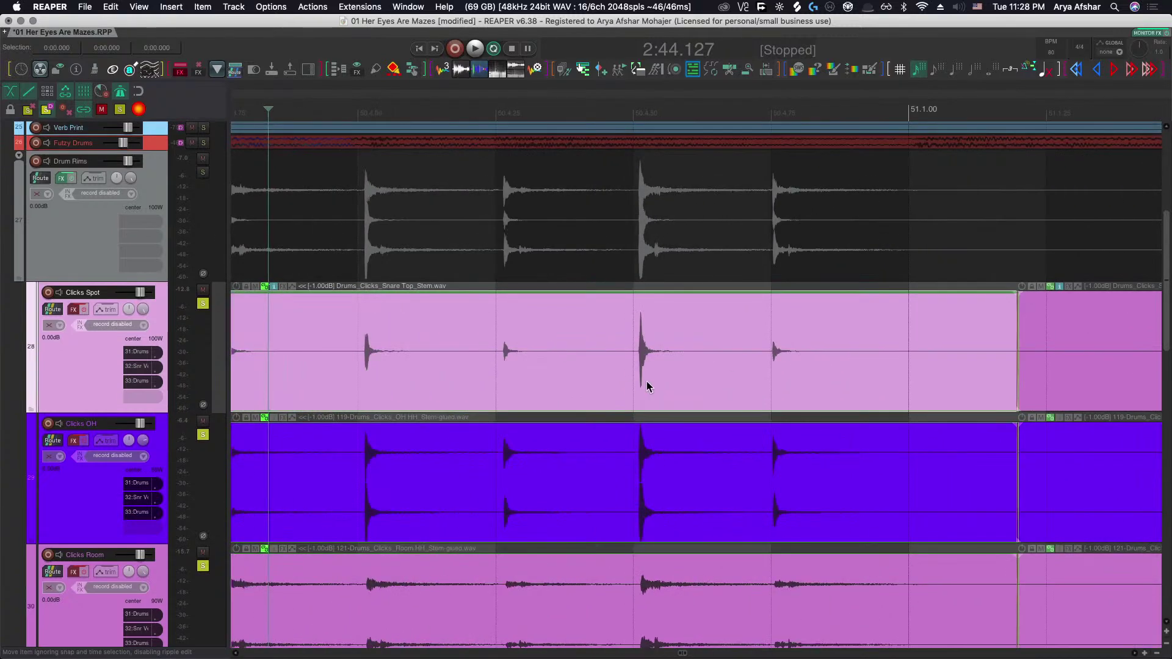
left_click_drag(646, 383, 626, 389)
scroll(627, 391, "down", 3)
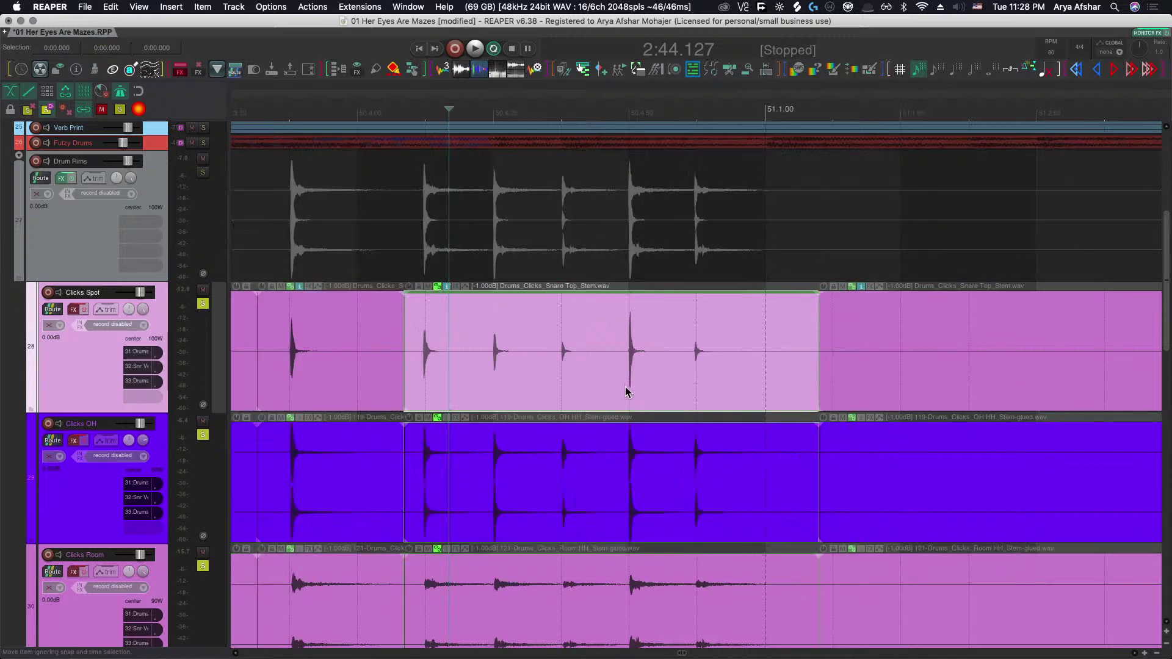
Split the grouped clips at 2:44.233, after the fifth hit, and slip that hit slightly later to meet 50.3.75.
scroll(437, 369, "up", 5)
scroll(497, 349, "up", 1)
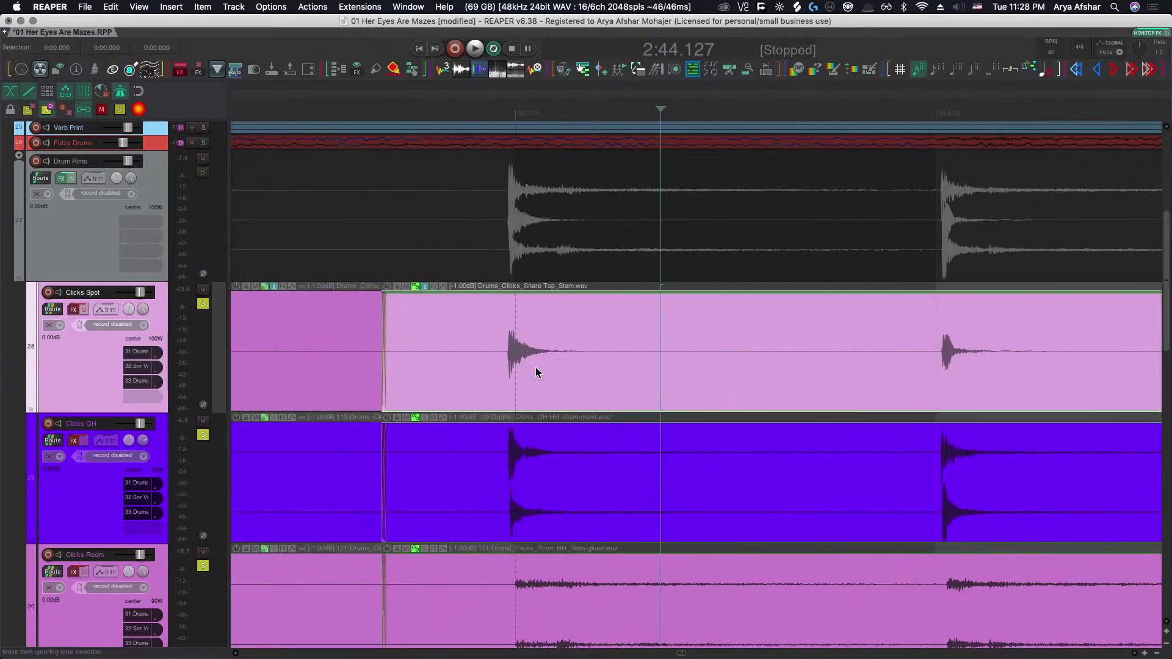
left_click(898, 351)
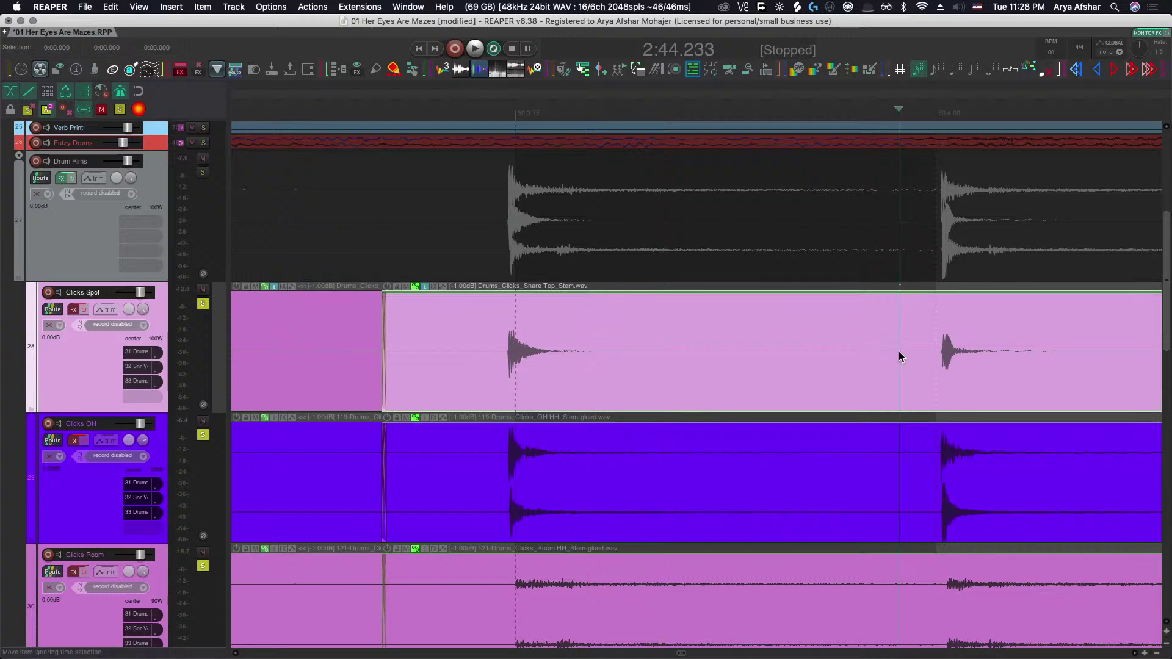
key("s")
left_click_drag(519, 373, 521, 371)
Replay the corrected phrases from before the six-hit phrase through to bar 51.
scroll(521, 371, "down", 5)
scroll(557, 370, "left", 5)
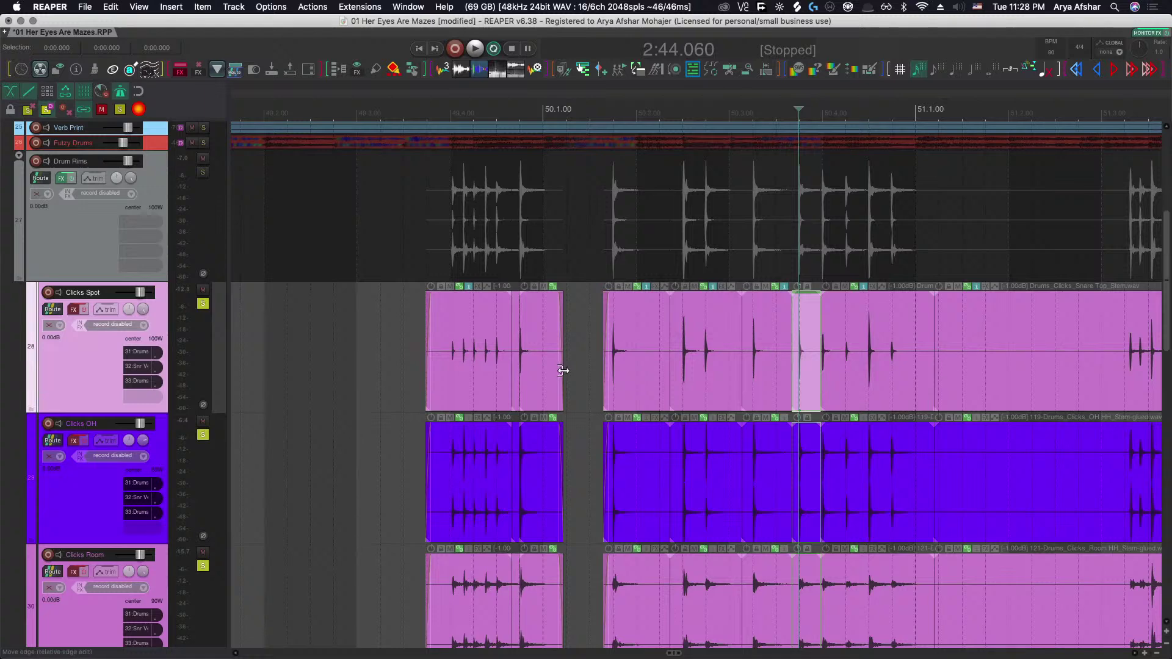
left_click(406, 312)
key("space")
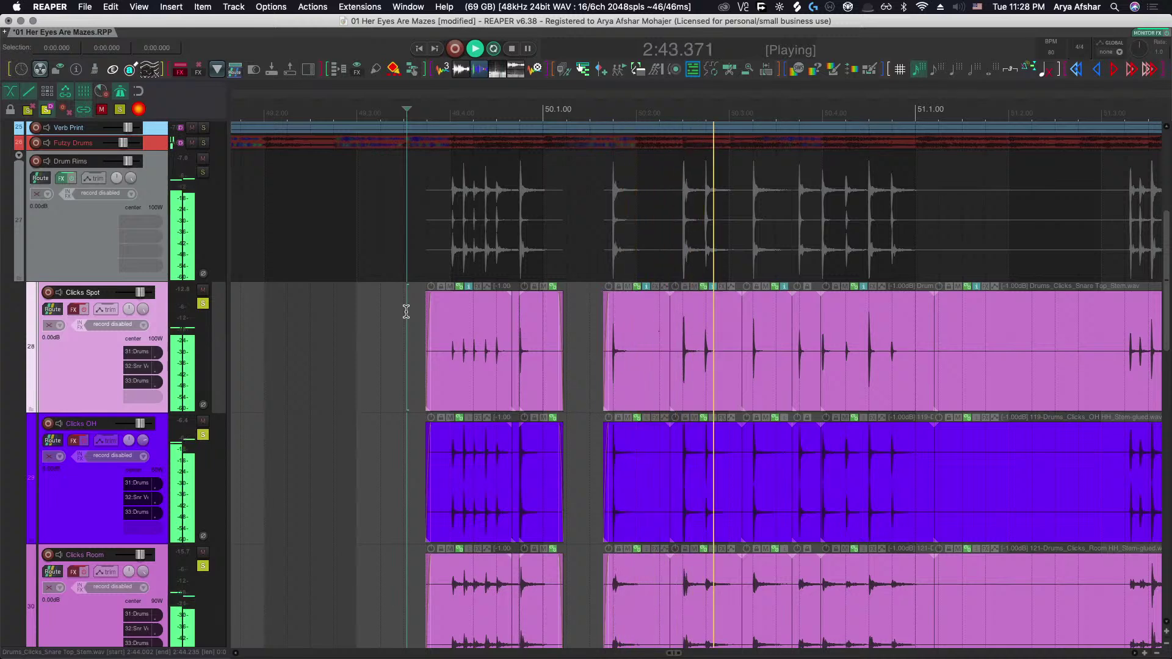
scroll(406, 312, "right", 1)
scroll(406, 312, "right", 5)
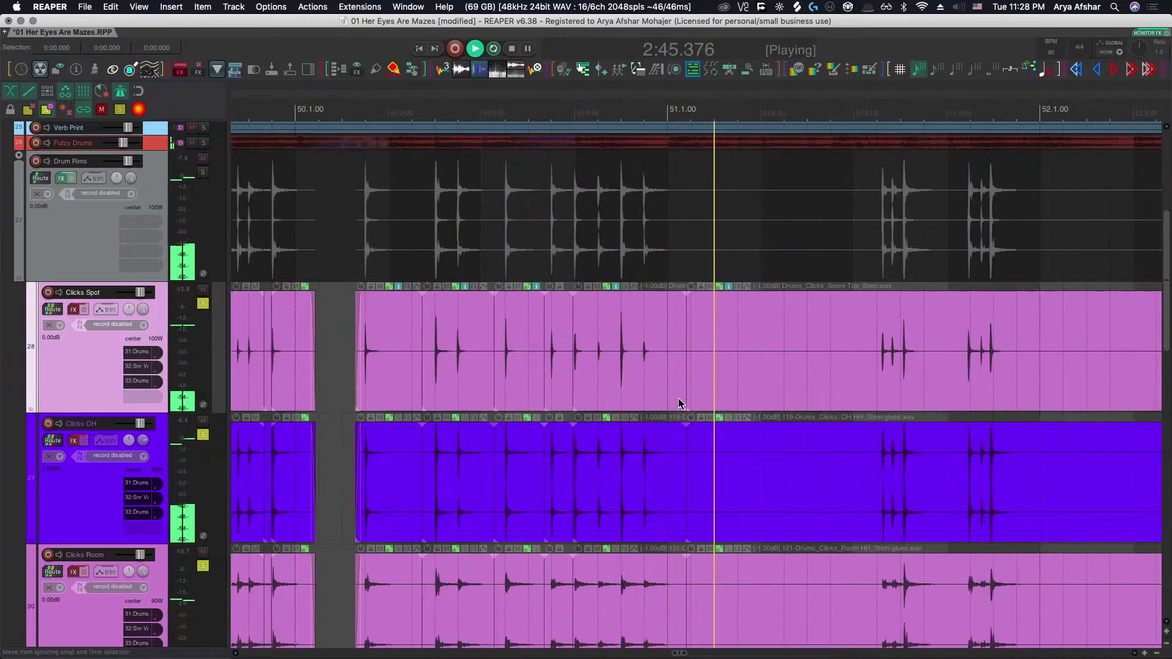
Remove the silent stretch of the grouped clips in bar 51, from about 51.1.20 to 51.2.75.
scroll(683, 402, "up", 6)
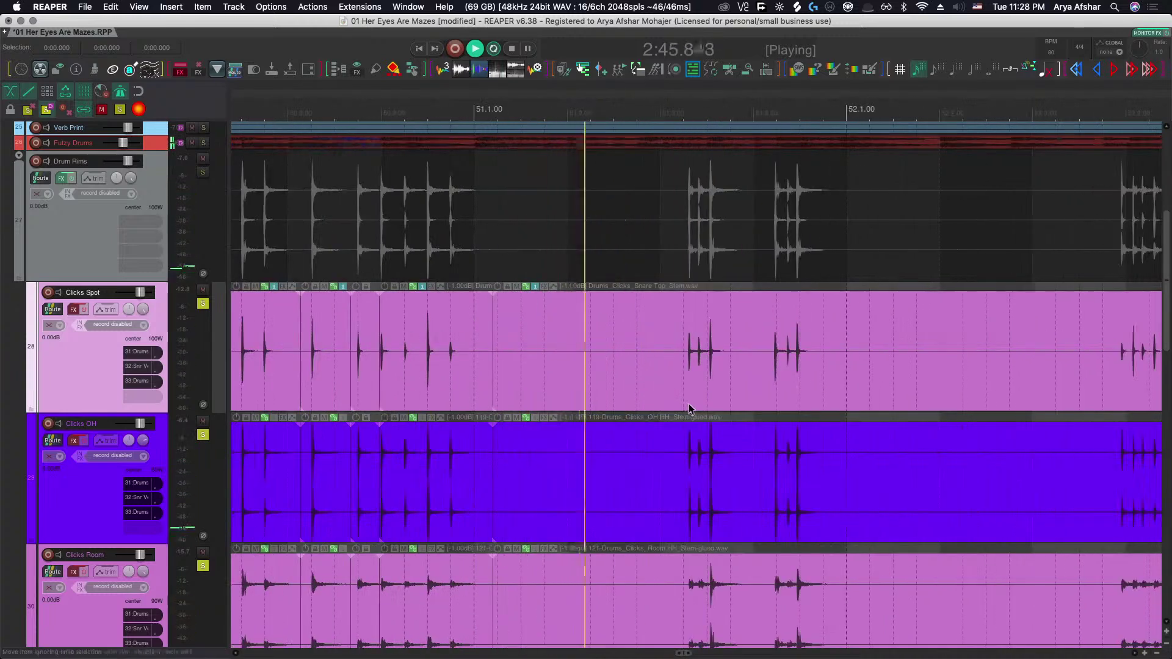
left_click(371, 353)
scroll(429, 395, "down", 5)
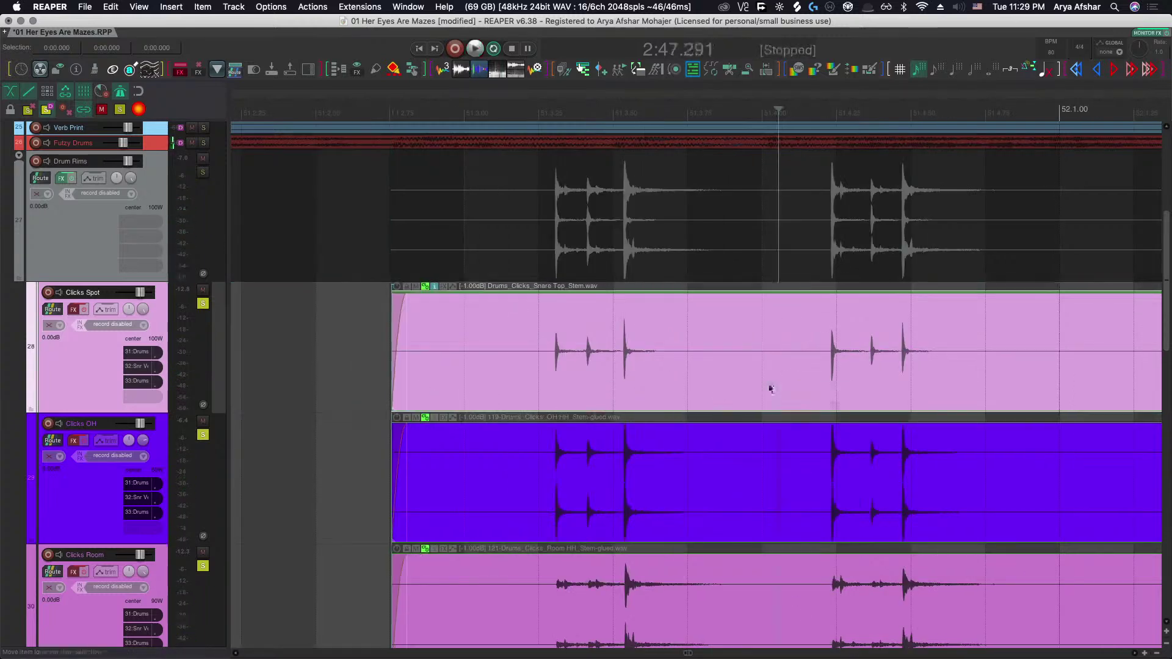
Split the grouped clips at 2:47.291 and slip the first three-hit group earlier so its third hit meets 51.3.50.
key("s")
left_click(578, 370)
left_click_drag(615, 372, 604, 373)
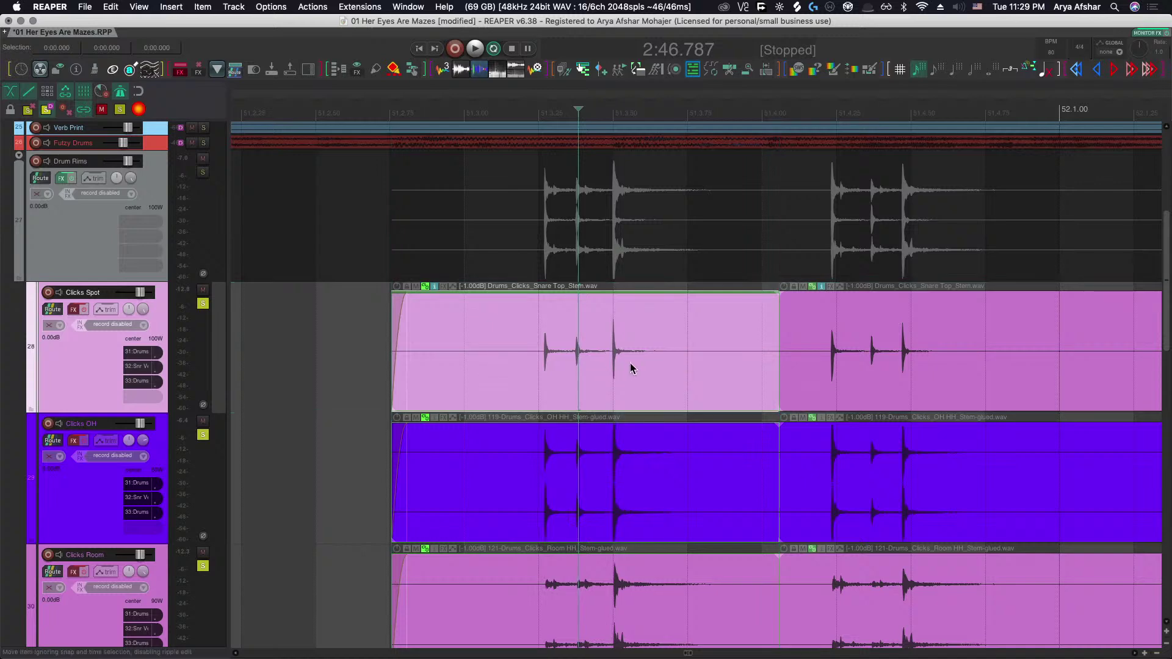
scroll(610, 362, "up", 8)
scroll(611, 363, "down", 10)
Play bar 51, then split the grouped clips at 52.1.00 and slip the second three-hit group later so its third hit meets 51.4.50.
left_click(486, 317)
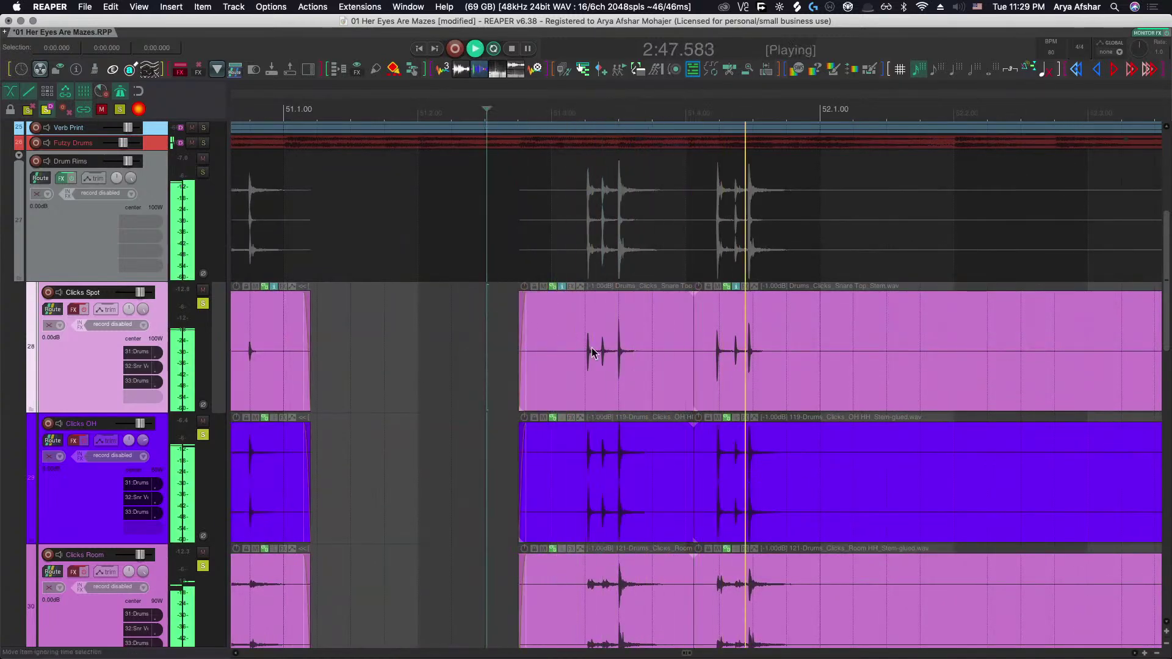
key("space")
scroll(794, 363, "up", 4)
left_click(842, 360)
key("s")
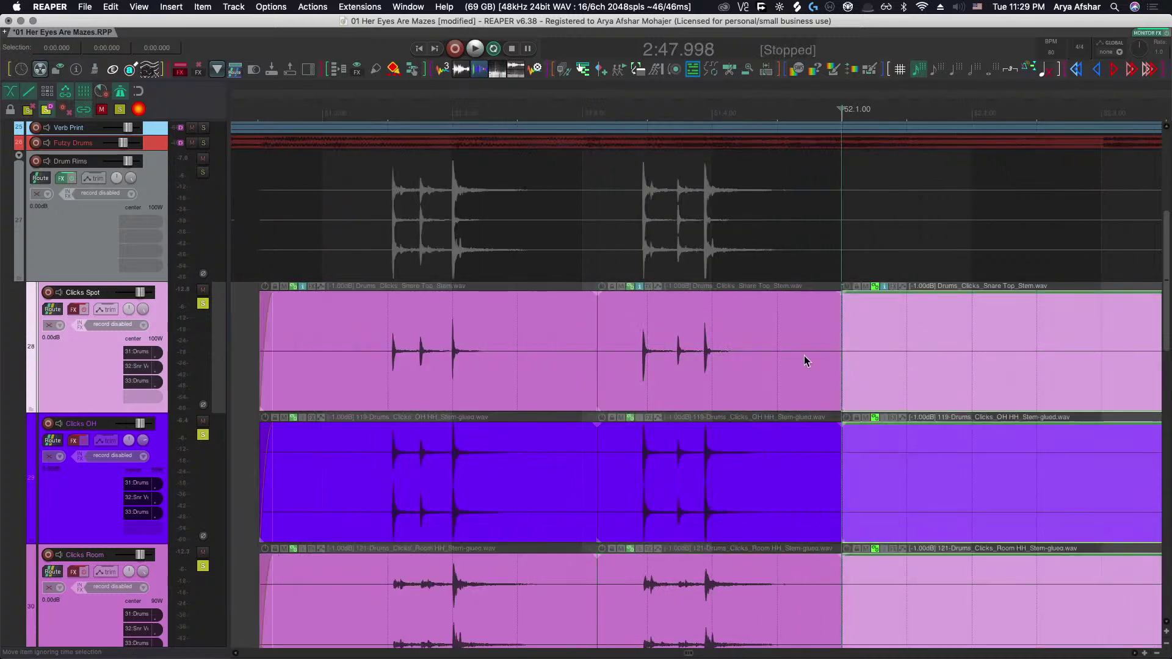
left_click_drag(666, 382, 681, 380)
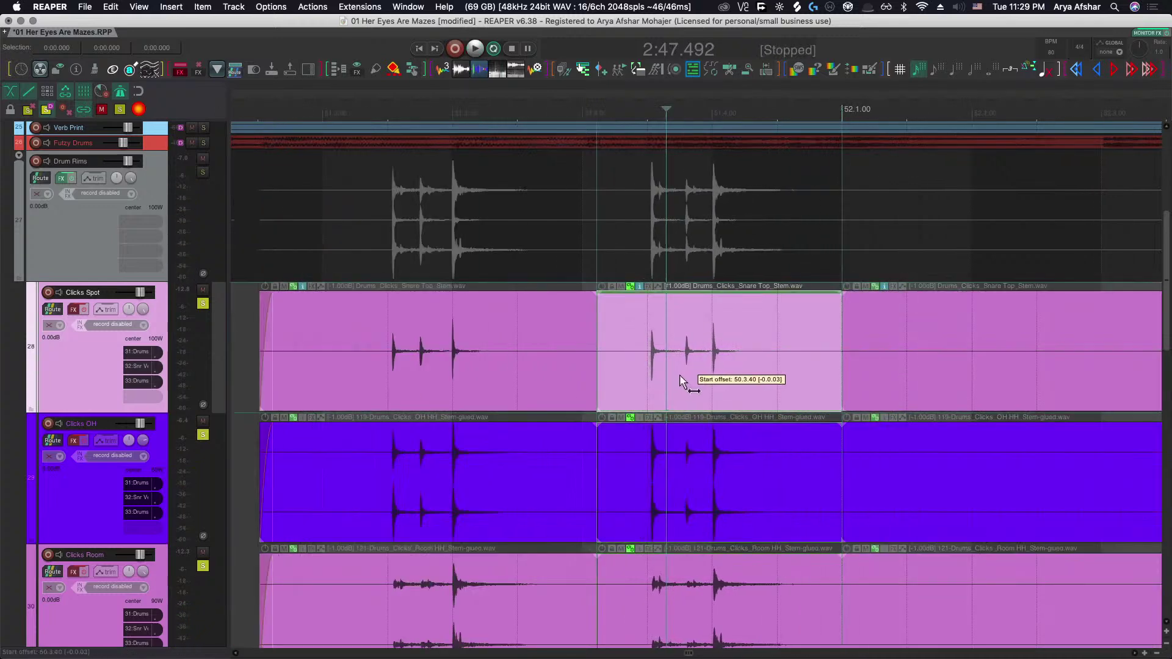
Replay both three-hit groups in bar 51 against the metronome.
scroll(679, 374, "down", 6)
key("space")
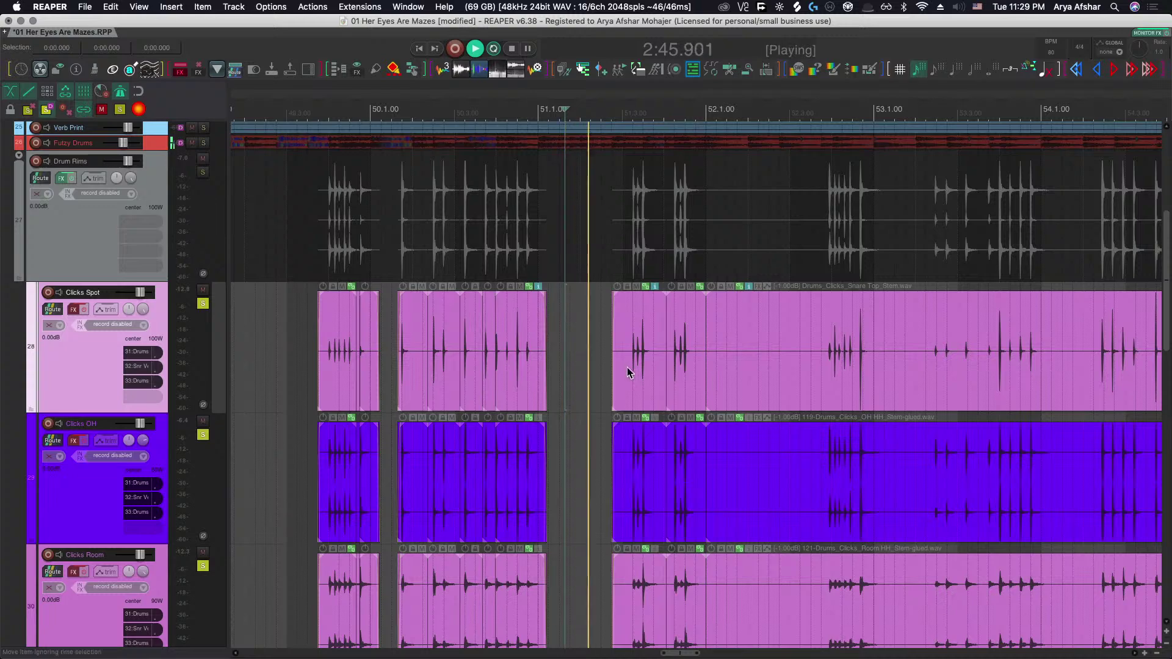
scroll(628, 367, "up", 1)
scroll(627, 367, "up", 3)
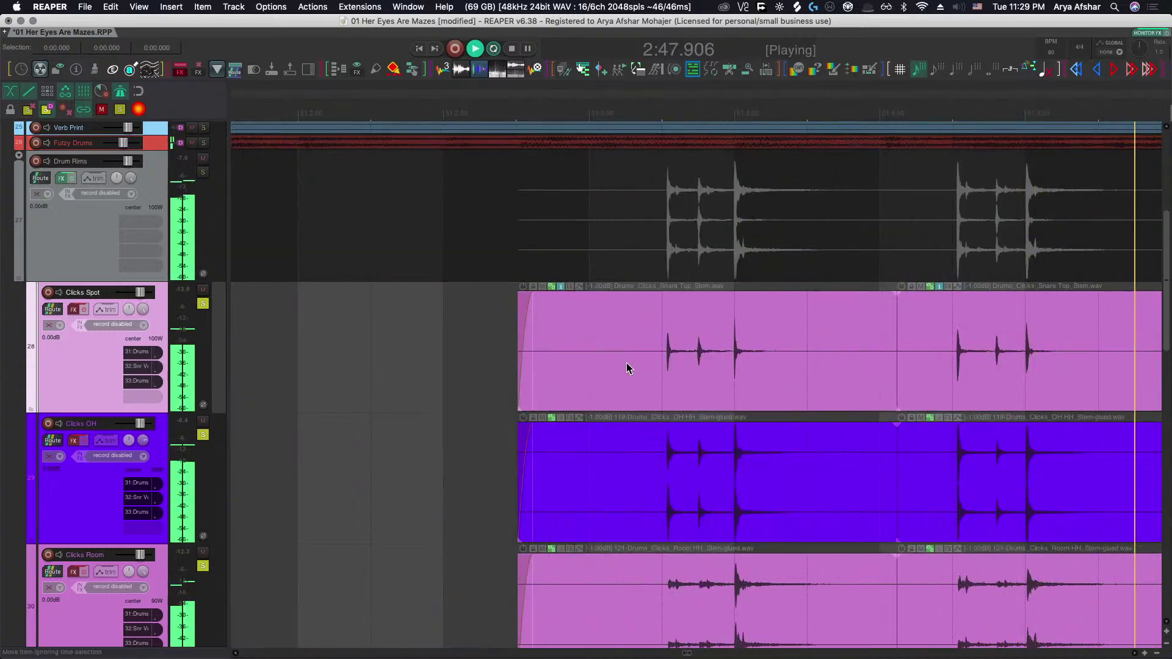
key("space")
Trim the start of the first three-hit group's clips to about 51.3.20 and play on through the end of bar 52.
left_click_drag(519, 366, 645, 348)
left_click(512, 337)
key("space")
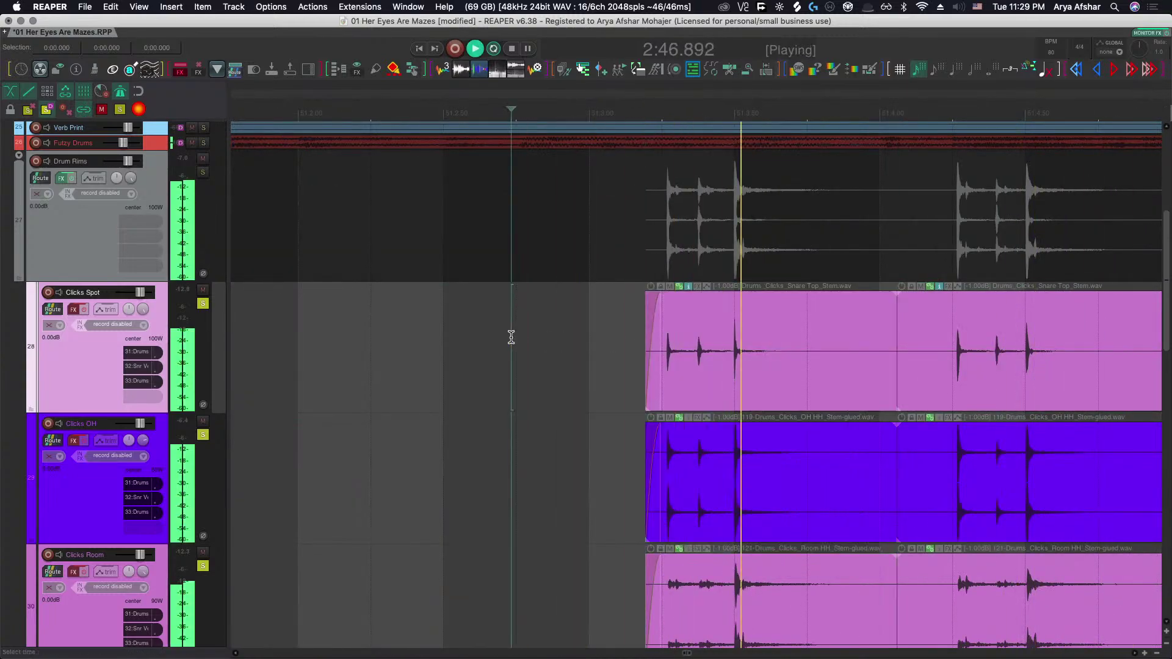
scroll(511, 339, "right", 10)
scroll(513, 343, "down", 5)
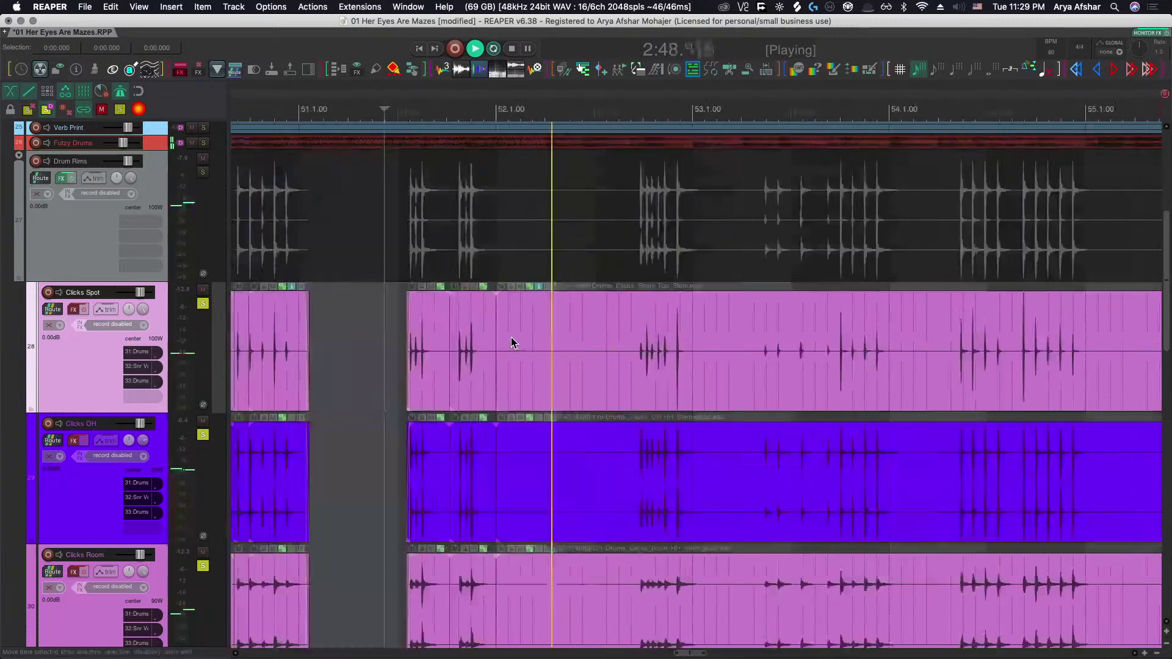
scroll(613, 378, "up", 4)
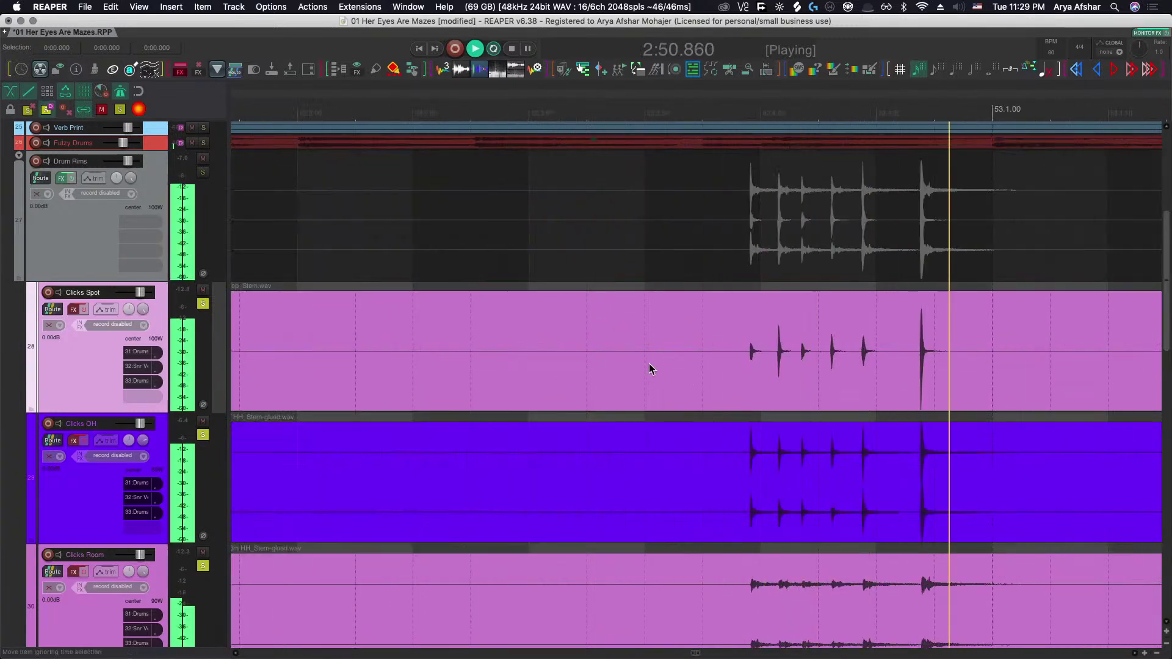
Trim the silent start of the grouped clips after 52.1.00 to about 2:49.665.
key("space")
left_click(580, 361)
scroll(585, 363, "down", 4)
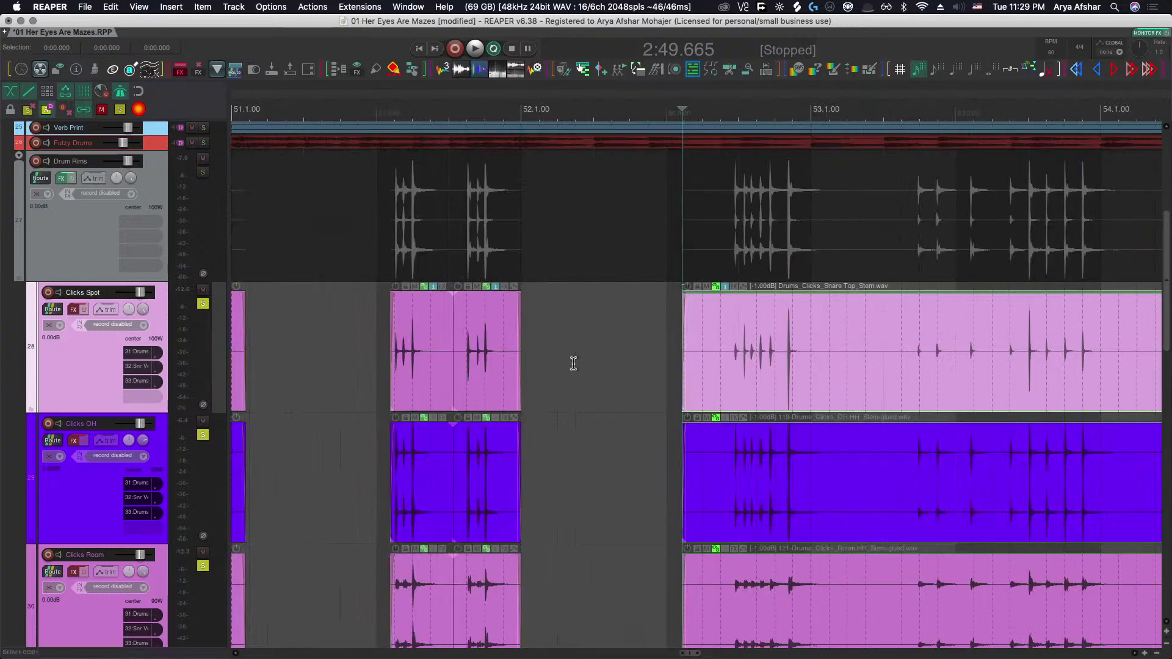
Play from early bar 51 into the hits before 53.1.00 to check the three-hit groups against the metronome.
left_click(314, 315)
key("space")
scroll(468, 374, "up", 5)
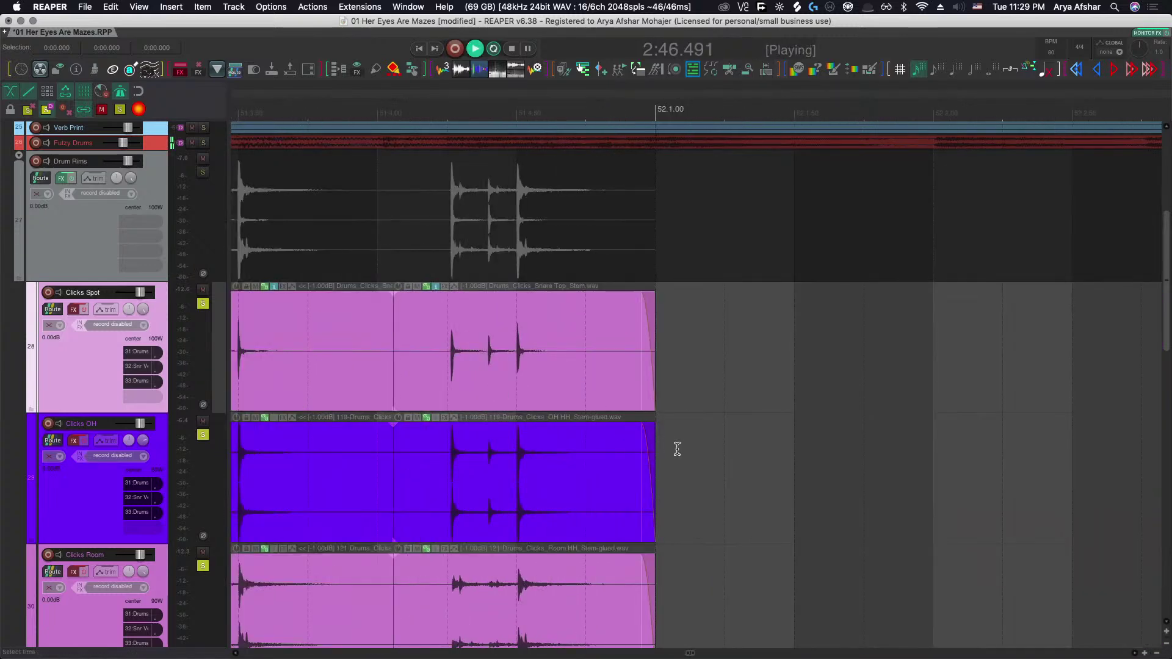
scroll(681, 450, "right", 2)
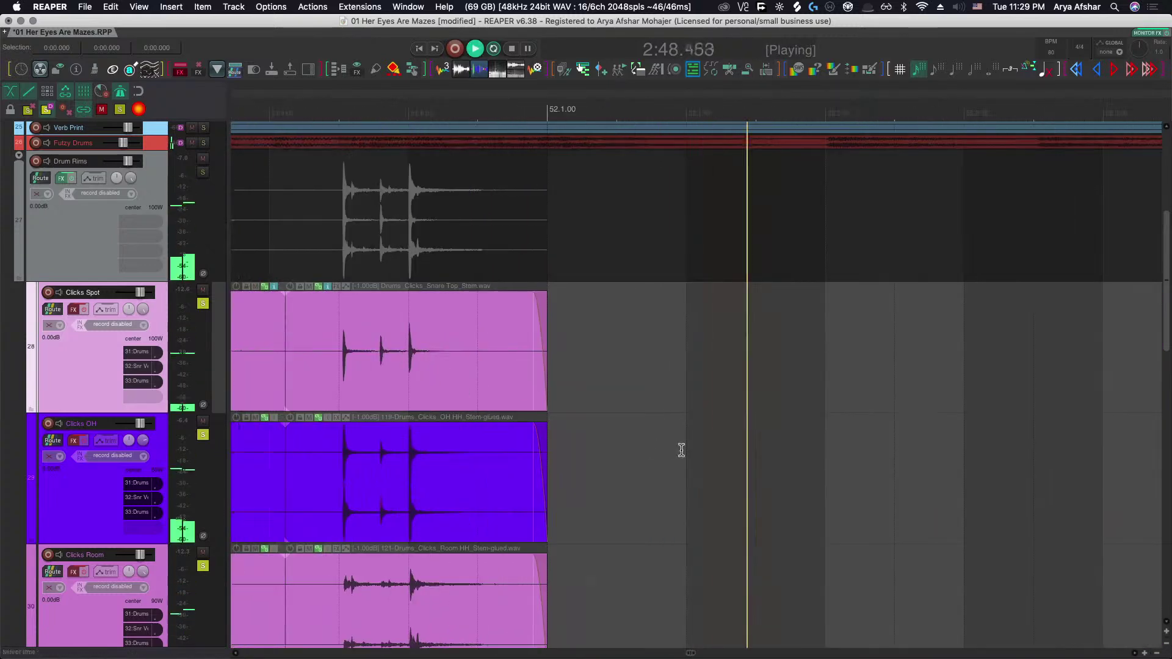
scroll(682, 449, "down", 4)
scroll(681, 449, "right", 2)
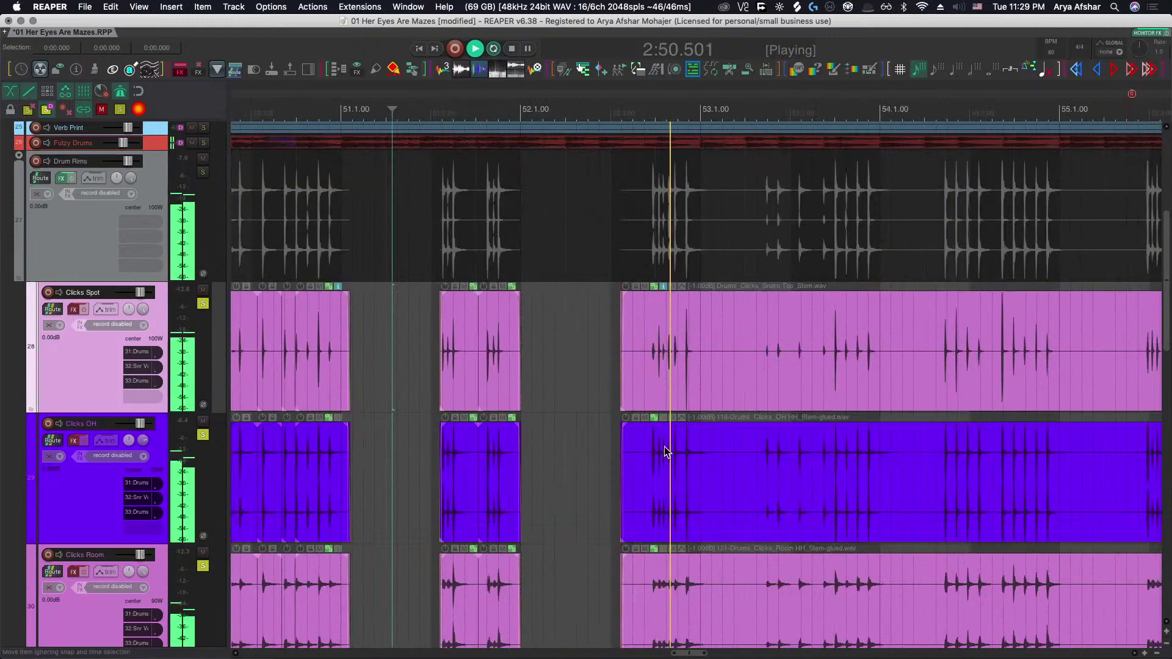
key("space")
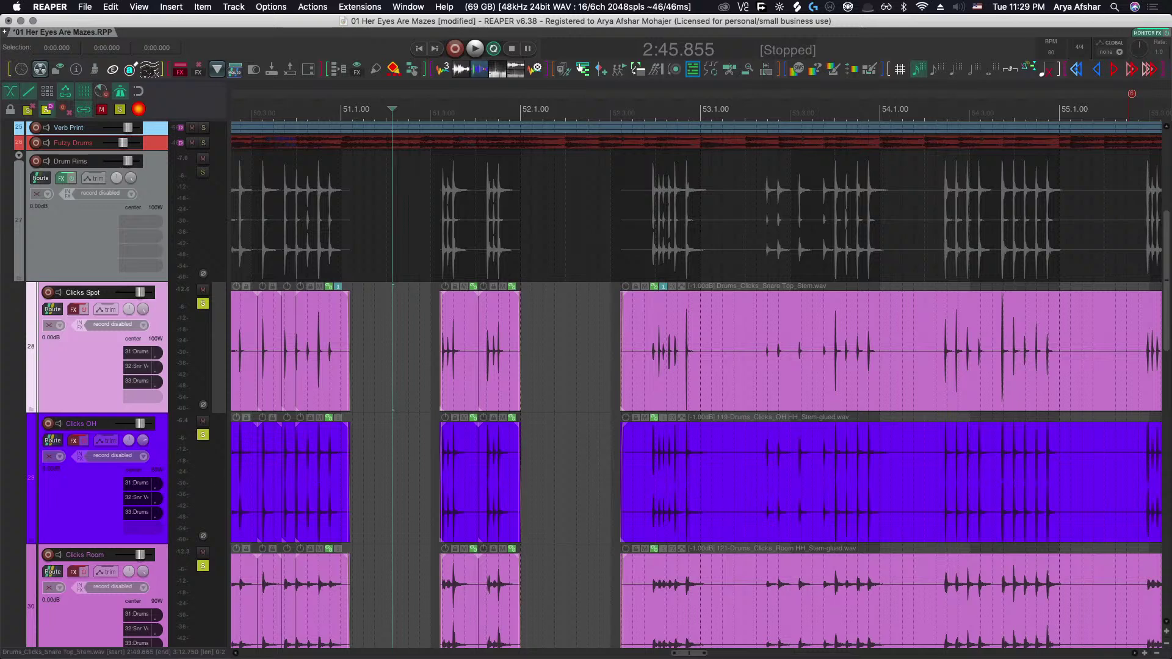
key("super+Tab")
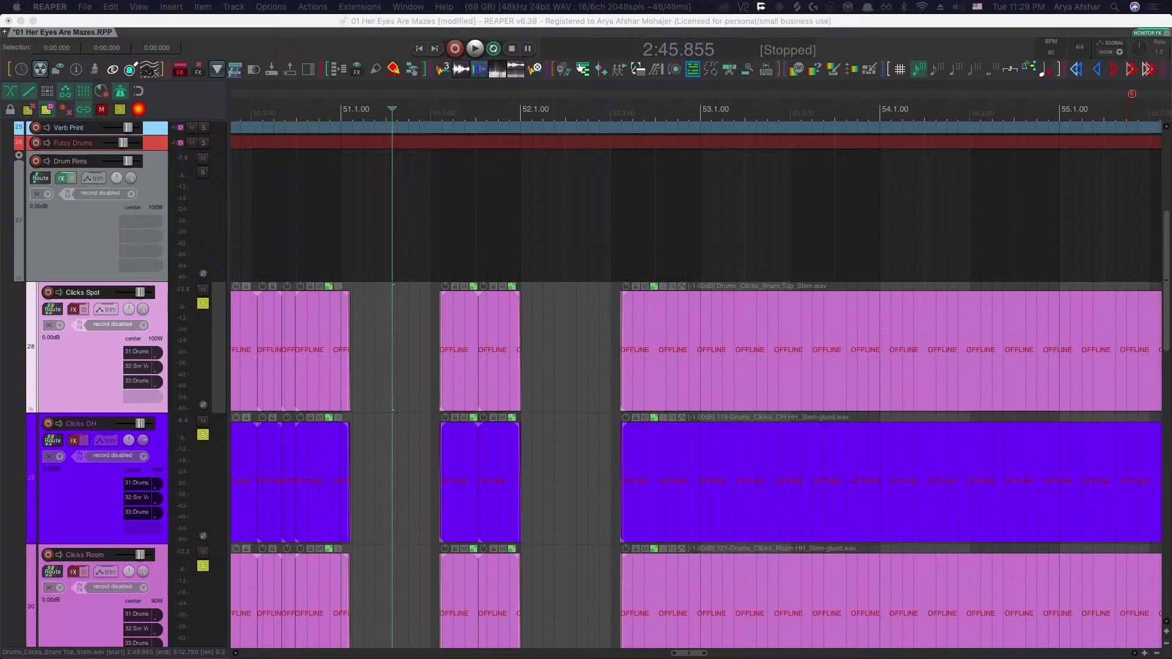
Play from 2:48.382 into the six-hit group before 53.1.00, then split the grouped clips at 2:51.194.
left_click(545, 353)
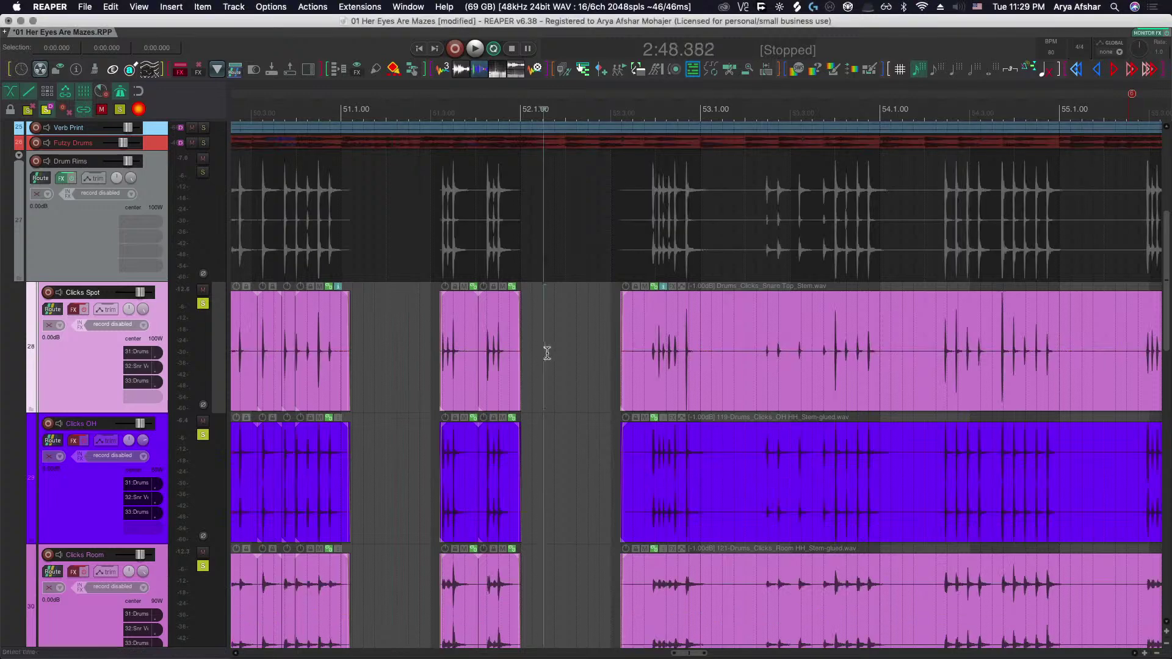
key("space")
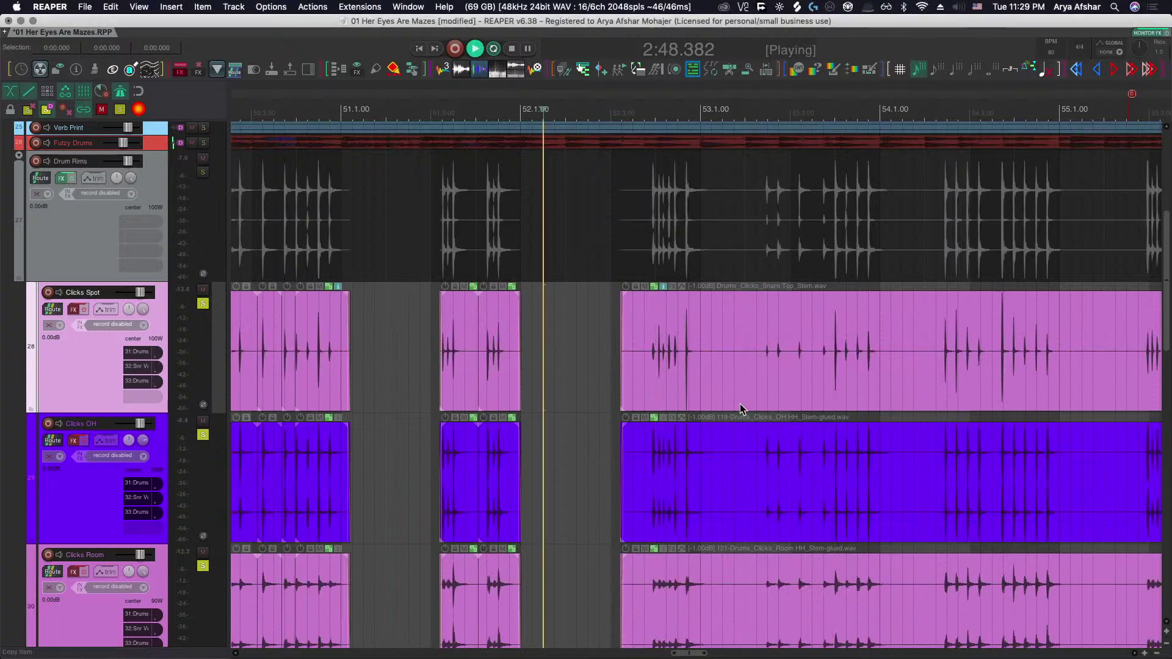
scroll(740, 404, "up", 3)
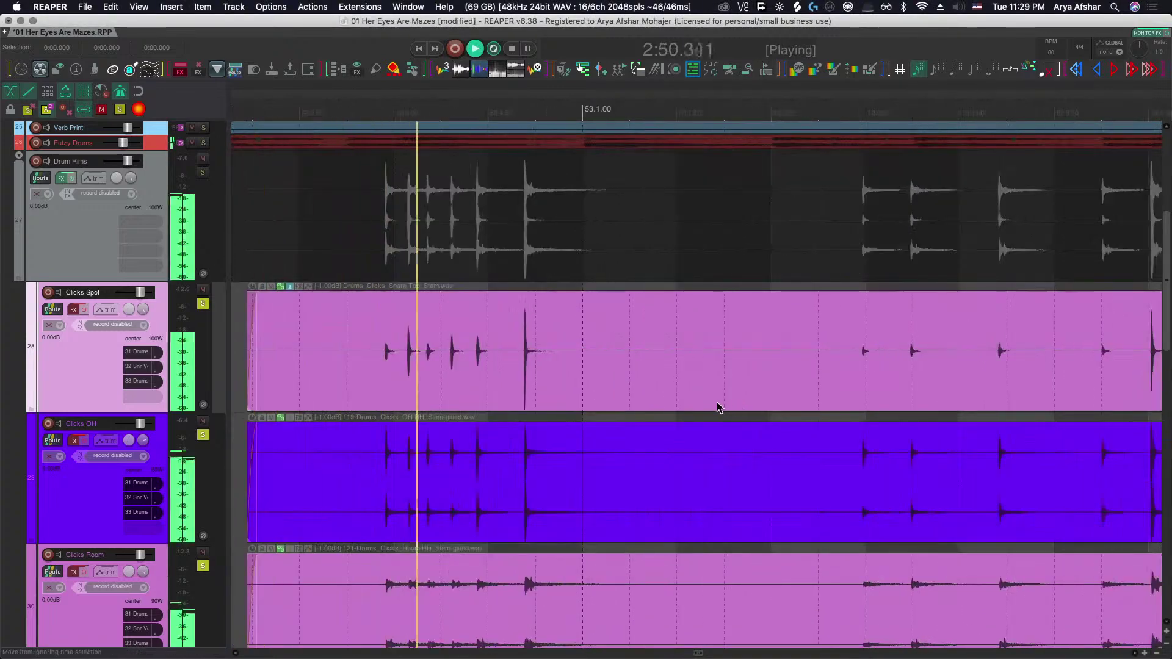
key("space")
left_click(632, 385)
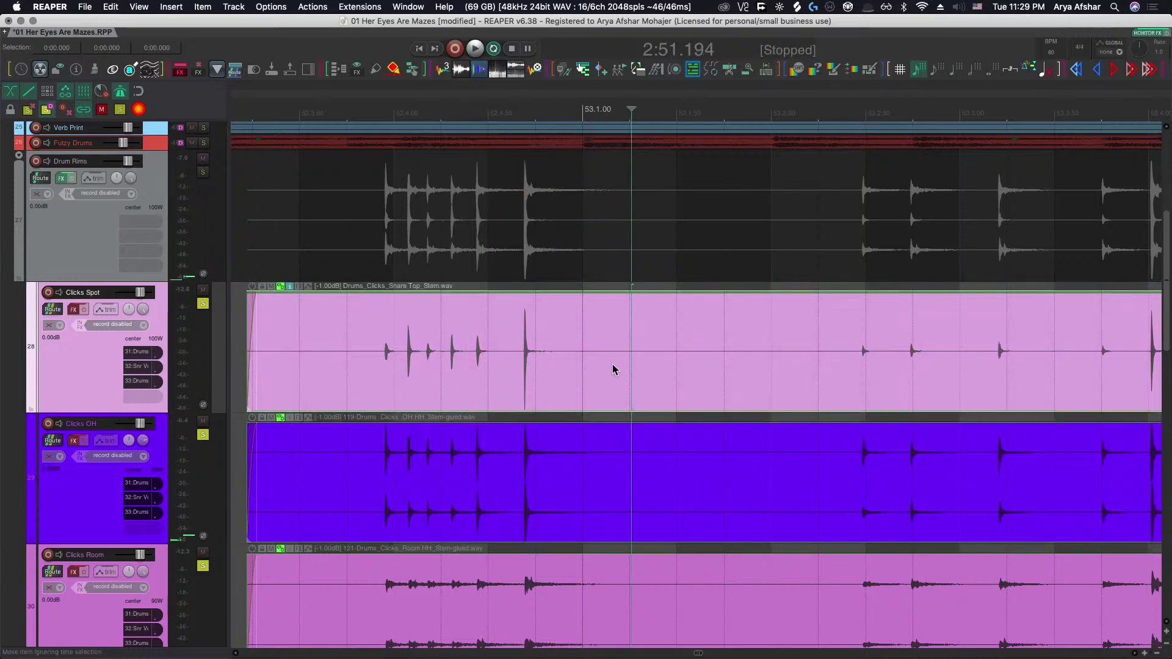
key("s")
Replay the six-hit group before 53.1.00 and trim the start of its clips to about 2:50.120.
scroll(611, 373, "left", 3)
left_click(306, 332)
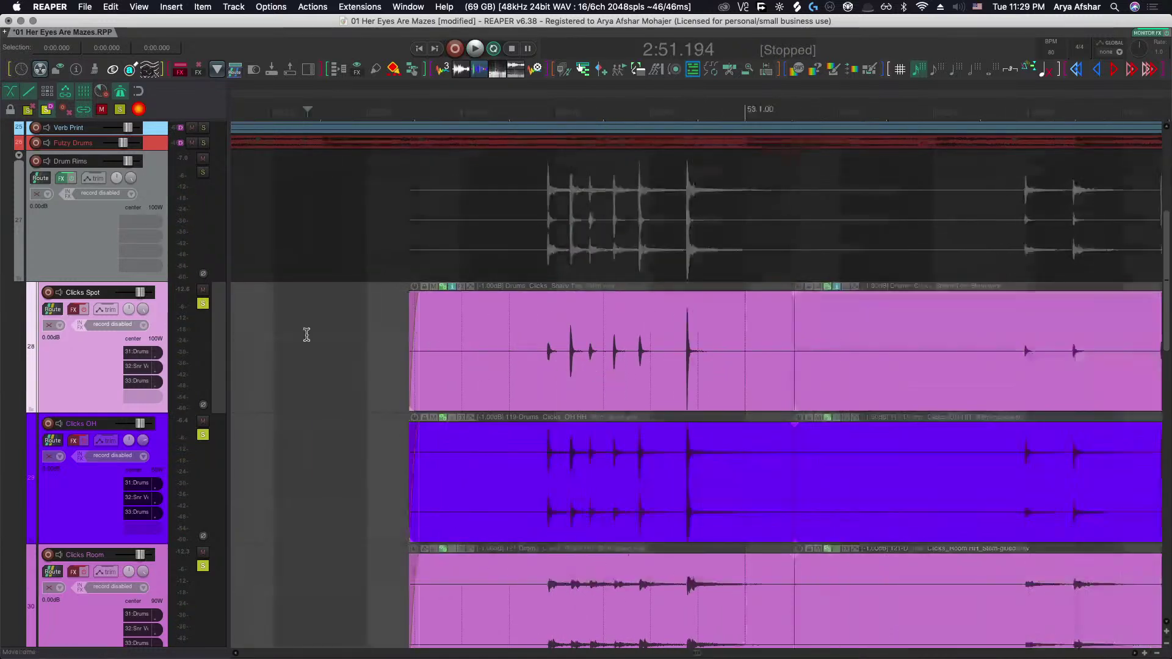
key("space")
scroll(520, 379, "up", 4)
scroll(514, 360, "down", 2)
key("Delete")
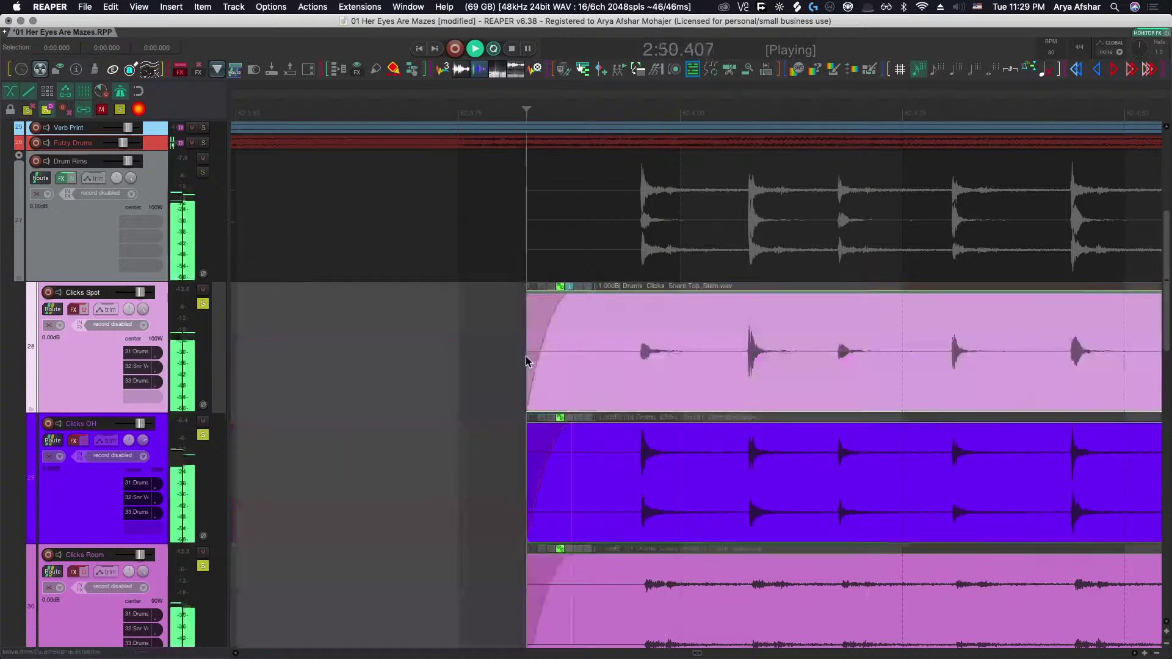
key("space")
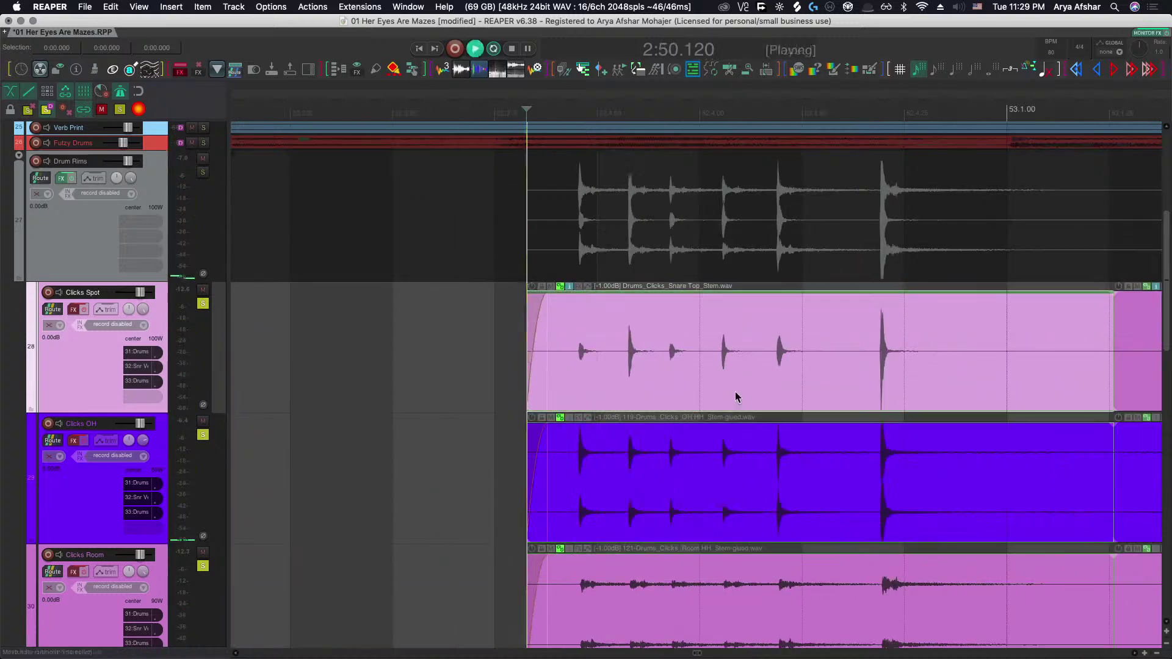
key("space")
Slip the six-hit group later so its last hit meets 52.4.75, and replay it from about 2:49.682.
left_click(808, 372)
left_click_drag(837, 387, 863, 384)
scroll(767, 400, "down", 2)
left_click(527, 334)
key("space")
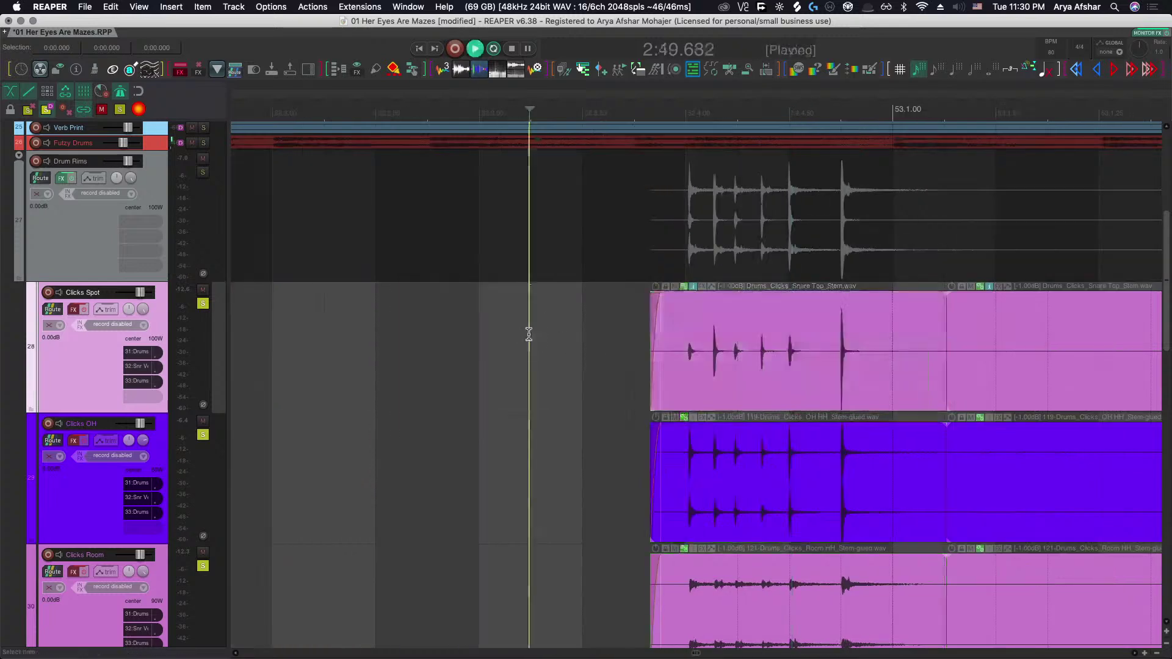
Play on through bar 53 and remove the silence in the grouped clips between 2:51.194 and about 53.2.27.
scroll(530, 336, "right", 8)
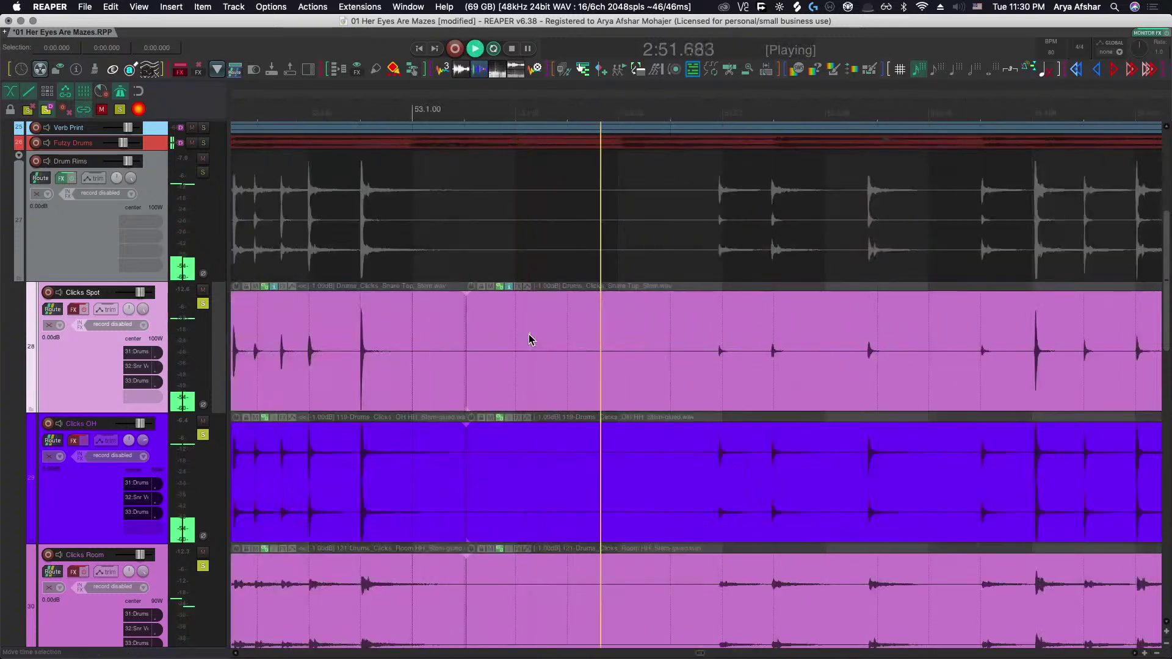
left_click_drag(664, 361, 884, 358)
scroll(674, 354, "right", 4)
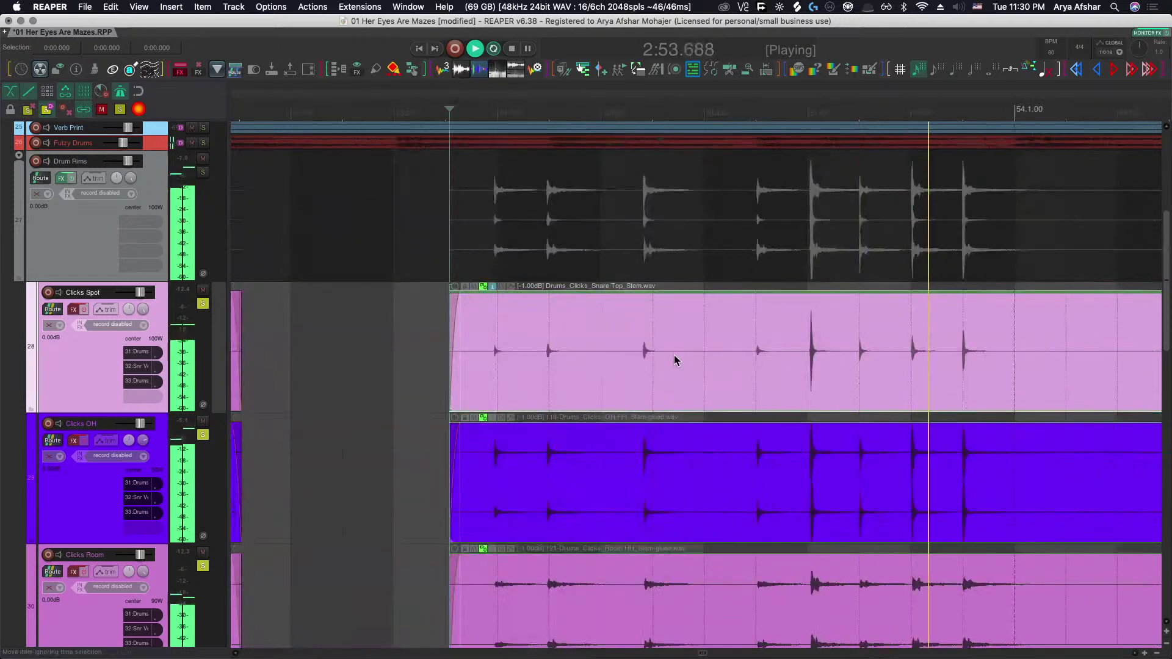
Split the grouped clips at about 54.1.25 and trim the following clips' start to about 54.2.30.
scroll(674, 354, "down", 2)
key("s")
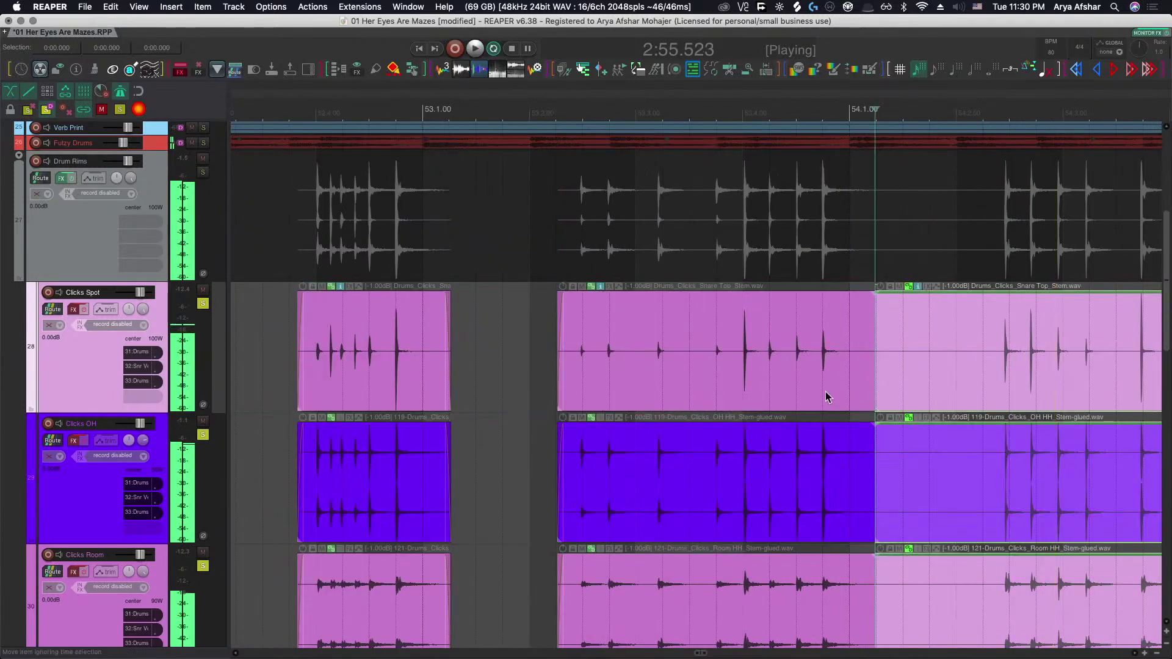
key("alt+s")
Replay the first hits of bar 53 from 2:51.331 against the metronome.
left_click(471, 342)
key("space")
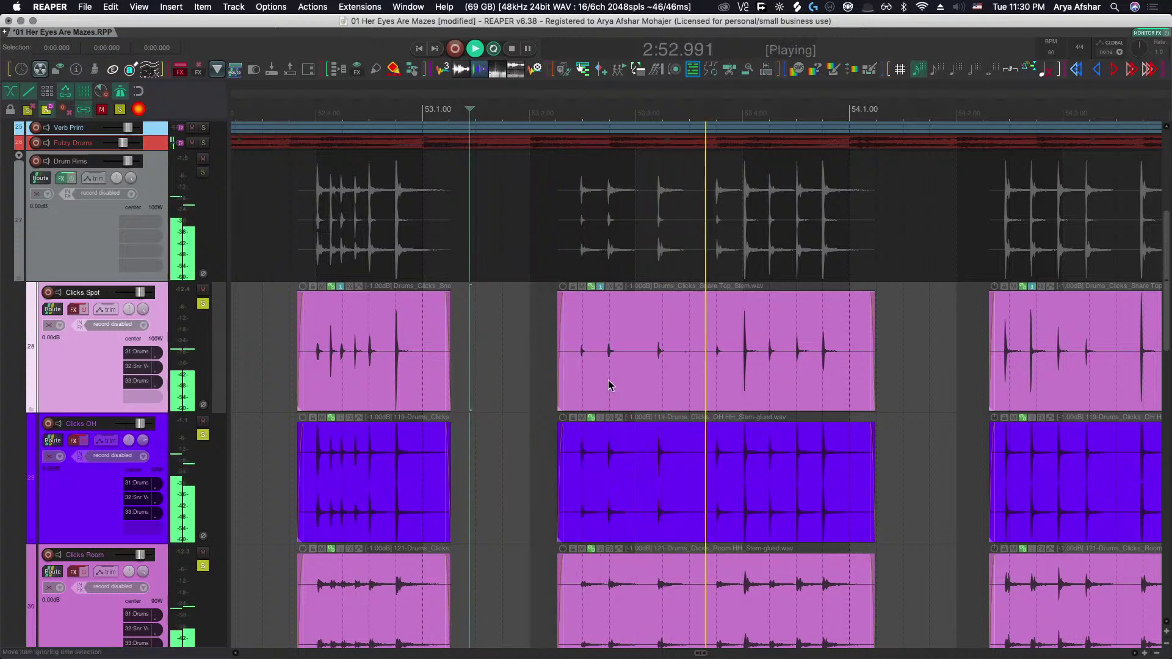
key("space")
Split the grouped clips in bar 53 at 53.3.71, just before the fourth hit.
scroll(659, 381, "up", 2)
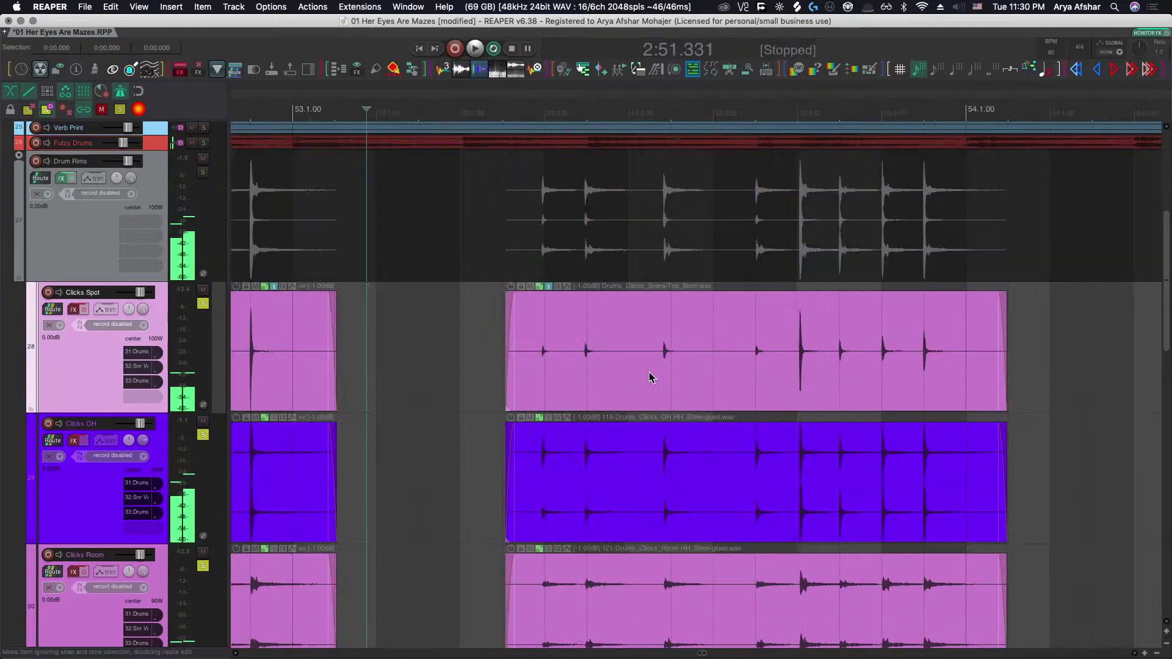
scroll(746, 373, "up", 6)
left_click(746, 374)
key("s")
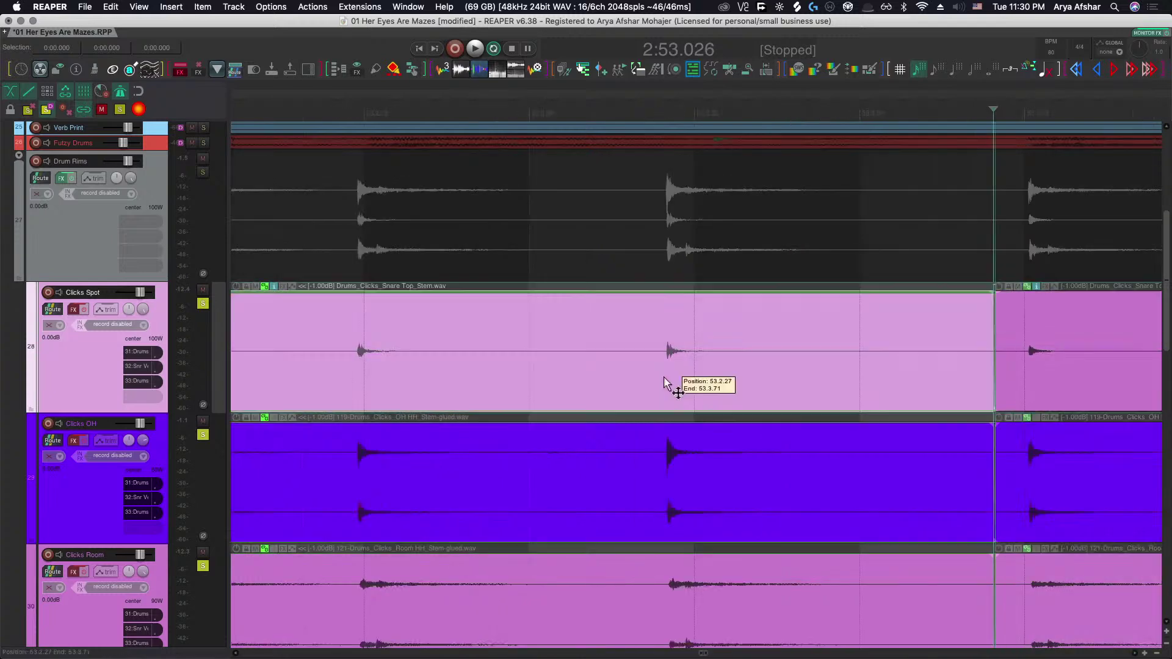
Split the grouped Clicks items at about 2:52.639, just ahead of the third hit in the phrase after bar 53.
left_click(664, 382)
scroll(675, 374, "down", 7)
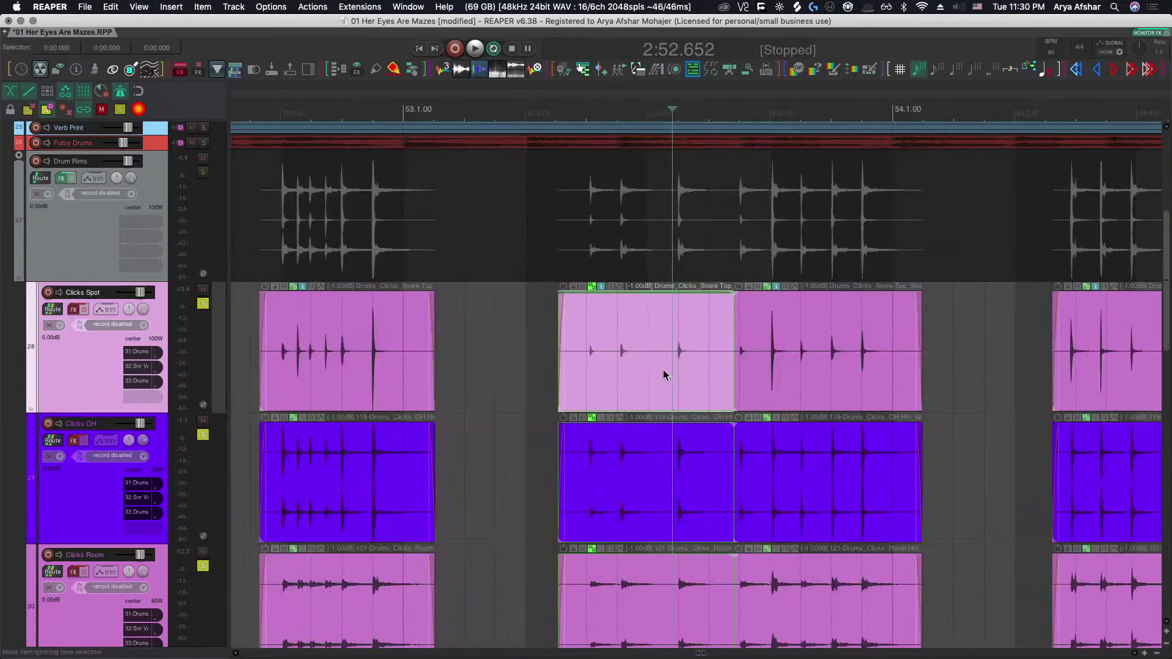
left_click(491, 337)
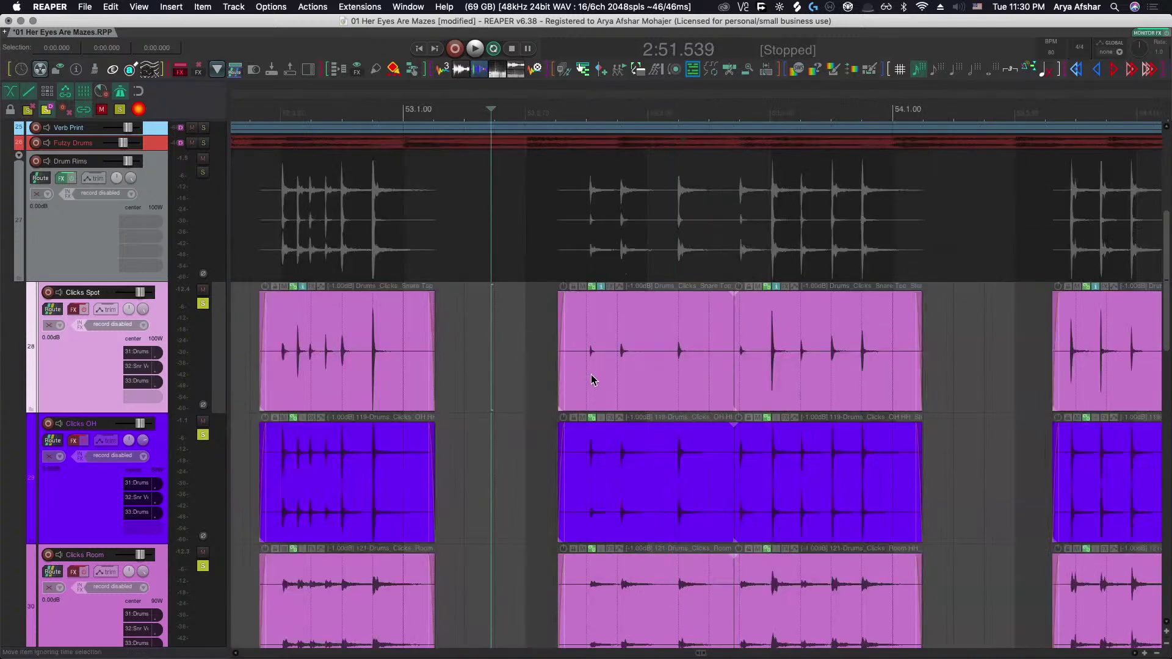
scroll(635, 380, "up", 5)
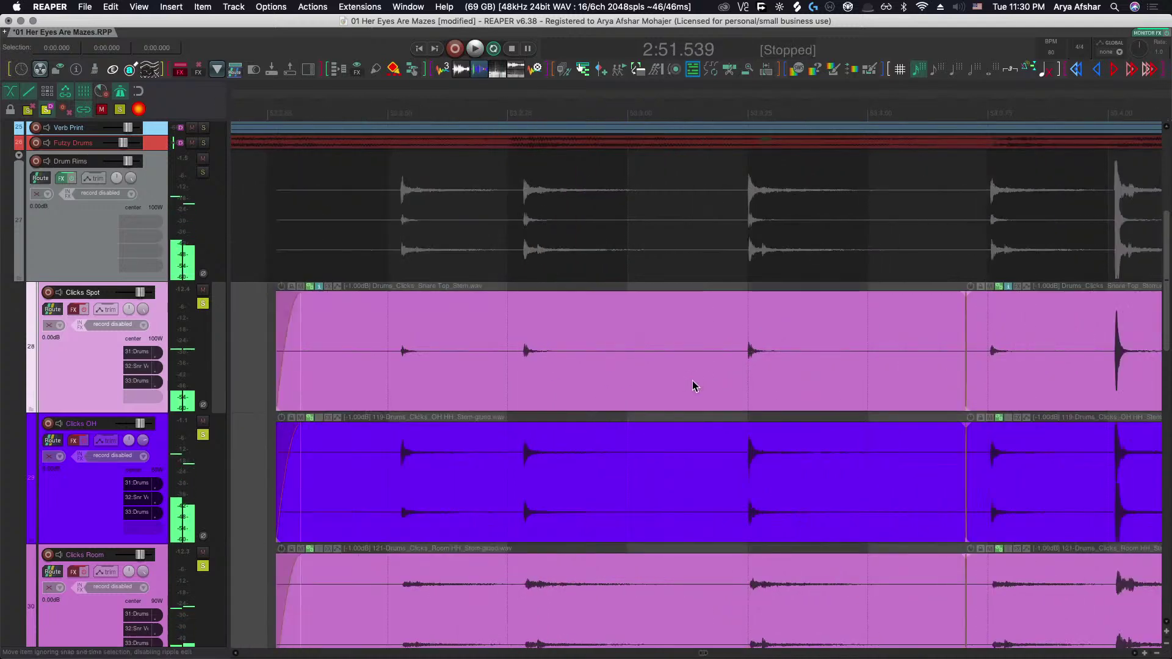
left_click(717, 346)
key("s")
Slip the audio inside the two-hit segment before the new split slightly earlier, onto the grid.
scroll(708, 360, "left", 3)
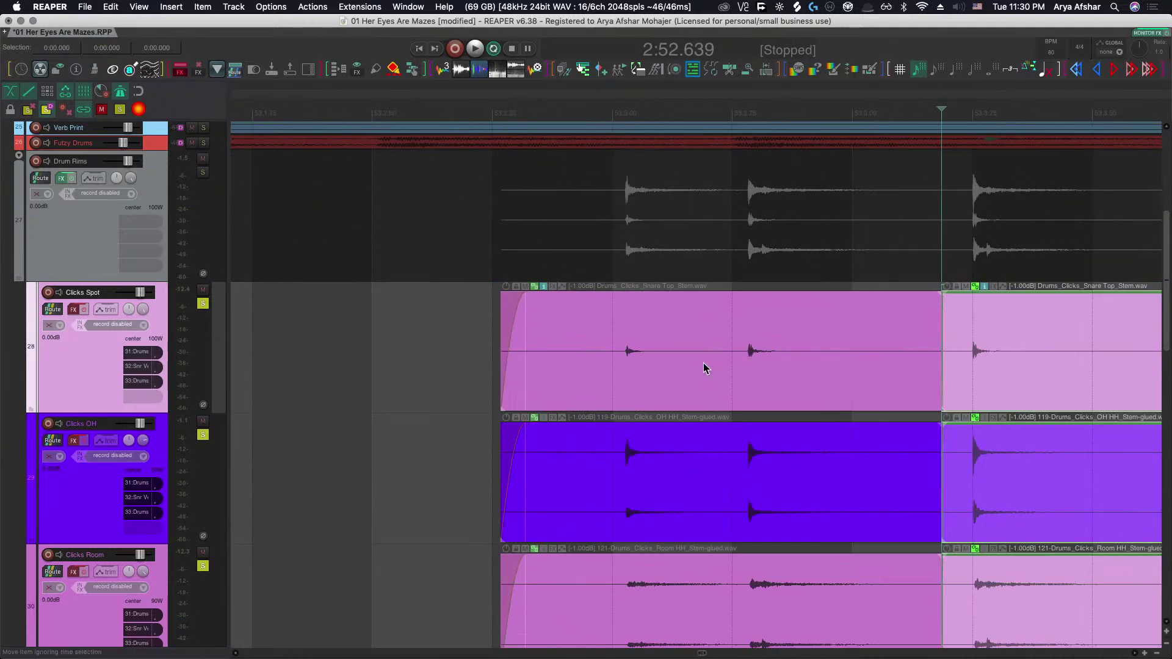
left_click(704, 367)
left_click_drag(704, 367, 690, 368)
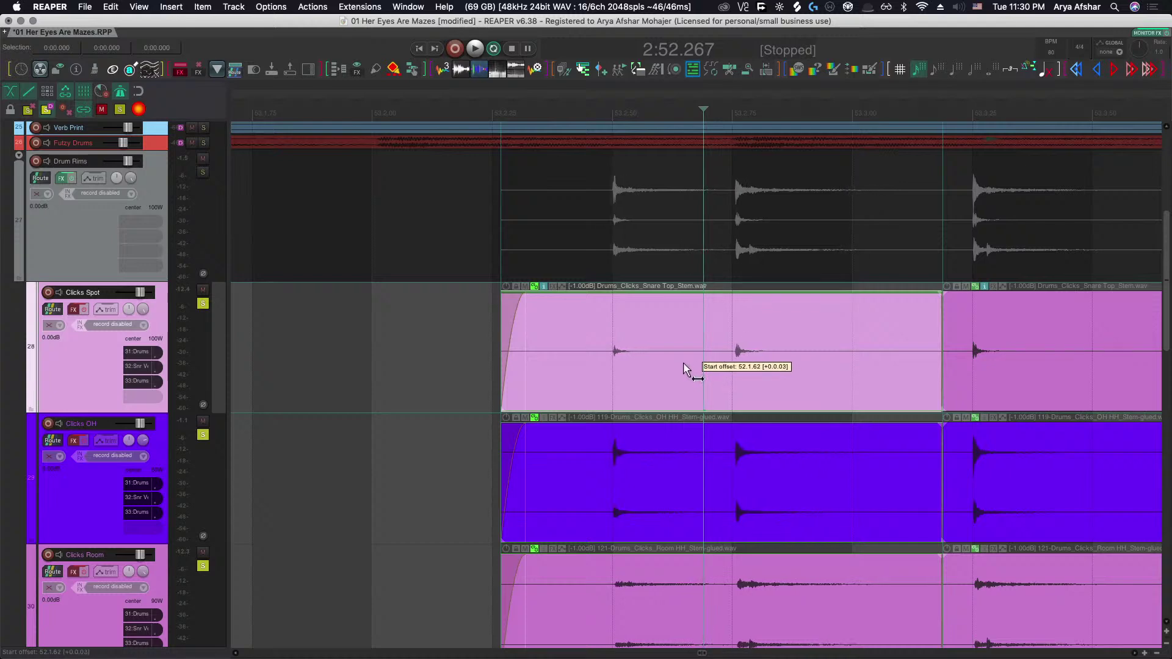
left_click_drag(683, 368, 685, 367)
scroll(686, 367, "down", 3)
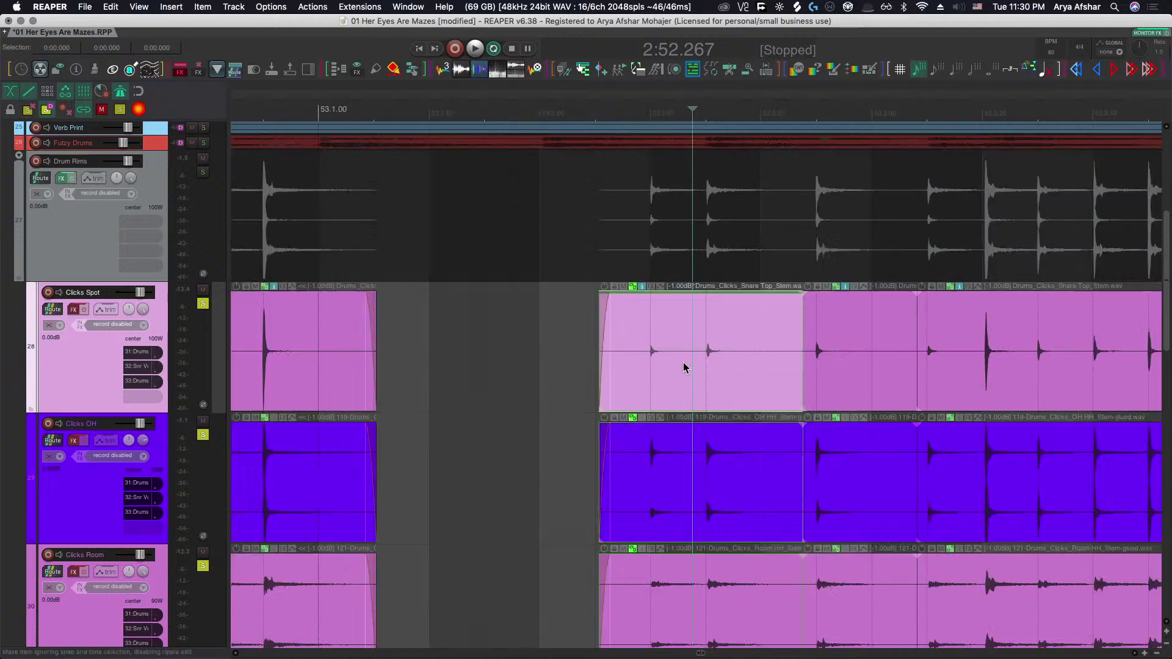
Play back the Clicks tracks from the gap after bar 53 into the phrase before bar 55.
left_click(435, 335)
key("space")
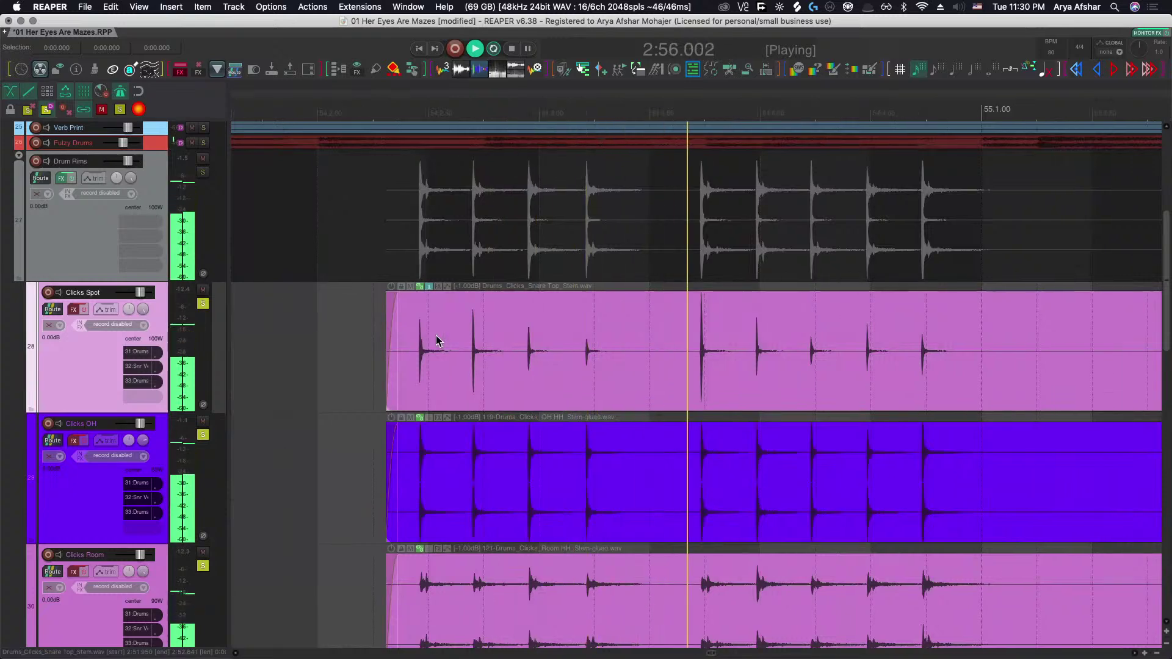
key("space")
Split the grouped Clicks items at 2:55.877, between the fourth and fifth hits of the phrase before bar 55.
left_click(632, 365)
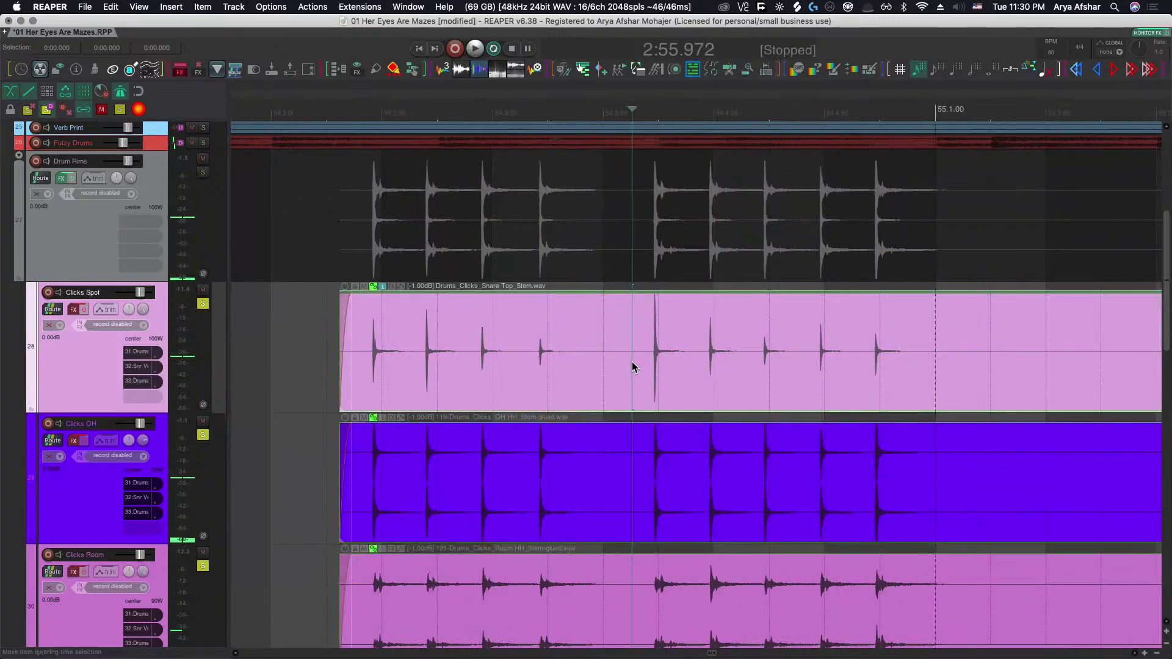
scroll(603, 364, "up", 3)
left_click(611, 365)
key("s")
scroll(632, 368, "left", 3)
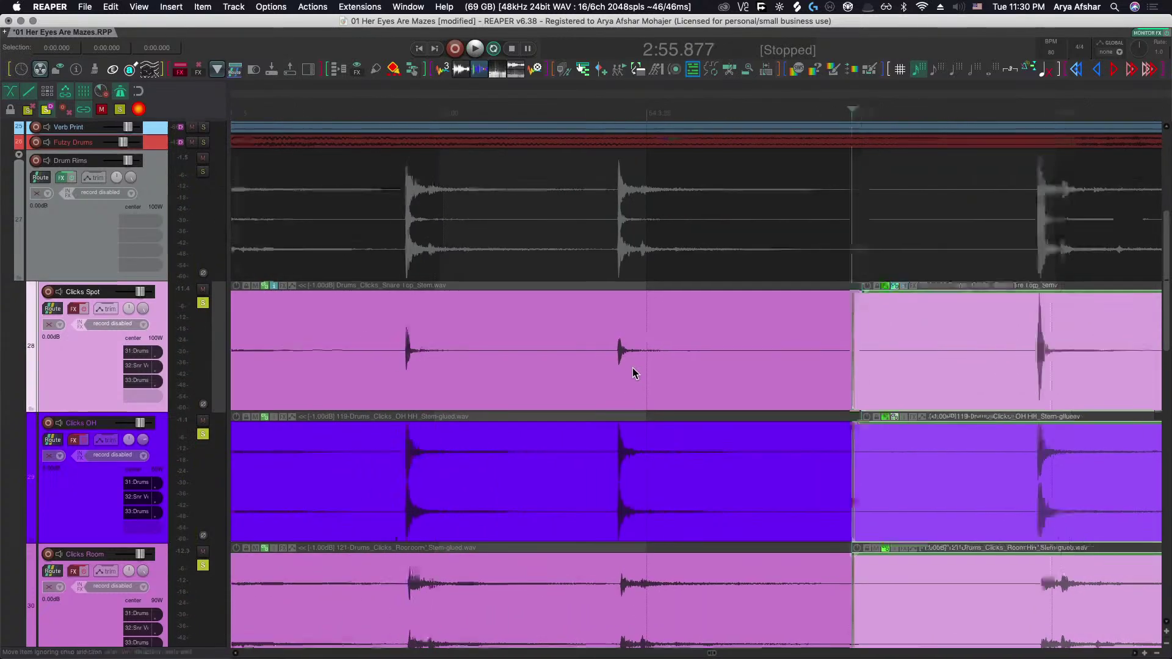
Slip the audio inside the four-hit segment before the split and play it back to check the timing.
scroll(632, 367, "down", 3)
left_click_drag(555, 382, 440, 366)
scroll(441, 364, "down", 3)
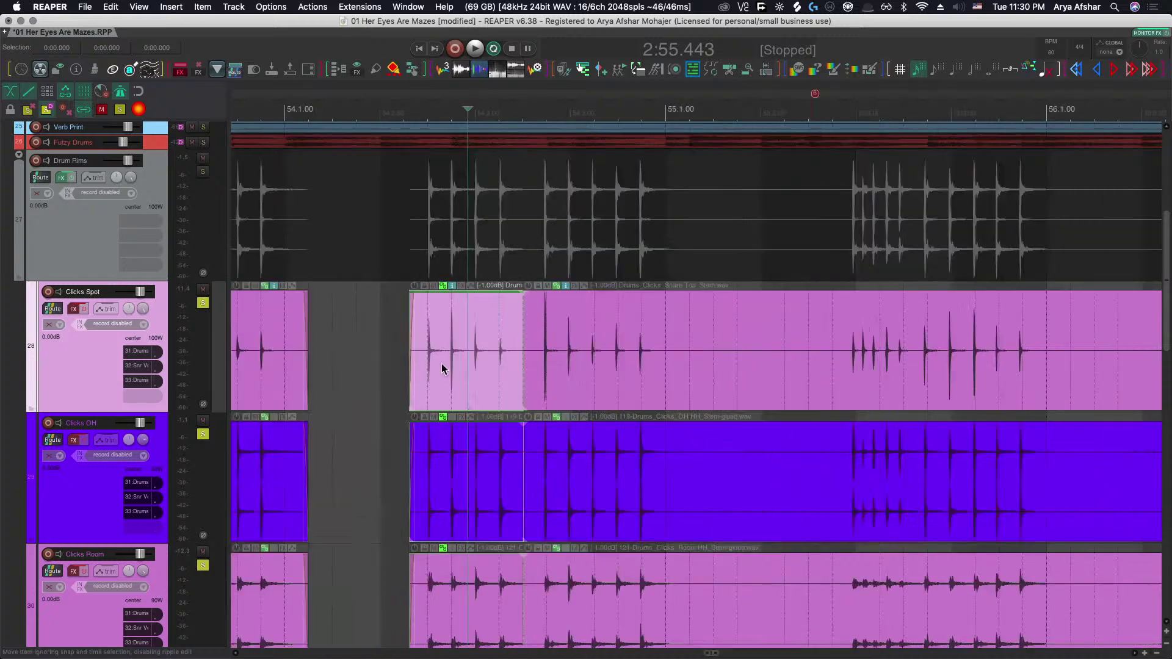
left_click(373, 340)
key("space")
scroll(445, 373, "up", 5)
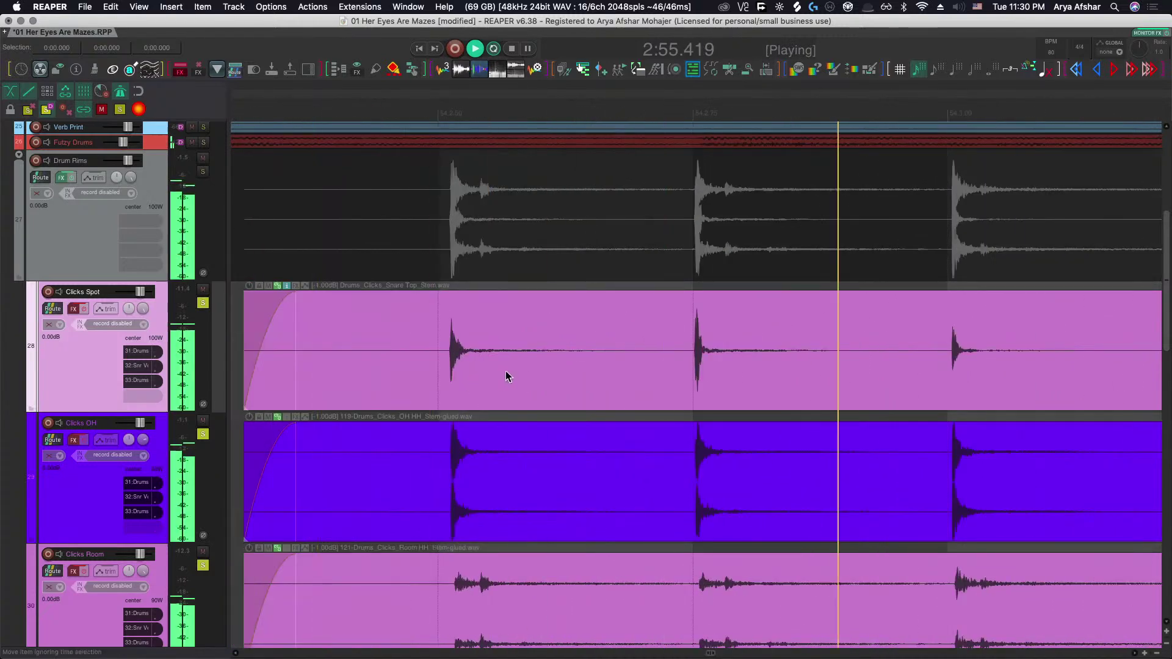
Nudge the four-hit segment's audio slightly earlier again and play back the phrase leading to bar 55.
key("space")
left_click(508, 373, "alt")
left_click_drag(505, 374, 494, 364)
scroll(493, 364, "down", 5)
key("space")
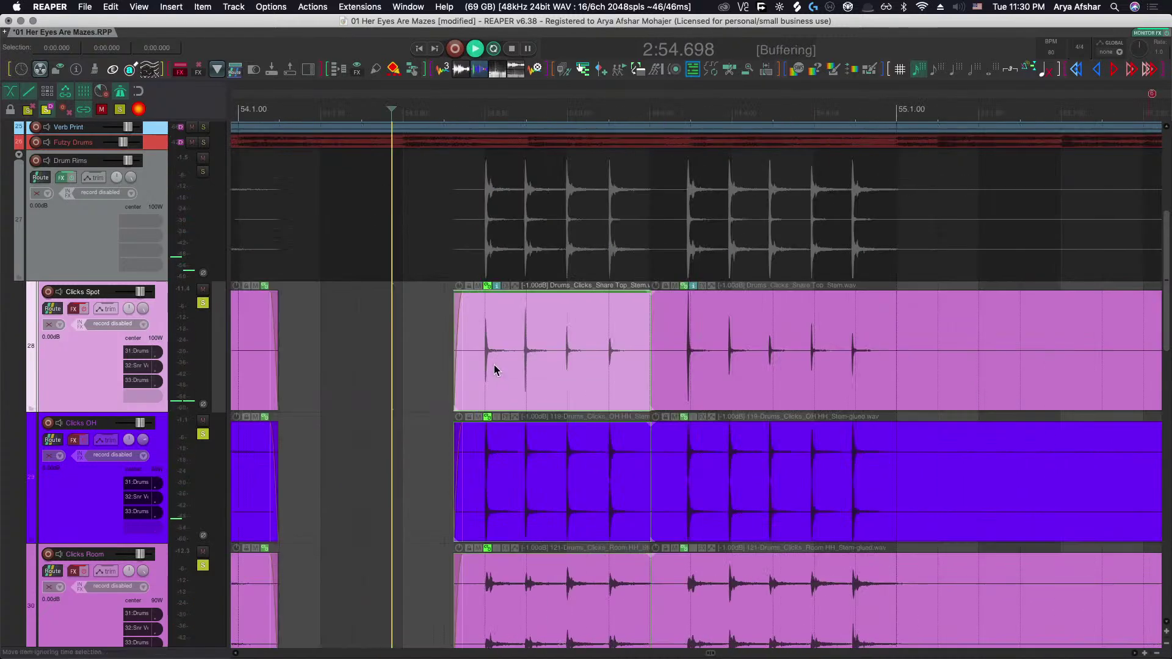
scroll(493, 364, "right", 5)
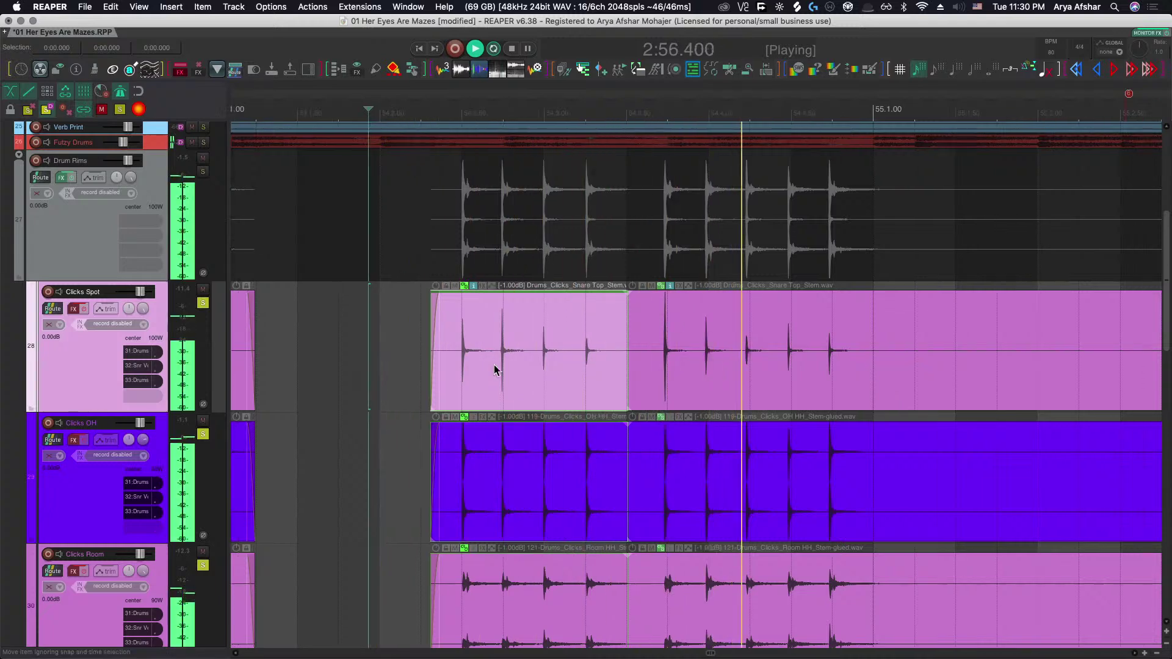
key("space")
Split the grouped Clicks items at 2:57.288, in the silence just after bar 55.
left_click(718, 368)
left_click(766, 368)
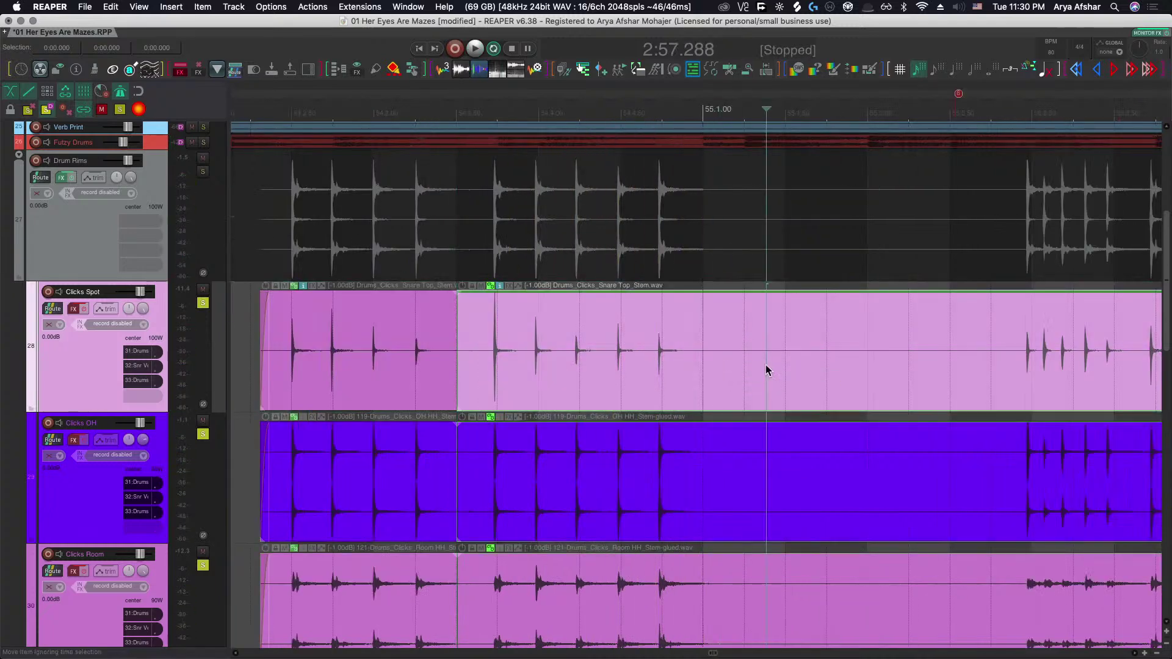
key("s")
Slip the audio inside the five-hit segment before bar 55 slightly later, onto the grid.
left_click(484, 366)
scroll(492, 366, "up", 3)
left_click_drag(500, 366, 504, 369)
scroll(504, 369, "down", 3)
Play back the phrase before bar 55 through to the start of the following phrase.
left_click(252, 329)
key("space")
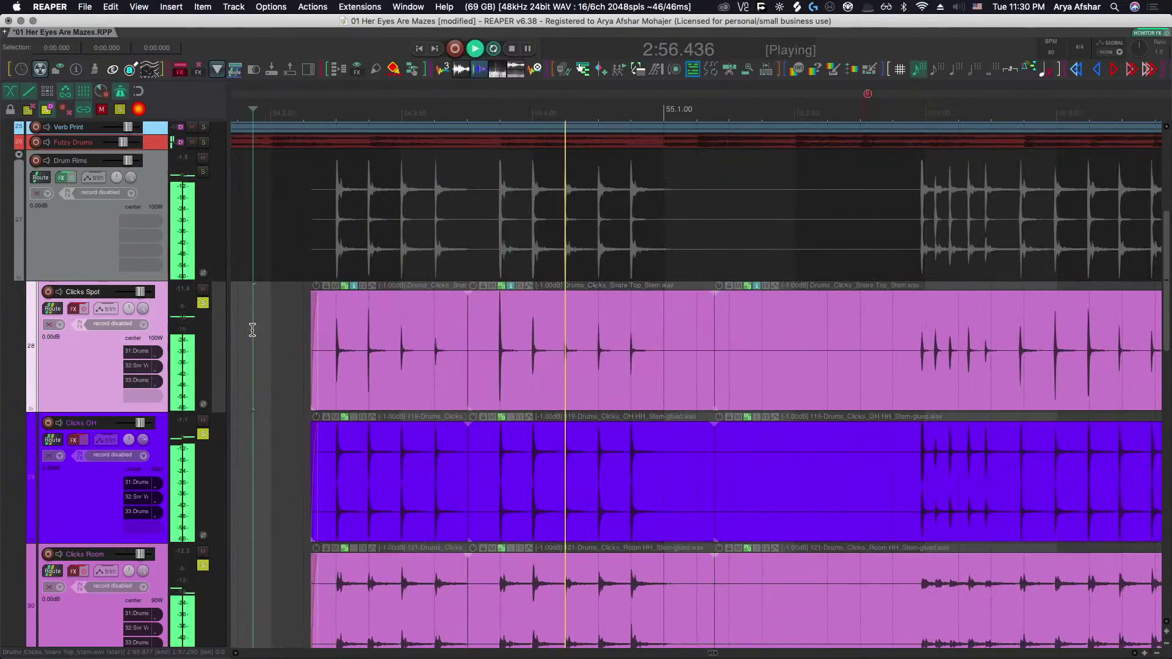
scroll(252, 330, "right", 3)
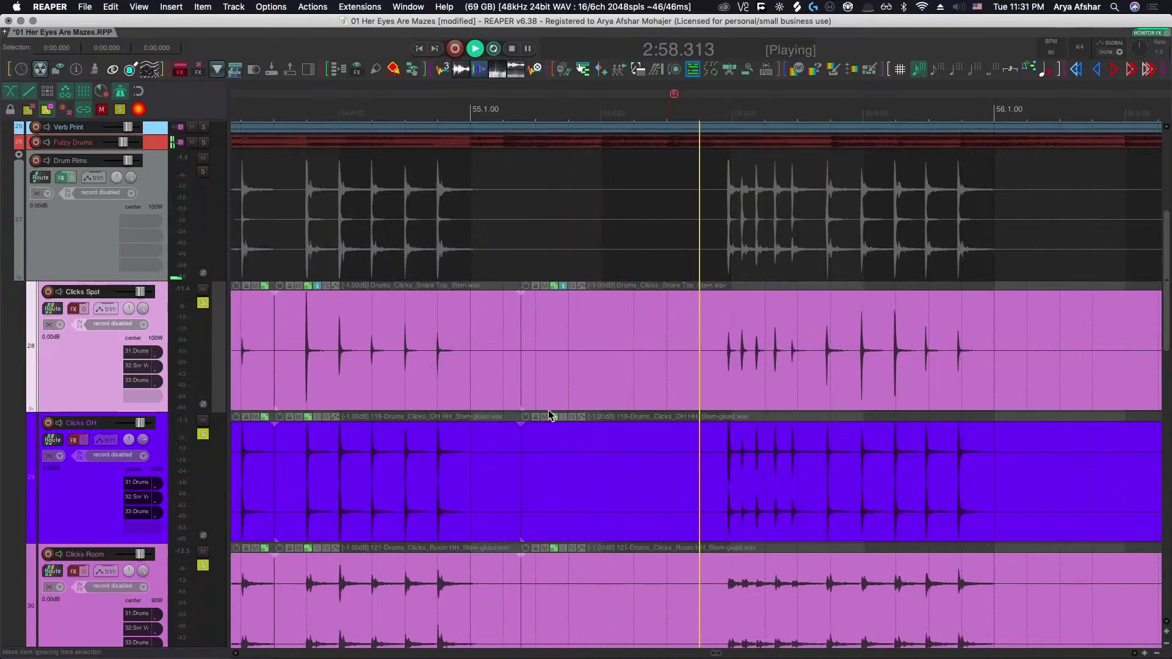
key("space")
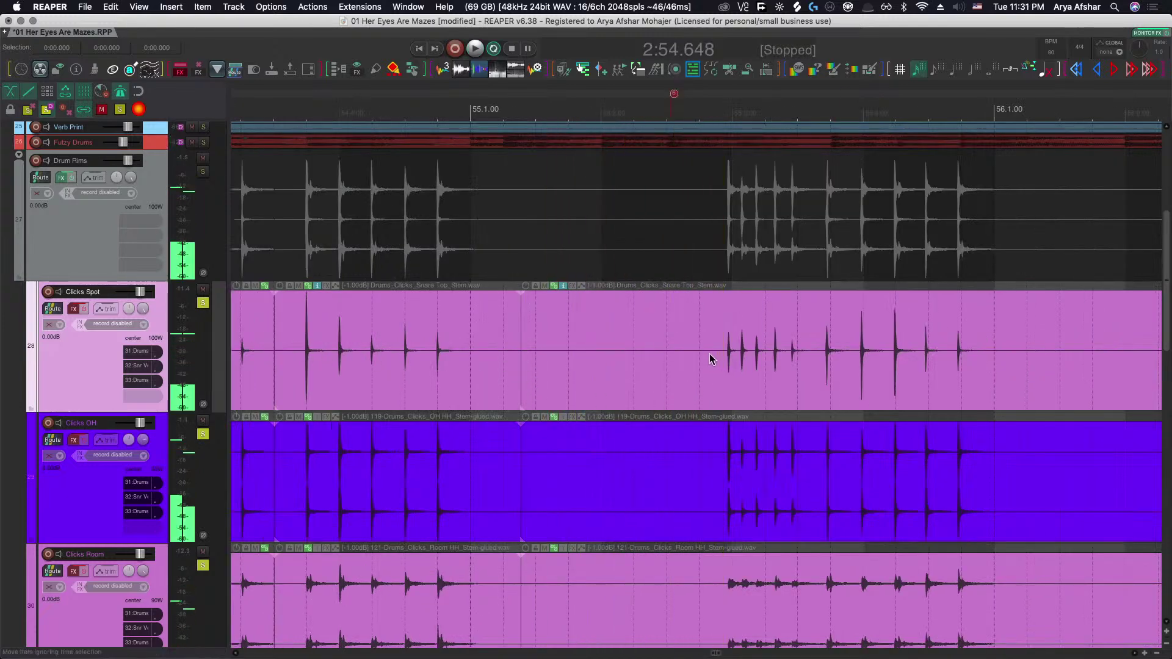
Remove the silent stretch after bar 55 so the following Clicks items start at 2:58.373, just before their first hit.
left_click(709, 353)
scroll(669, 362, "left", 1)
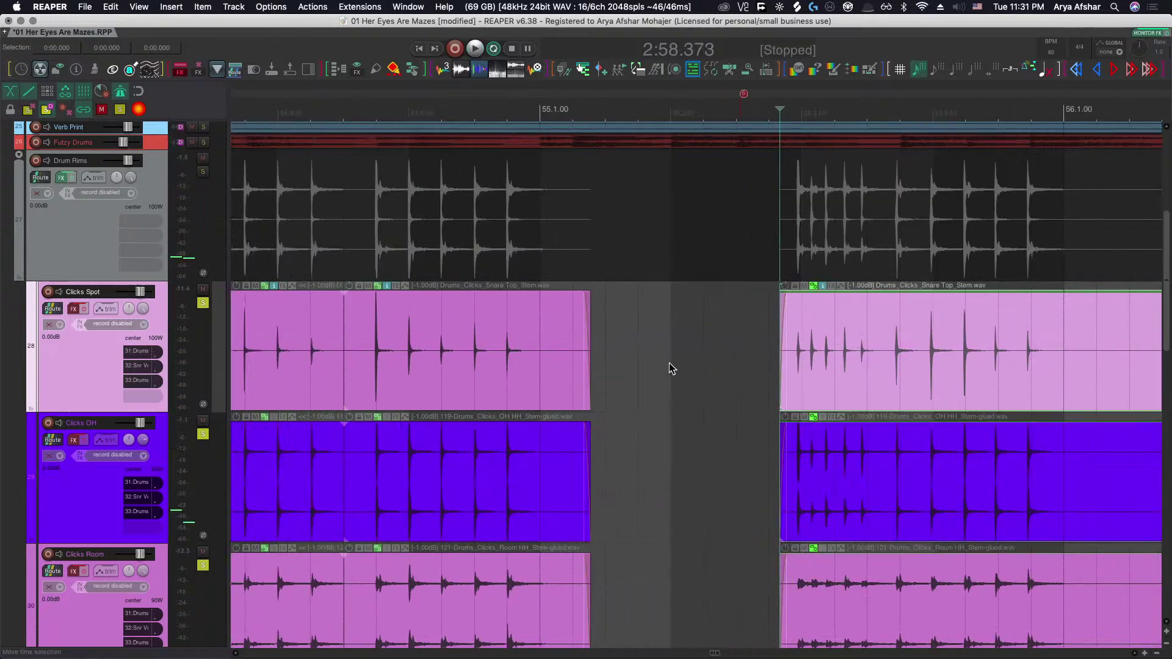
scroll(668, 363, "left", 4)
Play back the edited phrase between bars 53 and 54.
scroll(592, 360, "left", 5)
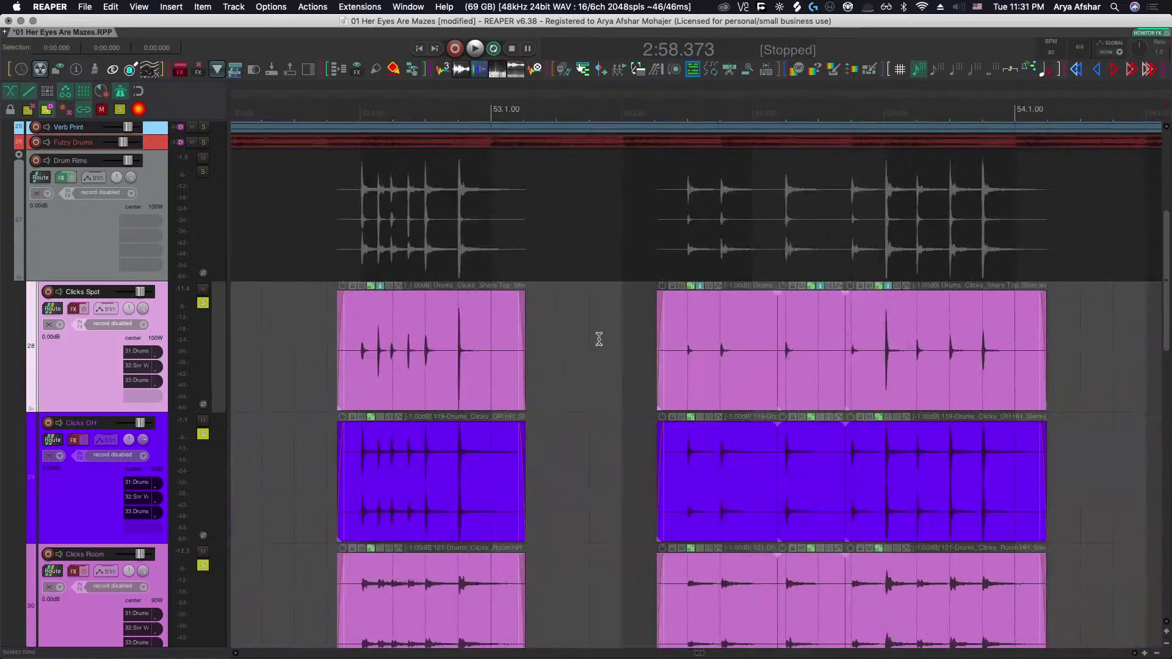
scroll(599, 338, "right", 8)
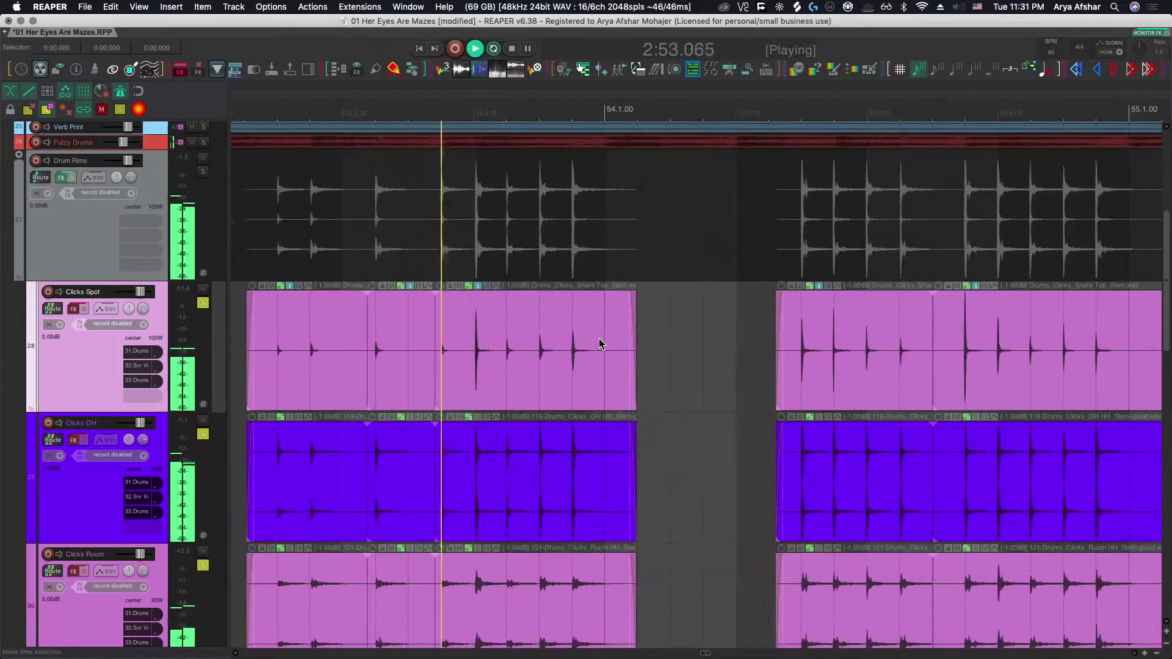
key("space")
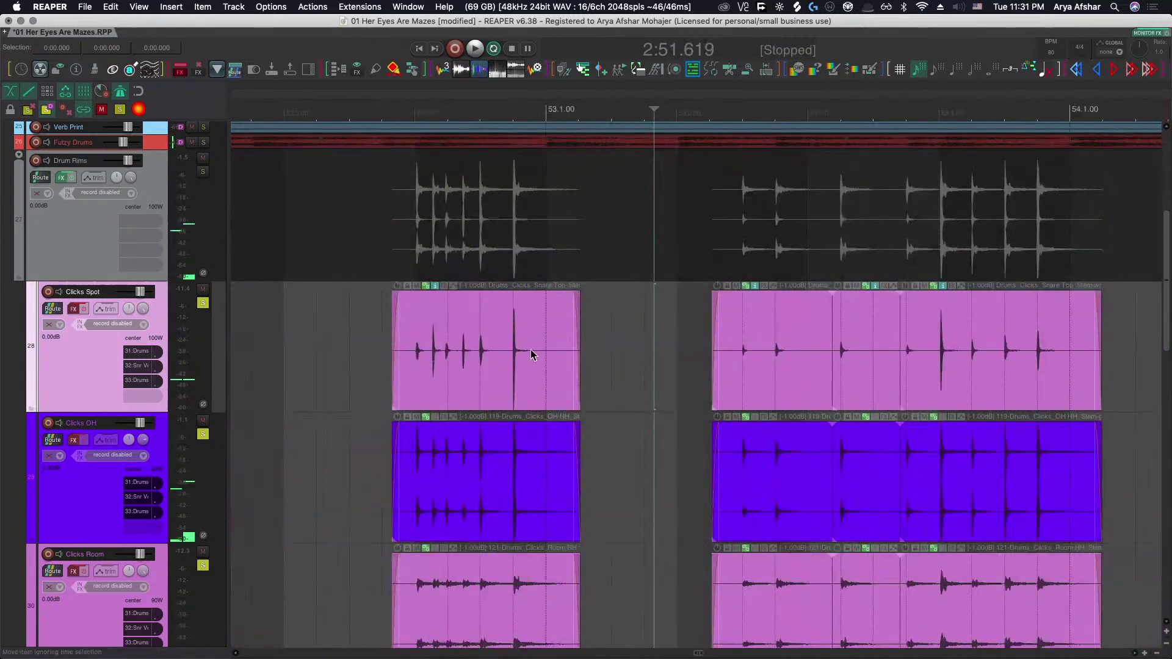
Trim the start of the first Clicks items after bar 53 to just before their first hit.
scroll(741, 398, "up", 5)
key("space")
left_click_drag(554, 351, 648, 350)
Play back the edited Clicks phrases from 2:51.877 to just past bar 56, checking their timing against the grid.
left_click(510, 340)
key("space")
key("space")
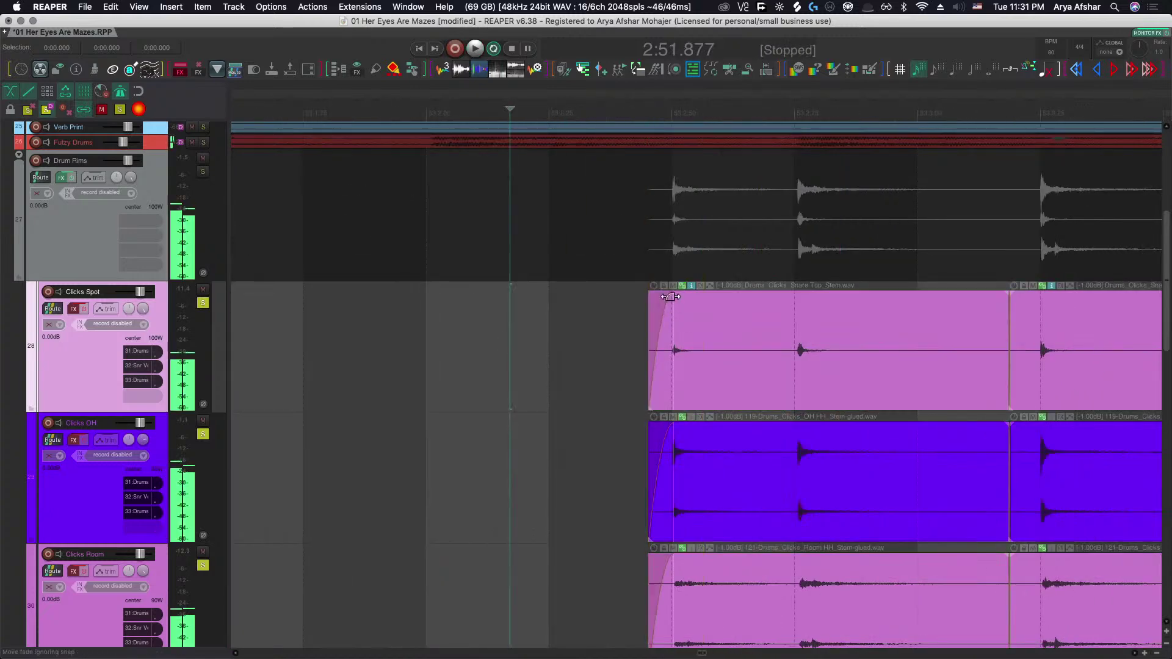
scroll(603, 374, "down", 3)
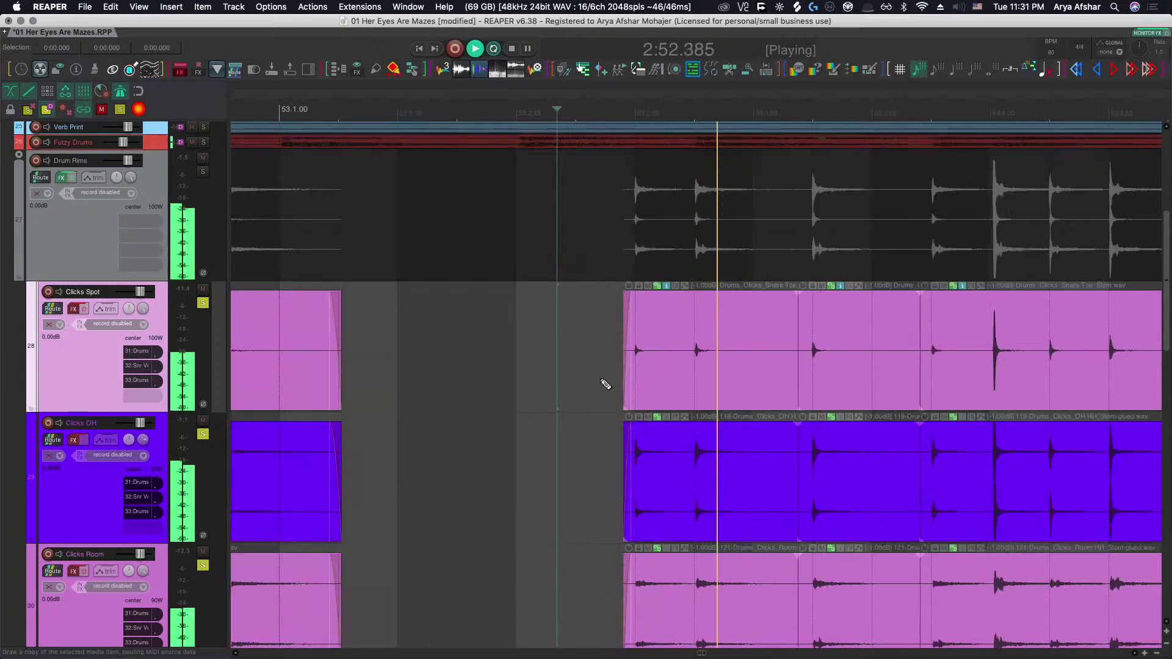
scroll(595, 378, "down", 5)
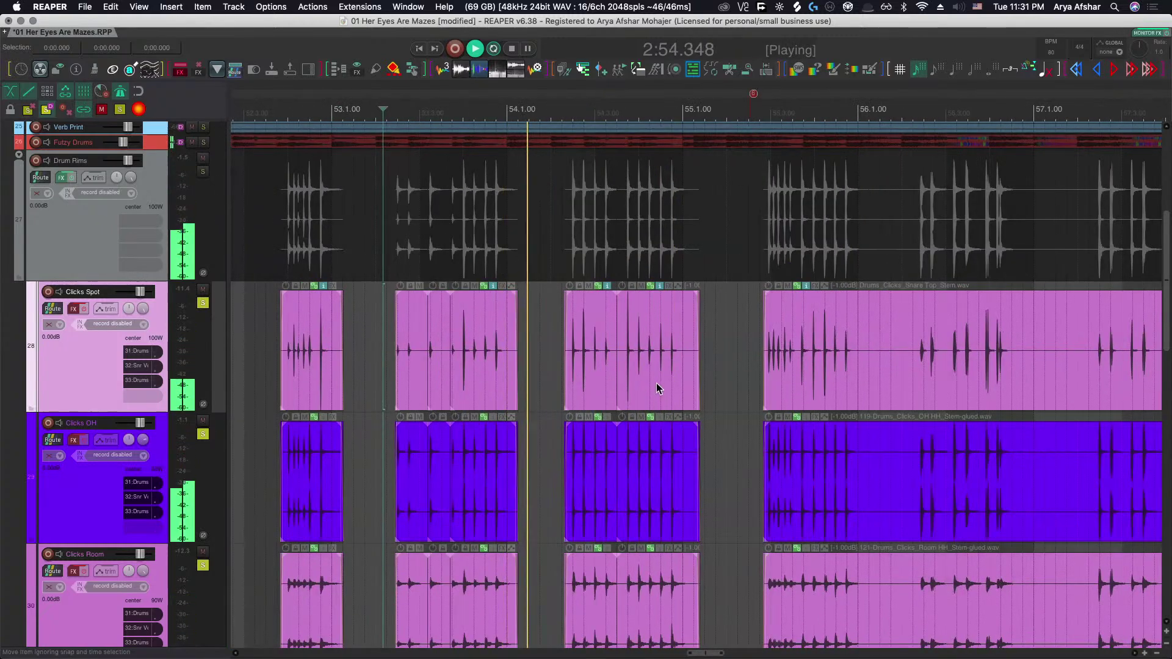
scroll(583, 394, "up", 6)
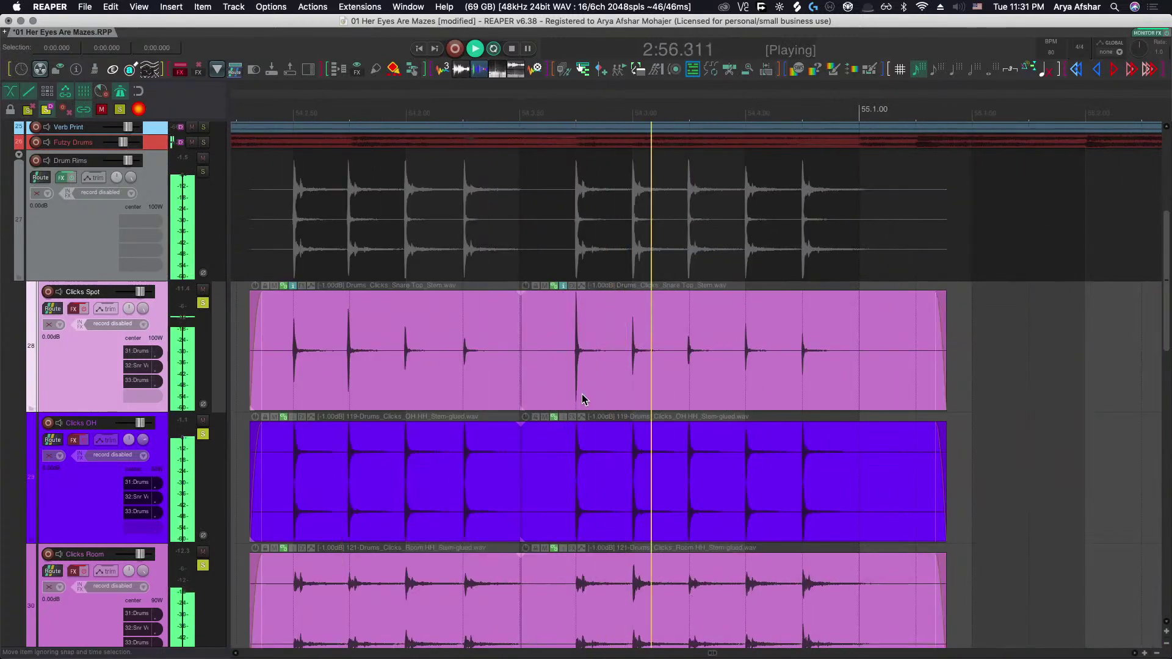
scroll(581, 394, "right", 5)
scroll(586, 400, "right", 10)
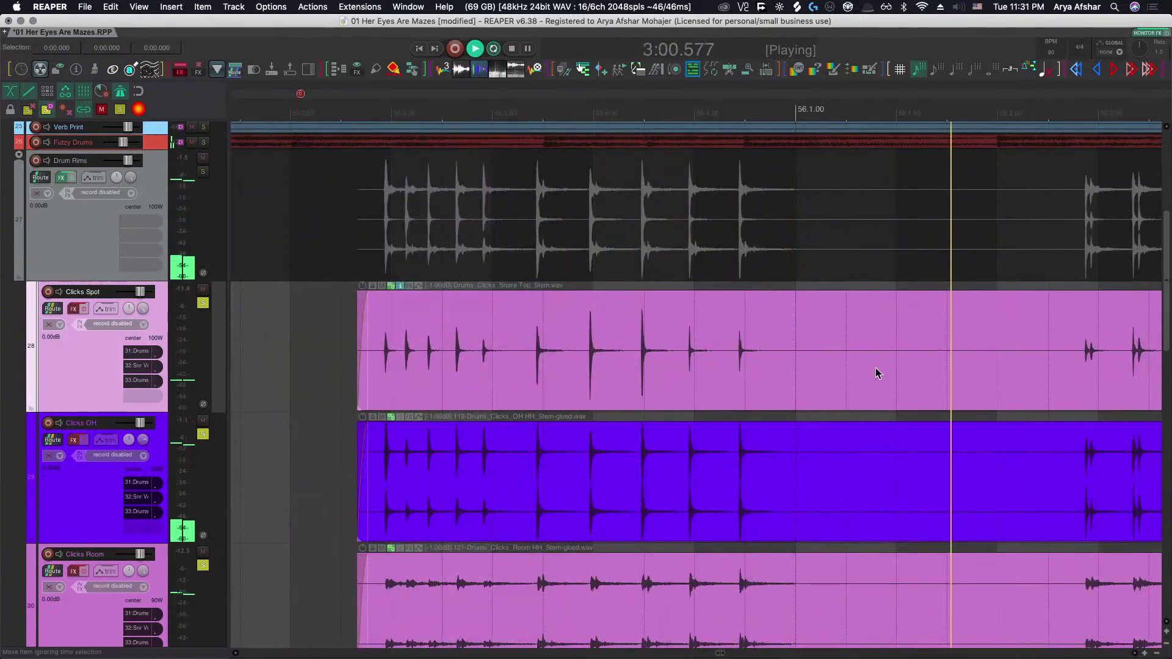
key("space")
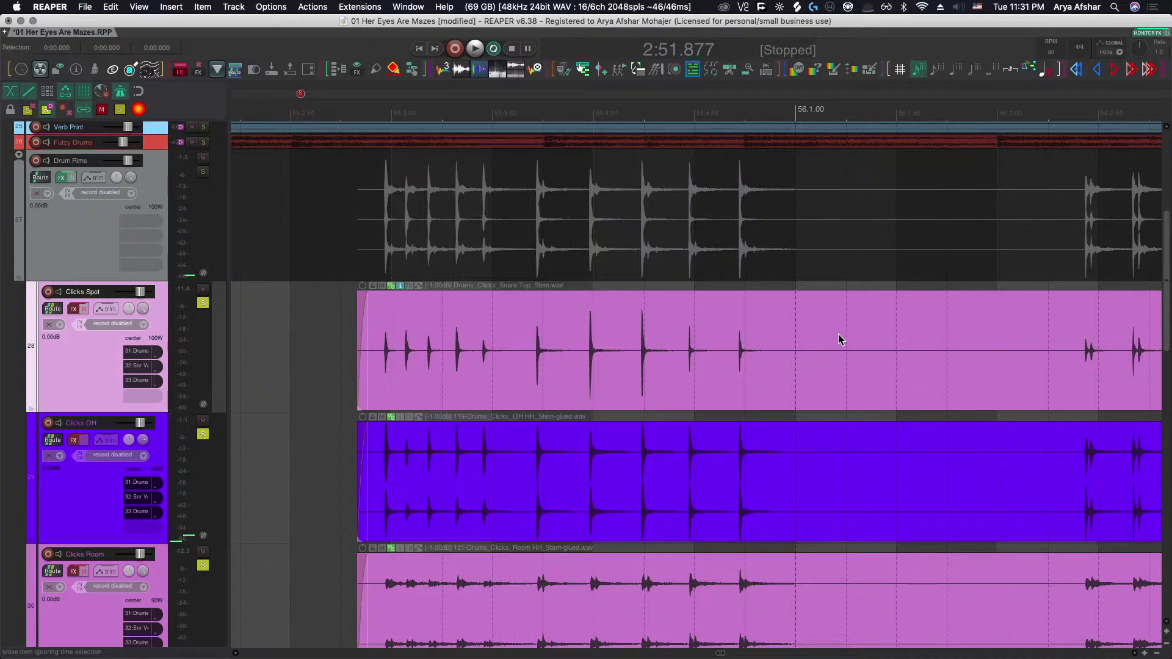
Split the Clicks items at 3:00.177, just after bar 56, and slip the ten-hit segment's audio slightly later.
left_click(843, 337)
key("s")
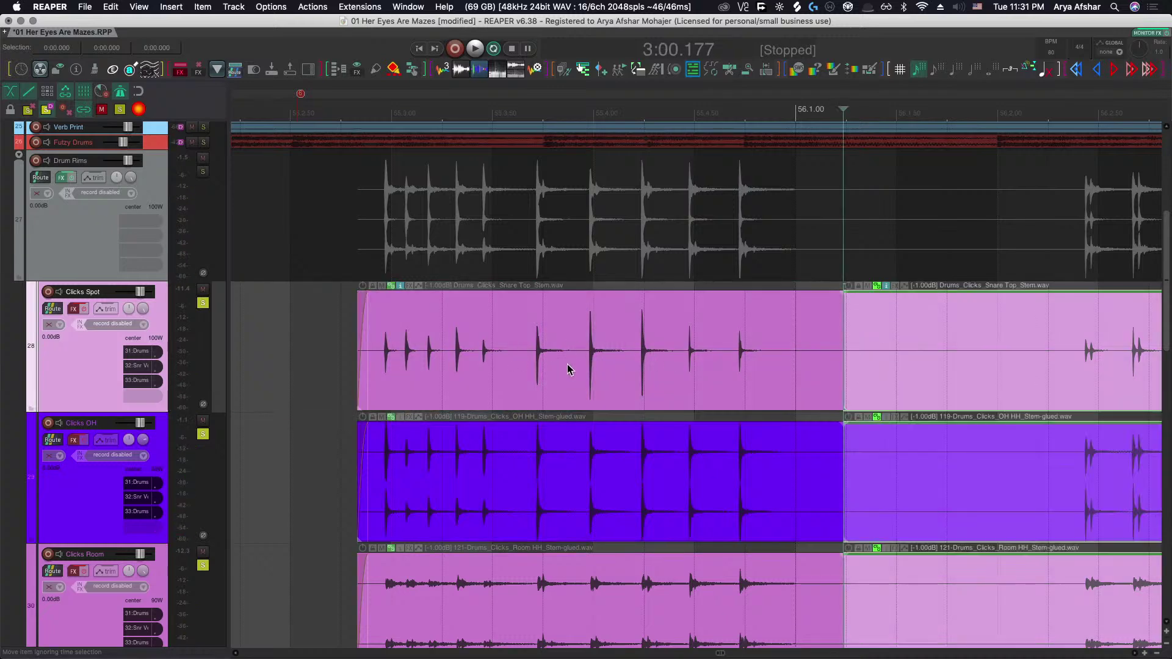
left_click(595, 350)
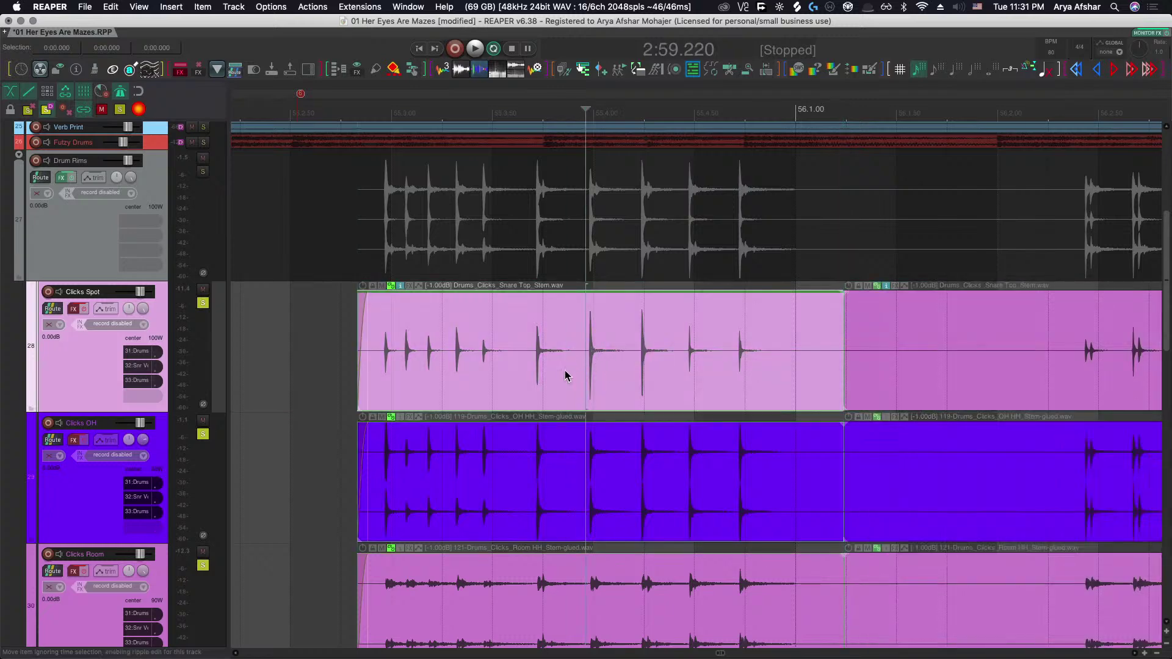
left_click_drag(575, 375, 583, 369)
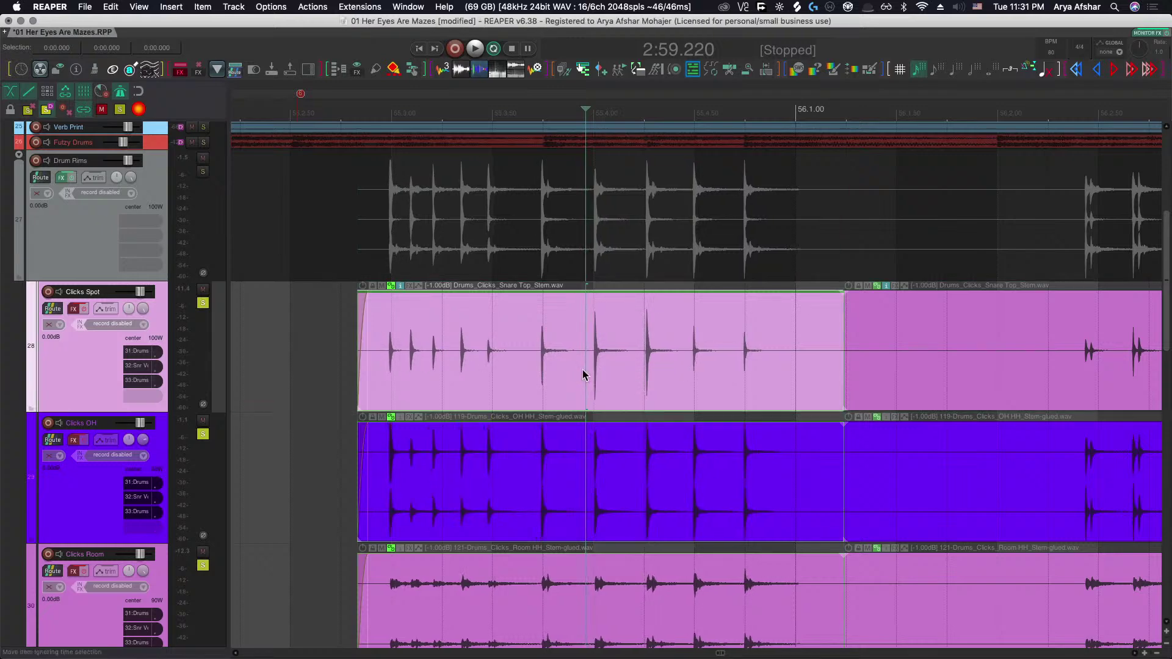
Fine-tune the slip of the ten-hit segment's audio by a small amount back toward earlier.
scroll(638, 369, "up", 3)
left_click_drag(664, 369, 655, 369)
scroll(654, 374, "down", 3)
scroll(654, 372, "down", 3)
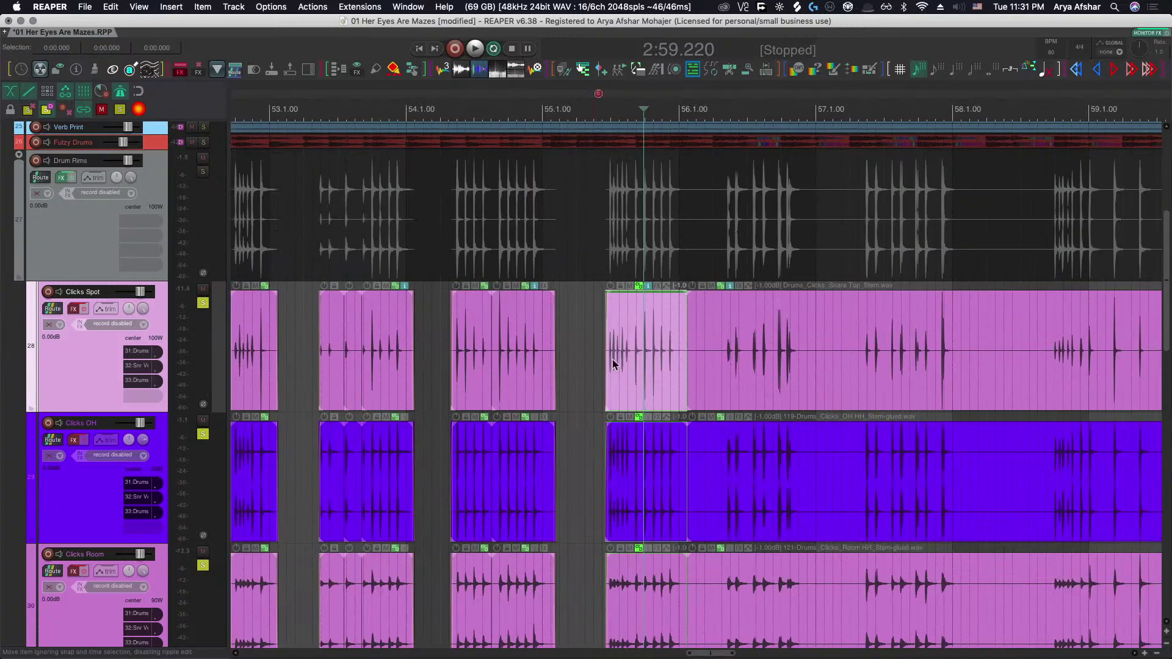
Play back the start of the ten-hit phrase before bar 56.
left_click(583, 367)
key("space")
scroll(629, 376, "up", 4)
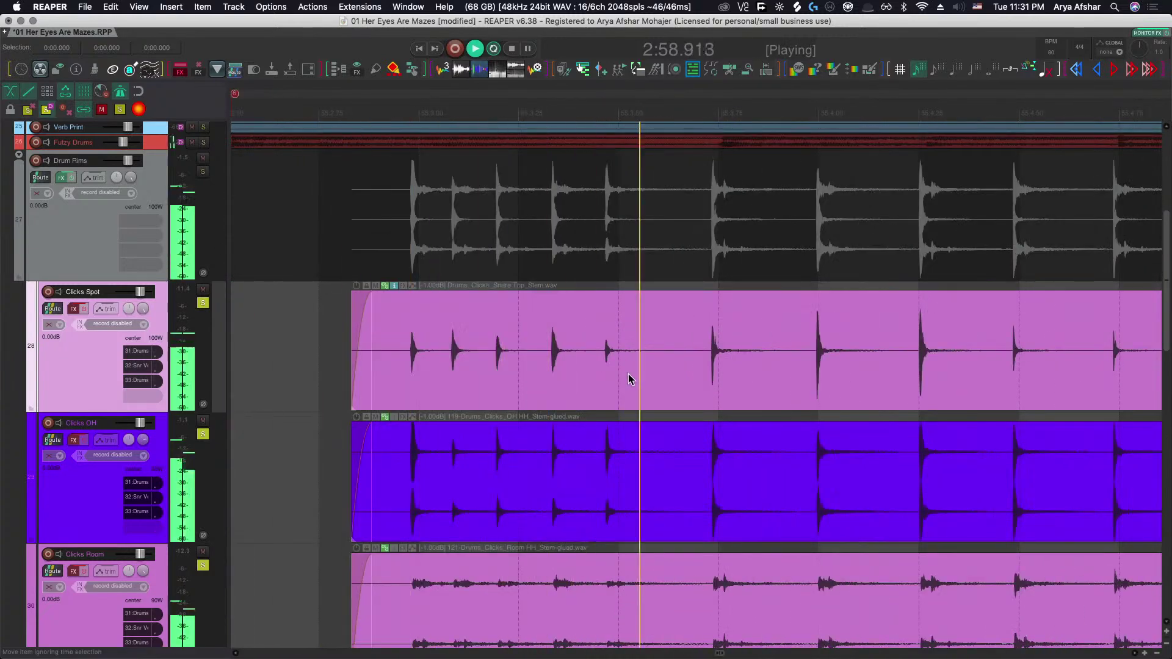
key("space")
Nudge the ten-hit segment's audio slightly later so its hits line up with the grid.
scroll(694, 390, "up", 4)
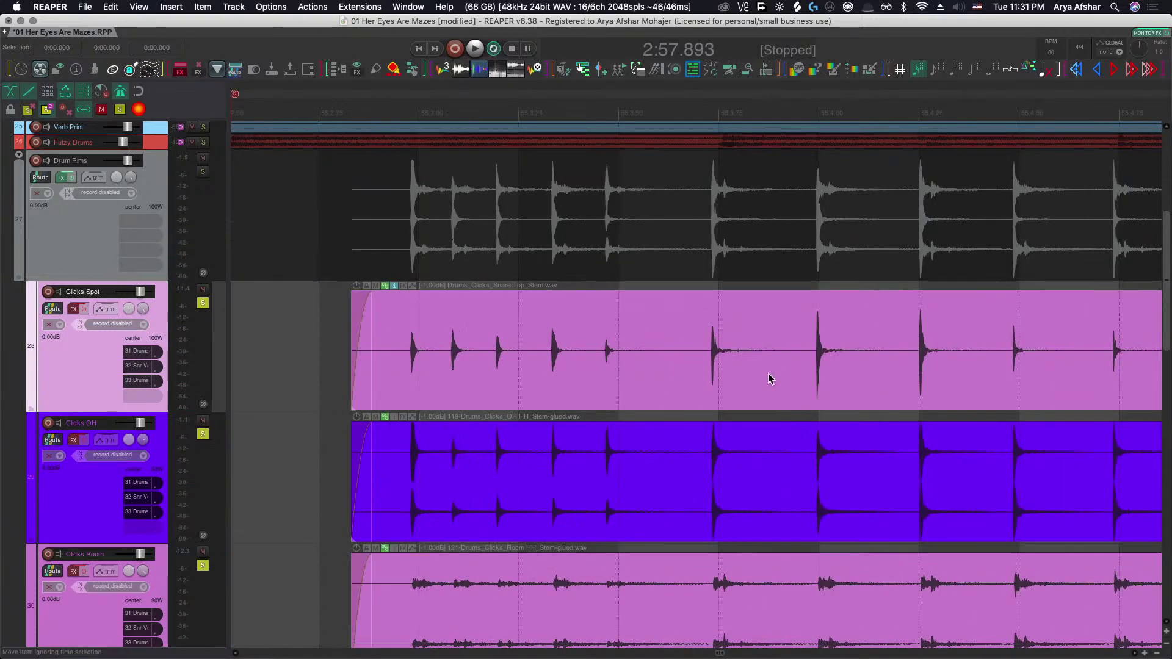
scroll(712, 394, "right", 2)
left_click(685, 386)
mouse_move(686, 388)
left_mouse_down()
mouse_move(675, 384)
mouse_move(685, 385)
left_mouse_up()
scroll(685, 385, "down", 3)
Play back the ten-hit phrase from 2:58.128 past bar 56 and inspect a late hit against the grid.
left_click(421, 330)
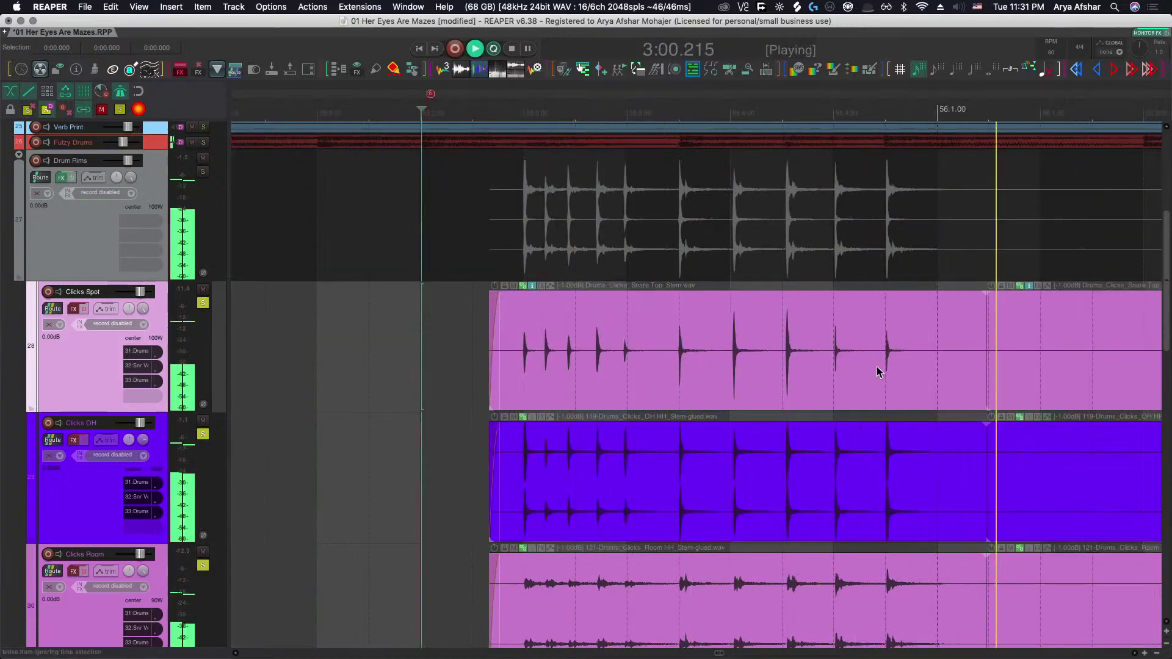
key("space")
scroll(839, 385, "up", 5)
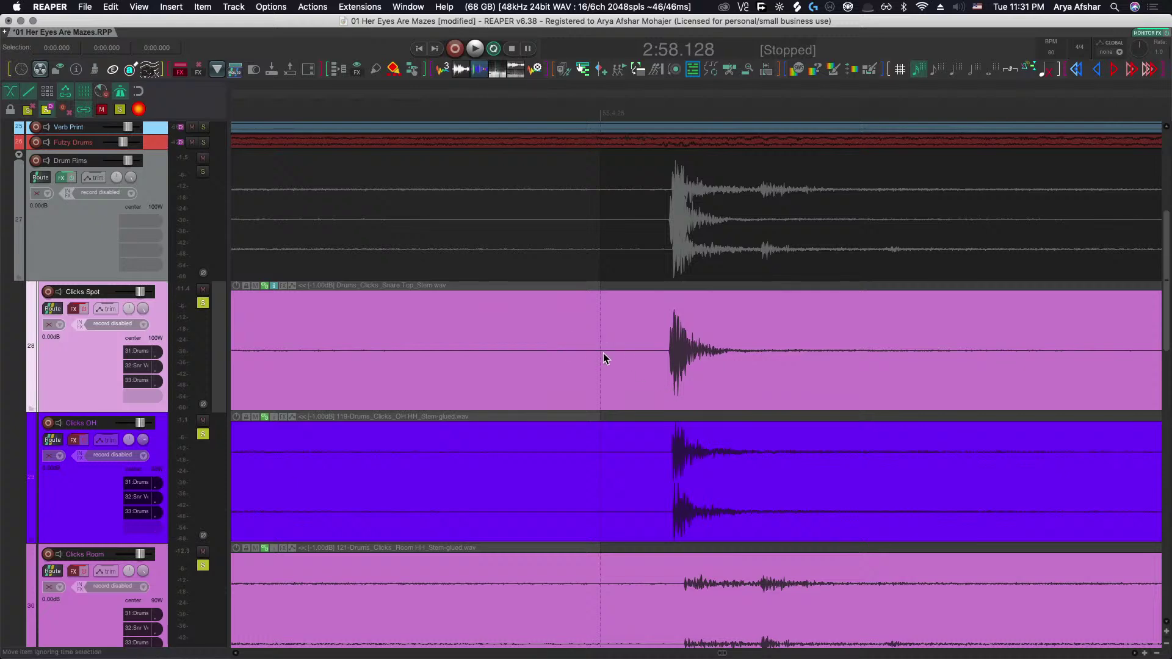
Split the phrase before its last three hits at 2:59.430 and slip that segment's audio slightly earlier.
left_click_drag(603, 354, 574, 359)
left_click_drag(712, 369, 657, 370)
scroll(657, 369, "down", 3)
scroll(479, 319, "down", 3)
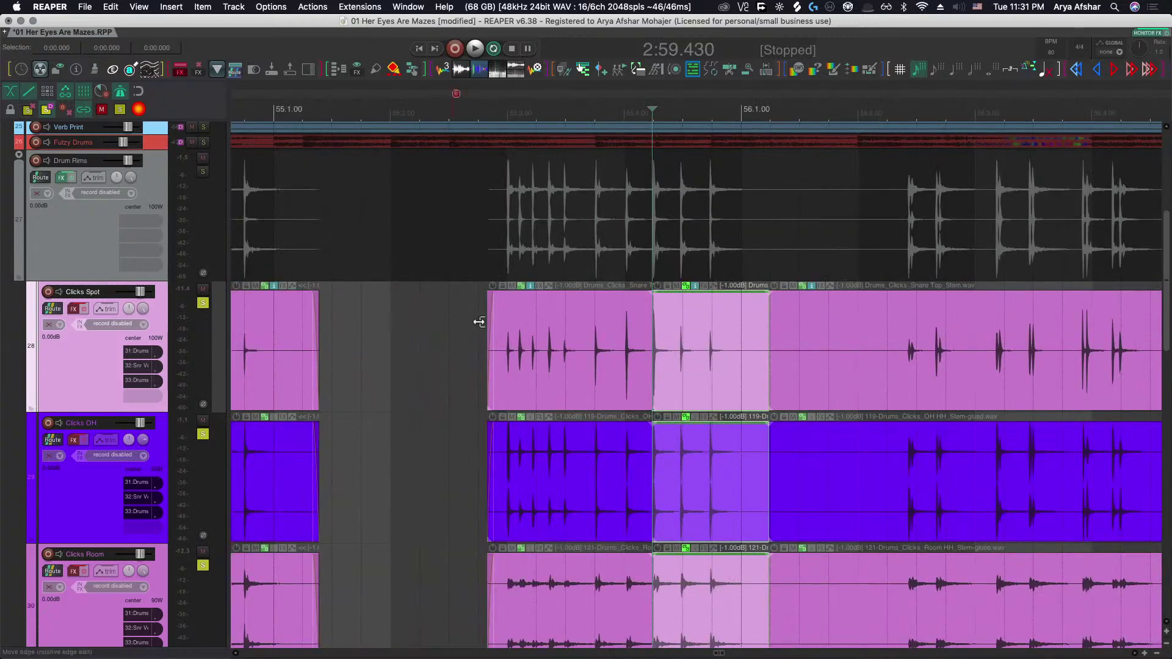
Play back the ten-hit phrase leading up to bar 56 and check its hits against the grid.
left_click(458, 330)
key("space")
scroll(562, 397, "up", 5)
scroll(562, 391, "up", 4)
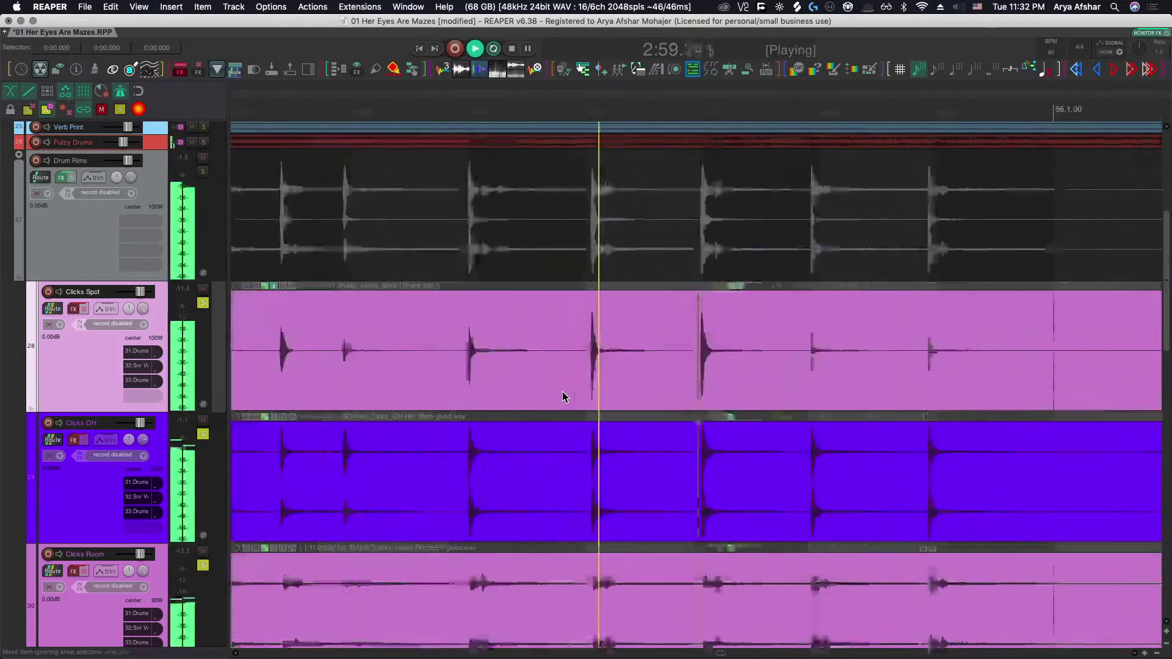
scroll(617, 391, "down", 4)
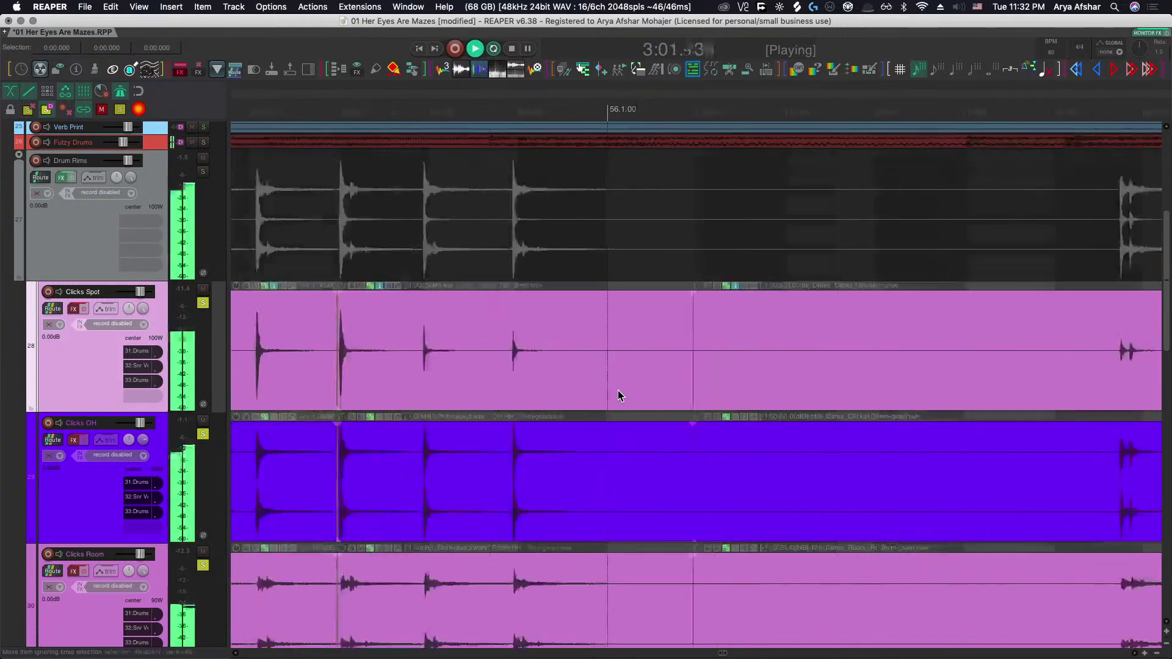
Slip the last three hits before bar 56 slightly later and play back the phrase from the gap before it.
left_click_drag(453, 362, 474, 368)
scroll(482, 360, "left", 5)
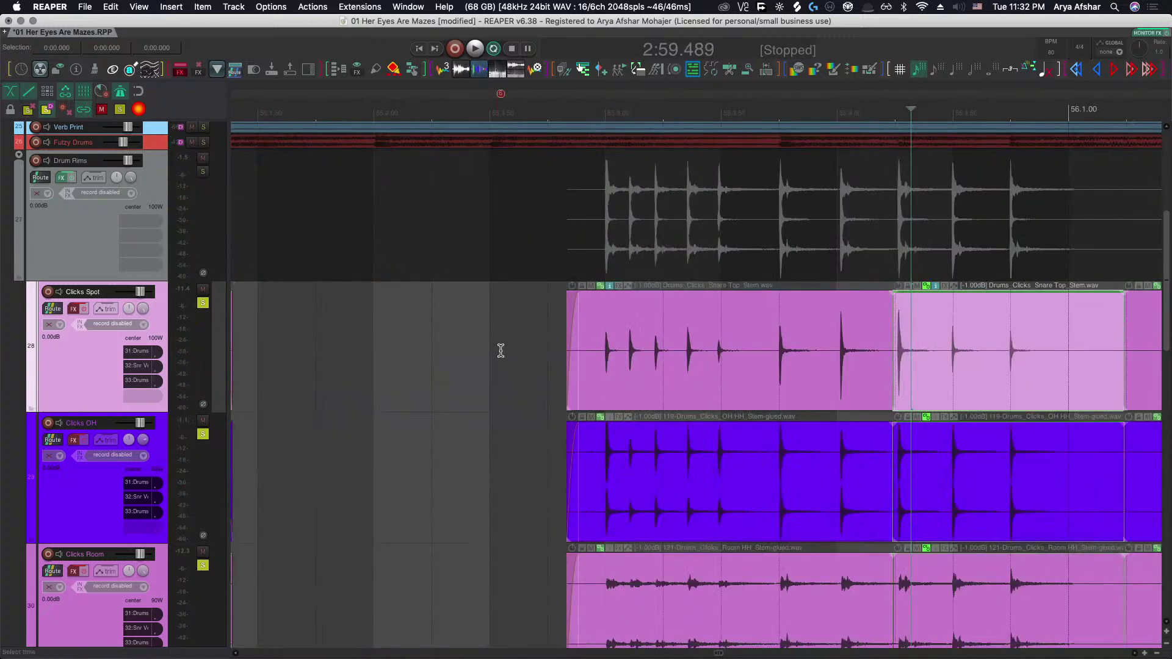
left_click(499, 348)
key("space")
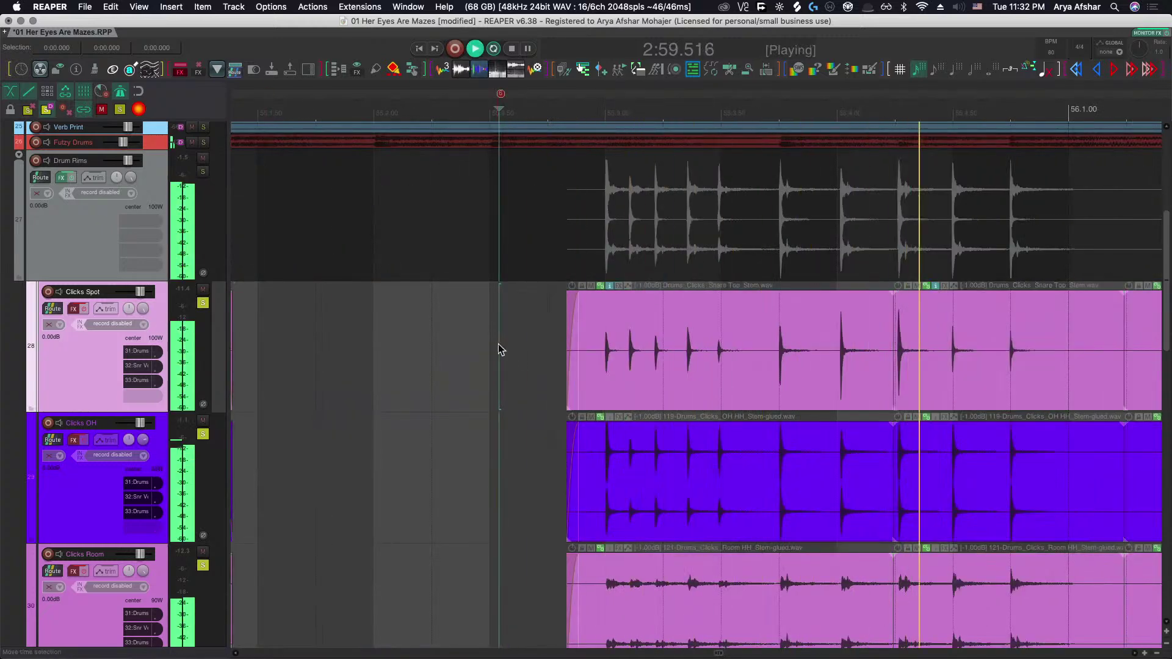
scroll(498, 344, "right", 5)
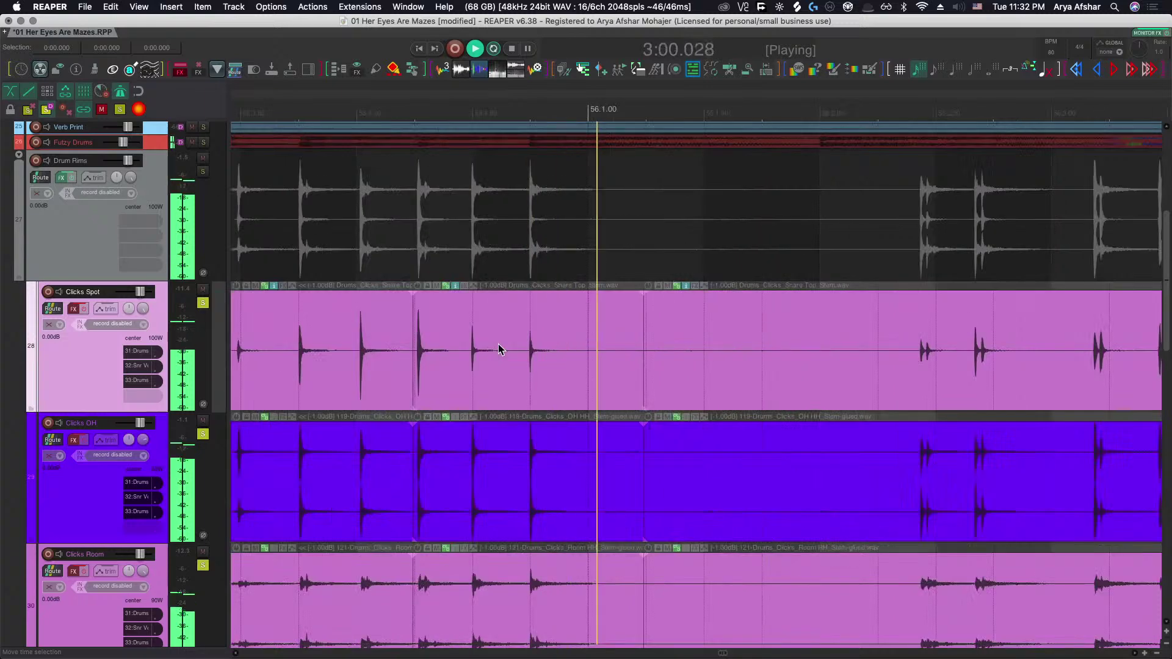
Trim the start of the grouped items after bar 56 to 3:01.035, just before the next phrase's first hit.
left_click(907, 365)
key("a")
scroll(885, 377, "right", 5)
scroll(856, 391, "down", 3)
key("space")
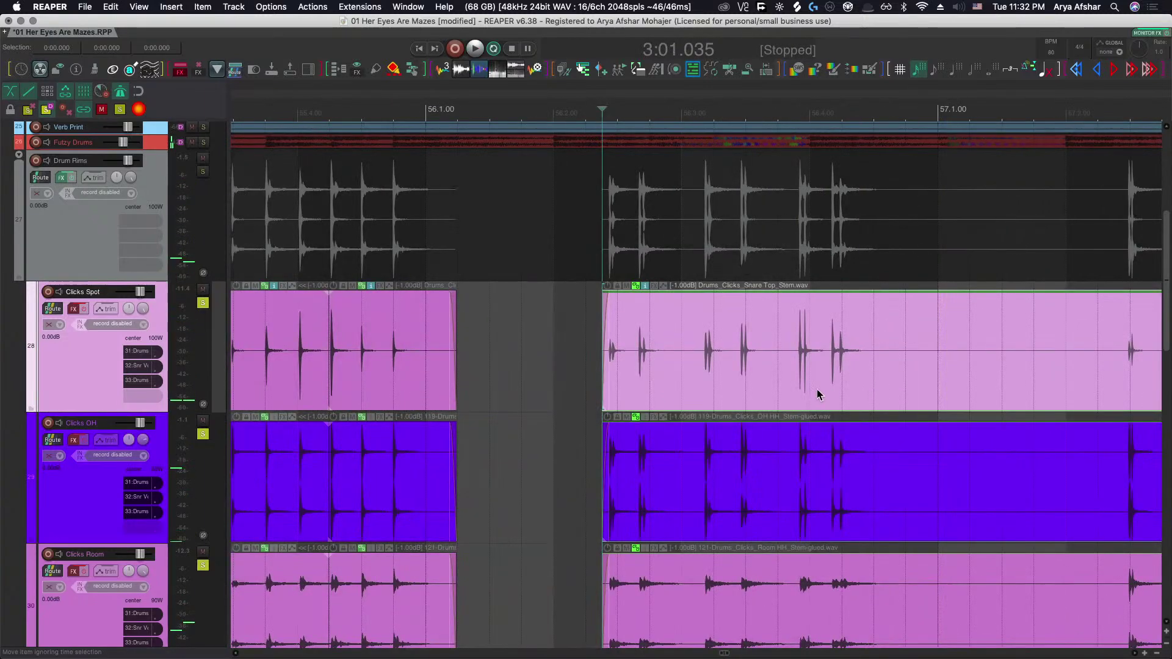
Play back the start of the phrase after bar 56 and extend the items' start slightly earlier.
key("space")
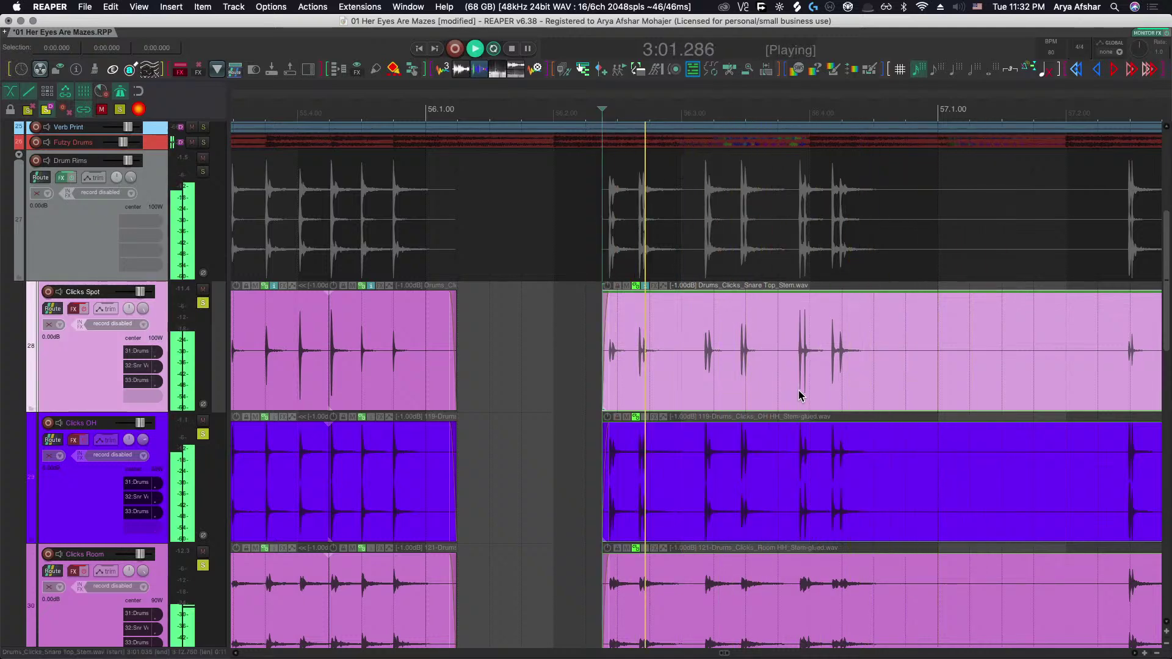
key("space")
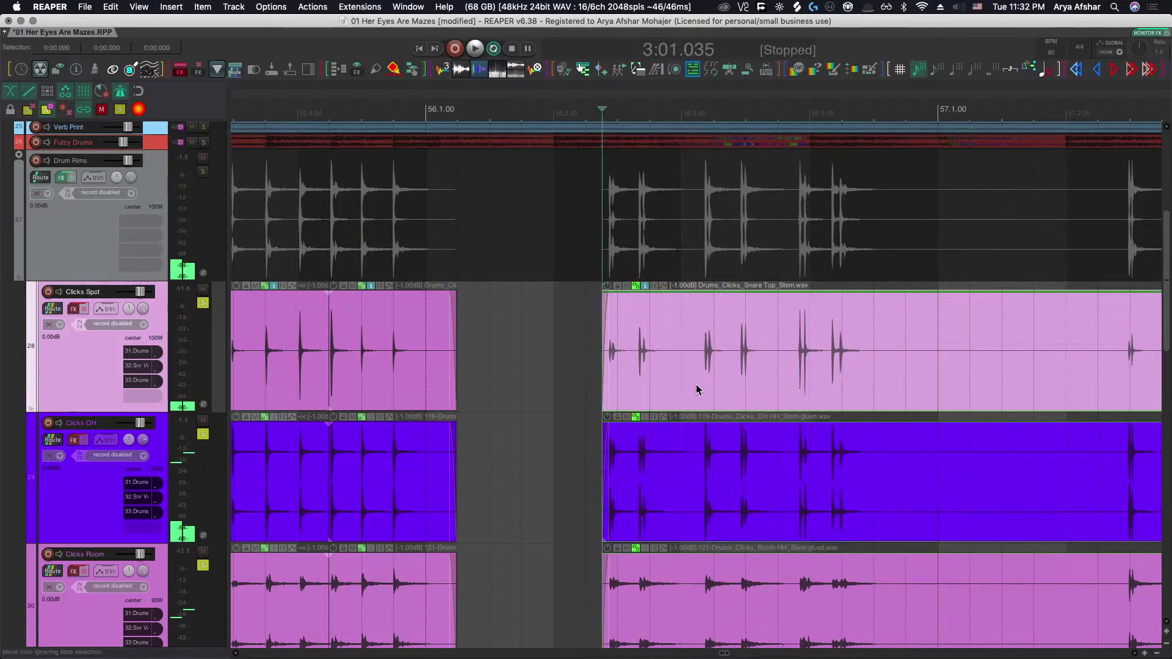
scroll(610, 377, "up", 5)
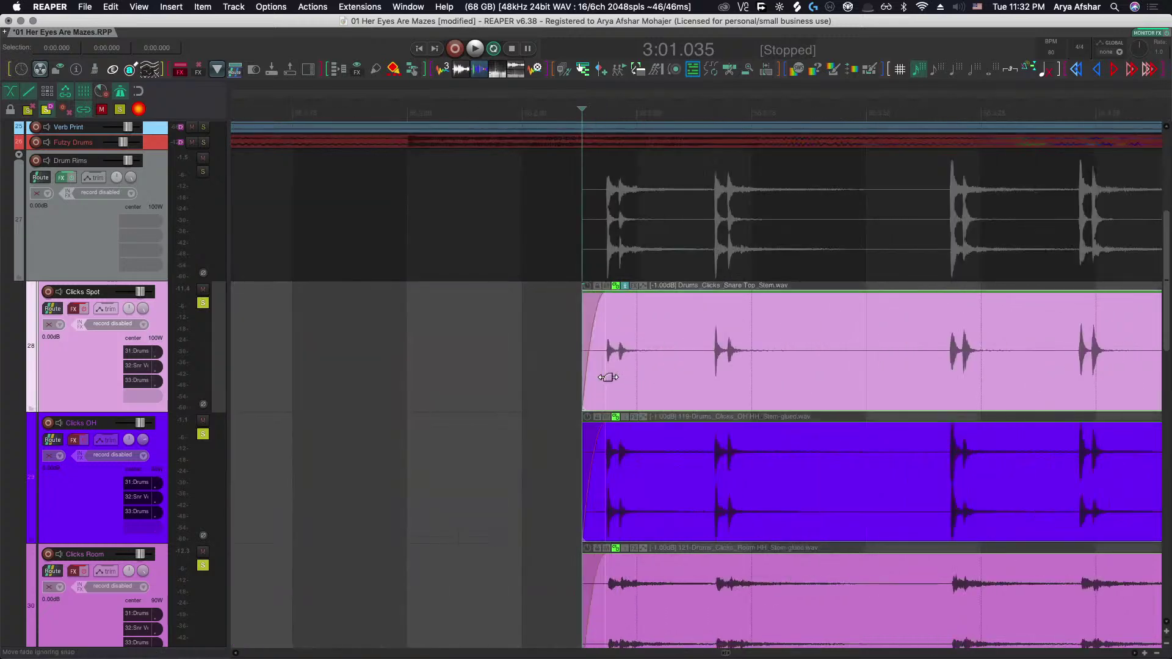
left_click_drag(582, 376, 530, 373)
scroll(591, 372, "left", 1)
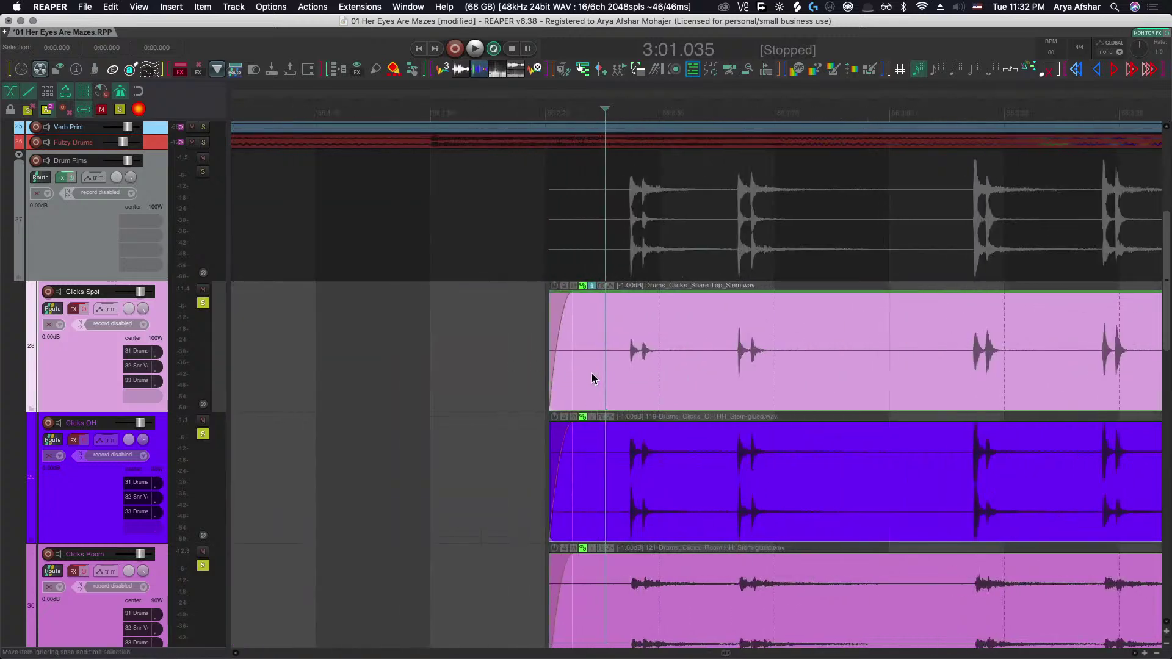
Split the items after the phrase at 3:02.654 and trim the following items' start to 3:04.047, before the next phrase.
scroll(591, 372, "down", 3)
scroll(591, 373, "right", 3)
scroll(592, 374, "down", 3)
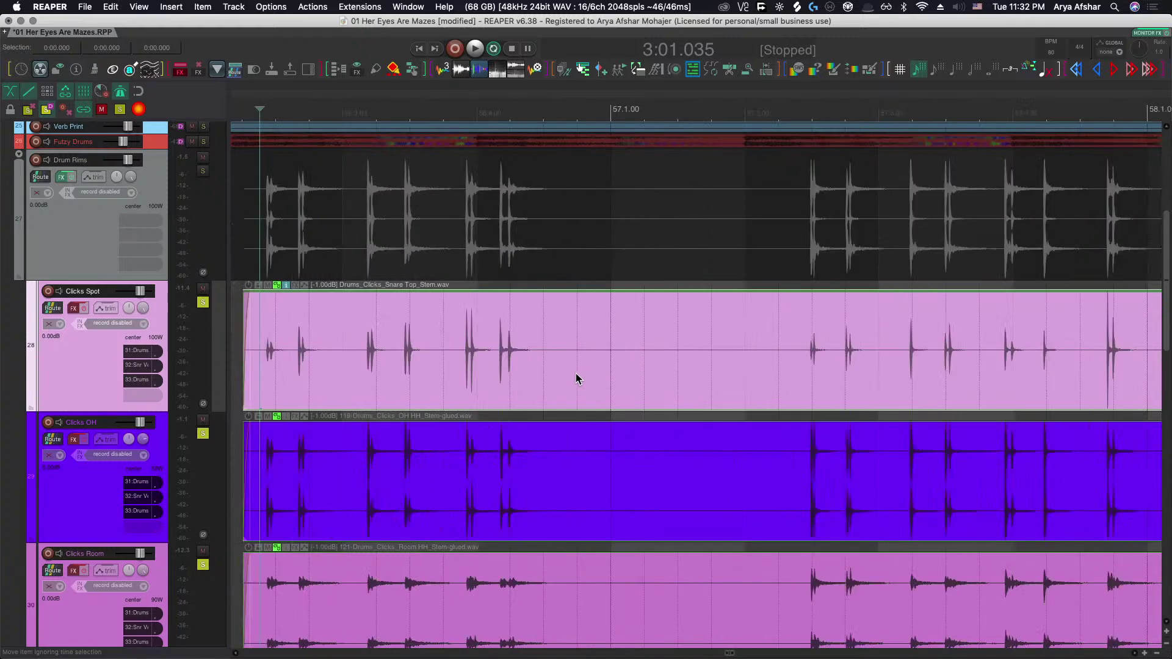
left_click(549, 375)
key("s")
scroll(597, 379, "right", 2)
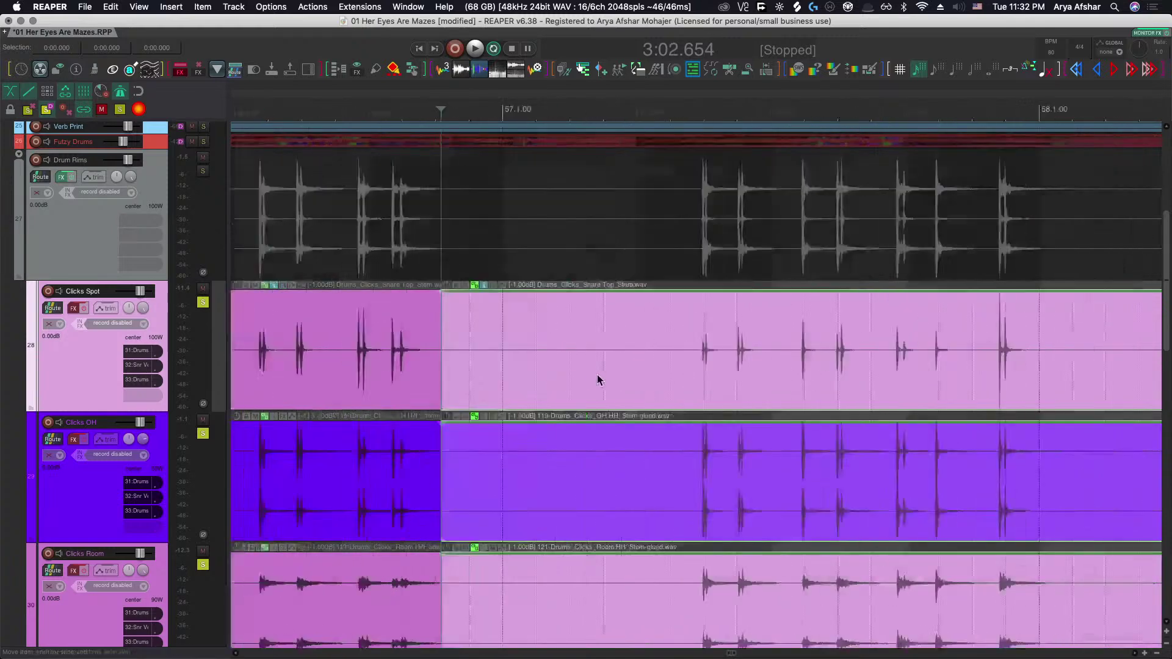
left_click(690, 360)
key("[")
Split the items just past the start of bar 58 and trim the following items' start to 3:08.177.
scroll(689, 360, "right", 4)
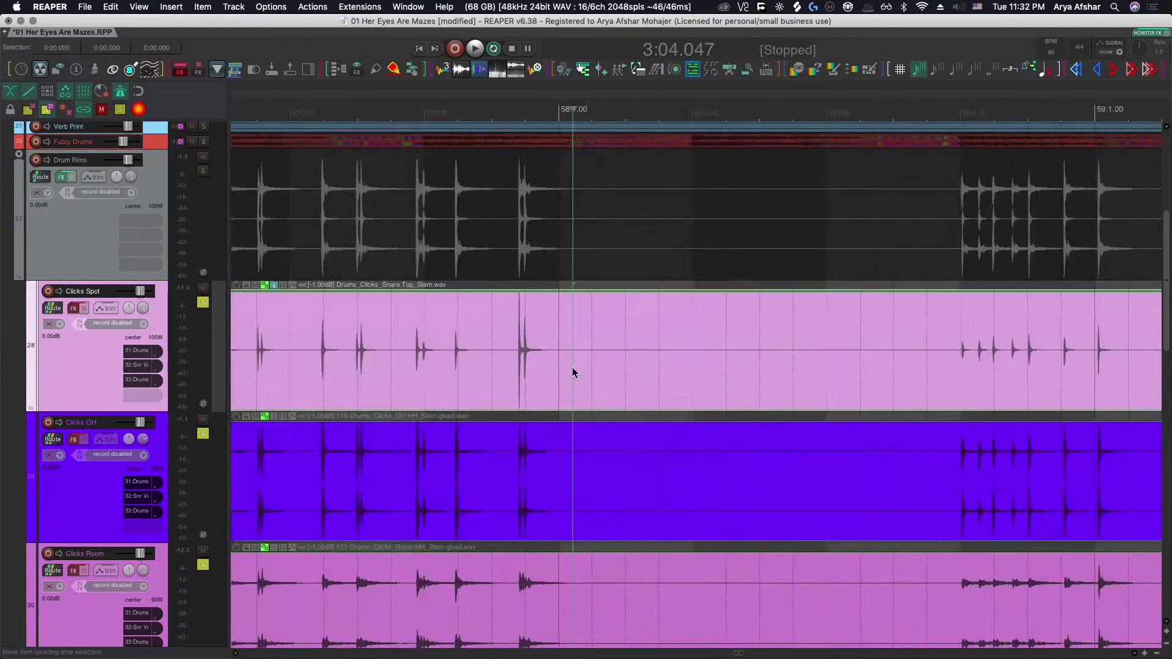
key("s")
scroll(577, 373, "right", 2)
left_click(737, 367)
key("[")
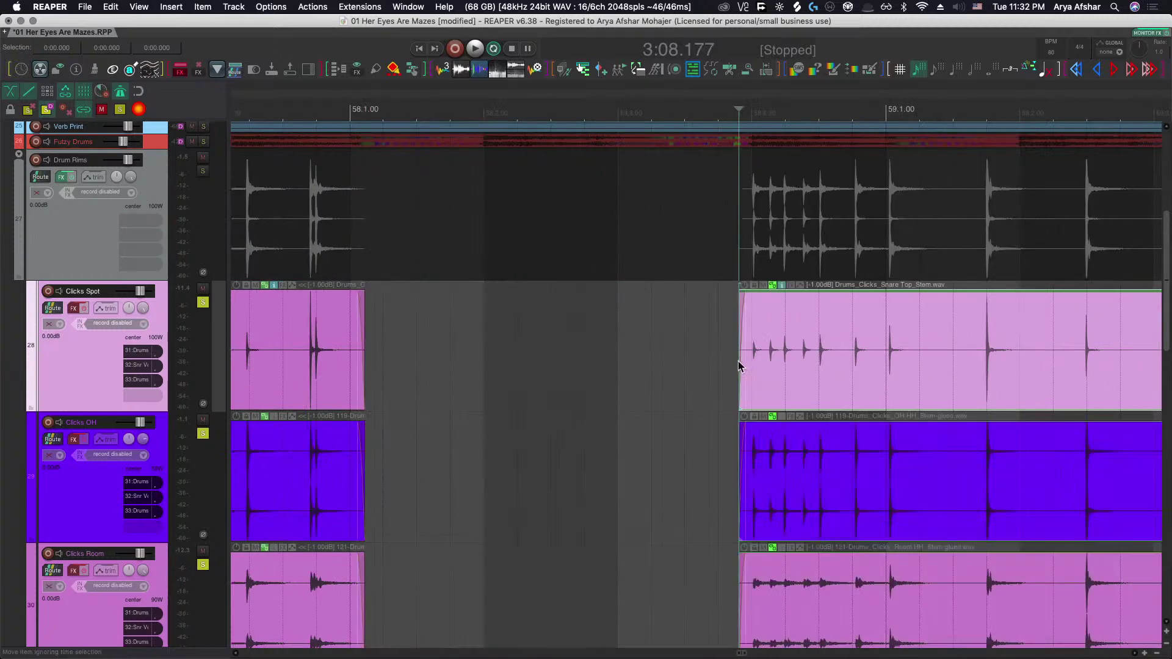
Split the phrase around bar 59 between its hits at 3:09.208, 3:09.731, 3:10.247 and 3:10.892.
scroll(736, 366, "right", 2)
left_click(699, 343)
key("s")
scroll(720, 354, "right", 1)
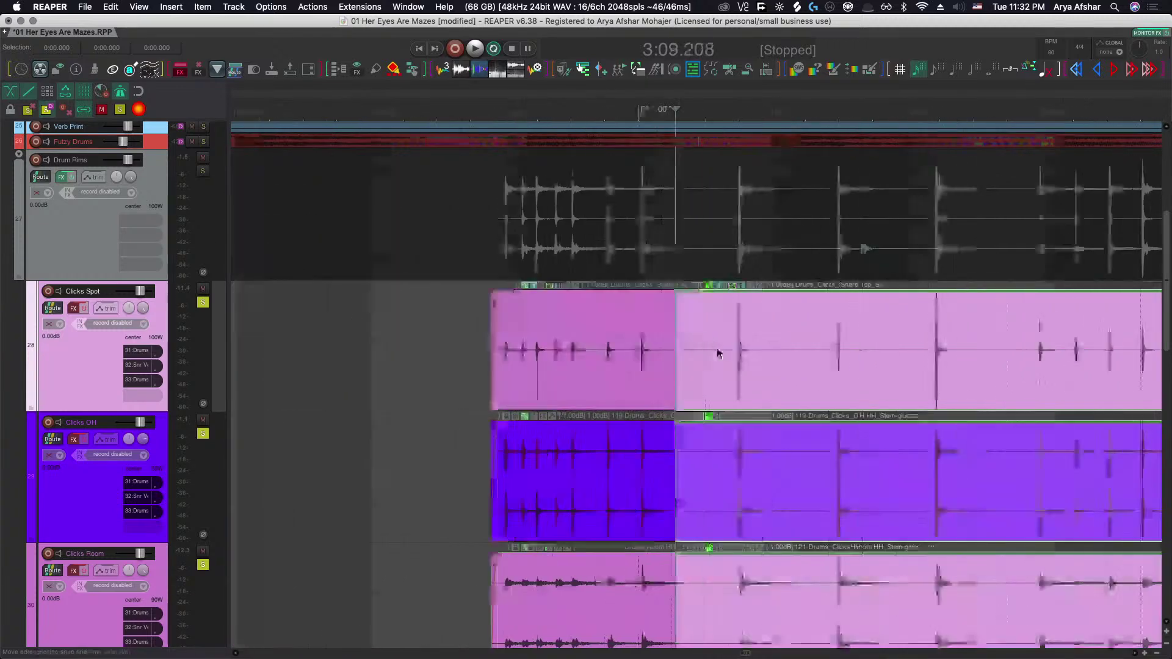
left_click(746, 348)
key("s")
scroll(750, 353, "right", 2)
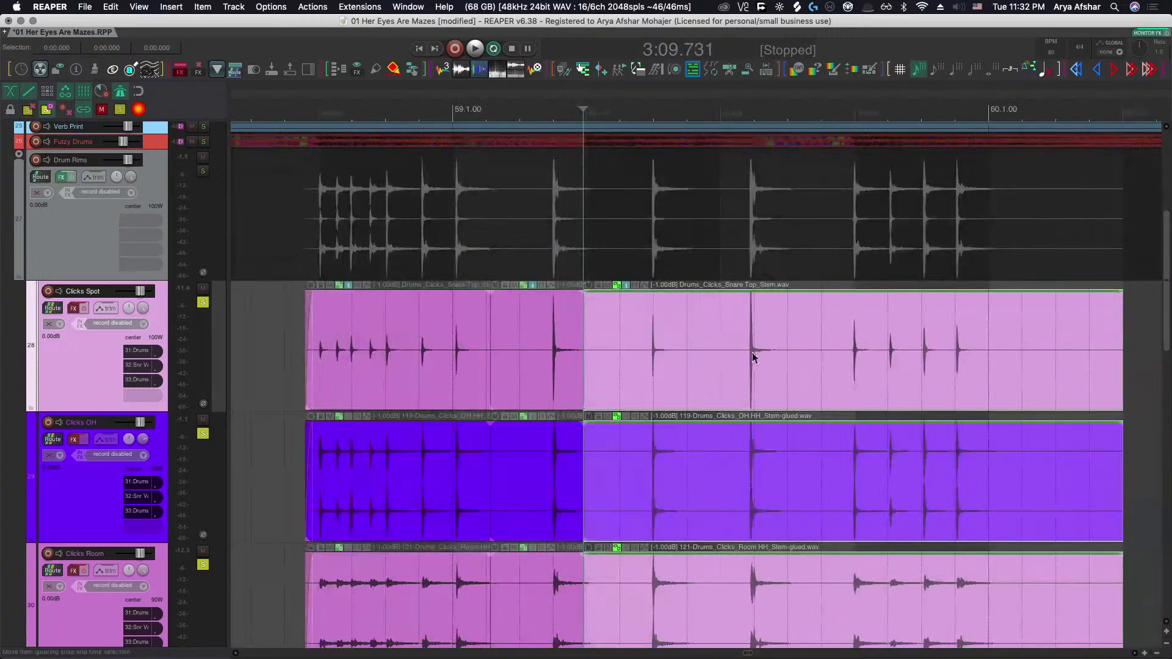
left_click(675, 340)
key("s")
scroll(675, 340, "right", 1)
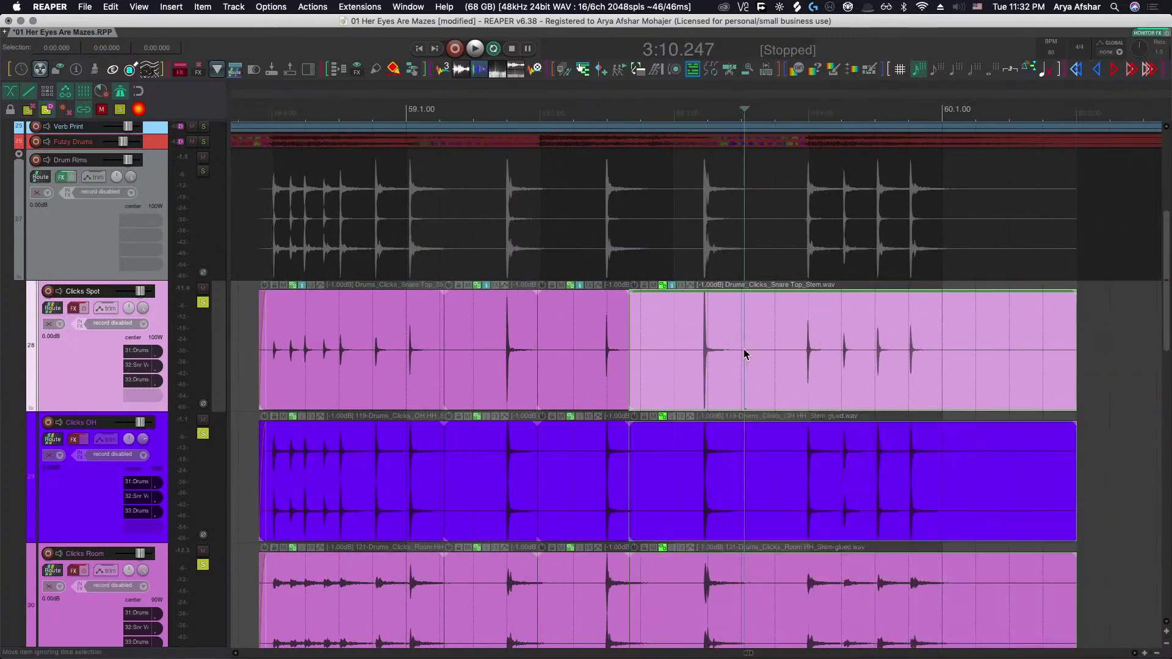
left_click(746, 353)
key("s")
scroll(811, 372, "right", 2)
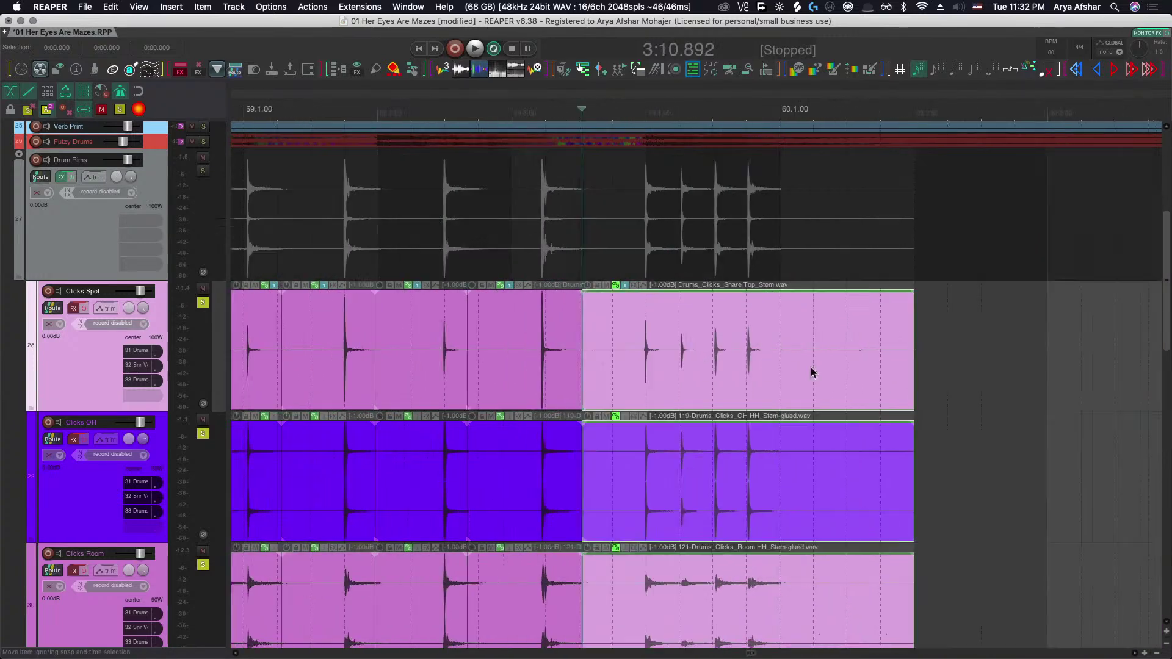
Play back from the phrase before bar 56 into the following double-hit phrase and check the hits against the grid.
left_click(873, 350)
scroll(861, 377, "down", 3)
scroll(819, 380, "left", 3)
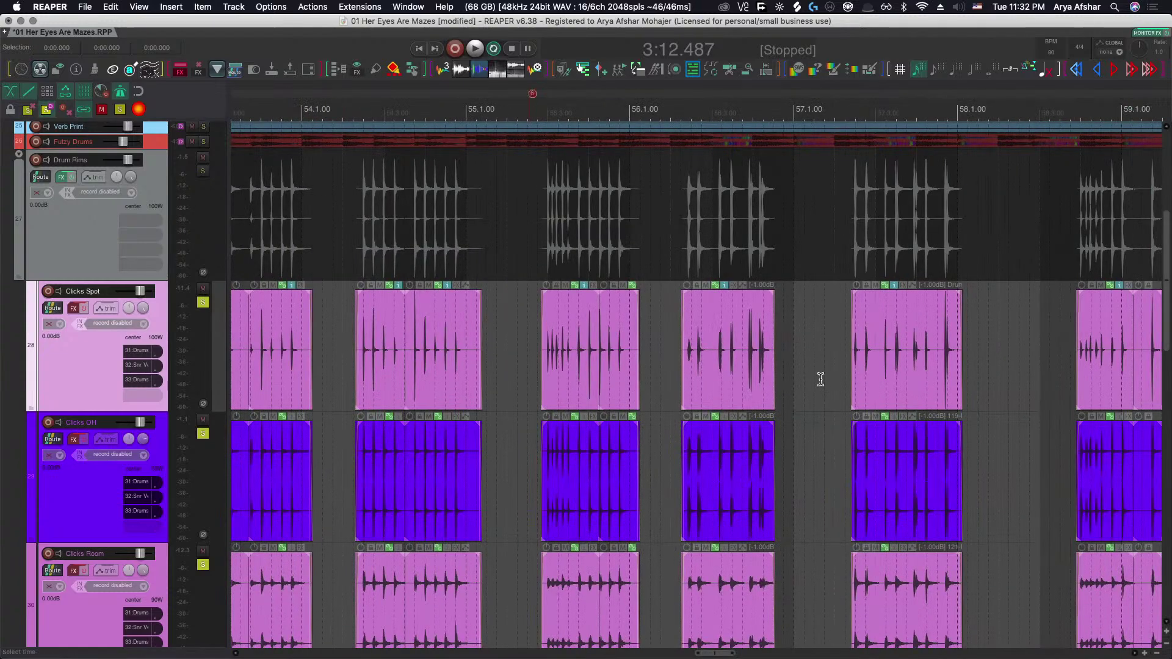
scroll(553, 346, "up", 5)
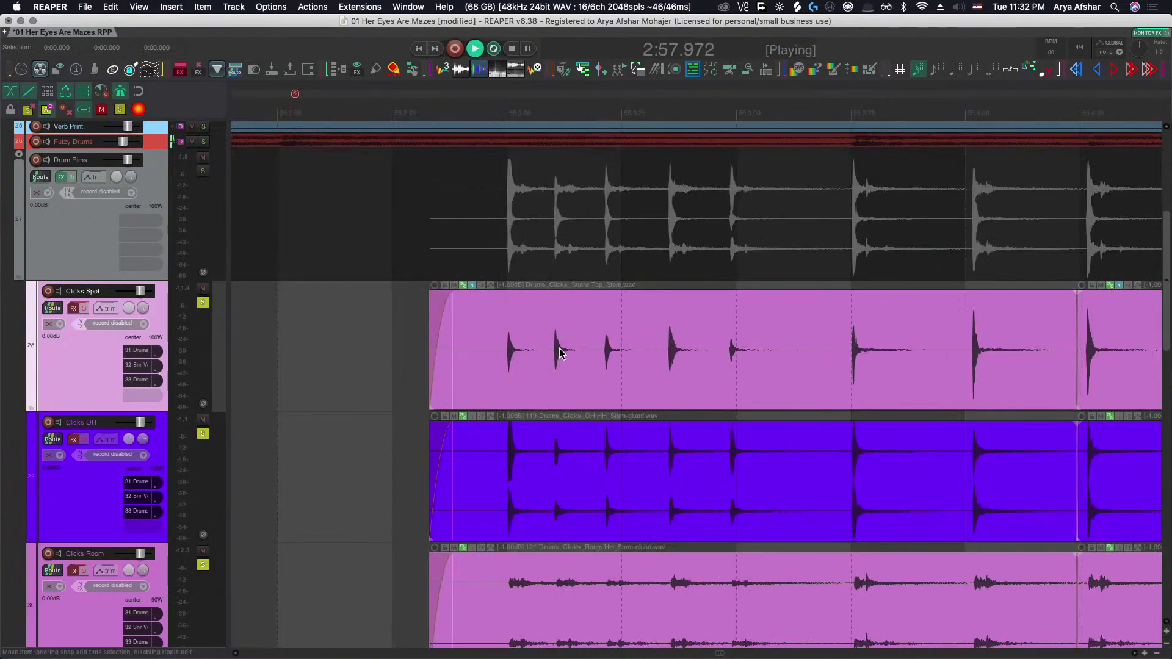
scroll(560, 349, "up", 2)
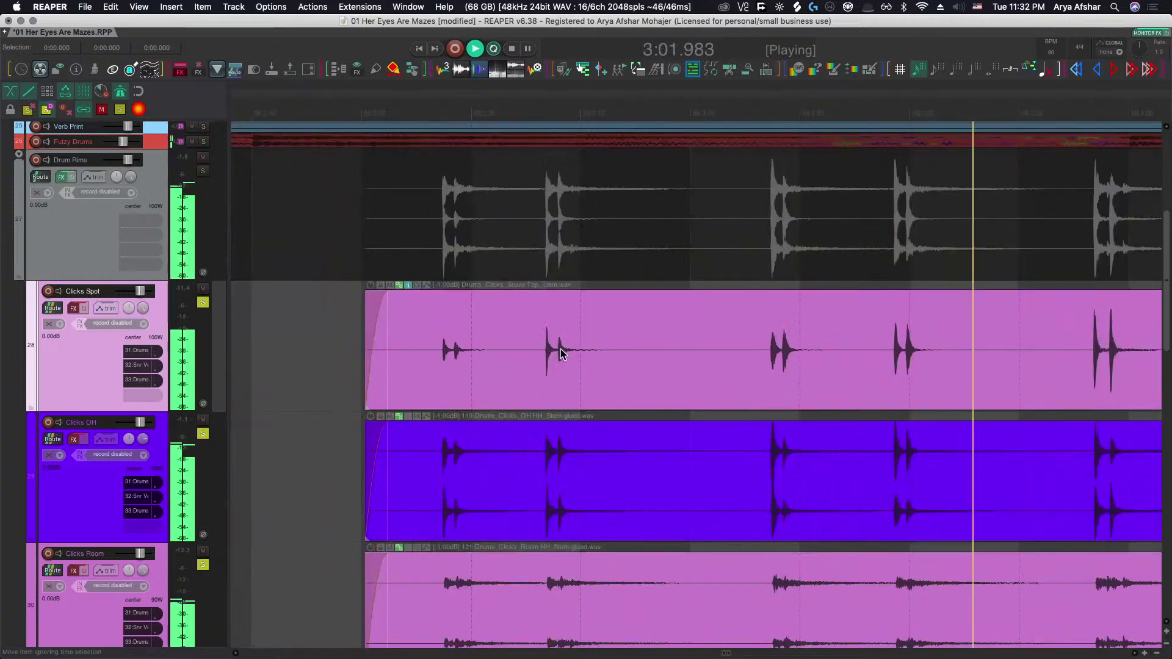
key("space")
Split the phrase after bar 56 at 3:01.540 and slip its first two double hits slightly later.
scroll(558, 360, "down", 3)
left_click(650, 364)
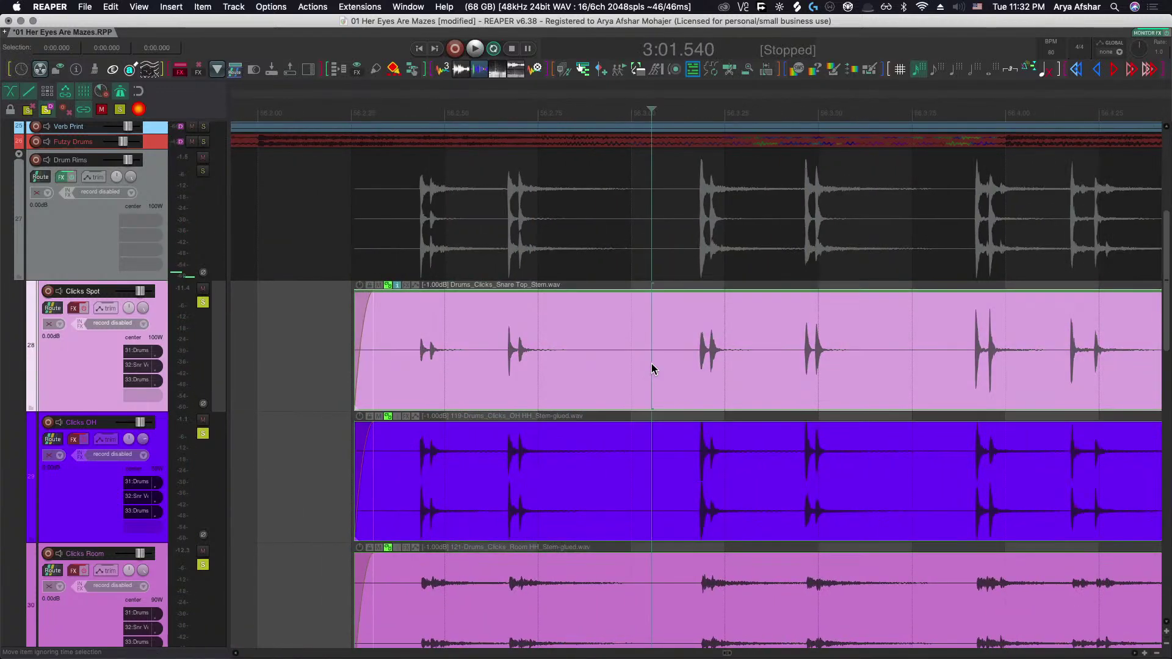
key("s")
left_click_drag(437, 365, 454, 370)
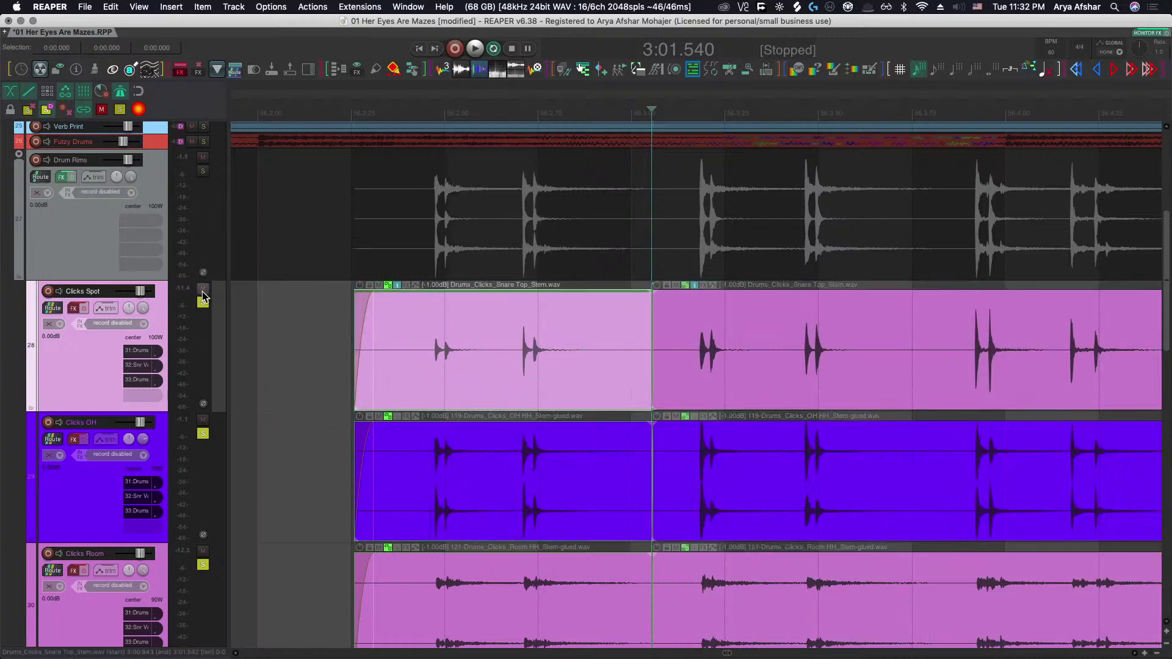
Play back the start of the phrase after bar 56 to check the slipped double hits.
left_click(314, 318)
key("space")
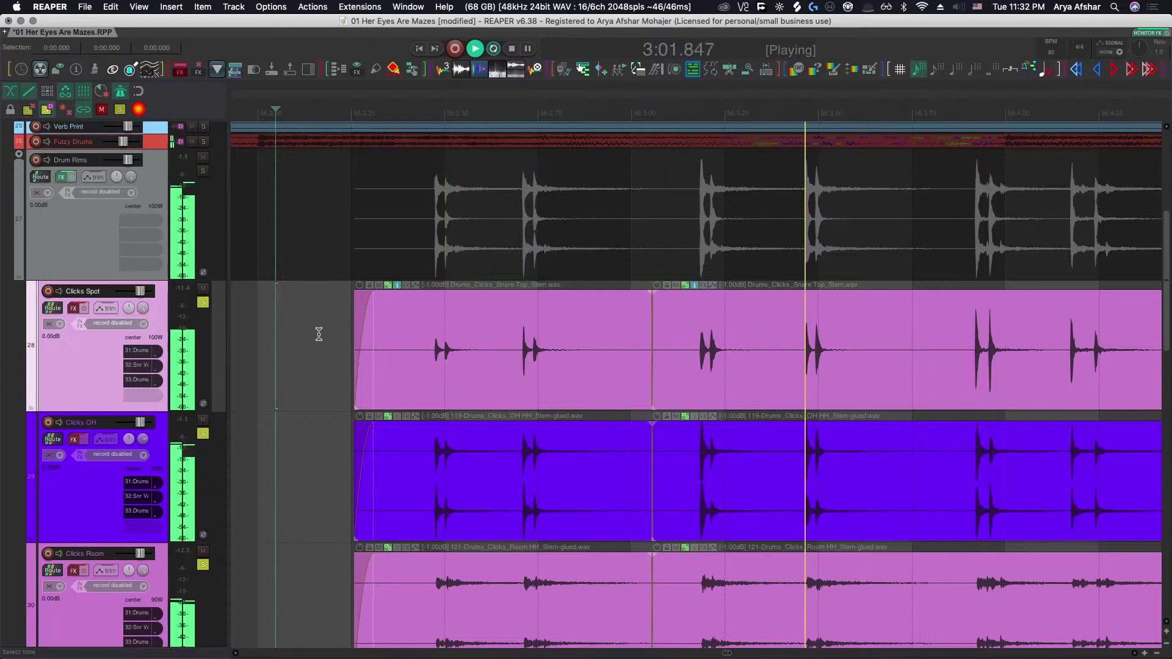
key("space")
Split the phrase at 3:02.067 and slip the middle segment's two double hits slightly later.
scroll(710, 412, "right", 5)
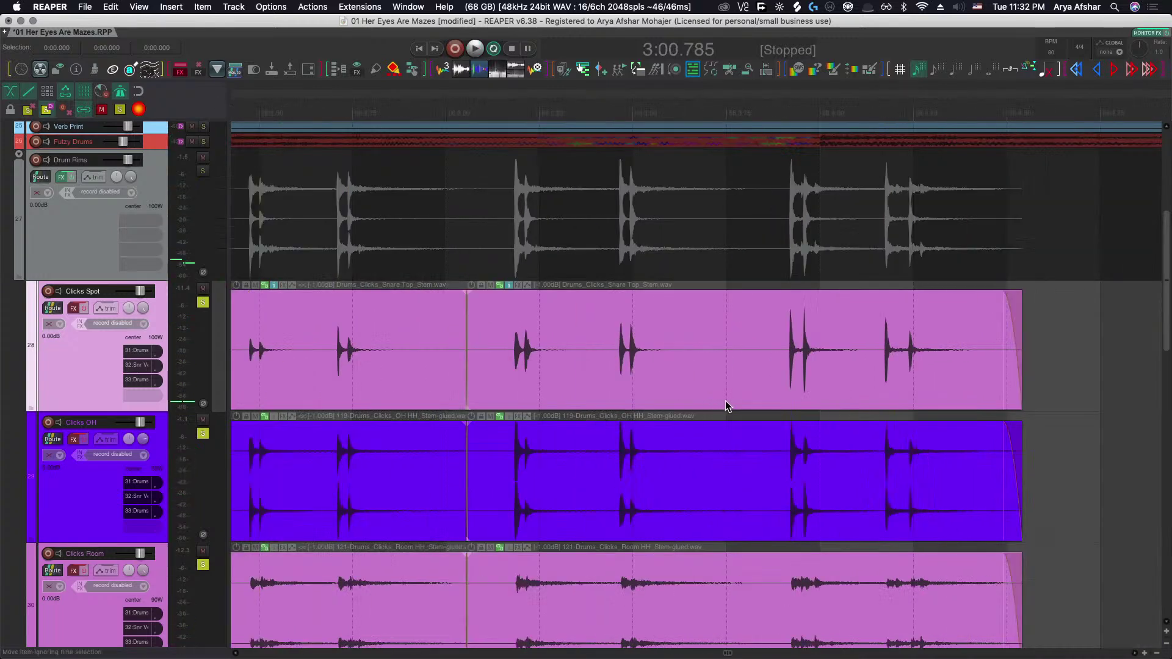
left_click(731, 381)
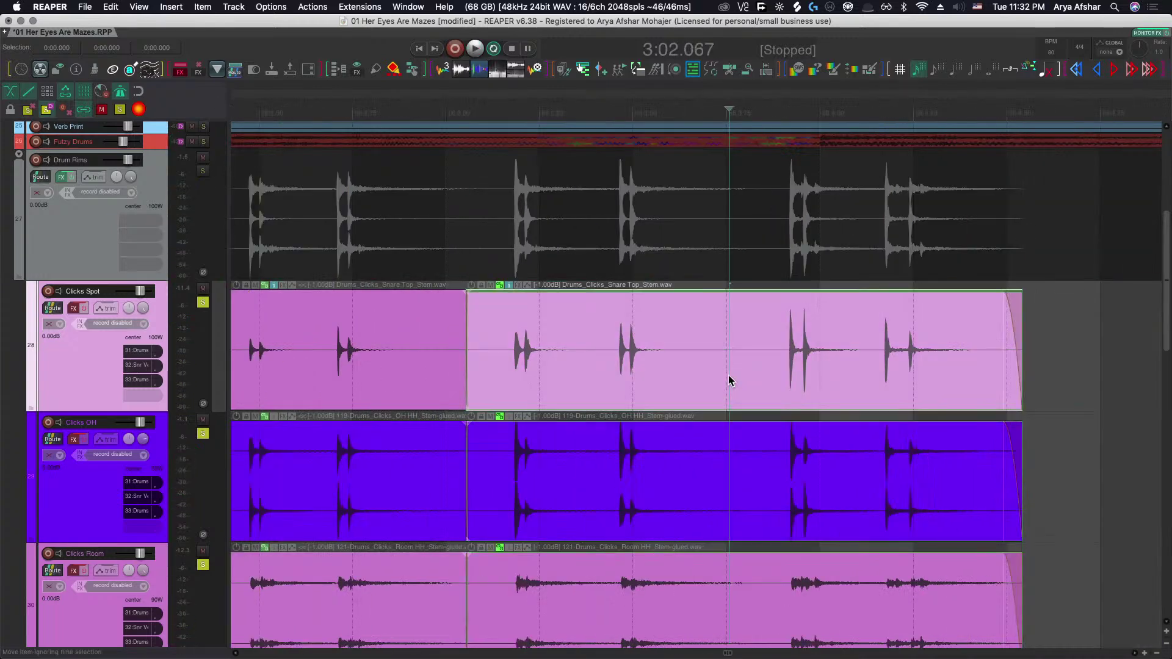
key("s")
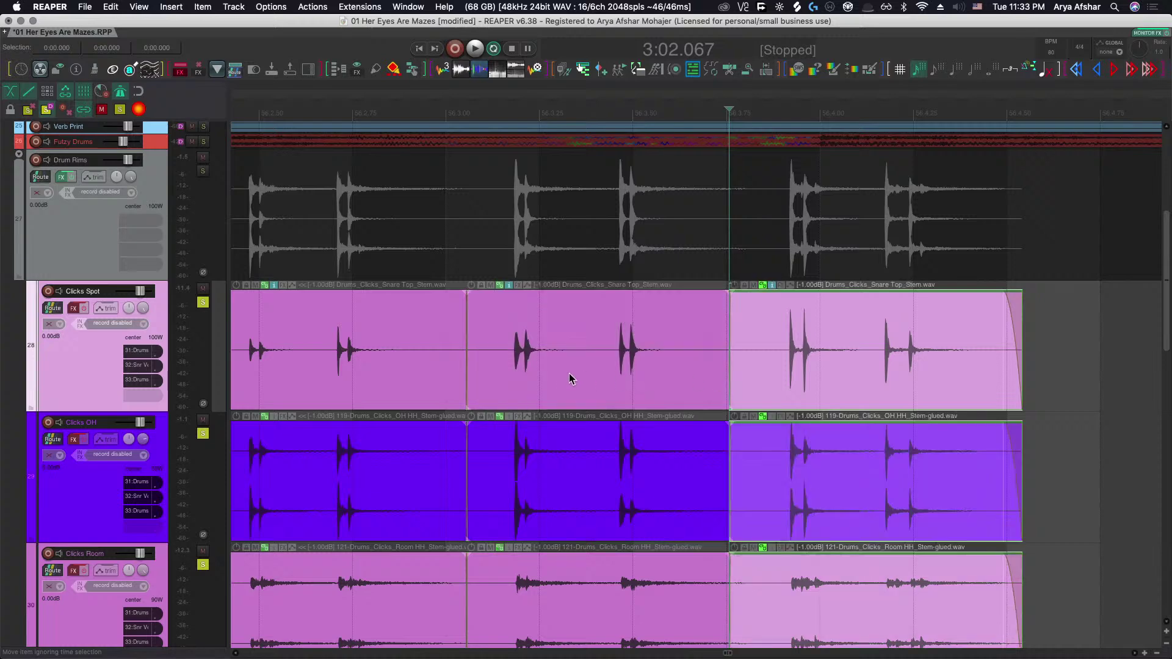
left_click(561, 372)
left_click_drag(531, 372, 548, 375)
scroll(548, 375, "down", 3)
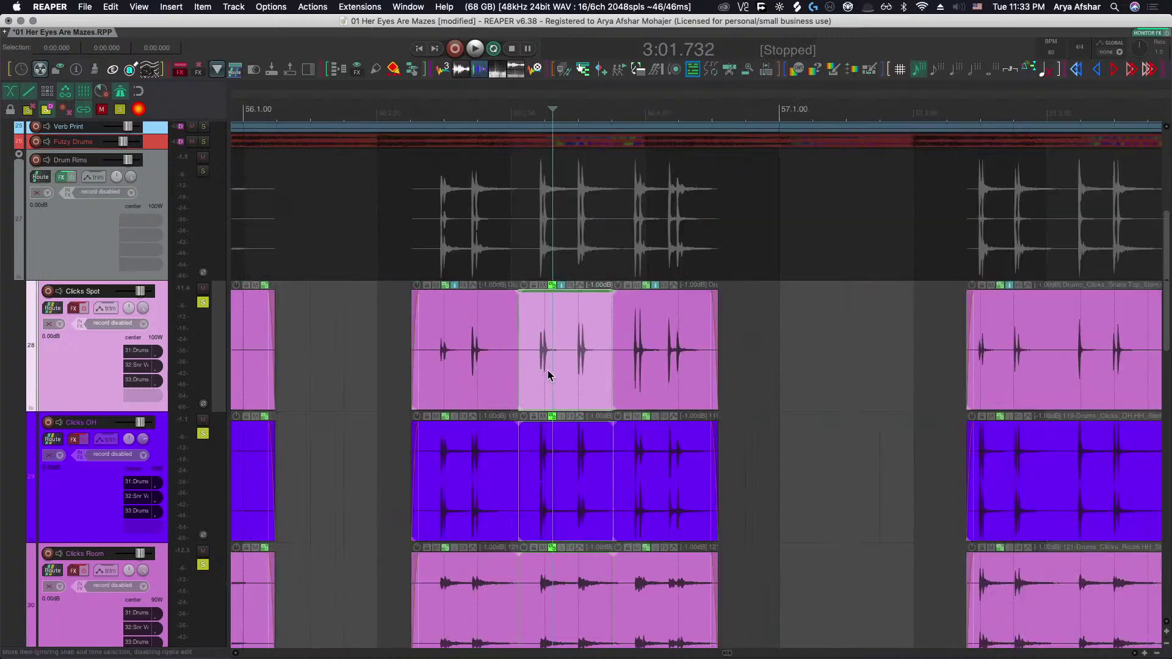
Play back the phrase between bars 56 and 57 and compare the middle segment's double hits with the grid.
left_click(364, 325)
key("space")
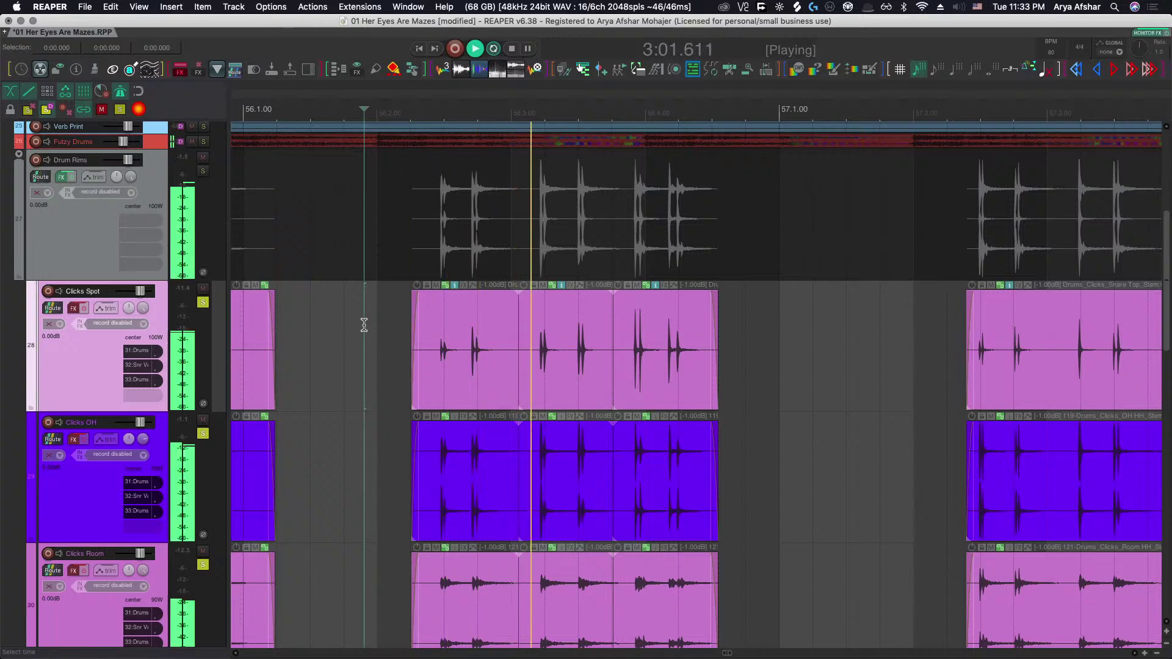
key("space")
scroll(561, 377, "up", 4)
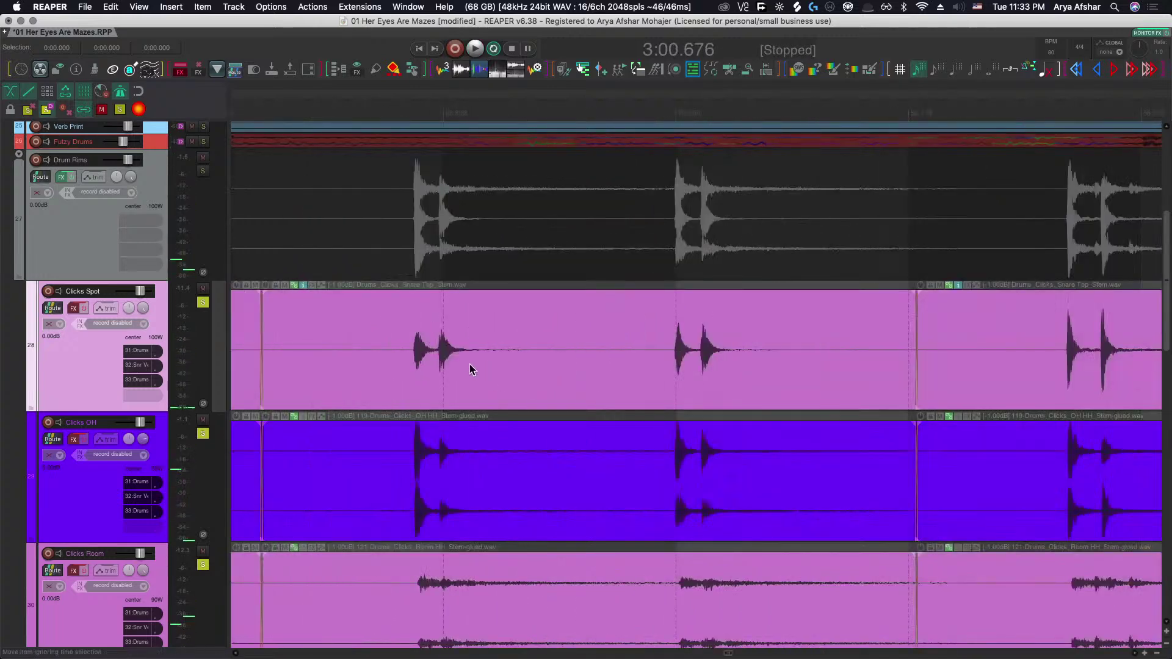
left_click(470, 369)
scroll(464, 369, "down", 3)
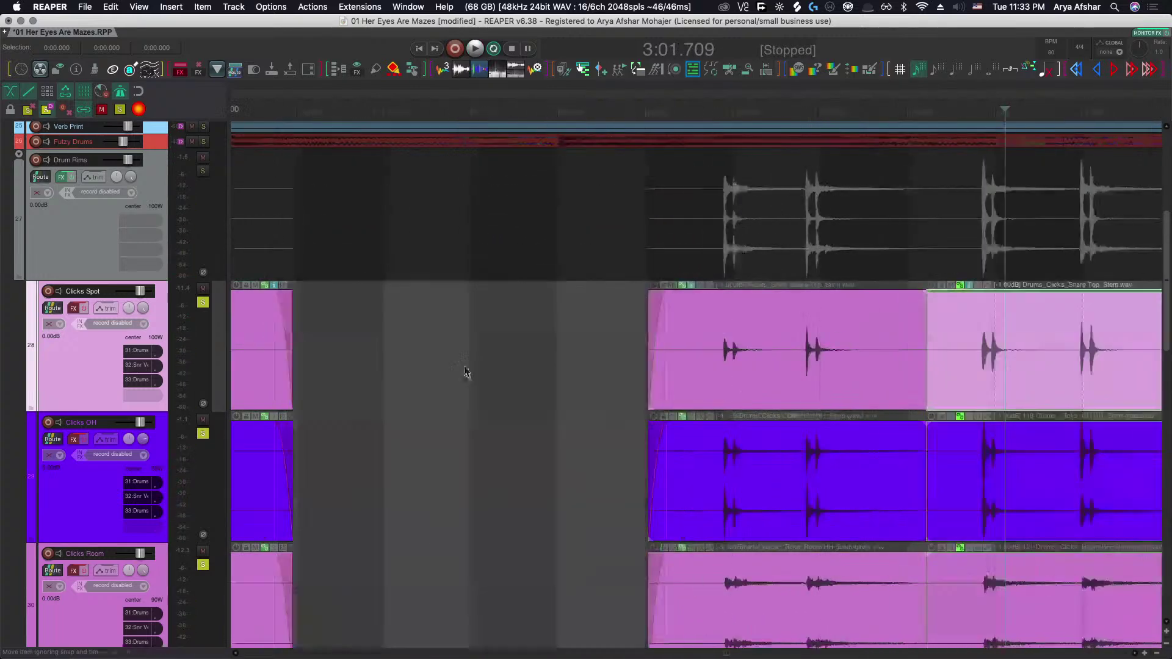
left_click(471, 336)
key("space")
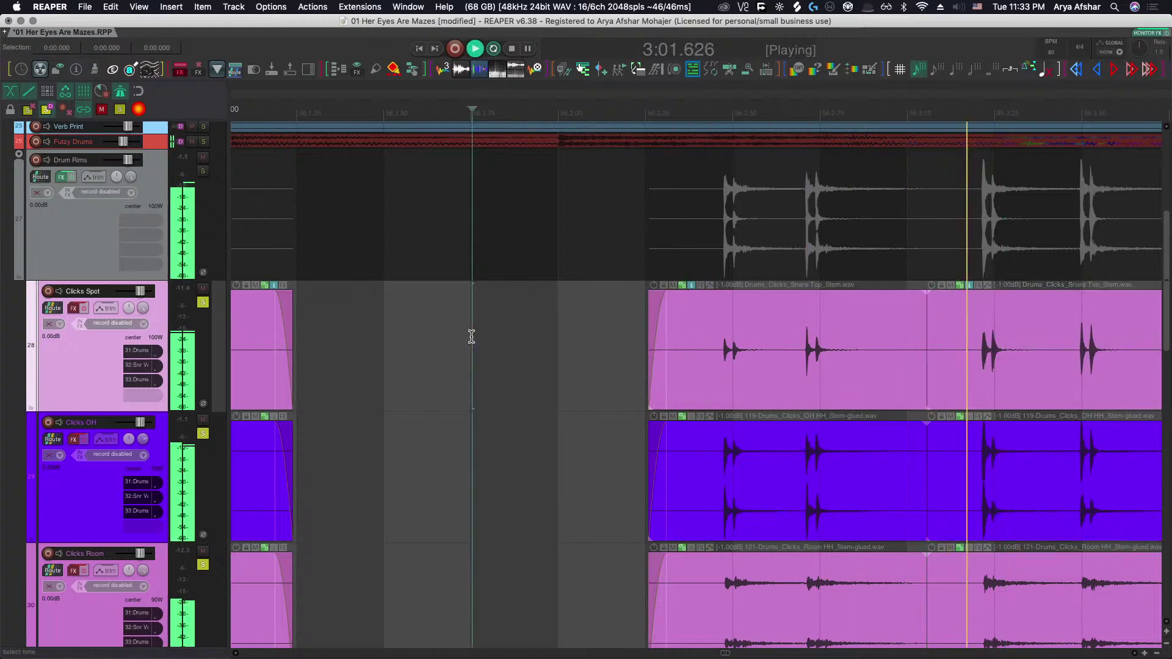
key("space")
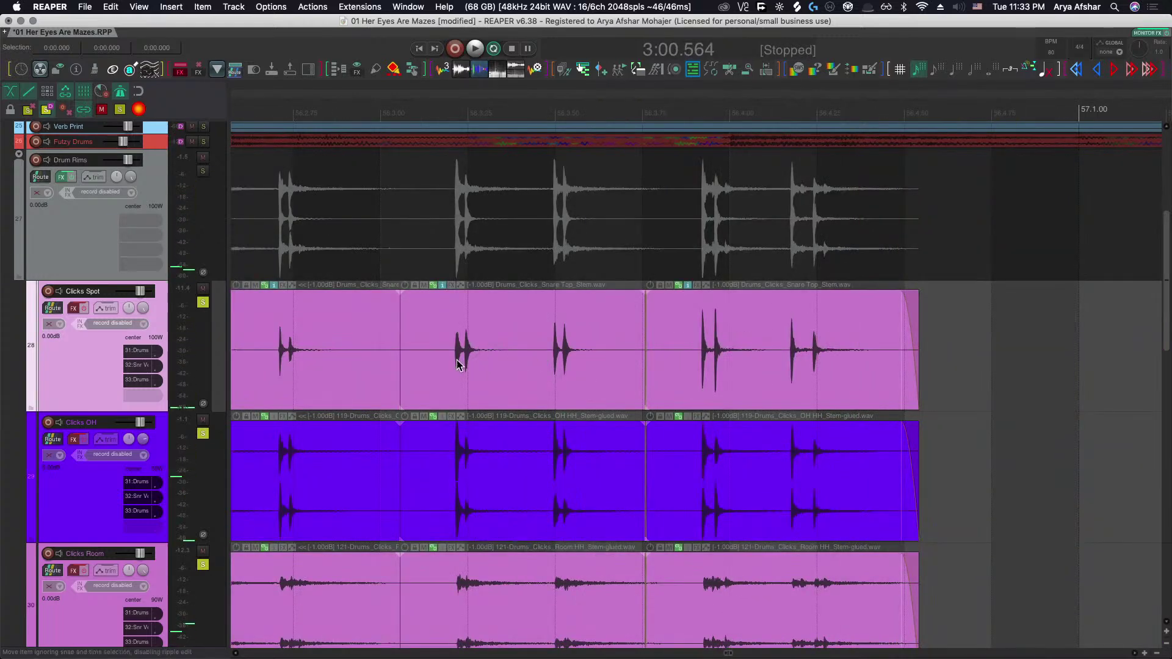
Slip the middle segment's audio slightly later again and play back the whole phrase between bars 56 and 57.
scroll(459, 364, "up", 5)
mouse_move(474, 364)
left_mouse_down()
mouse_move(457, 366)
mouse_move(490, 372)
mouse_move(486, 361)
left_mouse_up()
scroll(485, 362, "down", 6)
left_click(343, 311)
key("space")
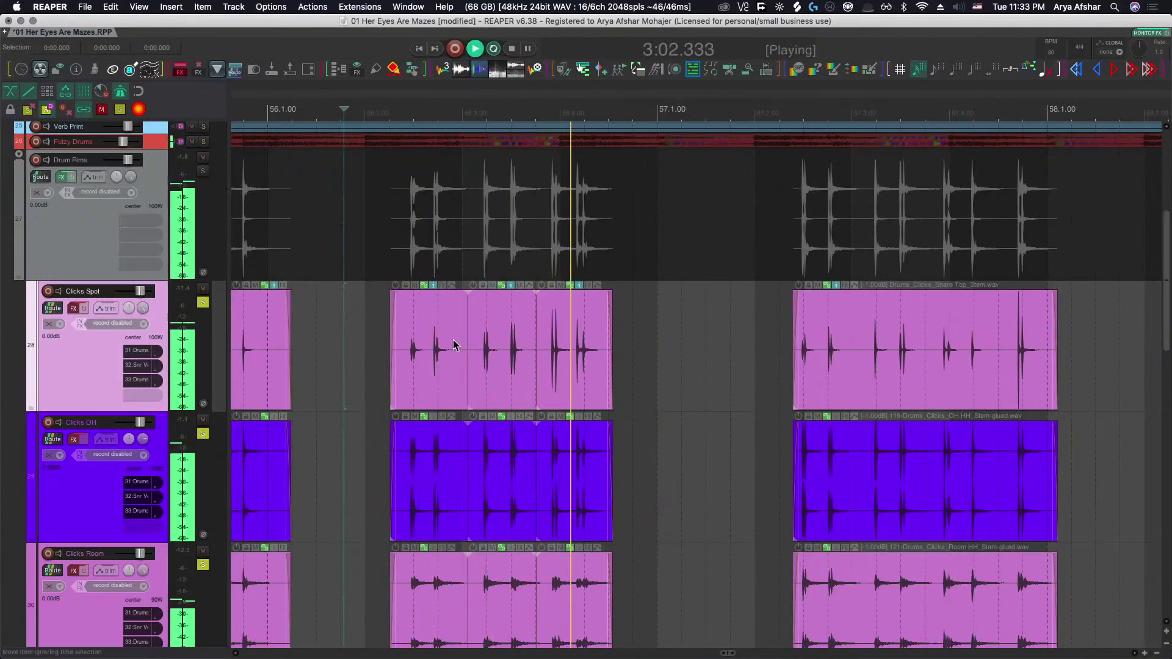
Split the middle segment at 3:01.840 between its two double hits and slip the first double hit's audio slightly later.
key("space")
scroll(498, 369, "up", 3)
scroll(497, 368, "up", 4)
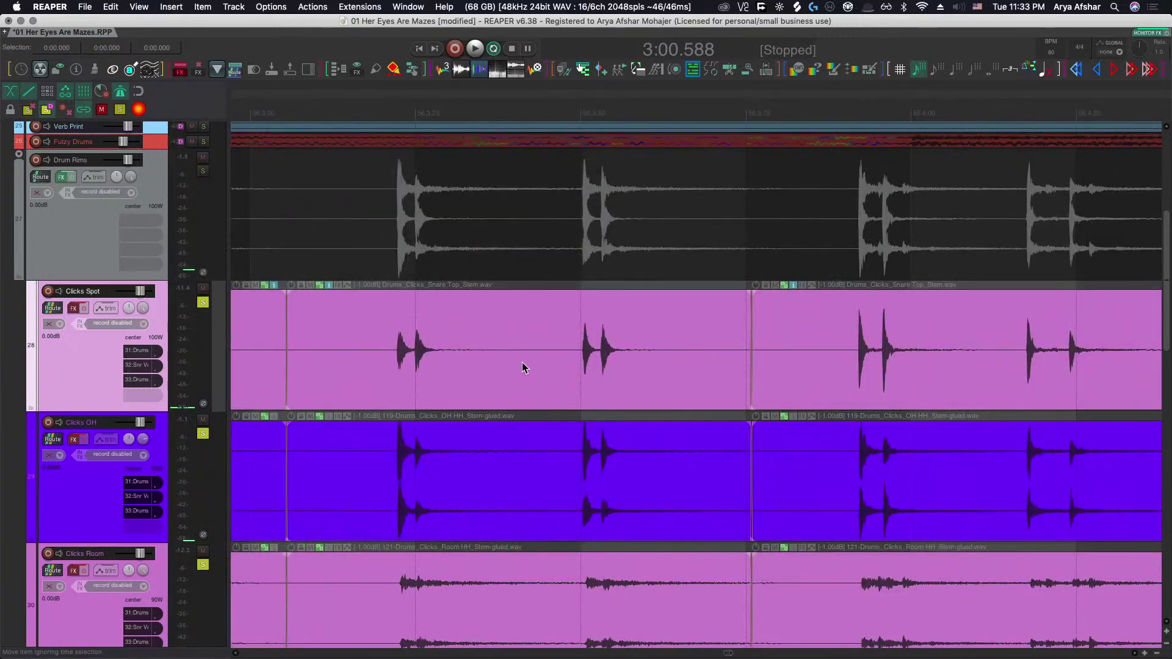
mouse_move(523, 364)
left_mouse_down()
mouse_move(501, 366)
mouse_move(521, 366)
left_mouse_up()
scroll(537, 372, "up", 3)
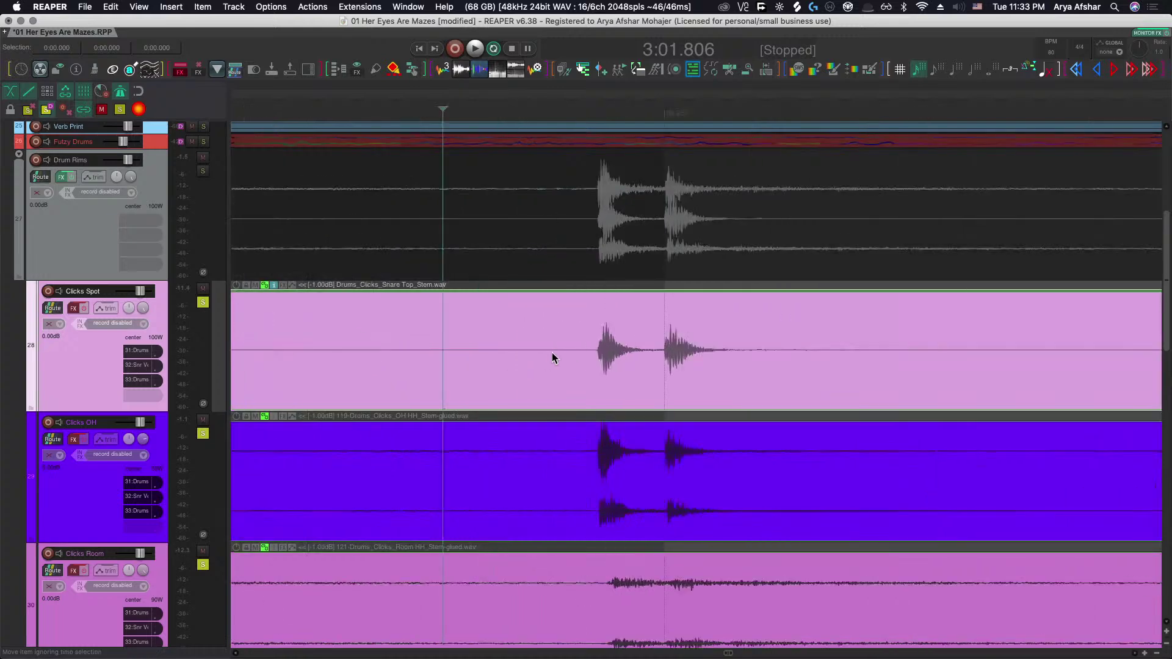
left_click(552, 353)
scroll(561, 366, "down", 6)
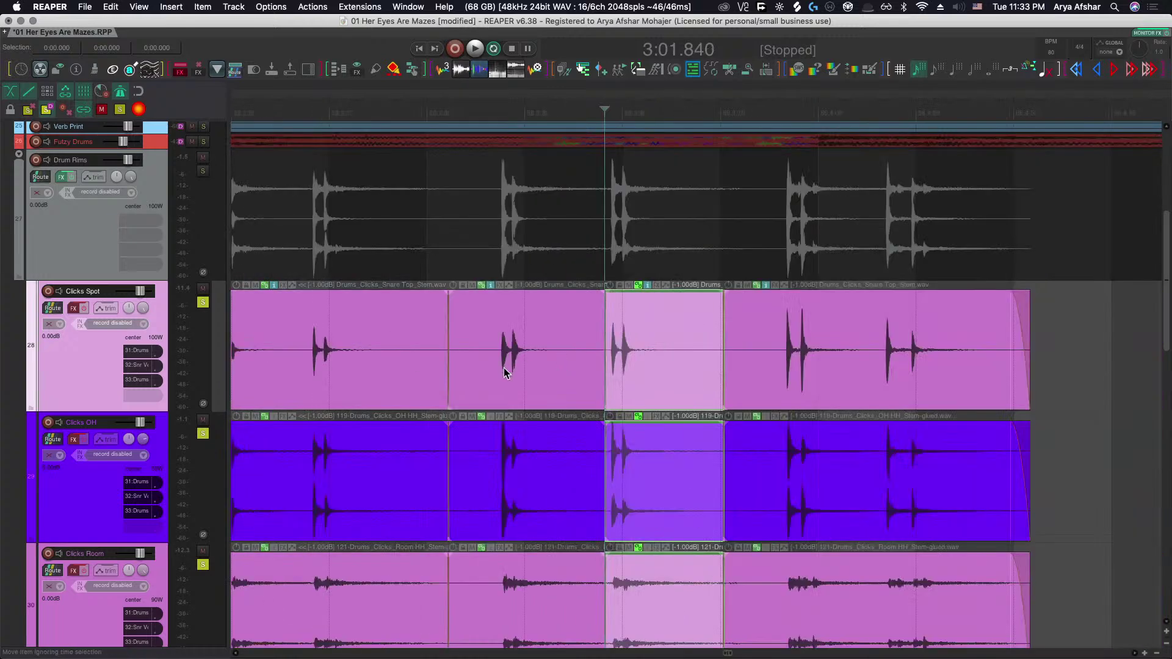
left_click_drag(504, 368, 518, 366)
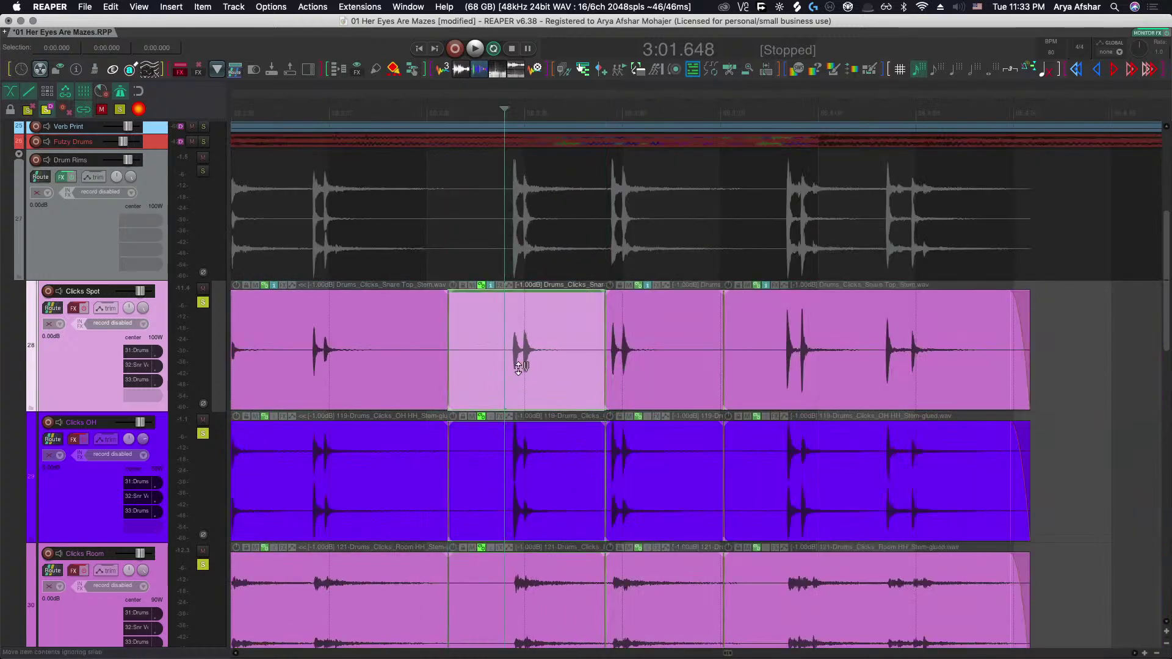
Play back the phrase between bars 56 and 57 to check the newly separated double hits.
scroll(518, 367, "down", 5)
scroll(488, 341, "left", 2)
left_click(452, 324)
key("space")
scroll(524, 386, "up", 5)
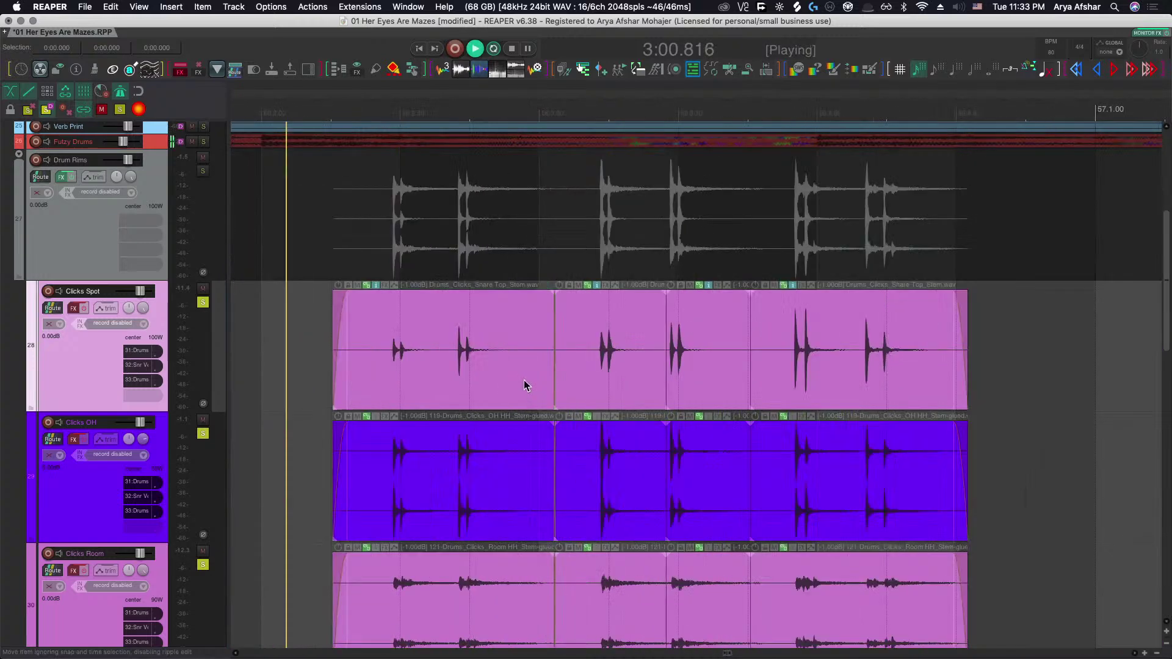
scroll(524, 386, "right", 5)
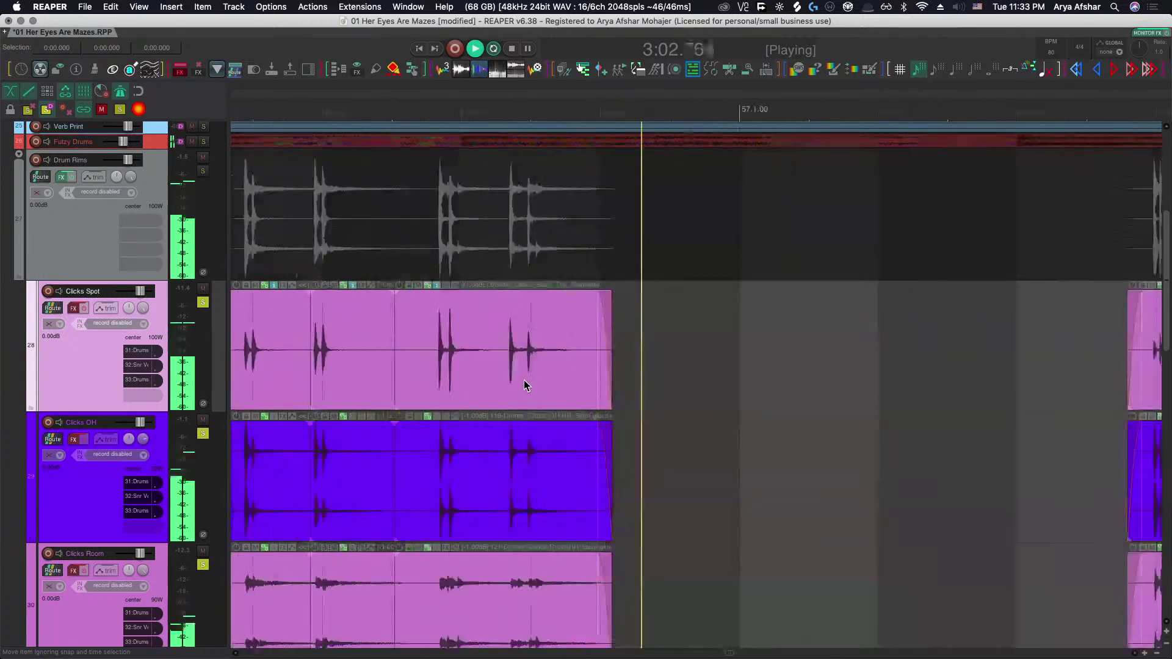
key("space")
scroll(575, 384, "left", 3)
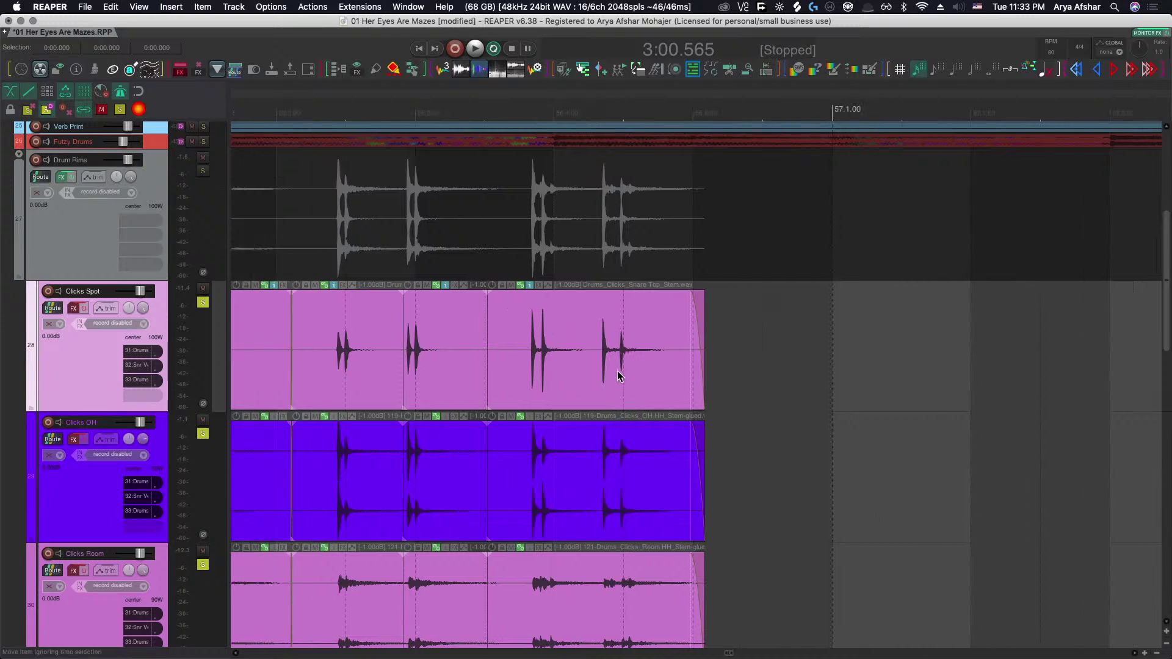
Play the phrase into the one after bar 57 and replay its start to compare their timing.
scroll(617, 371, "down", 3)
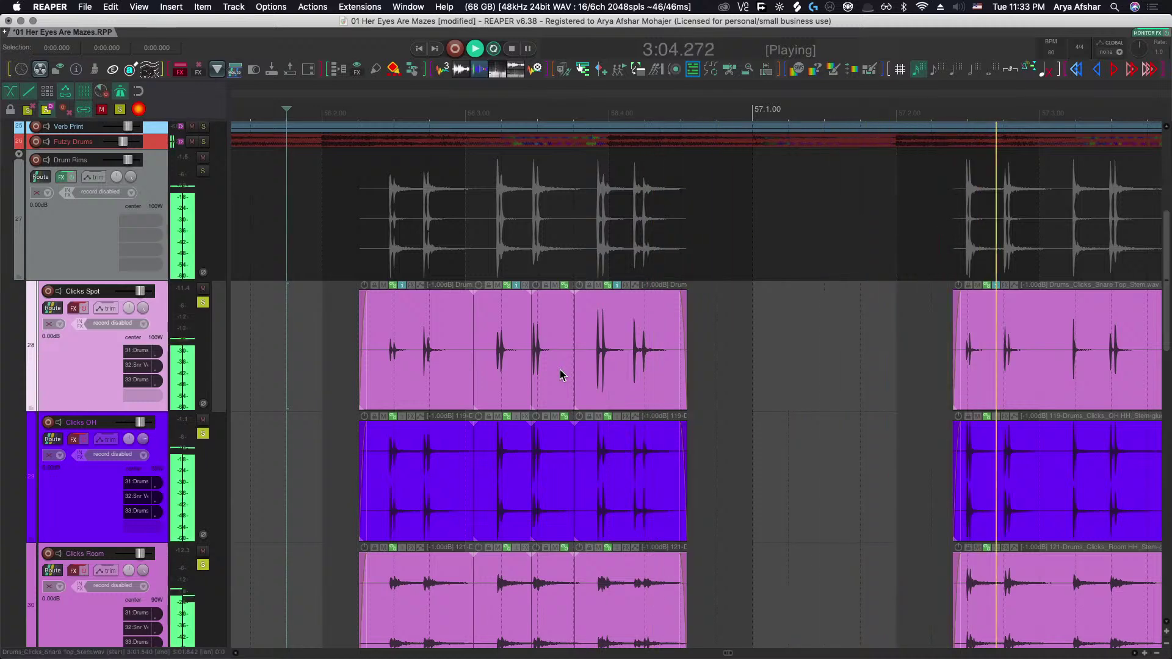
scroll(562, 375, "right", 4)
scroll(562, 375, "left", 1)
key("space")
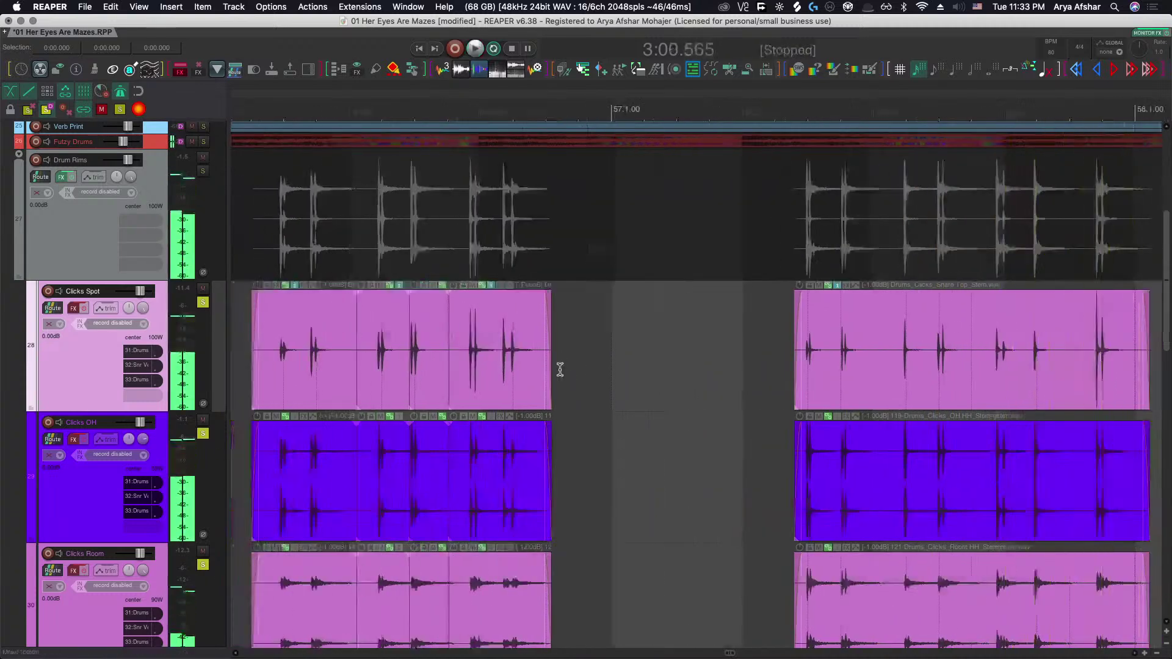
scroll(562, 375, "left", 5)
key("space")
scroll(558, 373, "left", 5)
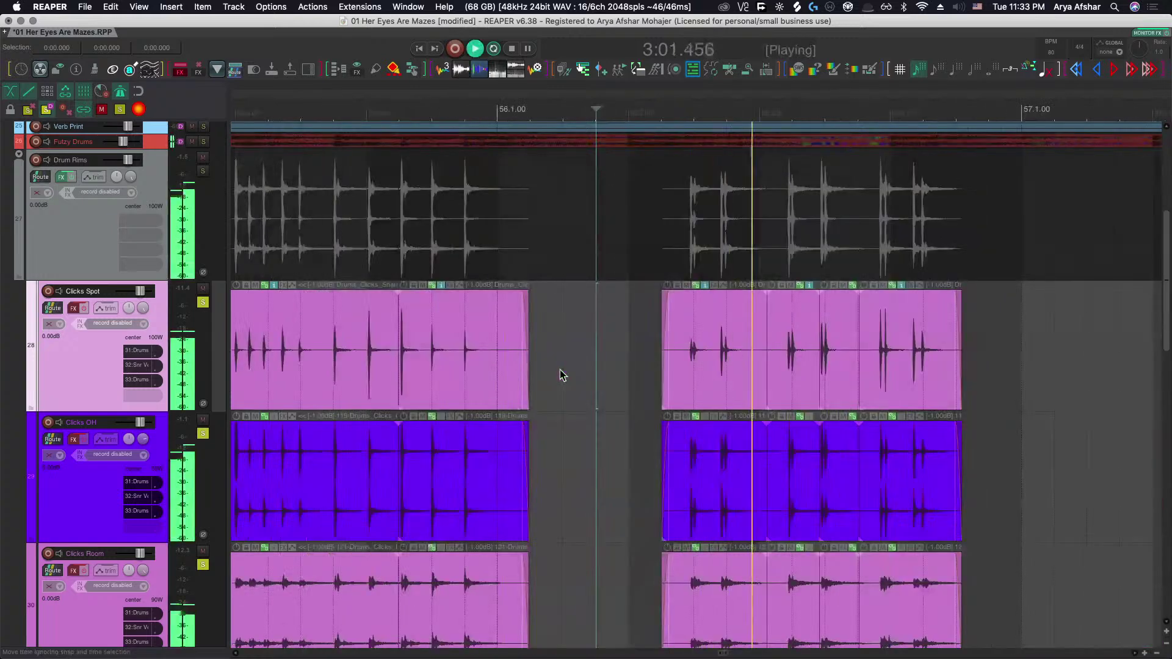
key("space")
Split the phrase before bar 56 at 2:59.622, copy its last two hits and paste them at 3:02.626 before bar 57.
scroll(427, 388, "up", 8)
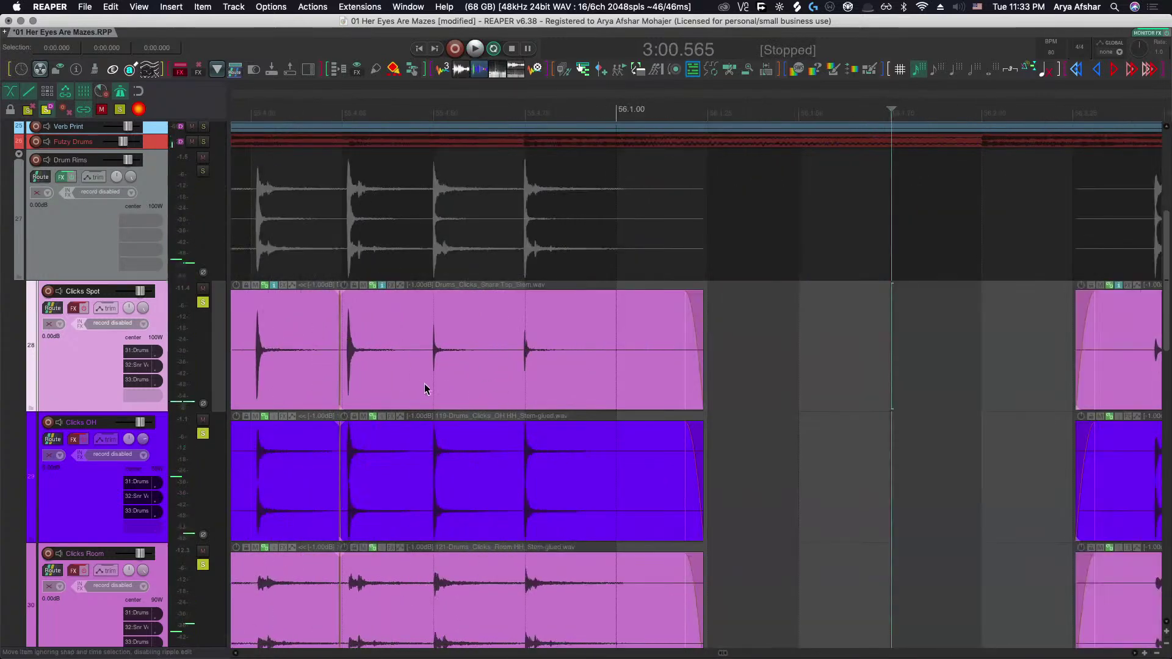
scroll(427, 388, "up", 6)
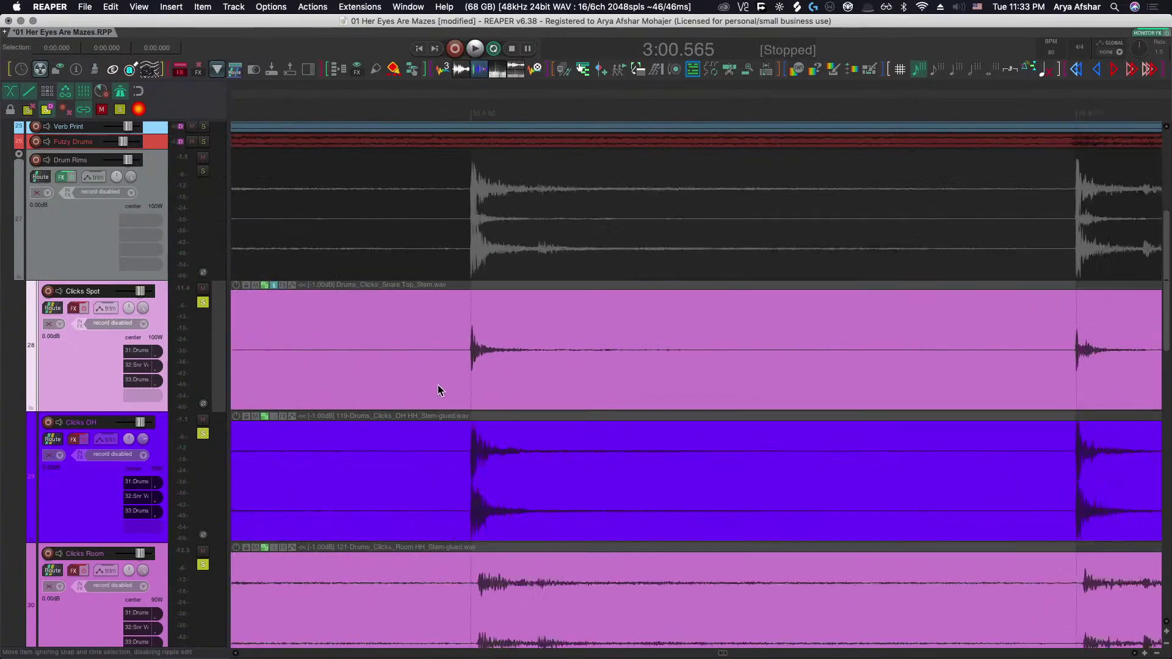
left_click(500, 389)
key("s")
scroll(500, 389, "down", 10)
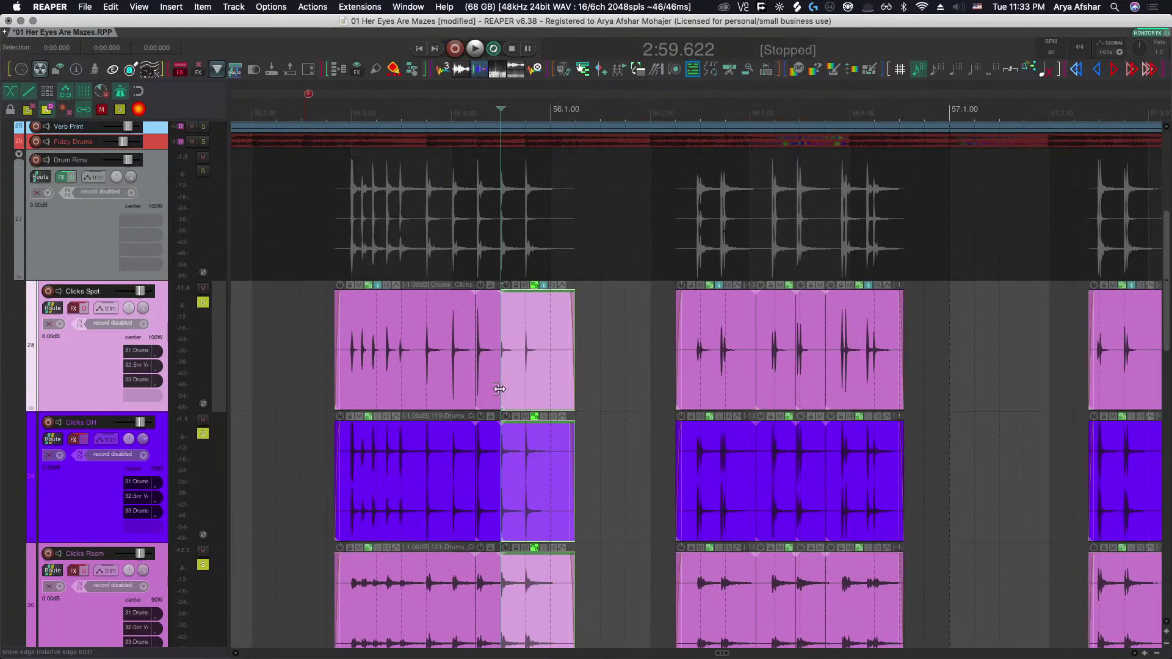
scroll(941, 408, "up", 8)
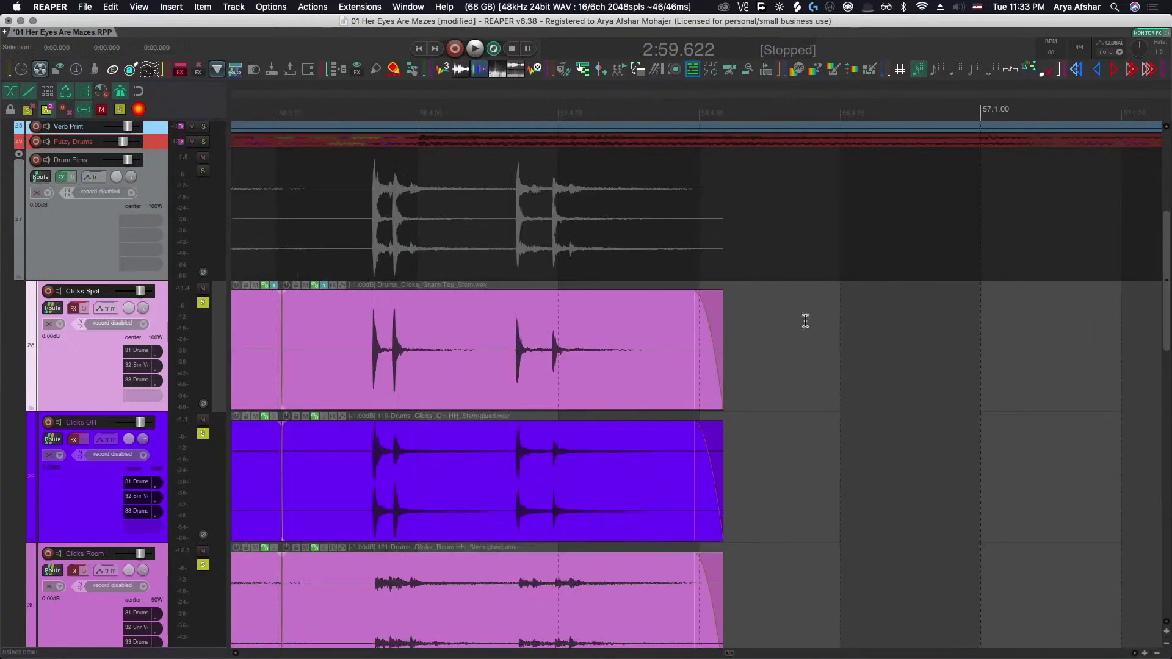
key("ctrl+v")
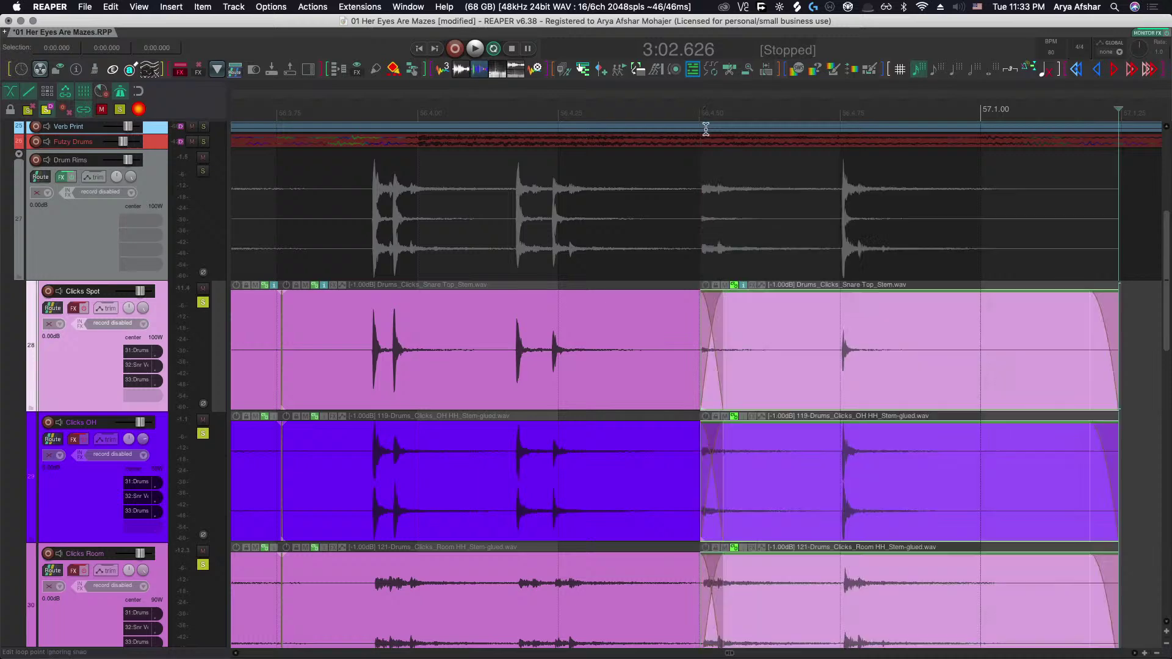
scroll(767, 519, "down", 3)
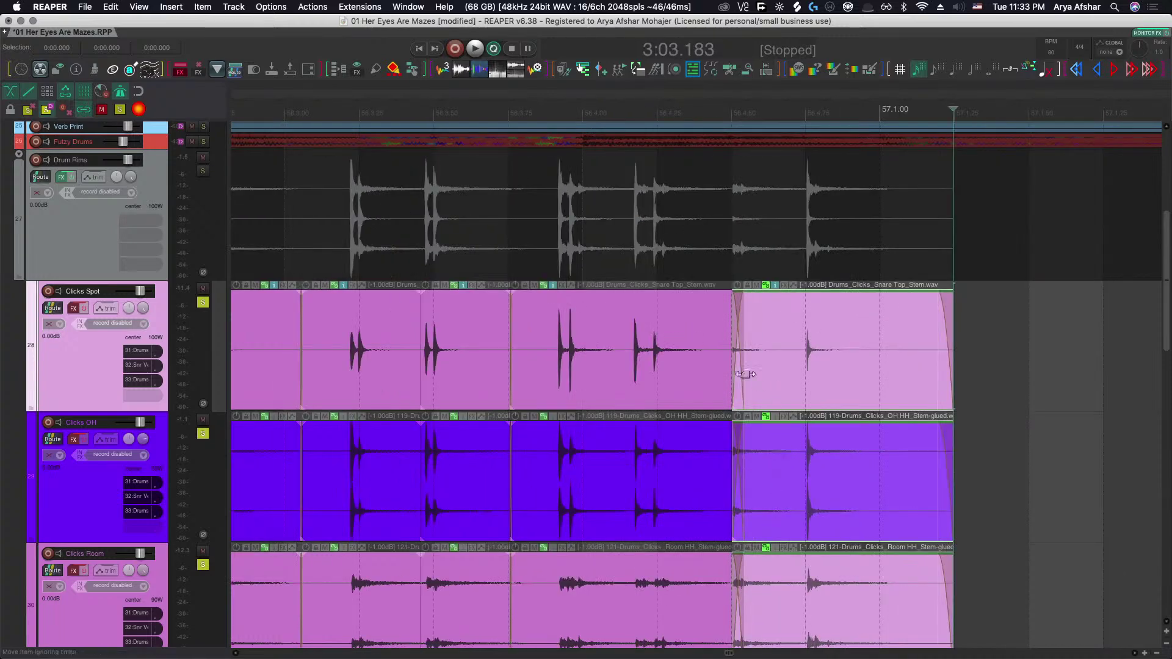
Move the crossfade into the pasted segment earlier to uncover its first hit and nudge the segment's audio slightly later.
left_click_drag(738, 323, 713, 319)
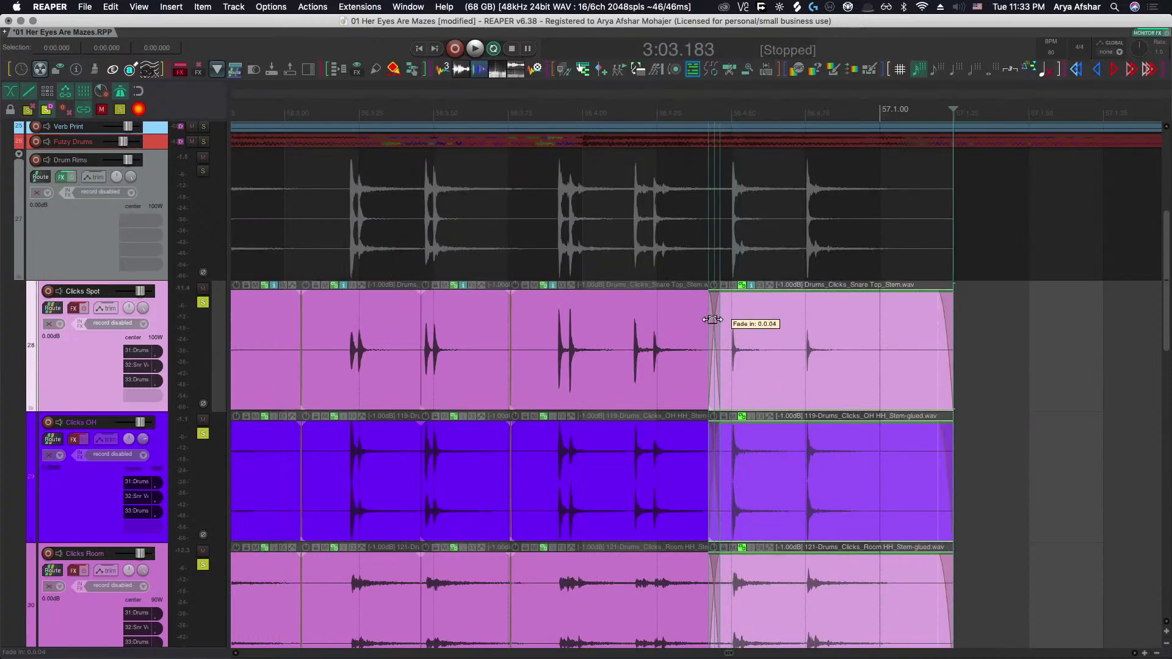
scroll(739, 401, "up", 8)
left_click_drag(757, 383, 775, 382)
scroll(781, 401, "down", 6)
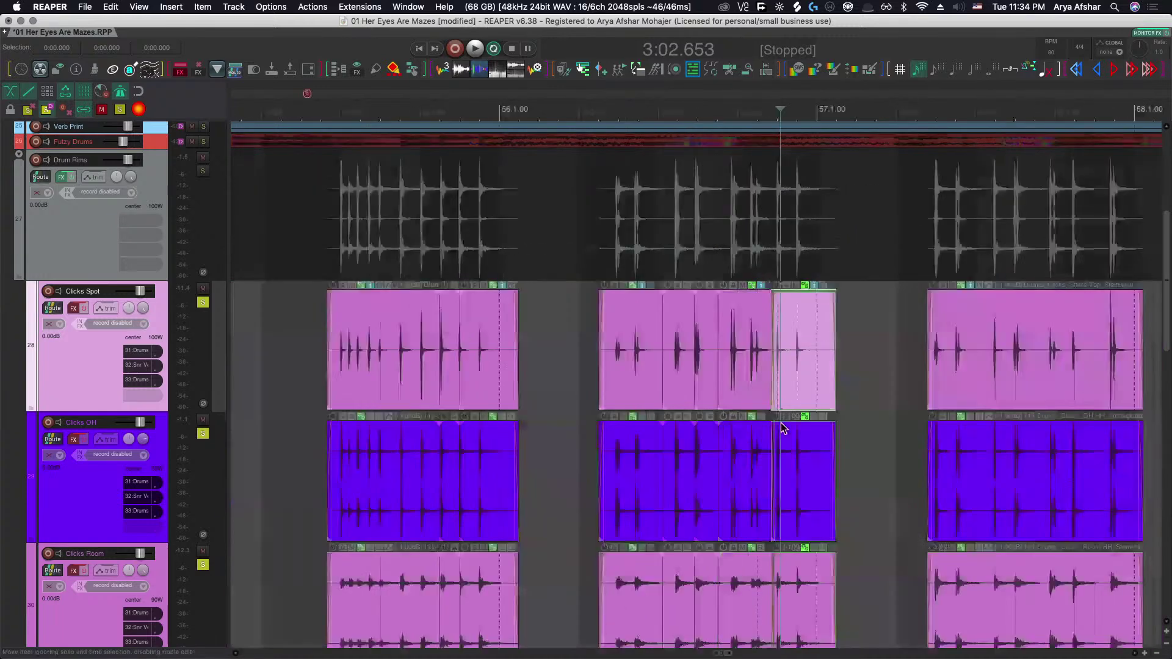
Play back the phrase between bars 56 and 57 with the pasted ending hits.
left_click(561, 331)
key("space")
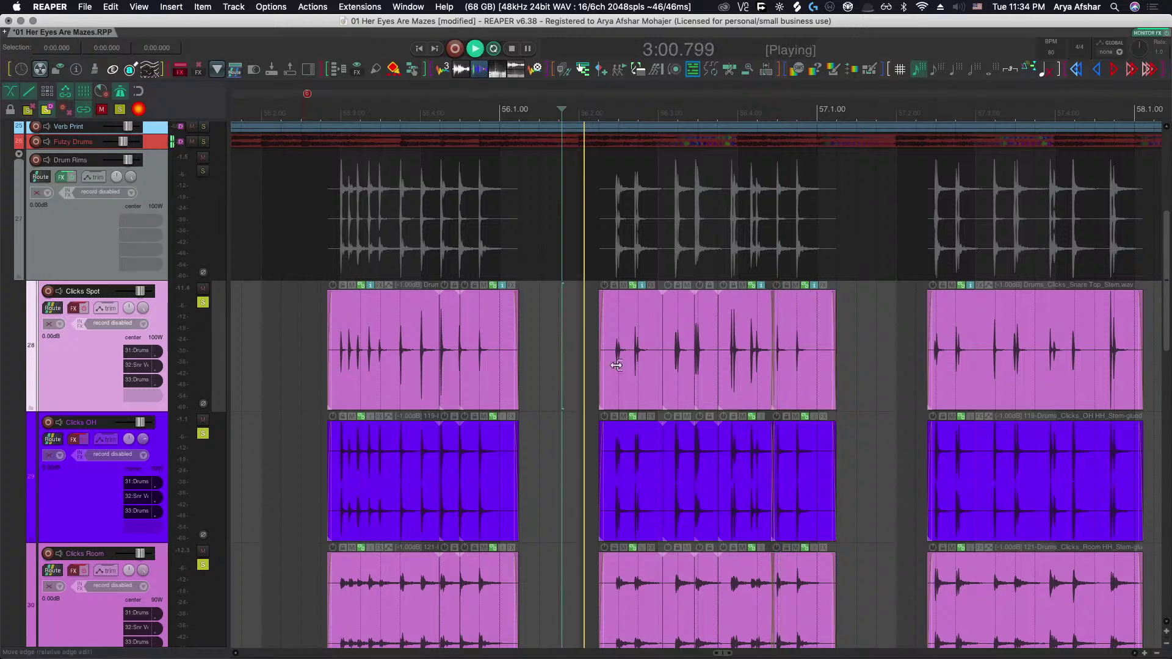
scroll(648, 413, "up", 5)
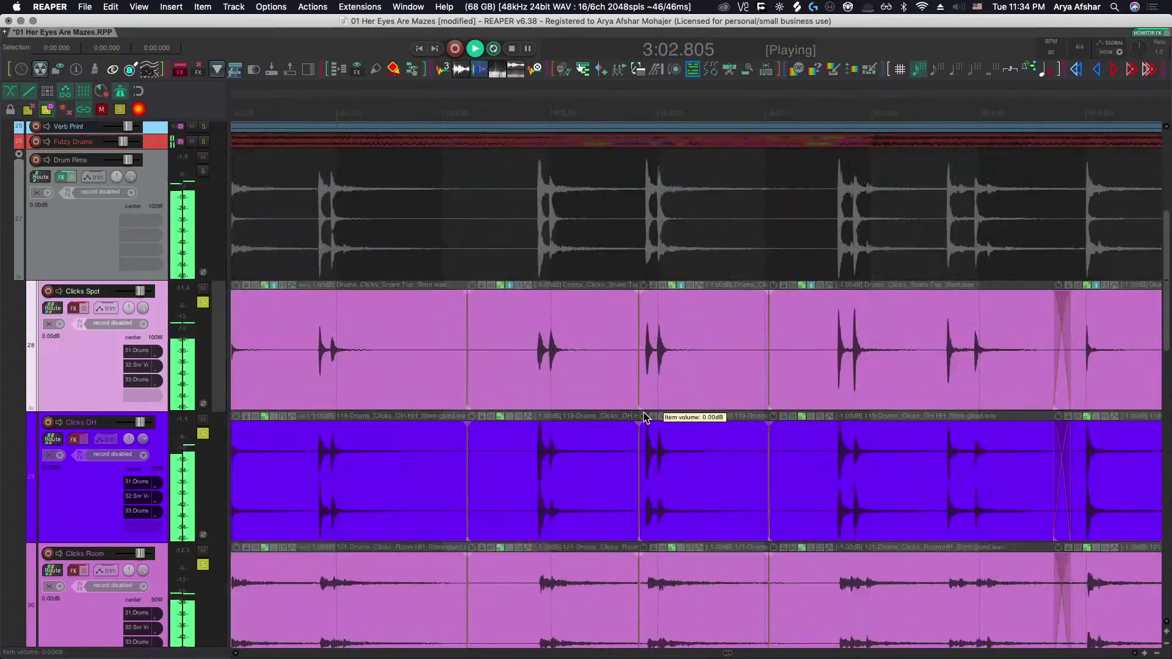
key("space")
Split the phrase's first segment at 3:01.275 before its second double hit and slip that double hit slightly later.
left_click_drag(576, 380, 518, 384)
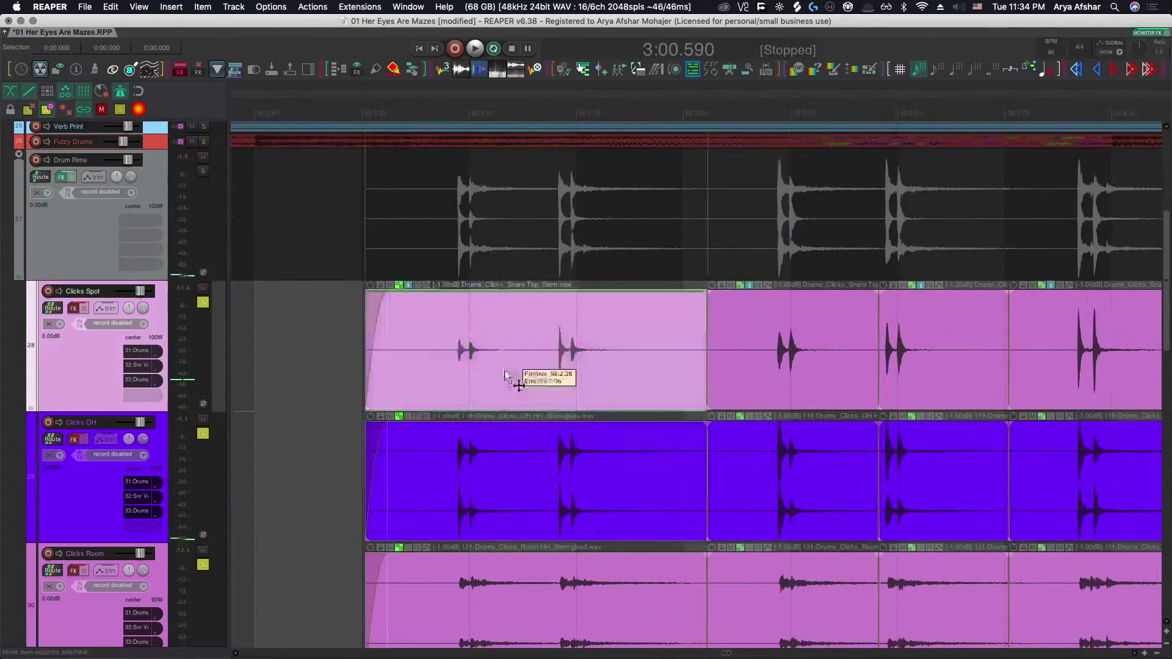
scroll(556, 379, "up", 3)
left_click(561, 363)
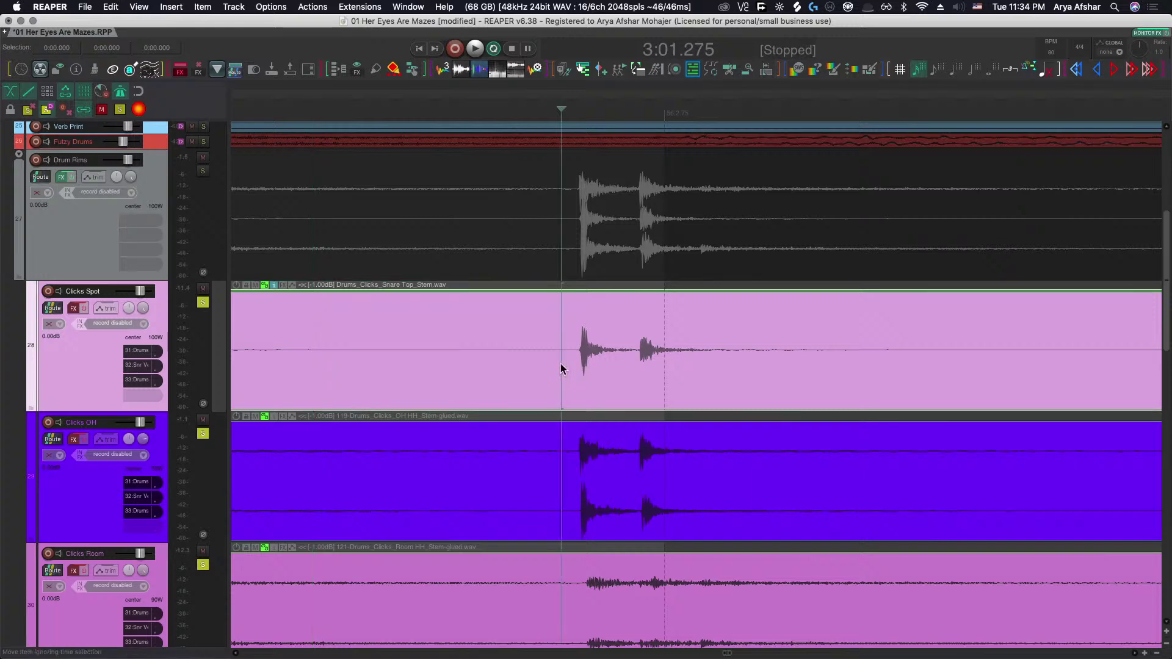
key("s")
left_click(624, 374)
left_click_drag(639, 385, 654, 383)
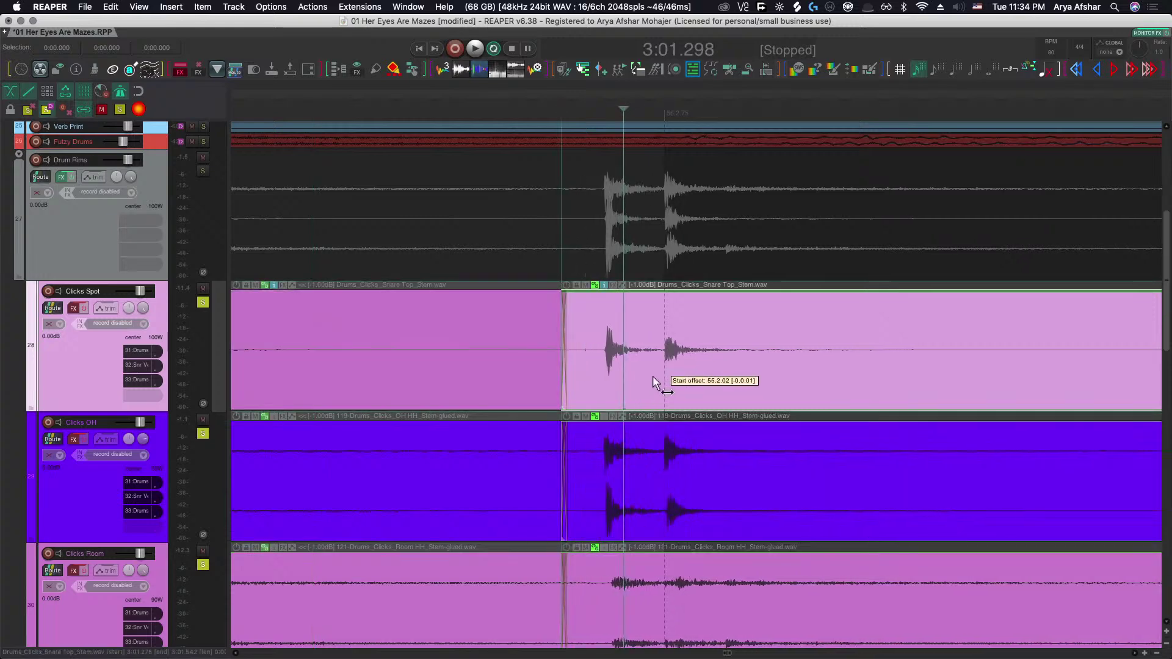
scroll(667, 420, "down", 3)
scroll(757, 437, "up", 5)
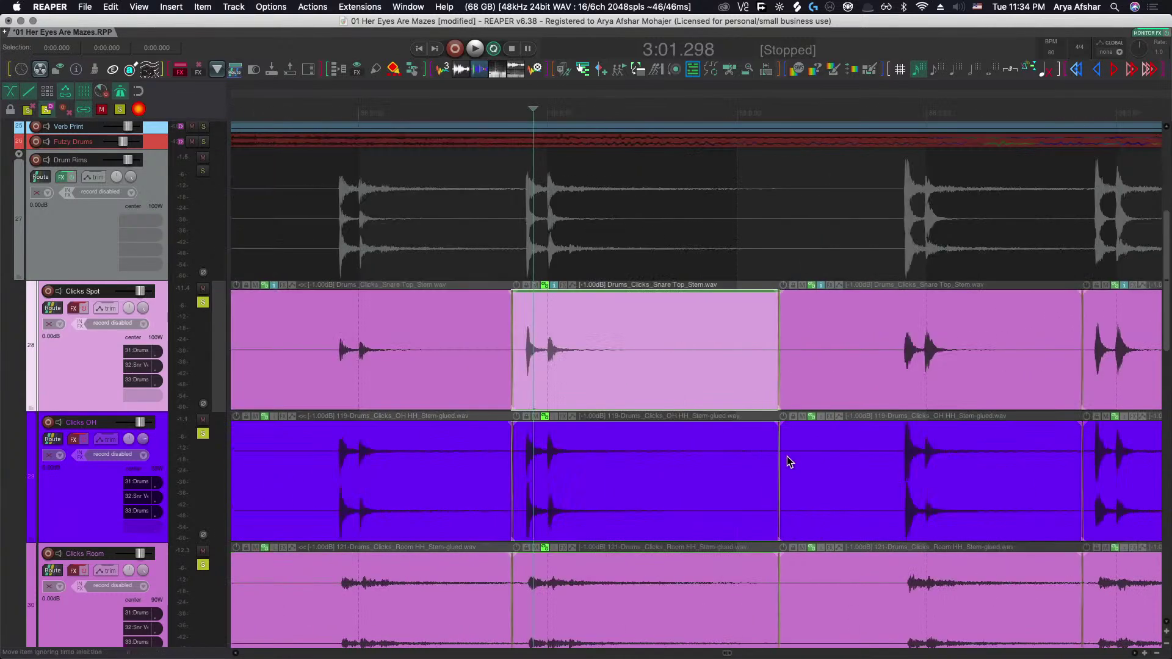
Compare the phrases around bars 55 to 58 and play back the edited phrase before bar 57 through its added ending.
scroll(786, 456, "down", 5)
scroll(780, 452, "right", 2)
scroll(779, 450, "down", 4)
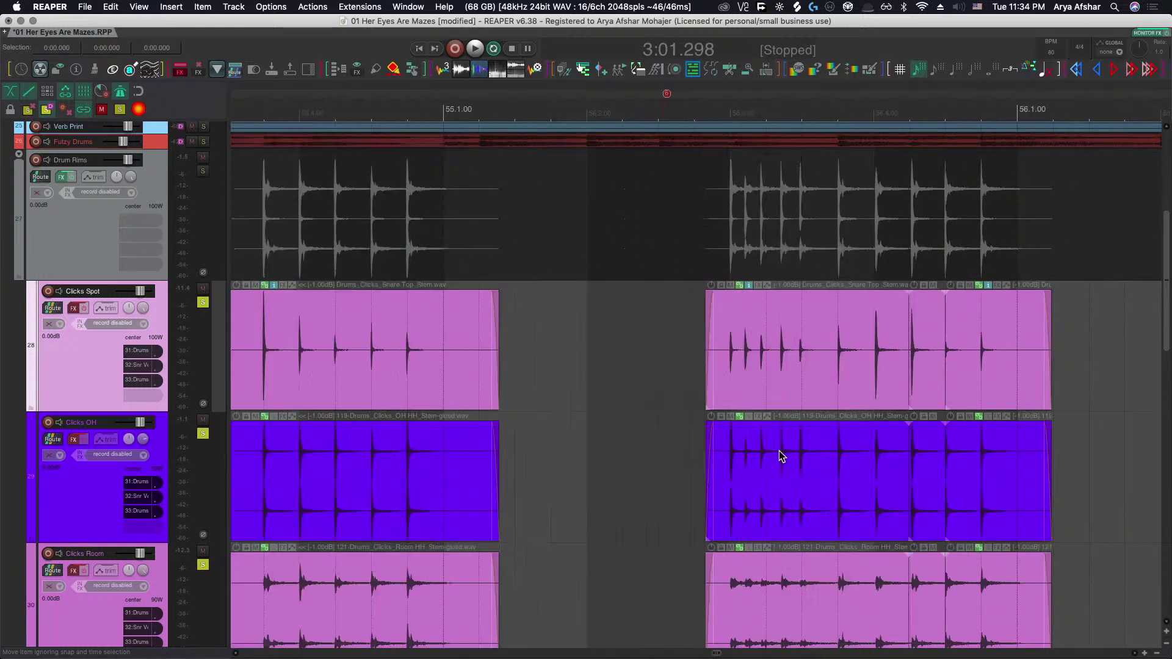
scroll(776, 451, "down", 2)
scroll(775, 450, "right", 3)
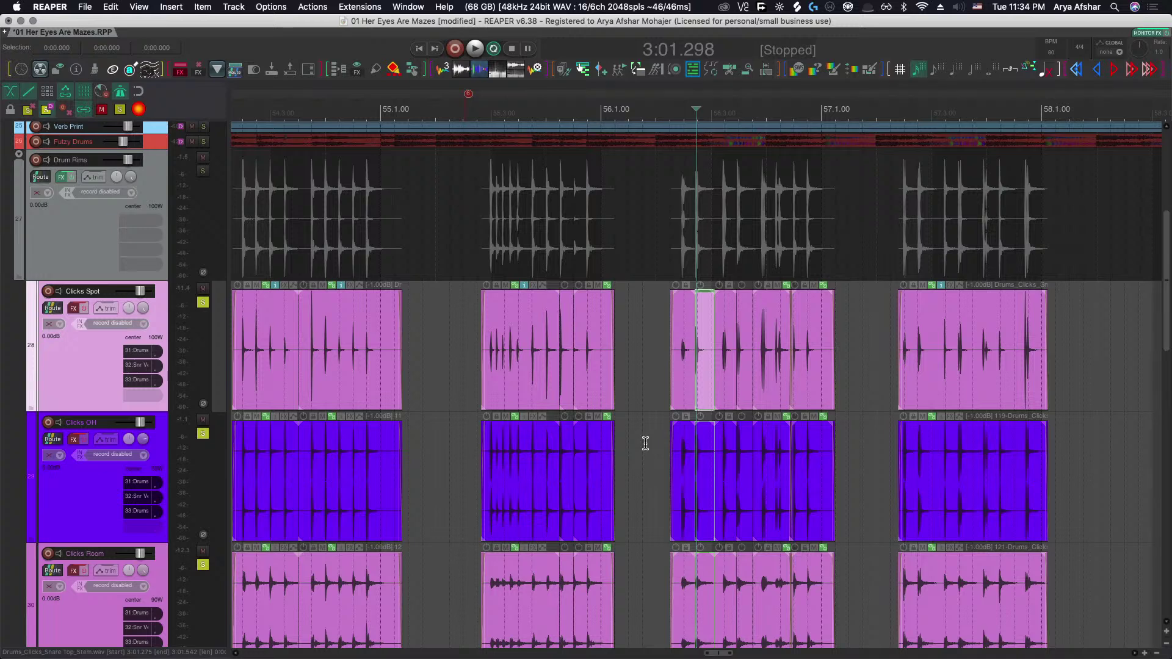
left_click(645, 444)
key("space")
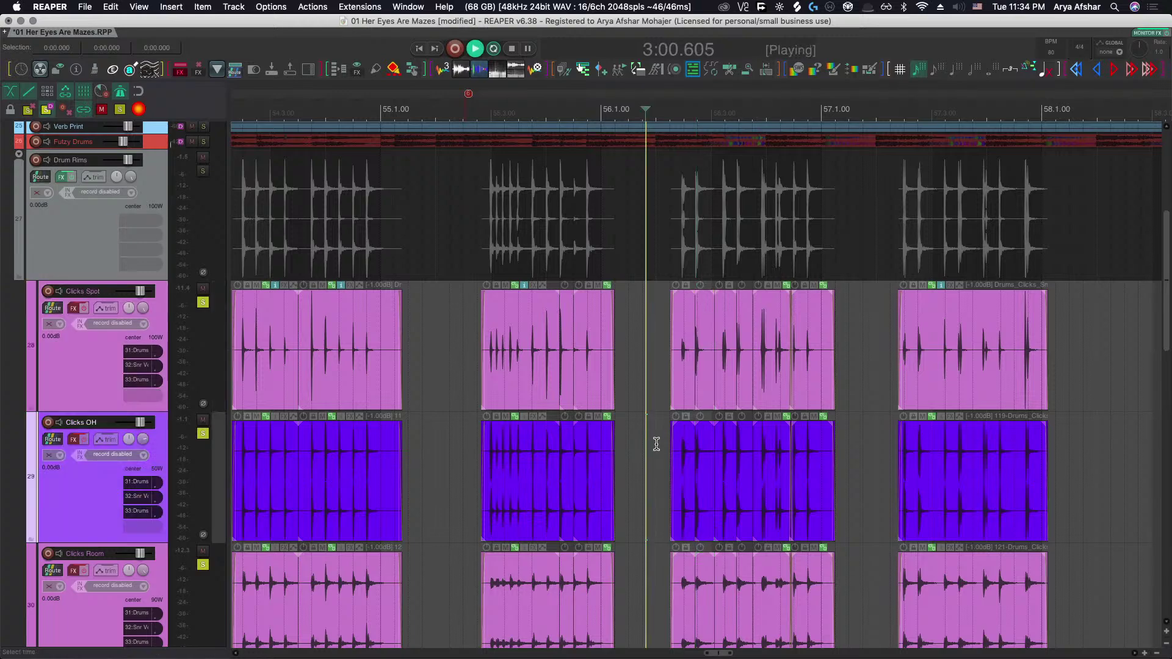
scroll(712, 457, "up", 6)
scroll(713, 460, "right", 3)
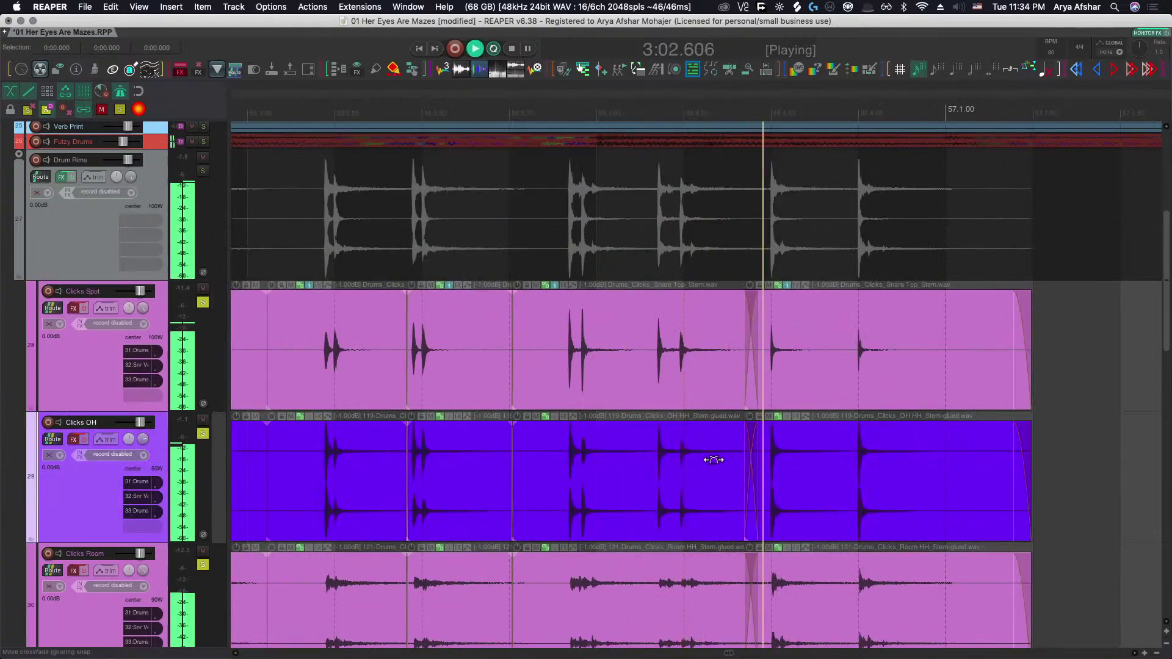
key("space")
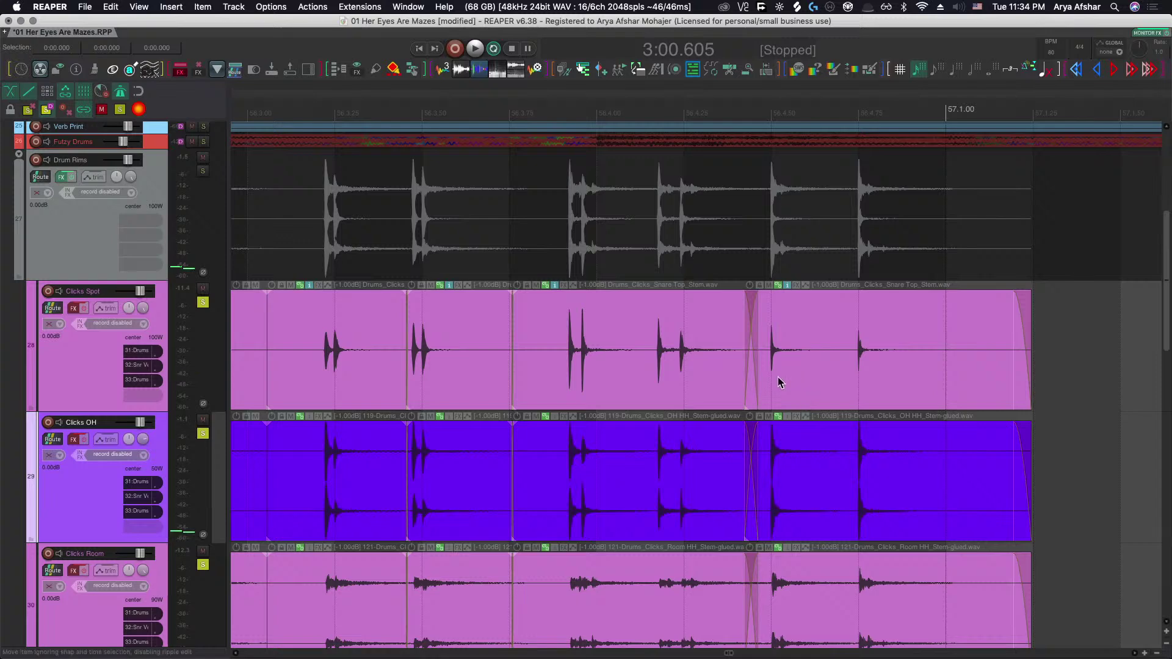
Replay the opening and middle of the phrase between bars 56 and 57 and inspect its hits against the grid.
scroll(800, 371, "right", 2)
scroll(800, 371, "right", 3)
scroll(800, 372, "down", 4)
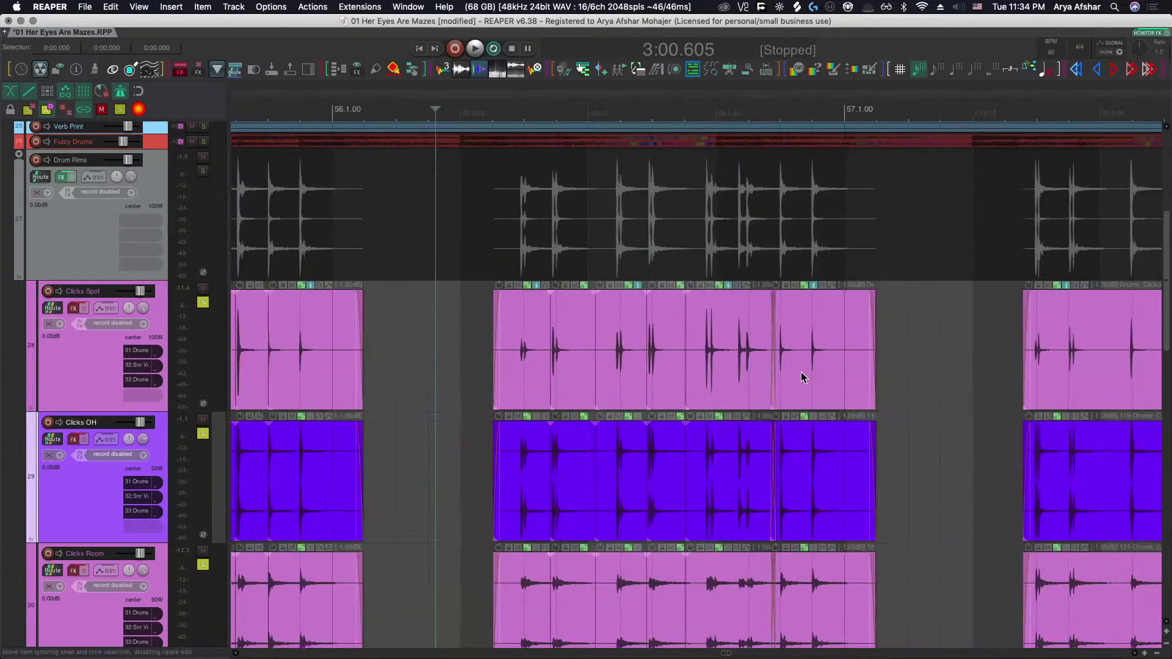
scroll(800, 372, "down", 3)
key("space")
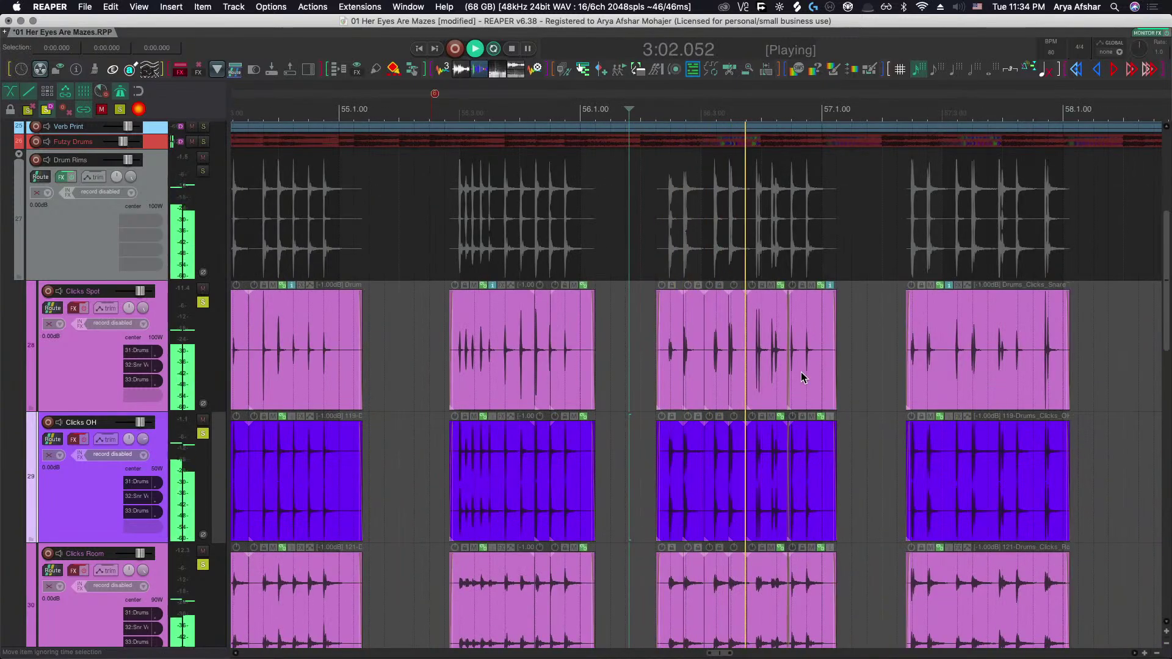
key("space")
scroll(800, 371, "up", 3)
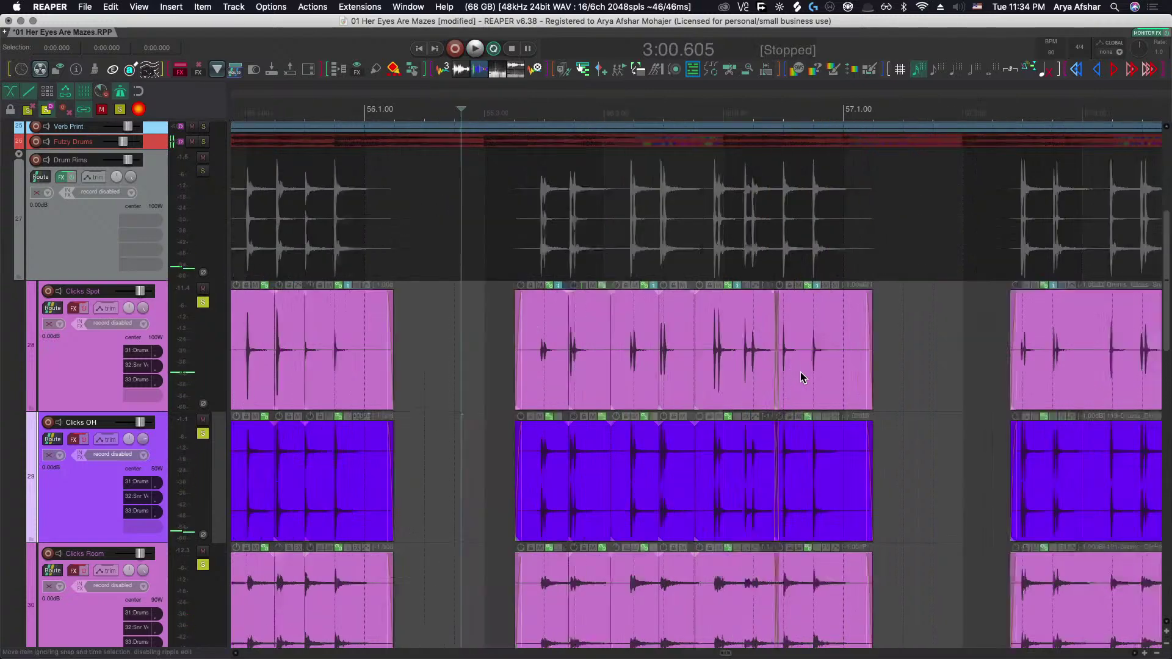
scroll(800, 372, "up", 3)
scroll(799, 373, "down", 5)
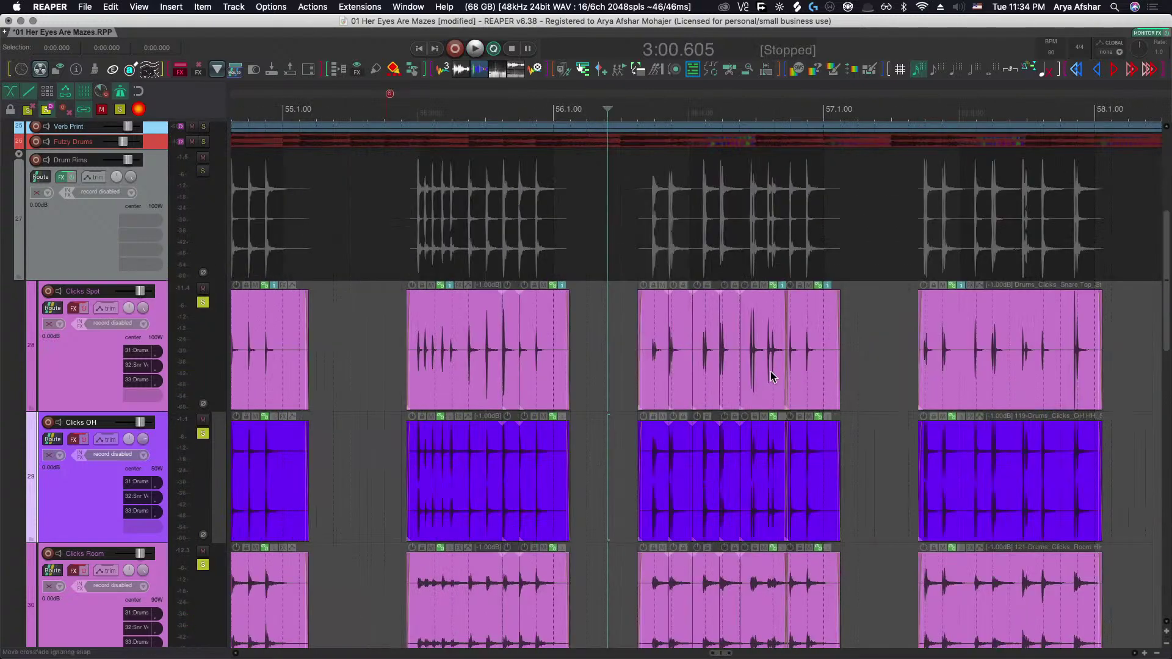
Play back briefly from 2:54.722 and examine the hits of the phrase between bars 54 and 55 against the grid.
left_click(301, 330)
key("space")
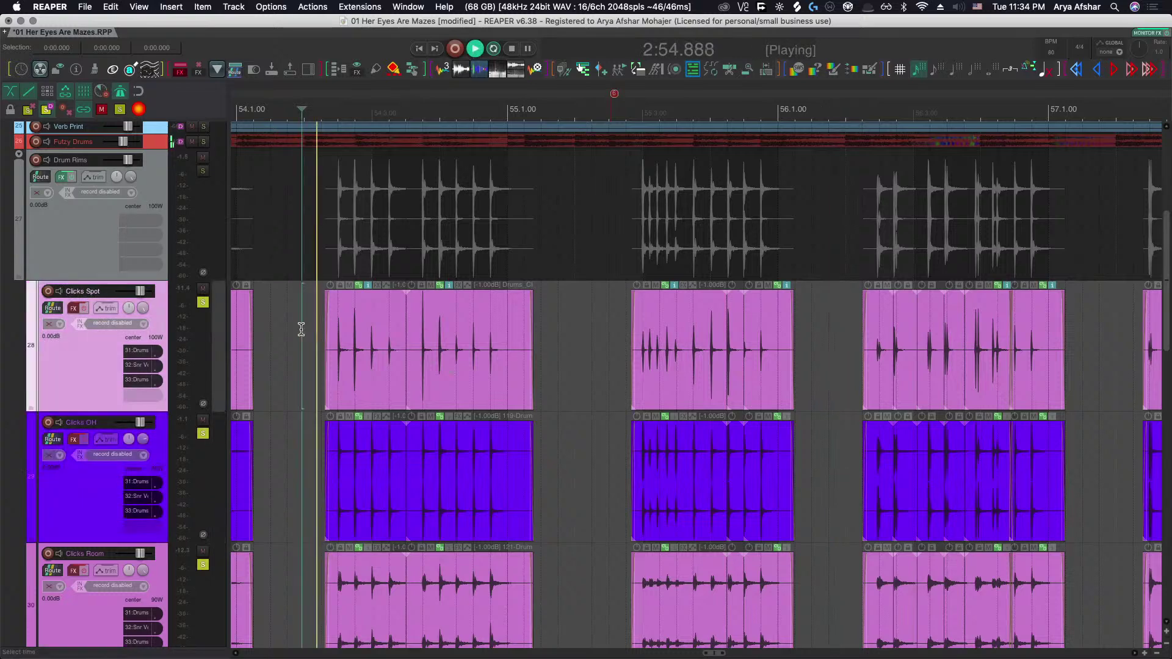
key("space")
scroll(350, 362, "up", 6)
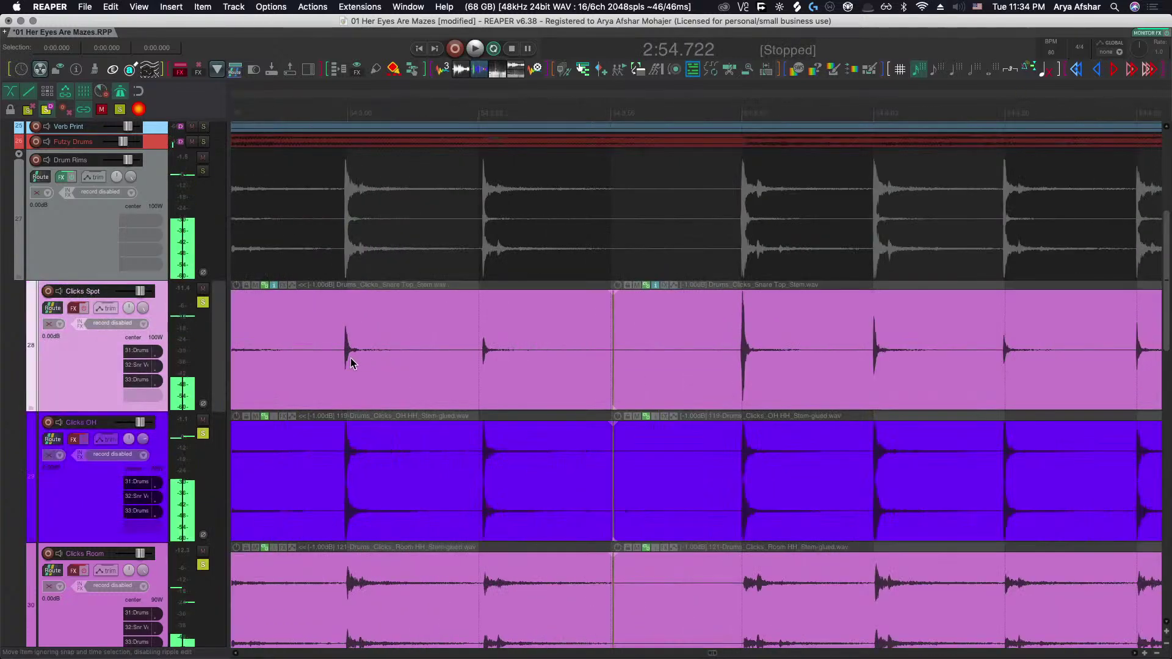
Split the phrase between bars 54 and 55 at 2:55.473 to isolate and copy its two-hit segment.
left_click(328, 368)
key("s")
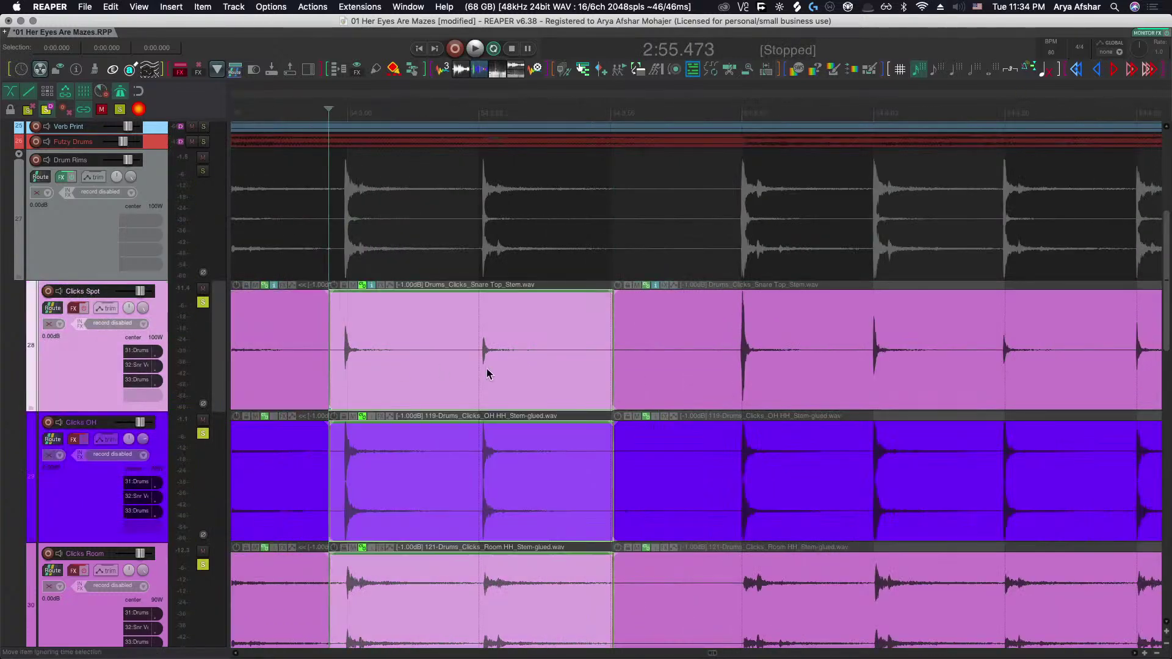
scroll(485, 368, "down", 6)
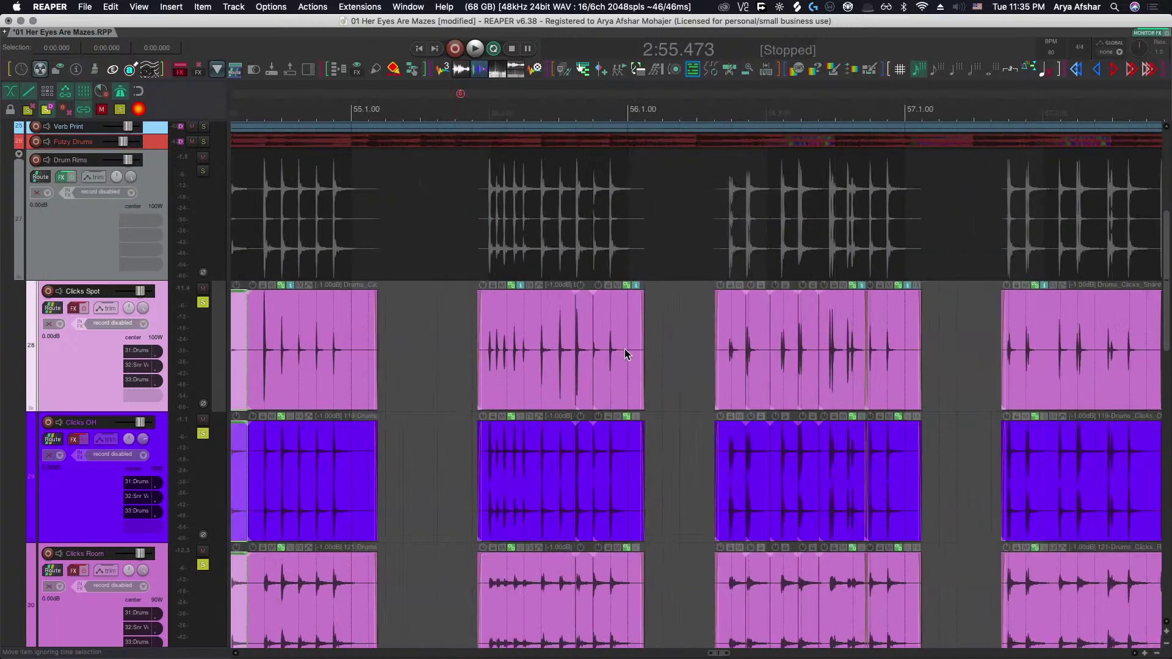
Try replacing the ending before bar 56 on all Clicks tracks with the copied two-hit segment, moved earlier to meet the grid.
left_click(604, 356)
scroll(604, 356, "up", 6)
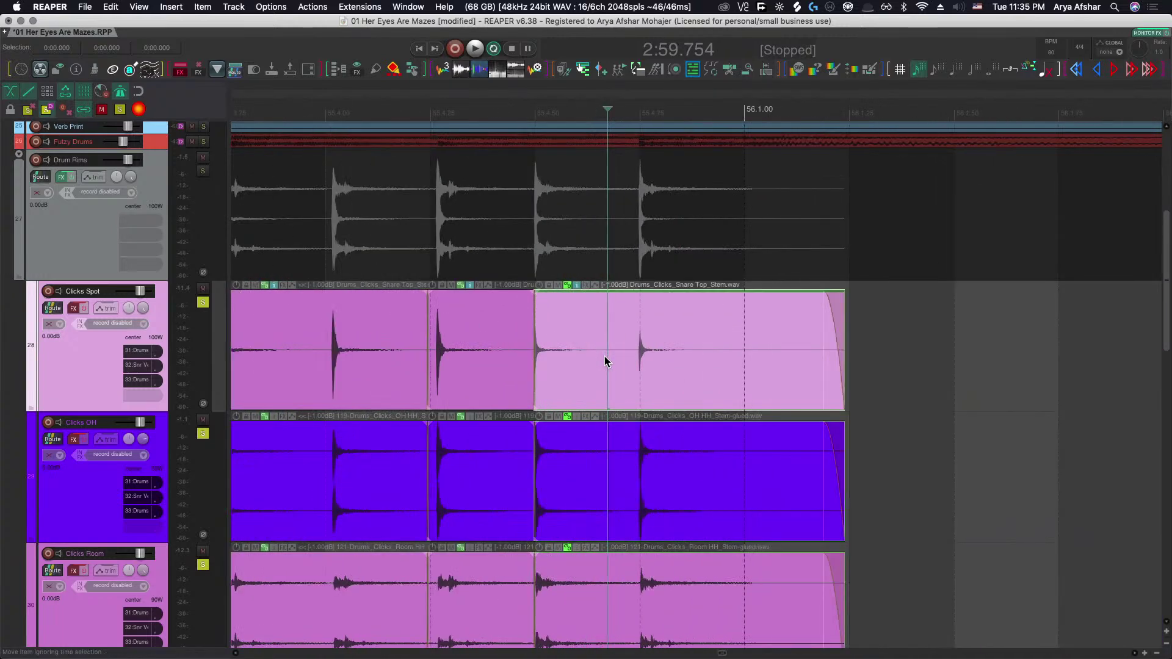
key("Delete")
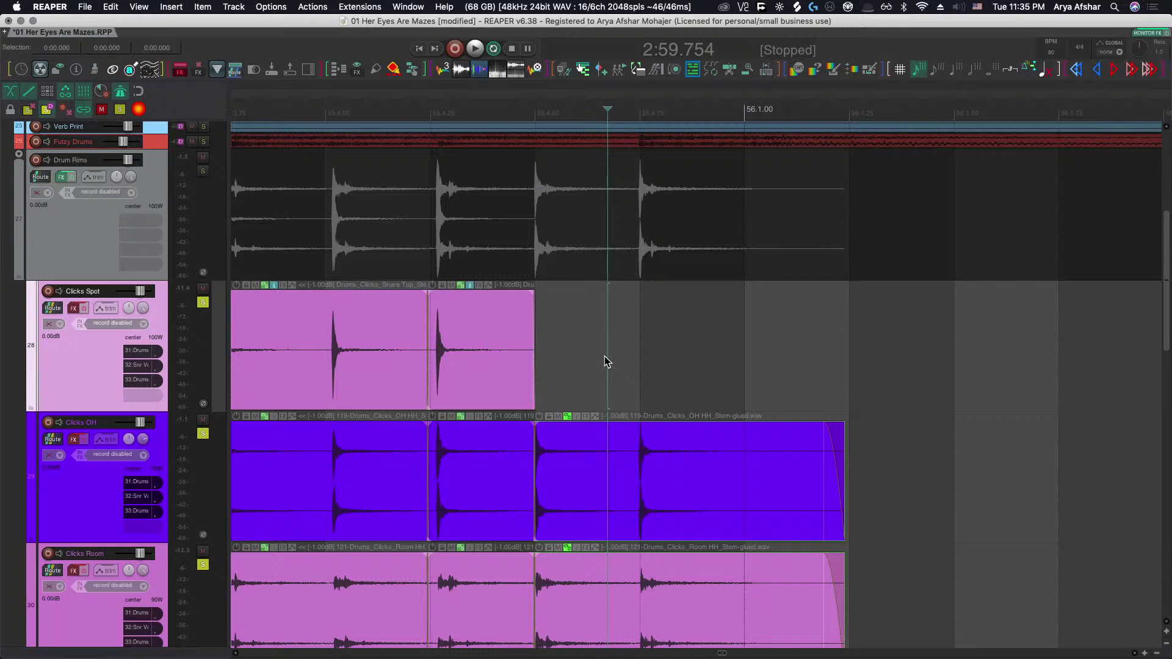
key("ctrl+z")
left_click(615, 620, "shift")
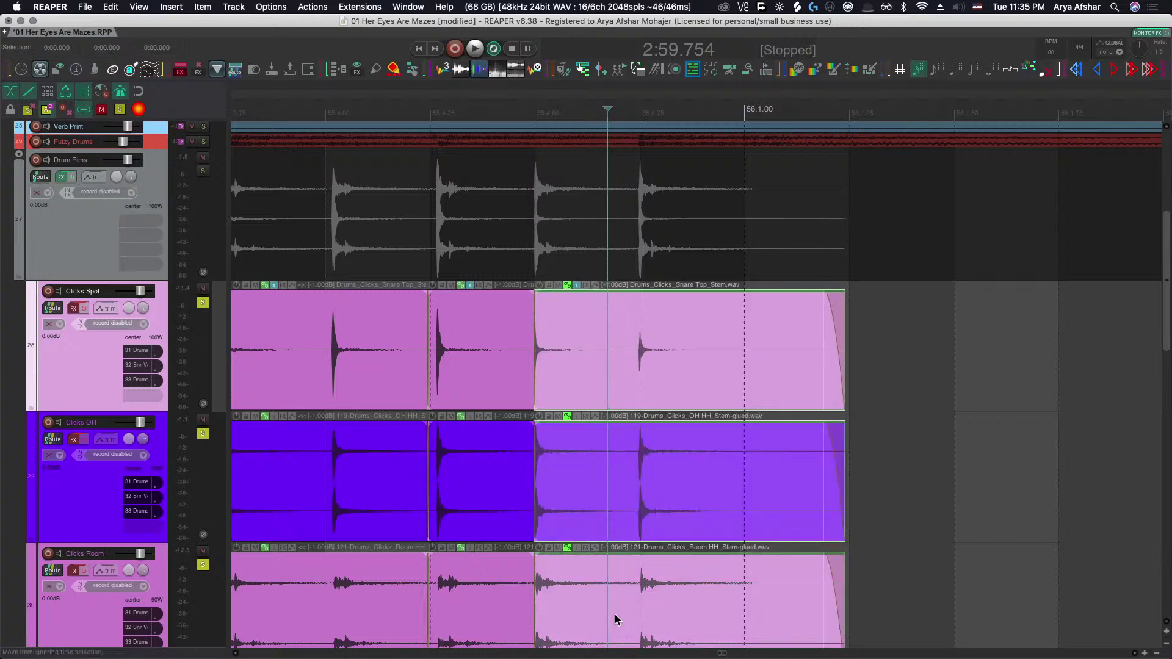
key("Delete")
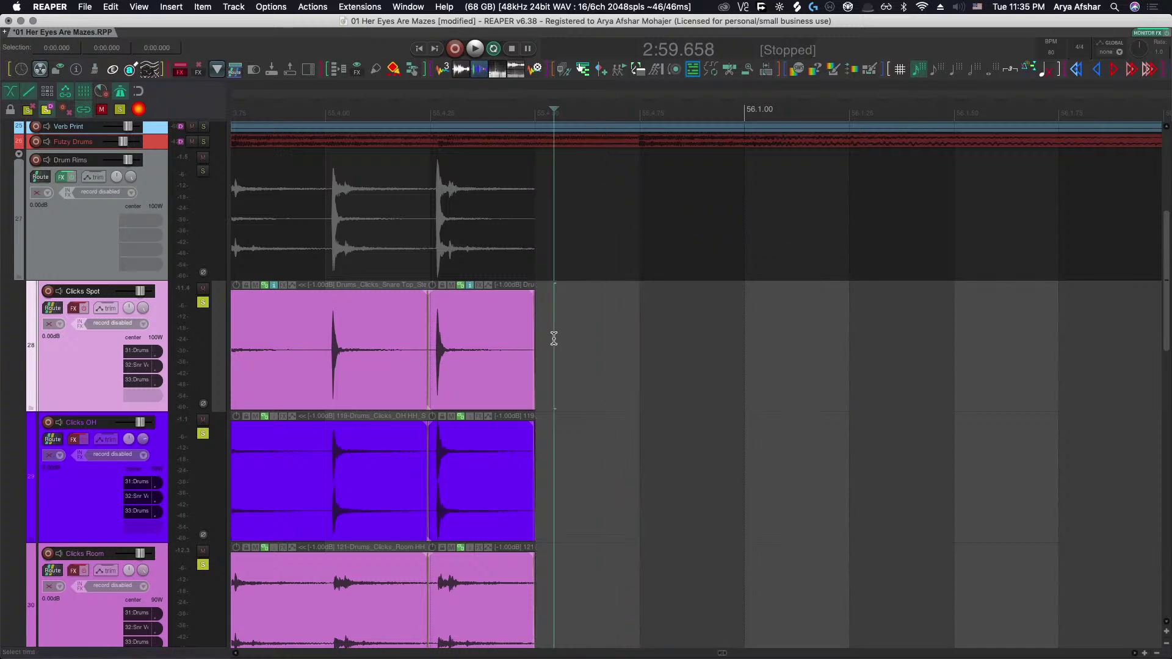
key("ctrl+v")
scroll(596, 362, "up", 5)
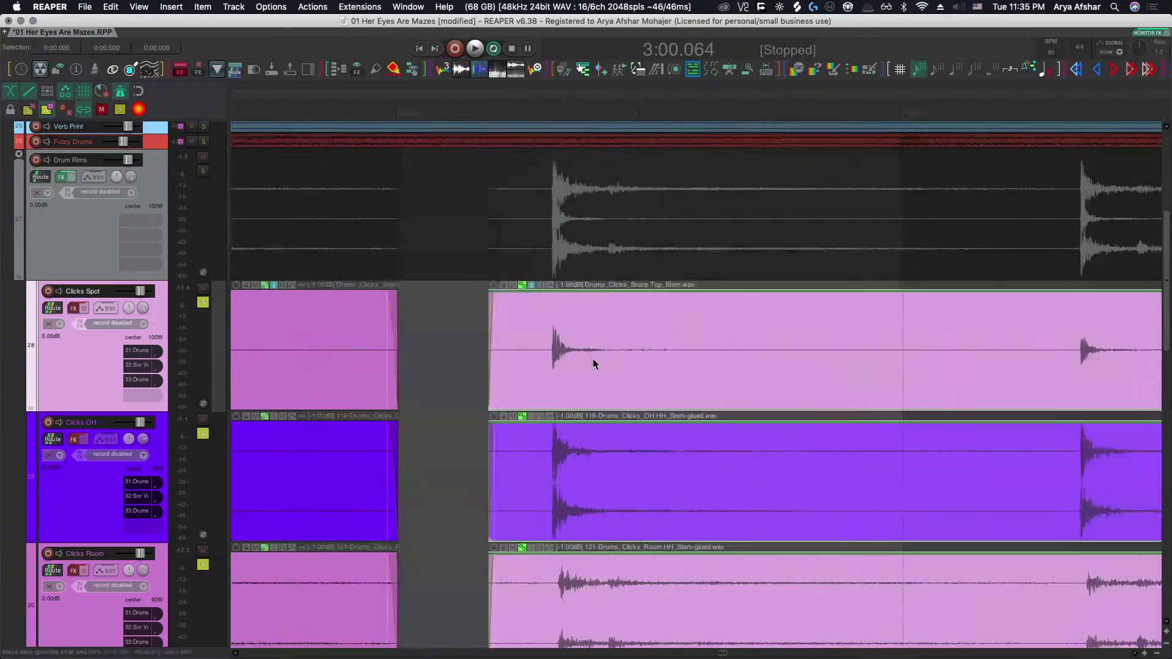
left_click_drag(596, 363, 515, 371)
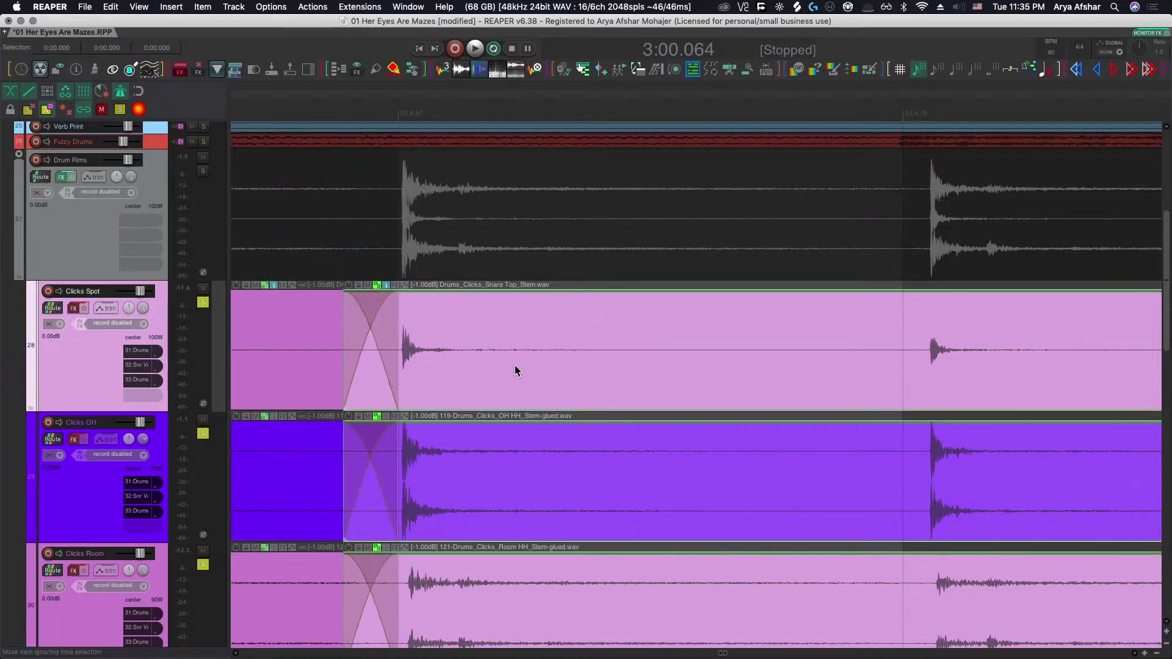
scroll(515, 369, "down", 5)
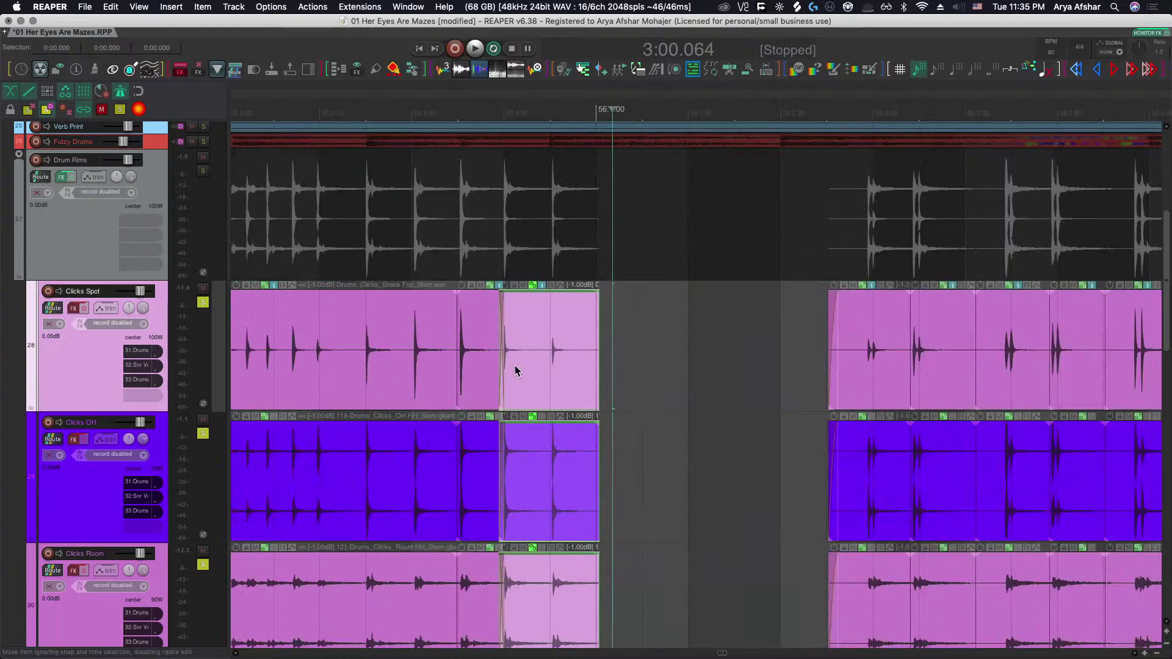
Play back the phrase before bar 56 and undo the replacement of its ending.
scroll(525, 371, "left", 3)
left_click(331, 338)
key("space")
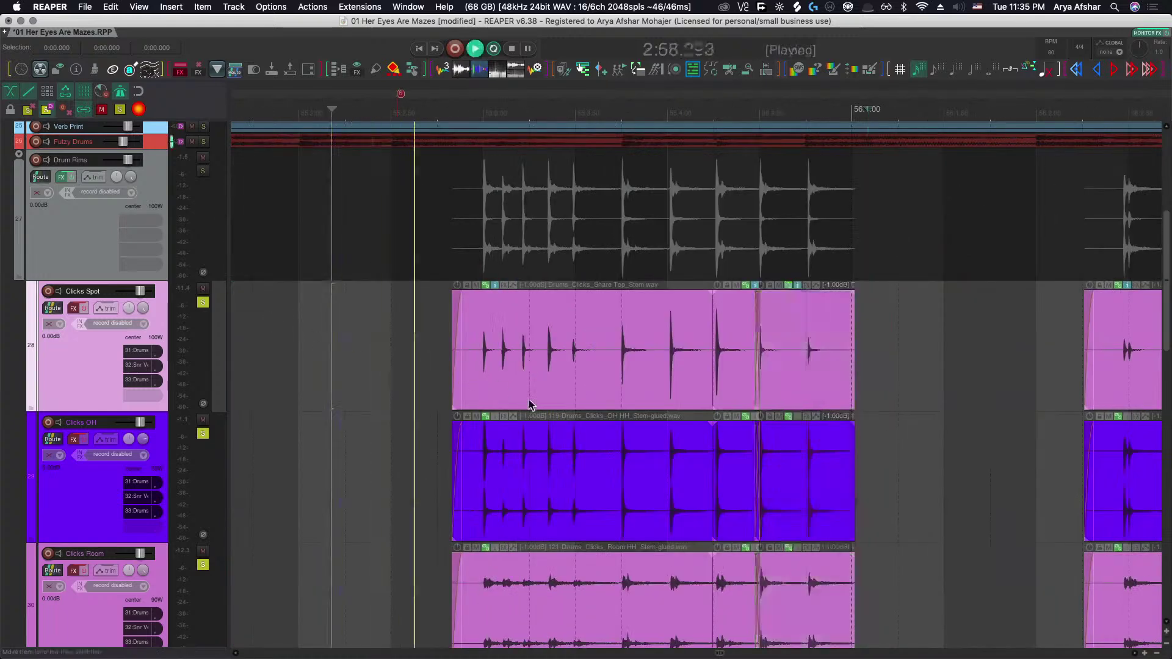
scroll(528, 401, "right", 3)
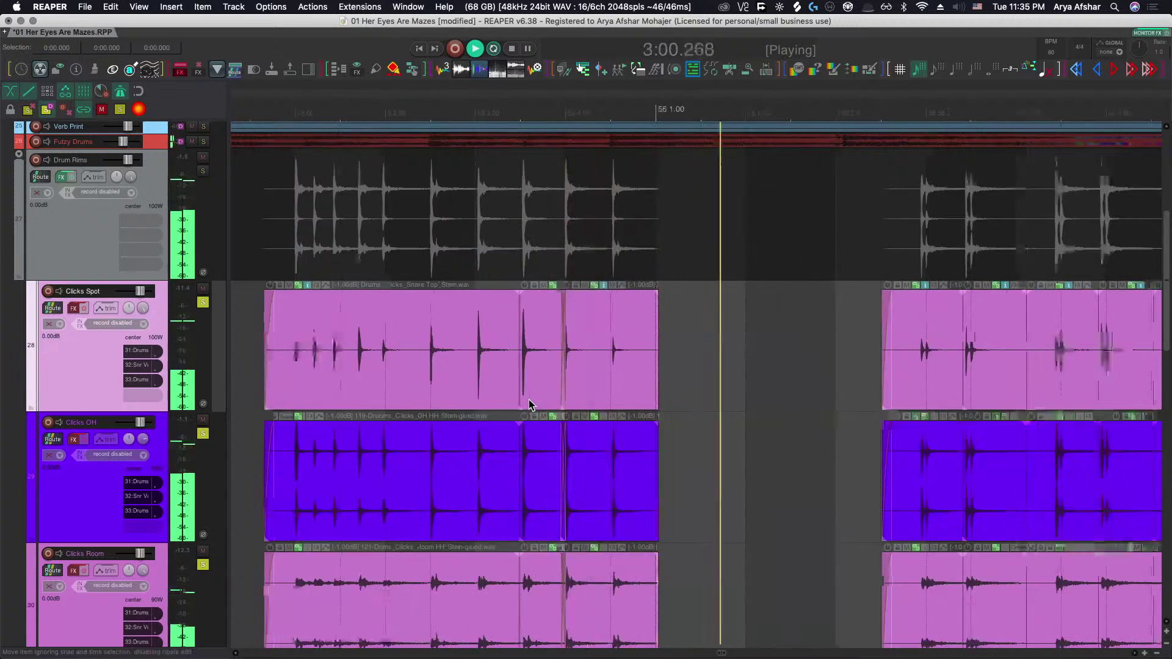
scroll(528, 401, "down", 3)
key("super+z")
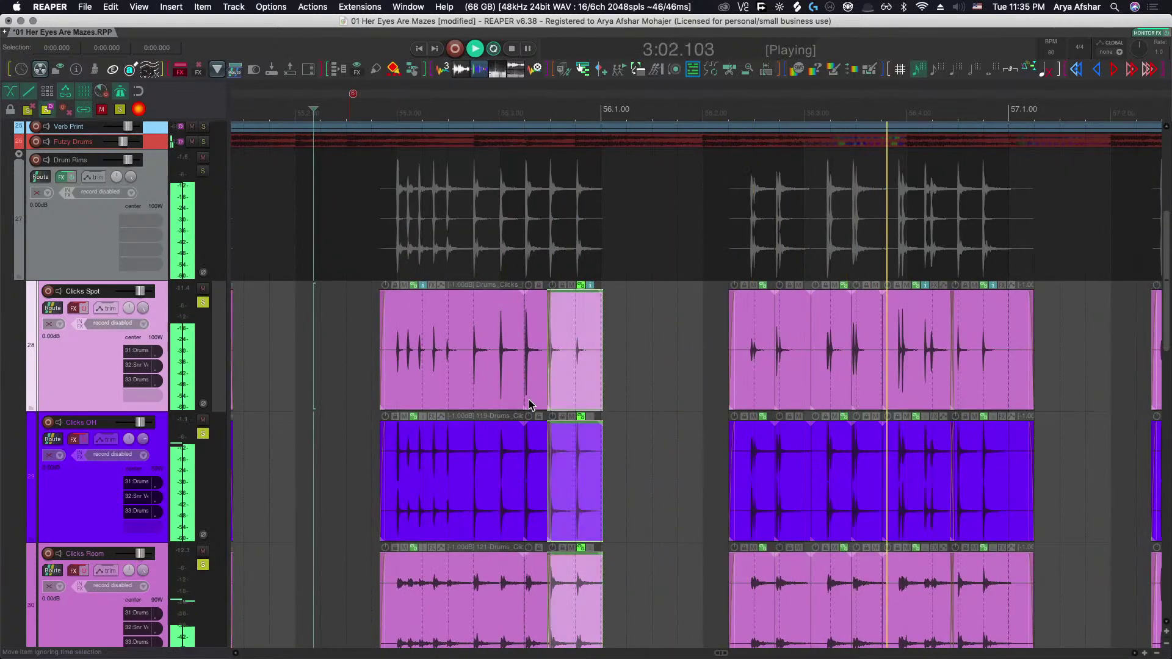
key("space")
key("super+z")
key("super+z")
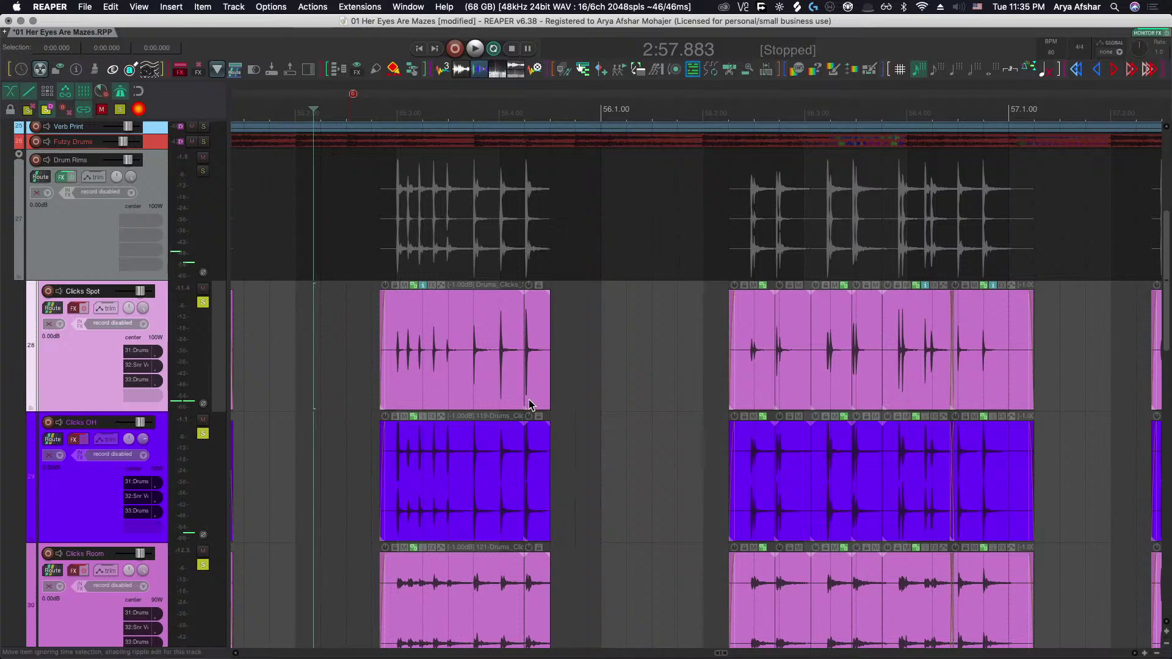
key("super+shift+z")
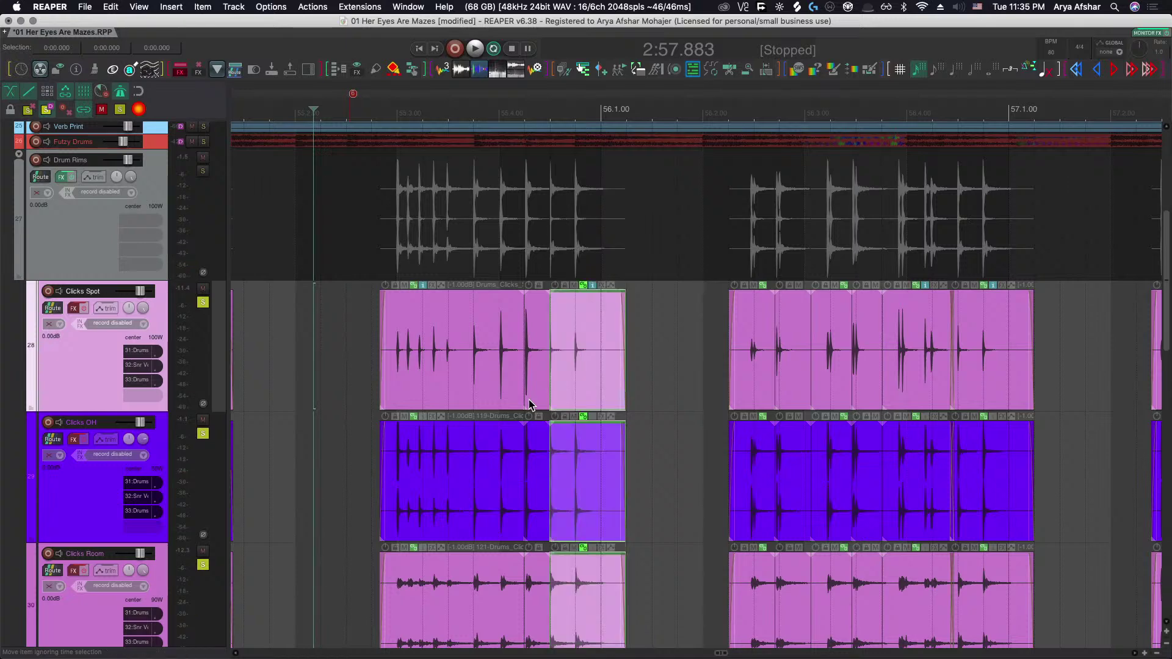
Try selecting the ending before bar 57 across the Clicks tracks, then select the phrases on all Clicks tracks together.
scroll(529, 405, "right", 5)
left_click(803, 340)
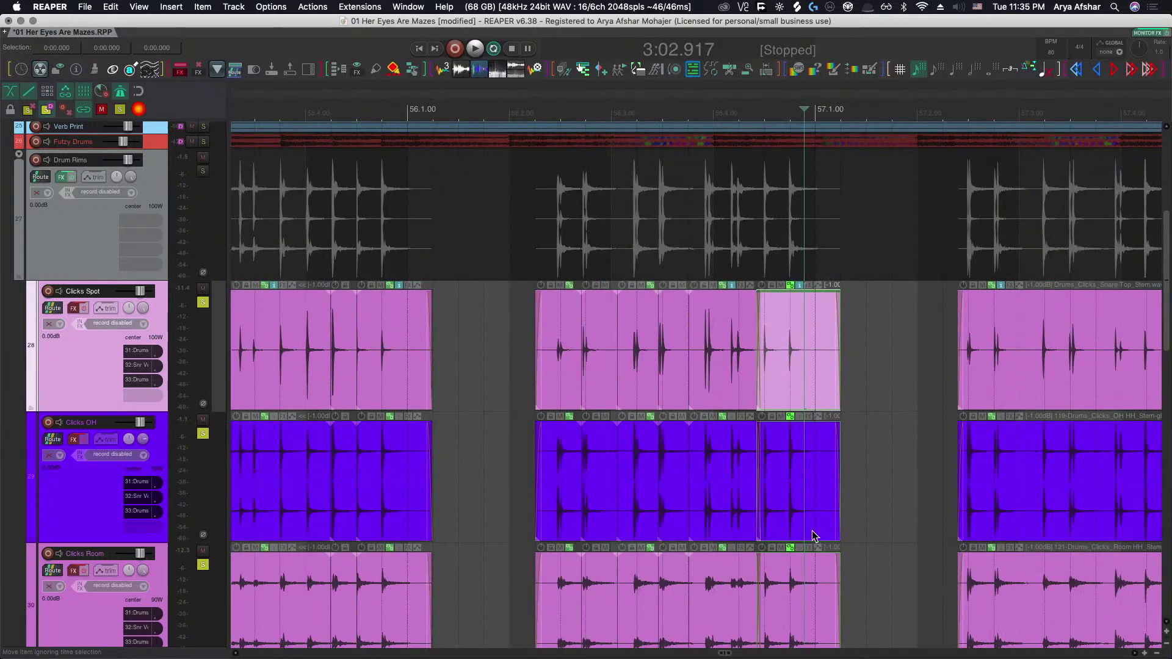
right_click(800, 592)
left_click(781, 400)
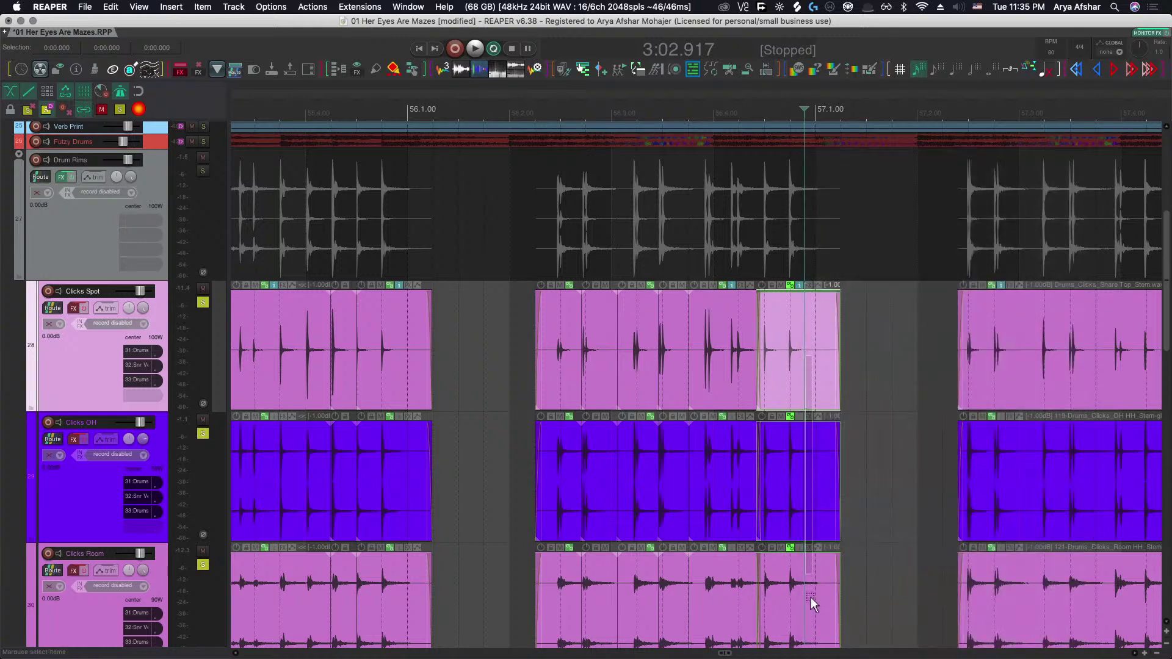
scroll(811, 597, "down", 6)
left_click_drag(275, 319, 996, 597)
scroll(852, 455, "up", 5)
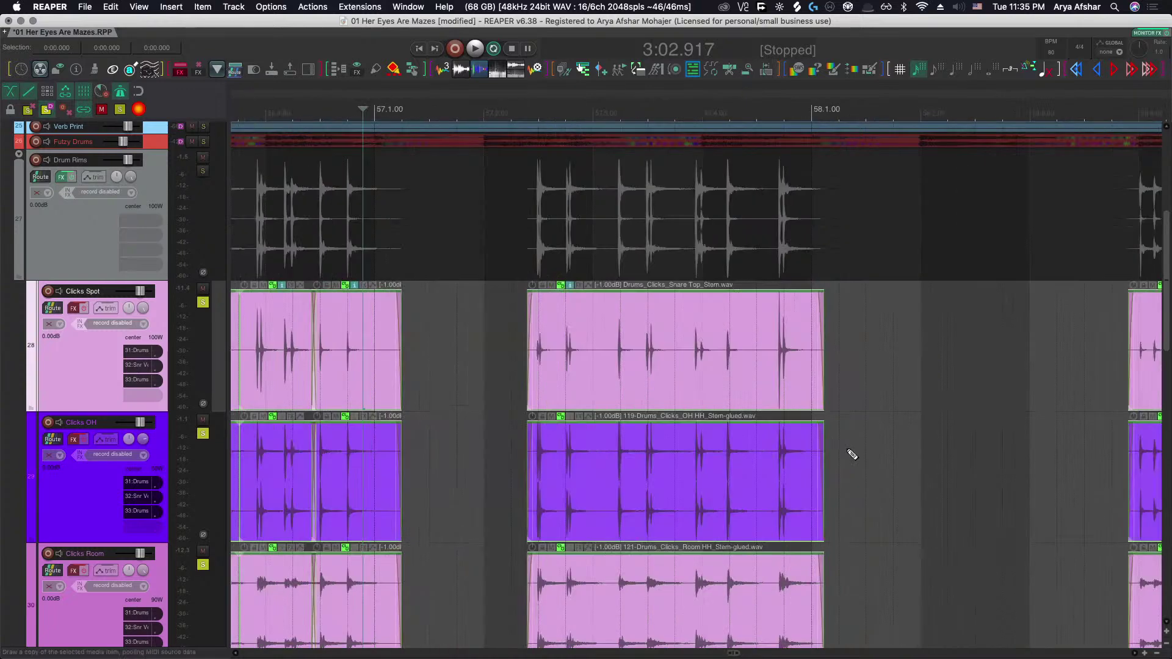
Turn item grouping on and select the two-hit ending before bar 57 across all Clicks tracks.
scroll(592, 456, "left", 5)
left_click(584, 363)
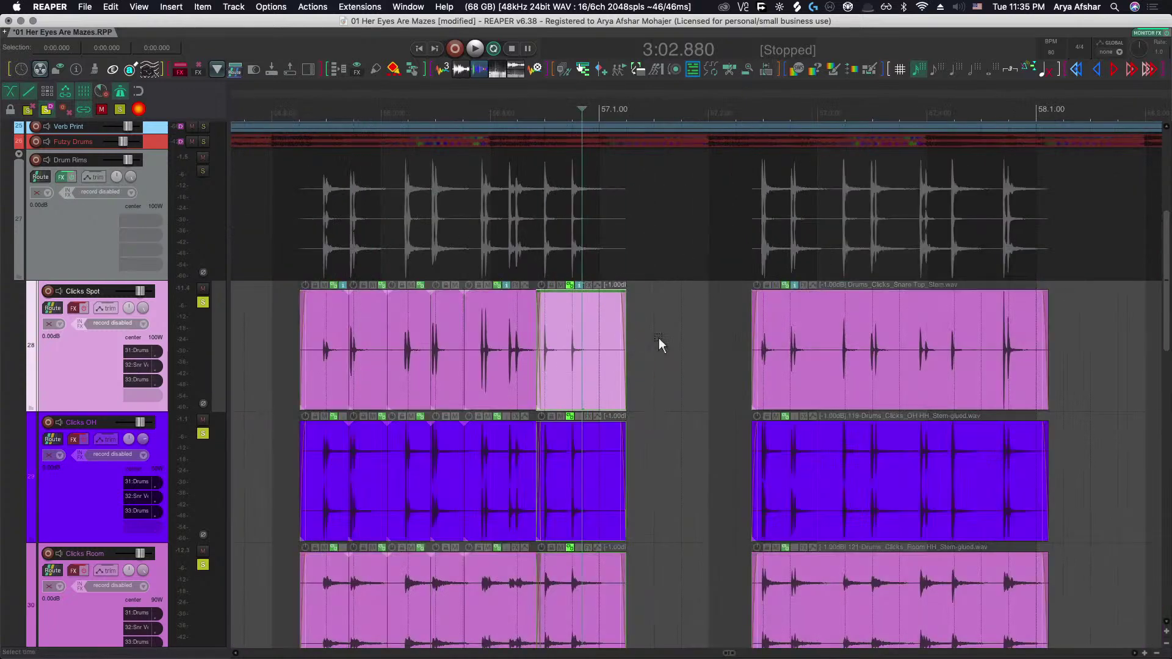
left_click_drag(658, 338, 569, 596)
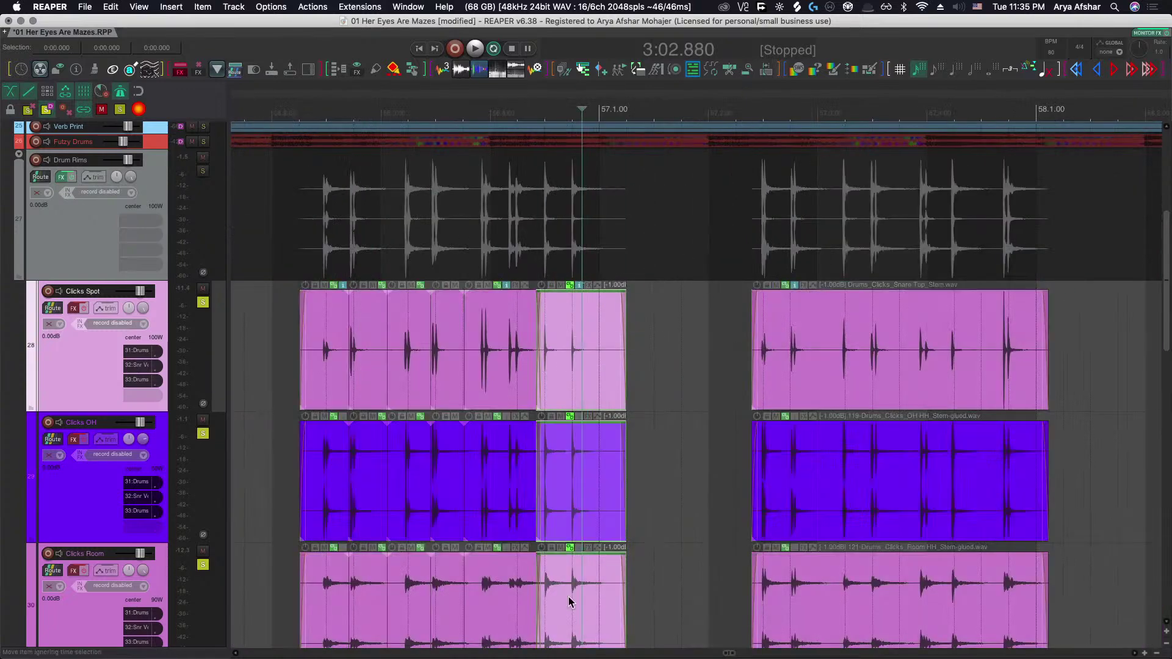
left_click(692, 476)
left_click(581, 383)
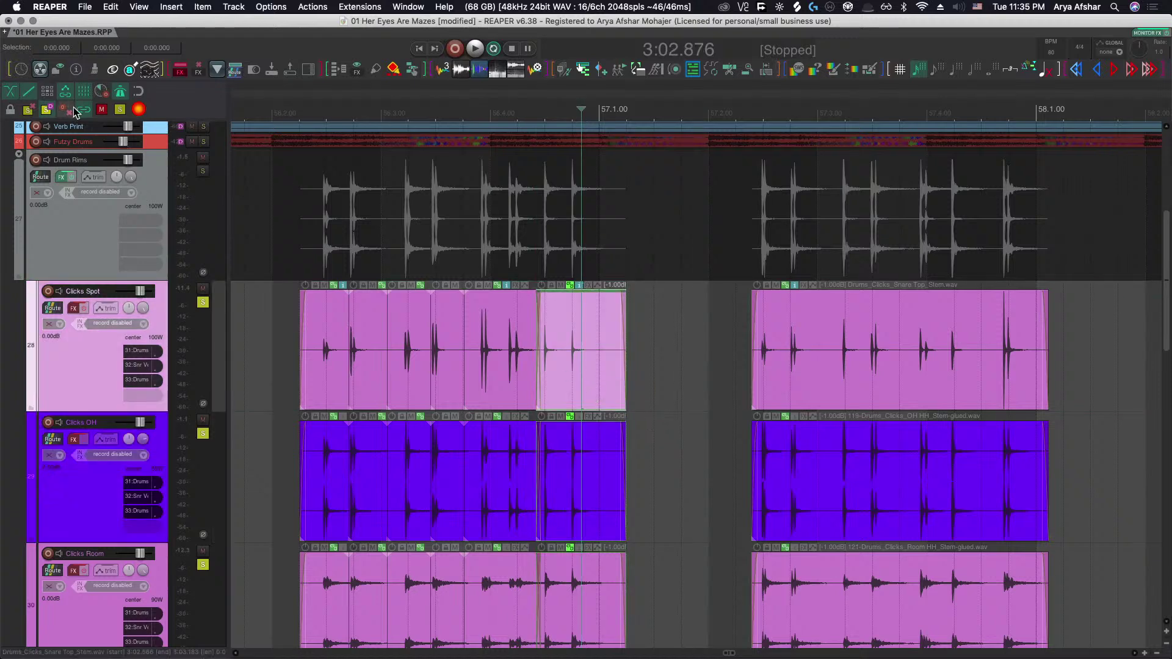
left_click(67, 110)
left_click(581, 390)
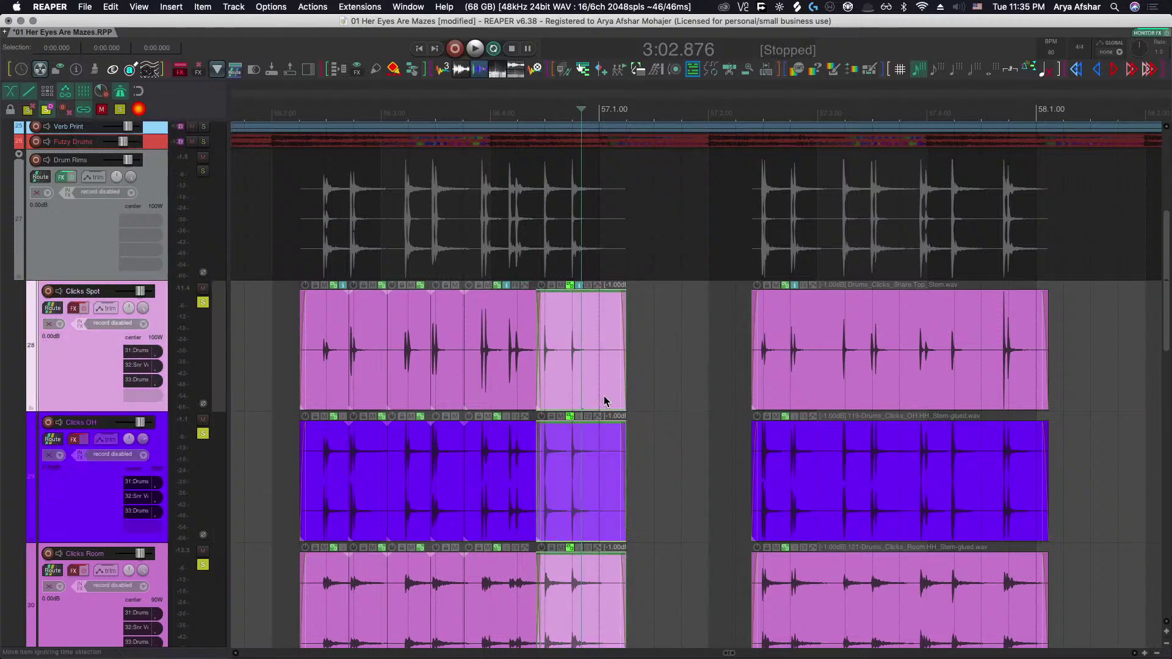
Replace the ending before bar 57 with a copy of the two-hit ending before bar 56.
left_click(564, 371)
key("Delete")
scroll(559, 348, "up", 8)
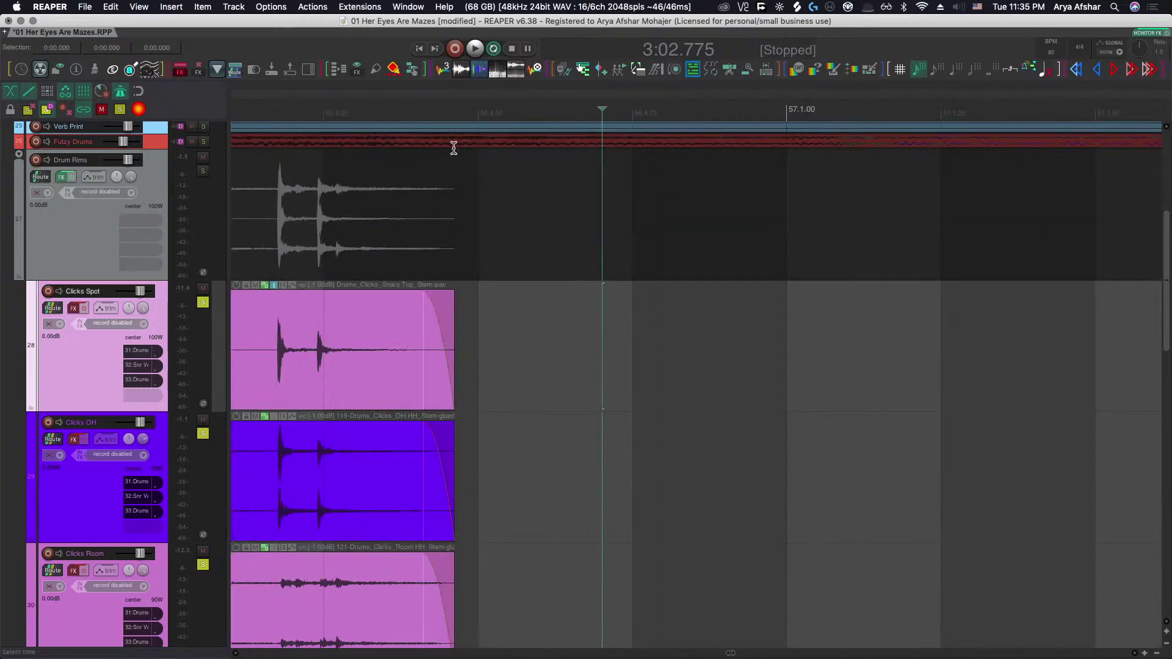
key("super+v")
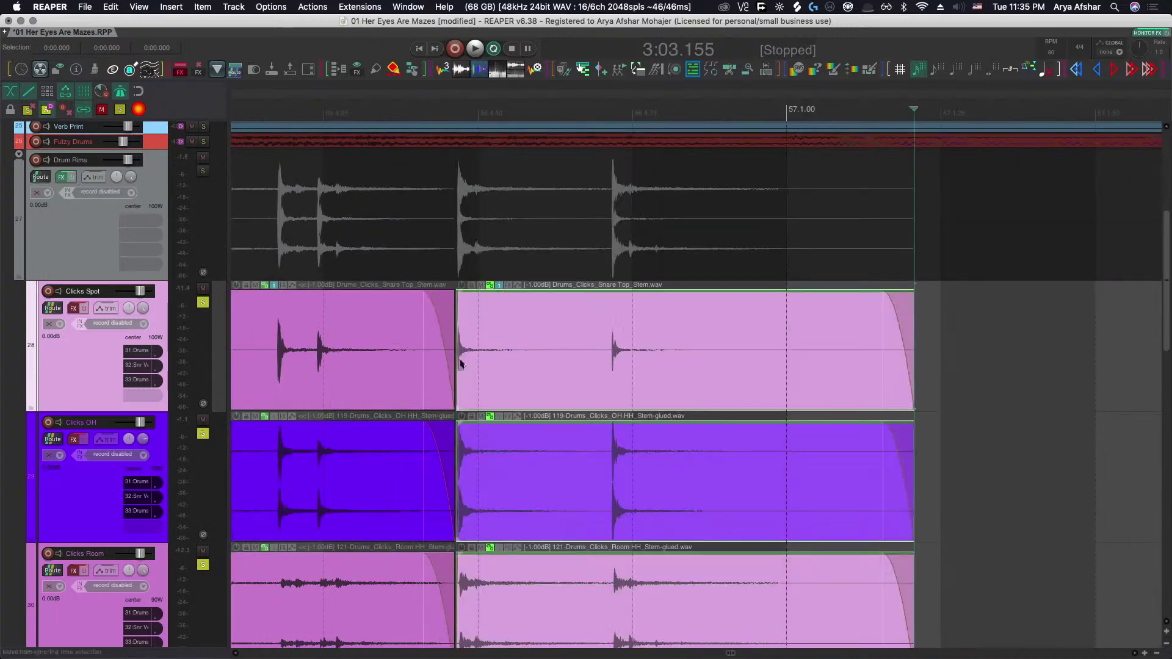
Slip the pasted ending's hits later toward the grid, extend its start over the previous segment, and shift the crossfade just before the first hit.
left_click_drag(457, 385, 509, 392)
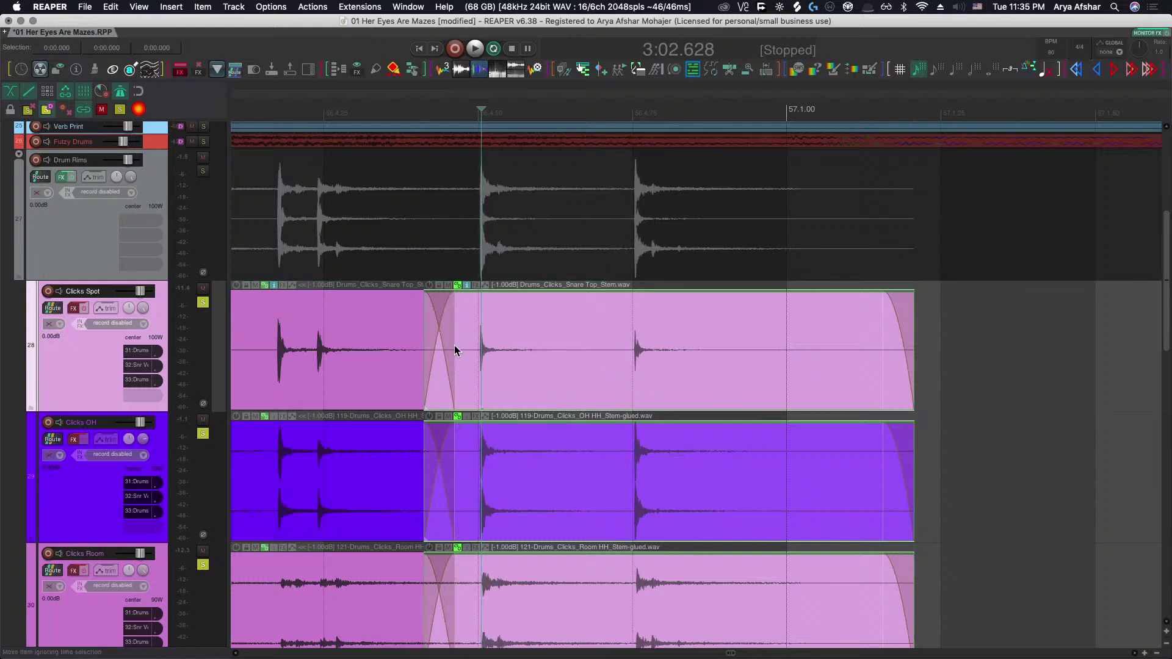
left_click_drag(438, 330, 460, 332)
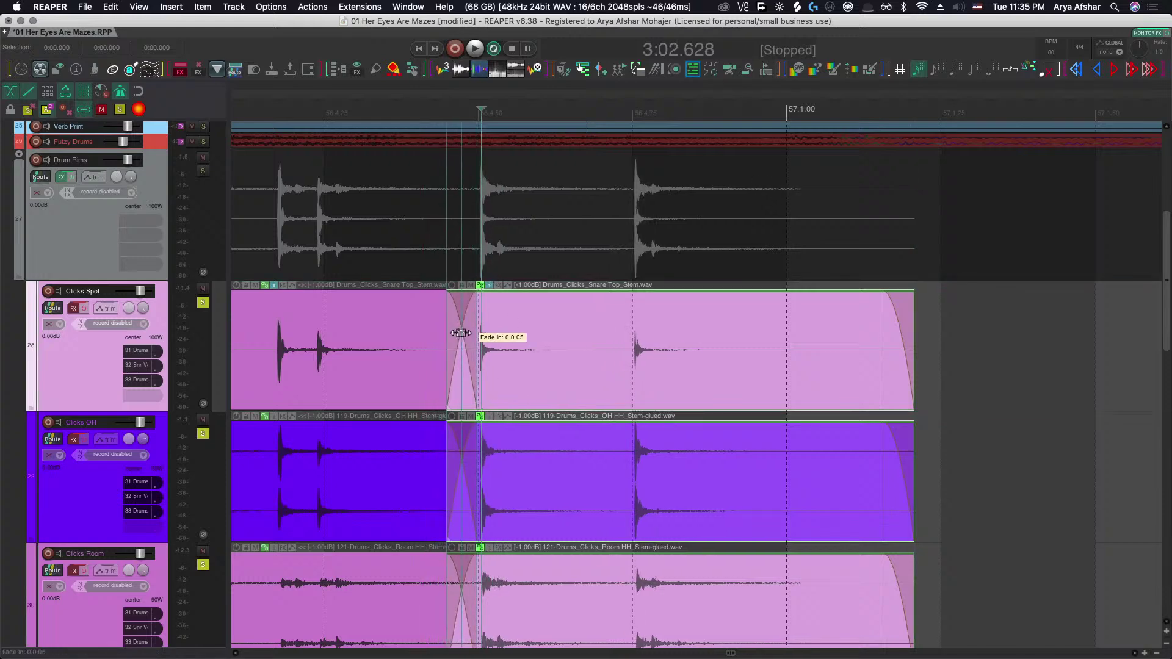
scroll(455, 349, "down", 3)
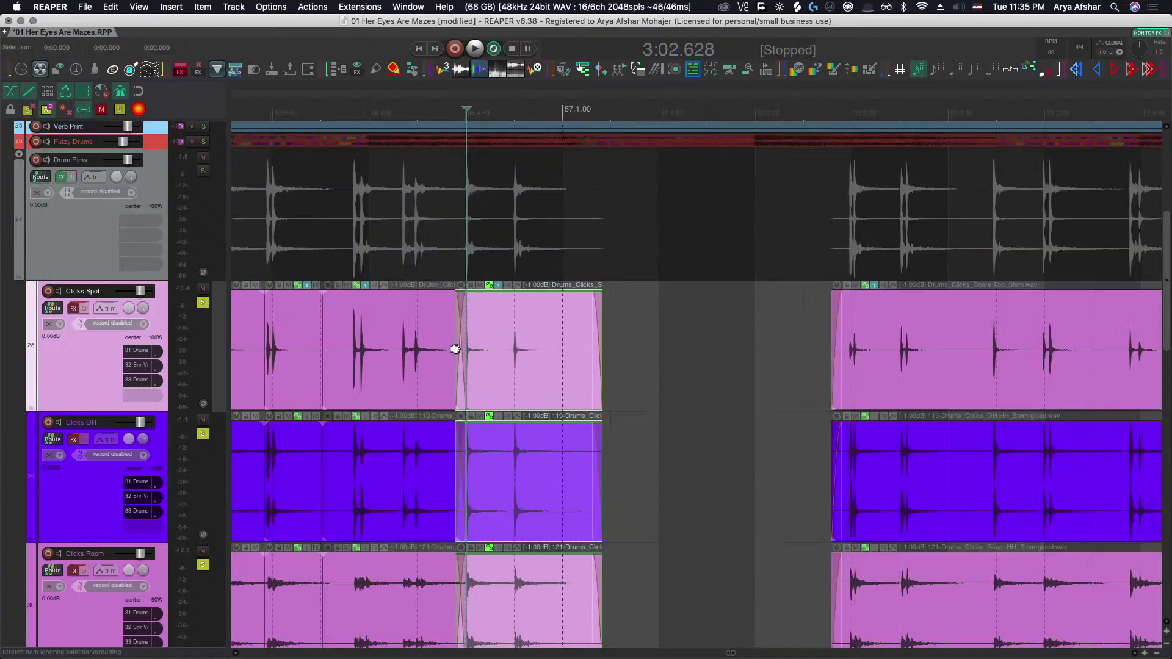
Play back the phrase before bar 57 from 3:00.597 and check the pasted ending's hits against the grid.
scroll(455, 349, "down", 5)
key("space")
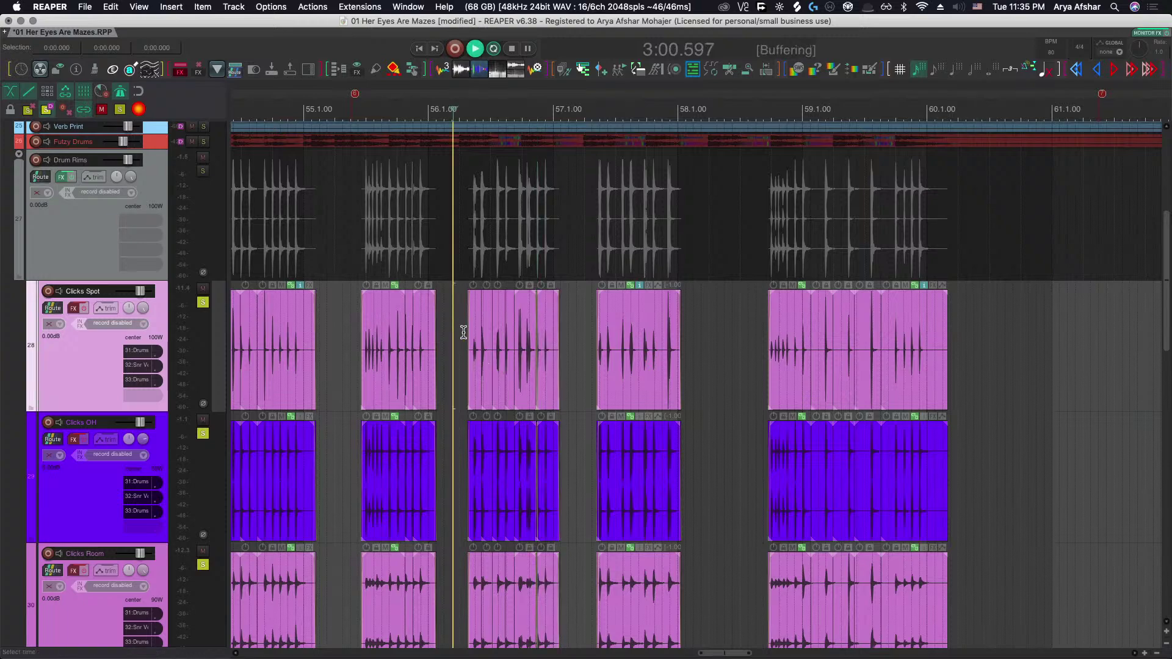
scroll(501, 394, "up", 3)
scroll(628, 424, "up", 4)
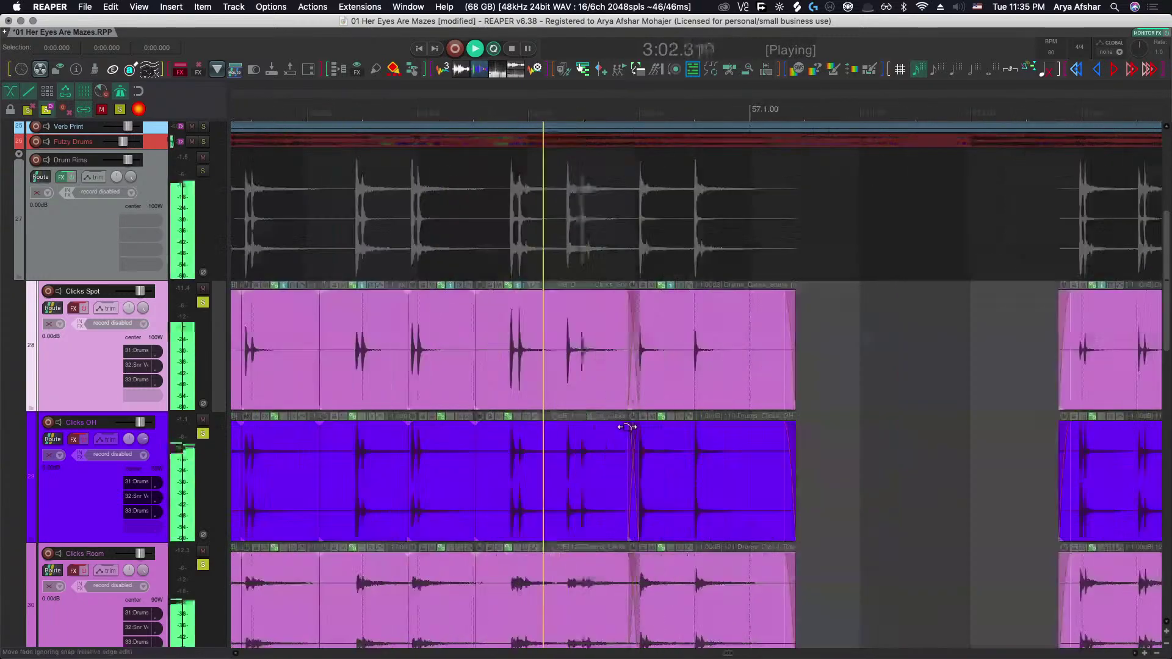
key("space")
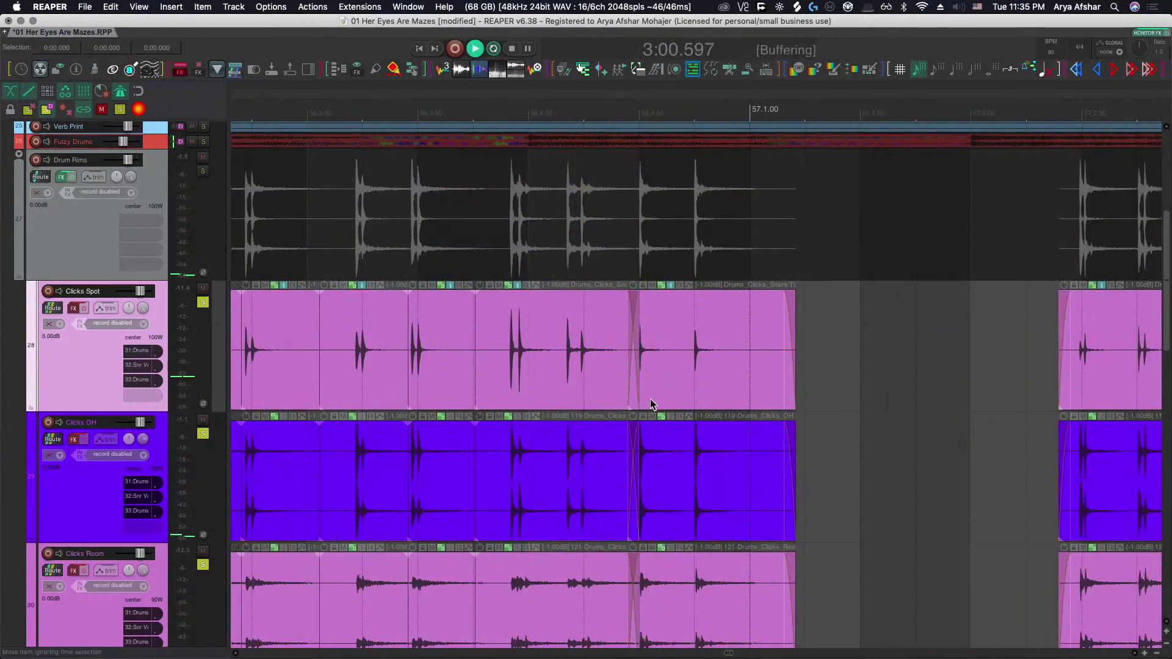
scroll(672, 396, "up", 6)
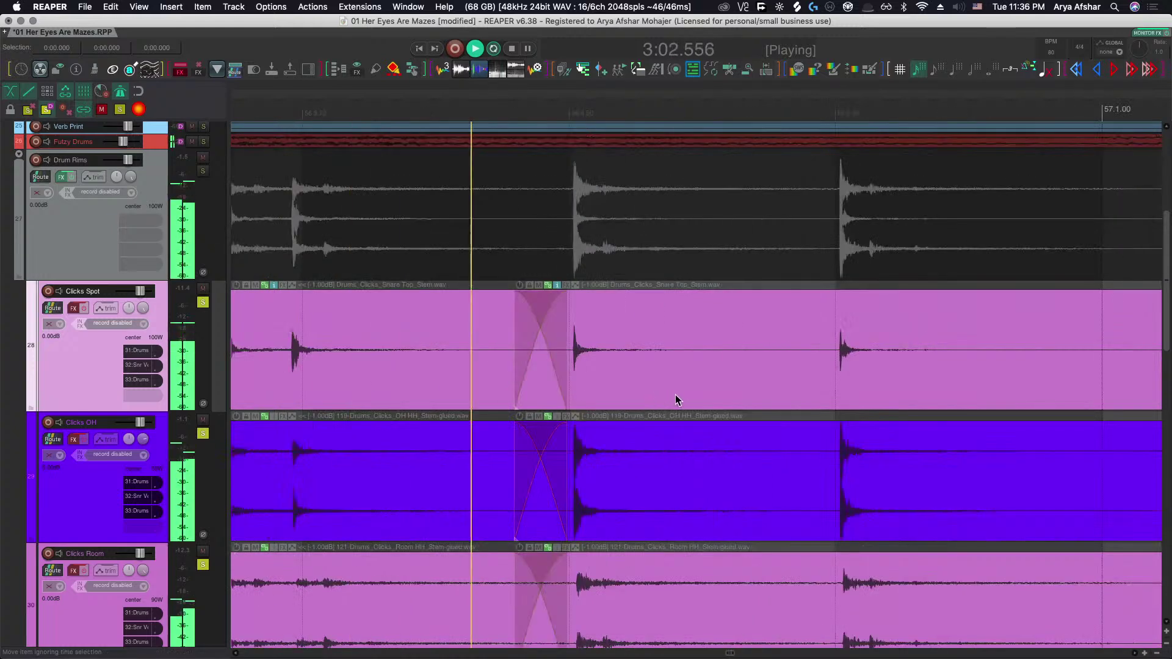
Slip the pasted ending before bar 57 slightly earlier onto the grid and play back the phrase from 3:00.790.
left_click(776, 369)
key("space")
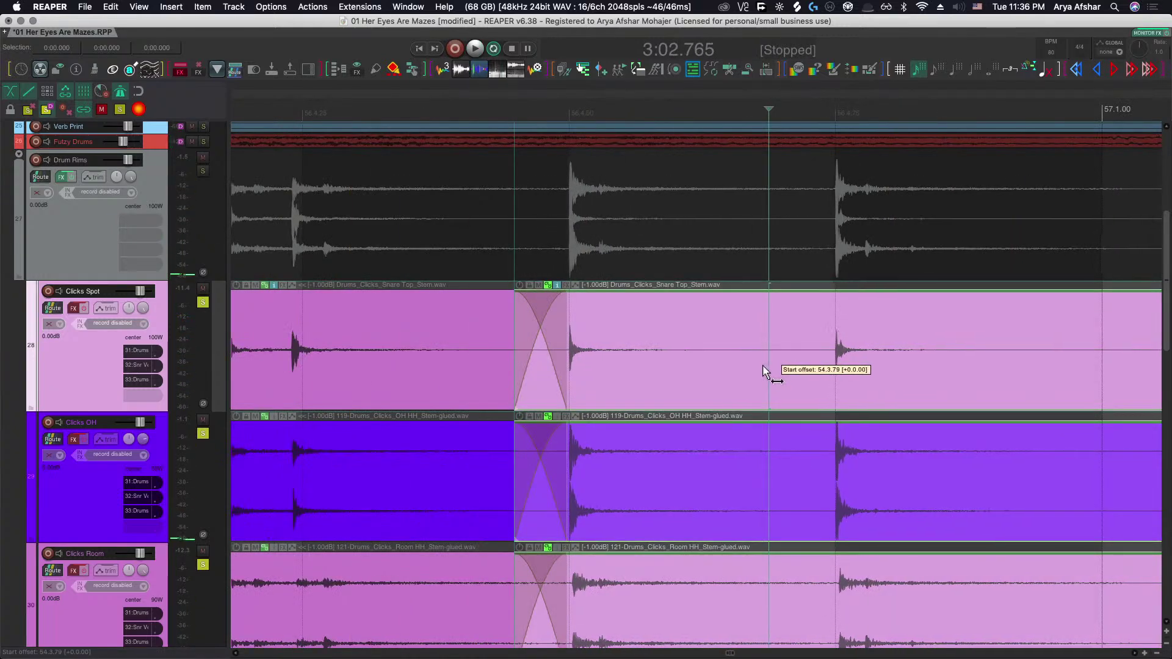
scroll(763, 364, "down", 5)
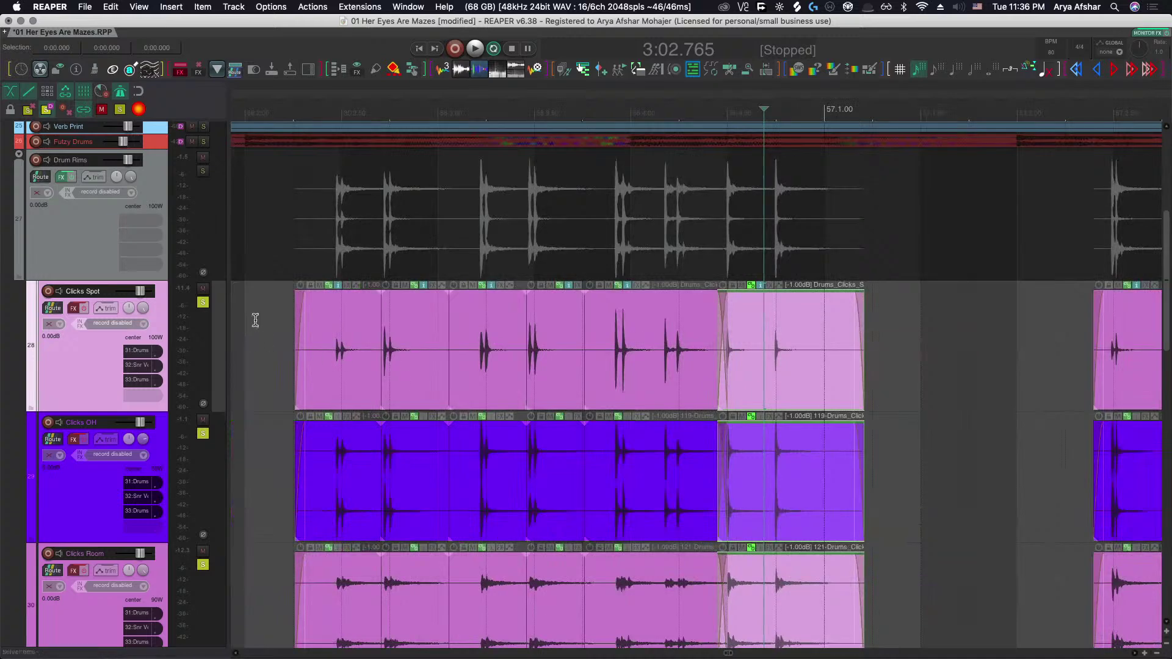
left_click(255, 320)
key("space")
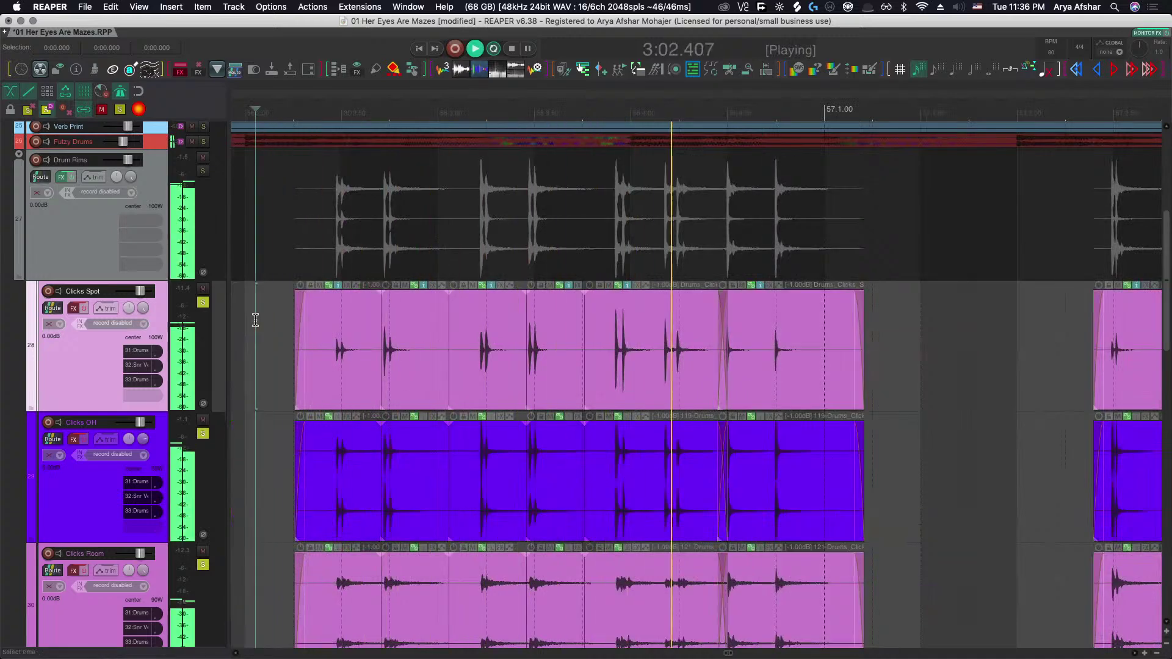
key("space")
Split the phrase at 3:02.376 before its last double hit and slip that double hit slightly later onto the grid.
scroll(652, 469, "up", 5)
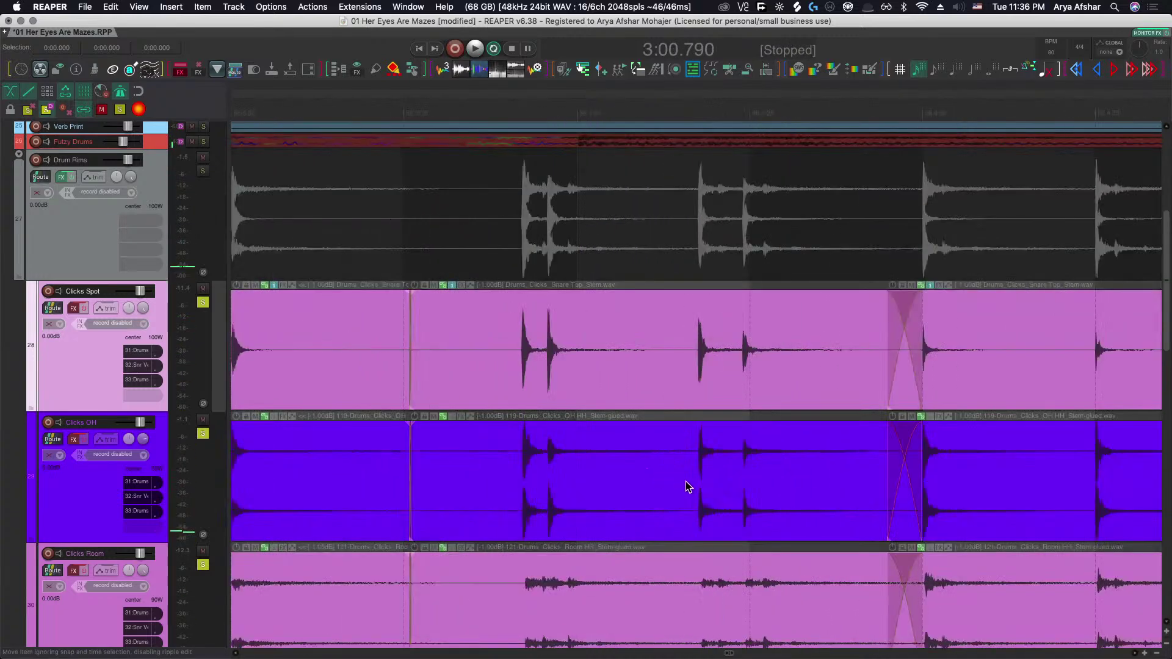
scroll(686, 481, "up", 2)
left_click(721, 507)
mouse_move(775, 388)
left_mouse_down()
mouse_move(792, 383)
mouse_move(792, 397)
left_mouse_up()
scroll(786, 398, "down", 6)
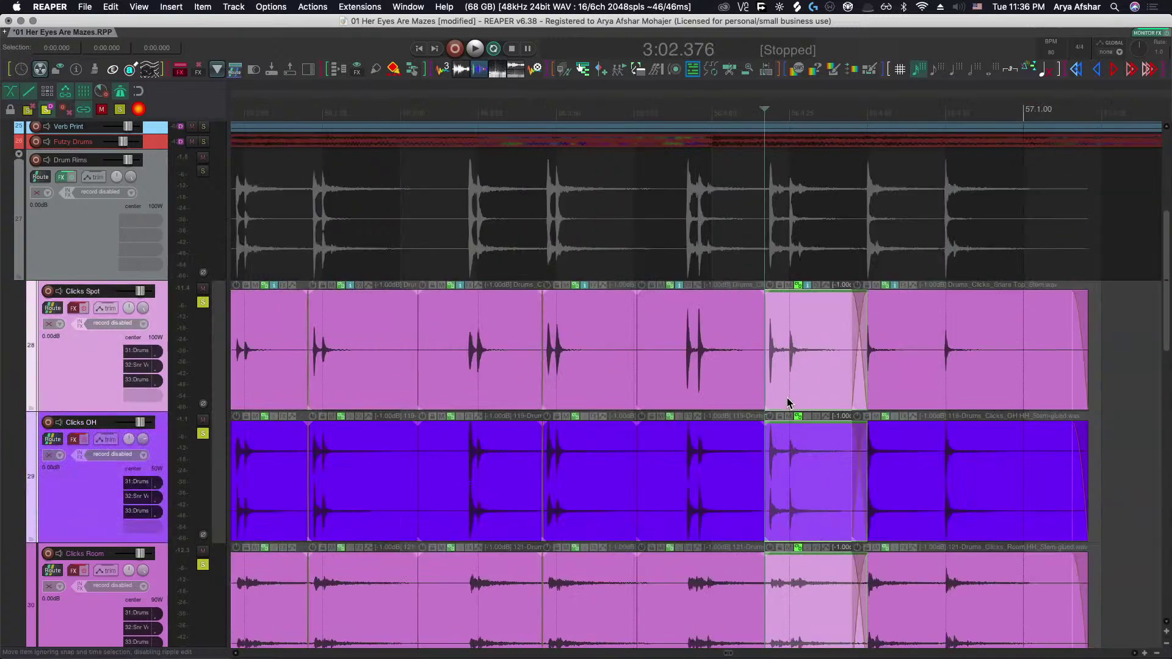
Play back the phrase before bar 58 and split the grouped drum tracks at 3:04.651 and 3:05.190, just ahead of hits.
left_click(450, 327)
key("space")
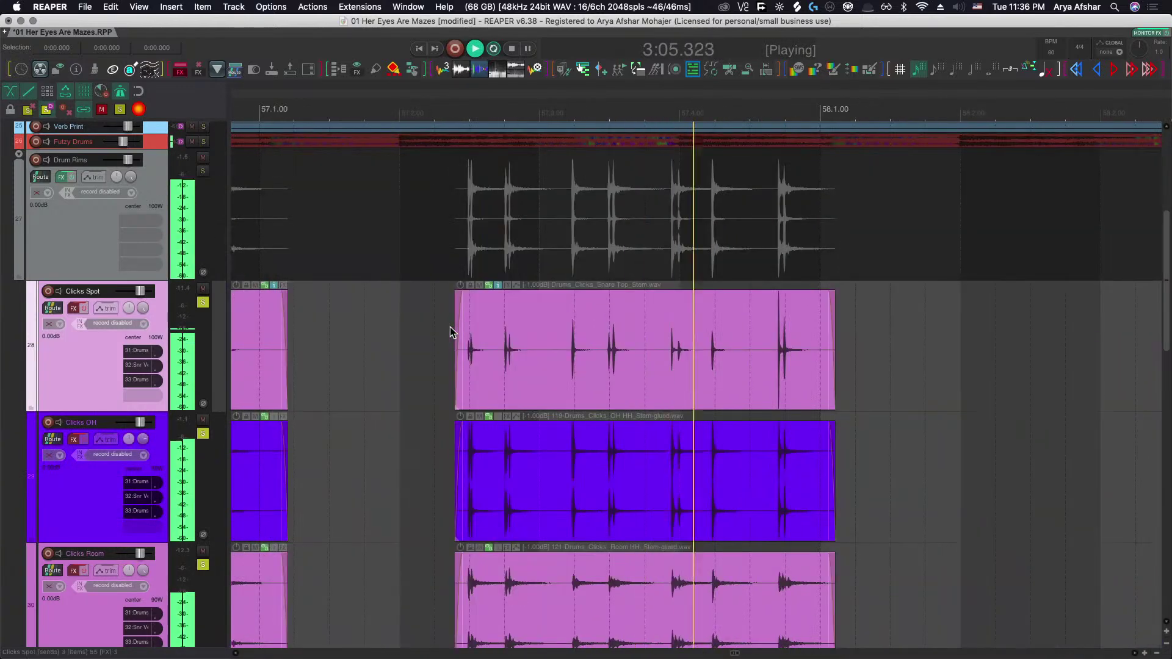
key("space")
scroll(442, 378, "up", 2)
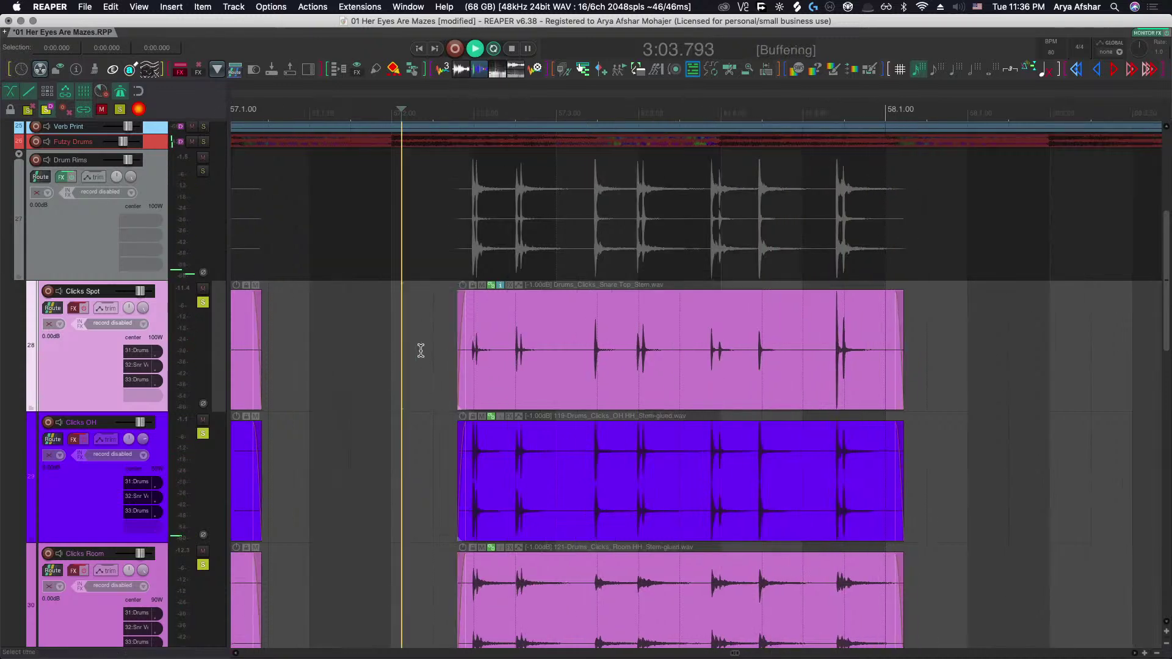
scroll(632, 397, "up", 2)
key("space")
key("s")
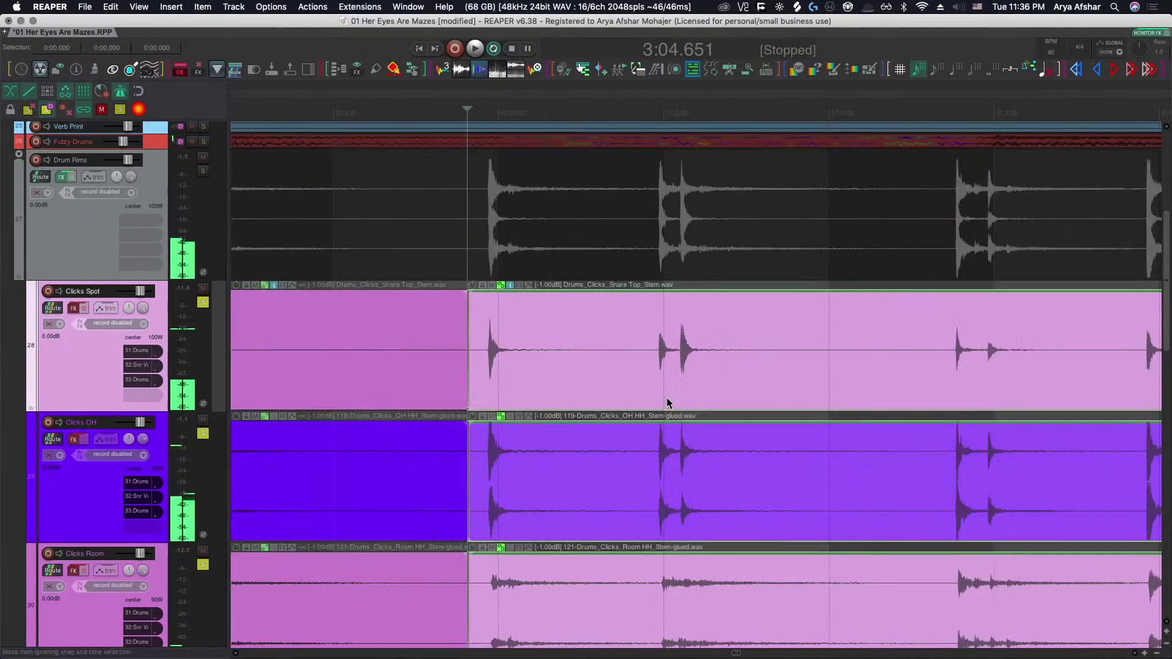
left_click_drag(941, 349, 808, 425)
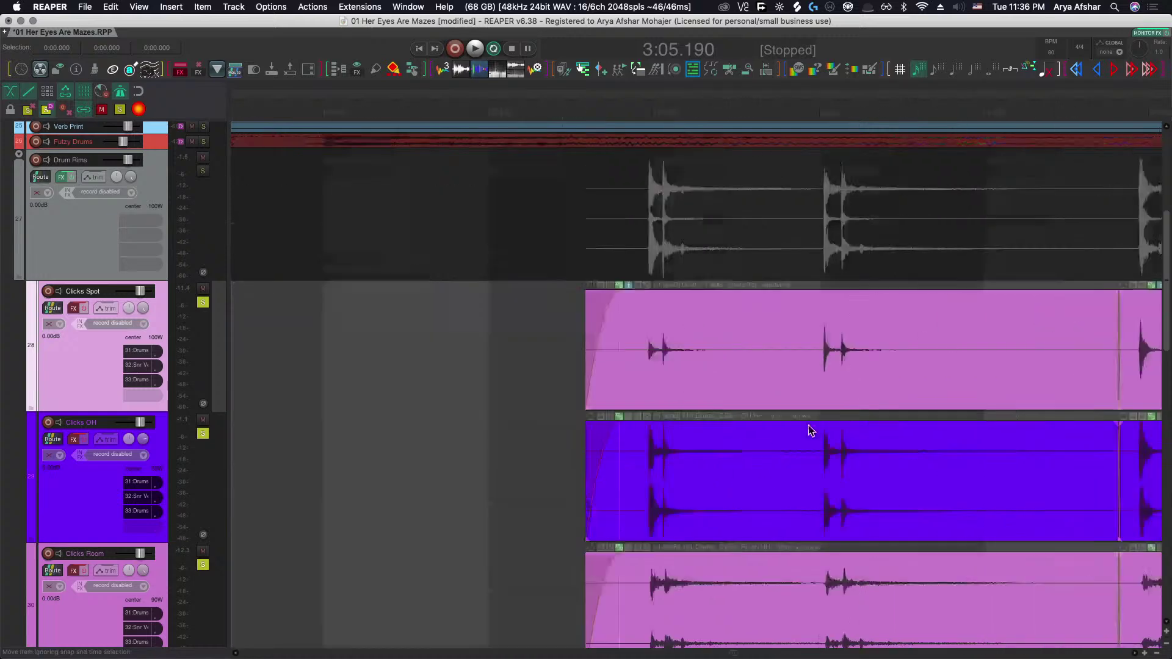
Slip the hits in the opening segment of the phrase before bar 58 slightly earlier toward the grid.
key("space")
left_click(708, 378)
left_click_drag(762, 379, 737, 377)
scroll(737, 379, "down", 5)
Play back the phrase before bar 58 from 3:03.576 and check each segment's hits against the grid.
left_click(626, 329)
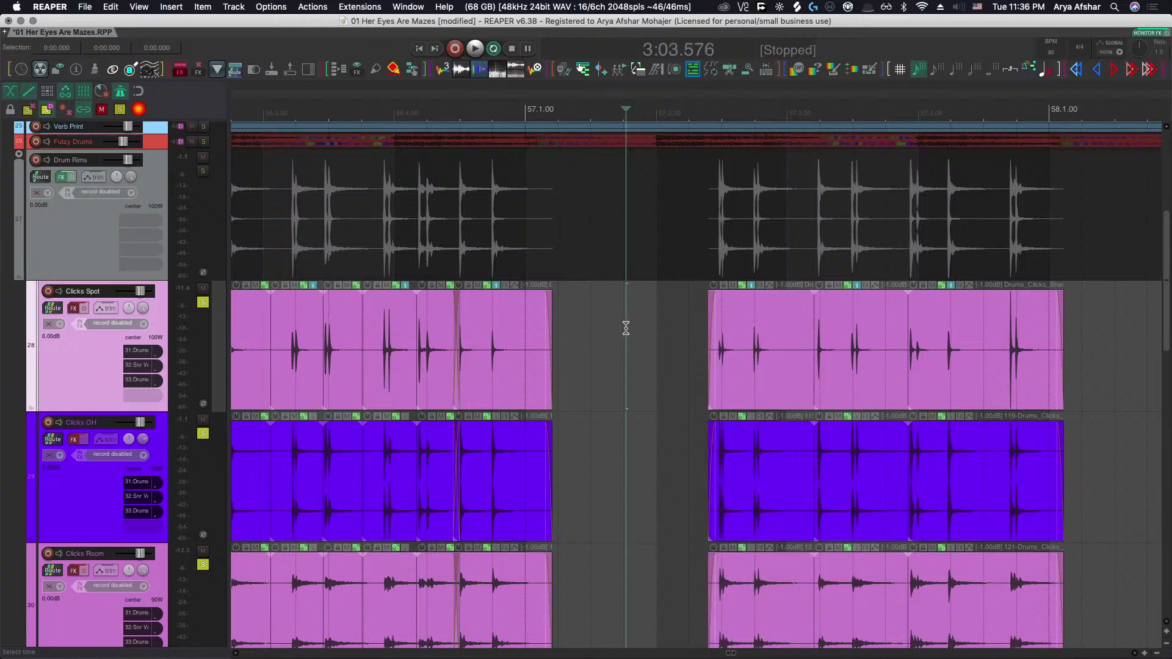
key("space")
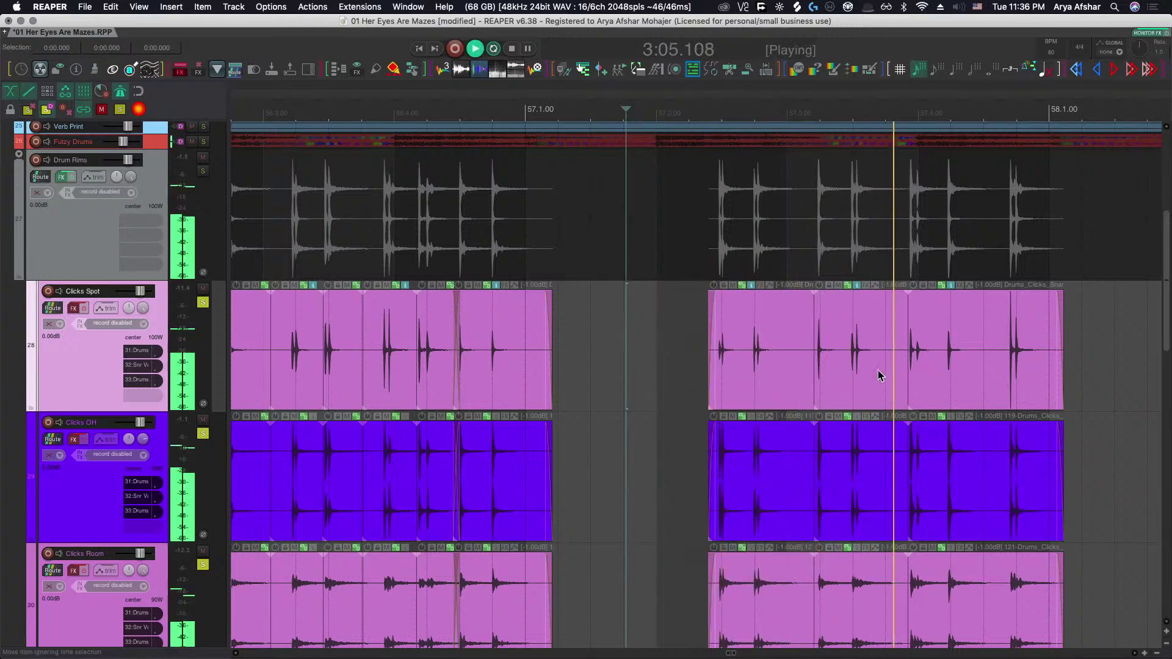
key("space")
scroll(851, 382, "up", 5)
left_click(804, 370)
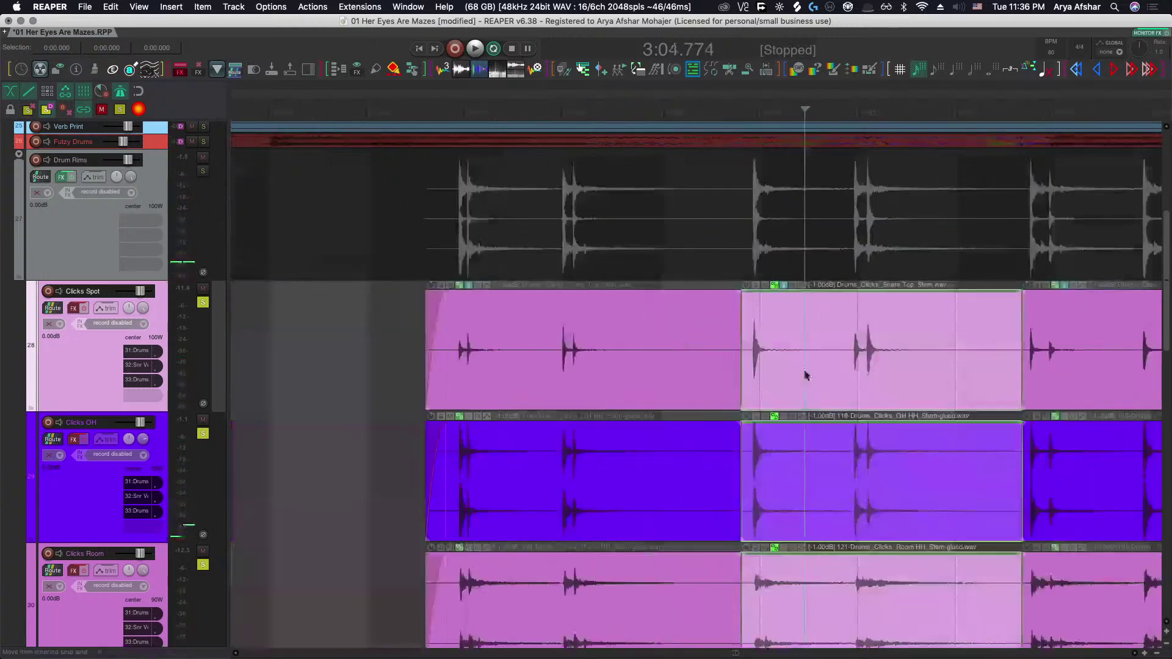
left_click(310, 317)
key("space")
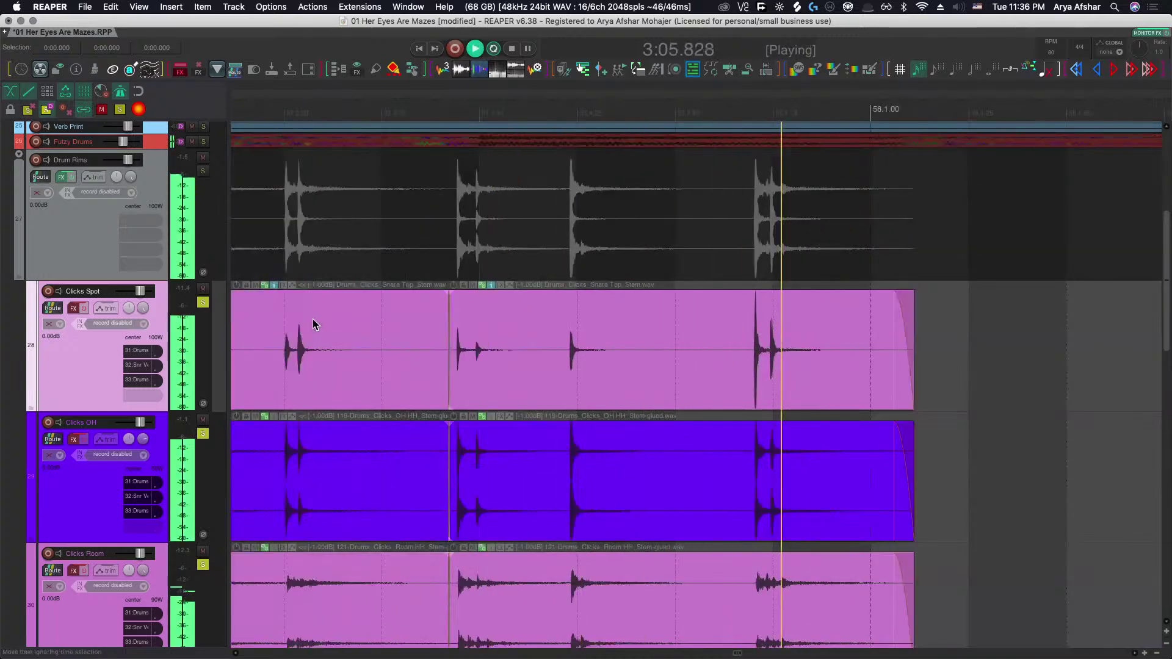
key("space")
Replay the join at 3:05.190 and slip the closing segment's hits slightly later onto the grid.
left_click(374, 321)
key("space")
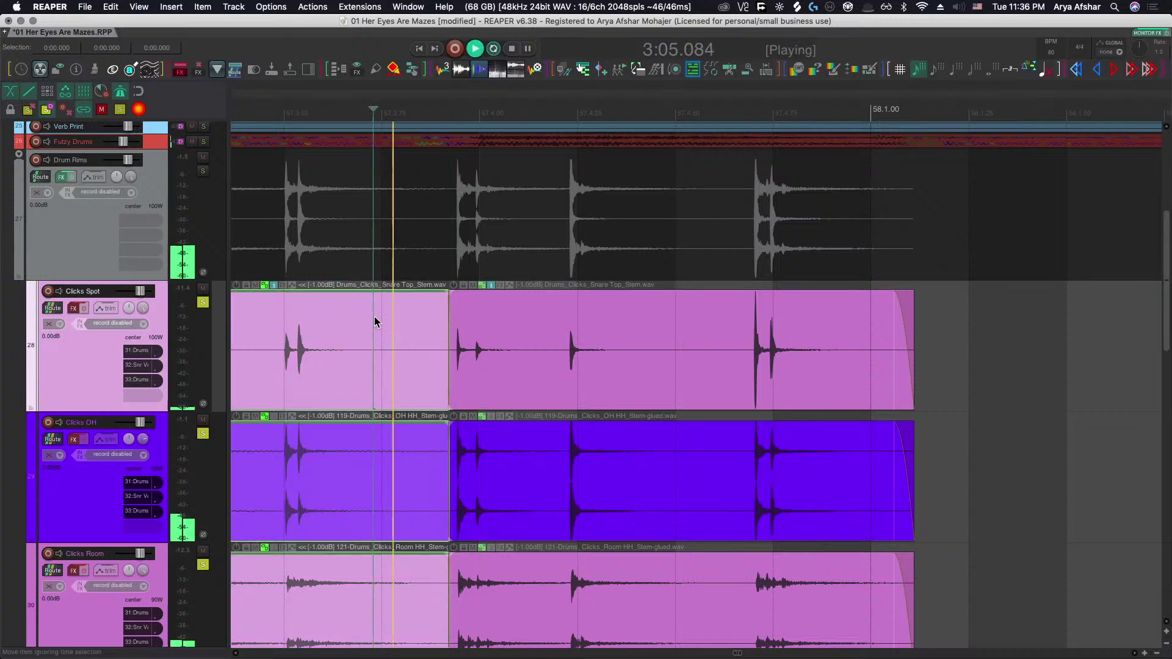
key("space")
left_click(530, 380)
left_click_drag(538, 377, 544, 375)
scroll(544, 376, "down", 3)
scroll(455, 358, "left", 3)
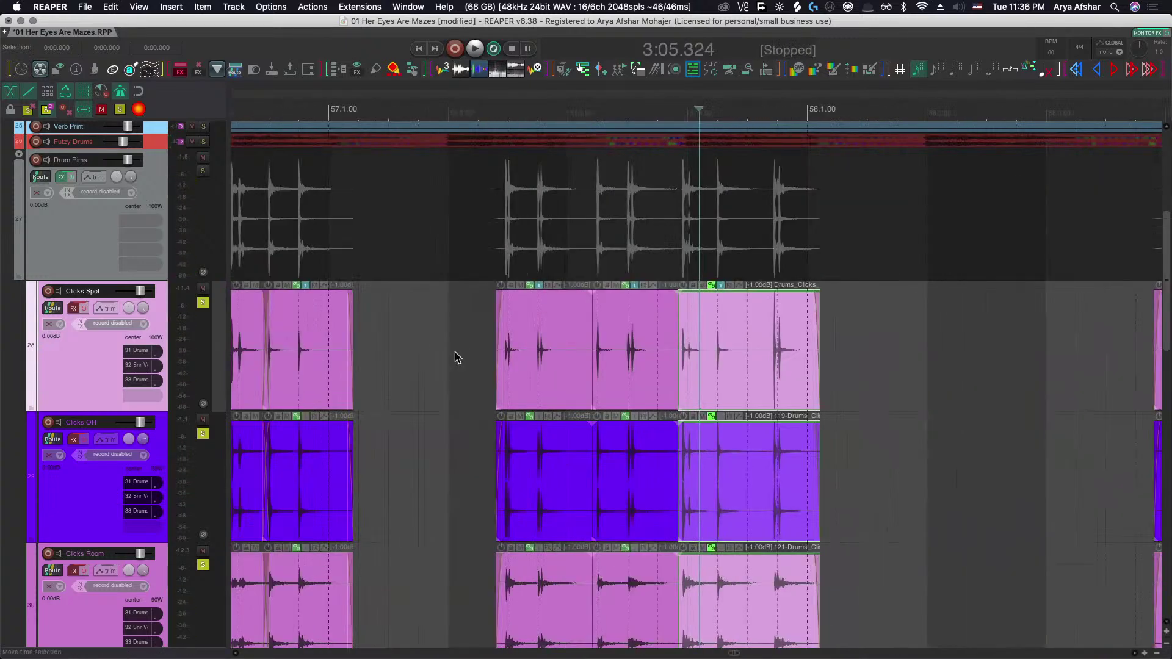
Replay the phrase, split it at 3:05.761 before its last double hit, and slip that double hit later onto the grid.
left_click(448, 331)
scroll(812, 446, "up", 5)
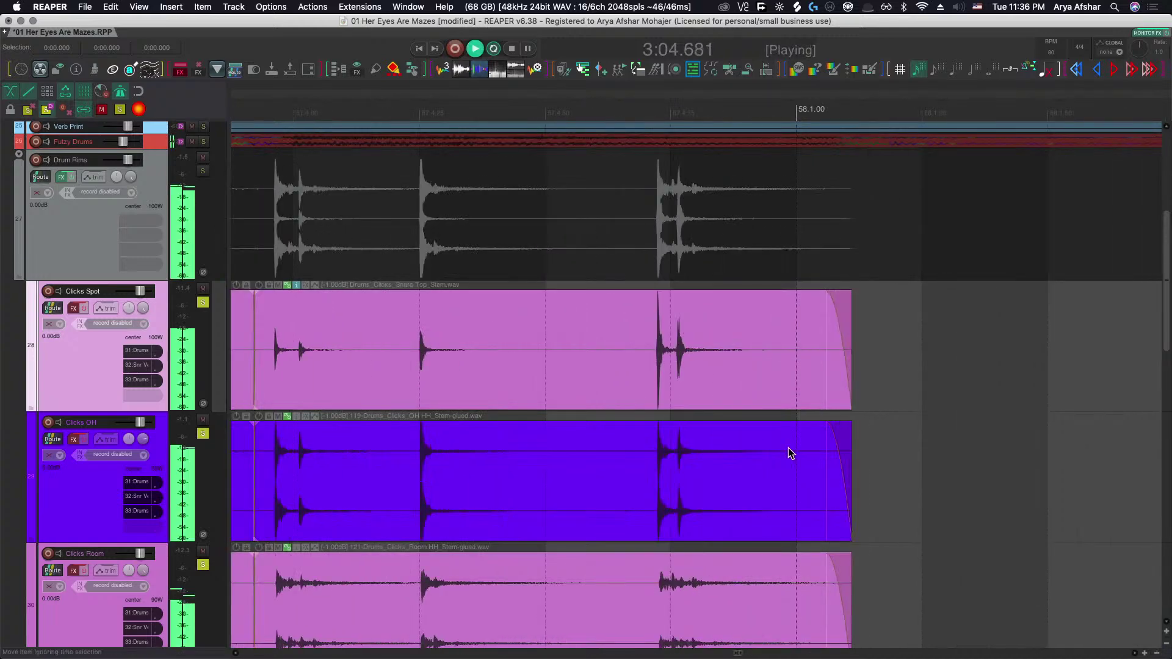
key("space")
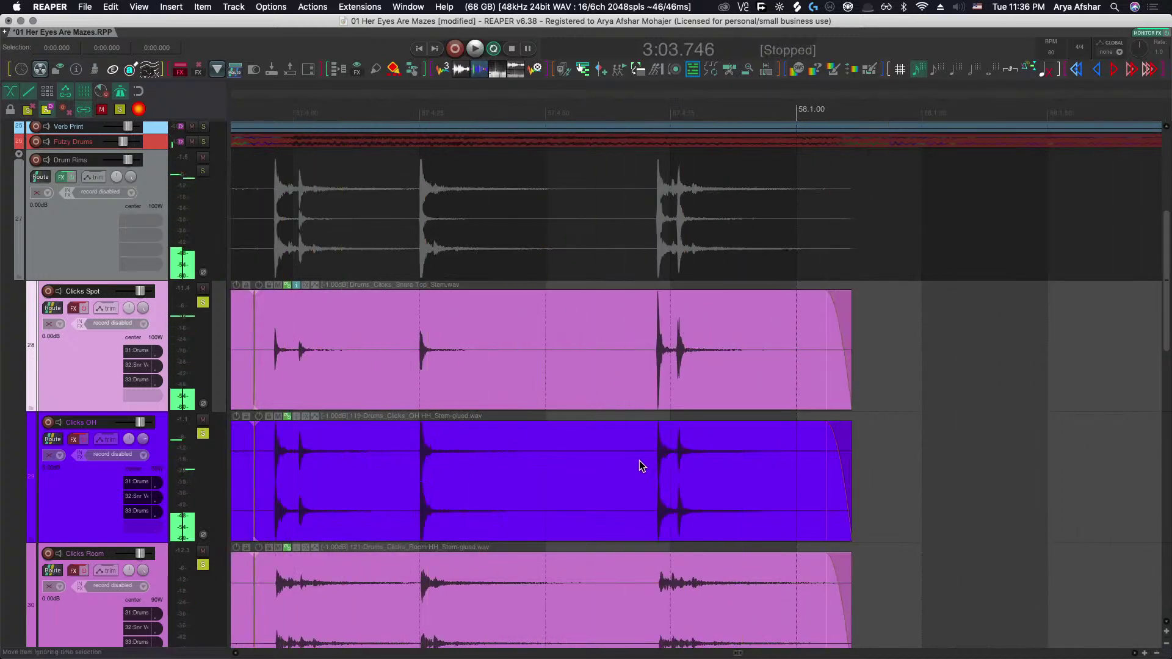
left_click(636, 461)
key("s")
left_click(684, 387)
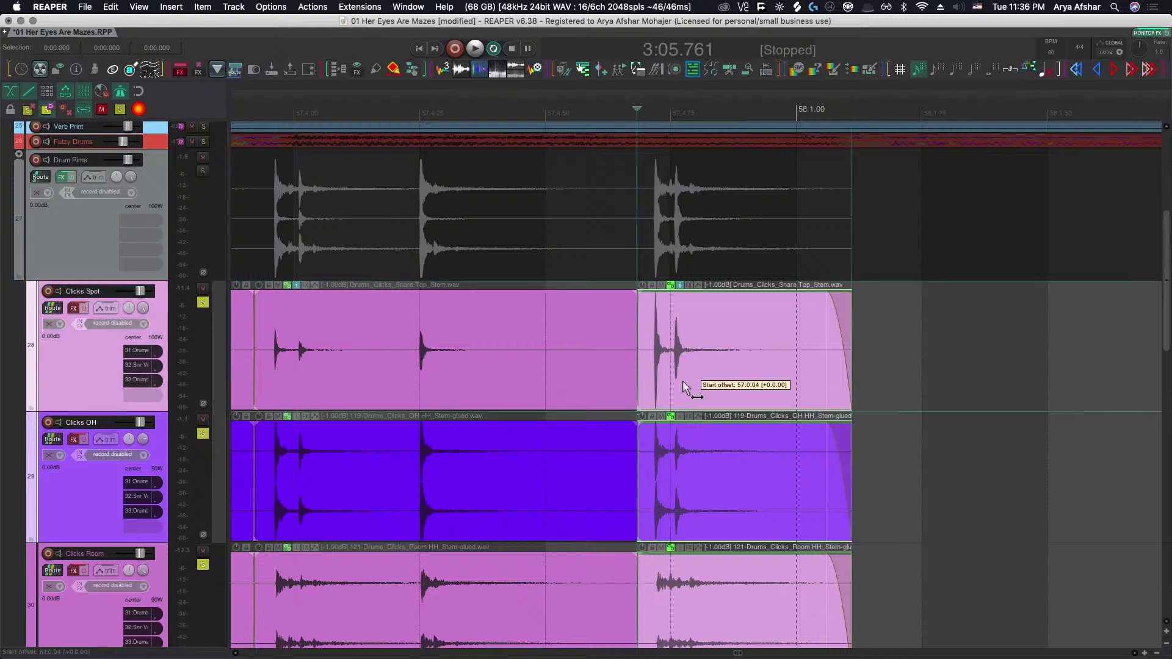
left_click_drag(684, 387, 698, 382)
scroll(699, 383, "down", 1)
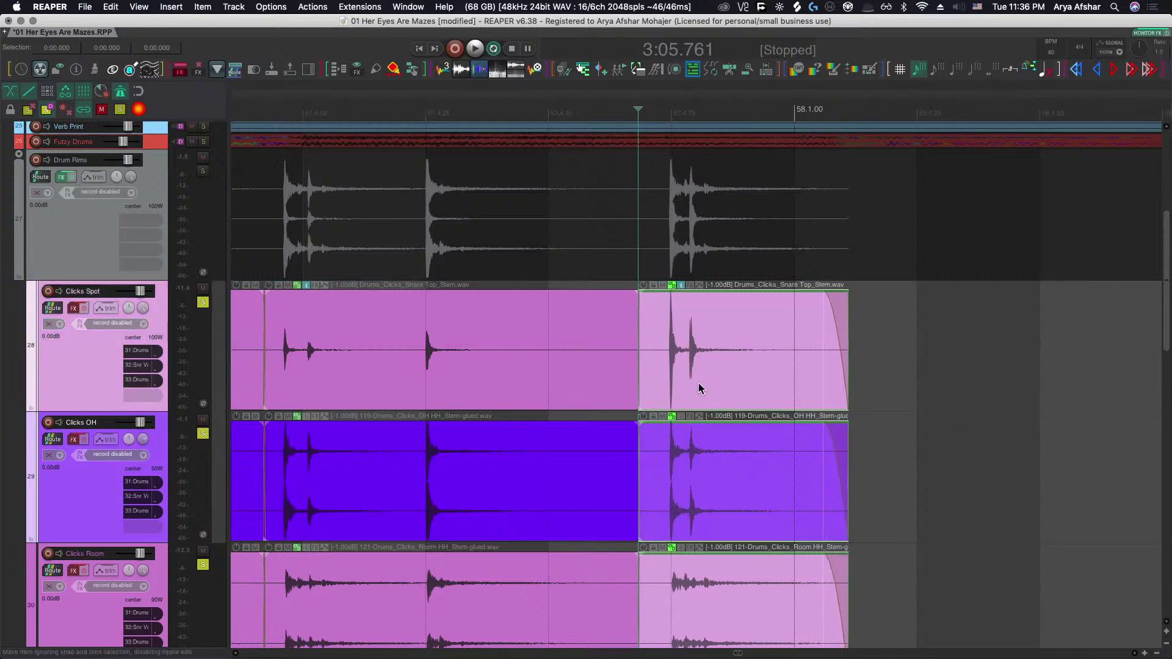
Play back the phrase before bar 58 from 3:03.454 and fine-tune the slip of its last double hit against the grid.
scroll(531, 360, "down", 5)
scroll(305, 332, "left", 1)
left_click(305, 332)
key("space")
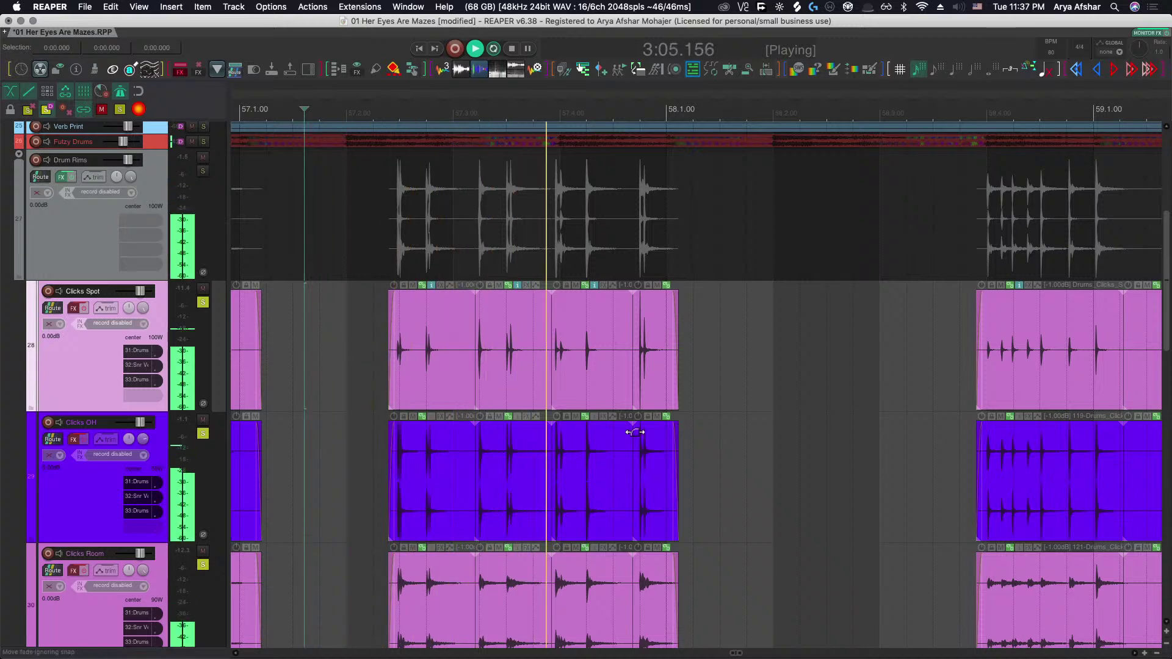
key("space")
scroll(628, 374, "up", 4)
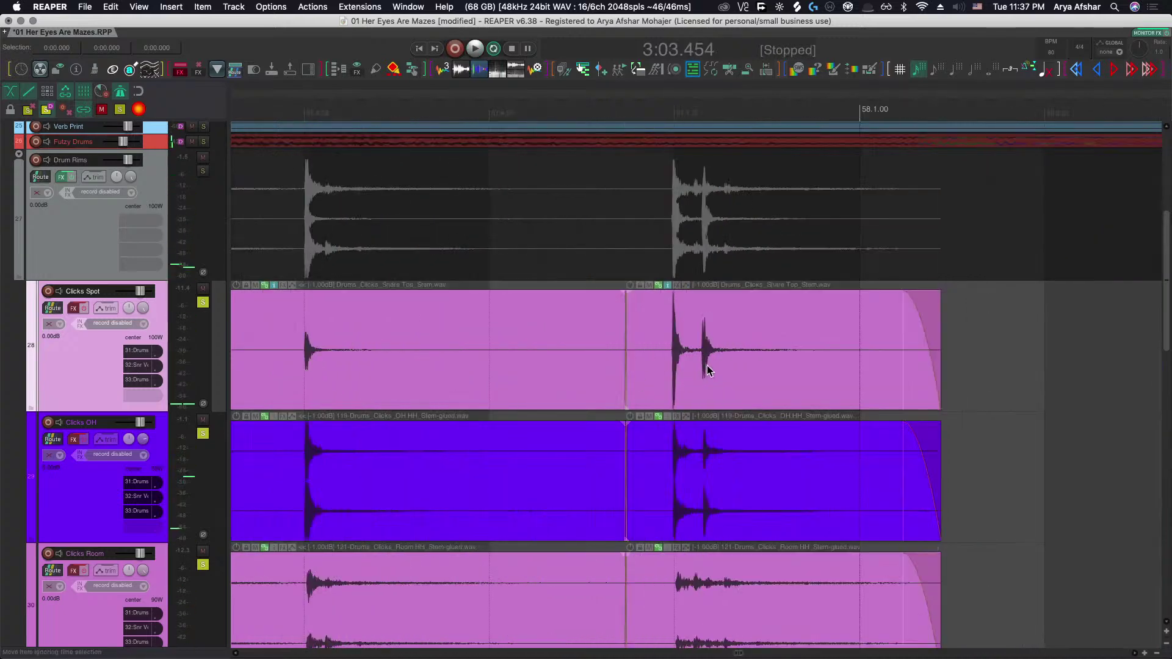
mouse_move(708, 370)
left_mouse_down()
mouse_move(743, 369)
mouse_move(711, 370)
left_mouse_up()
scroll(711, 370, "down", 4)
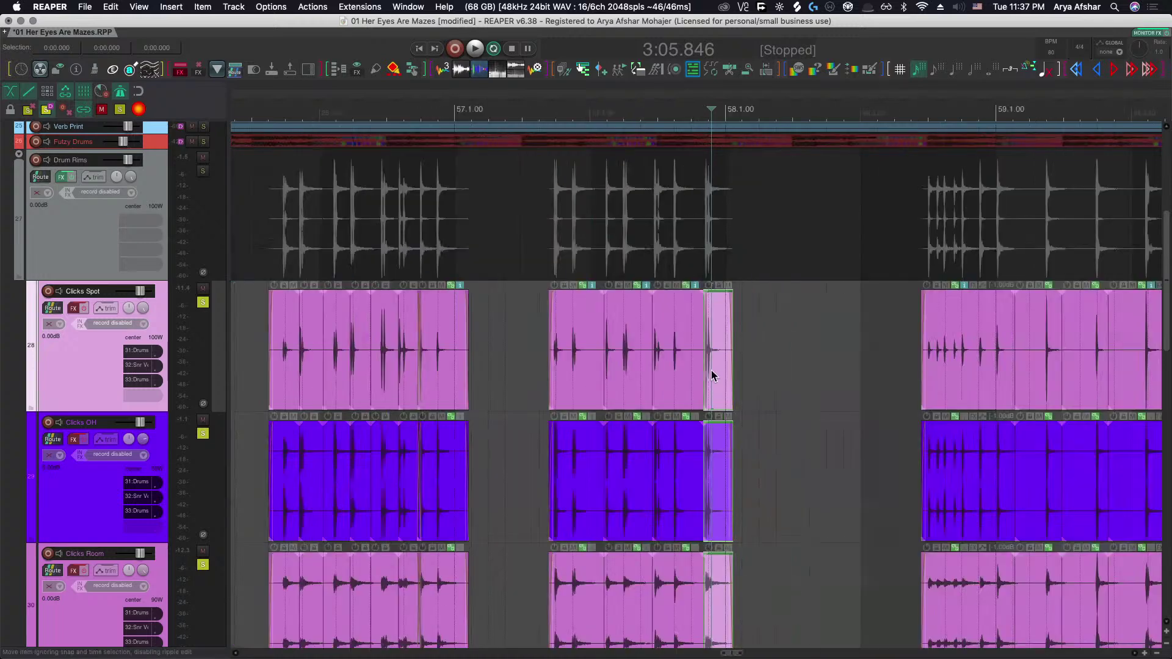
Play back the phrase from 3:03.575 past bar 58 and inspect the last double hit and the crossfade before it.
left_click(510, 328)
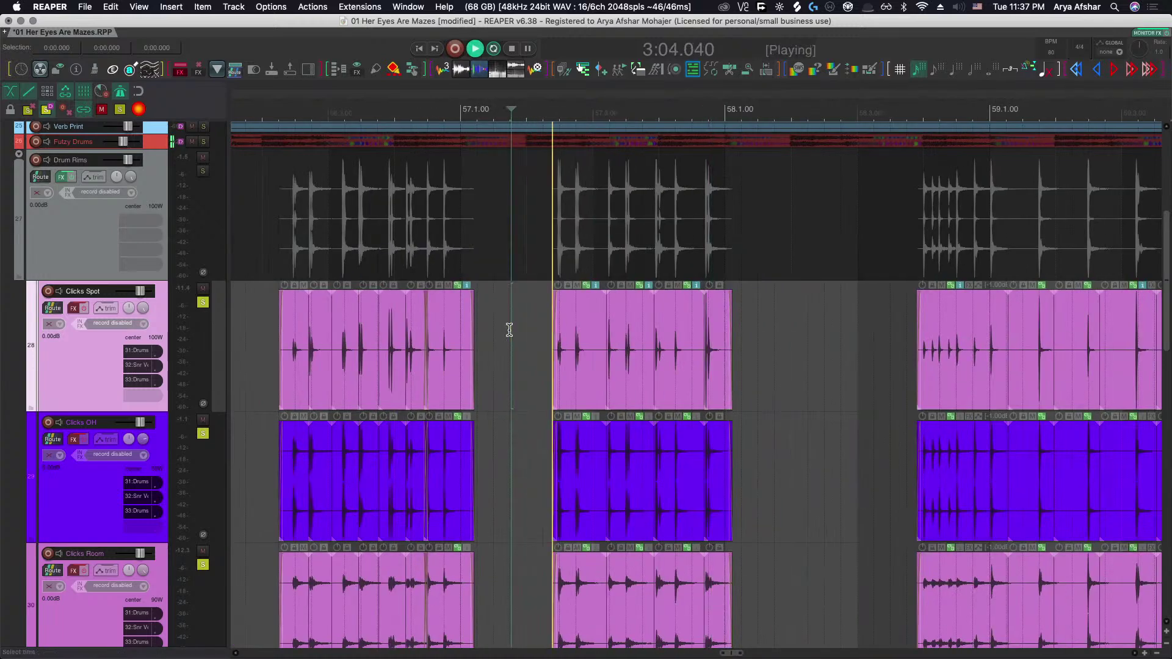
scroll(510, 353, "right", 5)
scroll(511, 355, "right", 5)
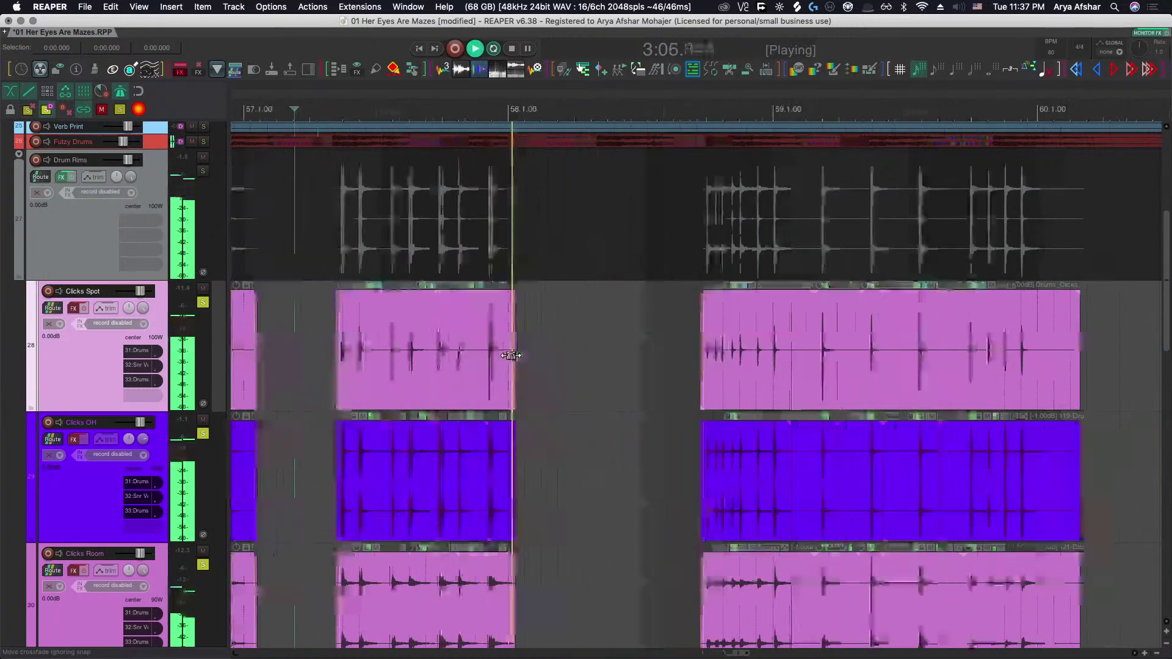
key("space")
scroll(544, 369, "up", 8)
scroll(432, 354, "up", 6)
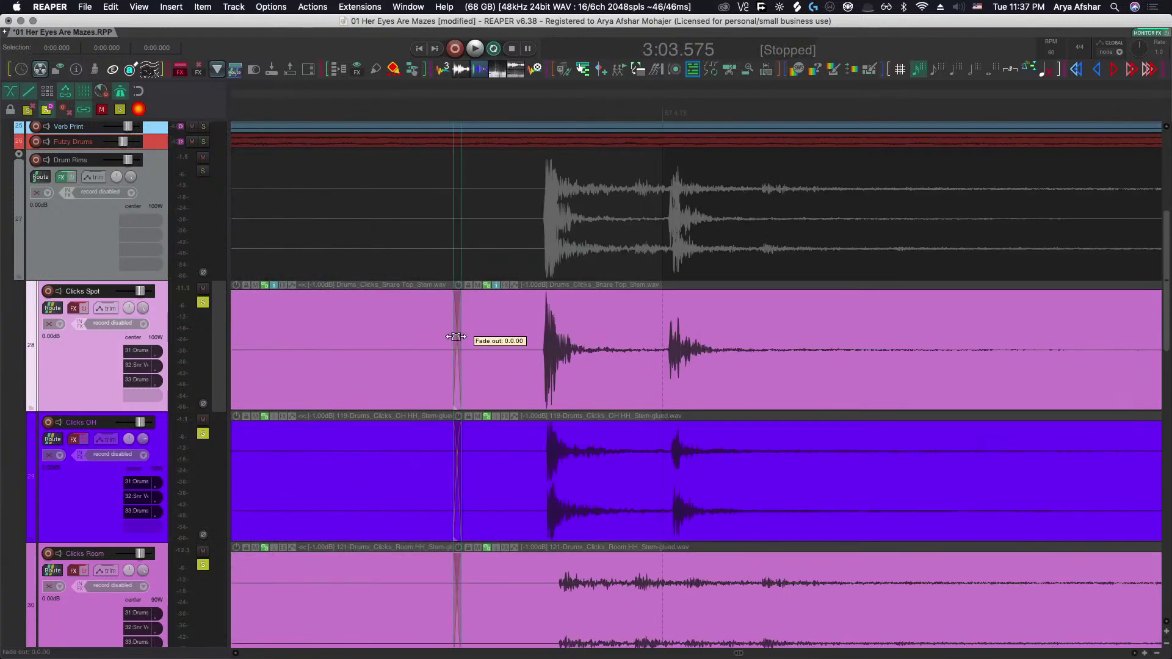
scroll(445, 338, "down", 8)
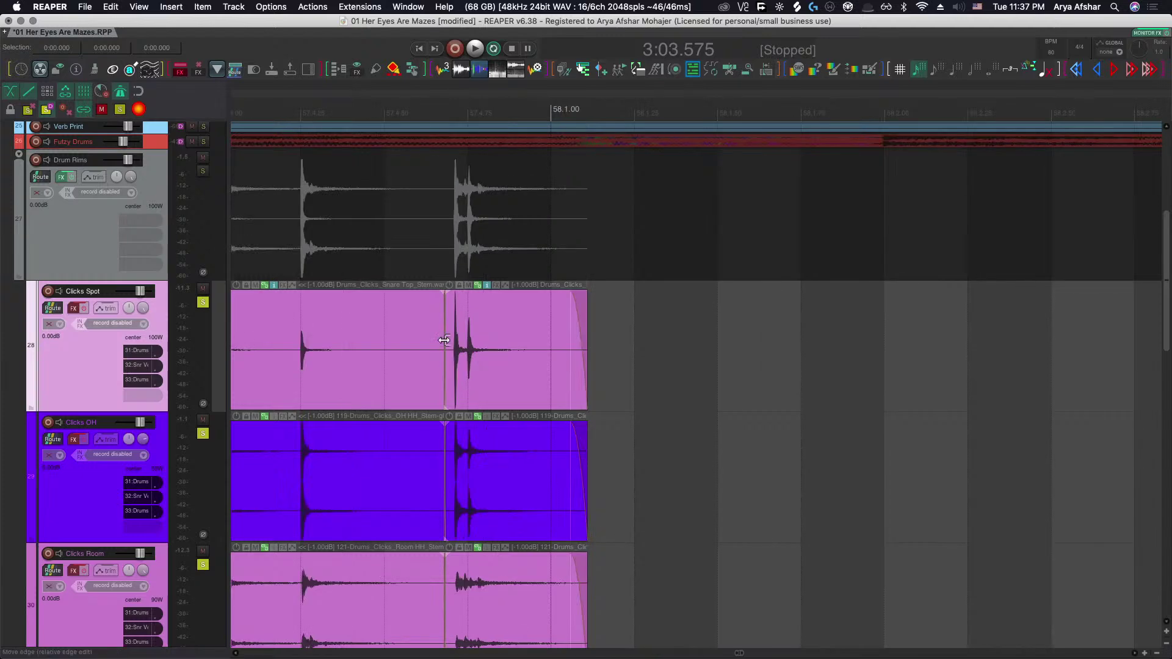
scroll(438, 349, "right", 10)
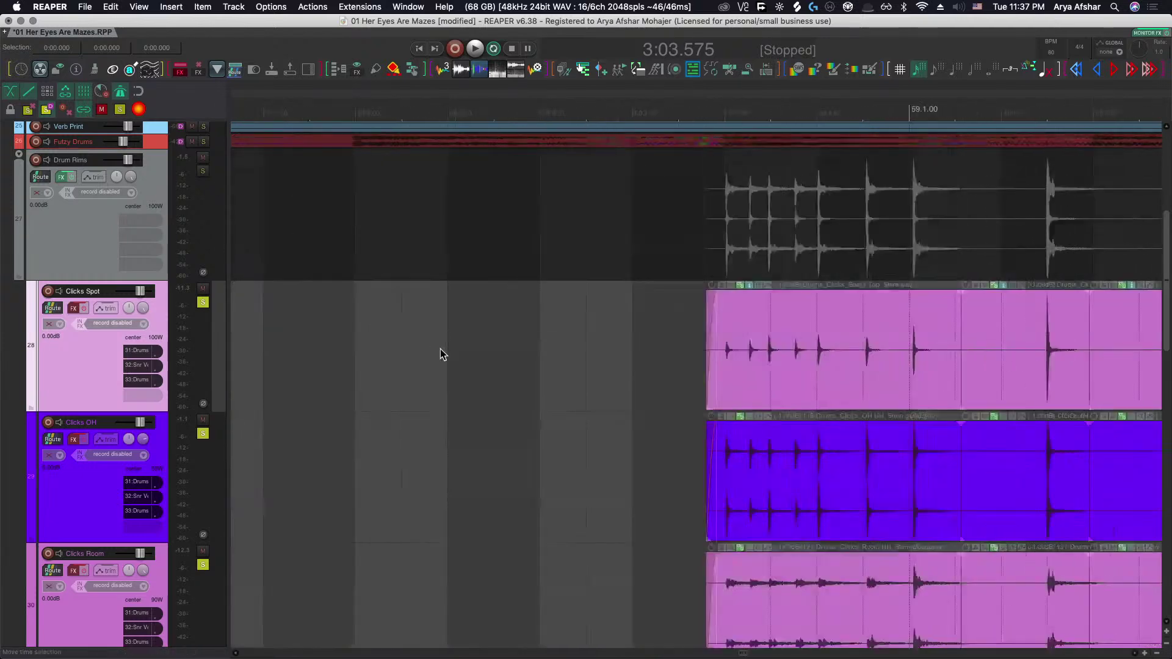
Slip the opening segment of the phrase around bar 59 earlier toward the grid and split it at 3:08.996 before the downbeat hit.
scroll(442, 354, "right", 8)
scroll(441, 353, "left", 1)
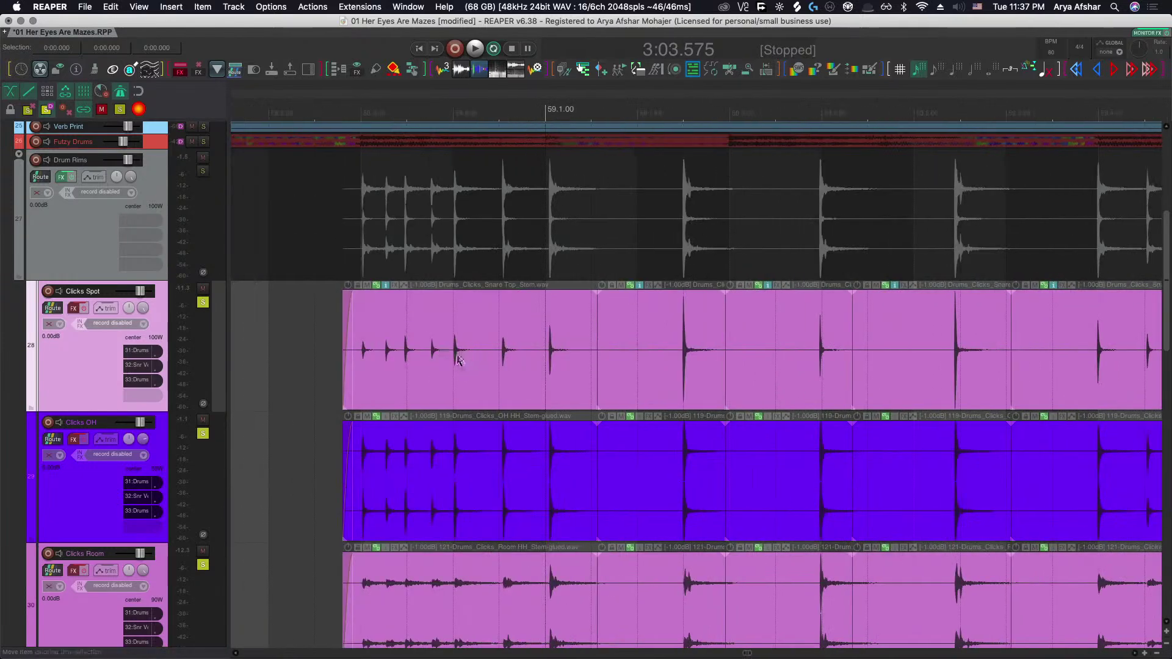
left_click(475, 366)
scroll(524, 370, "up", 4)
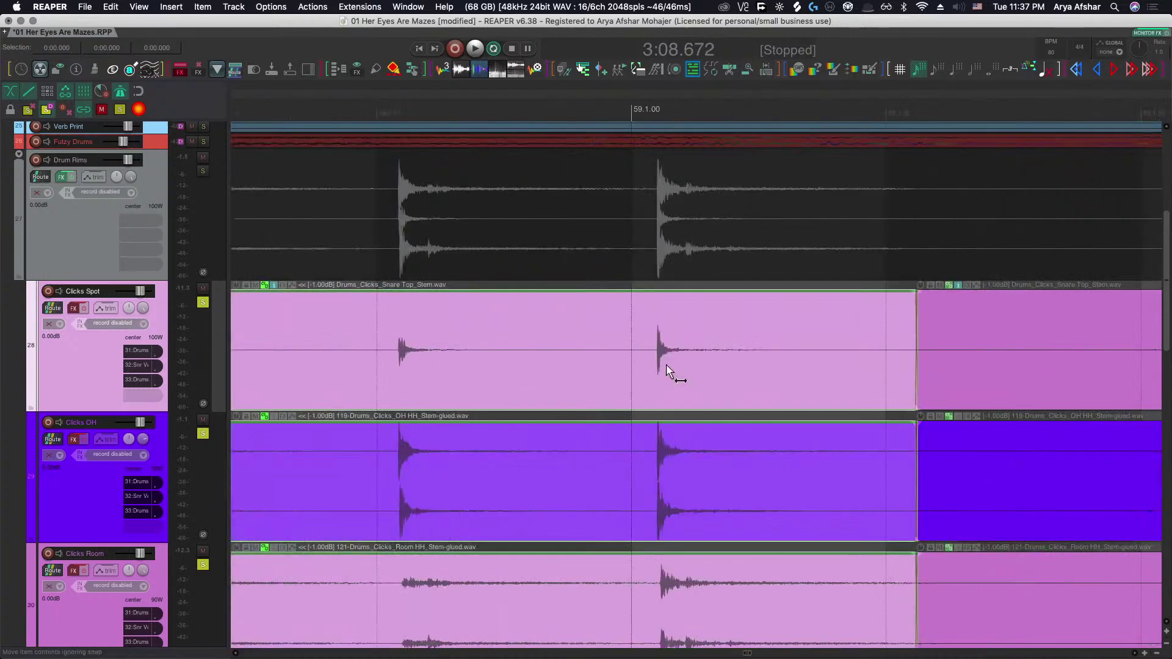
left_click_drag(667, 370, 638, 365)
left_click(625, 366)
key("s")
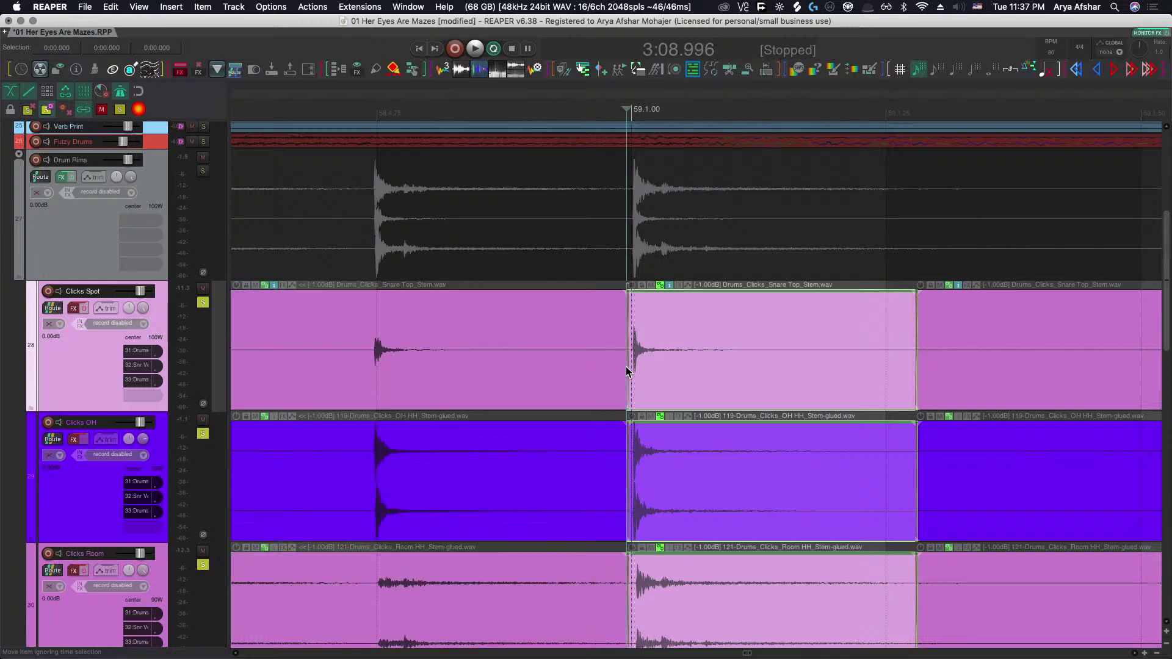
Slip the separated downbeat hit slightly earlier so it lands exactly on bar 59.
scroll(625, 367, "up", 4)
scroll(627, 367, "left", 5)
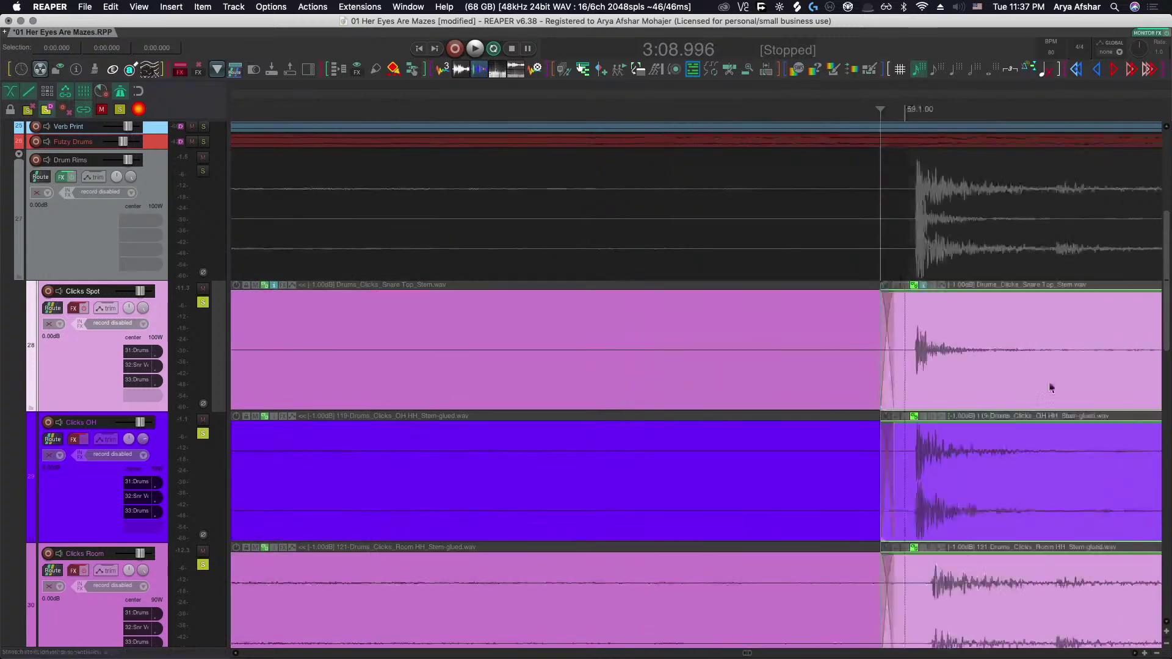
left_click_drag(1029, 367, 1019, 367)
scroll(965, 389, "left", 4)
scroll(788, 396, "down", 3)
Slip the opening segment so its last hit before bar 59 lands on the grid, and split it at 3:08.805 before that hit.
left_click(725, 379)
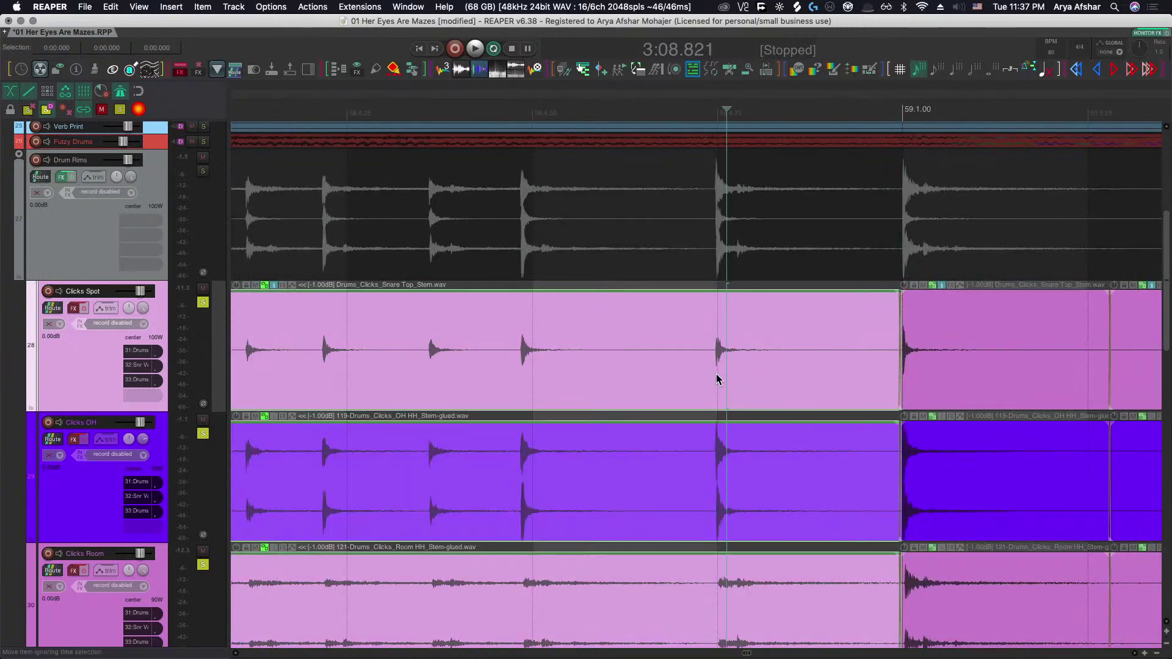
scroll(716, 373, "up", 6)
left_click_drag(751, 380, 800, 372)
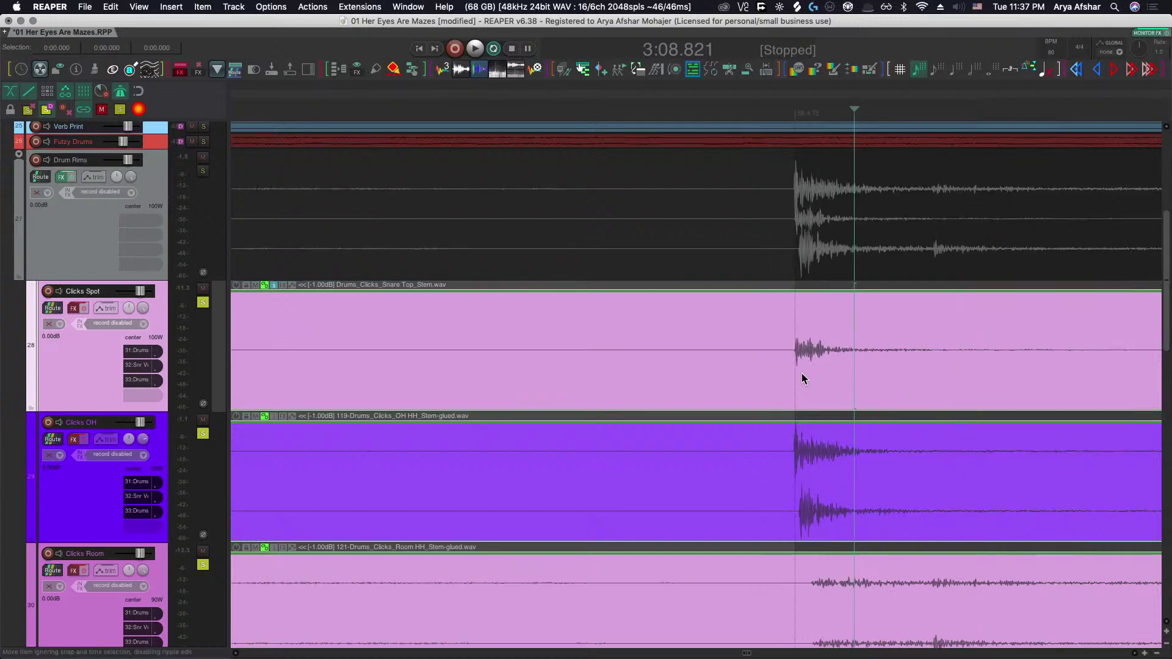
scroll(801, 374, "down", 5)
scroll(977, 394, "up", 6)
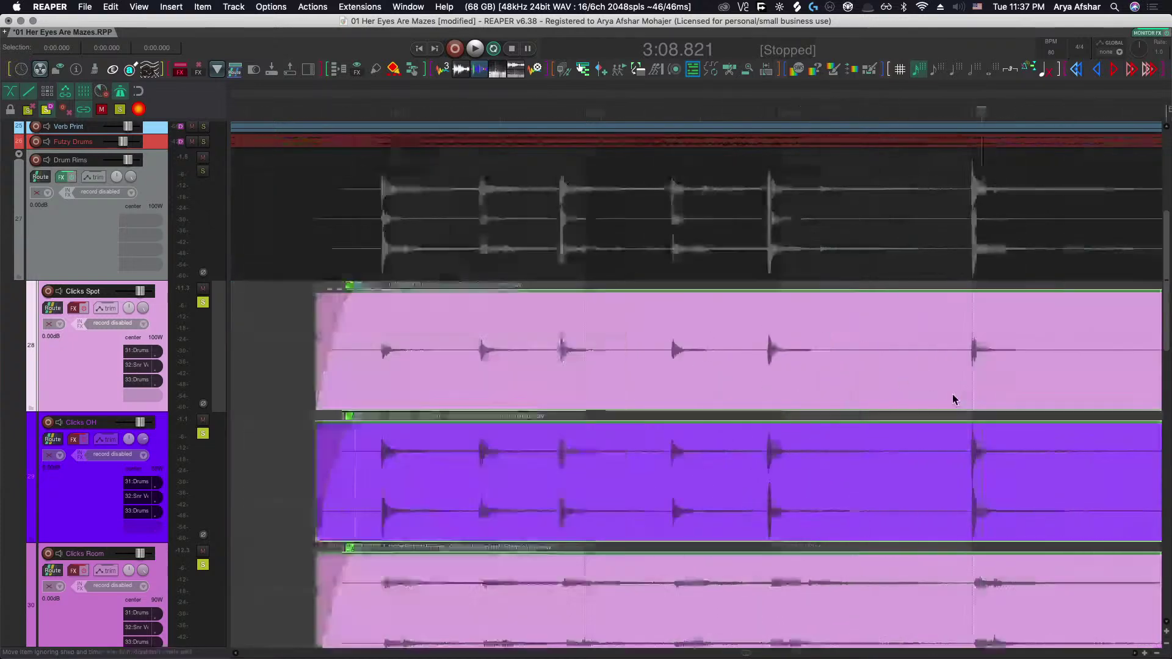
left_click(981, 367)
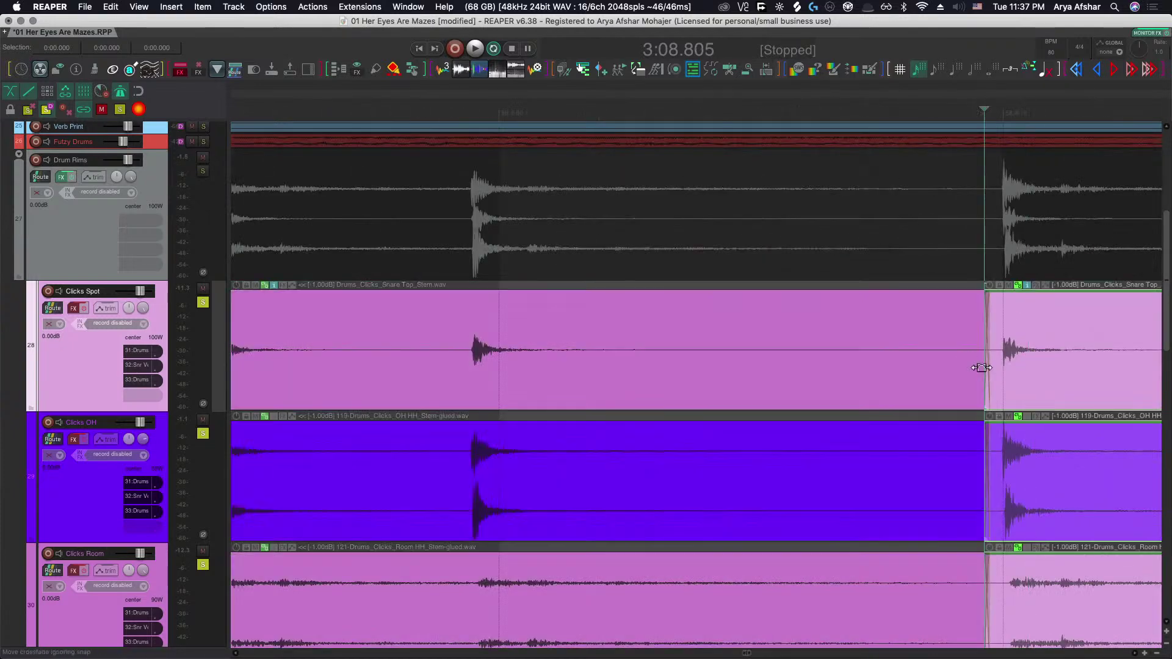
Slip the remaining opening hits of the phrase slightly later so the last of them lands on its grid line.
scroll(981, 368, "left", 4)
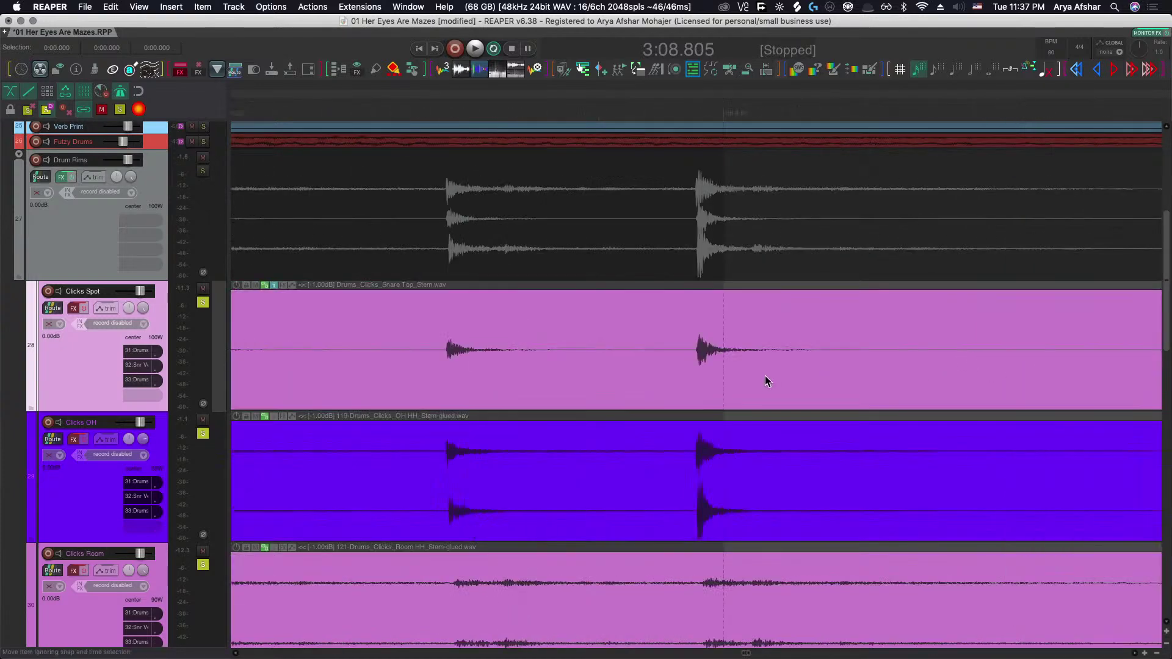
left_click(675, 377)
left_click_drag(680, 377, 709, 374)
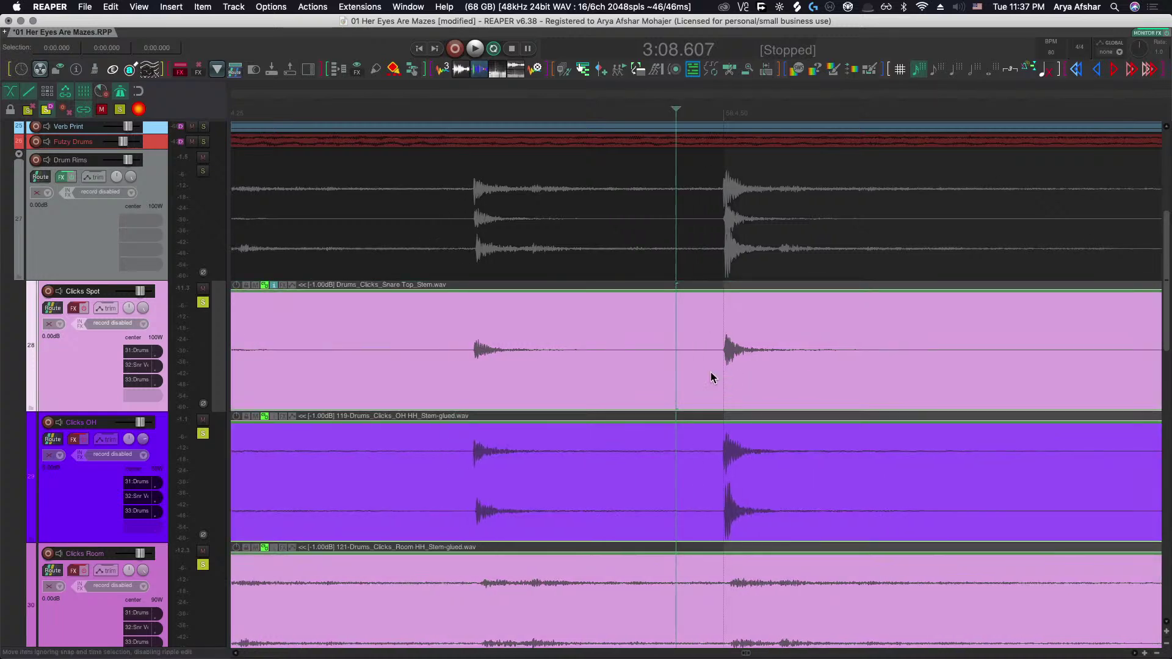
scroll(709, 374, "down", 5)
Play back the phrase around bar 59 from the gap before it and check the tightened opening hits.
scroll(702, 375, "left", 2)
left_click(335, 323)
key("space")
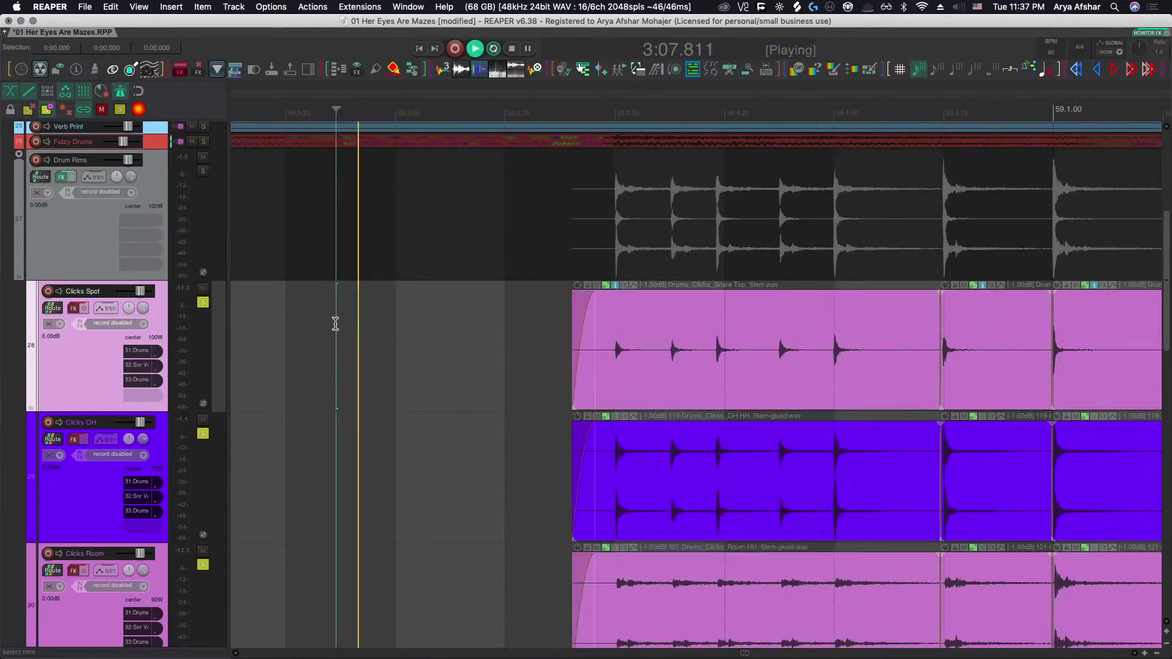
key("space")
key("space")
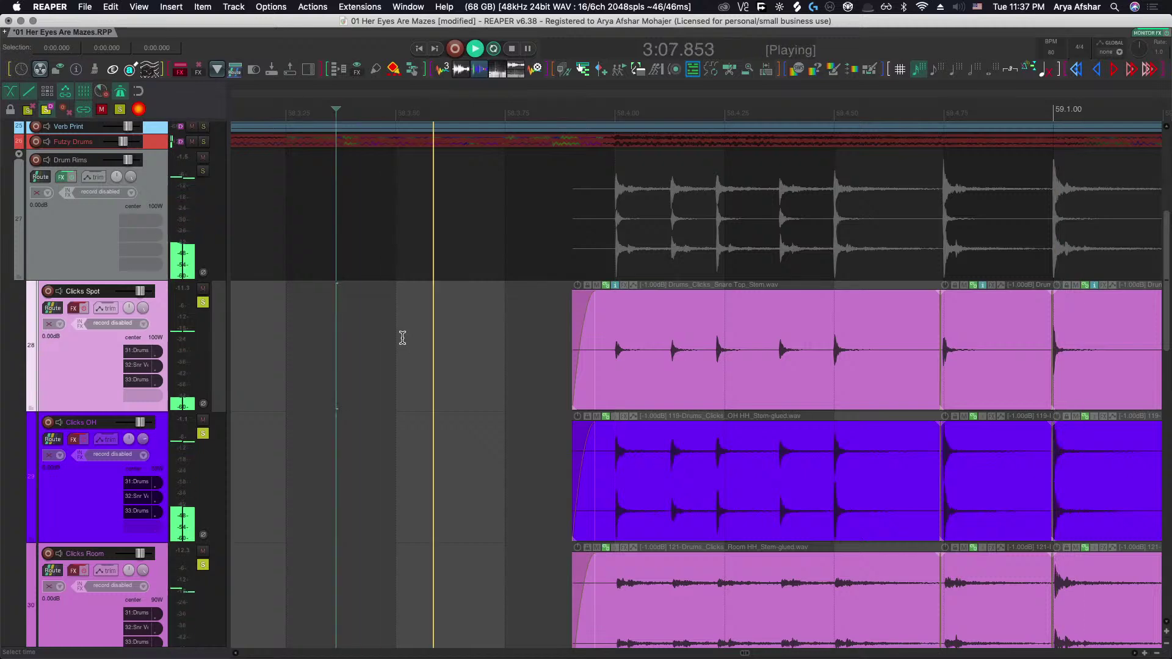
scroll(404, 341, "down", 5)
scroll(407, 344, "right", 2)
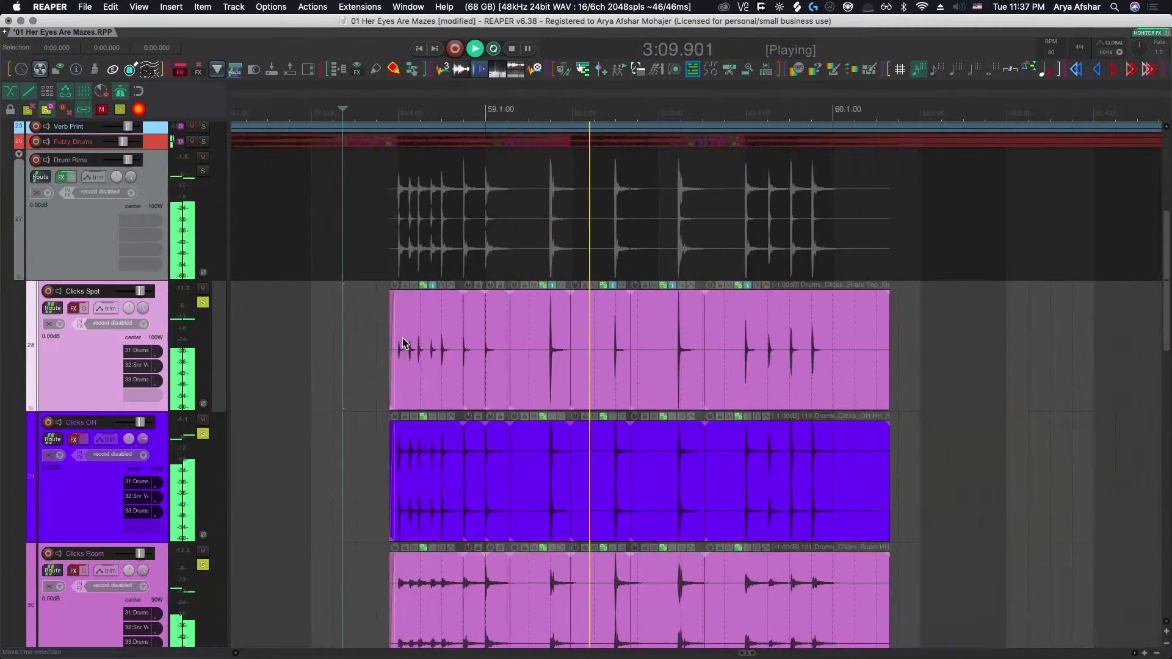
Move the edit following the second hit after bar 59 later, and slip that hit onto its grid line.
key("space")
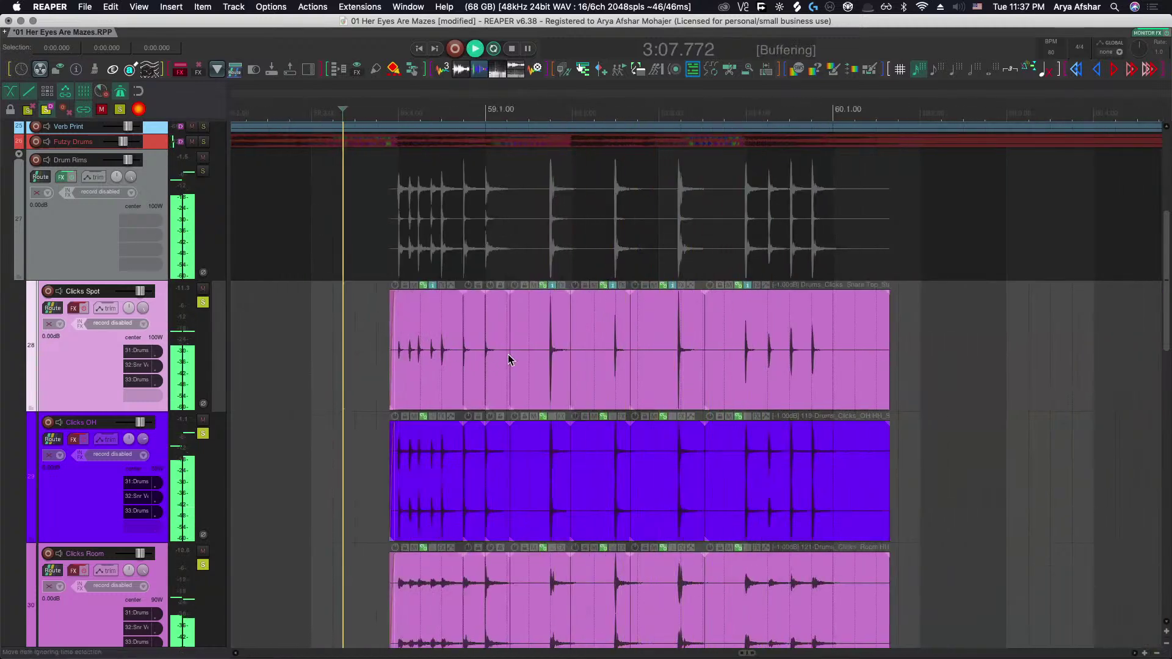
key("space")
scroll(548, 349, "up", 8)
scroll(565, 362, "down", 5)
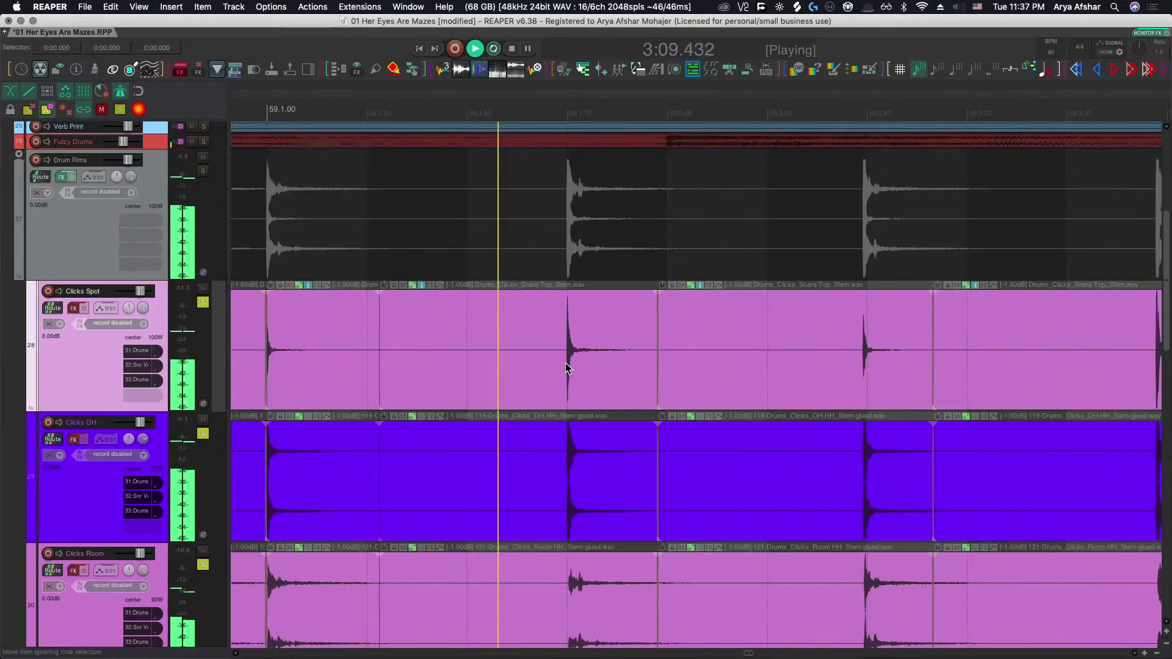
scroll(565, 362, "right", 2)
left_click(408, 360)
key("space")
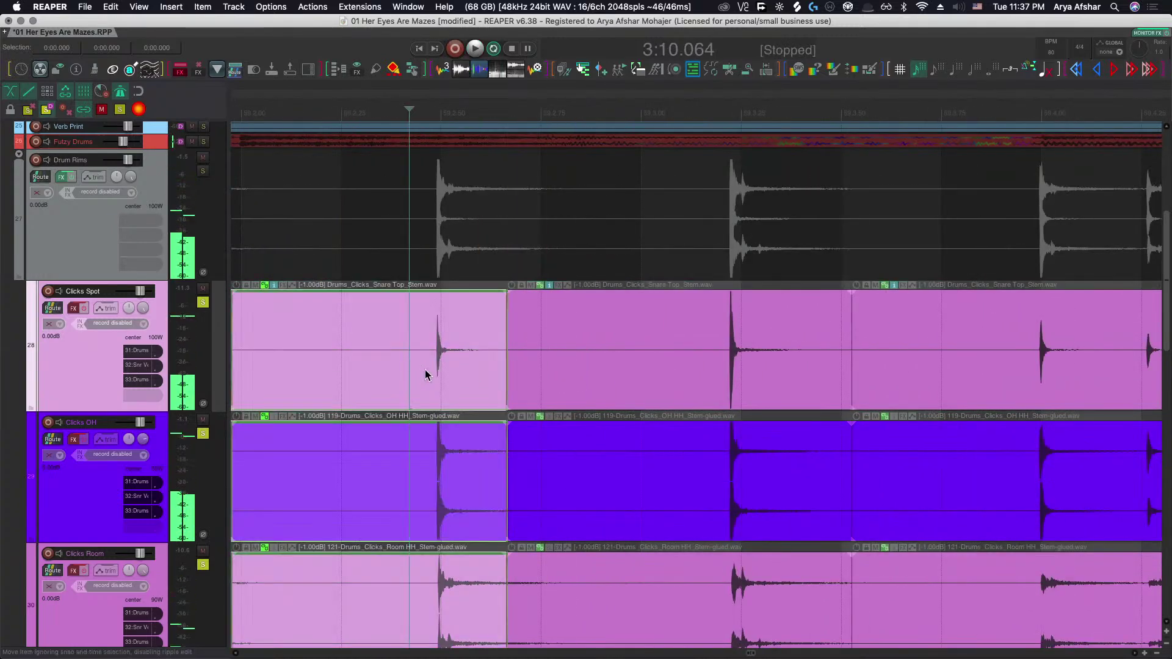
left_click_drag(502, 368, 578, 376)
scroll(560, 384, "left", 5)
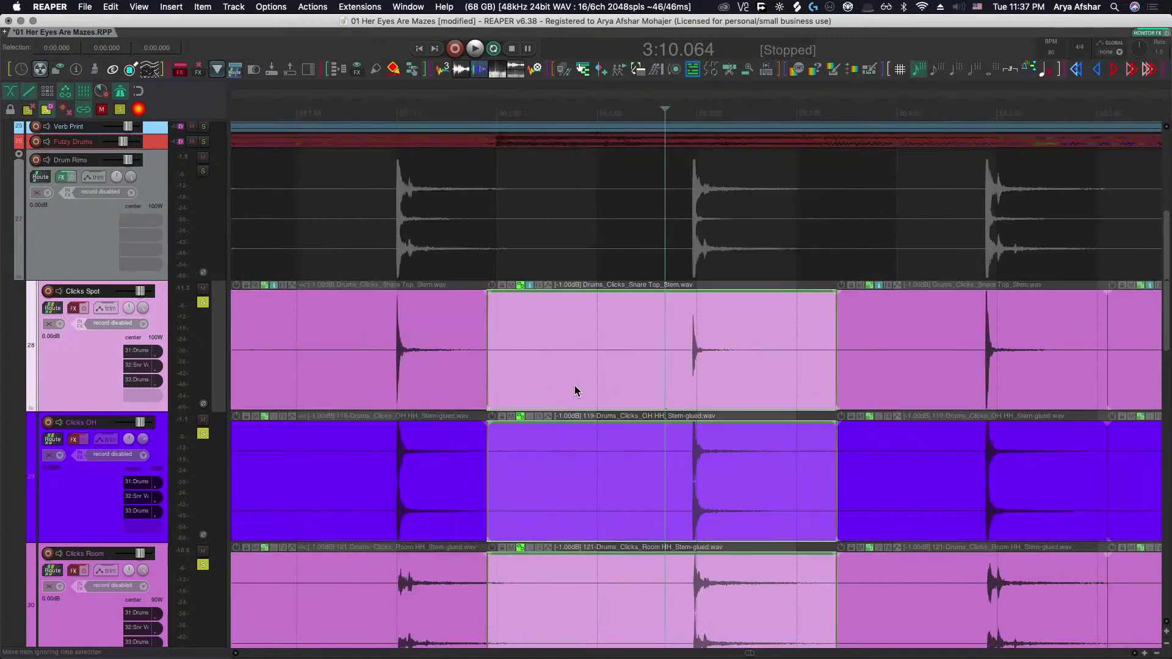
scroll(694, 351, "up", 10)
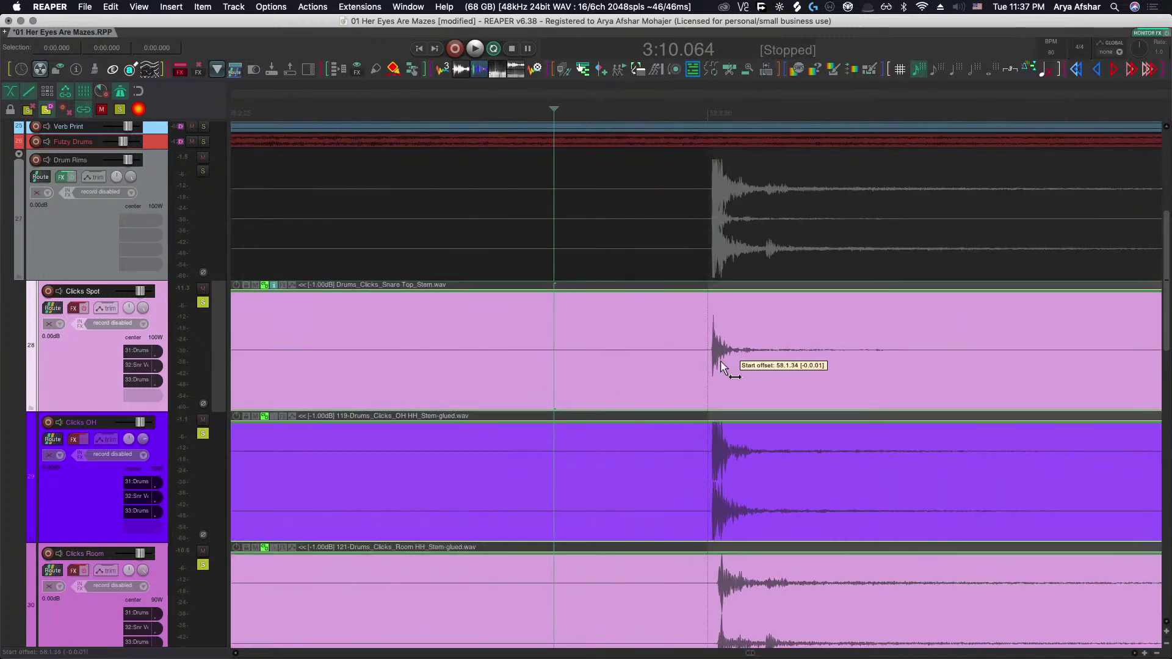
scroll(720, 364, "down", 10)
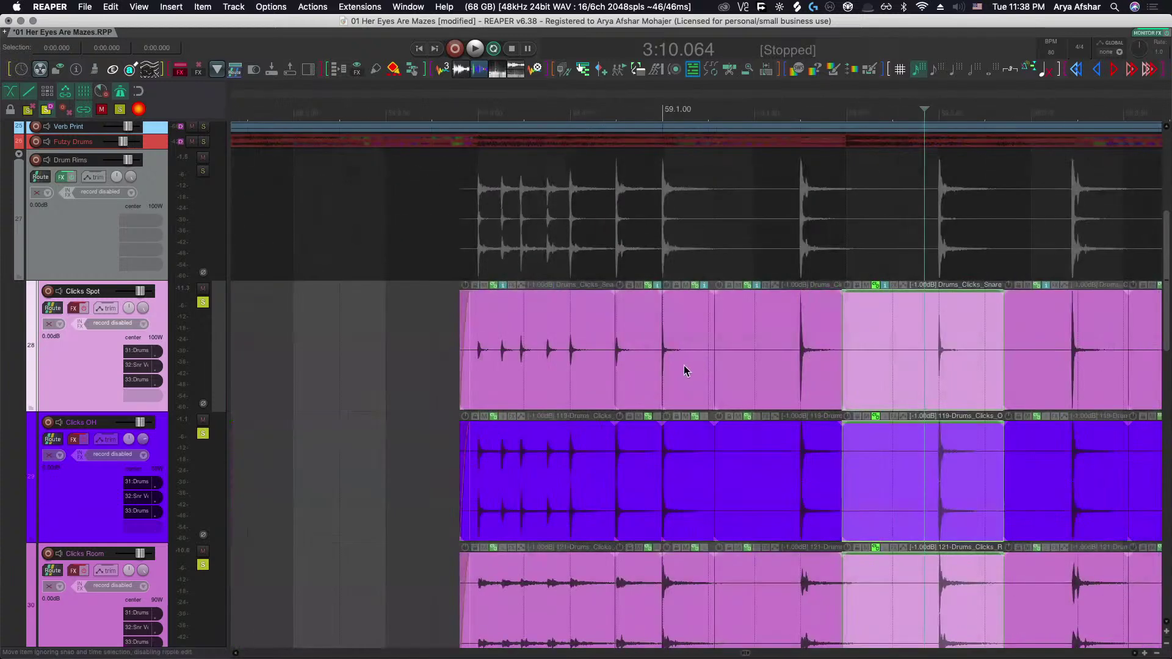
Play back the phrase, and slip the third hit after bar 59 slightly later onto its grid line.
left_click(426, 336)
key("space")
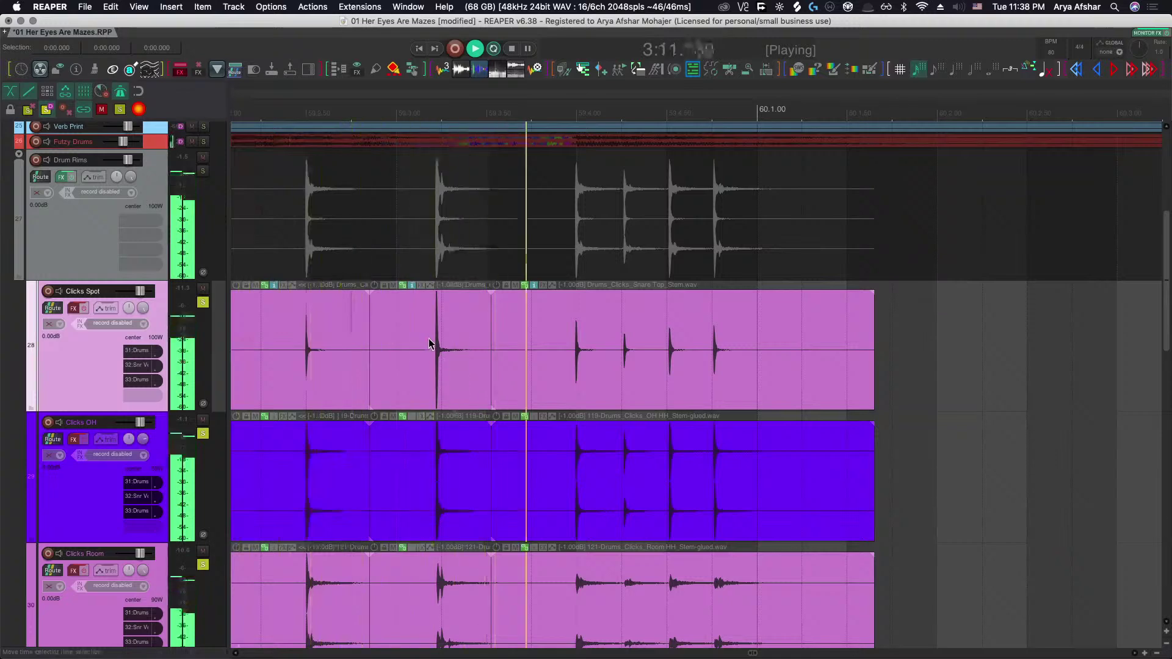
key("space")
left_click(427, 349)
scroll(464, 354, "up", 8)
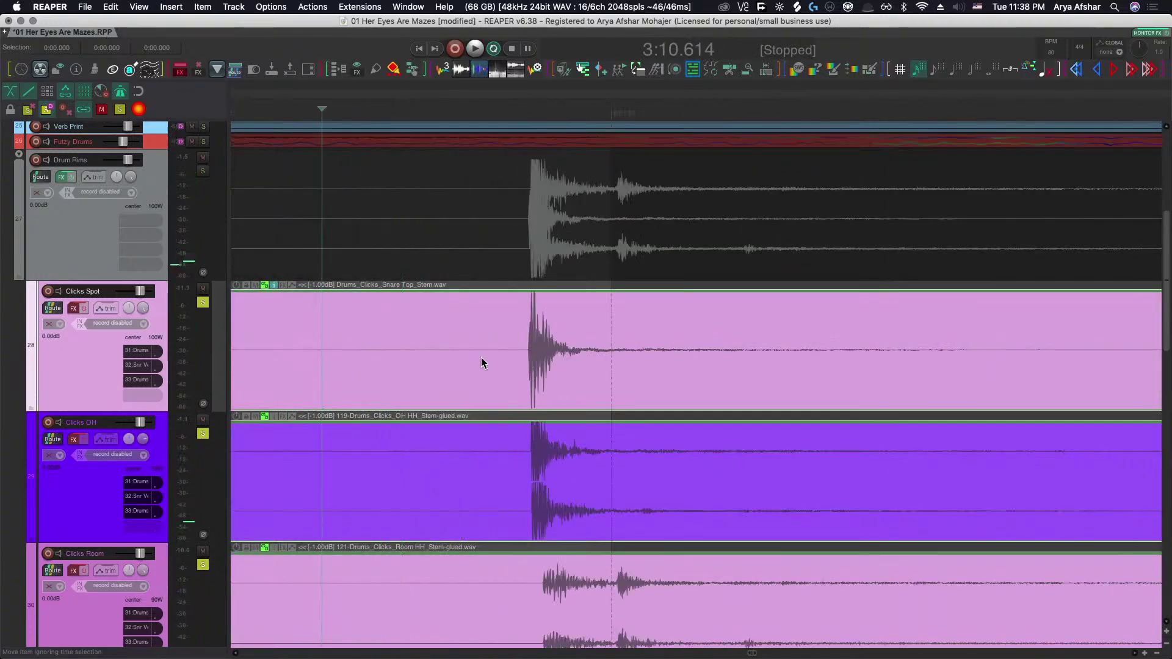
left_click_drag(512, 366, 583, 367)
scroll(570, 375, "down", 6)
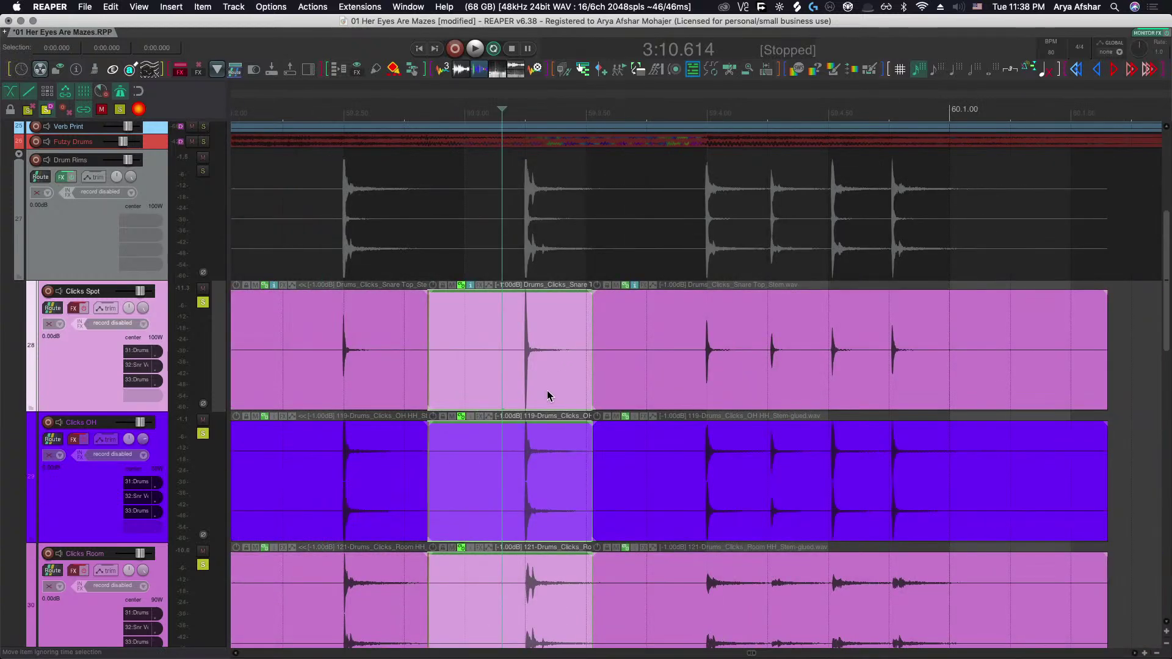
Move the crossfades on both sides of the third hit after bar 59 later, across all grouped Clicks tracks.
left_click_drag(427, 589, 473, 589)
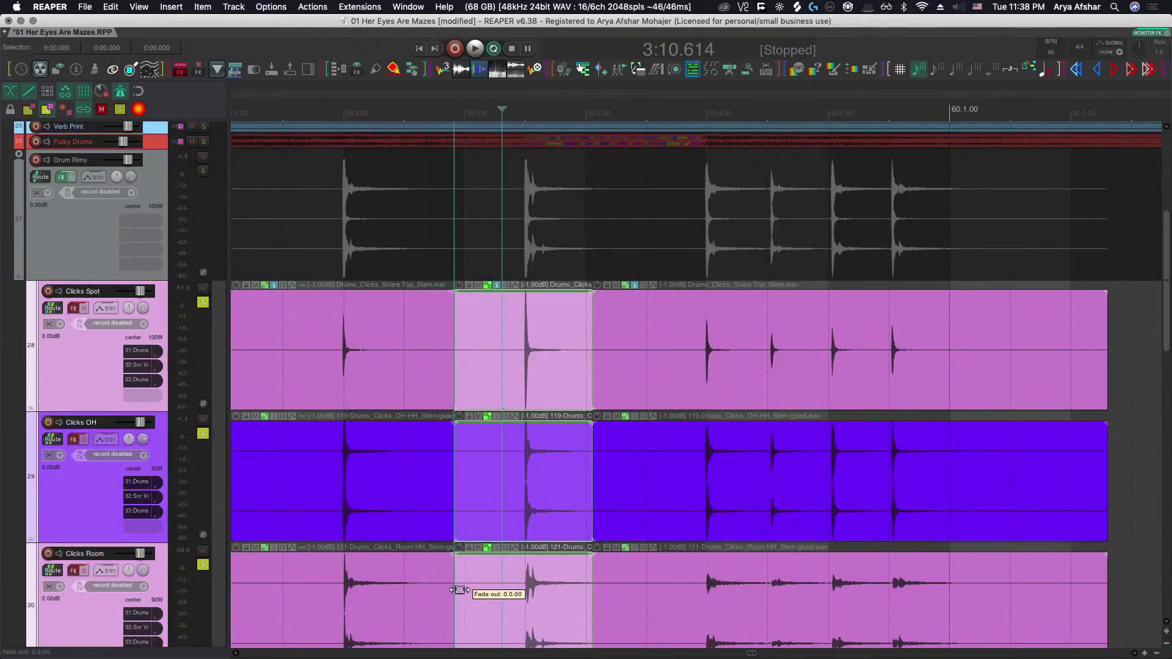
scroll(566, 603, "up", 5)
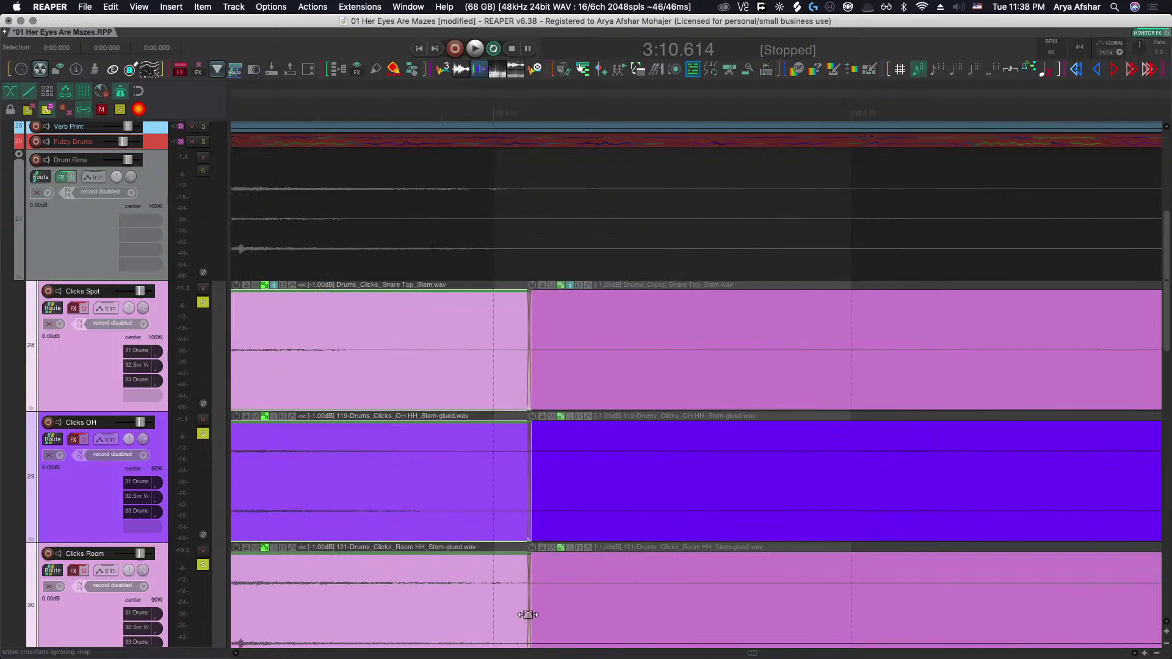
left_click_drag(528, 614, 678, 599)
scroll(677, 599, "down", 5)
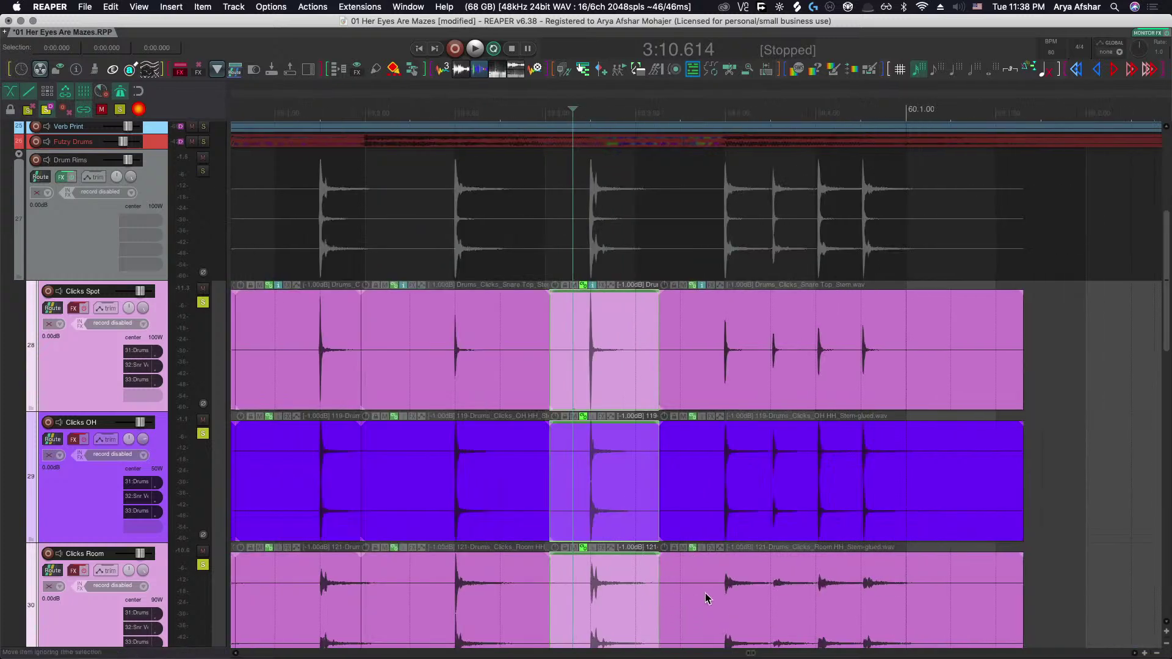
left_click_drag(658, 602, 669, 599)
scroll(670, 599, "down", 3)
scroll(314, 606, "left", 2)
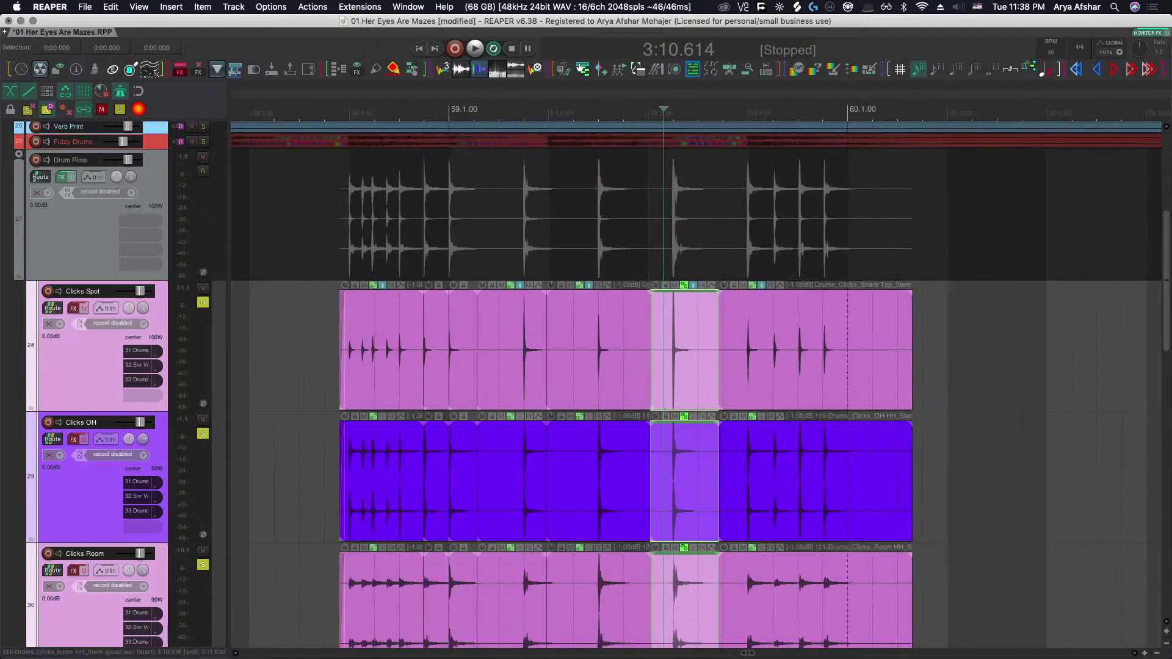
Play back the whole phrase several times from the gap before it and judge the timing of the hits.
left_click(578, 67)
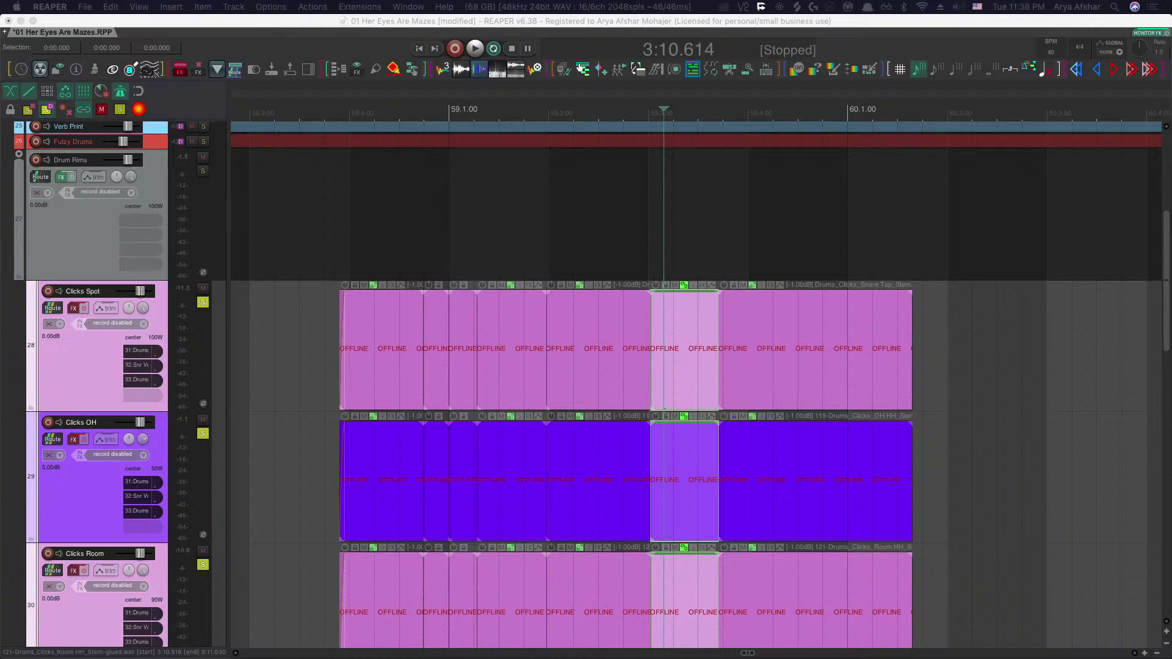
left_click(330, 340)
key("space")
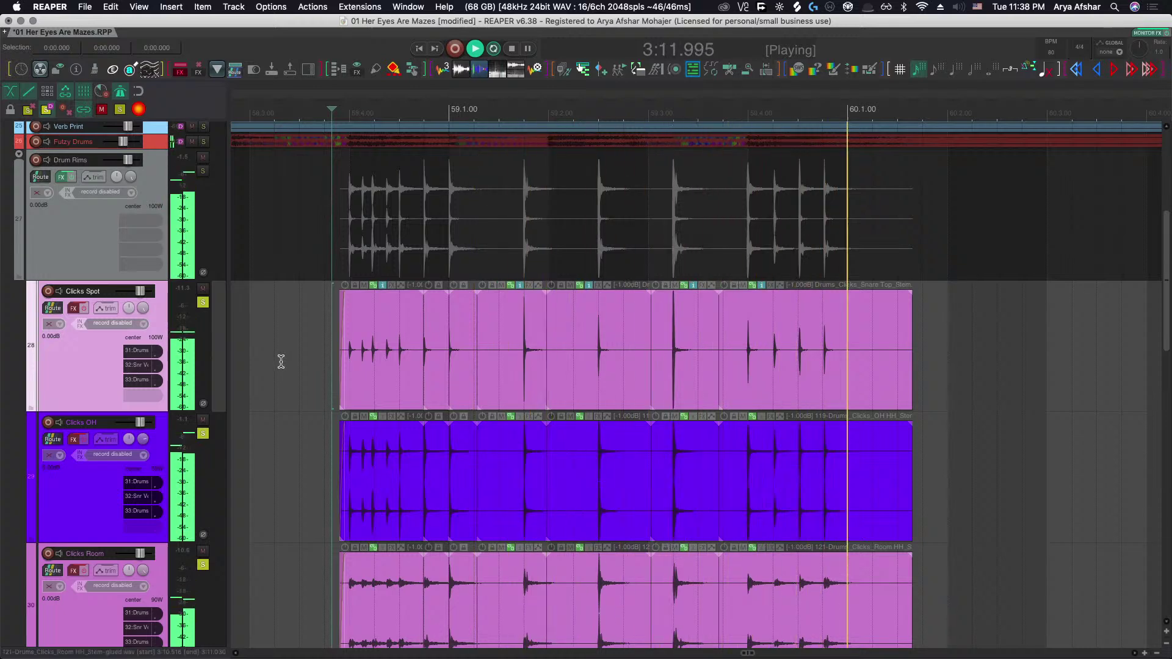
key("space")
key("space")
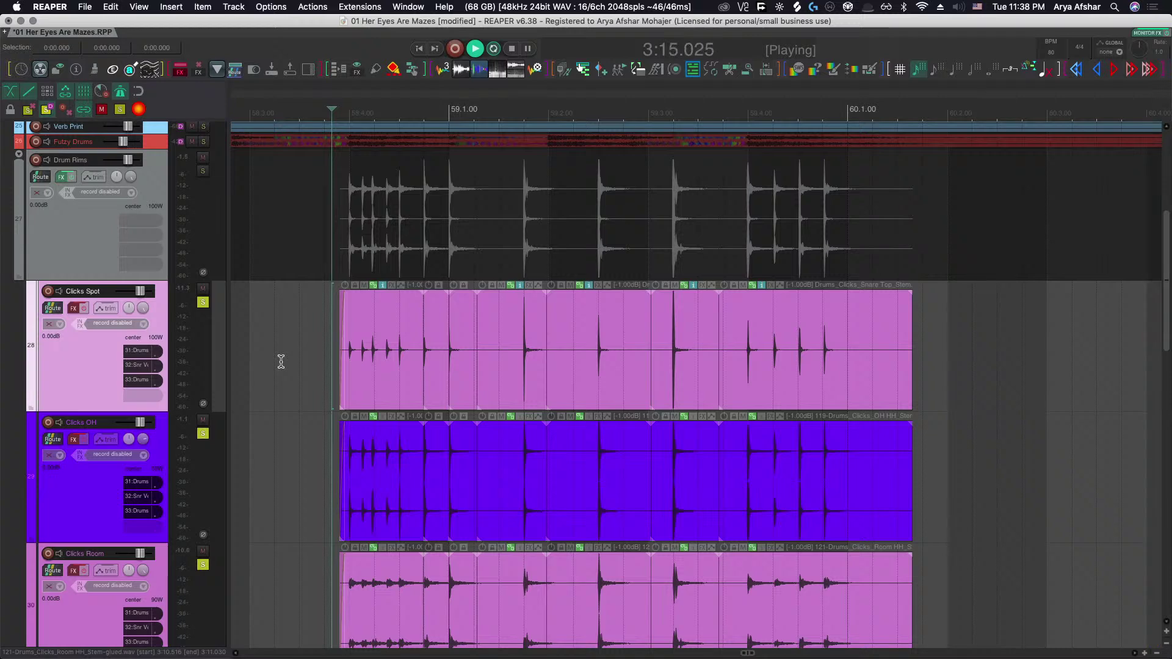
left_click(299, 343)
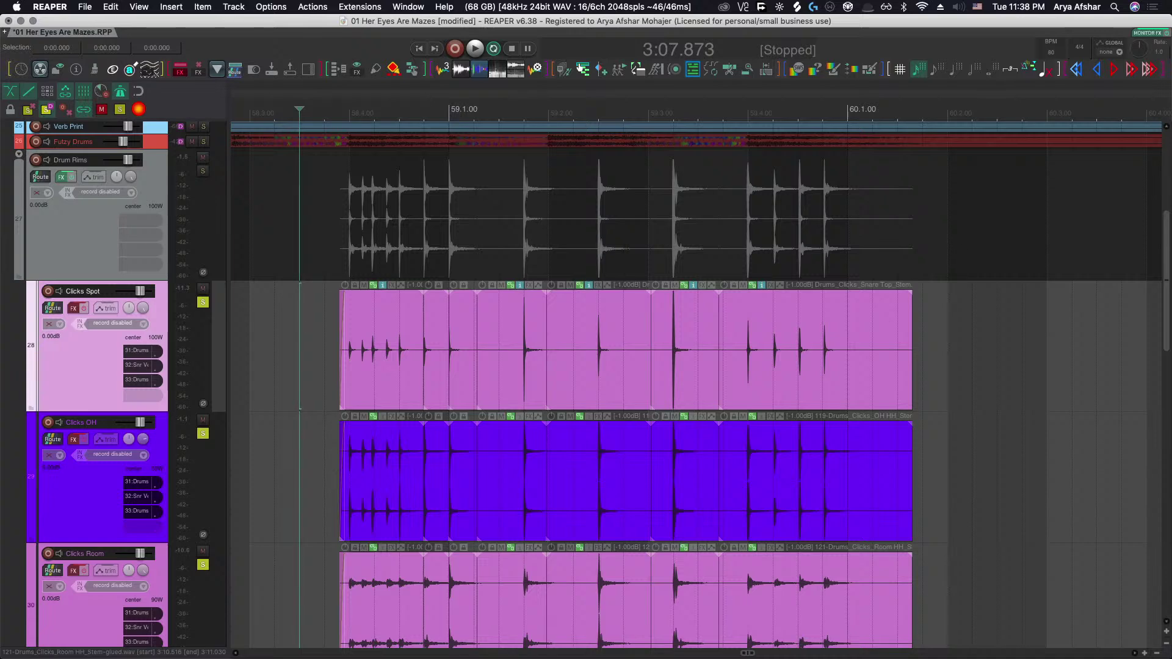
left_click(293, 326)
key("space")
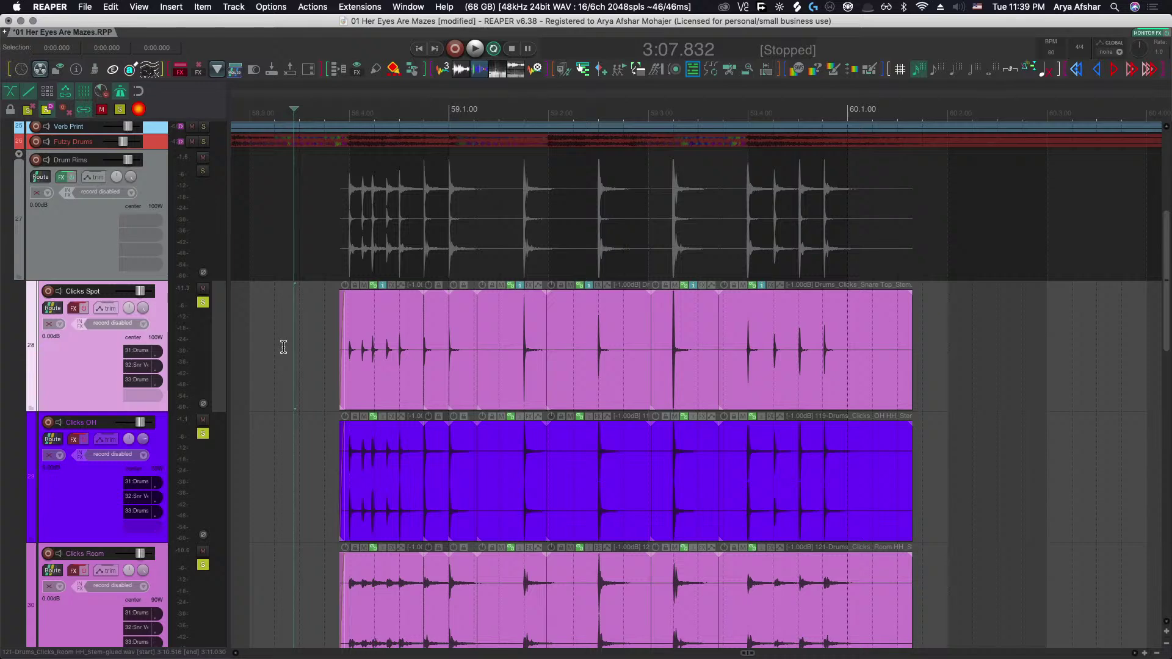
left_click(283, 347)
key("space")
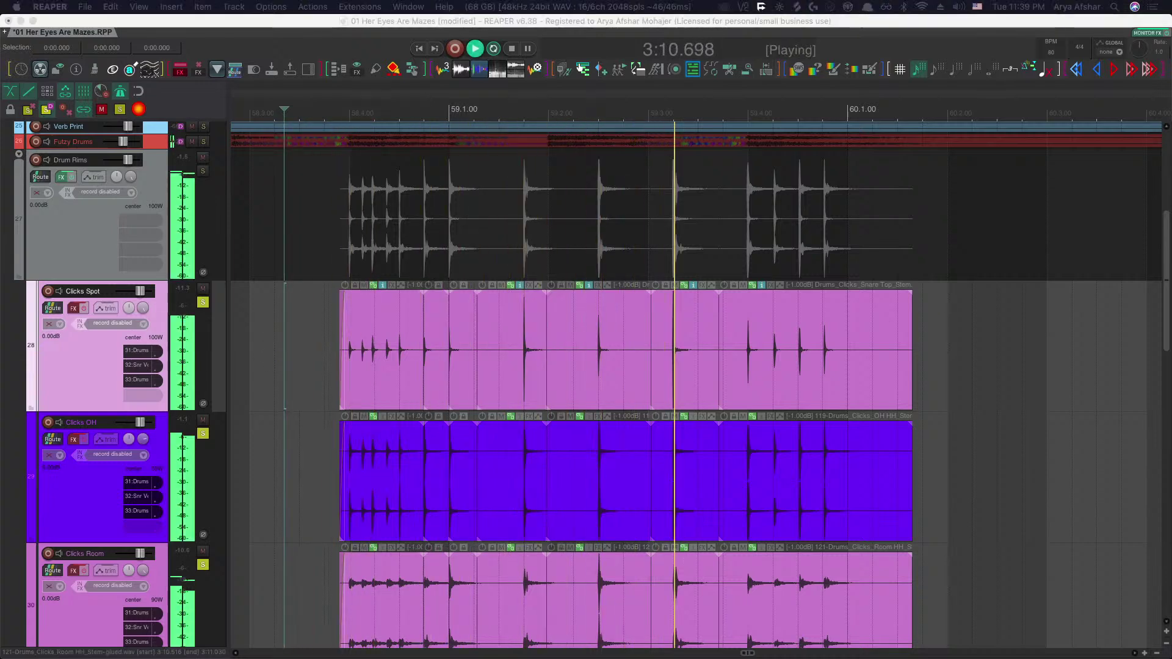
left_click(295, 342)
key("space")
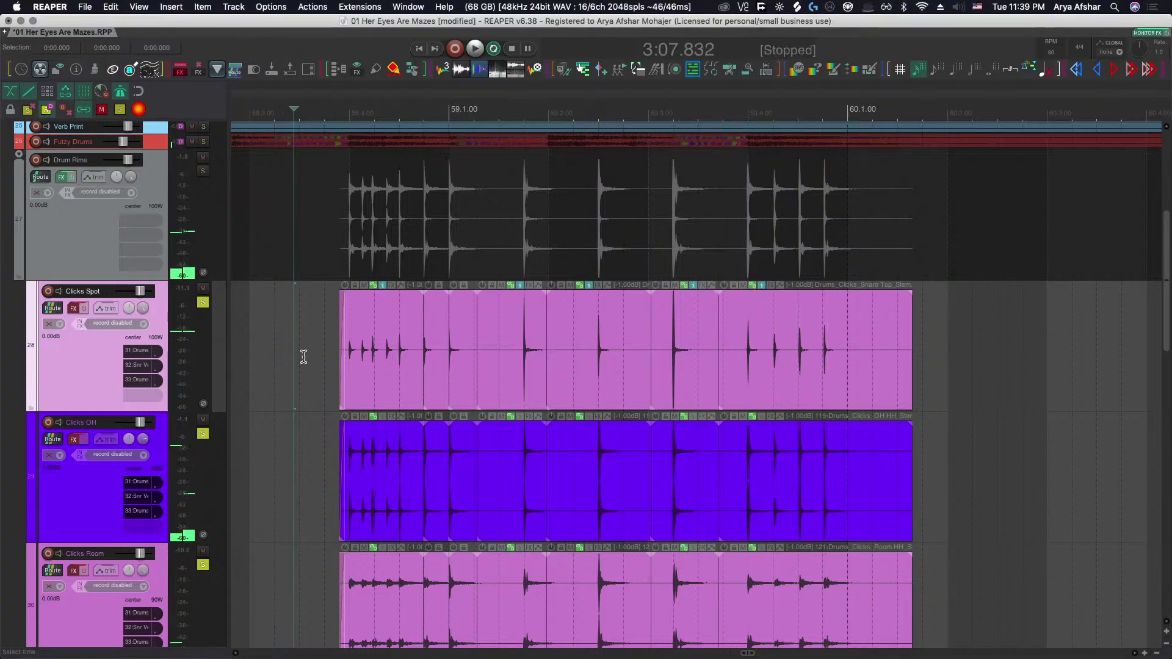
Replay the phrase and check the second hit after bar 59 against its grid line.
scroll(304, 356, "up", 3)
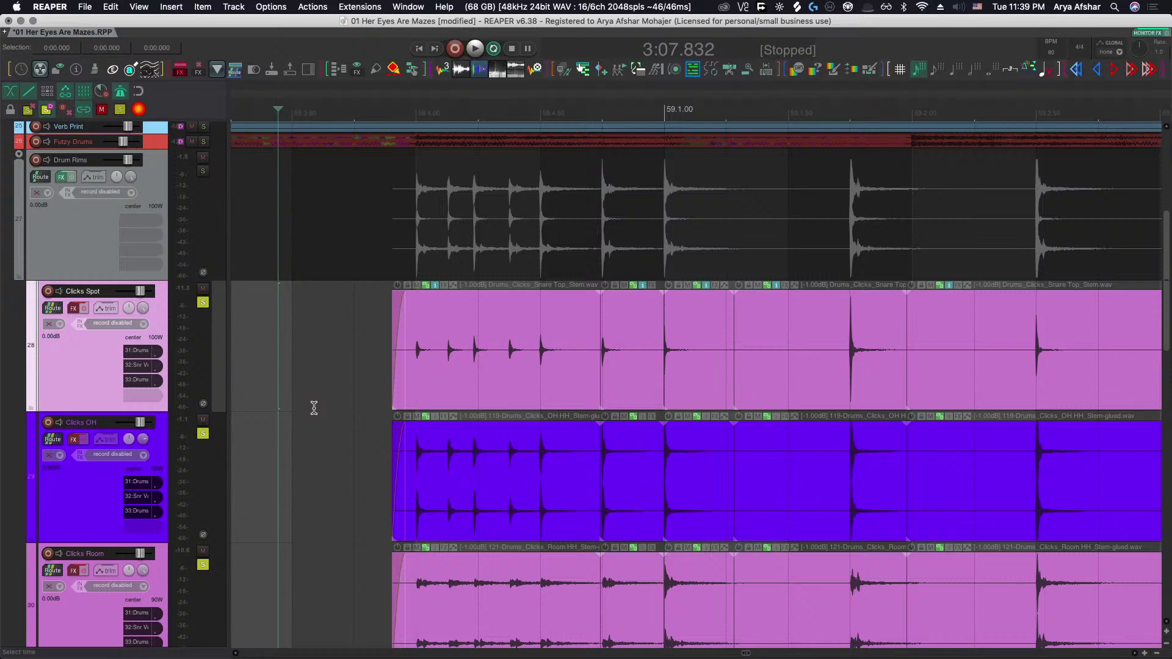
key("space")
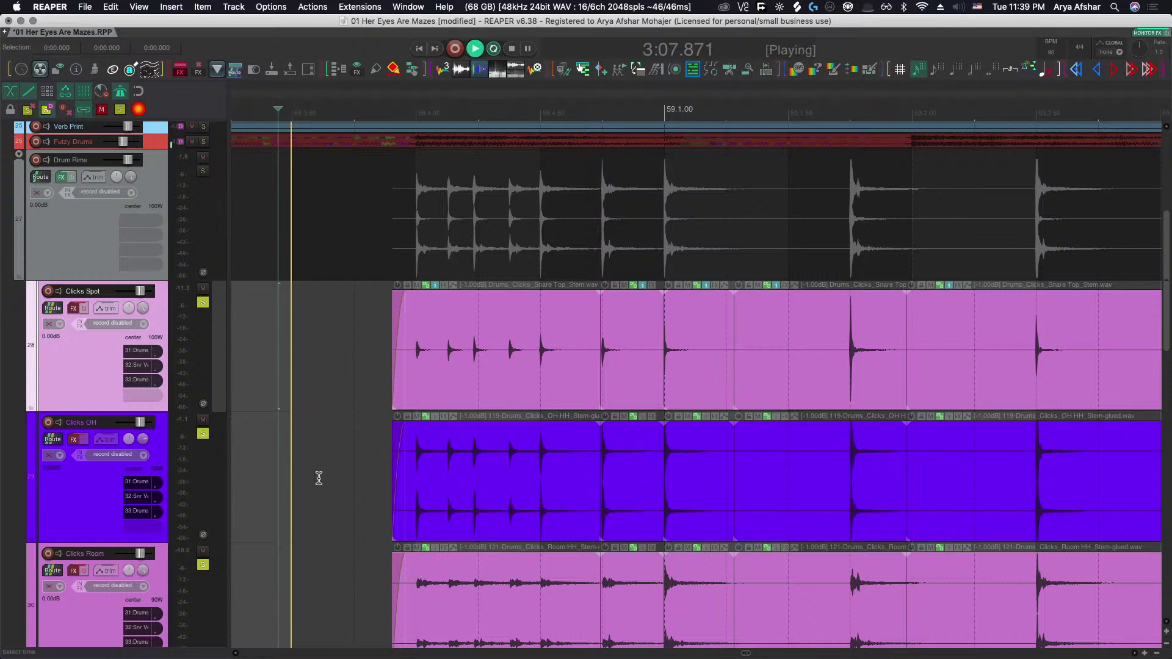
scroll(330, 493, "right", 5)
scroll(329, 493, "right", 10)
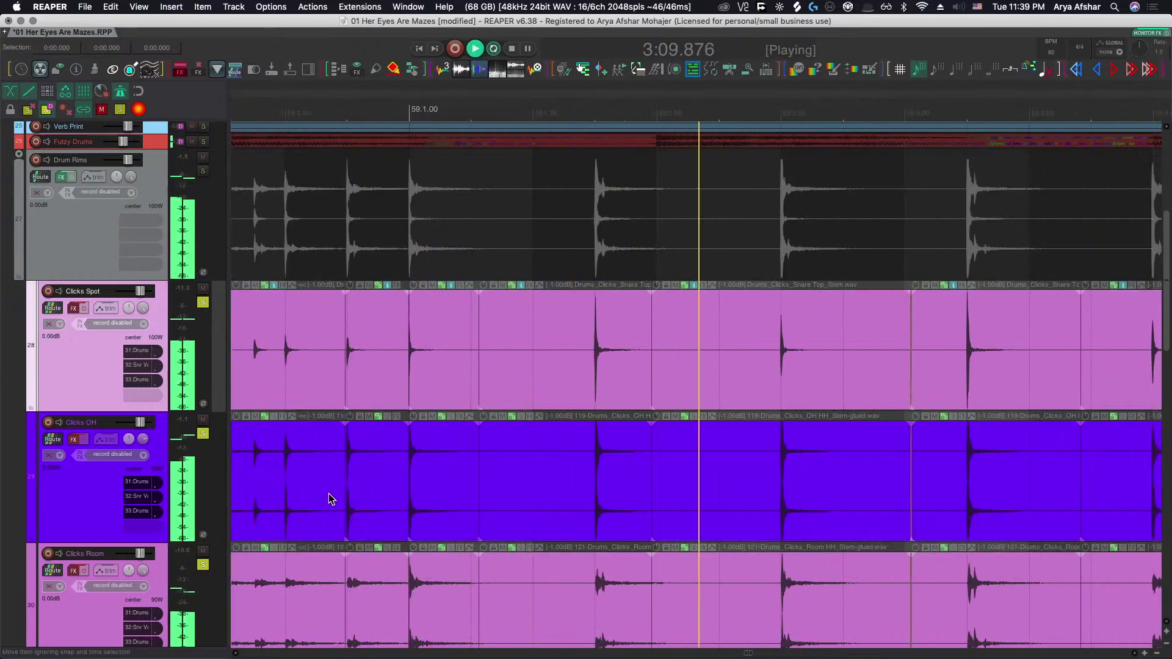
key("space")
scroll(367, 378, "left", 5)
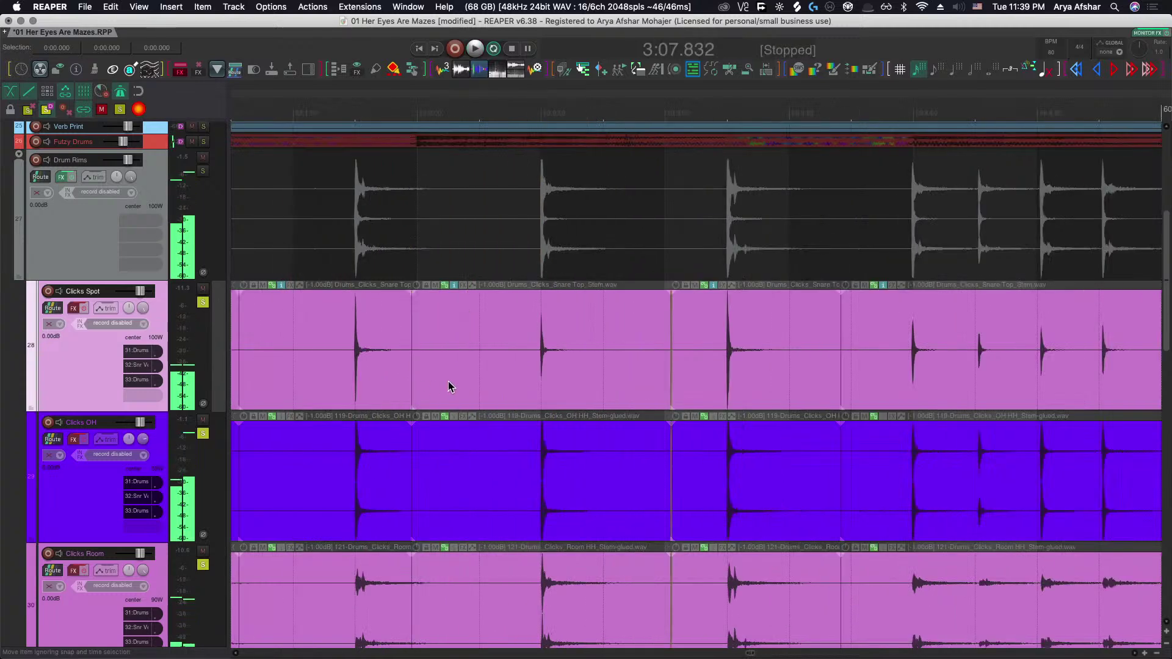
left_click(521, 372)
scroll(549, 374, "up", 5)
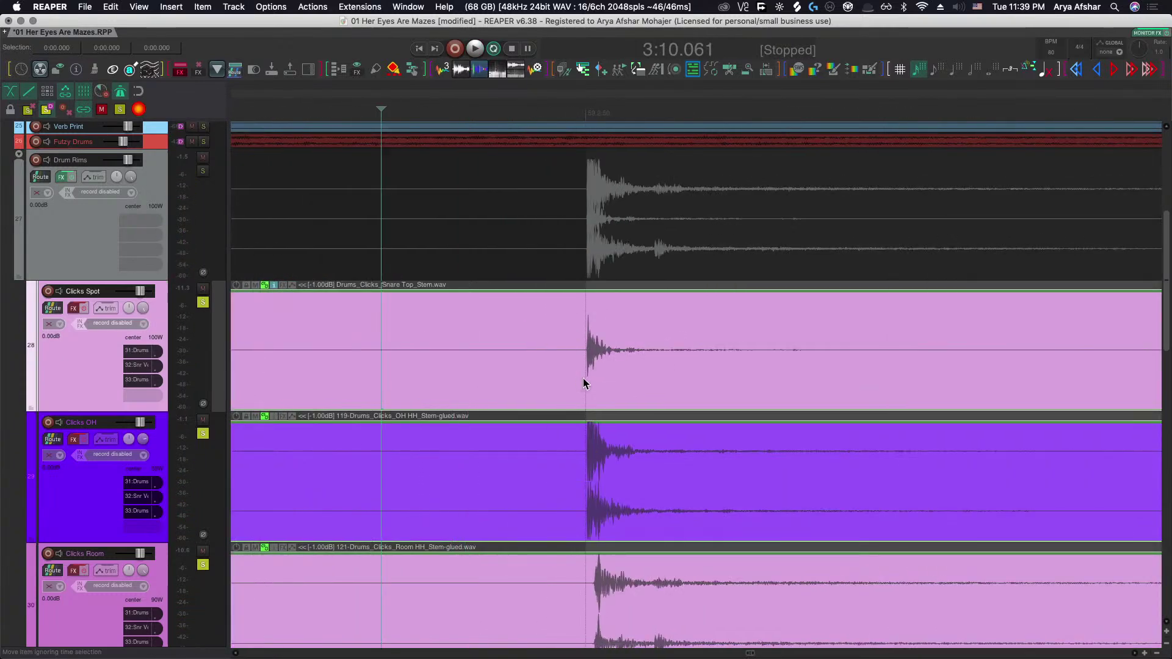
scroll(580, 379, "down", 6)
scroll(514, 382, "down", 8)
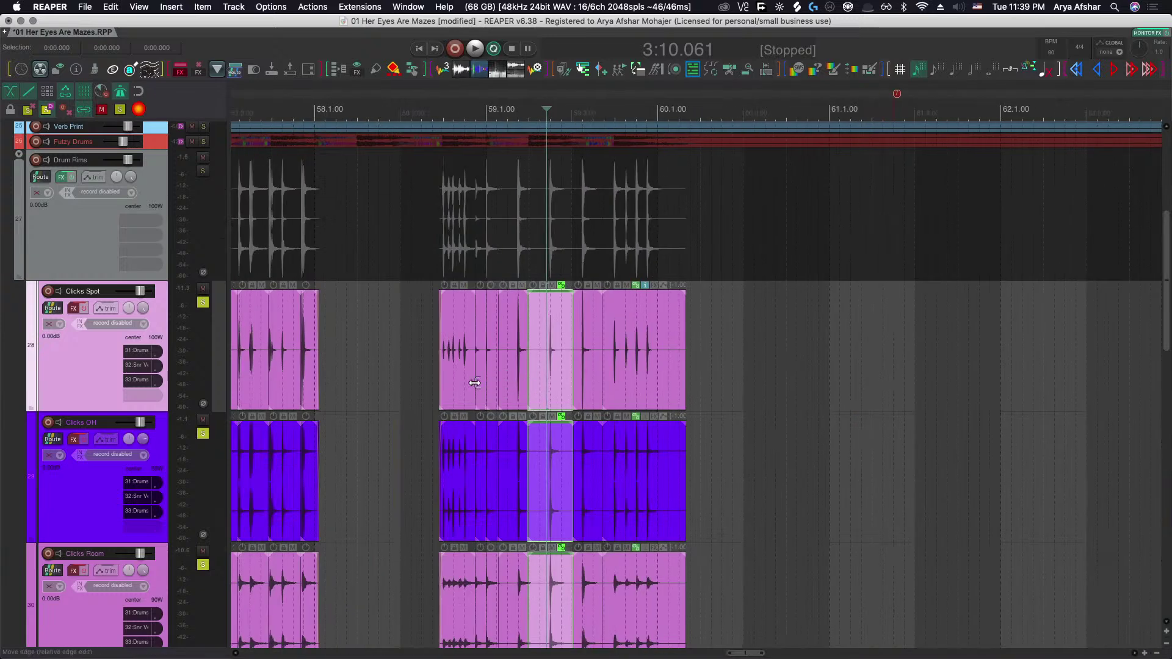
Audition the phrase again from the gap before bar 59 and examine the onset of its second following hit up close.
left_click(420, 323)
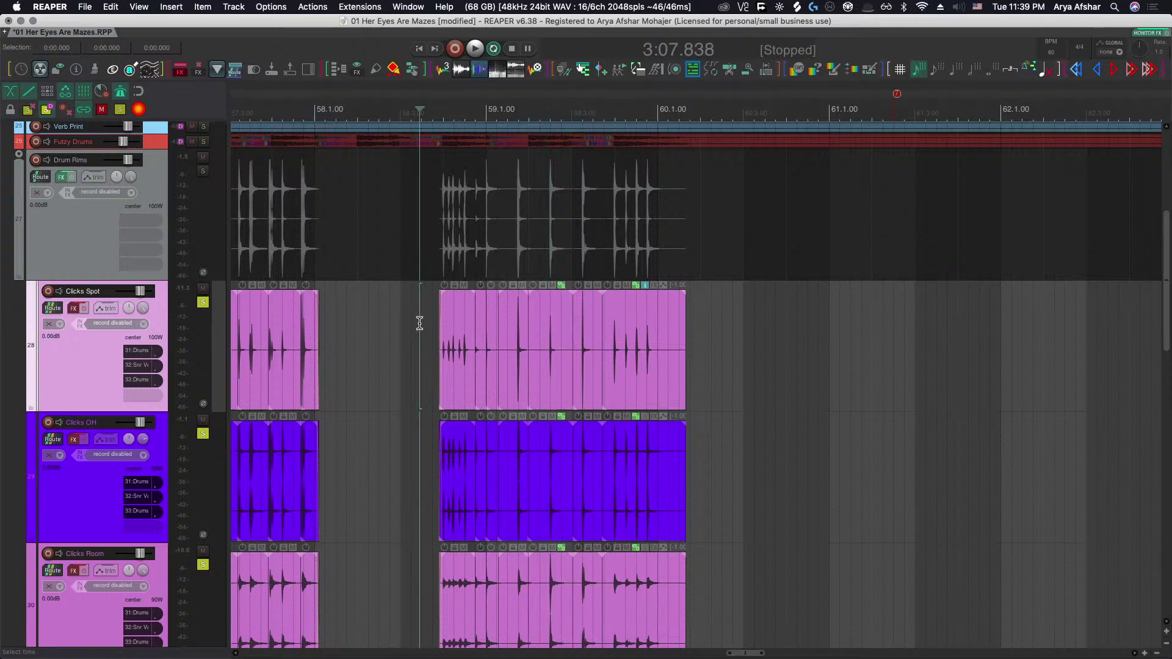
key("space")
scroll(483, 373, "up", 5)
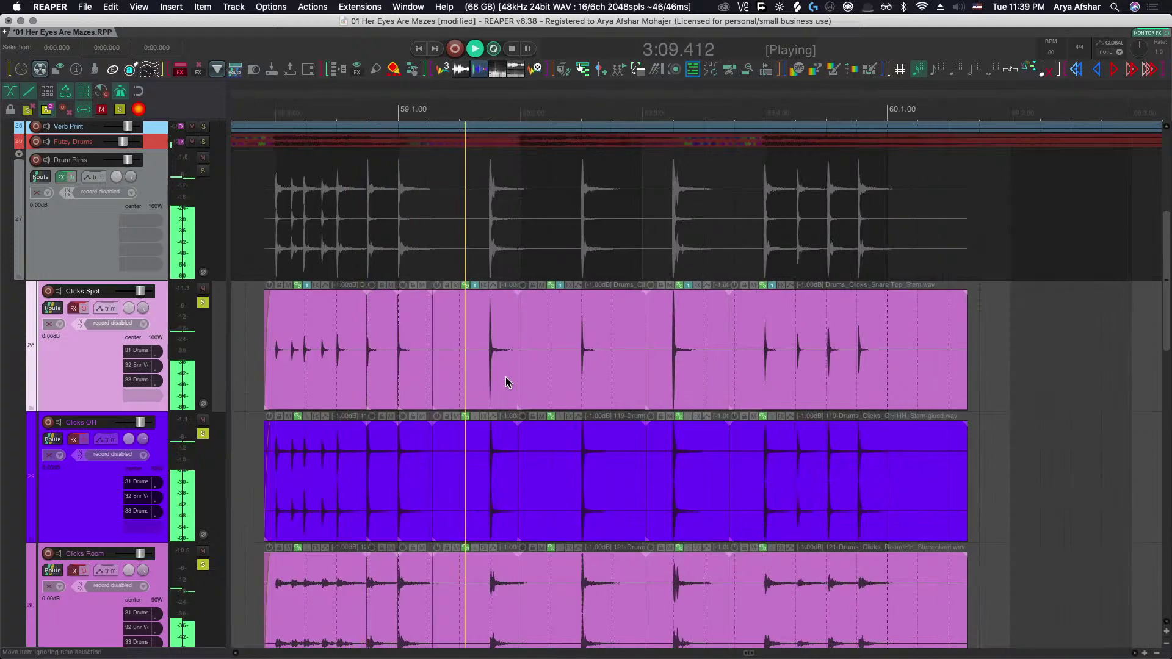
key("space")
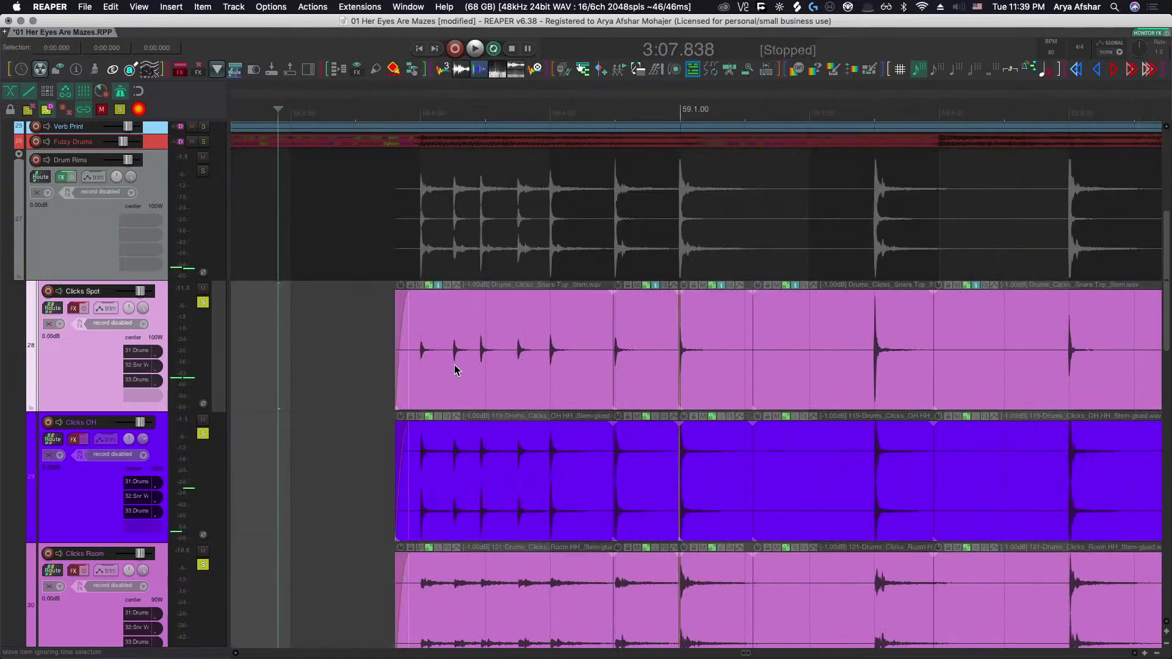
key("space")
scroll(677, 394, "up", 4)
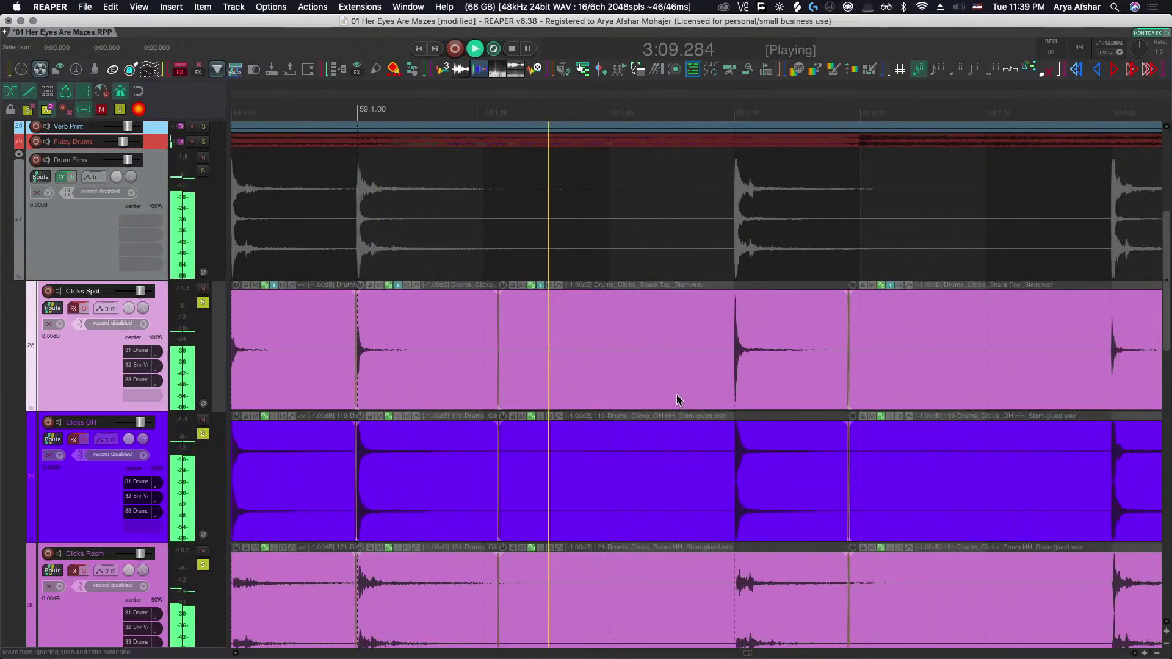
key("space")
left_click(665, 361)
scroll(677, 366, "up", 3)
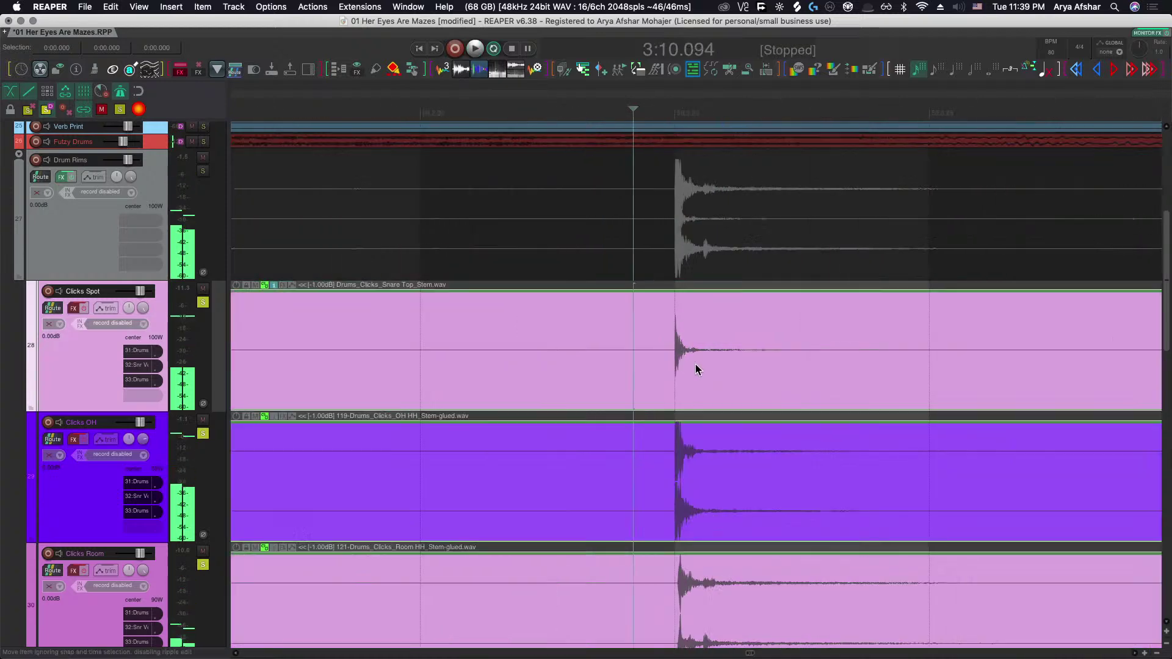
scroll(679, 366, "up", 5)
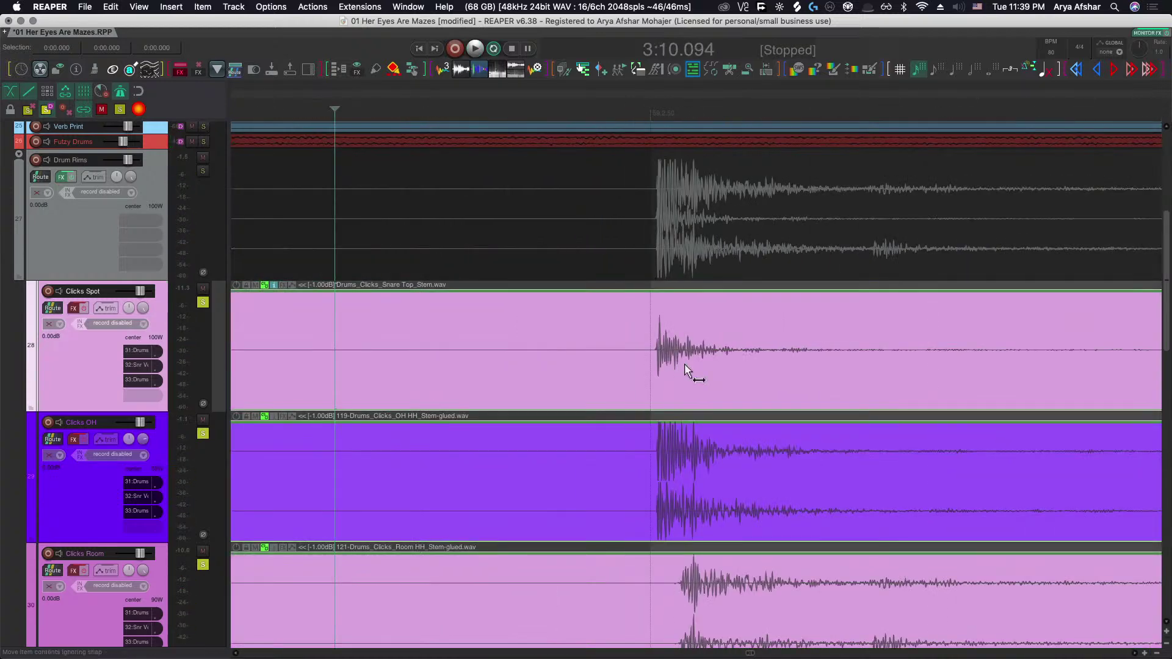
scroll(675, 362, "down", 8)
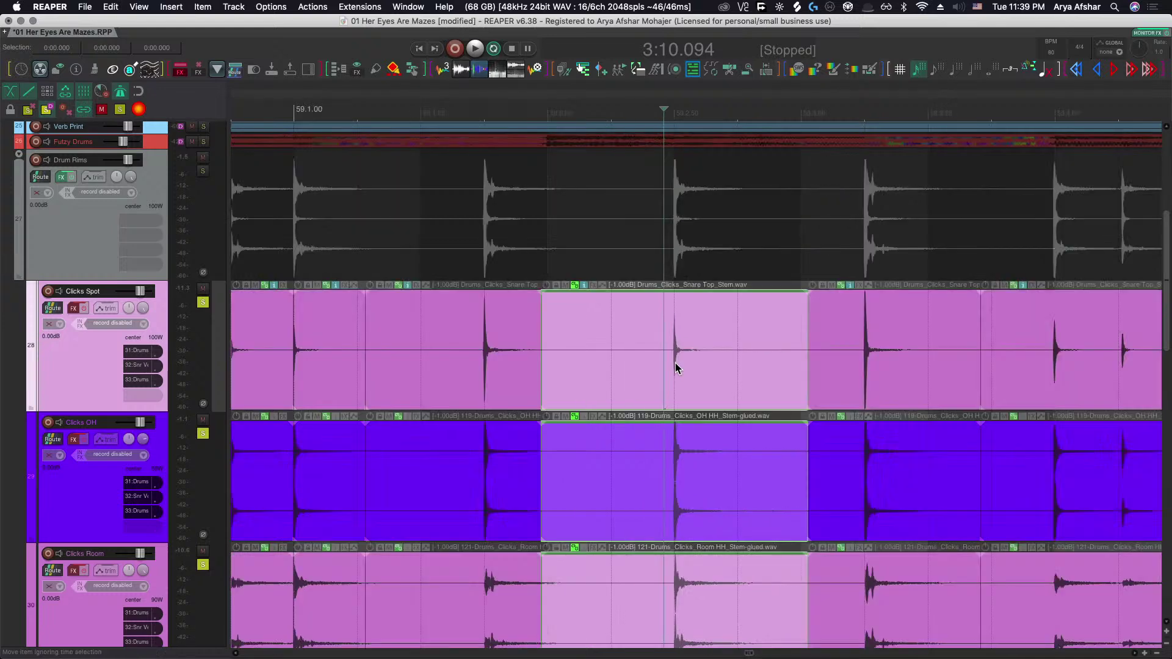
Examine the onsets of the individual hits after bar 59 up close against their grid lines.
key("space")
key("space")
scroll(630, 357, "up", 8)
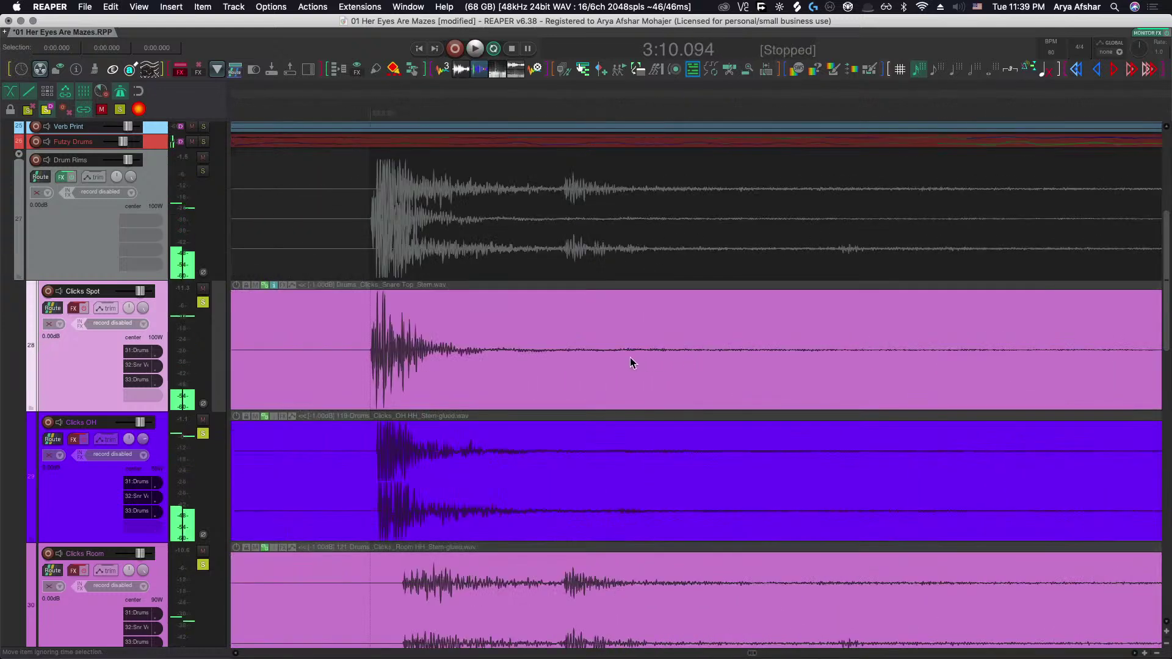
scroll(450, 358, "up", 4)
left_click(560, 360)
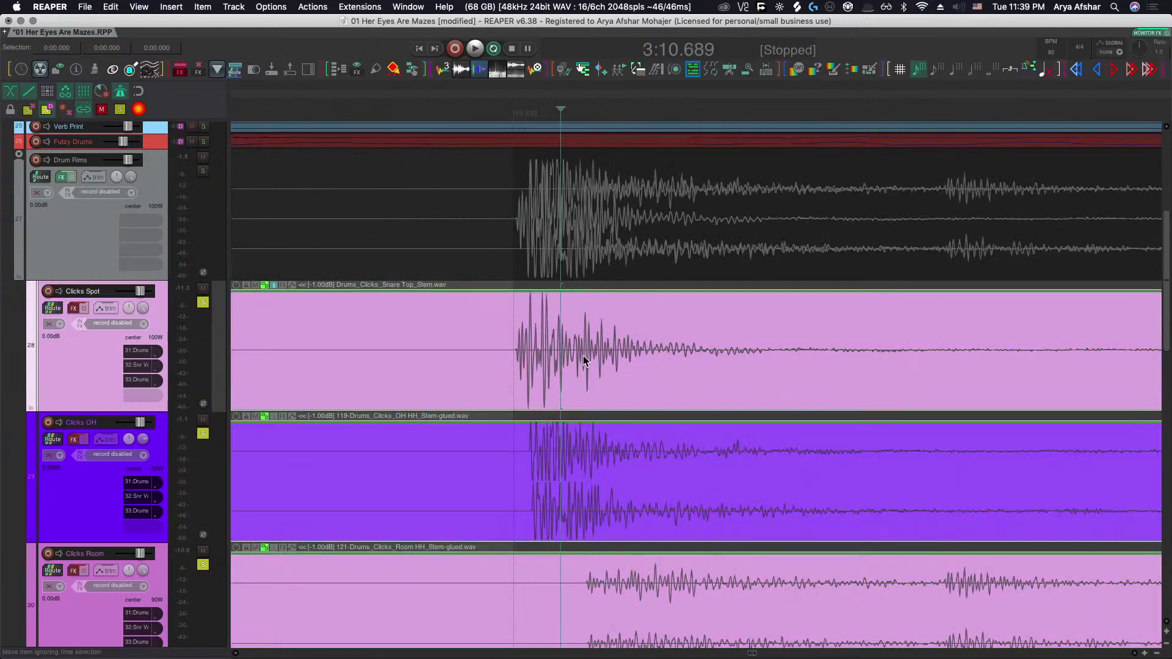
scroll(583, 360, "down", 10)
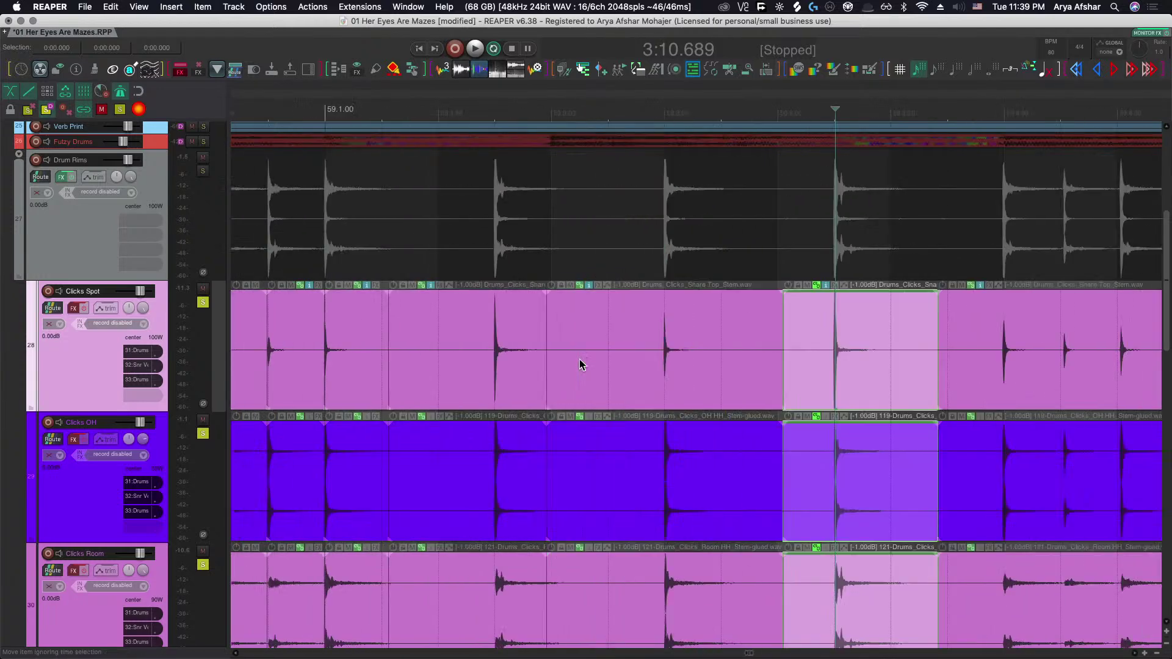
scroll(520, 452, "up", 10)
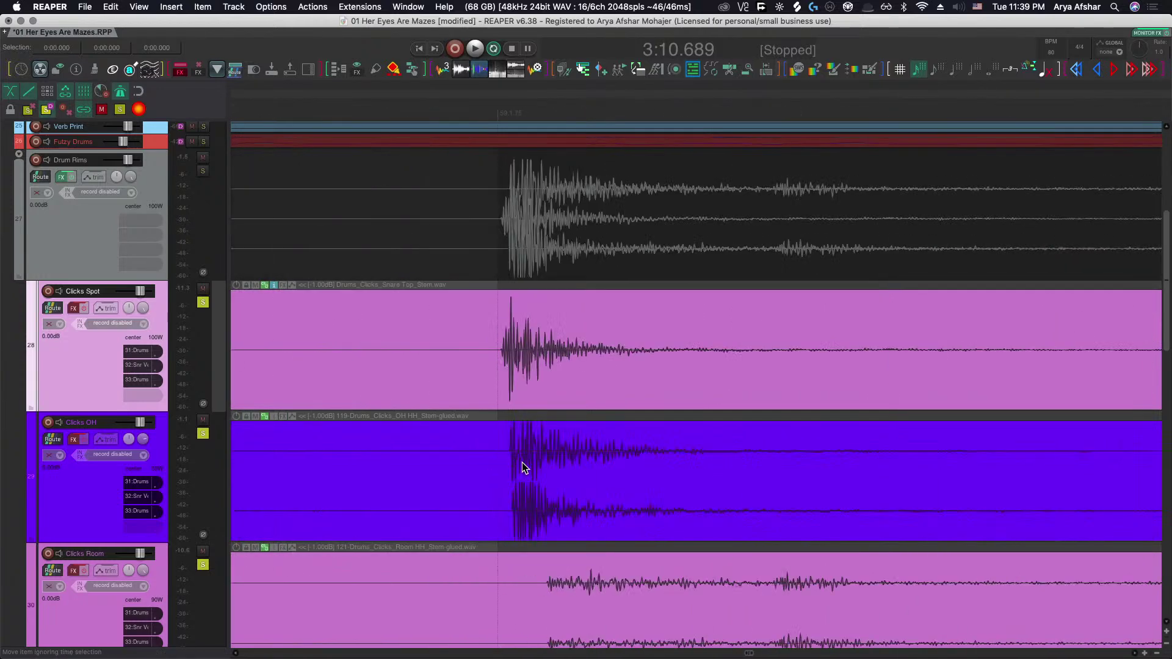
scroll(510, 461, "up", 3)
scroll(509, 459, "down", 3)
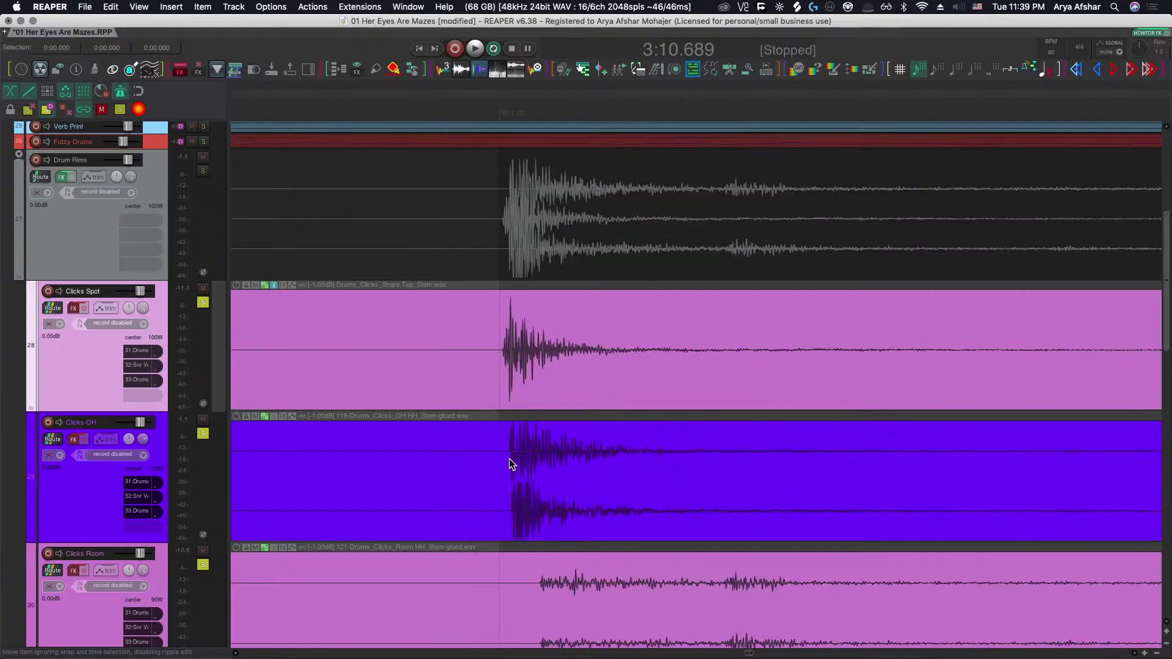
scroll(509, 459, "down", 6)
scroll(520, 451, "left", 15)
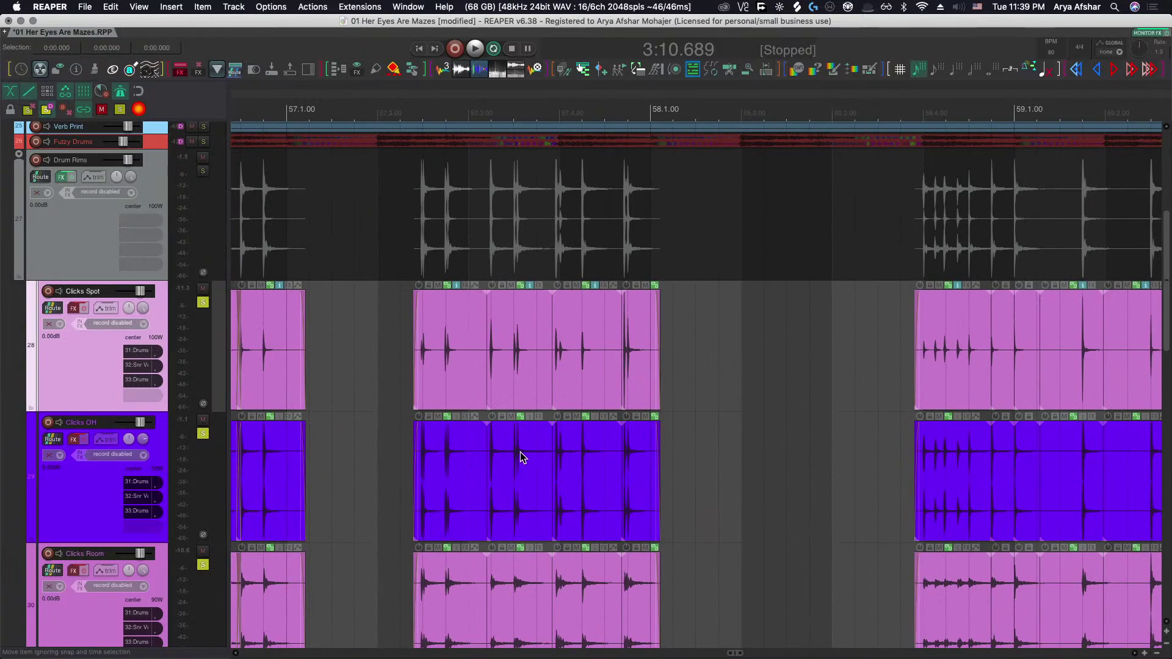
scroll(521, 454, "right", 13)
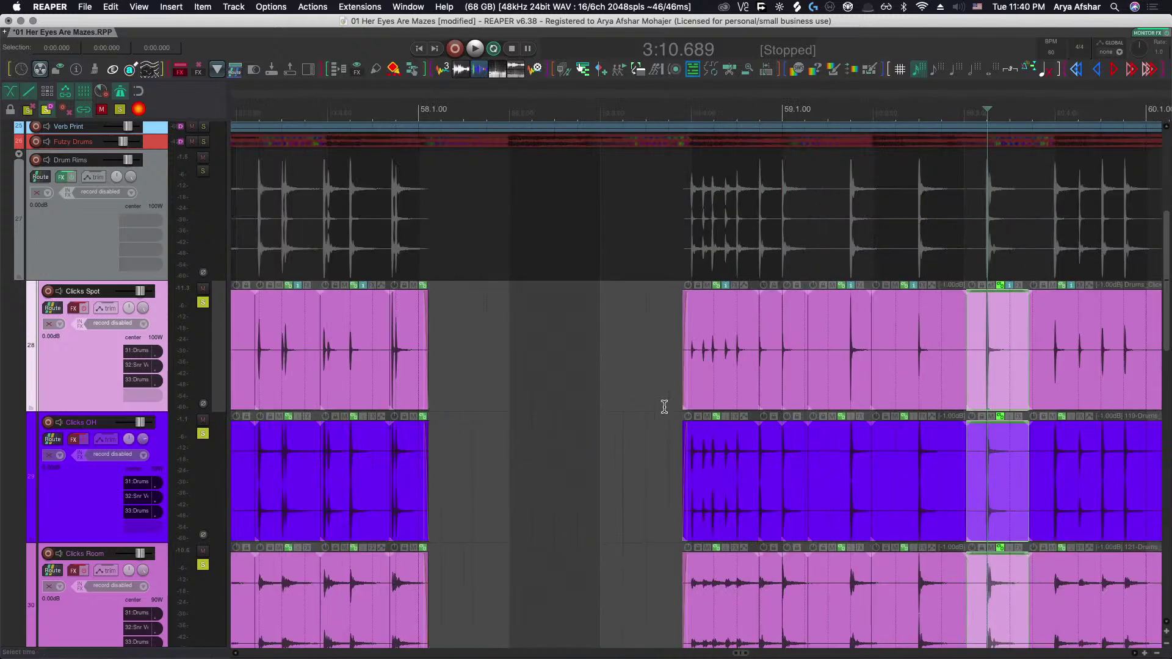
Play the bar 59 phrase from the gap before it and inspect a hit's onset against the grid.
left_click(637, 307)
key("space")
scroll(625, 374, "right", 1)
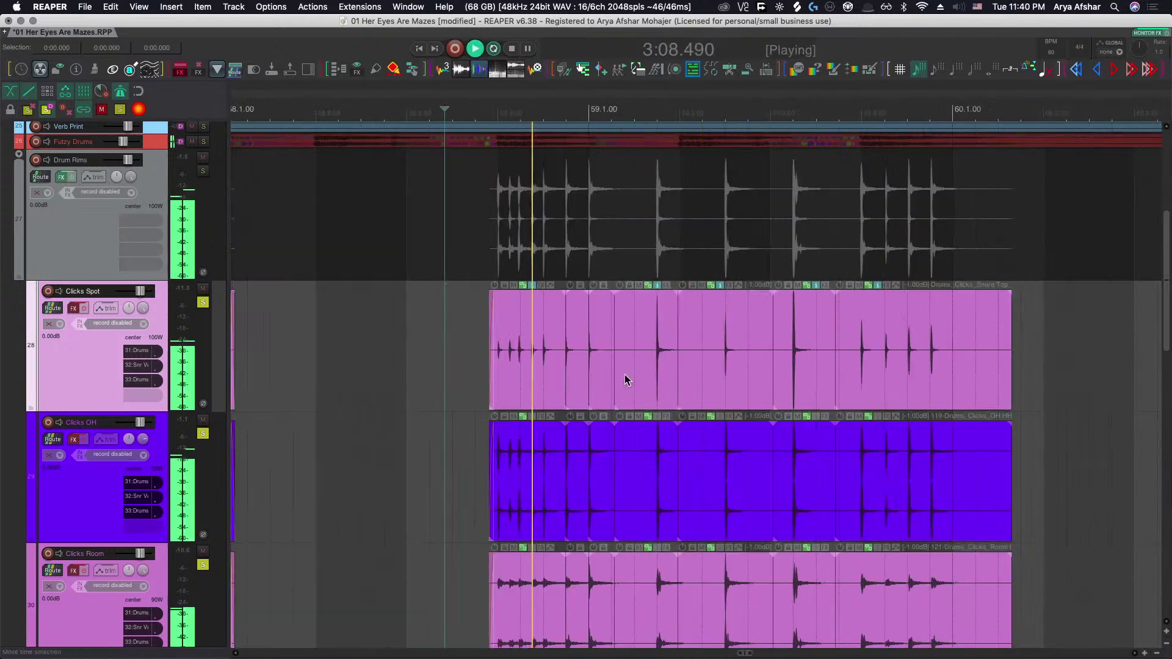
key("space")
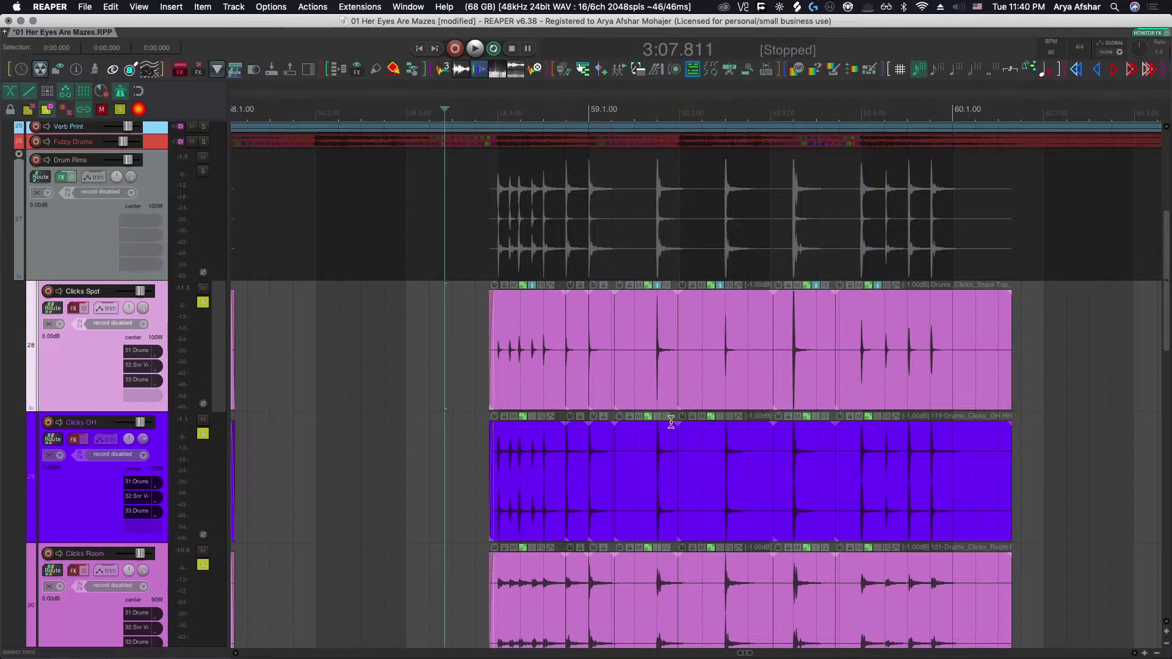
scroll(657, 449, "up", 10)
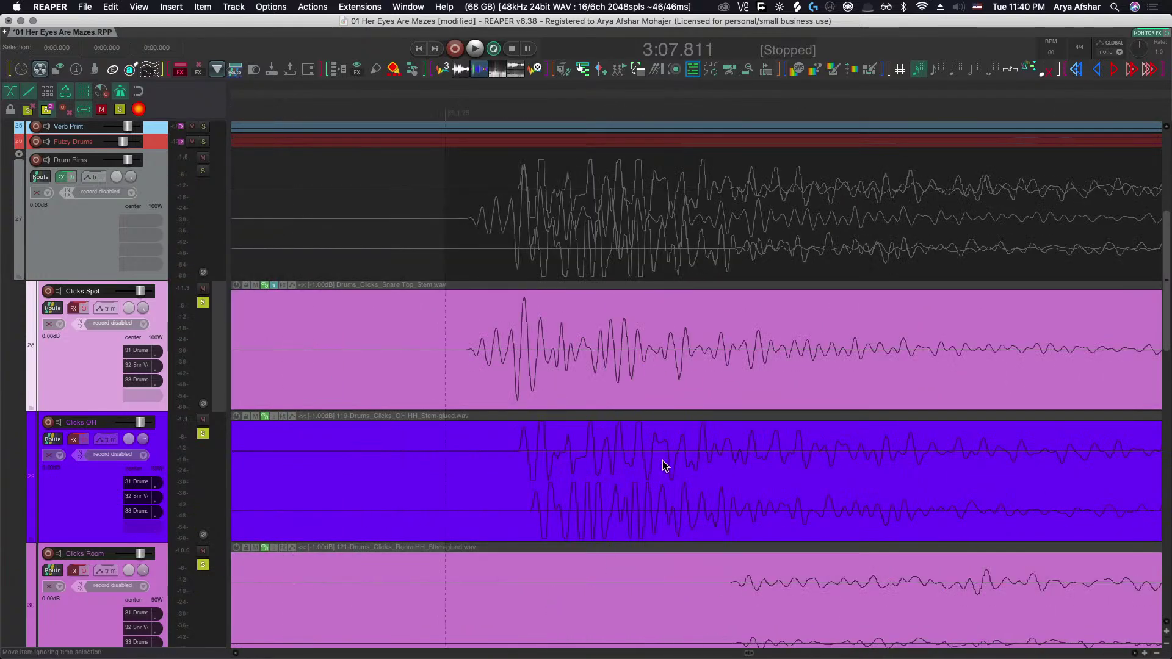
scroll(635, 462, "down", 10)
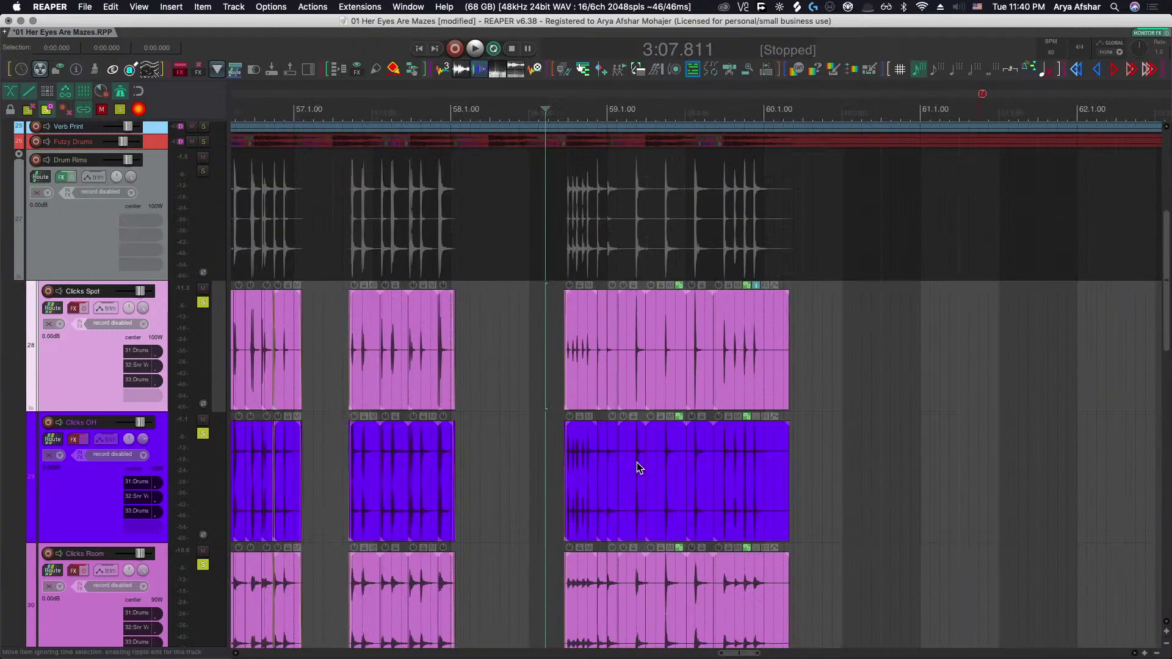
Replay the phrase and slip the last four hits before bar 60 slightly later, aligning the first with its grid line.
key("space")
scroll(636, 463, "up", 8)
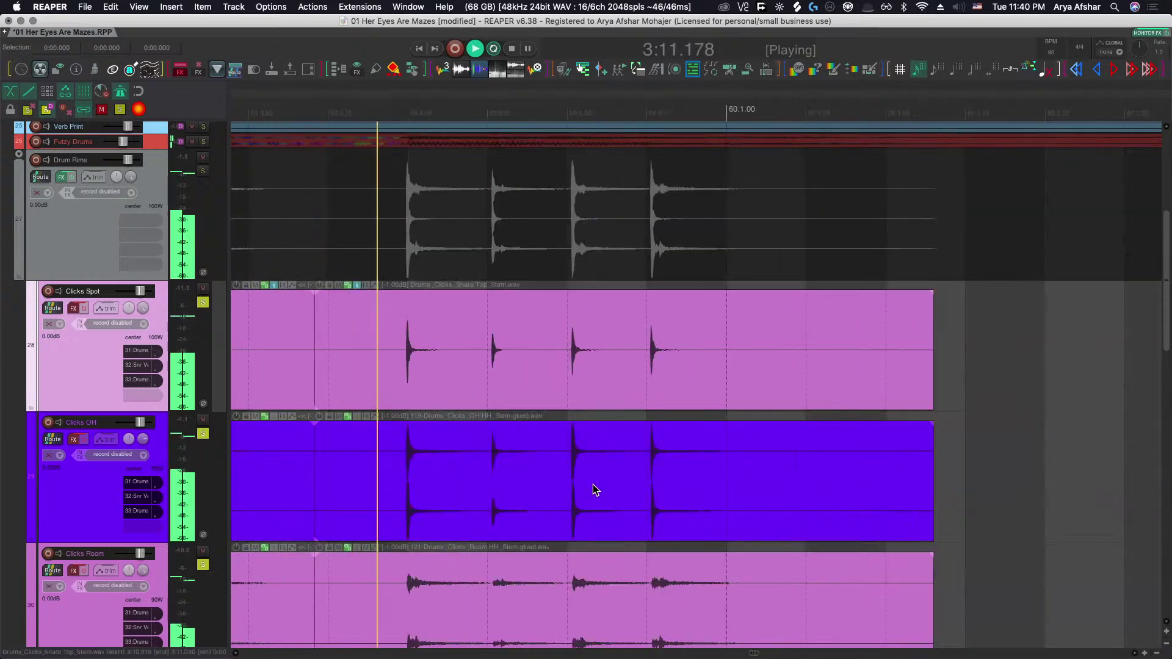
key("space")
scroll(399, 360, "up", 6)
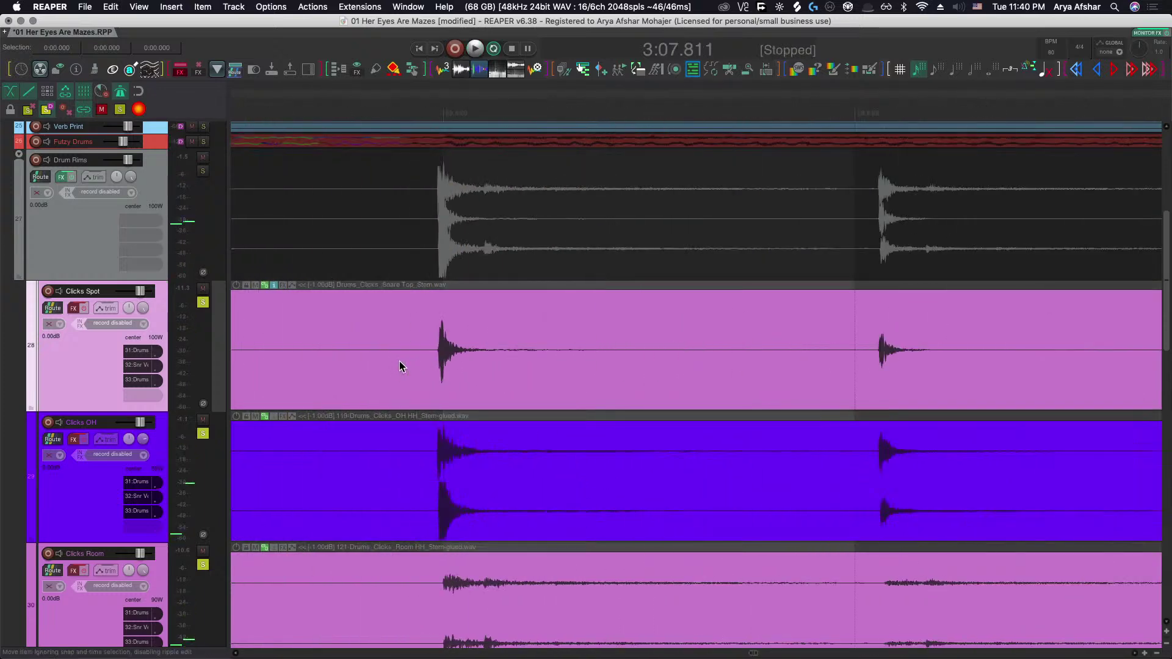
left_click_drag(460, 363, 467, 369)
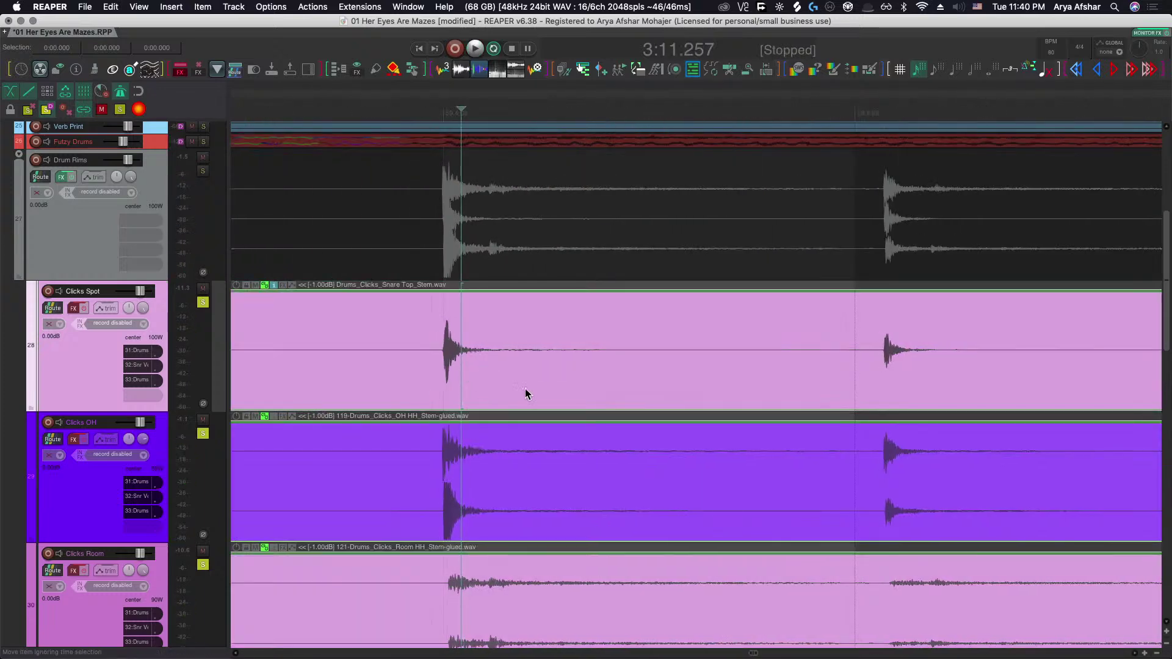
Split the grouped Clicks items ahead of the second of the last four hits and slip the final three hits earlier onto the grid.
left_click(835, 365)
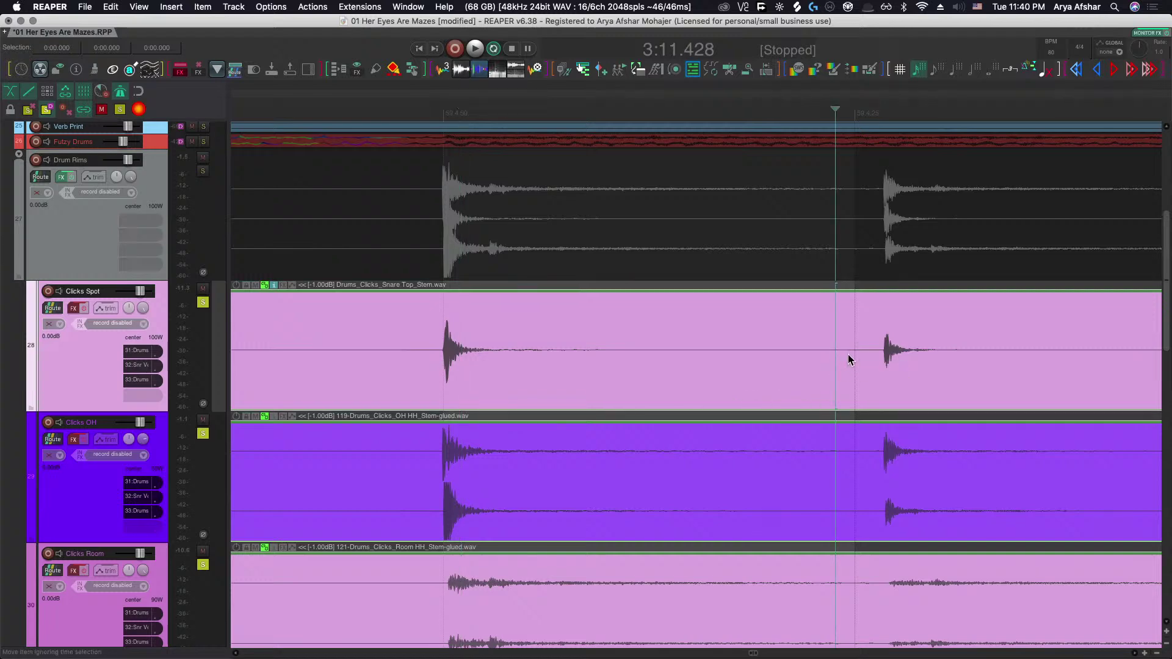
left_click(839, 358)
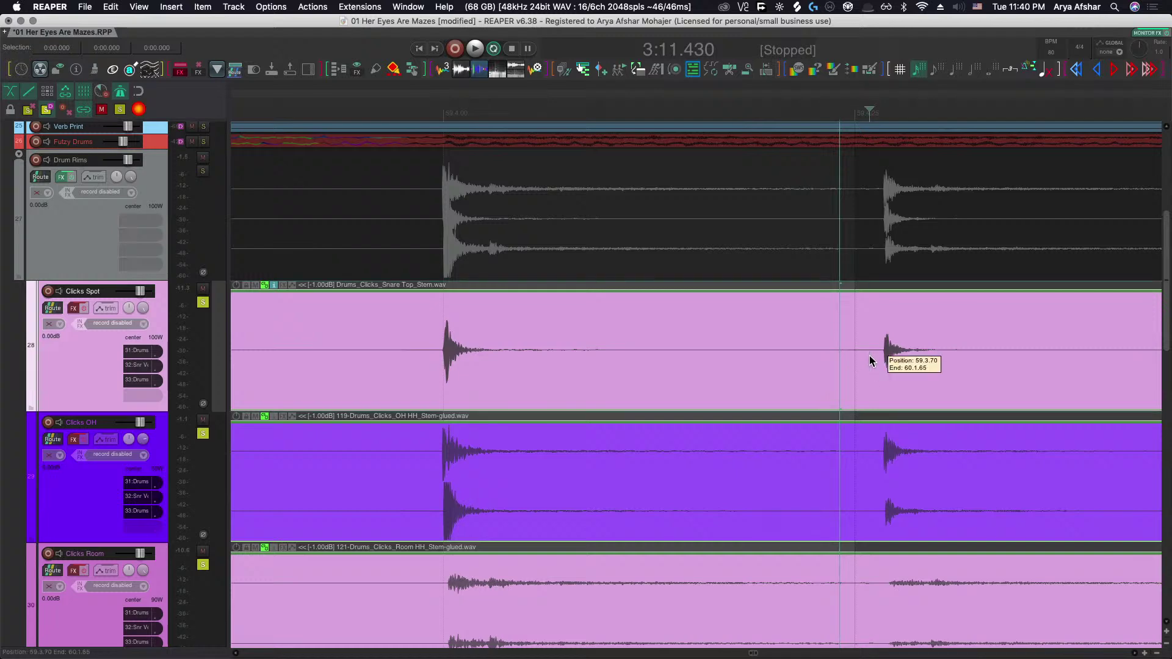
left_click(869, 355)
left_click(828, 351)
key("s")
left_click(703, 359)
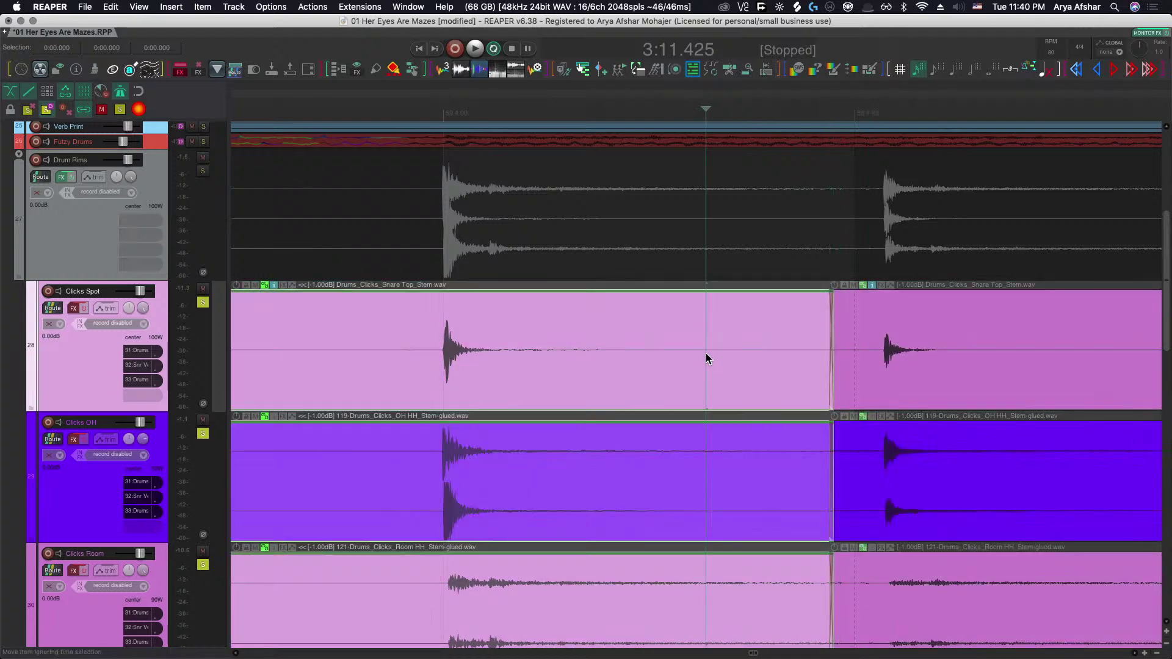
key("s")
left_click_drag(929, 360, 891, 404)
scroll(888, 408, "down", 5)
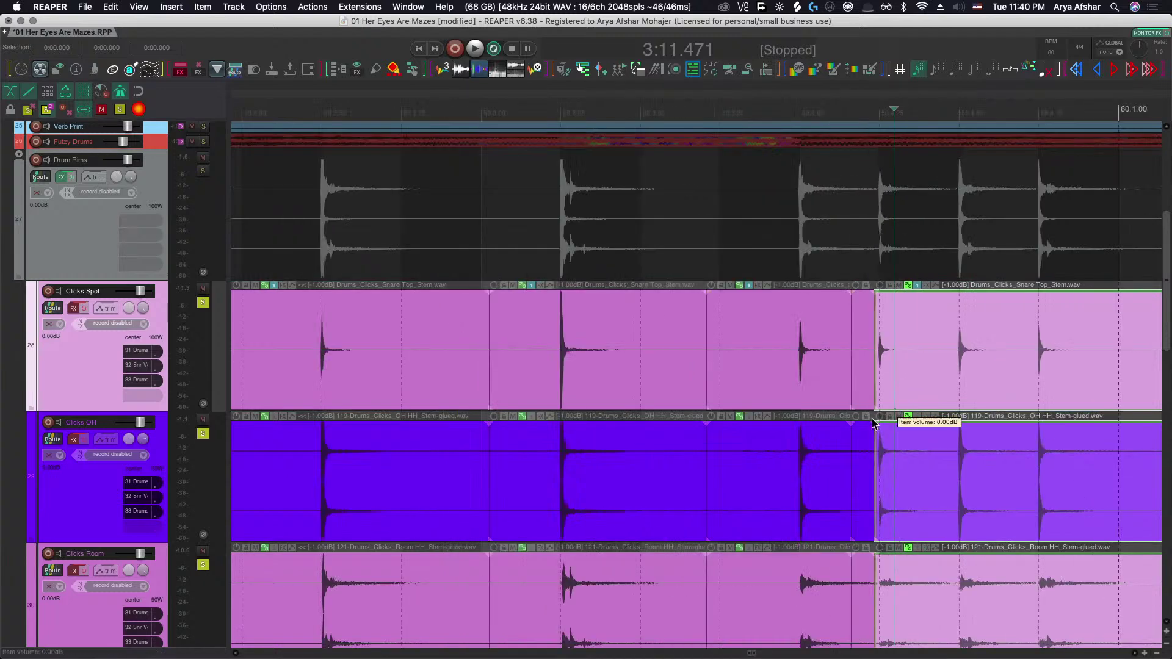
Audition the last four hits before bar 60 twice from just after the preceding hit.
left_click(628, 330)
key("space")
scroll(632, 332, "right", 5)
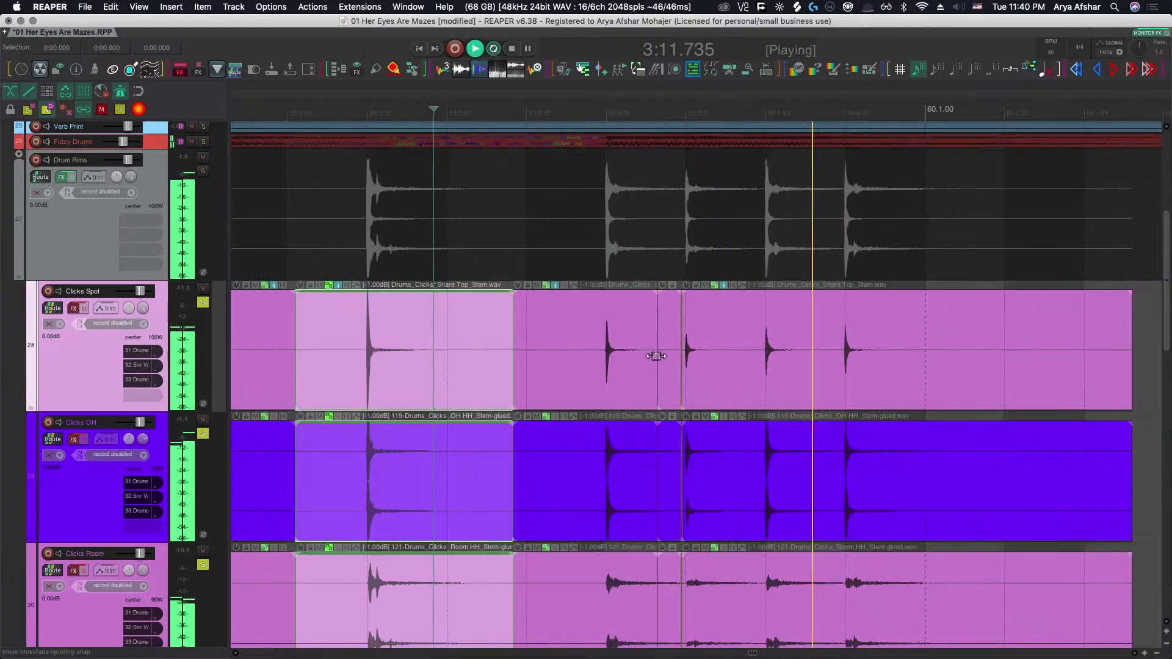
key("space")
key("space")
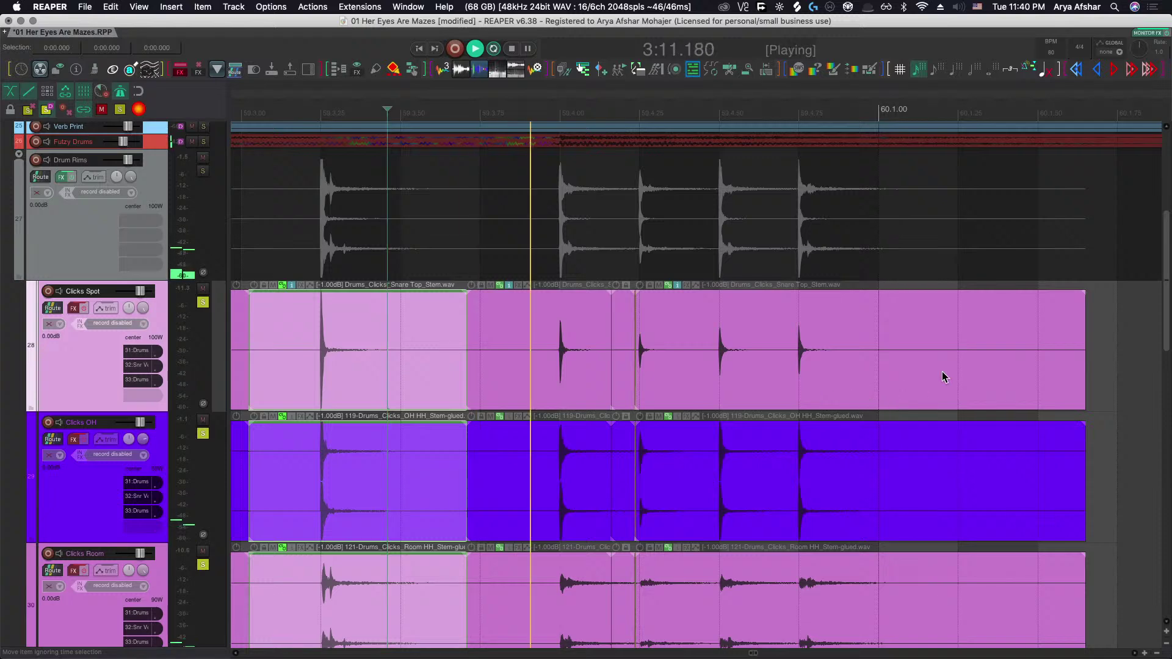
Trim the end of the final phrase to shortly after bar 60 and lengthen its fade-out across all grouped Clicks tracks.
left_click(961, 337)
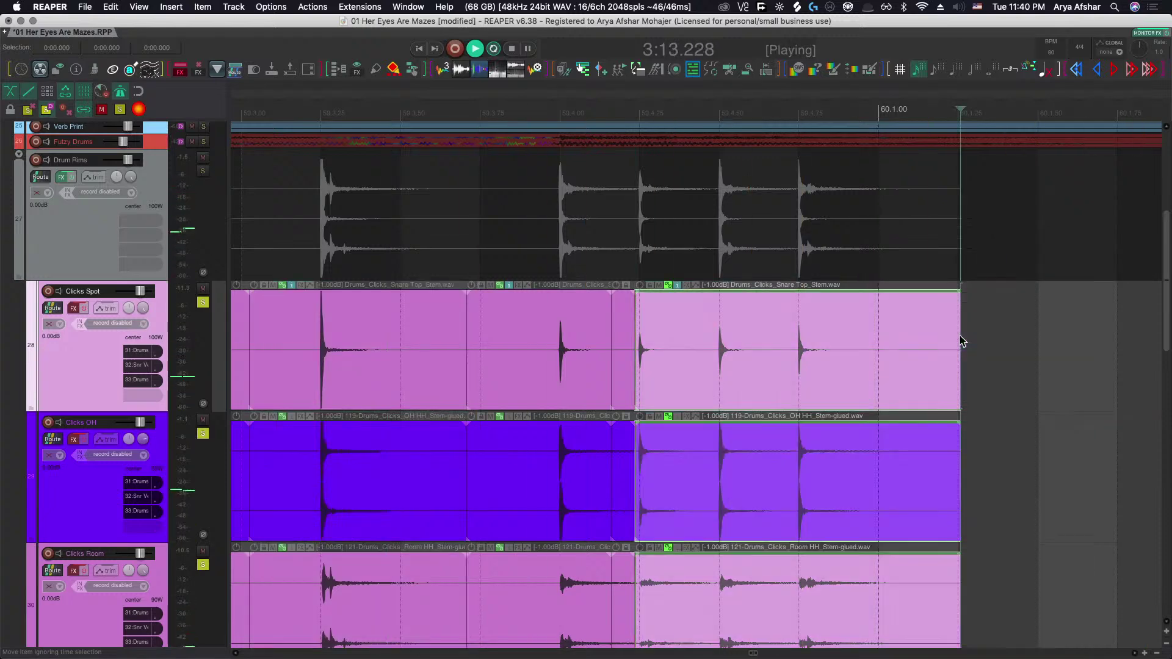
left_click_drag(950, 296, 889, 300)
scroll(902, 419, "down", 6)
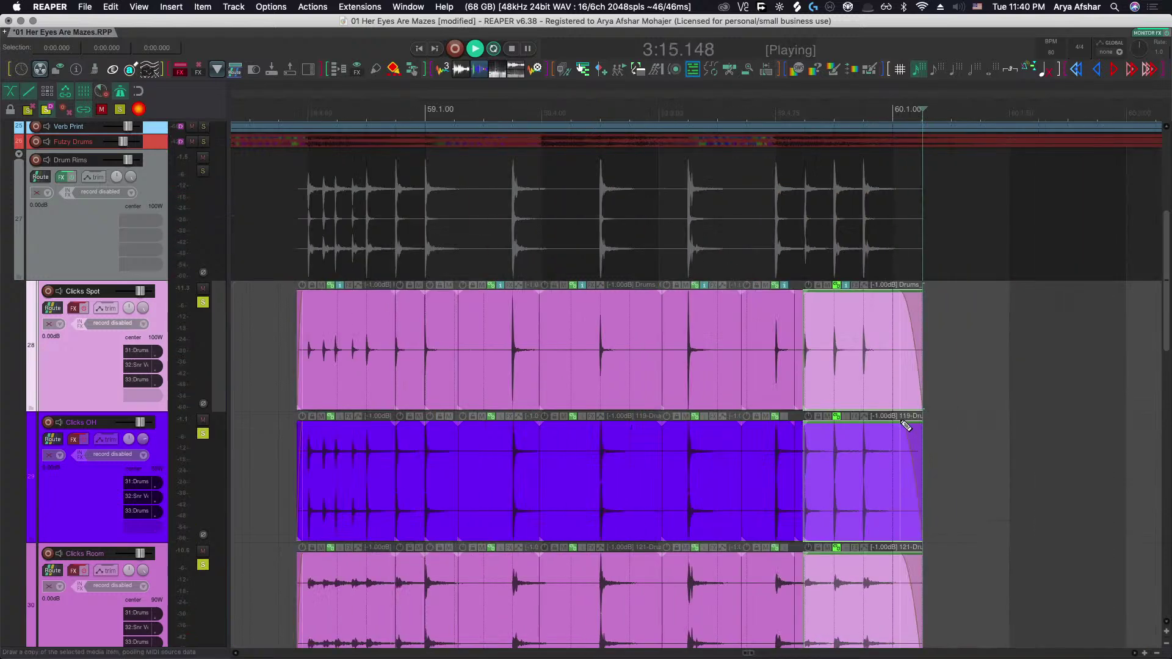
key("space")
scroll(900, 419, "down", 8)
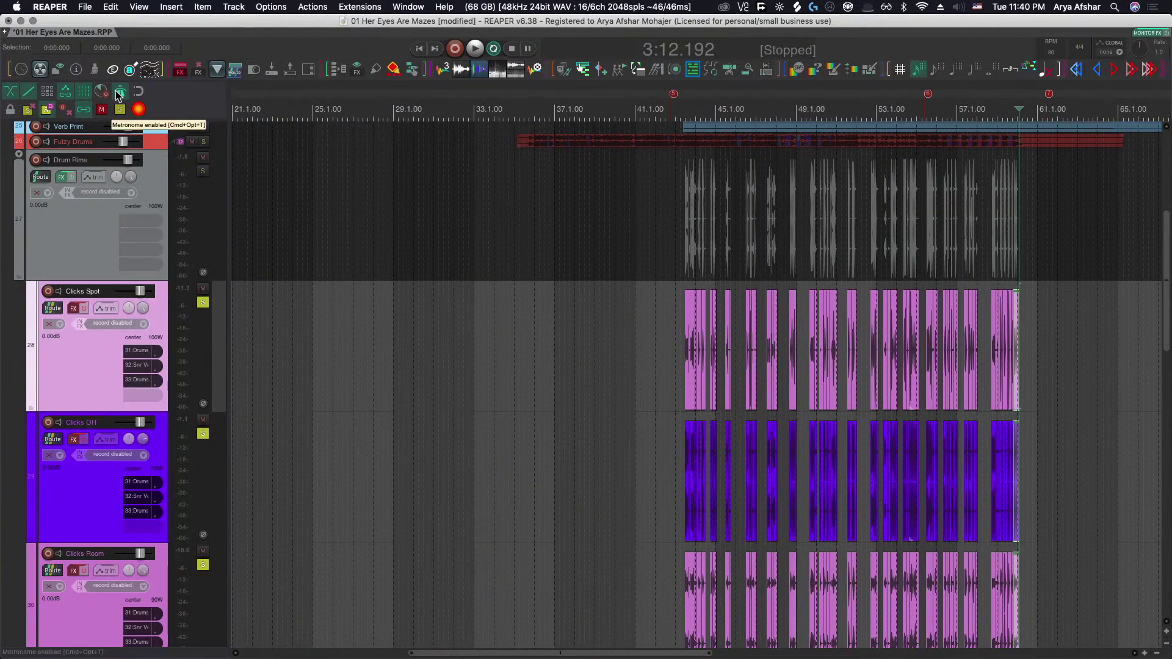
Play back the edited Clicks passage from just before its first phrase and save the project.
right_click(97, 90)
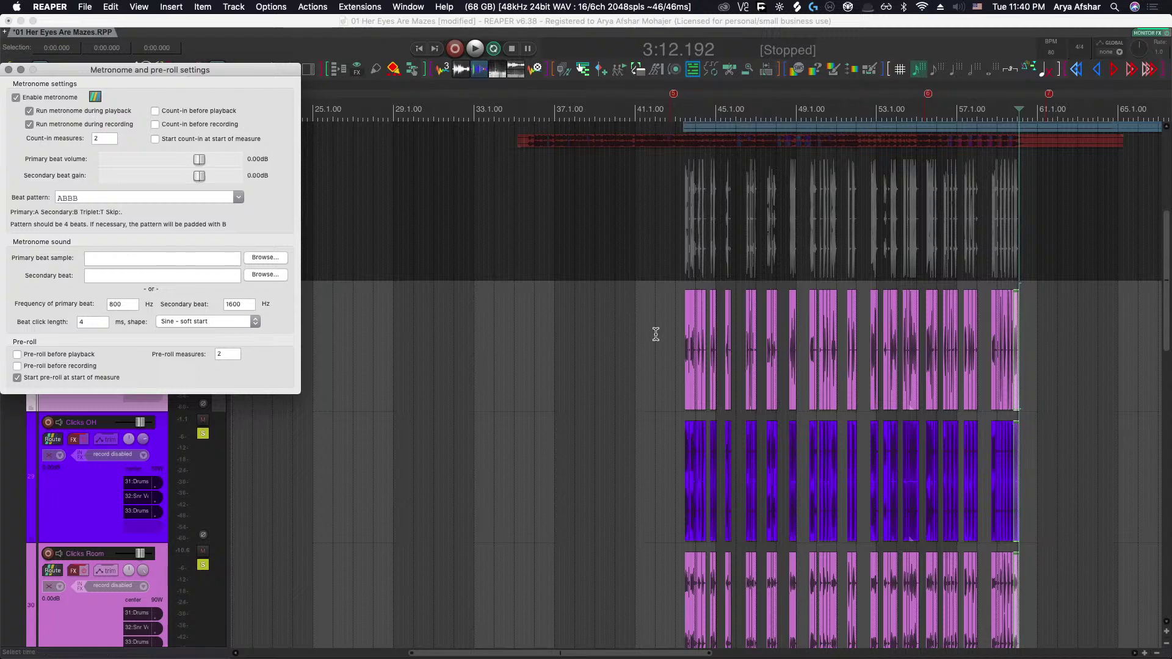
key("[")
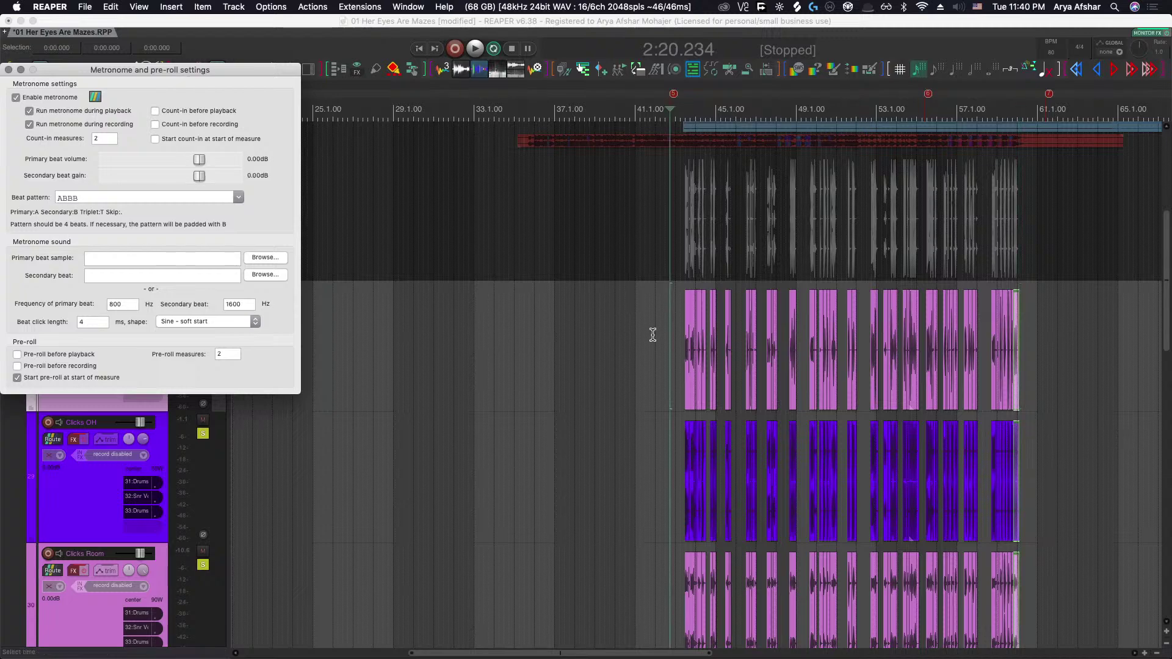
left_click(9, 68)
key("space")
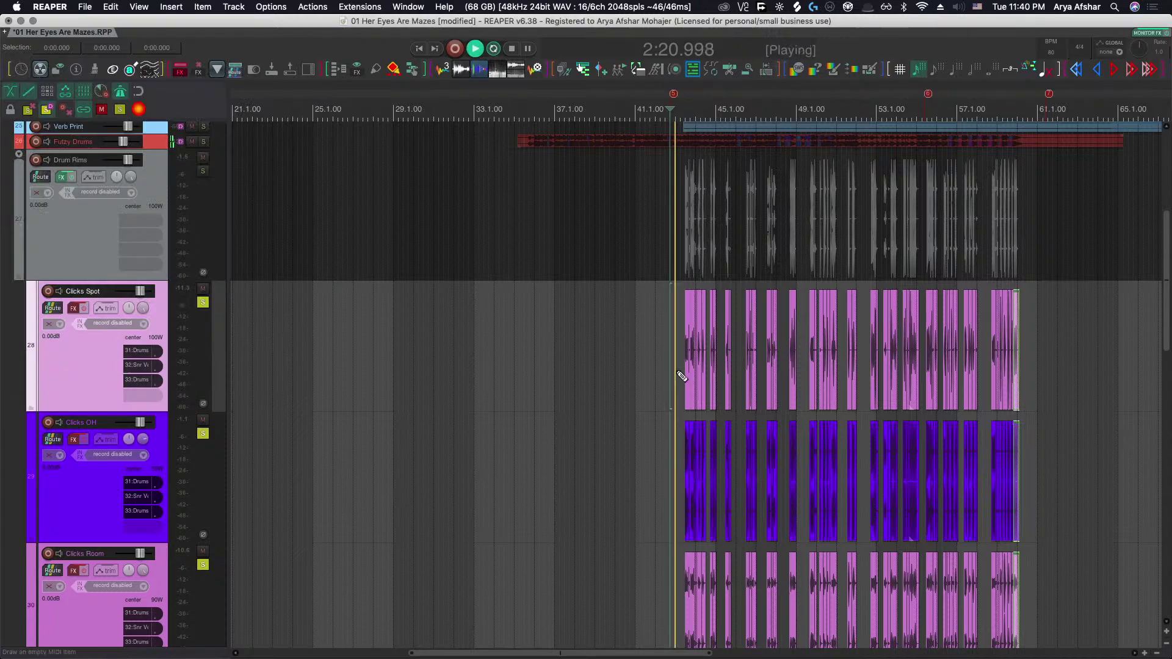
key("super+s")
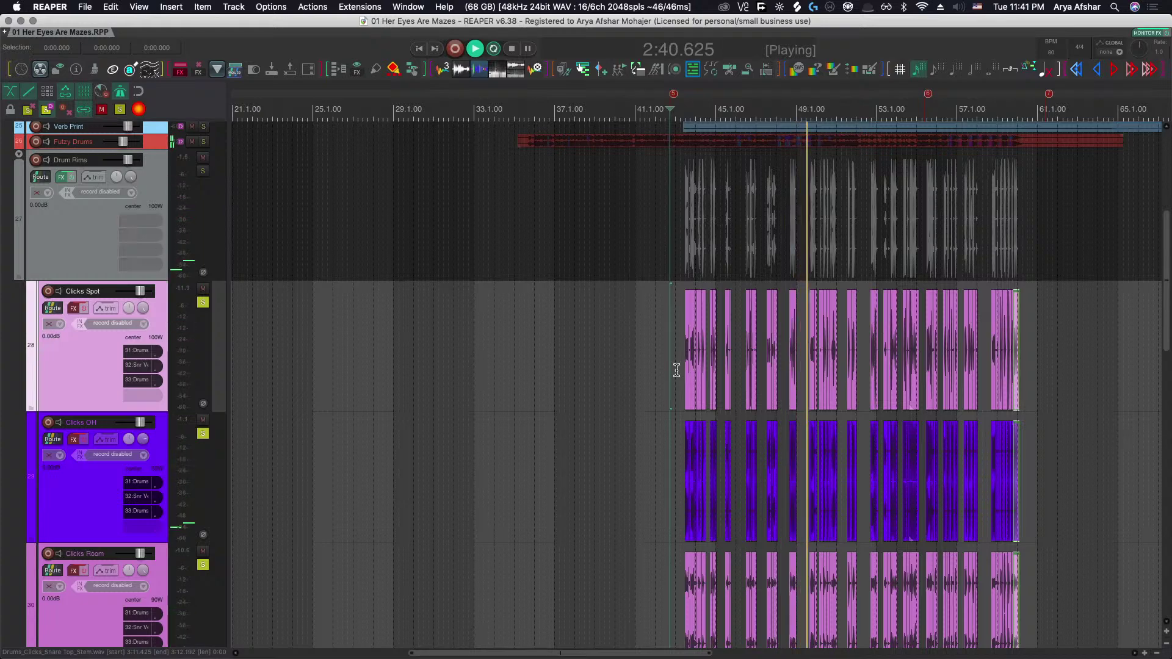
Extend the end of the four-hit phrase past bar 49 and give it a long fade-out on all grouped Clicks tracks.
scroll(812, 377, "up", 10)
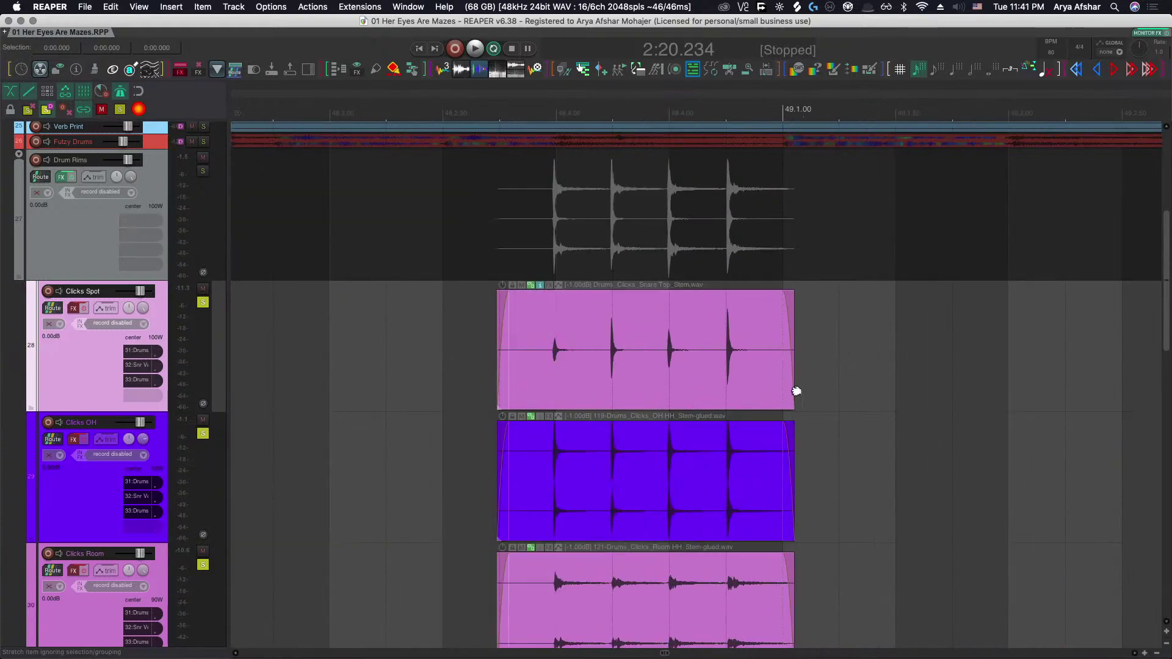
left_click_drag(772, 601, 870, 615)
left_click(412, 331)
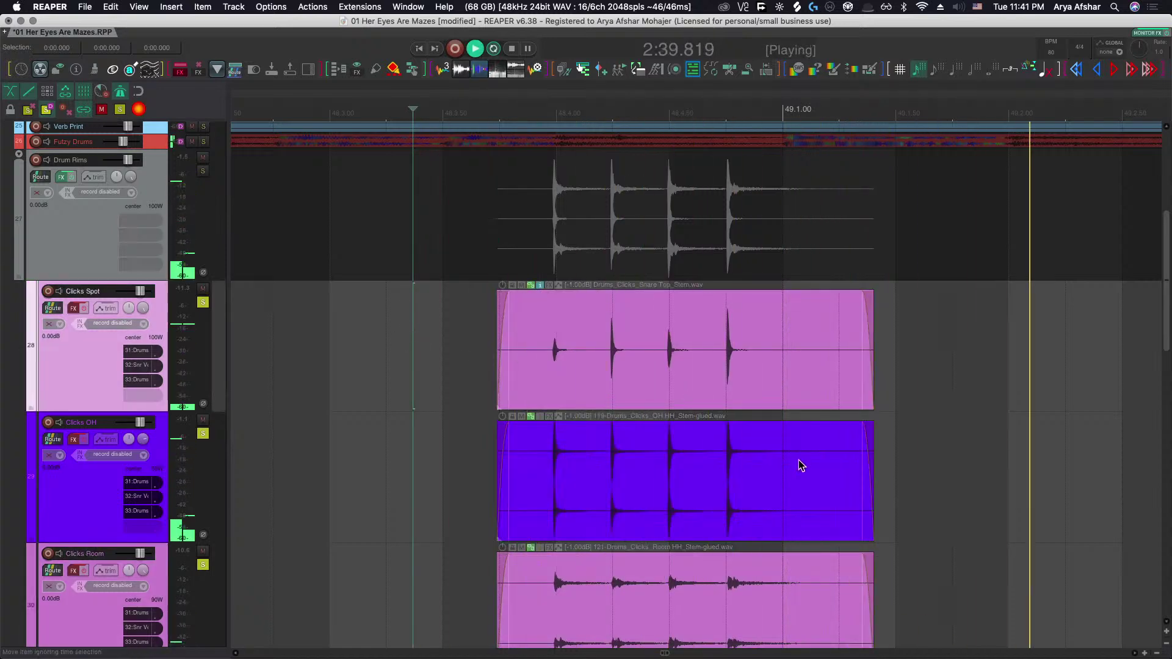
left_click_drag(867, 423, 806, 427)
Play back the Clicks passage from just before the four-hit phrase at bar 49, following it to bar 57.
key("space")
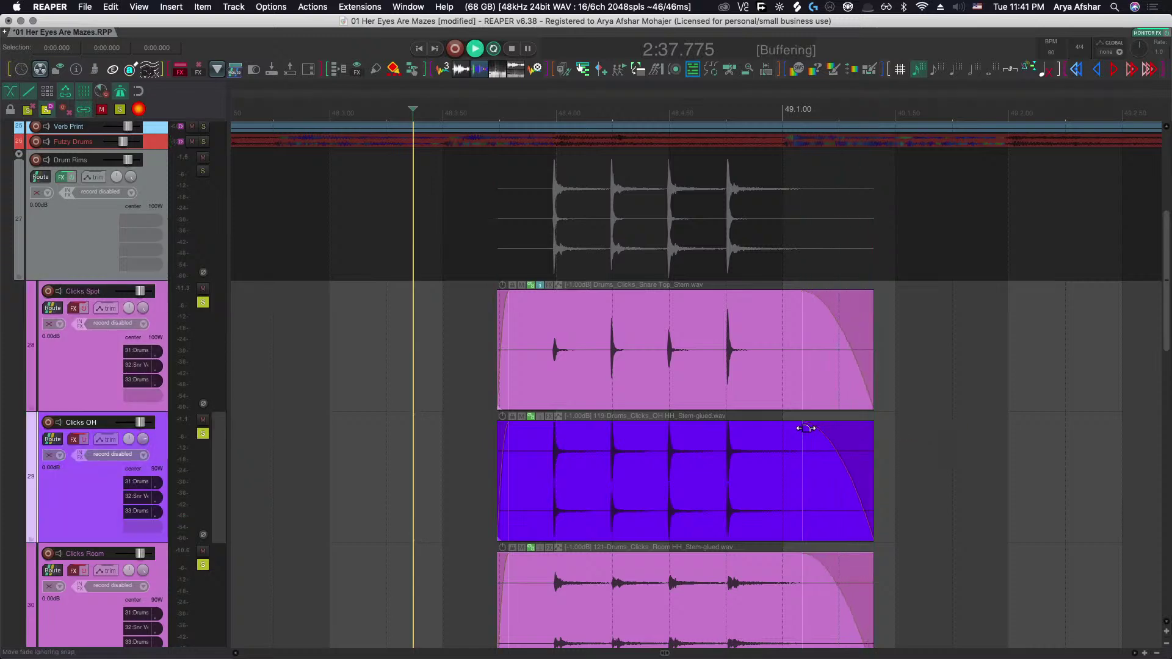
scroll(806, 428, "down", 5)
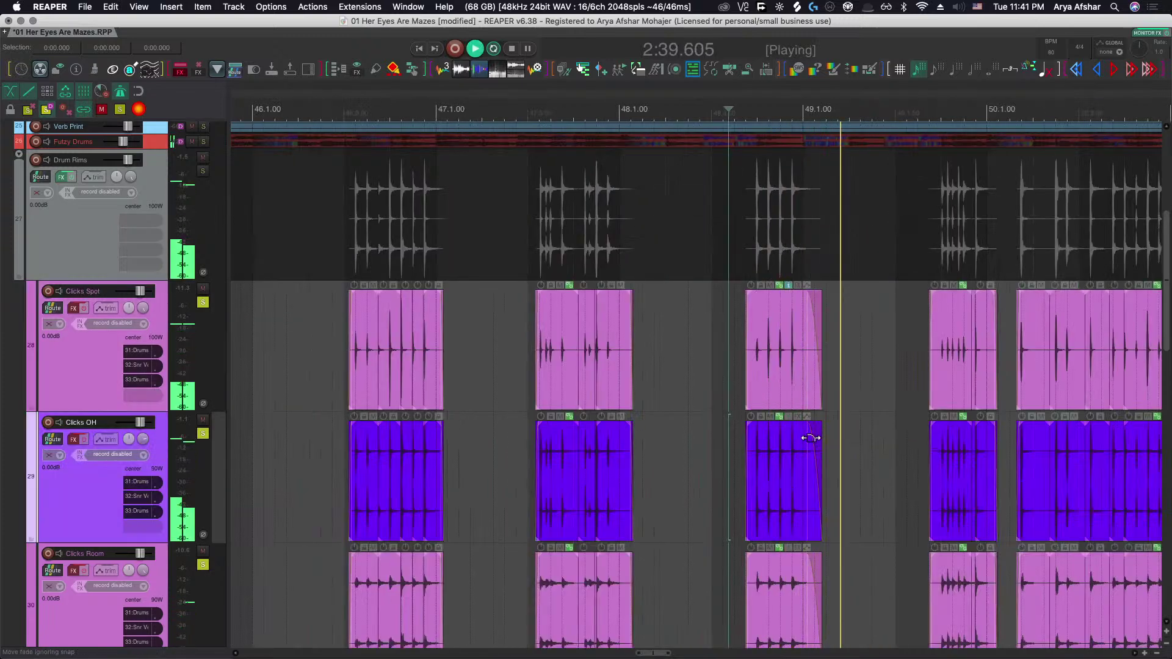
scroll(947, 445, "up", 6)
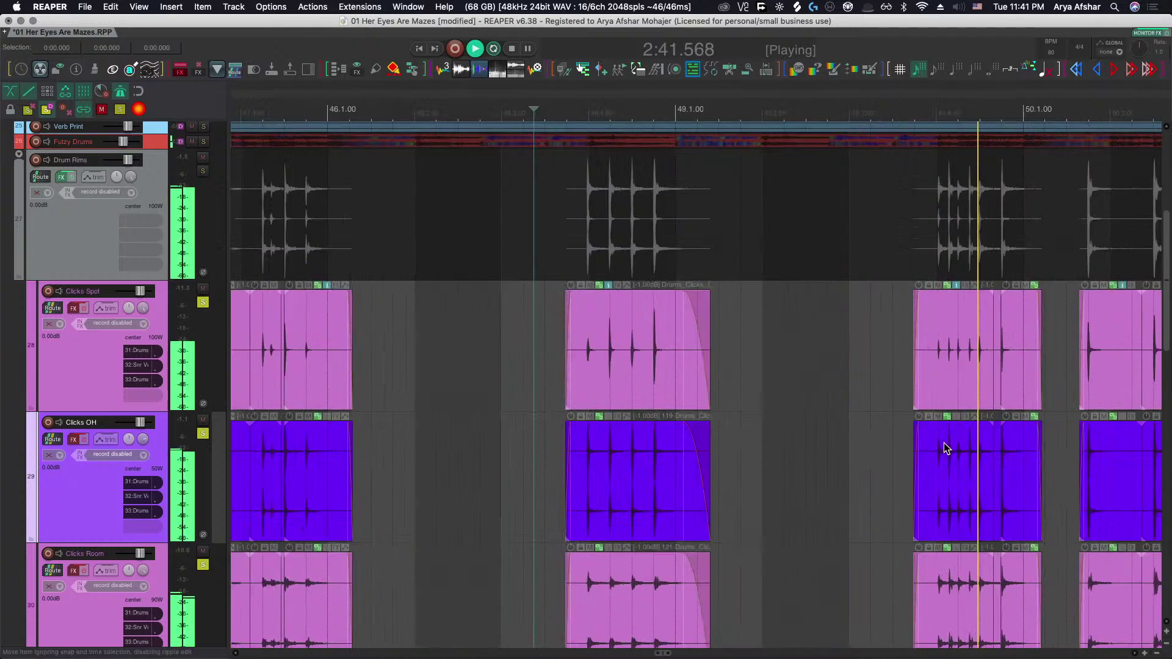
scroll(915, 375, "down", 5)
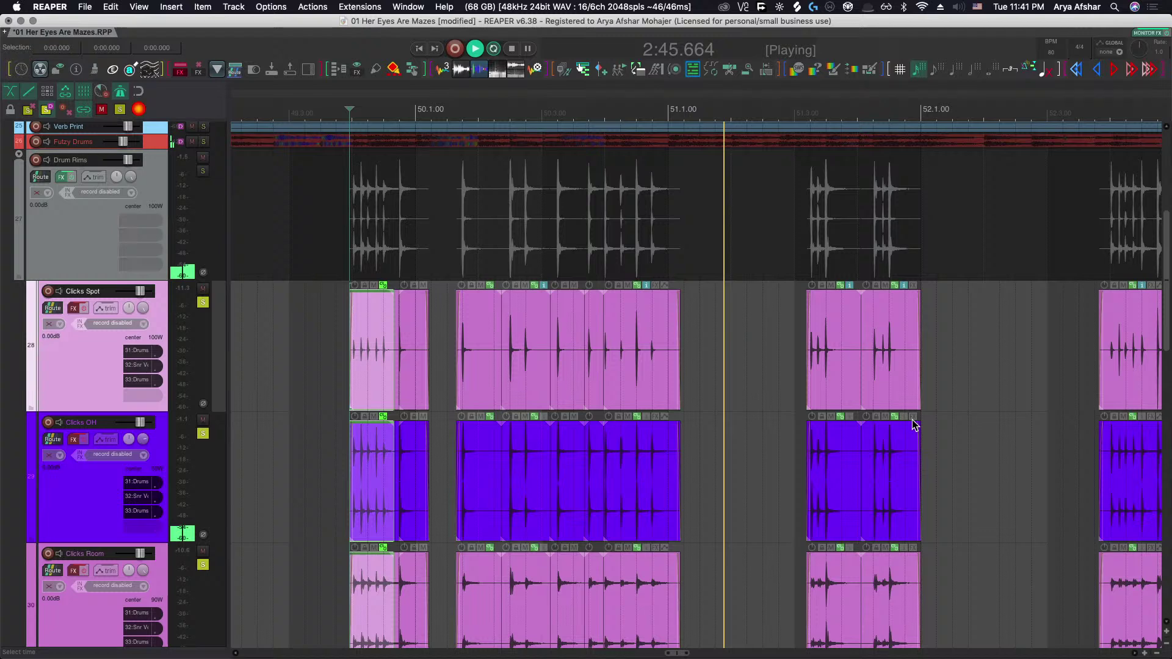
scroll(912, 422, "down", 4)
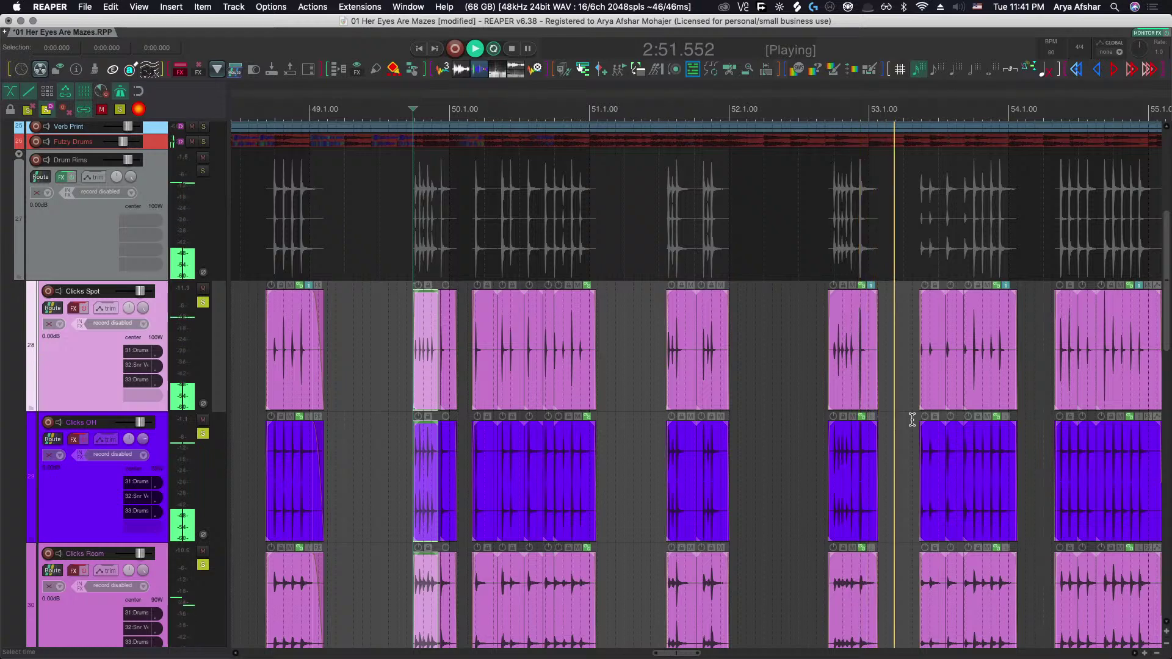
scroll(888, 435, "right", 2)
scroll(887, 430, "right", 5)
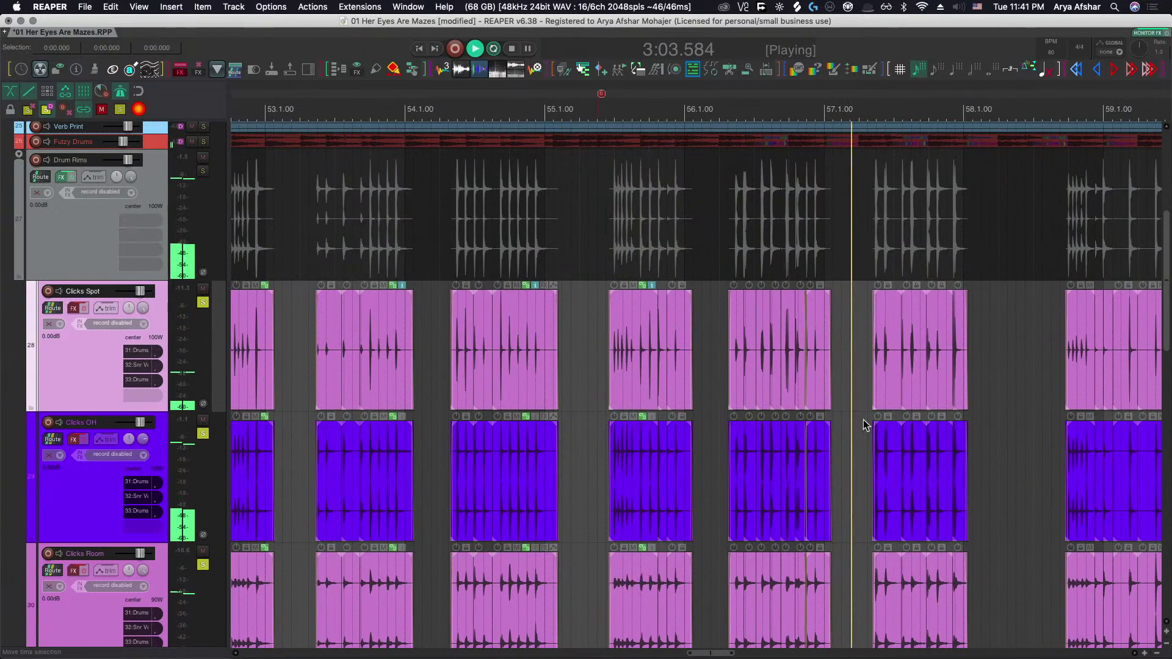
Audition the phrase leading into bar 57 and examine the close pair of hits ahead of its last two hits.
key("space")
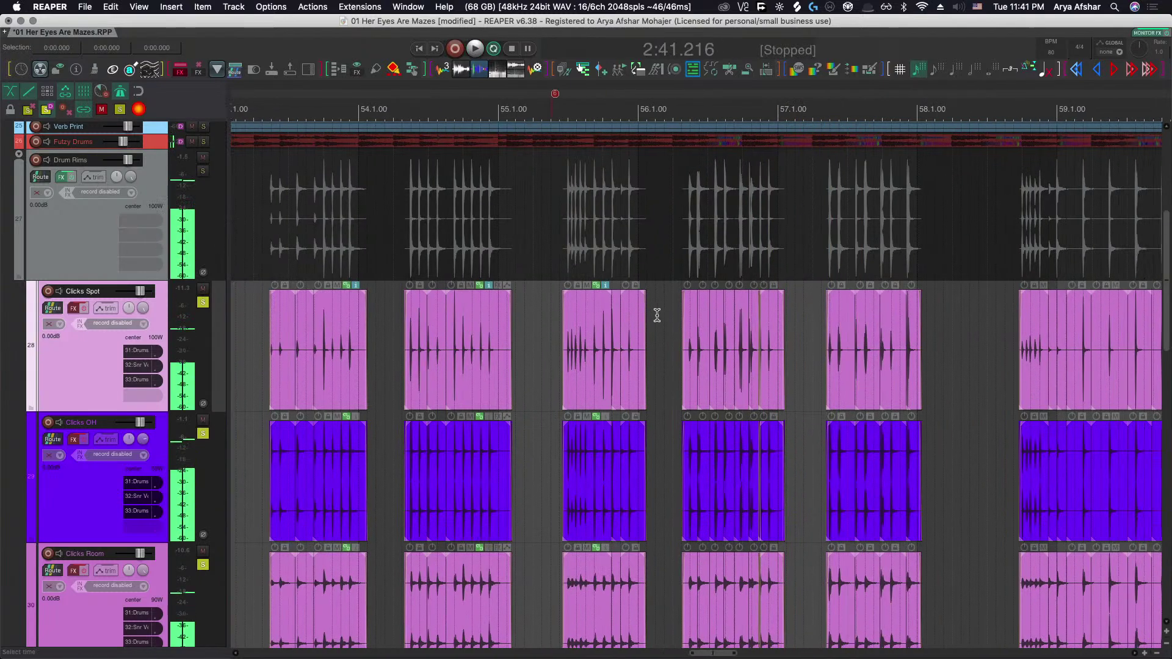
left_click(656, 315)
key("space")
scroll(711, 383, "up", 6)
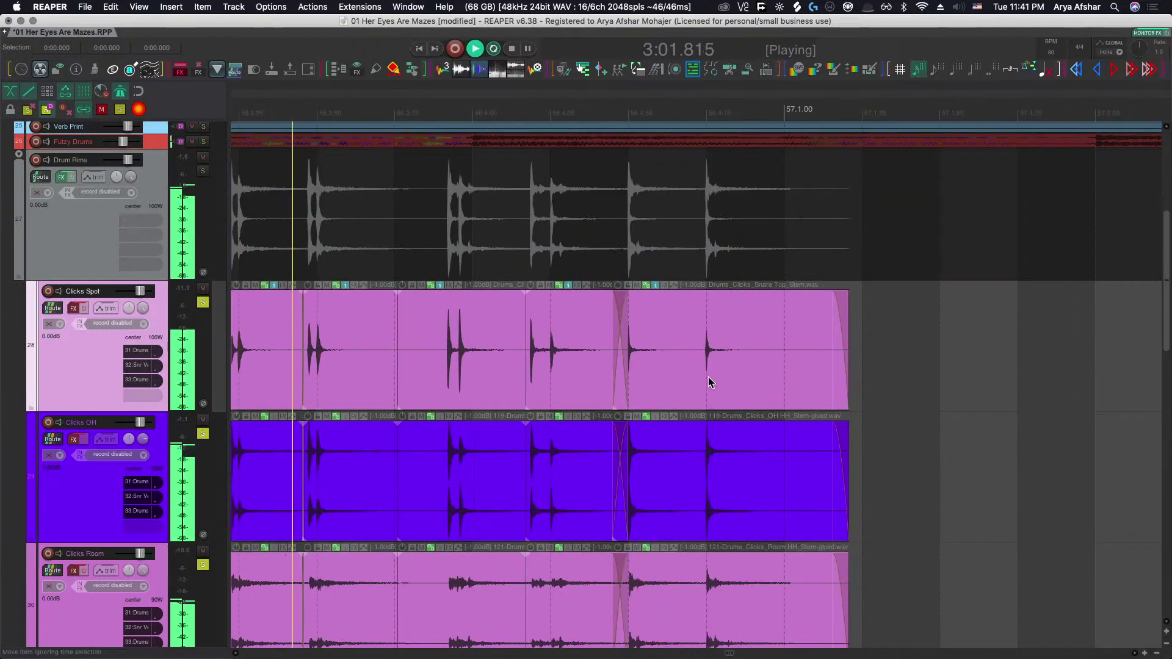
key("space")
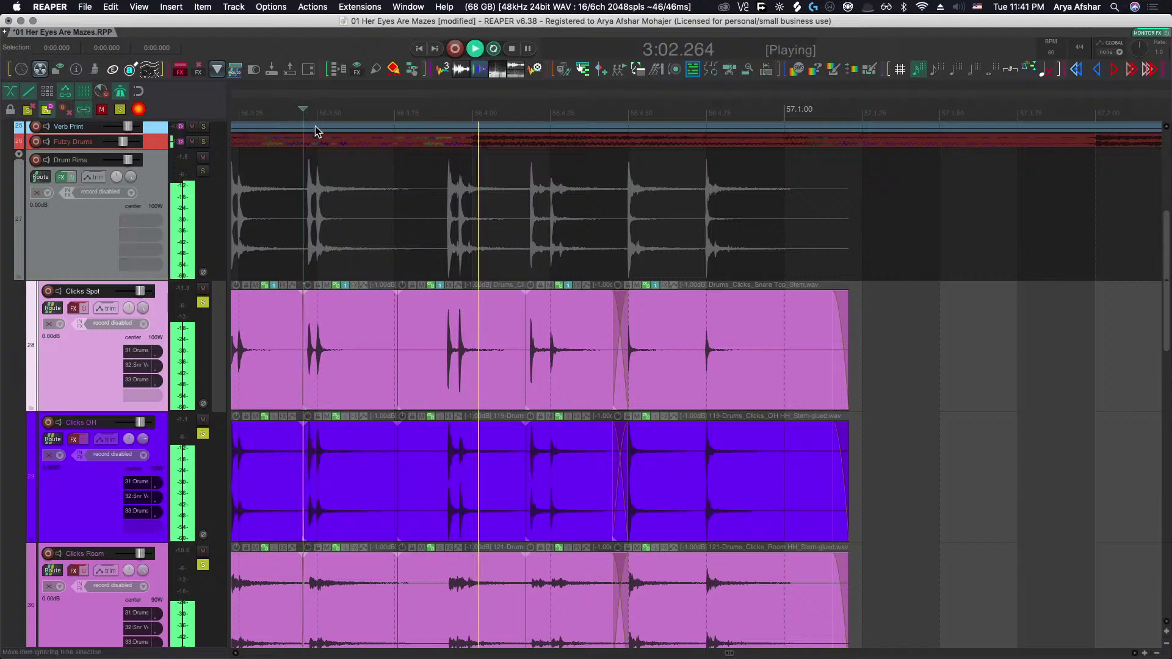
key("space")
scroll(584, 412, "up", 5)
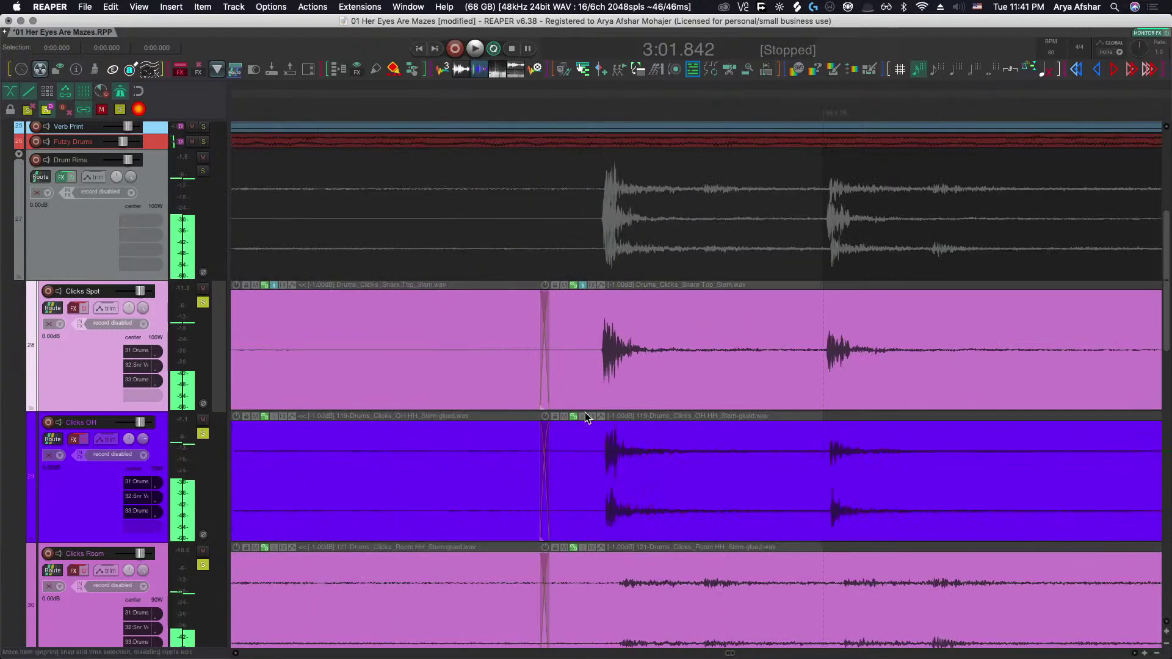
Split the close pair before bar 57 at its second hit on all grouped Clicks tracks and nudge the first hit later.
left_click(827, 365)
key("s")
mouse_move(675, 376)
left_mouse_down()
mouse_move(642, 371)
mouse_move(685, 372)
left_mouse_up()
scroll(679, 369, "down", 6)
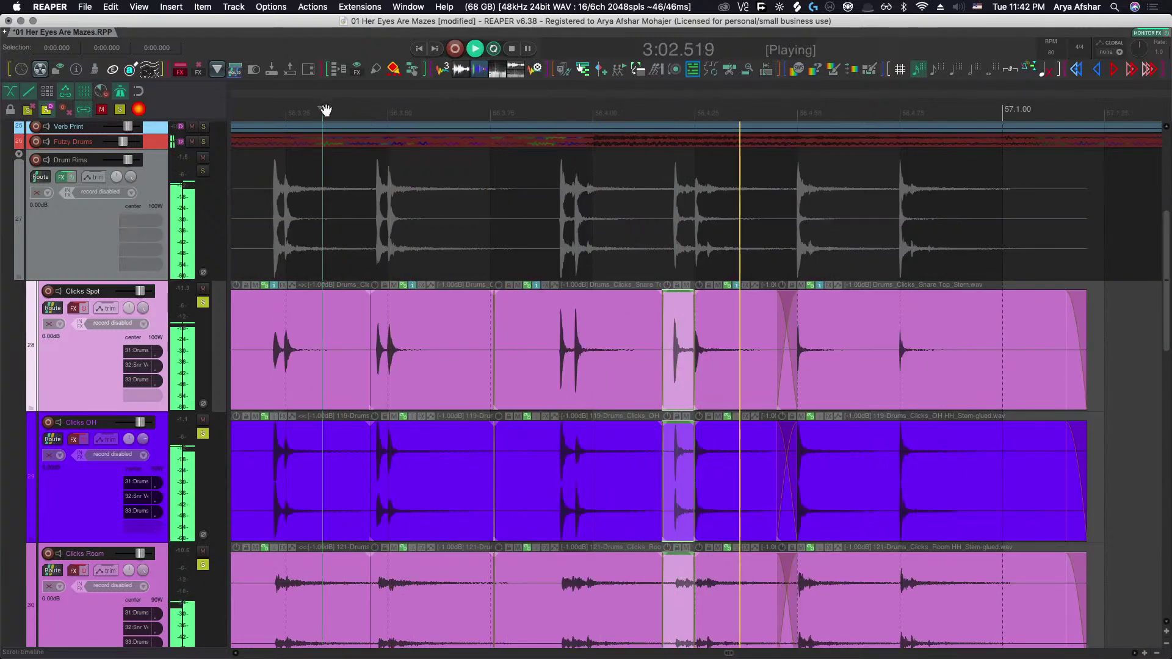
Replay the phrase ending at bar 57 and move the isolated first hit of the close pair further towards the following hit.
key("space")
scroll(682, 375, "up", 4)
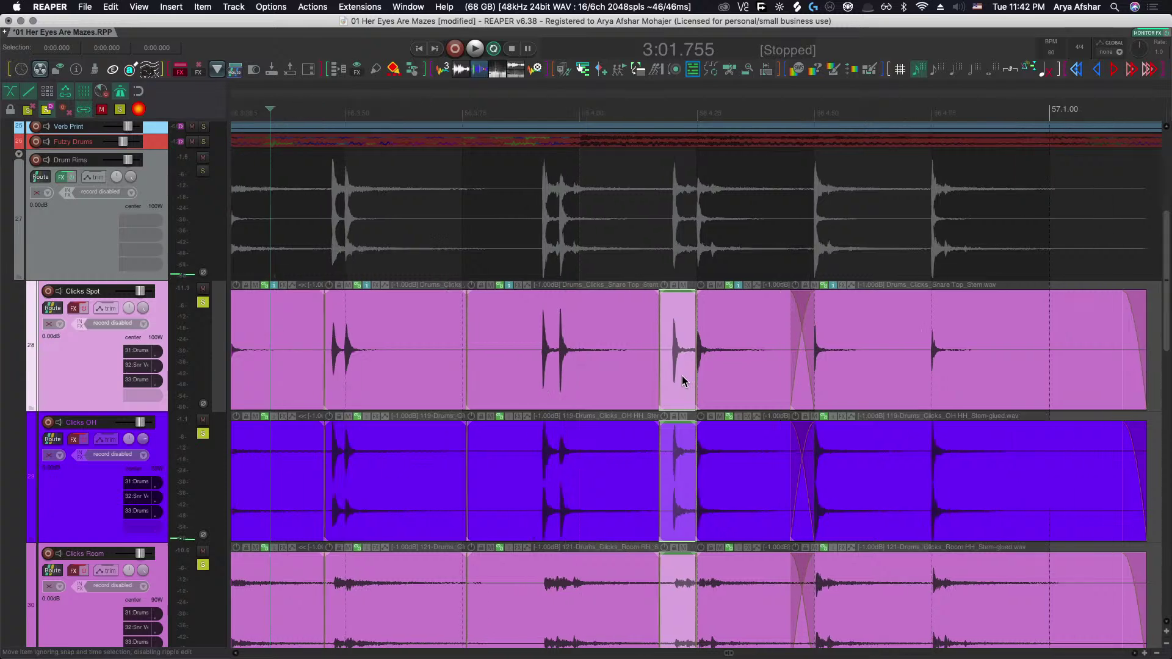
left_click_drag(672, 361, 698, 361)
scroll(697, 361, "down", 5)
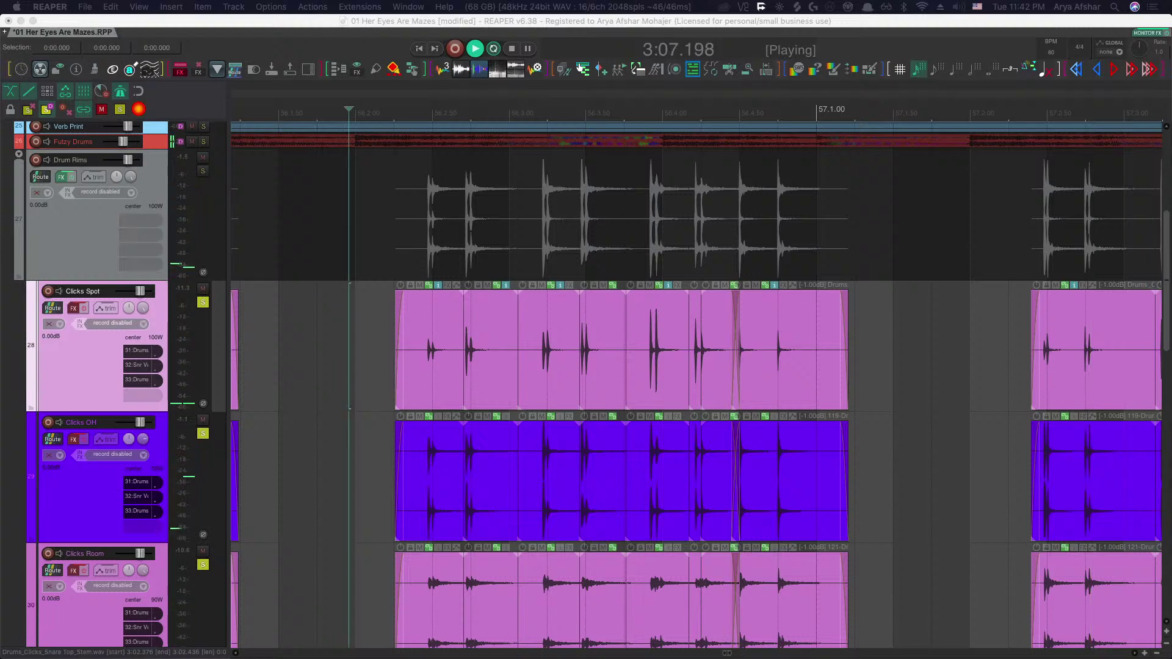
Play back the Clicks from just before the phrase leading into bar 57 through the end of the phrase at bar 58.
scroll(372, 540, "down", 5)
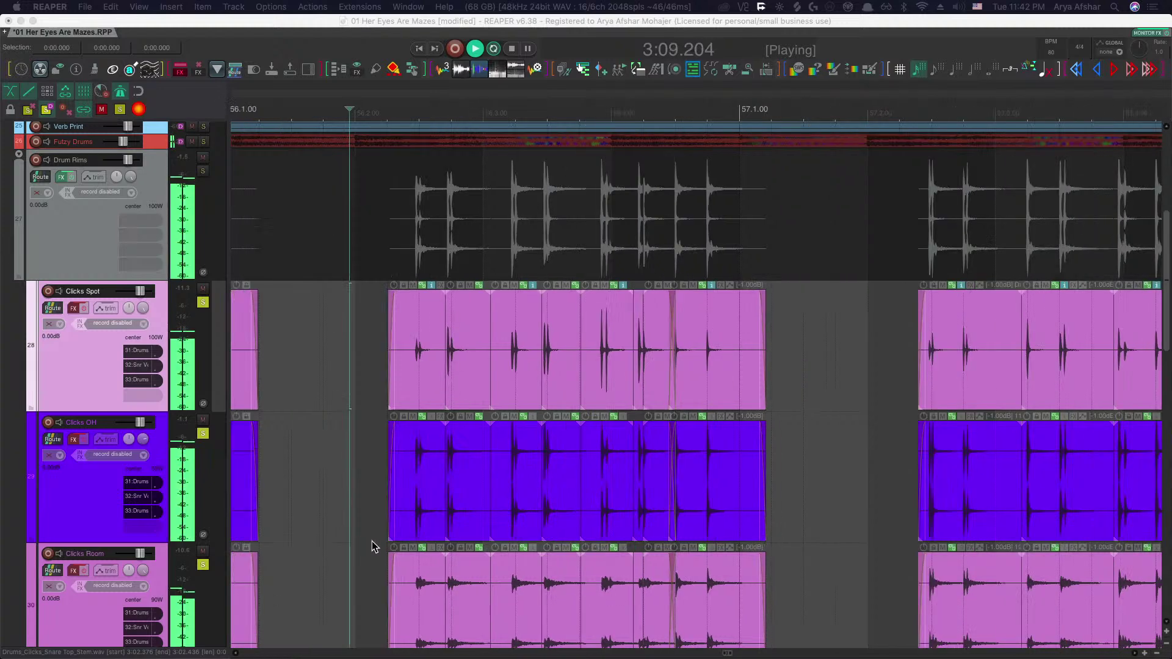
scroll(371, 541, "right", 2)
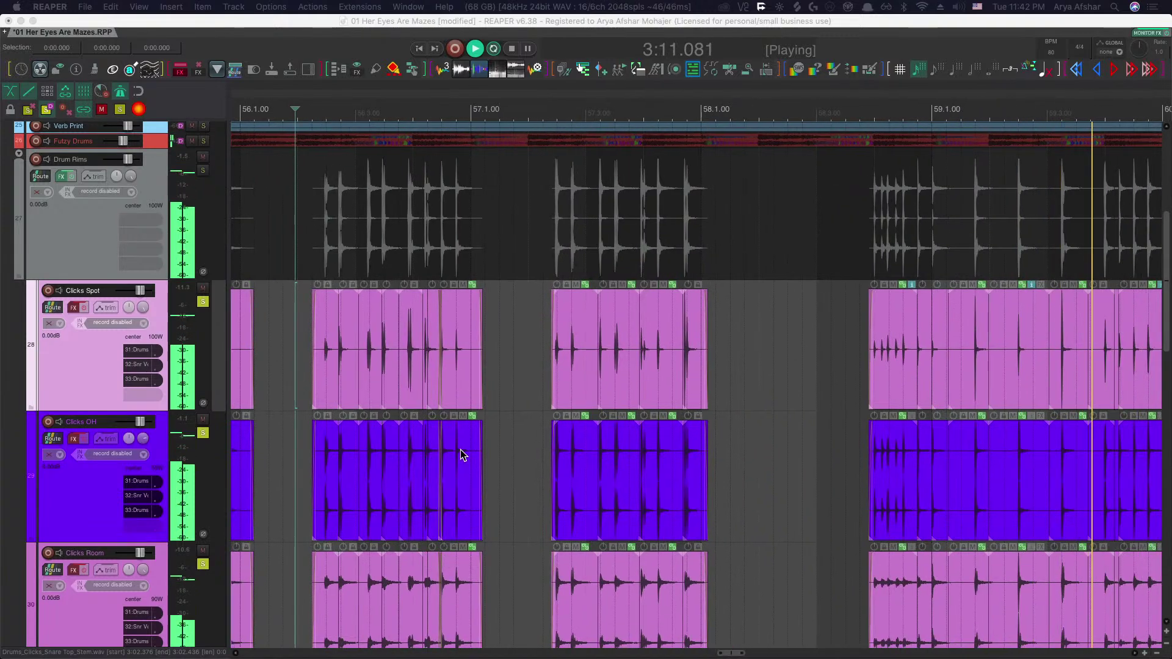
left_click(291, 303)
key("space")
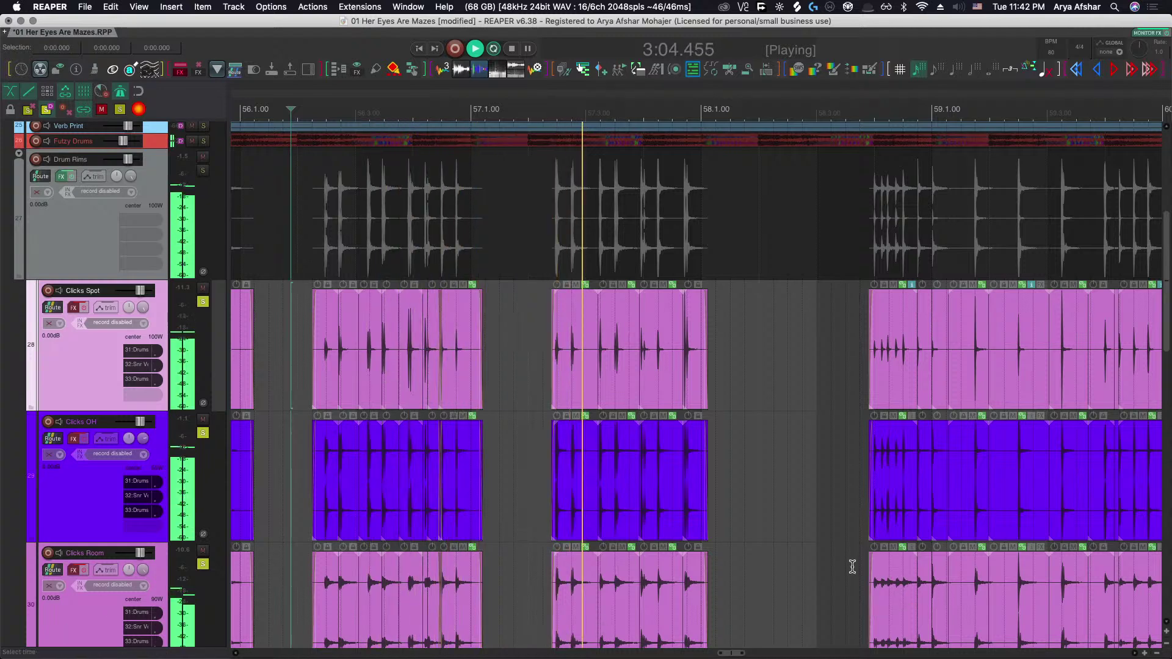
scroll(853, 569, "right", 3)
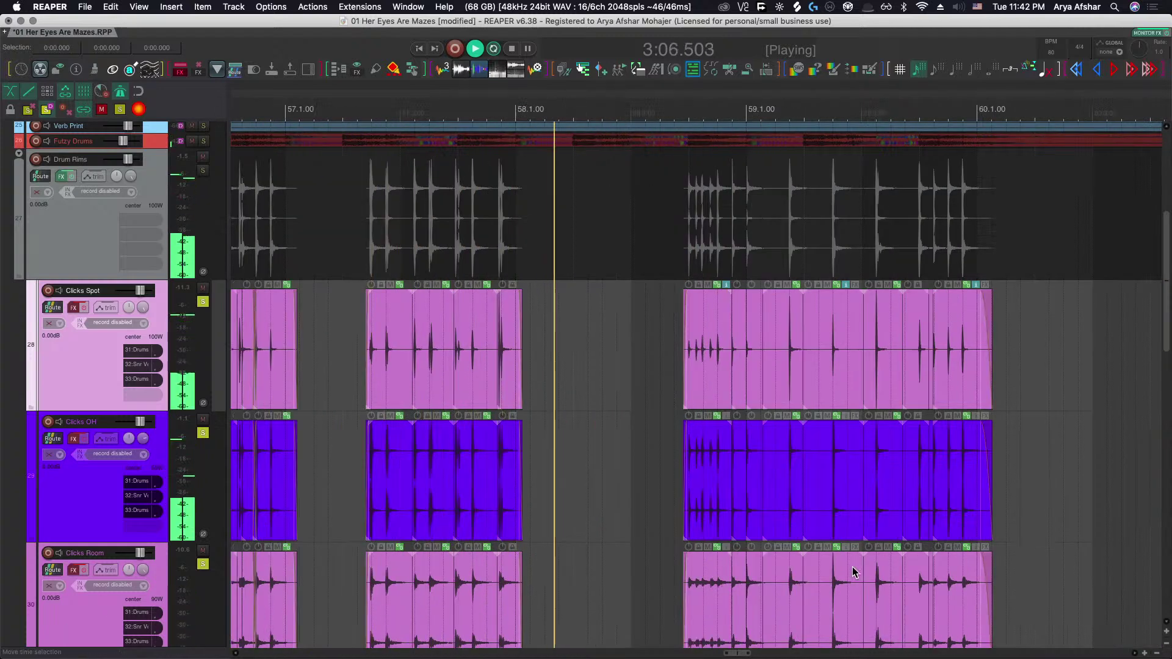
Extend the end of the phrase past bar 58 and lengthen its fade-out on all grouped Clicks tracks.
scroll(519, 517, "up", 5)
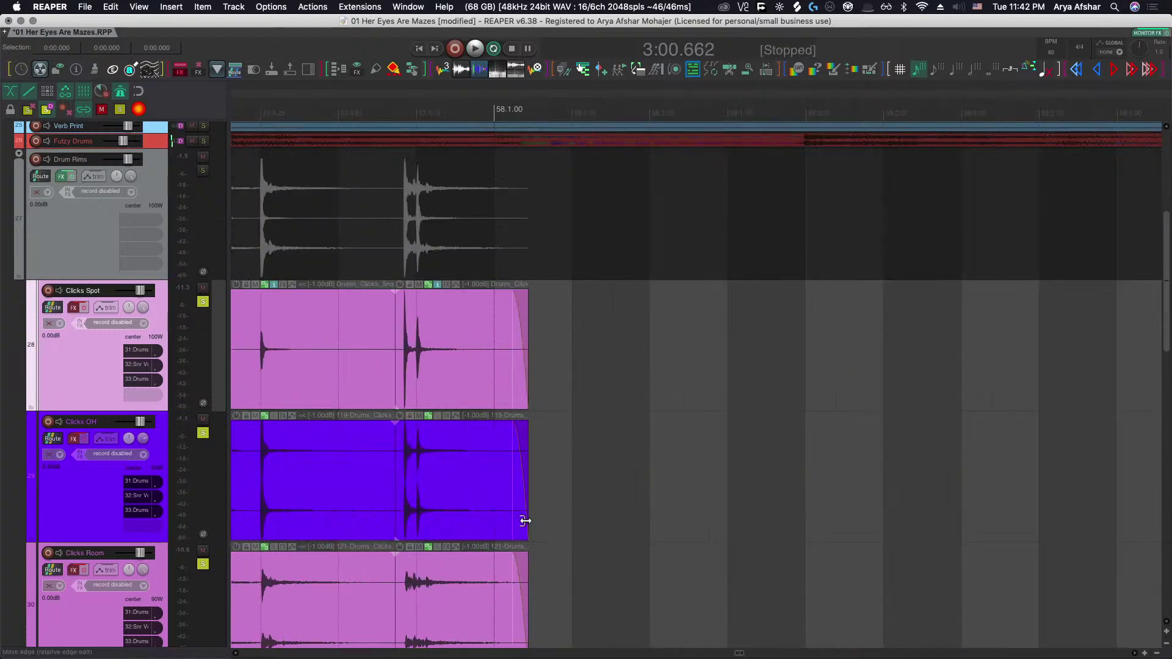
left_click_drag(525, 521, 606, 476)
left_click_drag(602, 425, 556, 425)
Play back from just before the final hits ahead of bar 58 until after the last phrase at bar 60, and stop.
left_click(294, 311)
key("space")
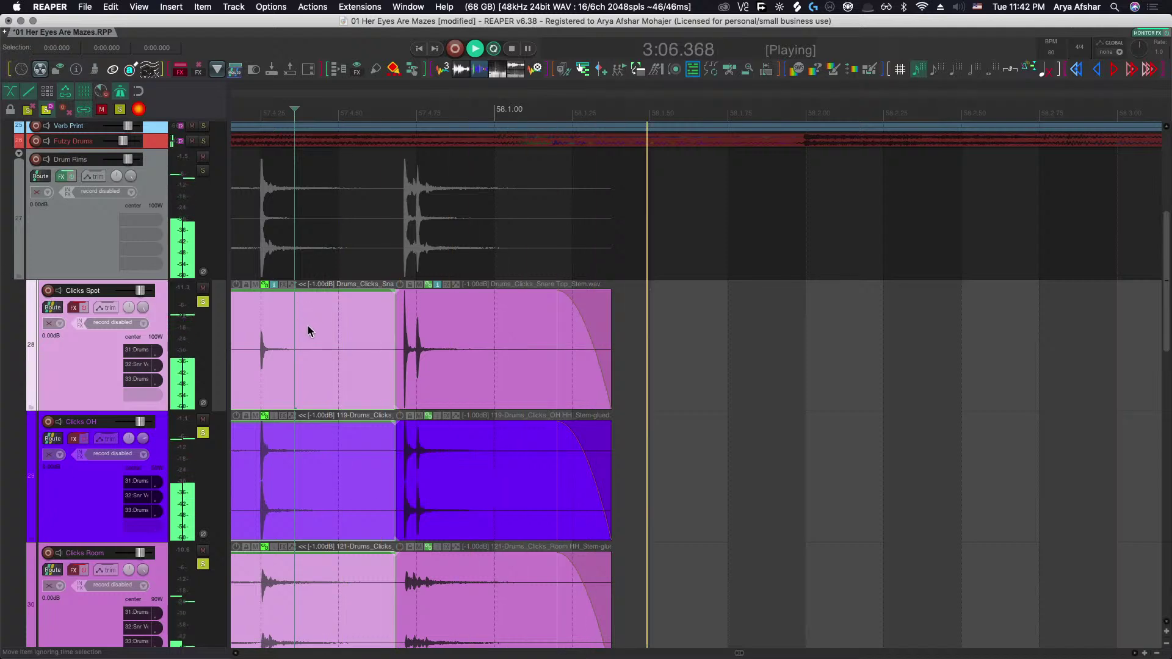
scroll(456, 510, "down", 5)
scroll(455, 511, "right", 3)
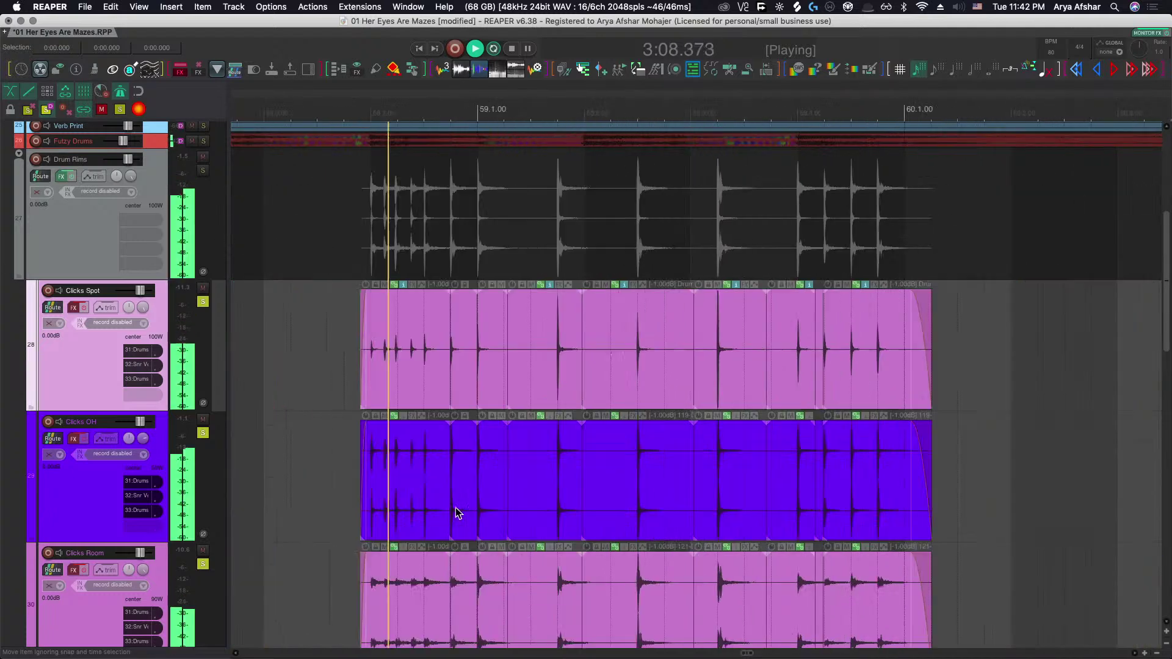
scroll(455, 507, "right", 3)
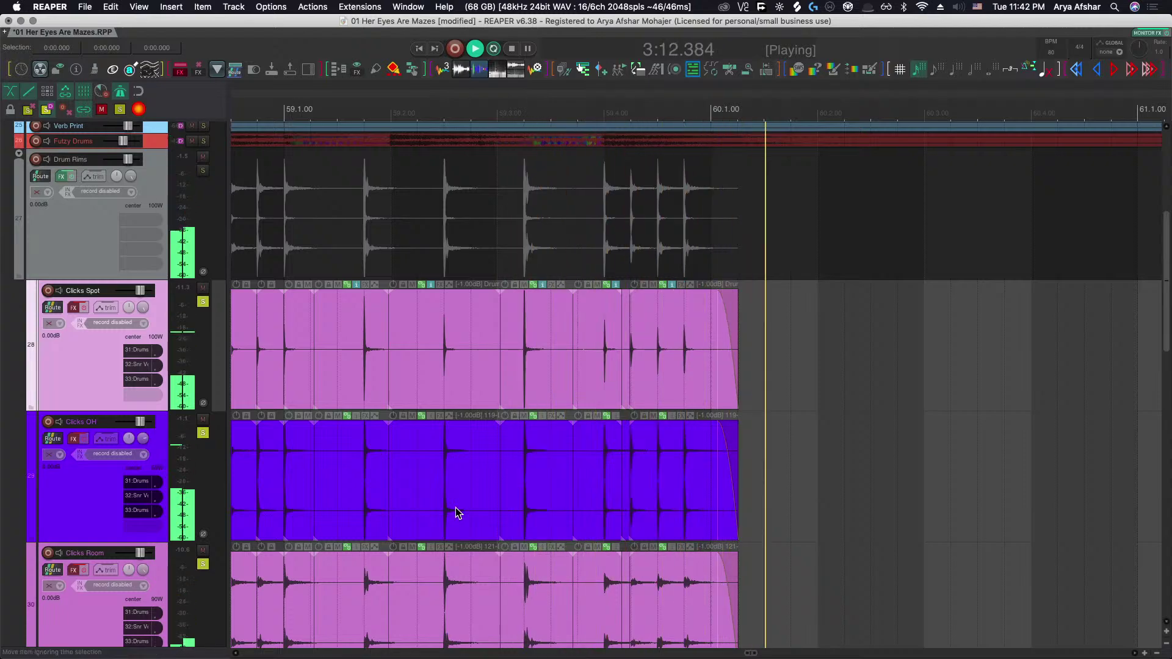
scroll(455, 507, "down", 10)
scroll(455, 510, "left", 5)
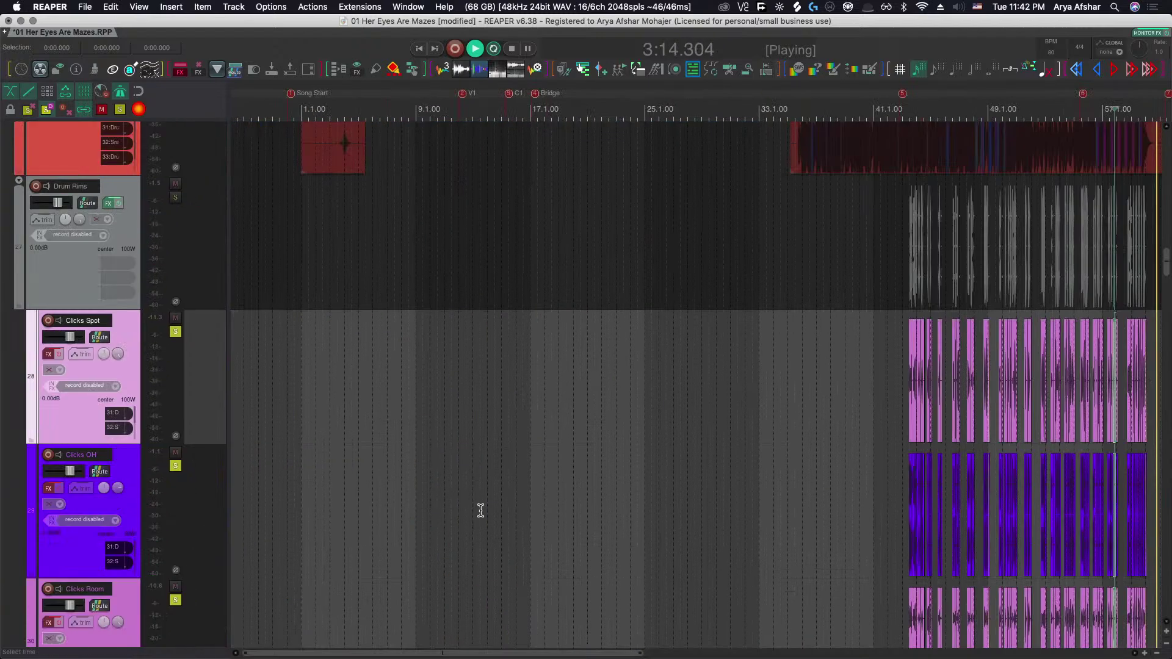
scroll(479, 511, "down", 5)
scroll(592, 515, "right", 5)
key("space")
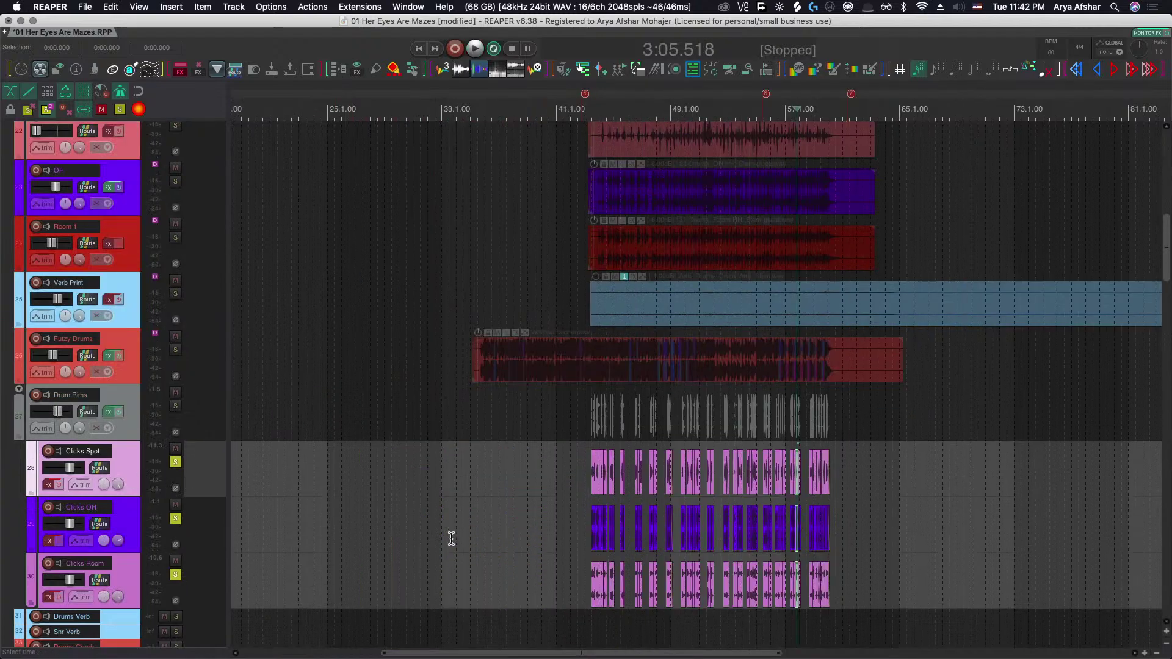
Return to the first Clicks phrase, select the tracks from Drum Rims through Clicks Room, and fit them vertically in the arrange view.
scroll(450, 541, "up", 10)
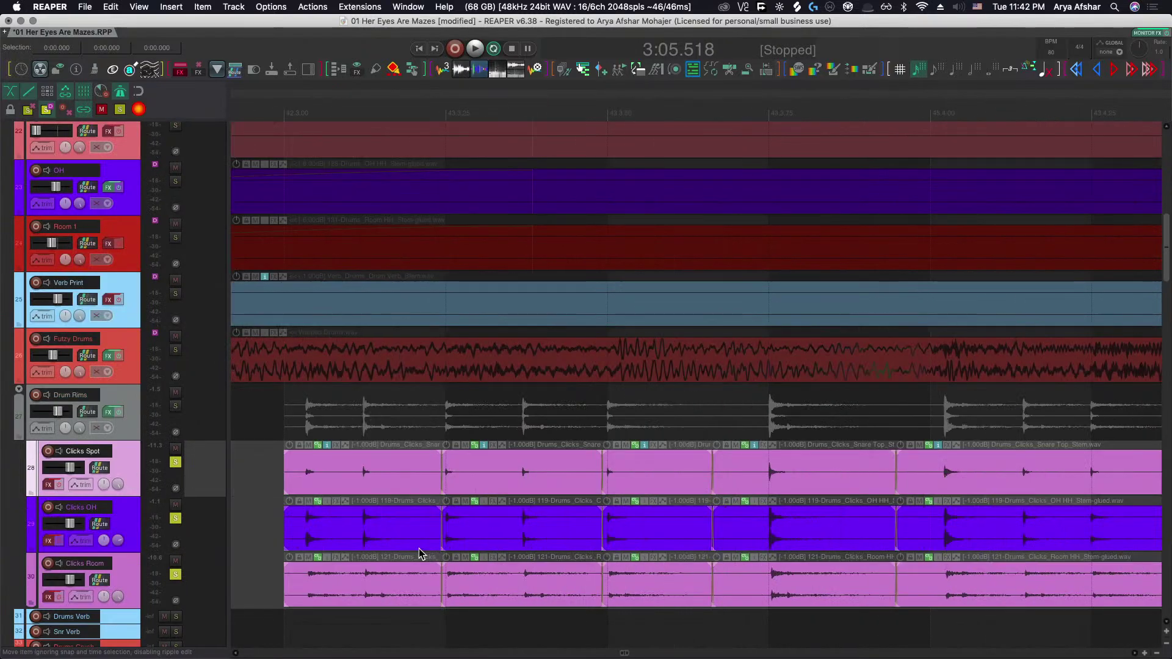
scroll(418, 548, "up", 5)
scroll(444, 526, "up", 5)
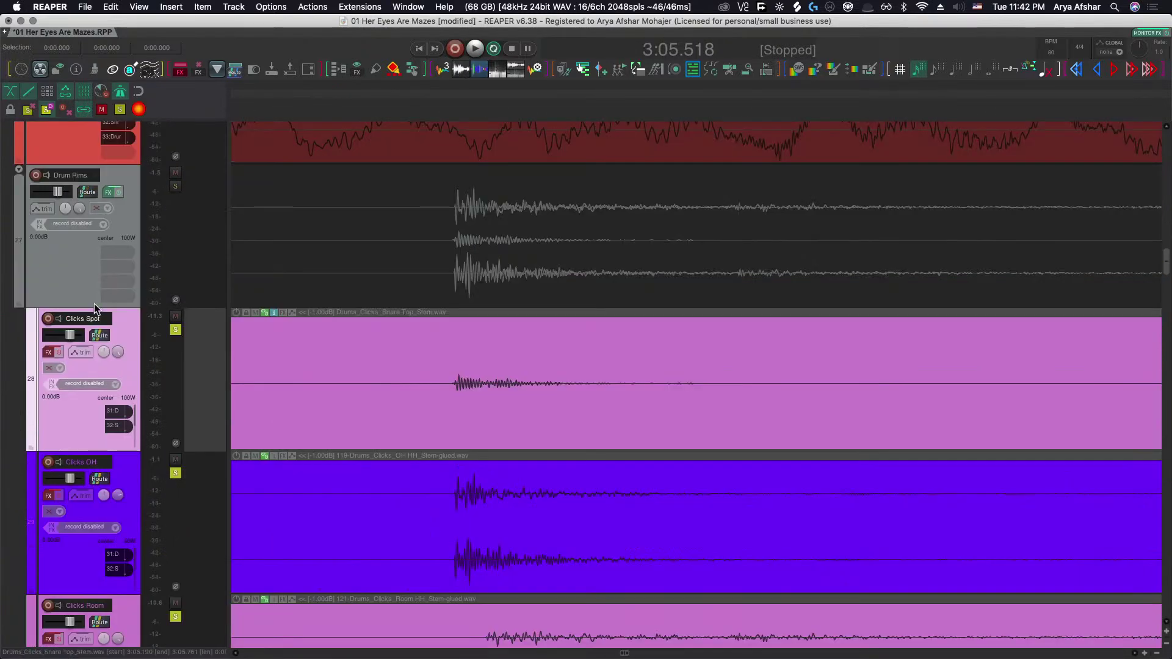
left_click(95, 253)
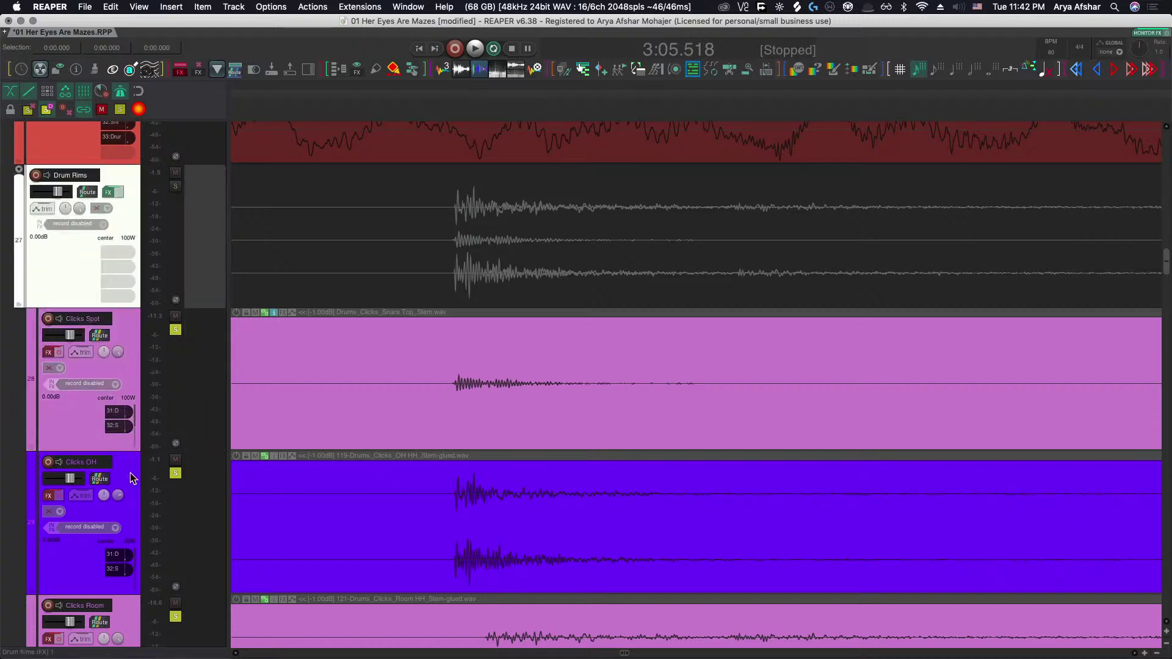
left_click(118, 610, "shift")
key("ctrl+grave")
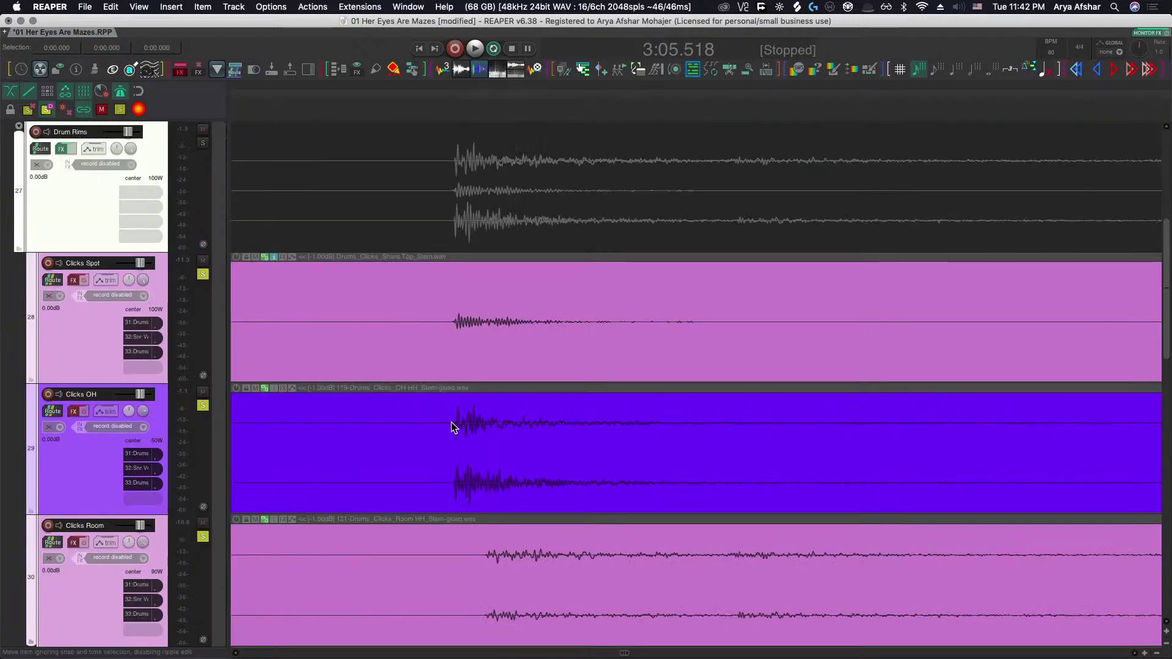
Inspect the timing of the individual hits in the first Clicks phrase against the grid up to bar 44.
scroll(495, 449, "up", 6)
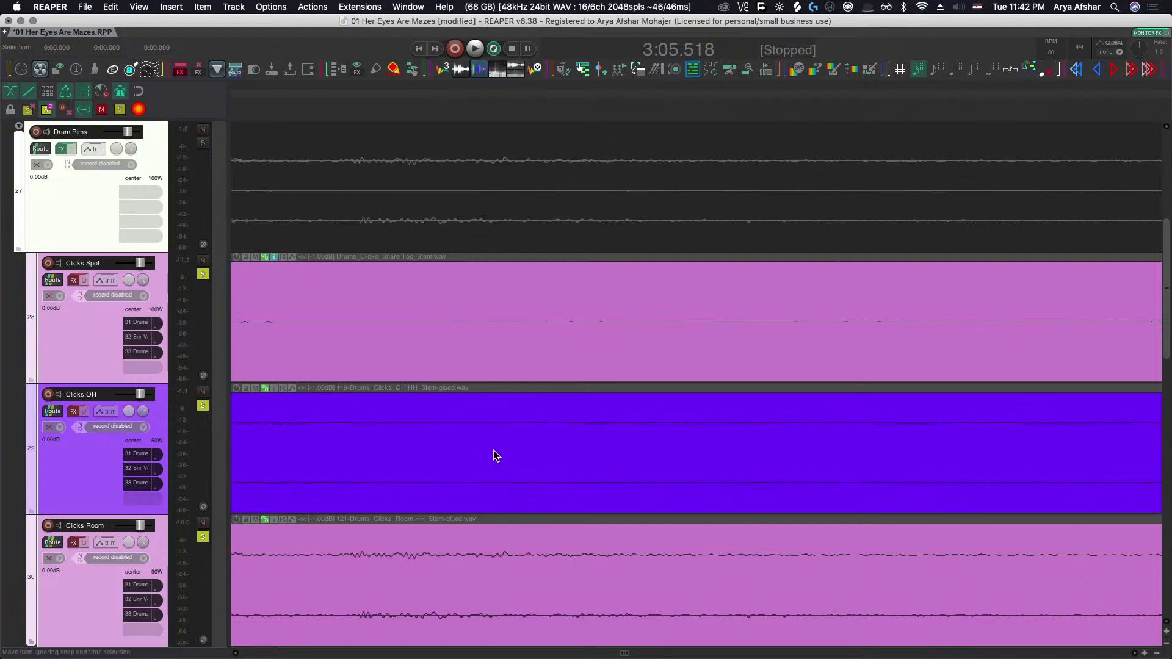
scroll(496, 455, "right", 10)
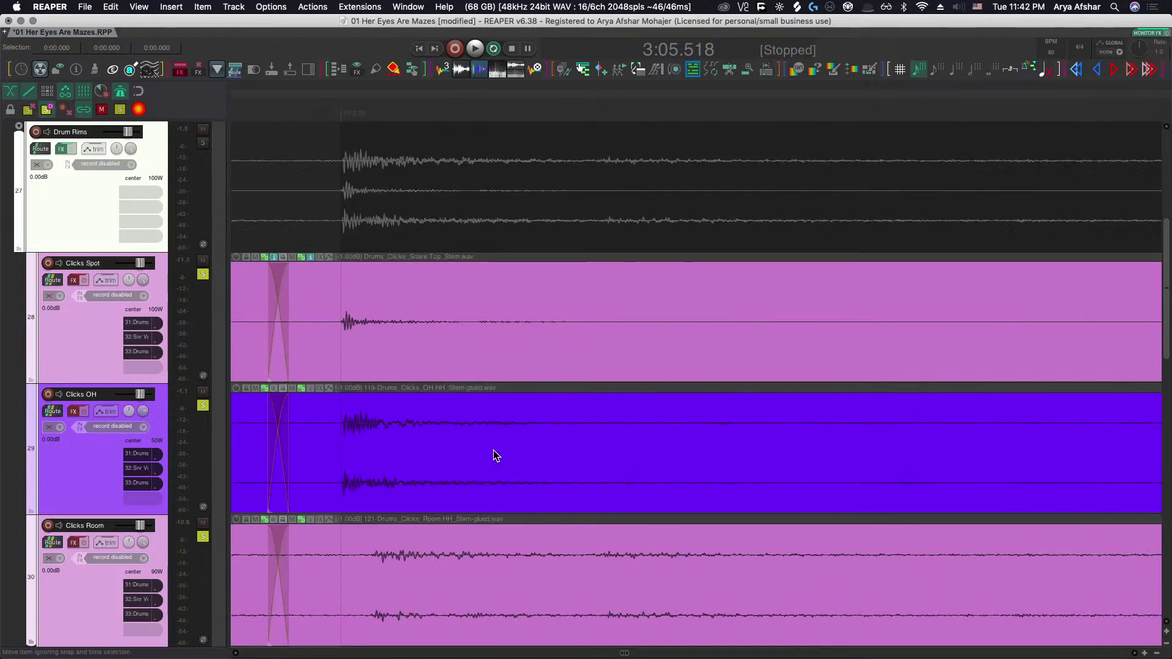
scroll(493, 451, "down", 5)
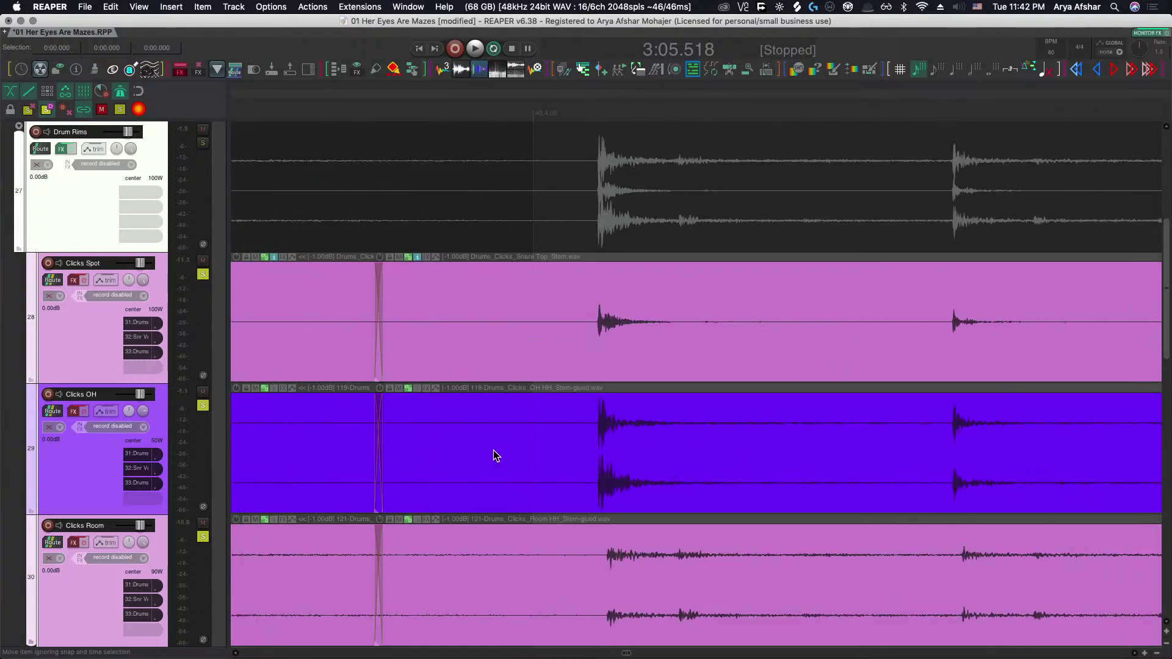
scroll(614, 437, "up", 6)
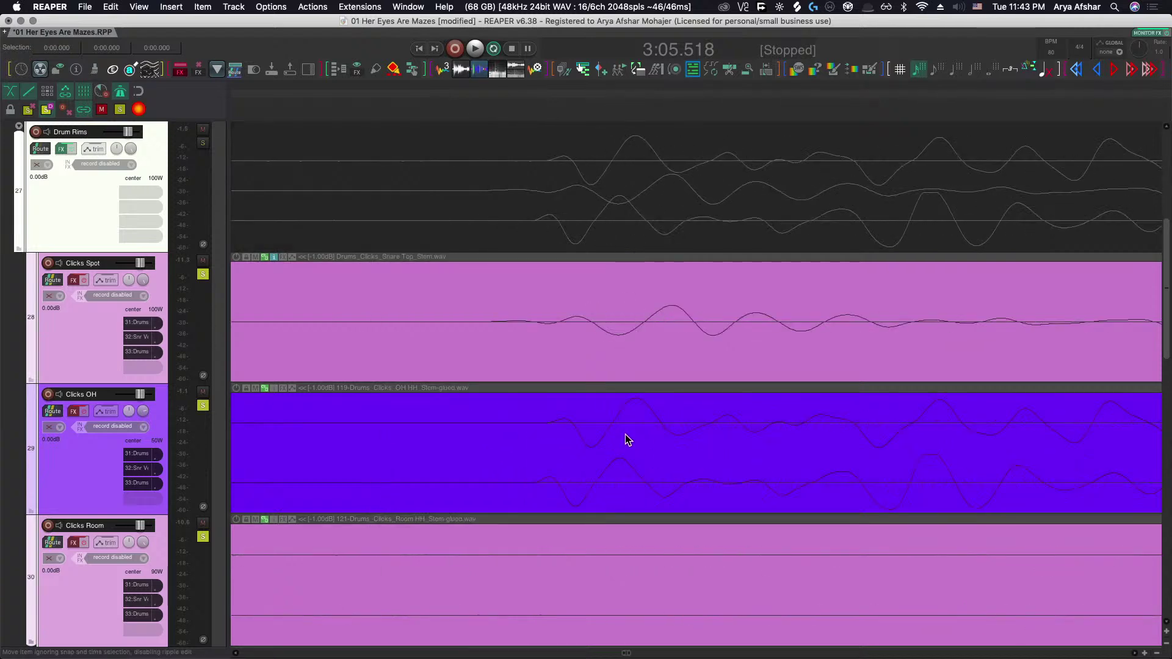
scroll(623, 437, "down", 3)
scroll(618, 434, "down", 3)
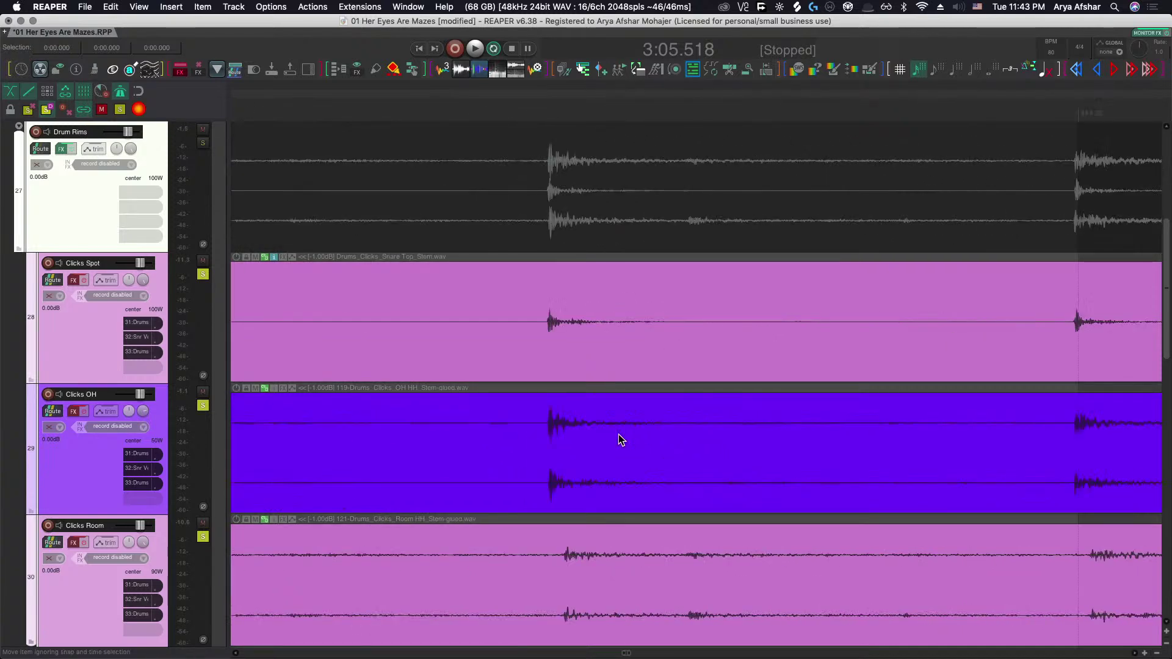
scroll(618, 434, "down", 2)
scroll(618, 434, "left", 5)
scroll(617, 434, "right", 5)
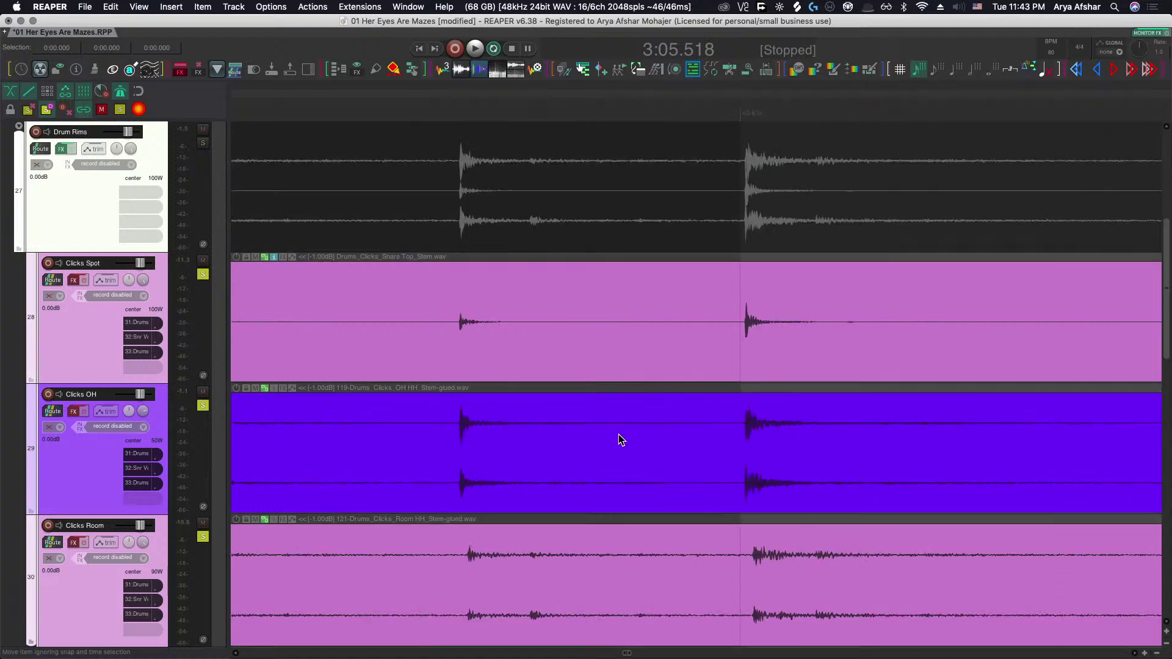
scroll(618, 434, "left", 5)
Split the grouped Clicks tracks just before the last hit ahead of bar 44.
scroll(801, 446, "up", 5)
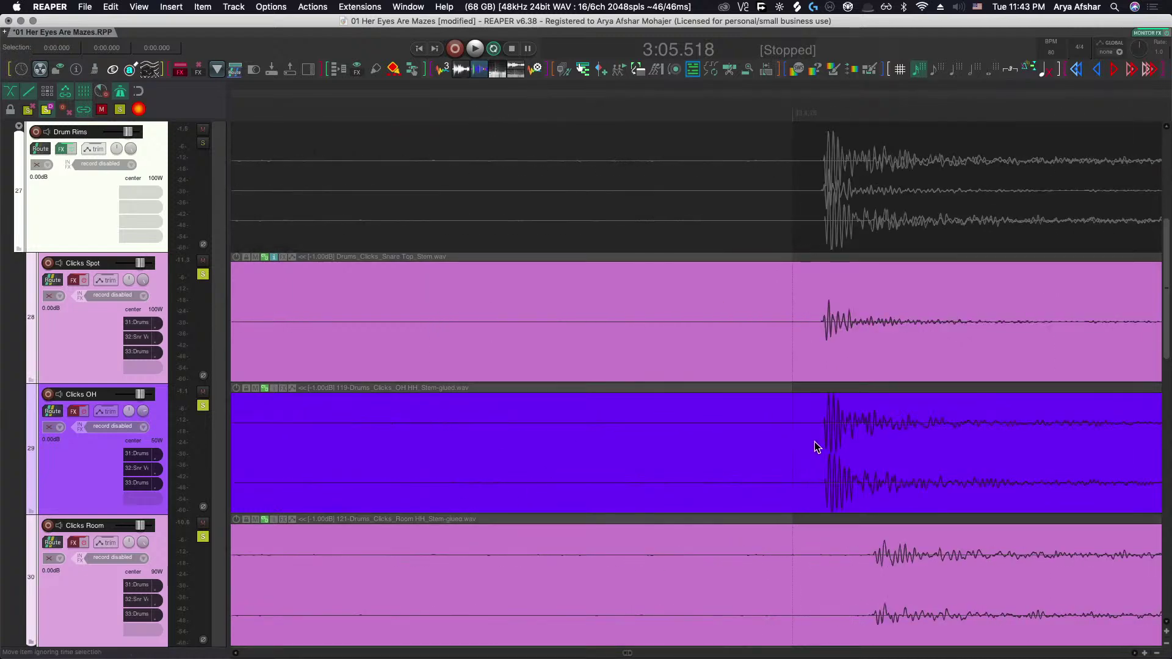
left_click(741, 438)
key("s")
scroll(825, 440, "down", 5)
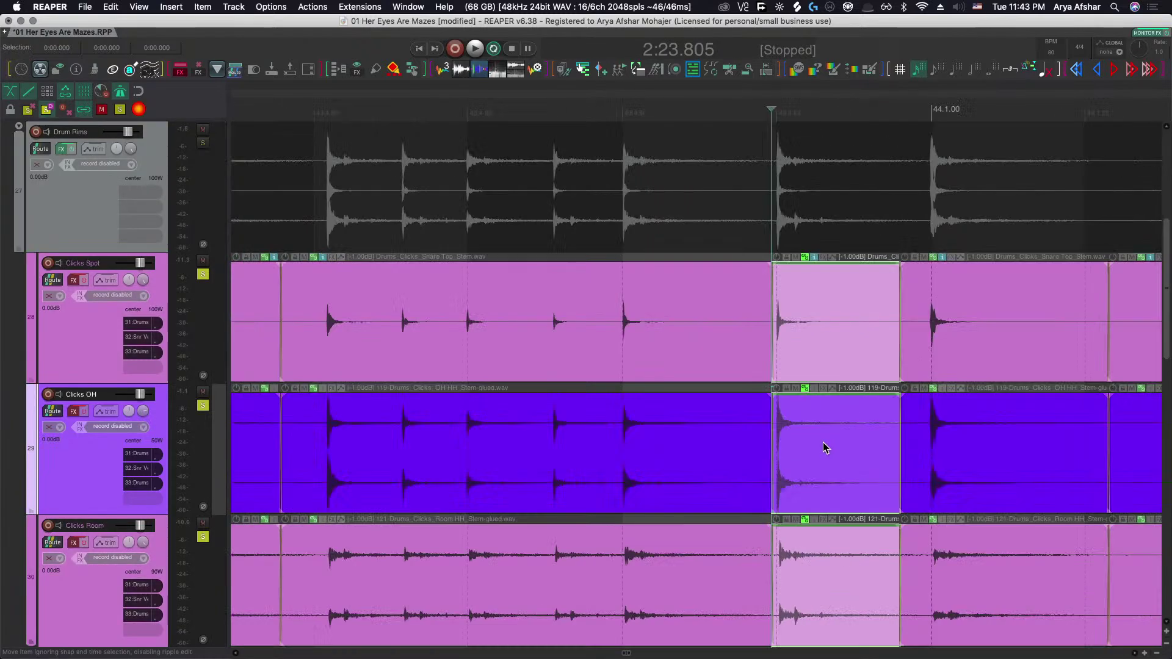
Slip the newly split last hit ahead of bar 44 on the grouped Clicks tracks onto its grid line.
scroll(796, 436, "up", 5)
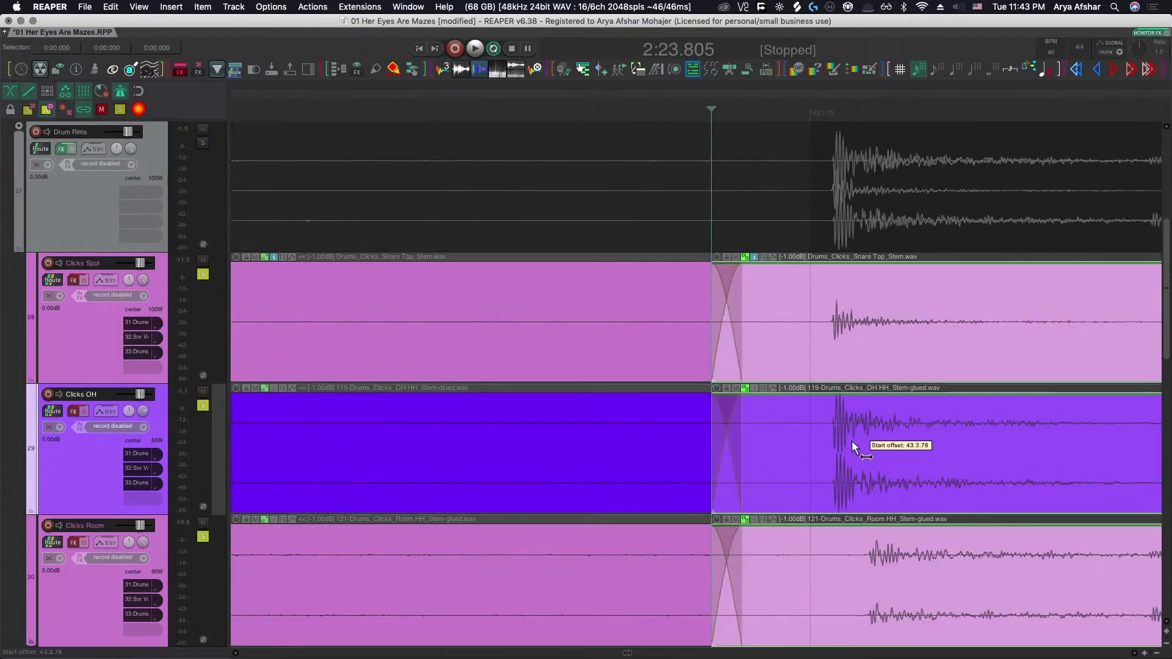
mouse_move(852, 441)
left_mouse_down()
mouse_move(829, 442)
mouse_move(855, 439)
mouse_move(844, 442)
left_mouse_up()
scroll(829, 442, "up", 5)
scroll(844, 442, "down", 5)
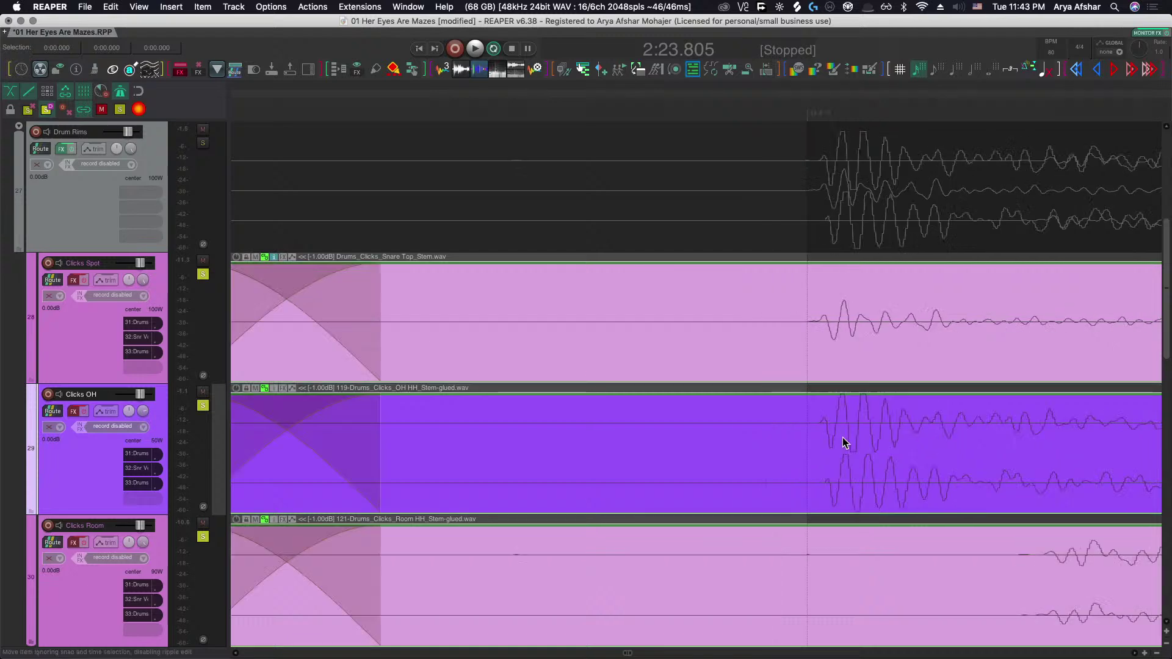
Play back from the split ahead of bar 44 into the Clicks phrase before bar 46, and stop.
scroll(844, 442, "down", 5)
key("space")
scroll(842, 437, "up", 4)
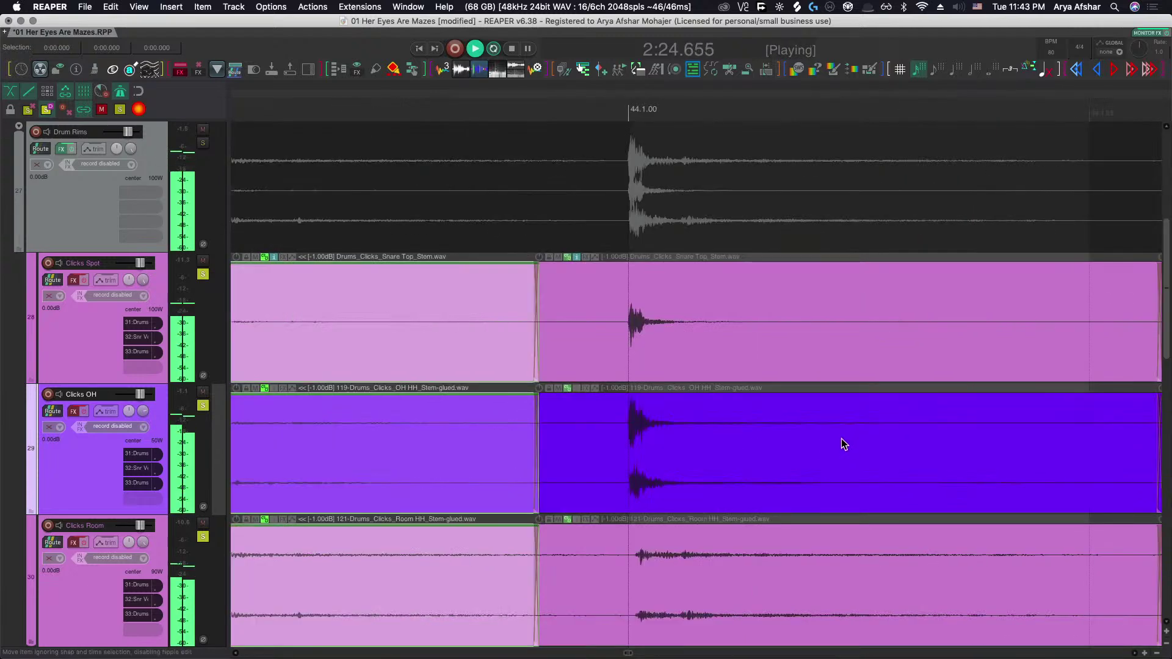
scroll(841, 438, "down", 6)
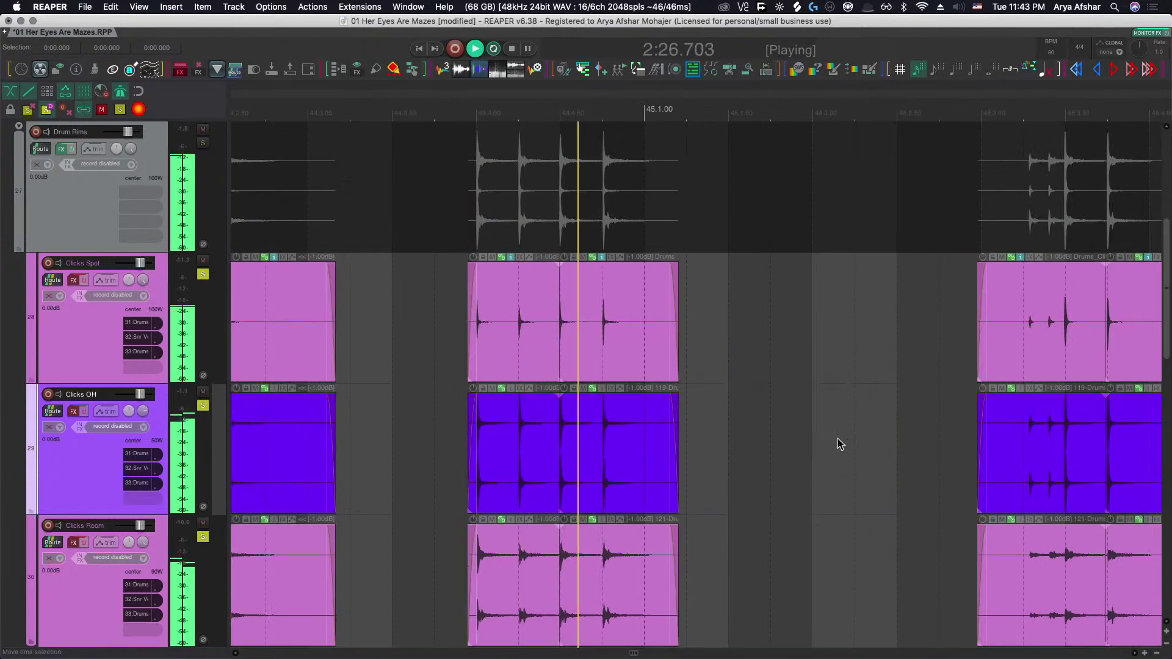
scroll(841, 437, "right", 6)
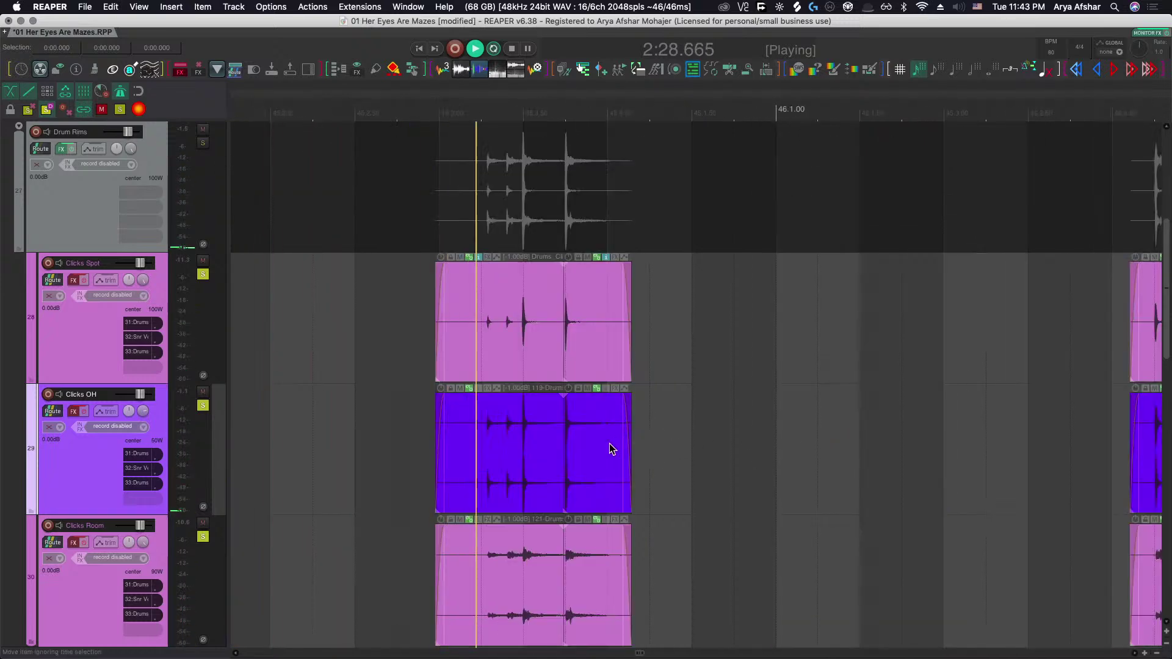
key("space")
Examine the two loudest hits of the Clicks phrase ahead of bar 46 against the grid.
scroll(523, 429, "up", 8)
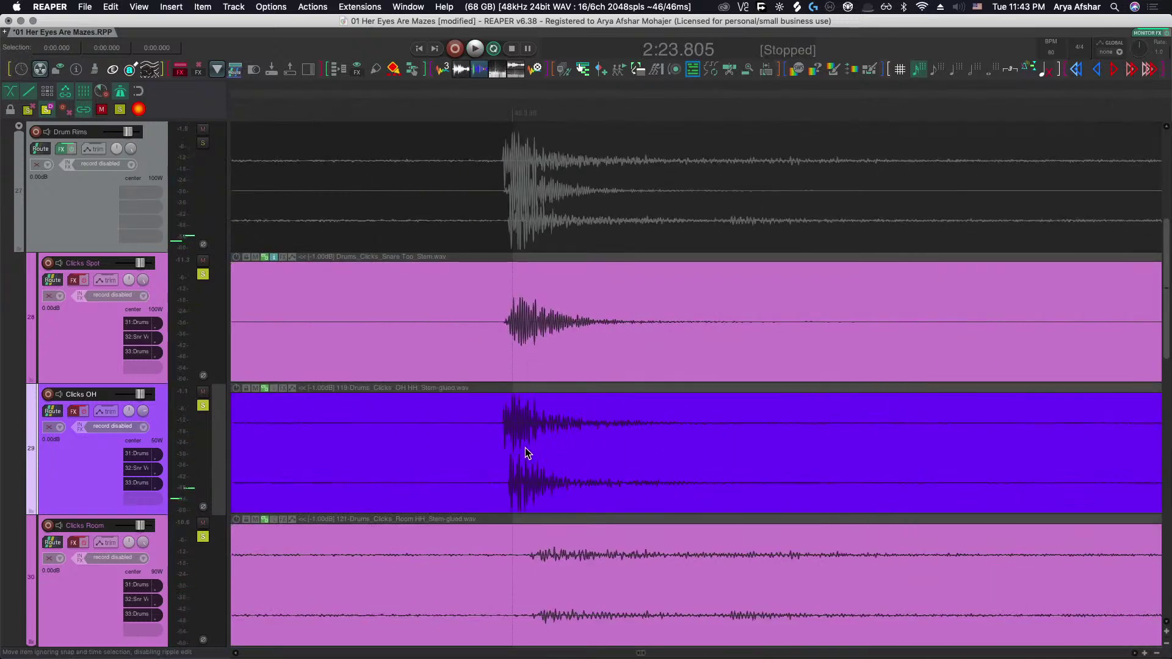
scroll(507, 444, "down", 7)
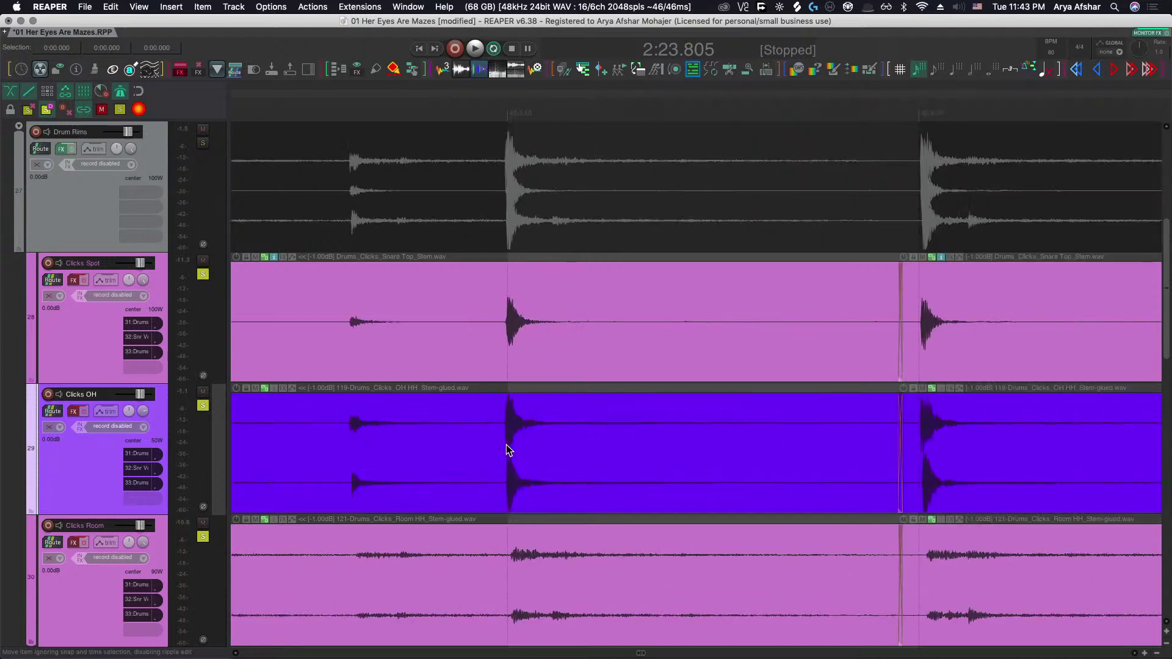
scroll(507, 444, "down", 4)
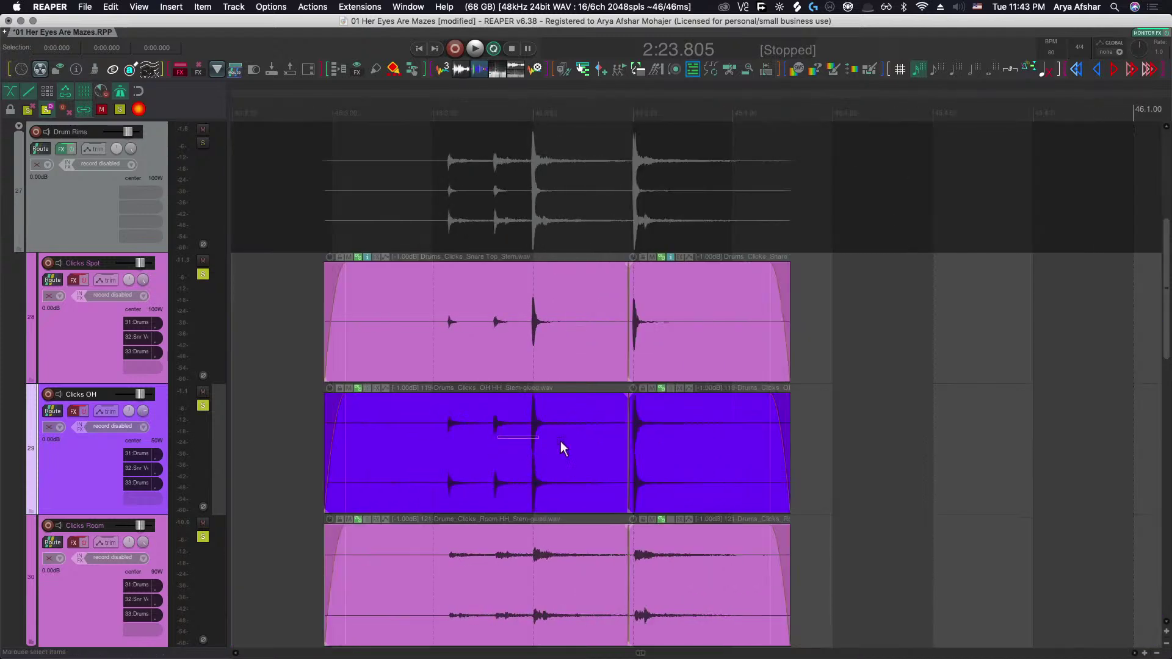
left_click(641, 452)
scroll(516, 437, "up", 3)
scroll(532, 437, "down", 4)
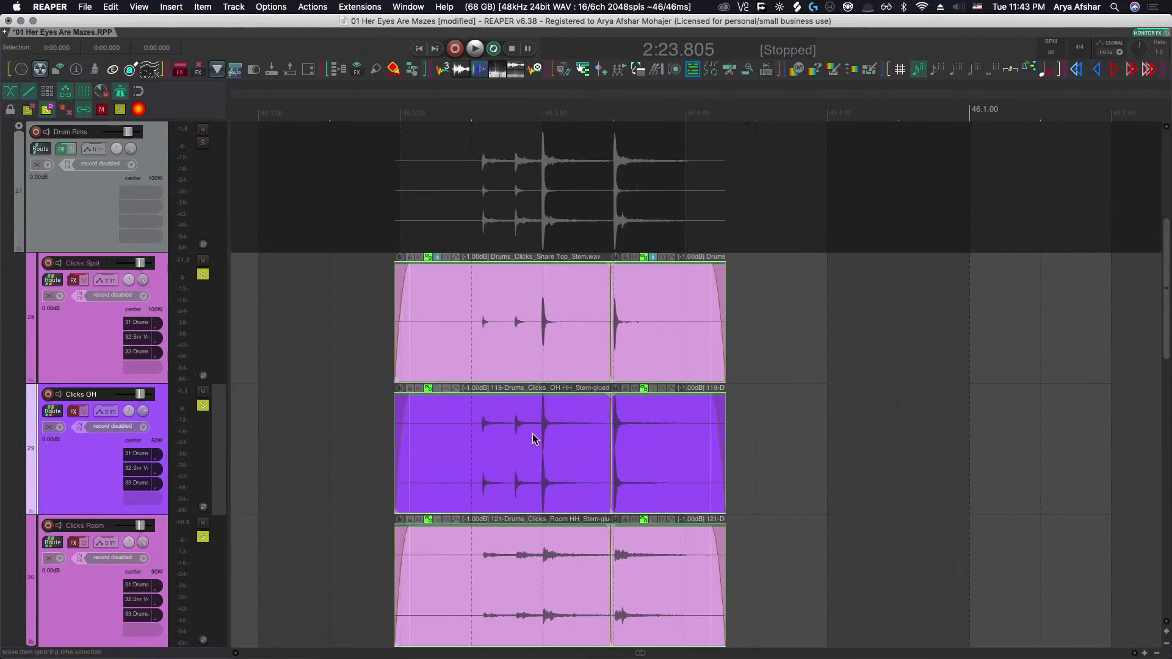
scroll(532, 433, "up", 8)
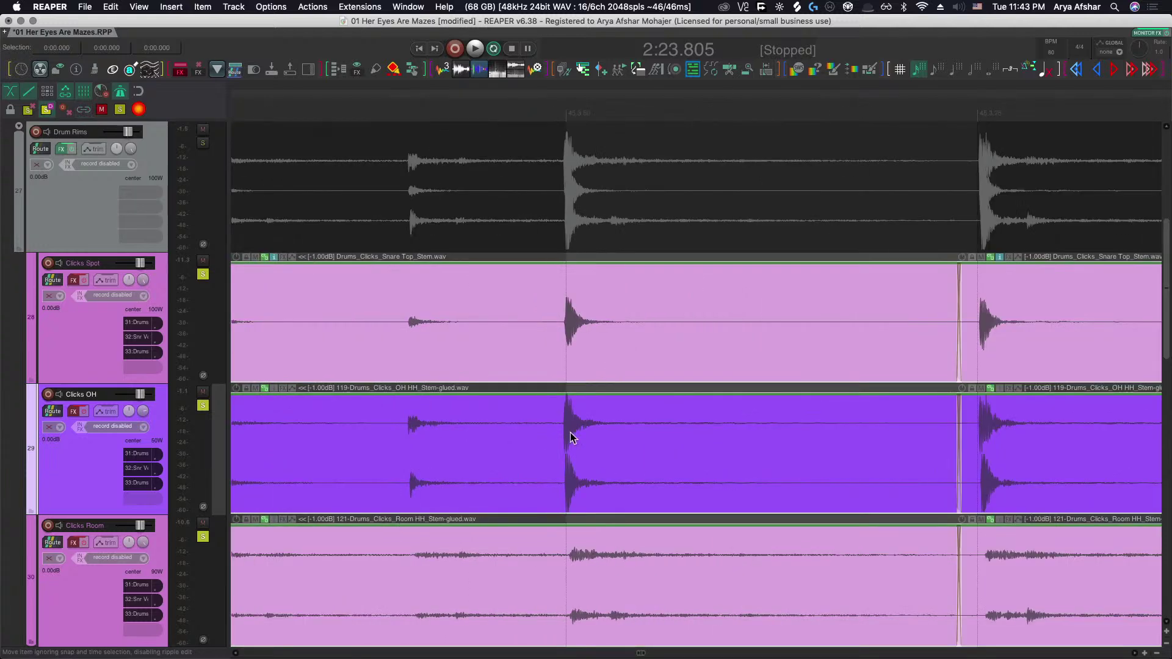
scroll(419, 424, "down", 4)
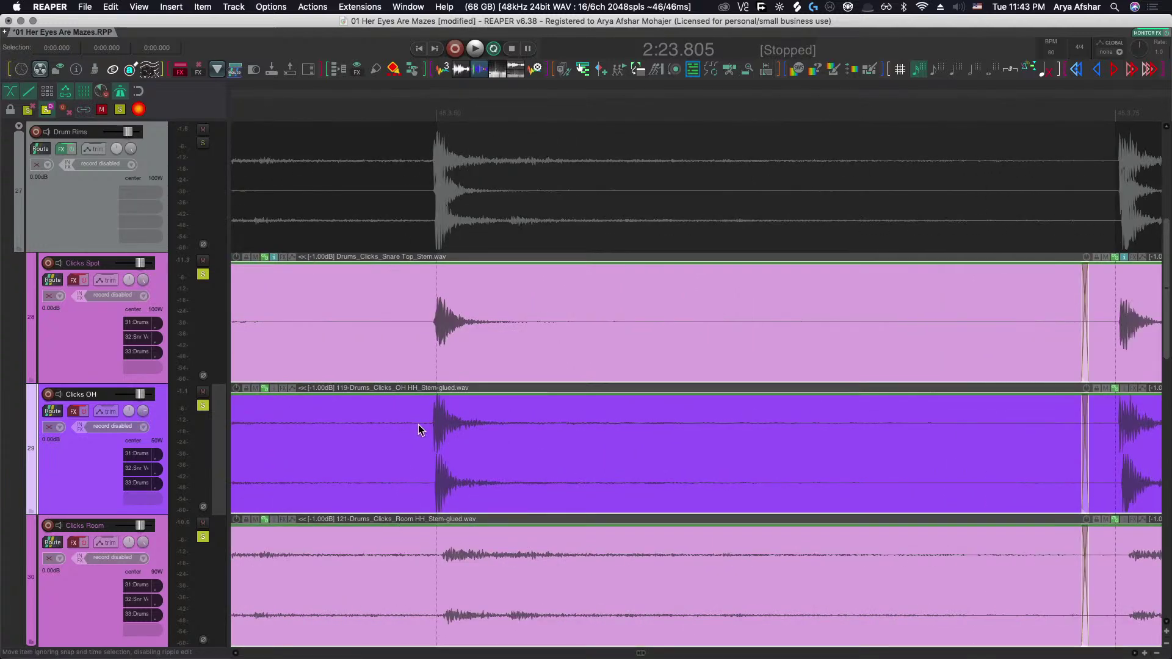
Slip the first section of the grouped Clicks phrase ahead of bar 46 slightly later, aligning its loud hit with the grid.
left_click_drag(405, 425, 1112, 477)
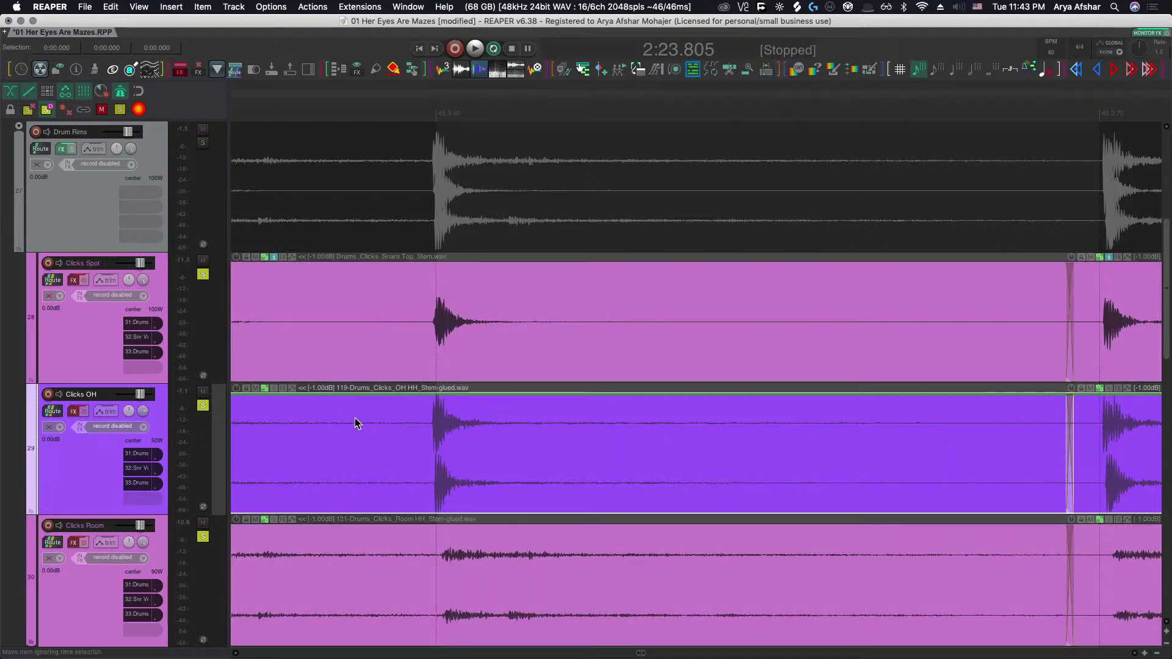
scroll(446, 427, "up", 5)
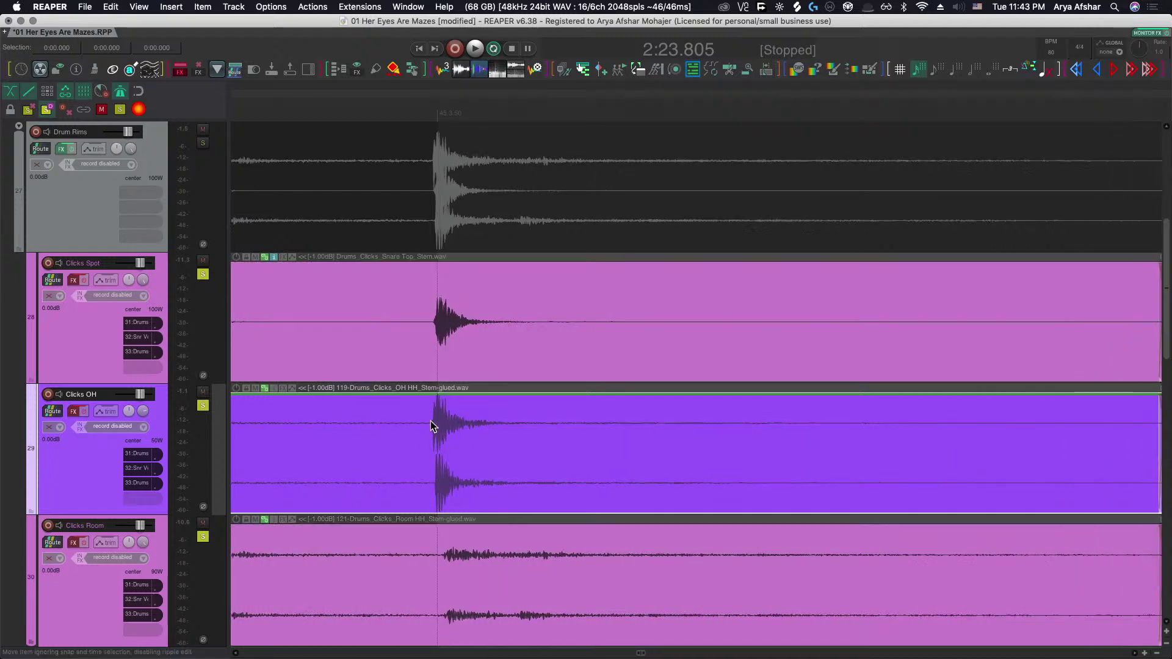
left_click_drag(462, 434, 468, 434)
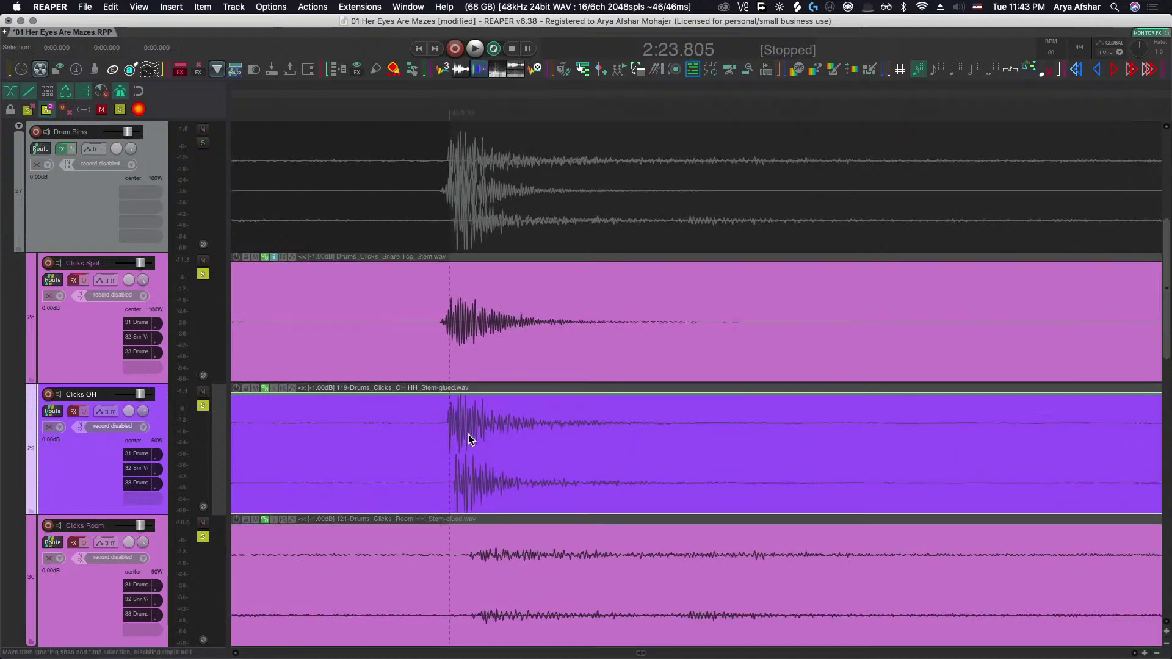
scroll(467, 434, "down", 5)
Play back from just before the Clicks phrase ahead of bar 46 through the phrase ending at bar 47, and stop.
scroll(470, 433, "left", 5)
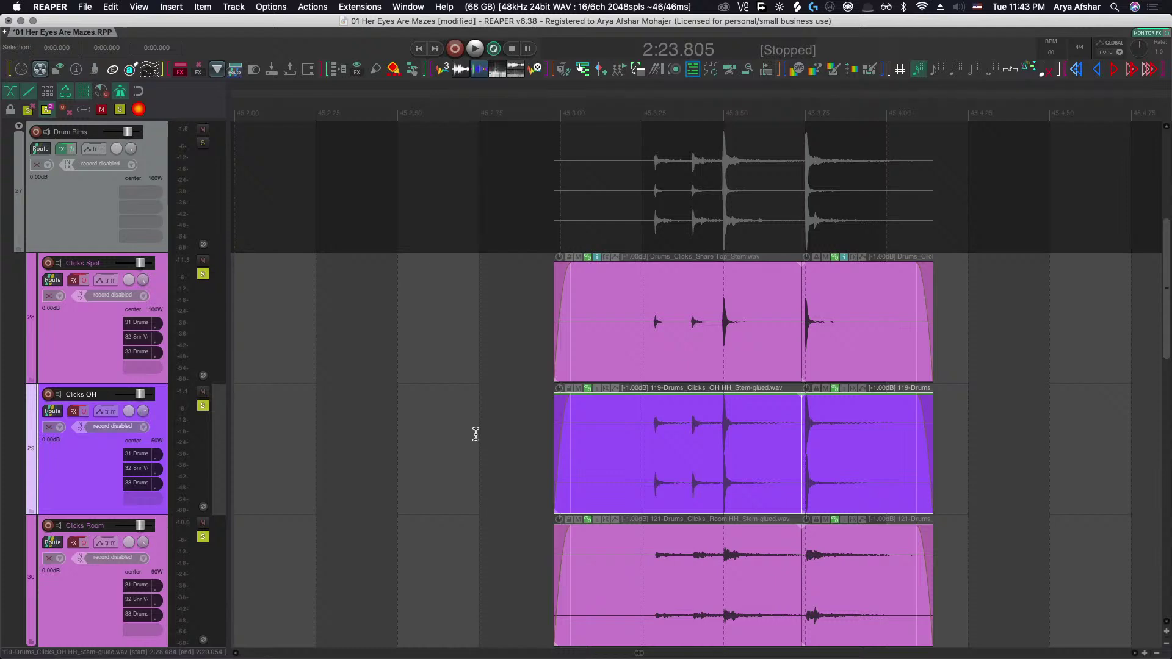
left_click(473, 426)
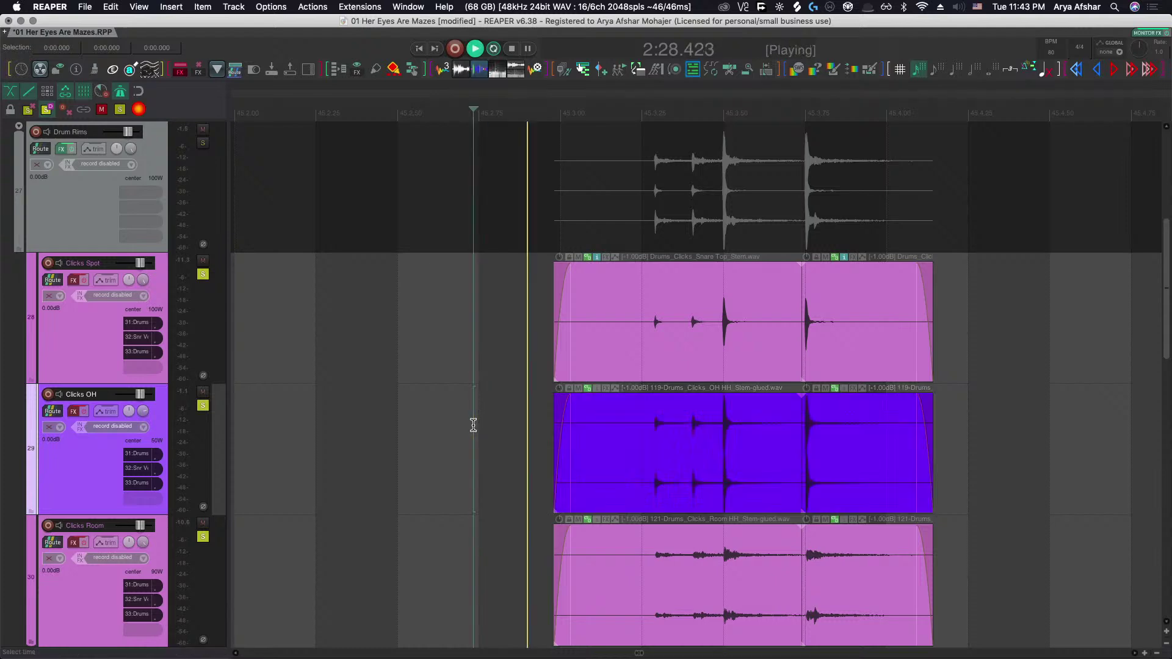
scroll(474, 424, "down", 6)
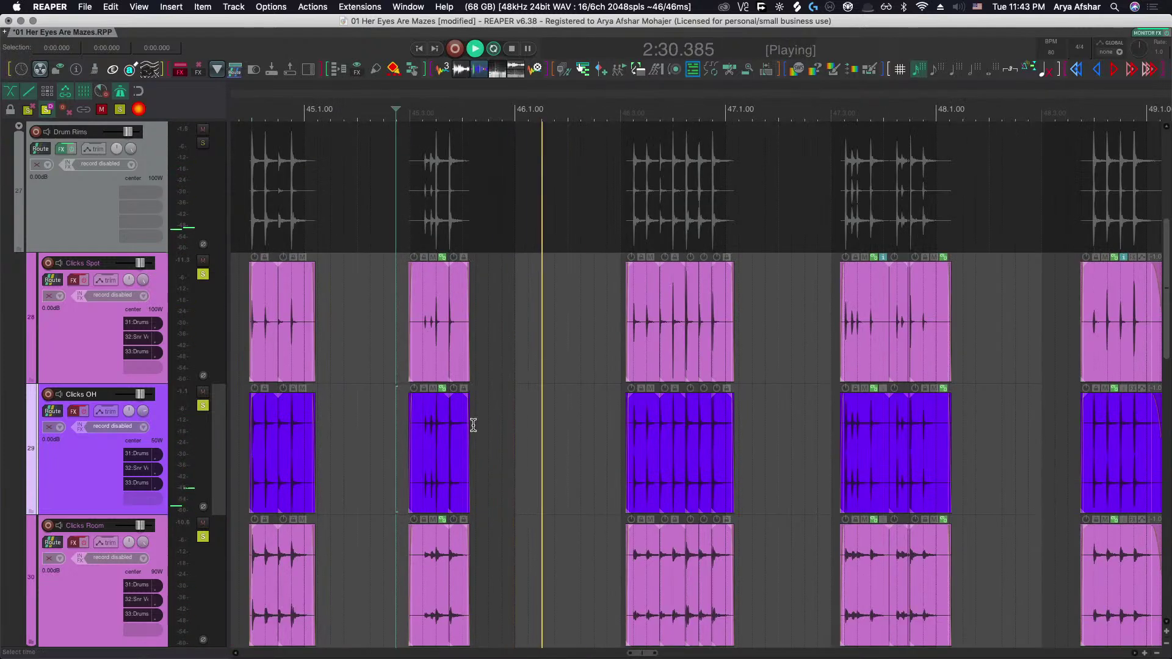
scroll(694, 449, "up", 6)
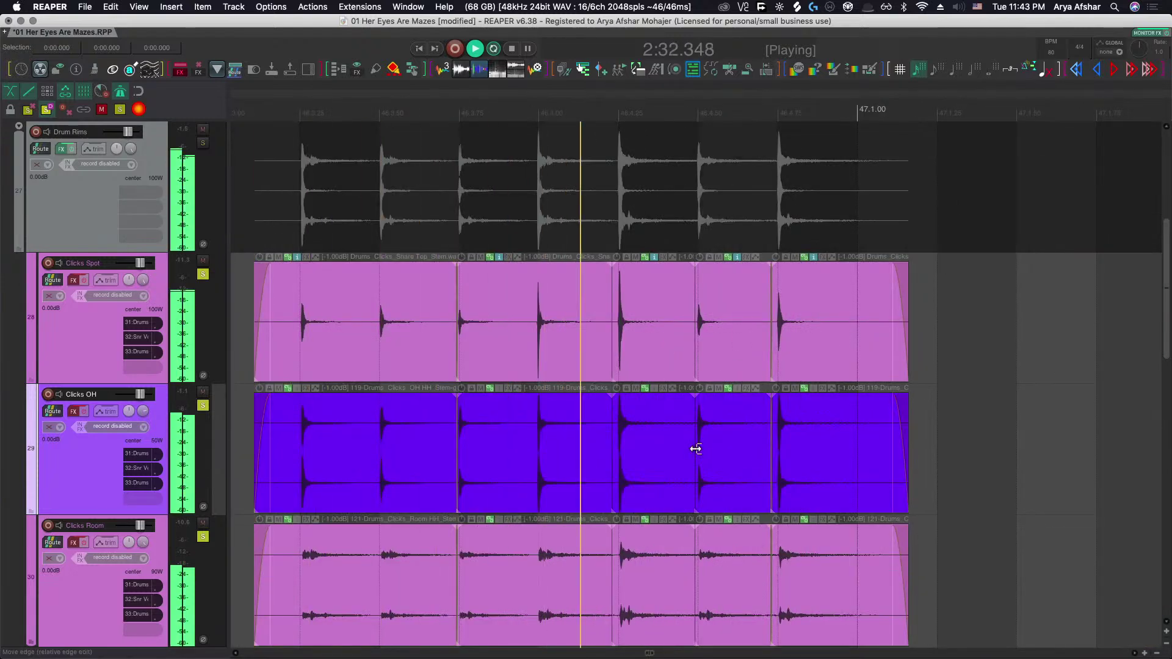
scroll(696, 448, "down", 4)
key("space")
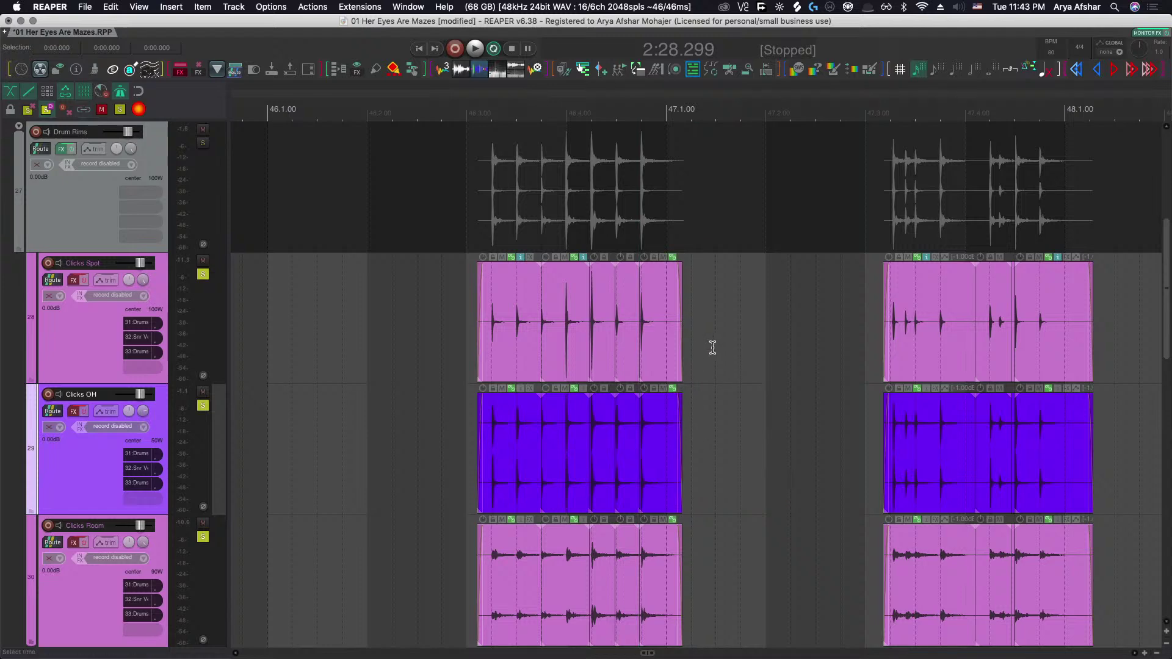
Extend the end of the grouped Clicks phrase at bar 47 slightly and lengthen its fade-out back to about the bar line.
left_click(664, 359)
scroll(668, 366, "up", 1)
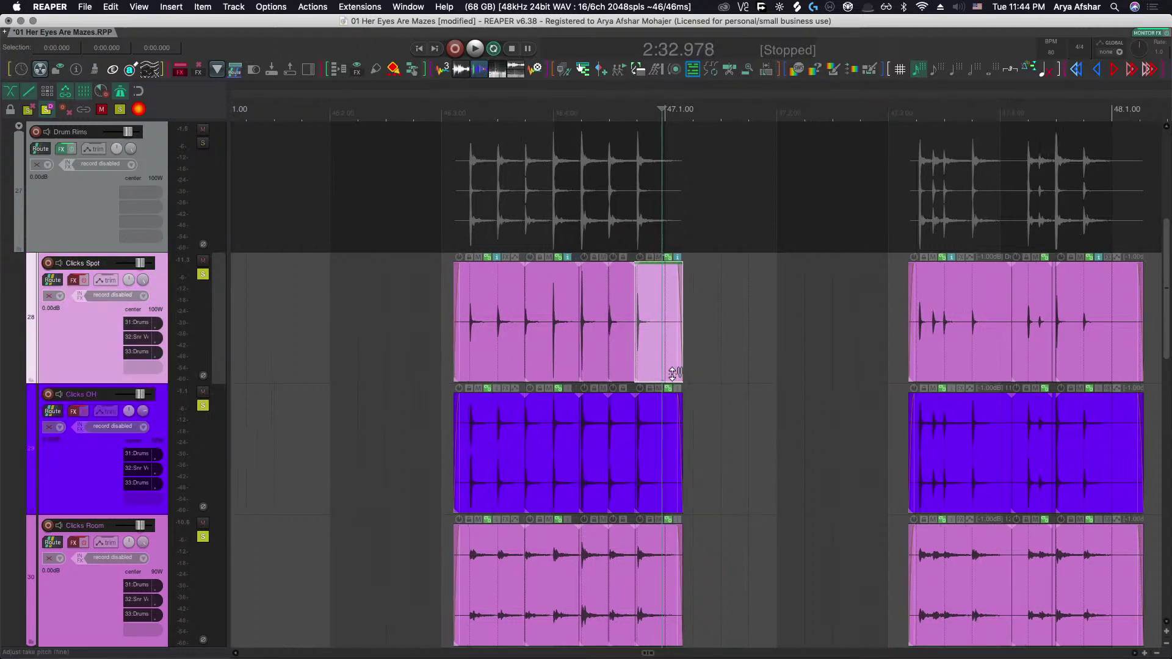
scroll(679, 403, "up", 2)
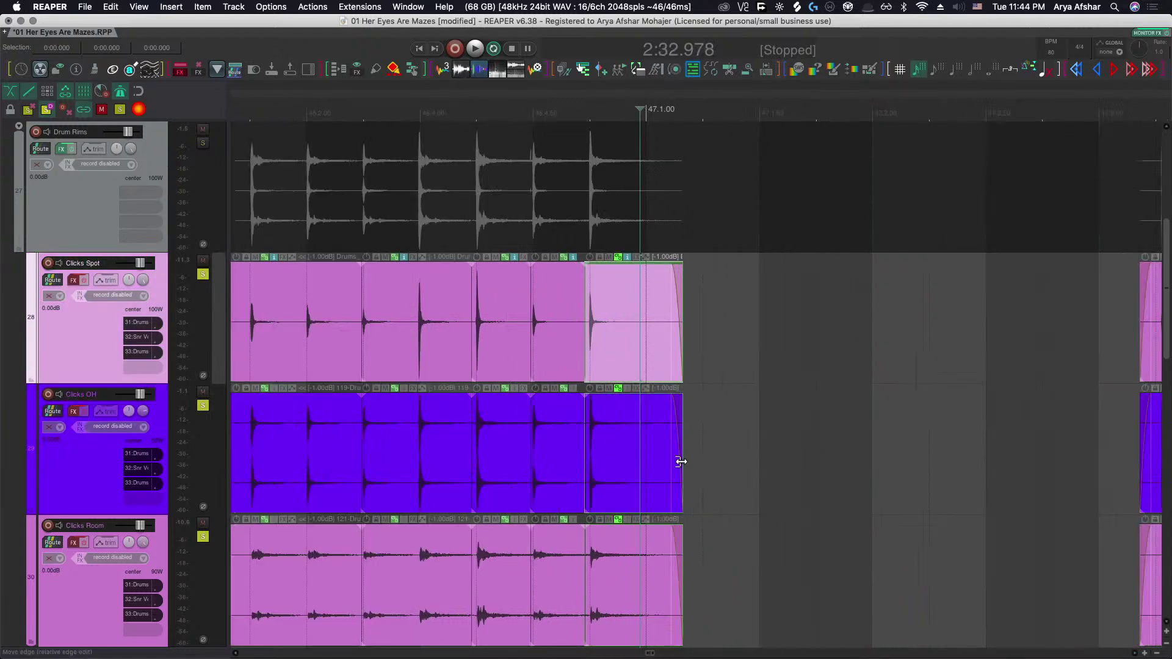
left_click_drag(681, 462, 701, 463)
left_click_drag(692, 399, 639, 399)
Play back from the gap before the phrase ending at bar 47 through the Clicks phrases up to bar 51.
scroll(639, 399, "down", 3)
left_click(550, 309)
key("space")
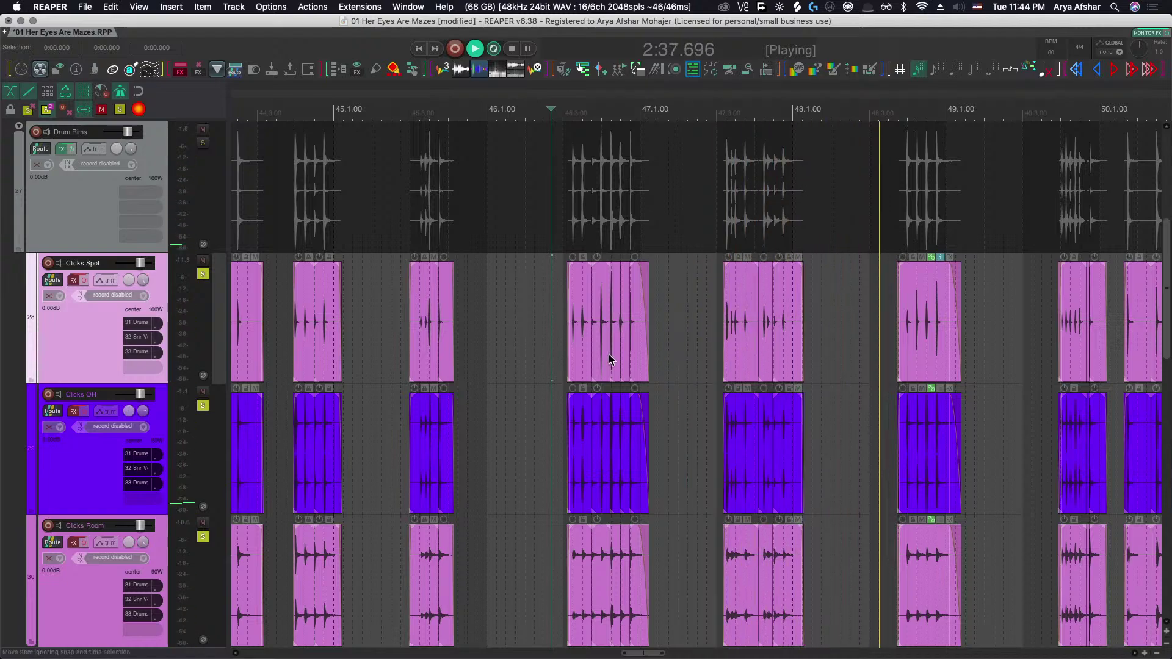
scroll(609, 354, "up", 5)
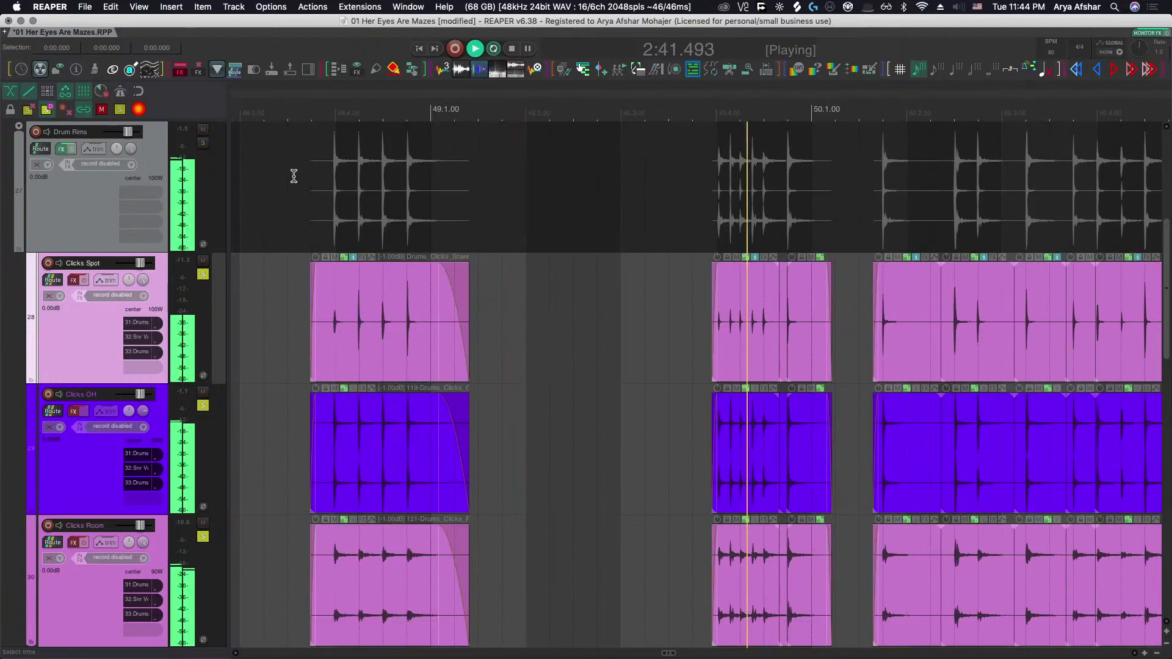
scroll(384, 255, "right", 10)
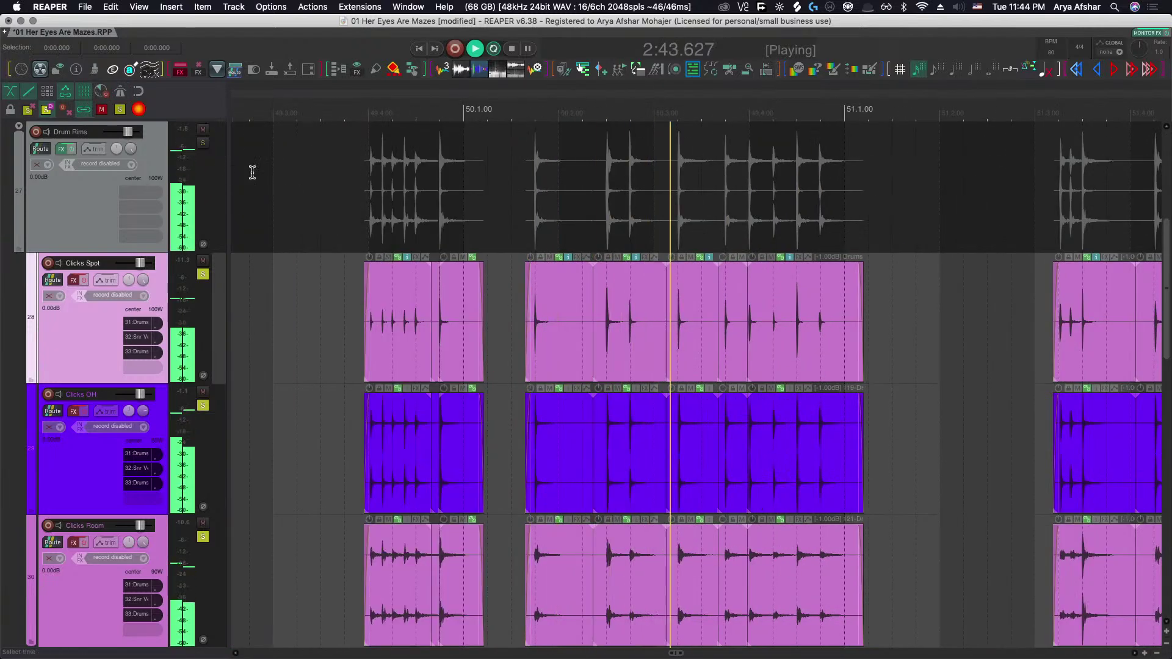
Lower the metronome's primary beat volume to -4.07 dB and the secondary beat gain to -4.27 dB, and close its settings.
right_click(120, 91)
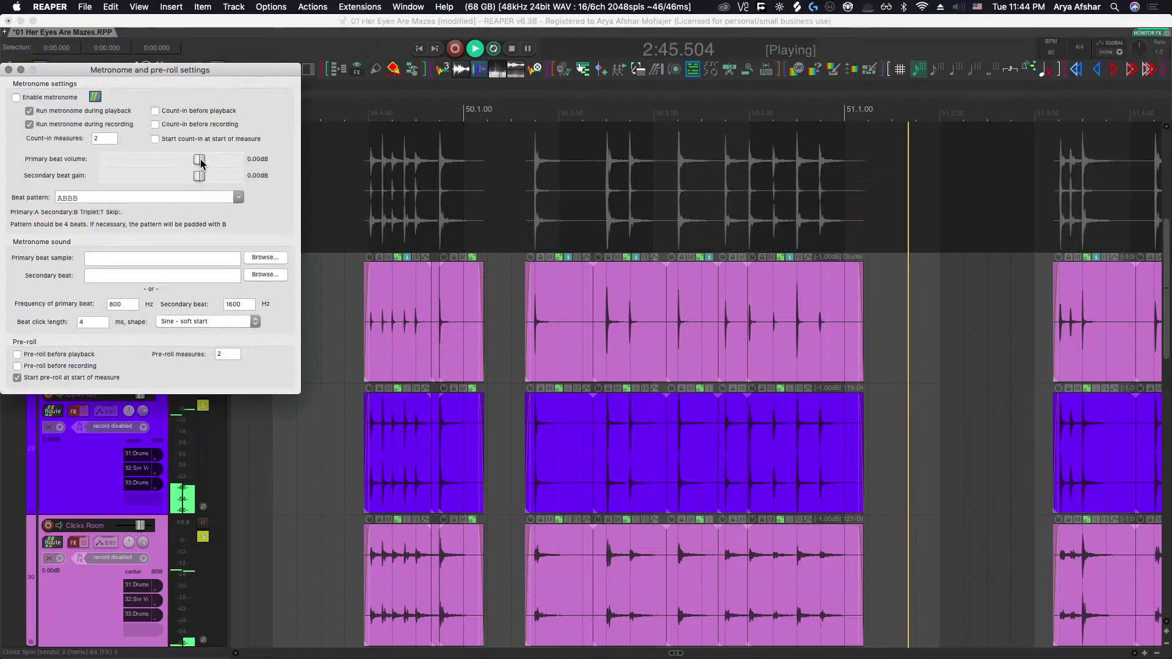
left_click_drag(199, 160, 190, 177)
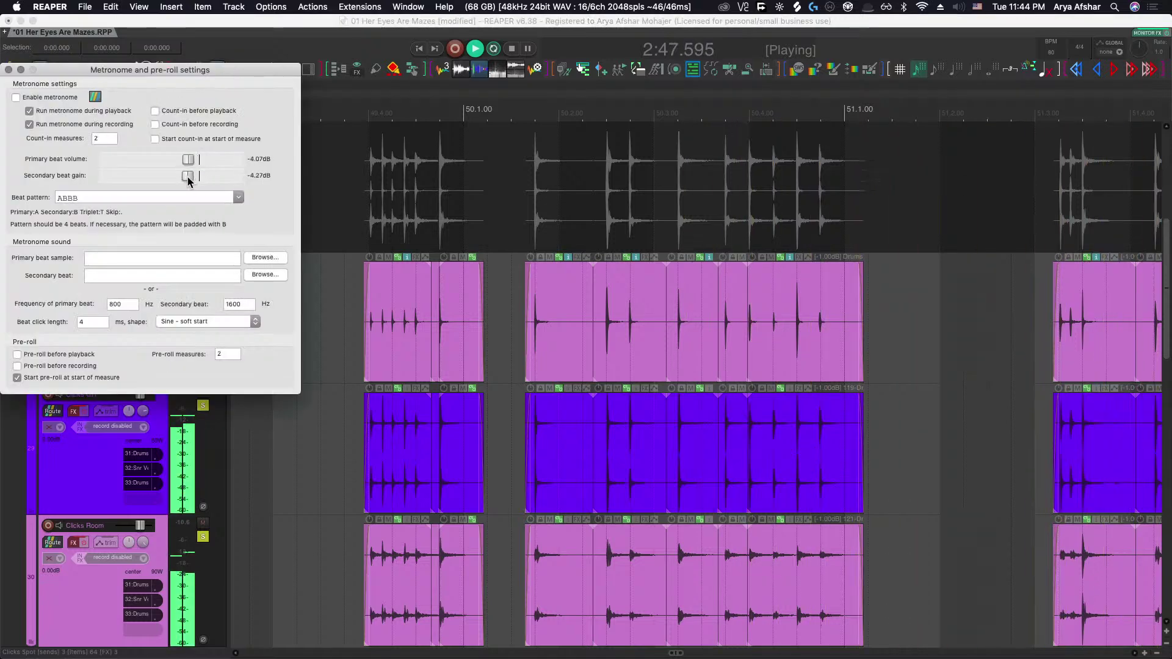
scroll(487, 346, "down", 3)
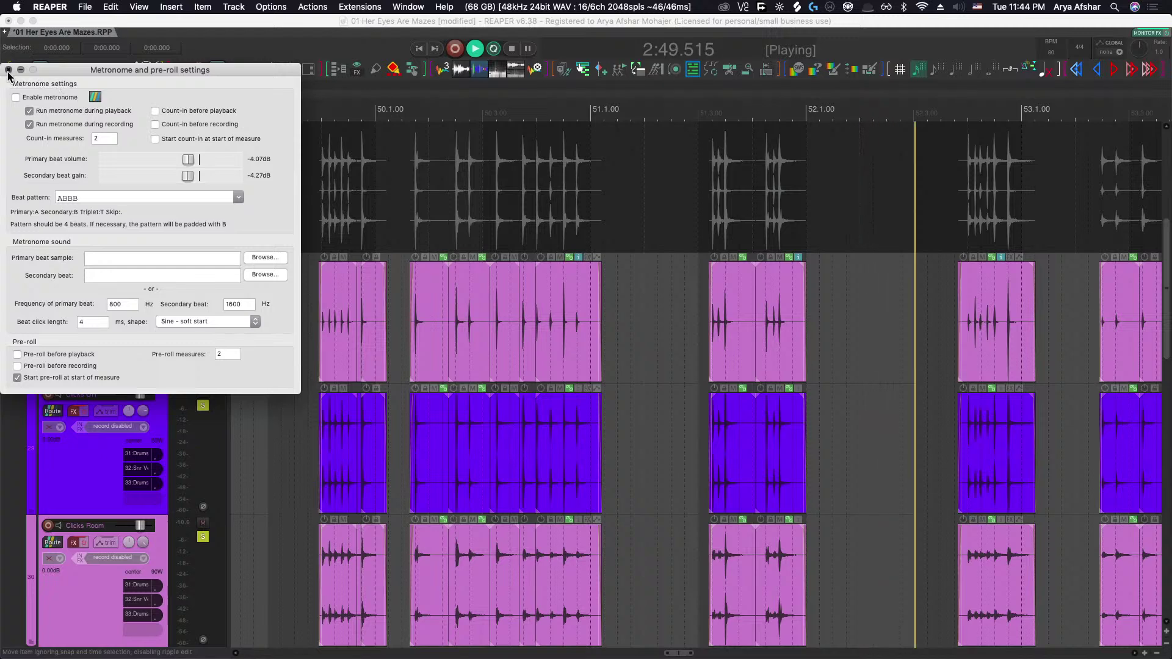
left_click(8, 71)
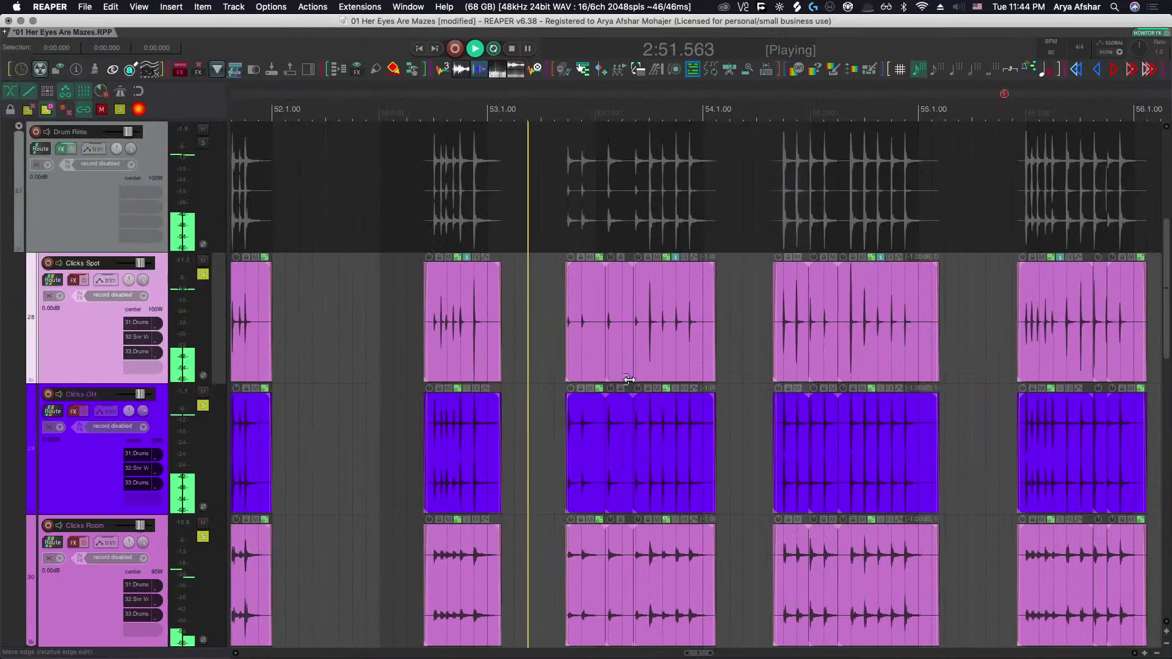
Replay the Clicks phrase ending at bar 53 from the gap midway through bar 52.
left_click(382, 292)
key("space")
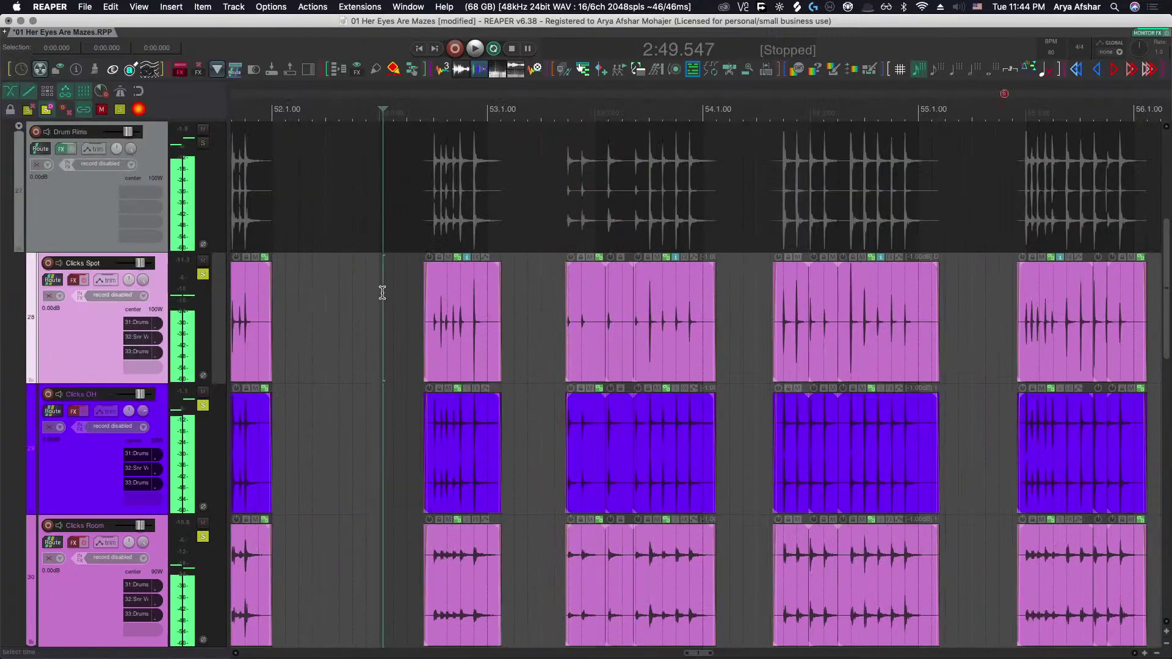
key("space")
Extend the end of the grouped Clicks phrase at bar 53 and give it a longer fade-out.
scroll(488, 417, "up", 4)
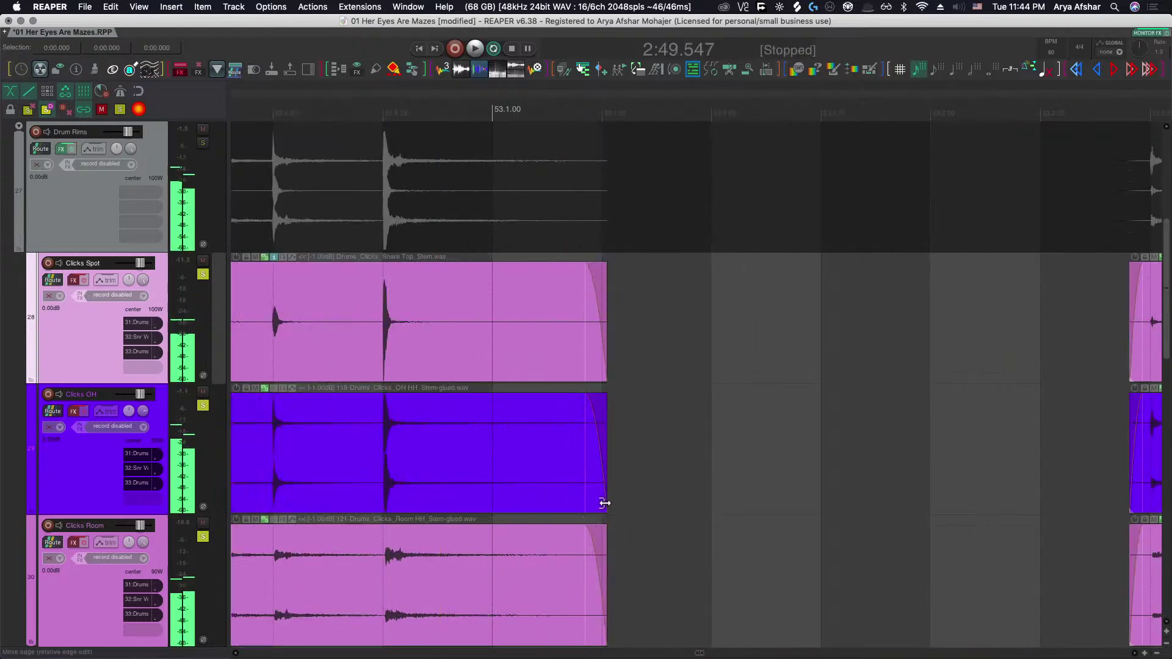
left_click_drag(604, 502, 658, 504)
left_click_drag(635, 397, 527, 431)
Play back from midway through bar 52 past bar 54, and adjust the fade-out of the Clicks phrase ending at bar 54.
key("space")
scroll(529, 431, "down", 5)
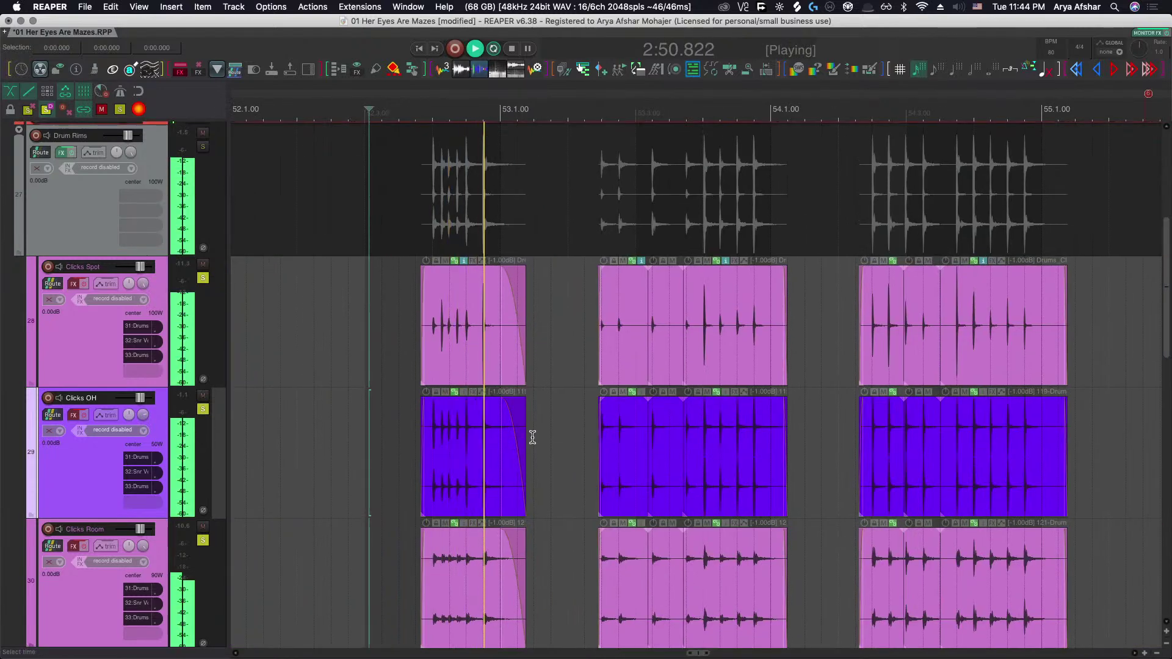
scroll(612, 448, "up", 6)
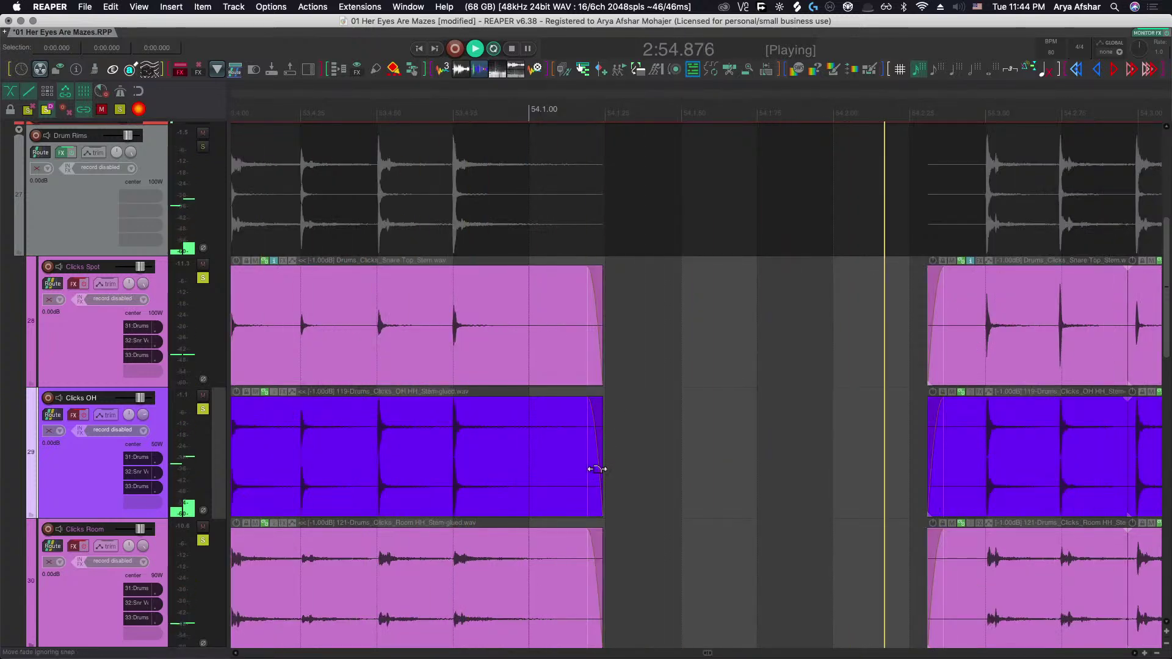
key("space")
left_click_drag(603, 467, 583, 407)
Replay the Clicks phrases from midway through bar 52 to the last beat of bar 56.
key("space")
scroll(659, 437, "down", 15)
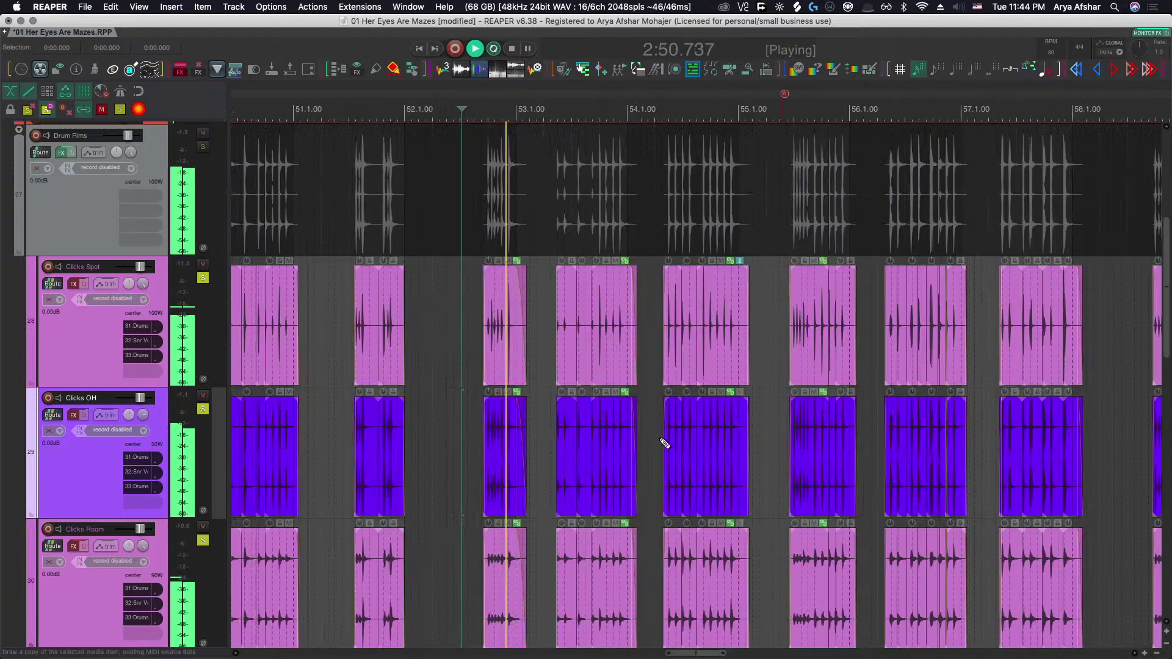
scroll(659, 437, "down", 3)
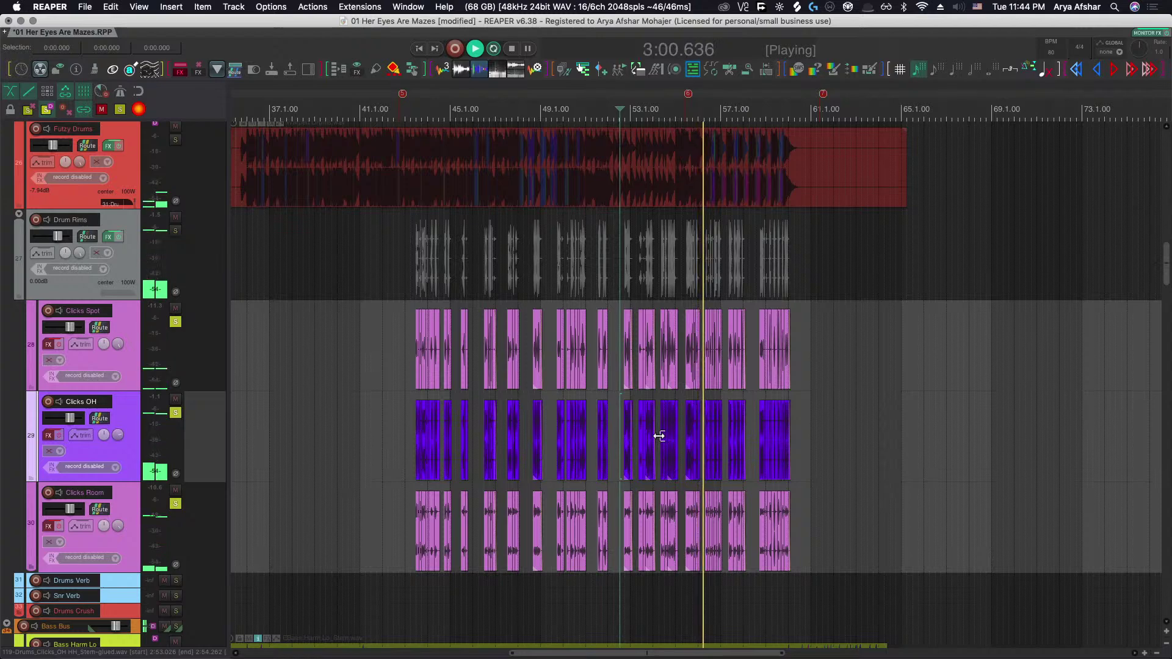
scroll(695, 408, "up", 8)
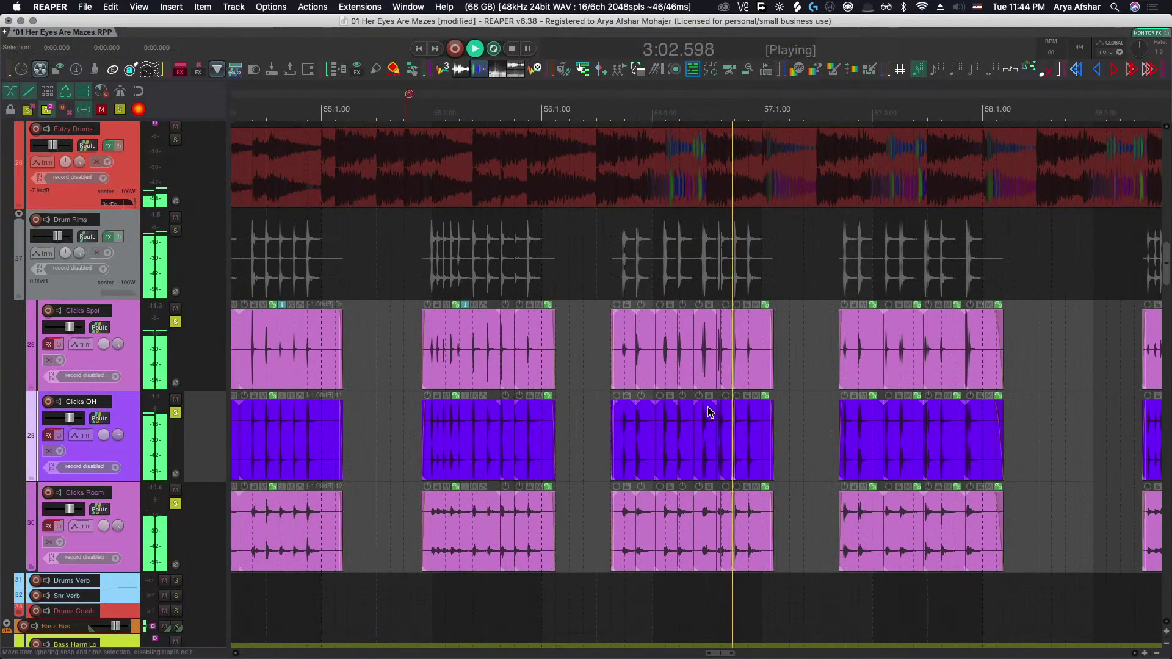
key("space")
Shorten the grouped Clicks crossfade before the hit at 56.4.50 and move it closer to that hit.
scroll(789, 396, "up", 4)
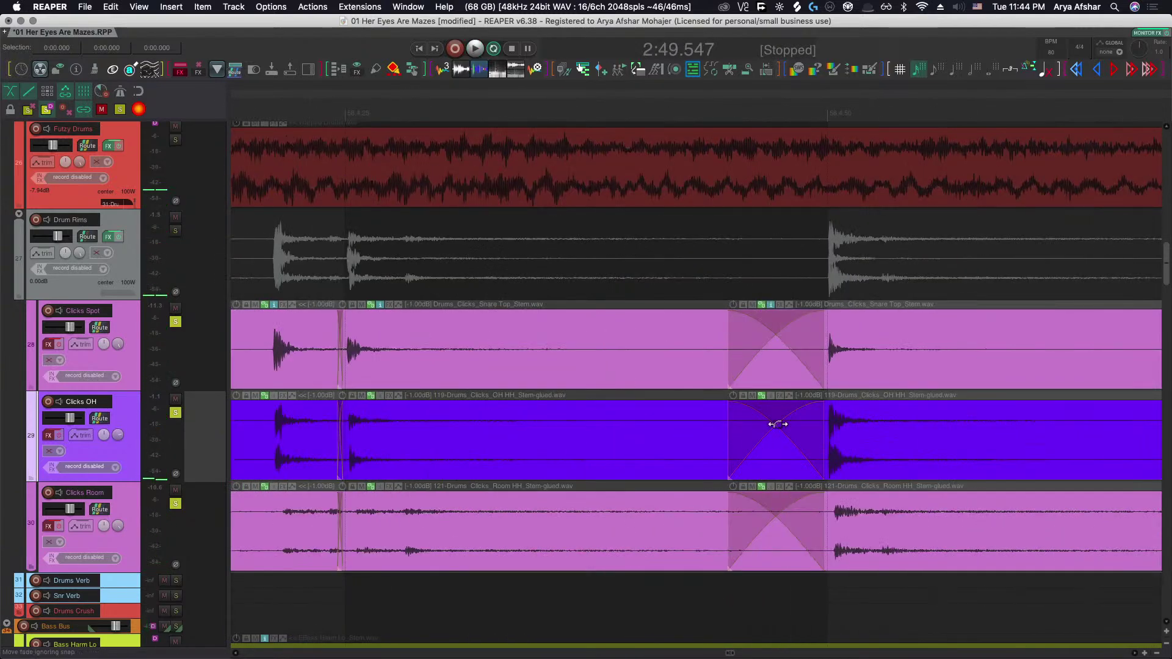
left_click(772, 426)
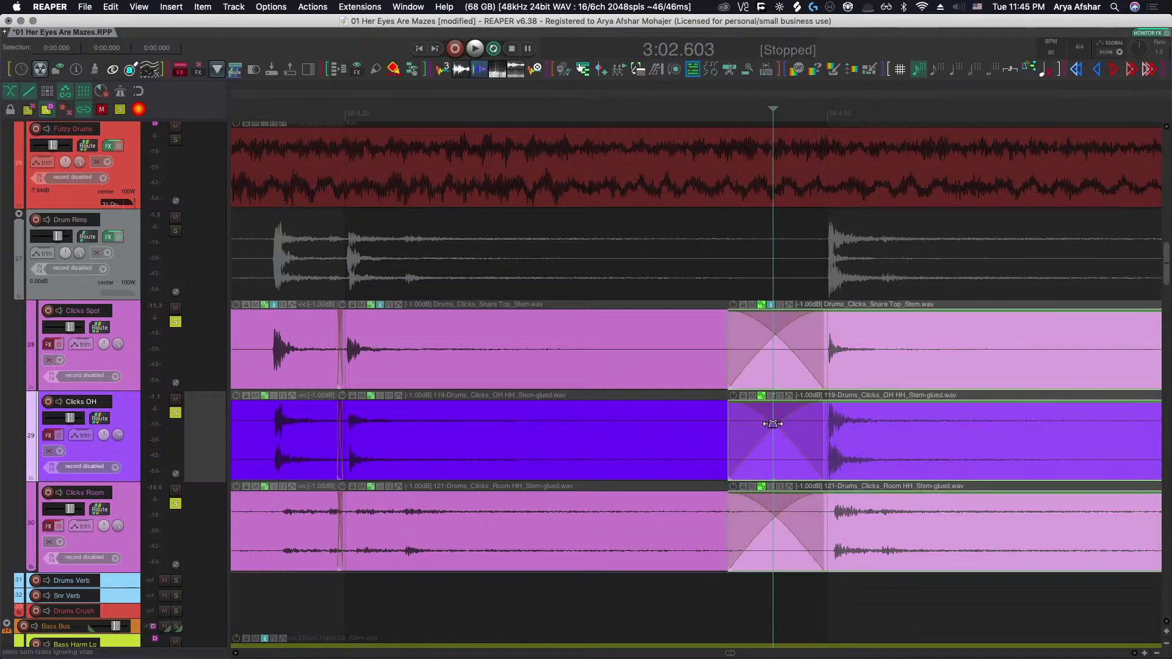
scroll(772, 424, "left", 3)
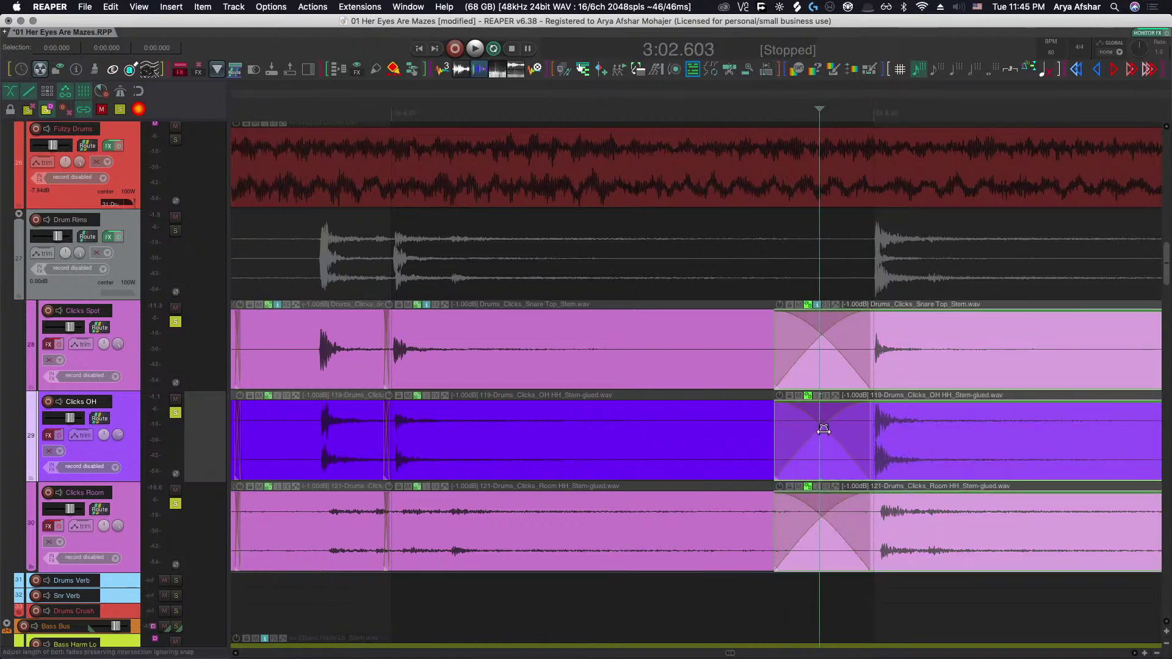
left_click_drag(823, 429, 791, 427)
scroll(769, 470, "right", 3)
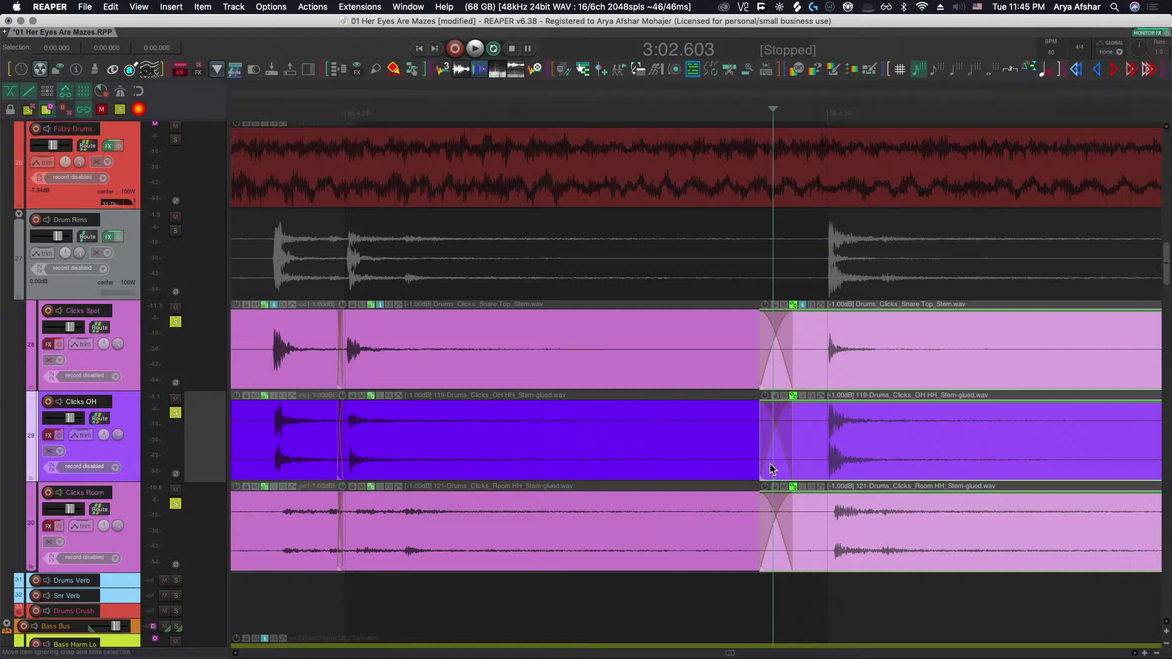
left_click_drag(779, 424, 772, 427)
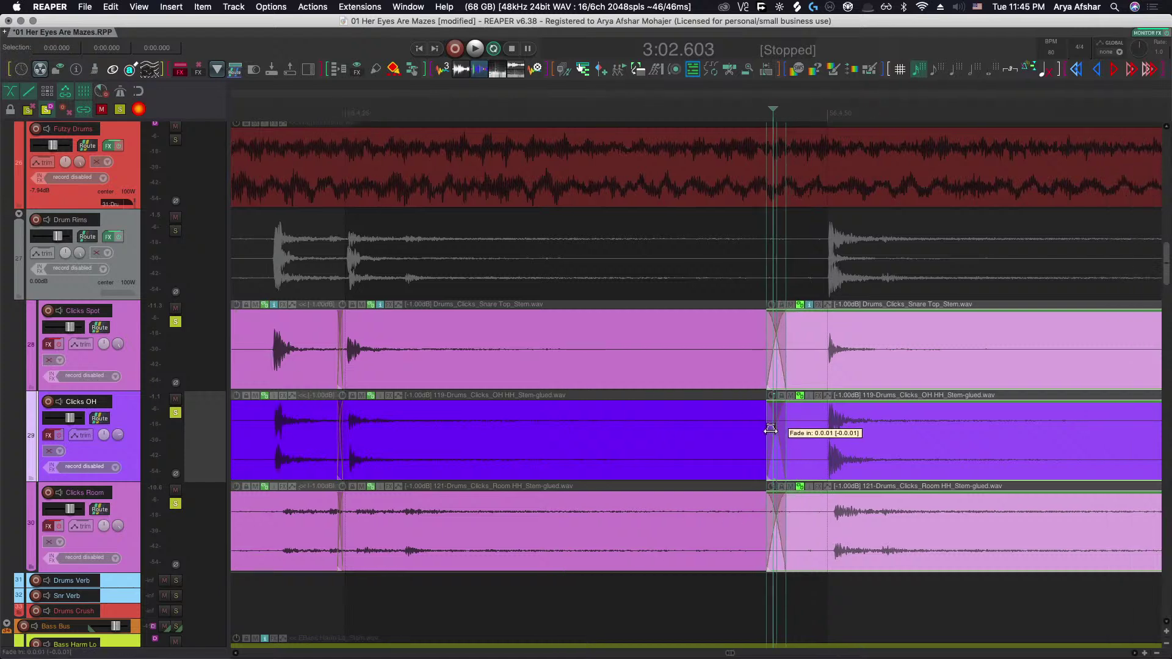
scroll(777, 411, "up", 3)
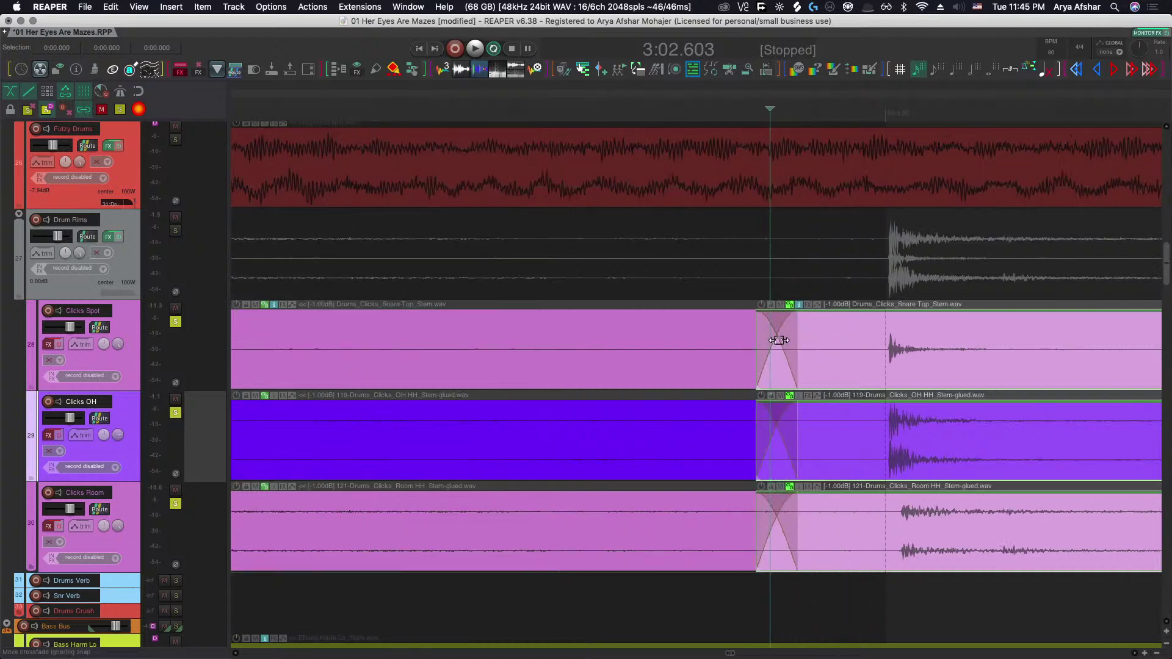
left_click_drag(779, 340, 835, 347)
scroll(902, 366, "up", 6)
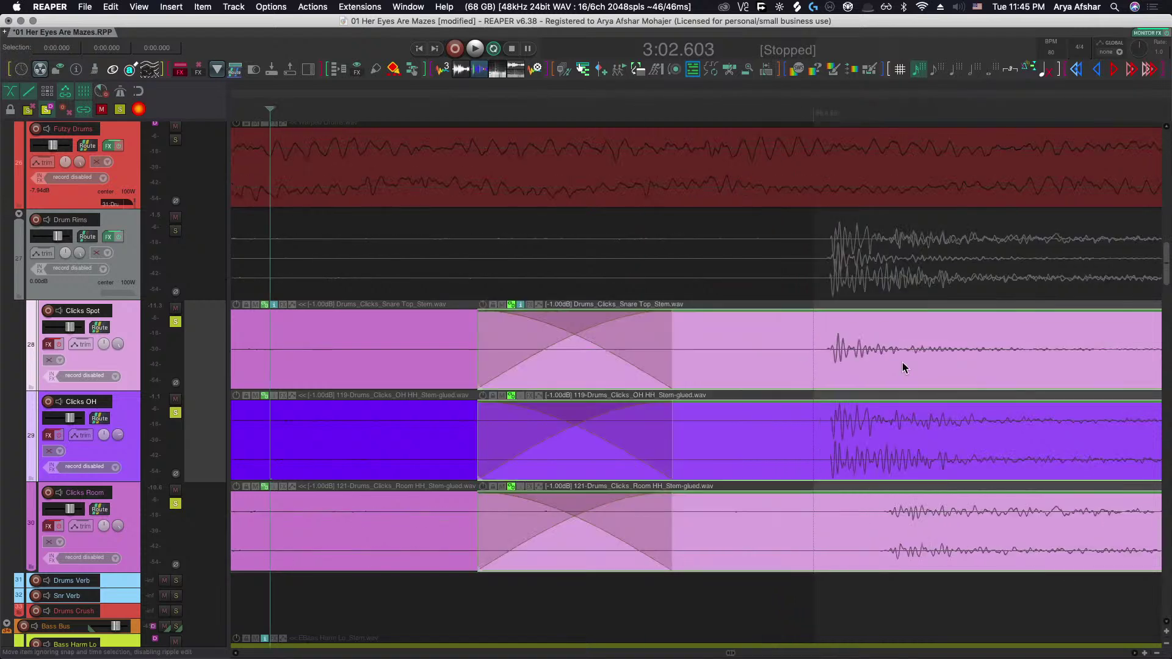
Split the grouped Clicks items just before the hit at 56.4.75 and nudge the new piece slightly later onto the grid.
left_click(872, 368)
scroll(855, 367, "down", 8)
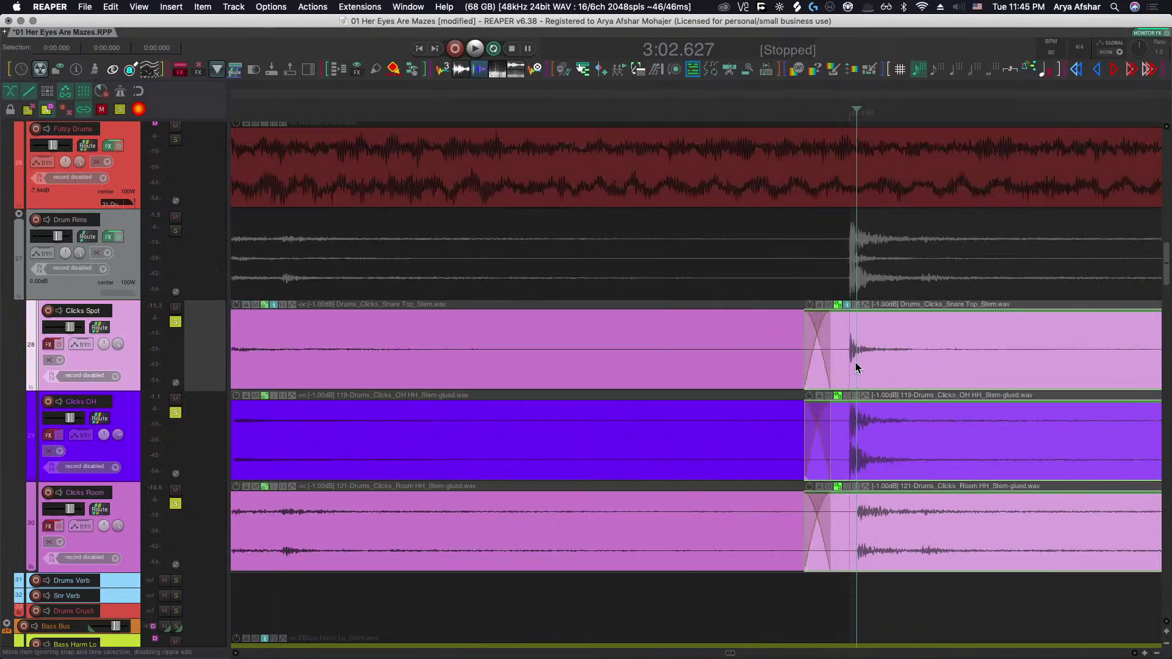
scroll(855, 362, "down", 4)
scroll(885, 361, "up", 10)
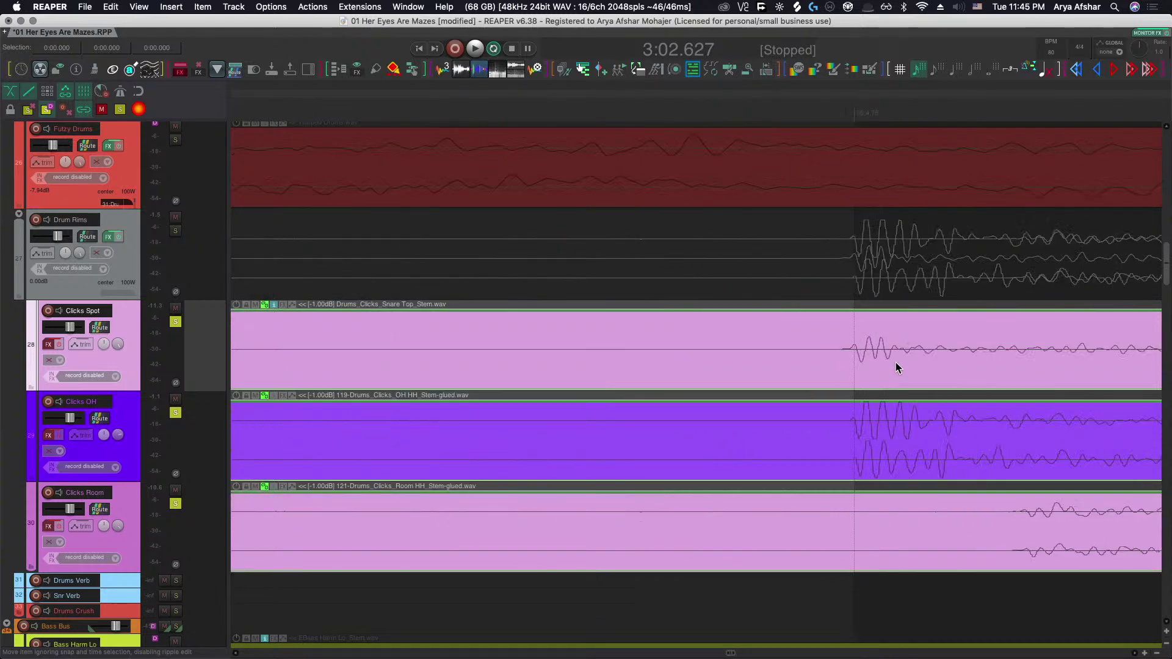
scroll(872, 366, "up", 3)
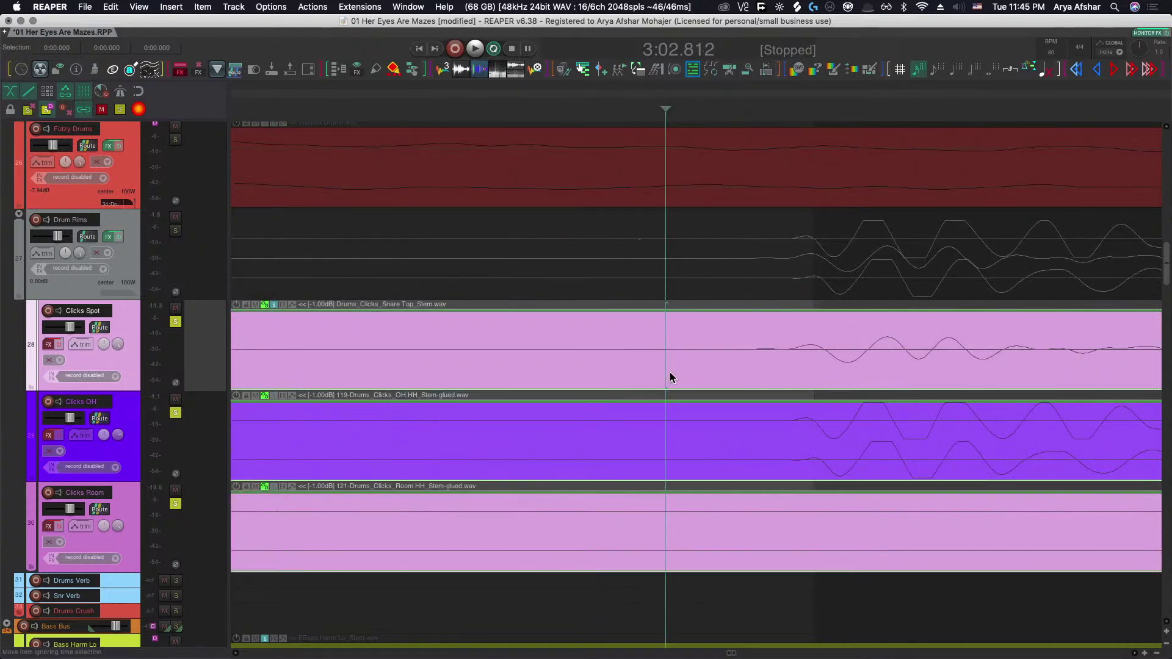
scroll(667, 378, "down", 2)
key("s")
left_click_drag(651, 369, 681, 366)
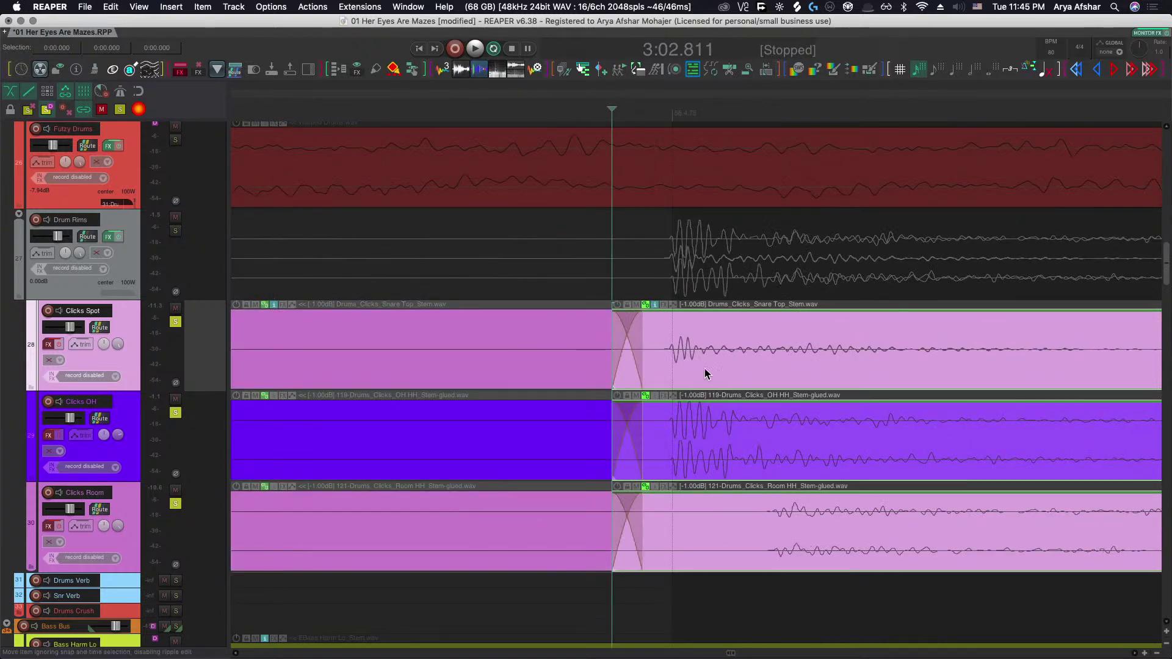
scroll(705, 374, "up", 3)
scroll(681, 366, "down", 4)
Lengthen the fade-out of the grouped Clicks phrase ending past bar 57 so it starts just after 57.1.00.
scroll(679, 361, "up", 6)
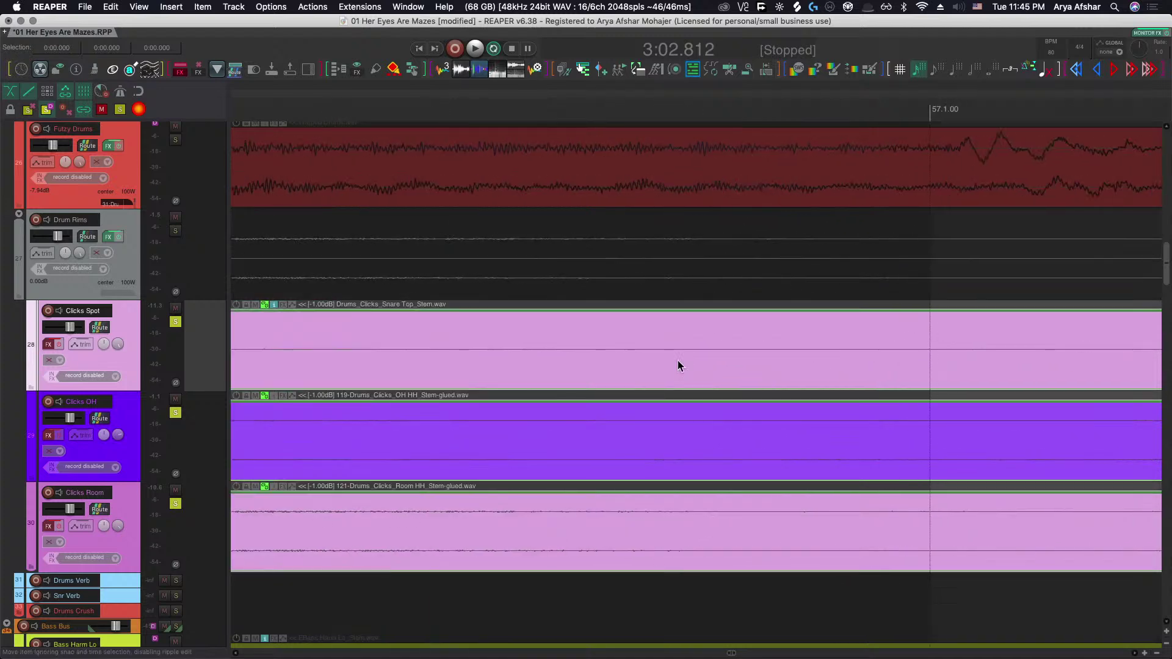
scroll(677, 365, "down", 4)
scroll(717, 334, "up", 4)
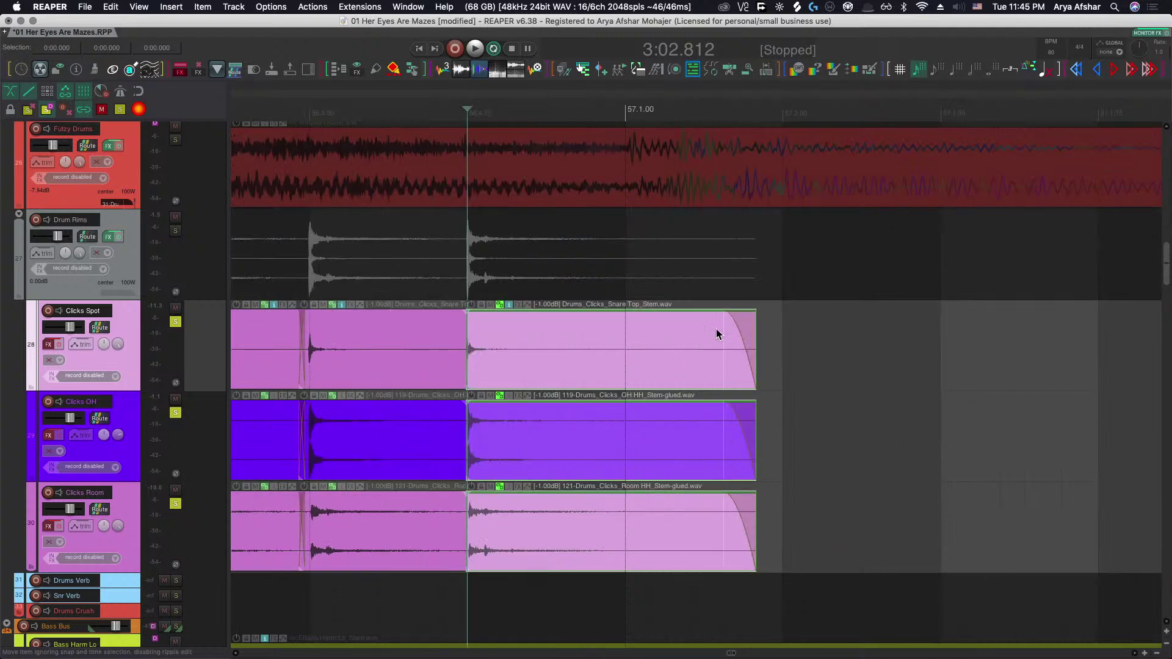
left_click_drag(724, 317, 637, 321)
scroll(641, 359, "down", 4)
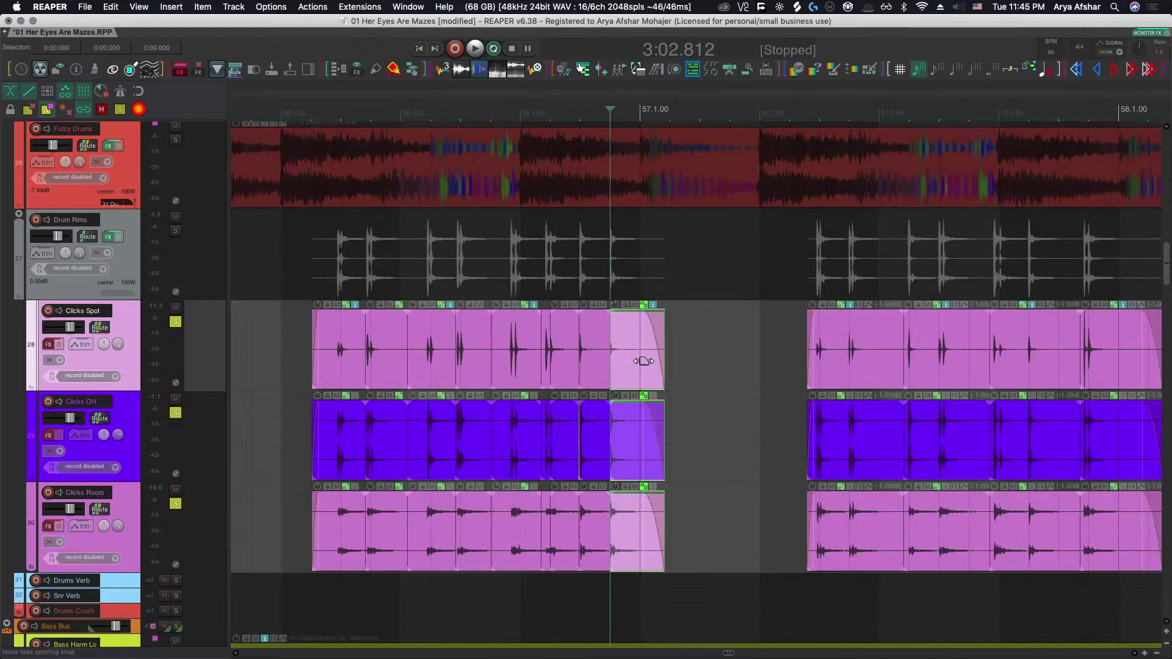
Play back the Clicks phrases from the gap in bar 57 to beat 4 of bar 59.
scroll(643, 361, "right", 3)
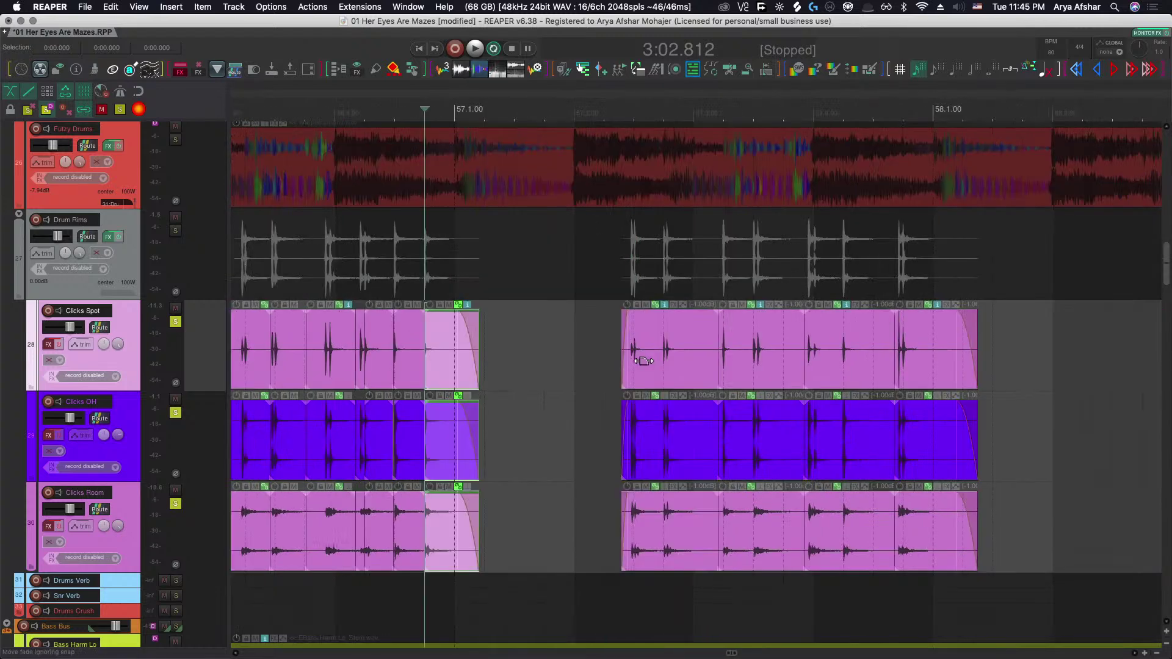
left_click(602, 348)
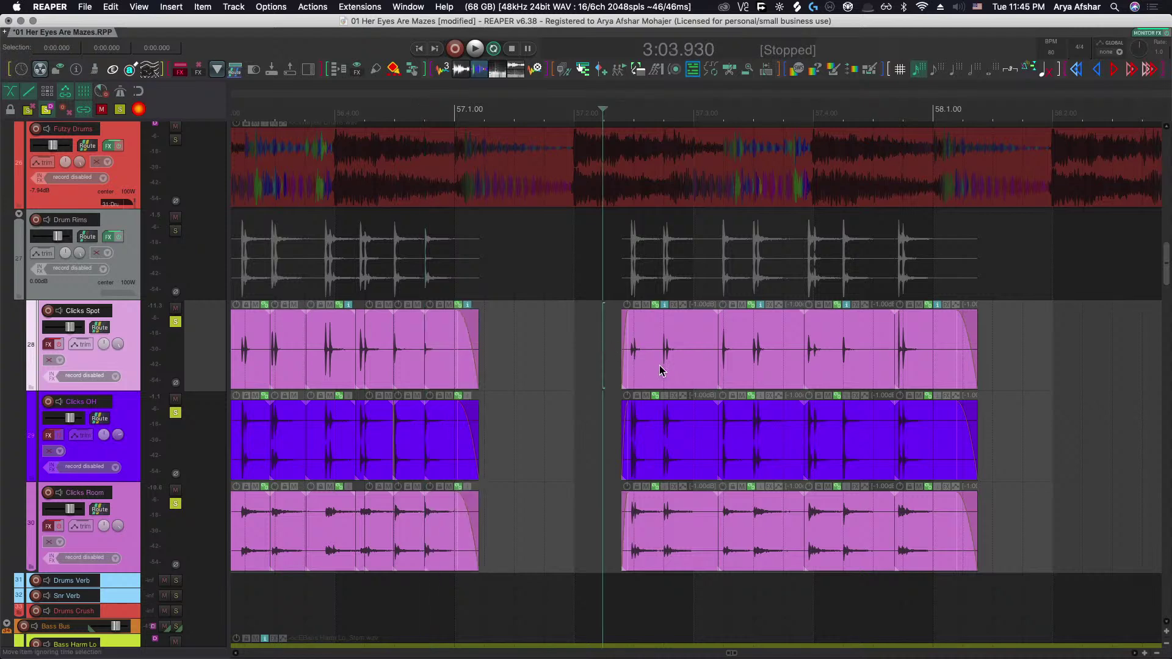
key("space")
scroll(661, 394, "up", 3)
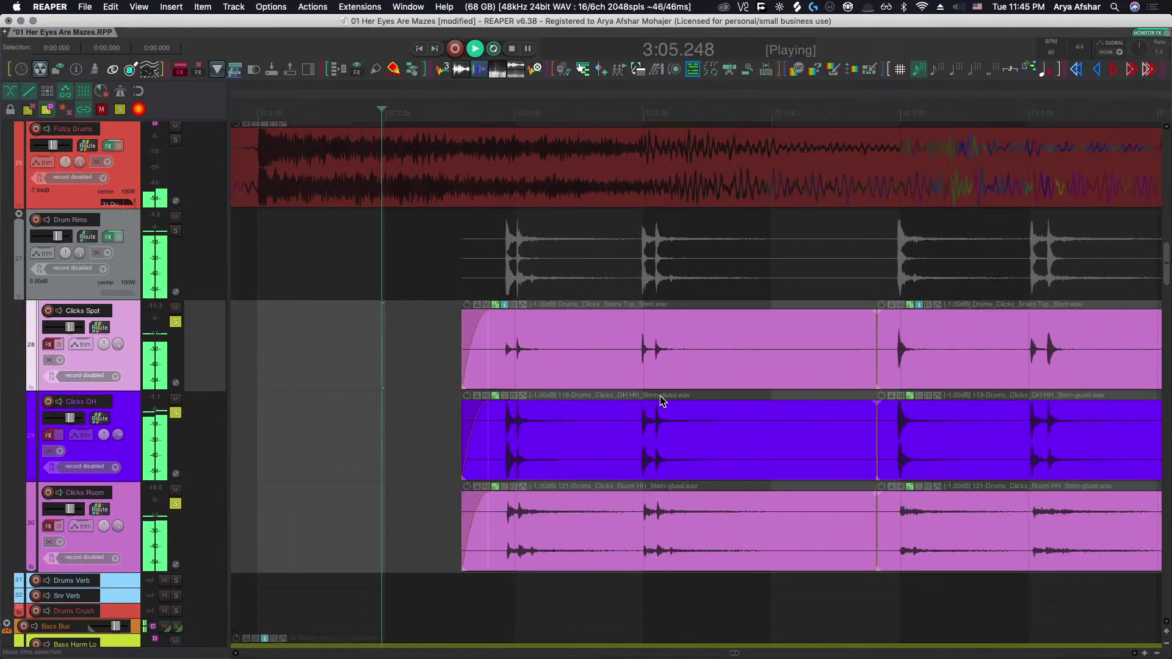
scroll(665, 401, "down", 6)
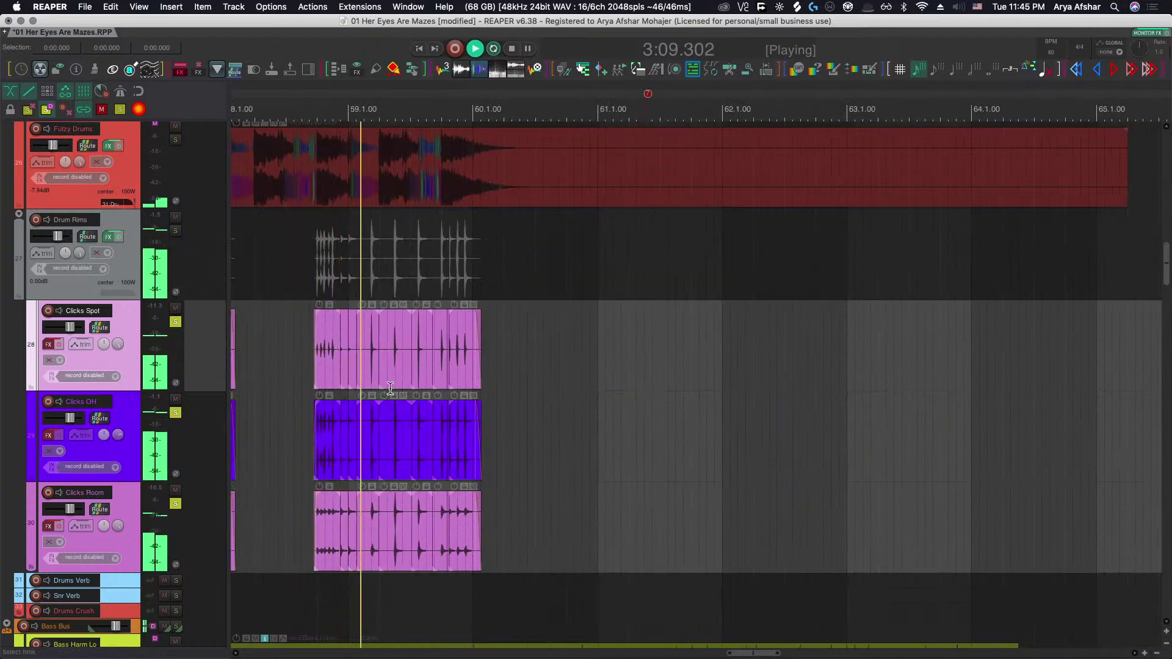
scroll(442, 402, "up", 5)
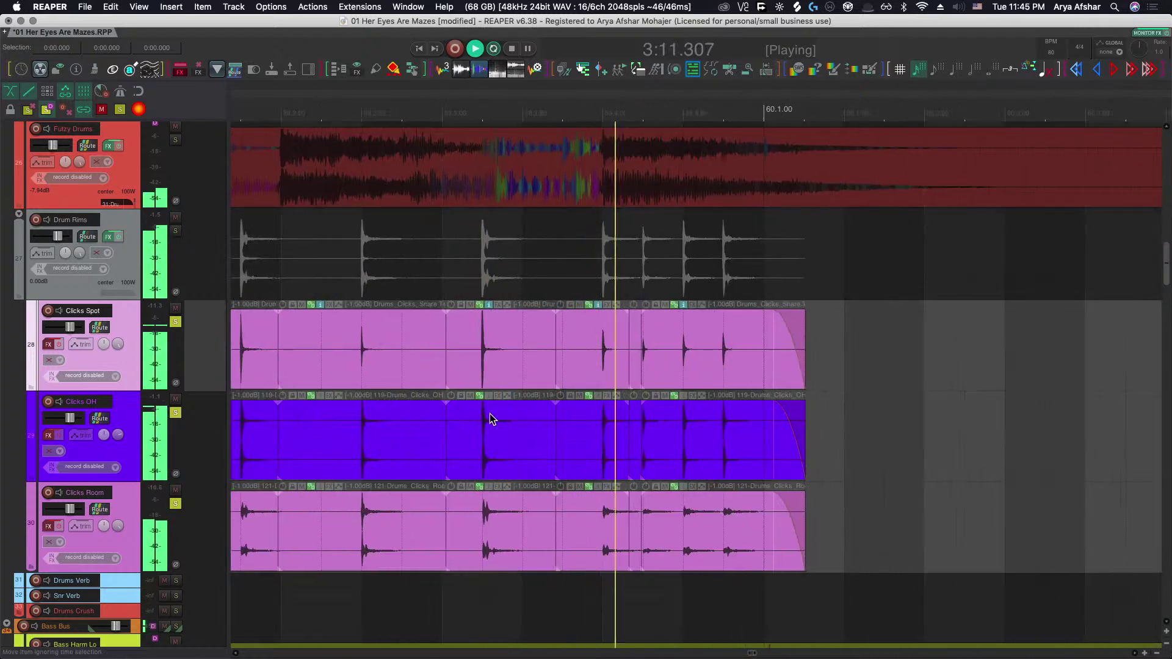
key("space")
With item grouping off, nudge only the Clicks OH item at 59.1.75 slightly earlier to line its hit up with Clicks Spot.
scroll(537, 428, "up", 5)
scroll(625, 430, "up", 8)
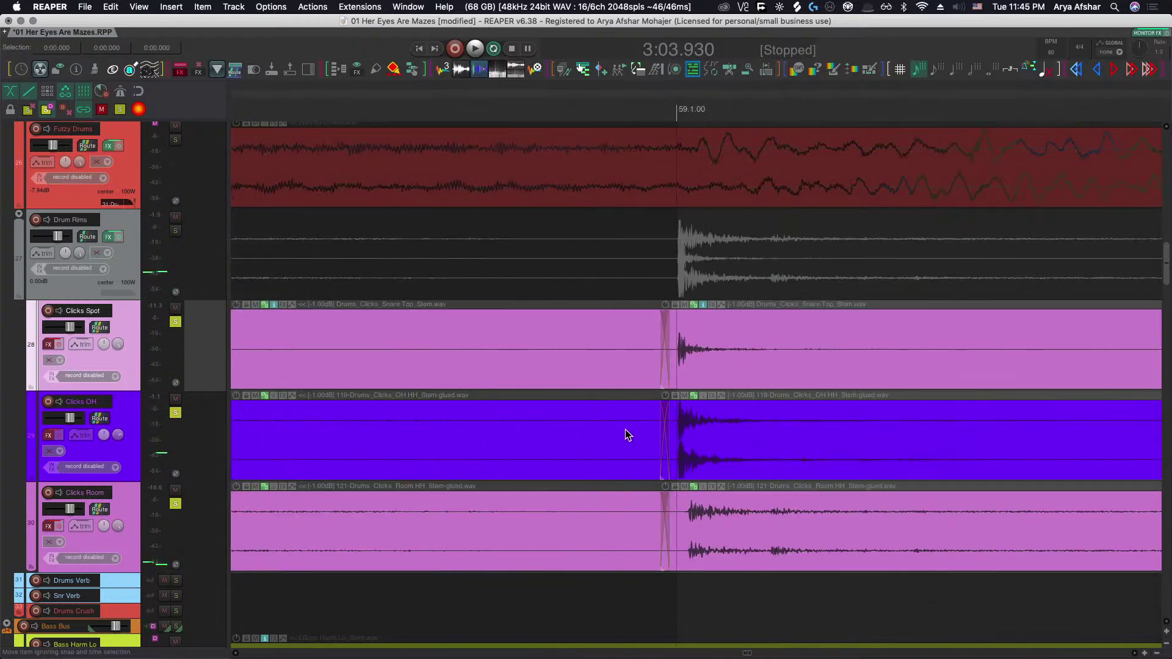
scroll(627, 429, "right", 3)
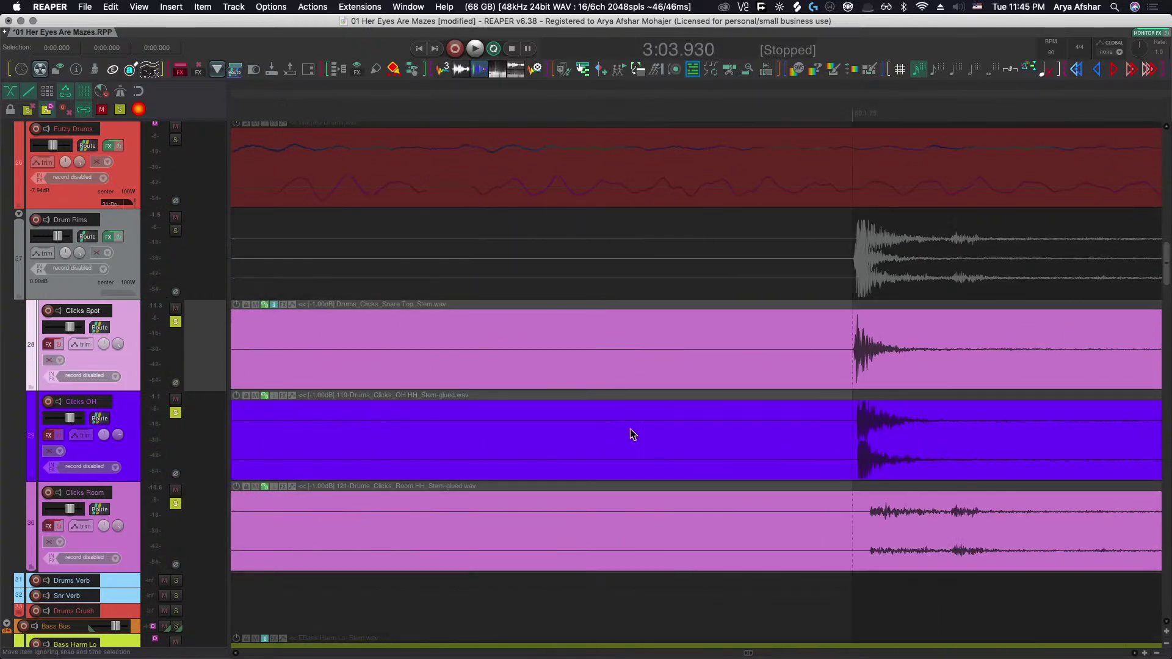
scroll(909, 431, "up", 5)
left_click(533, 431)
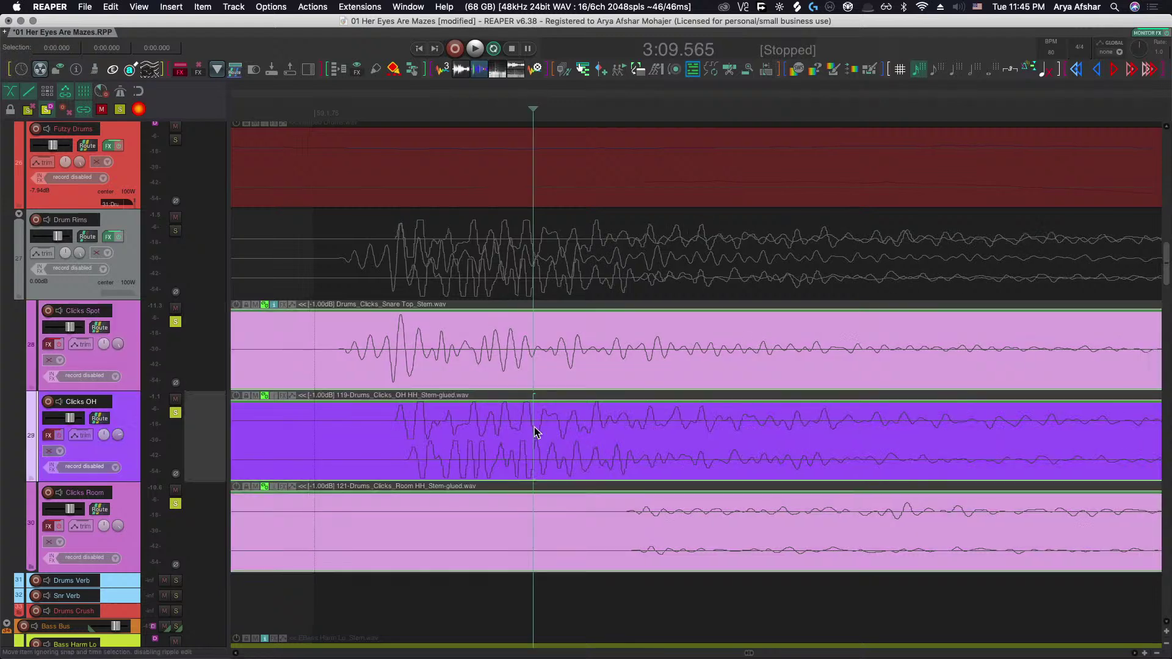
scroll(533, 430, "down", 5)
left_click(534, 430)
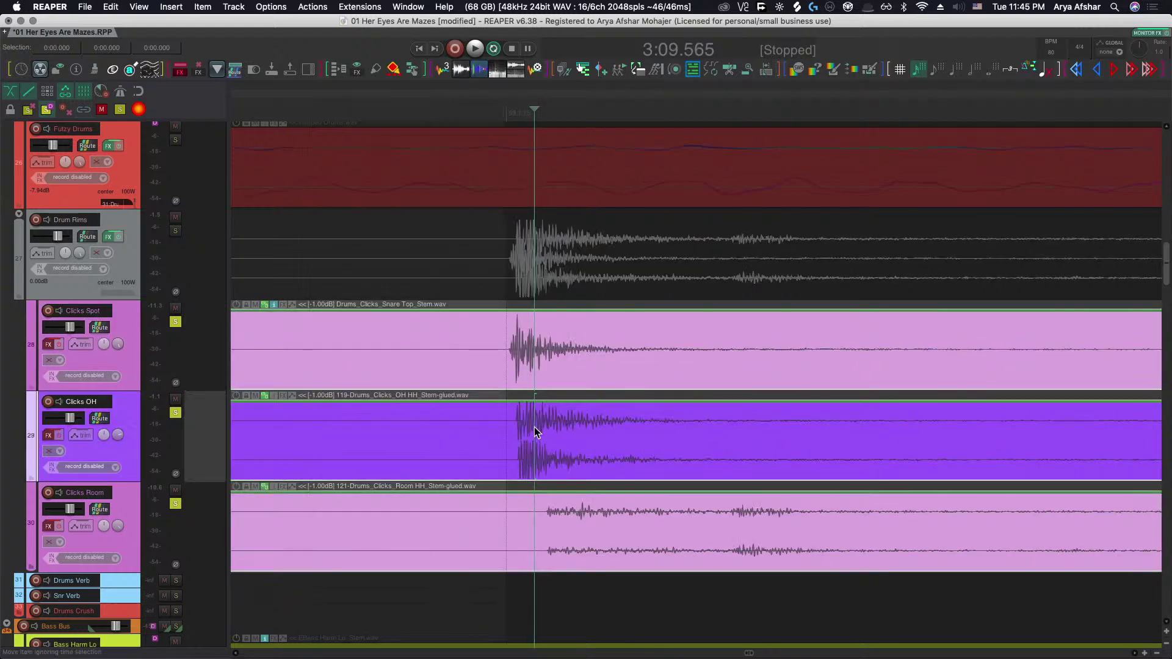
scroll(526, 430, "up", 5)
mouse_move(526, 428)
left_mouse_down()
mouse_move(556, 434)
mouse_move(526, 435)
left_mouse_up()
scroll(526, 434, "down", 8)
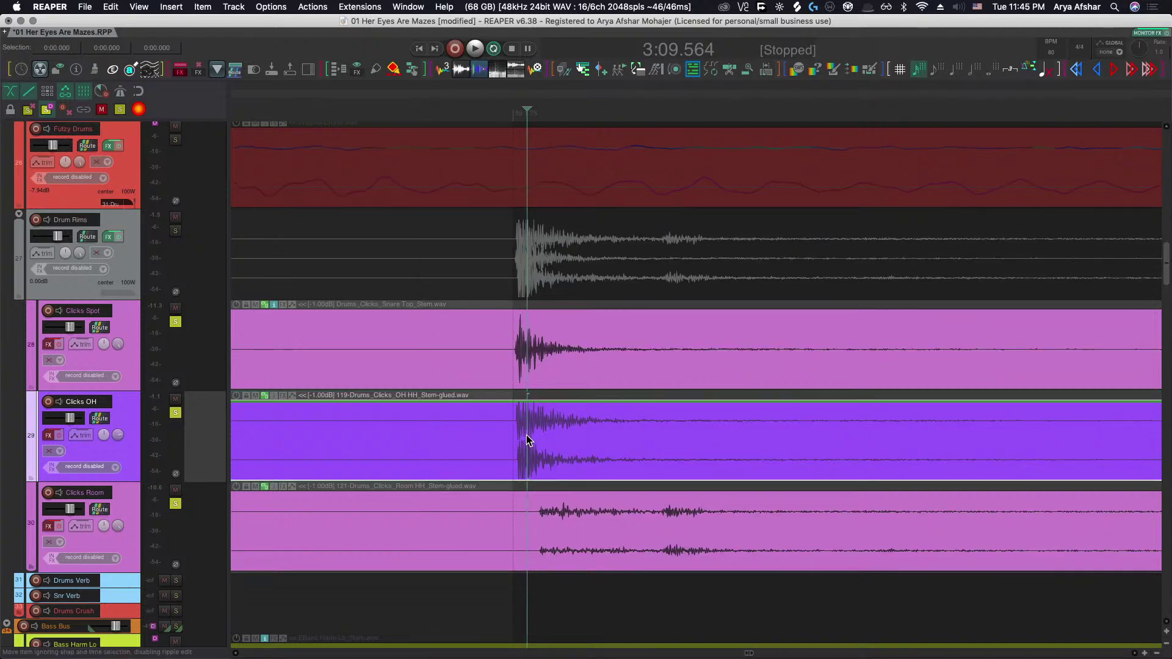
Replay the Clicks phrase from just before the 59.1.75 hit to beat 4 of bar 59.
left_click(332, 326)
key("space")
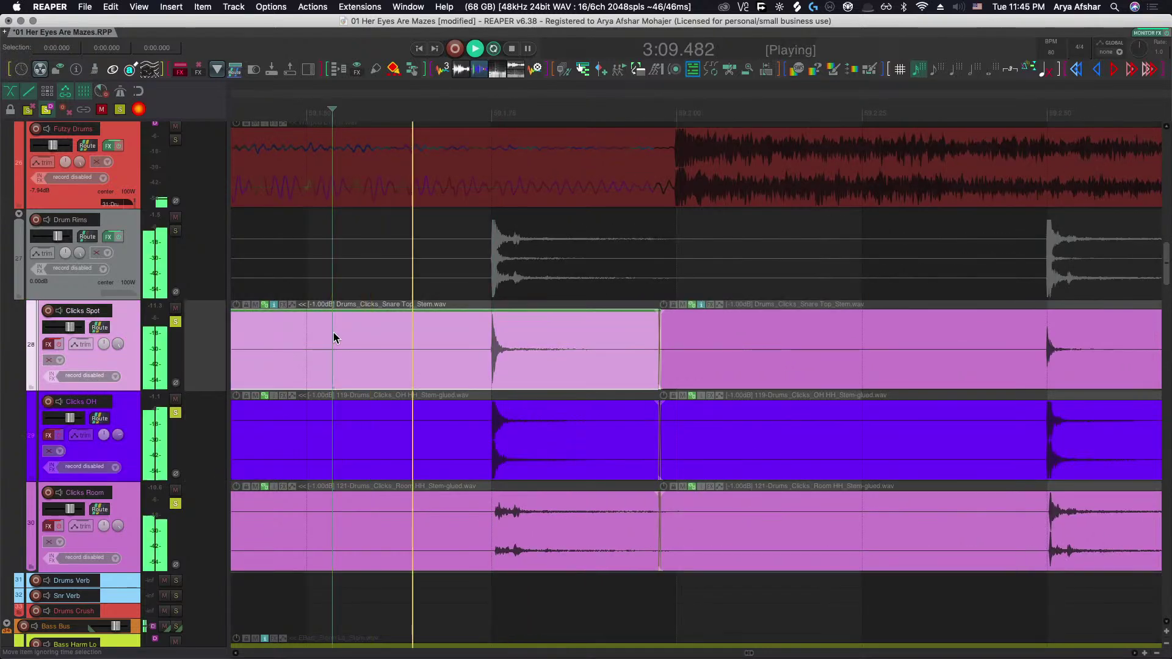
scroll(343, 344, "down", 5)
scroll(392, 399, "up", 3)
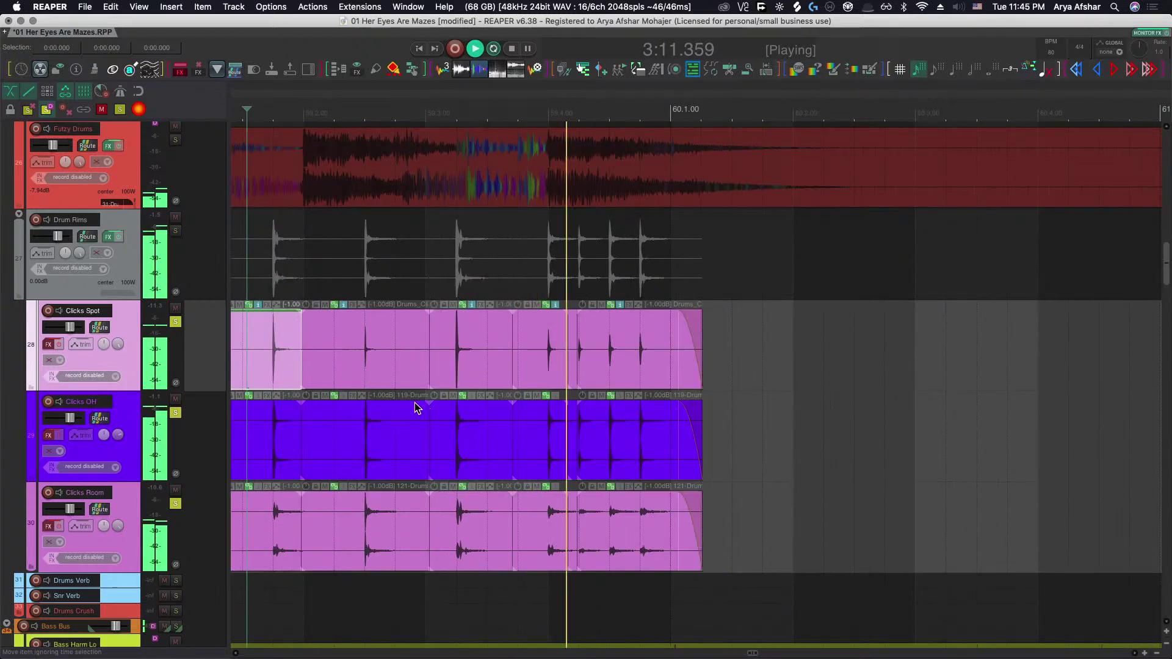
key("space")
Nudge only the Clicks OH item at 59.3.25 slightly earlier to match the Clicks Spot hit, and play back from there.
scroll(356, 423, "up", 10)
scroll(405, 441, "up", 12)
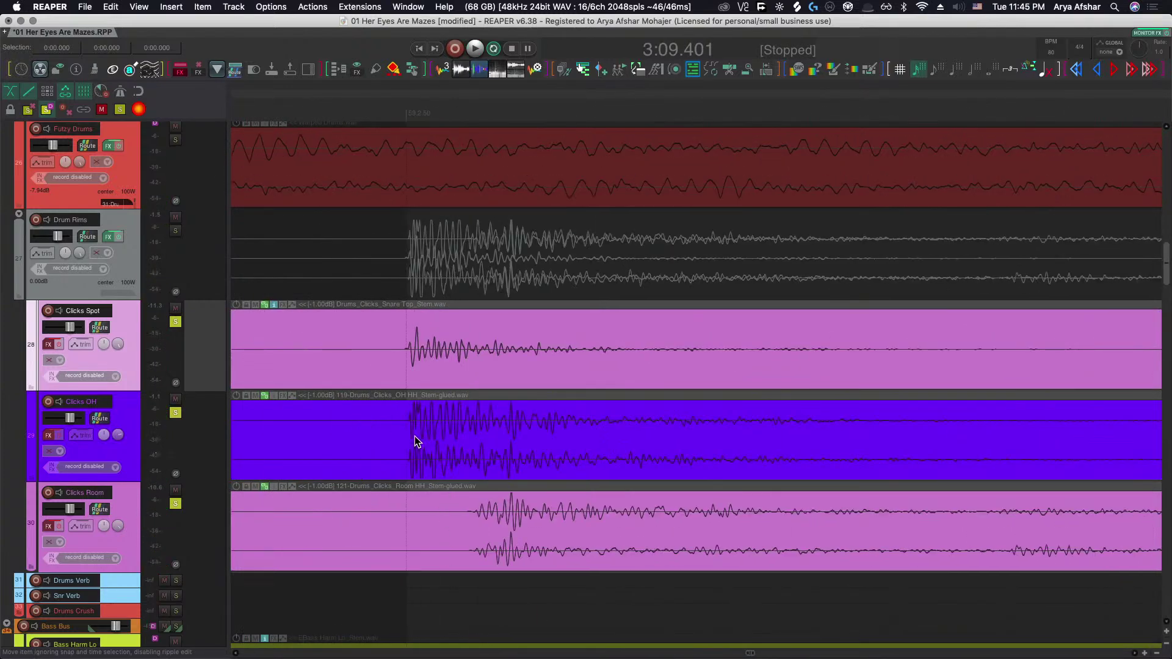
scroll(405, 435, "down", 10)
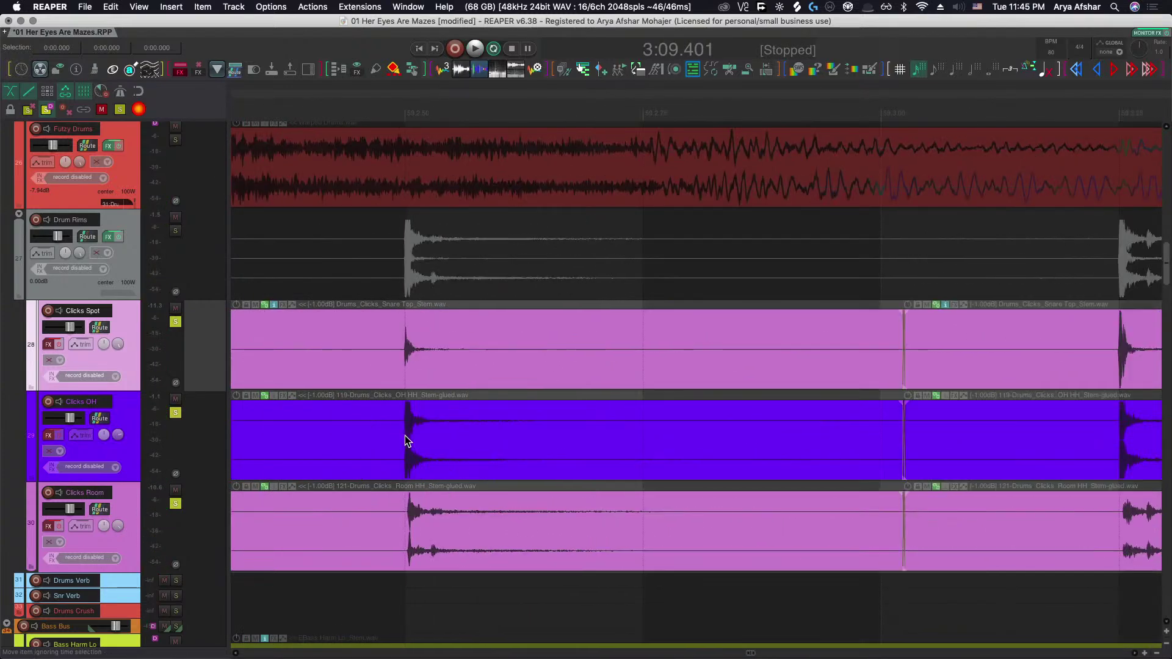
scroll(436, 423, "up", 8)
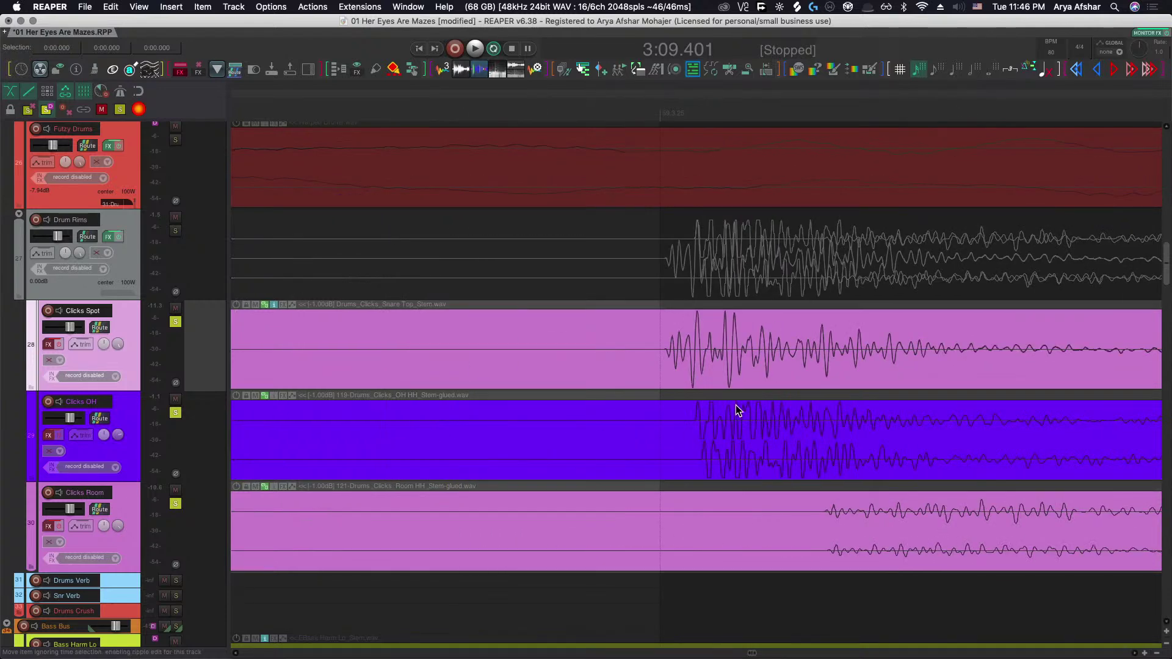
left_click(626, 428)
scroll(625, 429, "down", 6)
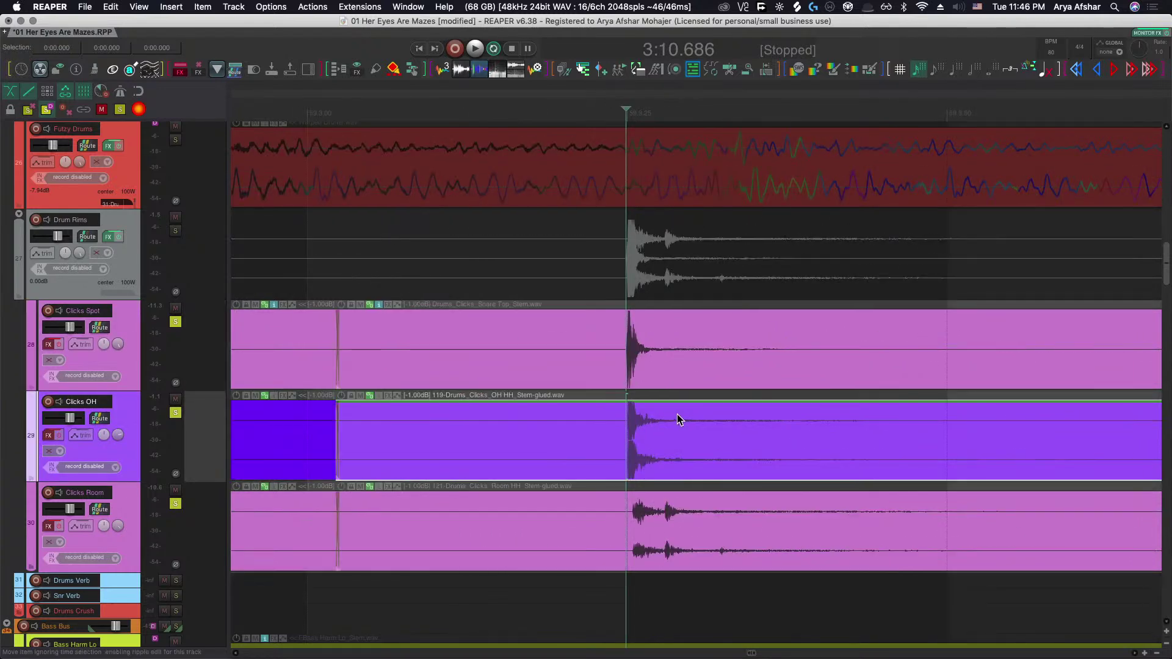
scroll(639, 427, "up", 6)
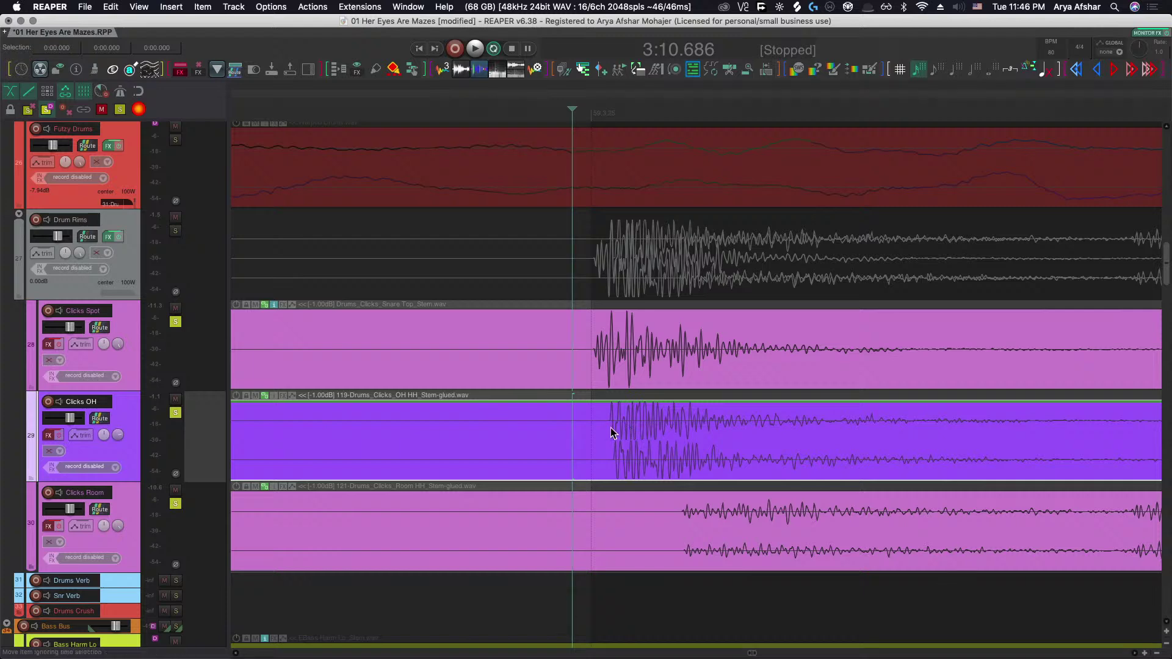
scroll(612, 430, "up", 8)
left_click_drag(620, 426, 541, 436)
key("space")
scroll(540, 436, "down", 8)
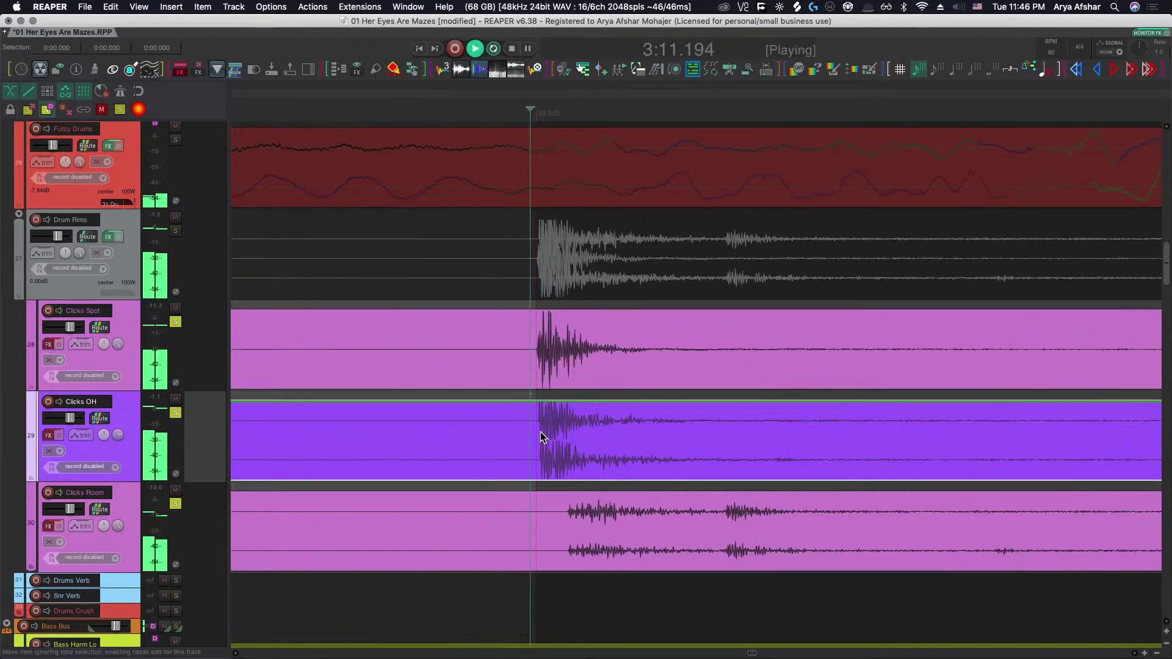
Nudge only the Clicks OH item at 59.3.25 further until its hit lines up with the Clicks Spot waveform.
key("space")
key("space")
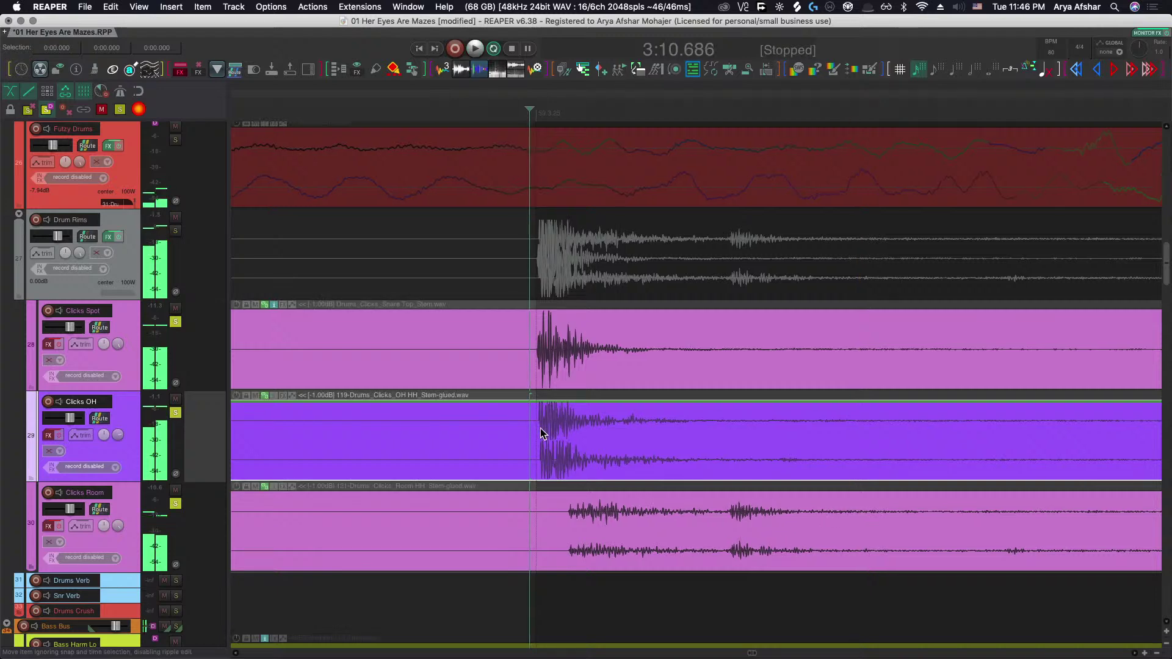
scroll(540, 427, "up", 8)
left_click_drag(552, 430, 548, 431)
key("space")
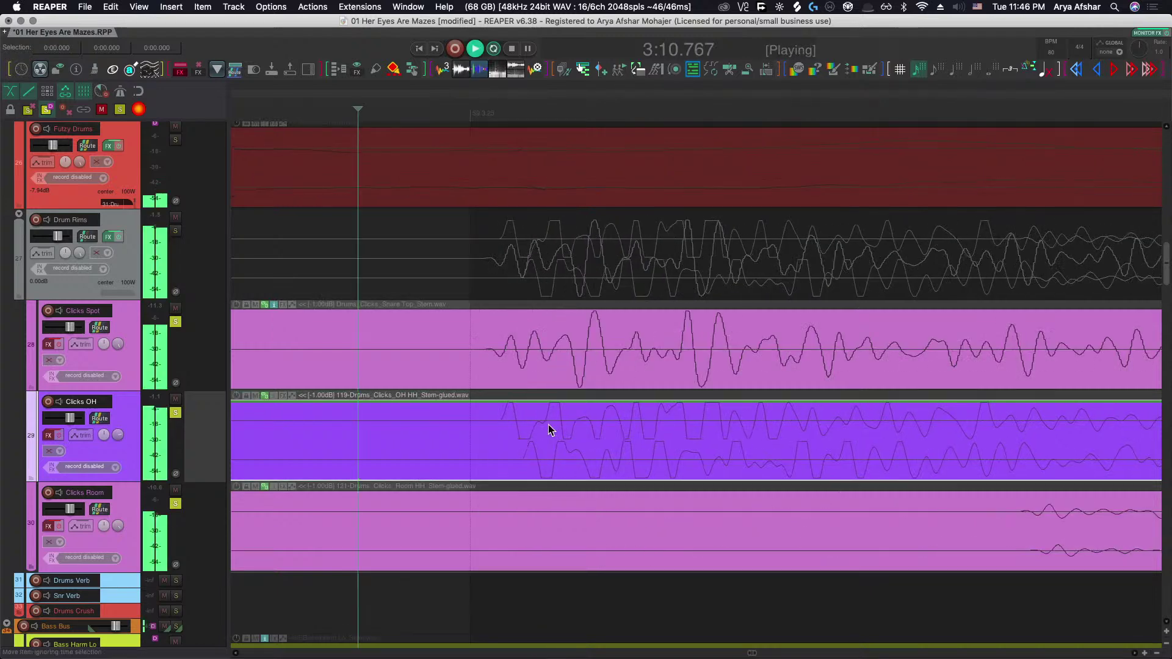
Replay the Clicks phrase from just before the 59.3.25 hit through the last hits before bar 60.
scroll(549, 429, "down", 8)
key("space")
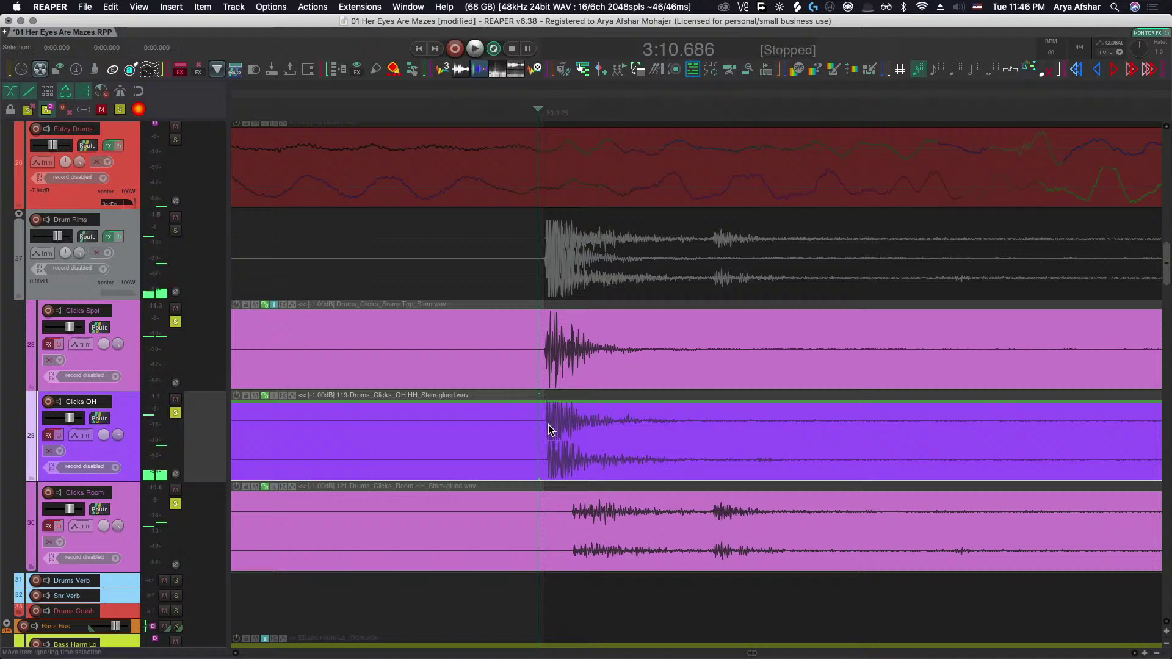
key("space")
scroll(548, 425, "down", 8)
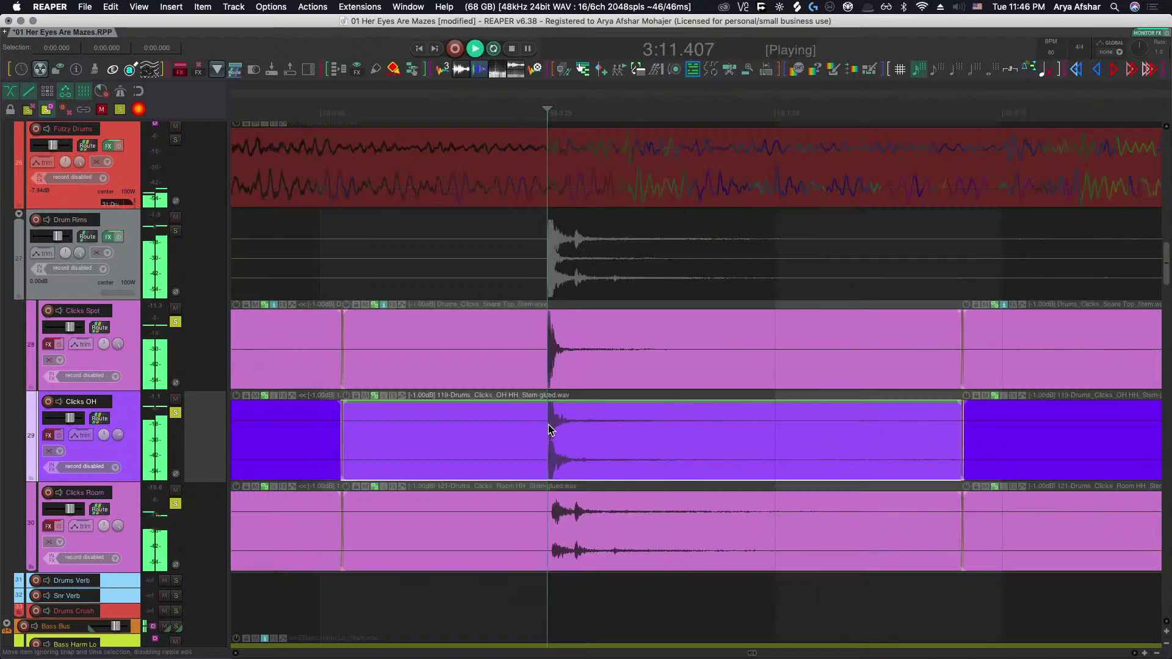
key("space")
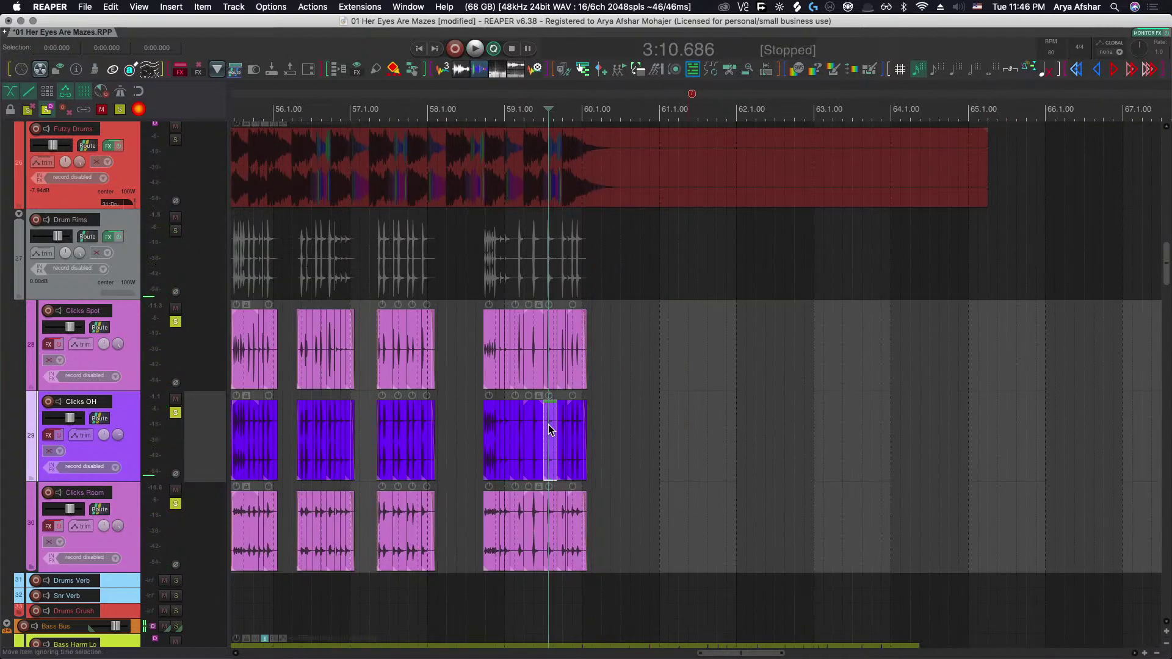
scroll(554, 421, "up", 8)
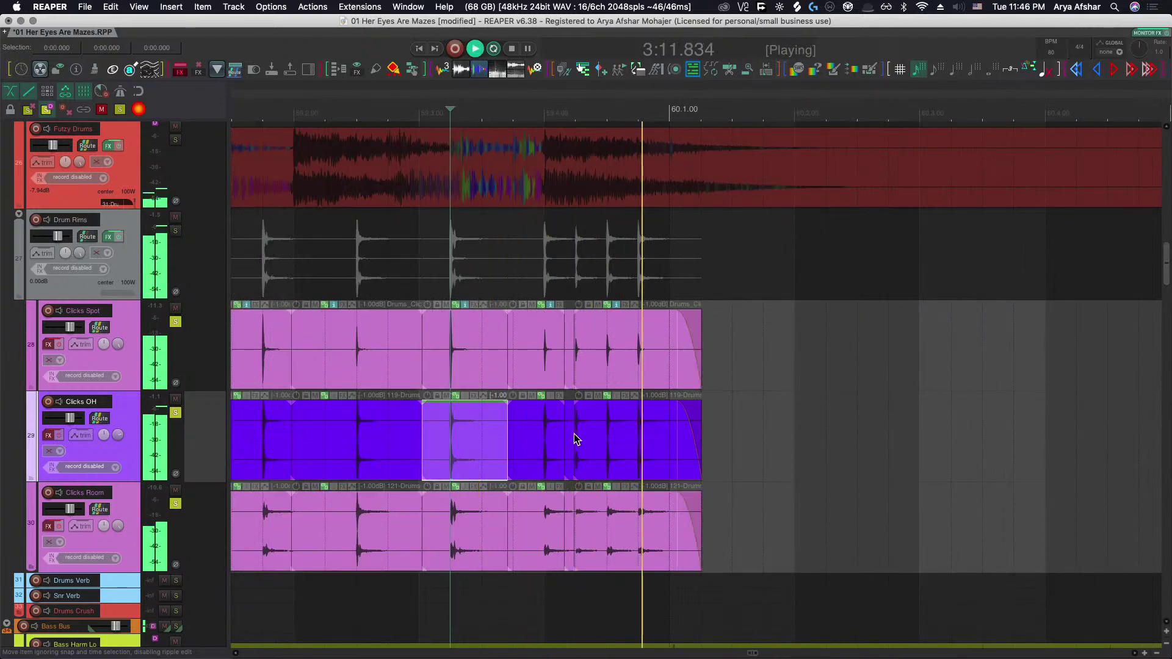
scroll(574, 433, "down", 8)
key("space")
Select all items on the Clicks Spot, Clicks OH and Clicks Room tracks, and save the project.
scroll(567, 434, "down", 5)
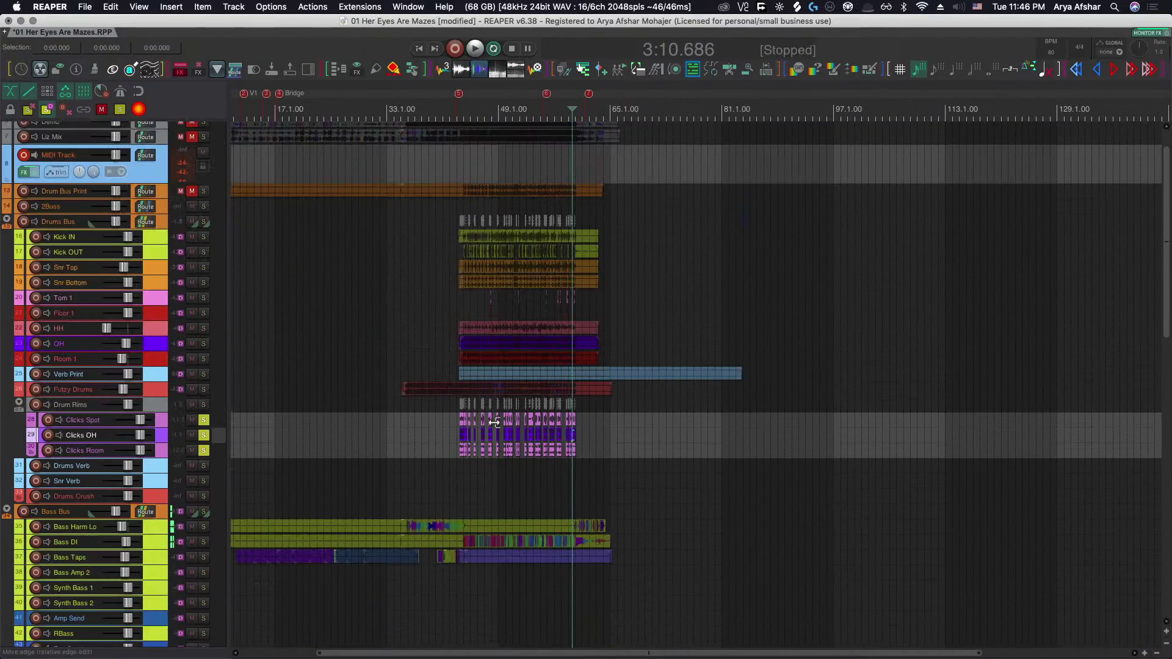
scroll(490, 426, "up", 5)
scroll(490, 428, "up", 3)
scroll(468, 445, "down", 3)
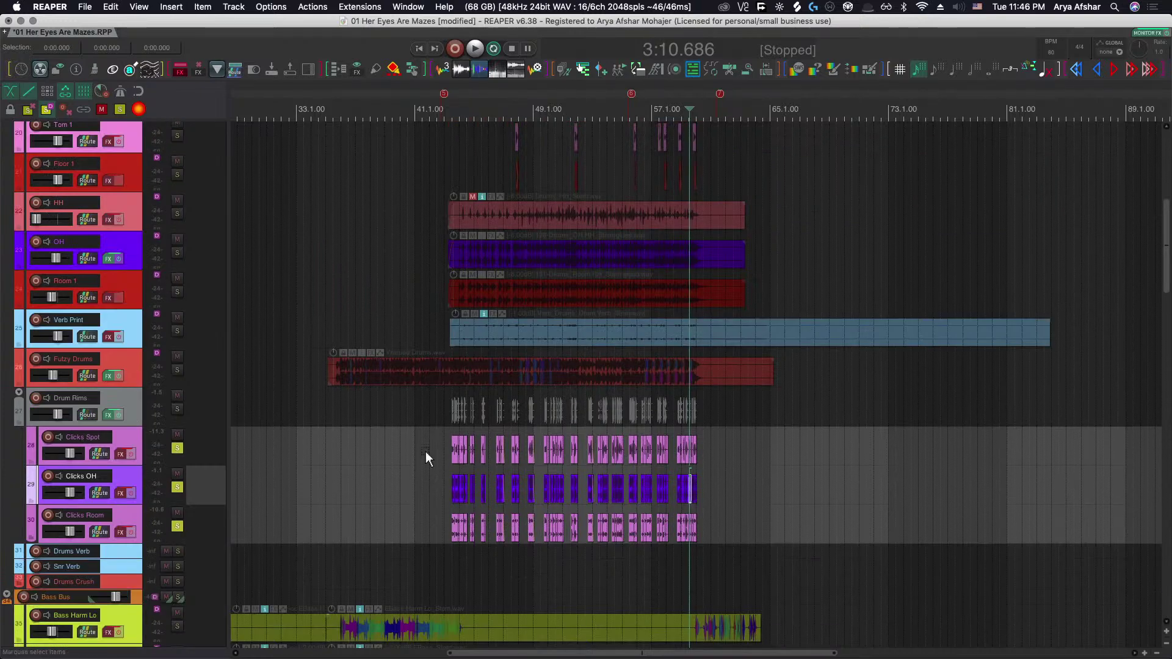
left_click_drag(426, 451, 765, 527)
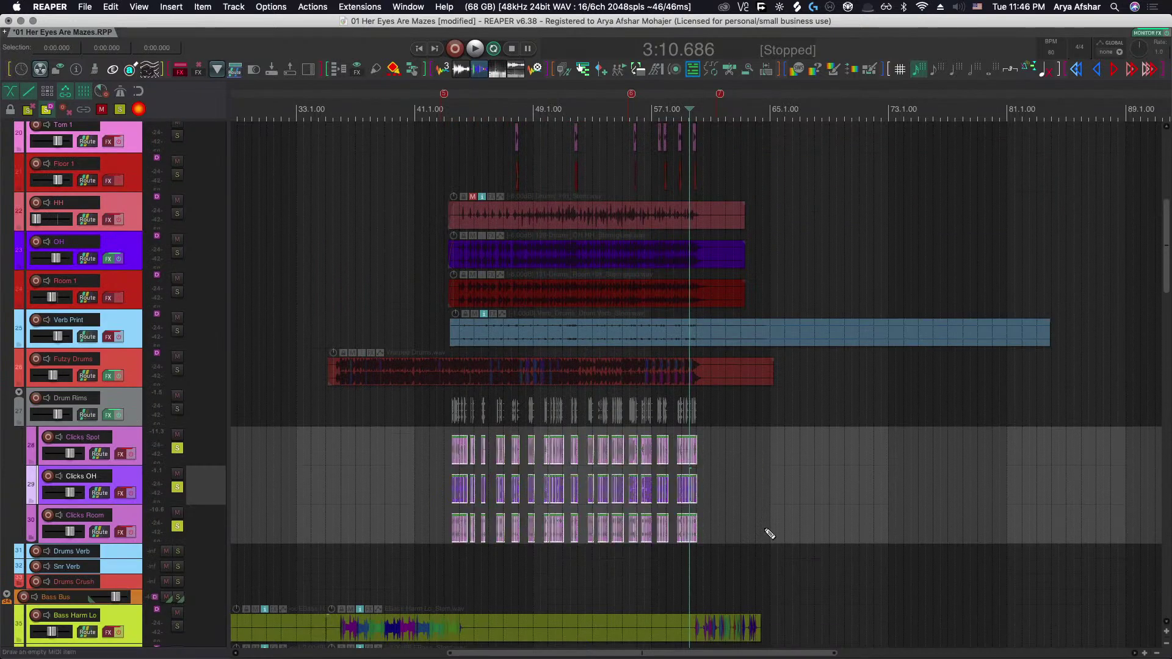
key("super+s")
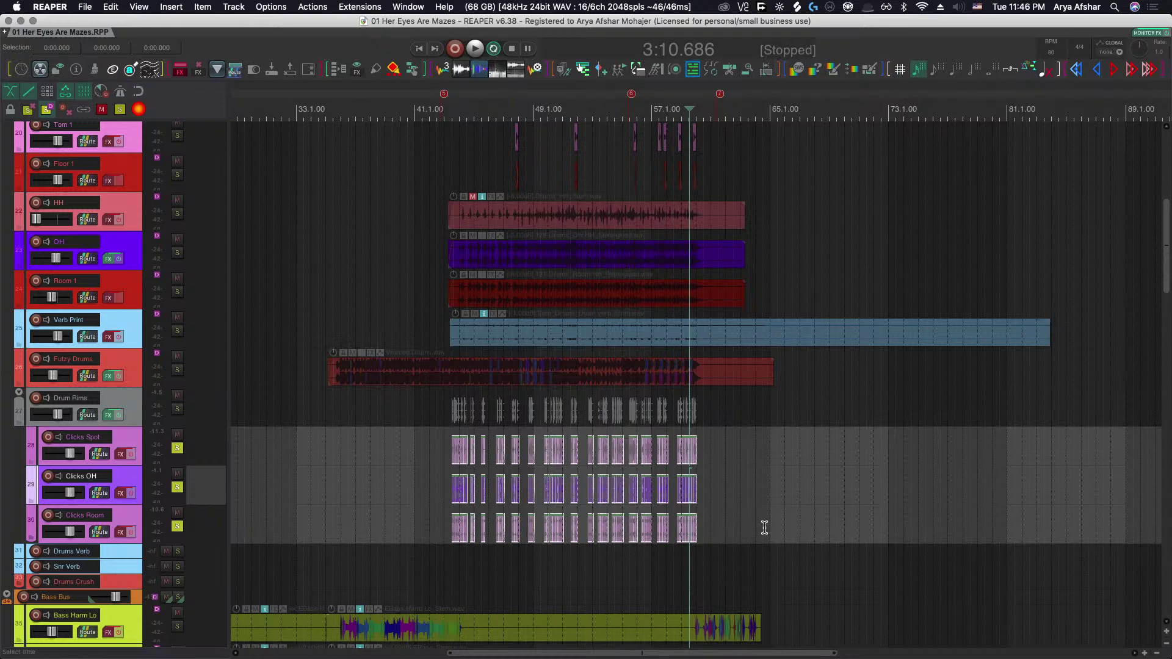
Solo the main drum tracks from Kick IN to Room 1 alongside the soloed Clicks tracks.
scroll(572, 334, "up", 5)
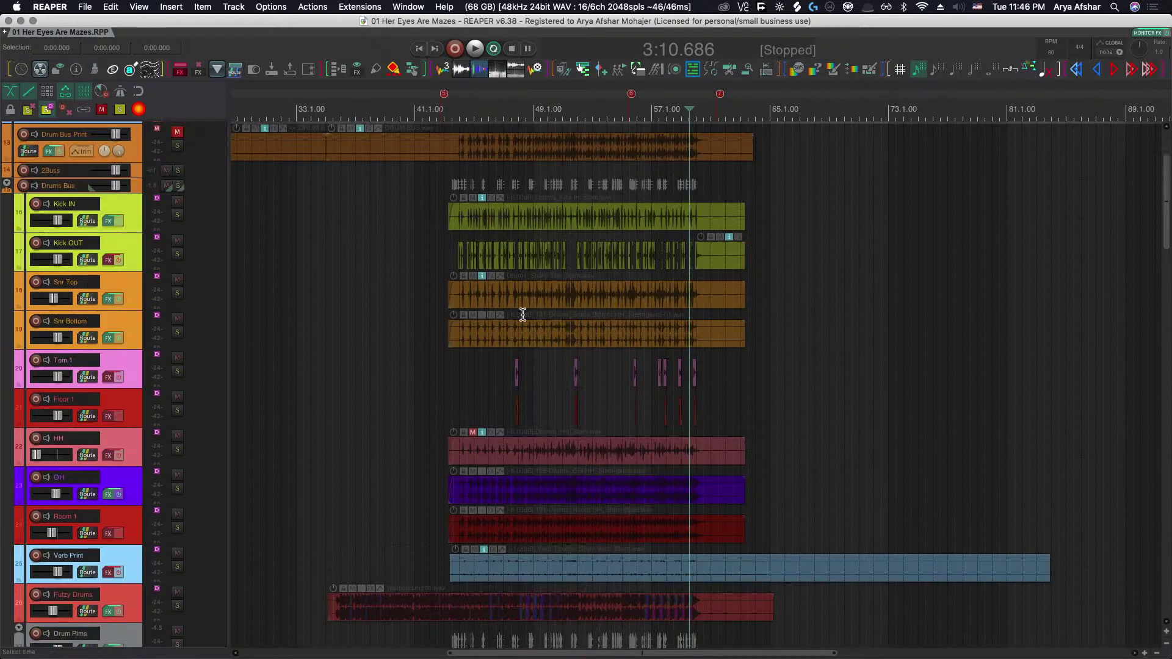
scroll(485, 247, "up", 5)
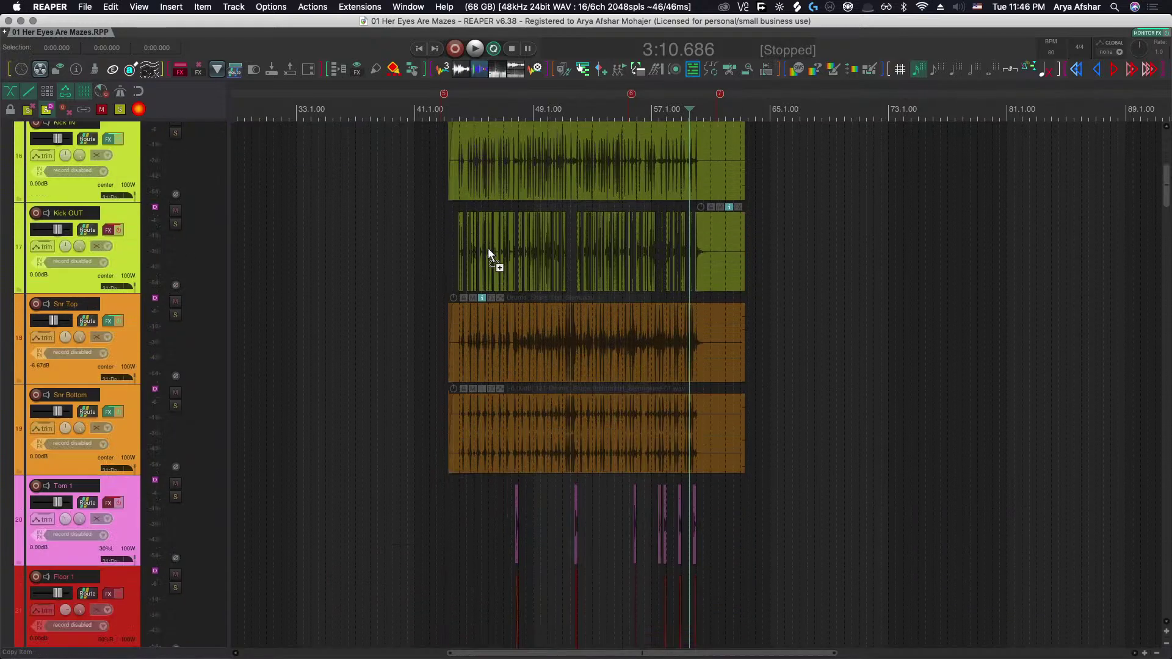
scroll(622, 253, "right", 5)
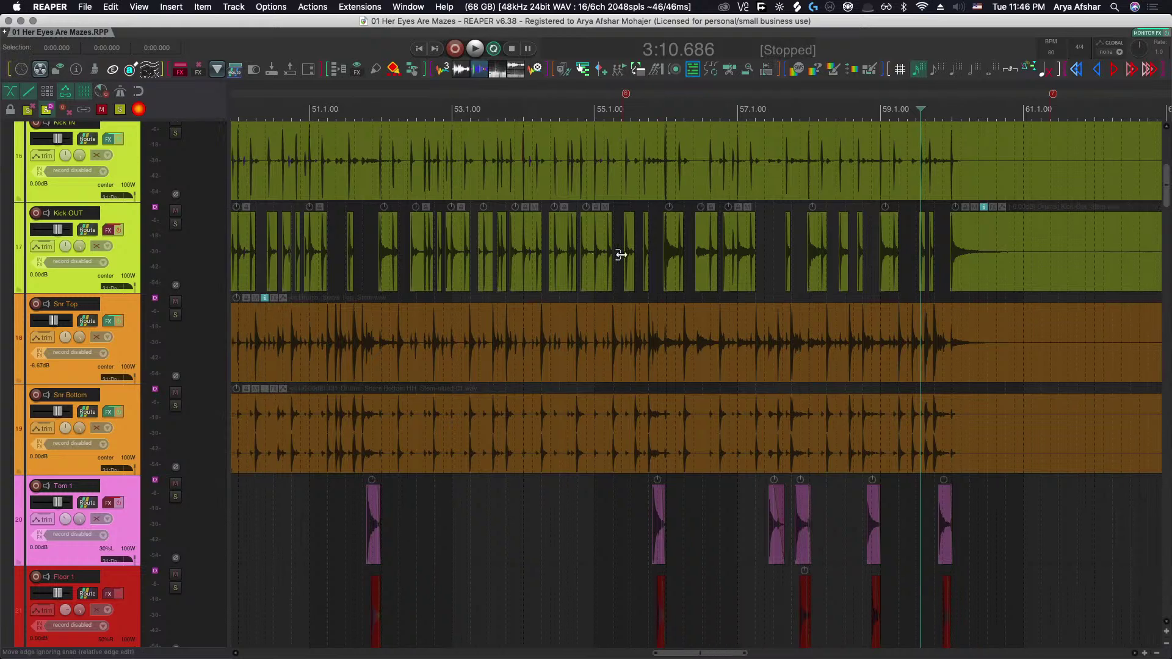
scroll(622, 255, "left", 10)
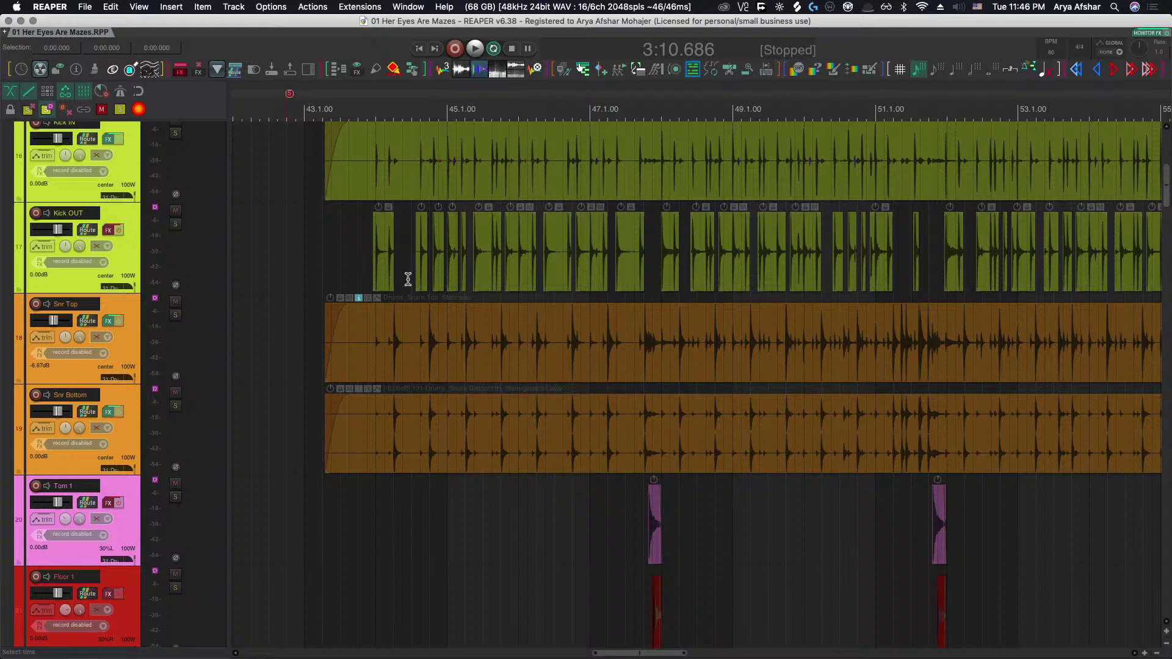
scroll(407, 279, "down", 3)
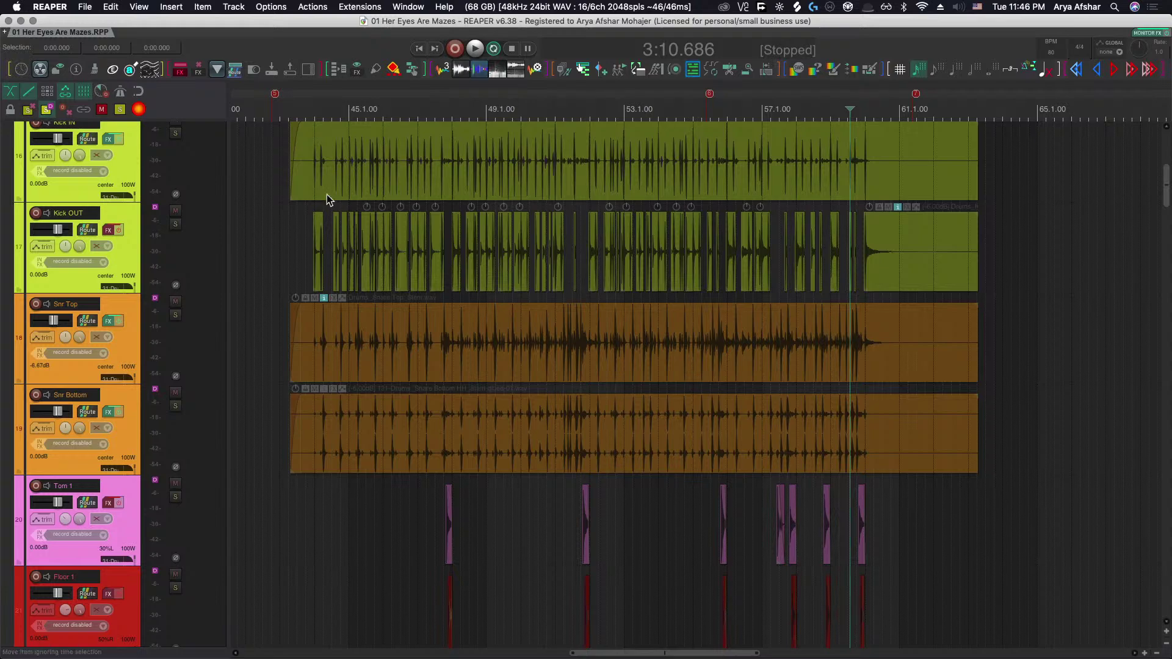
scroll(299, 227, "down", 3)
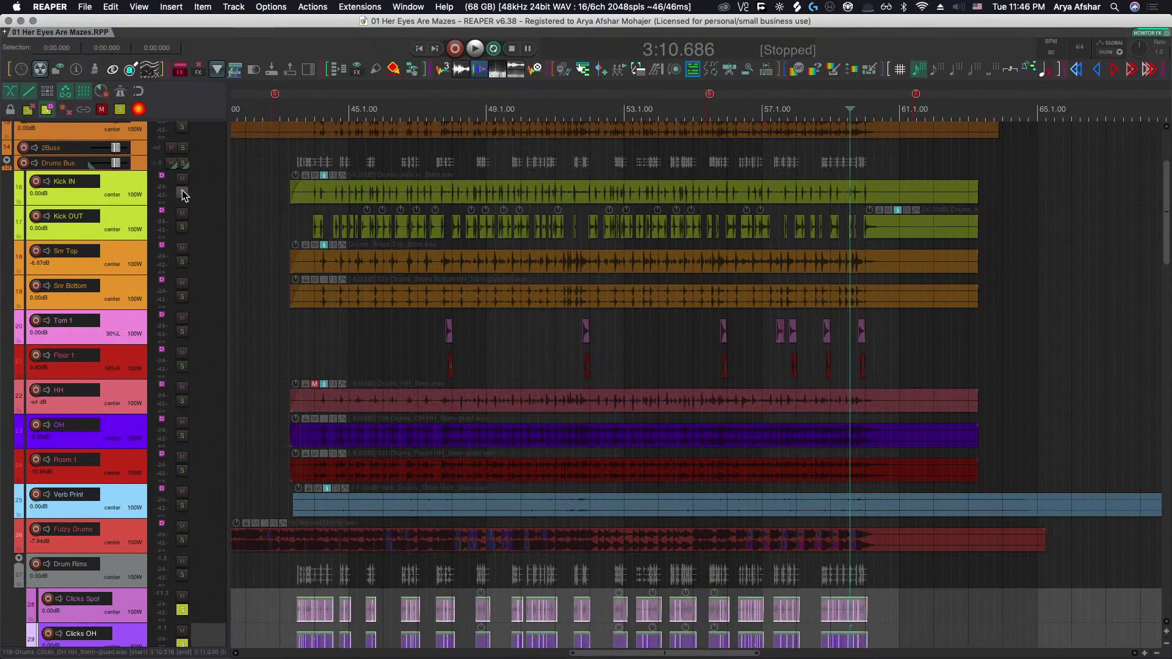
left_click_drag(183, 197, 201, 476)
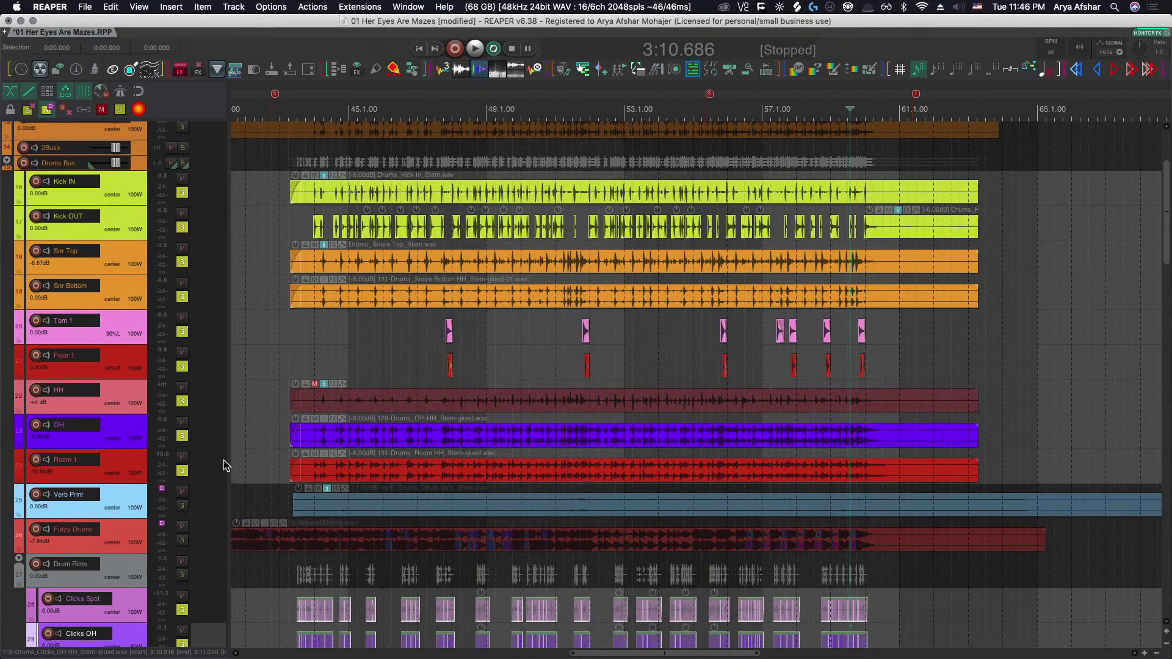
Play back the main drums together with the Clicks from just before the drum items start in bar 43 into bar 48.
left_click(287, 183)
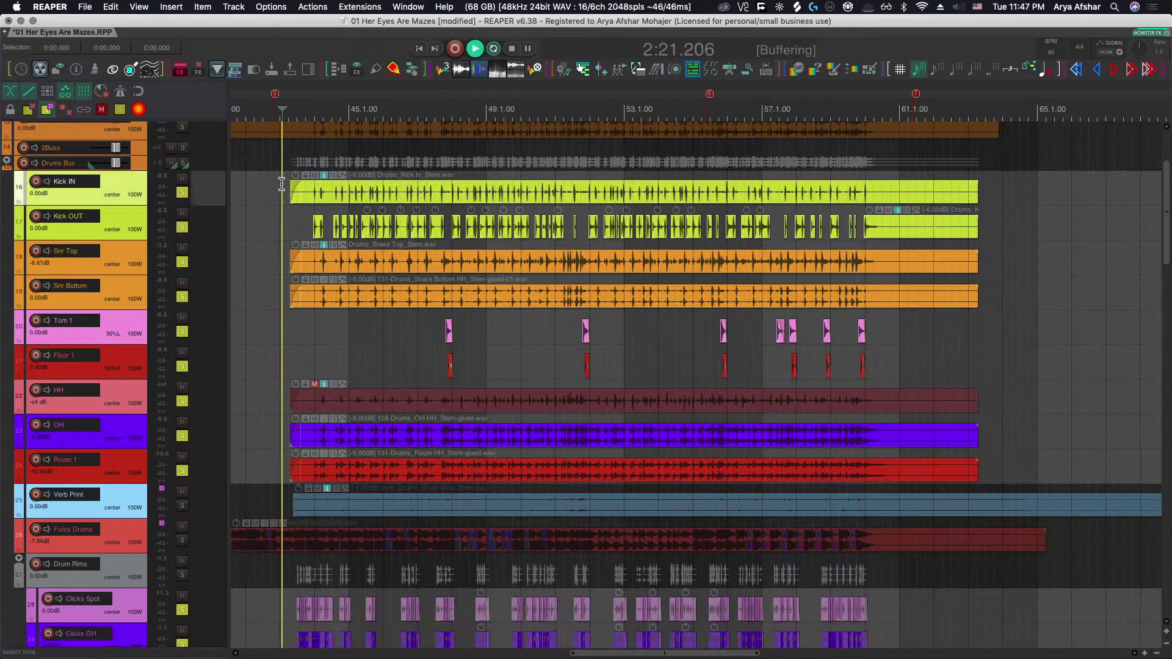
key("space")
scroll(328, 305, "up", 6)
scroll(380, 317, "up", 4)
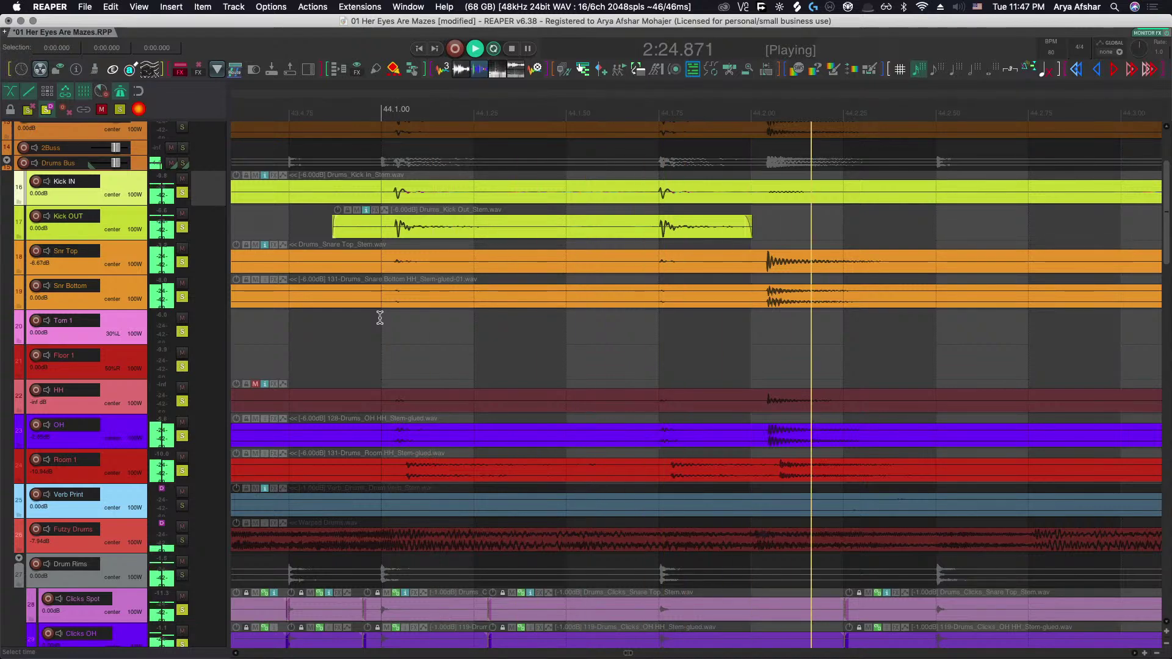
scroll(385, 323, "down", 4)
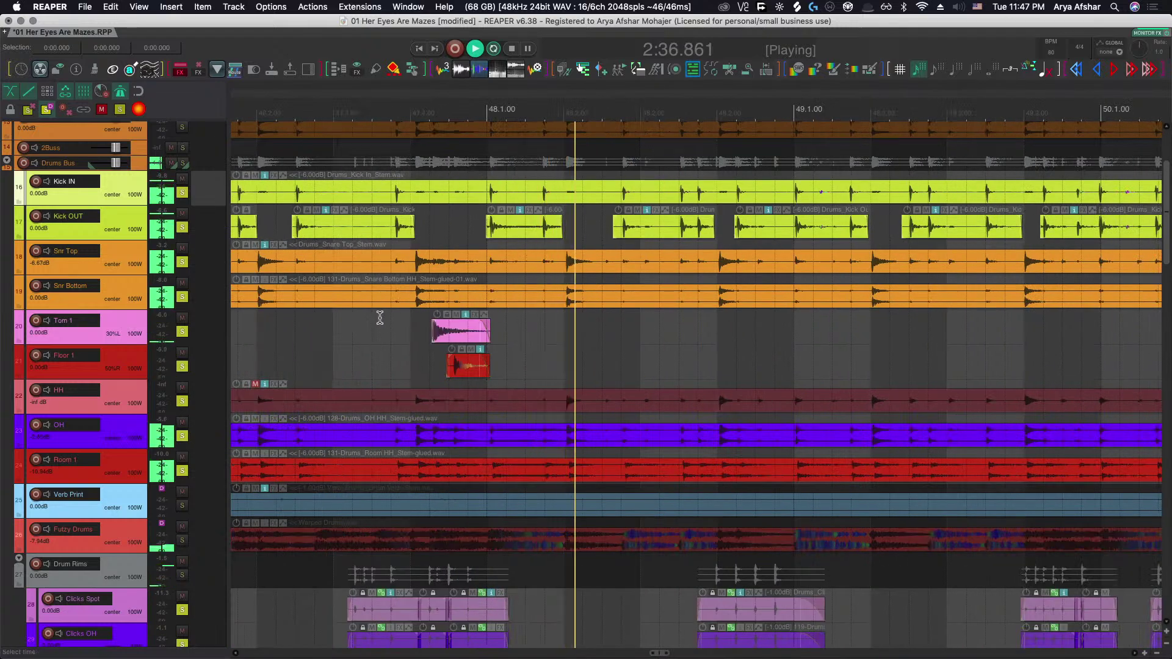
scroll(380, 322, "down", 6)
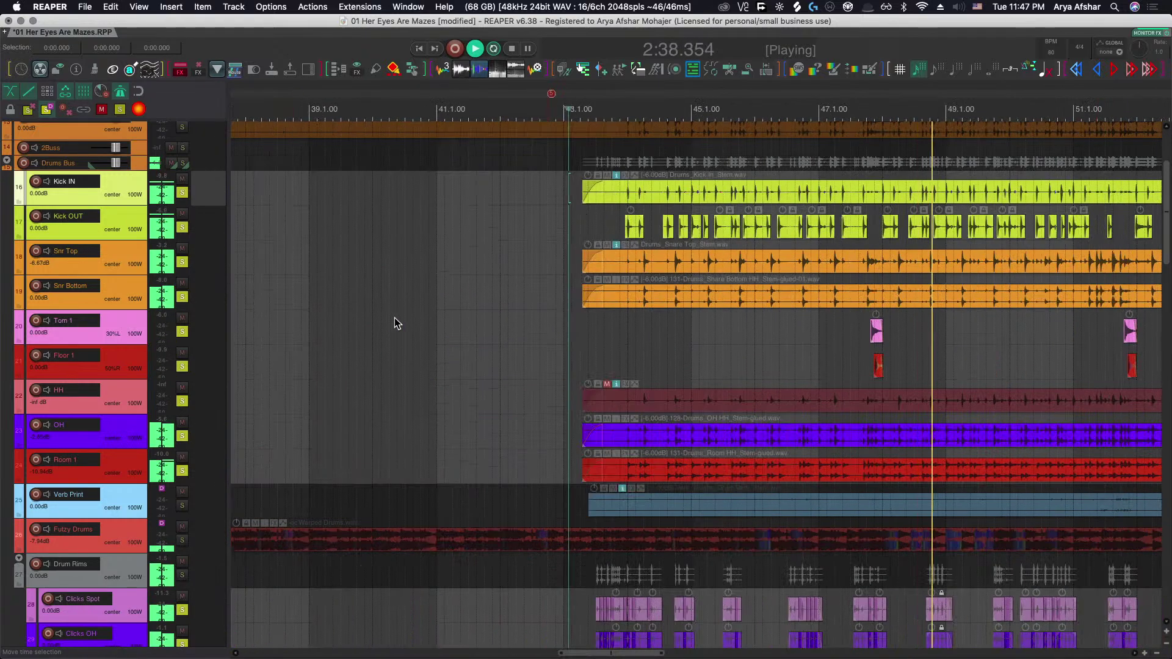
key("space")
Duplicate the Kick OUT track together with its chopped items.
scroll(828, 224, "down", 3)
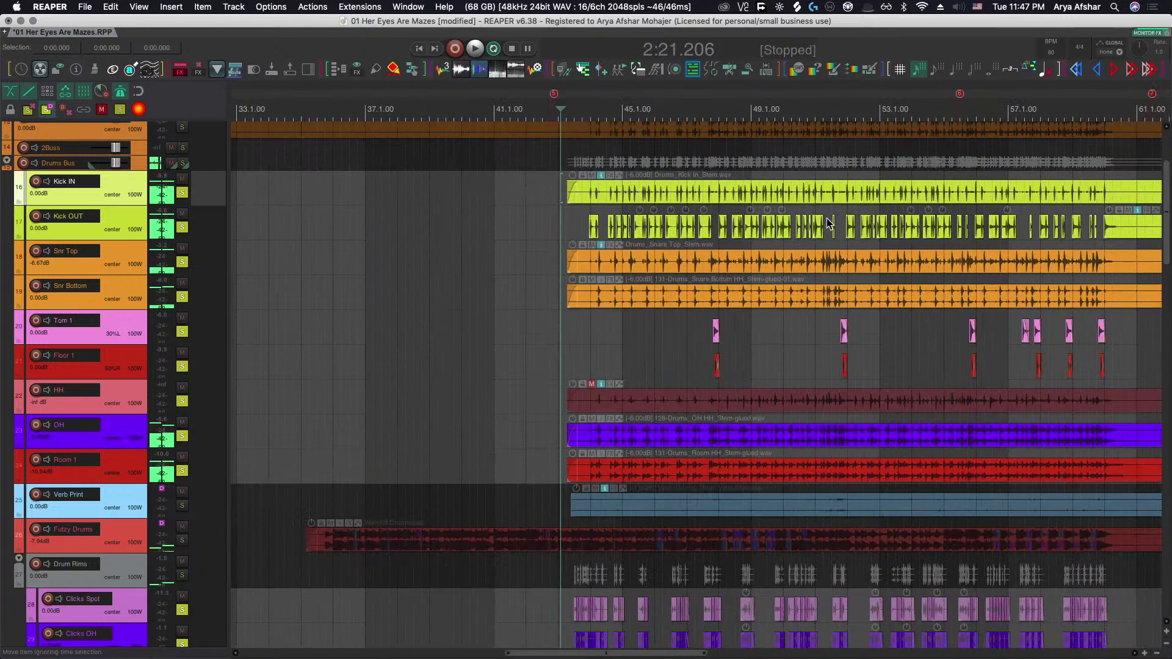
scroll(842, 219, "right", 2)
left_click_drag(532, 225, 1027, 231)
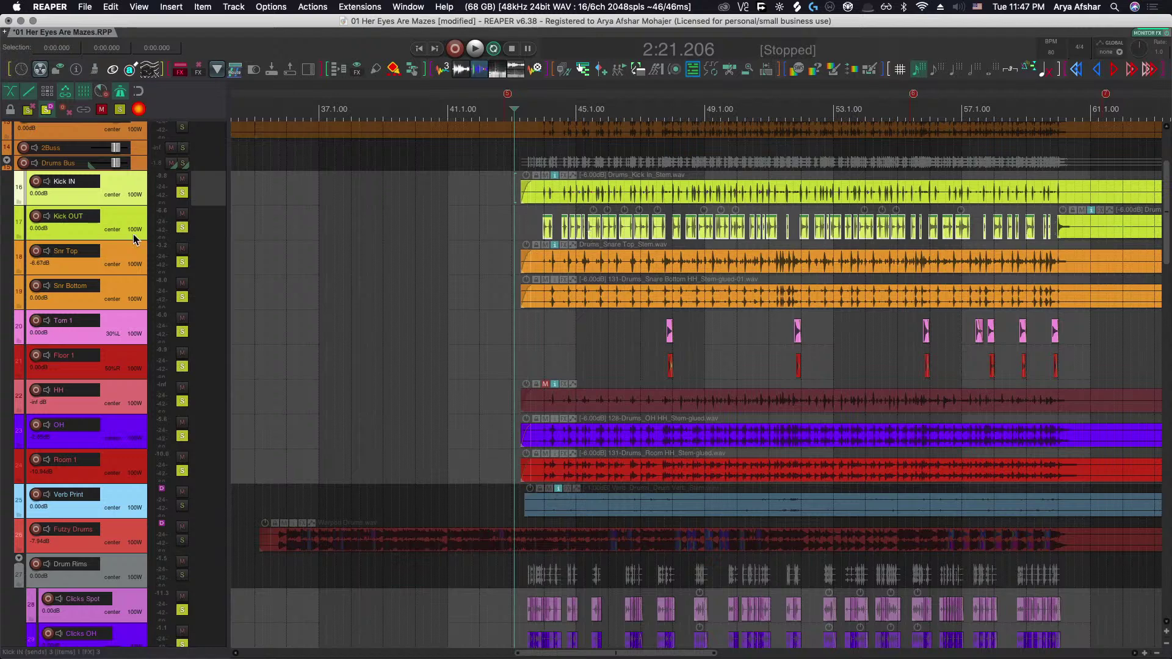
left_click(112, 231)
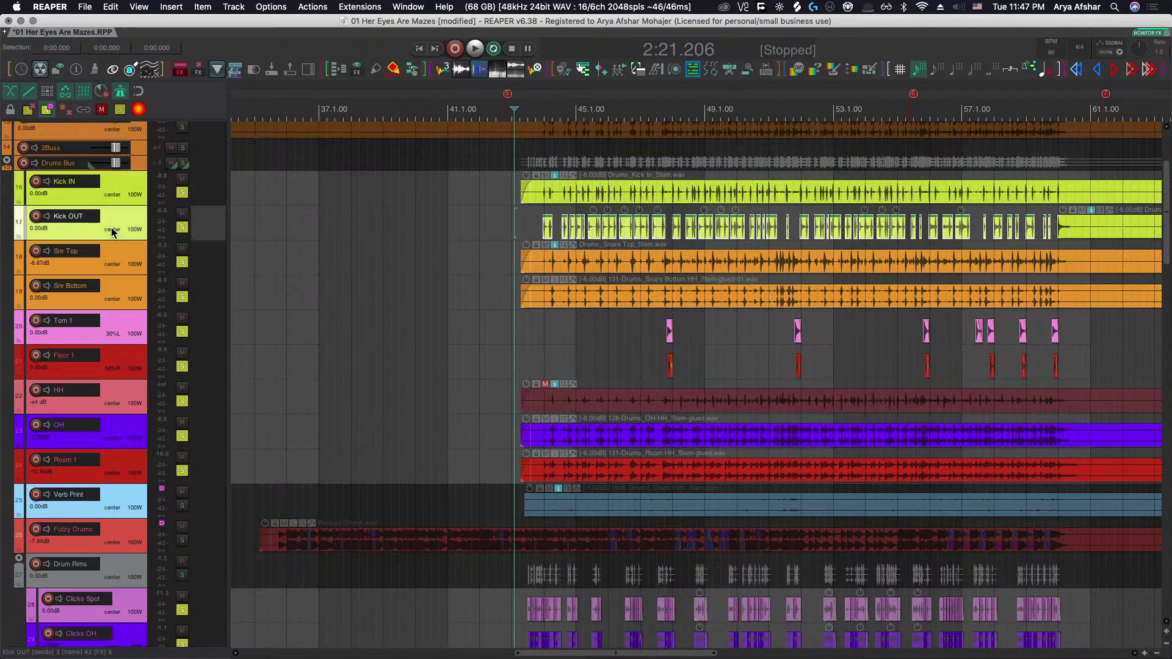
key("super+d")
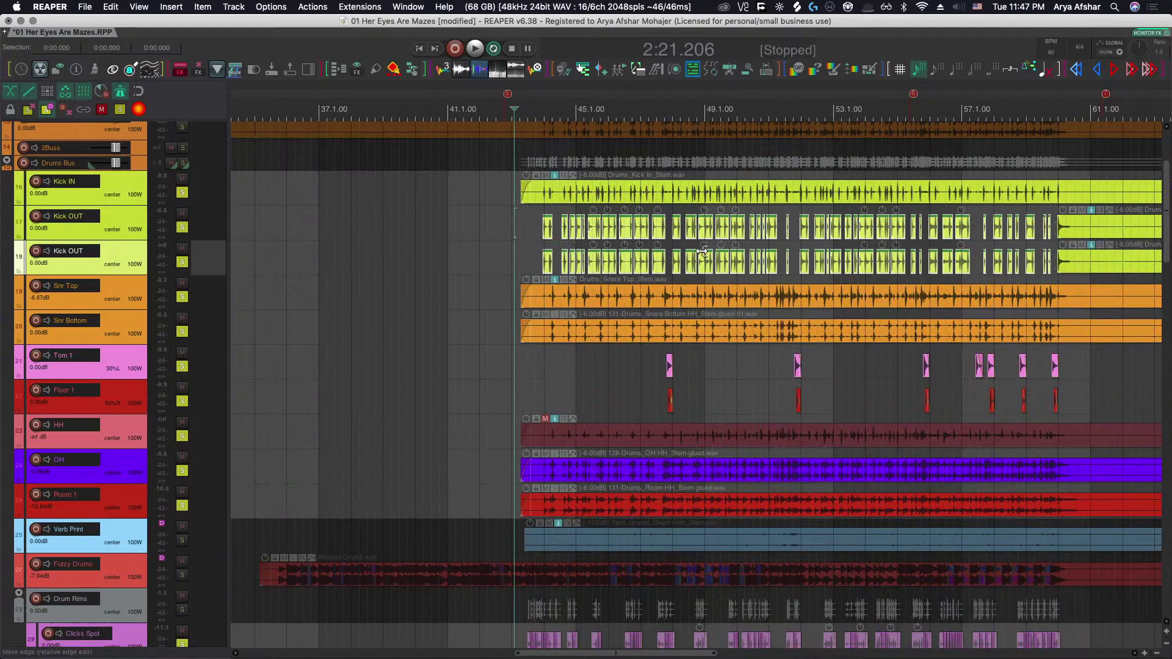
Rename the duplicated track "Kick OUT Chops", then unsolo, mute and hide it.
scroll(550, 260, "right", 5)
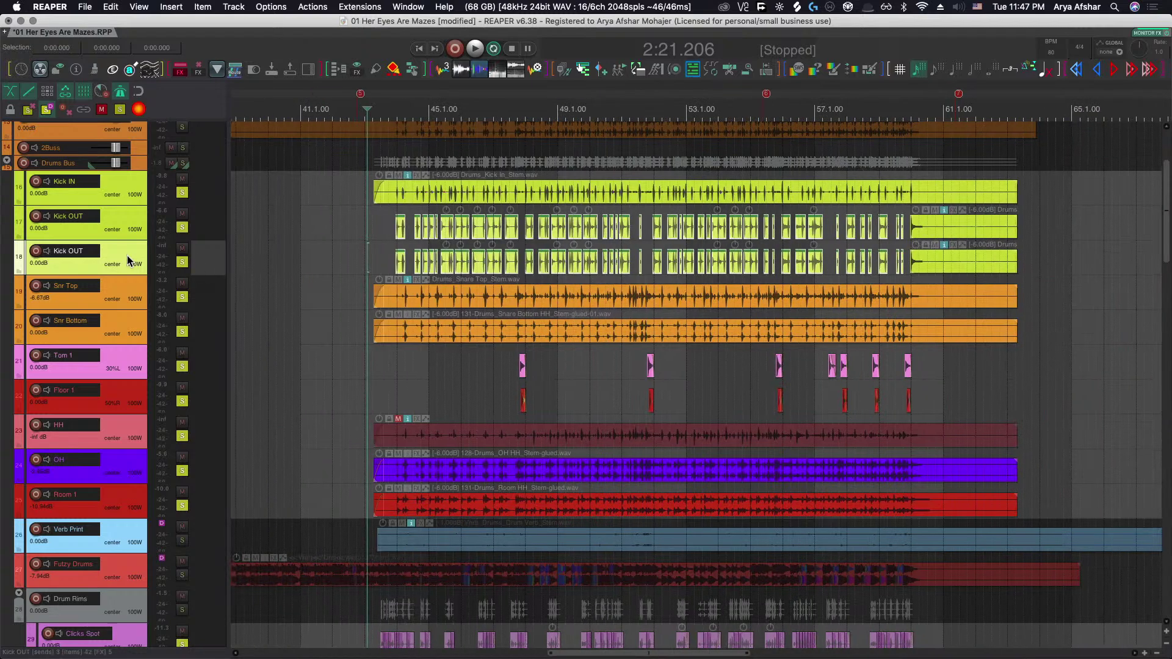
left_click(183, 250)
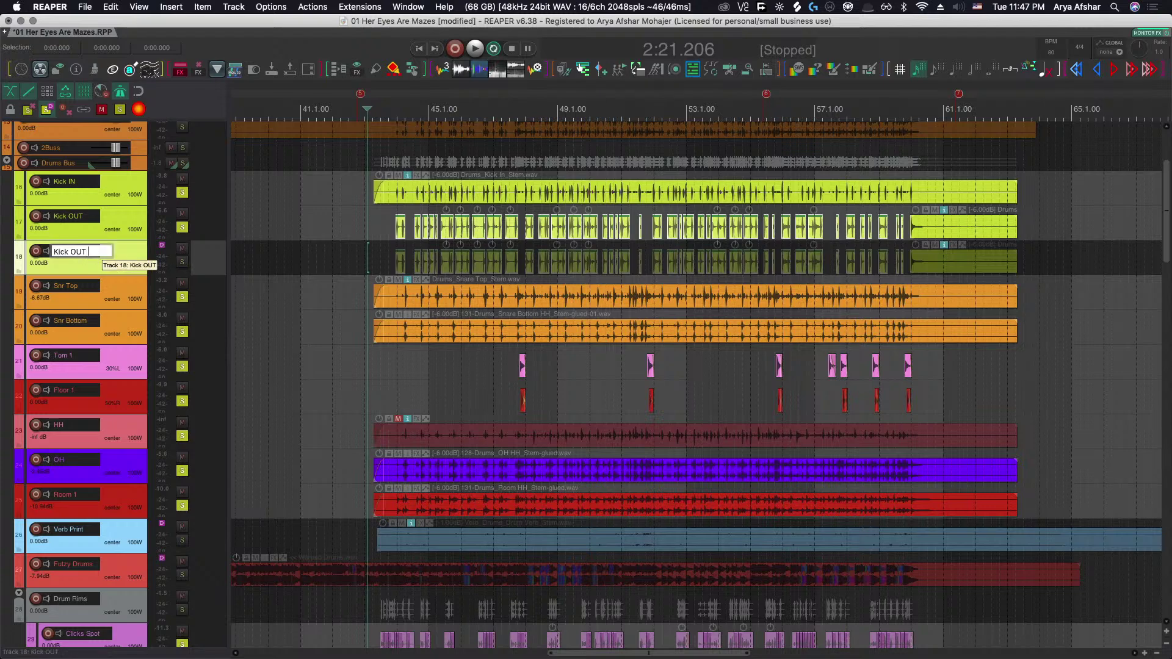
key("Return")
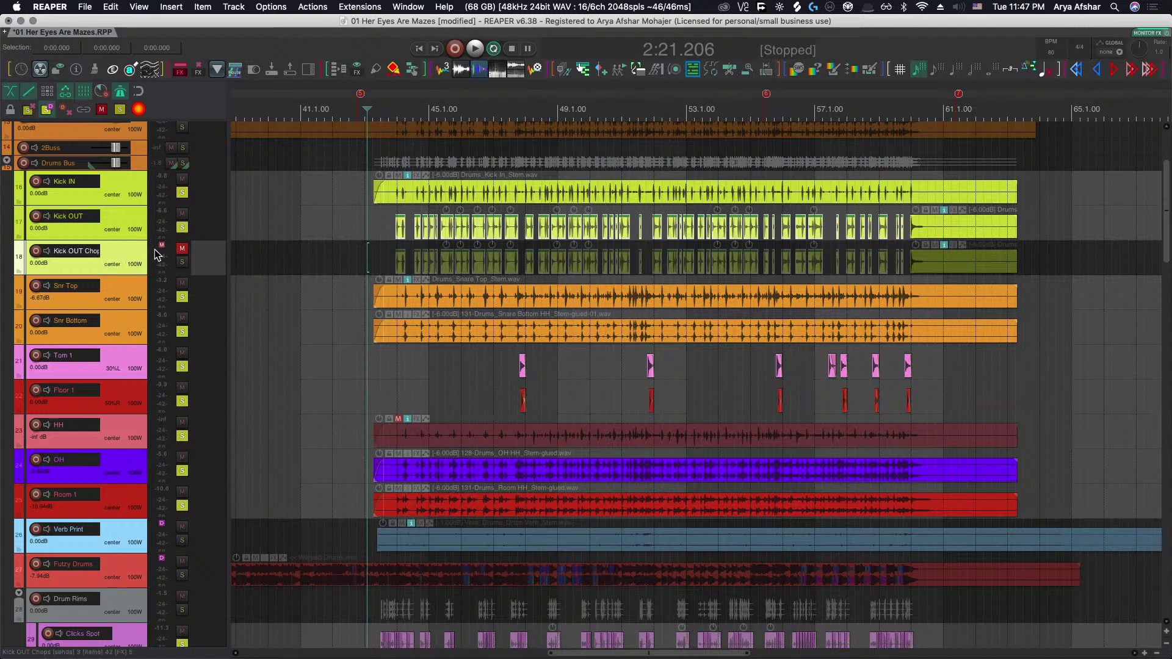
key("Delete")
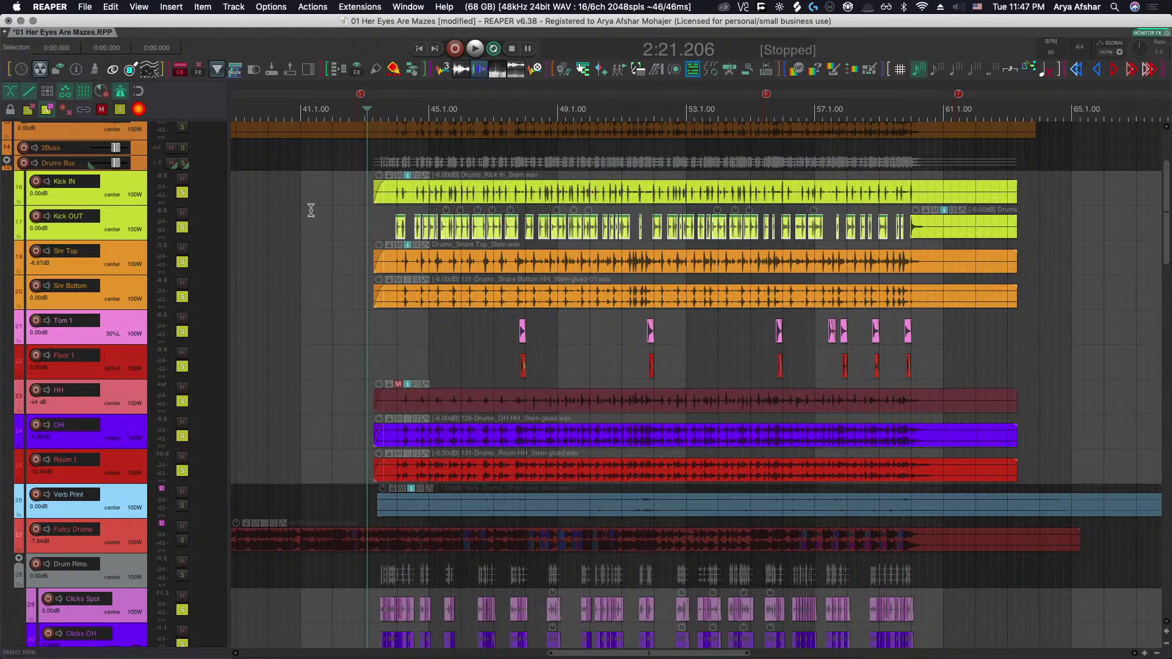
Replace the Kick OUT chops with one continuous item by deleting them and extending the final item back to bar 43.
left_click(906, 229)
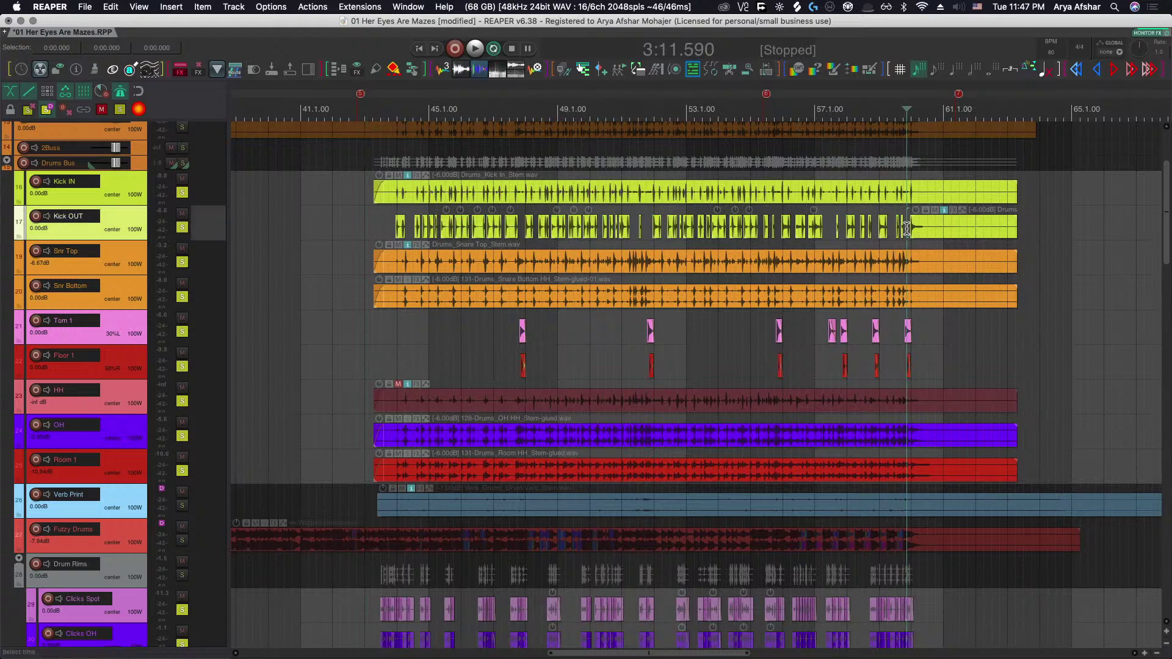
right_click(393, 227)
left_click(373, 221)
right_click(444, 232)
left_click(381, 223)
left_click_drag(423, 233, 447, 226)
key("Delete")
Trim the Kick OUT item's start flush with the other drum items and give it a fade-in of matching length.
scroll(393, 232, "up", 10)
left_click_drag(432, 188, 467, 470)
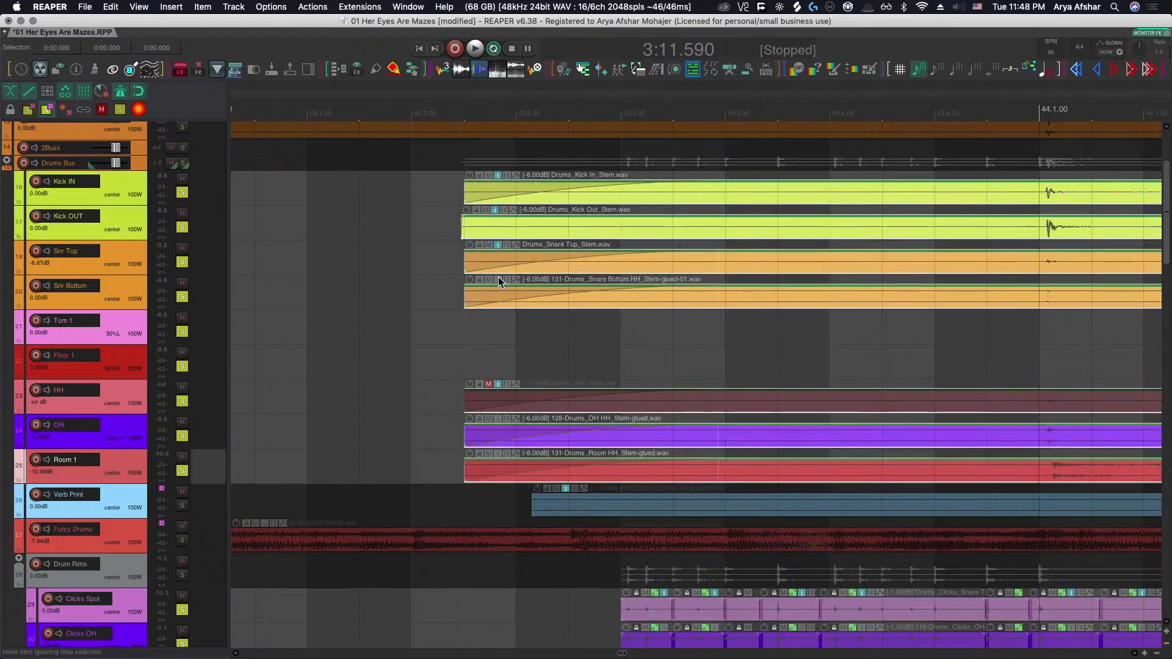
left_click(477, 227)
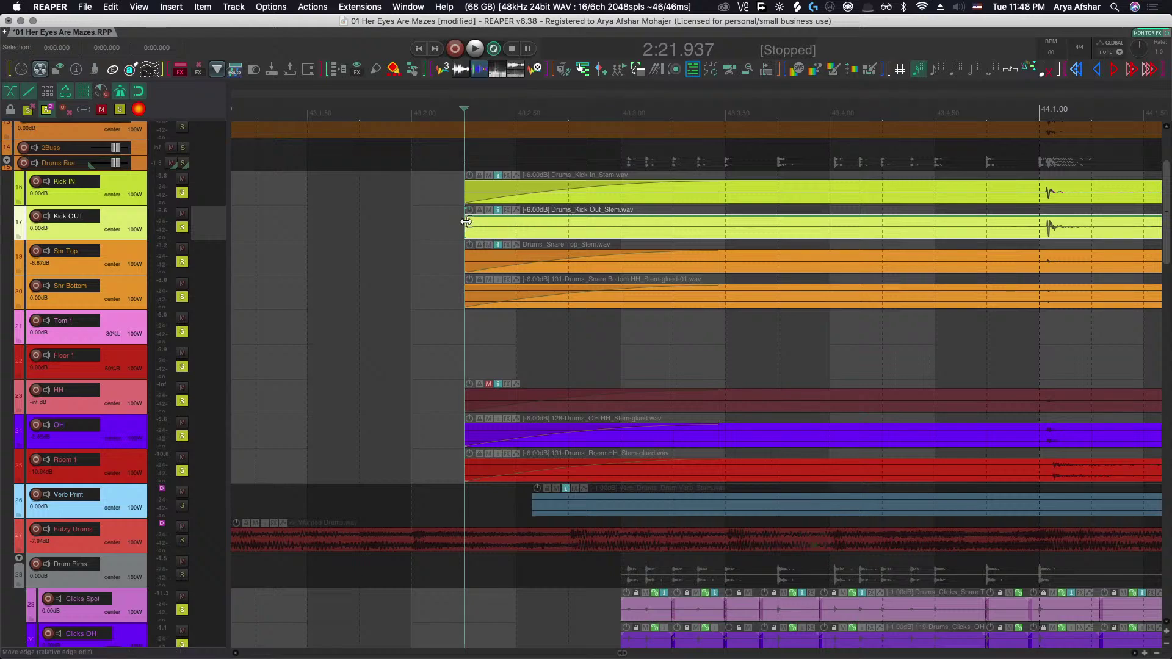
left_click_drag(467, 215, 721, 233)
Play the full drums from bar 43 and take the Clicks Spot, Clicks OH and Clicks Room tracks out of solo.
scroll(721, 234, "down", 10)
key("space")
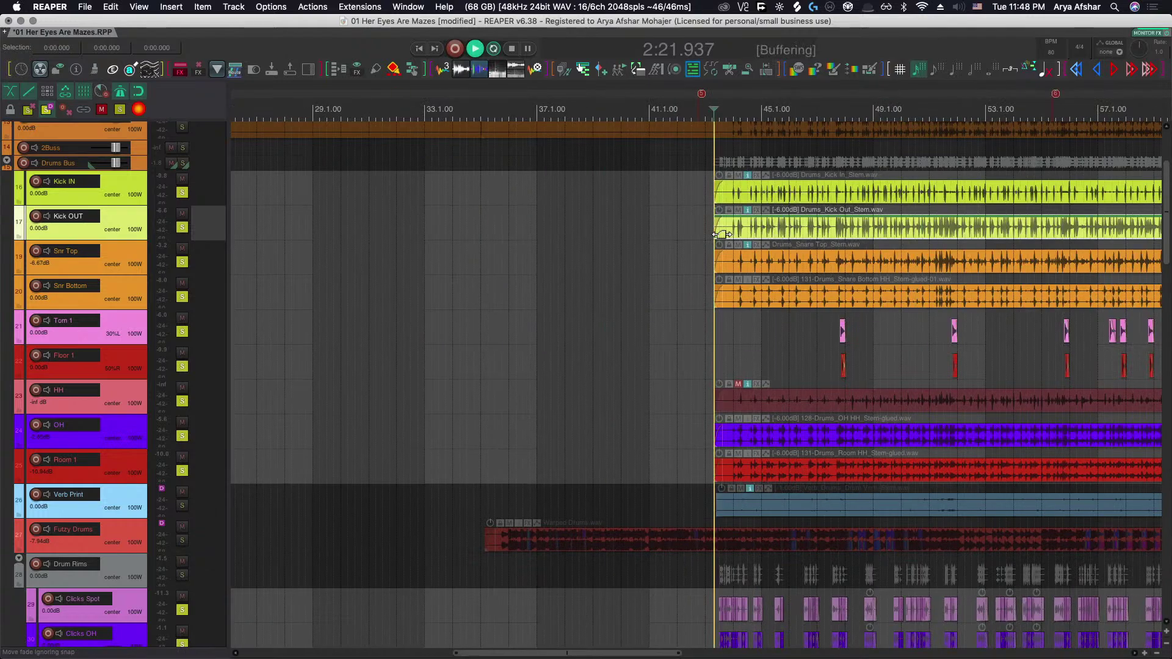
scroll(720, 235, "right", 5)
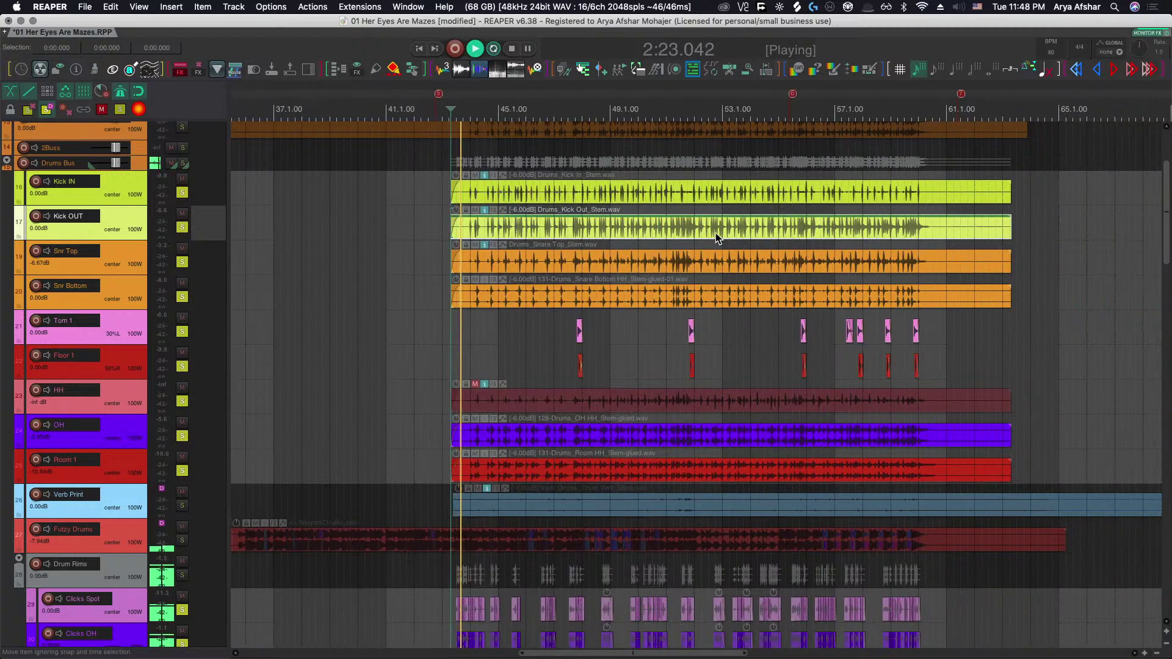
scroll(211, 594, "down", 3)
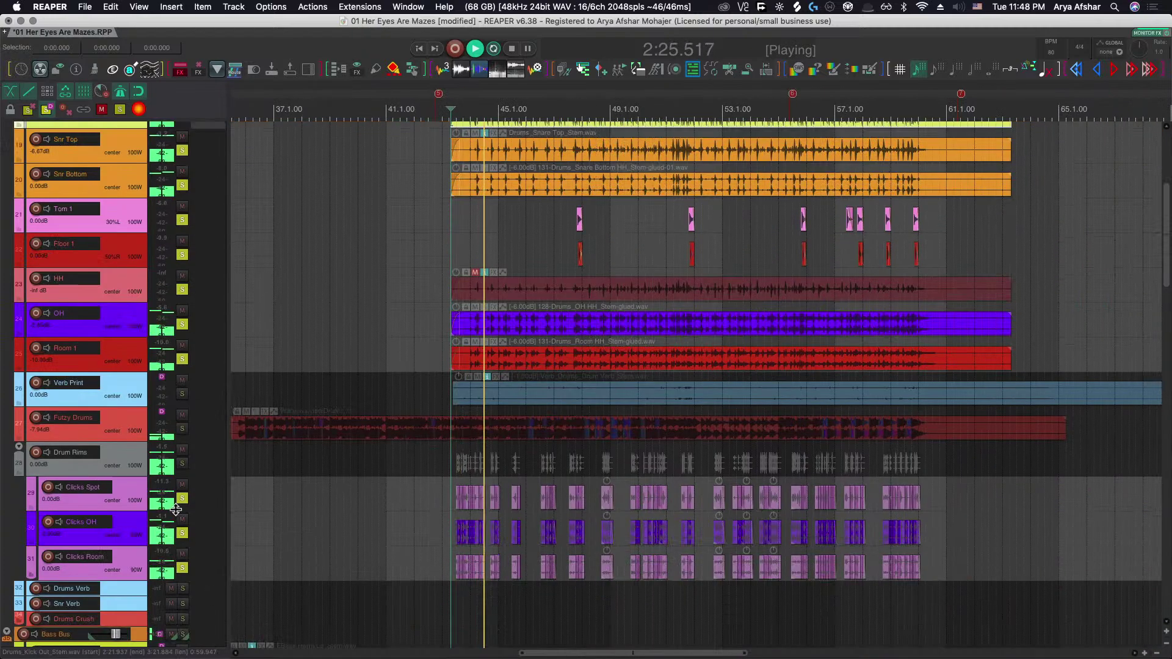
left_click(182, 533)
left_click(215, 558)
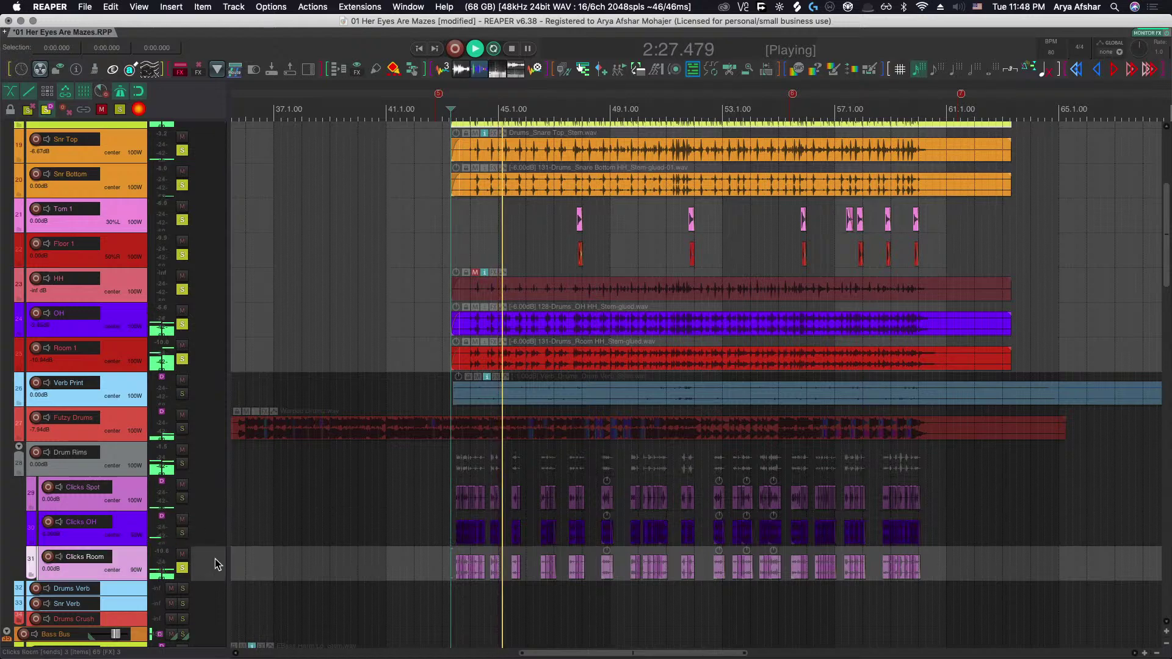
scroll(458, 474, "up", 5)
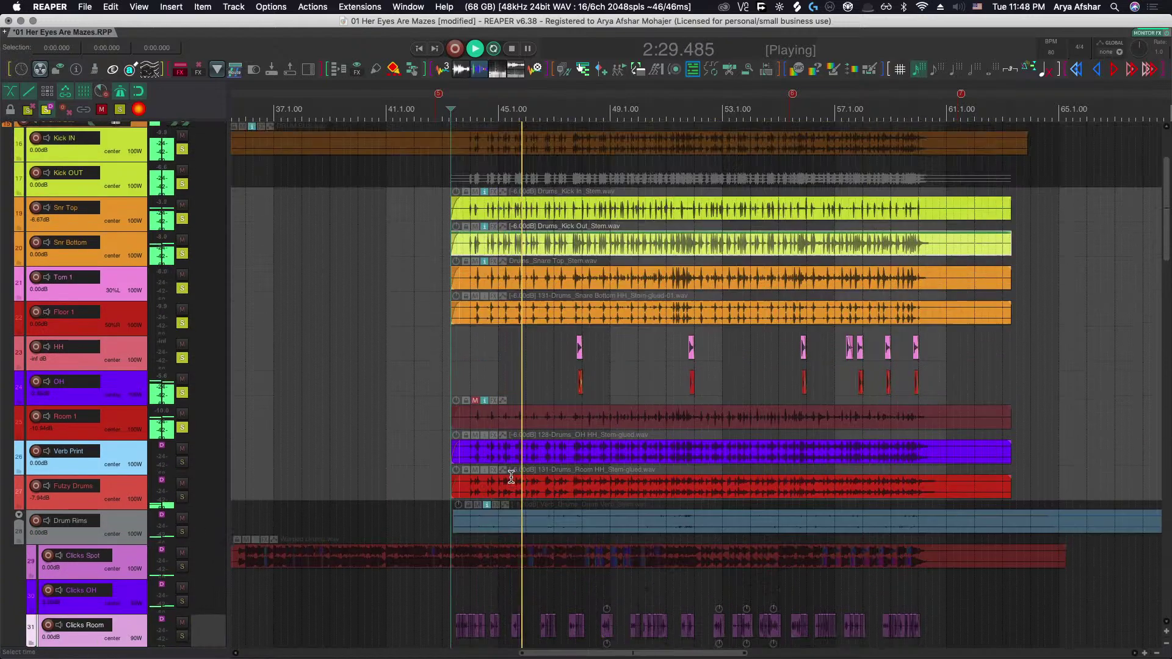
scroll(511, 476, "up", 1)
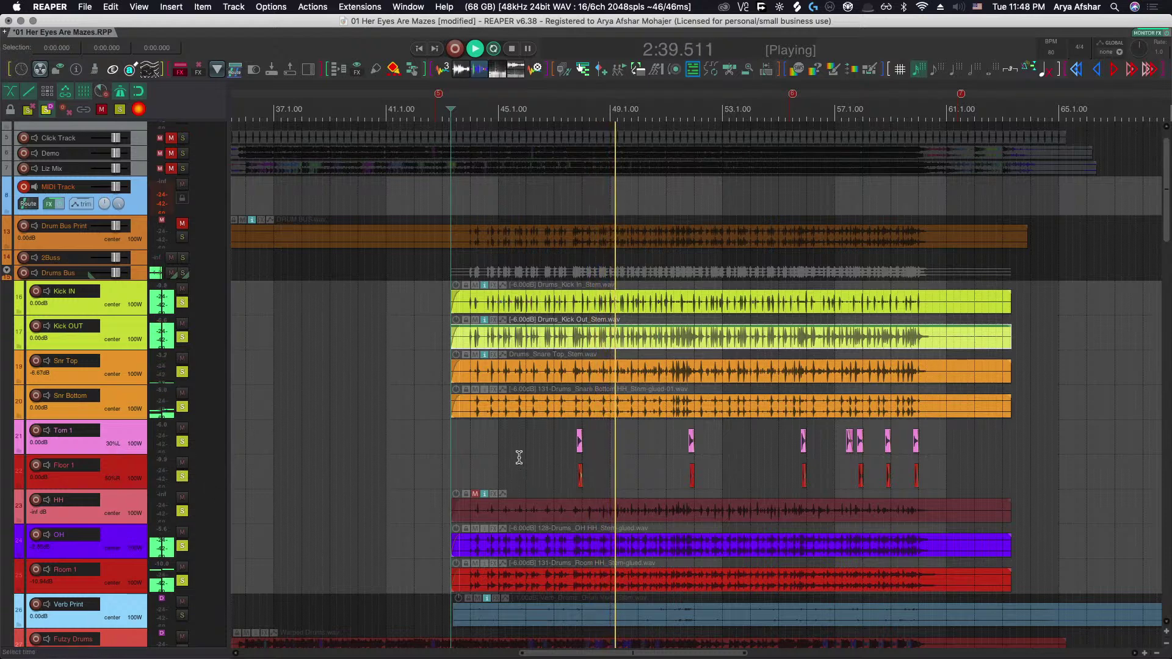
scroll(515, 446, "down", 1)
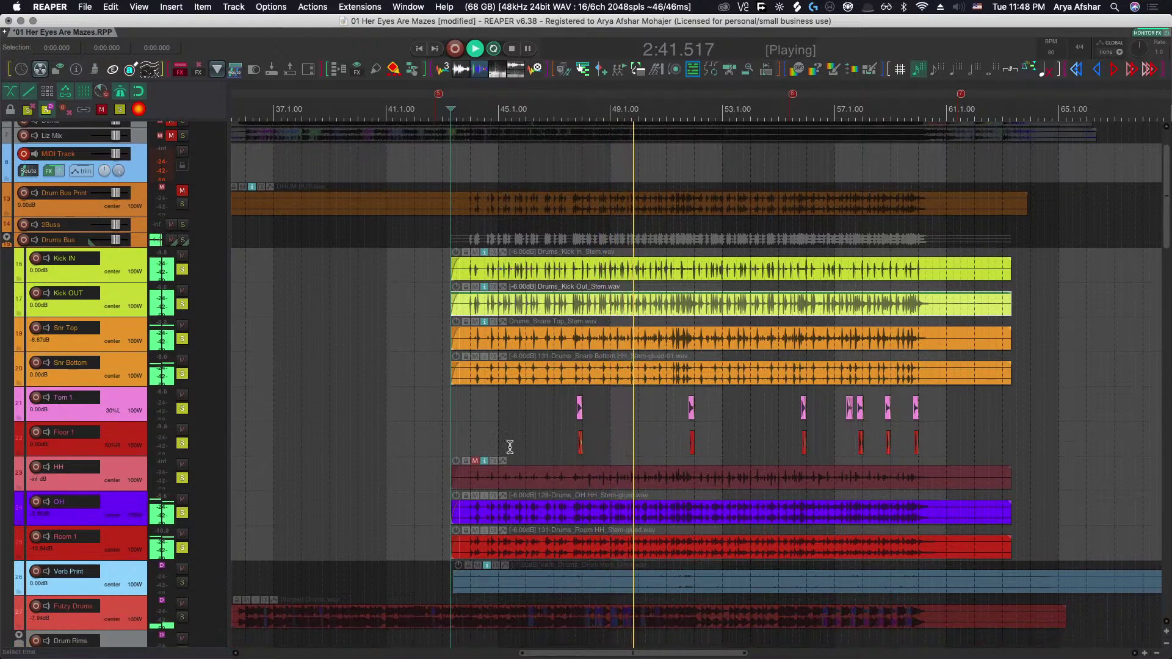
Audition the Verb Print track from bar 43, first soloed together with the drums and then exclusively soloed.
key("space")
left_click(182, 584)
key("space")
scroll(492, 579, "up", 3)
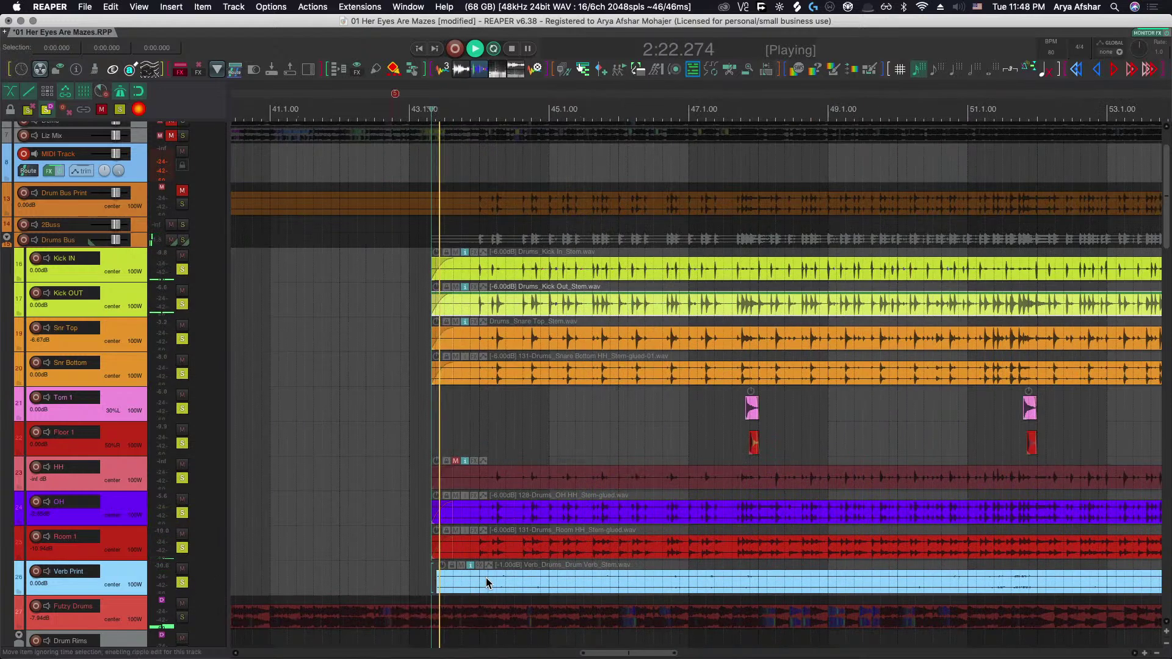
scroll(487, 577, "up", 3)
scroll(492, 581, "up", 2)
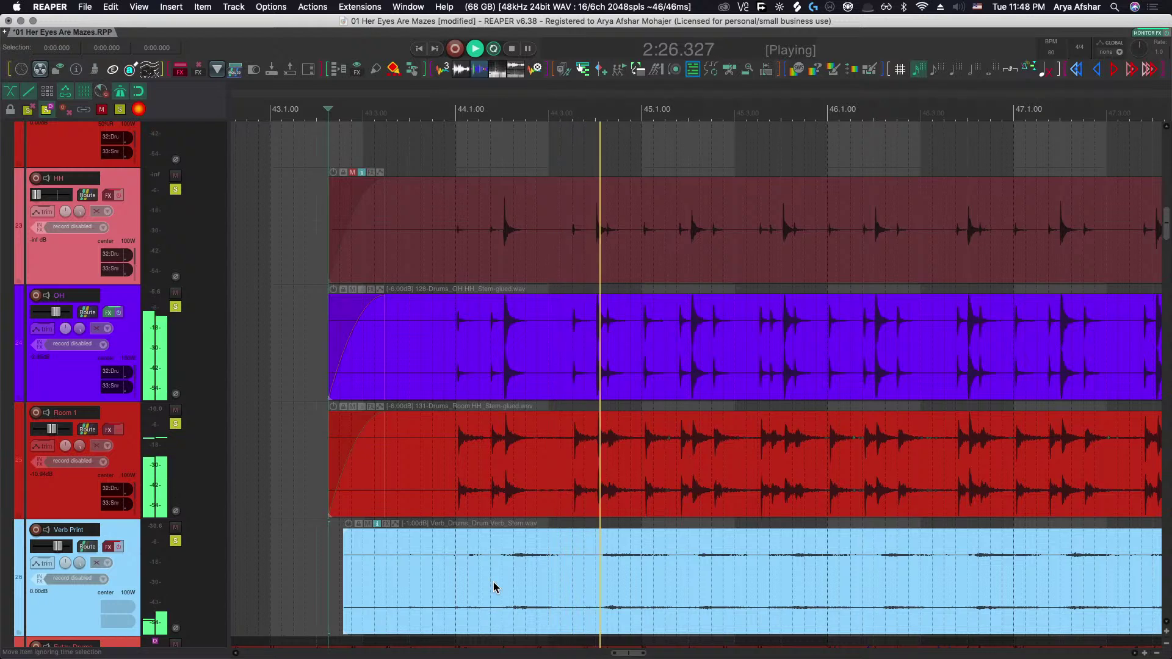
left_click(176, 540, "super")
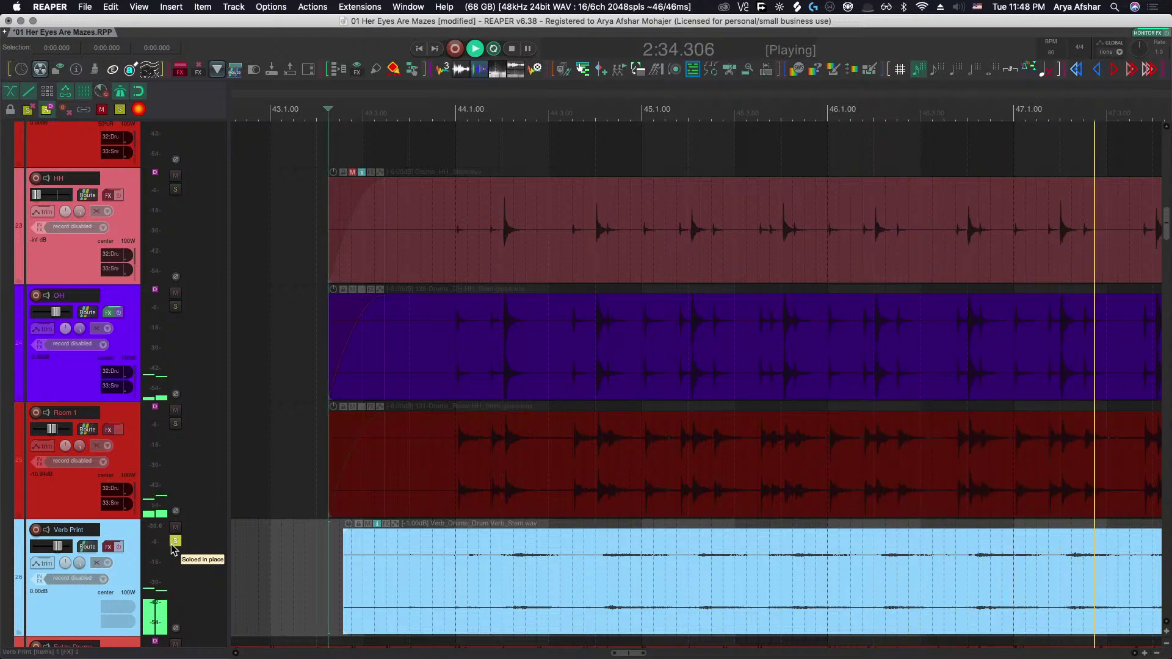
scroll(423, 574, "down", 5)
key("space")
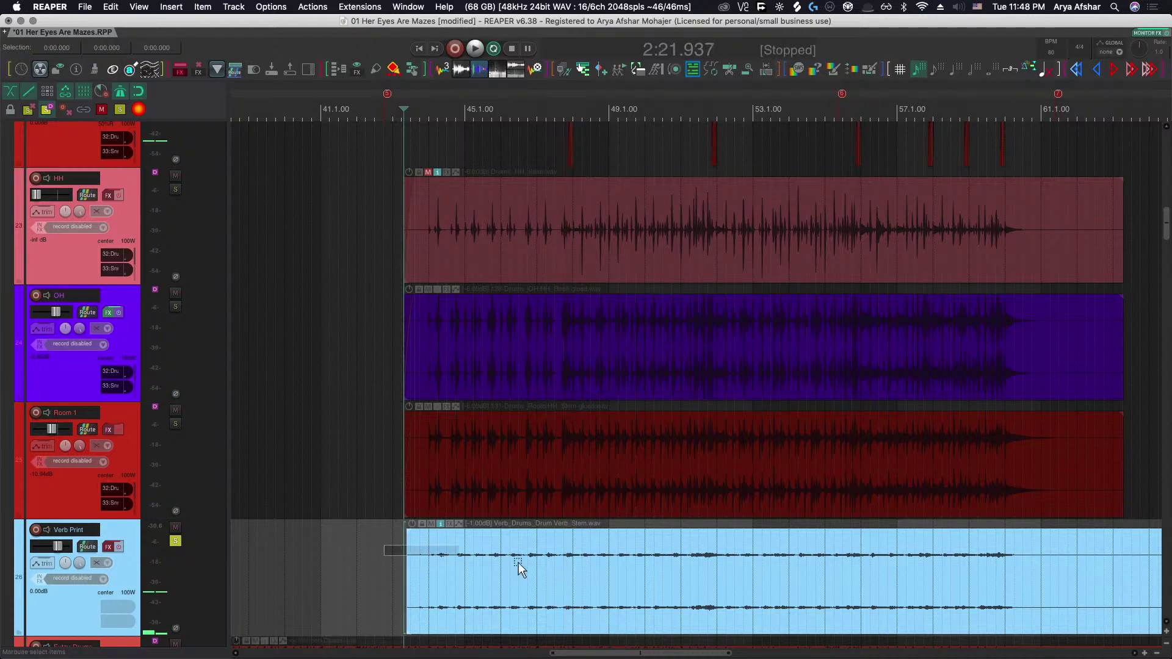
Unsolo the Verb Print track and remove it from the project.
left_click(559, 565)
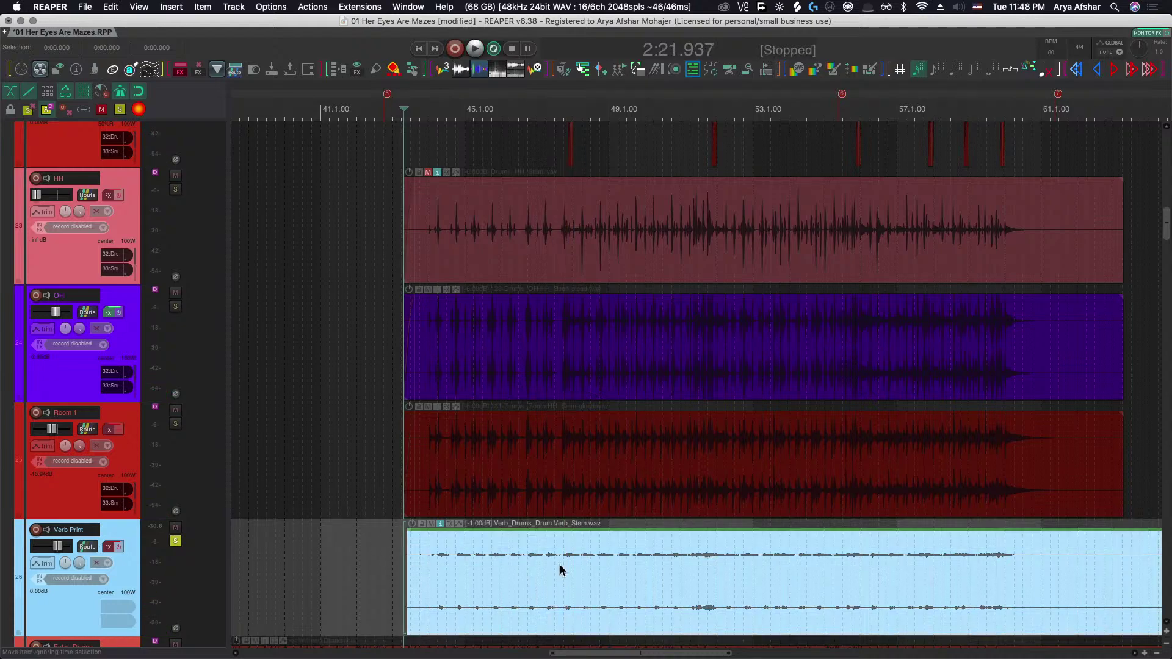
left_click(175, 543)
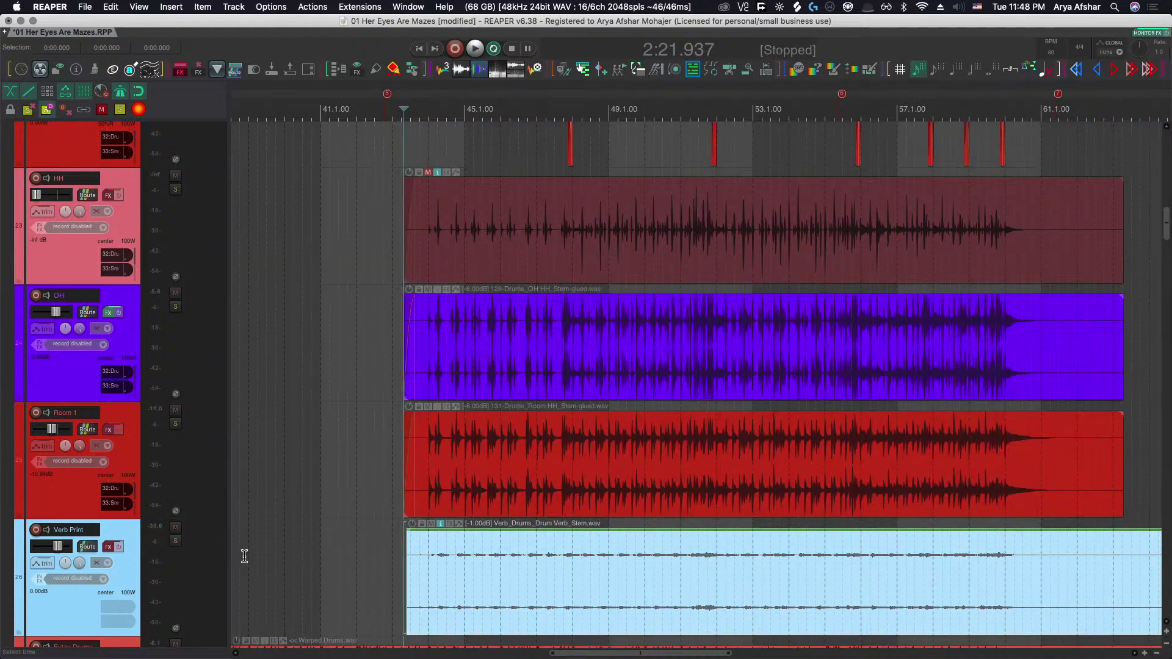
right_click(129, 573)
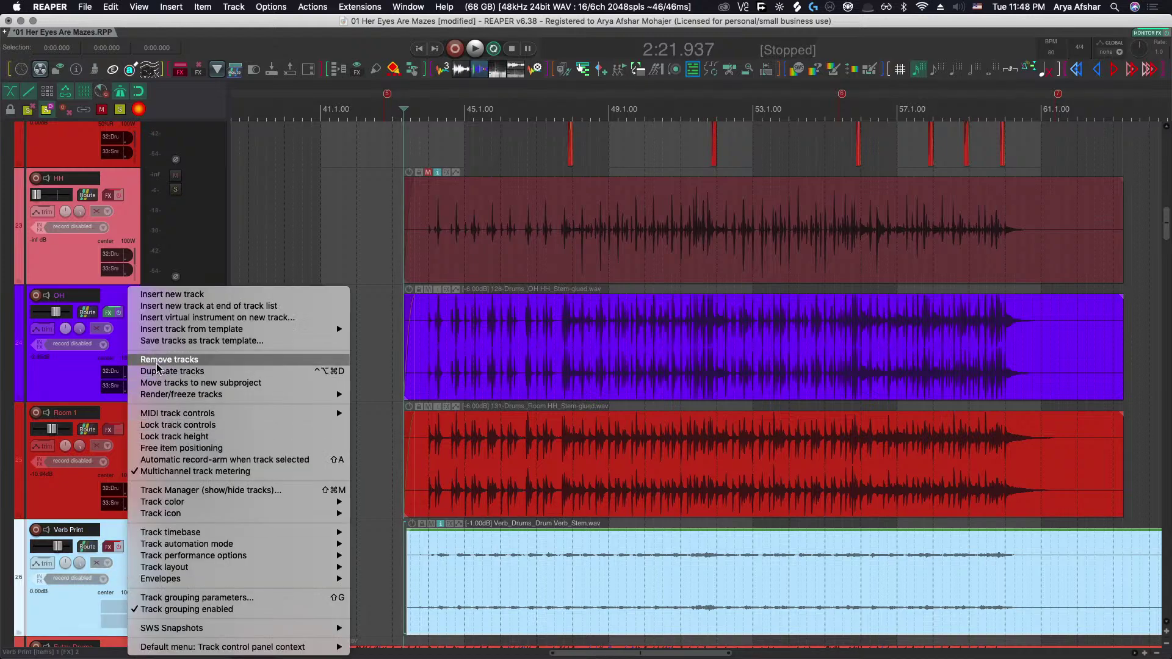
key("Escape")
key("Delete")
Examine the Fuzzy Drums, kit and Clicks items from bar 36 onward with a reduced waveform display height.
scroll(424, 454, "left", 5)
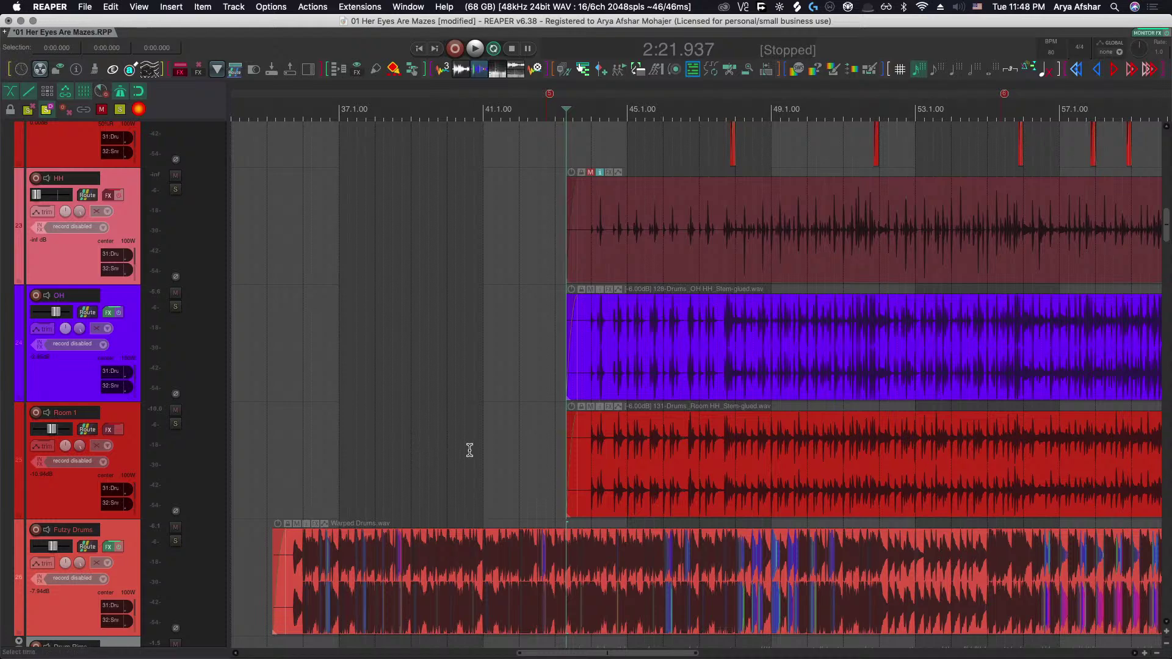
scroll(470, 450, "down", 5)
scroll(507, 473, "up", 4)
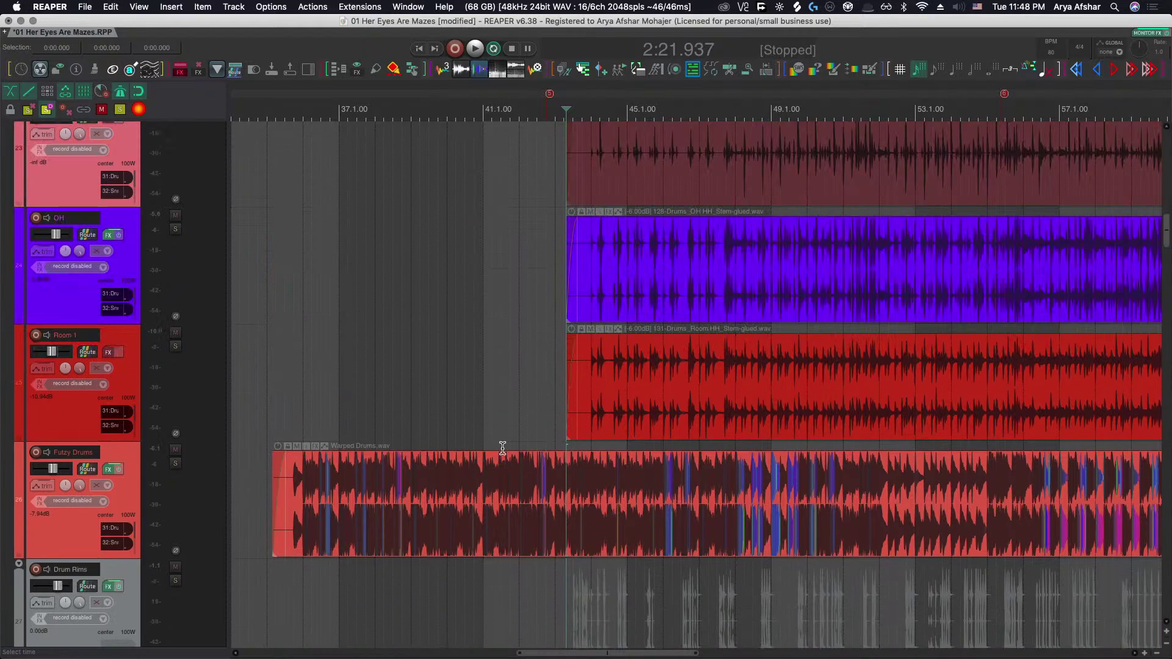
scroll(332, 458, "up", 4)
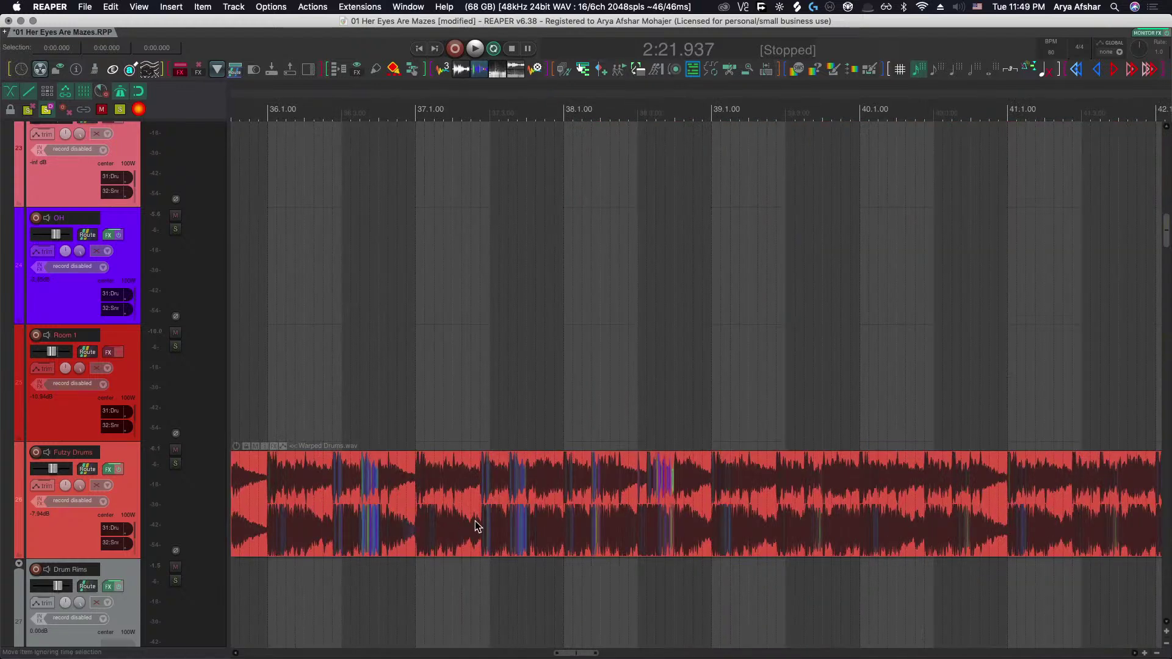
key("shift")
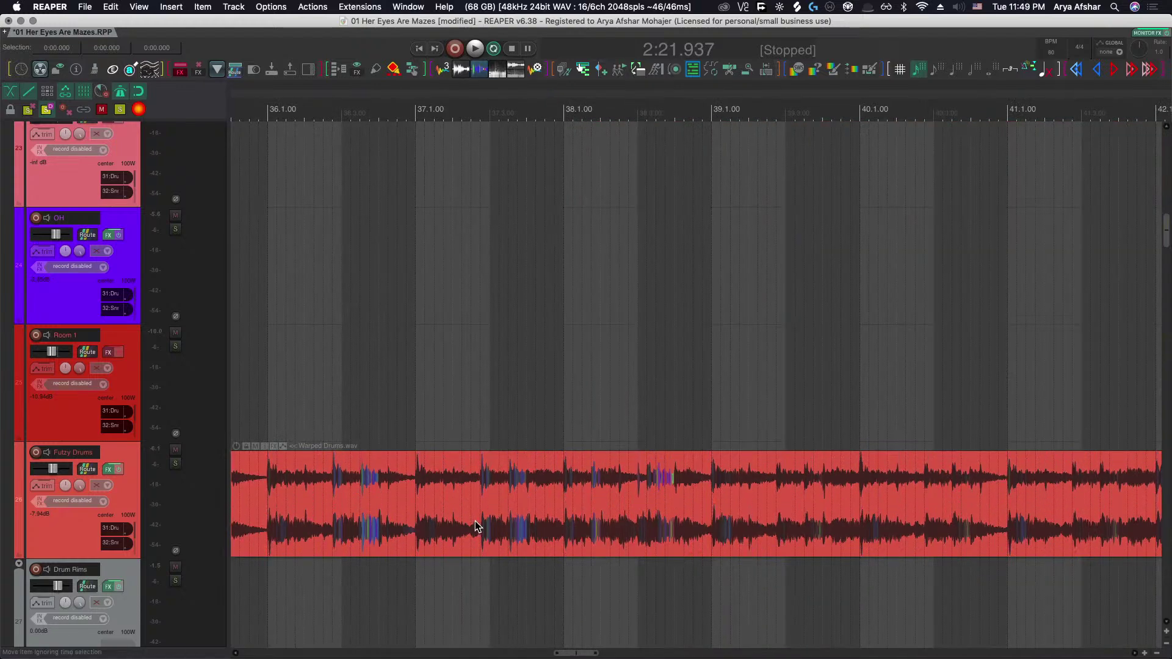
scroll(603, 498, "right", 5)
scroll(949, 451, "up", 8)
scroll(948, 452, "down", 5)
scroll(885, 446, "right", 5)
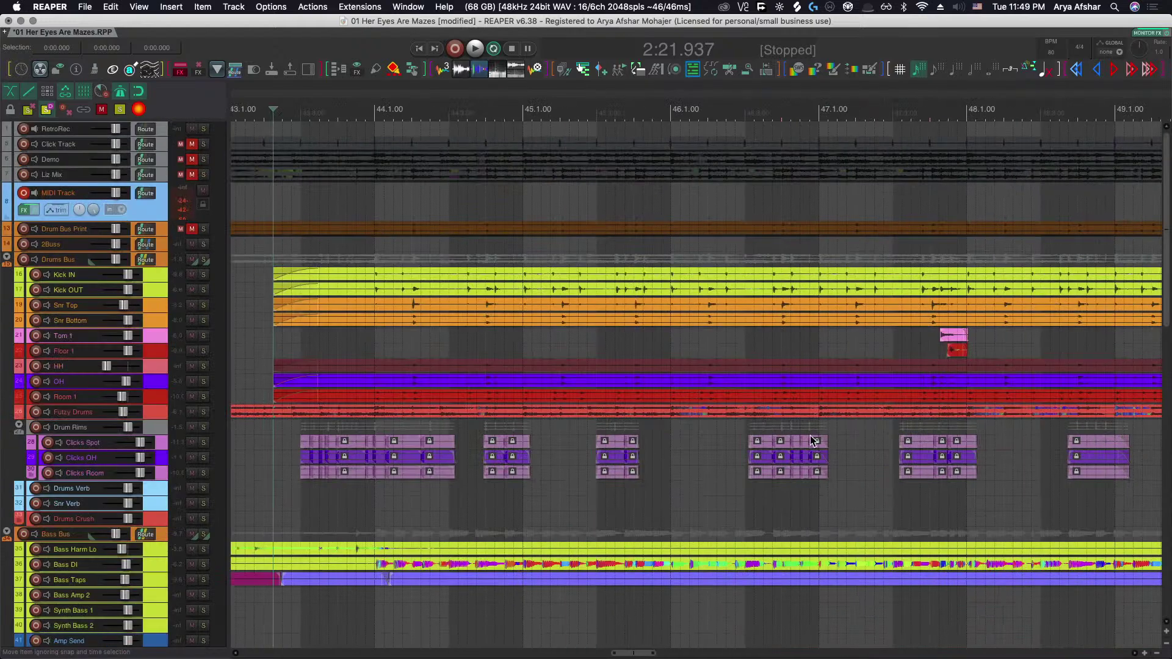
scroll(354, 353, "up", 5)
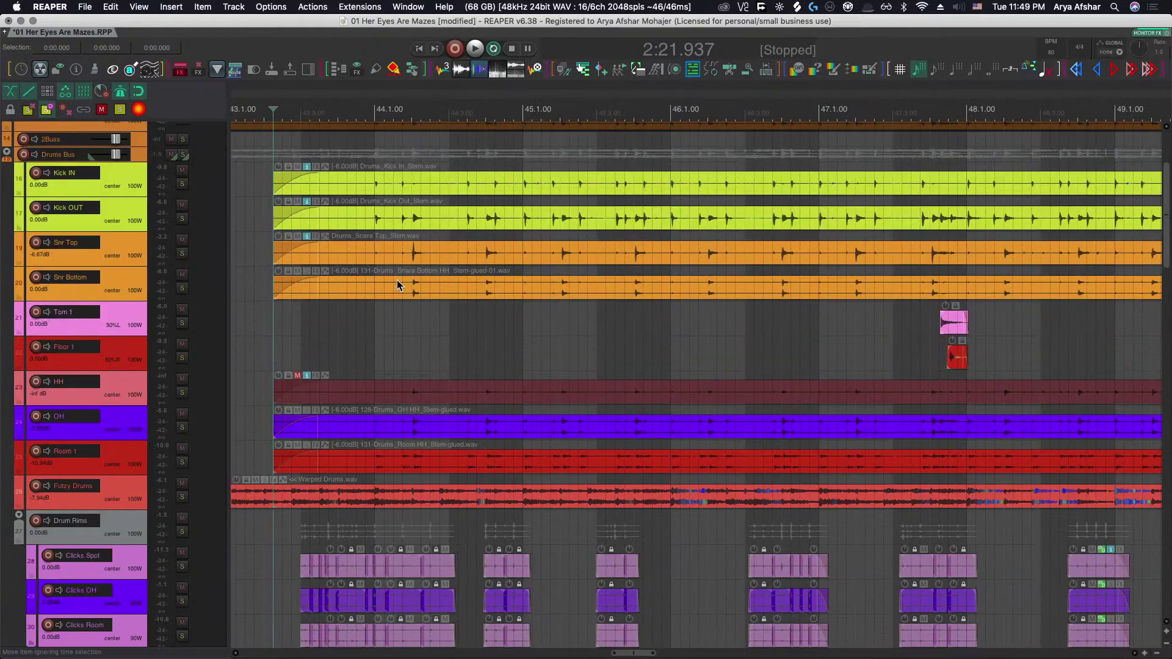
scroll(397, 279, "down", 4)
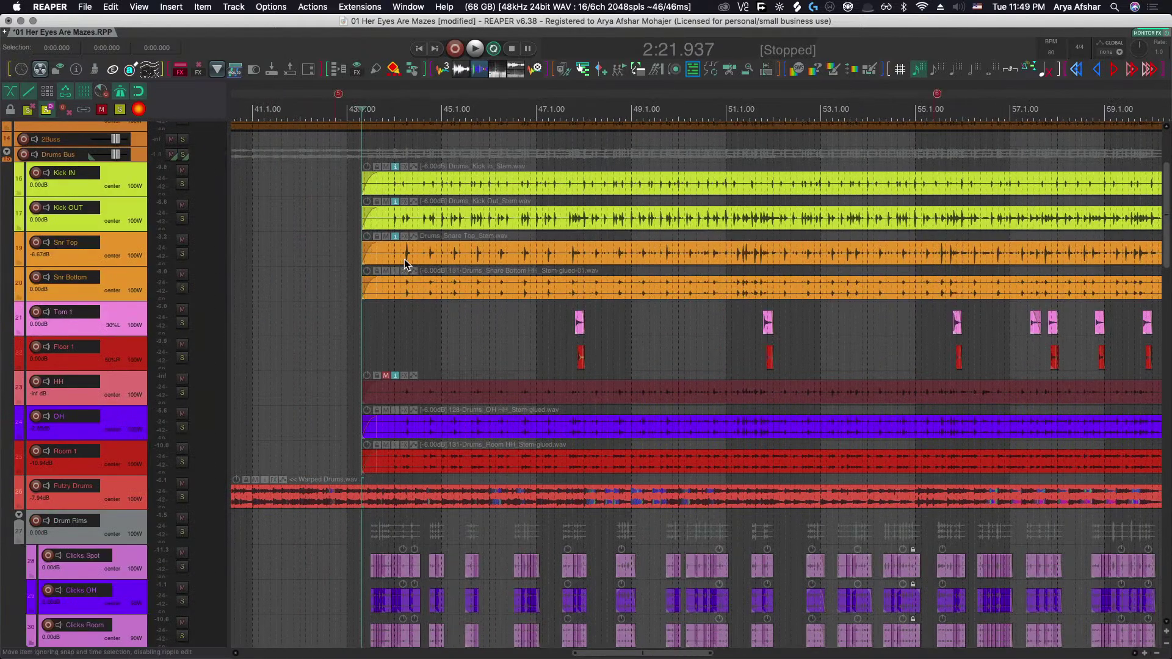
scroll(404, 258, "up", 3)
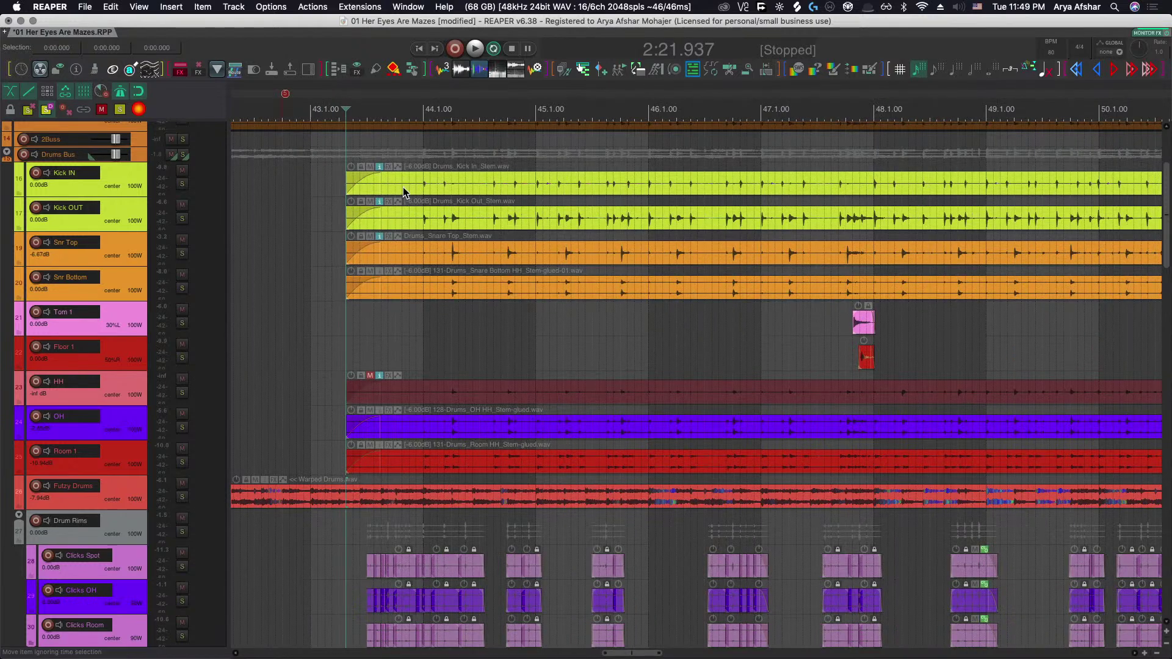
Solo Kick IN through Room 1 with Solo in front off, and play them back while checking the monitoring Meter Bridge.
left_click_drag(182, 185, 186, 473)
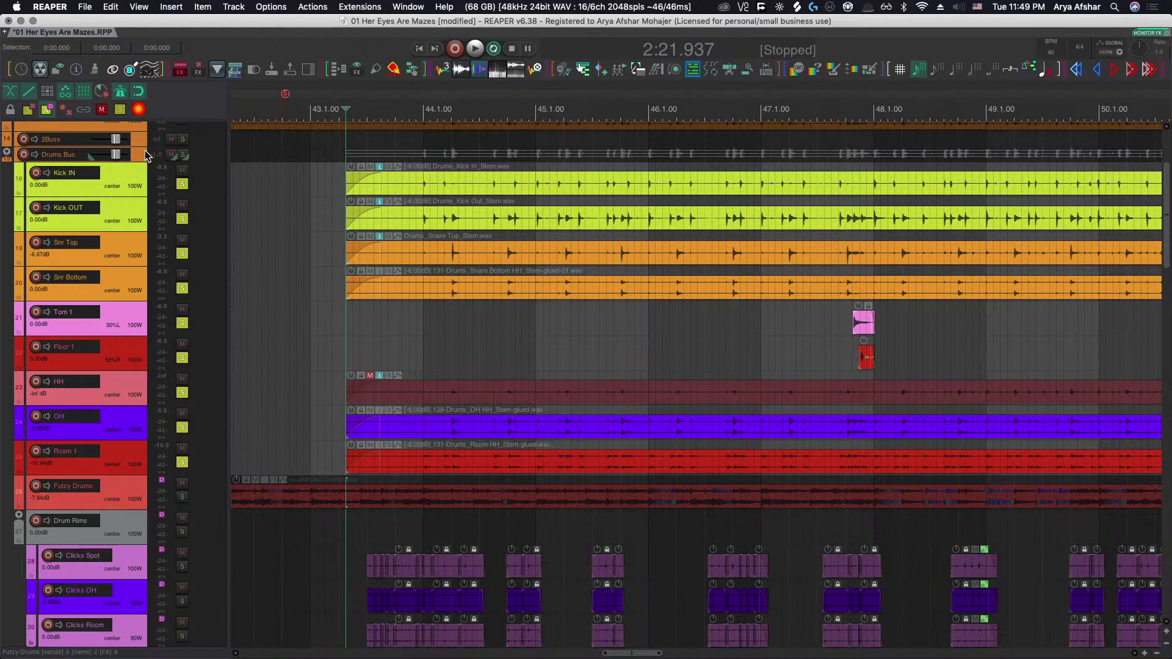
left_click(48, 113)
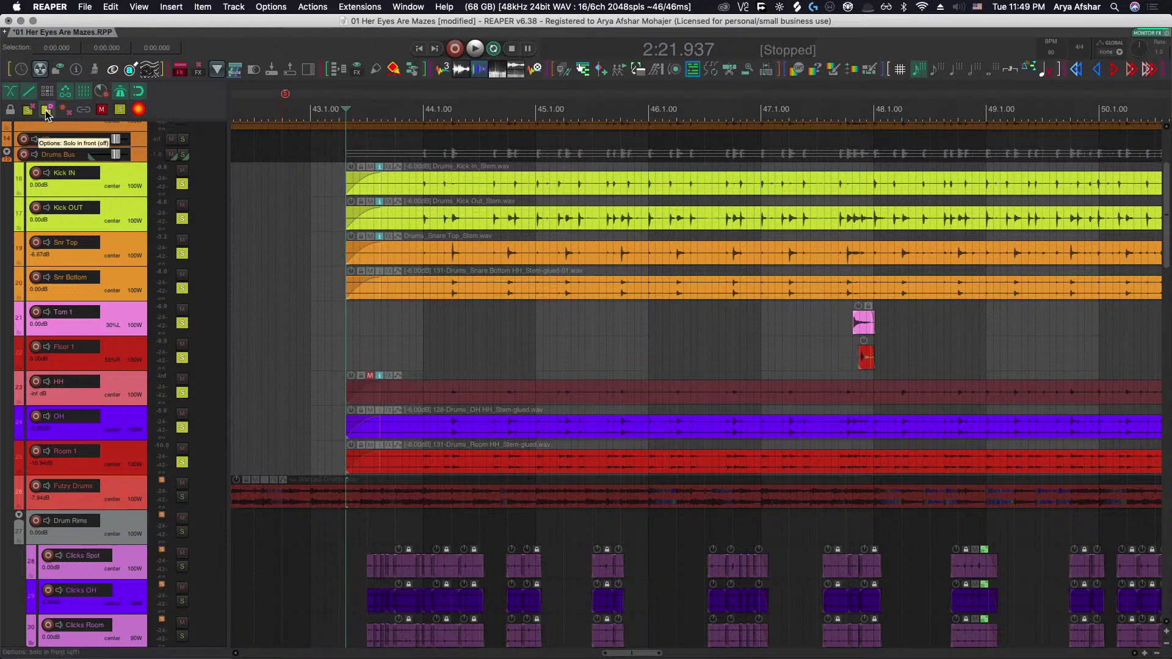
key("ctrl+alt+m")
key("space")
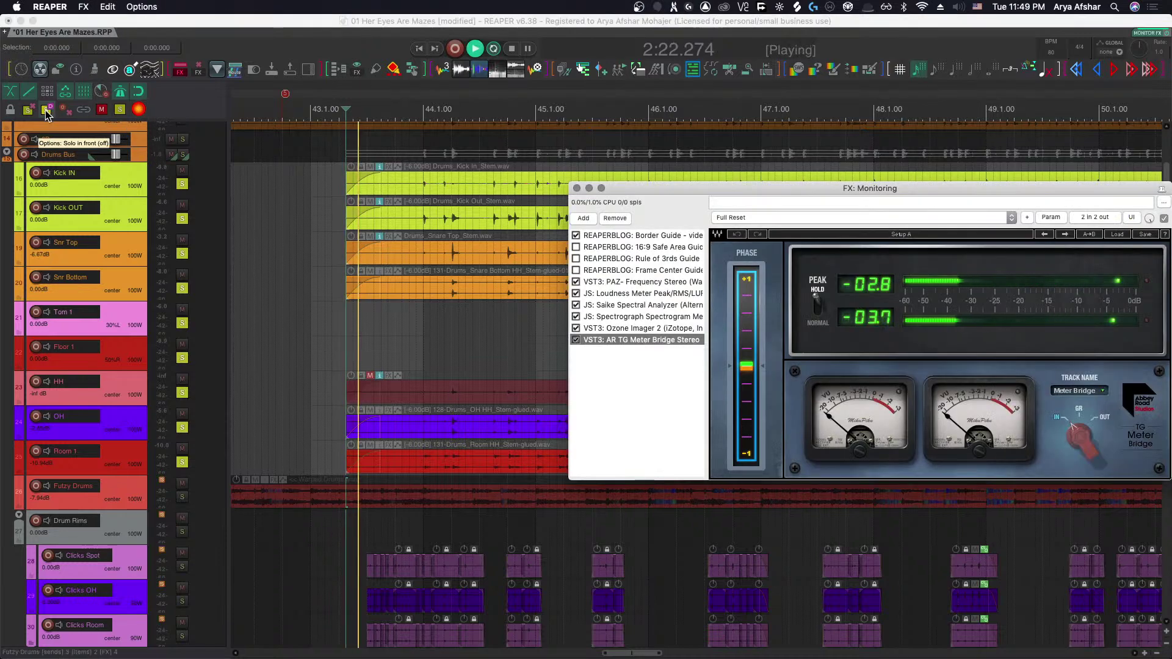
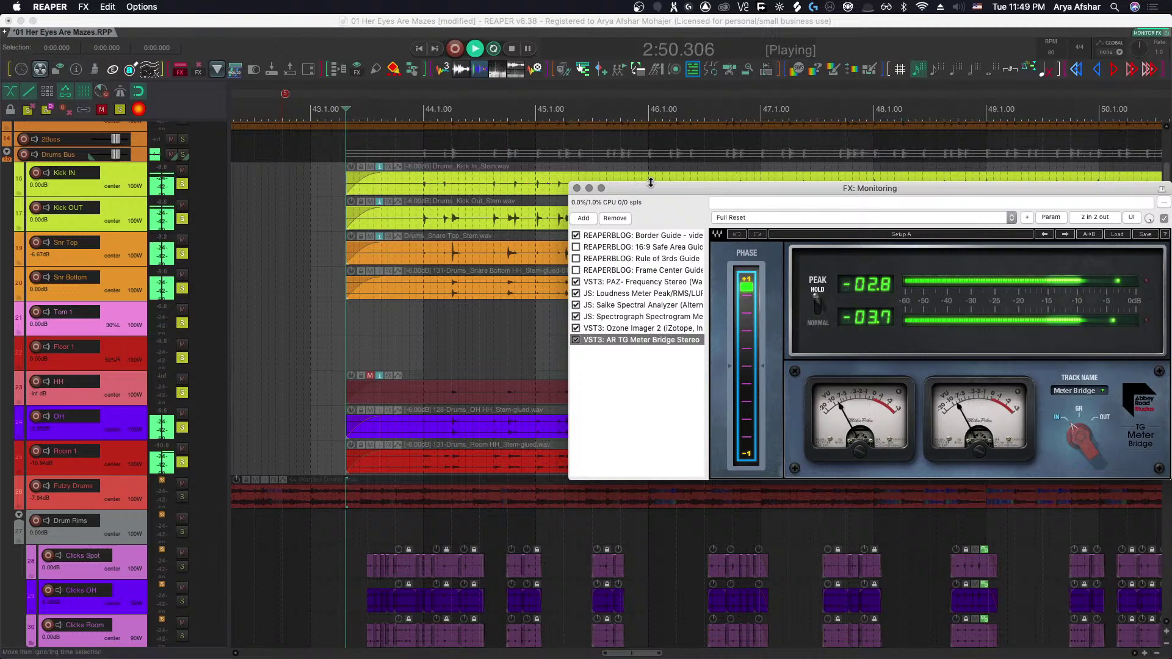
left_click(576, 188)
scroll(546, 282, "down", 5)
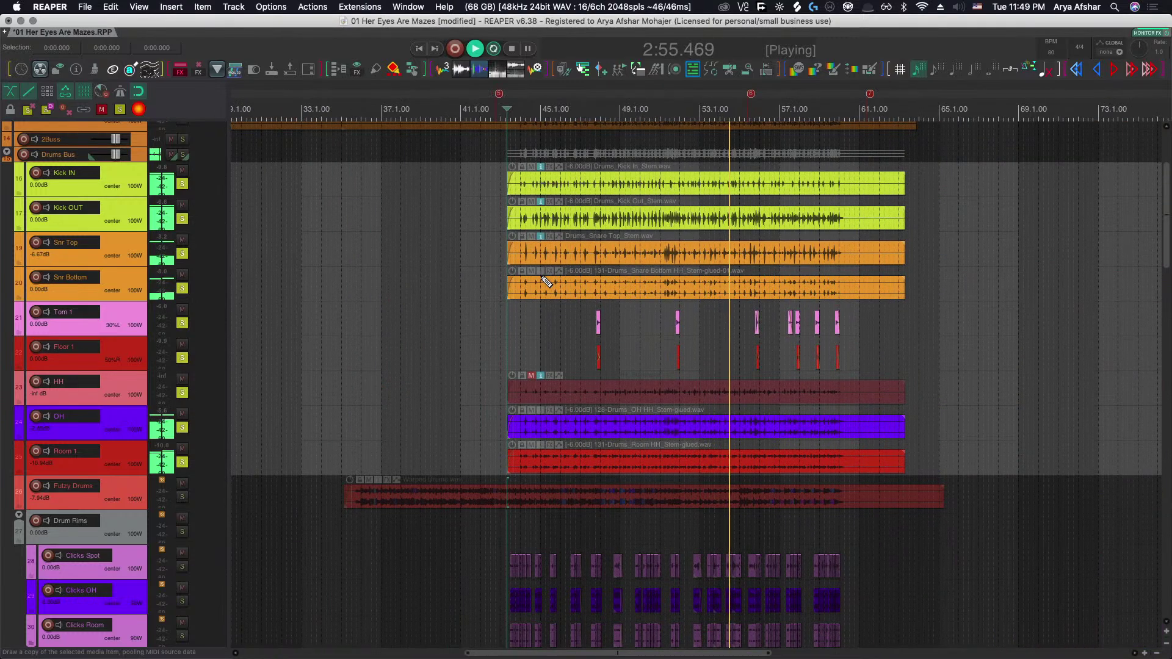
Stop playback and group the Kick, Snare, HH, OH and Room items that start near bar 43.
key("space")
scroll(547, 282, "up", 6)
left_click_drag(562, 189, 588, 377)
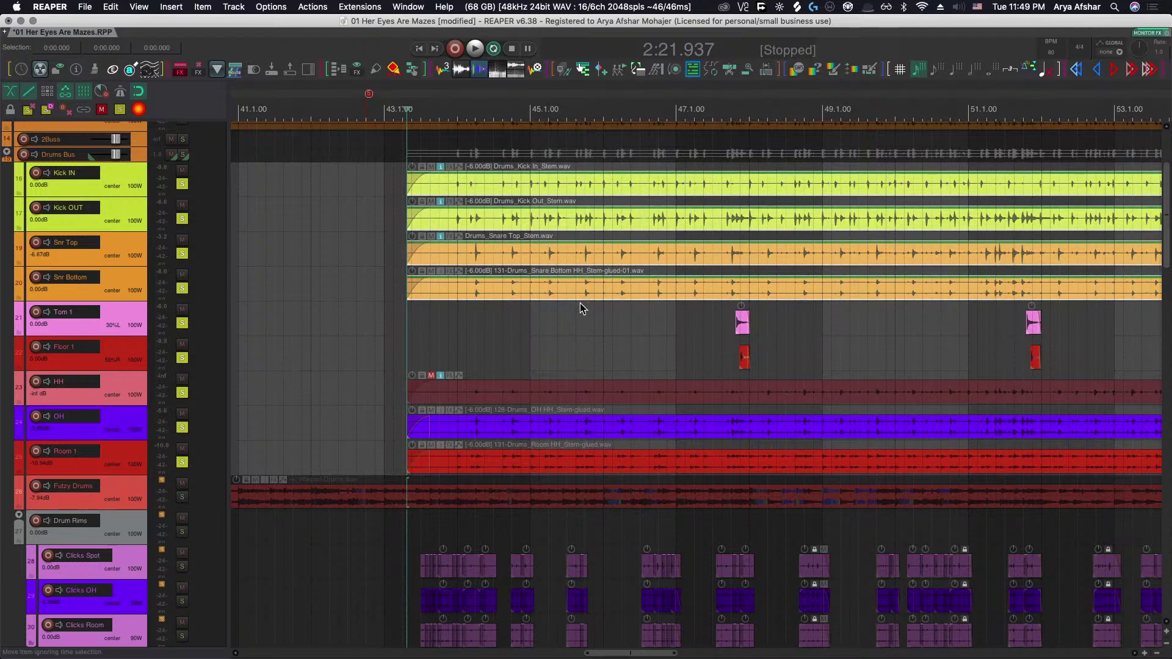
left_click_drag(504, 189, 541, 461)
key("g")
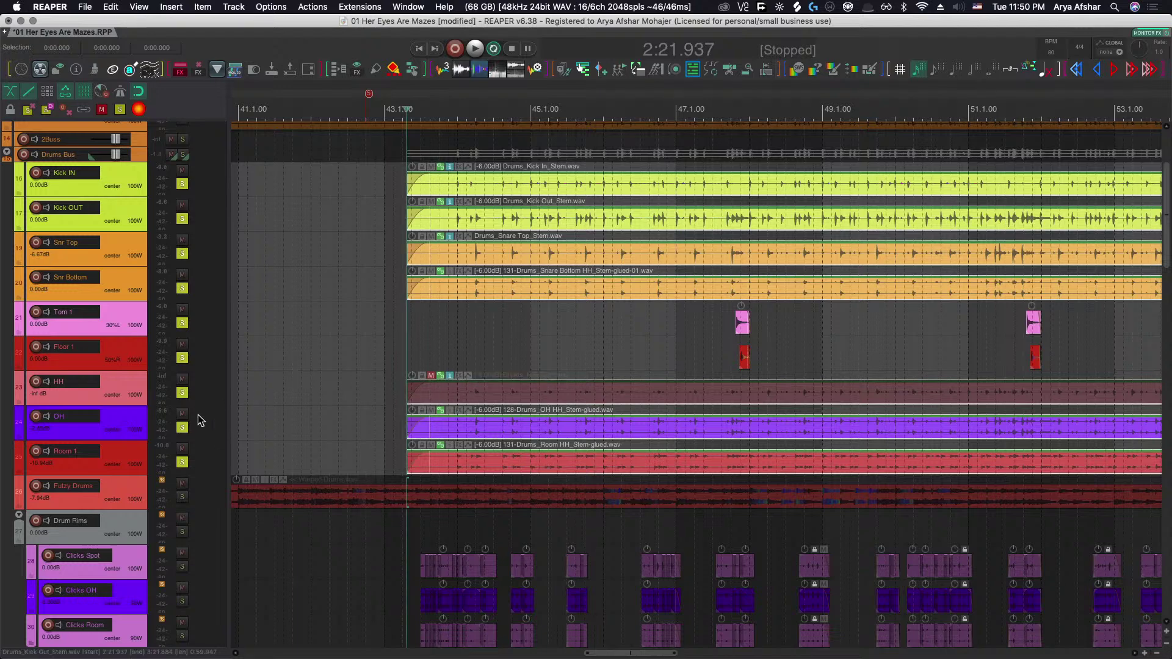
left_click(131, 414)
key("Page_Up")
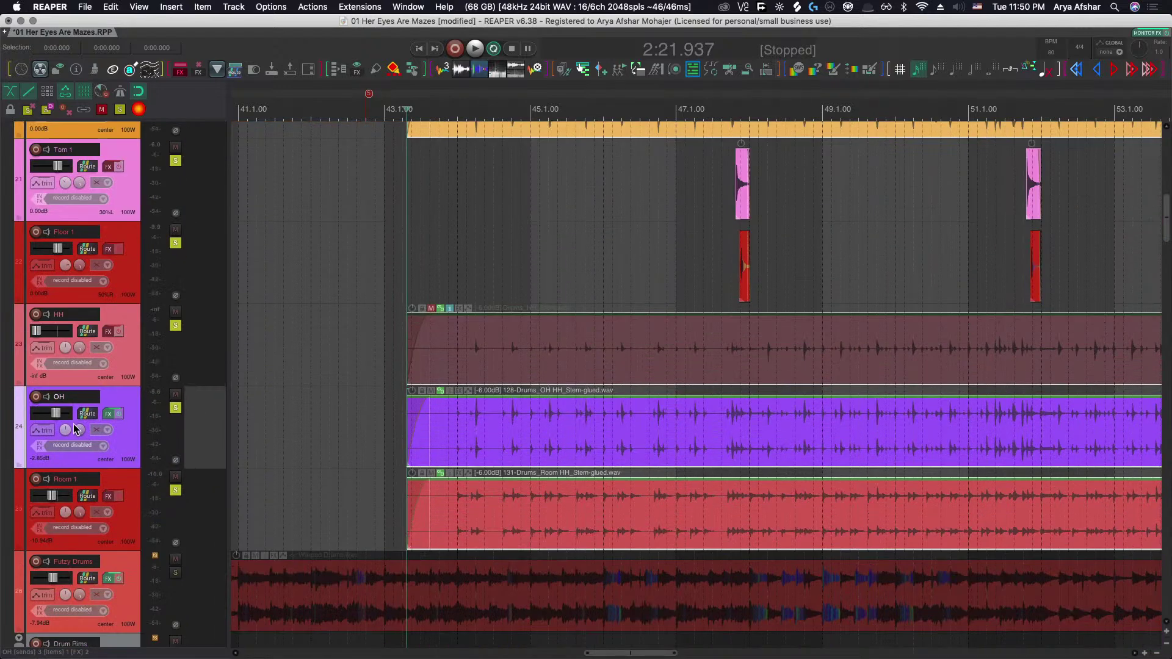
key("Page_Down")
key("Page_Down")
key("Page_Down")
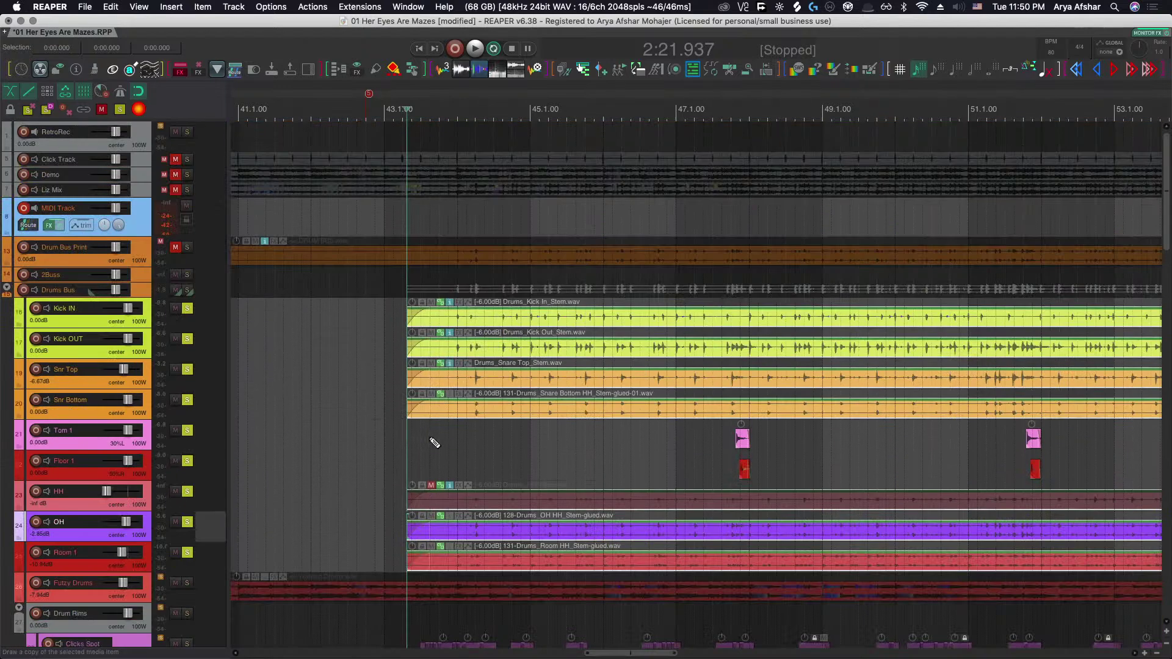
key("minus")
key("minus")
key("minus")
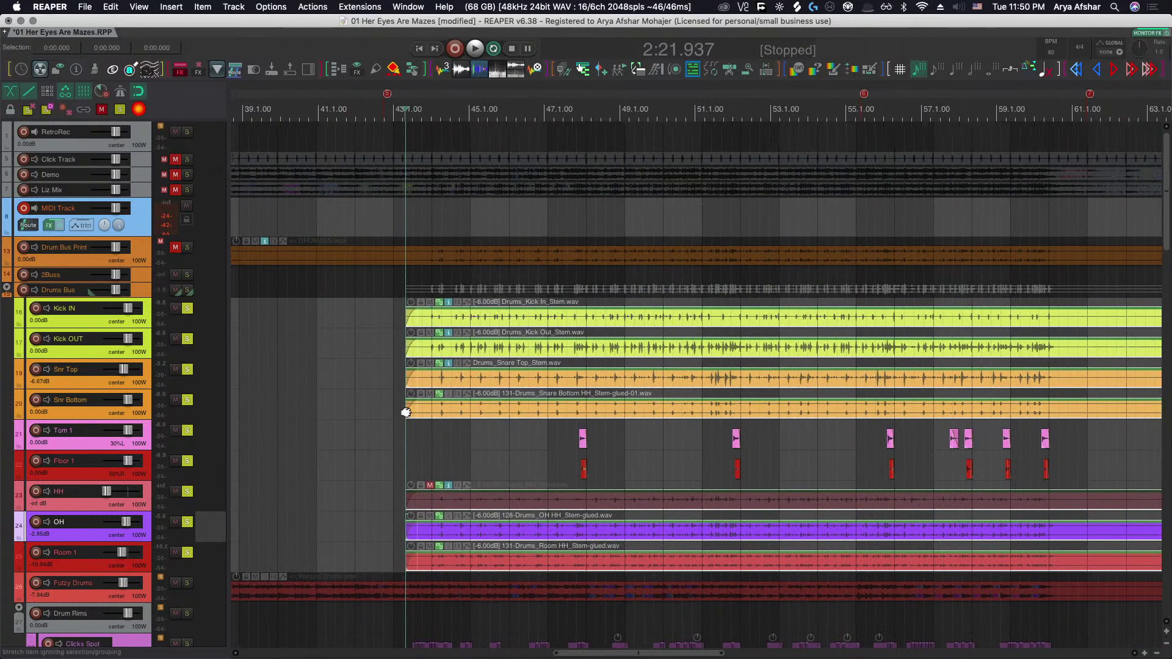
Play the opening of the grouped drum items to hear what comes before the first hit at bar 44.
key("equal")
key("equal")
key("equal")
key("Page_Up")
key("Page_Up")
scroll(591, 439, "up", 1)
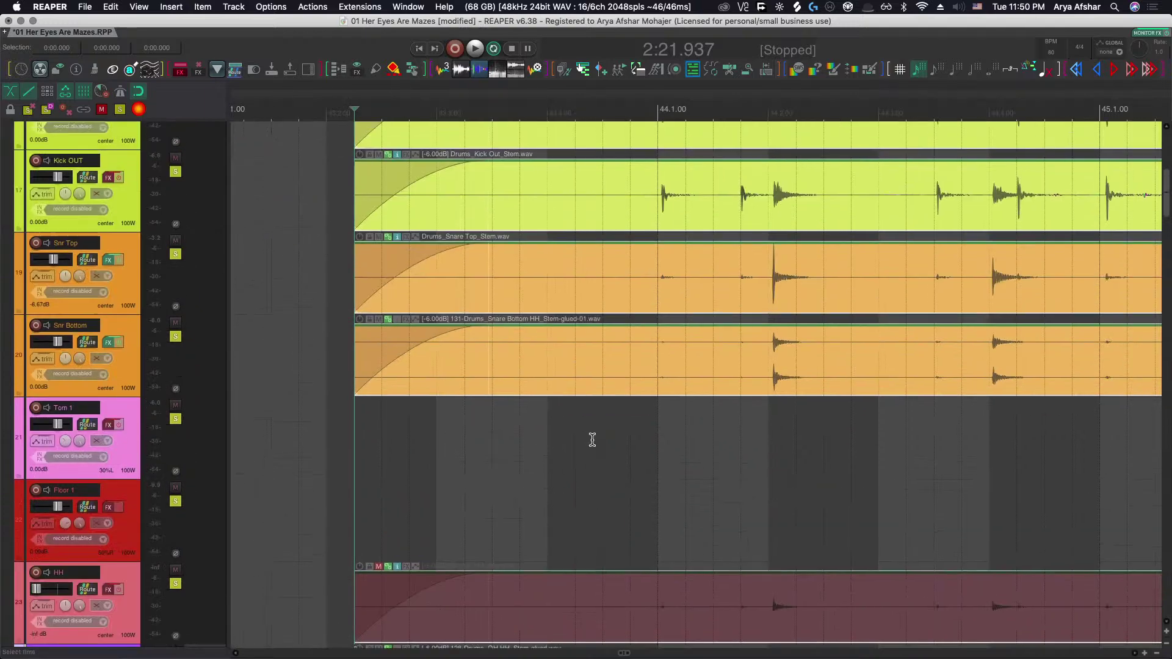
key("space")
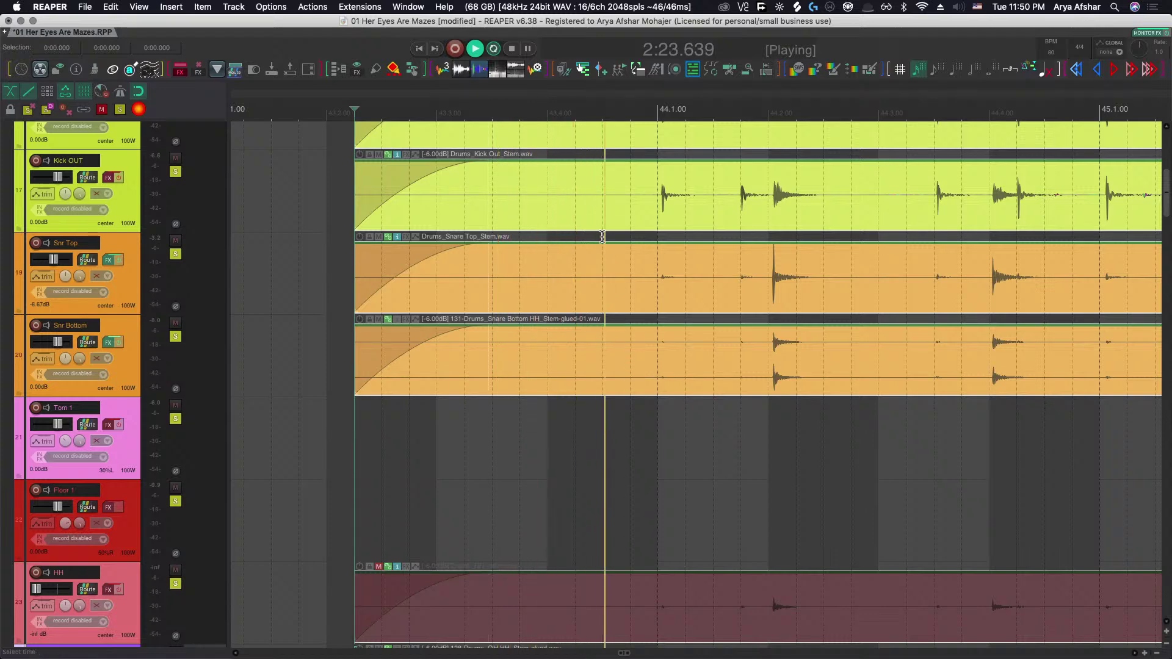
scroll(576, 224, "right", 2)
key("space")
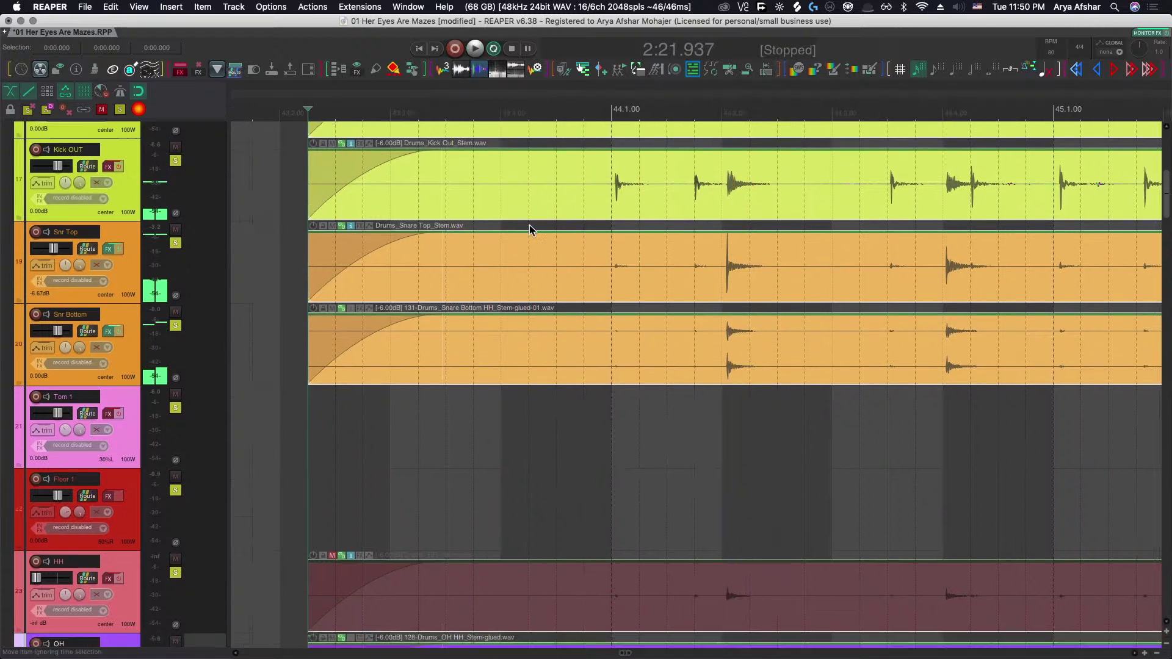
Trim the start of the grouped drum items to 2:23.250 and shorten their fade-in.
key("Page_Down")
left_click(500, 162)
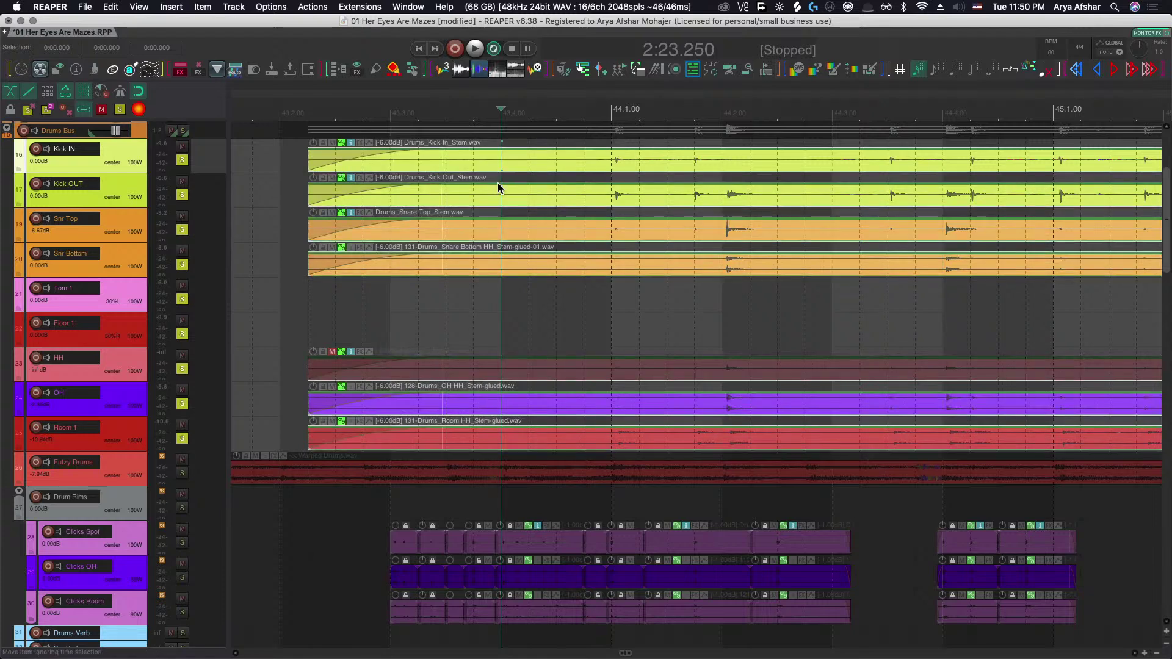
key("alt+shift+[")
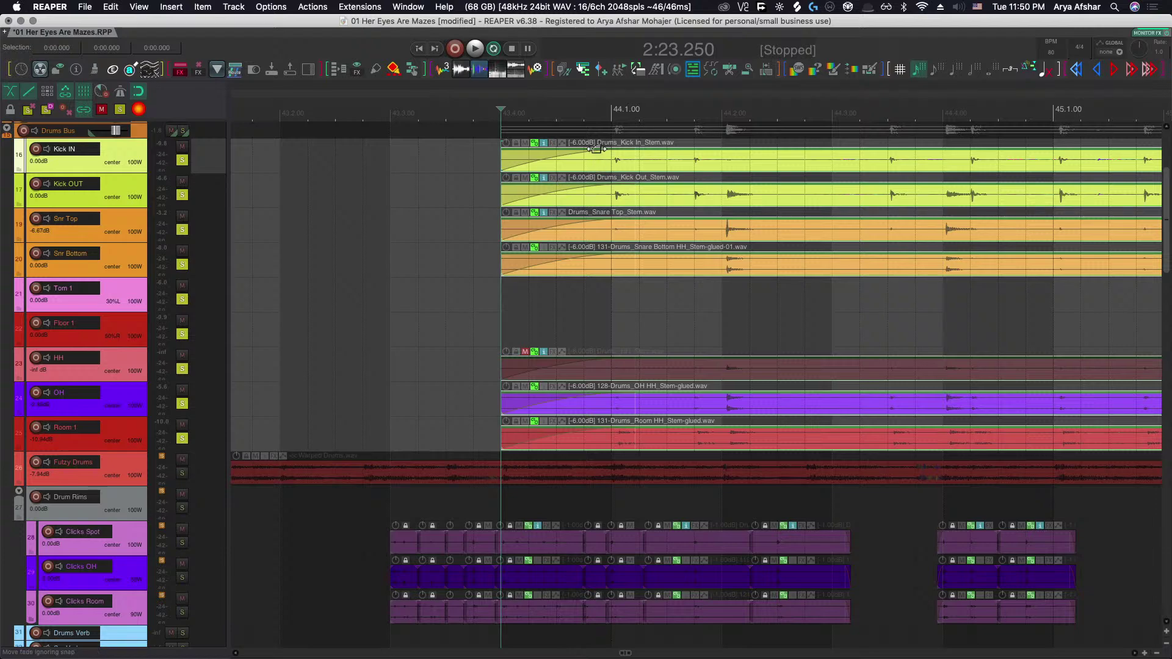
left_click_drag(597, 149, 503, 149)
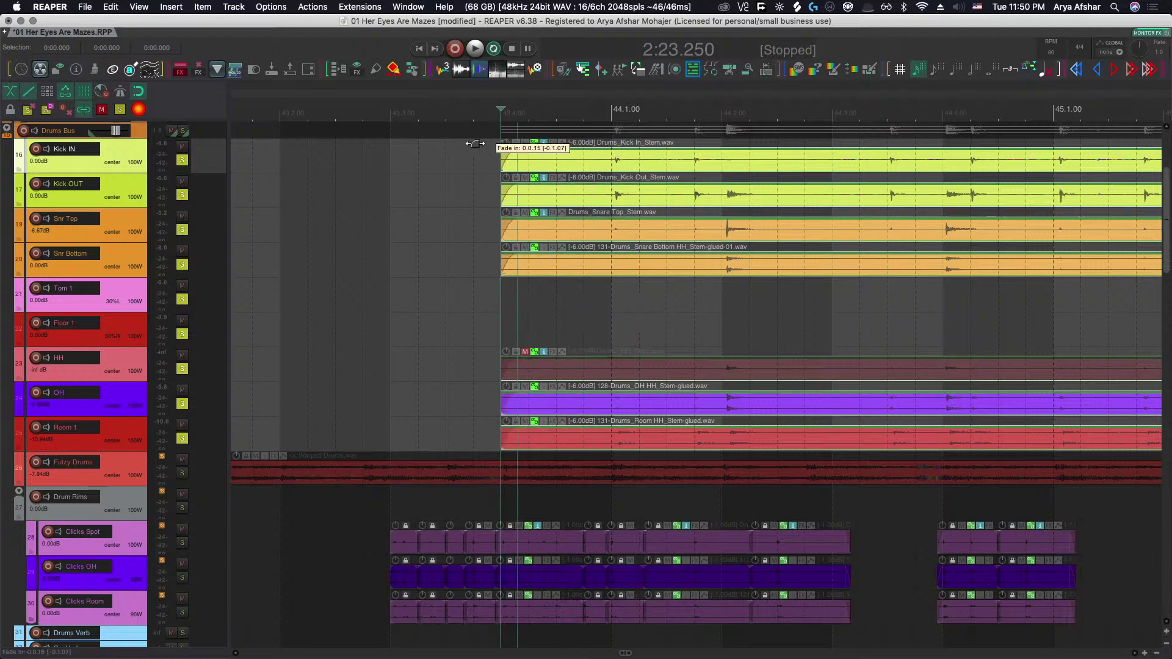
Trim the start of the grouped drum items to 2:23.812, just before bar 44, and play the result.
scroll(562, 171, "up", 4)
left_click(614, 167)
key("alt+shift+[")
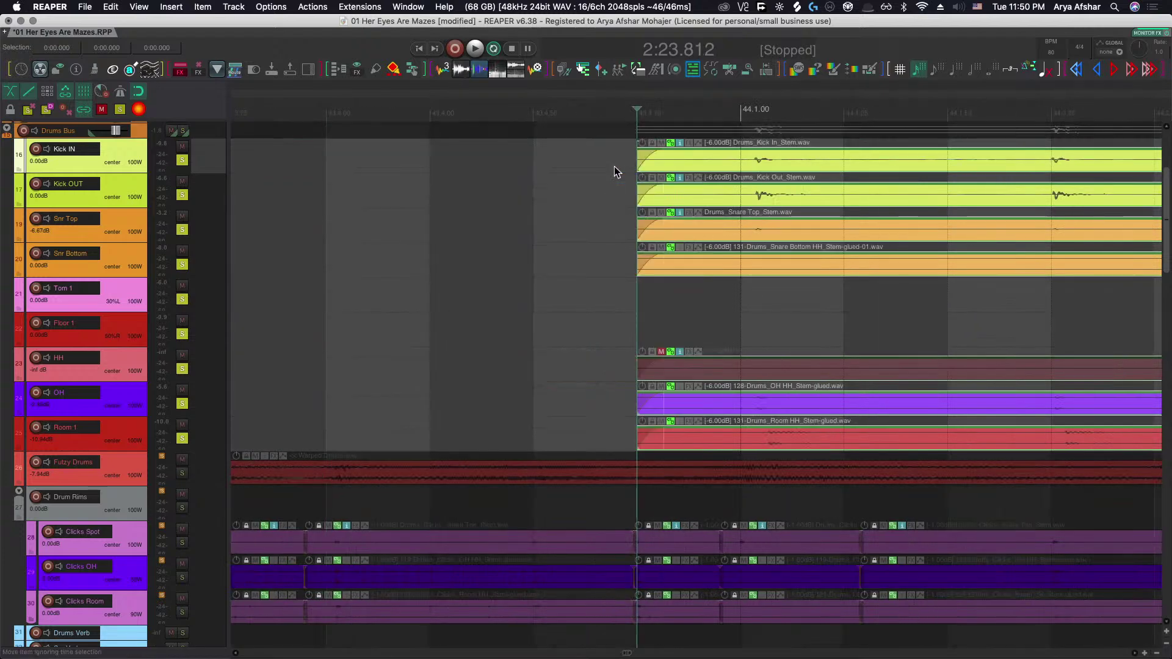
key("space")
scroll(623, 201, "down", 4)
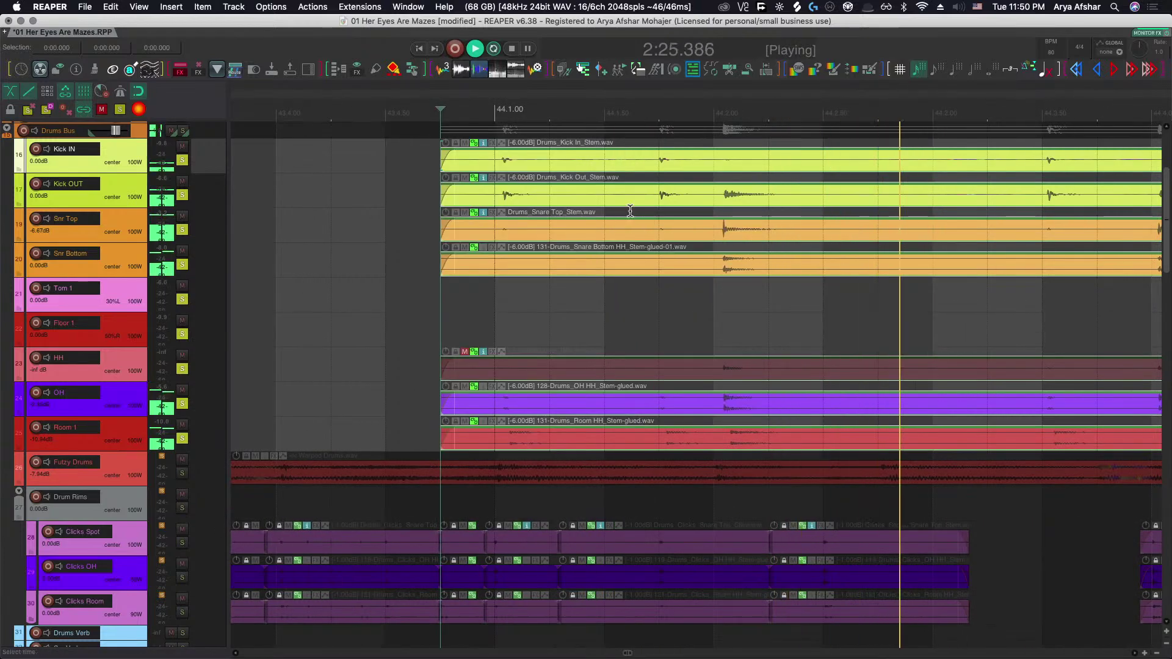
scroll(635, 216, "down", 2)
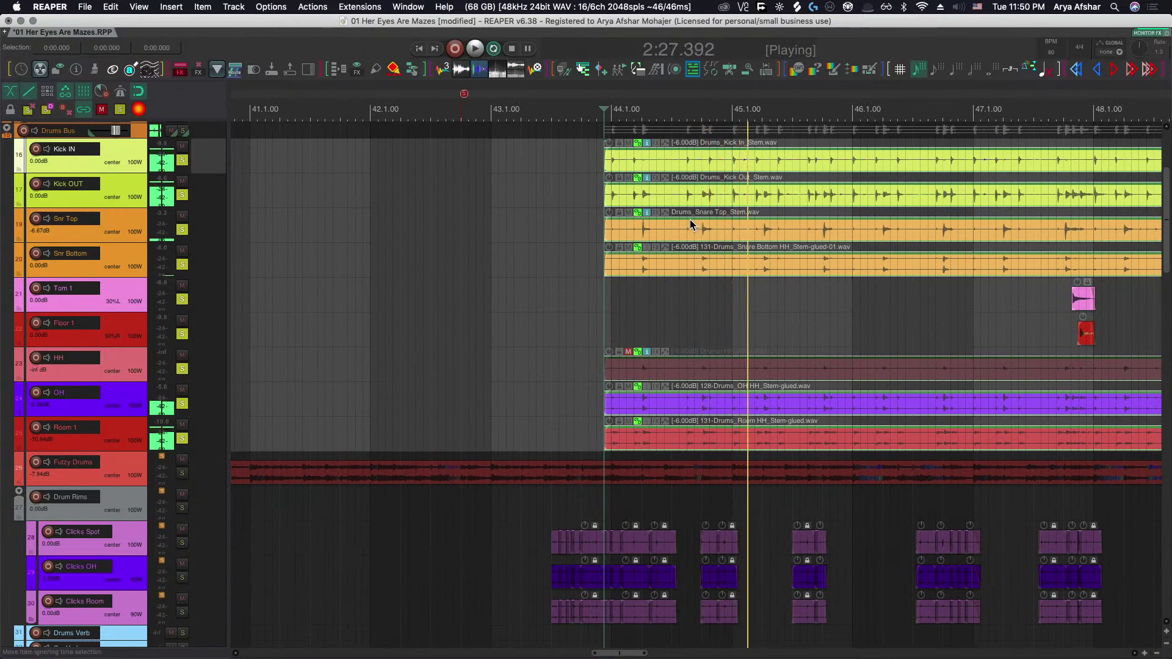
key("space")
Open the Dynamic split settings for the selected drum items.
scroll(678, 222, "down", 3)
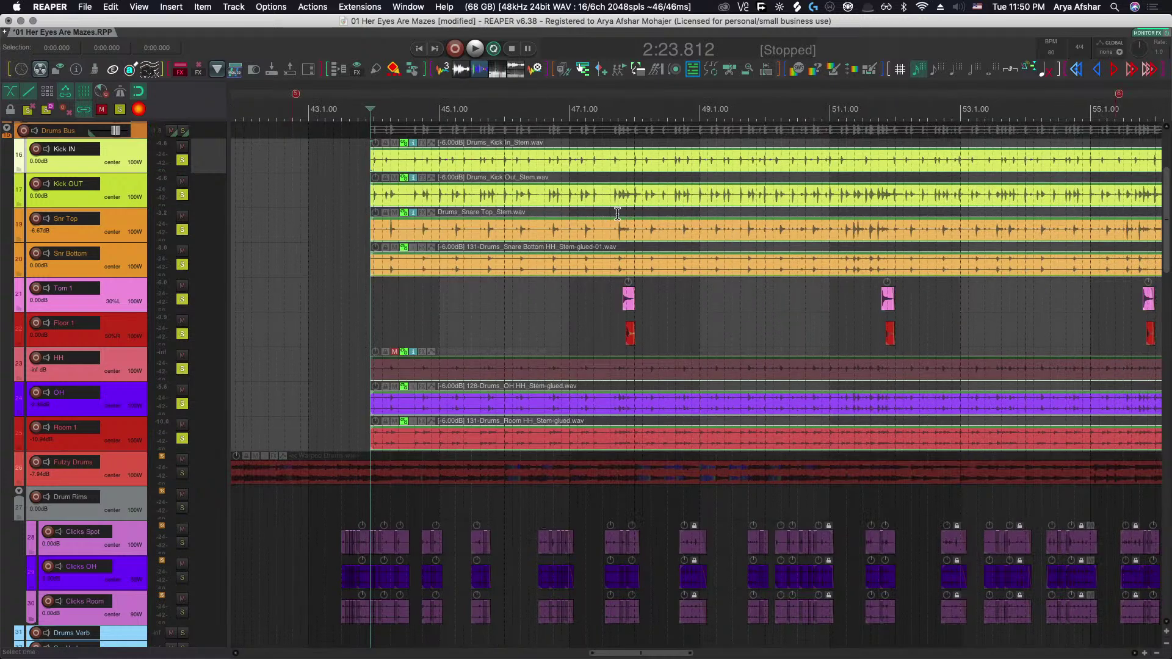
scroll(617, 213, "down", 4)
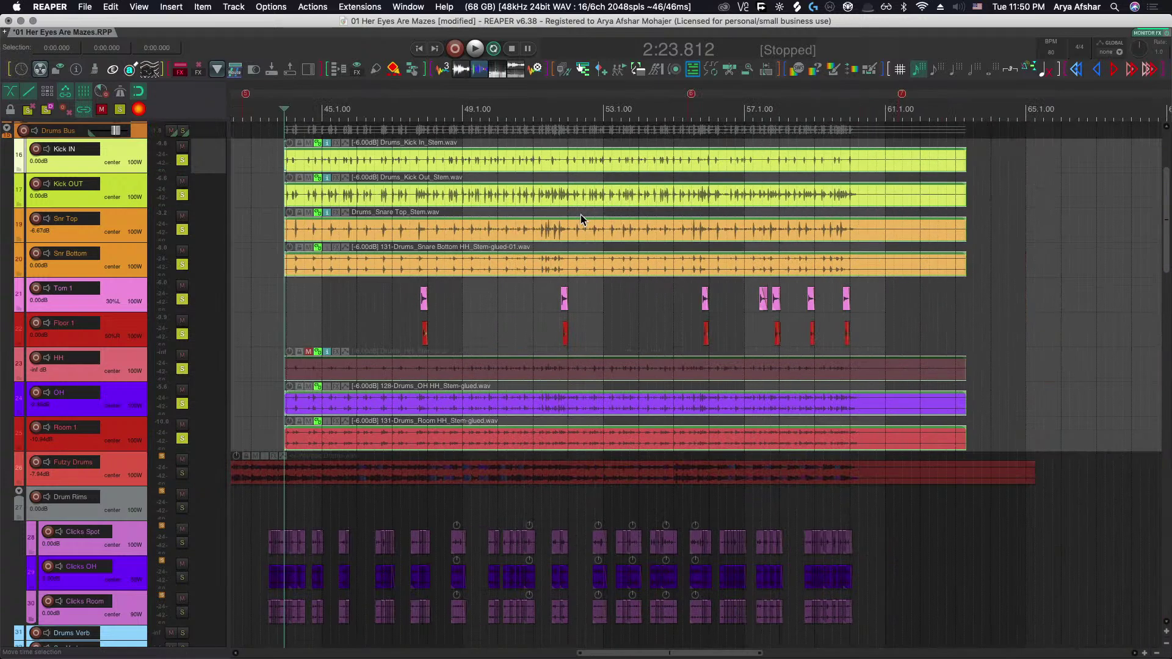
key("d")
scroll(302, 207, "up", 4)
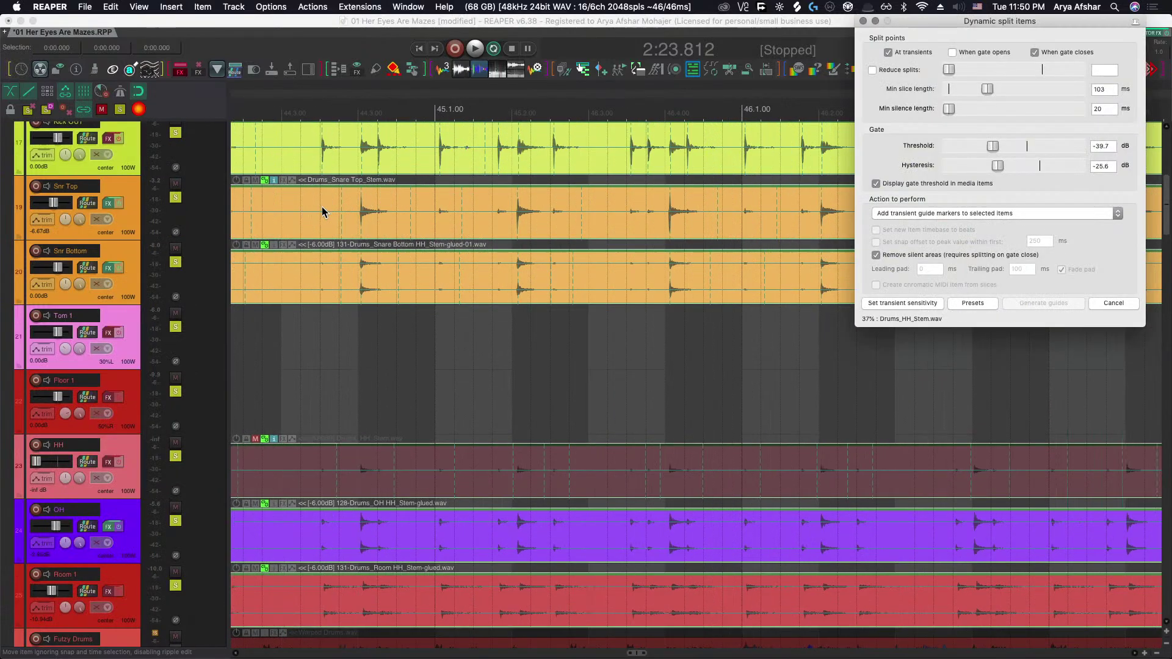
Examine the proposed split points against the drum hits on the kick, snare, overhead and room tracks.
scroll(321, 211, "left", 5)
scroll(562, 227, "down", 3)
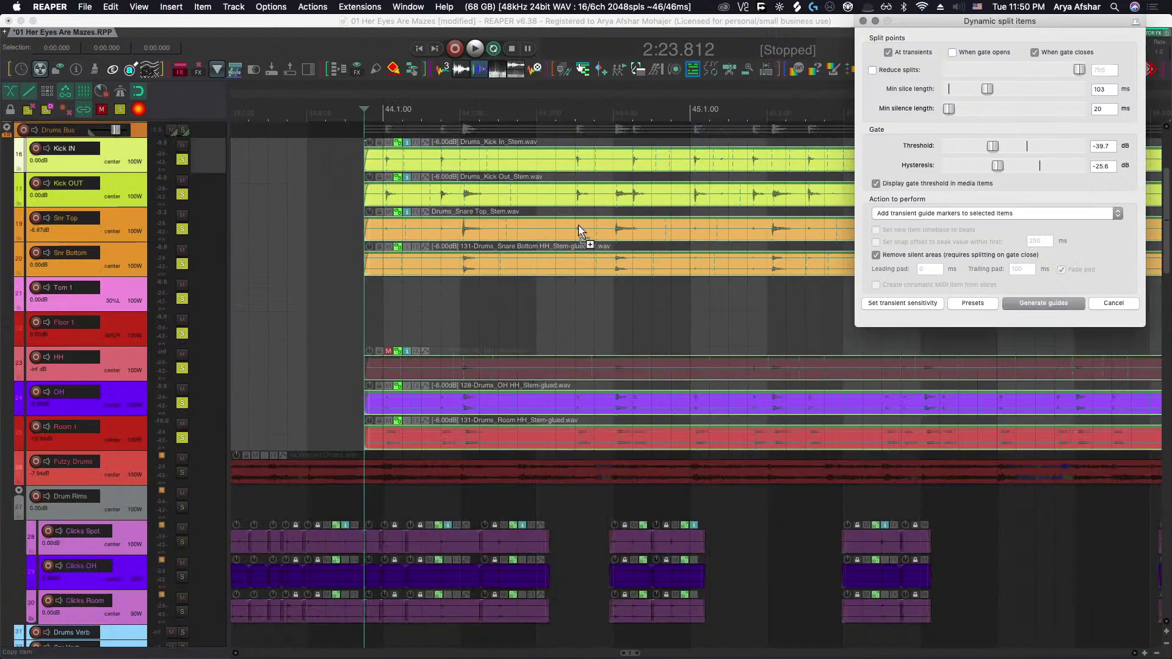
scroll(580, 231, "right", 2)
scroll(488, 233, "down", 1)
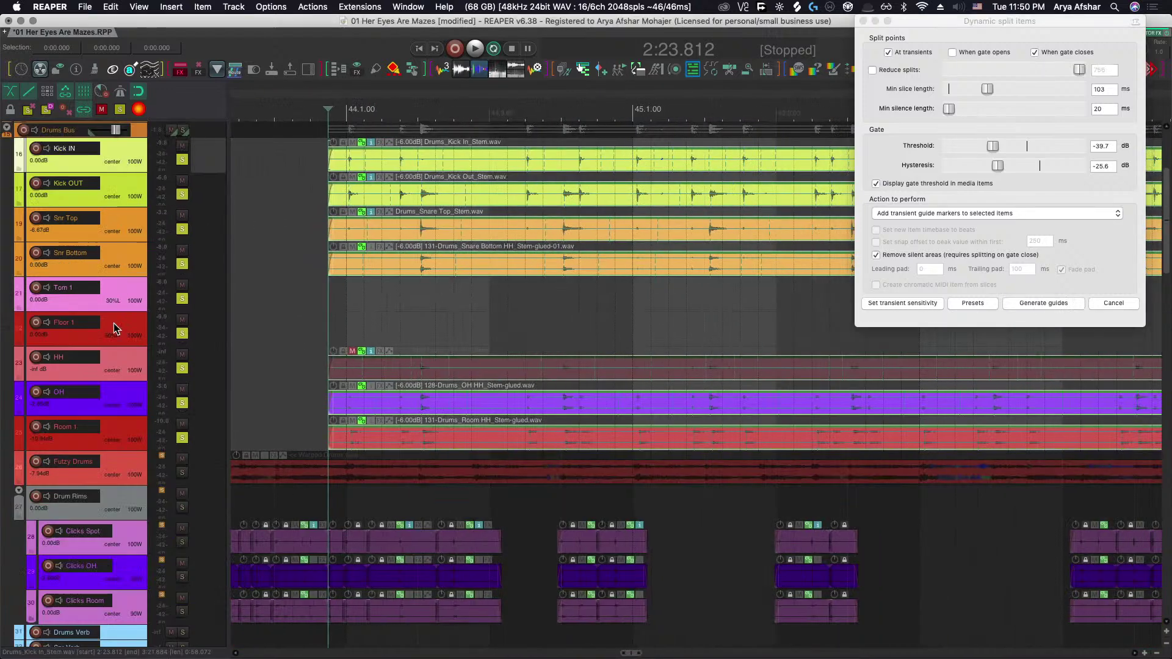
double_click(132, 444)
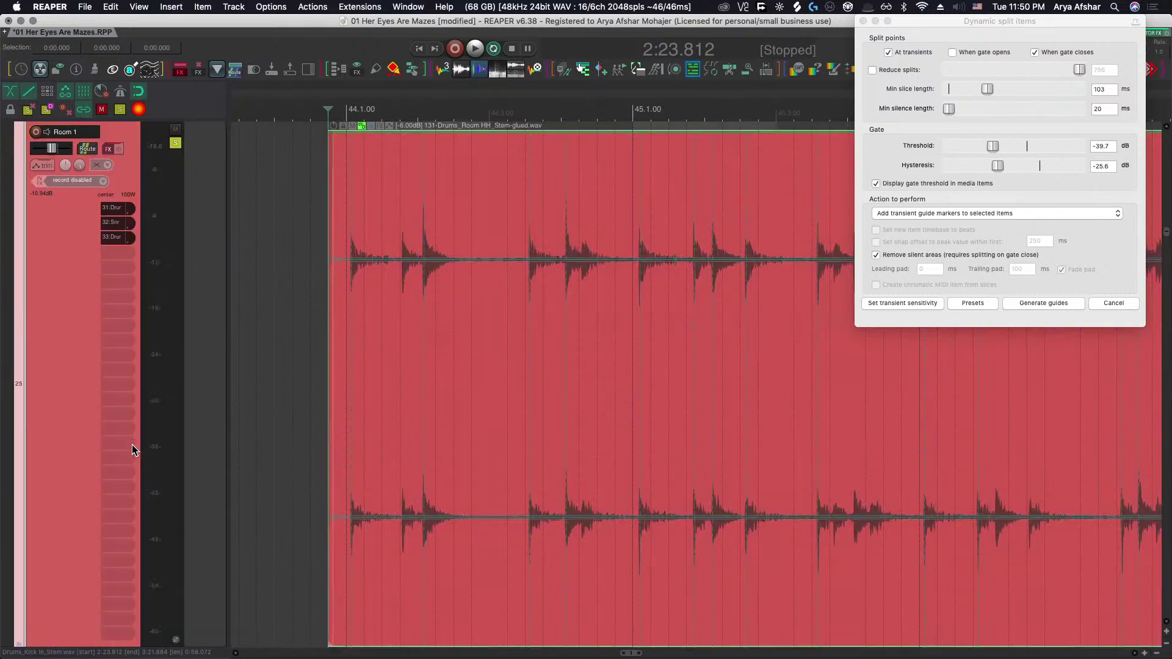
key("grave")
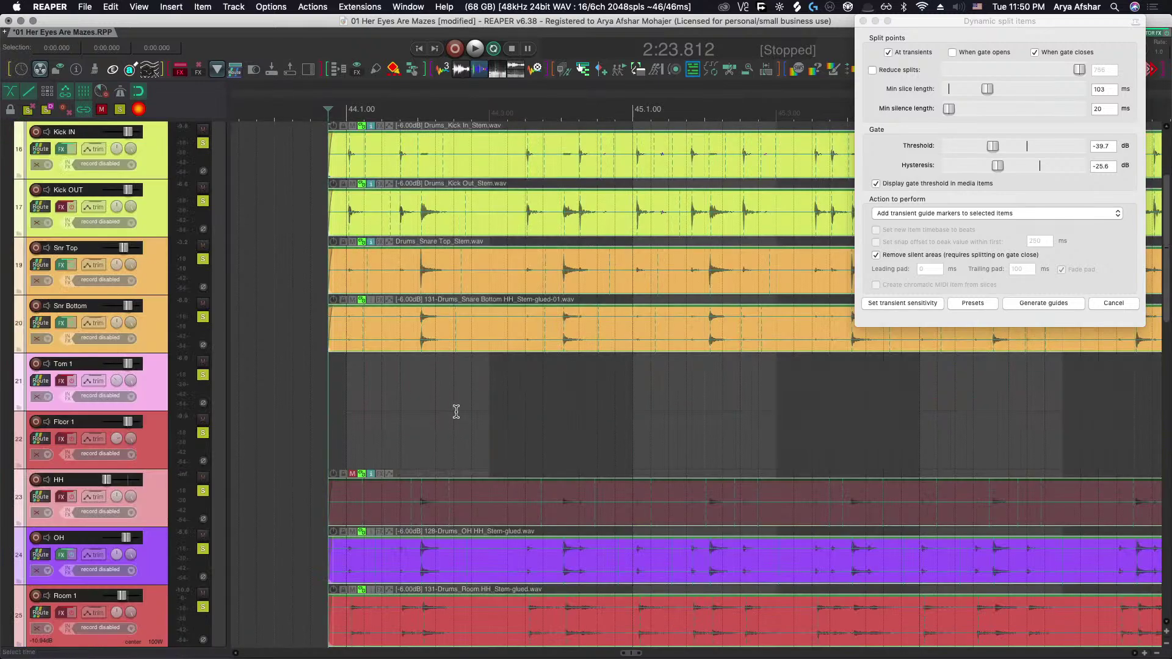
scroll(450, 413, "down", 5)
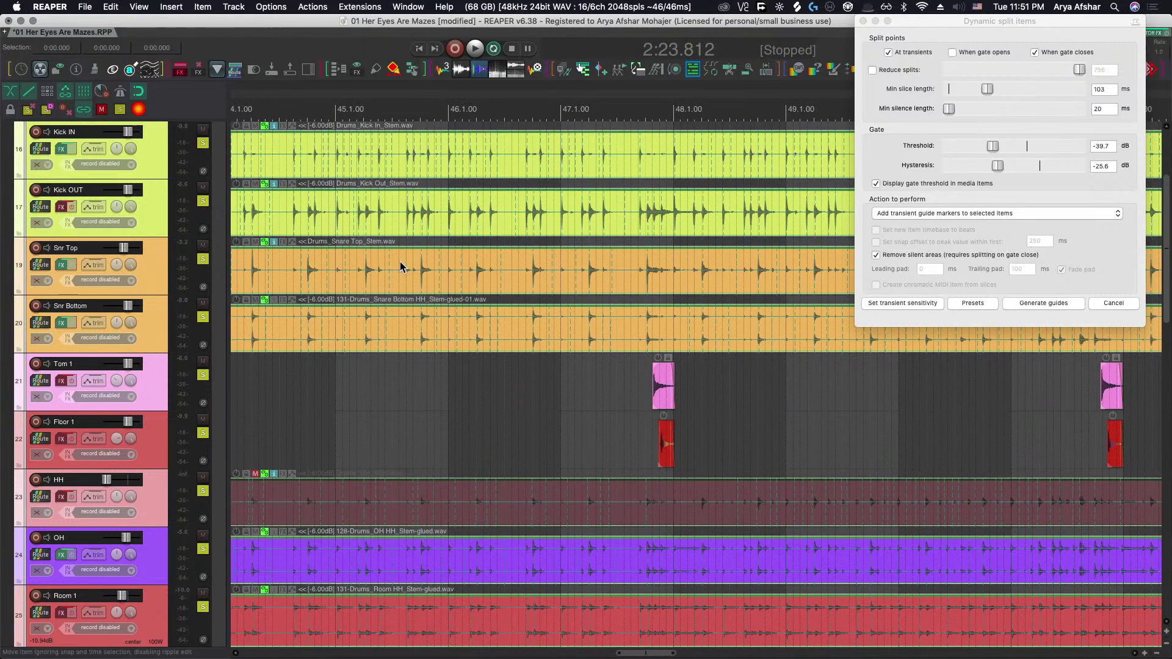
scroll(413, 264, "up", 5)
scroll(437, 302, "down", 4)
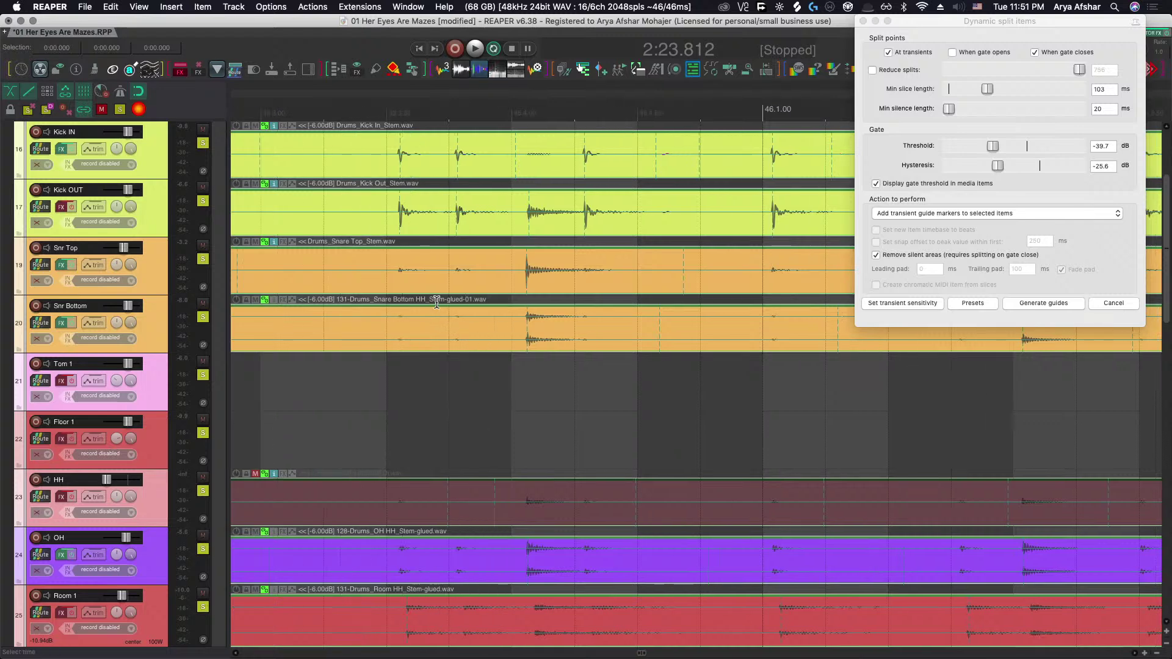
Set the dynamic split action to Split selected and grouped items and inspect the preview across the drum tracks.
left_click(906, 213)
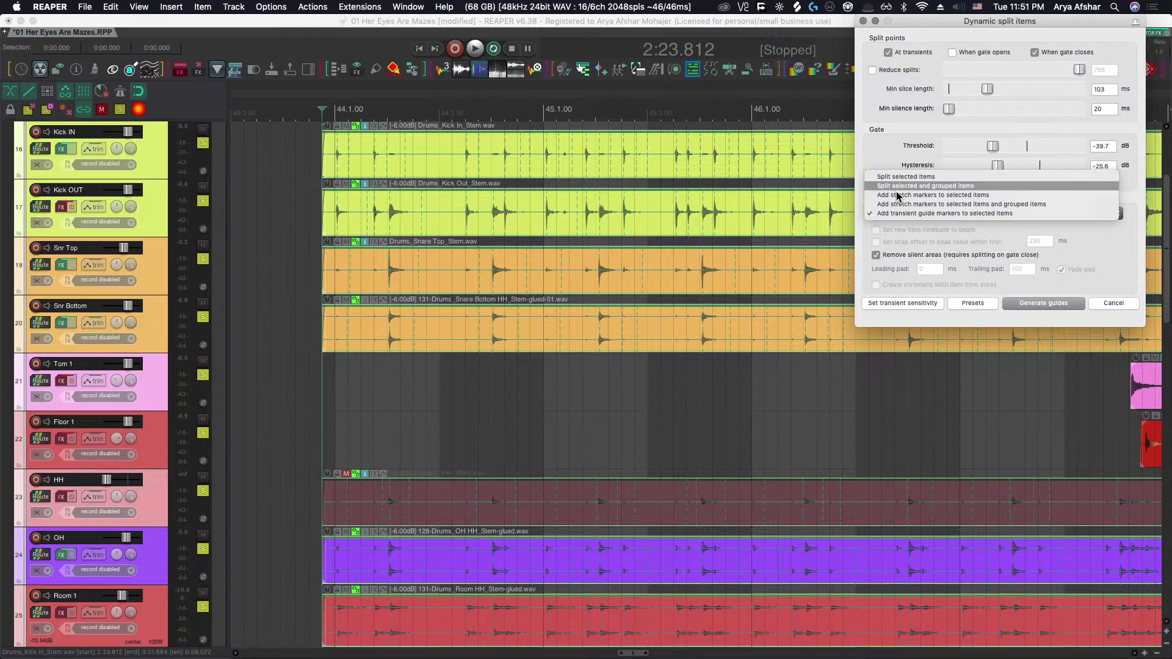
left_click(909, 186)
scroll(463, 460, "down", 1)
scroll(386, 540, "down", 2)
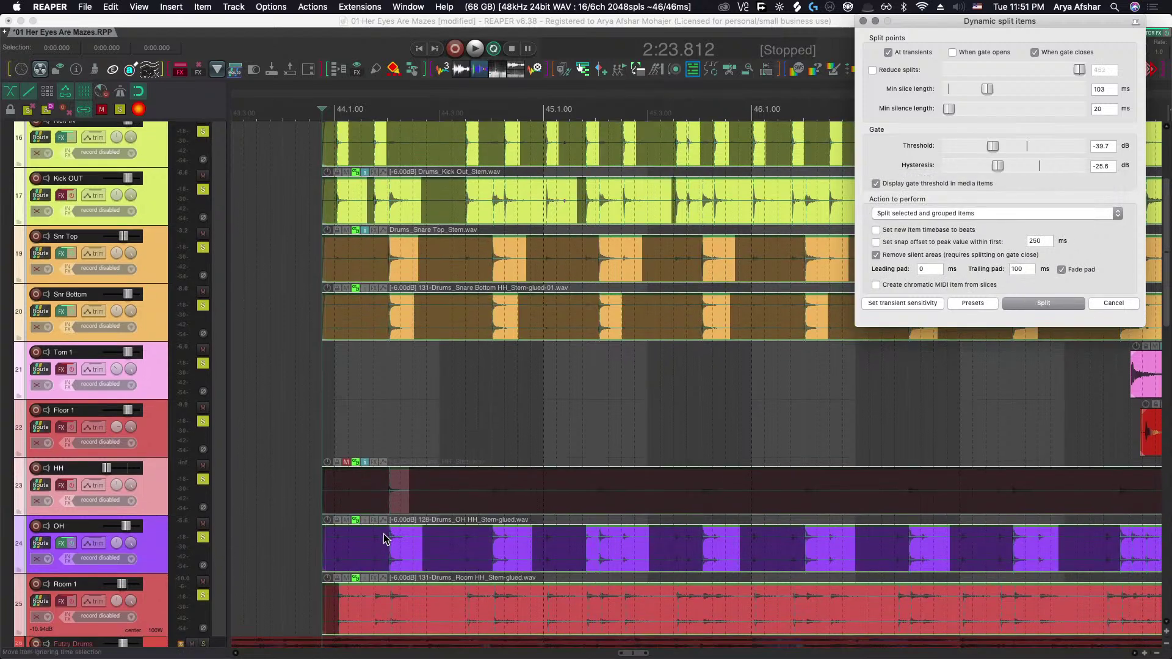
Select only the Room 1 item and turn off removal of silent areas for the dynamic split.
left_click(379, 586)
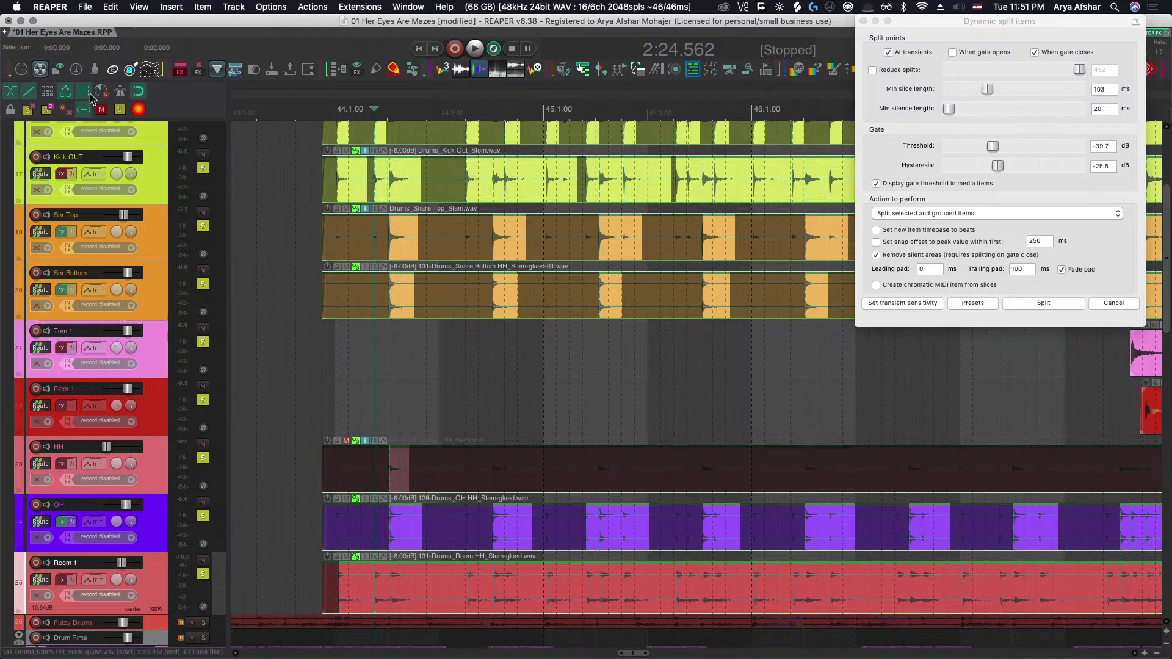
left_click(426, 586)
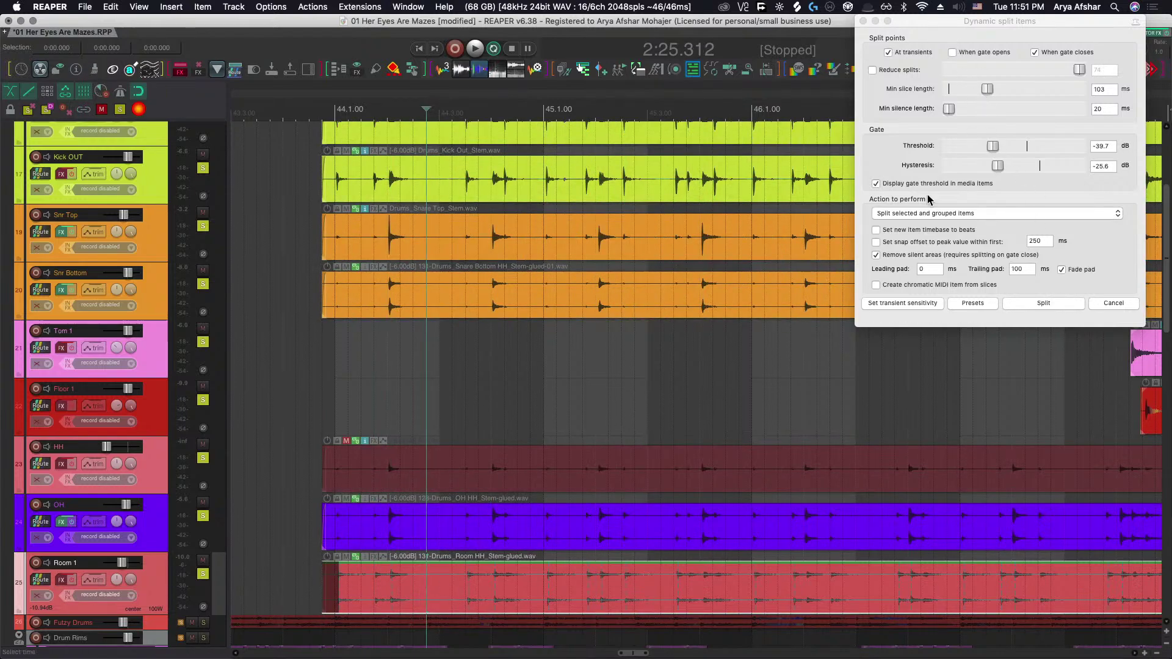
left_click(876, 255)
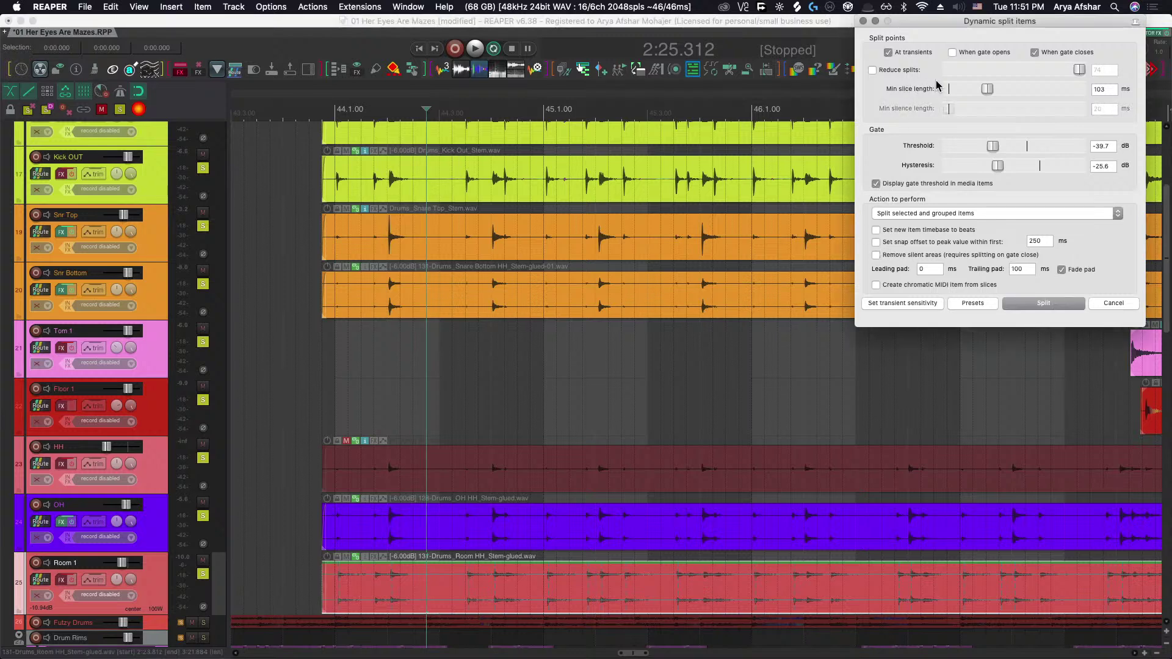
Turn off splitting at transients, enable splitting when the gate opens, and check the preview on the Room 1 item.
left_click(888, 53)
scroll(592, 583, "down", 1)
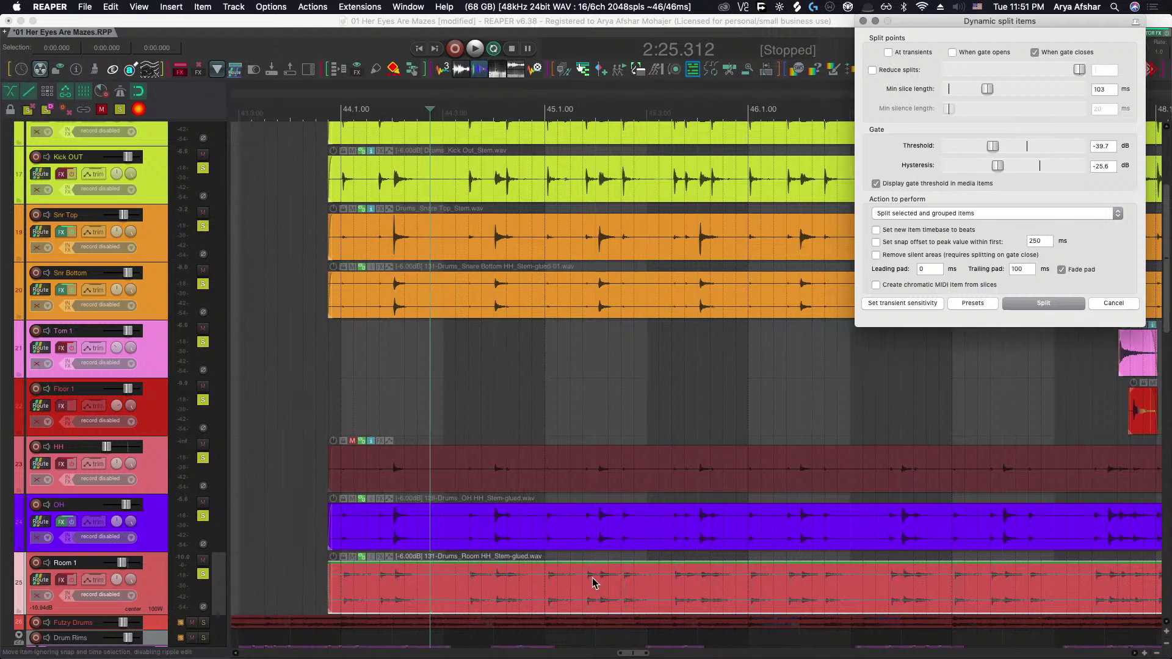
scroll(592, 583, "up", 1)
scroll(608, 577, "up", 3)
scroll(570, 574, "up", 2)
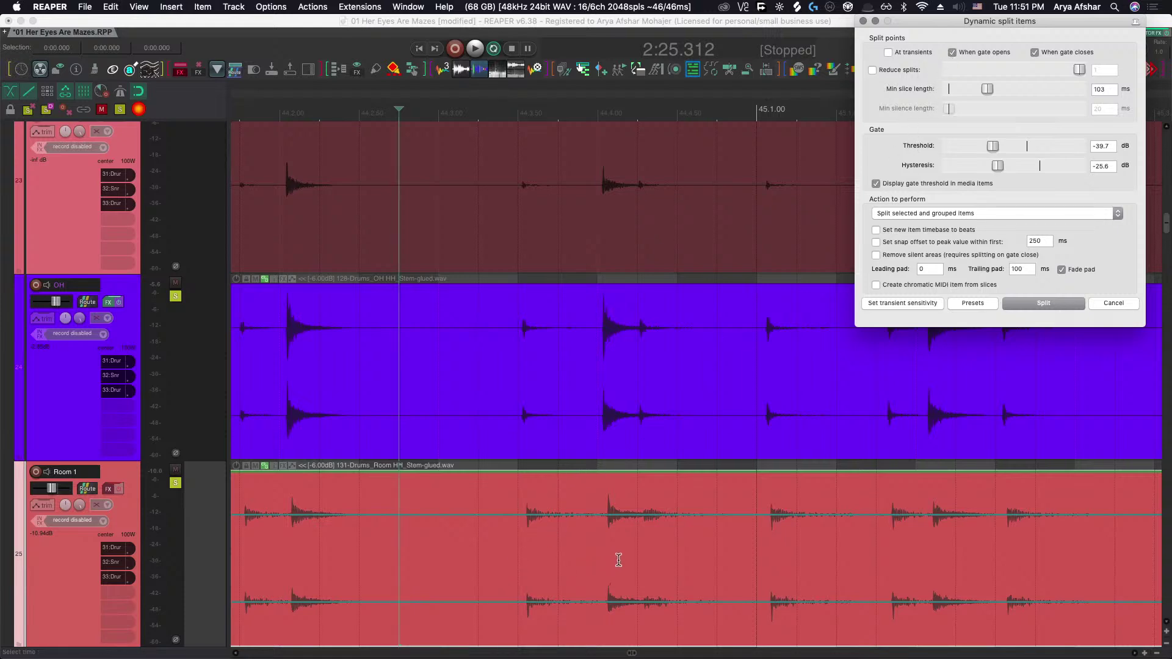
scroll(611, 551, "down", 3)
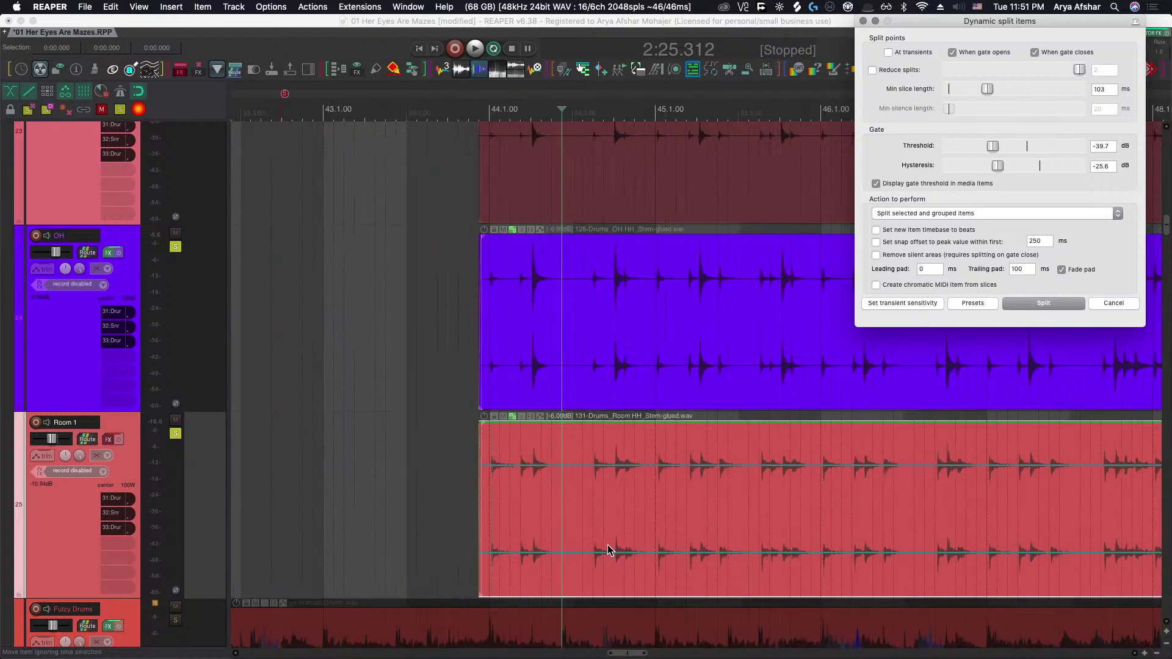
scroll(604, 543, "down", 5)
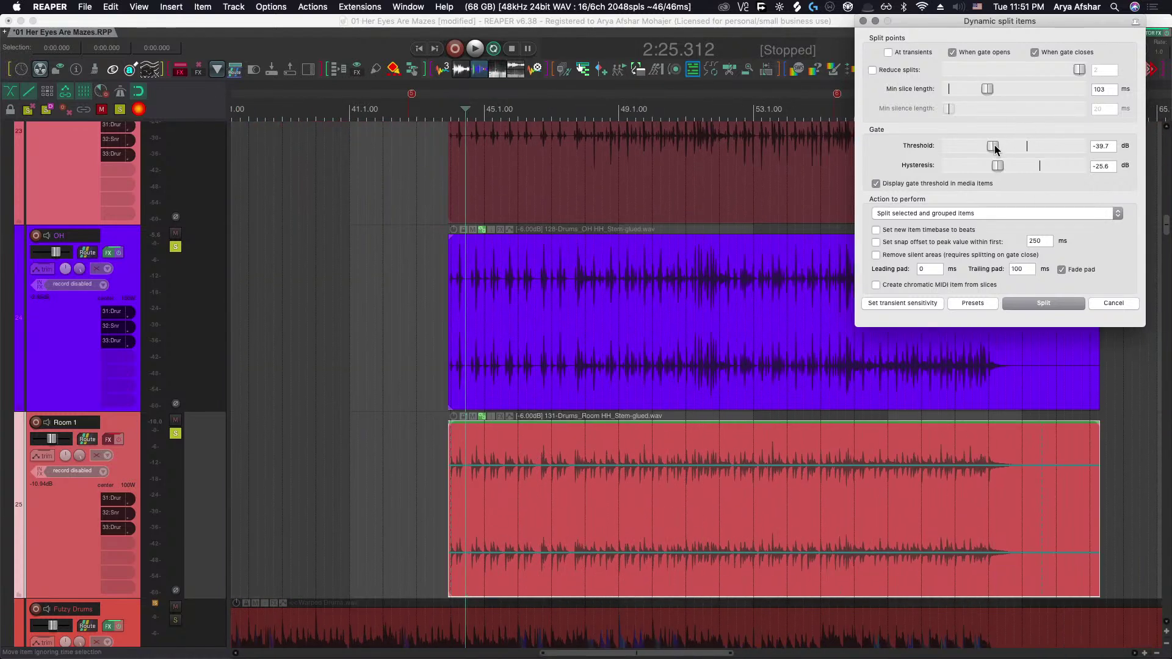
Set the gate threshold to -23.2 dB, check the split points on Room 1, and disable splitting when the gate opens.
left_click_drag(995, 148, 1025, 149)
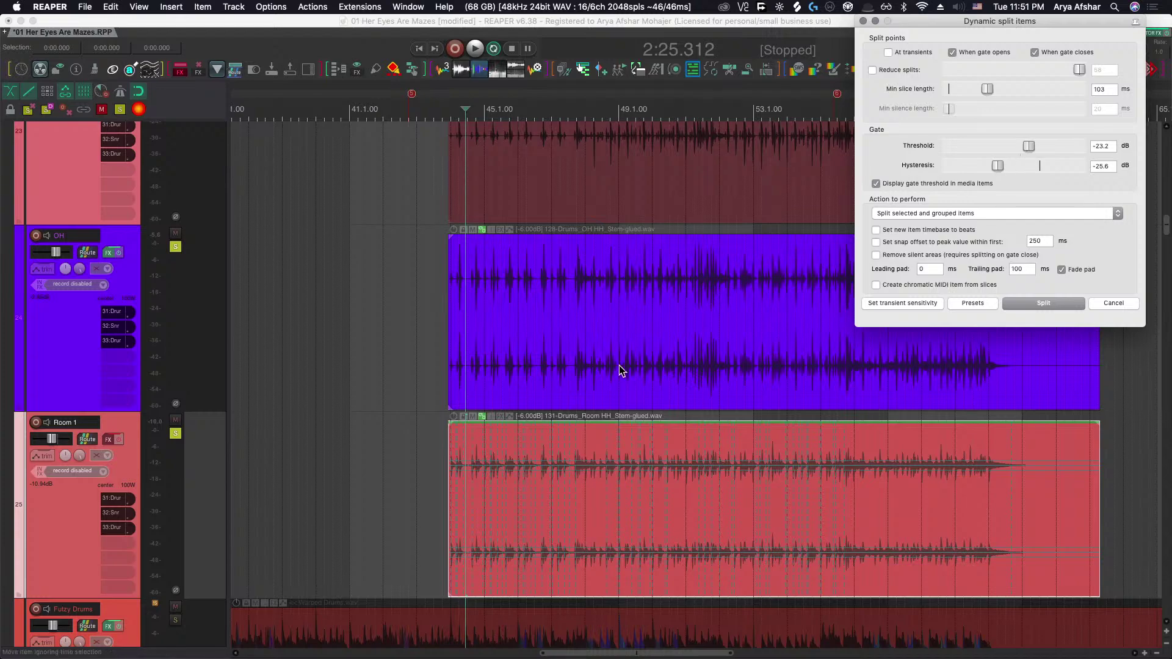
scroll(456, 499, "up", 10)
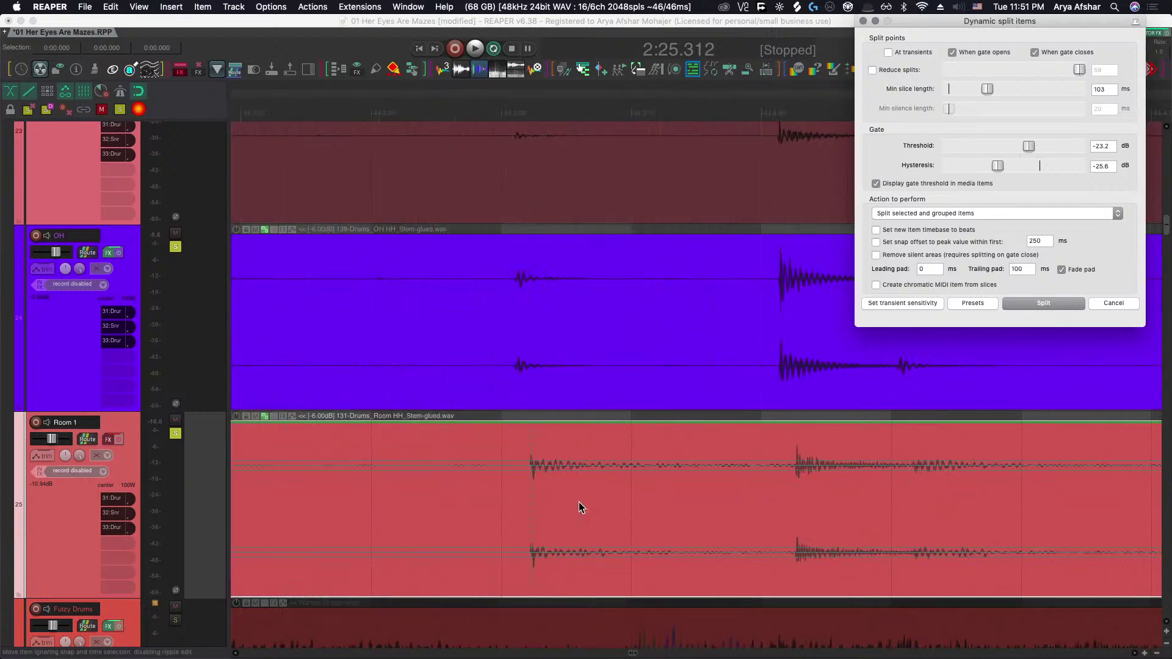
scroll(528, 499, "down", 10)
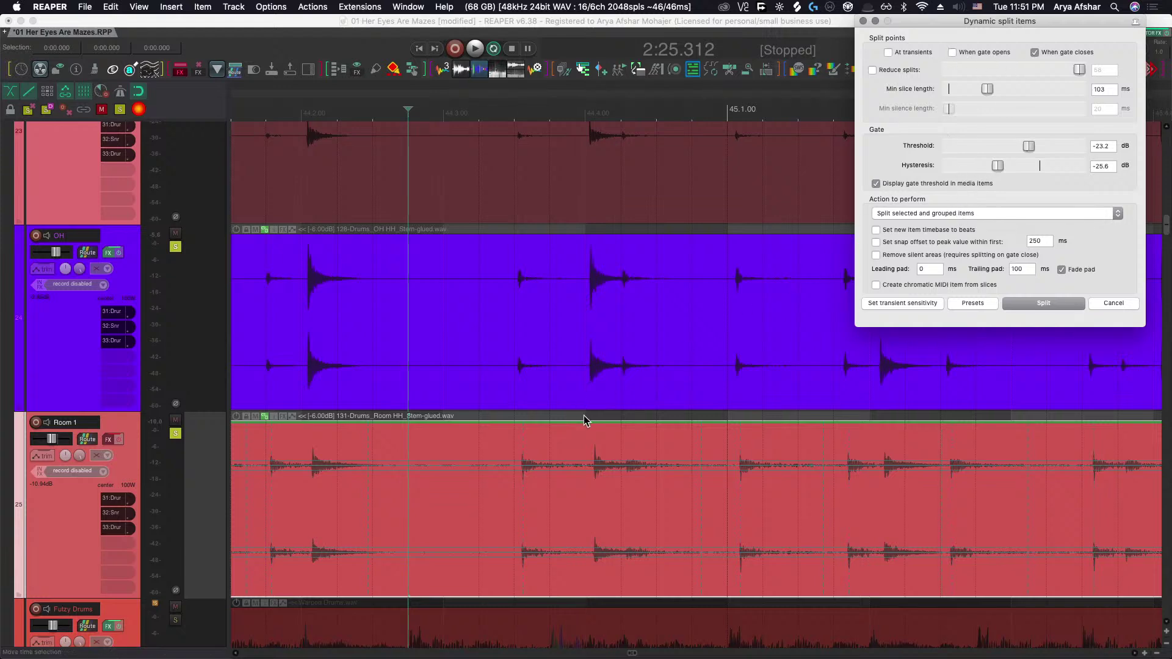
Set the gate hysteresis to -37.7 dB and check the resulting split points along the Room 1 item.
scroll(592, 421, "left", 3)
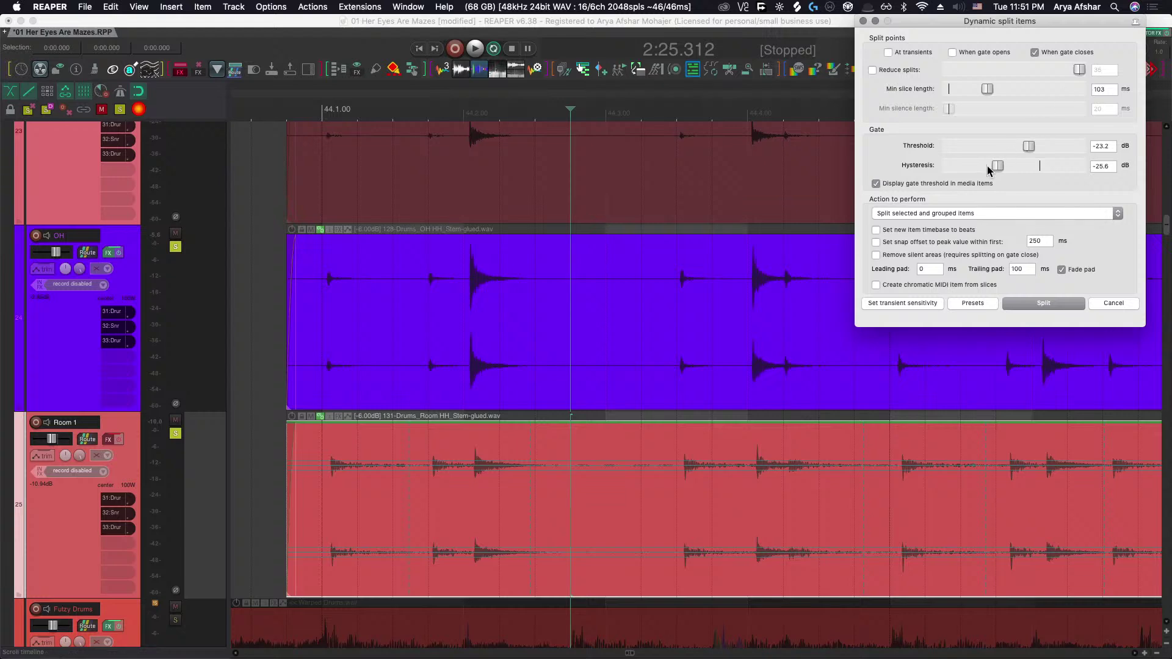
mouse_move(997, 166)
left_mouse_down()
mouse_move(1035, 171)
mouse_move(975, 169)
left_mouse_up()
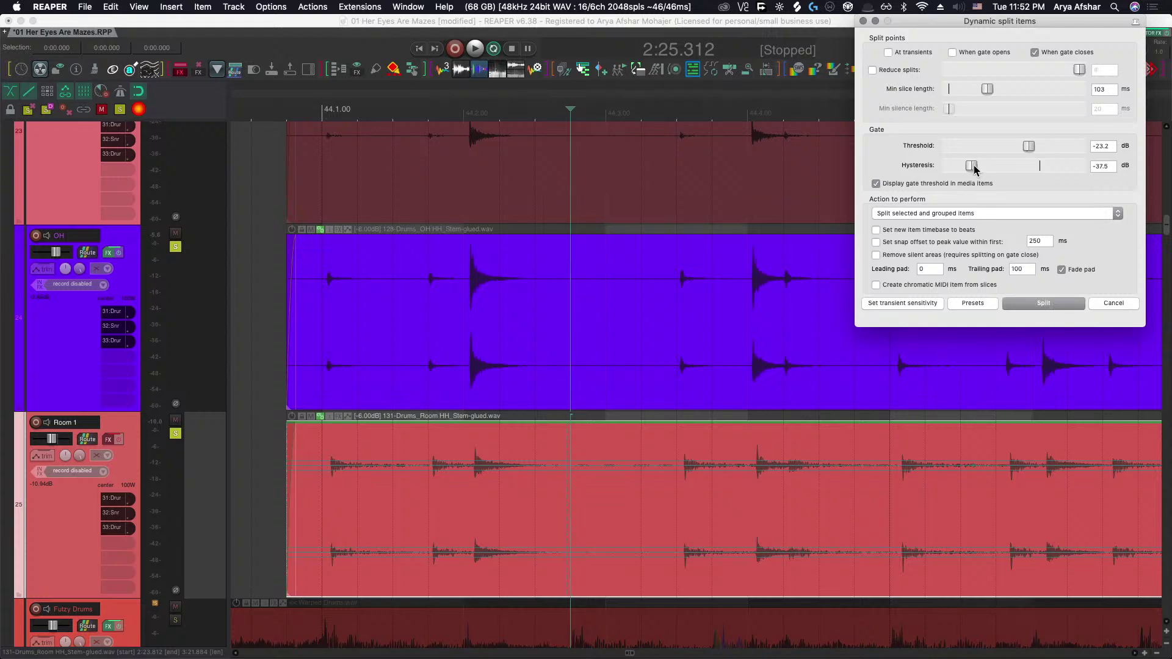
scroll(515, 479, "down", 5)
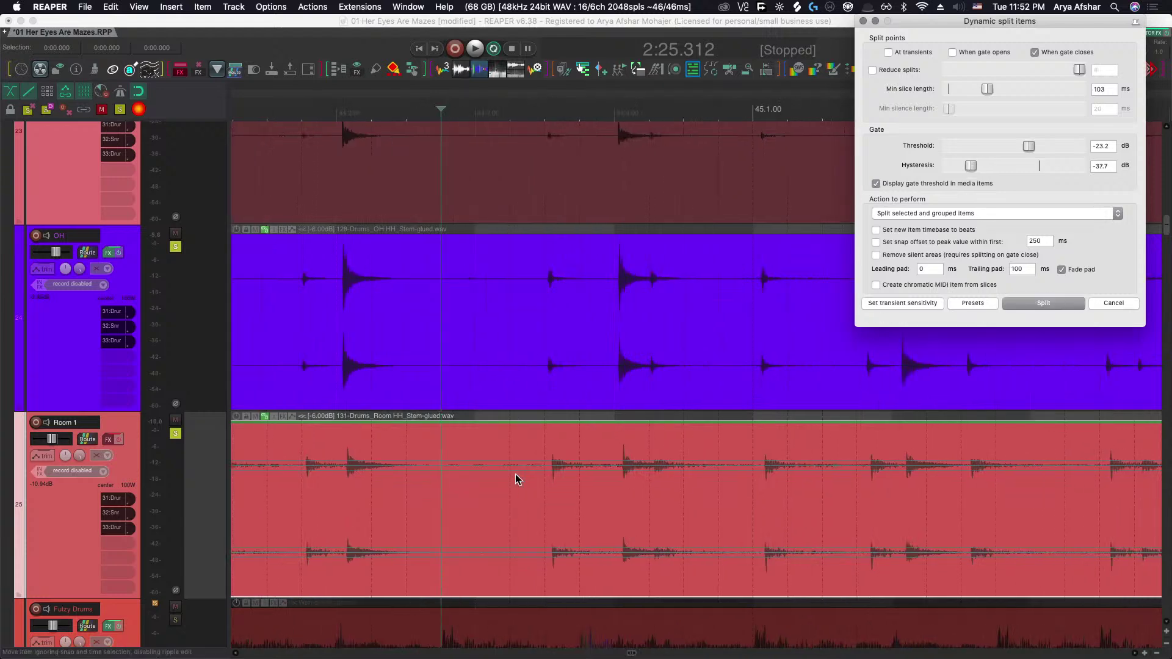
scroll(515, 479, "right", 2)
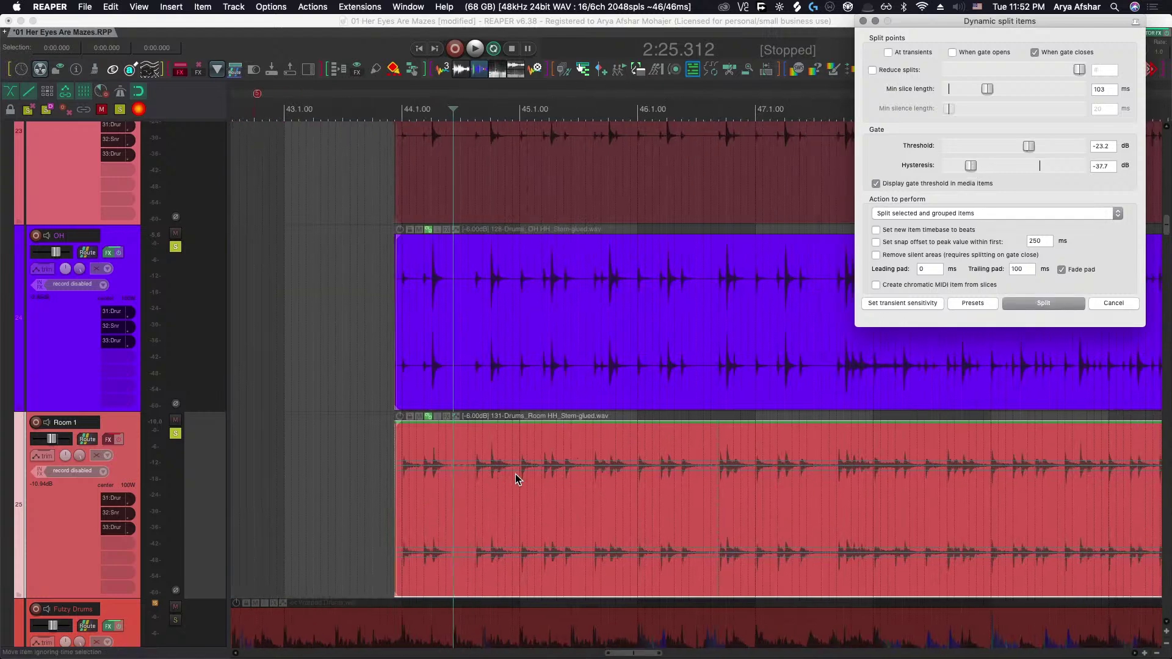
scroll(524, 478, "right", 2)
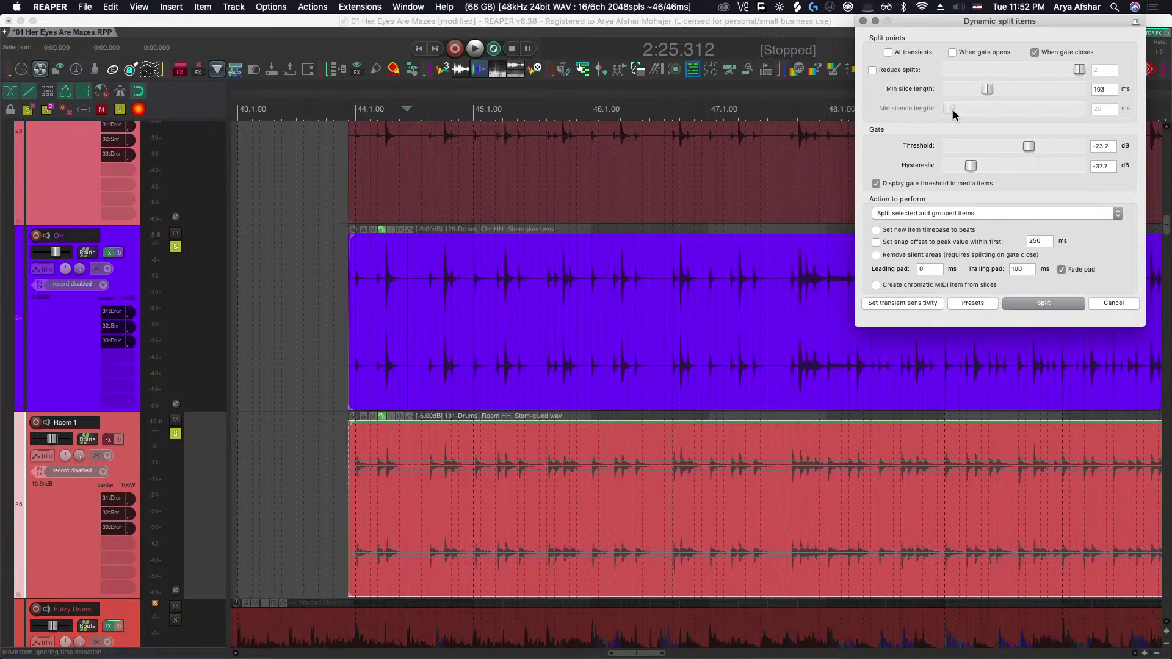
Set the minimum slice length to 20 ms and inspect the split preview across the Room 1 item.
left_click_drag(985, 89, 951, 91)
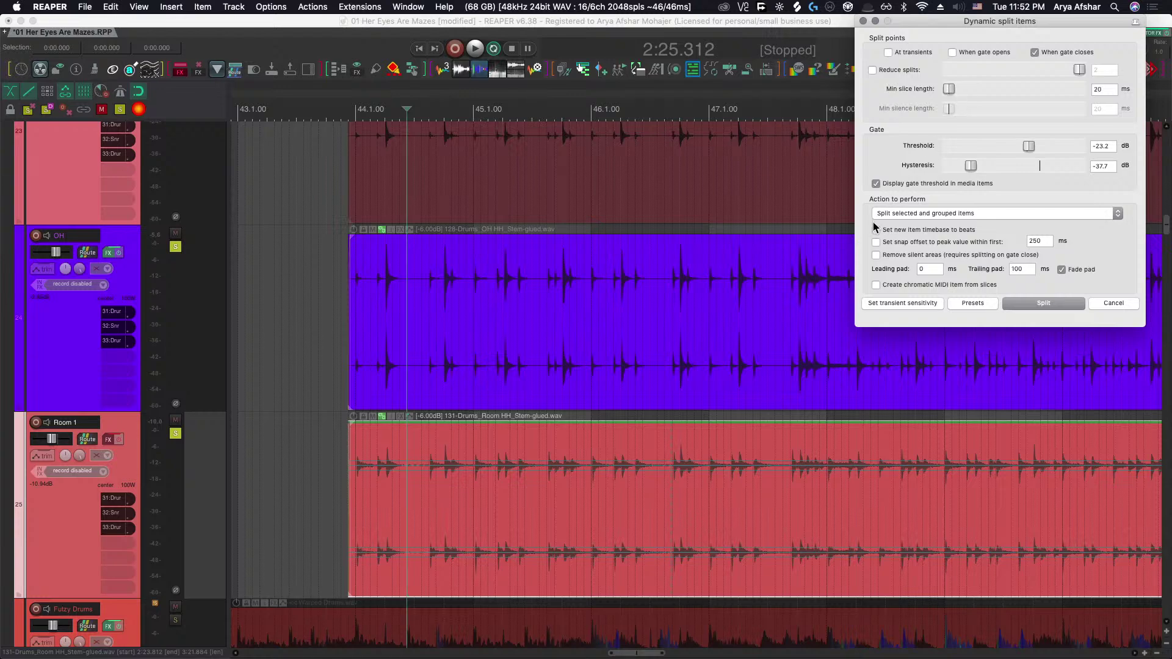
scroll(429, 484, "up", 8)
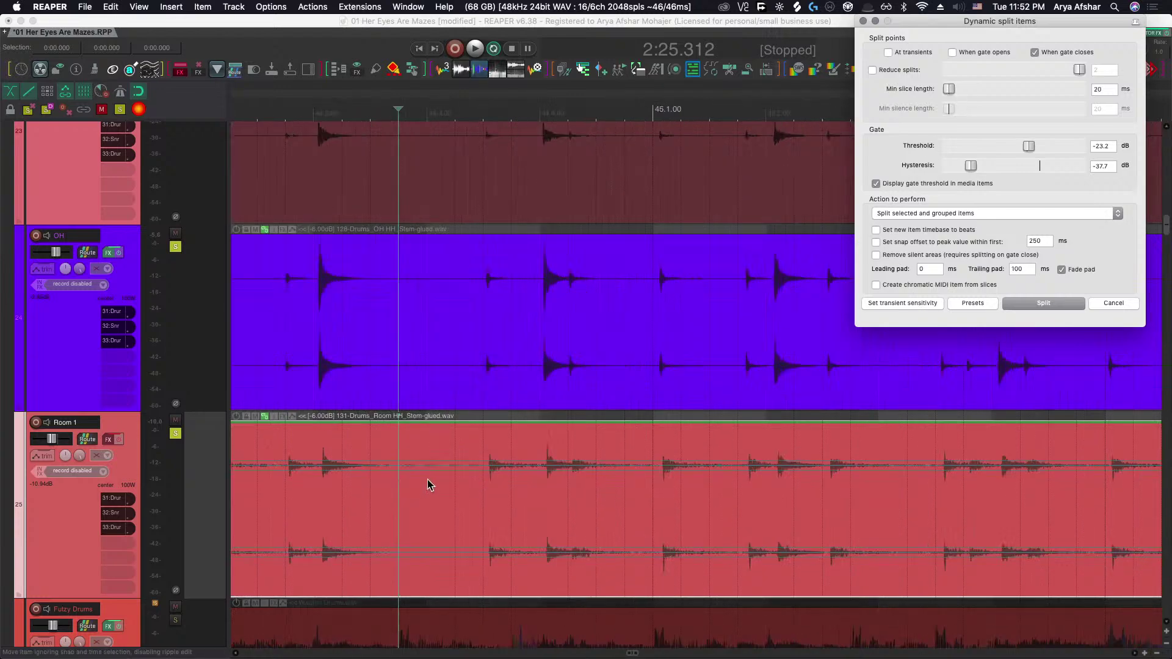
scroll(567, 483, "down", 5)
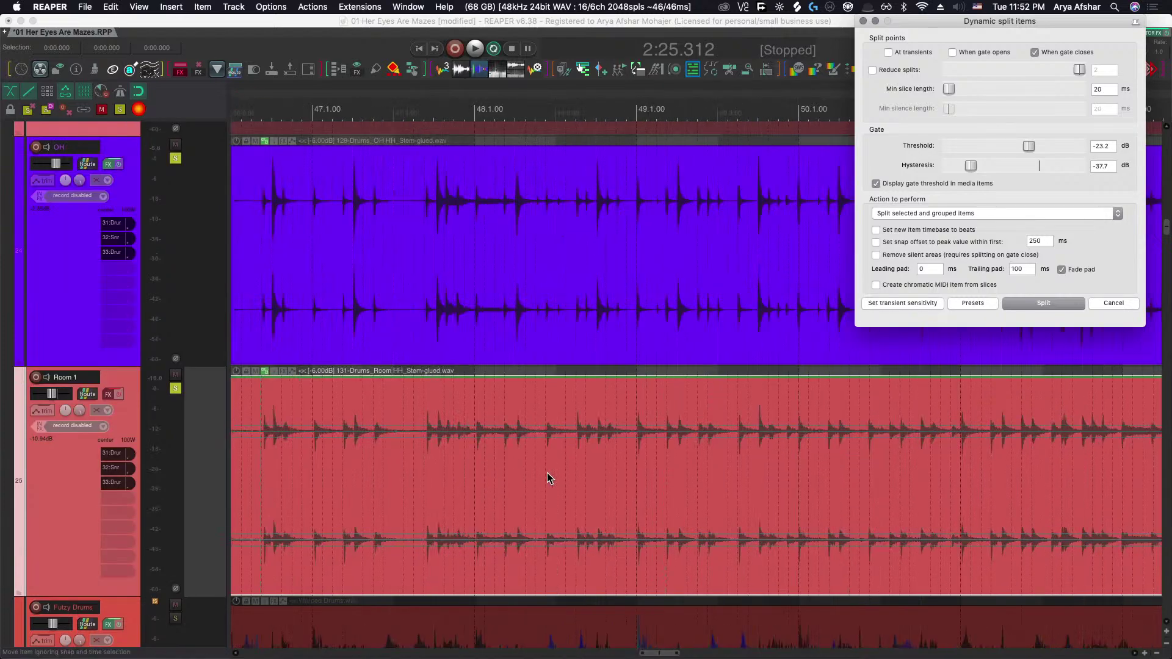
scroll(546, 479, "down", 4)
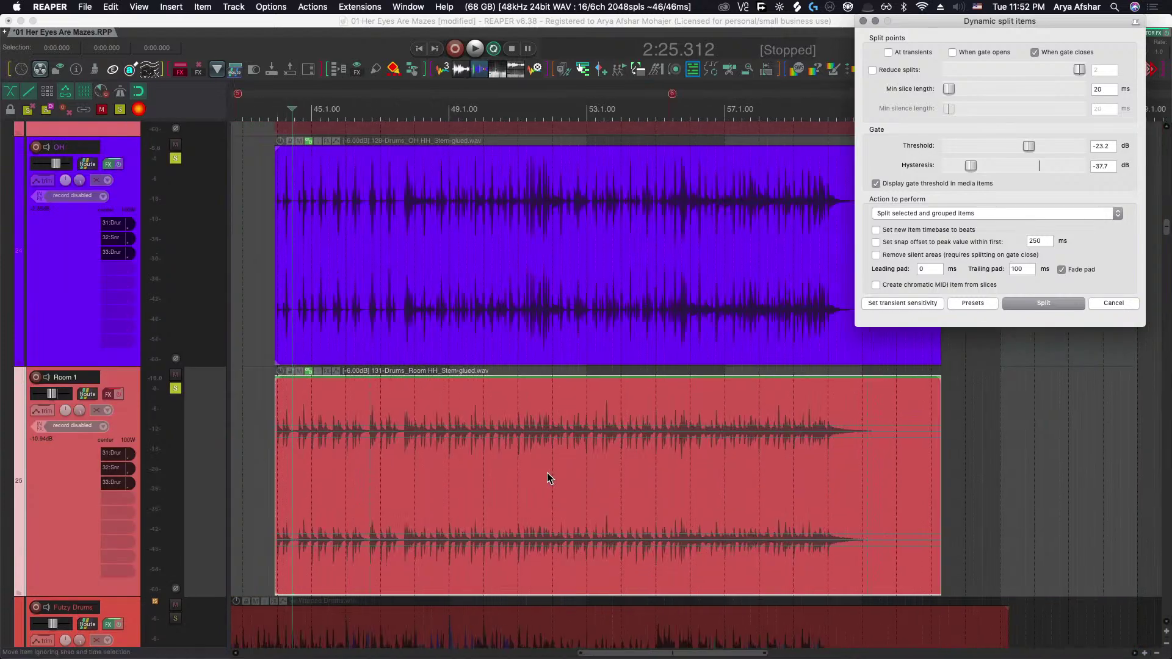
scroll(471, 457, "up", 3)
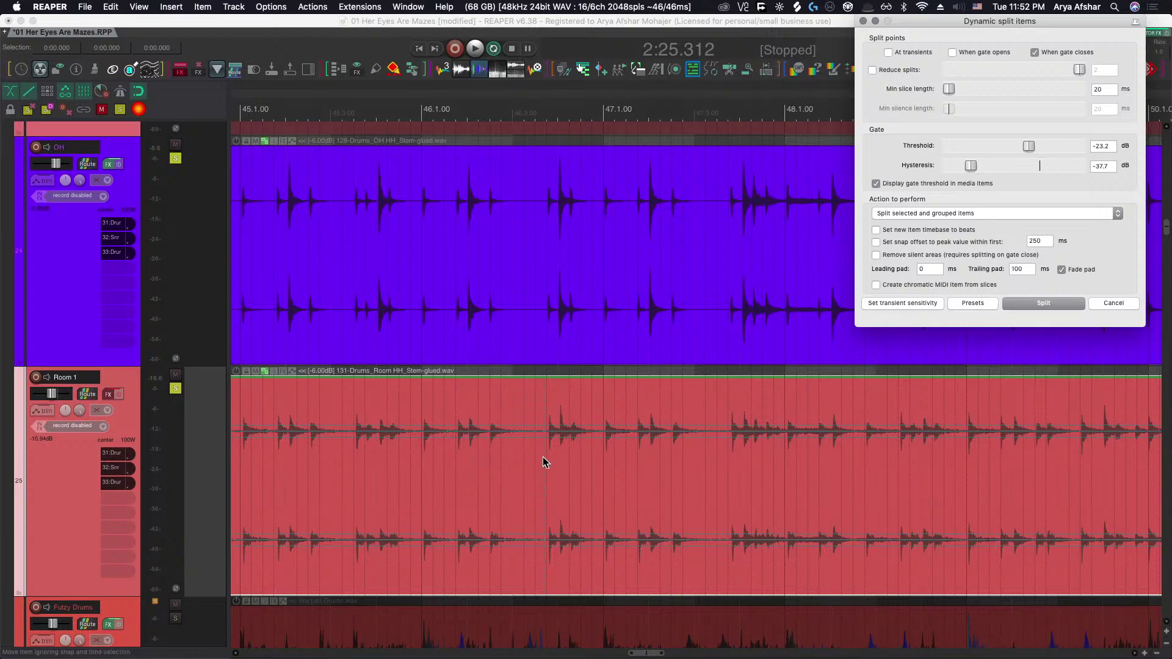
scroll(543, 457, "left", 1)
scroll(597, 438, "right", 4)
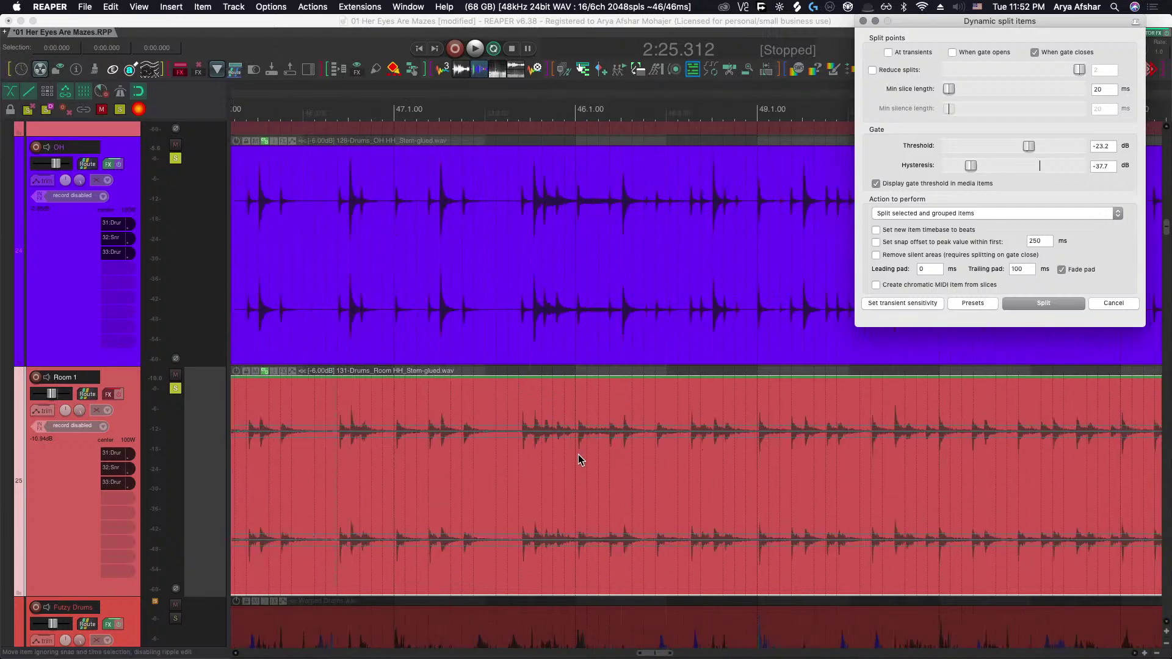
scroll(573, 460, "down", 3)
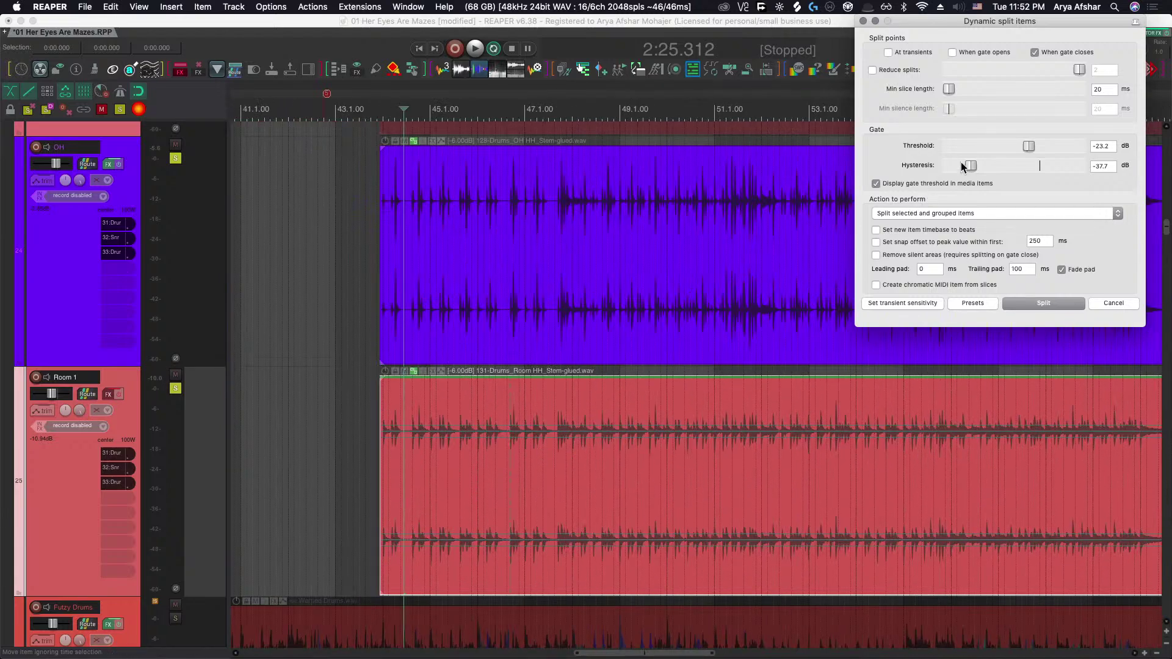
Set the gate hysteresis to -27.6 dB and check the split points through to the final hits on Room 1.
left_click_drag(962, 166, 995, 167)
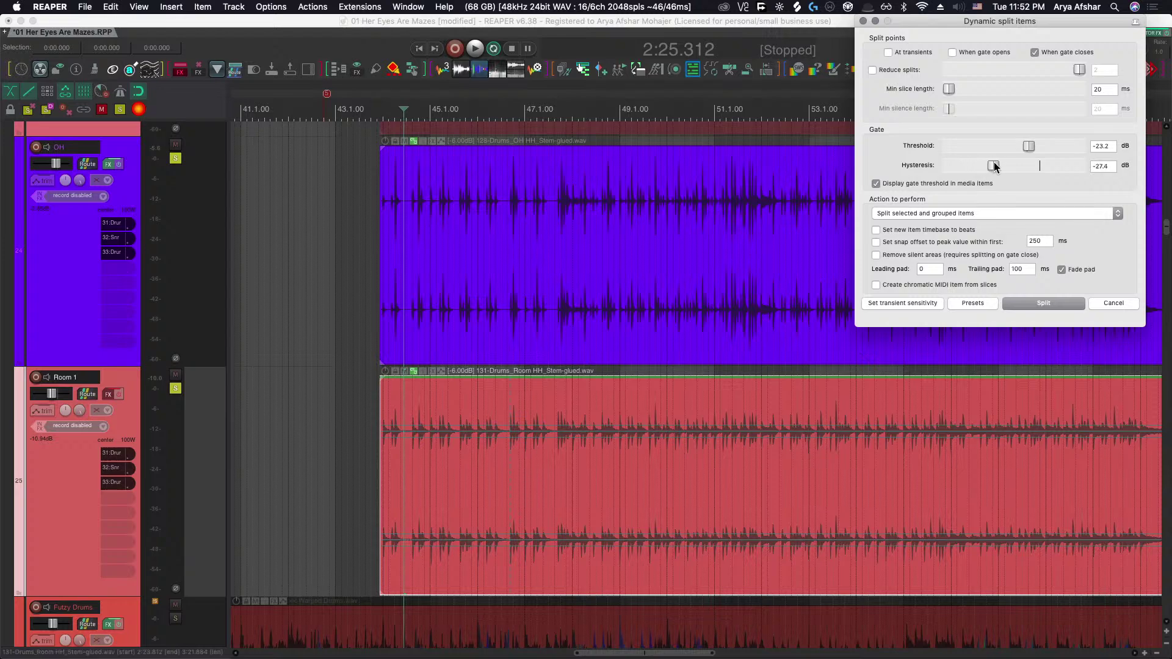
scroll(558, 452, "right", 5)
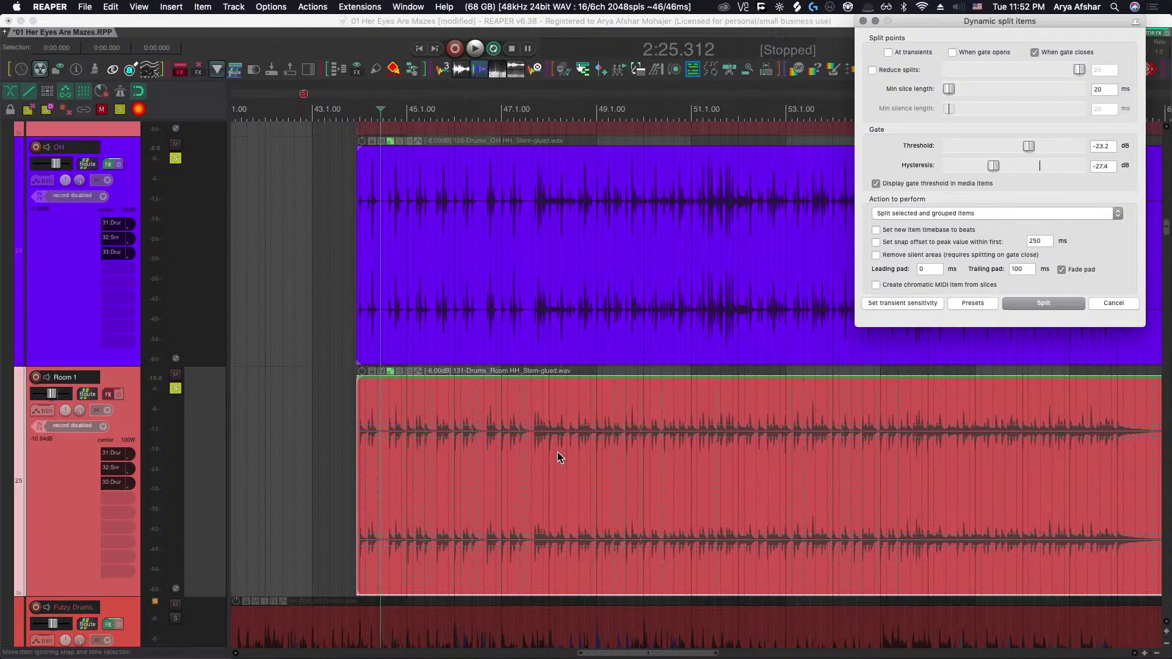
scroll(555, 452, "up", 3)
scroll(419, 448, "up", 4)
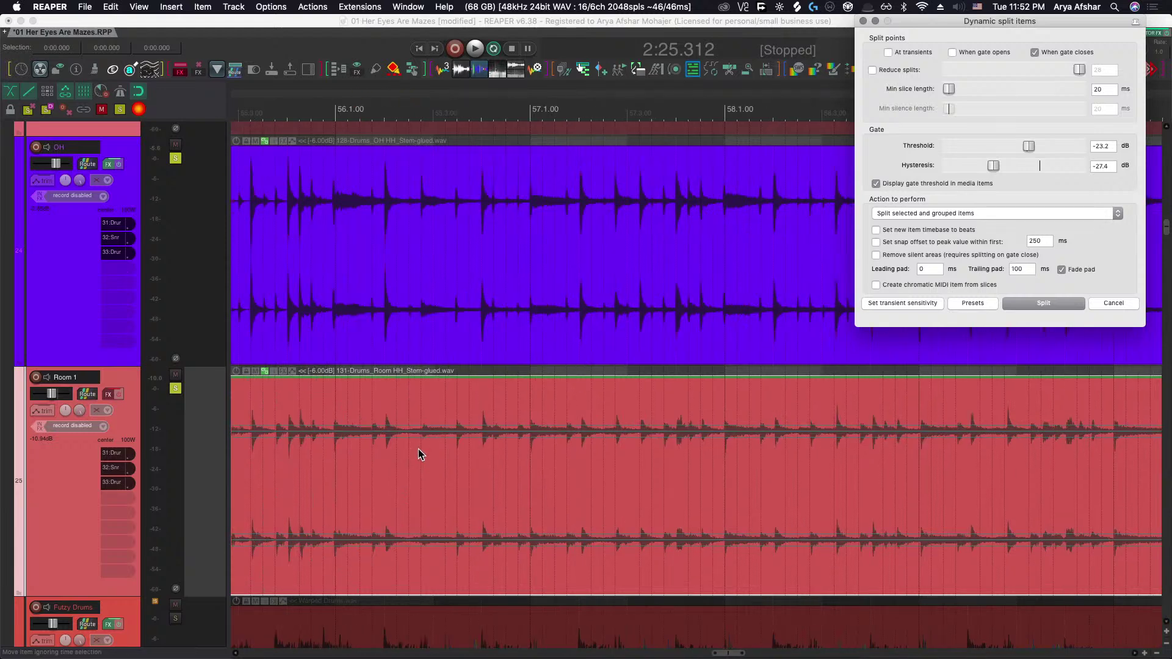
scroll(698, 444, "up", 4)
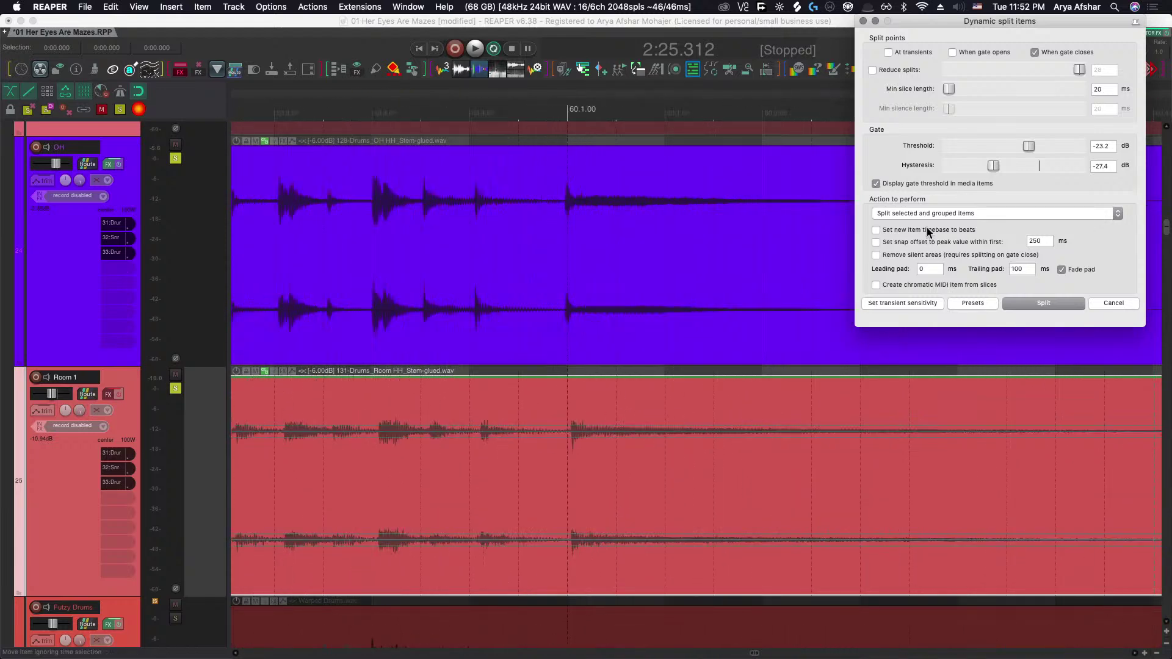
Raise the gate hysteresis to -14.6 dB and review the split points from the end to the start of Room 1.
left_click_drag(990, 170, 1018, 166)
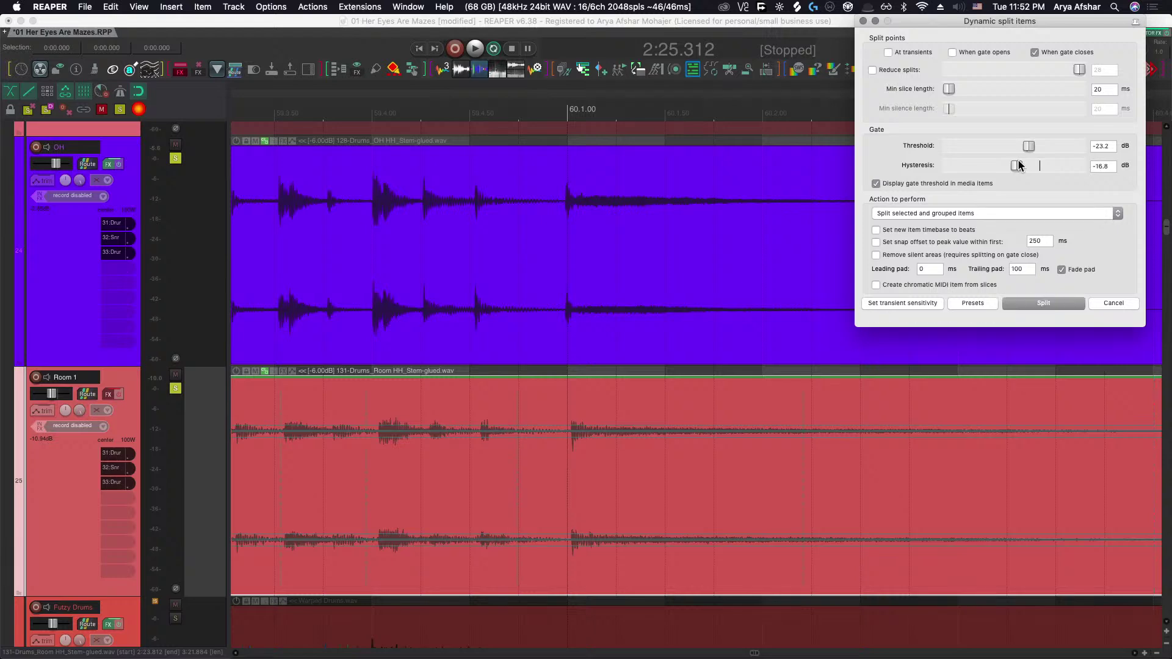
left_click_drag(1014, 168, 1020, 166)
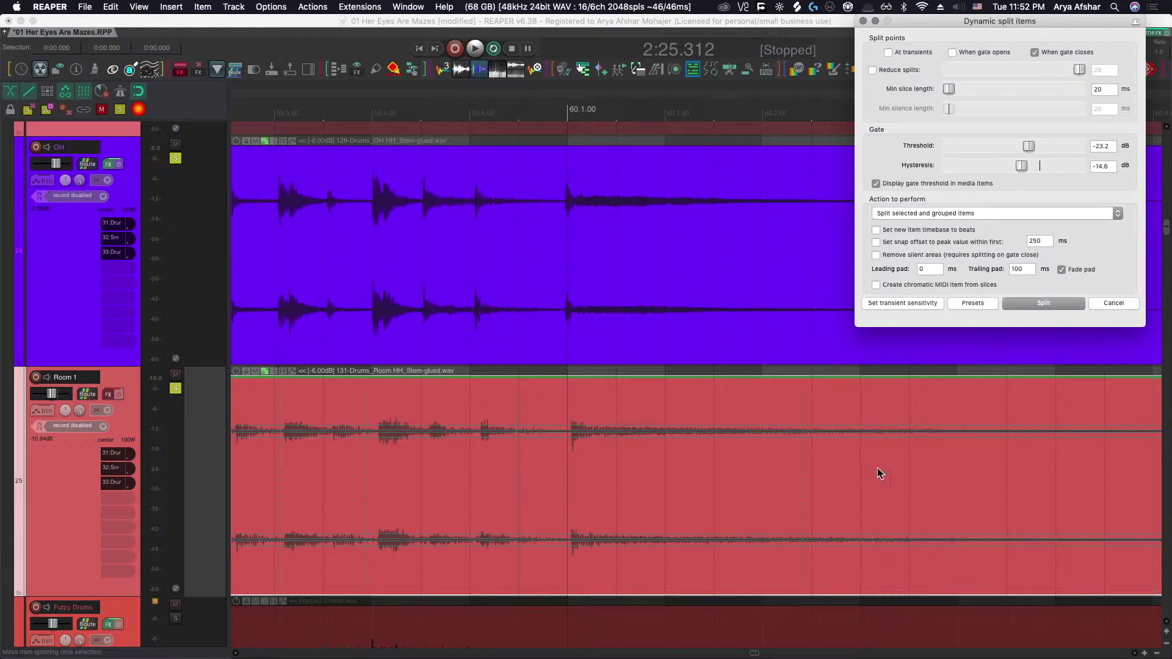
scroll(841, 482, "down", 4)
scroll(840, 481, "down", 4)
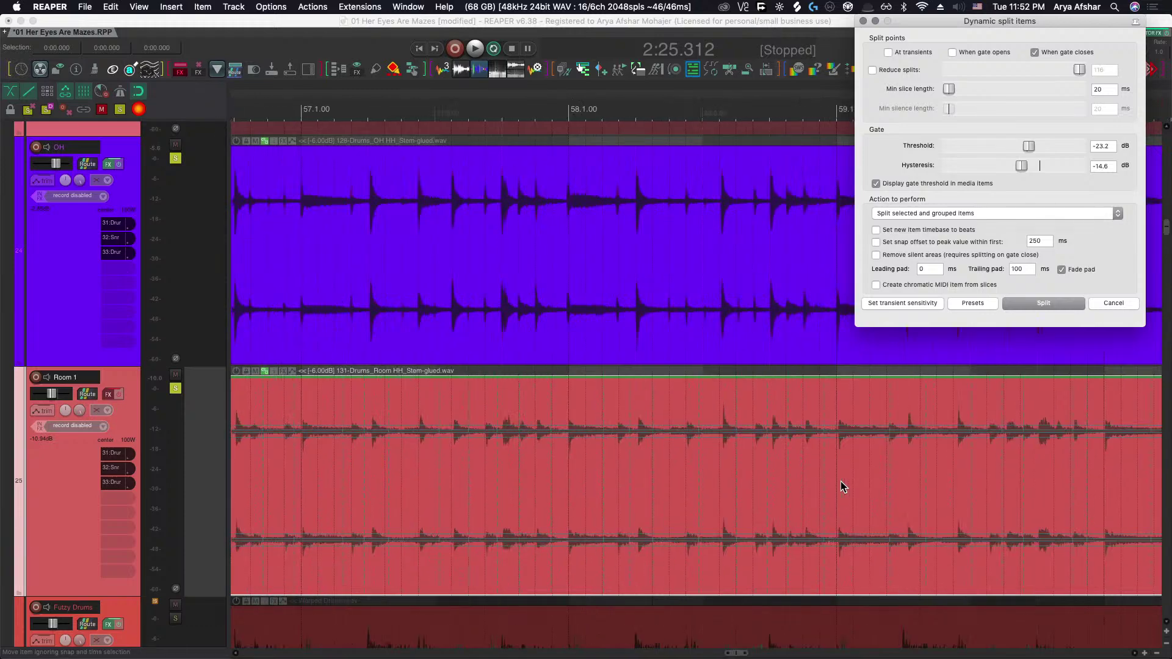
scroll(840, 481, "down", 2)
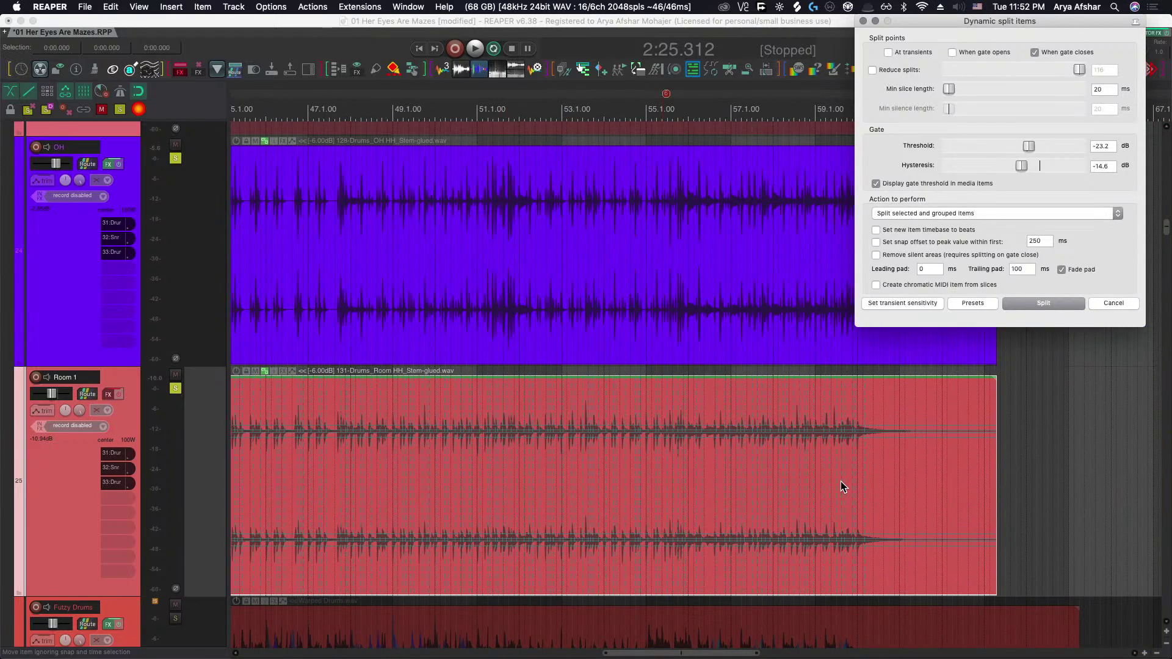
scroll(840, 481, "left", 10)
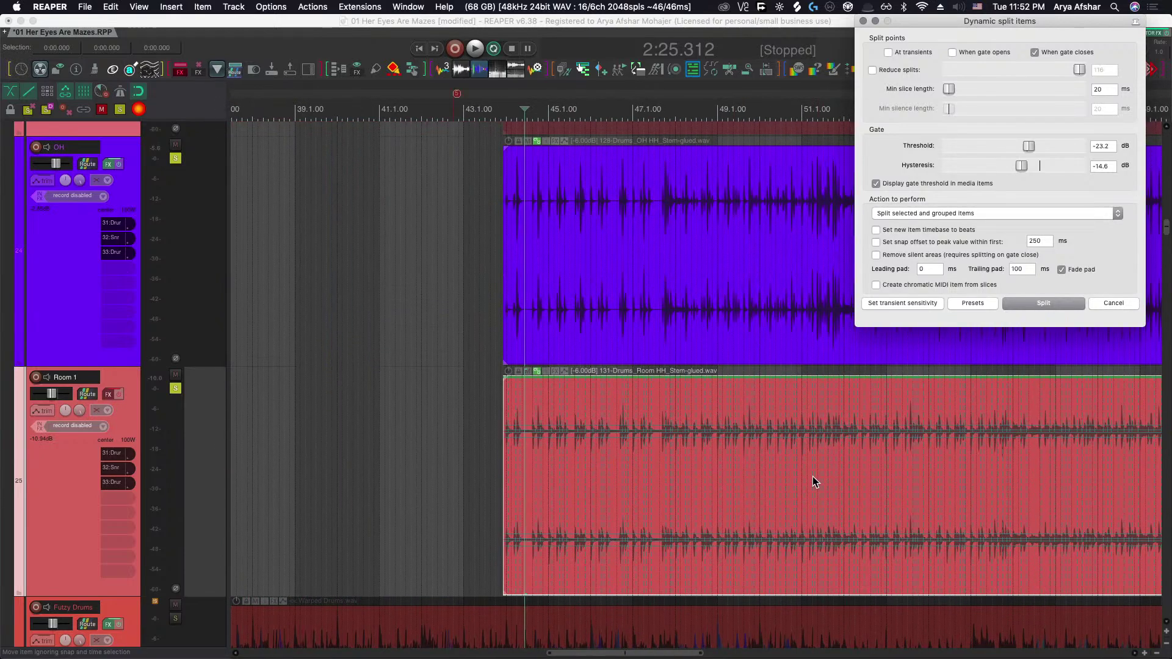
scroll(812, 479, "up", 8)
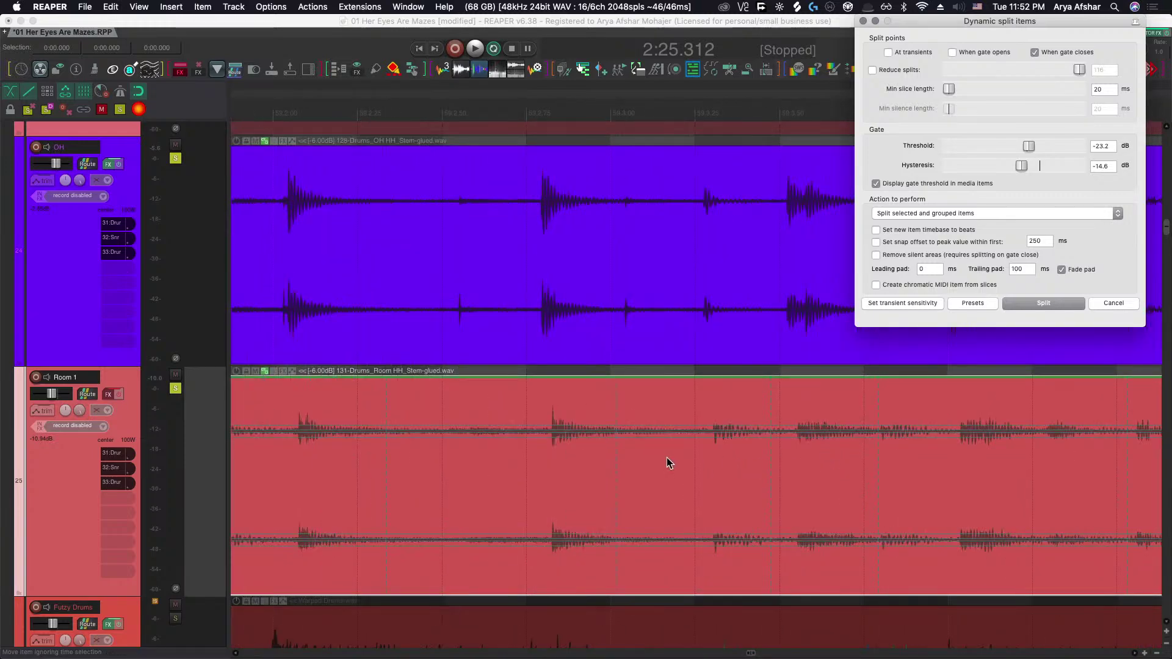
scroll(666, 463, "down", 10)
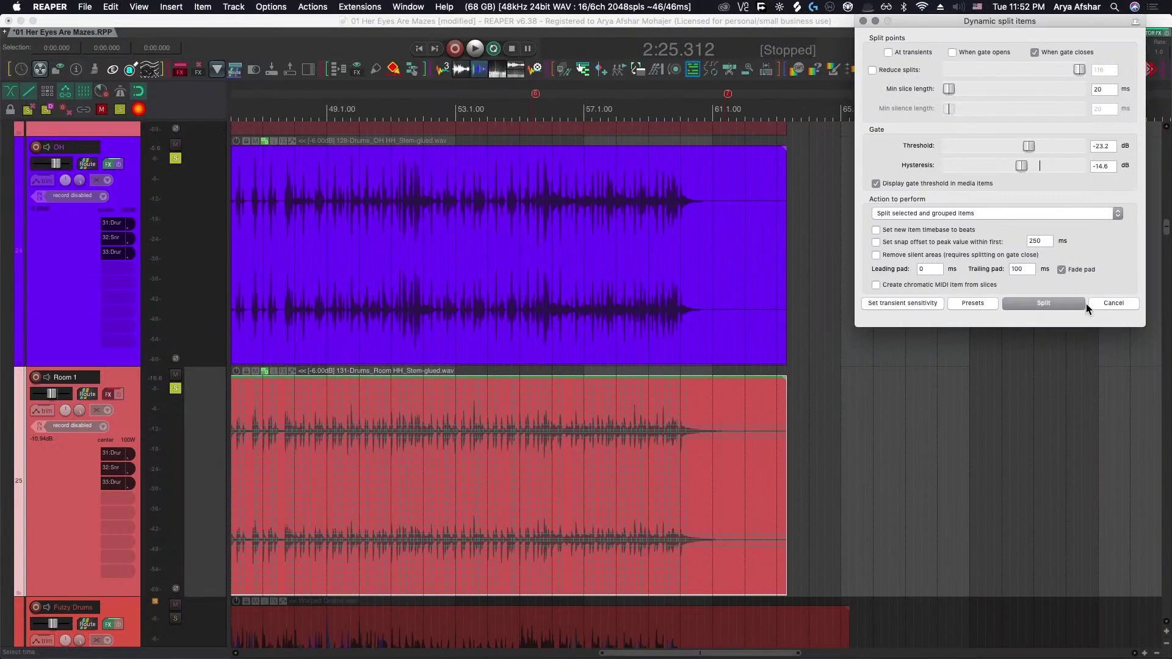
scroll(609, 522, "left", 10)
scroll(610, 459, "up", 5)
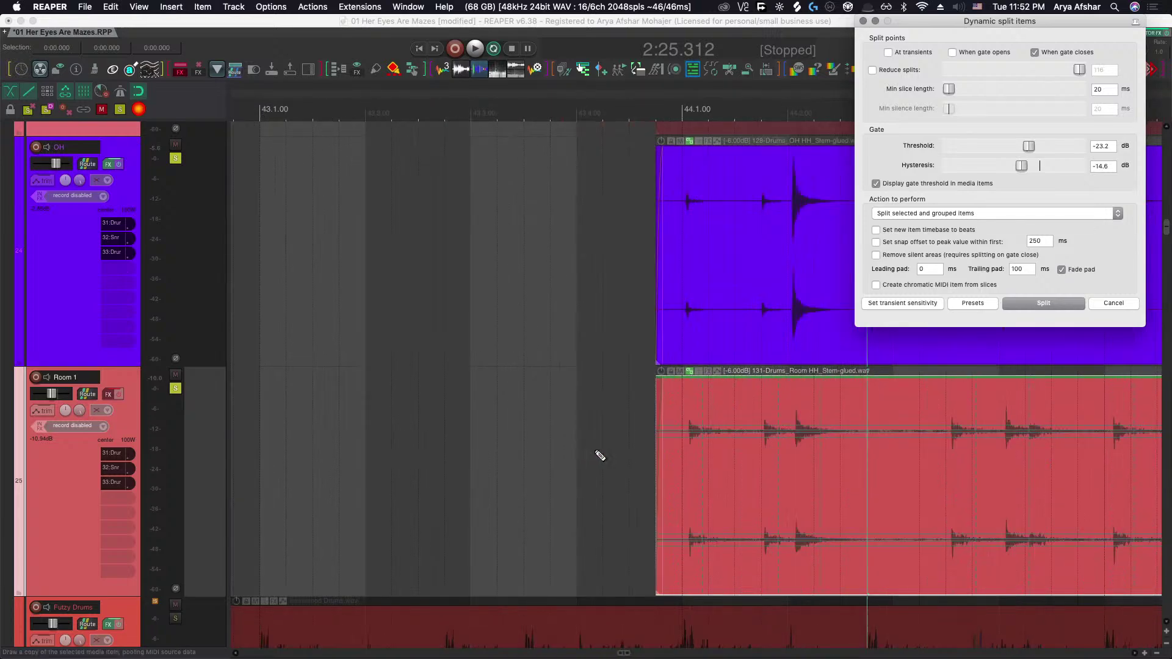
scroll(682, 463, "left", 5)
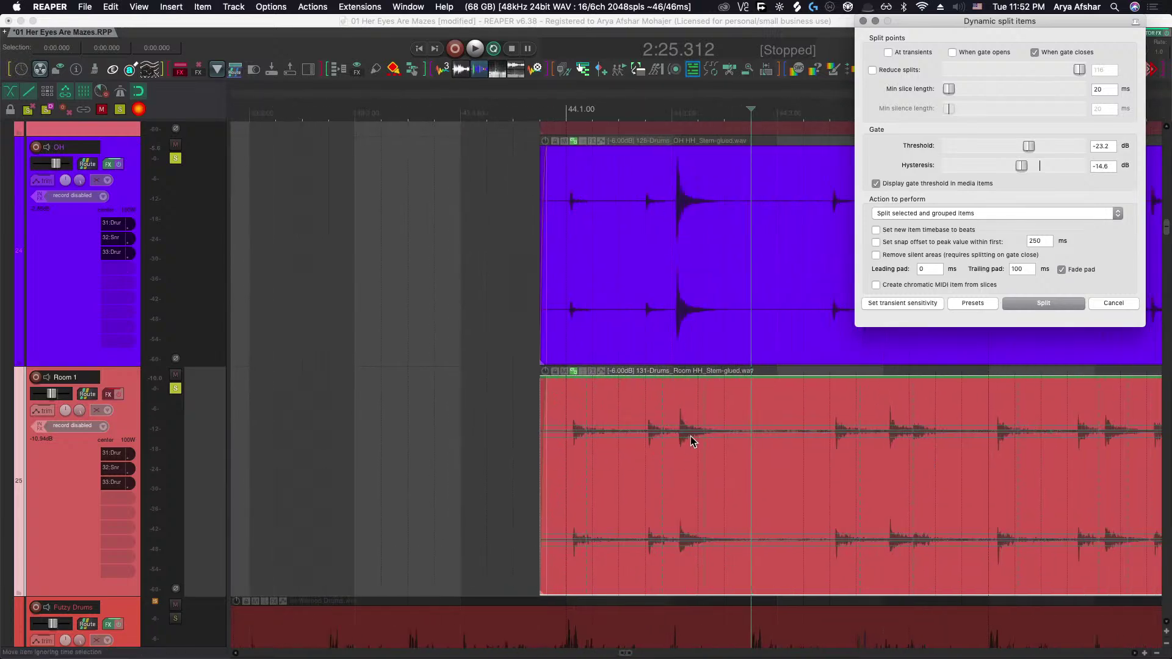
Enable splitting at transients, disable splitting when the gate closes, and compare the split points with the Room 1 drum hits.
left_click(888, 53)
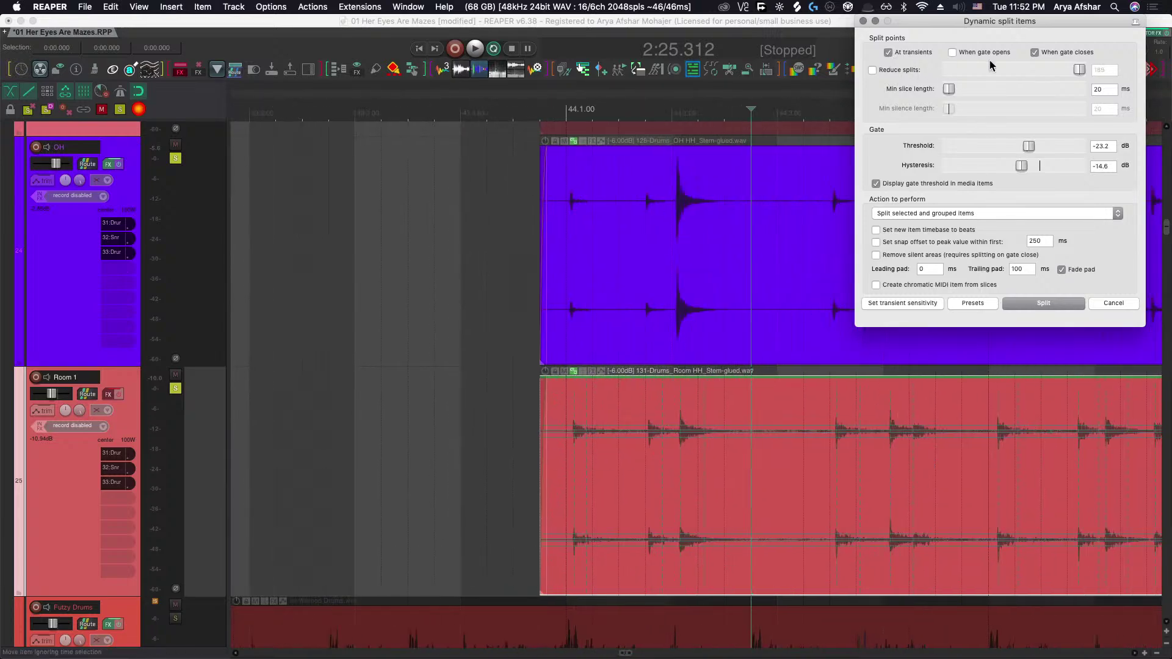
left_click(1035, 53)
scroll(770, 444, "right", 2)
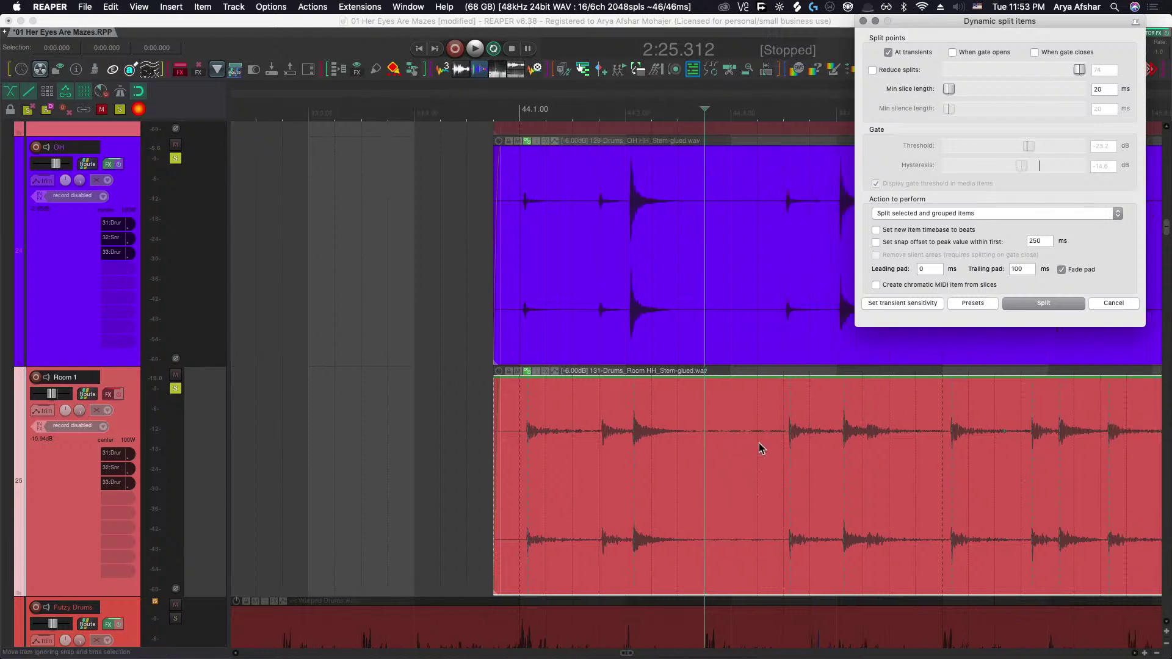
scroll(760, 442, "right", 2)
scroll(759, 442, "down", 3)
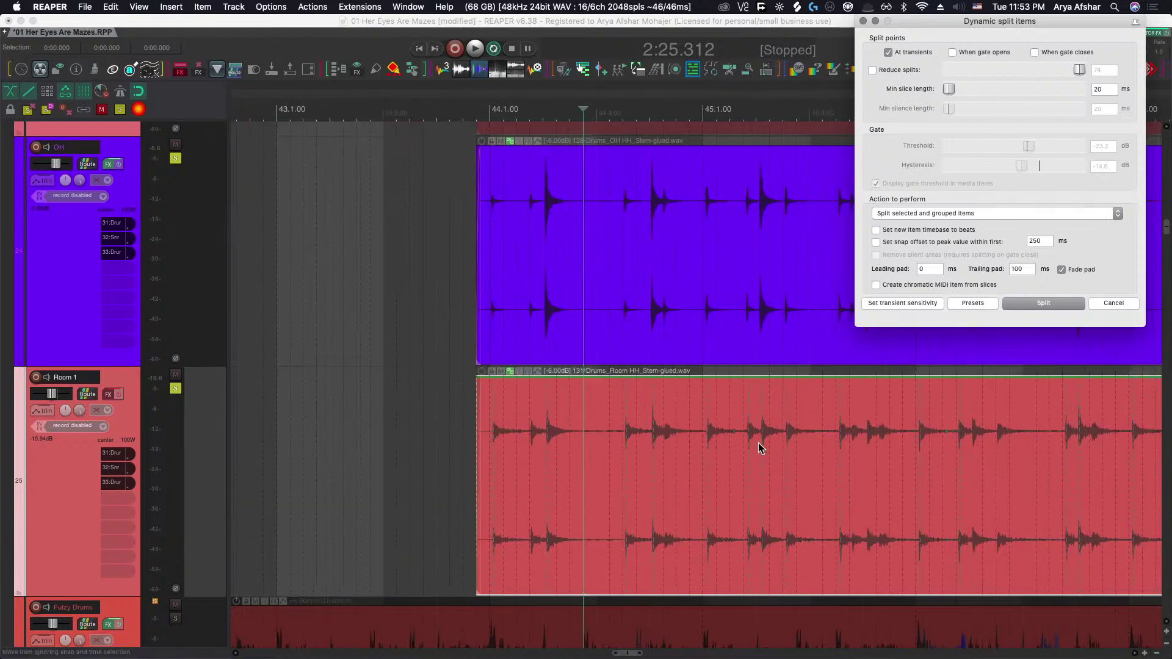
scroll(758, 442, "right", 10)
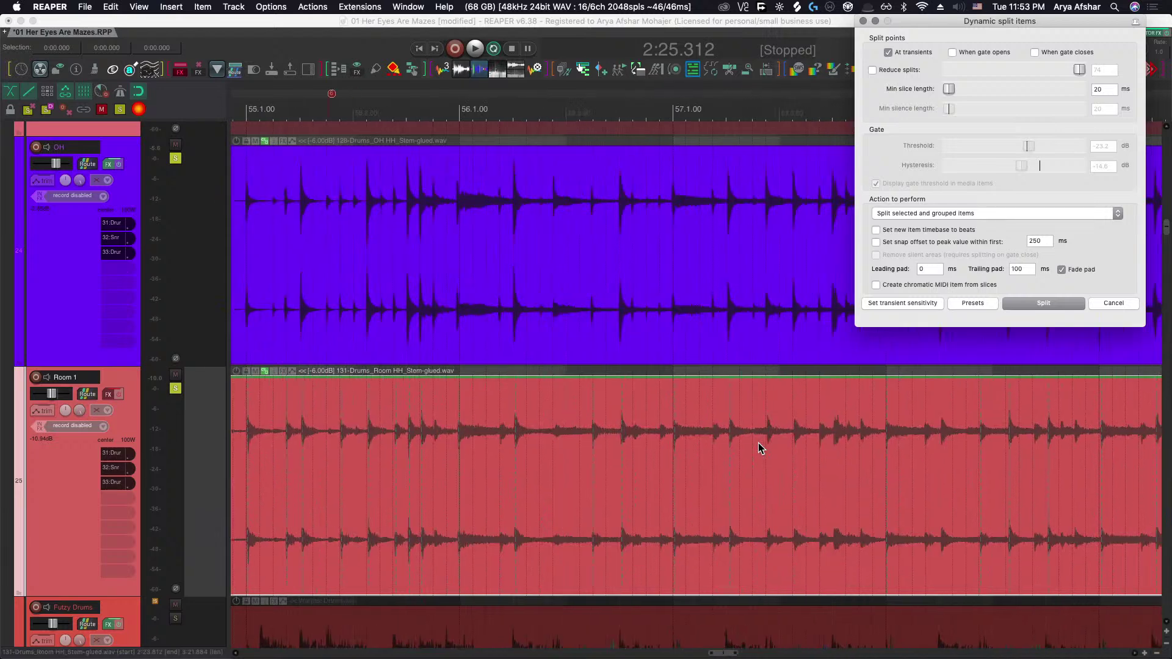
scroll(758, 448, "right", 5)
scroll(672, 455, "up", 5)
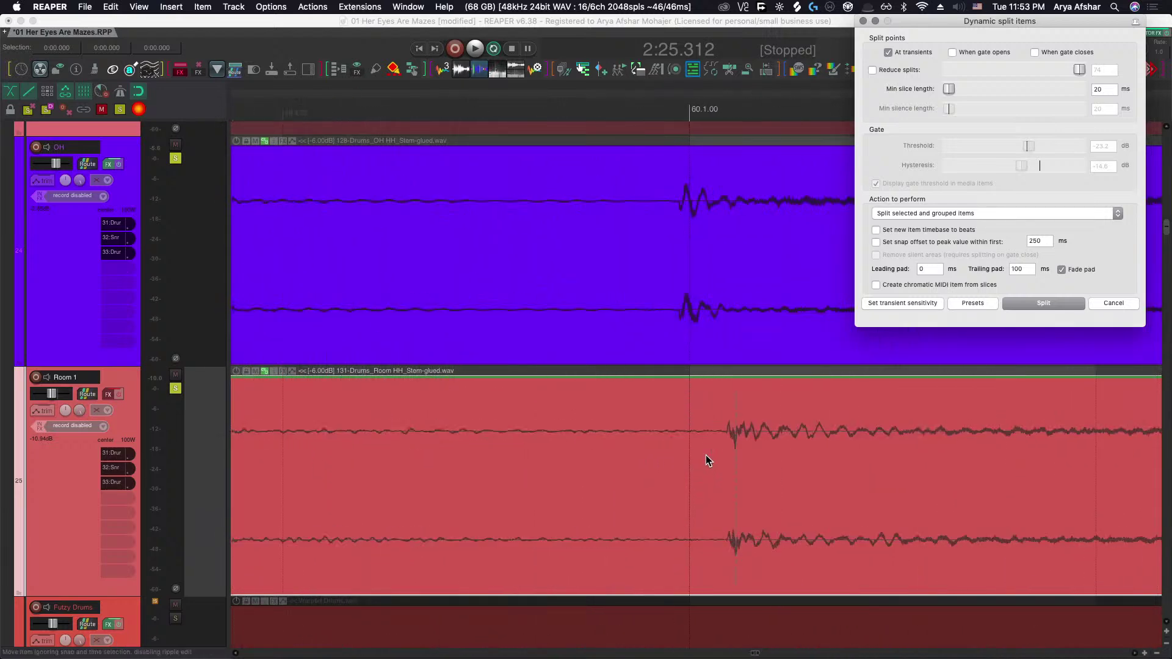
scroll(708, 460, "down", 3)
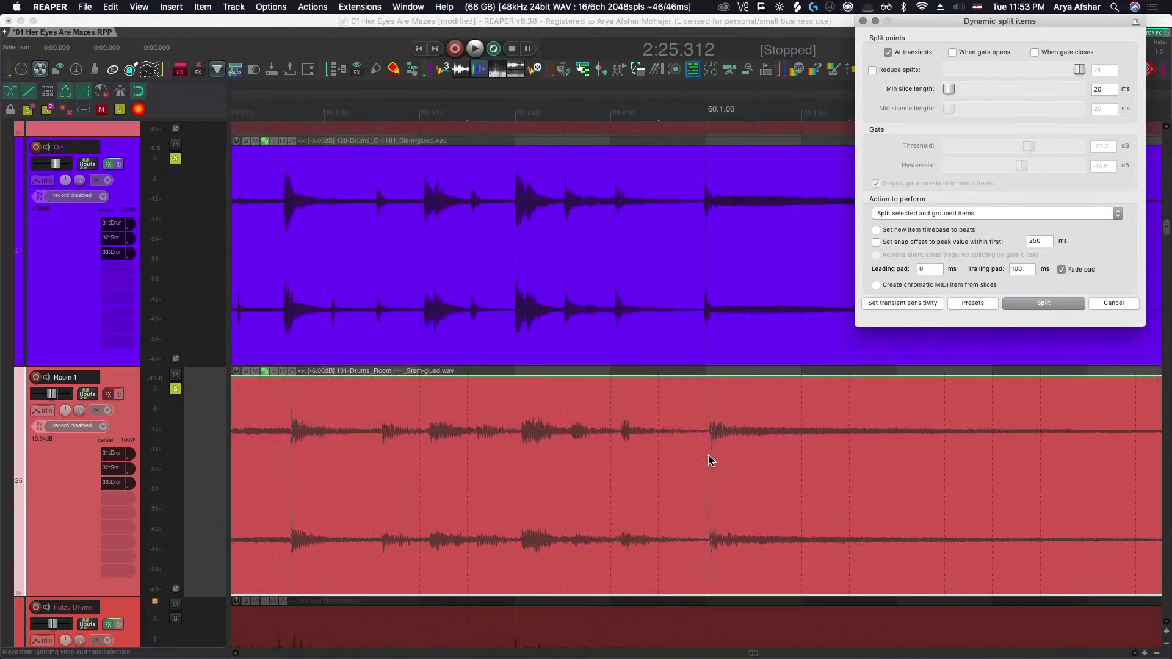
scroll(720, 454, "left", 3)
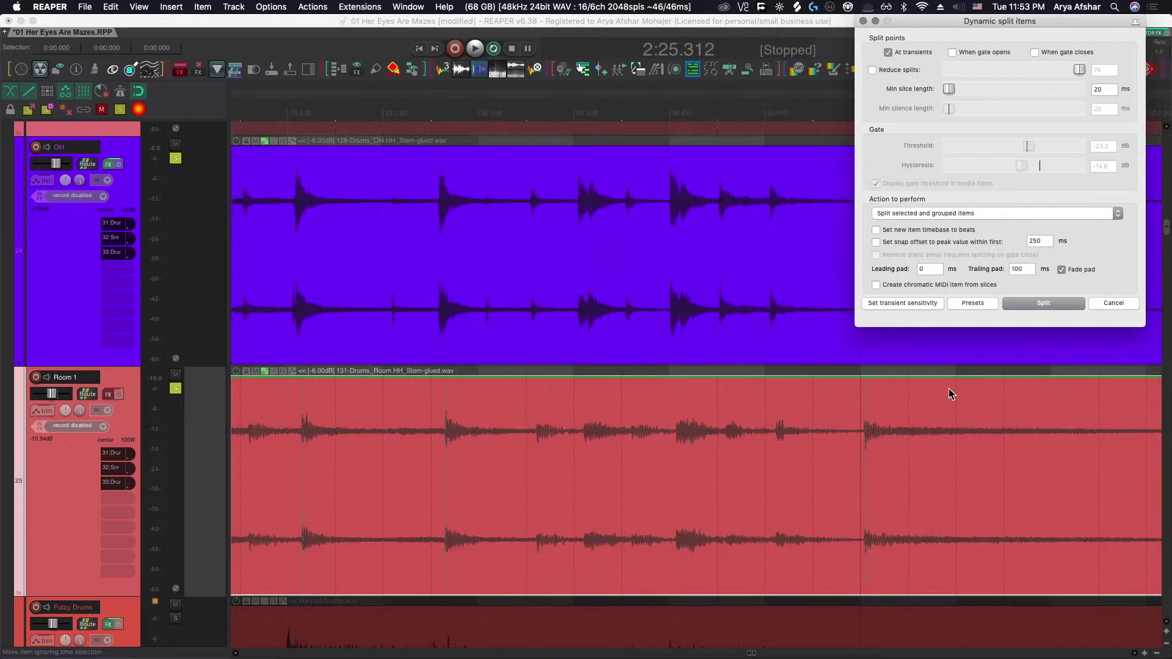
Try splitting Room 1 and its grouped items at the transients, undo the split, and reopen the dynamic split settings.
left_click(1035, 302)
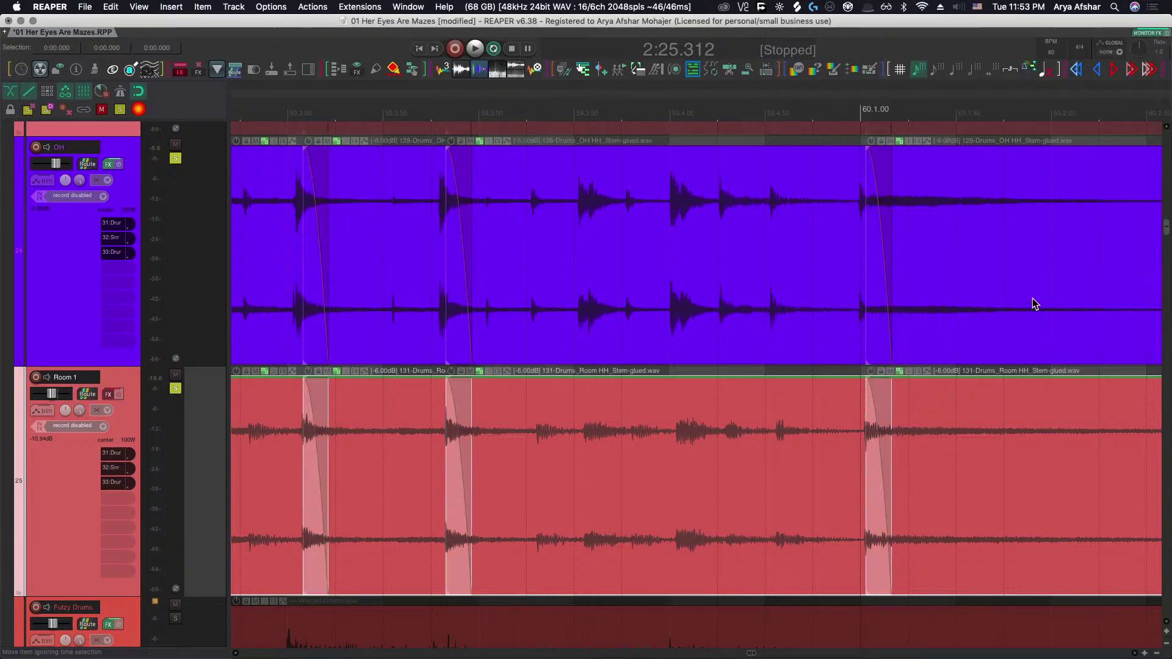
key("super+z")
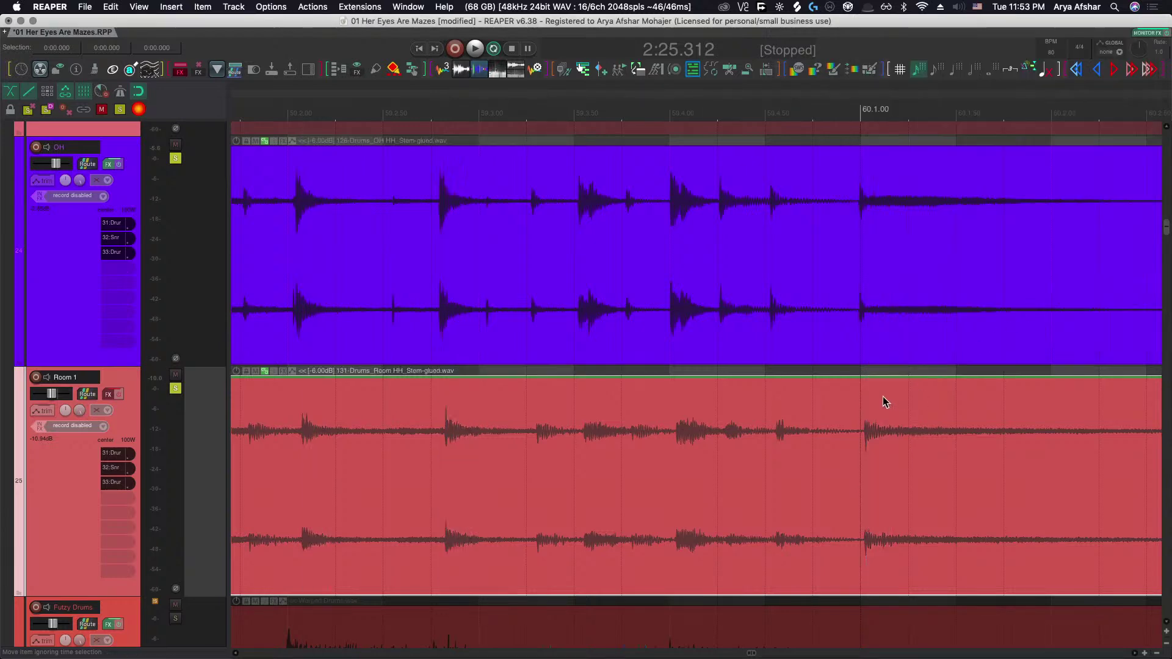
key("d")
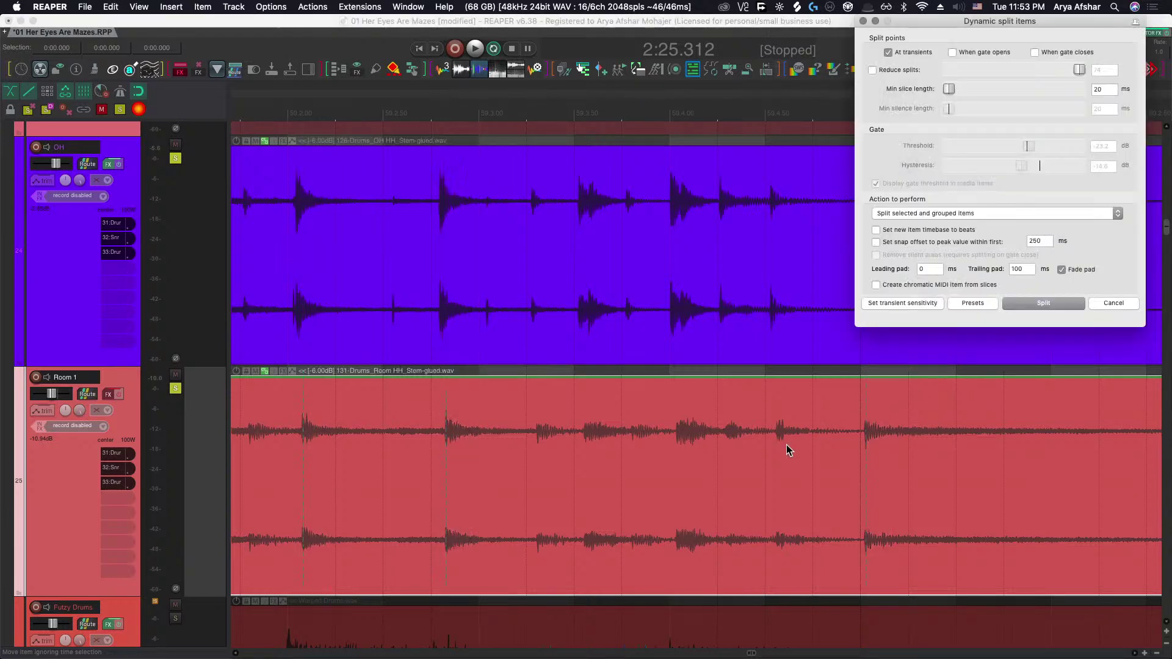
Try splitting Room 1 and its grouped items at the transients with a 0 ms trailing pad and no fade pad.
left_click(1019, 269)
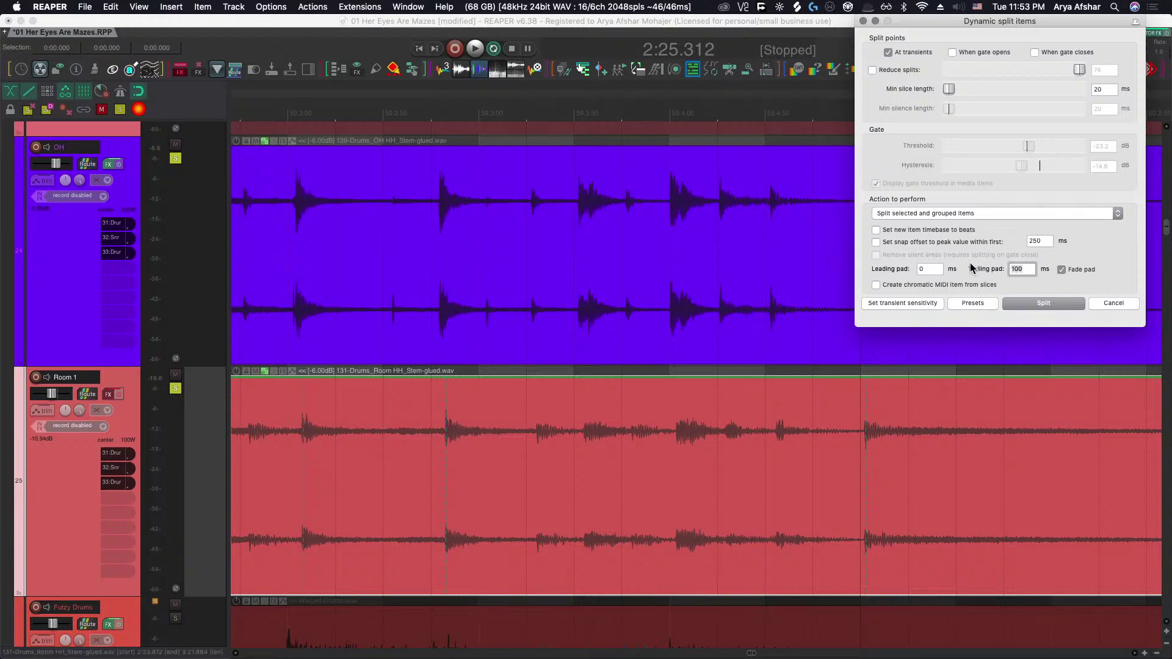
key("BackSpace")
left_click(1042, 304)
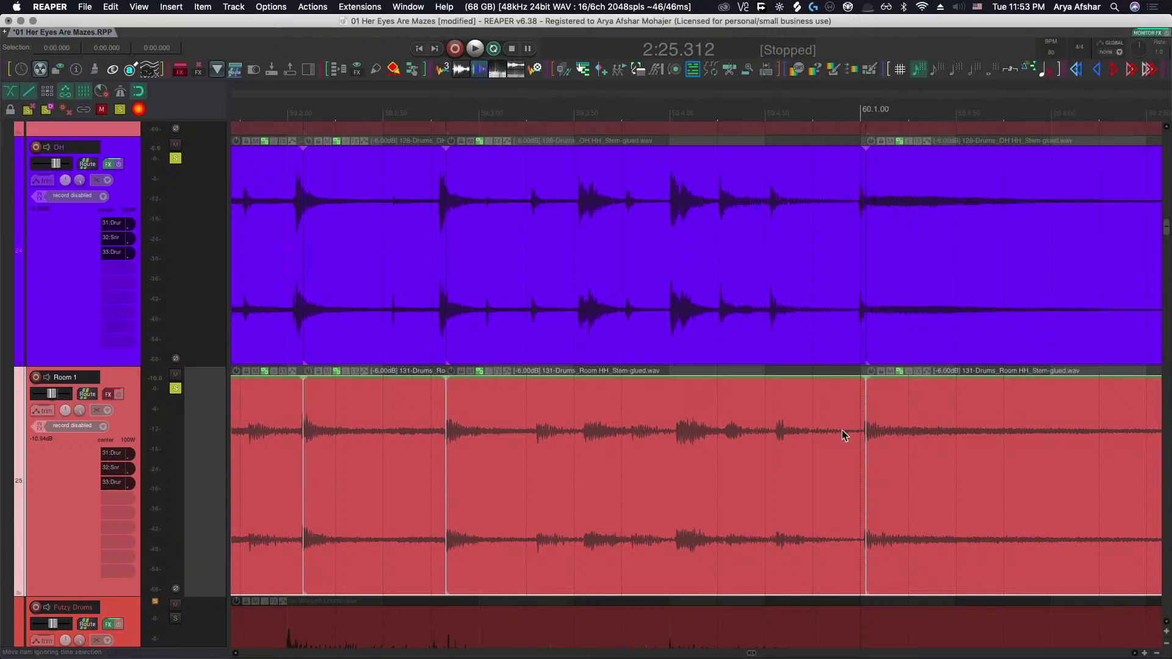
scroll(841, 431, "down", 10)
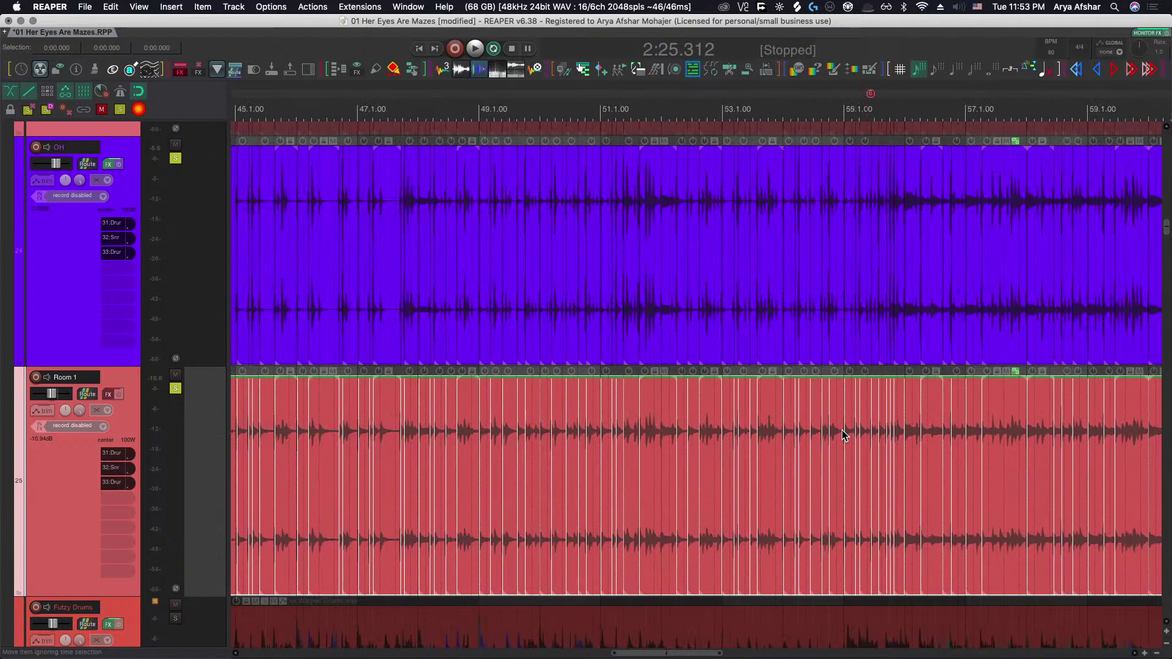
Check the left-click and left-drag mouse modifiers for the media item fade intersection in the preferences, and leave without changes.
key("super+comma")
left_click(775, 407)
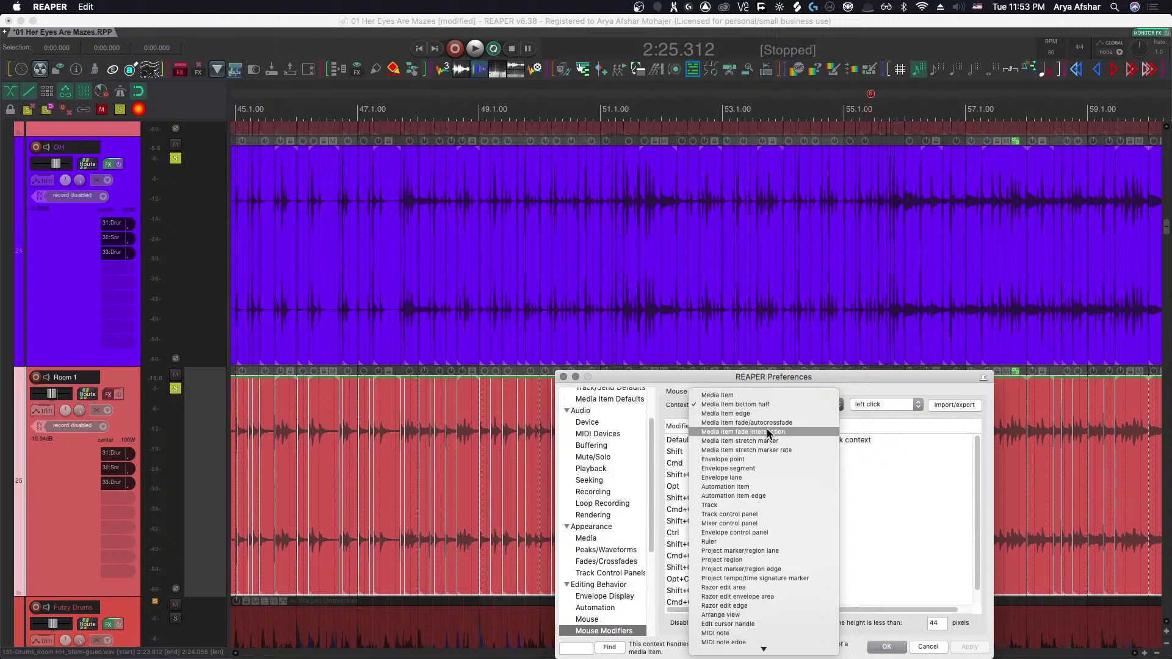
left_click(767, 431)
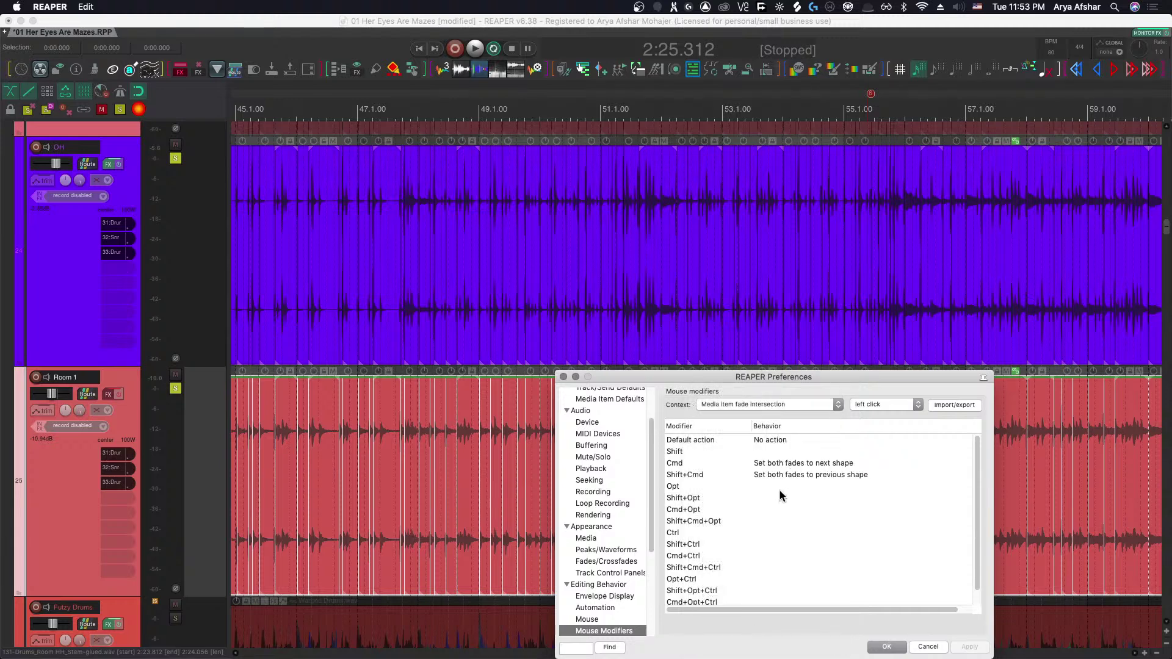
left_click(750, 403)
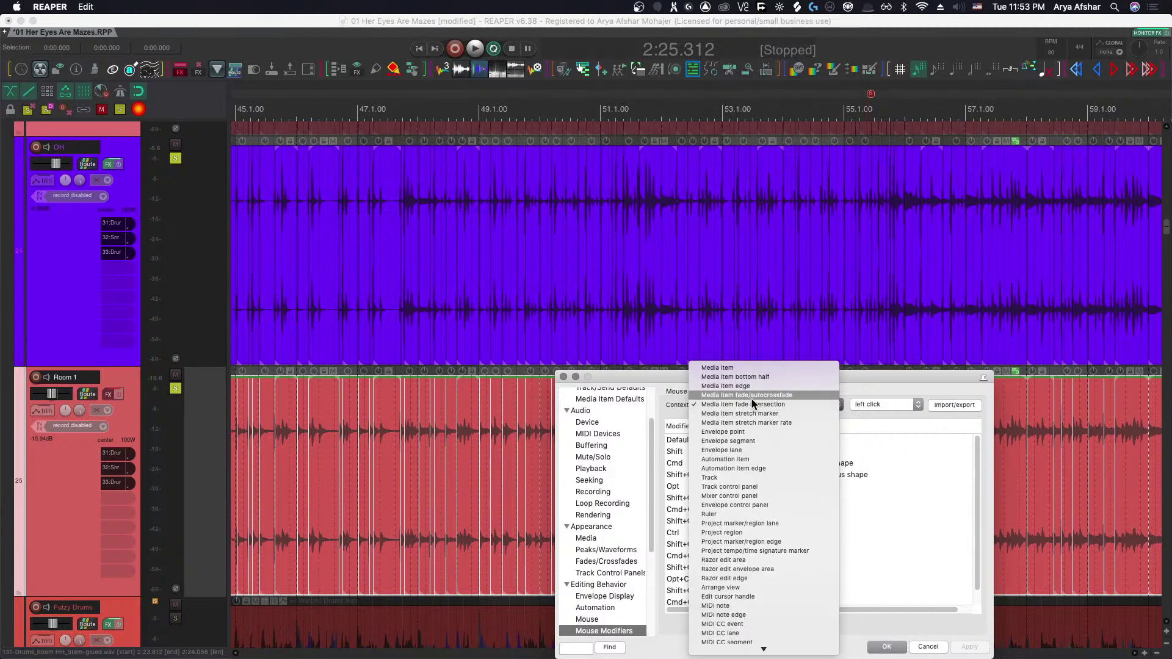
left_click(885, 488)
left_click(887, 405)
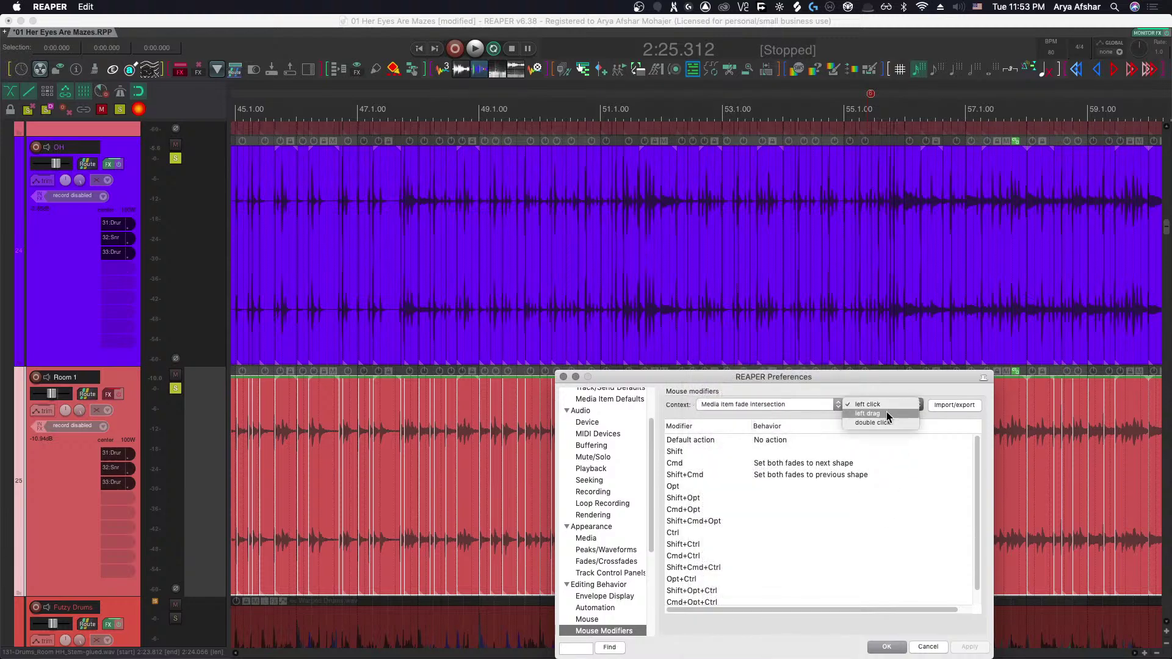
left_click(886, 412)
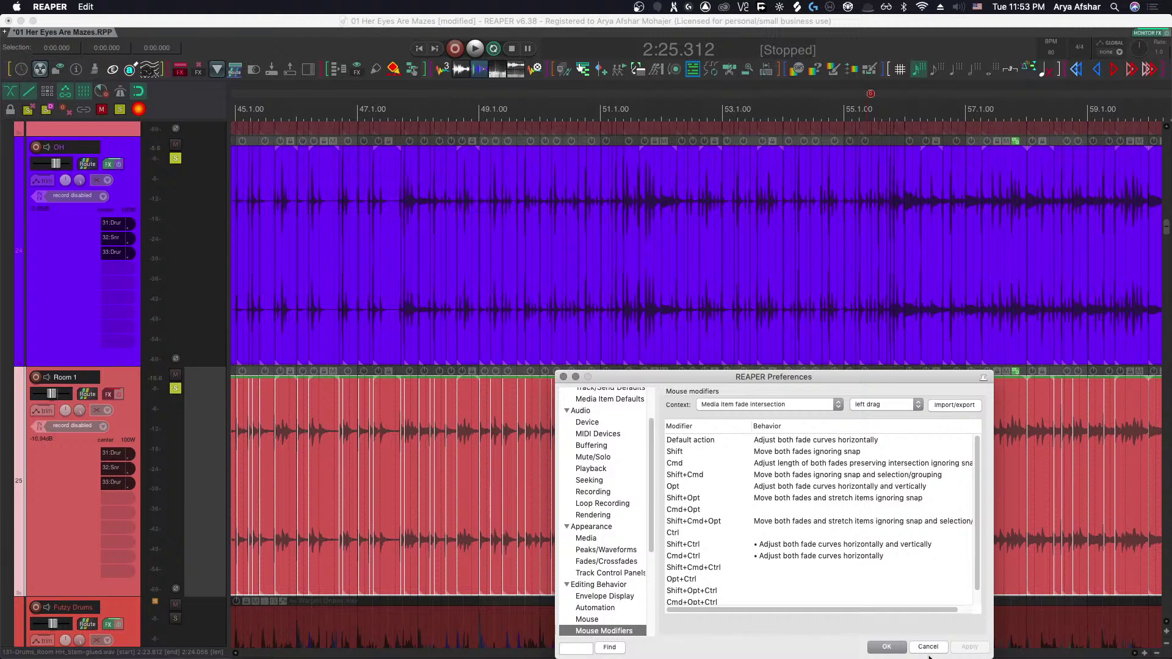
left_click(928, 647)
Try shifting the Room 1 item edges ahead of the drum hits near bars 59 and 60, undoing each attempt.
scroll(515, 452, "up", 6)
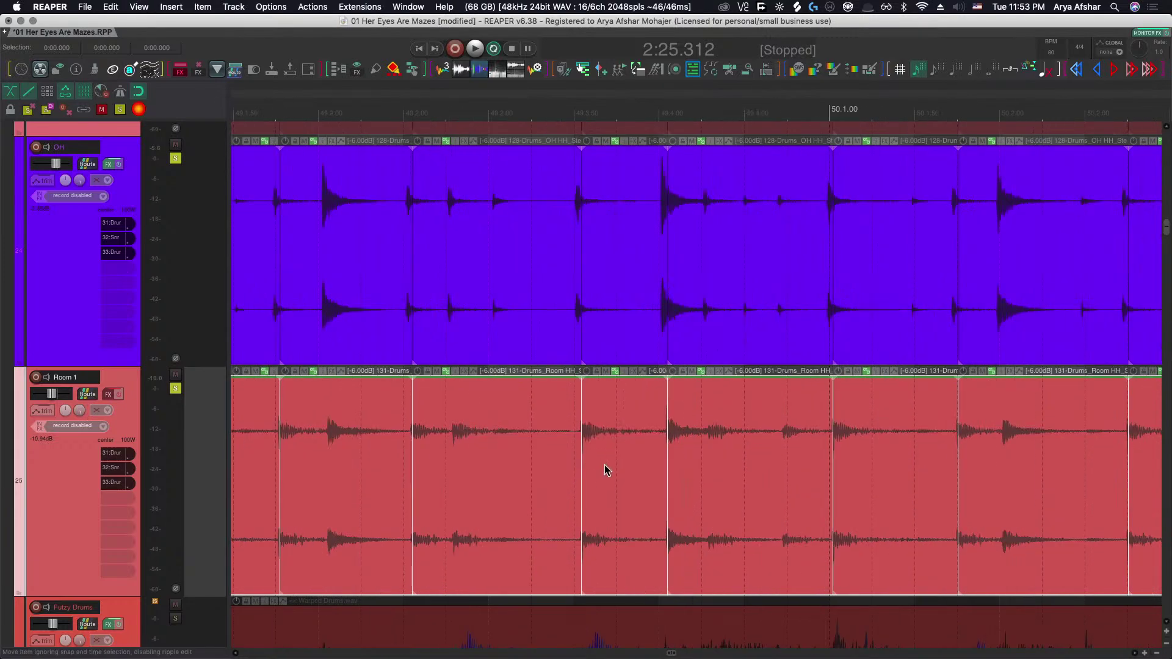
scroll(592, 460, "down", 8)
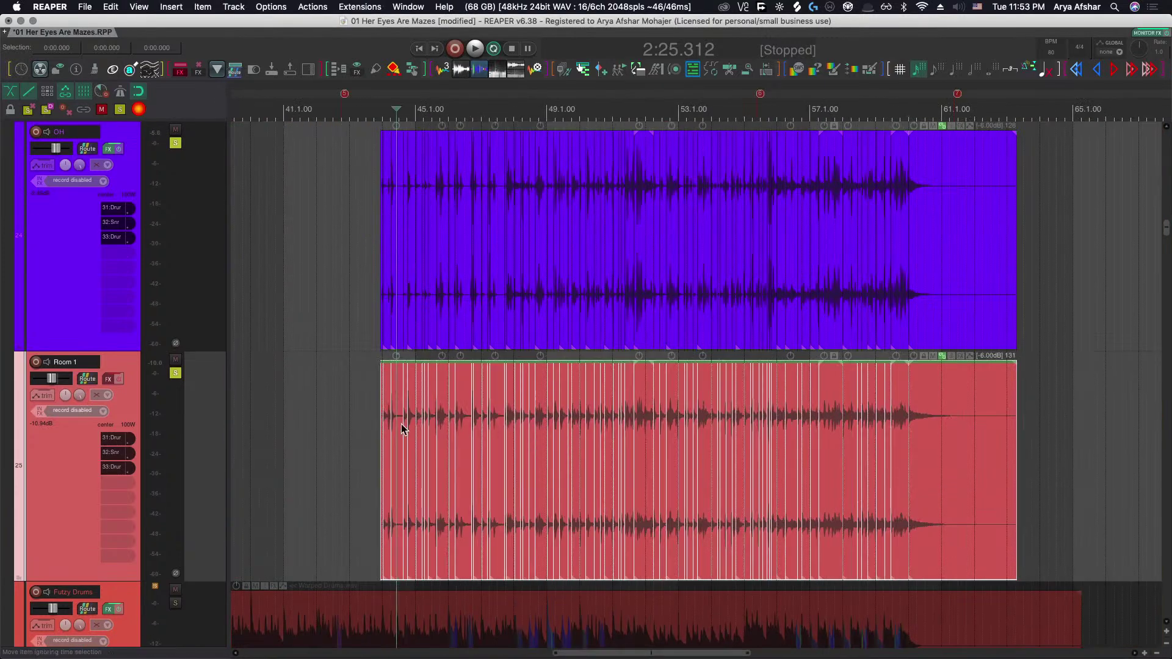
scroll(926, 421, "up", 5)
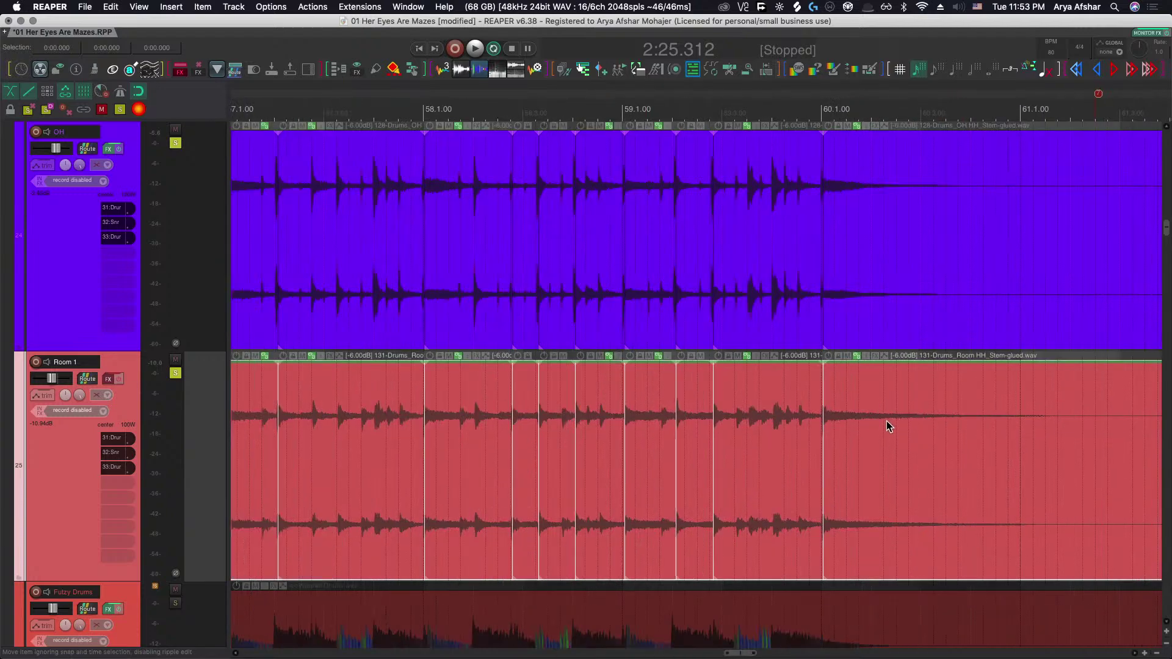
scroll(745, 423, "up", 5)
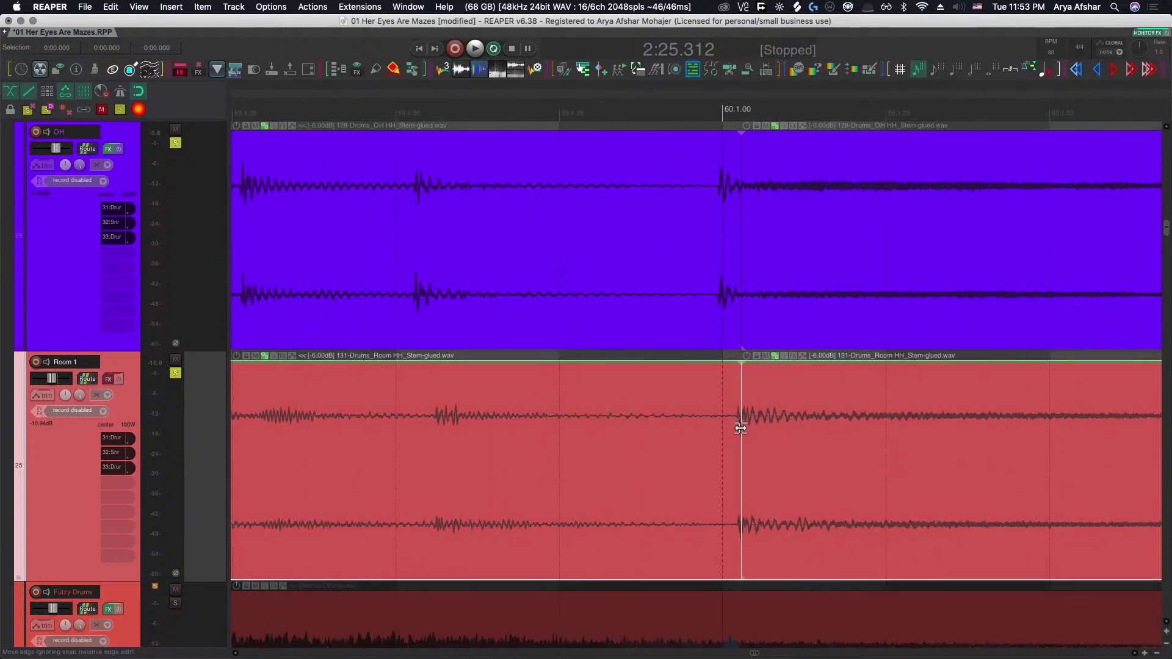
left_click_drag(740, 428, 718, 431)
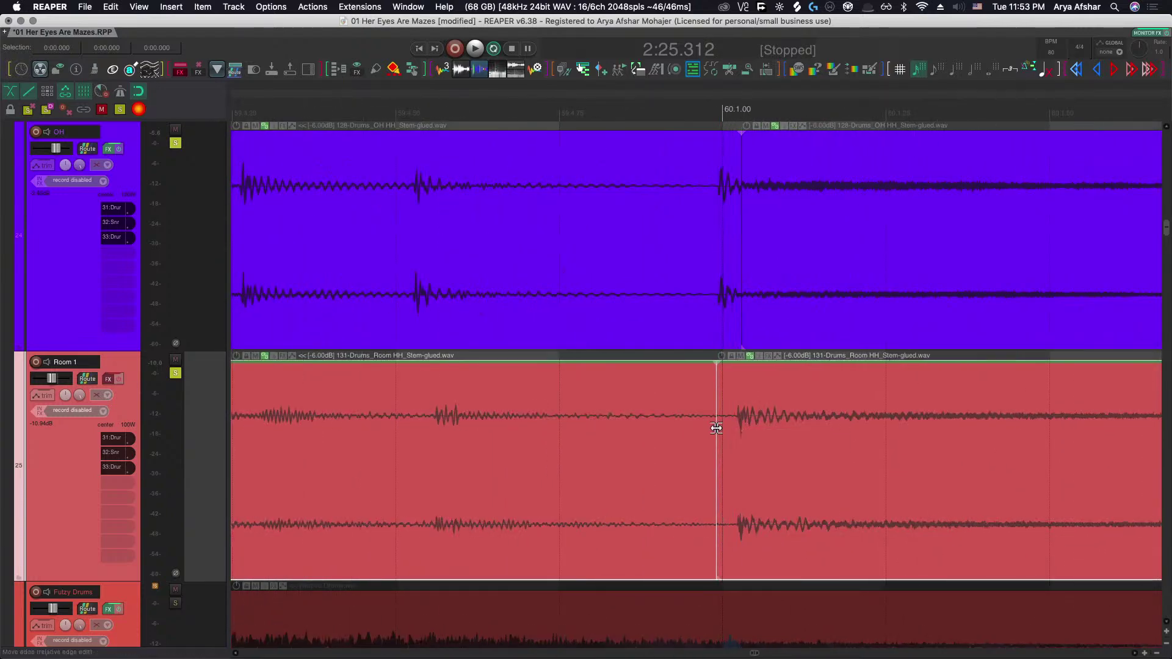
key("super+z")
scroll(719, 432, "down", 2)
scroll(698, 432, "left", 3)
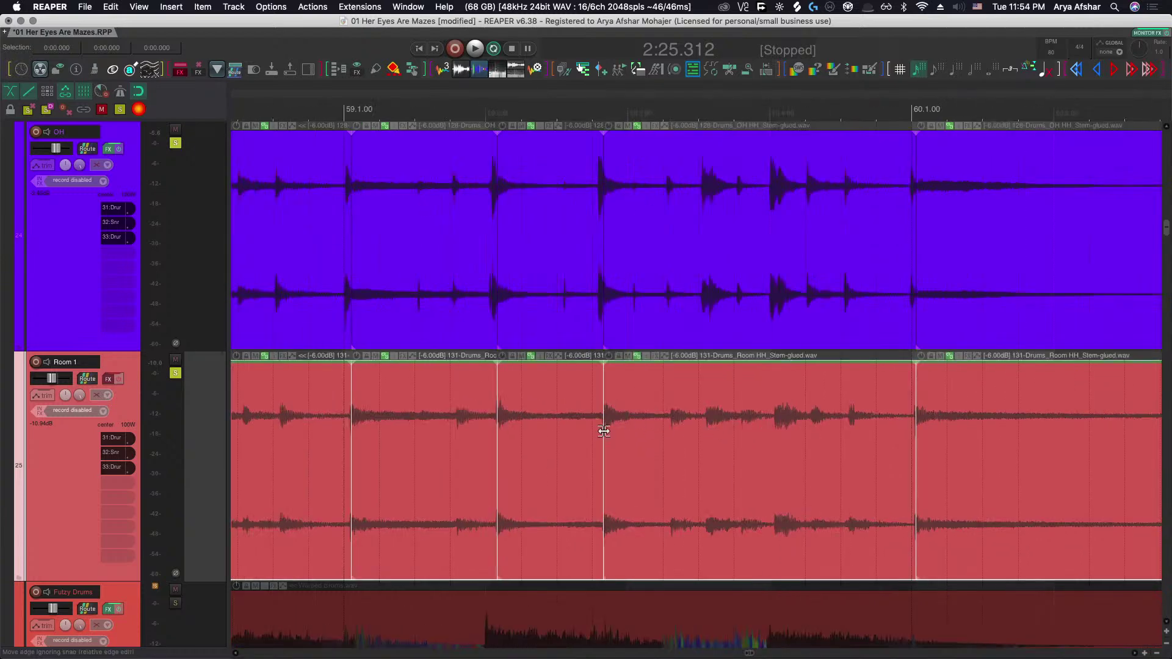
left_click_drag(597, 430, 587, 430)
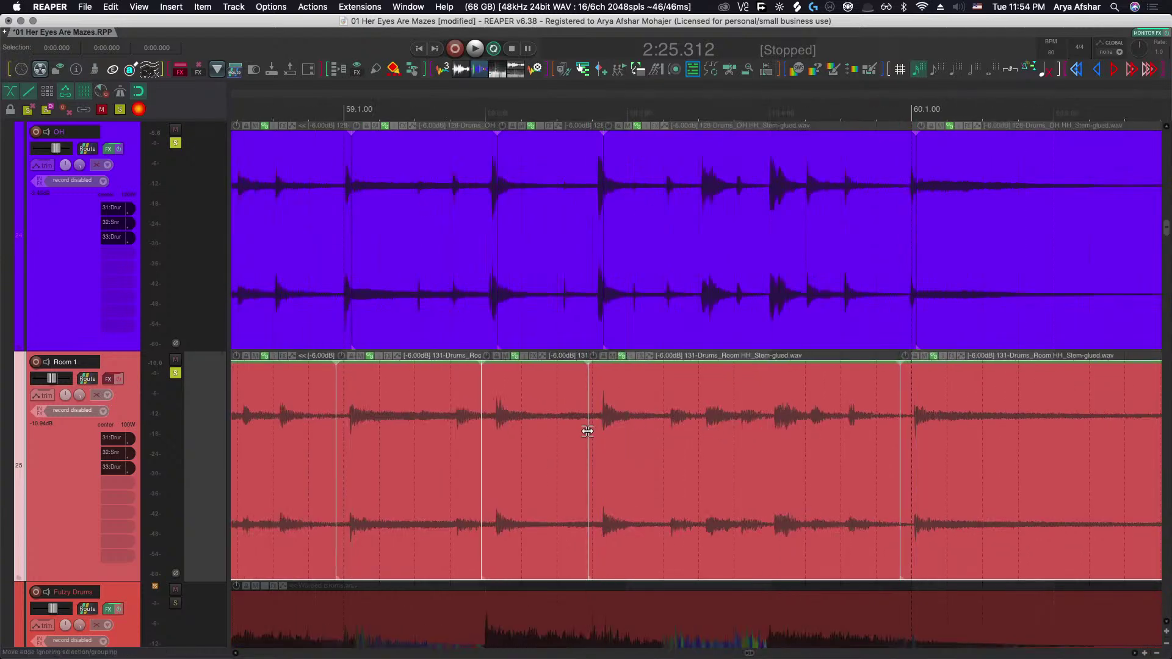
key("super+z")
Enable item grouping and try moving the Room 1 split edges ahead of the drum hits.
scroll(690, 441, "up", 1)
scroll(688, 440, "down", 4)
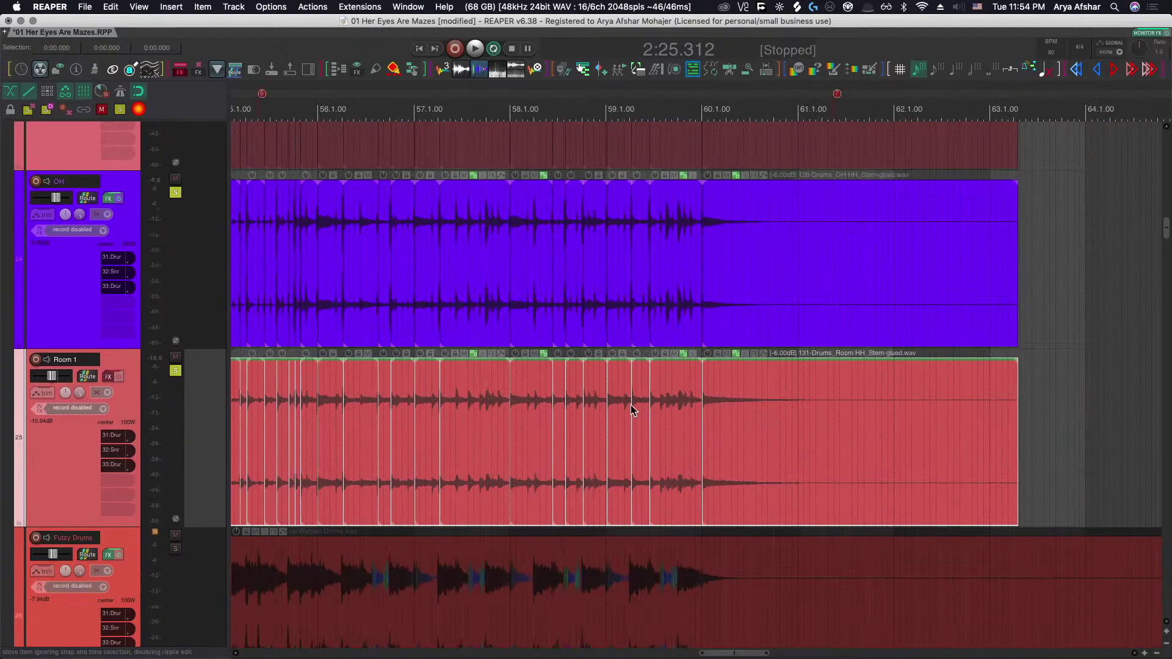
left_click(83, 110)
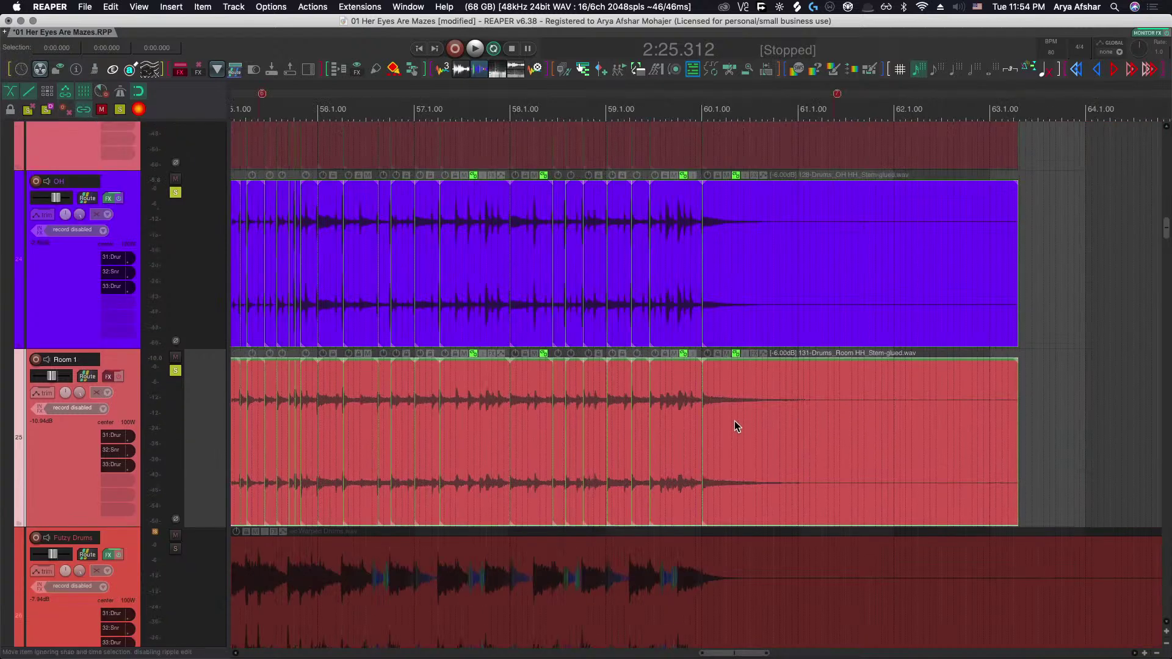
scroll(701, 420, "up", 6)
left_click_drag(702, 412, 650, 410)
scroll(650, 410, "down", 5)
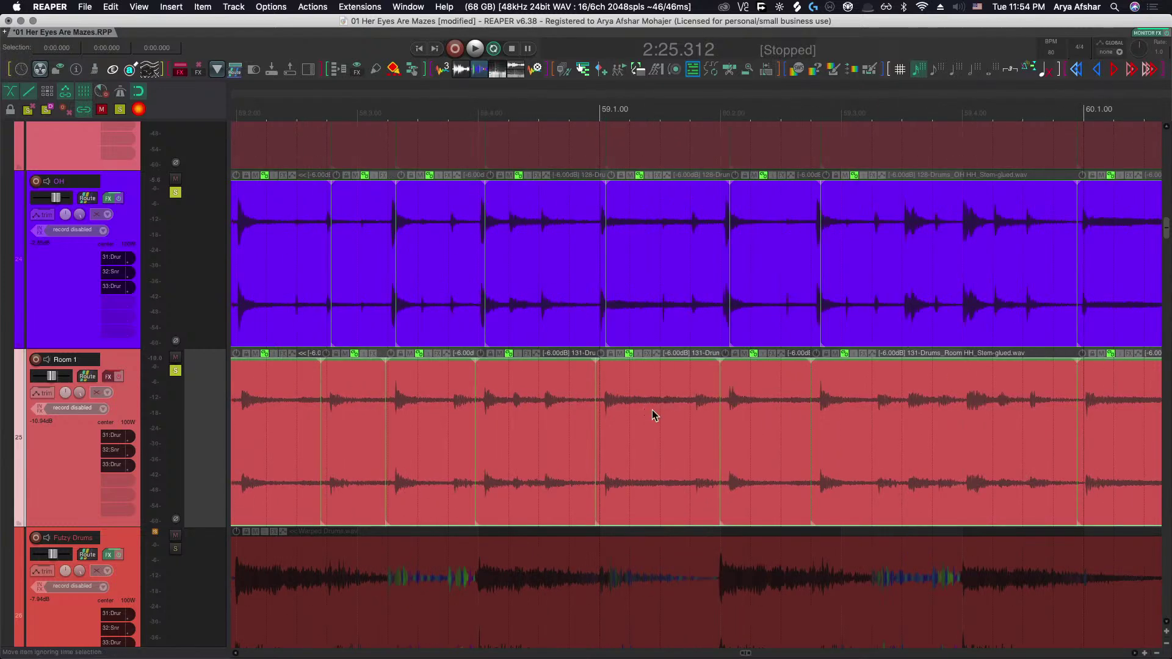
Compare the shifted Room 1 edges with the OH and HH splits around bar 44, and undo the shift.
scroll(651, 407, "down", 10)
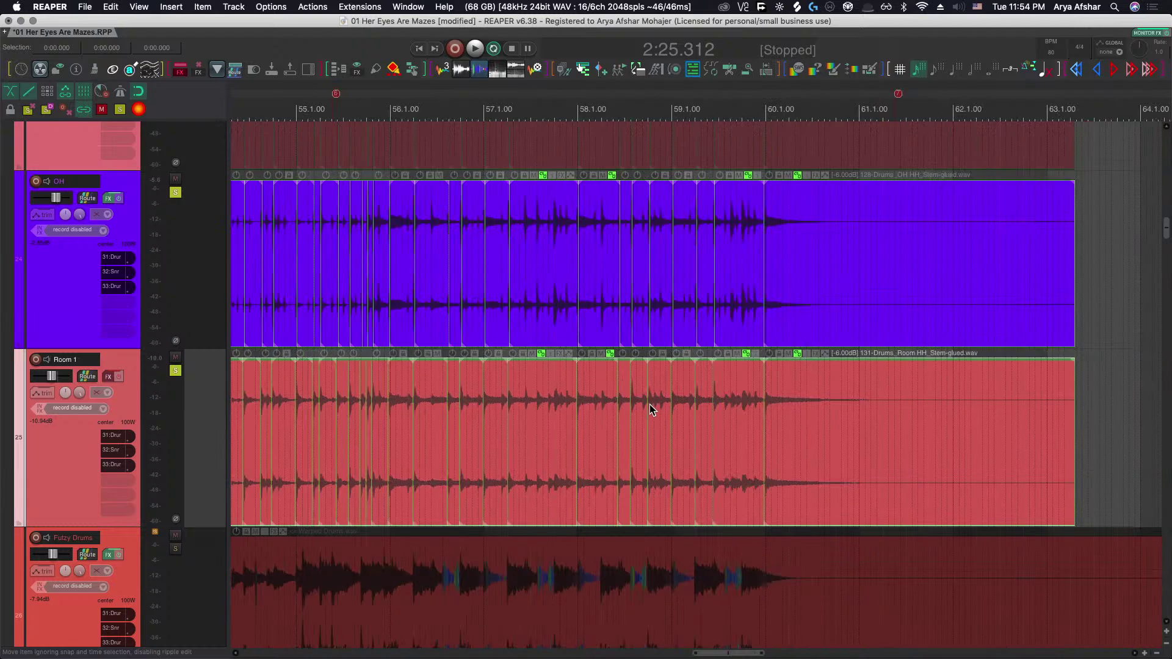
scroll(649, 404, "left", 3)
scroll(635, 398, "up", 10)
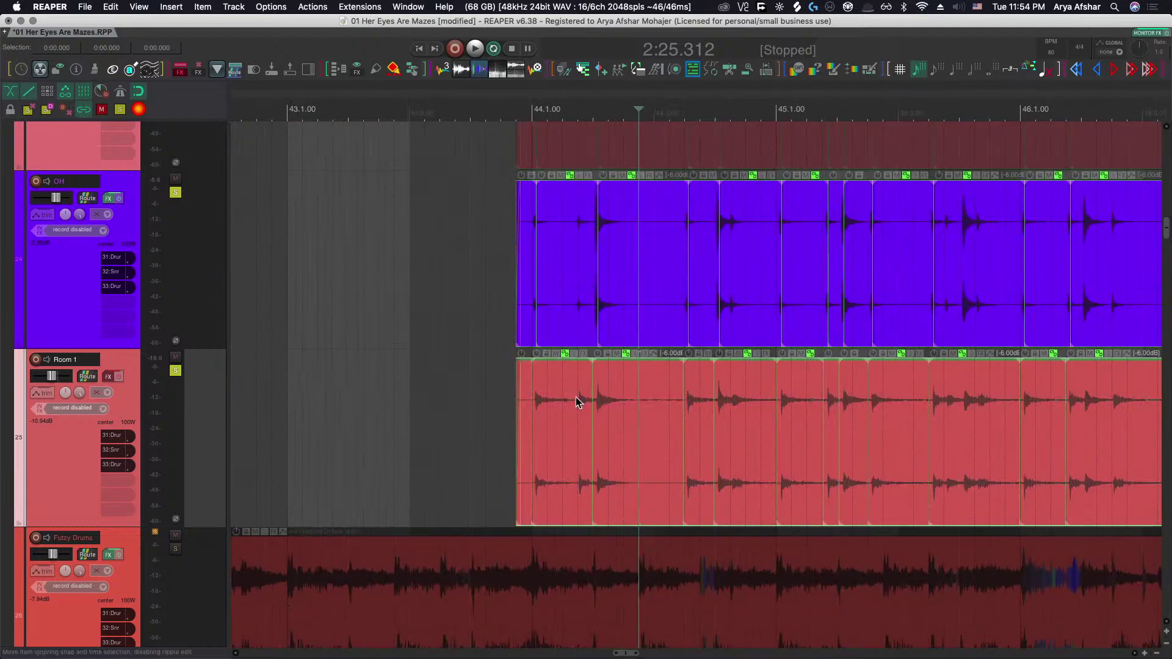
scroll(612, 422, "down", 5)
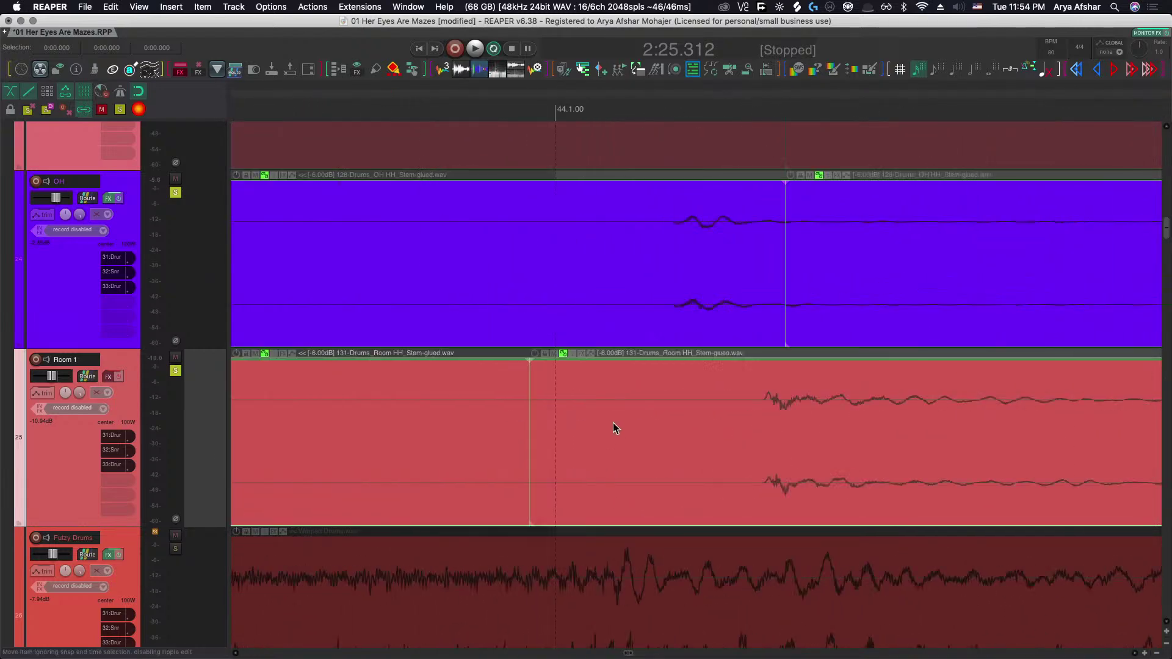
scroll(616, 415, "up", 5)
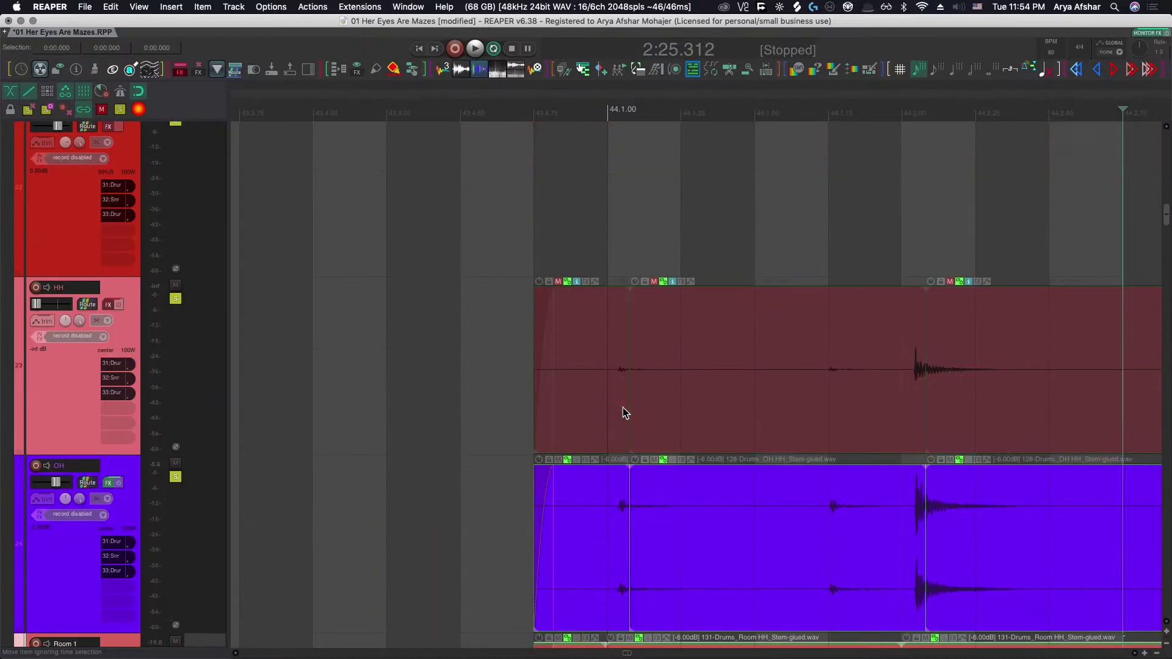
scroll(623, 411, "down", 4)
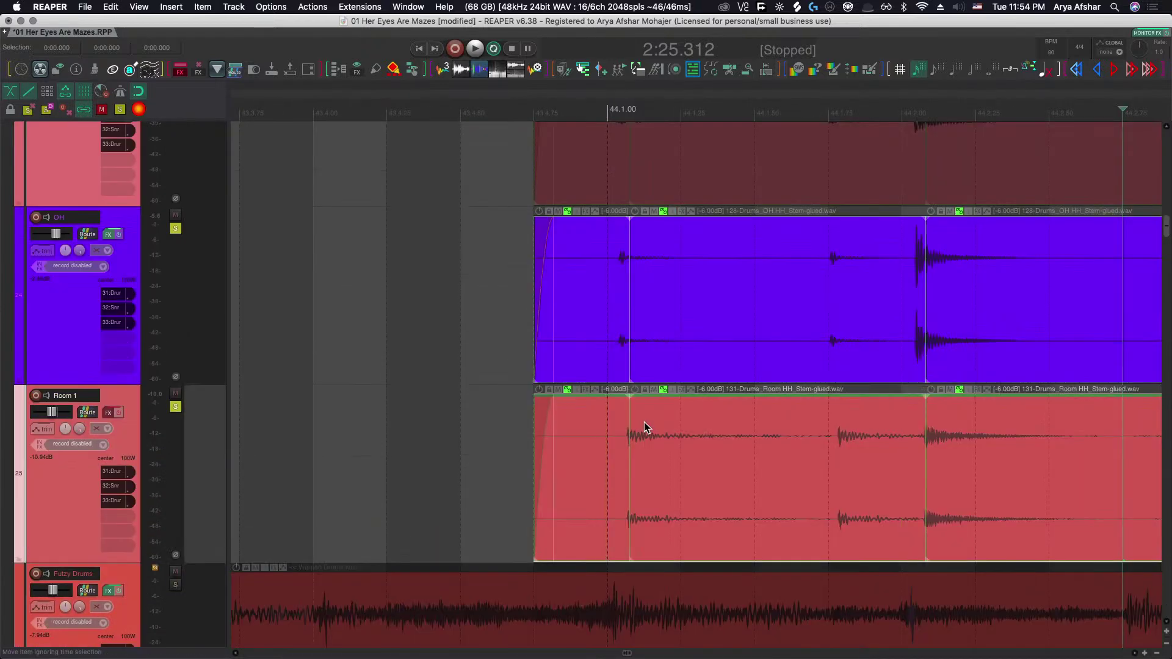
Review the splits through to bar 60, undo the split, and reopen the dynamic split settings for Room 1.
scroll(644, 422, "down", 2)
scroll(644, 423, "down", 5)
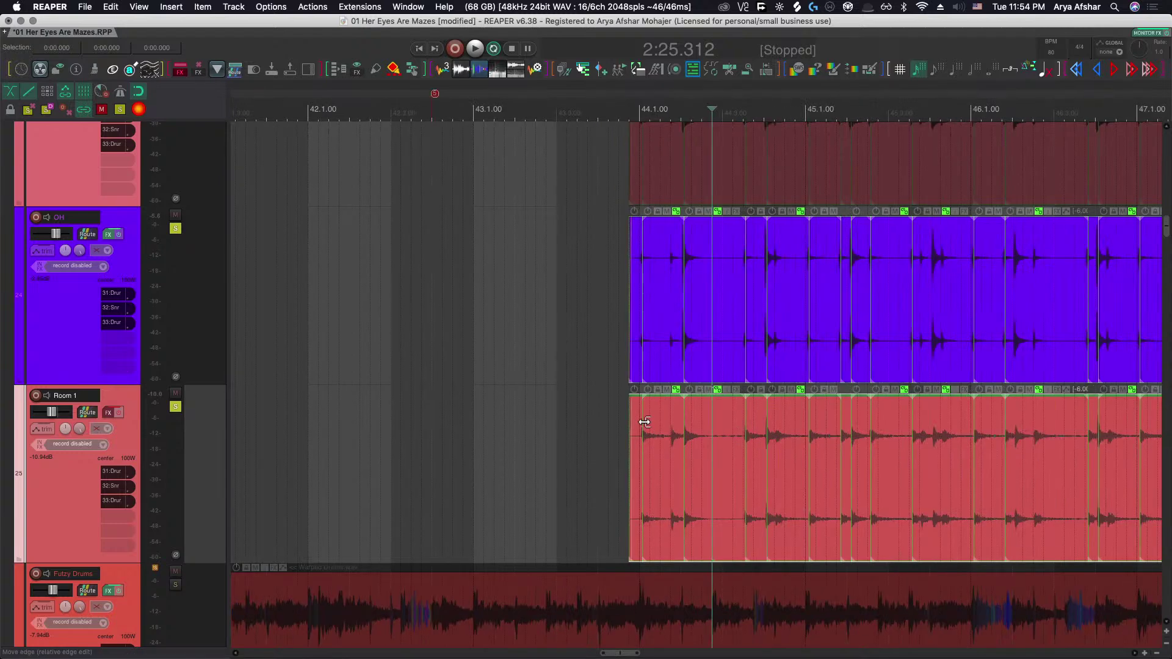
scroll(643, 422, "right", 10)
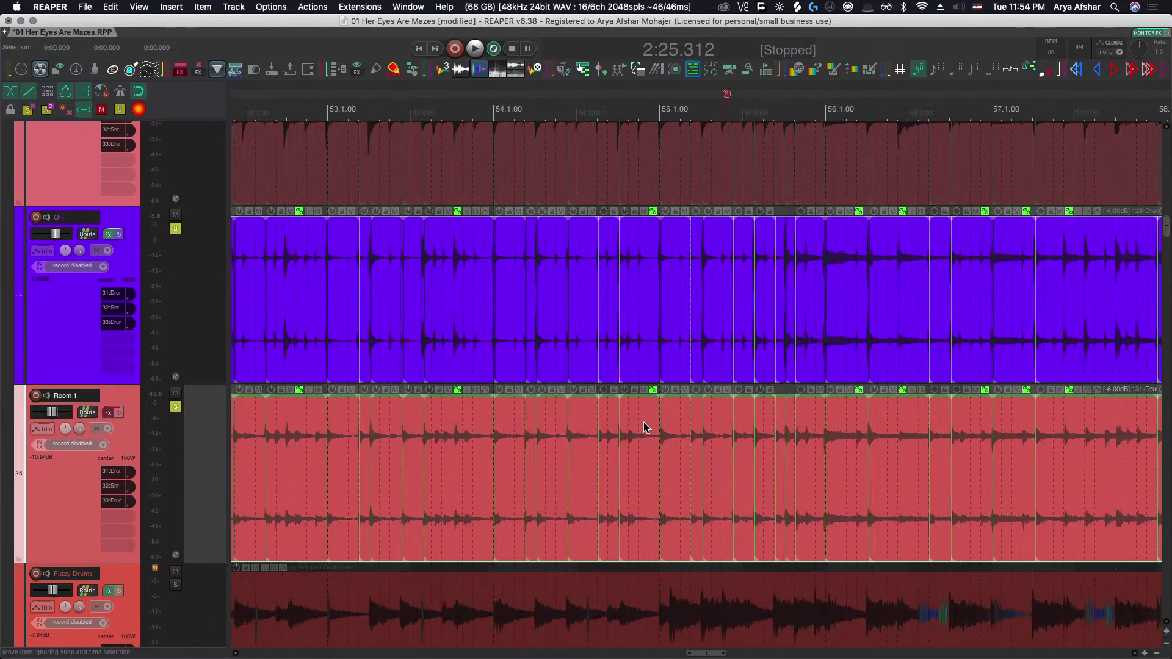
scroll(643, 422, "right", 6)
key("d")
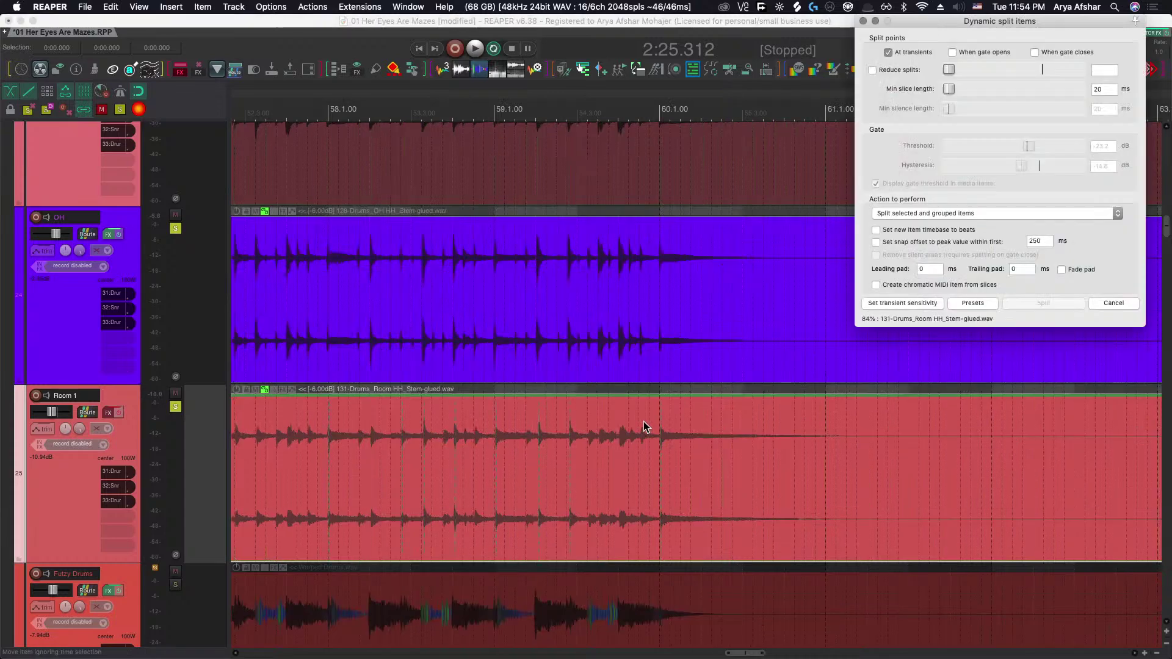
scroll(621, 462, "up", 4)
scroll(738, 462, "up", 3)
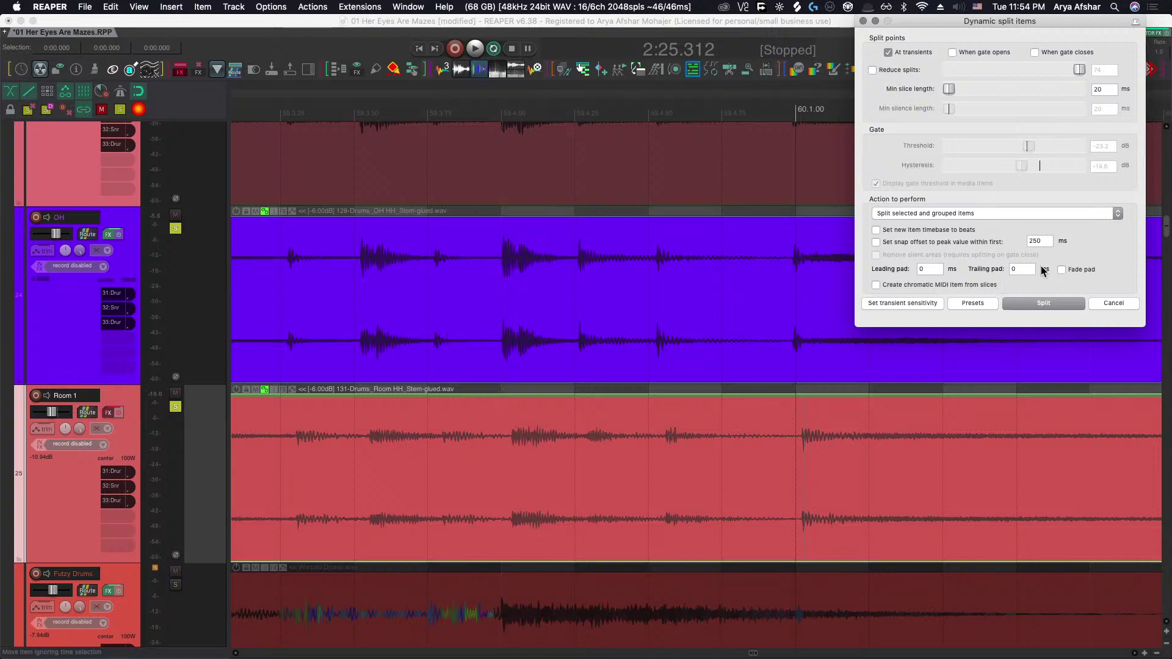
Try splitting Room 1 and its grouped items with a 10 ms trailing pad, and inspect the slices near bar 60.
left_click(1021, 269)
left_click(1056, 301)
scroll(809, 451, "up", 10)
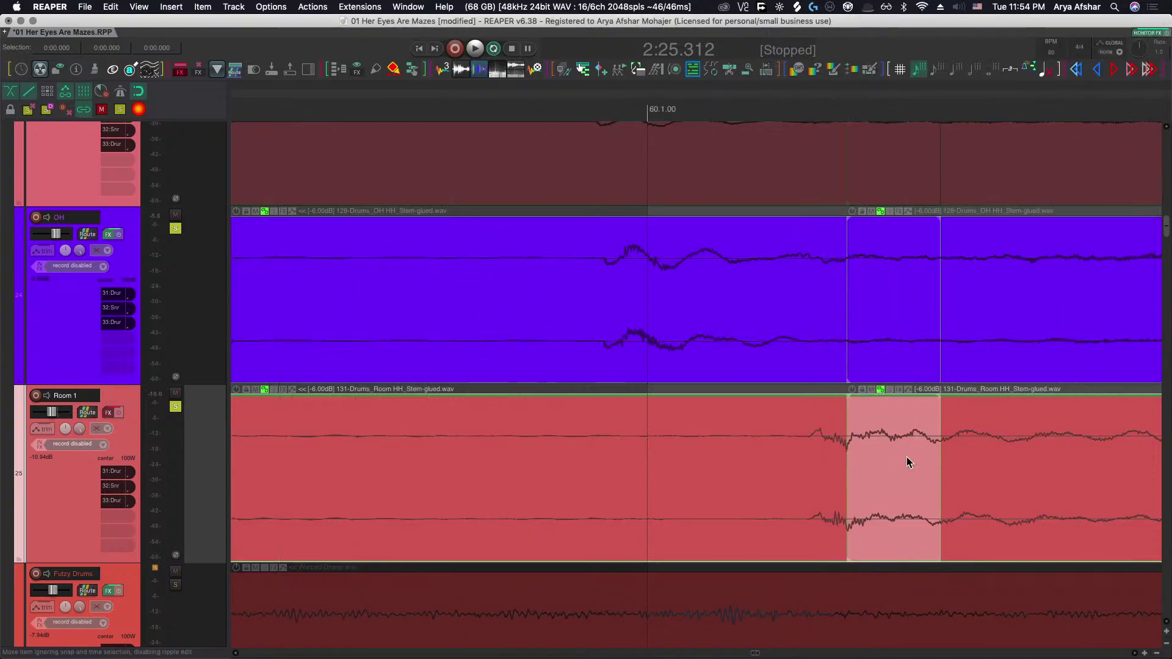
scroll(899, 459, "down", 10)
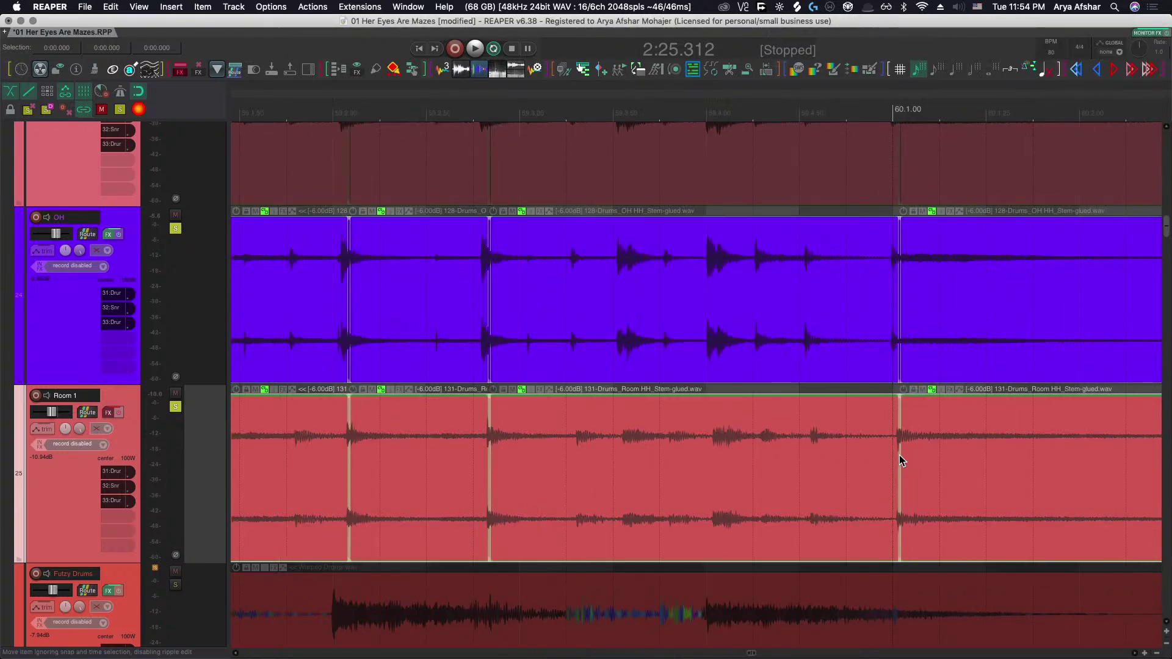
Undo the padded split and split Room 1 and its grouped items at the transients with a 0 ms trailing pad.
key("d")
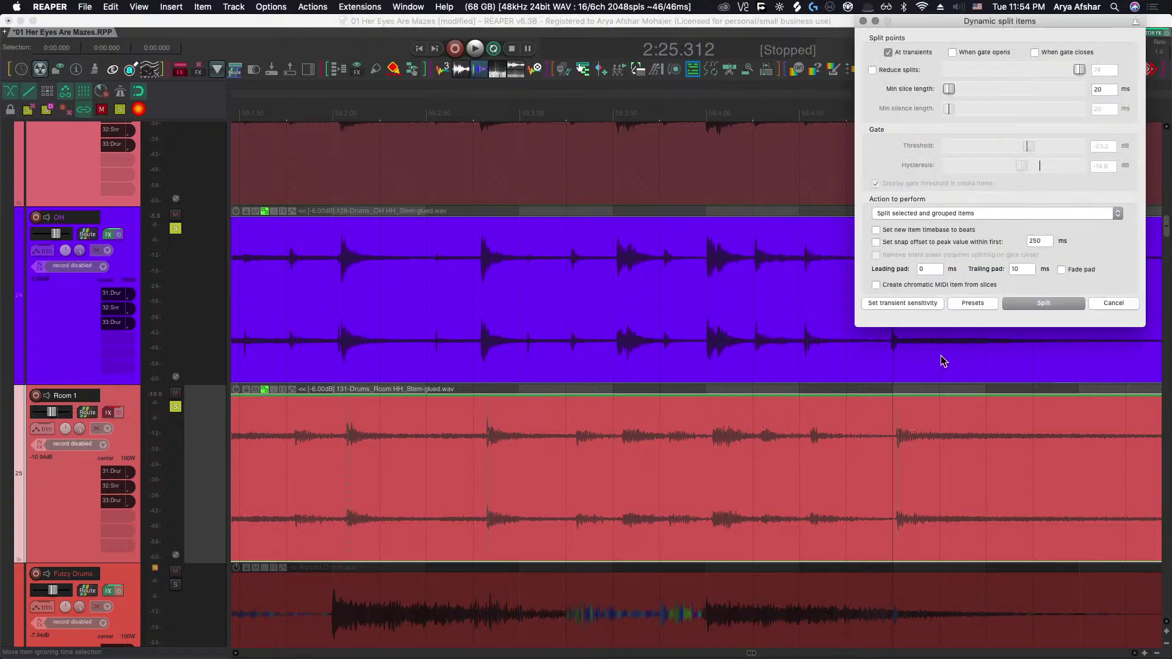
double_click(1023, 269)
type("0")
left_click(1041, 304)
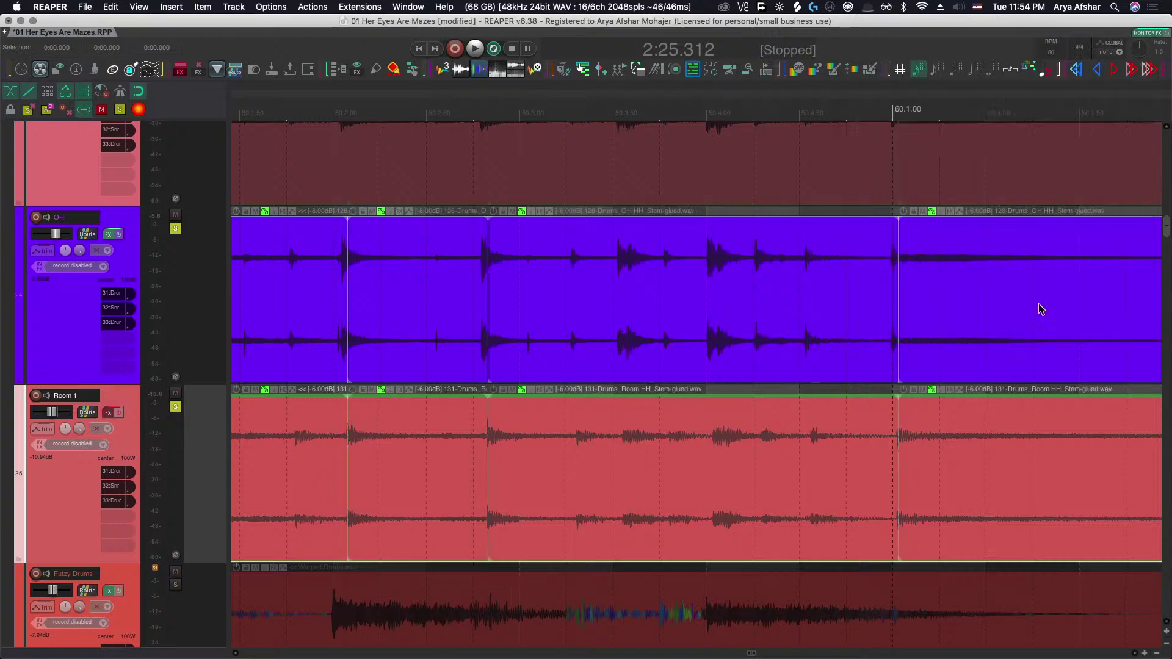
Select the split drum items across the tracks from Kick IN down to Room 1.
scroll(954, 375, "down", 8)
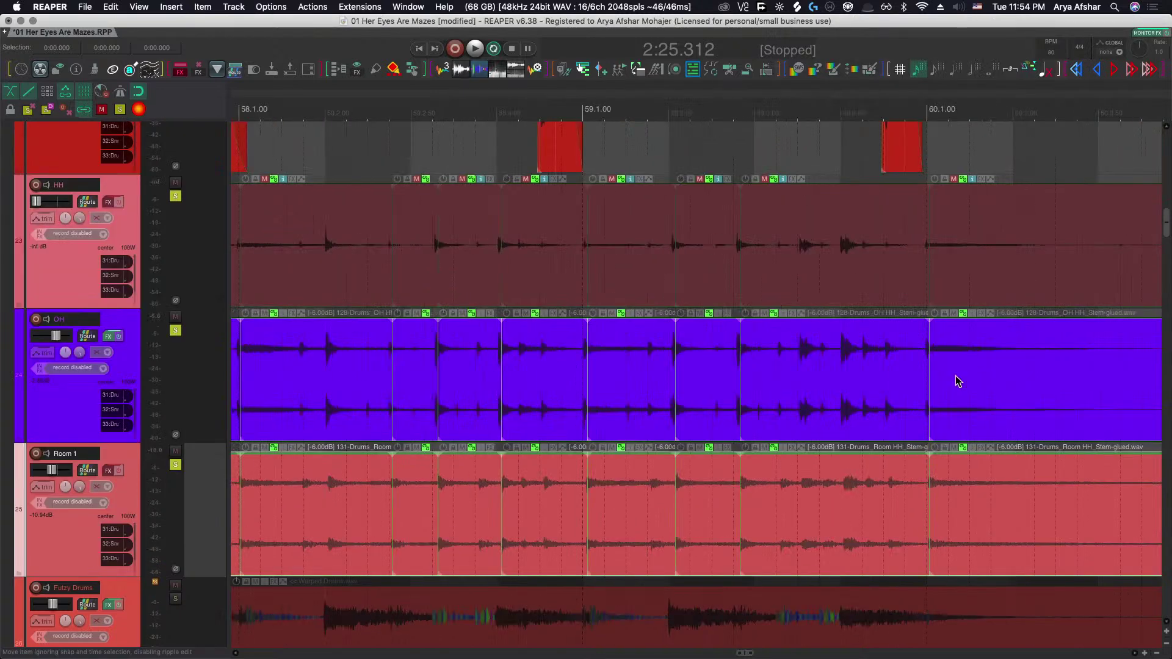
scroll(886, 368, "down", 4)
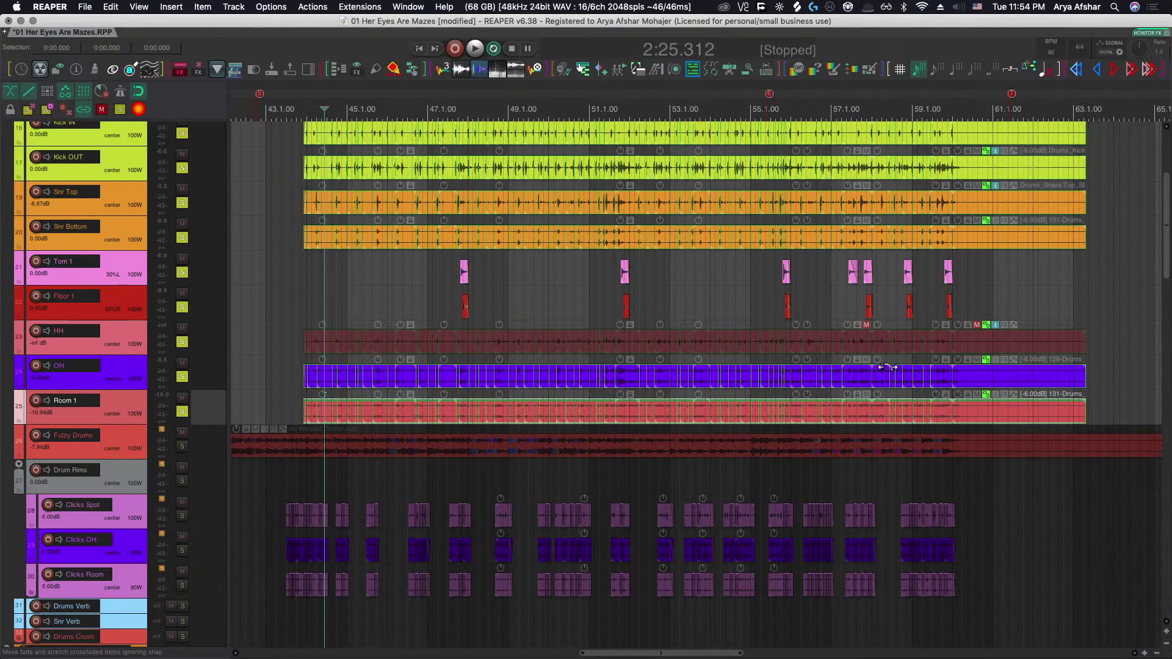
left_click_drag(290, 124, 1027, 334)
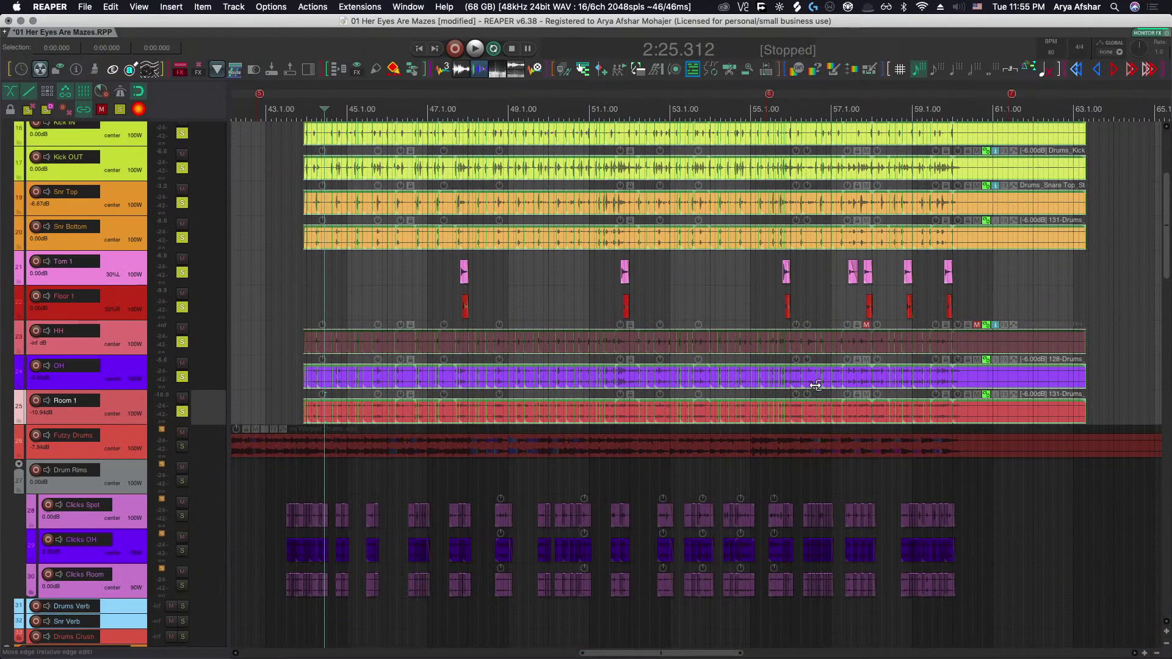
scroll(330, 396, "up", 8)
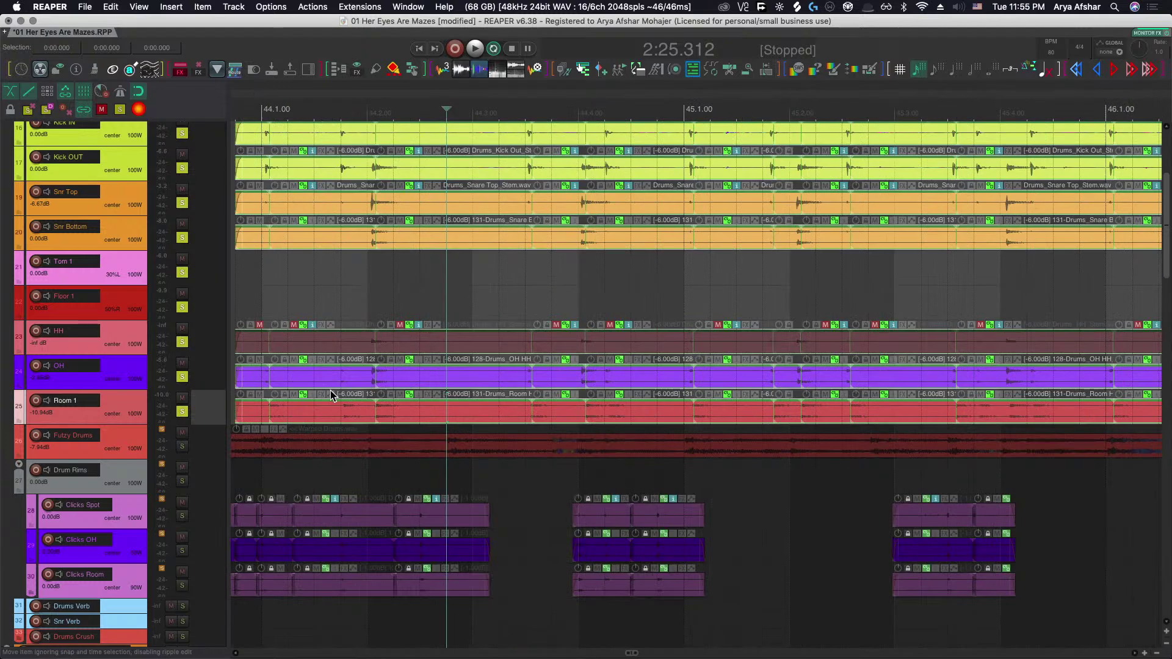
Shift the split edges of all selected drum slices slightly earlier so they fall ahead of the transients.
scroll(330, 396, "up", 4)
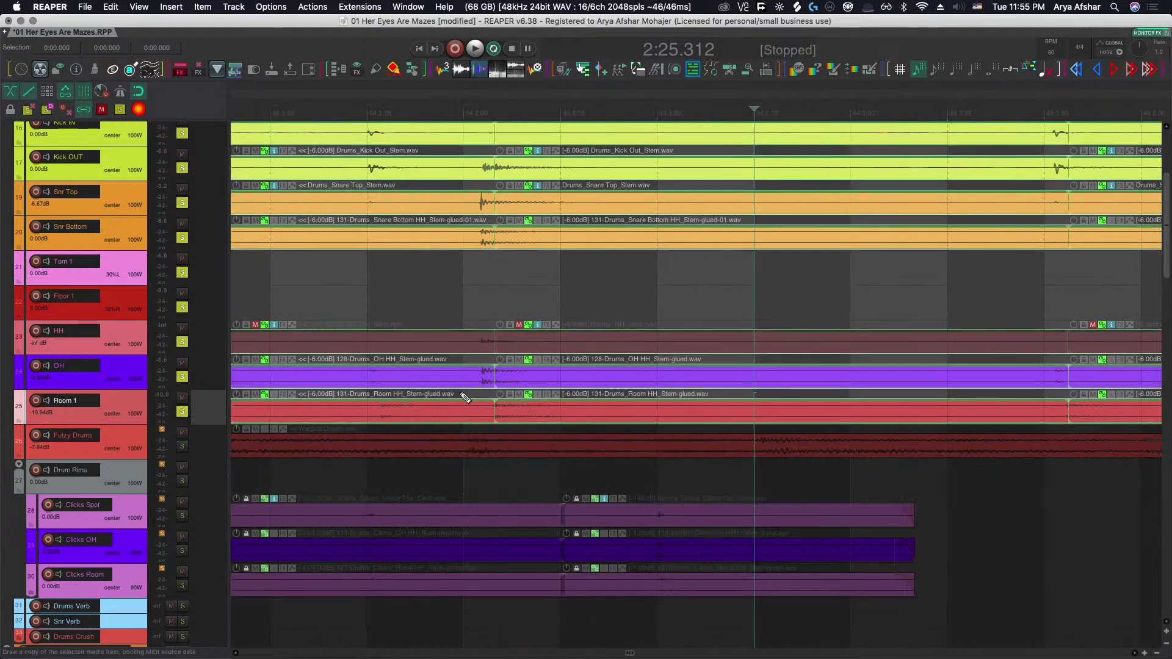
left_click(493, 378)
left_click_drag(493, 377, 458, 376)
scroll(485, 346, "down", 3)
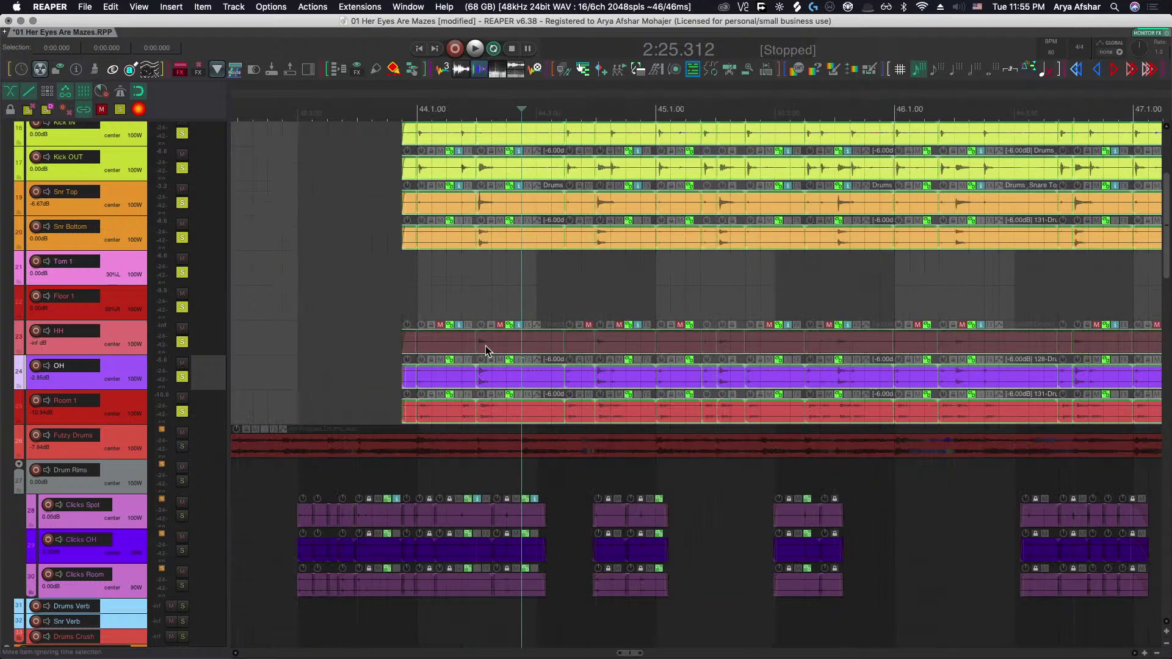
Examine the split positions against the kick and snare hits from bar 44 through bar 49.
scroll(485, 346, "up", 2)
scroll(484, 340, "up", 5)
scroll(421, 372, "down", 3)
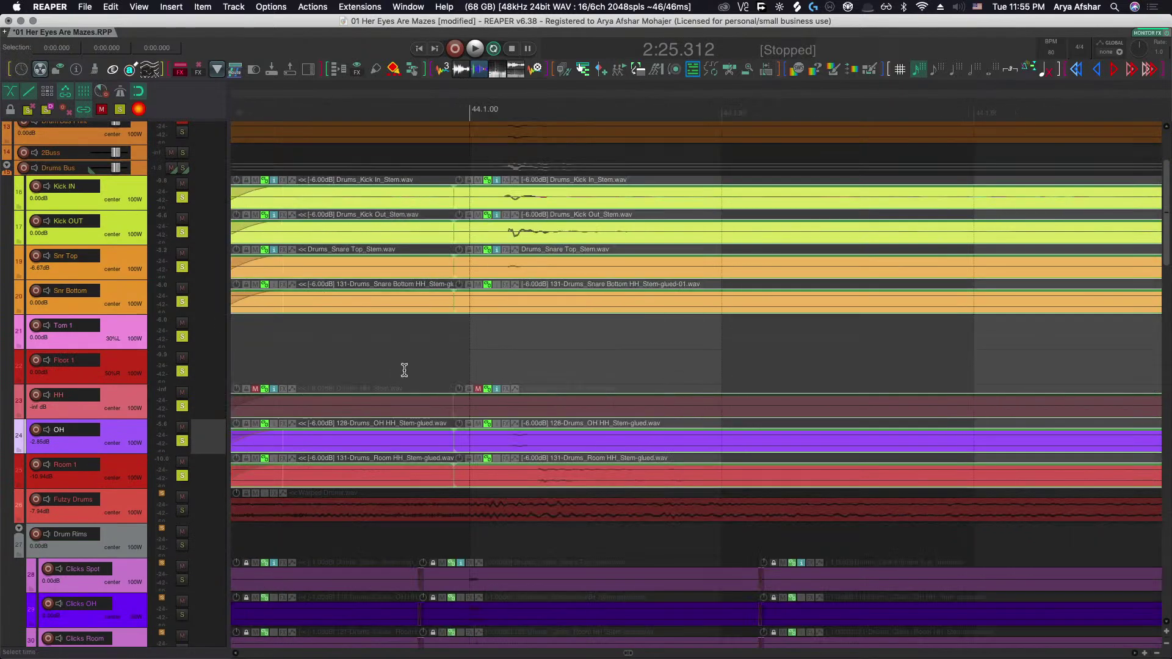
scroll(406, 372, "up", 3)
scroll(407, 375, "up", 6)
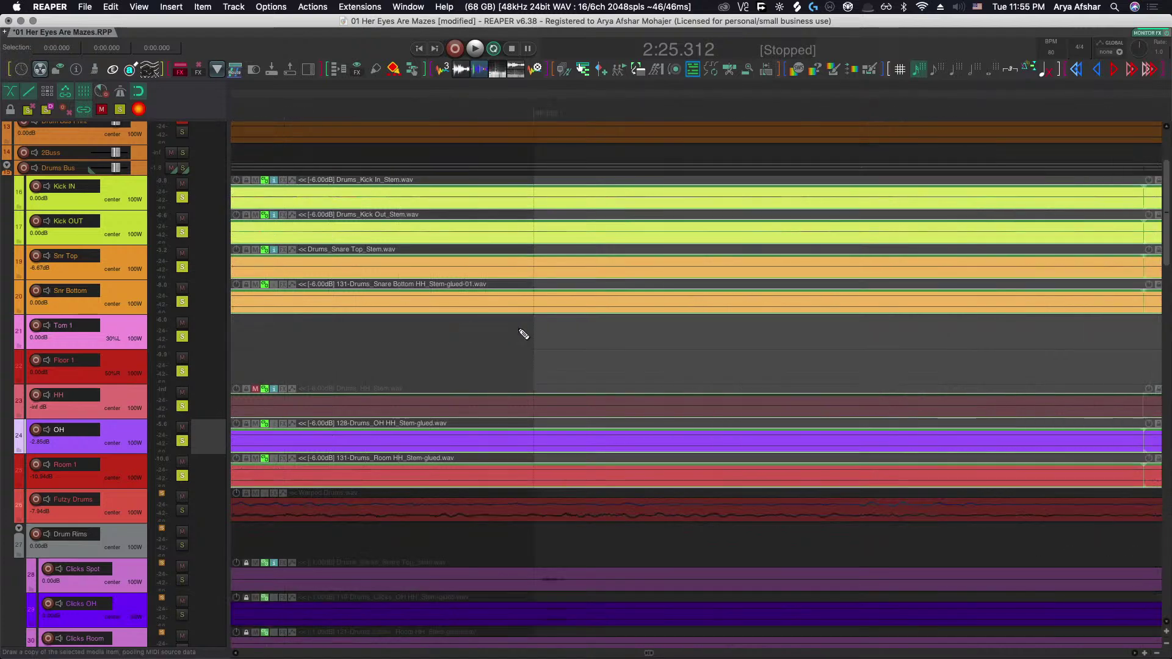
scroll(654, 348, "down", 4)
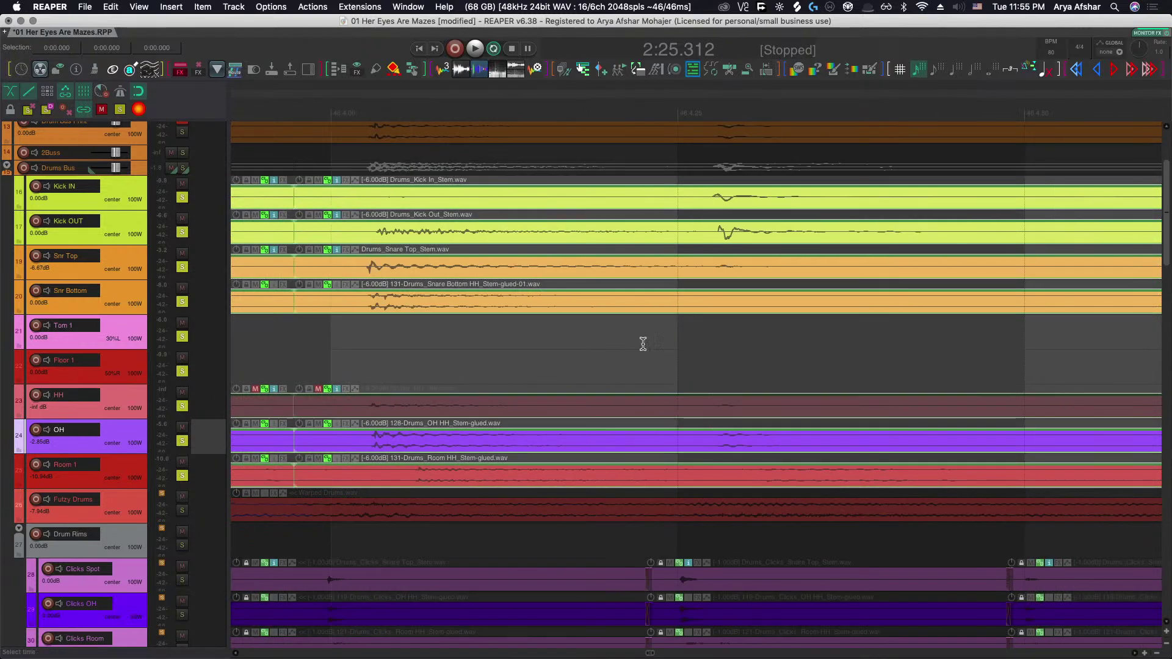
scroll(638, 348, "up", 3)
scroll(639, 343, "down", 4)
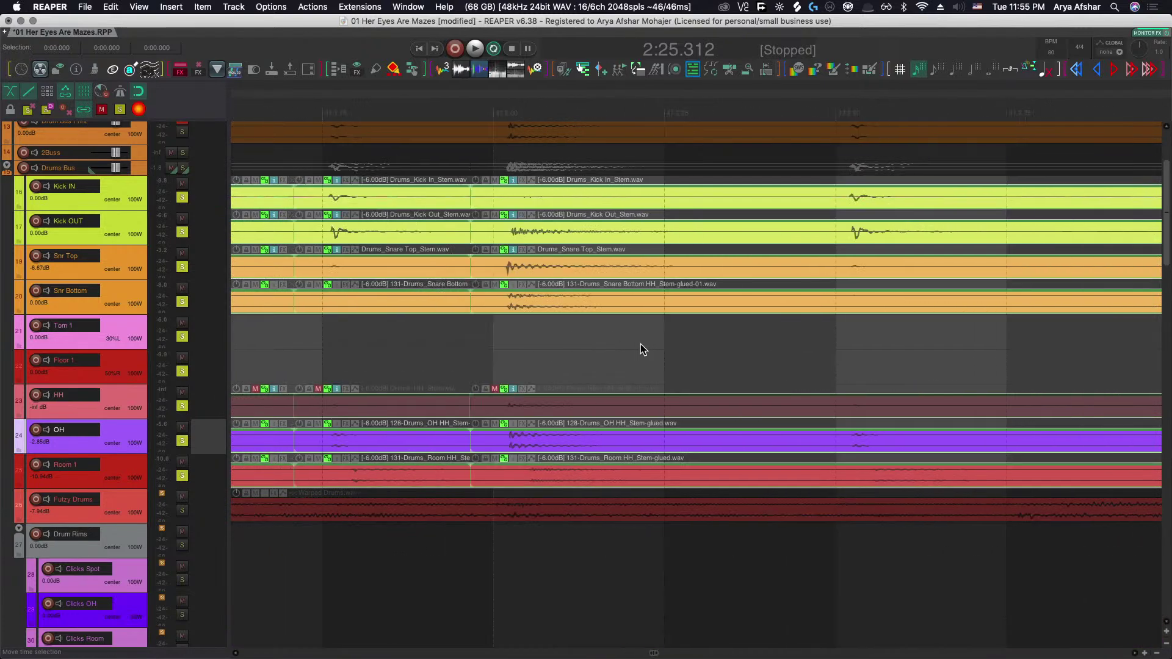
scroll(640, 343, "up", 4)
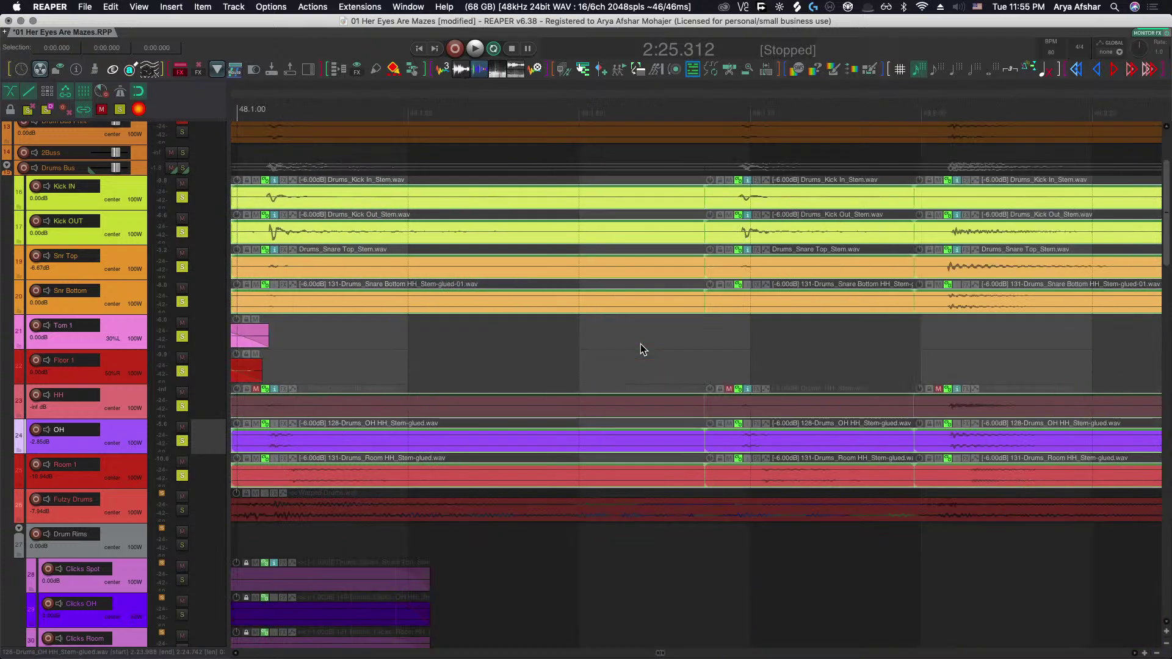
scroll(640, 350, "down", 2)
scroll(639, 349, "up", 2)
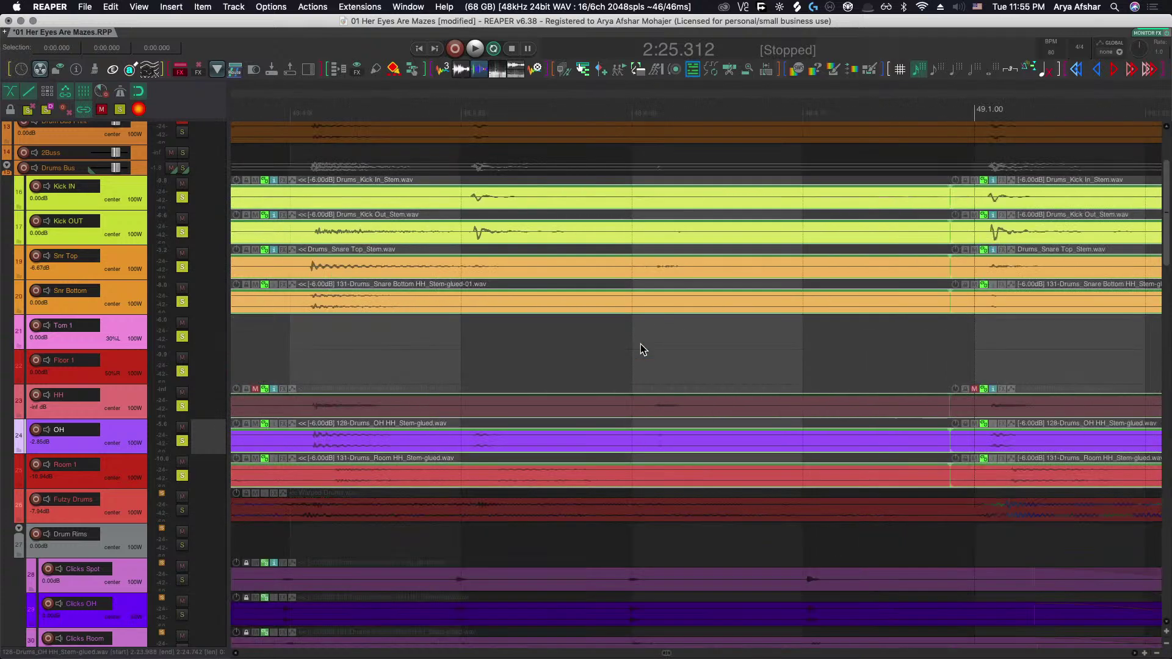
scroll(640, 349, "down", 1)
scroll(646, 350, "down", 6)
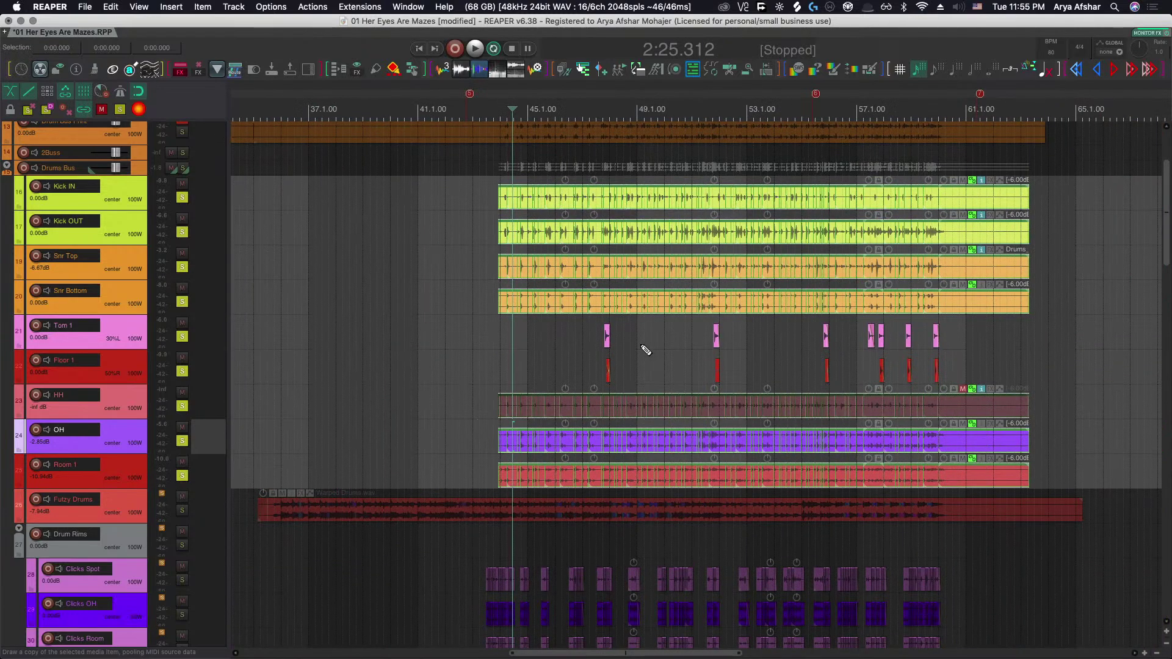
Extend the starts of the selected drum slices slightly earlier to create short crossfades, and inspect the crossfade near bar 44.1.
scroll(646, 350, "up", 10)
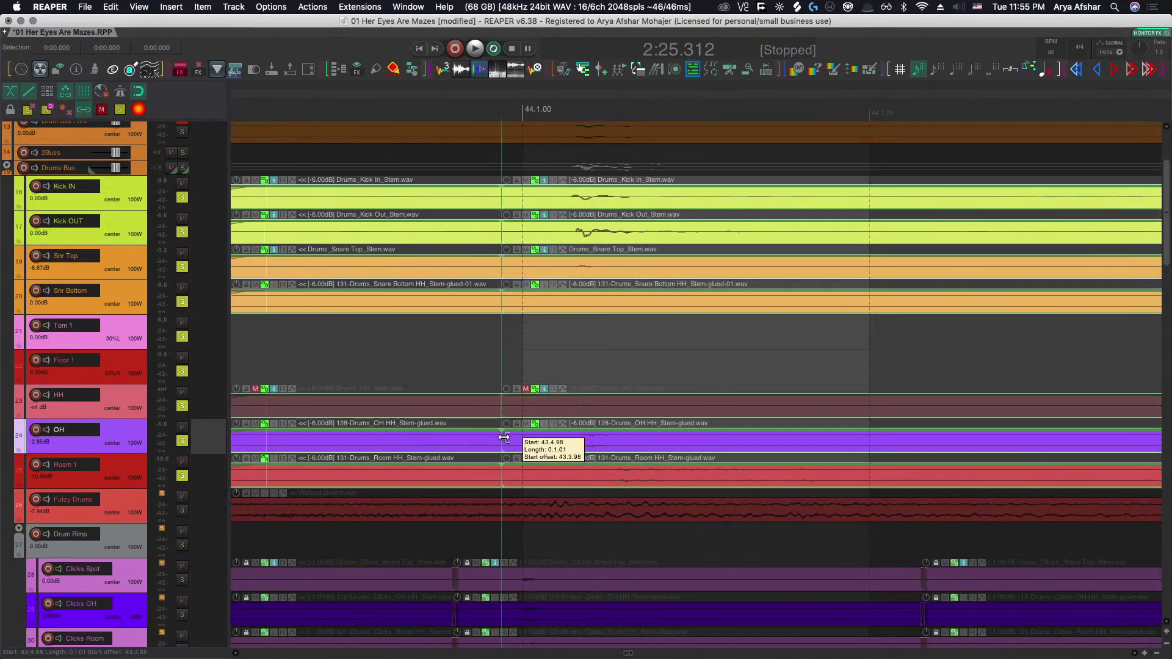
left_click_drag(504, 437, 501, 437)
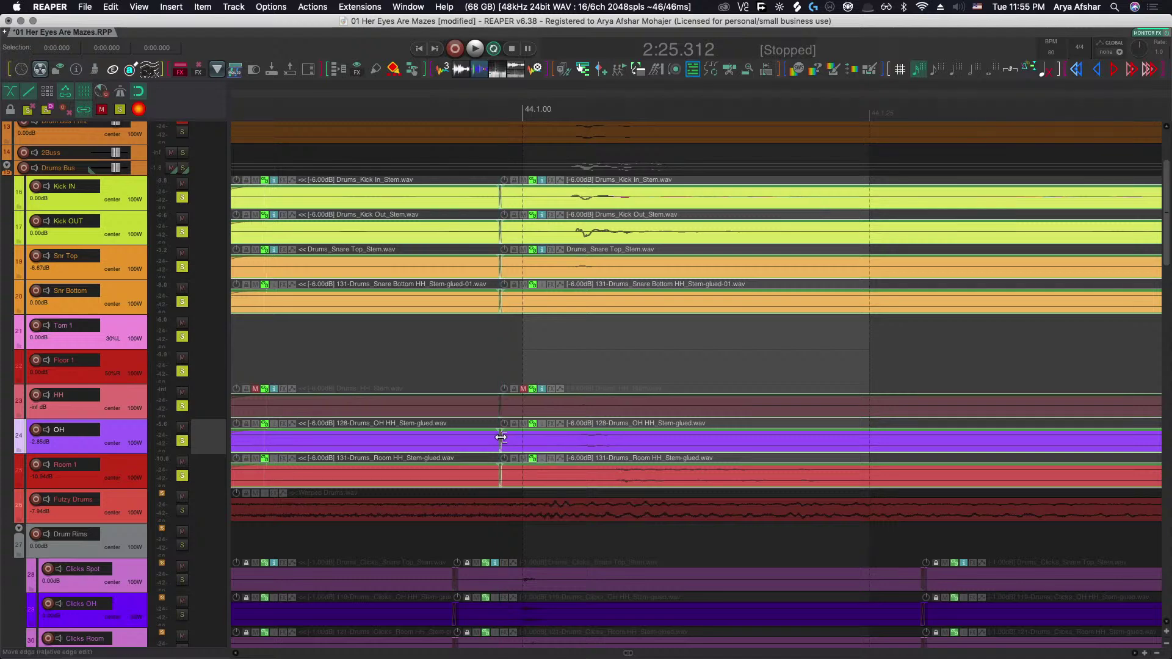
scroll(501, 437, "down", 5)
scroll(698, 431, "up", 5)
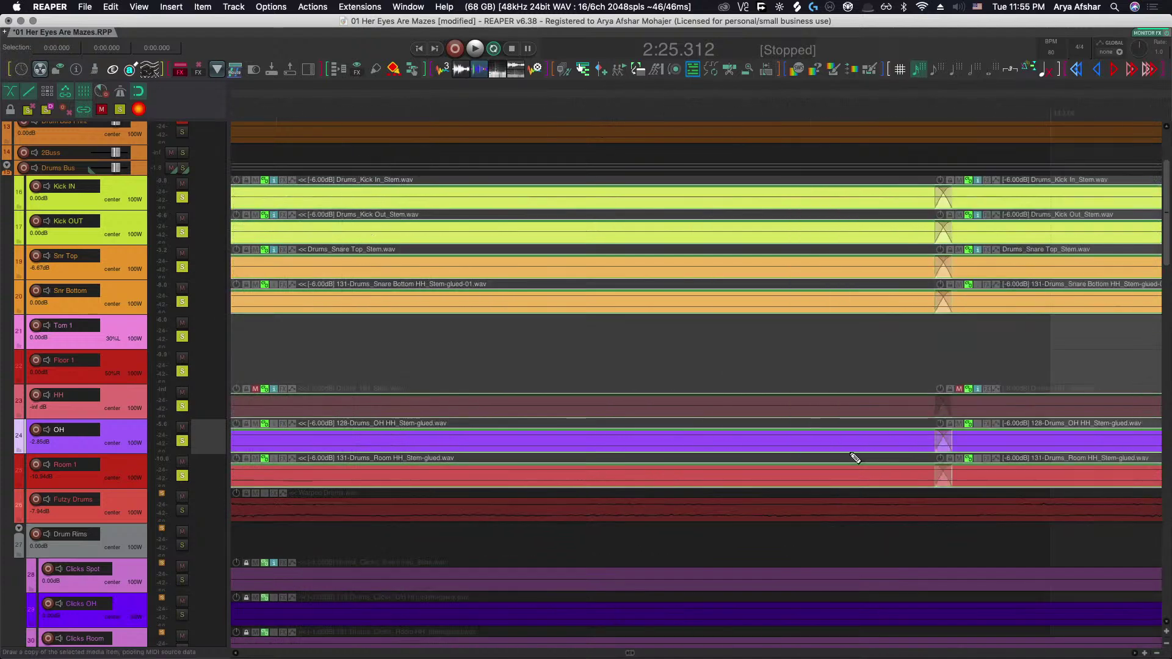
scroll(851, 452, "down", 5)
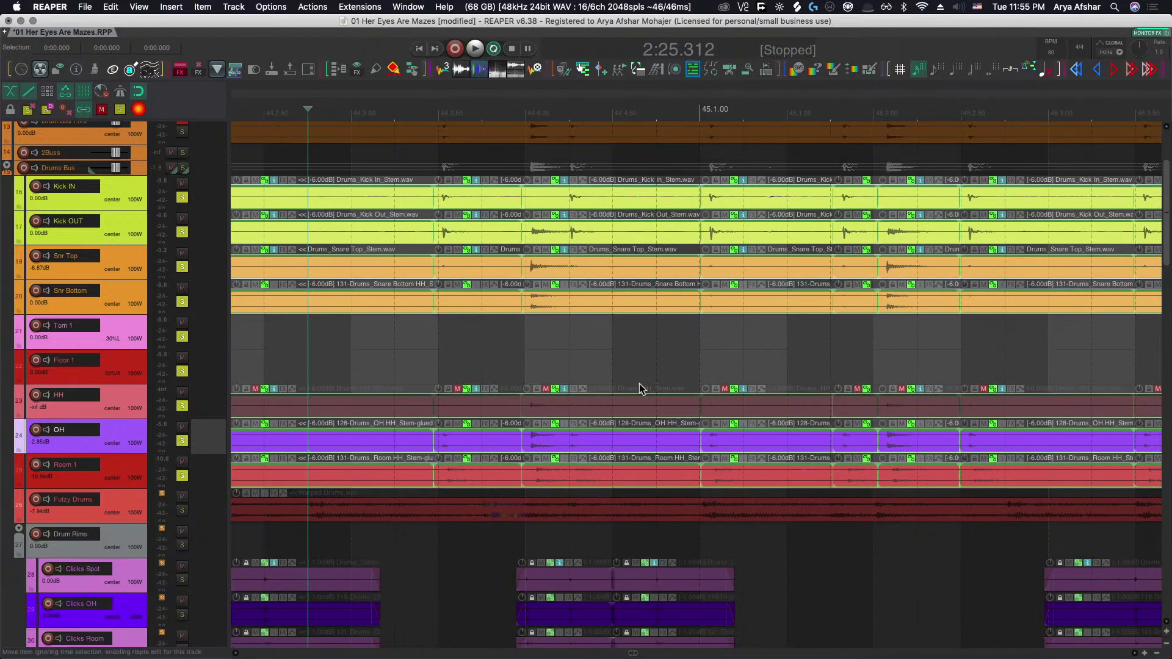
Save the project and store the current dynamic split settings as a preset named "Drum Editing Pre-Split by OH".
key("super+s")
scroll(625, 372, "right", 5)
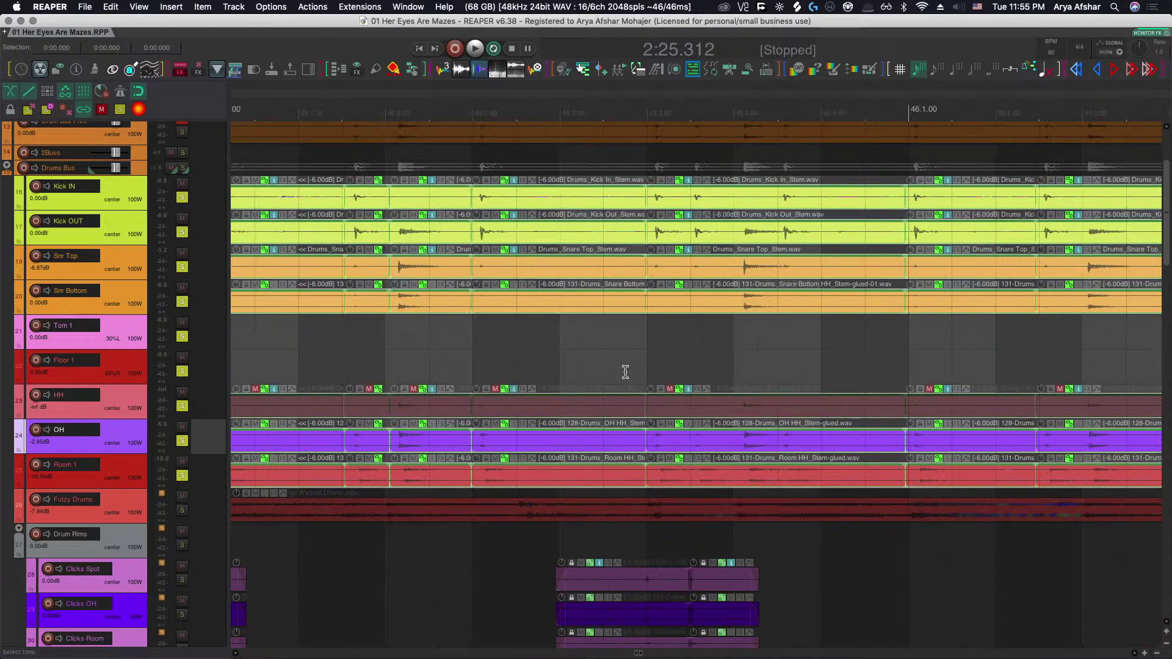
key("d")
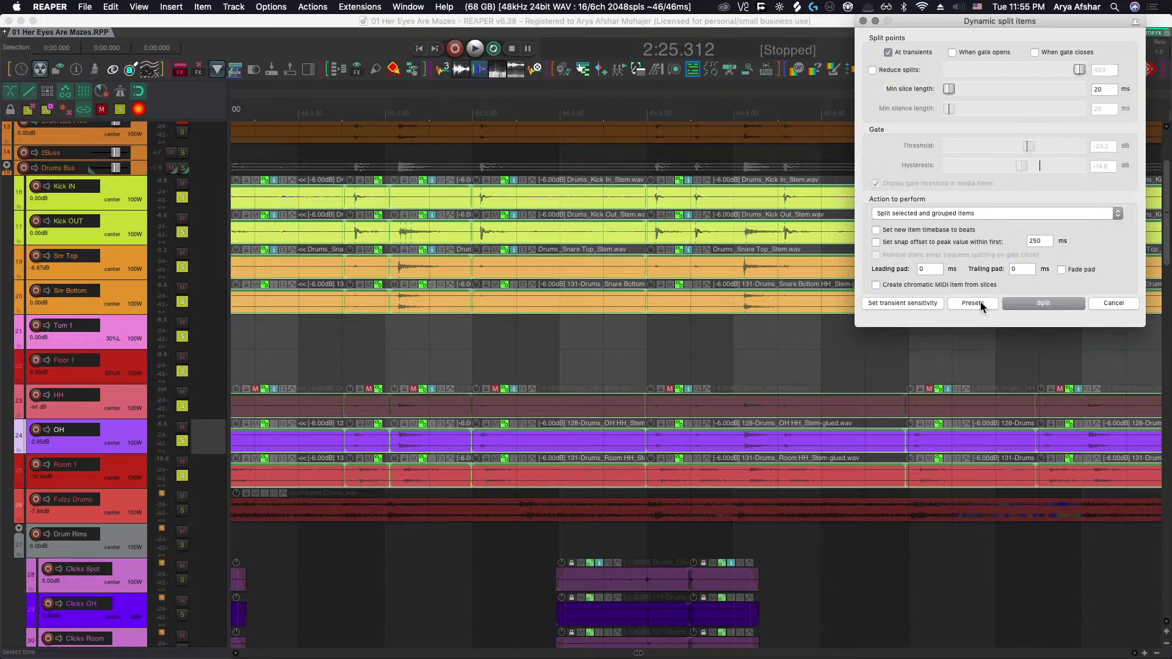
left_click(980, 303)
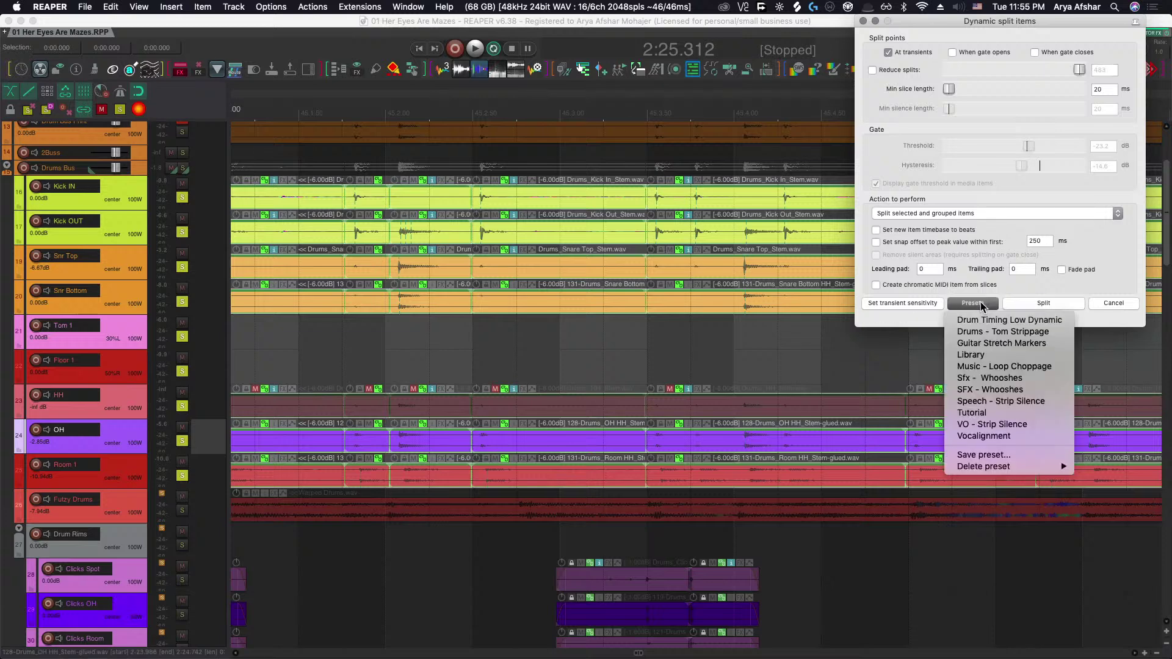
left_click(989, 455)
type("Drum Editing Pre-Split by OH")
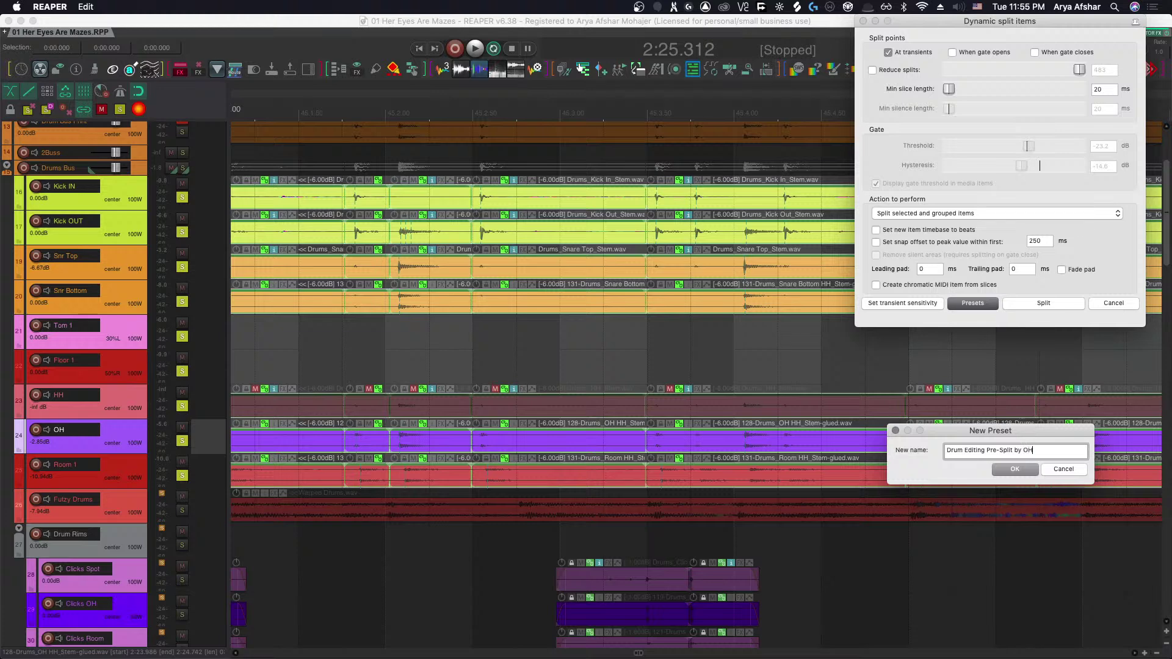
key("Return")
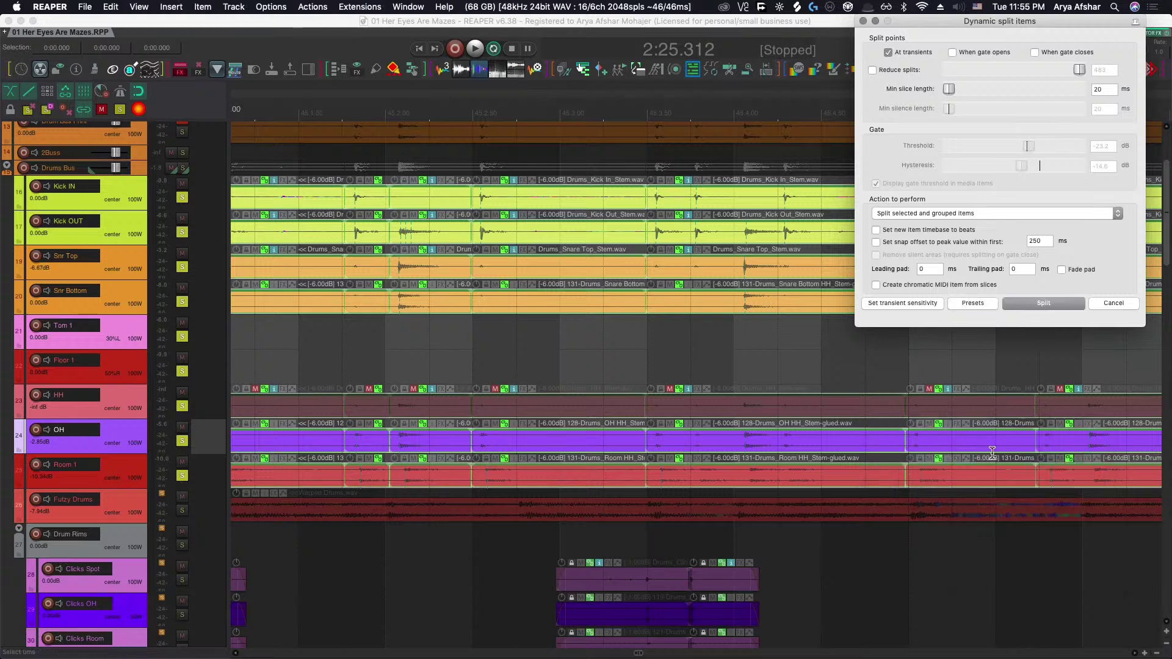
Check the transient detection settings and the saved preset list, and close the dynamic split settings.
left_click(894, 303)
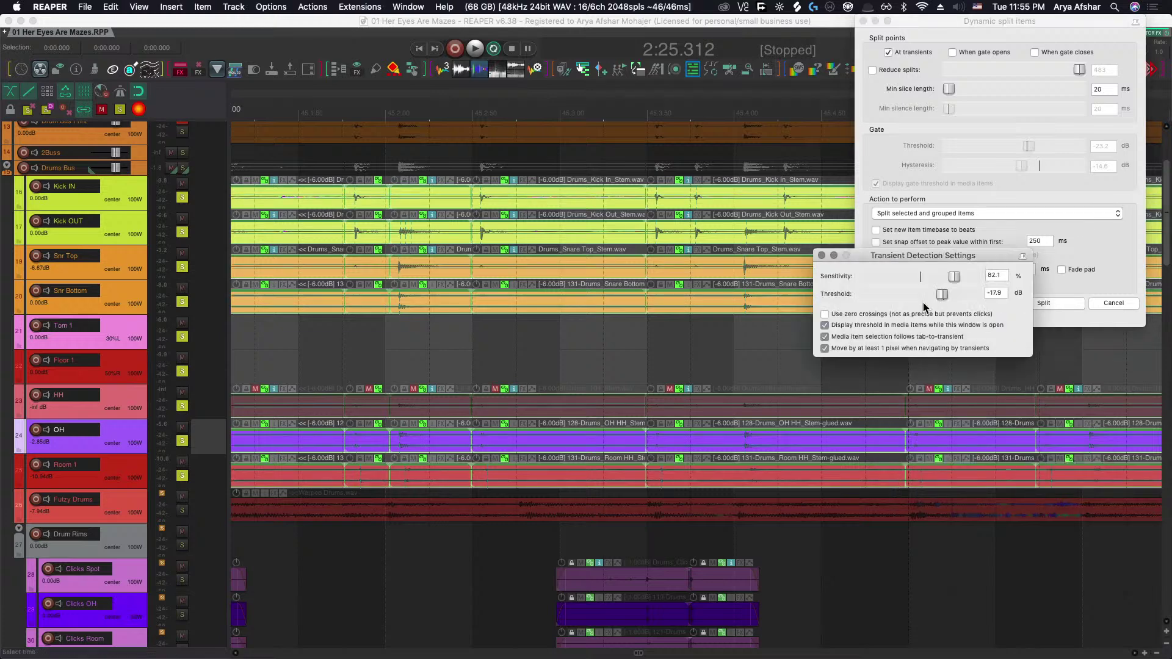
left_click(822, 256)
left_click(969, 303)
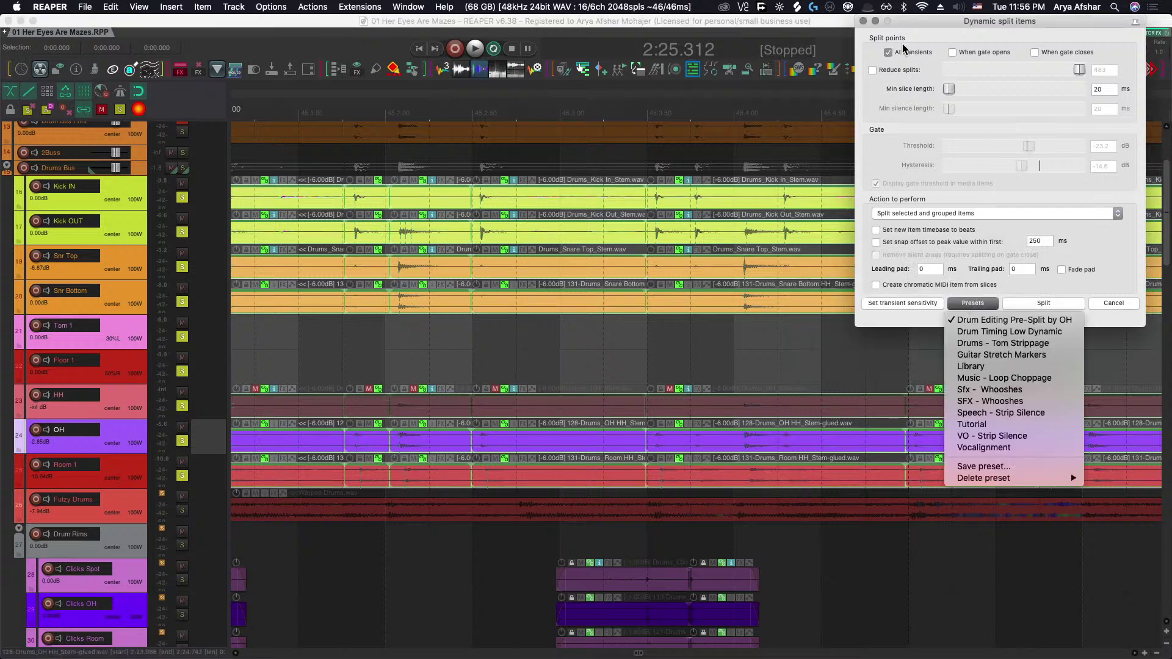
left_click(864, 22)
left_click(864, 22)
Delete the short leading slices just before bar 44.1 on the drum tracks from Kick IN down to Room 1.
scroll(638, 383, "down", 10)
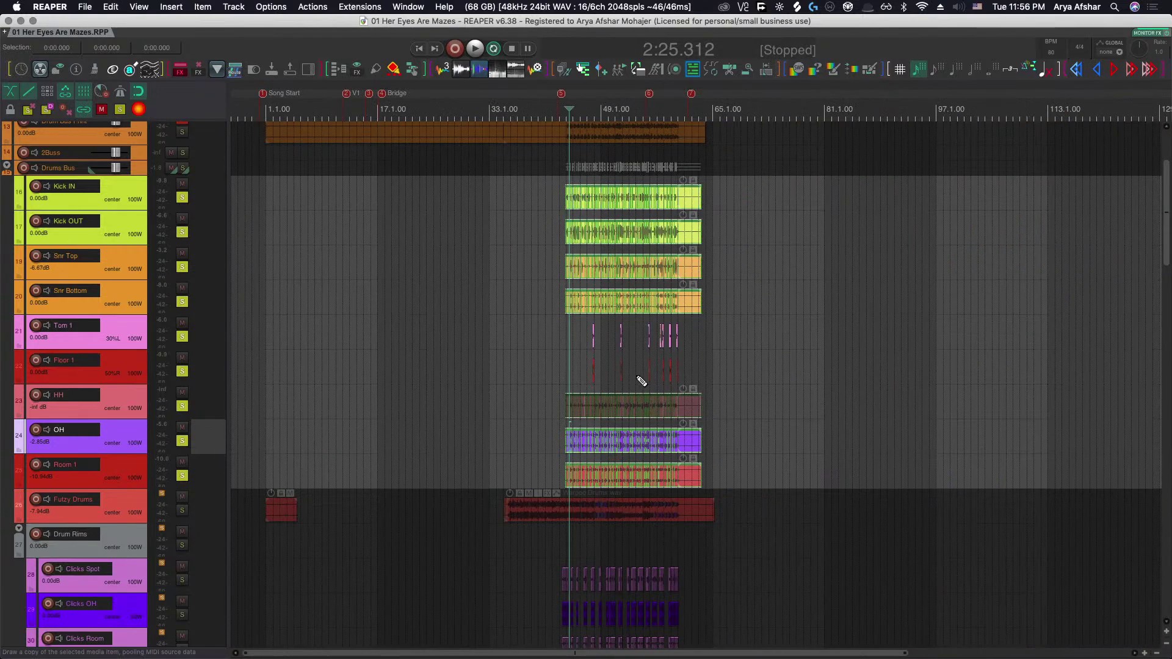
scroll(641, 381, "up", 6)
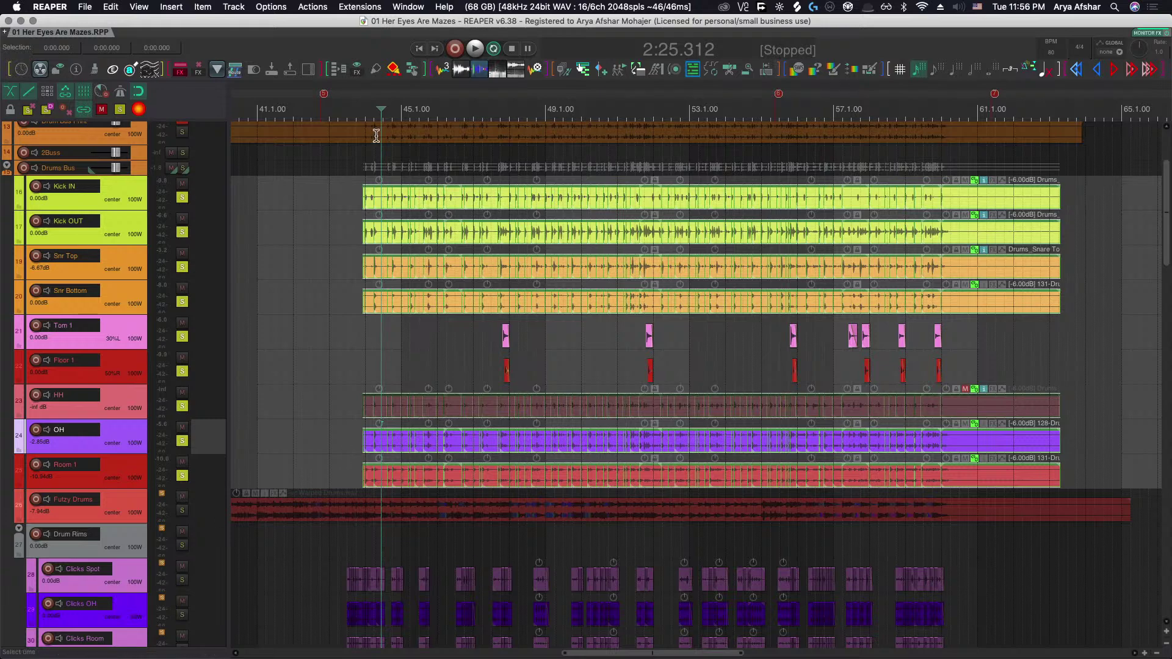
scroll(361, 193, "up", 5)
scroll(274, 191, "up", 2)
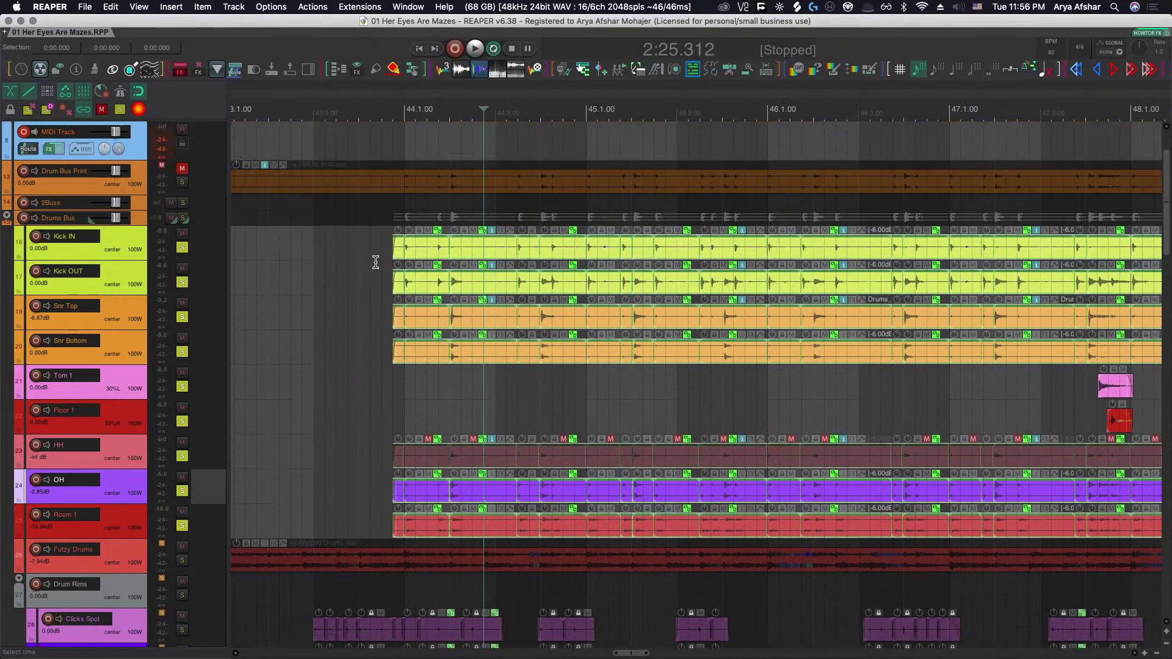
scroll(374, 262, "up", 5)
scroll(343, 243, "left", 3)
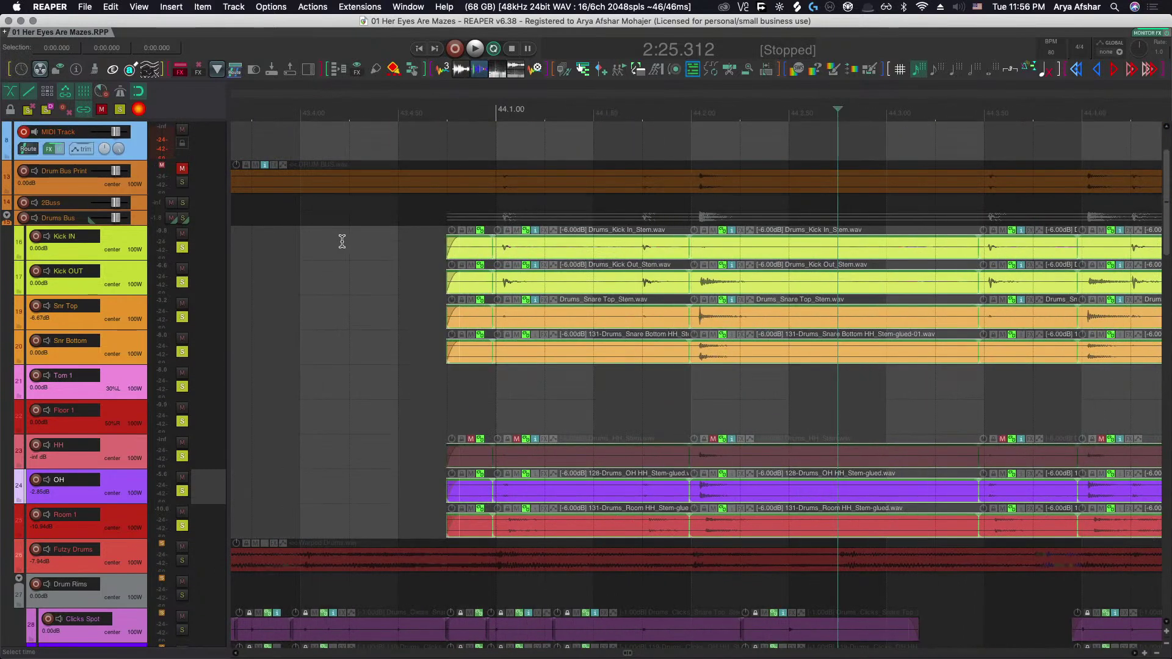
left_click(406, 246)
scroll(482, 268, "up", 5)
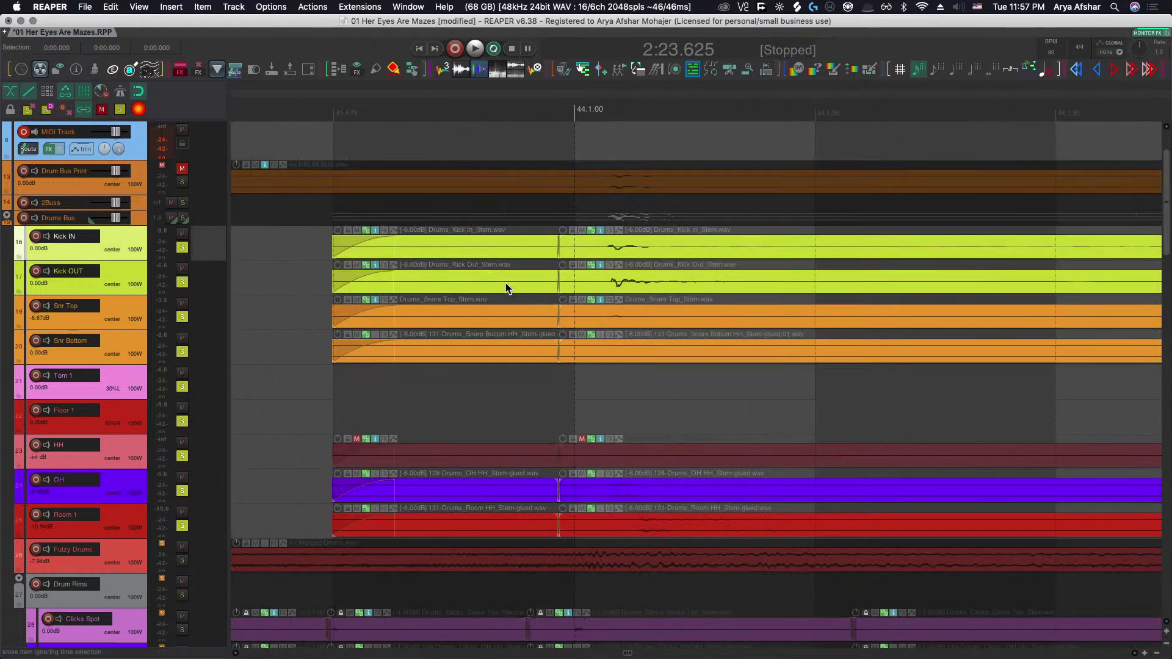
left_click_drag(500, 250, 480, 530)
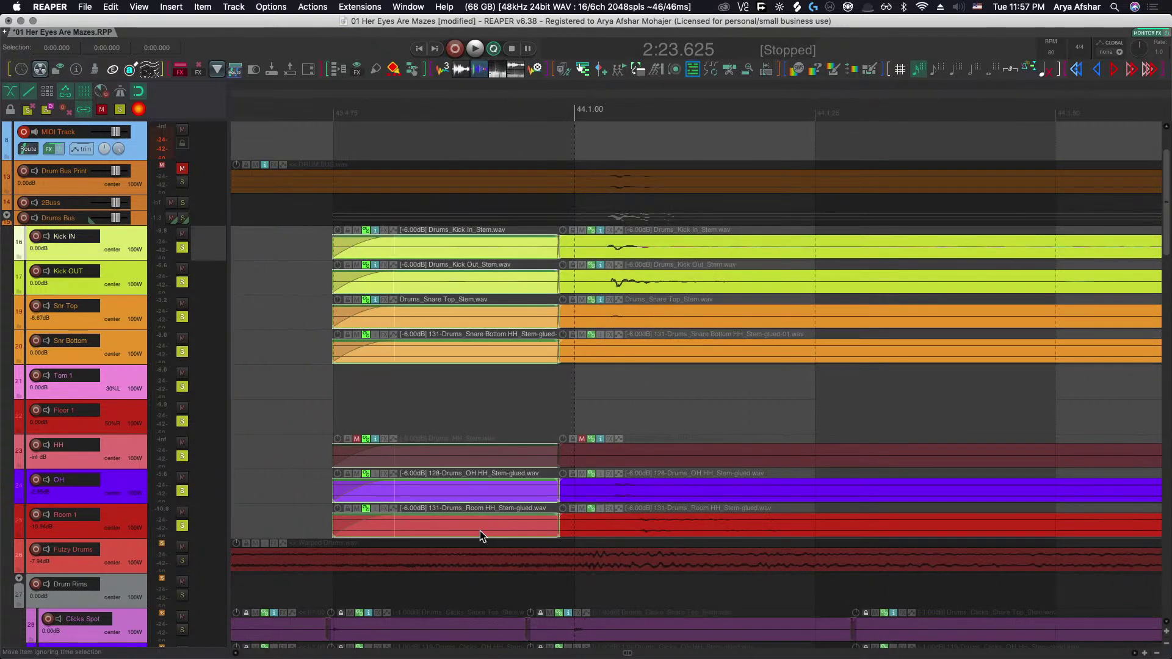
key("Delete")
Examine the first hit at bar 44.1 at enlarged waveform height across the kick, snare, HH, OH and Room 1 tracks.
scroll(596, 316, "down", 3)
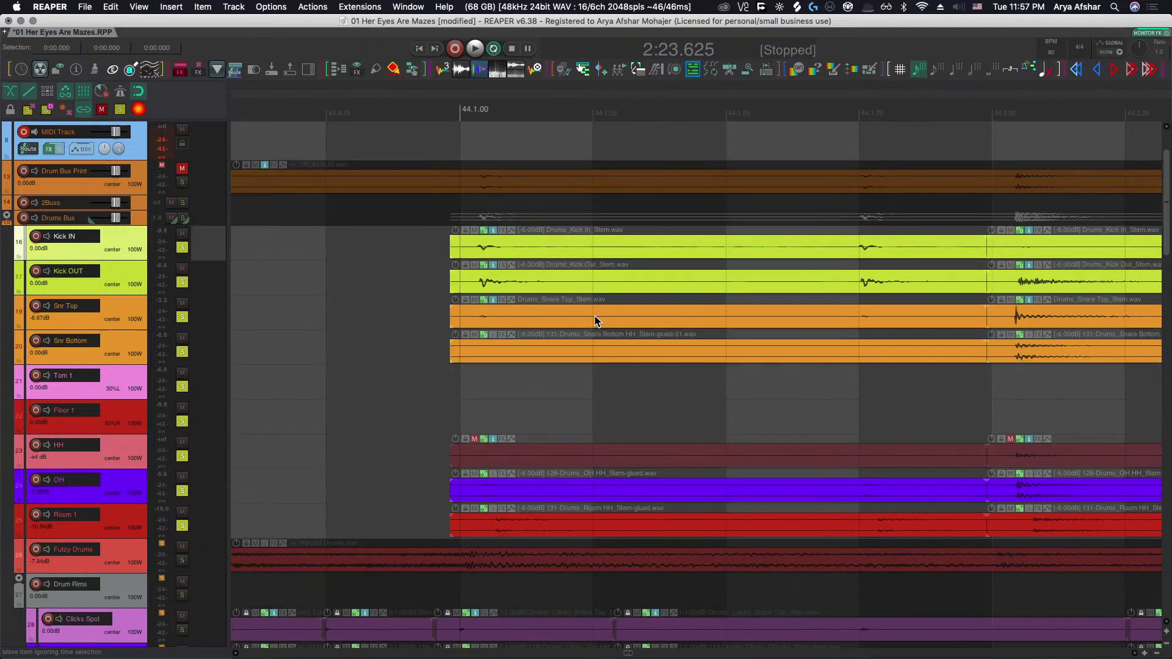
scroll(467, 261, "up", 3)
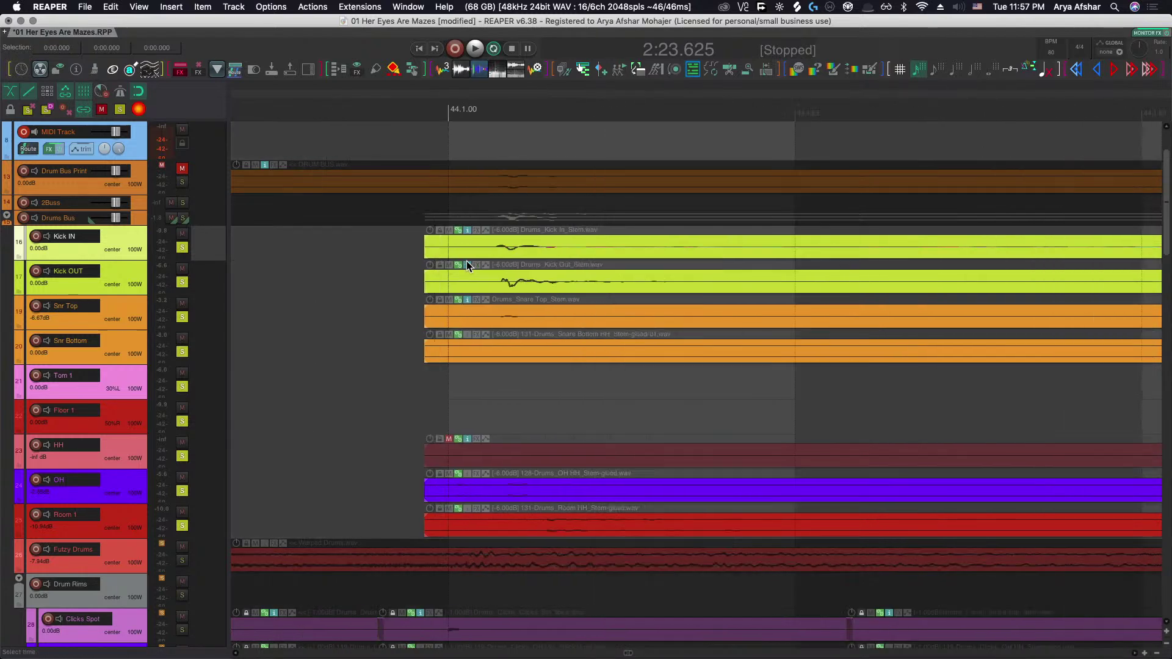
scroll(466, 262, "up", 3)
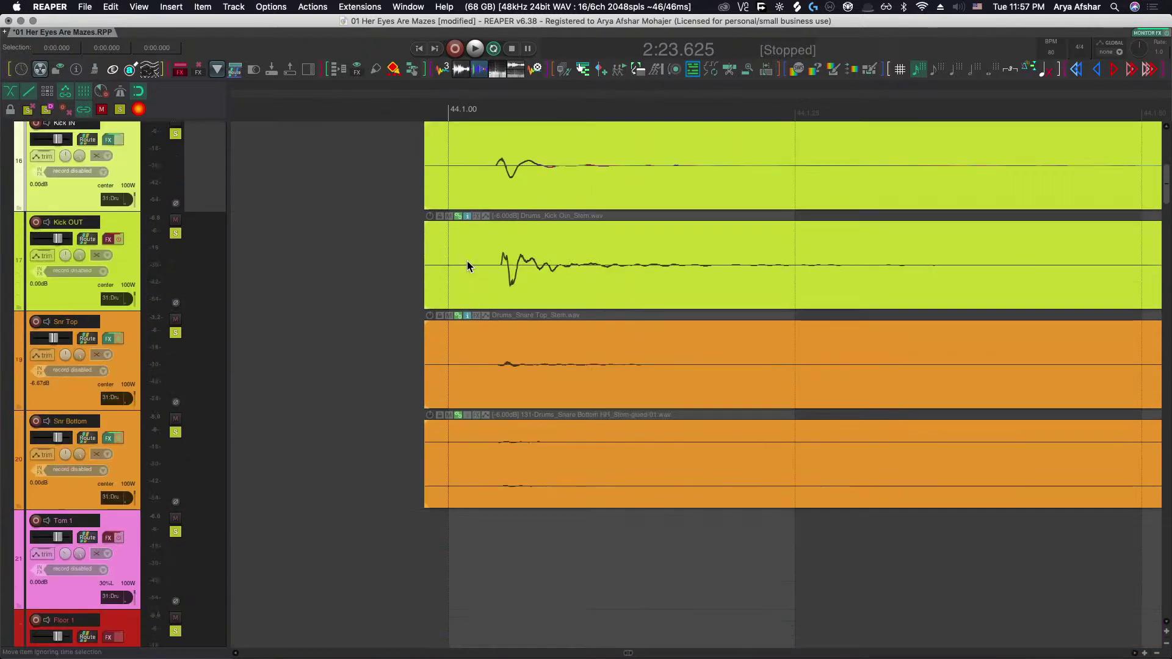
scroll(467, 264, "up", 4)
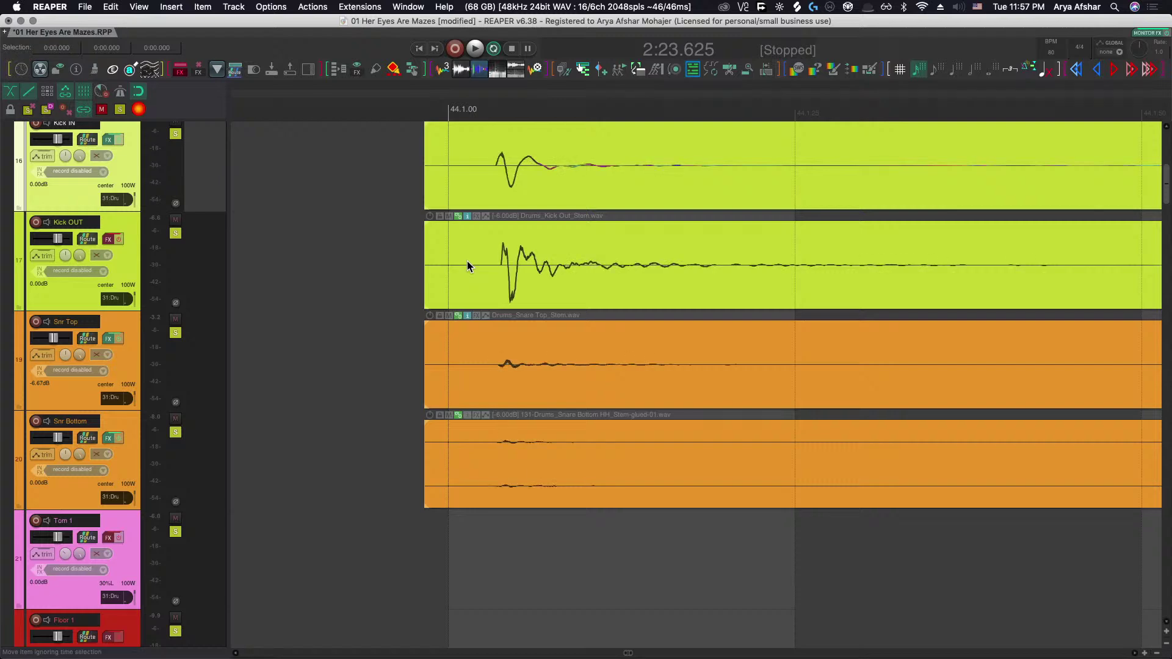
scroll(470, 268, "down", 3)
scroll(481, 295, "down", 3)
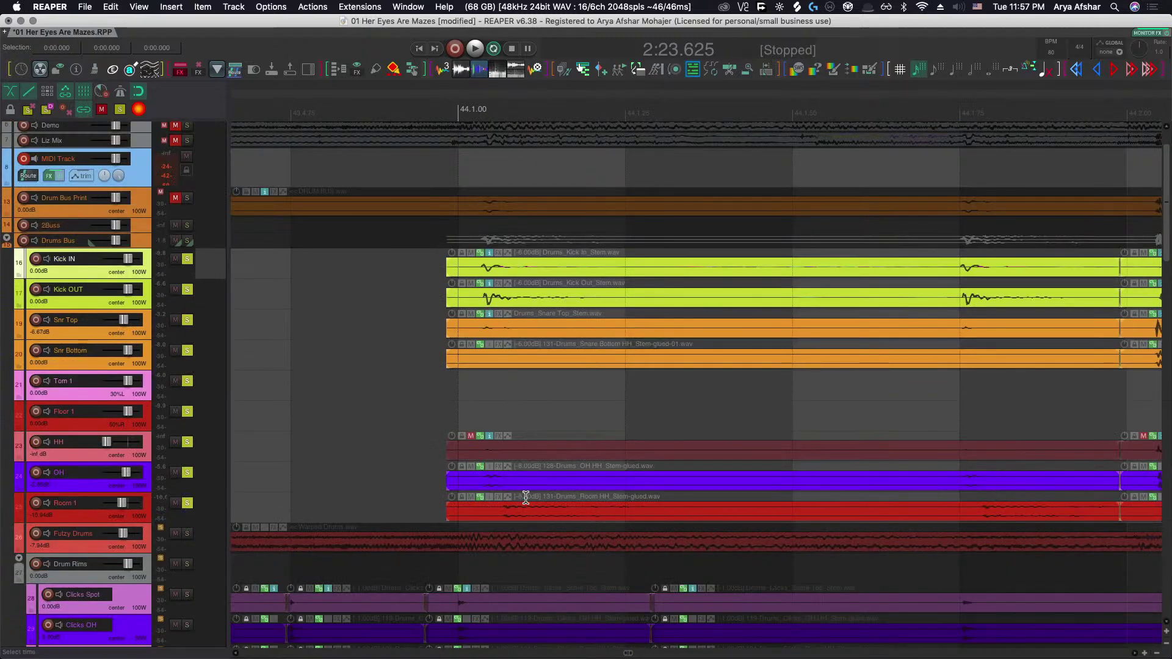
scroll(526, 498, "right", 3)
scroll(525, 497, "left", 3)
scroll(473, 380, "up", 3)
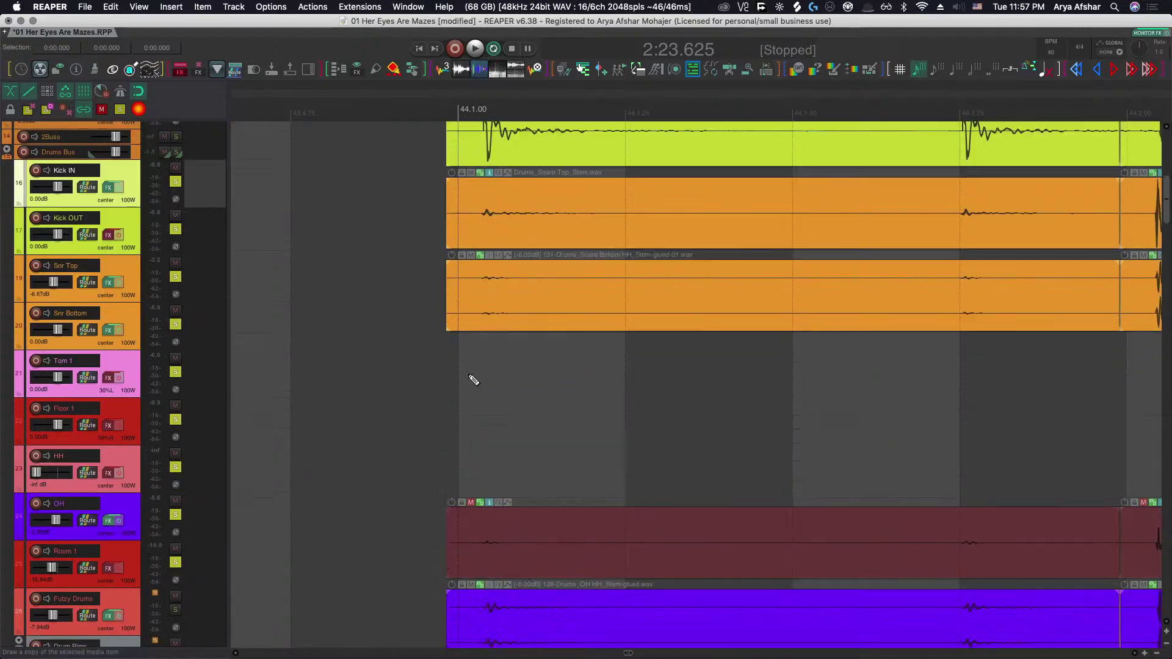
scroll(466, 374, "down", 1)
scroll(466, 374, "up", 2)
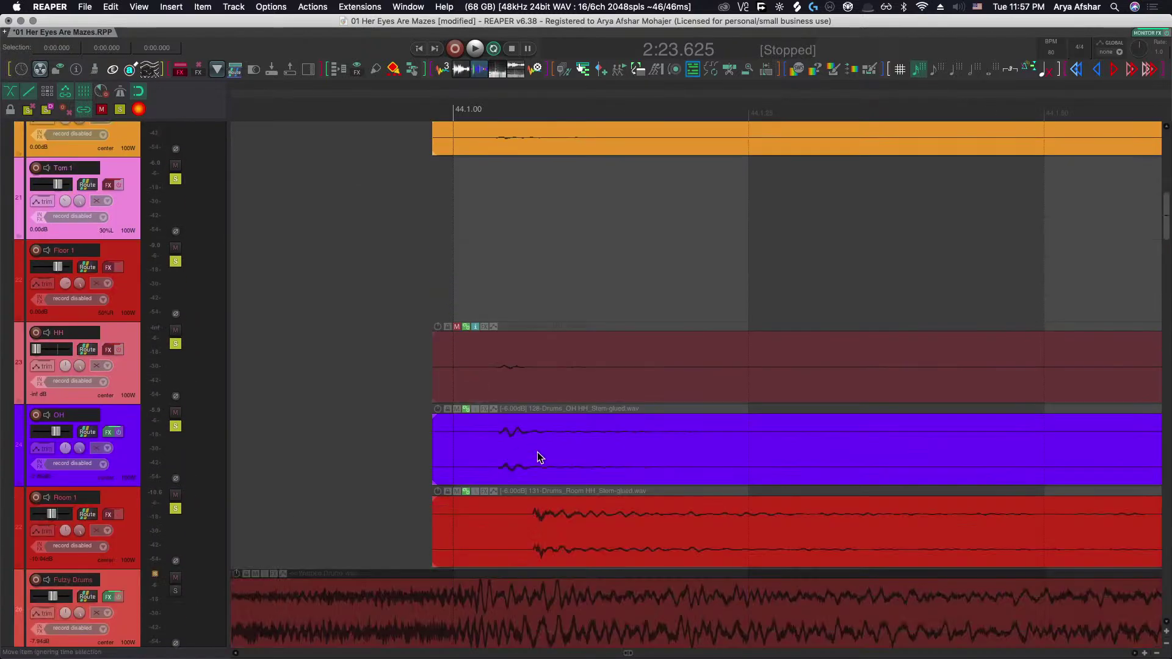
Slip the contents of the first grouped drum slice earlier so the kick transient lines up with bar 44.1.00.
mouse_move(537, 452)
left_mouse_down()
mouse_move(540, 467)
mouse_move(532, 452)
mouse_move(570, 455)
mouse_move(552, 452)
left_mouse_up()
scroll(550, 450, "up", 5)
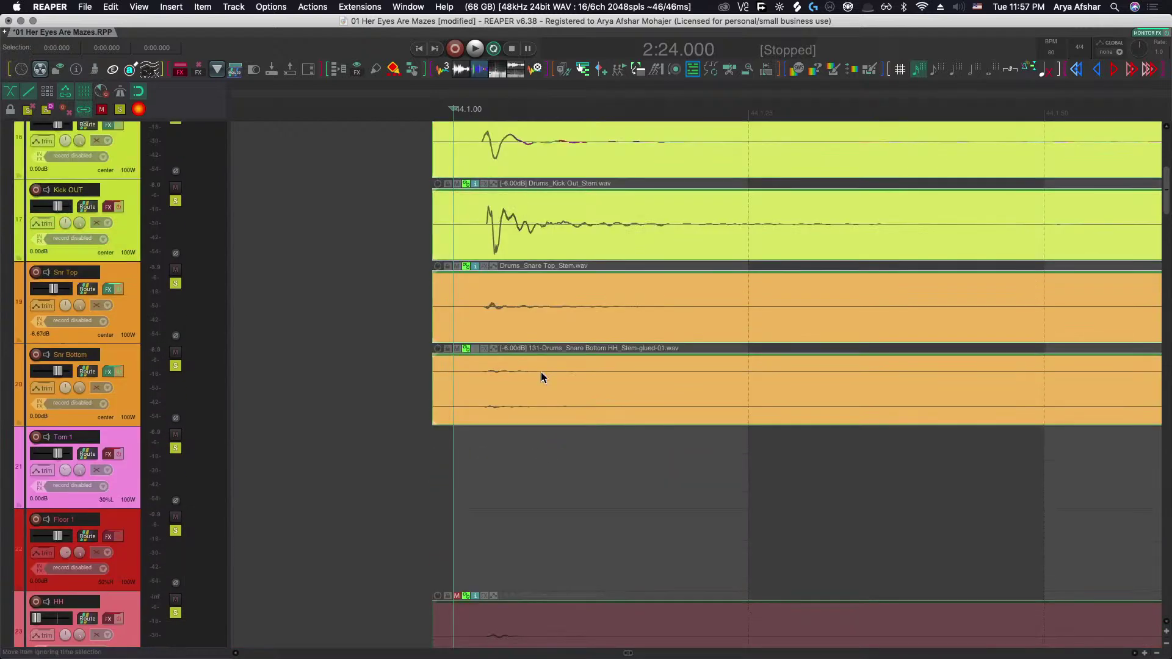
scroll(541, 374, "up", 4)
mouse_move(526, 309)
left_mouse_down()
mouse_move(502, 303)
mouse_move(500, 322)
mouse_move(506, 308)
left_mouse_up()
scroll(514, 375, "down", 1)
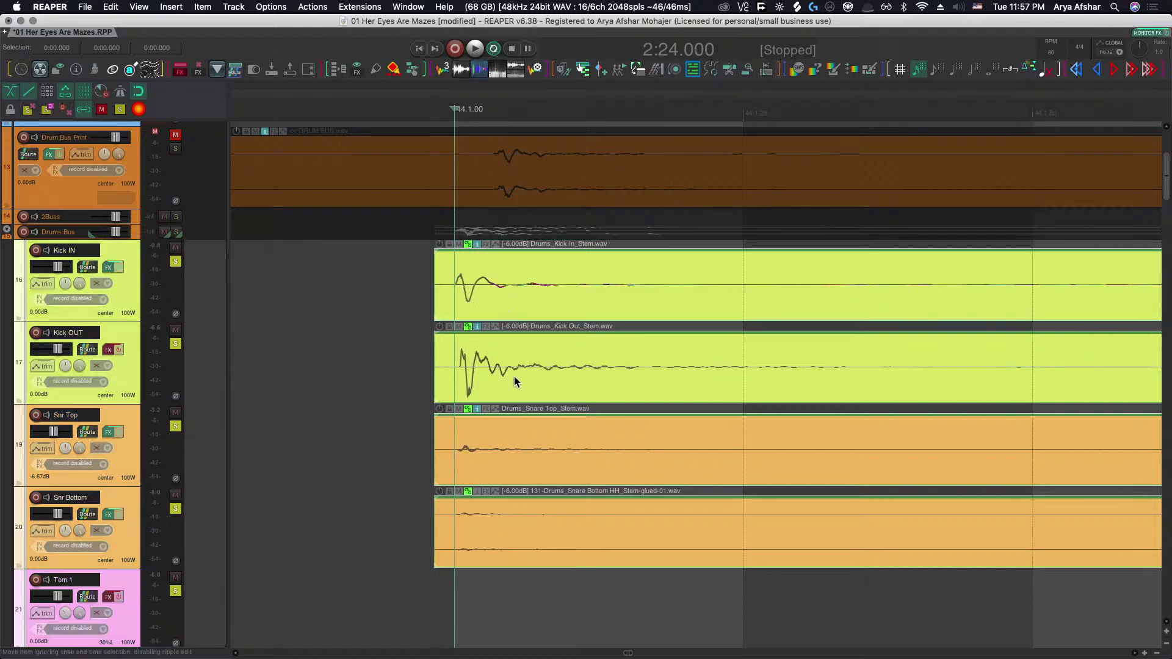
Play back the lead-in from just before bar 44.1 to hear the first kick slice.
scroll(514, 376, "down", 3)
left_click(352, 291)
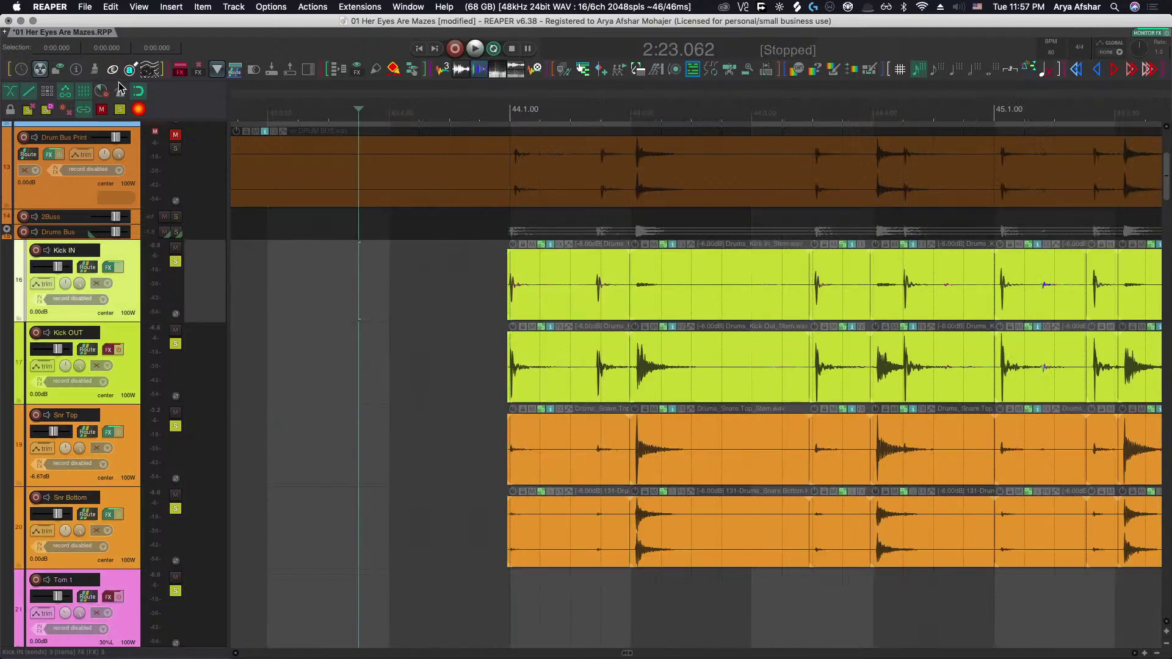
key("space")
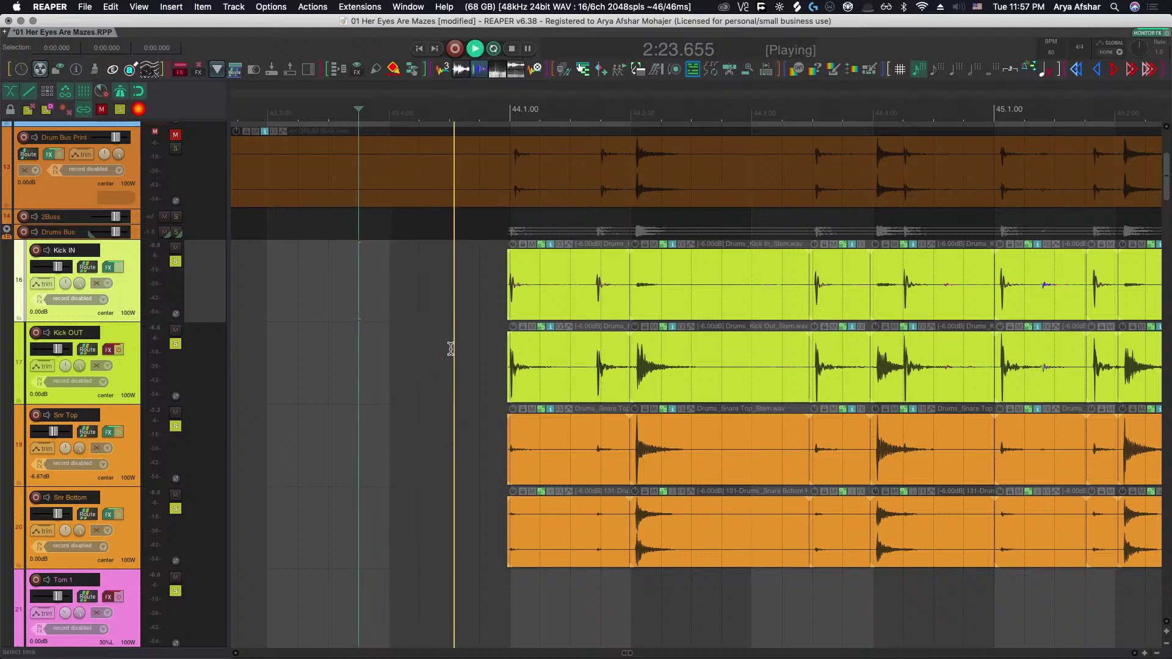
key("space")
Examine the snare slice at 44.2.00 up close against the grid and check the Snap/Grid Settings.
scroll(614, 354, "up", 5)
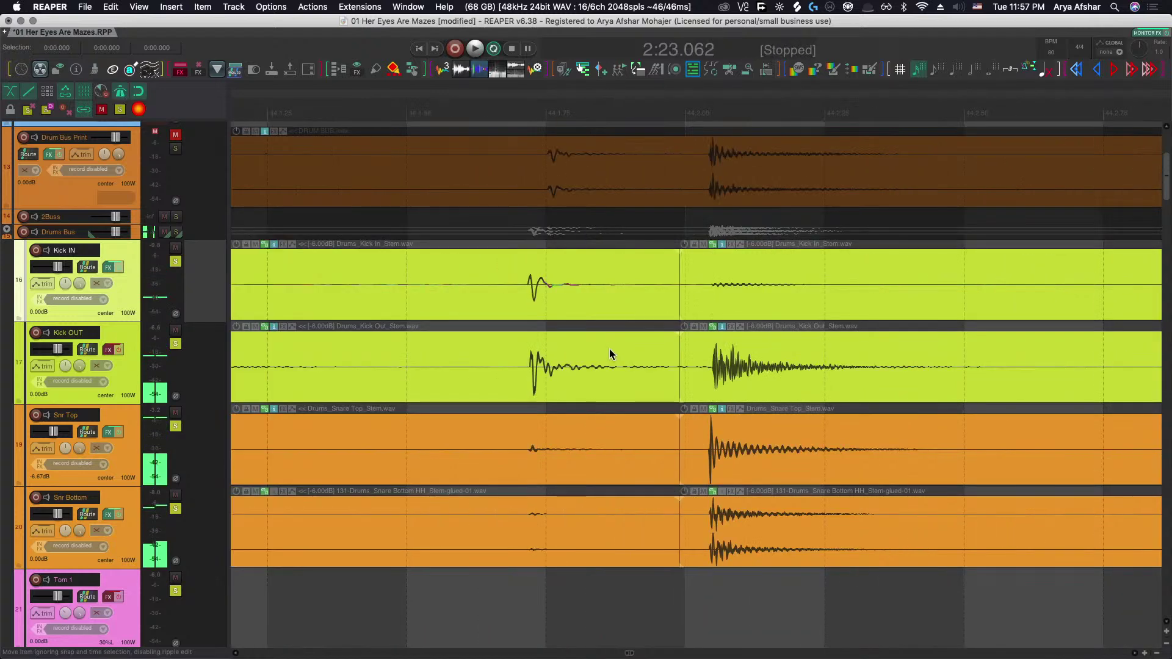
left_click(741, 289)
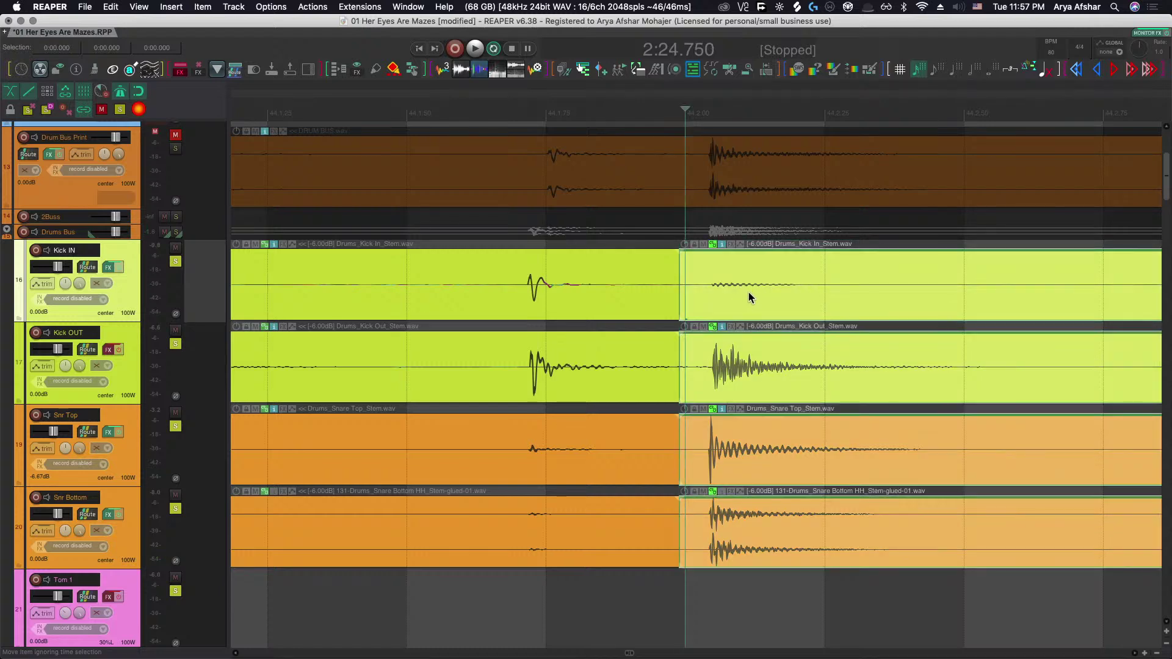
left_click_drag(748, 293, 741, 295)
scroll(735, 299, "up", 5)
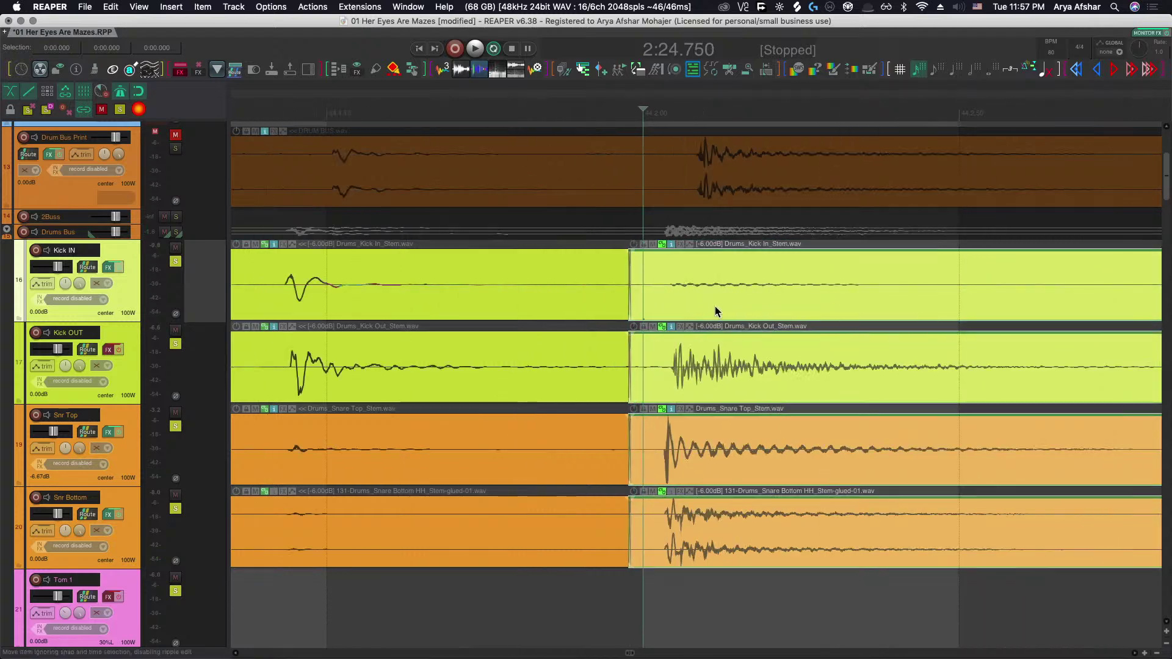
scroll(674, 323, "down", 5)
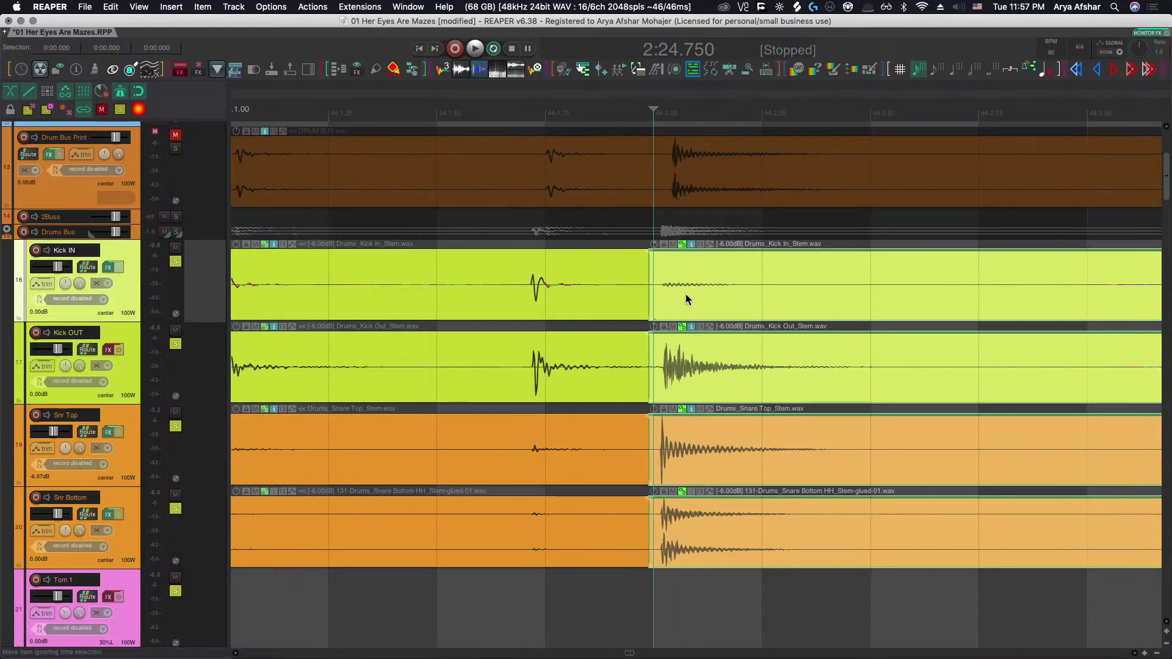
scroll(658, 306, "up", 5)
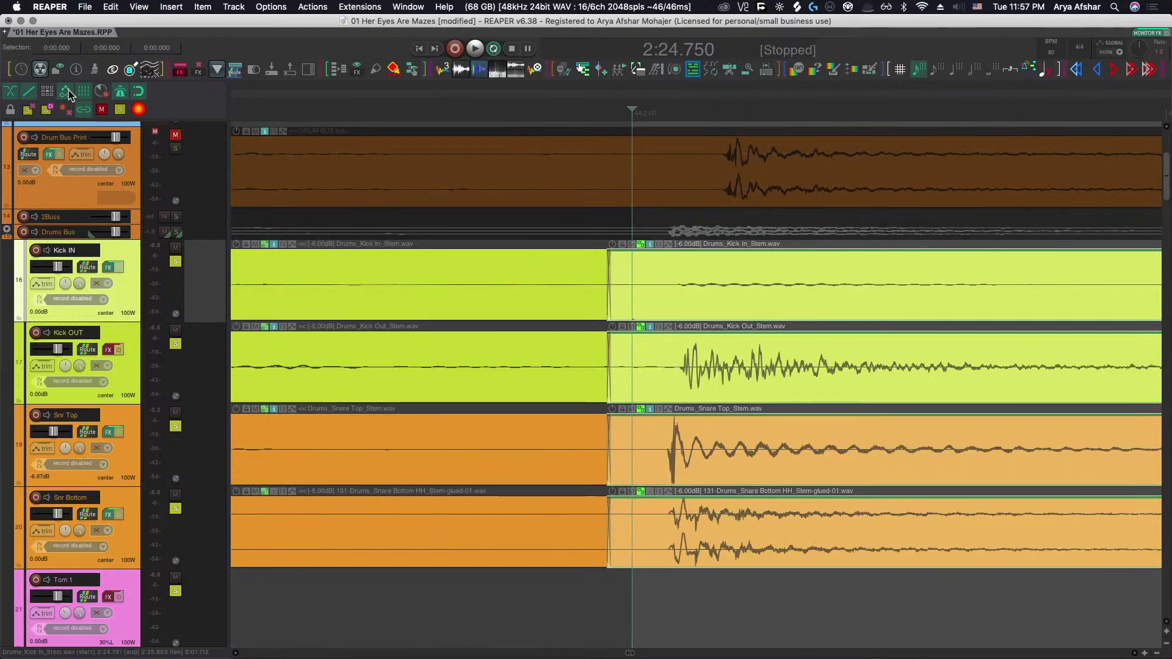
right_click(85, 92)
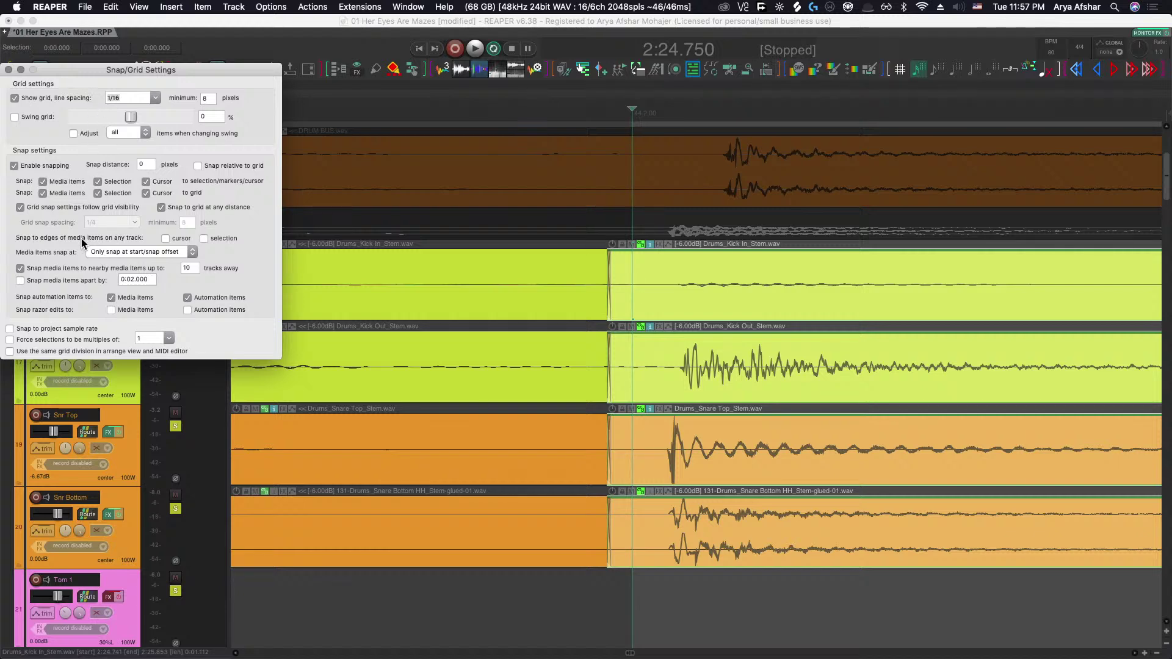
left_click(9, 69)
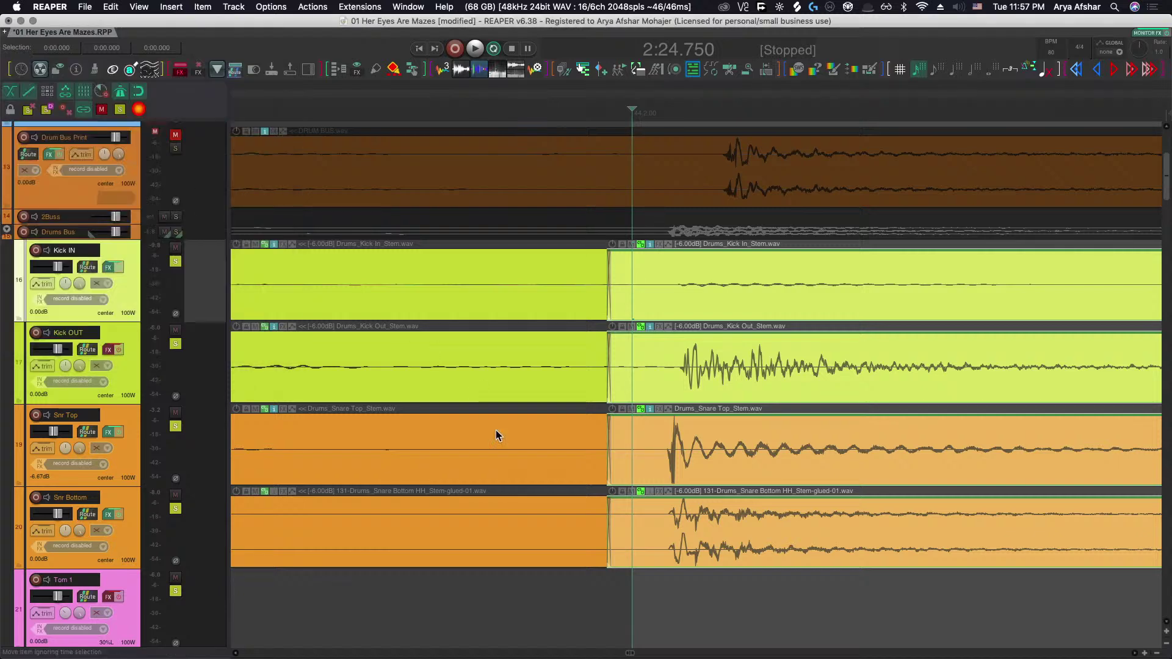
Slip the contents of the grouped snare slice earlier so the snare transient lines up with 44.2.00.
left_click(504, 604)
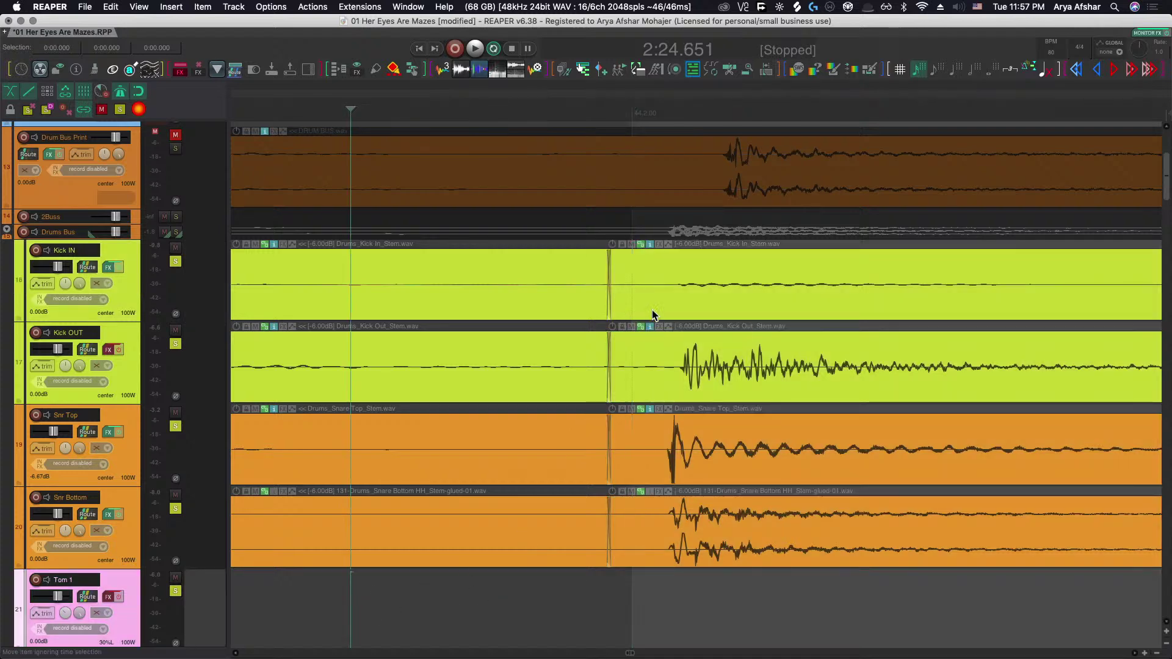
left_click(684, 298)
left_click_drag(726, 368, 685, 368)
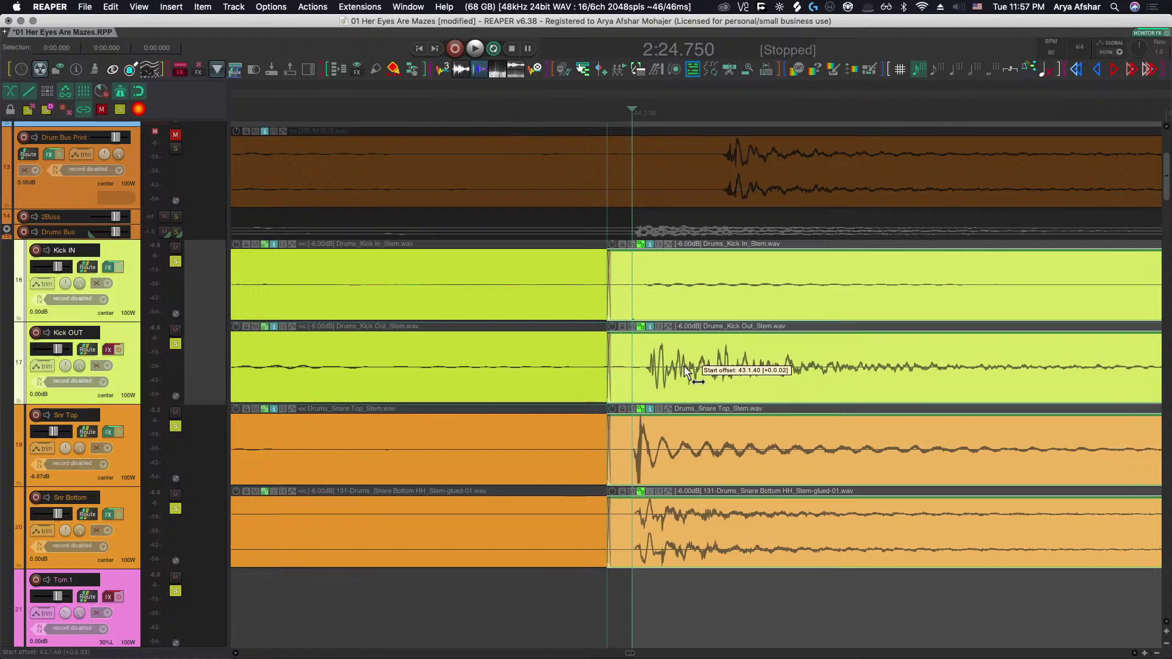
Split the grouped drum slice at about 2:24.514, just before the second kick, and slip the new slice's kick later onto 44.1.75.
scroll(690, 379, "down", 4)
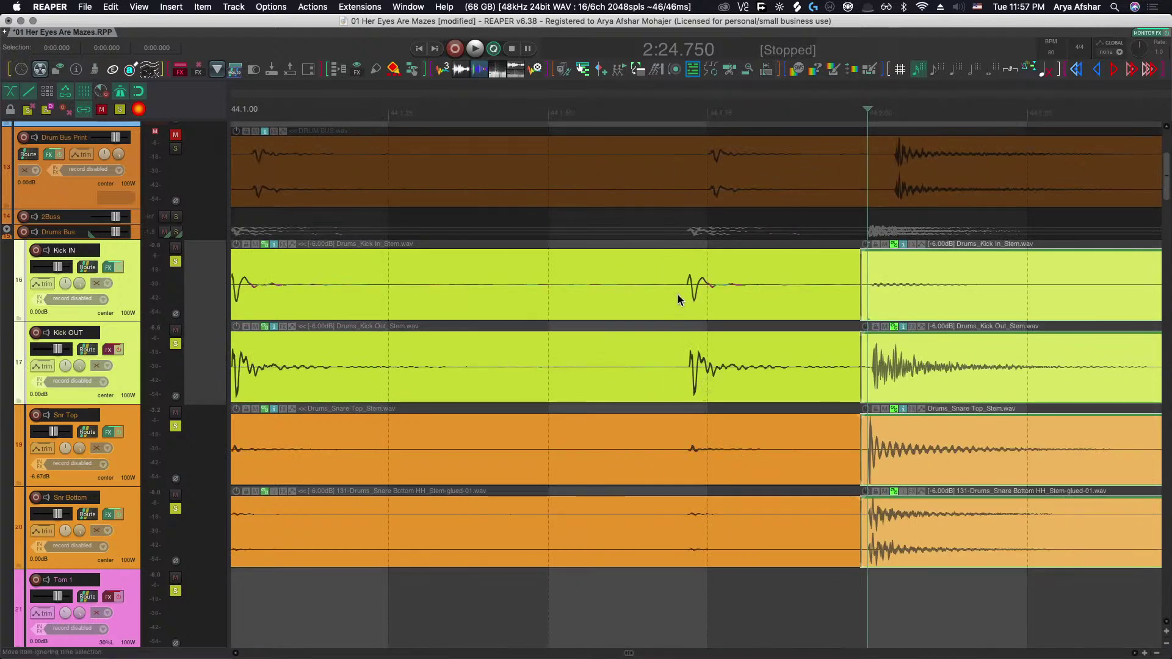
left_click_drag(860, 293, 705, 308)
key("super+z")
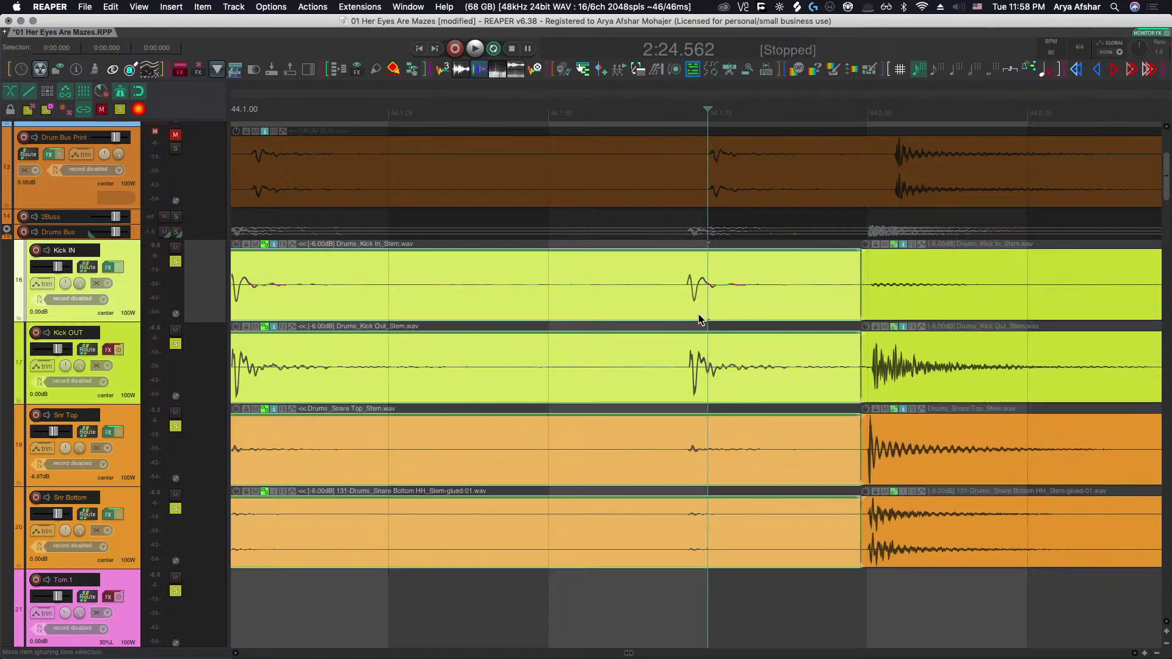
key("s")
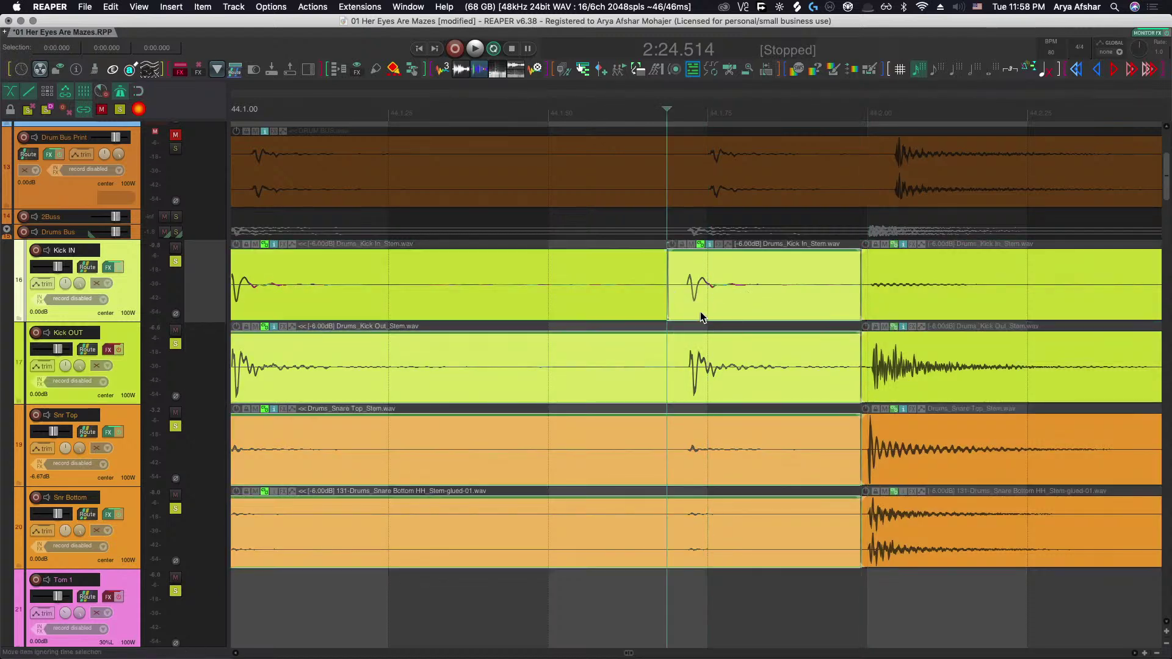
key("super+z")
key("s")
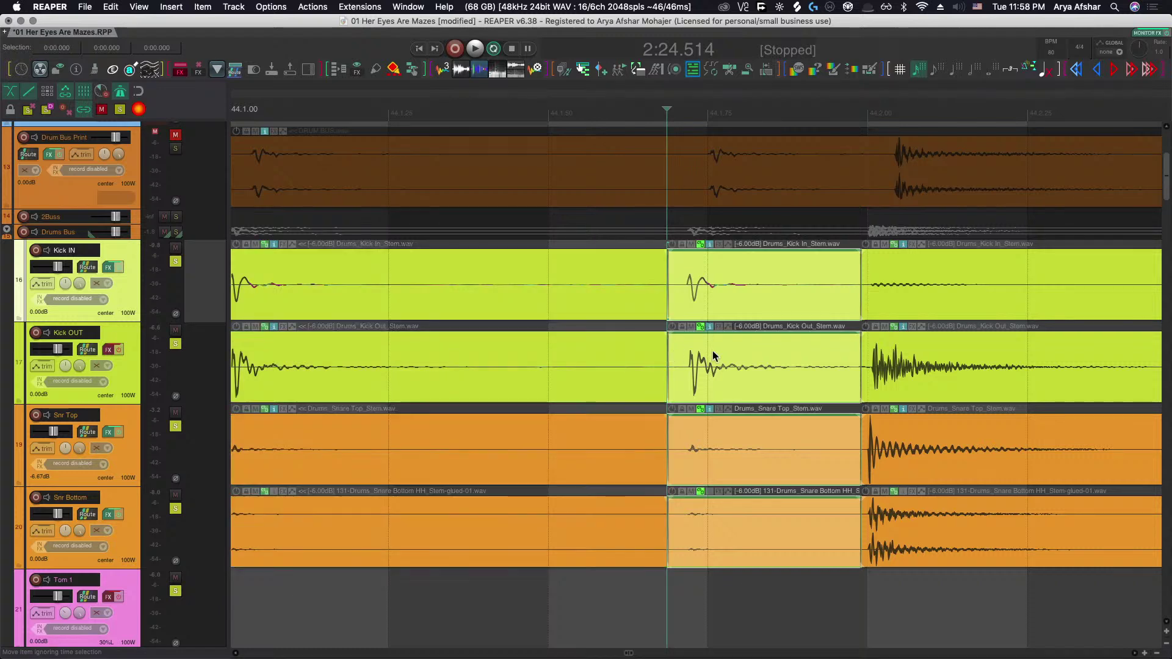
left_click_drag(699, 373, 719, 378)
Play back the edited hits from just before bar 44.1 through the snare at 44.2.
scroll(718, 380, "down", 4)
left_click(505, 287)
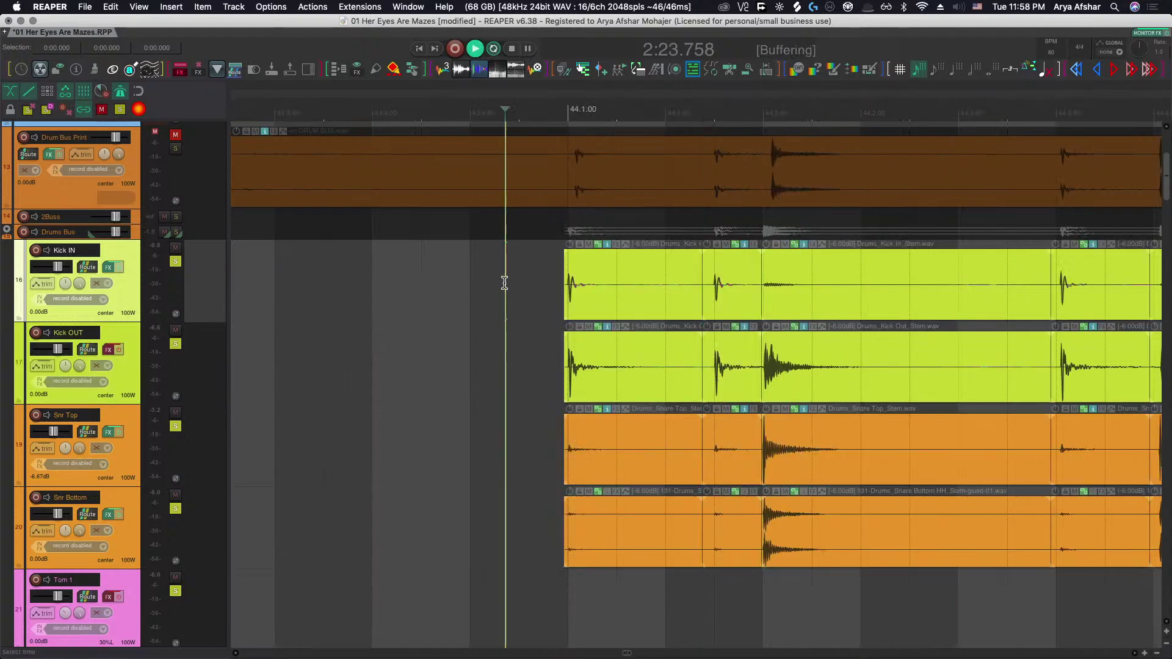
key("space")
scroll(504, 283, "down", 5)
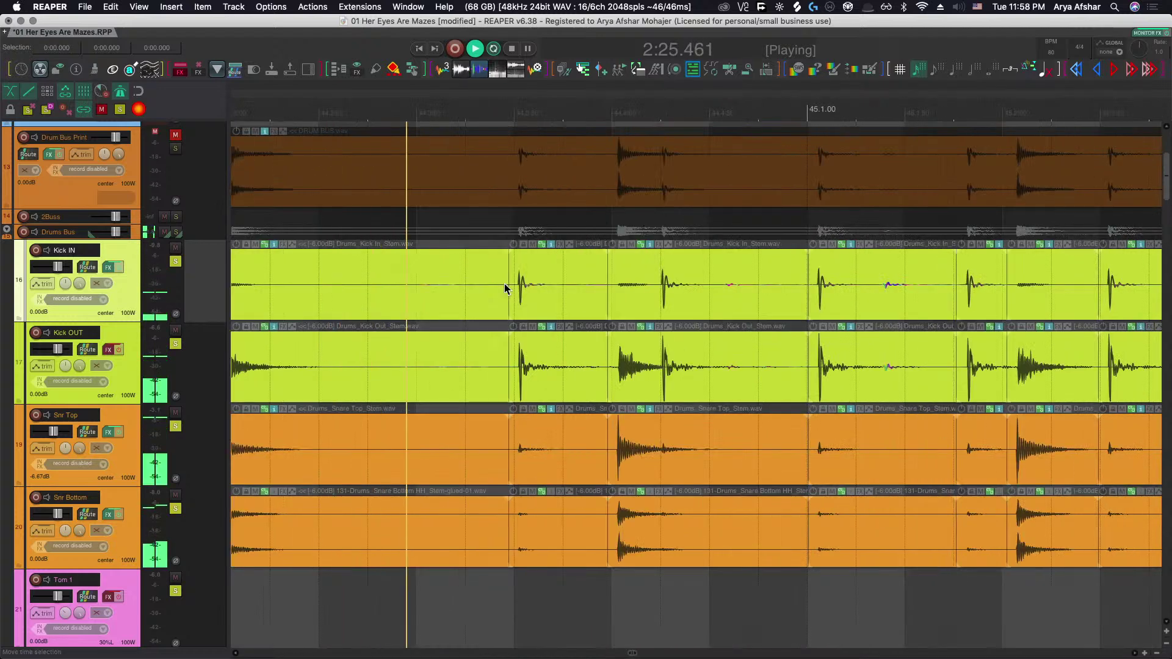
key("space")
Slip the grouped kick slice's contents earlier so the kick lines up with 44.3.50, and play back the result.
scroll(524, 301, "up", 6)
left_click(534, 299)
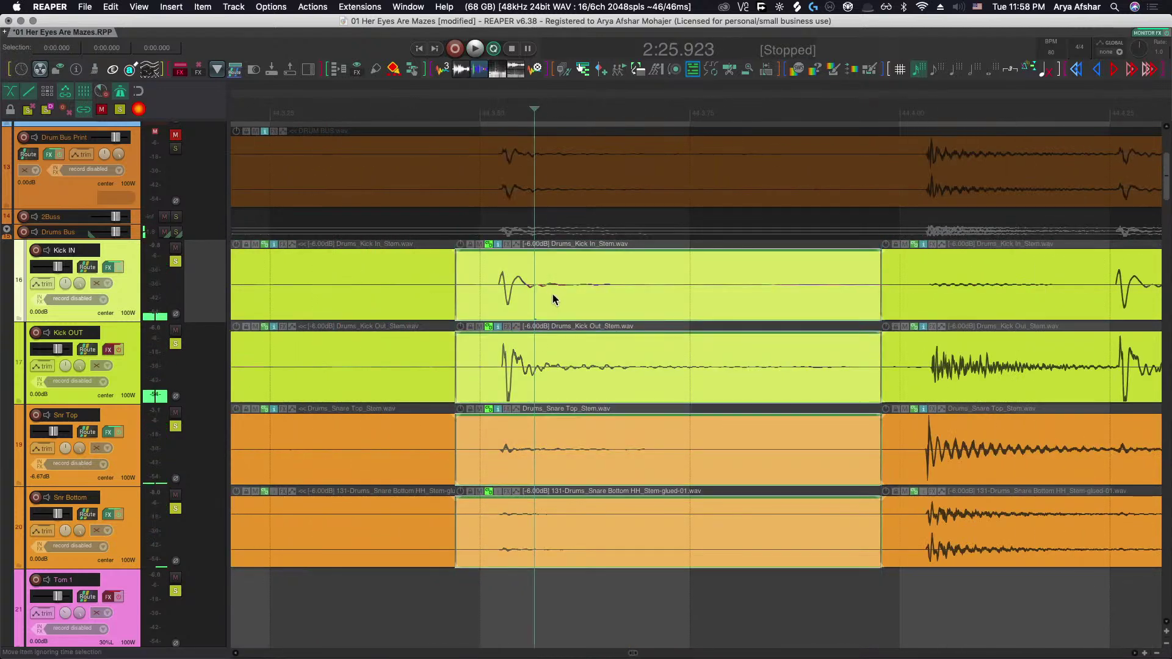
left_click_drag(552, 294, 535, 313)
scroll(534, 313, "down", 5)
left_click(432, 292)
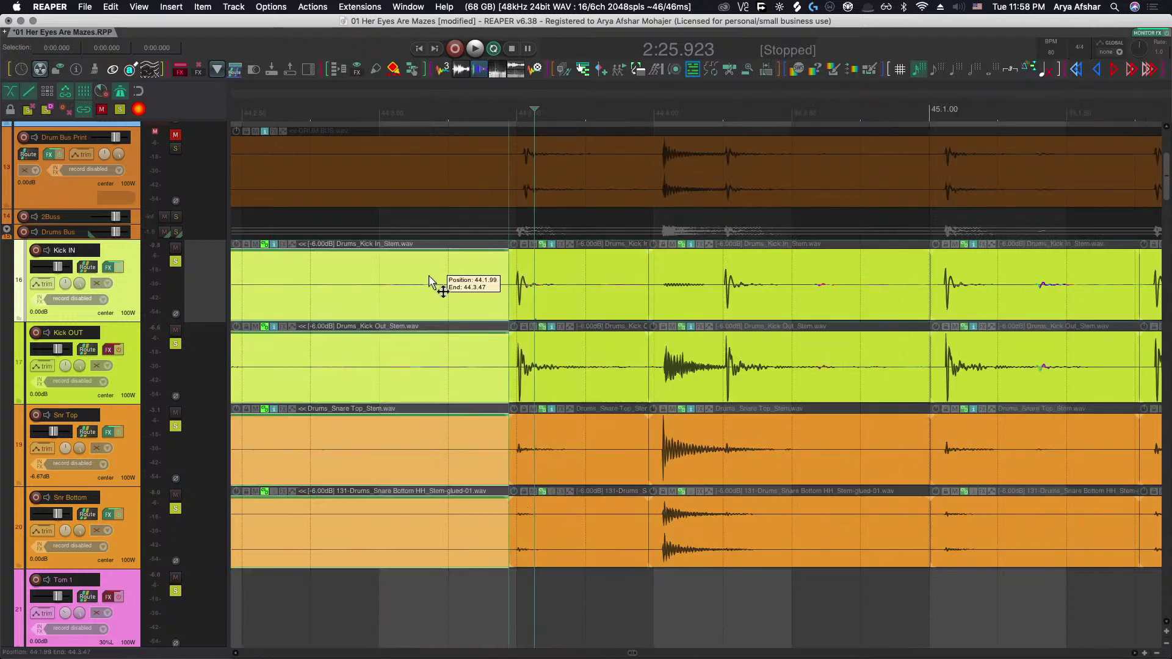
key("space")
key("space")
Audition the snare and kick slice at 44.4.00 and slip its contents slightly earlier so the kick meets 44.4.25.
left_click(685, 301)
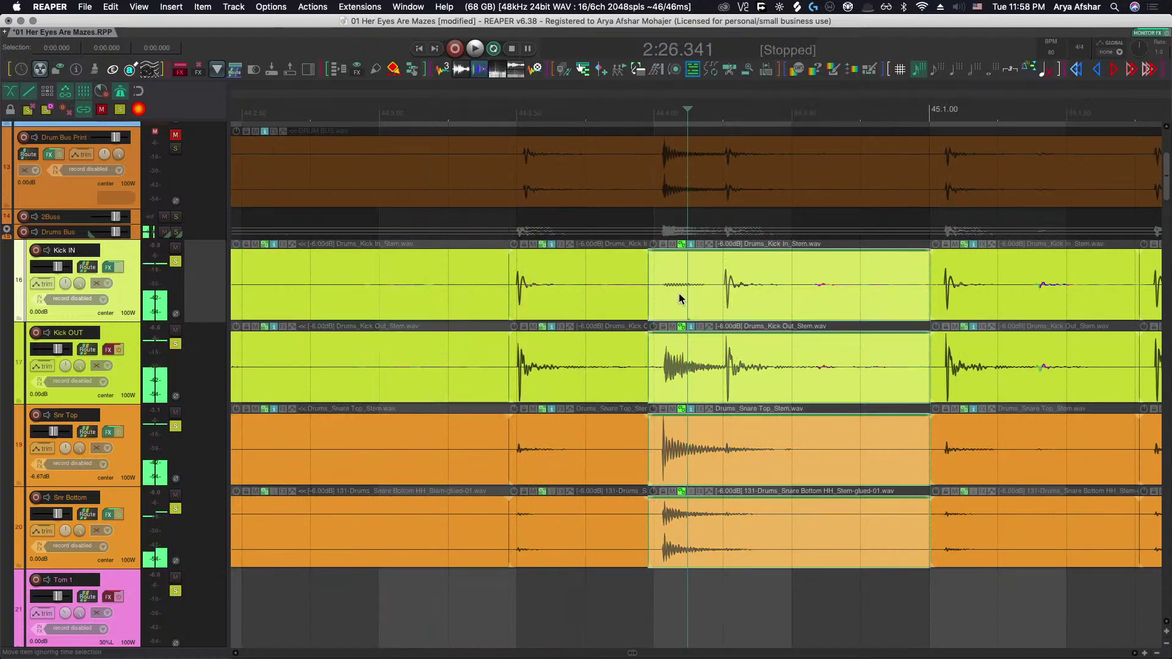
scroll(689, 309, "up", 5)
left_click(306, 294)
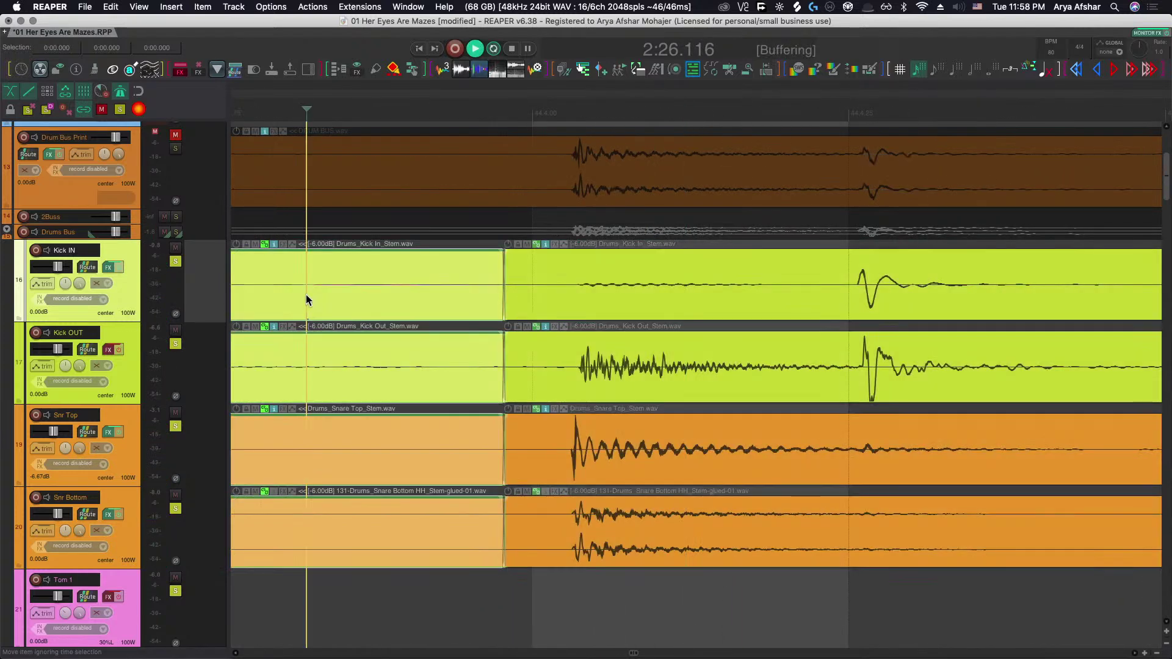
key("space")
key("space")
left_click(734, 292)
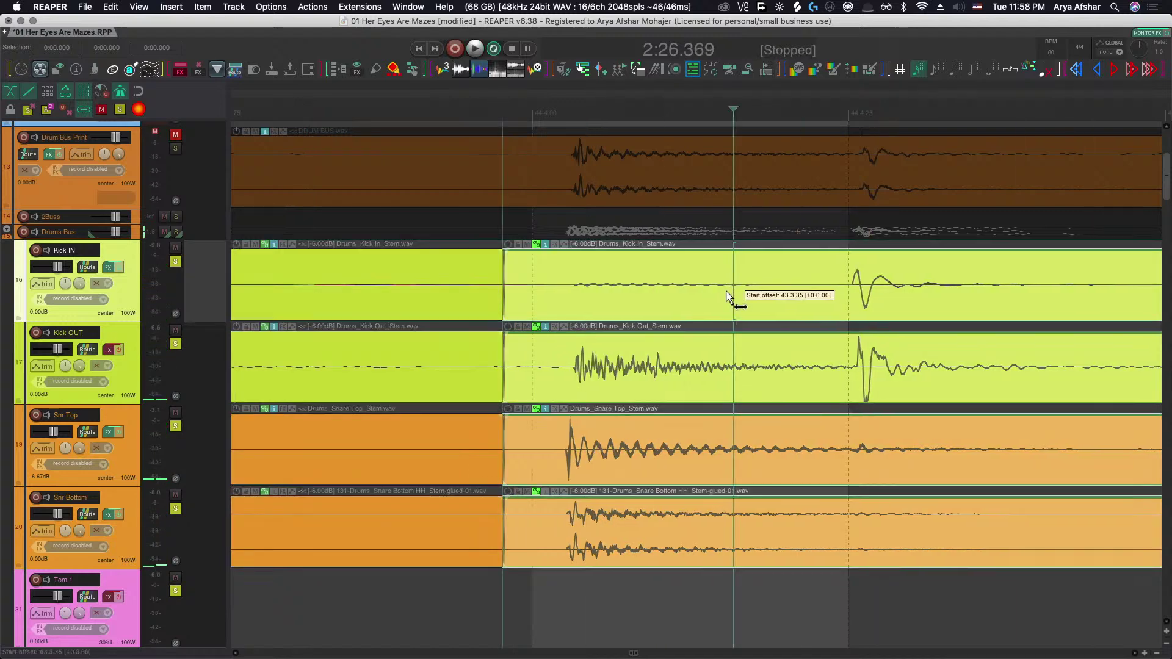
Play back from about 44.3.75 into bar 45.1 to check the adjusted snare and kick slice.
scroll(714, 302, "down", 4)
left_click(558, 279)
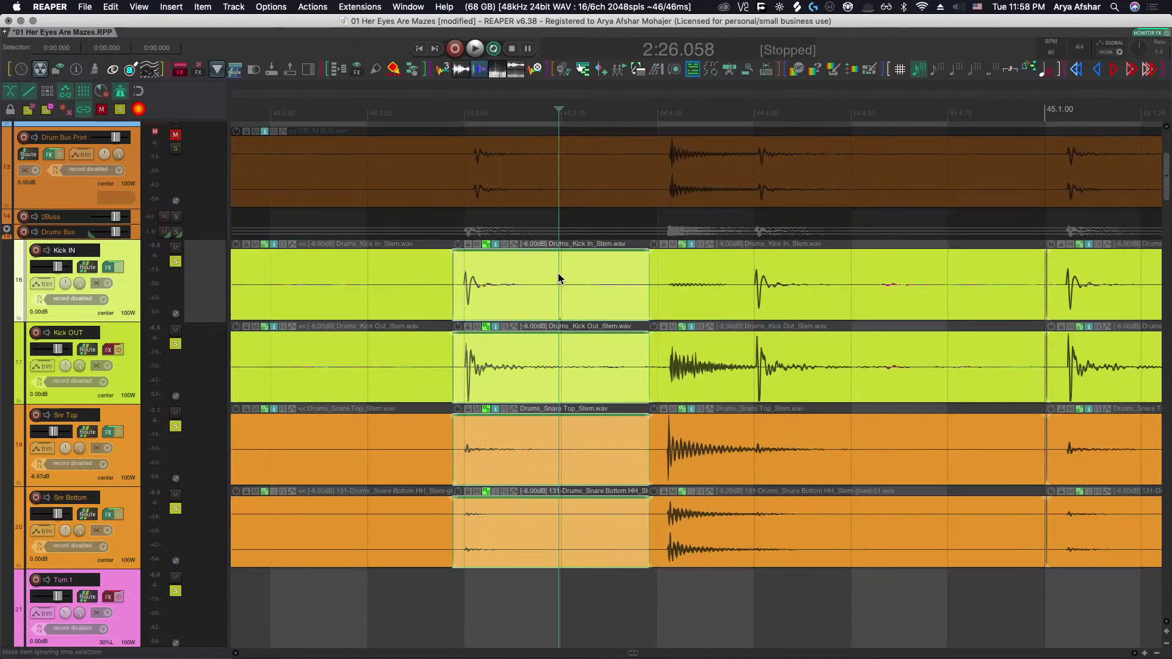
key("space")
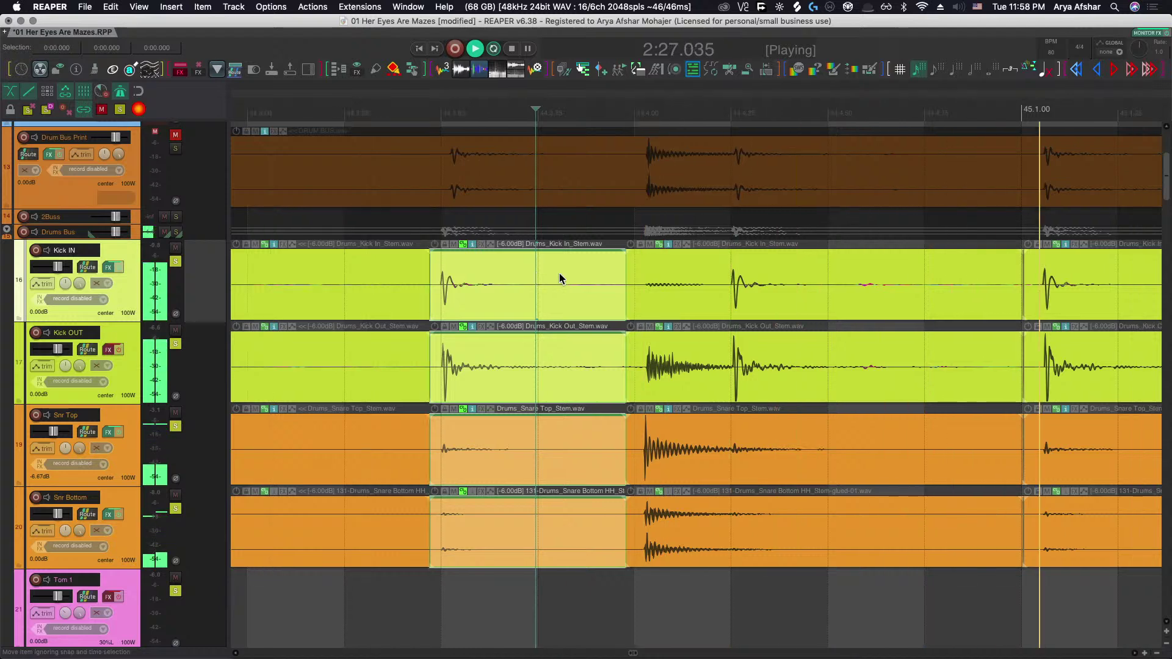
key("space")
Move the crossfade at bar 45.1 slightly earlier and slip the following slice's contents so its kick lines up with 45.1.00.
scroll(738, 304, "up", 4)
left_click(757, 290)
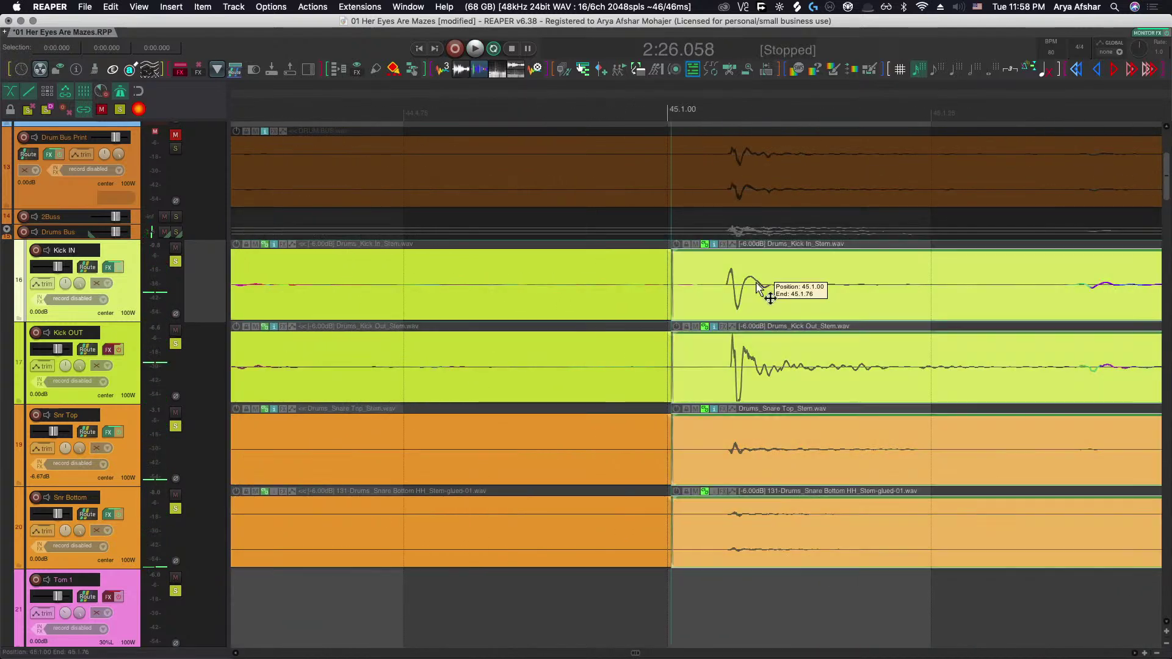
left_click_drag(673, 278, 646, 278)
left_click(778, 292)
left_click_drag(794, 302, 730, 303)
Move the crossfade ahead of the next kick slightly earlier, close to the 45.1.75 gridline.
scroll(738, 316, "down", 3)
scroll(744, 317, "right", 4)
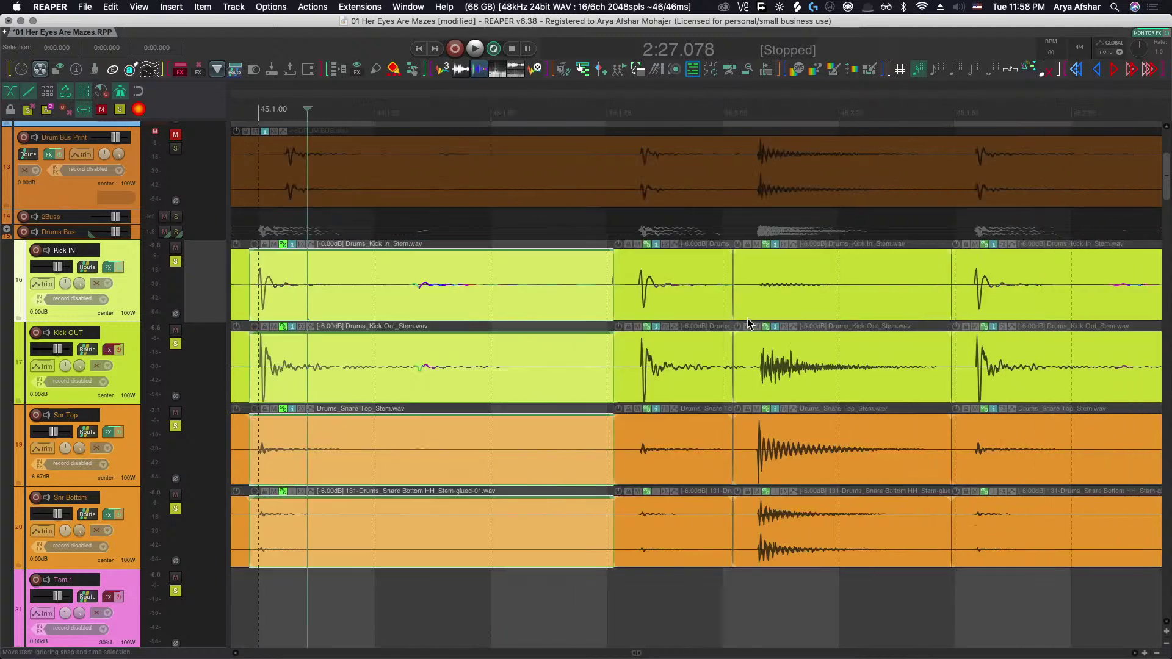
scroll(610, 312, "up", 5)
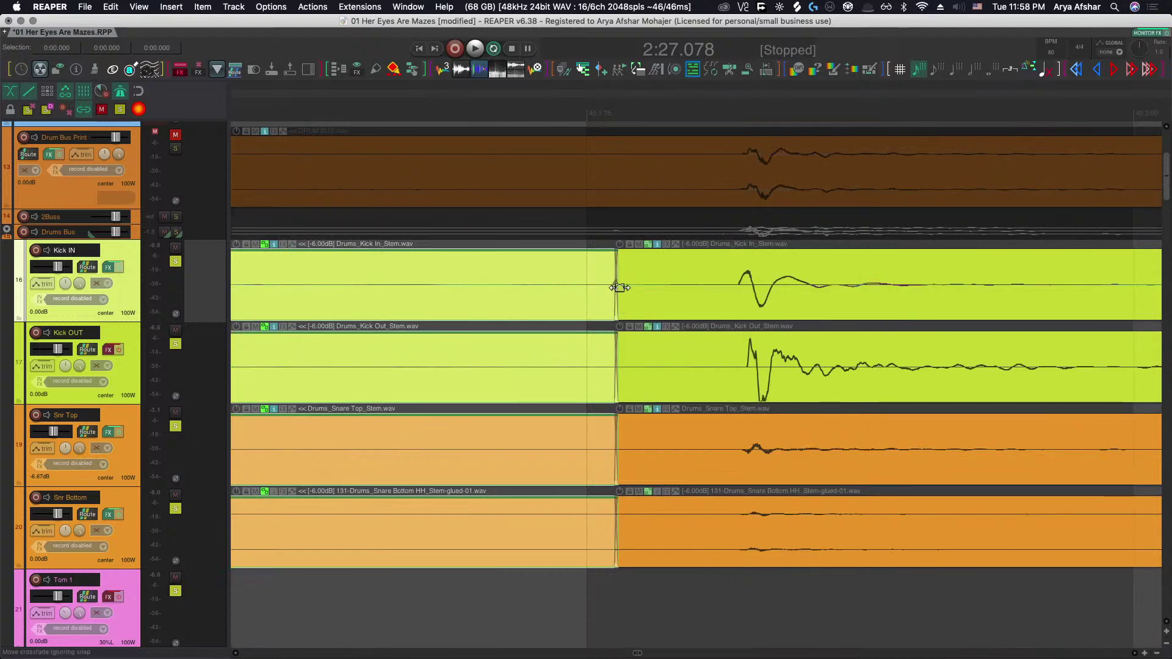
left_click_drag(616, 287, 592, 288)
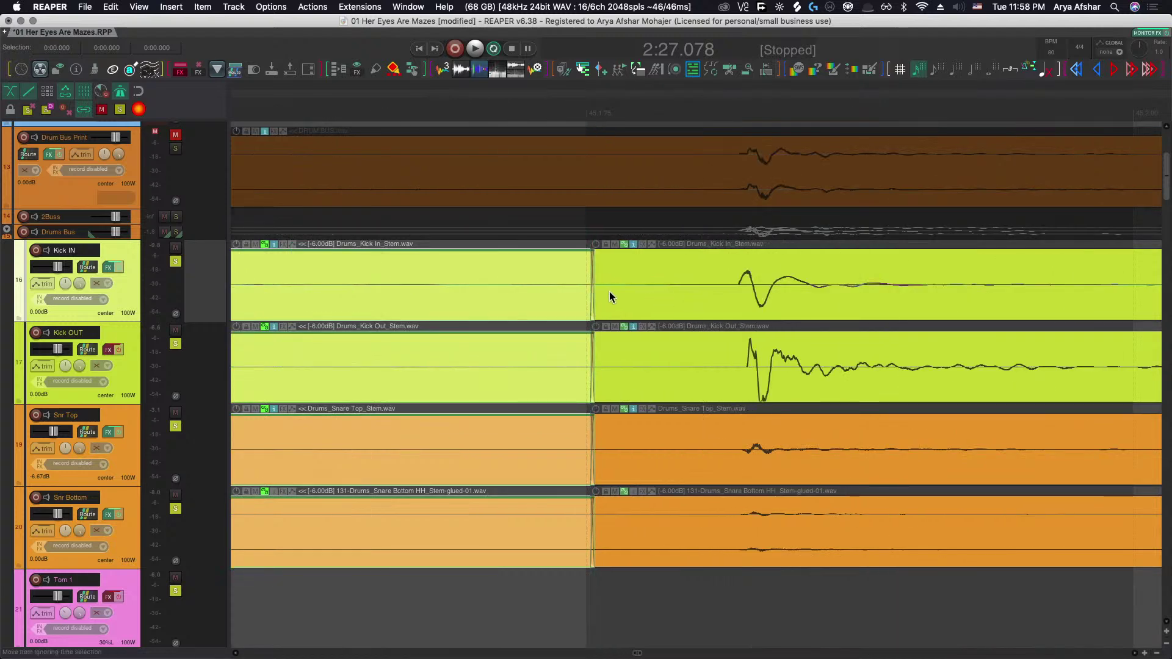
Play back the hits around bar 45.1, first from the slice itself and again from about 2:26.848.
scroll(583, 343, "down", 6)
key("space")
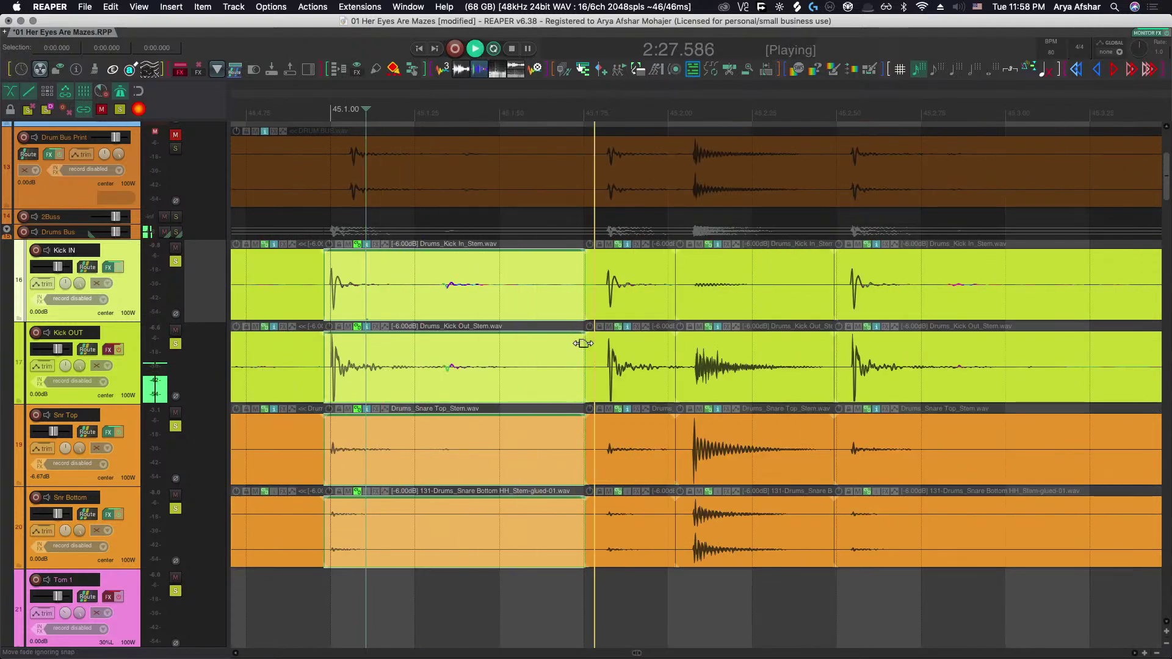
key("space")
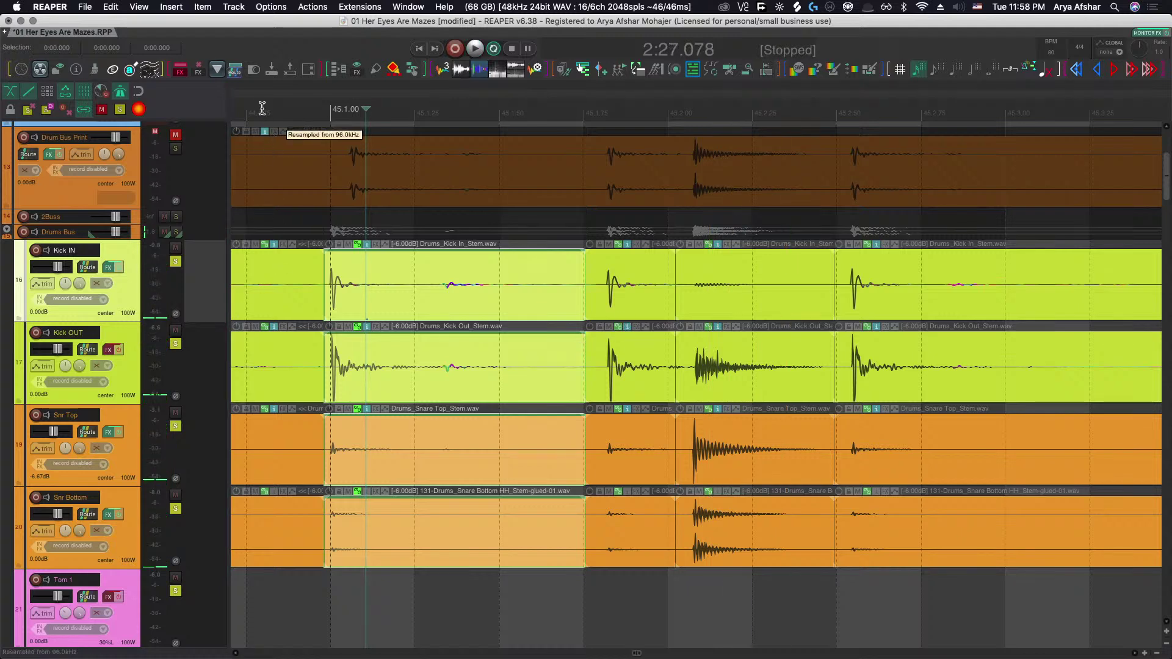
left_click(262, 108)
key("space")
key("space")
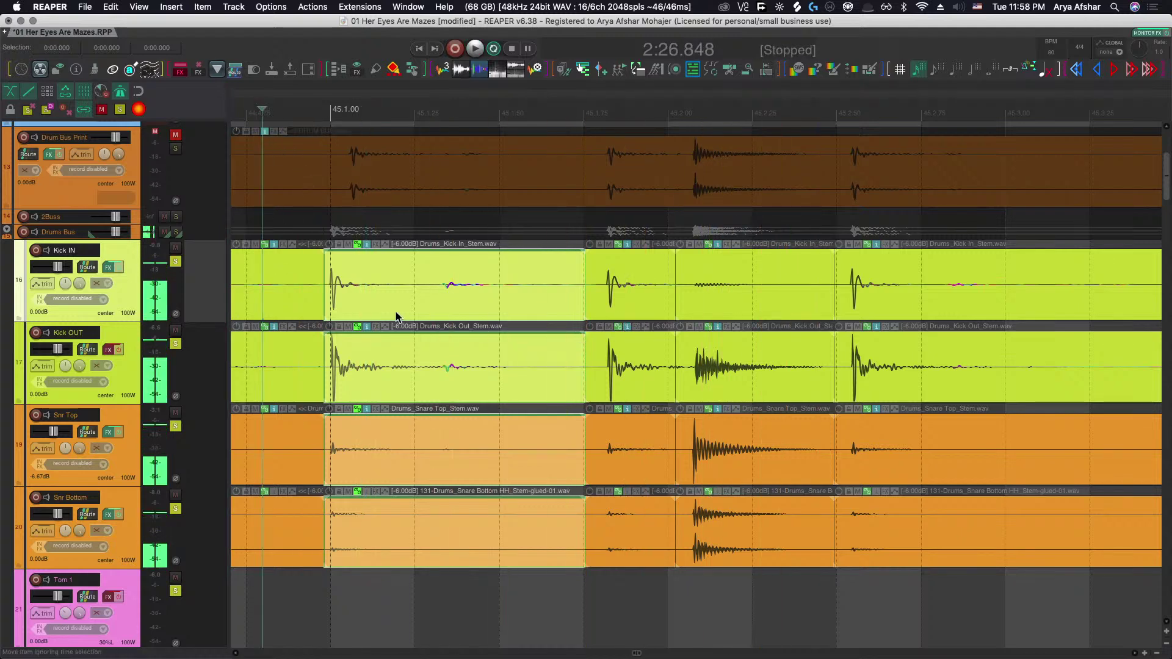
Play back the tightened drums from just before bar 44.1 into bar 45, and replay from about 2:26.552.
scroll(395, 311, "down", 4)
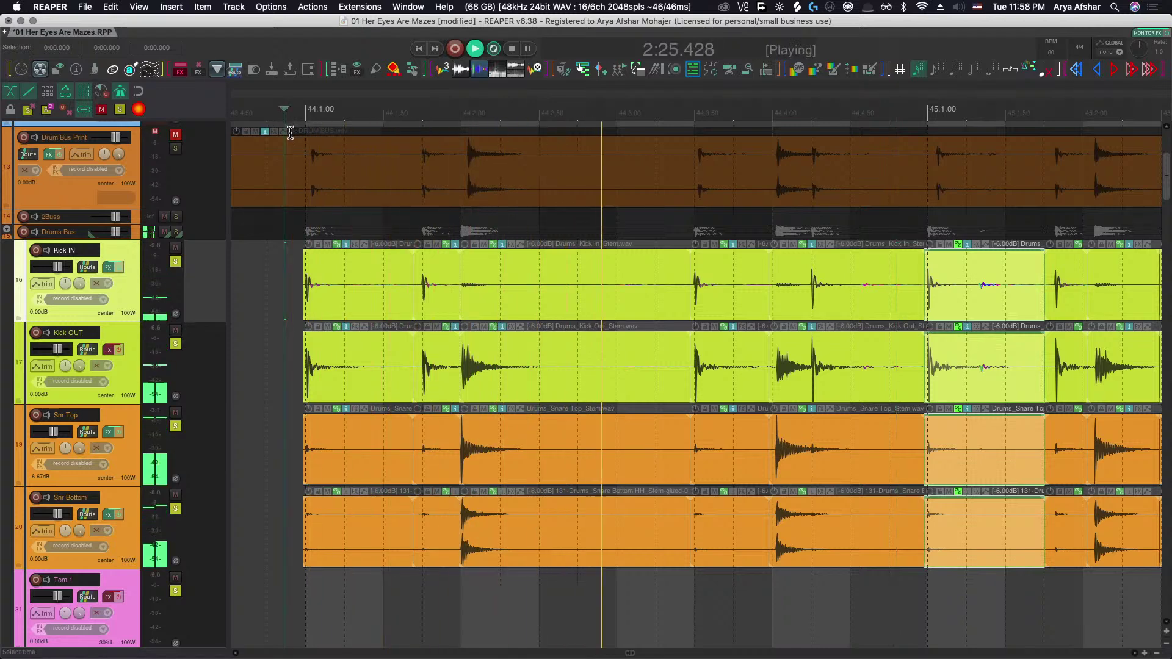
scroll(361, 277, "right", 5)
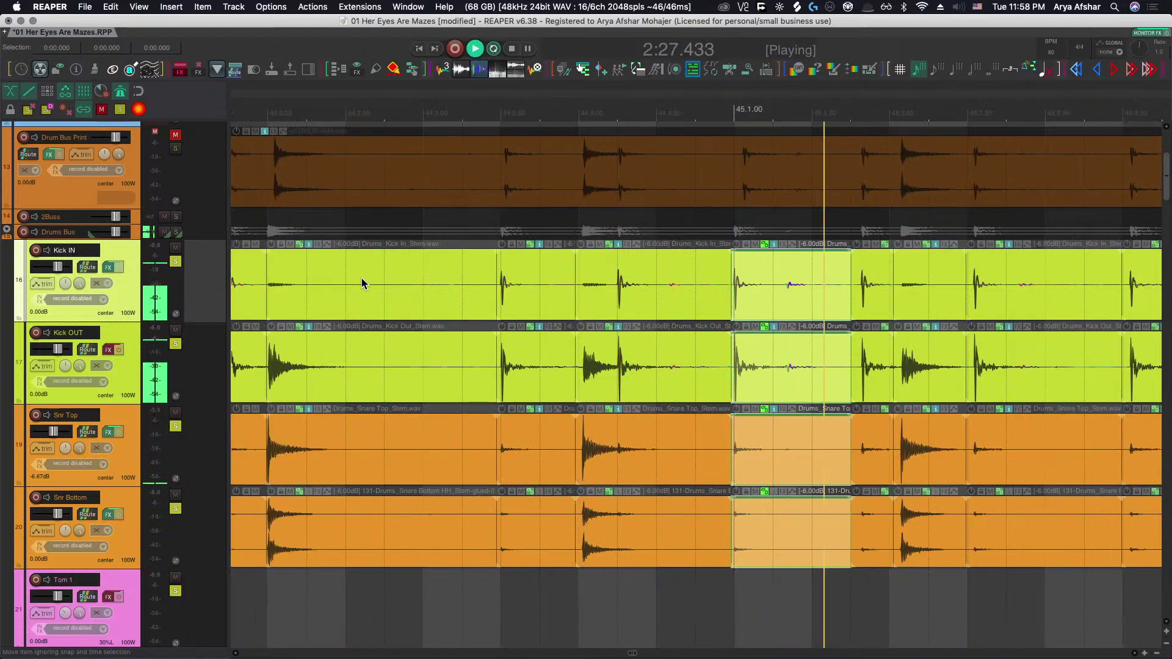
scroll(427, 284, "right", 2)
key("space")
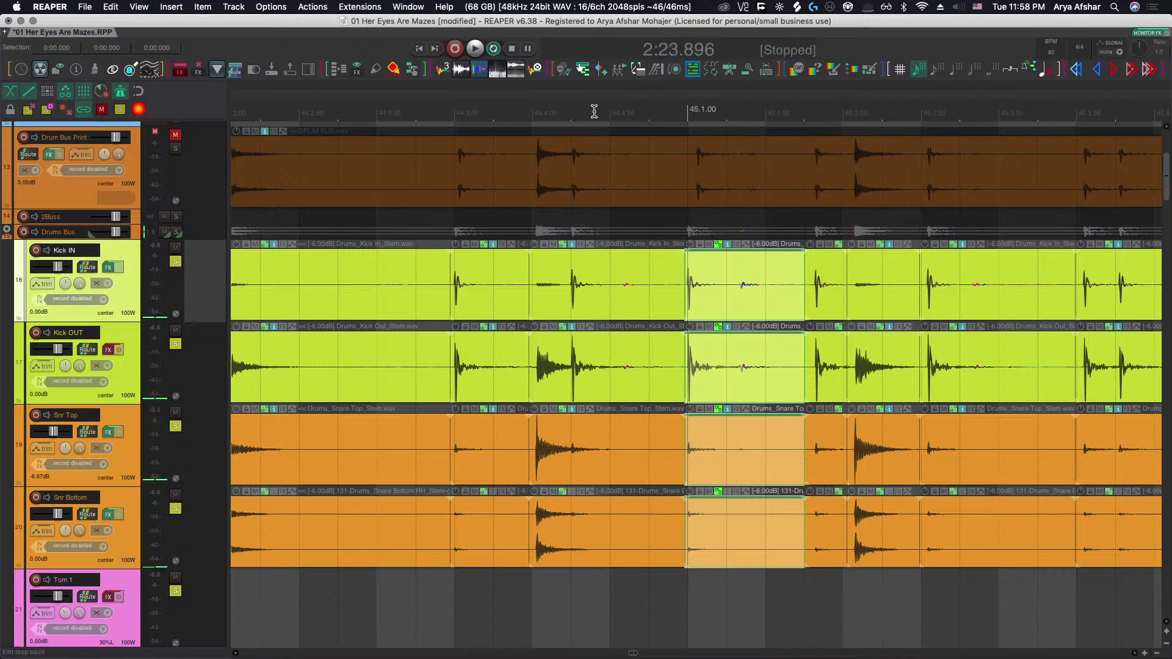
key("space")
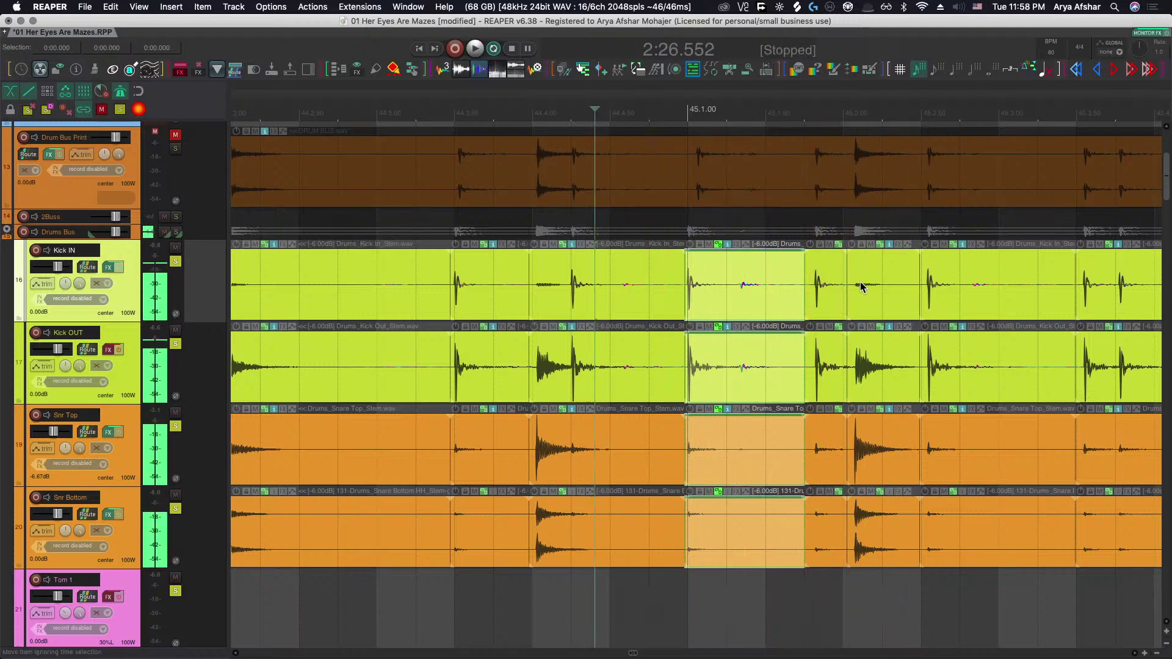
Move the crossfade at 45.1.75 slightly earlier and slip the following slice's contents so its kick lines up with 45.1.75.
scroll(843, 290, "up", 6)
left_click(750, 282)
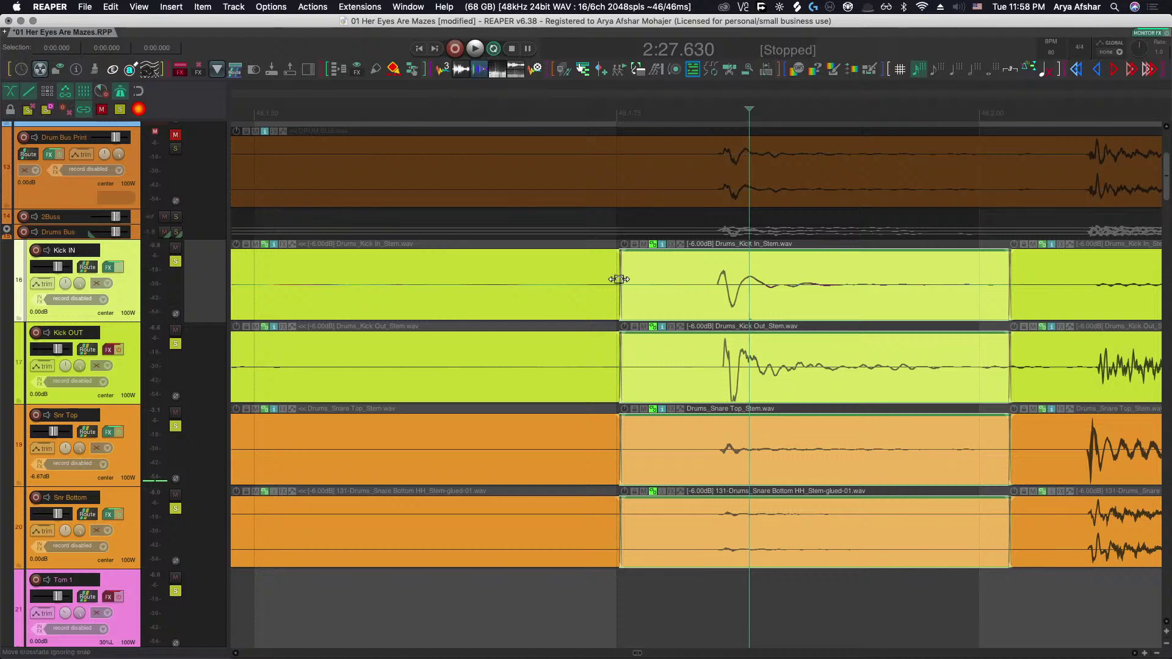
left_click_drag(619, 279, 589, 278)
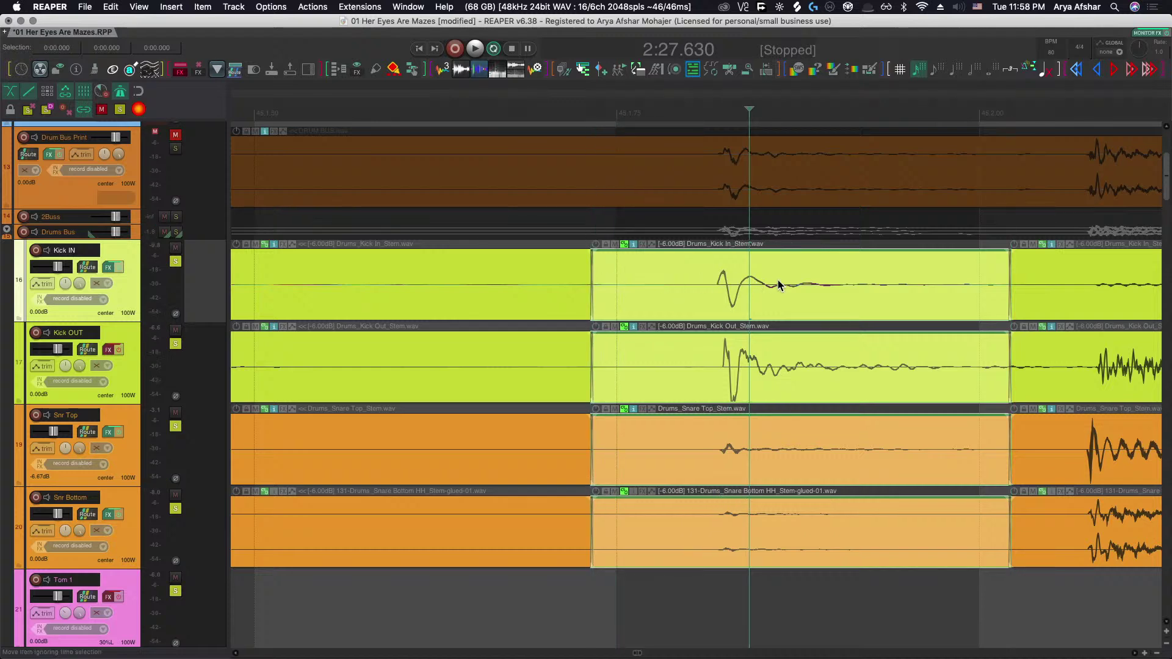
left_click_drag(778, 284, 677, 287)
Move the crossfade before 45.2.00 earlier, ahead of the snare hit, and slip the following slice so its snare lands on 45.2.00.
scroll(708, 328, "right", 5)
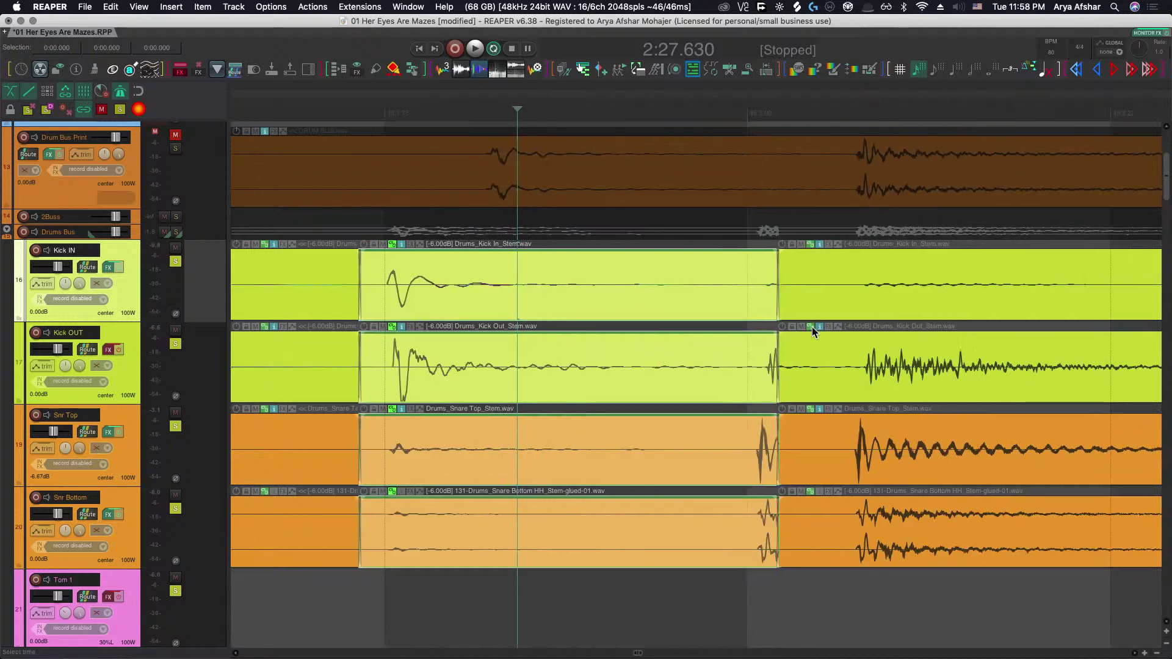
left_click_drag(778, 279, 676, 283)
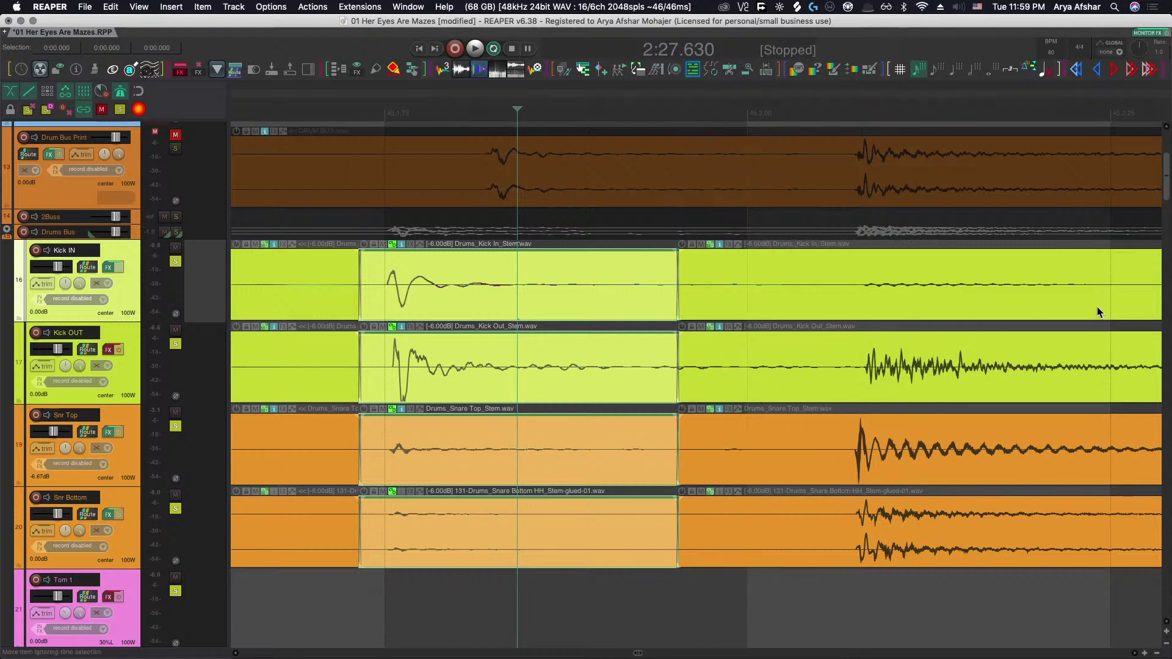
left_click_drag(945, 301, 834, 306)
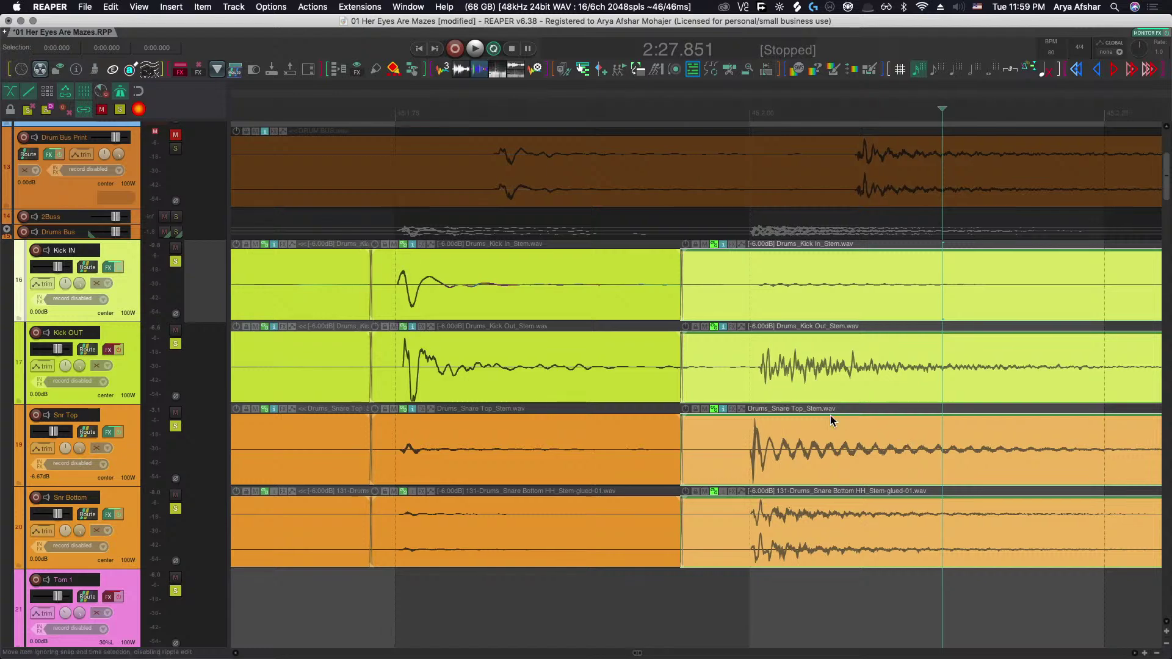
Play back the edited drums from about 2:23.765, just before bar 44.1, through to bar 45.1.
scroll(829, 419, "down", 5)
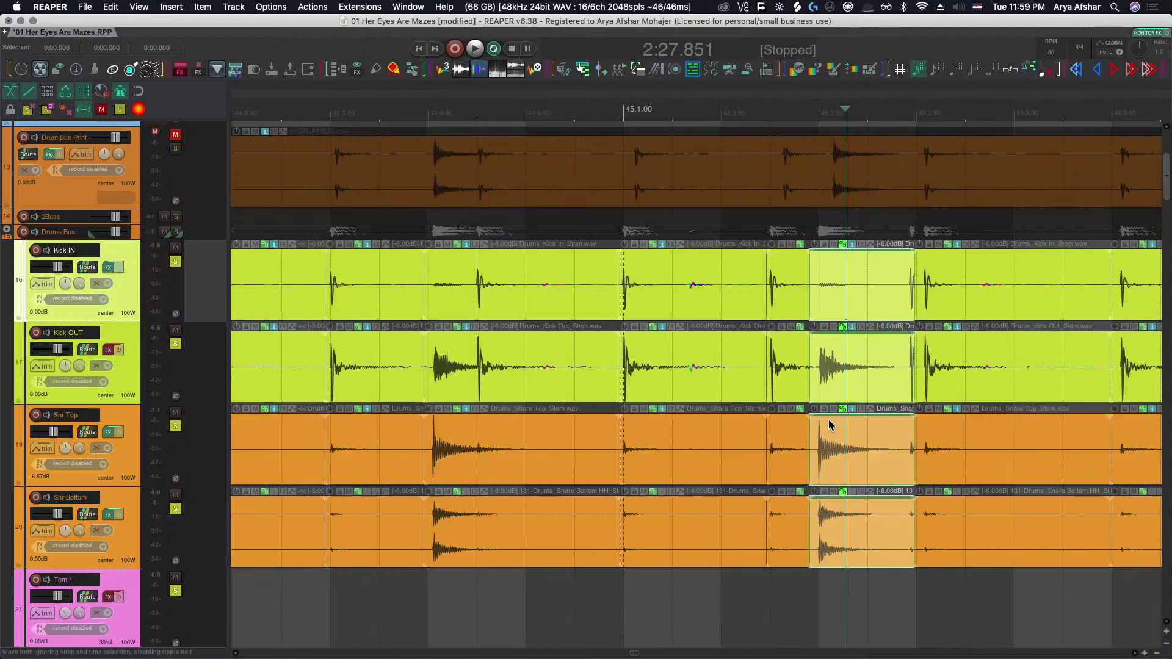
scroll(829, 420, "down", 5)
scroll(818, 423, "left", 6)
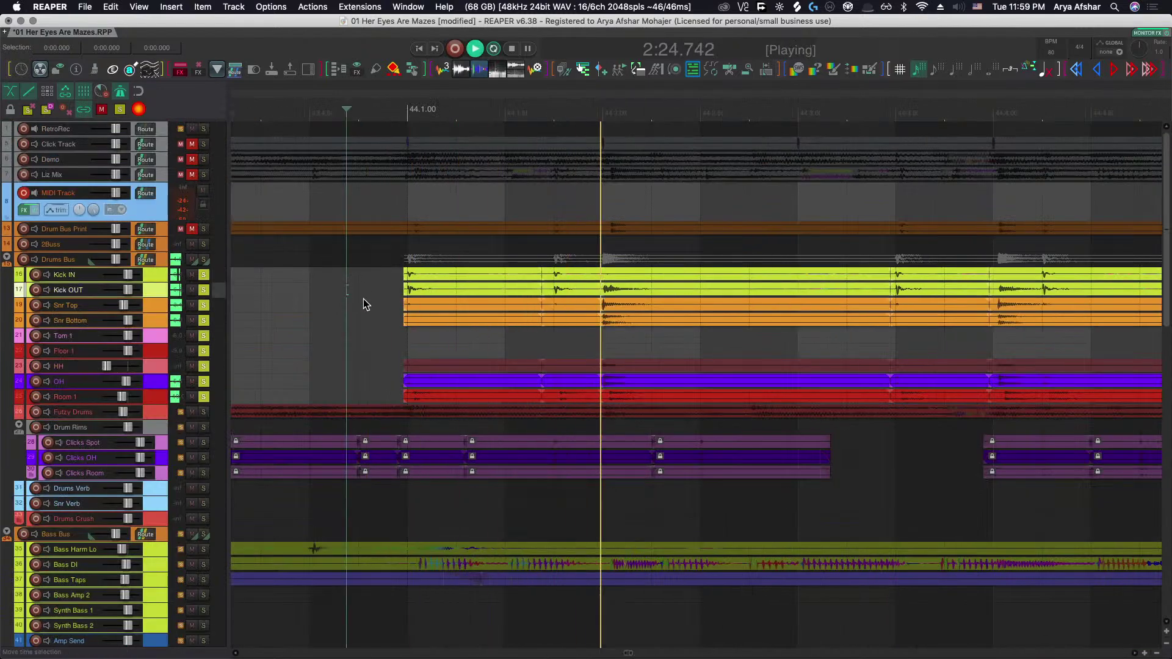
scroll(632, 314, "right", 6)
scroll(632, 313, "up", 5)
scroll(631, 353, "down", 3)
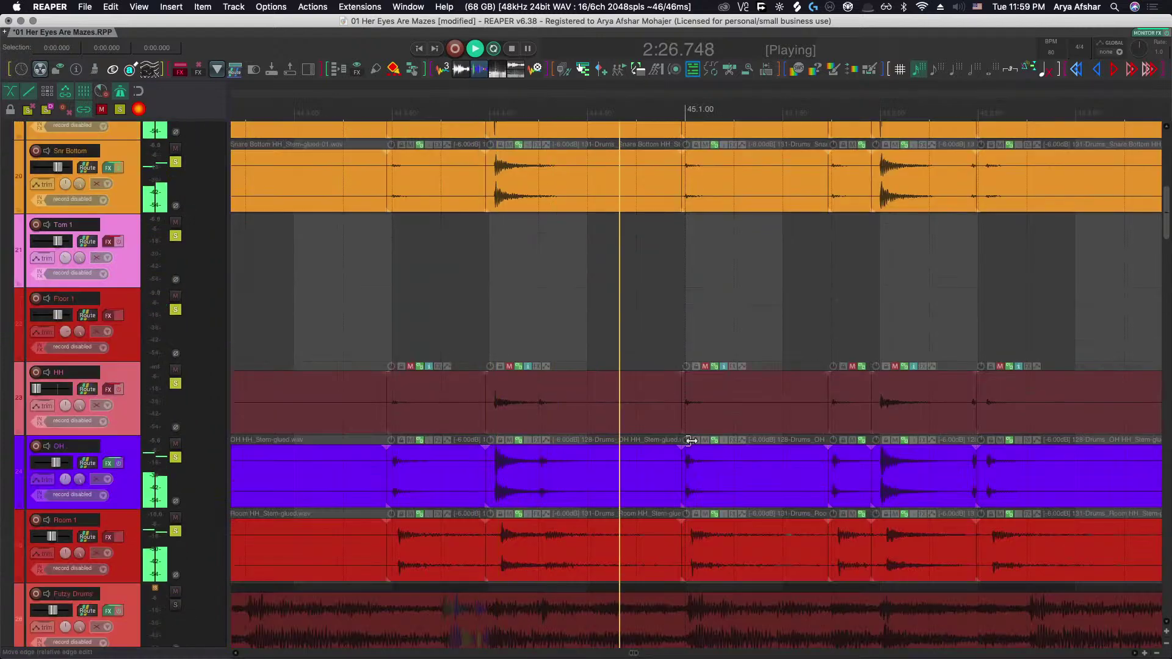
scroll(725, 467, "down", 2)
key("space")
Replay the passage from about 2:23.765 while following the overhead and room slices into bar 45.
scroll(556, 514, "left", 3)
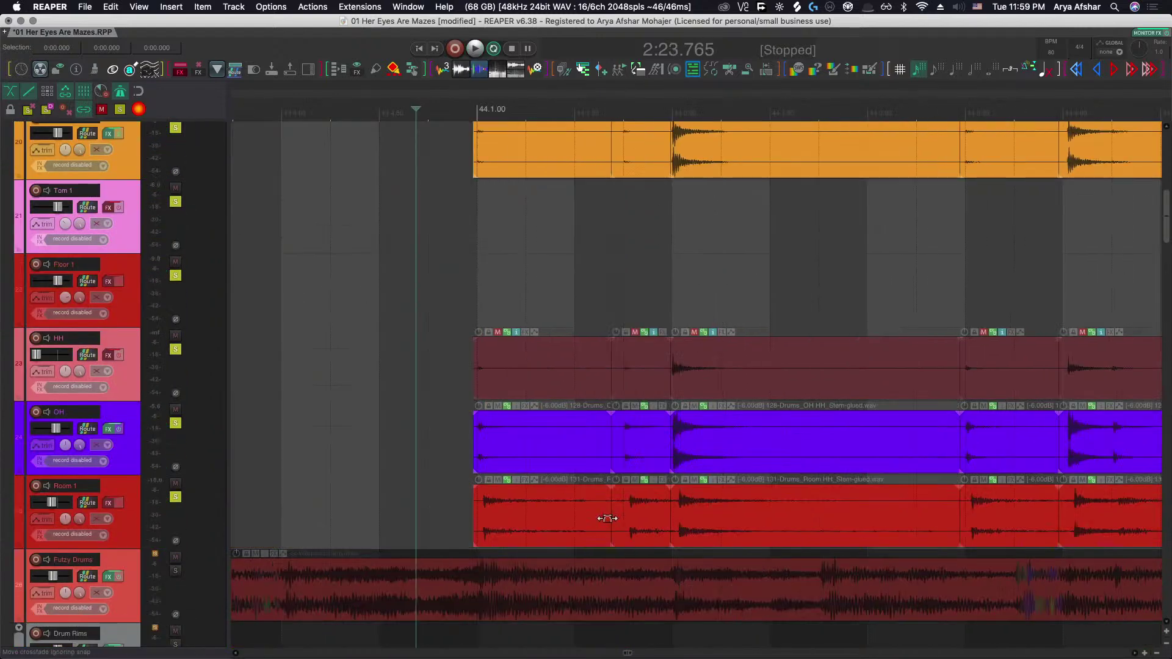
scroll(520, 525, "up", 3)
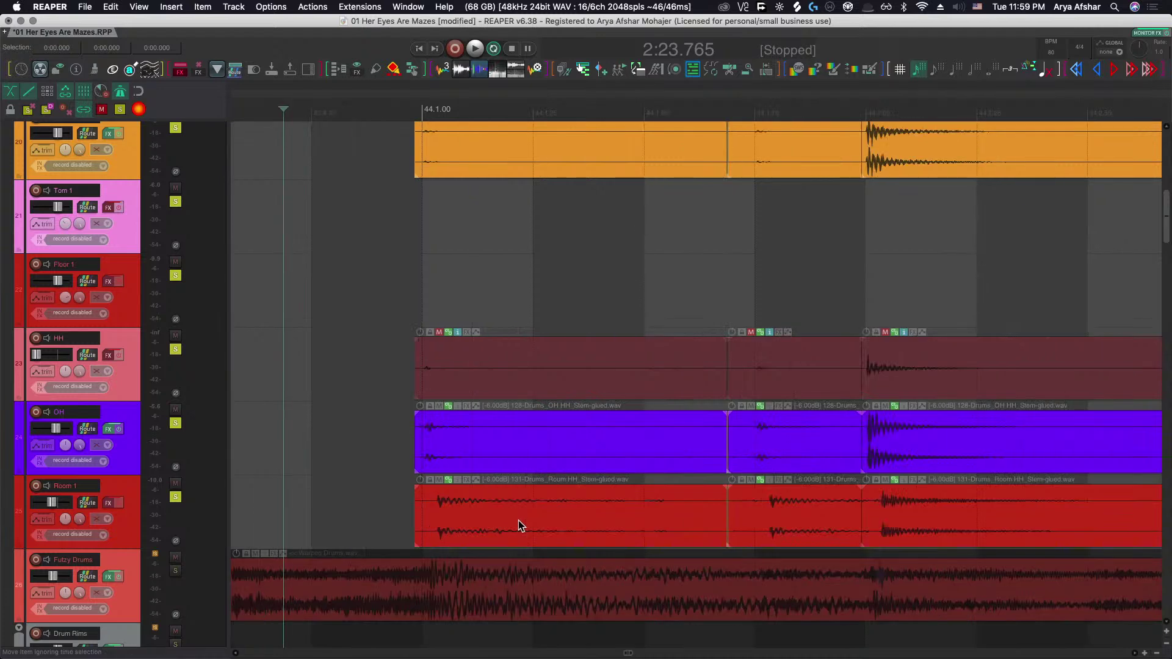
key("space")
scroll(526, 502, "up", 2)
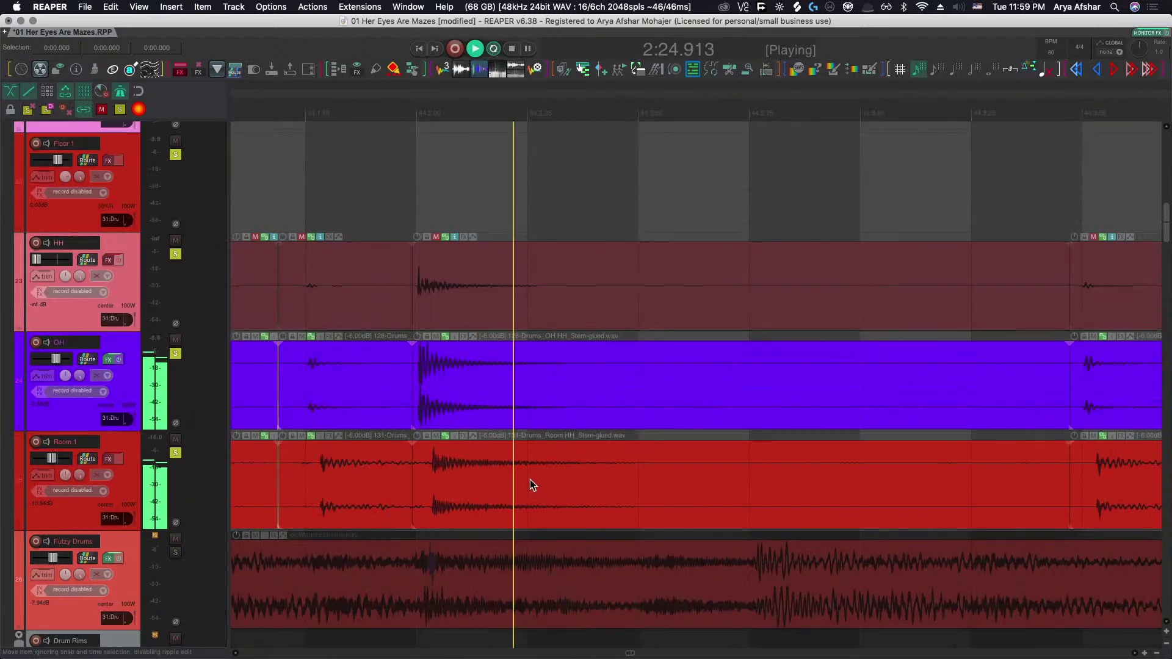
scroll(527, 463, "down", 3)
scroll(582, 415, "up", 3)
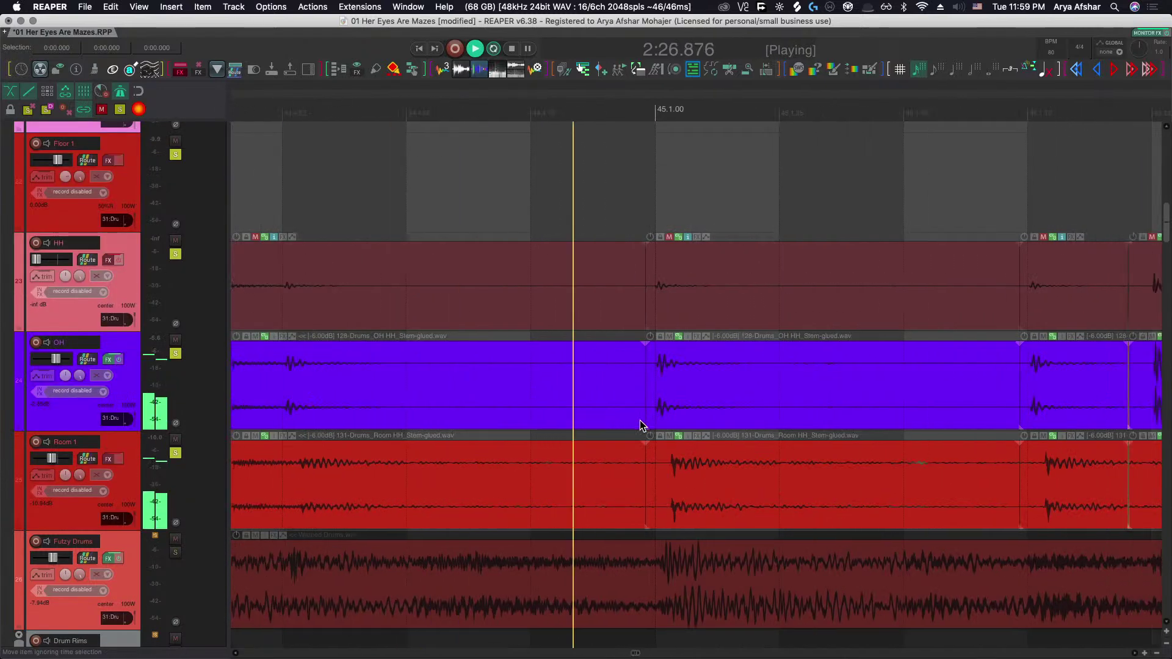
key("space")
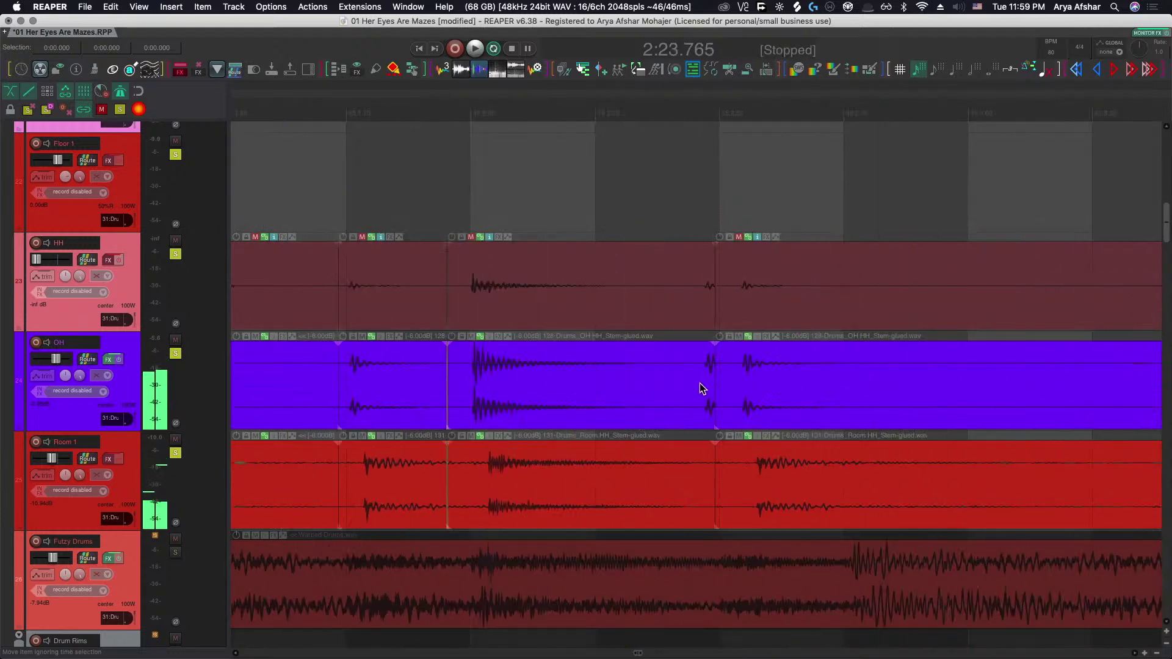
Try moving the overhead slice edge before the kick near 45.2.50 earlier, and audition the result from bar 45.1.
scroll(715, 374, "up", 4)
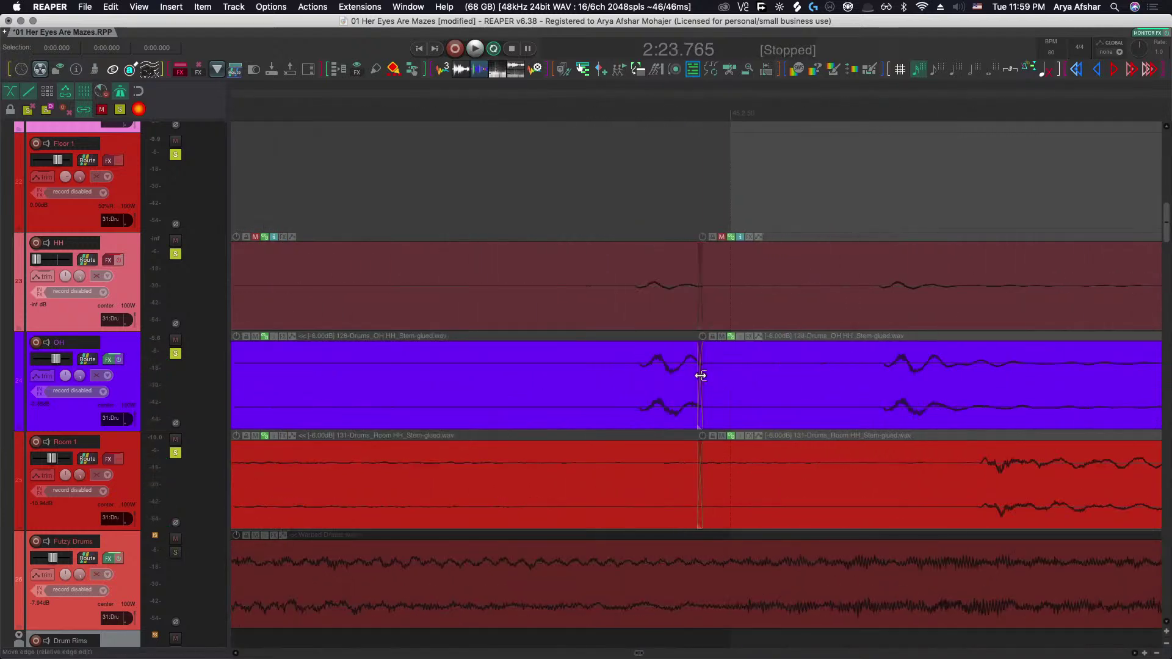
left_click_drag(700, 375, 614, 379)
scroll(613, 375, "down", 4)
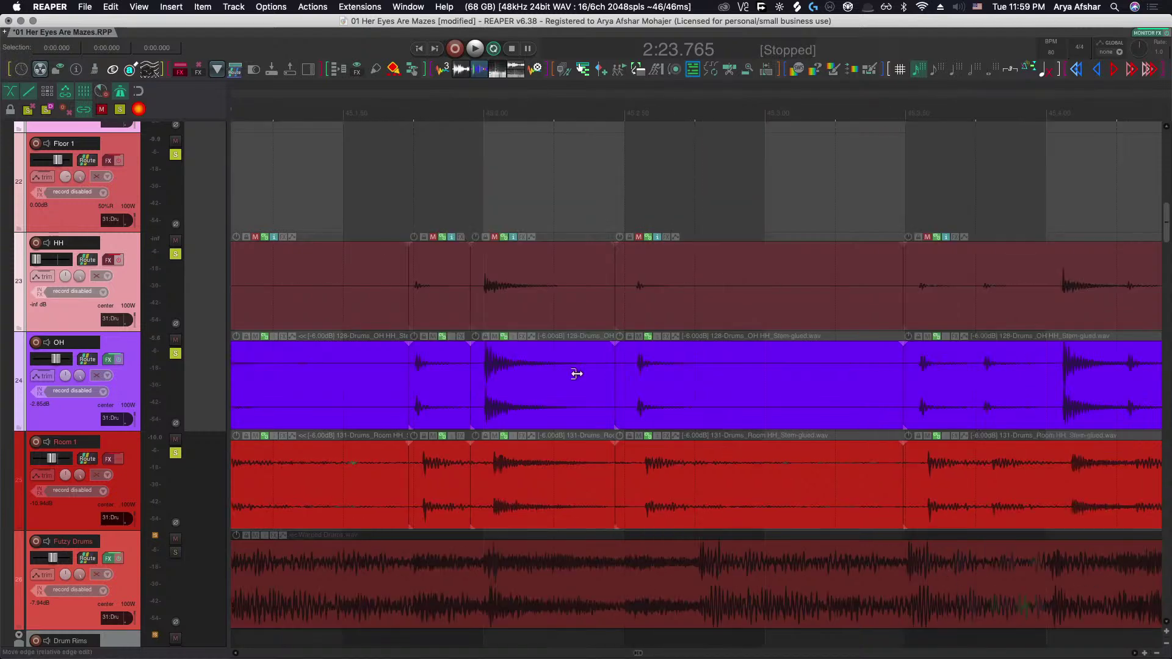
left_click(317, 360)
key("space")
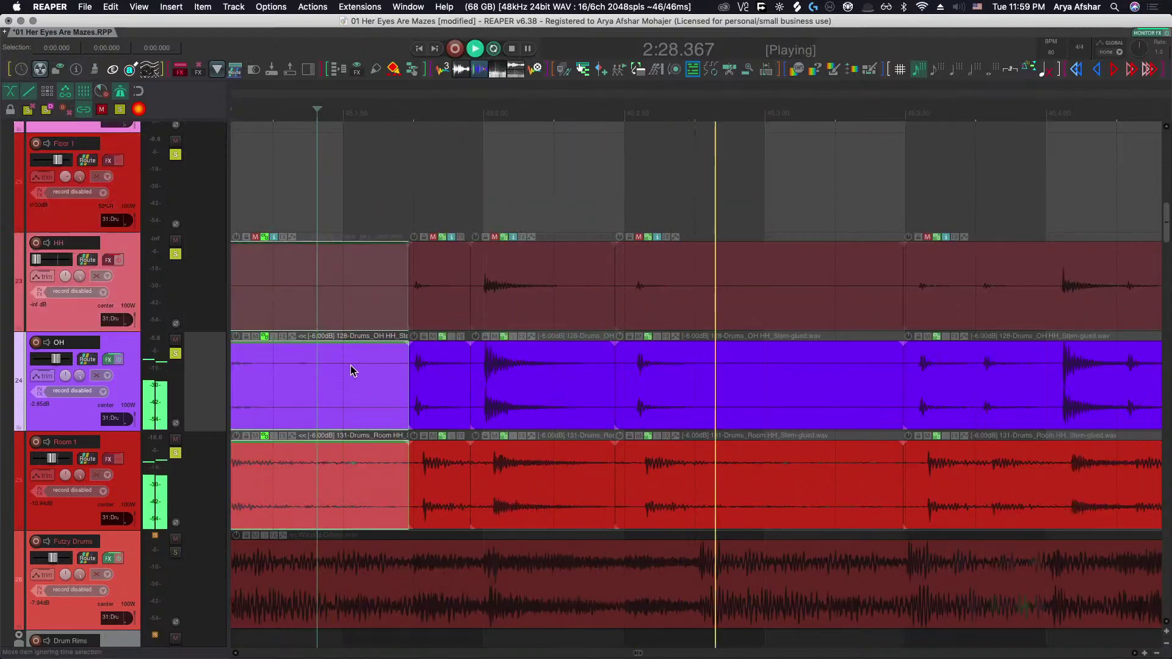
Try slipping the contents of the slice near 45.2.50, and undo this together with the preceding edge move.
left_click(653, 377)
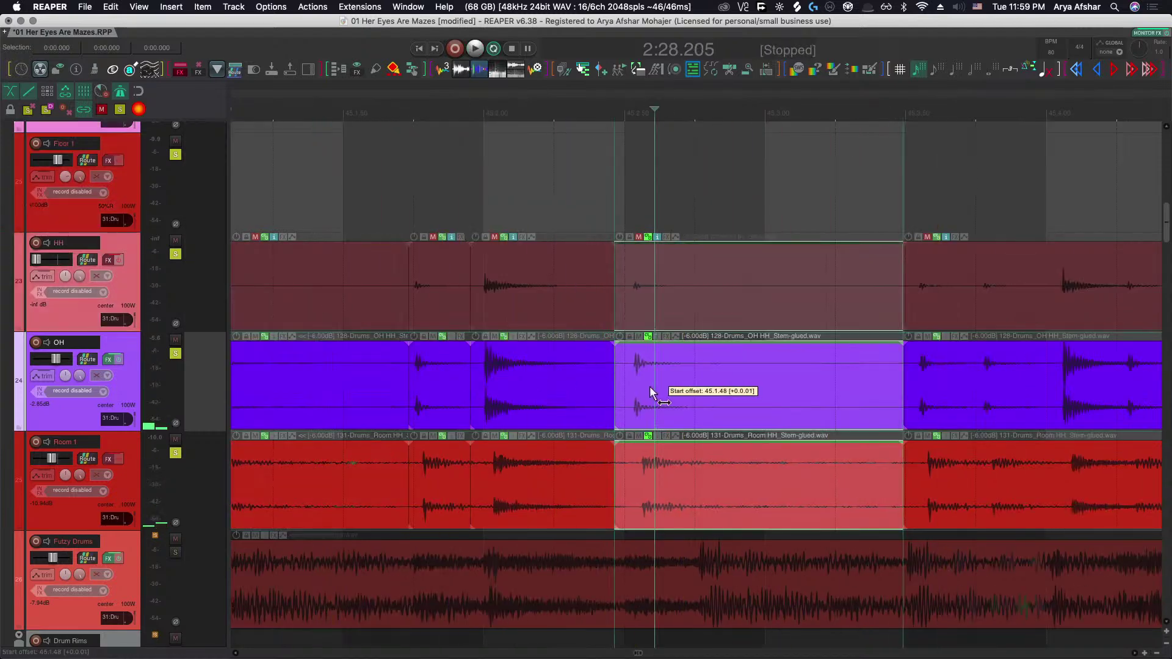
key("super+z")
key("super+z")
key("super+z")
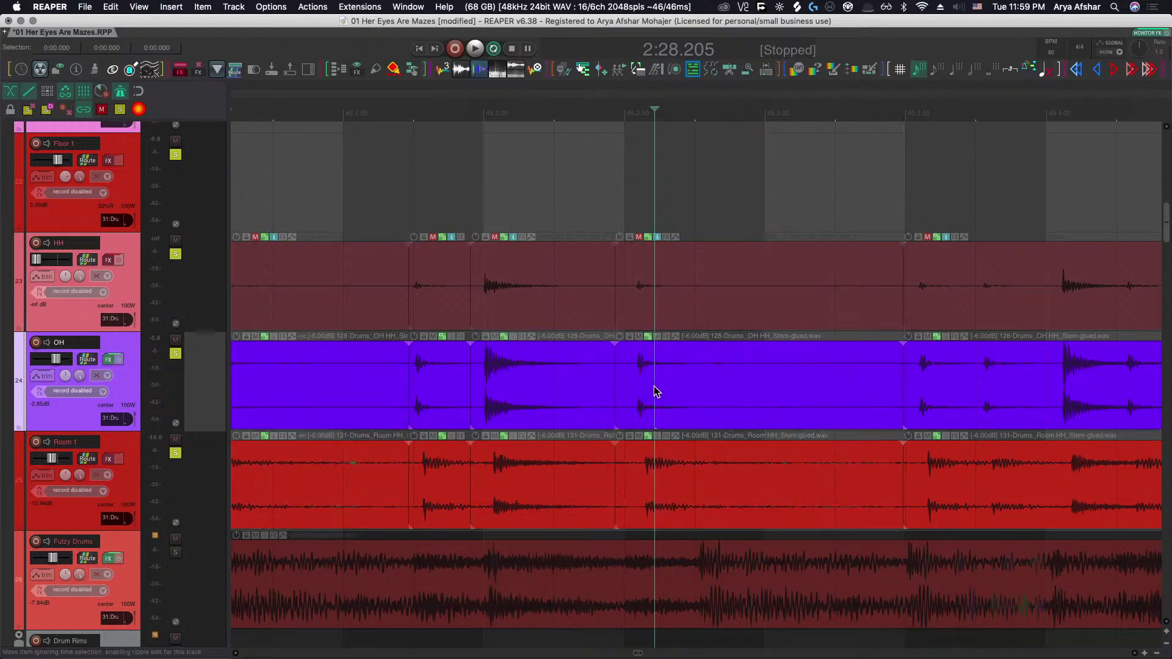
Move the crossfade before 45.2.50 ahead of the stray kick and slip the following slice so its kick lands on 45.2.50.
scroll(653, 387, "up", 4)
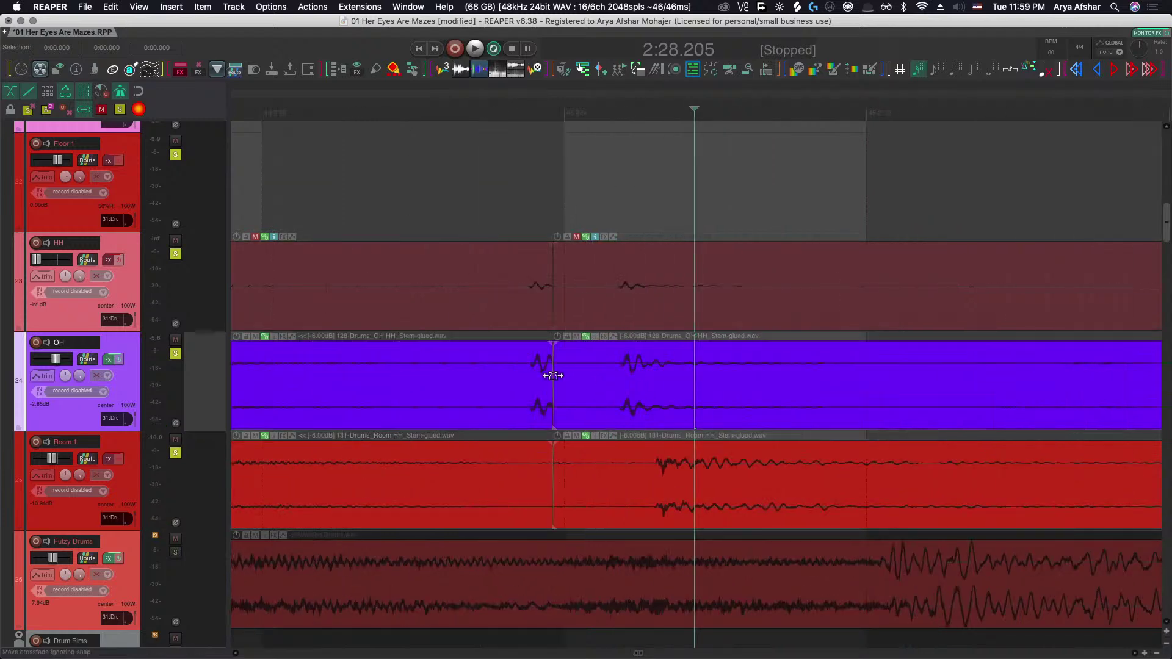
left_click_drag(553, 376, 523, 377)
left_click_drag(696, 397, 636, 390)
Play back the overheads and room from about 2:23.793, just before bar 44.1, to check the hits up to 44.4.00.
scroll(636, 389, "down", 10)
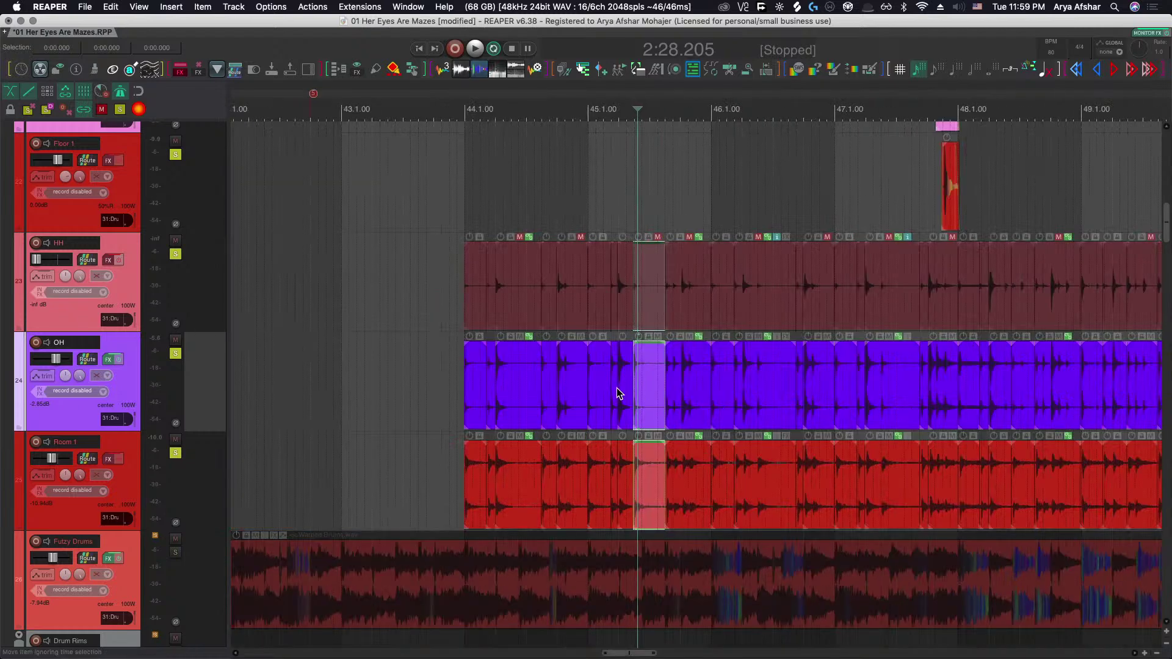
scroll(617, 392, "left", 1)
left_click(481, 368)
key("space")
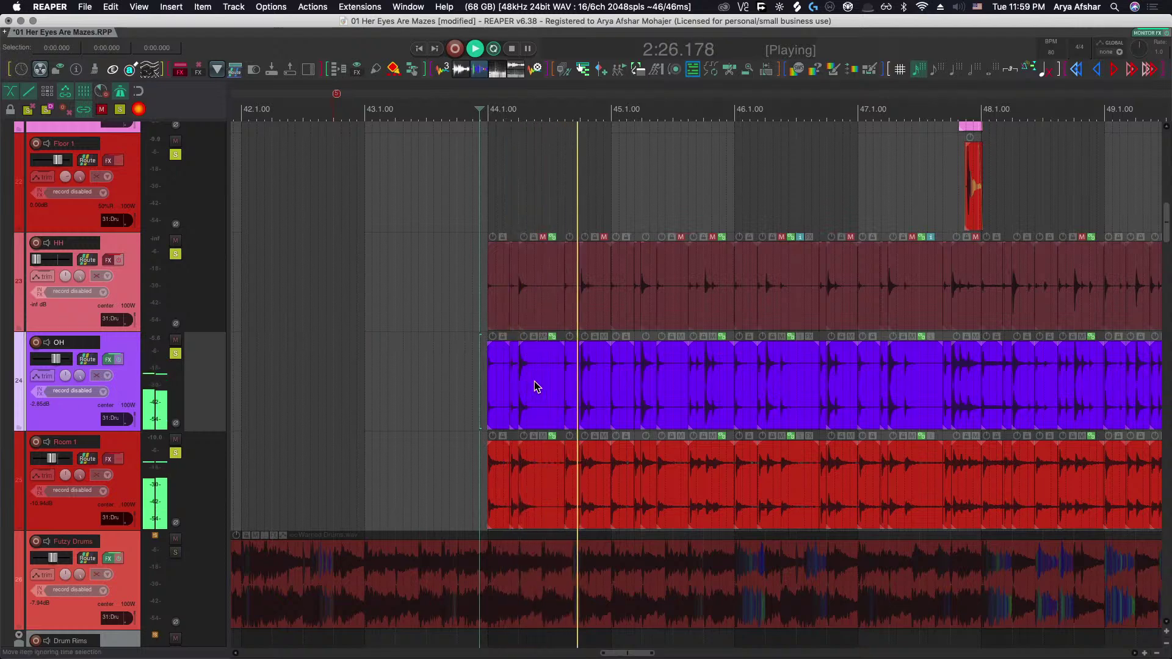
scroll(589, 379, "up", 4)
key("space")
Slip the contents of the slice at 44.4.00 slightly earlier so its snare hit lands on the 44.4.00 gridline.
scroll(580, 384, "up", 3)
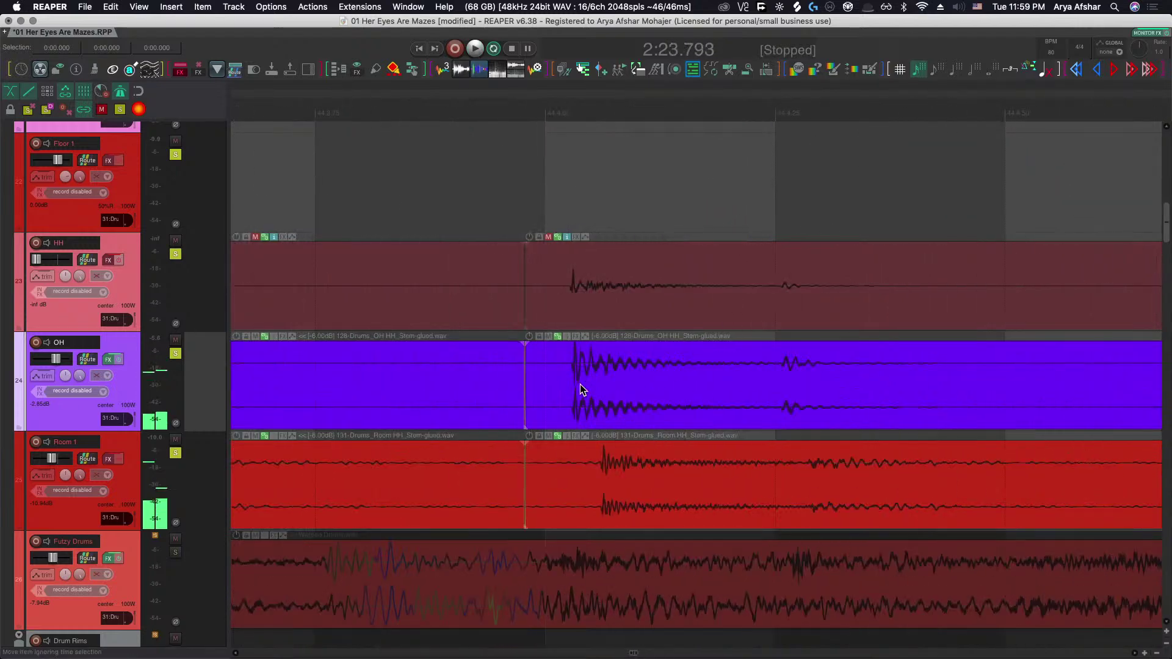
left_click_drag(611, 386, 584, 383)
scroll(584, 384, "down", 6)
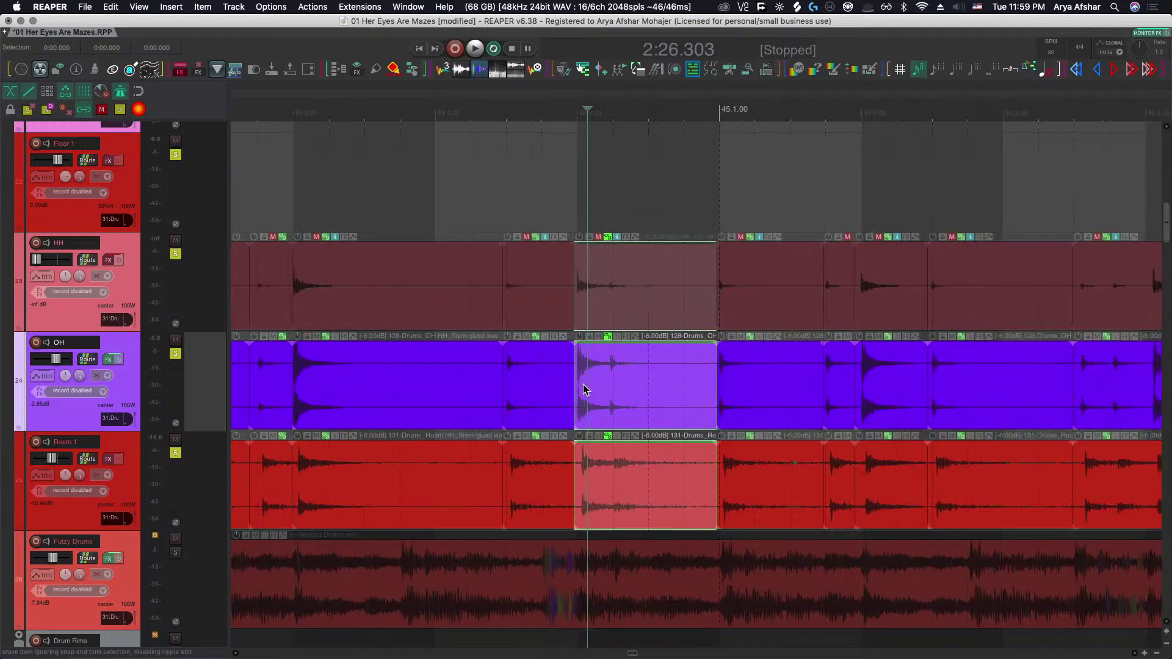
Play back all drum tracks from about 2:25.903 into bar 45, and replay the same passage.
scroll(537, 397, "up", 8)
left_click(515, 421)
key("space")
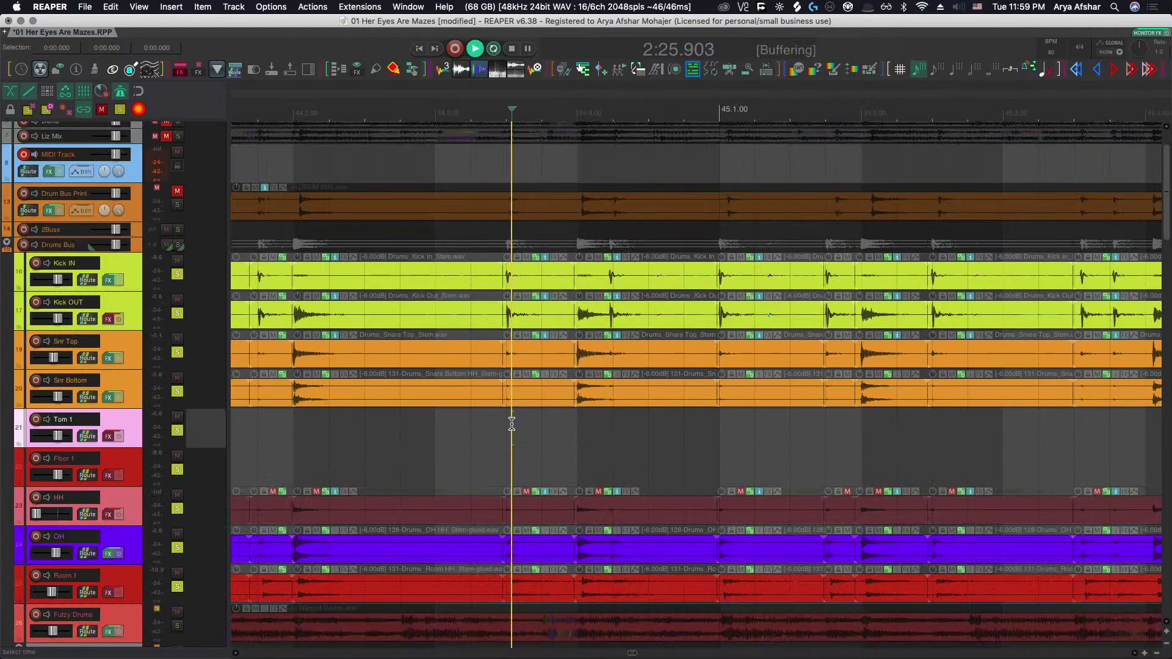
scroll(579, 433, "down", 2)
scroll(580, 434, "up", 3)
key("space")
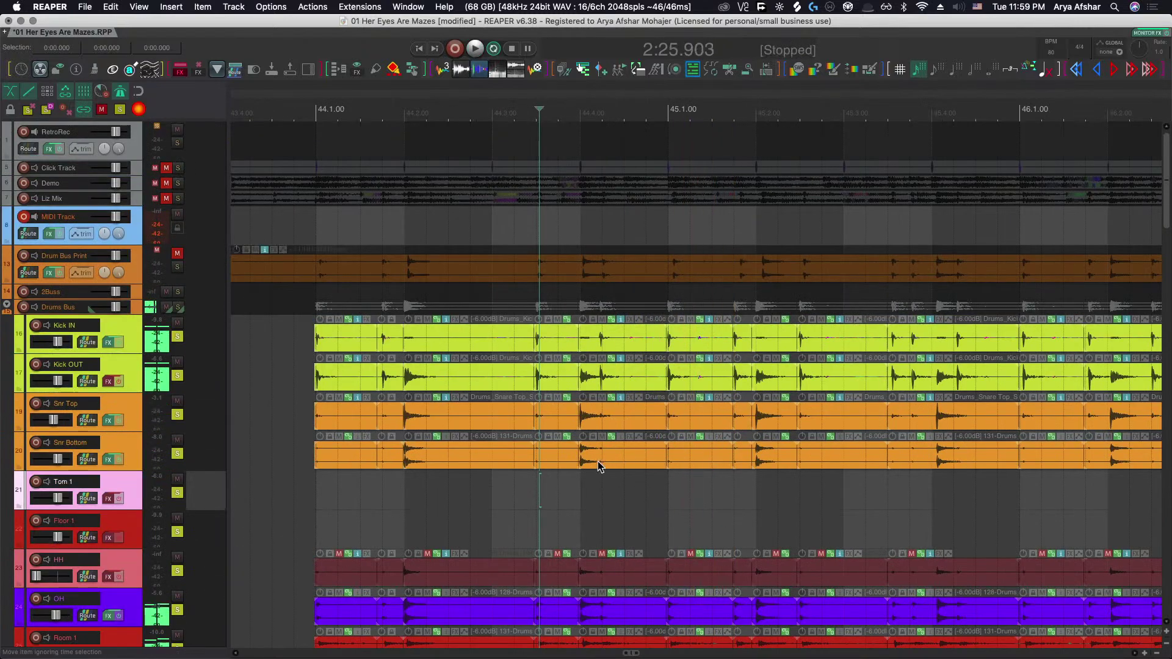
key("space")
scroll(653, 482, "up", 4)
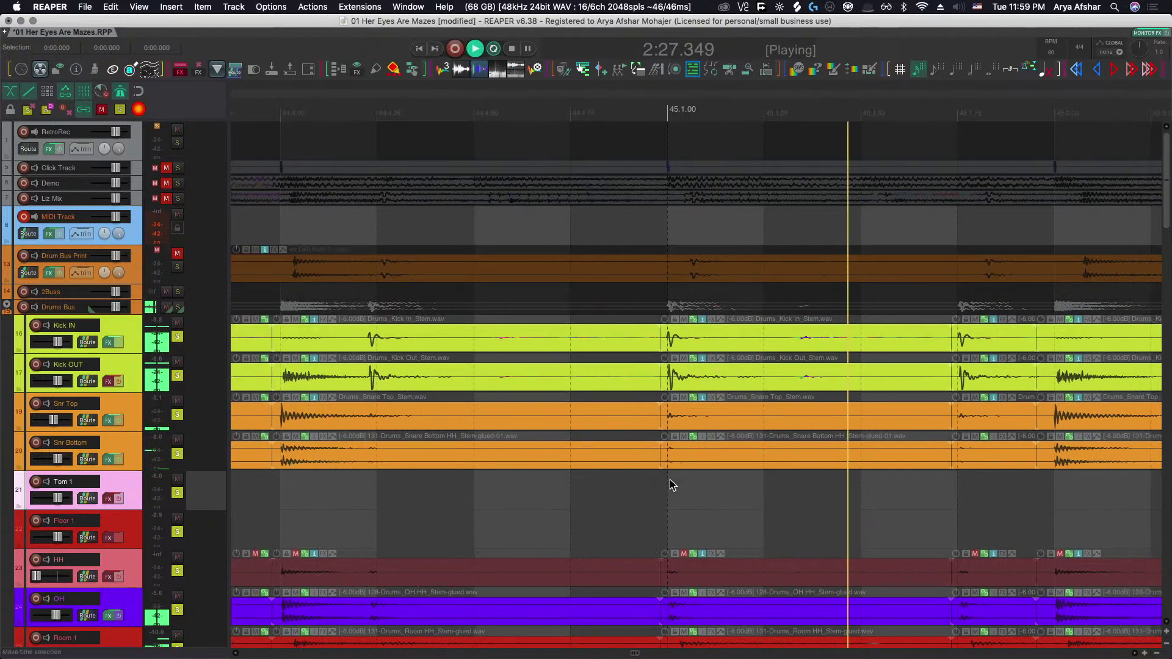
scroll(669, 479, "down", 3)
Play back the drums once more from about 2:25.865 and follow the hits through bar 45.
key("space")
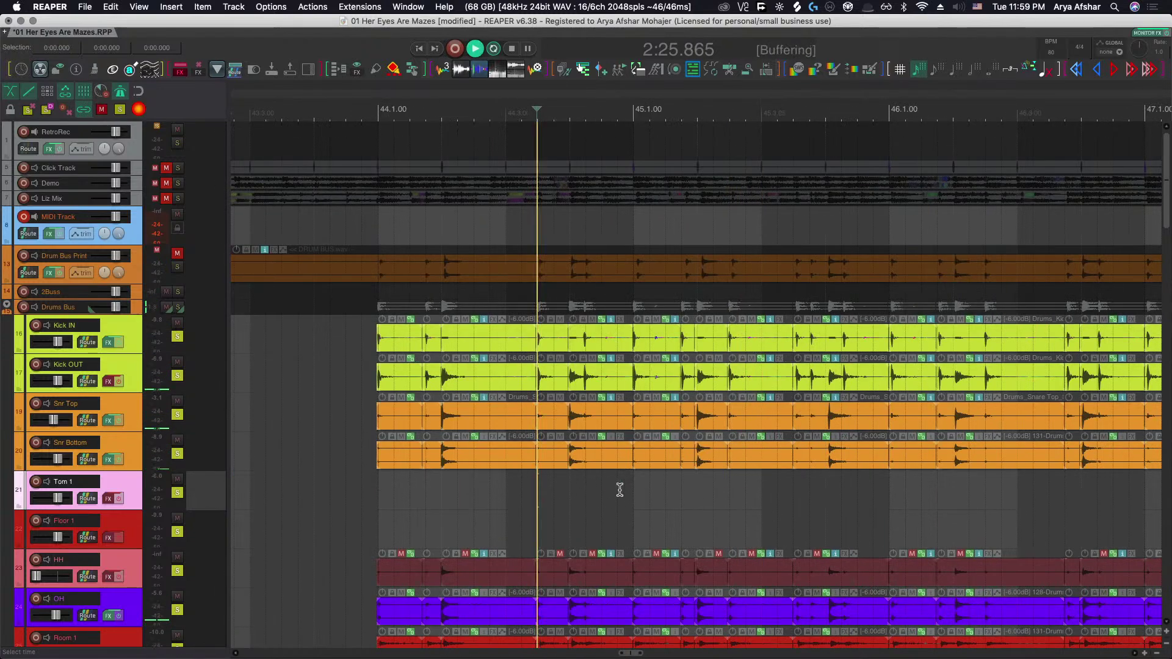
scroll(620, 489, "right", 3)
scroll(544, 489, "down", 3)
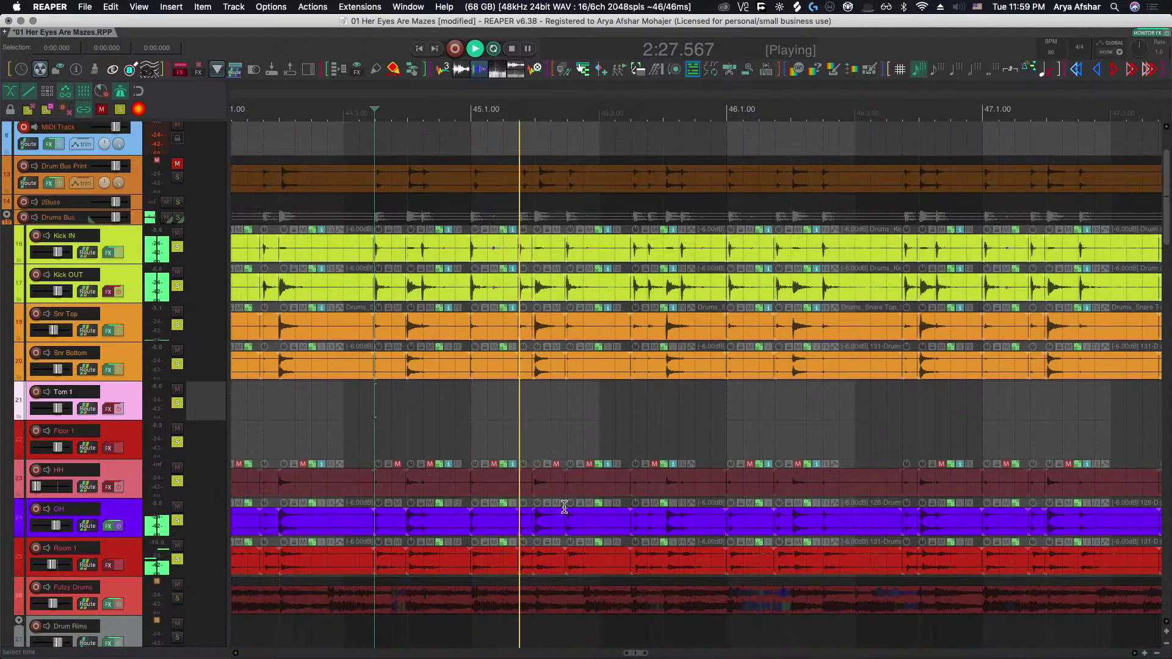
key("space")
Play back the second half of bar 45 from about 2:27.647 and inspect the overhead hits near 45.3.50.
scroll(558, 529, "up", 4)
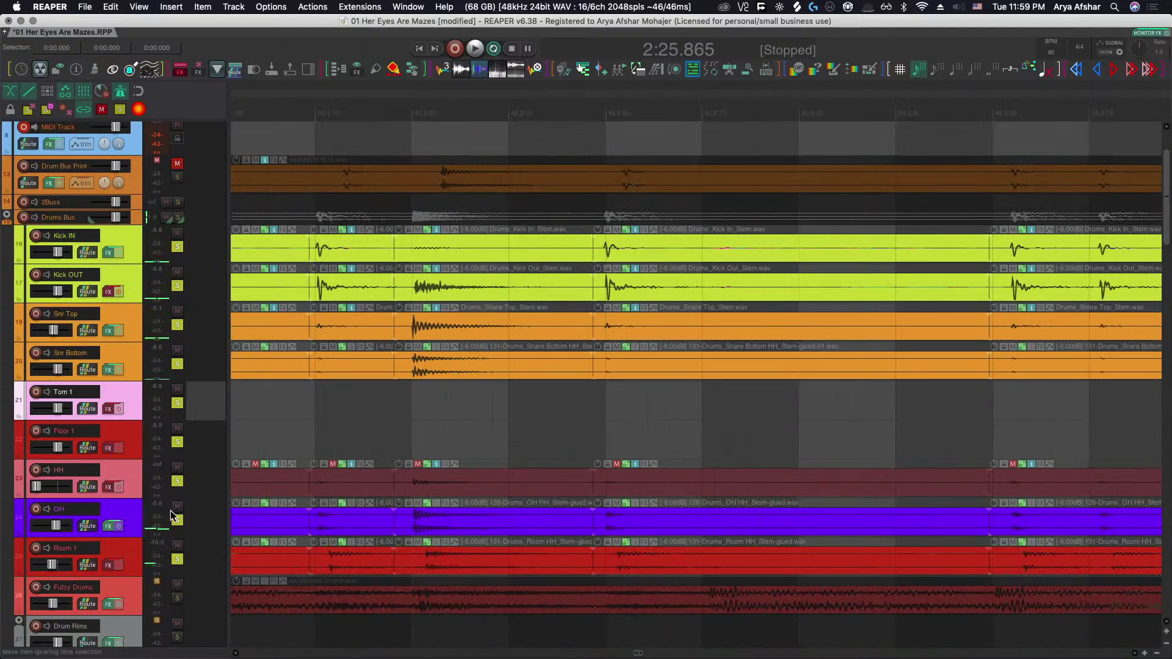
scroll(599, 525, "up", 3)
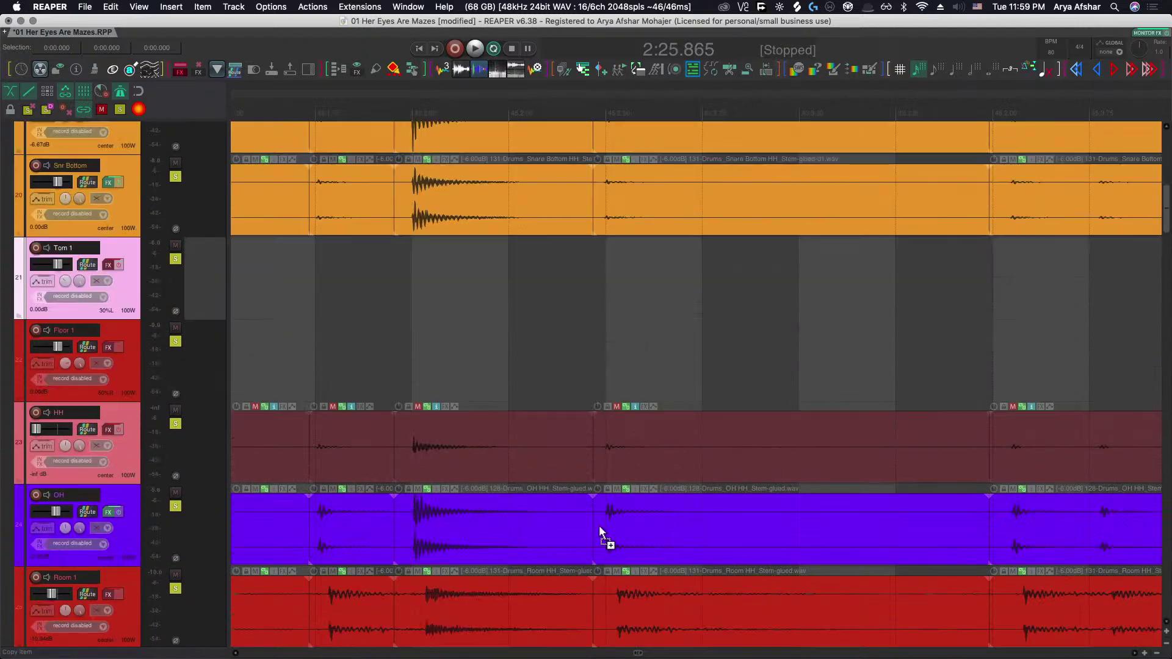
scroll(600, 525, "down", 1)
left_click(359, 324)
key("space")
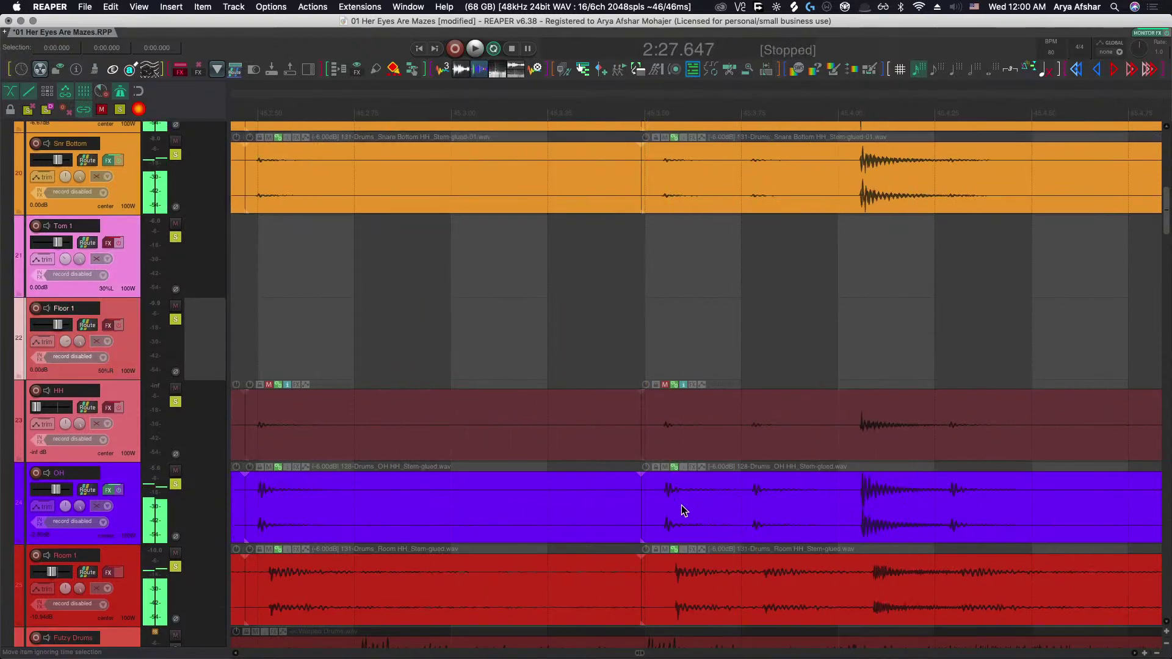
key("space")
Slip the contents of the slice at 45.3.50 earlier so its first kick lines up with the 45.3.50 gridline.
left_click(681, 504)
left_click_drag(792, 507, 704, 504)
scroll(690, 499, "down", 3)
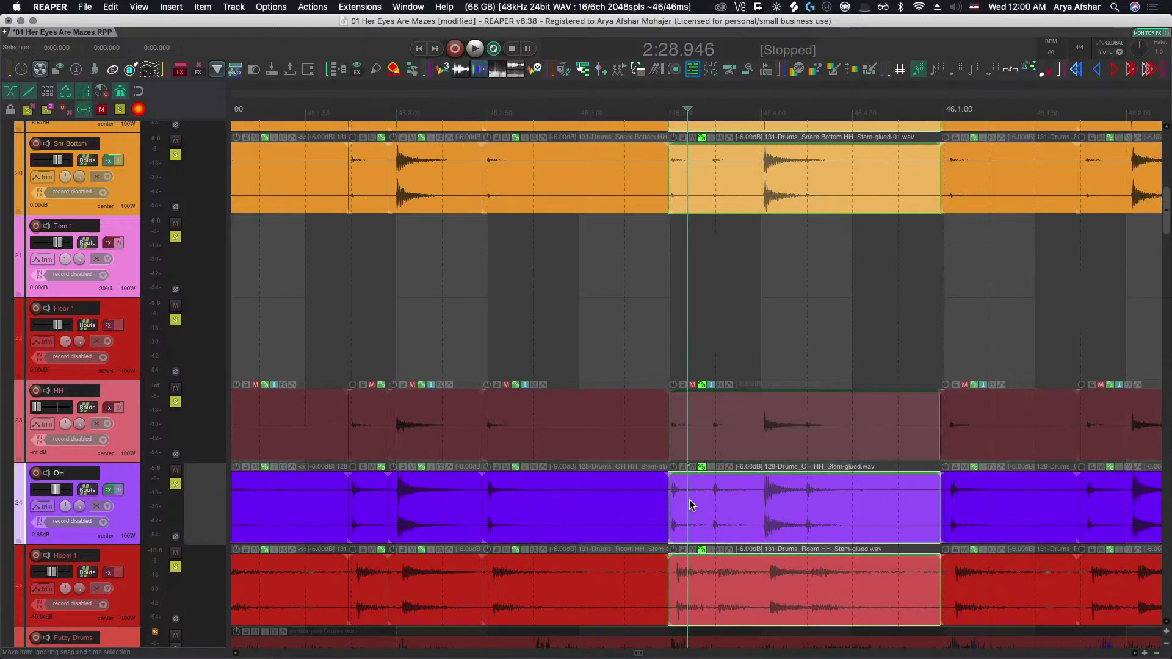
Play back the drums from about 2:27.380 towards bar 46.1 and replay to check the hits around 45.4.00.
left_click(329, 318)
key("space")
scroll(473, 547, "up", 1)
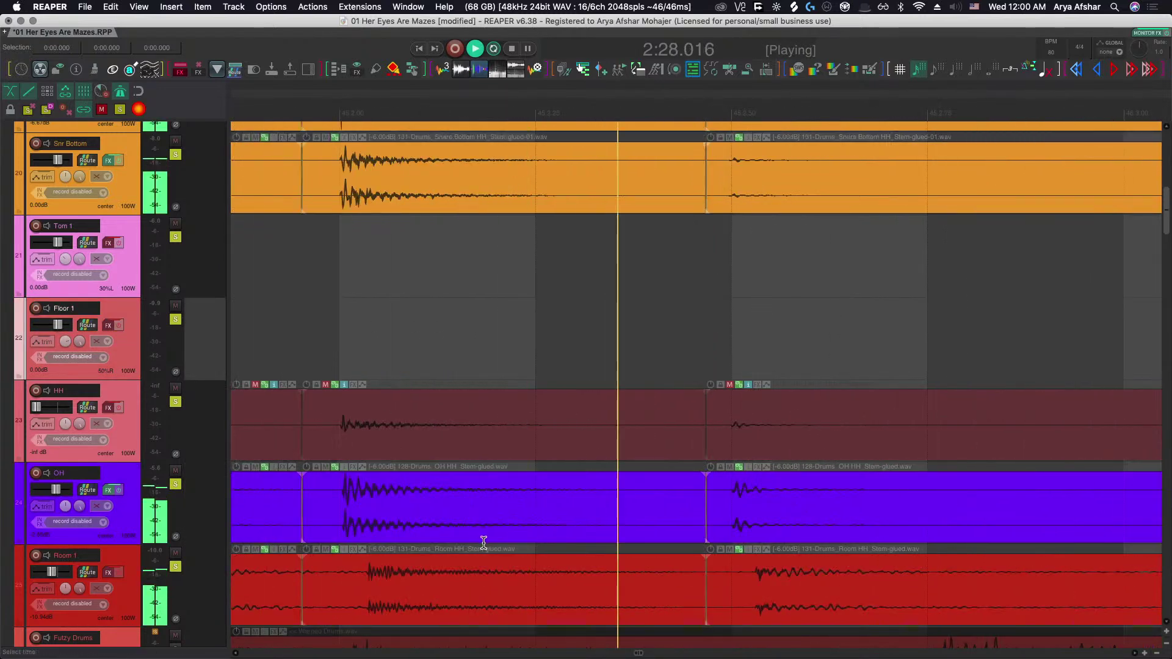
scroll(483, 543, "up", 2)
scroll(484, 543, "down", 4)
key("space")
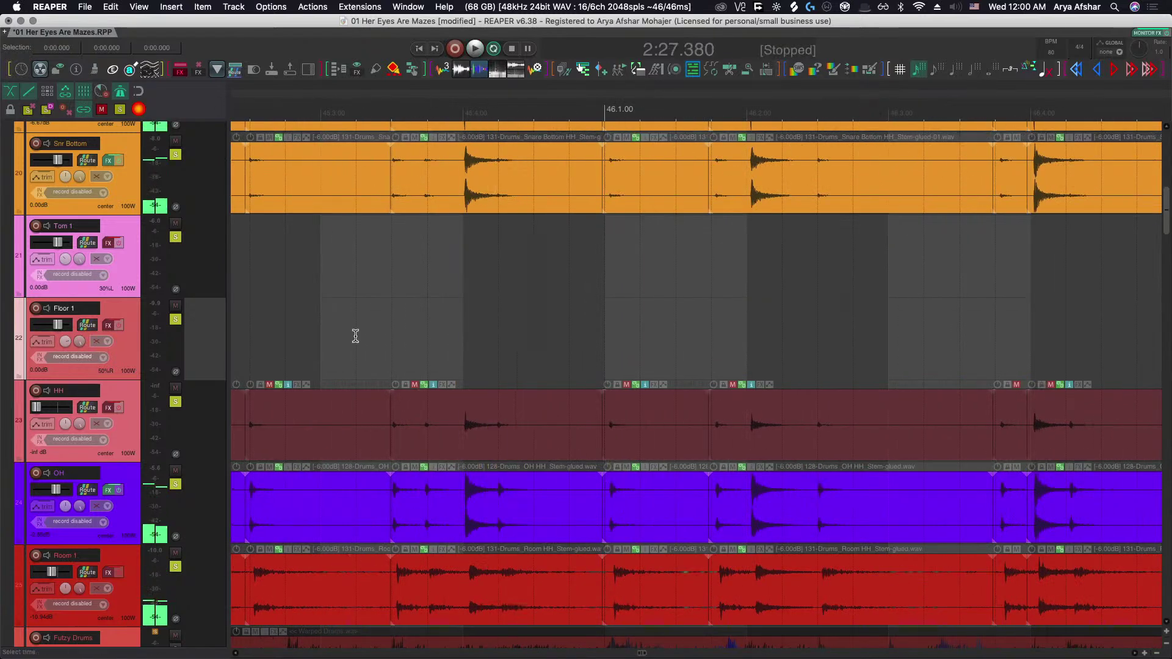
scroll(448, 566, "up", 4)
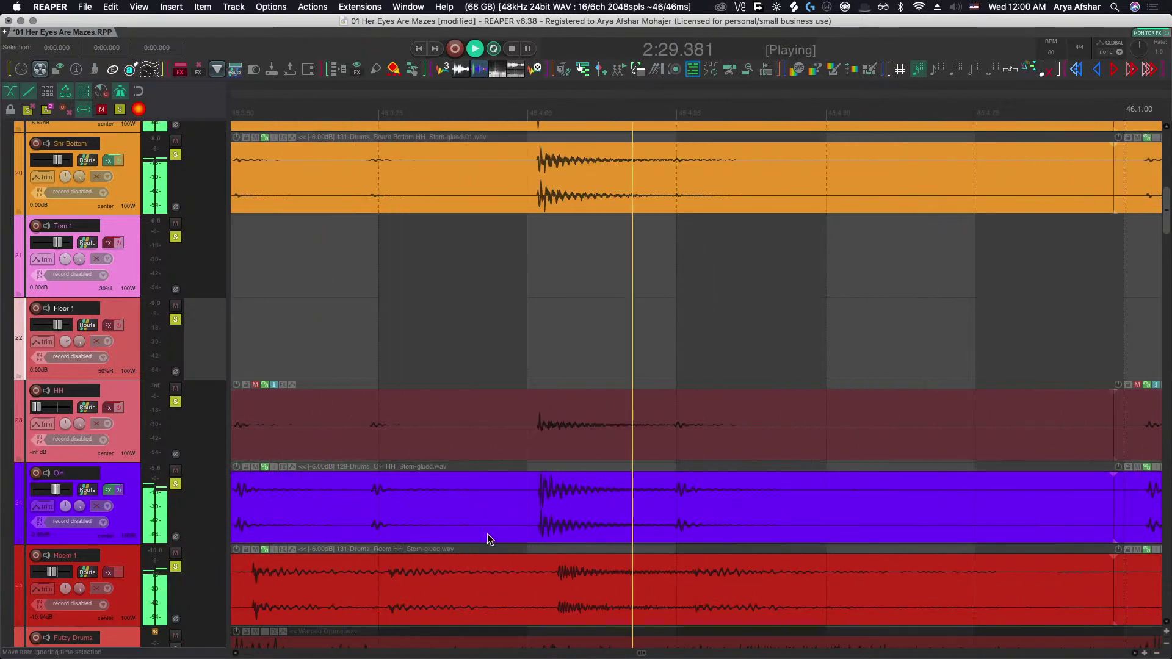
Split the grouped drums just before the 45.4.00 hit and slip the new slice earlier so the hit meets the gridline.
key("space")
scroll(519, 500, "up", 4)
left_click(517, 506)
key("s")
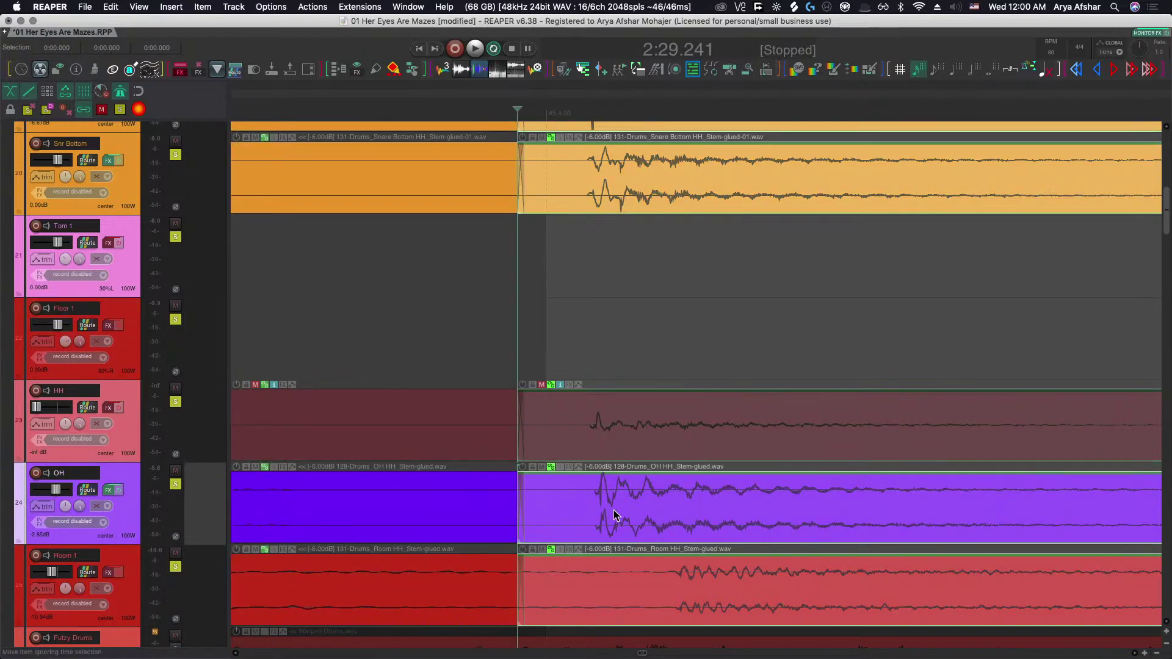
left_click_drag(650, 510, 611, 510)
scroll(611, 510, "down", 3)
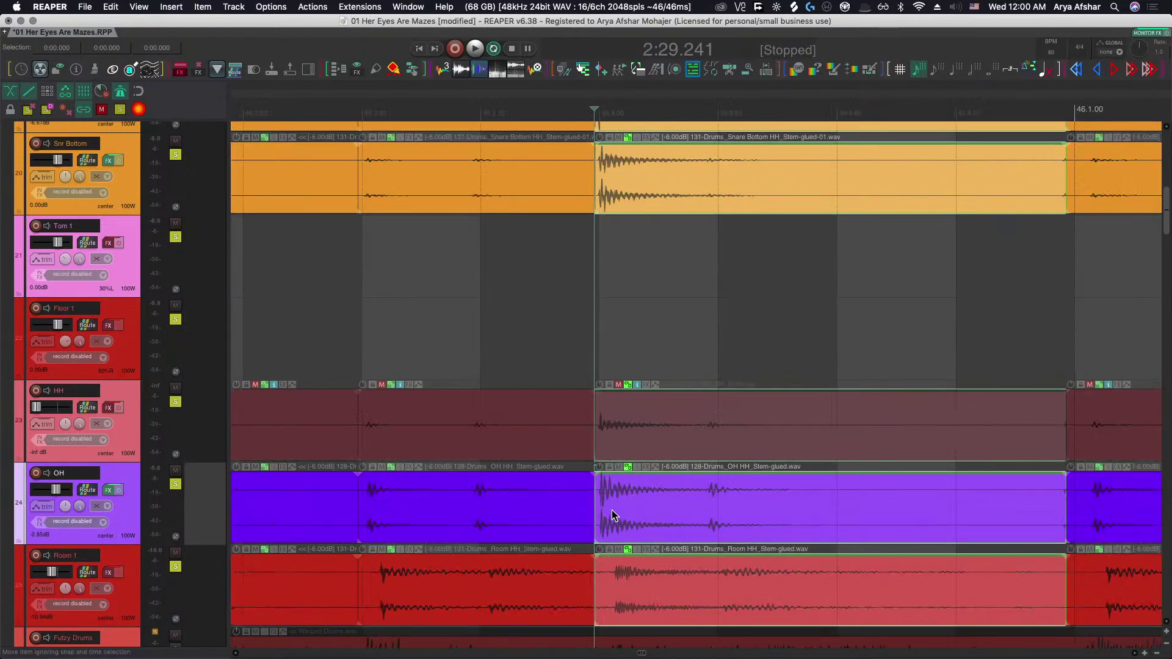
Play back the drums from about 2:29.019 to check the hit at 45.4.00.
left_click(431, 330)
key("space")
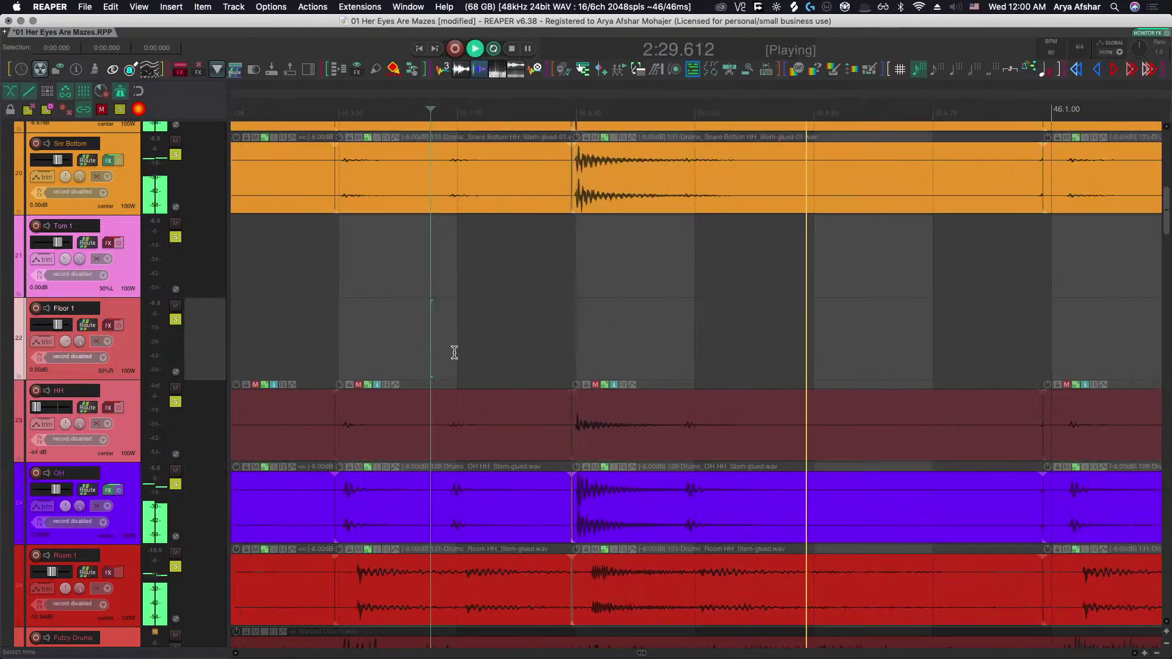
key("space")
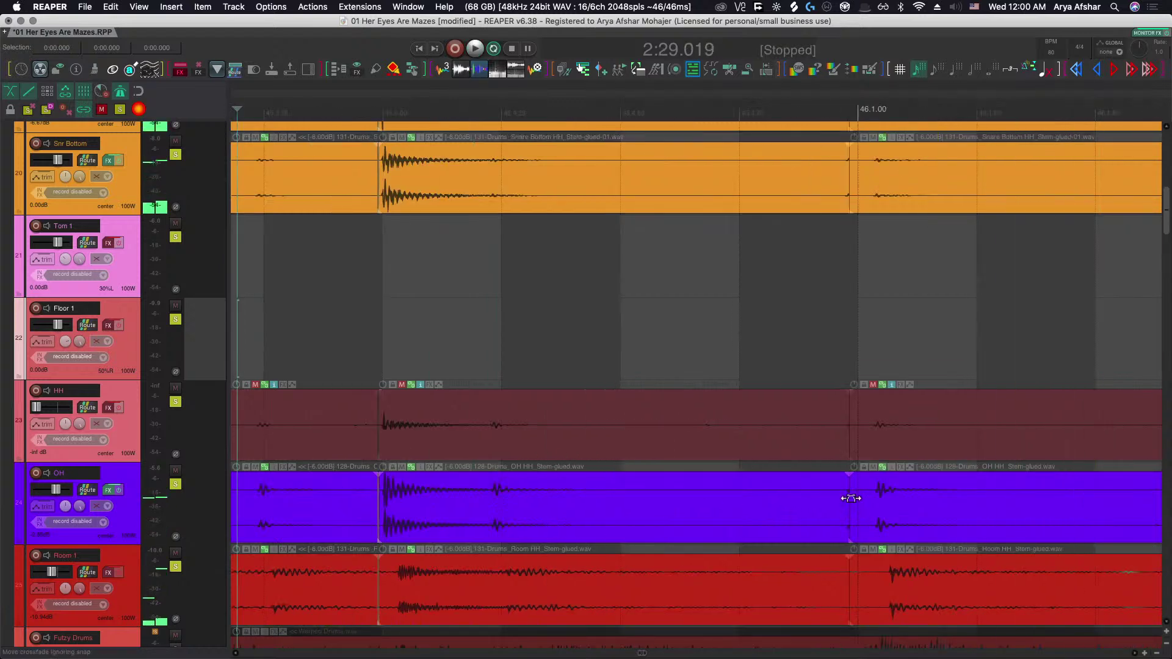
Move the crossfade before 46.1.00 earlier and slip the following slice's contents earlier so its hit lines up with that gridline.
left_click_drag(850, 499, 837, 494)
left_click_drag(918, 512, 834, 502)
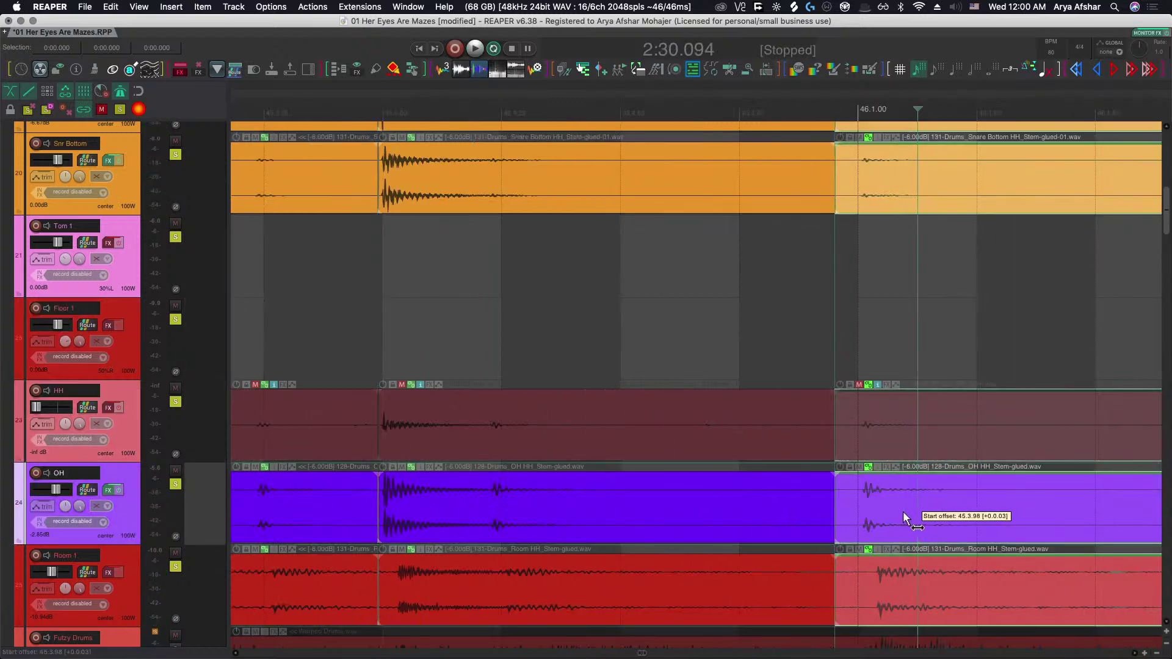
Play back the drums from about 2:27.114 and follow the hits through bar 45 into bar 46.
scroll(834, 501, "down", 3)
left_click(575, 276)
key("space")
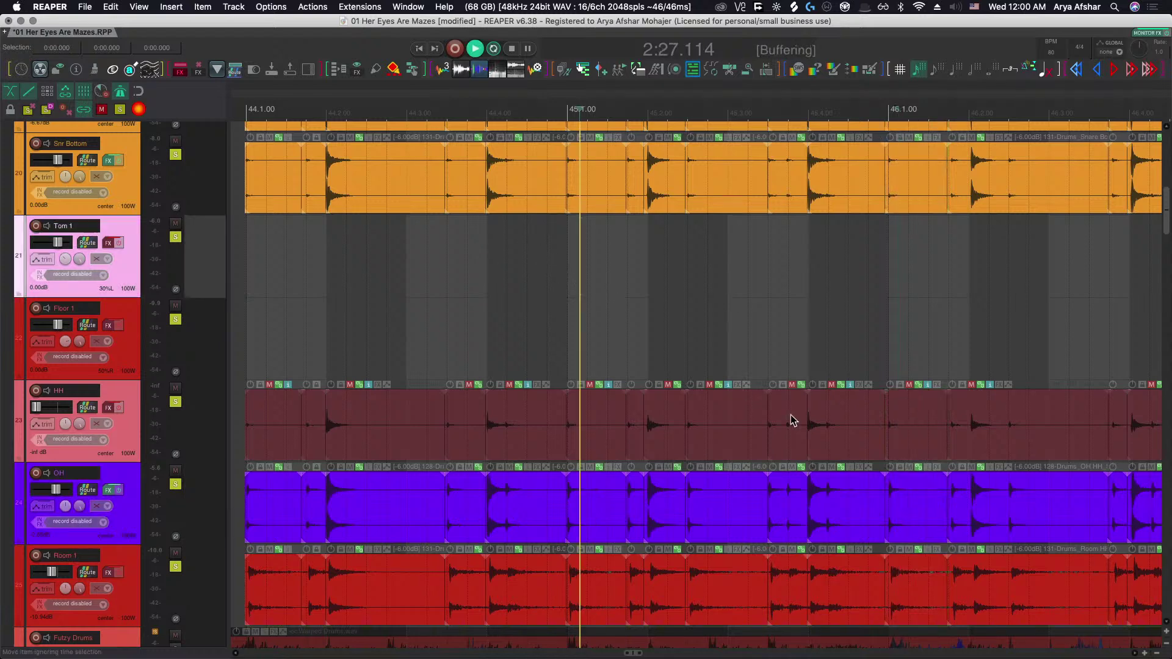
scroll(855, 493, "up", 3)
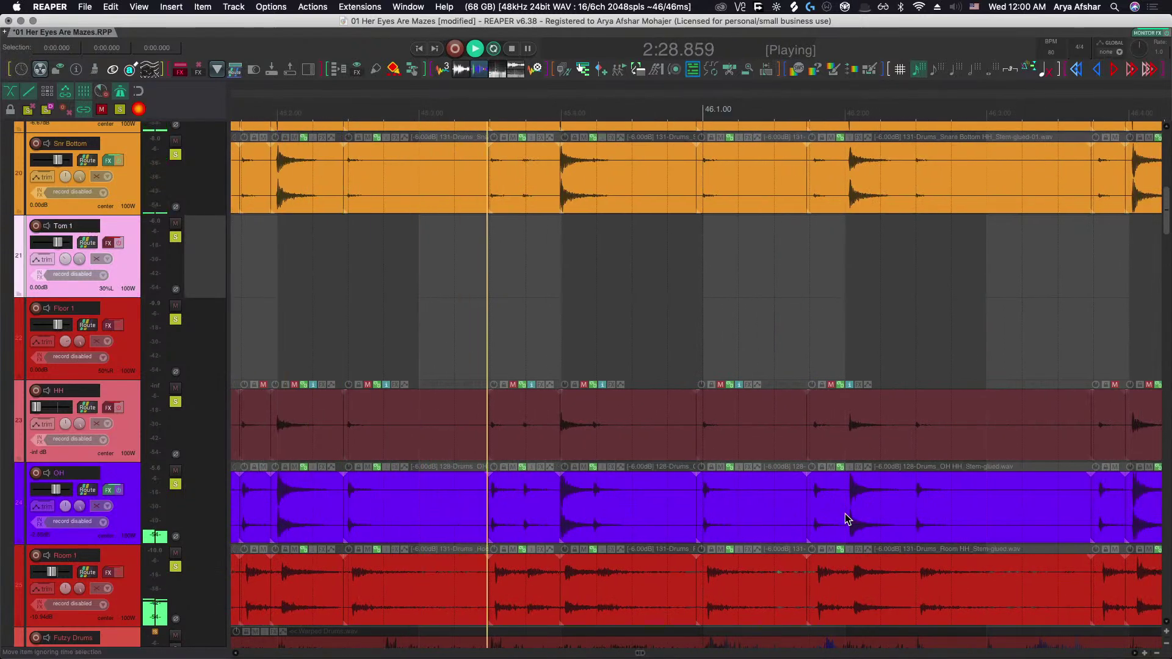
scroll(845, 514, "right", 2)
scroll(845, 514, "right", 3)
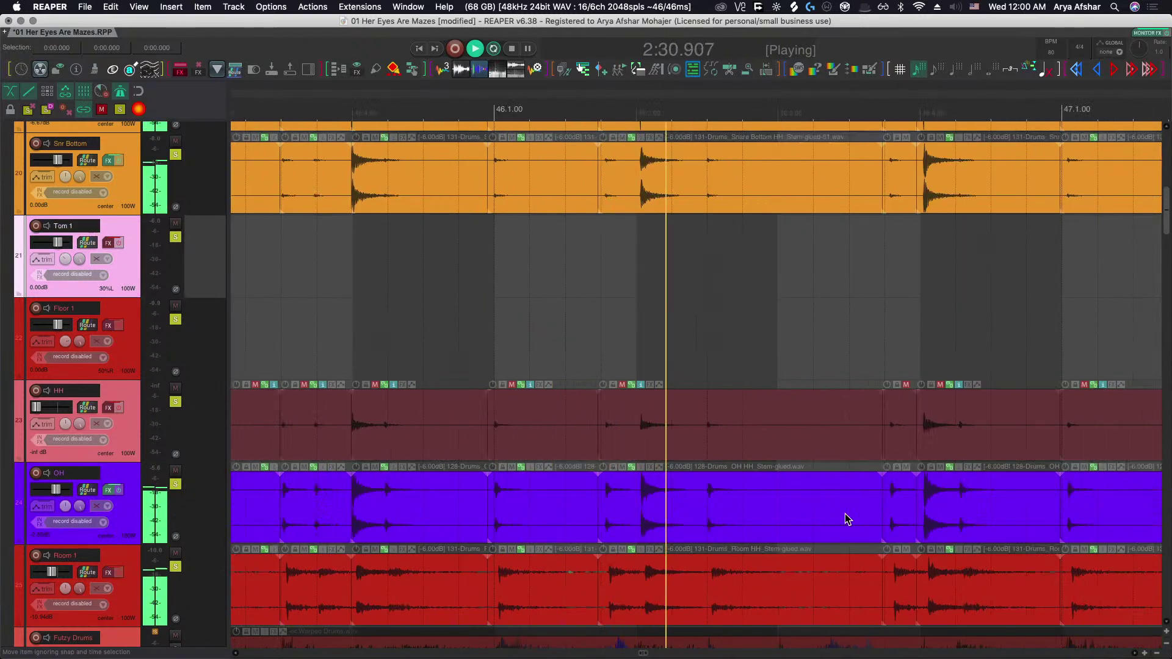
key("space")
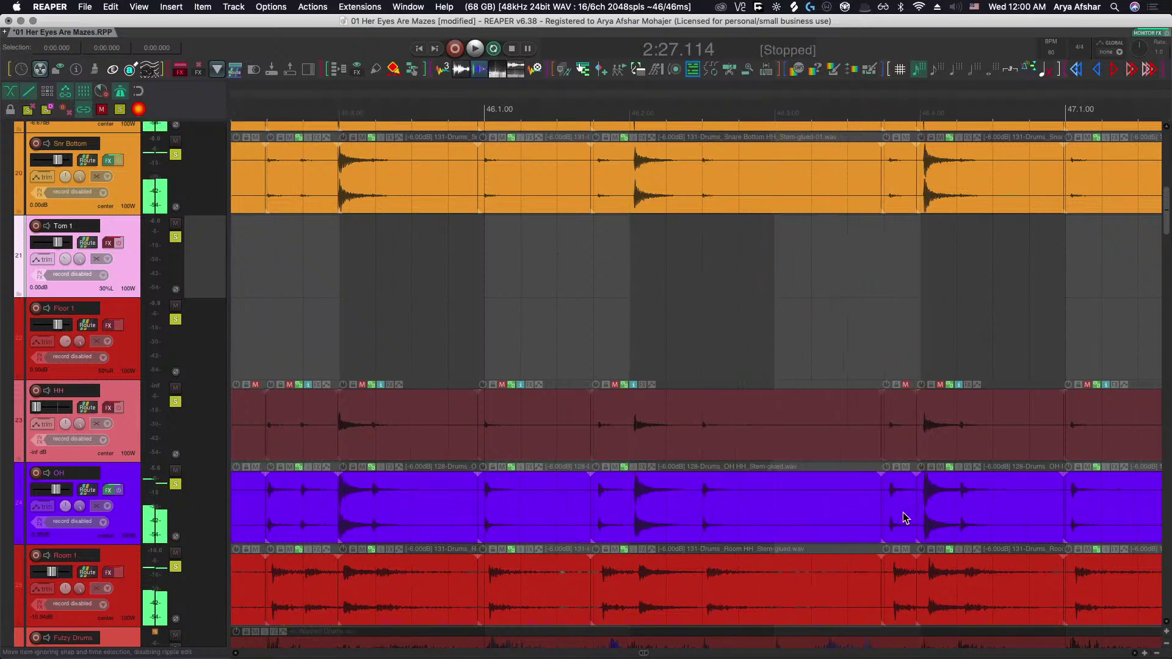
Slip the contents of the slice at 46.4.00 earlier so its snare hit lines up with the gridline.
scroll(885, 513, "up", 4)
mouse_move(851, 499)
left_mouse_down()
mouse_move(819, 500)
mouse_move(855, 510)
mouse_move(840, 510)
left_mouse_up()
scroll(852, 504, "right", 3)
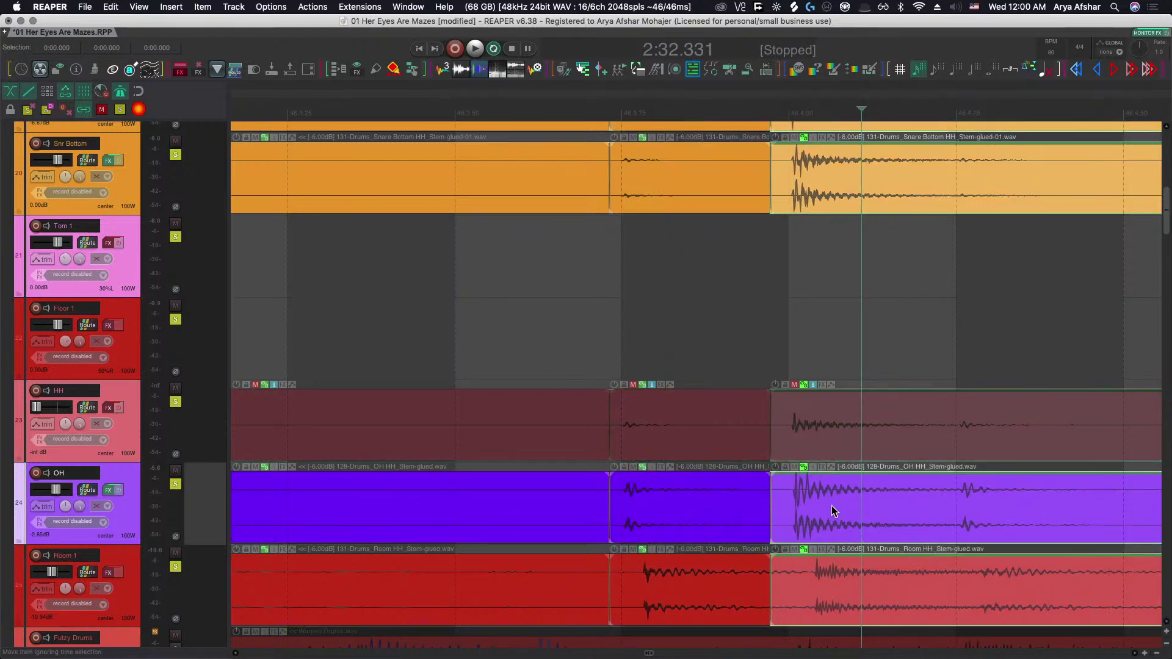
Play back the drums around 46.4.00 and replay them towards 47.1.00 to check the timing.
left_click(419, 287)
key("space")
scroll(473, 386, "down", 5)
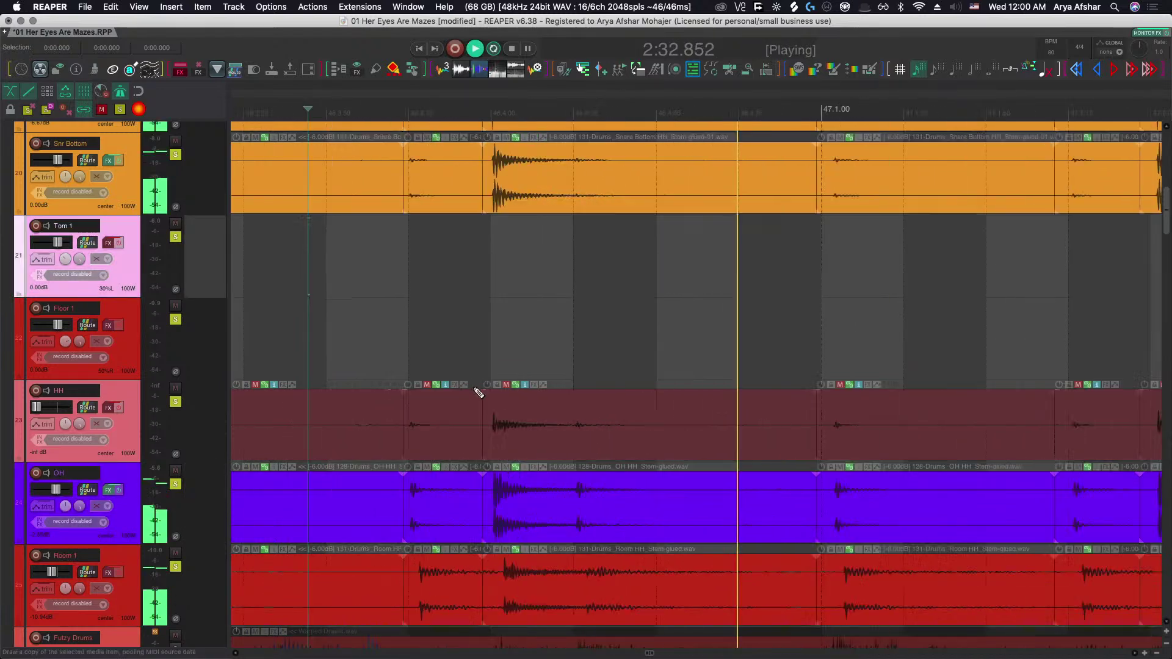
key("space")
left_click(484, 332)
key("space")
Slip the contents of the slices at 47.1.00 and 47.1.75 earlier so their hits line up with those gridlines.
scroll(573, 509, "up", 5)
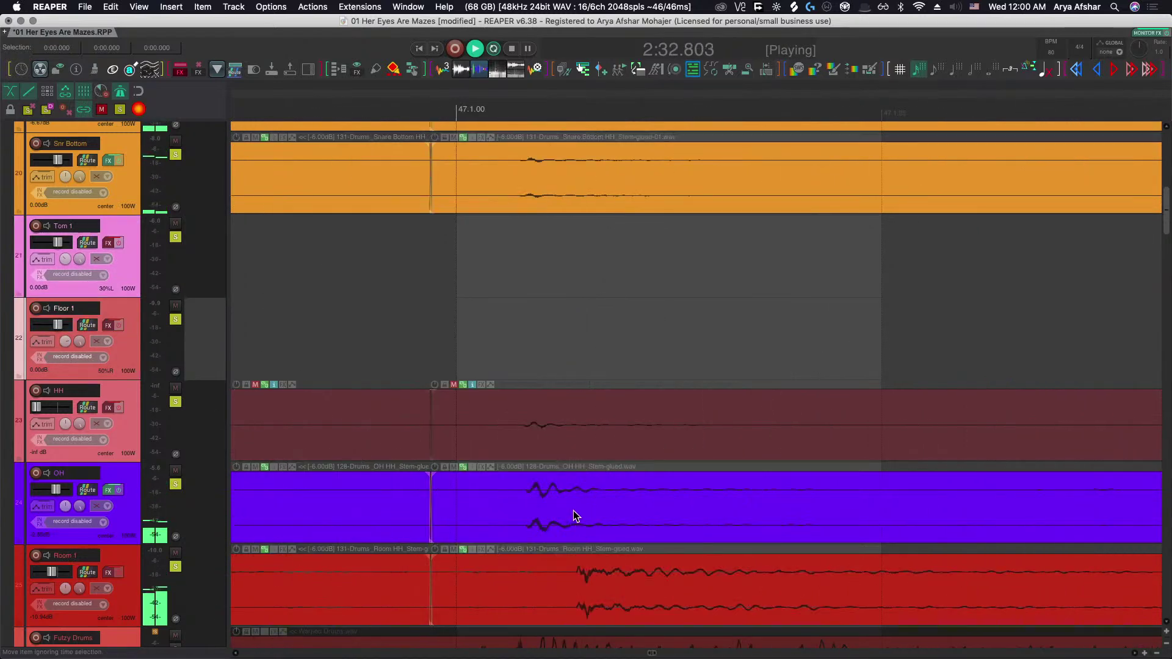
key("space")
left_click_drag(573, 511, 522, 505)
scroll(522, 505, "right", 10)
left_click(626, 503)
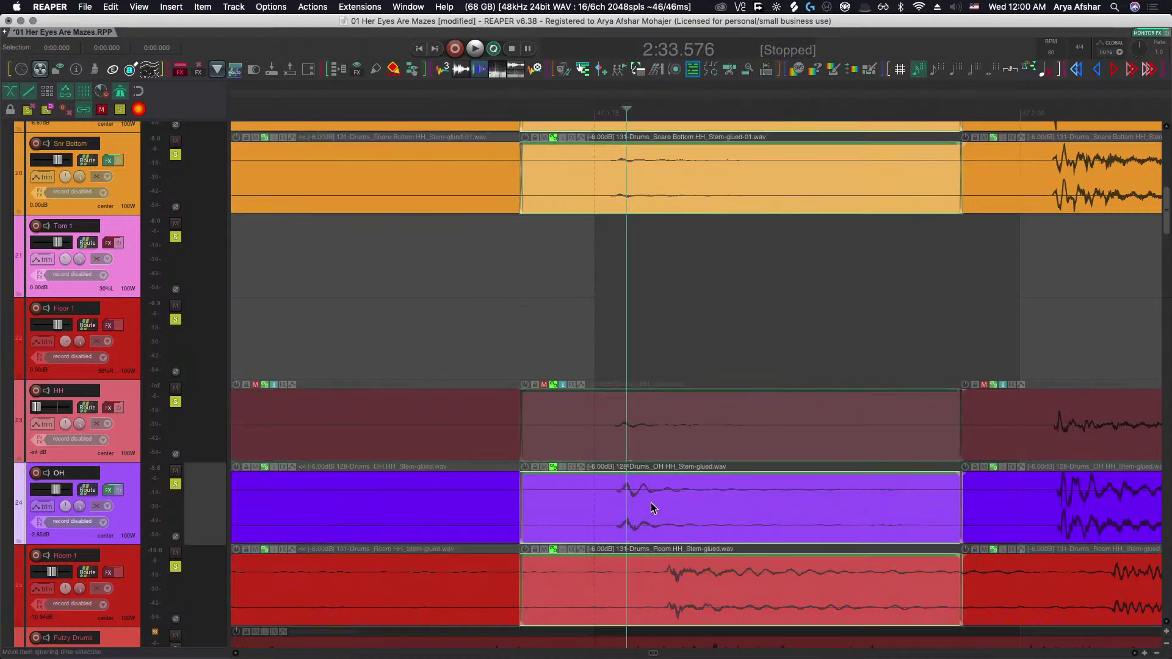
left_click_drag(651, 503, 633, 500)
Slip the contents of the slice at 47.2.00 so its snare hit lines up with the gridline.
scroll(633, 501, "right", 5)
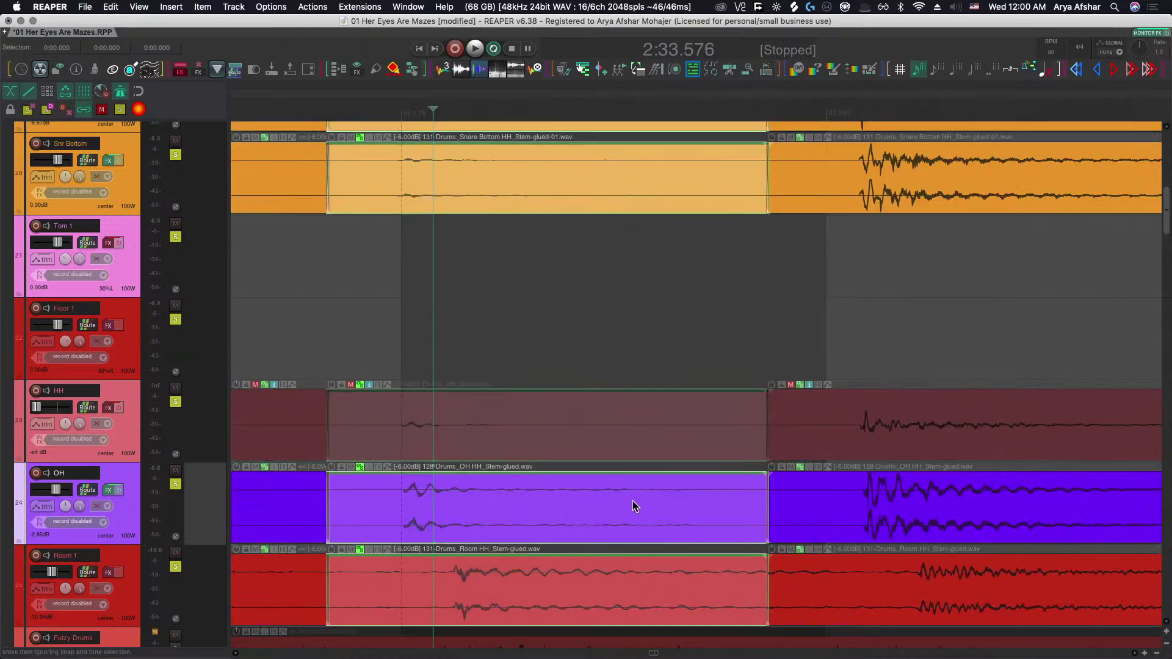
mouse_move(866, 500)
left_mouse_down()
mouse_move(854, 501)
mouse_move(924, 500)
mouse_move(880, 499)
left_mouse_up()
scroll(878, 500, "right", 10)
scroll(879, 500, "left", 10)
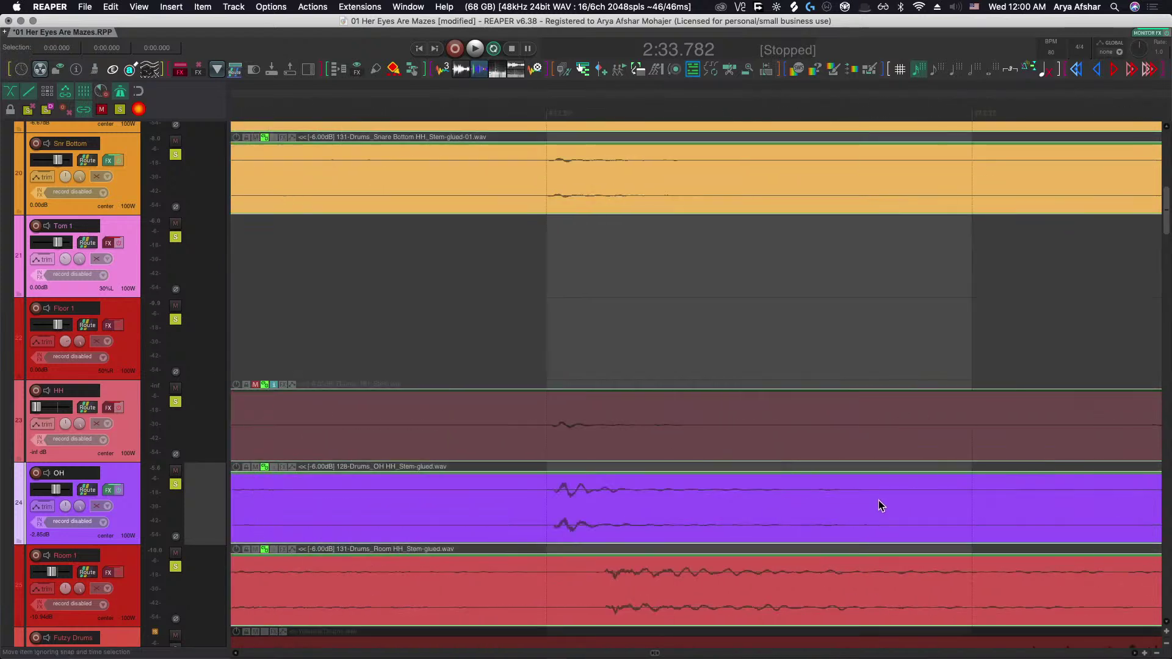
scroll(671, 514, "right", 10)
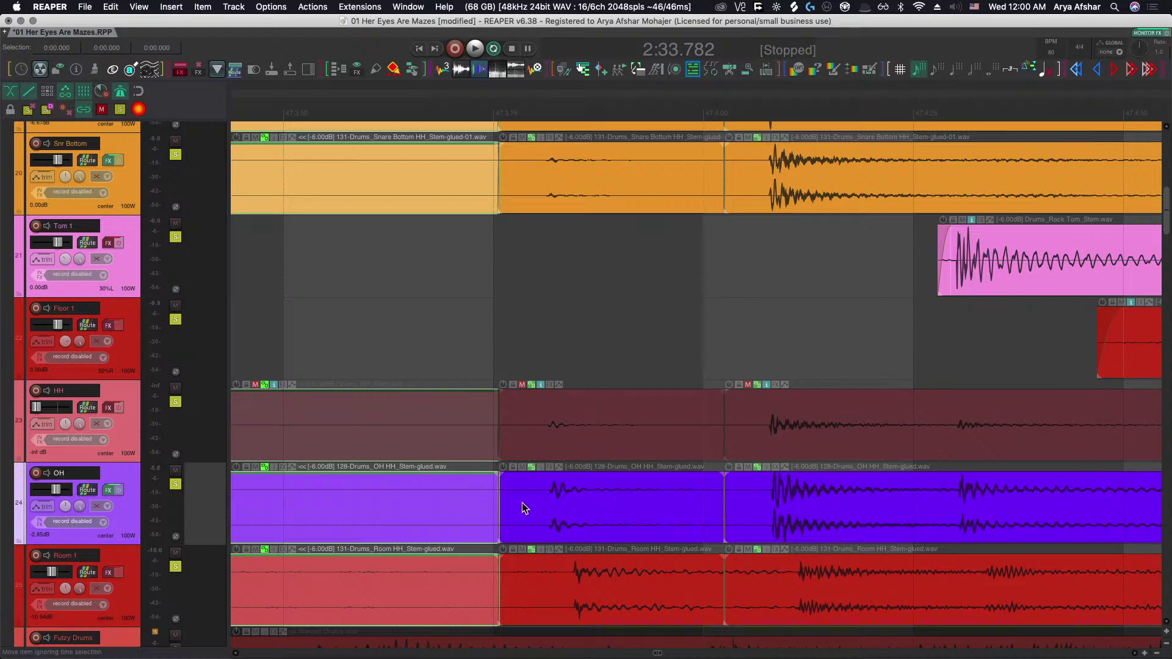
Move the crossfade near 47.3.75 ahead of the gridline and slip the following slice earlier so its hit meets 47.3.75.
left_click_drag(500, 501, 459, 500)
left_click(566, 504)
left_click_drag(597, 505, 547, 508)
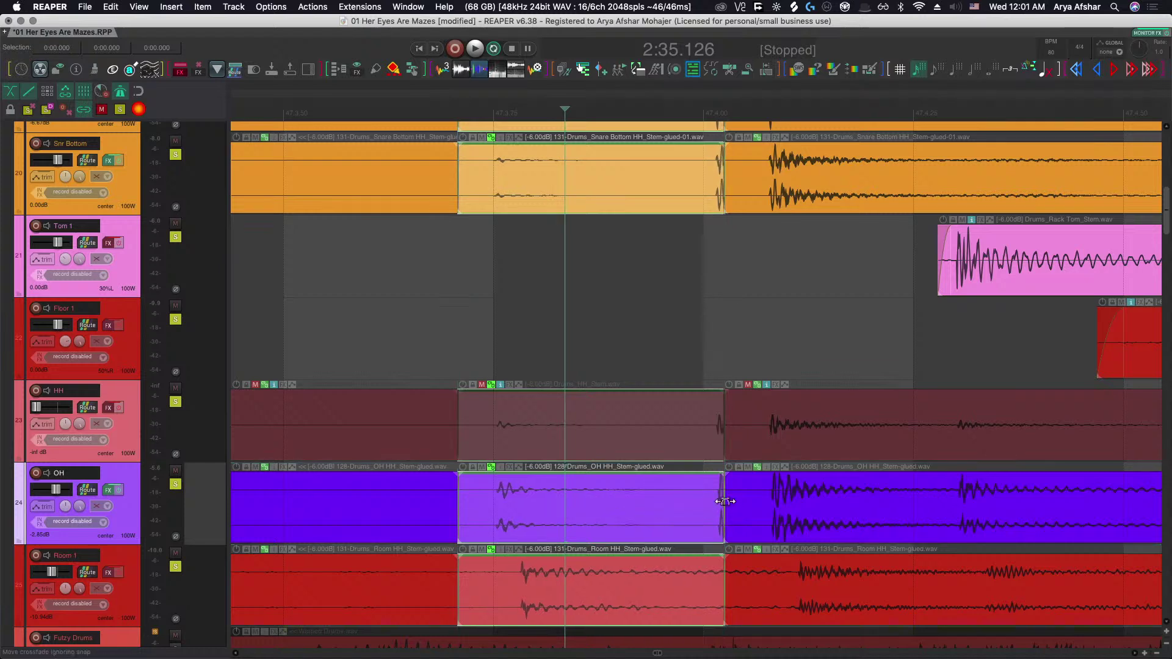
Move the crossfade near 47.4.00 ahead of the gridline and slip the snare slice earlier onto 47.4.00.
left_click_drag(724, 501, 685, 501)
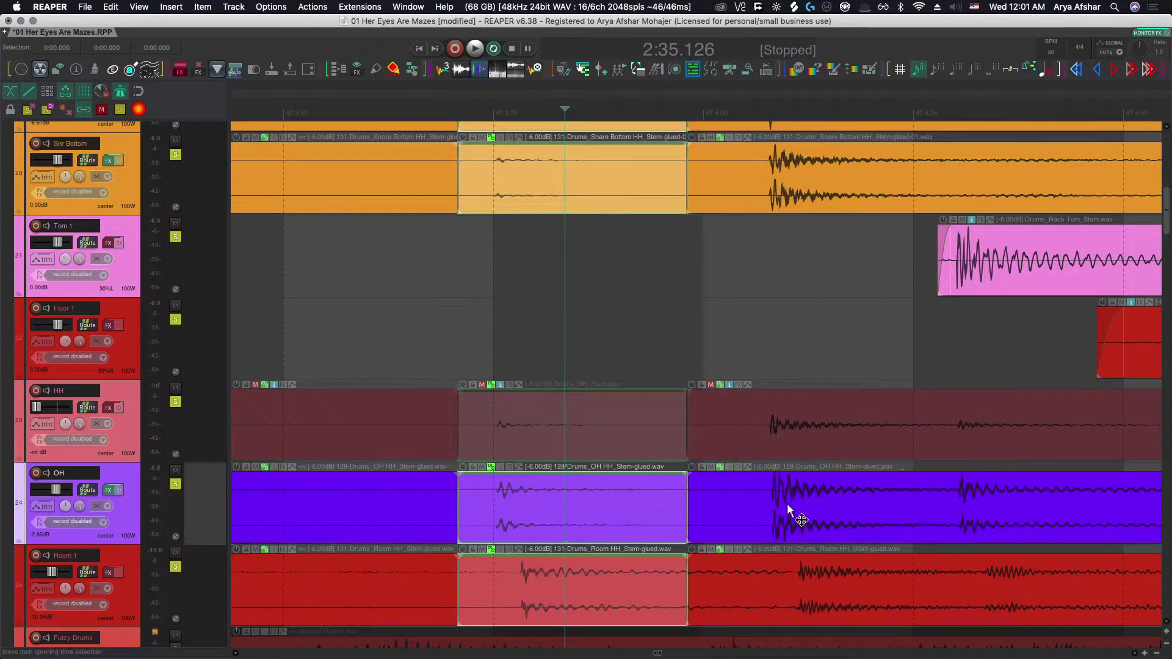
left_click_drag(787, 510, 741, 511)
scroll(741, 512, "right", 4)
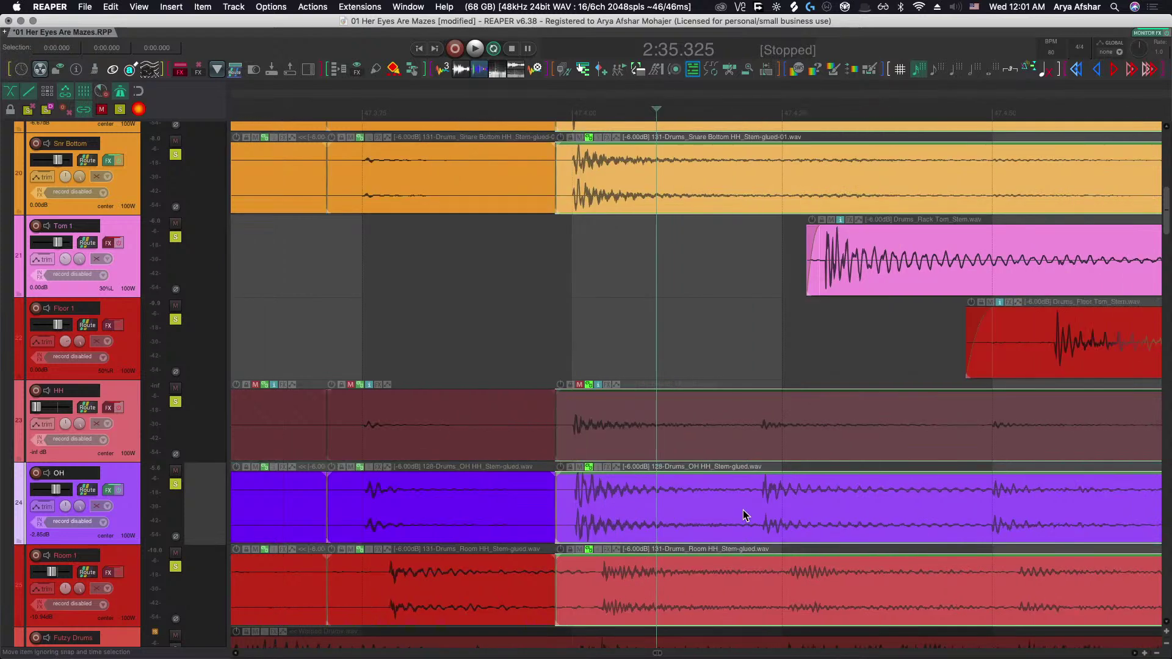
Split the grouped drums at about 47.4.22 and slip the new slice later so its hit lines up with 47.4.25.
scroll(752, 514, "up", 2)
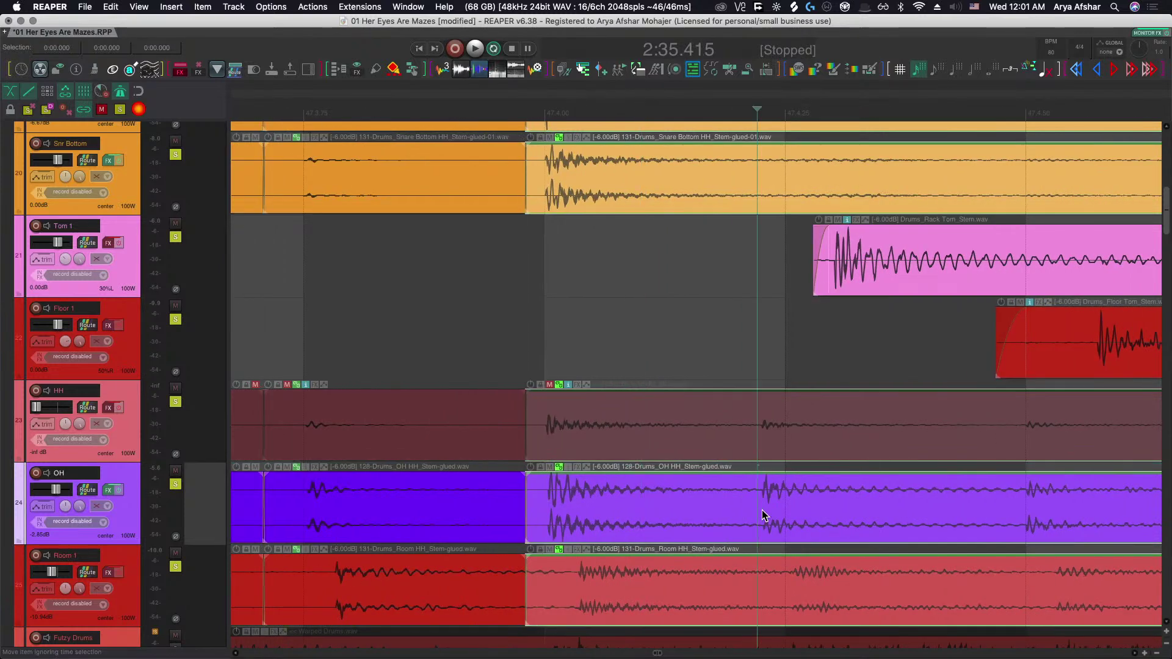
key("s")
left_click_drag(763, 515, 805, 507)
scroll(804, 507, "right", 3)
Split the grouped drums at about 2:35.611 and slip the new slice earlier so its hit lines up with 47.4.50.
left_click(826, 504)
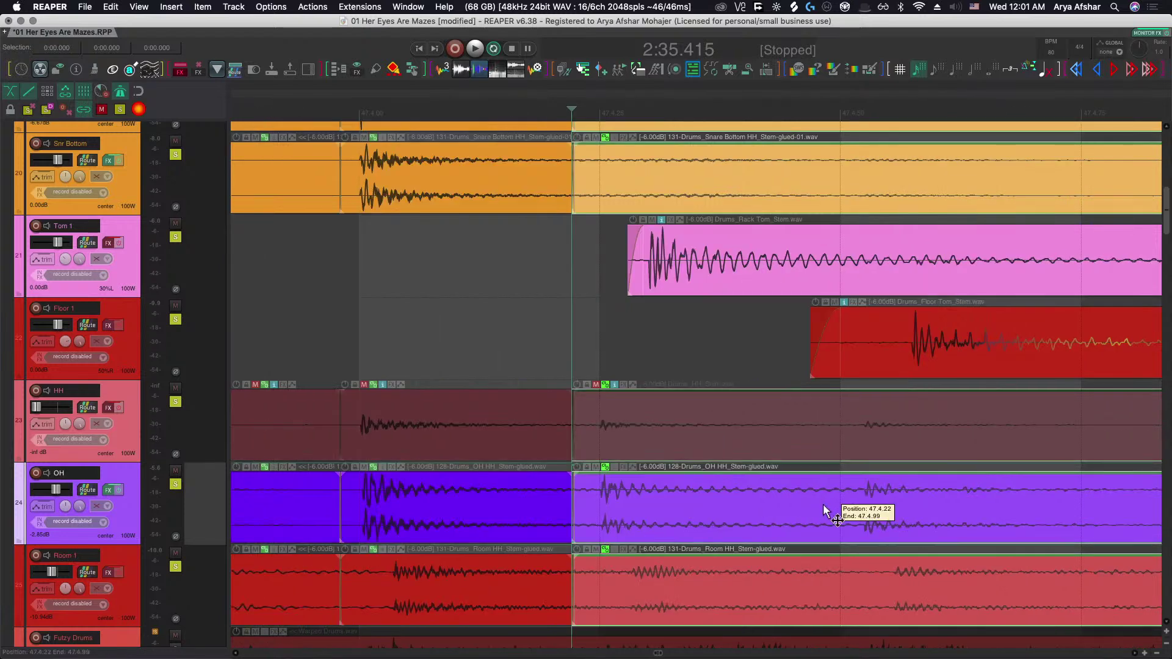
key("s")
left_click_drag(901, 504, 872, 507)
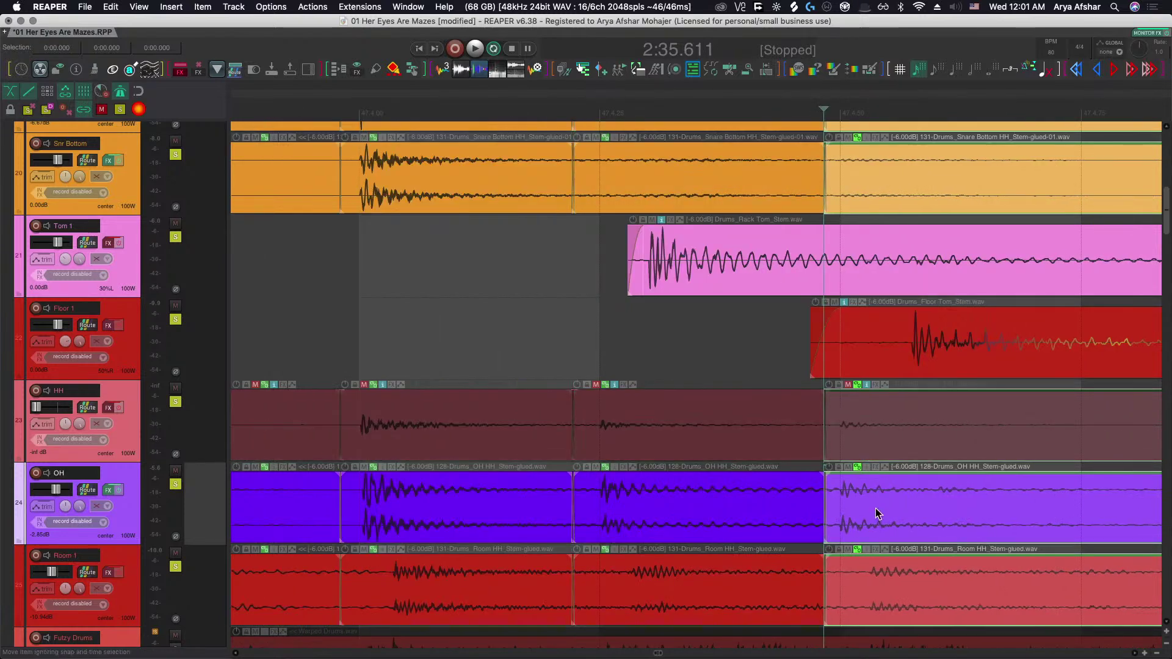
Move the crossfade before 48.1.00 earlier and slip the following slice earlier so its hit lines up with 48.1.00.
scroll(873, 507, "right", 2)
scroll(622, 397, "right", 4)
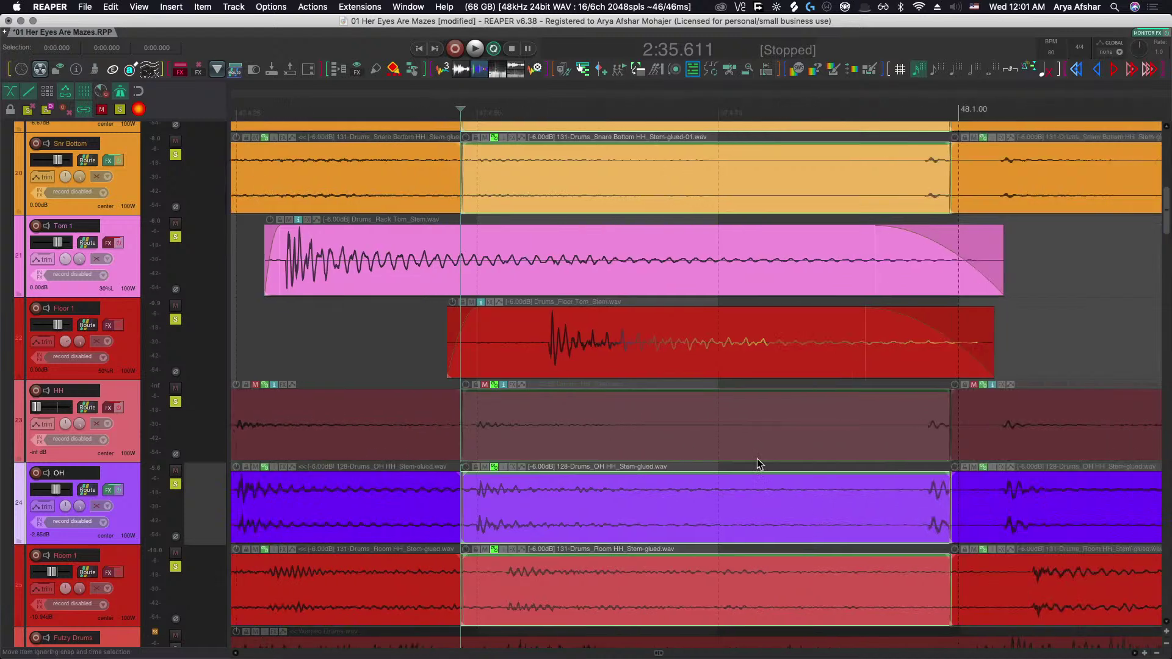
left_click_drag(952, 497, 908, 496)
left_click(941, 497)
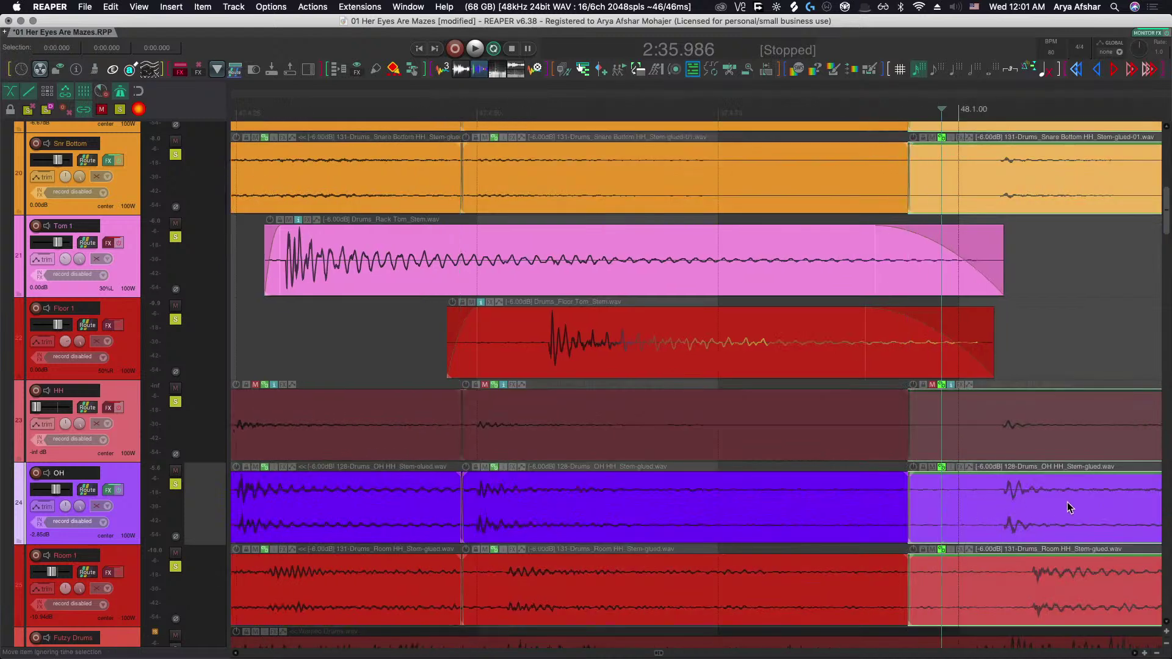
left_click_drag(1067, 507, 1019, 507)
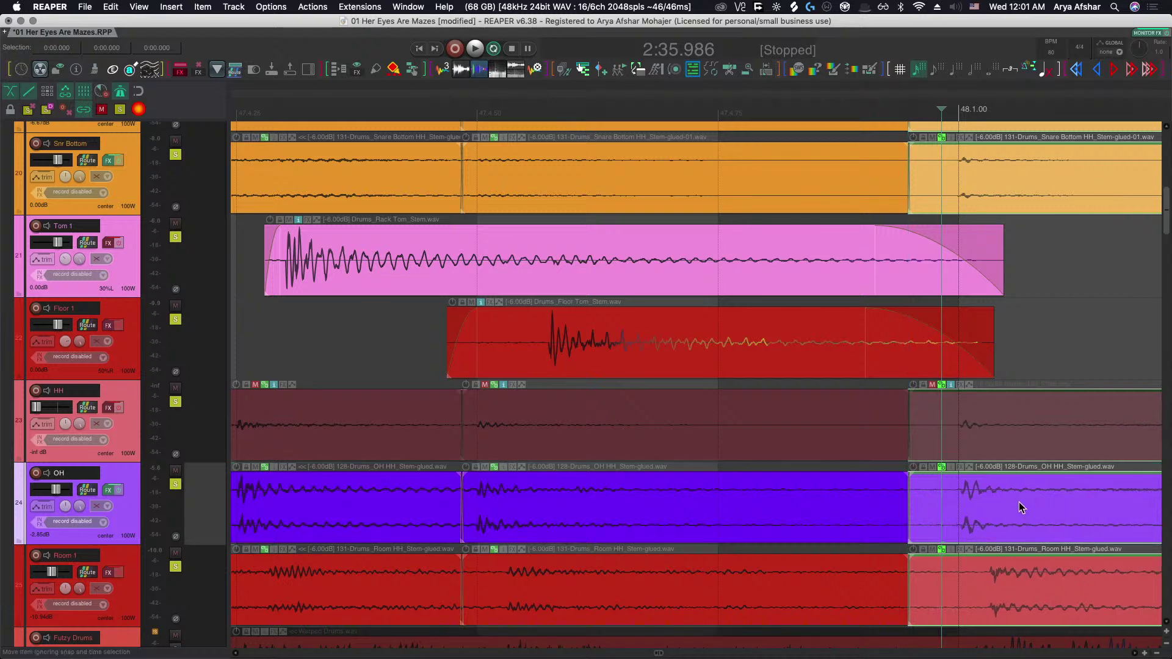
Slip the contents of the slice at 48.1.75 slightly later so its hit lines up with the gridline.
scroll(1007, 510, "right", 10)
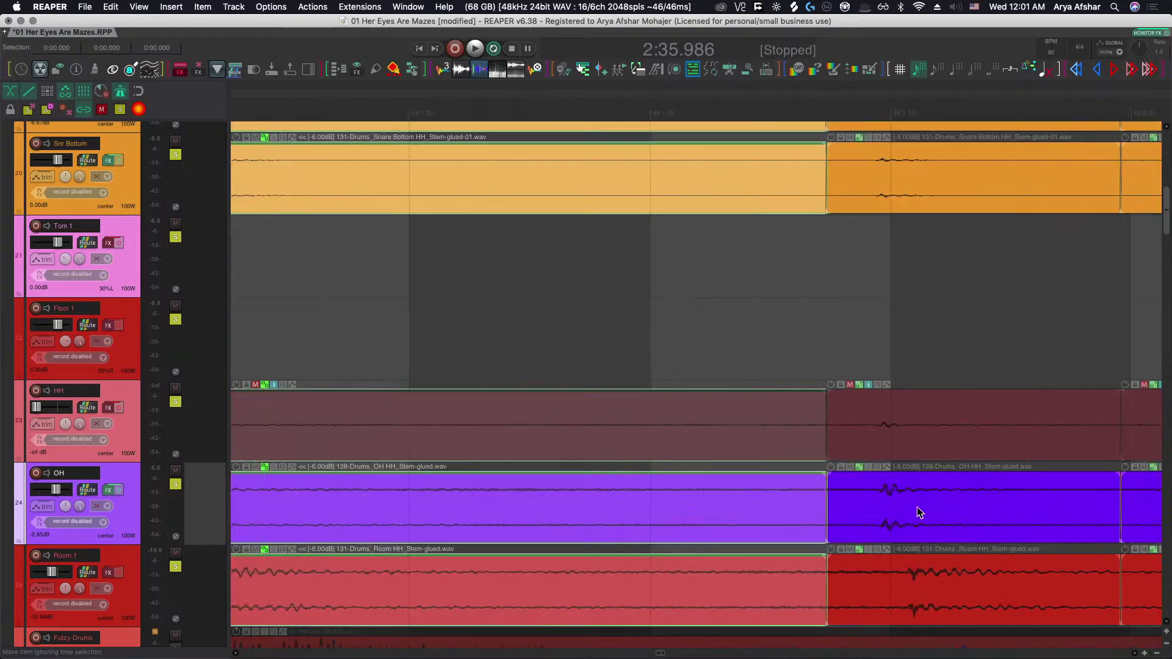
scroll(875, 518, "right", 3)
left_click_drag(874, 518, 902, 518)
Move the crossfade before 48.2.00 slightly earlier and slip the snare slice's contents earlier onto the 48.2.00 gridline.
scroll(902, 517, "right", 5)
left_click(935, 506)
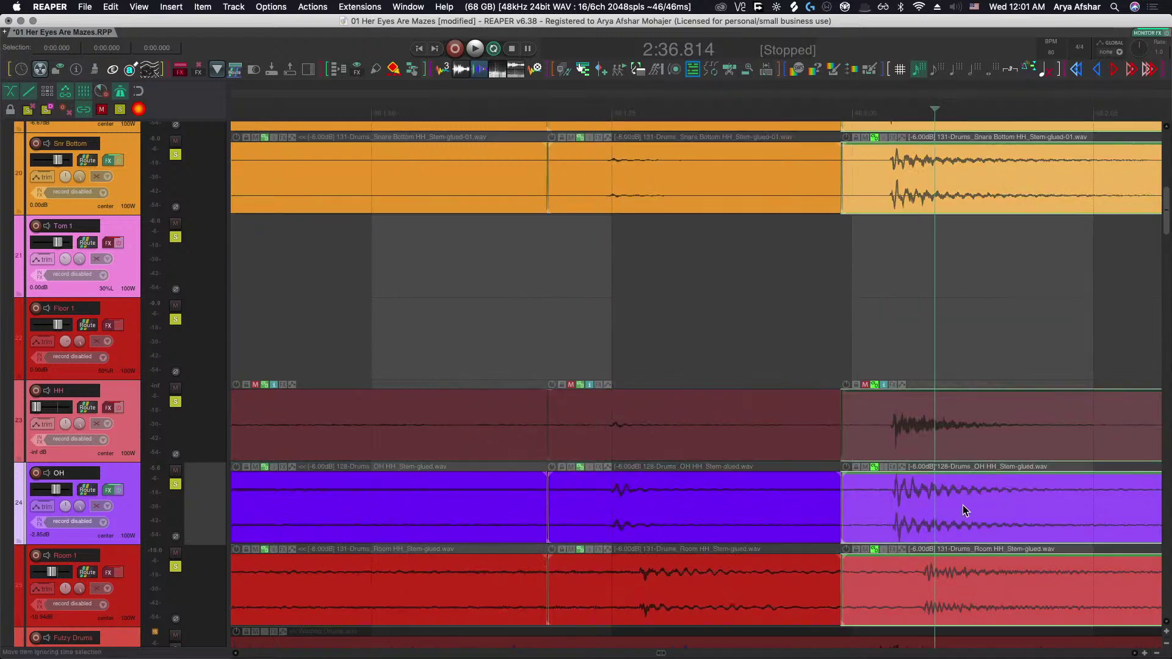
left_click_drag(843, 501, 832, 500)
left_click_drag(962, 500, 917, 503)
Play back the edited drums from their start at about 2:23.986 through to the tom fill, and replay from the same point.
scroll(917, 503, "down", 10)
left_click(788, 492)
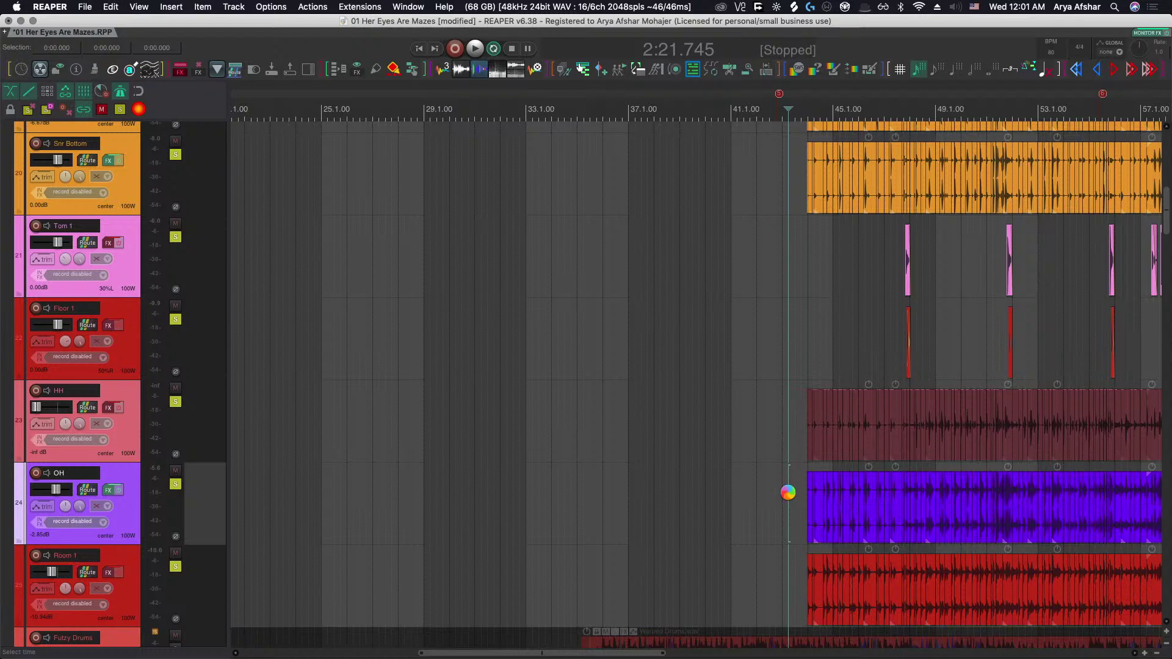
key("Tab")
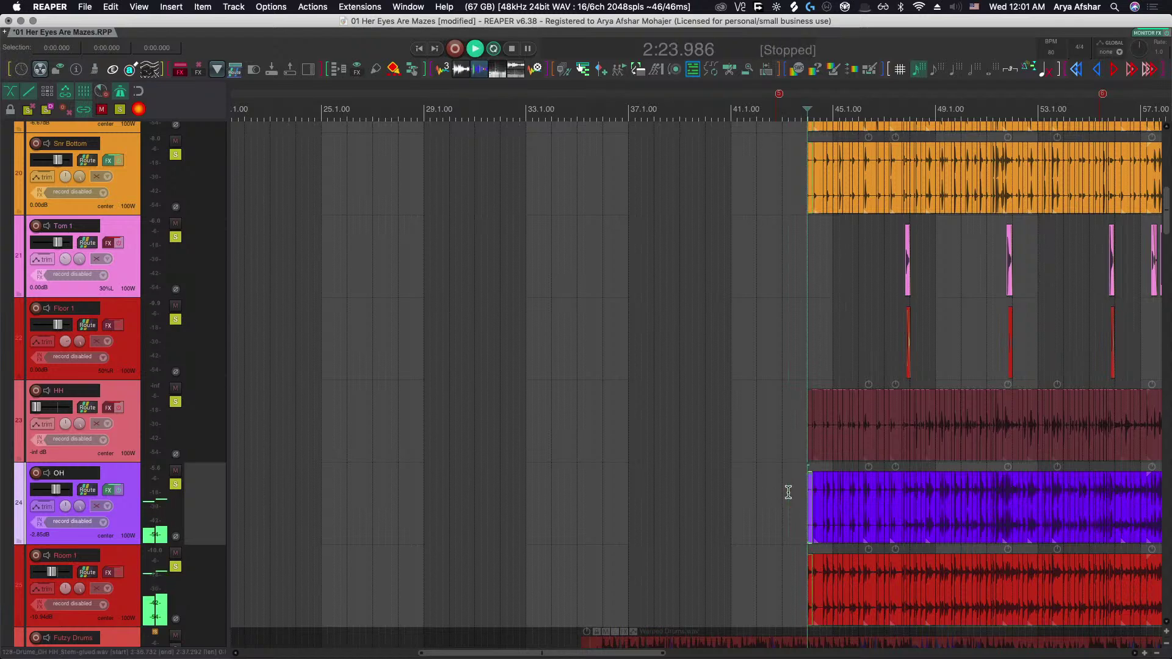
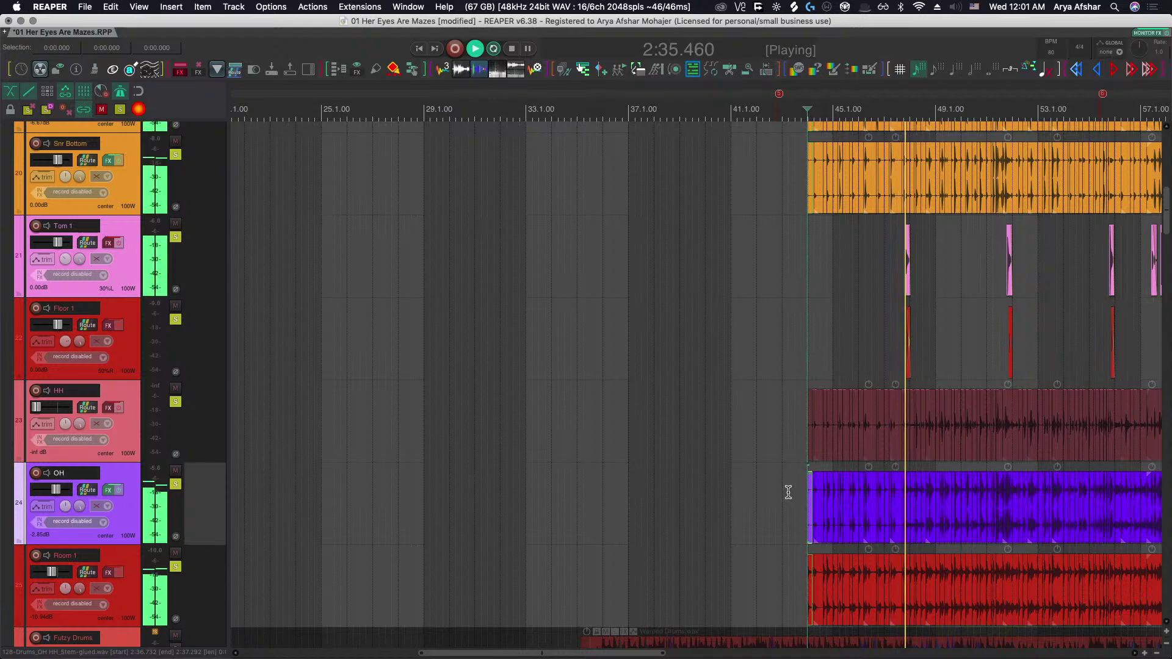
key("space")
key("space")
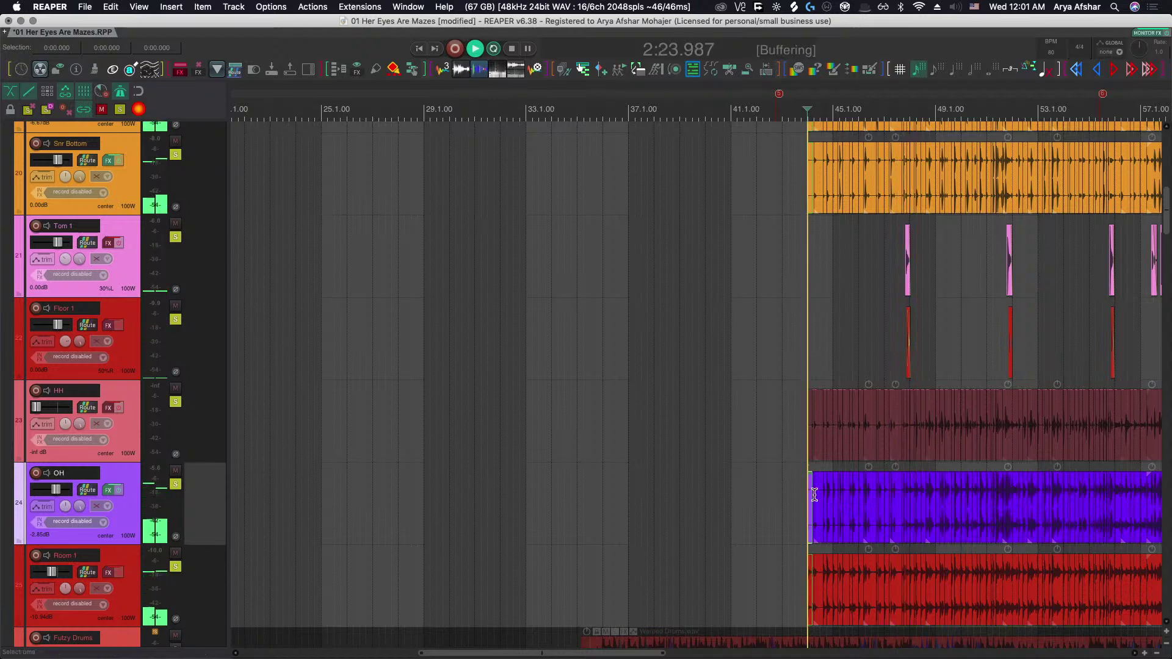
scroll(819, 500, "up", 5)
scroll(782, 504, "right", 10)
scroll(782, 504, "down", 3)
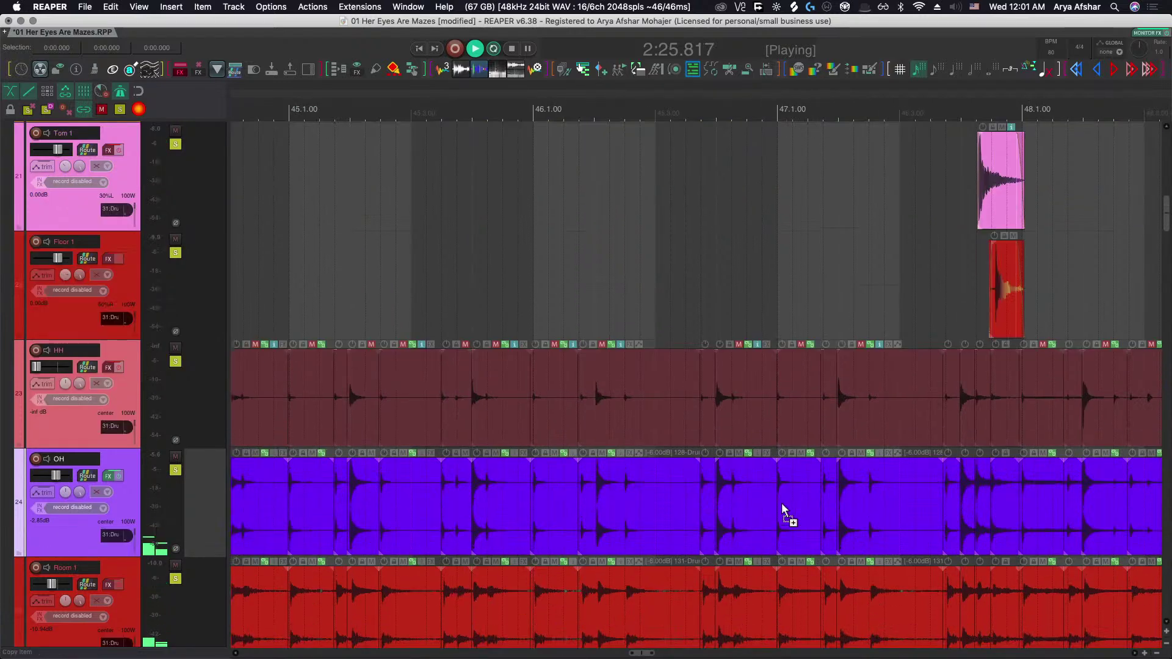
Play back the drums from about 2:33.477 and inspect the tom fill against the overhead hits around 47.4.
left_click(366, 282)
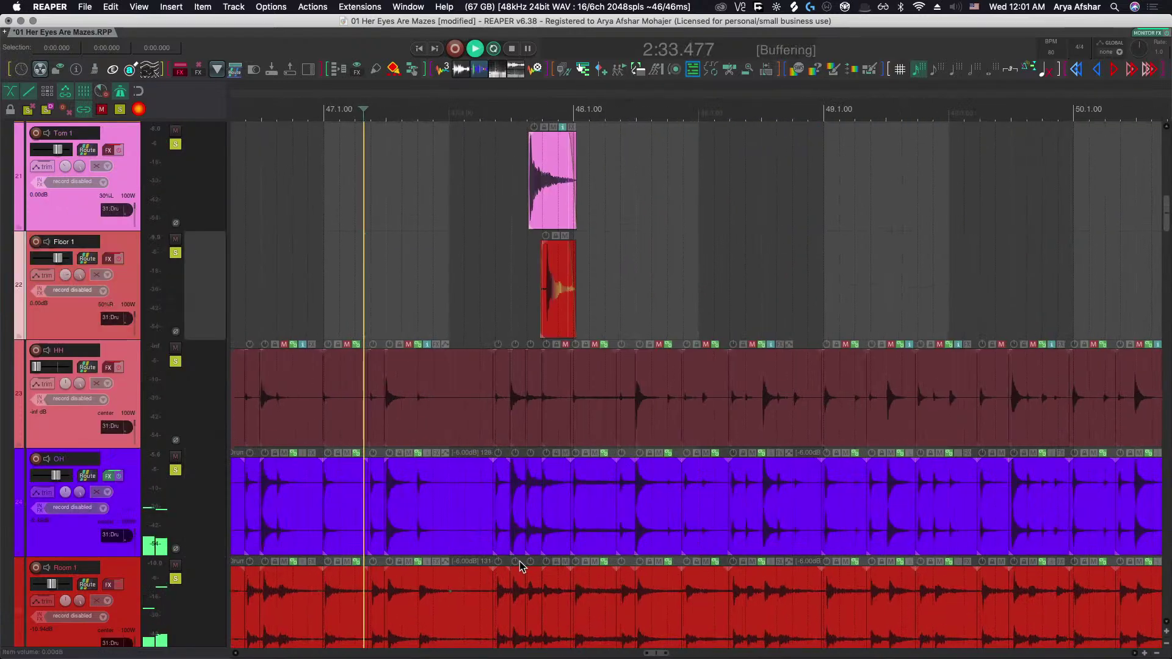
scroll(519, 560, "up", 5)
scroll(520, 554, "down", 5)
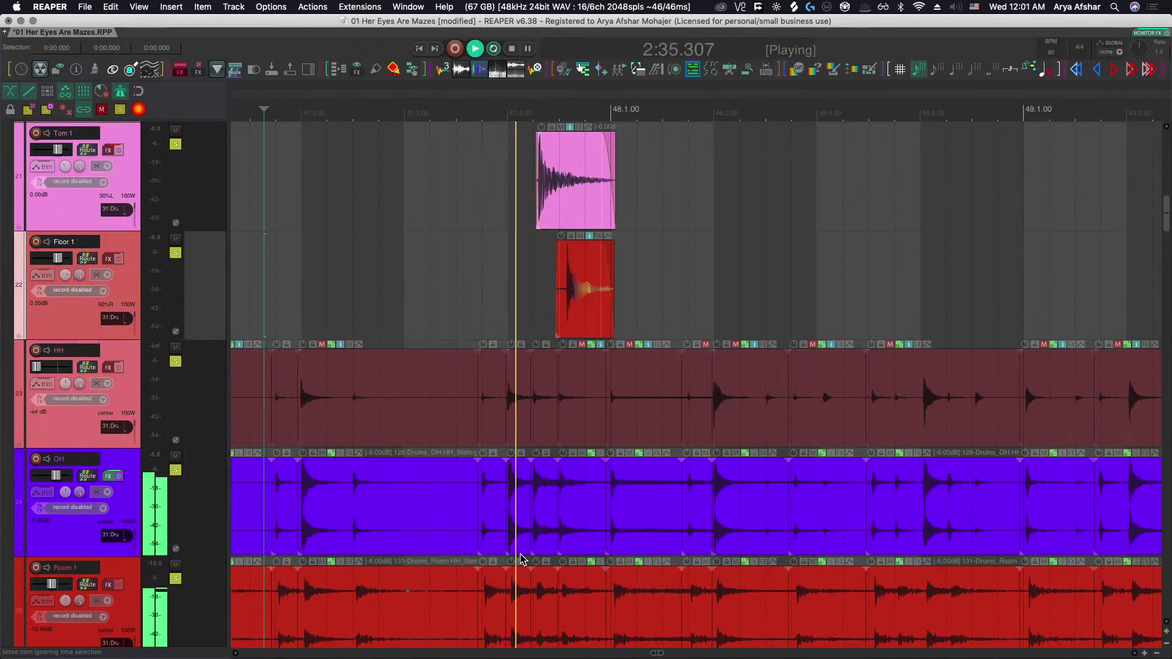
key("space")
scroll(547, 512, "up", 6)
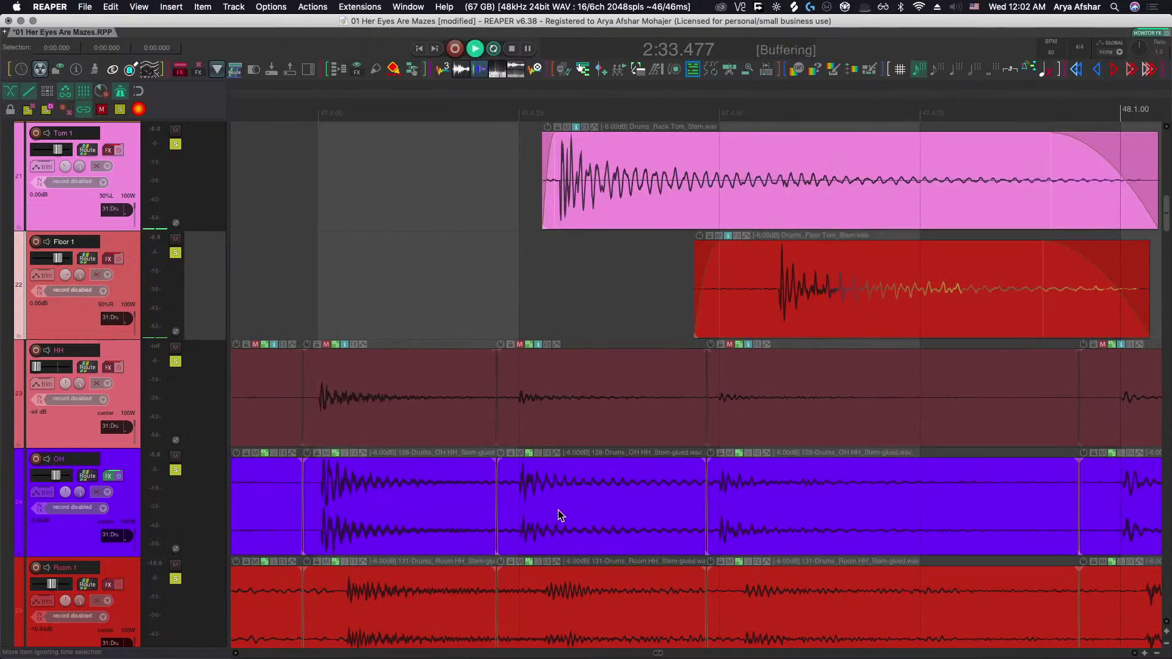
Move the rack tom item earlier onto the 47.4.25 gridline and the floor tom item earlier onto the 47.4.50 gridline.
scroll(558, 510, "down", 3)
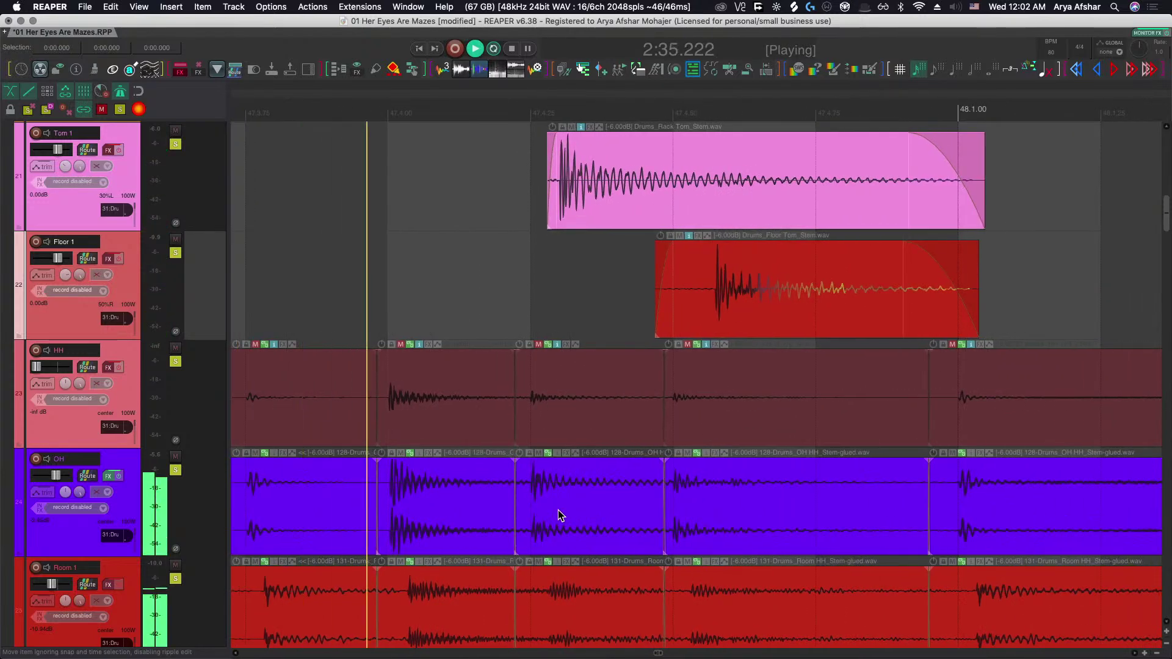
key("space")
scroll(561, 207, "up", 5)
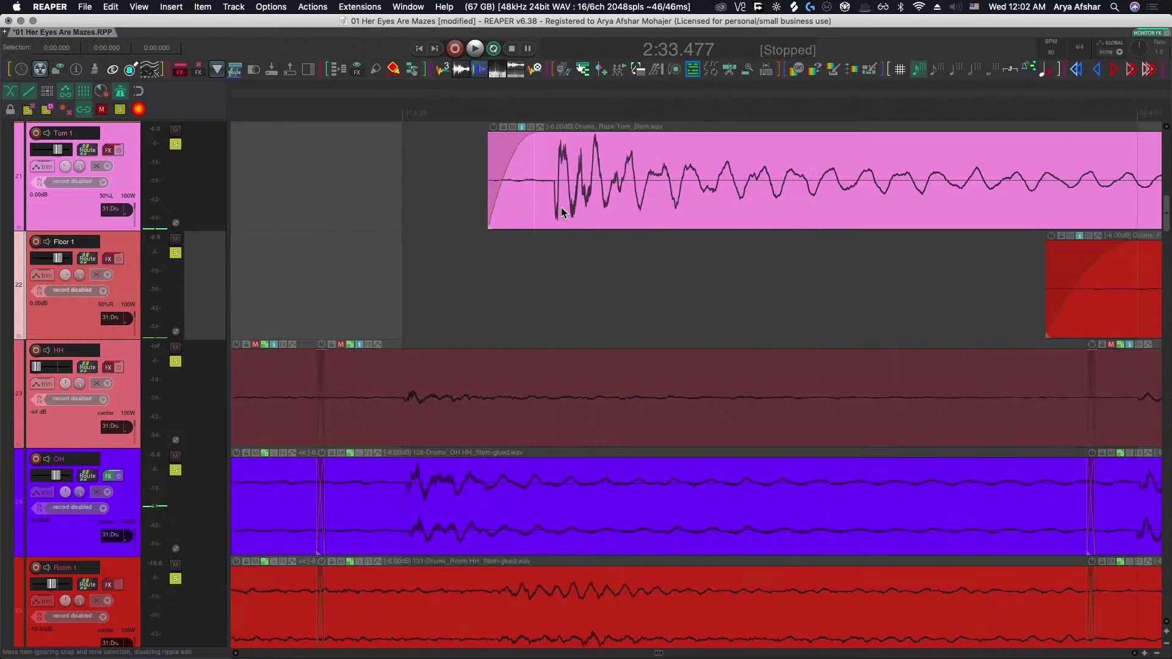
left_click(598, 186)
left_click_drag(661, 182, 501, 188)
scroll(934, 322, "down", 3)
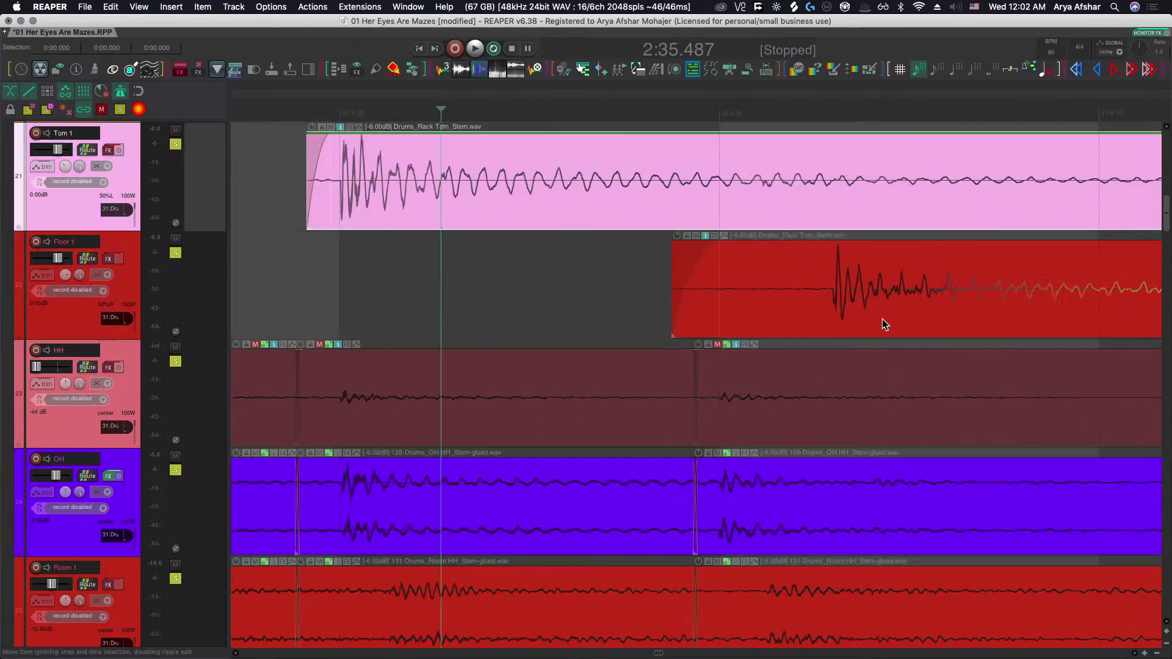
left_click_drag(880, 294, 819, 290)
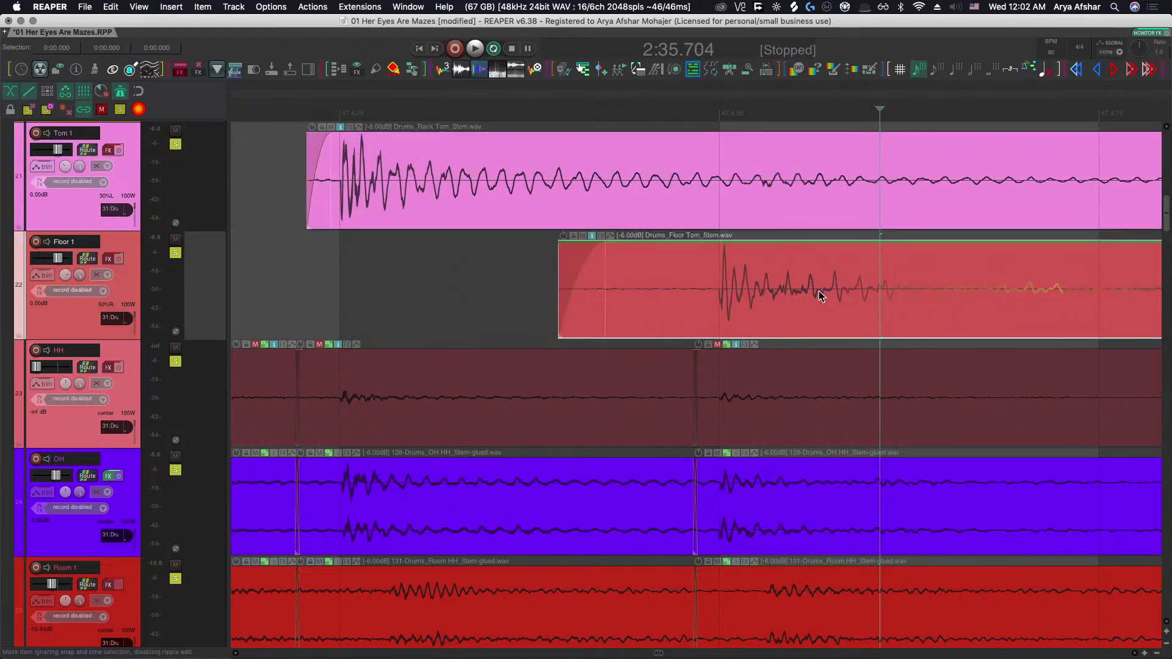
Play back the realigned tom fill from about 2:34.729 into bar 48, and replay from the same point.
scroll(529, 209, "down", 5)
left_click(413, 166)
key("space")
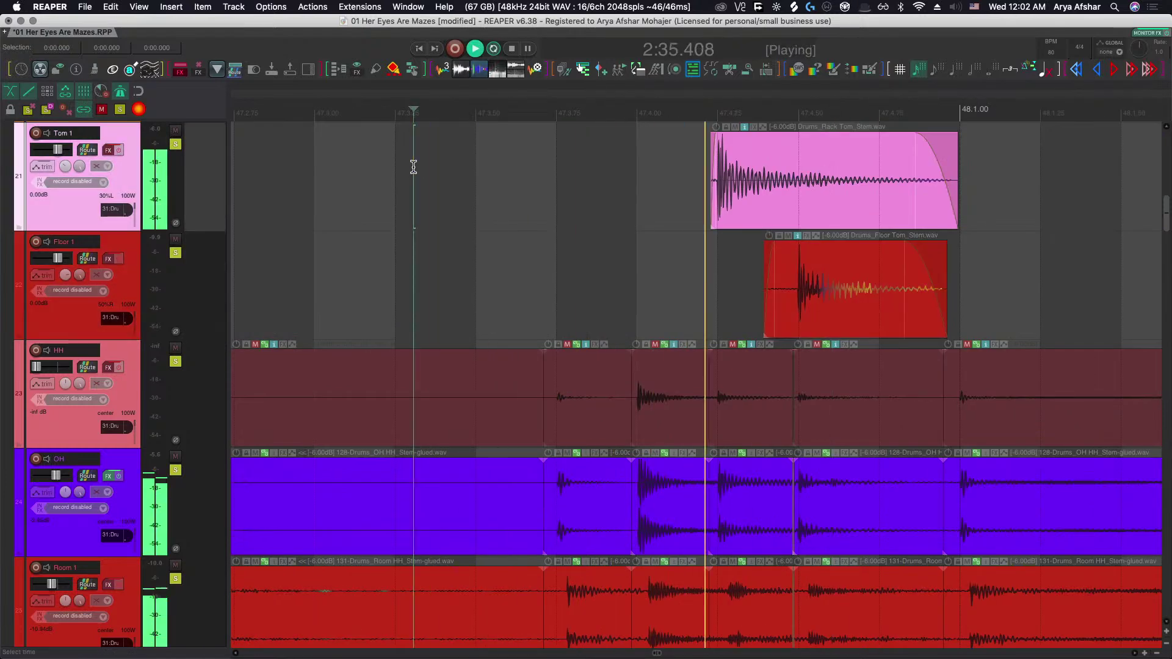
key("space")
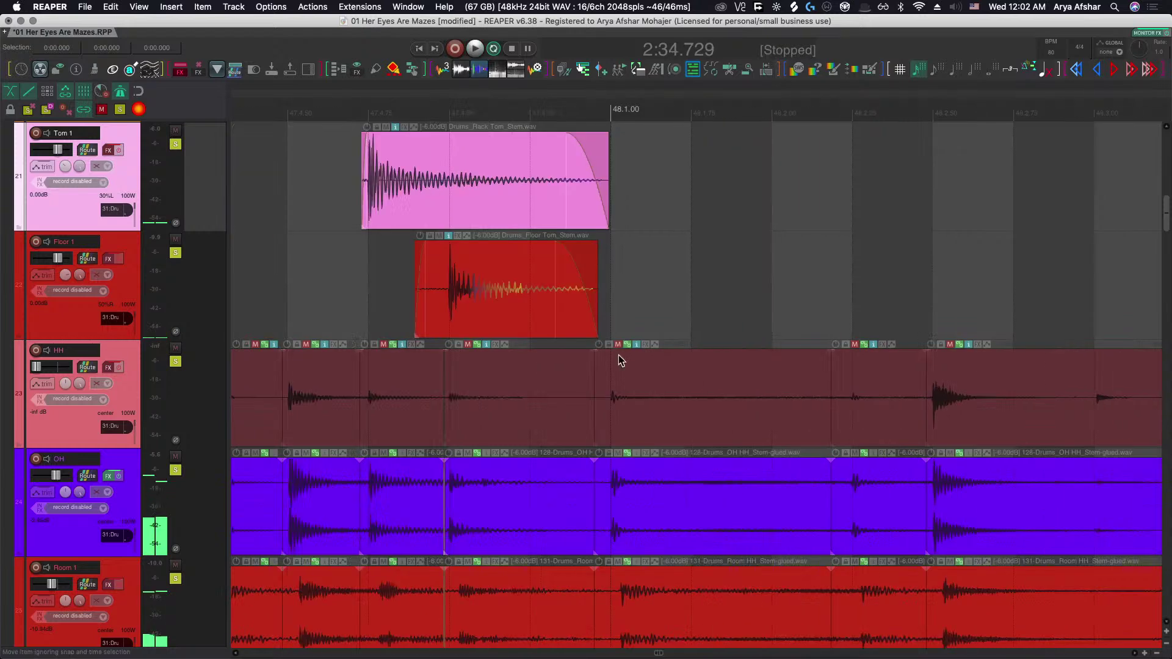
scroll(621, 351, "down", 2)
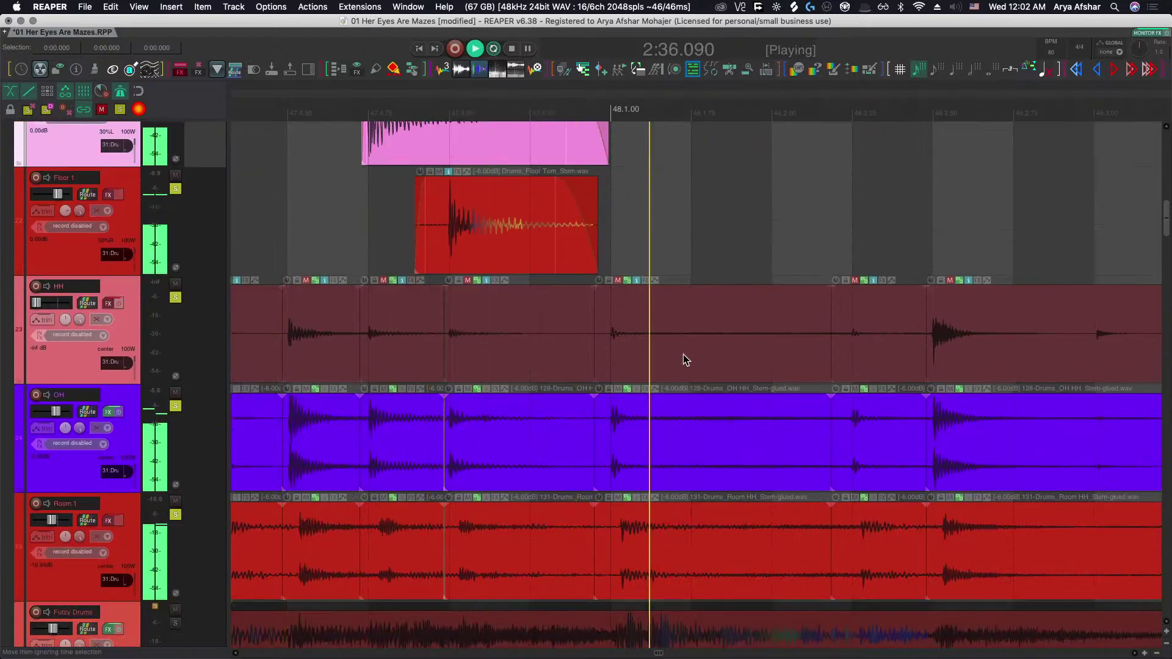
key("space")
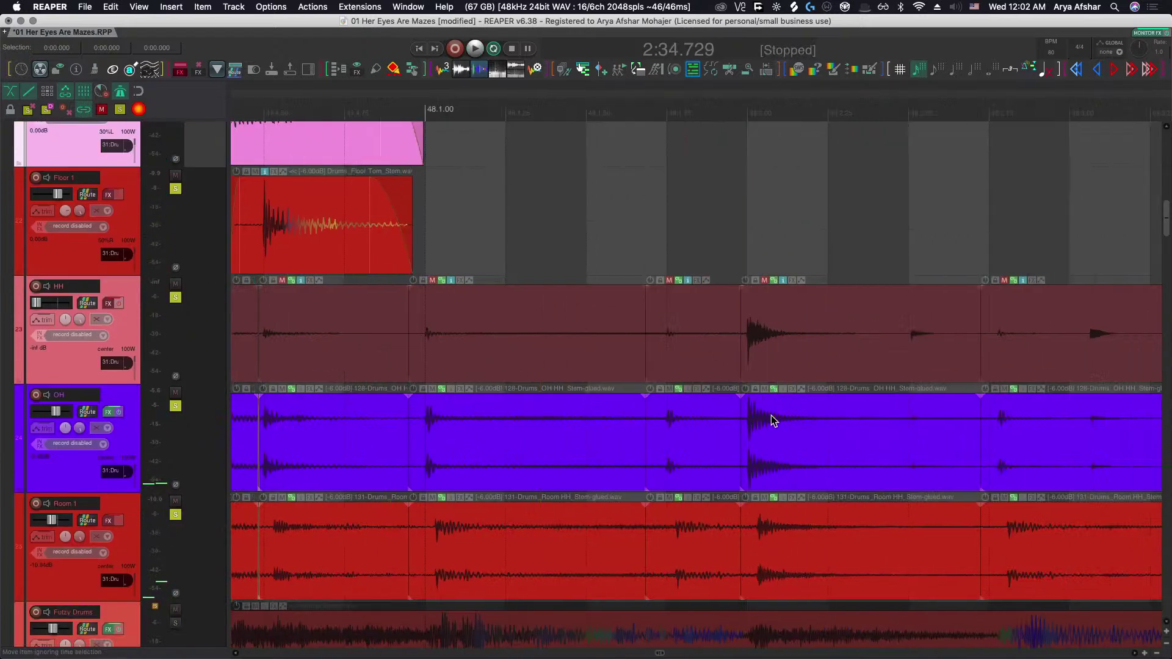
Play back the drums from around 47.3.00 through the tom fill to the hit at 48.2.75.
scroll(771, 415, "up", 5)
scroll(872, 426, "down", 5)
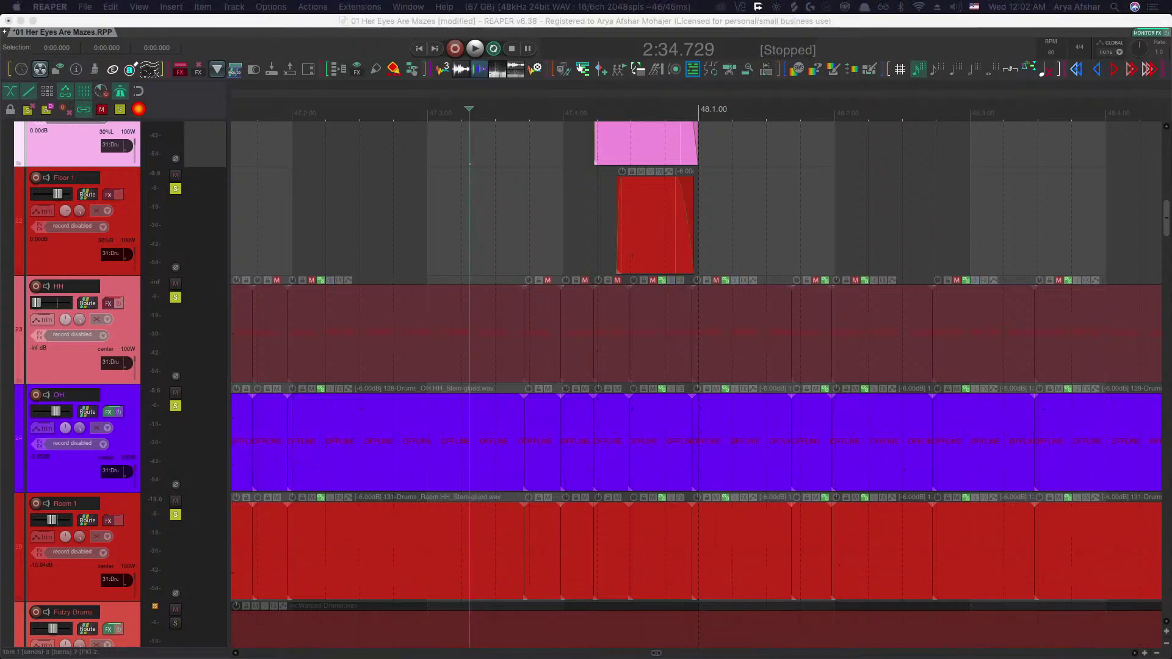
scroll(556, 513, "down", 3)
left_click(499, 98)
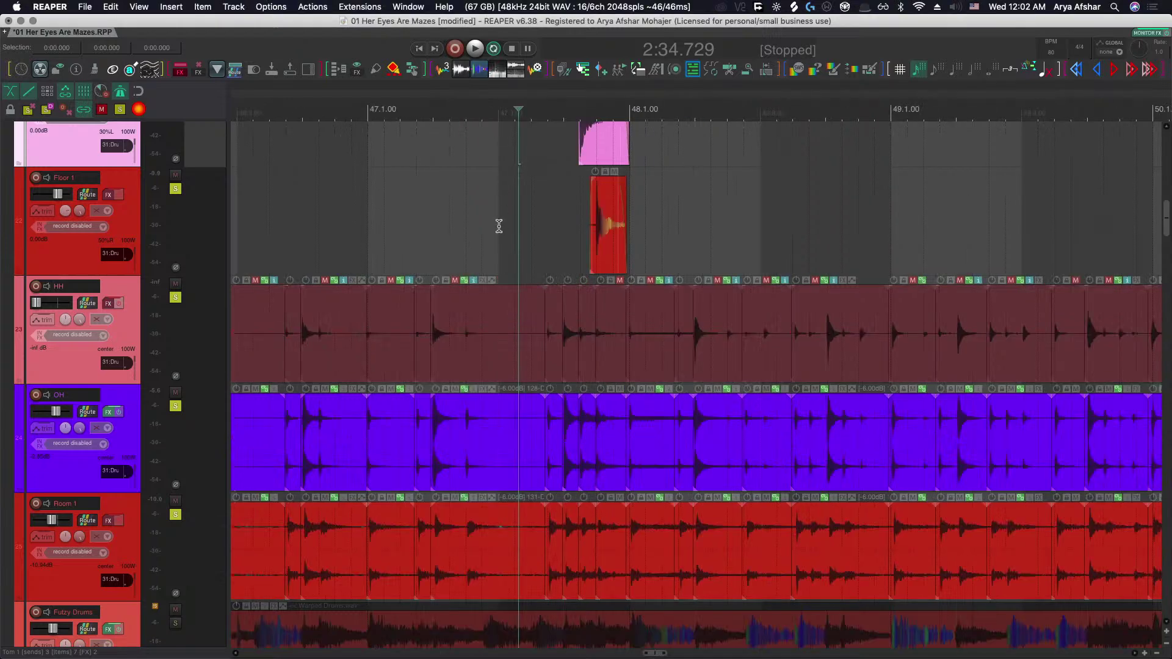
key("space")
scroll(660, 484, "up", 5)
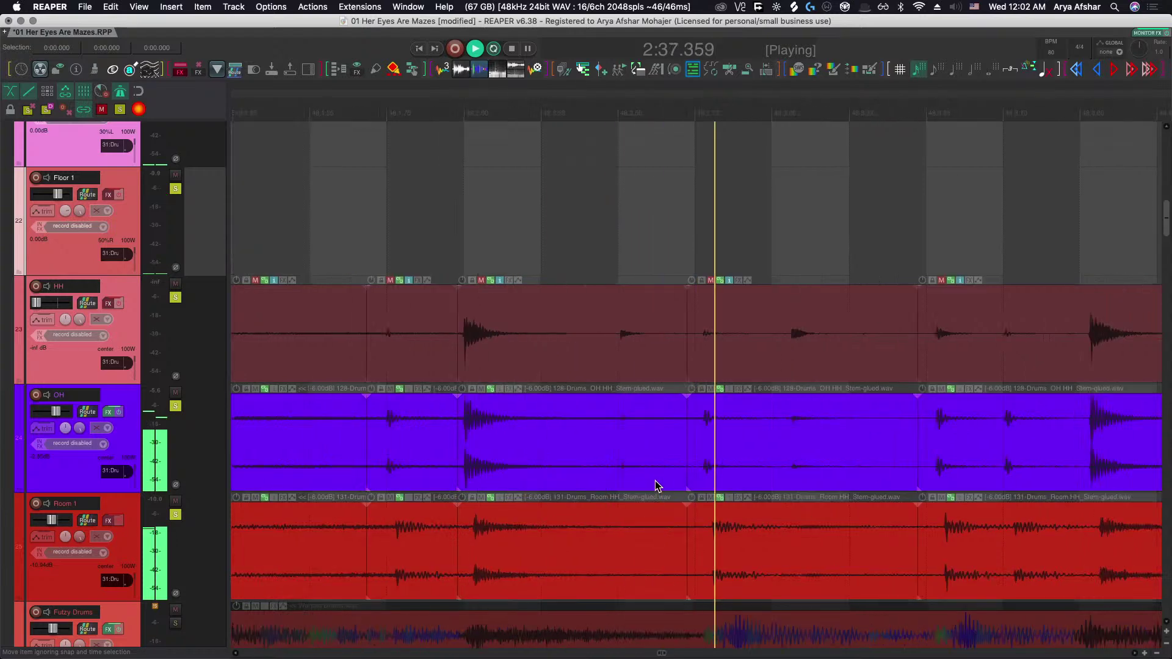
key("space")
Slip the contents of the slice at 48.2.75 slightly earlier so its hit sits on the gridline.
left_click(719, 442)
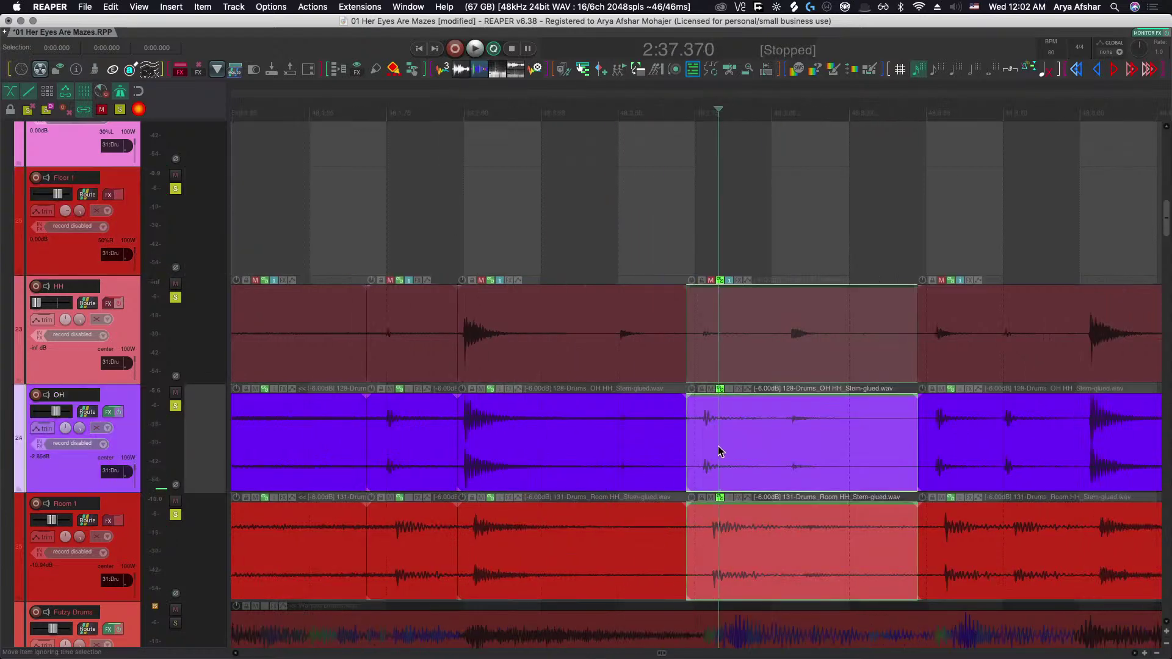
scroll(717, 446, "up", 4)
left_click_drag(679, 446, 662, 445)
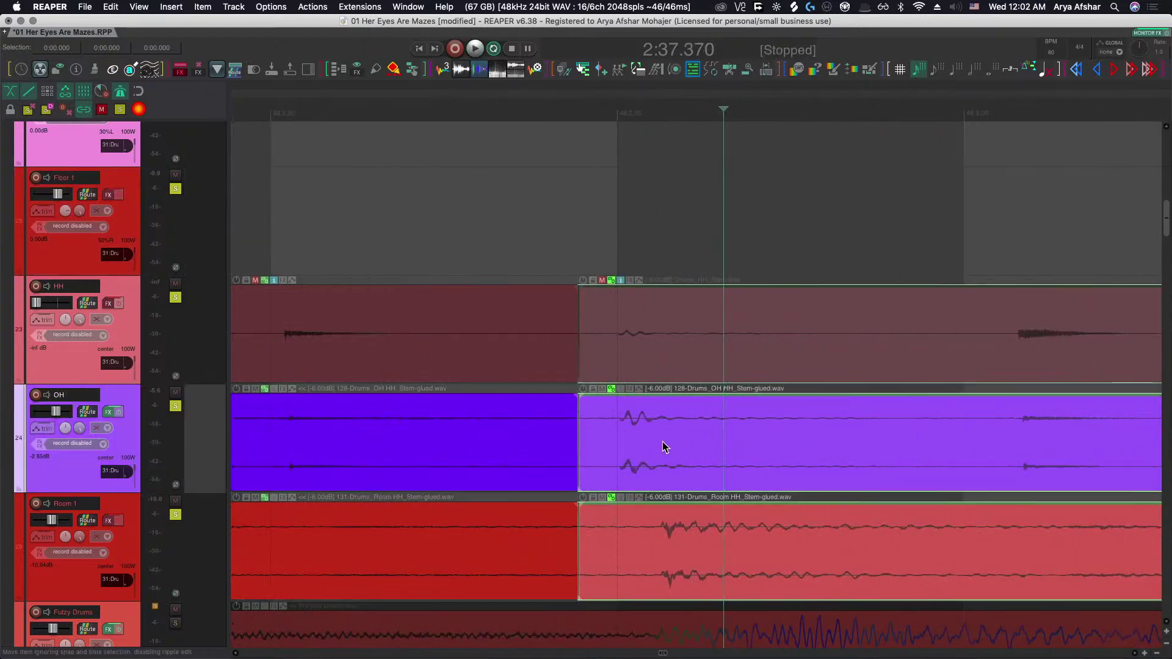
Play back the drums from about 2:36.818 and slip the contents of the slice at 48.3.50 earlier onto the gridline.
scroll(647, 446, "down", 4)
left_click(488, 225)
key("space")
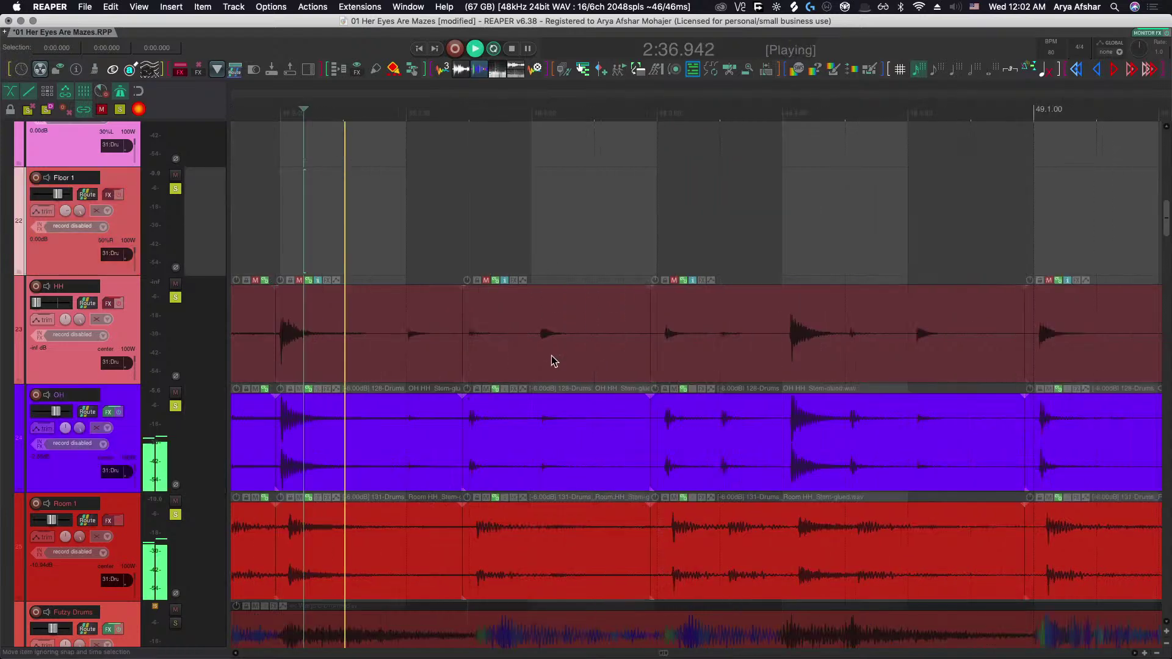
key("space")
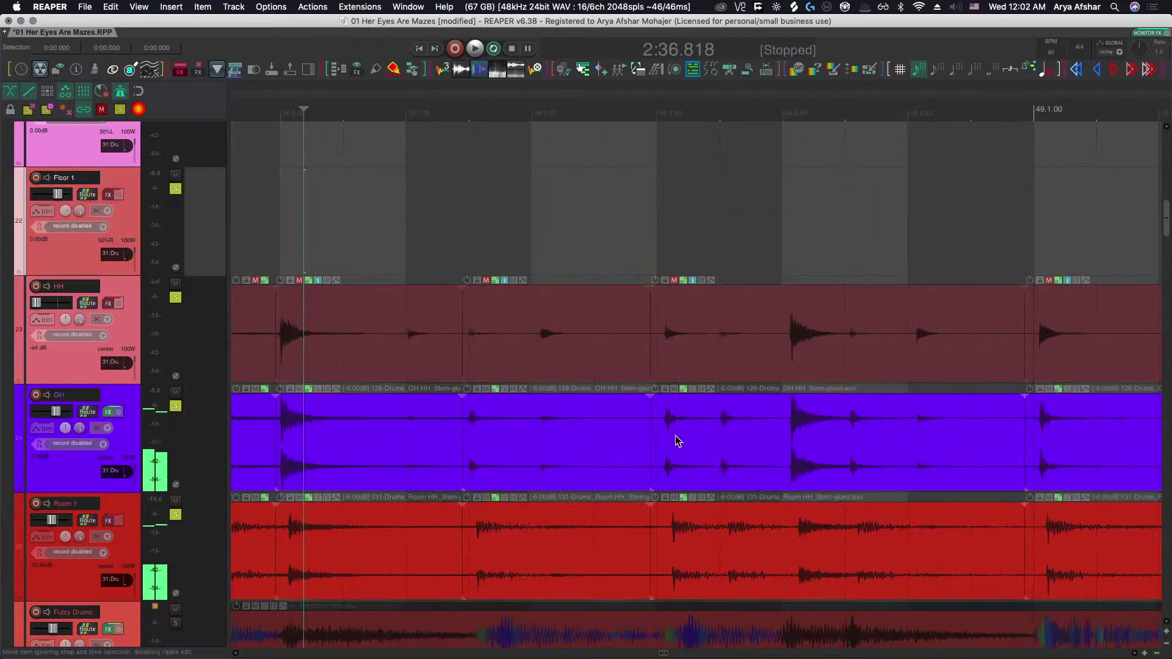
scroll(675, 434, "up", 3)
left_click_drag(692, 442, 650, 440)
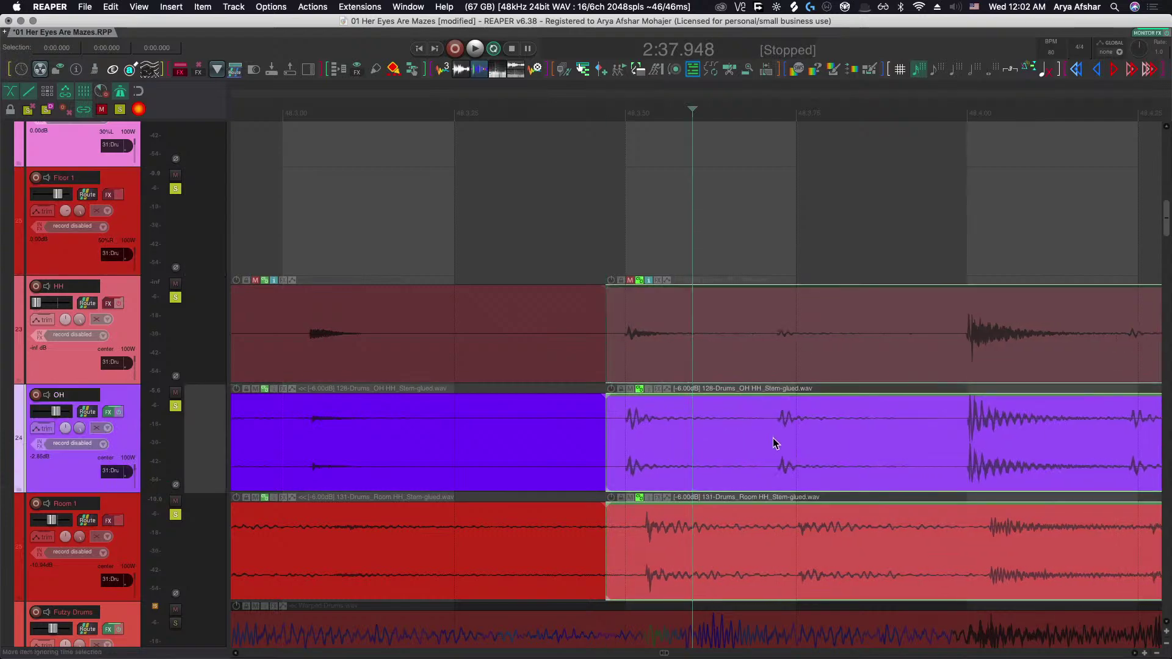
Split the grouped drums before the hit near 48.3.75 and slip the new slice's contents slightly later onto that gridline.
left_click(773, 442)
key("s")
left_click_drag(793, 446, 811, 446)
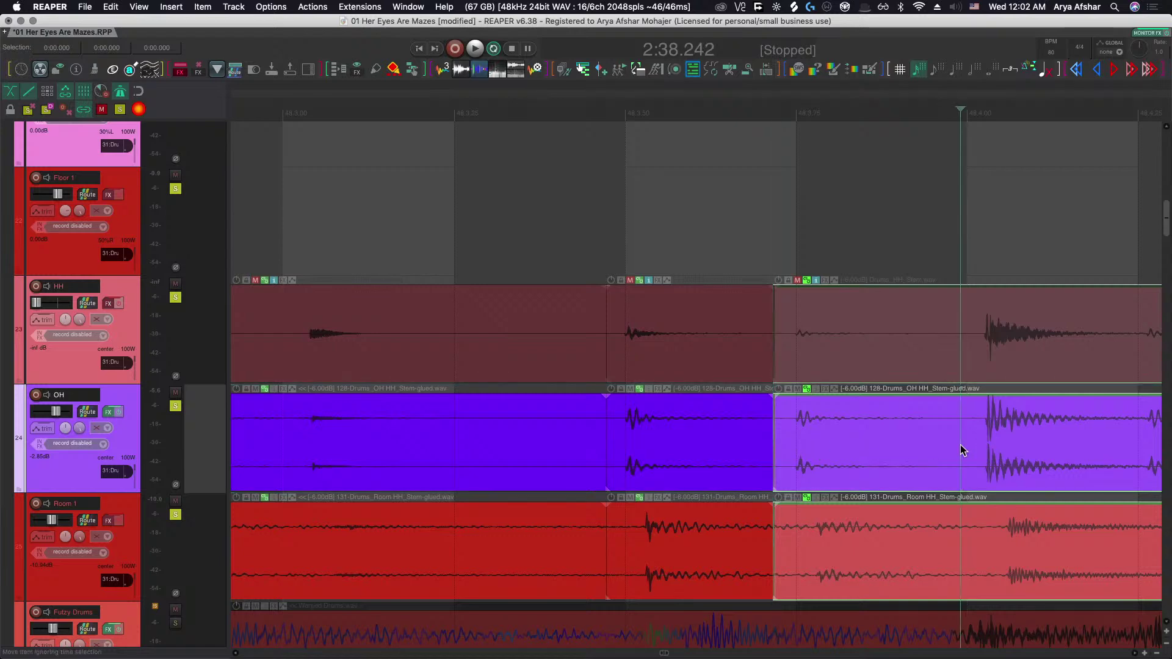
Split the grouped drums just before 48.4.00 and slip the snare slice's contents earlier onto the gridline.
scroll(973, 455, "up", 3)
left_click(964, 442)
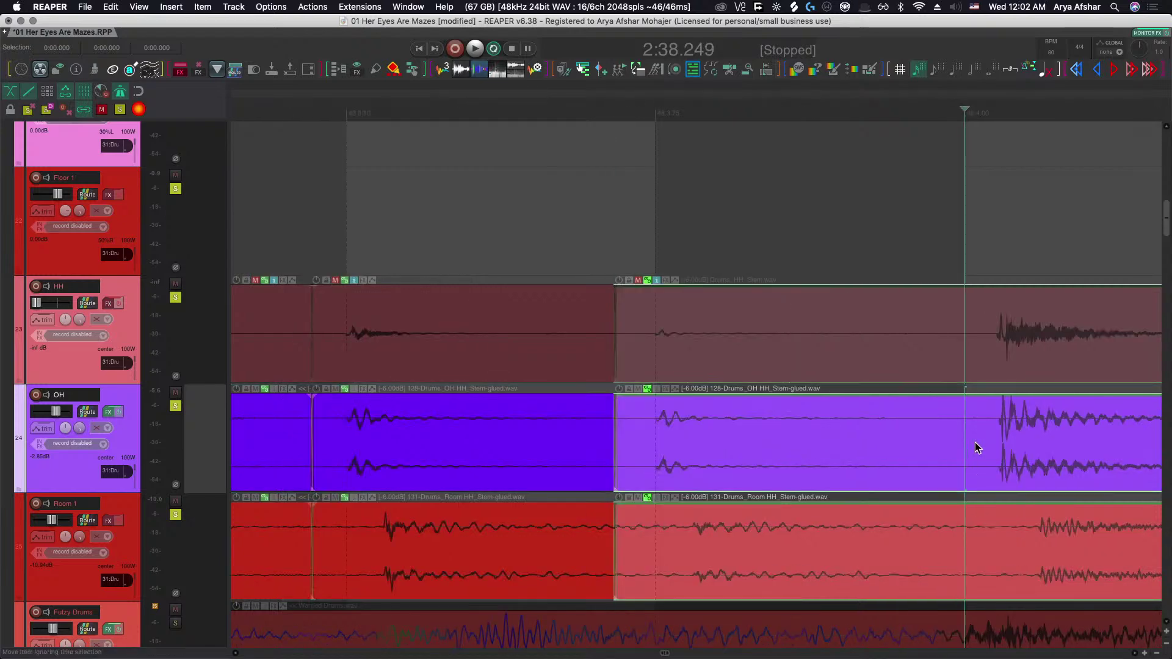
key("s")
left_click_drag(968, 429, 953, 433)
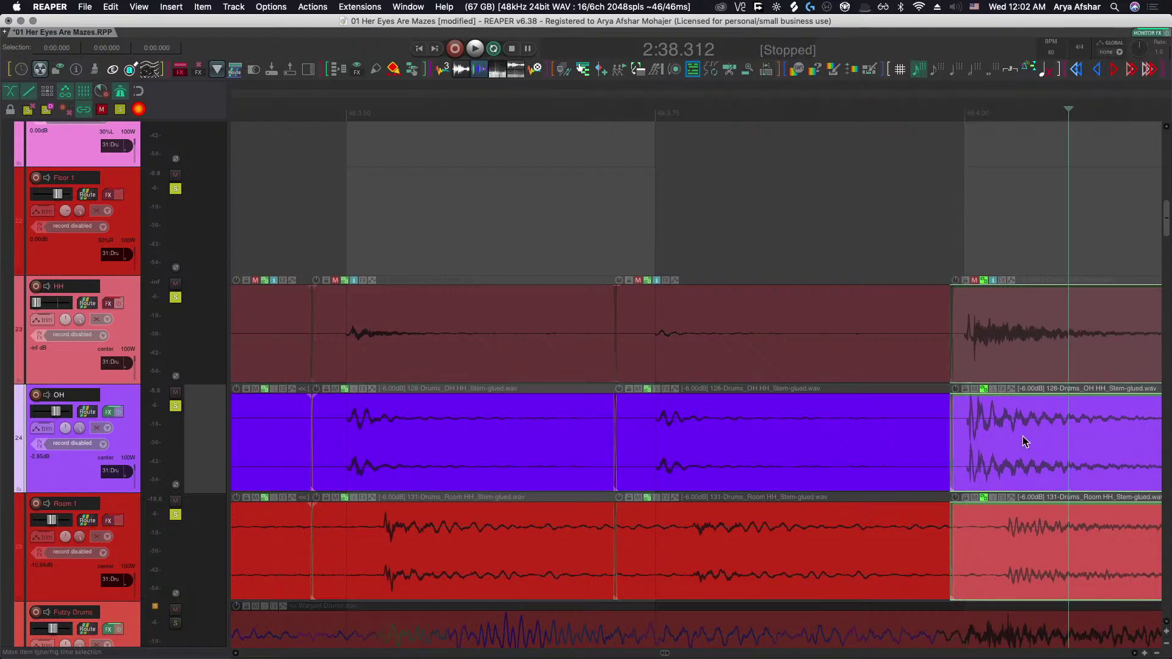
Play back the edited drums from about 2:36.726 through bar 48 toward the start of bar 49.
scroll(1023, 436, "down", 5)
scroll(886, 469, "right", 2)
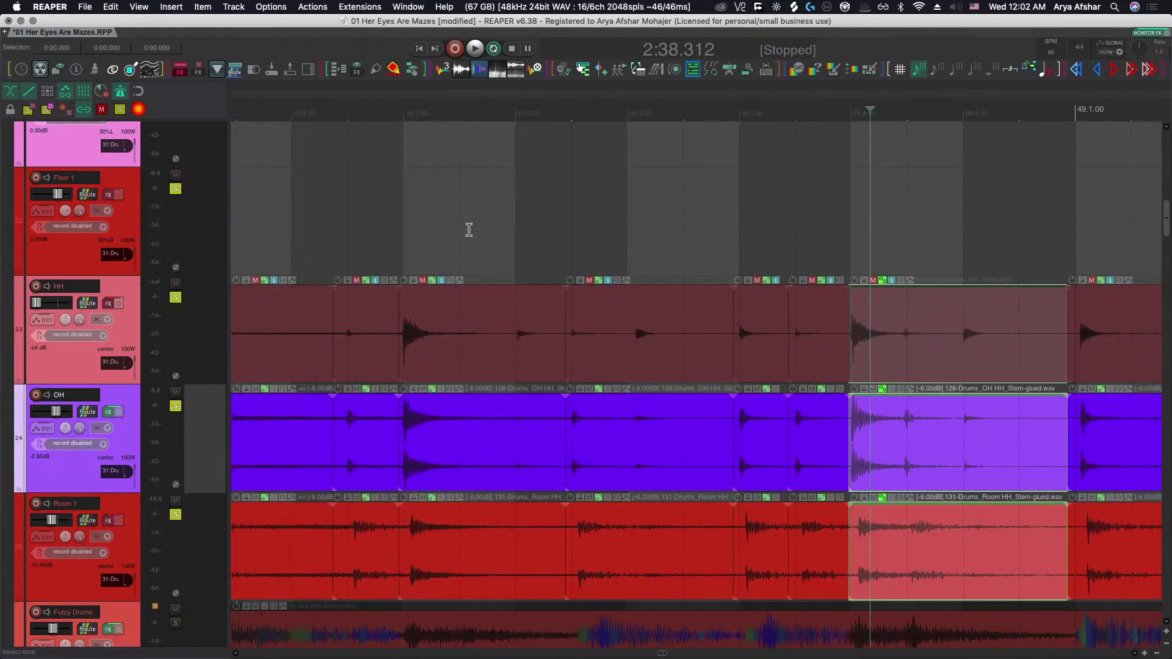
left_click(399, 236)
key("space")
scroll(407, 249, "right", 4)
scroll(407, 244, "right", 1)
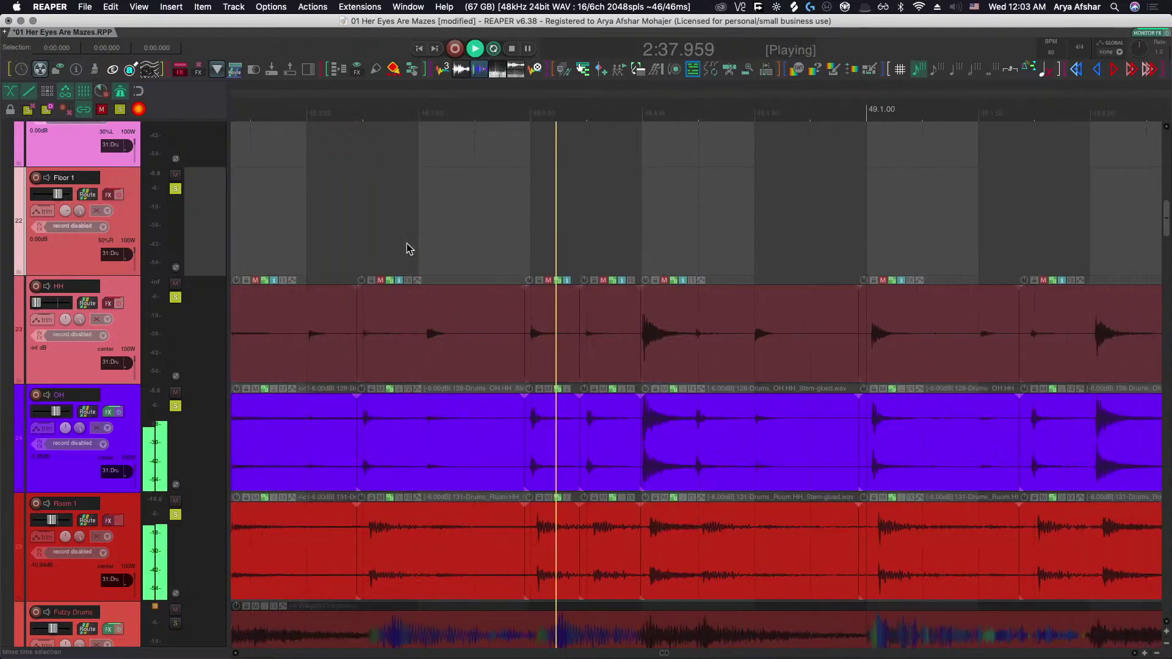
scroll(407, 244, "right", 1)
scroll(427, 253, "right", 1)
key("space")
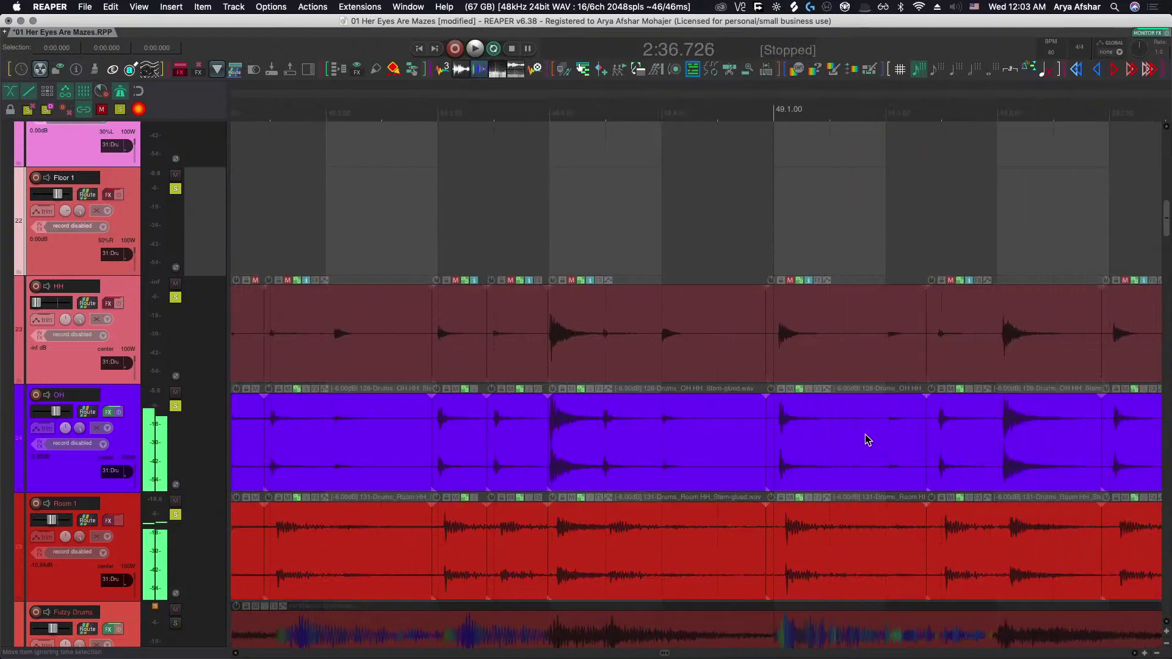
Slip the contents of the slice at 49.1.00 slightly earlier onto the gridline and play back across the bar line.
left_click(804, 445)
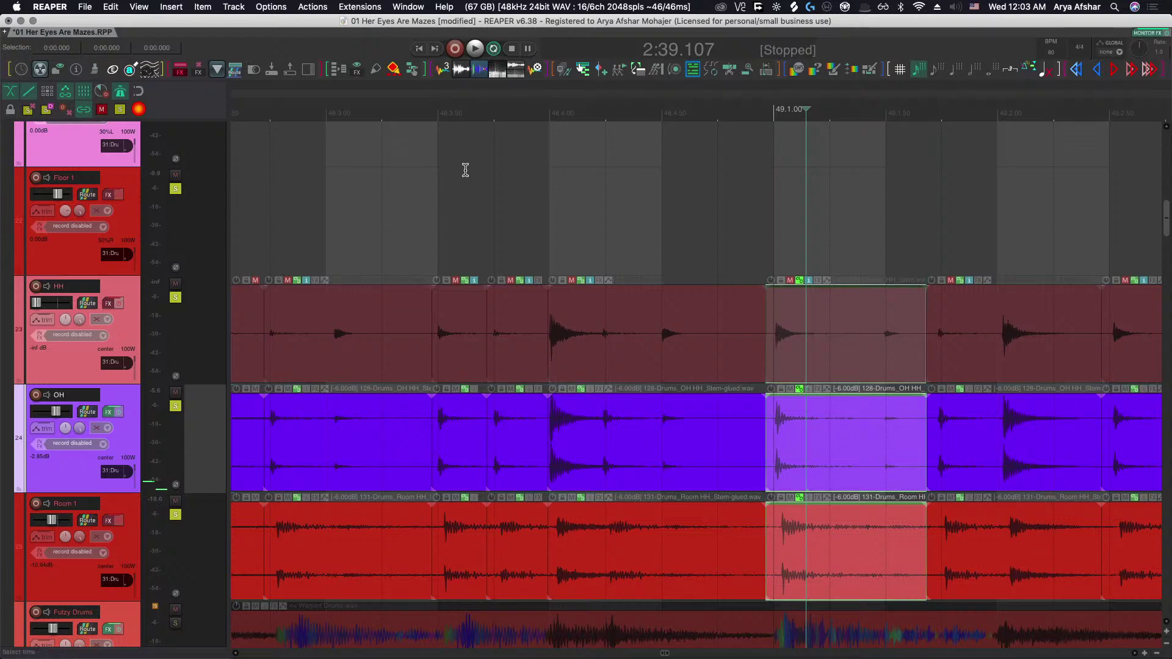
left_click(466, 169)
key("space")
scroll(592, 303, "right", 4)
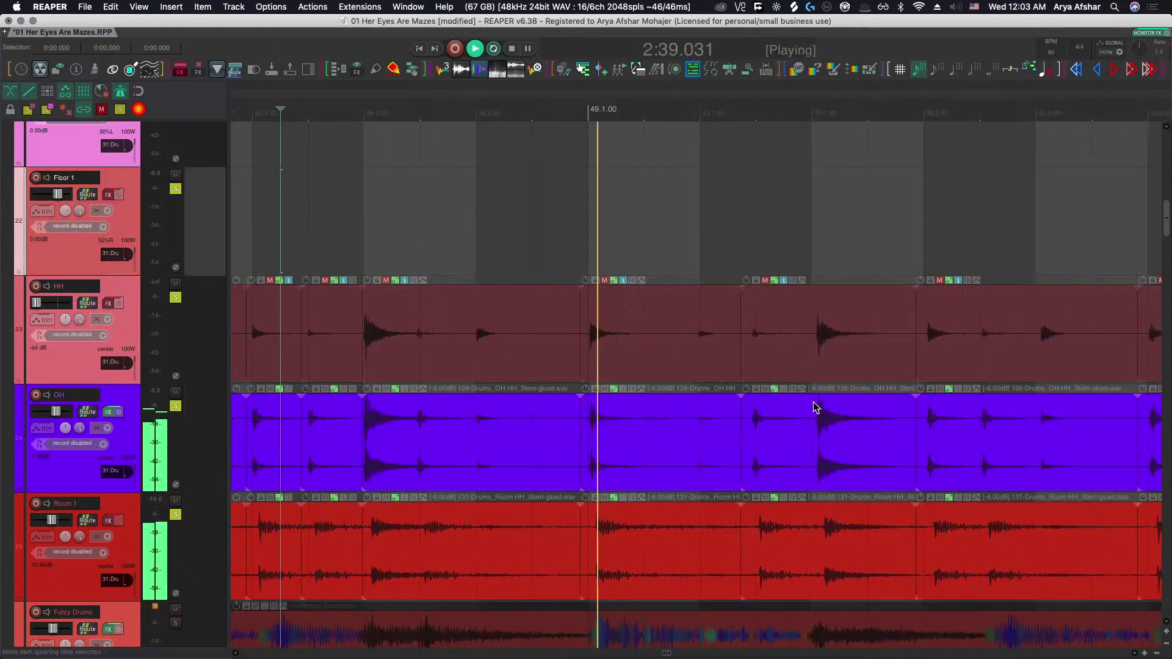
key("space")
Slip the contents of the slice at 49.1.75 slightly later onto the gridline and play back from about 2:39.112.
scroll(749, 436, "up", 5)
left_click_drag(782, 434, 788, 435)
scroll(769, 425, "down", 1)
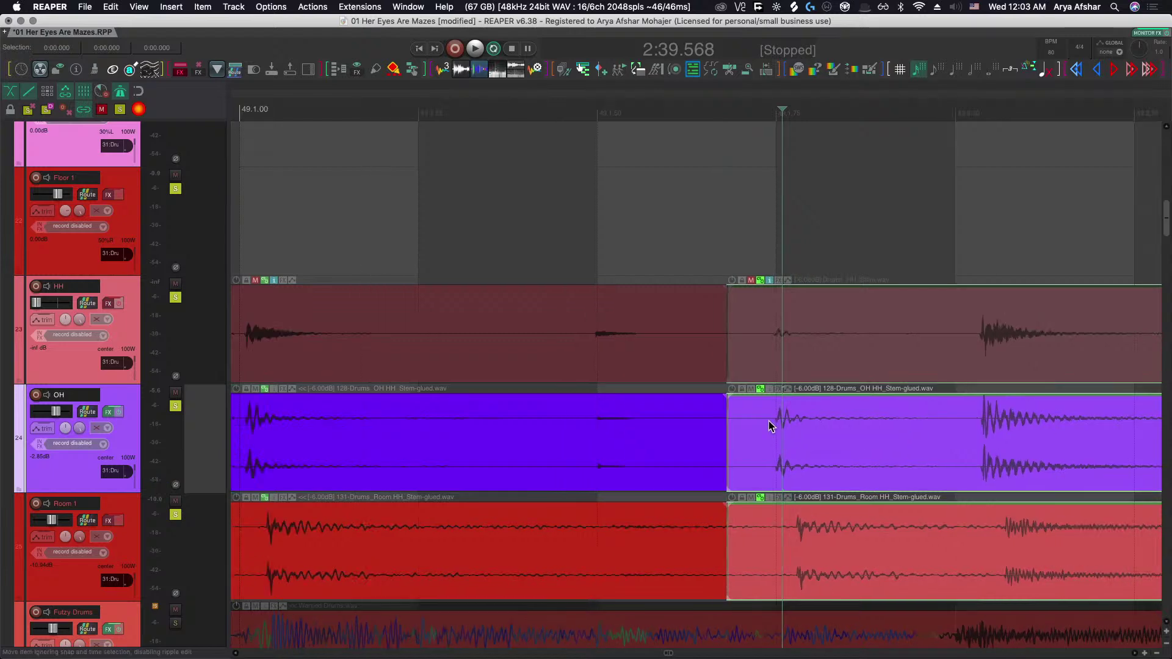
left_click(346, 222)
key("space")
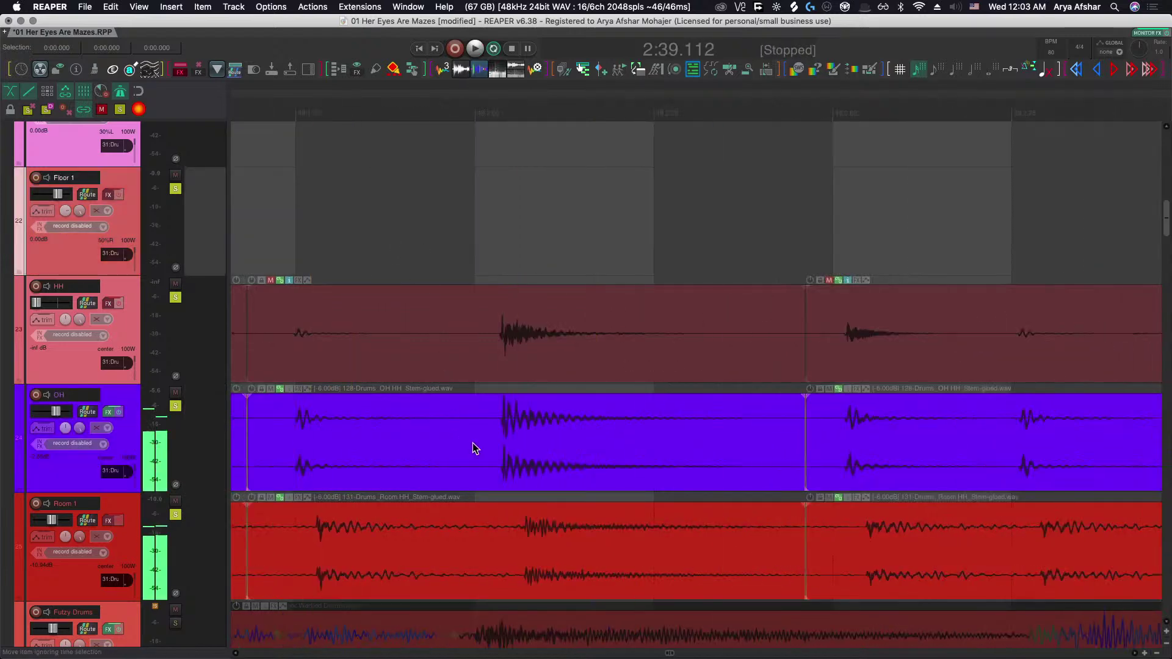
Split the grouped drums just before 49.2.00 and slip the snare slice's contents earlier onto the gridline.
left_click(467, 440)
key("s")
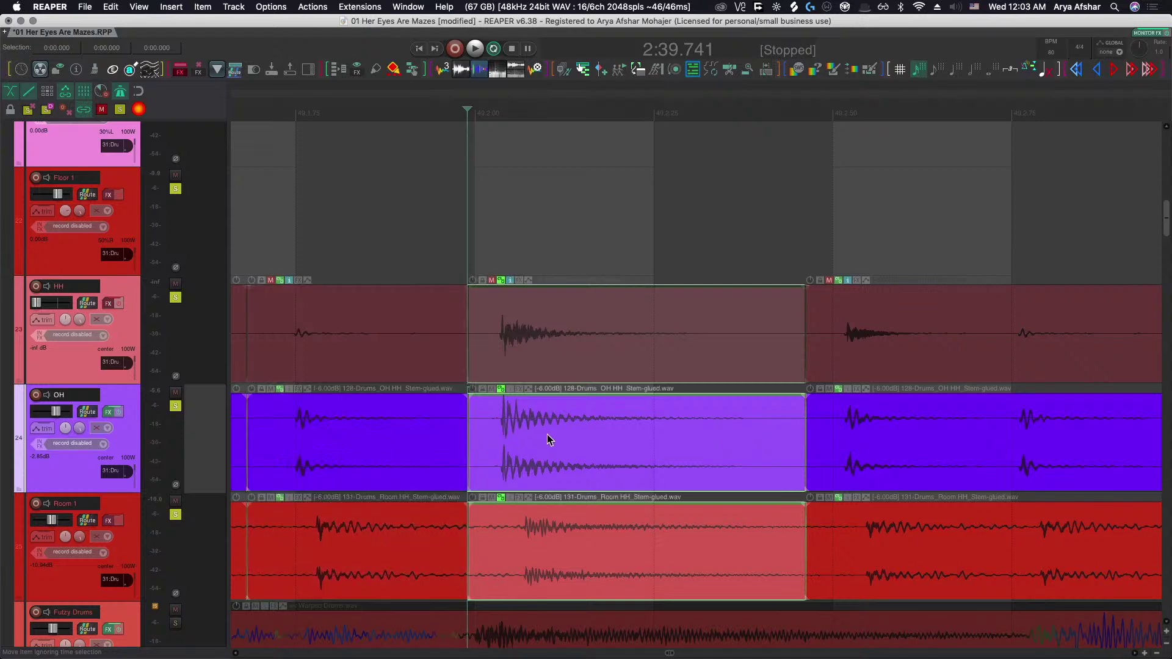
left_click_drag(547, 434, 524, 428)
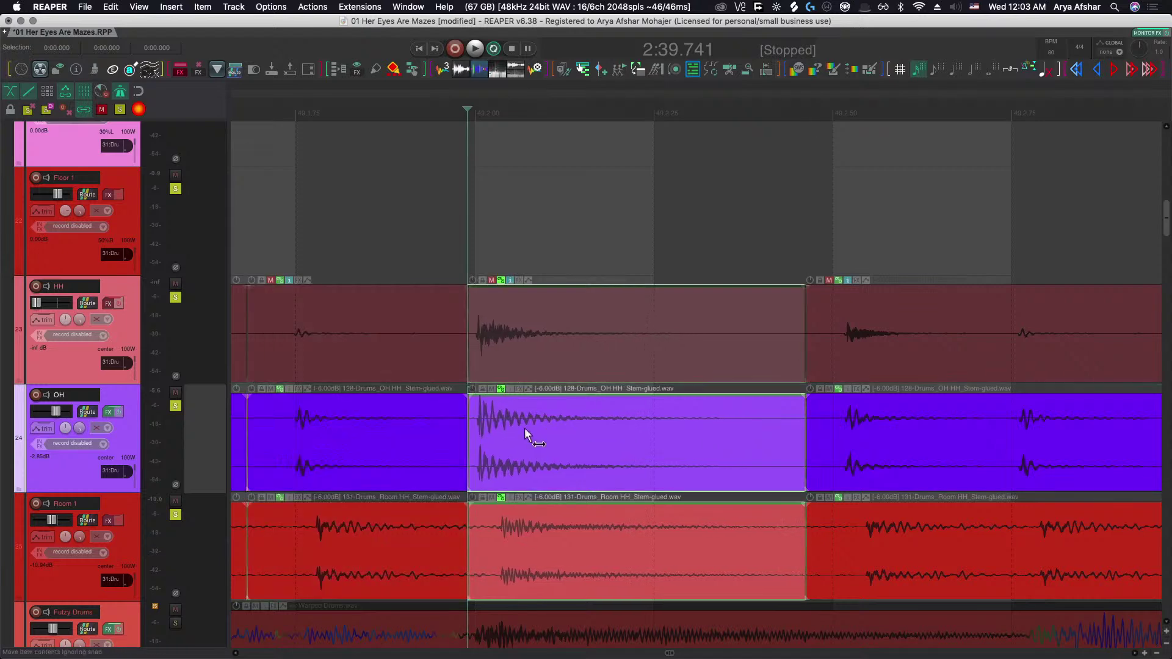
Play back the drums from about 49.1.25 through the realigned snare hit at 49.2.00.
scroll(525, 427, "left", 3)
scroll(562, 426, "down", 3)
left_click(356, 208)
key("space")
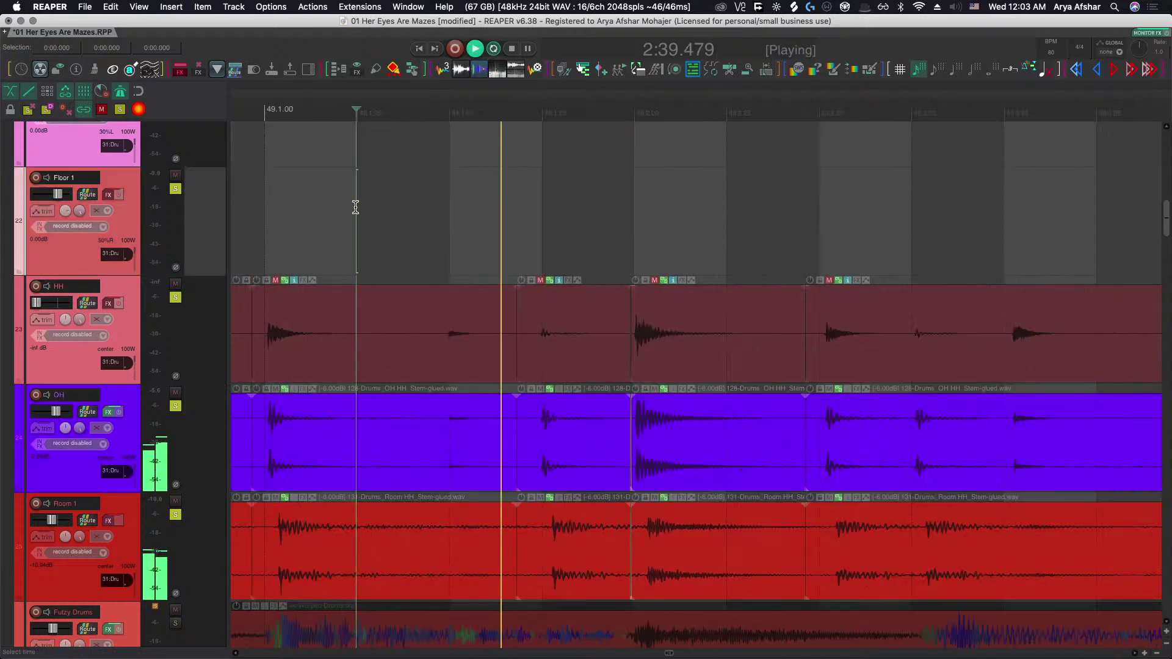
scroll(379, 225, "right", 3)
key("space")
Slip the contents of the slice at 49.2.50 slightly earlier onto the gridline and play back from about 2:39.551.
left_click_drag(667, 445, 657, 441)
left_click(339, 183)
key("space")
scroll(481, 284, "right", 1)
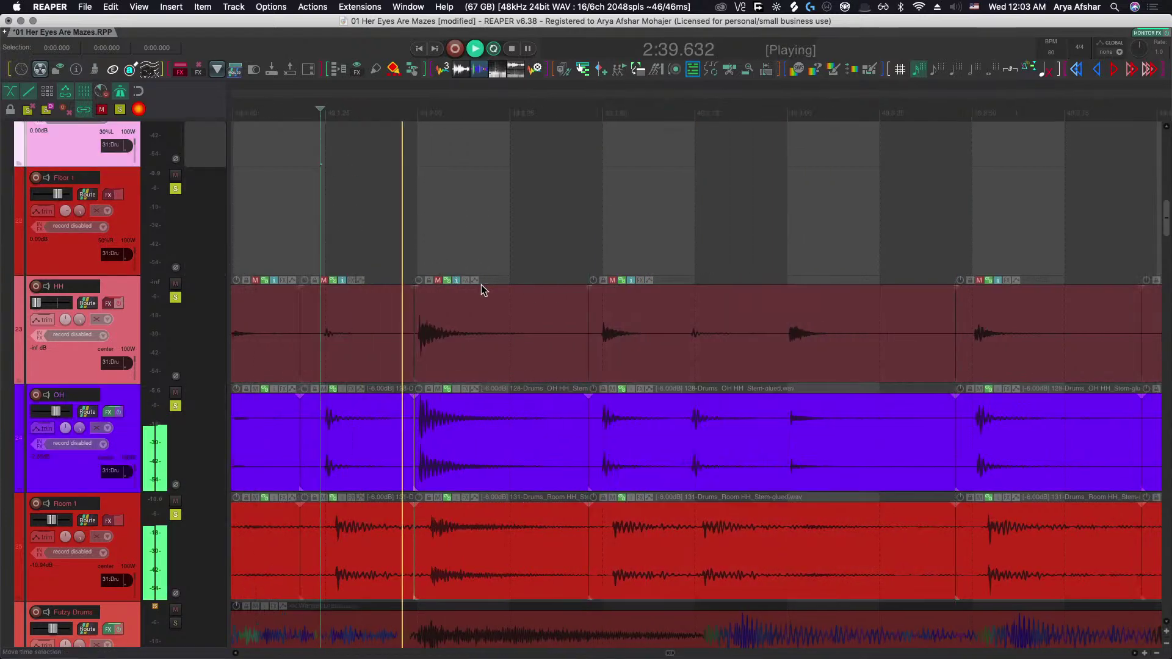
scroll(481, 285, "right", 3)
key("space")
scroll(855, 411, "right", 1)
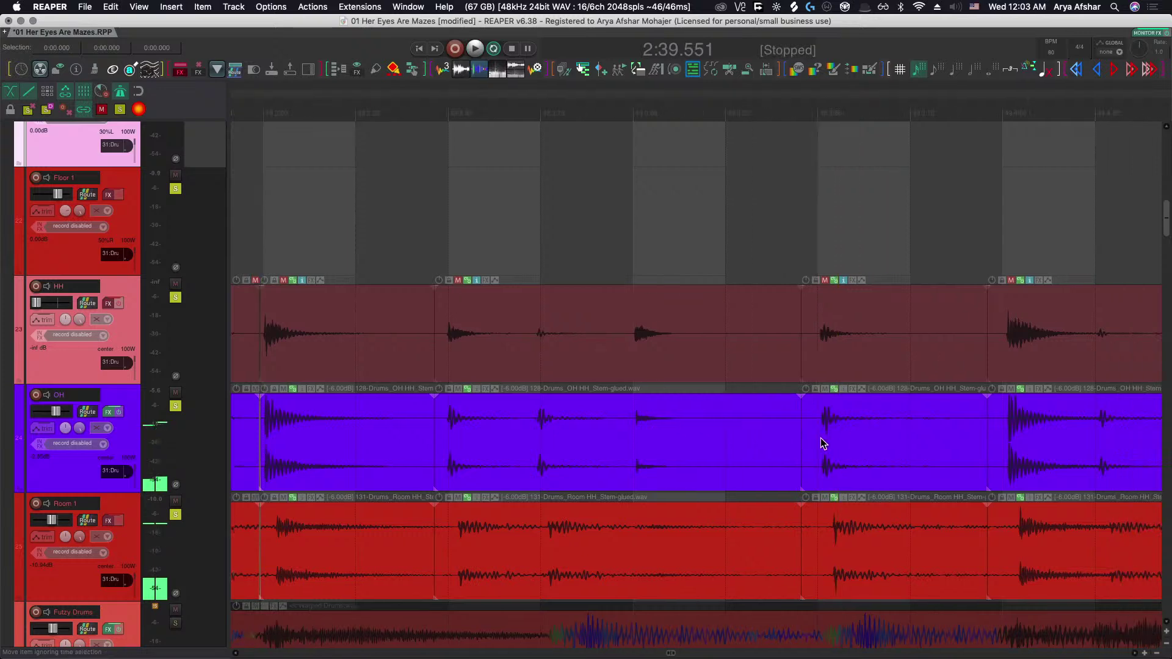
Slip the contents of the slices at 49.3.50 and 49.4.00 slightly earlier so their hits land on the gridlines.
left_click(848, 439)
scroll(844, 432, "up", 3)
left_click_drag(801, 439, 770, 438)
scroll(796, 437, "right", 10)
left_click(795, 438)
scroll(770, 439, "right", 6)
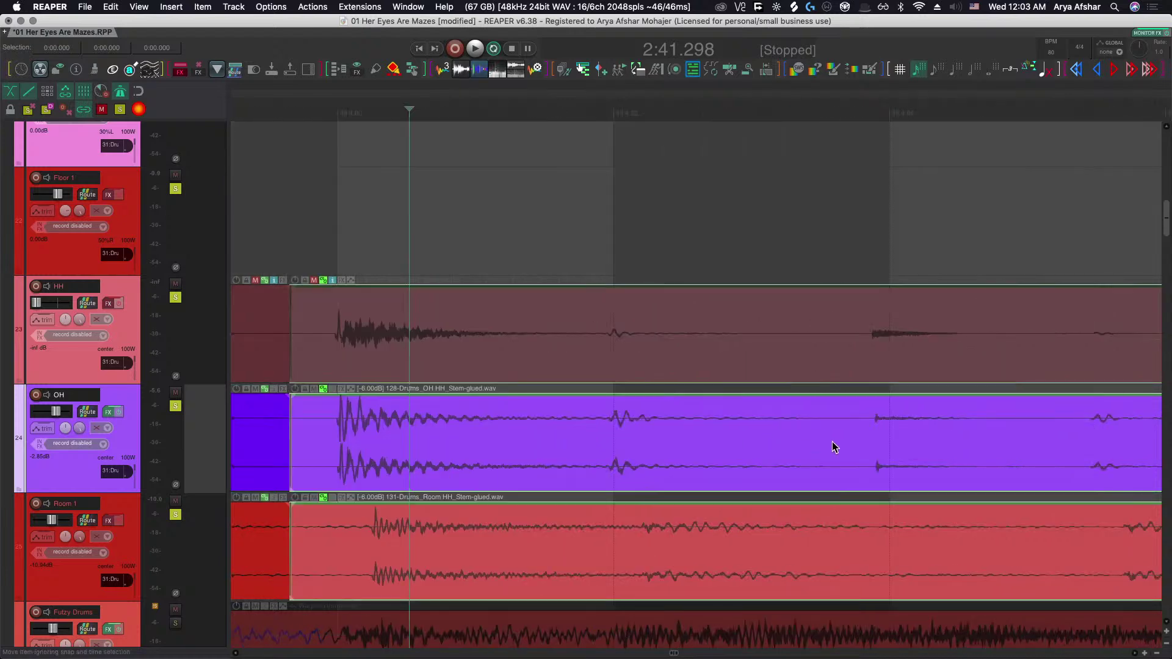
Try splitting the drums before the 49.4.50 hit and slipping the new slice slightly later, and undo the edit.
left_click(866, 439)
key("s")
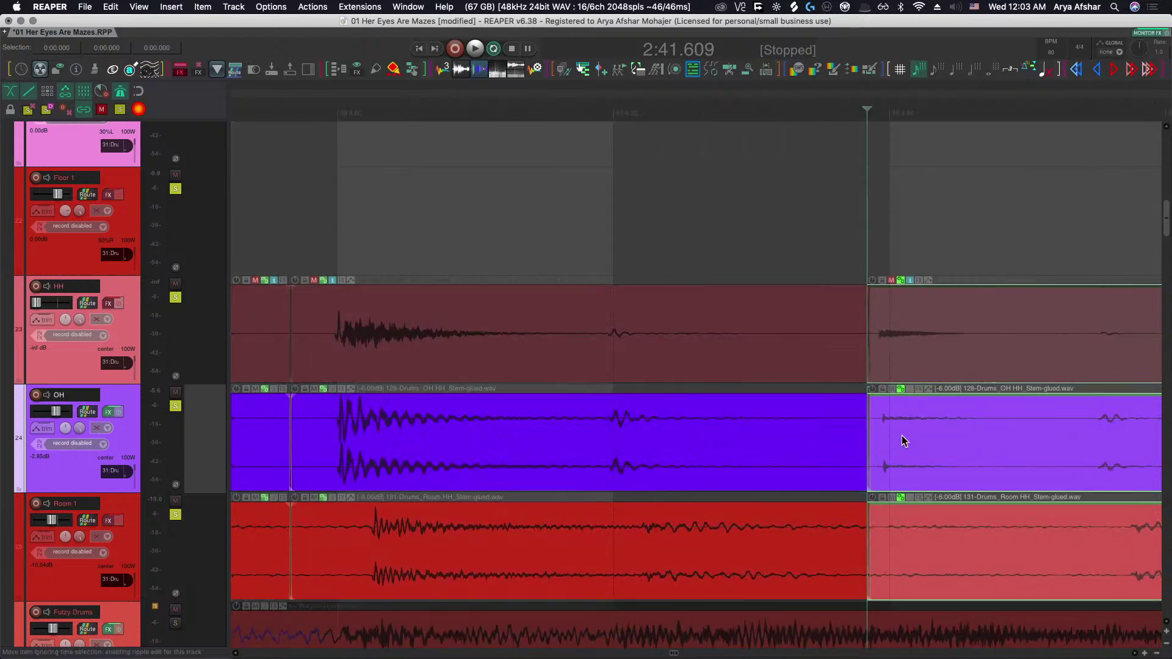
scroll(904, 440, "right", 1)
key("super+z")
Slip the contents of the slices at 50.1.00 and 50.1.75 so their hits line up with the gridlines.
scroll(904, 440, "right", 8)
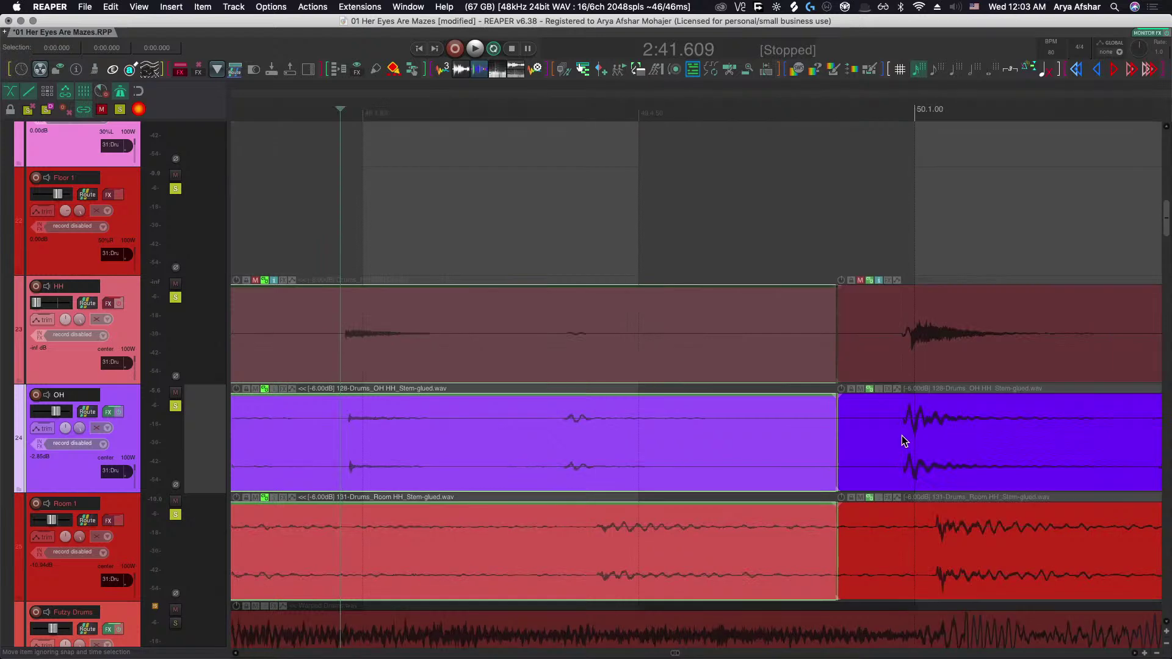
left_click(943, 437)
left_click_drag(909, 437, 968, 439)
scroll(926, 437, "right", 8)
scroll(927, 437, "right", 4)
scroll(968, 438, "right", 6)
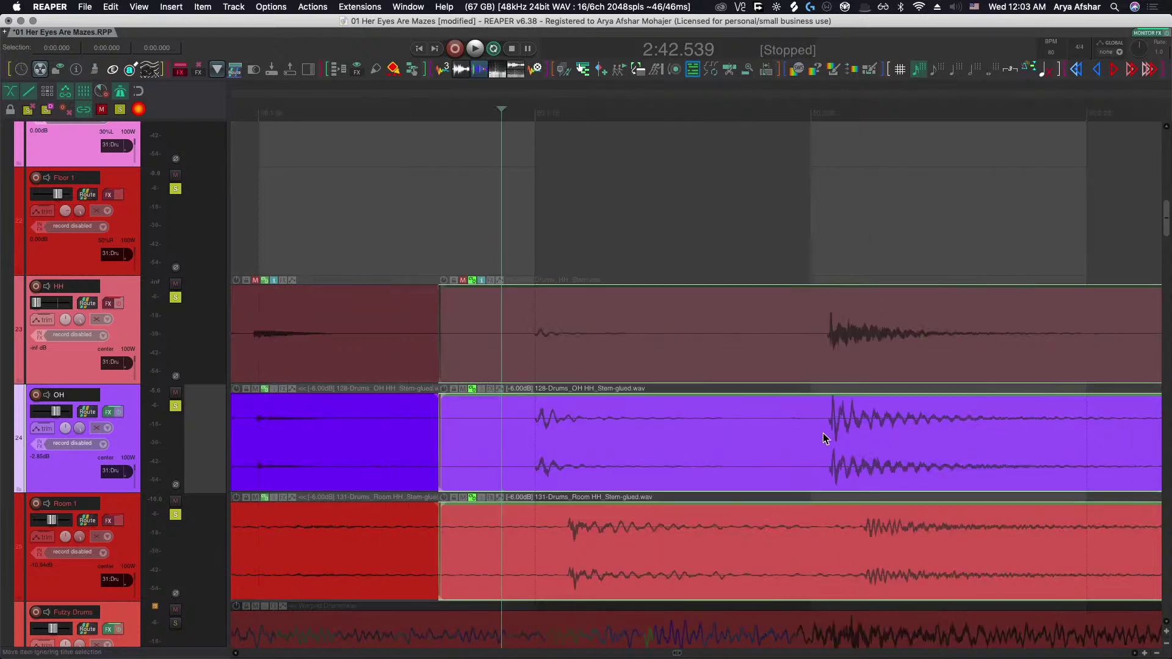
Split the drums just before the 50.2.00 hit, slip the new slice's contents slightly earlier onto the gridline, and move its crossfade slightly earlier.
left_click(803, 439)
key("s")
scroll(815, 439, "up", 3)
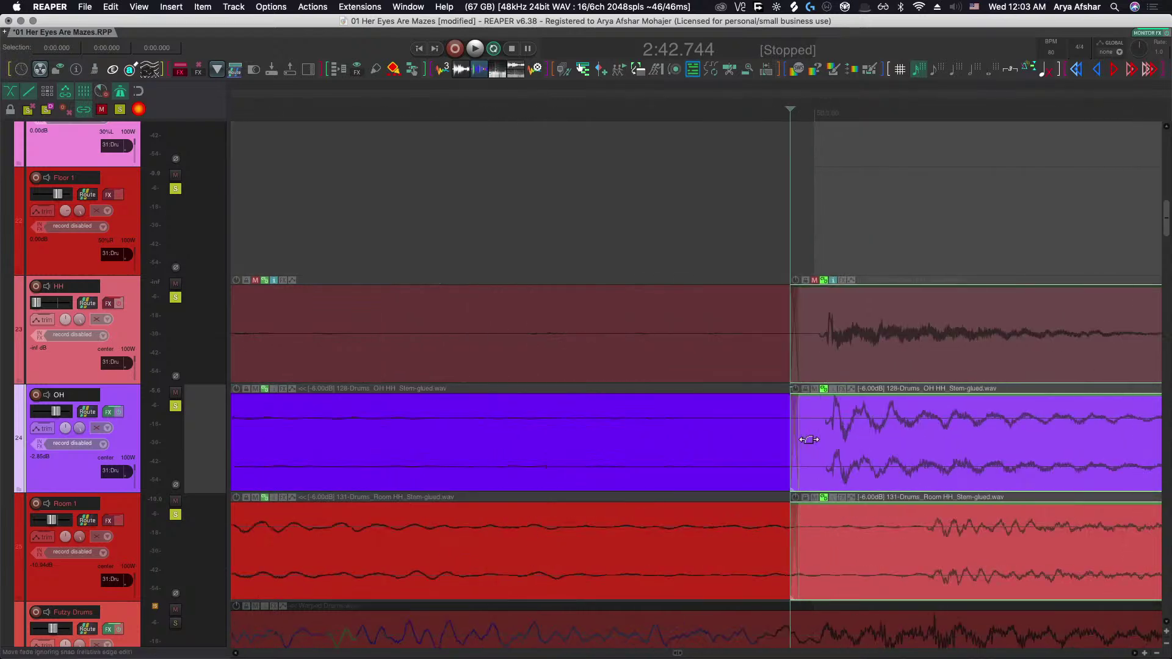
scroll(808, 439, "up", 3)
left_click_drag(1002, 441, 960, 445)
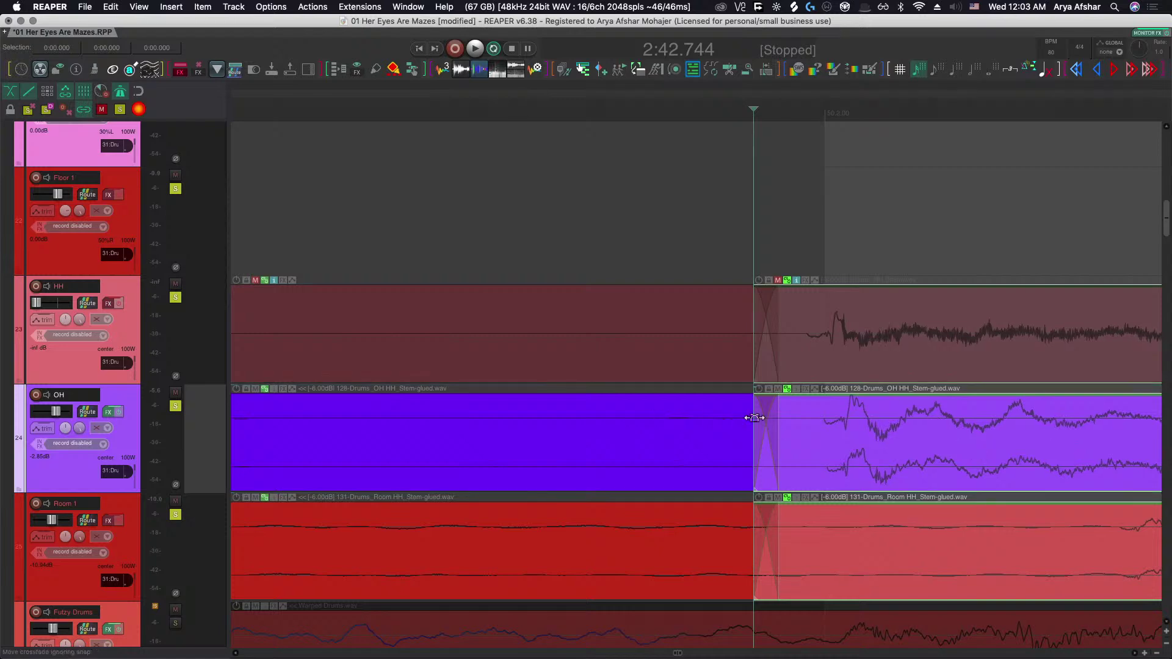
left_click_drag(762, 419, 723, 427)
scroll(712, 426, "down", 5)
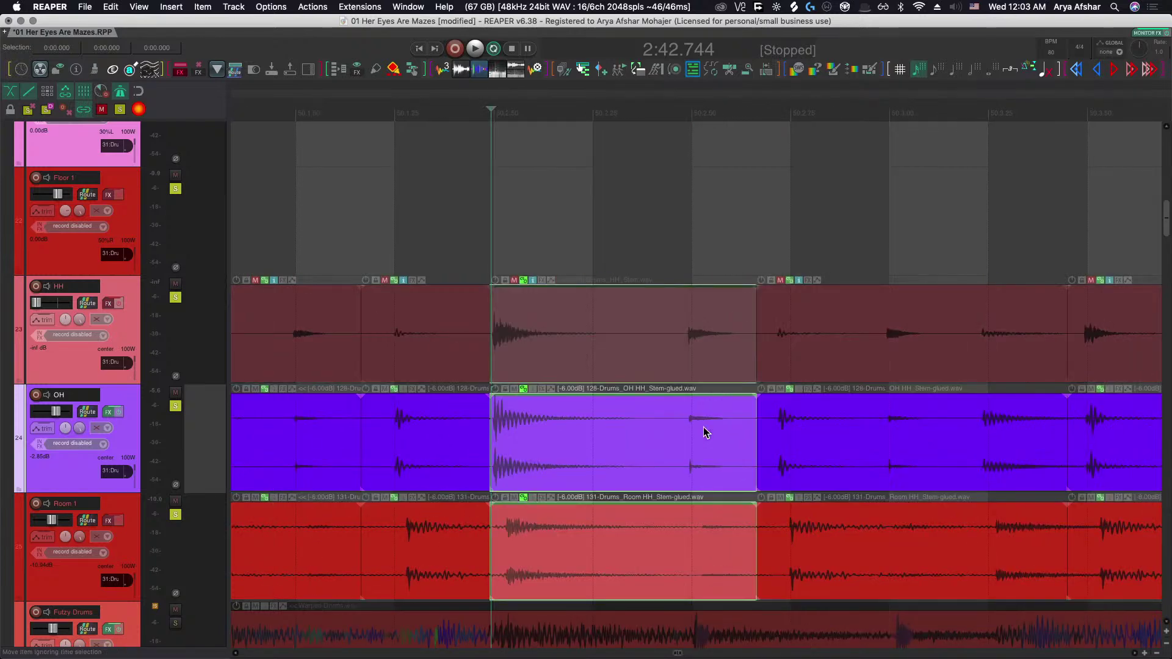
Slip the contents of the slice at 50.2.75 slightly later so its hit lands on the gridline.
scroll(704, 432, "up", 4)
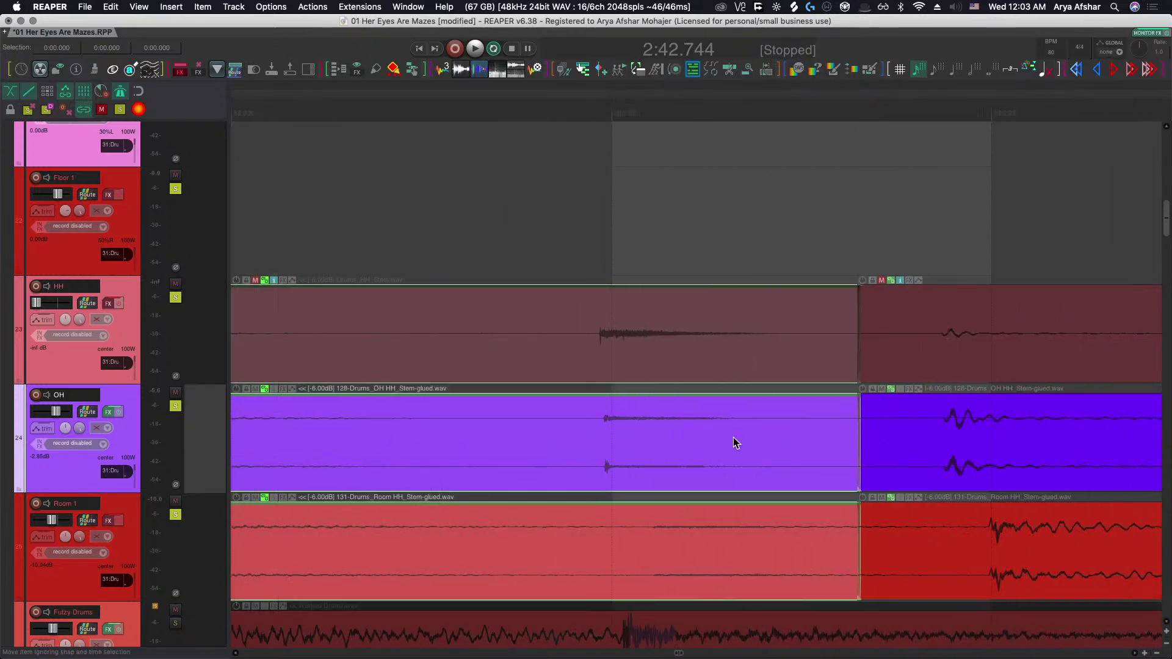
left_click_drag(969, 445, 1021, 445)
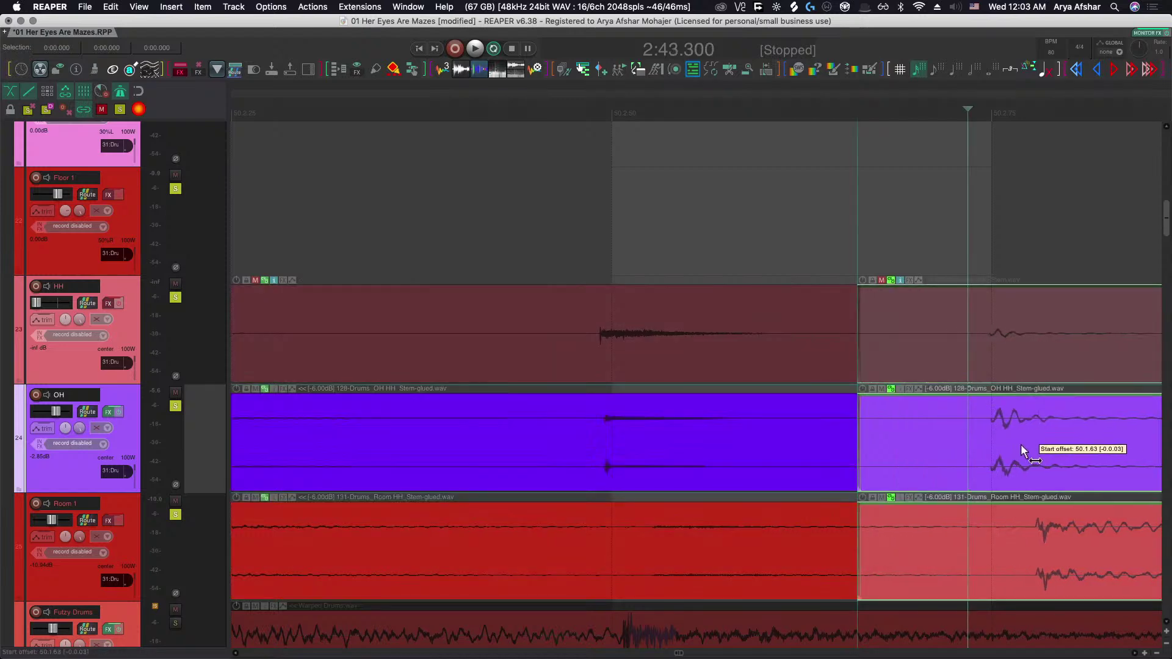
scroll(1010, 446, "down", 4)
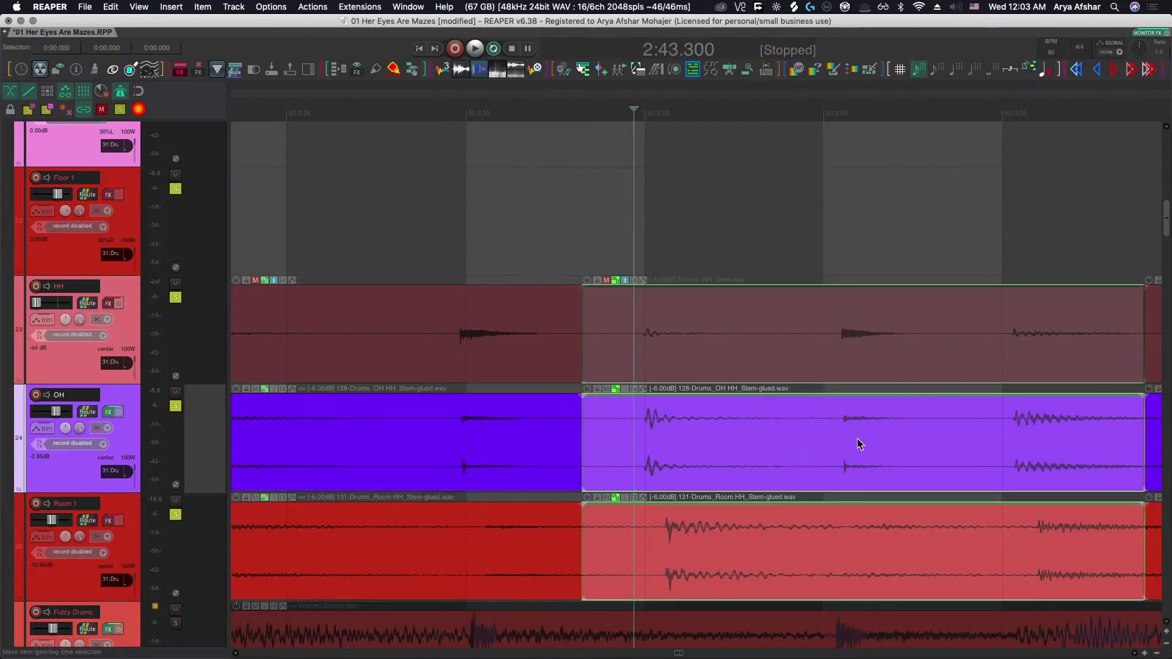
Split the drums just before the 50.3.25 hit and slip the new slice's contents slightly earlier onto the gridline.
scroll(870, 441, "right", 2)
scroll(952, 441, "up", 4)
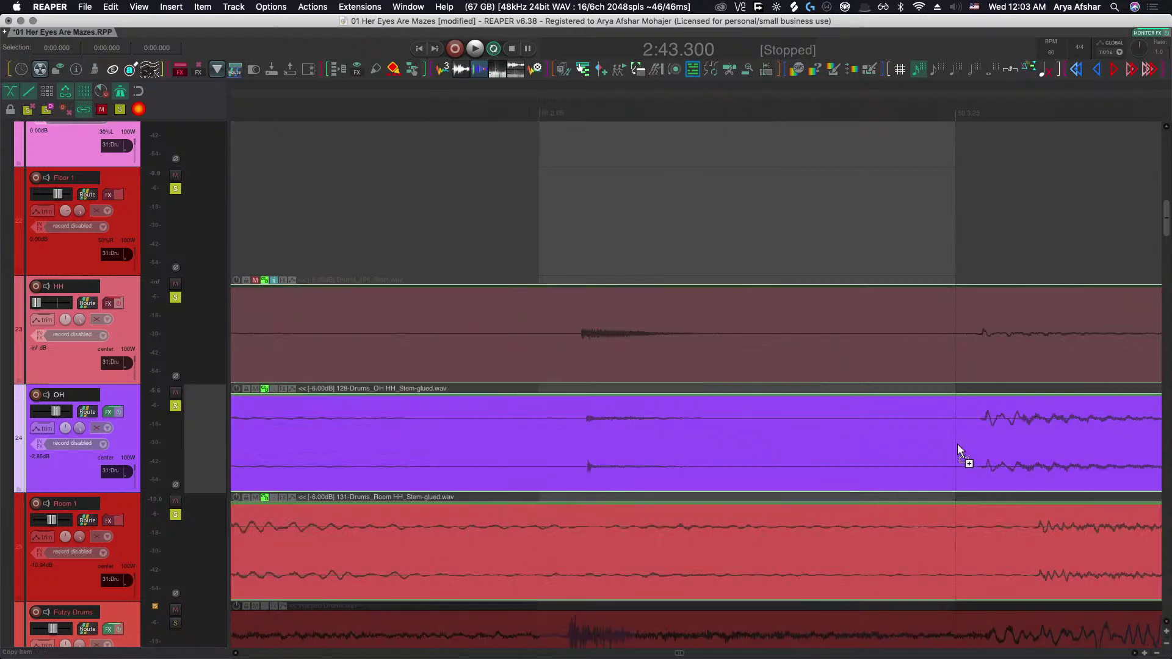
left_click_drag(928, 442, 995, 447)
scroll(995, 447, "right", 5)
scroll(995, 452, "right", 6)
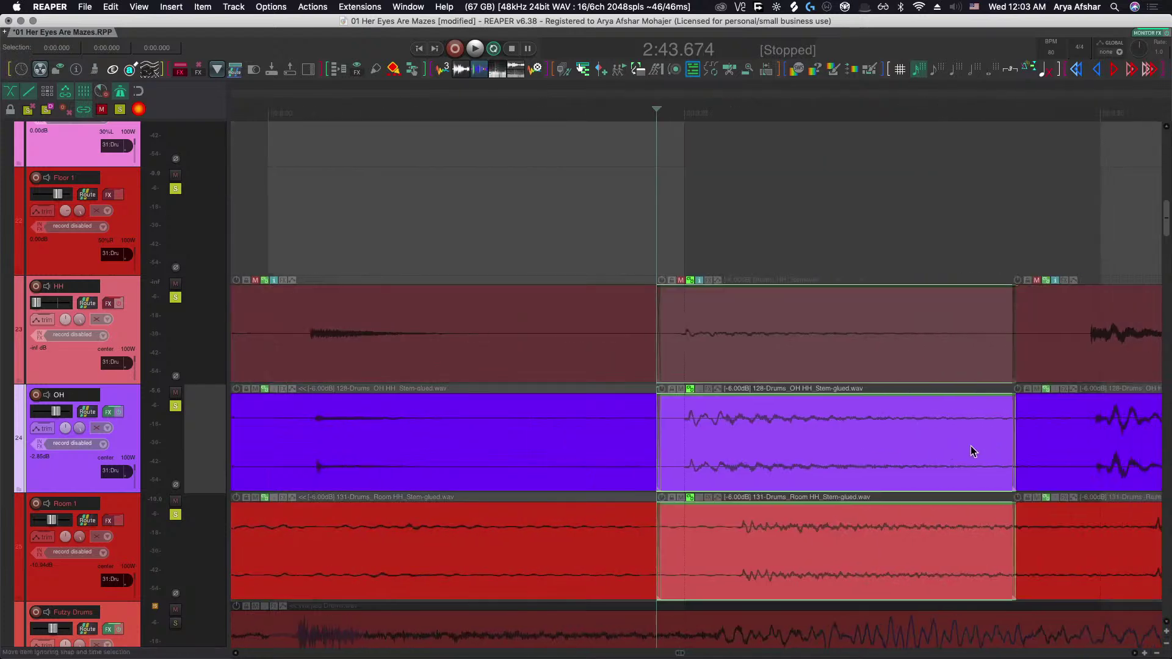
Move the crossfade before 50.3.50 slightly later, and slip the slices at 50.3.50 and 50.4.00 so their hits land on the gridlines.
left_click_drag(797, 437, 837, 435)
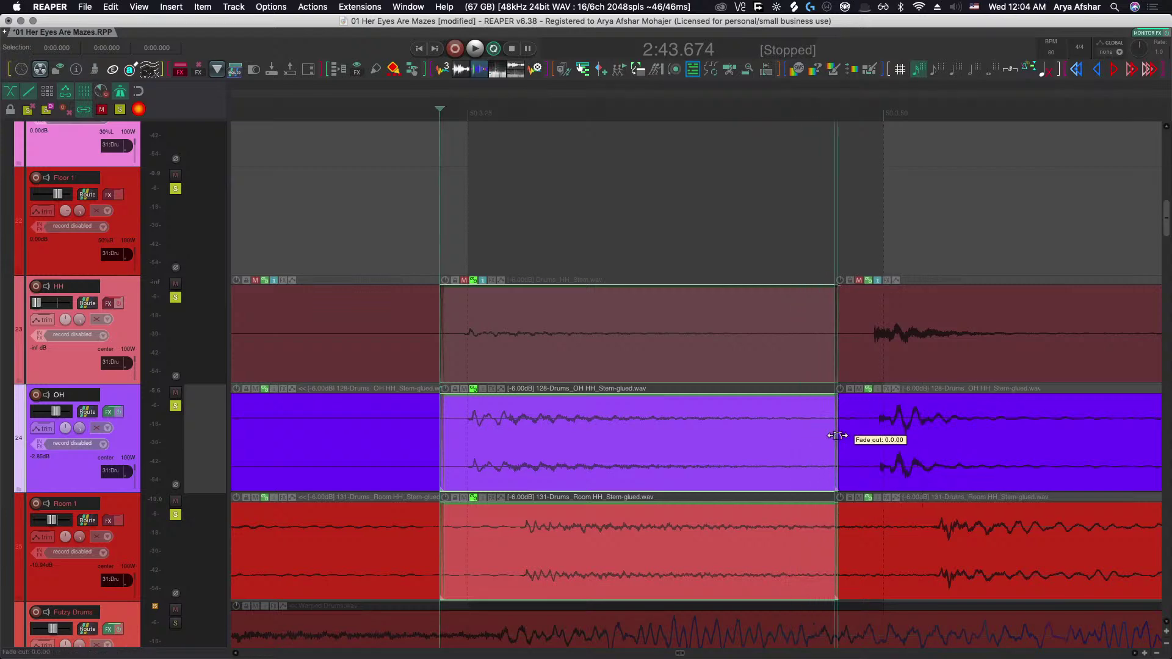
left_click(895, 442)
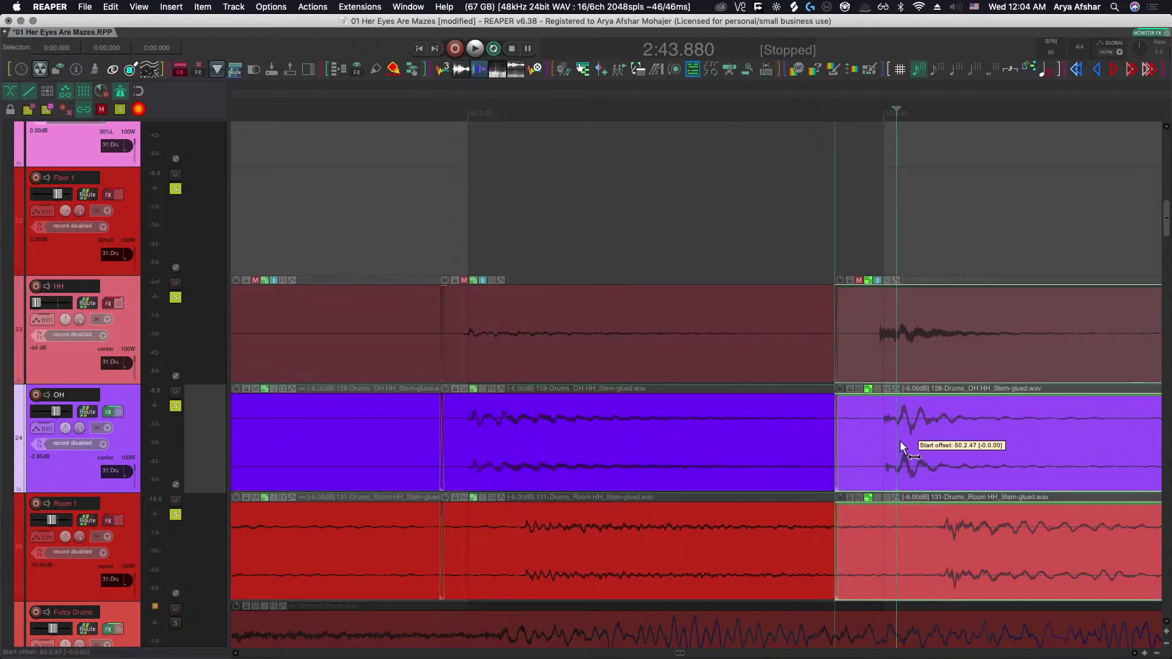
scroll(899, 440, "right", 5)
scroll(900, 441, "down", 2)
scroll(899, 441, "right", 3)
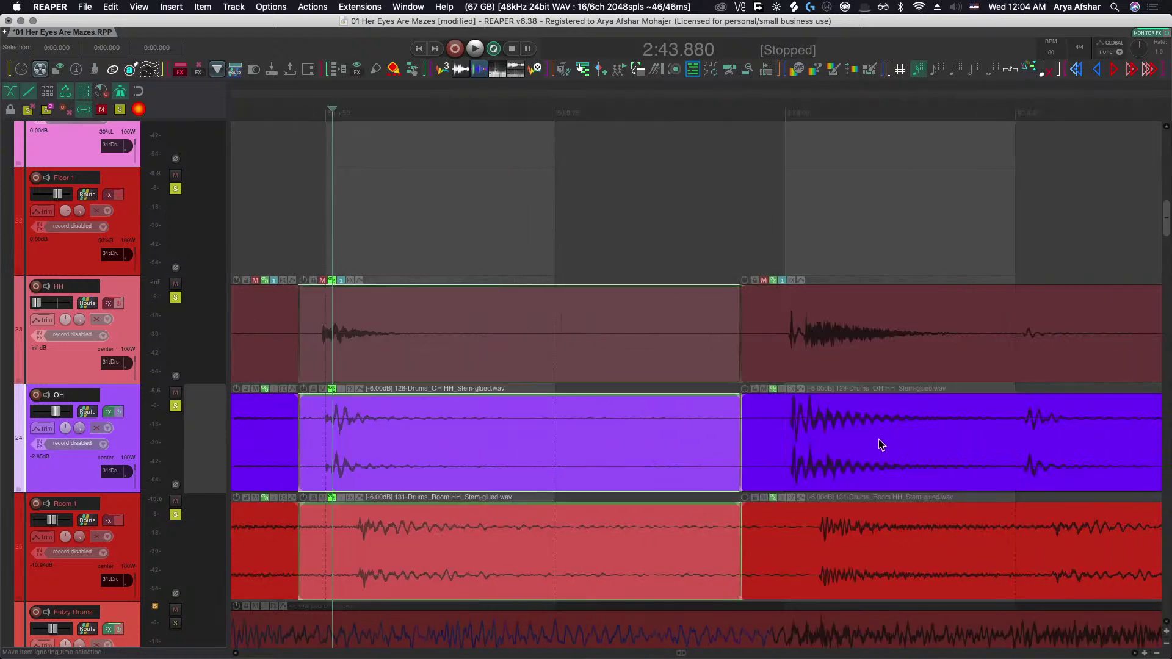
scroll(877, 438, "up", 2)
left_click(794, 436)
scroll(822, 436, "up", 4)
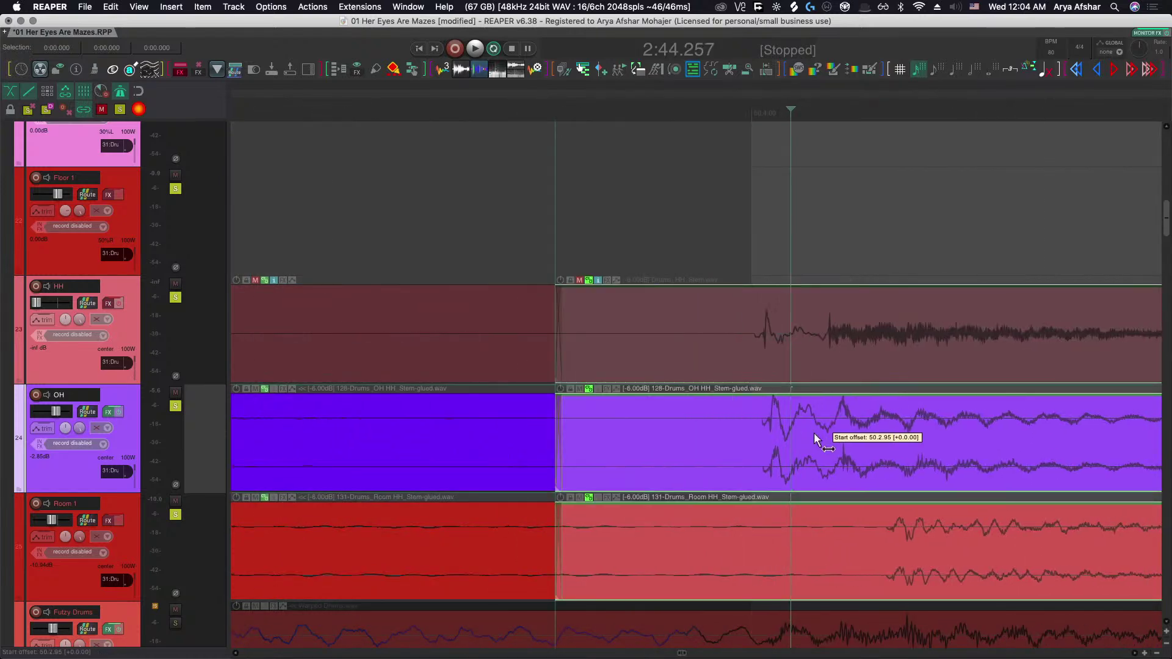
Examine the drum hits after 50.4.00 against the grid and play back the passage from about 2:44.127.
scroll(804, 434, "down", 2)
scroll(803, 433, "right", 5)
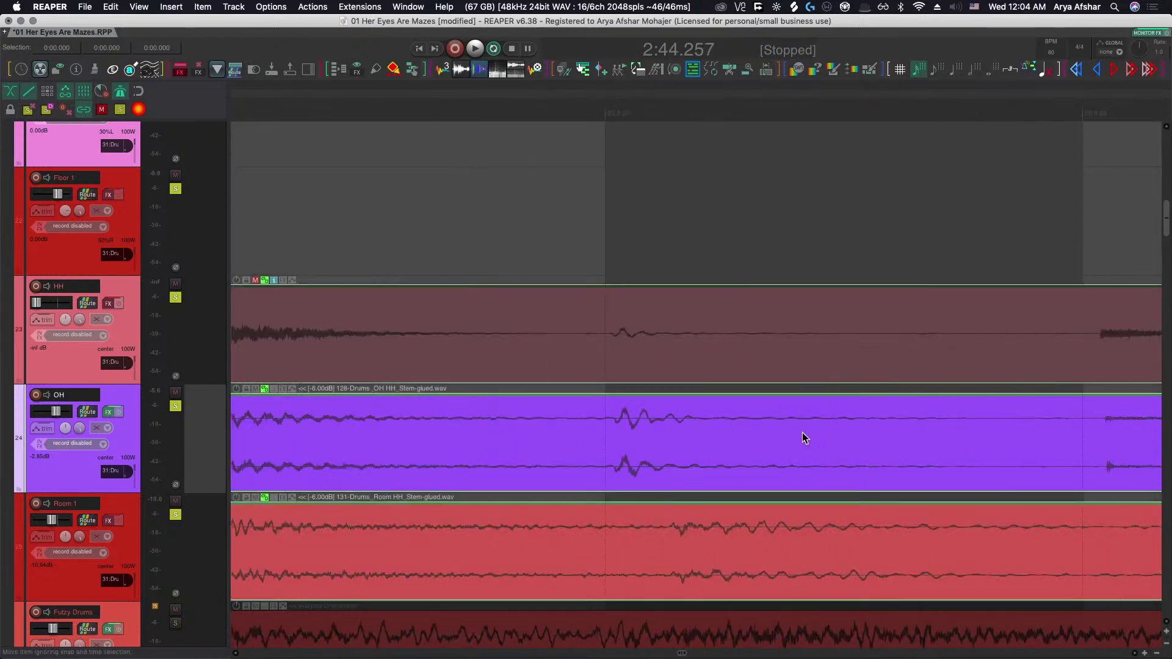
scroll(681, 434, "right", 2)
scroll(675, 434, "right", 2)
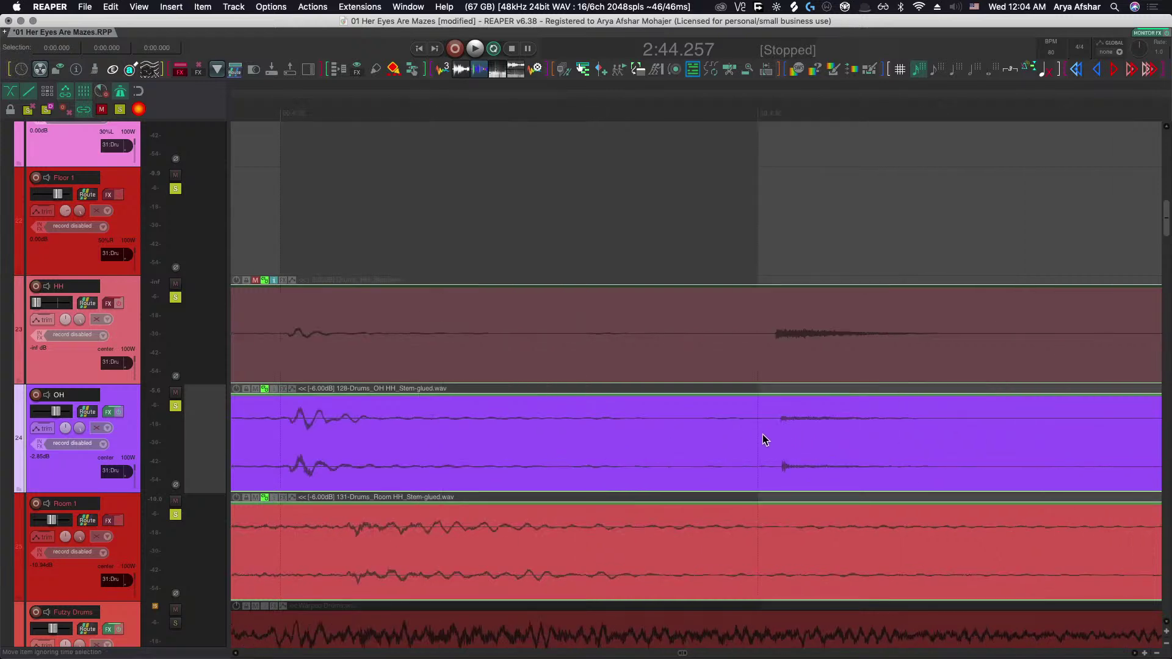
scroll(763, 434, "down", 3)
scroll(741, 434, "right", 6)
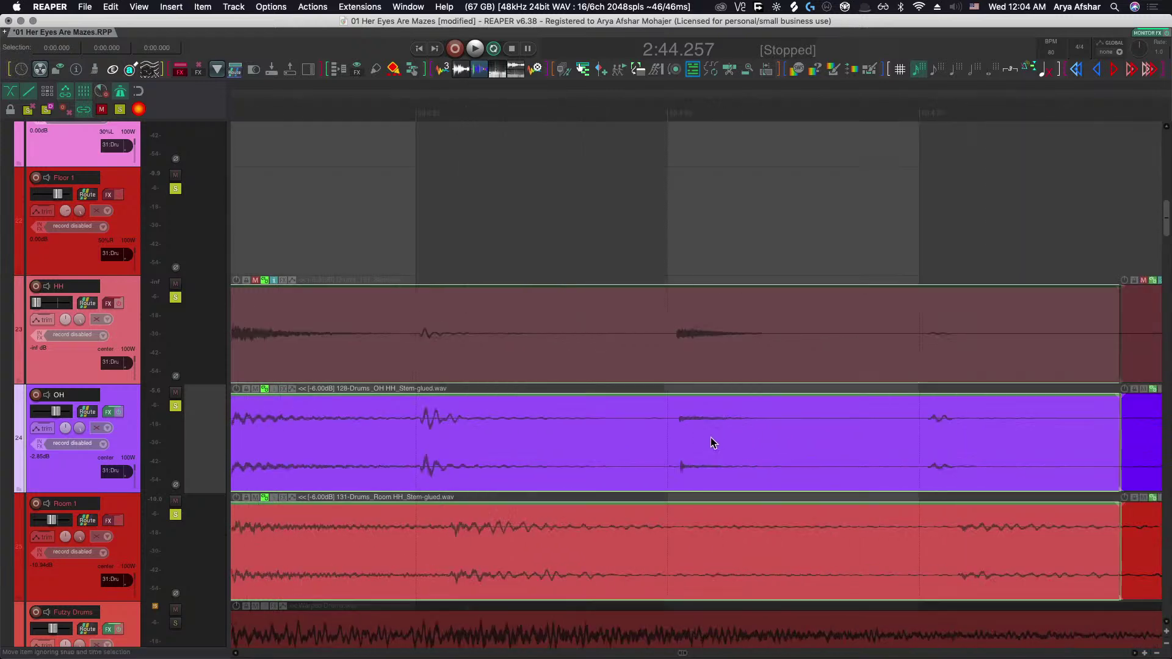
key("space")
key("space")
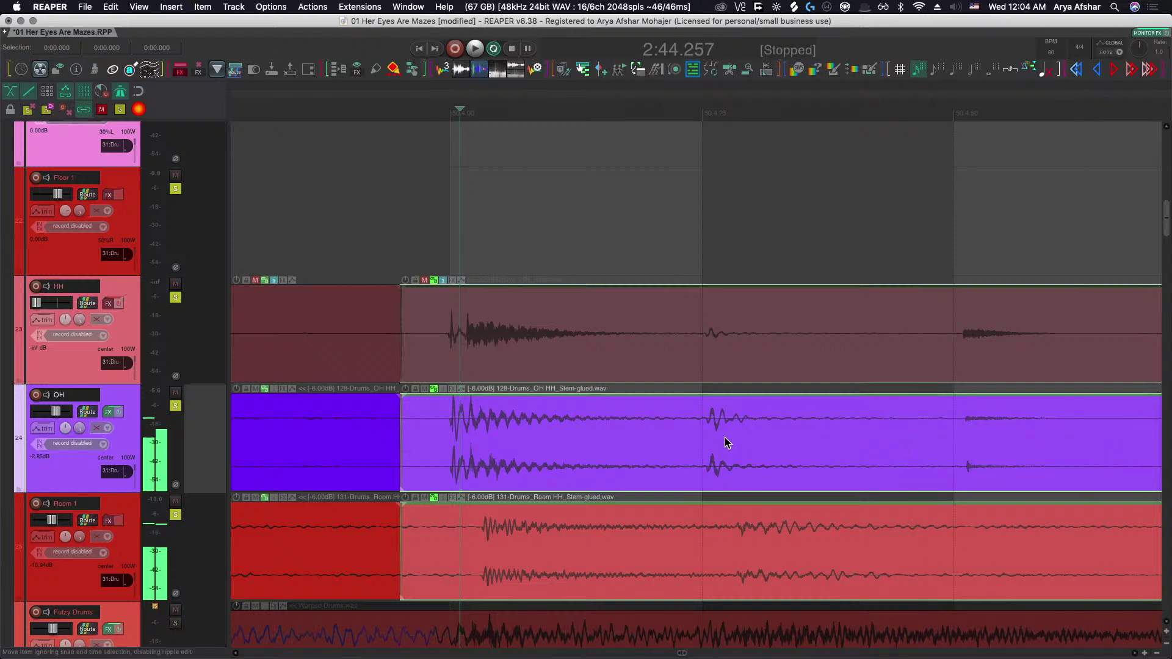
scroll(724, 437, "down", 2)
left_click(482, 255)
key("space")
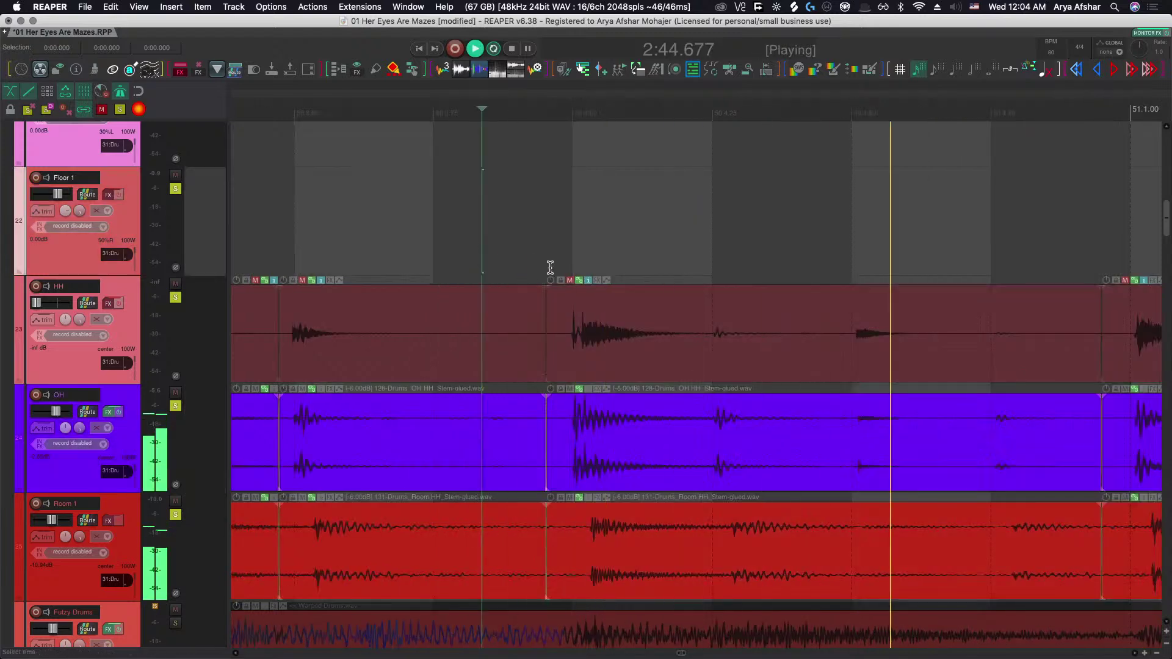
key("space")
Slip the contents of the slice at 51.1.00 slightly earlier onto the gridline and play back from about 2:44.745.
scroll(866, 429, "up", 6)
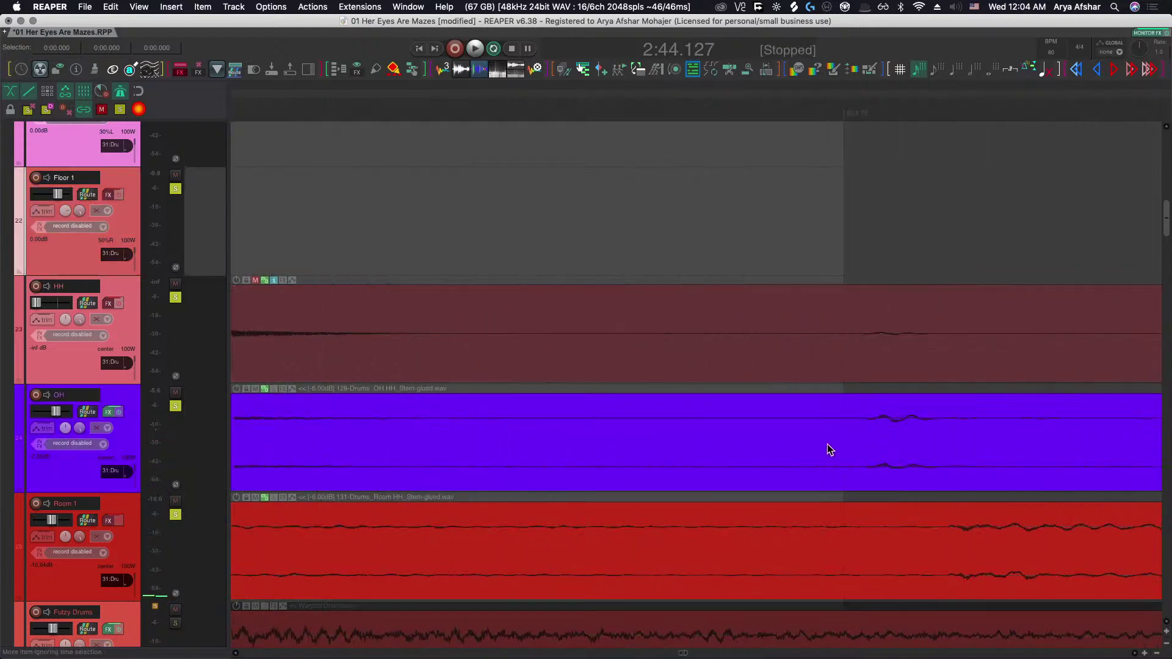
scroll(826, 444, "down", 3)
scroll(842, 442, "right", 5)
left_click(852, 439)
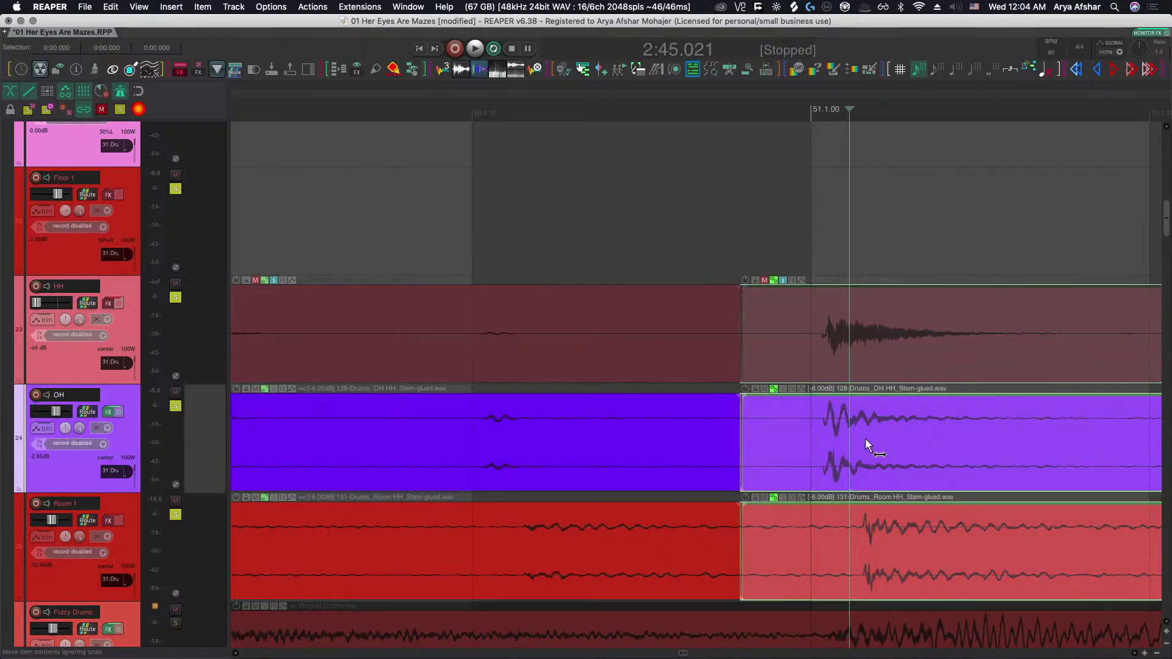
left_click_drag(865, 438, 834, 439)
scroll(834, 438, "down", 3)
left_click(617, 230)
key("space")
scroll(686, 365, "right", 3)
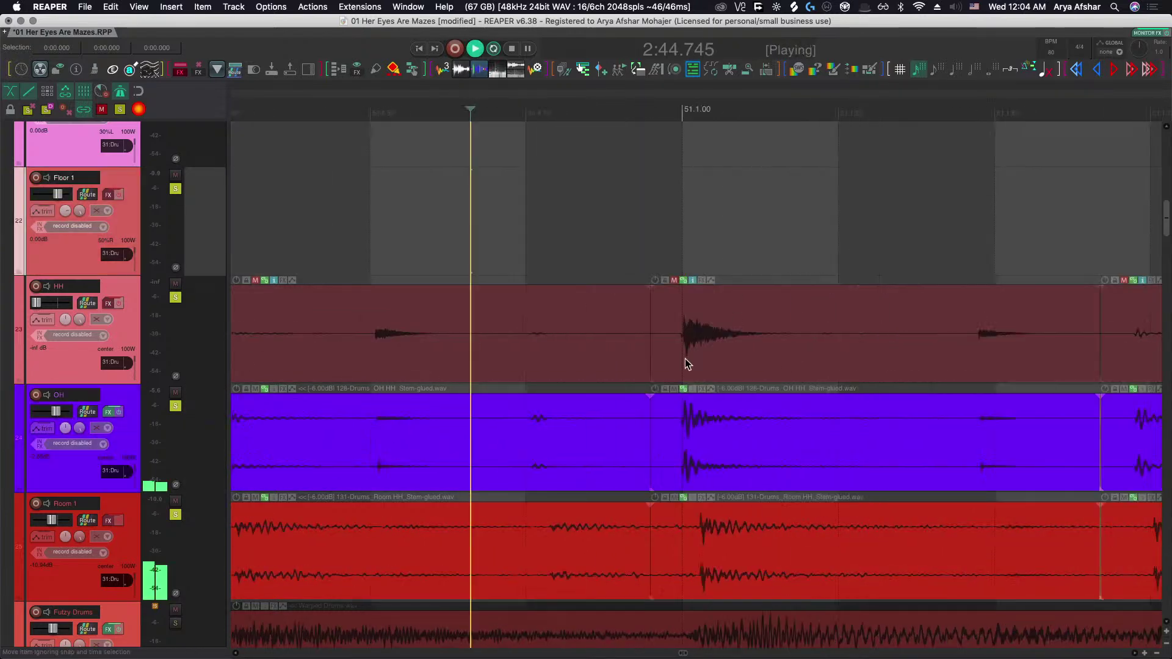
key("space")
Slip the contents of the slice at 51.1.75 slightly later onto the gridline and play back from about 2:45.234.
scroll(826, 407, "up", 3)
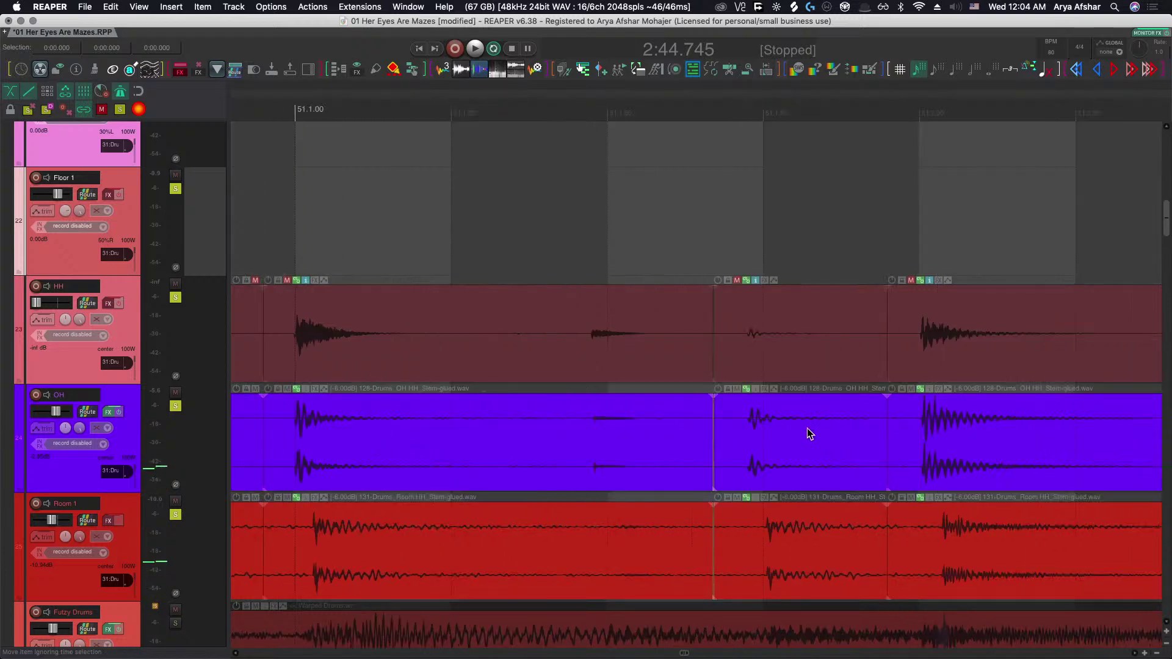
left_click(766, 433)
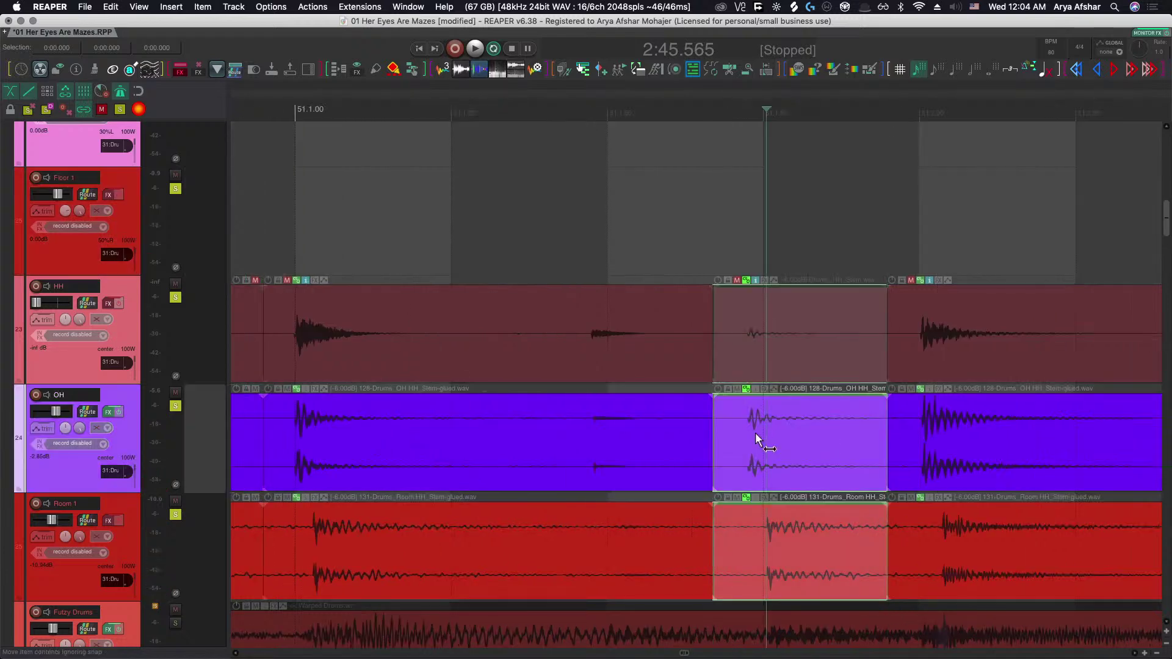
left_click(489, 202)
key("space")
key("space")
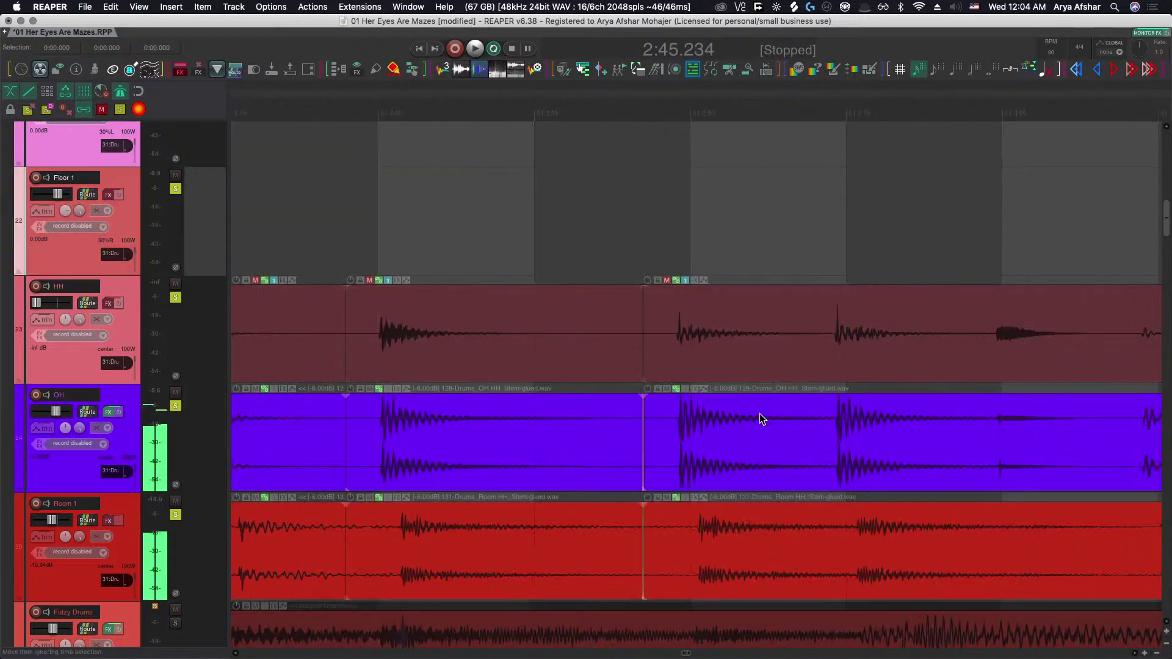
Slip the contents of the slice at 51.2.50 slightly later onto the gridline and play back from about 2:45.891.
left_click_drag(703, 439, 715, 440)
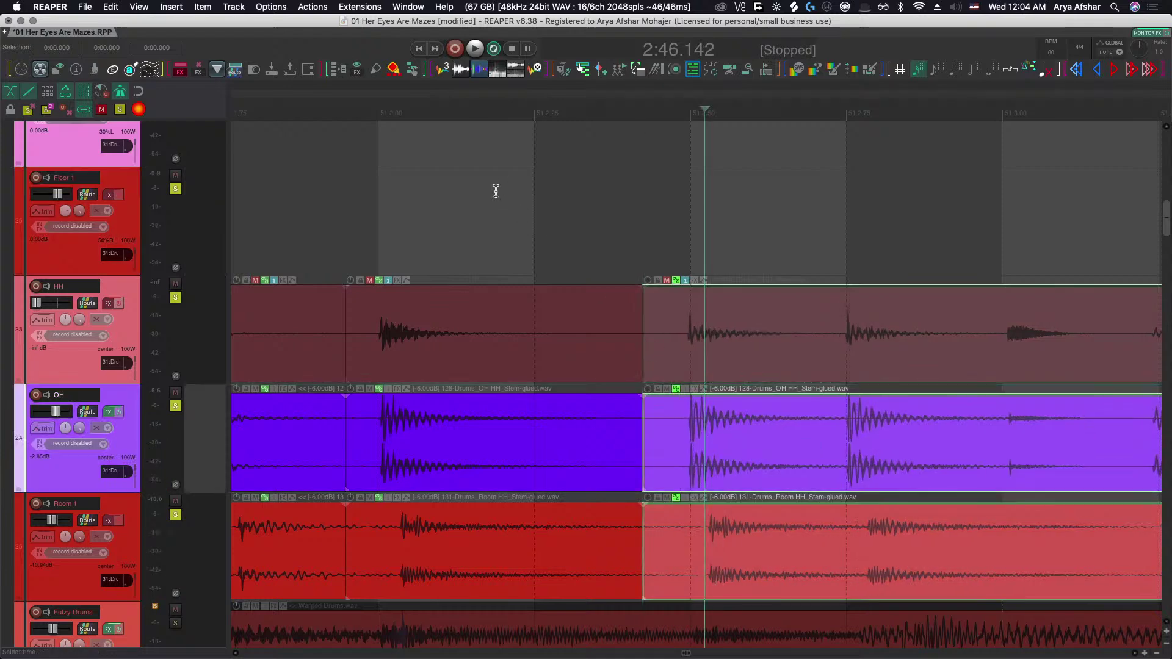
left_click(495, 191)
key("space")
key("space")
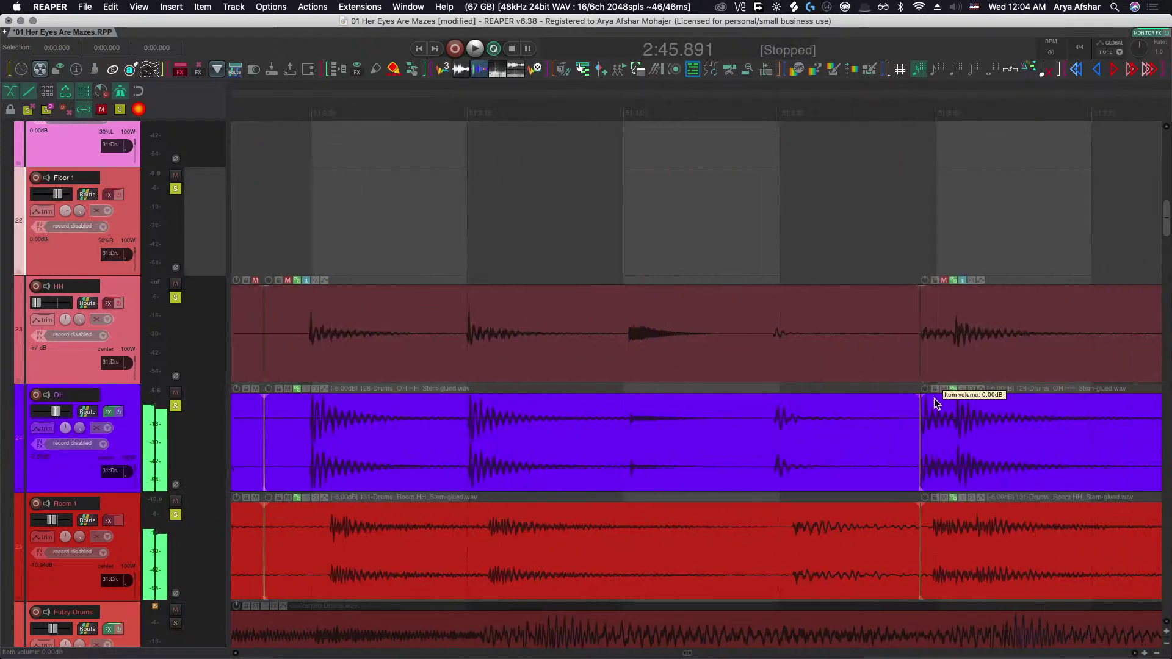
Move the crossfade before the double hit at 51.3.50 earlier, clear of its attack, checking by playback from about 2:46.372.
scroll(916, 406, "up", 3)
scroll(745, 427, "up", 3)
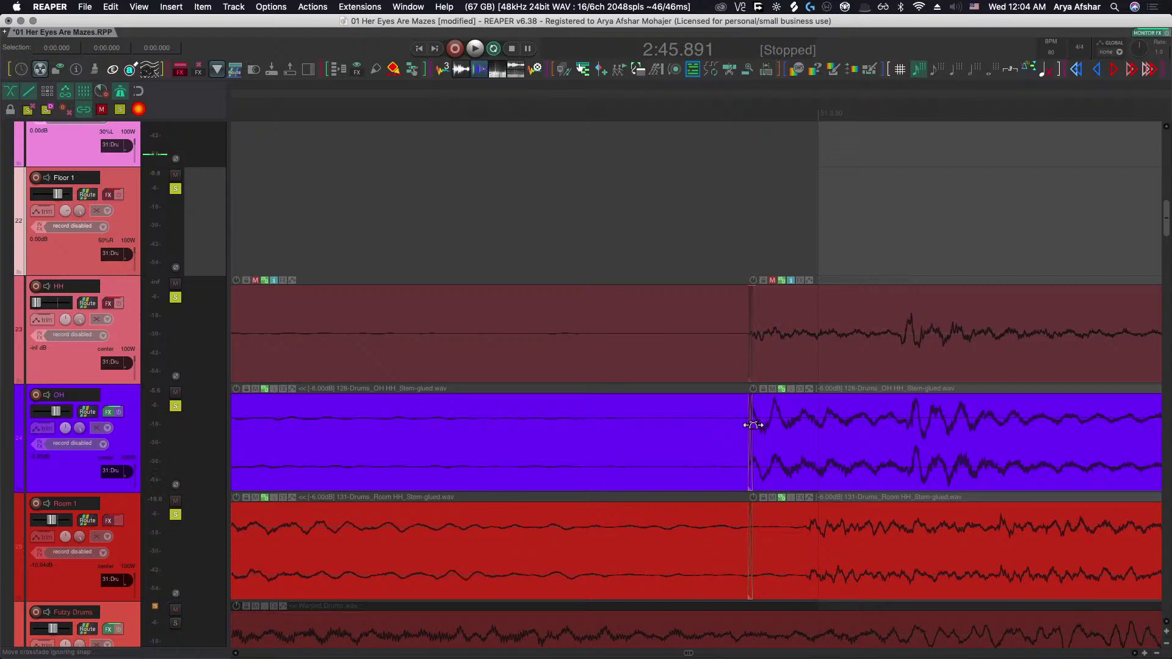
left_click_drag(752, 426, 640, 421)
scroll(651, 427, "down", 4)
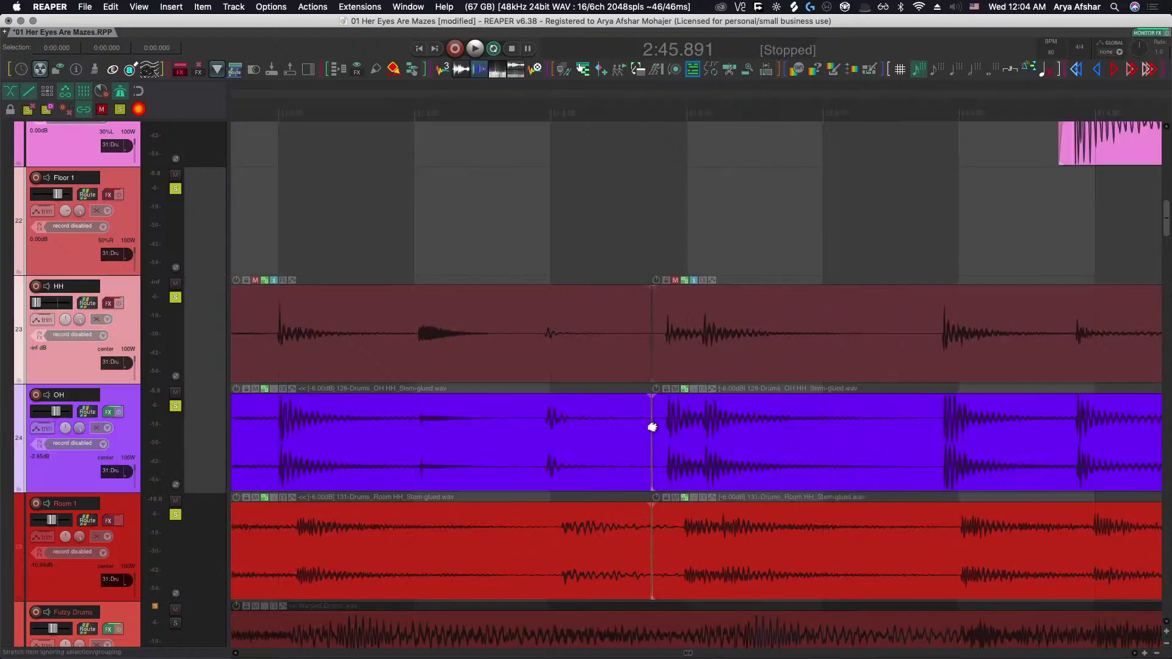
left_click(323, 188)
key("space")
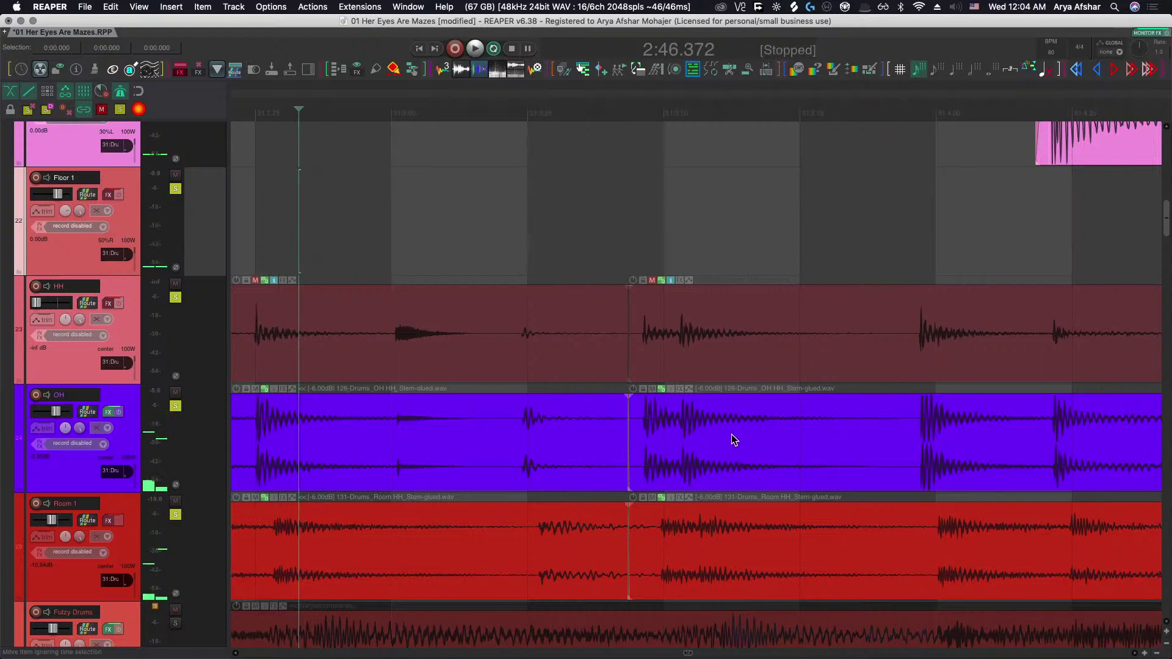
key("space")
key("space")
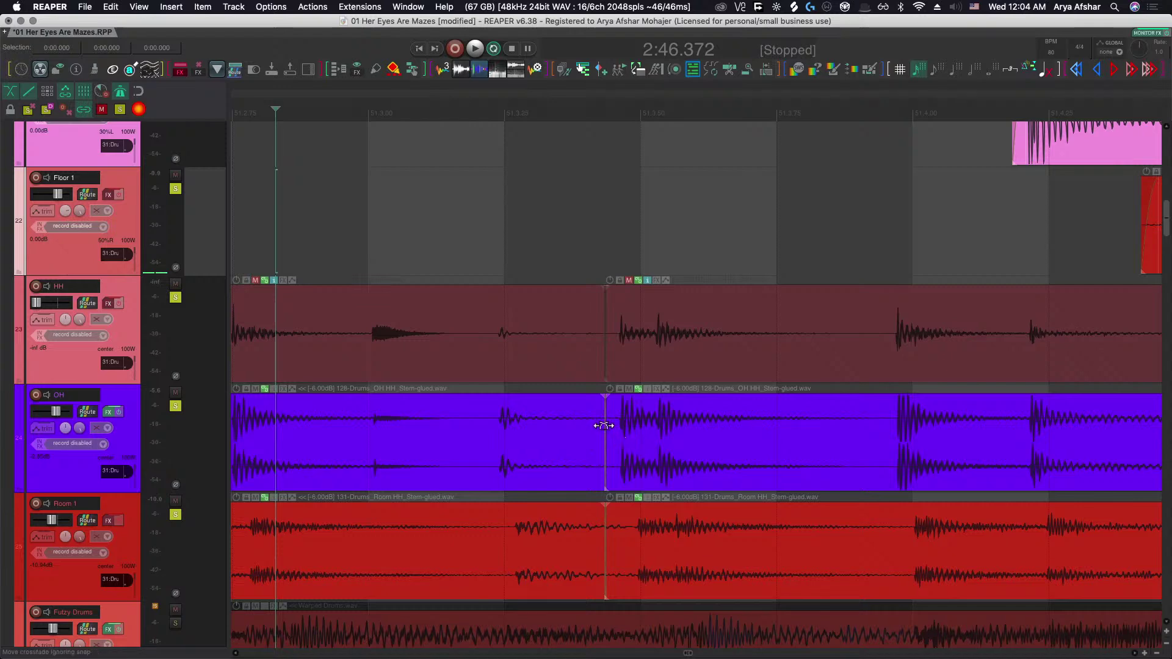
left_click_drag(604, 426, 566, 426)
key("space")
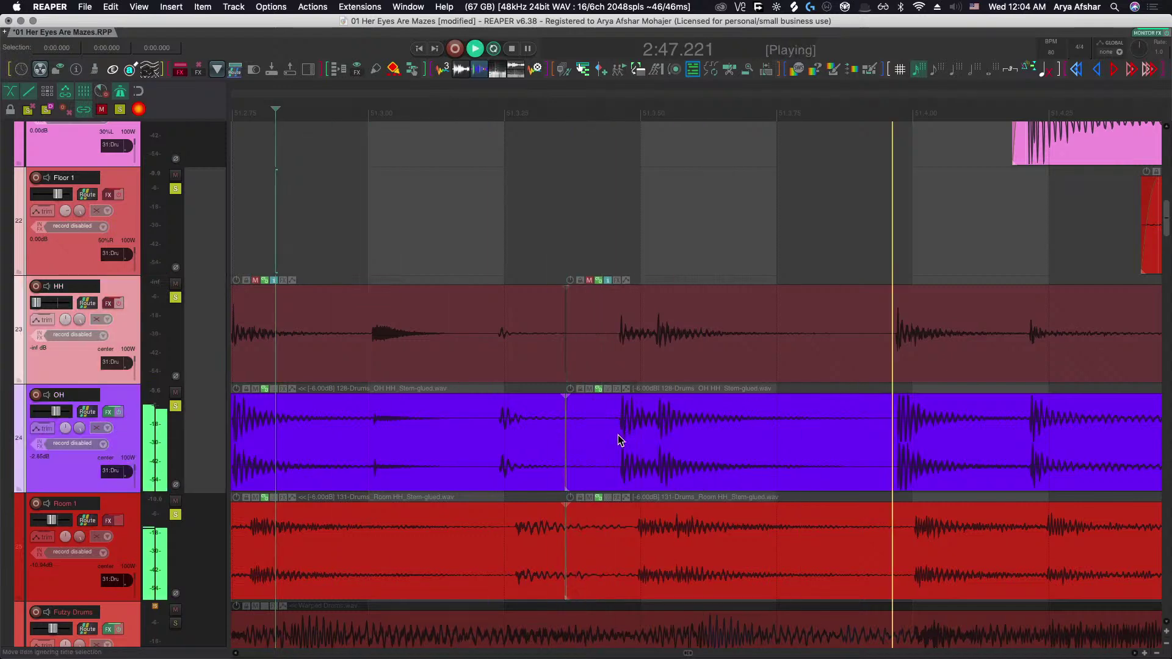
Slip the contents of the slice at 51.3.50 slightly earlier and play back from about 2:46.403.
left_click(669, 433)
key("space")
left_click_drag(672, 430, 663, 431)
left_click(303, 195)
key("space")
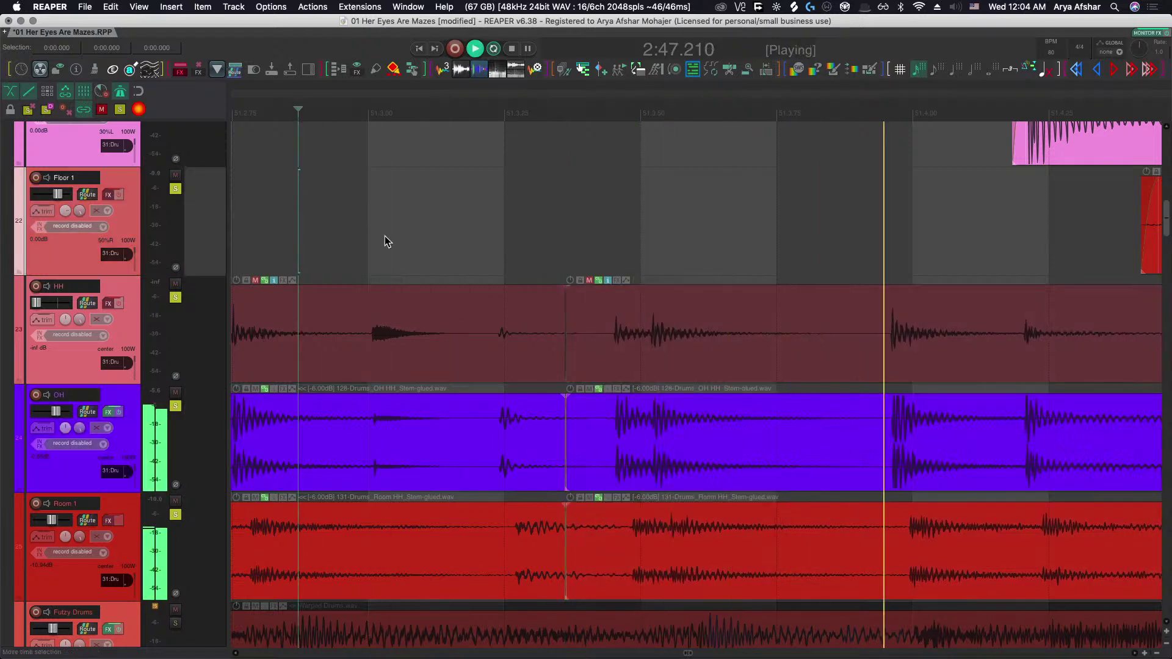
scroll(427, 257, "right", 3)
key("space")
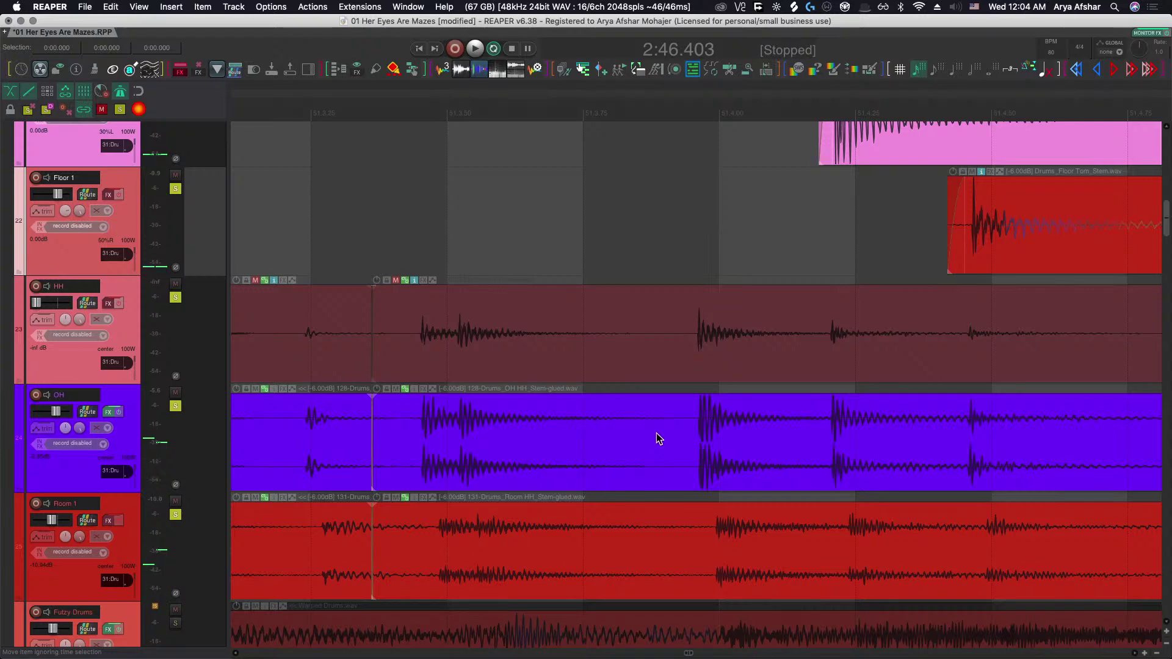
key("space")
key("space")
Split the drums just before the 51.4.00 hit and slip the new slice's contents slightly later onto the gridline.
left_click(672, 434)
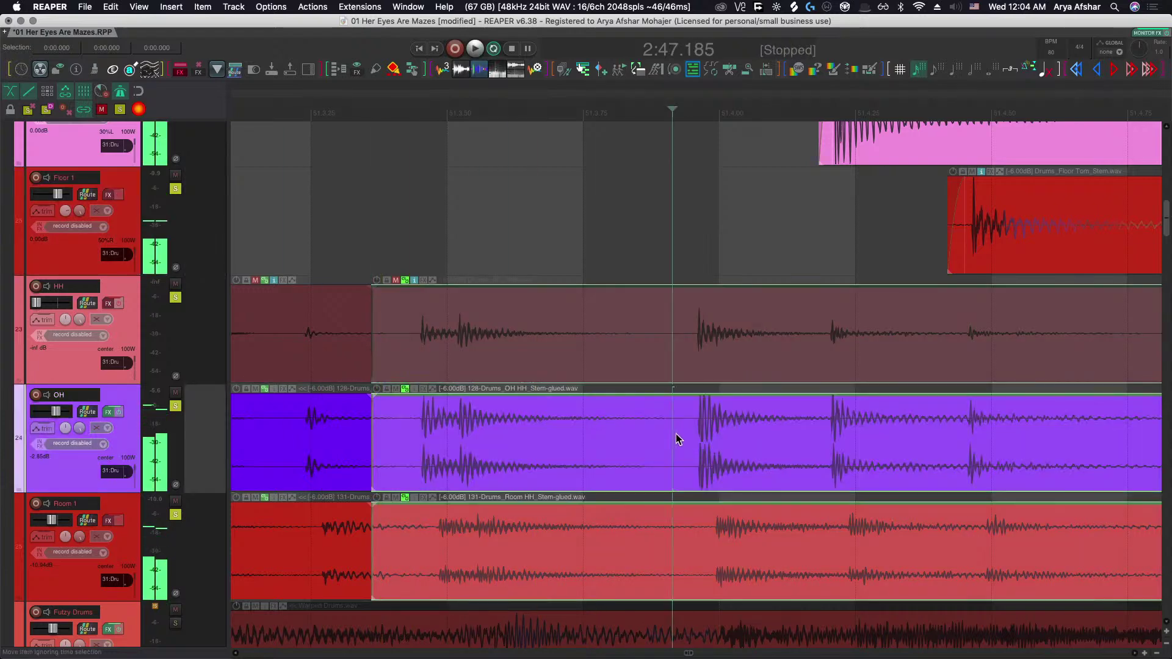
left_click(693, 434)
key("s")
left_click(710, 434)
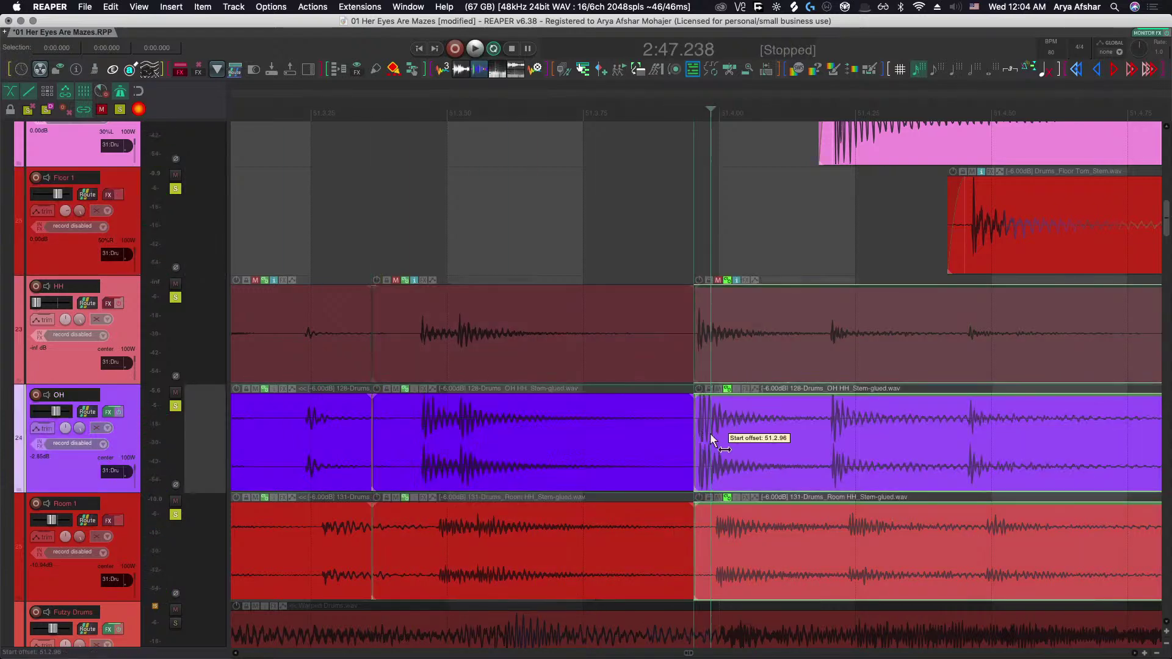
left_click_drag(709, 433, 734, 434)
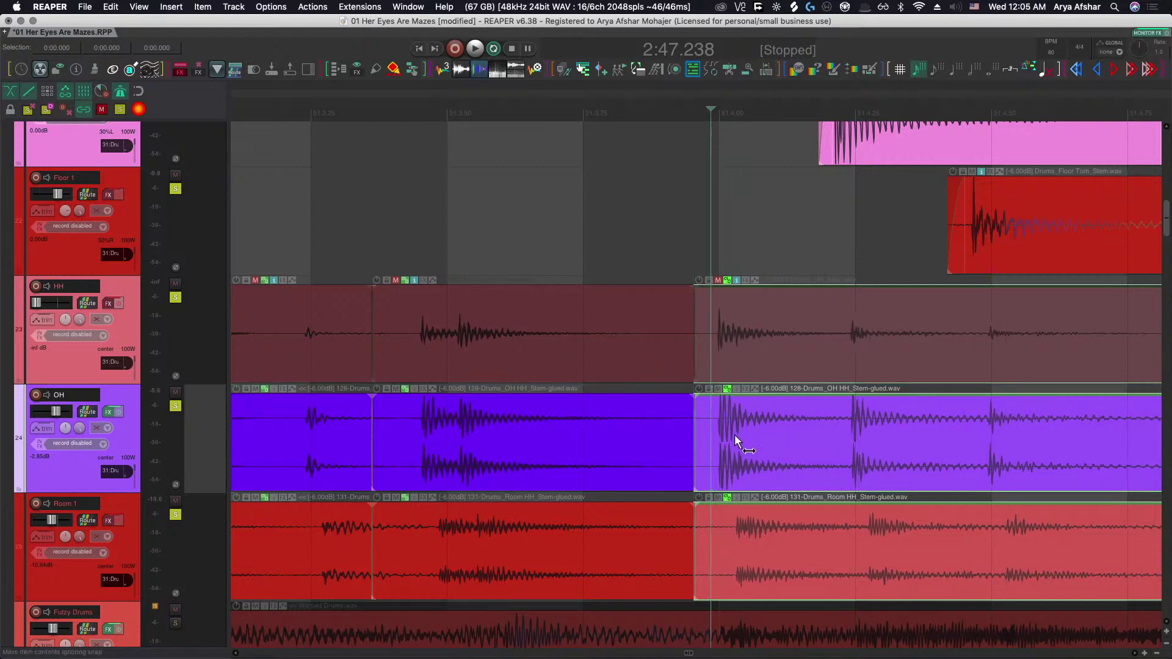
Play back the new slice at 51.4.00 from about 2:46.889.
left_click(458, 276)
key("space")
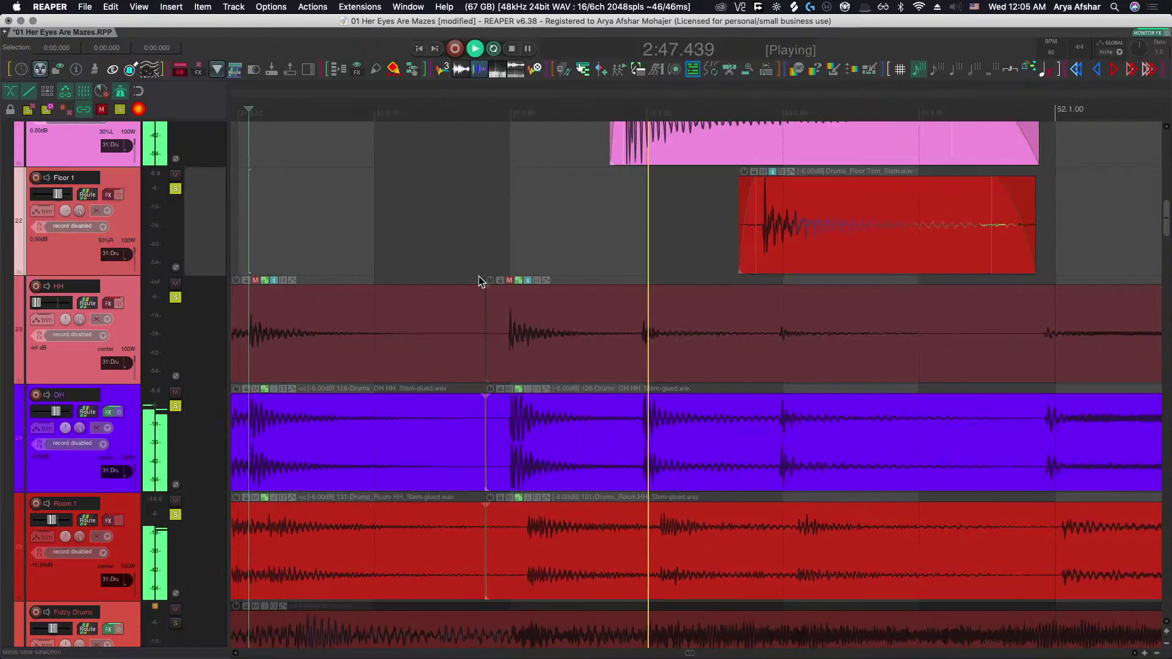
key("space")
Move the Tom 1 item slightly later so its hit lands on the 51.4.25 gridline.
scroll(531, 287, "up", 5)
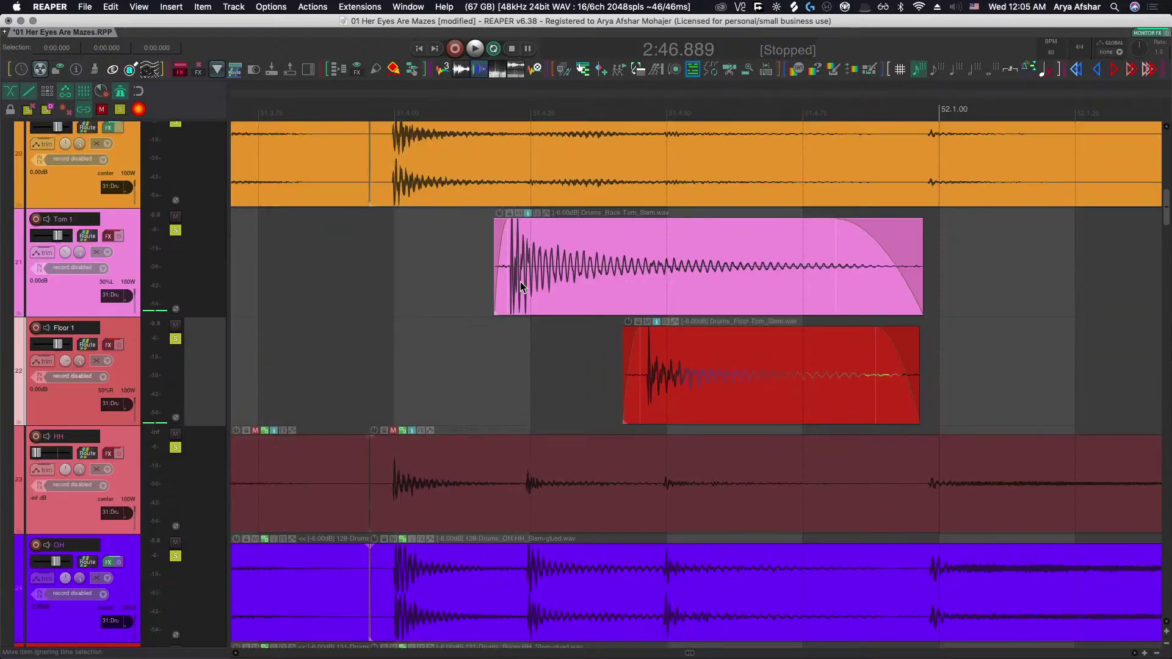
left_click(522, 286)
scroll(523, 287, "up", 5)
left_click_drag(523, 287, 607, 287)
scroll(607, 318, "down", 3)
Move the Floor 1 item slightly later so its hit lands on the 51.4.50 gridline, and play back from about 2:46.984.
left_click(645, 373)
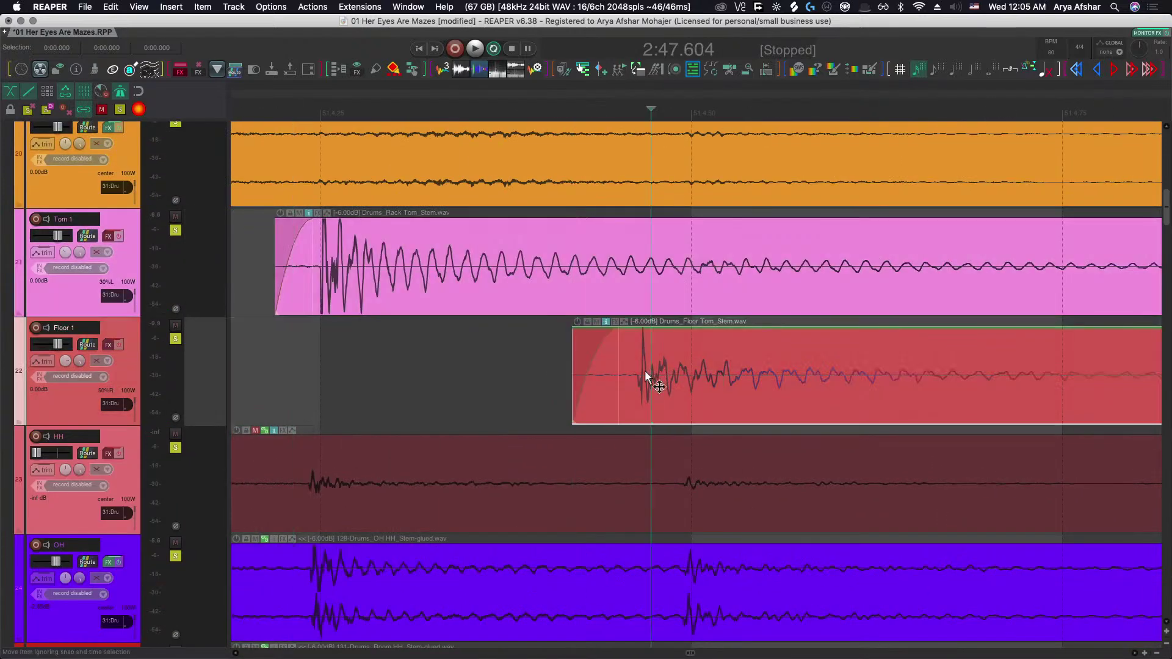
left_click_drag(645, 373, 706, 366)
scroll(703, 371, "down", 4)
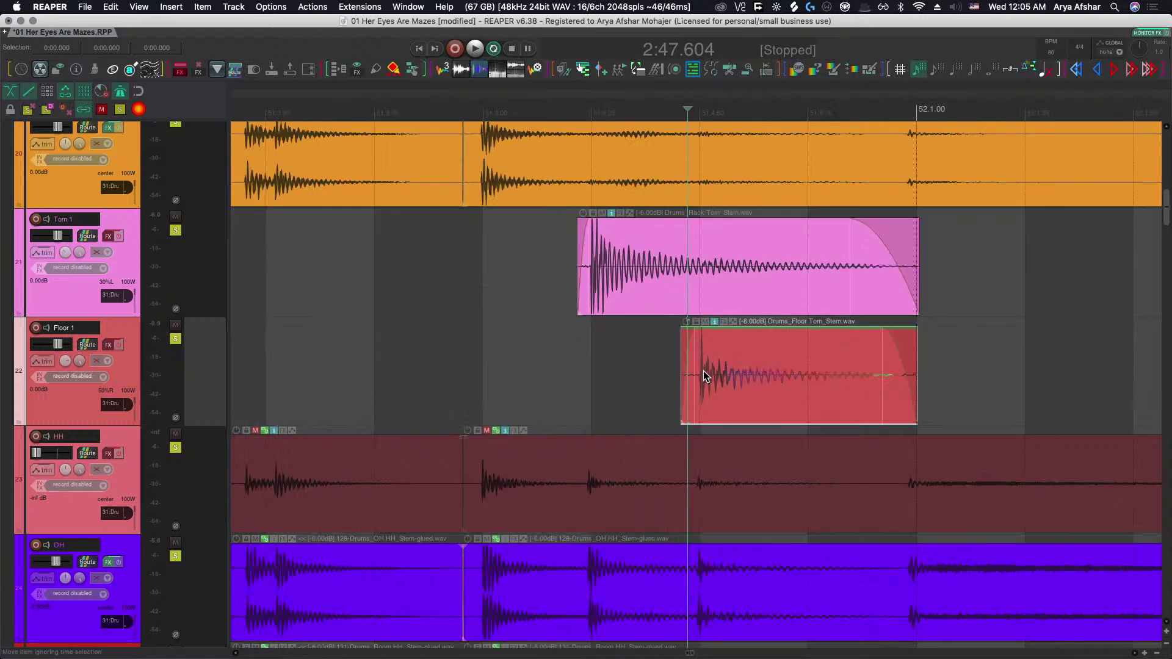
scroll(703, 375, "down", 3)
left_click(329, 189)
key("space")
scroll(490, 305, "right", 3)
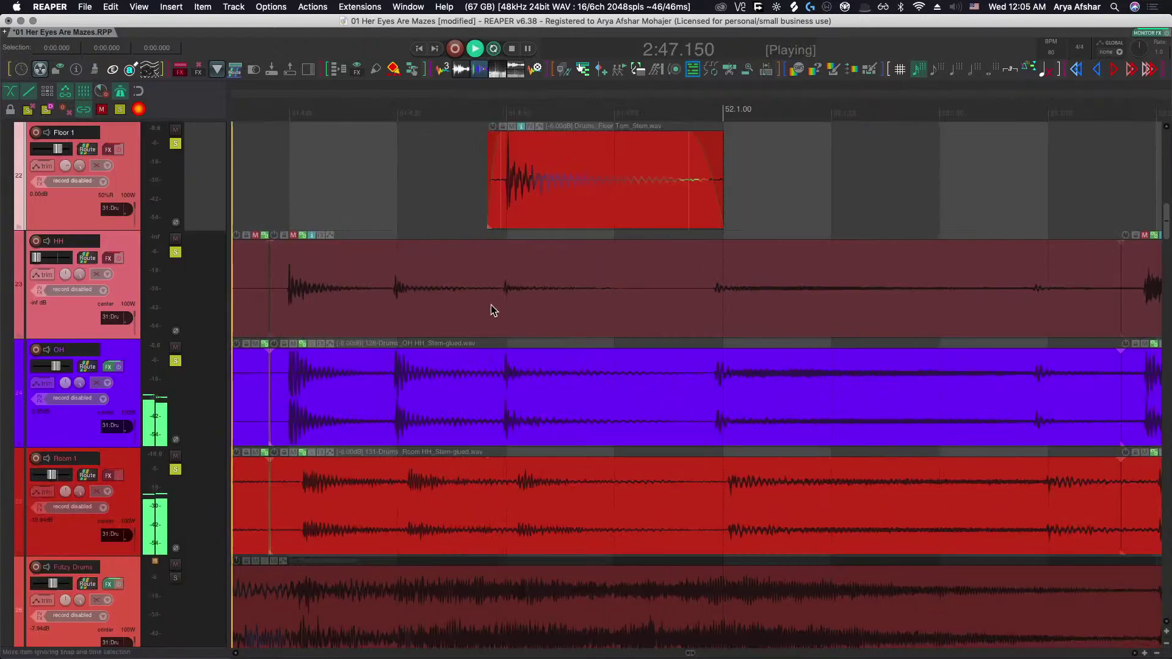
scroll(498, 304, "right", 3)
Split the drums just before the 52.1.00 hit and slip the new slice's contents slightly later onto the gridline.
left_click(549, 409)
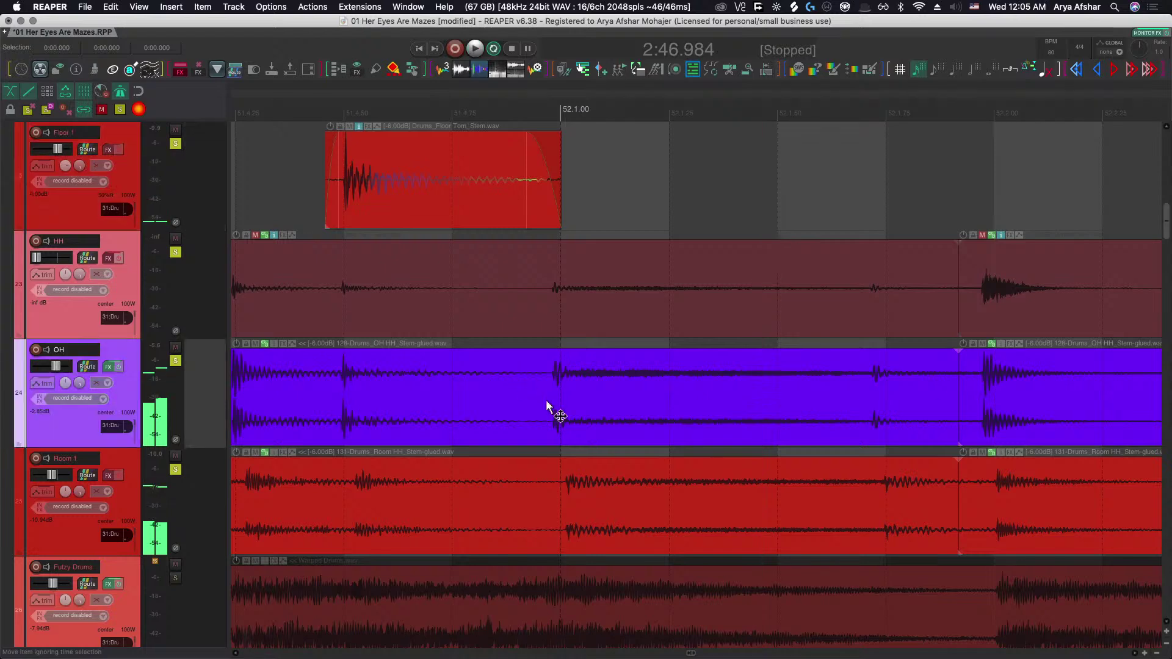
key("space")
key("s")
scroll(564, 394, "up", 3)
mouse_move(565, 394)
left_mouse_down()
mouse_move(555, 394)
mouse_move(567, 397)
left_mouse_up()
scroll(568, 397, "right", 10)
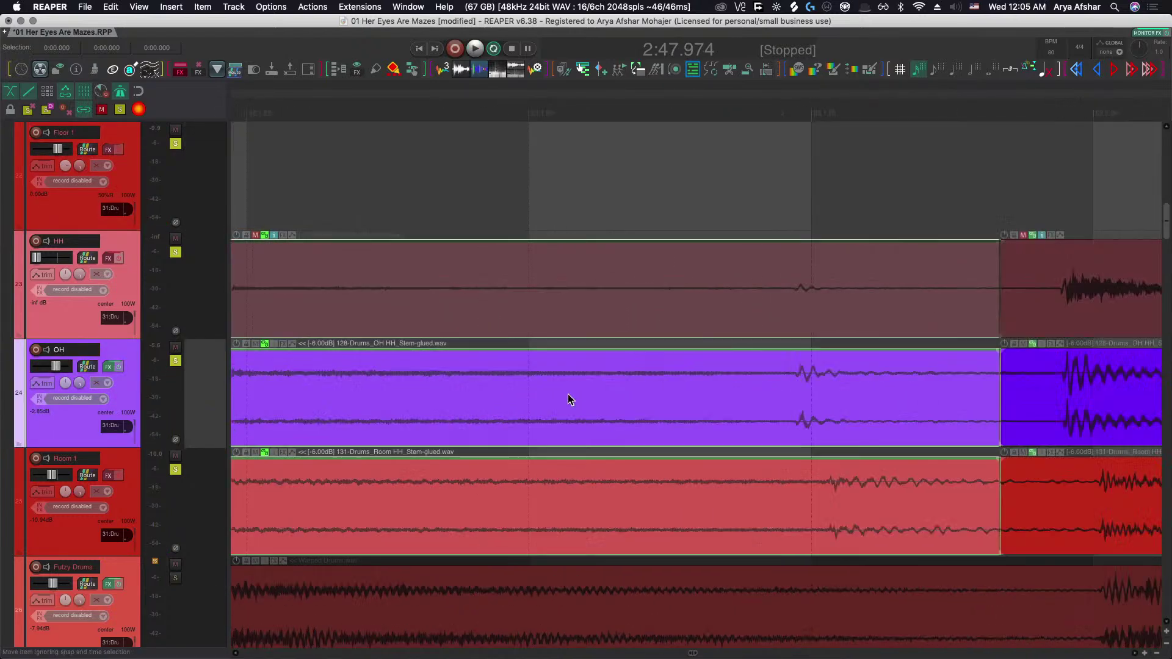
Play back the slice at 52.1.00 from about 2:47.974.
scroll(565, 395, "down", 3)
key("space")
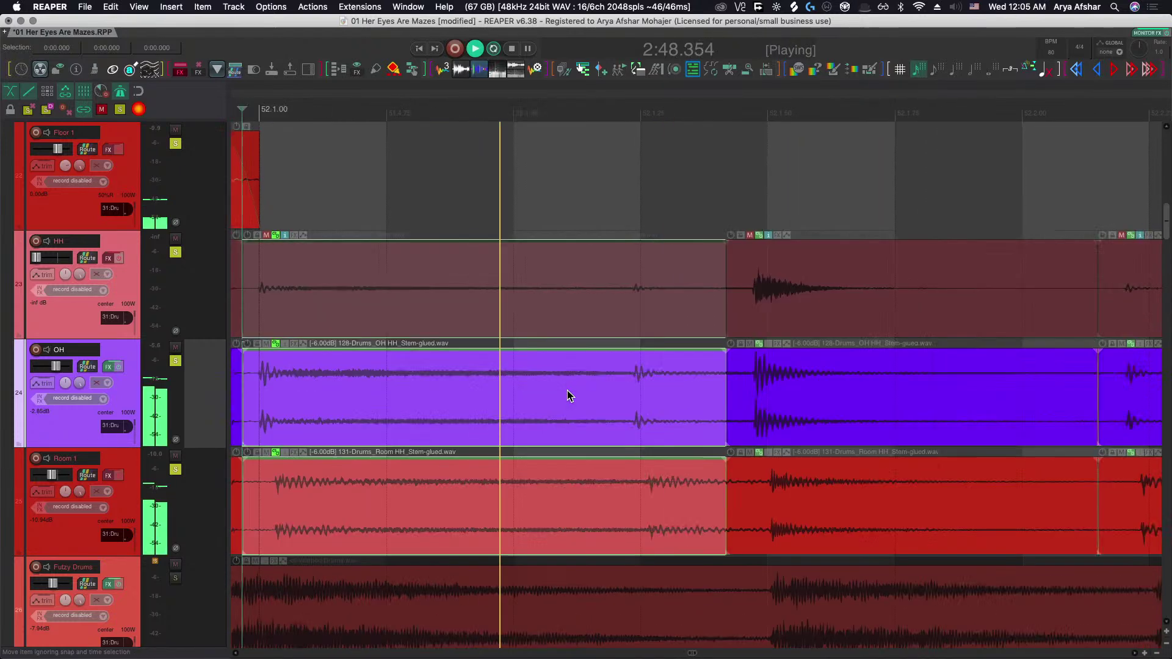
key("space")
Slip the contents of the slice at 52.2.00 slightly later onto the gridline and play back from about 2:48.401.
left_click_drag(577, 390, 589, 387)
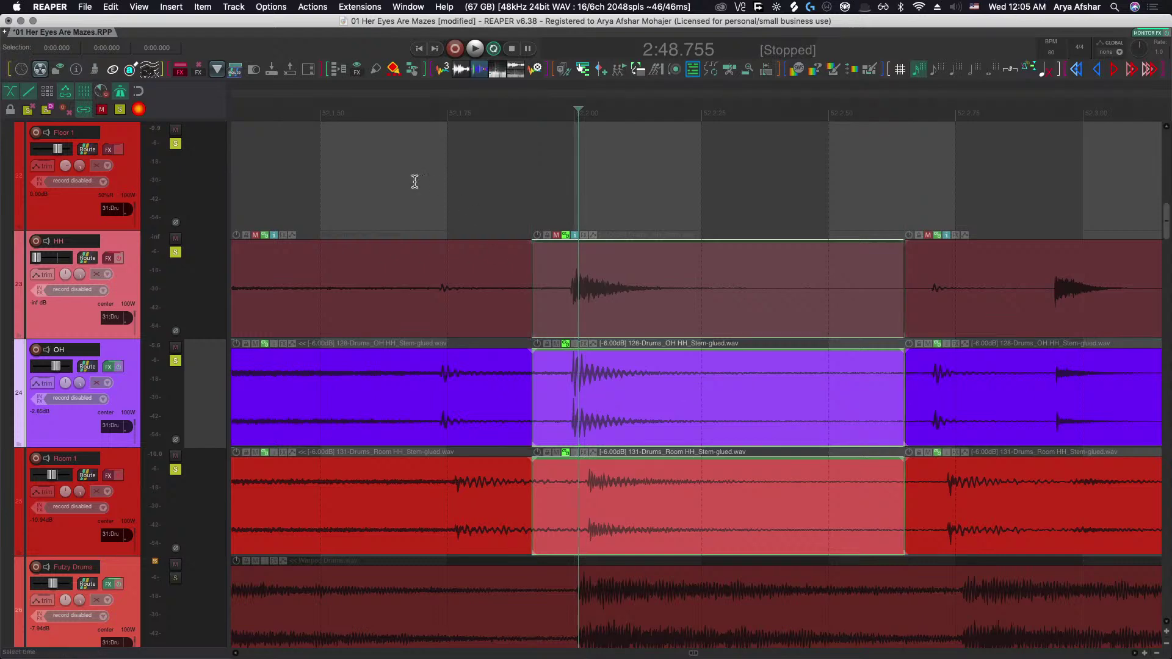
left_click(413, 181)
key("space")
scroll(576, 369, "up", 3)
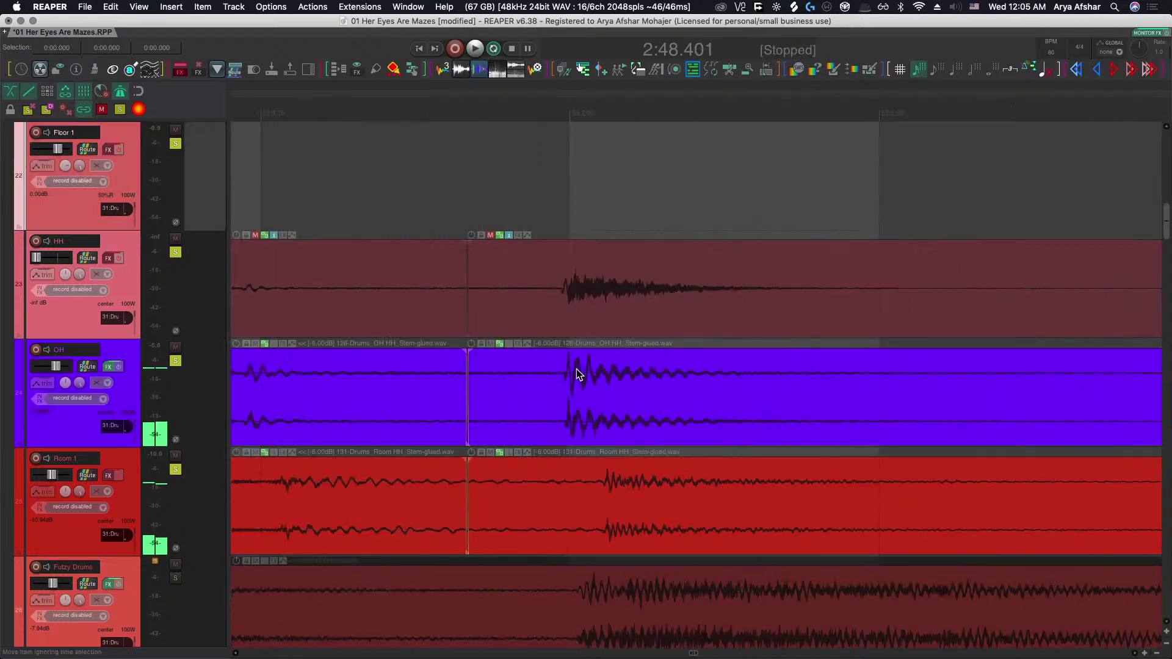
scroll(576, 369, "down", 3)
scroll(576, 368, "right", 3)
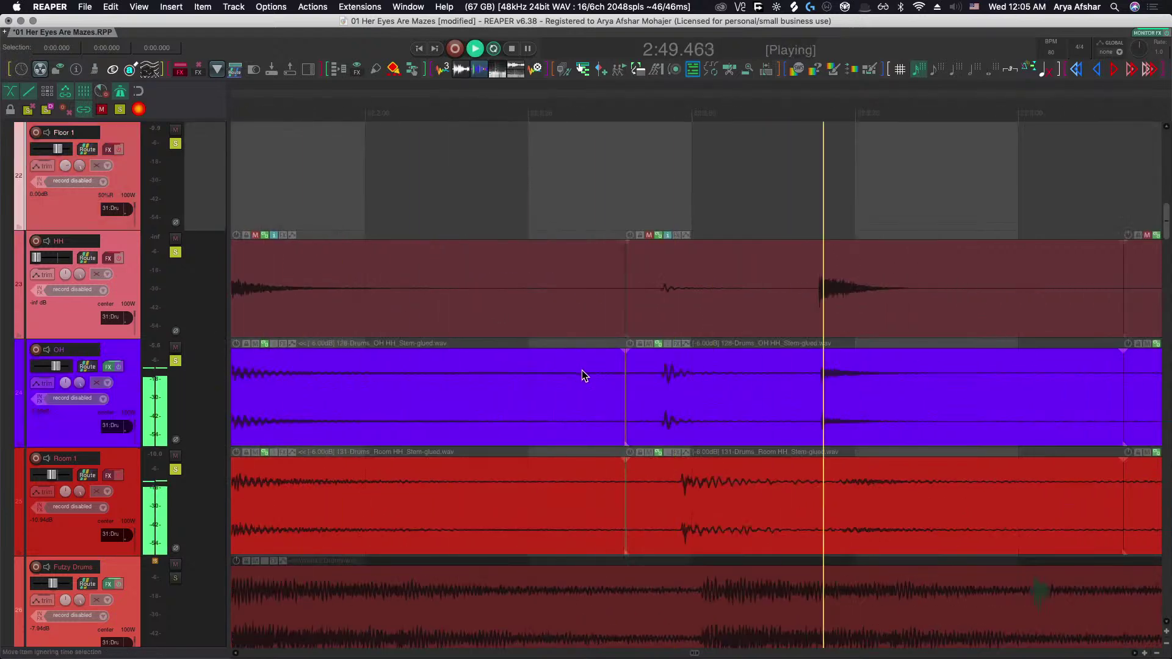
scroll(649, 378, "right", 3)
scroll(644, 378, "down", 3)
key("space")
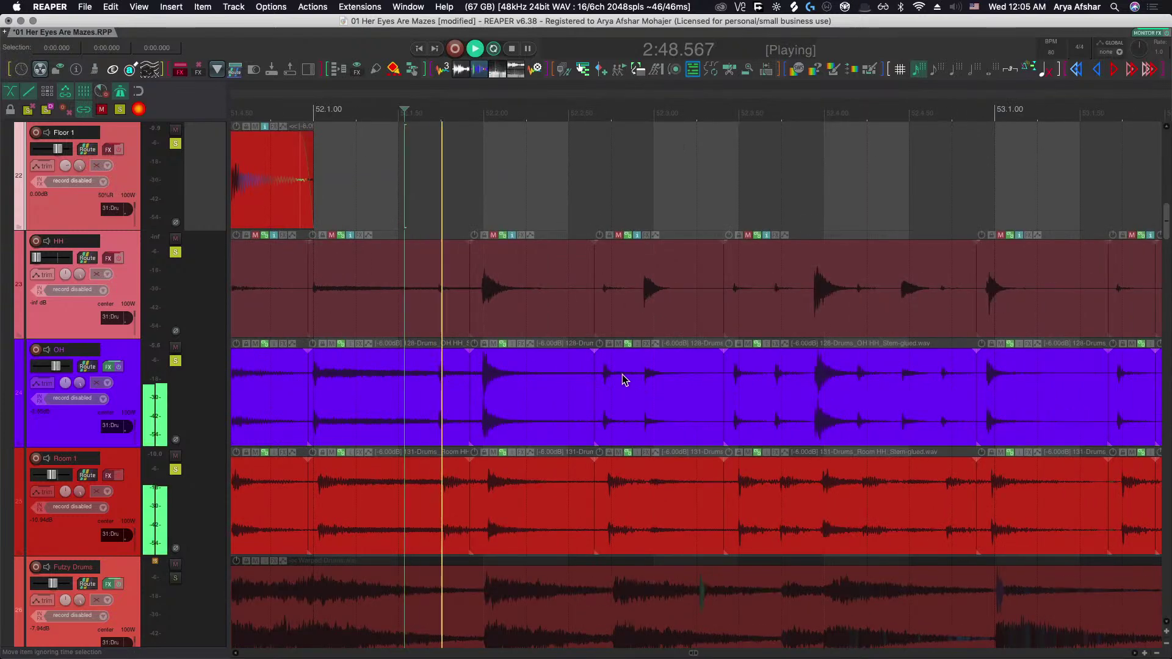
scroll(617, 376, "up", 2)
key("space")
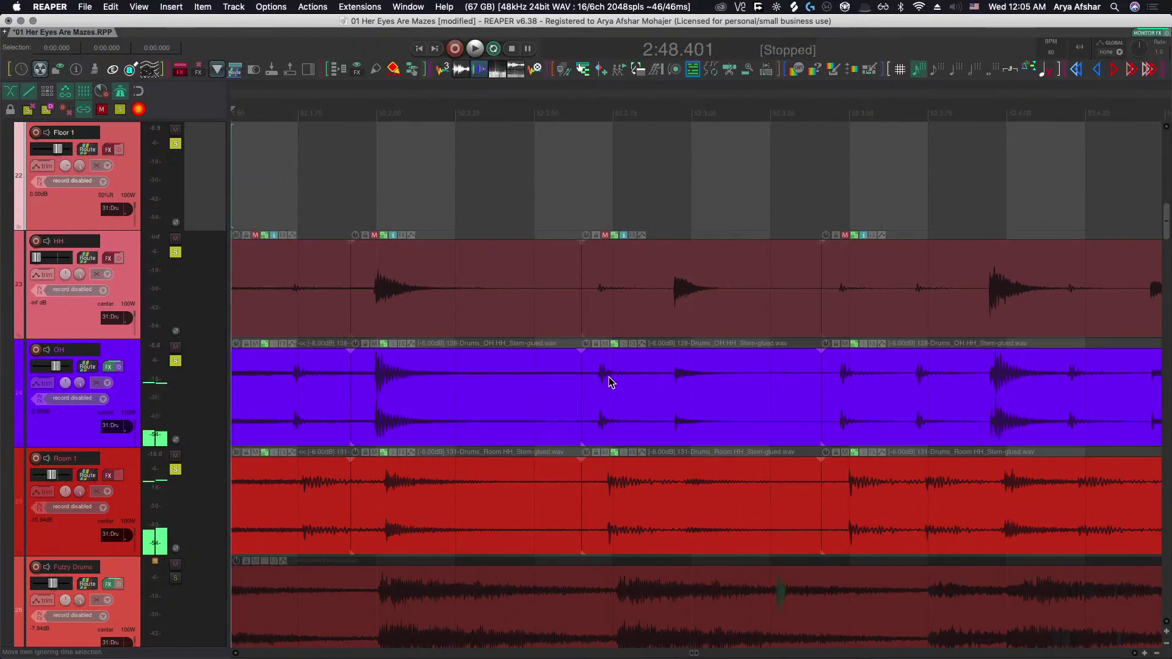
Check the timing of the slice at 52.2.75 by playing back from just before 52.1.75.
left_click(603, 380)
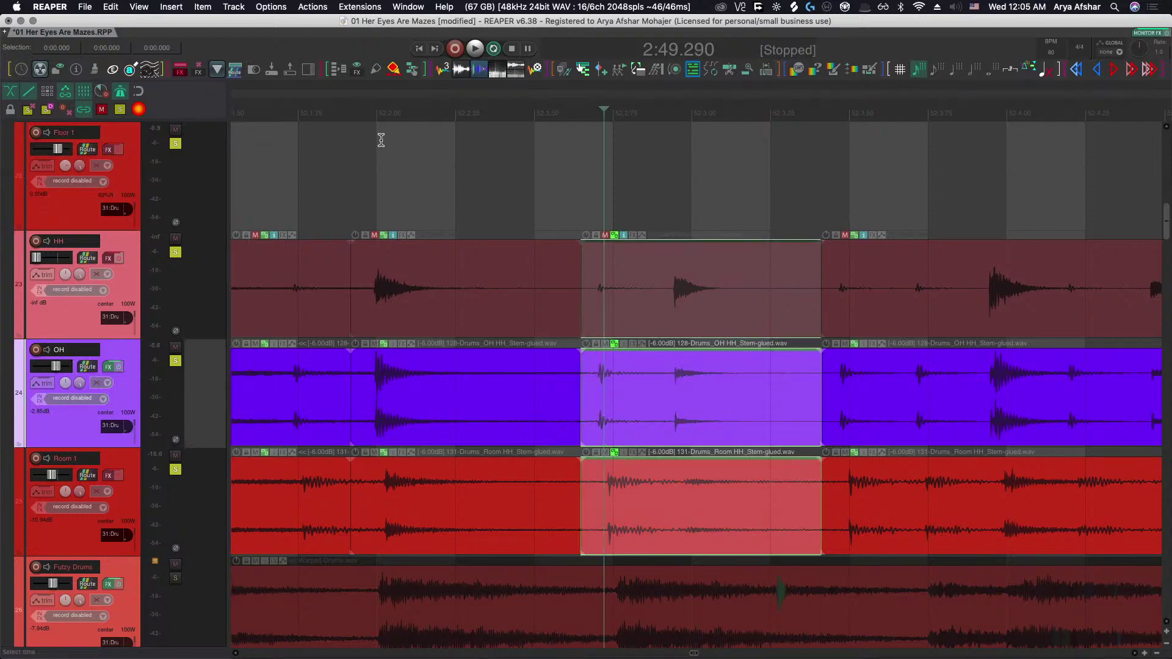
left_click(281, 152)
key("space")
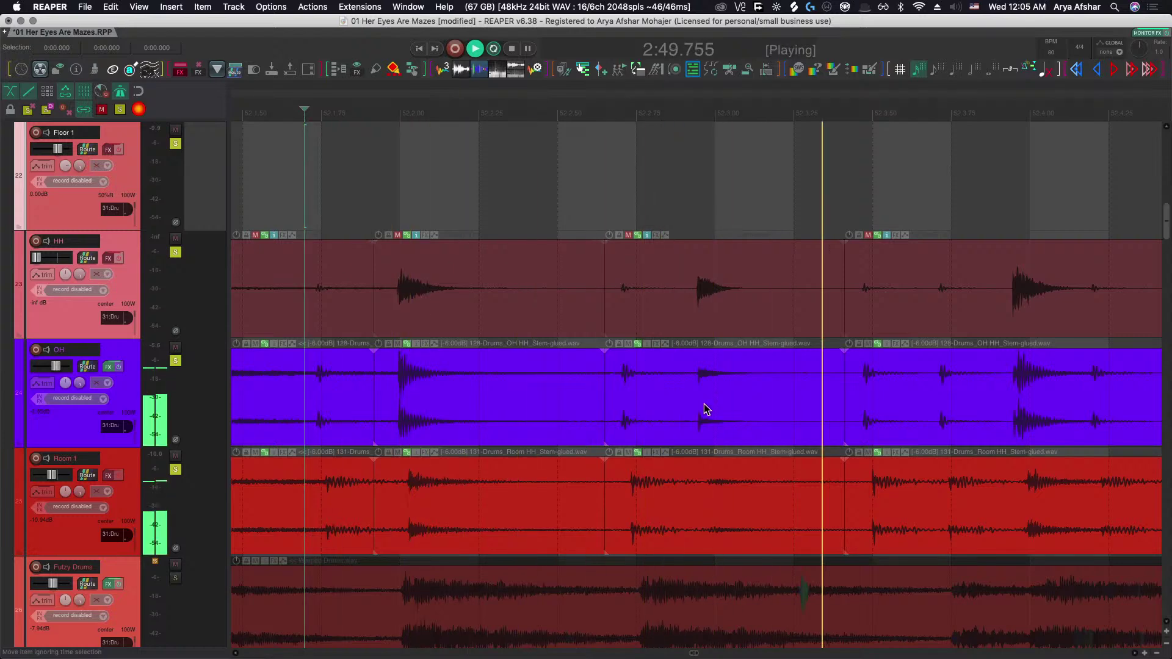
key("space")
key("space")
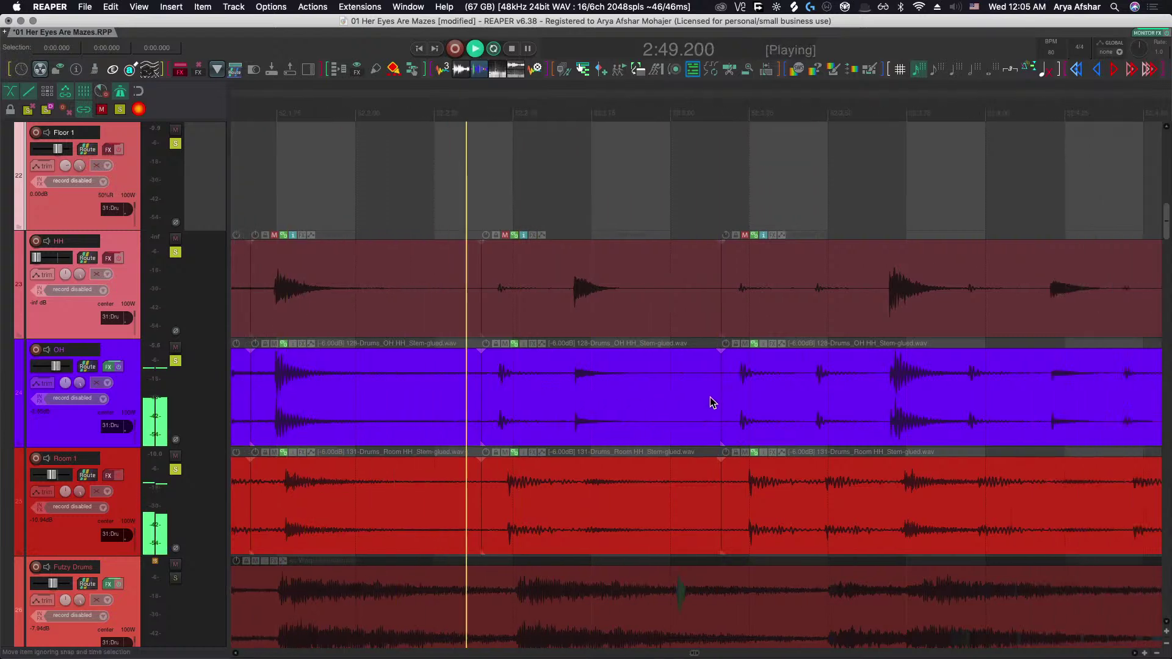
key("space")
Slip the contents of the slice at 52.3.50 slightly later and play back from about 2:49.280.
left_click(581, 393)
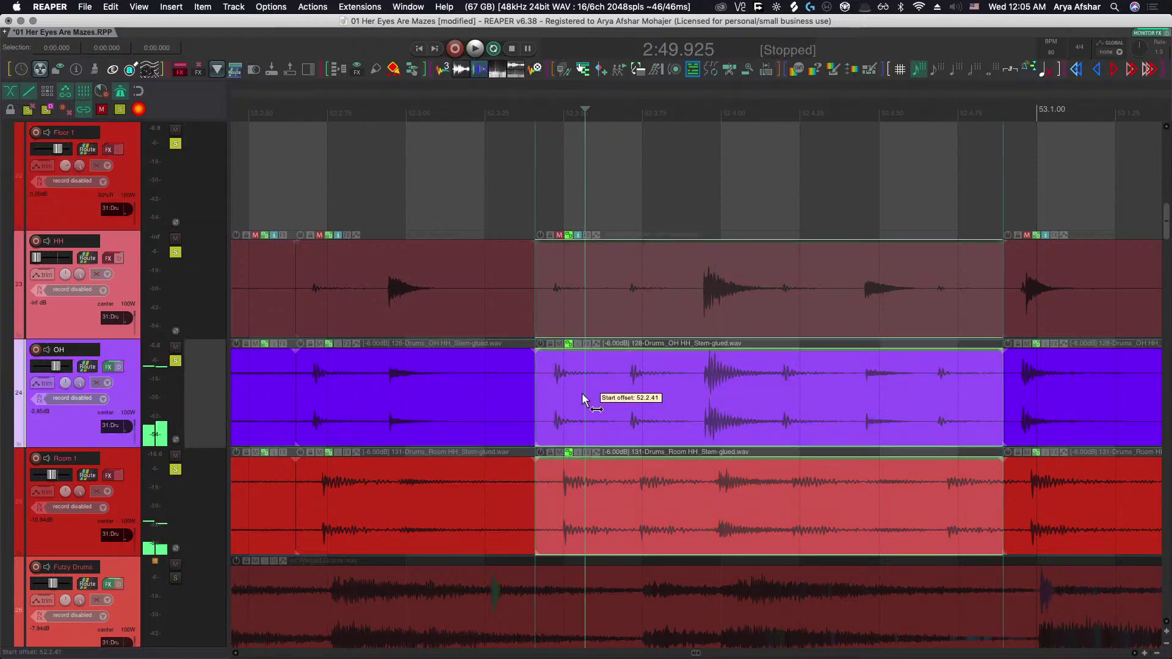
scroll(784, 384, "up", 5)
left_click_drag(600, 393, 632, 395)
scroll(632, 396, "down", 5)
left_click(409, 180)
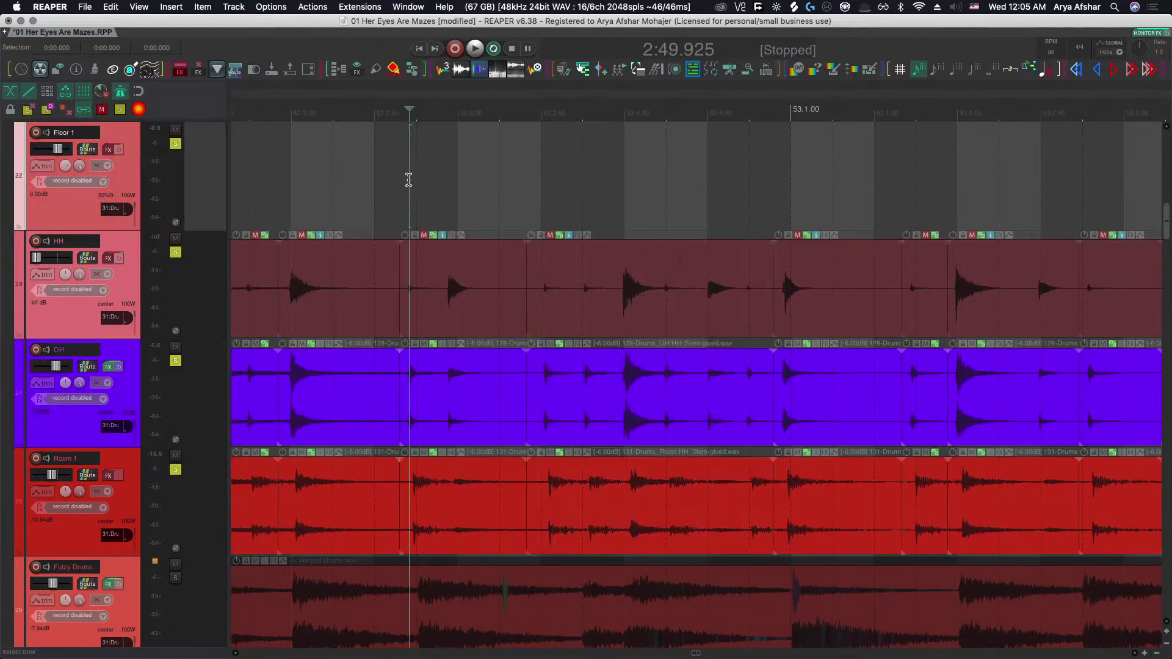
key("space")
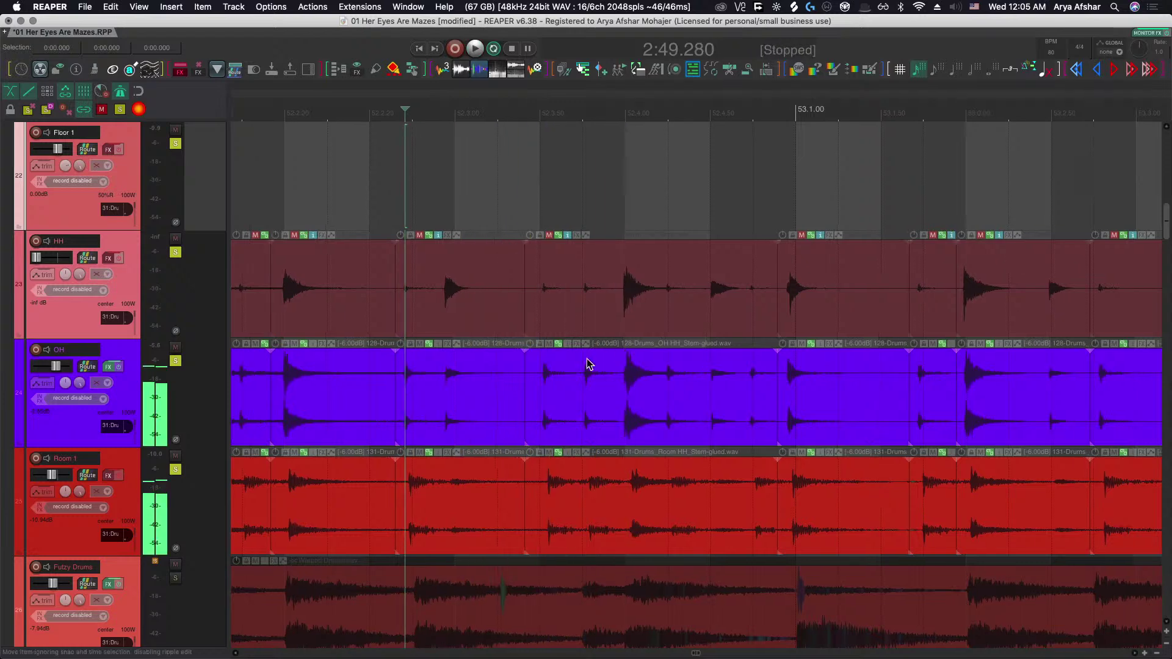
Split the drums just before the 52.4.00 hit and slip the preceding slice's contents slightly earlier towards the 52.3.50 gridline.
scroll(675, 389, "up", 5)
left_click(675, 389)
key("s")
left_click_drag(477, 390, 470, 390)
scroll(470, 390, "down", 5)
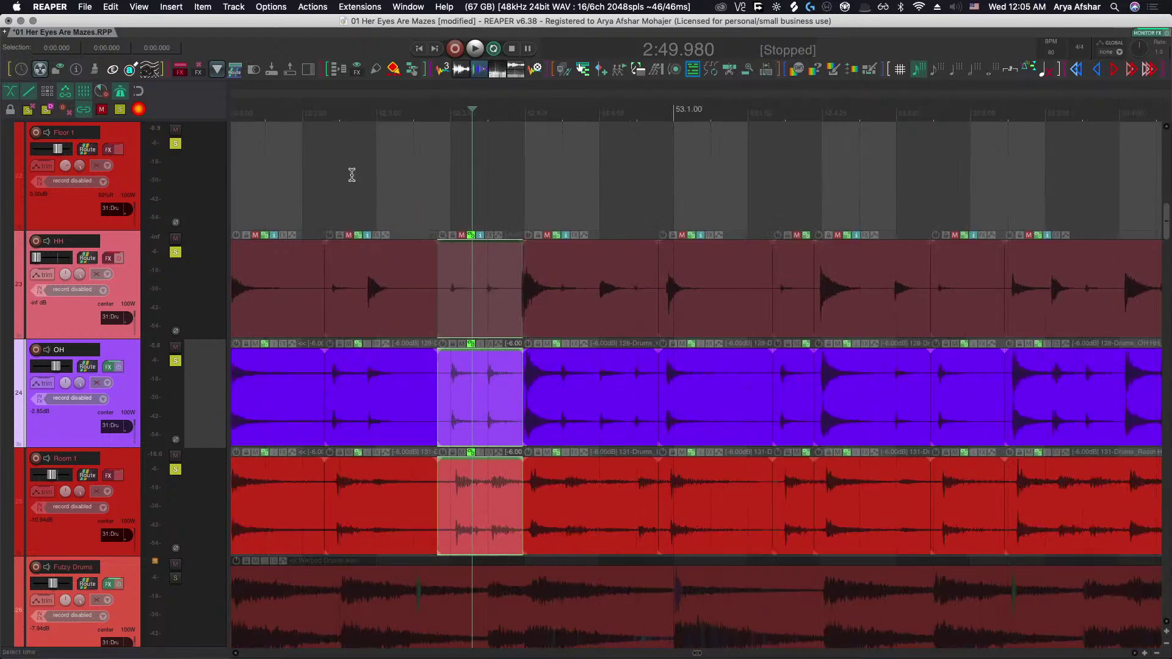
Play back the slices at 52.3.50 and 52.4.00 from just before 52.3.00.
left_click(351, 174)
key("space")
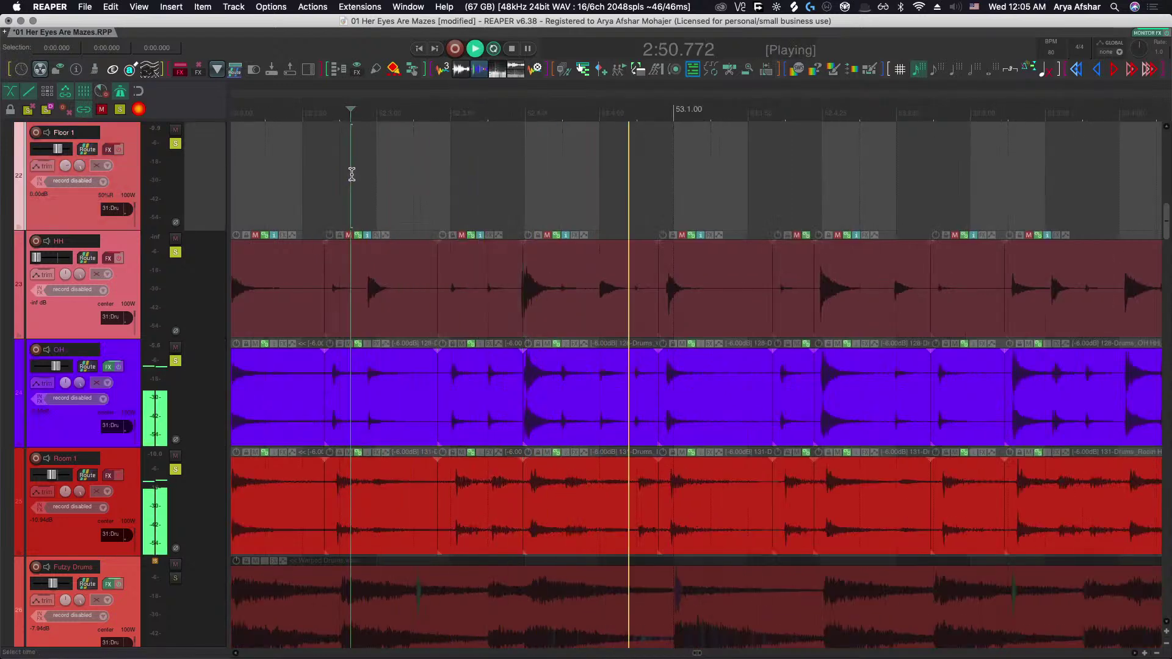
key("space")
Slip the contents of the slice at 53.1.00 slightly later and move its opening crossfade earlier, just before the 52.4.75 hit.
scroll(679, 387, "up", 5)
mouse_move(678, 390)
left_mouse_down()
mouse_move(659, 398)
mouse_move(674, 397)
left_mouse_up()
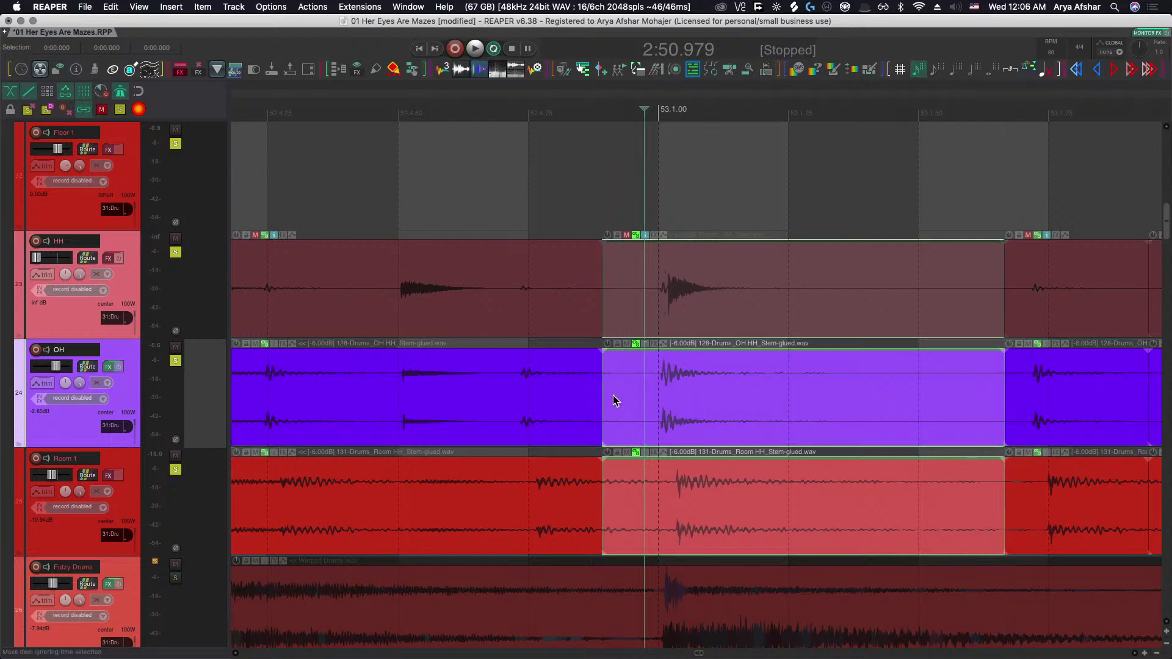
scroll(534, 388, "left", 3)
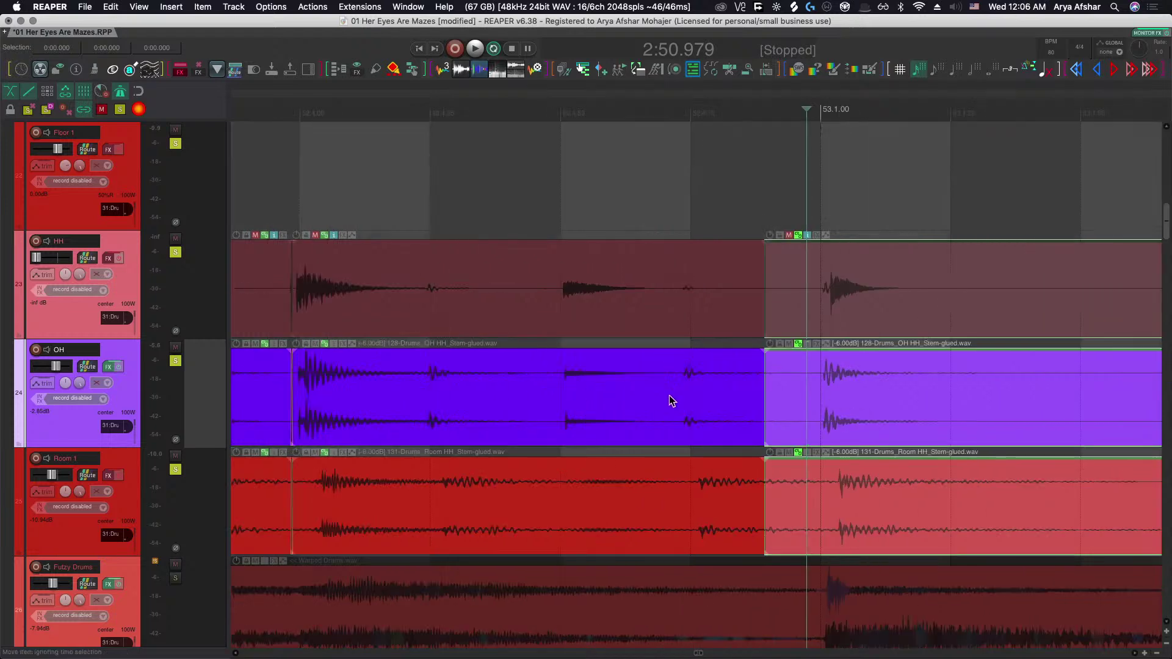
left_click_drag(766, 401, 674, 403)
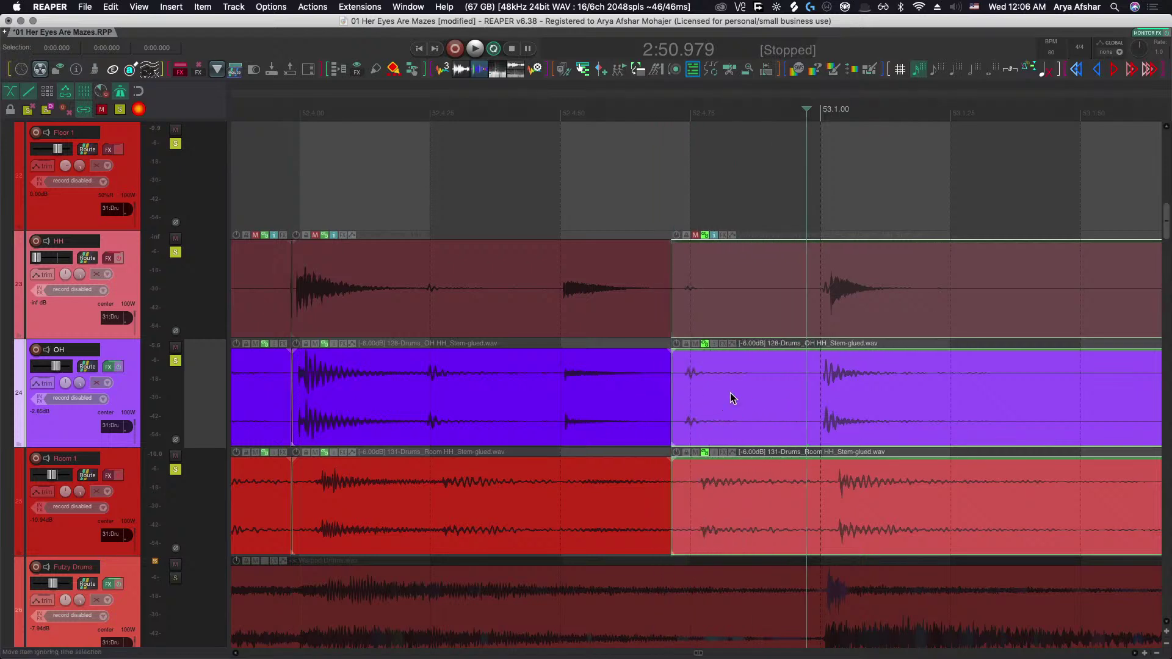
Play back the drums across the 53.1.00 bar line from about 2:49.380.
scroll(711, 399, "down", 5)
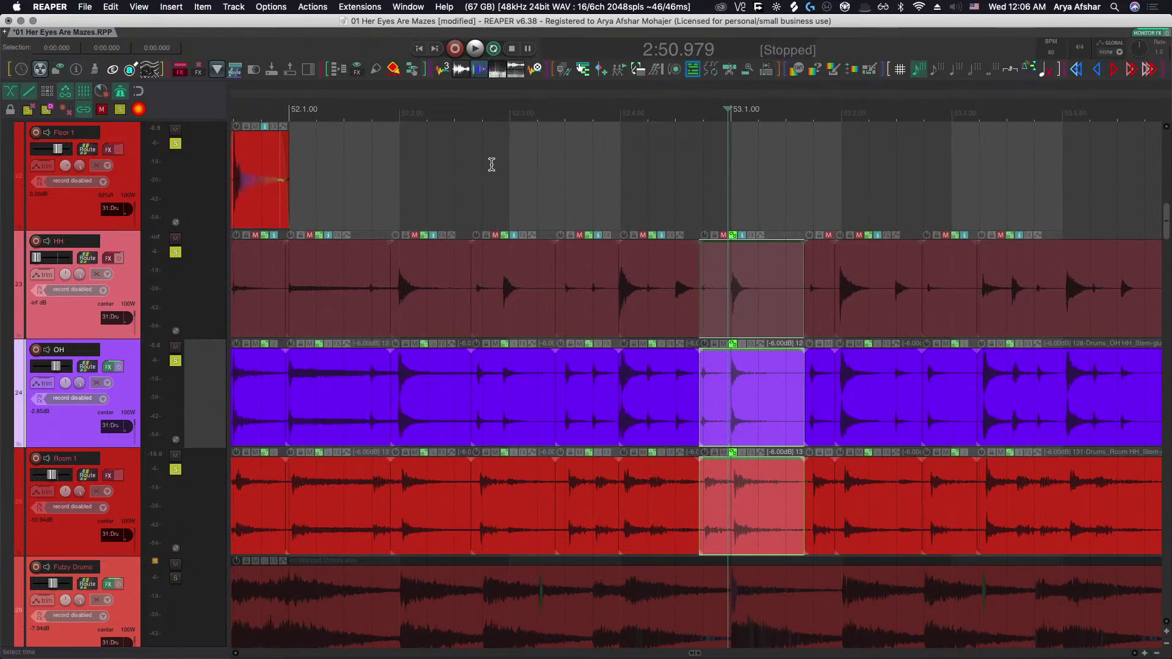
left_click(491, 164)
key("space")
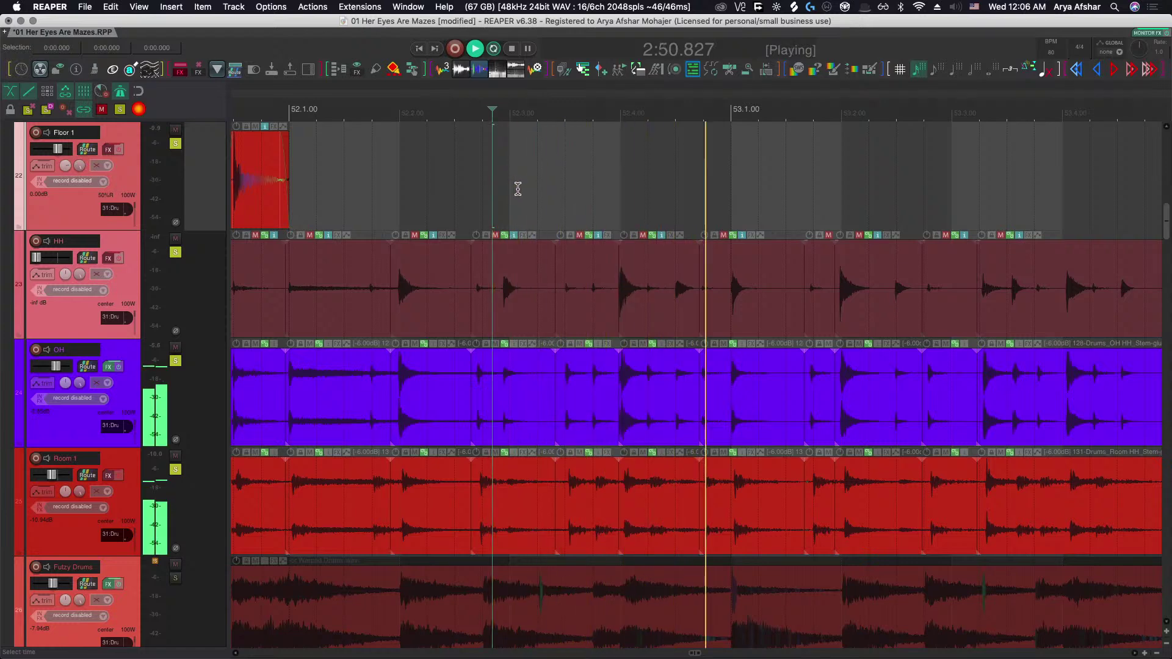
scroll(517, 188, "right", 3)
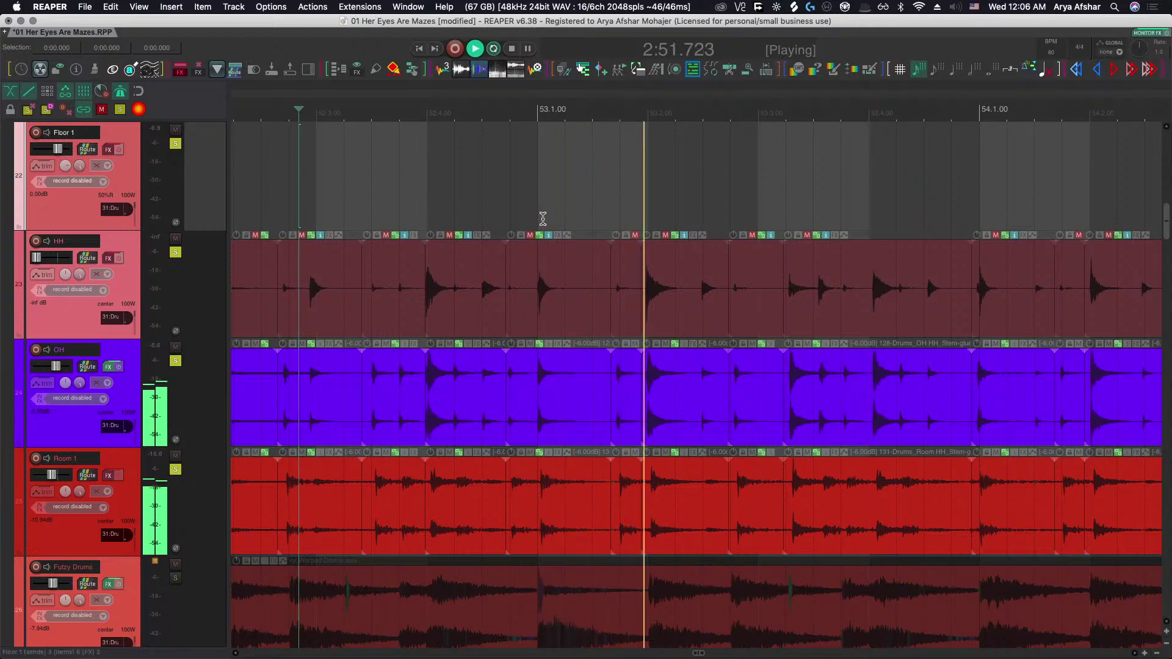
scroll(542, 223, "up", 5)
key("space")
Undo and redo the crossfade move before 53.1.00, and play back from about 2:49.380.
scroll(529, 242, "down", 3)
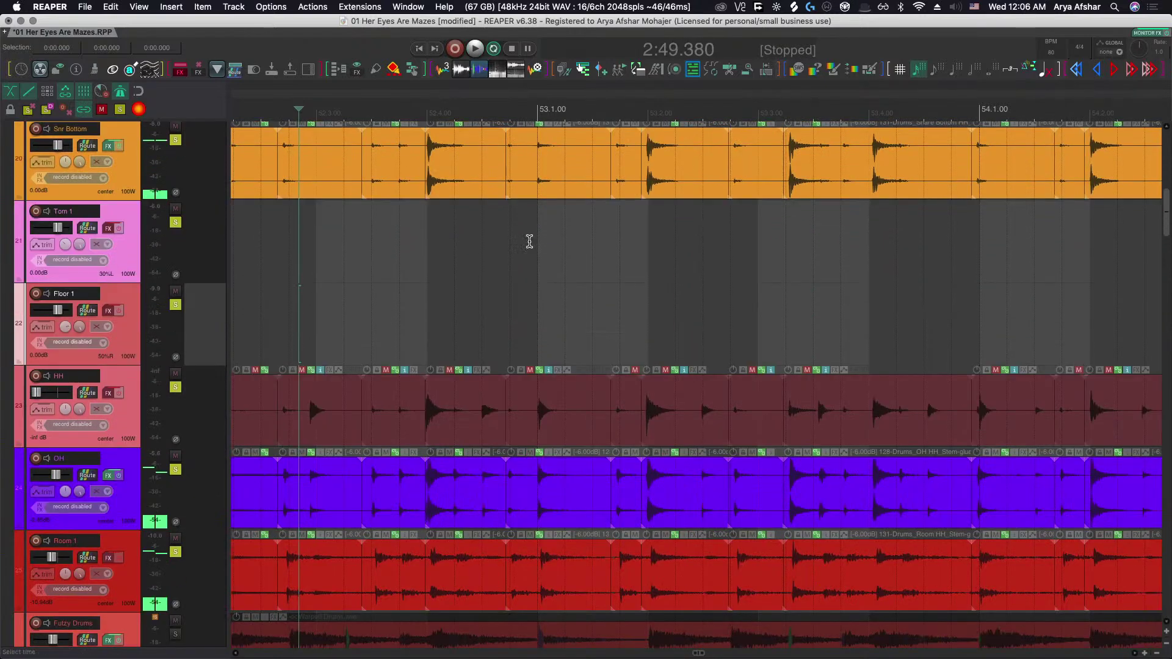
scroll(523, 220, "left", 2)
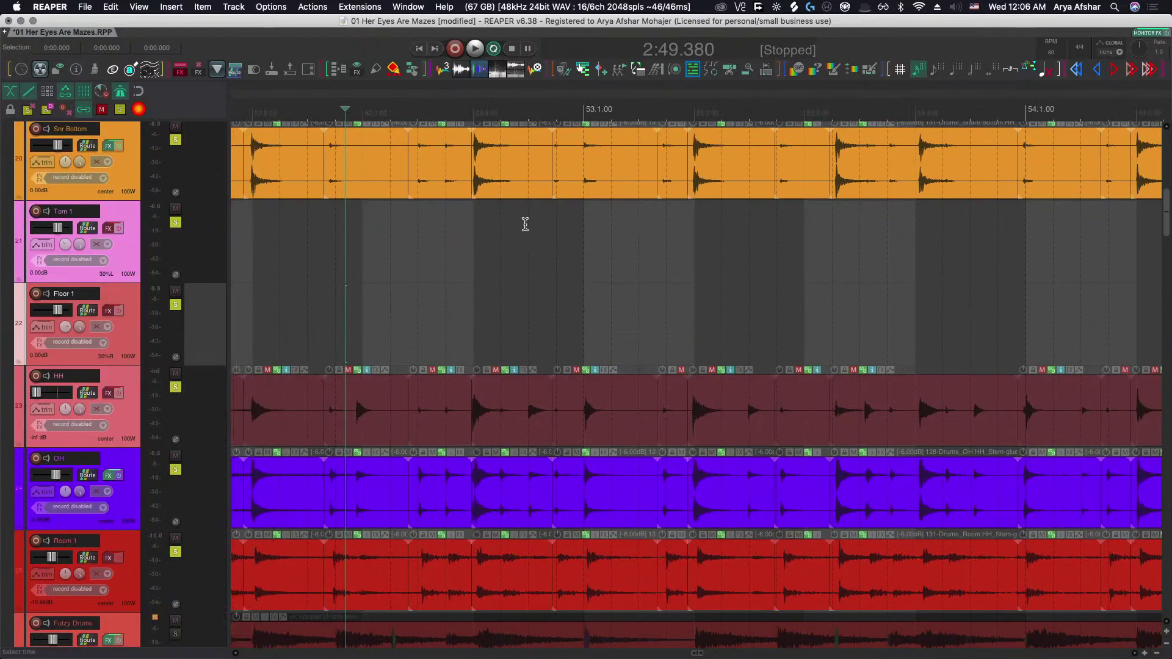
key("super+alt+Right")
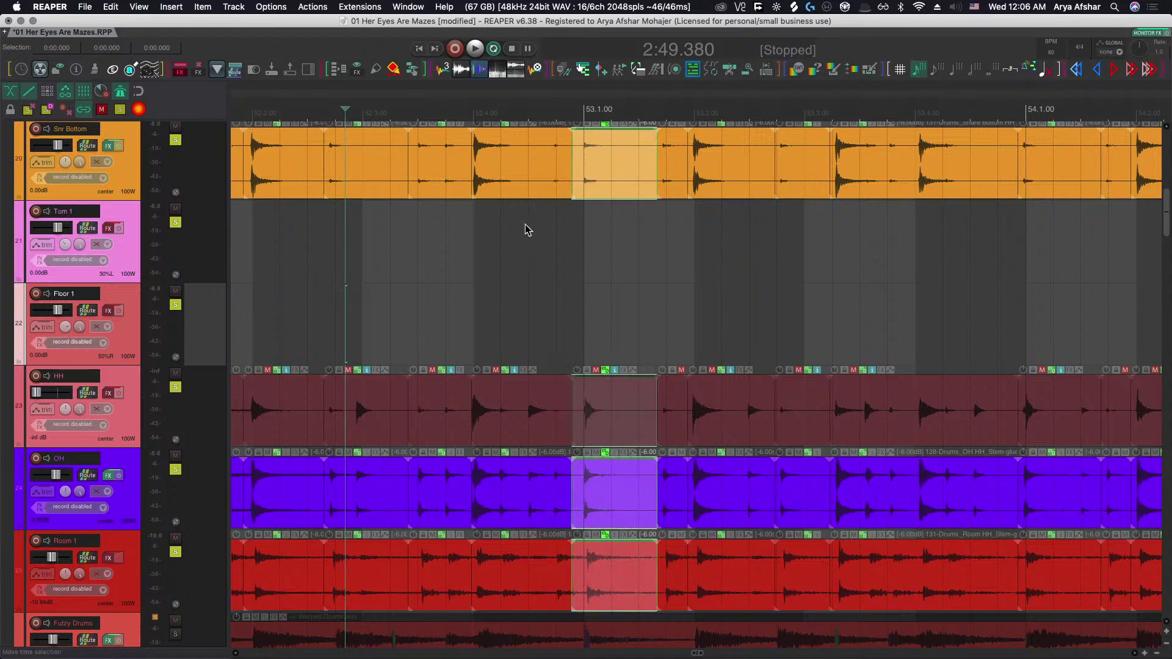
key("KP_7")
key("space")
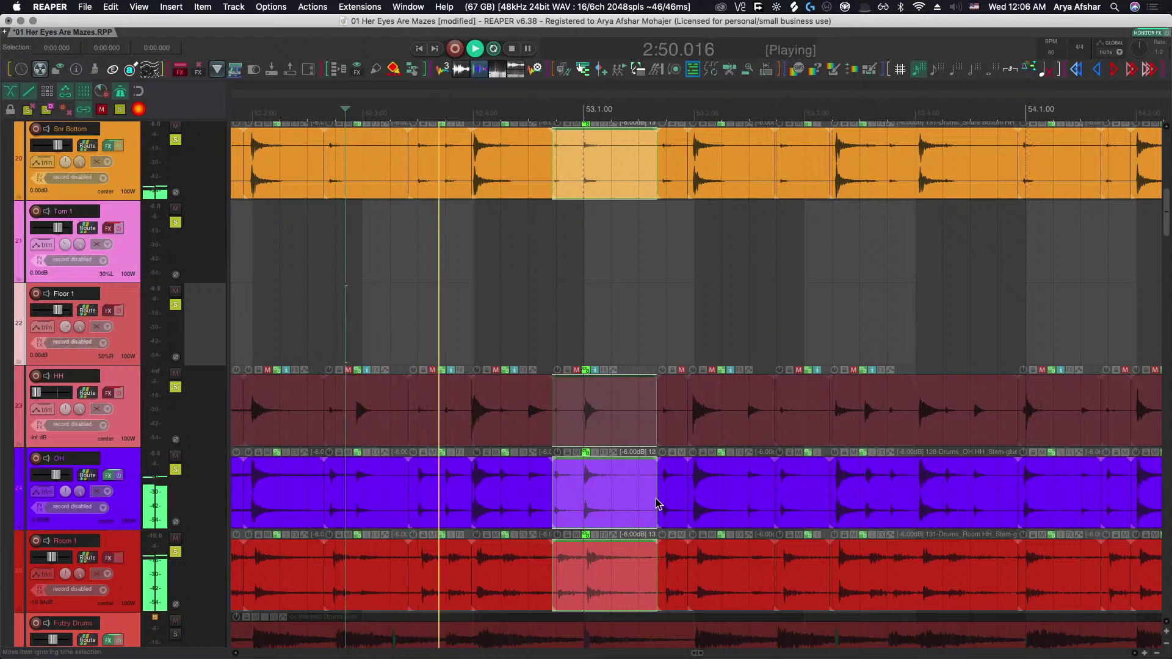
scroll(685, 516, "up", 5)
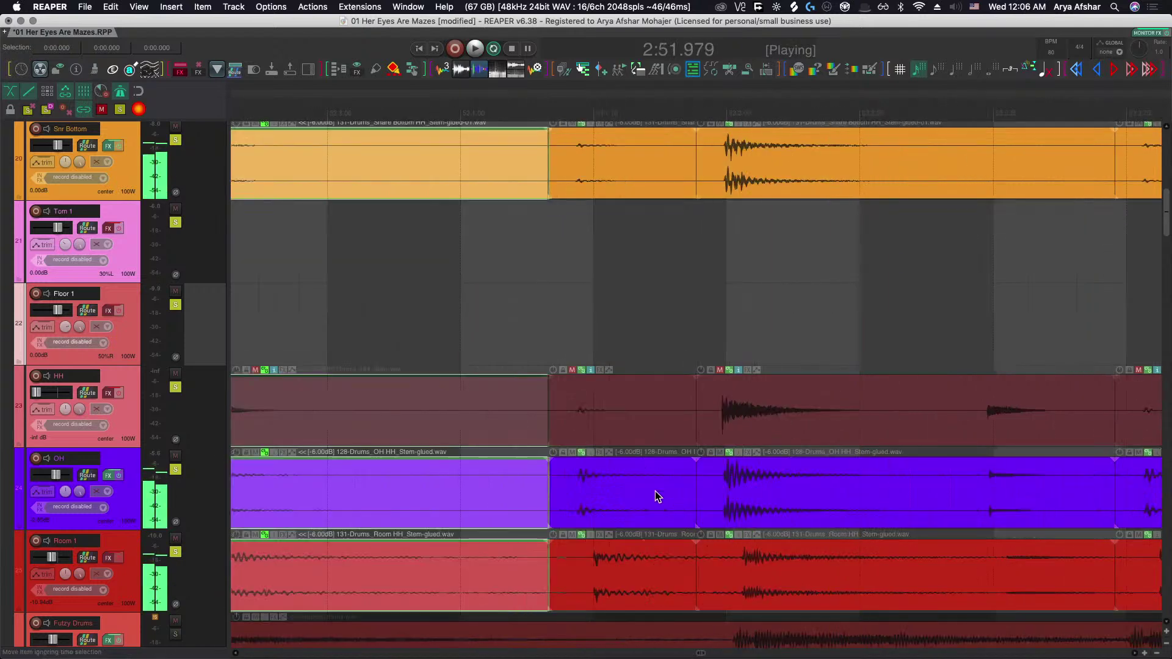
key("space")
Slip the contents of the slice at 53.1.75 slightly later onto the gridline and play back from about 2:50.751.
left_click(602, 421)
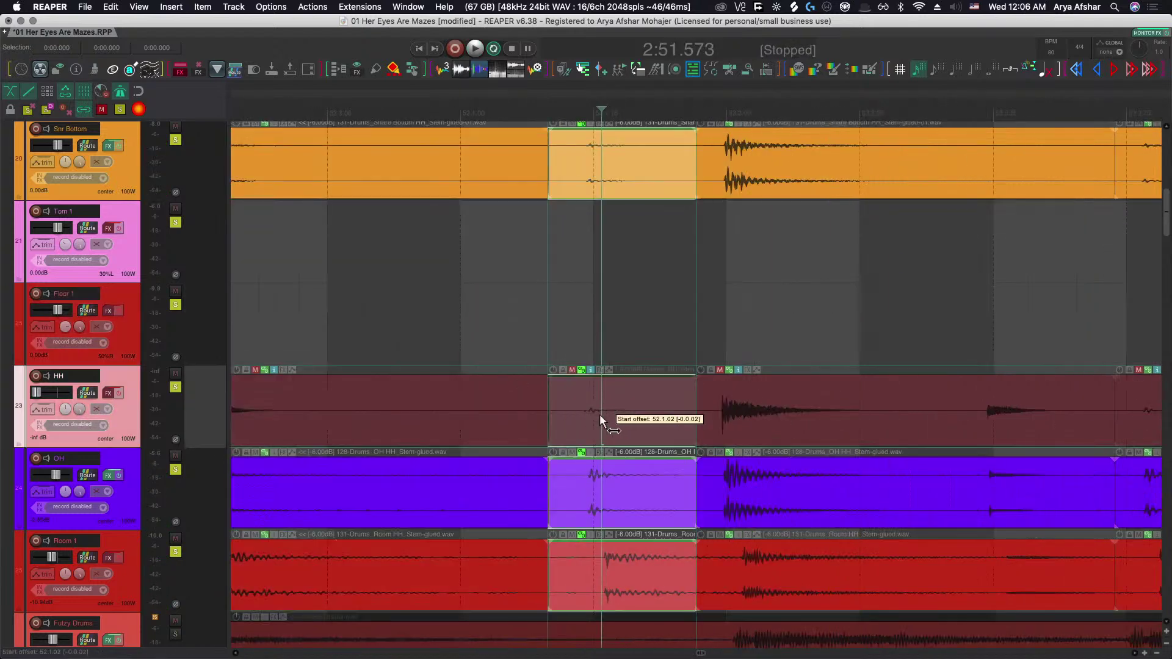
scroll(606, 411, "down", 3)
left_click(316, 300)
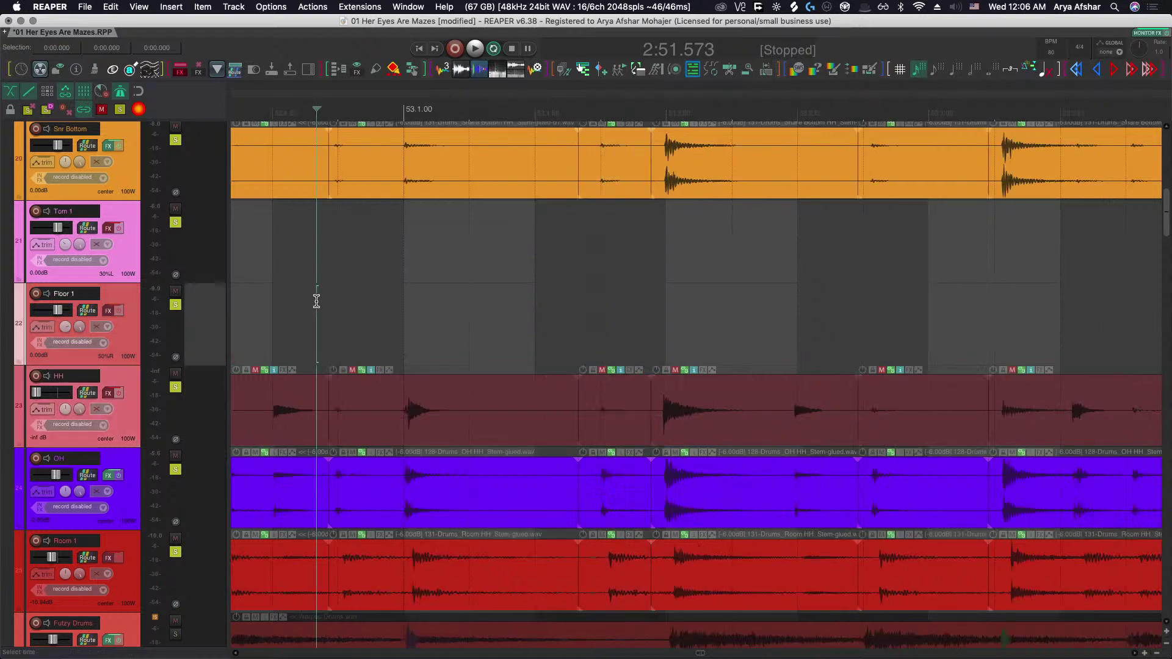
key("space")
scroll(680, 505, "up", 5)
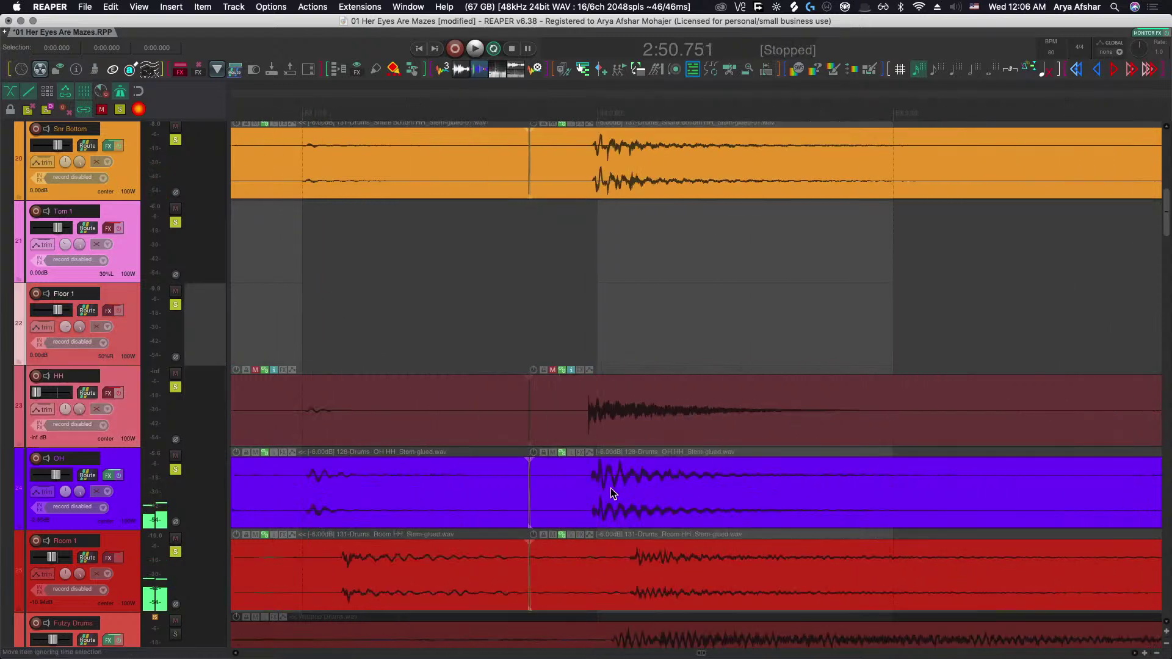
Slip the contents of the slice at 53.2.00 slightly earlier to bring the hit onto the gridline.
left_click(601, 492)
mouse_move(601, 488)
left_mouse_down()
mouse_move(620, 486)
mouse_move(581, 497)
mouse_move(596, 497)
left_mouse_up()
scroll(604, 484, "up", 3)
scroll(602, 496, "down", 5)
scroll(550, 494, "up", 4)
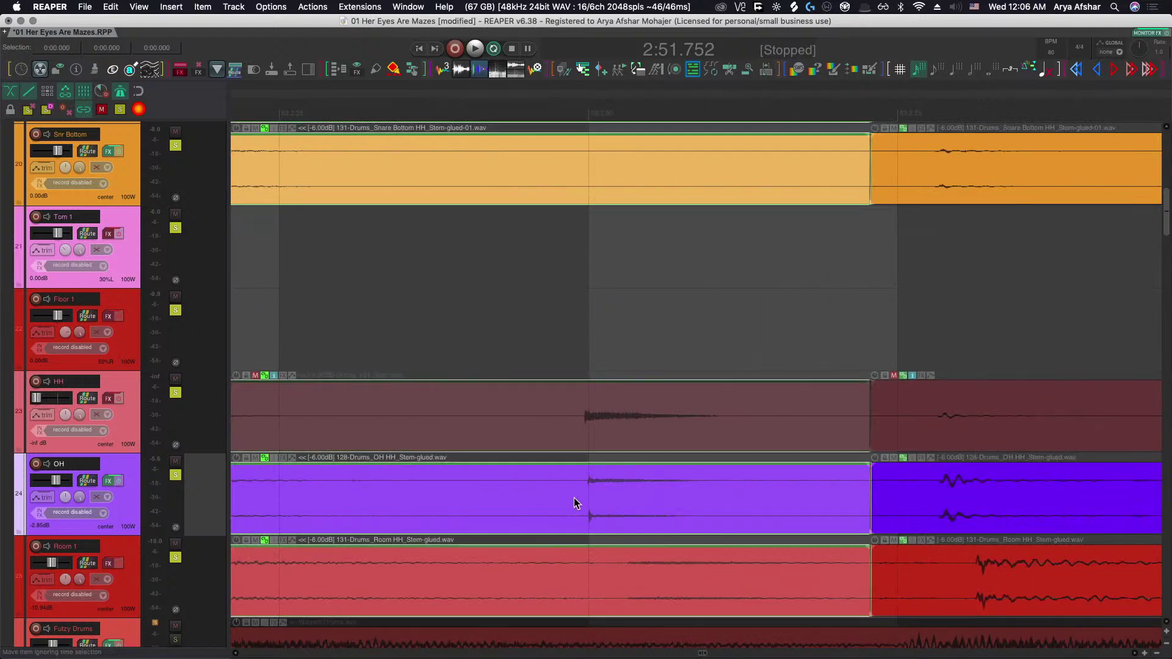
Slip the contents of the slices at 53.2.75 and 53.3.25 so their hits line up with the gridlines.
scroll(574, 503, "down", 3)
mouse_move(448, 499)
left_mouse_down()
mouse_move(420, 500)
mouse_move(427, 508)
left_mouse_up()
scroll(427, 507, "right", 3)
left_click_drag(800, 518, 858, 500)
scroll(858, 499, "down", 3)
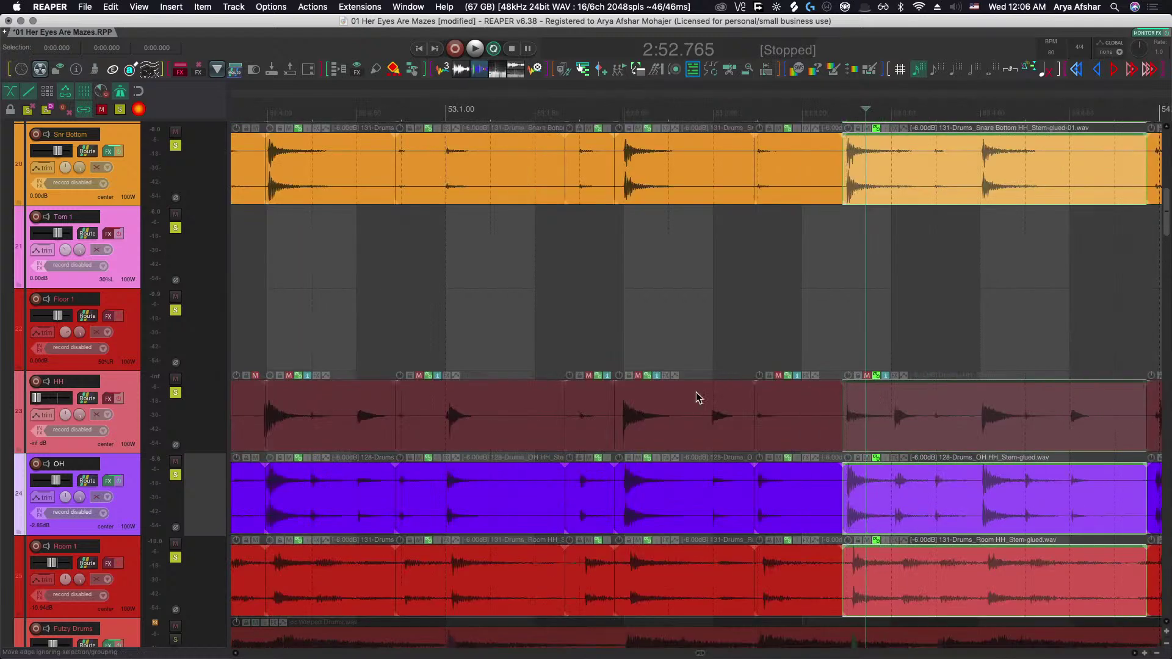
Play back the drums through bar 53, starting from about 2:51.649 and again from about 2:52.321.
left_click(600, 322)
scroll(609, 342, "right", 3)
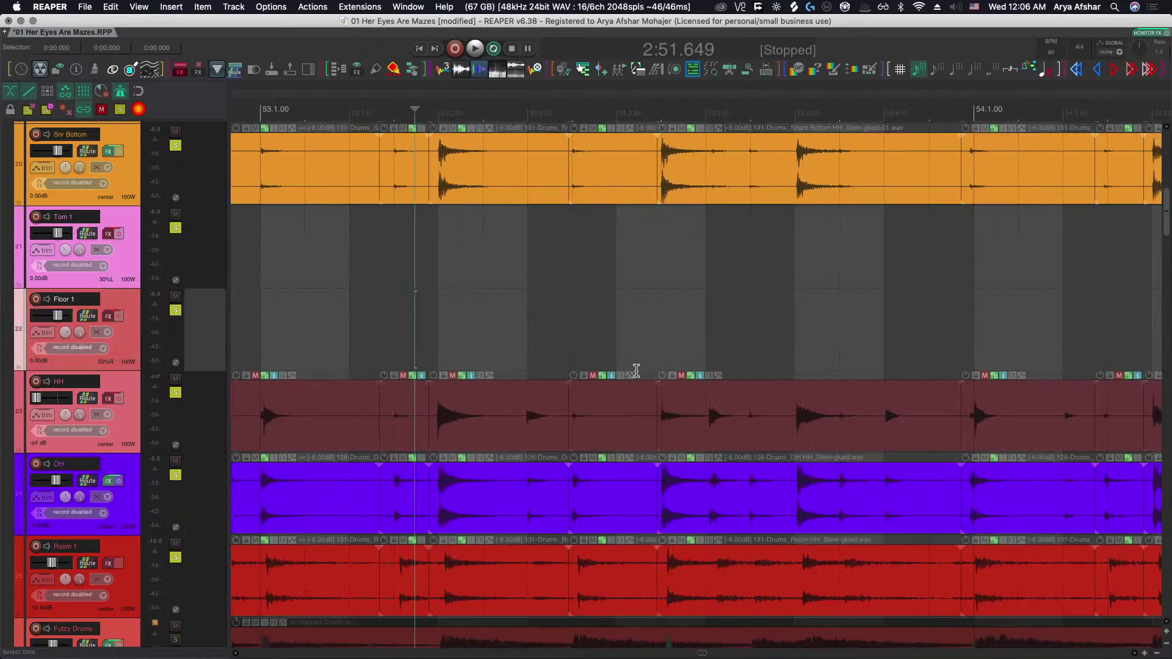
scroll(658, 408, "right", 1)
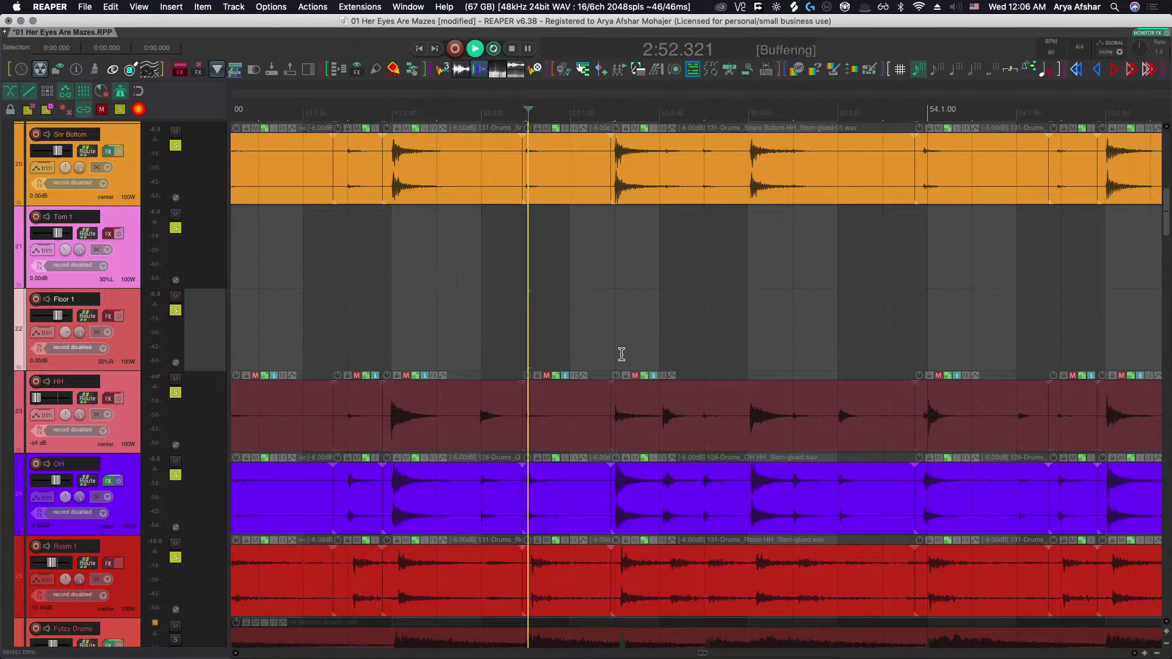
key("space")
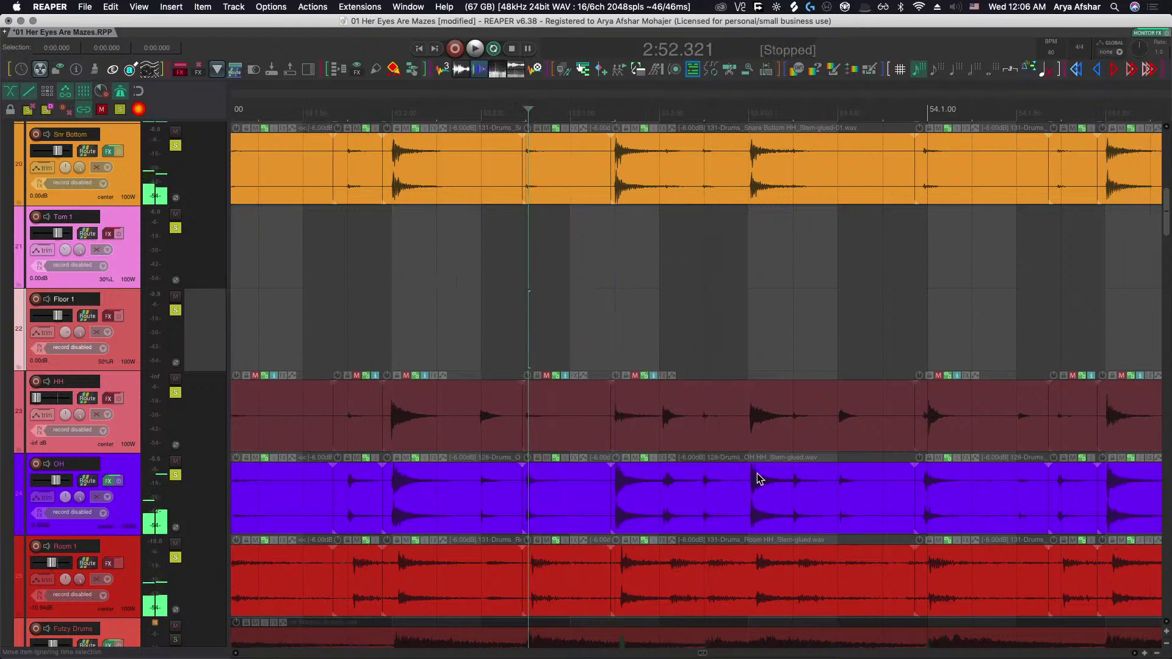
key("space")
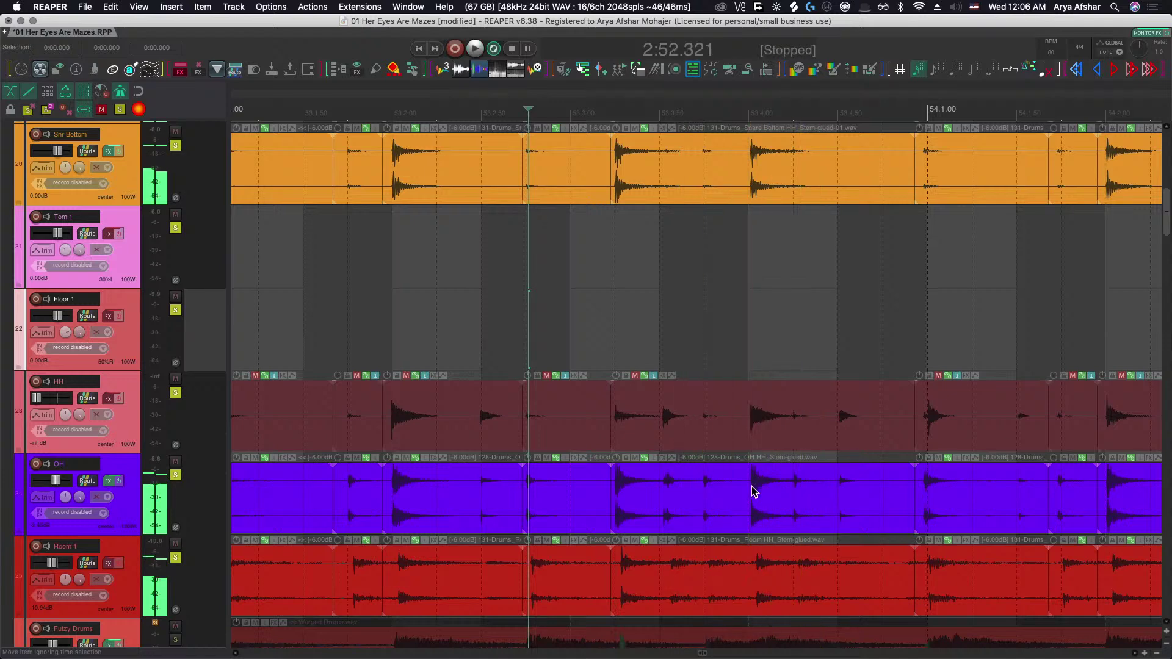
Split the grouped drums just before the 53.4.00 hit at about 2:53.237 and slip the new slice's contents slightly earlier onto the gridline.
scroll(749, 487, "up", 3)
scroll(745, 488, "up", 2)
left_click(737, 497)
key("s")
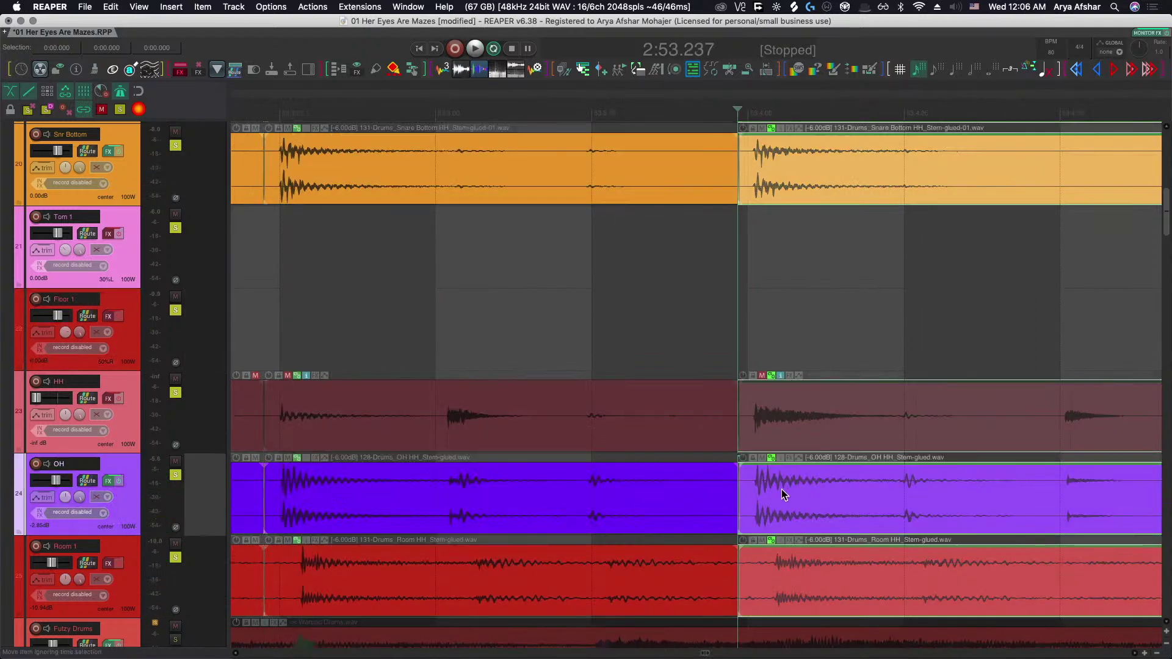
left_click_drag(776, 492, 770, 490)
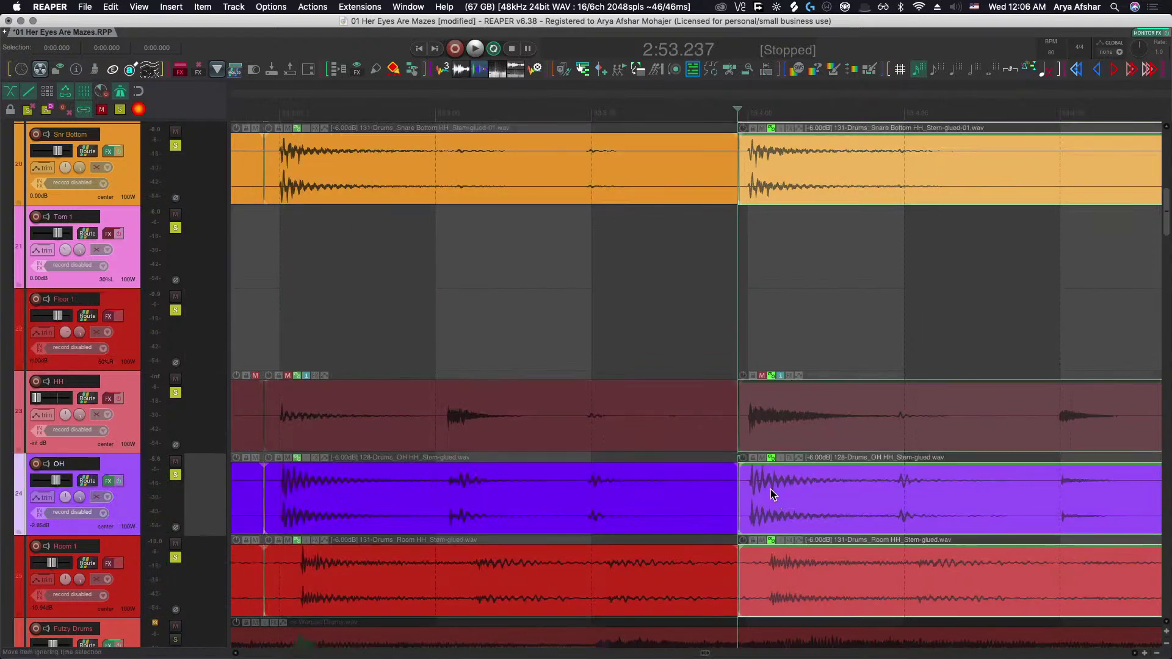
key("space")
key("space")
Slip the contents of the slices at 54.2.00 and 54.2.75 so their hits sit on the gridlines.
left_click_drag(682, 496, 910, 499)
scroll(678, 493, "right", 6)
scroll(905, 499, "right", 6)
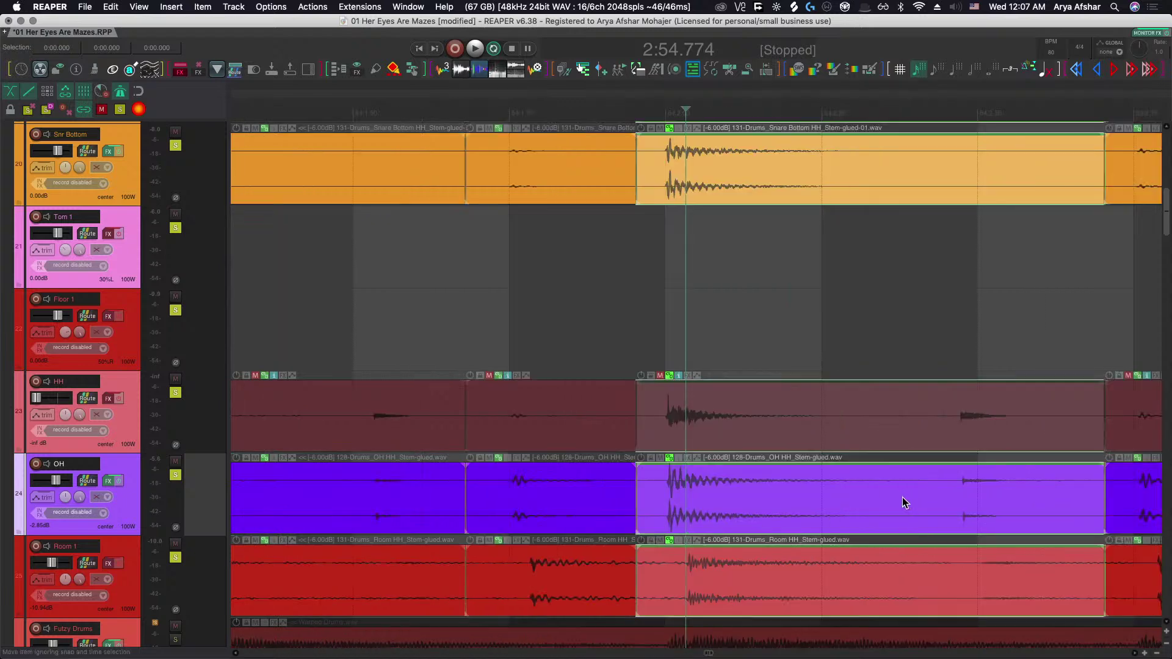
scroll(861, 500, "right", 2)
mouse_move(831, 496)
left_mouse_down()
mouse_move(816, 497)
mouse_move(851, 496)
left_mouse_up()
Slip the contents of the slice before 54.4.00 and of the slice at 54.4.00 onto the grid.
scroll(830, 495, "right", 7)
left_click(802, 497)
scroll(816, 494, "right", 4)
left_click(835, 497)
scroll(851, 496, "right", 4)
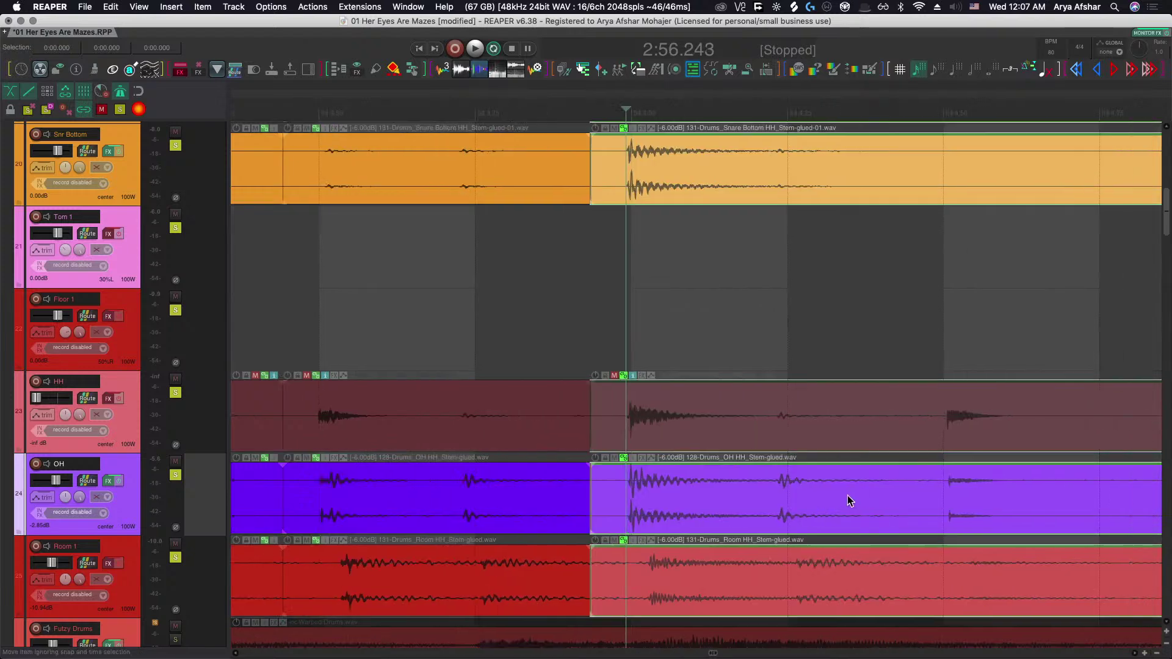
Slip the contents of the slice at 55.1.00 slightly later onto the bar line.
scroll(847, 495, "right", 5)
left_click(962, 496)
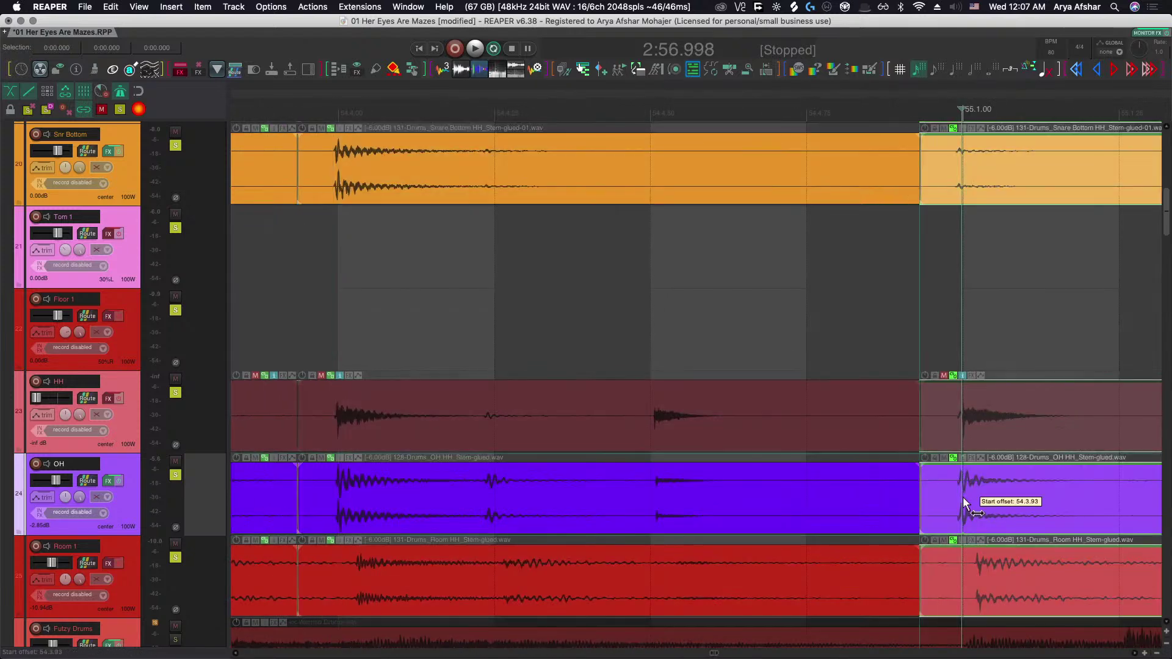
left_click_drag(962, 497, 971, 500)
scroll(970, 500, "right", 9)
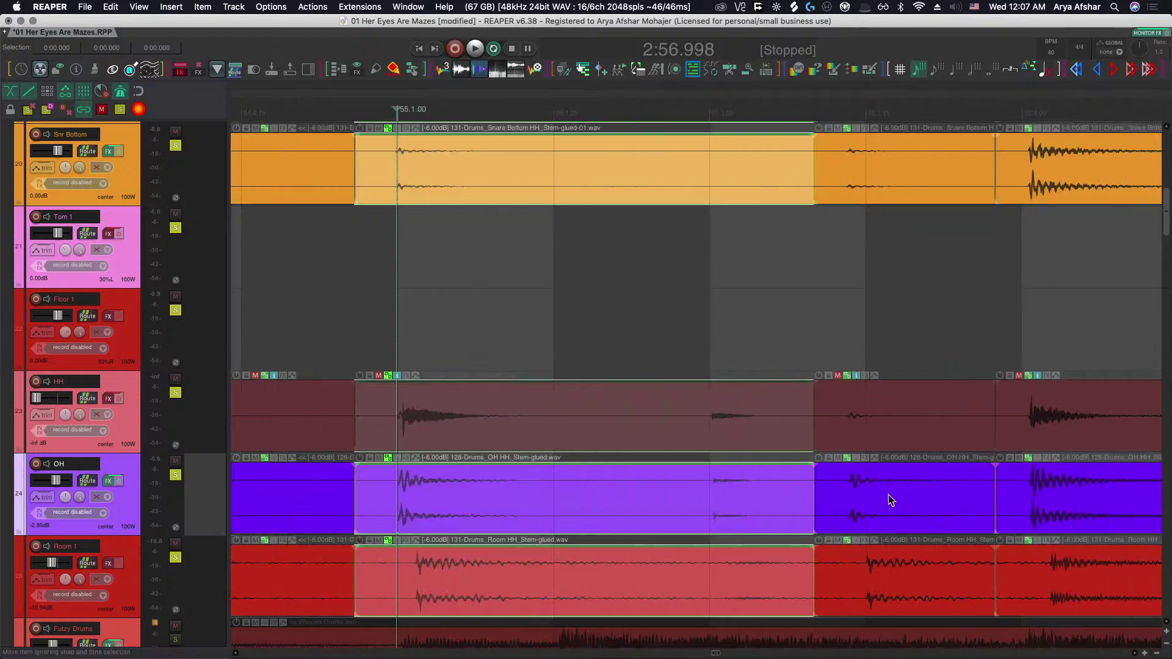
Slip the contents of the slices at 55.1.75 and 55.2.75 slightly later onto their gridlines.
left_click_drag(857, 497, 884, 498)
scroll(883, 497, "right", 6)
left_click_drag(685, 486, 707, 500)
scroll(631, 493, "up", 3)
scroll(696, 496, "down", 5)
scroll(683, 493, "up", 7)
scroll(707, 499, "right", 3)
scroll(707, 497, "right", 5)
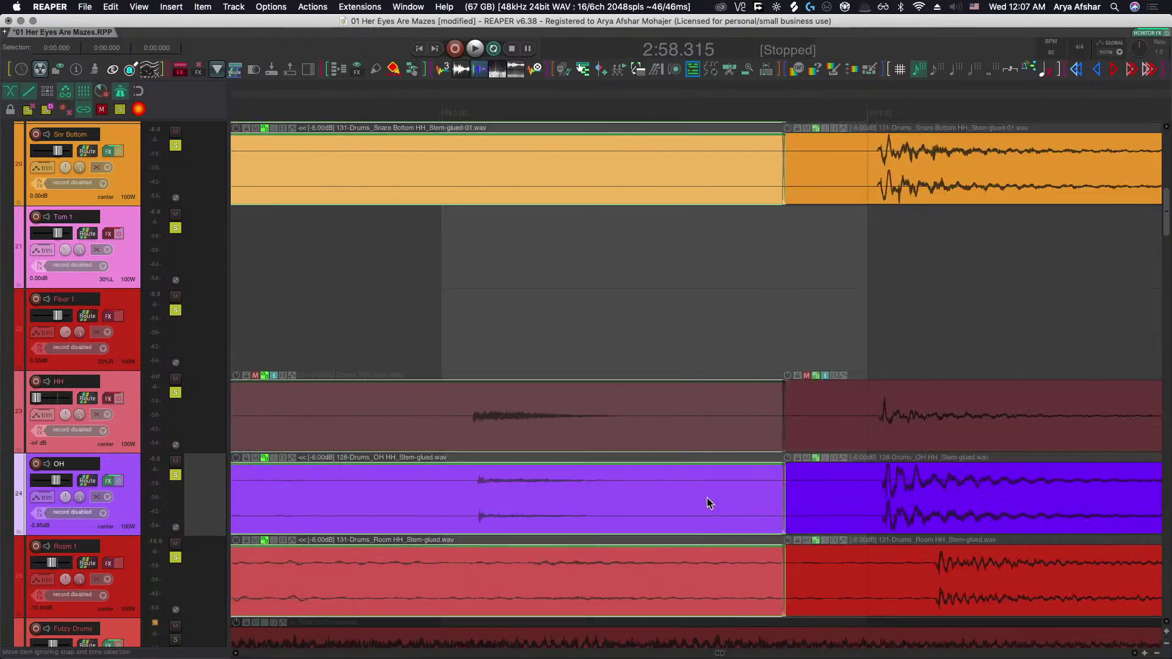
Slip the contents of the slices at 55.3.25 and 55.3.75 slightly earlier onto their gridlines.
scroll(707, 496, "right", 1)
left_click(845, 496)
left_click_drag(856, 493, 834, 492)
scroll(835, 494, "right", 6)
scroll(807, 494, "right", 5)
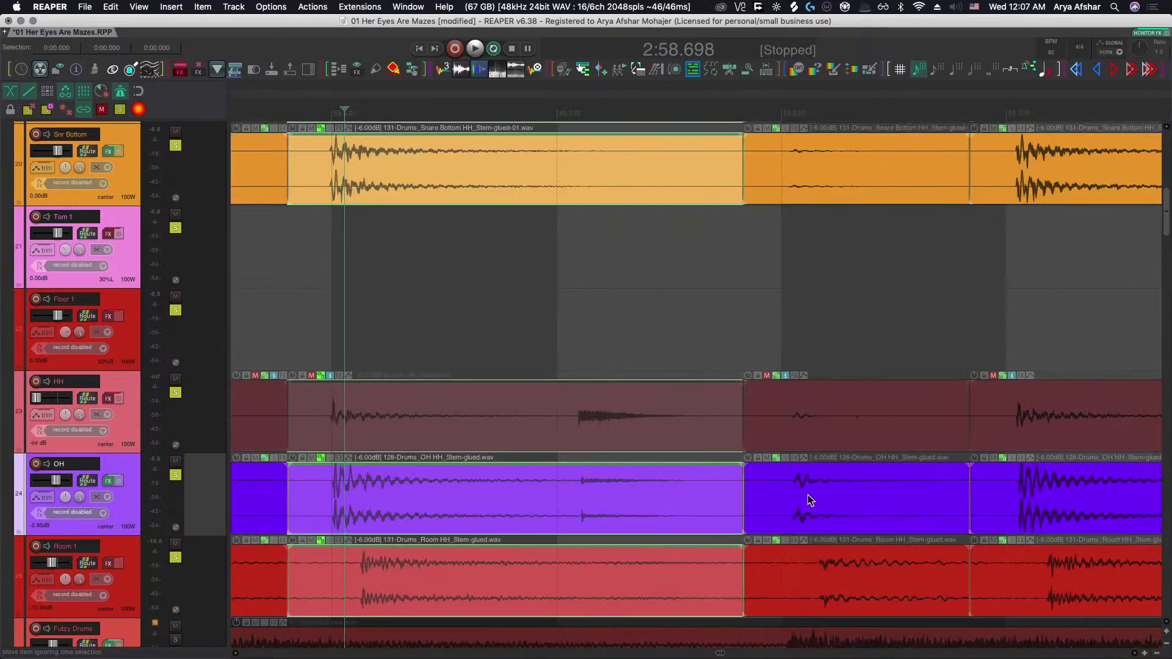
left_click_drag(808, 495, 793, 496)
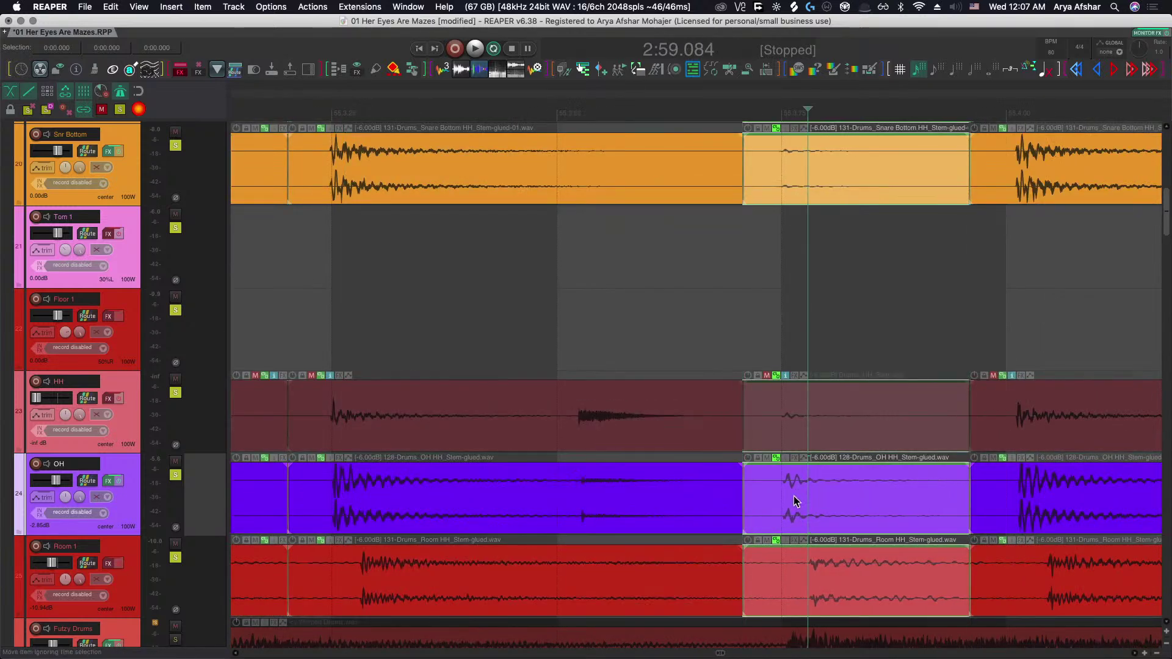
Slip the contents of the slices at 55.4.00 and 55.4.25 onto the grid, matching the latter to the rack tom hit.
scroll(794, 496, "right", 5)
left_click_drag(872, 495, 892, 499)
scroll(891, 500, "right", 5)
scroll(711, 490, "up", 5)
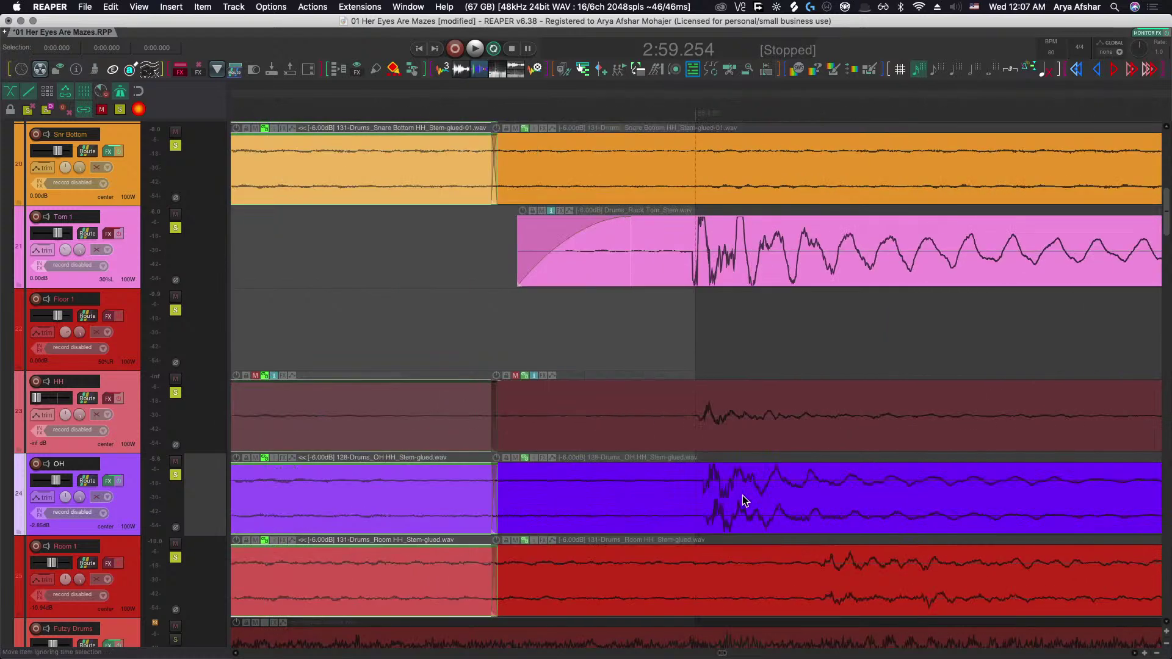
left_click_drag(744, 496, 737, 492)
scroll(737, 492, "right", 1)
scroll(735, 492, "right", 8)
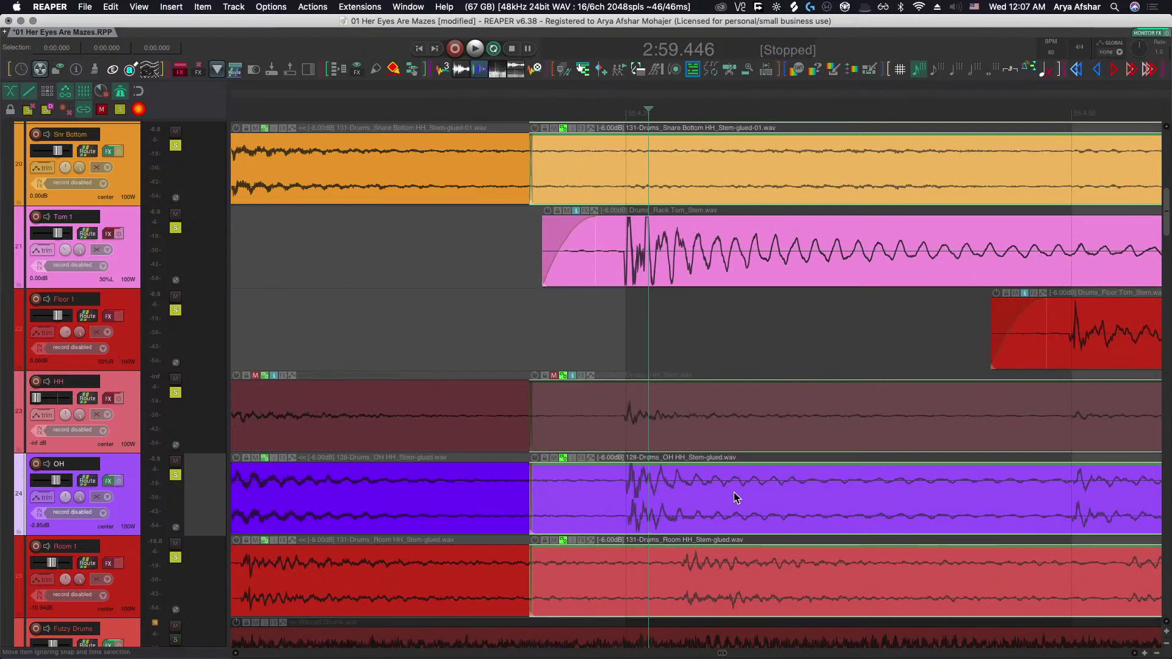
Play back the end of the tom fill into bar 56 from about 2:59.446.
scroll(723, 492, "down", 5)
scroll(737, 492, "right", 2)
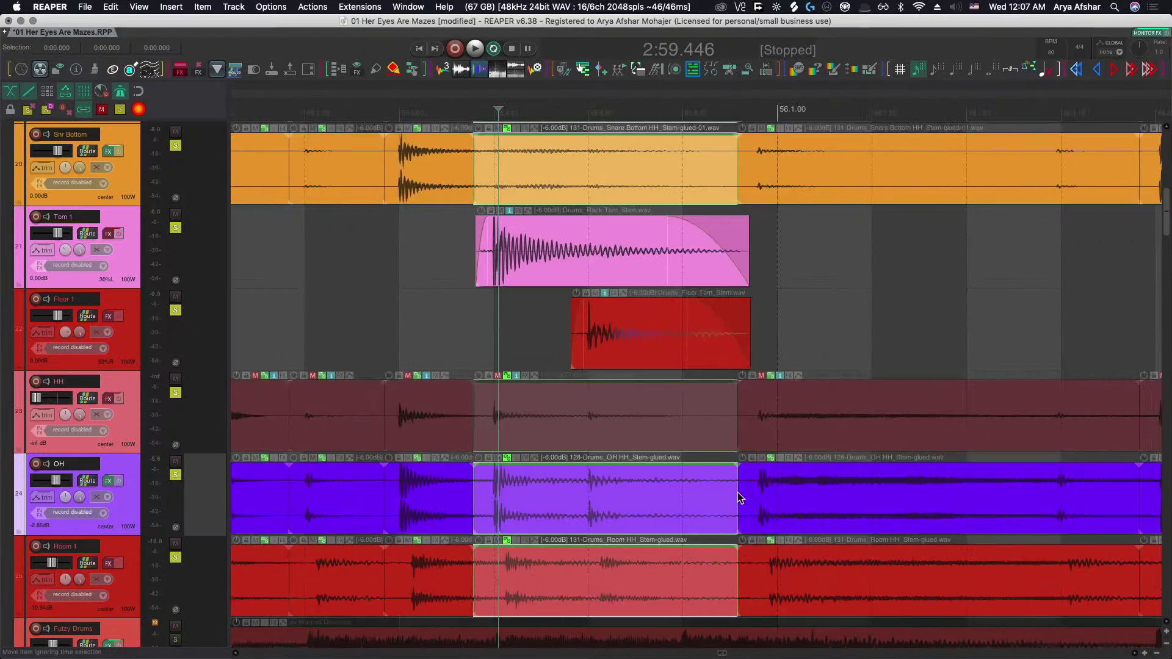
scroll(755, 492, "up", 5)
scroll(621, 485, "down", 5)
key("space")
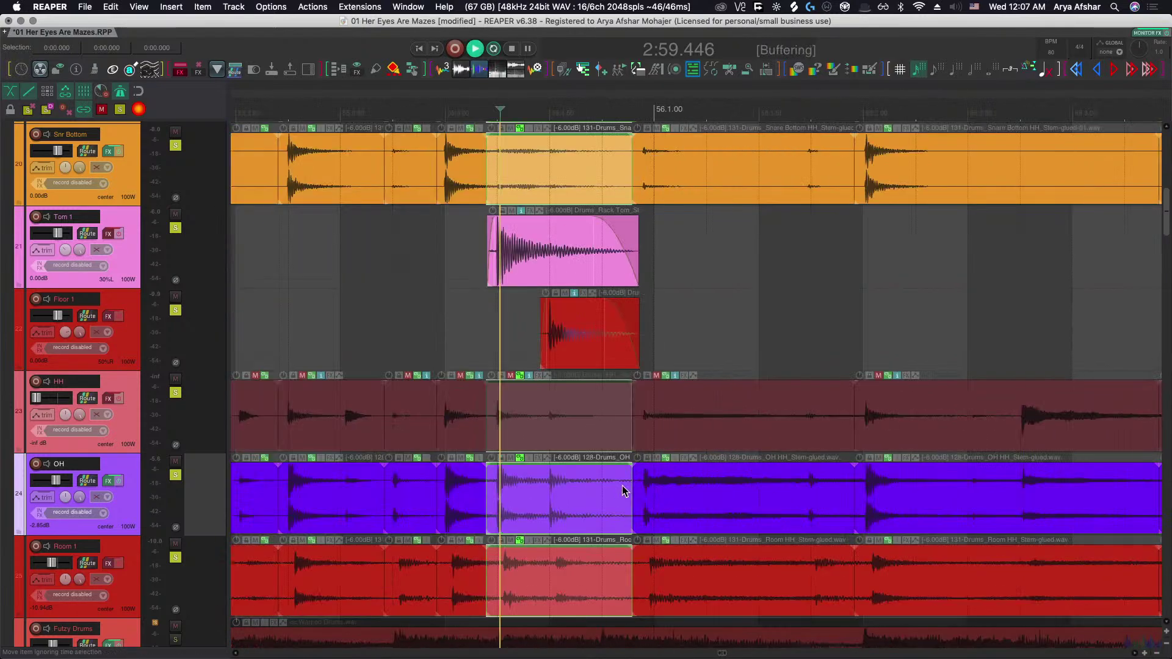
key("space")
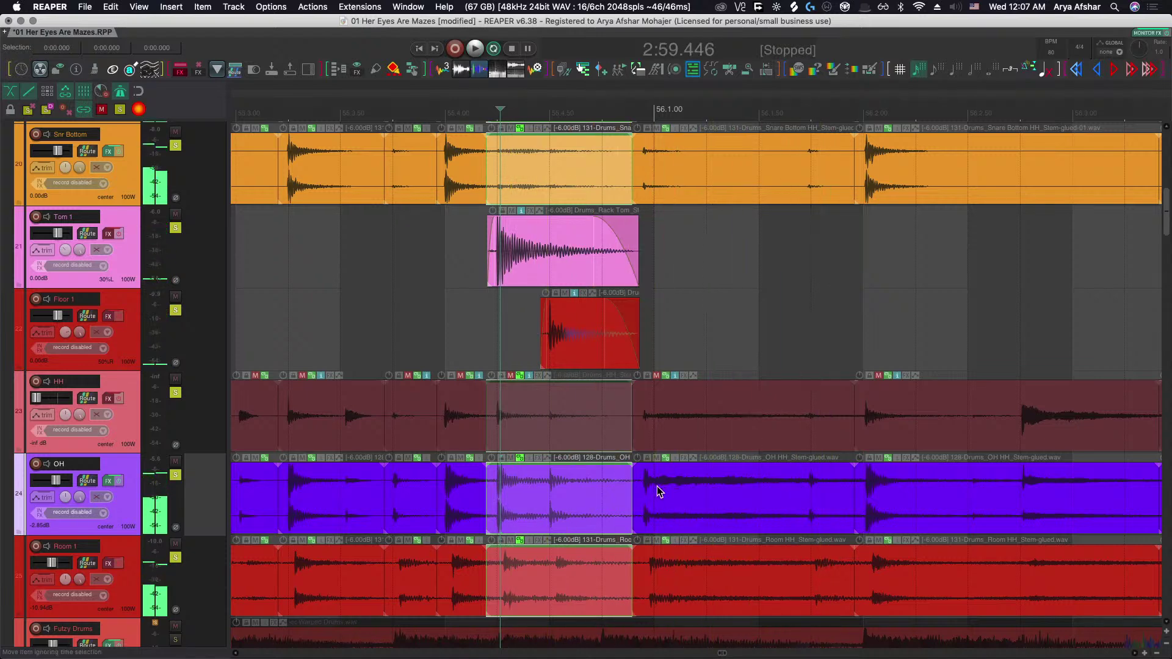
Slip the contents of the slice just before 56.1.00 later so its first hit lands on the bar line.
left_click(644, 487)
scroll(645, 488, "up", 4)
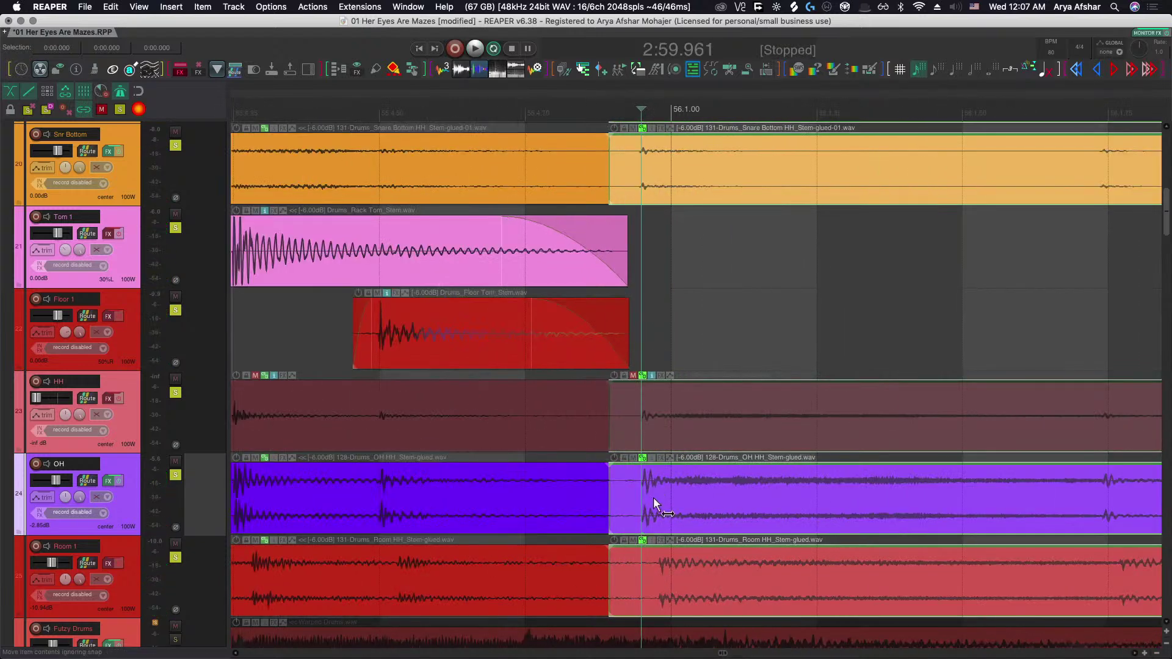
left_click_drag(644, 488, 686, 498)
scroll(694, 448, "down", 3)
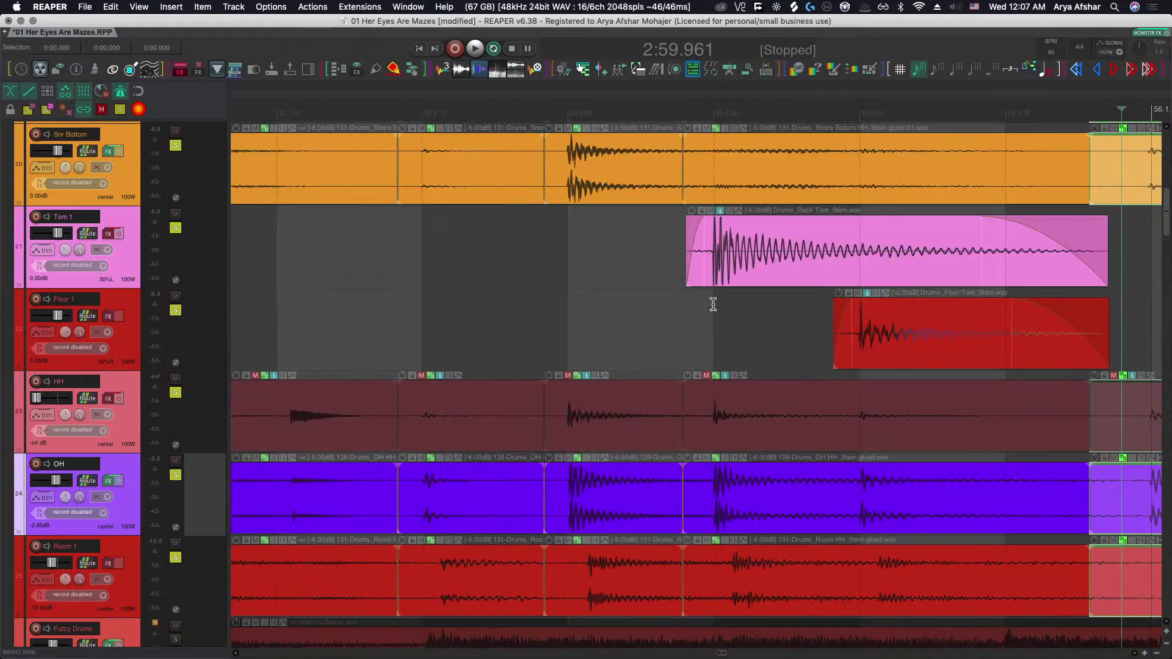
scroll(480, 372, "down", 3)
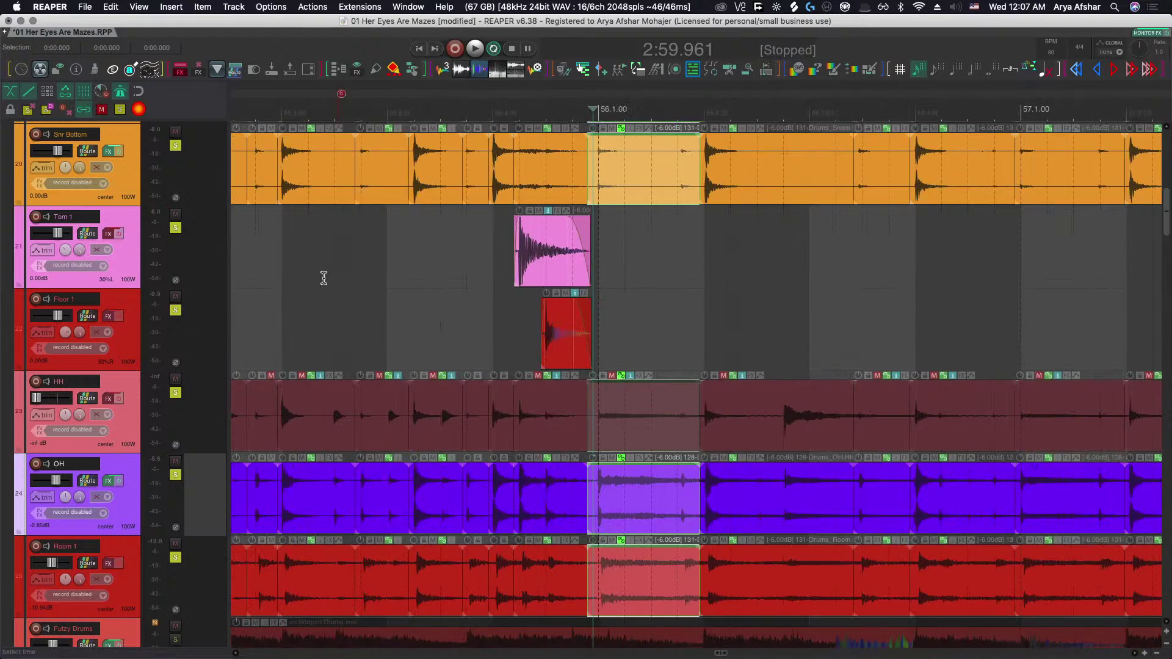
Play back the drums and tom fill twice from about 2:57.778 into bar 56.
left_click(286, 273)
key("space")
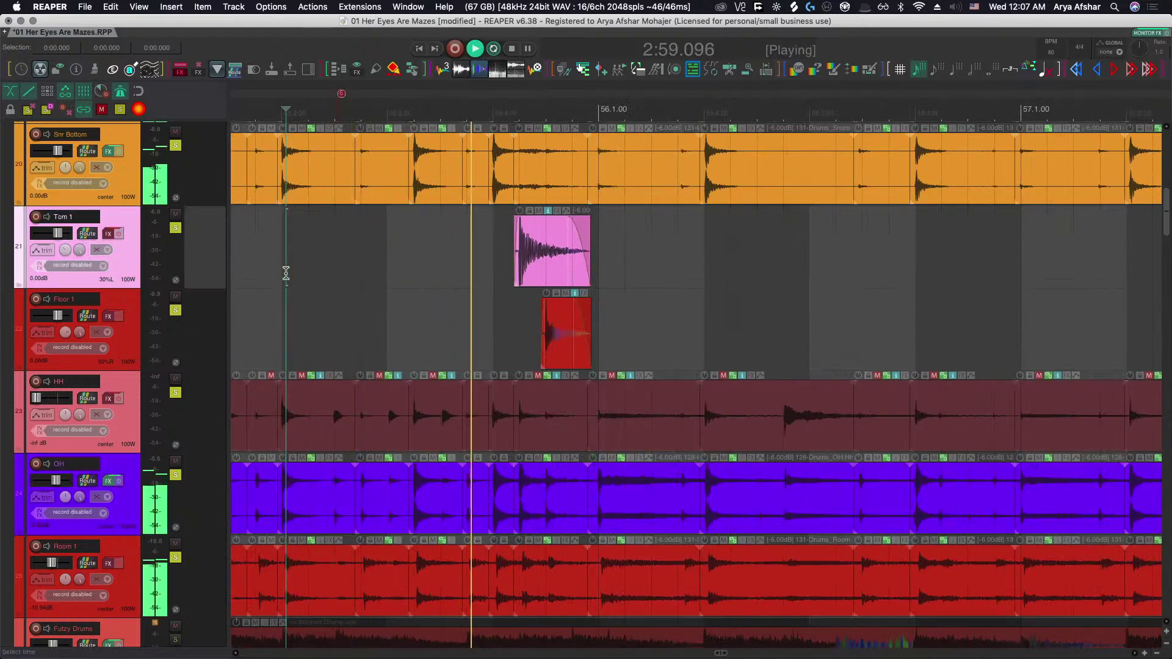
key("space")
key("space")
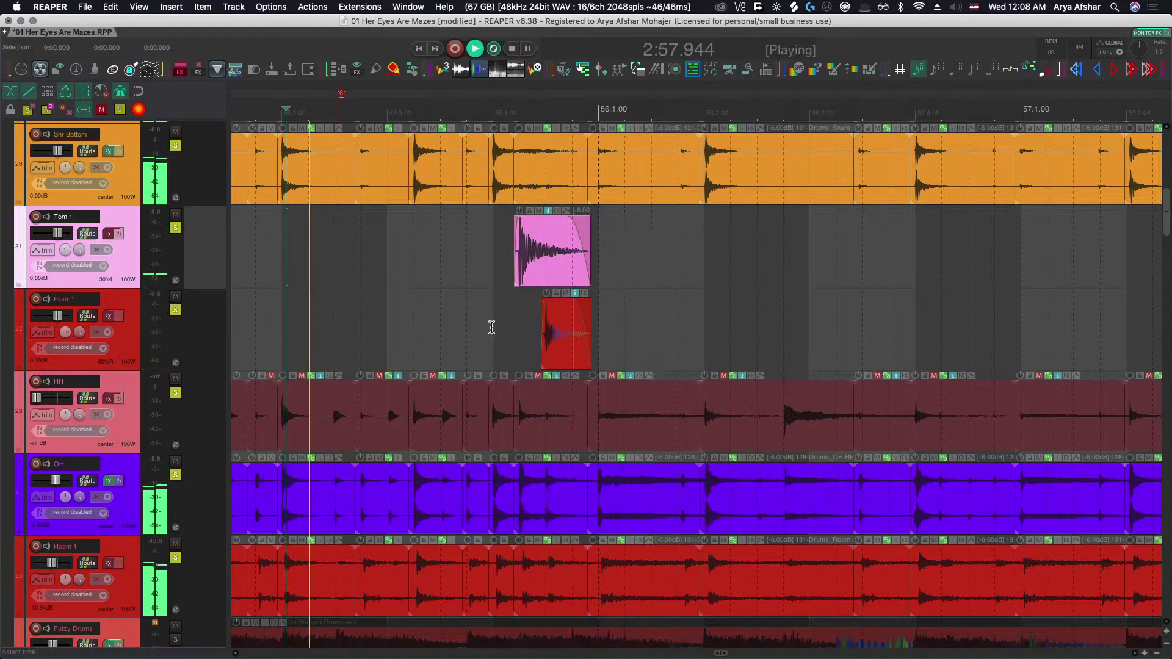
scroll(494, 326, "up", 4)
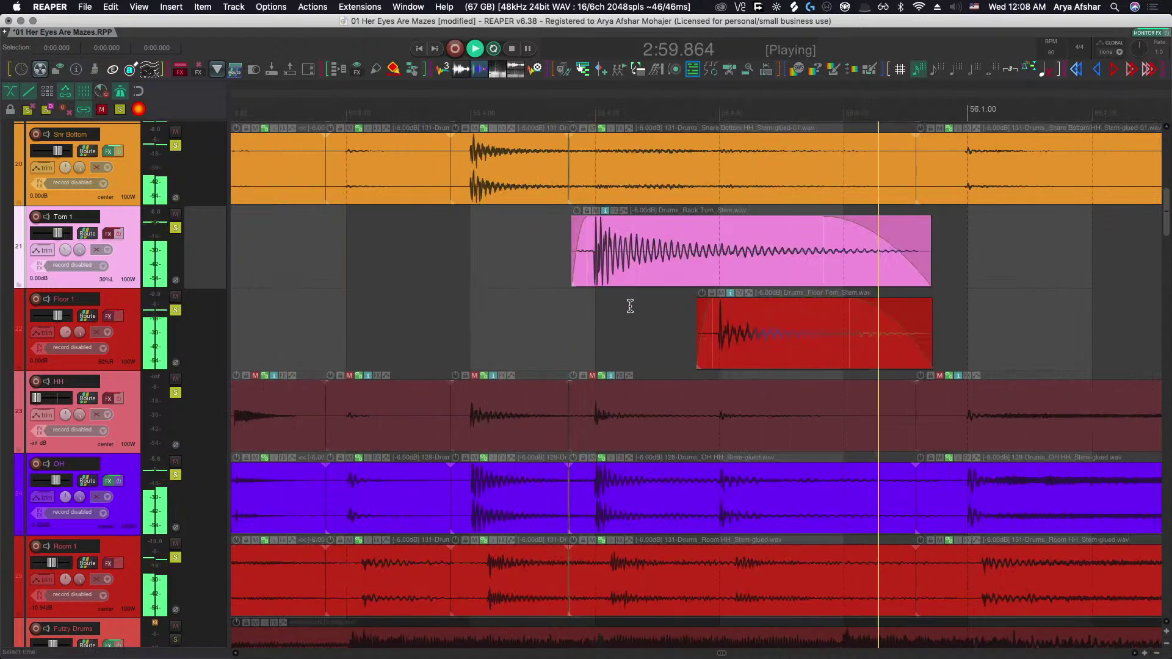
key("space")
scroll(610, 317, "up", 5)
scroll(589, 321, "down", 8)
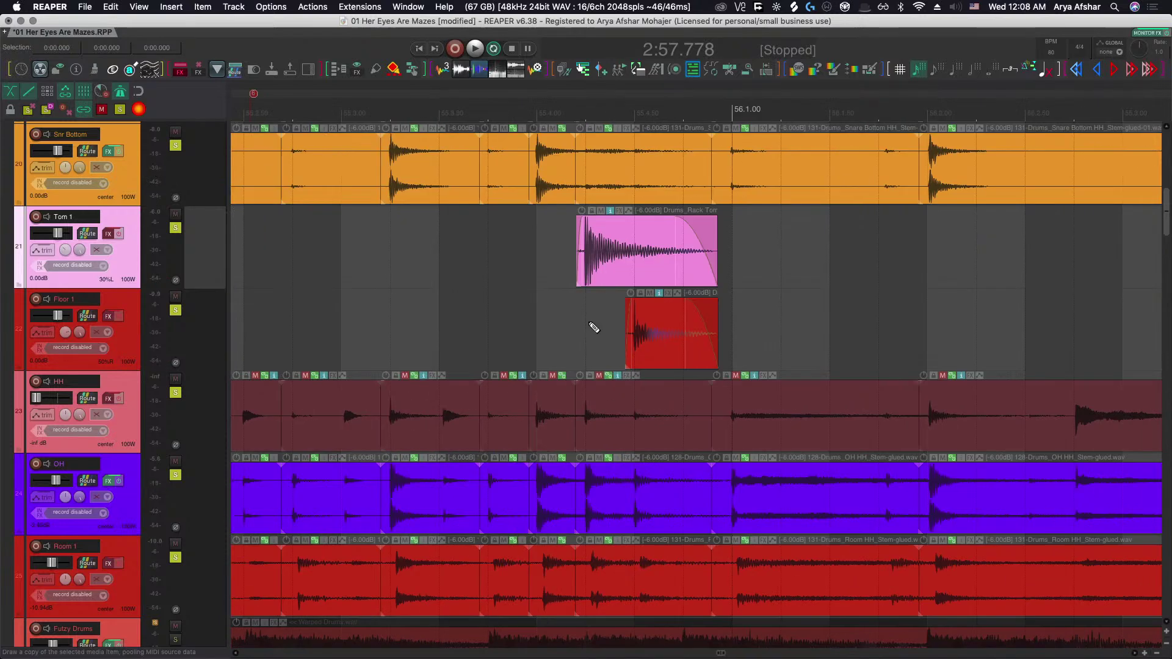
Play back the drums in bar 56 from about 3:00.364.
left_click(555, 302)
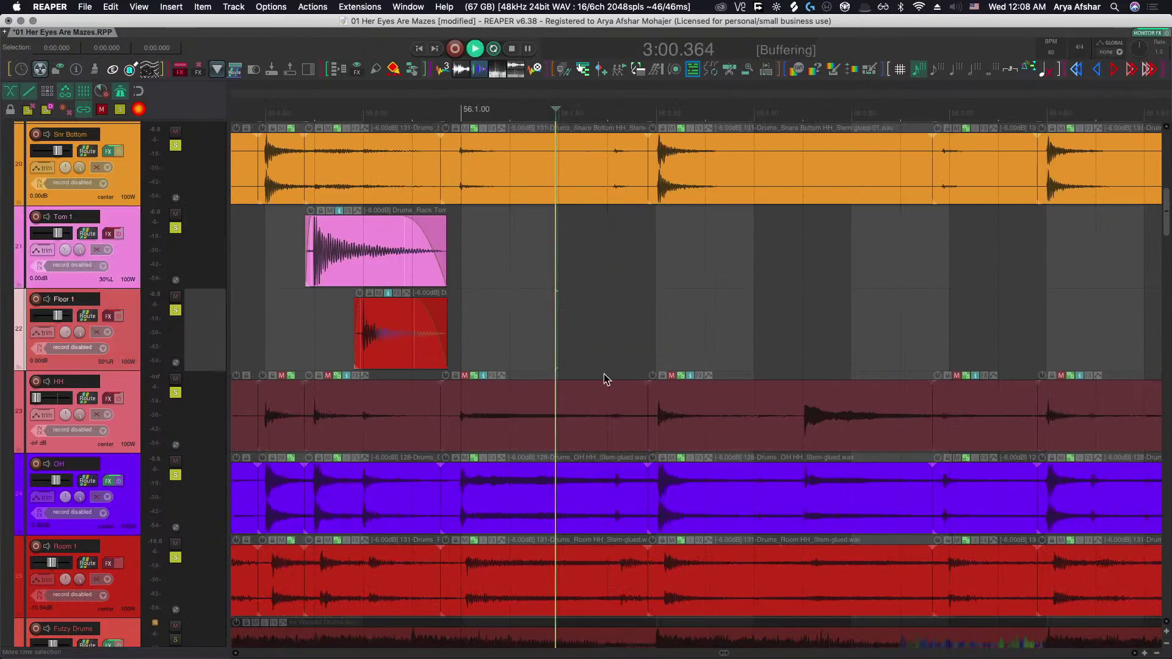
key("space")
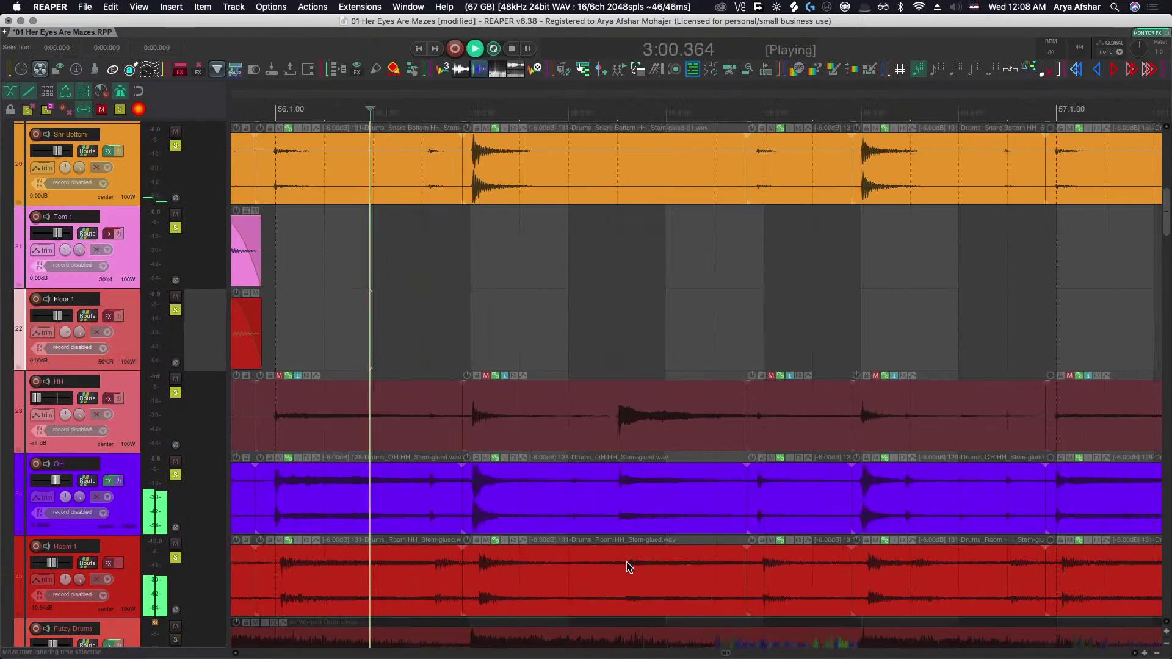
key("space")
Slip the contents of the slice at 56.3.50 slightly later onto the gridline.
left_click(576, 500)
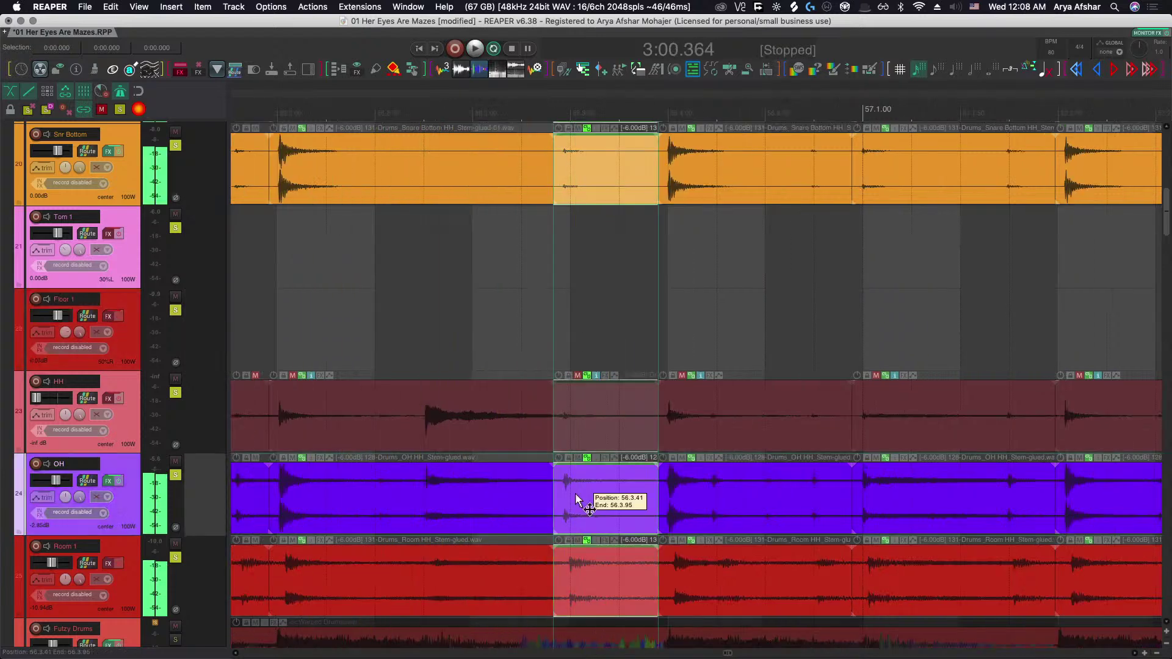
scroll(577, 497, "up", 3)
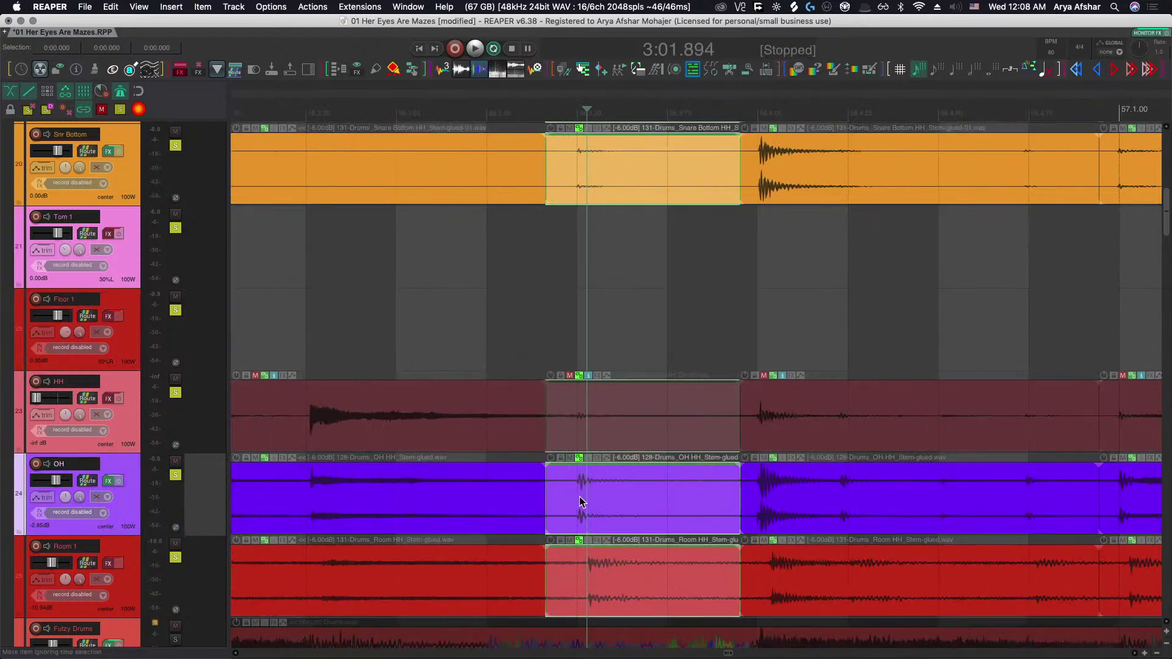
scroll(577, 498, "up", 3)
scroll(564, 502, "up", 2)
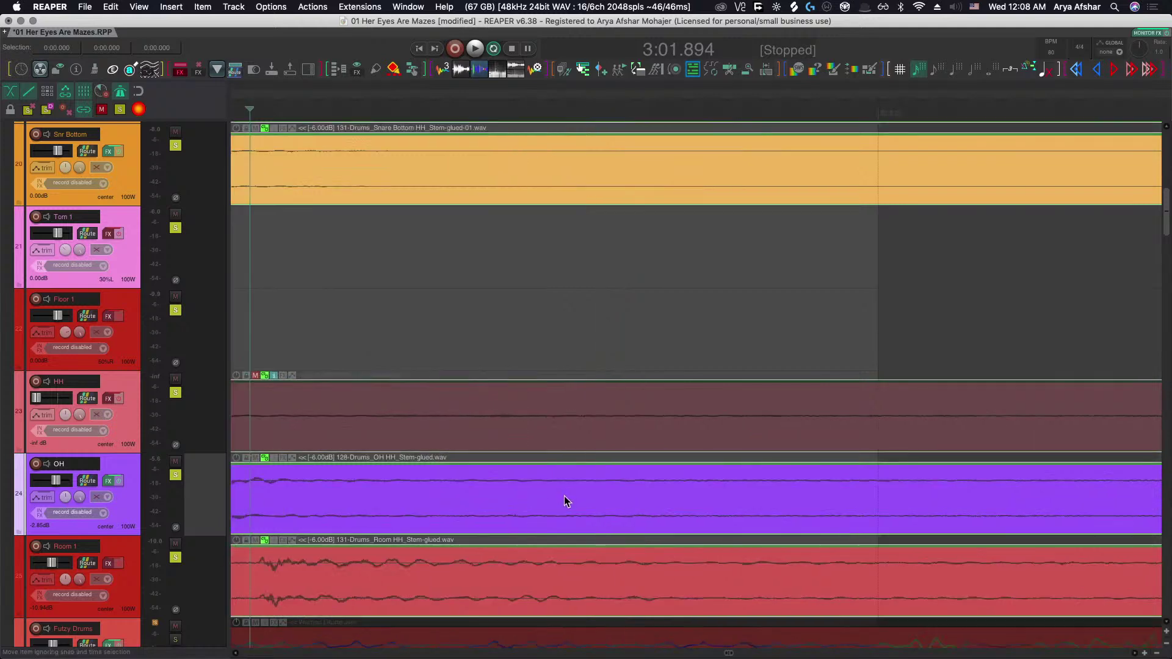
scroll(564, 496, "right", 5)
Slip the contents of the slice at 56.4.00 slightly so its hit lines up with the gridline.
left_click(739, 515)
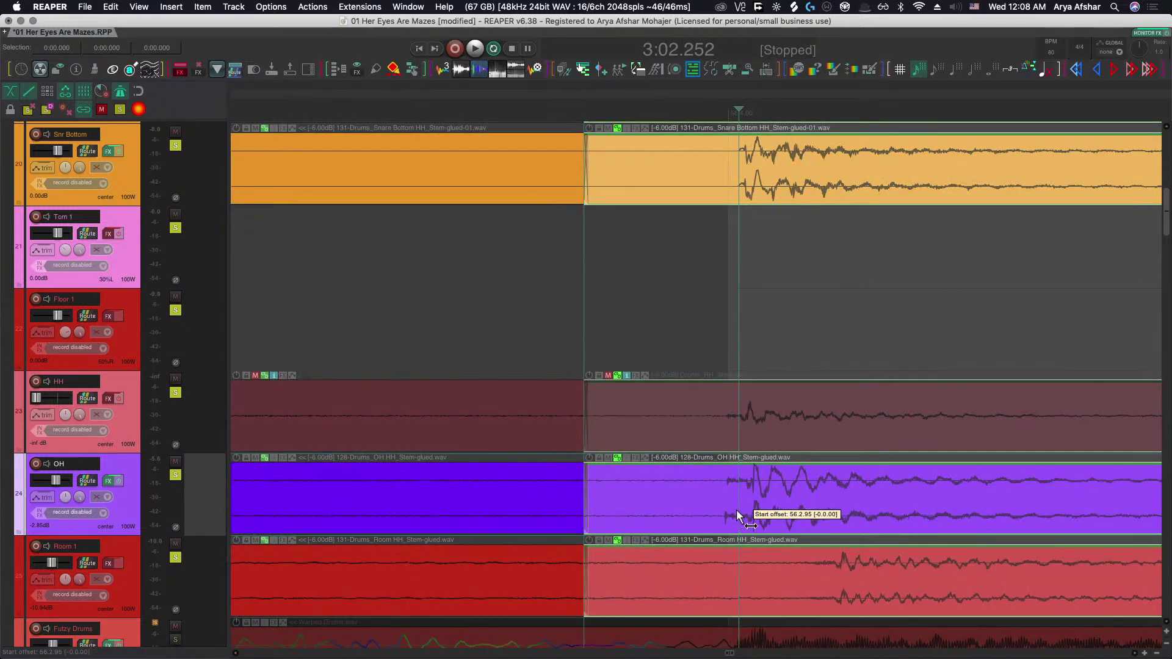
left_click_drag(738, 516, 741, 515)
scroll(741, 515, "down", 2)
scroll(739, 516, "right", 10)
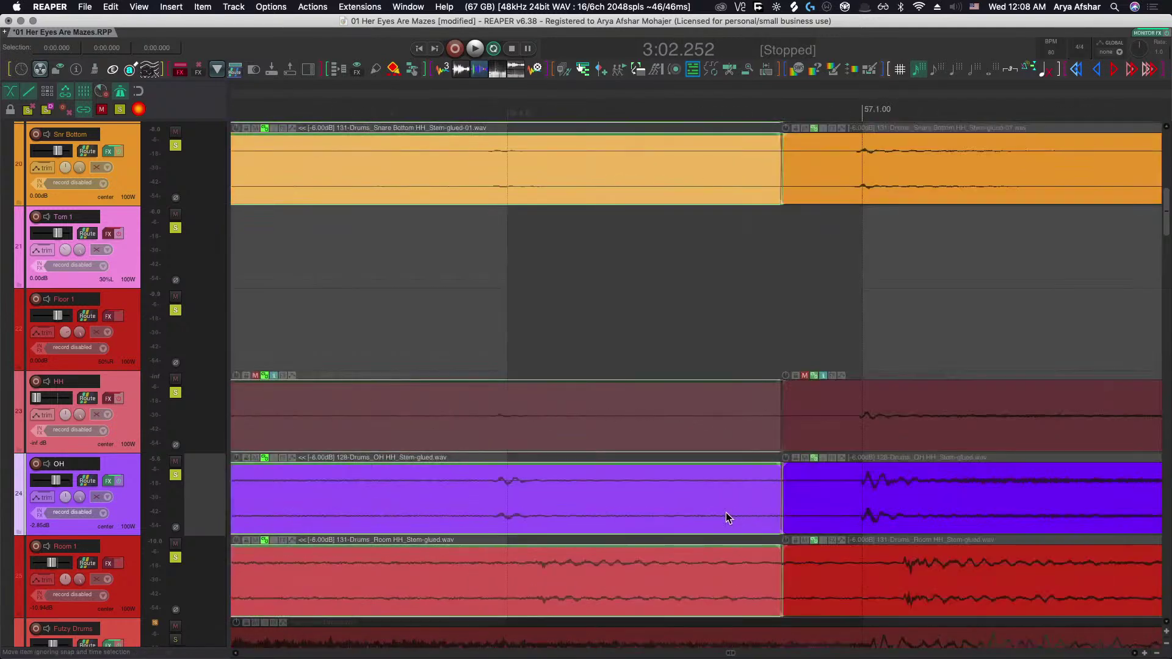
scroll(802, 497, "right", 10)
scroll(811, 498, "down", 2)
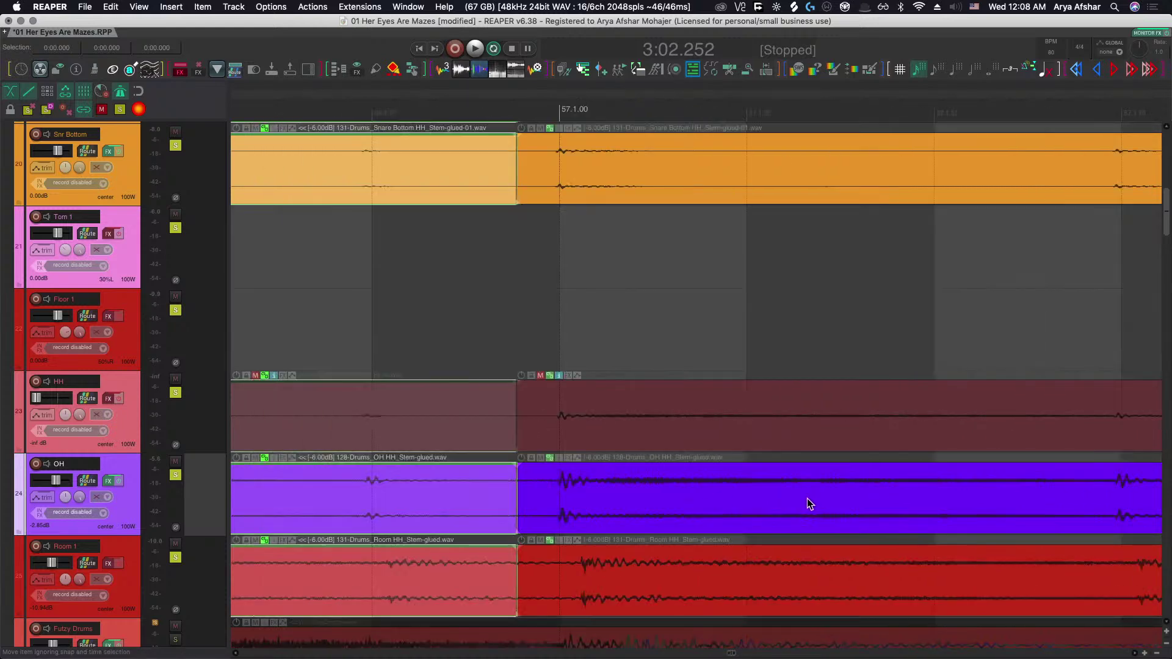
Slip the contents of the drum slice at 57.2.00 earlier so its snare hit lines up with the gridline.
scroll(802, 500, "right", 3)
scroll(799, 501, "up", 3)
scroll(763, 499, "right", 3)
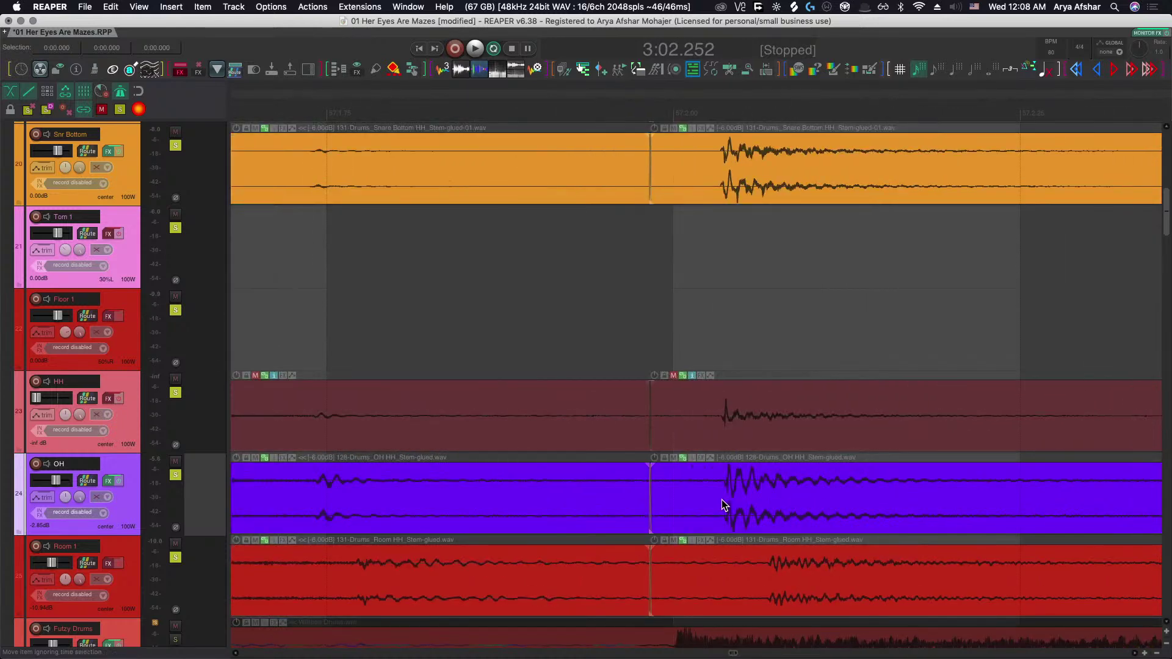
left_click_drag(721, 501, 716, 500)
Split the grouped drums just before the hit near 57.2.75 and slip the new slice's contents later onto the gridline.
scroll(712, 515, "right", 3)
scroll(709, 512, "left", 4)
scroll(707, 510, "down", 1)
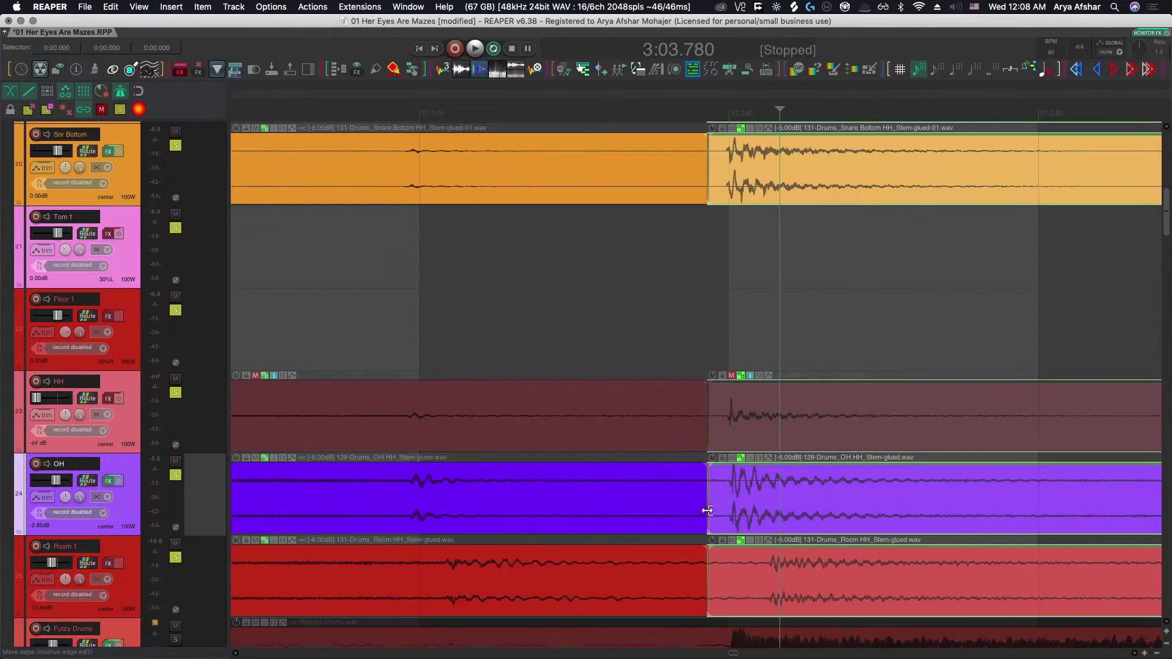
scroll(707, 510, "down", 2)
scroll(708, 512, "right", 3)
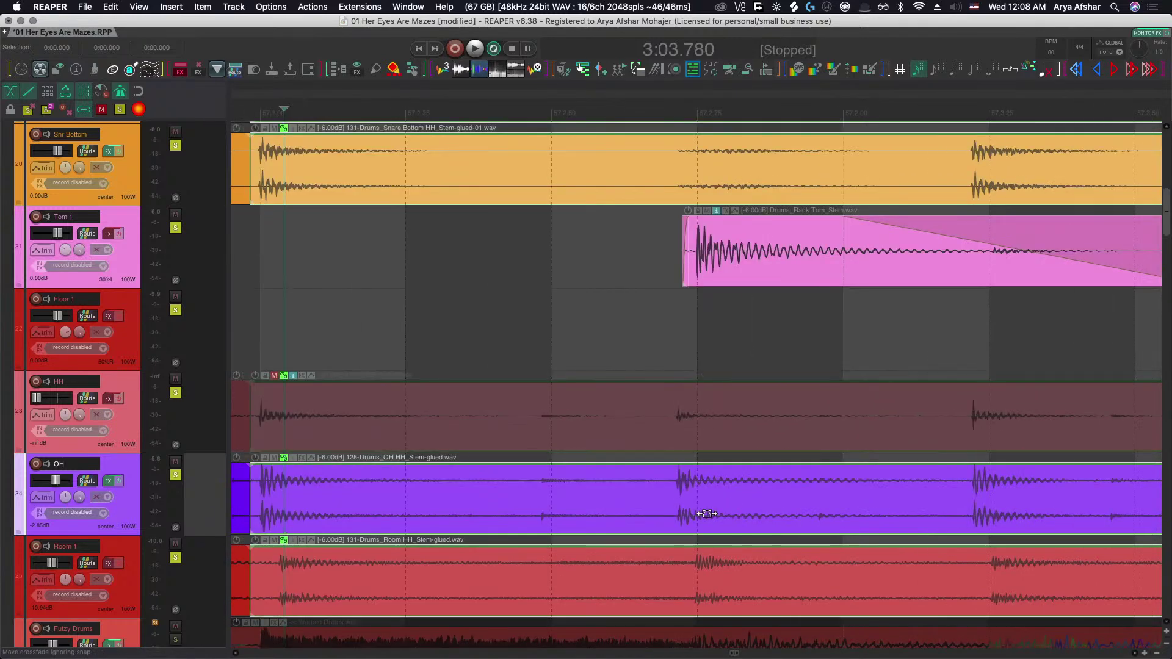
left_click(672, 499)
key("s")
left_click_drag(686, 497, 711, 501)
Split the grouped drums just before the hit near 57.3.75 and slip the new slice's contents slightly later onto the gridline.
scroll(710, 500, "right", 10)
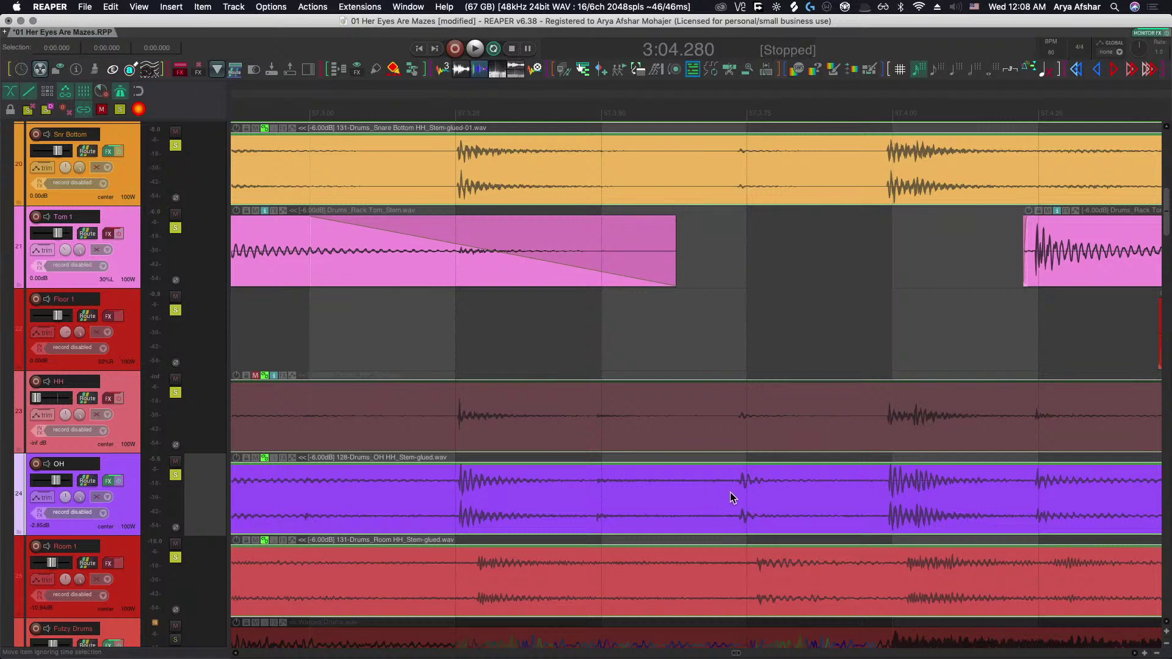
scroll(729, 492, "up", 4)
left_click(737, 494)
key("s")
left_click_drag(769, 499, 825, 503)
Split the grouped drums just before the snare hit at 57.4.00 and slip the new slice's contents slightly earlier onto the gridline.
scroll(819, 499, "down", 5)
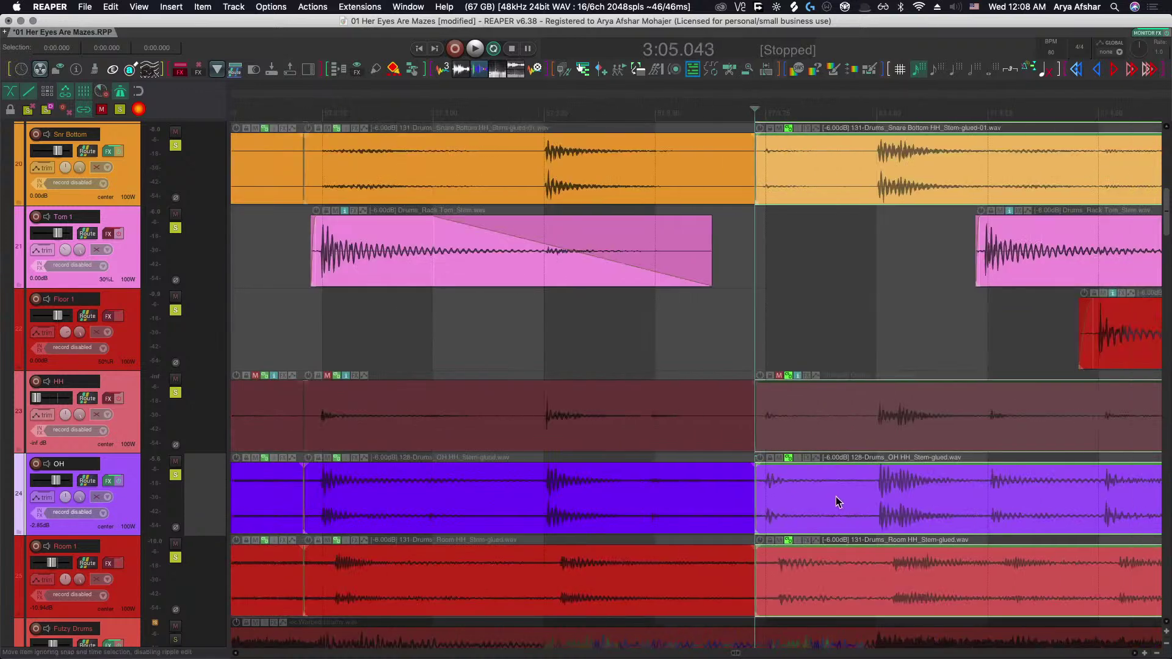
scroll(836, 496, "up", 5)
left_click(726, 496)
key("s")
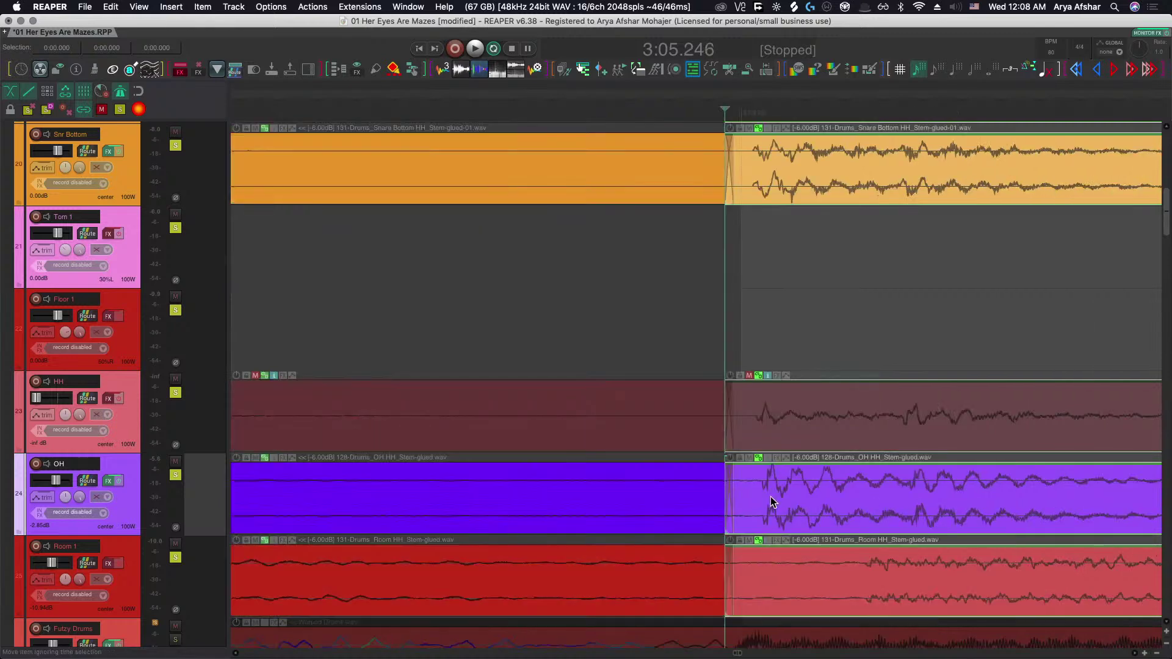
left_click_drag(770, 496, 793, 503)
Split the grouped drums before the hit at 57.4.25, move the crossfade earlier, and slip the slice's contents onto the gridline.
scroll(794, 508, "right", 3)
scroll(790, 504, "right", 5)
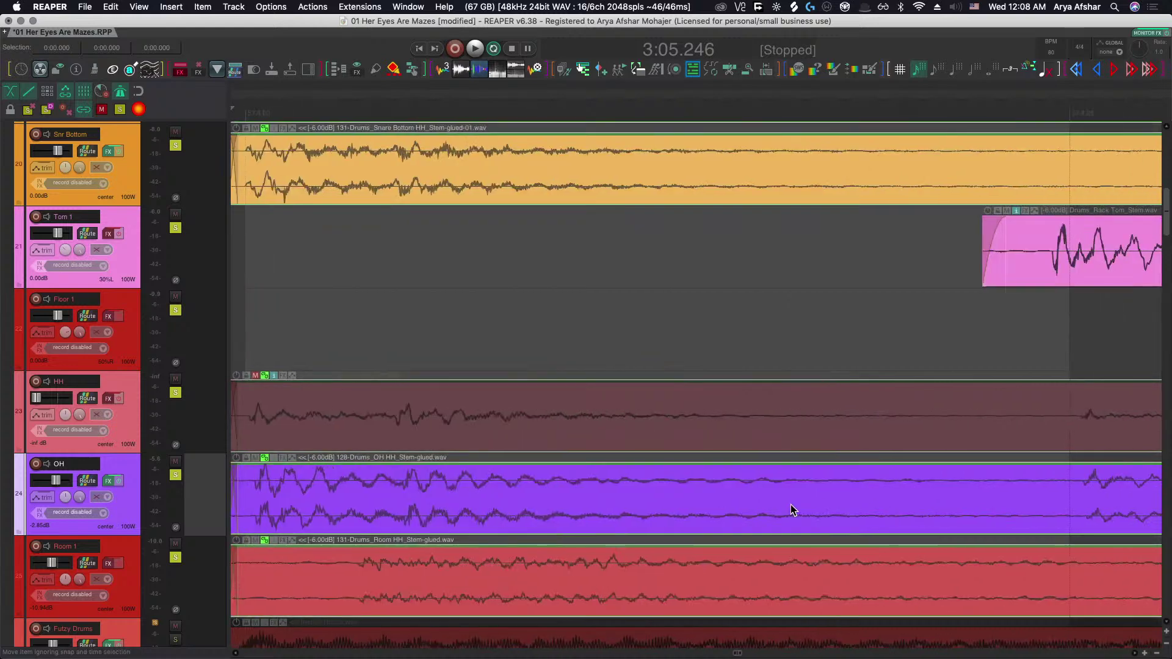
left_click(762, 502)
key("s")
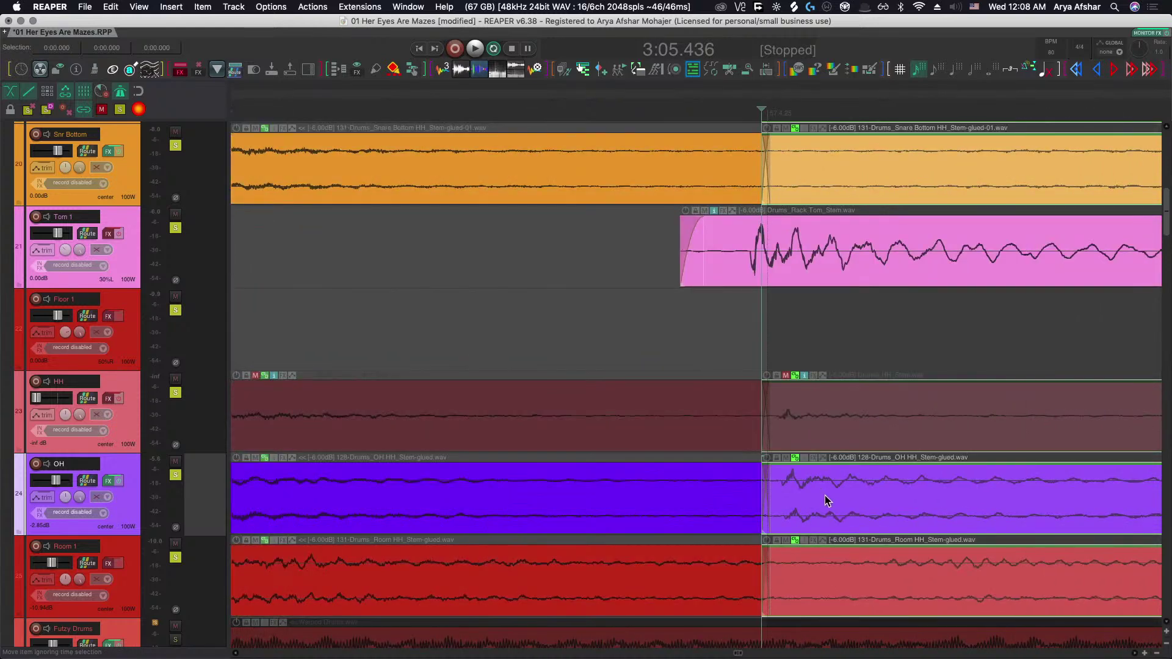
scroll(790, 506, "up", 3)
left_click_drag(818, 503, 768, 467)
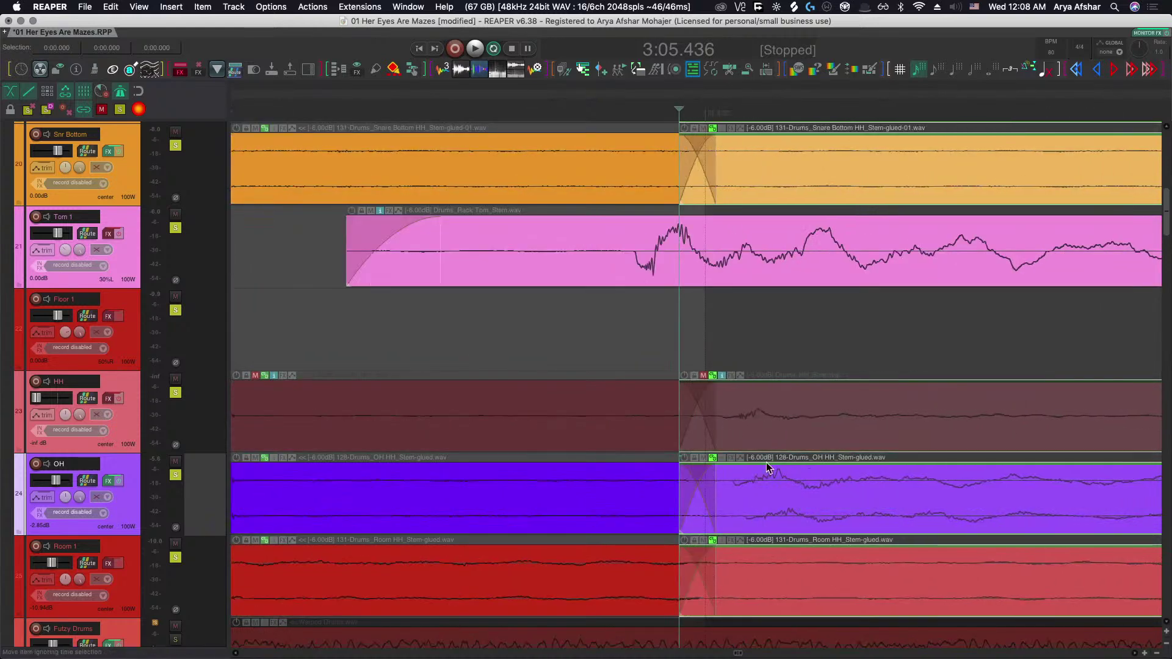
left_click_drag(691, 398, 644, 400)
left_click_drag(749, 503, 746, 504)
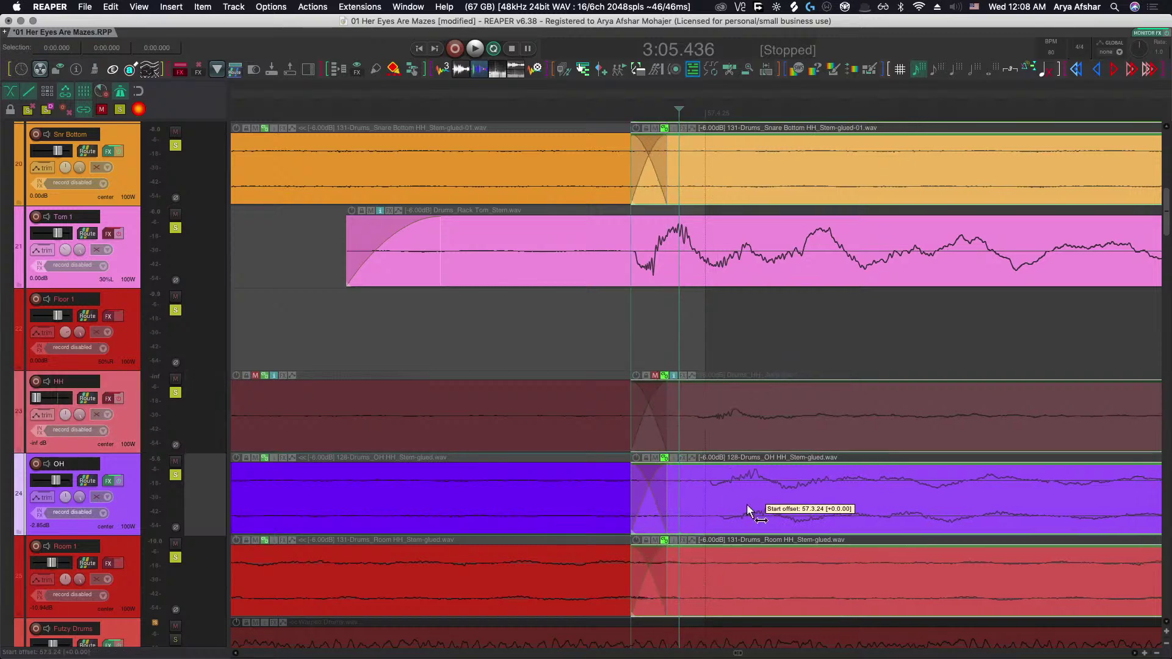
Try to split the grouped drums before the floor tom hit at 57.4.50 and slip the new slice's contents.
scroll(746, 507, "right", 10)
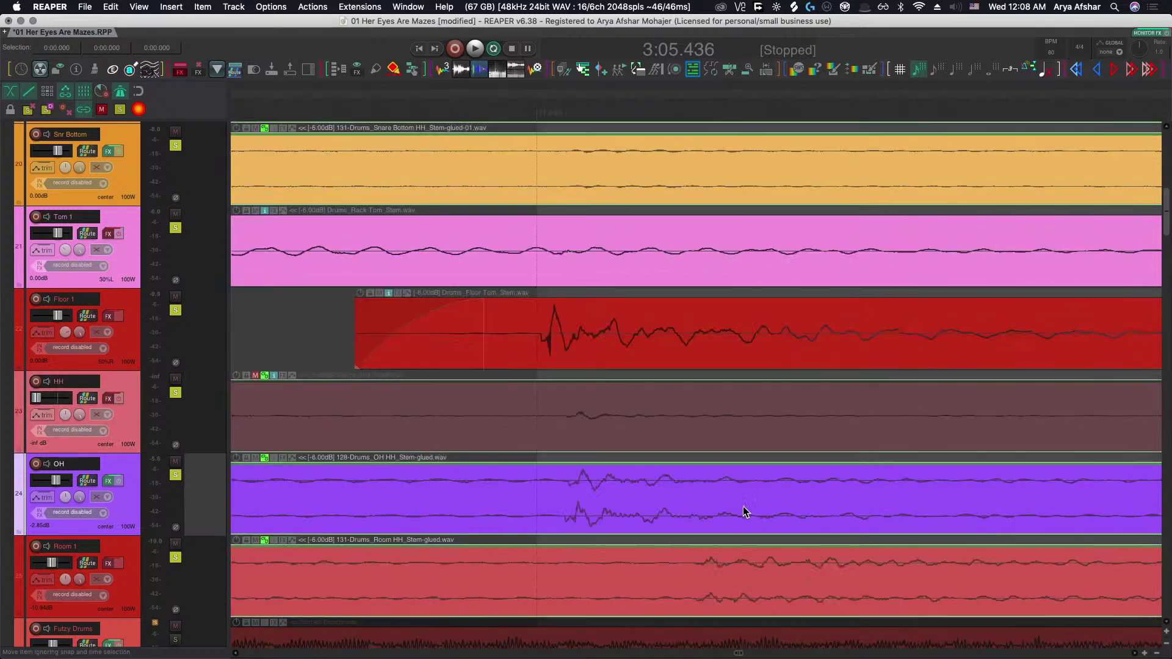
key("s")
mouse_move(610, 498)
left_mouse_down()
mouse_move(580, 507)
mouse_move(611, 498)
left_mouse_up()
key("ctrl+z")
key("ctrl+z")
Select the drum slice at 58.1.00 and check its hits against the grid up to 58.2.00.
left_click(559, 498)
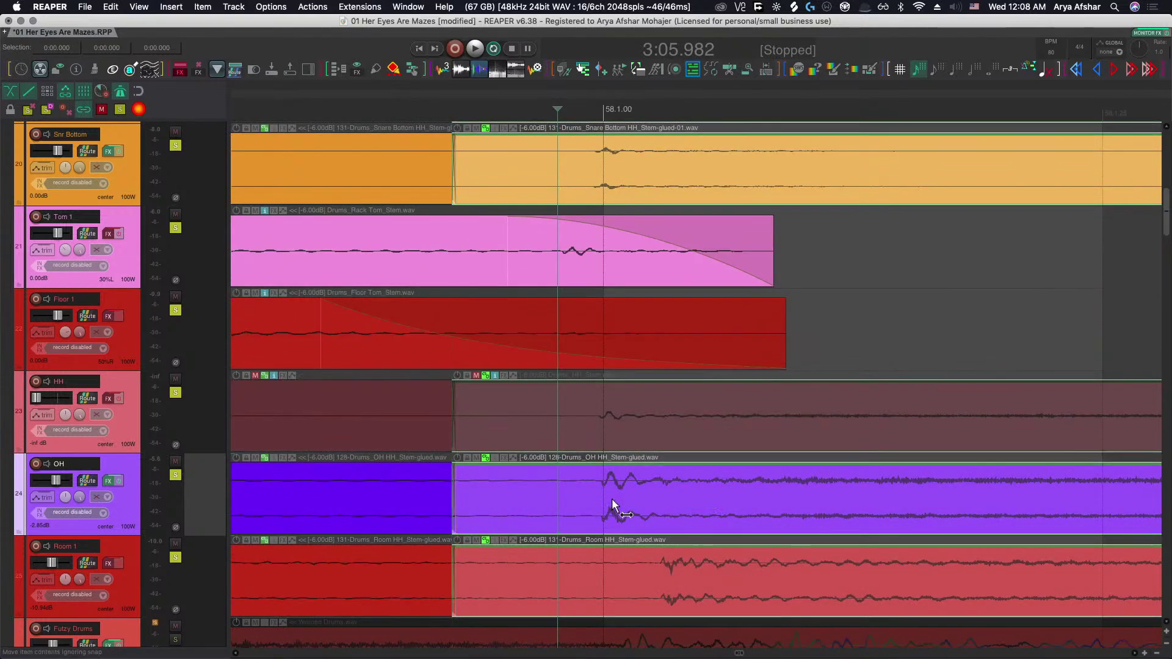
scroll(612, 498, "right", 10)
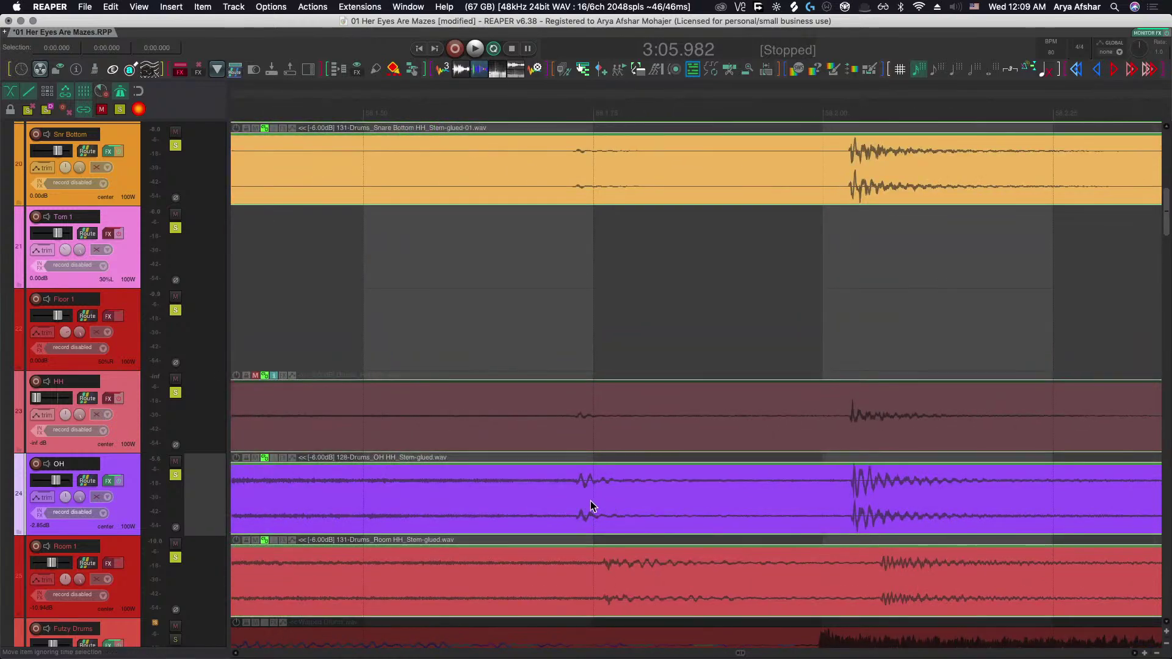
scroll(591, 500, "down", 5)
scroll(628, 499, "up", 8)
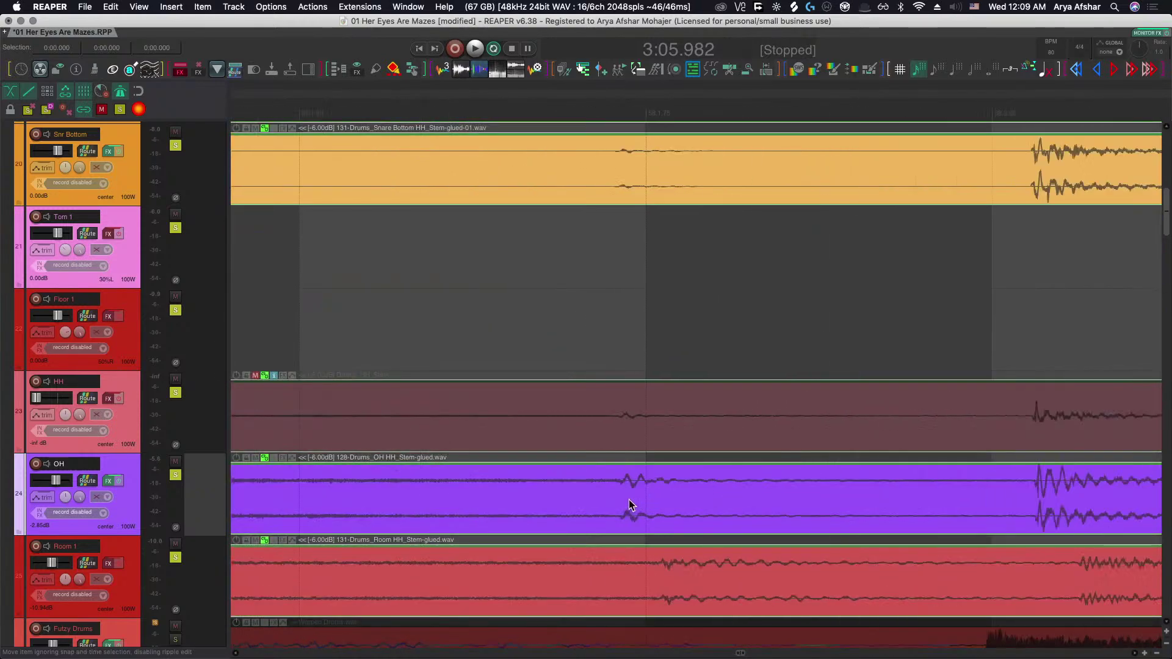
Split the grouped drum items at 3:06.544, just before the small hit, and slip the new piece's audio onto the 58.1.75 grid line.
left_click(613, 501)
key("s")
left_click_drag(634, 498, 675, 497)
scroll(577, 591, "right", 5)
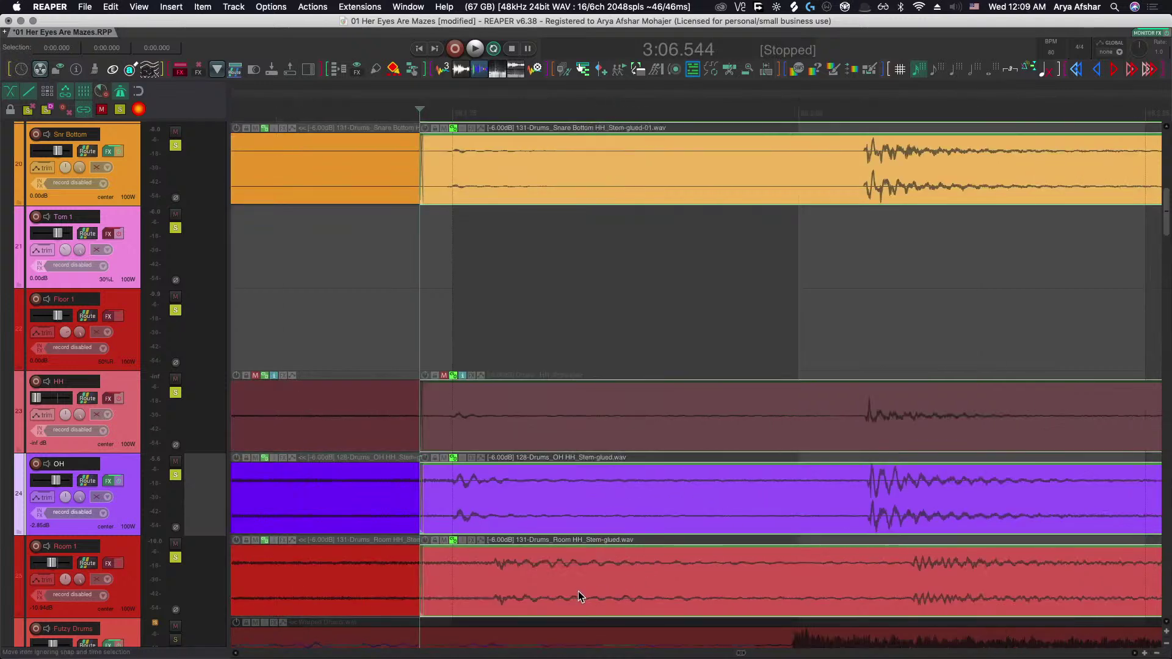
Audition the edit, split the grouped drum items at 3:06.739 before the snare hit and align that hit with 58.2.00.
scroll(719, 514, "down", 8)
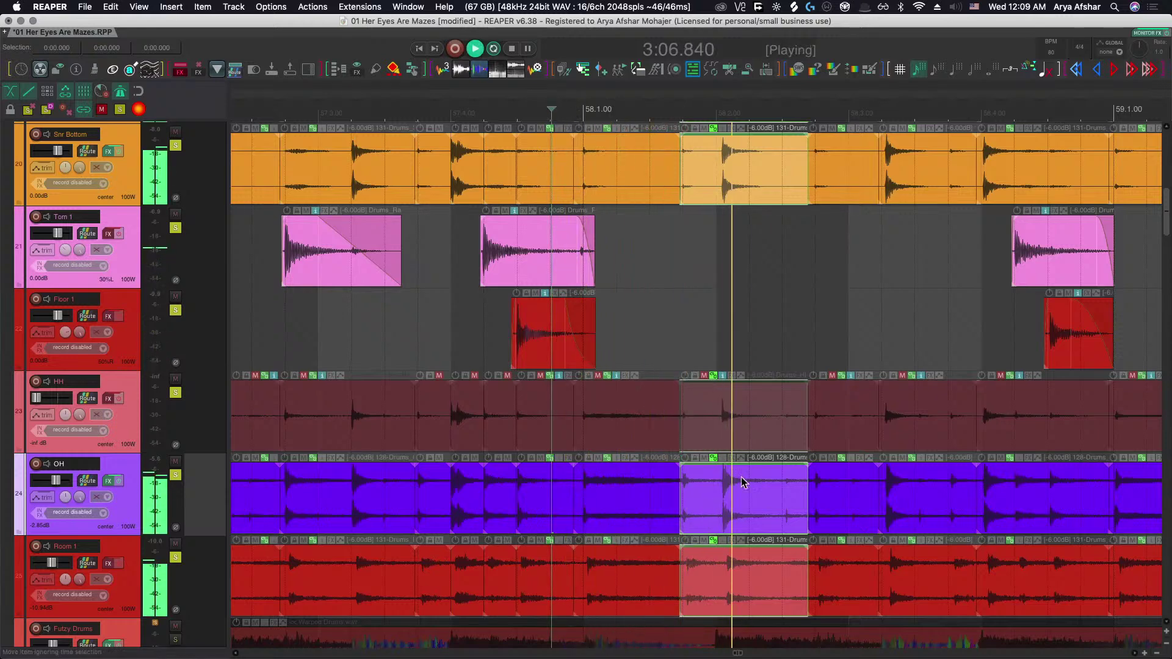
key("space")
scroll(732, 488, "up", 1)
scroll(717, 500, "up", 5)
left_click_drag(697, 502, 723, 507)
scroll(726, 514, "up", 2)
scroll(723, 507, "down", 4)
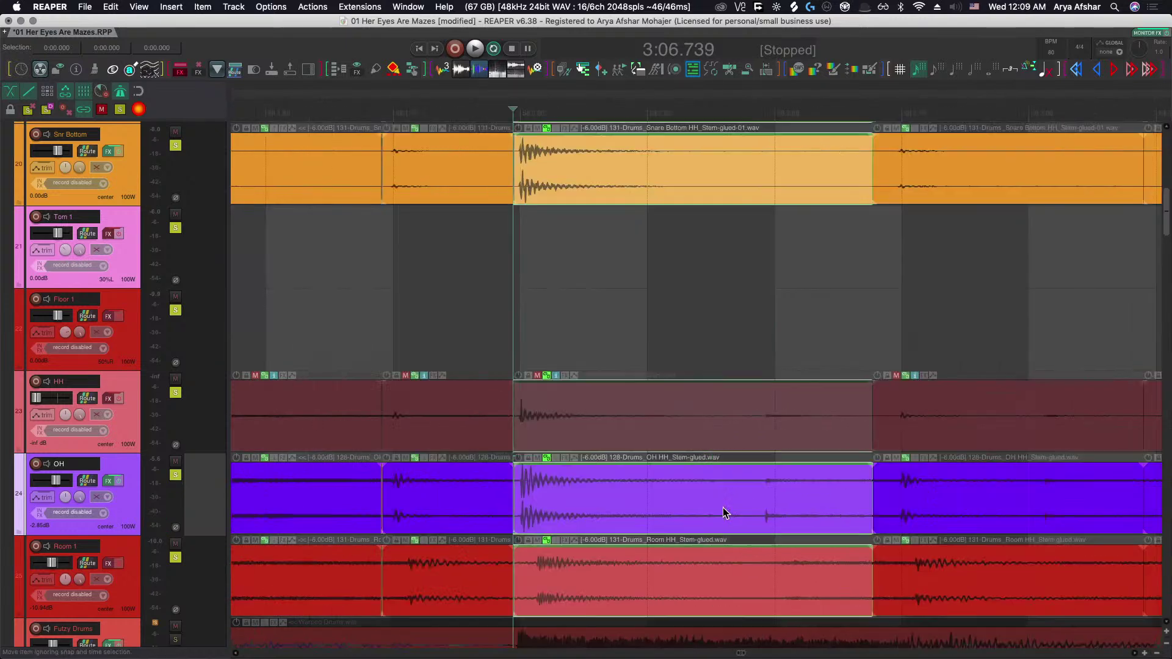
Listen through the following hits and slip the grouped drum audio earlier so the snare hit lands on 58.3.25.
key("space")
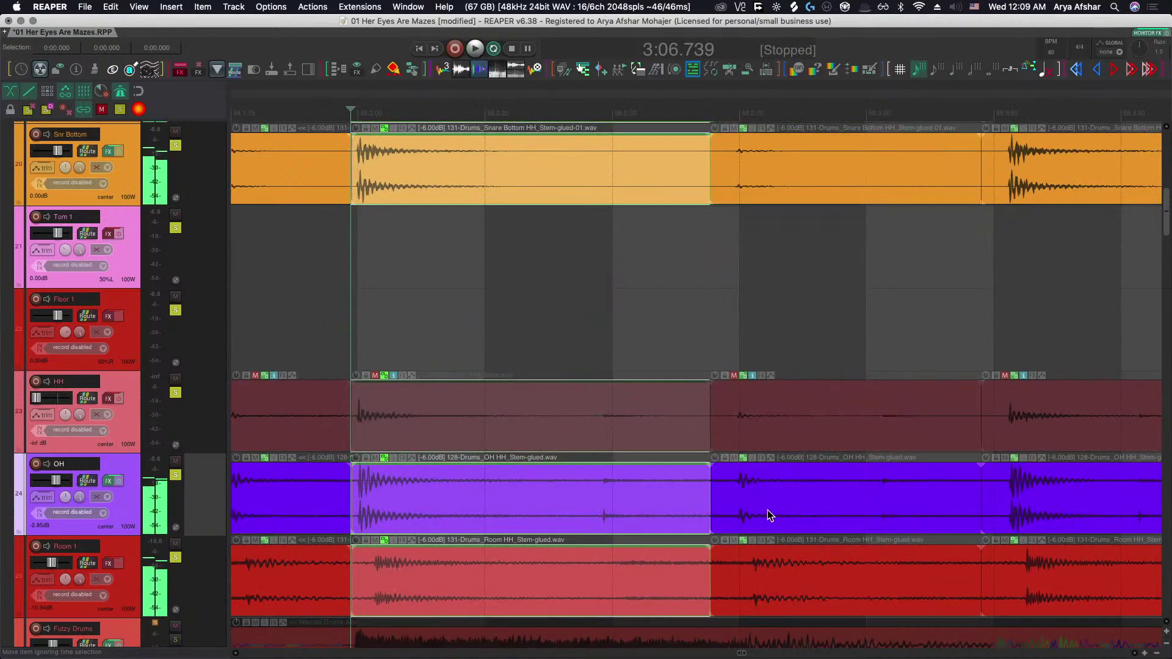
scroll(766, 509, "right", 3)
key("space")
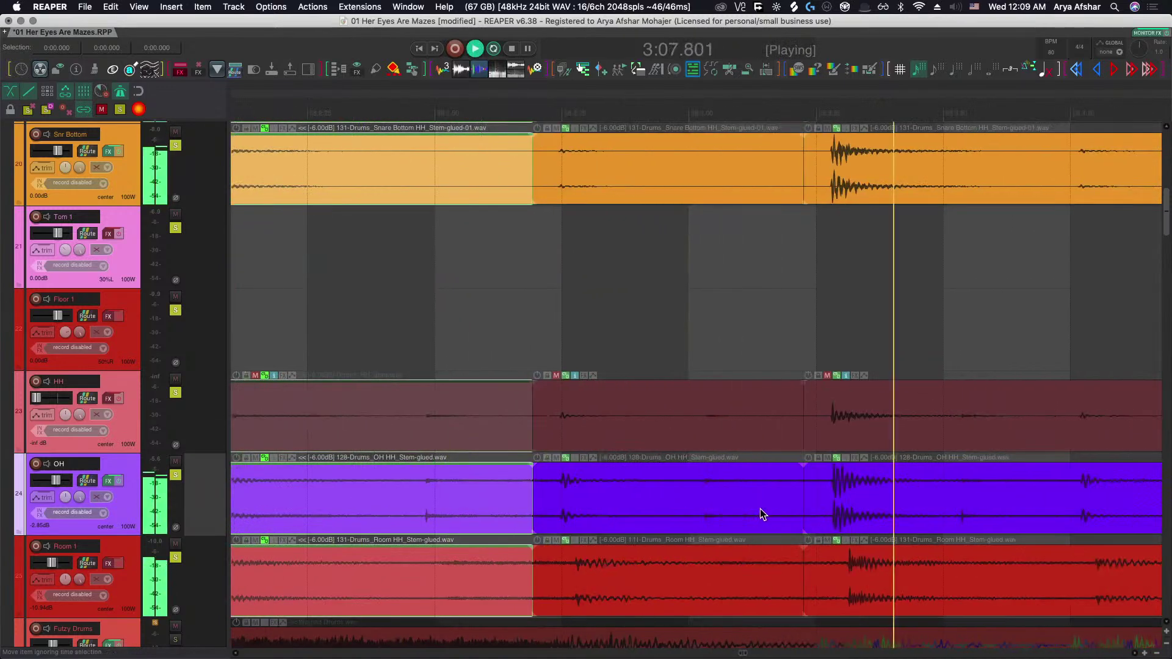
key("space")
left_click(852, 499)
scroll(841, 501, "up", 3)
left_click_drag(837, 499, 801, 496)
scroll(721, 407, "down", 5)
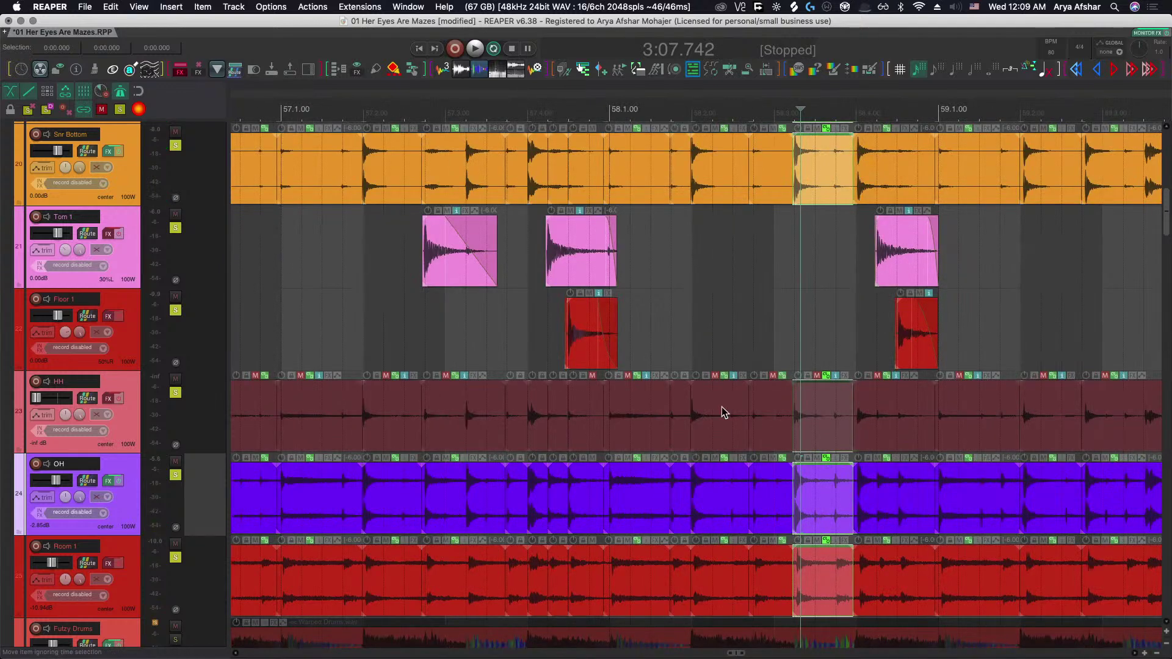
Play back the correction and slip the next snare hit in the grouped drum items earlier onto 58.4.00.
left_click(675, 311)
key("space")
scroll(826, 501, "up", 6)
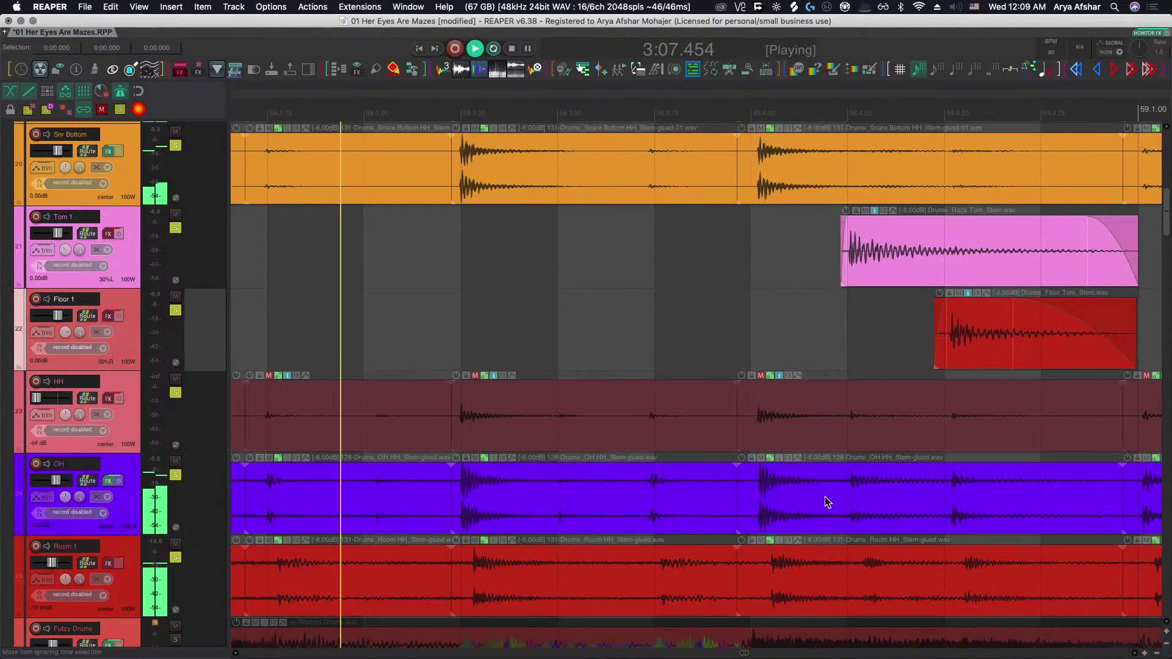
key("space")
scroll(787, 482, "up", 4)
left_click(777, 489)
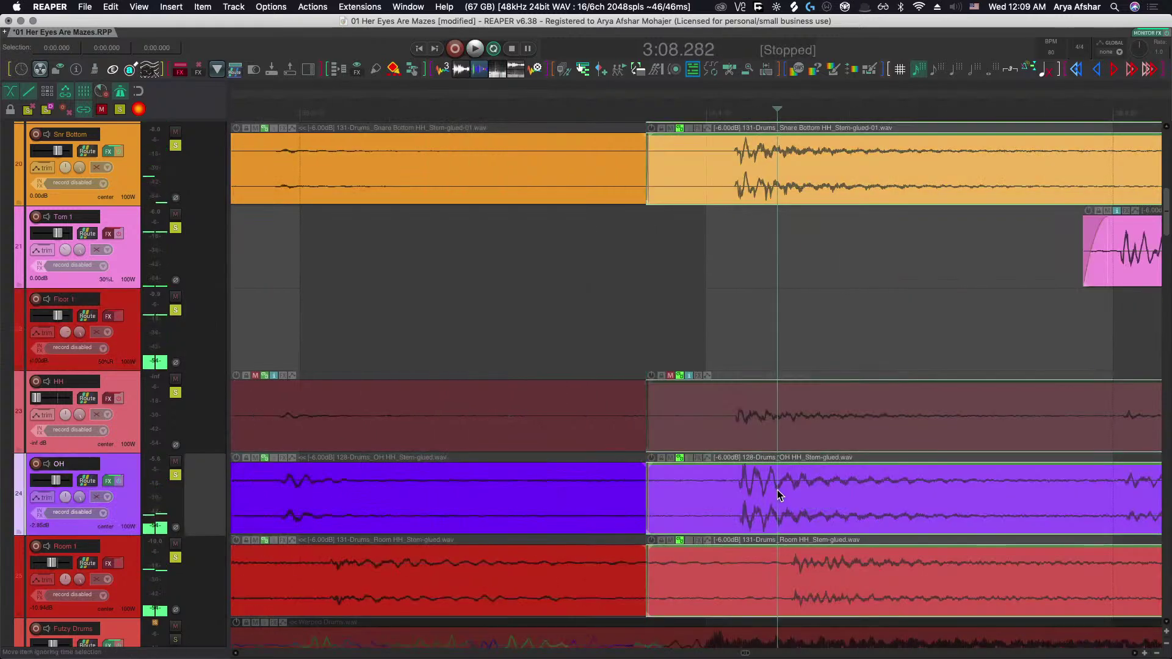
left_click_drag(777, 490, 726, 487)
scroll(726, 487, "down", 3)
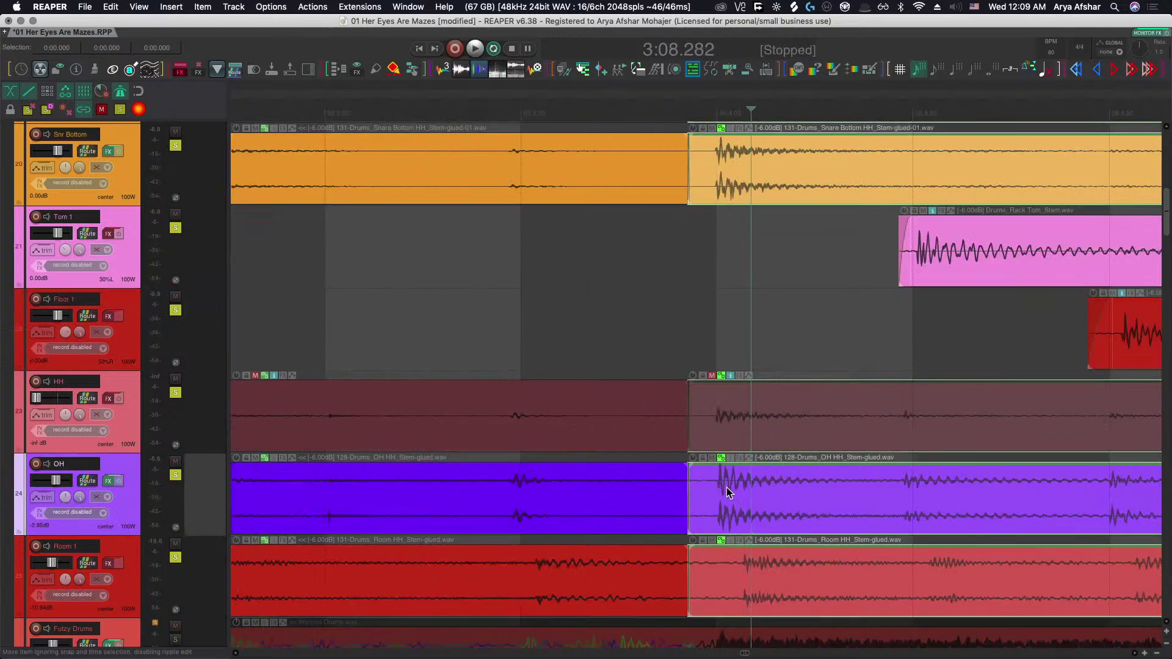
Audition beat 4, split the grouped drum items at 3:08.424 before the Tom 1 hit and slip the audio onto 58.4.25.
left_click(607, 335)
key("space")
key("space")
scroll(736, 503, "up", 3)
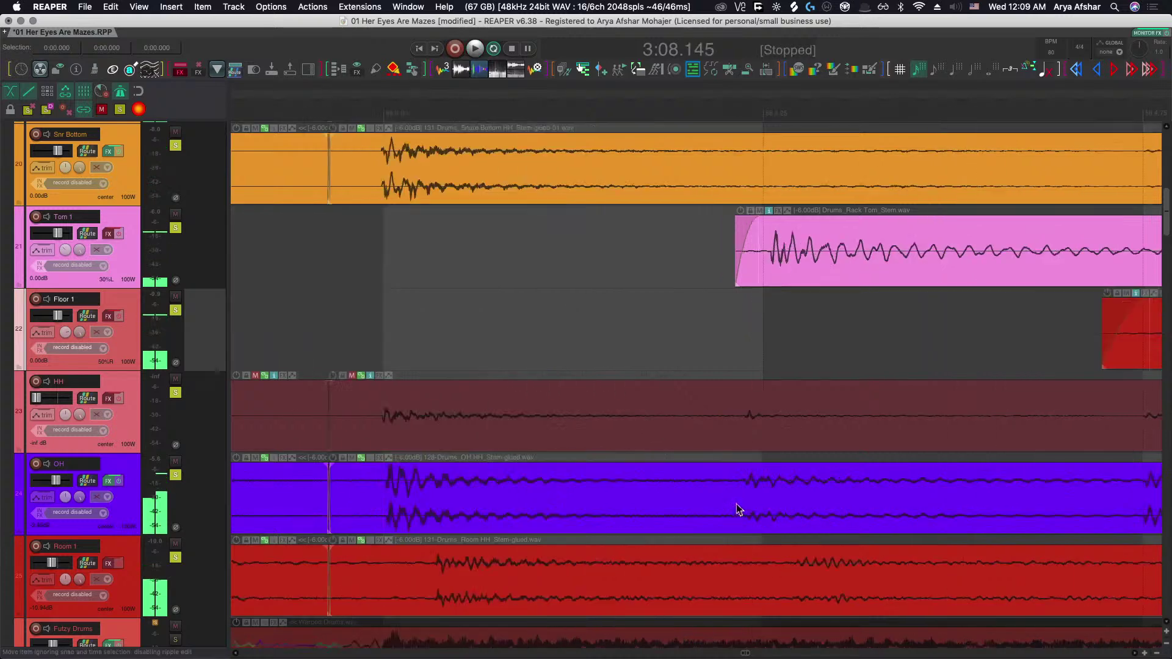
left_click(737, 500)
key("s")
left_click_drag(763, 500, 784, 500)
Split the grouped drum items just before the floor tom hit and slip the new piece's audio onto 58.4.50.
scroll(785, 505, "right", 6)
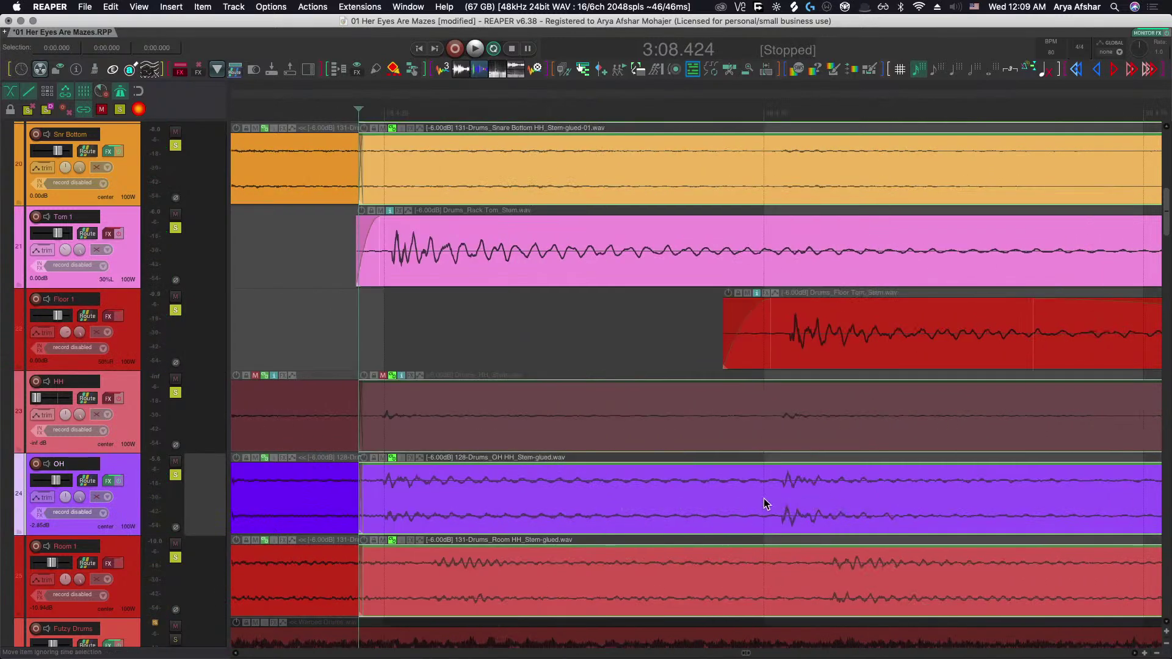
left_click(765, 504)
key("s")
left_click_drag(765, 485, 793, 504)
scroll(788, 503, "up", 2)
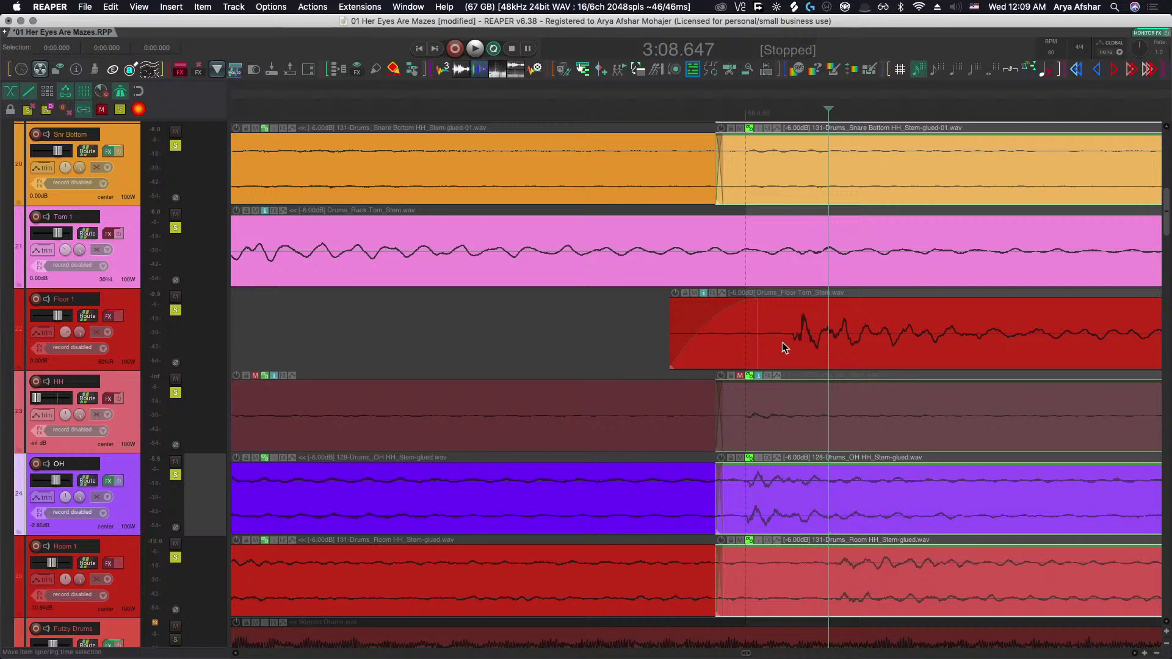
Slip the Floor 1 and Tom 1 clips' audio earlier so their hits line up with the corrected overhead hits in beat 58.4.
left_click_drag(872, 339, 820, 340)
scroll(771, 349, "down", 2)
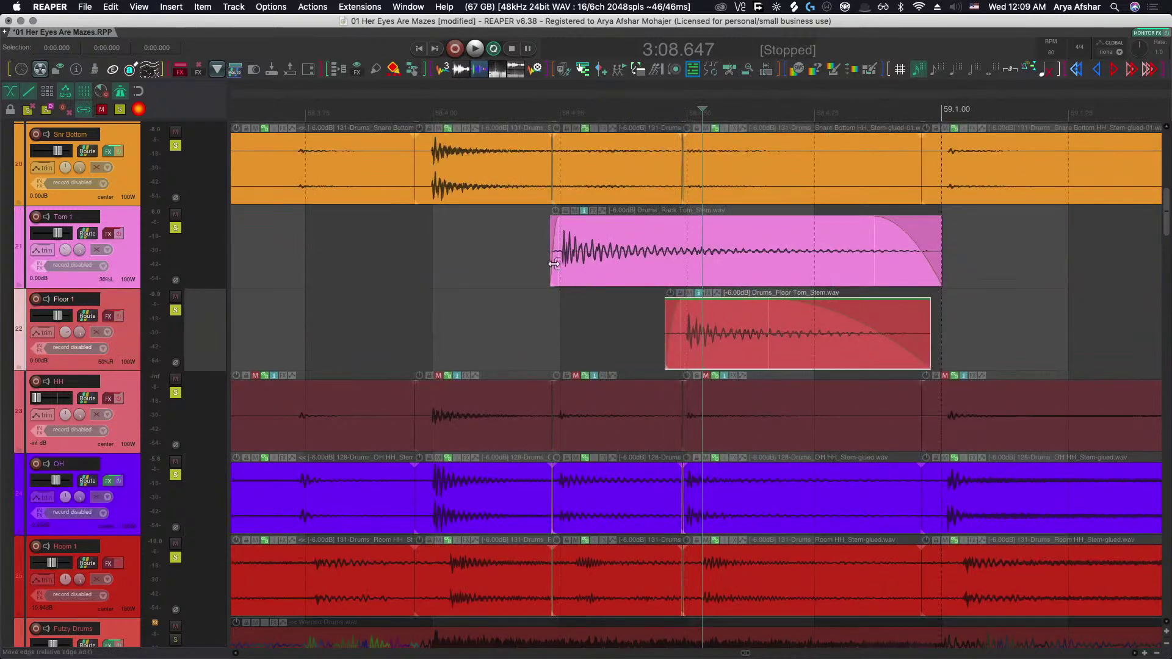
scroll(562, 269, "up", 3)
left_click_drag(664, 264, 649, 273)
scroll(640, 327, "down", 3)
Audition the tom fill and slip the following hit in the grouped drum items earlier onto 59.1.00.
left_click(523, 250)
key("space")
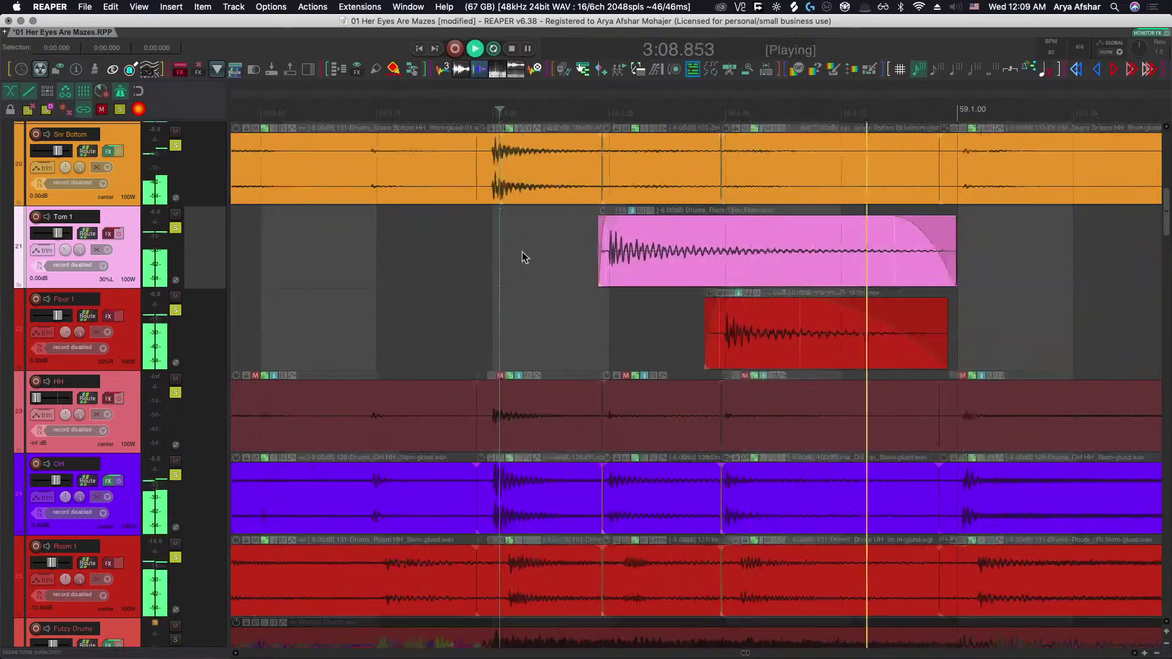
key("space")
scroll(467, 505, "up", 4)
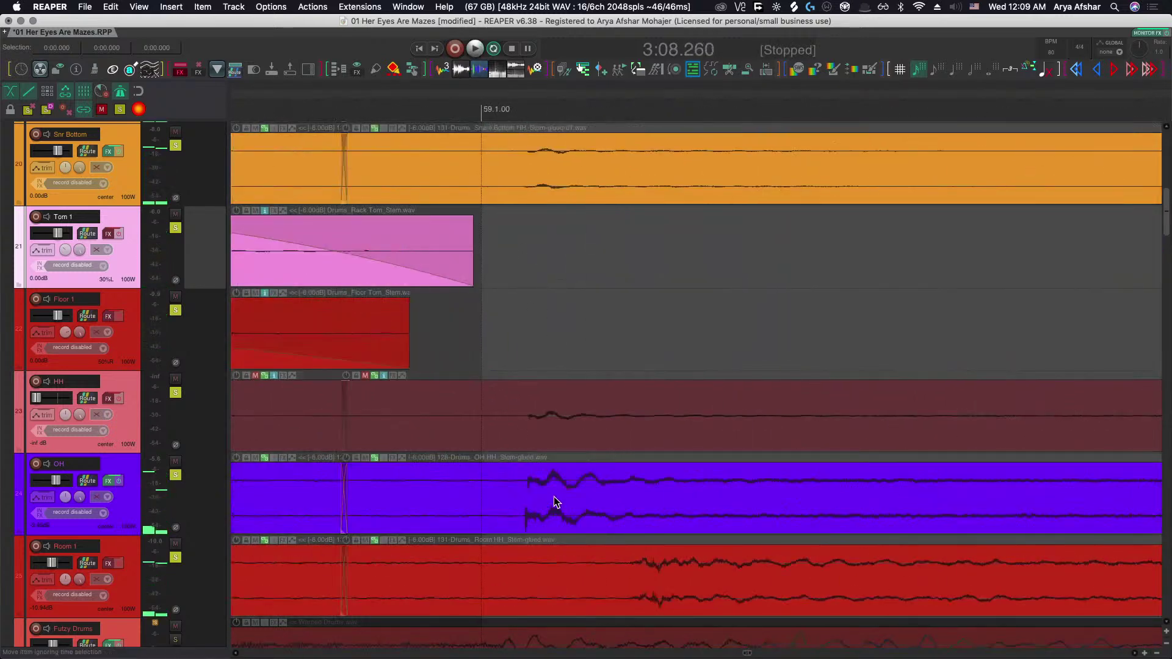
mouse_move(554, 496)
left_mouse_down()
mouse_move(586, 491)
mouse_move(540, 490)
left_mouse_up()
scroll(541, 490, "down", 3)
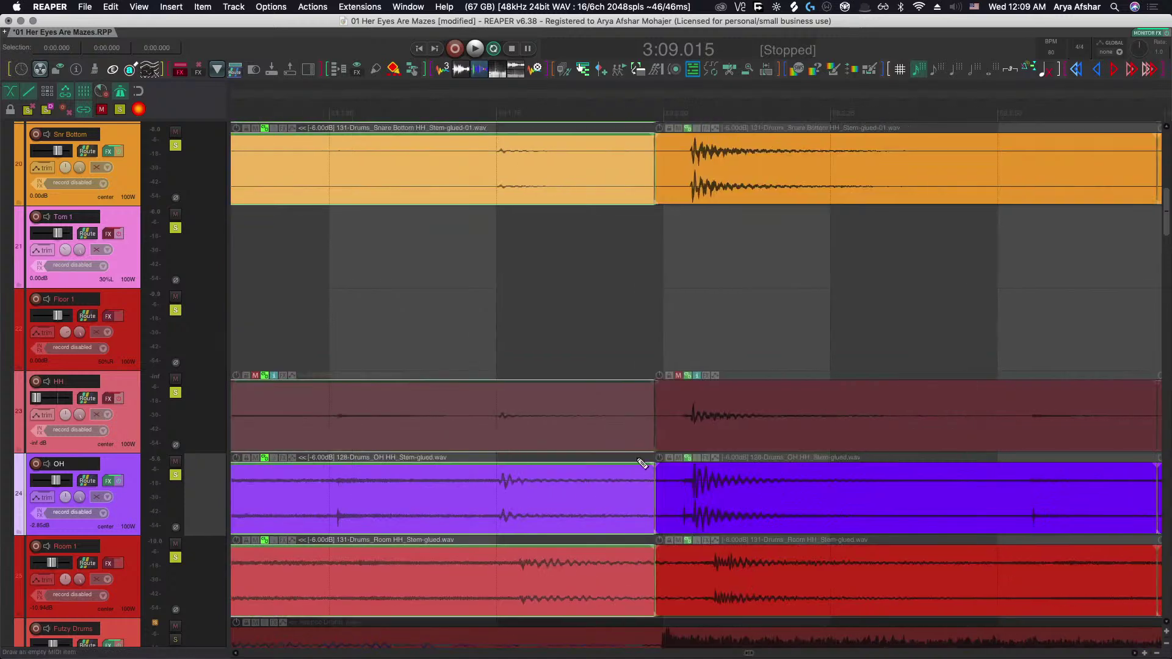
Slip the snare hit near 3:09.770 in the grouped drum items earlier onto 59.2.00.
scroll(641, 464, "up", 5)
left_click(858, 507)
left_click_drag(1000, 507, 871, 512)
scroll(799, 497, "down", 3)
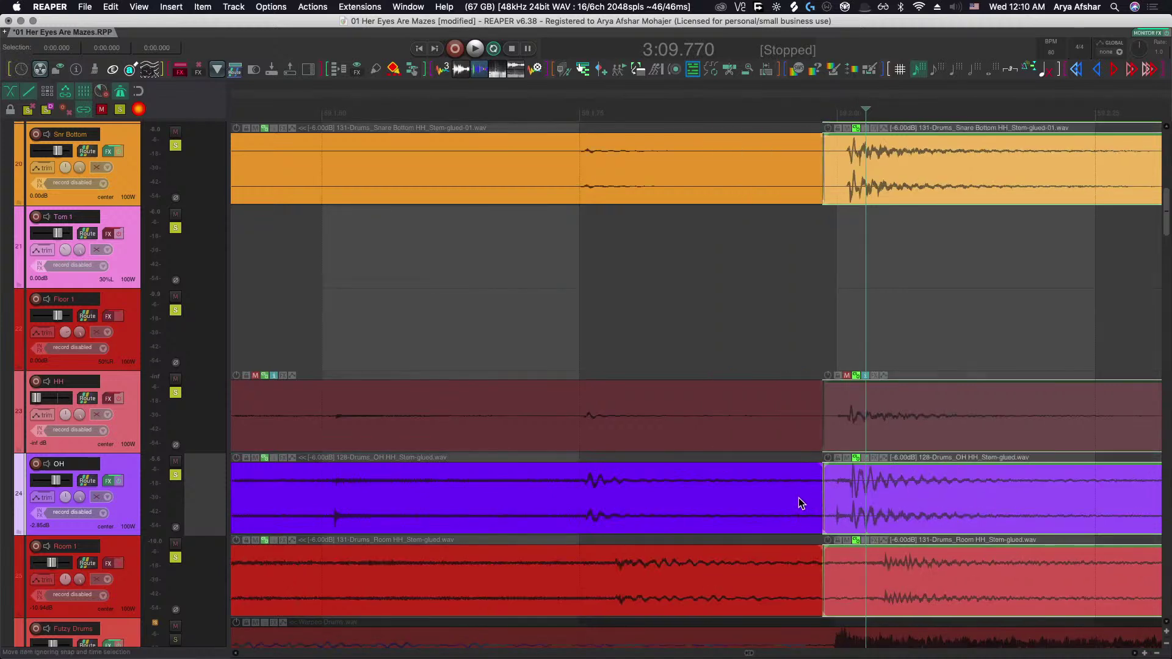
Slip the snare hit near 3:10.347 in the grouped drum items earlier onto the 59.2.75 grid line.
left_click(795, 495)
scroll(806, 495, "right", 2)
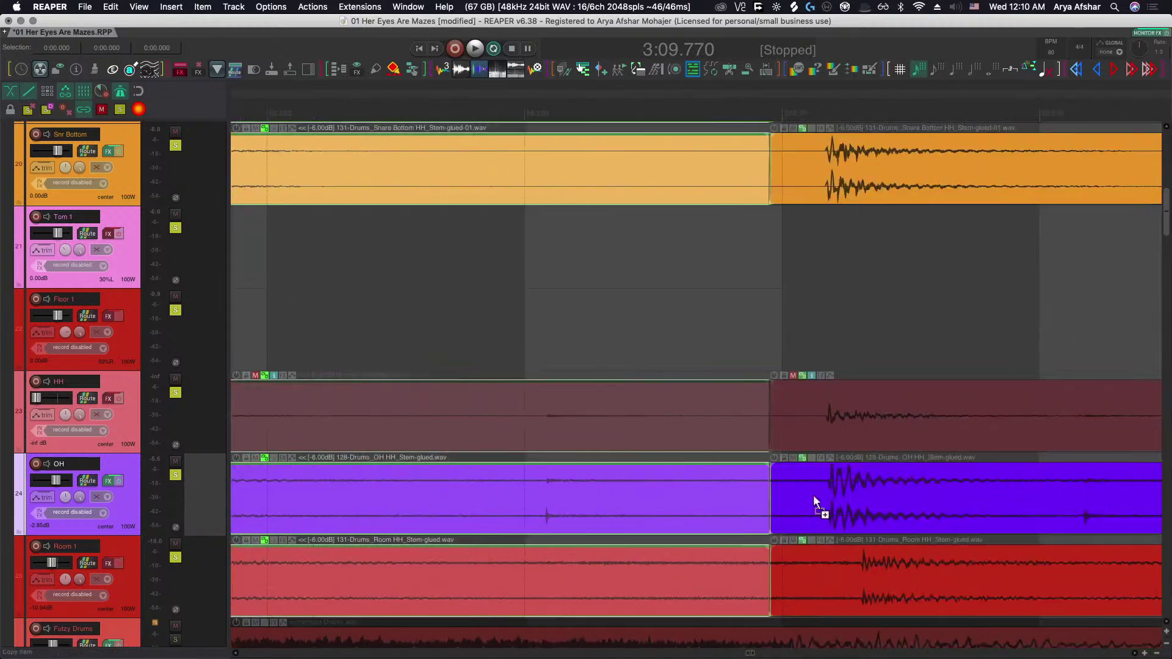
scroll(860, 503, "up", 3)
left_click_drag(869, 503, 781, 495)
scroll(781, 494, "down", 5)
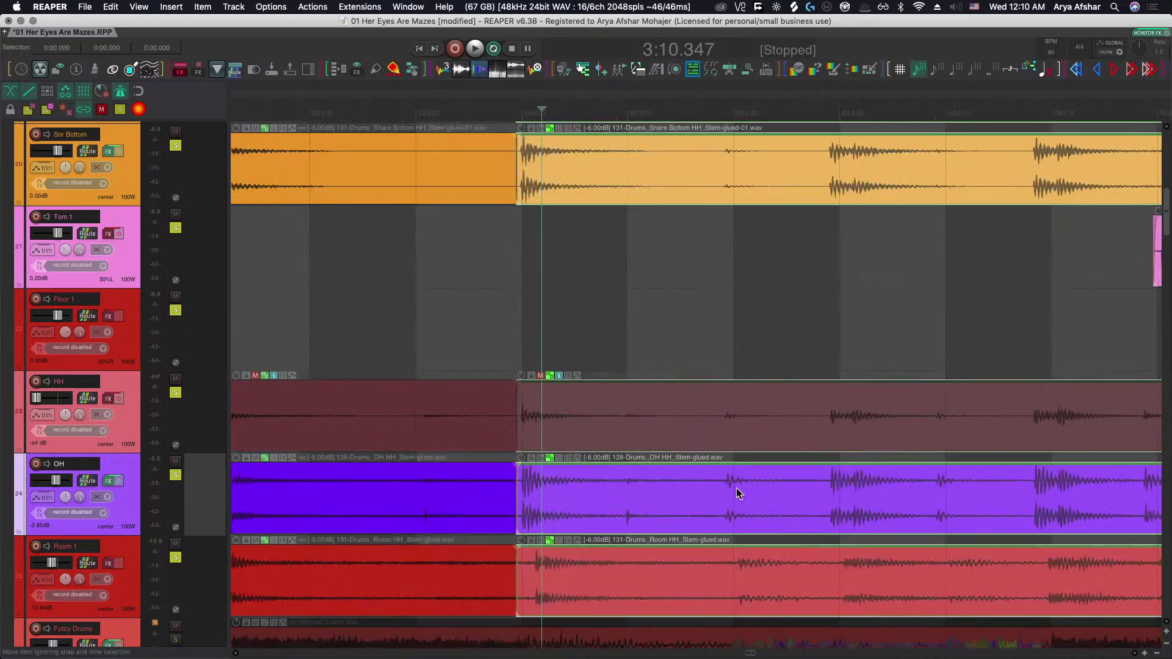
Audition the passage from 3:10.040 and slip the small grouped drum hit after 3:10.668 onto 59.3.25.
left_click(368, 306)
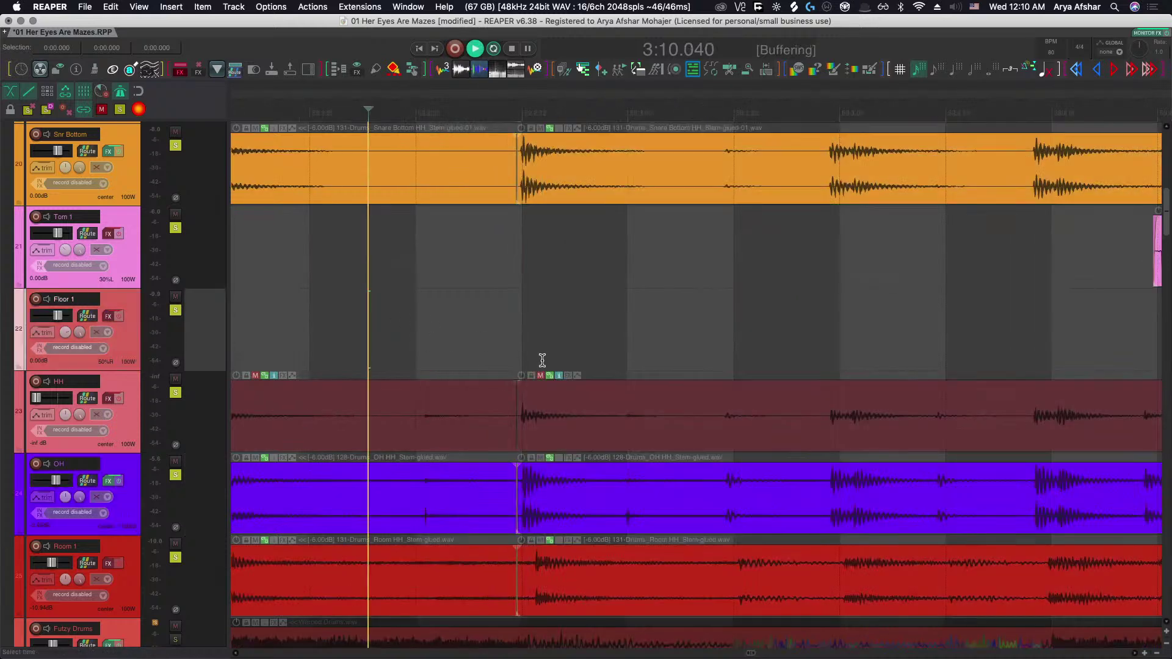
left_click(711, 515)
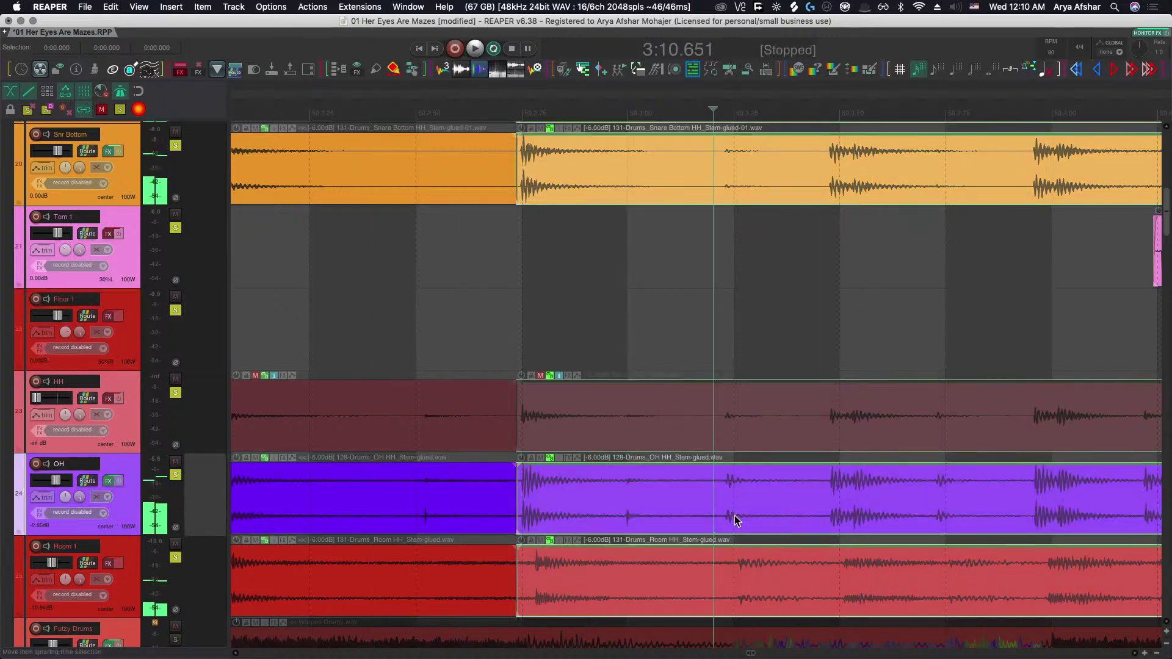
scroll(724, 511, "up", 3)
left_click_drag(649, 507, 771, 494)
scroll(770, 495, "right", 1)
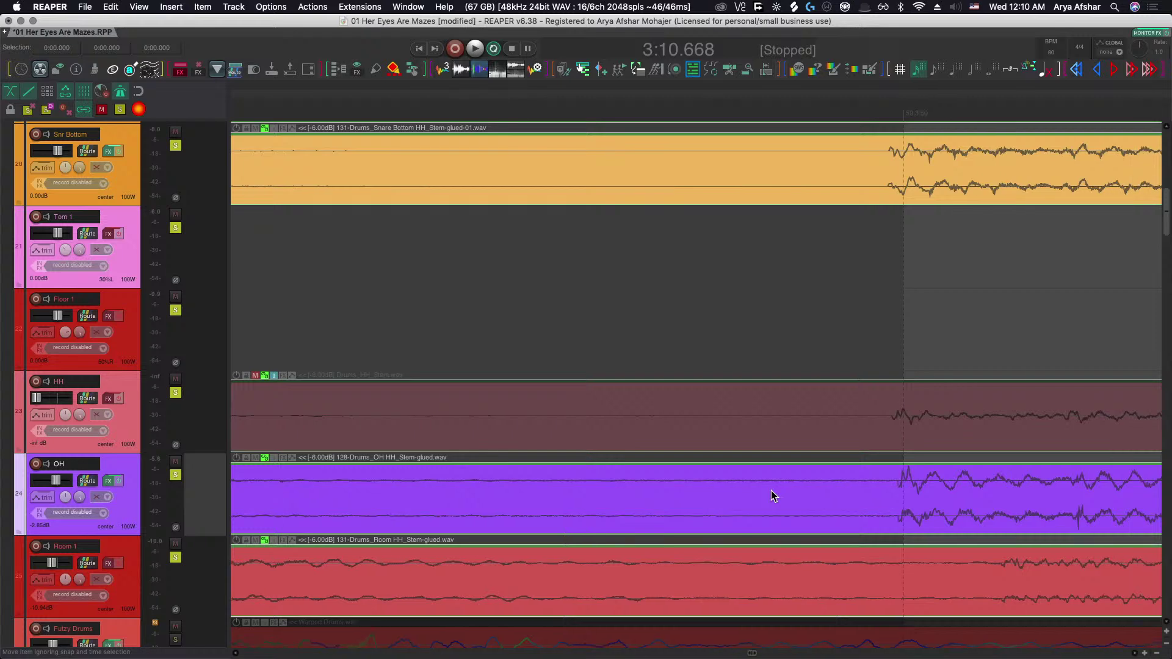
Split the grouped drum items at 3:10.867 and slip the new piece's audio slightly later onto 59.3.50.
left_click(863, 504)
key("s")
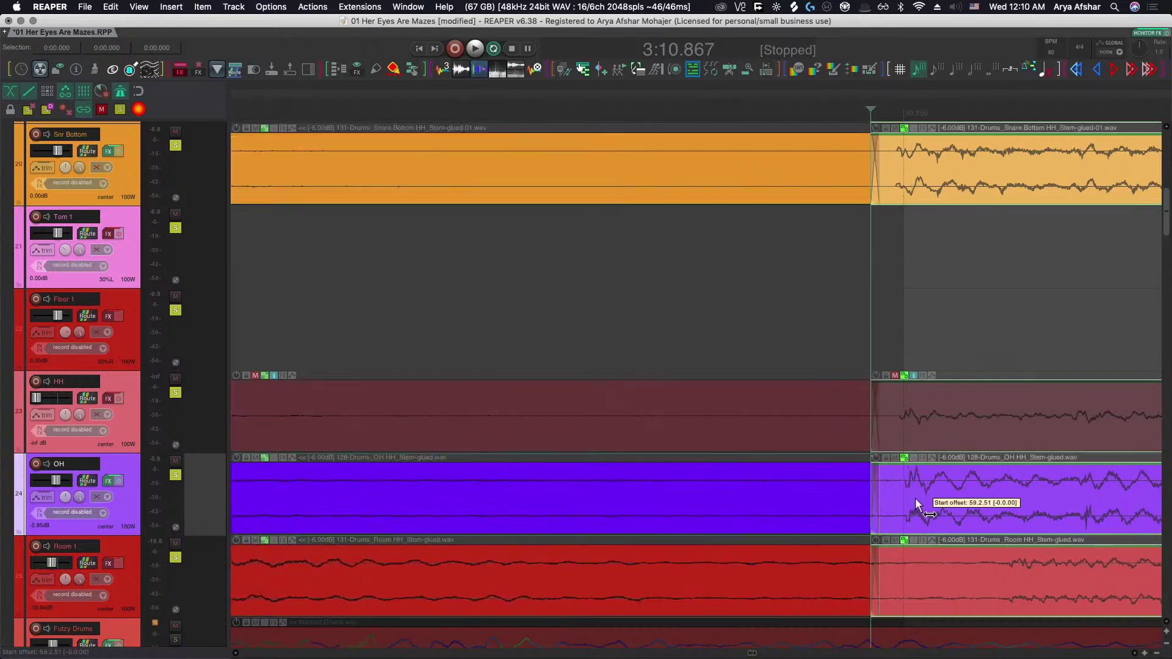
scroll(910, 502, "down", 2)
Split the grouped drum items at 3:11.230 before the snare flam and slip its audio later onto 59.4.00.
scroll(883, 506, "right", 20)
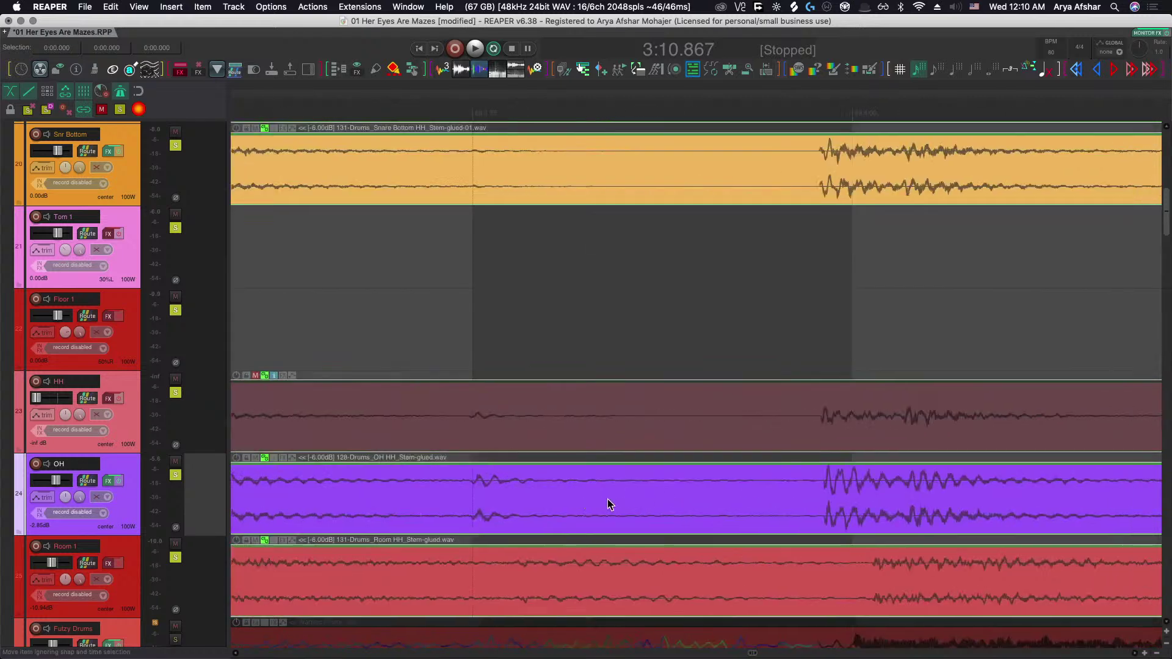
left_click(672, 488)
key("s")
scroll(721, 496, "up", 3)
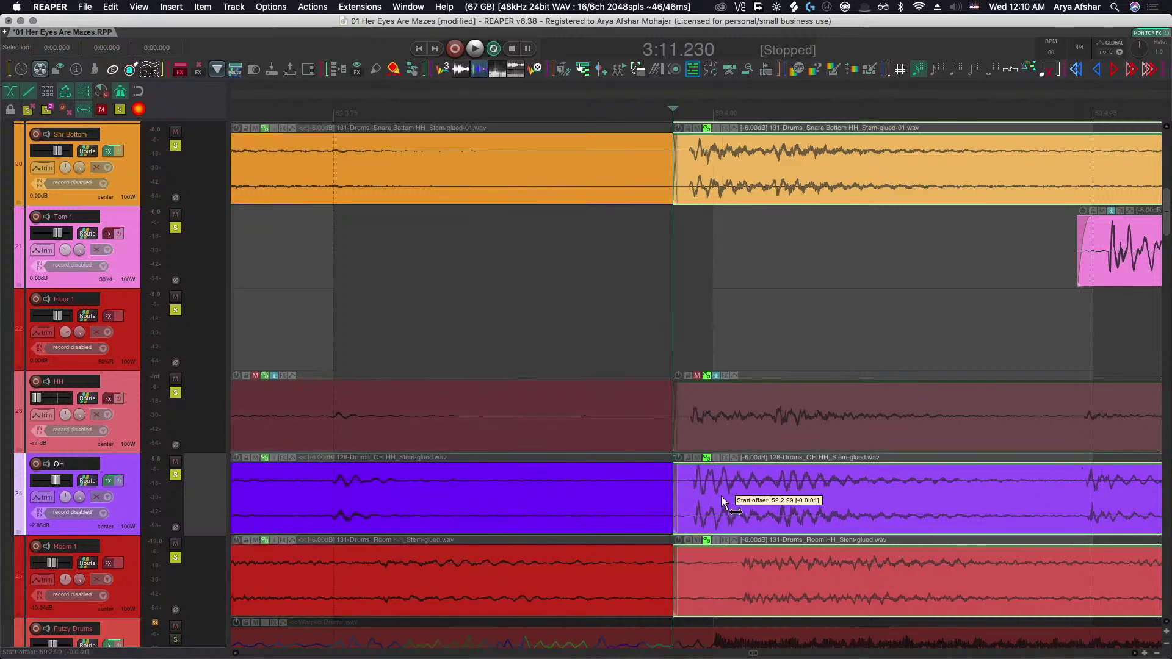
left_click_drag(709, 492, 731, 493)
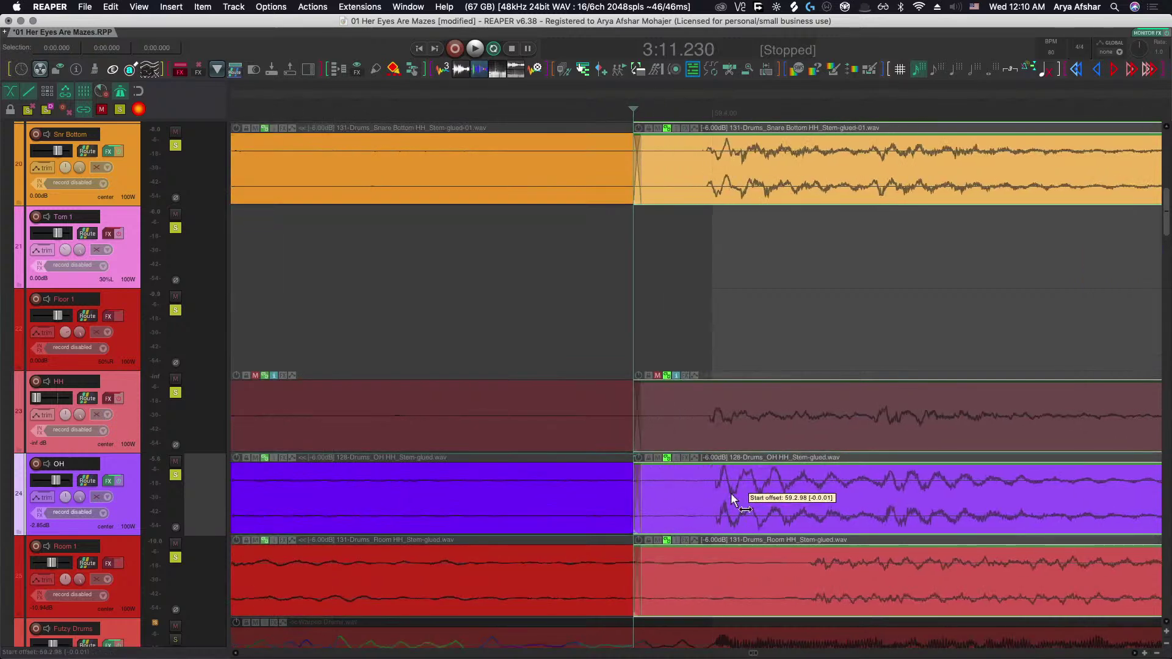
scroll(731, 492, "down", 3)
Split the grouped drum items at 3:11.423 before the Tom 1 hit and slip the new piece's audio onto 59.4.25.
scroll(730, 493, "up", 5)
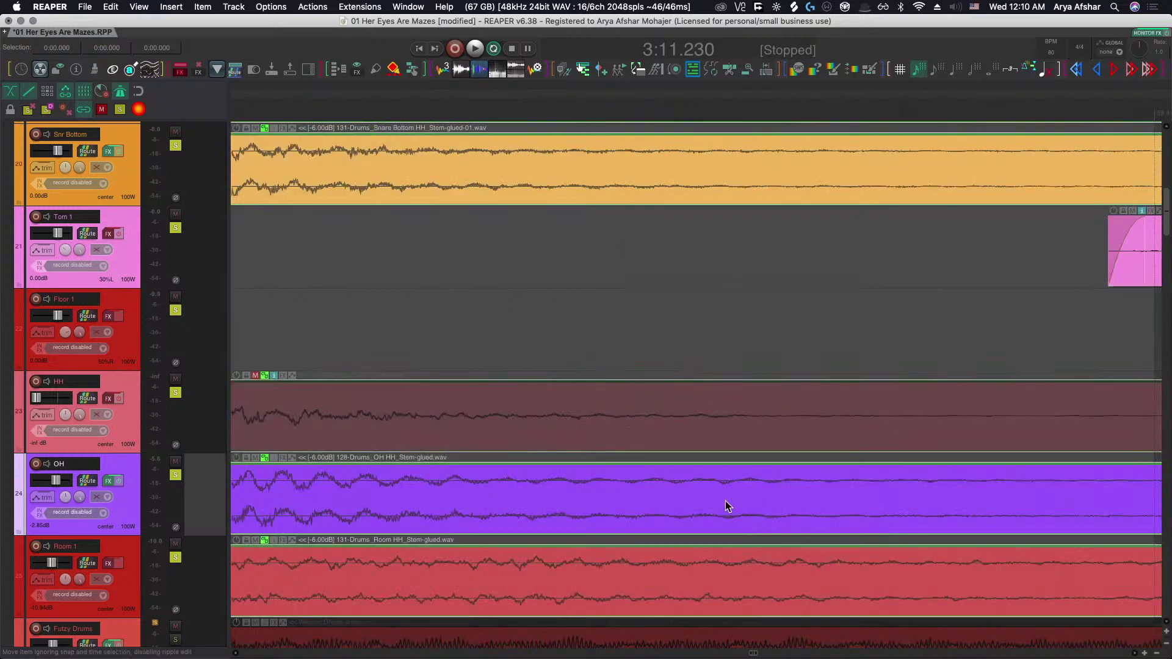
left_click(675, 492)
key("s")
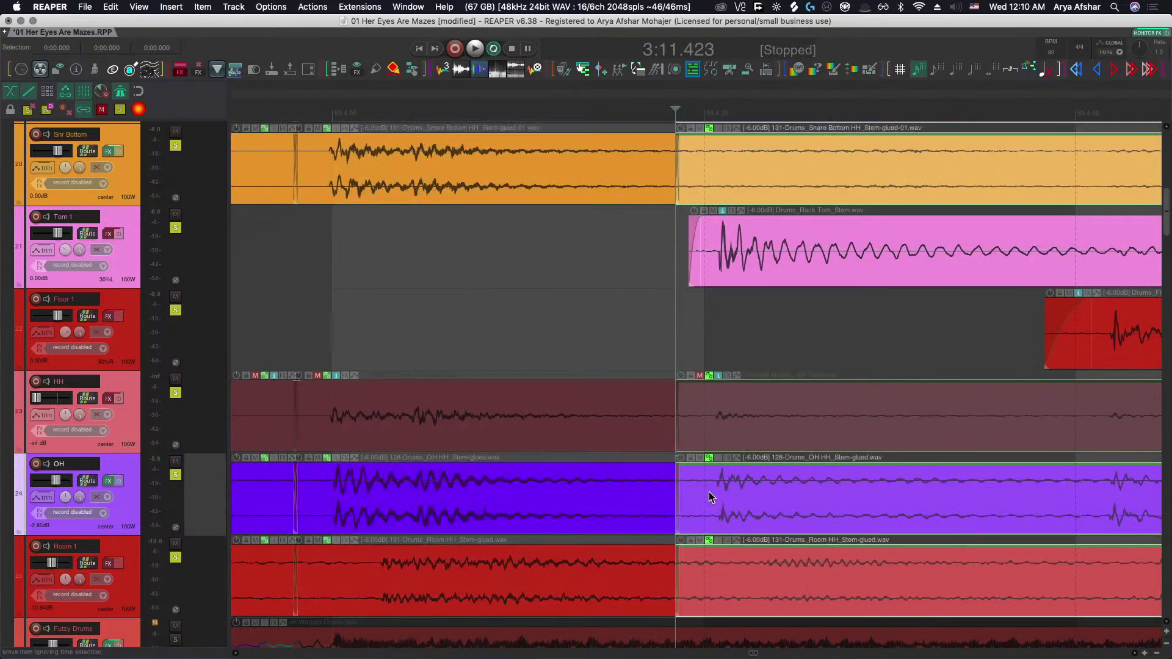
left_click_drag(677, 491, 733, 494)
Split the grouped drum items at 3:11.617 before the floor tom hit and align the new piece's audio with 59.4.50.
scroll(743, 492, "right", 6)
scroll(736, 493, "down", 3)
scroll(734, 492, "up", 3)
scroll(734, 495, "down", 5)
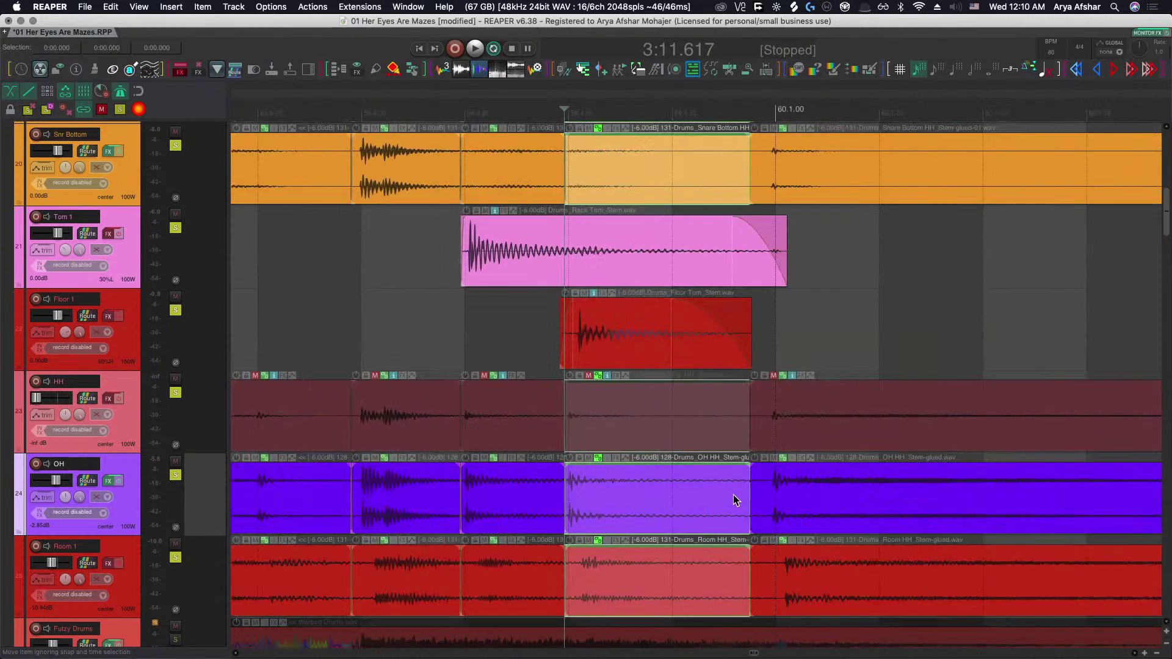
Slip the audio of the last grouped drum items so the closing hit starts exactly on 60.1.00.
scroll(784, 485, "up", 4)
left_click(687, 495)
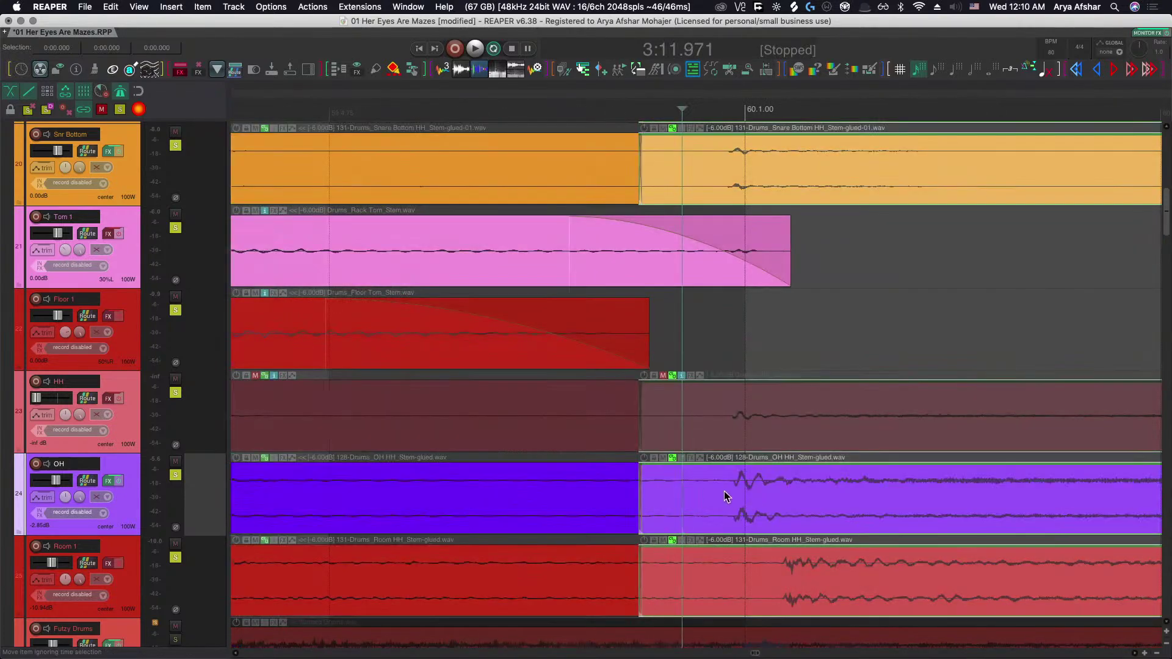
left_click_drag(734, 492, 750, 497)
scroll(744, 495, "right", 3)
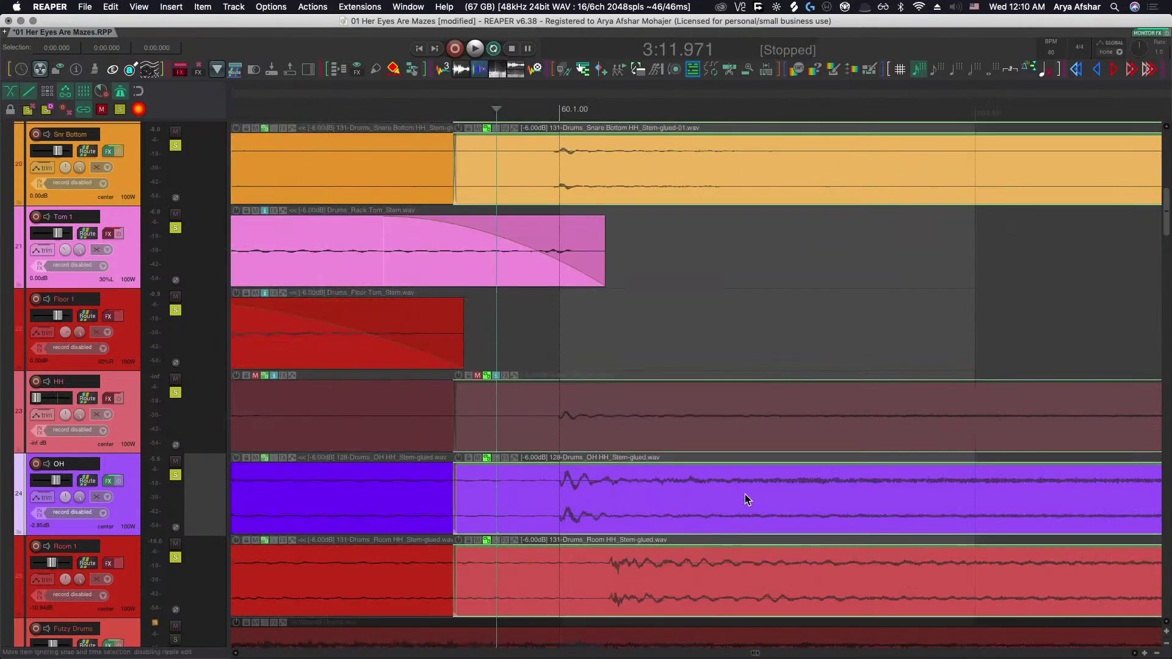
scroll(741, 494, "down", 3)
scroll(737, 495, "up", 6)
scroll(737, 497, "down", 6)
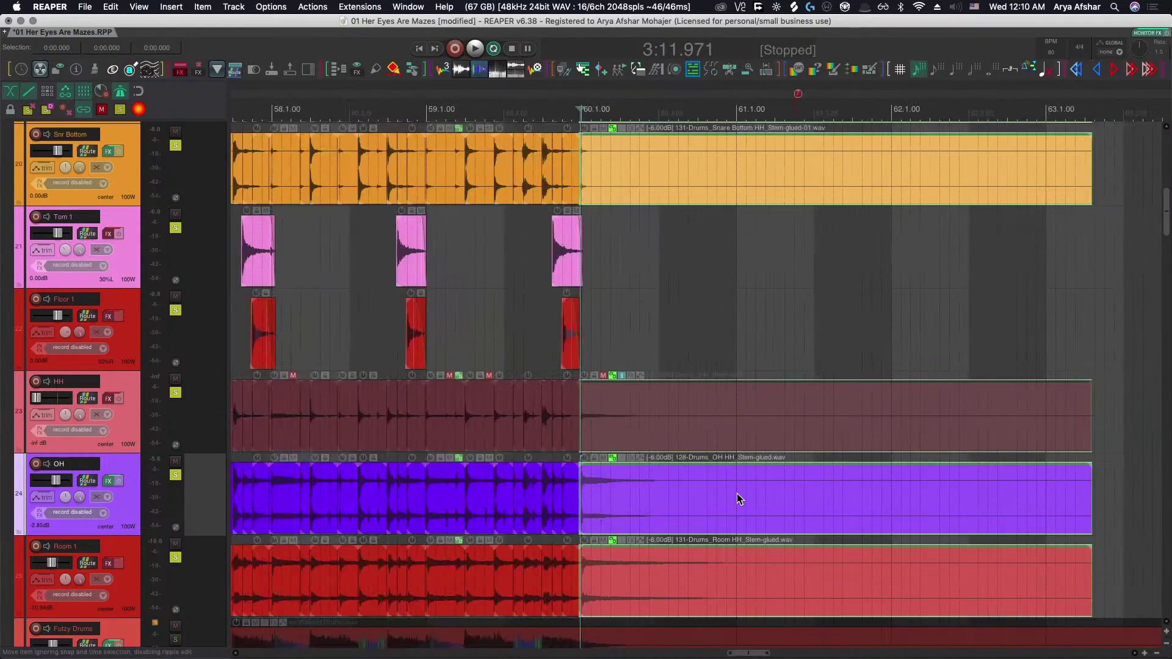
scroll(738, 498, "left", 3)
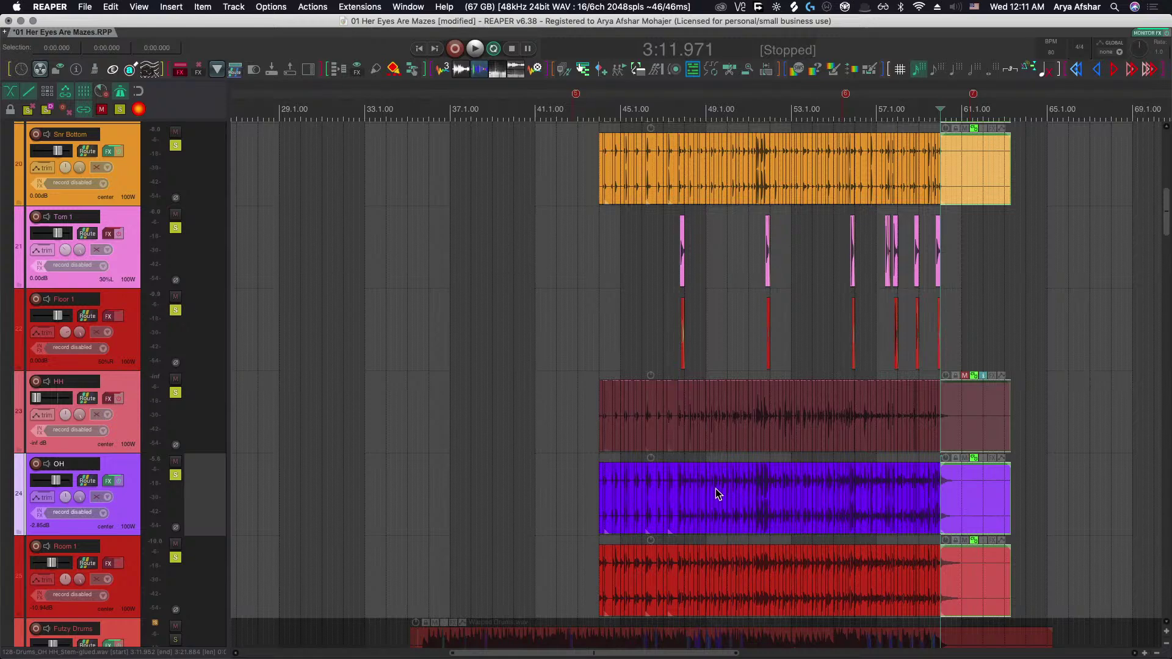
scroll(715, 488, "right", 5)
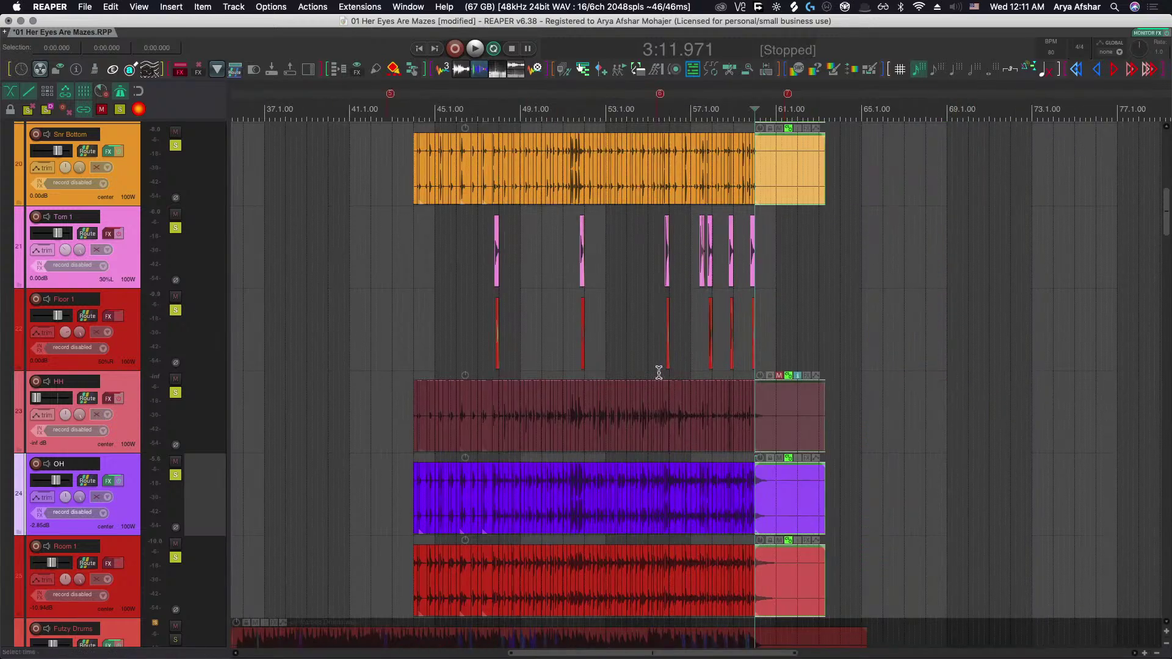
scroll(767, 382, "up", 10)
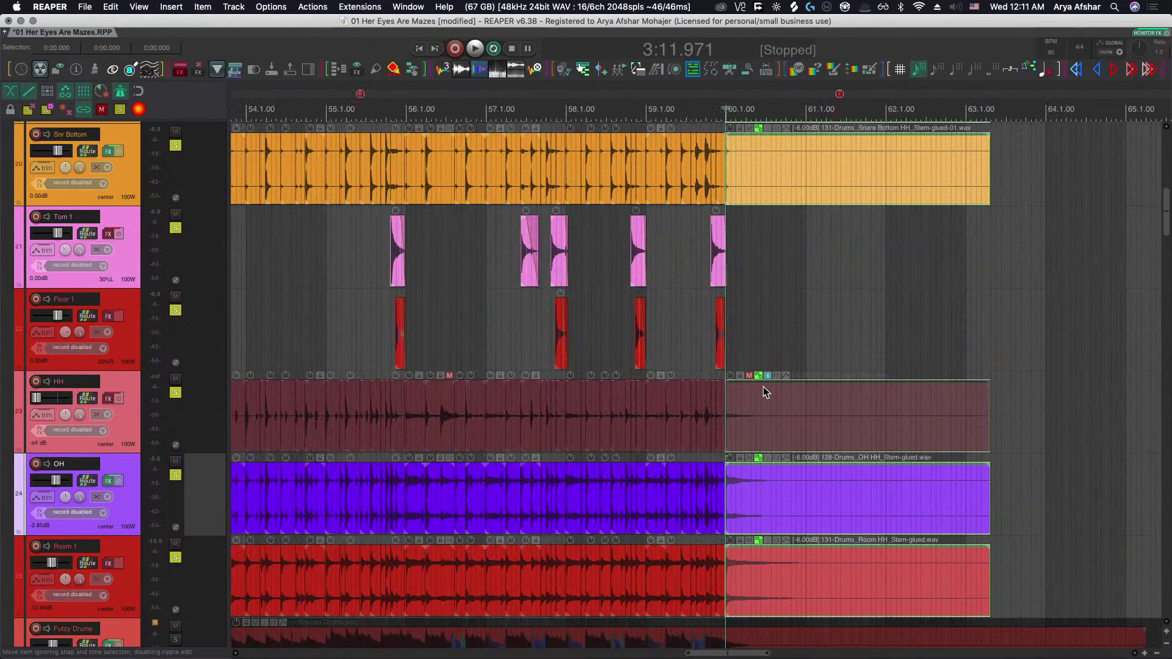
Play the edited drums from just before bar 44 to check their timing.
scroll(579, 433, "up", 3)
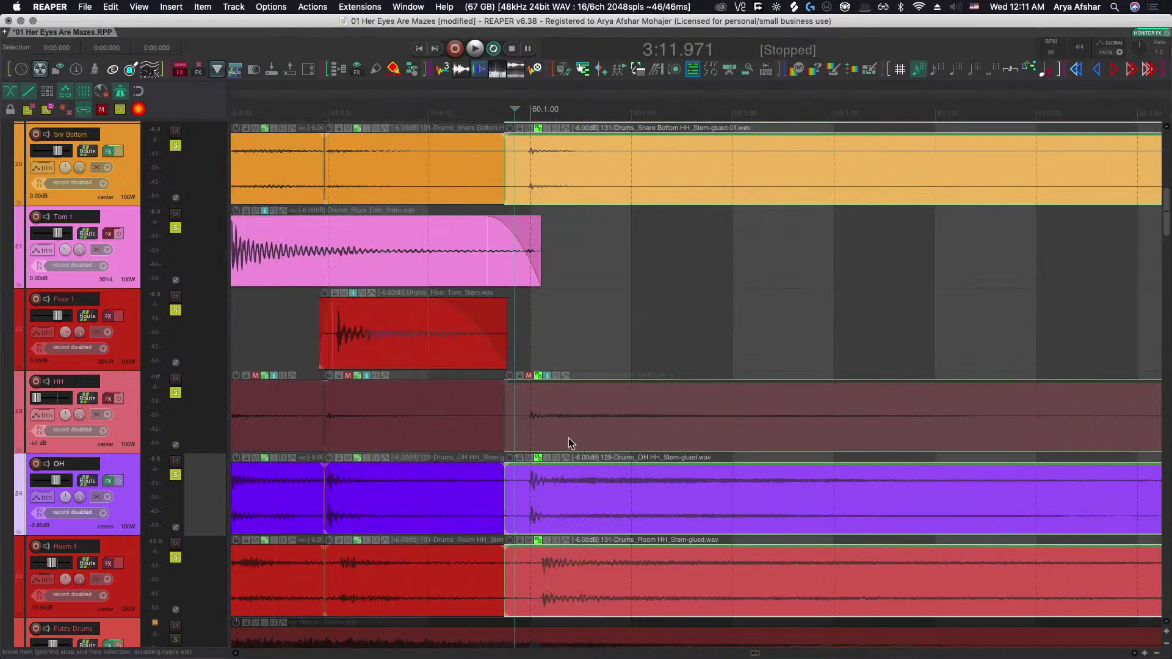
scroll(536, 442, "down", 8)
scroll(536, 446, "down", 4)
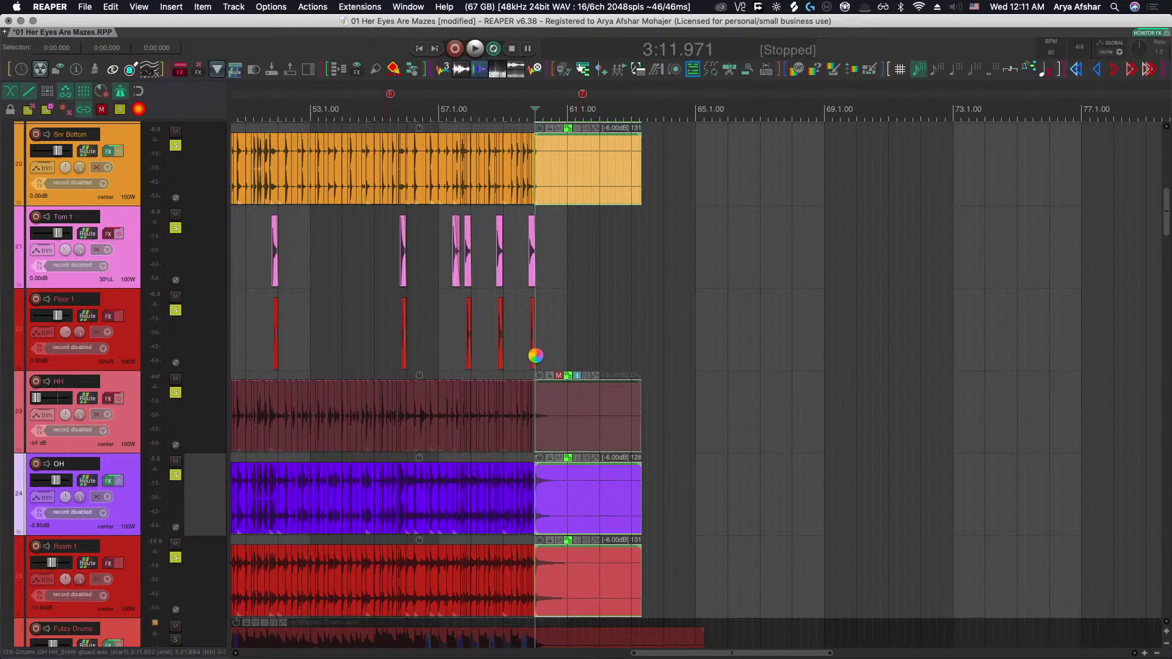
scroll(536, 356, "right", 5)
scroll(540, 360, "down", 5)
scroll(538, 361, "up", 2)
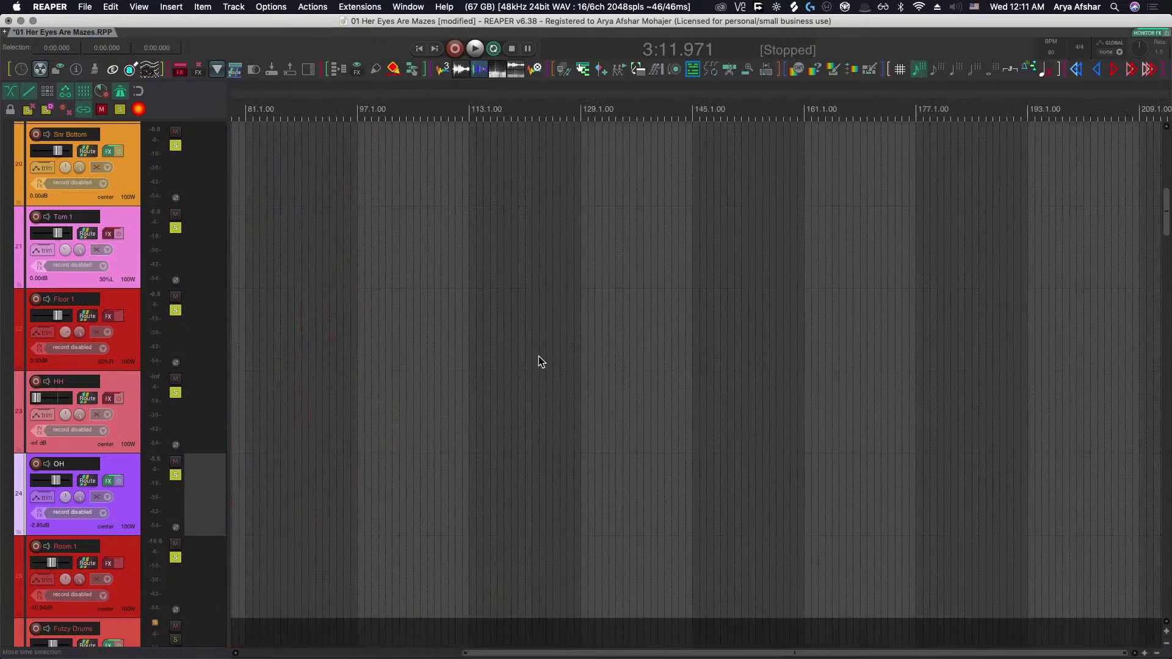
scroll(537, 354, "down", 2)
scroll(453, 353, "left", 3)
scroll(452, 349, "down", 3)
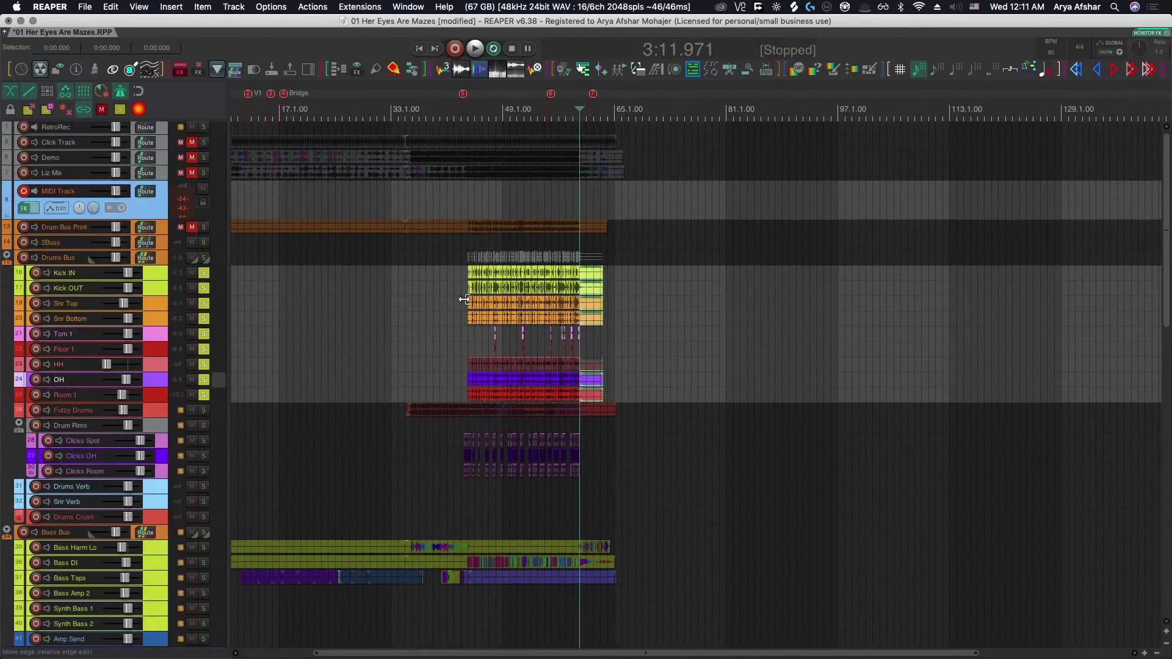
scroll(472, 293, "up", 3)
scroll(471, 288, "up", 3)
scroll(473, 290, "up", 8)
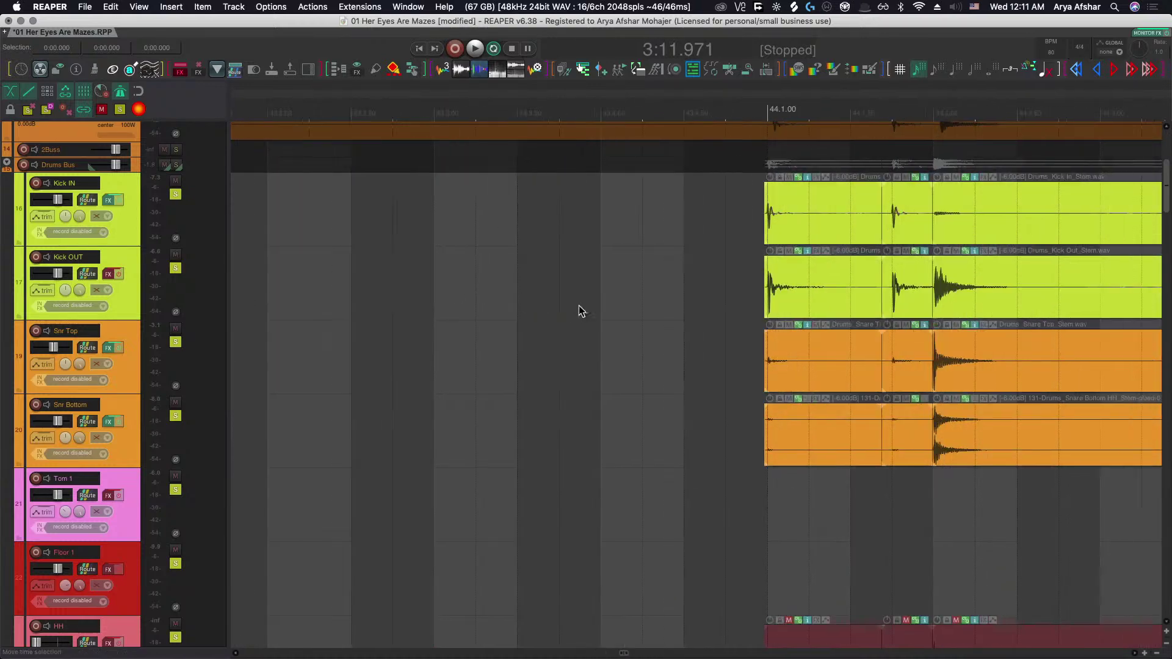
scroll(513, 304, "down", 3)
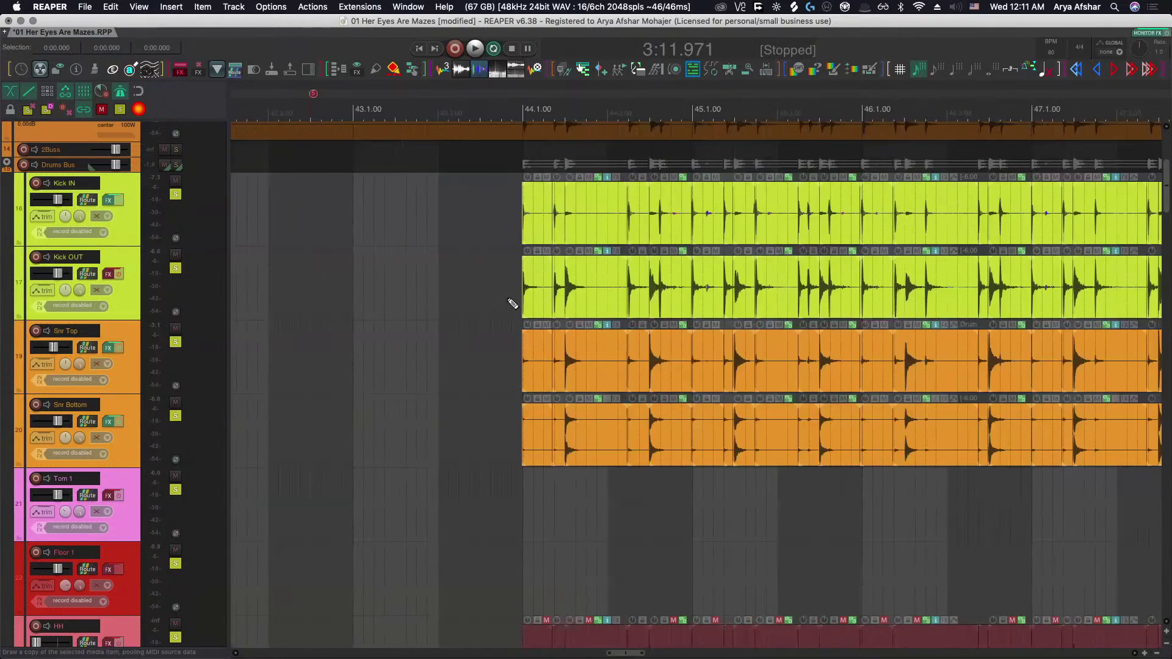
left_click(463, 200)
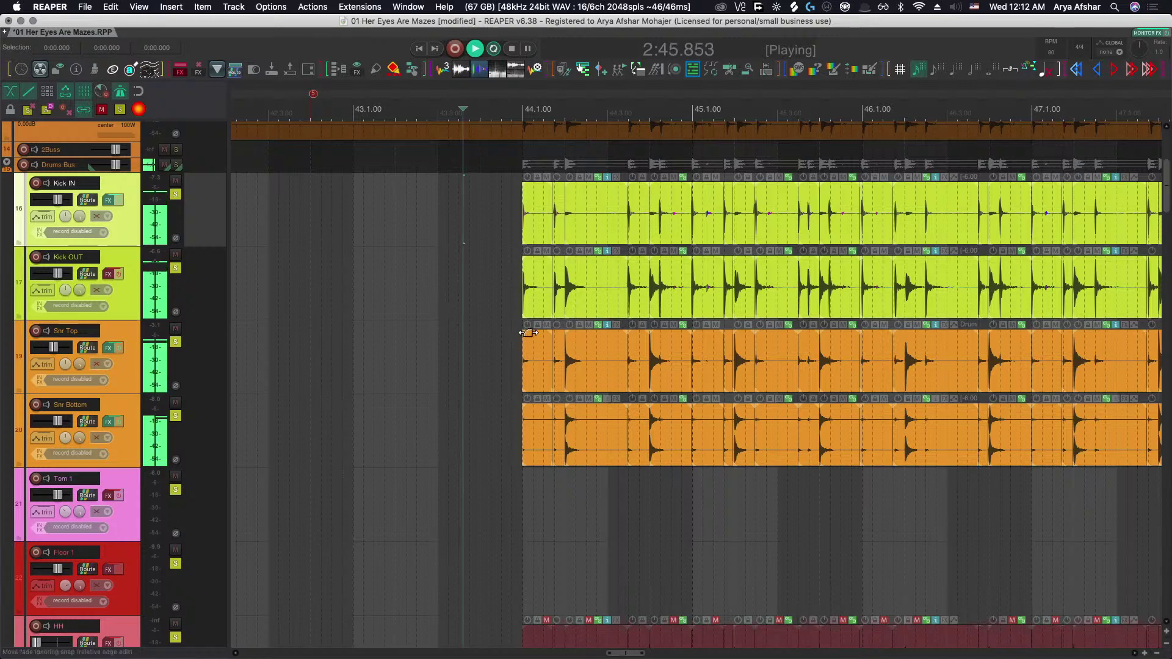
scroll(528, 333, "down", 10)
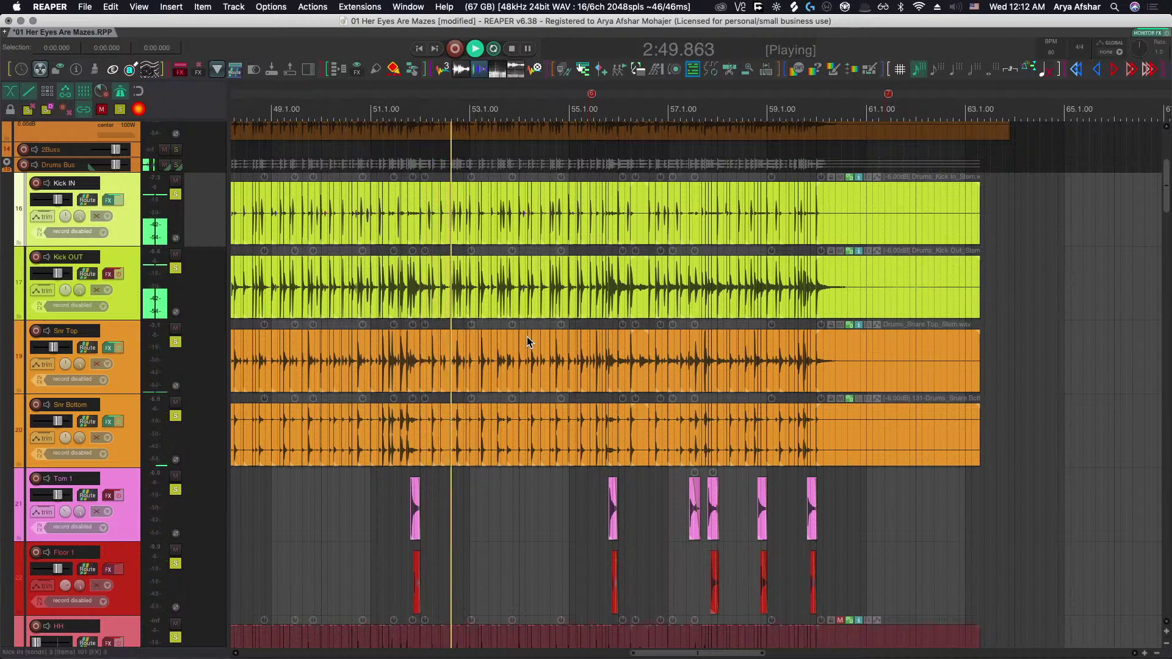
key("space")
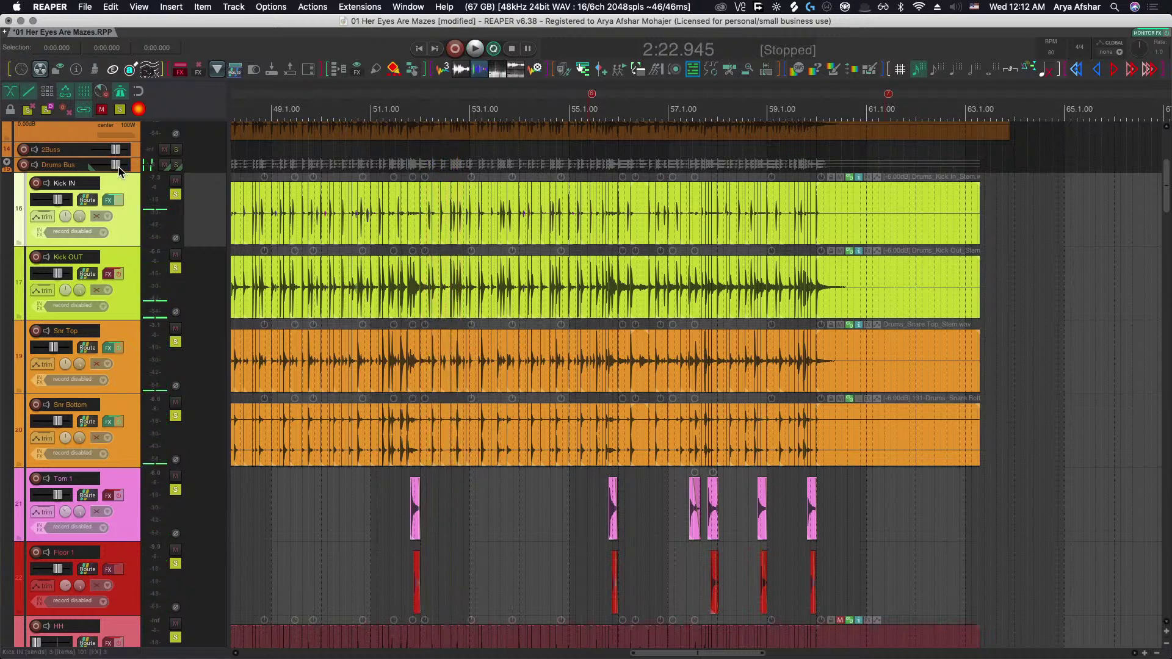
Lower the Drums Bus volume to -4.87 dB and play the drums again from just before bar 44.
left_click_drag(119, 166, 113, 166)
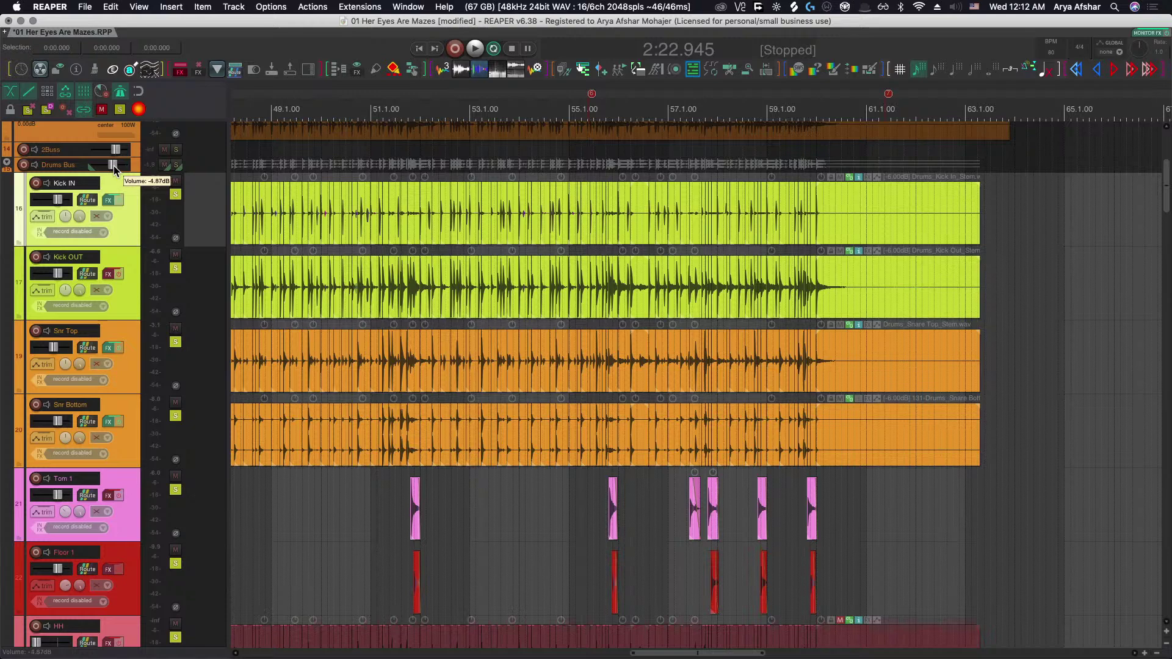
scroll(440, 244, "left", 10)
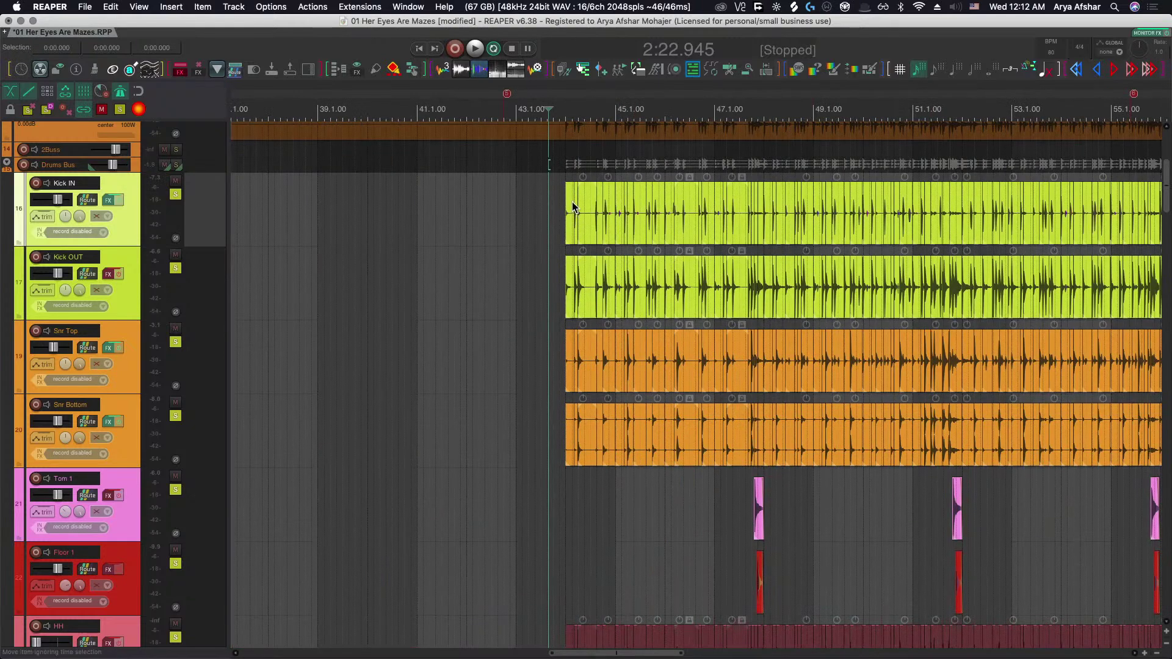
key("space")
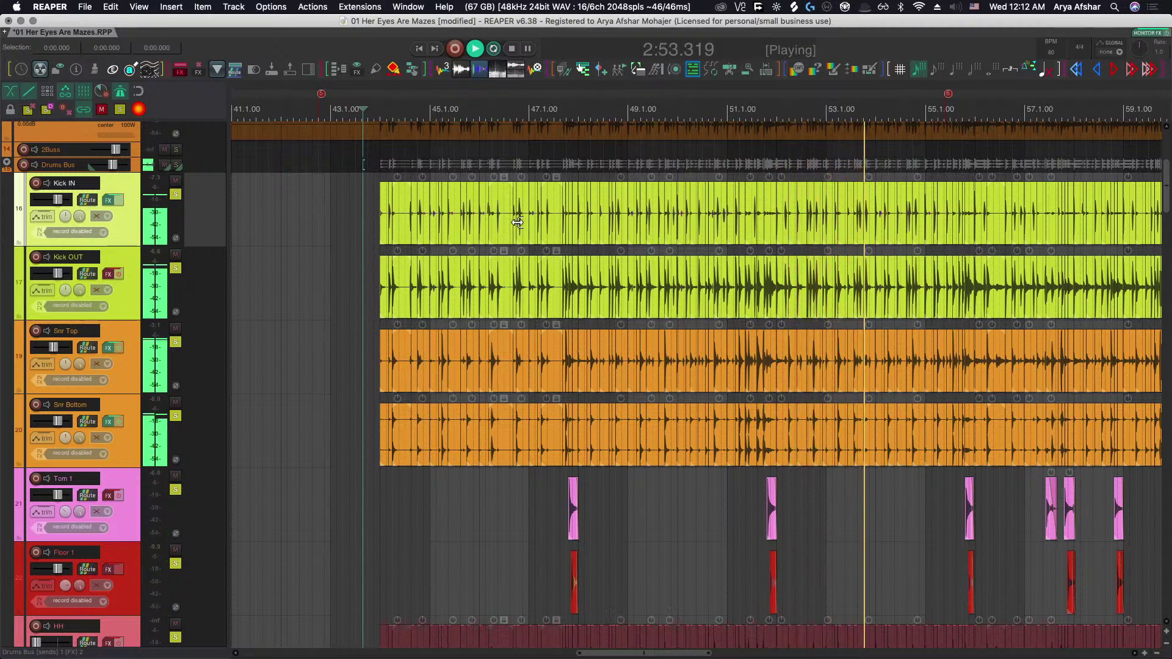
Replay the drums from just before bar 53 and examine how the kick hits there line up with the grid.
scroll(830, 492, "up", 1)
scroll(830, 492, "up", 1)
left_click(819, 479)
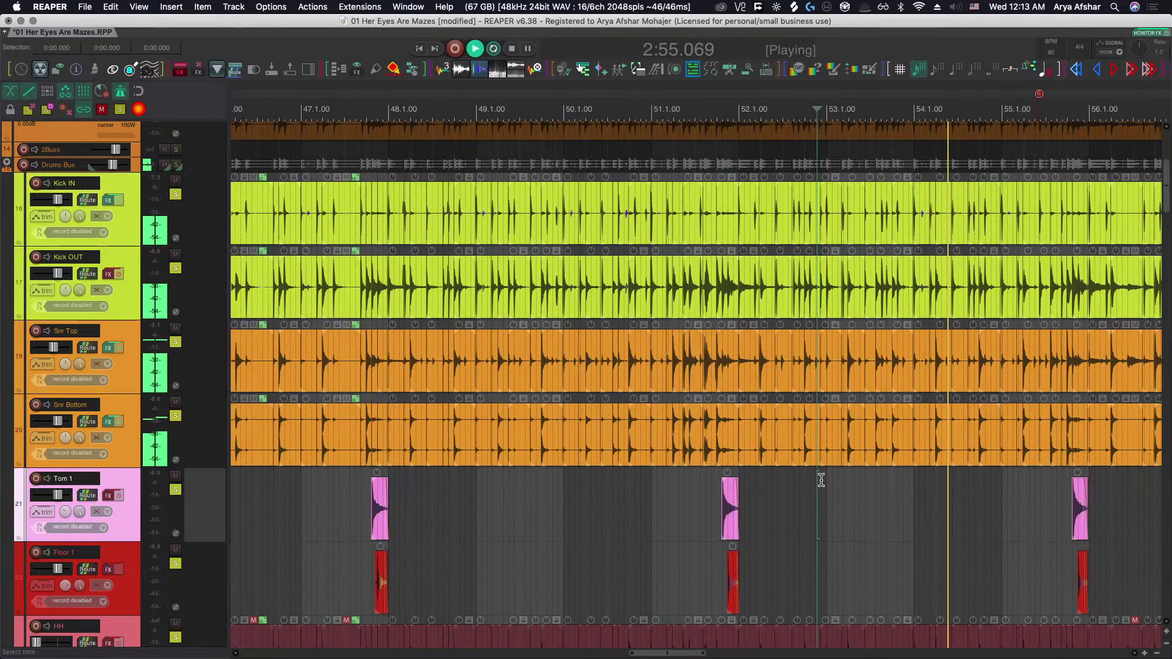
key("space")
scroll(838, 489, "up", 3)
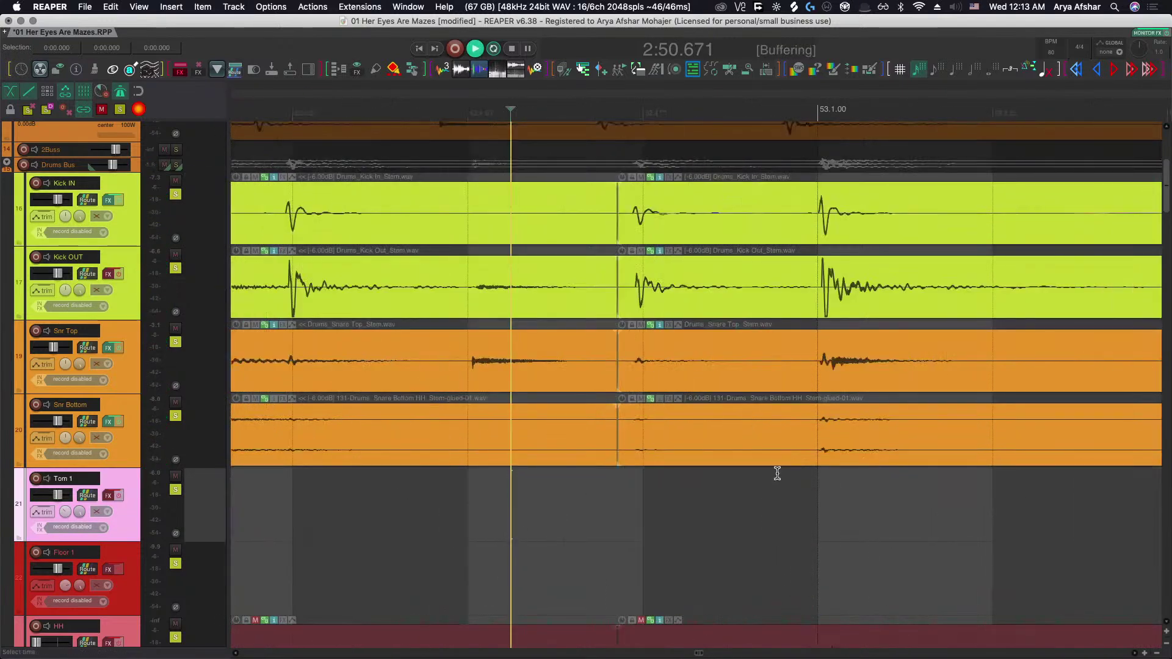
key("space")
key("space")
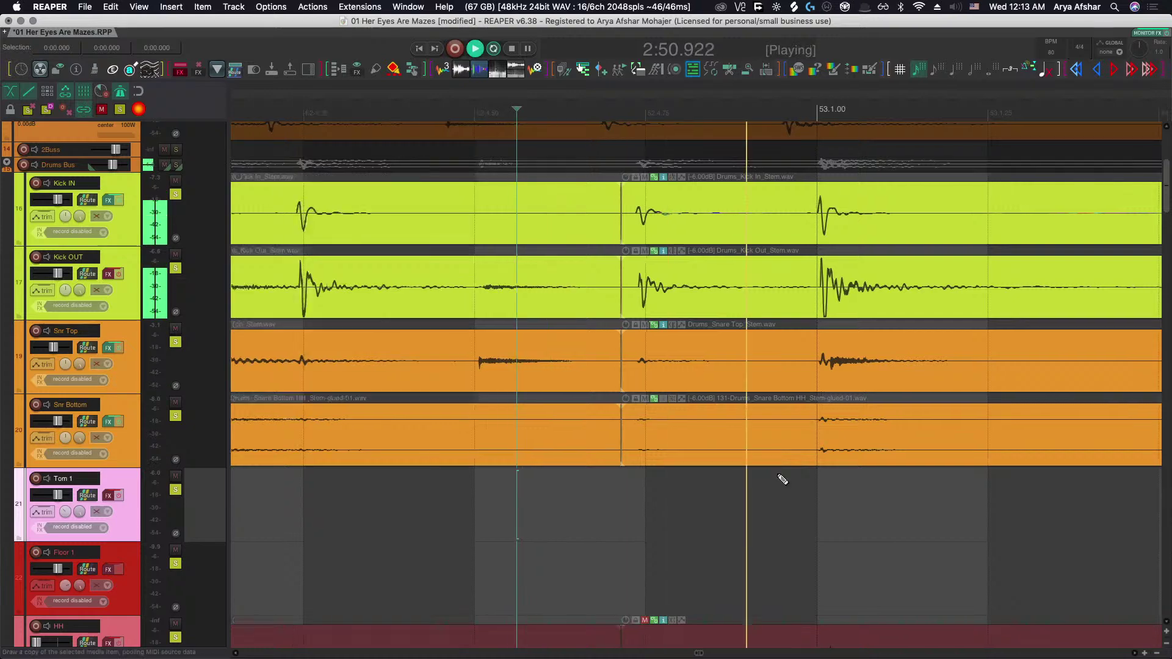
Listen to the drums through the closing hit at bar 60, examining the kick and snare alignment around bar 56.
scroll(777, 474, "down", 4)
scroll(778, 476, "down", 2)
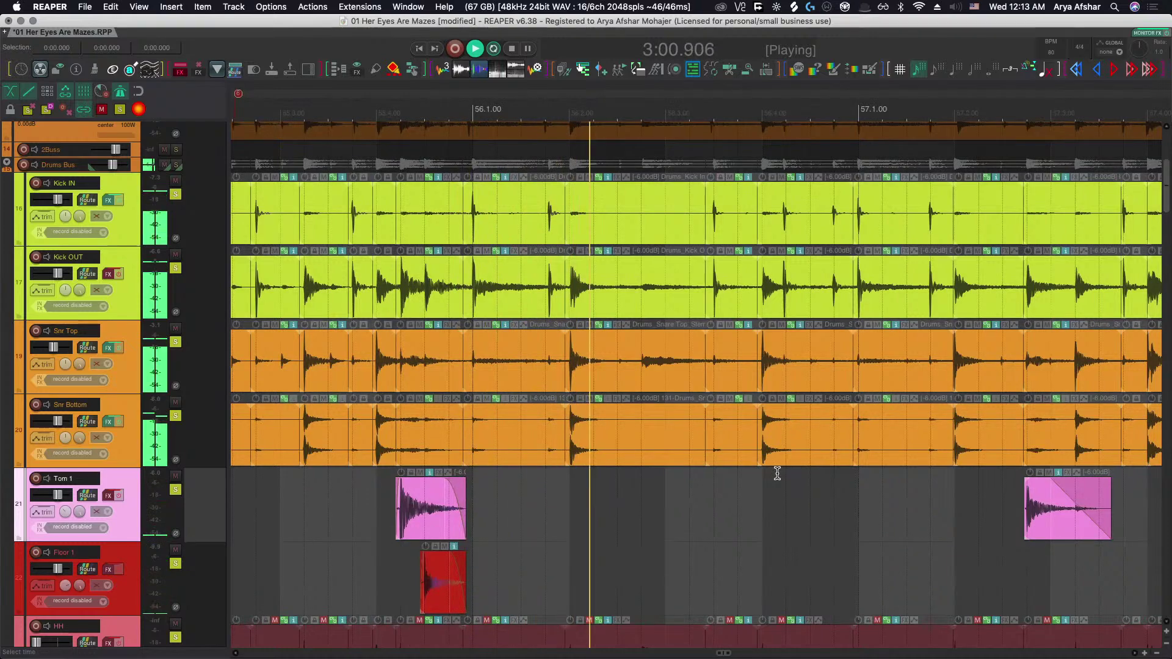
scroll(577, 334, "up", 5)
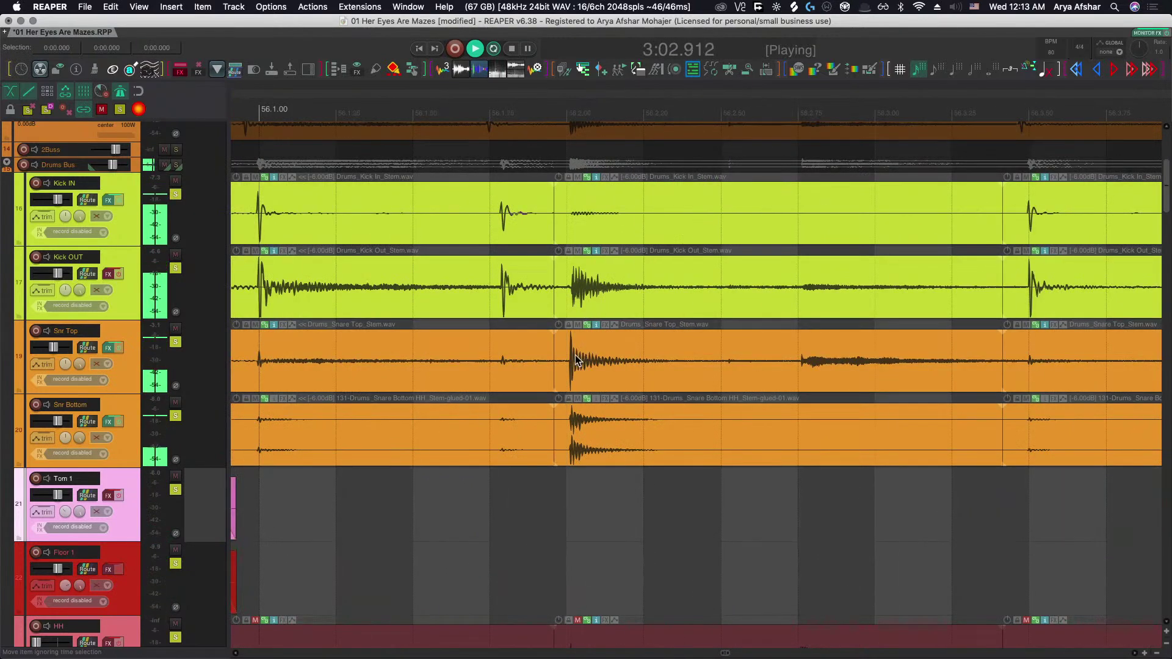
scroll(586, 418, "down", 5)
scroll(586, 418, "down", 8)
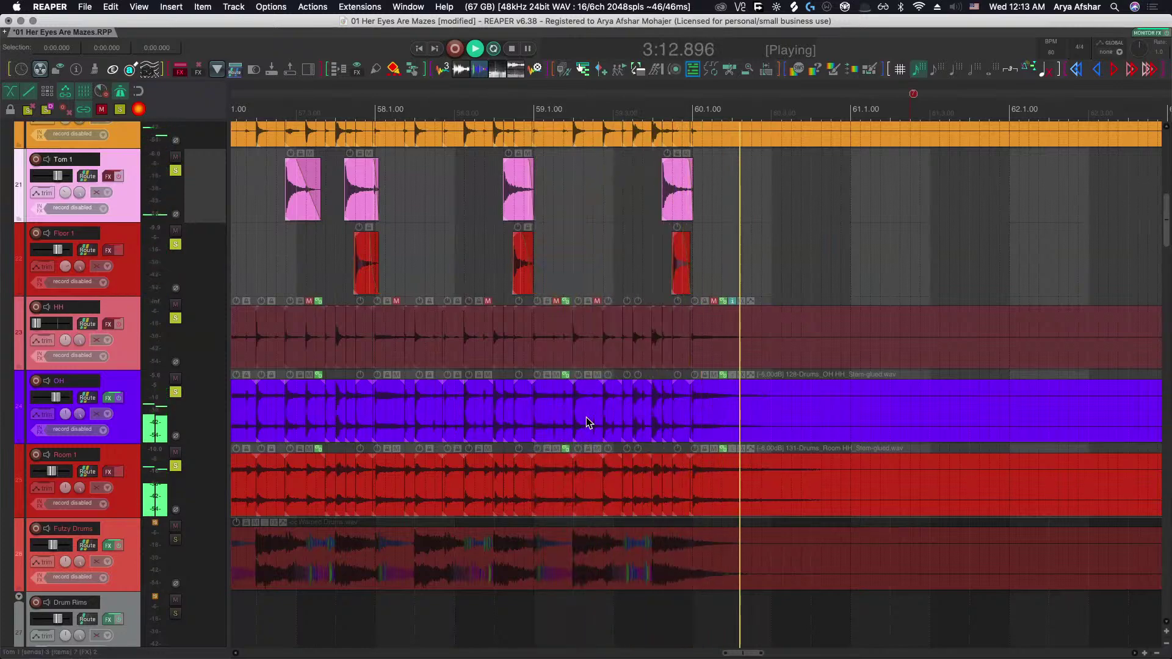
key("space")
Audition the start of the drum section from just before bar 44 into bar 48.
scroll(586, 422, "down", 5)
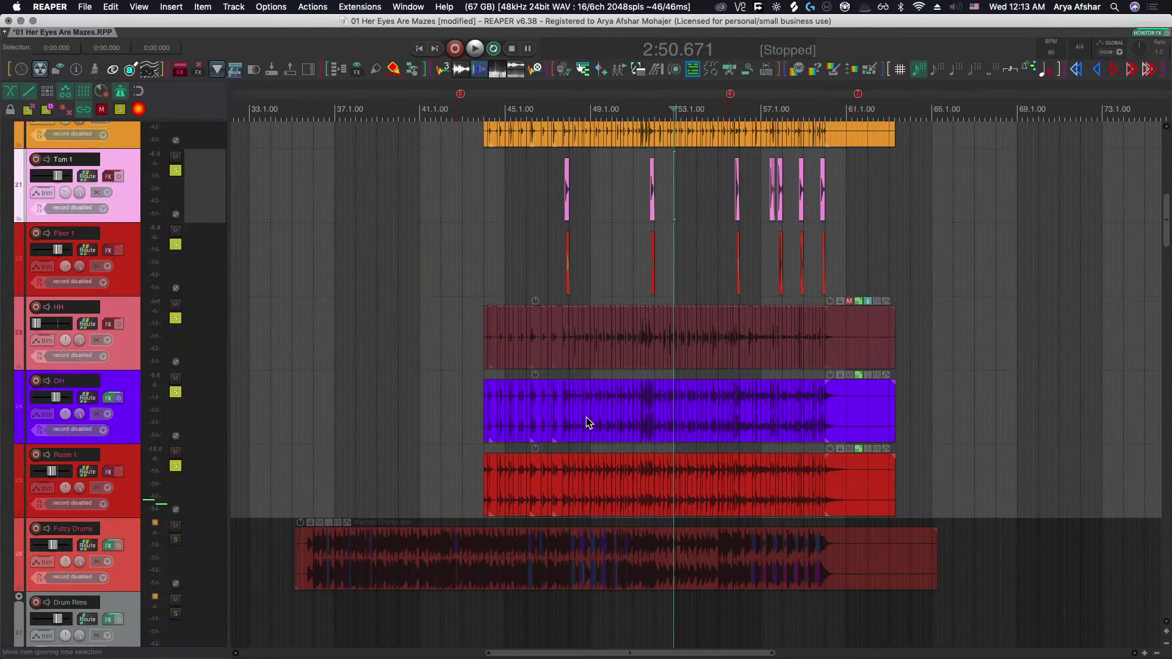
scroll(515, 256, "up", 4)
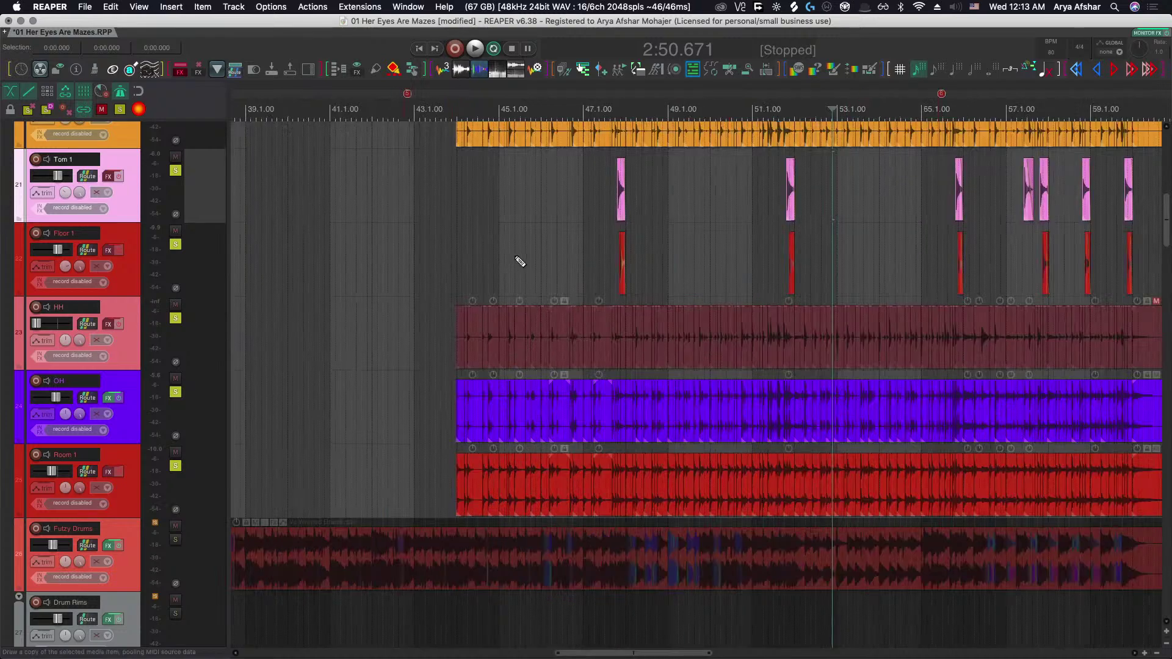
left_click(511, 231)
key("space")
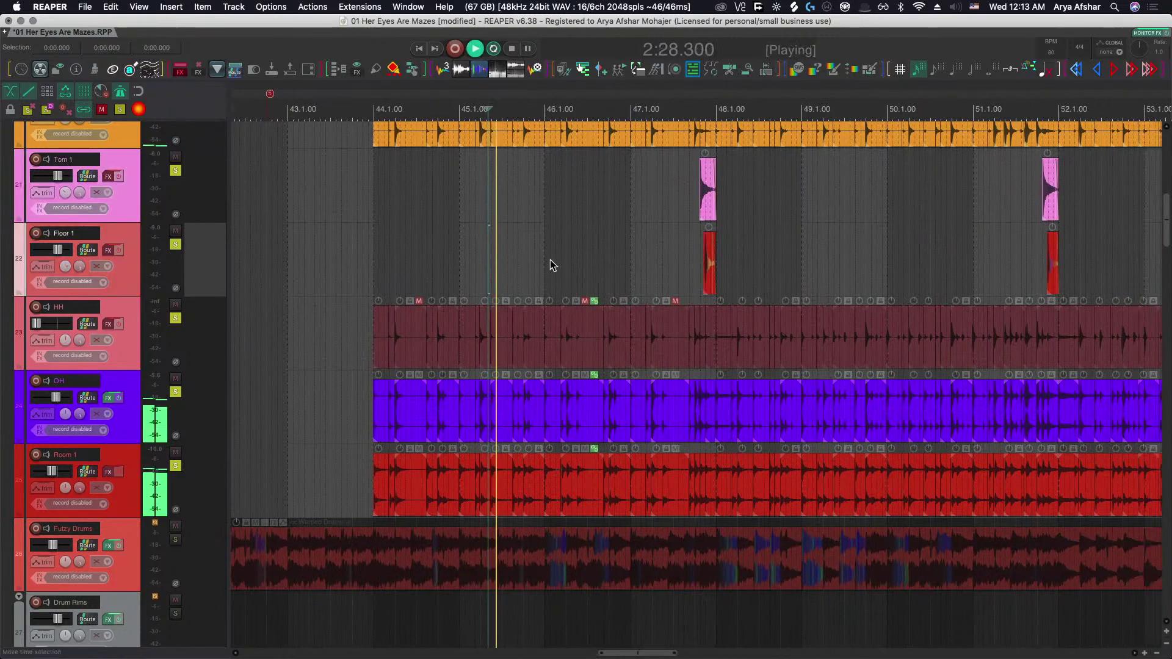
key("space")
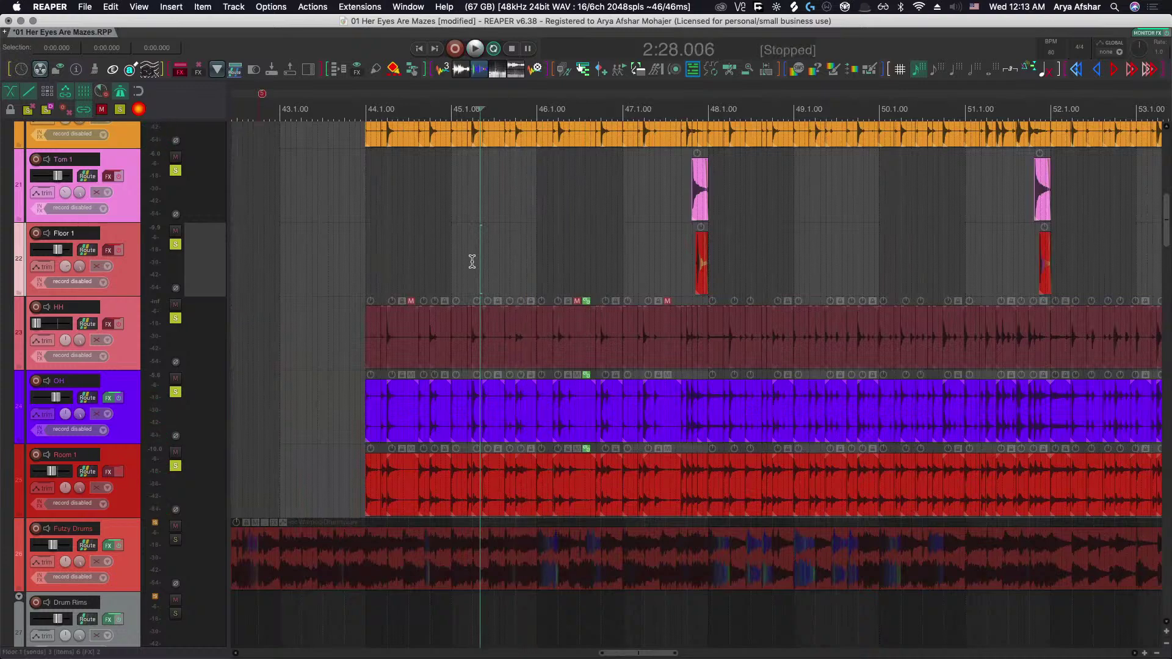
left_click(359, 238)
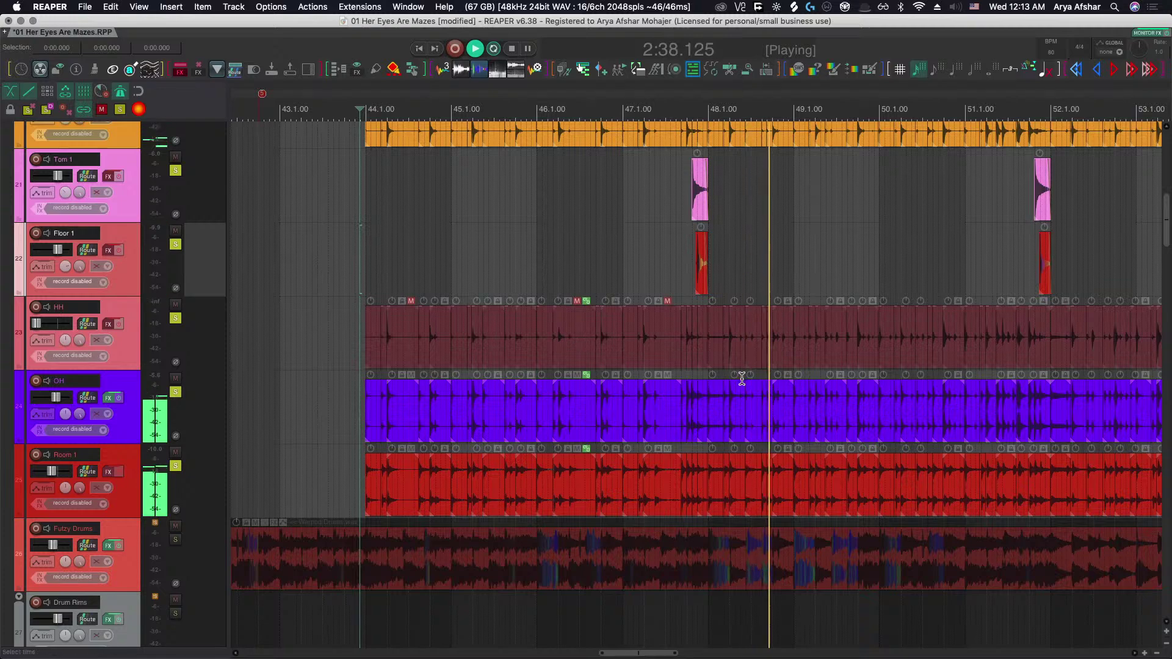
key("space")
Replay the tom fill from just before 47.4.00 into bar 48 and check the hits that follow it.
scroll(714, 417, "up", 6)
scroll(716, 413, "up", 5)
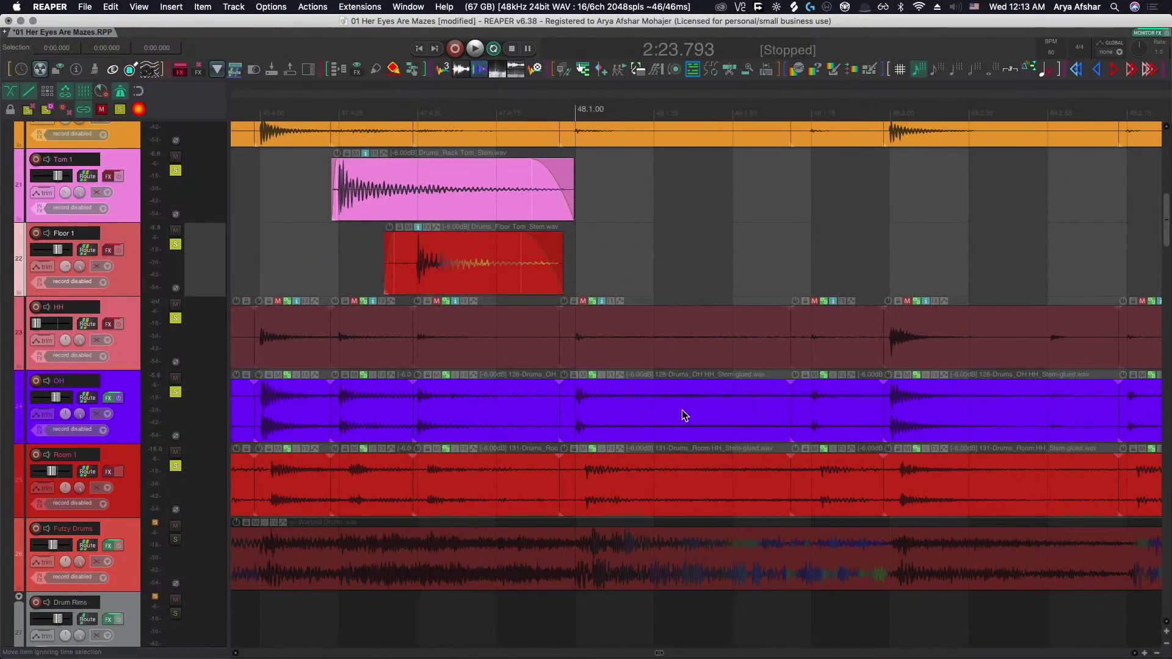
scroll(682, 415, "down", 3)
left_click(397, 221)
key("space")
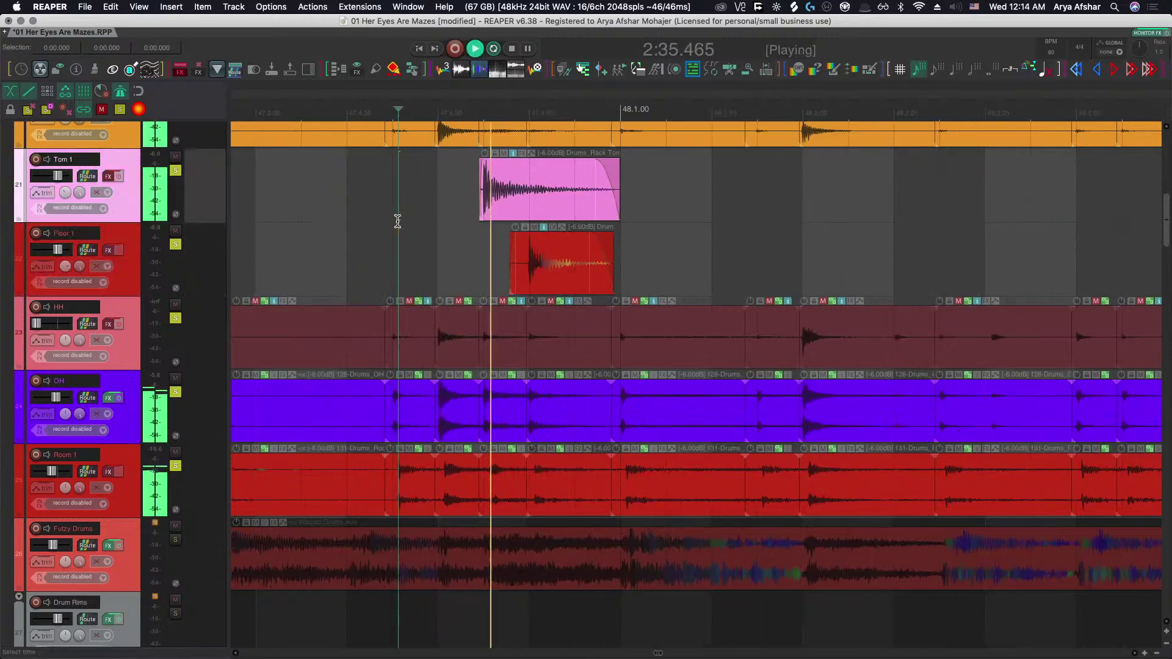
scroll(398, 223, "right", 2)
scroll(398, 226, "right", 10)
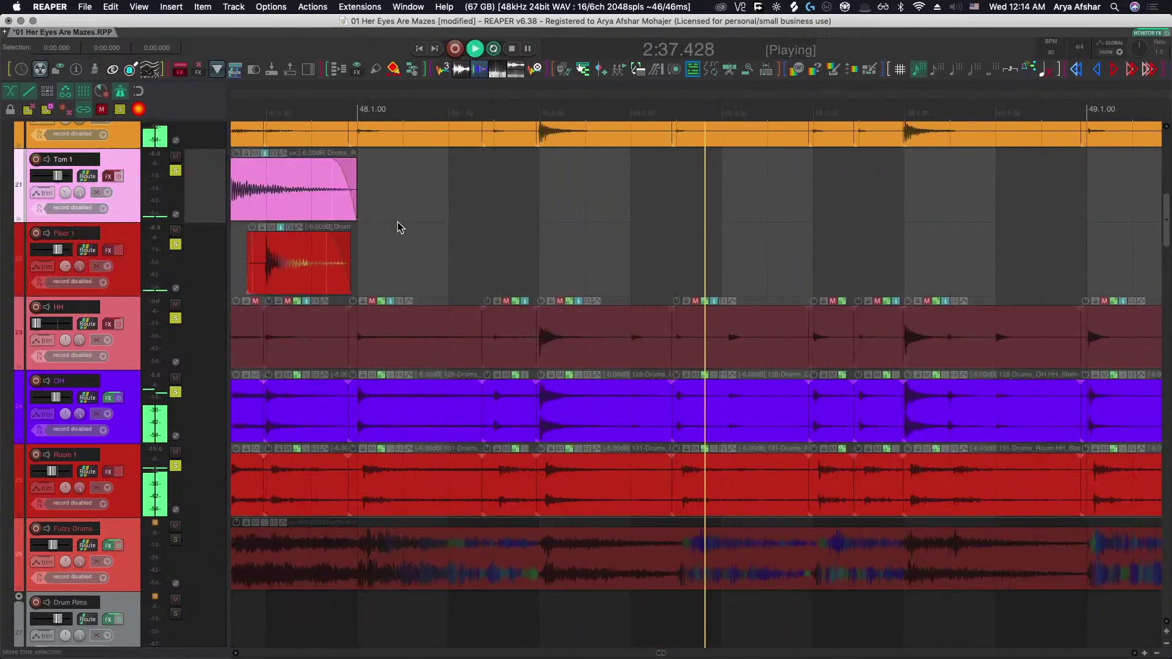
Stop playback and slip the audio of the grouped drum items at 48.3.50 slightly earlier so the hit starts on the grid.
key("space")
scroll(746, 420, "up", 8)
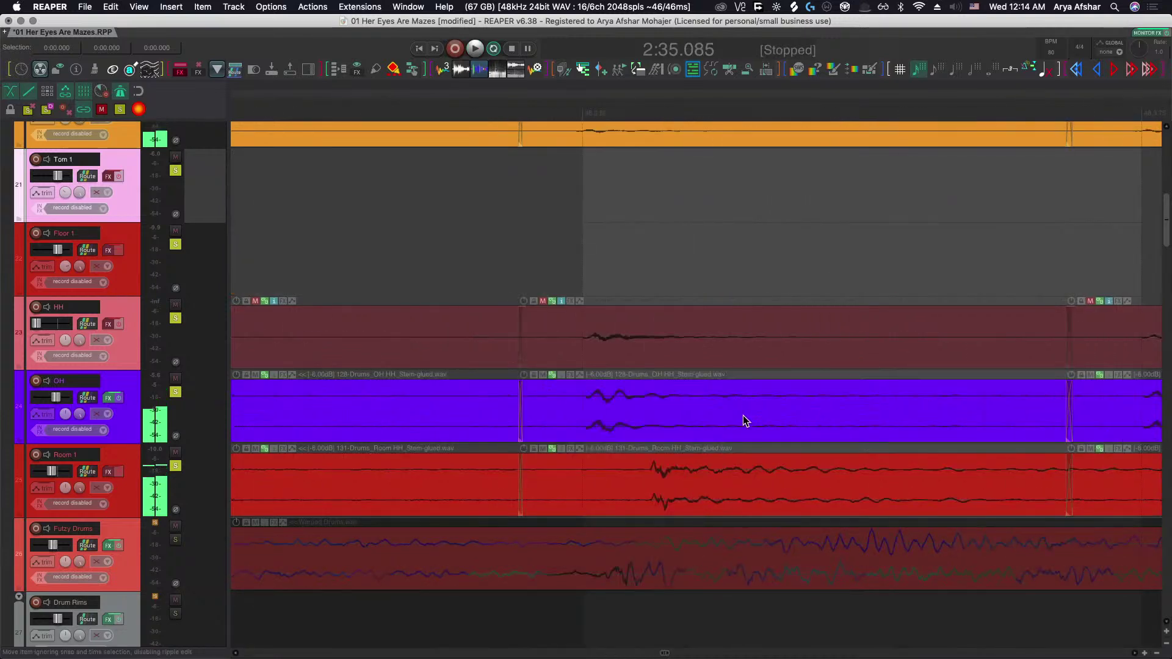
left_click_drag(658, 409, 641, 404)
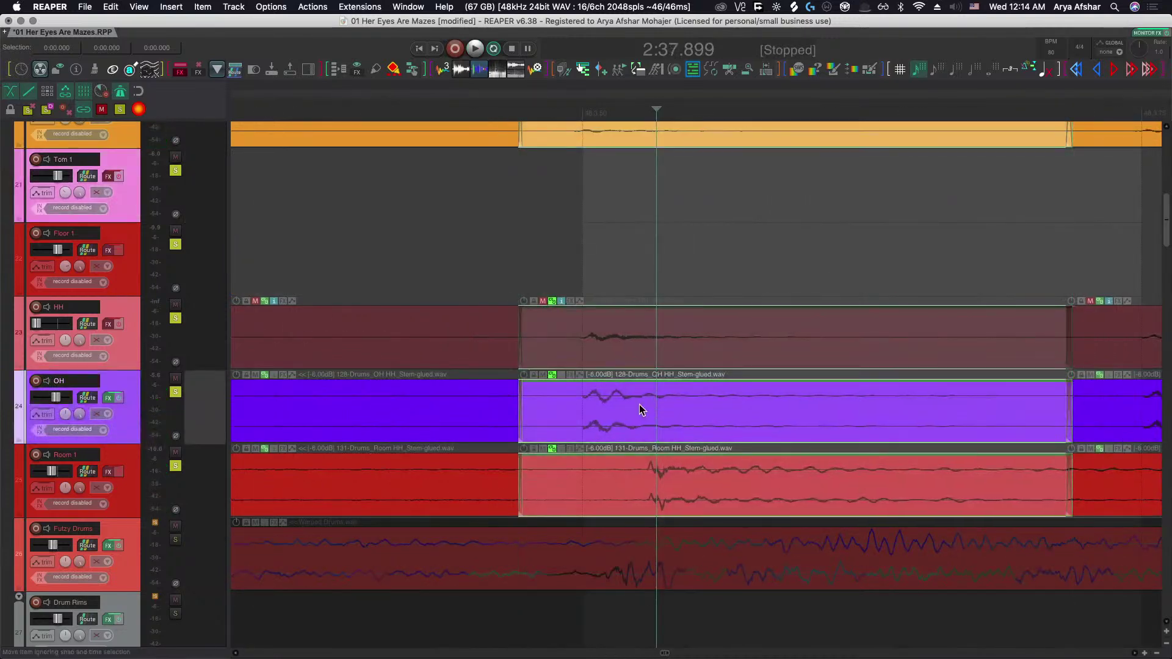
Play the drums from beat 2 of bar 48 into bar 53 to check for remaining timing errors.
scroll(638, 404, "down", 8)
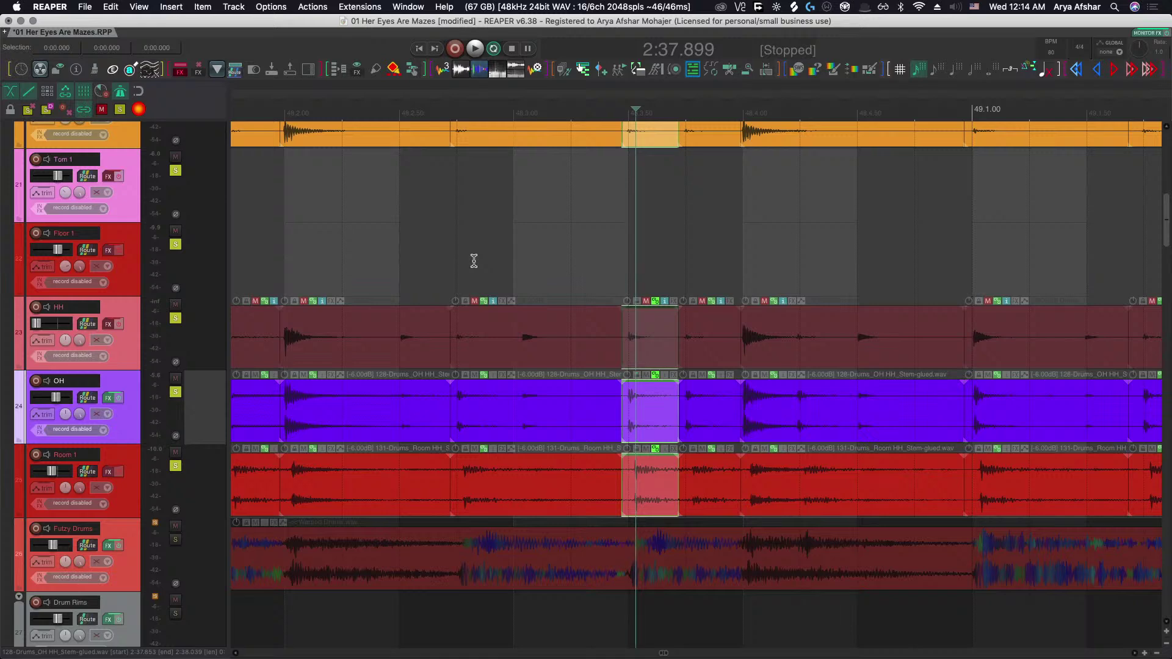
left_click(422, 236)
key("space")
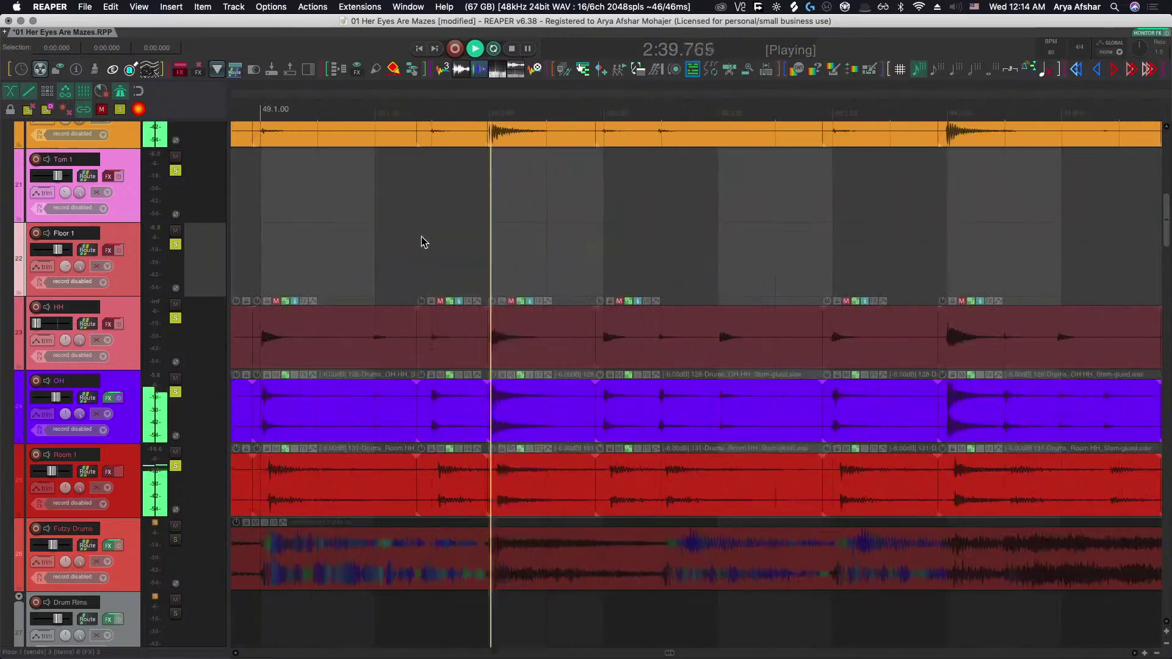
scroll(425, 242, "down", 3)
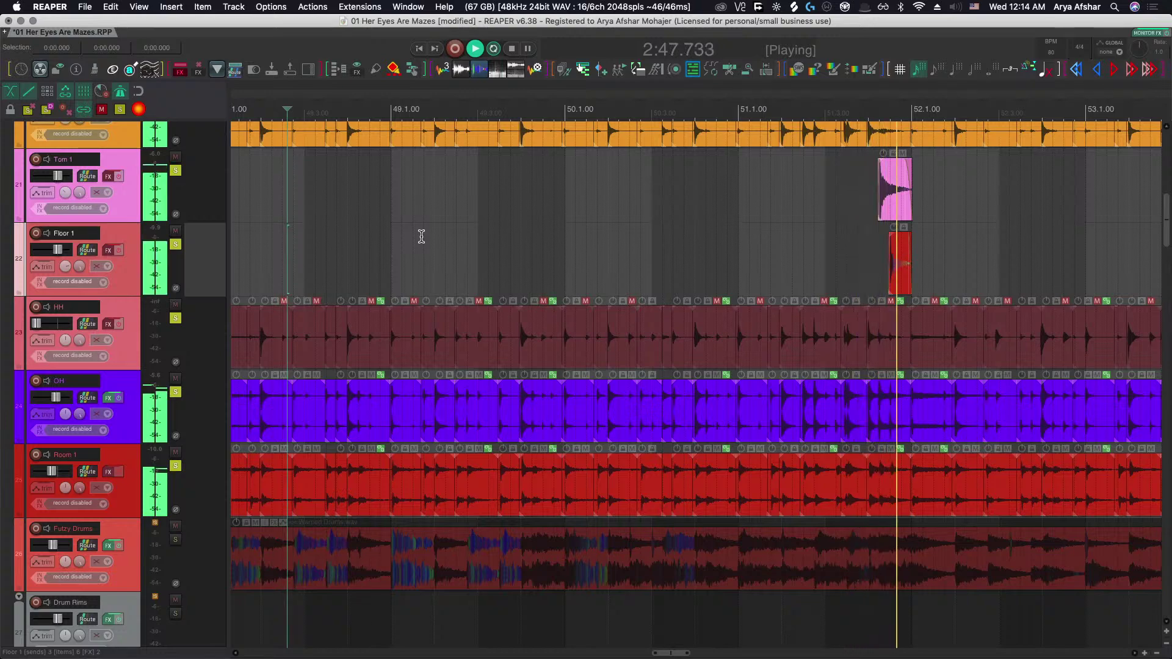
scroll(421, 237, "right", 10)
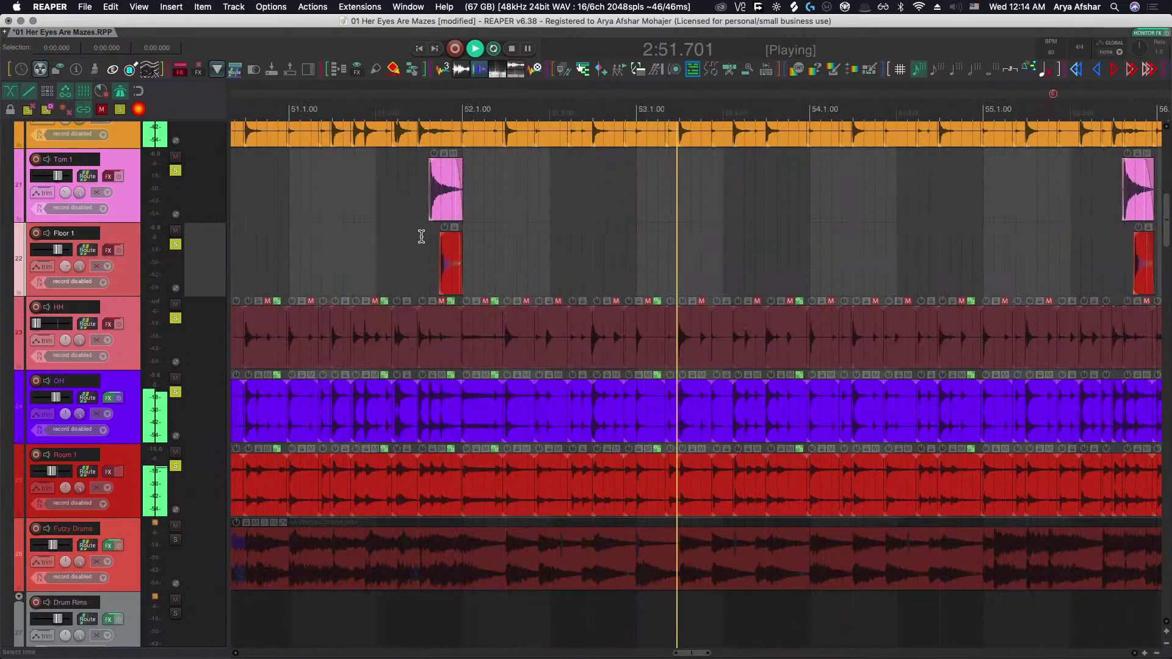
Slip the grouped drum audio at 52.3.50 earlier onto the grid, move the following crossfade earlier before 52.4.00, and play the passage.
scroll(601, 393, "up", 8)
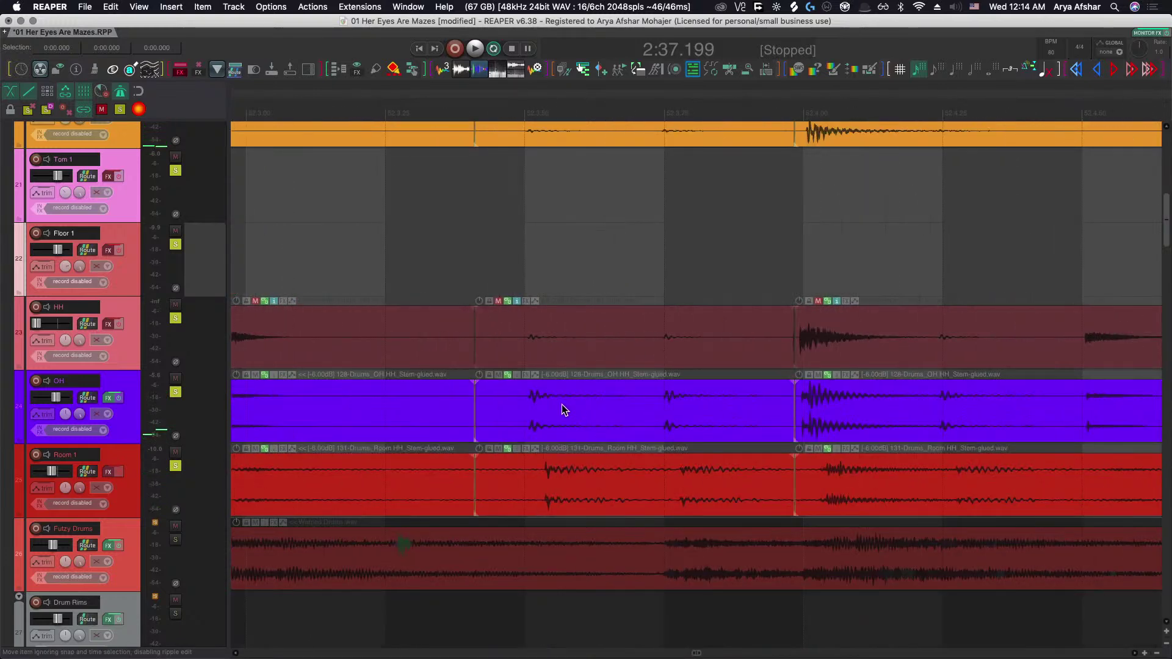
mouse_move(536, 404)
left_mouse_down()
mouse_move(551, 411)
mouse_move(542, 415)
left_mouse_up()
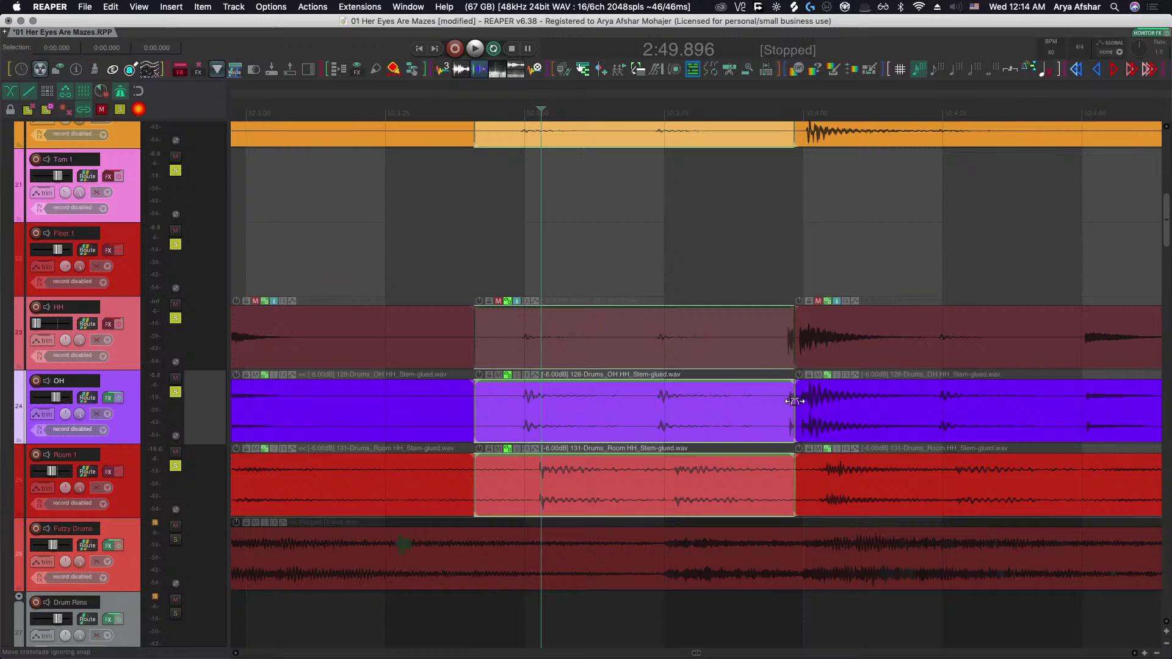
left_click_drag(794, 401, 784, 403)
left_click(293, 222)
key("space")
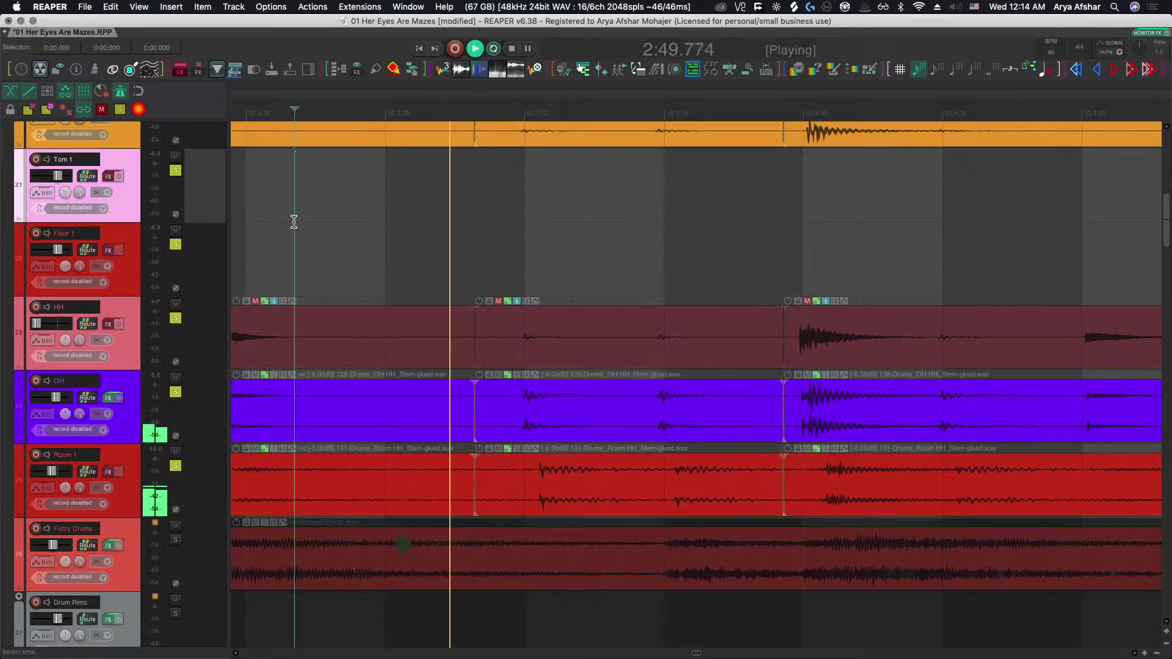
Play the drums from shortly after 52.1.00 and check the timing of the hits around 52.4.00.
scroll(294, 222, "down", 5)
key("space")
scroll(447, 267, "left", 3)
left_click(362, 211)
key("space")
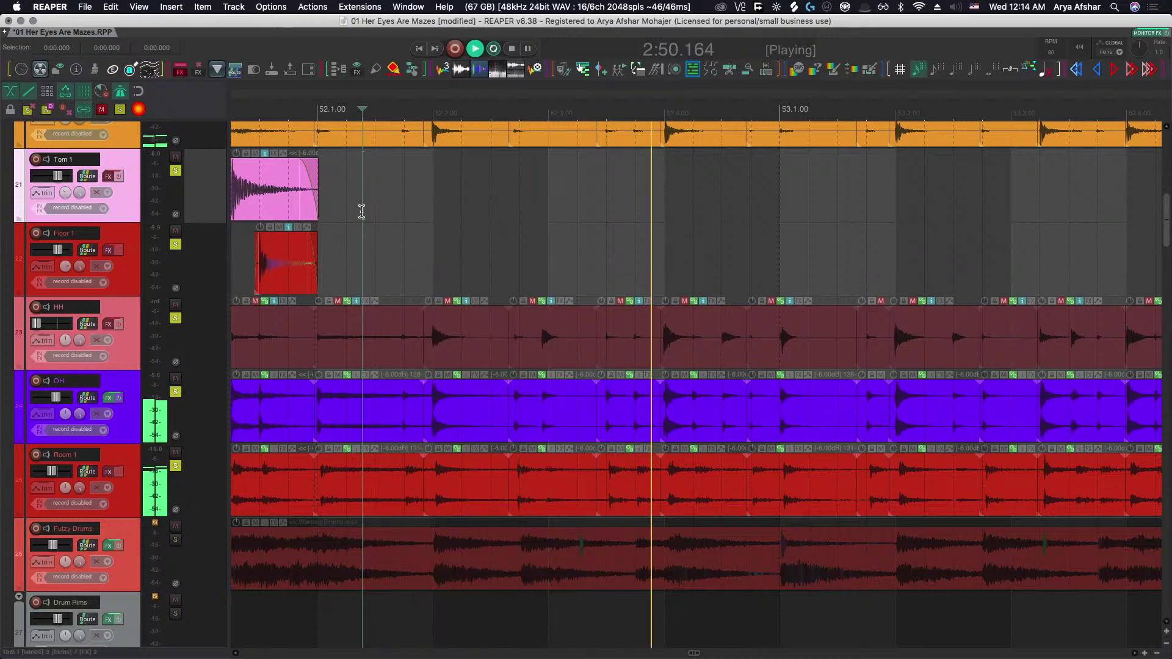
key("space")
Slip the grouped drum audio at 52.3.50 slightly earlier and play the passage from beat 3 of bar 51.
scroll(675, 418, "up", 5)
left_click(684, 412)
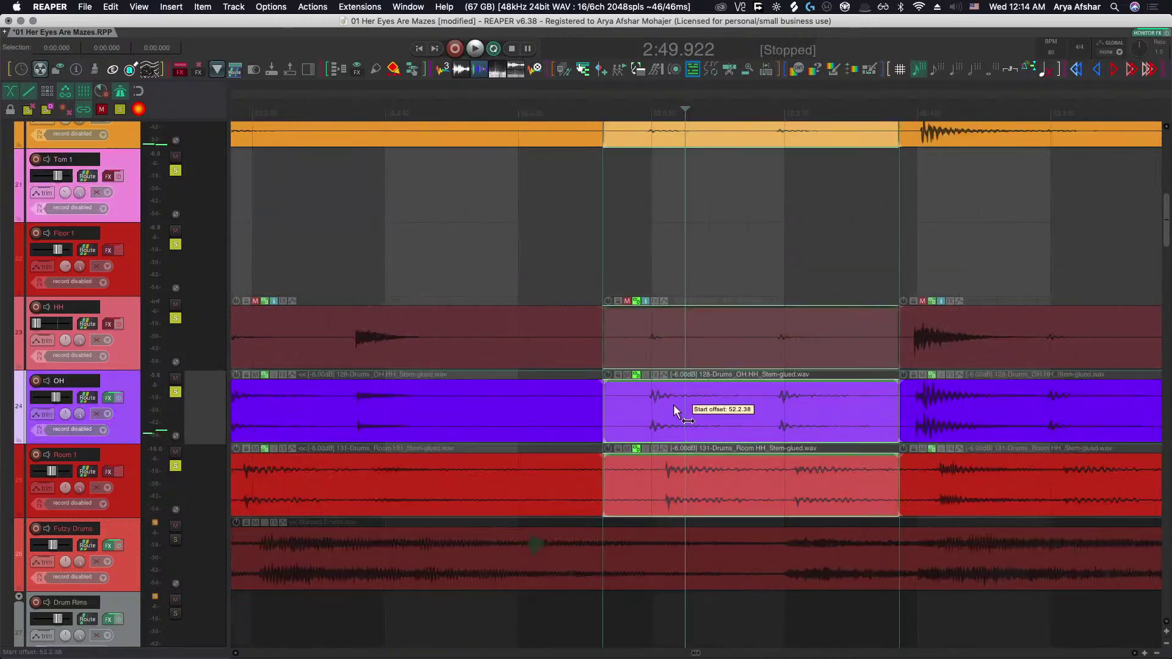
scroll(668, 403, "down", 5)
left_click(382, 196)
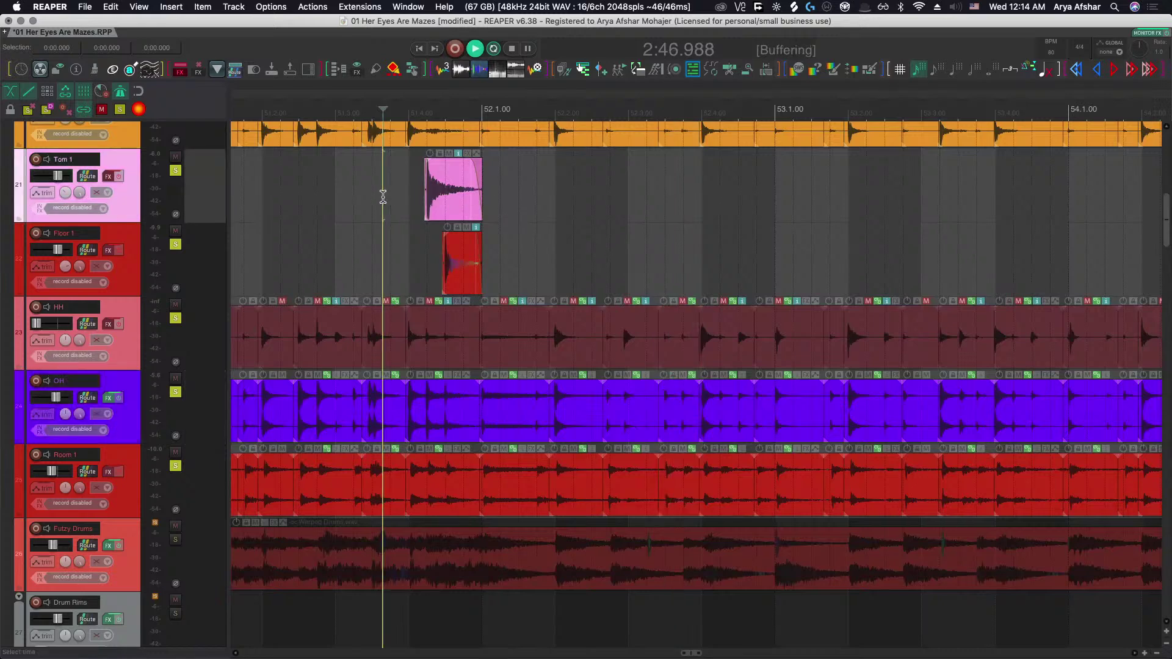
key("space")
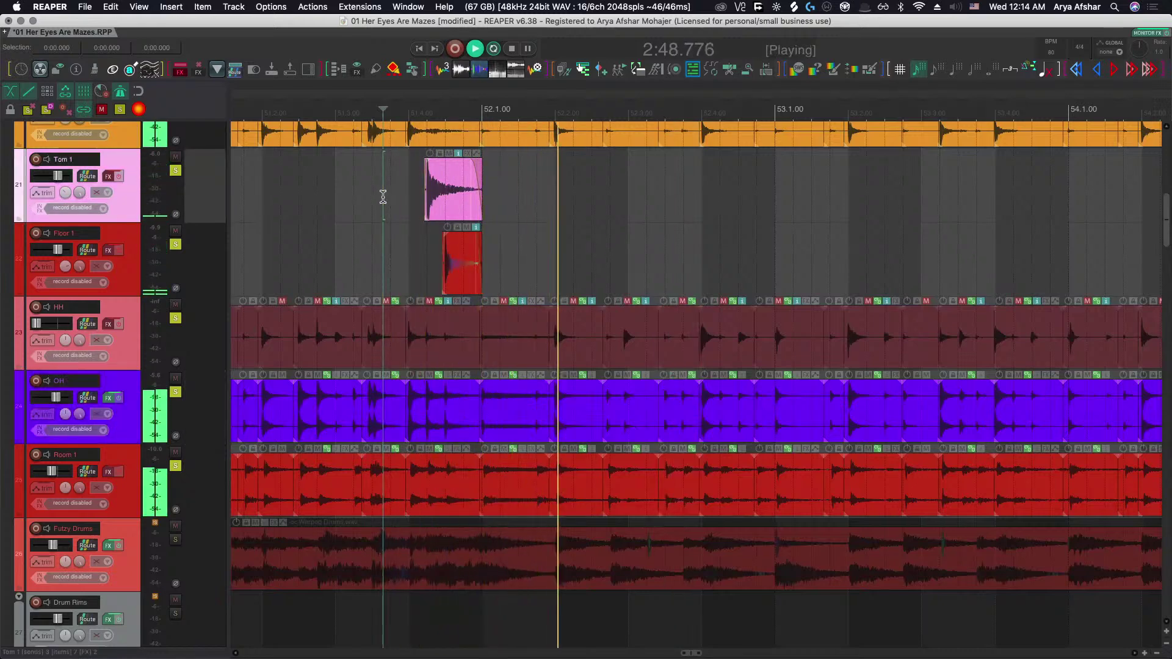
key("space")
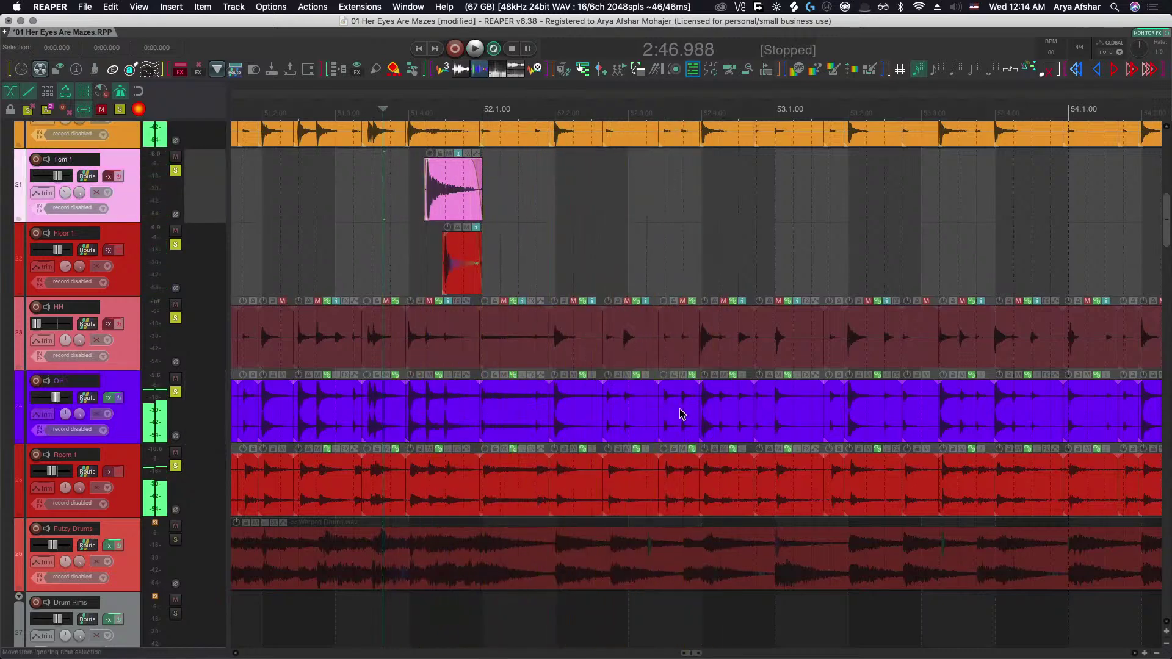
Slip the grouped drum audio at 52.3.50 slightly later and play from just before 52.3.00.
scroll(671, 413, "up", 5)
left_click(635, 404)
scroll(635, 407, "down", 2)
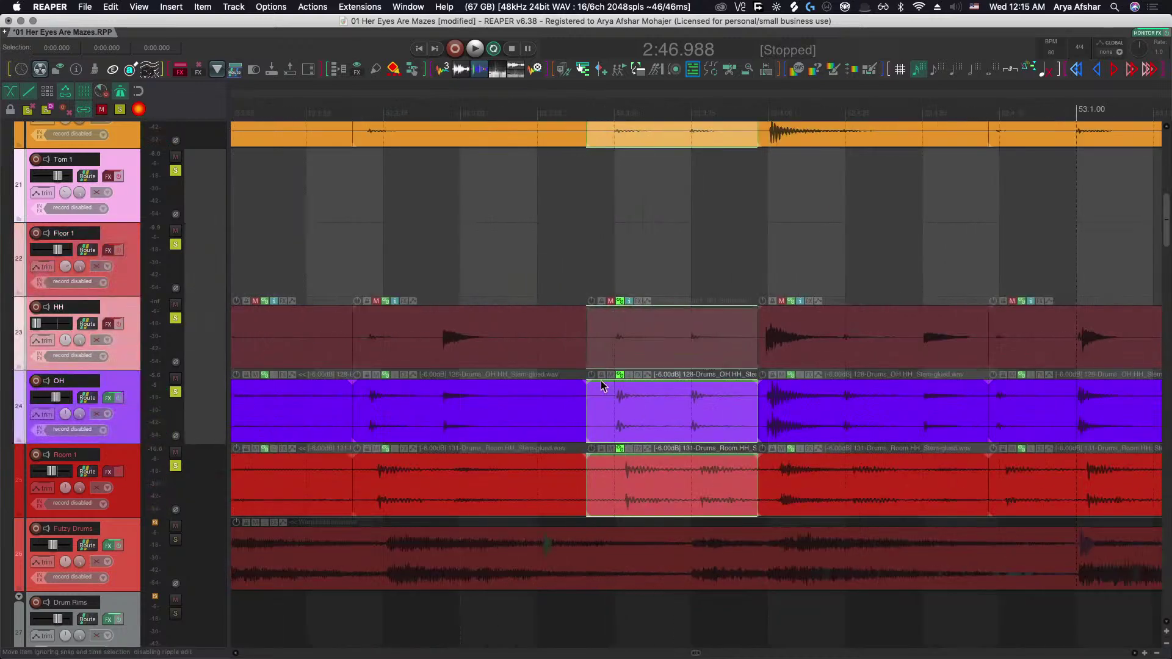
left_click(416, 234)
key("space")
key("space")
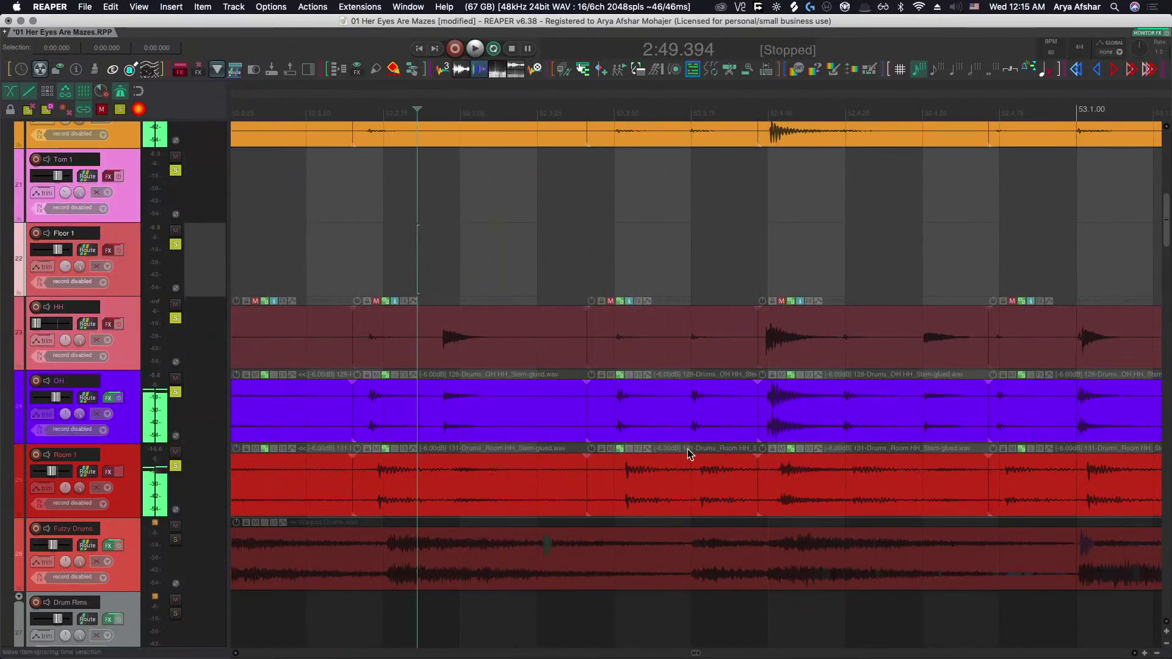
Play the drums from just before bar 51 into bar 52 and examine the hits up close.
scroll(609, 444, "down", 5)
scroll(570, 387, "left", 3)
left_click(534, 254)
key("space")
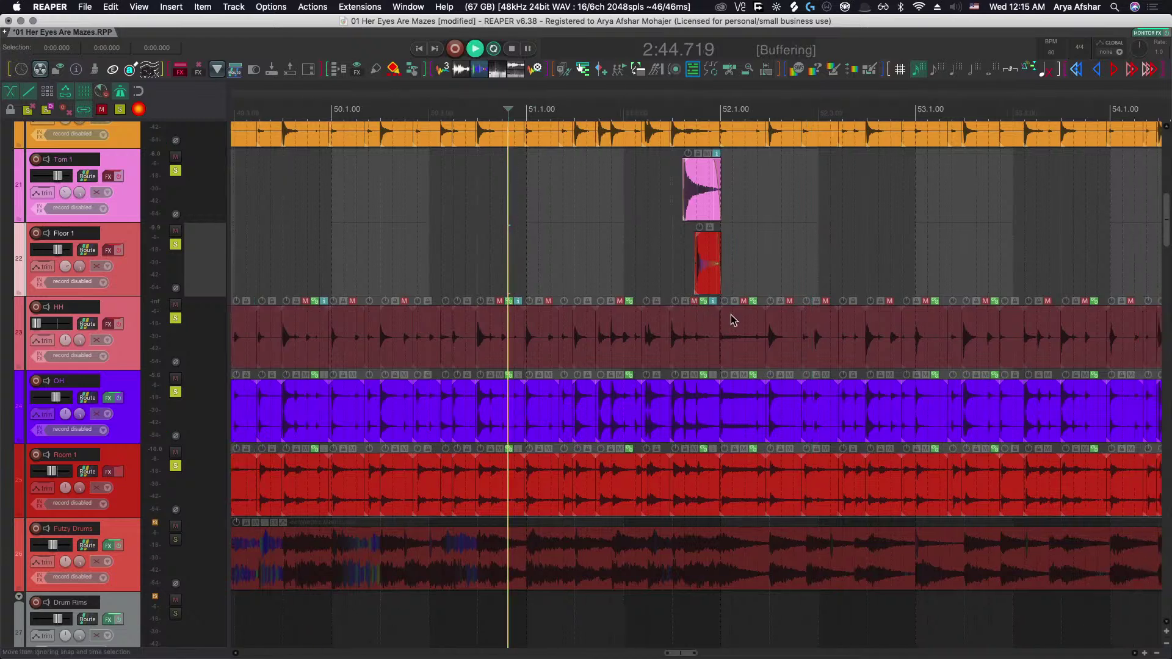
scroll(712, 317, "right", 3)
scroll(701, 342, "up", 3)
scroll(653, 434, "up", 2)
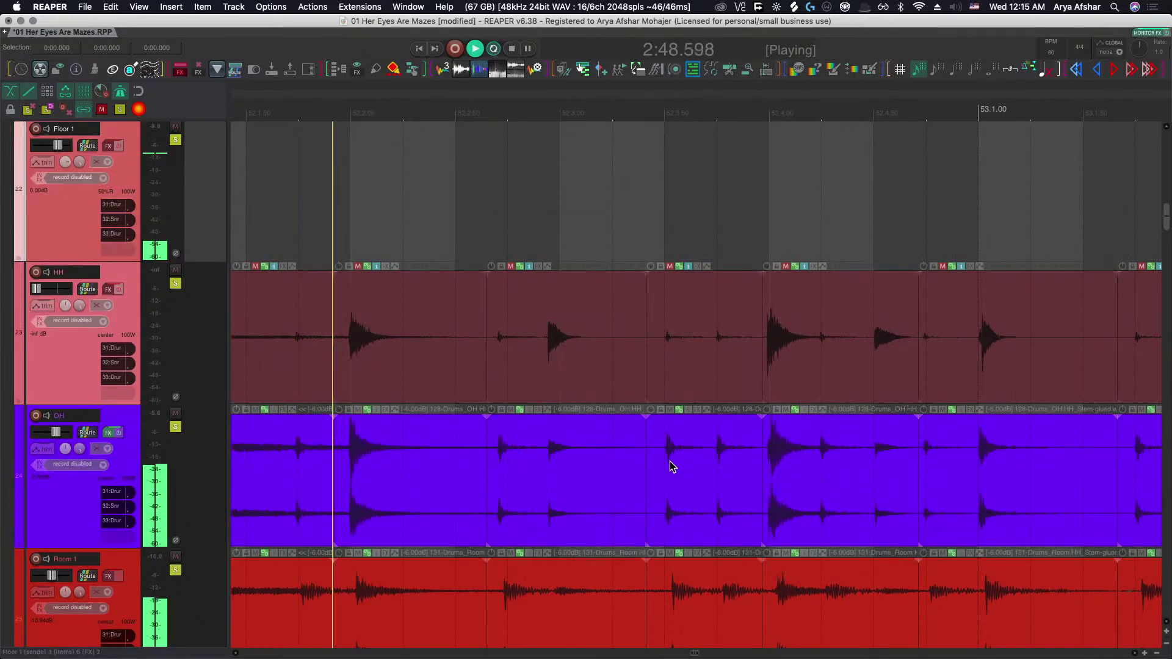
Slip the grouped drum items just before 52.3.00 later onto the grid and play from just before 52.2.00.
key("space")
left_click_drag(532, 458, 547, 456)
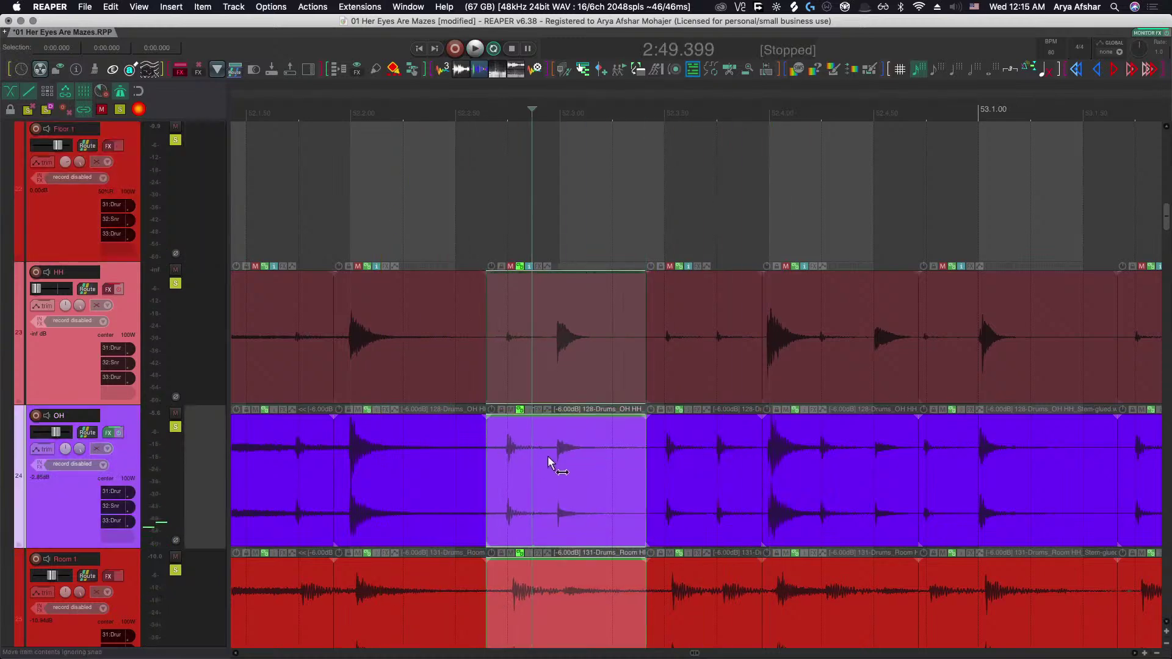
left_click(331, 167)
key("space")
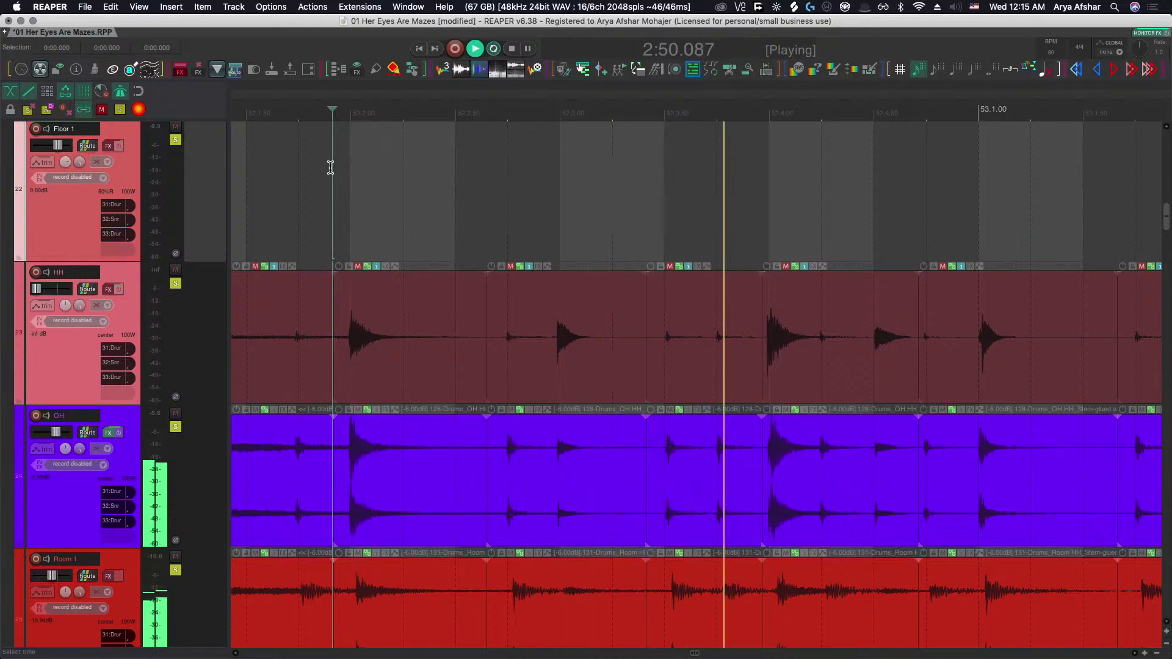
key("space")
Inspect the hit at 52.4.00 up close and play the drums into bar 55 to check the timing.
scroll(581, 467, "up", 6)
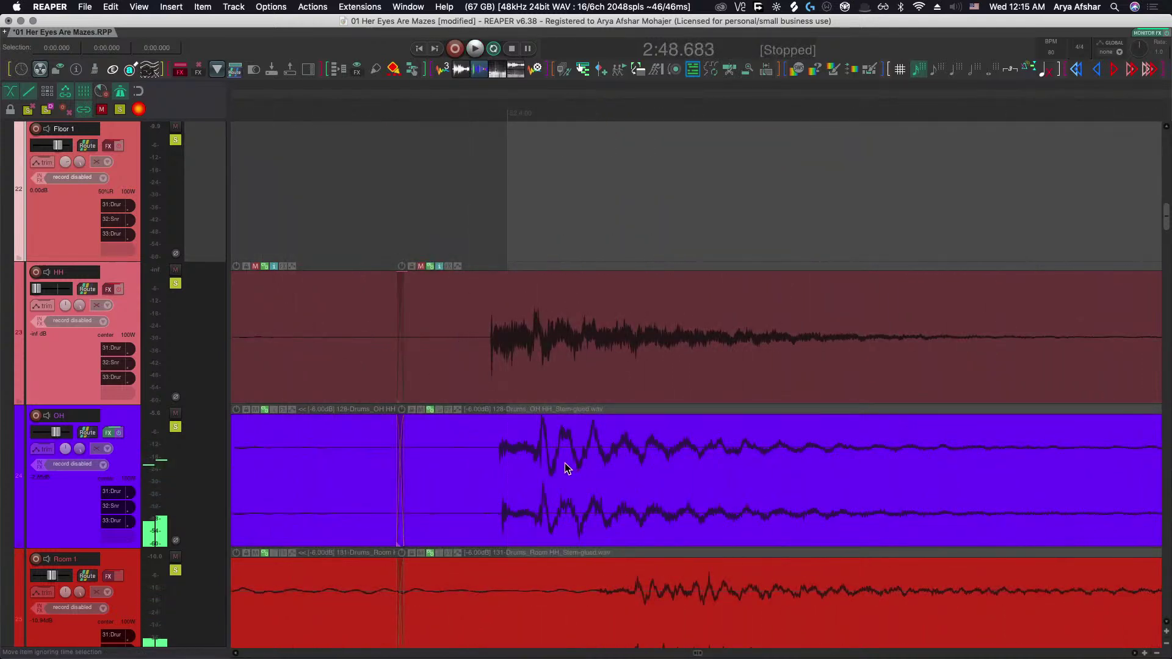
scroll(563, 461, "down", 4)
key("space")
scroll(562, 462, "down", 3)
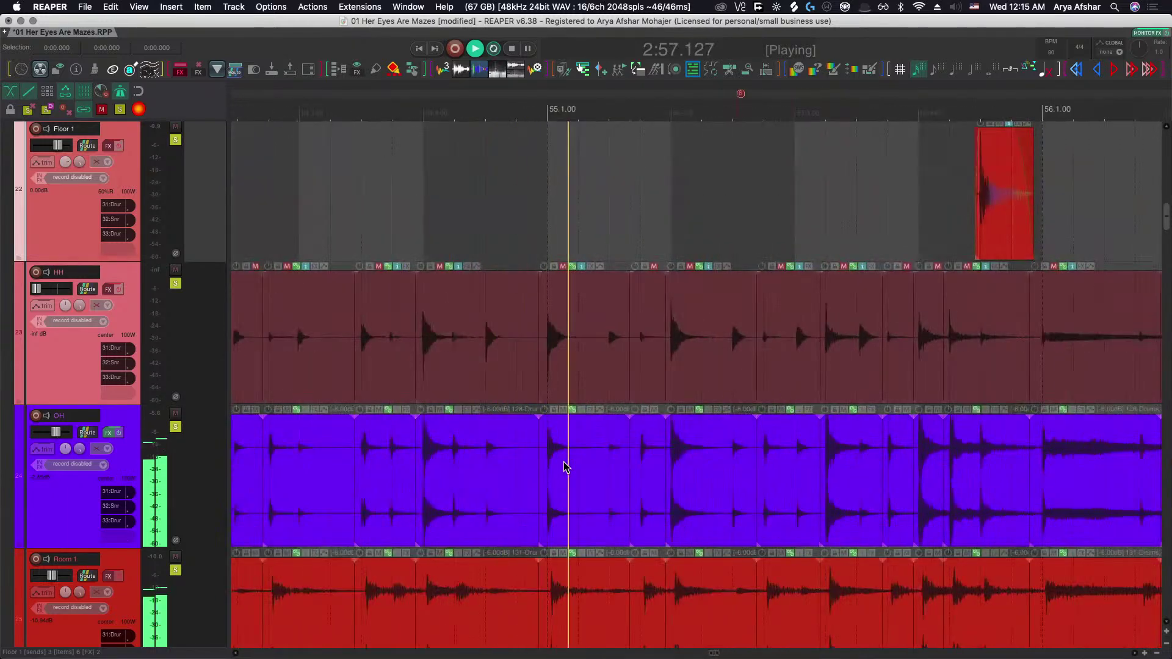
Replay the drums from the middle of bar 53 to the end of bar 54 and check the hits.
scroll(374, 271, "down", 6)
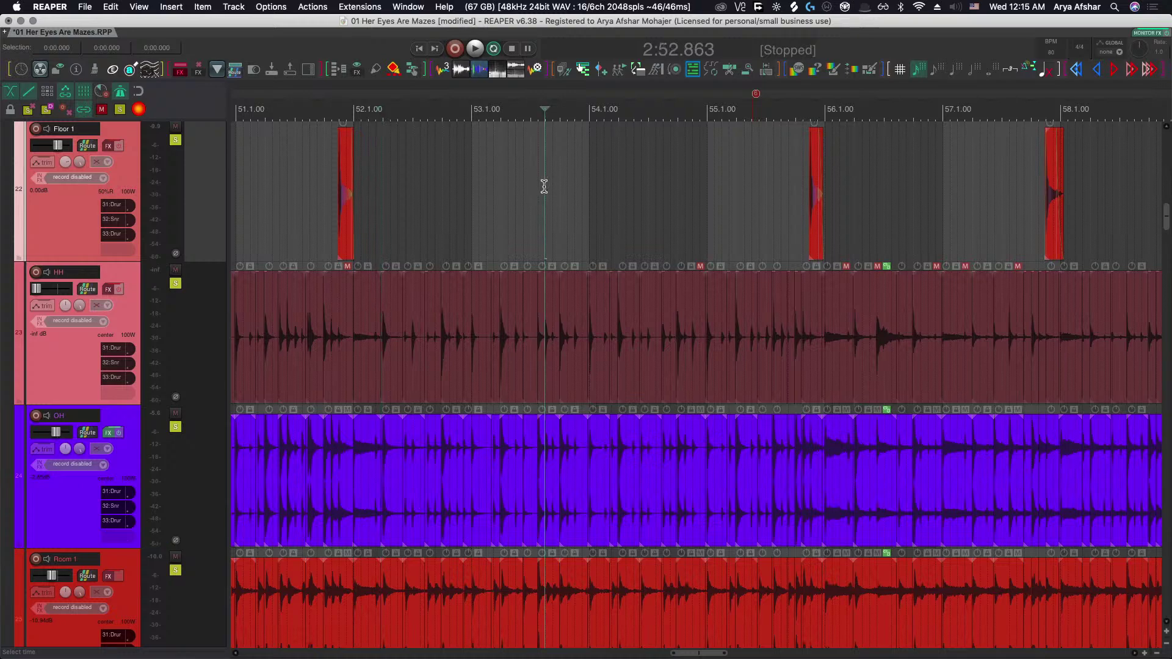
key("space")
scroll(638, 291, "up", 6)
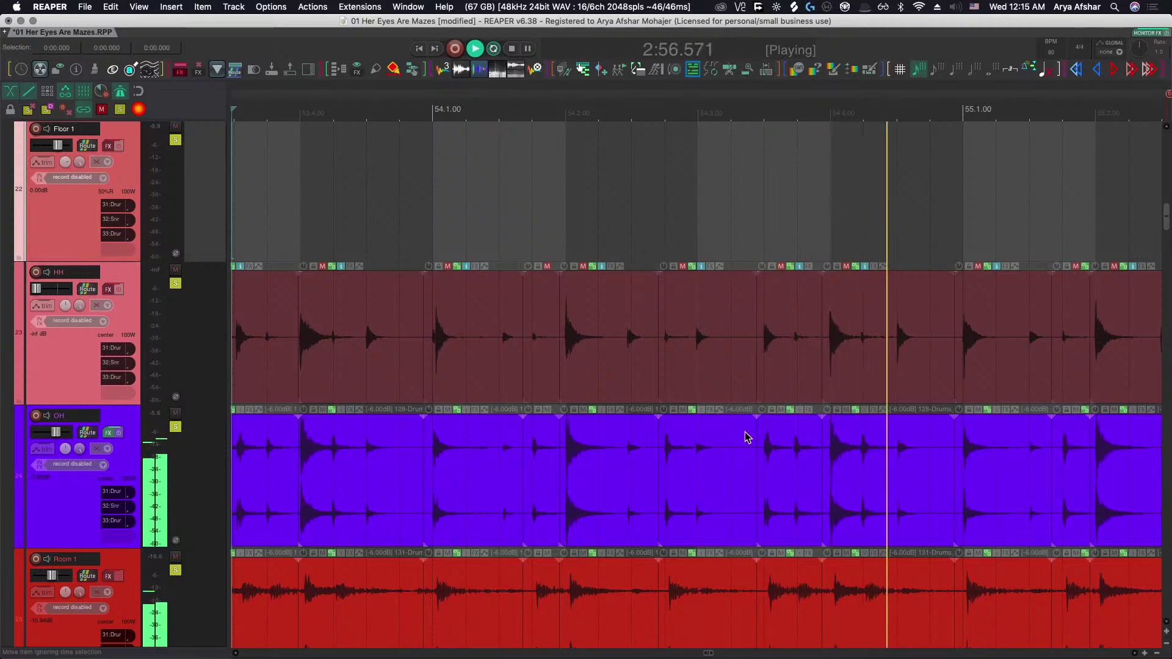
key("space")
Play from just before 54.3.00 with a short time selection after that beat, turn repeat off and remove the selection.
left_click_drag(722, 194, 756, 194)
key("space")
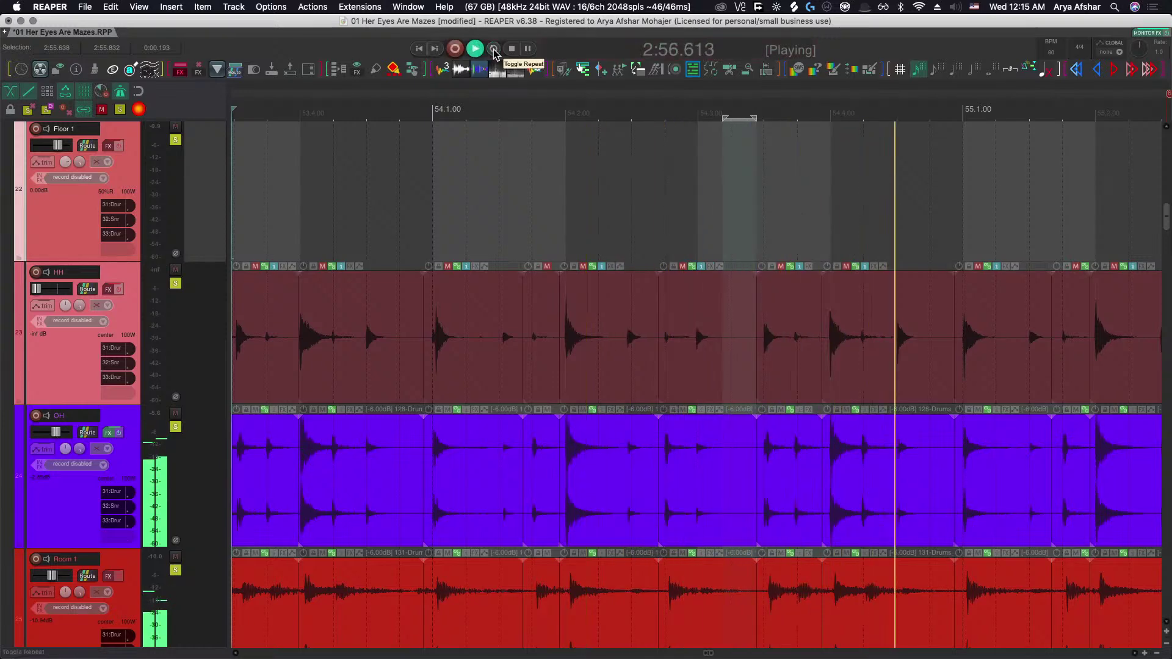
key("space")
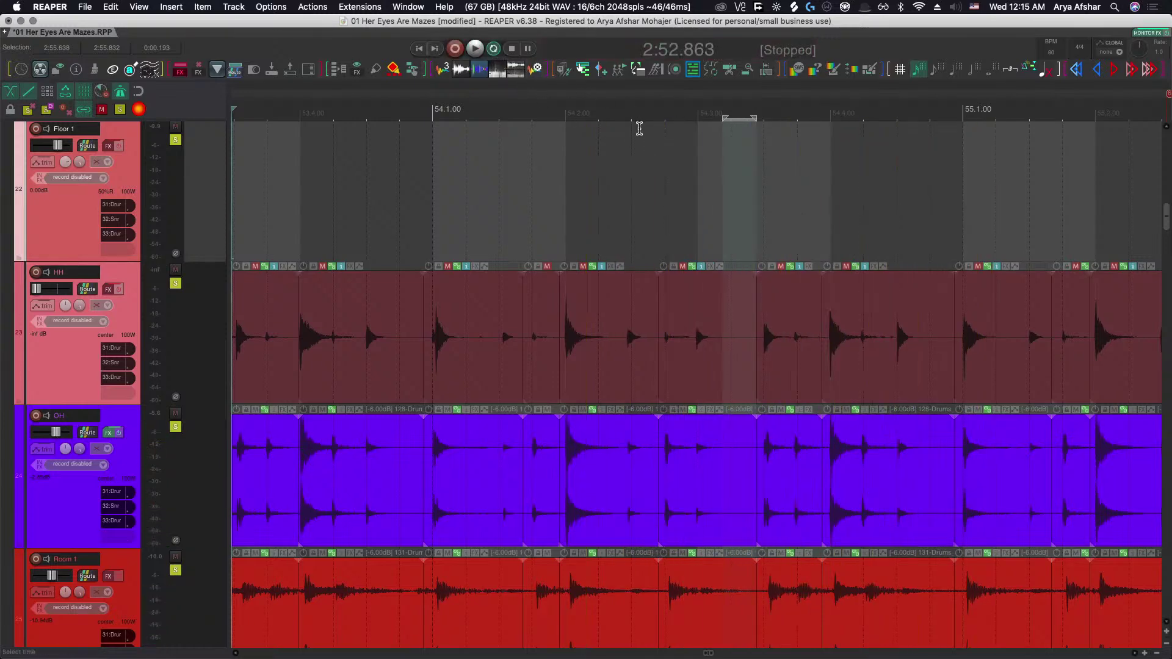
left_click(675, 150)
key("space")
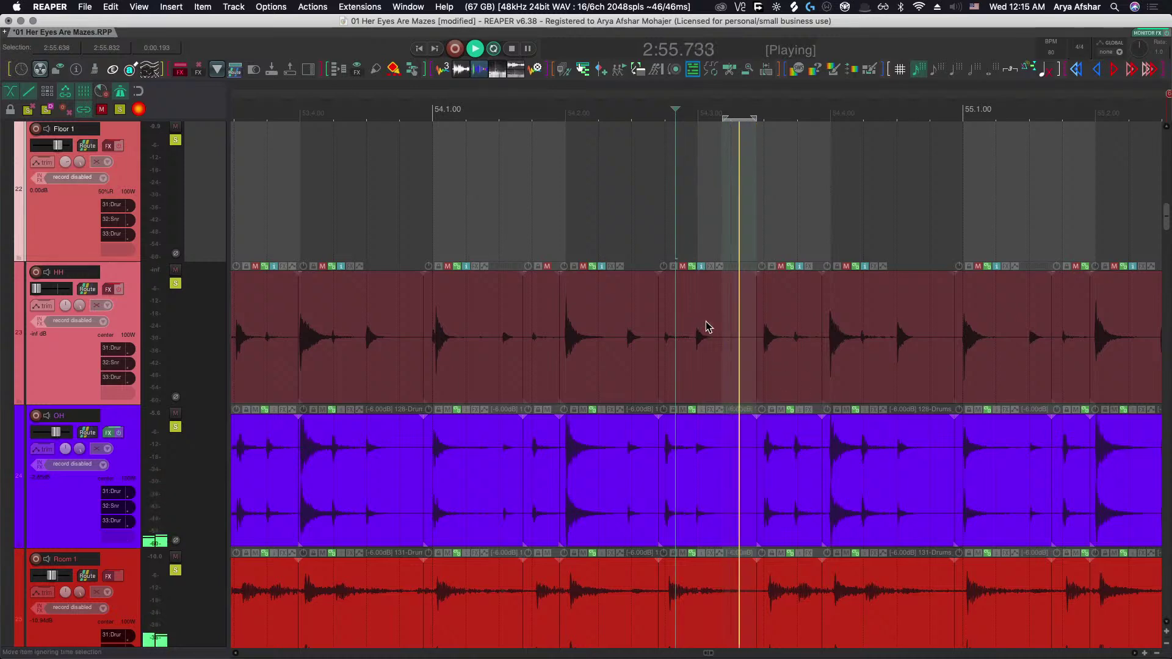
left_click(493, 49)
left_click(672, 223)
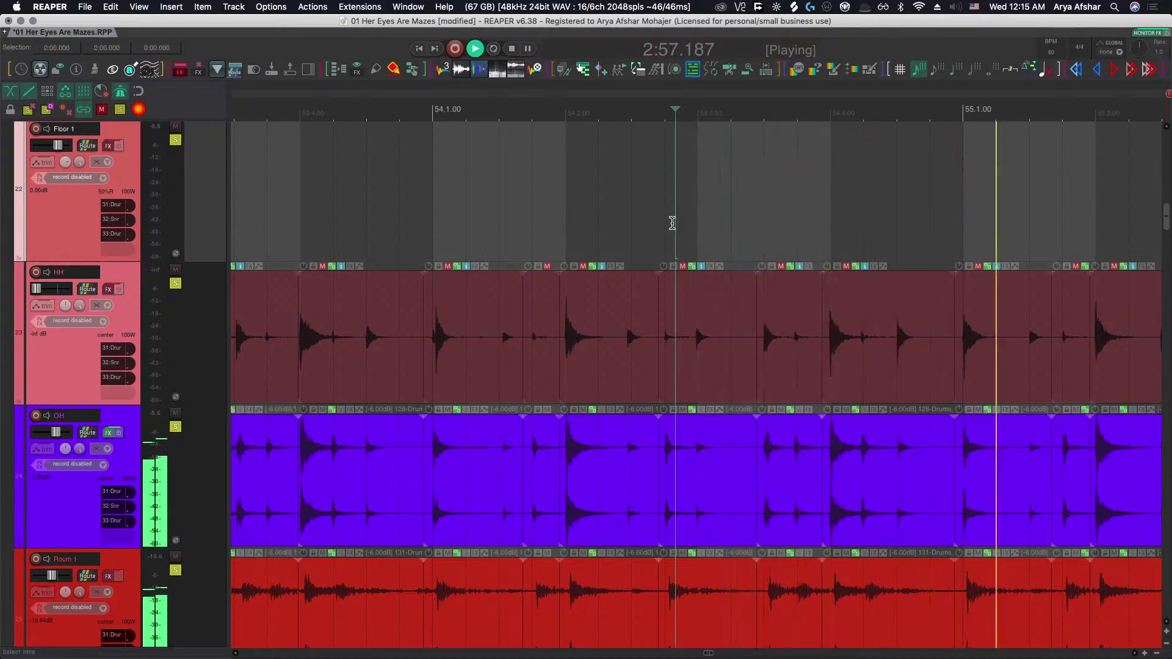
Play the drums from bar 54 into bar 56 and check the kick, snare and tom tracks against the grid.
scroll(675, 230, "down", 5)
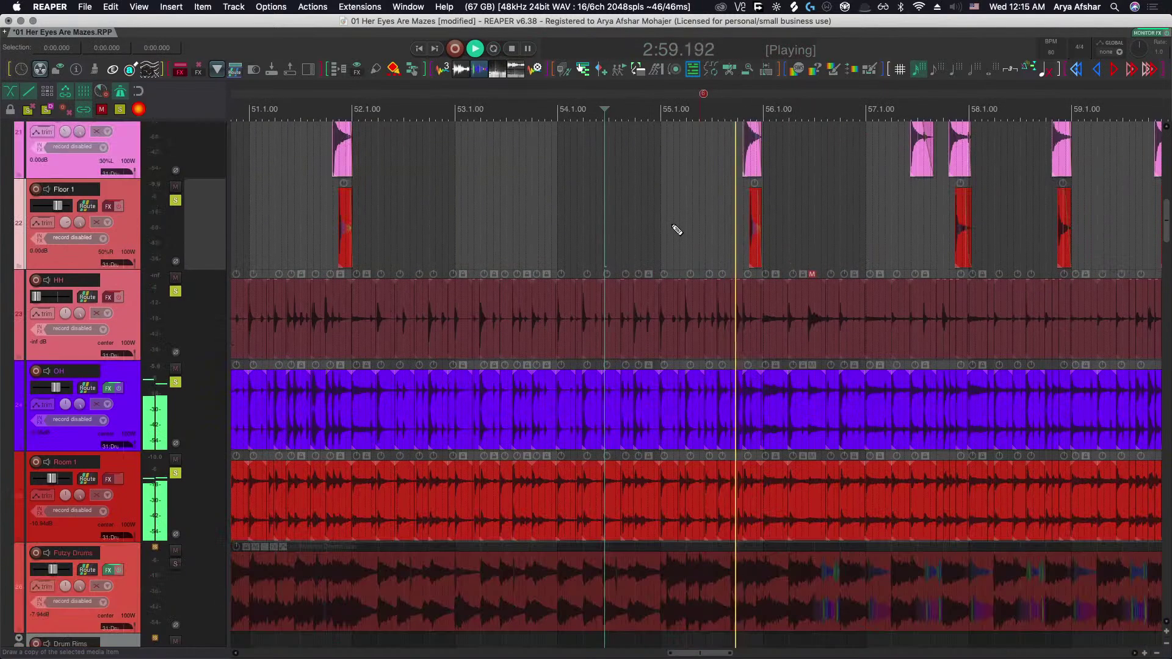
scroll(676, 230, "down", 10)
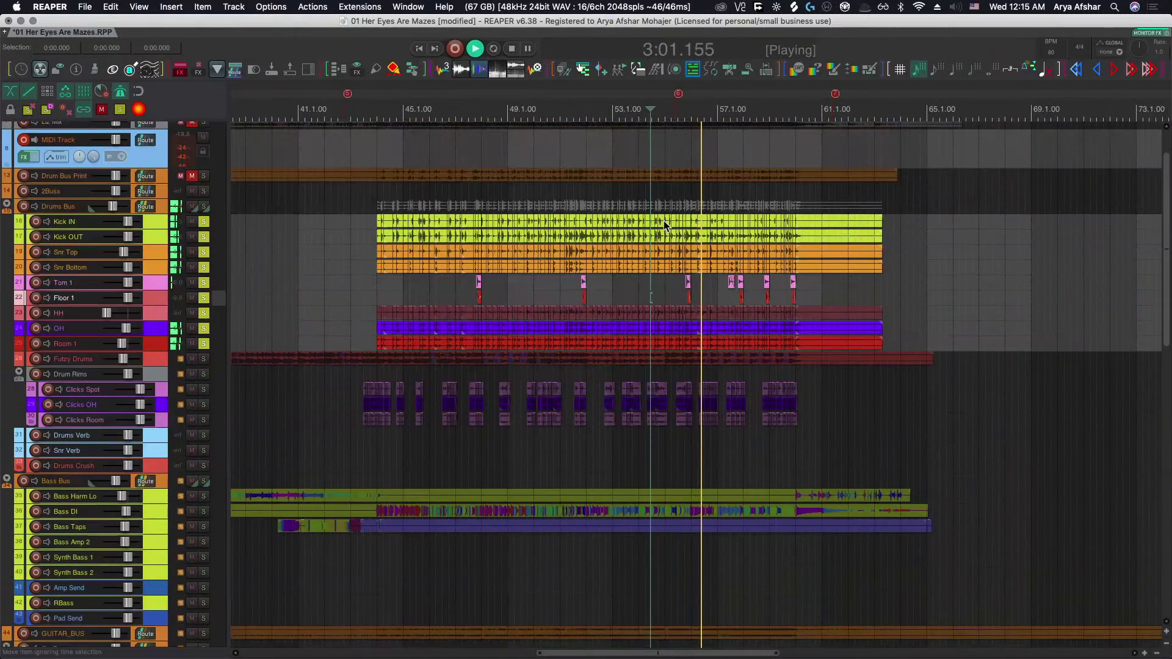
scroll(666, 223, "up", 10)
key("space")
key("space")
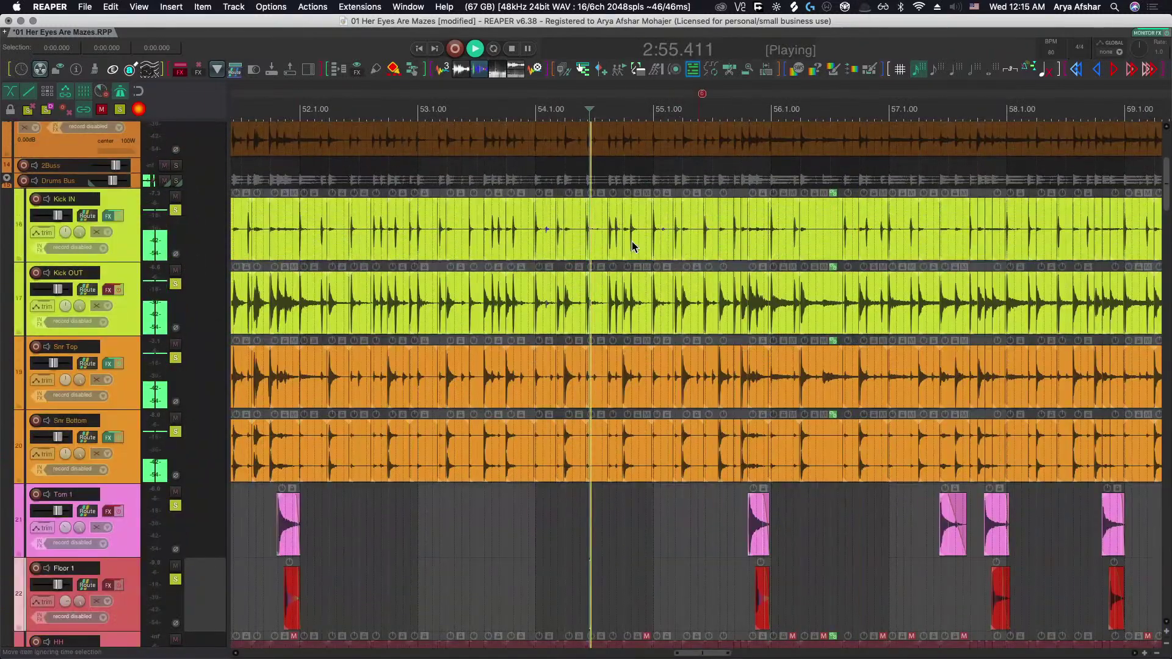
scroll(633, 247, "up", 6)
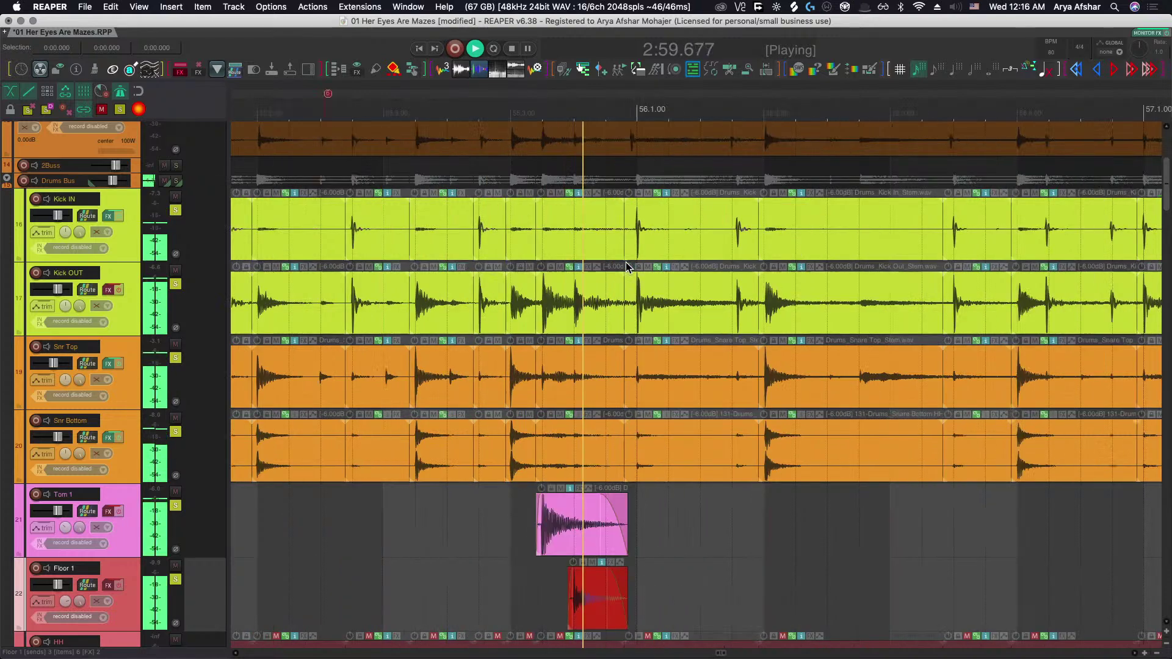
scroll(628, 264, "down", 3)
scroll(675, 335, "down", 6)
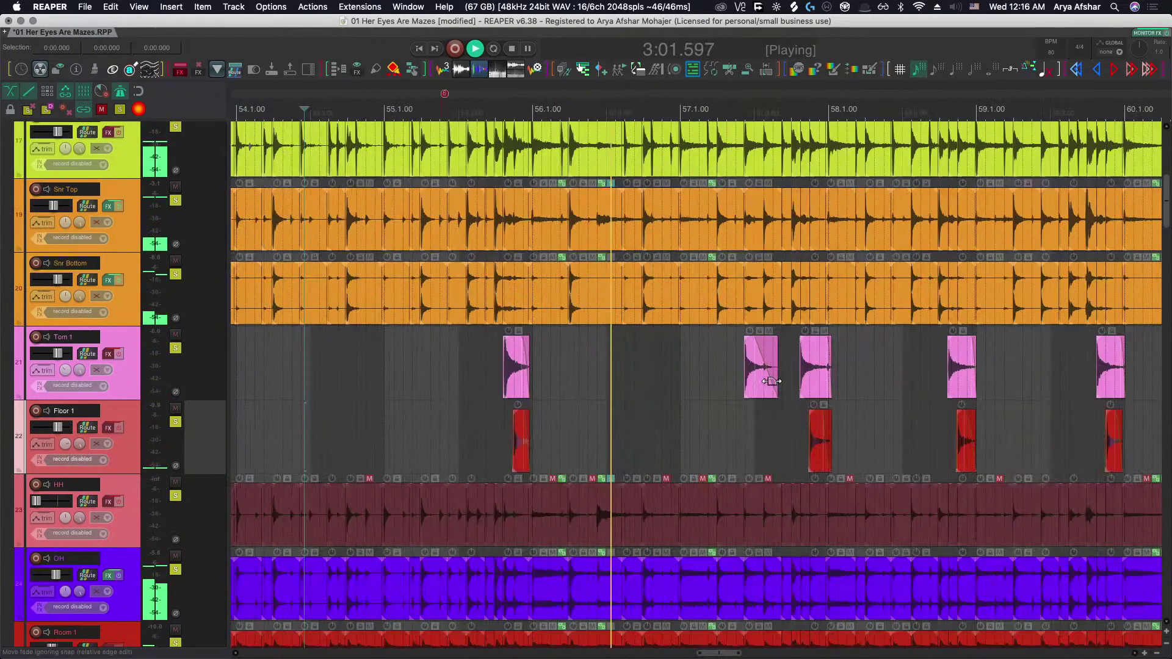
Continue playback through bars 57 to 59 and examine the tom hits and fills against the grid.
scroll(770, 381, "up", 5)
scroll(735, 379, "up", 3)
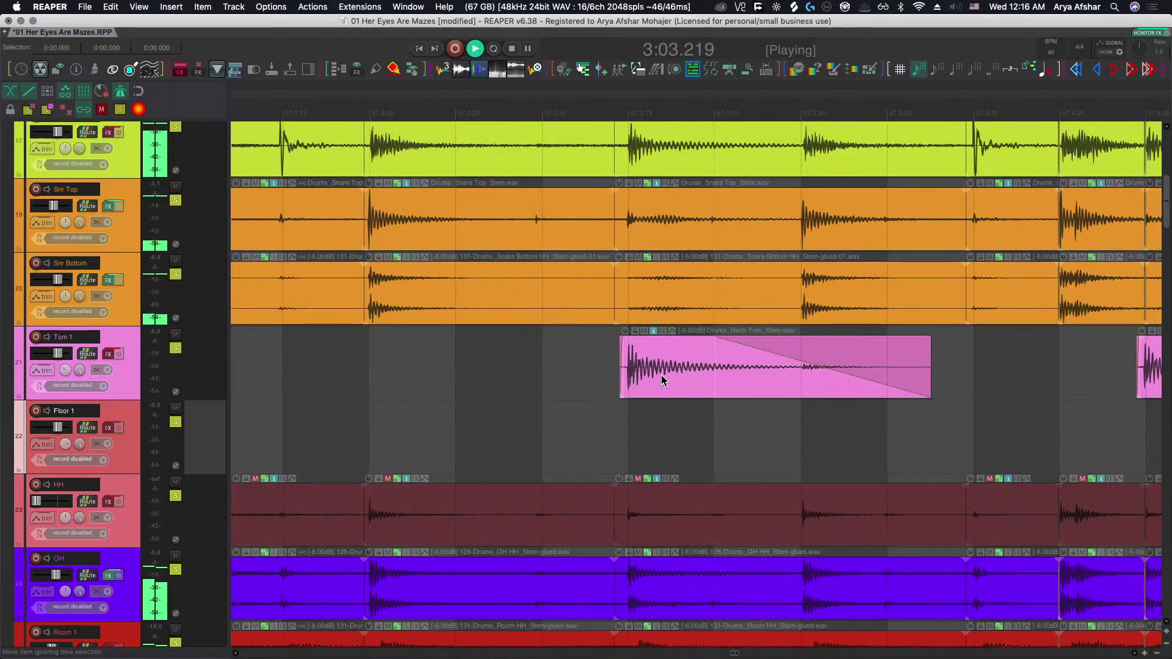
scroll(662, 379, "right", 5)
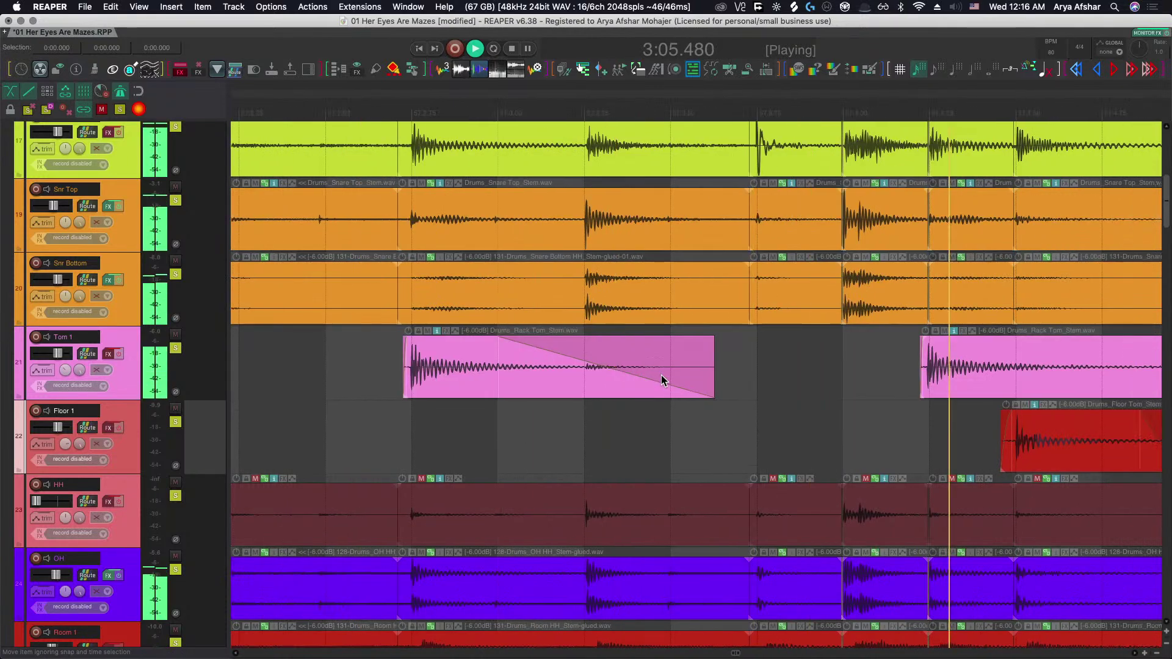
scroll(661, 375, "right", 5)
scroll(662, 379, "down", 6)
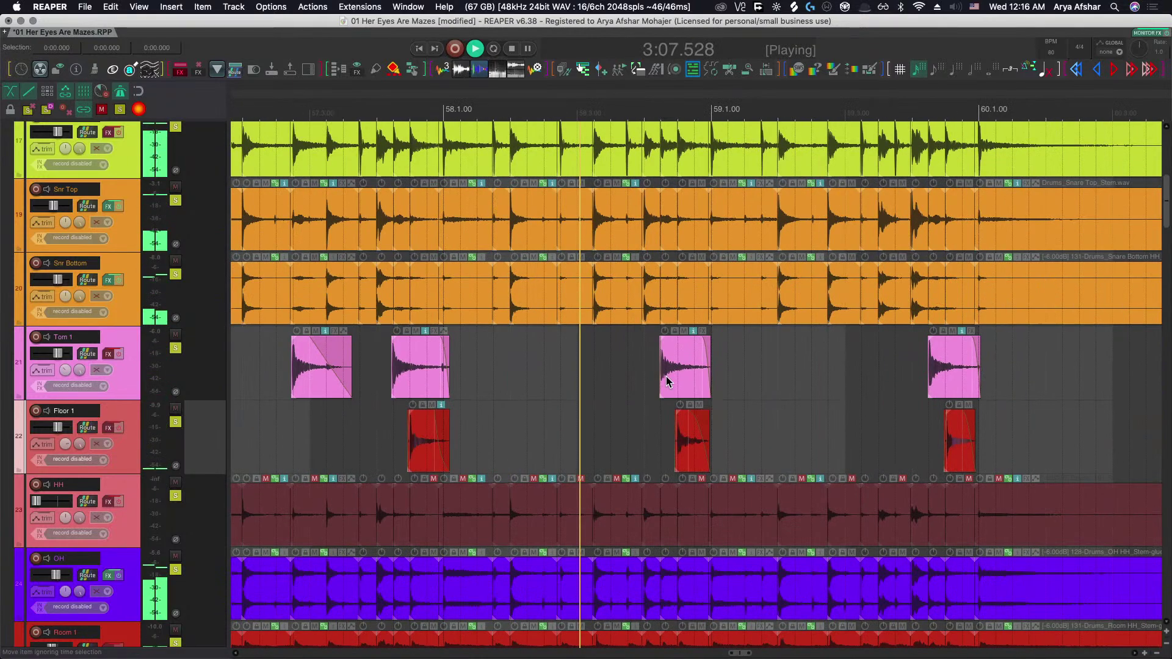
scroll(665, 403, "up", 5)
scroll(644, 406, "right", 4)
scroll(646, 405, "down", 6)
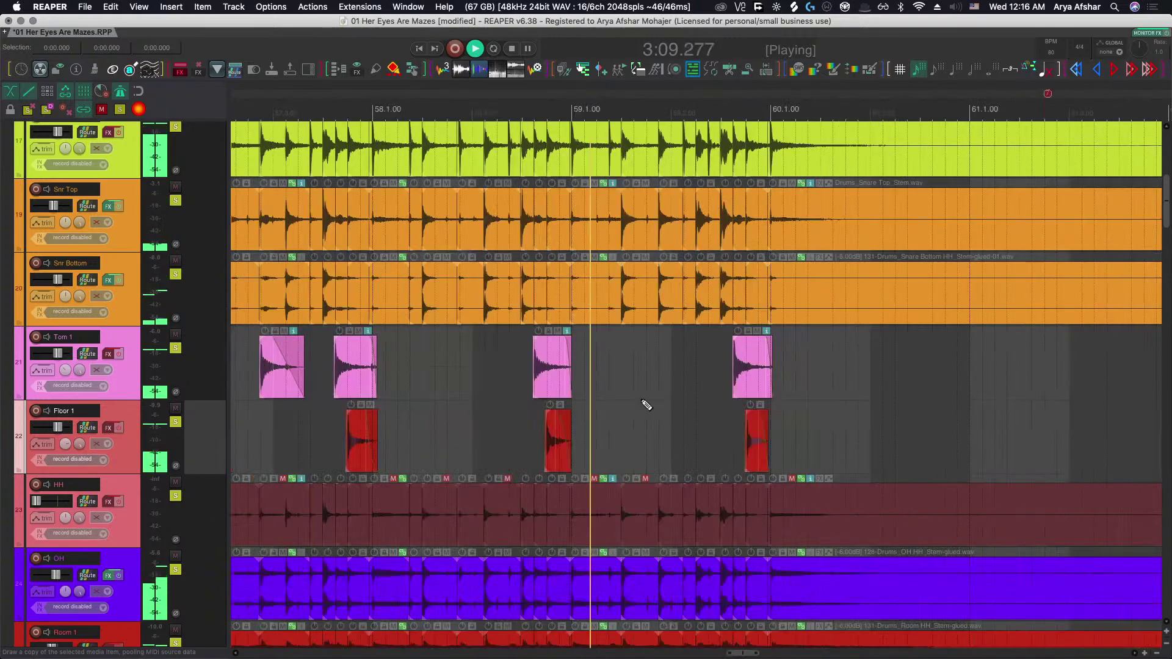
scroll(646, 405, "right", 3)
scroll(574, 400, "up", 6)
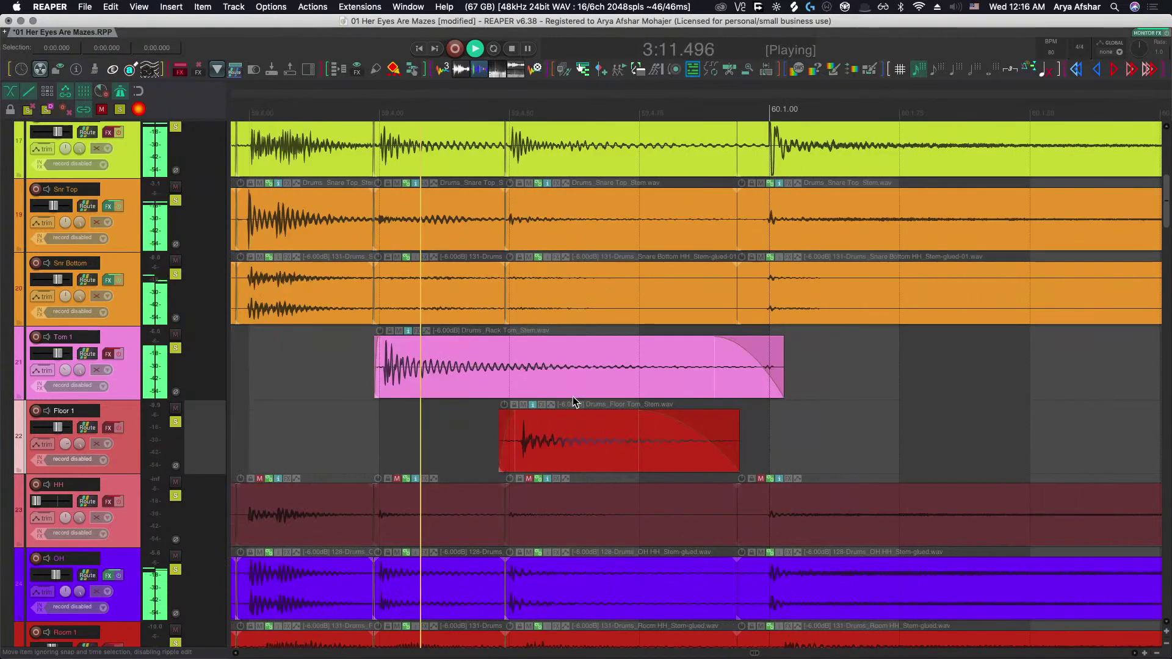
Stop playback and slip the Tom 1 audio at 59.4.25 earlier so the hit starts on the grid.
key("space")
scroll(488, 381, "up", 4)
left_click(493, 379)
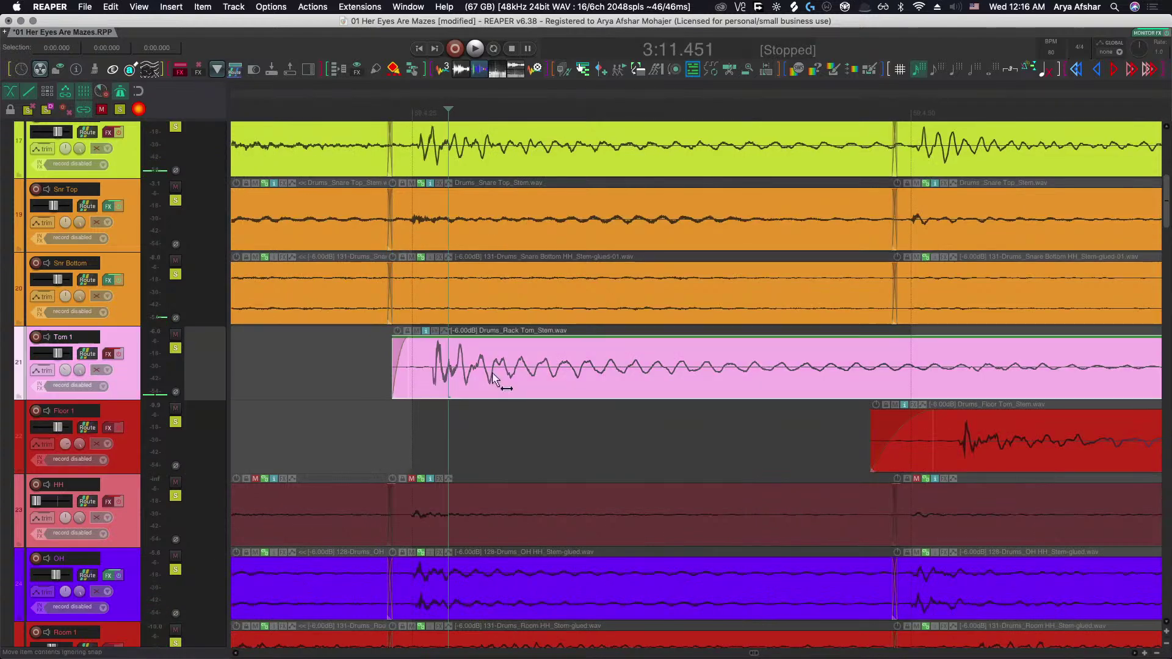
left_click_drag(493, 378, 467, 380)
Extend the start of the last Floor 1 item earlier and slip its audio earlier onto 59.4.50.
left_click(986, 449)
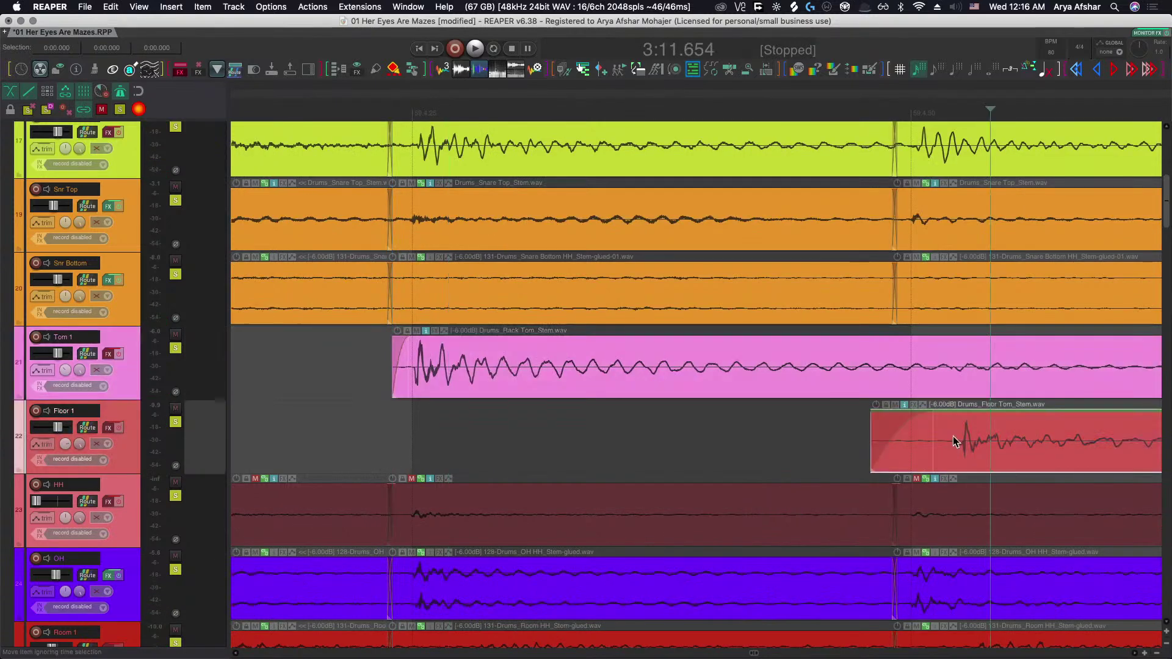
left_click_drag(869, 435, 841, 435)
left_click_drag(1011, 435, 964, 433)
scroll(965, 434, "down", 5)
scroll(964, 436, "right", 3)
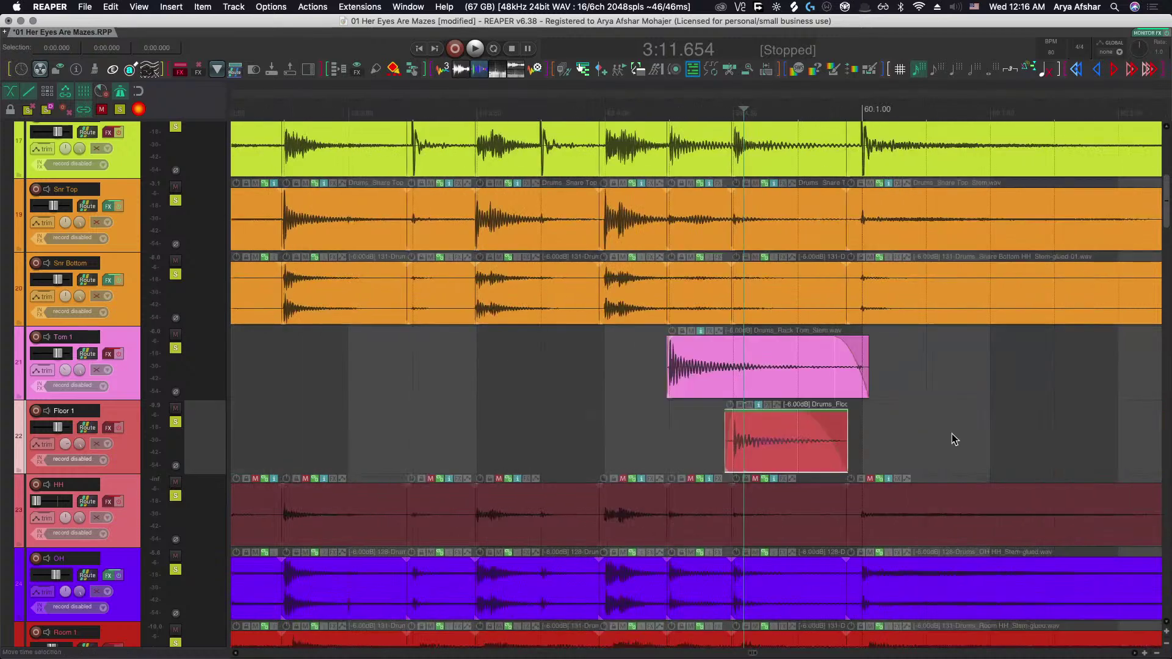
Trim the end of the last Tom 1 item to just before 60.1.00 and play the fill.
scroll(770, 384, "up", 1)
left_click_drag(866, 392, 852, 392)
left_click(576, 383)
key("space")
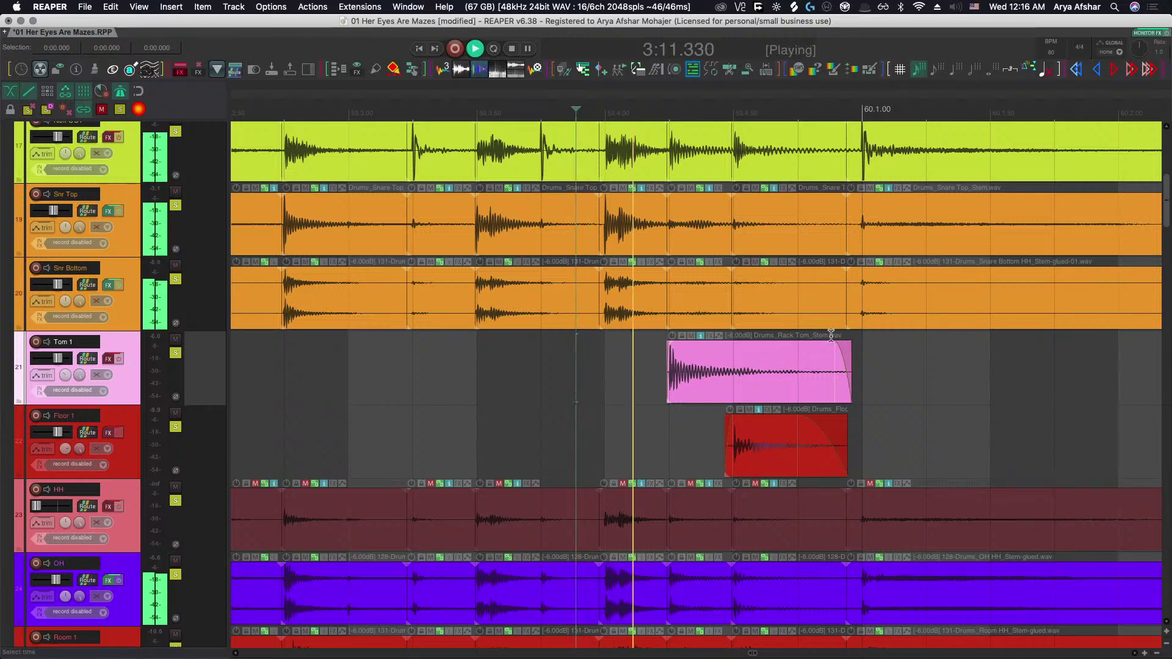
key("space")
Lengthen the fade-out of the last Tom 1 item and play the ending from the fill into bar 61.
left_click_drag(834, 343, 768, 352)
key("space")
scroll(716, 406, "down", 5)
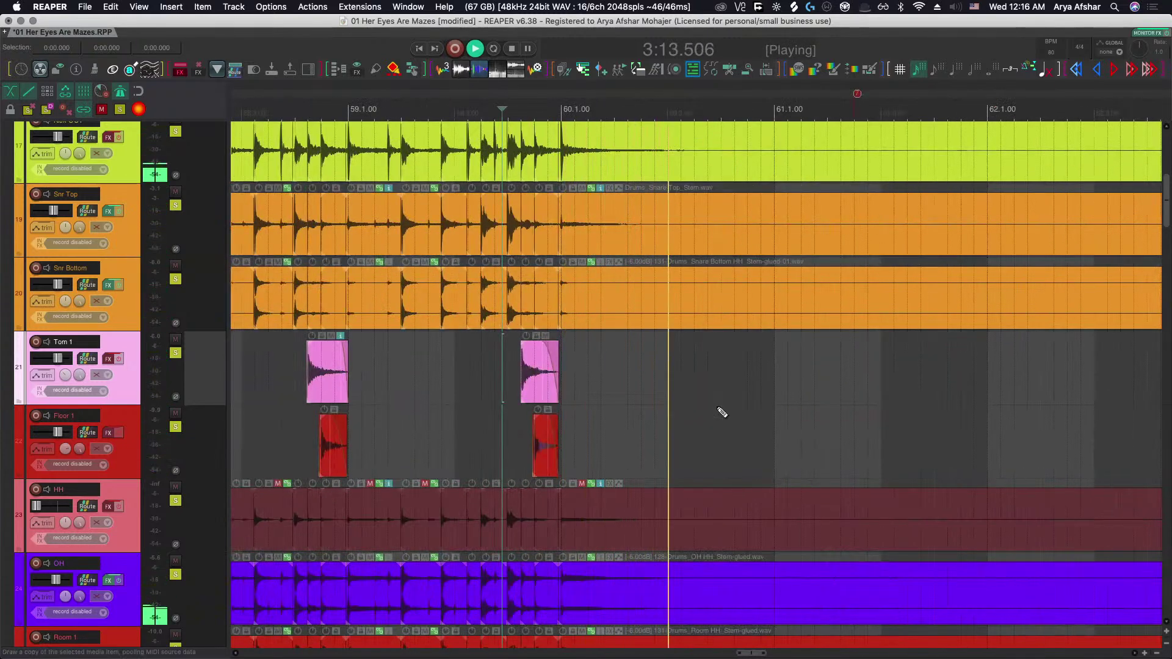
scroll(812, 411, "down", 5)
scroll(793, 407, "up", 5)
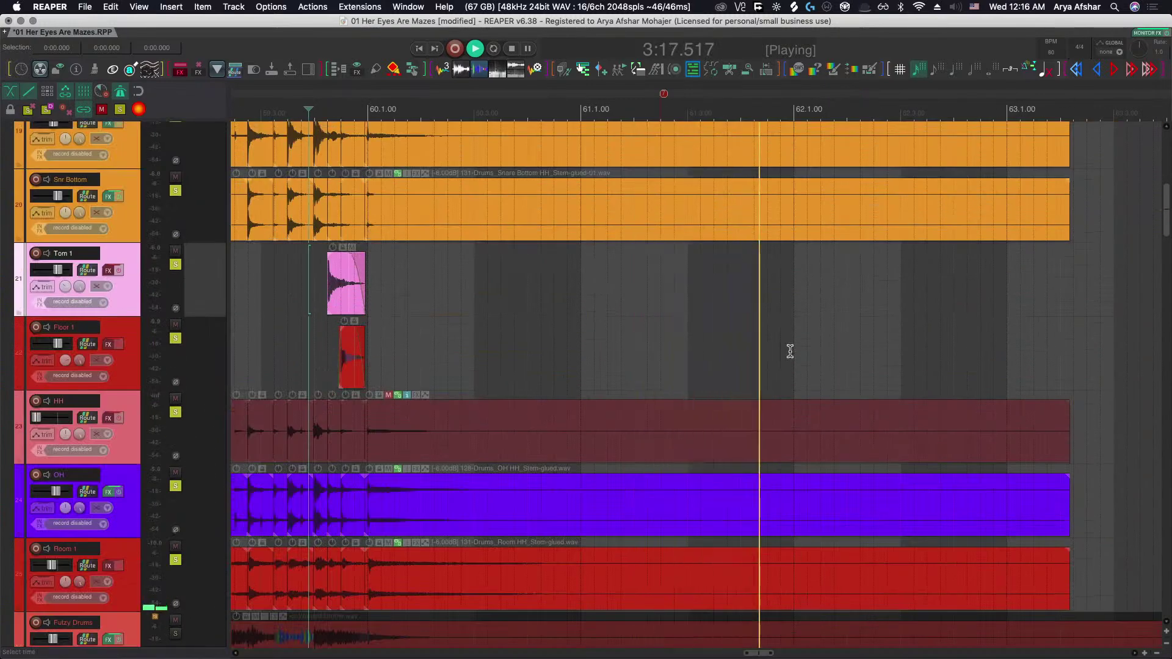
Extend the end of the last grouped drum items to just past 65.1.00.
scroll(791, 352, "right", 2)
scroll(791, 353, "up", 1)
scroll(790, 350, "right", 8)
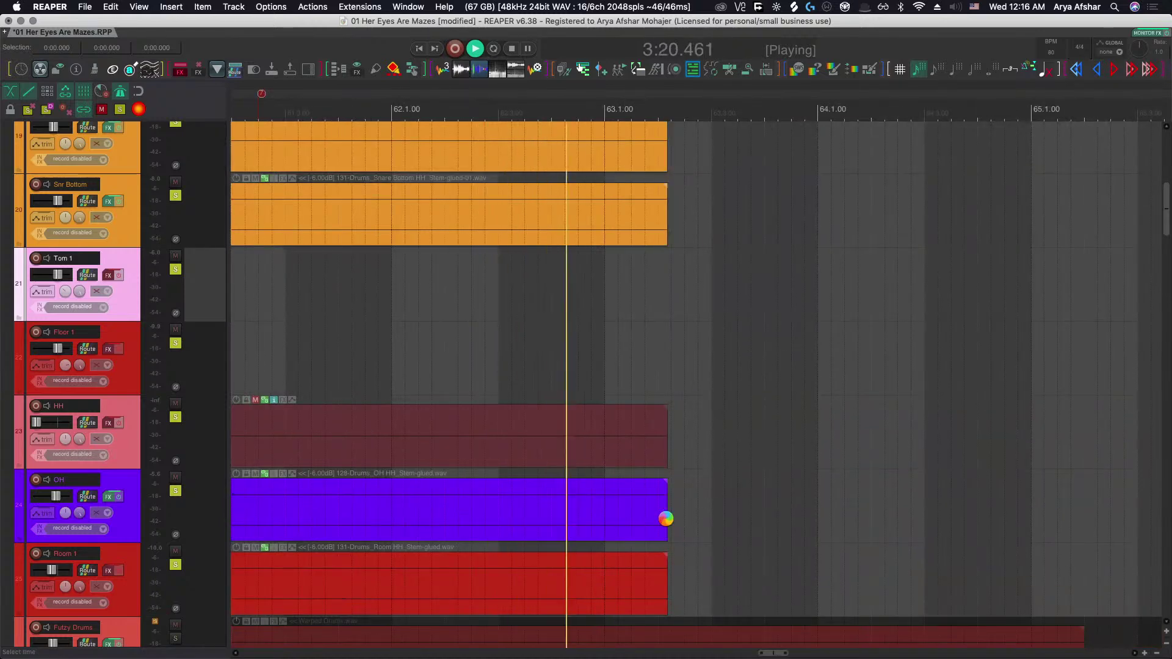
left_click_drag(664, 518, 969, 507)
scroll(806, 474, "right", 1)
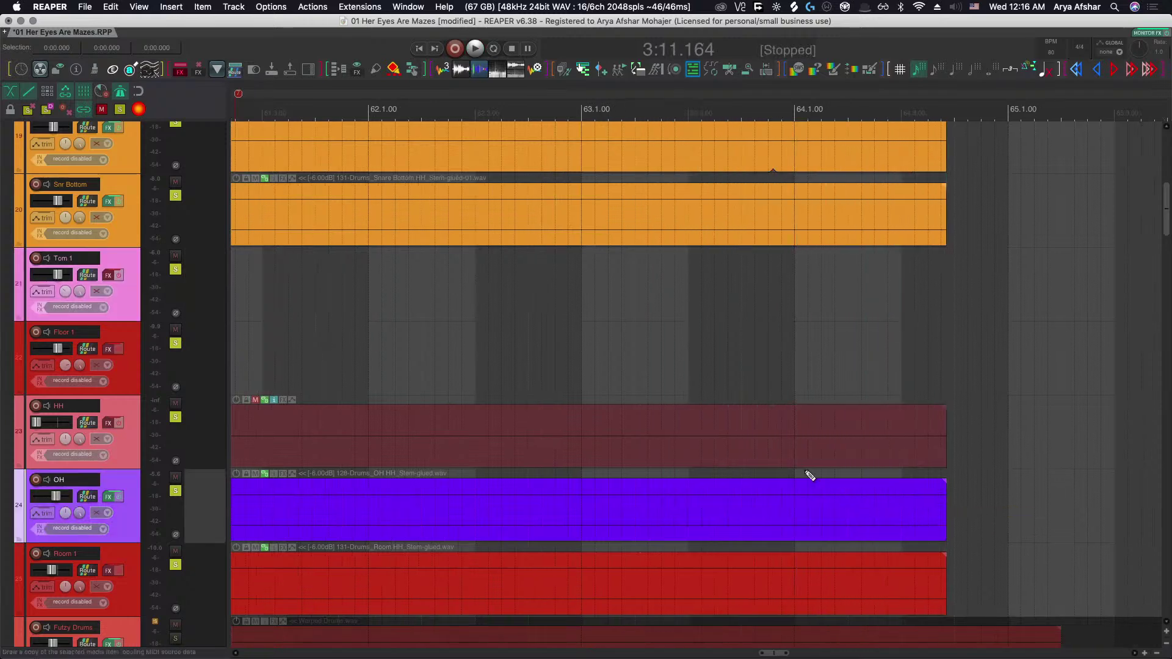
scroll(751, 444, "up", 5)
scroll(716, 420, "down", 5)
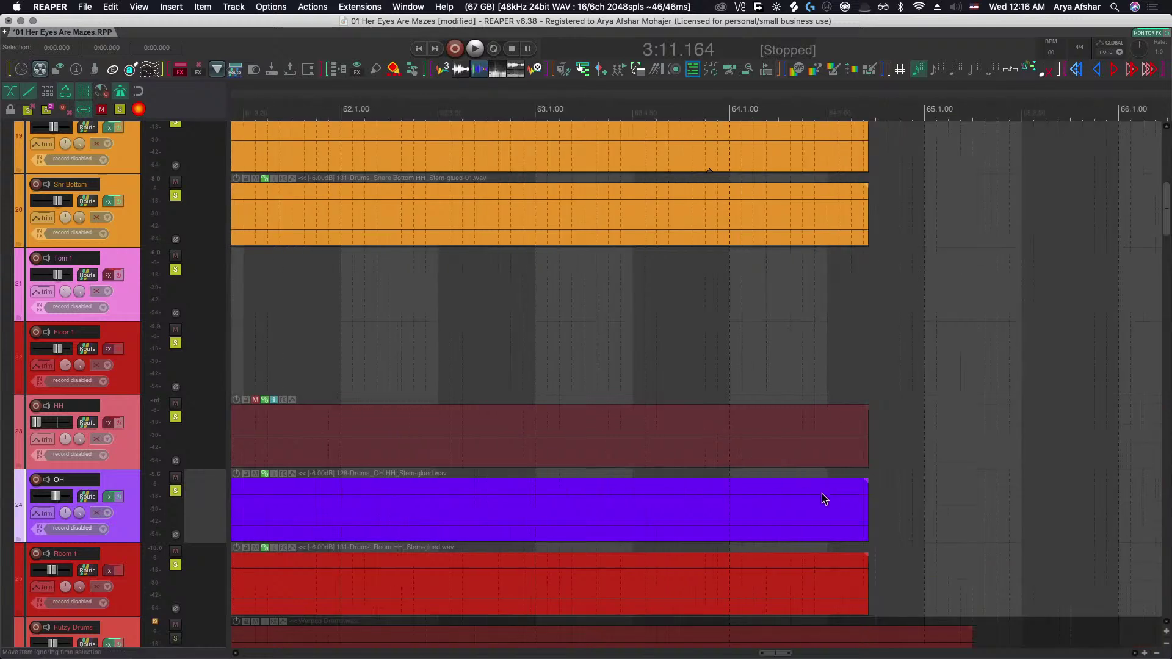
left_click_drag(842, 505, 936, 506)
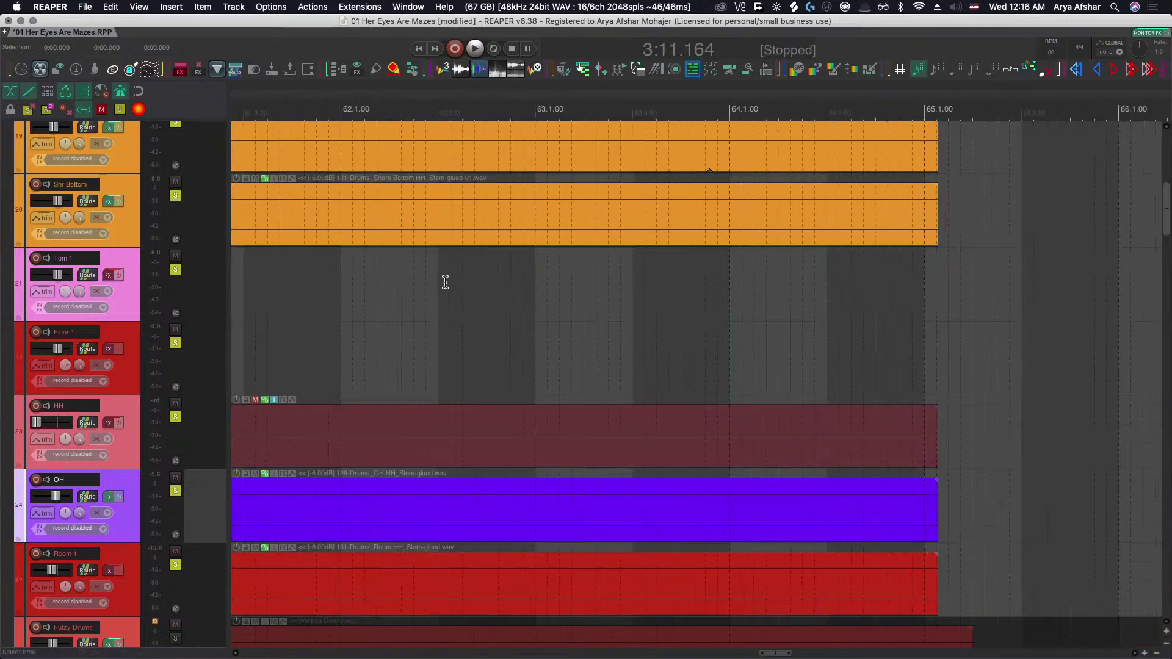
Play the extended drum ending from the middle of bar 62 into bar 63 and stop playback.
left_click(445, 281)
key("space")
scroll(715, 174, "up", 3)
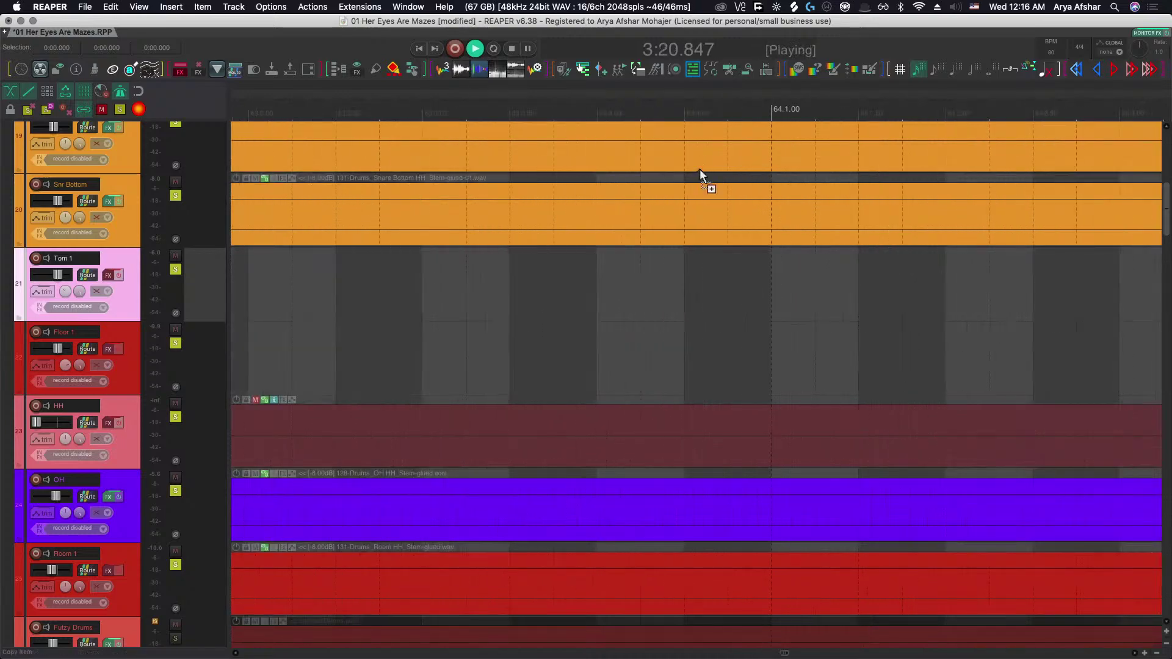
scroll(700, 180, "down", 5)
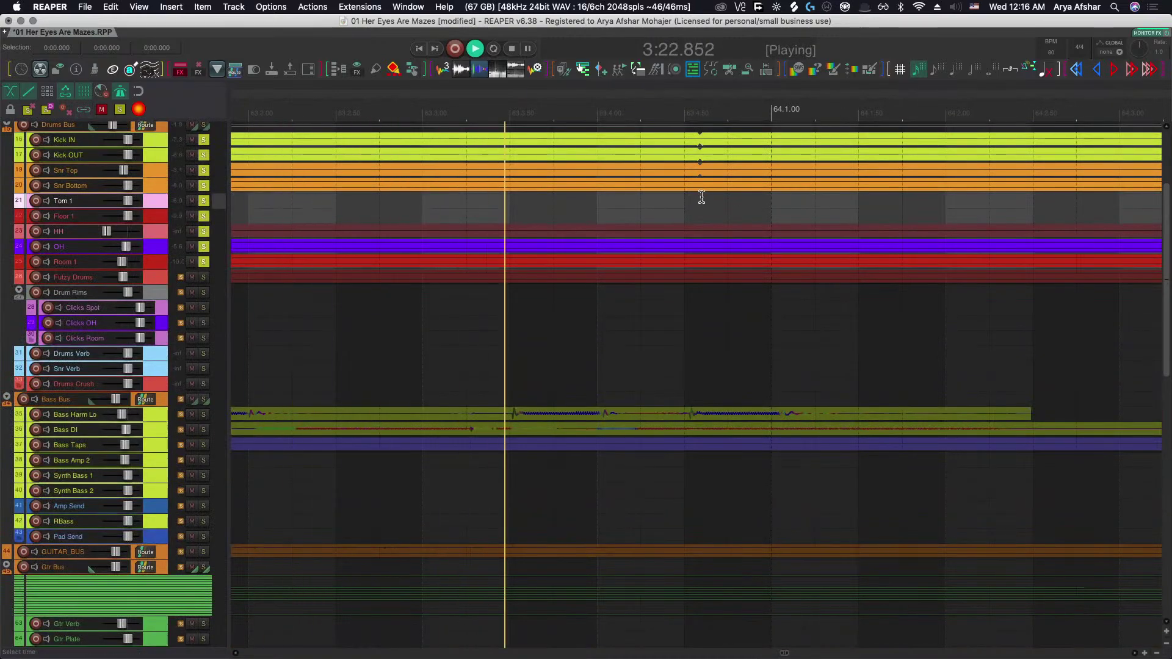
scroll(702, 213, "up", 5)
key("space")
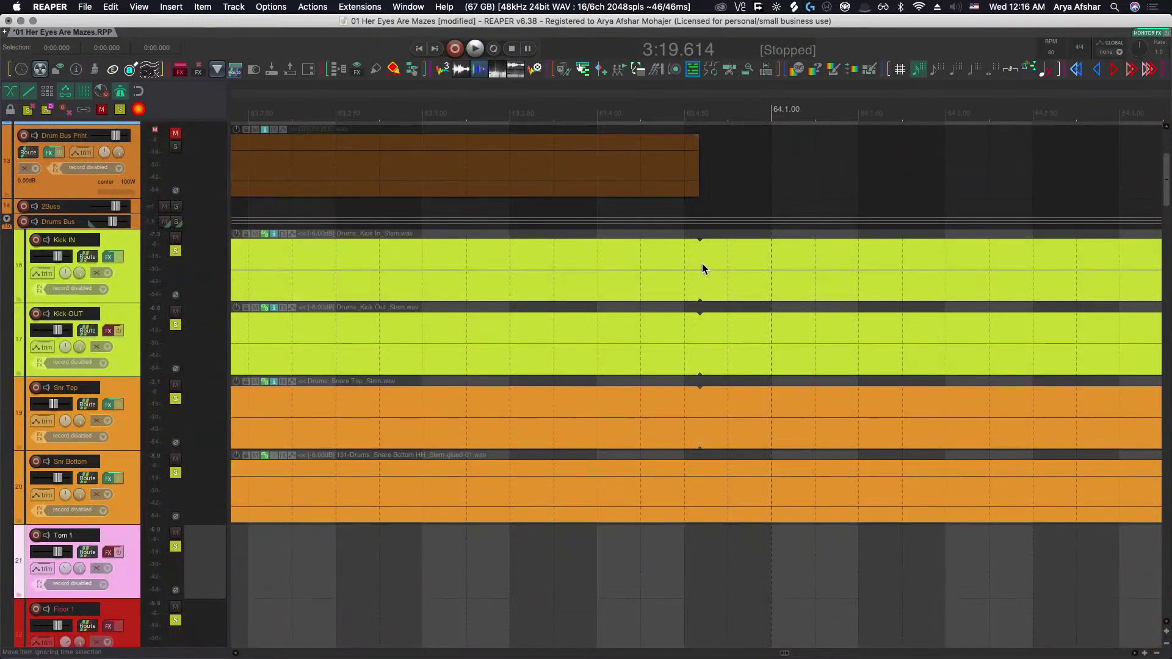
Split the last Kick IN, Kick OUT and Snr Top items at their source end before 64.1.00 and delete the remainder.
left_click(701, 264)
left_click_drag(709, 357, 727, 426)
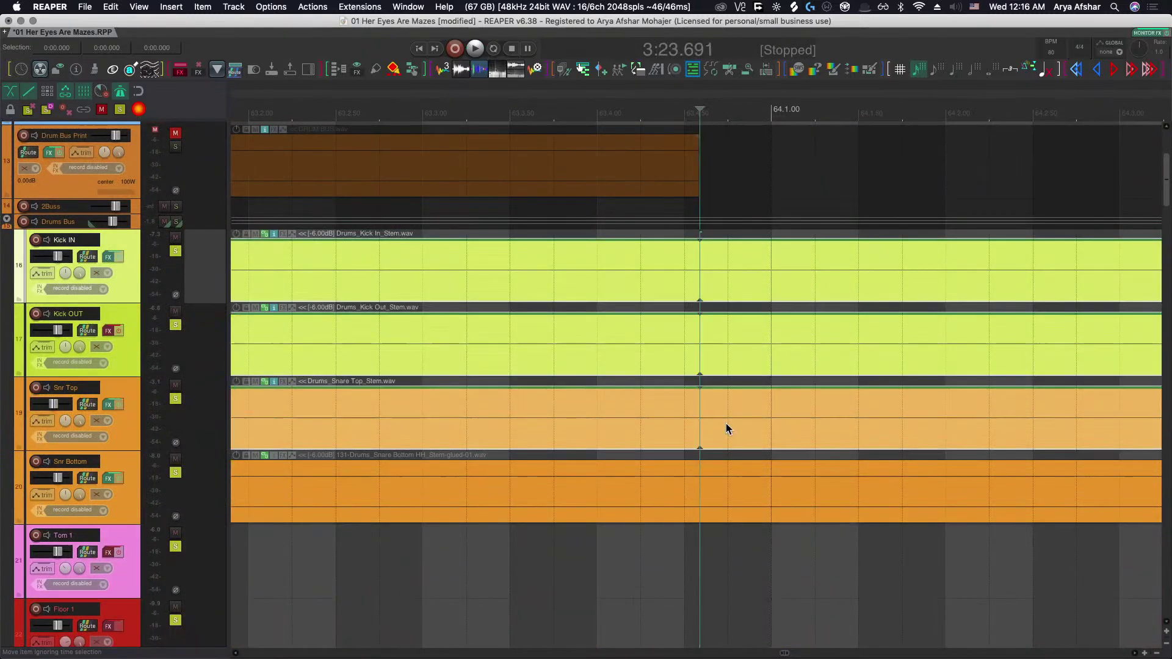
key("s")
key("Delete")
Extend the end of the last Snr Bottom, HH, OH and Room 1 items together to 65.2.00.
scroll(726, 424, "down", 4)
scroll(718, 418, "down", 5)
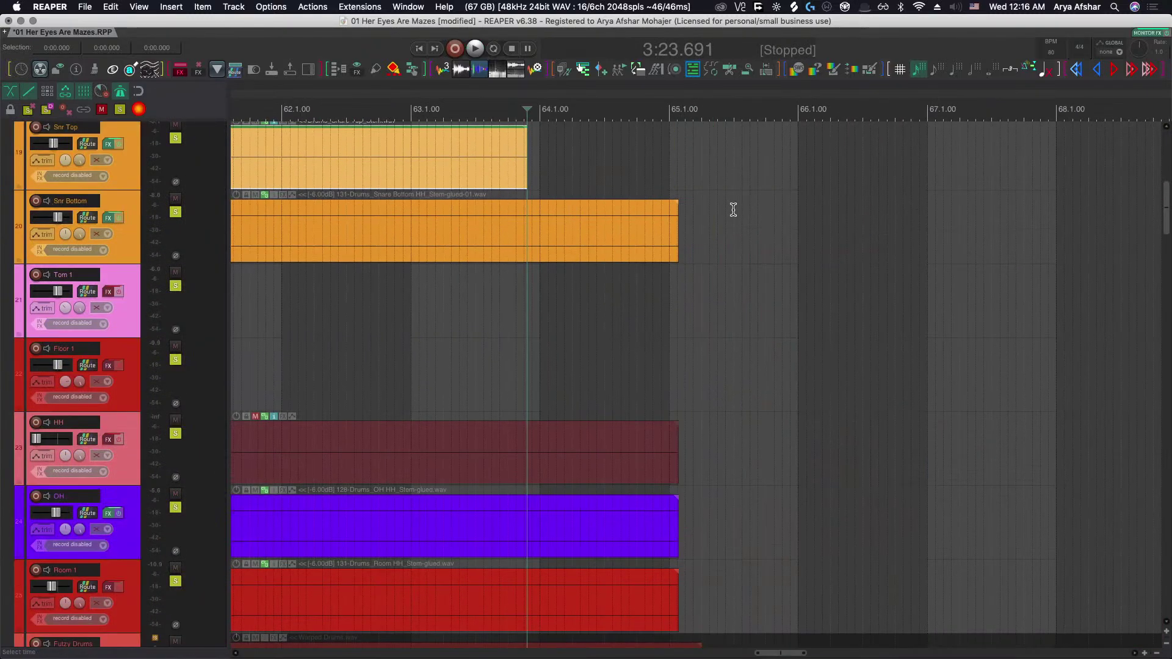
left_click_drag(733, 213, 602, 605)
mouse_move(677, 451)
left_mouse_down()
mouse_move(767, 461)
mouse_move(695, 457)
left_mouse_up()
scroll(703, 456, "up", 3)
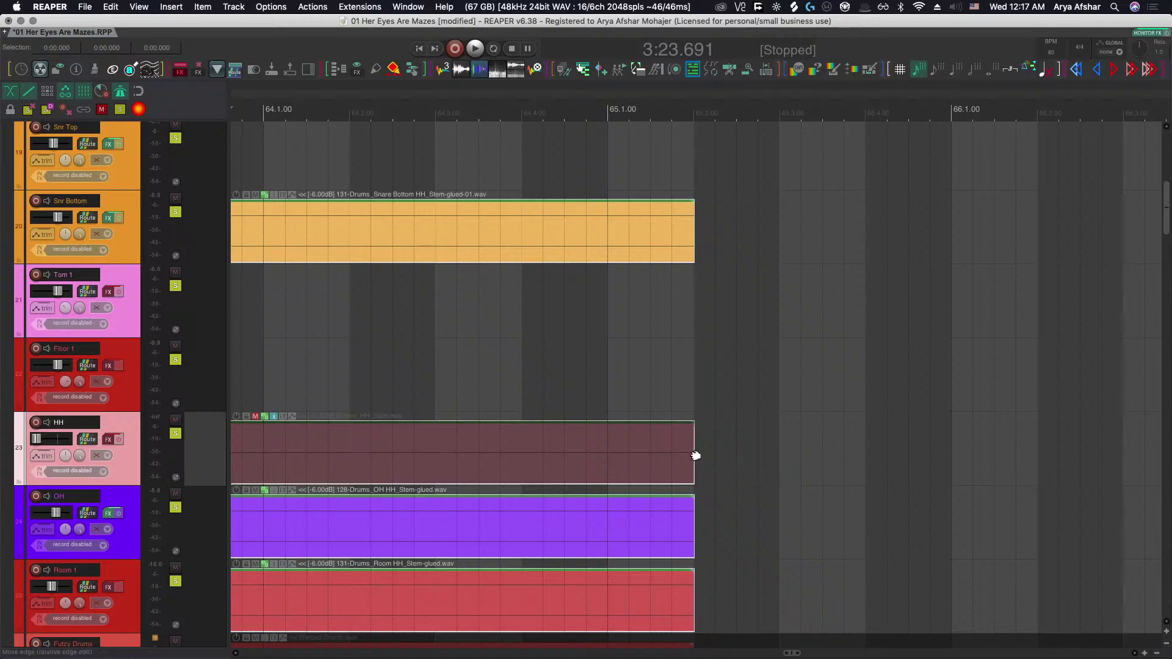
Solo the whole Drums Bus in place of the individually soloed drum tracks.
scroll(696, 457, "down", 5)
scroll(697, 457, "left", 10)
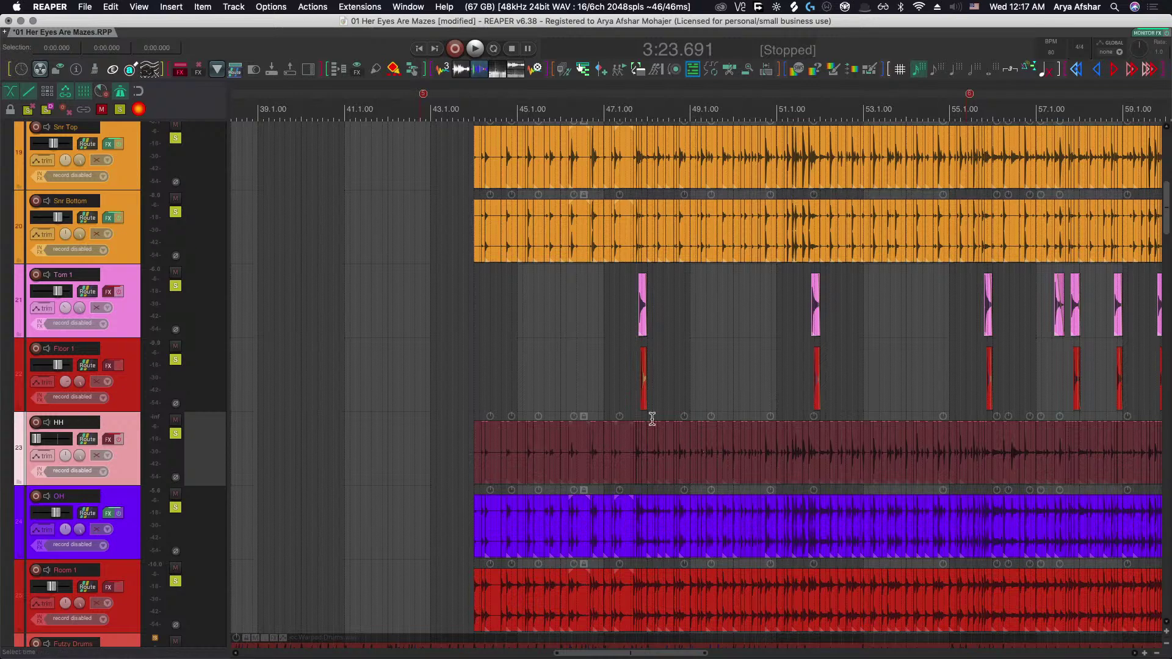
scroll(604, 442, "right", 5)
scroll(565, 429, "down", 5)
scroll(547, 409, "down", 2)
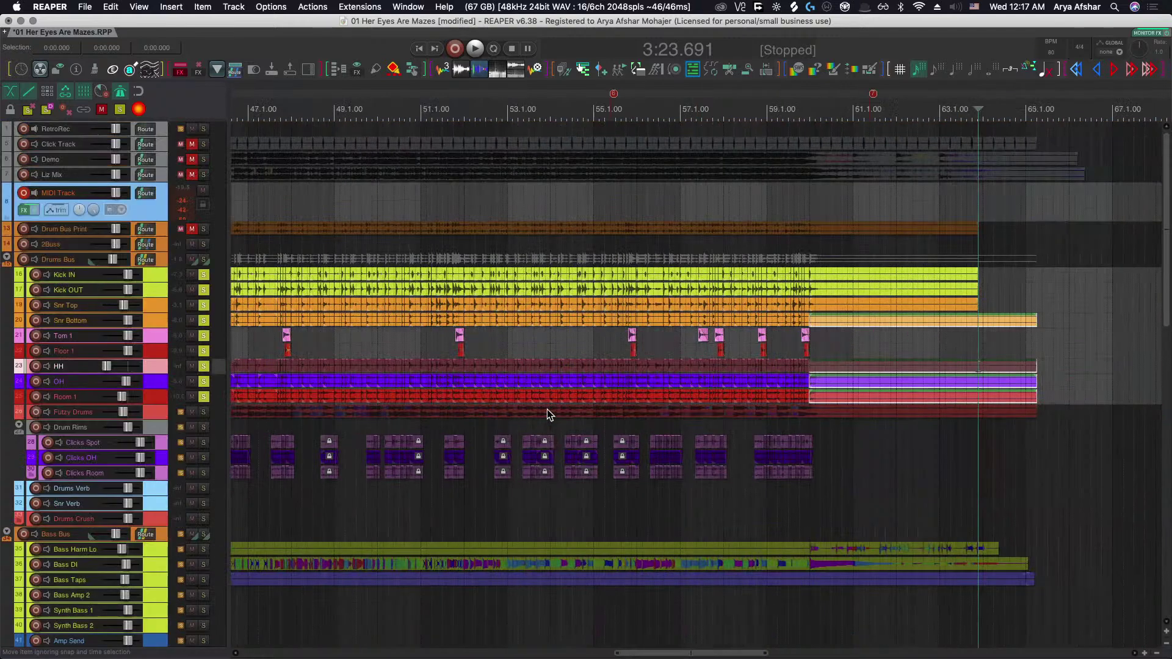
scroll(547, 409, "down", 8)
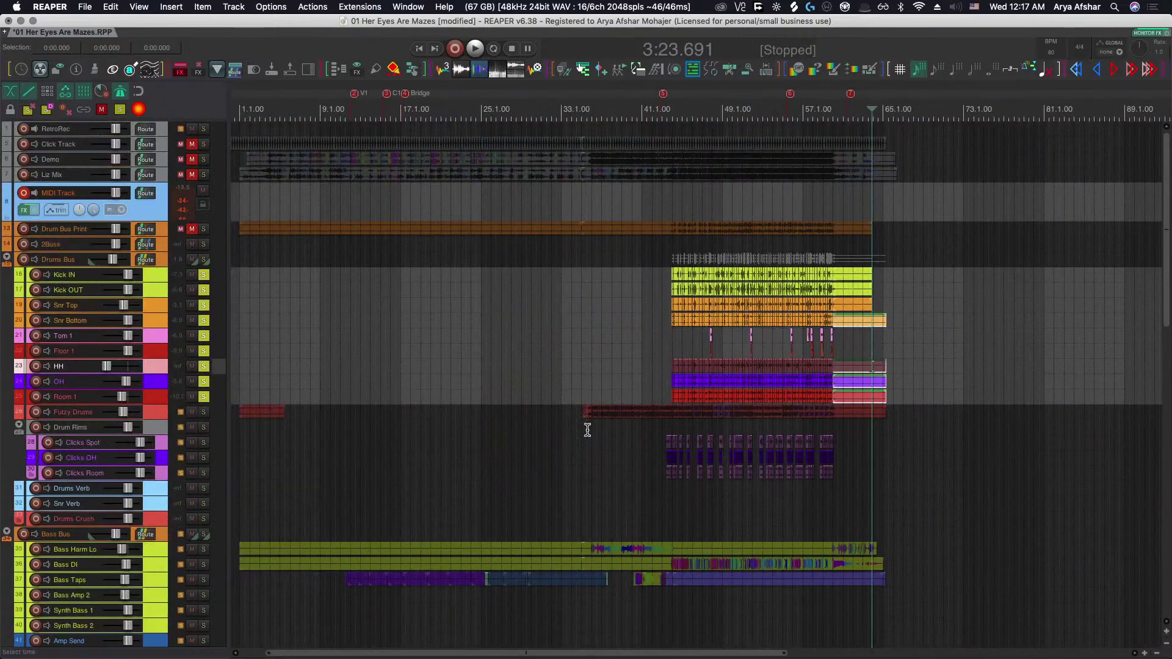
left_click(203, 412)
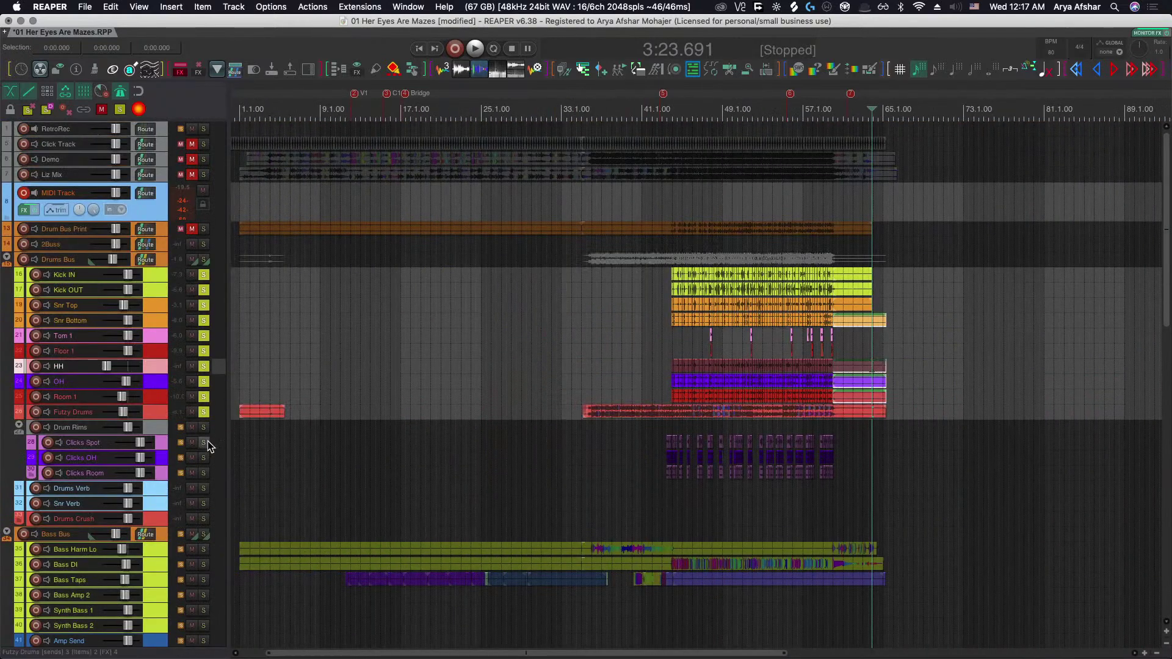
left_click(203, 257)
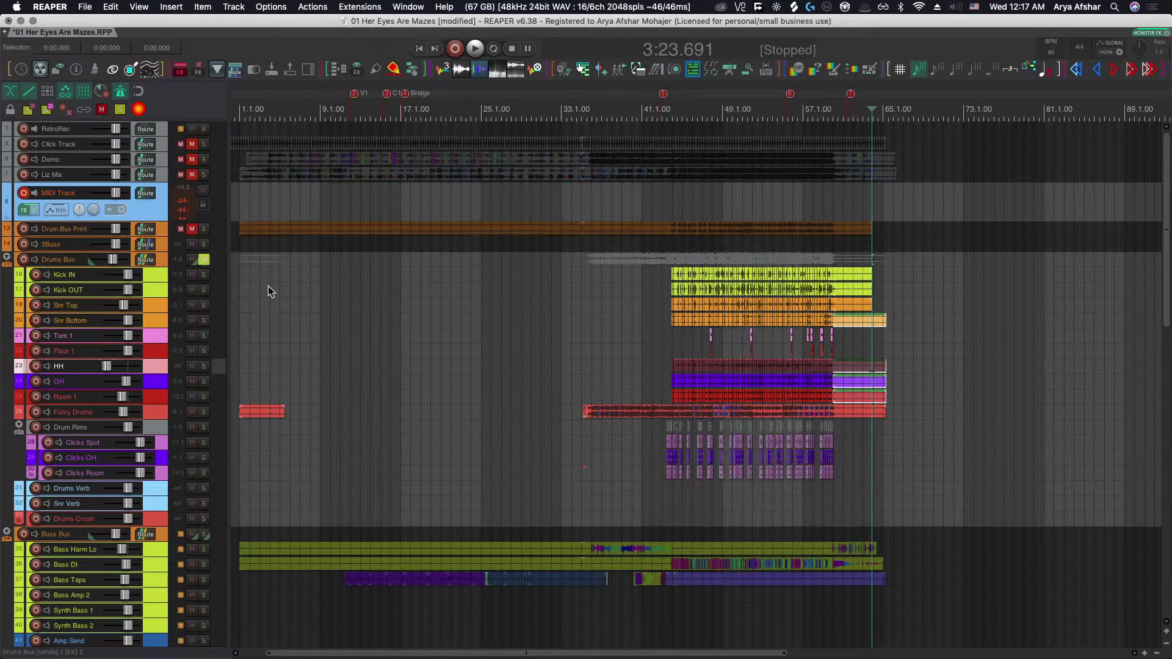
Play the full drums with the rim clicks from just before bar 44 through the tom fill in bar 47.
left_click(667, 275)
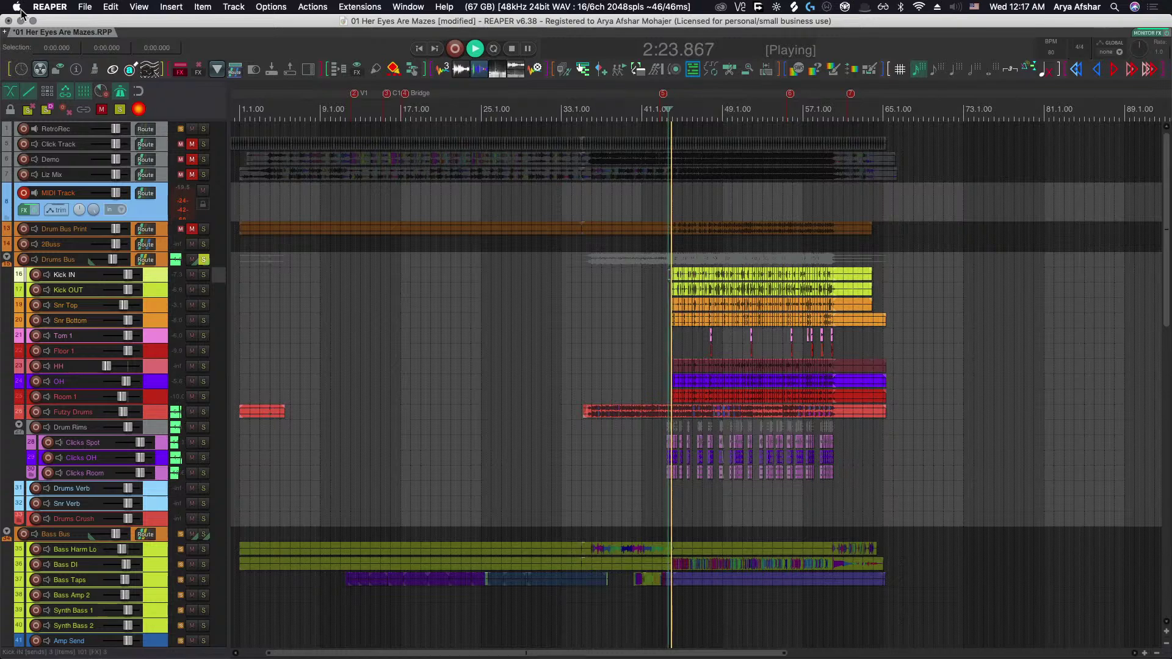
scroll(667, 488, "right", 2)
scroll(667, 488, "up", 3)
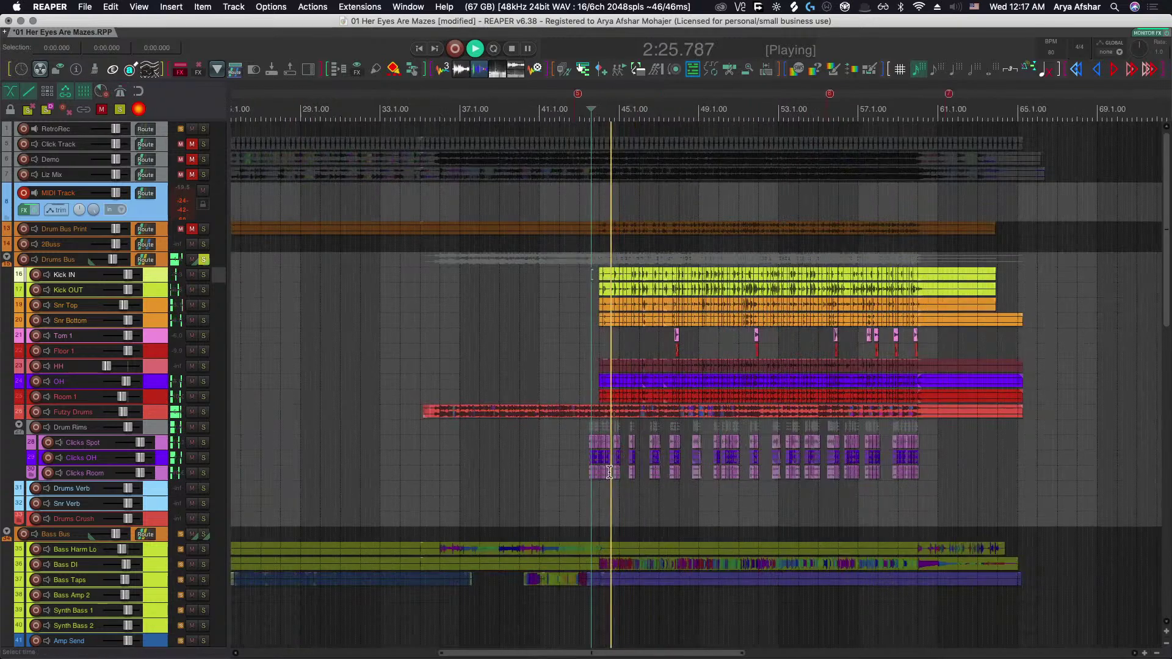
scroll(568, 453, "up", 3)
scroll(566, 453, "left", 1)
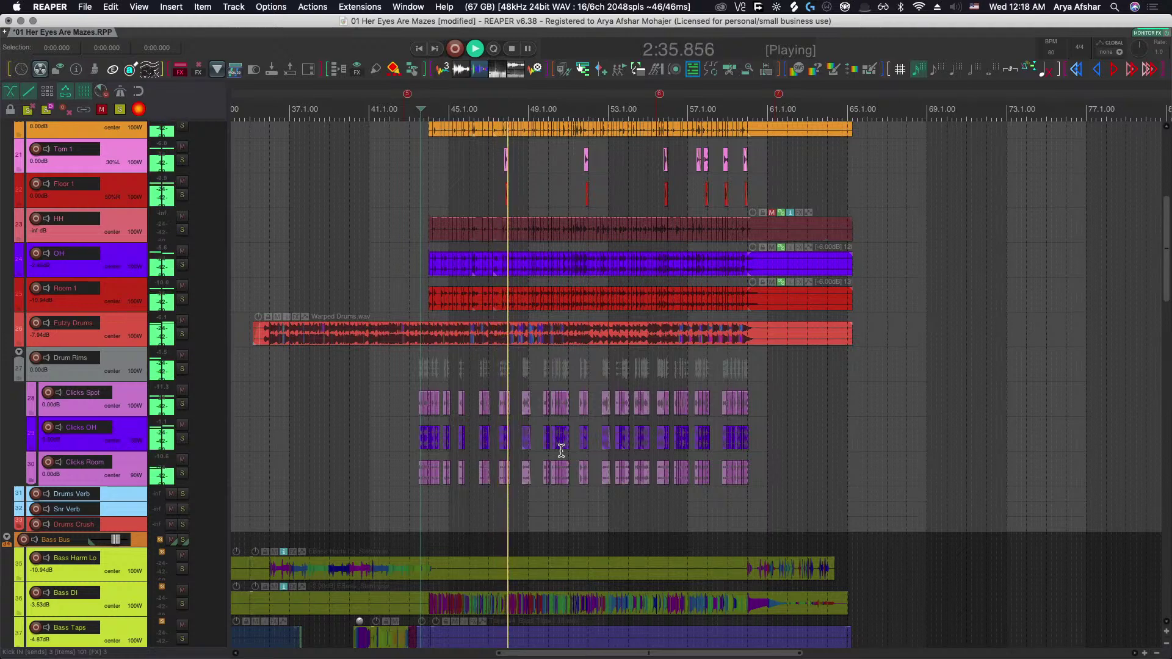
key("space")
Delete the Clicks Spot, Clicks OH and Clicks Room items beneath the tom fill before 48.1.00.
scroll(503, 401, "up", 8)
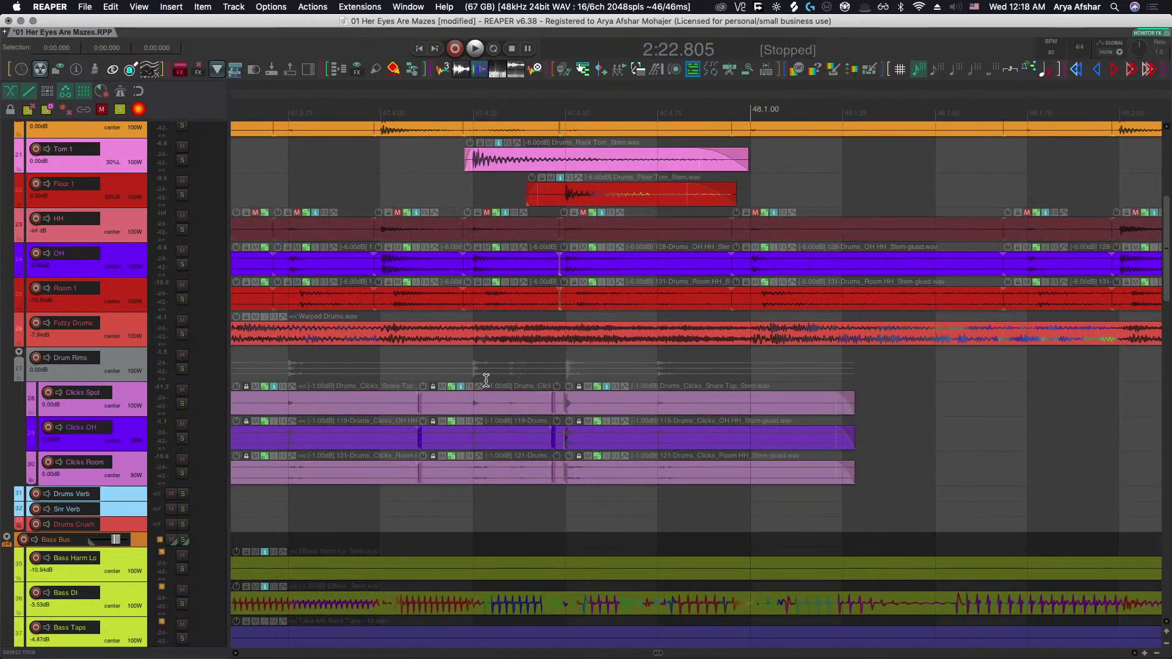
left_click_drag(482, 376, 634, 498)
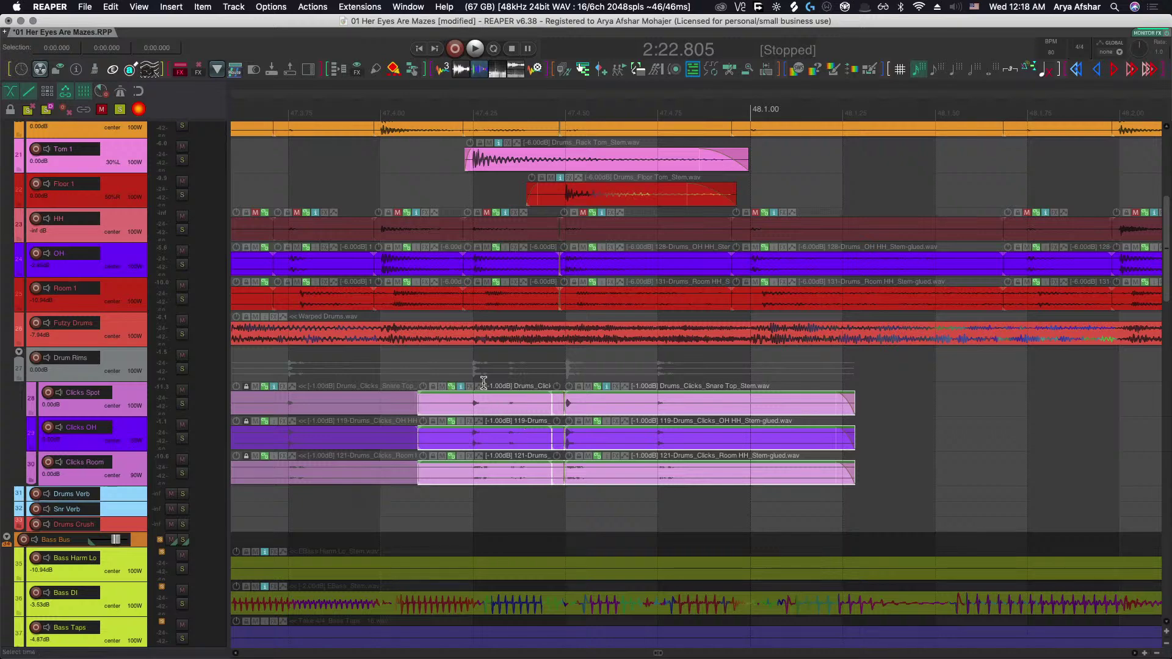
key("Delete")
scroll(482, 384, "down", 7)
scroll(486, 396, "down", 5)
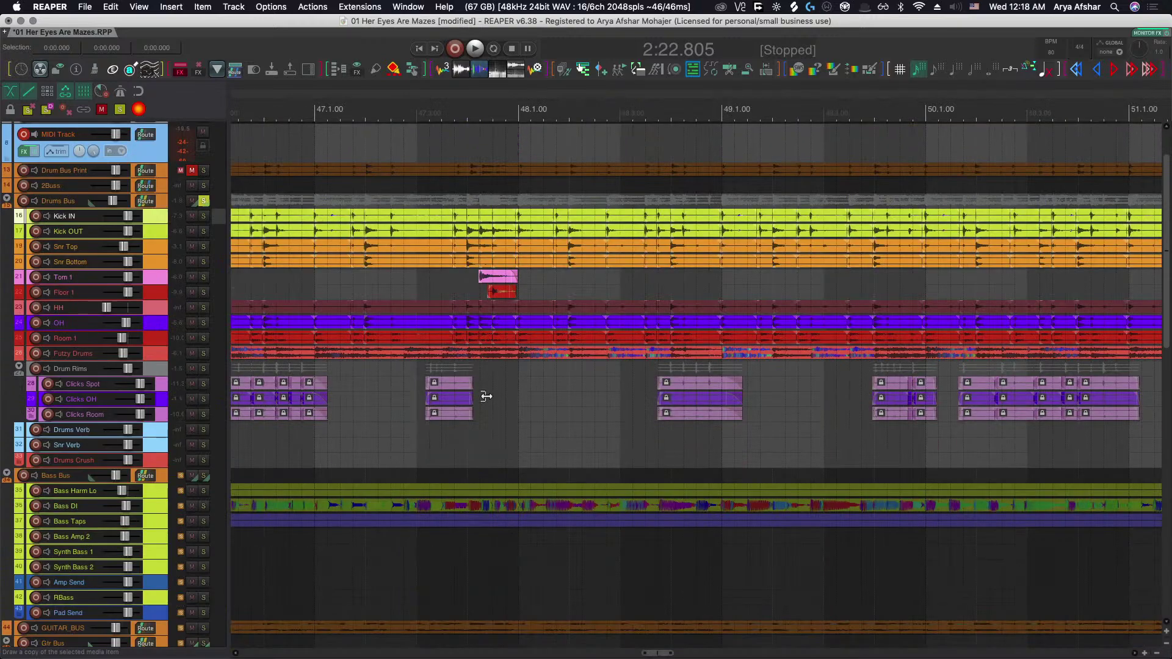
Play from bar 47 and try deleting the Clicks items beneath the tom fill before 52.1.00.
left_click(347, 286)
key("space")
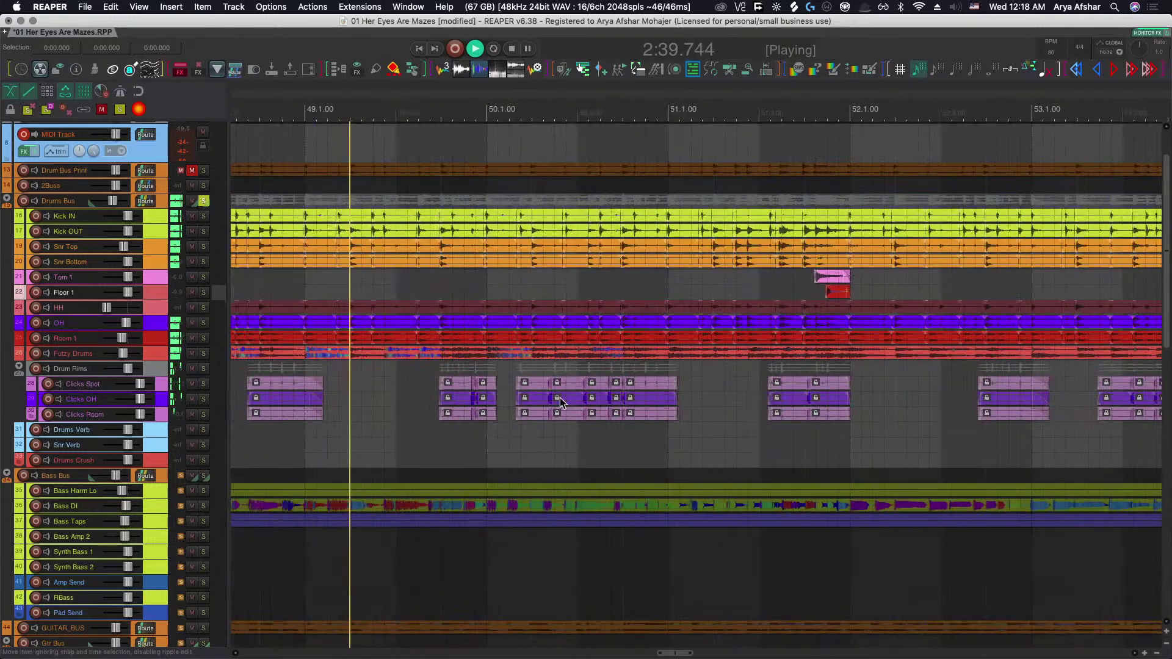
scroll(809, 407, "up", 3)
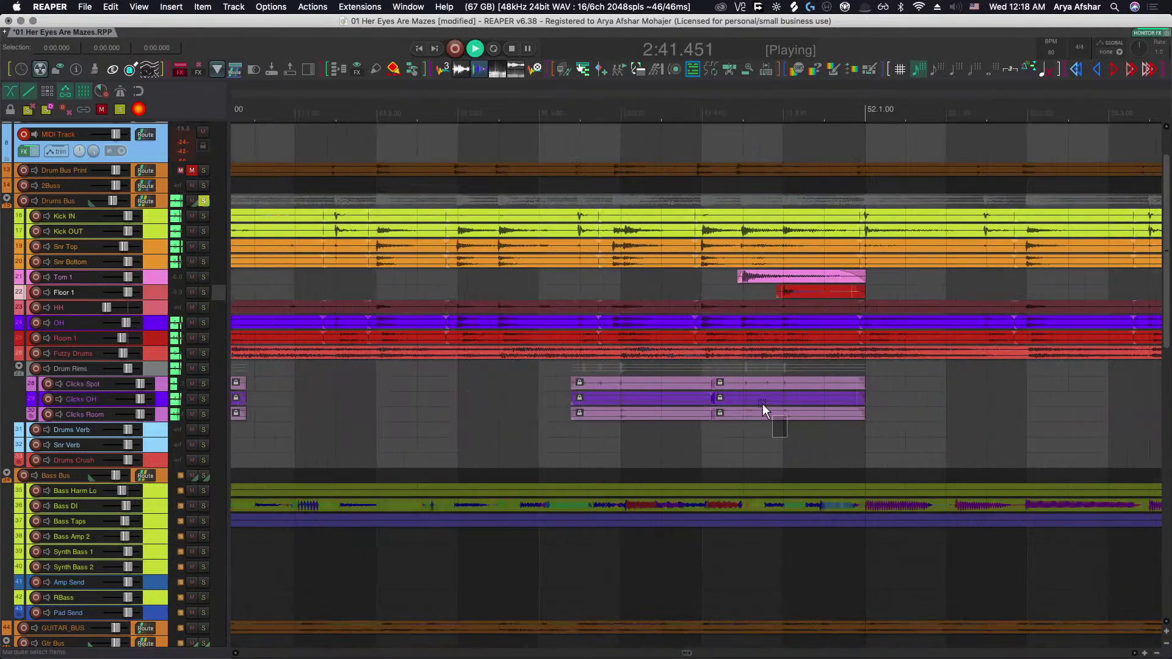
left_click(752, 386)
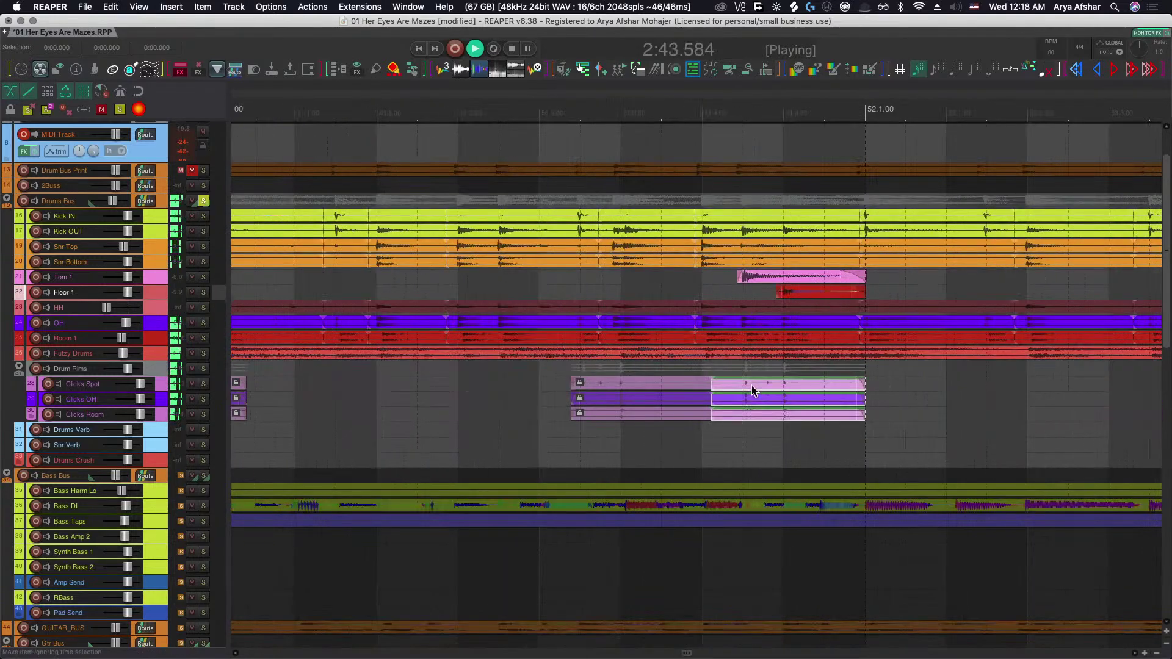
key("Delete")
scroll(615, 401, "down", 4)
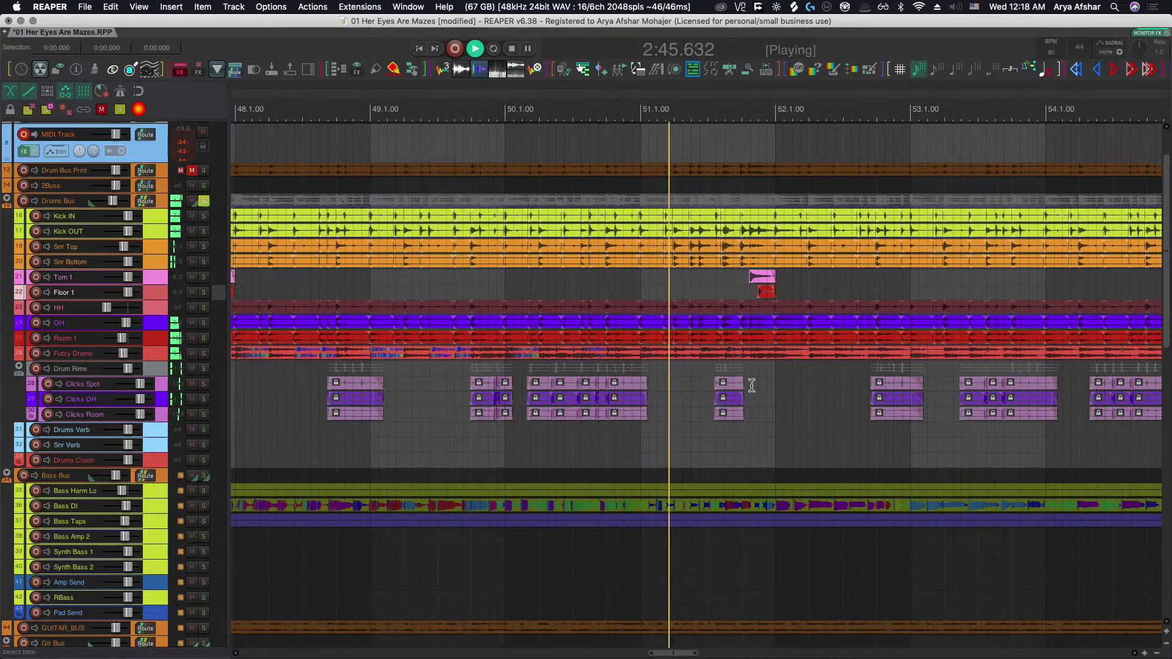
scroll(615, 401, "up", 2)
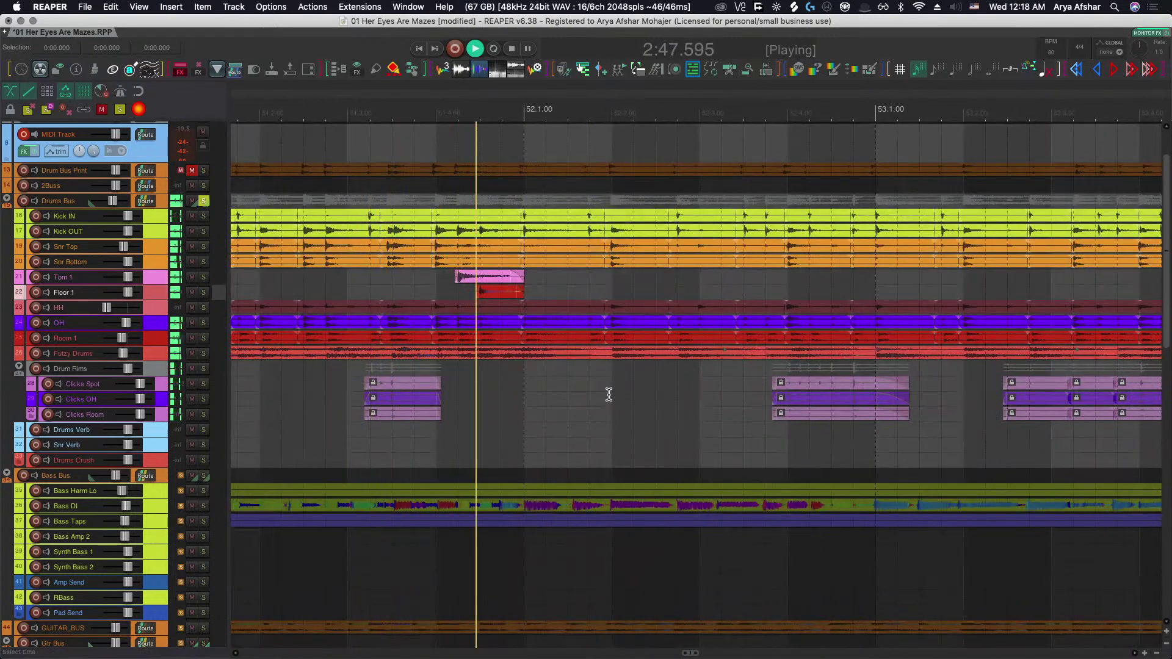
key("space")
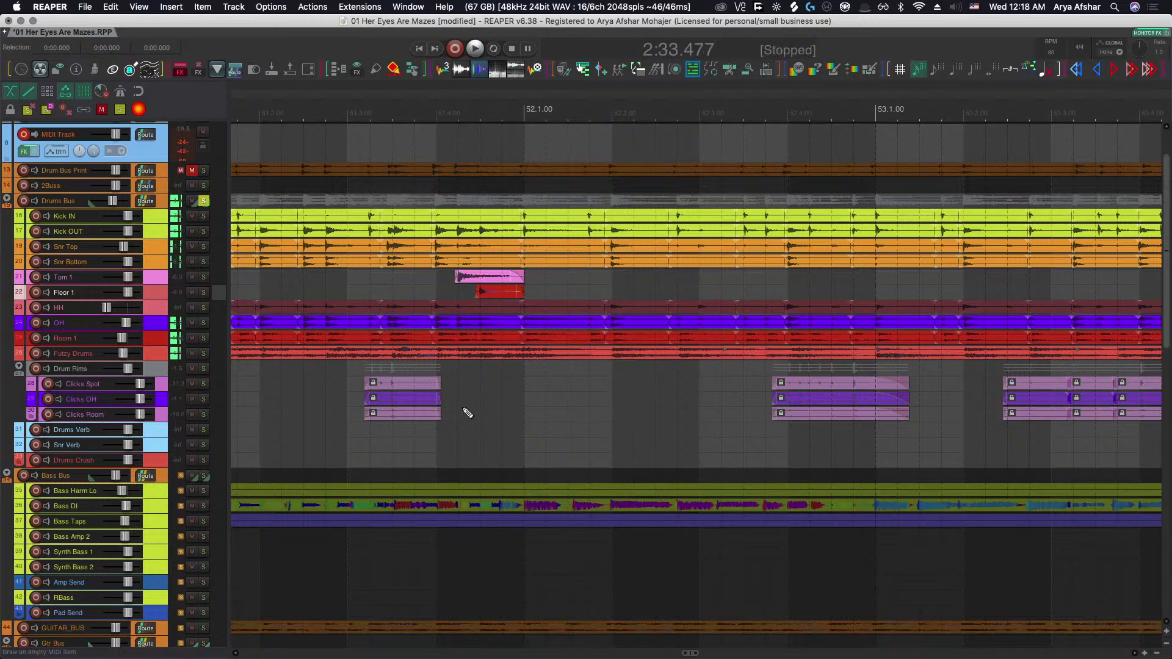
key("super+z")
Unlock the Clicks items starting just before 51.3.25 on all three Clicks tracks and leave them unmuted.
scroll(453, 408, "left", 2)
scroll(449, 398, "up", 3)
scroll(422, 396, "up", 4)
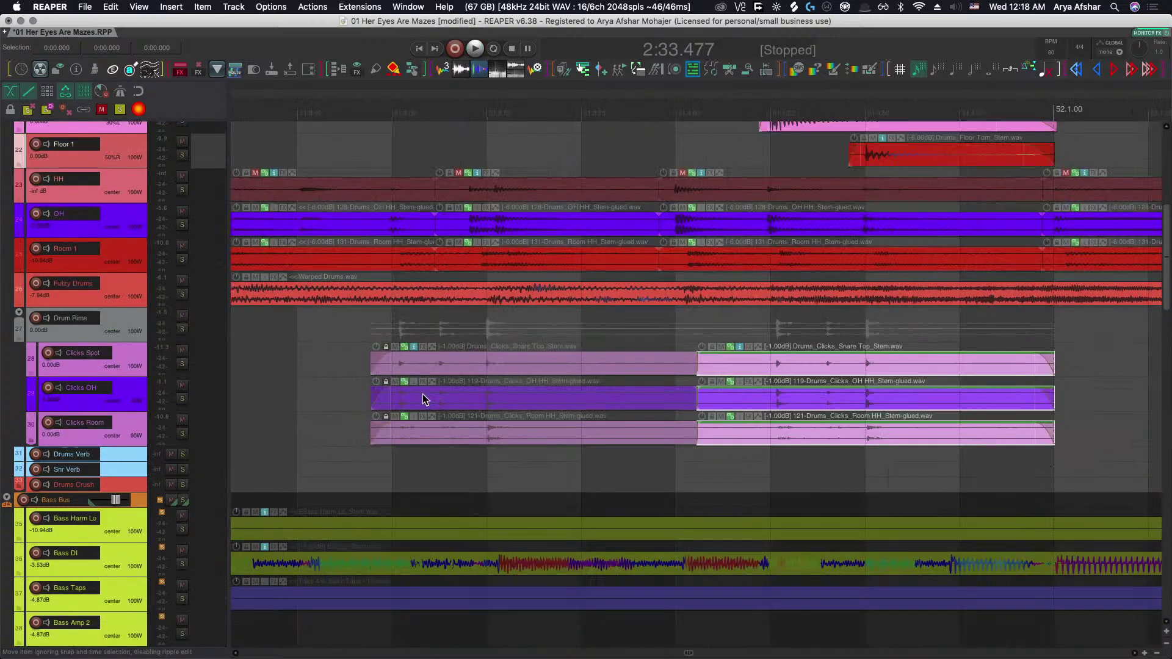
left_click_drag(490, 404, 515, 444)
key("u")
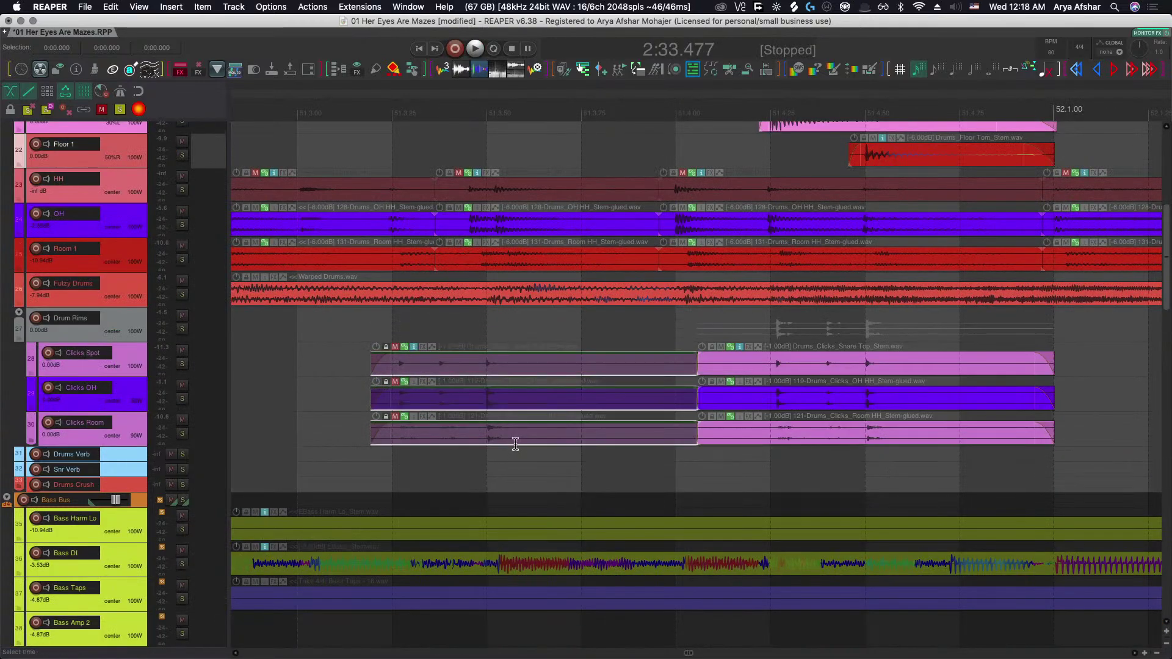
key("u")
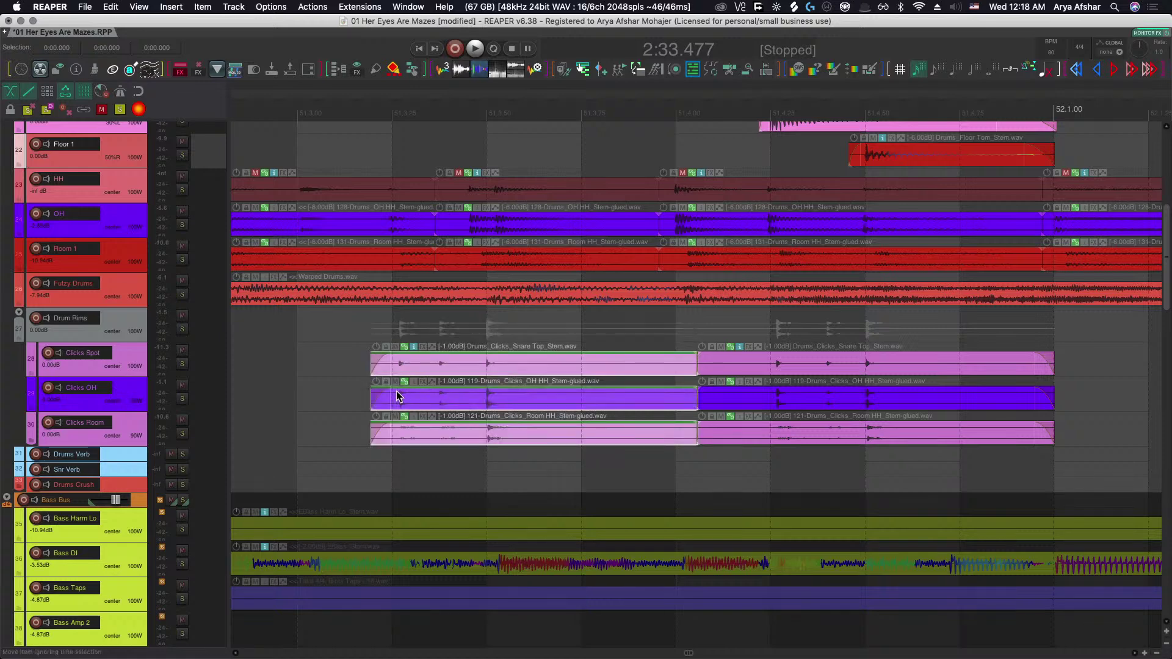
Play the clicks and the tom fill from just after 51.3.00 toward 52.1.00 and stop playback.
left_click(312, 361)
key("space")
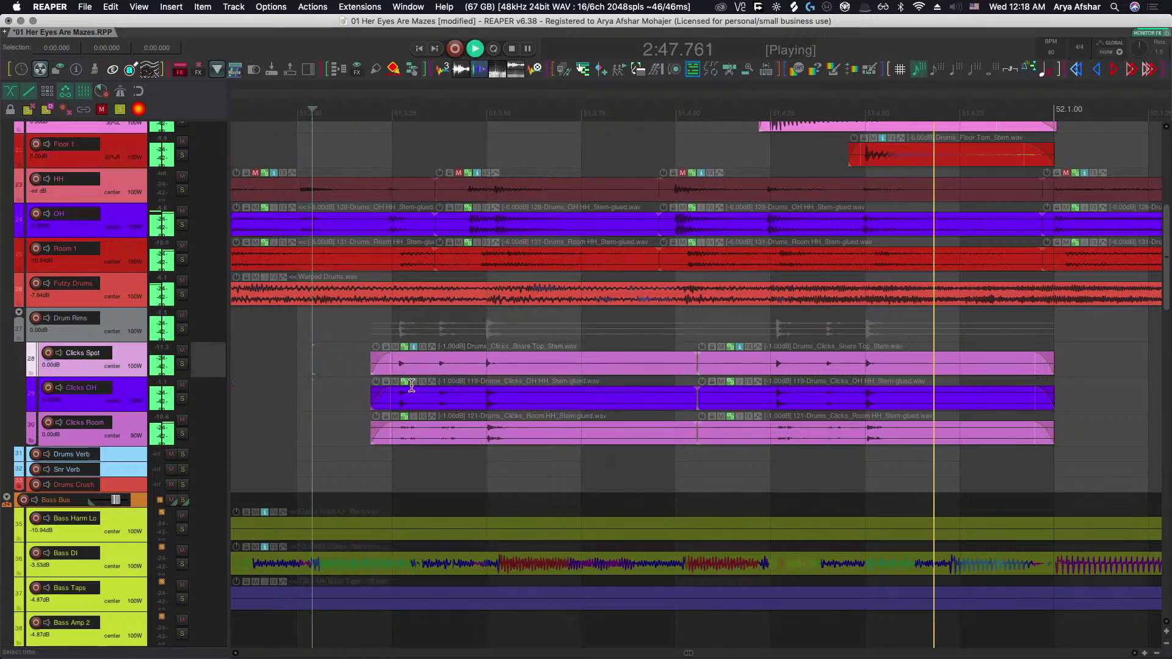
key("space")
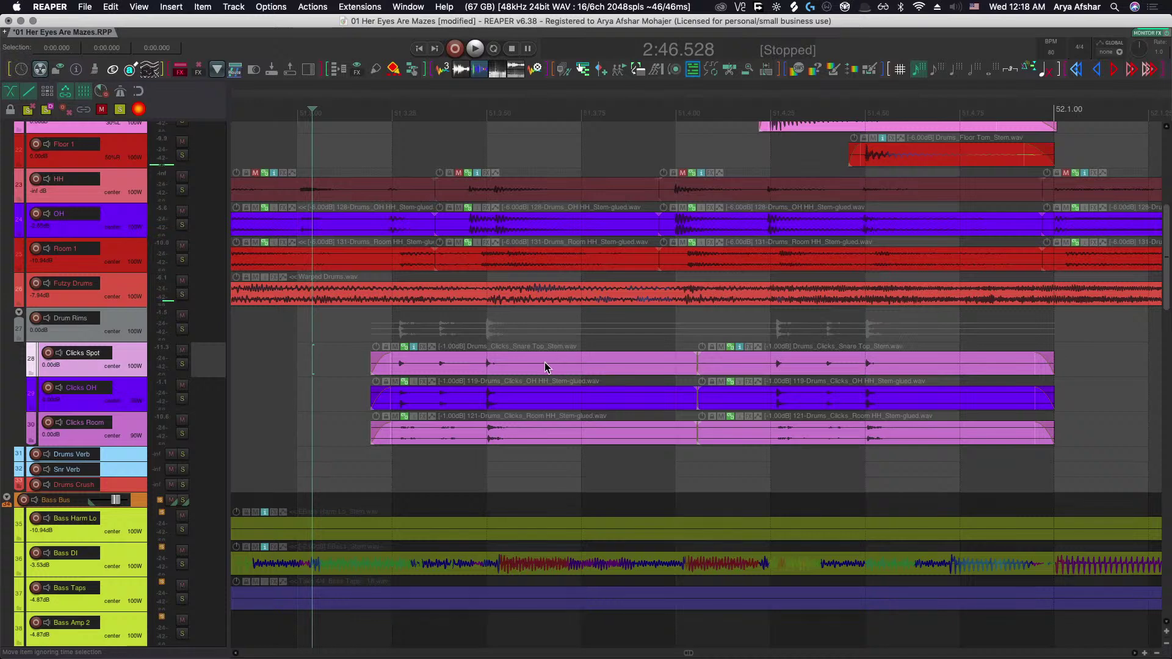
Trim the end of the first Clicks items to between 51.3.50 and 51.3.75 and move the following Clicks items earlier to overlap them.
left_click(548, 365)
key("bracketright")
key("super+z")
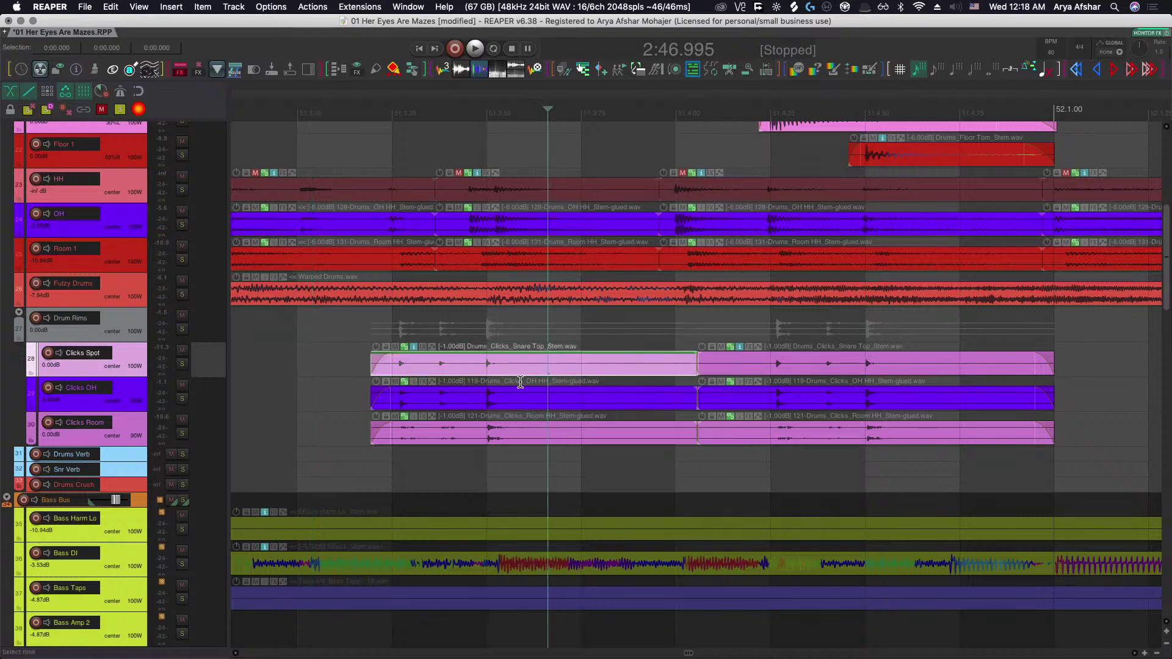
key("bracketright")
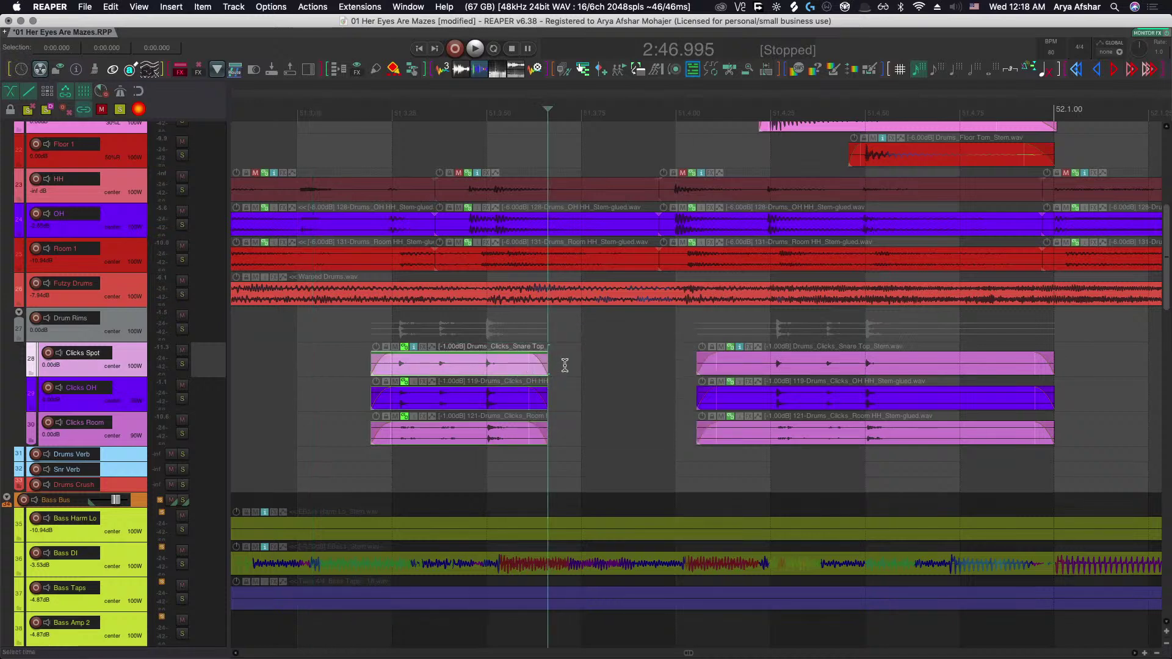
left_click_drag(899, 365, 704, 371)
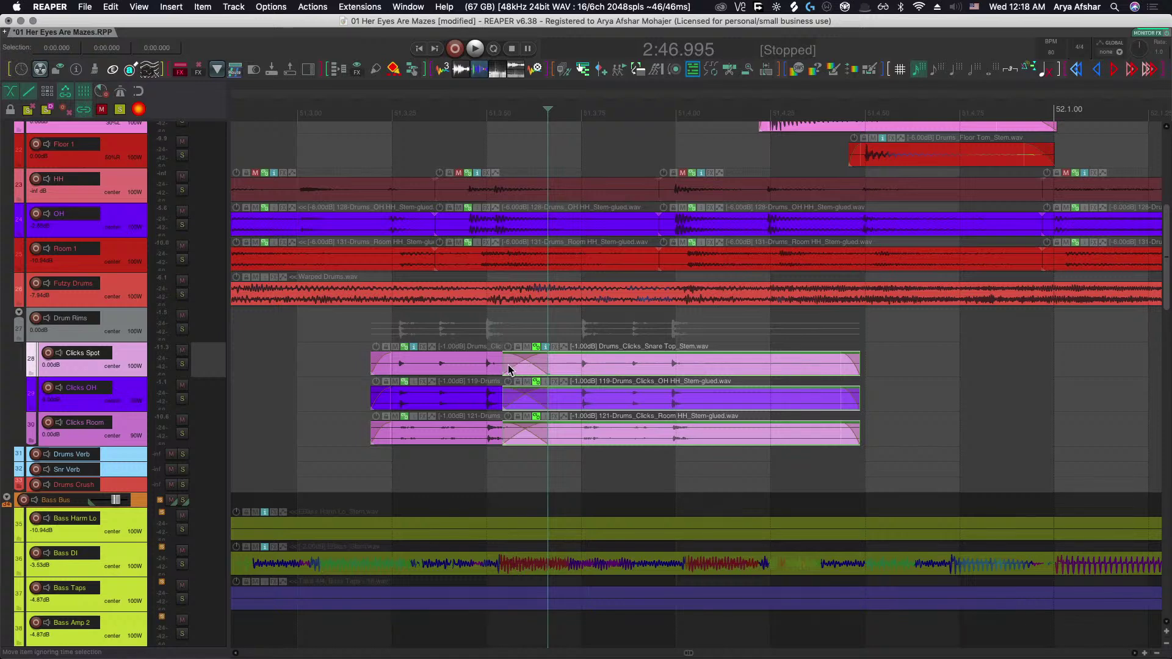
Shorten the overlap between the Clicks items around 51.3.50 by trimming the second ones' start, and nudge the second items slightly later.
left_click_drag(506, 365, 536, 363)
scroll(576, 406, "up", 5)
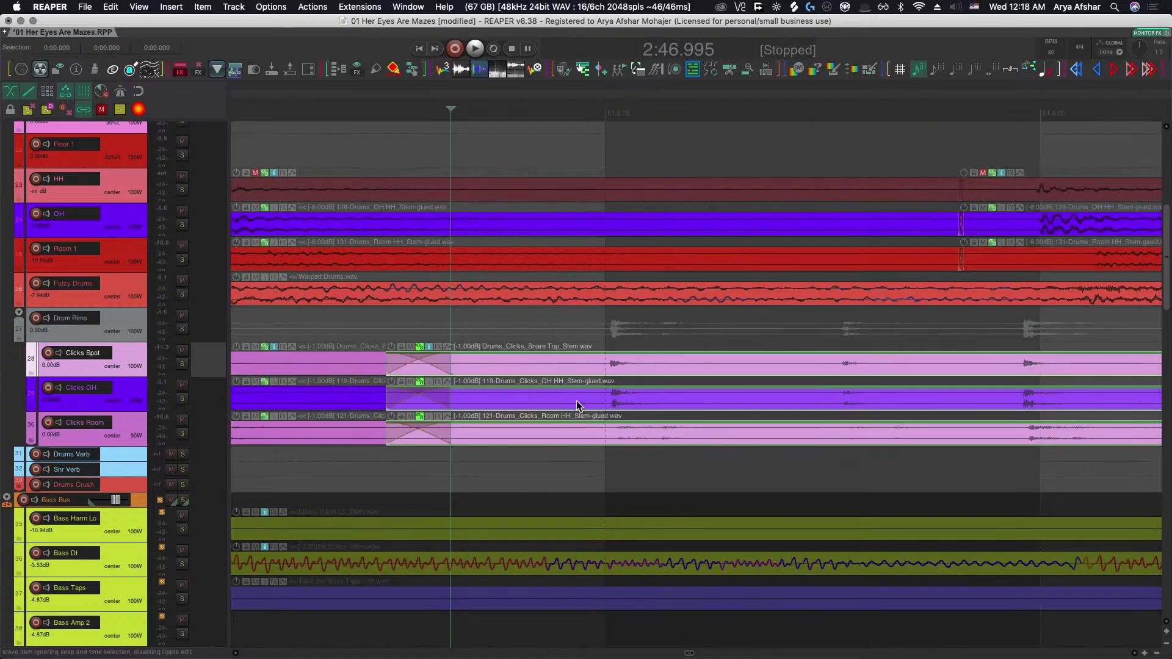
scroll(641, 373, "right", 5)
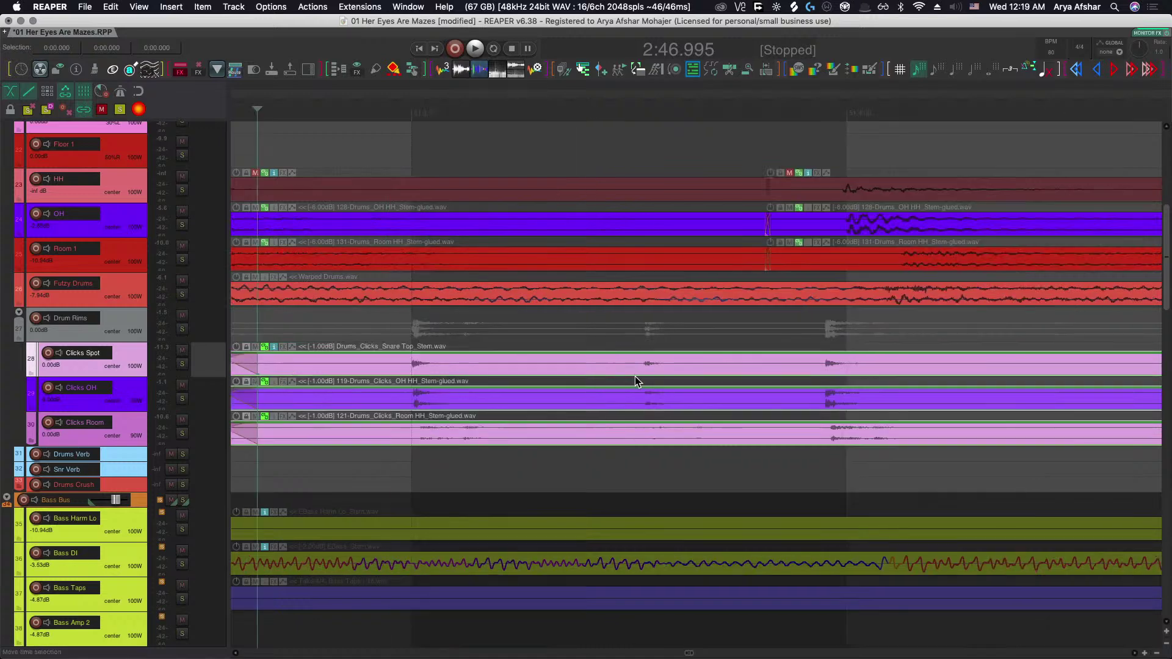
left_click_drag(699, 371, 724, 371)
scroll(711, 396, "down", 1)
scroll(711, 396, "down", 4)
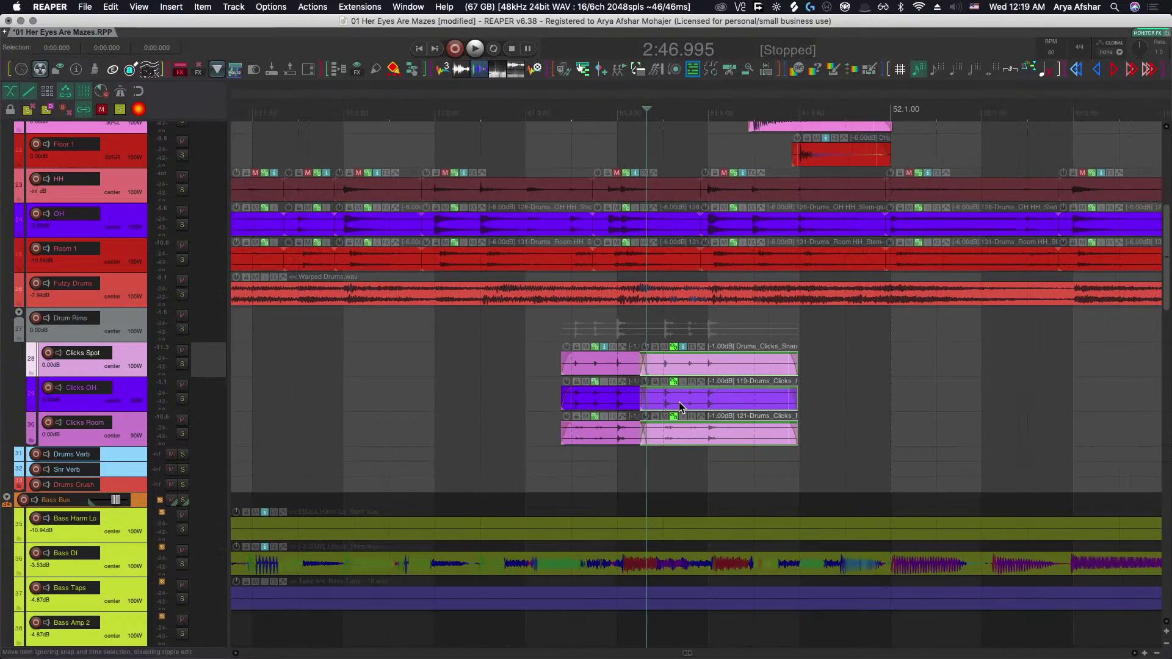
Play the edited clicks and the tom fill from just after 51.2.00 toward 52.1.00, restarting playback once.
left_click(359, 368)
key("space")
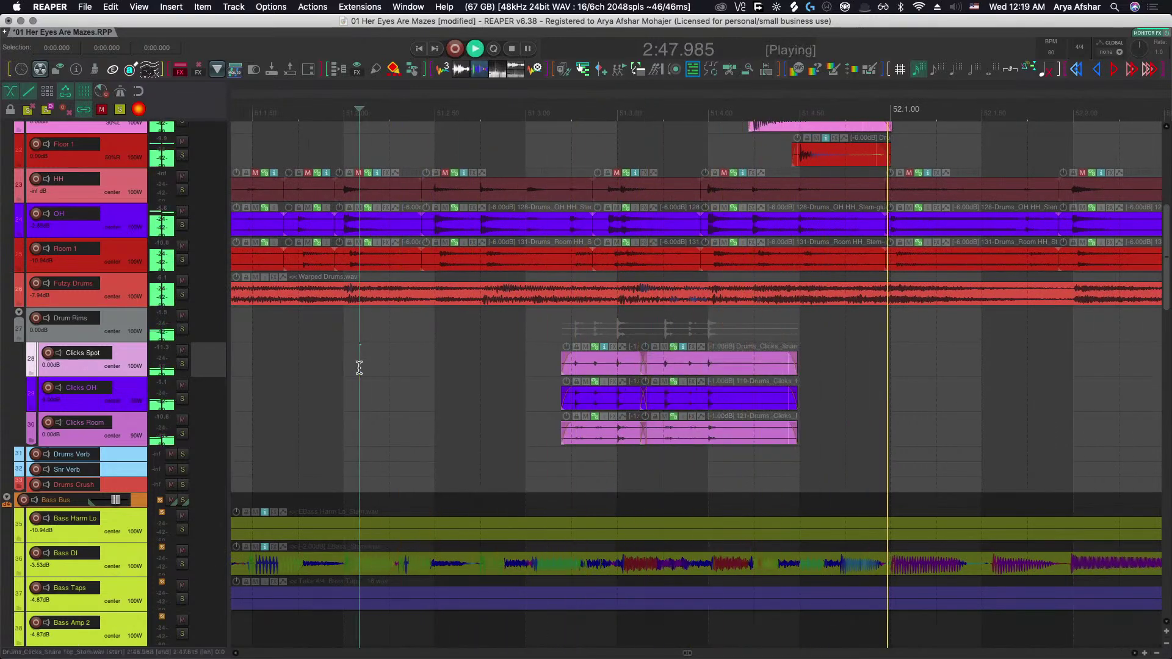
left_click(359, 368)
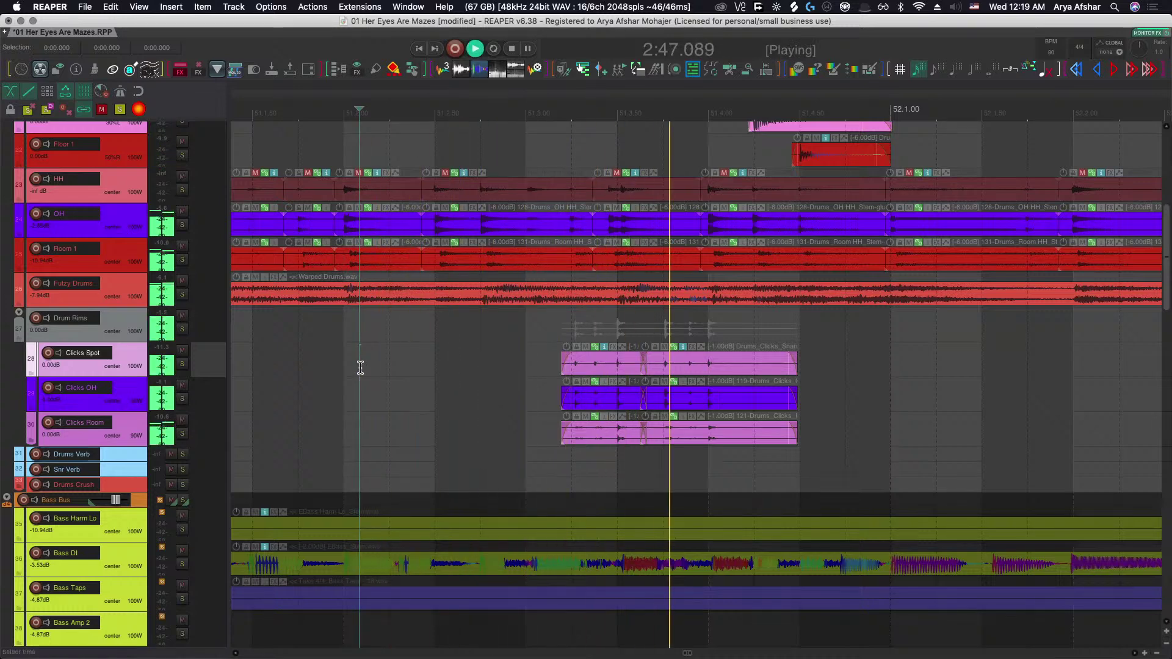
scroll(367, 366, "right", 3)
key("space")
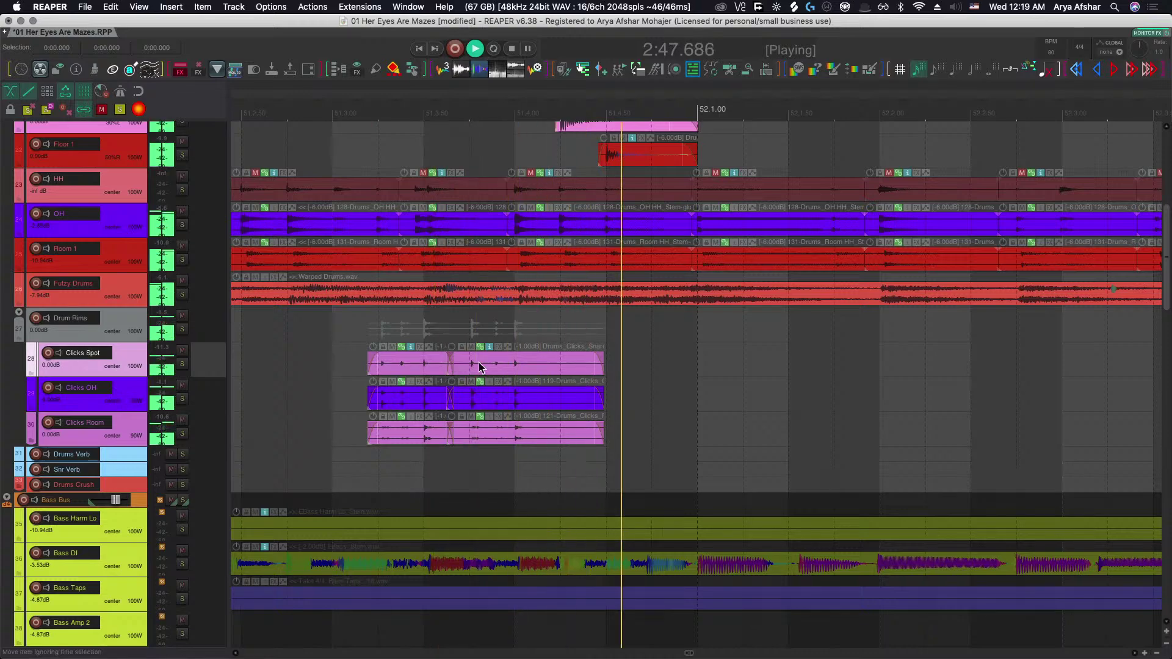
Listen on through the locked Clicks items of bars 53 to 55, up to the tom fill before 56.1.00, and stop playback.
scroll(479, 362, "down", 5)
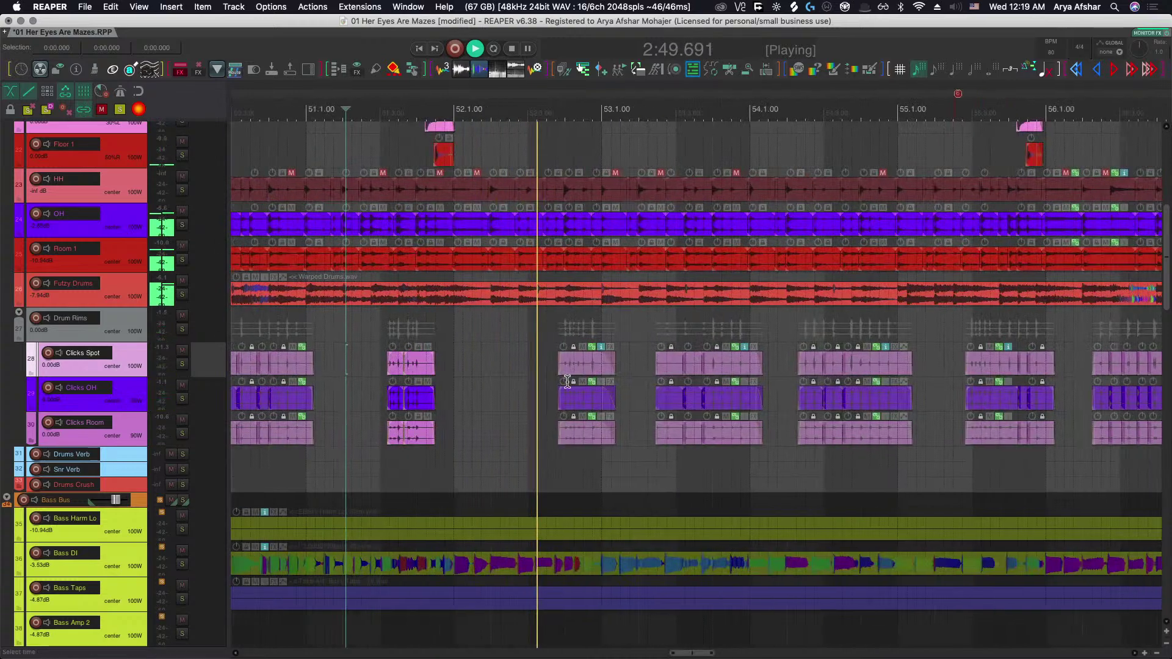
scroll(567, 382, "up", 3)
scroll(565, 396, "right", 3)
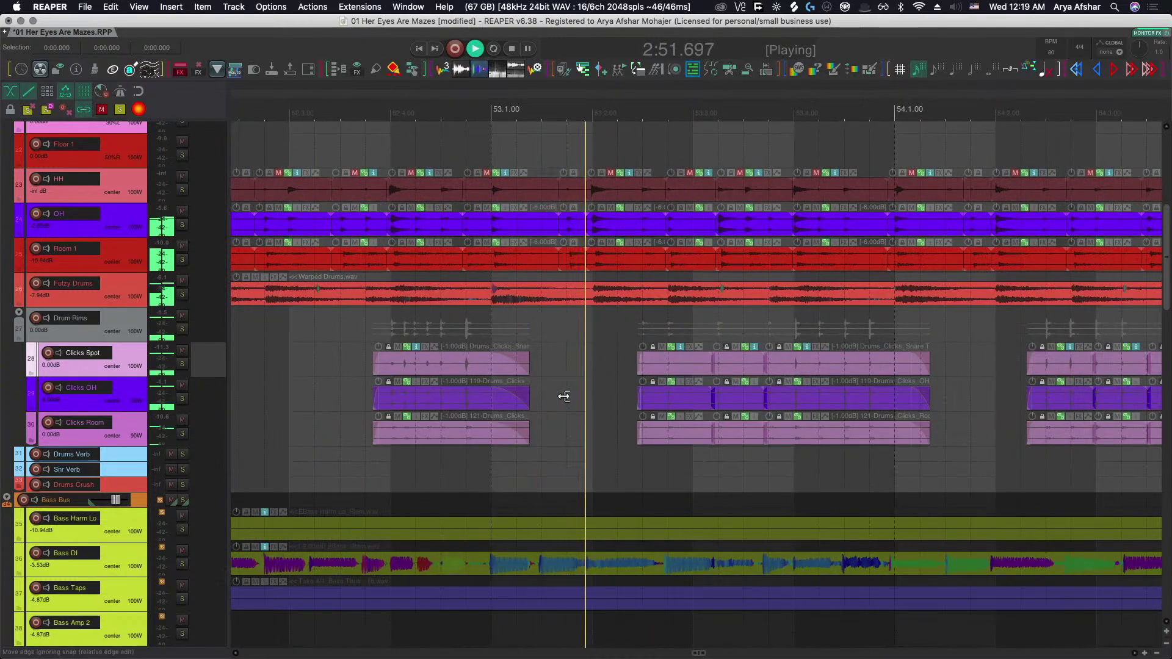
scroll(562, 397, "down", 3)
scroll(558, 400, "down", 6)
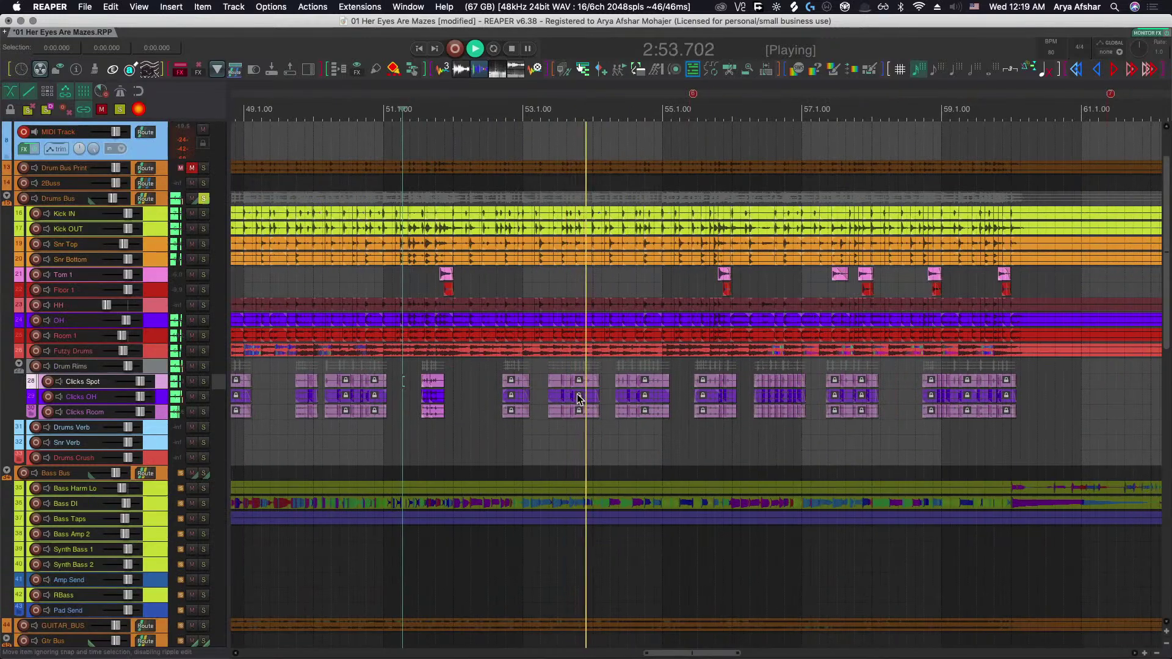
scroll(609, 401, "up", 2)
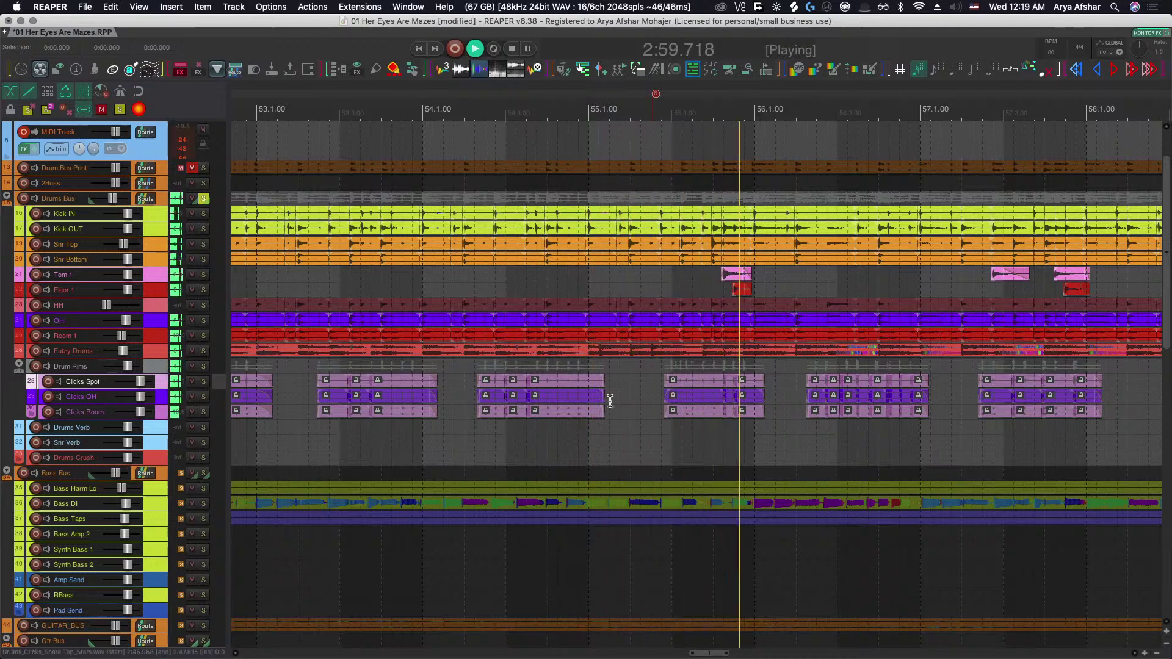
key("space")
Unlock the last two Clicks items on each Clicks track around 56.1.00 and split the final ones between 55.4.50 and 55.4.75.
scroll(653, 401, "up", 4)
scroll(698, 401, "up", 3)
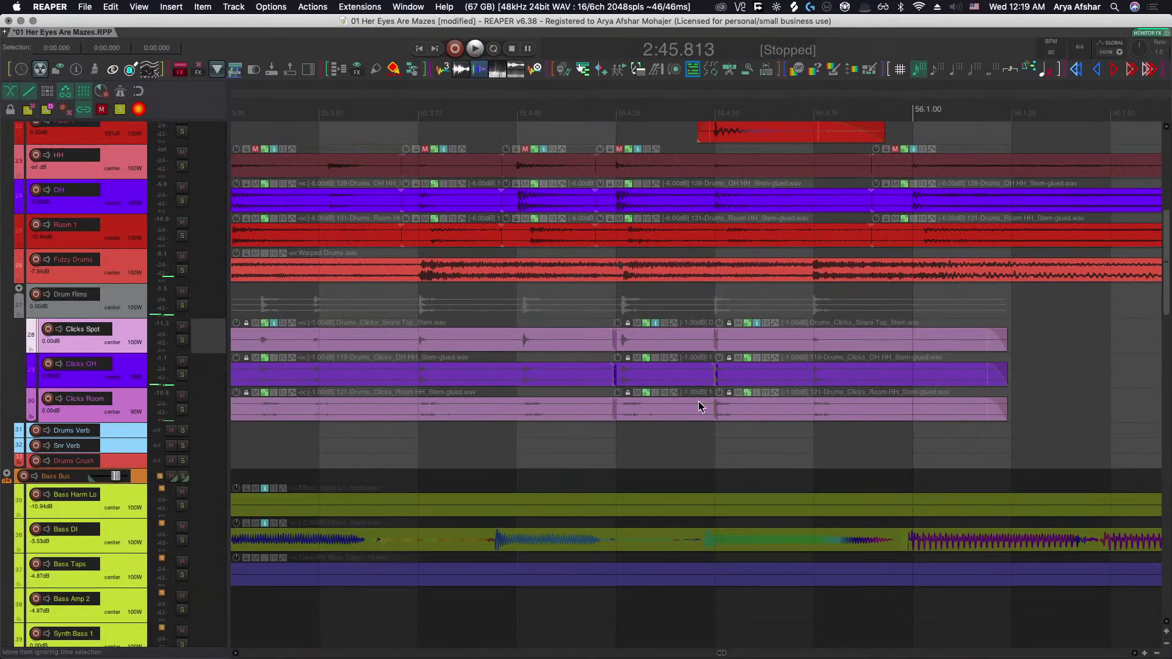
left_click(789, 340)
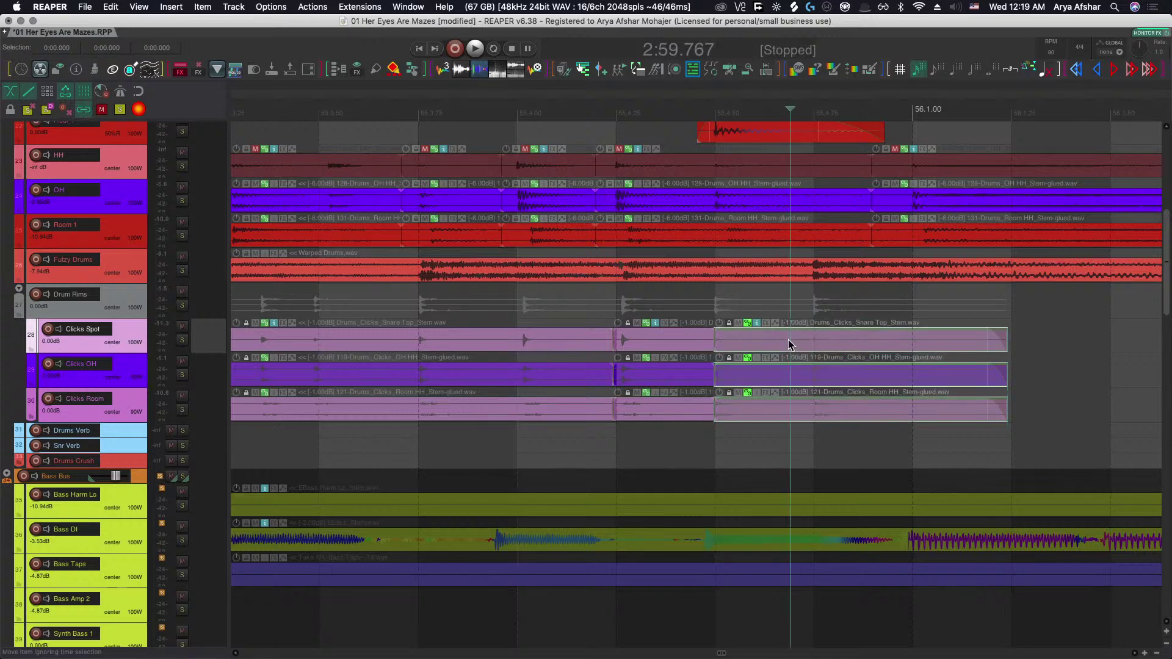
left_click_drag(768, 339, 663, 414)
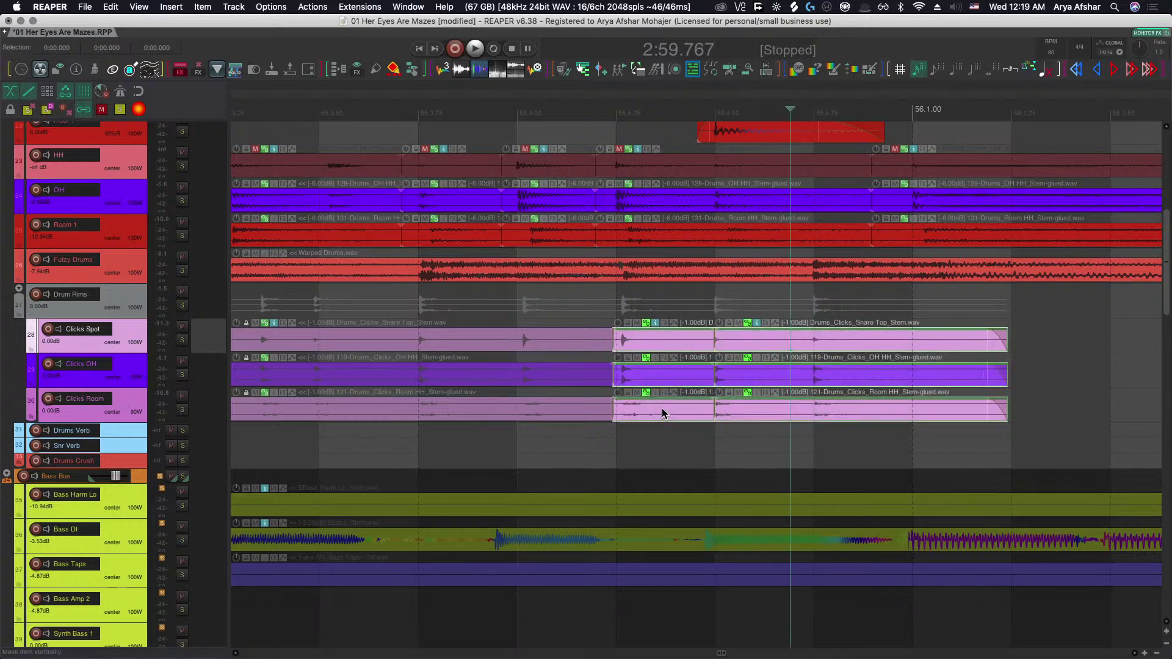
key("s")
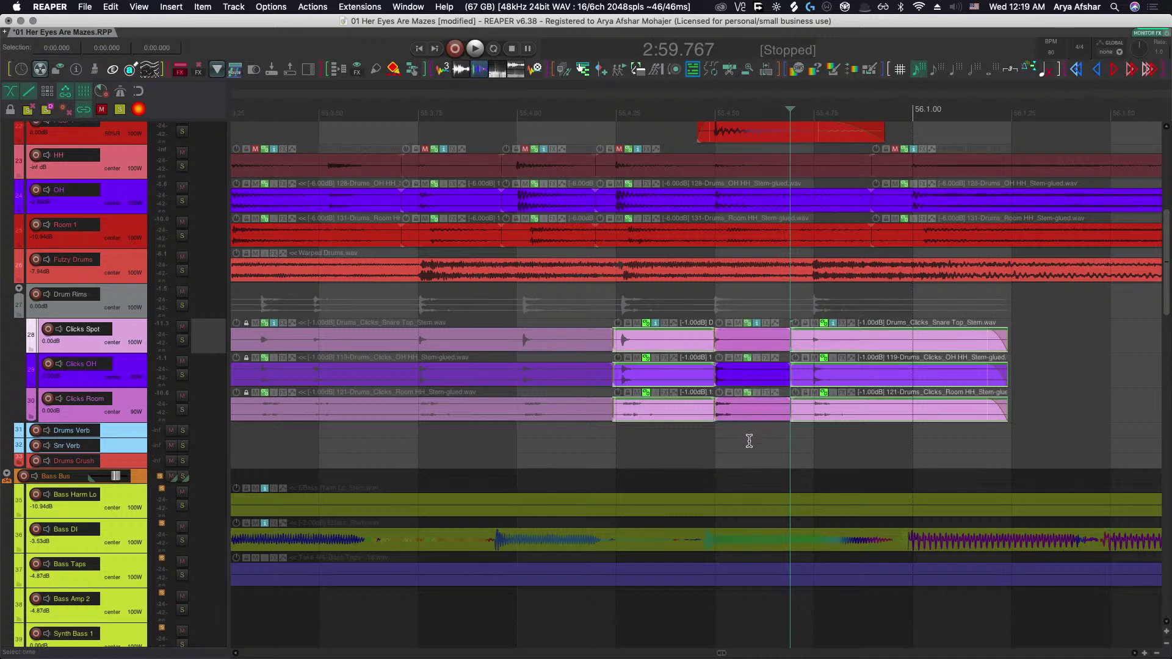
Mute the Clicks items from just before 55.4.25 up to the split, and unlock the Clicks items preceding them.
left_click(642, 339)
key("u")
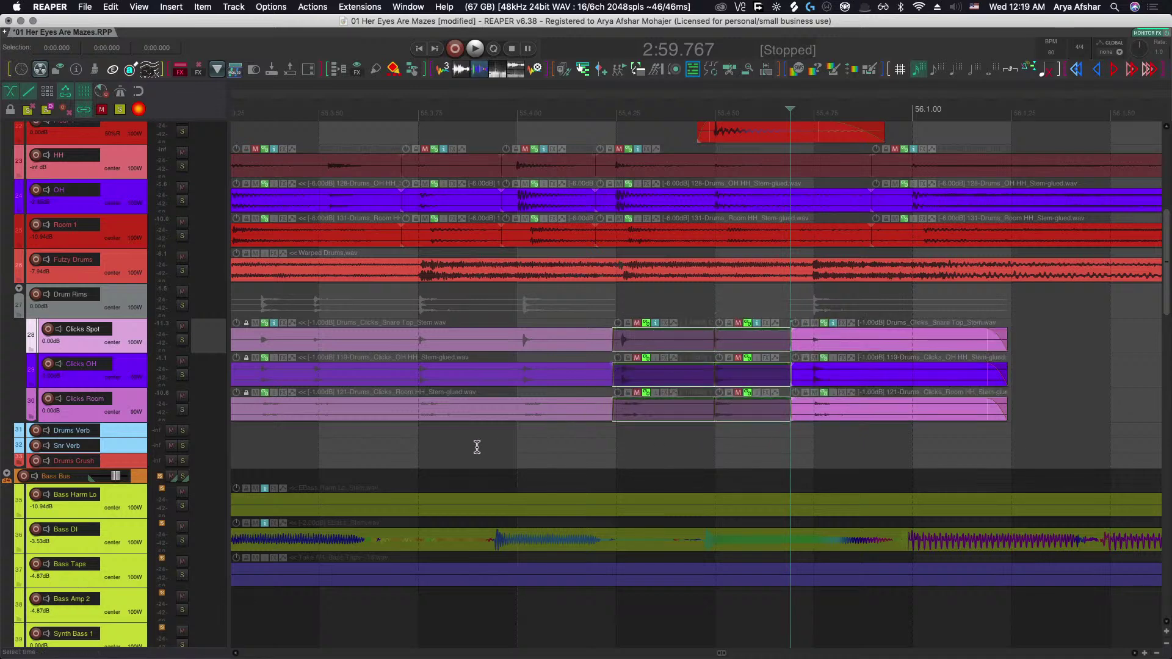
scroll(631, 401, "up", 5)
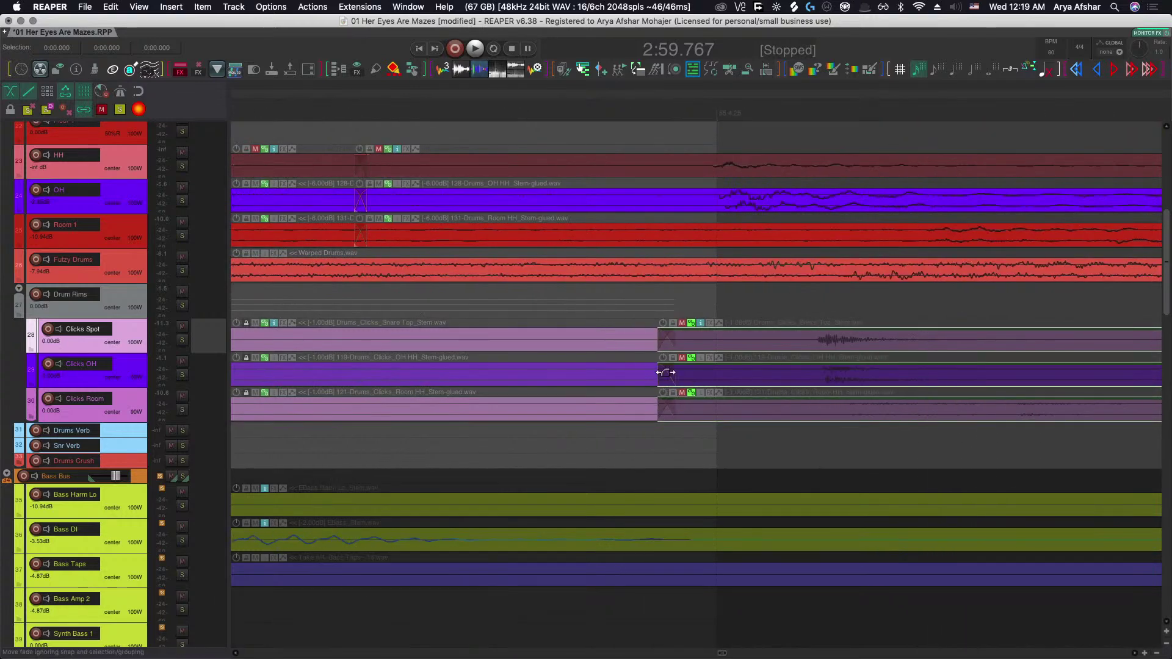
scroll(667, 368, "up", 3)
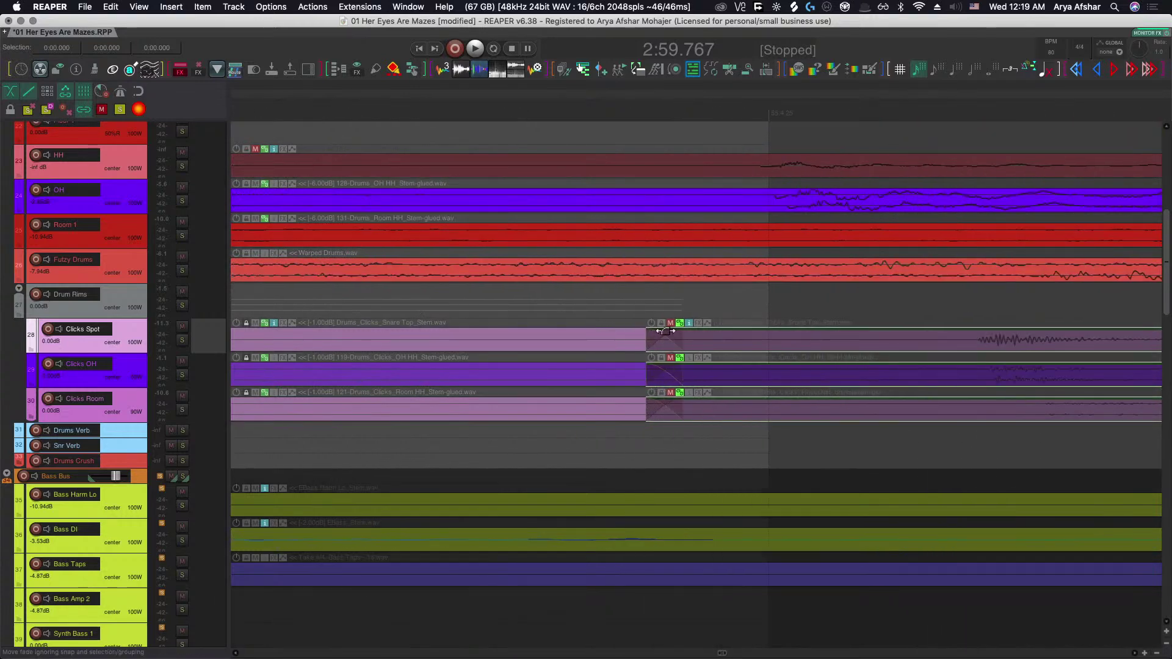
scroll(666, 336, "up", 5)
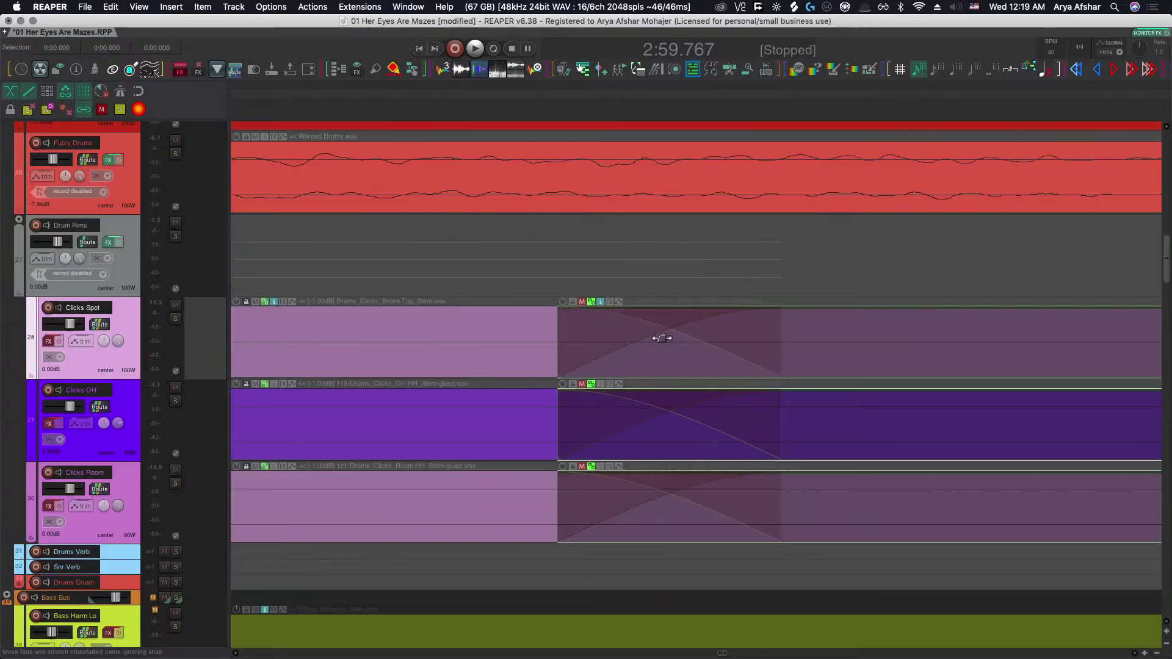
left_click_drag(426, 384, 387, 524)
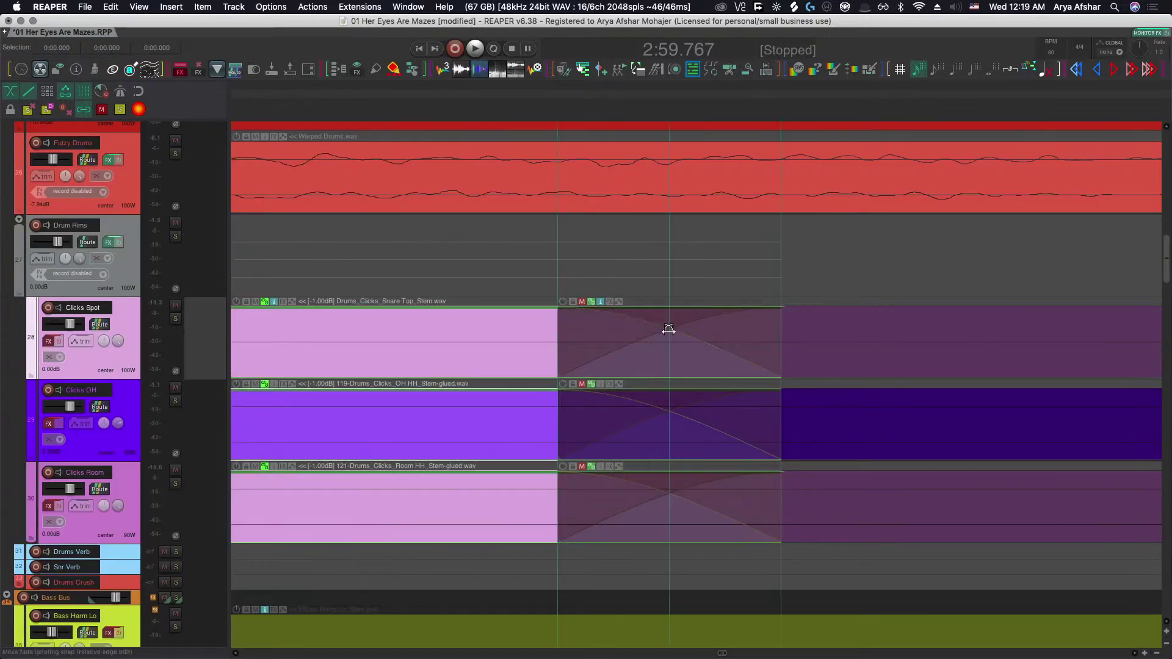
scroll(669, 329, "up", 3)
scroll(846, 529, "down", 8)
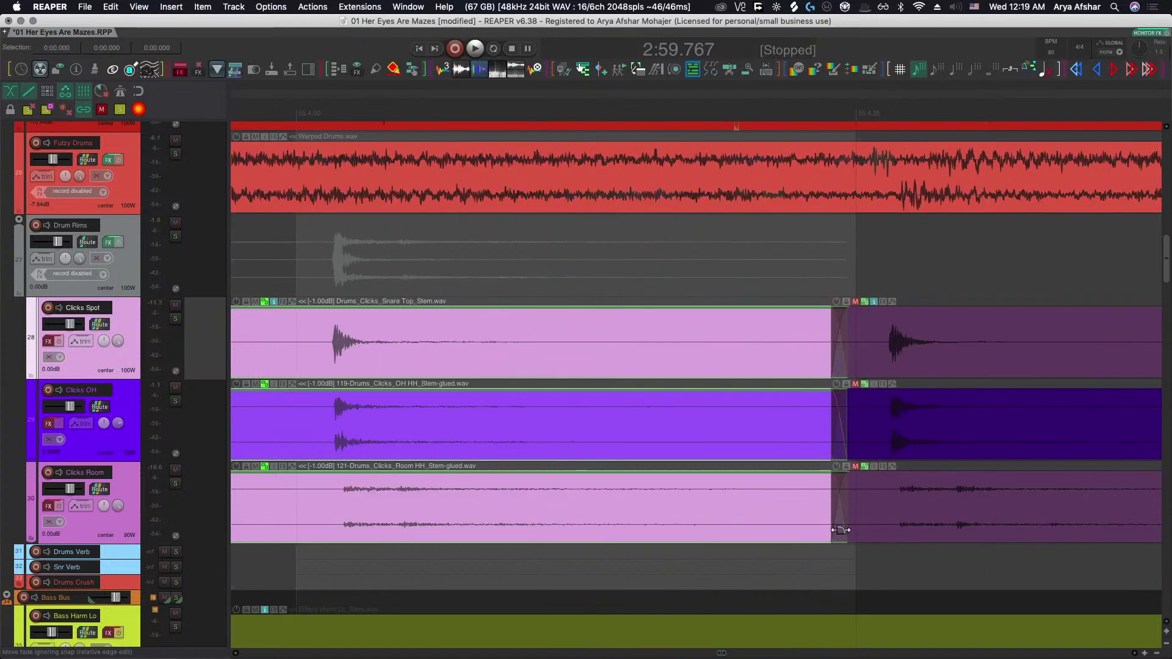
Play the muted clicks passage from just after 55.2.00 into bar 56 and stop playback.
scroll(841, 529, "down", 6)
left_click(485, 316)
key("space")
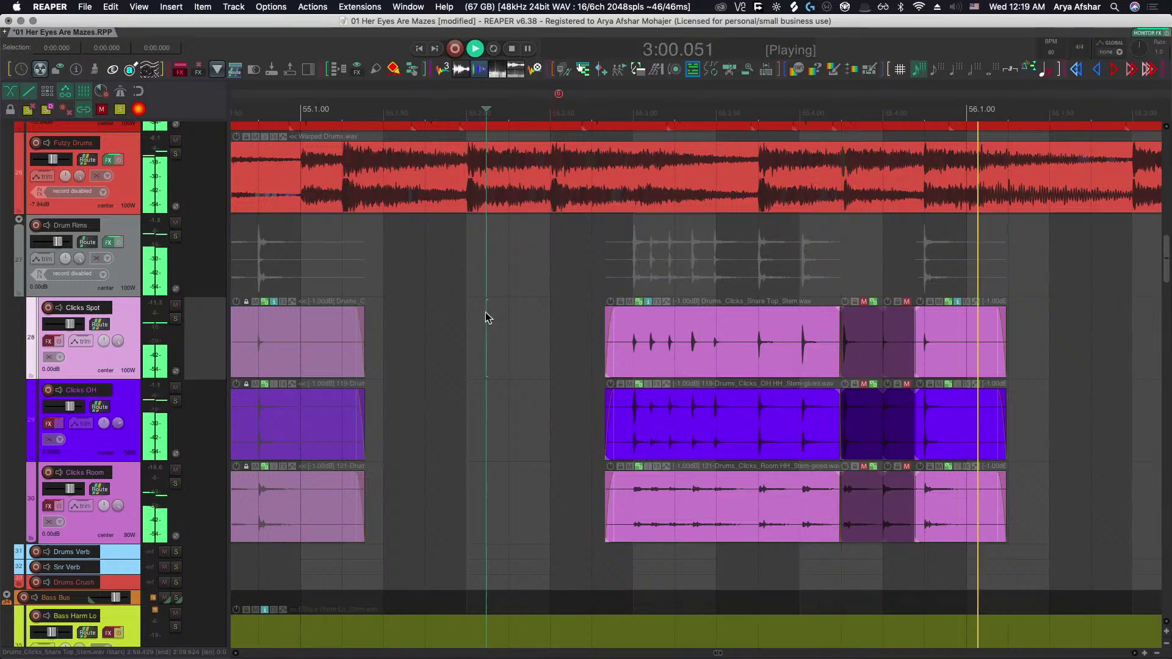
scroll(486, 318, "down", 5)
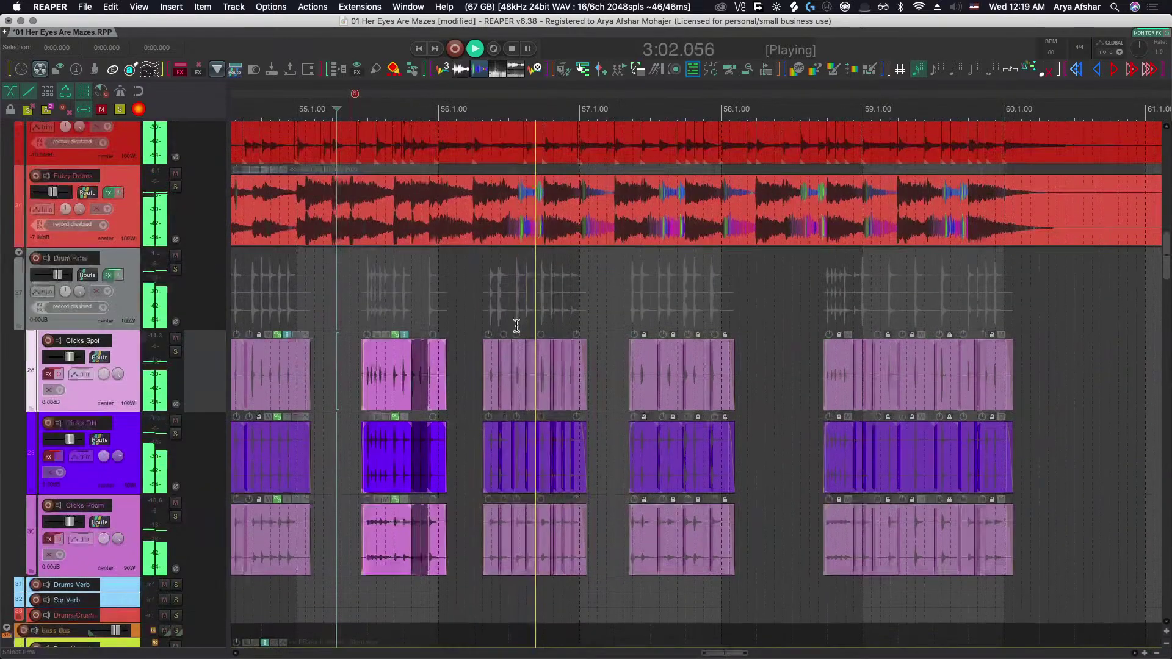
scroll(523, 335, "down", 3)
key("space")
Play from just before 56.2.00 and mute the Clicks items from 56.2.25 to just after 57.1.00 on all three Clicks tracks.
left_click(464, 400)
key("space")
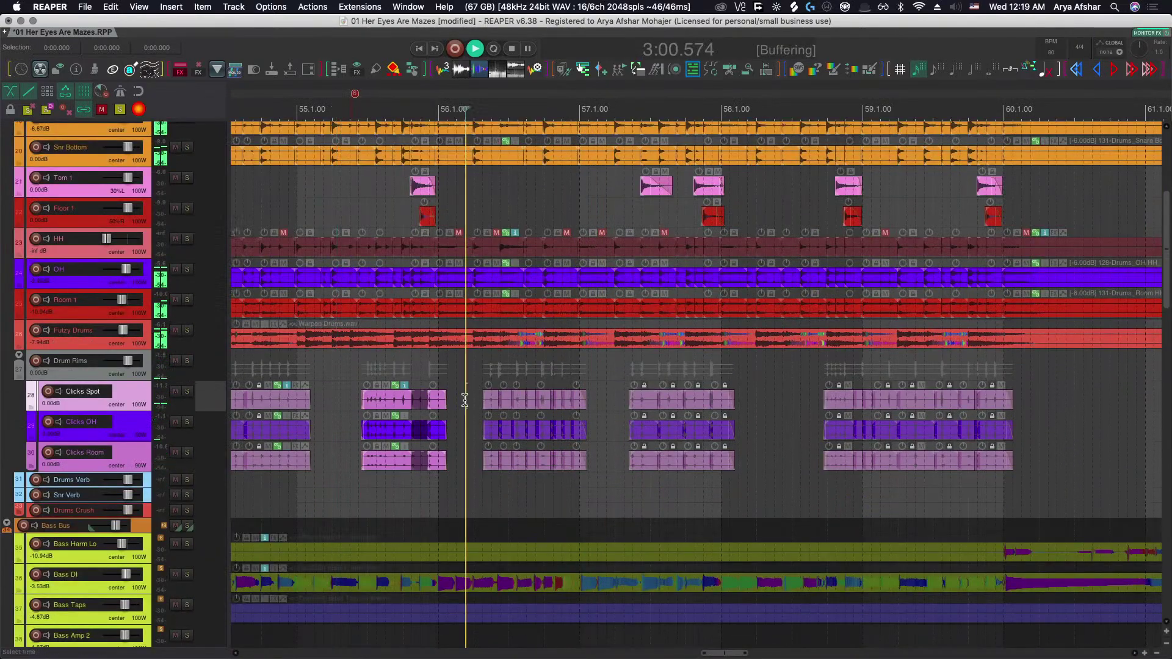
scroll(479, 406, "up", 3)
scroll(487, 406, "up", 4)
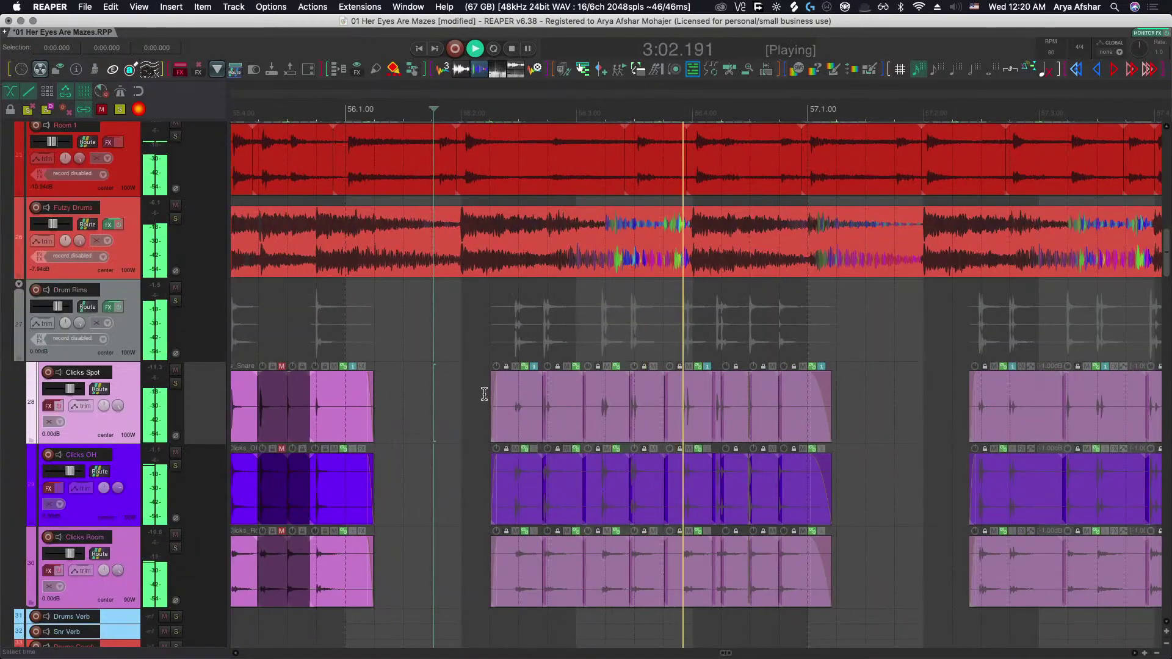
key("space")
left_click_drag(484, 394, 867, 596)
key("u")
Listen on to bar 57 and mute the Clicks group running from mid-bar 57 to just after 58.1.00.
key("space")
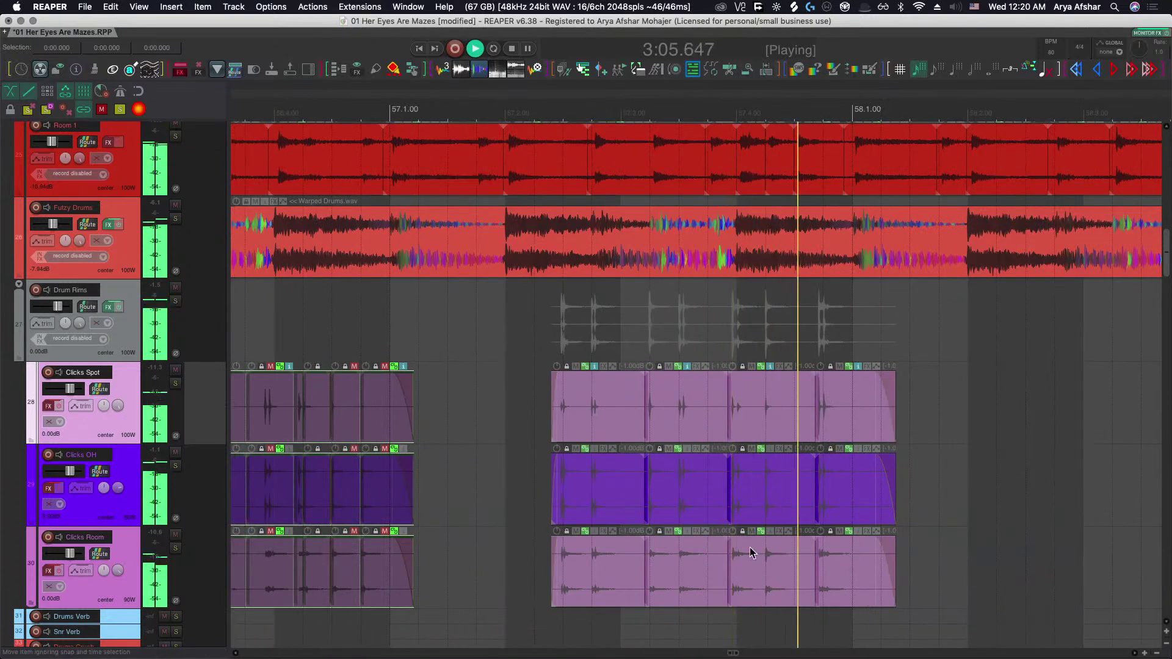
key("space")
left_click_drag(523, 392, 895, 577)
Play from just before 56.2.00 toward 60.1.00 and mute the final Clicks group, from just before 58.4.00 to just after 60.1.00.
scroll(891, 579, "down", 6)
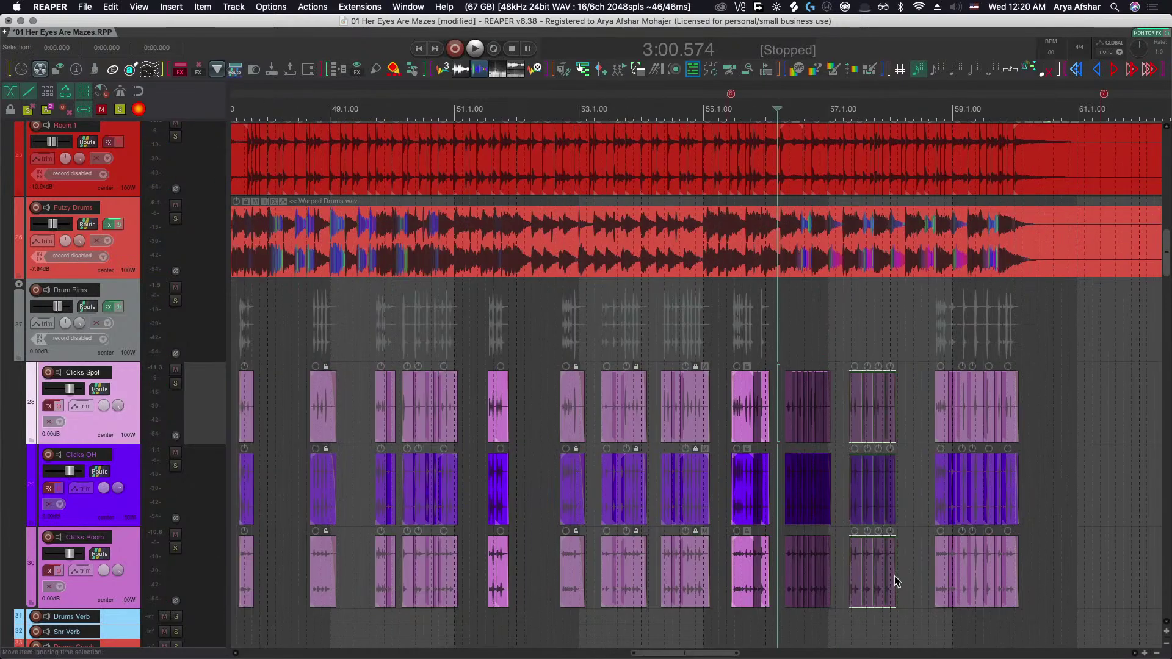
key("space")
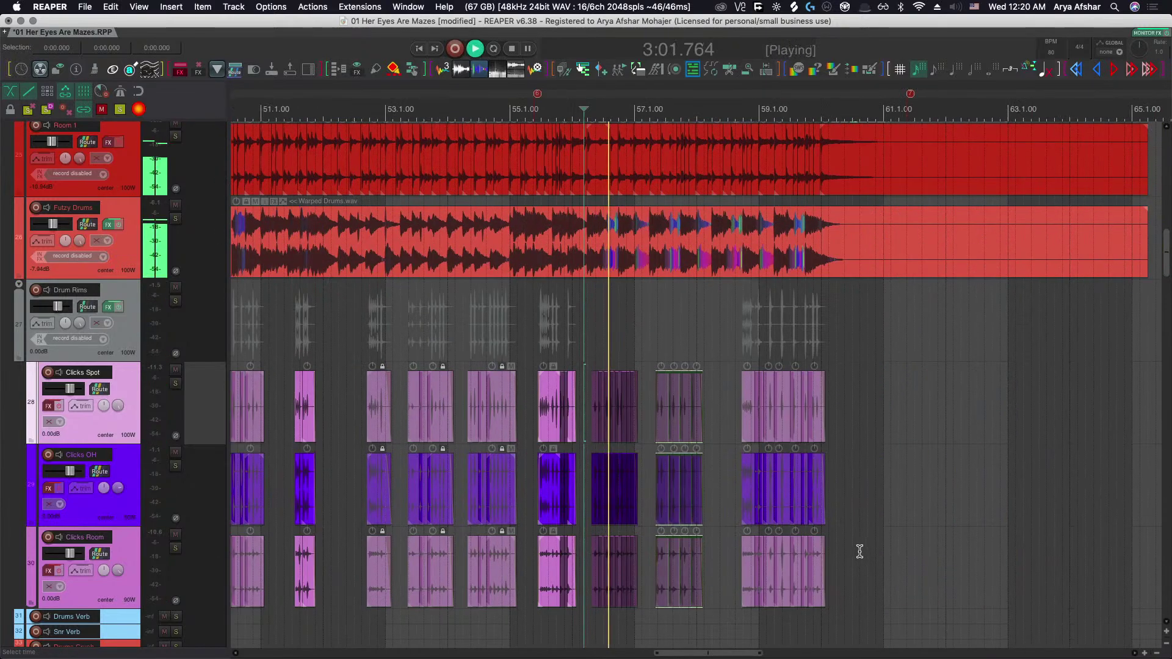
scroll(850, 544, "up", 5)
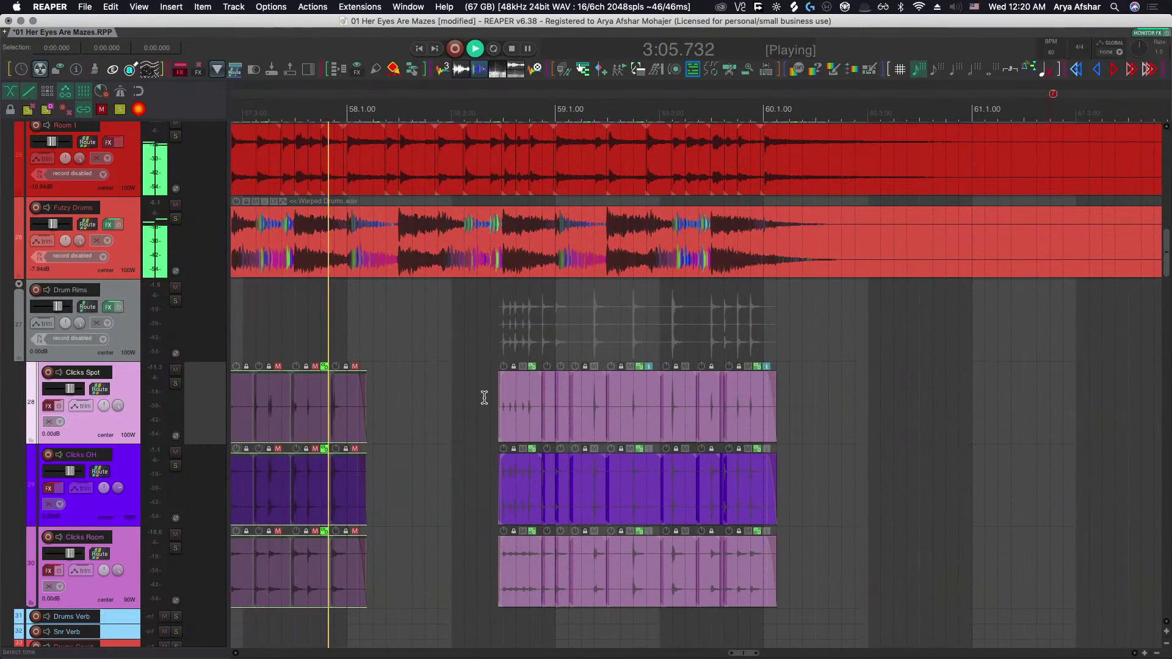
scroll(484, 397, "right", 2)
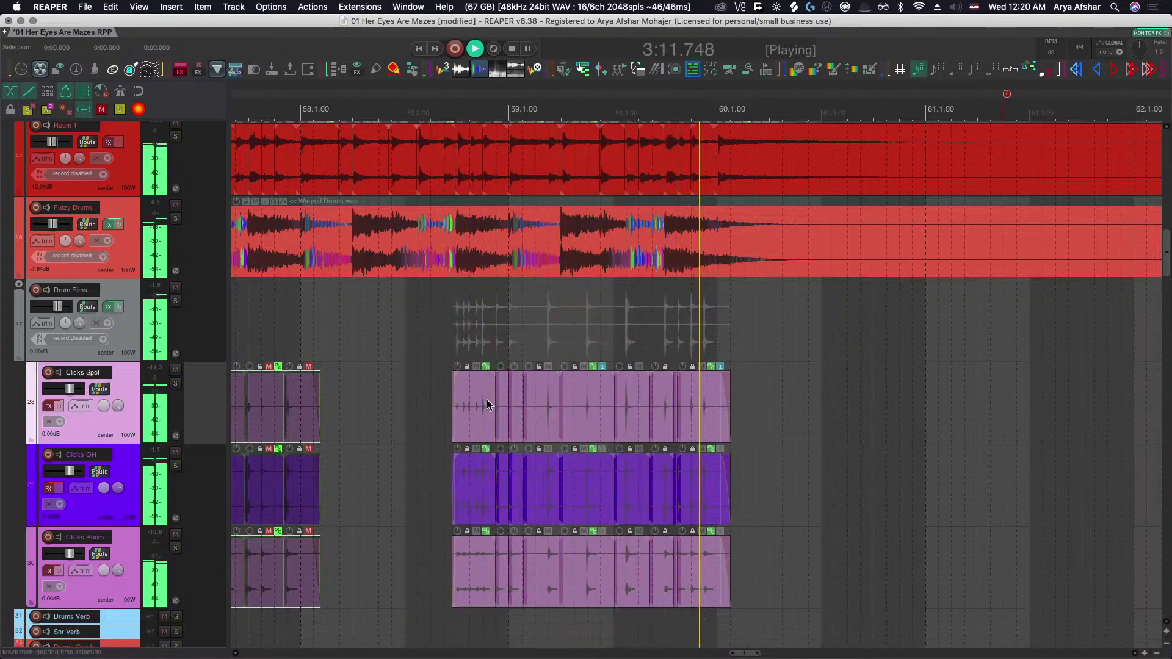
key("space")
left_click_drag(486, 400, 771, 598)
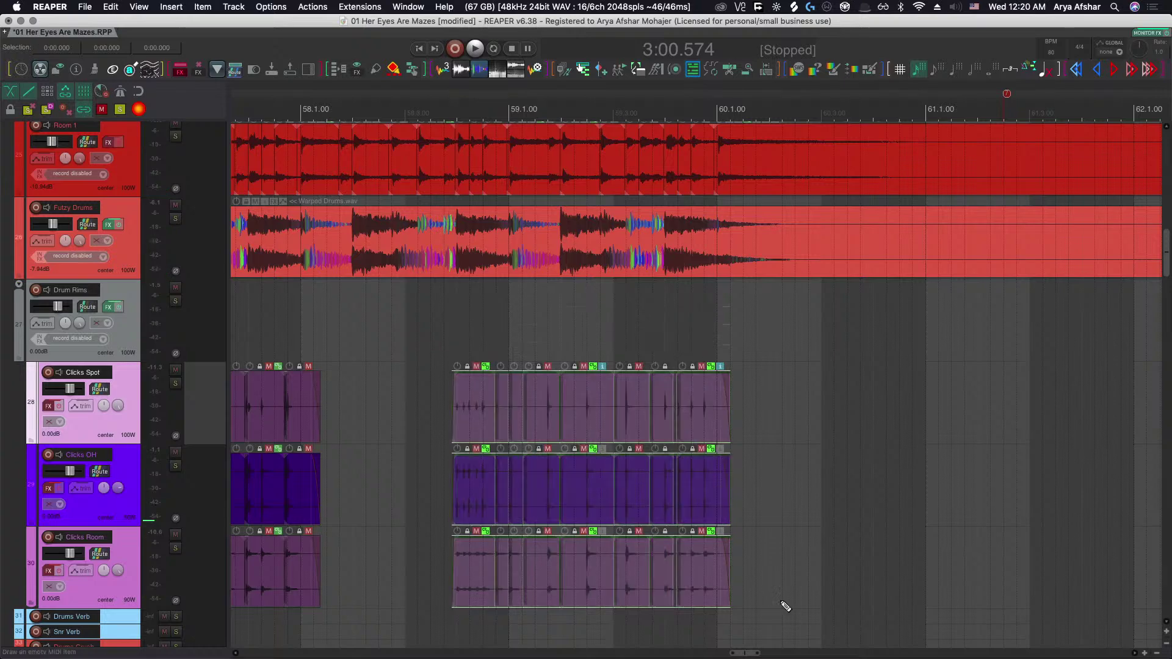
Save the project with the Clicks edits.
key("ctrl+Page_Down")
scroll(528, 453, "up", 3)
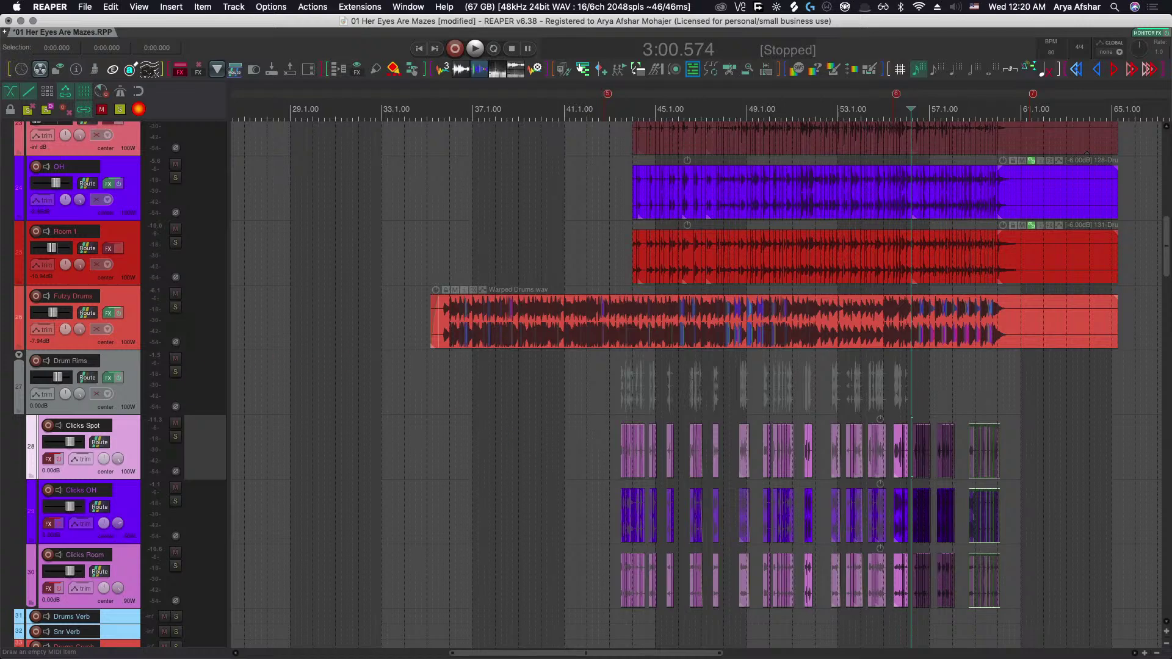
key("super+s")
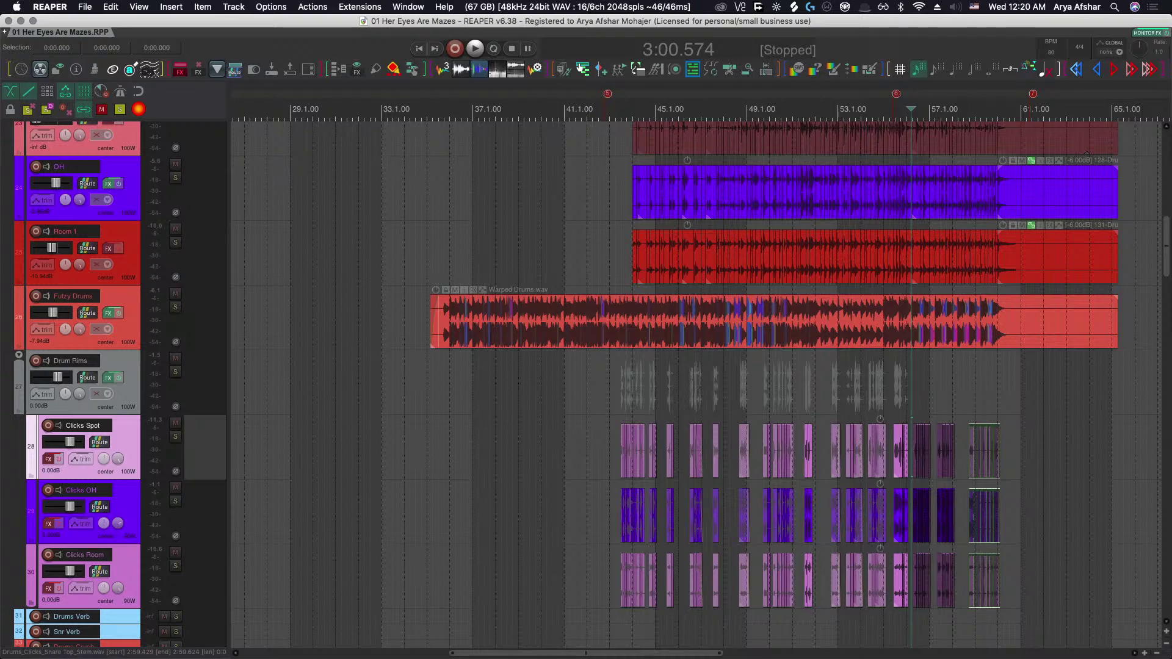
Recolor the Drum Rims track pink.
left_click(123, 393)
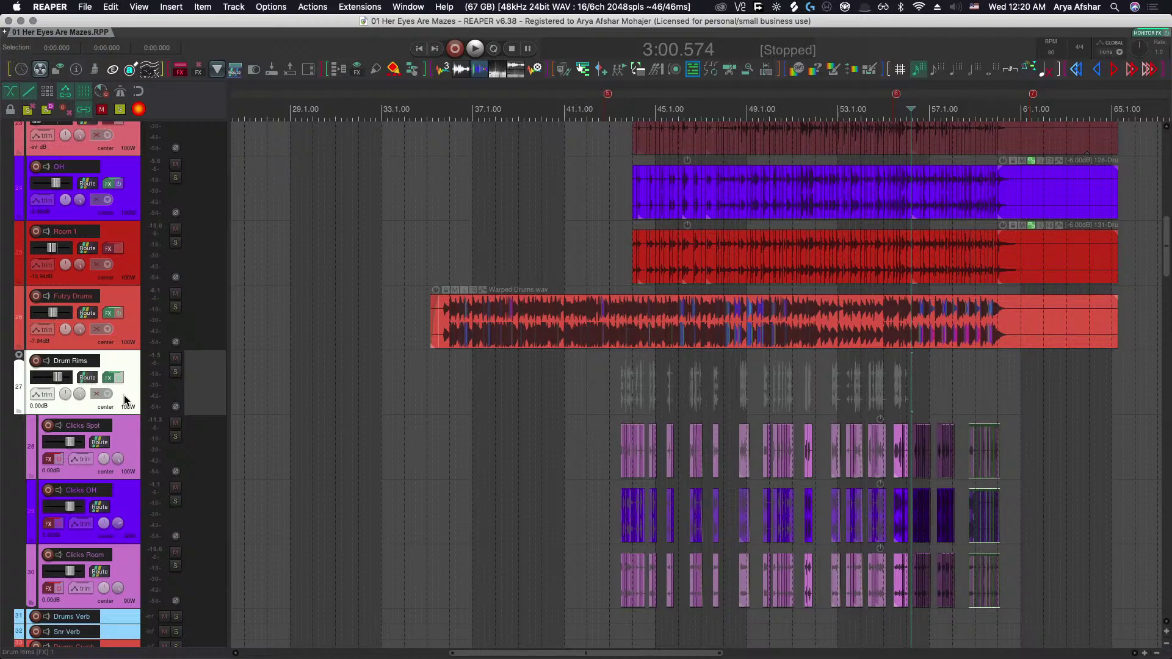
left_click(125, 400, "ctrl")
left_click(124, 400)
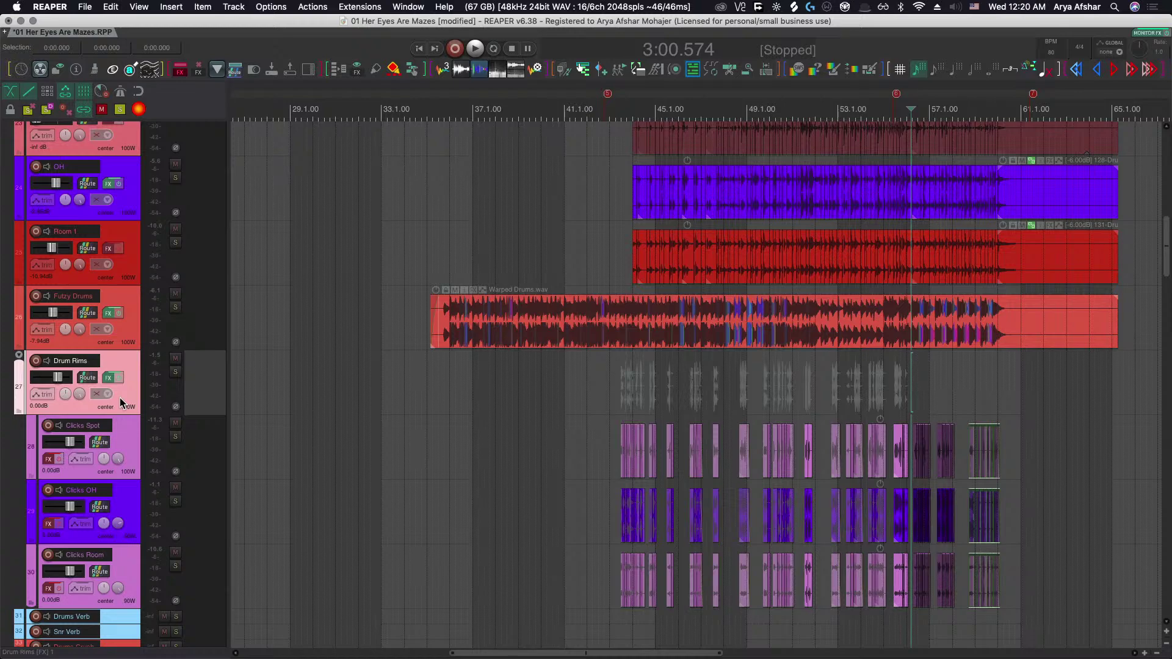
scroll(448, 466, "down", 3)
scroll(431, 455, "down", 4)
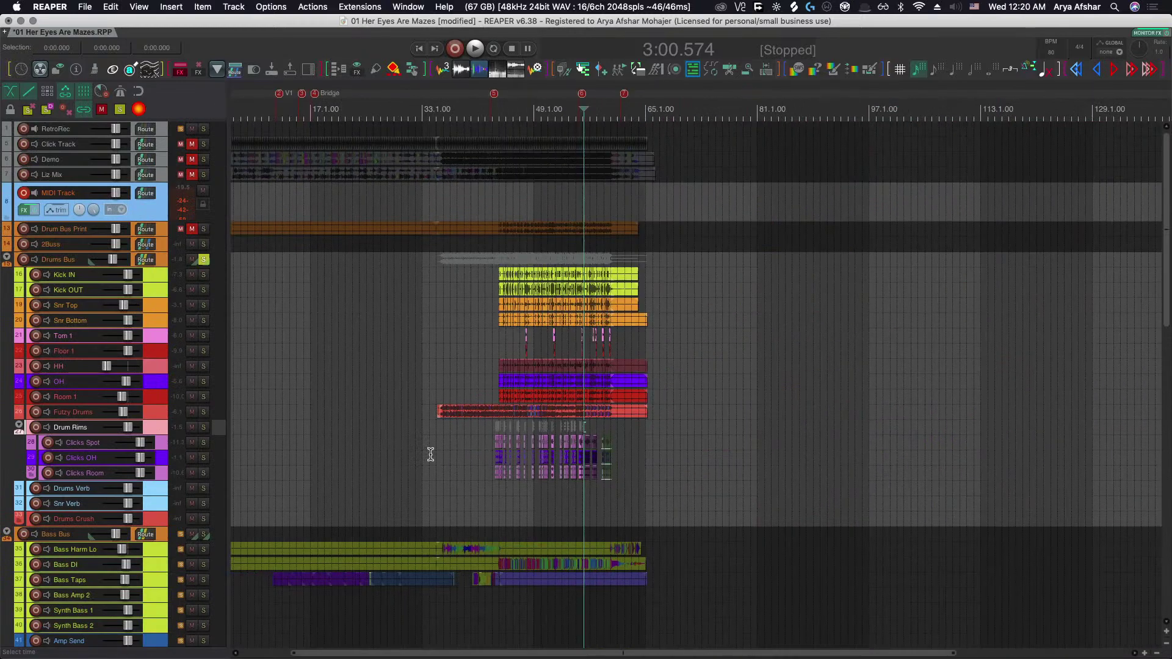
Solo only the Drum Bus Print track and place the play position around mid-bar 42, before the drums enter.
scroll(549, 314, "up", 3)
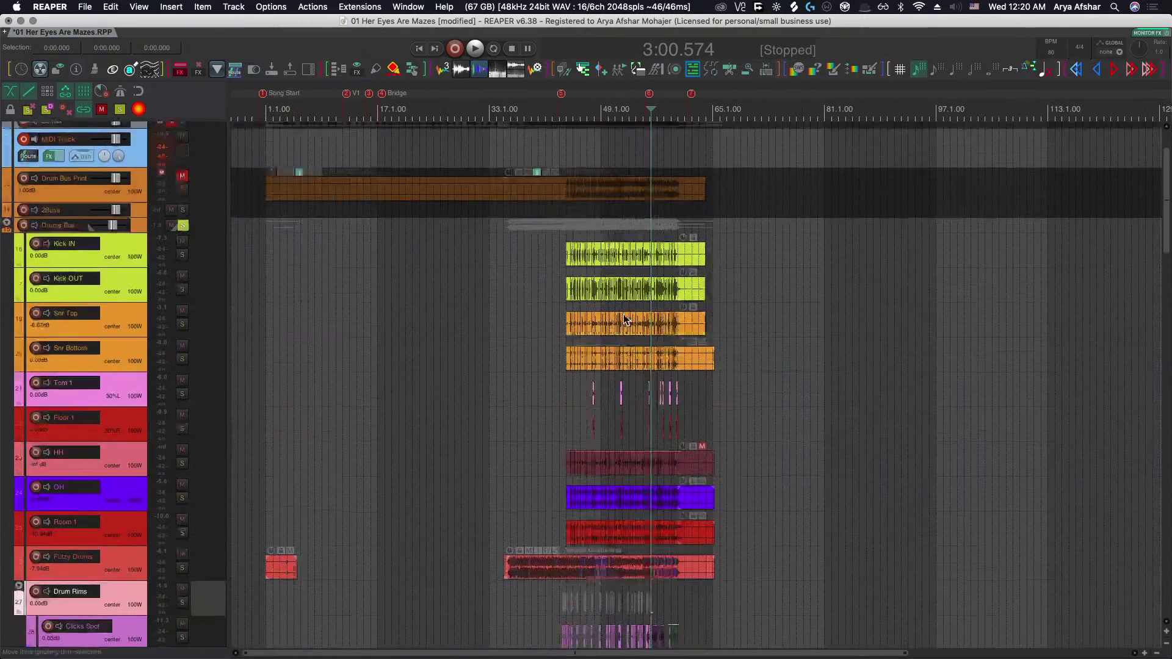
scroll(624, 314, "up", 4)
scroll(565, 284, "up", 3)
scroll(415, 257, "up", 3)
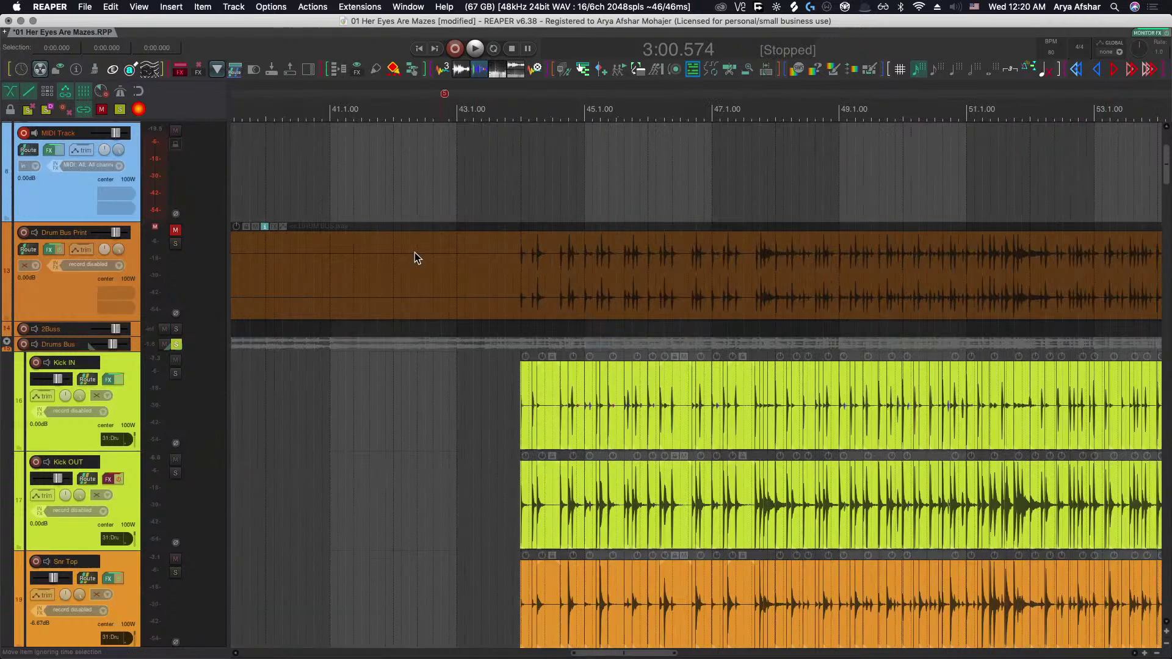
left_click(176, 244)
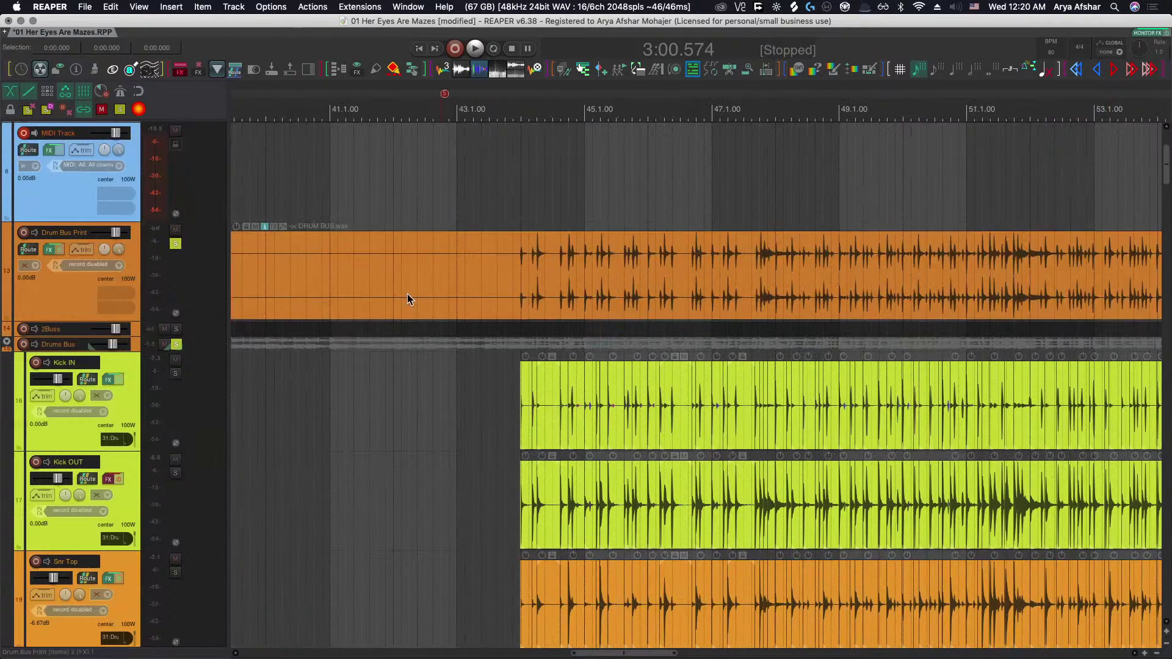
scroll(456, 295, "down", 3)
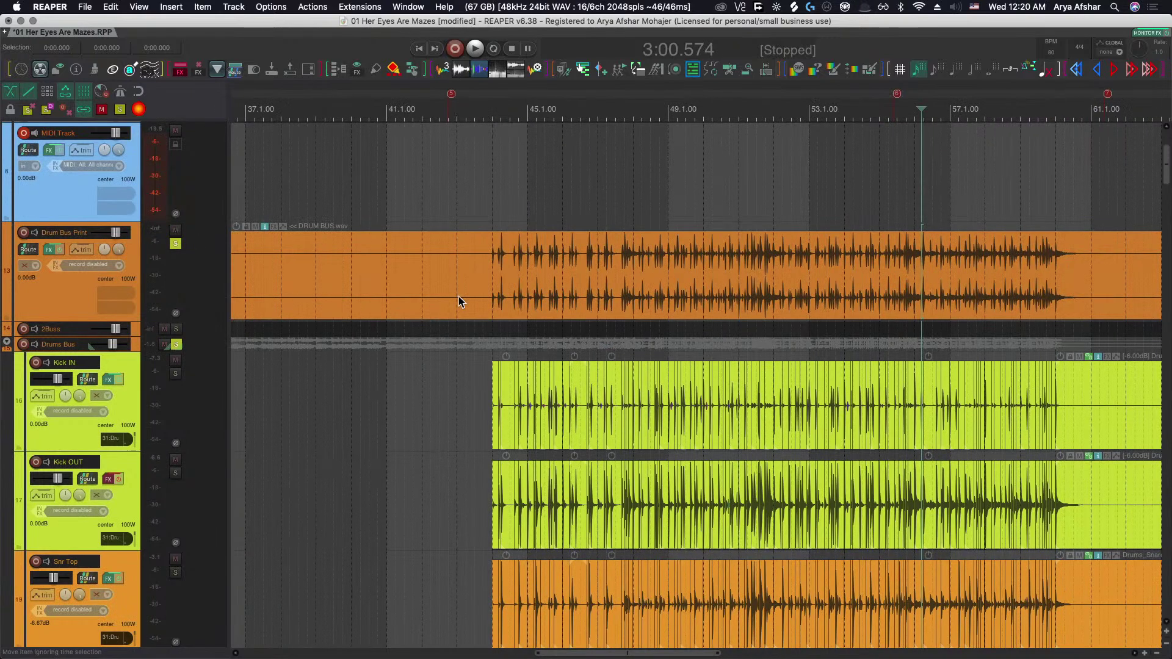
left_click(442, 272)
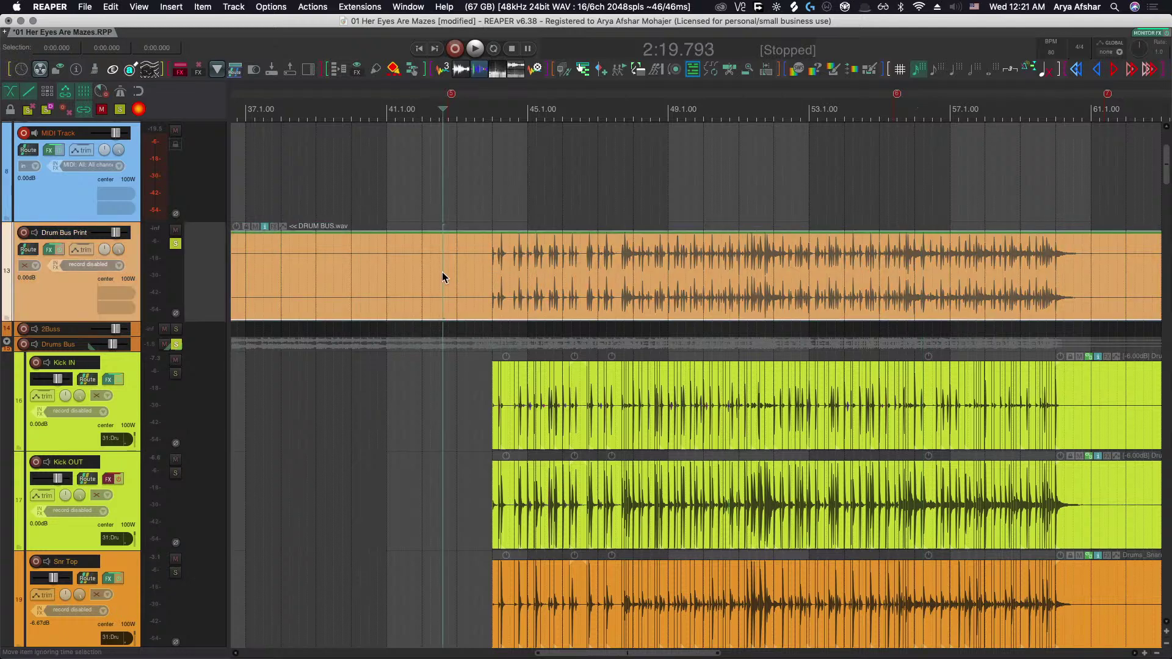
scroll(442, 284, "up", 6)
left_click(176, 245)
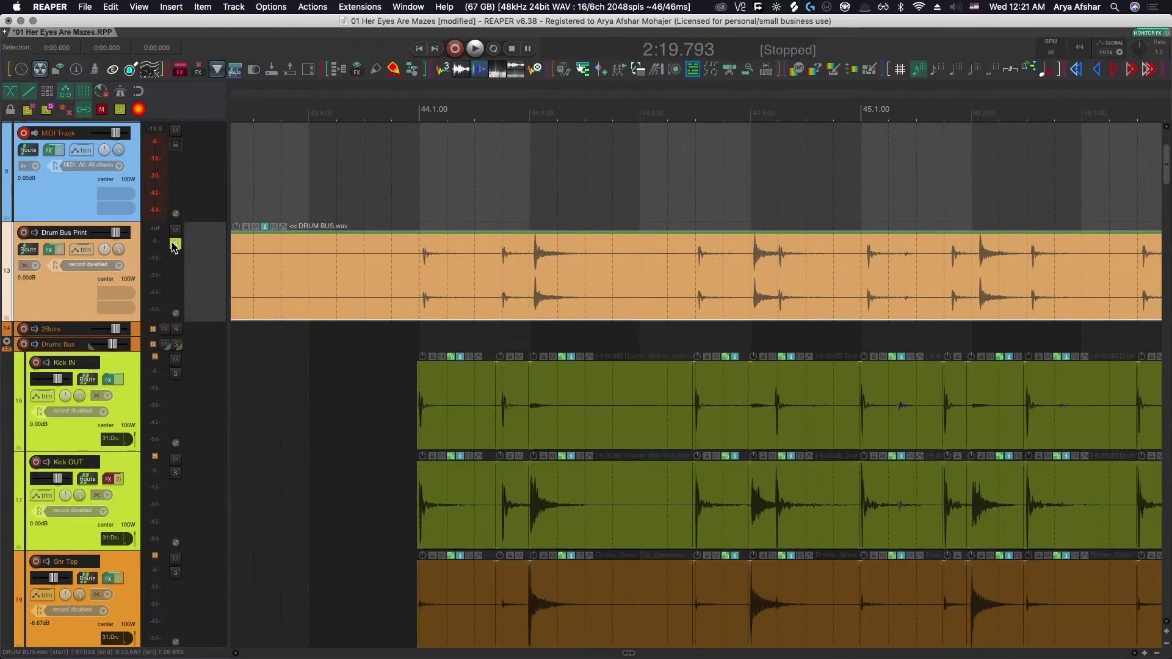
Play the soloed Drum Bus Print from mid-bar 42 to just past 47.1.00, comparing its waveform with the edited multitrack drums.
scroll(400, 370, "down", 5)
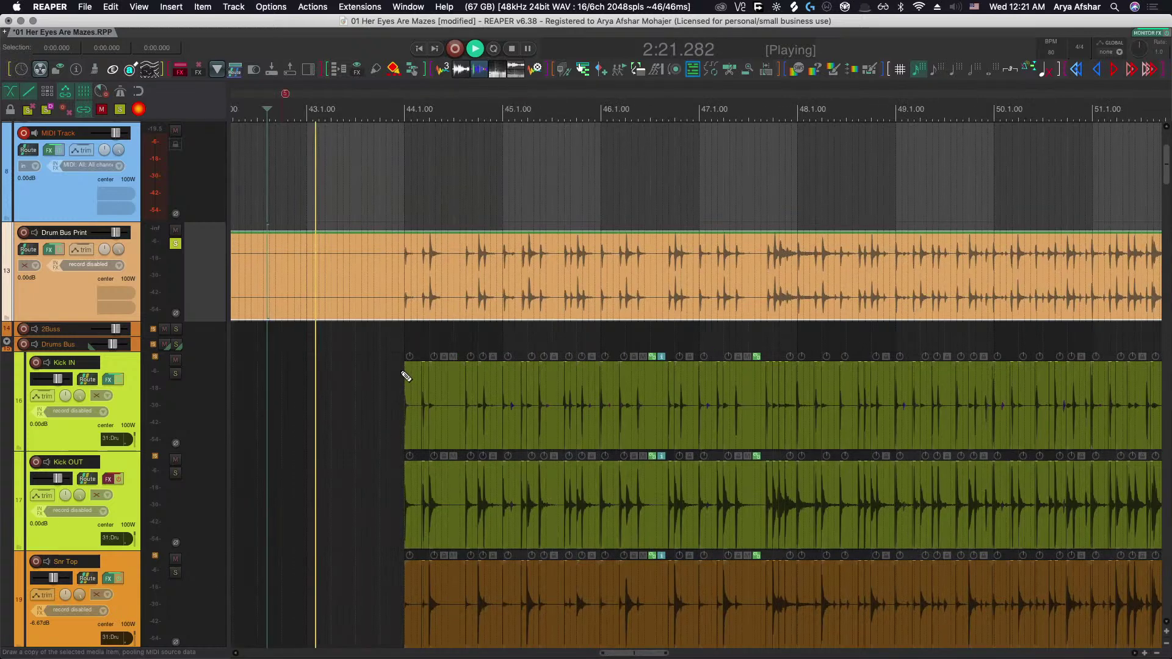
scroll(400, 362, "up", 6)
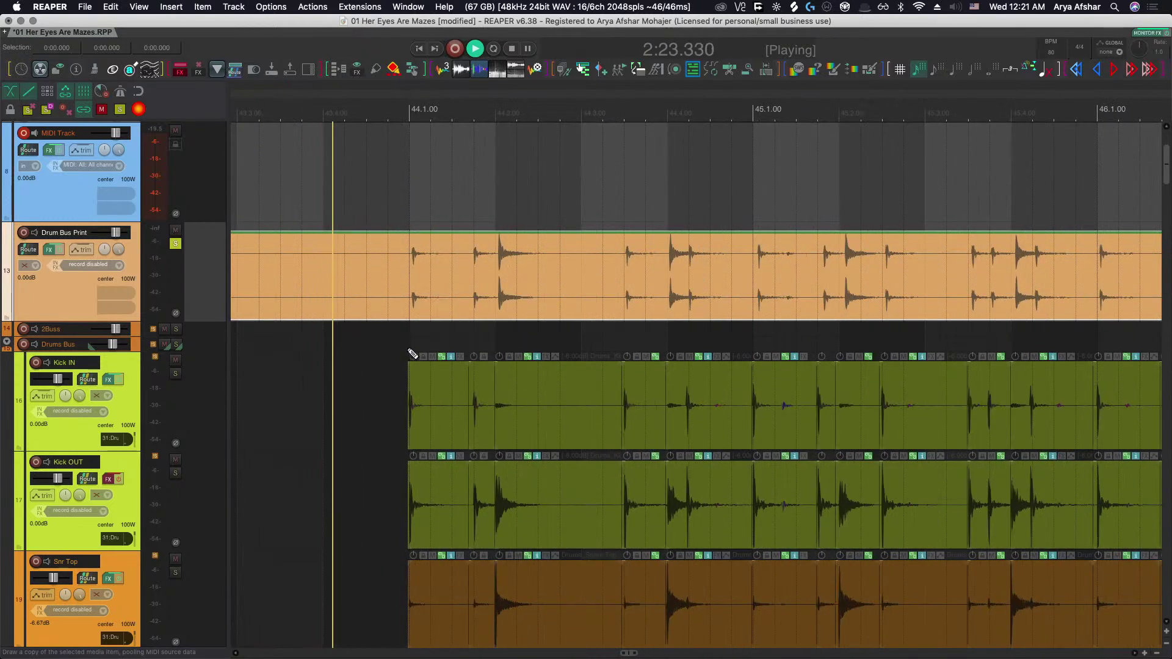
scroll(410, 346, "right", 10)
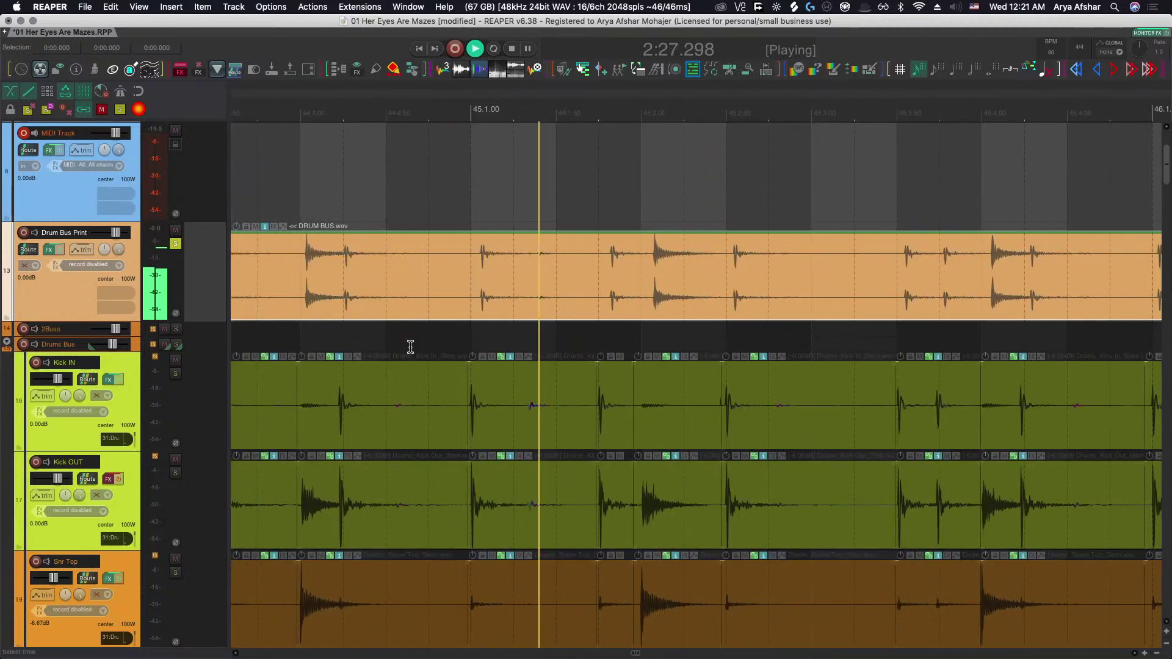
scroll(410, 347, "right", 3)
scroll(410, 346, "right", 2)
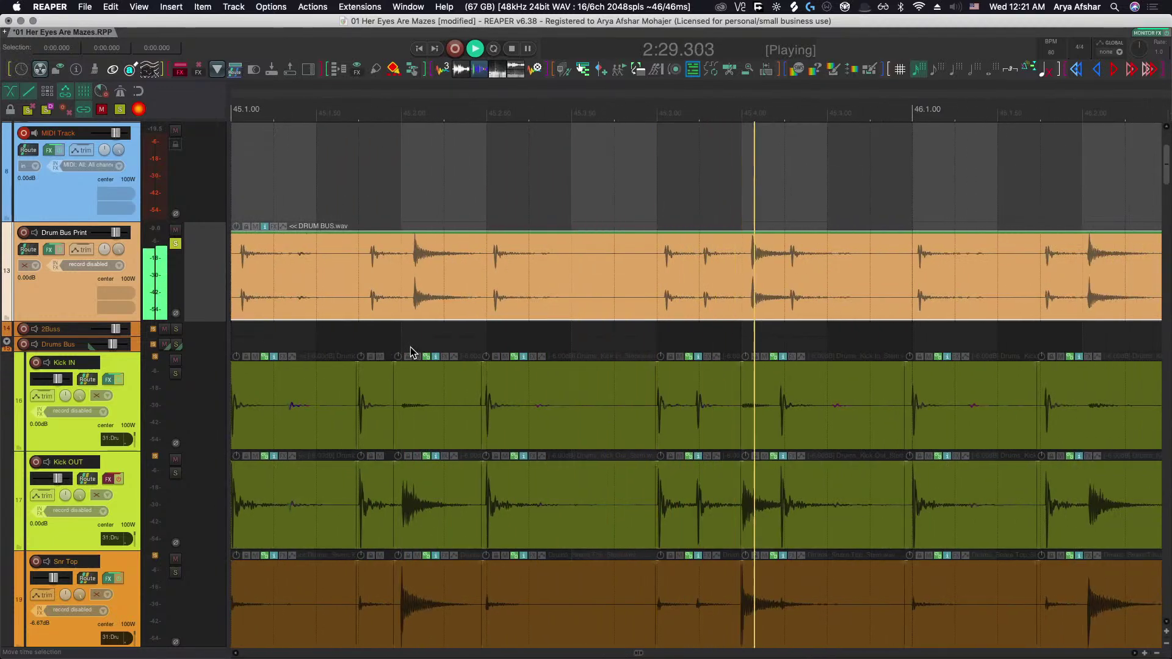
scroll(410, 347, "down", 4)
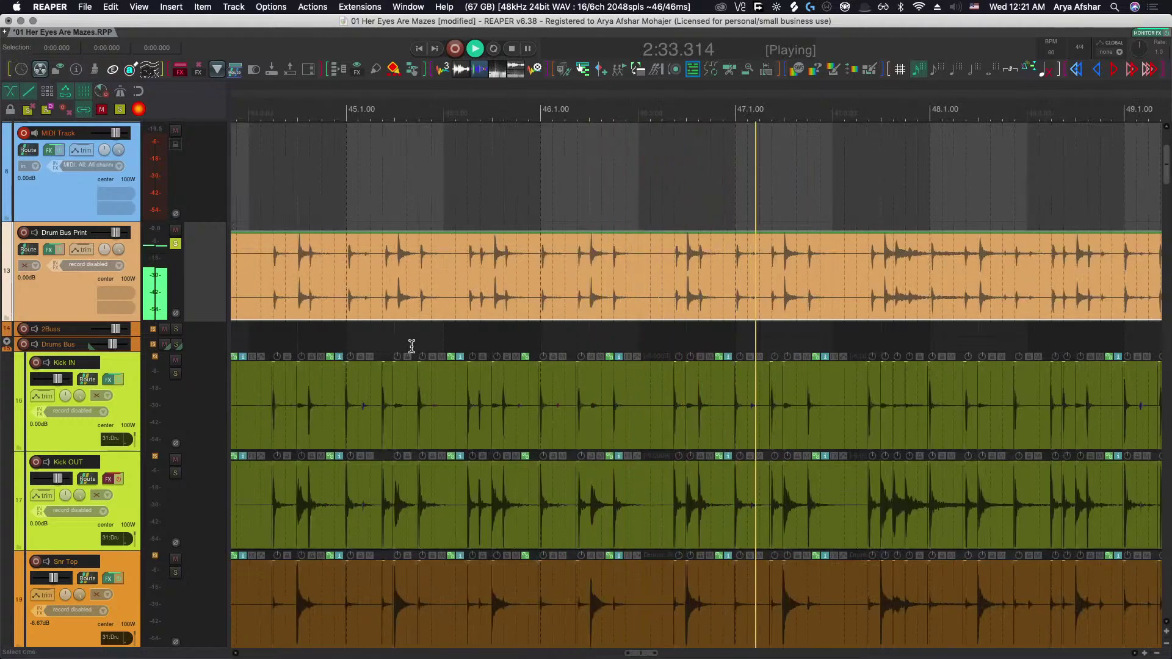
key("space")
scroll(415, 354, "down", 5)
scroll(420, 361, "down", 6)
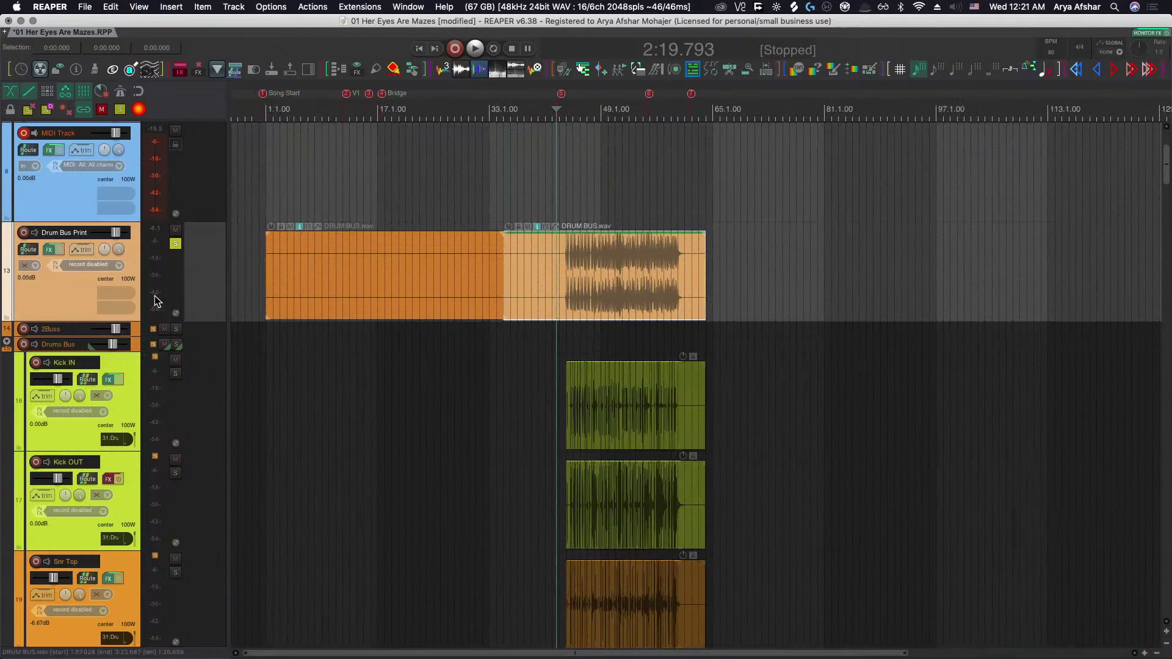
right_click(83, 284)
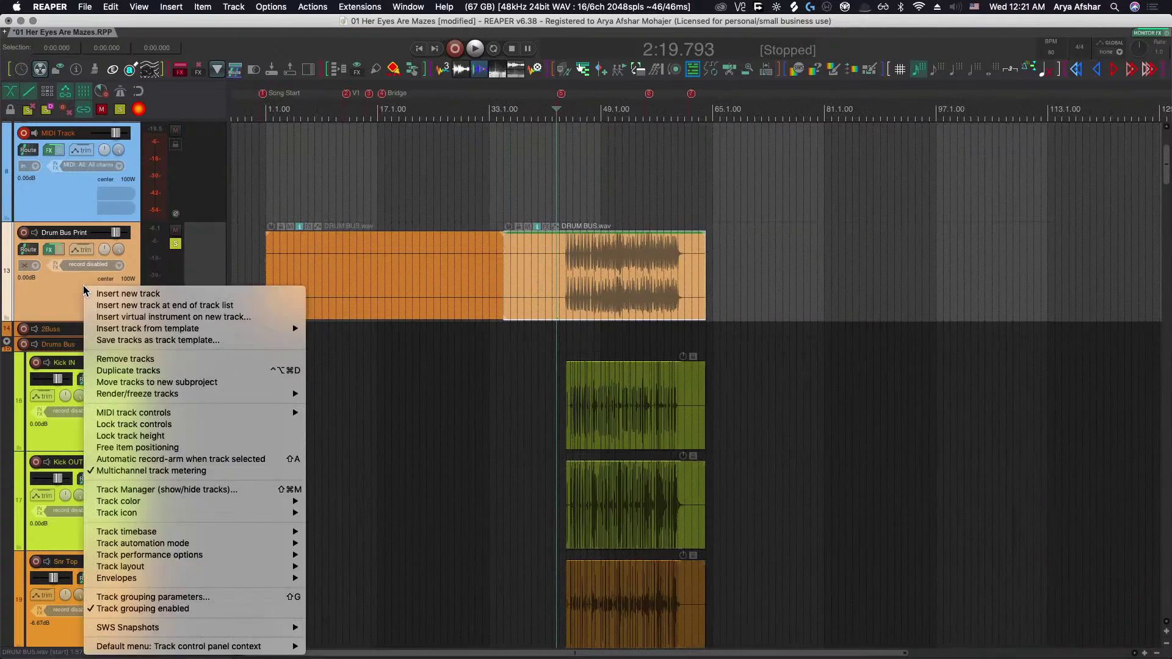
left_click(146, 359)
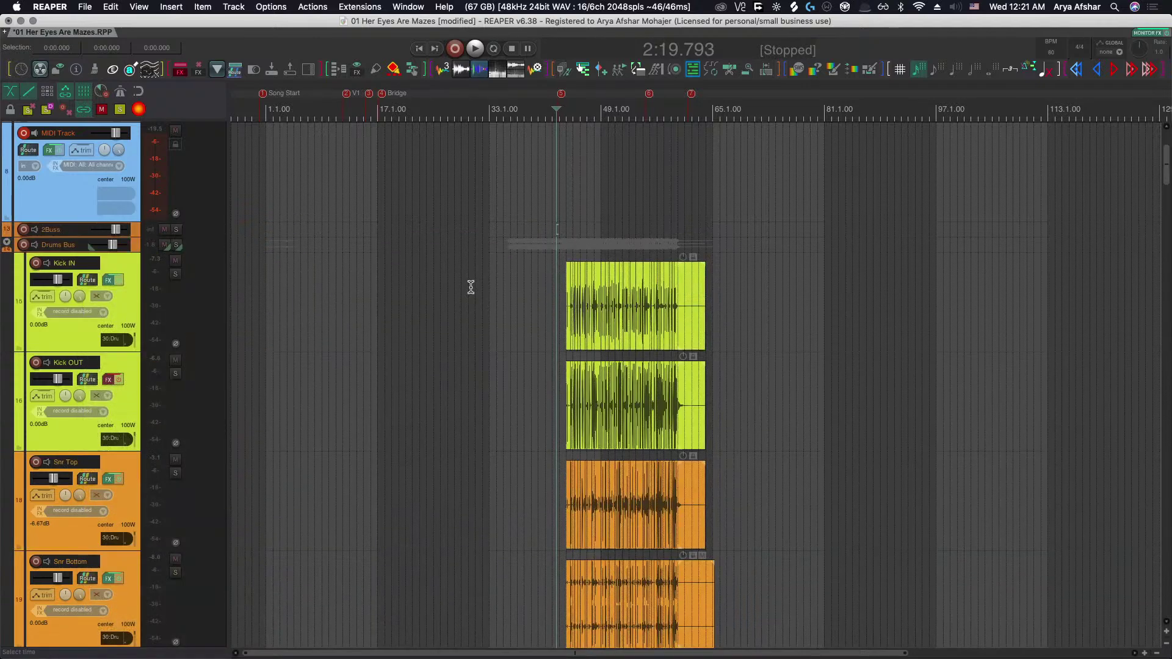
key("super+z")
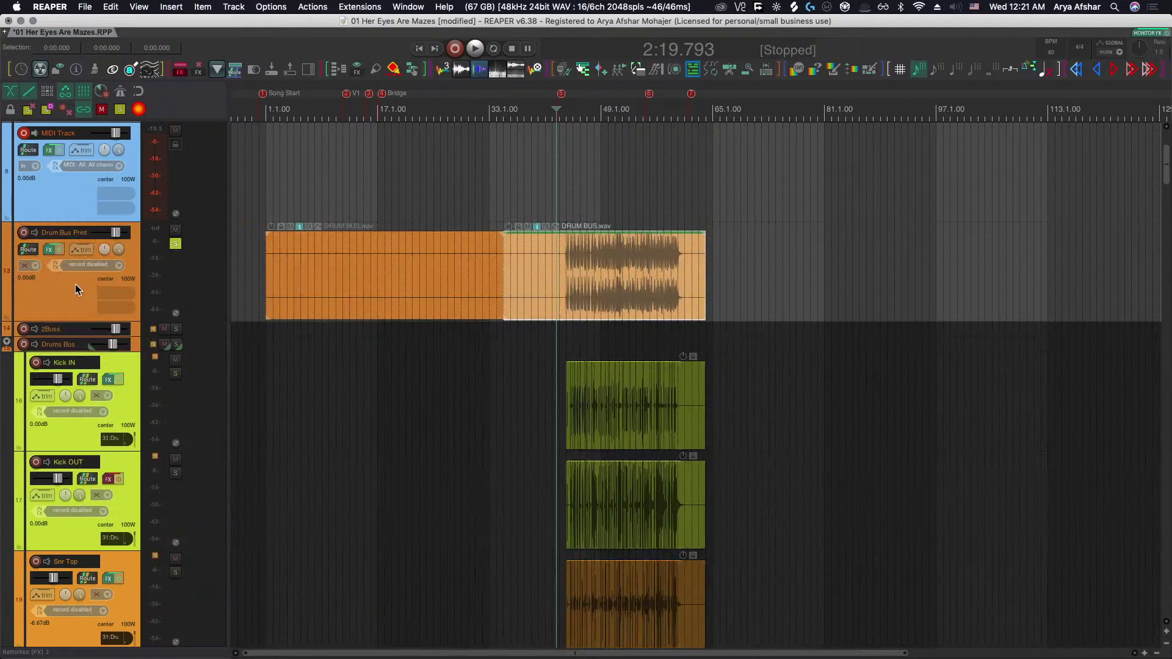
Remove the Drum Bus Print track from the project.
right_click(75, 285)
left_click(123, 360)
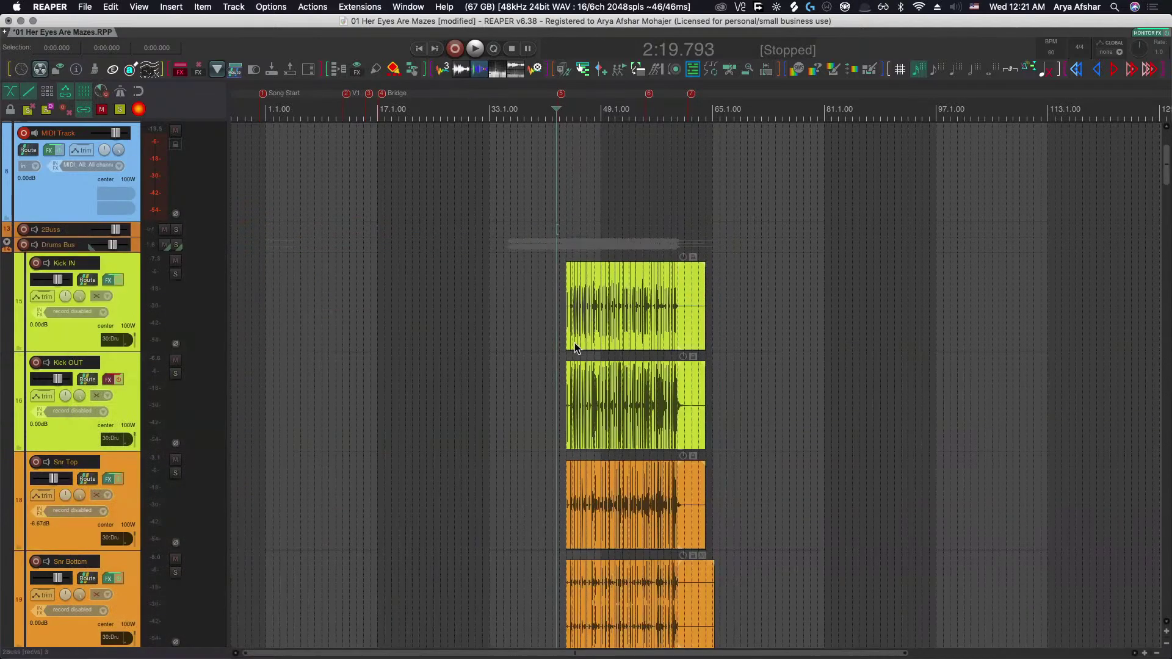
key("Page_Down")
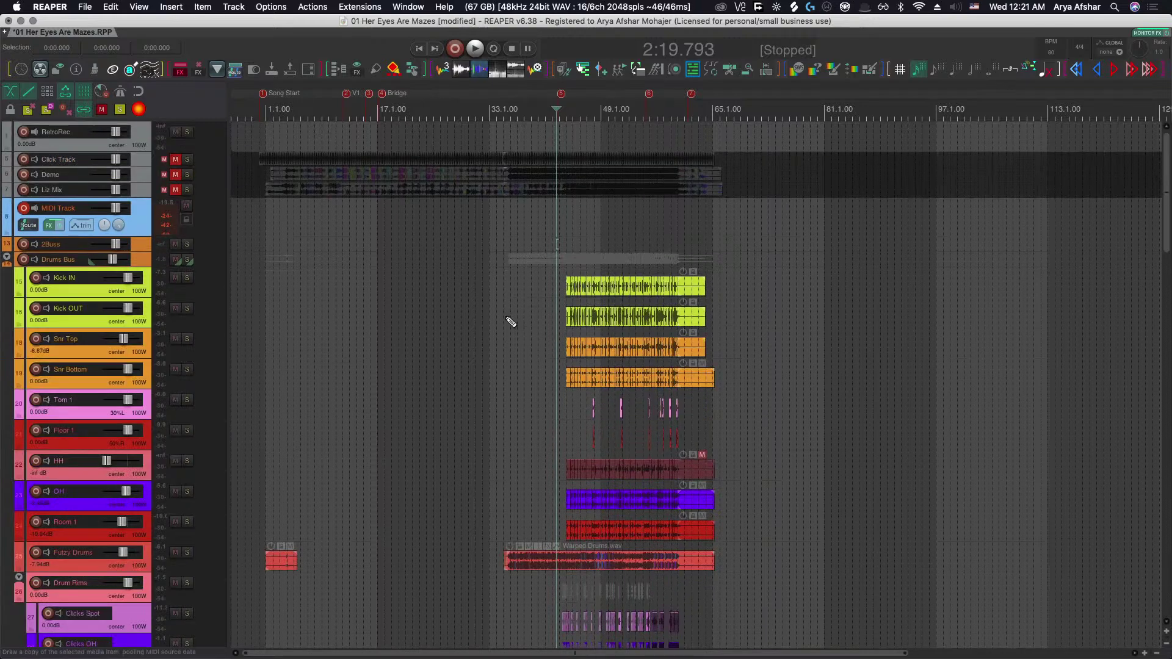
Play the opening Warped Drums item on the Fuzzy Drums track from just after 3.1.00 toward 4.1.00.
left_click(280, 506)
key("space")
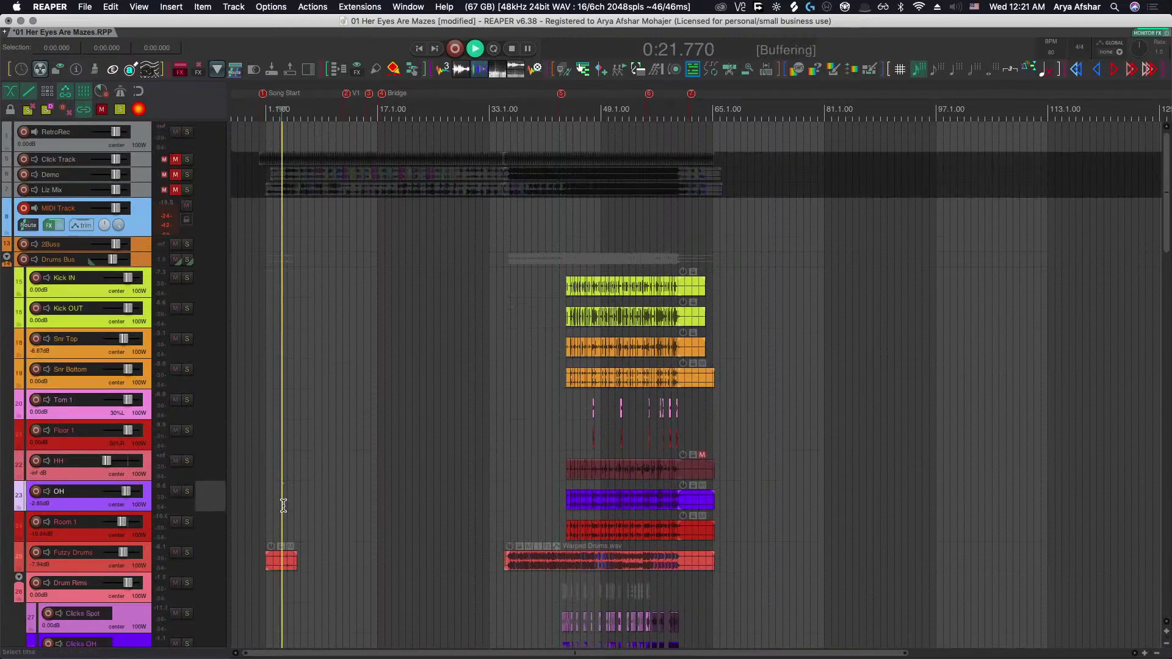
scroll(290, 506, "up", 5)
key("Page_Up")
scroll(317, 583, "up", 5)
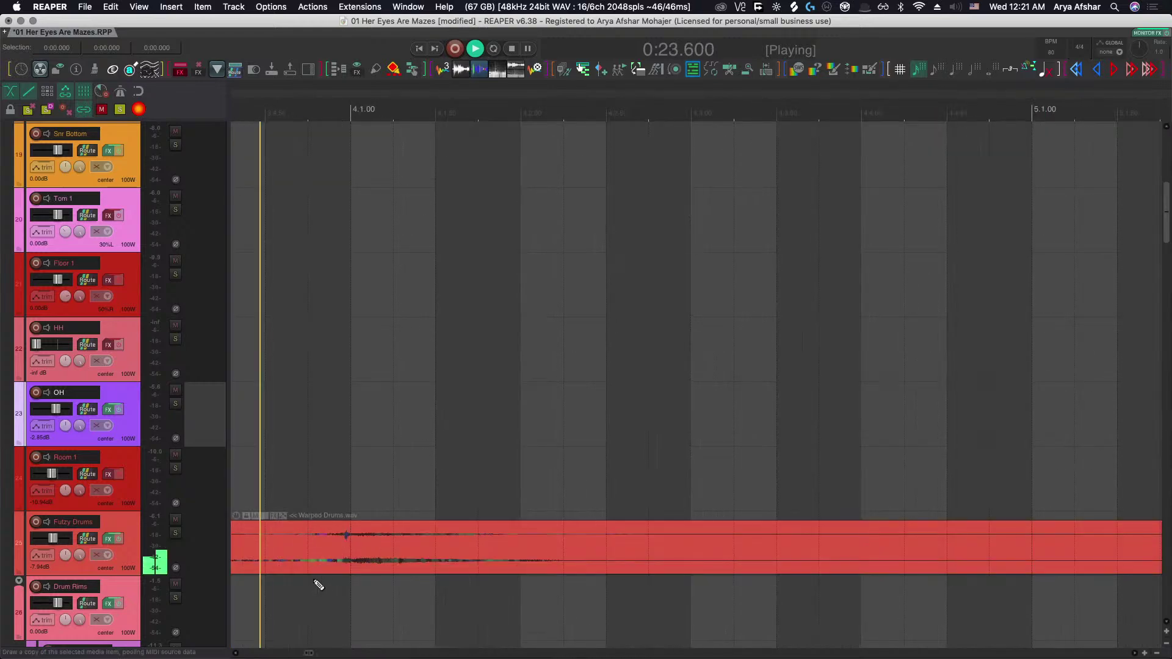
key("space")
Nudge the opening Warped Drums item on Fuzzy Drums slightly later so its peak lands on 4.1.00.
left_click(340, 557)
left_click_drag(343, 558, 352, 557)
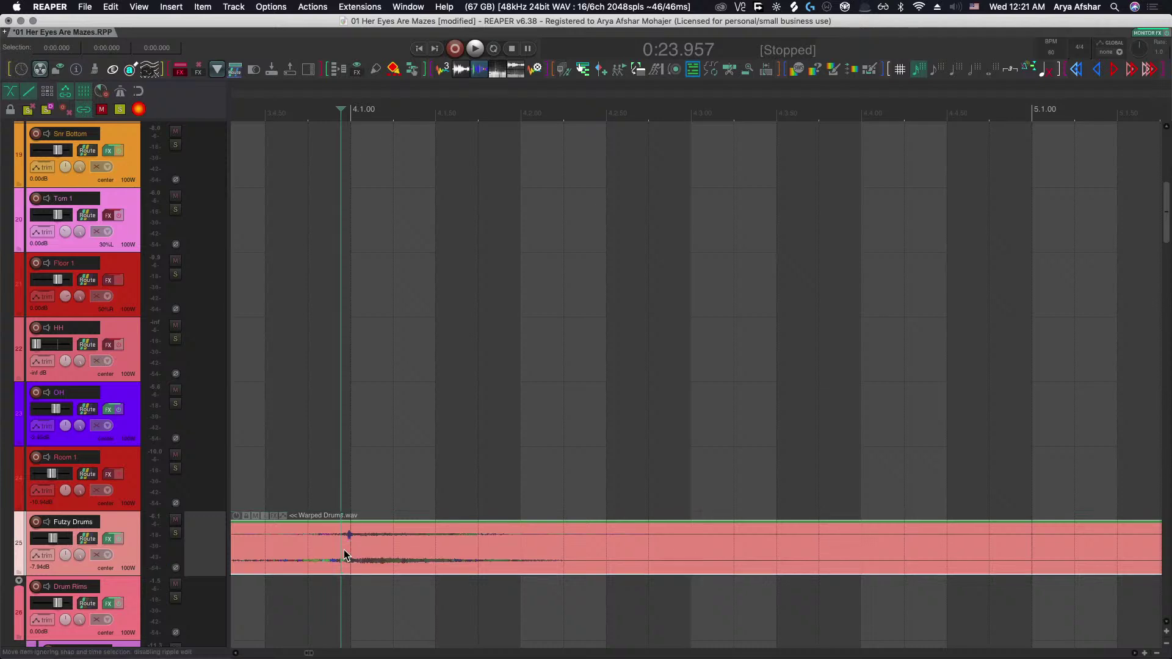
left_click_drag(345, 555, 353, 555)
scroll(351, 545, "up", 5)
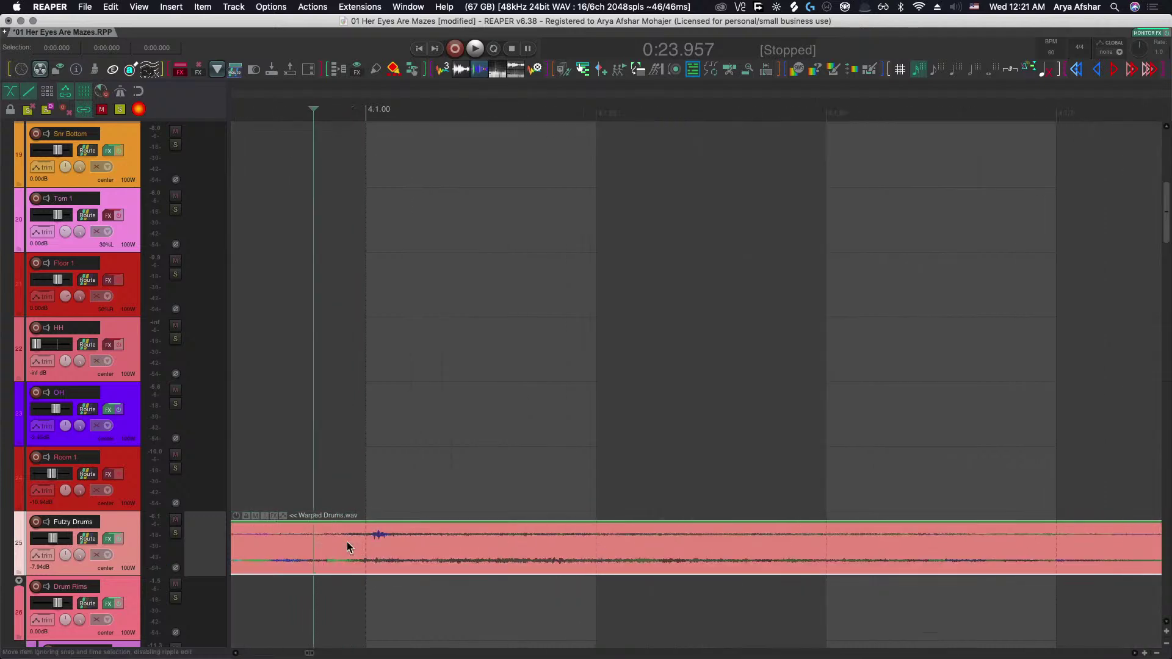
scroll(348, 547, "up", 3)
scroll(398, 545, "down", 6)
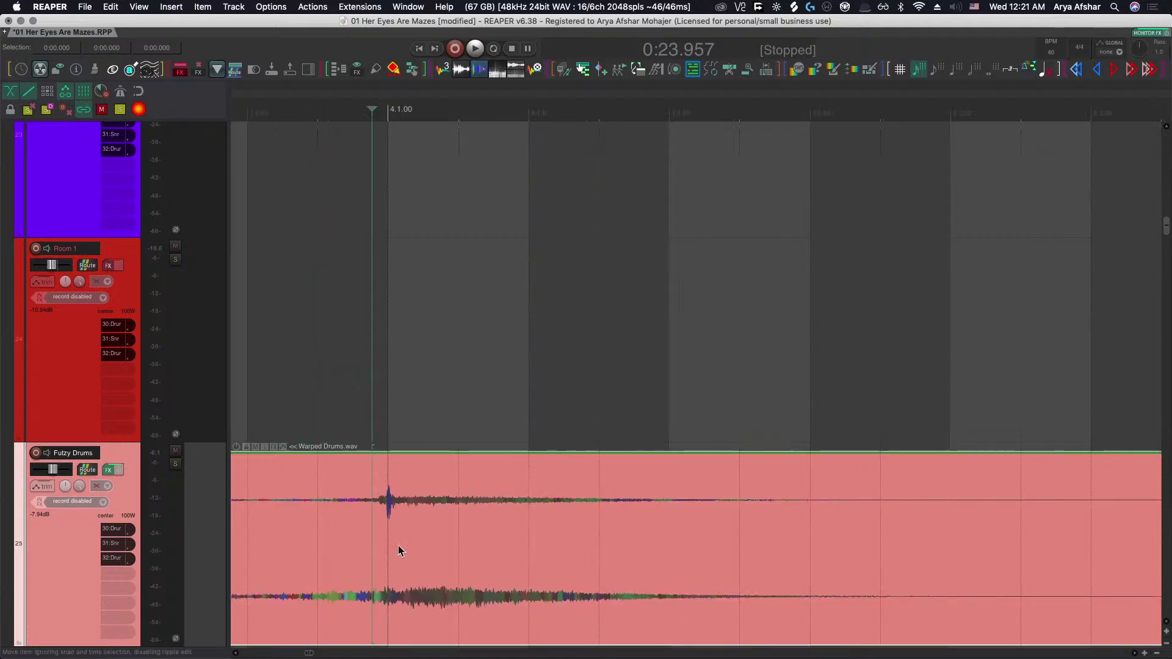
Trim the start of the opening Warped Drums item to about 3.2.00 and raise its volume to +5.70 dB.
scroll(381, 489, "left", 5)
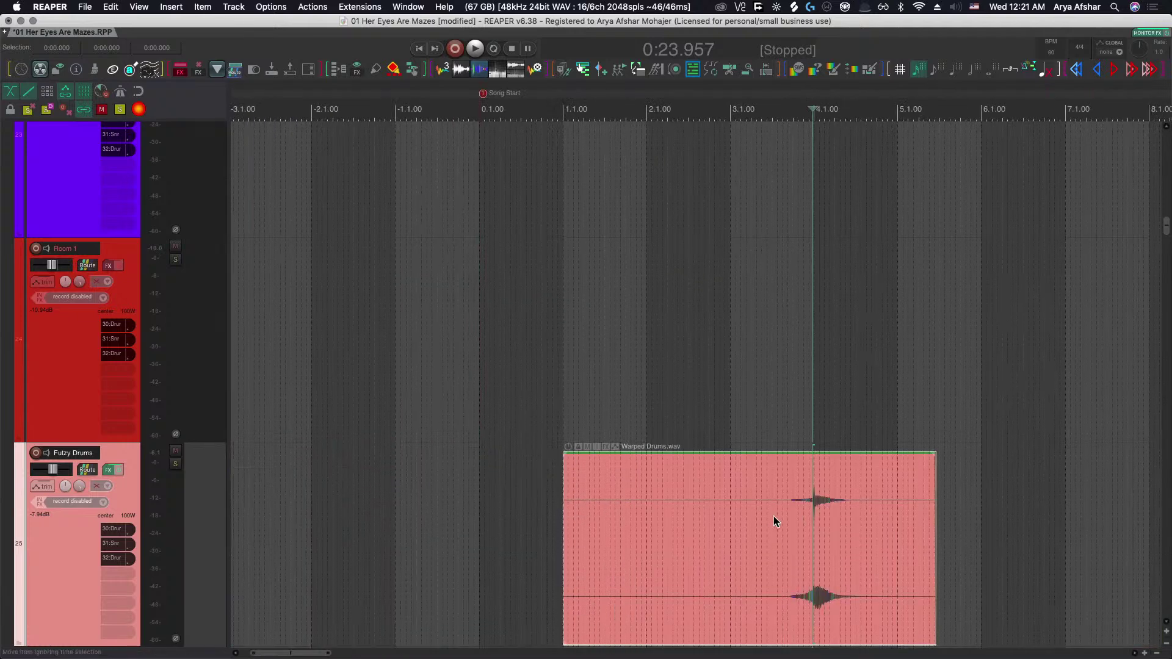
left_click_drag(563, 513, 757, 509)
left_click_drag(762, 441, 767, 405)
Play the intro from mid-bar 1 to just past 4.1.00 to hear the trimmed item in the mix.
left_click(611, 493)
key("space")
scroll(610, 493, "right", 3)
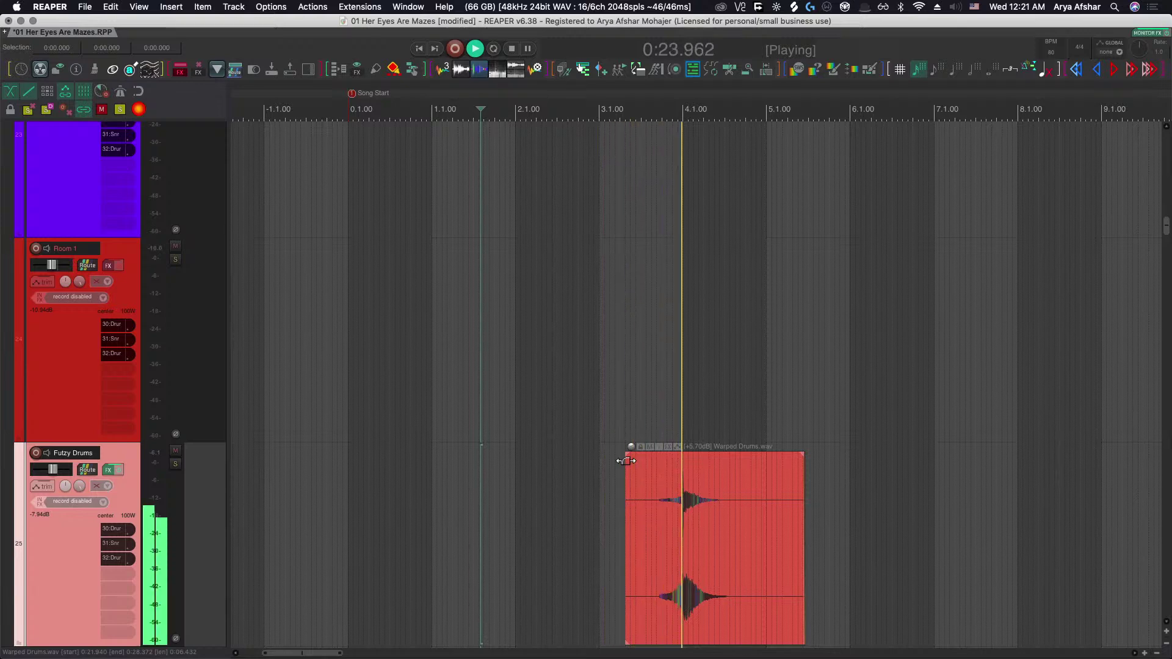
key("space")
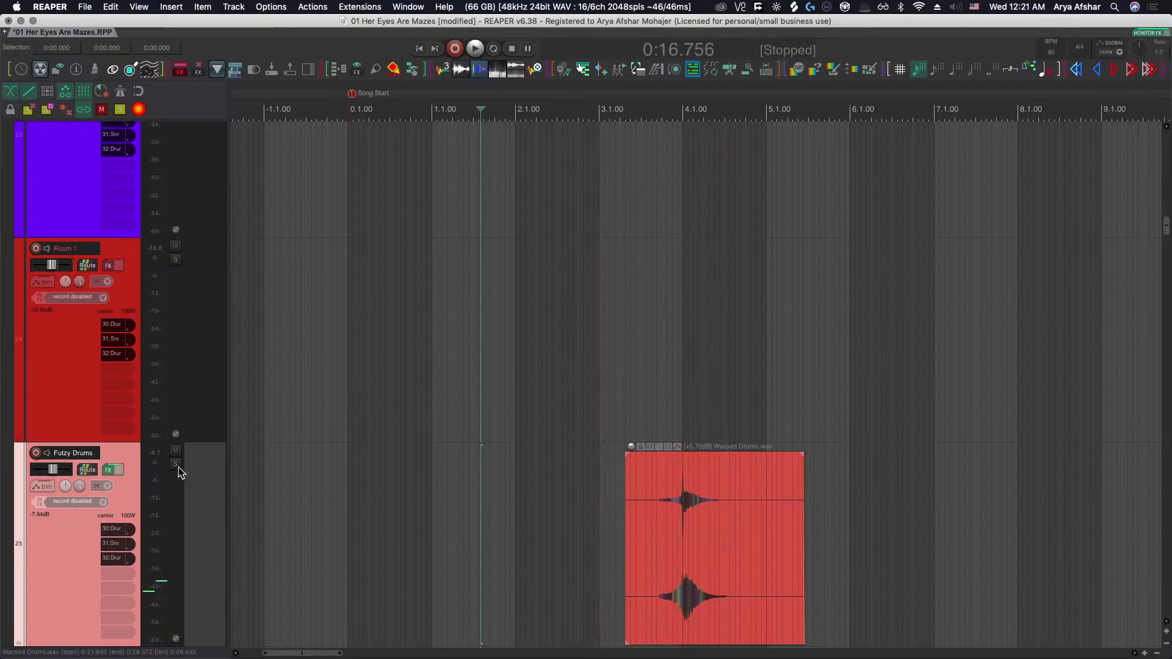
Solo the Fuzzy Drums track and play the swell around 4.1.00 twice, starting from mid-bar 3.
left_click(175, 464)
left_click(638, 402)
key("space")
scroll(672, 535, "up", 5)
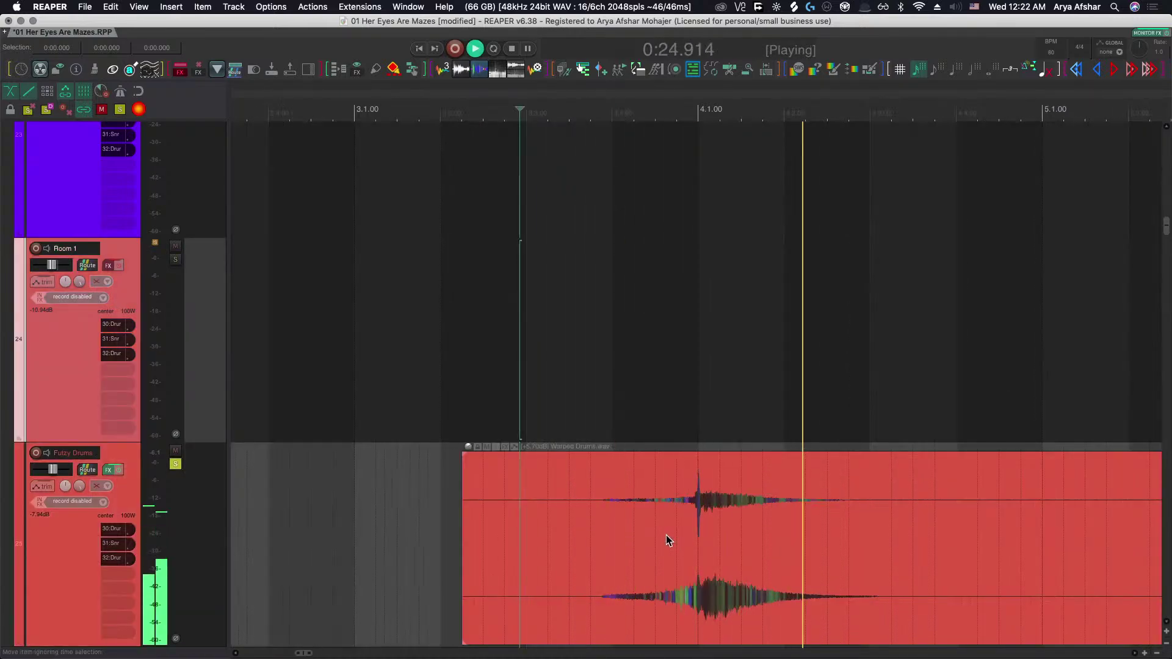
key("space")
key("space")
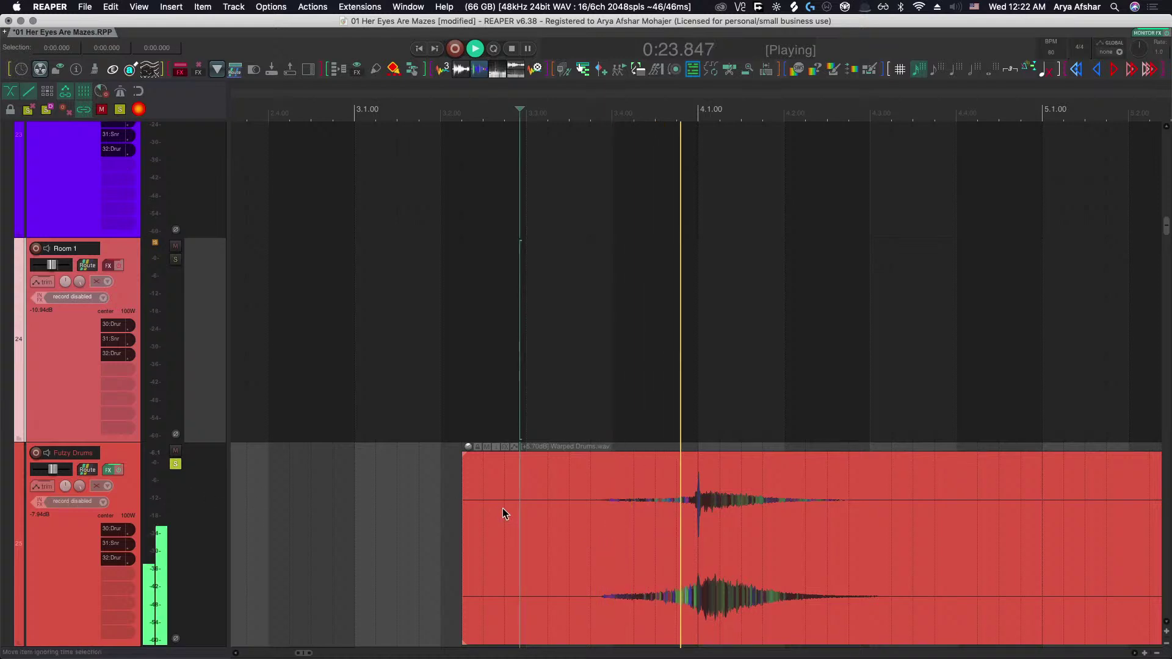
key("space")
Raise the opening Warped Drums item's volume to about +8 dB and unsolo the Fuzzy Drums track.
left_click(579, 496)
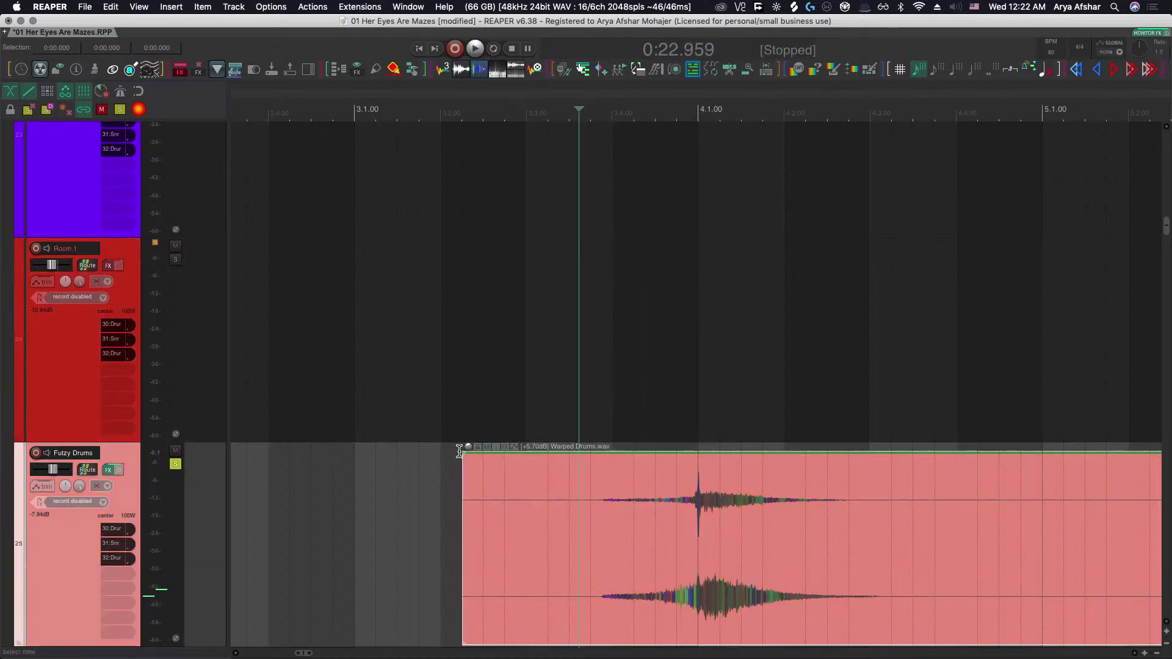
left_click_drag(470, 451, 470, 430)
left_click(417, 471)
key("space")
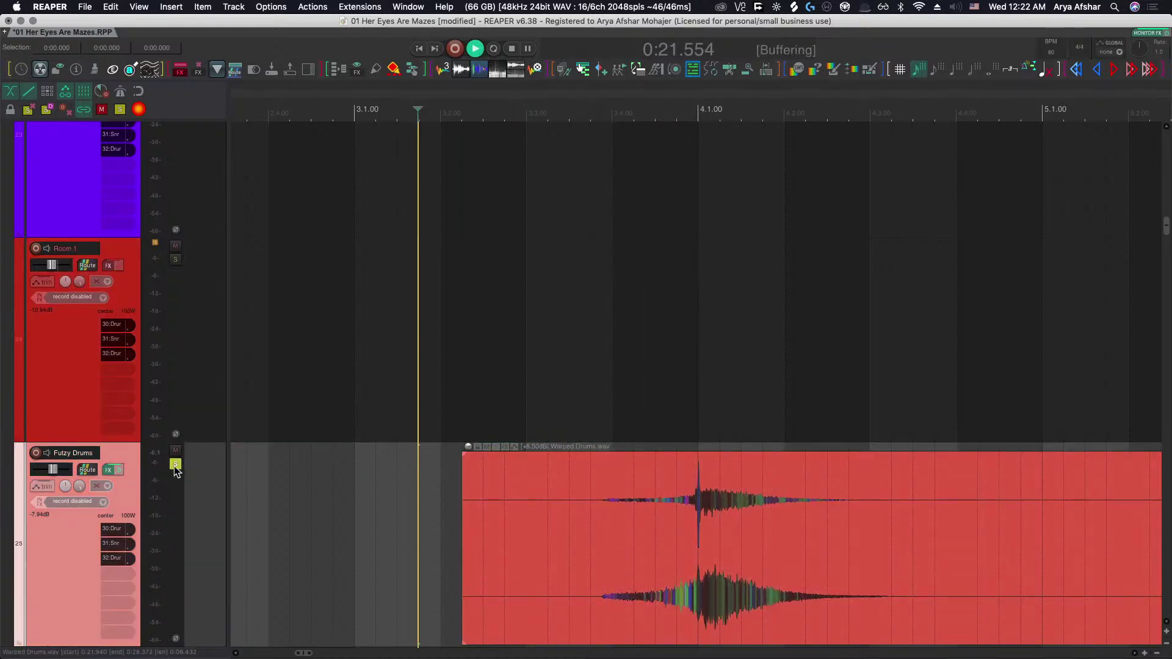
left_click(176, 464)
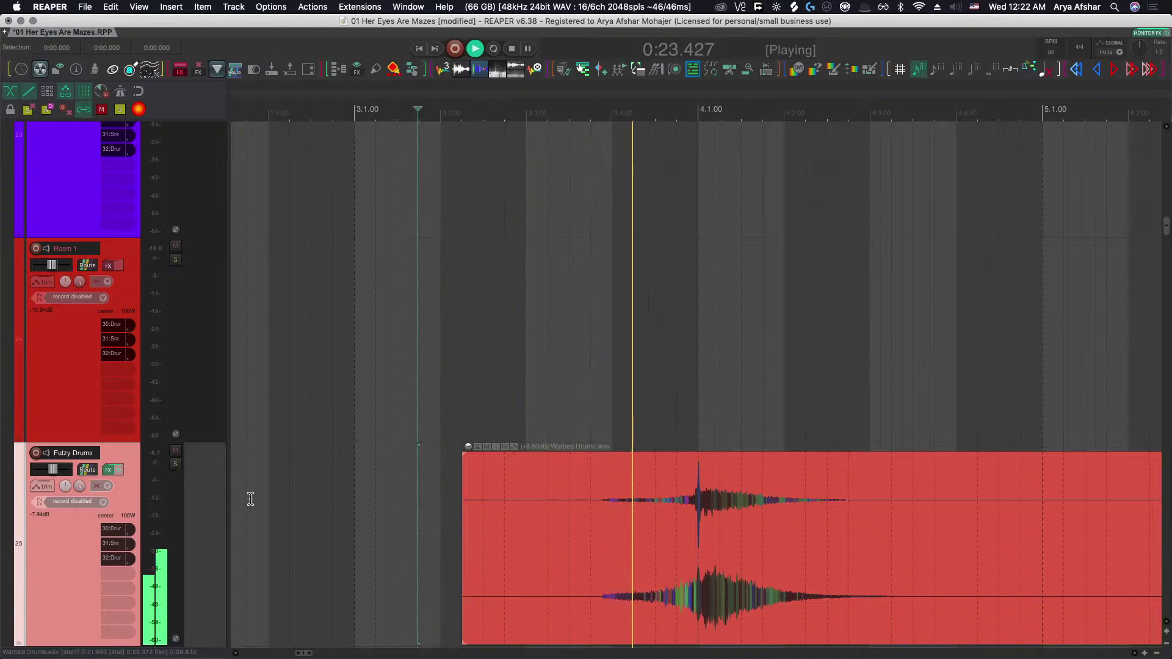
Listen to the louder drum swell within the full mix through to around 5.1.00.
scroll(254, 501, "down", 5)
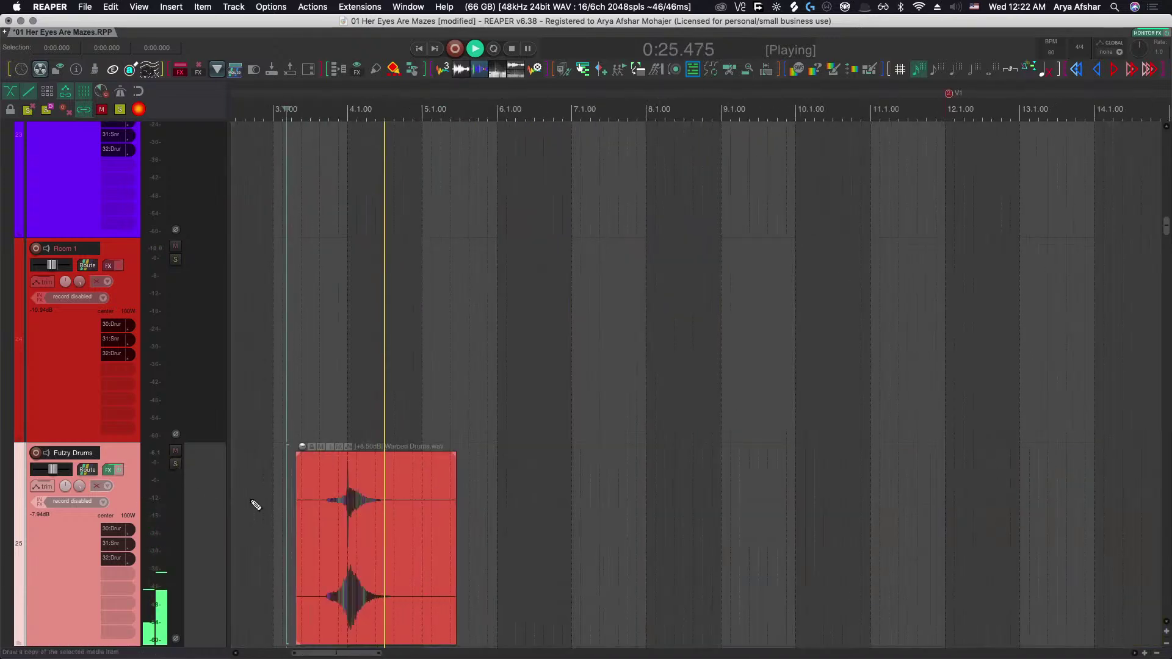
scroll(274, 497, "down", 3)
scroll(278, 498, "down", 5)
scroll(303, 492, "down", 8)
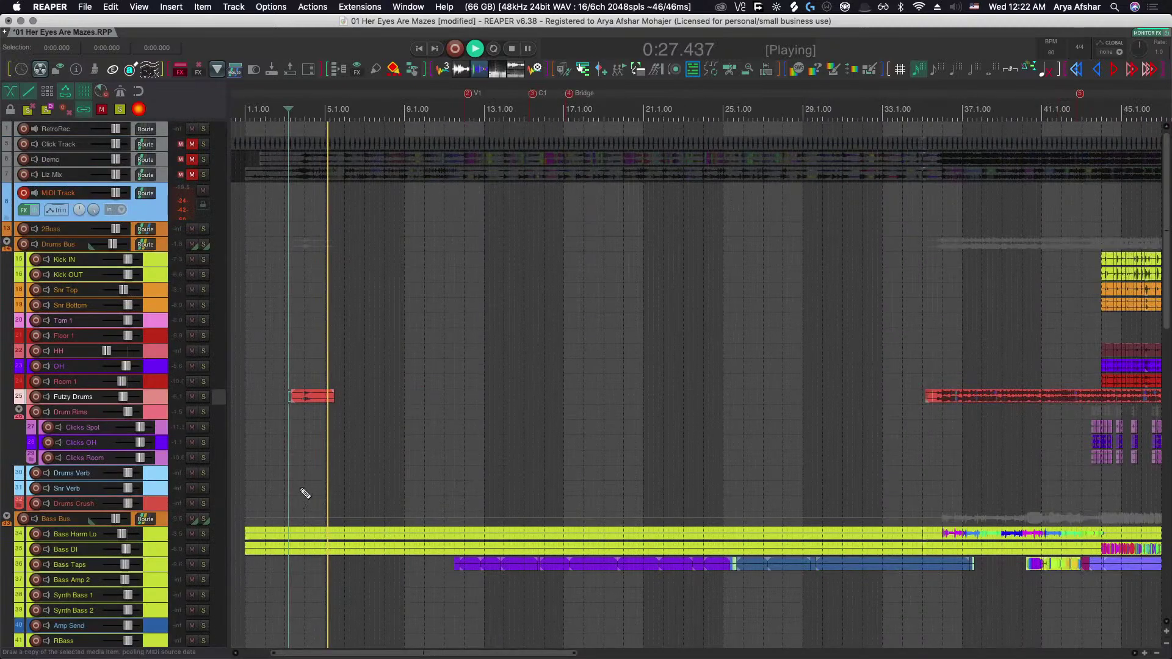
key("space")
Fade out the end of the opening Warped Drums item from about 5.1.00 and save the project.
scroll(302, 406, "up", 8)
scroll(305, 398, "up", 5)
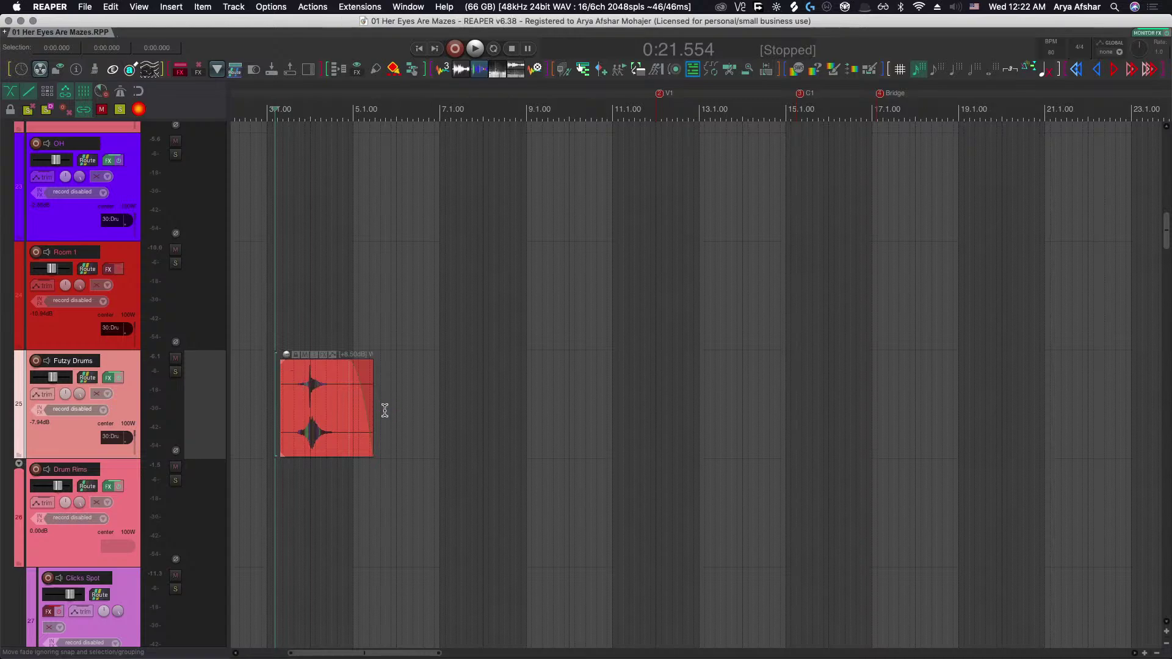
scroll(384, 410, "up", 3)
scroll(391, 413, "down", 5)
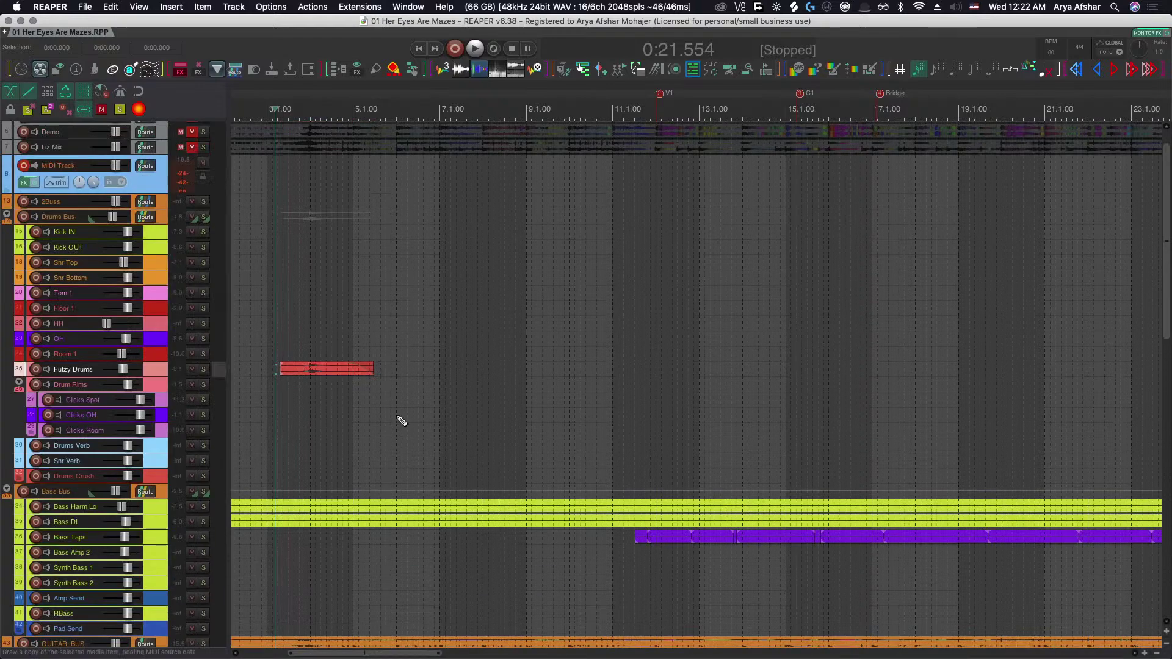
scroll(400, 419, "down", 8)
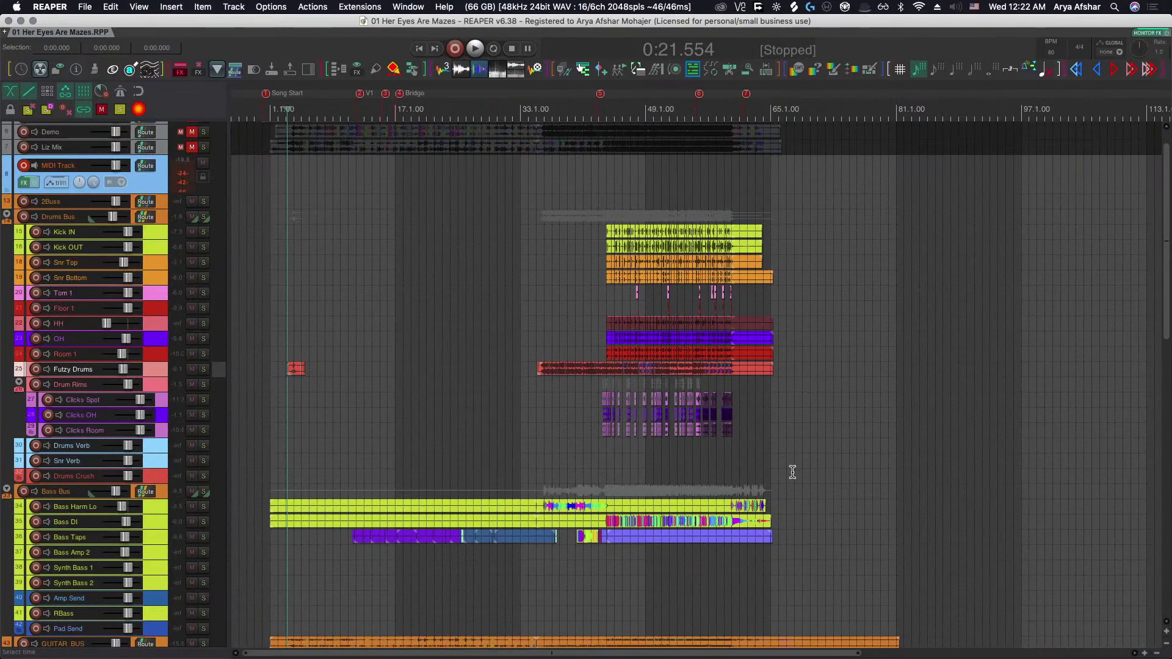
Delete the silent opening items on the Bass Harm Lo and Bass DI tracks, from the song start to about bar 35.
scroll(520, 500, "up", 5)
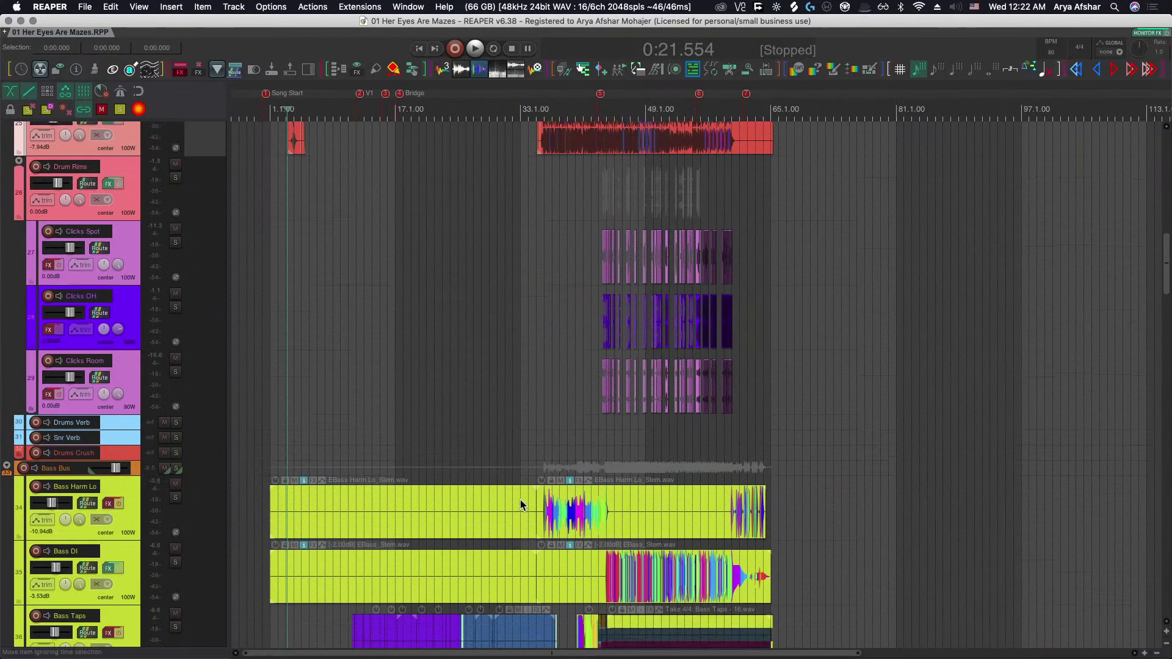
scroll(564, 442, "up", 8)
scroll(573, 441, "down", 3)
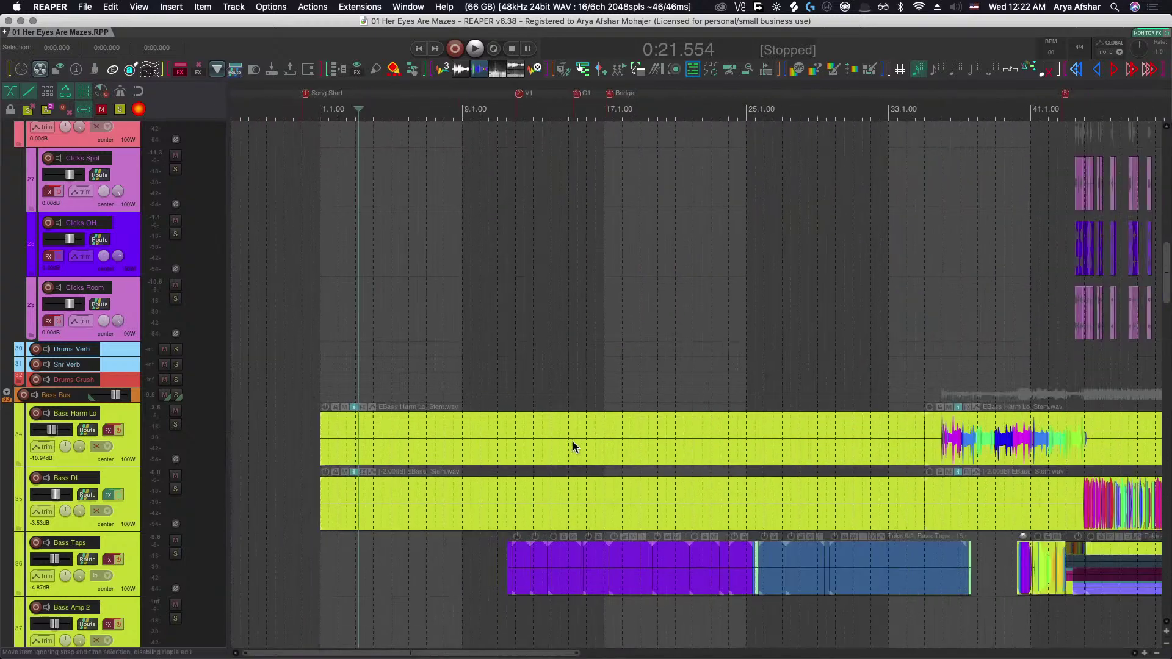
left_click(573, 441)
scroll(654, 442, "right", 3)
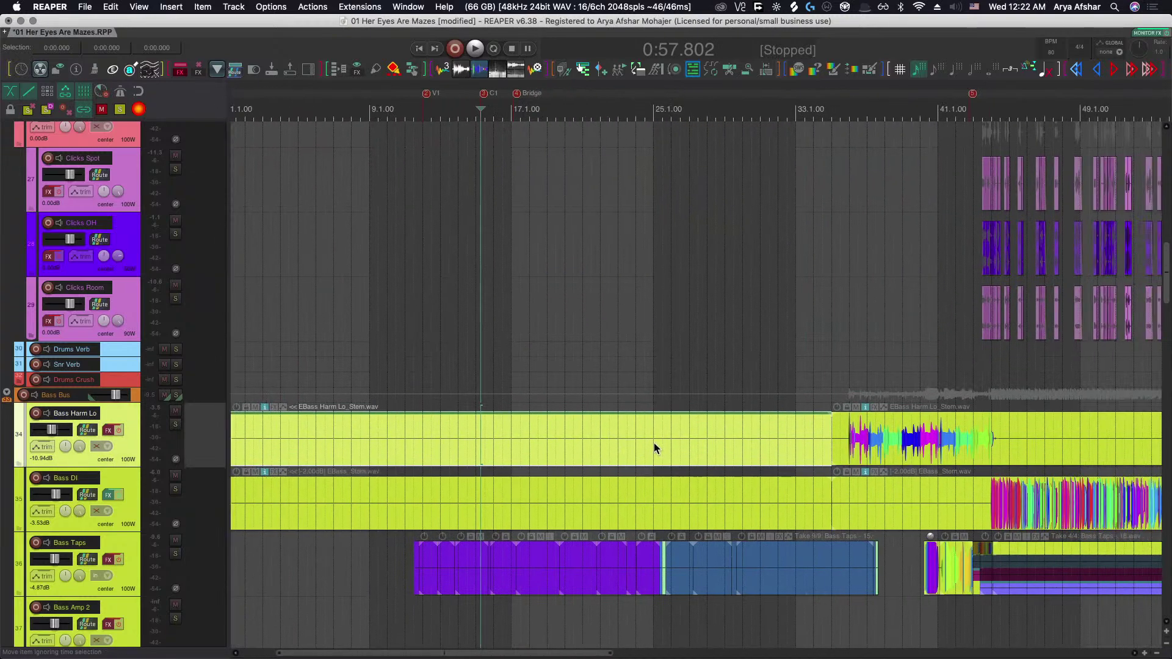
key("Delete")
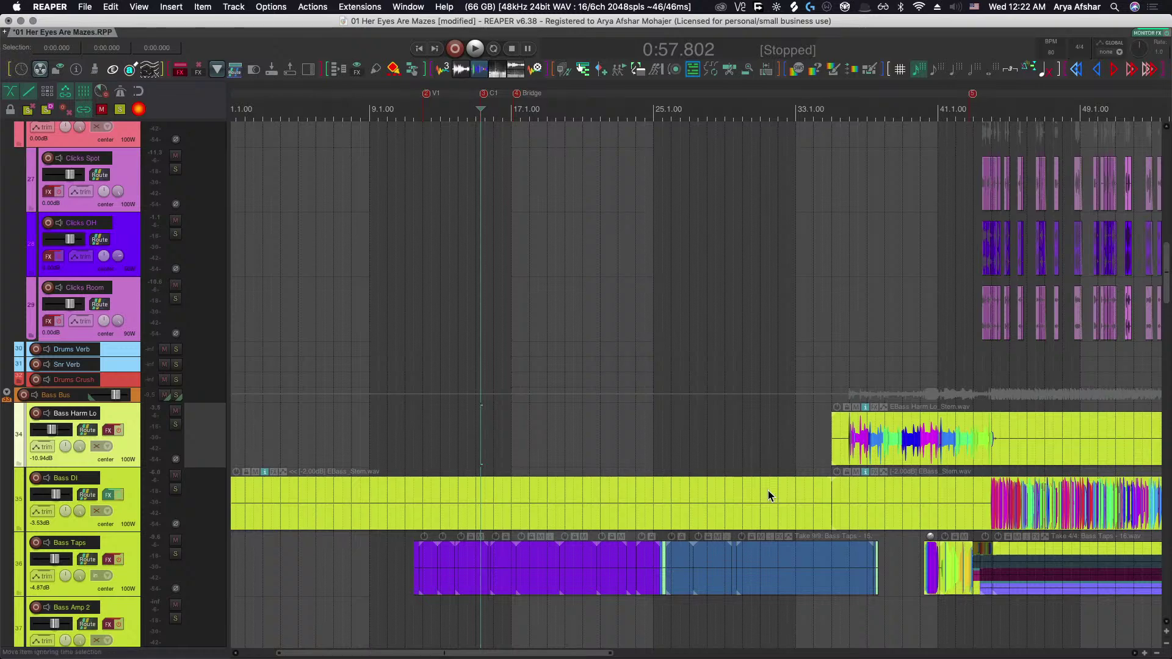
left_click(764, 523)
key("Delete")
Split the remaining Bass DI item at about 42.3.00 and delete the silent part before the split.
scroll(764, 515, "right", 4)
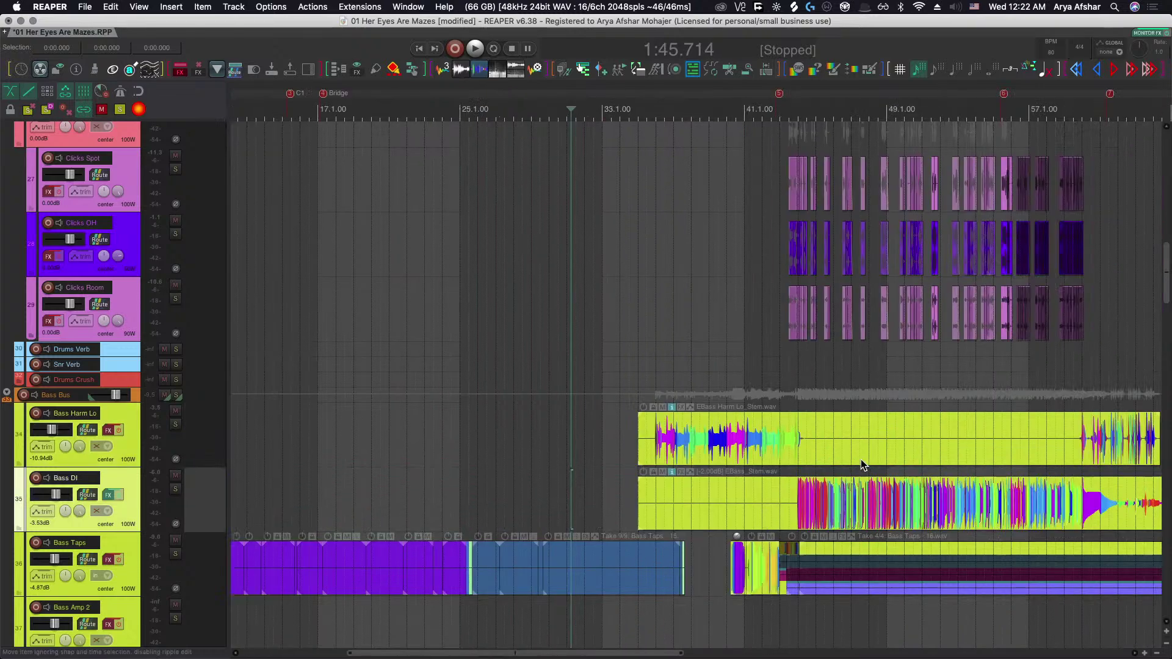
scroll(712, 515, "up", 8)
scroll(712, 515, "up", 5)
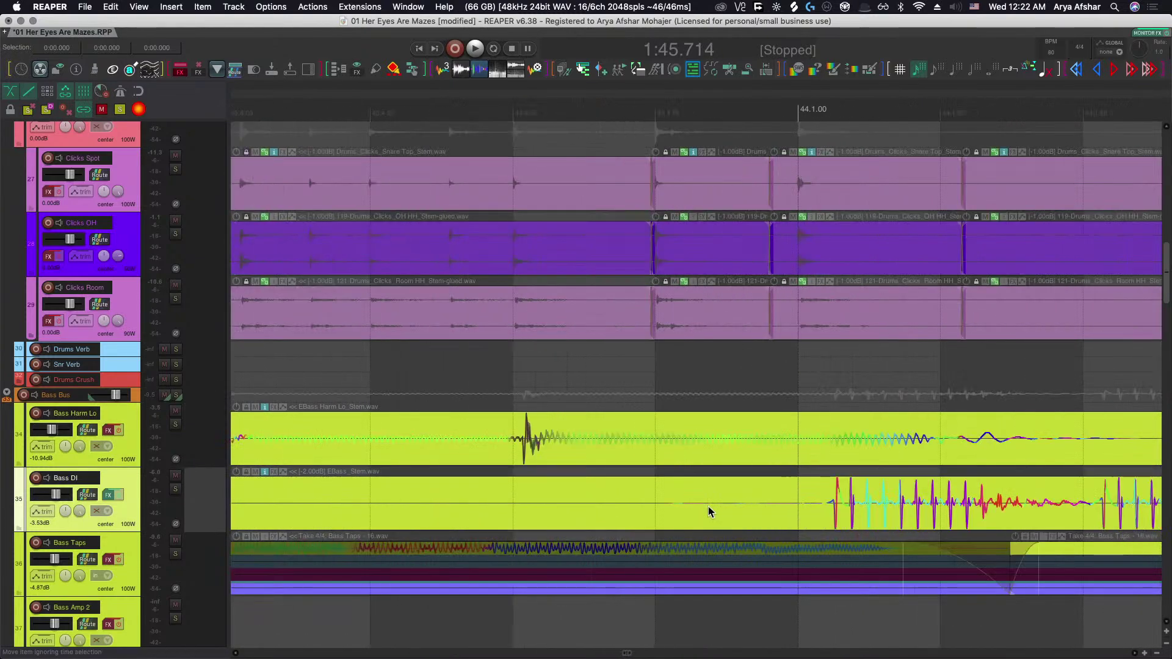
scroll(708, 507, "down", 10)
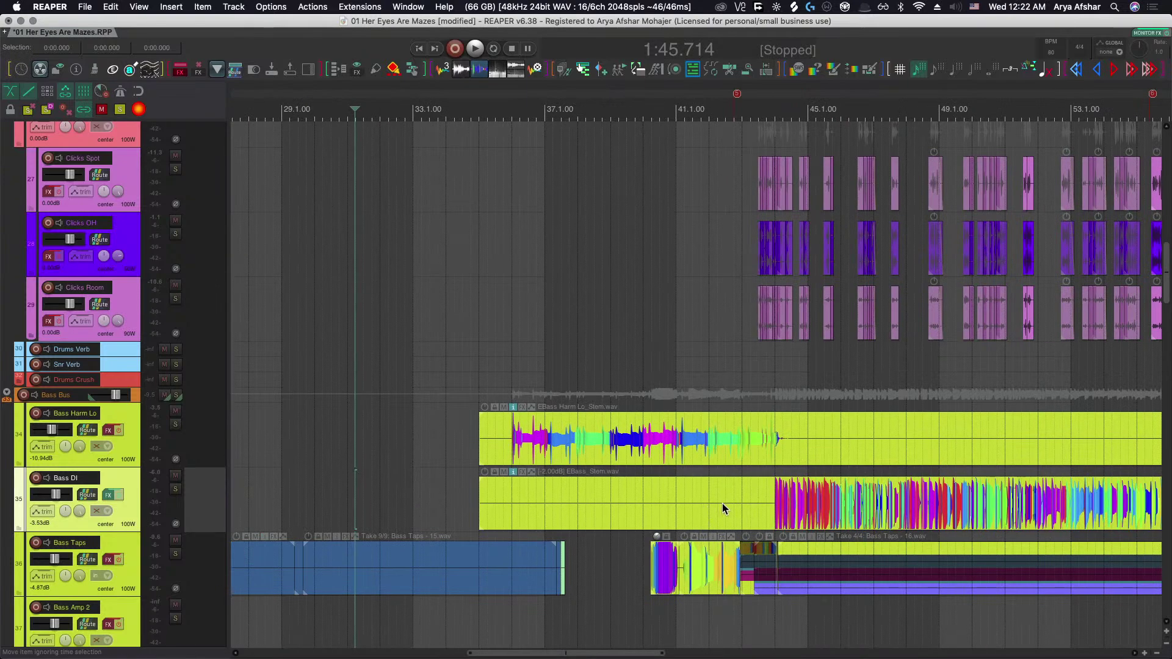
left_click(724, 502)
key("s")
key("Delete")
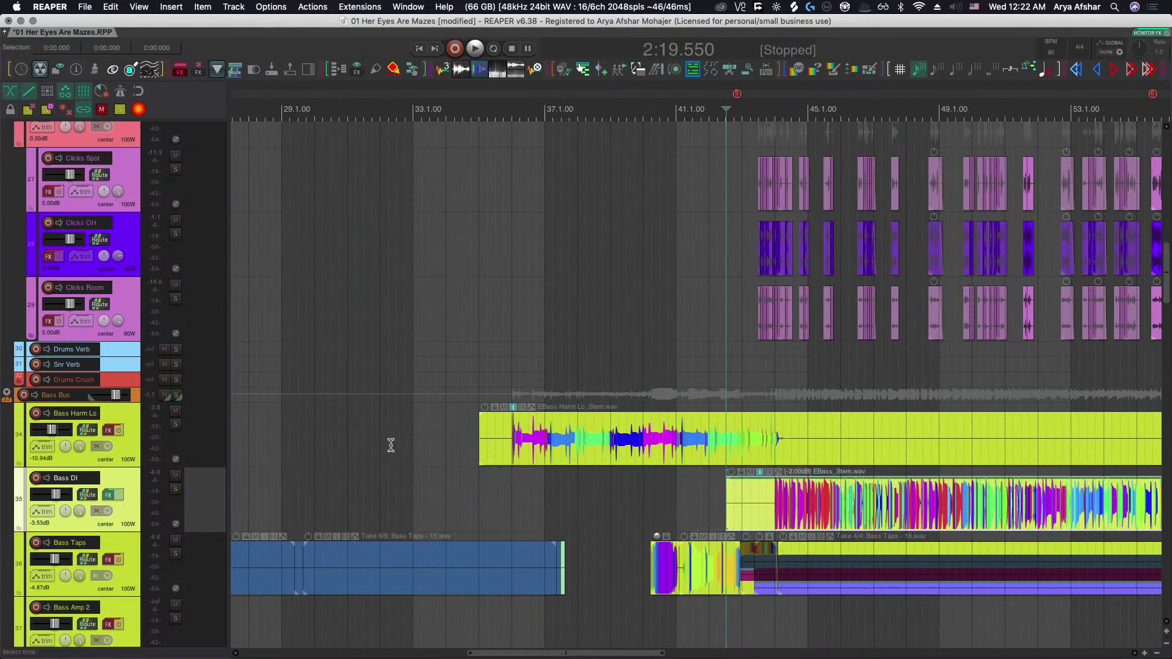
Solo the Bass Harm Lo track and play its entrance around 36.1.00.
left_click(175, 425)
left_click(418, 419)
key("space")
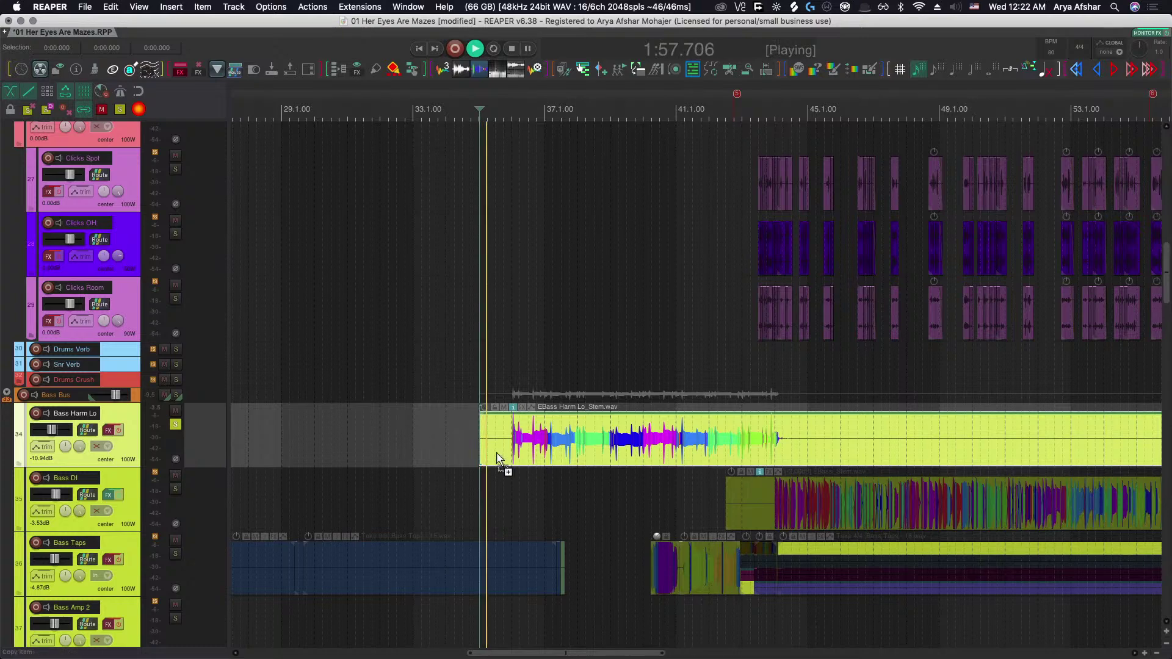
scroll(497, 459, "up", 10)
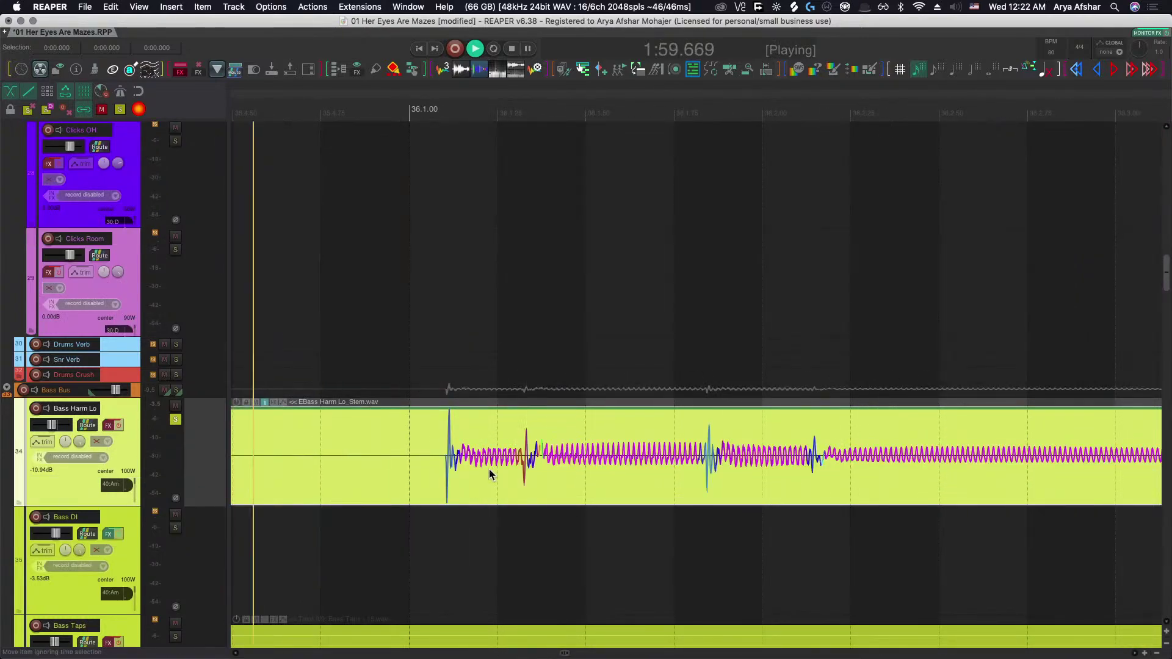
scroll(489, 469, "down", 3)
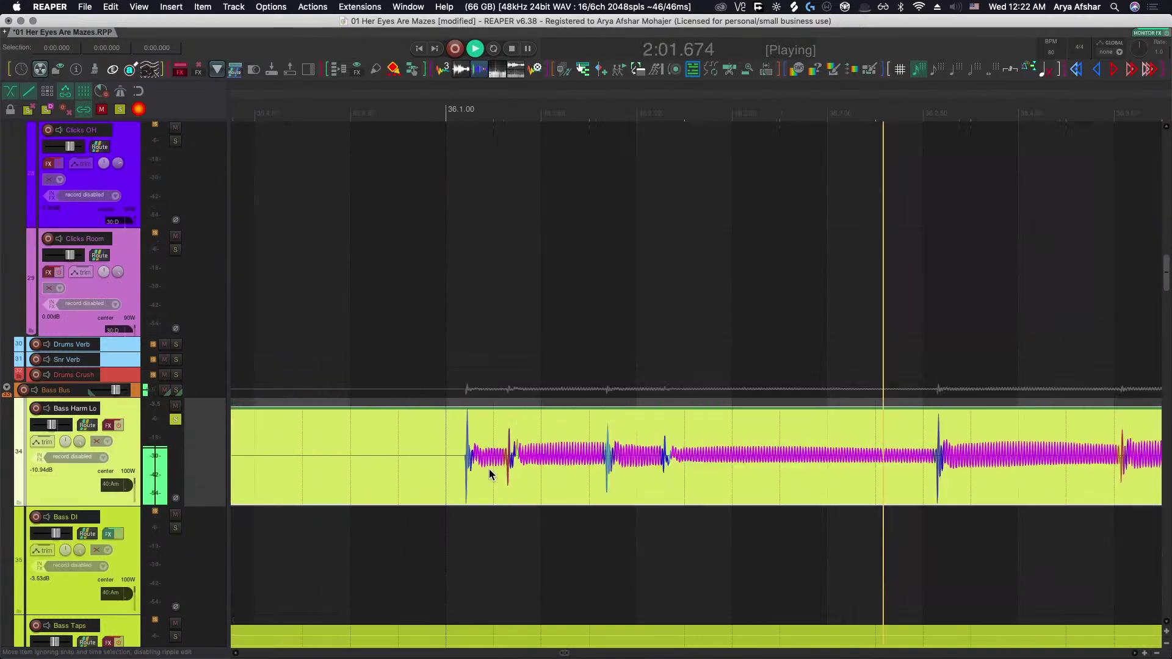
key("space")
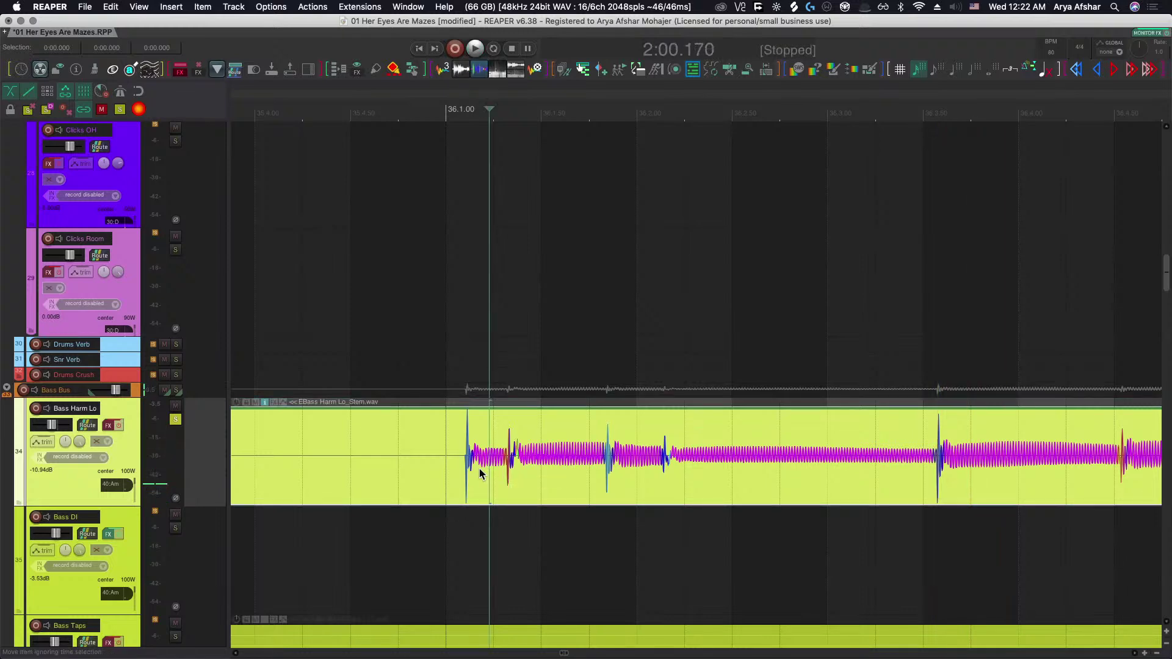
Try slipping the Bass Harm Lo item's contents earlier to put the first note on 36.1.00, and undo it.
left_click_drag(479, 473, 458, 468)
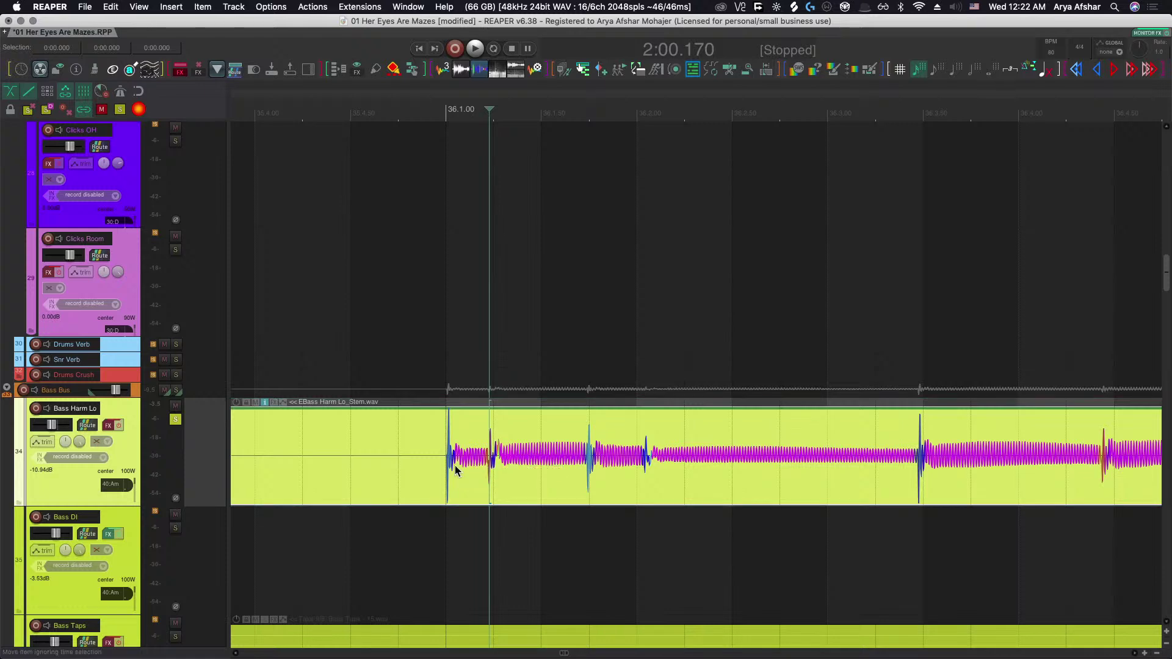
scroll(459, 467, "down", 3)
key("super+z")
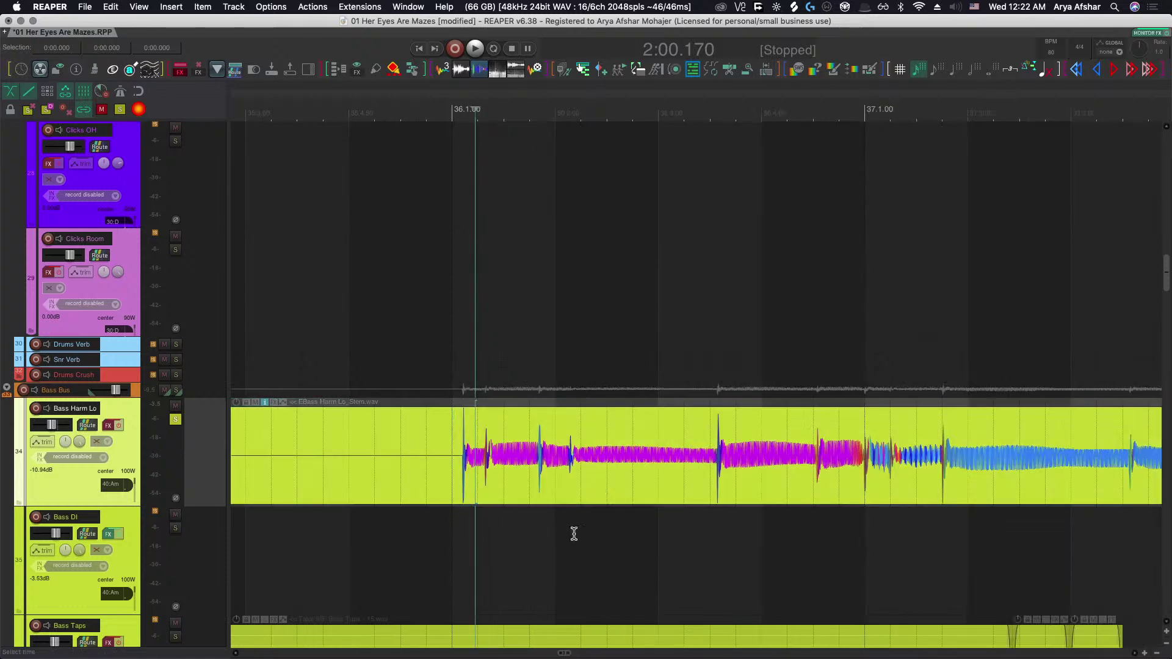
Listen to the soloed Bass Harm Lo part with the metronome on, from mid-bar 35 through to about 44.1.00.
scroll(610, 488, "left", 3)
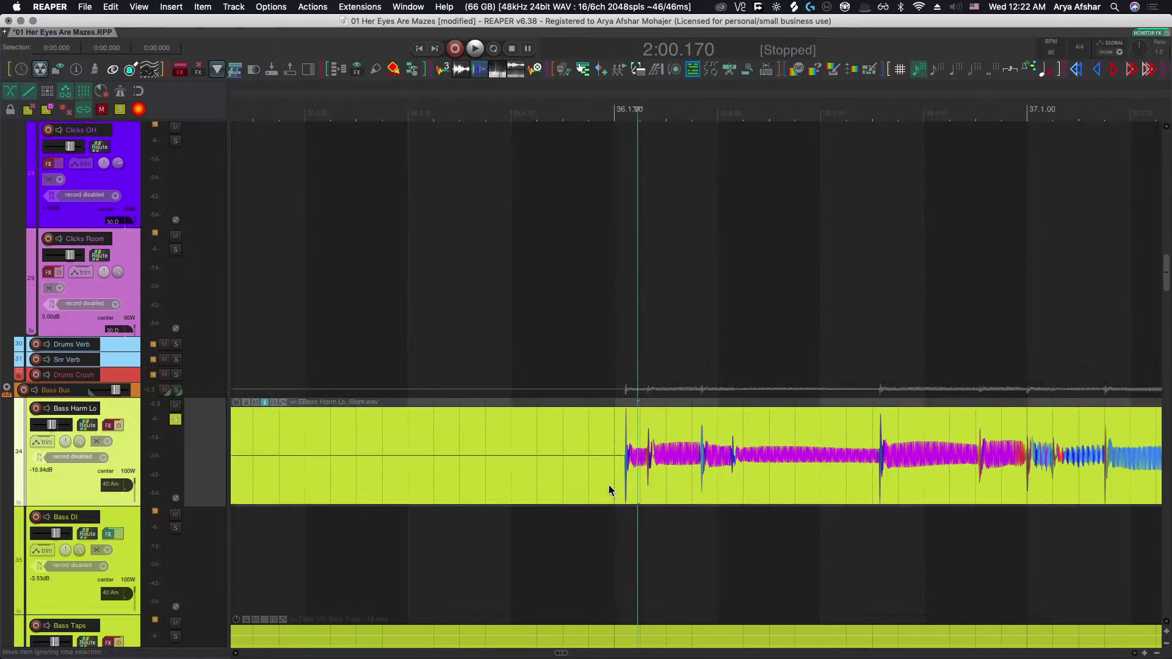
left_click(447, 521)
key("space")
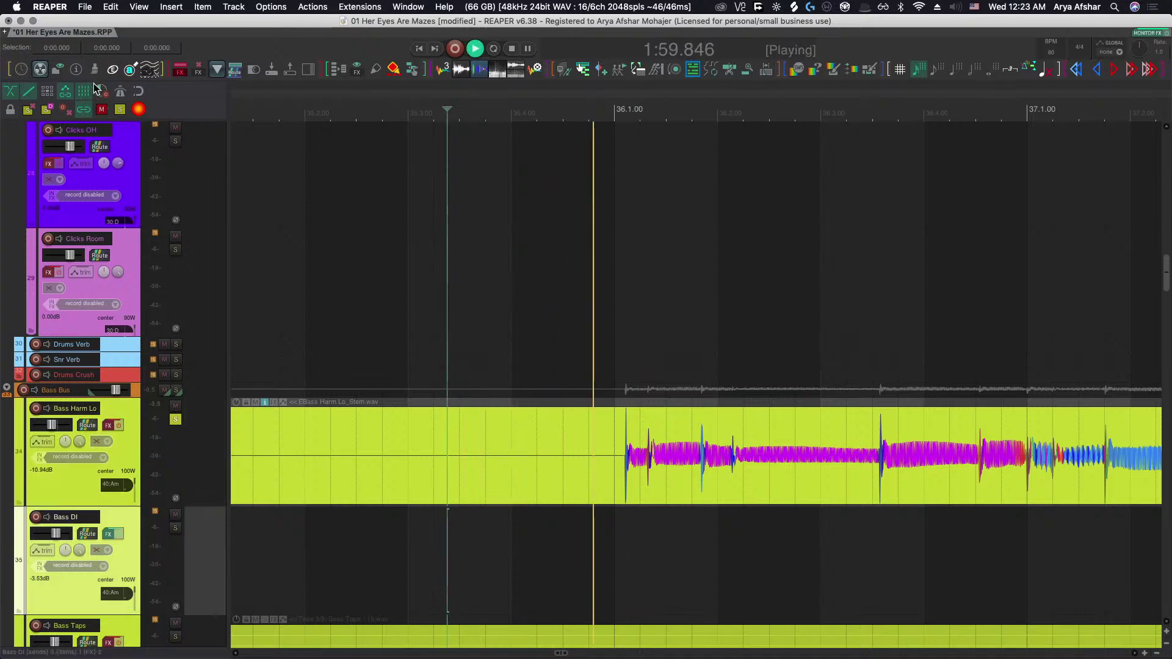
scroll(494, 475, "right", 3)
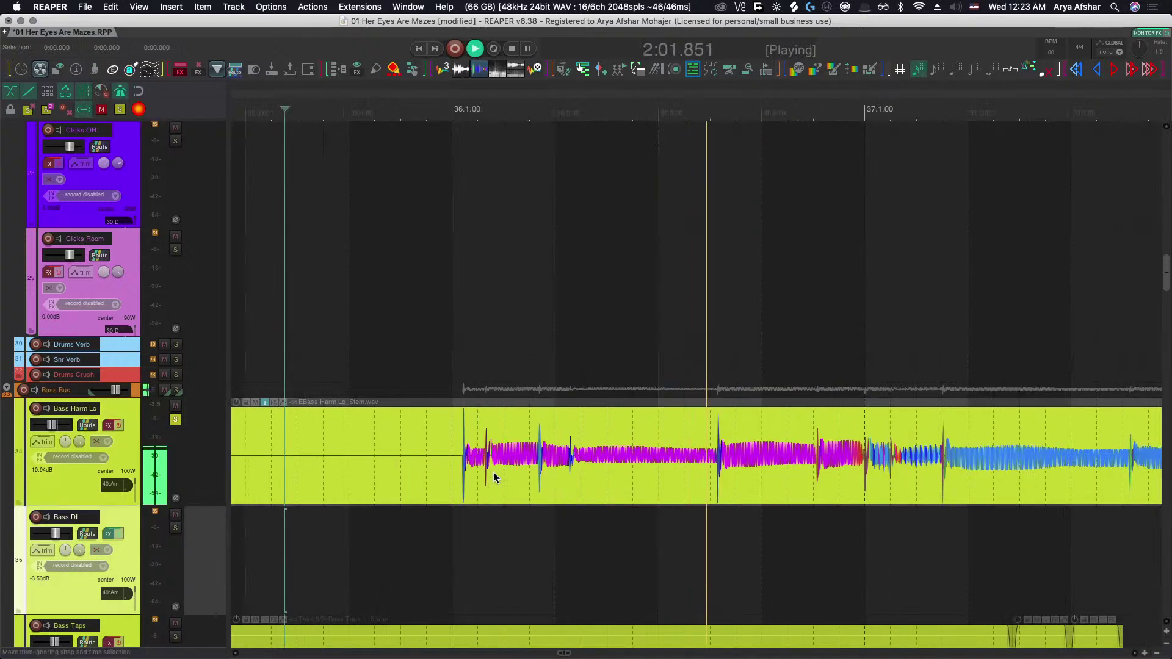
scroll(495, 476, "right", 1)
scroll(494, 474, "right", 10)
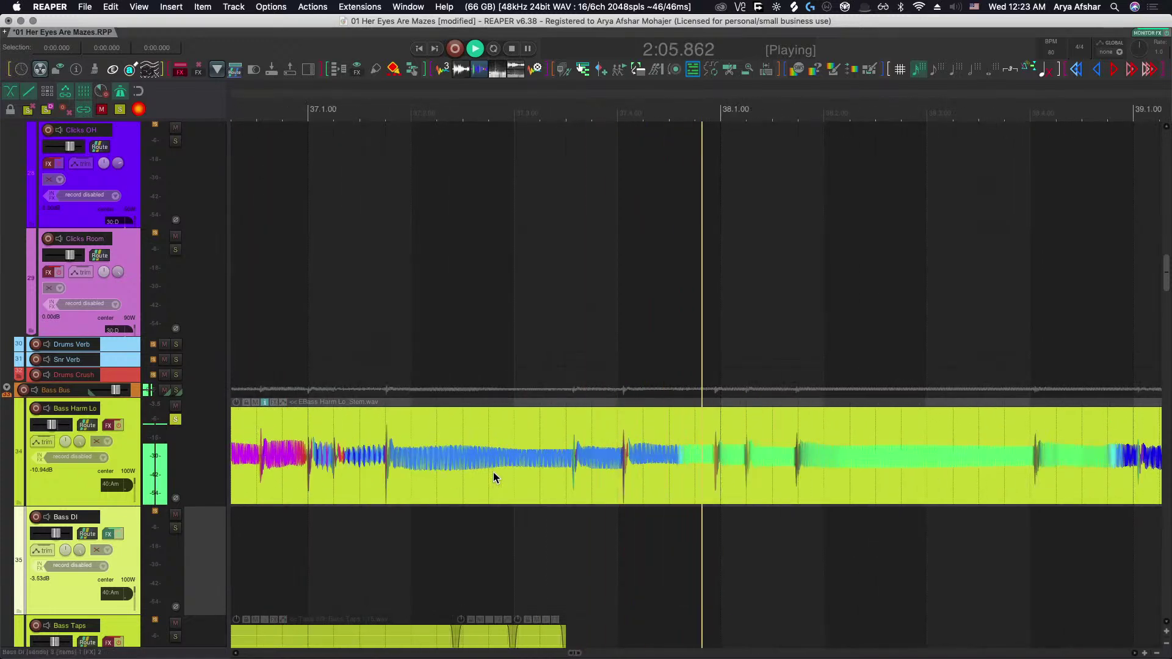
scroll(494, 471, "right", 4)
scroll(493, 472, "right", 4)
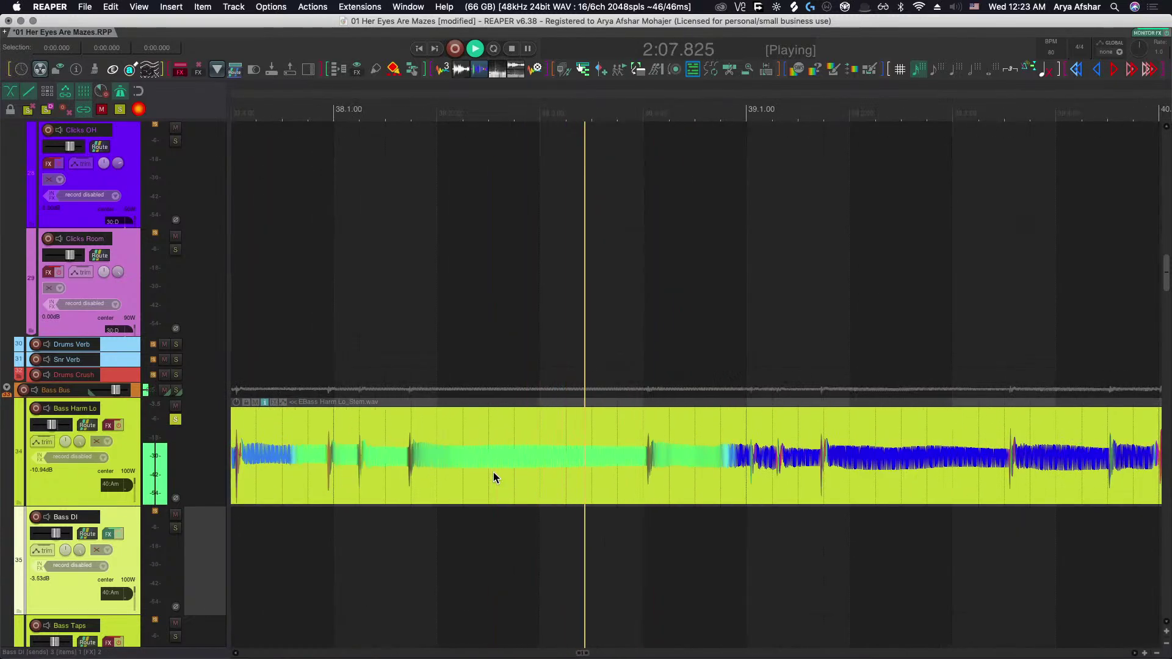
scroll(493, 471, "right", 3)
scroll(493, 472, "right", 4)
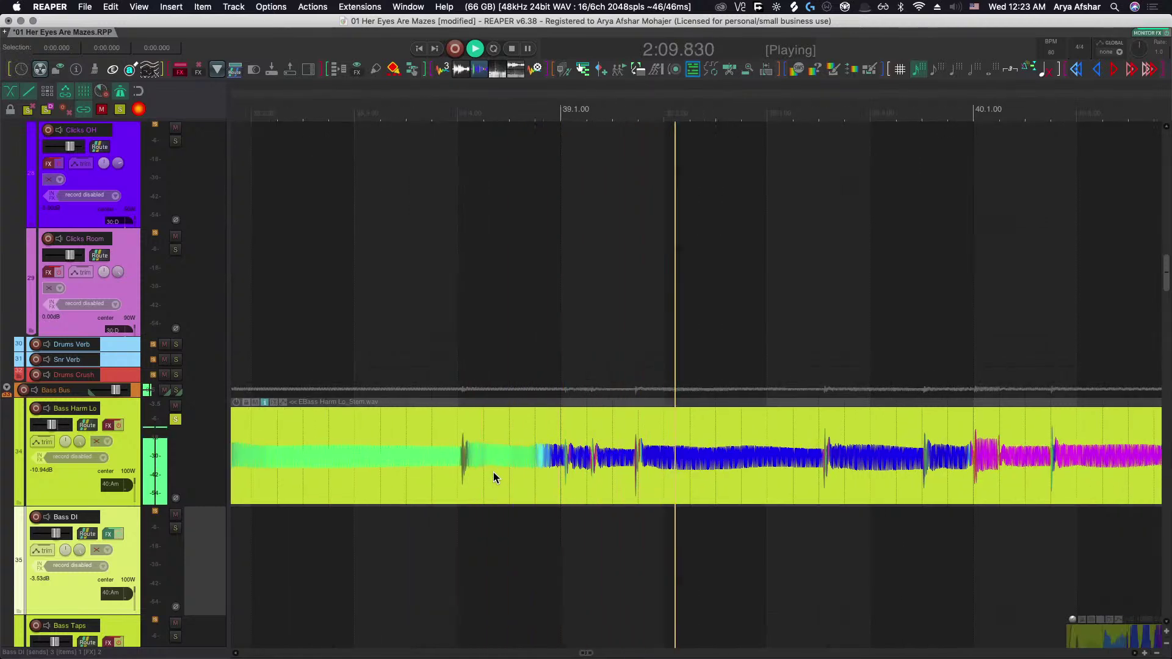
scroll(493, 471, "right", 4)
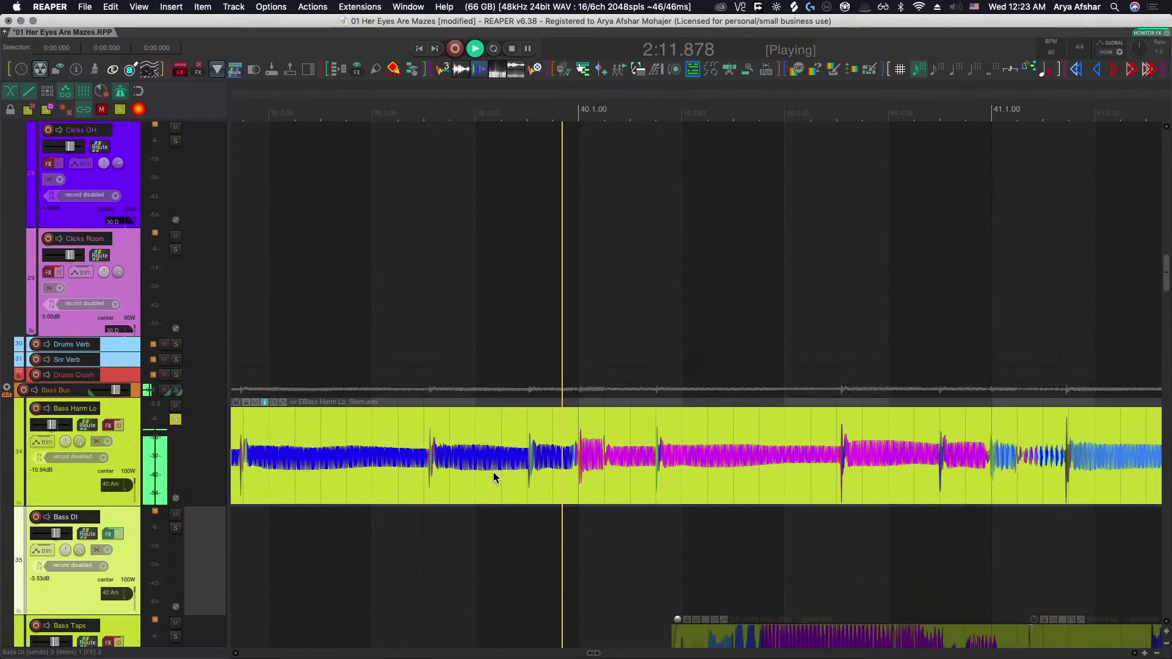
scroll(494, 471, "right", 4)
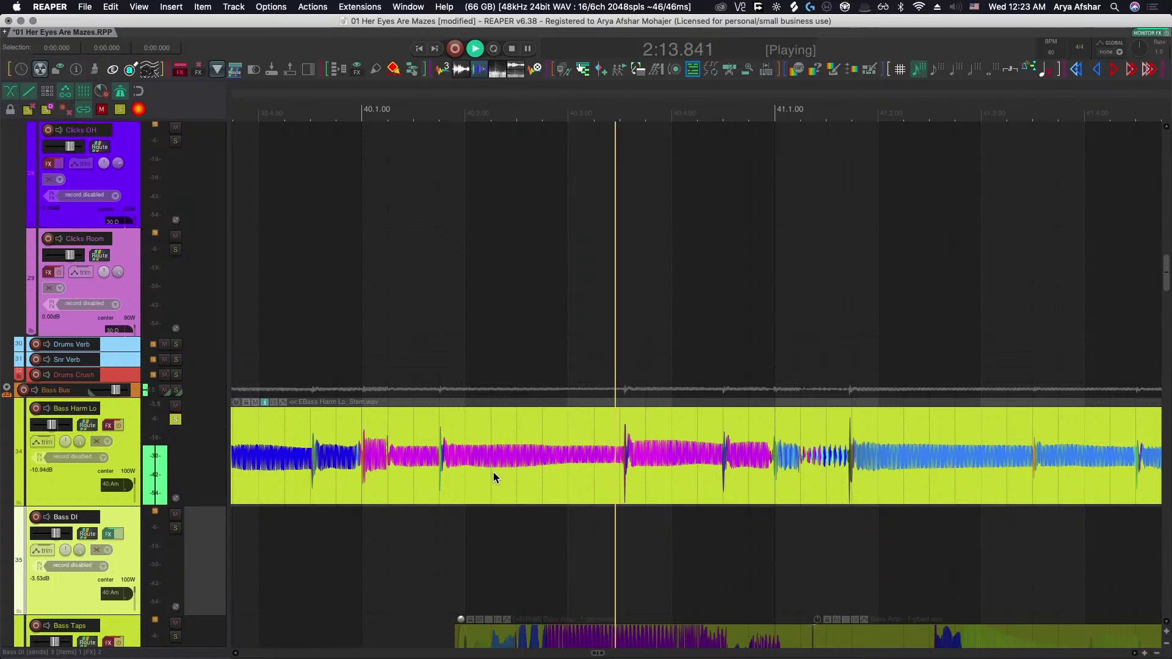
scroll(493, 471, "right", 3)
scroll(493, 477, "right", 4)
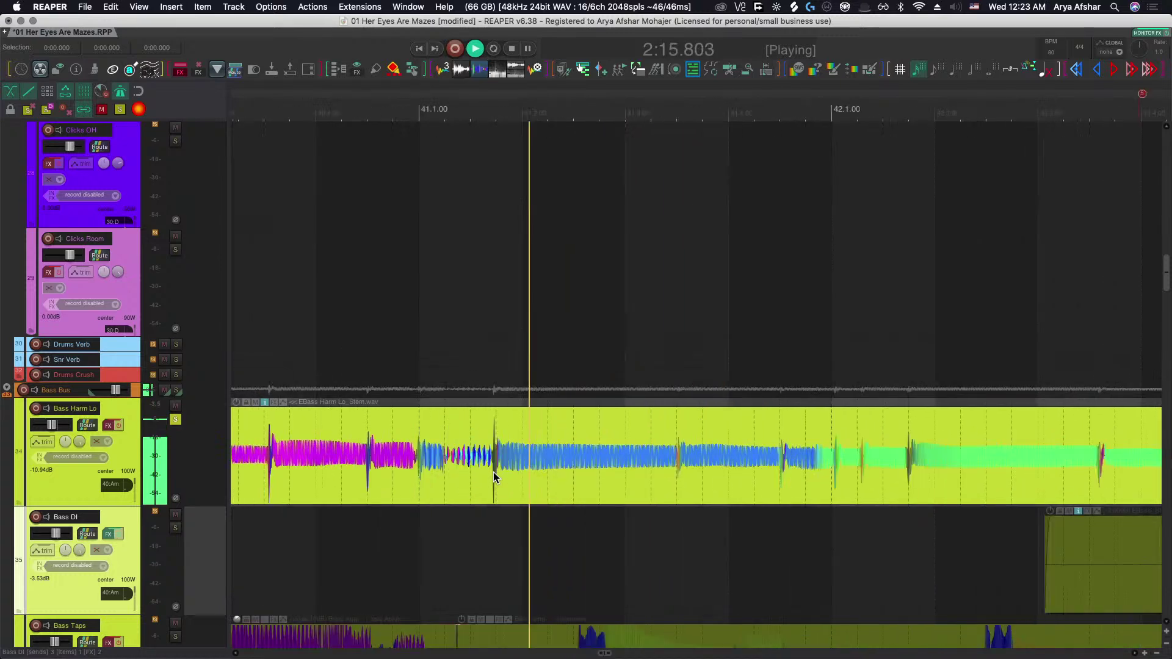
scroll(493, 477, "right", 3)
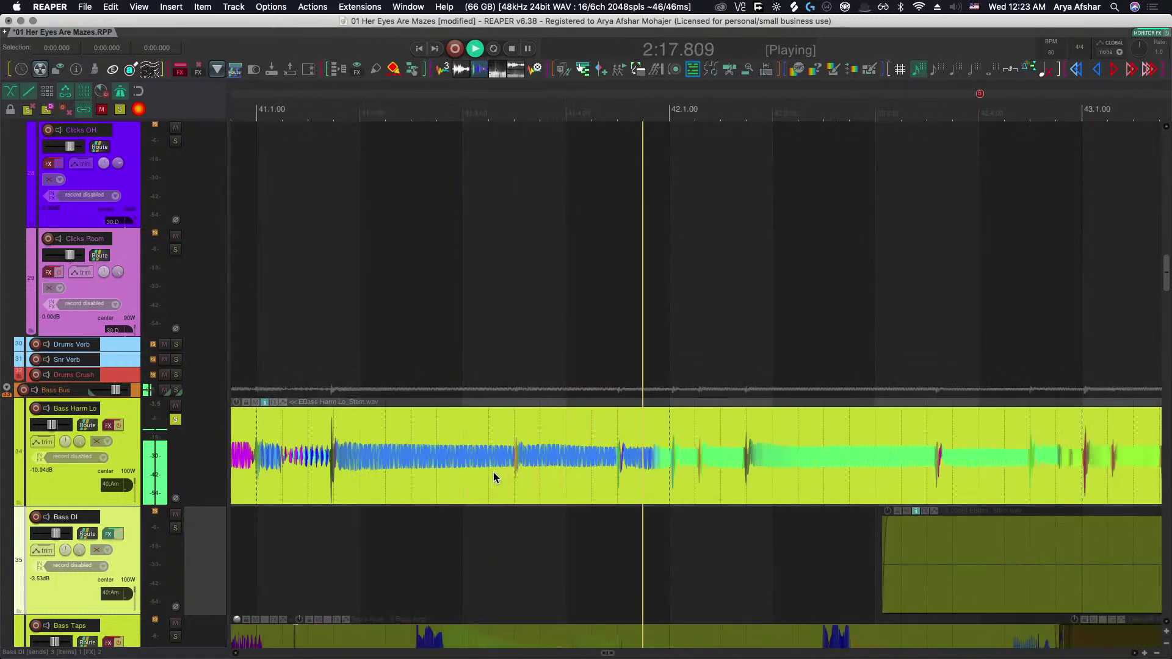
scroll(493, 473, "right", 1)
scroll(493, 473, "right", 4)
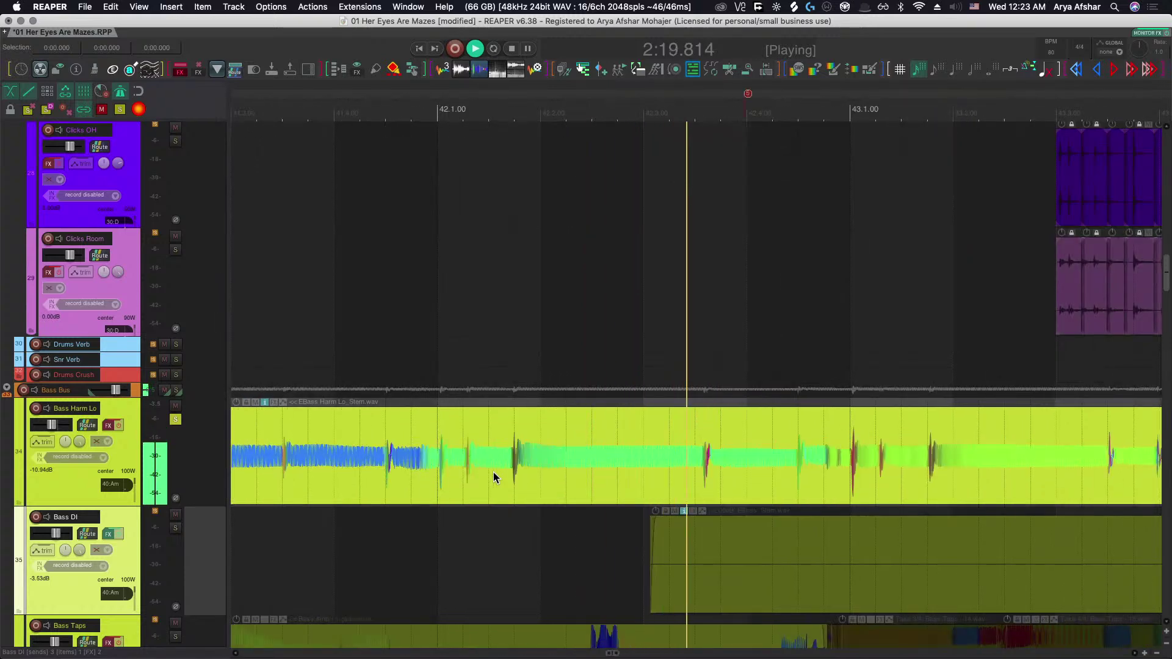
scroll(494, 476, "right", 1)
scroll(495, 477, "right", 4)
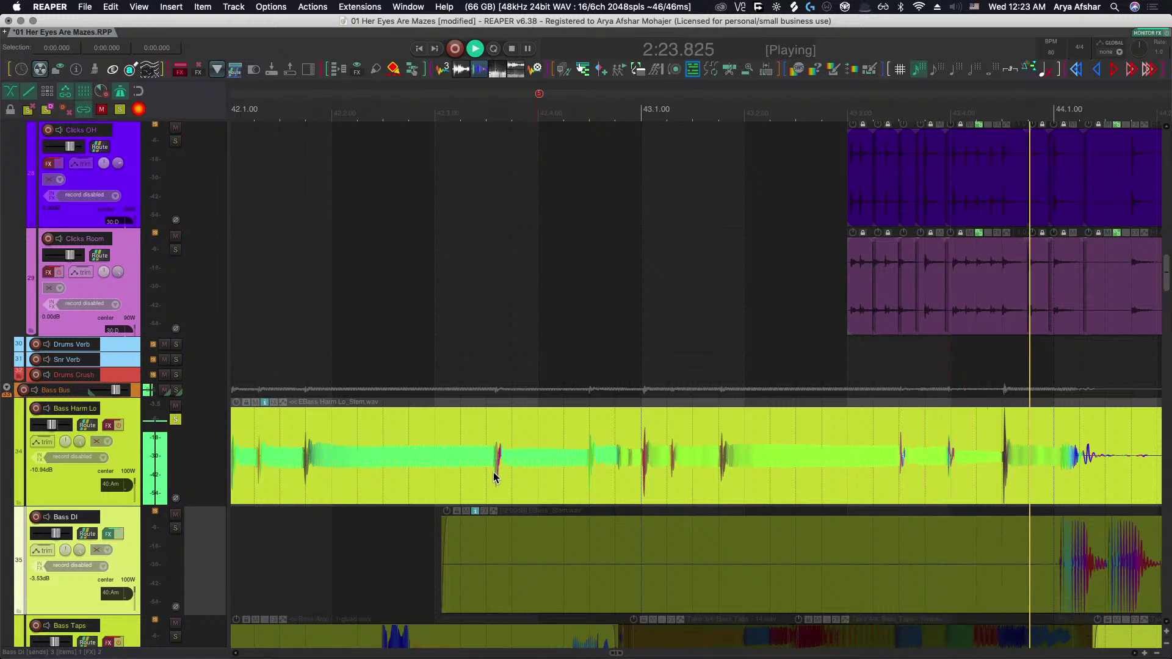
Split the Bass Harm Lo item at about 42.3.40, just before the late note in bar 42.
scroll(549, 474, "up", 4)
left_click(629, 471)
key("s")
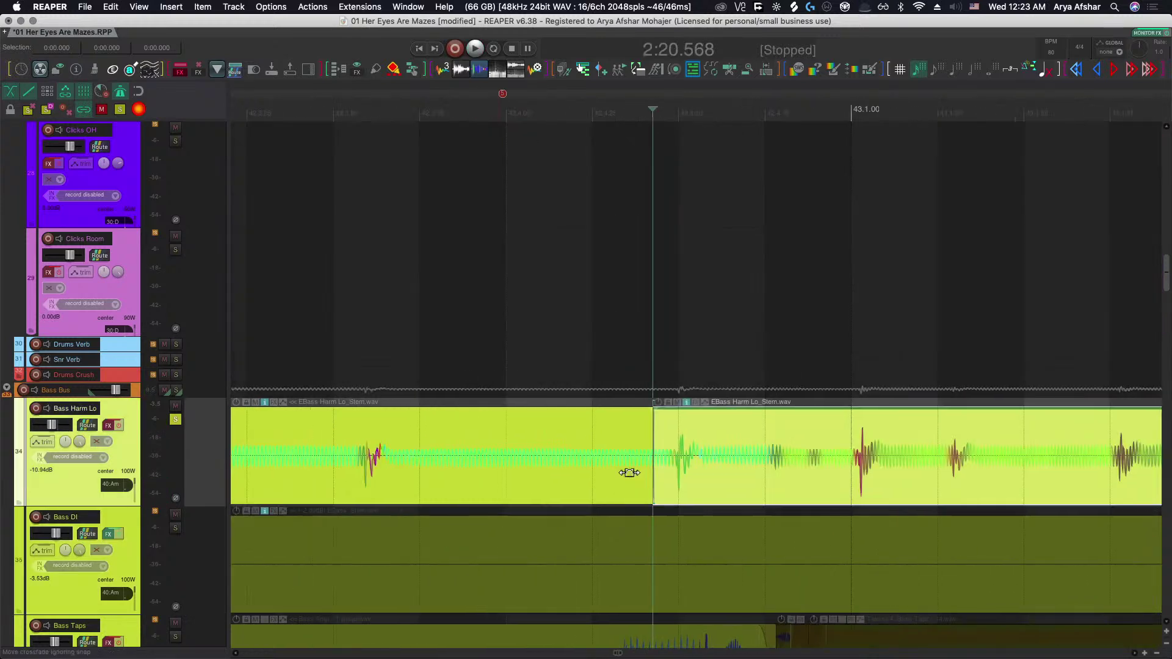
scroll(586, 474, "left", 5)
left_click(524, 474)
key("ctrl+z")
key("s")
scroll(526, 474, "up", 3)
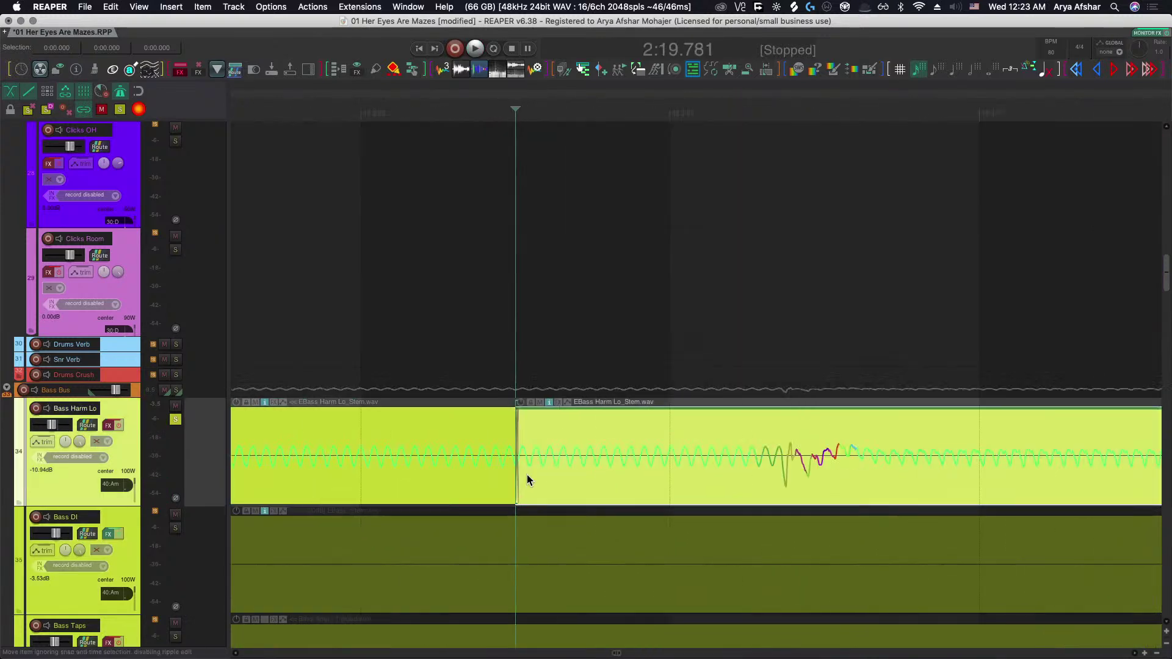
Slip the contents of the Bass Harm Lo item after the split earlier, so the late note starts on about 42.3.50.
left_click_drag(792, 483, 747, 482)
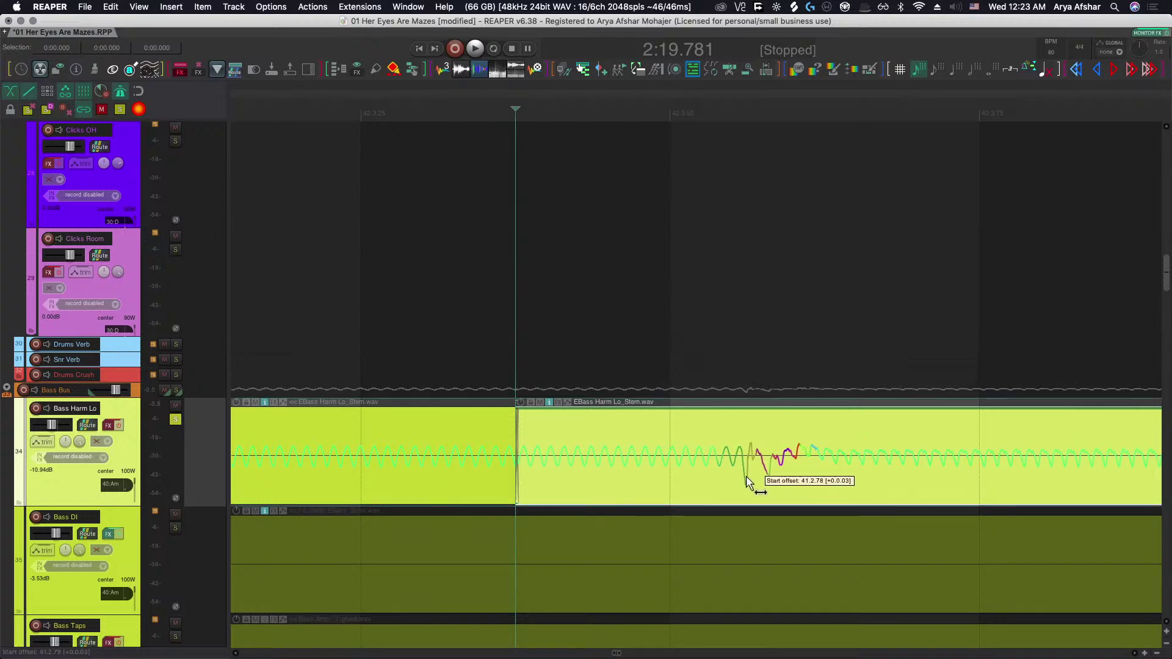
scroll(524, 474, "up", 6)
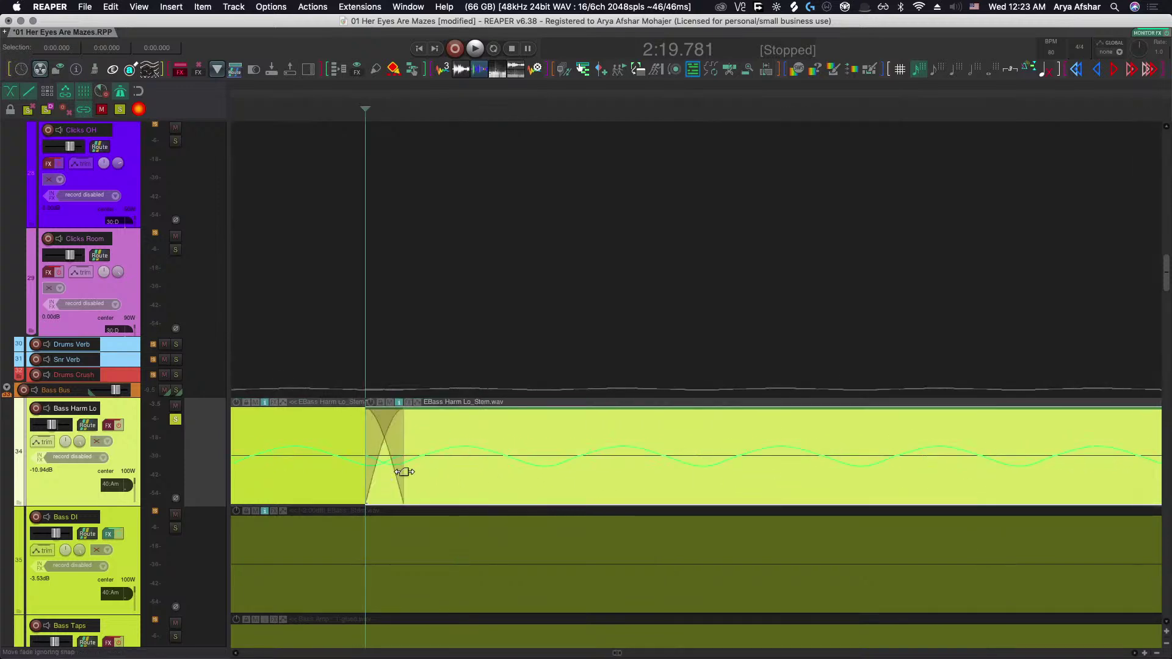
scroll(404, 473, "down", 5)
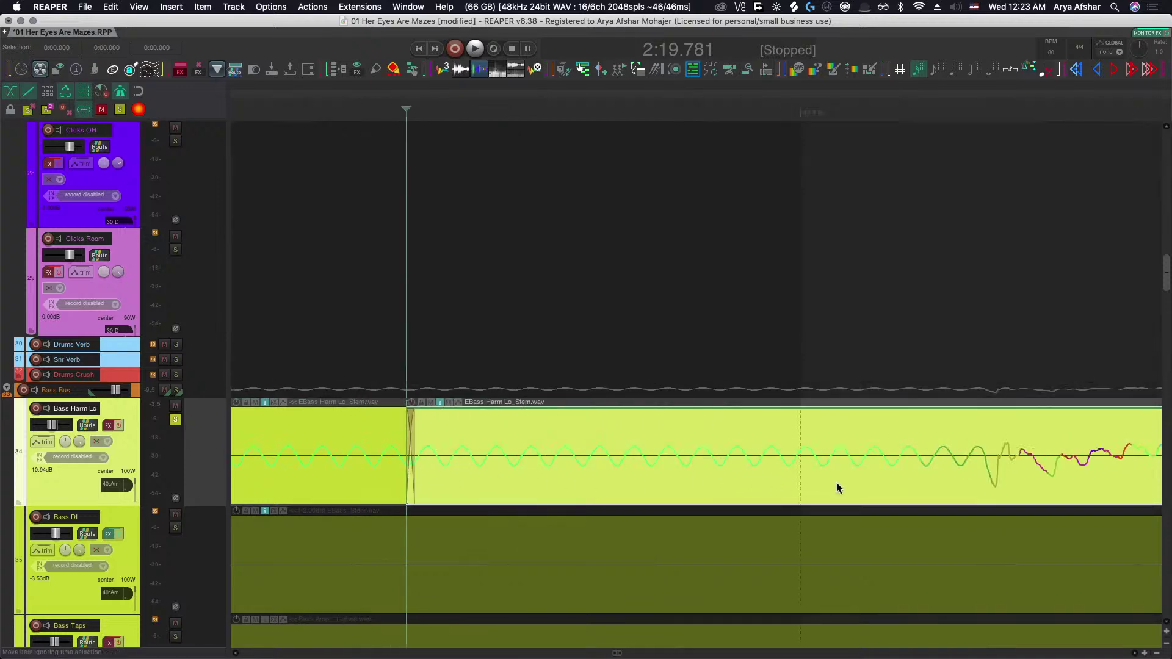
scroll(838, 488, "down", 5)
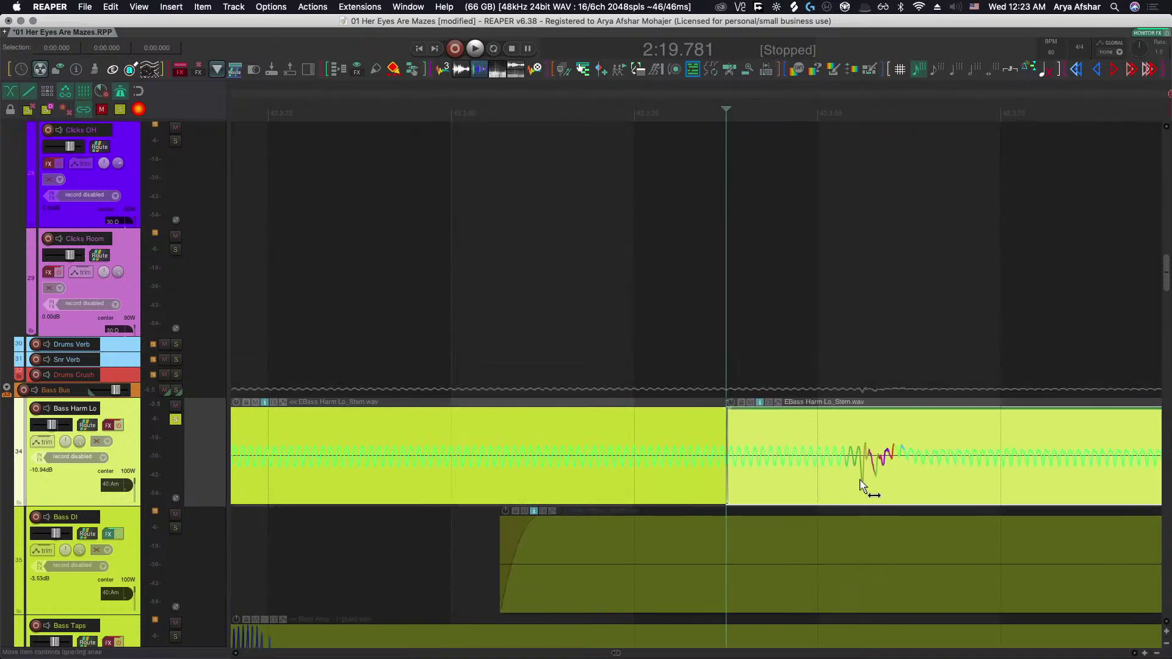
left_click_drag(860, 483, 821, 484)
Try curving the Bass Harm Lo crossfade at about 42.3.40 inward to a fade shape of about +0.75, and listen to it.
scroll(765, 485, "up", 5)
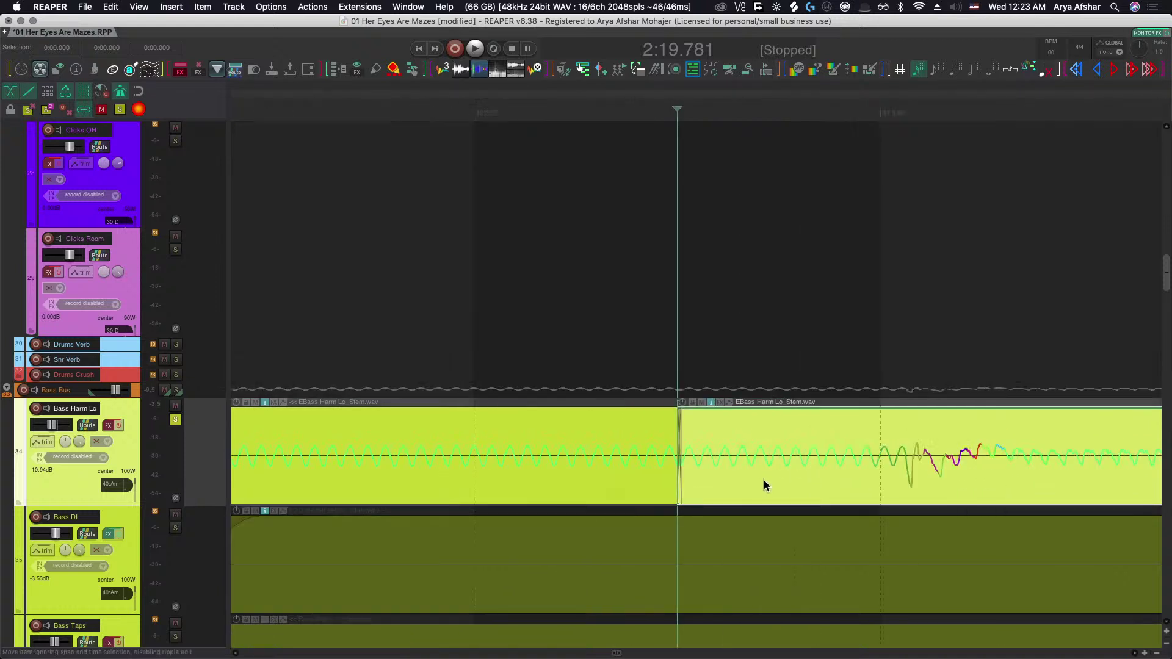
scroll(699, 479, "up", 7)
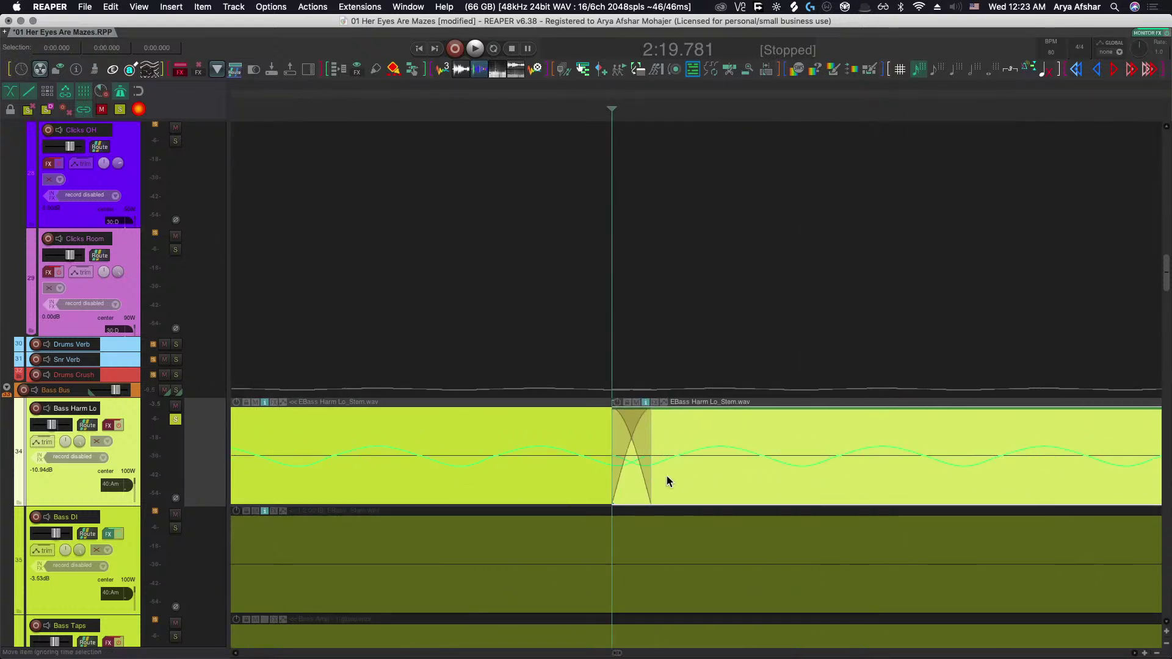
scroll(666, 475, "down", 6)
scroll(659, 471, "up", 9)
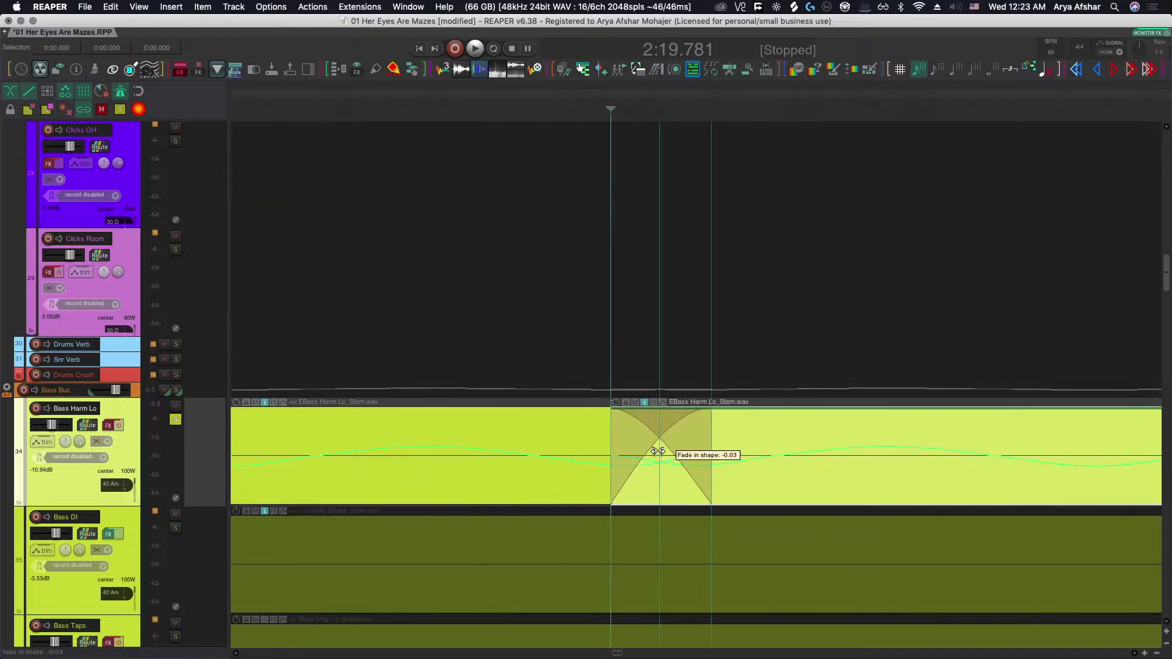
left_click_drag(656, 438, 656, 503)
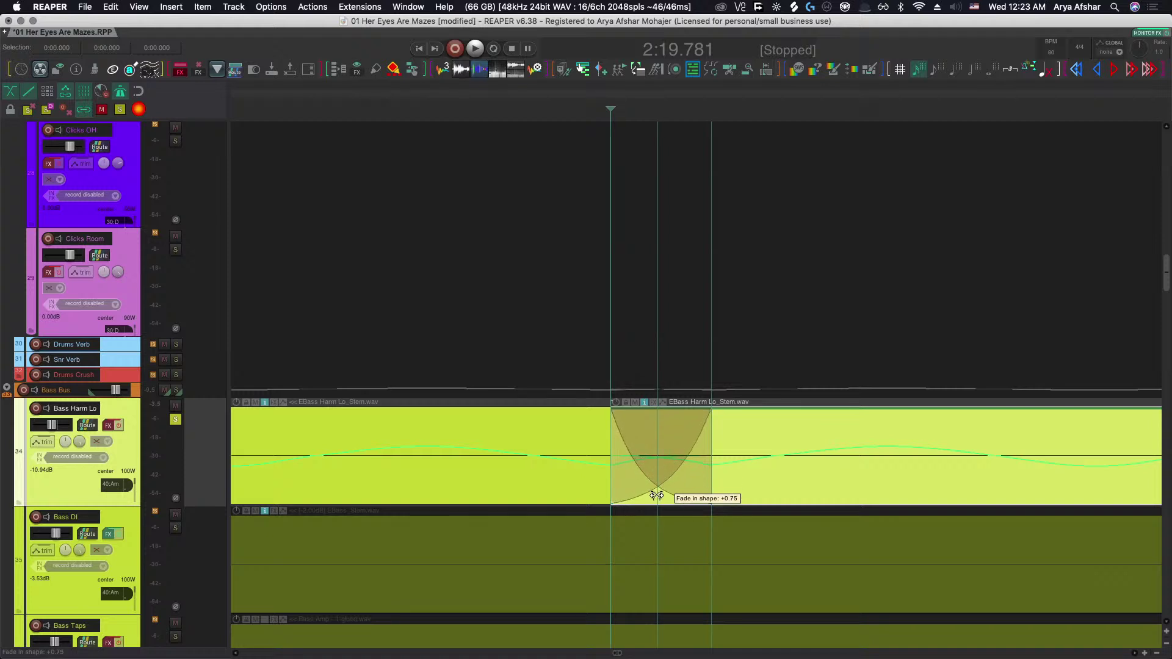
scroll(656, 503, "down", 8)
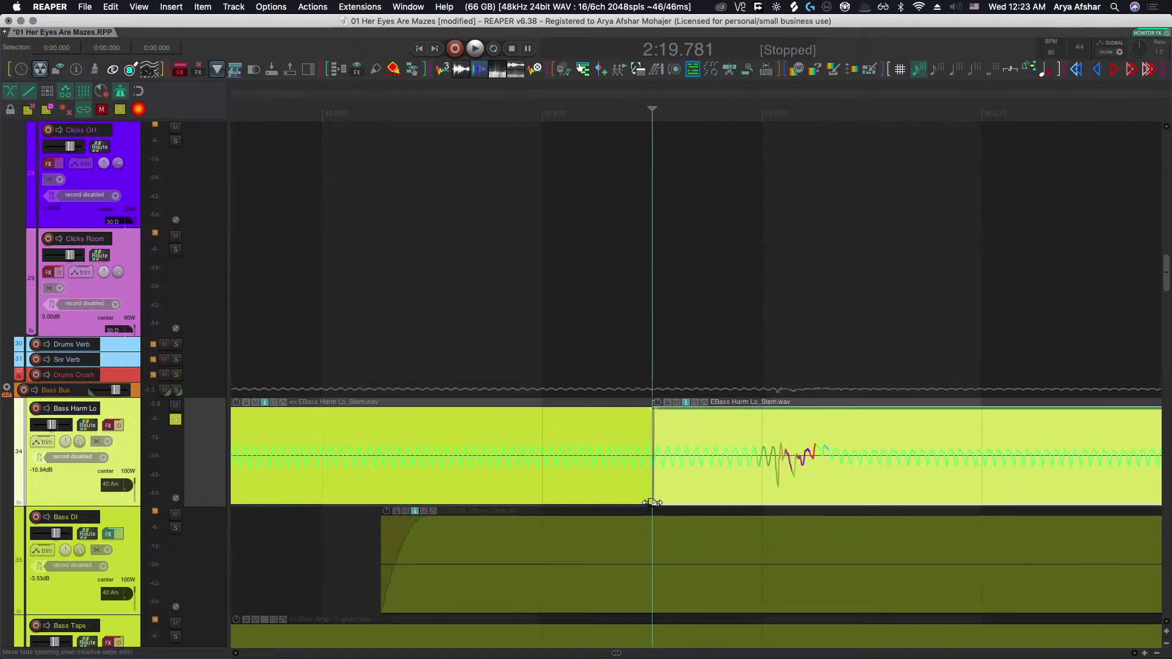
left_click(367, 323)
key("space")
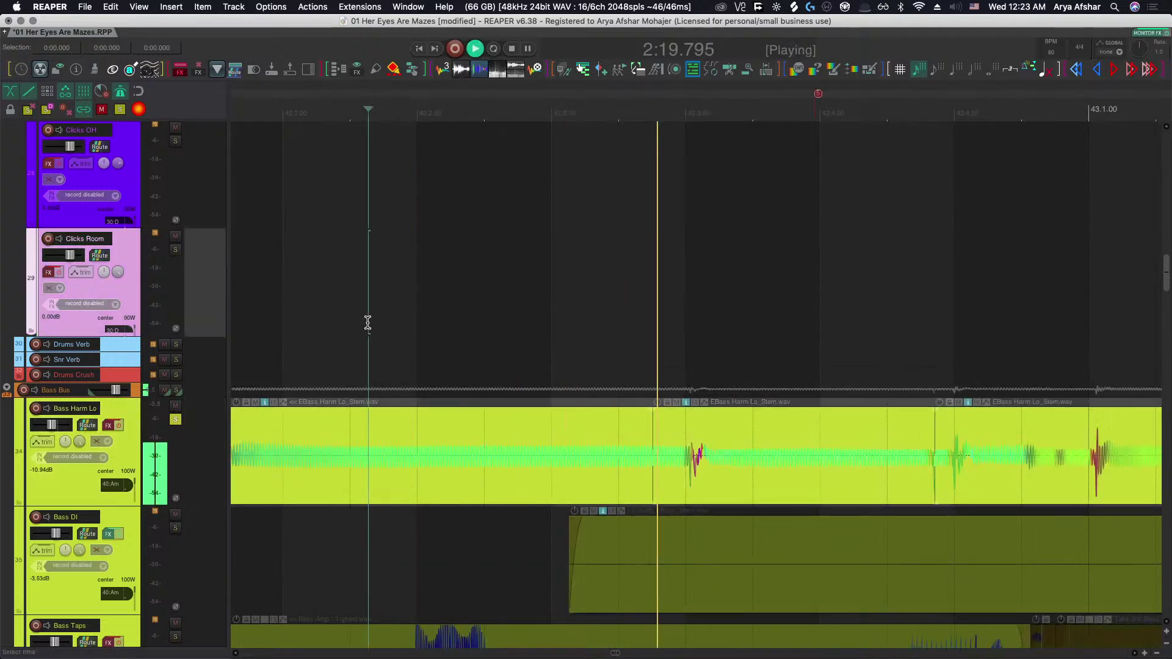
key("space")
Lengthen the Bass Harm Lo crossfade at about 42.3.40, bring its curves back close to straight, and replay the passage.
scroll(642, 467, "up", 4)
key("space")
scroll(681, 478, "up", 10)
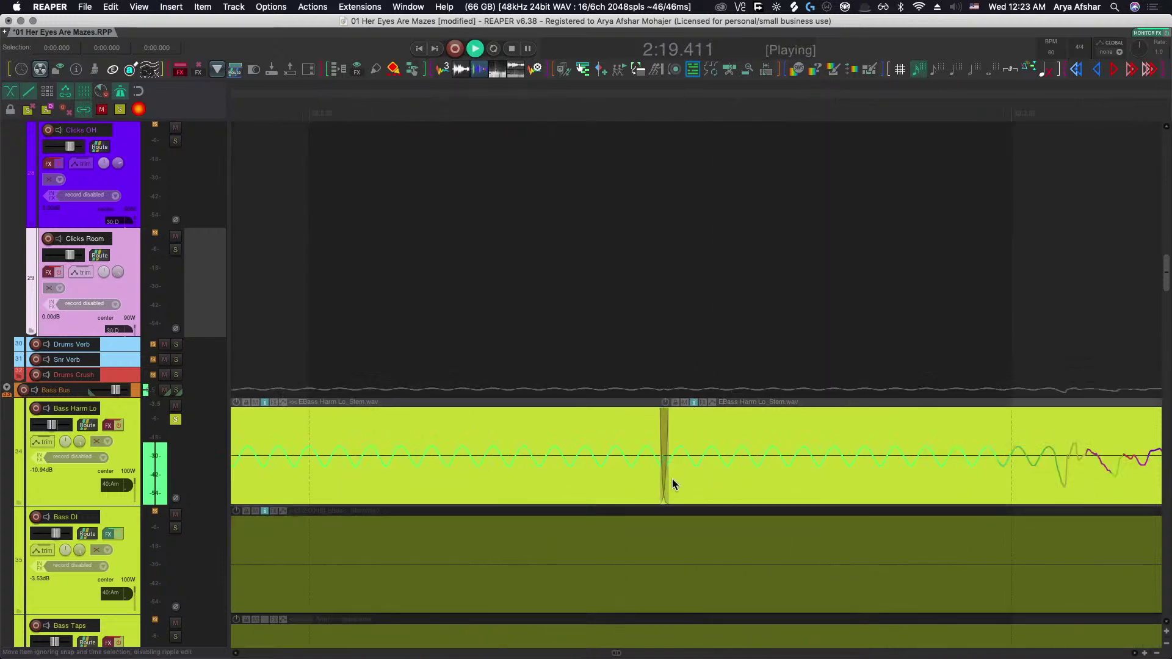
left_click_drag(646, 491, 698, 517)
key("space")
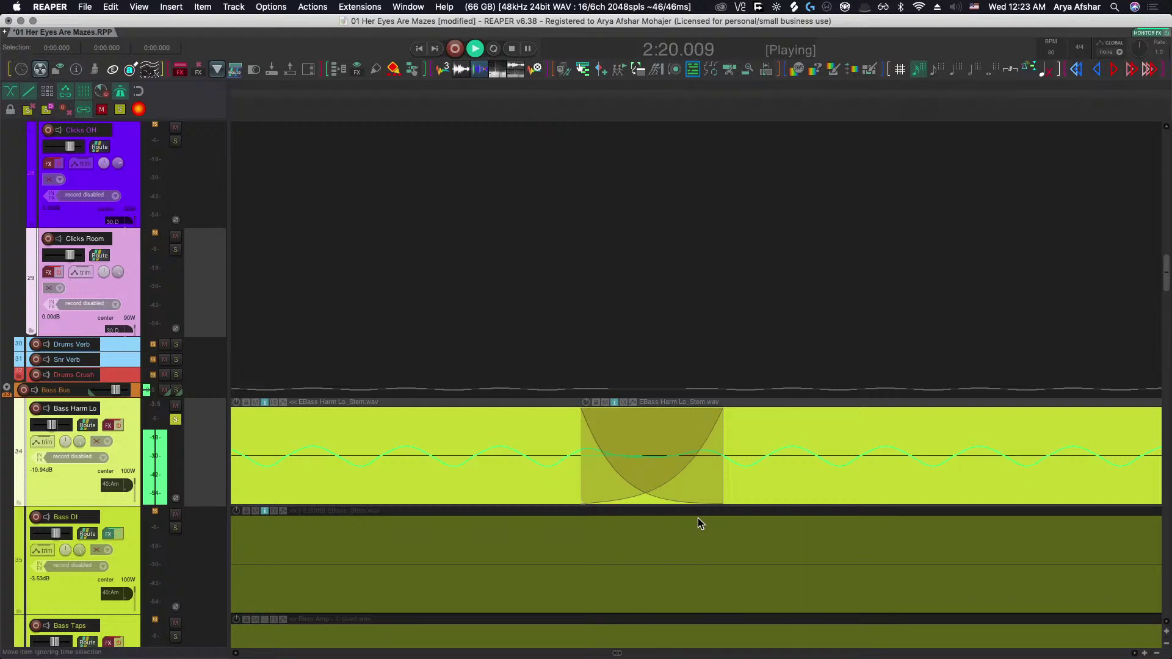
key("space")
left_click_drag(644, 491, 640, 447)
key("space")
left_click_drag(654, 492, 661, 518)
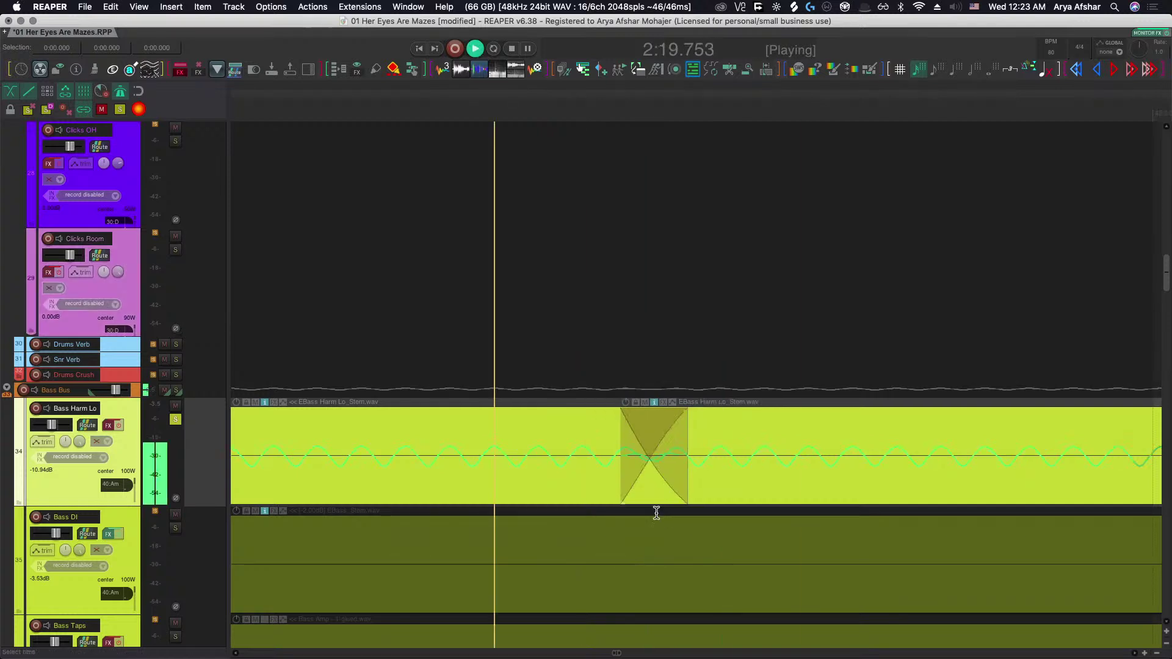
scroll(657, 513, "down", 5)
key("space")
key("space")
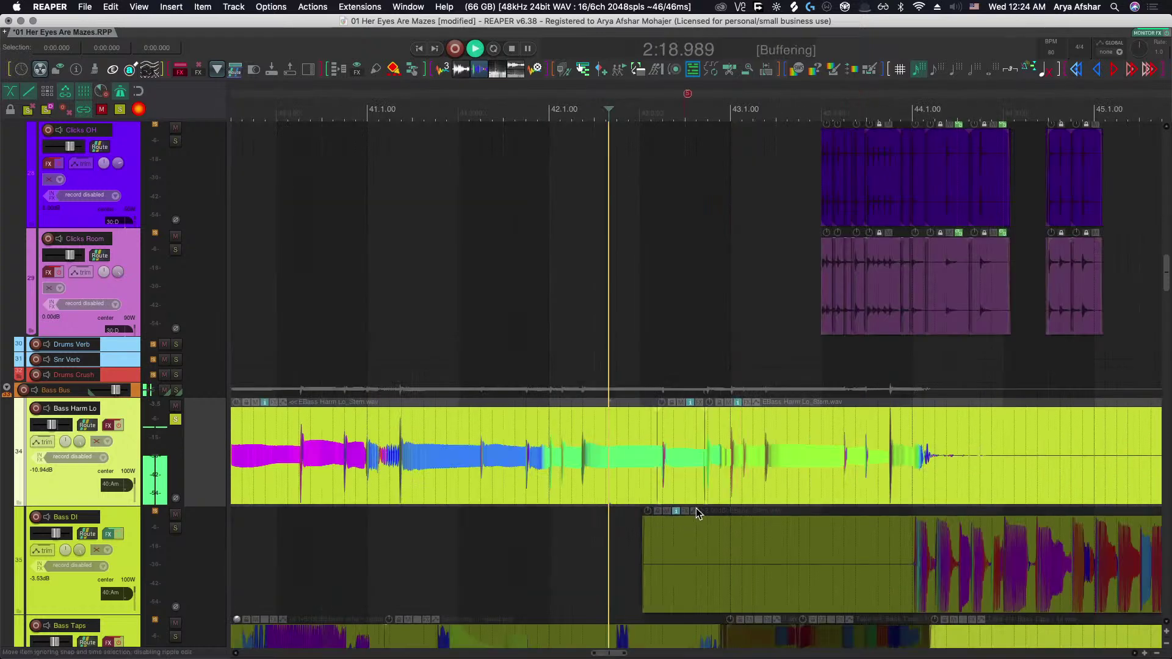
Try moving the Bass Harm Lo crossfade before the 42.4.50 note later, to about 42.4.46, and listen.
scroll(696, 508, "up", 6)
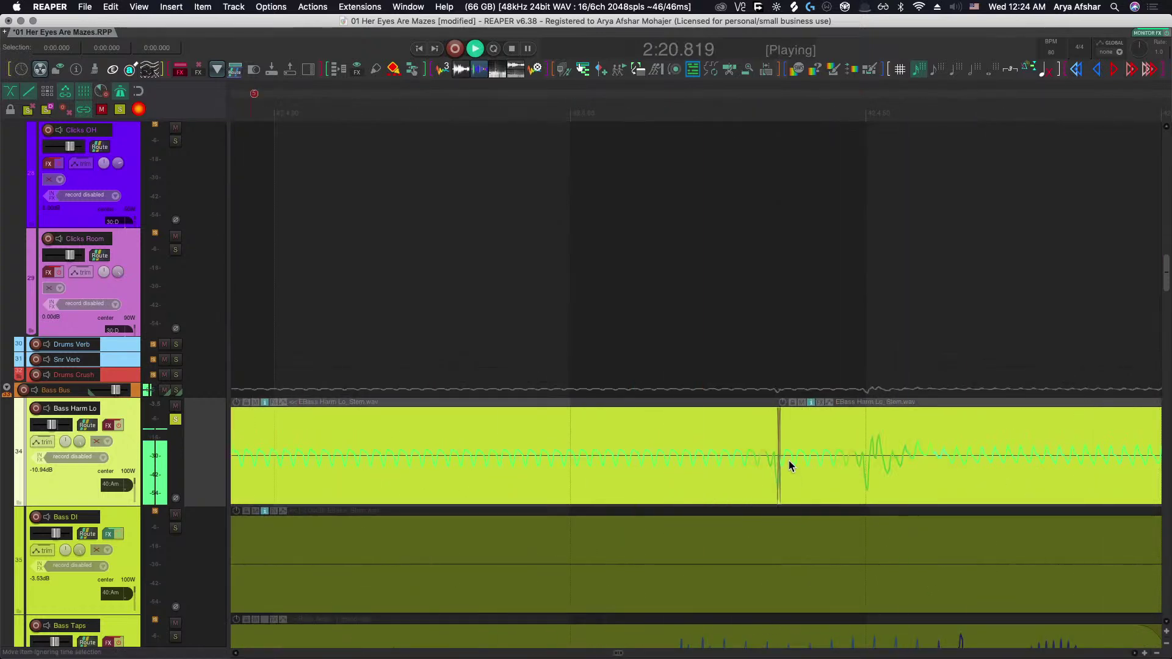
left_click_drag(779, 441, 825, 442)
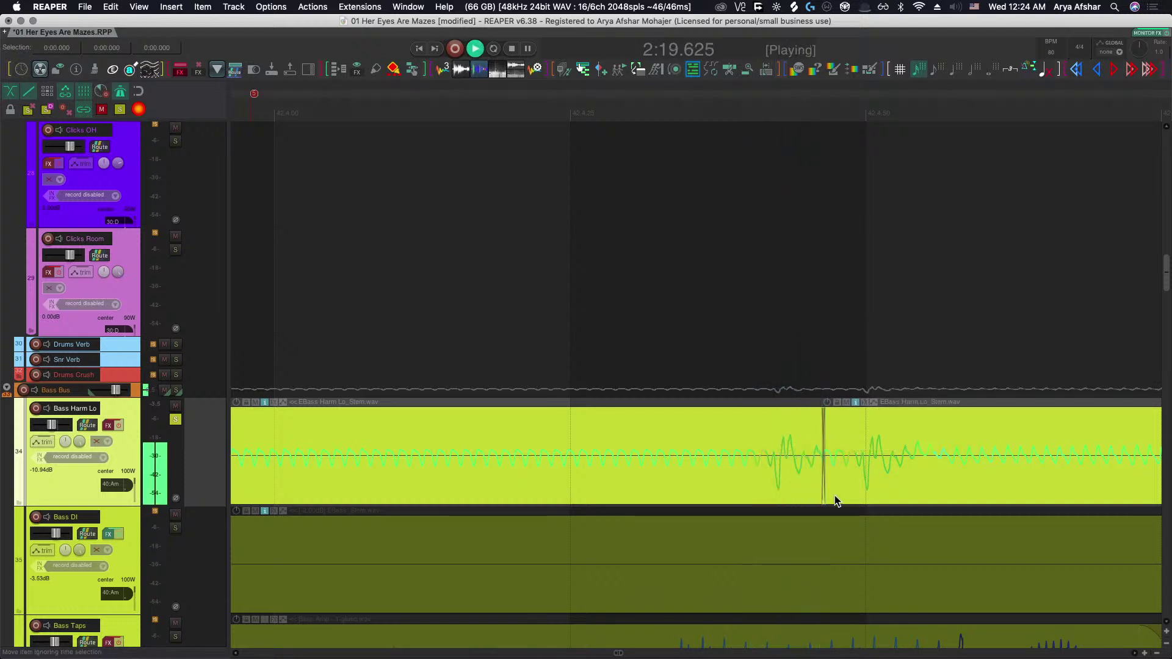
scroll(834, 495, "down", 5)
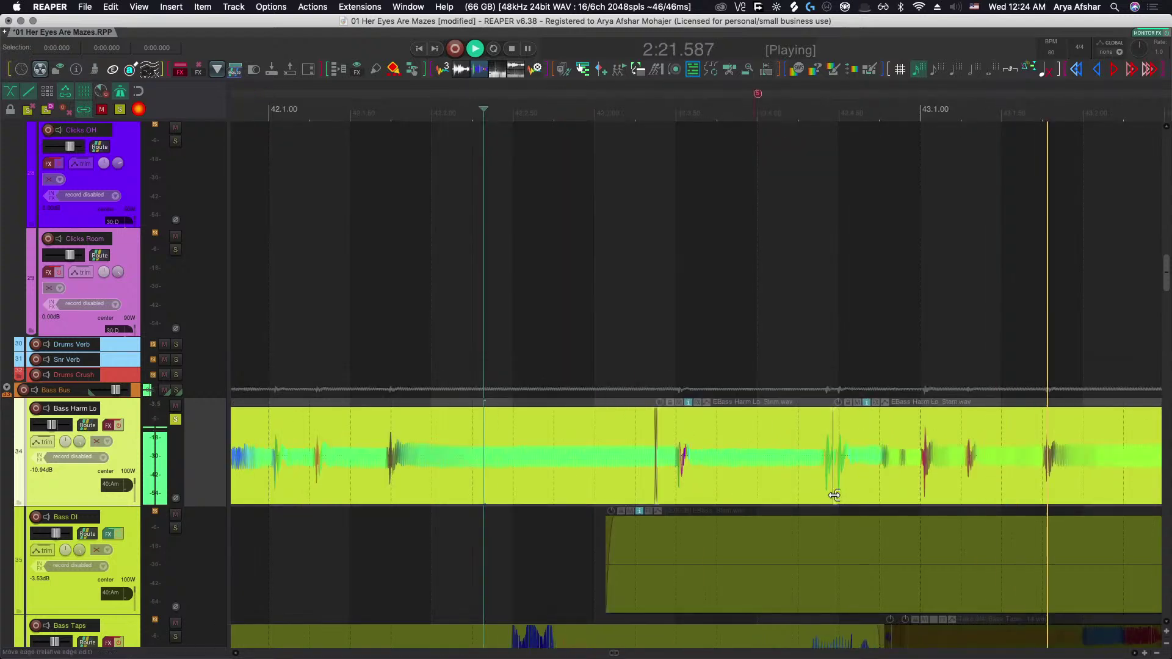
key("space")
Move the Bass Harm Lo crossfade before the 42.4.50 note earlier, to about 42.4.40, and lengthen it.
scroll(845, 485, "up", 5)
left_click_drag(767, 439, 678, 437)
scroll(697, 438, "up", 3)
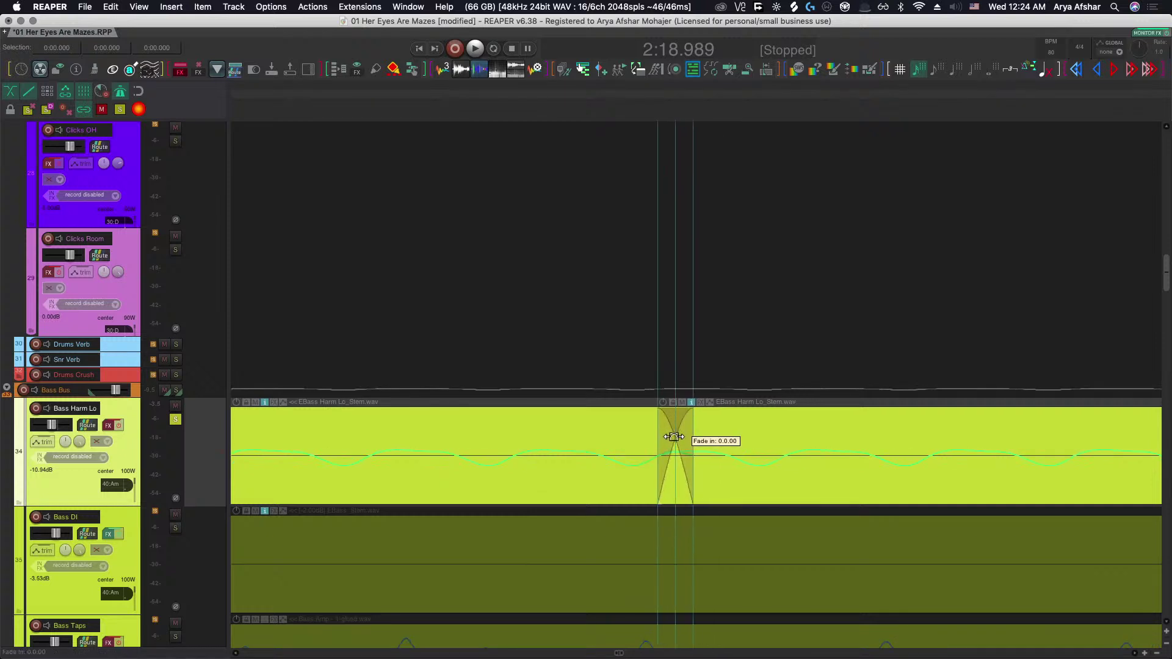
left_click_drag(673, 437, 689, 476)
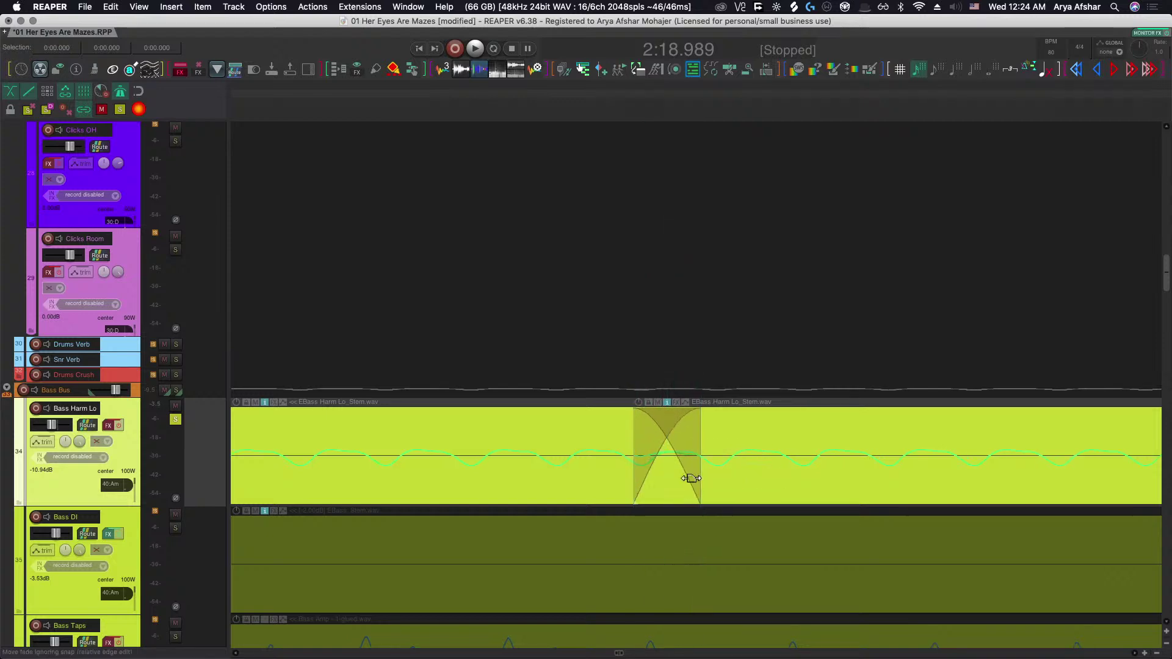
scroll(689, 477, "down", 3)
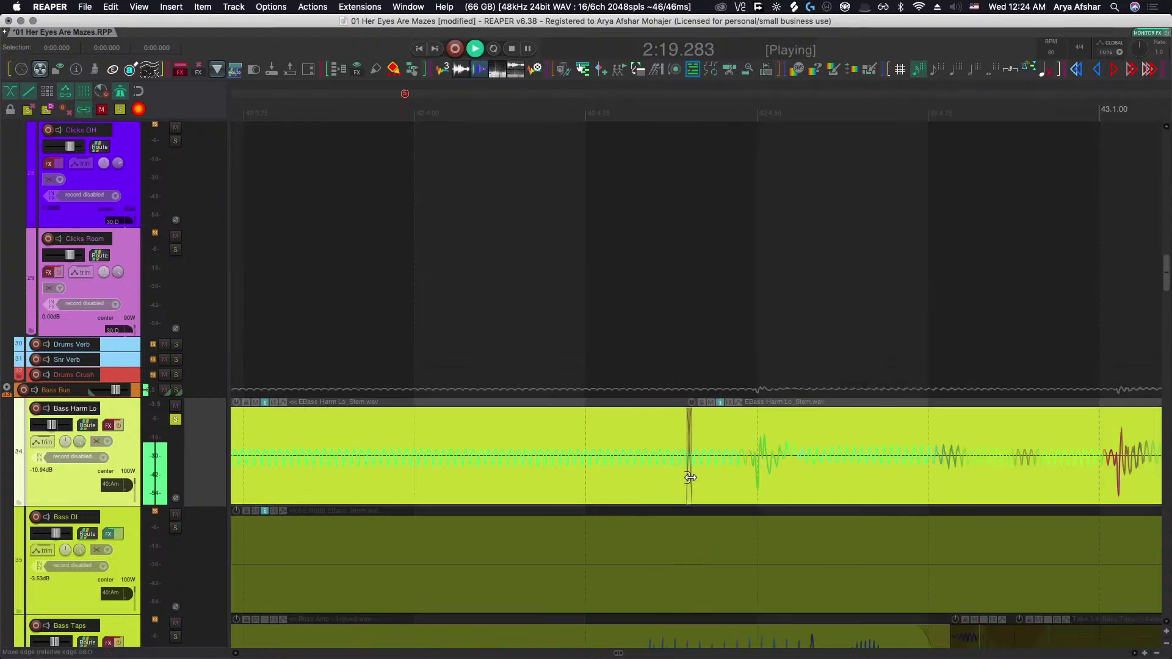
scroll(690, 477, "down", 3)
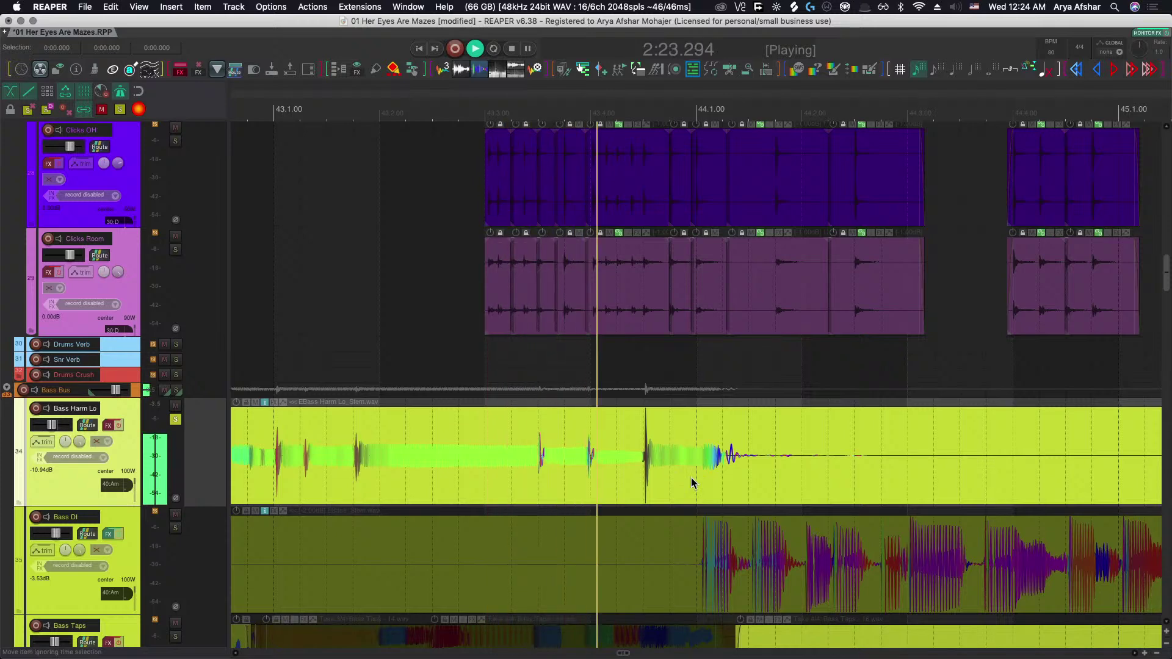
key("space")
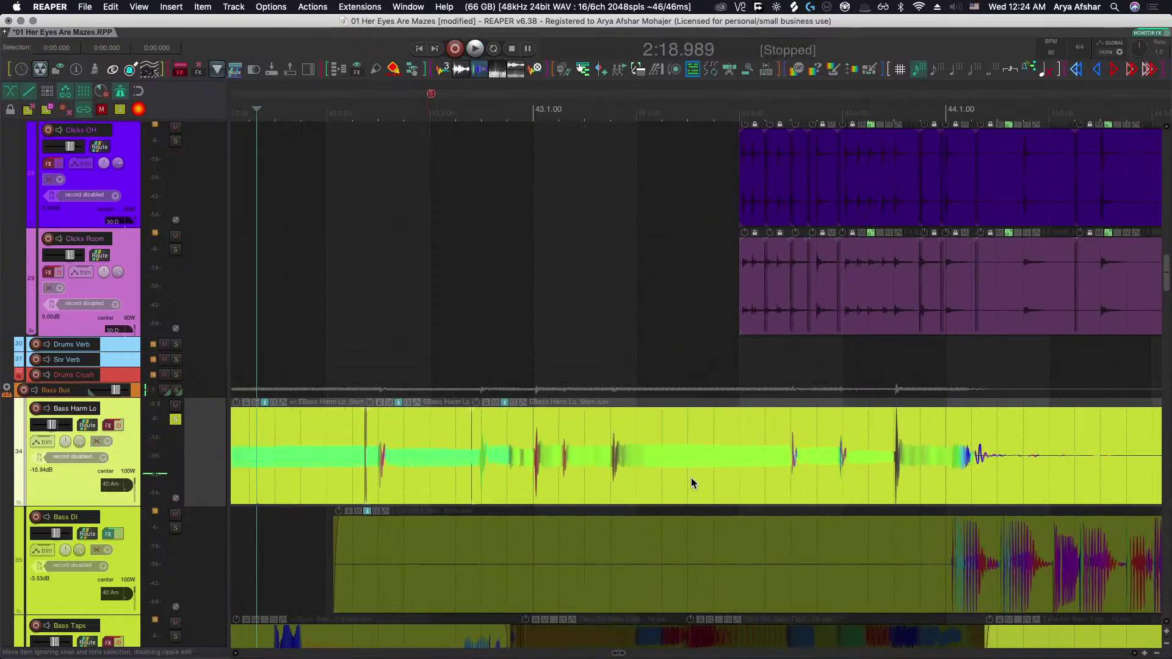
Listen from just after 43.3.00 and split the Bass Harm Lo item at about 43.3.40, just before the note at 43.3.50.
scroll(696, 474, "up", 4)
left_click(540, 460)
key("space")
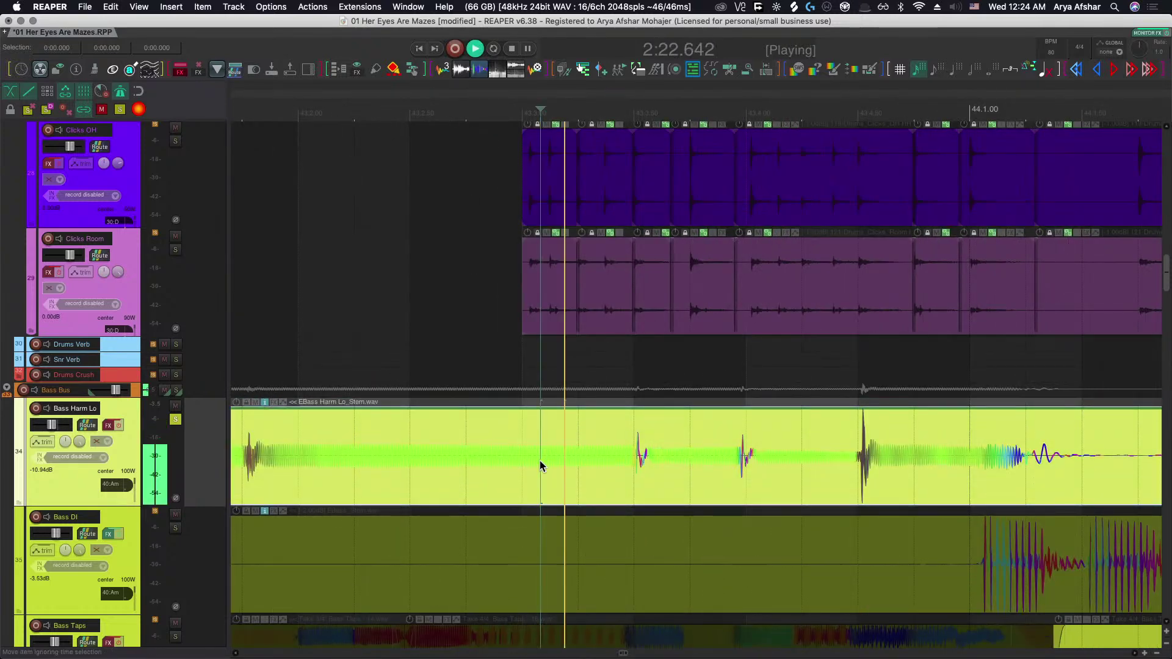
key("space")
scroll(630, 460, "up", 3)
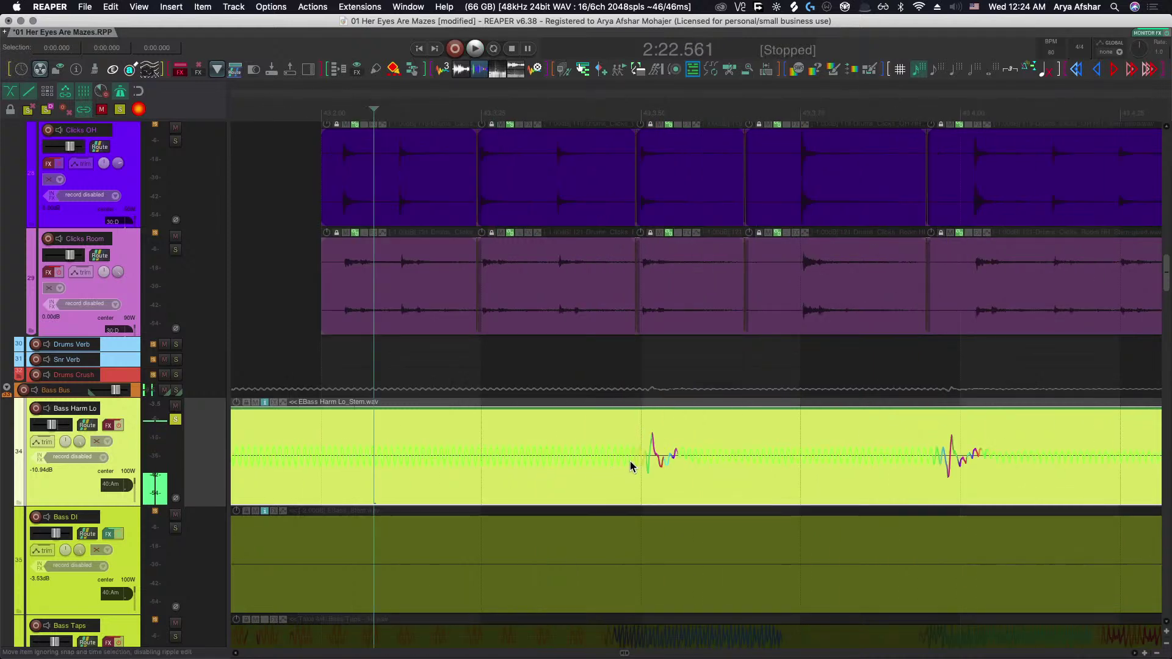
left_click(587, 470)
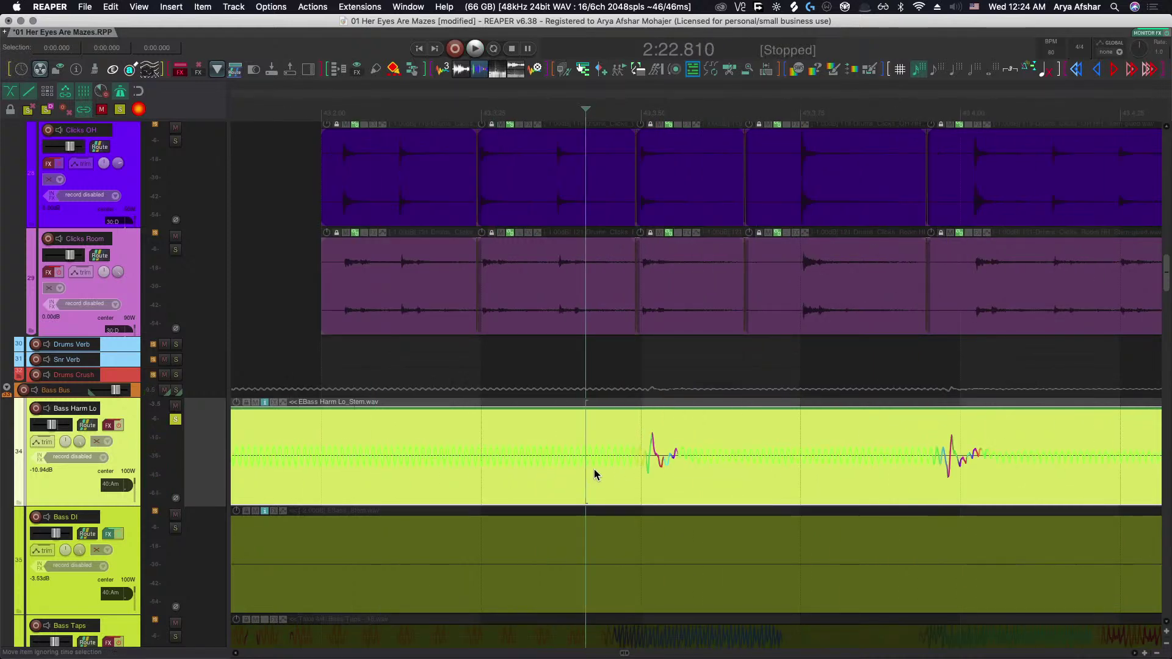
key("s")
scroll(678, 475, "right", 3)
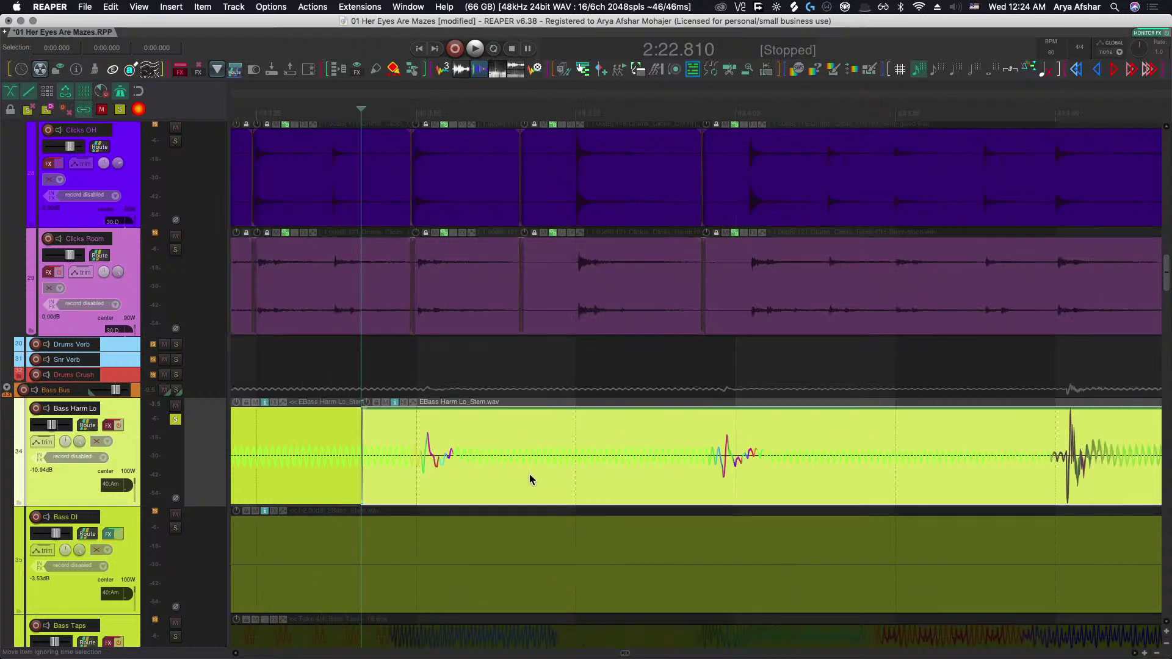
Split the Bass Harm Lo item at about 43.3.94 and slip the new piece's contents later, so its first note lands on about 43.4.00.
left_click(695, 480)
key("s")
mouse_move(708, 480)
left_mouse_down()
mouse_move(756, 476)
mouse_move(722, 474)
left_mouse_up()
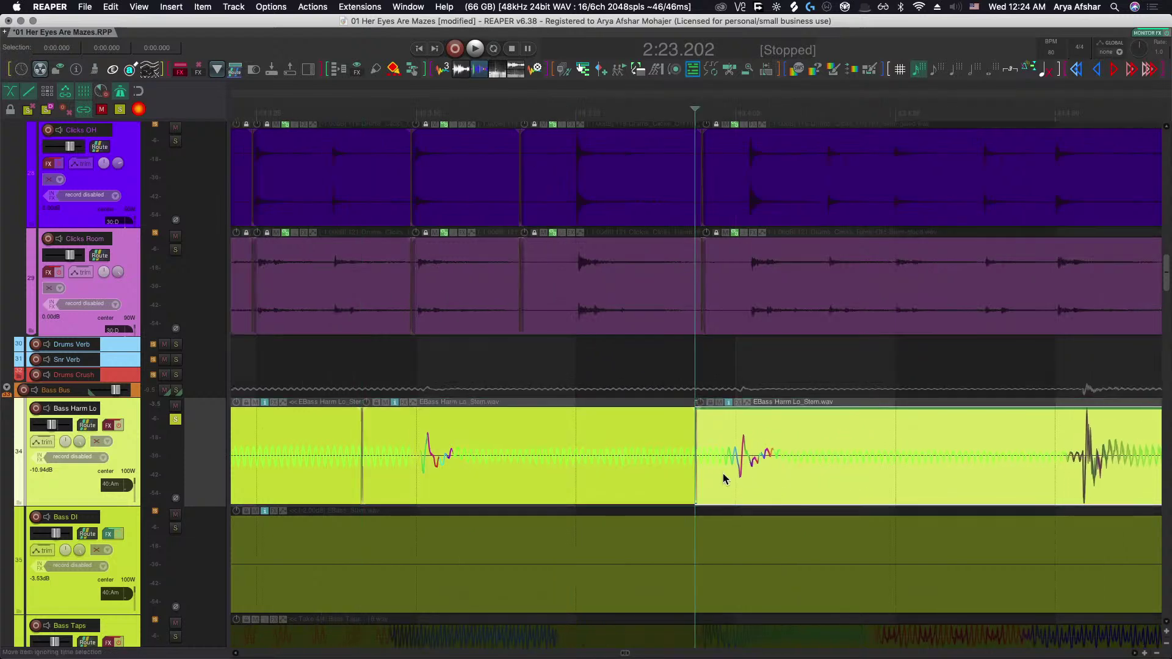
Lengthen the Bass Harm Lo crossfade at about 43.3.94 and listen to the edit from about 43.1.75.
scroll(702, 474, "up", 6)
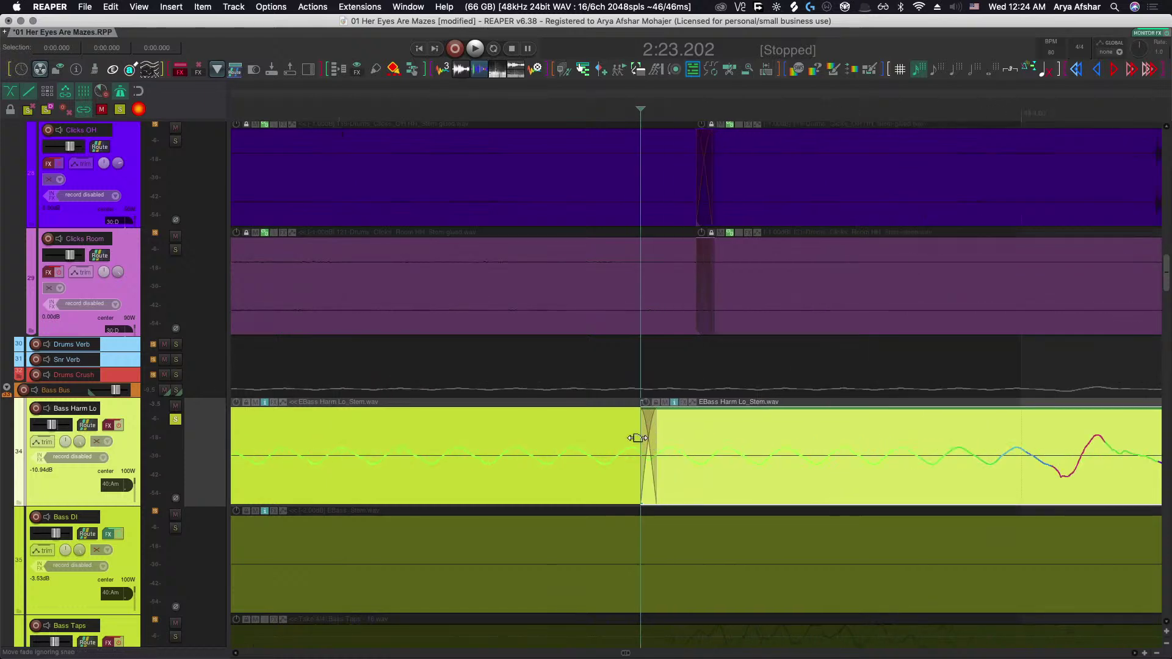
left_click_drag(638, 438, 690, 476)
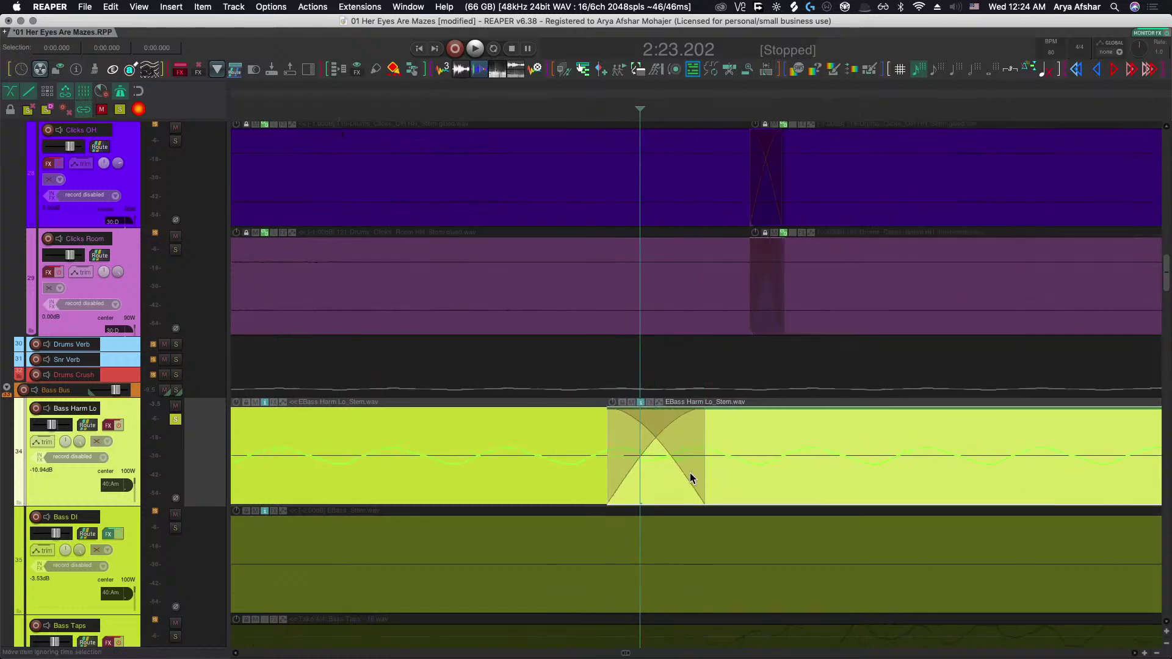
scroll(687, 472, "down", 5)
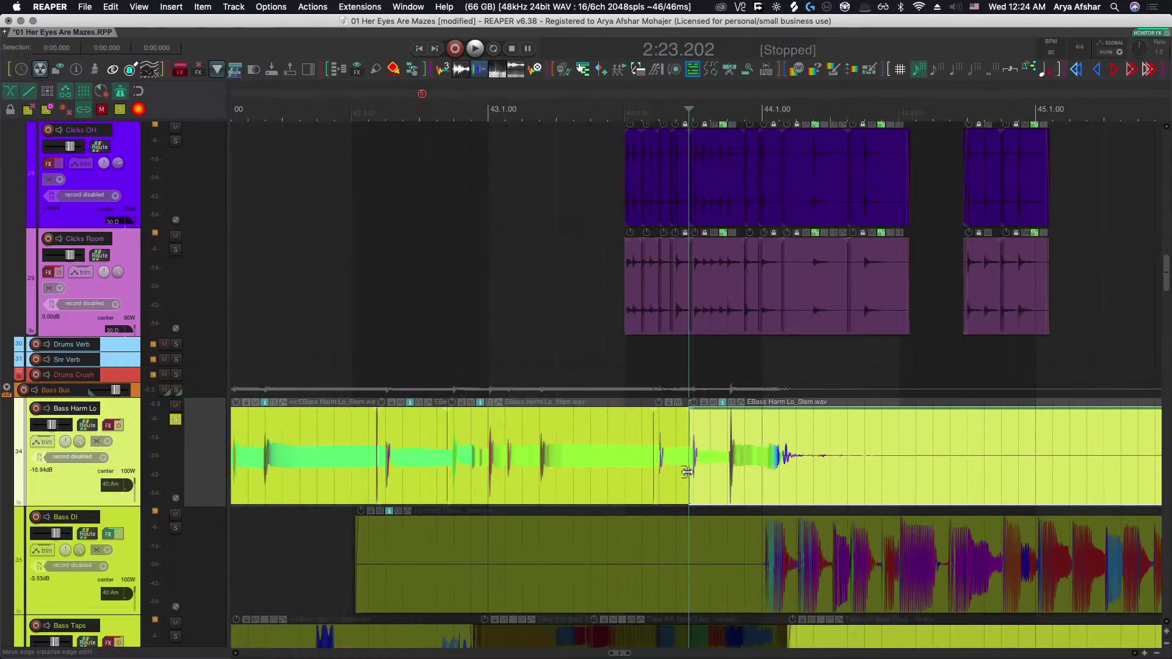
scroll(683, 473, "down", 4)
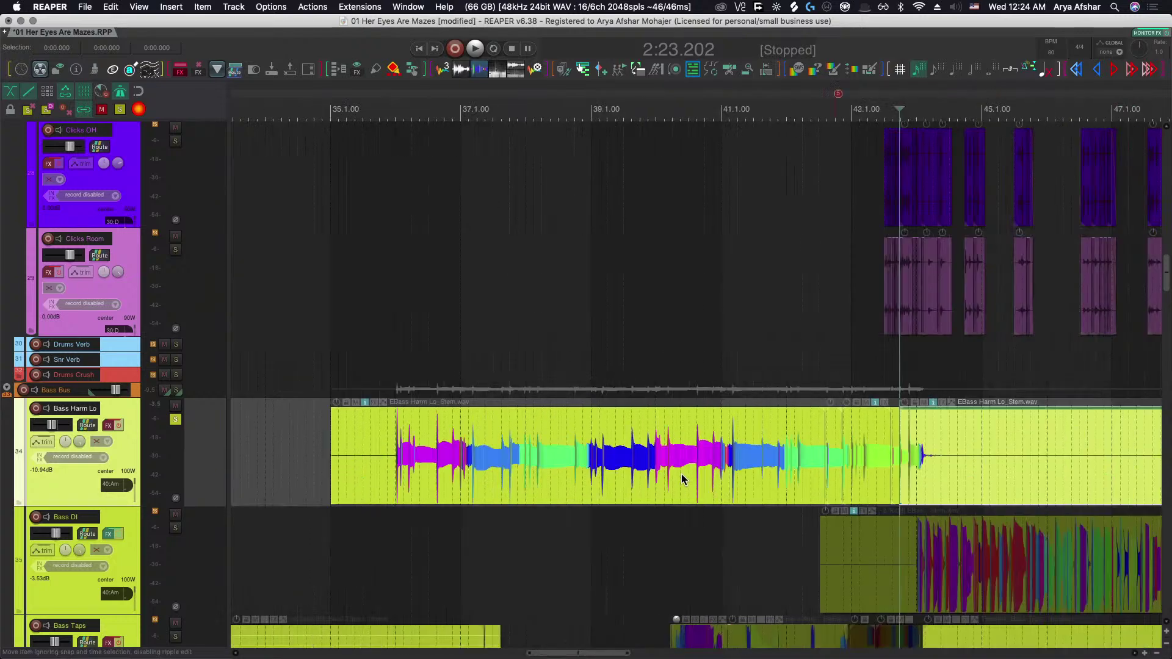
key("space")
scroll(668, 474, "up", 6)
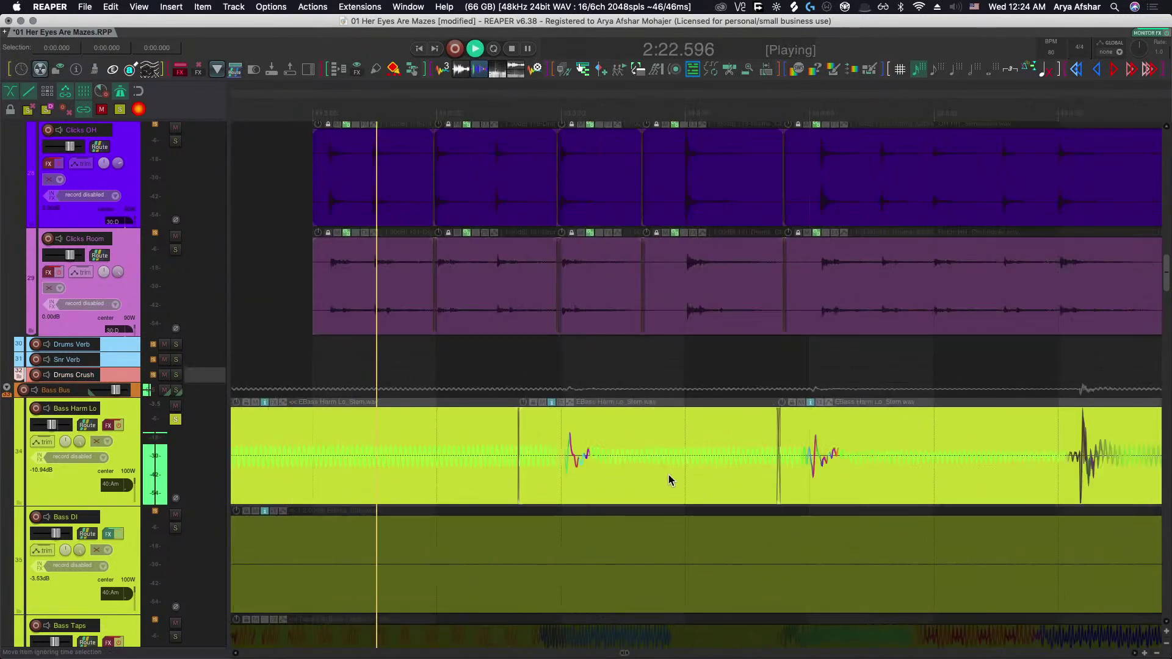
key("space")
Widen the Bass Harm Lo crossfade before the 43.4.00 note further and slip the following item's contents slightly earlier.
scroll(747, 447, "up", 6)
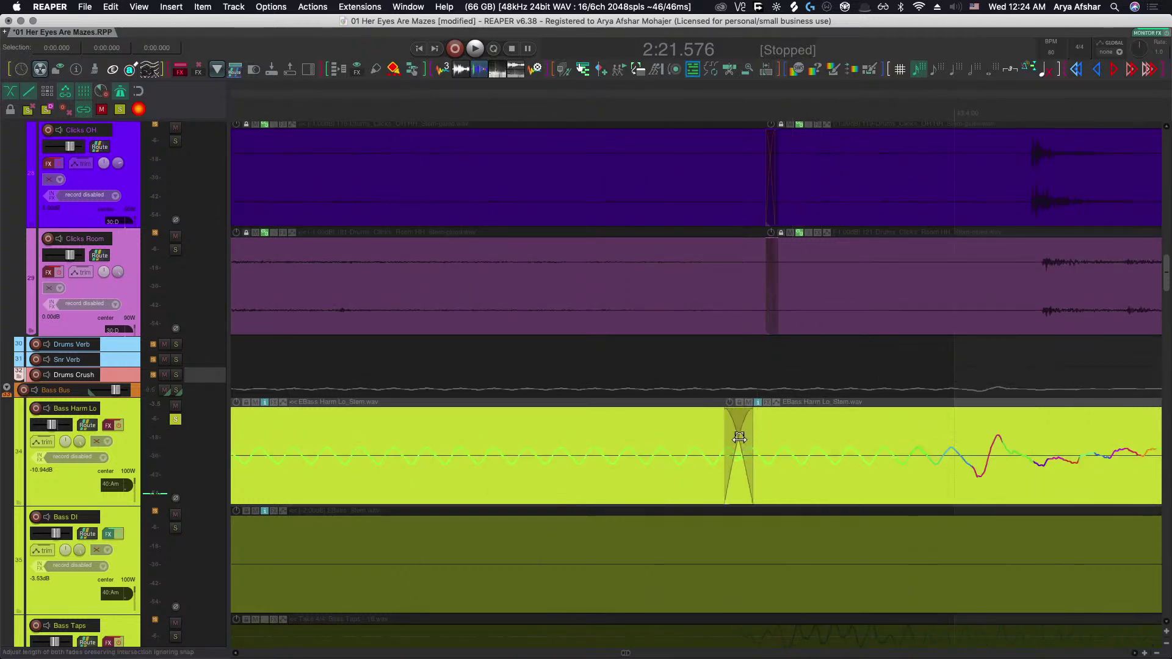
mouse_move(739, 437)
left_mouse_down()
mouse_move(754, 437)
mouse_move(722, 434)
mouse_move(750, 434)
left_mouse_up()
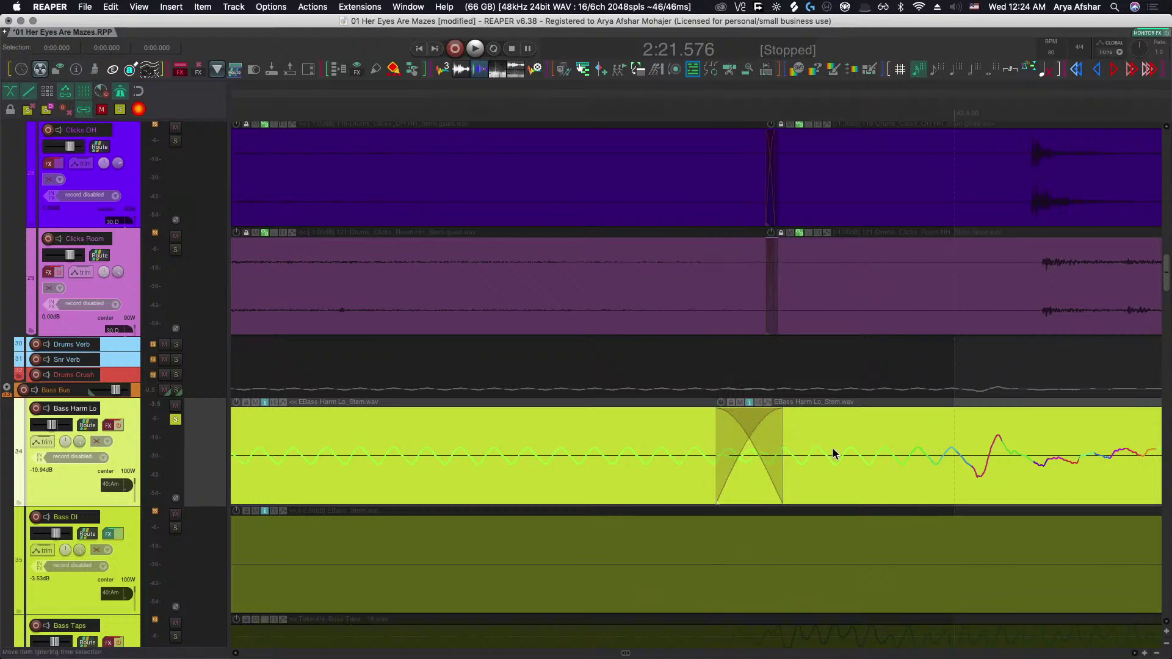
left_click_drag(853, 477, 816, 476)
scroll(811, 479, "down", 3)
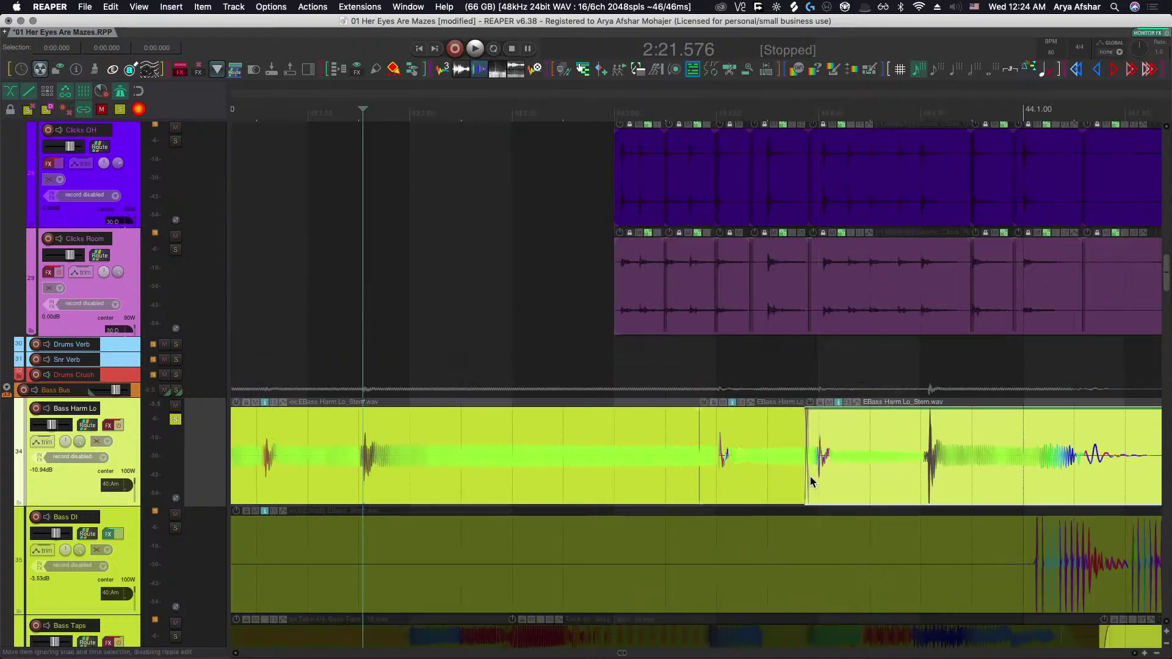
Listen from about 43.1.50 past 44.1.00 and move the Bass Harm Lo crossfade before the 43.3.50 note slightly earlier, to about 43.3.40.
left_click(311, 309)
key("space")
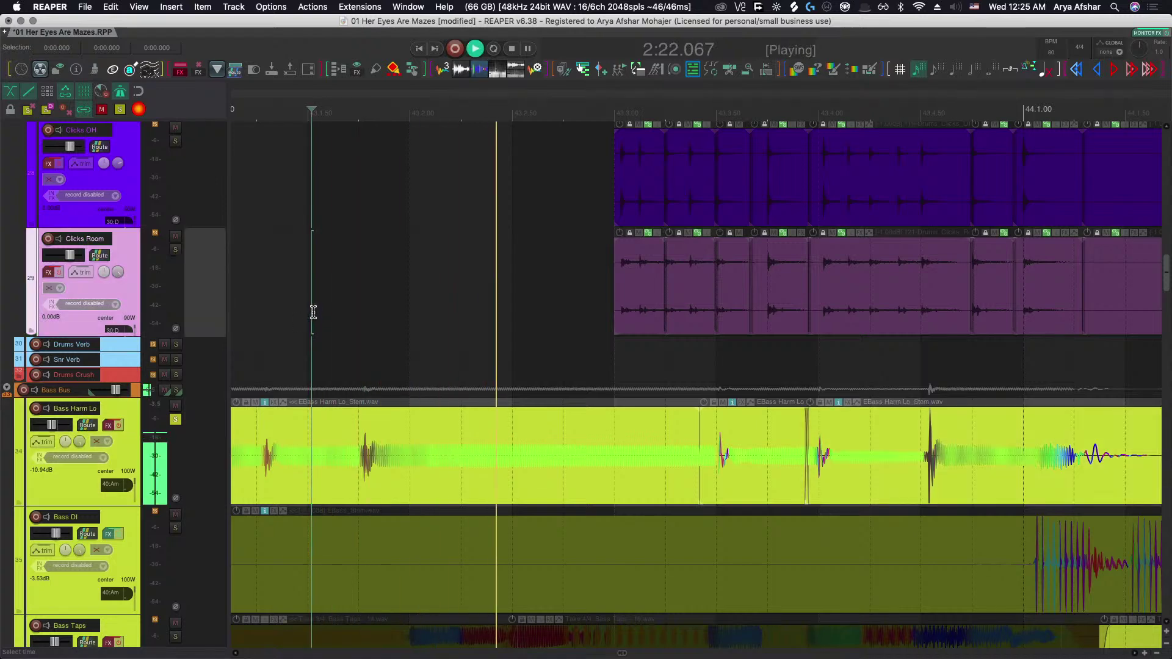
scroll(364, 379, "up", 5)
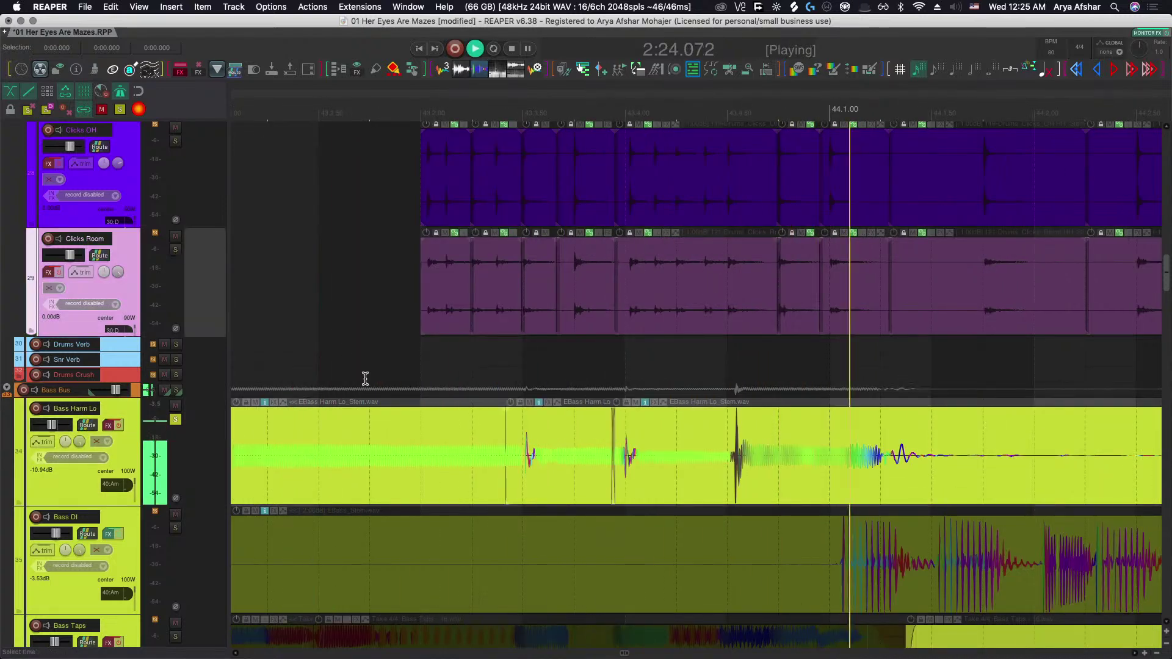
key("space")
scroll(559, 442, "up", 3)
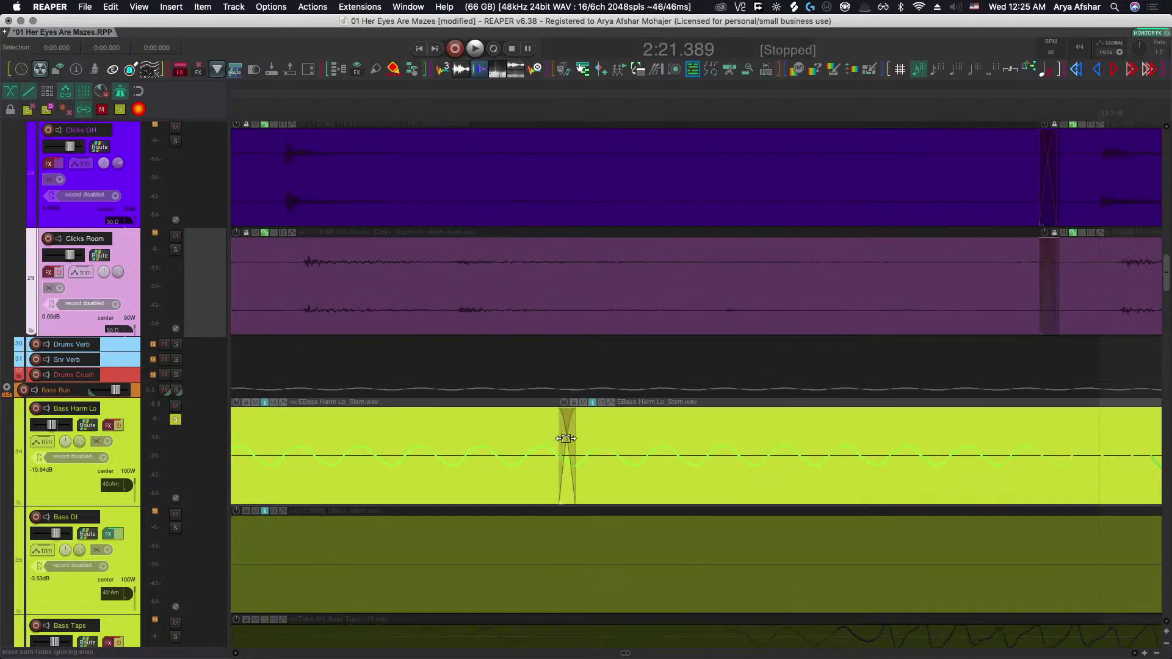
left_click_drag(565, 438, 491, 437)
scroll(491, 462, "down", 3)
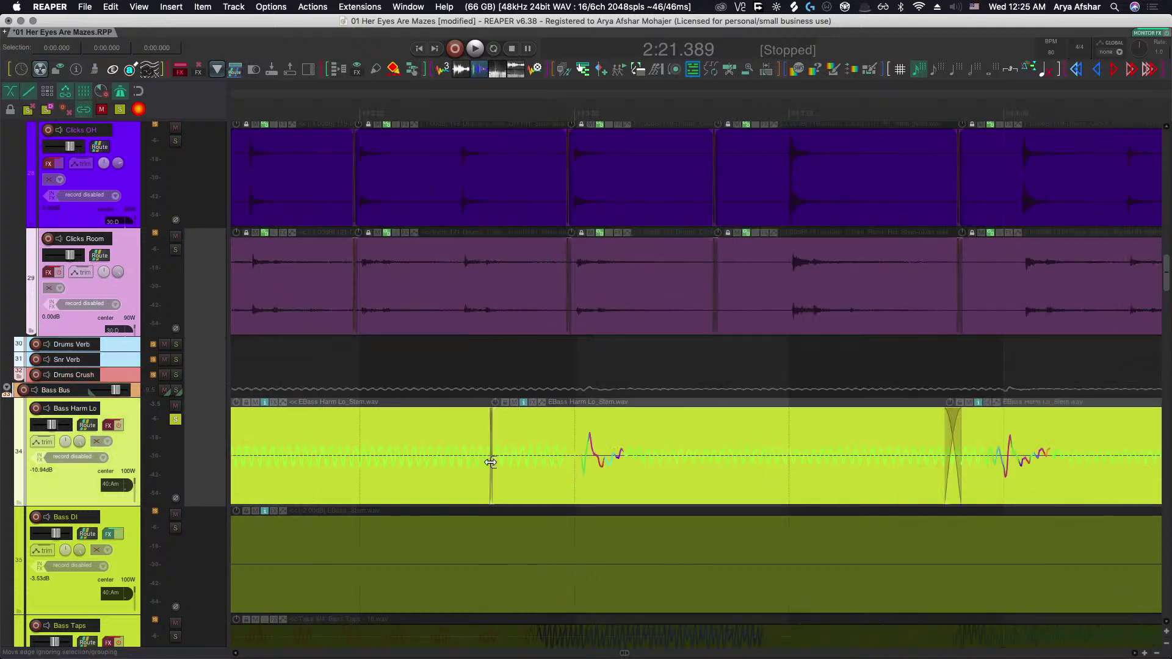
Move the Bass Harm Lo crossfade before the 43.3.50 note earlier to about 43.3.33 and listen to the edit.
scroll(490, 462, "down", 3)
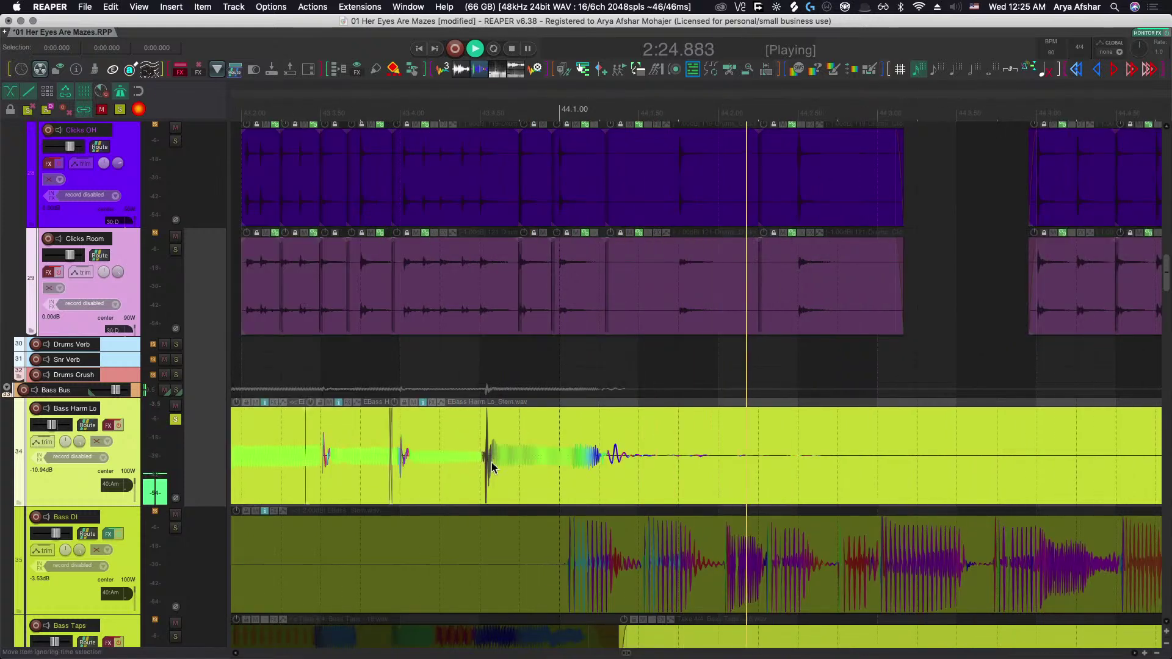
key("space")
scroll(401, 463, "up", 3)
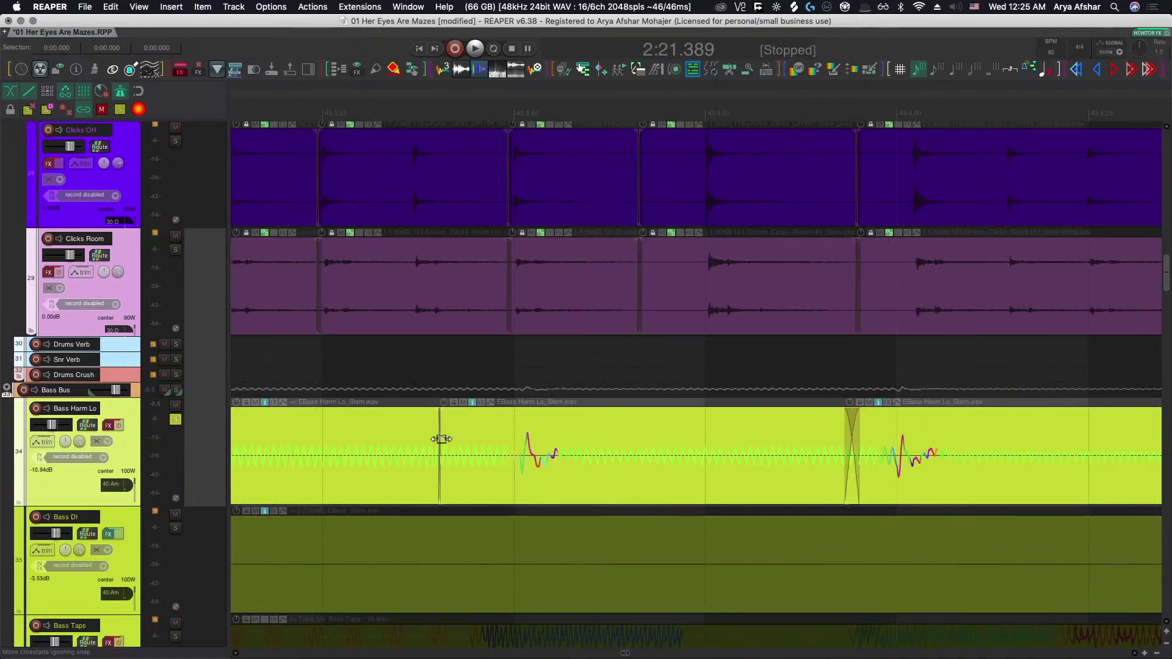
left_click_drag(441, 439, 385, 436)
key("space")
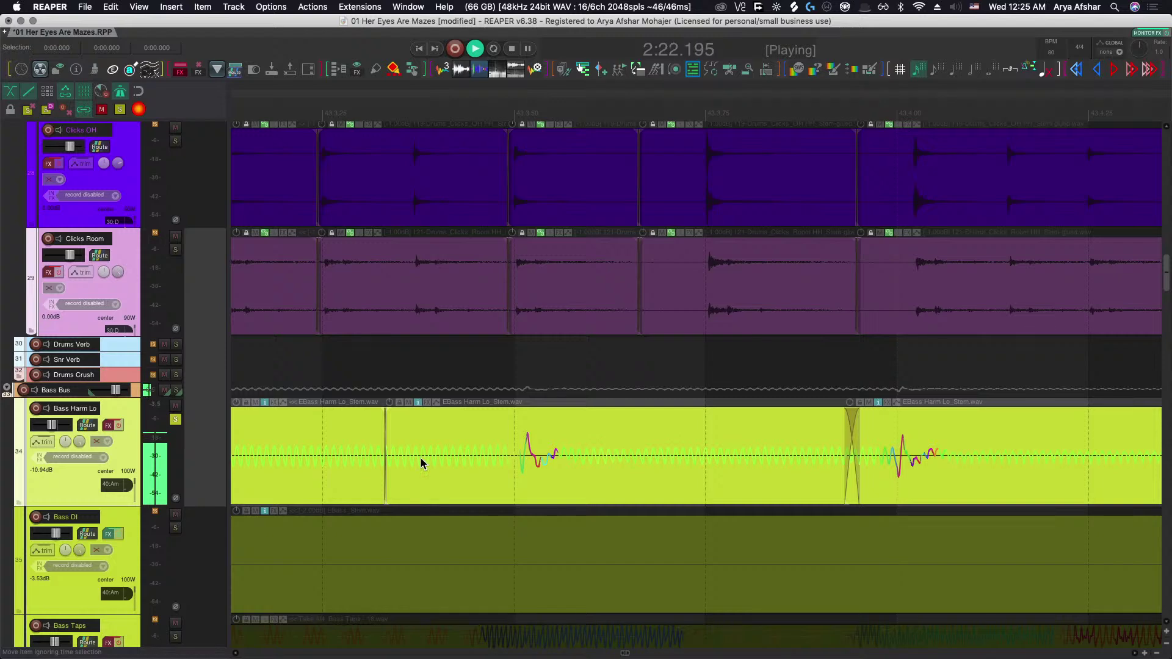
key("space")
scroll(393, 466, "up", 5)
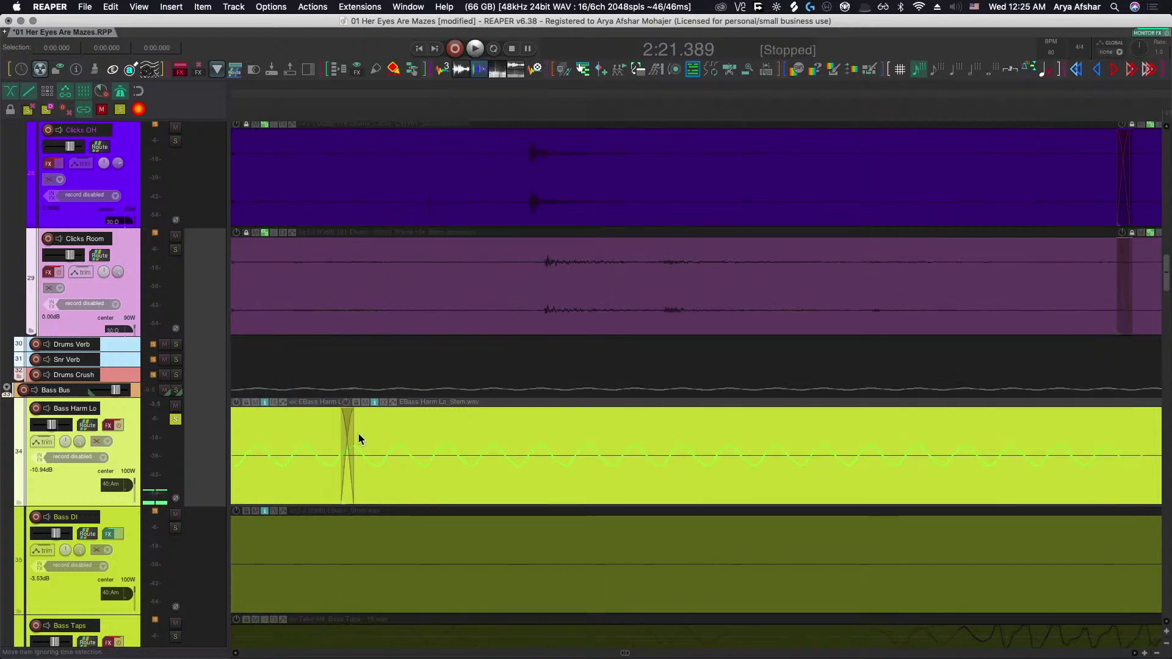
Widen the Bass Harm Lo crossfade at about 43.3.33 to about 0.0.02 and slip the following item's contents earlier, onto 43.3.50.
mouse_move(347, 435)
left_mouse_down()
mouse_move(381, 463)
mouse_move(346, 433)
left_mouse_up()
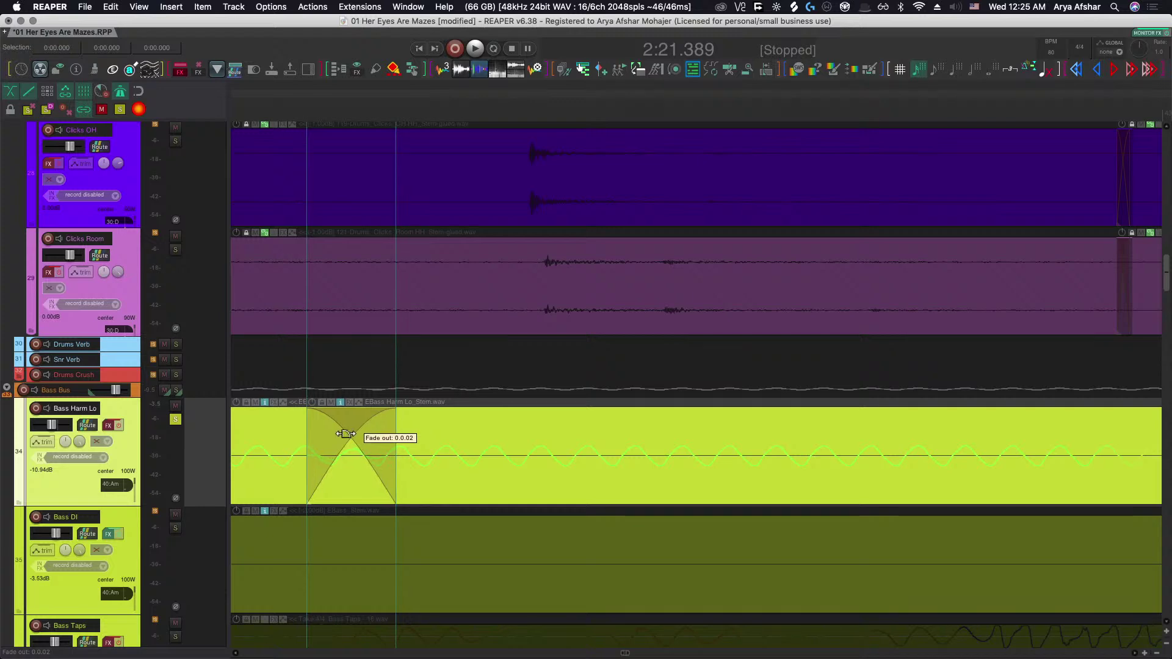
scroll(526, 456, "down", 4)
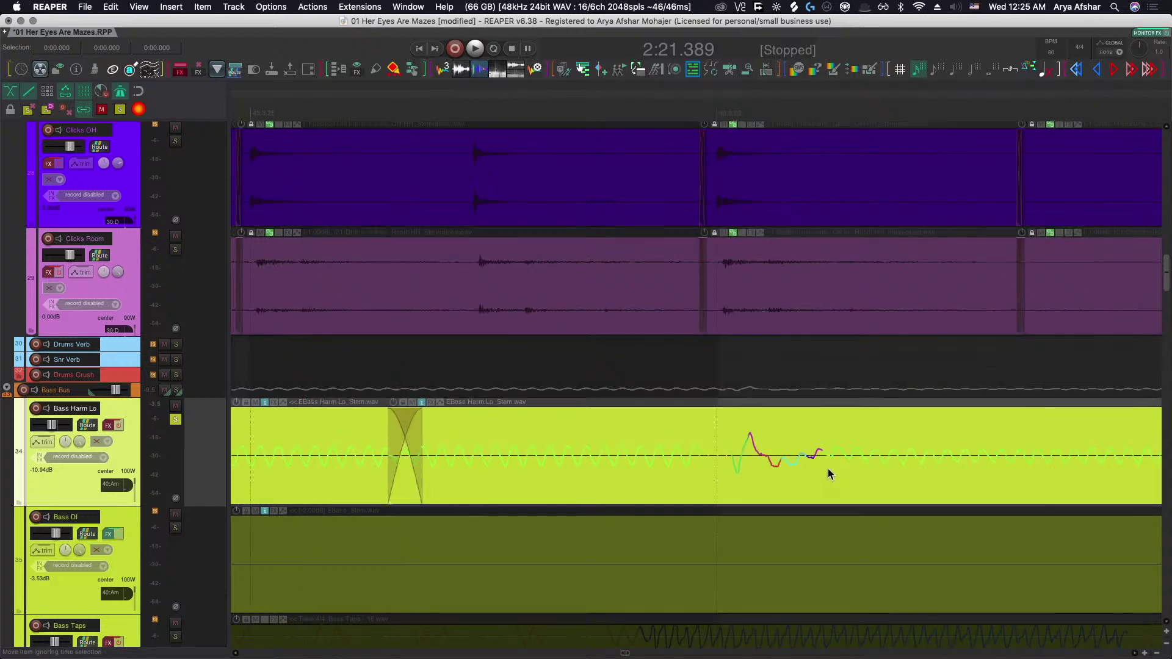
left_click_drag(828, 467, 770, 470)
scroll(768, 471, "down", 2)
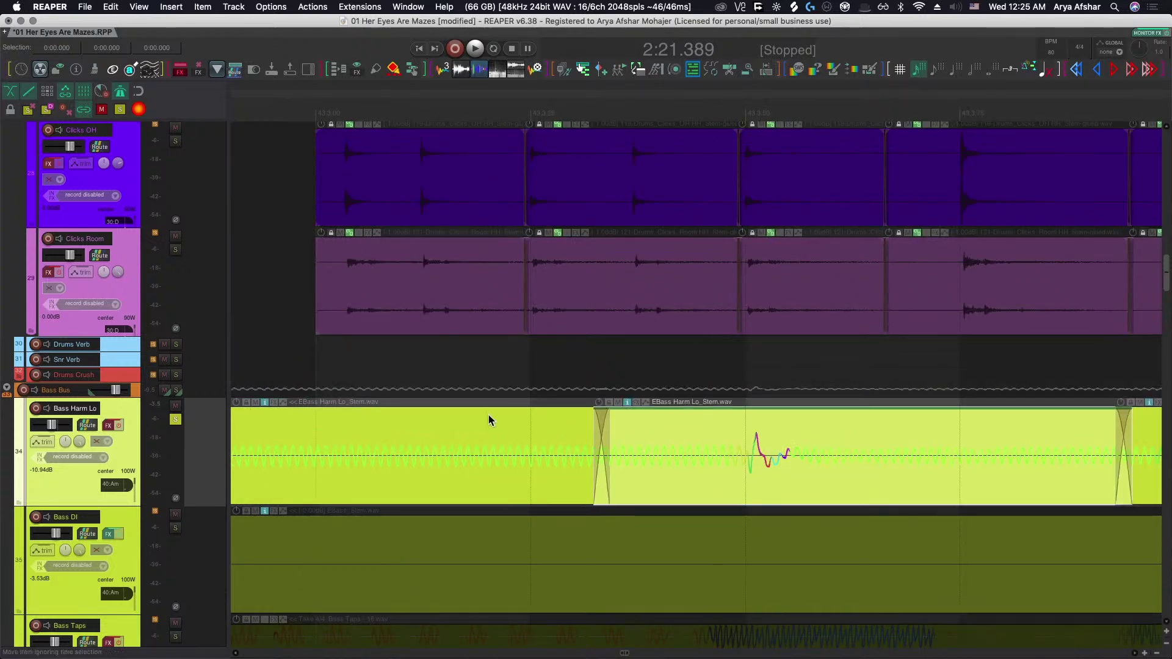
Listen to the retimed Bass Harm Lo notes from about 43.2.55 to check their timing and crossfades.
scroll(405, 406, "down", 3)
scroll(421, 391, "left", 5)
left_click(431, 360)
key("space")
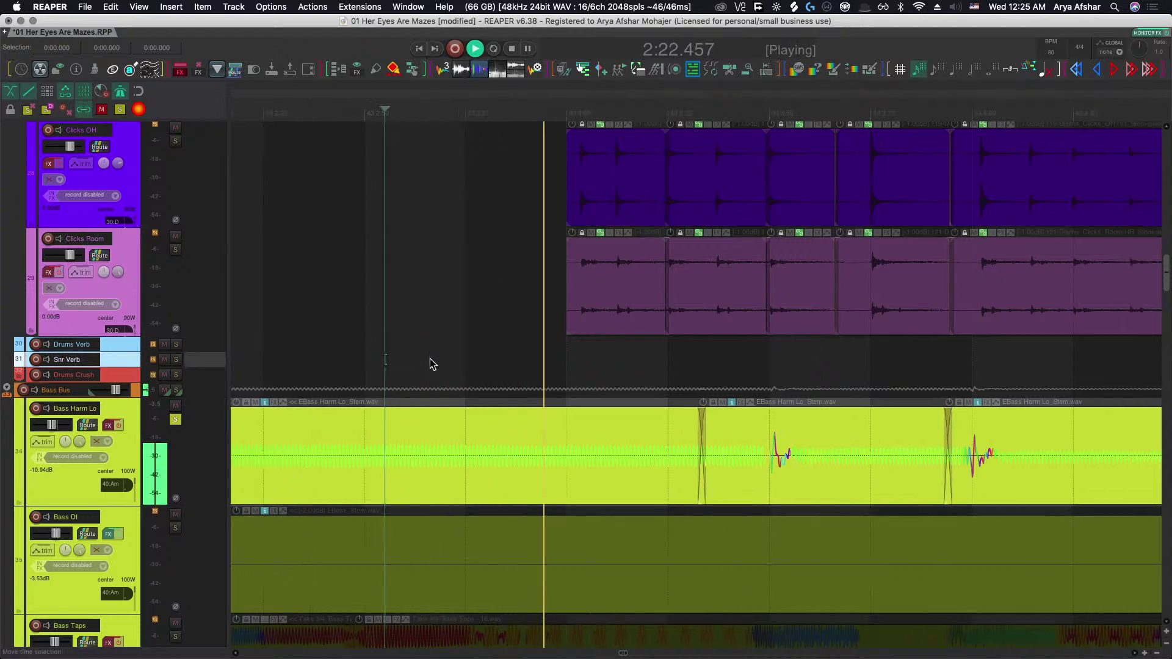
scroll(432, 363, "right", 10)
scroll(445, 366, "left", 3)
key("space")
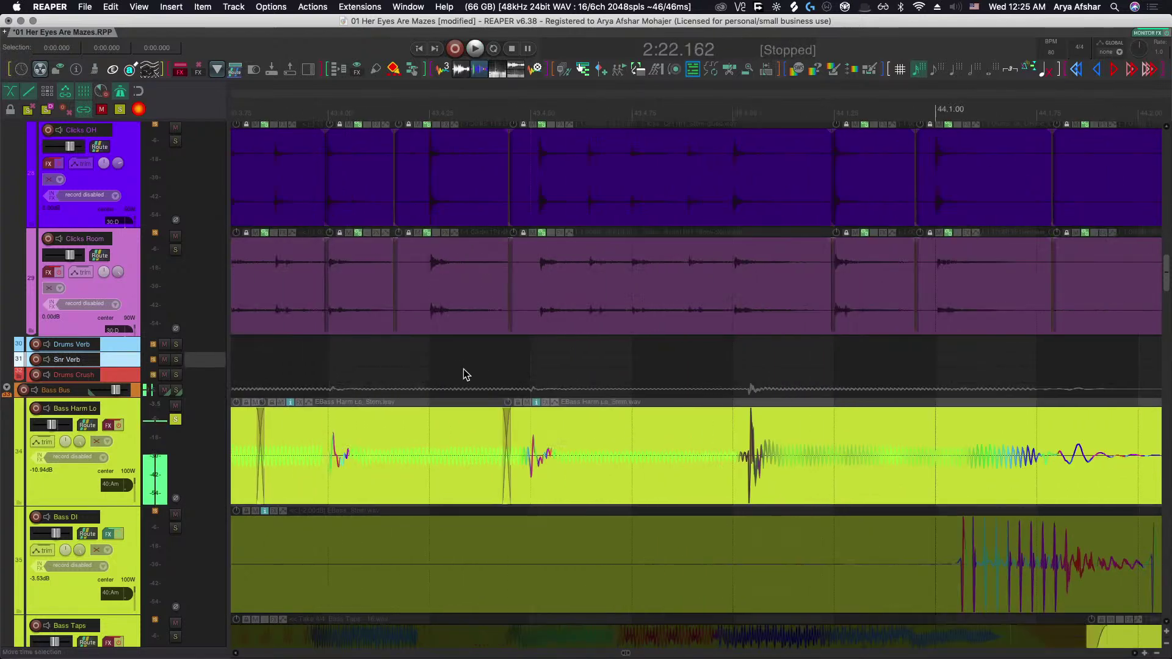
key("space")
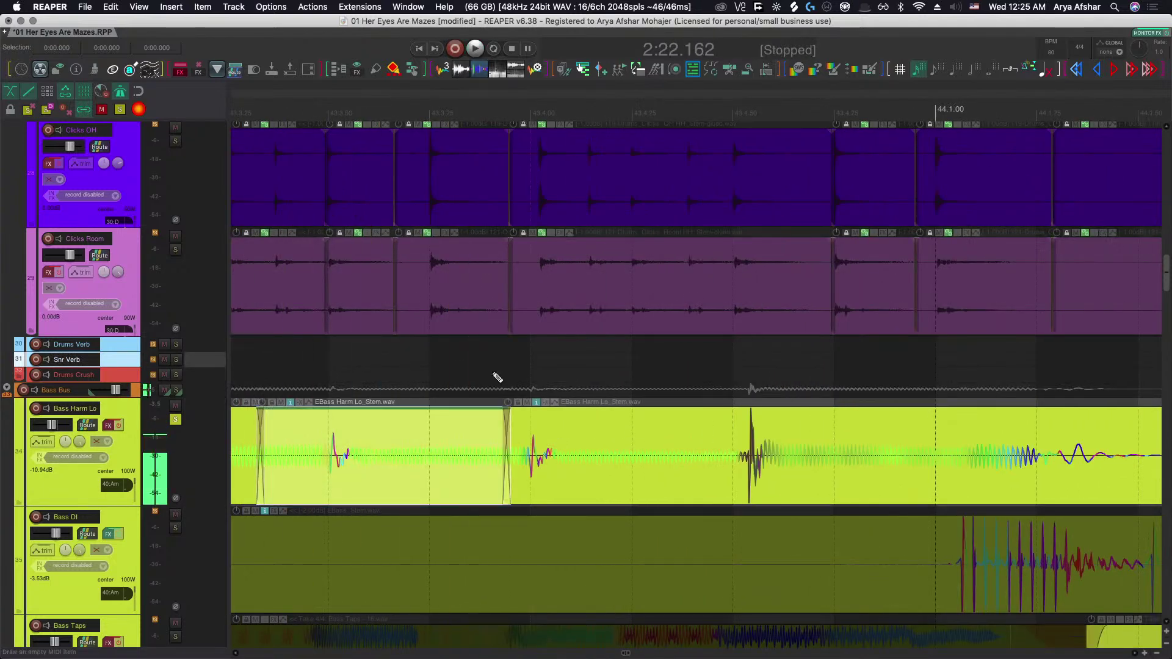
key("space")
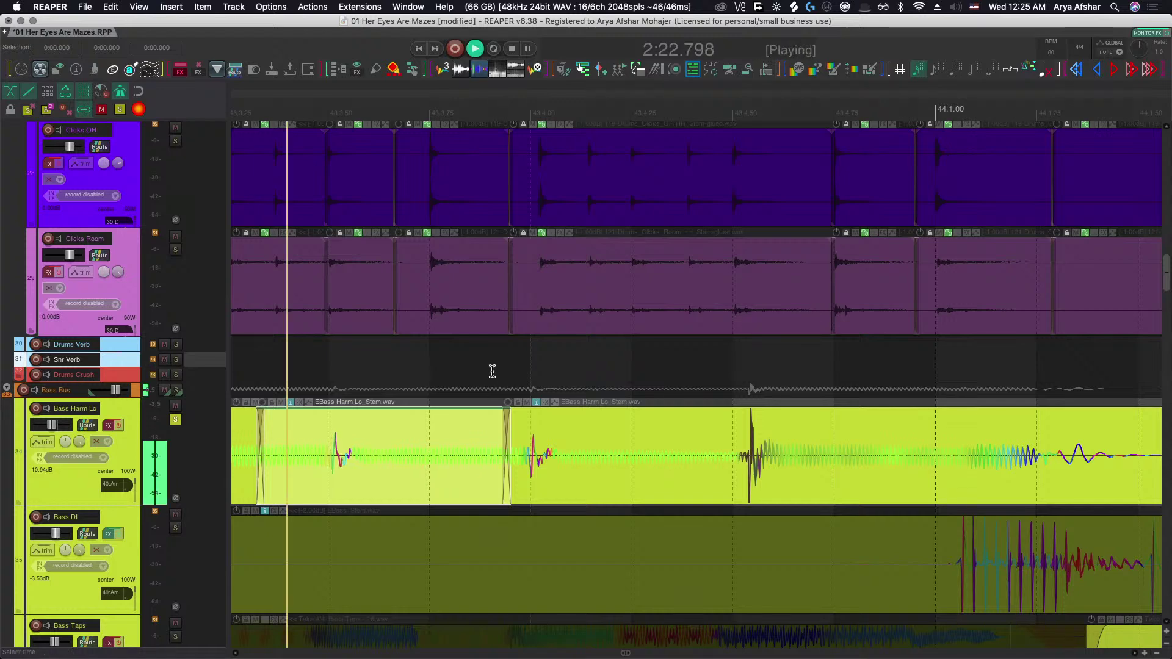
key("space")
Move the Bass Harm Lo crossfade before the 43.4.00 note slightly later and listen to the transition.
scroll(501, 439, "up", 5)
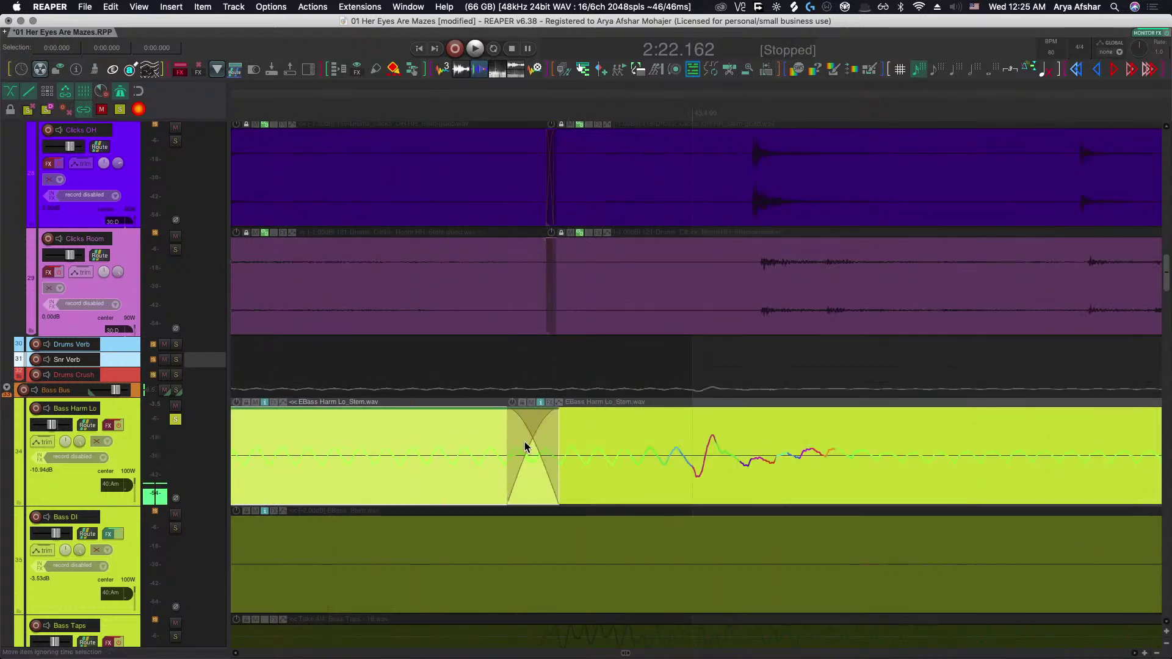
left_click_drag(530, 440, 549, 460)
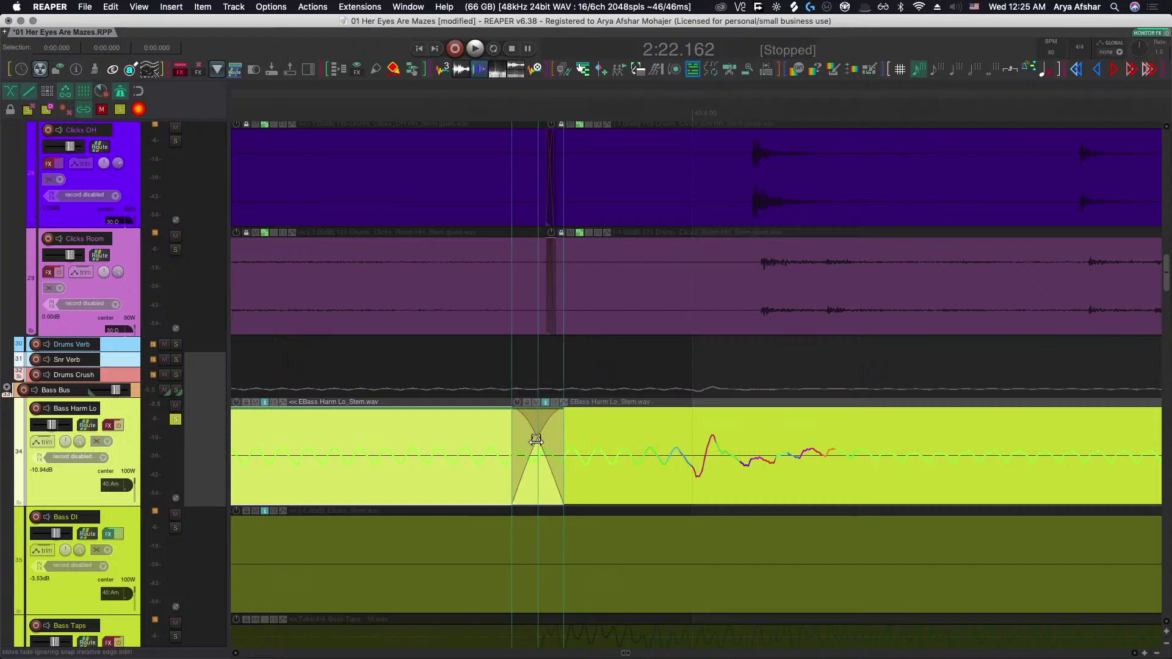
key("space")
scroll(549, 461, "down", 5)
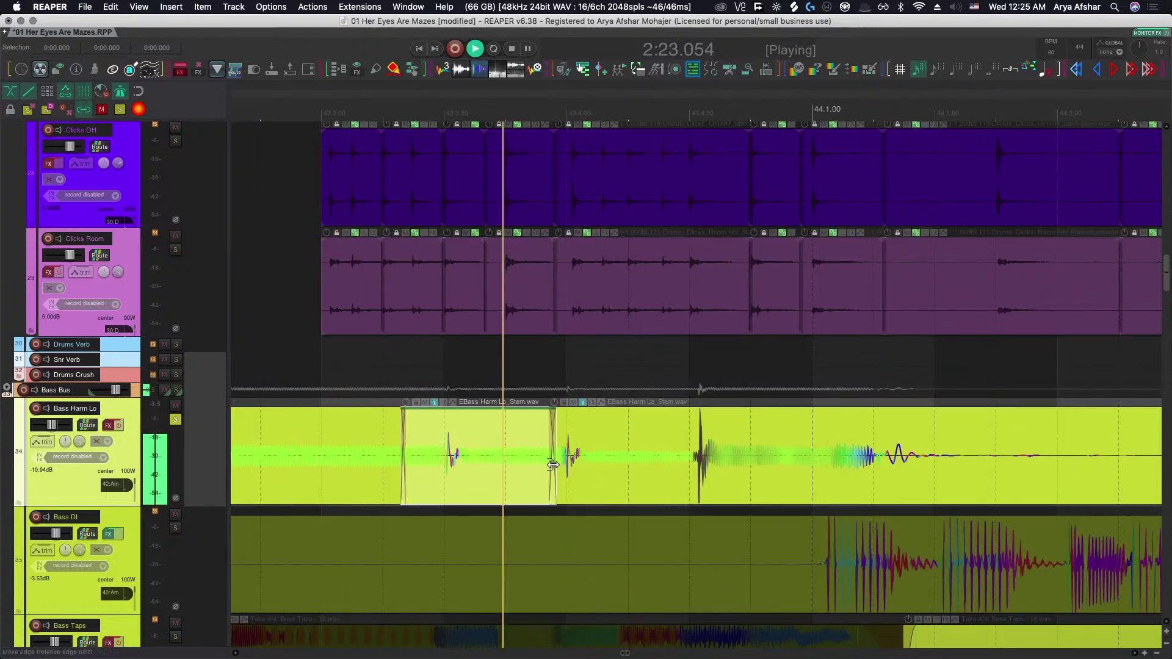
key("space")
Split Bass Harm Lo at about 43.4.48, slip the new piece's note earlier onto 43.4.50, and widen the crossfade at about 43.4.43.
scroll(460, 460, "up", 5)
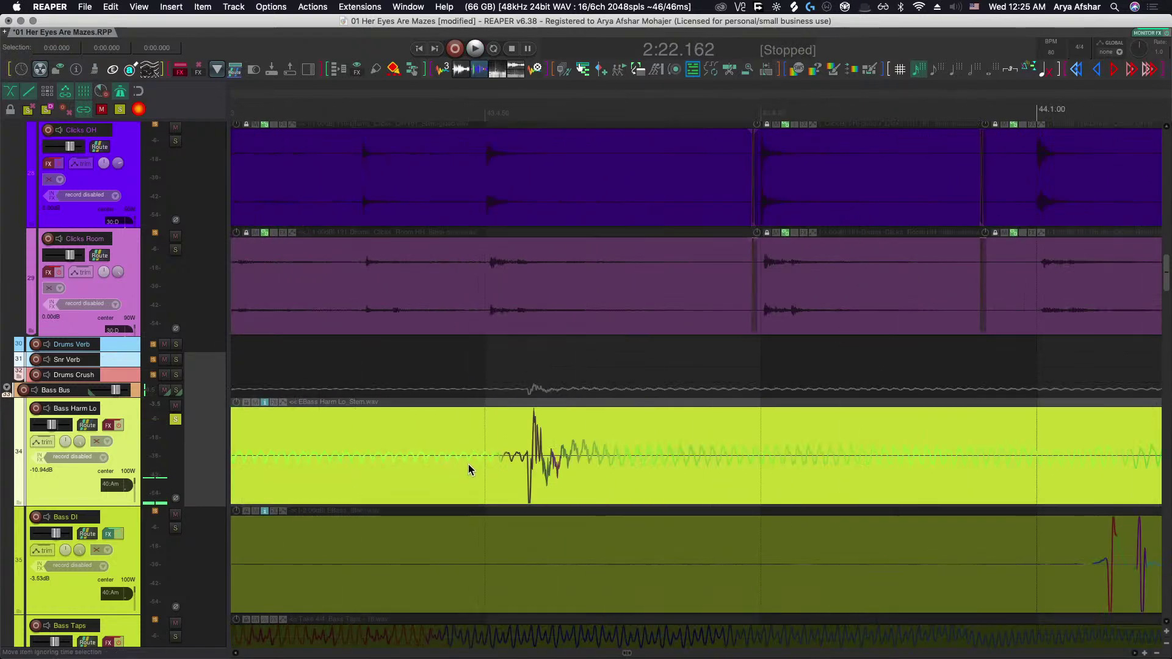
left_click(468, 464)
scroll(473, 468, "up", 3)
left_click_drag(608, 470, 534, 468)
key("space")
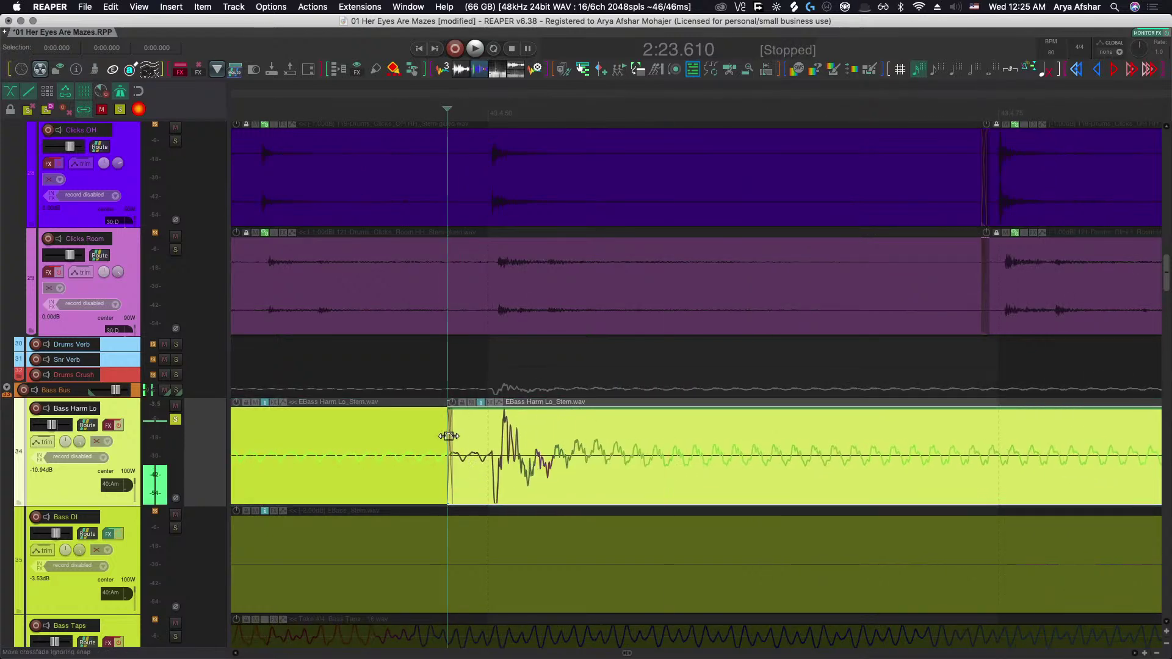
left_click_drag(449, 435, 403, 478)
scroll(342, 441, "up", 4)
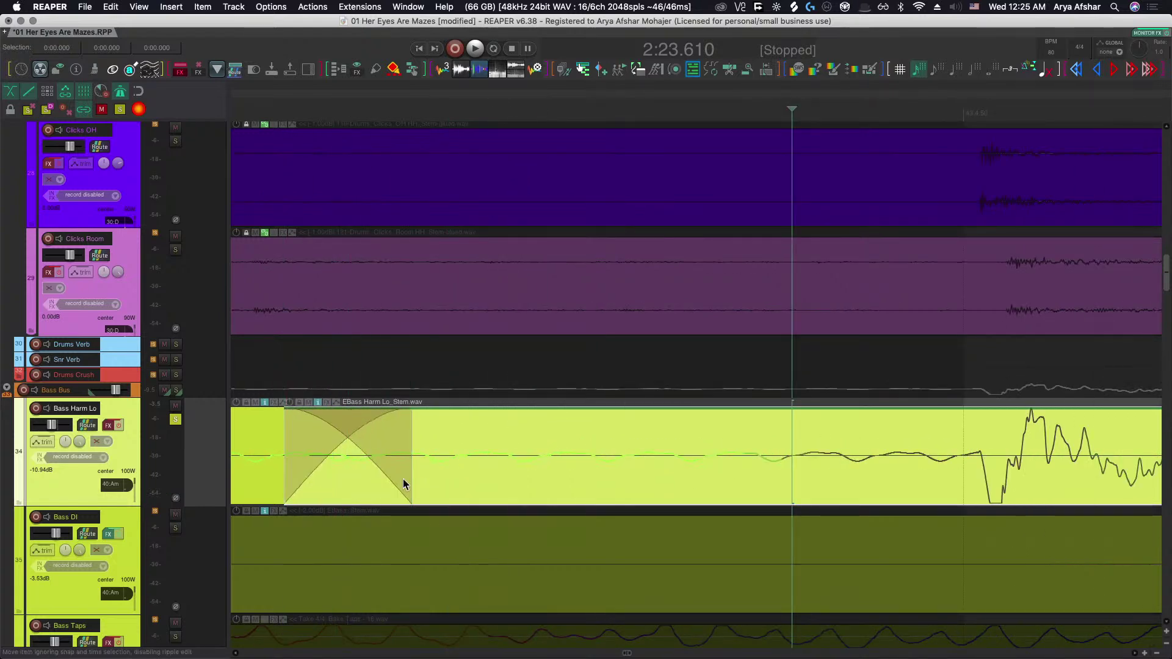
Listen to the opening Bass Harm Lo phrase from about 35.4.00 onward, replaying its start to judge the note timing.
scroll(403, 479, "down", 8)
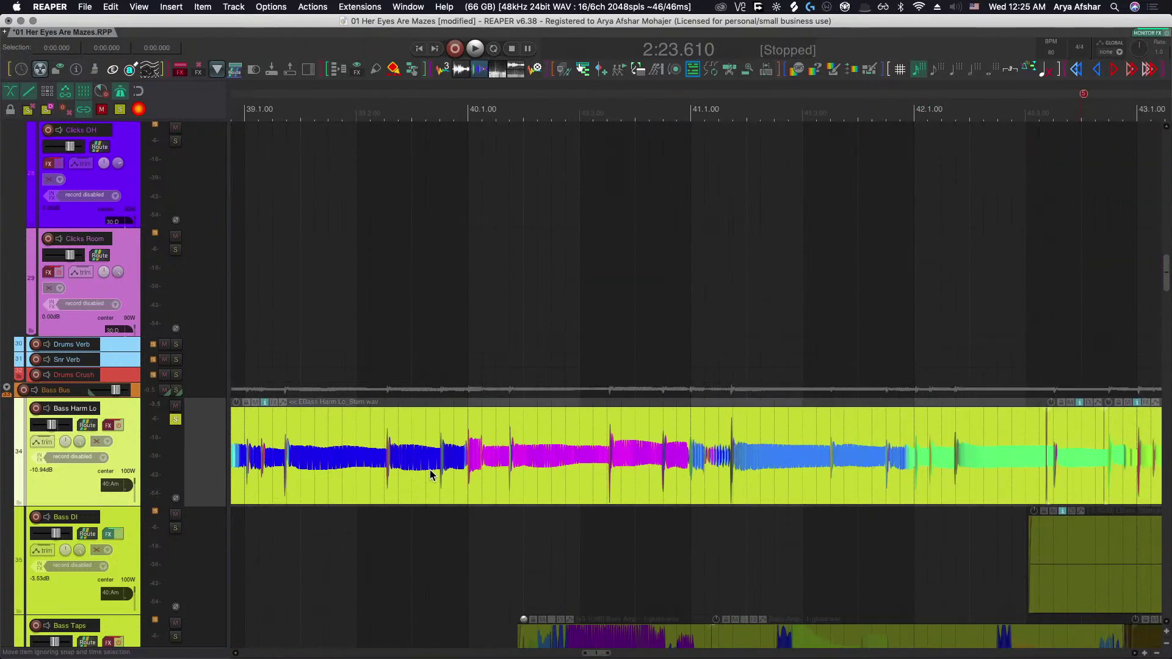
scroll(431, 474, "down", 3)
scroll(610, 457, "left", 5)
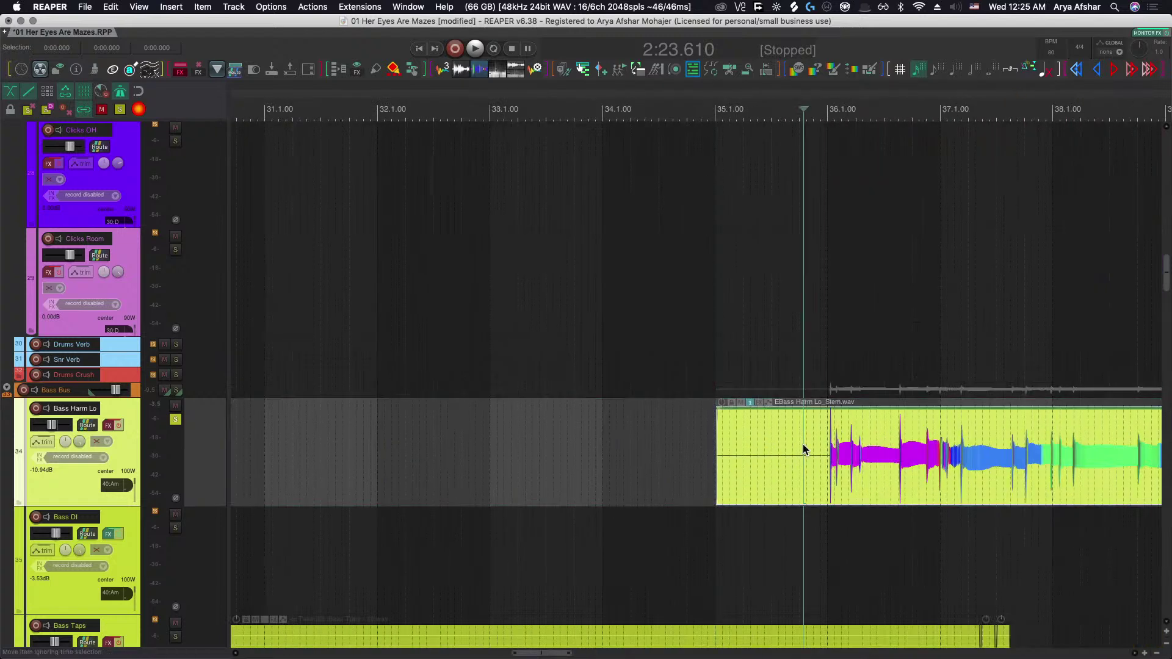
key("space")
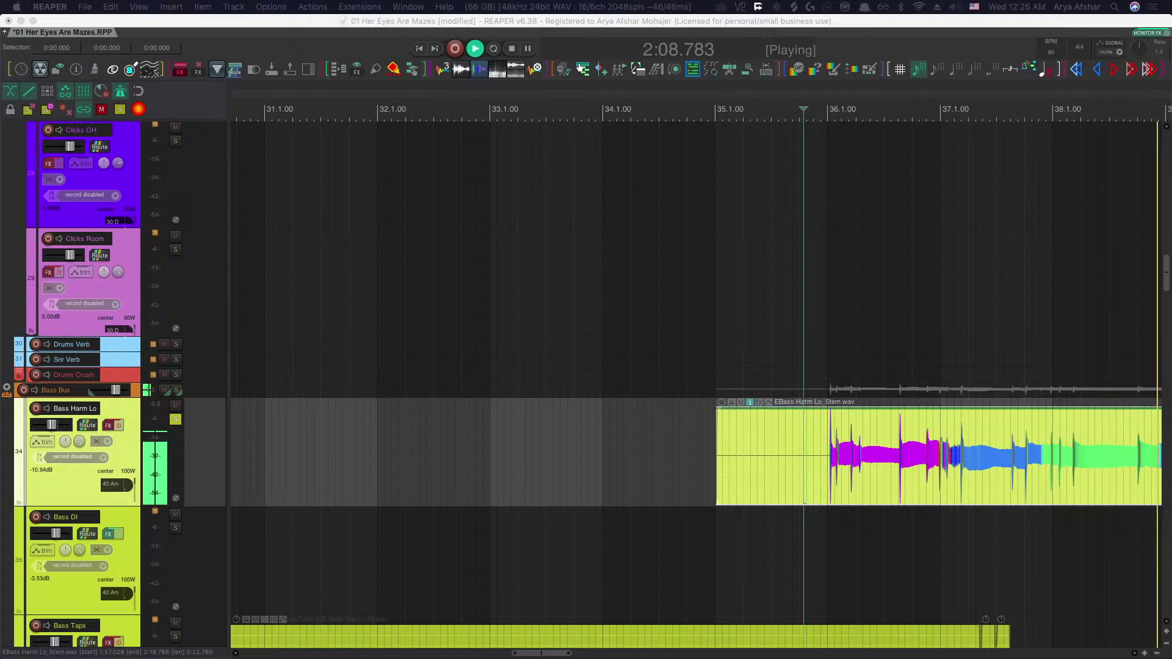
left_click(812, 450)
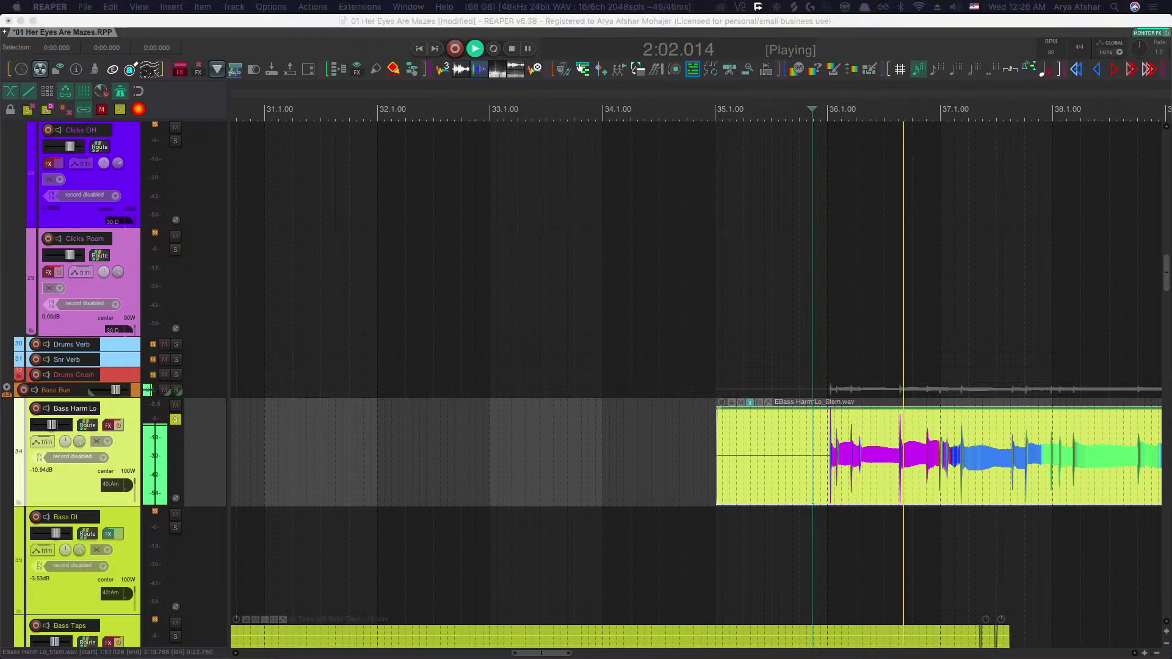
scroll(840, 239, "right", 5)
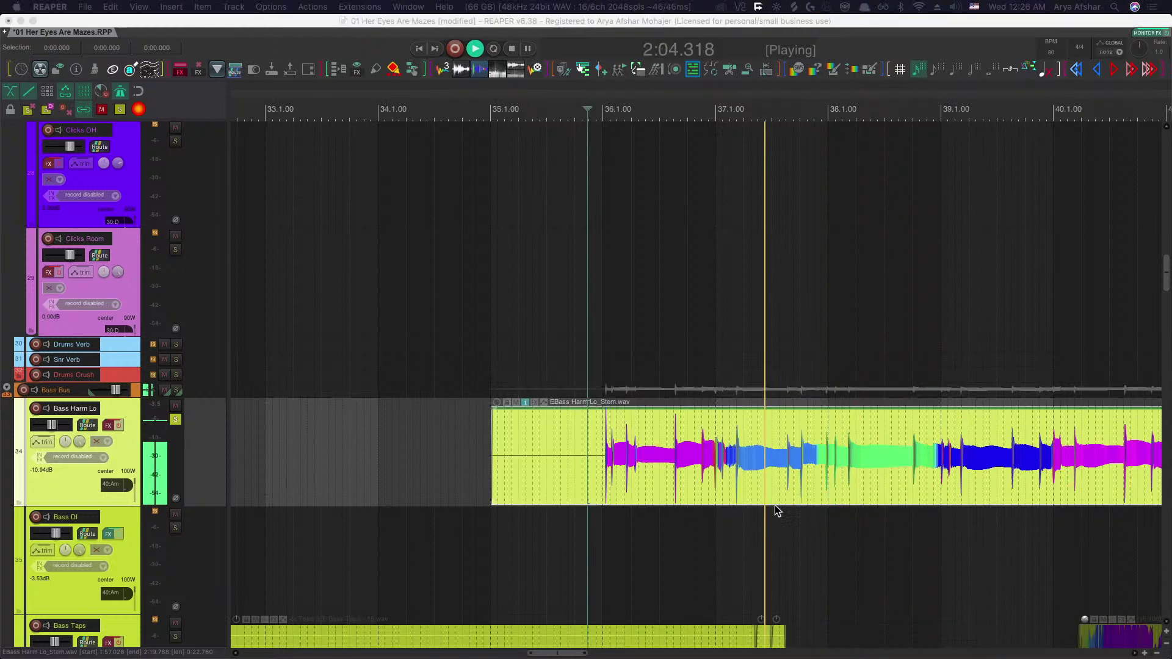
left_click(386, 516)
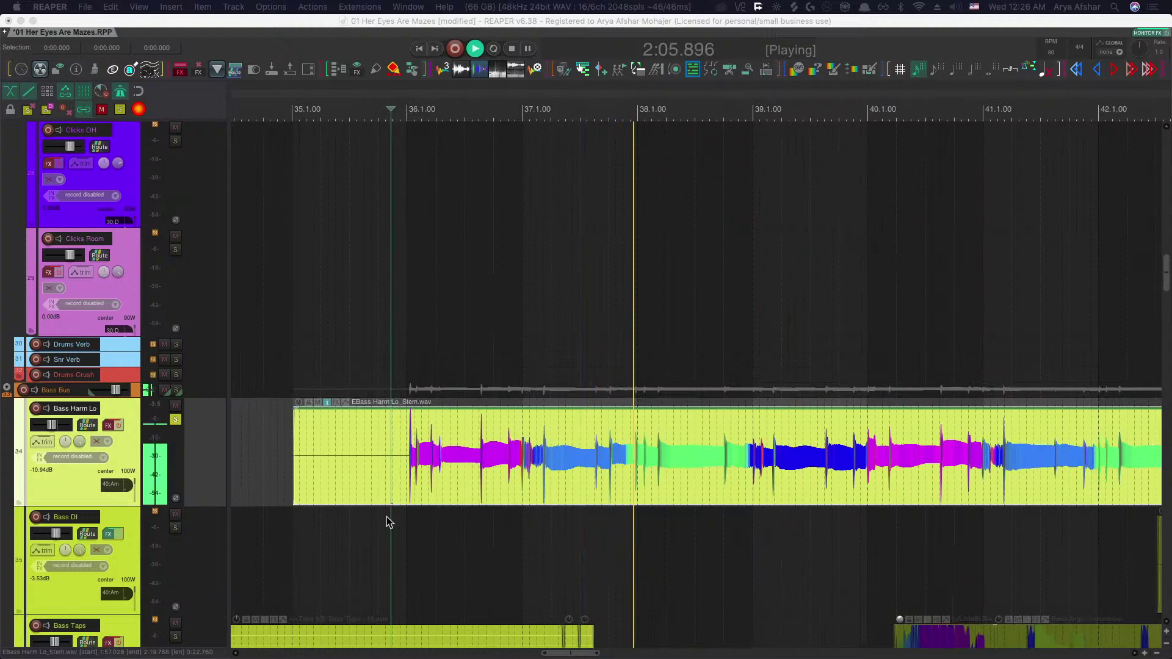
left_click(371, 514)
scroll(371, 514, "up", 5)
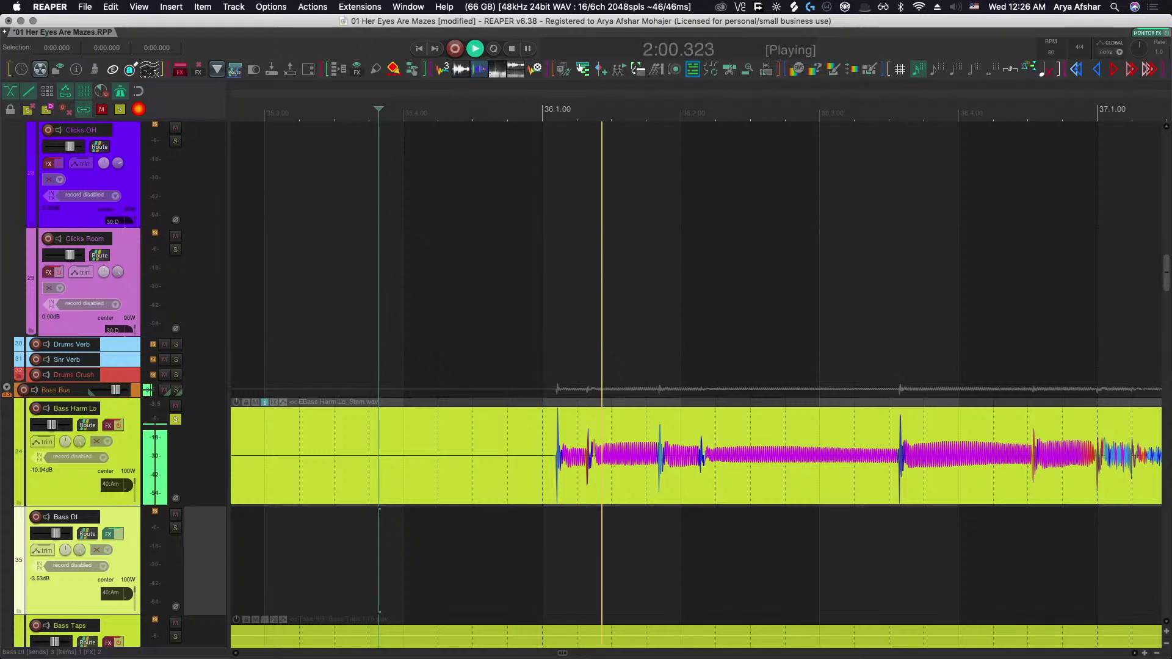
key("space")
Split Bass Harm Lo at about 36.3.23 and slip the preceding piece's contents earlier, so its first note lands on about 36.1.00.
left_click(478, 470)
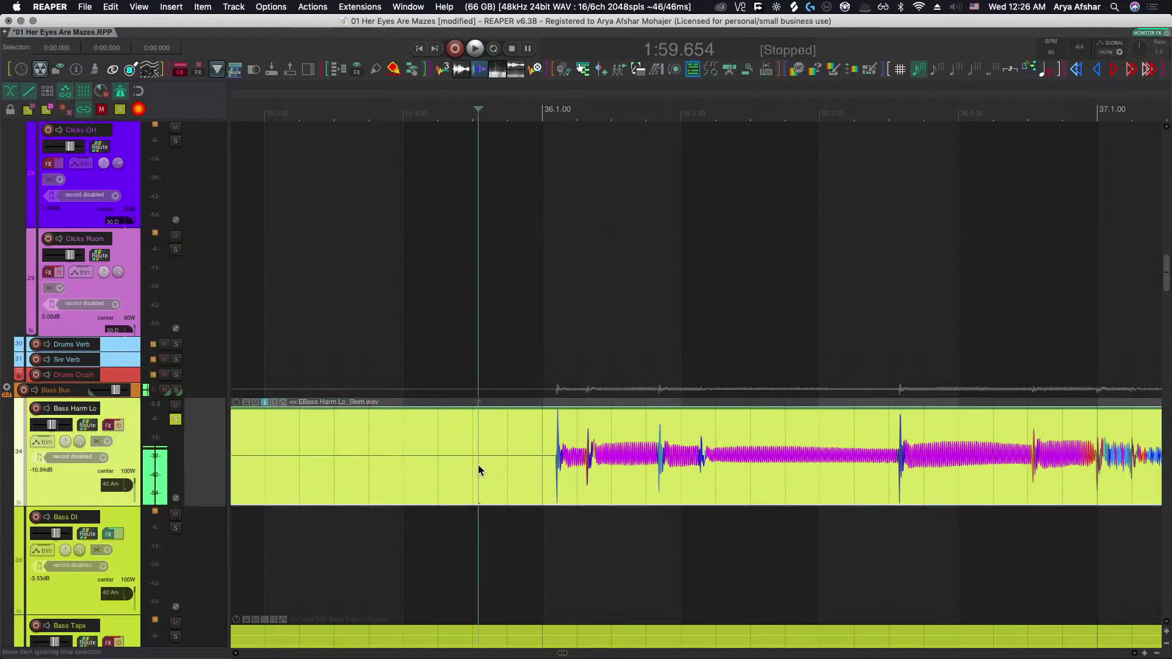
scroll(520, 467, "right", 5)
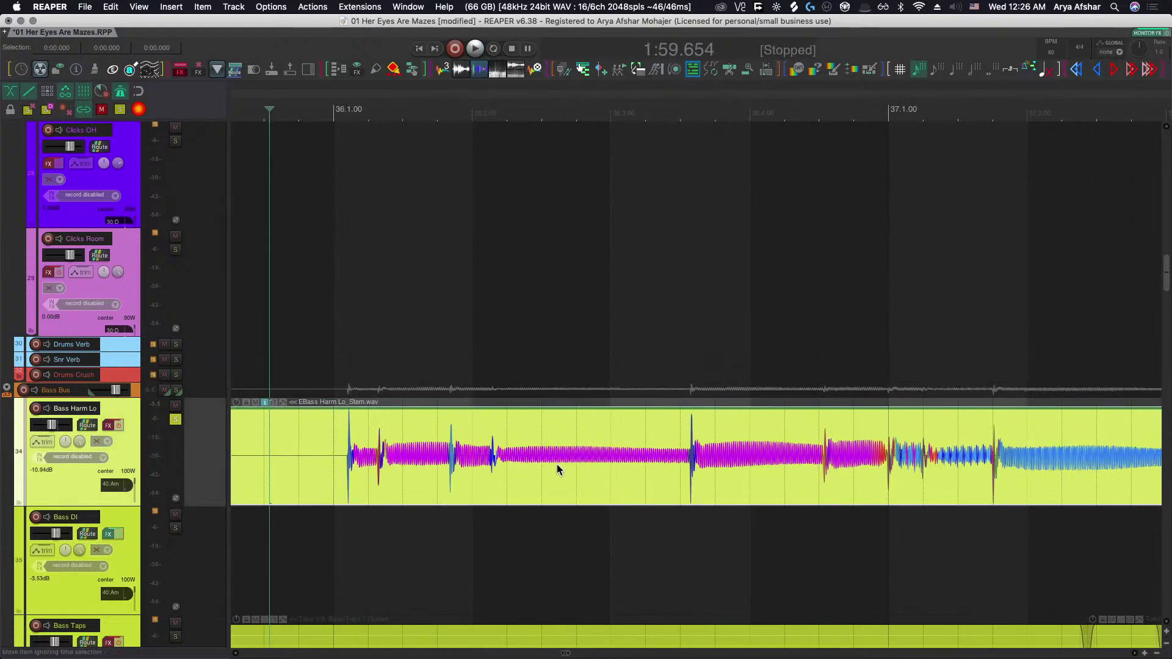
scroll(646, 478, "up", 3)
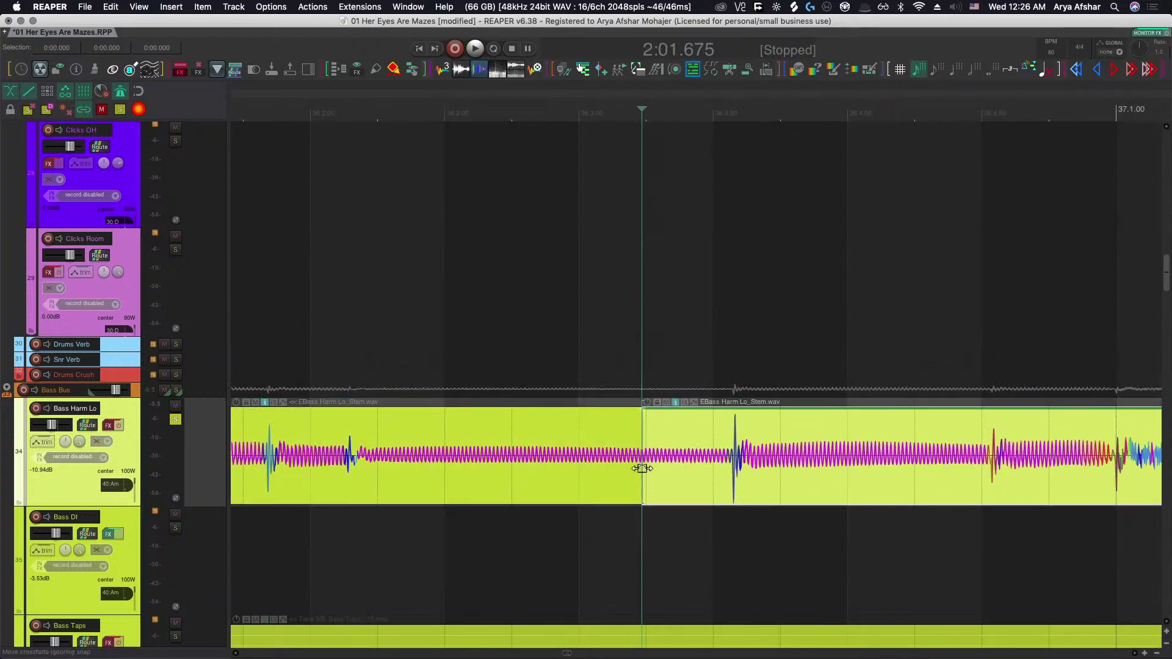
scroll(666, 470, "up", 3)
mouse_move(701, 476)
left_mouse_down()
mouse_move(740, 478)
mouse_move(702, 483)
left_mouse_up()
scroll(701, 483, "down", 5)
Listen to the retimed Bass Harm Lo opening from about 35.3.25 past 36.3.00.
left_click(583, 529)
key("space")
scroll(720, 543, "up", 3)
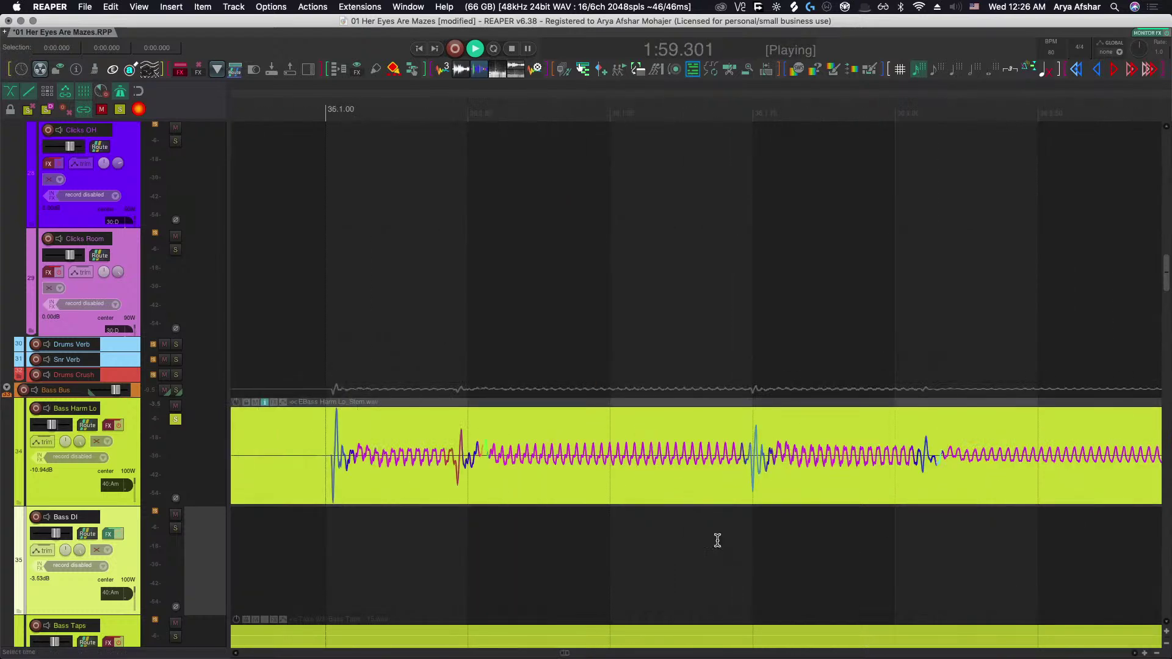
scroll(720, 543, "down", 3)
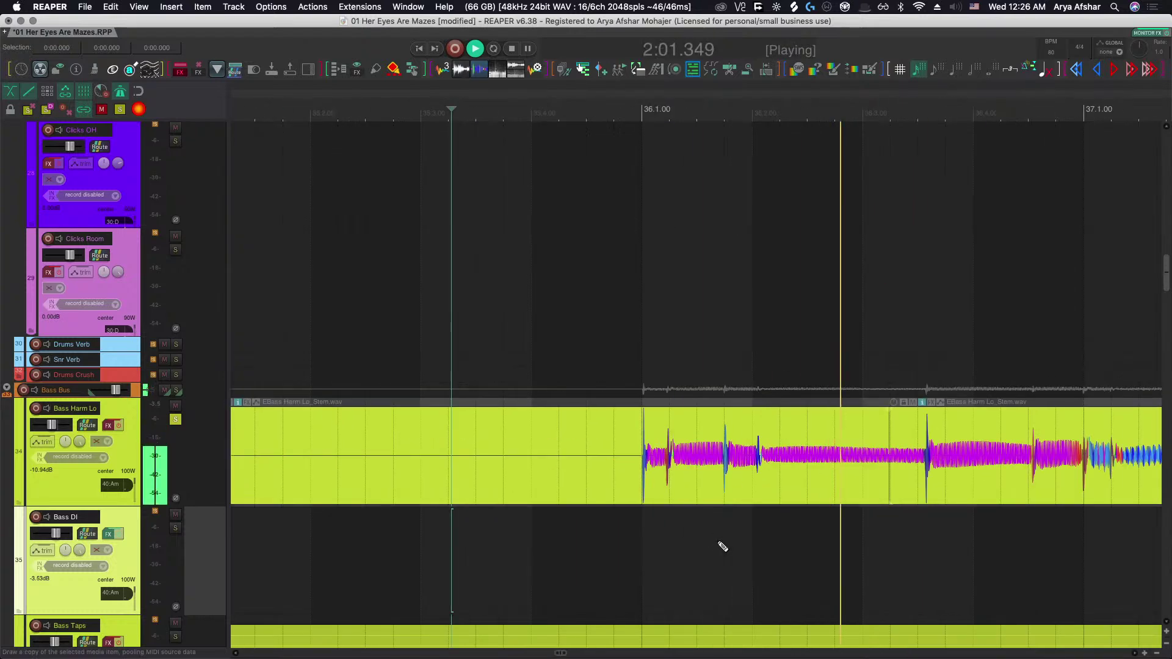
key("space")
Trim the start of the first Bass Harm Lo item to about 35.4.87, just before its opening note.
scroll(684, 485, "up", 5)
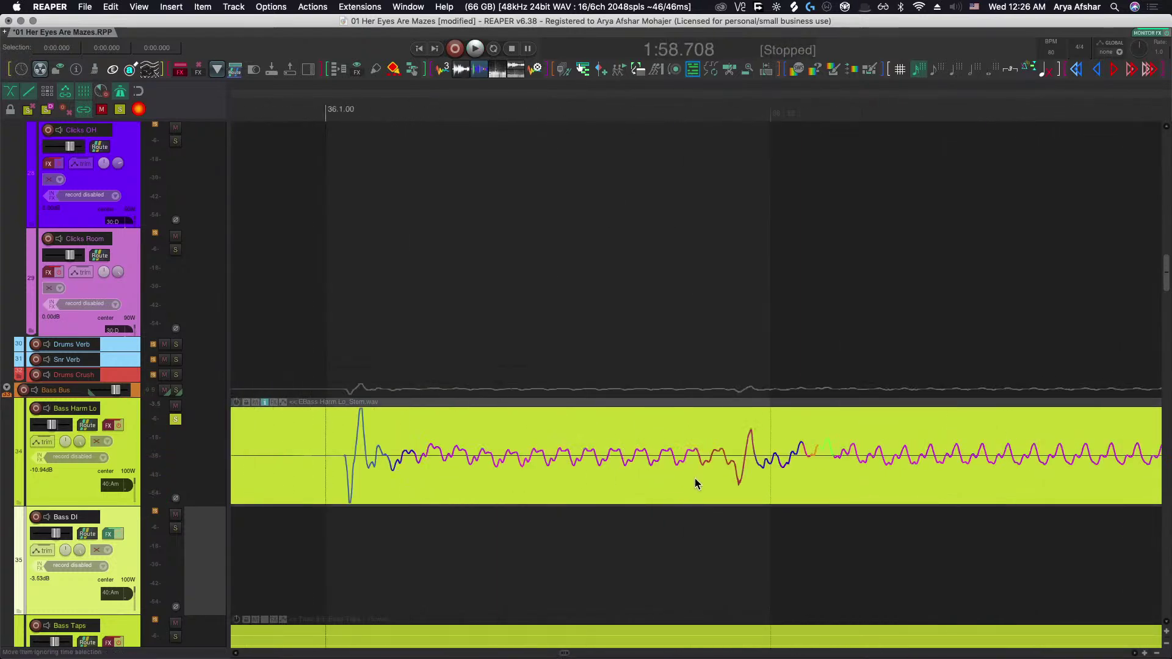
left_click(695, 484)
scroll(729, 482, "up", 2)
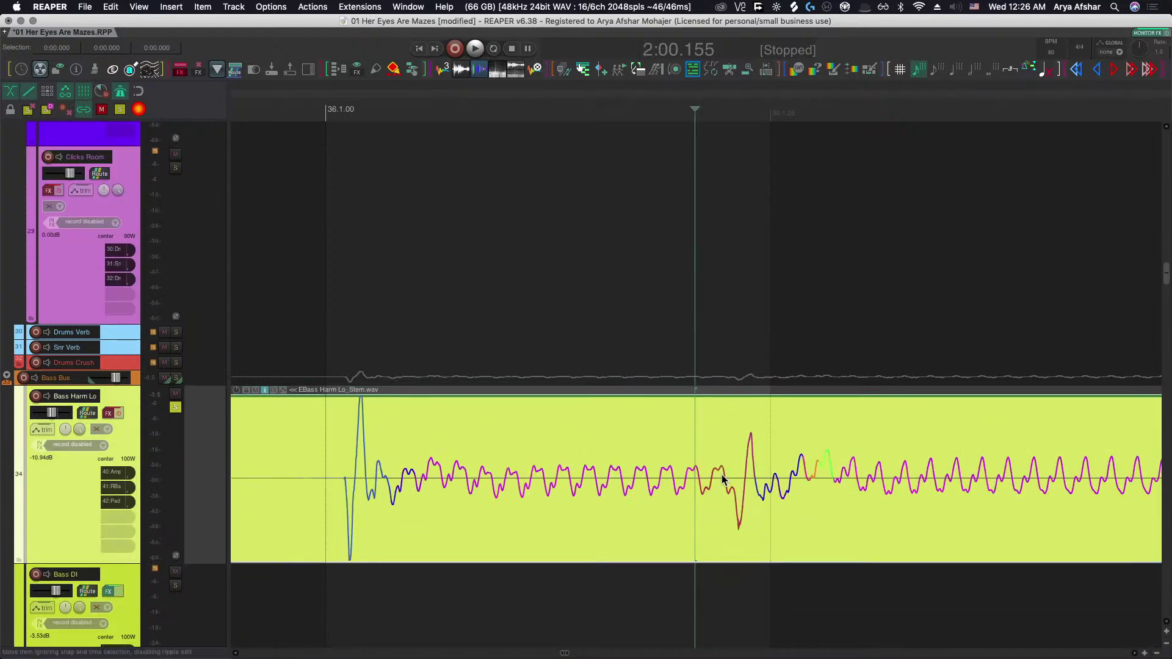
scroll(722, 479, "down", 3)
left_click(596, 488)
key("a")
scroll(639, 494, "up", 5)
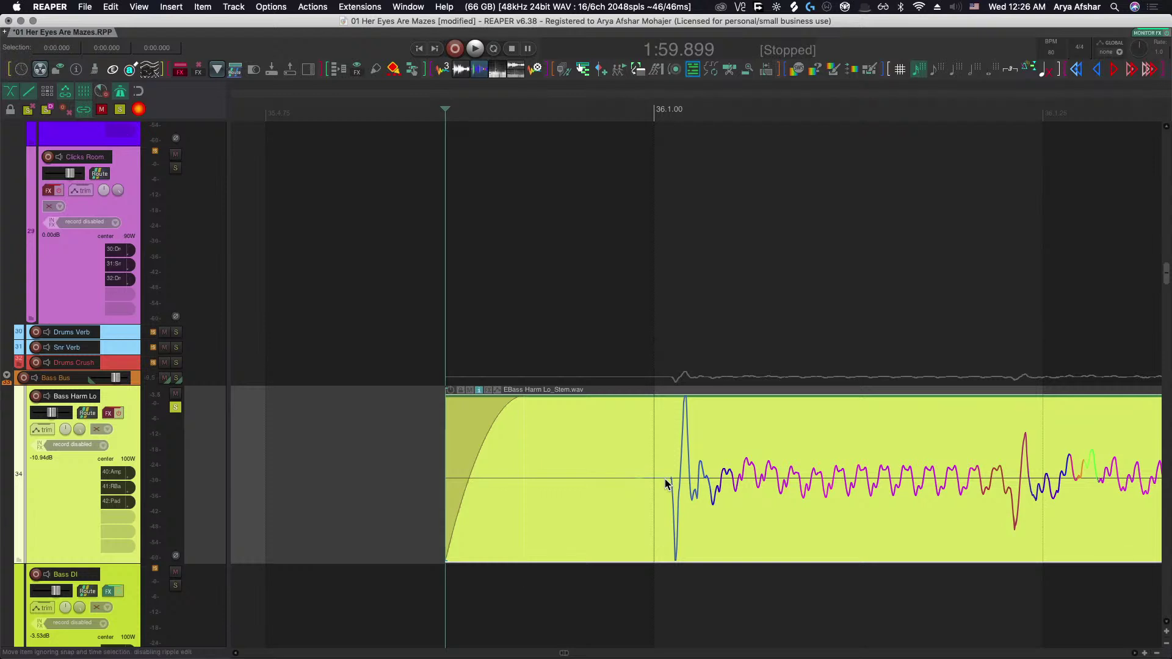
Add stretch markers to the first Bass Harm Lo item just before its first note and before the second note, at 36.1.23.
left_click(665, 479, "shift")
scroll(825, 498, "right", 3)
left_click(875, 493, "shift")
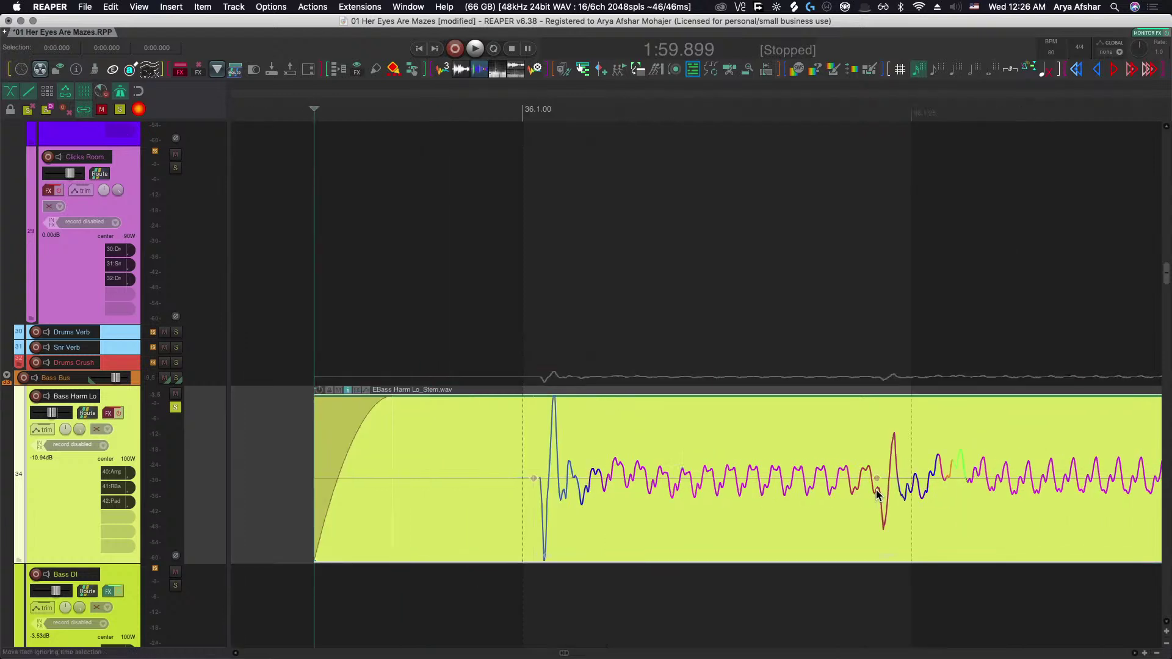
left_click(877, 477)
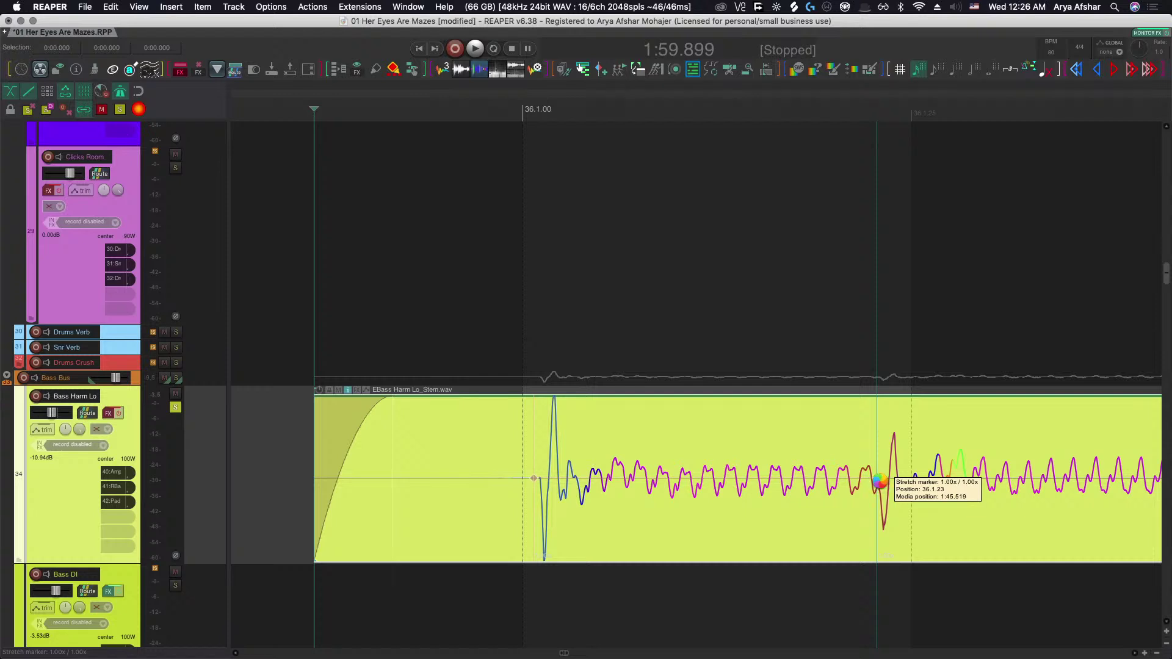
scroll(904, 515, "left", 1)
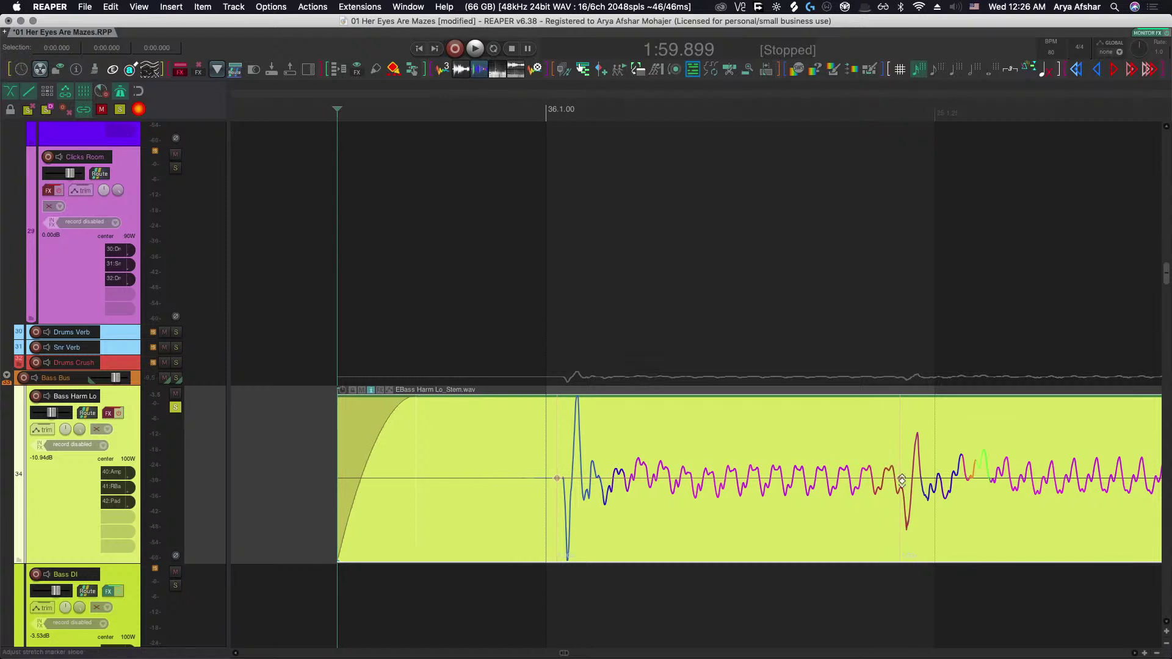
Move the opening Bass Harm Lo stretch markers so the second note lands on 36.1.25 and the first on 36.1.00.
left_click_drag(902, 480, 933, 479)
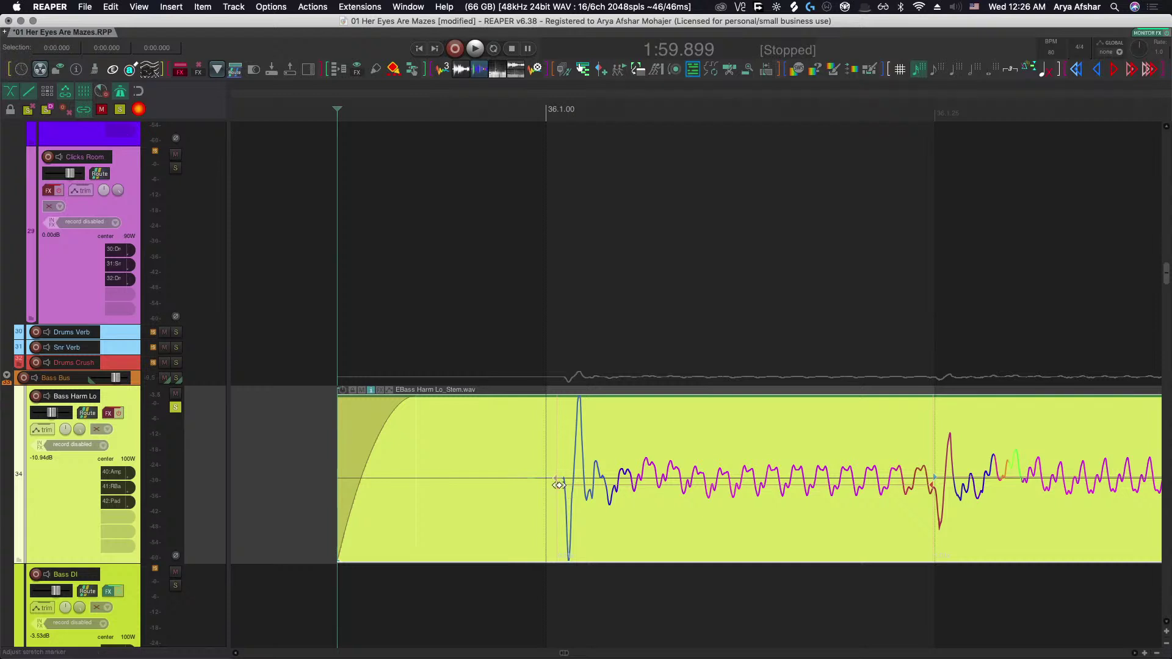
left_click_drag(558, 486, 538, 476)
scroll(520, 542, "down", 6)
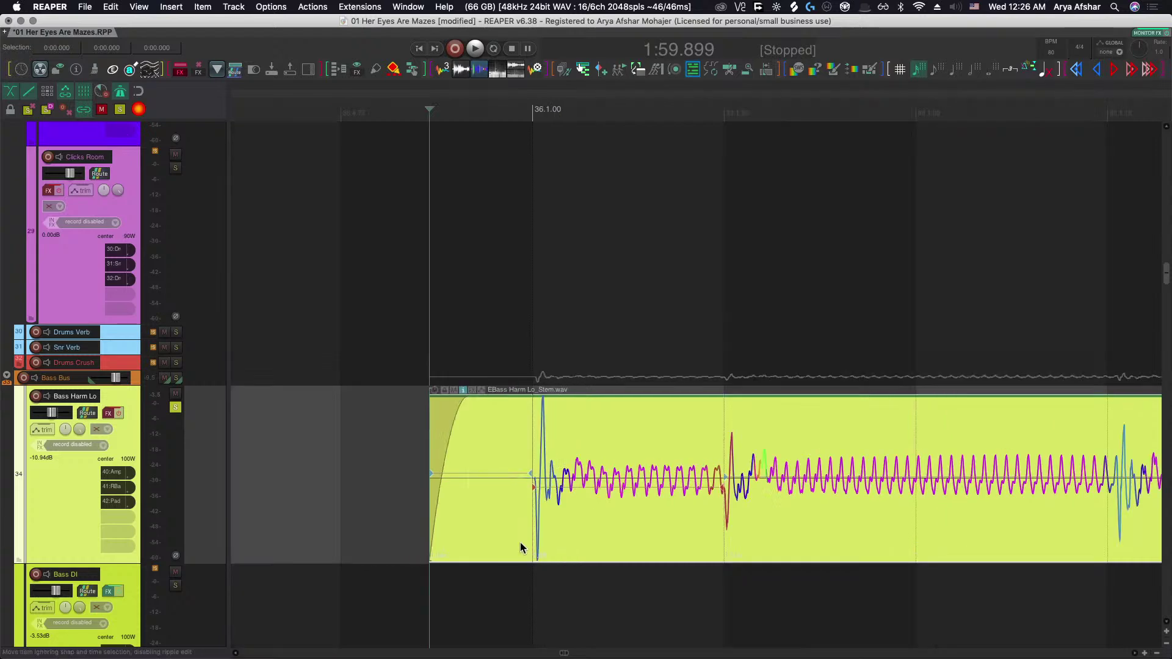
Listen to the stretched Bass Harm Lo opening from about 35.4.50 and inspect the crossfade at about 36.3.23.
left_click(400, 464)
key("space")
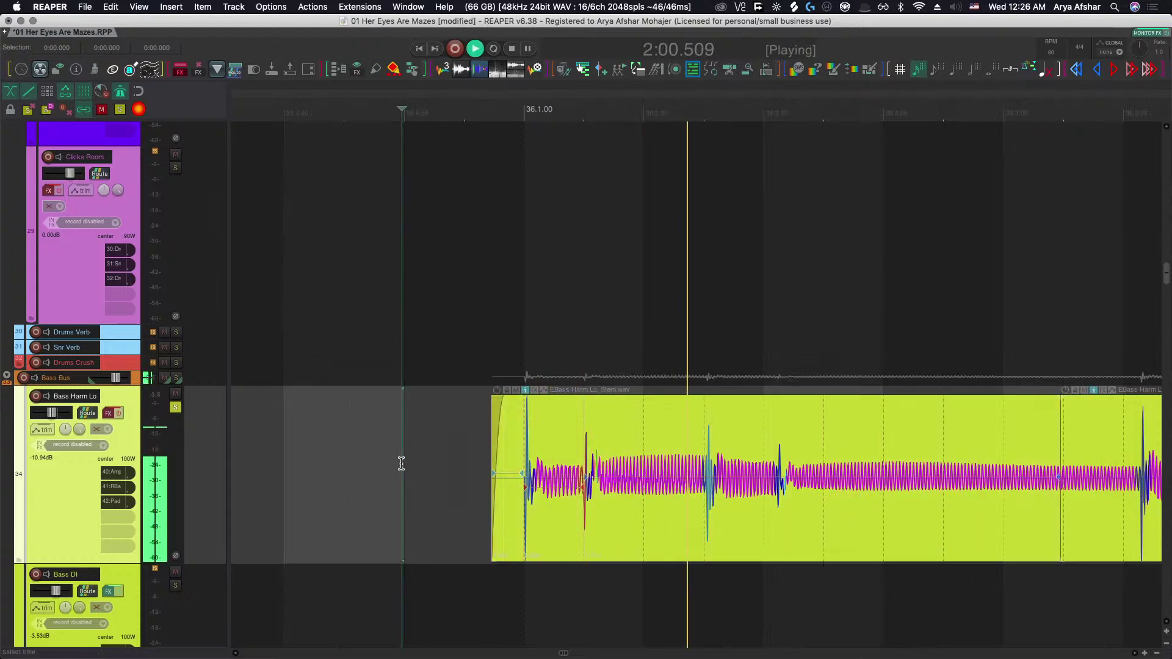
scroll(402, 467, "right", 5)
key("space")
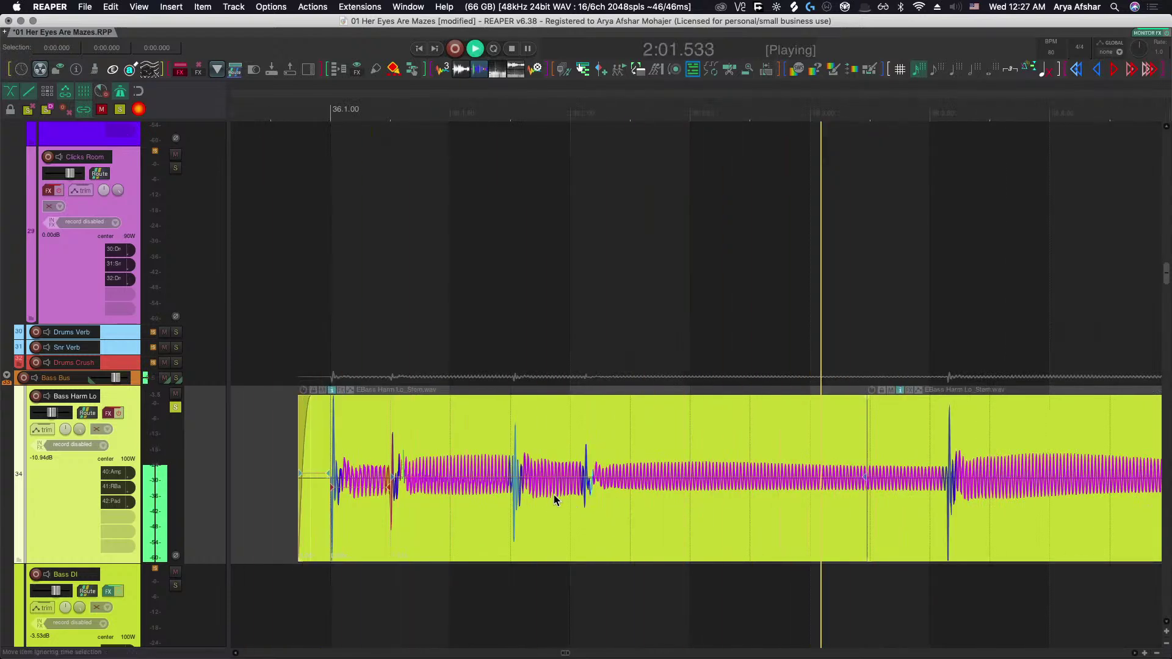
scroll(577, 491, "up", 2)
key("space")
key("space")
scroll(676, 501, "up", 3)
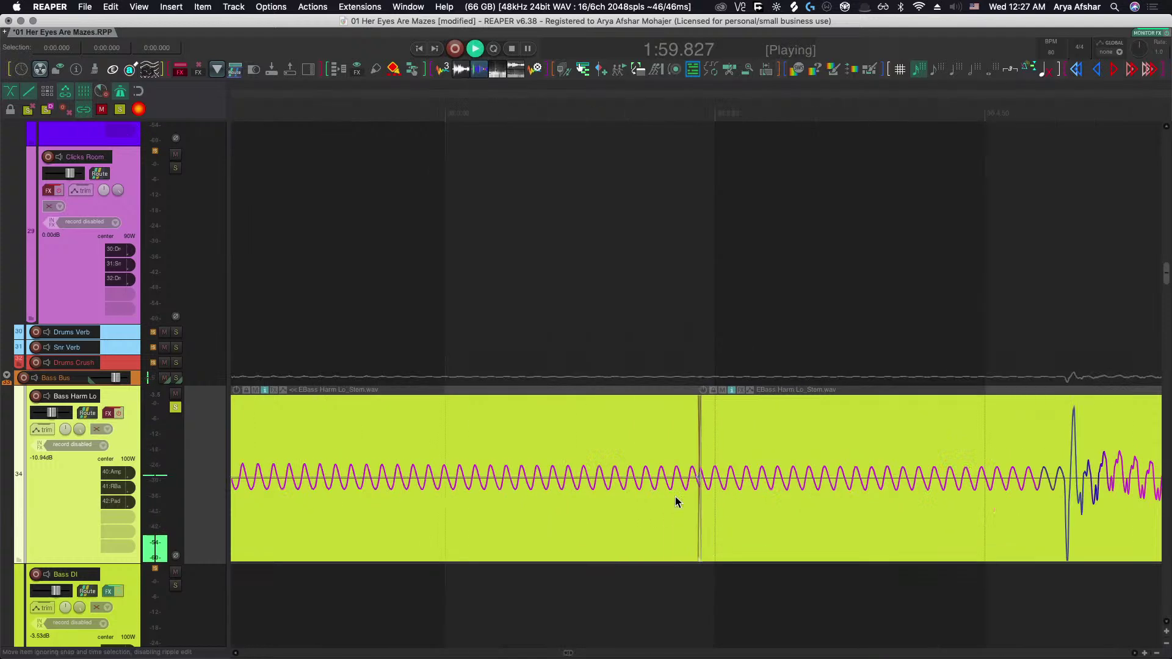
scroll(676, 501, "up", 2)
key("space")
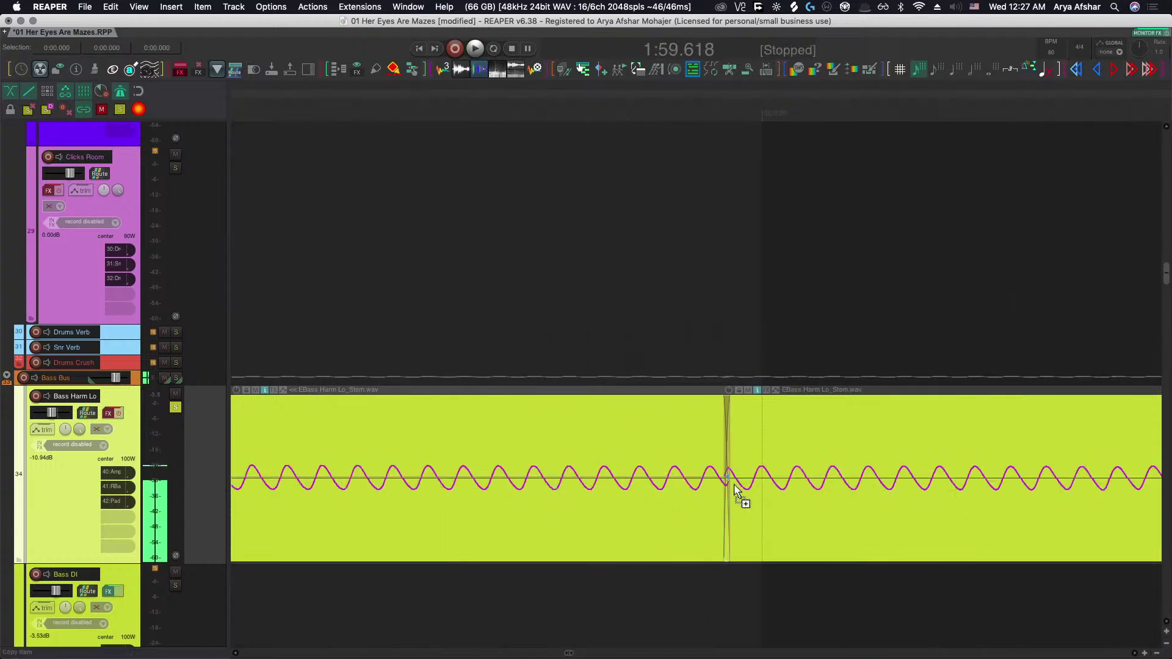
Lengthen both fades of the Bass Harm Lo crossfade at about 36.3.23 around their intersection, and audition the join.
scroll(701, 453, "up", 4)
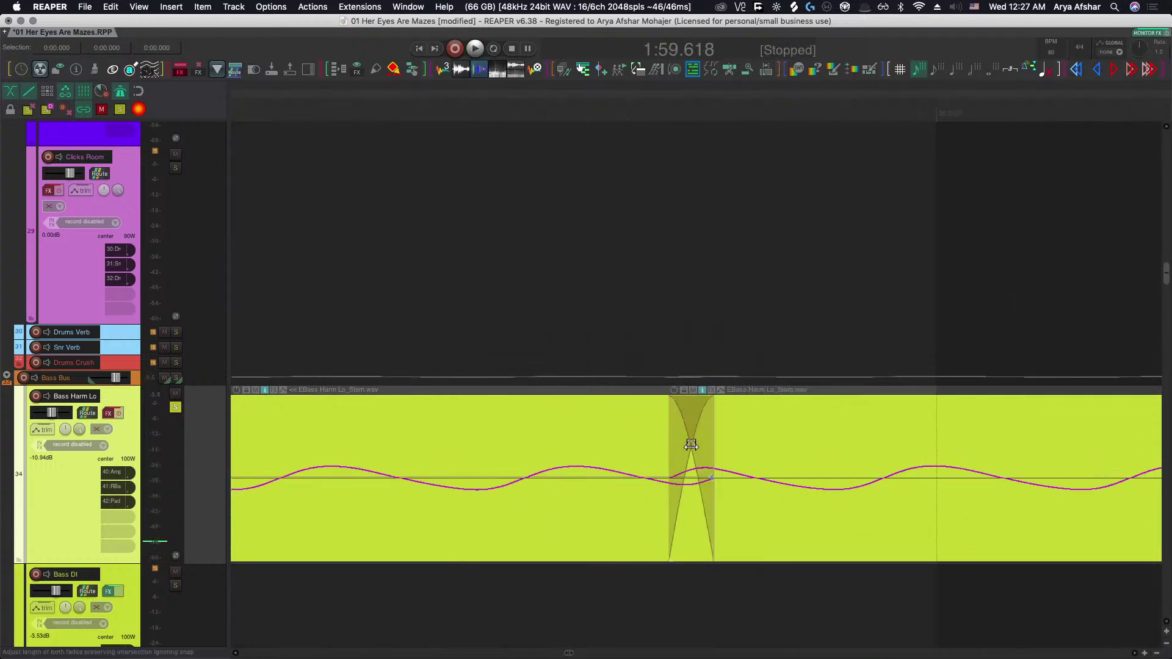
left_click_drag(691, 445, 861, 644)
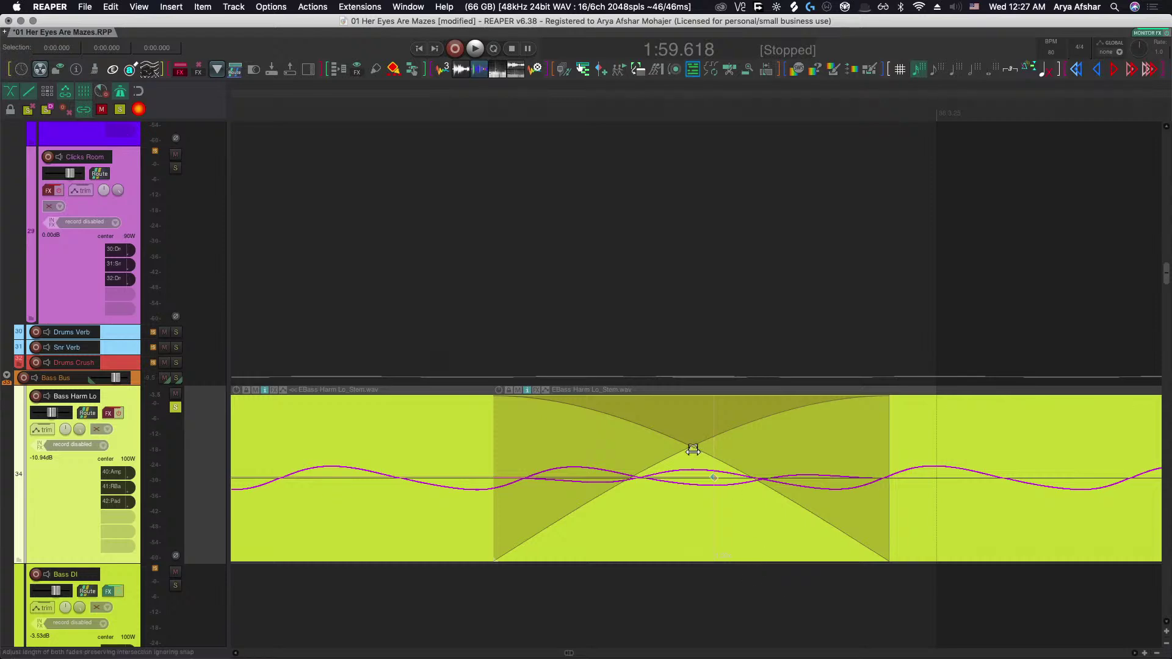
left_click_drag(693, 449, 850, 634)
scroll(770, 594, "down", 5)
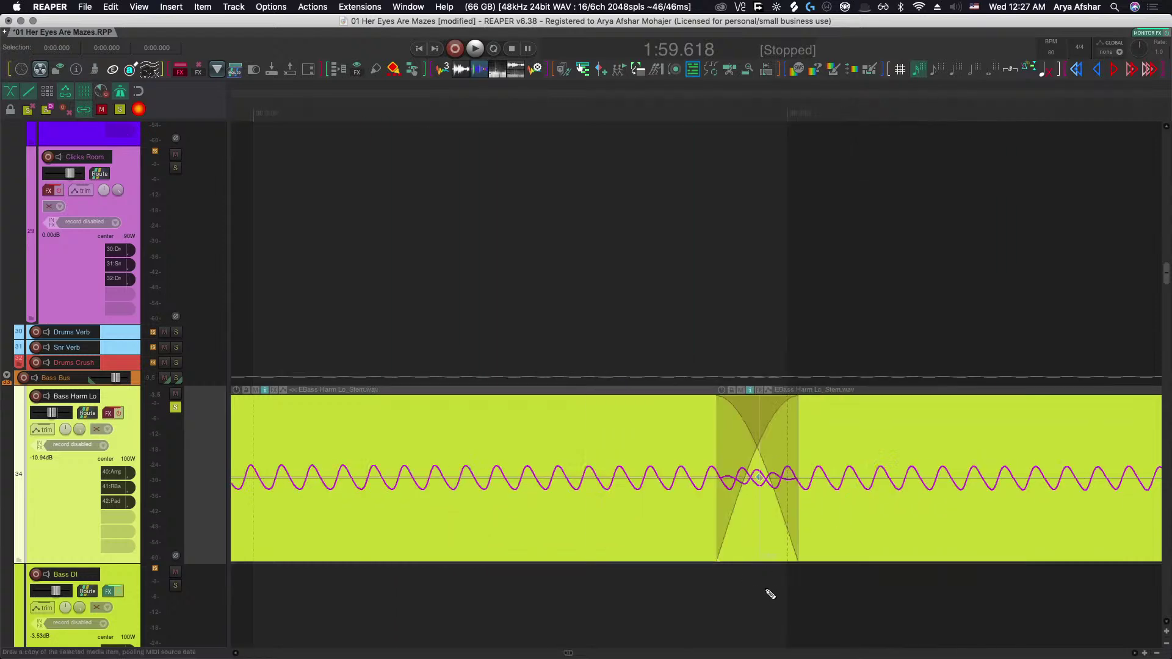
key("space")
scroll(762, 586, "down", 4)
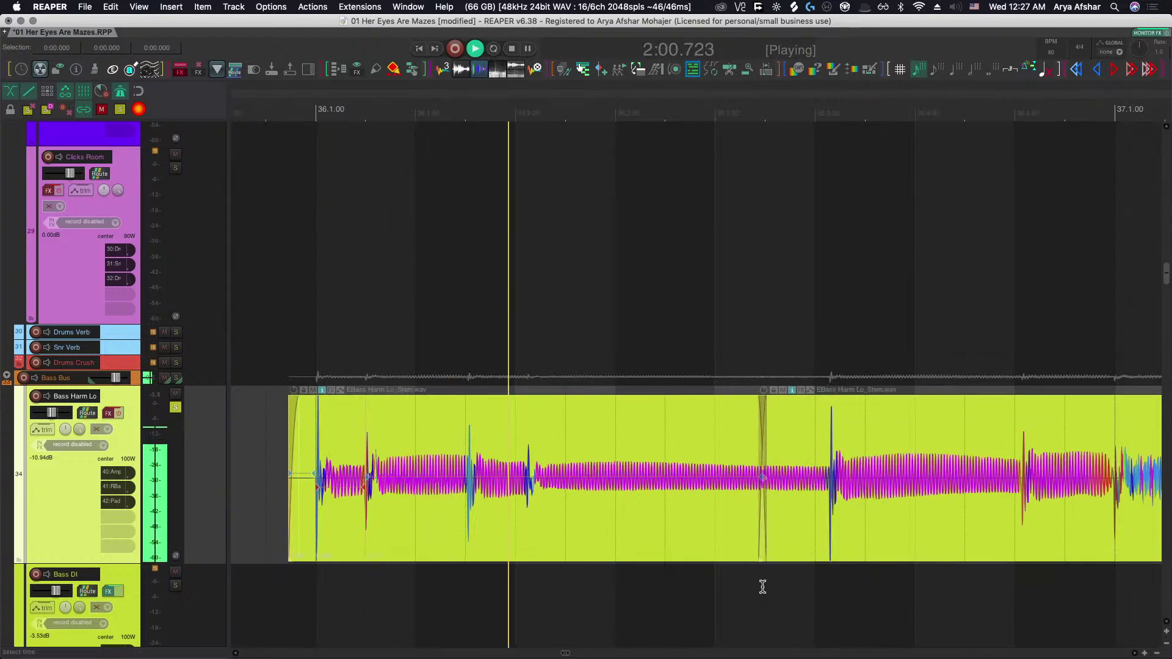
key("space")
Move the widened Bass Harm Lo crossfade earlier to about 36.3.11 and play through it.
scroll(745, 482, "up", 8)
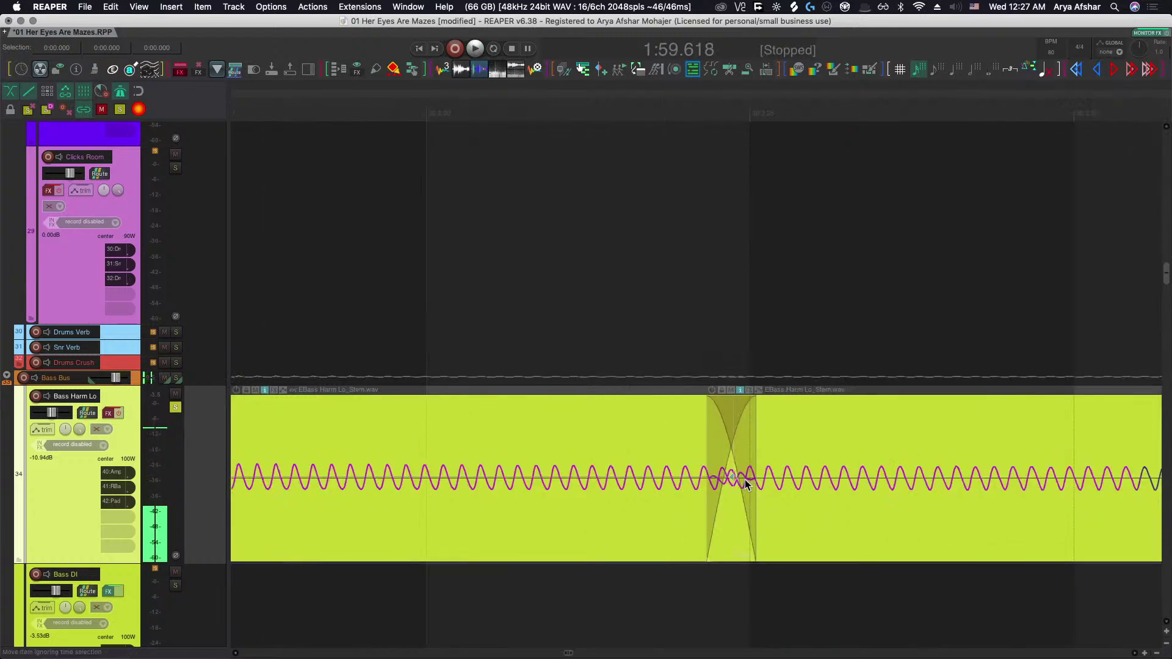
left_click_drag(729, 439, 582, 445)
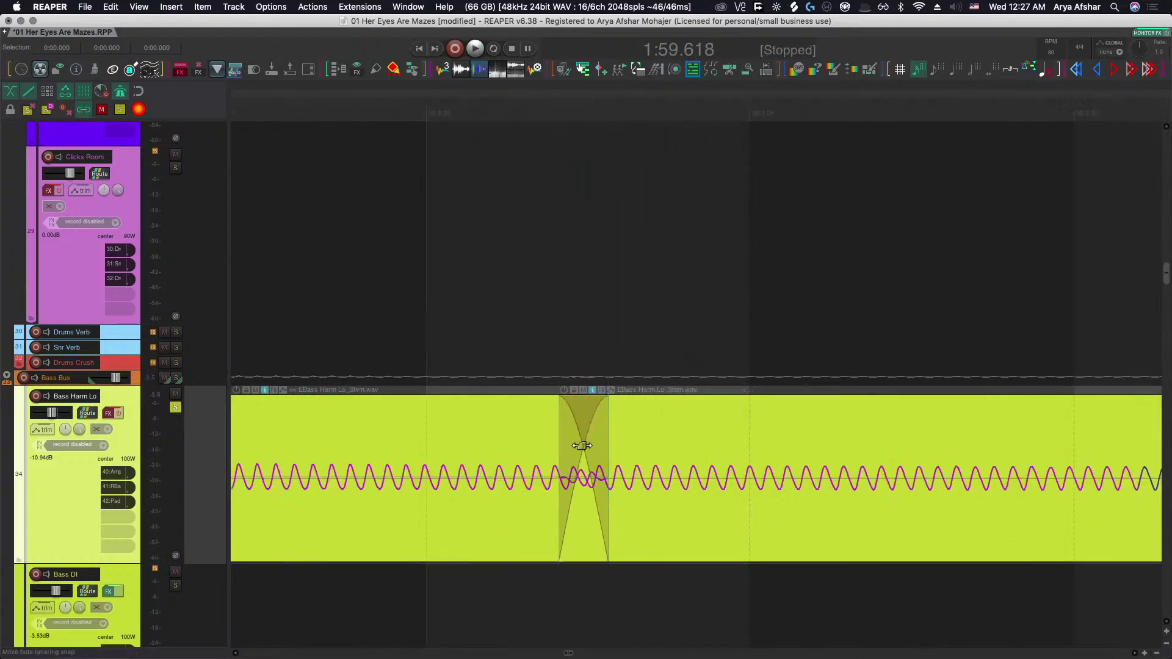
scroll(587, 464, "down", 6)
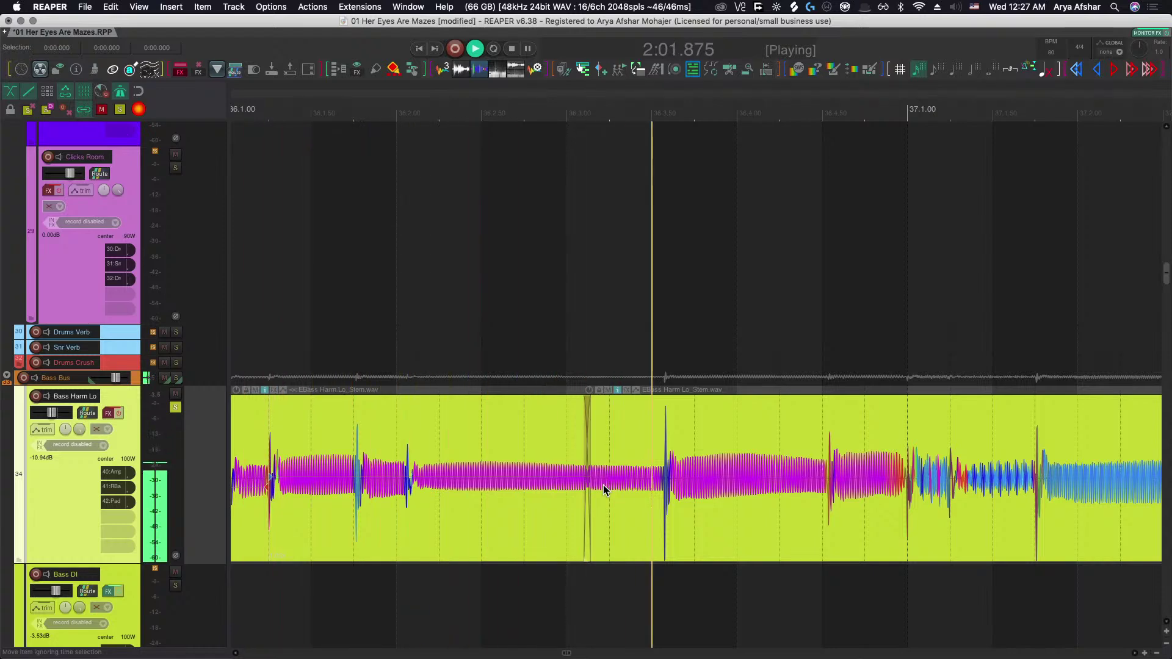
key("space")
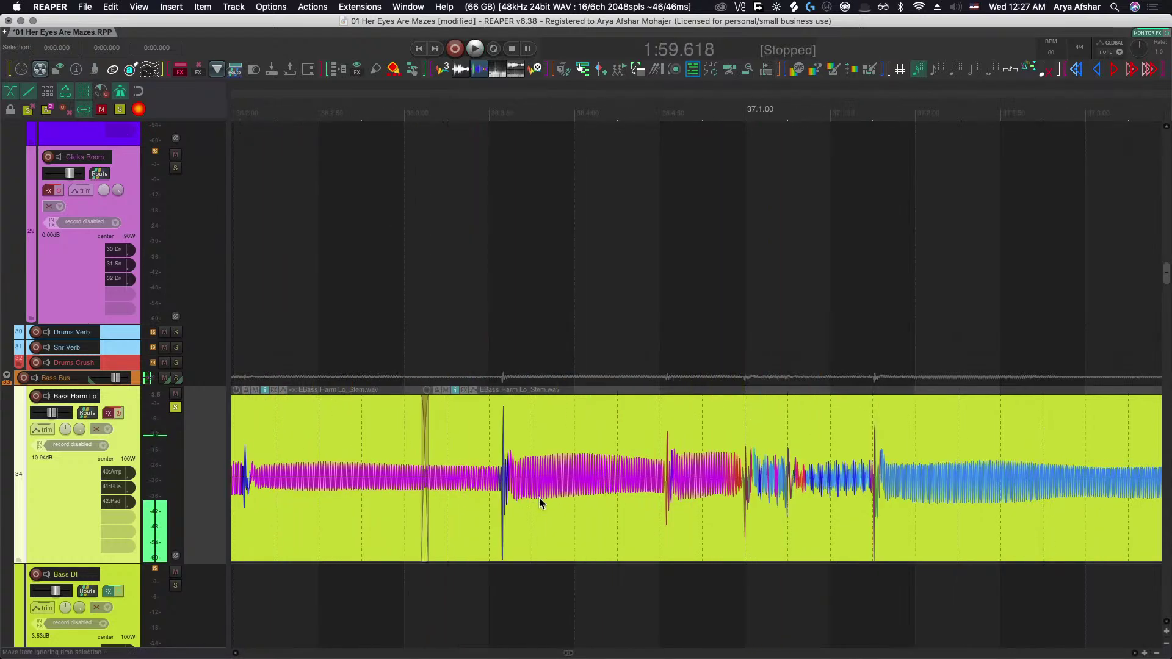
Split Bass Harm Lo at about 36.4.83 and 36.4.28, slipping the contents between them so its note lands on about 36.4.50.
scroll(557, 500, "right", 1)
scroll(645, 507, "up", 6)
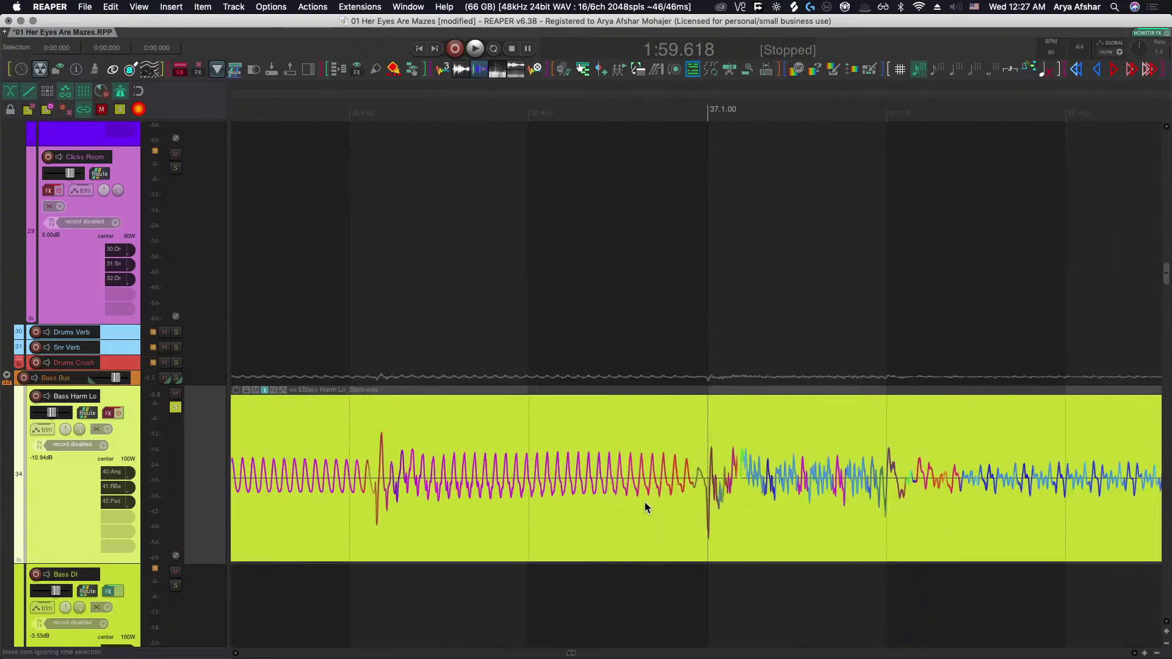
left_click(589, 500)
key("s")
scroll(621, 510, "down", 3)
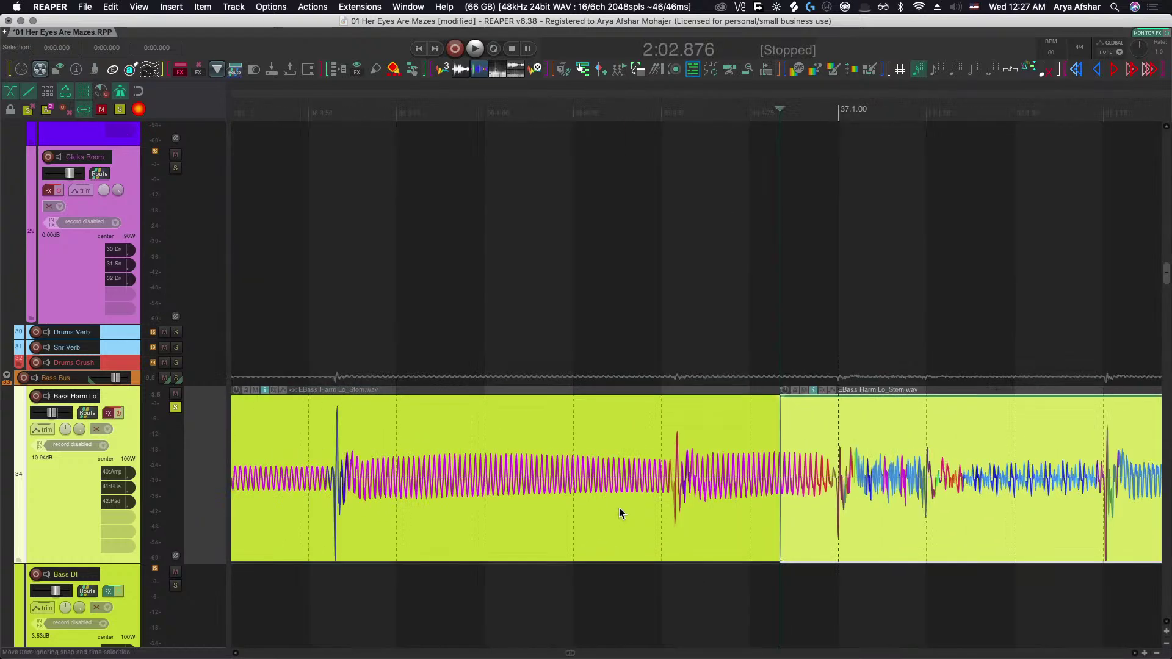
left_click_drag(481, 504, 462, 500)
key("s")
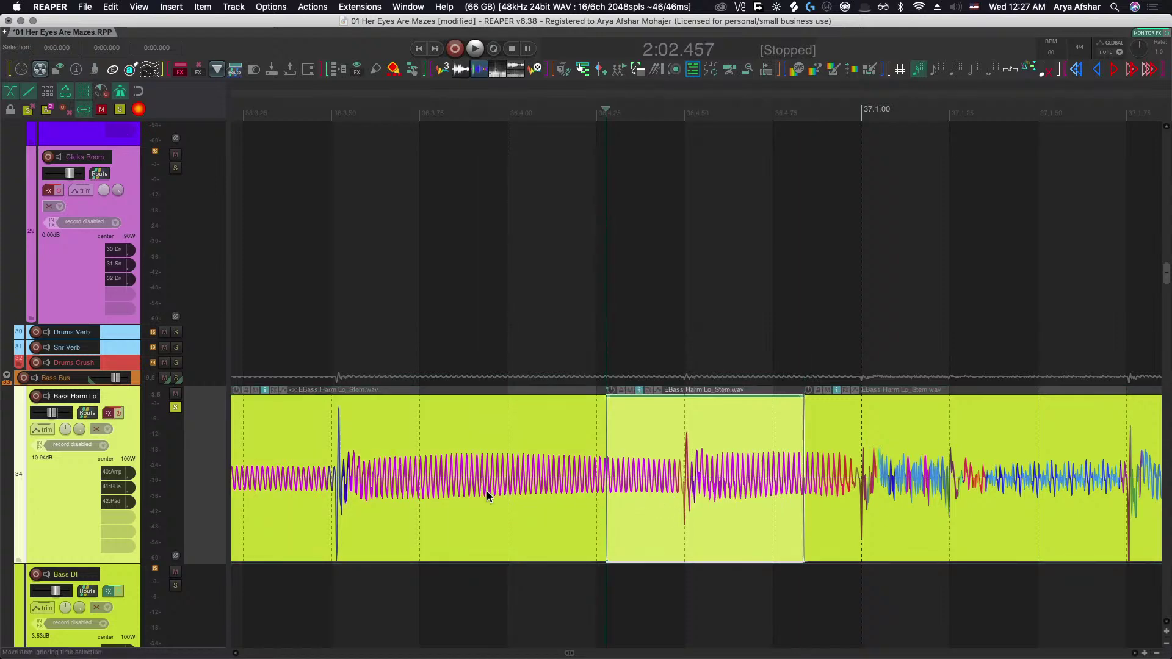
Play Bass Harm Lo from about 35.4.54 to check the edited notes in bar 36.
scroll(487, 494, "down", 4)
left_click(352, 443)
key("space")
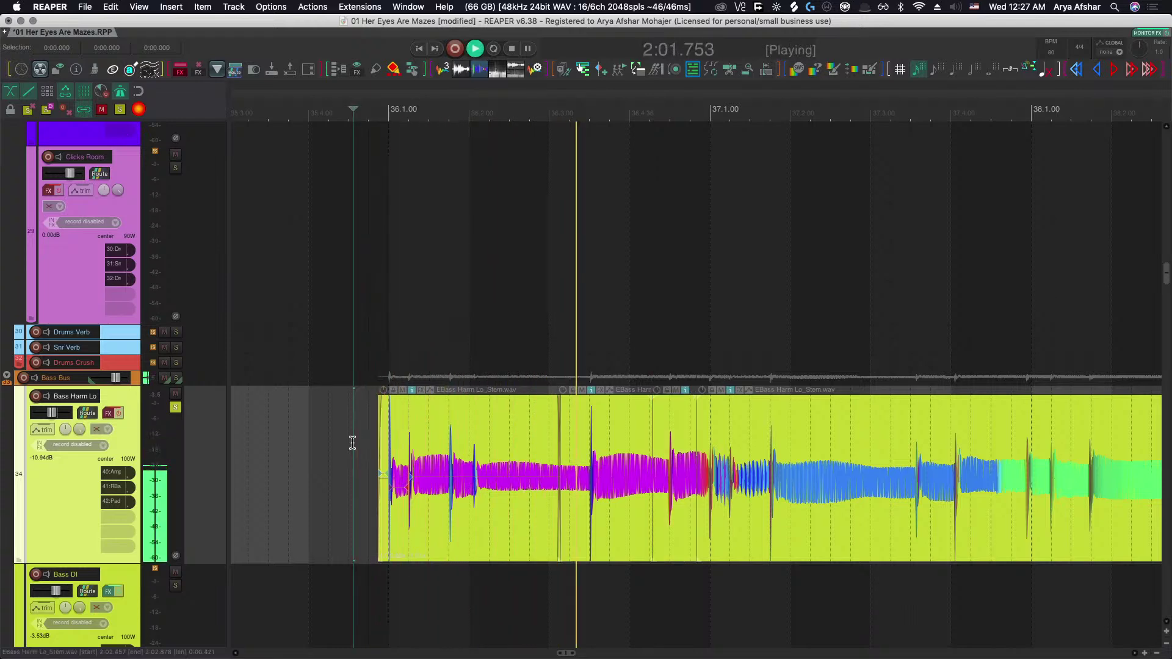
scroll(690, 511, "up", 3)
key("space")
Widen the short Bass Harm Lo crossfade at about 36.4.28 evenly on both sides.
scroll(421, 478, "up", 2)
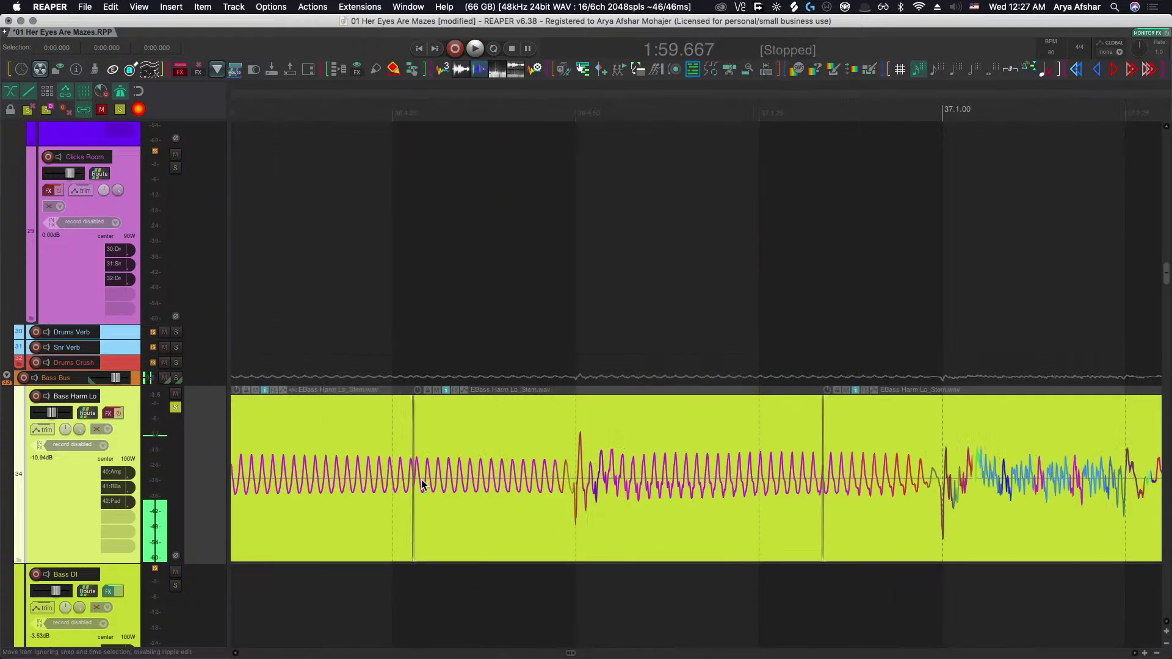
scroll(421, 478, "up", 3)
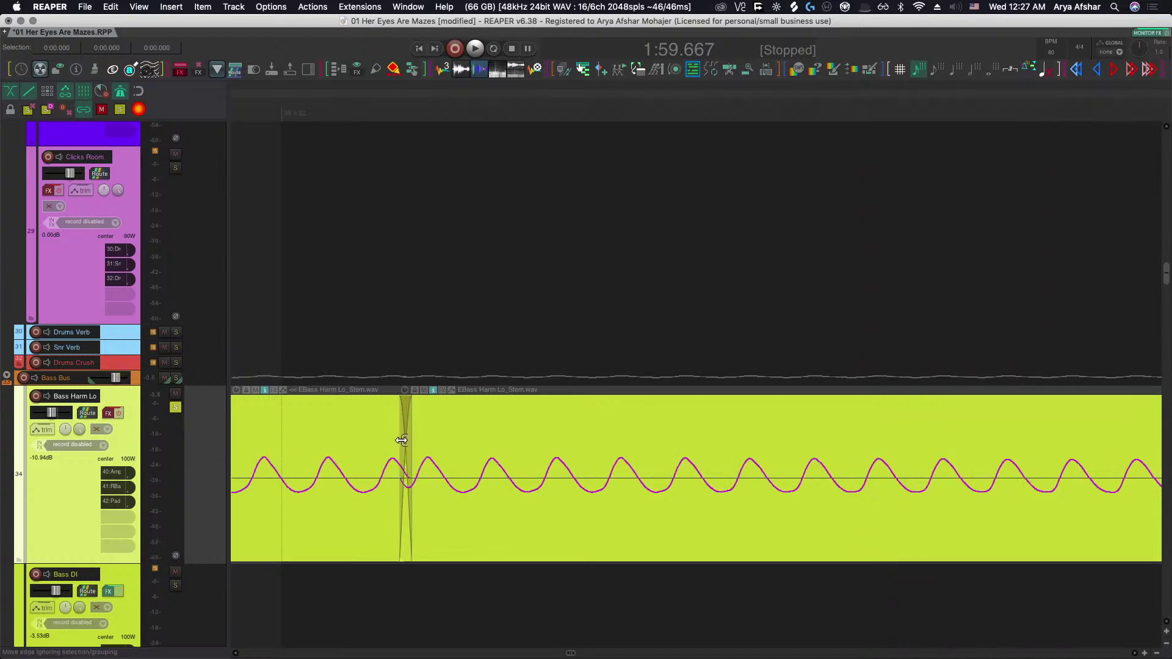
scroll(401, 442, "up", 2)
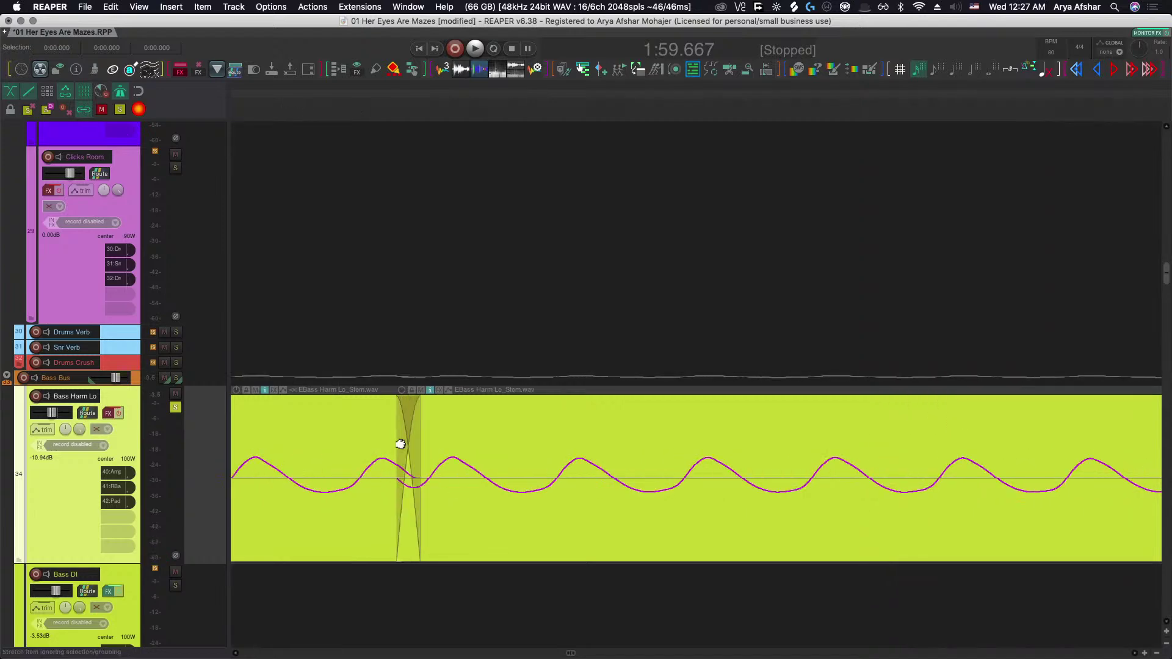
left_click_drag(408, 443, 597, 570)
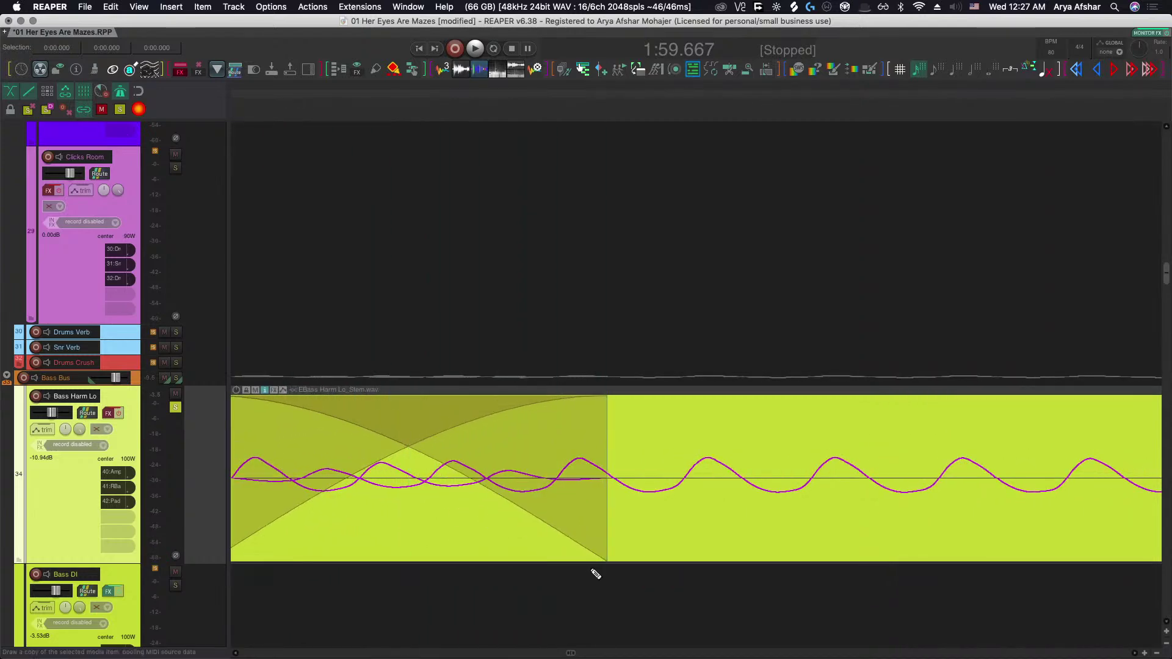
scroll(595, 572, "down", 5)
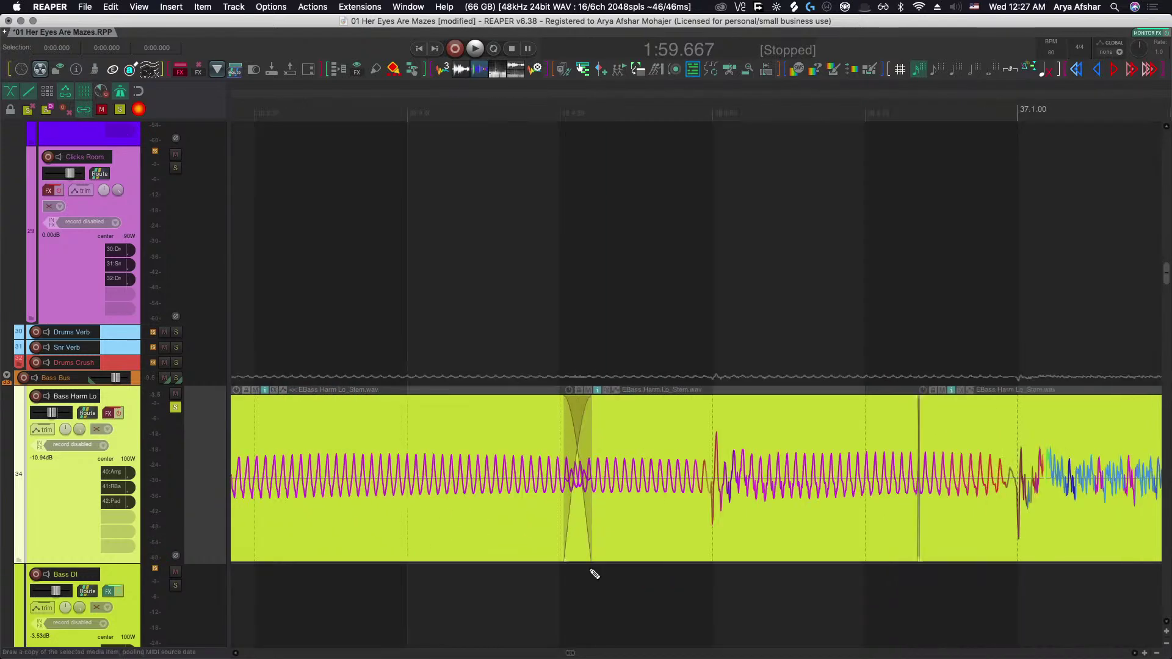
Listen to Bass Harm Lo from just before bar 36 through bar 37, then recheck the widened crossfade.
scroll(595, 574, "down", 4)
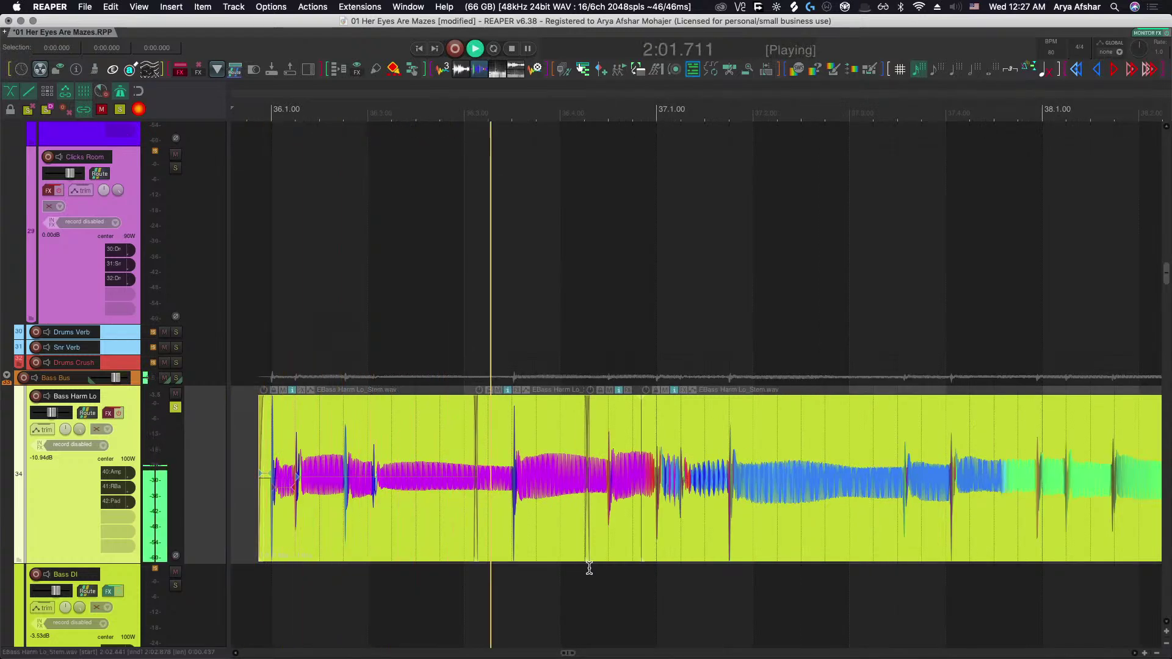
scroll(591, 570, "right", 2)
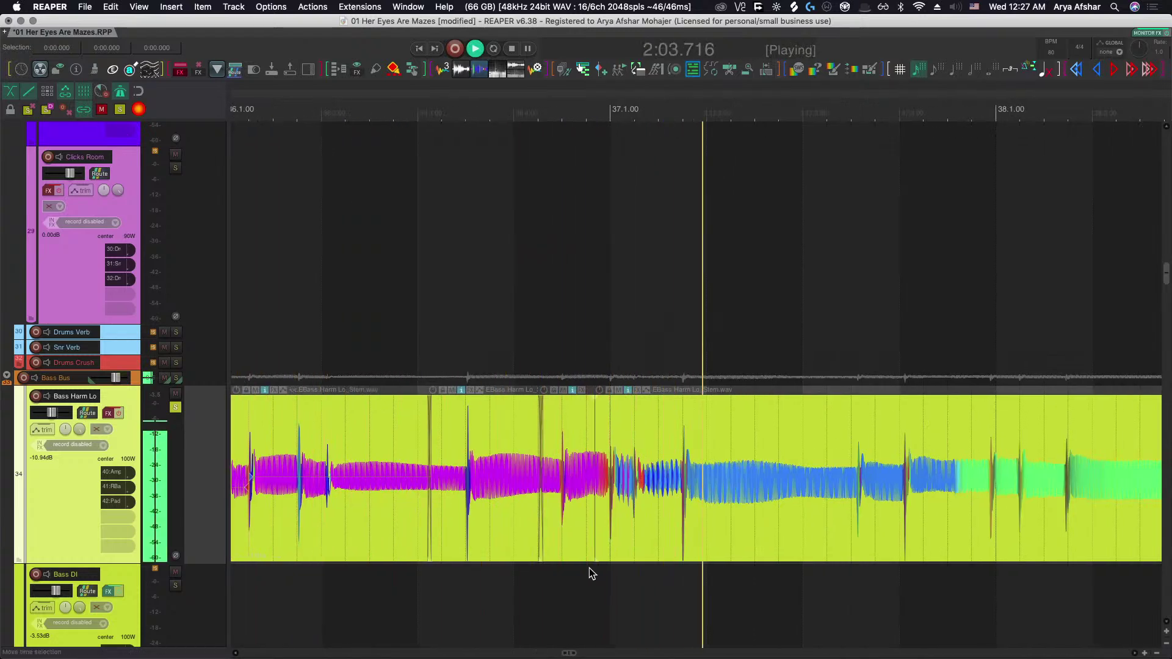
scroll(590, 570, "right", 5)
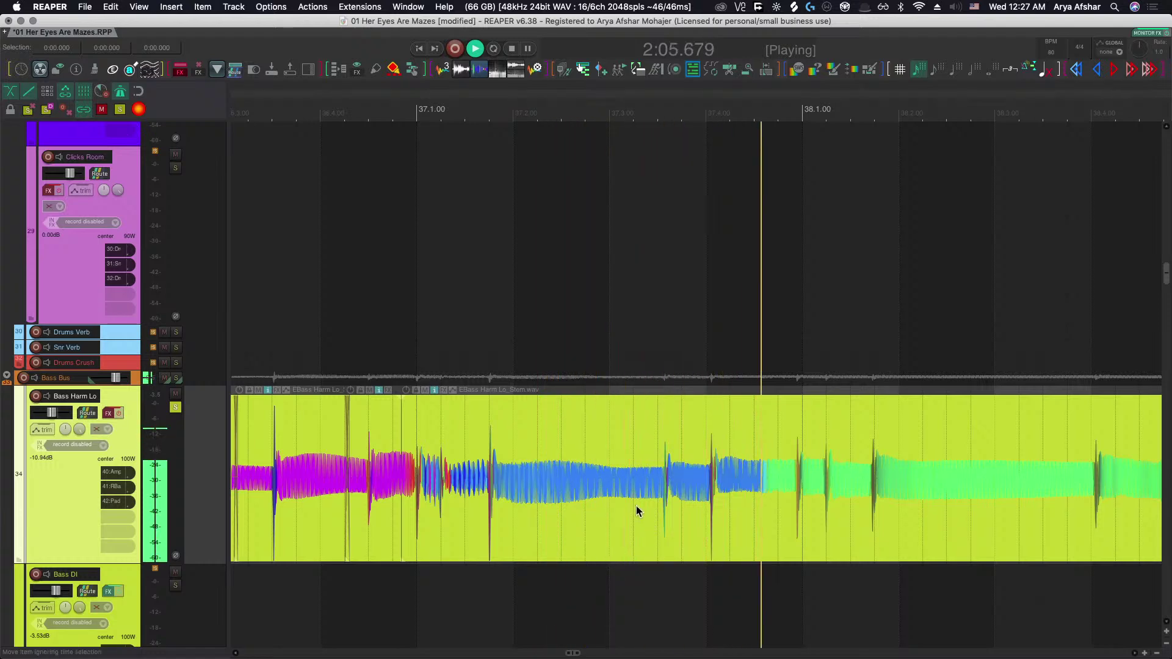
key("space")
scroll(423, 529, "left", 10)
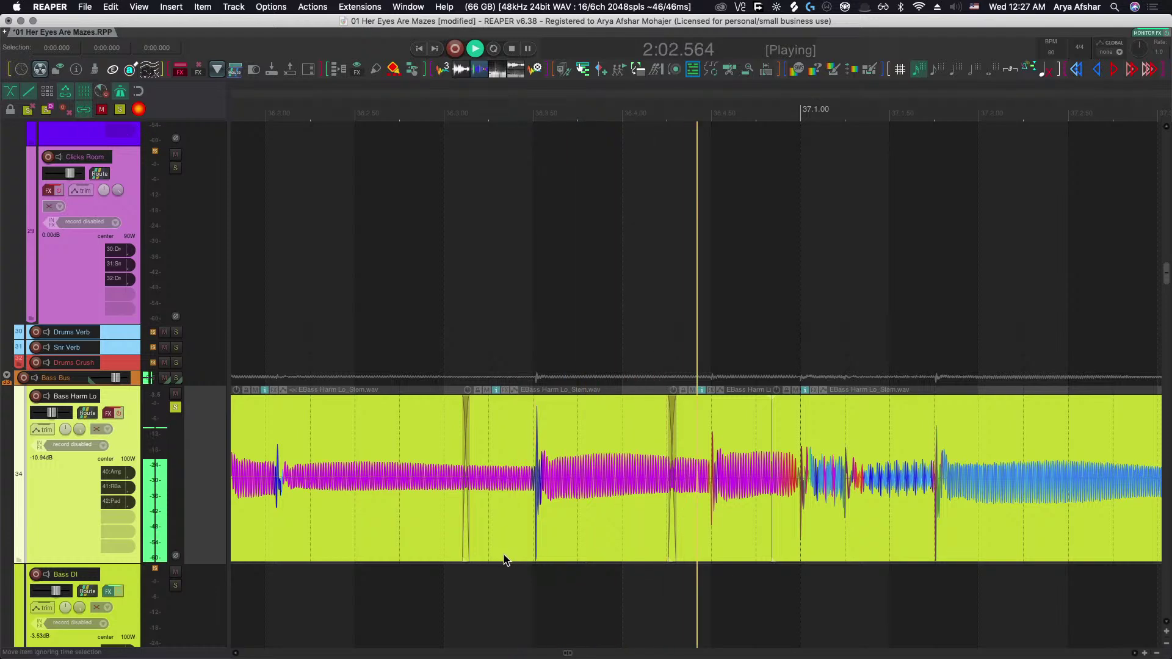
scroll(504, 555, "right", 5)
key("space")
scroll(519, 484, "up", 3)
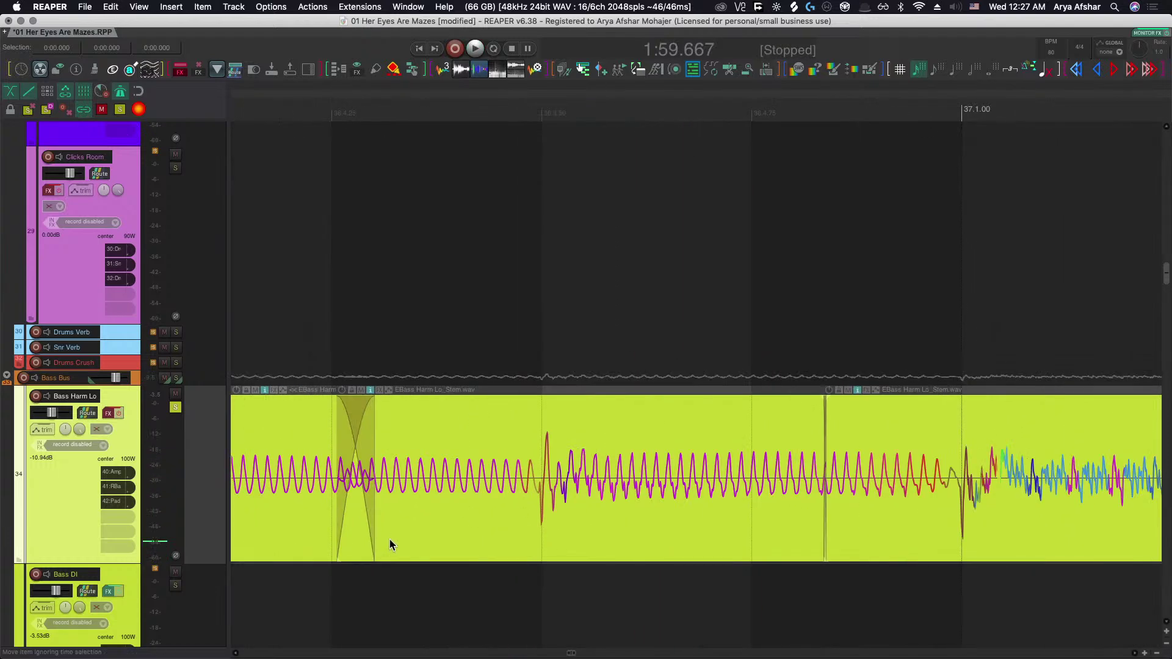
Audition the Bass Harm Lo join at about 36.4.83 up close, and replay from the middle of bar 36 into bar 37.
scroll(390, 543, "right", 10)
left_click(342, 583)
key("space")
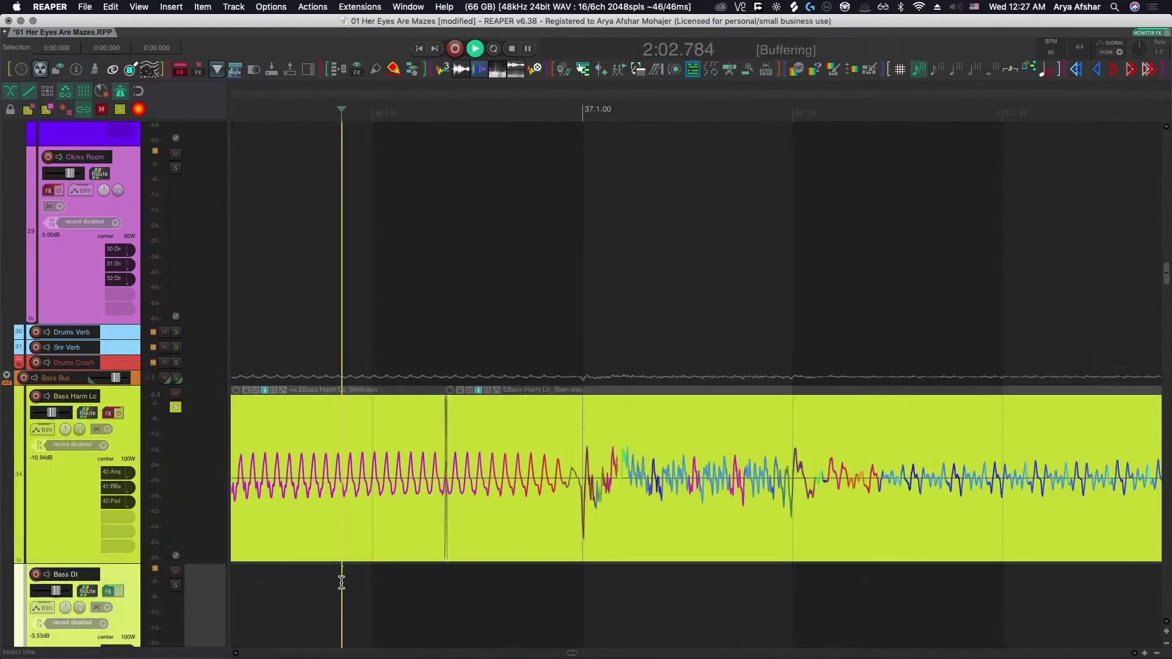
key("space")
scroll(443, 493, "up", 5)
key("space")
scroll(445, 504, "down", 5)
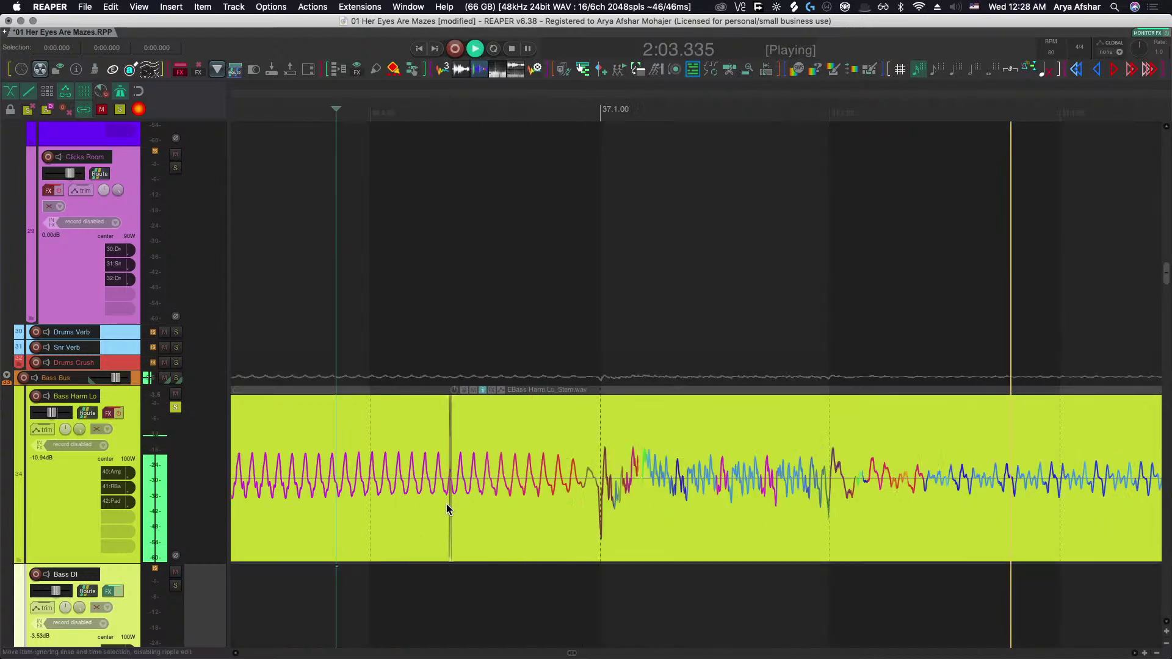
scroll(448, 508, "down", 3)
left_click(324, 311)
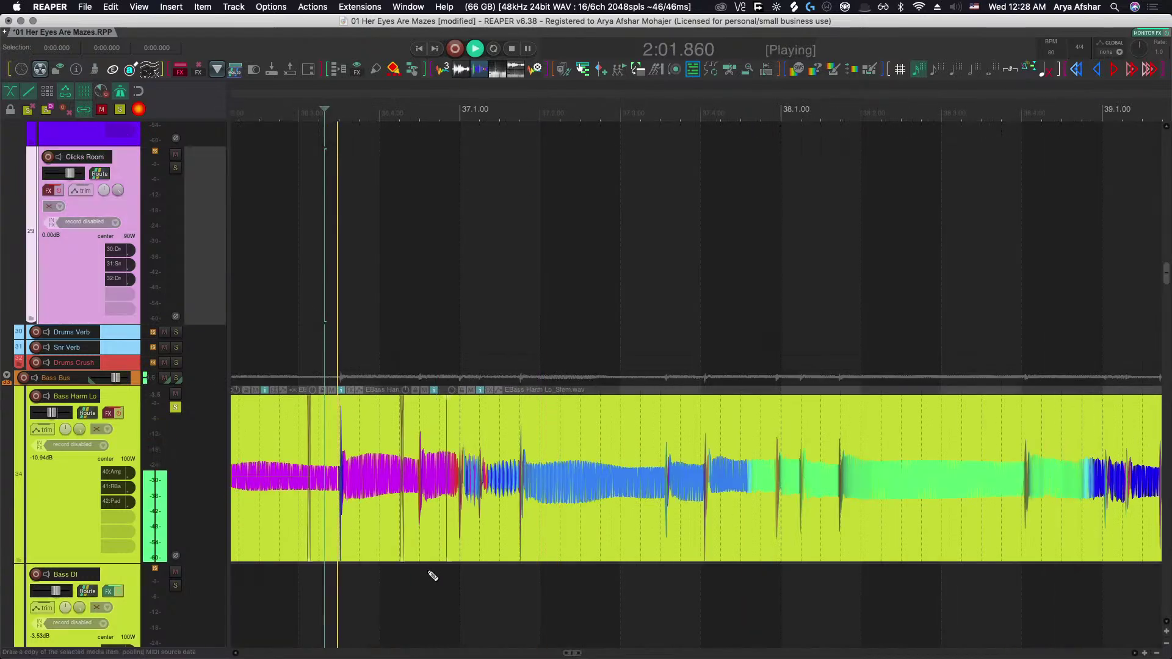
scroll(436, 577, "up", 3)
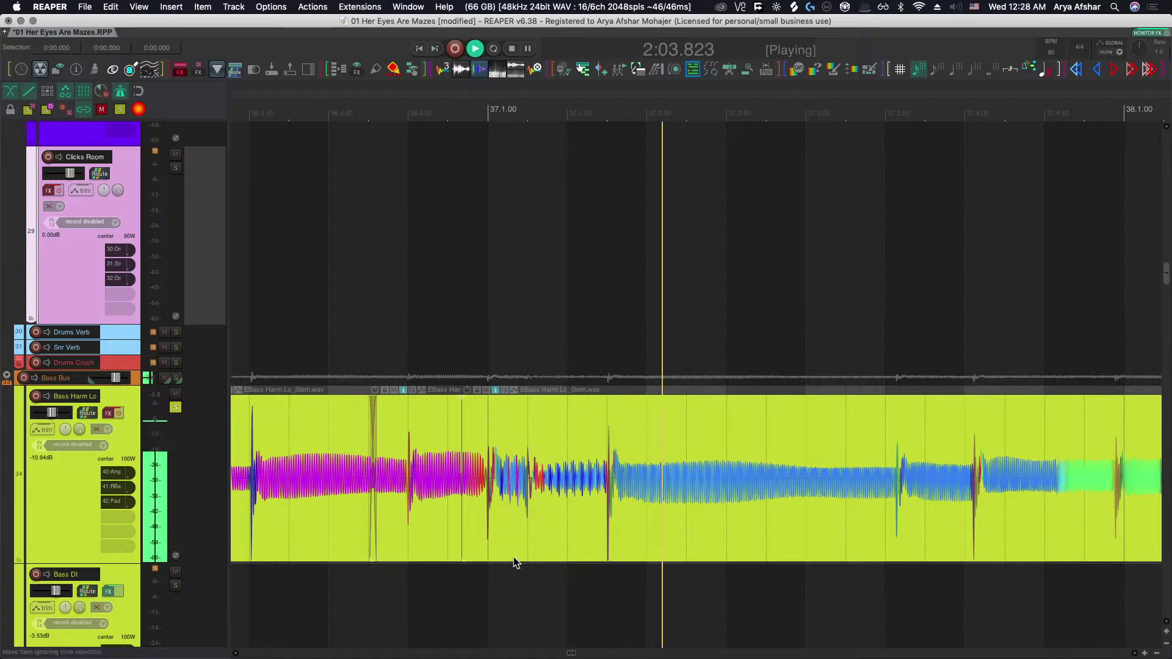
Split Bass Harm Lo at about 37.3.22 and 37.4.37, and slip the middle piece's contents earlier so its first note lands on about 37.3.50.
scroll(513, 556, "right", 5)
left_click(655, 496)
key("s")
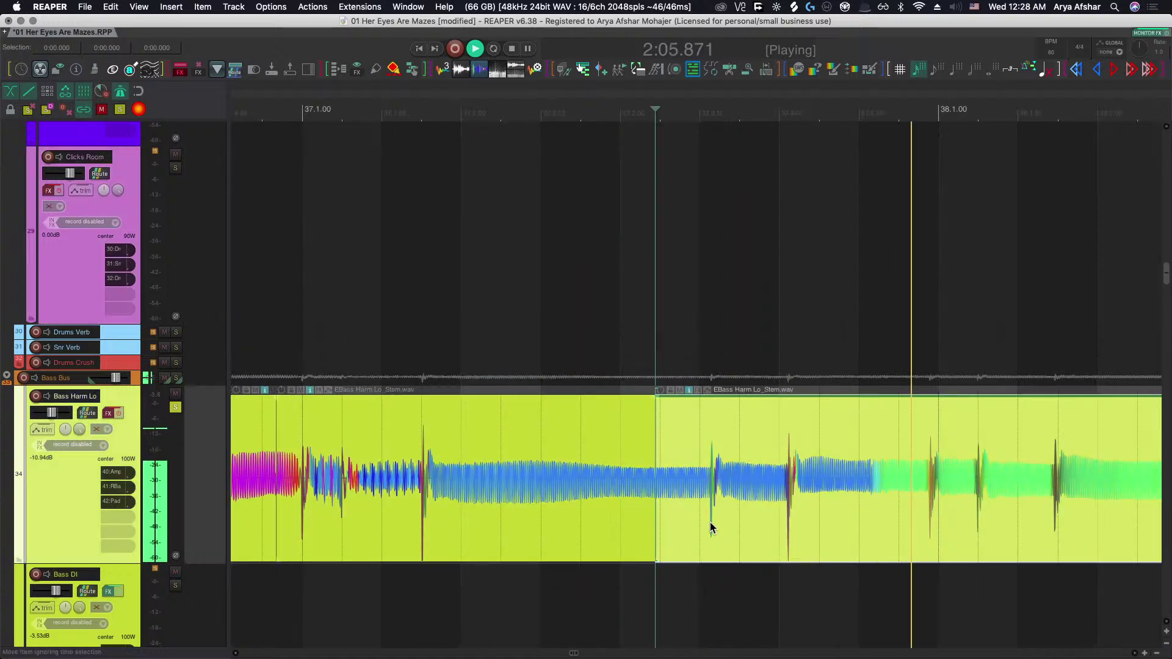
key("space")
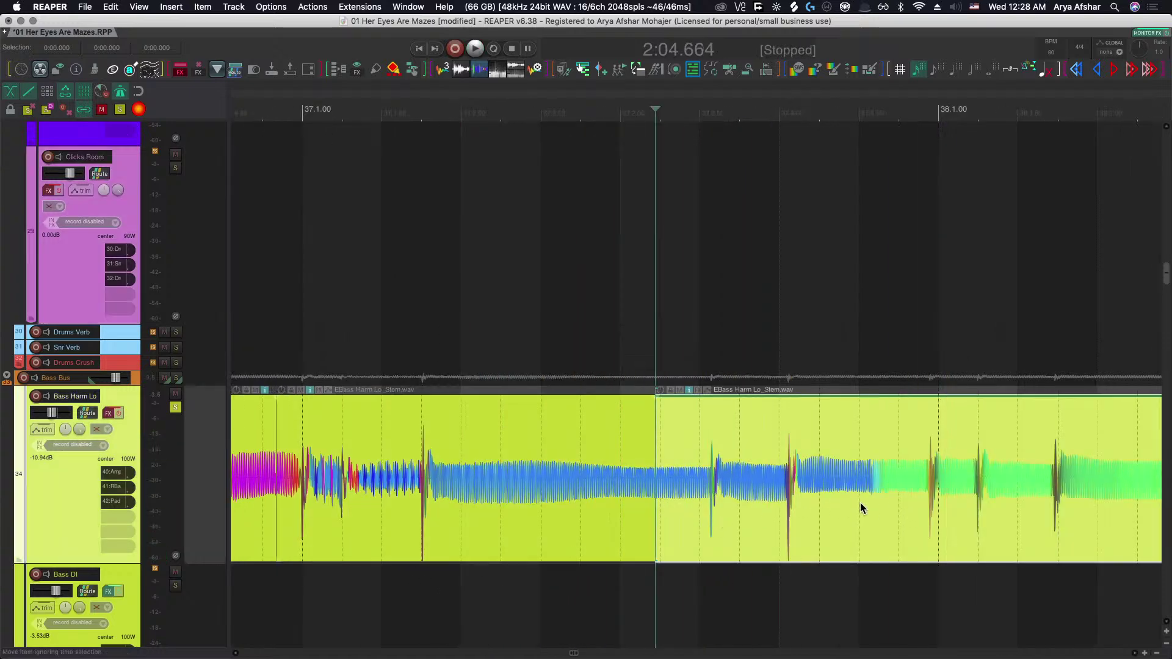
left_click(837, 501)
key("s")
left_click_drag(722, 498, 711, 487)
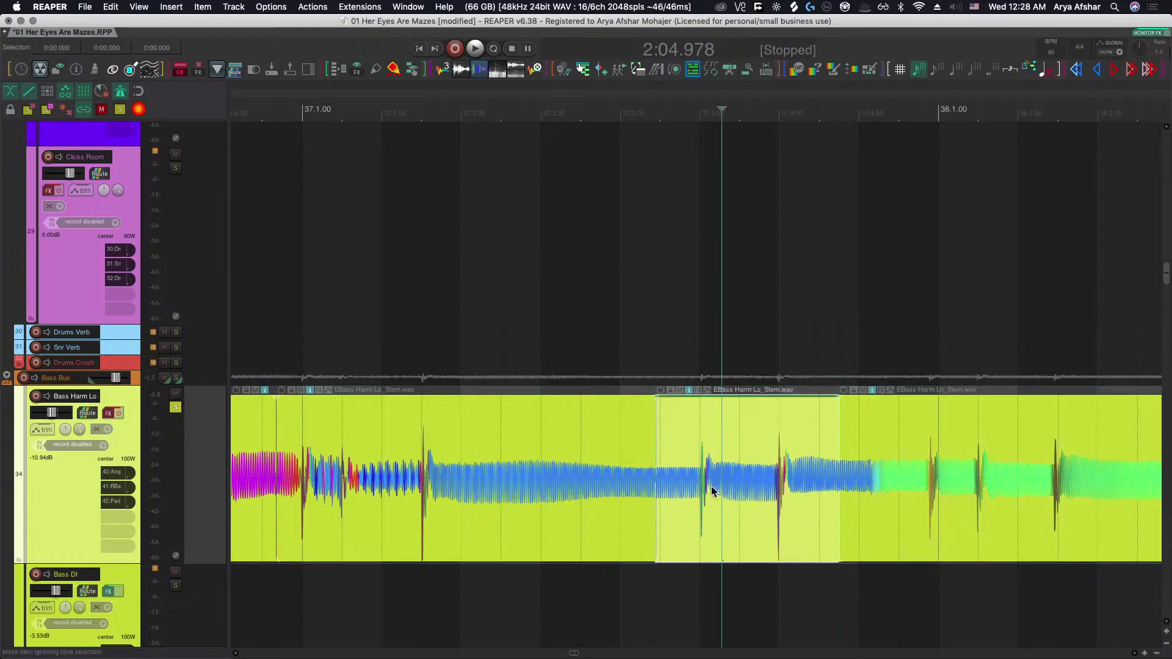
Audition Bass Harm Lo from about 37.1.45, shift the join at about 37.3.22 to about 37.3.25, and widen its crossfade.
left_click(373, 309)
key("space")
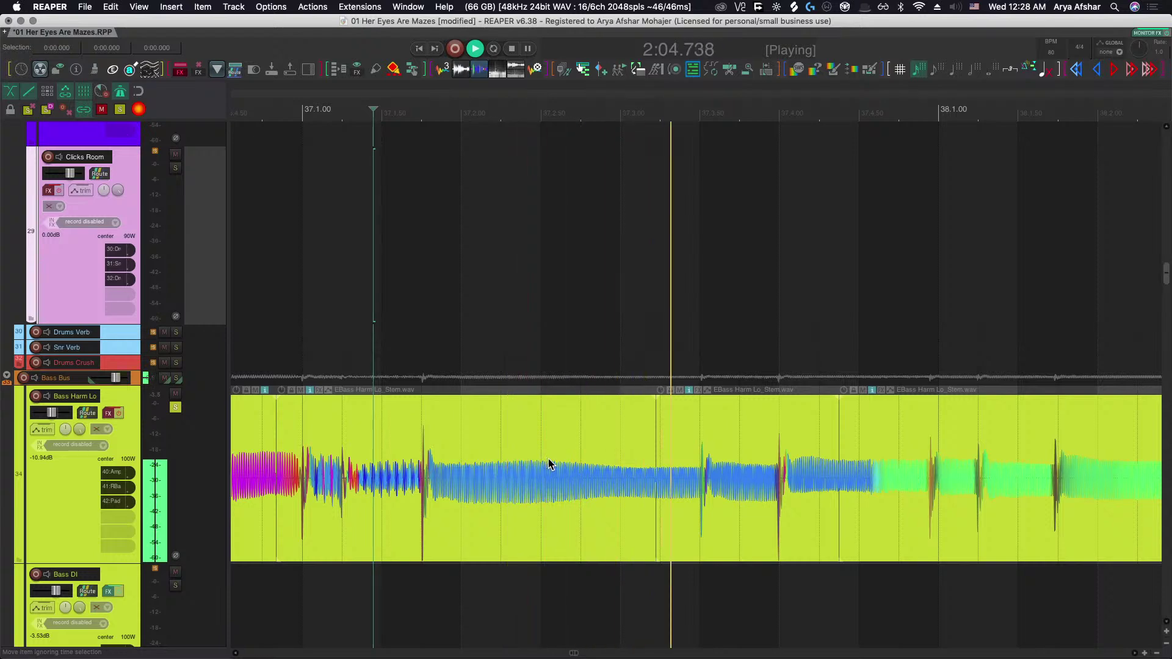
key("space")
scroll(662, 466, "up", 8)
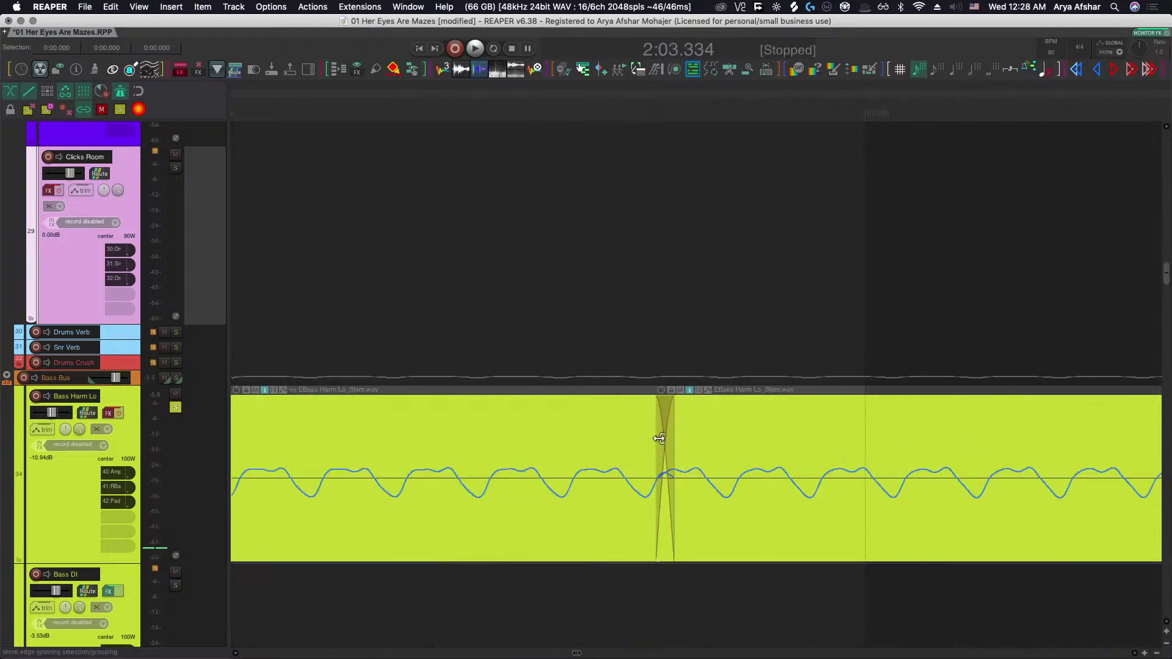
left_click_drag(665, 445, 857, 460)
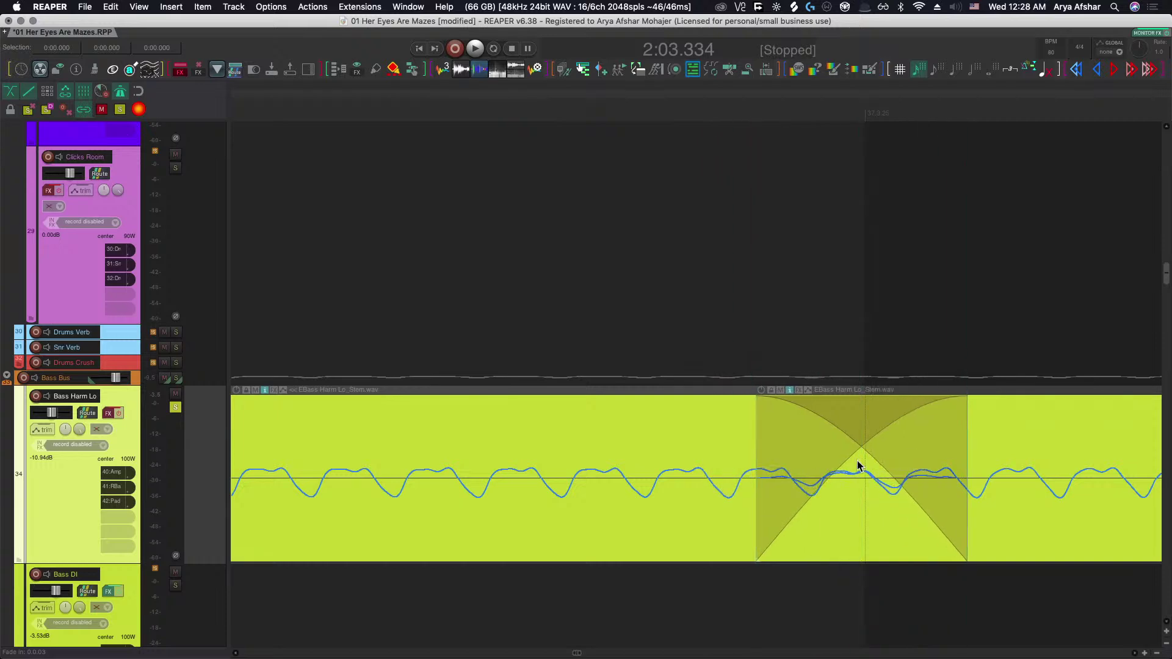
scroll(857, 464, "down", 10)
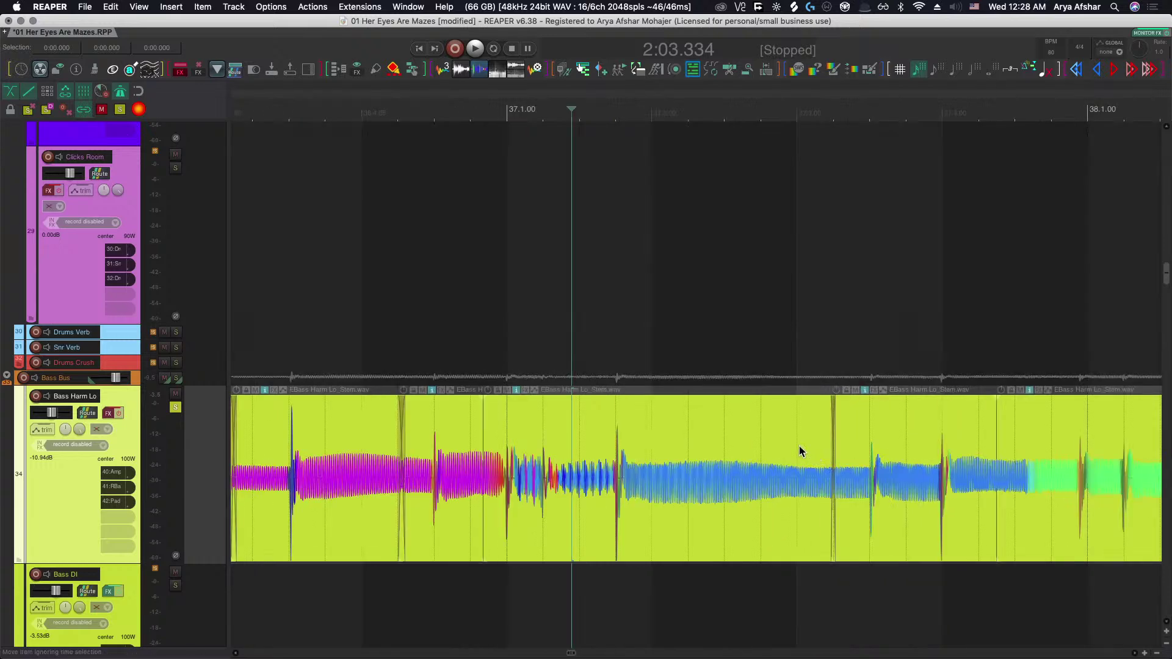
Replay Bass Harm Lo across bar 37 and inspect the join at about 37.4.37 up close.
key("space")
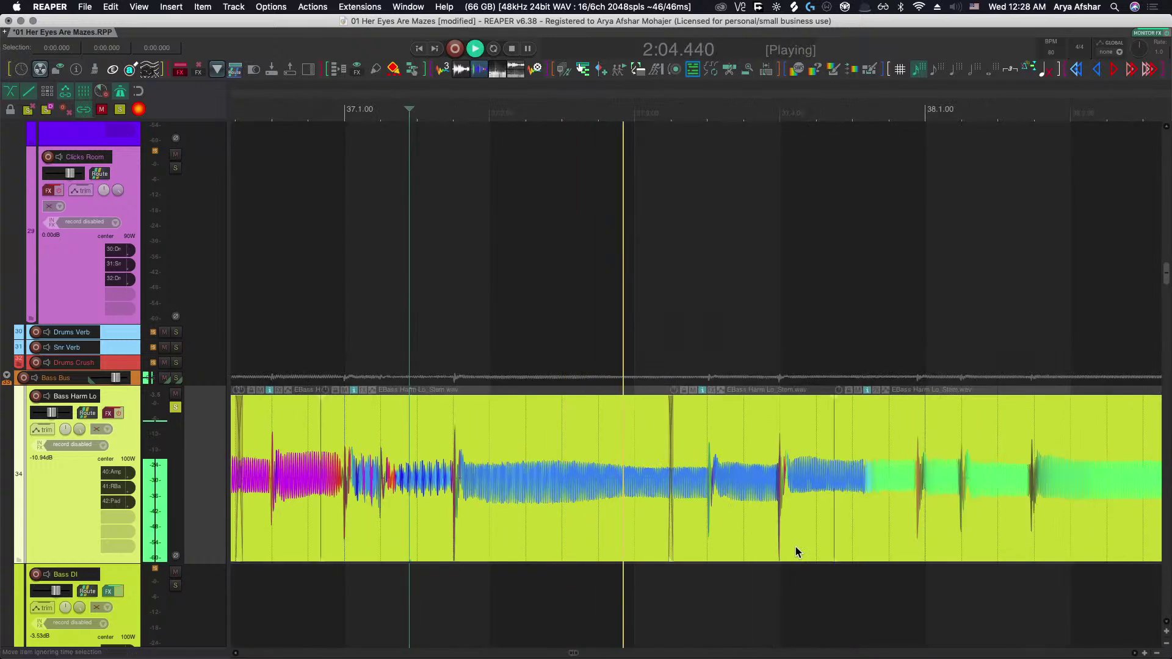
scroll(796, 547, "up", 3)
key("space")
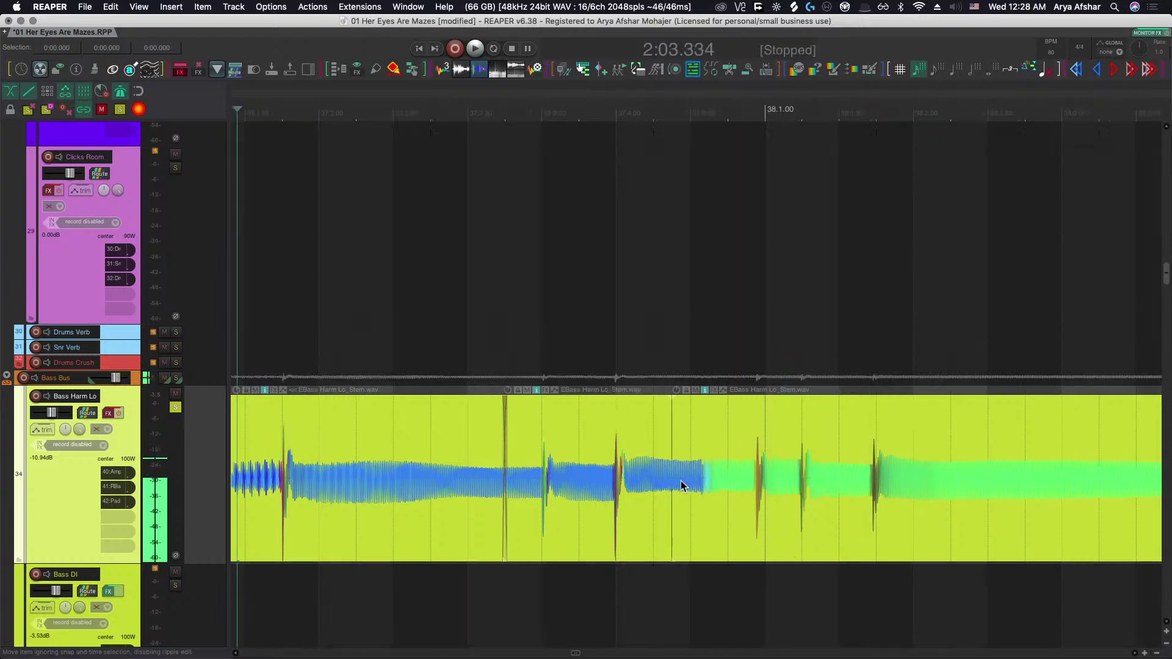
scroll(680, 480, "up", 3)
scroll(804, 493, "right", 3)
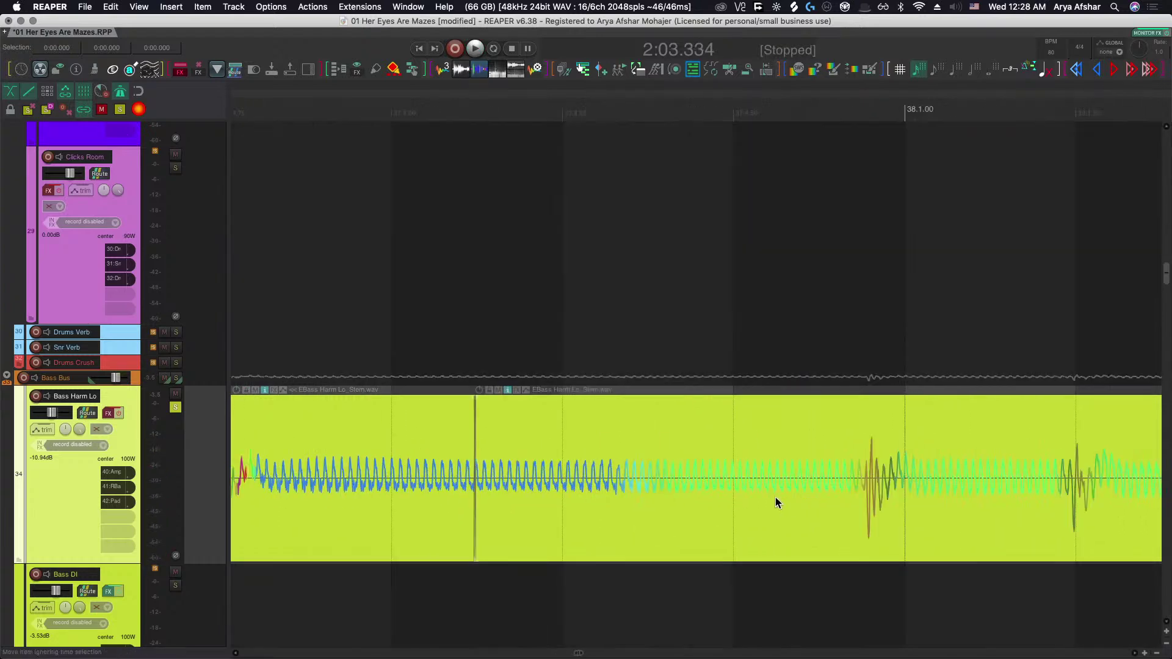
scroll(624, 481, "down", 3)
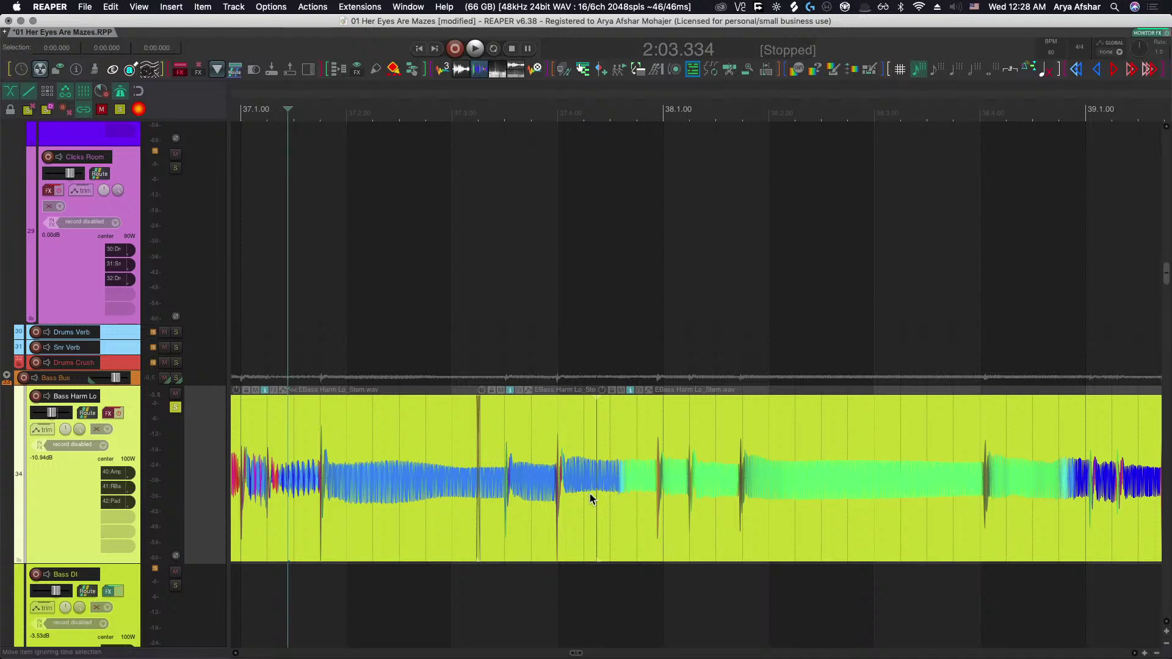
Extend the slipped Bass Harm Lo piece to about 38.2.65 by moving its end join later, and replay from bar 37.
left_click_drag(595, 496, 835, 495)
key("space")
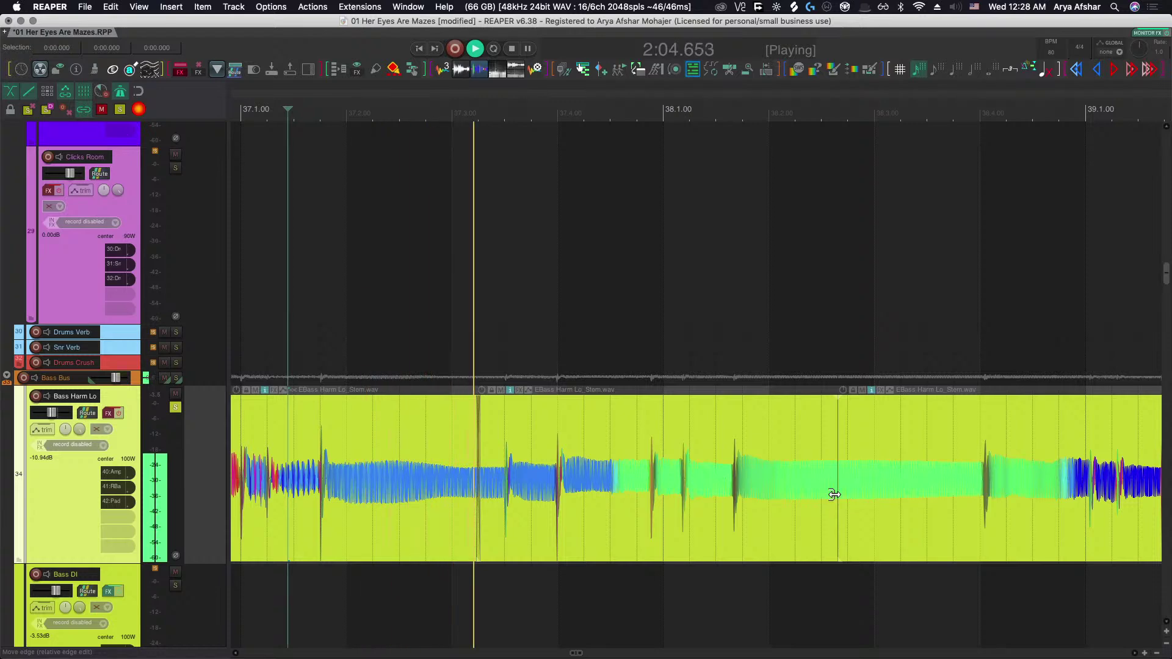
key("space")
Split Bass Harm Lo at about 37.4.84, slip the next piece's contents later so its first note lands on 38.1.00, and widen the crossfade.
scroll(659, 486, "up", 8)
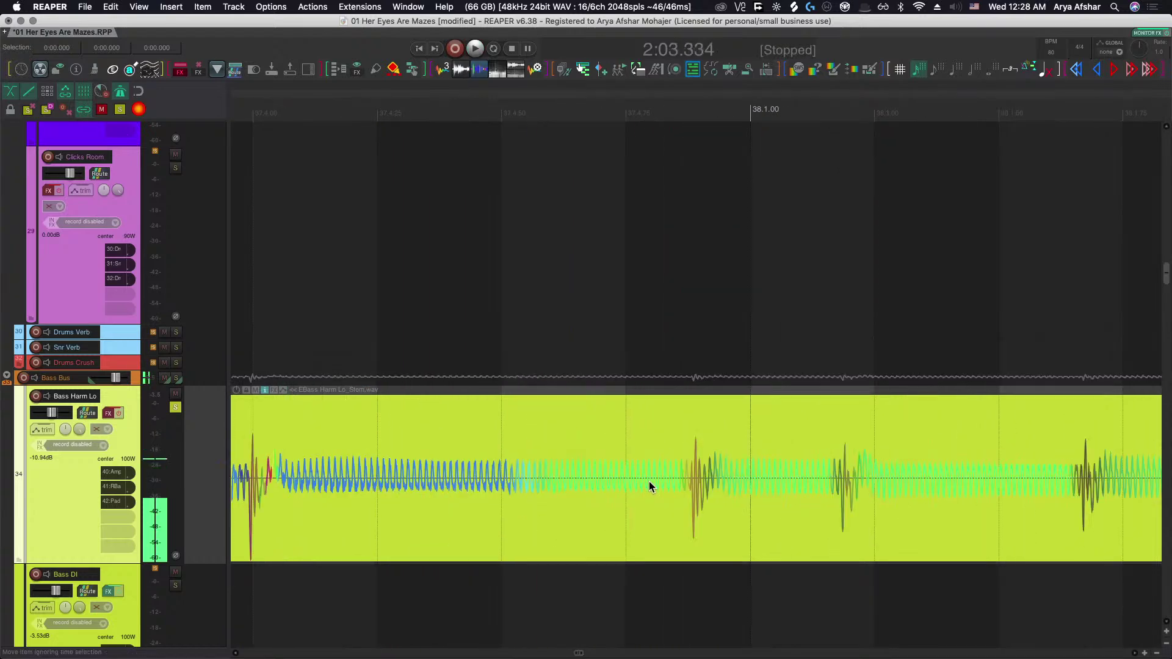
left_click(669, 483)
key("s")
left_click_drag(701, 489, 763, 488)
scroll(675, 479, "up", 10)
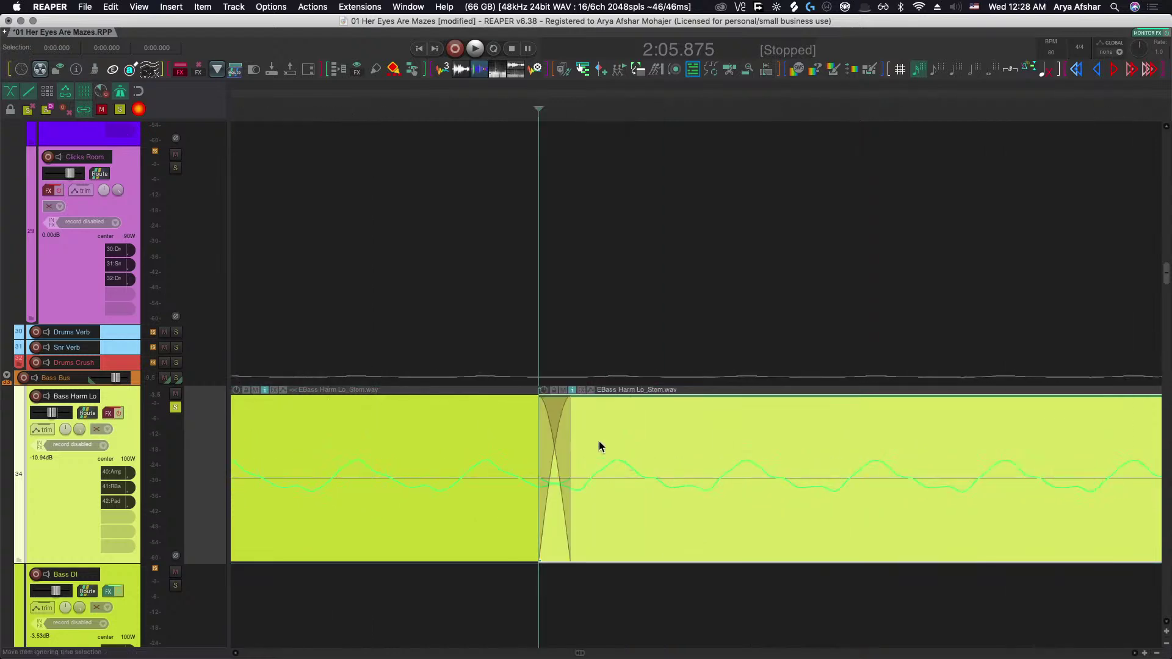
left_click_drag(562, 457, 772, 599)
scroll(769, 601, "down", 10)
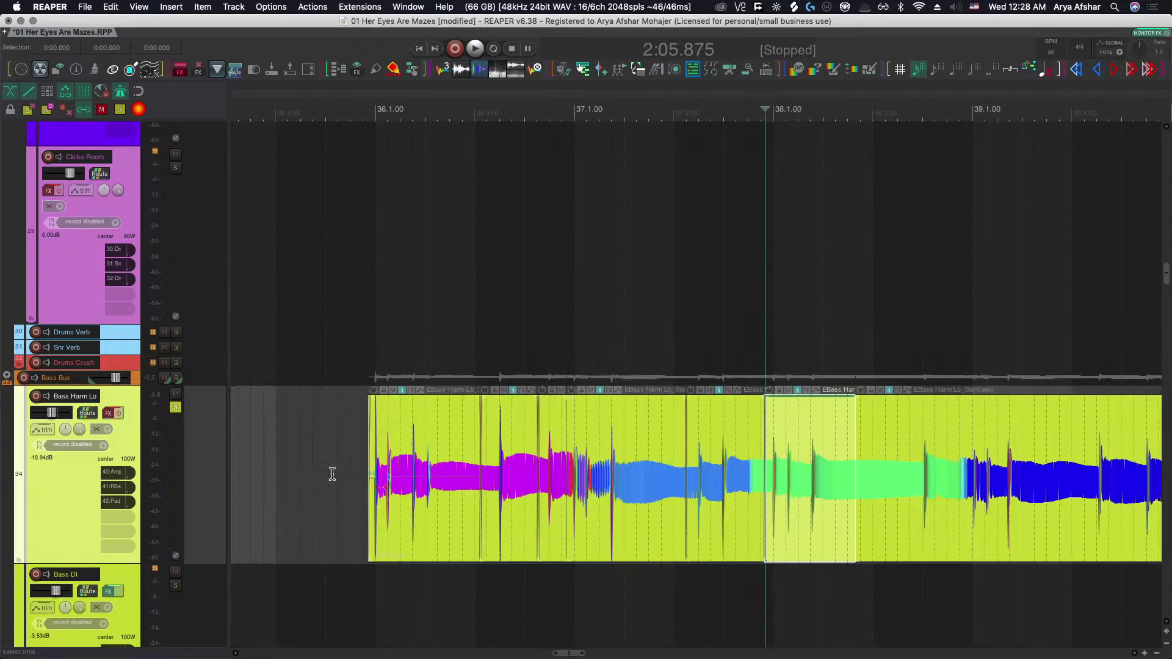
Listen to Bass Harm Lo from just before bar 36 up to the end of bar 37.
left_click(318, 448)
key("space")
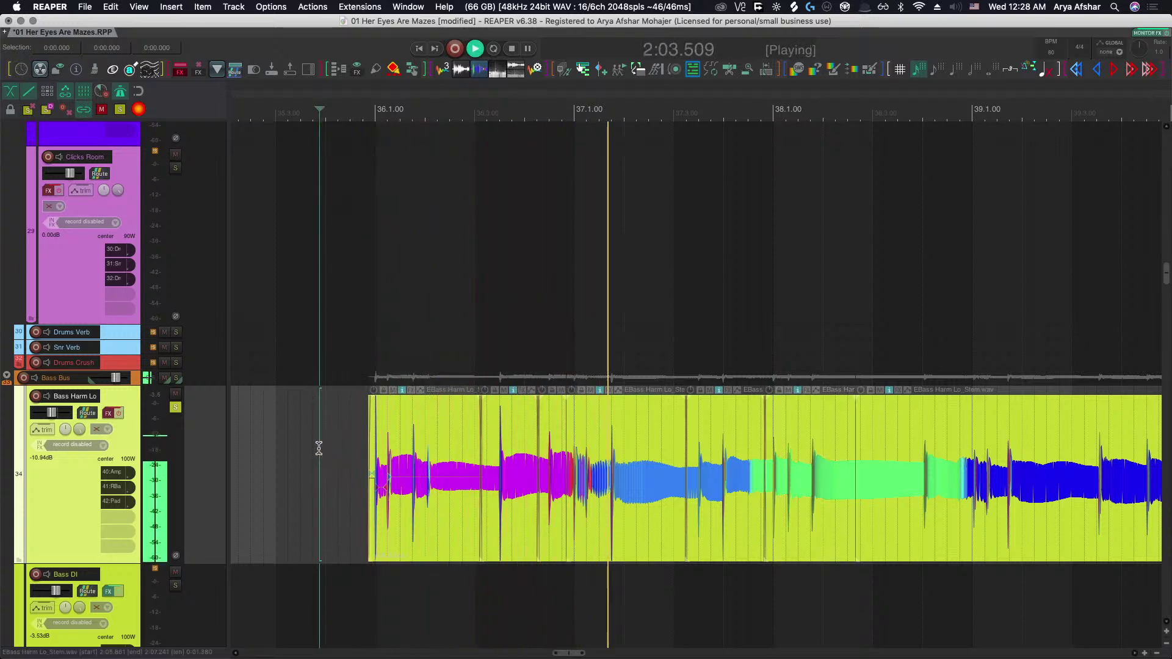
scroll(692, 588, "up", 3)
scroll(683, 589, "right", 3)
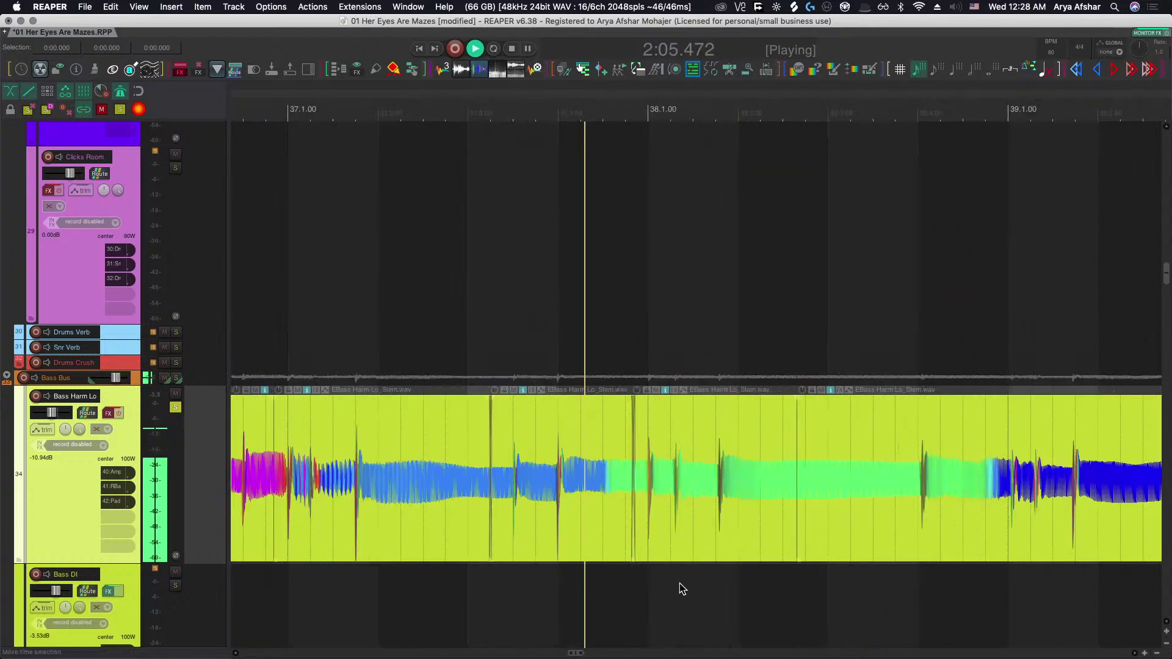
key("space")
Split Bass Harm Lo at about 38.1.22 and slip the following piece's contents earlier by about 0.0.04, bringing its note close to 38.1.25.
scroll(647, 482, "up", 3)
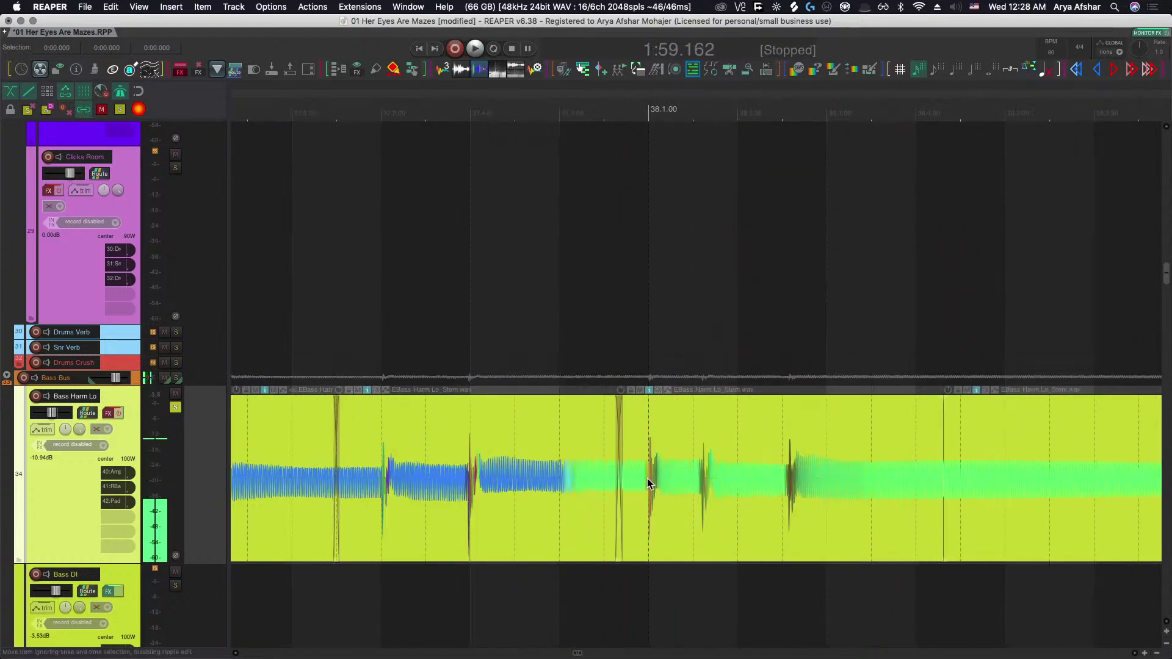
scroll(647, 483, "up", 4)
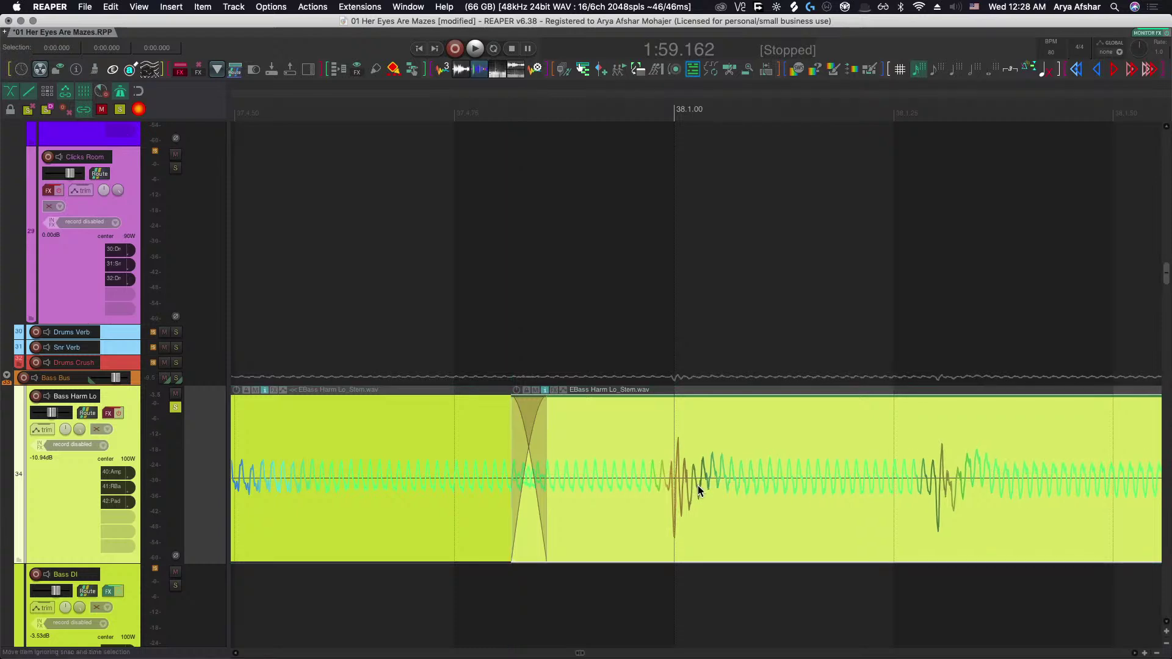
scroll(700, 491, "right", 1)
key("s")
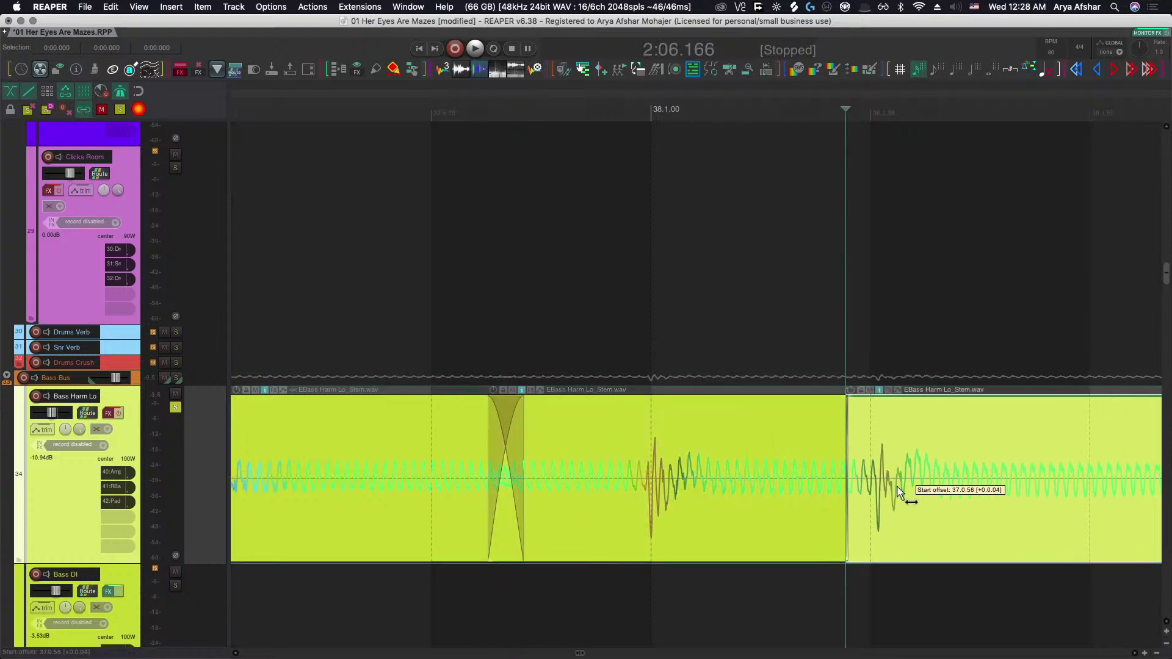
Audition Bass Harm Lo from about 37.2.88 into bar 38, and lengthen the crossfade at about 37.4.84 to 0.0.12.
scroll(892, 486, "down", 5)
left_click(317, 281)
key("space")
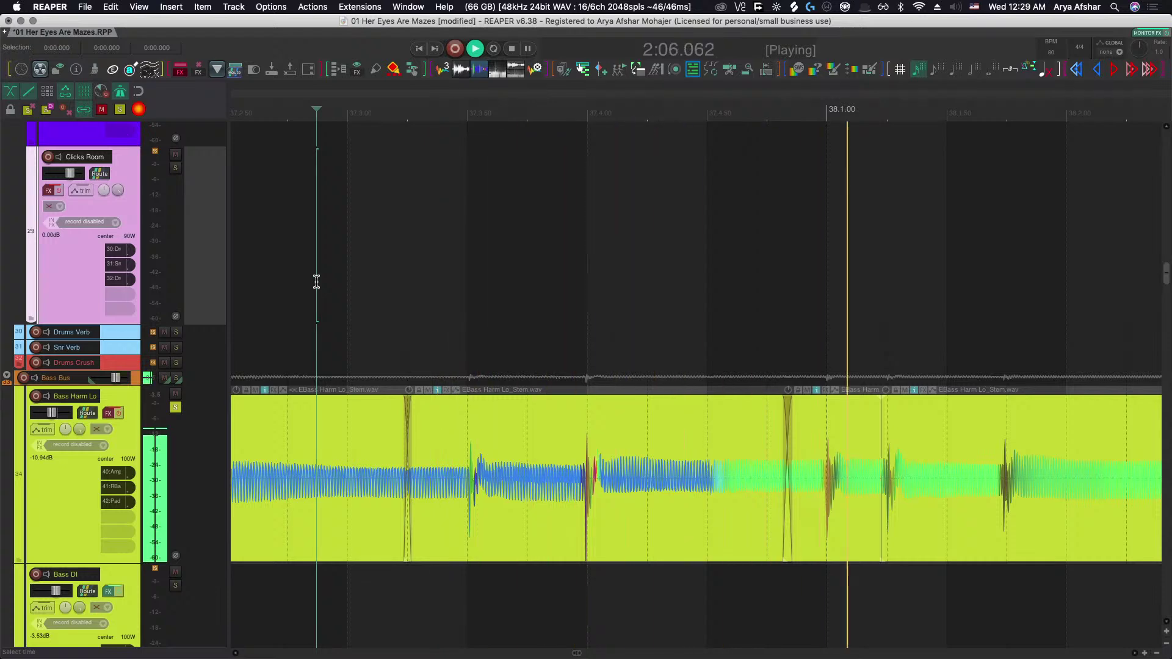
key("space")
scroll(776, 428, "up", 5)
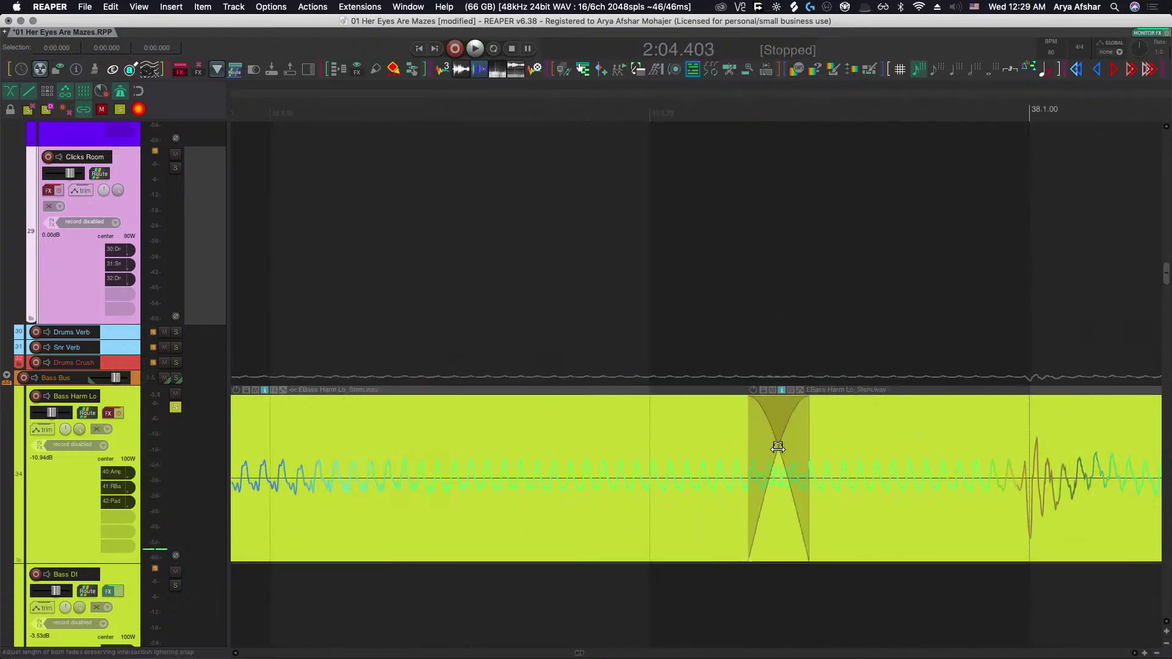
left_click_drag(777, 447, 845, 525)
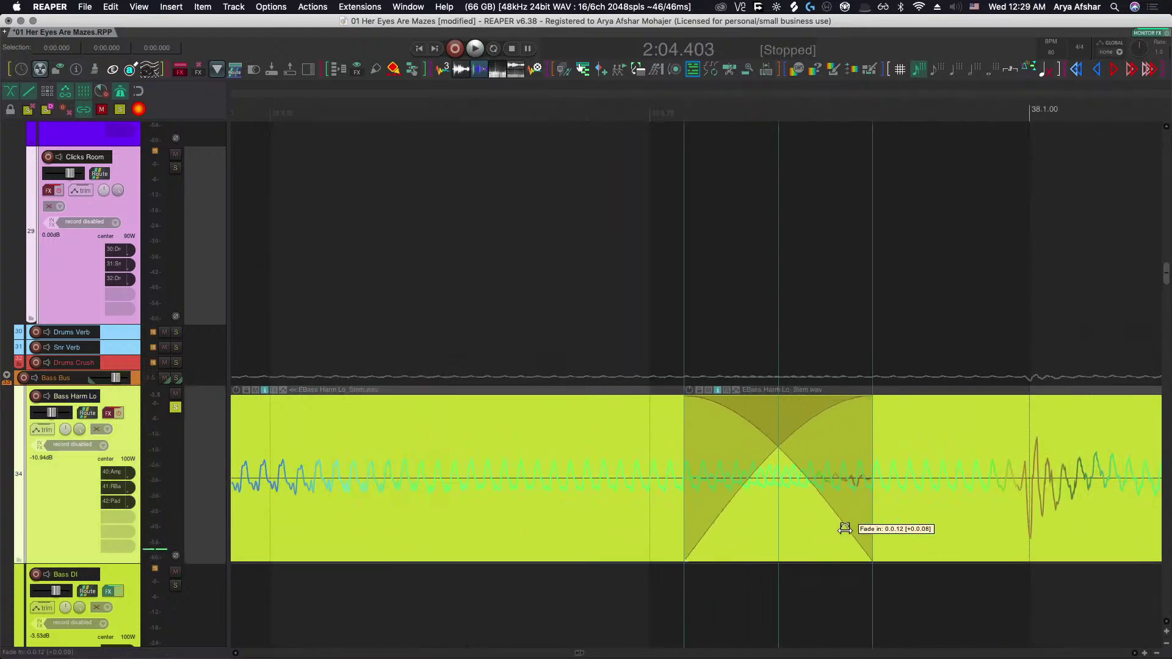
Replay the end of bar 37, move the widened Bass Harm Lo crossfade earlier to about 37.4.75, and check it by ear.
key("space")
scroll(848, 585, "down", 3)
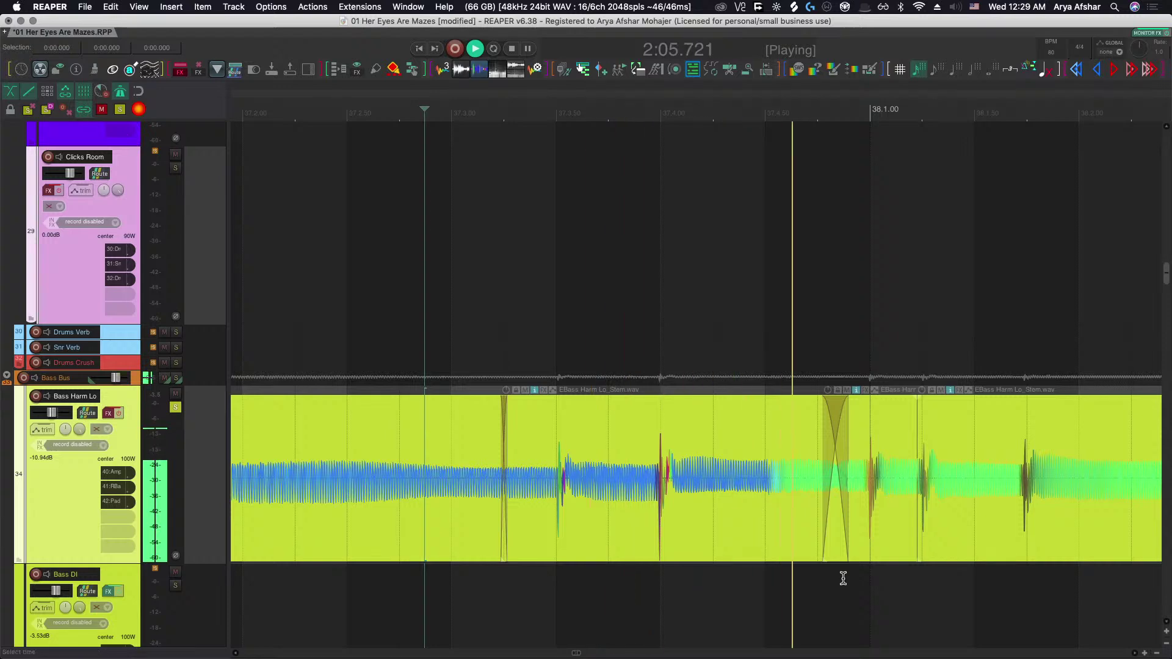
key("space")
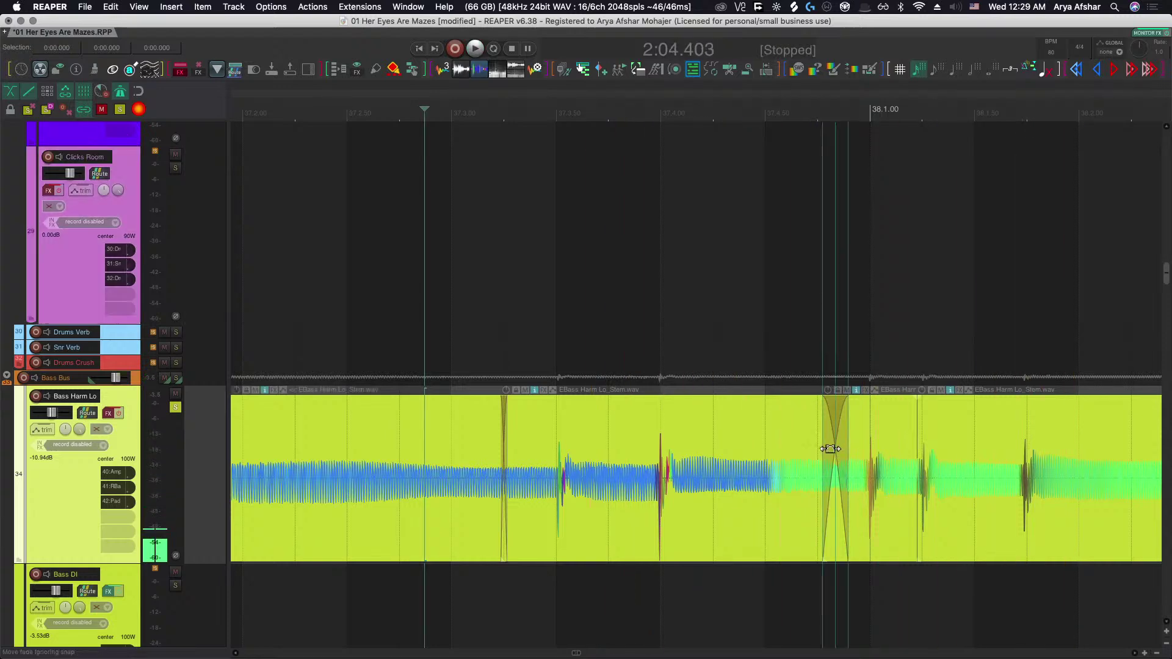
left_click_drag(833, 447, 811, 448)
key("space")
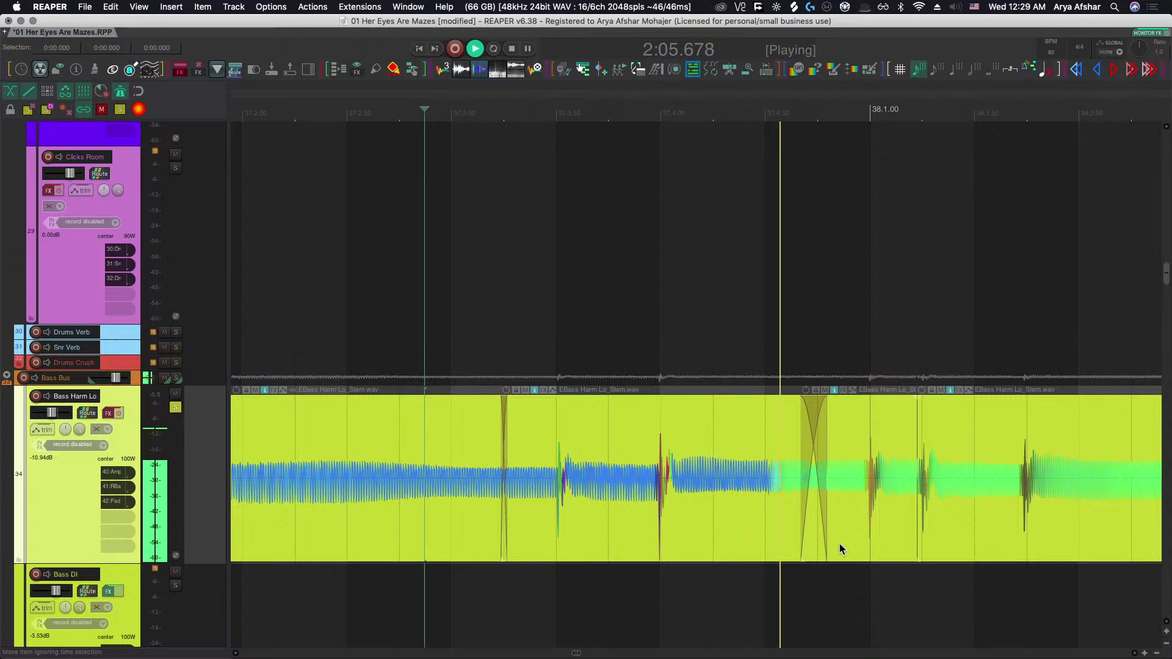
key("space")
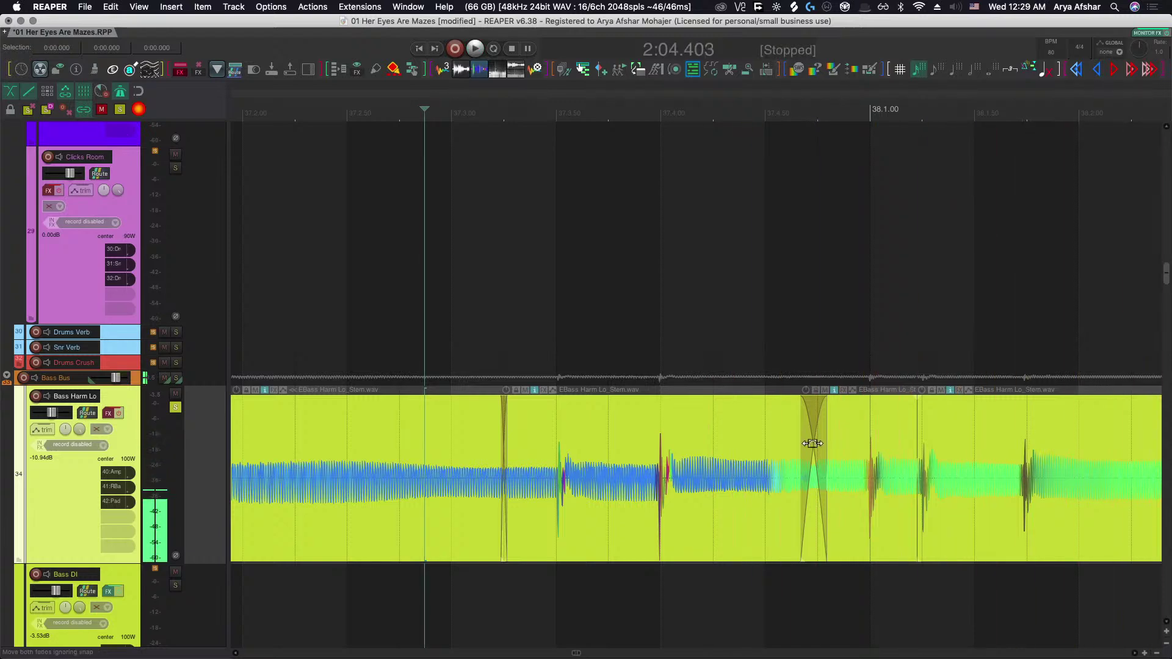
left_click_drag(811, 444, 816, 448)
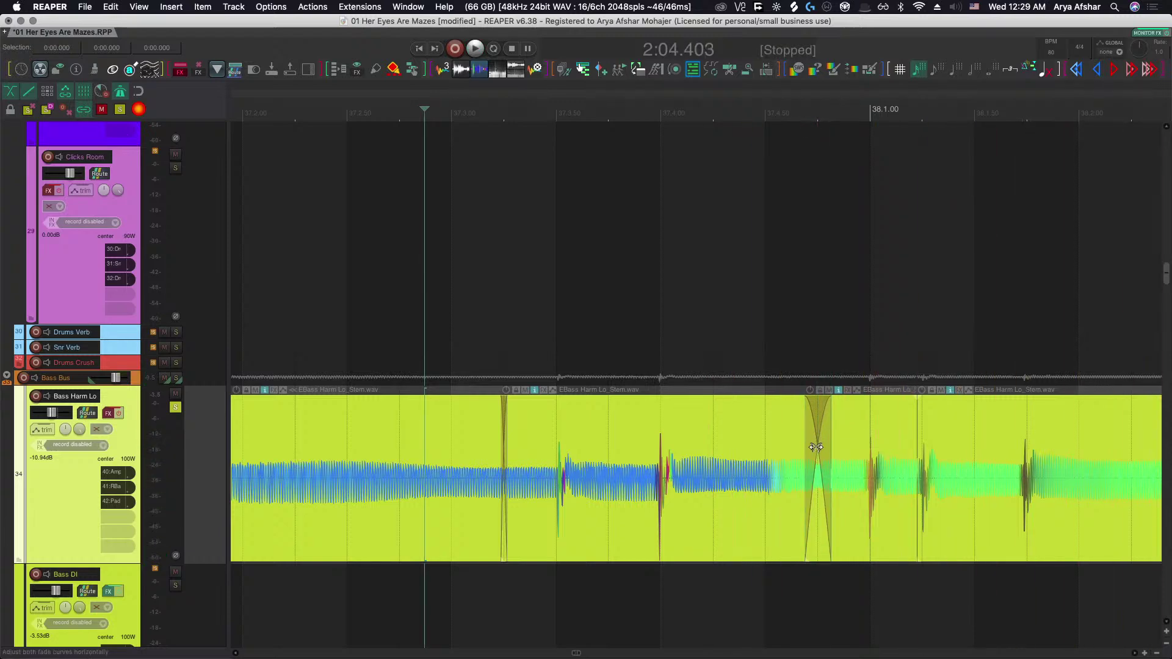
Lower the crossing point of both fade curves in the Bass Harm Lo crossfade at 37.4.75, and replay into bar 38.
scroll(816, 463, "up", 5)
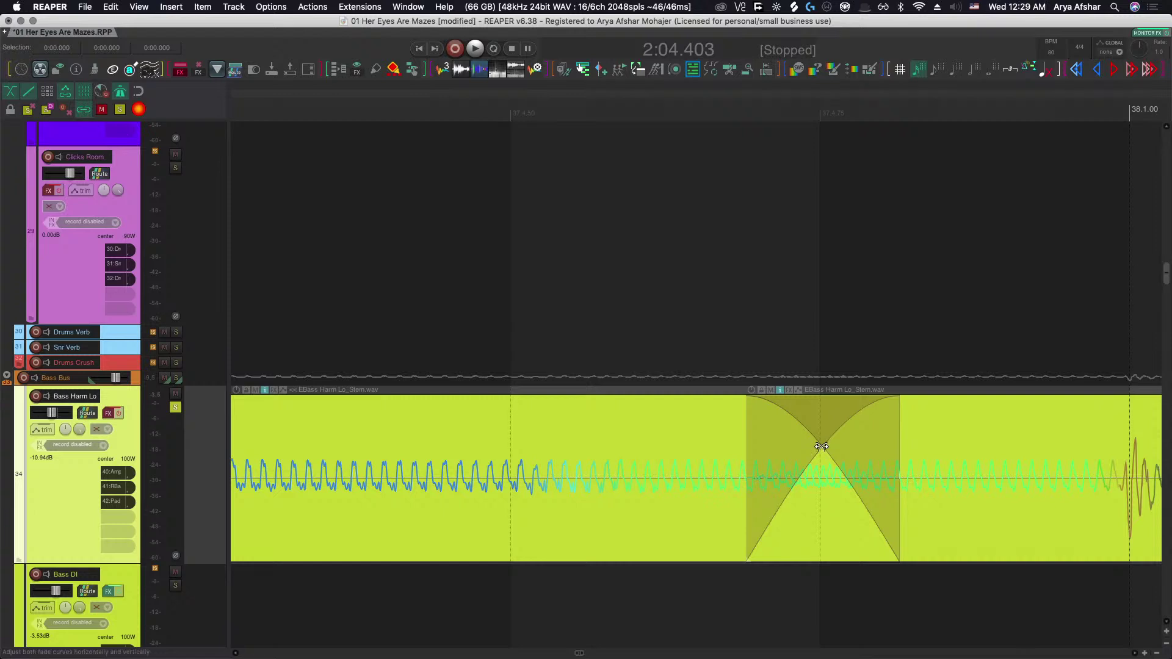
left_click_drag(821, 446, 815, 479)
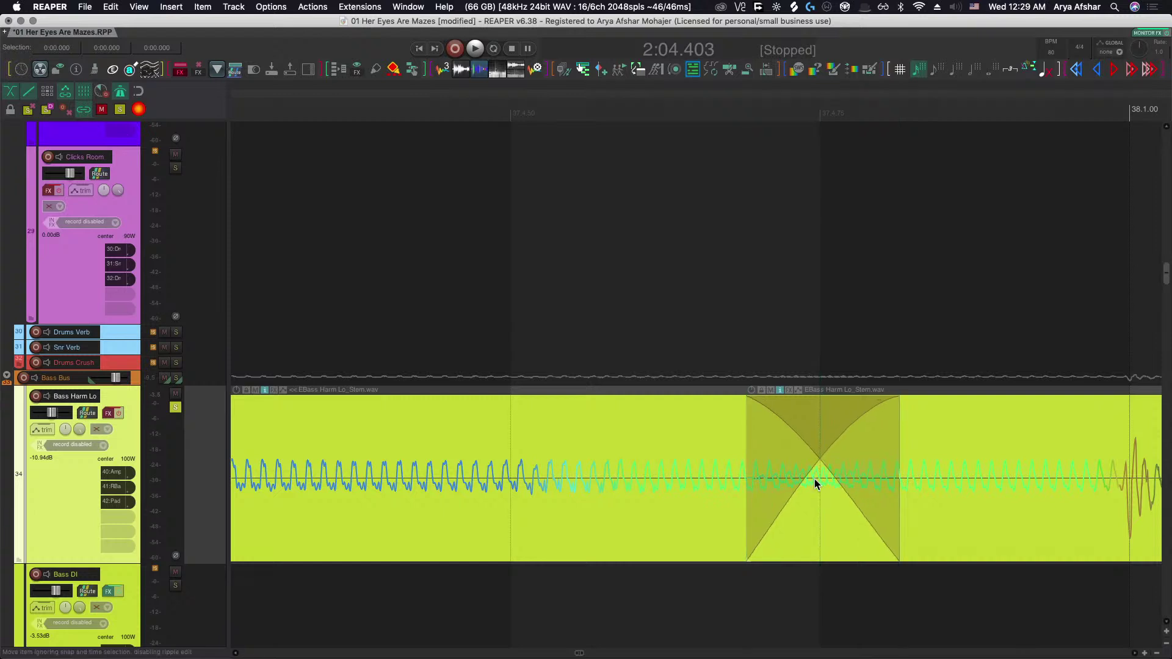
scroll(812, 500, "down", 3)
key("space")
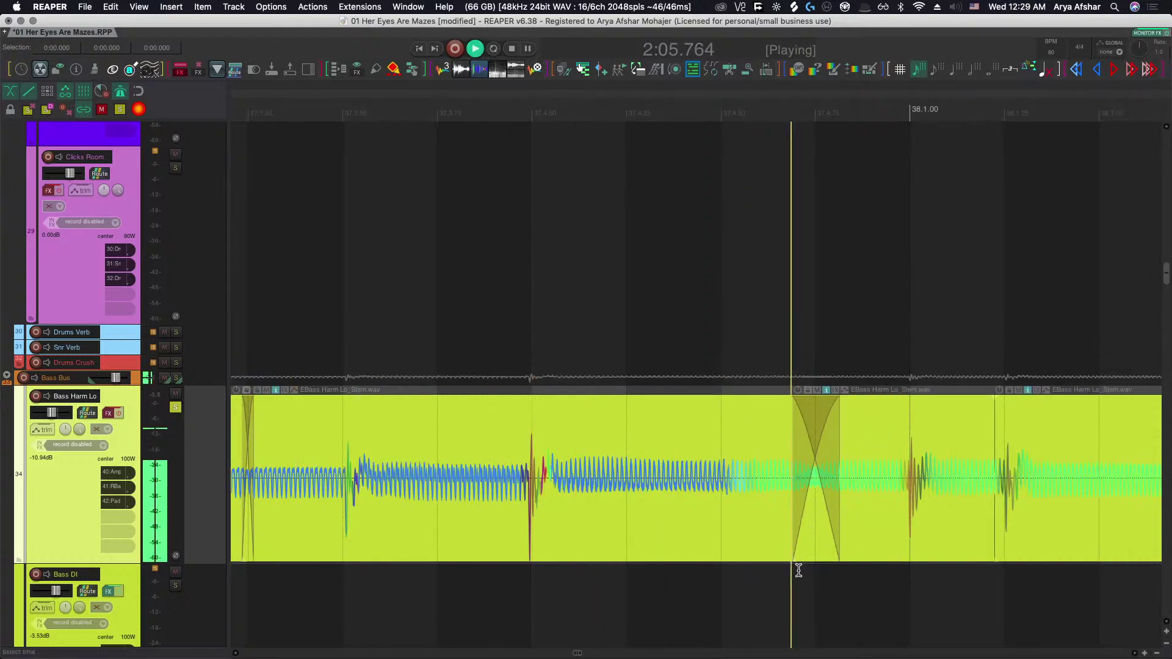
scroll(801, 575, "right", 1)
key("super+z")
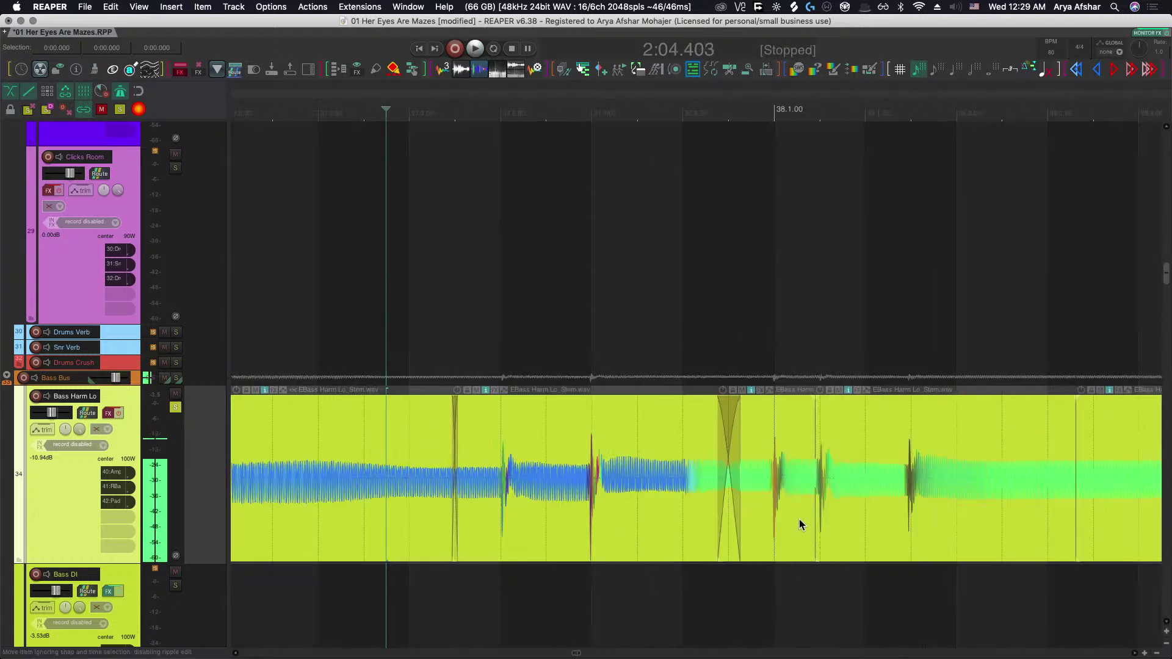
Inspect the Bass Harm Lo joins around 38.1.00 and play on through the middle of bar 38.
scroll(781, 510, "up", 2)
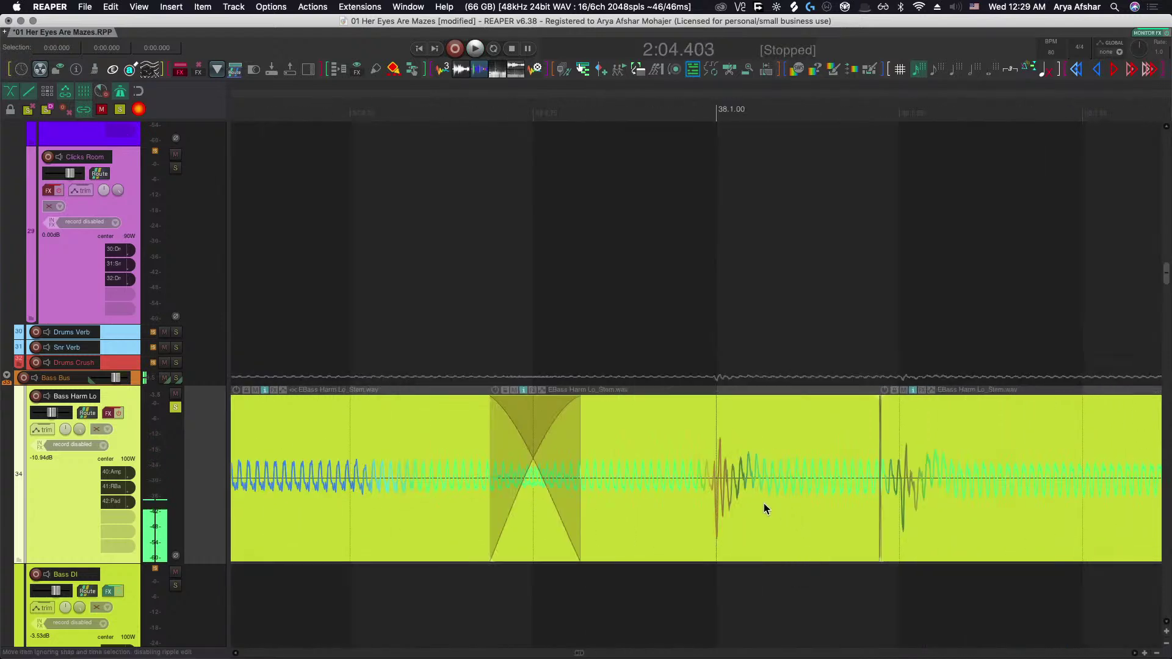
scroll(829, 499, "up", 2)
scroll(919, 503, "down", 4)
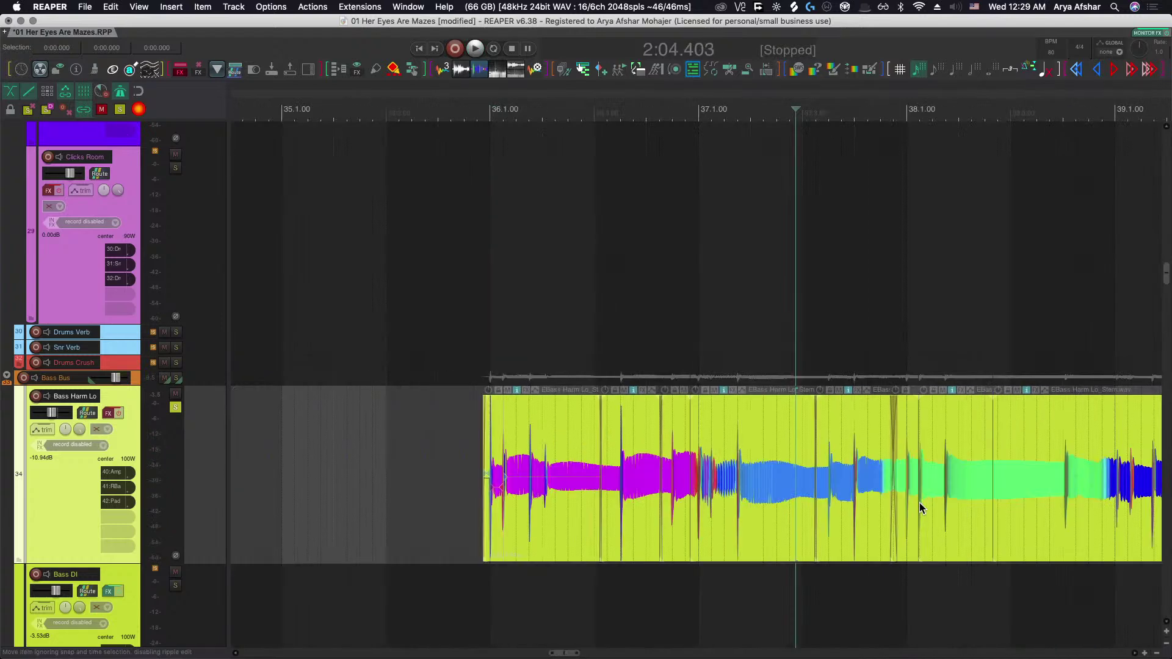
key("space")
scroll(925, 546, "up", 3)
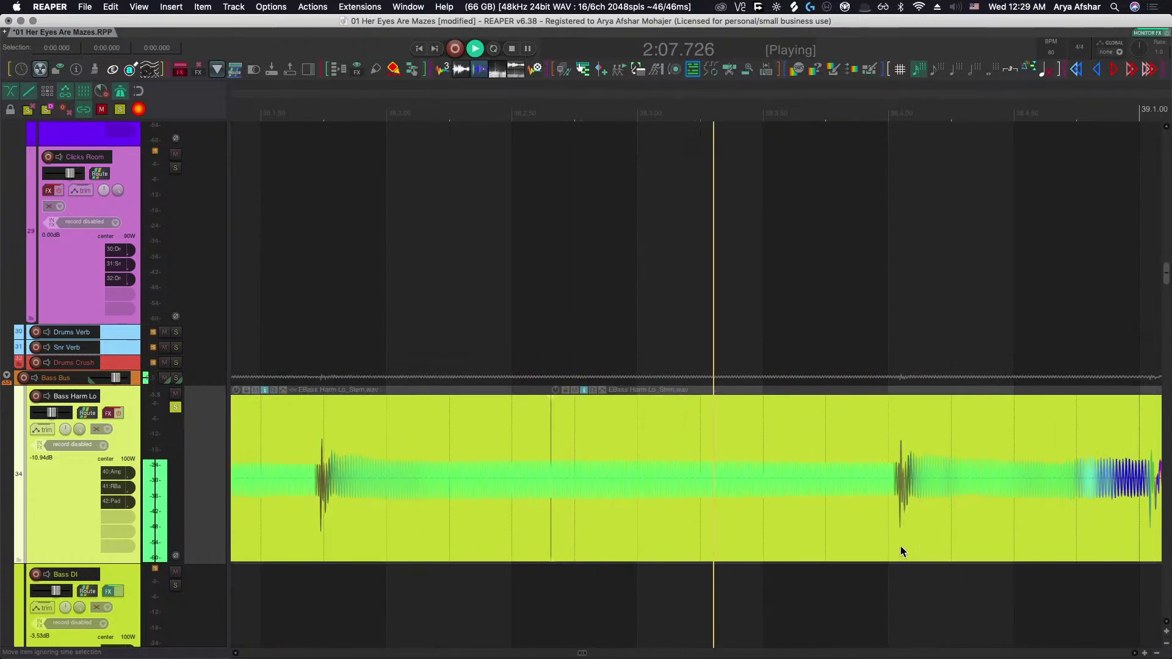
Widen the short Bass Harm Lo crossfade at about 38.2.65 evenly on both sides, and replay across it.
scroll(560, 483, "up", 6)
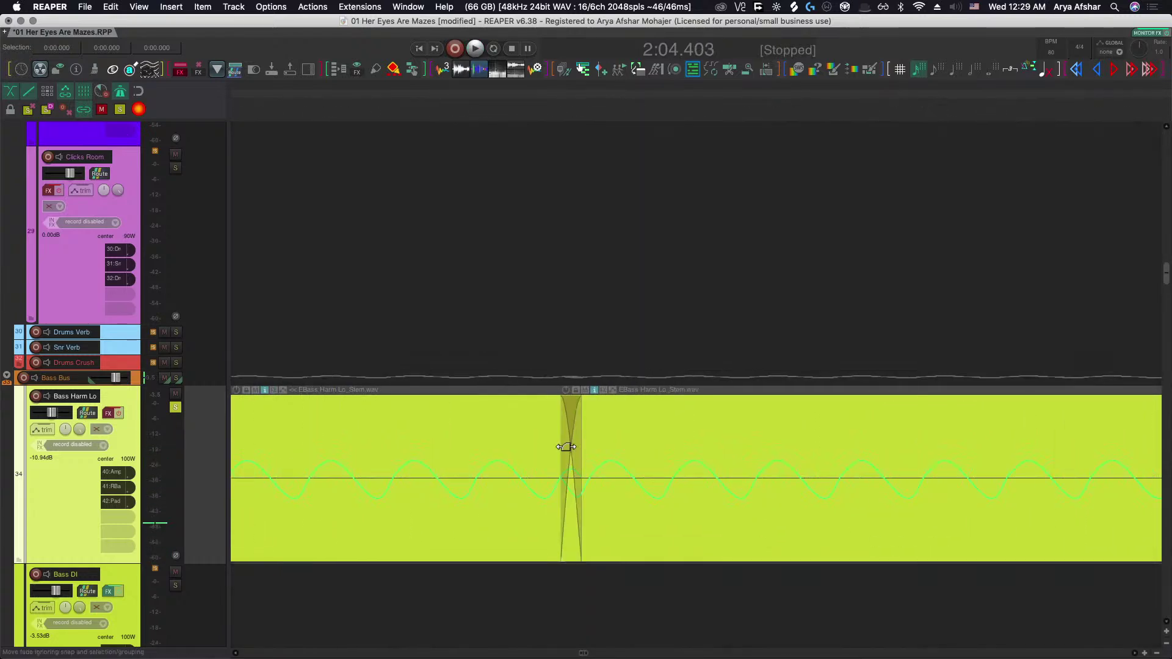
left_click_drag(571, 447, 668, 603)
key("space")
scroll(671, 604, "down", 6)
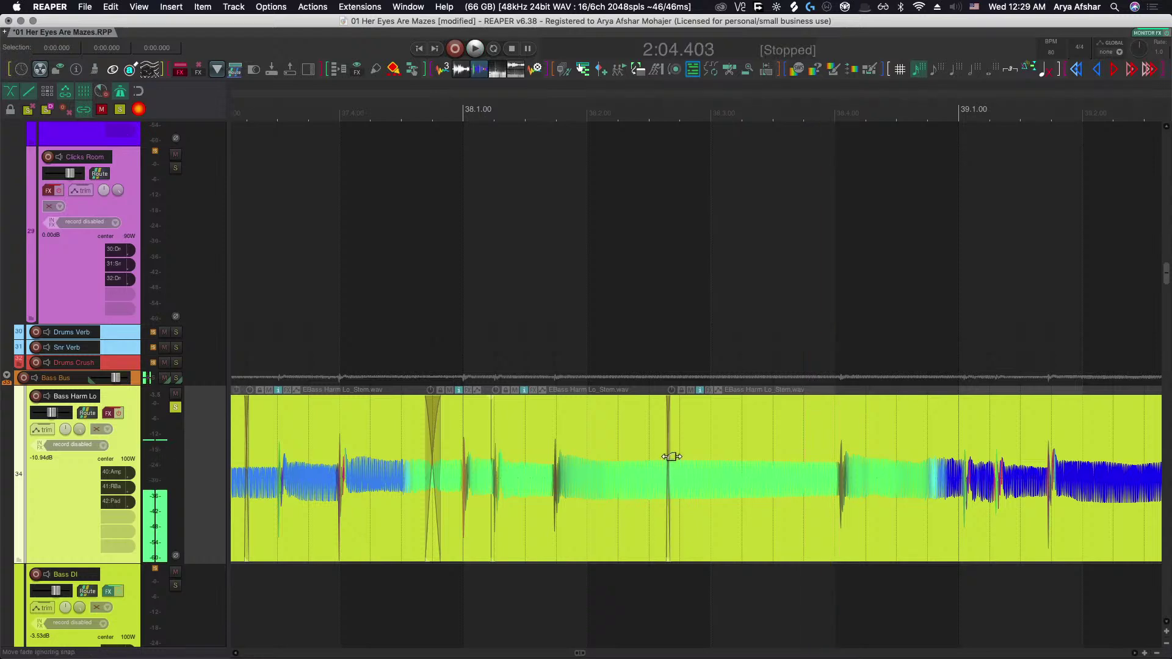
key("space")
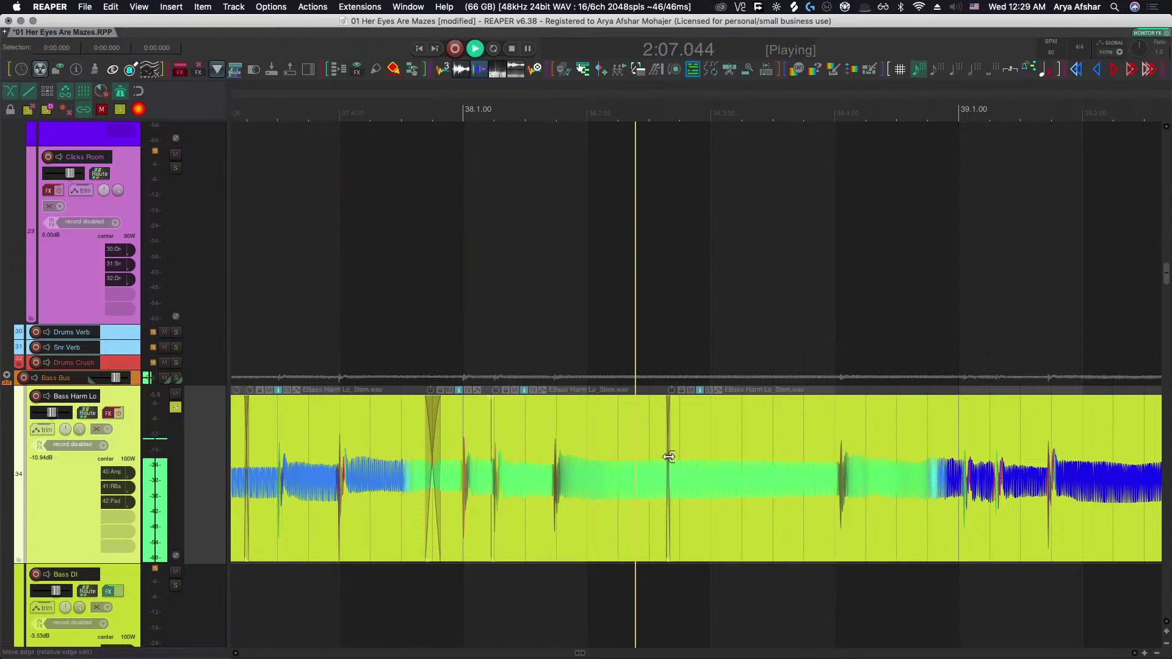
Move the Bass Harm Lo crossfade in the middle of bar 38 to 38.3.00, widen it evenly around that point, and replay across it.
left_click_drag(666, 458, 766, 492)
scroll(714, 458, "up", 5)
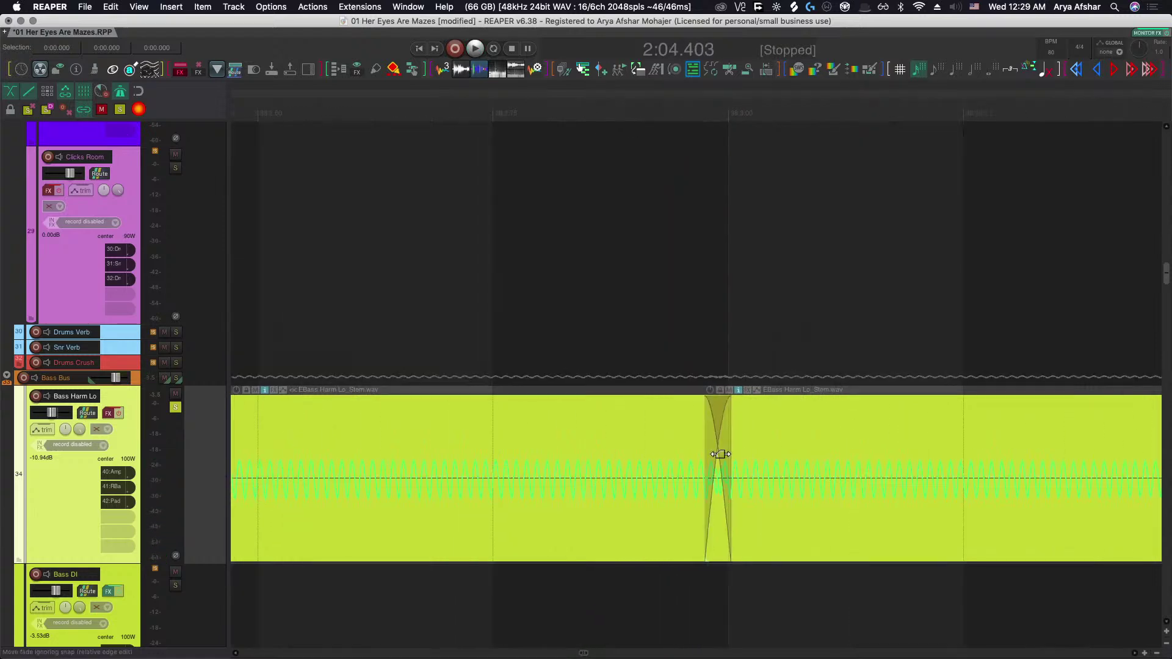
scroll(720, 454, "up", 3)
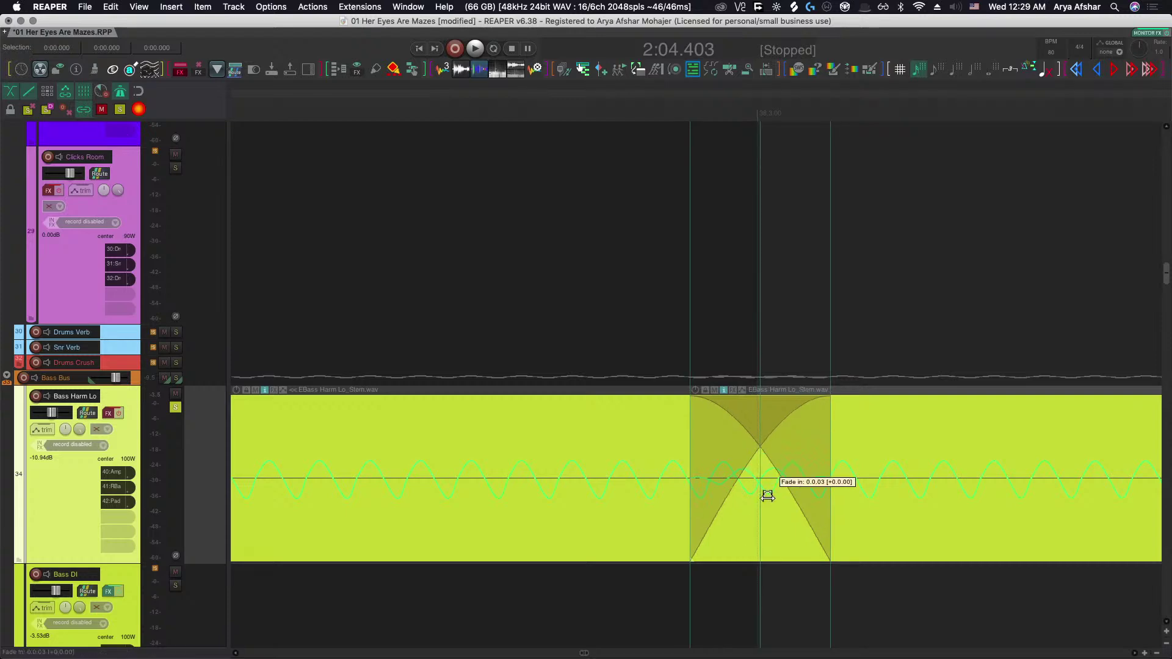
scroll(808, 591, "up", 2)
key("space")
scroll(808, 591, "down", 8)
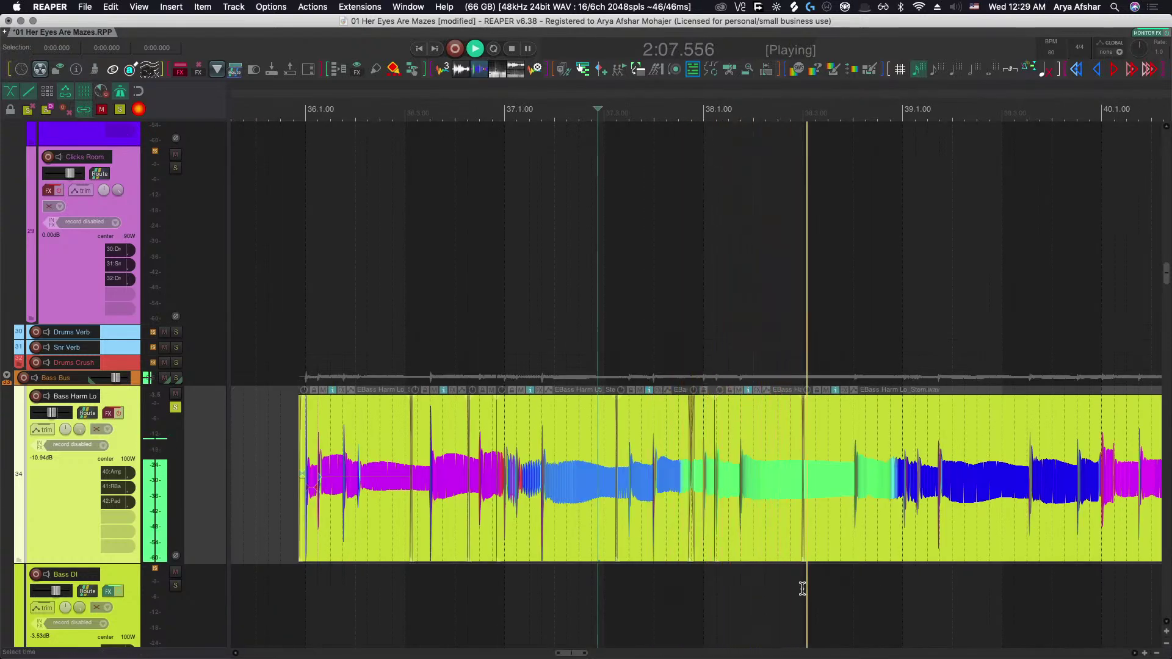
Check the Bass Harm Lo note at 38.4.00 against the grid and play on into bar 39.
scroll(802, 588, "right", 5)
scroll(619, 468, "up", 6)
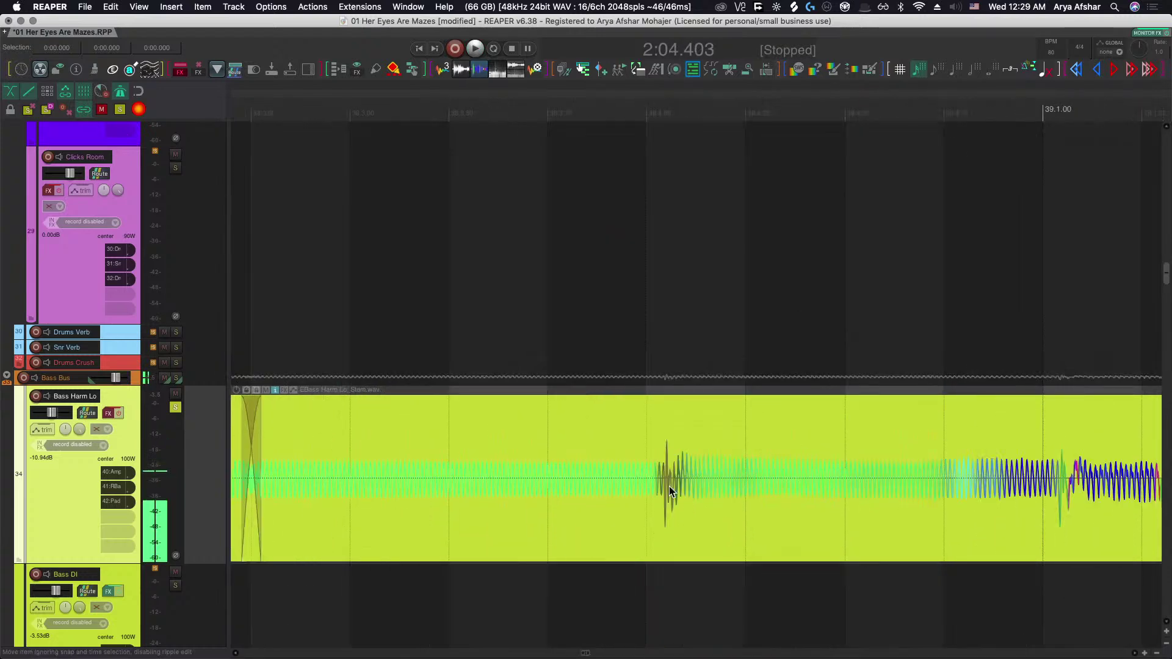
left_click_drag(650, 485, 649, 488)
scroll(649, 488, "down", 6)
key("space")
scroll(573, 573, "up", 5)
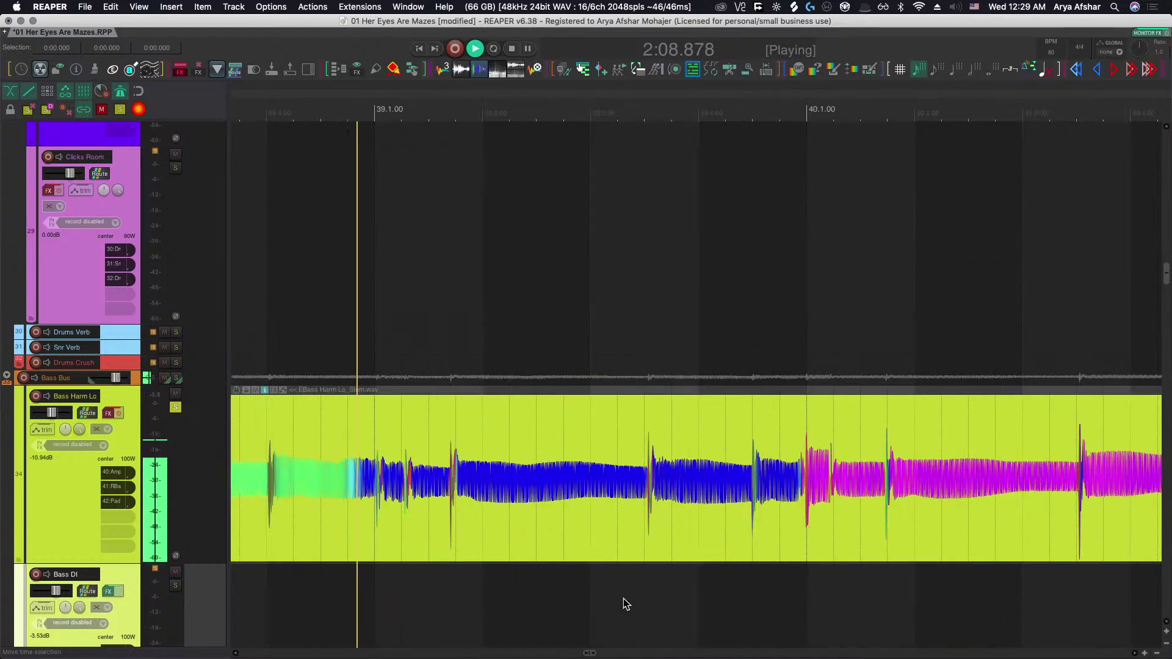
Split Bass Harm Lo at about 39.1.63 and slip the following item's content 0.0.05 later, placing the note on 39.1.75.
key("space")
scroll(488, 519, "up", 6)
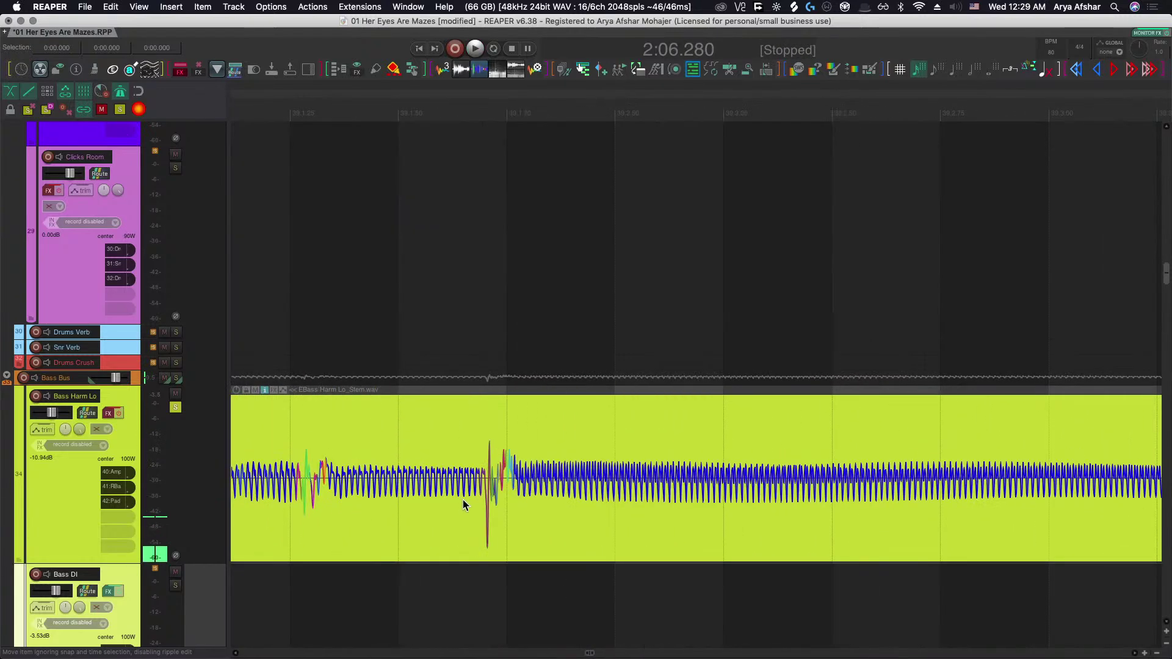
left_click(454, 499)
key("s")
left_click_drag(499, 497, 519, 498)
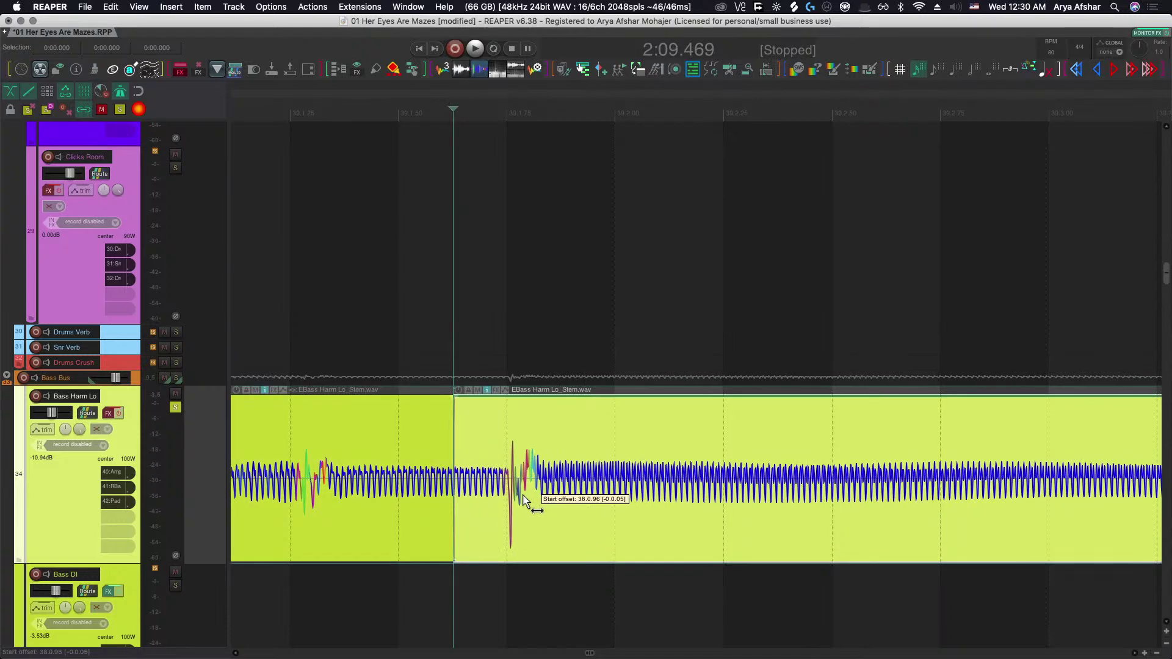
Move the new Bass Harm Lo crossfade earlier to 39.1.50, away from the note attack, and widen it evenly around that point.
scroll(459, 489, "up", 8)
scroll(312, 453, "down", 6)
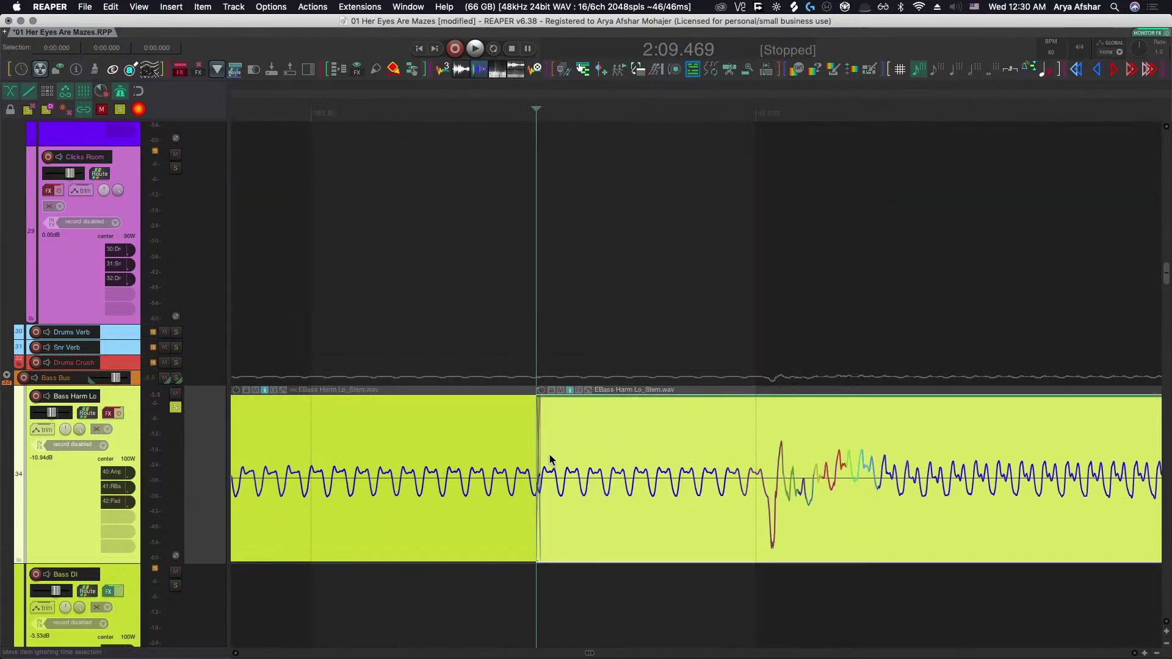
left_click_drag(535, 435, 305, 435)
scroll(302, 435, "up", 4)
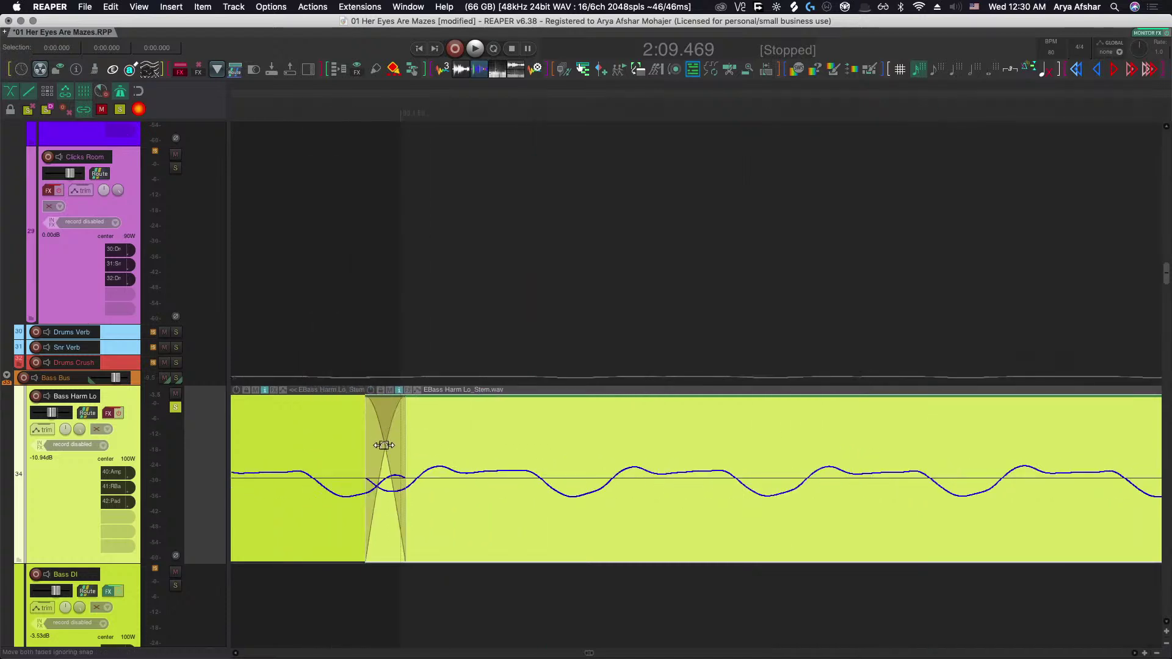
left_click_drag(383, 445, 492, 610)
scroll(493, 610, "down", 6)
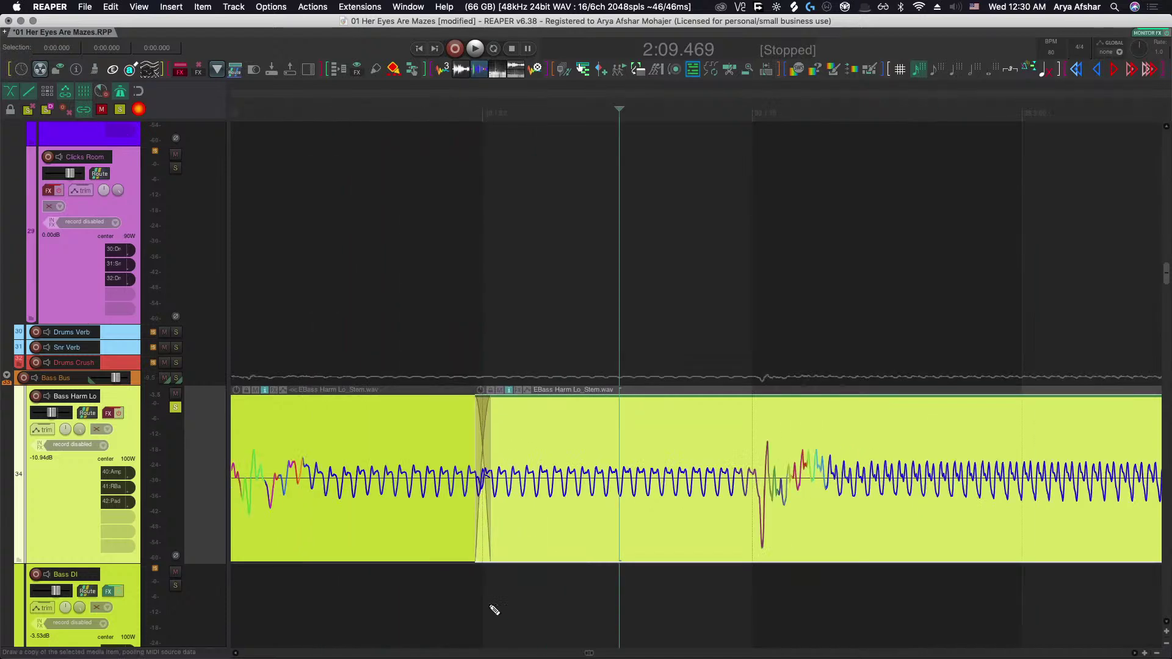
Replay Bass Harm Lo from about 38.2.10 through bar 39 to check the retimed note and its crossfade.
scroll(491, 607, "down", 8)
left_click(404, 598)
key("space")
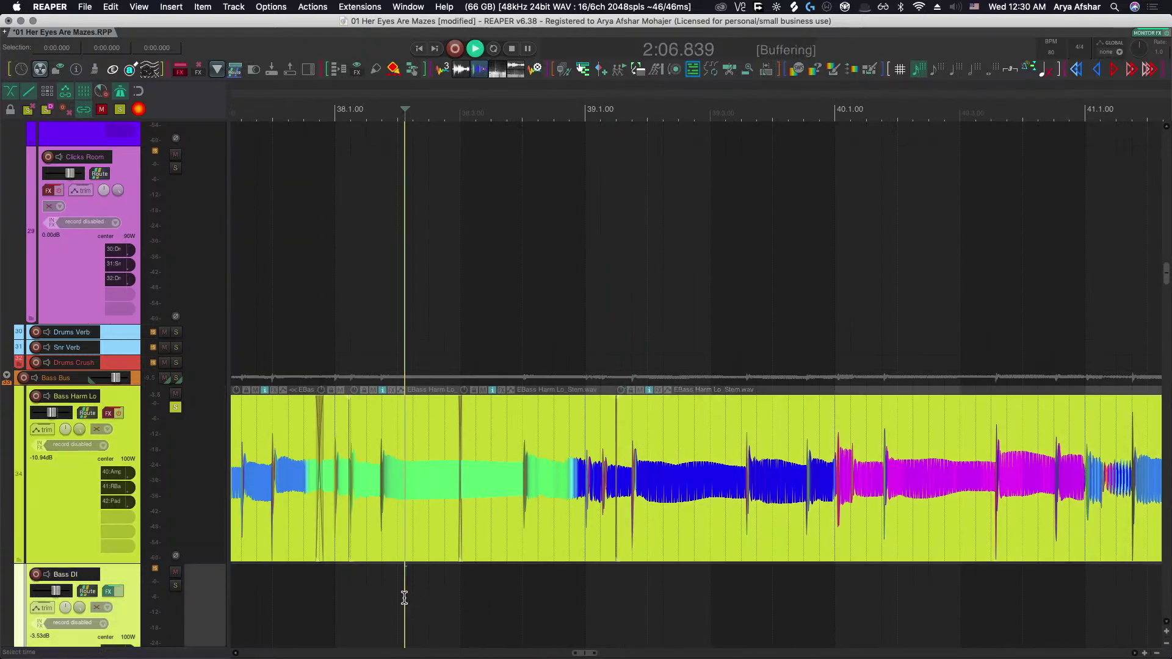
scroll(512, 619, "up", 2)
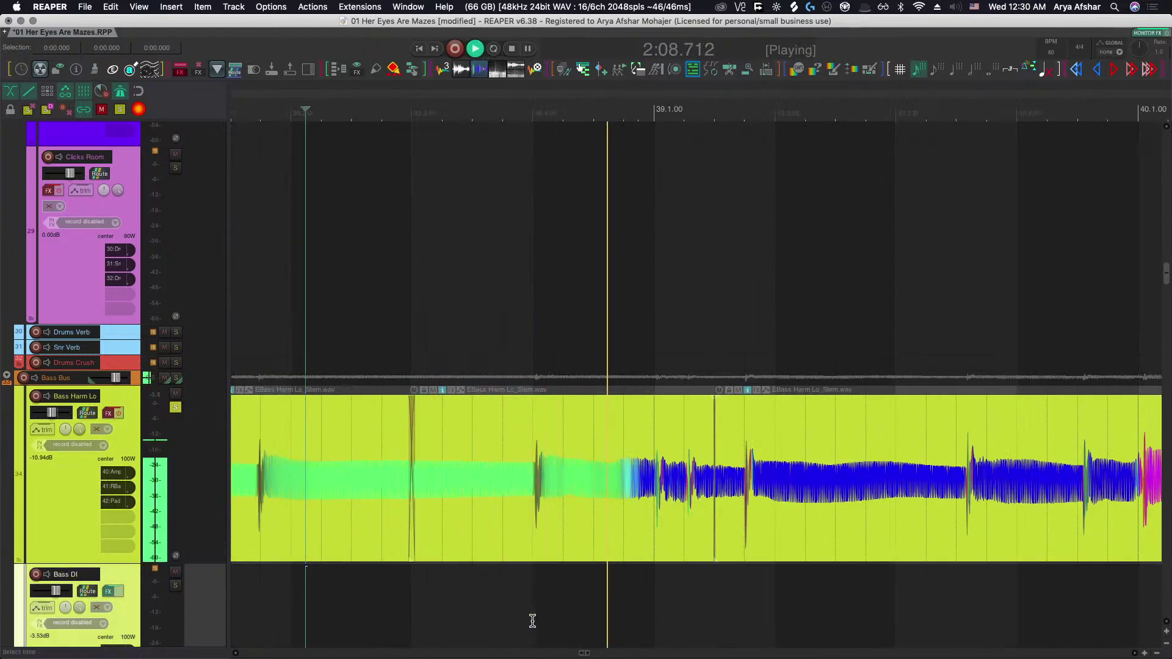
scroll(534, 624, "right", 3)
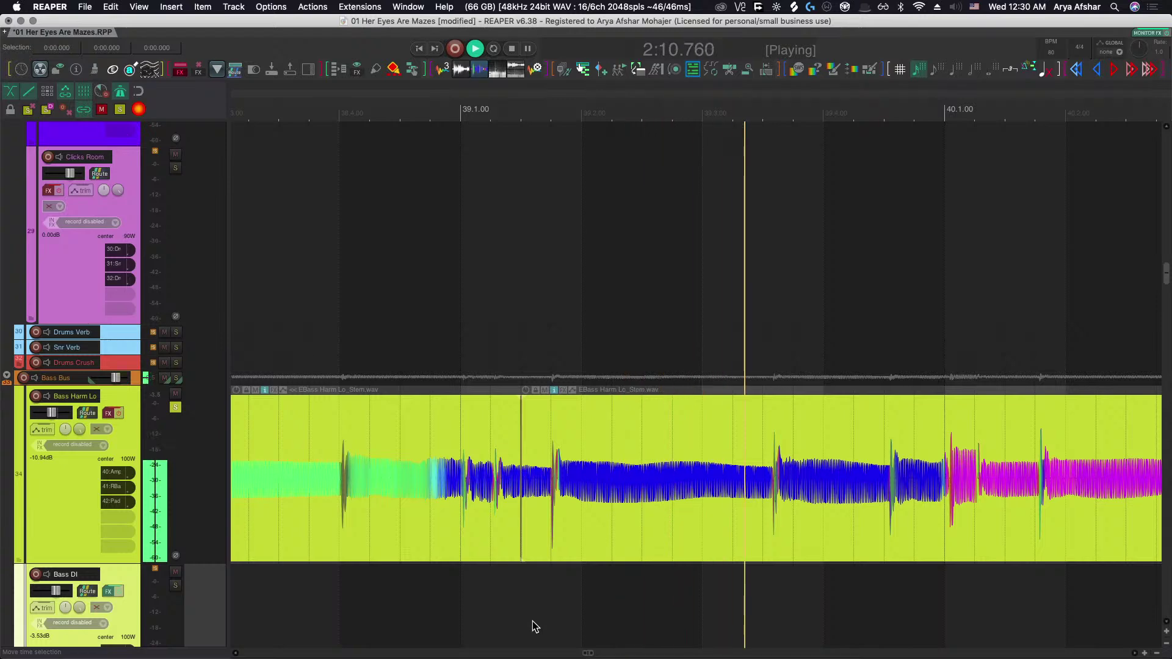
scroll(535, 622, "right", 1)
key("space")
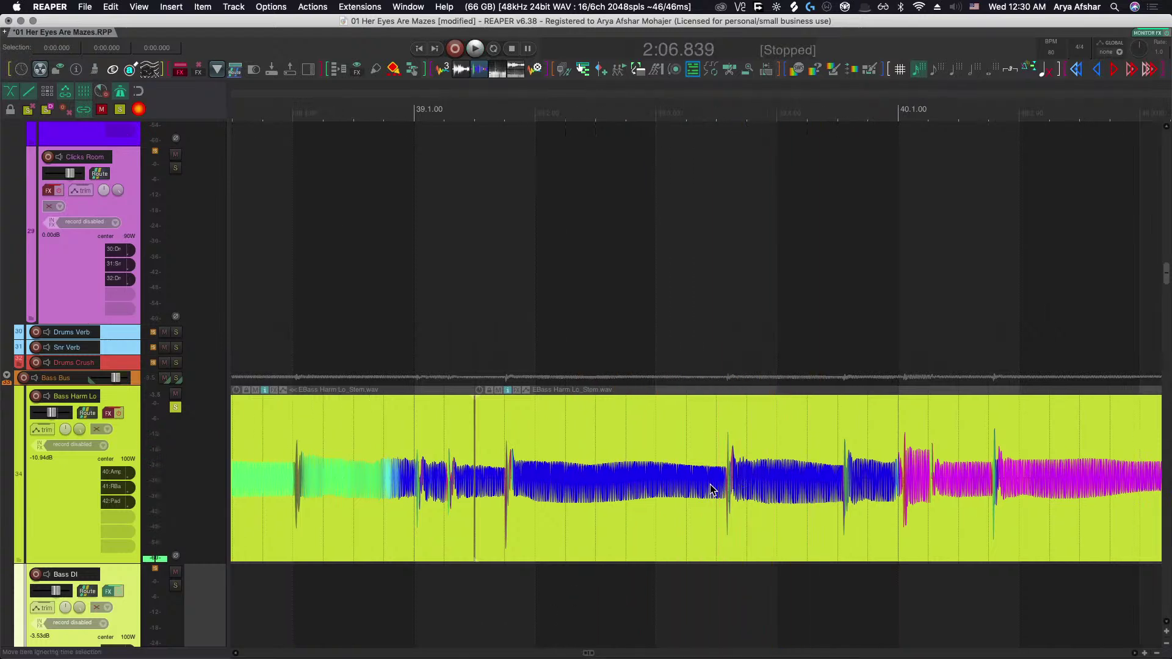
Replay from the middle of bar 39, split Bass Harm Lo at about 39.3.40 just before the next note, and play from late bar 38.
key("space")
left_click(580, 311)
scroll(698, 429, "up", 6)
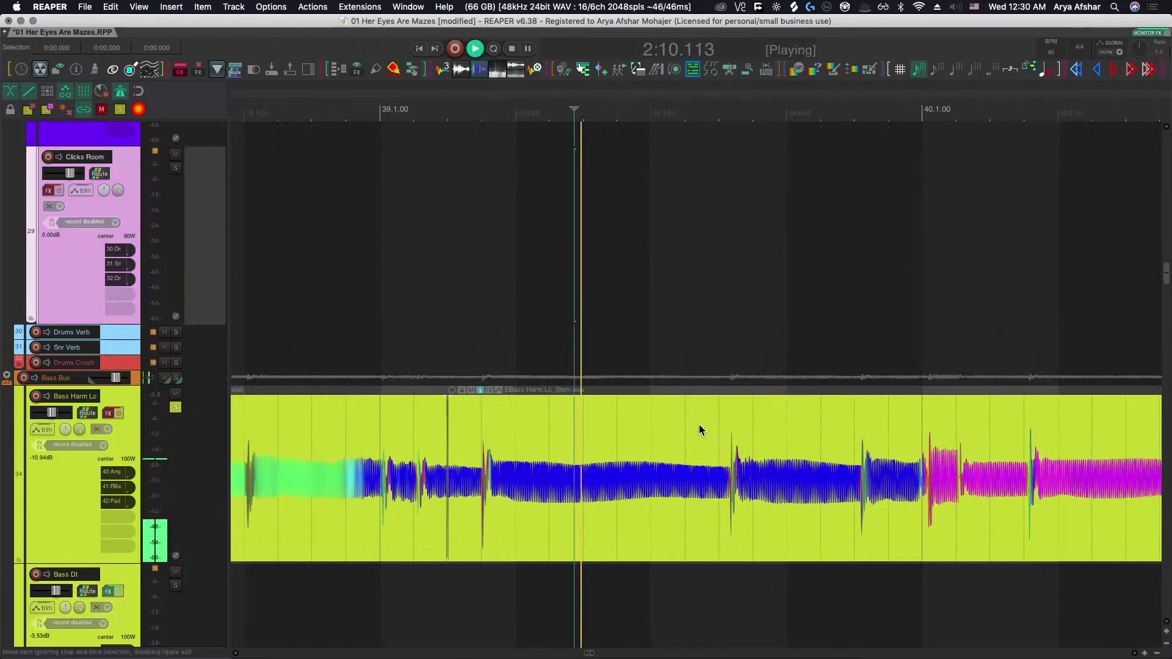
left_click(720, 497)
scroll(653, 409, "down", 7)
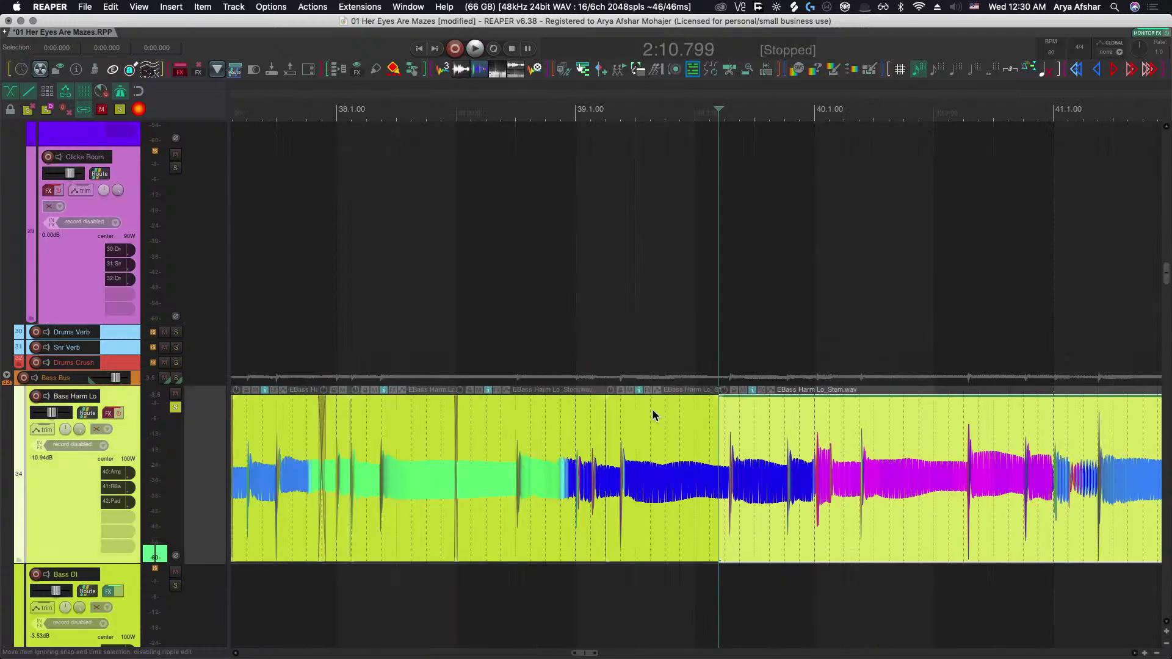
left_click(556, 427)
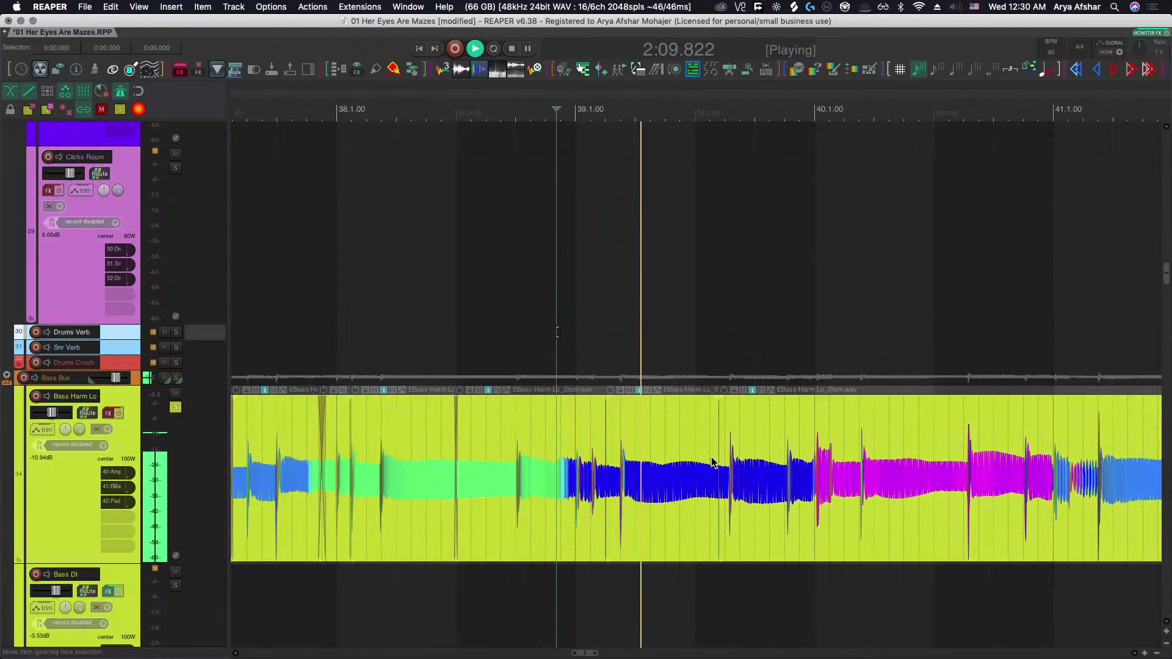
Shift the Bass Harm Lo item in bar 39 slightly earlier so its note aligns with 39.3.50, and play it back.
key("space")
scroll(717, 461, "up", 3)
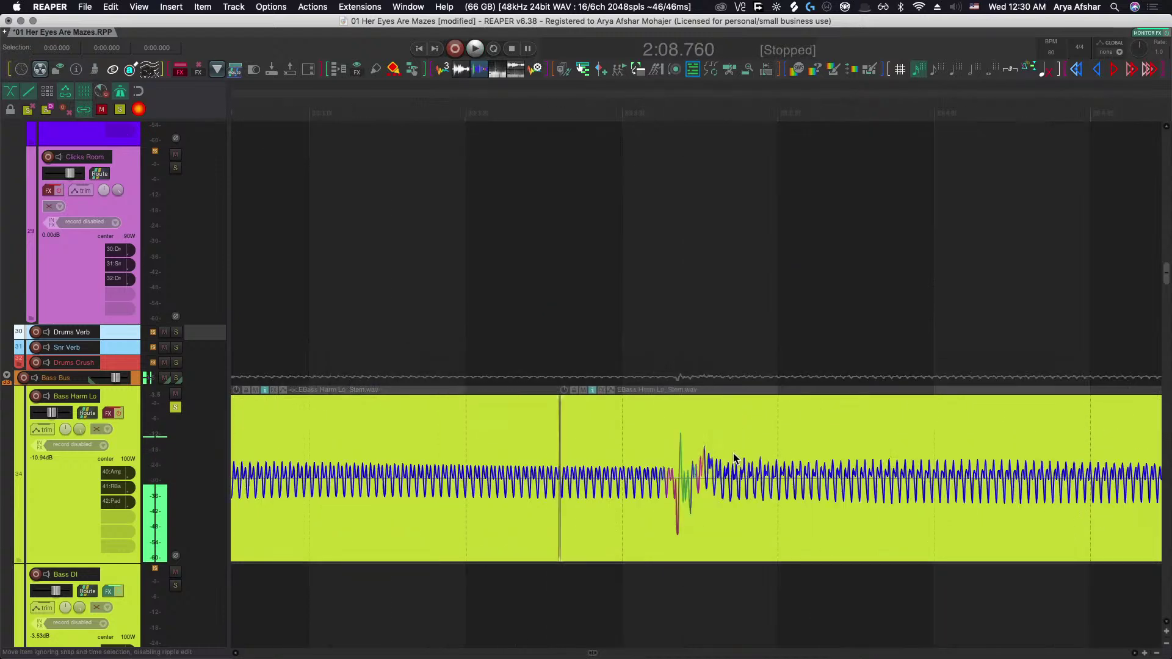
key("space")
scroll(722, 459, "down", 2)
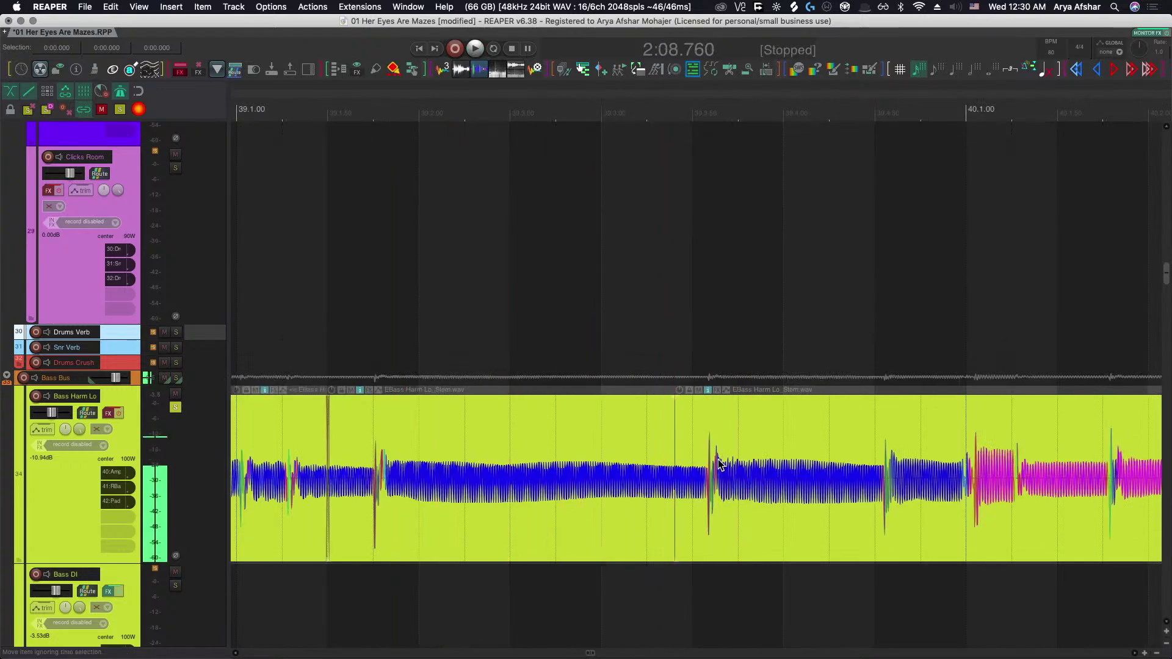
left_click_drag(719, 464, 703, 483)
left_click(290, 270)
key("space")
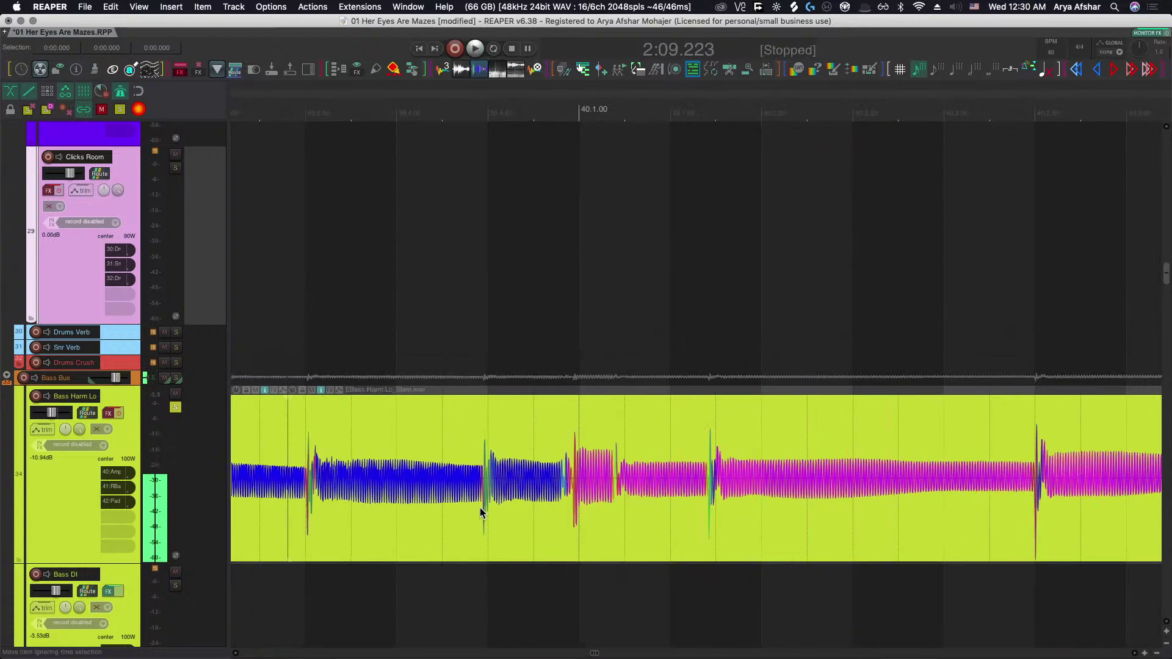
Split the Bass Harm Lo item before the last note of bar 39, nudge that note slightly later onto 39.4.50, and audition it.
scroll(488, 507, "left", 2)
left_click(467, 496)
key("s")
left_click_drag(498, 492, 503, 492)
scroll(482, 332, "left", 8)
left_click(476, 323)
key("space")
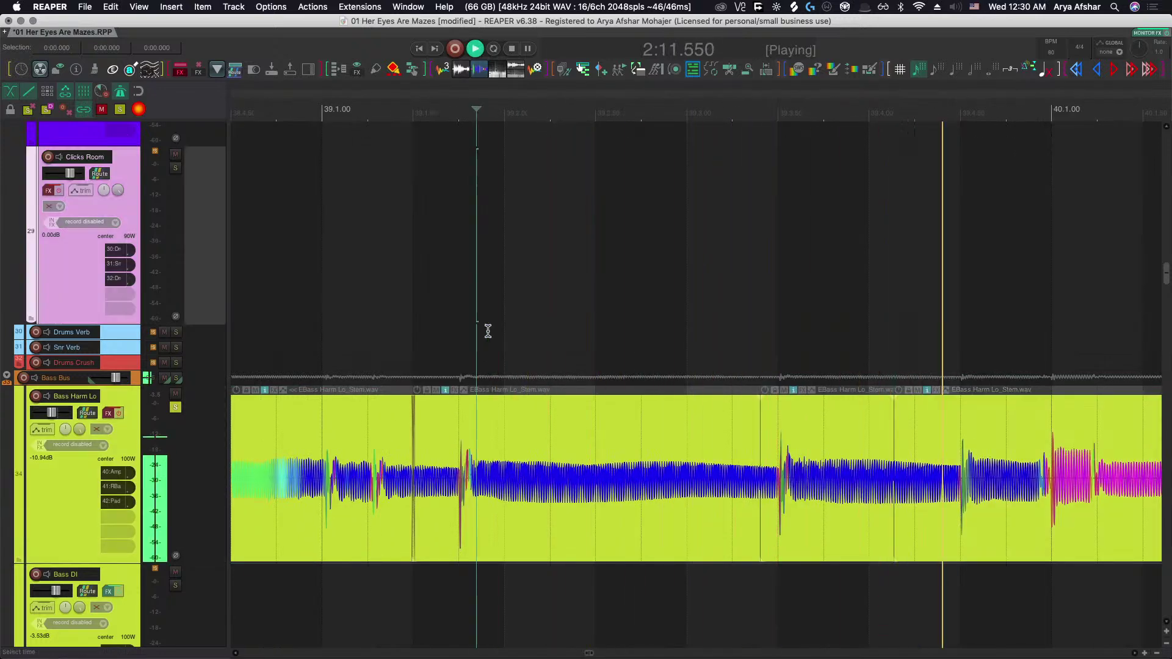
Widen the crossfade at the new Bass Harm Lo split and move it earlier to beat 39.4.
scroll(877, 458, "up", 10)
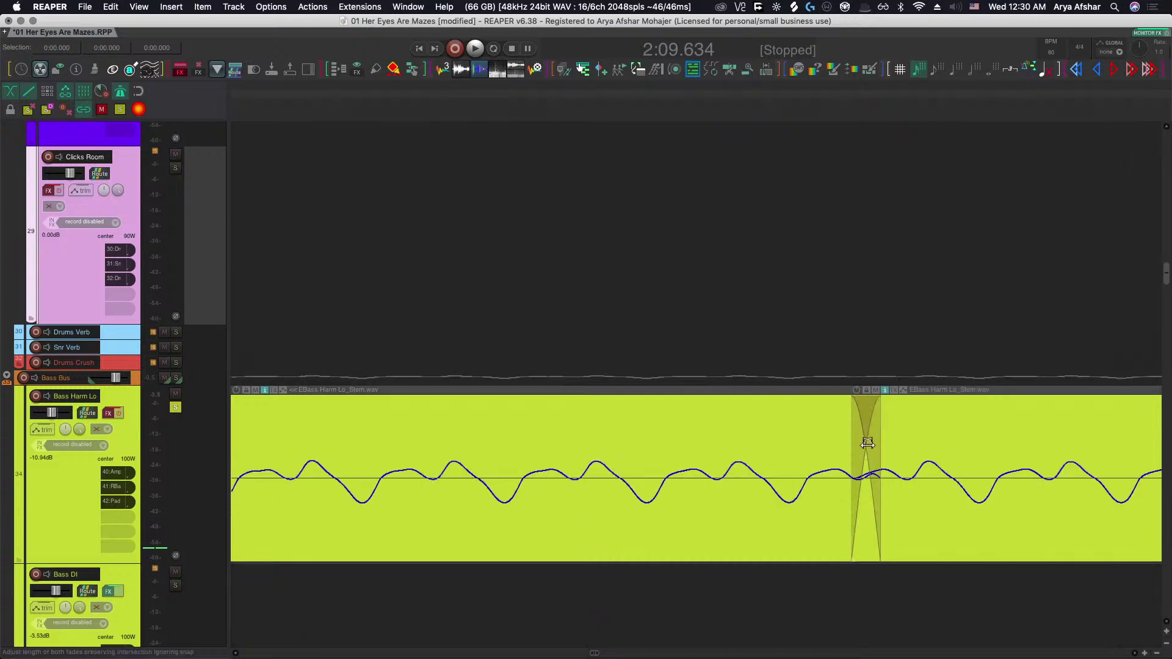
scroll(873, 465, "up", 5)
scroll(855, 489, "down", 6)
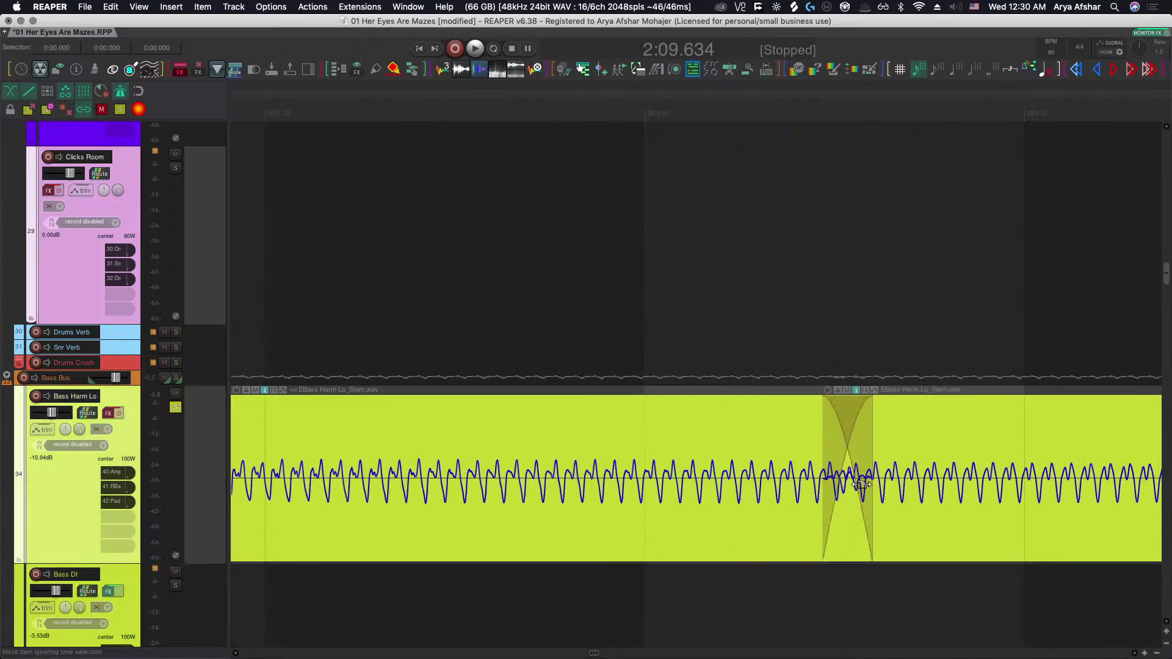
left_click_drag(848, 441, 644, 435)
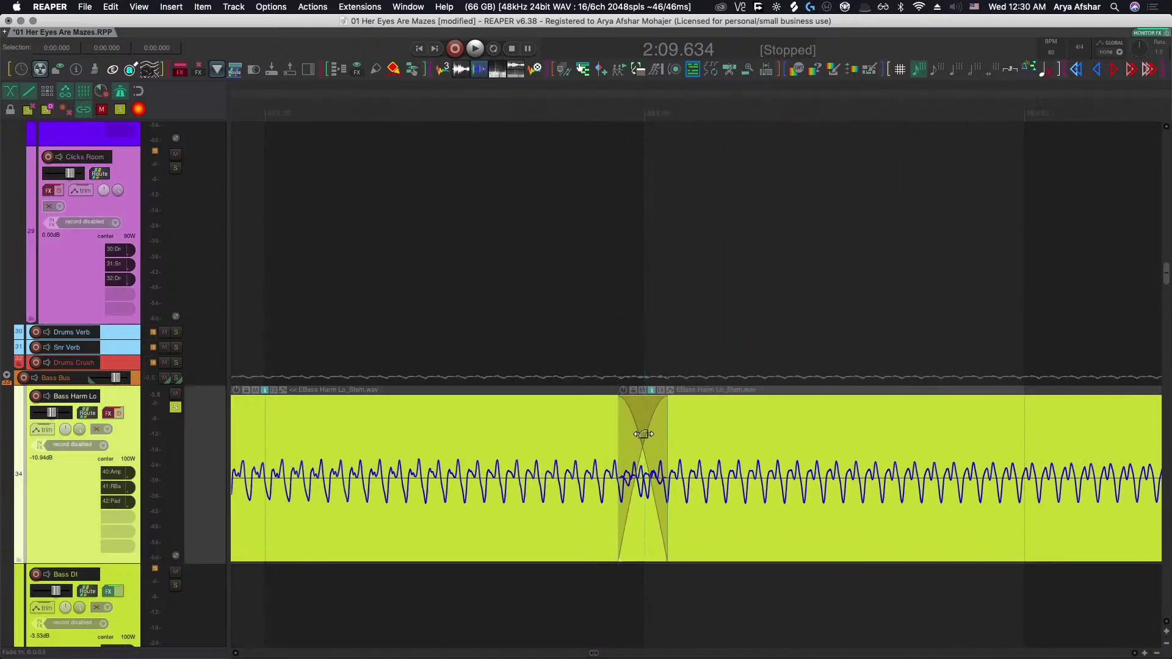
scroll(644, 435, "down", 5)
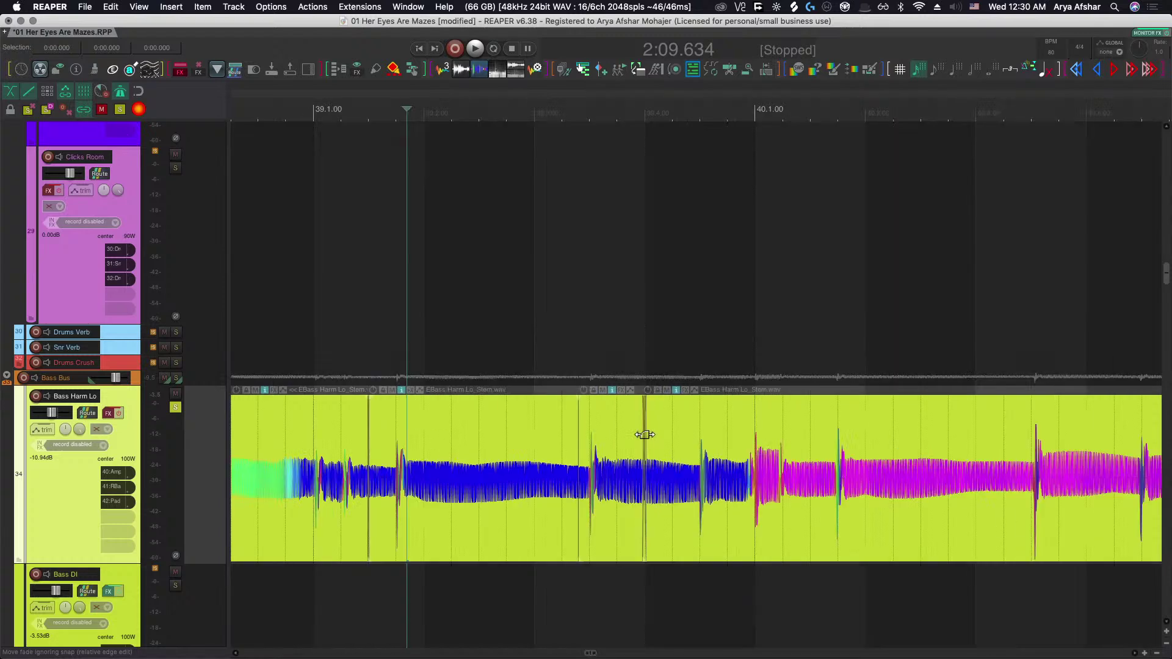
Play the soloed Bass Harm Lo track from bar 36 through bar 44, checking note timing and edits.
scroll(644, 434, "down", 6)
left_click(531, 427)
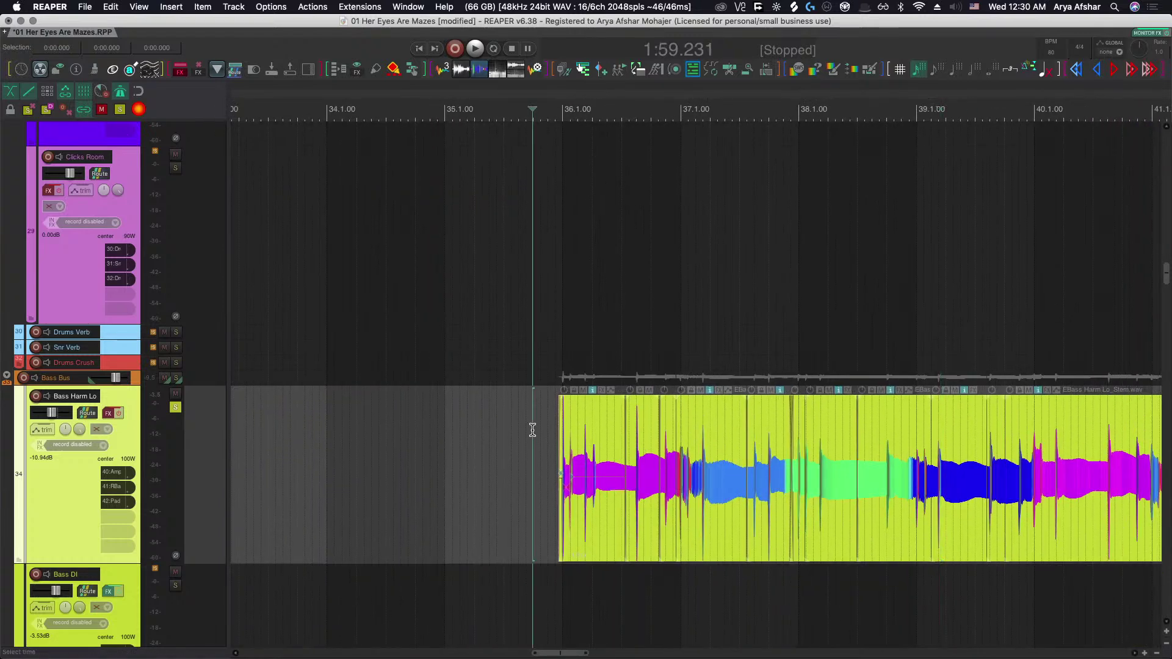
key("space")
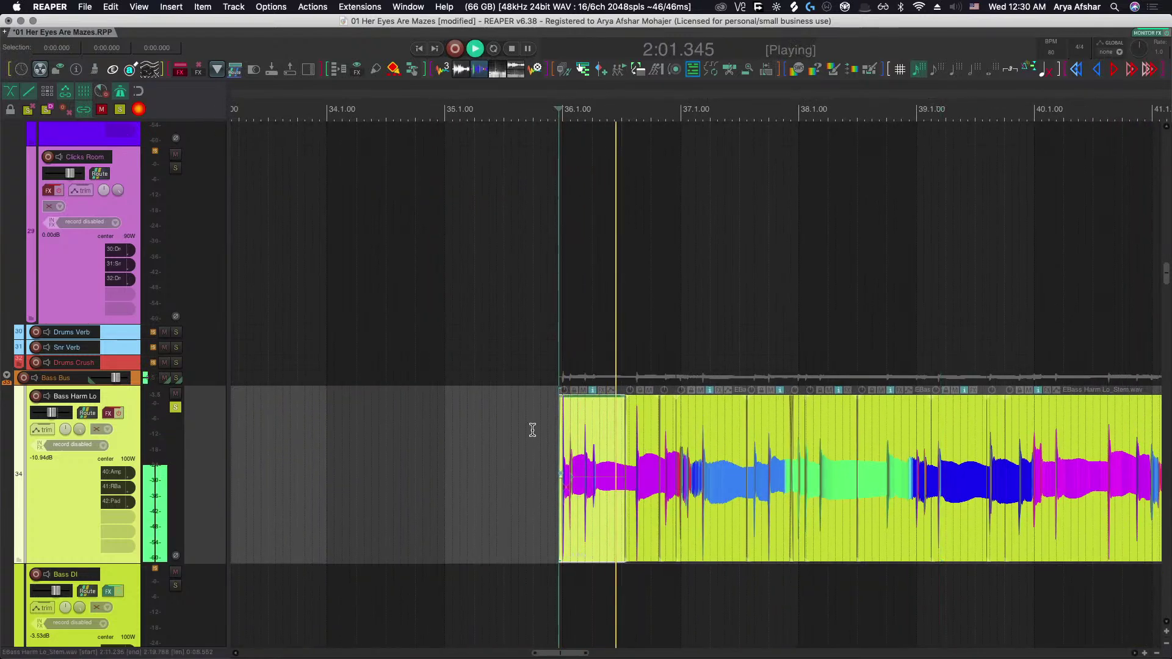
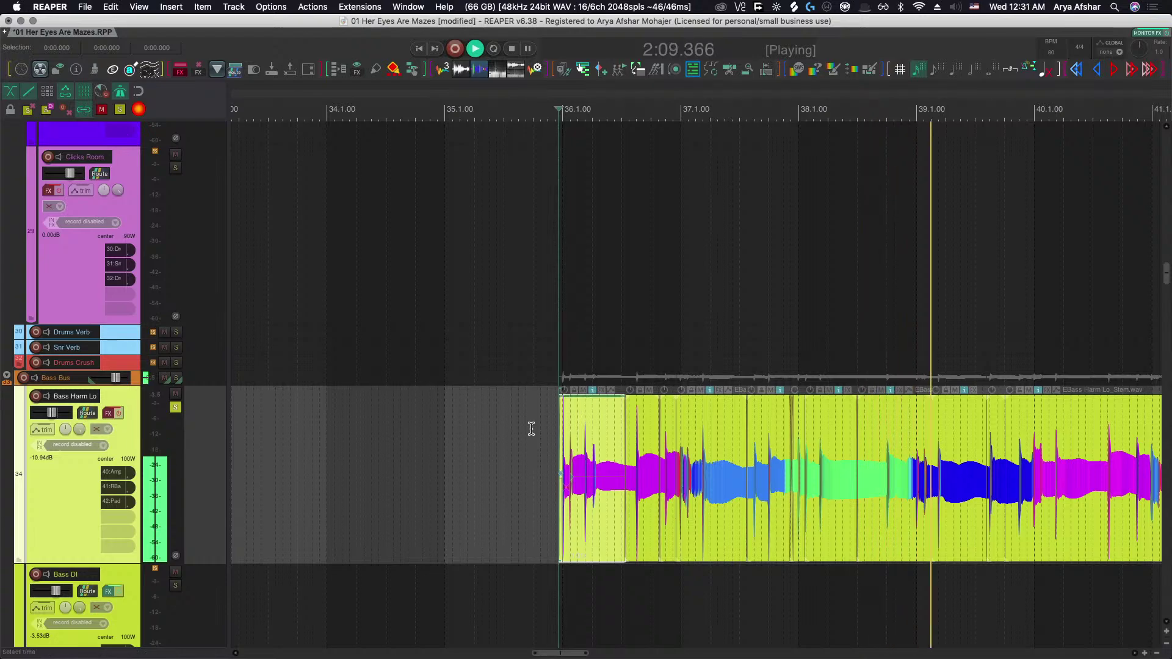
scroll(531, 430, "up", 4)
scroll(532, 429, "down", 6)
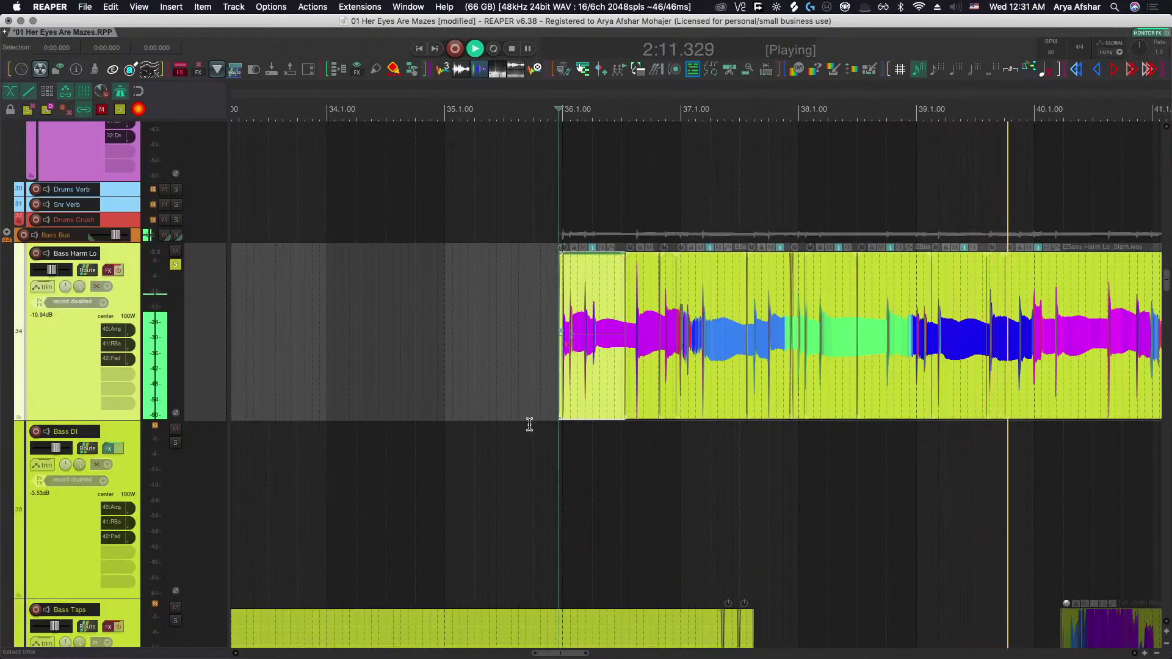
scroll(529, 424, "right", 4)
scroll(531, 426, "up", 5)
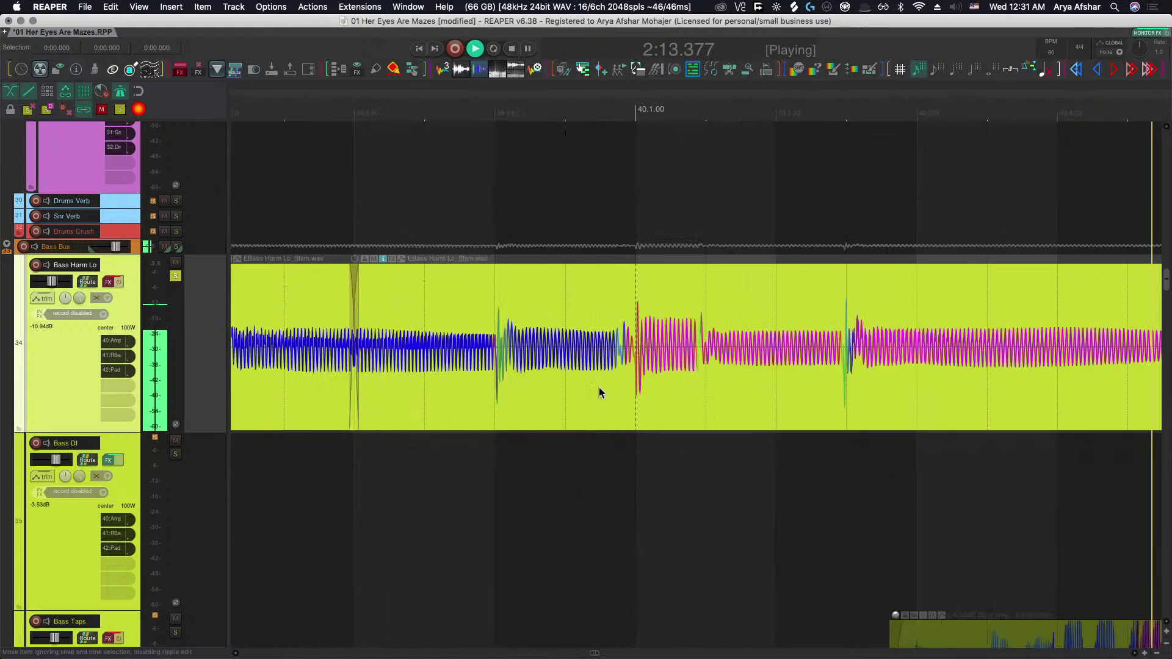
scroll(604, 388, "up", 4)
scroll(606, 389, "down", 4)
left_click(480, 468)
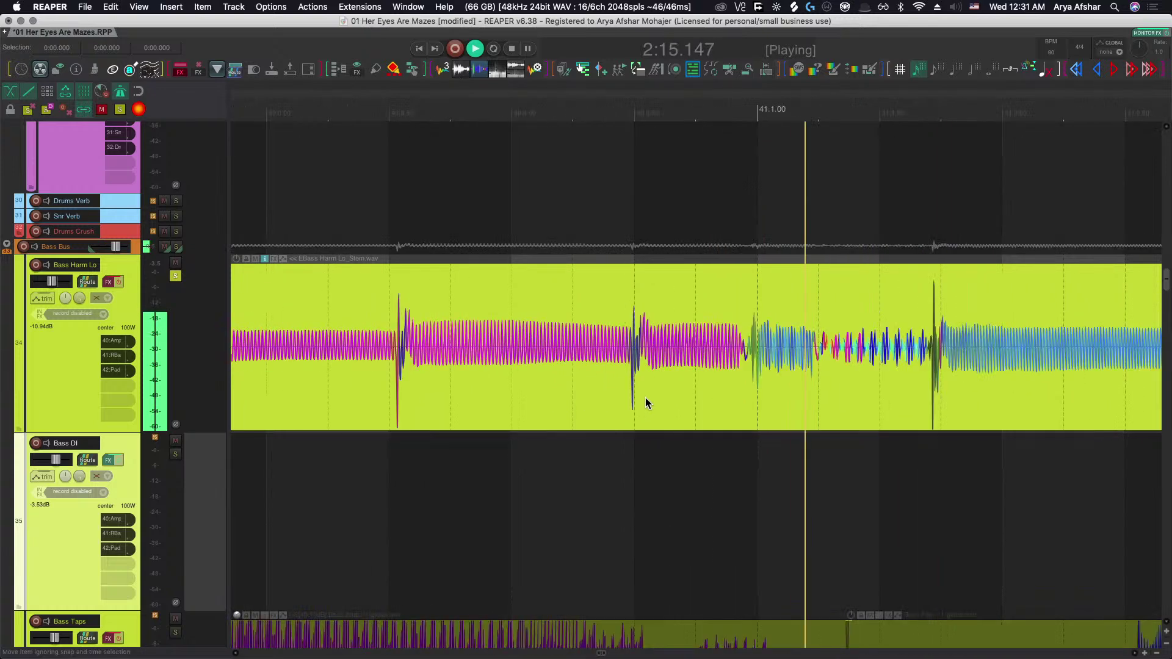
scroll(644, 397, "down", 3)
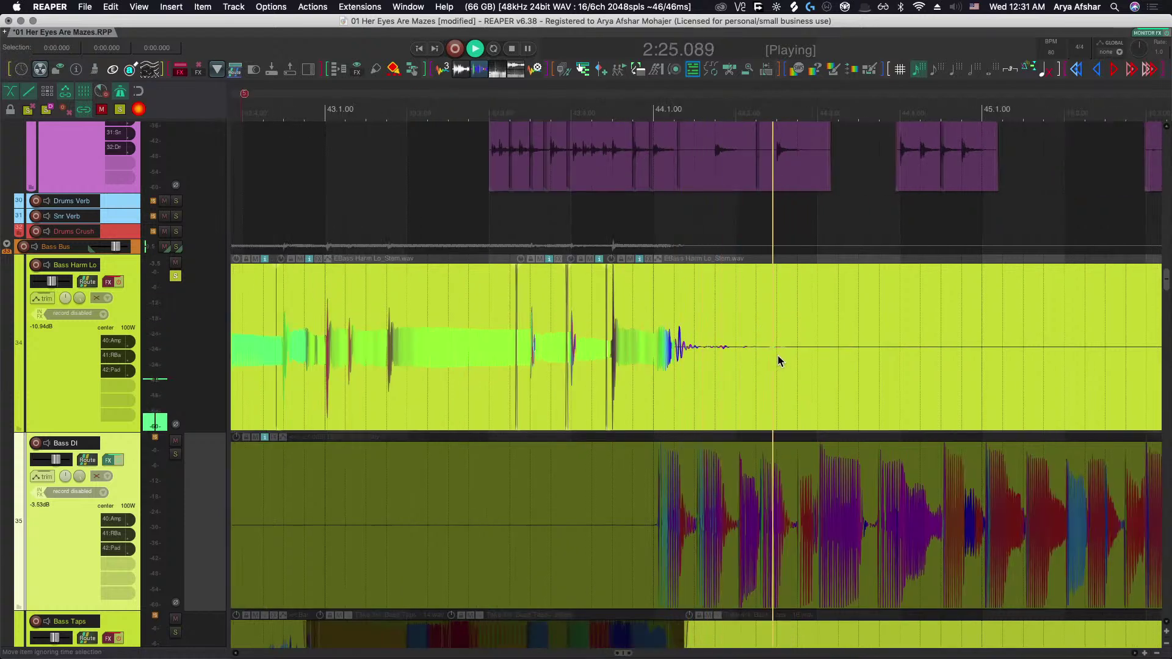
key("space")
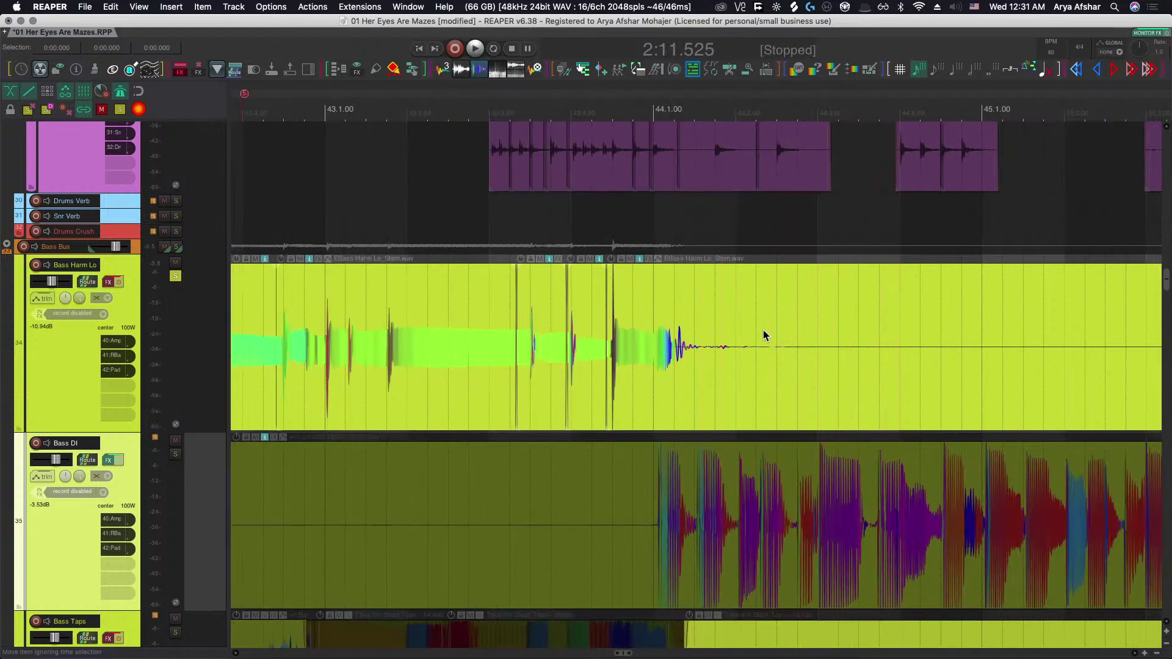
Trim the tail of the last Bass Harm Lo item at beat 44.2 and add a curved fade-out.
scroll(764, 334, "up", 5)
left_click(815, 329)
key("alt+Delete")
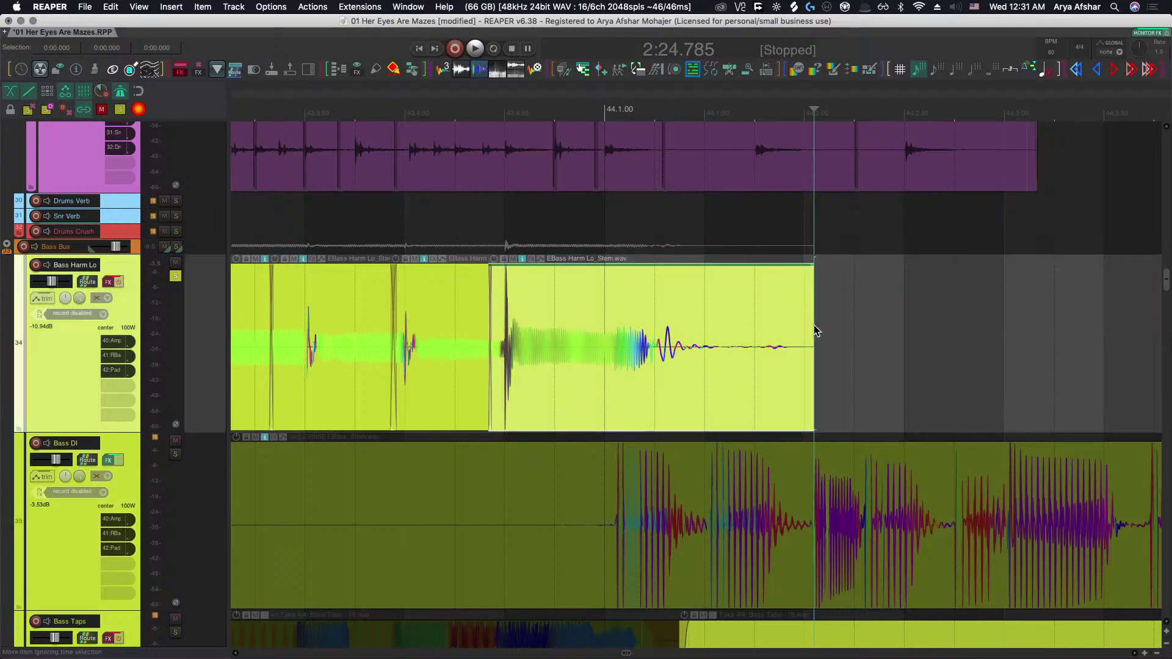
left_click_drag(799, 270, 722, 270)
scroll(701, 319, "down", 6)
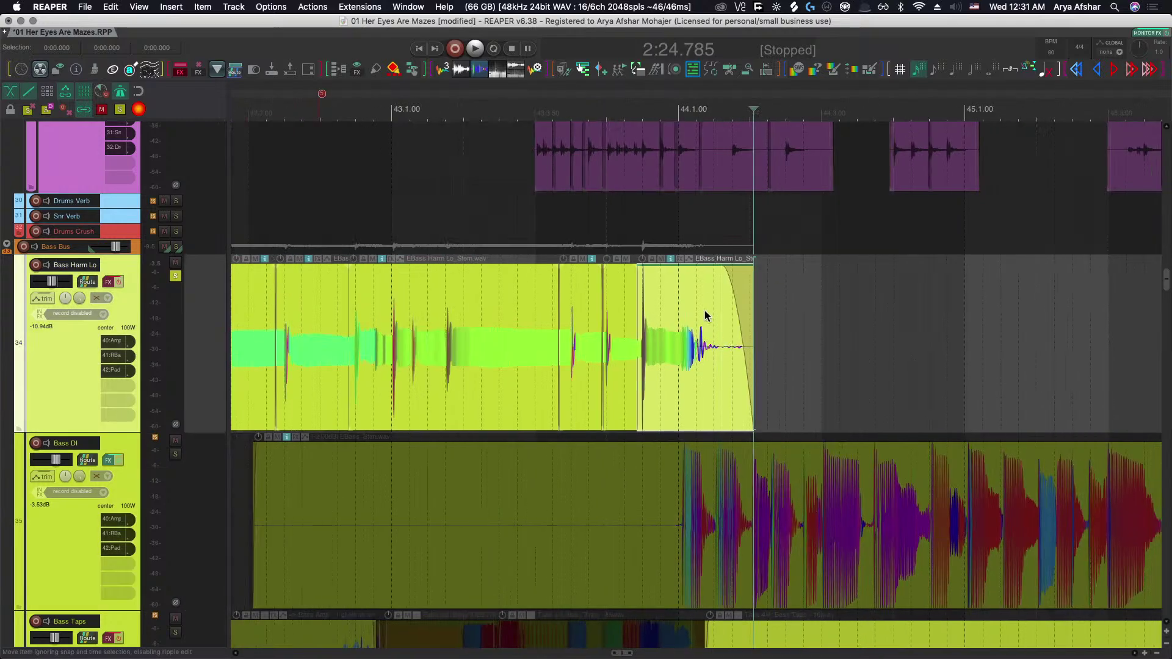
Solo the Bass DI track instead of Bass Harm Lo and trim its item's silent lead-in to just before bar 44.
left_click(176, 455)
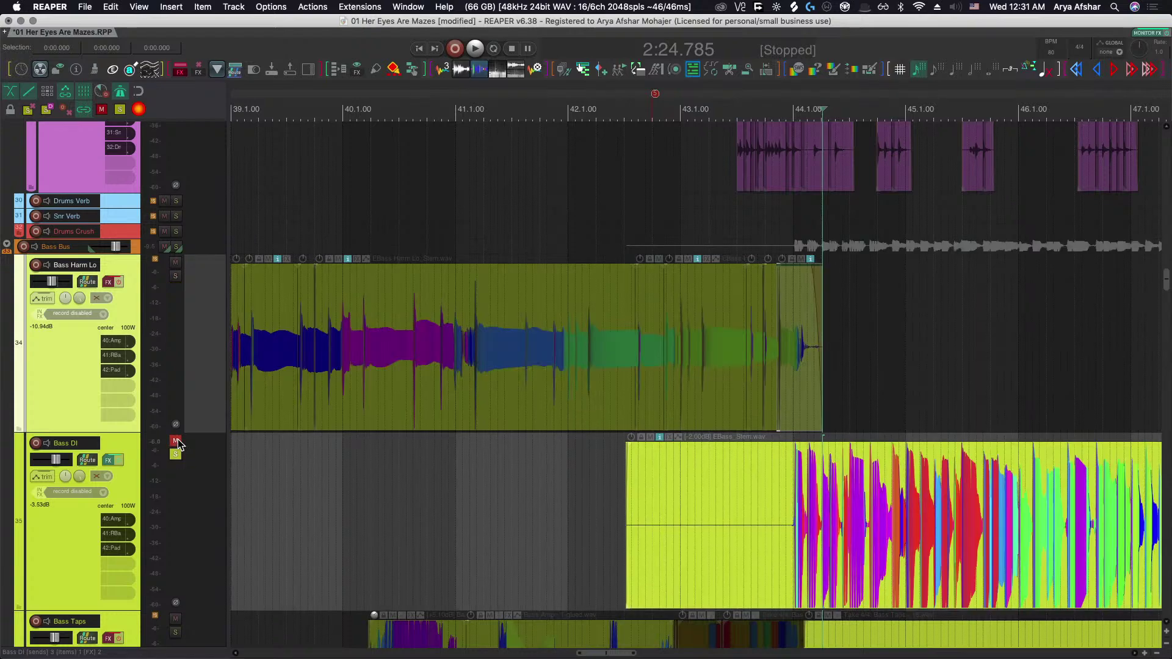
left_click(733, 500)
key("space")
scroll(777, 548, "up", 6)
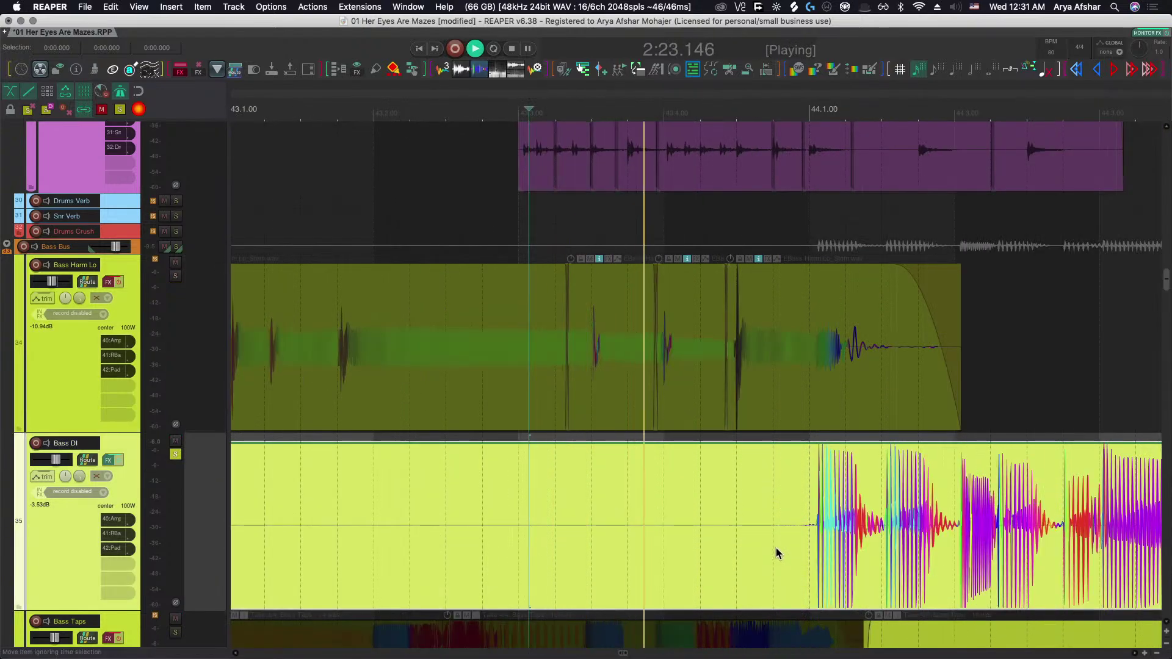
left_click(770, 527)
key("a")
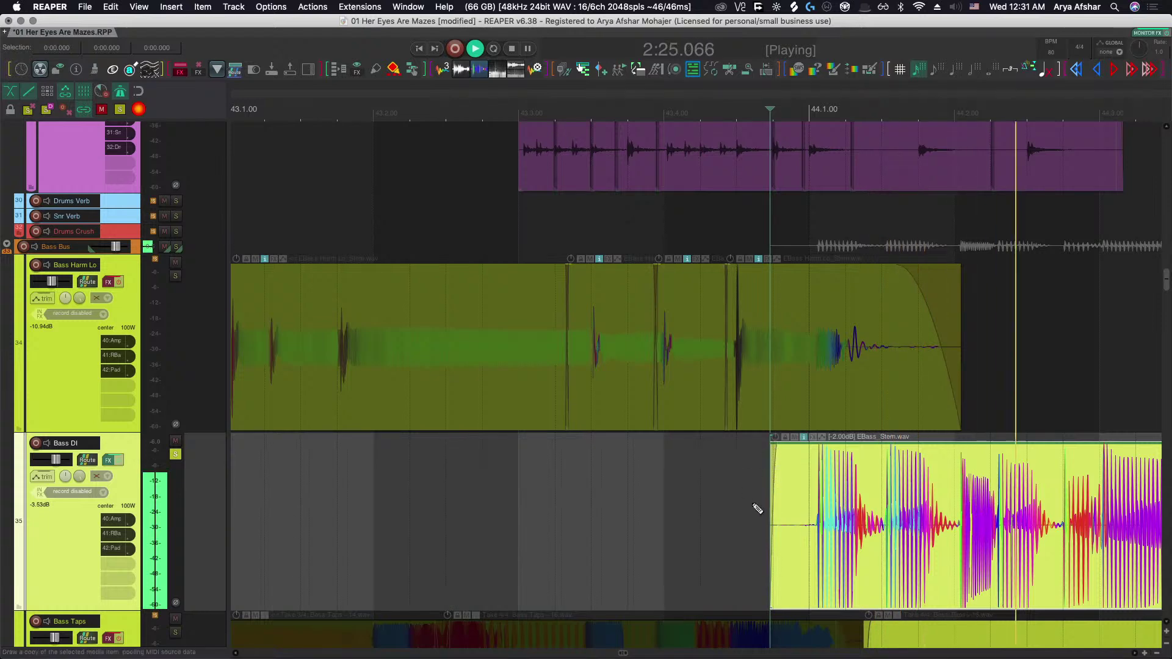
scroll(757, 508, "down", 5)
key("space")
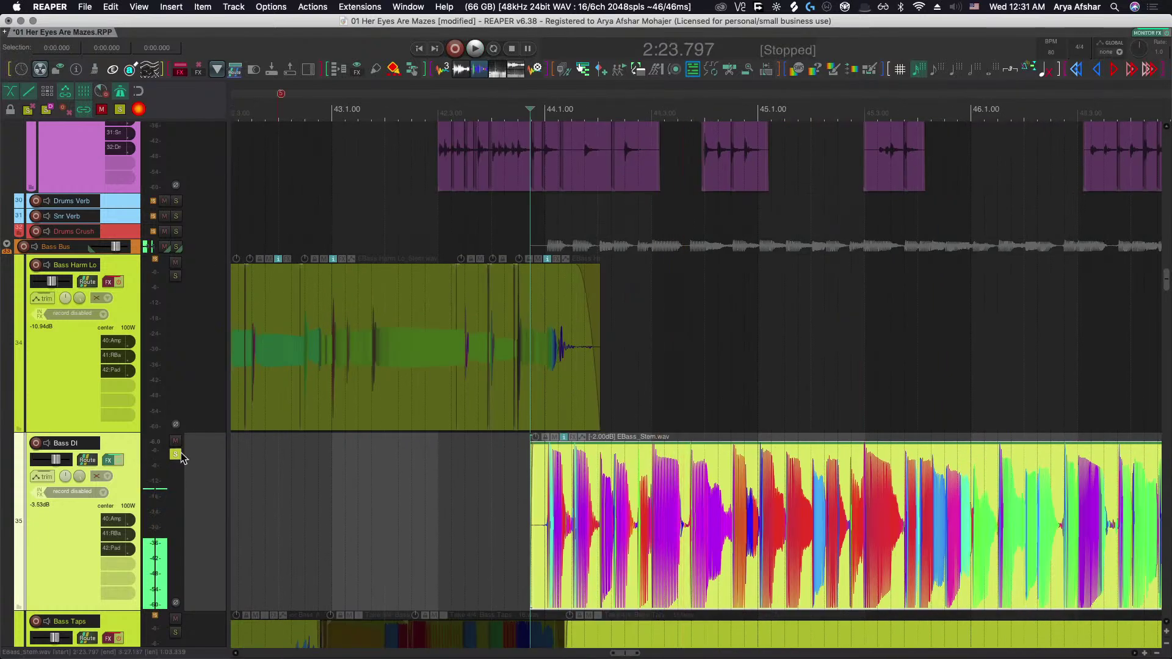
Audition the Bass DI entry at bar 44, both soloed and with the full mix, and look over the drum tracks.
left_click(487, 483)
key("space")
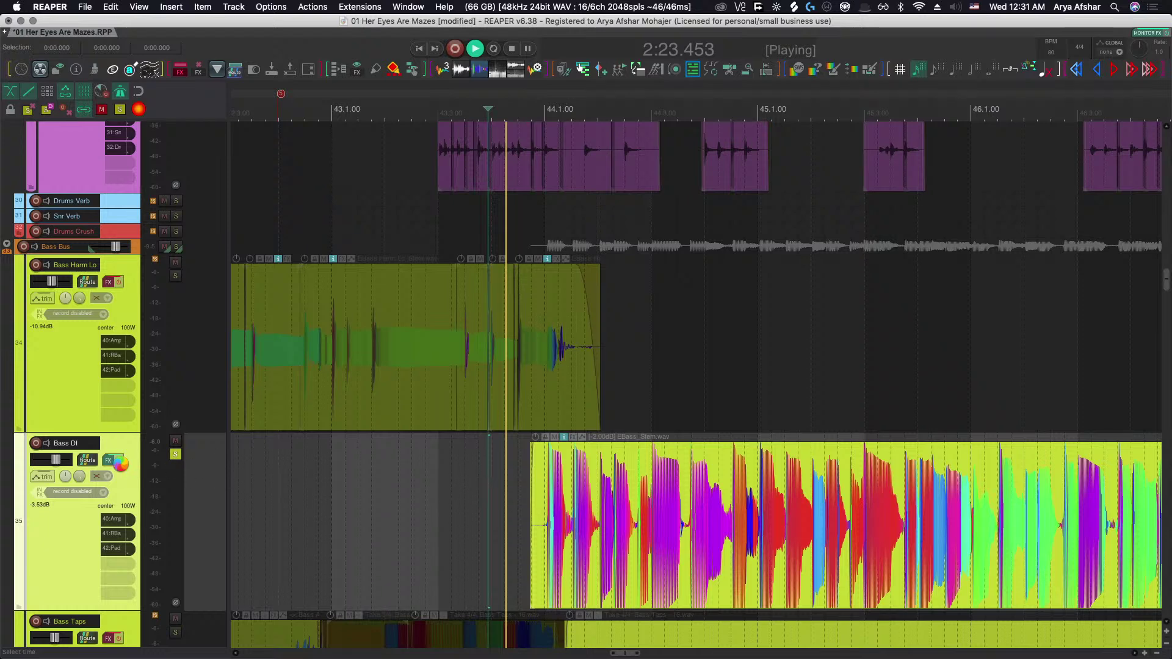
scroll(122, 468, "up", 3)
key("space")
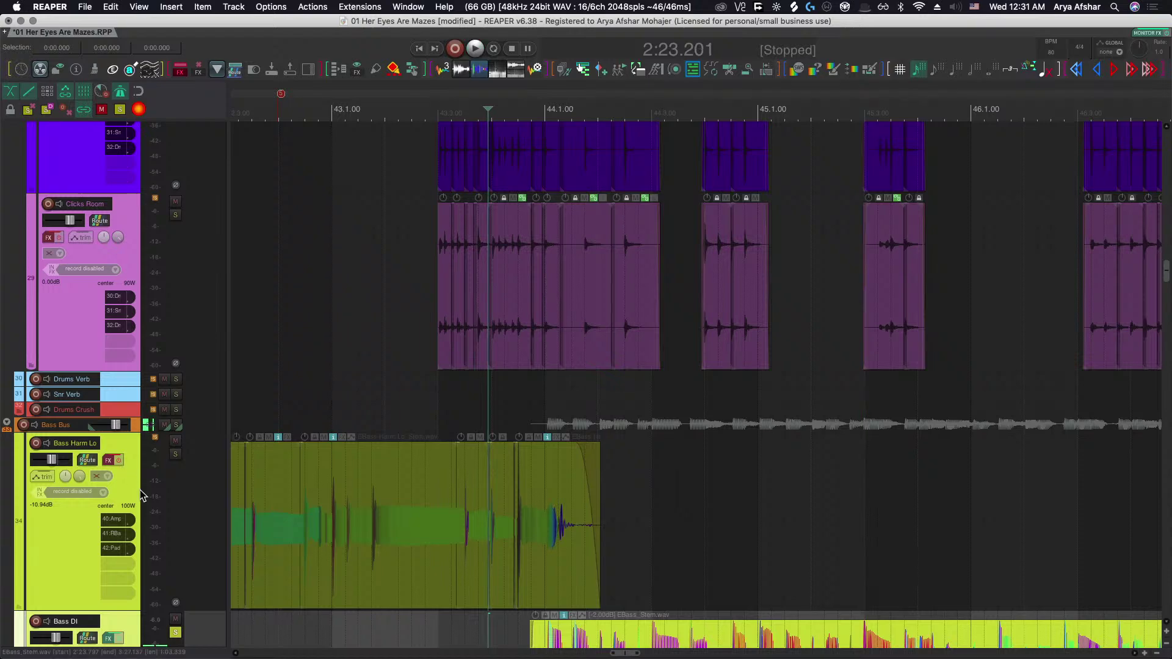
scroll(144, 500, "up", 10)
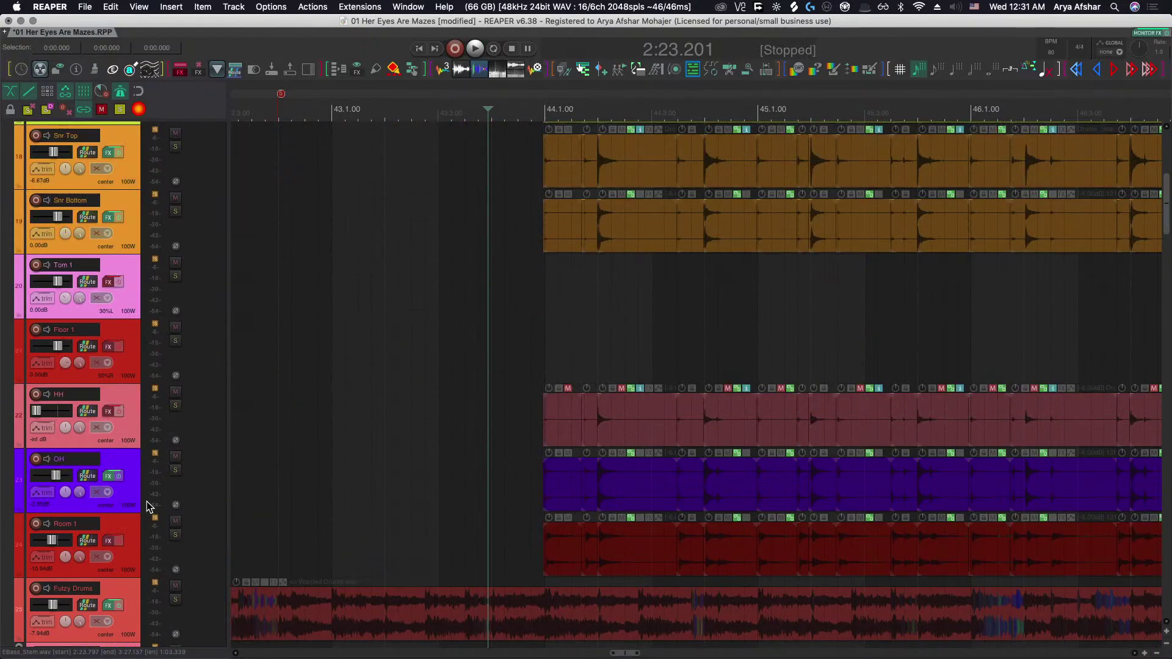
scroll(146, 501, "down", 5)
scroll(199, 528, "down", 5)
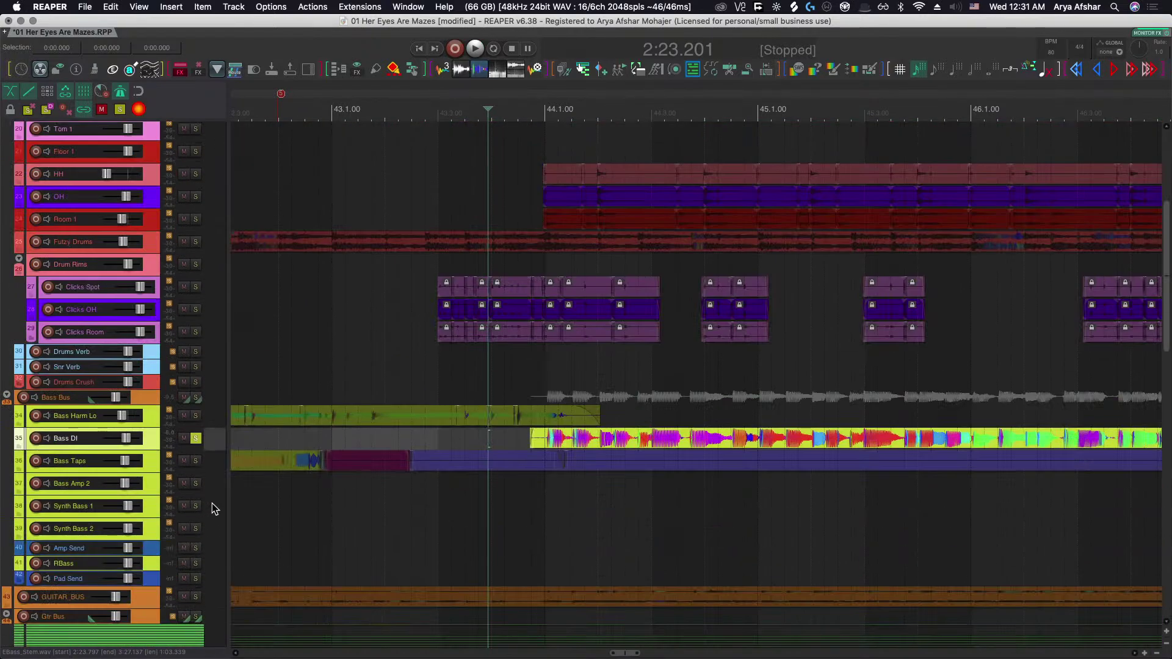
scroll(500, 454, "up", 3)
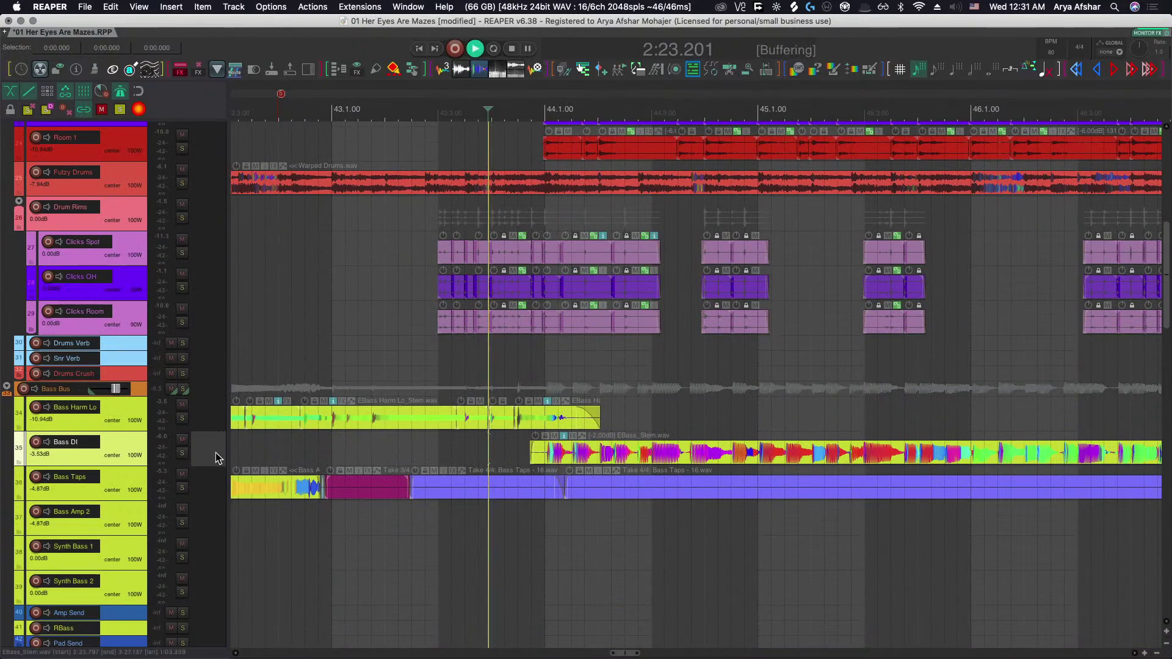
scroll(499, 458, "up", 6)
key("space")
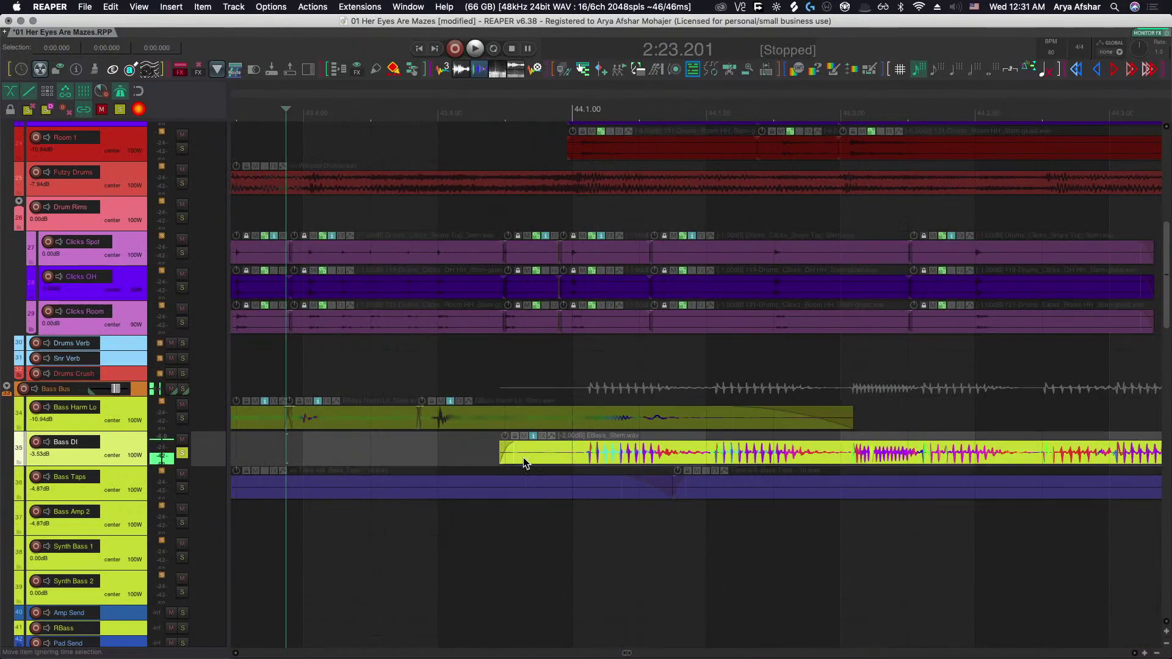
Play the soloed Bass DI track from bar 44 through bar 47 and examine its note timing.
scroll(523, 456, "up", 3)
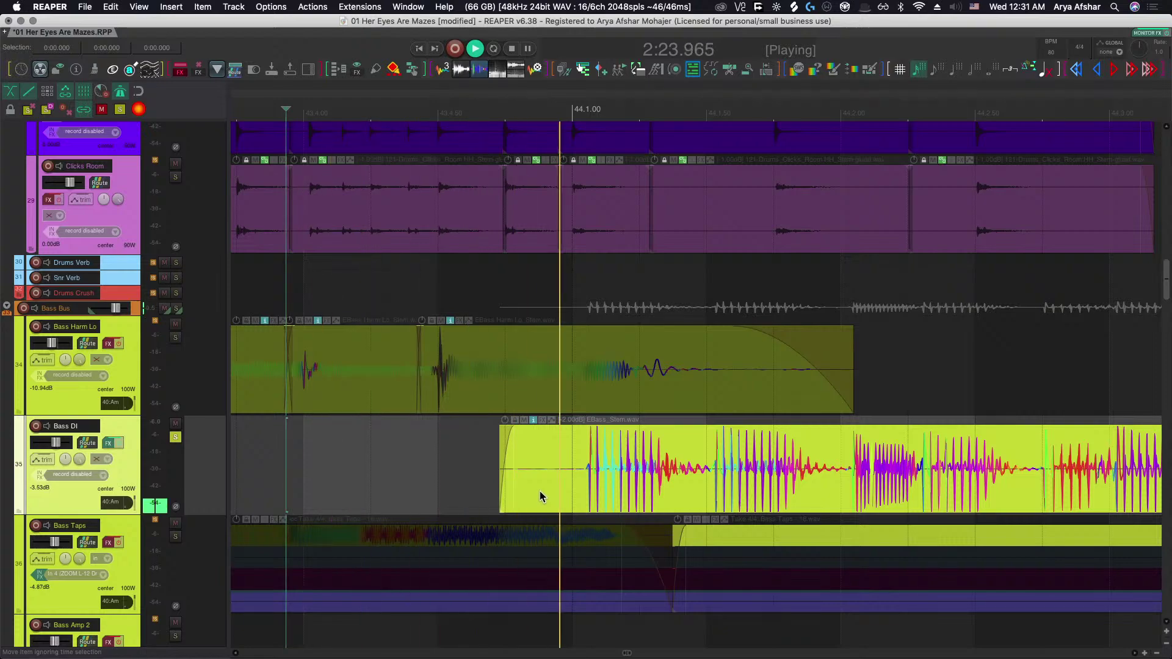
scroll(617, 487, "down", 8)
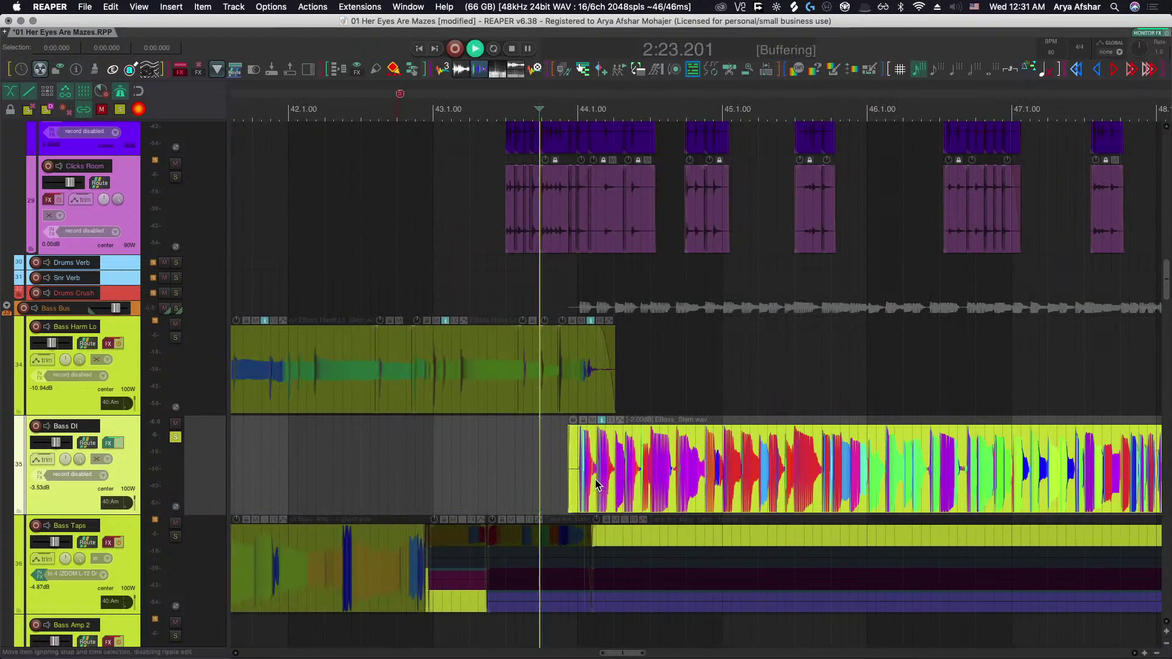
scroll(595, 480, "up", 8)
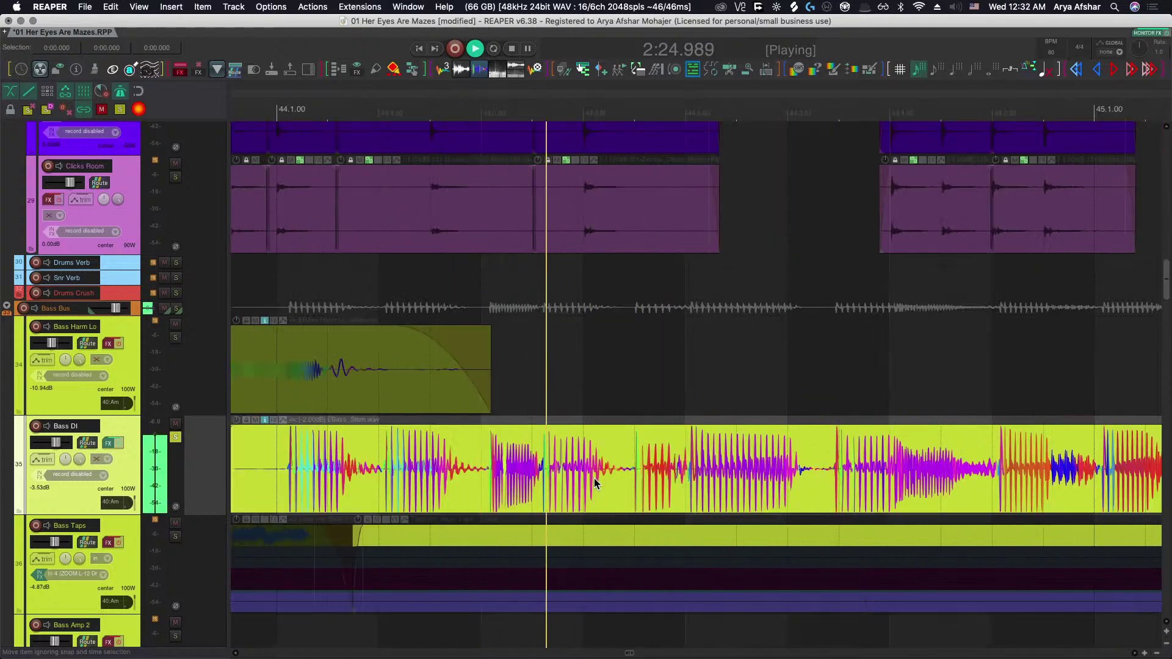
scroll(595, 478, "down", 3)
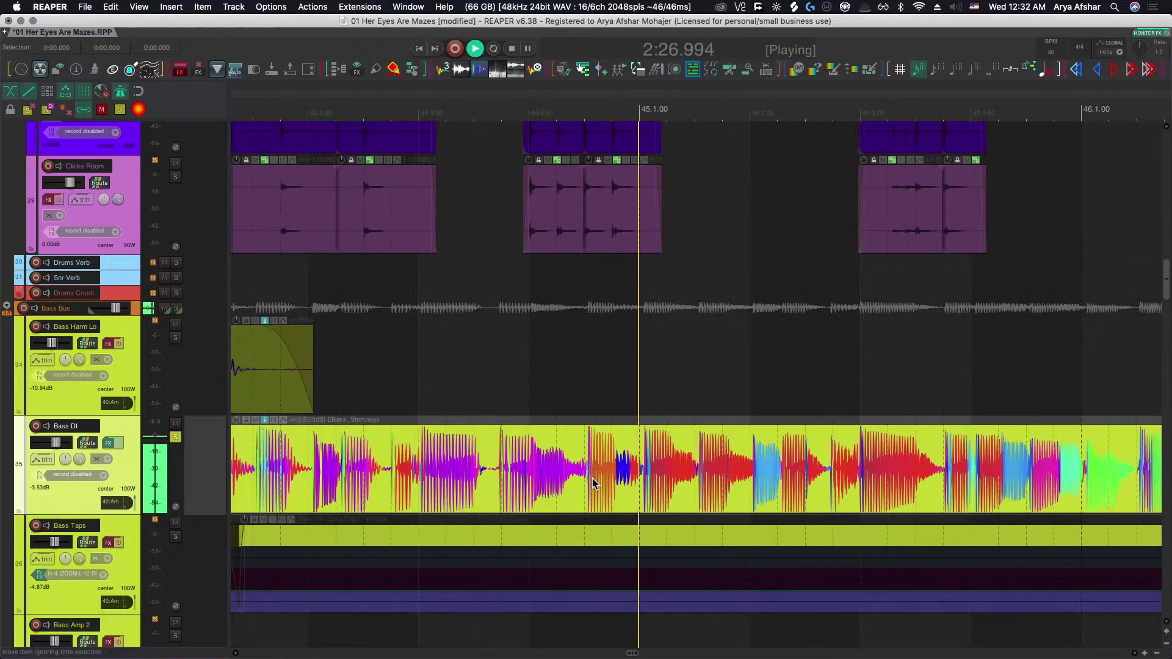
scroll(593, 484, "right", 6)
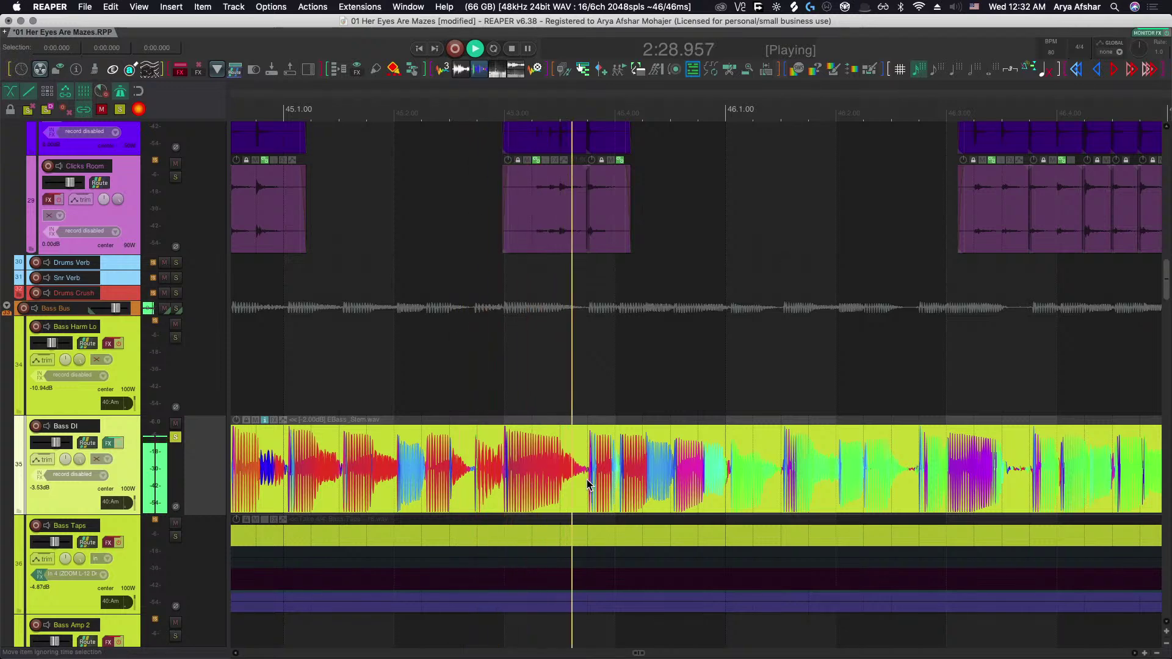
scroll(587, 484, "right", 4)
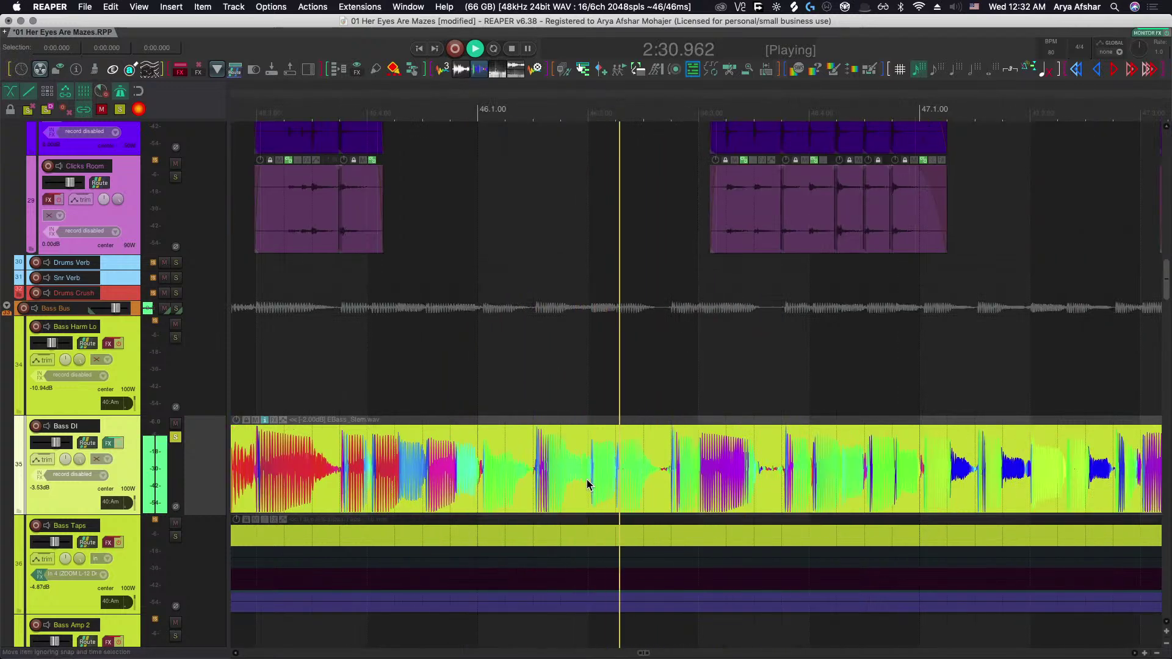
scroll(588, 484, "right", 4)
scroll(587, 484, "right", 4)
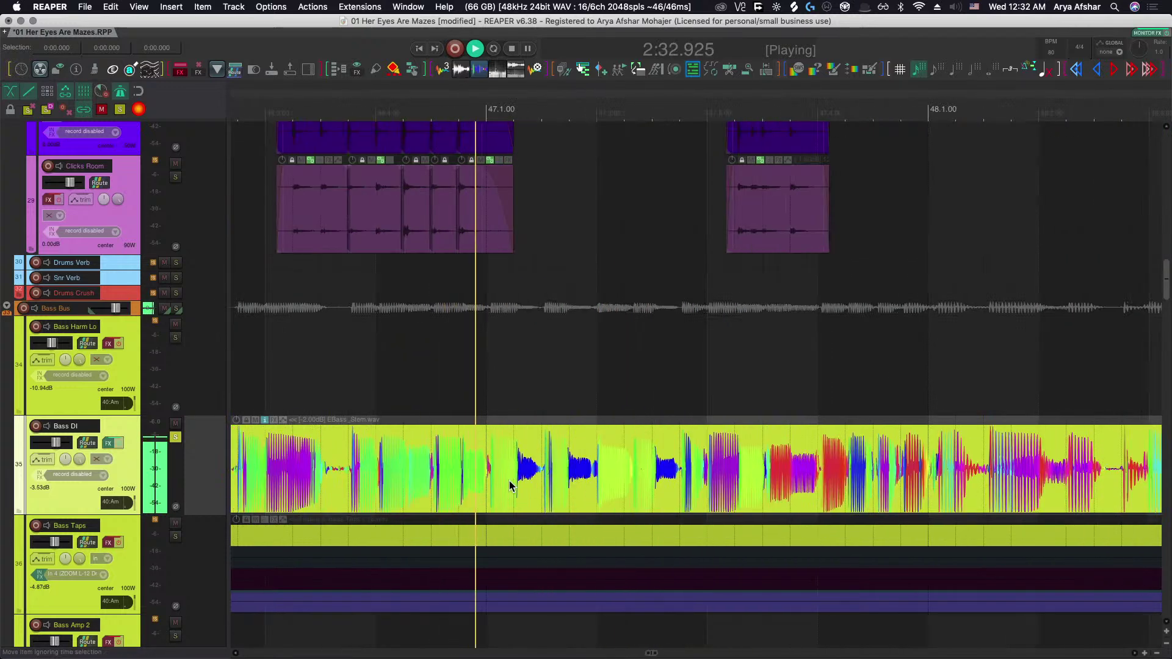
Bypass the Bass DI track's effects and audition the rest of the performance, restarting playback late in bar 50.
left_click(117, 443)
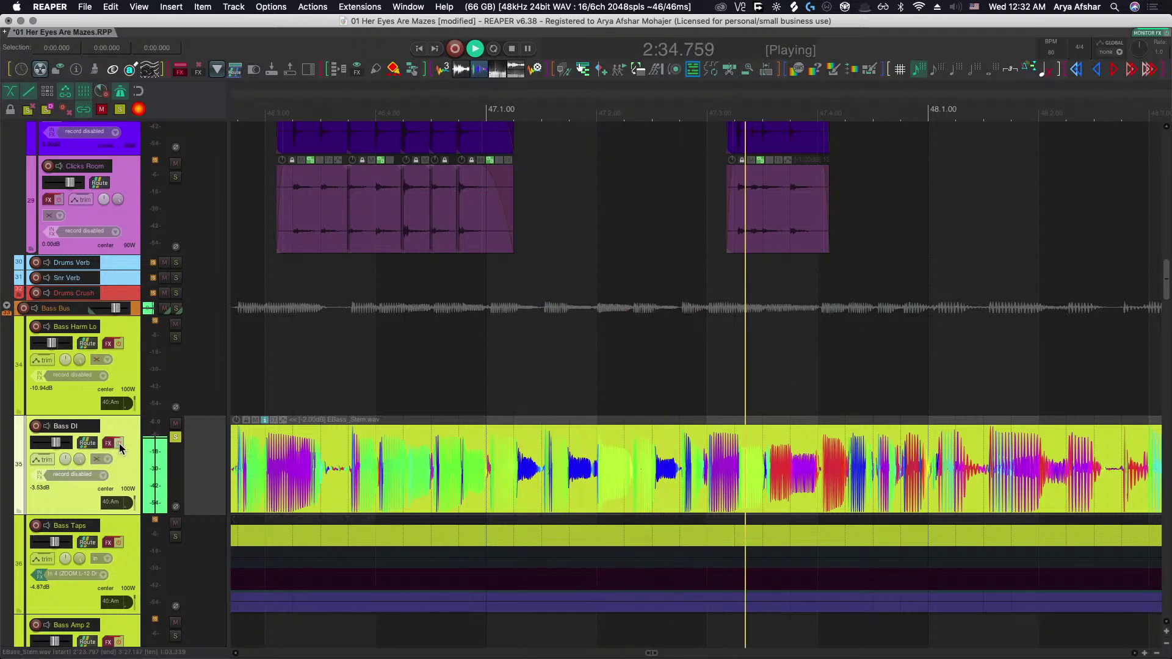
scroll(815, 488, "down", 8)
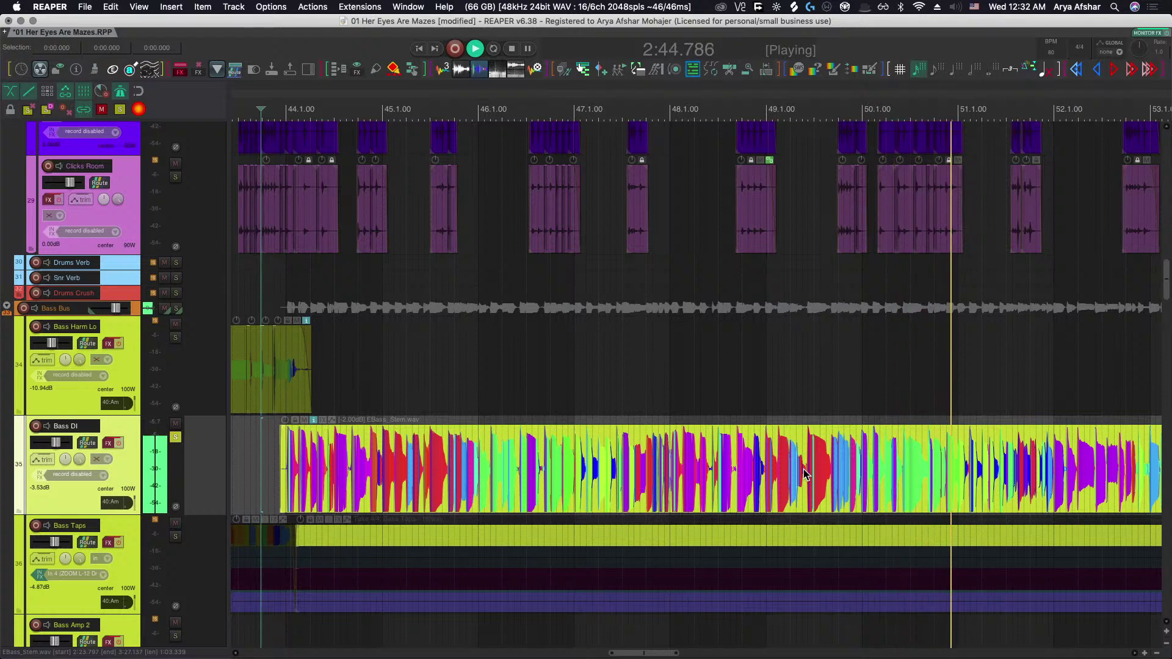
key("space")
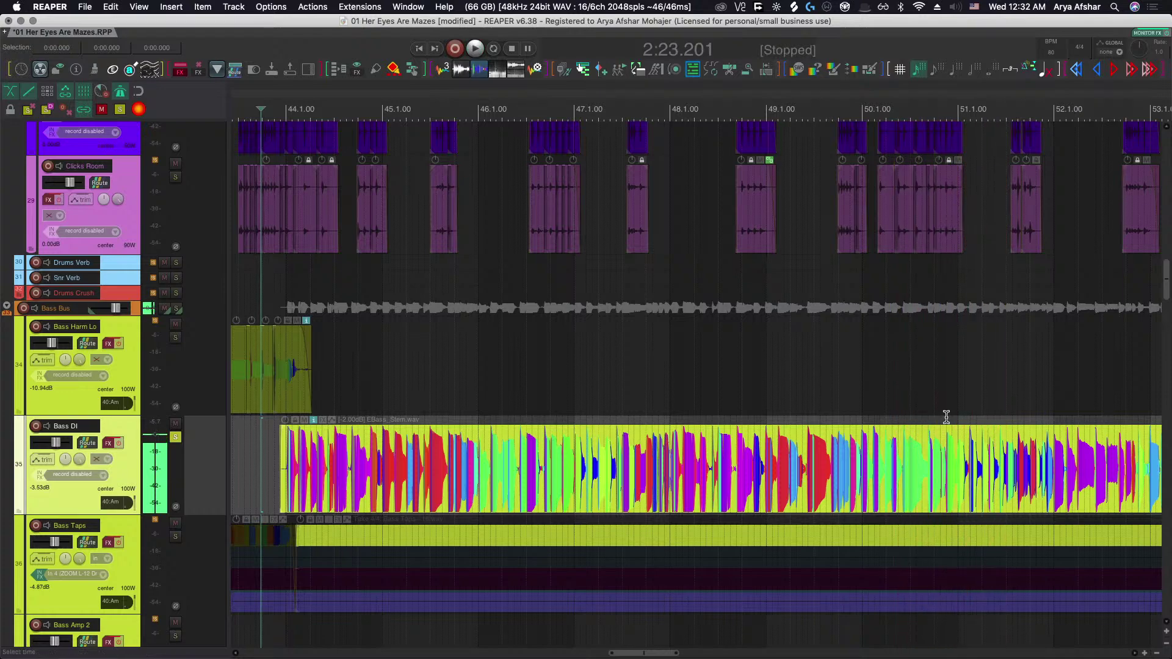
left_click(924, 399)
key("space")
scroll(964, 436, "up", 8)
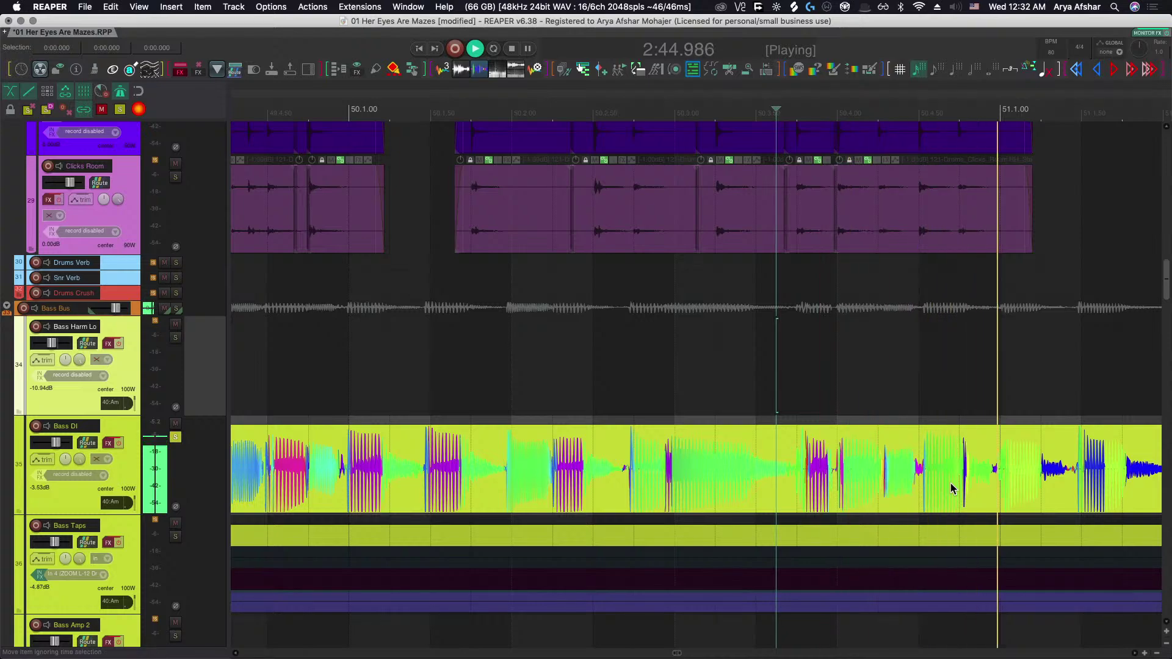
scroll(916, 485, "down", 6)
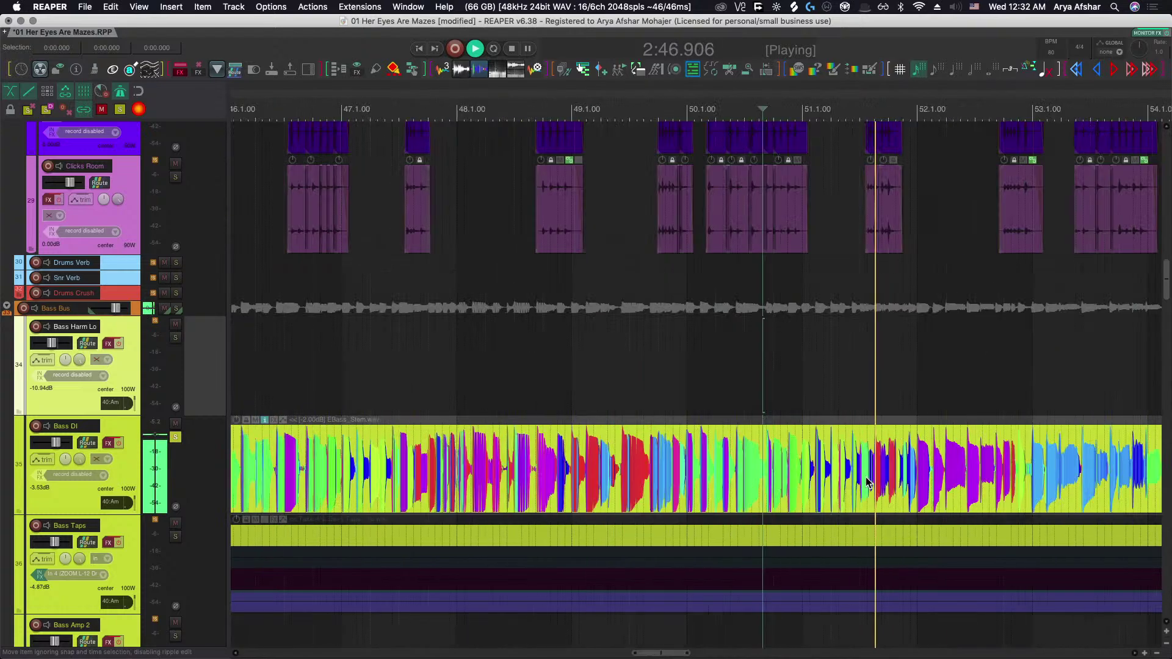
scroll(866, 483, "down", 4)
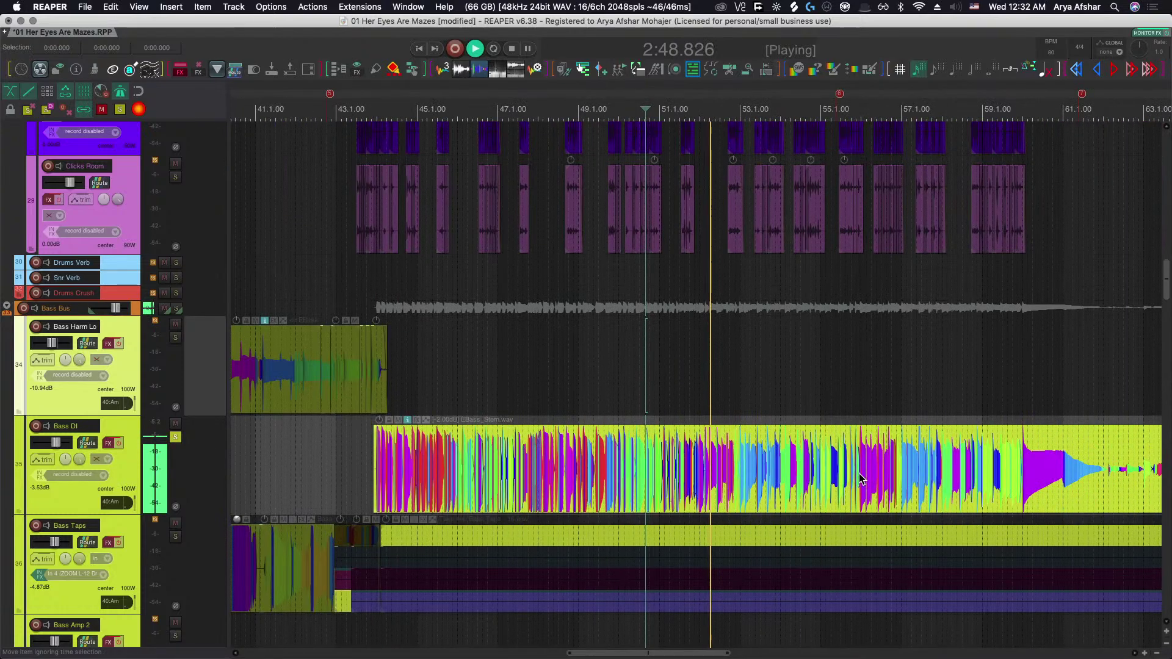
scroll(592, 465, "right", 1)
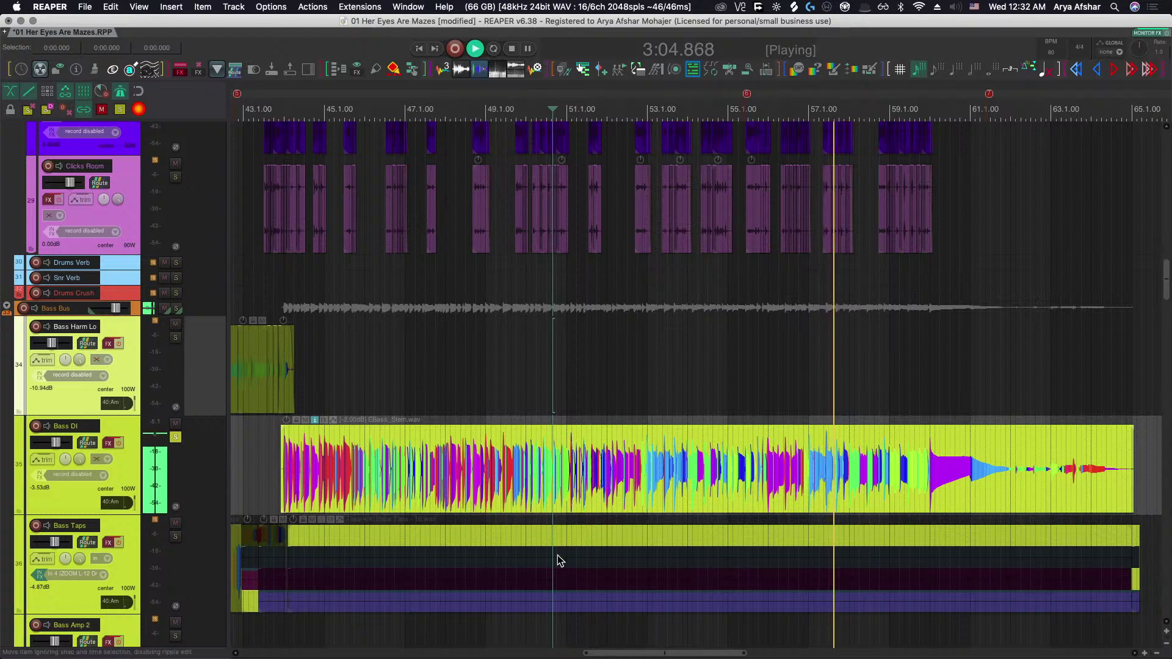
Delete the stacked Bass Taps items from about bar 11 to bar 37.
scroll(557, 555, "down", 6)
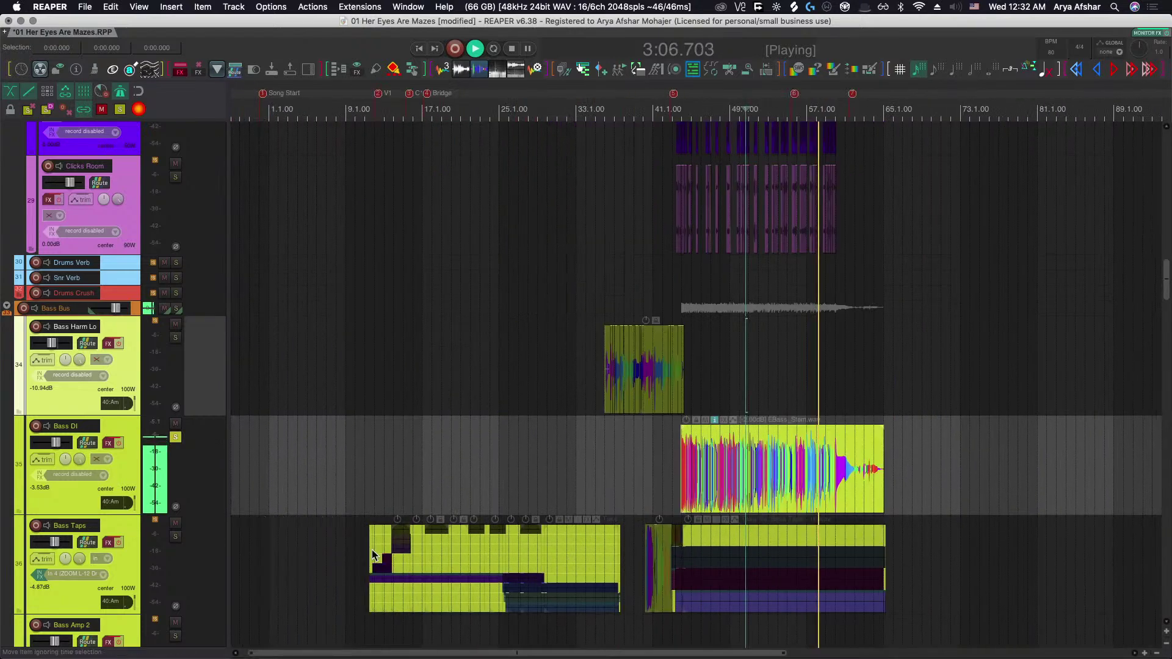
scroll(391, 540, "up", 5)
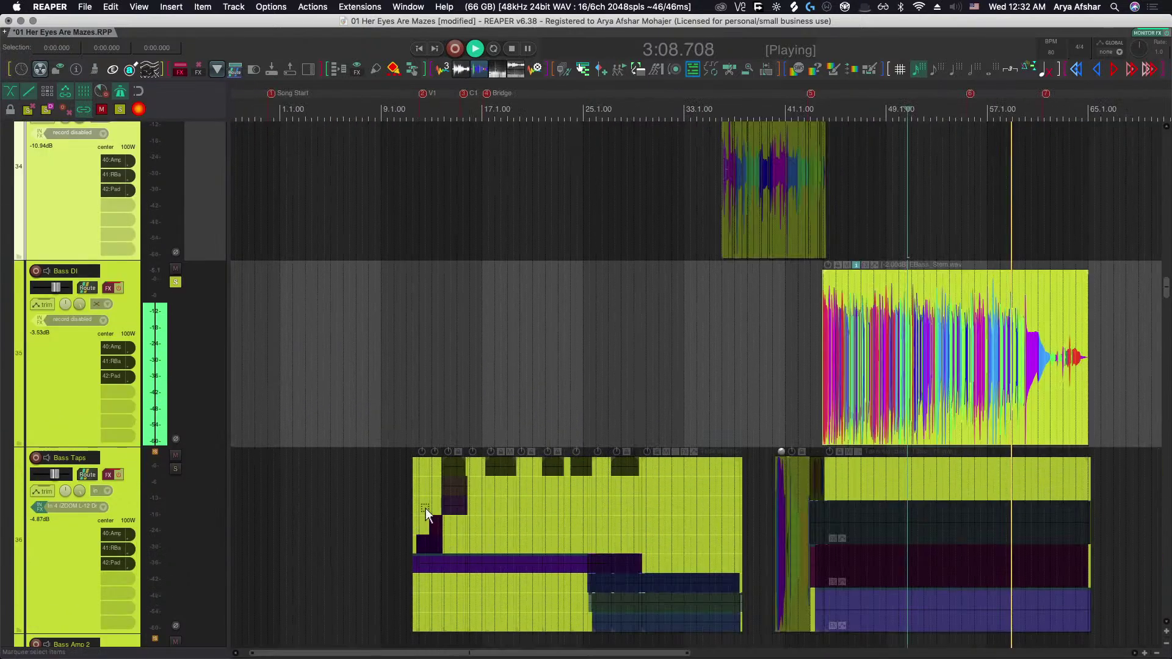
left_click_drag(426, 508, 718, 616)
key("Delete")
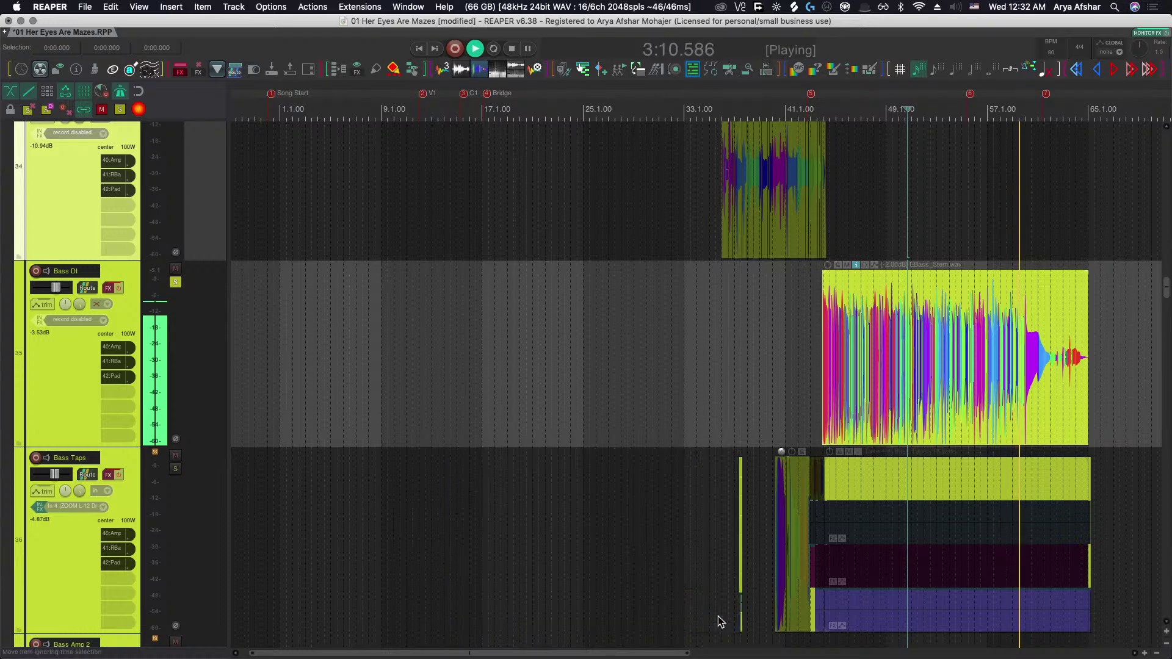
Stop playback and switch the two Bass Taps items between bars 43 and 44 to their Bass Amp take.
scroll(712, 614, "right", 10)
scroll(595, 548, "left", 5)
scroll(574, 543, "up", 6)
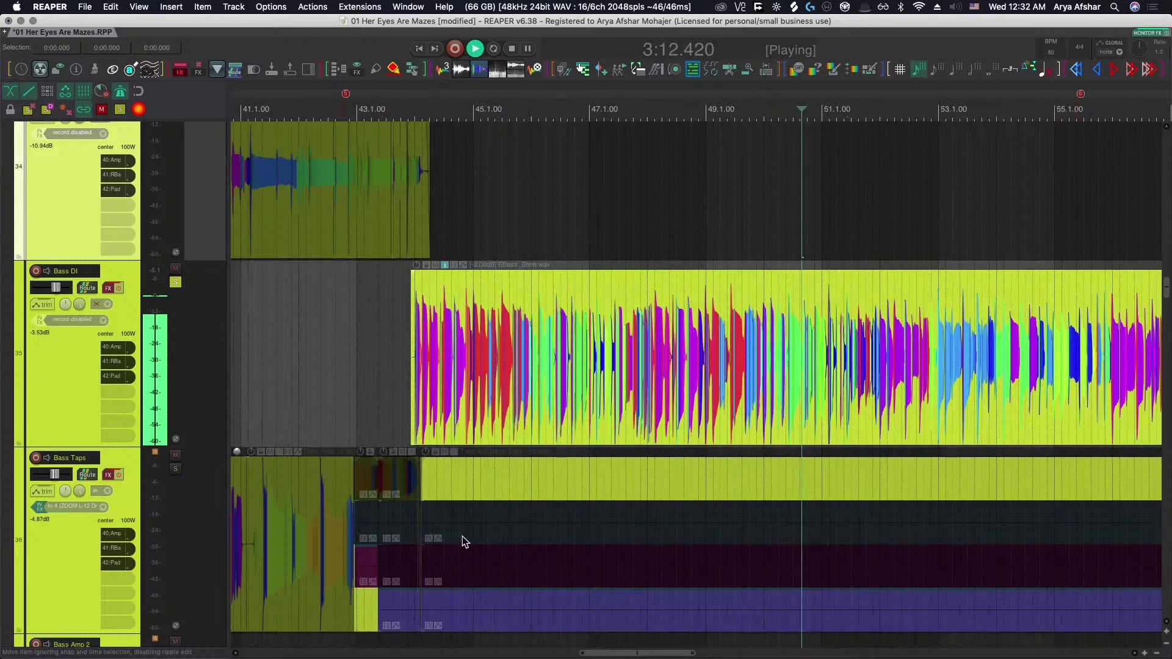
key("space")
scroll(451, 530, "left", 3)
scroll(566, 522, "up", 8)
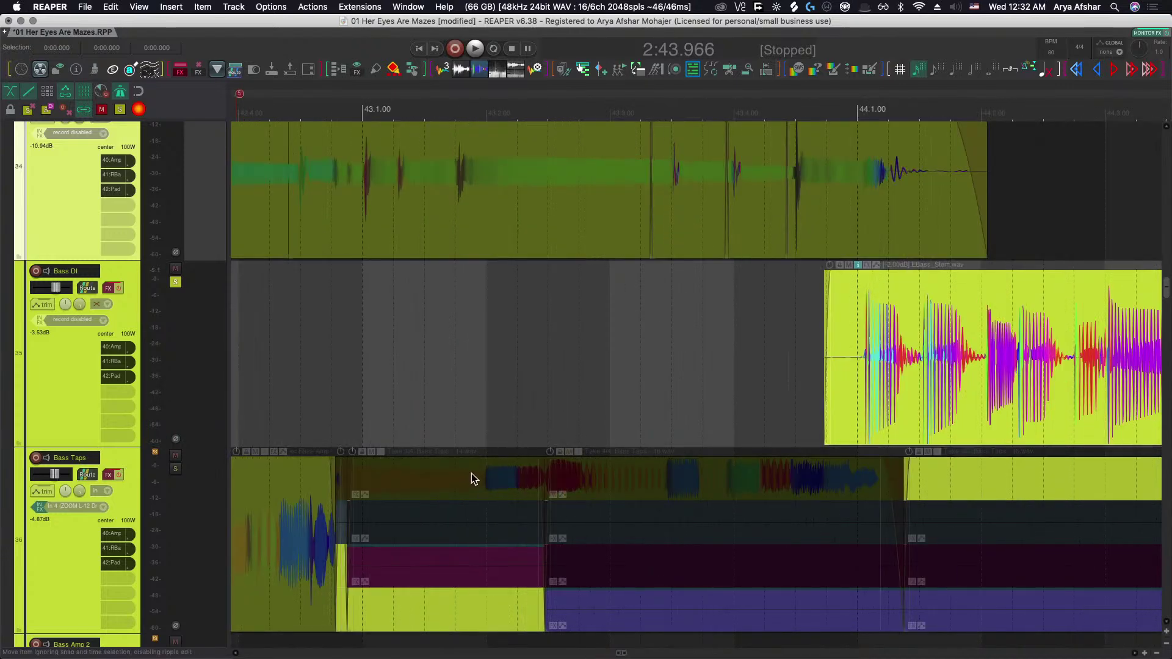
scroll(468, 473, "down", 2)
left_click(541, 477)
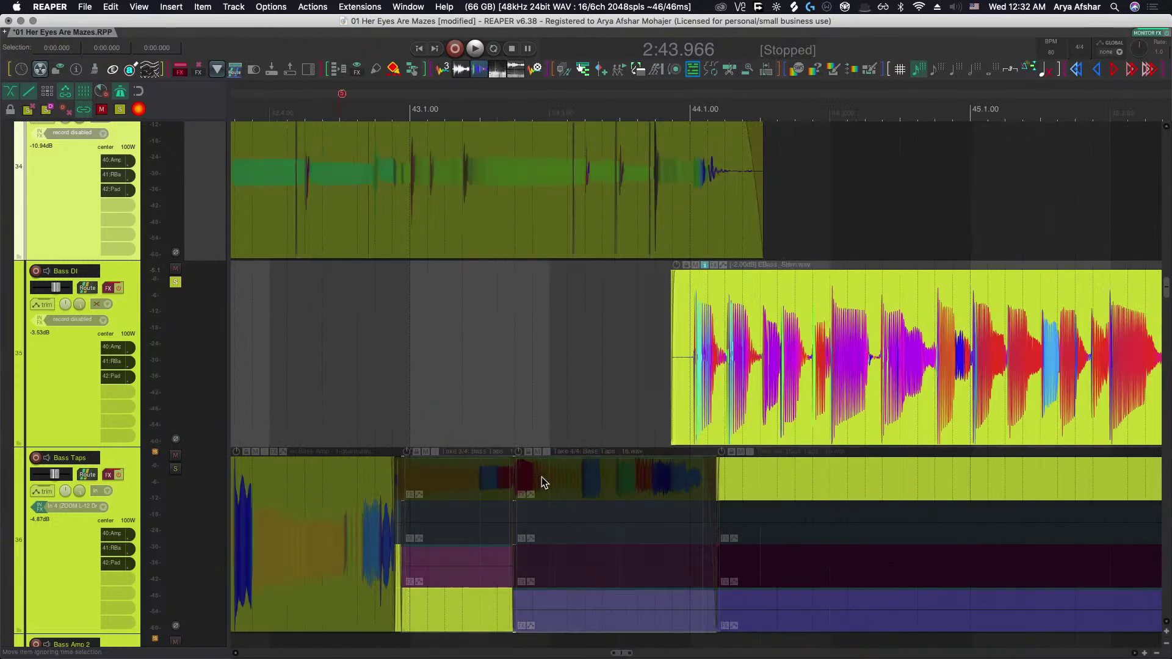
left_click(469, 482)
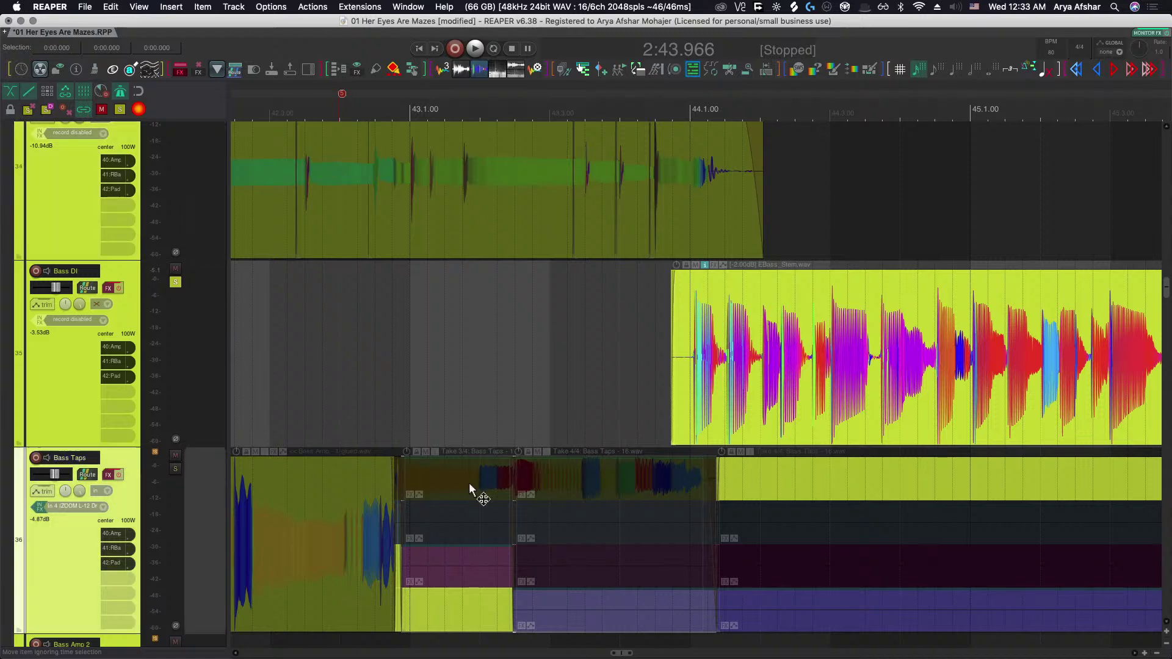
left_click(561, 475)
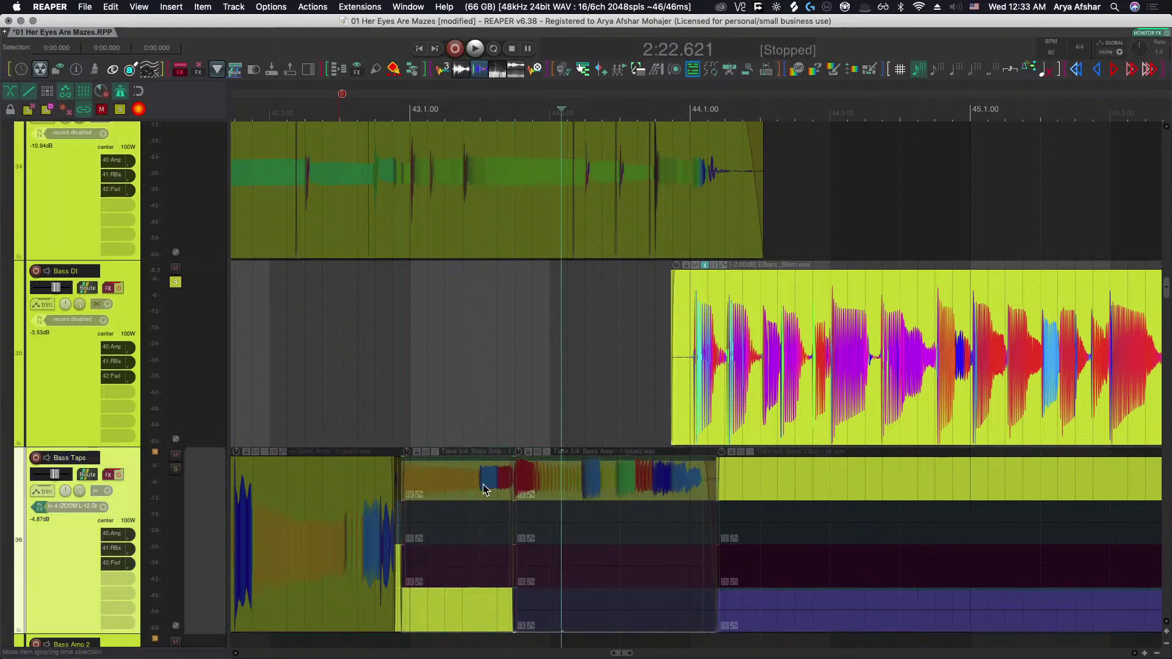
Delete the multi-take Bass Taps items from about bar 43 to bar 65.
scroll(482, 484, "down", 5)
left_click_drag(483, 488, 594, 611)
key("Delete")
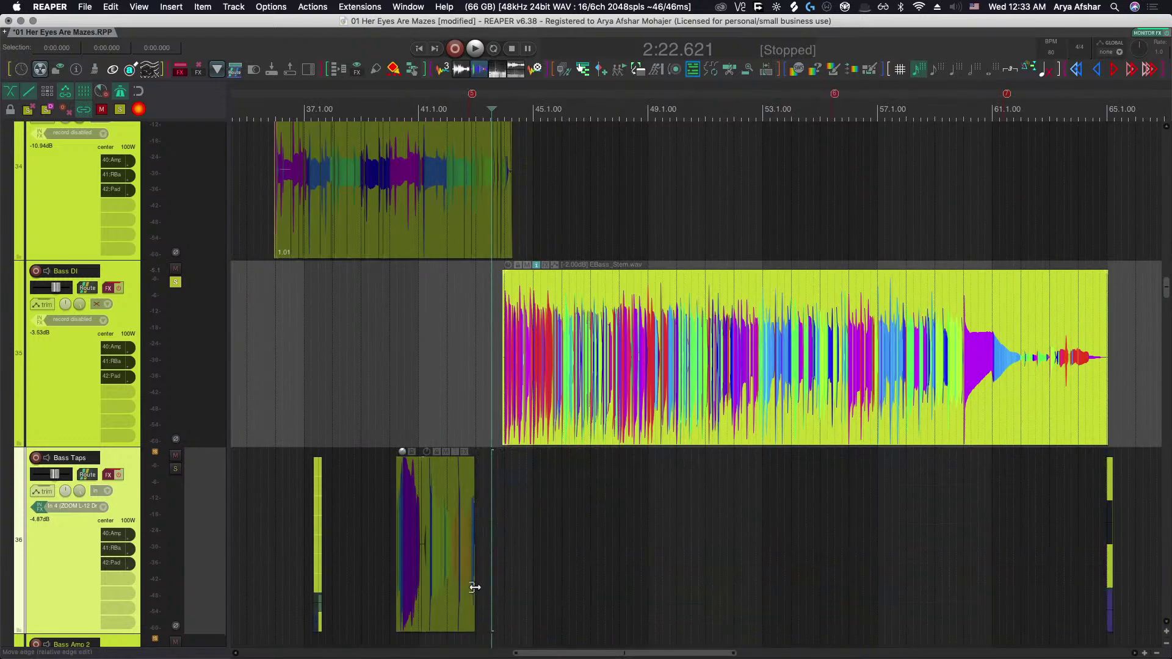
Remove the leftover Bass Taps sliver just before bar 43 and extend the preceding item's end to just past bar 44.
left_click_drag(477, 589, 553, 591)
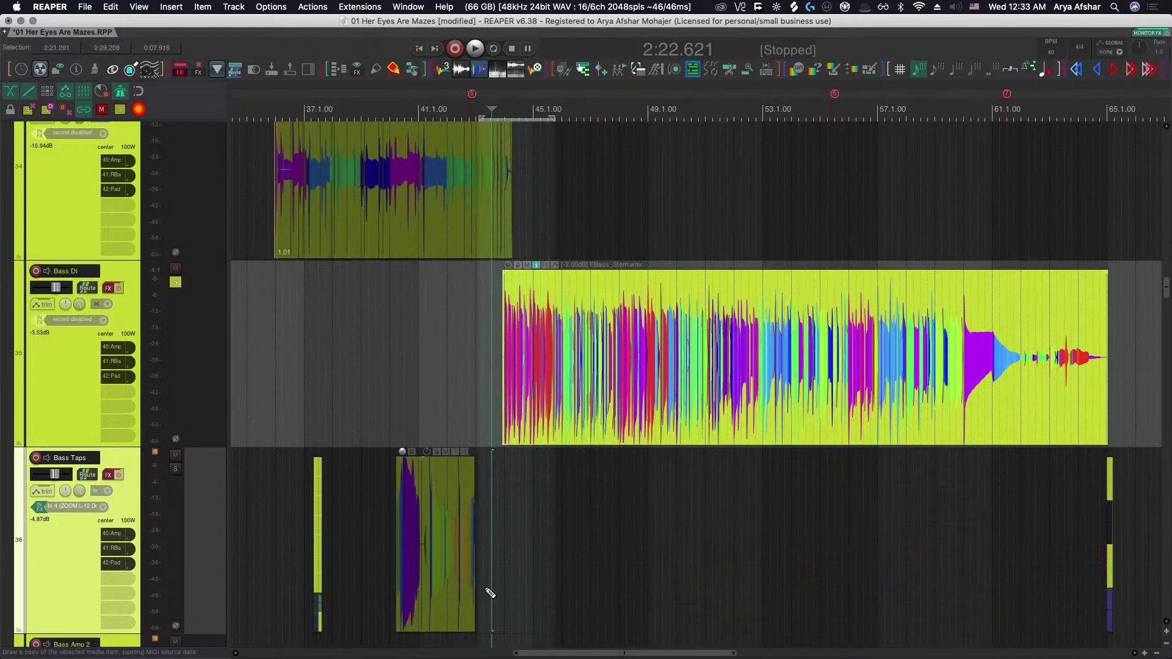
scroll(491, 593, "up", 4)
scroll(431, 590, "up", 4)
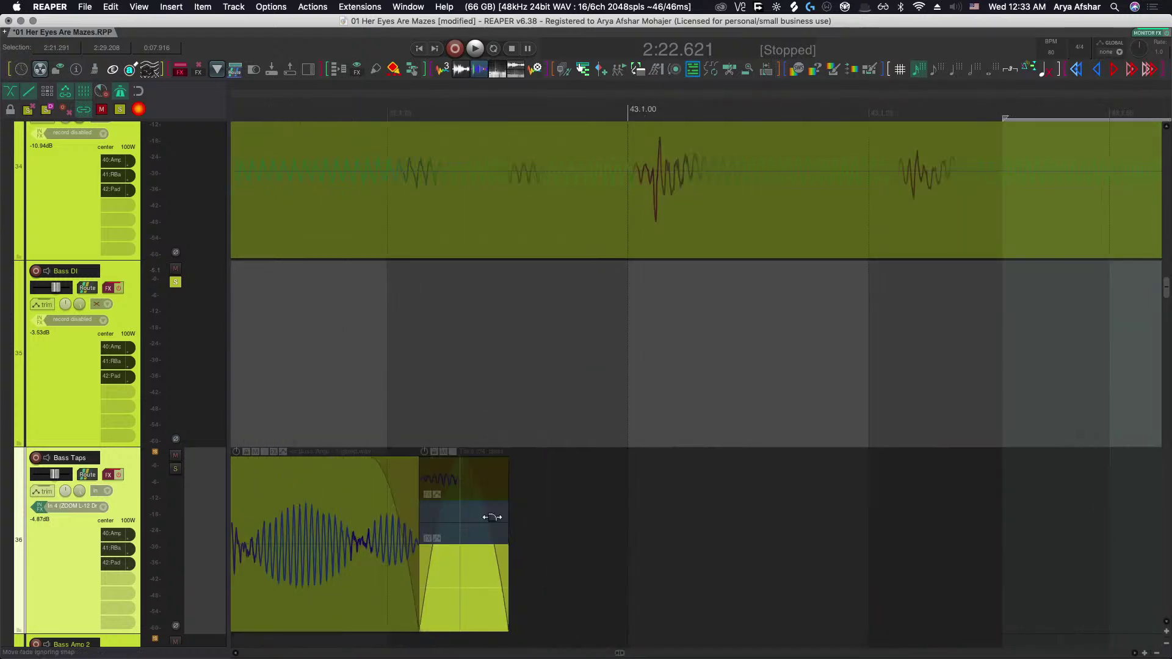
left_click_drag(522, 462, 1137, 614)
key("Delete")
scroll(420, 613, "down", 1)
scroll(420, 612, "down", 1)
scroll(958, 618, "down", 5)
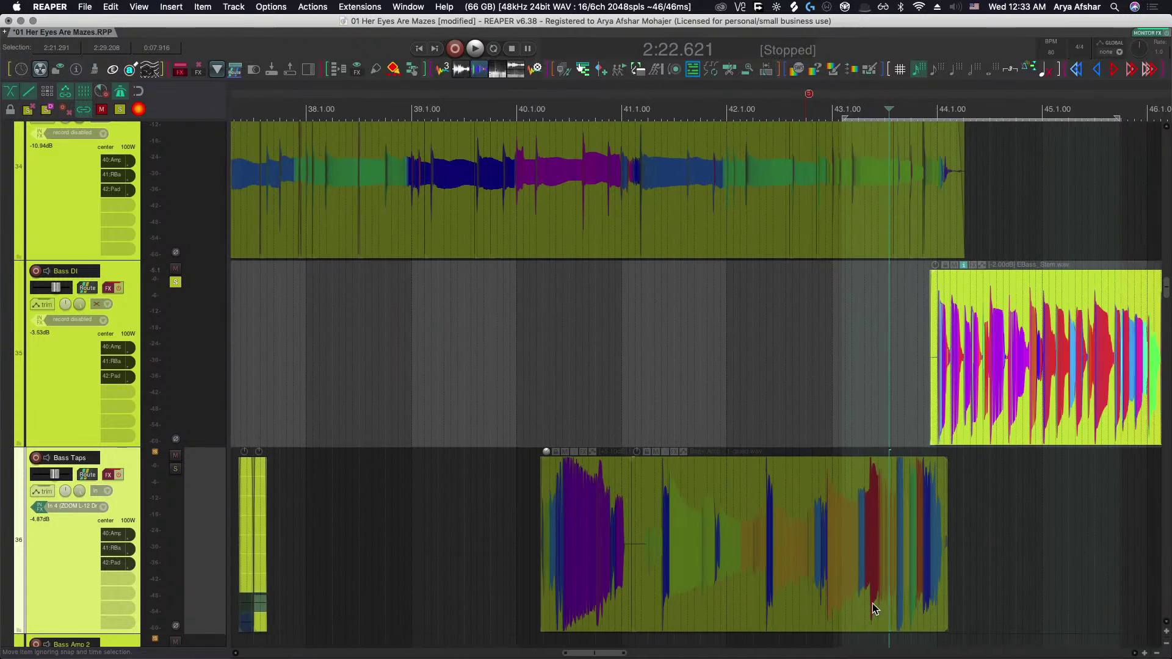
Fine-tune the end of the last Bass Taps item just after bar 44.
scroll(956, 564, "up", 7)
left_click_drag(1000, 588, 971, 586)
scroll(971, 586, "down", 5)
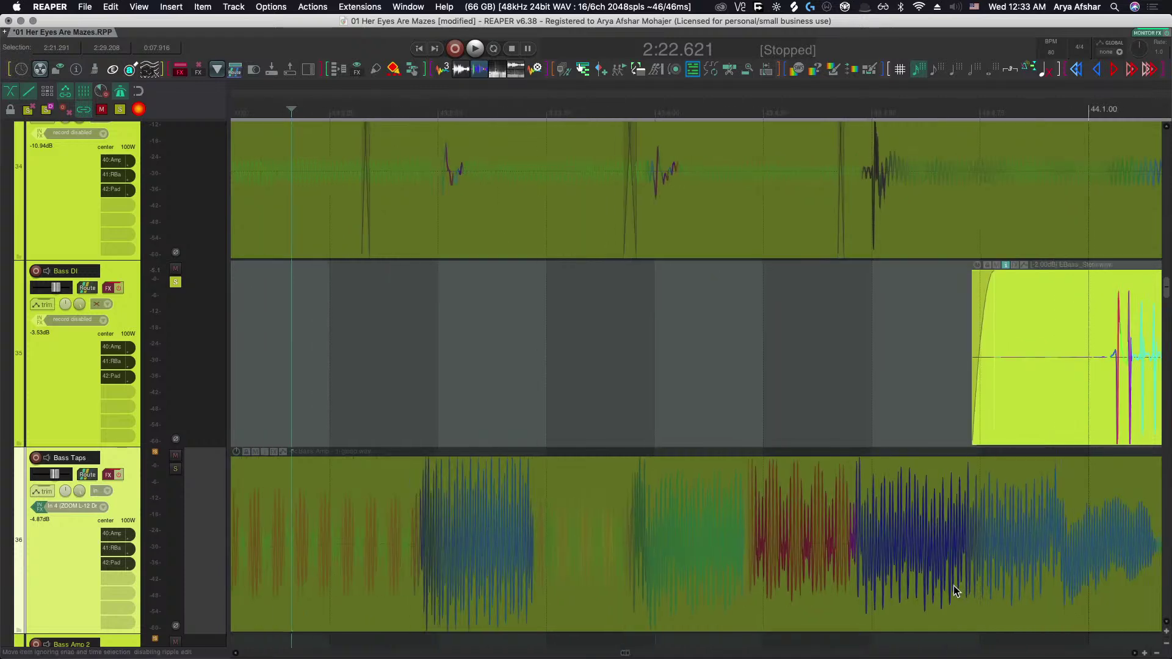
Inspect the Bass Taps edit after bar 41 and adjust the start of the first item just after bar 40.
scroll(726, 541, "up", 3)
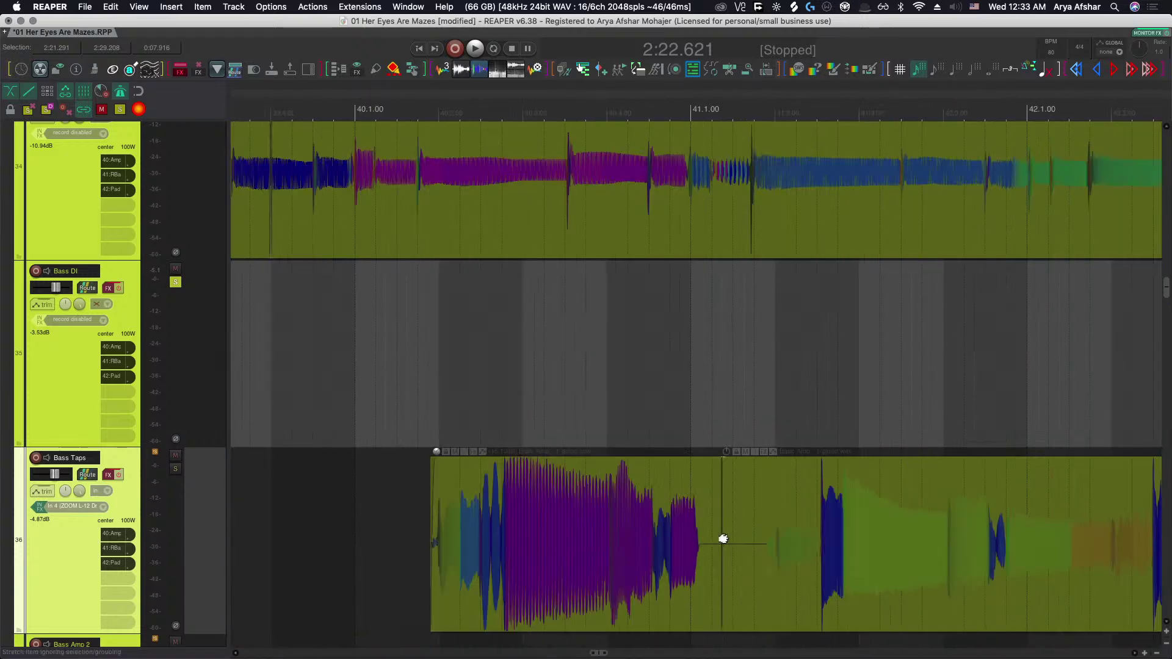
scroll(725, 540, "up", 3)
scroll(725, 540, "down", 5)
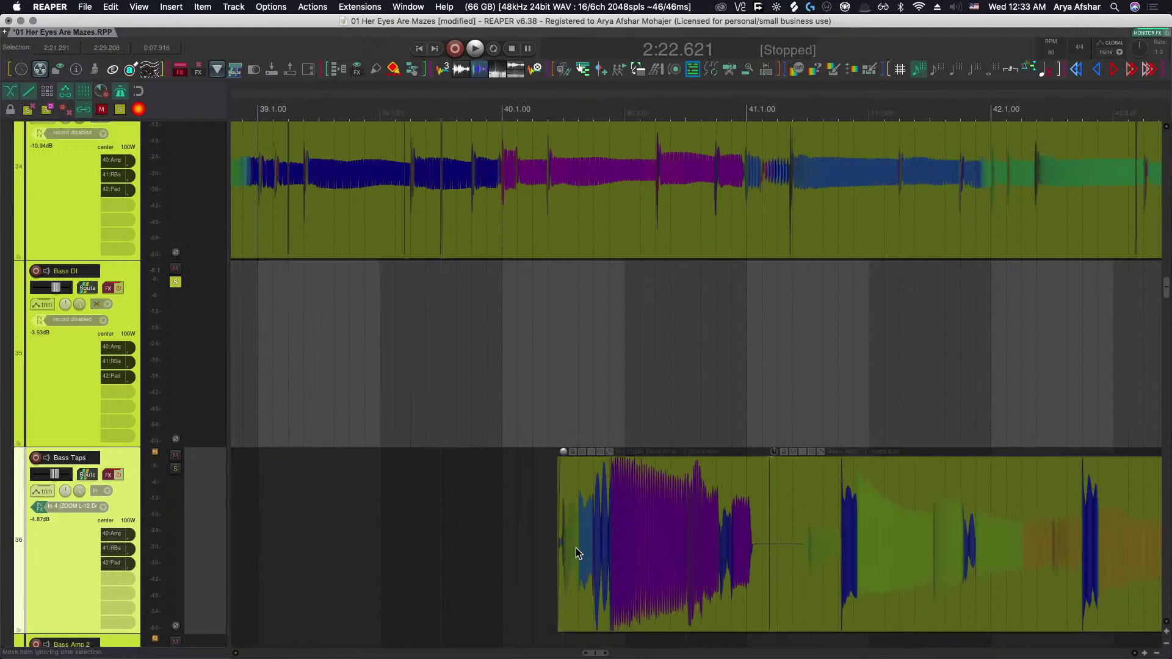
left_click_drag(555, 563, 701, 557)
scroll(542, 566, "up", 5)
scroll(647, 569, "up", 3)
scroll(647, 569, "down", 5)
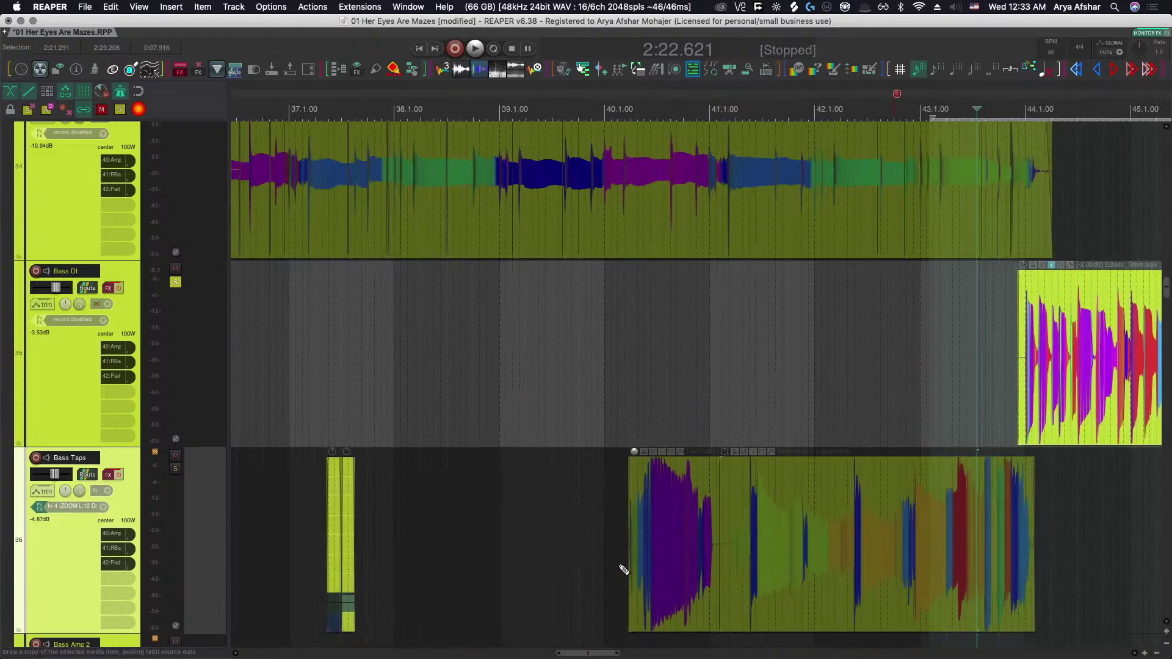
Delete the leftover Bass Taps slivers near bar 37 and around bar 65.
scroll(469, 542, "left", 5)
scroll(463, 531, "down", 3)
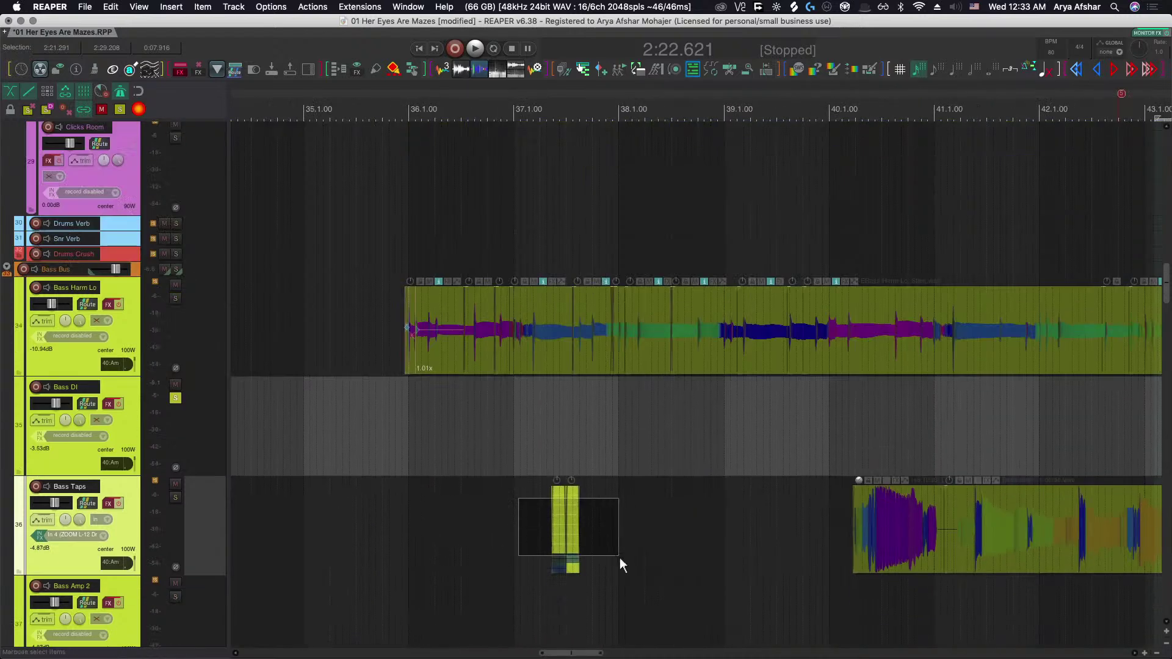
left_click_drag(620, 558, 620, 557)
key("Delete")
scroll(399, 539, "down", 5)
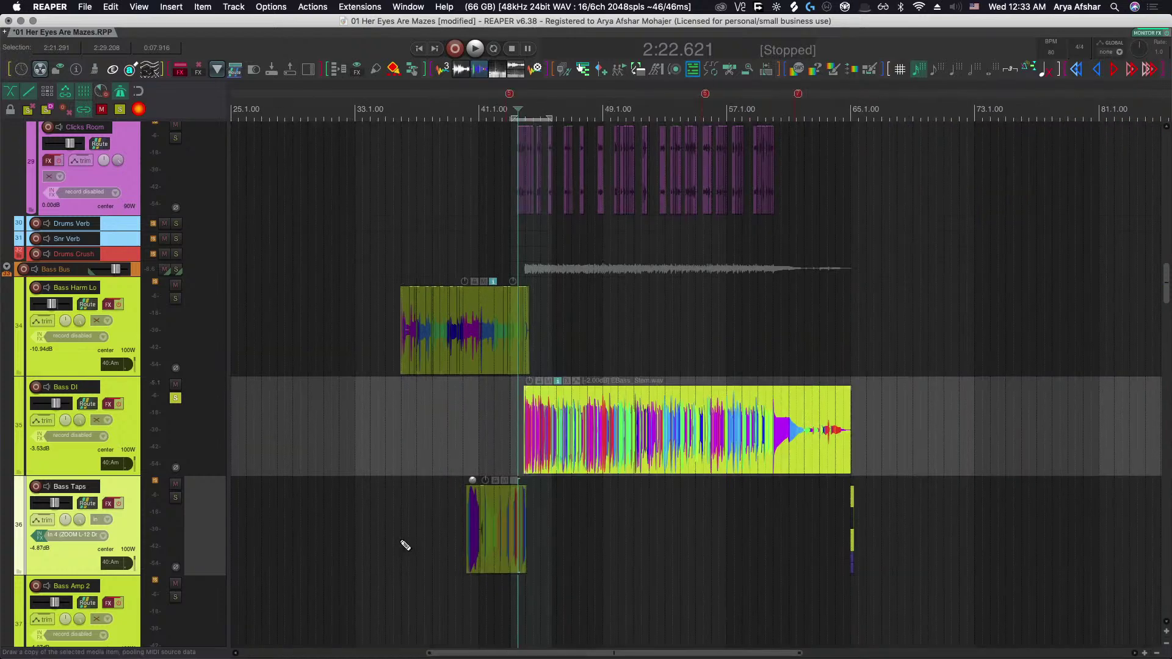
scroll(897, 518, "up", 5)
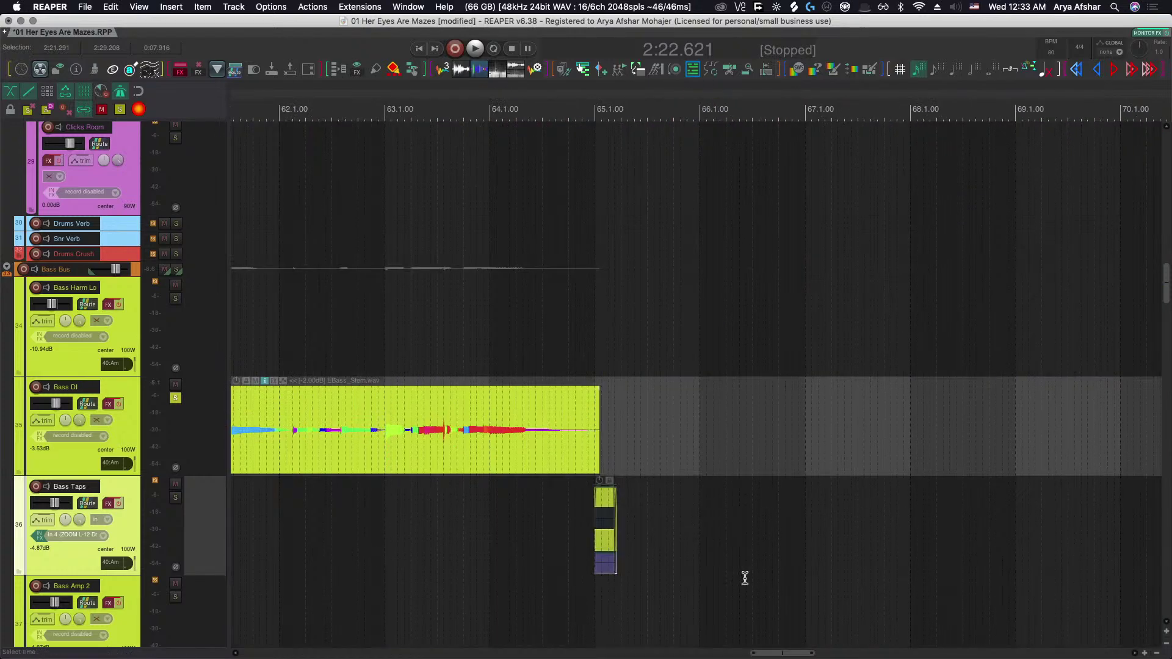
scroll(745, 577, "left", 10)
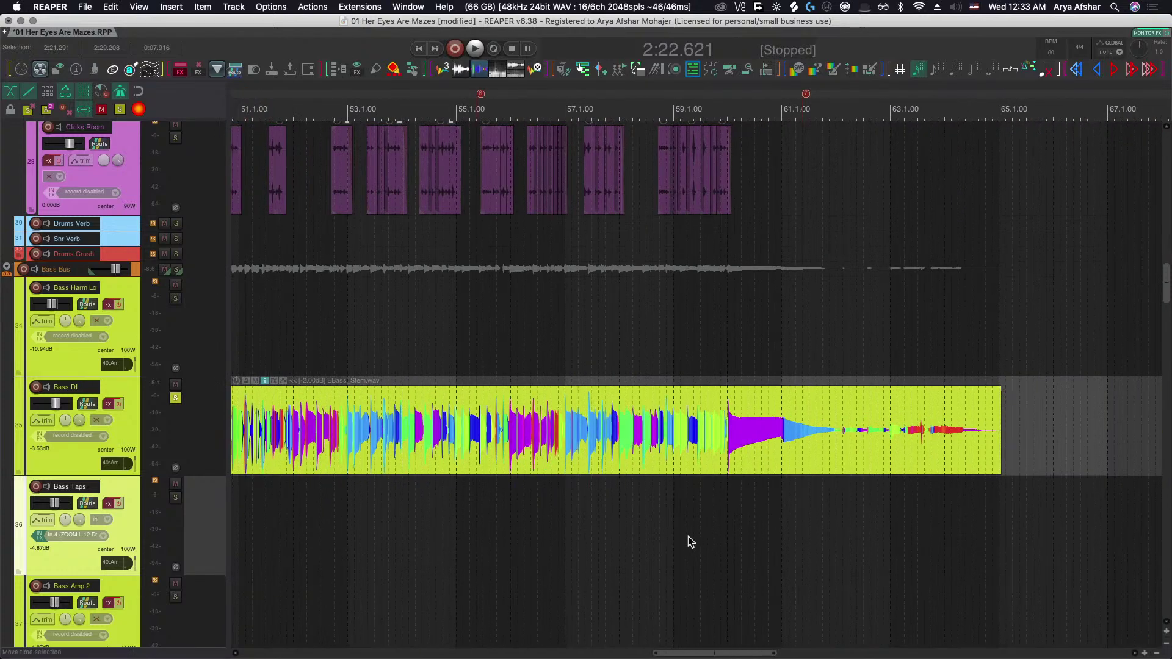
scroll(686, 524, "down", 2)
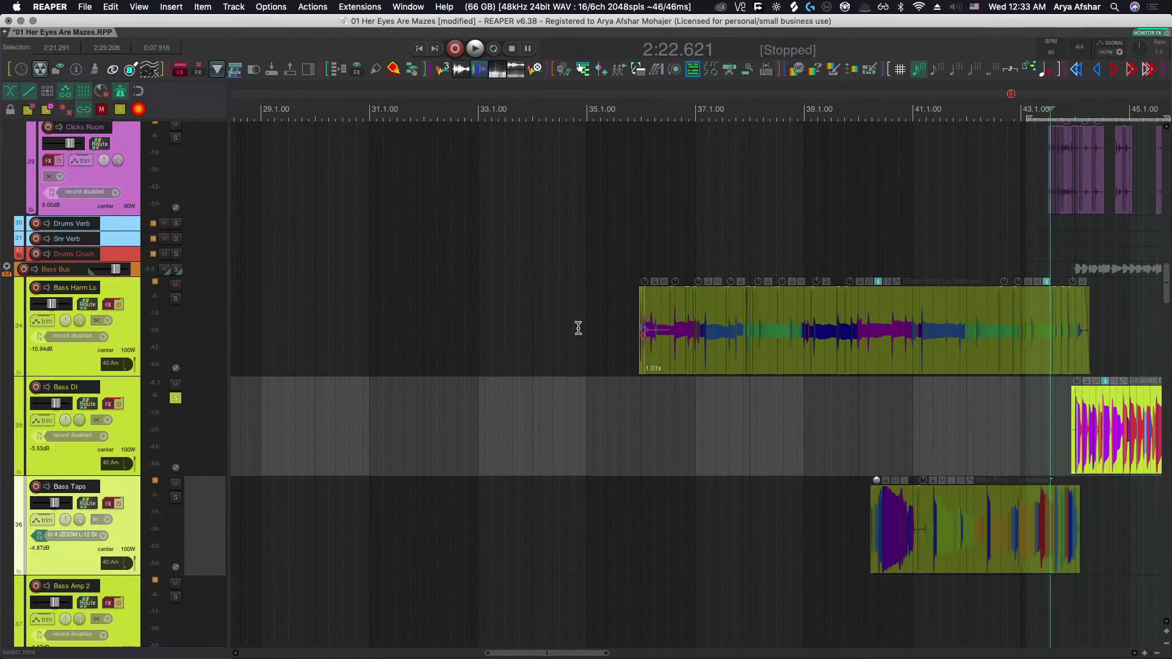
Solo Bass Harm Lo and Bass Taps together and listen to them from just before bar 40.
left_click(175, 299)
left_click(175, 498)
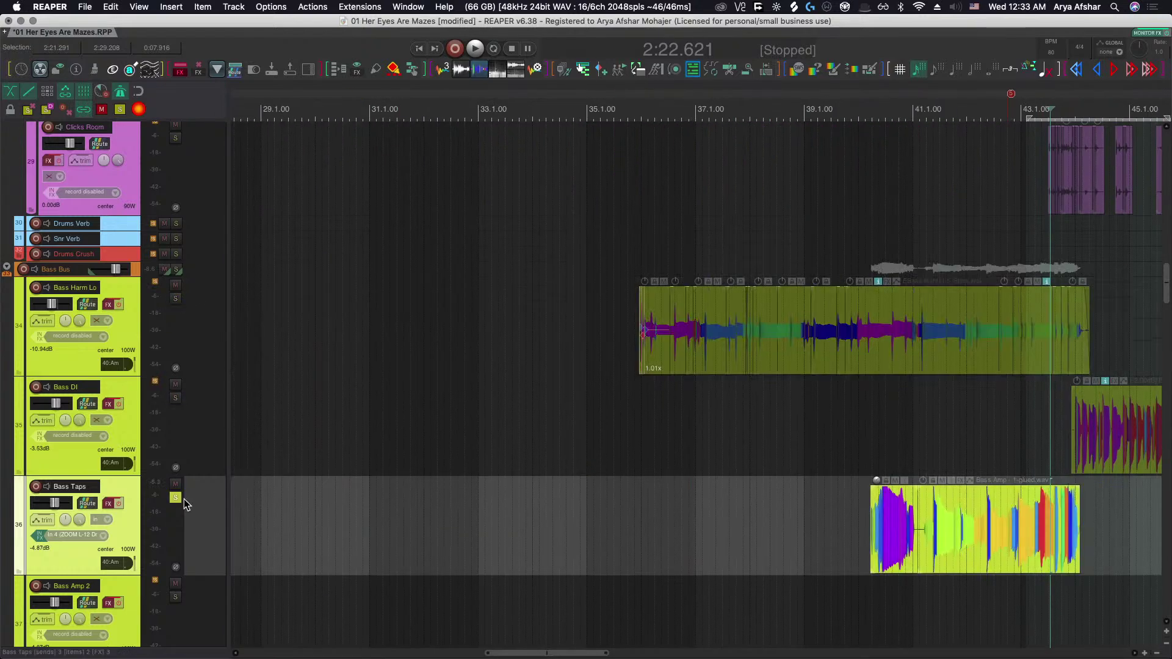
left_click(175, 299)
scroll(504, 480, "right", 3)
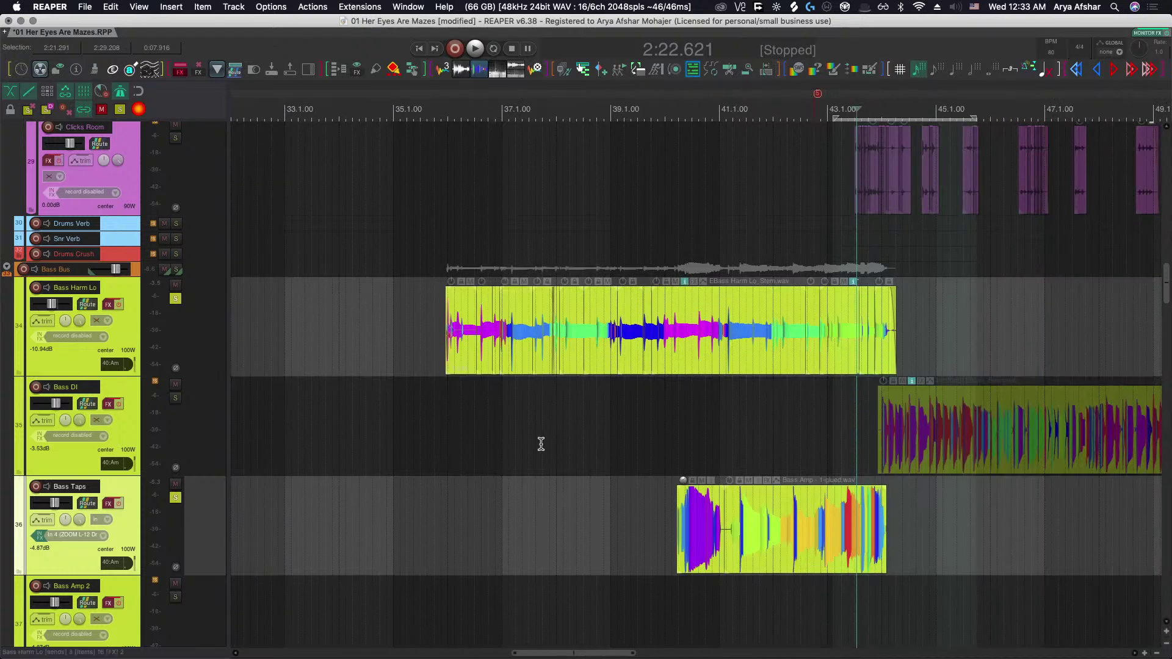
left_click(657, 506)
key("space")
scroll(688, 562, "up", 5)
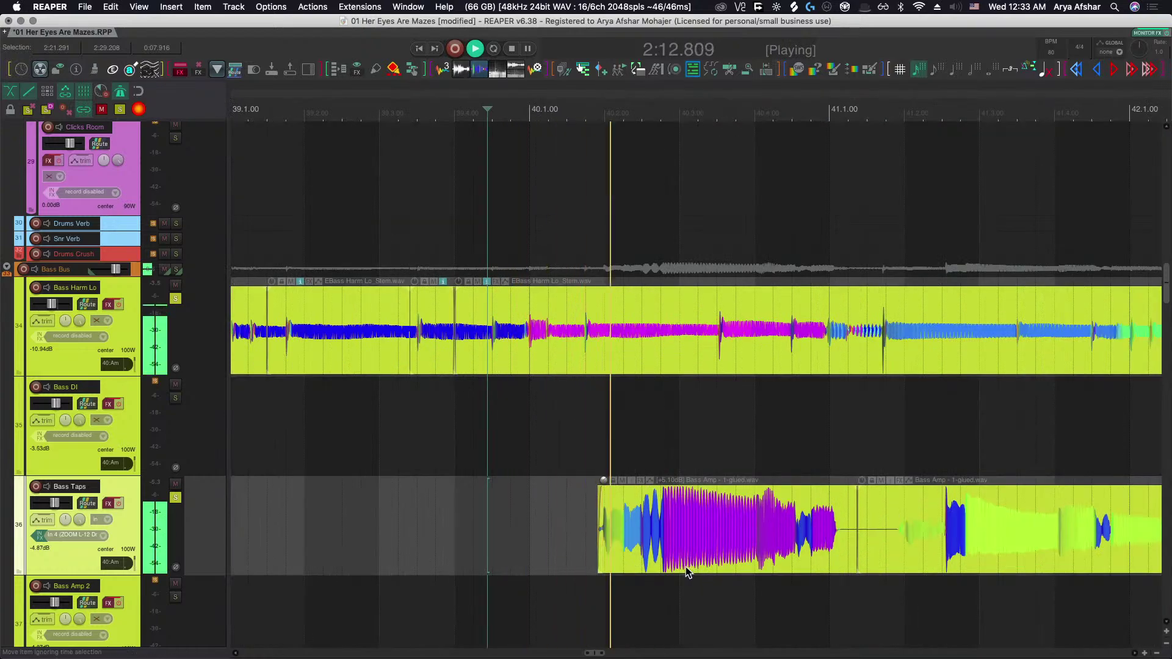
key("space")
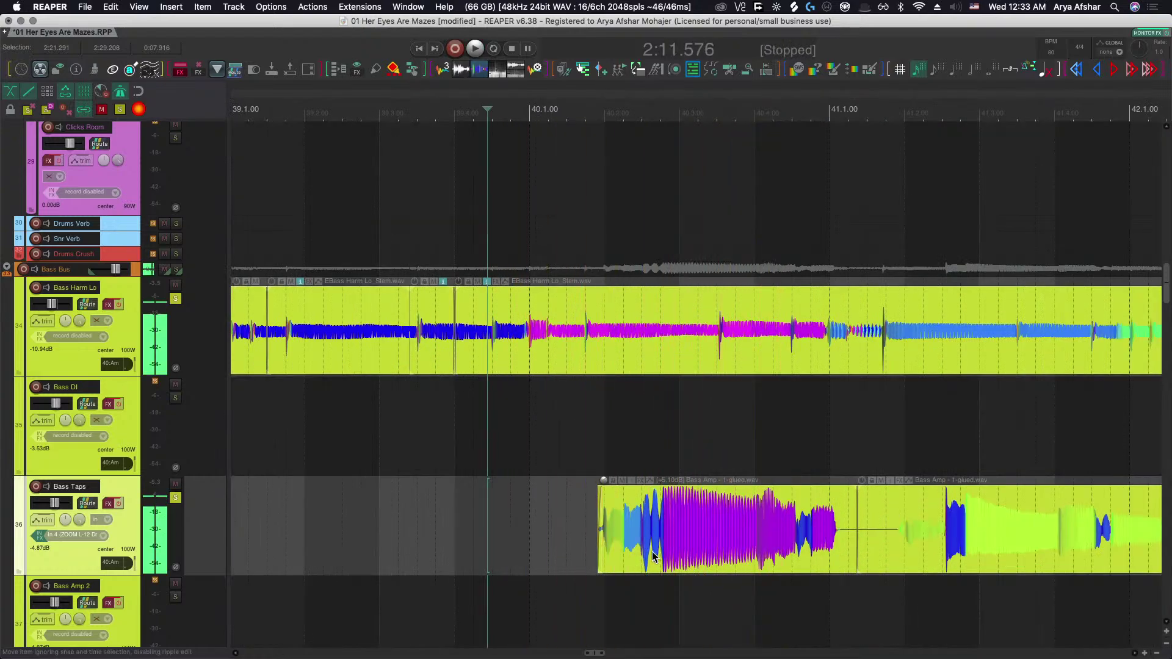
Set the first Bass Taps item's volume to +1.80 dB and play from around bar 39.
scroll(653, 556, "down", 2)
left_click(685, 518)
left_click_drag(633, 485, 633, 502)
scroll(455, 518, "left", 3)
left_click(455, 518)
key("space")
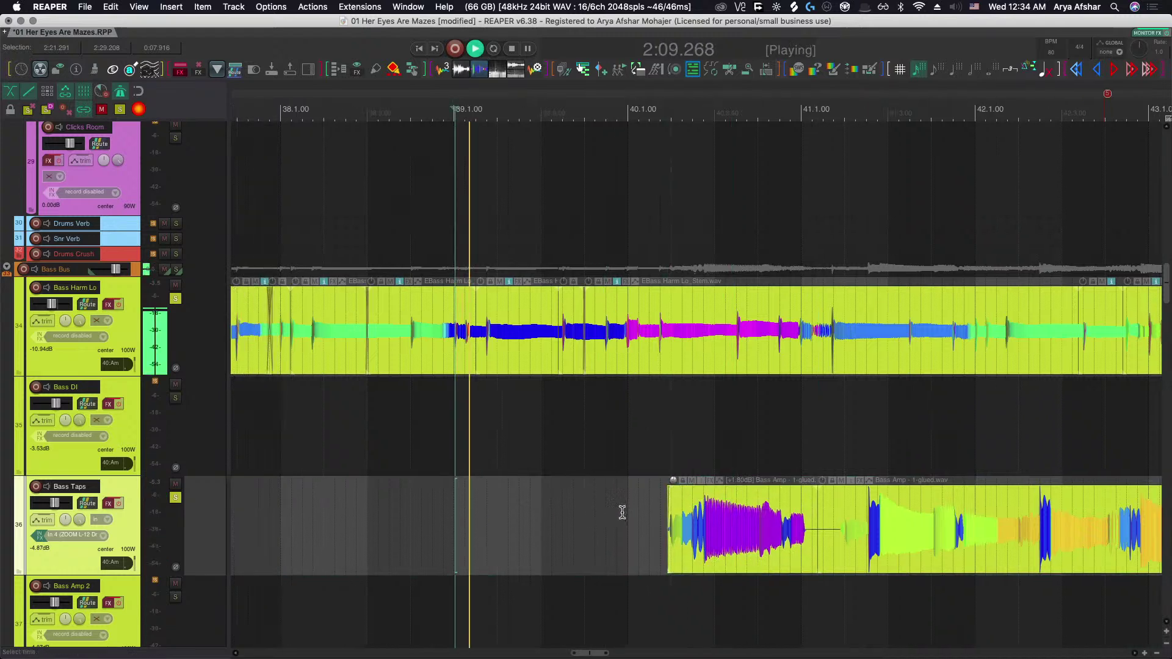
Select both Bass Taps items, lower their volumes together to -2.10 dB and -3.90 dB, and listen again from before bar 40.
scroll(612, 536, "down", 3)
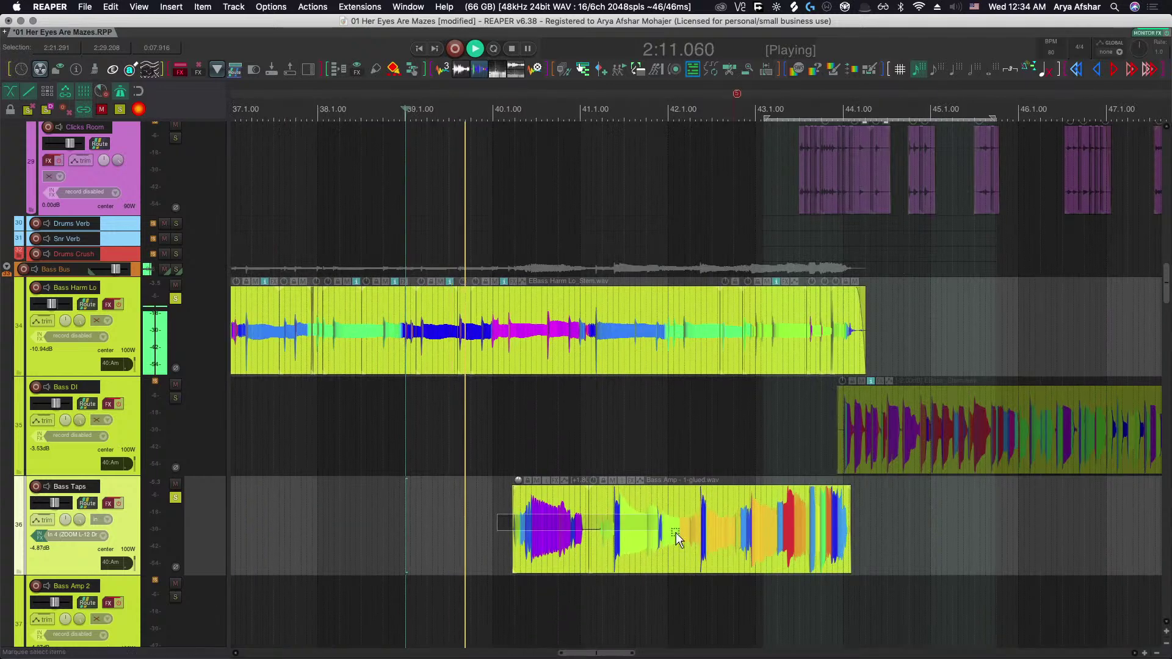
left_click(831, 540)
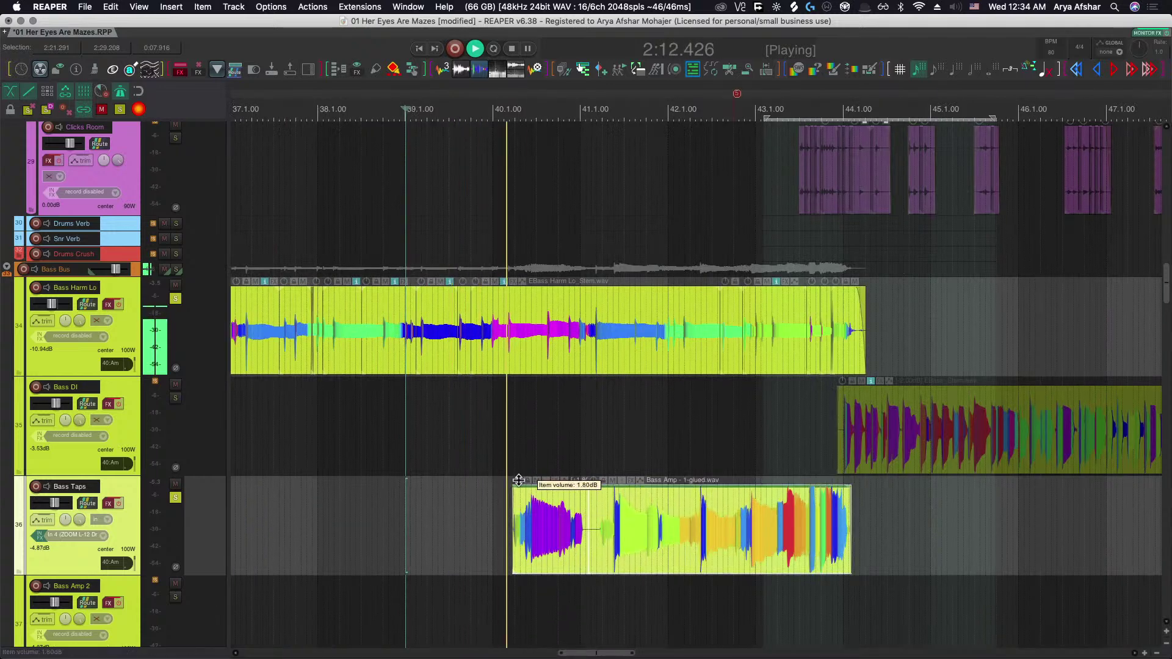
left_click_drag(518, 479, 485, 508)
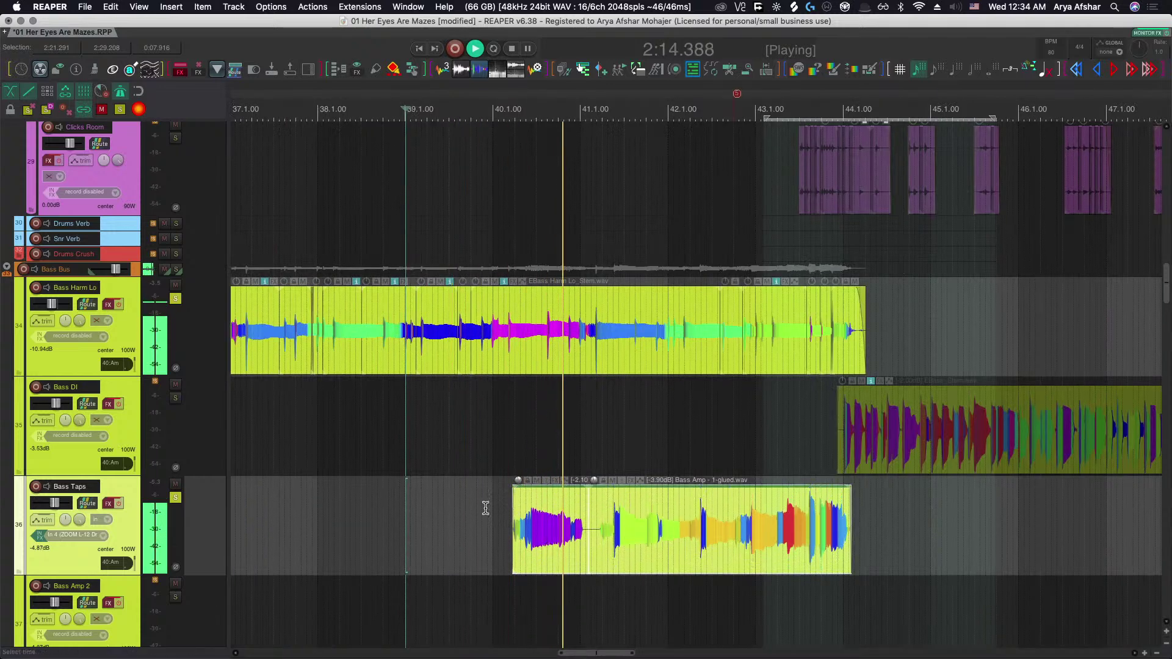
left_click(475, 507)
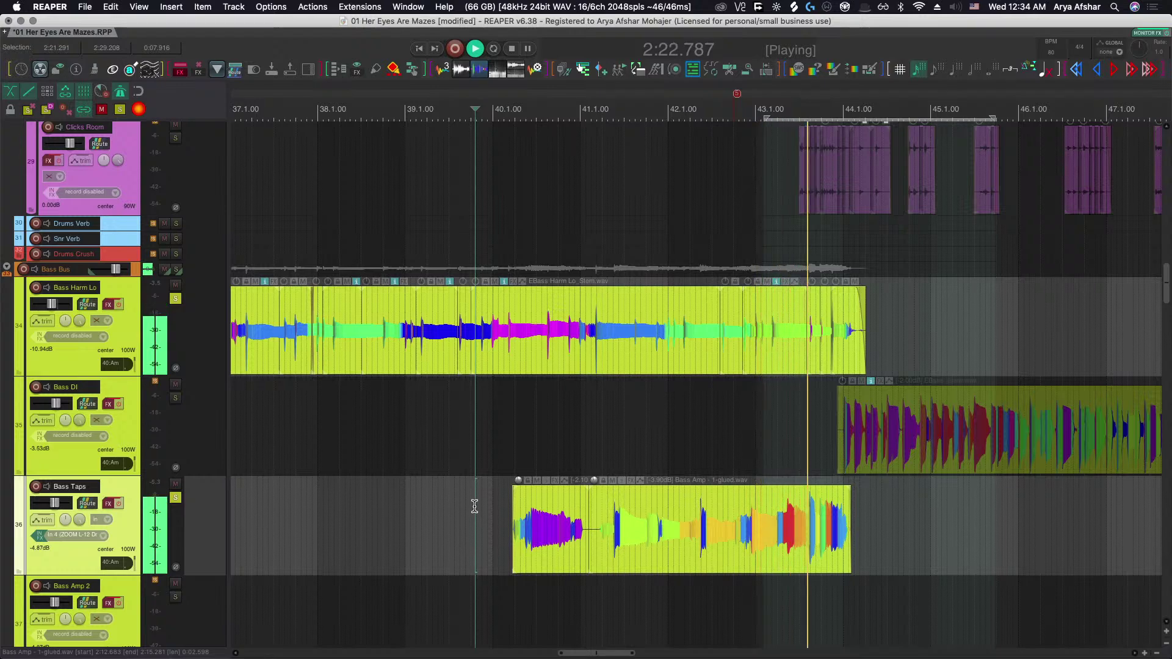
key("space")
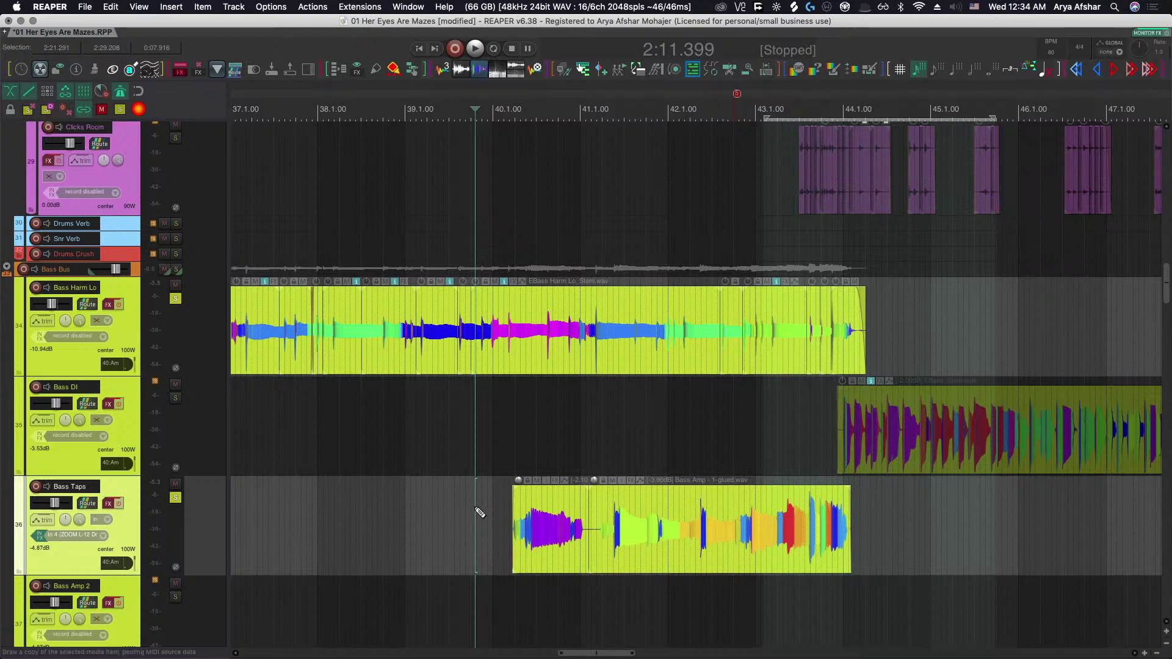
Adjust the fade-in of the first Bass Taps item after bar 40 and listen to the transition.
scroll(480, 512, "up", 6)
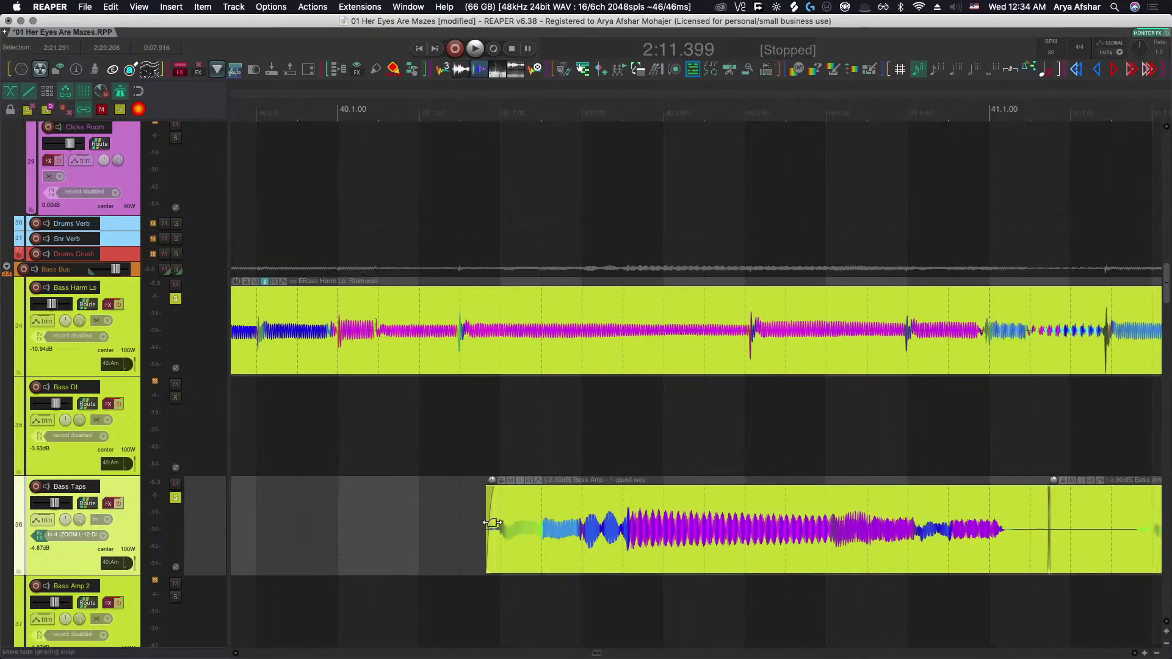
mouse_move(492, 523)
left_mouse_down()
mouse_move(373, 526)
mouse_move(486, 533)
left_mouse_up()
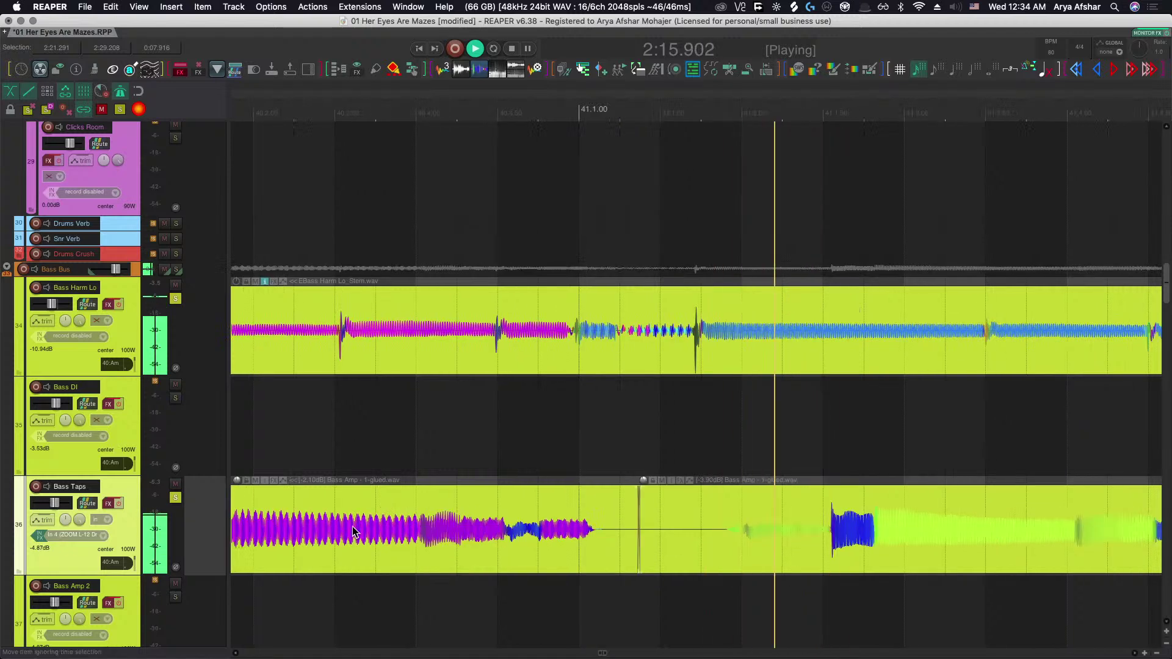
key("space")
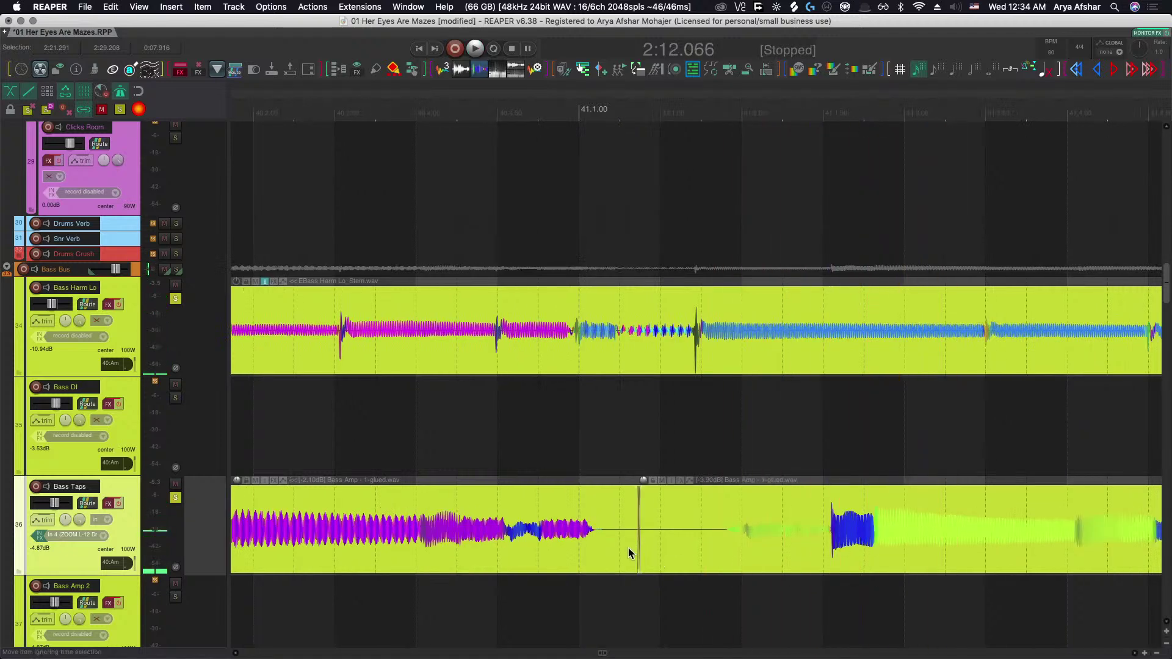
key("space")
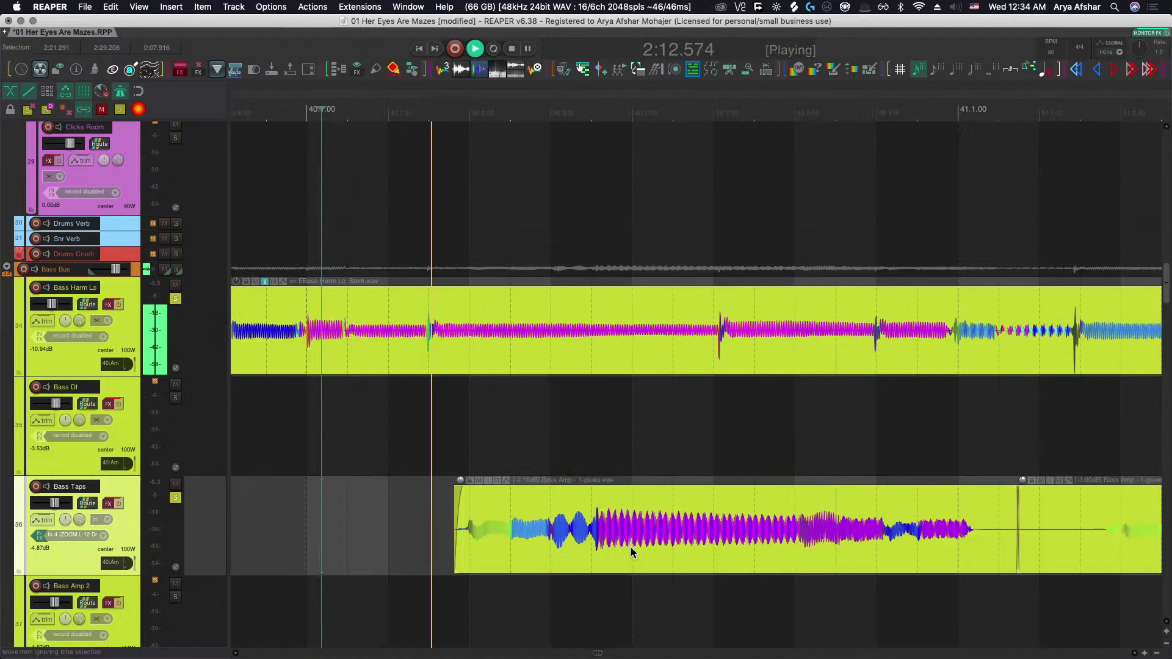
key("space")
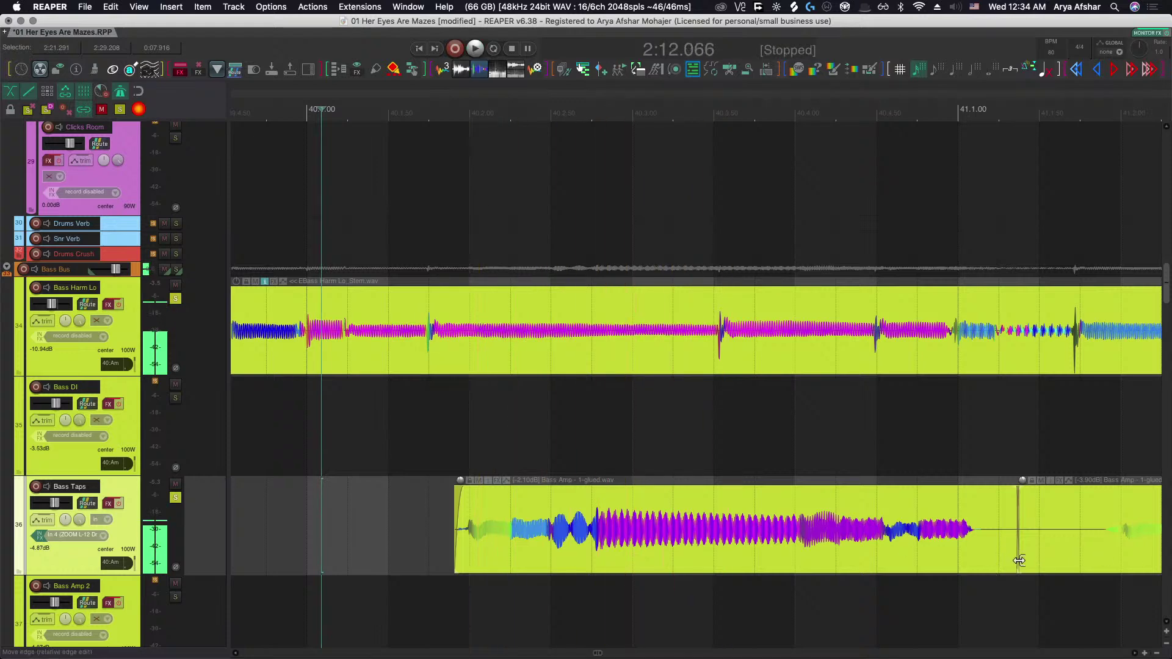
Time-stretch the first Bass Taps item shorter from its end, to a rate of about 1.02, and check it in playback.
scroll(1019, 560, "up", 4)
left_click_drag(1015, 566, 984, 557)
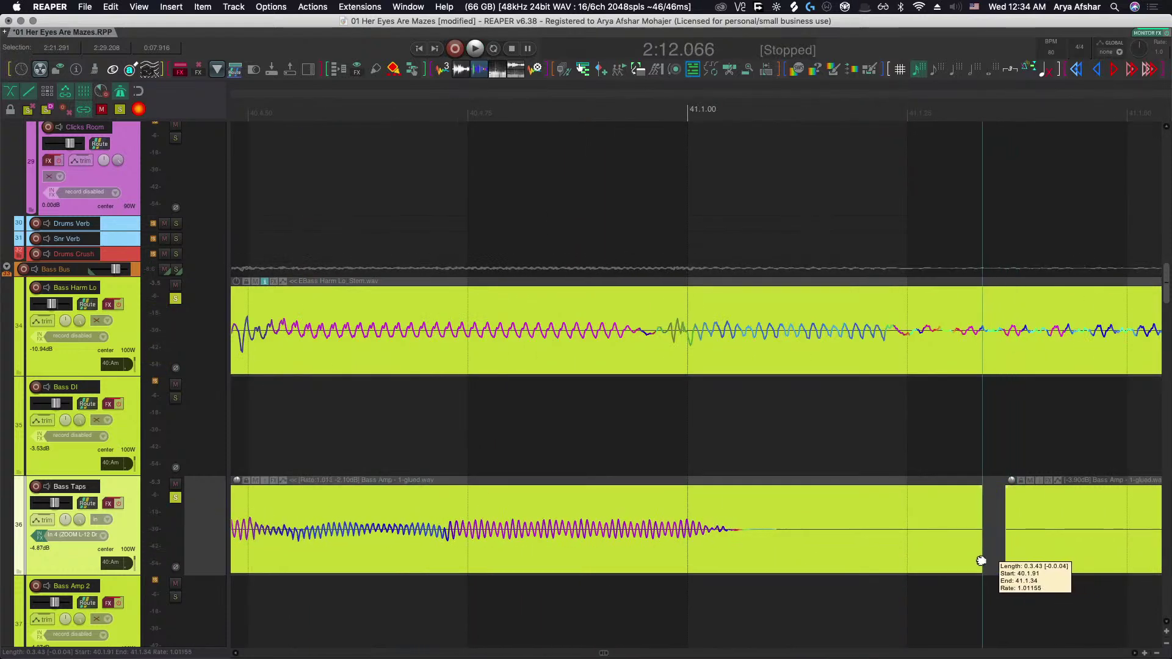
scroll(983, 557, "down", 3)
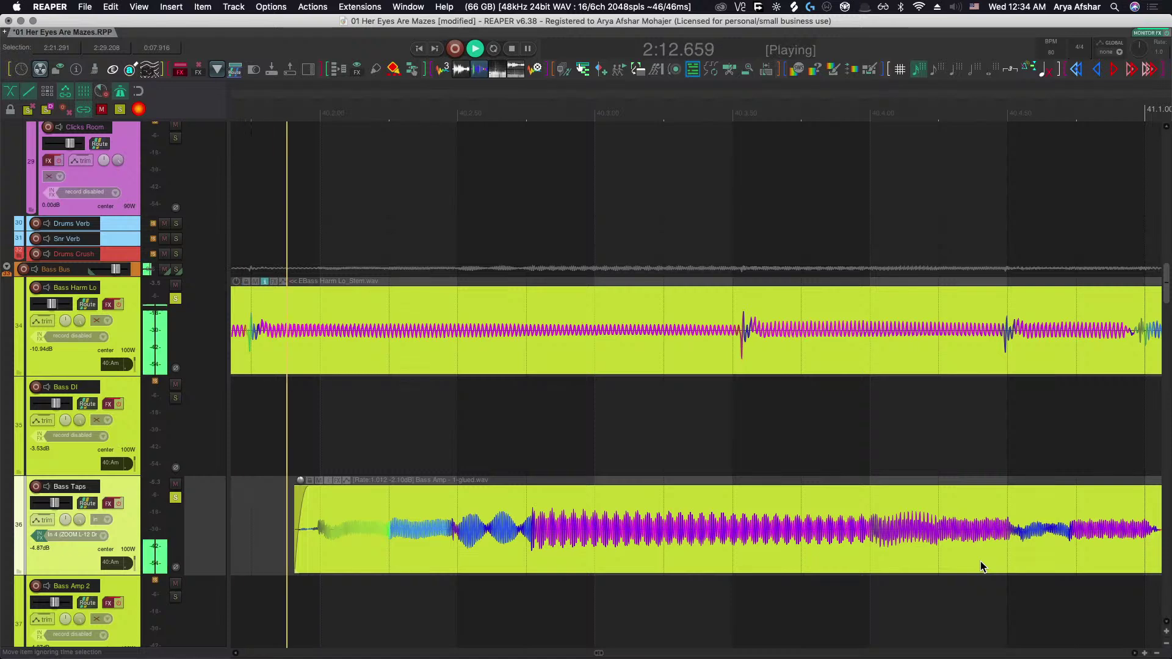
scroll(980, 561, "down", 2)
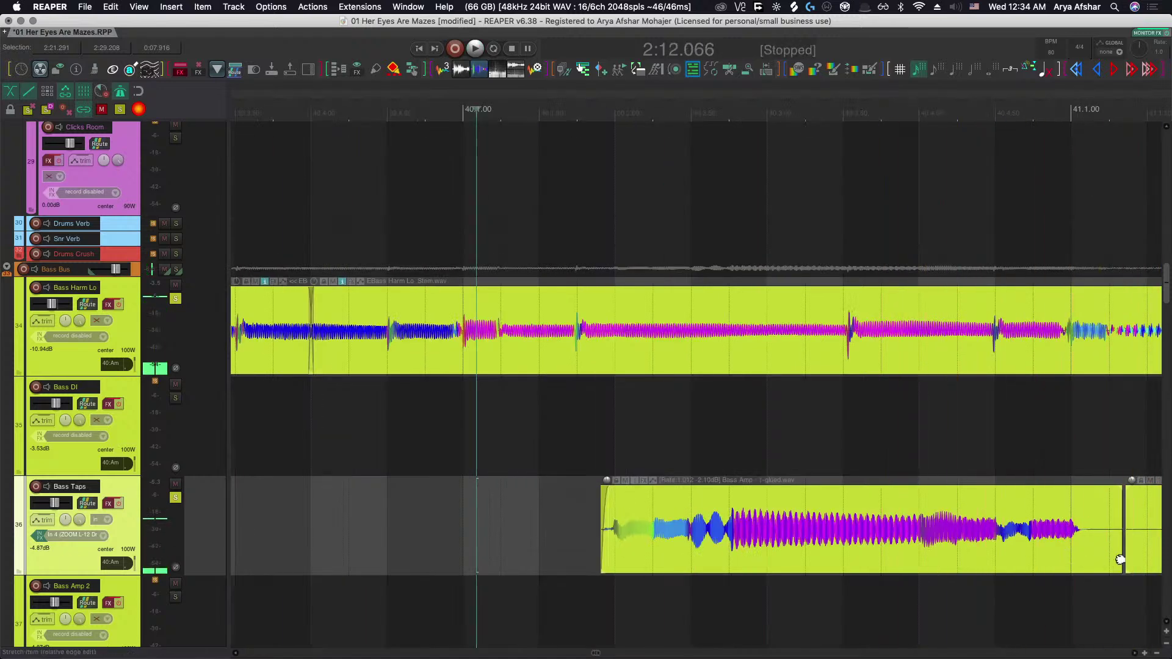
left_click_drag(1120, 559, 1112, 559)
key("space")
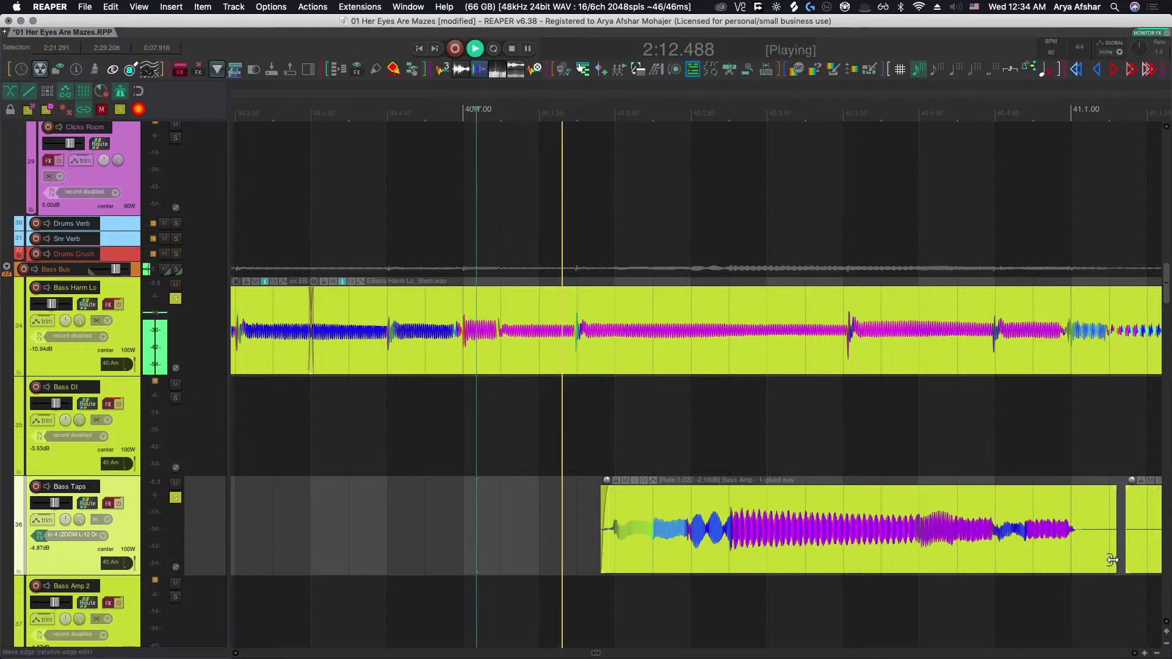
key("space")
Move the start of the first Bass Taps item slightly later and play through the following taps.
scroll(617, 554, "up", 3)
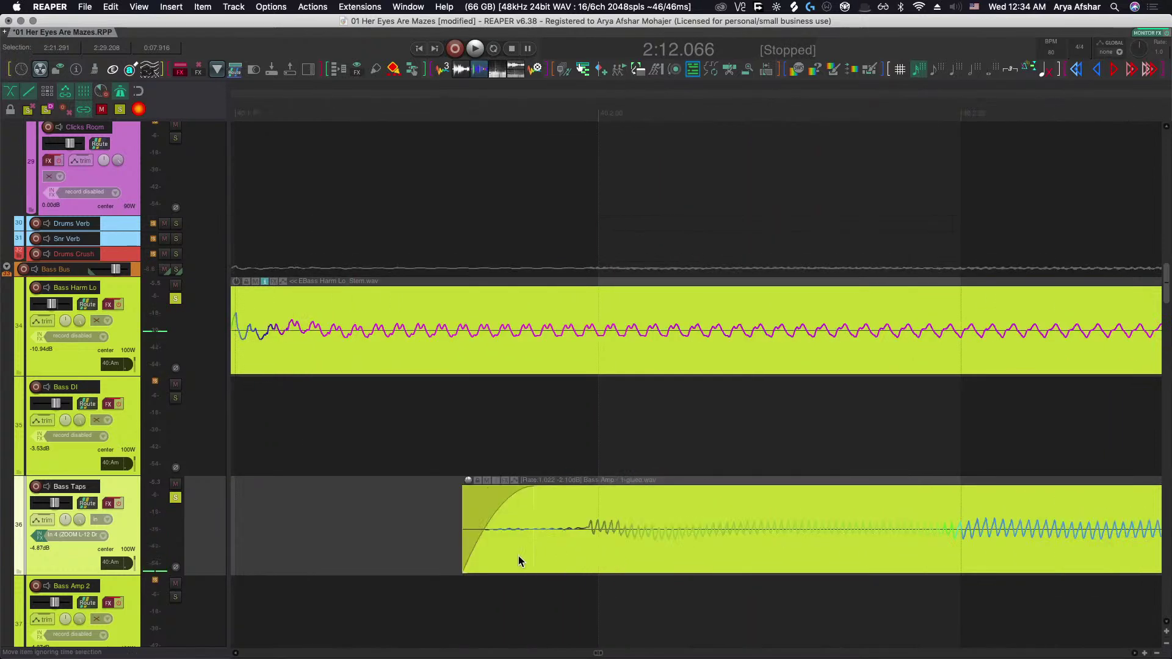
left_click_drag(462, 565, 473, 564)
scroll(471, 564, "down", 3)
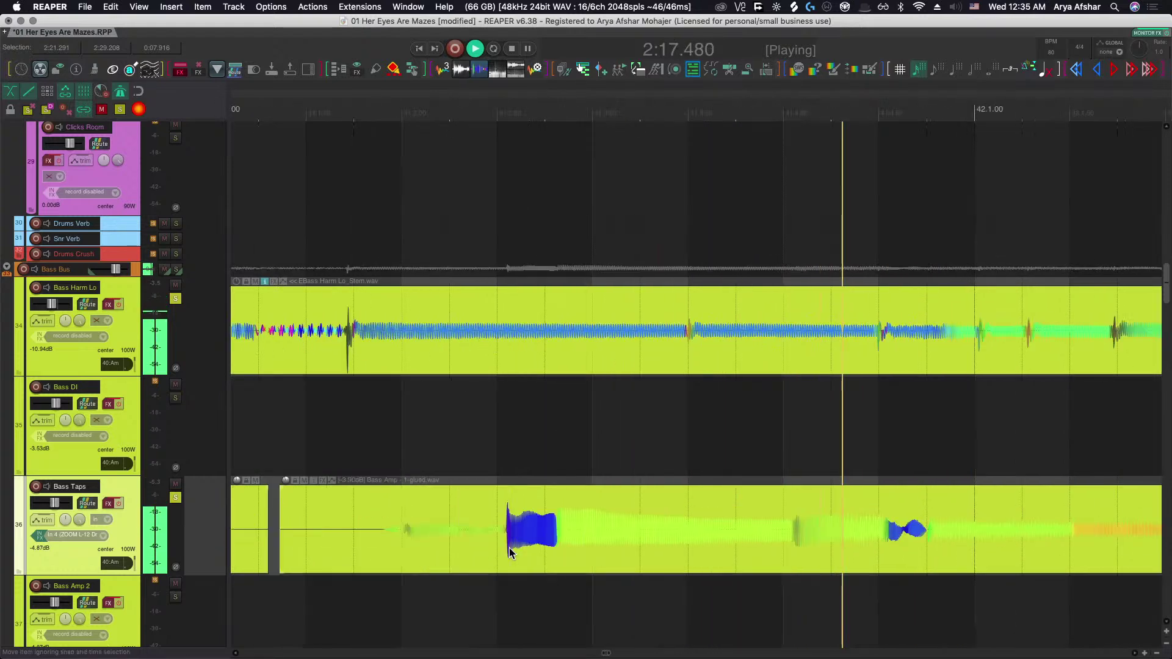
scroll(471, 544, "down", 4)
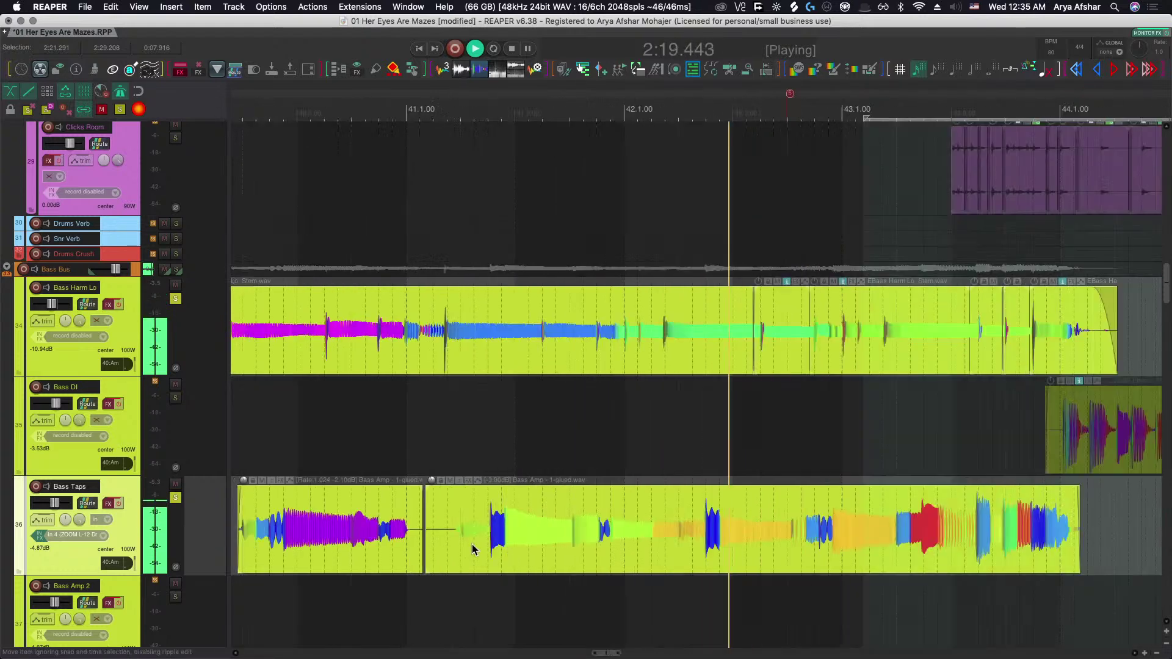
Slip the audio inside the second Bass Taps item slightly later and listen from just after bar 41.
scroll(474, 544, "up", 4)
key("space")
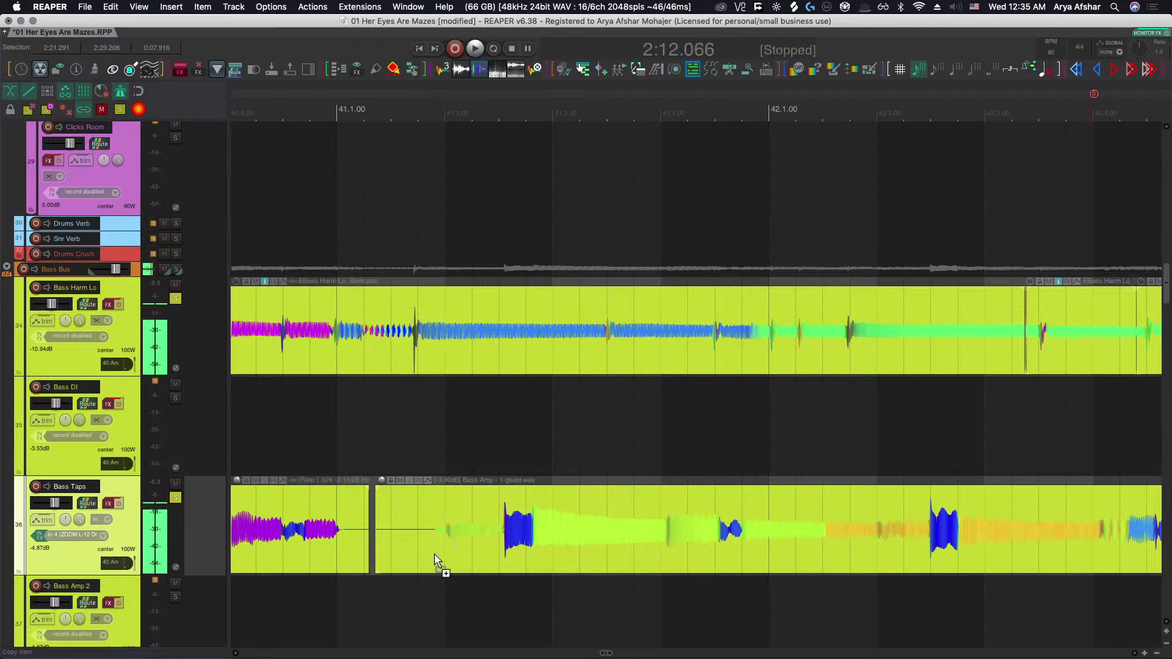
scroll(439, 558, "up", 5)
left_click_drag(479, 555, 492, 556)
scroll(492, 556, "down", 6)
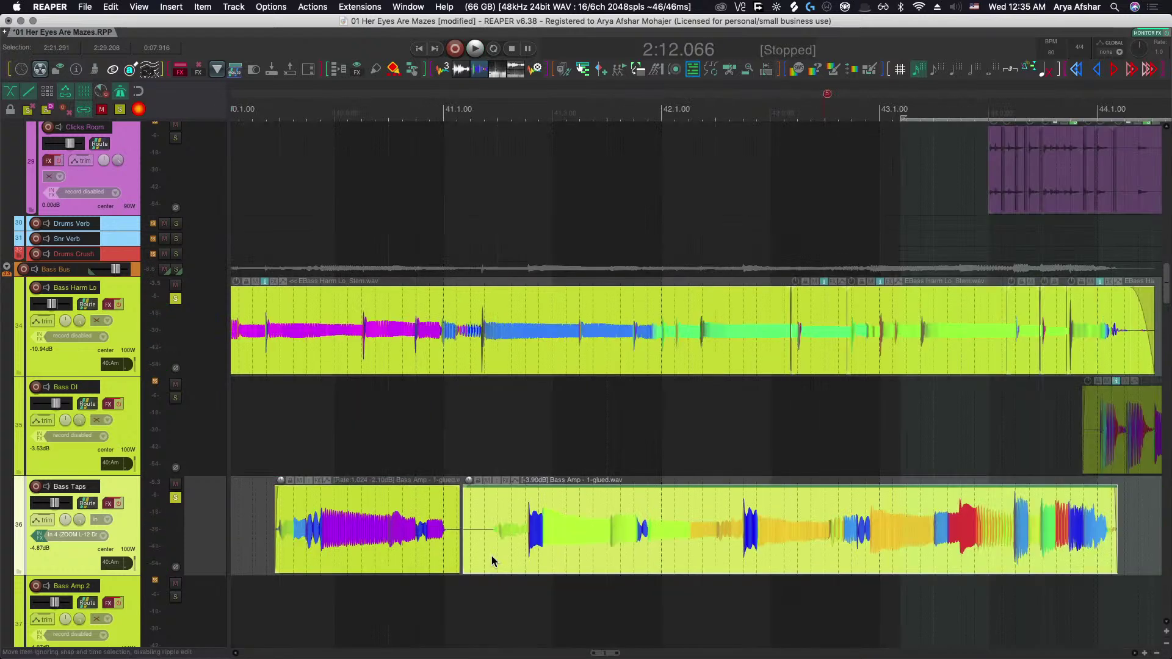
left_click(448, 595)
key("space")
scroll(464, 602, "up", 6)
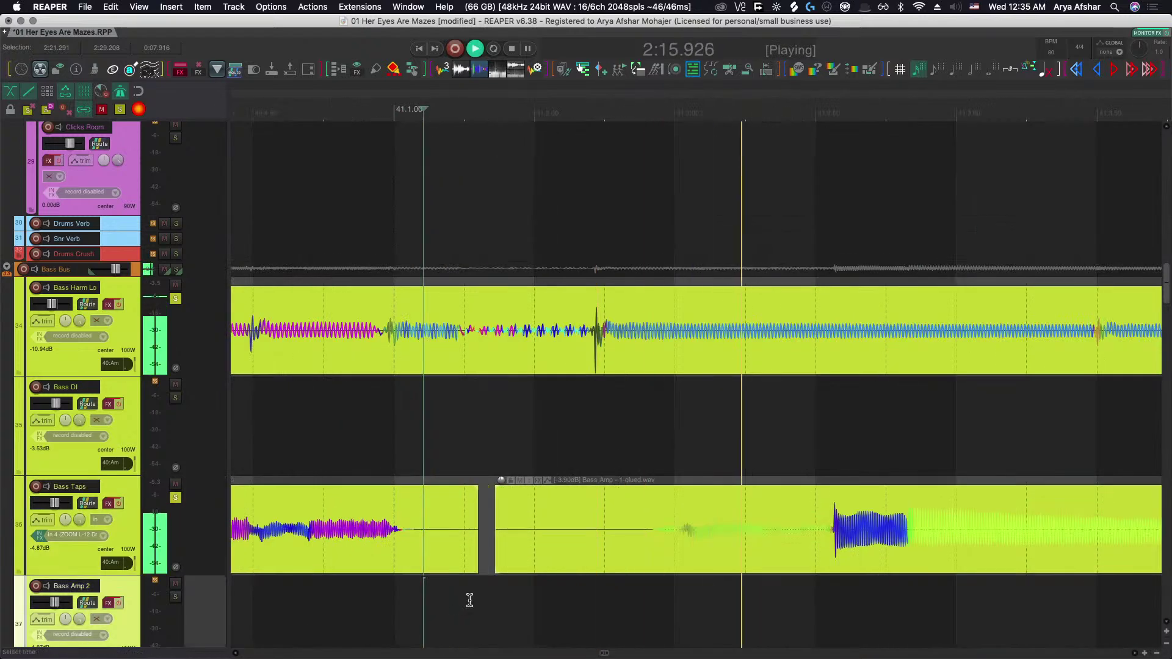
key("space")
Fine-tune the second Bass Taps item's timing by ear, slipping its audio slightly earlier without moving the item edges.
left_click_drag(669, 554, 659, 553)
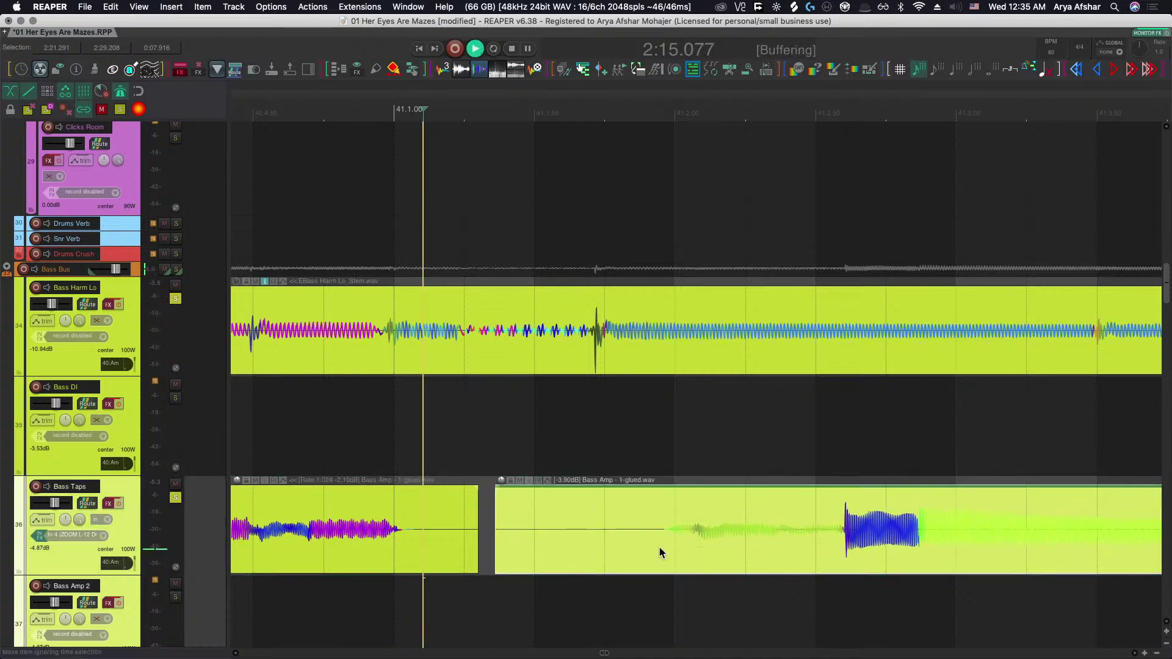
key("space")
scroll(659, 554, "down", 3)
key("space")
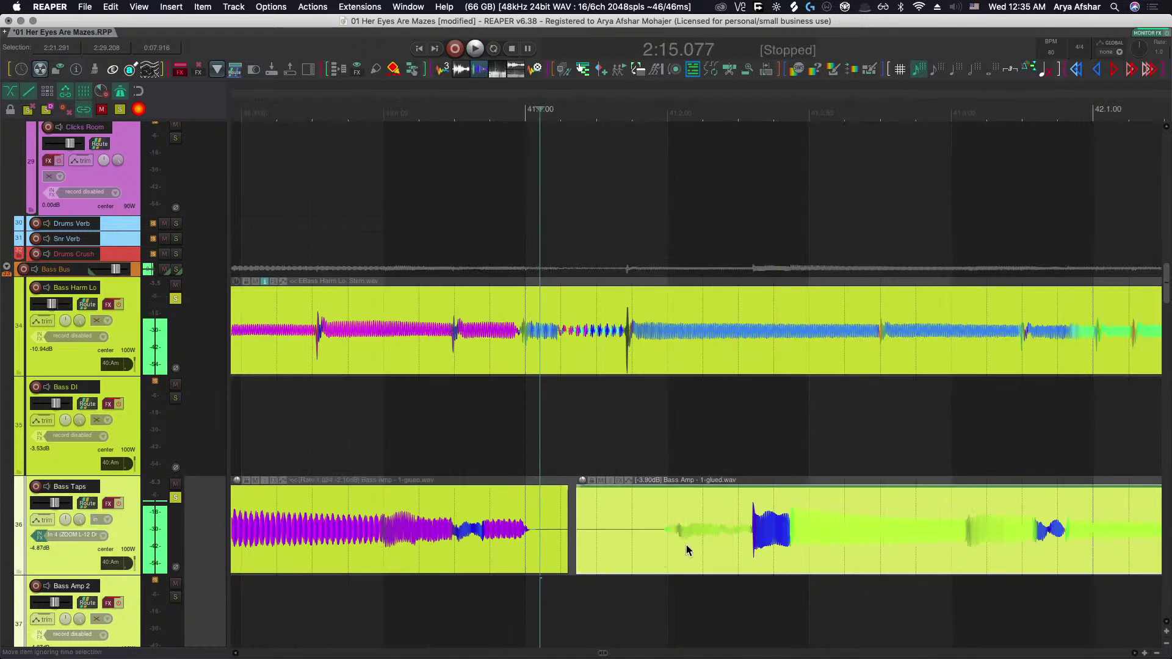
key("space")
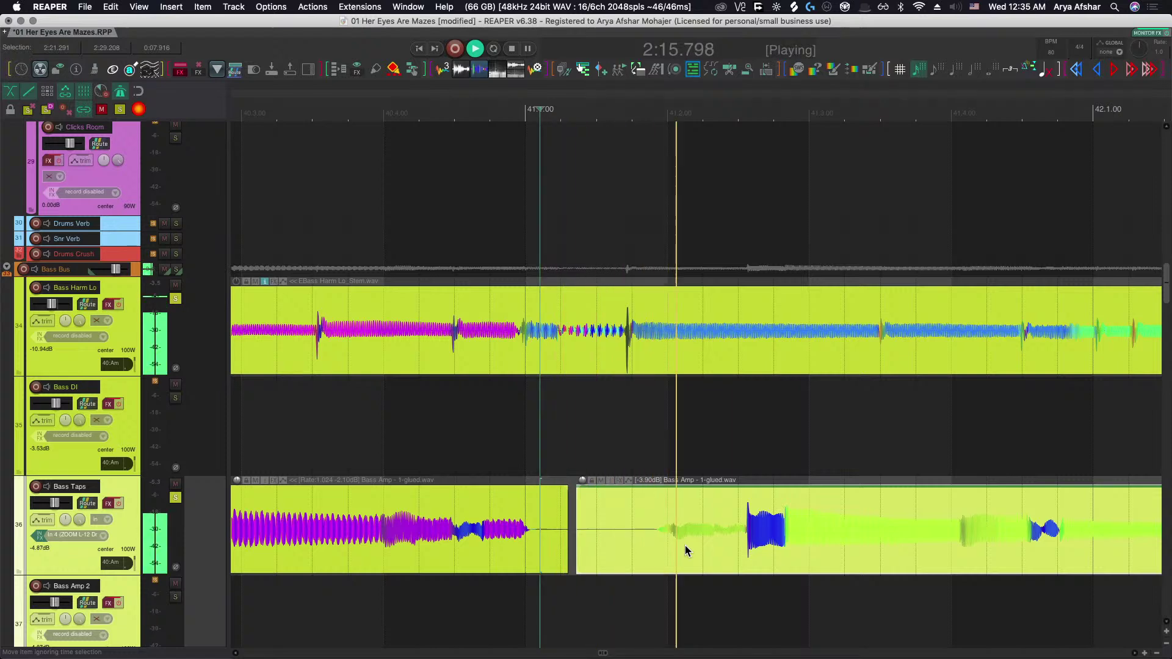
key("space")
scroll(668, 541, "up", 3)
left_click_drag(690, 553, 673, 546)
key("space")
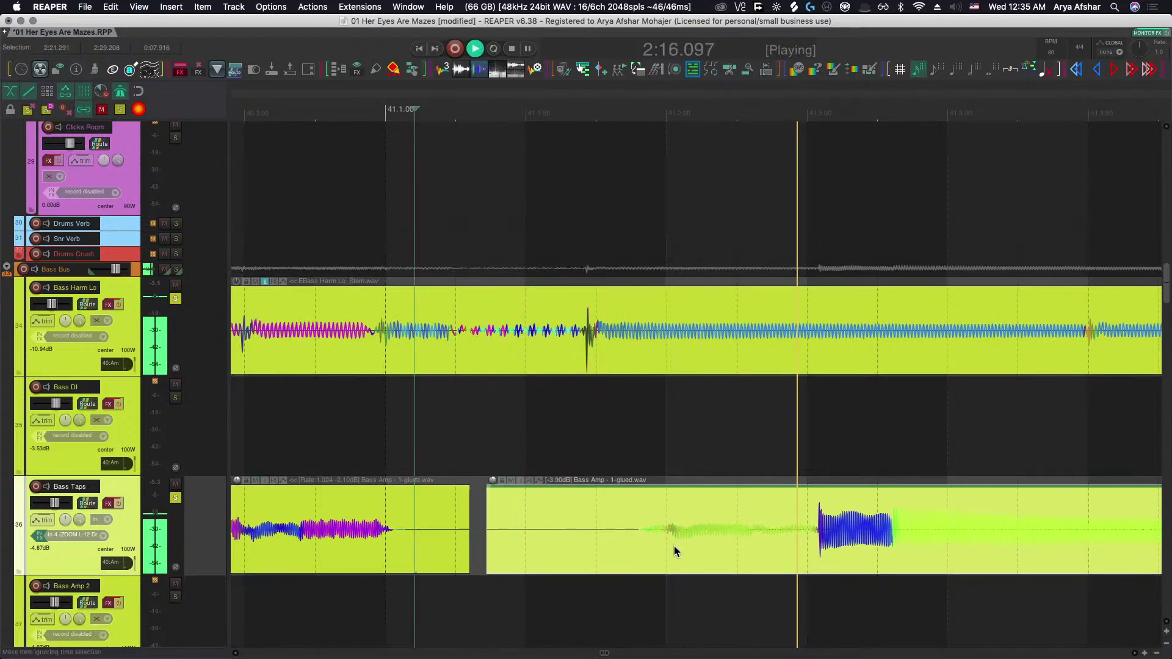
scroll(674, 546, "right", 1)
key("space")
left_click_drag(673, 547, 663, 551)
Listen through the soloed Bass Taps and Bass Harm Lo from bar 41 to the end of the taps after bar 44.
key("space")
scroll(657, 549, "down", 3)
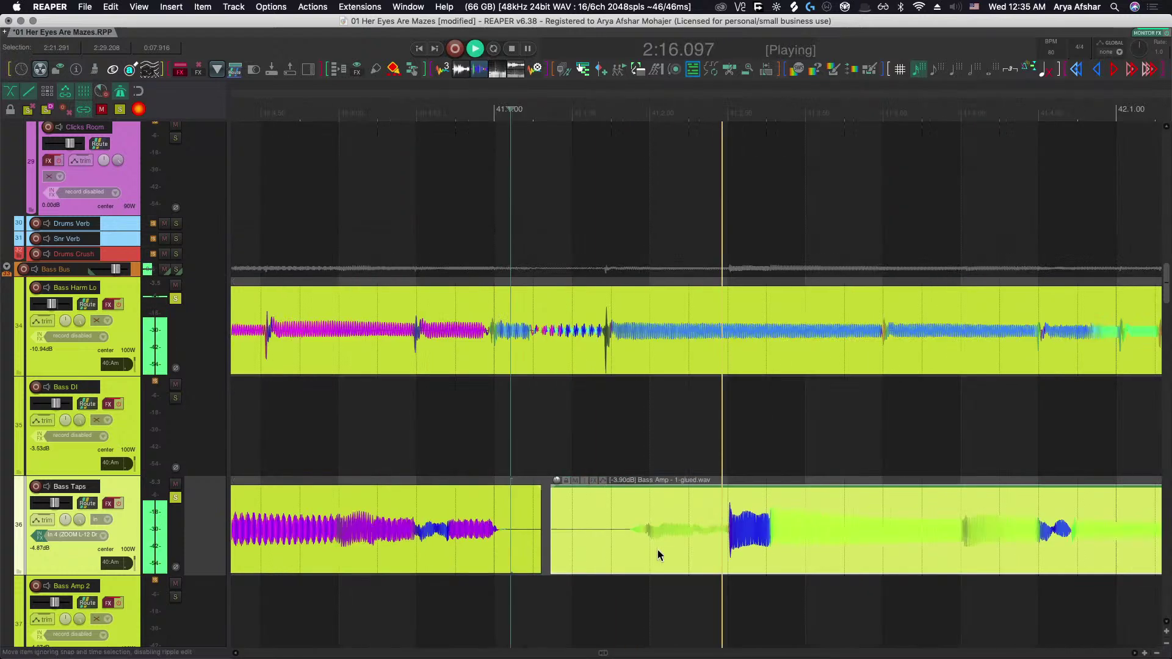
scroll(657, 549, "right", 3)
scroll(657, 550, "right", 3)
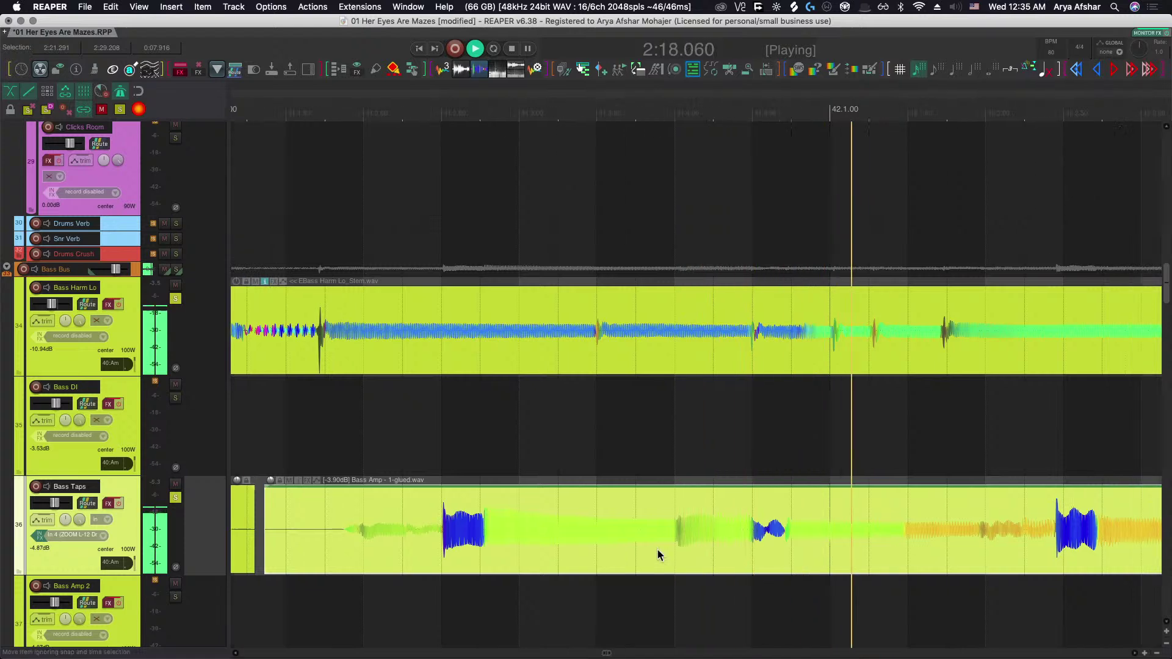
scroll(657, 549, "right", 3)
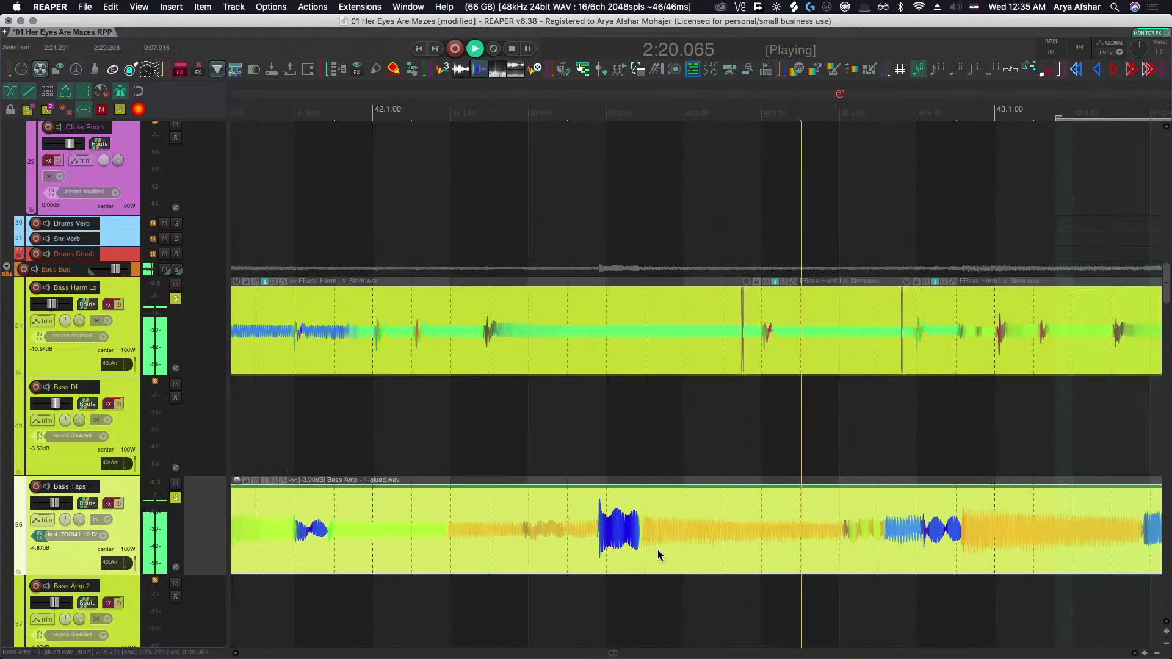
scroll(658, 549, "right", 3)
scroll(658, 549, "right", 3)
scroll(657, 554, "right", 2)
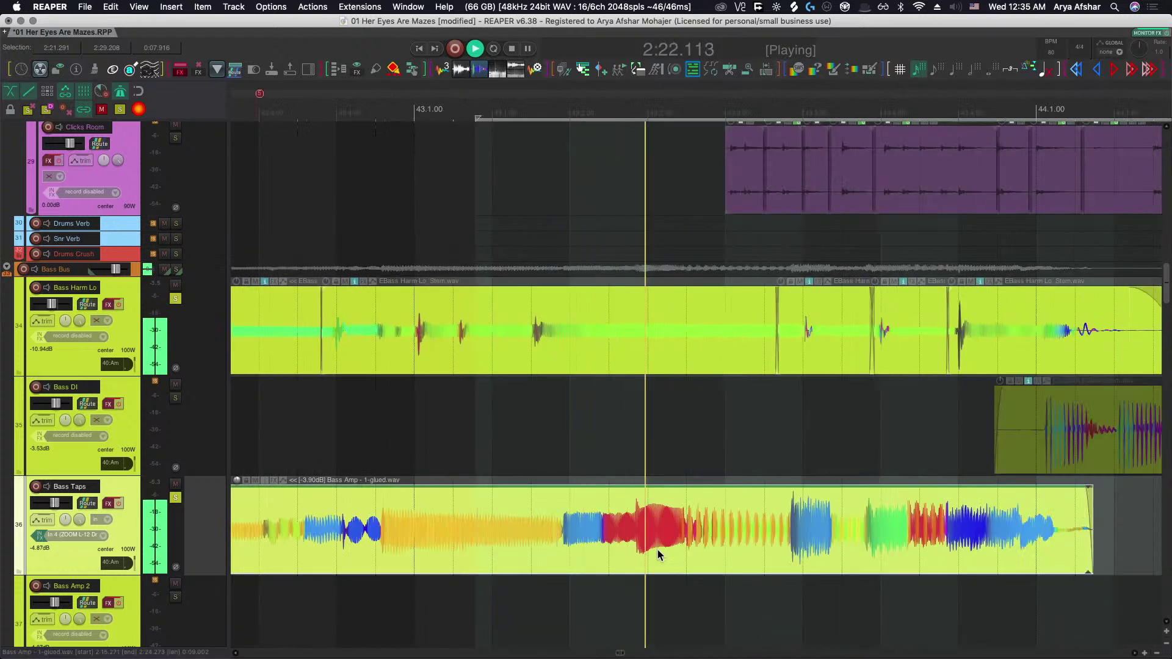
scroll(657, 554, "right", 3)
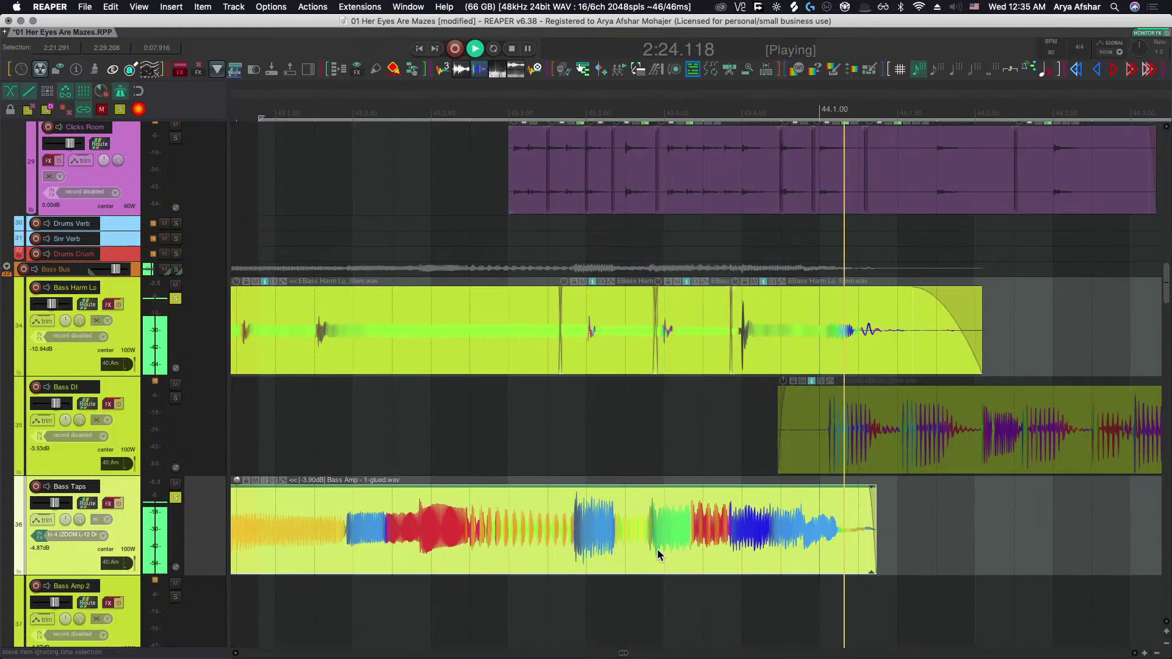
key("space")
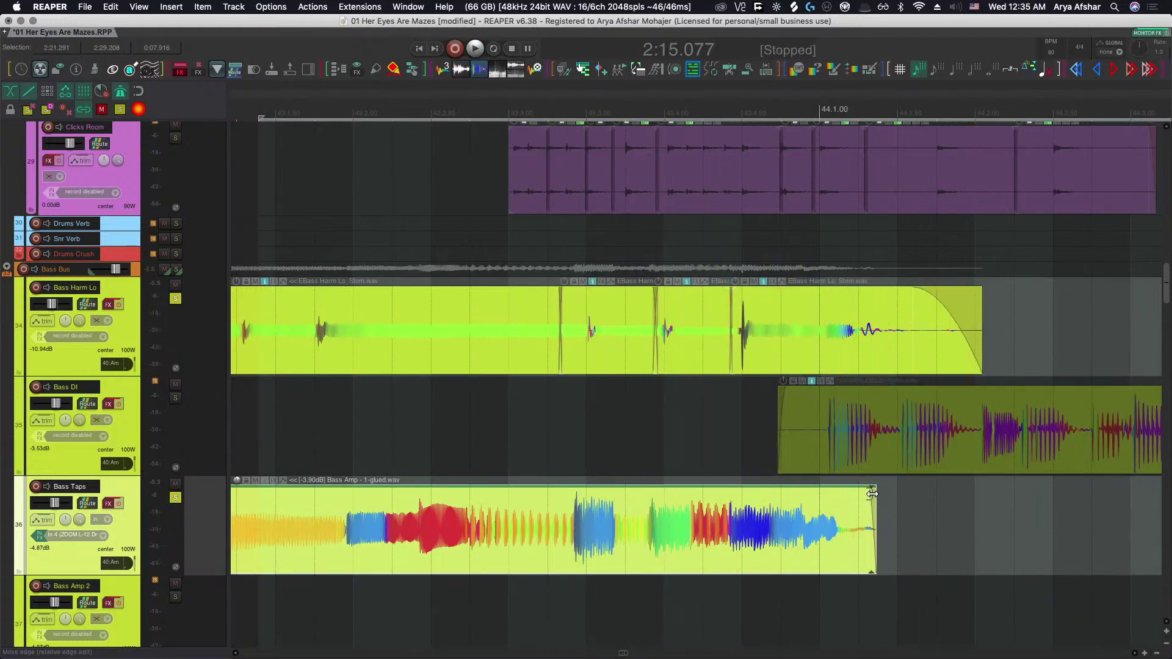
Trim the end of the second Bass Taps item slightly after bar 44 and lengthen its fade-out.
left_click_drag(871, 492, 851, 494)
left_click_drag(874, 535, 866, 535)
left_click_drag(845, 492, 832, 493)
scroll(830, 503, "down", 5)
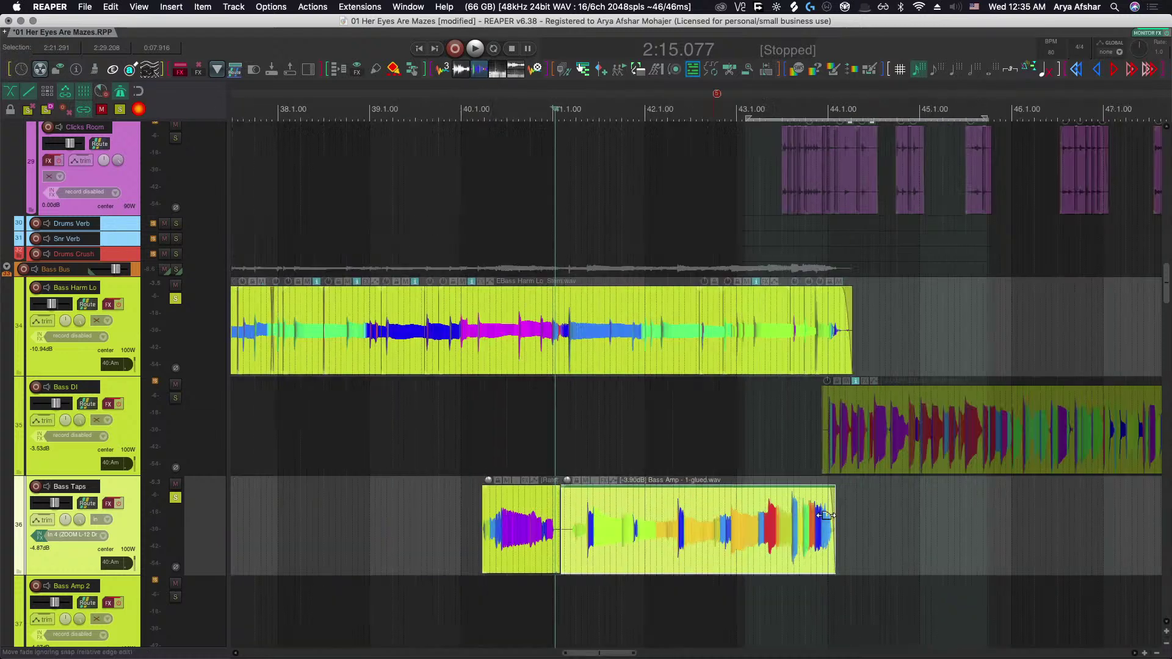
Lower both Bass Taps items by 3 dB, bringing the second to -6.90 dB, and listen from just before bar 40.
left_click_drag(425, 513, 845, 545)
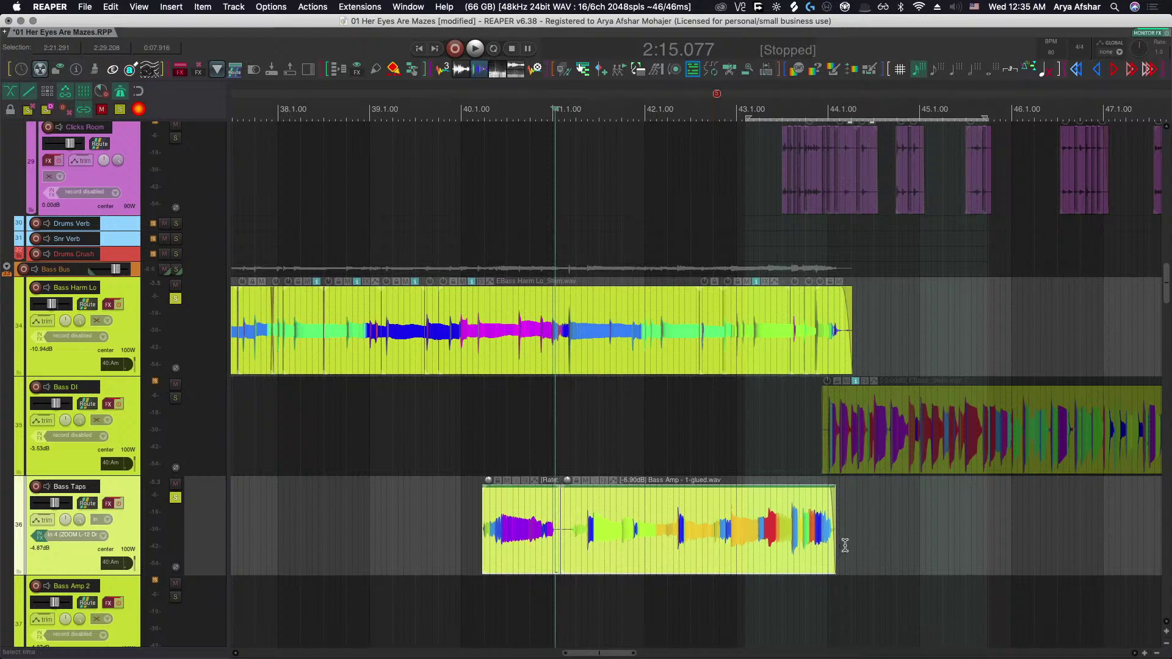
left_click(453, 517)
key("space")
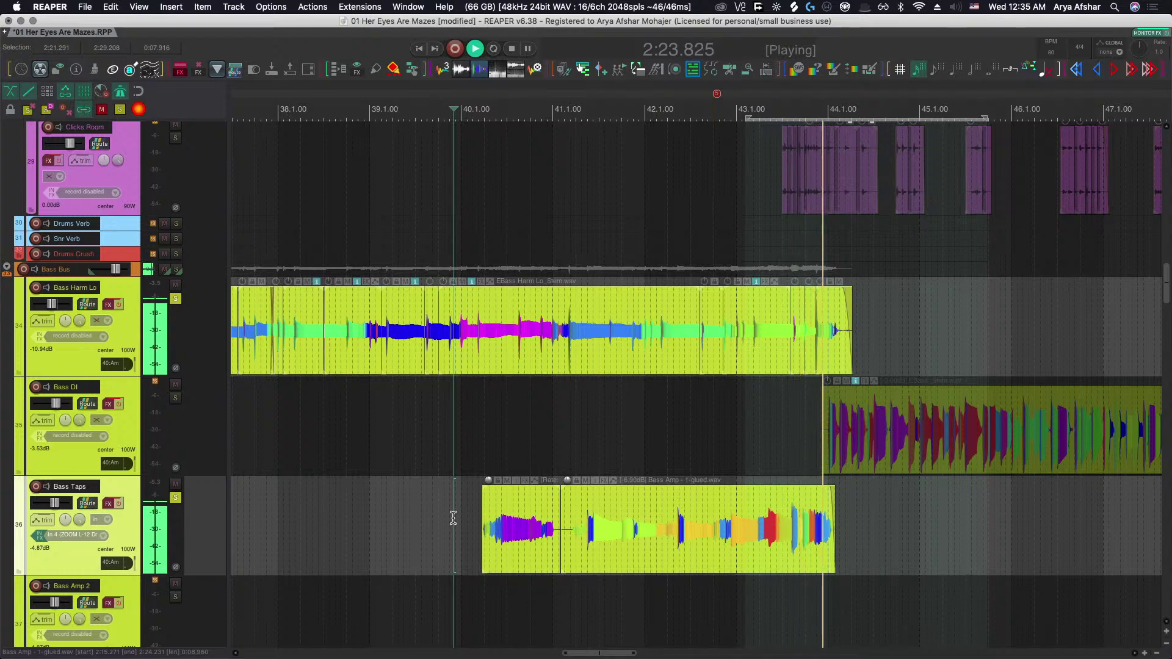
key("space")
key("space")
Fade the two Bass Taps items out and in around the gap after bar 41 and listen across it.
scroll(482, 528, "up", 5)
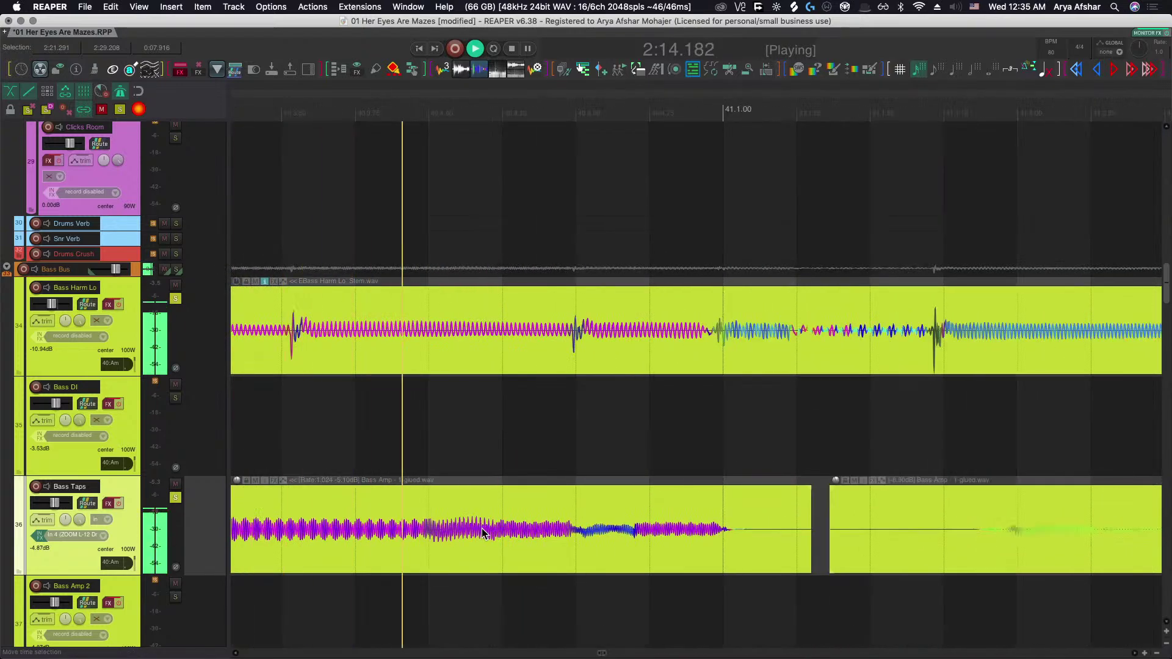
mouse_move(585, 487)
left_mouse_down()
mouse_move(550, 489)
mouse_move(564, 494)
left_mouse_up()
left_click(464, 595)
key("space")
scroll(468, 598, "down", 3)
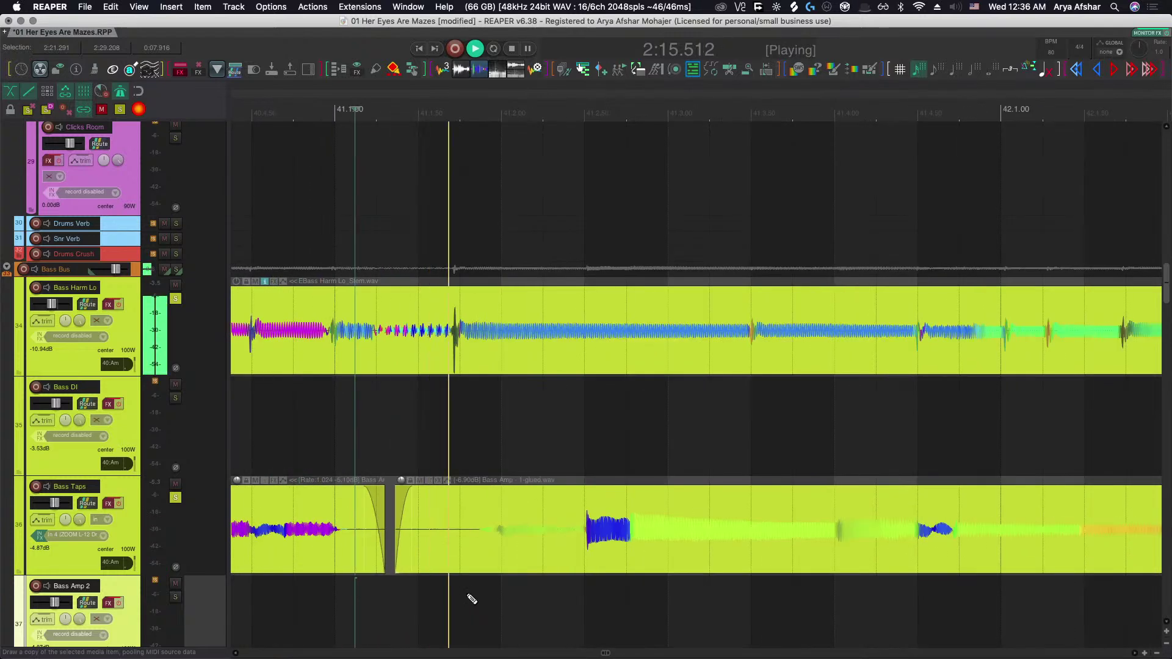
key("space")
Add stretch markers before the first taps of the second Bass Taps item and at the loud tap near 41.2.50, and play them.
scroll(531, 542, "up", 3)
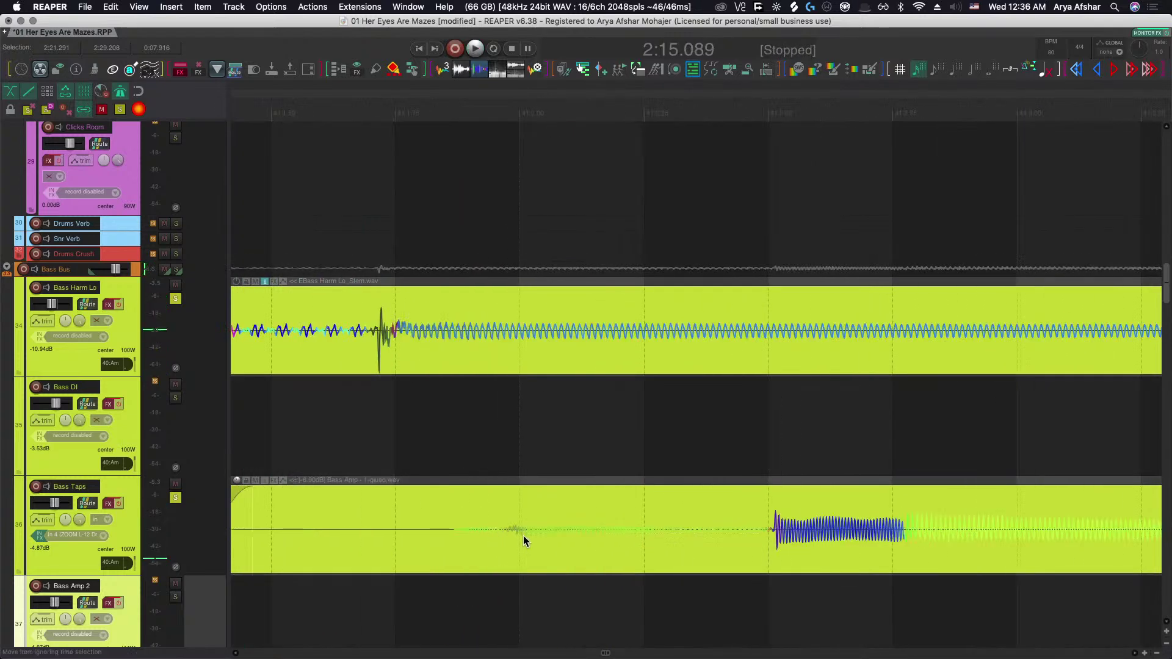
left_click(773, 534)
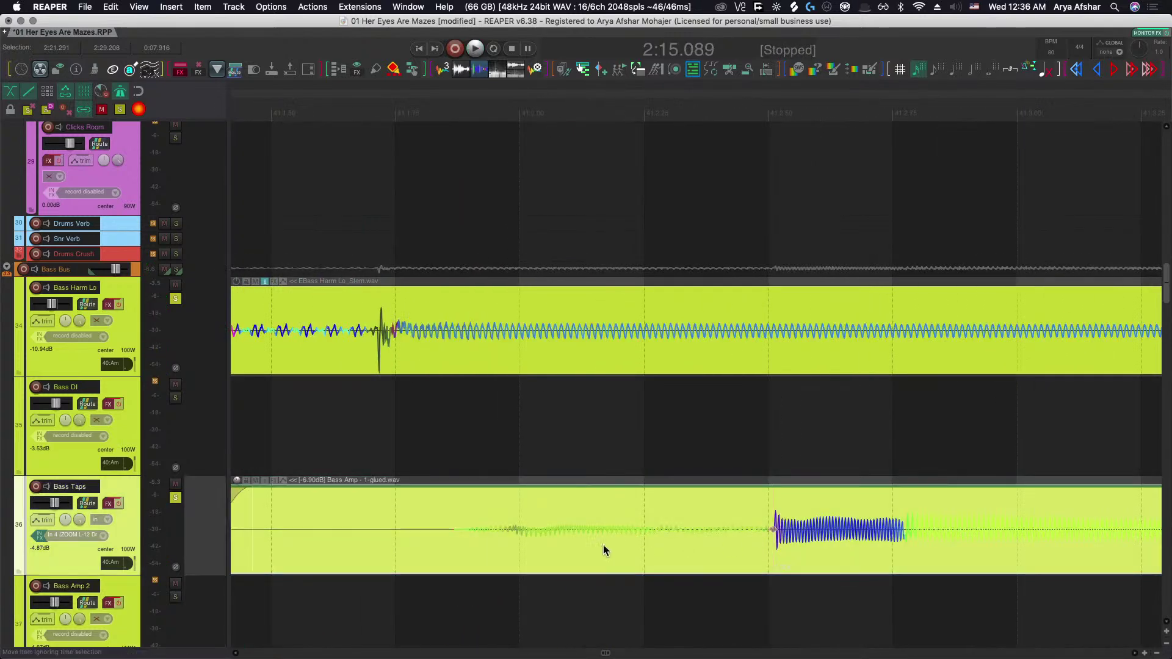
scroll(449, 532, "left", 3)
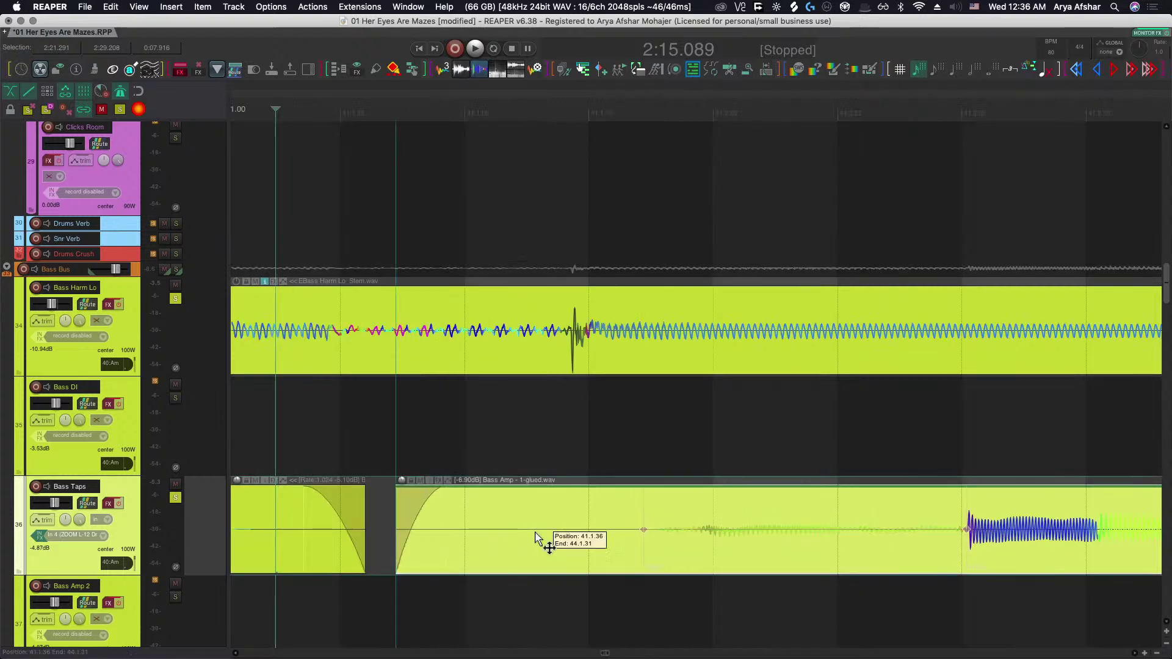
scroll(488, 532, "right", 10)
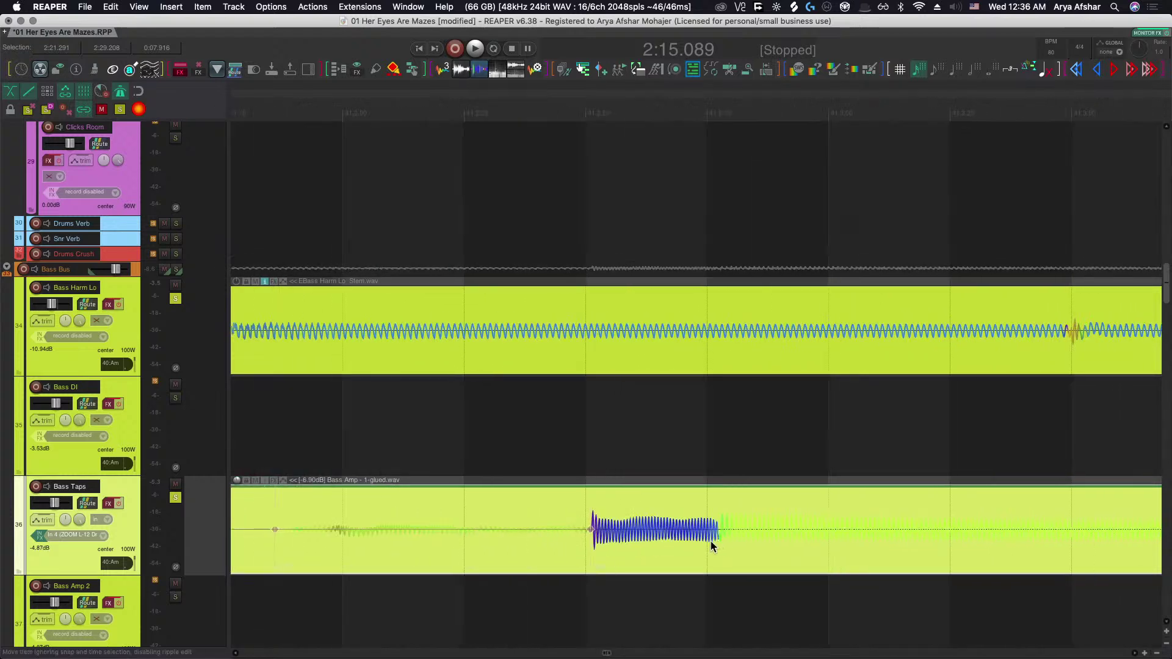
scroll(710, 541, "down", 3)
key("space")
scroll(720, 561, "right", 2)
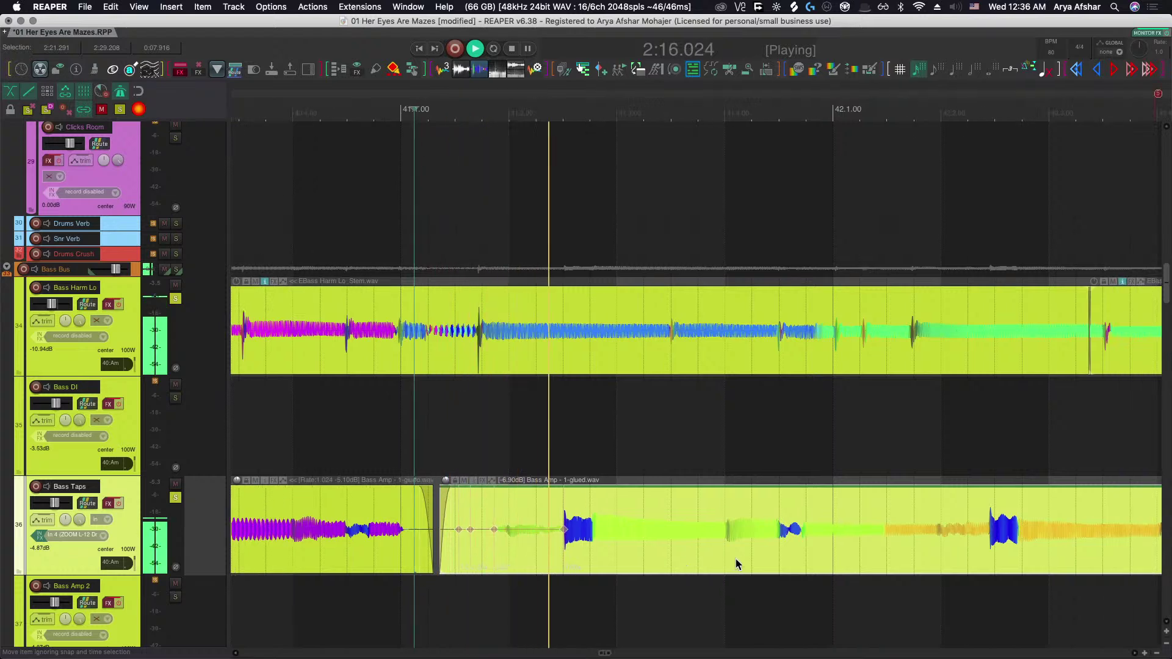
Add a stretch marker at the Bass Taps note on 41.4 and listen on past bar 42.
scroll(735, 558, "up", 1)
scroll(726, 542, "up", 3)
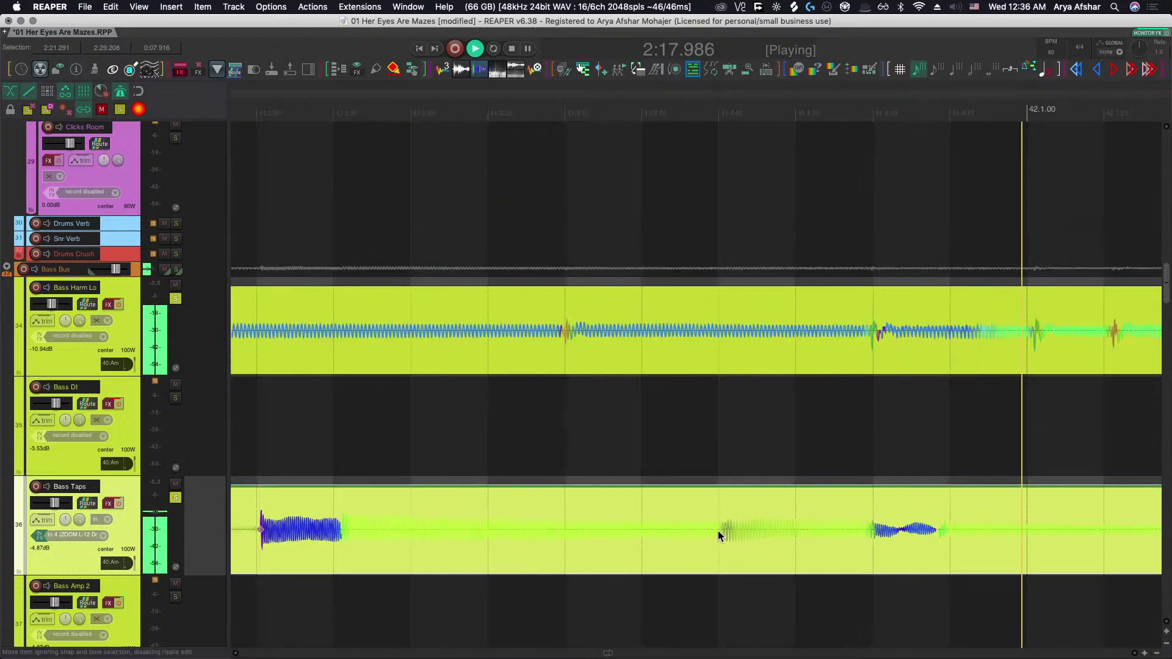
scroll(717, 536, "down", 3)
scroll(714, 549, "right", 1)
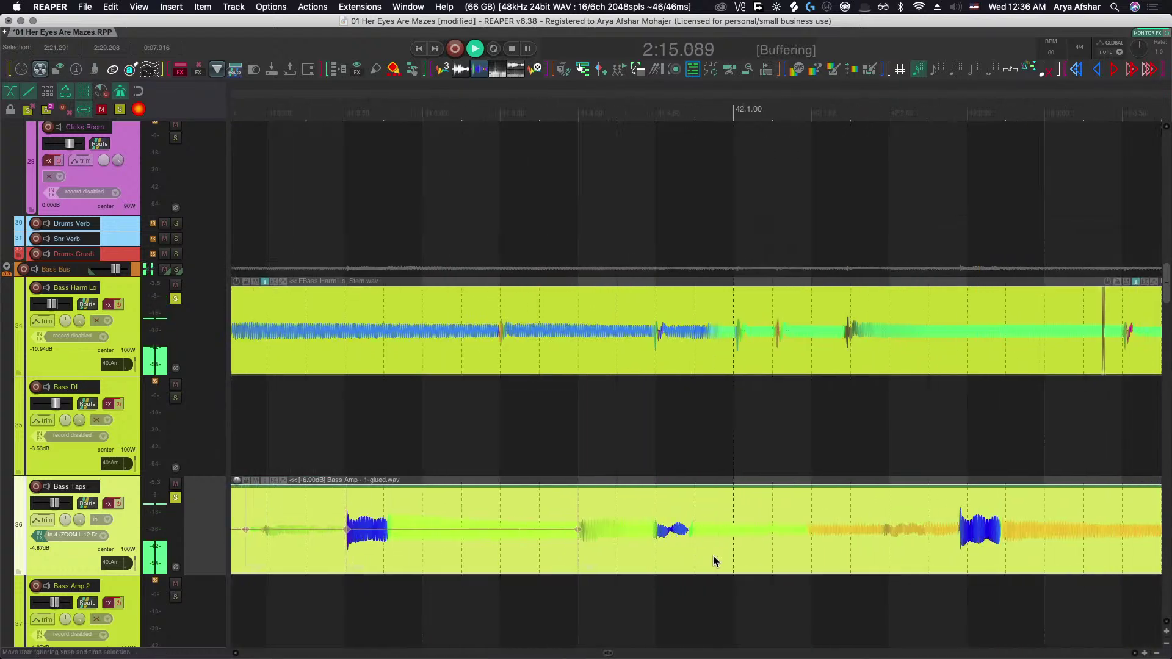
scroll(695, 554, "up", 1)
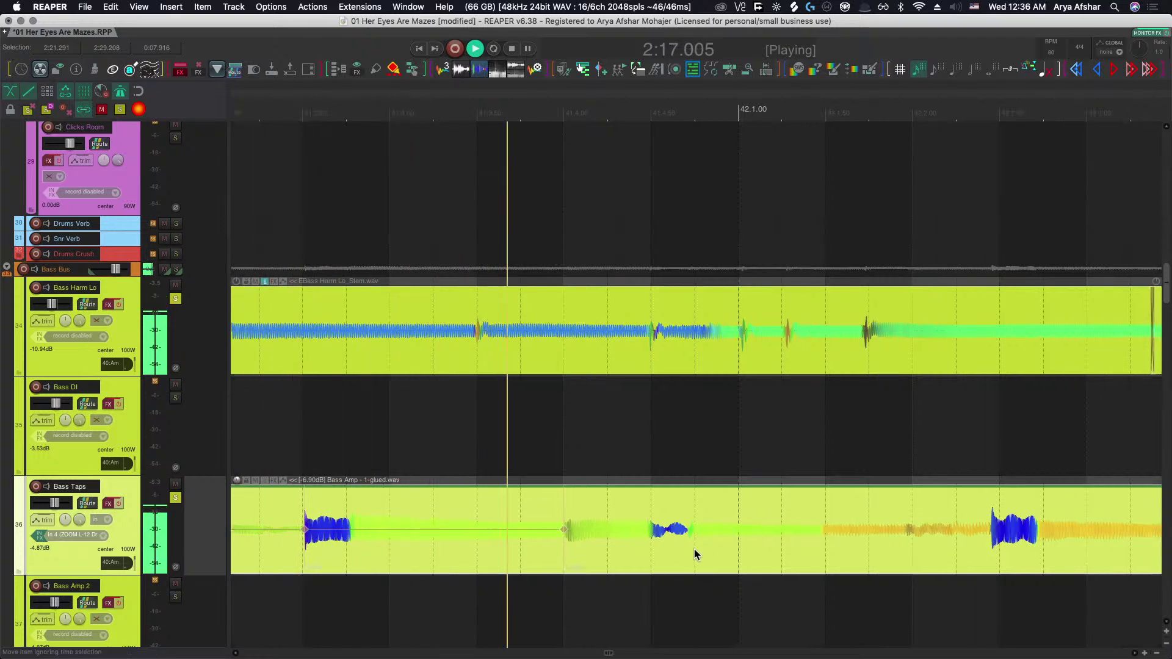
scroll(694, 554, "right", 2)
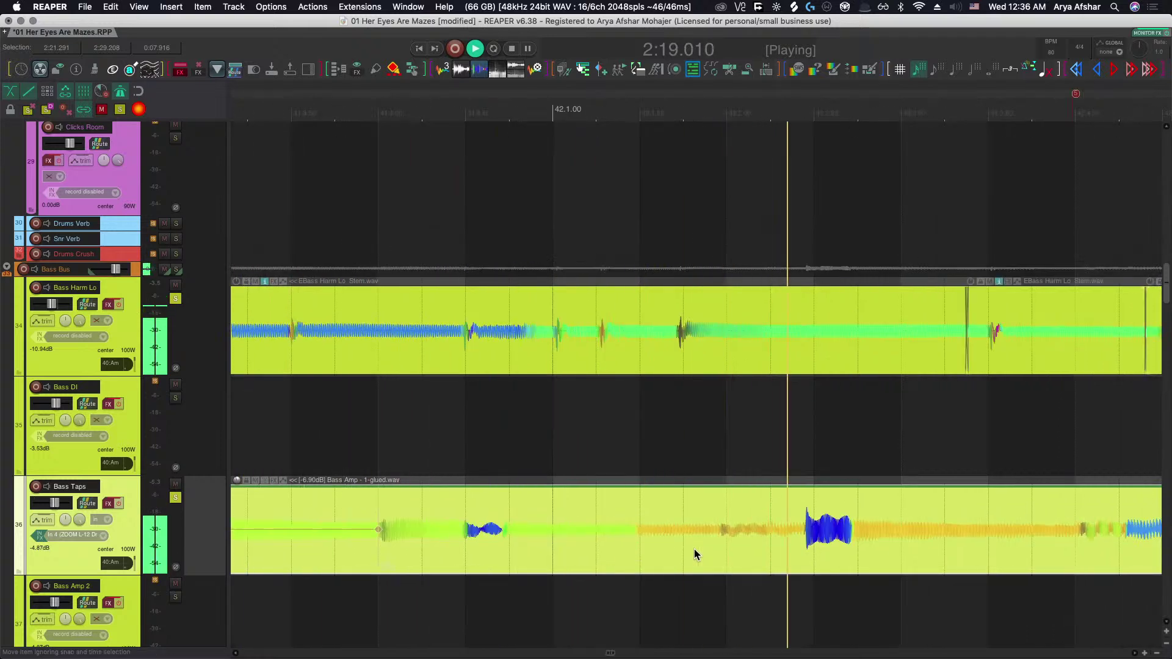
Pull the stretch marker at the first loud tap slightly earlier onto the 41.2.50 grid line and play through the following taps.
key("space")
scroll(797, 533, "right", 3)
scroll(802, 538, "right", 1)
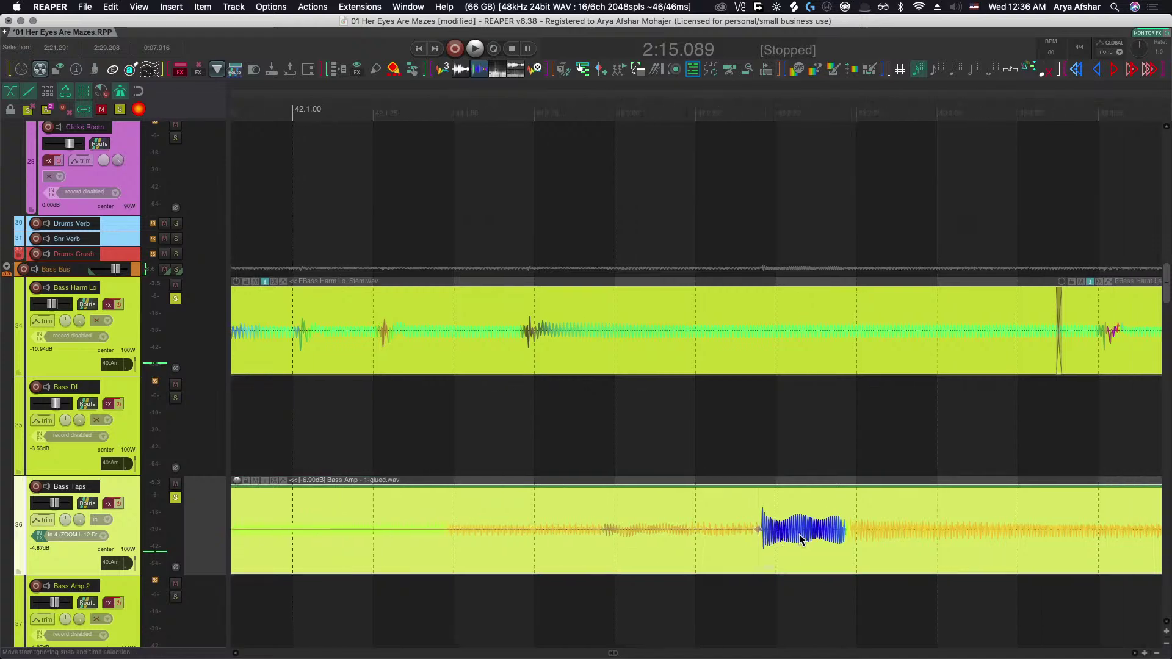
scroll(801, 538, "down", 3)
scroll(556, 540, "up", 5)
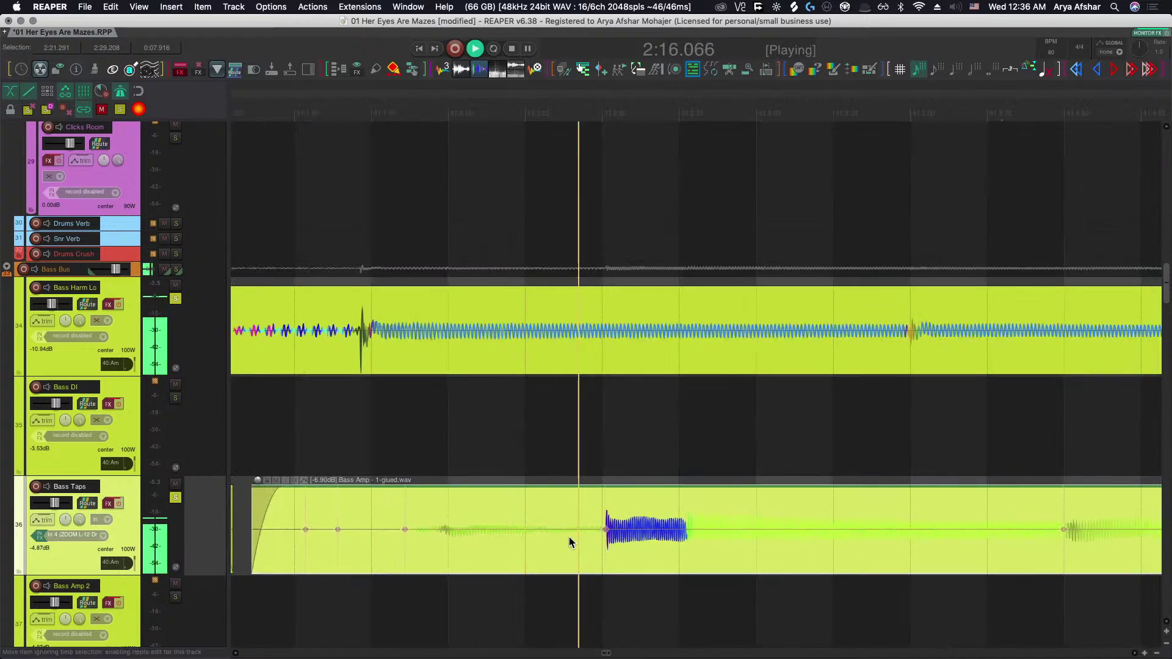
key("space")
left_click_drag(603, 530, 600, 530)
key("space")
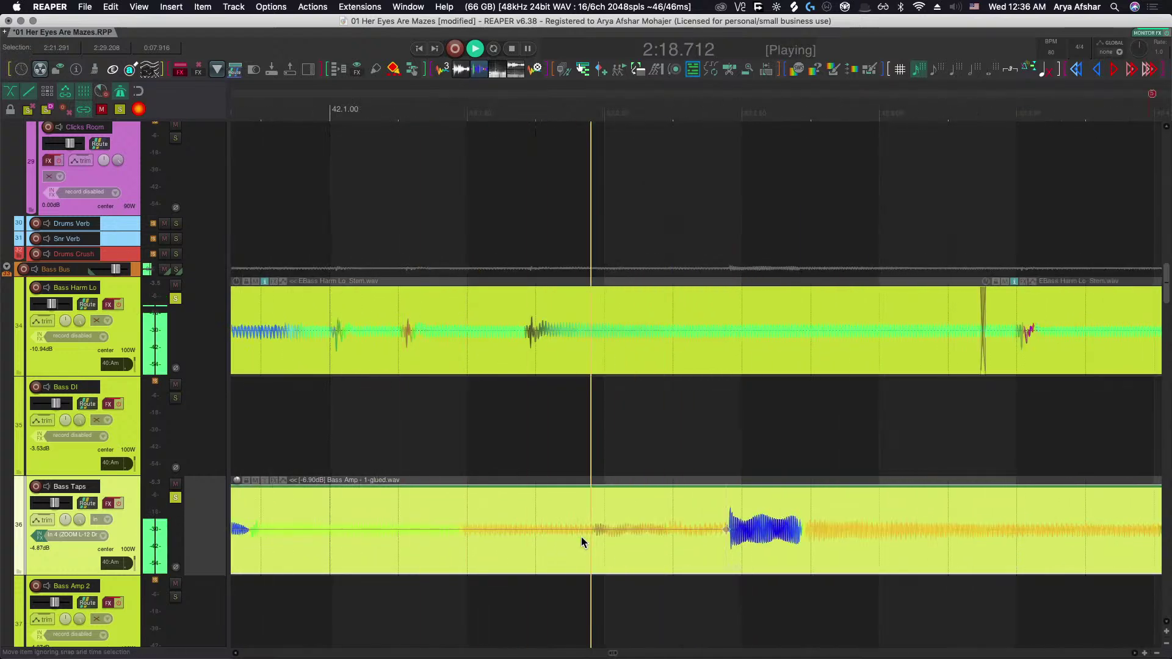
Stretch the loud Bass Taps note after bar 42 slightly later onto 42.2.50 and replay from bar 41.
left_click_drag(722, 529, 735, 529)
key("space")
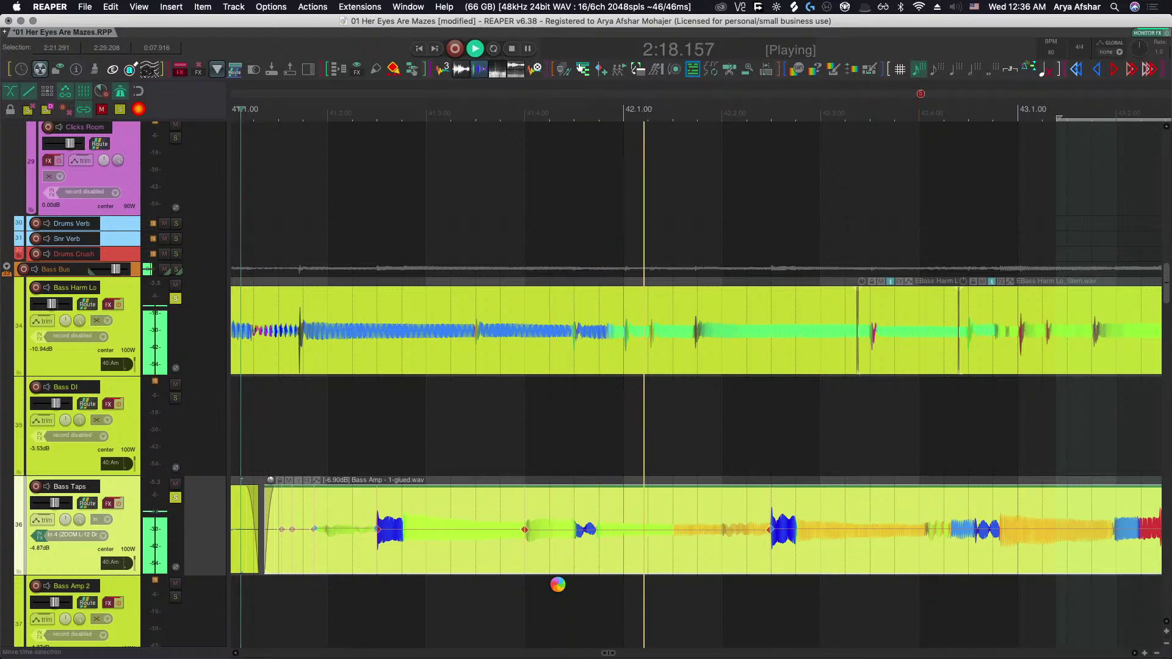
scroll(558, 584, "down", 5)
key("space")
key("space")
Stretch the quiet Bass Taps note before bar 43 slightly earlier onto the 42.4 grid line.
scroll(510, 607, "up", 7)
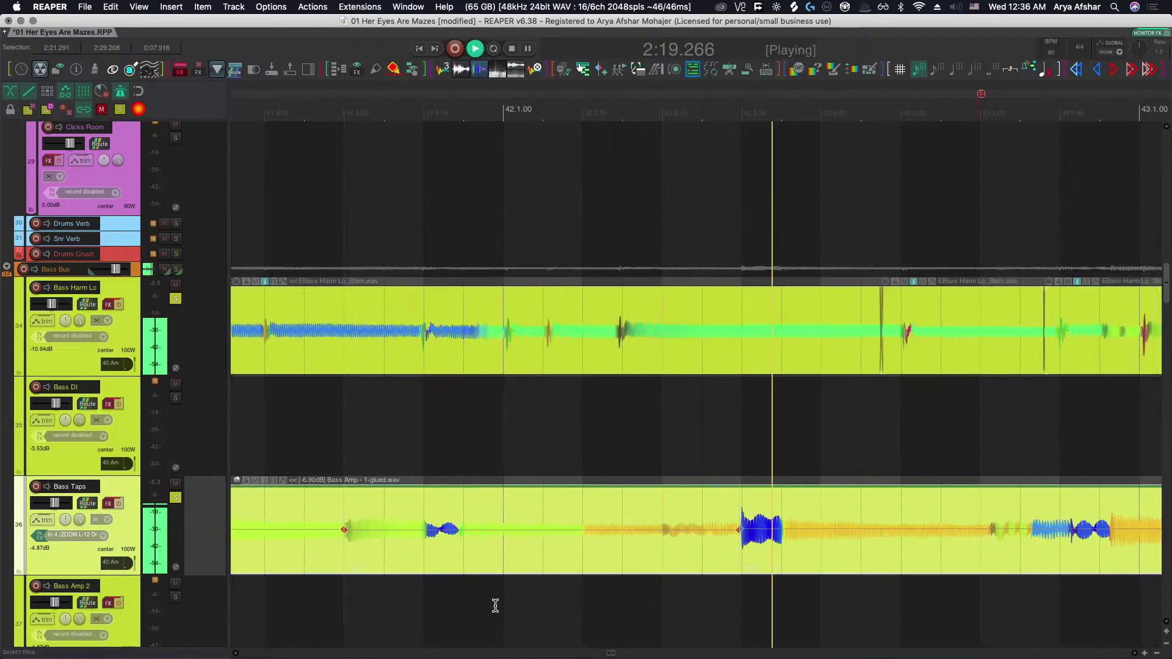
scroll(496, 607, "down", 2)
key("space")
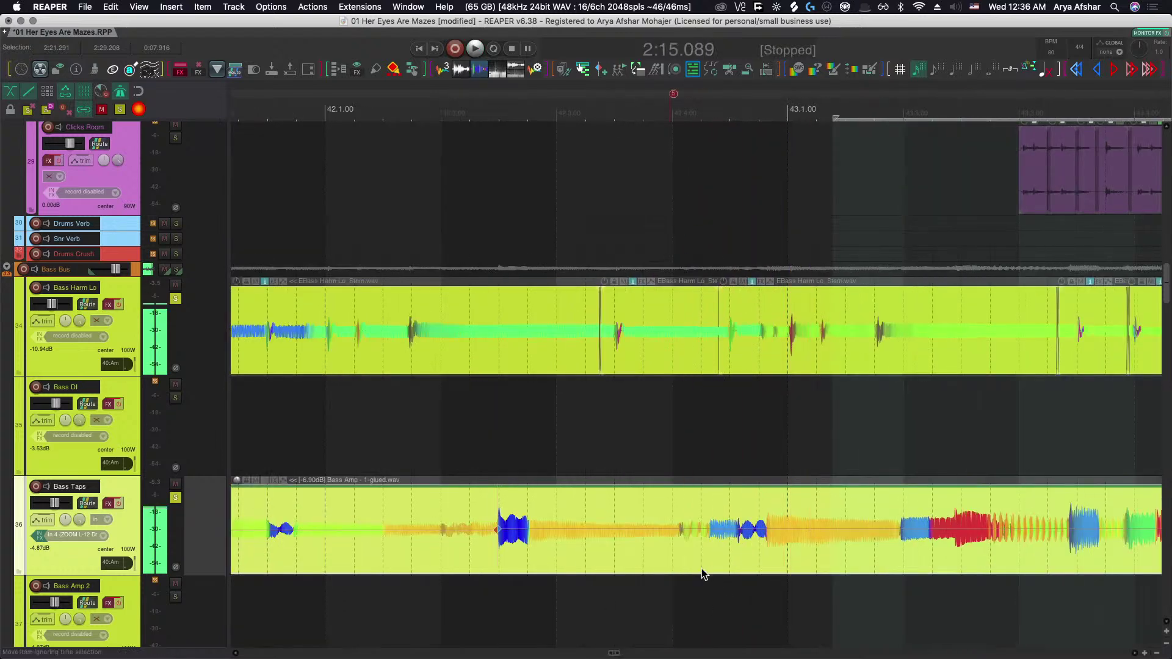
scroll(685, 577, "up", 2)
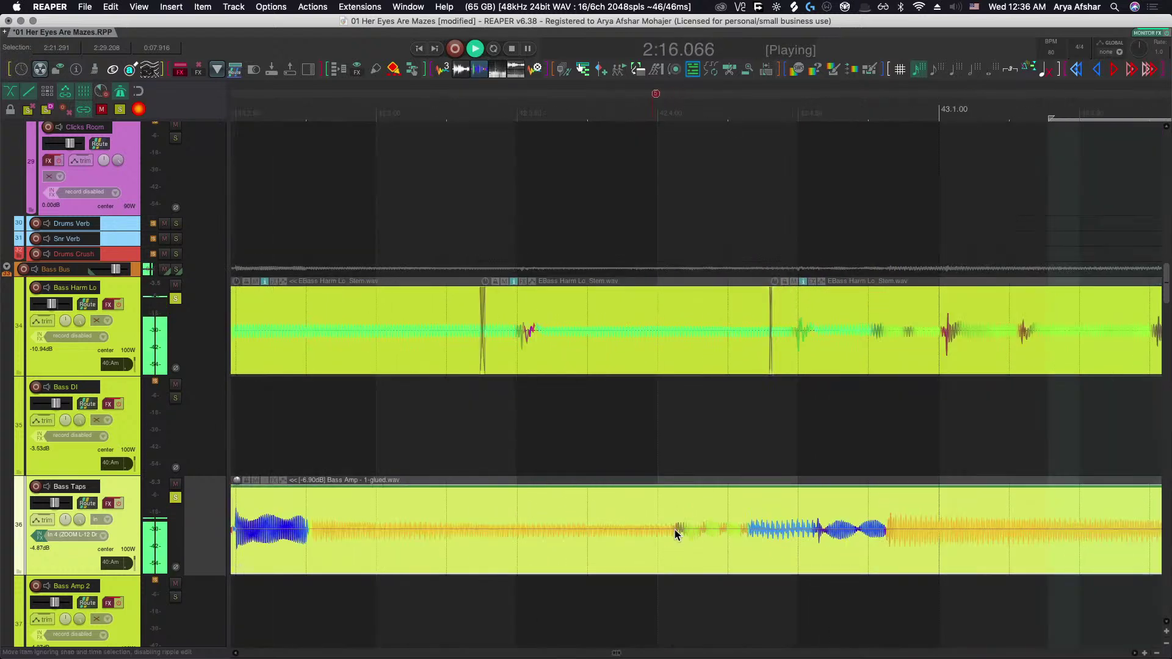
left_click_drag(673, 529, 658, 529)
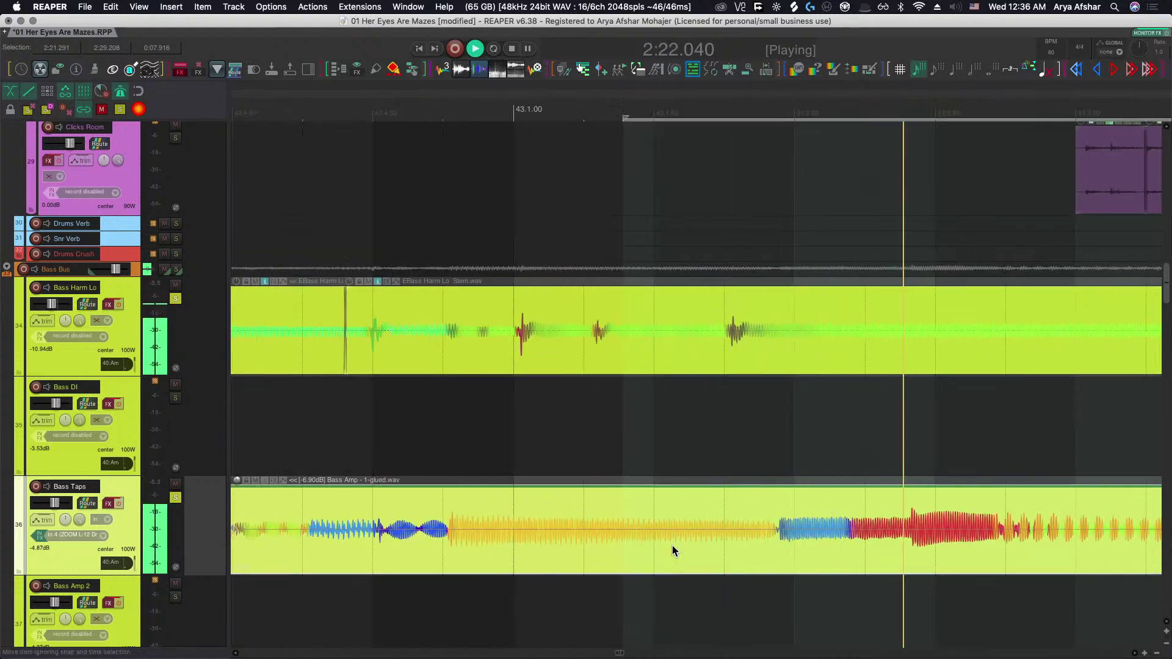
Stretch the Bass Taps note after bar 43 slightly later onto 43.2 and listen again from bar 41.
key("space")
left_click_drag(753, 532, 773, 532)
key("space")
scroll(766, 533, "down", 3)
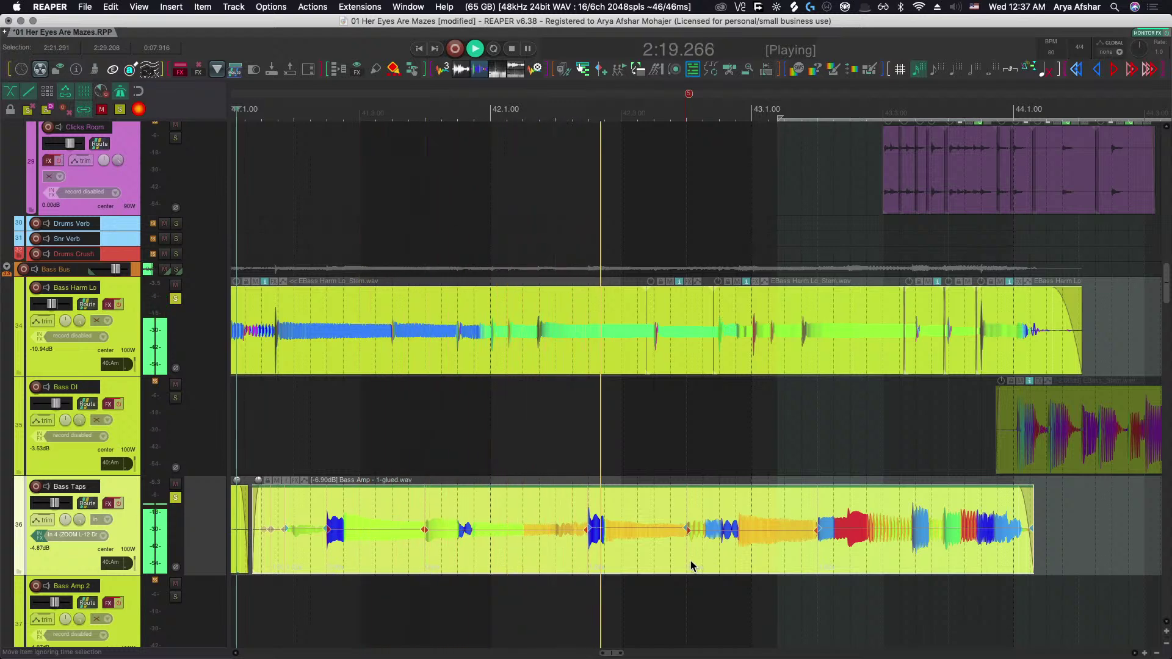
scroll(678, 565, "up", 3)
key("space")
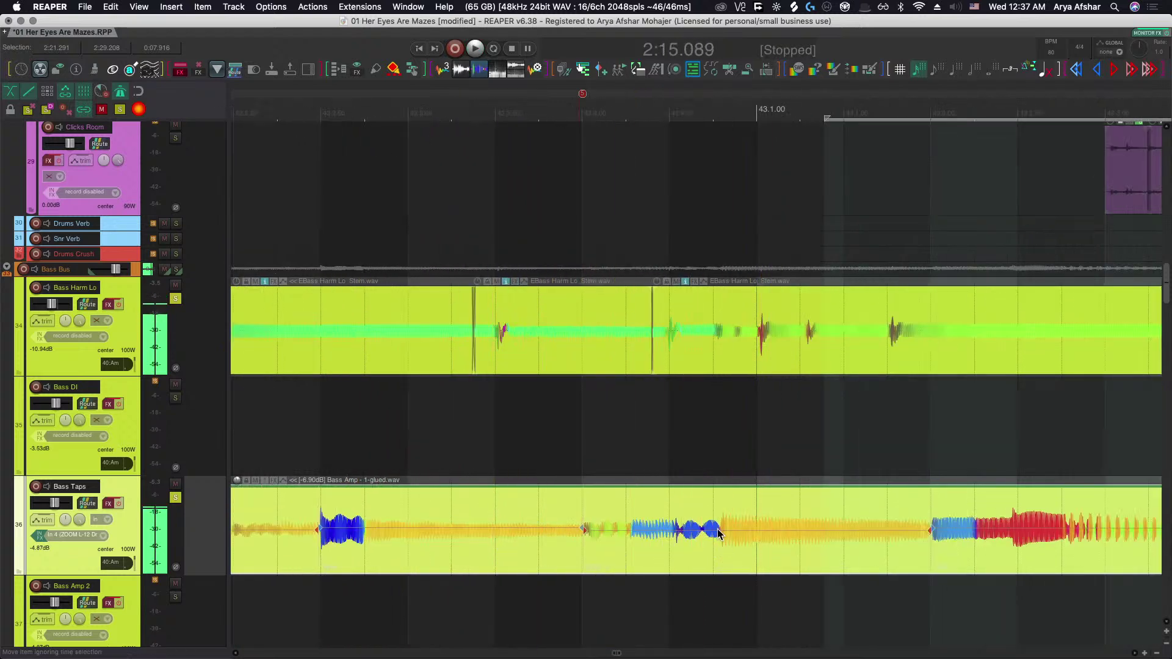
Stretch the Bass Taps note just before bar 43 slightly earlier onto 42.4.75 and replay the passage around it.
scroll(722, 537, "up", 2)
left_click_drag(722, 530, 712, 529)
key("space")
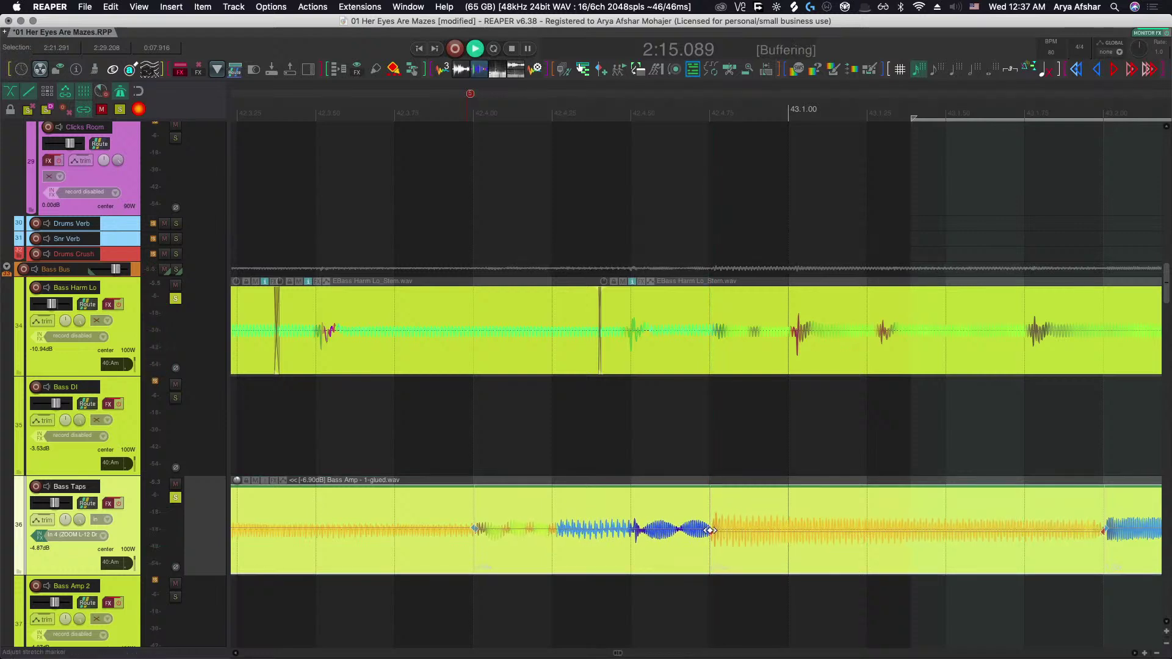
scroll(713, 551, "down", 5)
scroll(714, 556, "right", 2)
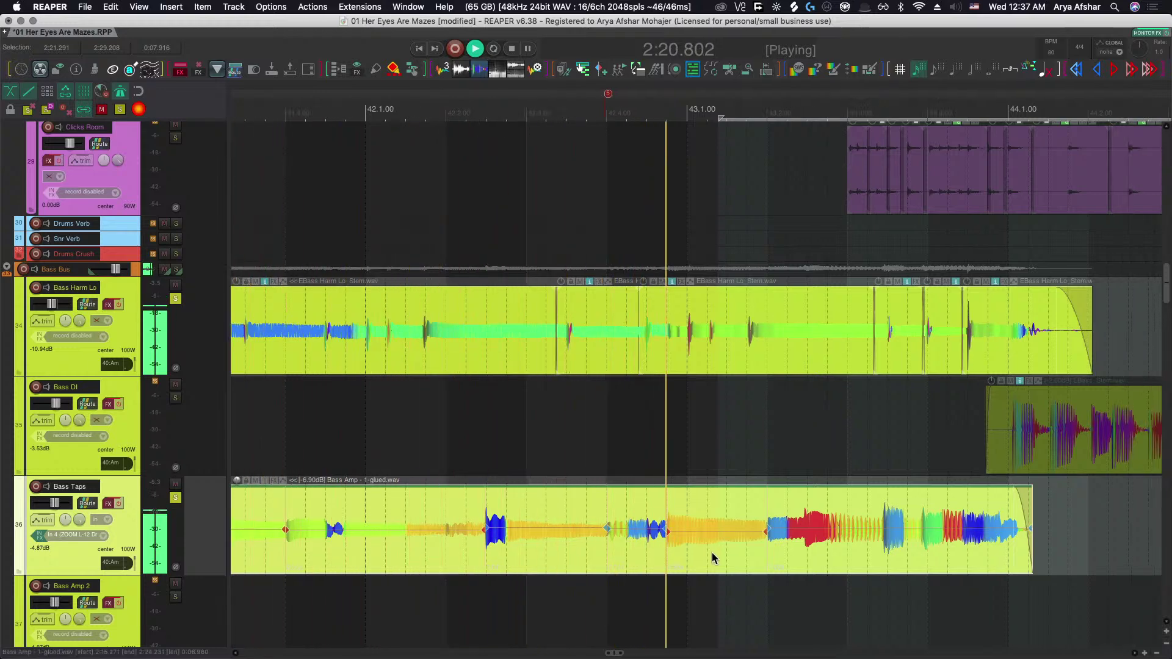
scroll(712, 552, "right", 4)
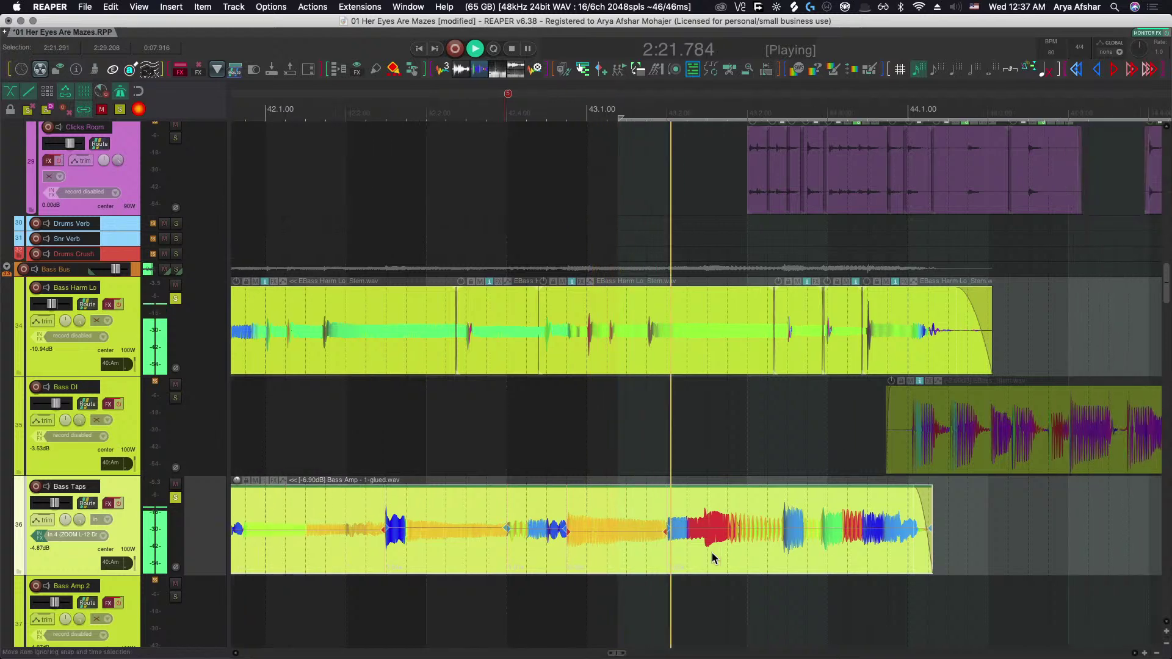
left_click(437, 614)
key("space")
scroll(585, 612, "up", 4)
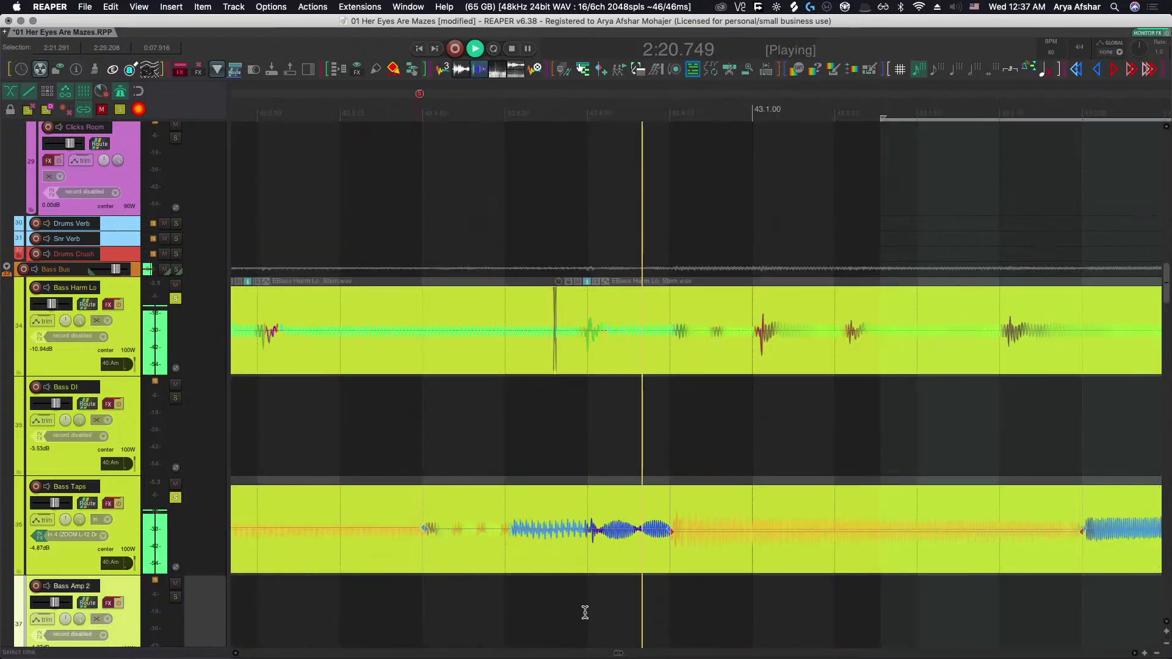
key("space")
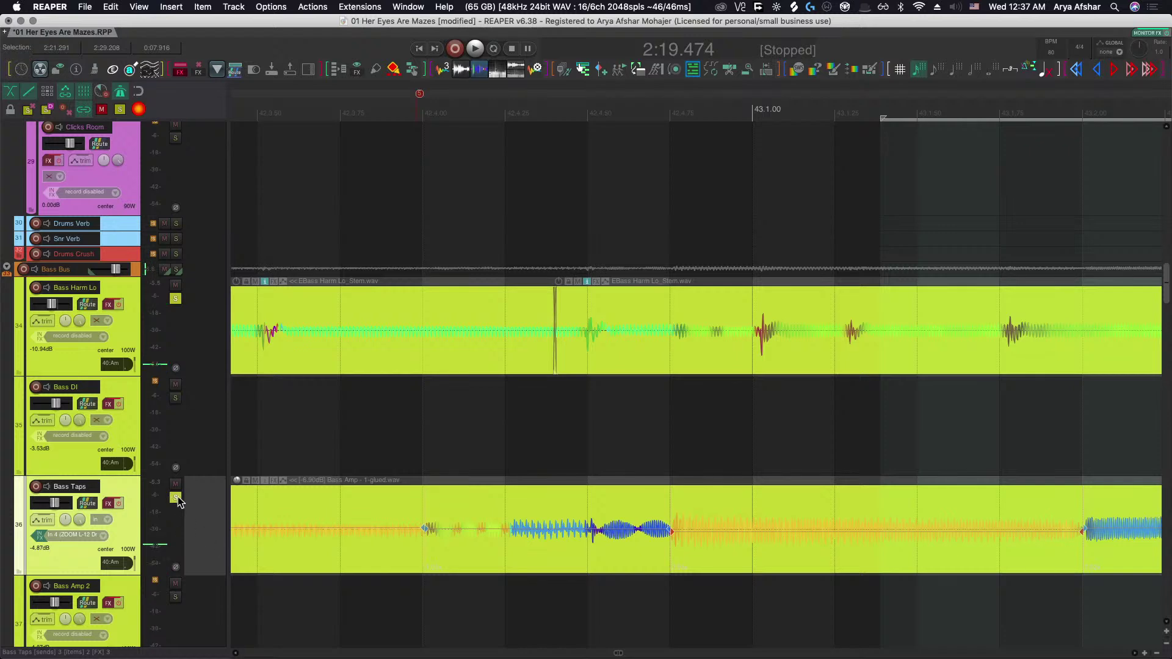
Solo only the Bass Taps track and listen through the retimed notes around bar 43.
left_click(175, 497, "alt")
left_click(278, 591)
key("space")
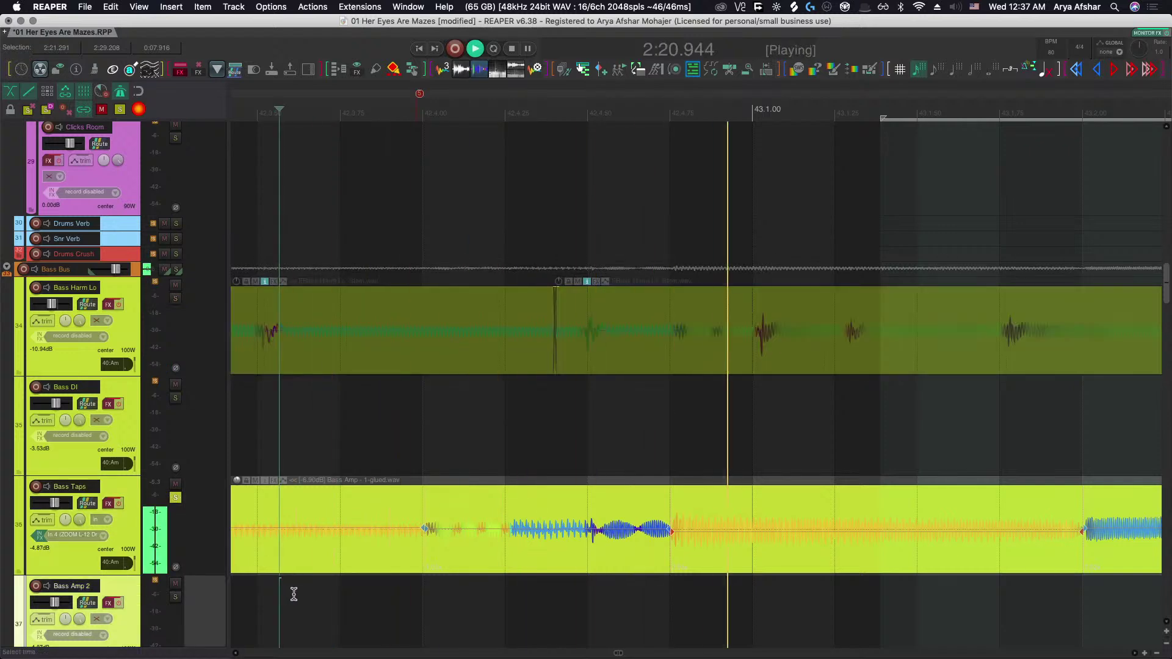
scroll(349, 598, "down", 3)
key("space")
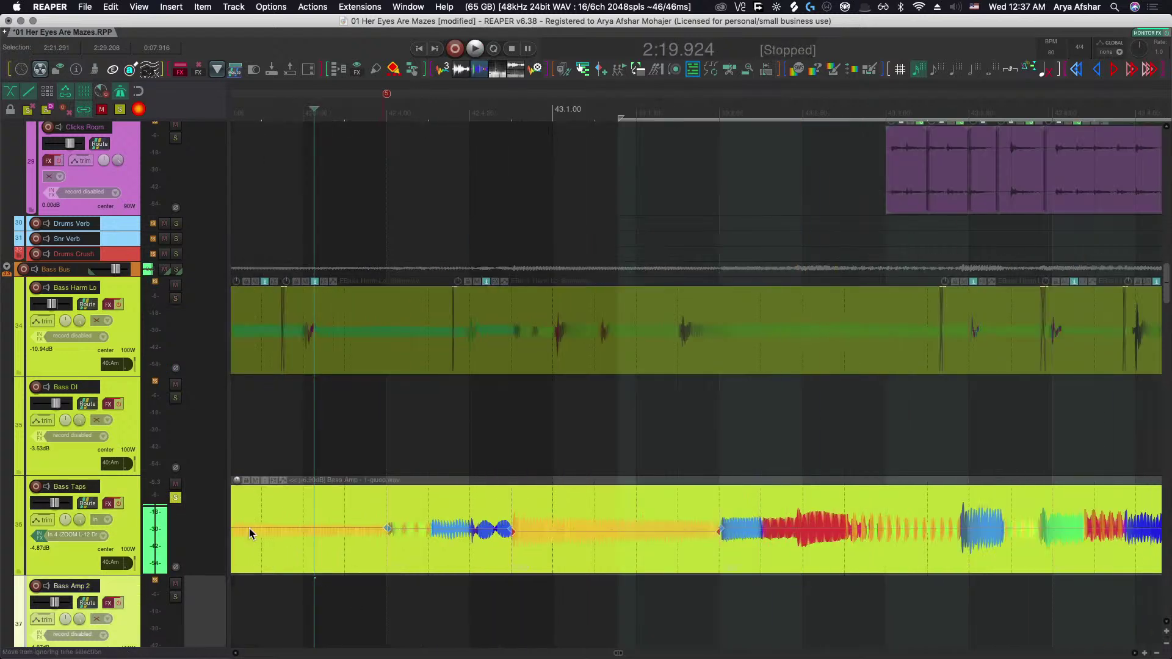
Clear the Bass Taps solo, solo the Bass Bus instead and listen through bar 43 towards the end of the taps.
left_click(175, 499)
key("space")
key("space")
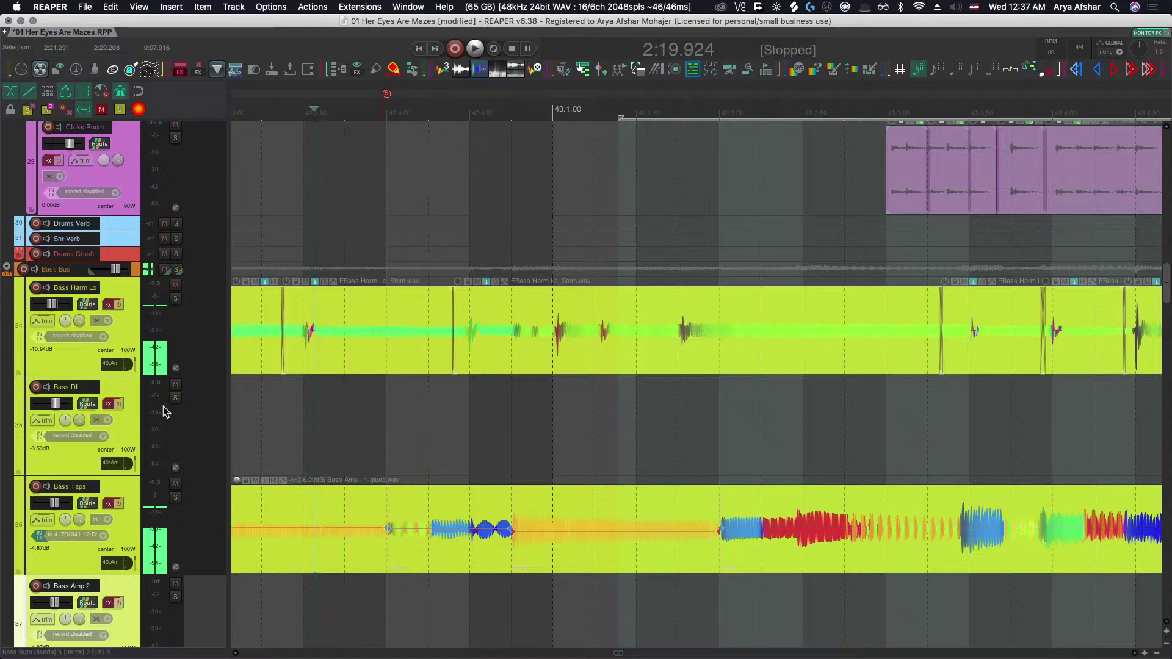
left_click(176, 270)
key("space")
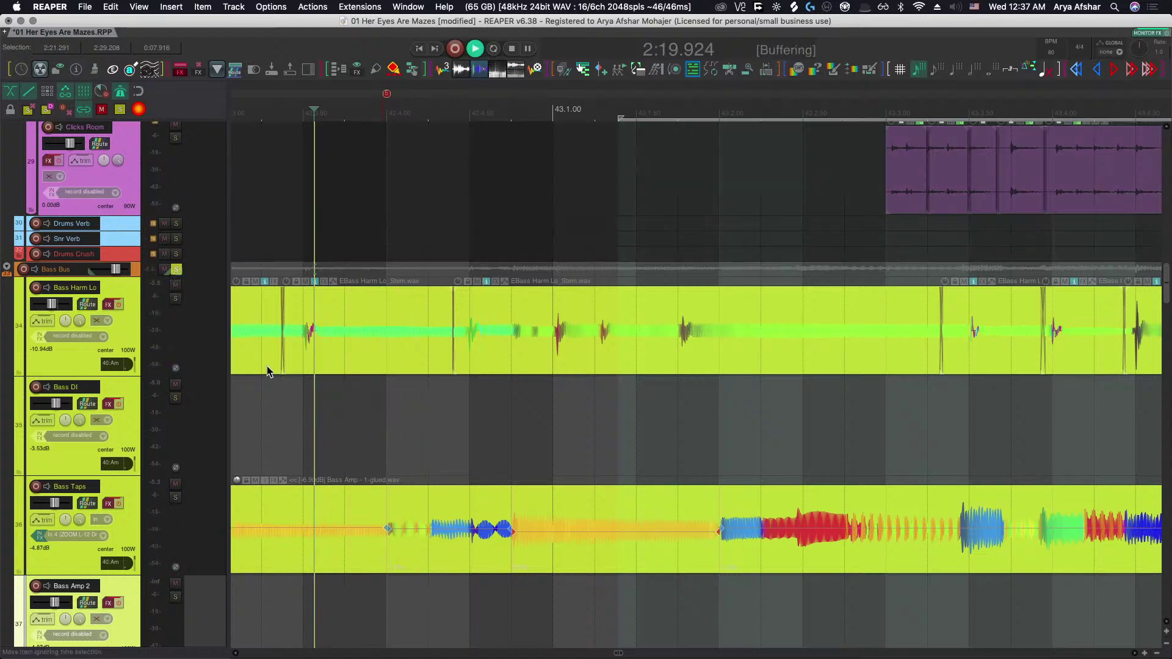
scroll(305, 391, "right", 5)
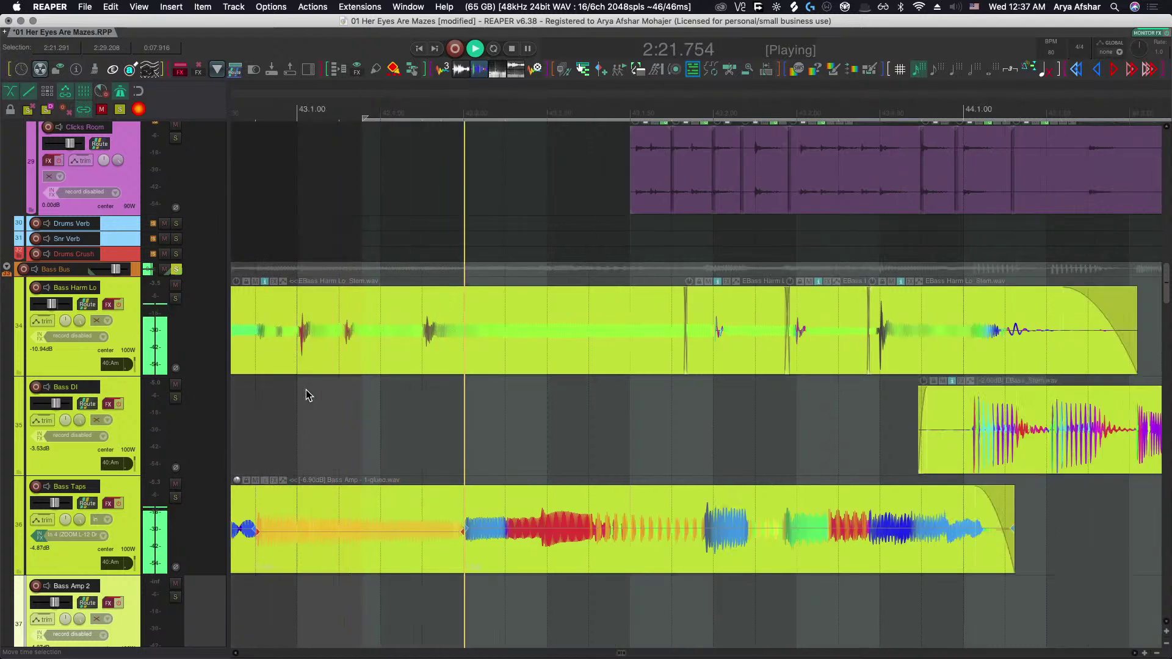
scroll(308, 396, "right", 4)
scroll(525, 537, "up", 5)
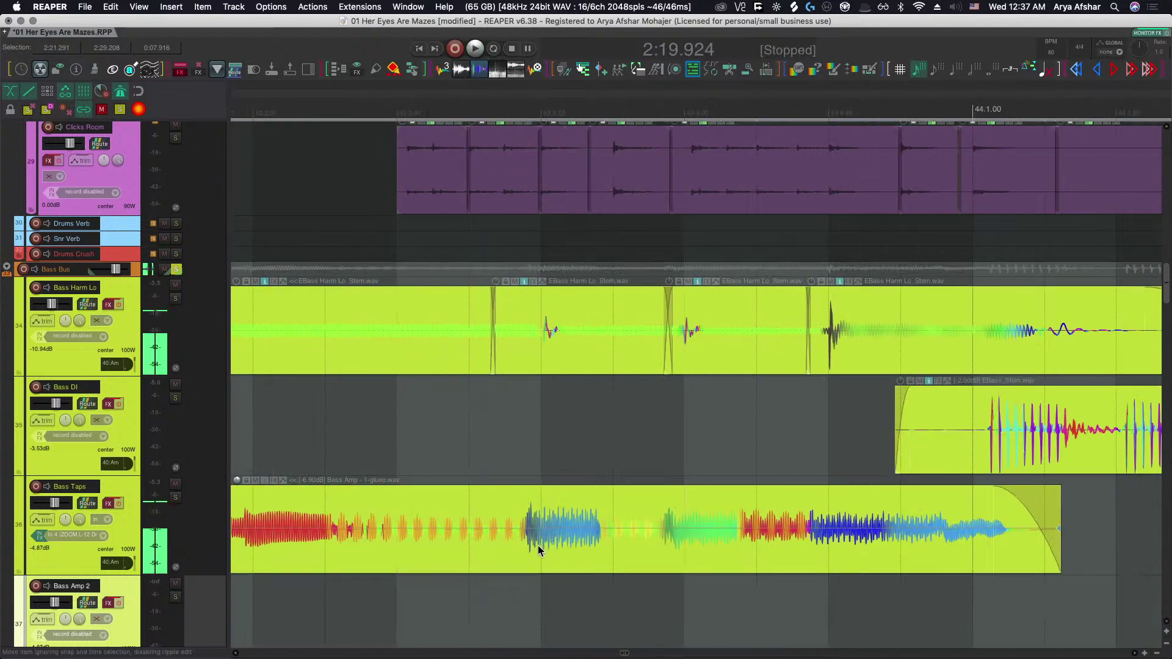
Try to stretch the Bass Taps note near 43.3.50 slightly later onto the grid and listen through to bar 44.
left_click(514, 531)
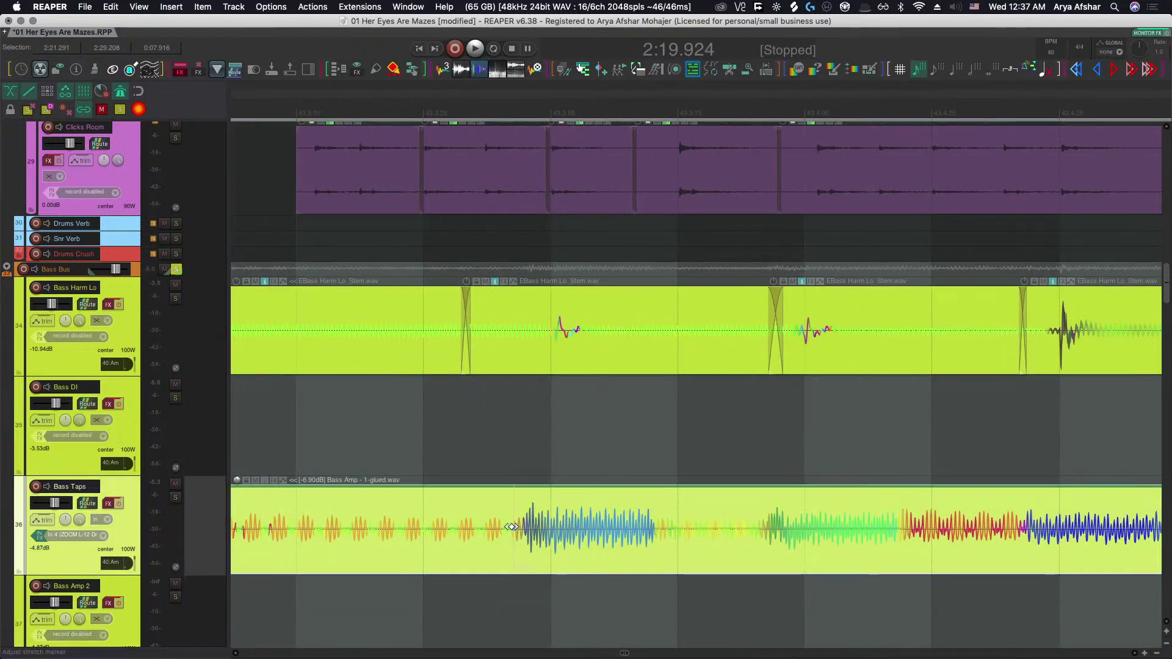
left_click_drag(512, 526, 562, 529)
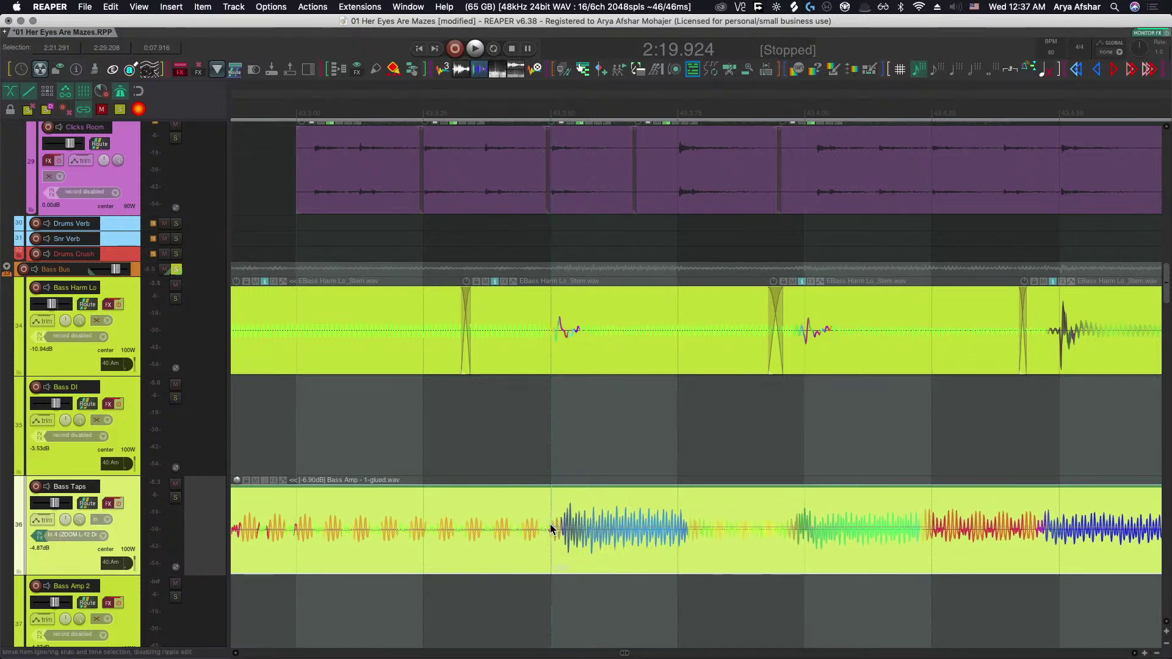
scroll(551, 529, "down", 5)
scroll(485, 598, "up", 5)
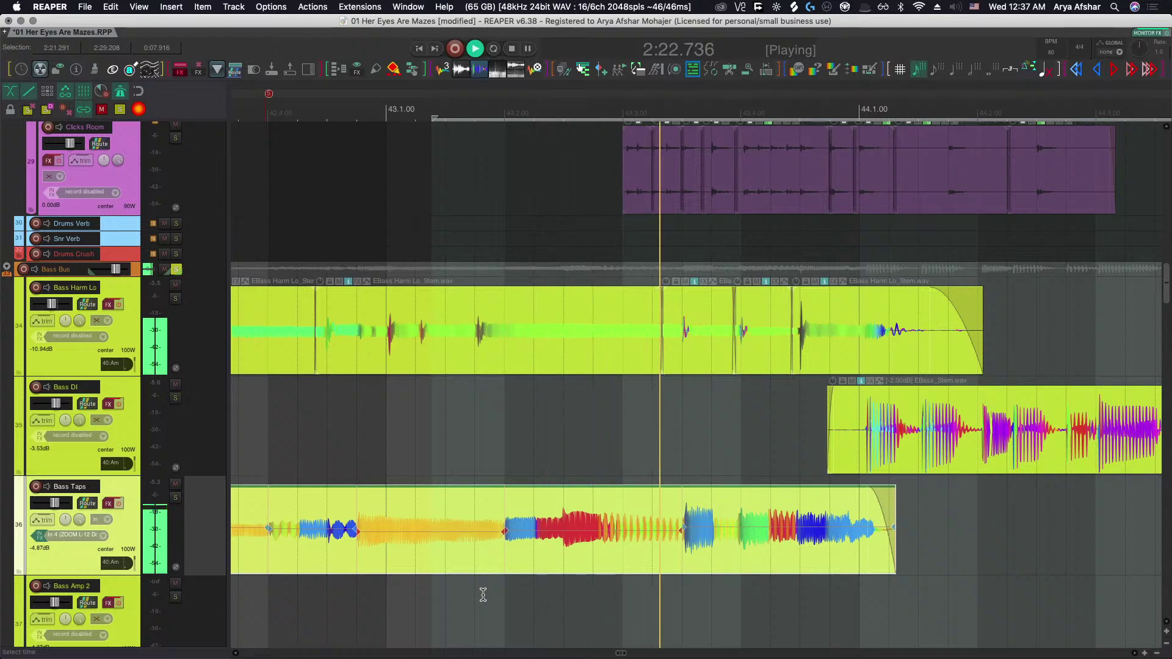
scroll(482, 594, "right", 3)
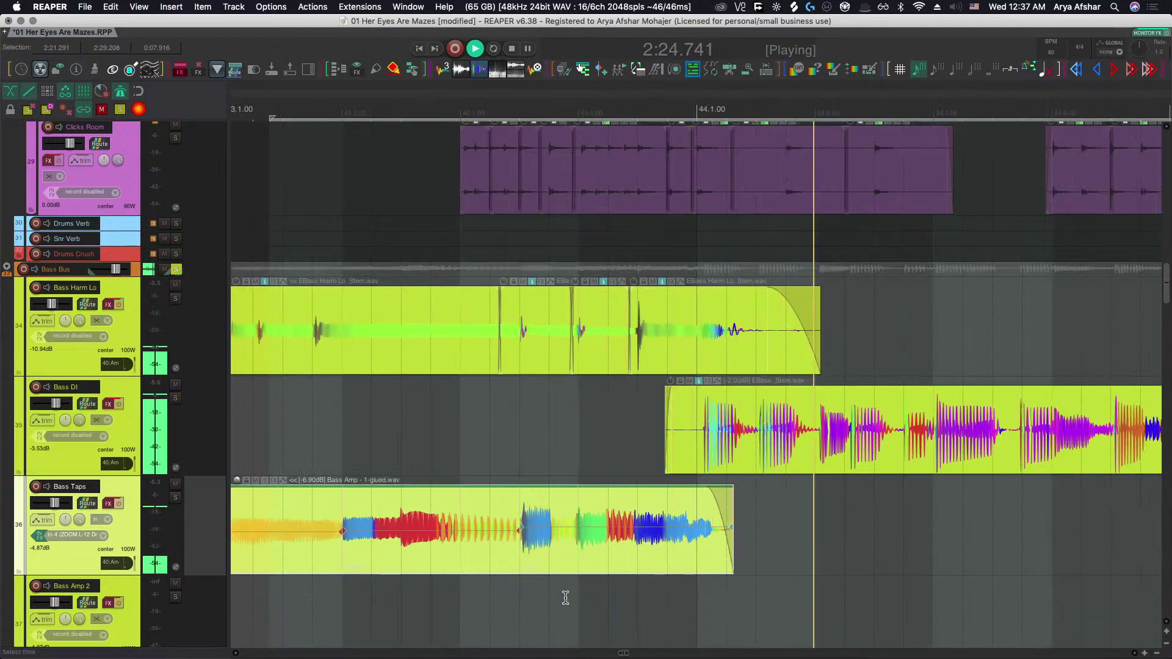
key("space")
scroll(566, 598, "down", 6)
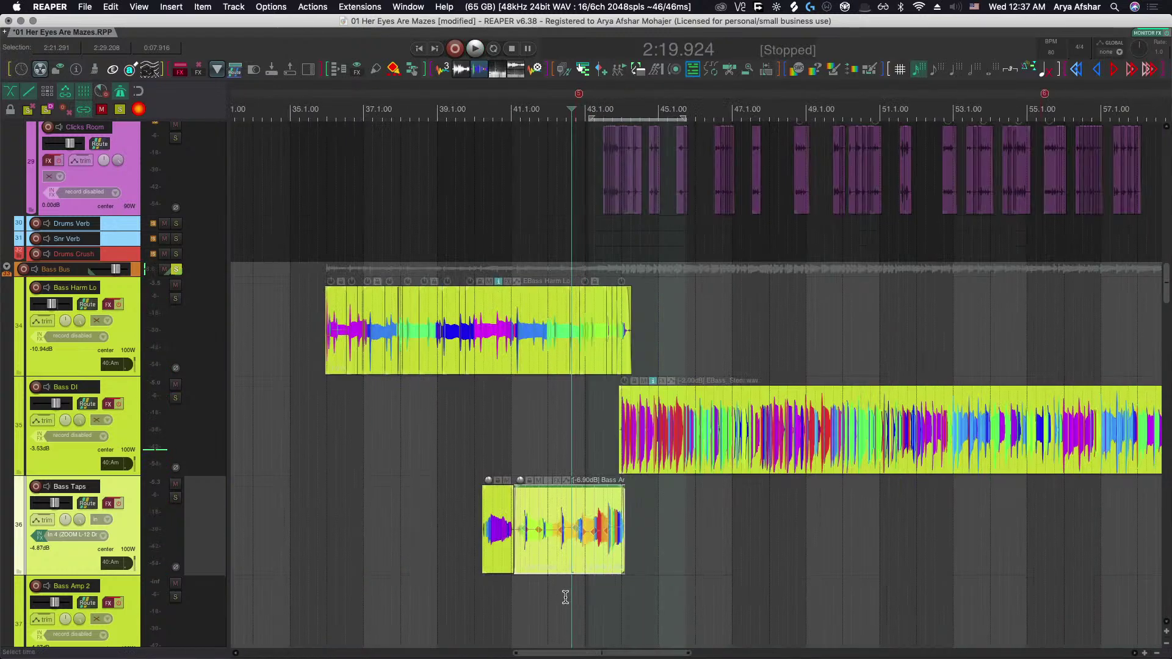
Remove all stretch markers from the second Bass Taps item.
key("question")
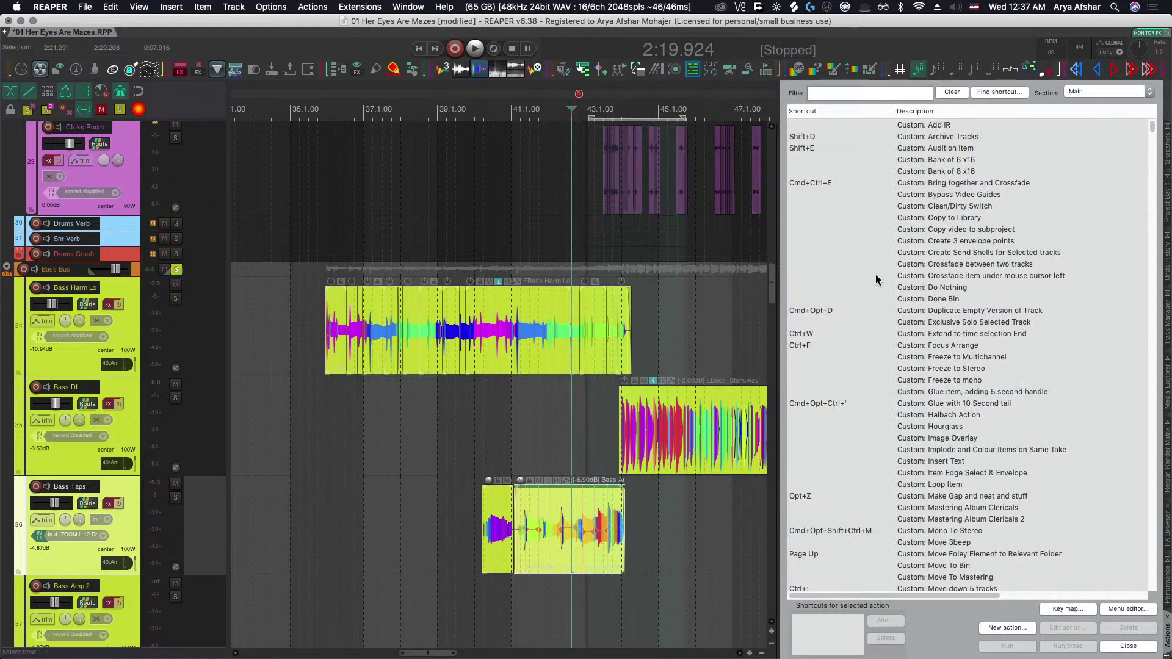
type("REMOVE STRETCH")
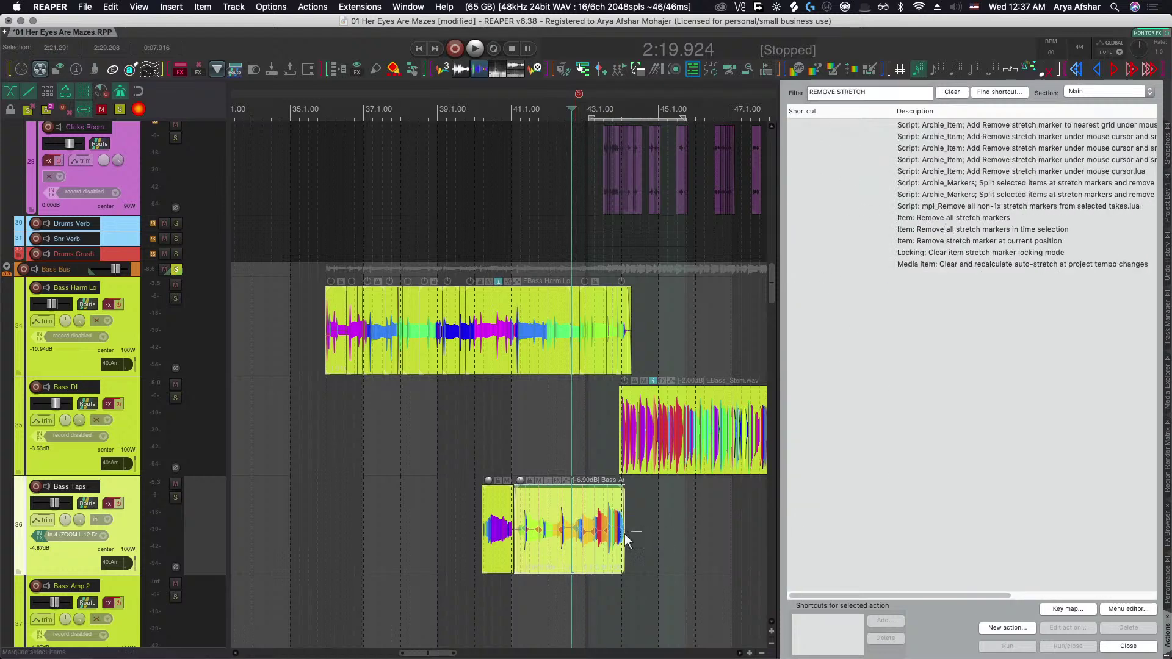
left_click(928, 218)
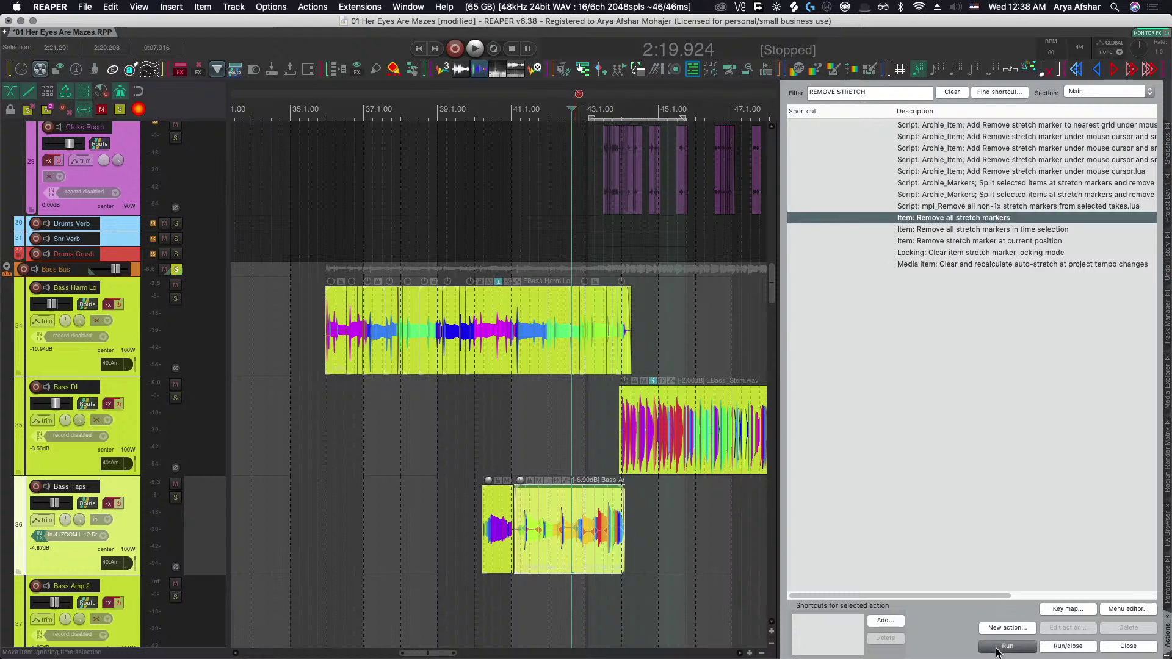
scroll(660, 599, "up", 3)
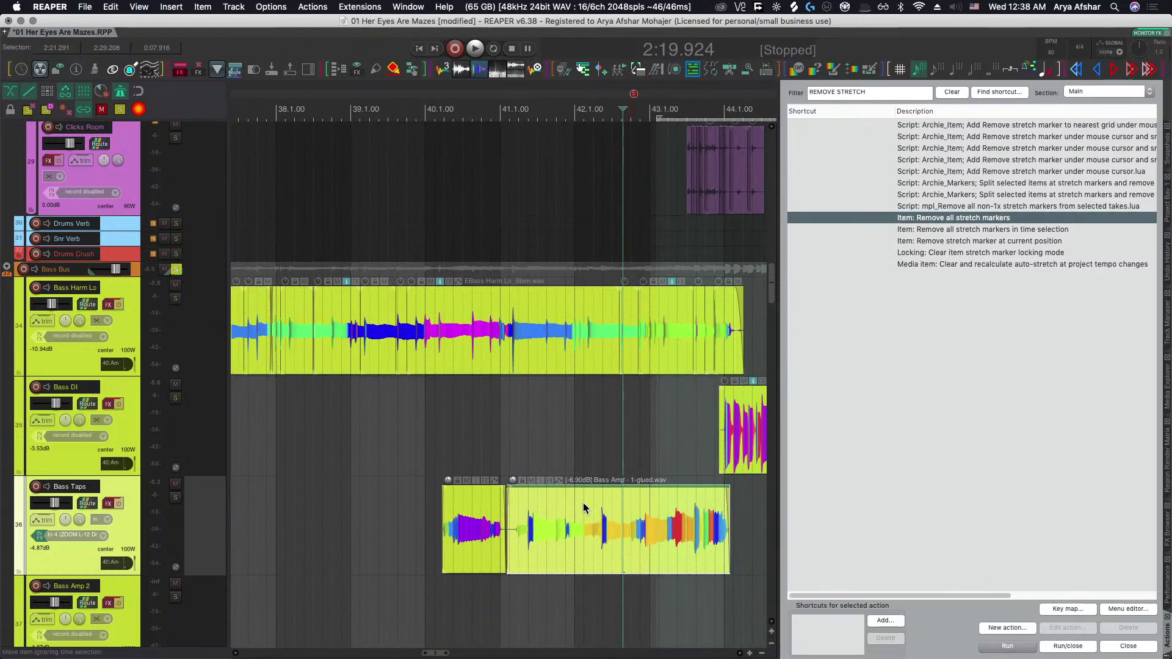
key("Escape")
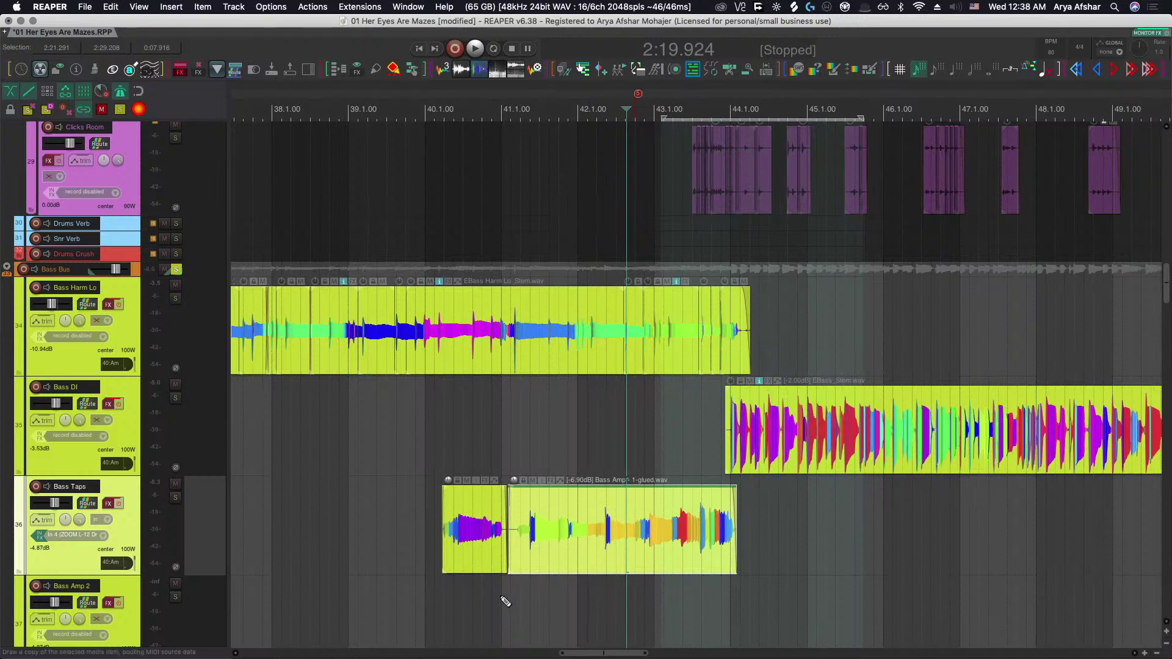
Listen to the start of the second Bass Taps item around bar 41 and check its notes against the grid.
left_click(428, 592)
key("space")
scroll(518, 610, "up", 5)
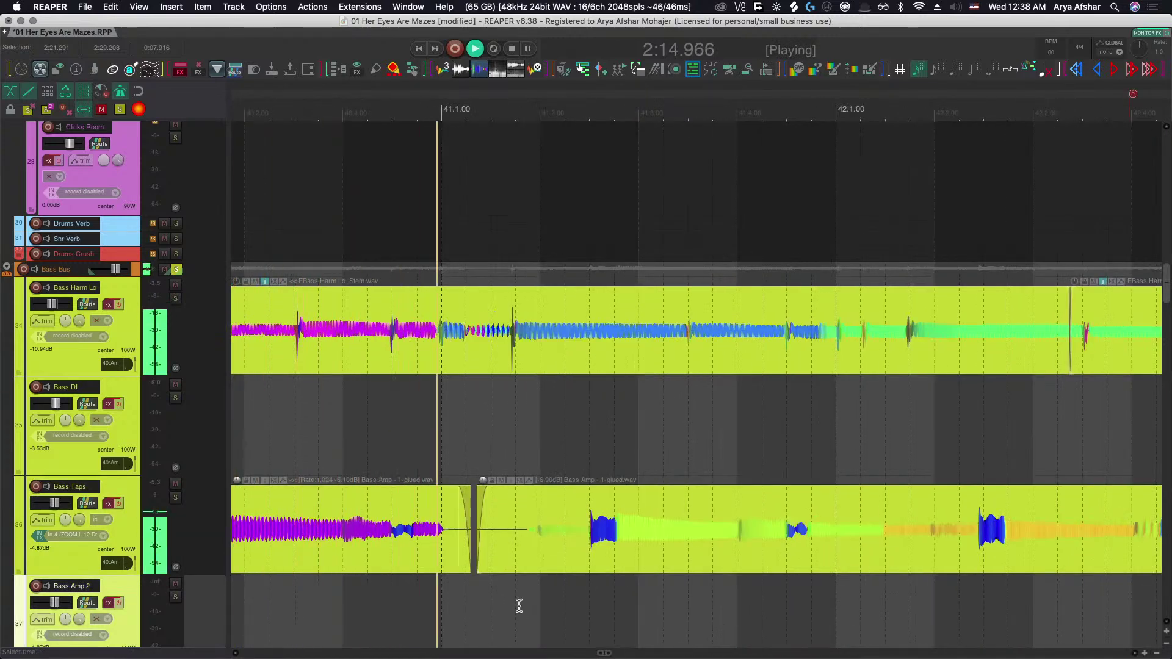
scroll(516, 605, "right", 2)
key("space")
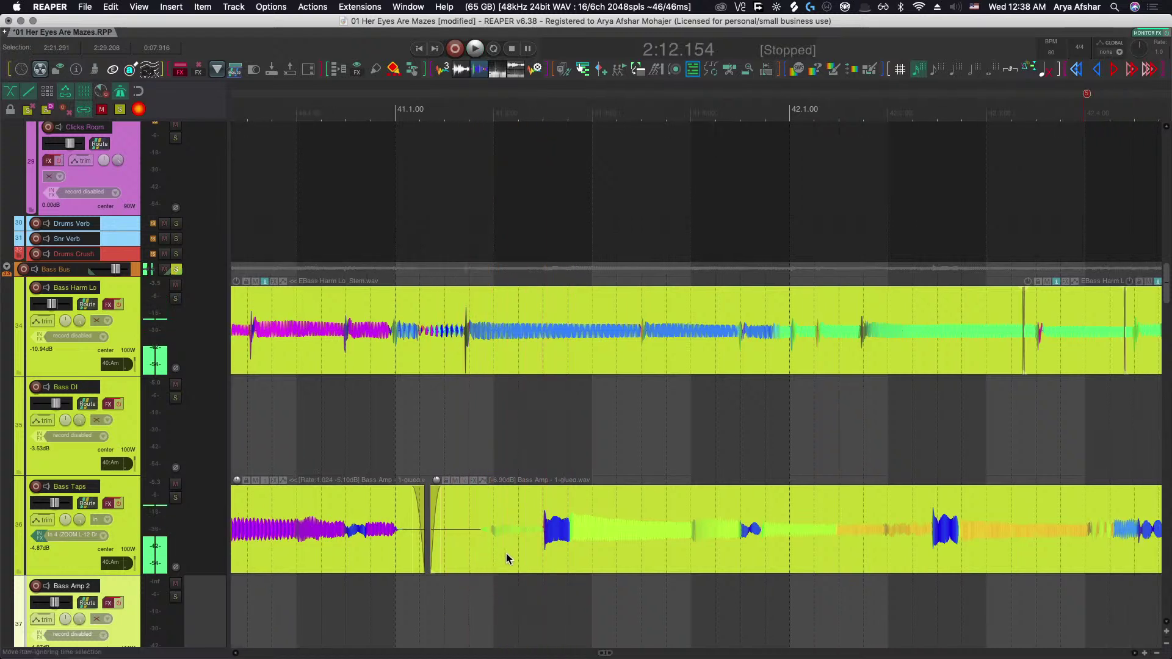
scroll(506, 554, "up", 4)
left_click(737, 540)
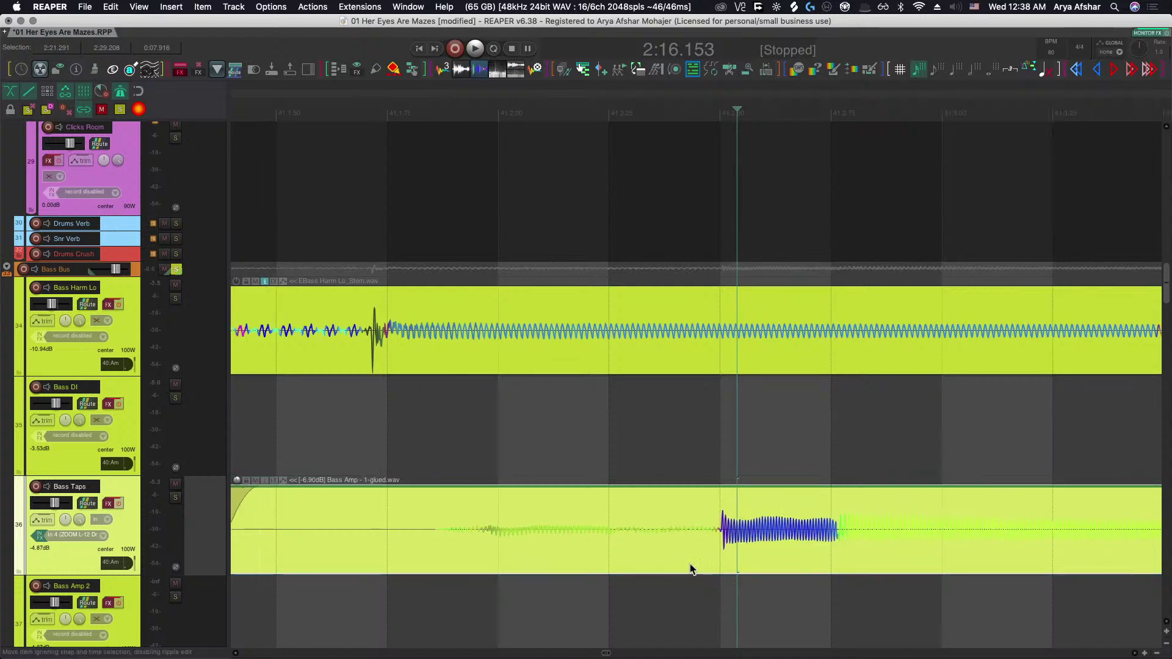
scroll(690, 562, "down", 3)
left_click(433, 603)
key("space")
key("space")
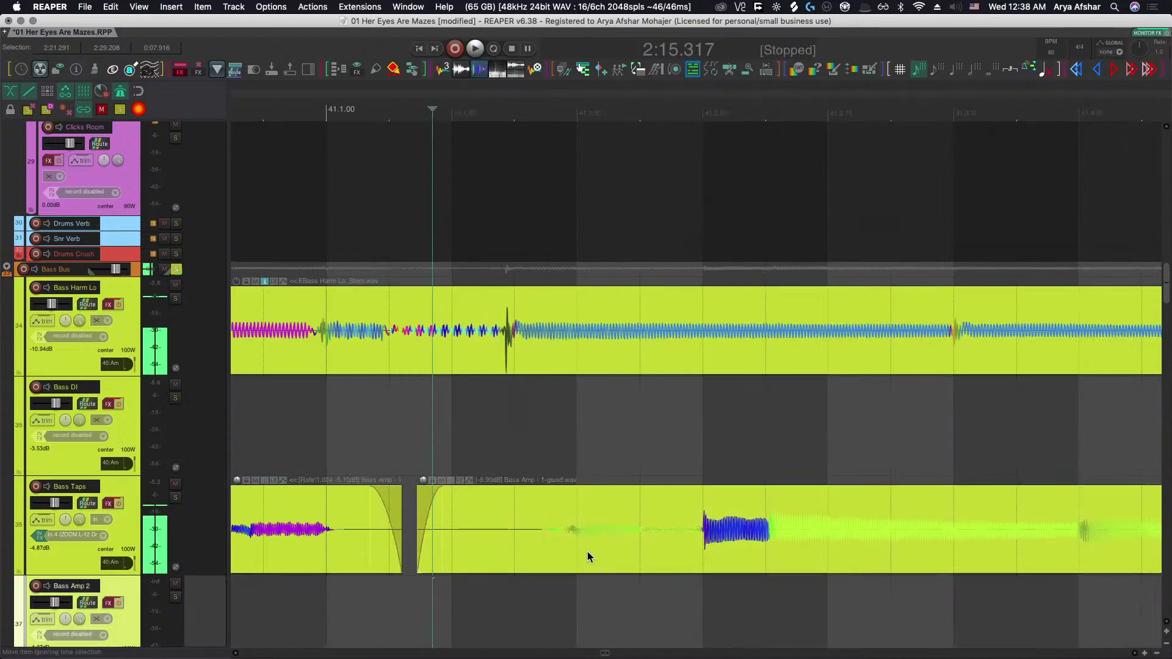
scroll(595, 549, "up", 2)
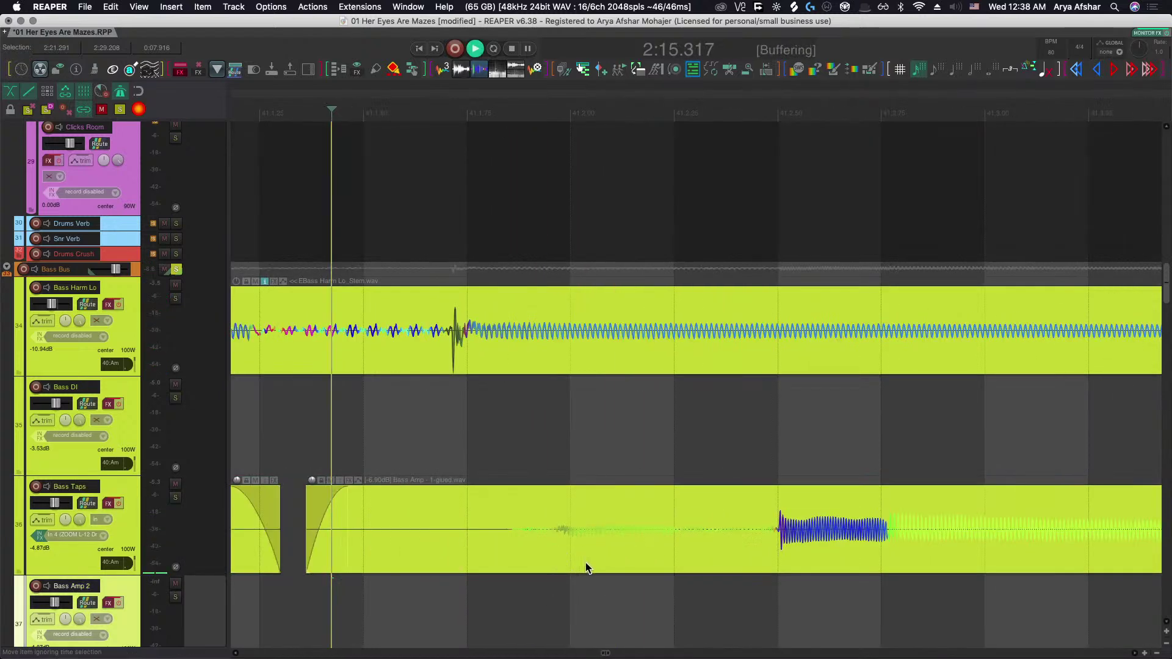
key("space")
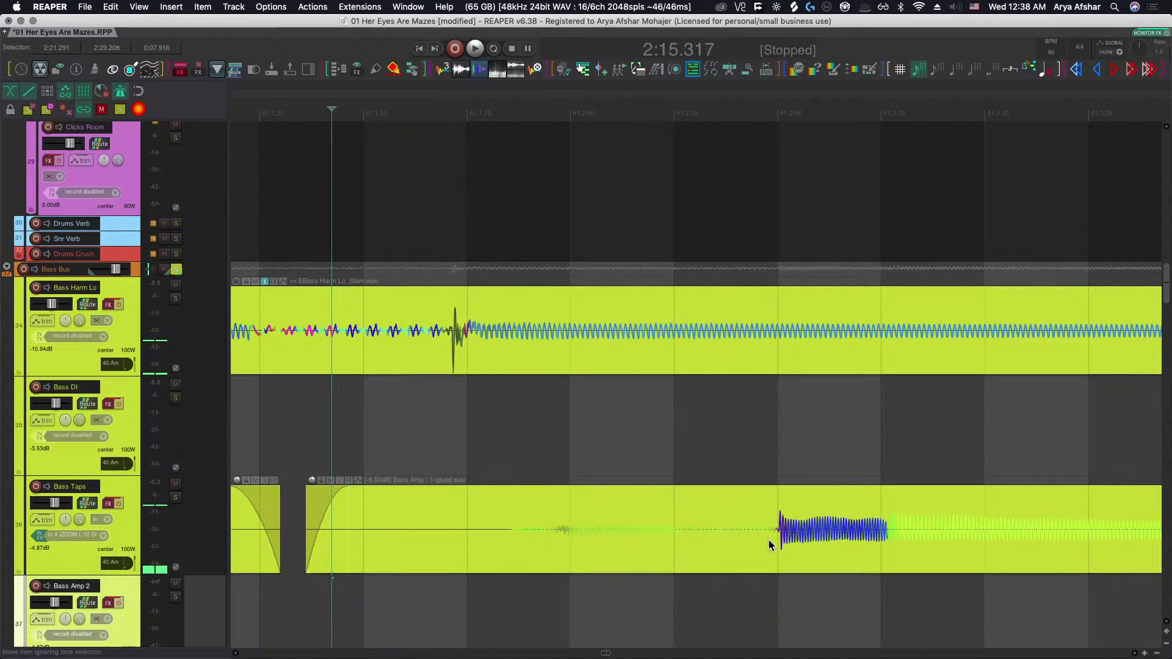
Split the Bass Taps item just before the note at 41.2.50, slip the earlier piece's audio slightly later and listen to it.
scroll(768, 540, "up", 4)
left_click(768, 539)
left_click(706, 536)
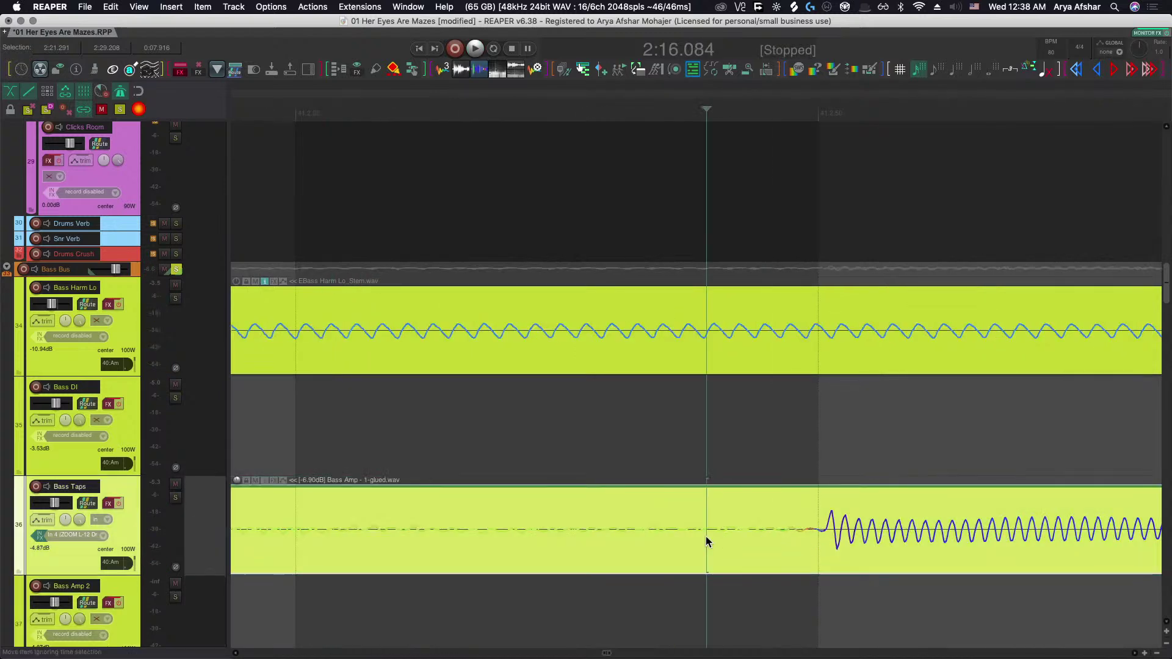
key("s")
left_click_drag(646, 540, 683, 538)
scroll(686, 540, "left", 8)
scroll(686, 544, "down", 8)
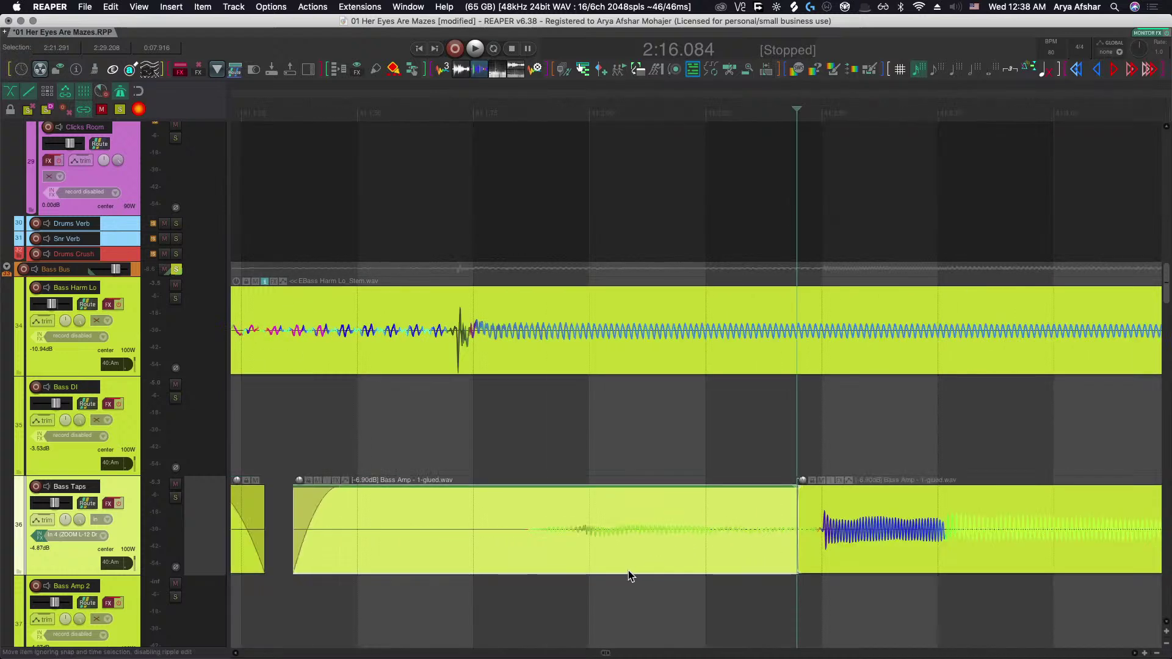
left_click(402, 603)
key("space")
key("space")
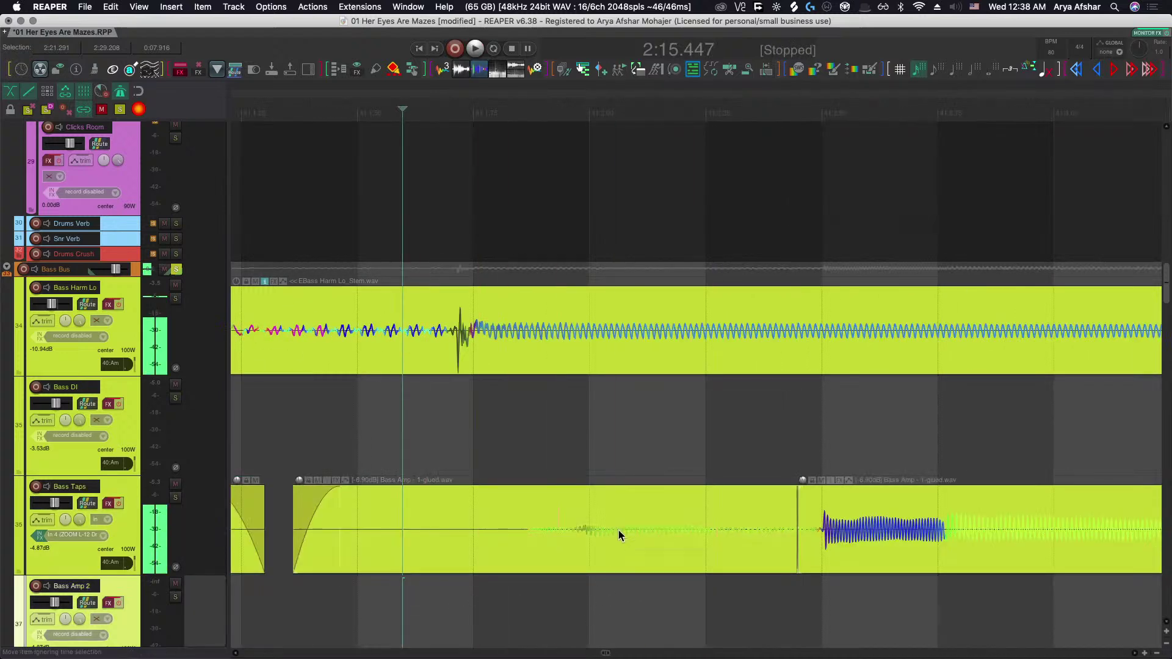
Slip the earlier piece's audio a bit further so its quiet note sits at 41.2.00, trim its silent start and replay it.
left_click(605, 535)
left_click_drag(605, 536, 616, 542)
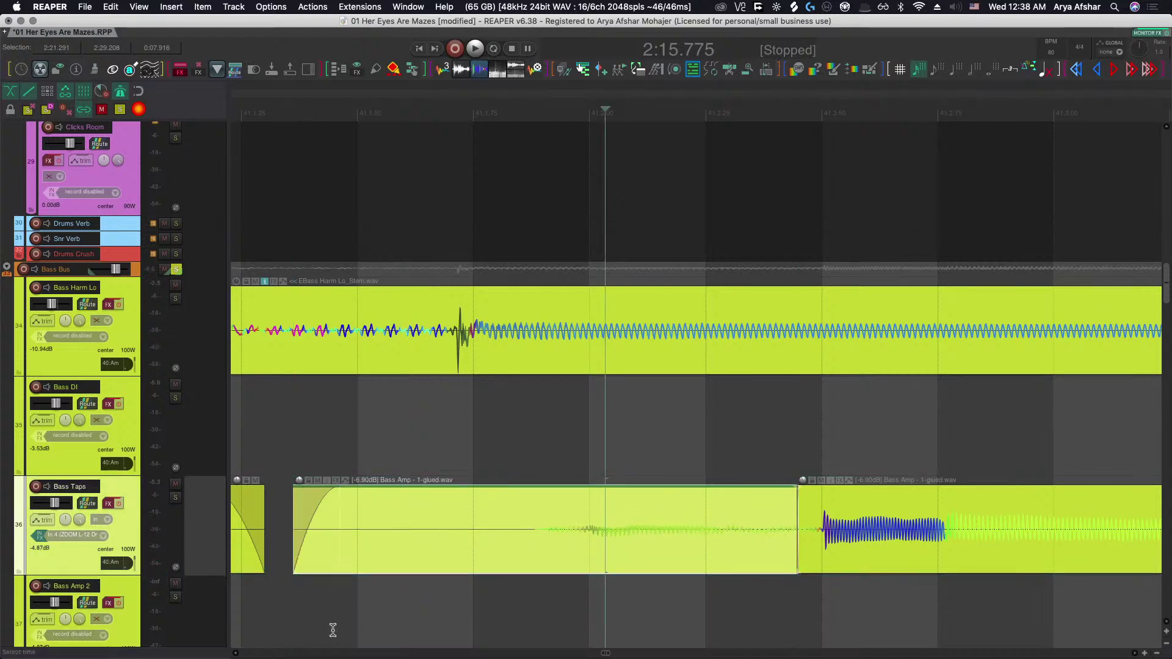
key("alt+[")
left_click(238, 629)
key("space")
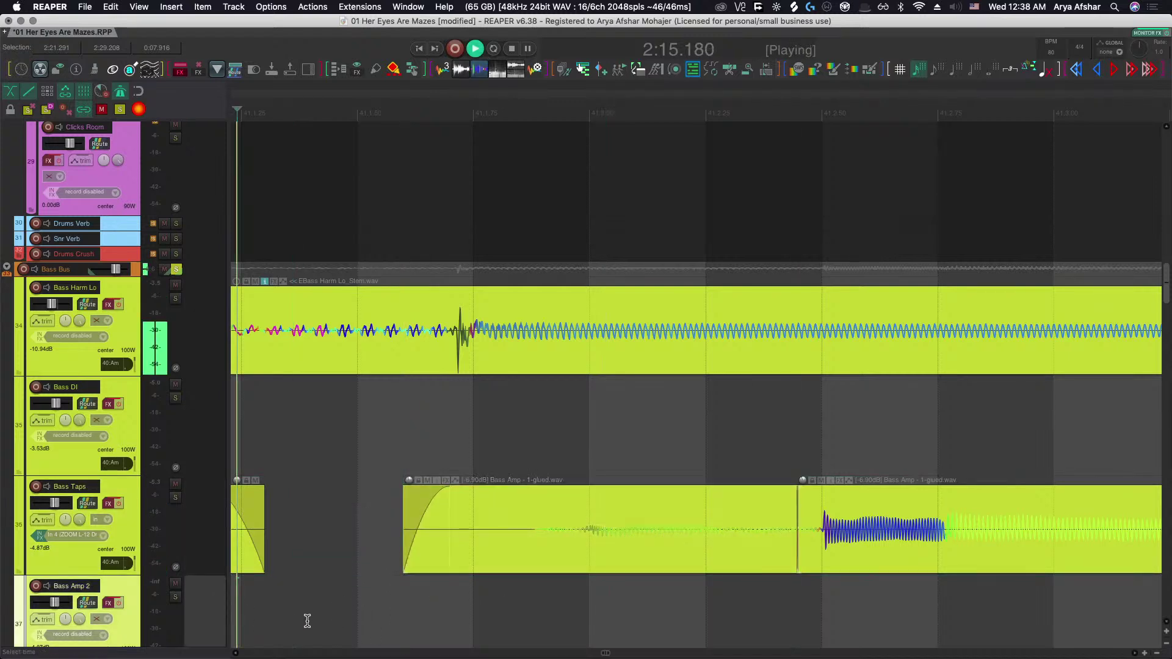
key("space")
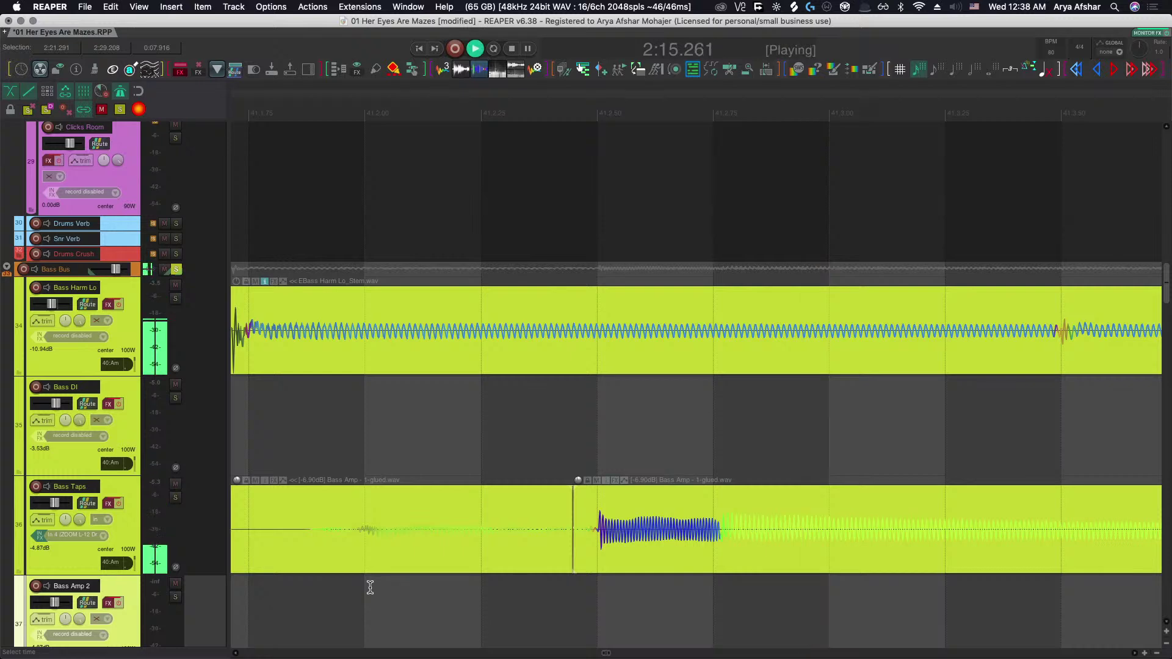
key("space")
Lengthen the crossfade at the Bass Taps split just before 41.2.50 and listen on through bar 42.
scroll(574, 525, "up", 8)
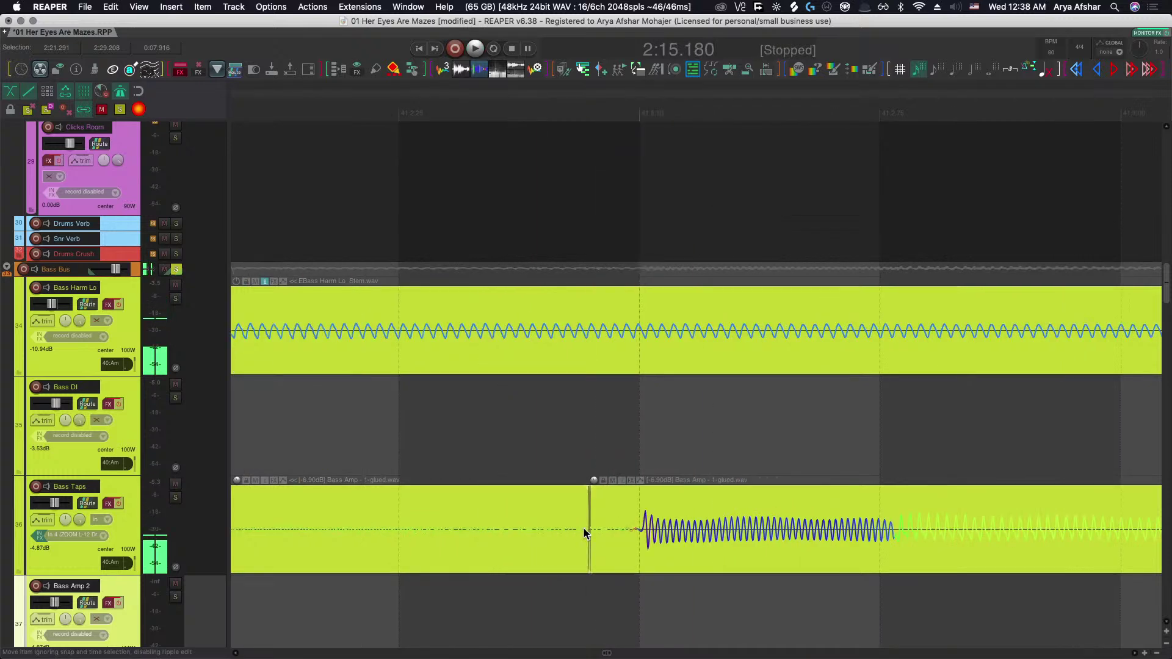
left_click_drag(540, 510, 623, 586)
key("space")
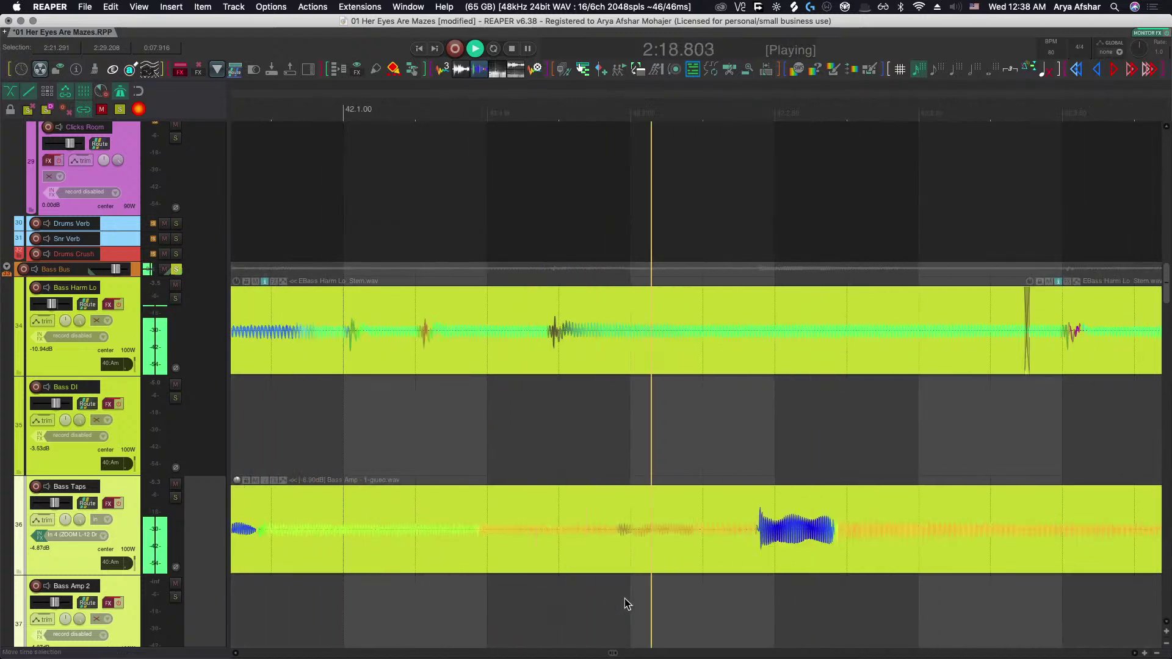
key("space")
scroll(714, 561, "down", 2)
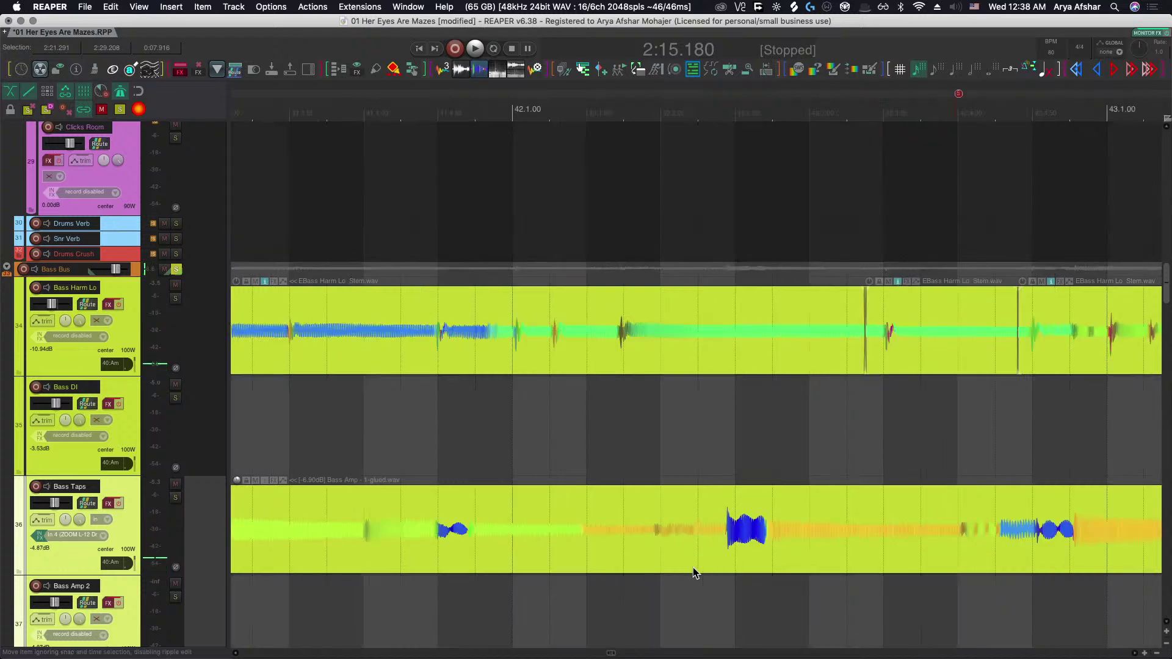
scroll(693, 566, "left", 1)
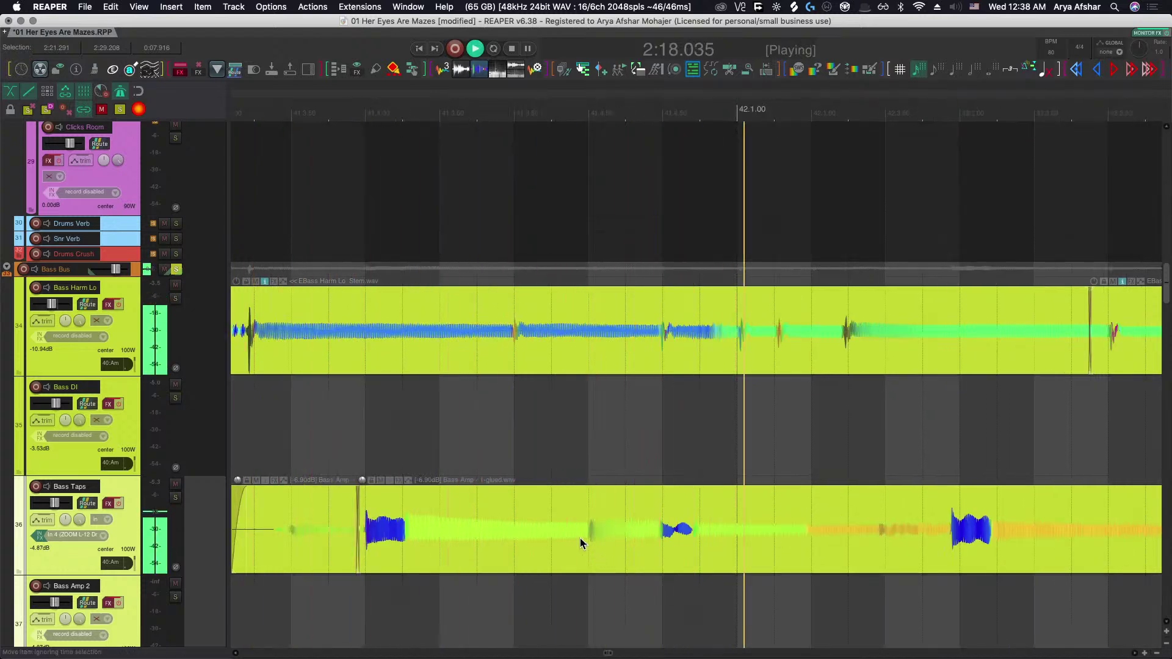
key("space")
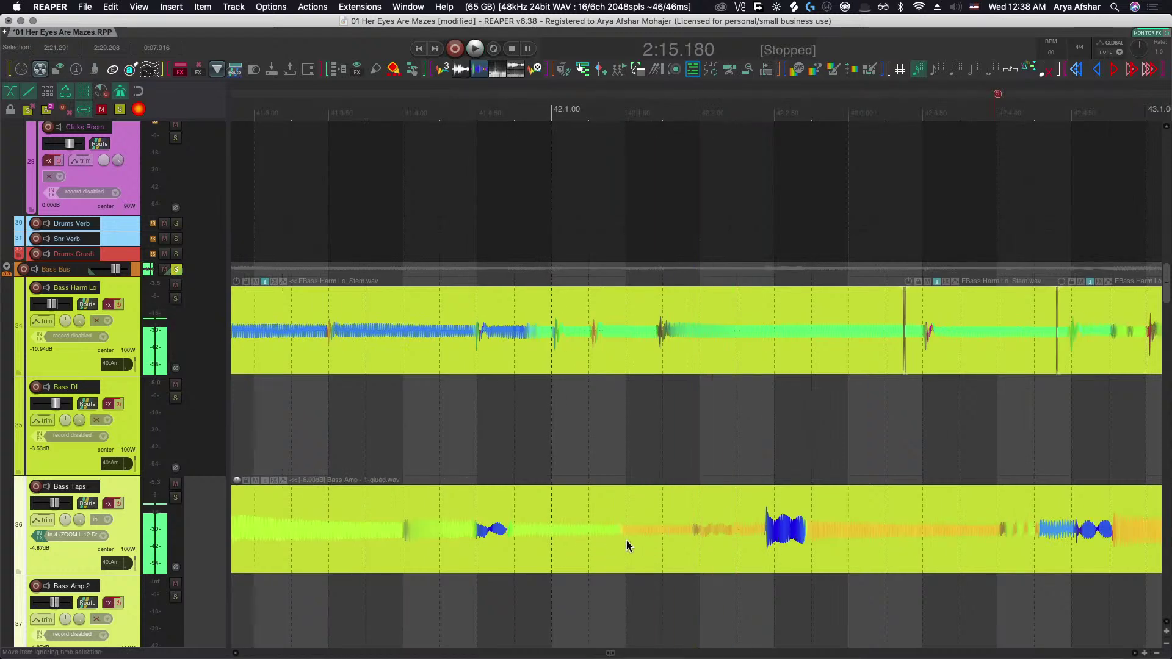
Split the Bass Taps item just before 42.2.00 and again shortly before 42.4.00.
left_click(682, 542)
key("s")
scroll(752, 555, "right", 1)
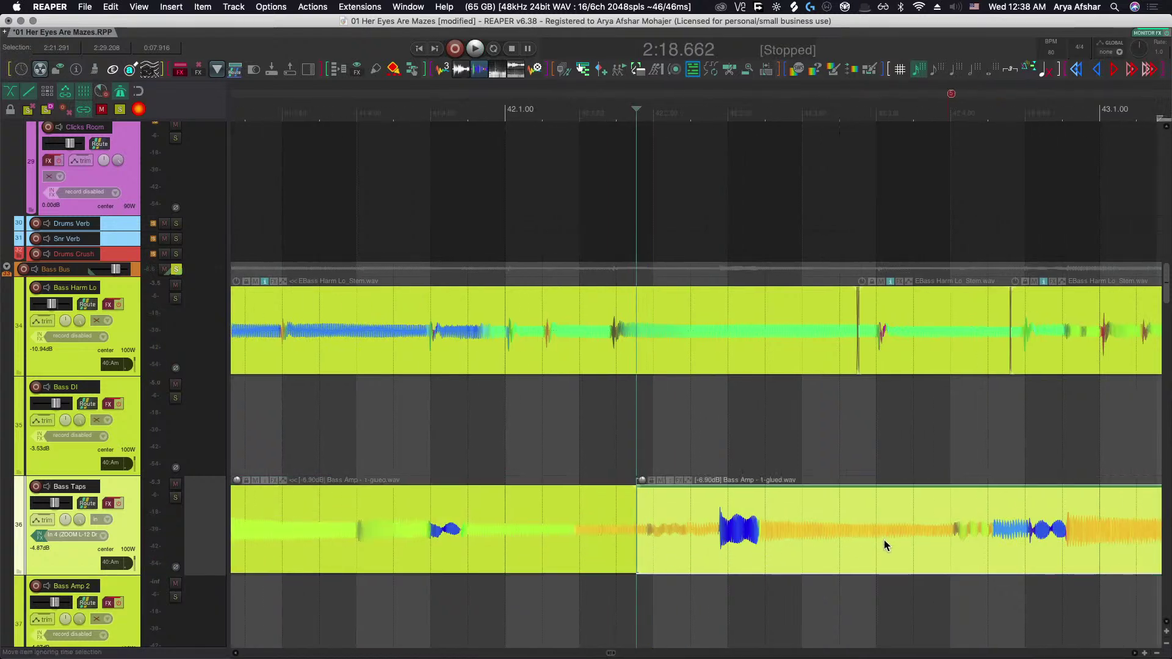
left_click(926, 539)
key("s")
scroll(866, 548, "up", 2)
Slip the middle piece's audio slightly later so its loud tap lands on 42.2.50, and replay from just before bar 42.
left_click(730, 547)
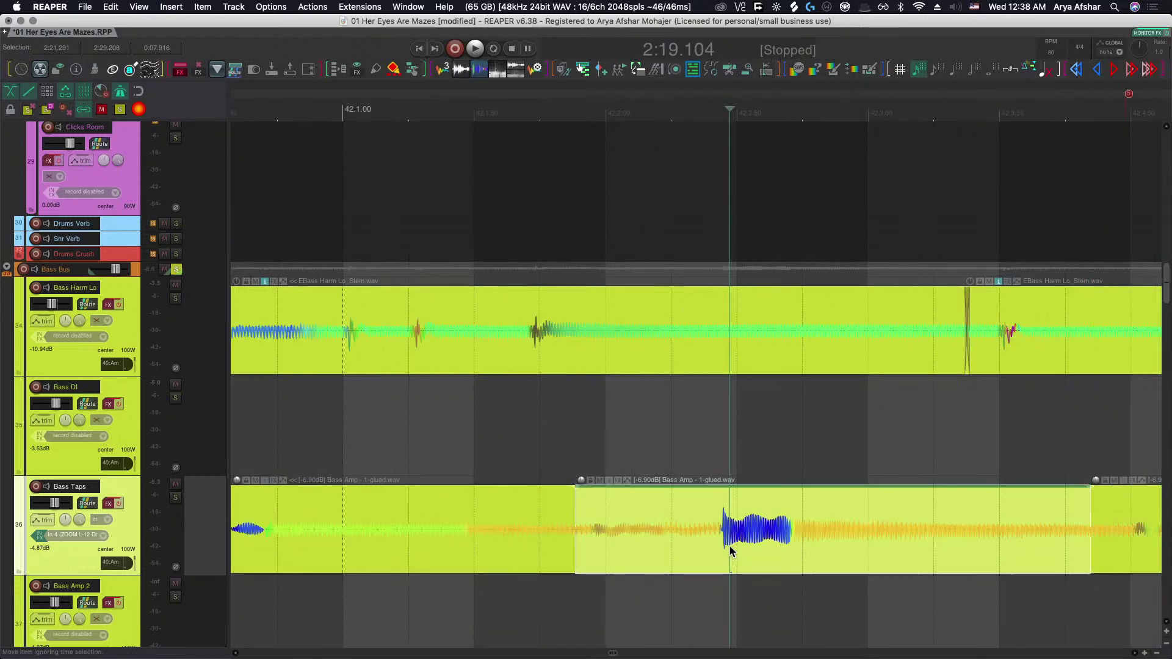
scroll(731, 548, "up", 4)
left_click_drag(733, 549, 796, 550)
scroll(797, 549, "down", 3)
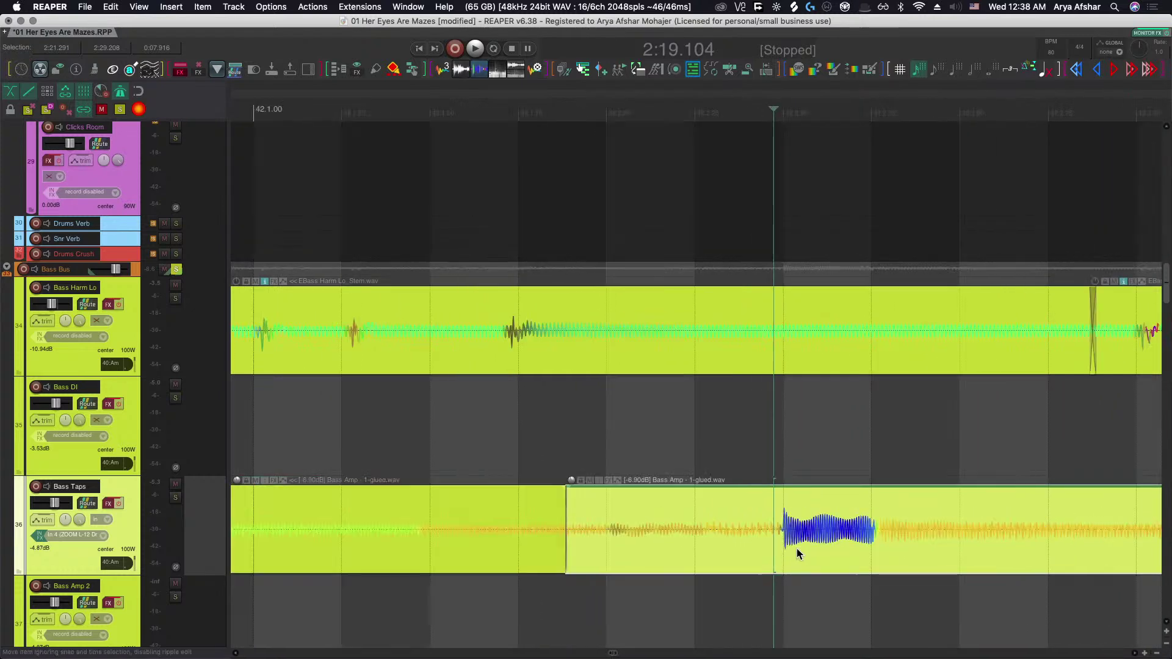
scroll(793, 549, "down", 2)
left_click(421, 604)
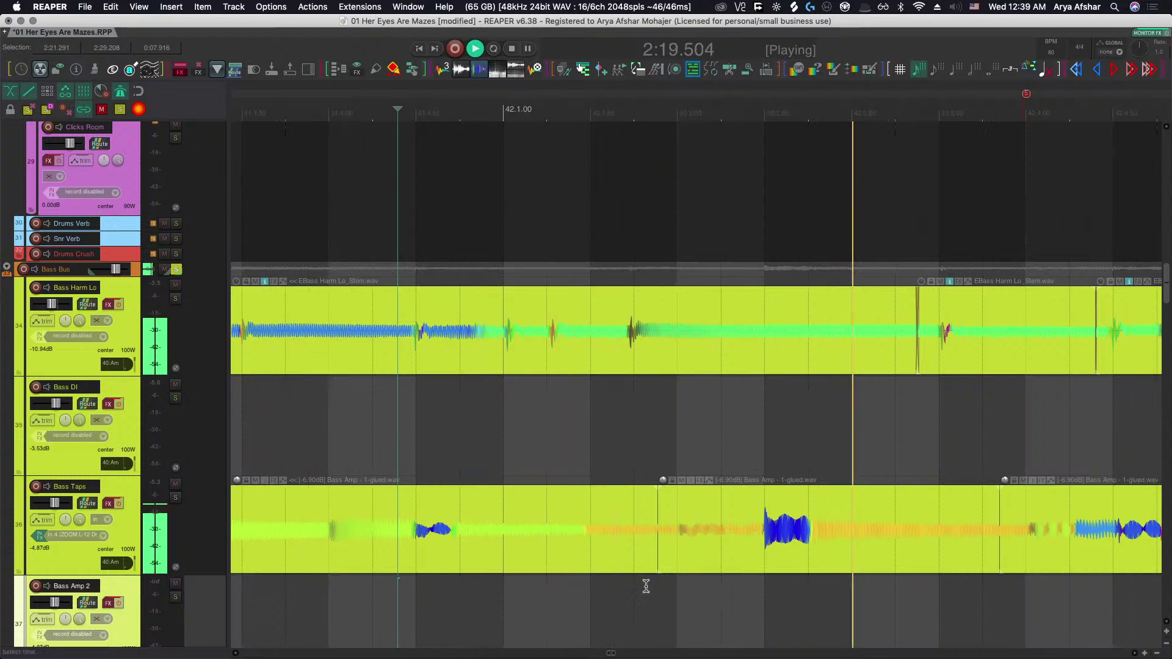
key("space")
Lengthen the Bass Taps crossfade at the split just before 42.2.00 to about 0.0.02.
scroll(659, 512, "up", 8)
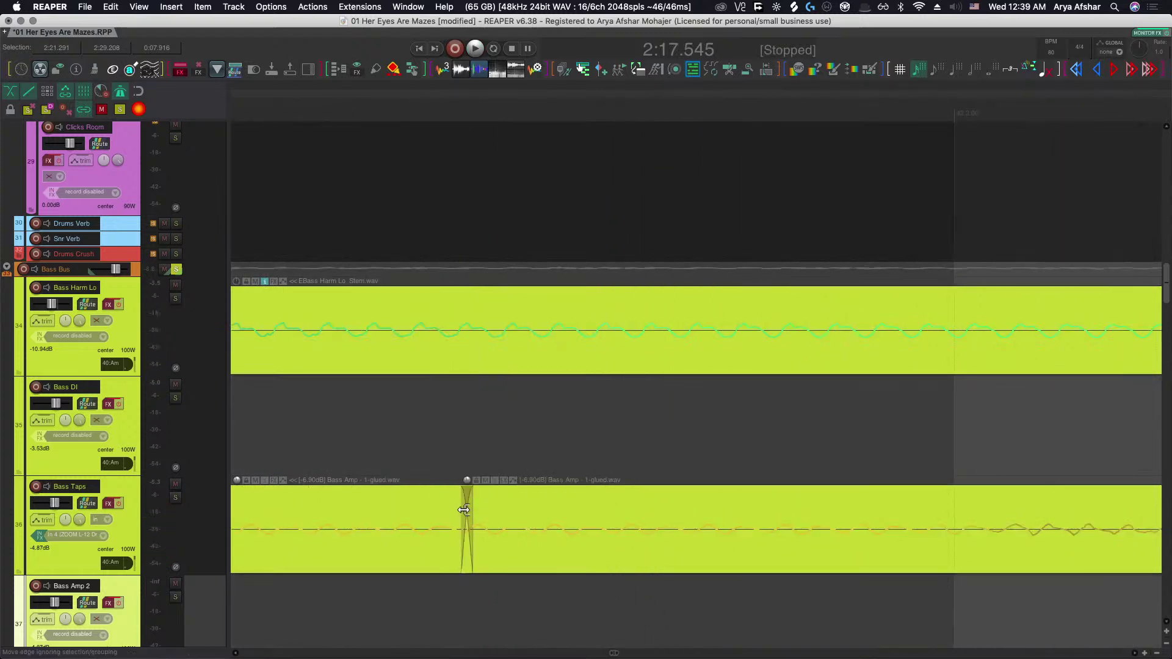
scroll(463, 510, "up", 4)
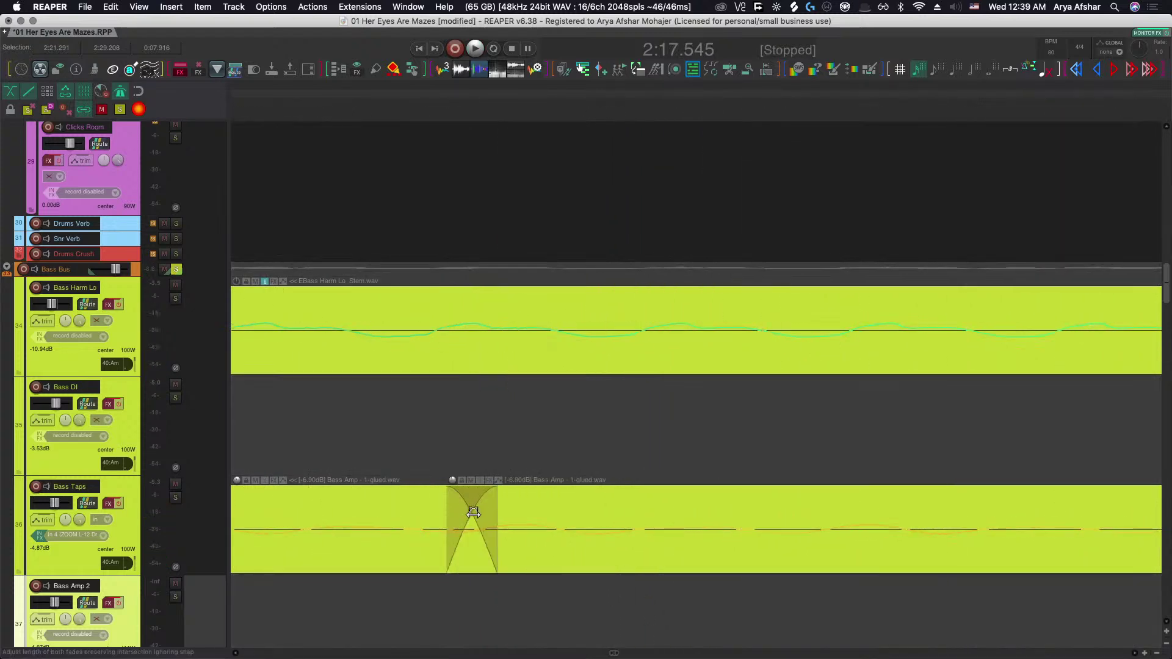
left_click_drag(473, 513, 667, 630)
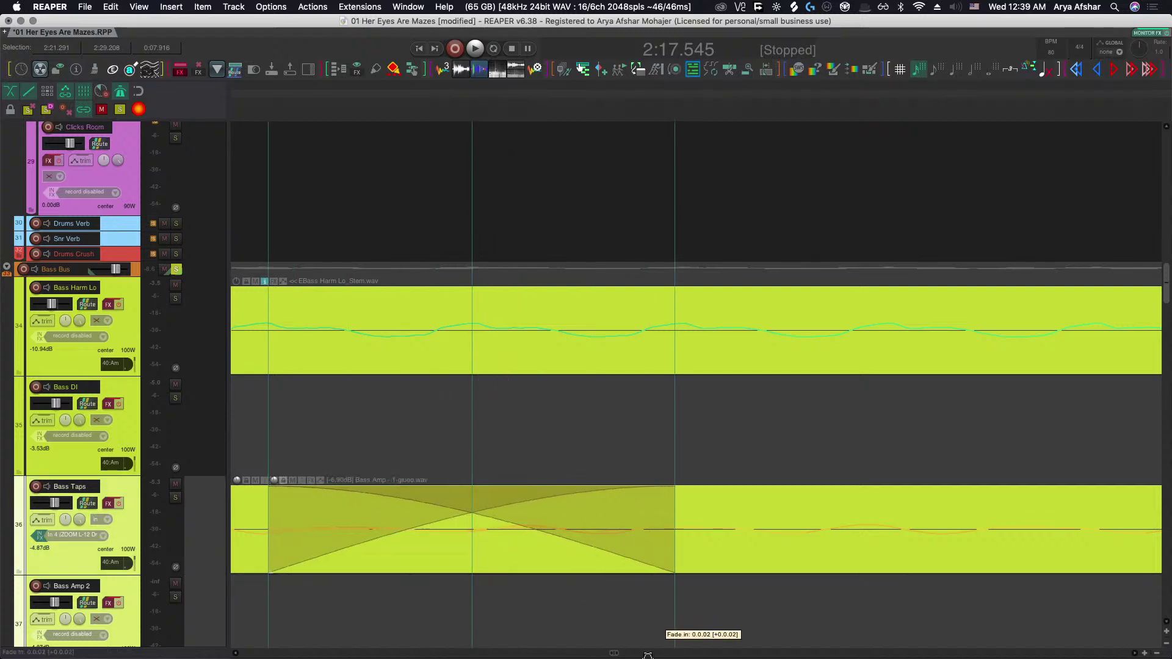
scroll(607, 615, "down", 6)
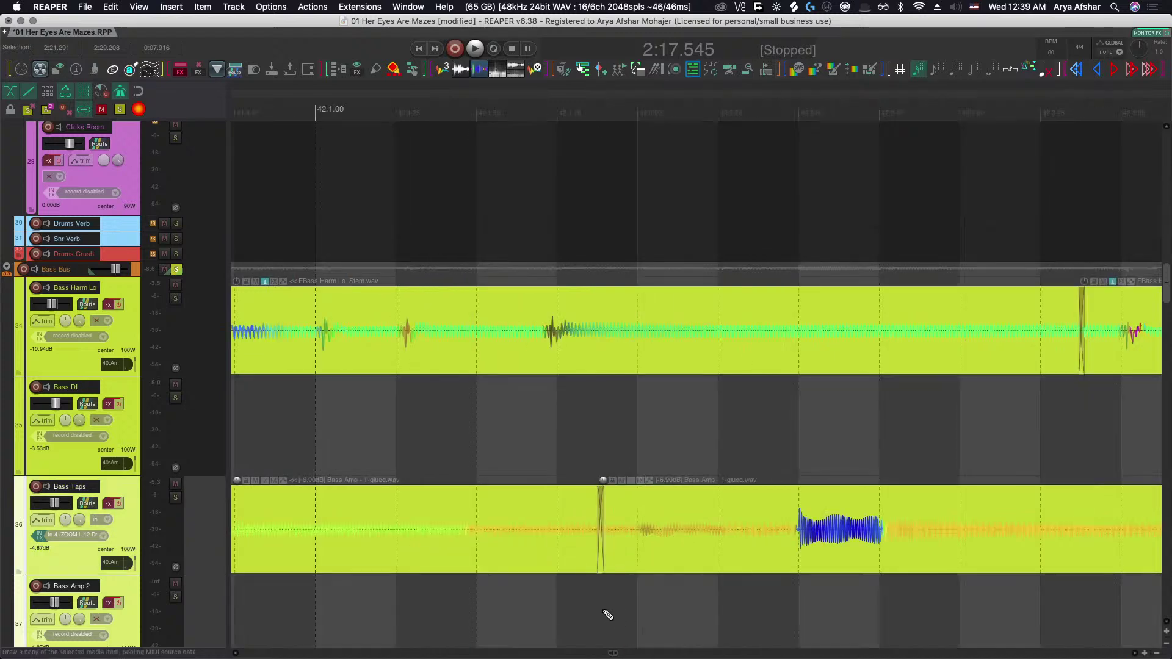
Listen on through bar 42, clear the time selection and split the Bass Taps item just before 43.1.50.
key("space")
scroll(605, 610, "down", 4)
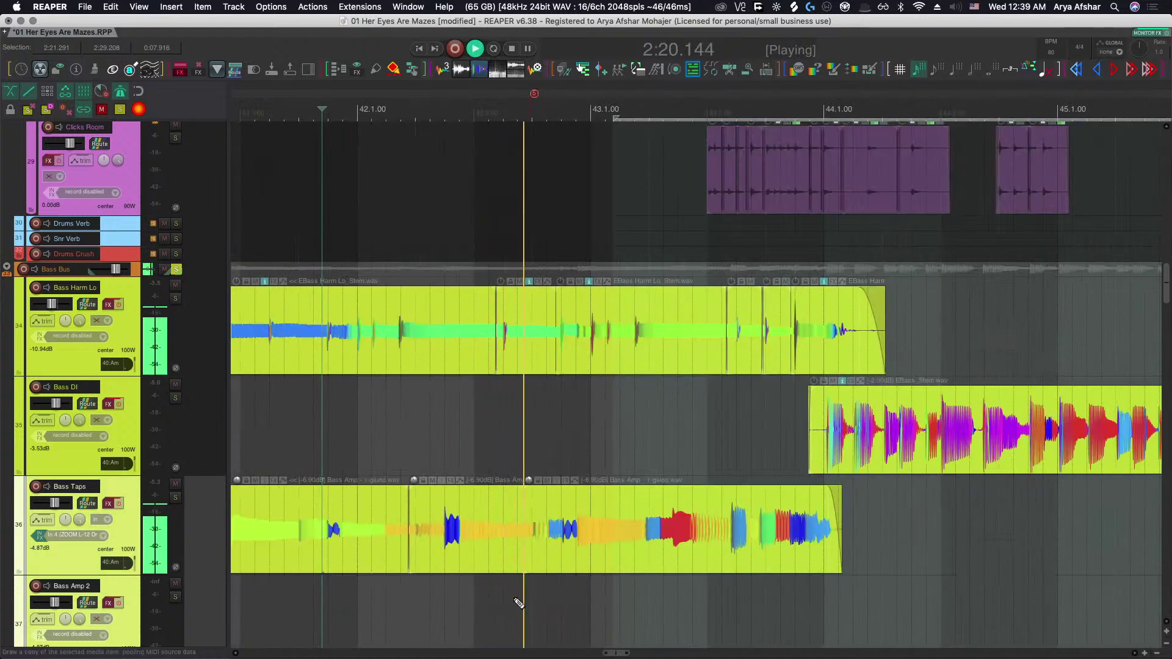
scroll(519, 602, "up", 5)
key("space")
left_click(609, 553)
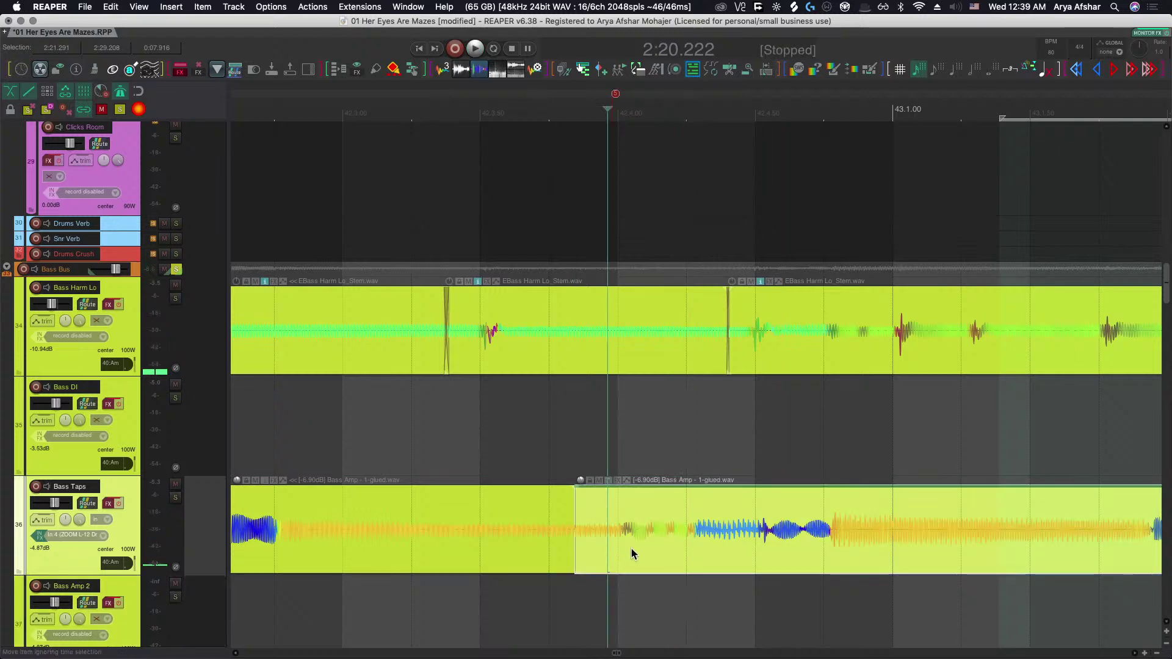
scroll(636, 552, "right", 3)
key("Escape")
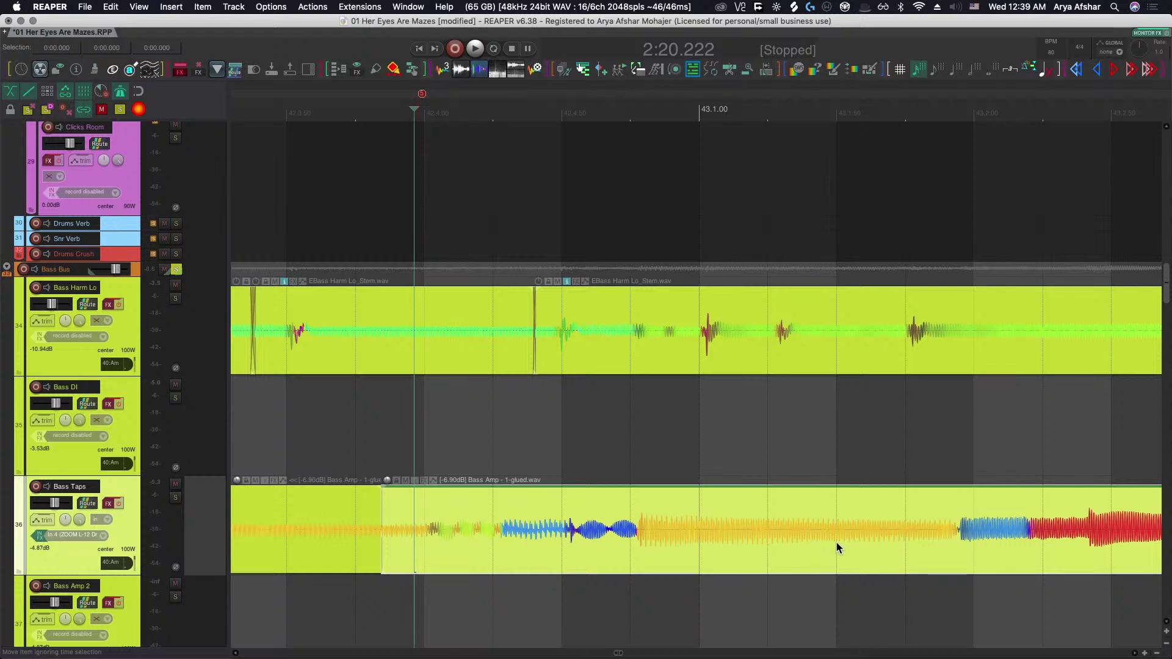
left_click(836, 542)
key("s")
Slip the audio of the Bass Taps piece starting just before 42.4.00 slightly earlier and lengthen the crossfade at its start.
scroll(825, 544, "left", 3)
left_click(689, 548)
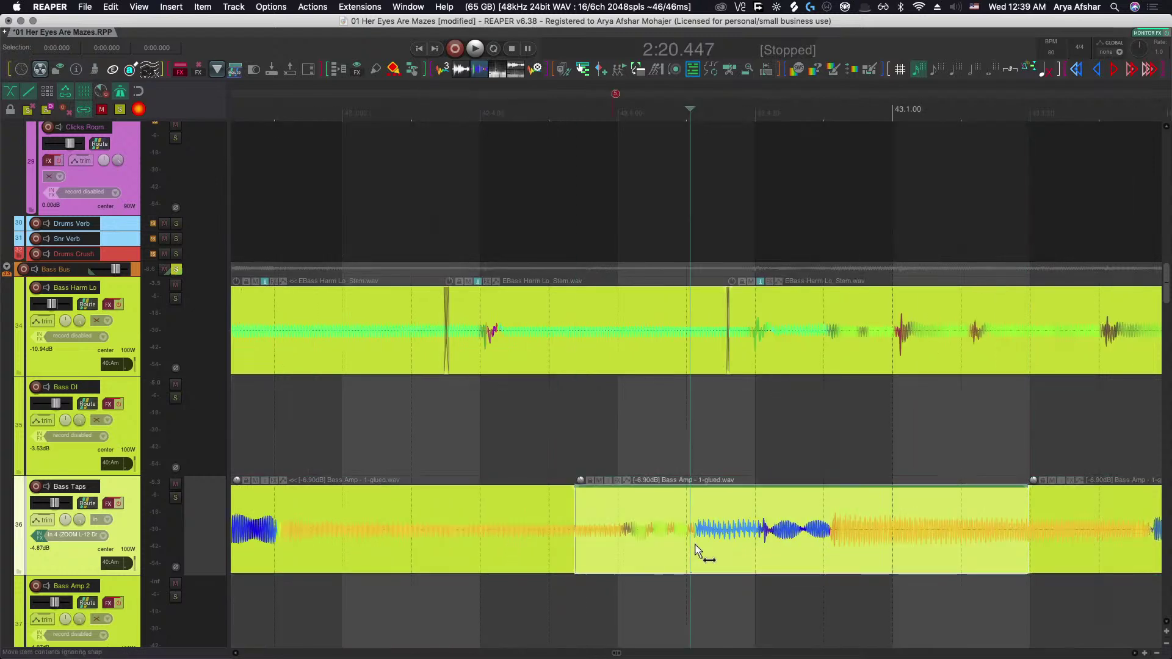
scroll(686, 544, "down", 5)
scroll(686, 545, "up", 5)
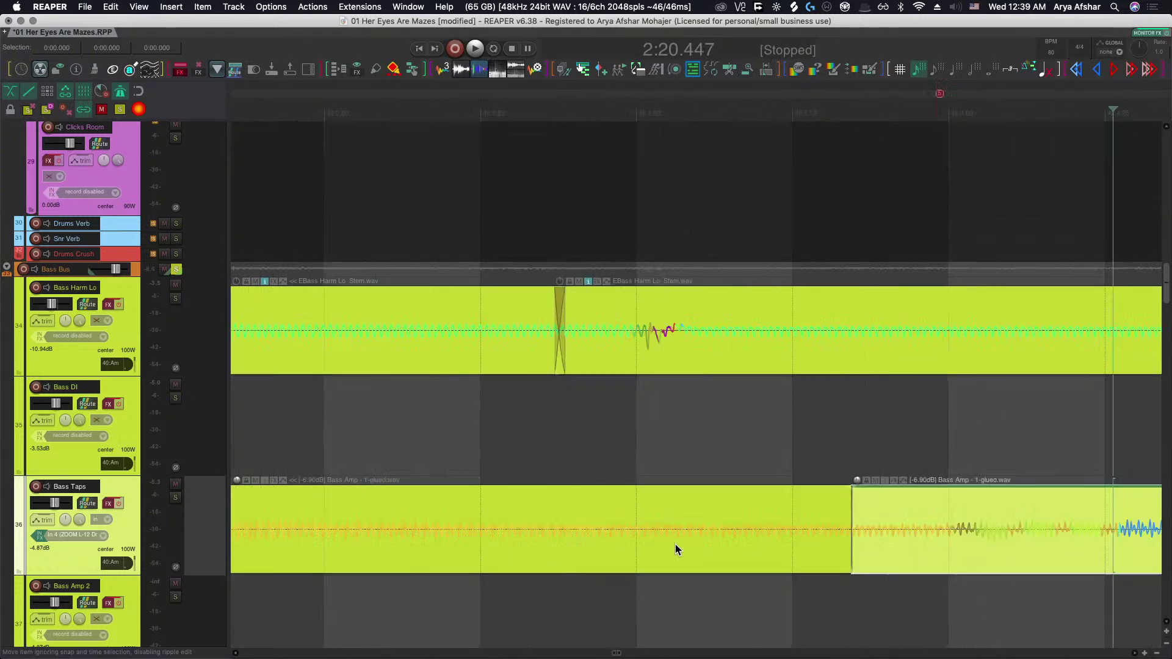
scroll(822, 525, "up", 4)
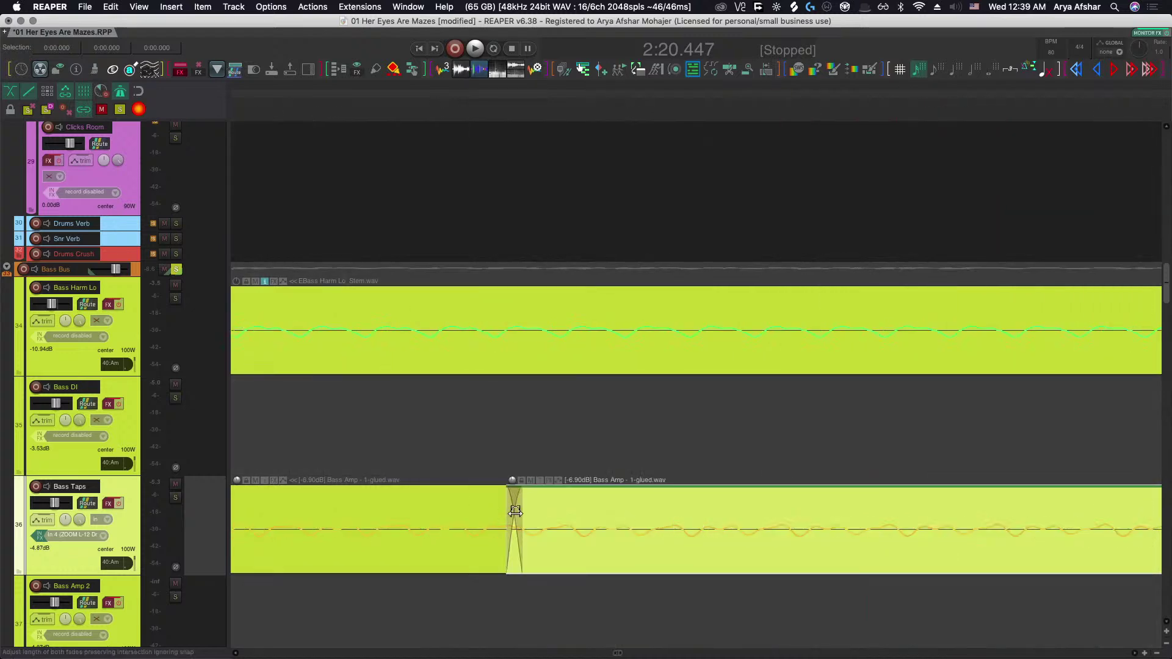
left_click_drag(515, 511, 607, 596)
scroll(608, 598, "down", 5)
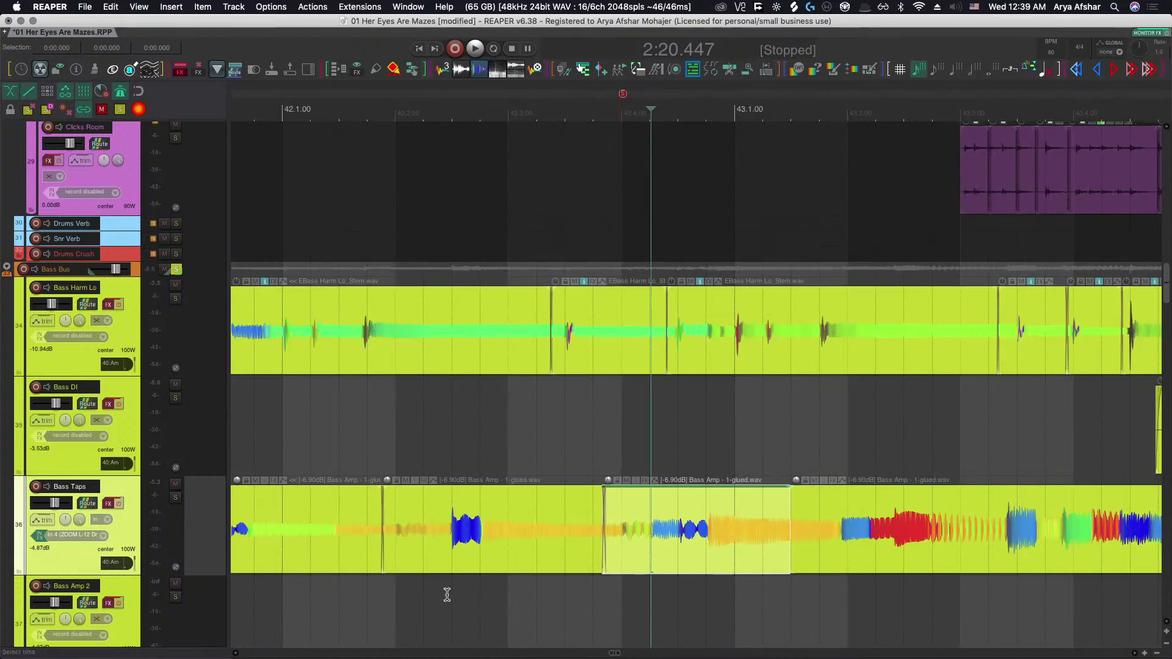
Replay from about 42.1.50 and lengthen the Bass Taps crossfade at the split just before 43.1.50.
left_click(331, 589)
key("space")
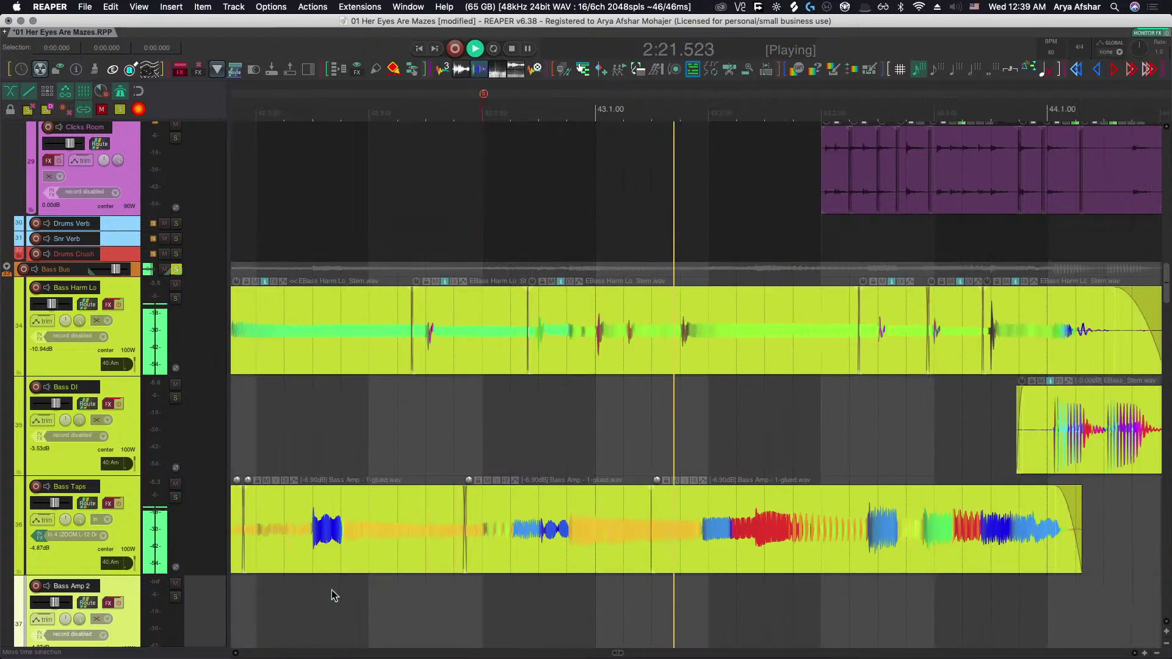
key("space")
scroll(727, 538, "up", 3)
scroll(388, 522, "up", 4)
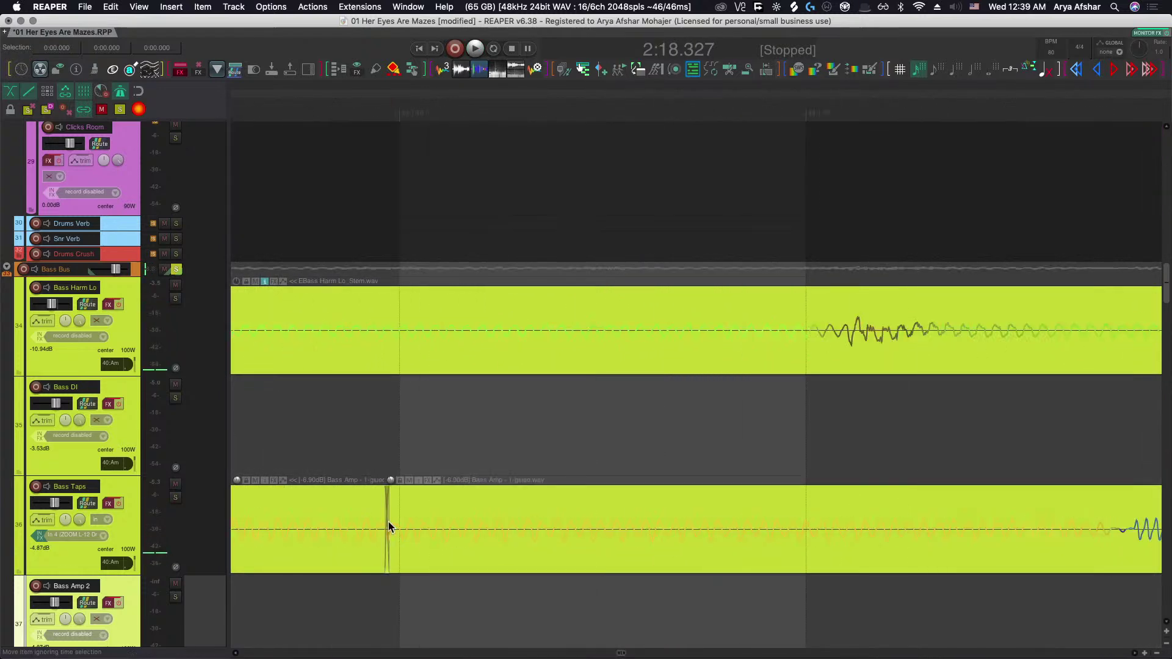
scroll(366, 525, "up", 5)
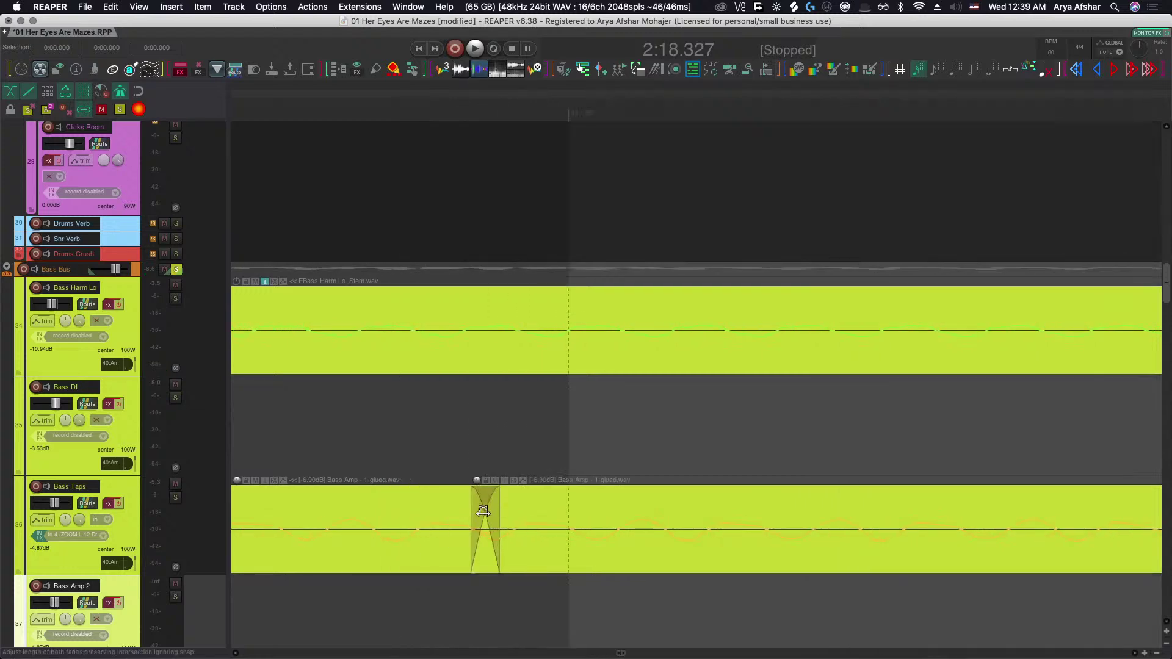
left_click_drag(482, 511, 755, 620)
scroll(655, 594, "down", 6)
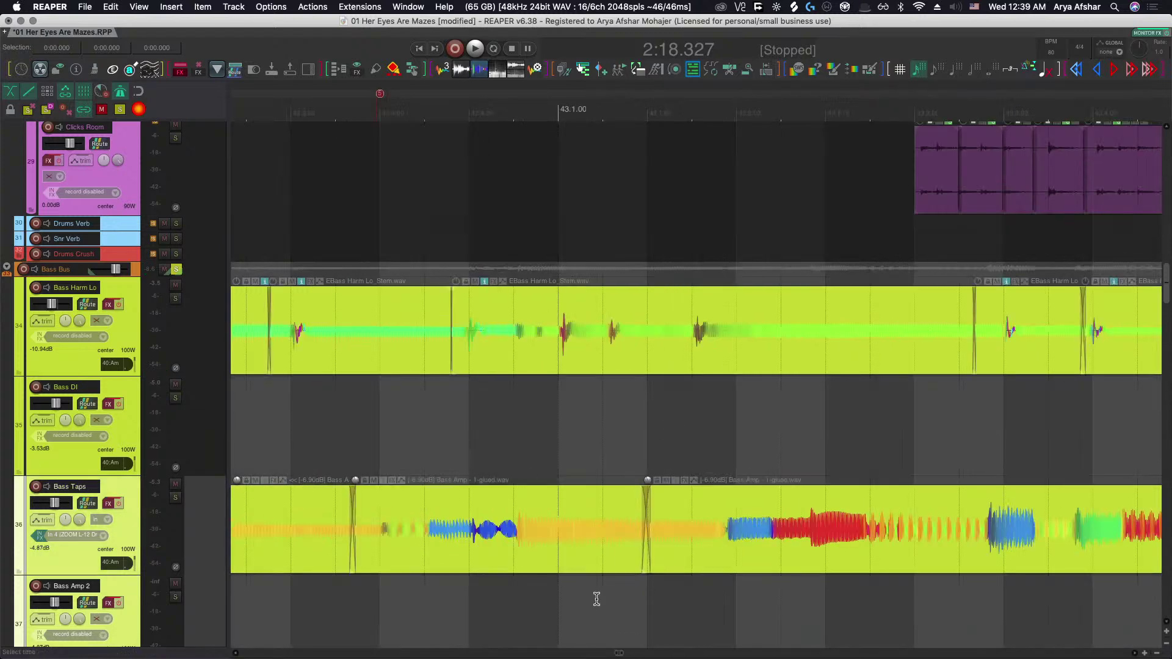
Slip the audio of the Bass Taps piece between 42.4.00 and 43.1.50 a touch earlier and replay the passage.
scroll(496, 611, "up", 3)
key("space")
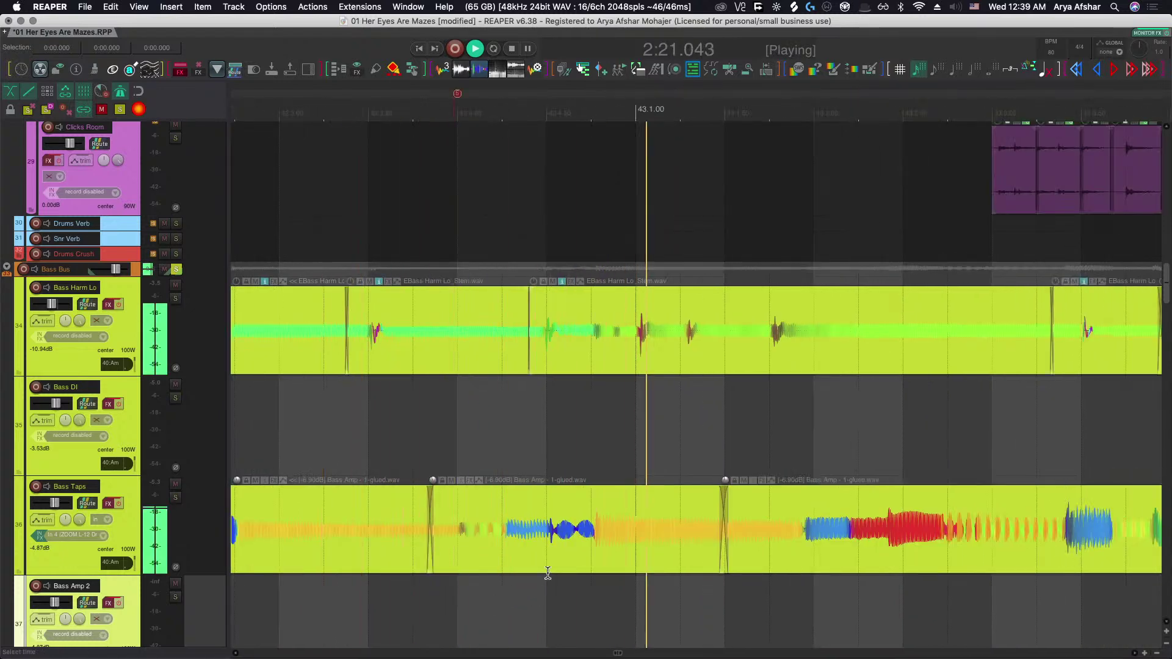
key("space")
left_click_drag(540, 547, 516, 544)
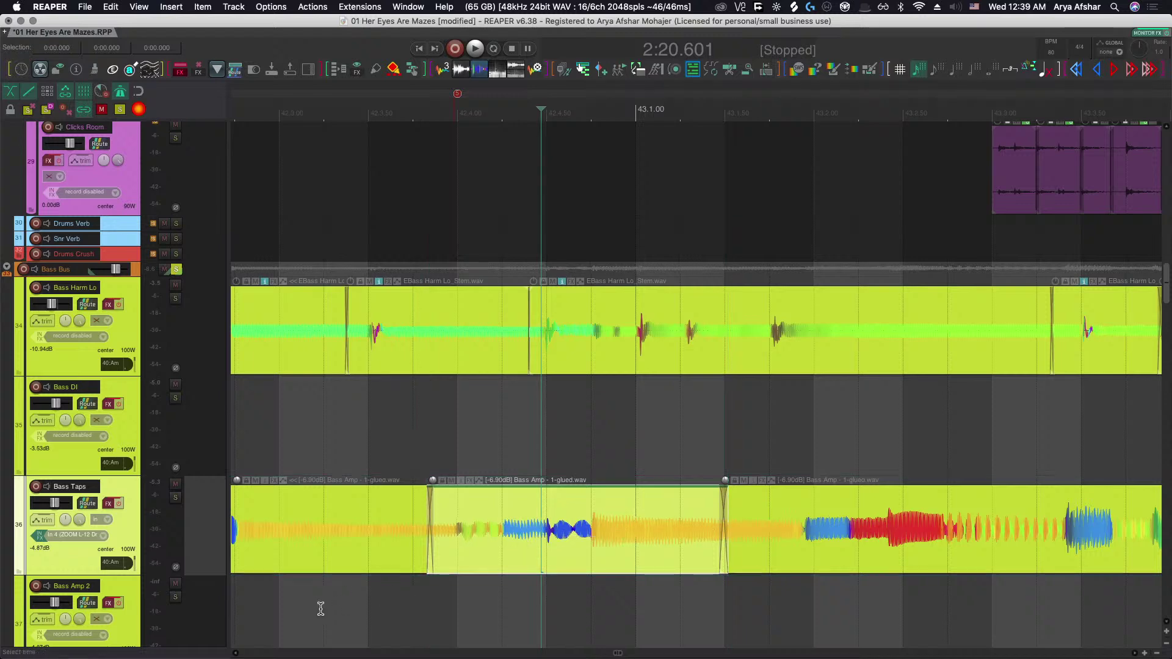
left_click(321, 608)
key("space")
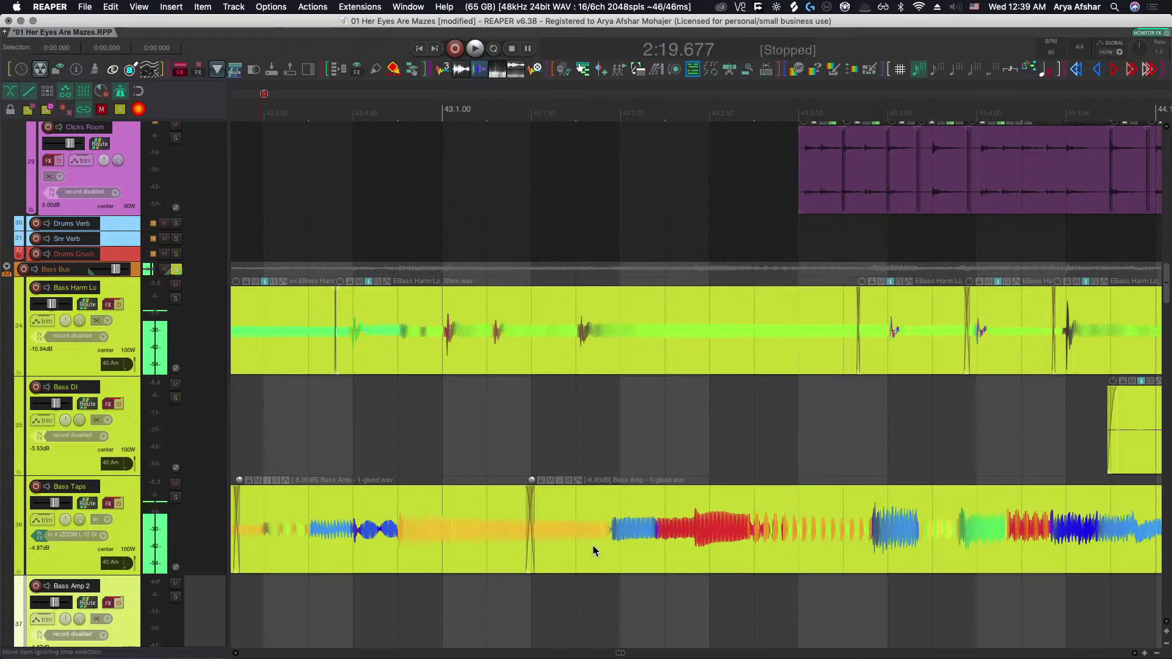
Slip the Bass Taps piece after 43.1.50 about 0.0.05 later so its note lands on 43.2.00, and replay.
left_click(592, 544)
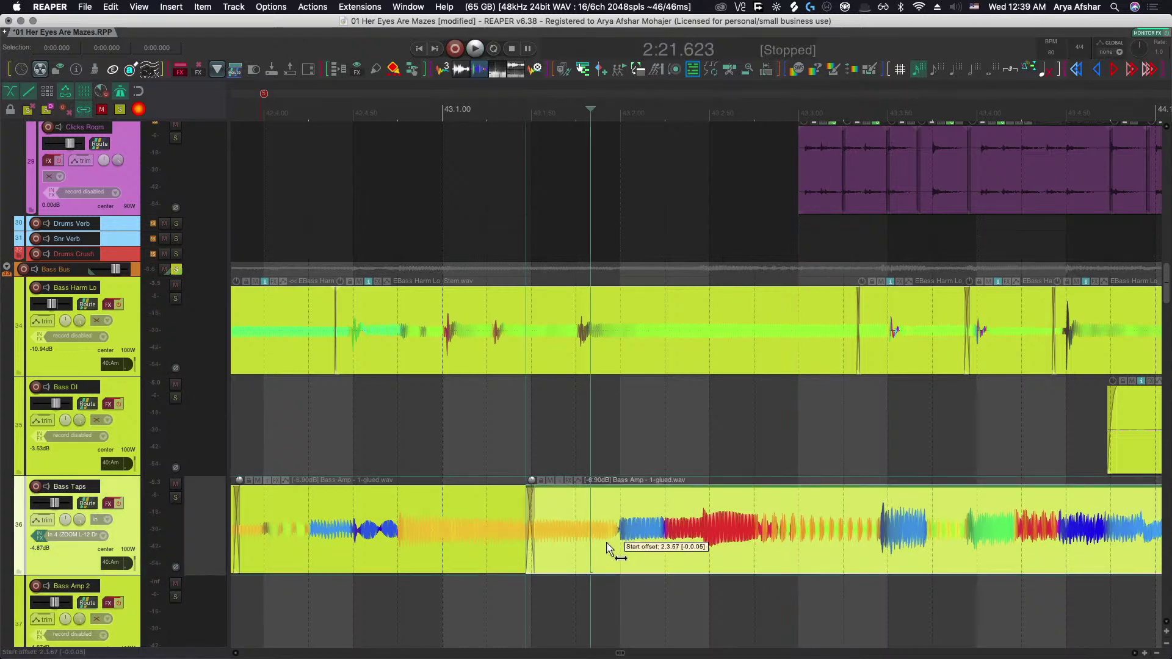
scroll(549, 592, "left", 5)
left_click(424, 605)
key("space")
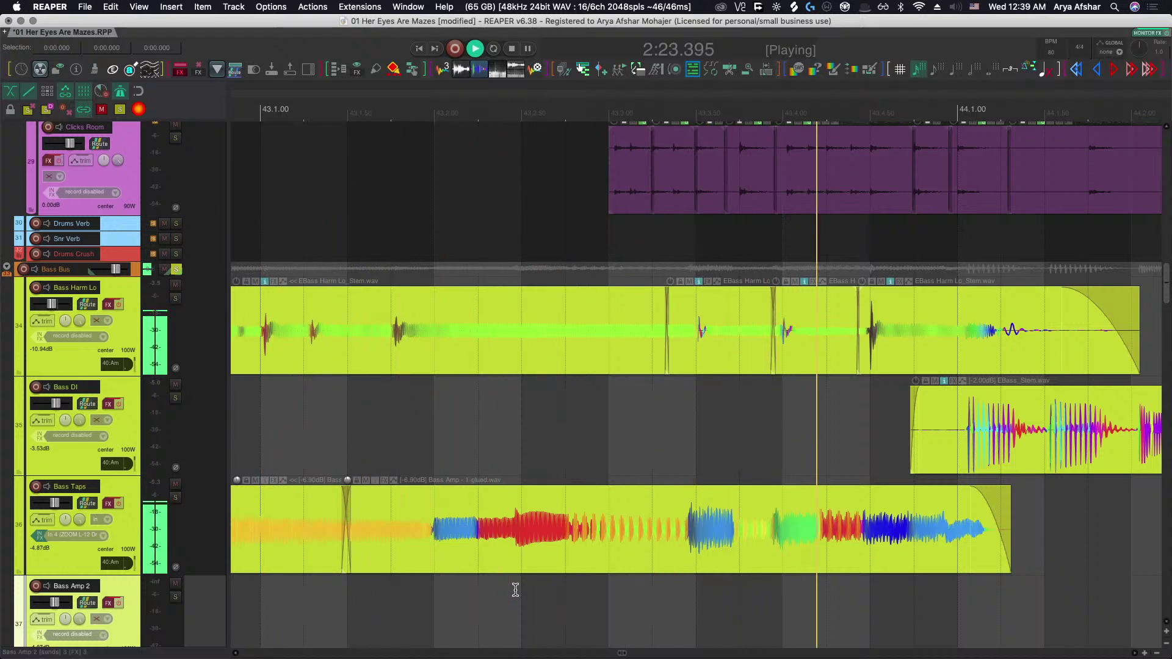
key("space")
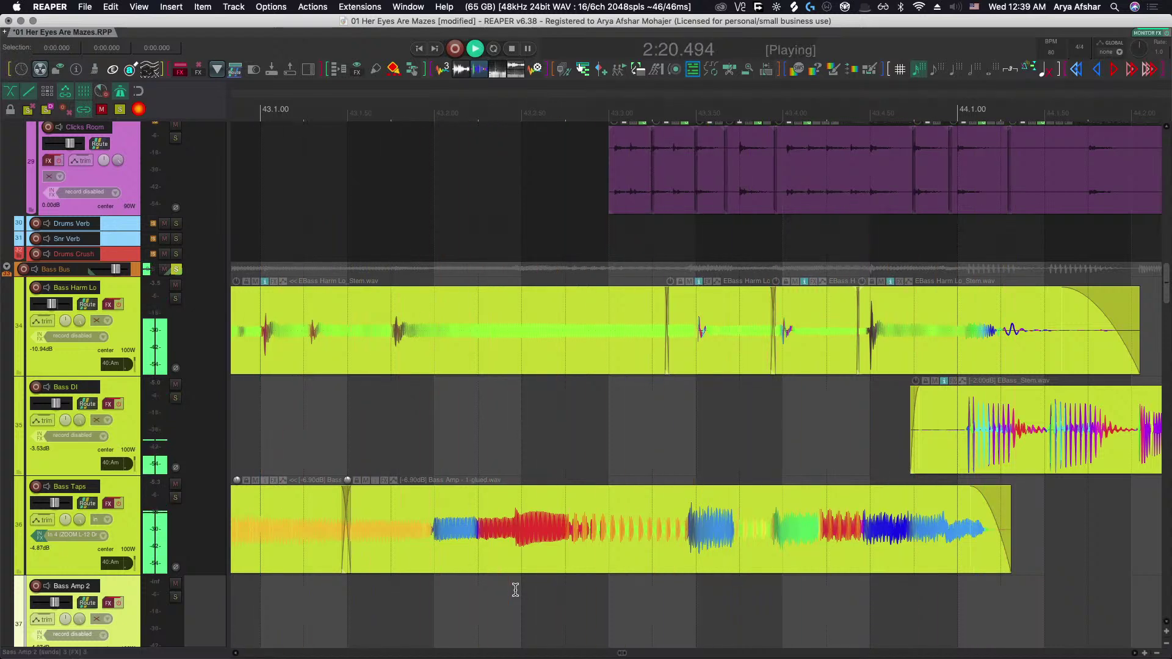
Replay the transition into 43.2.00 and split the Bass Taps item shortly before 43.2.50.
key("space")
left_click(403, 539)
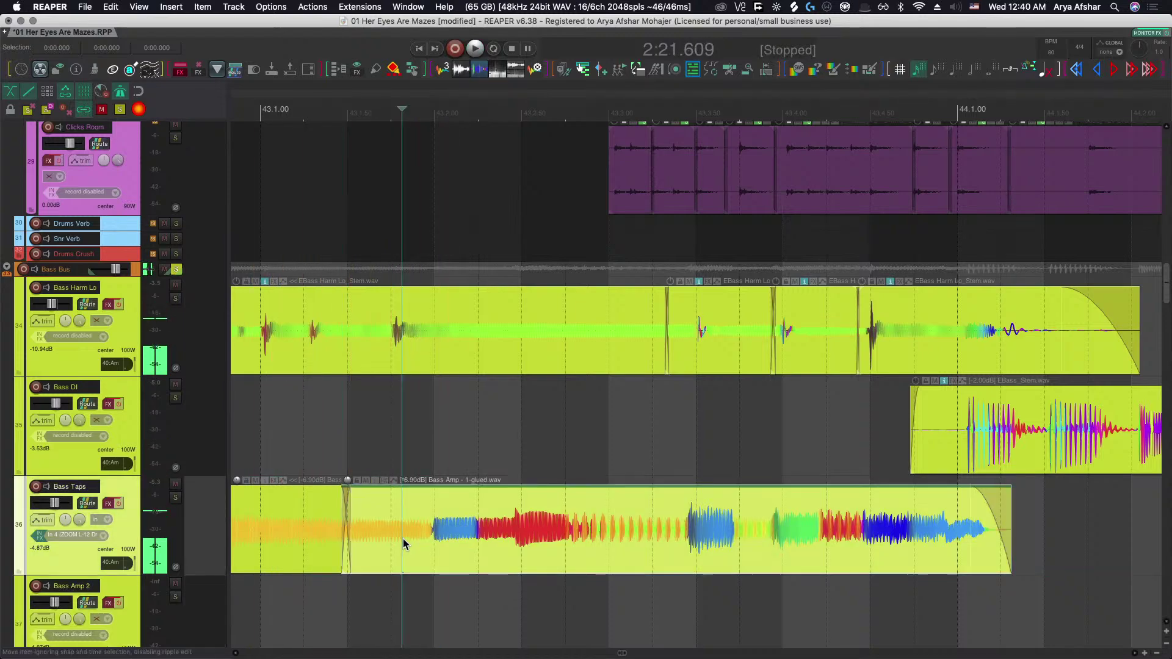
scroll(403, 540, "up", 3)
scroll(410, 544, "down", 5)
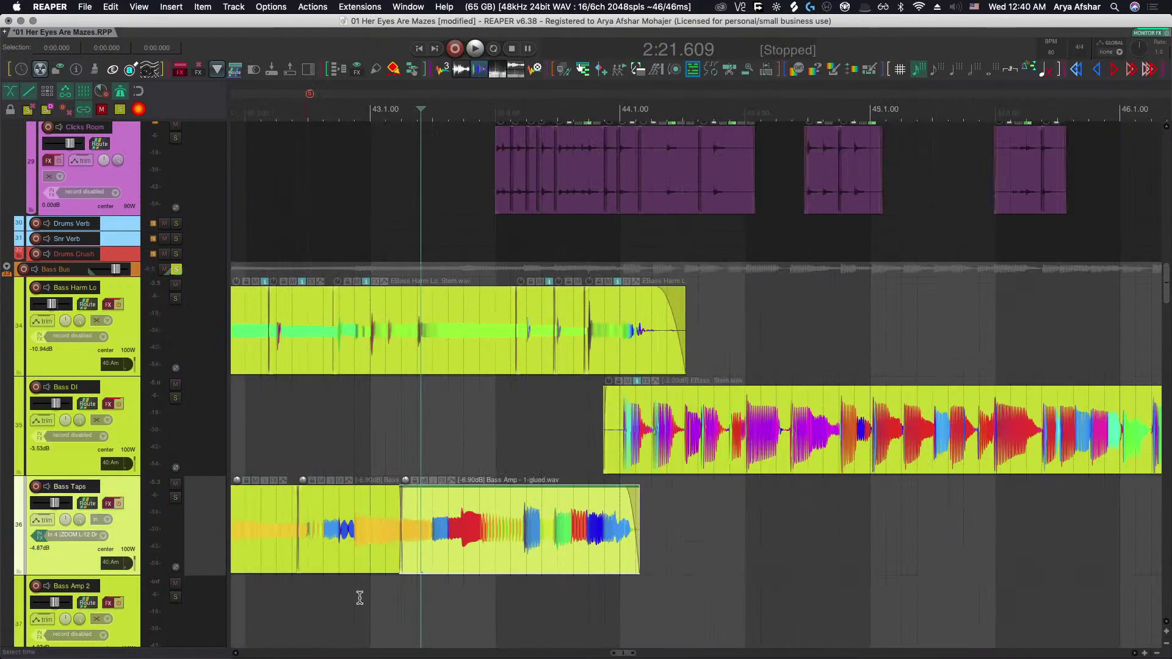
left_click(352, 598)
key("space")
scroll(433, 604, "up", 5)
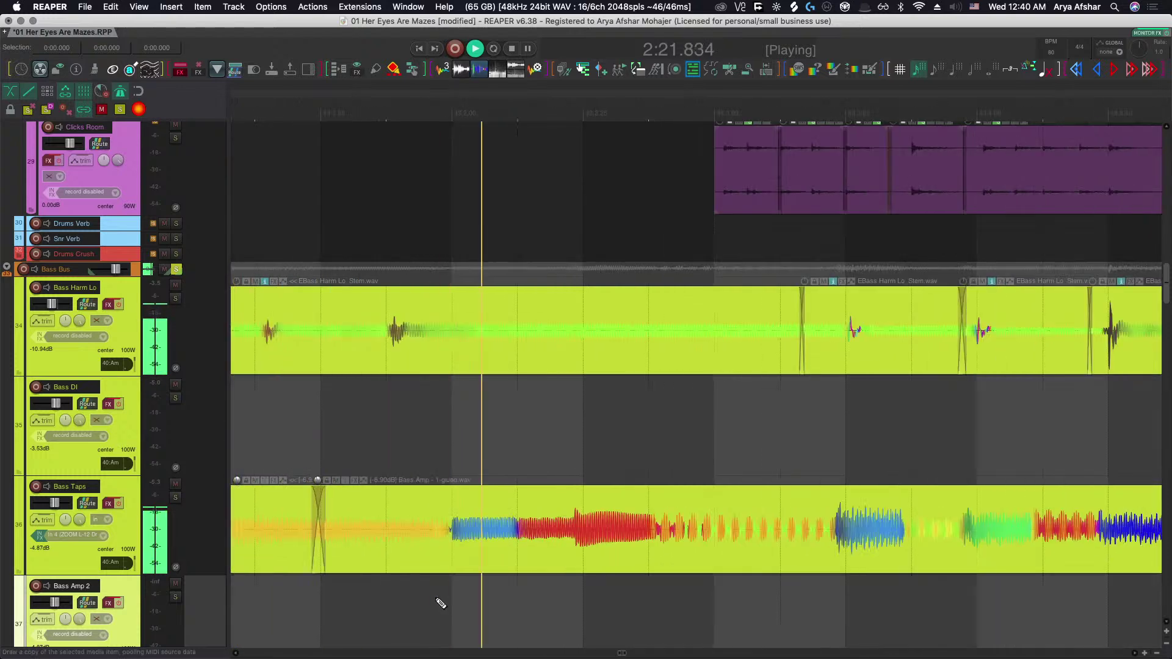
key("space")
scroll(557, 540, "up", 3)
left_click(557, 539)
key("s")
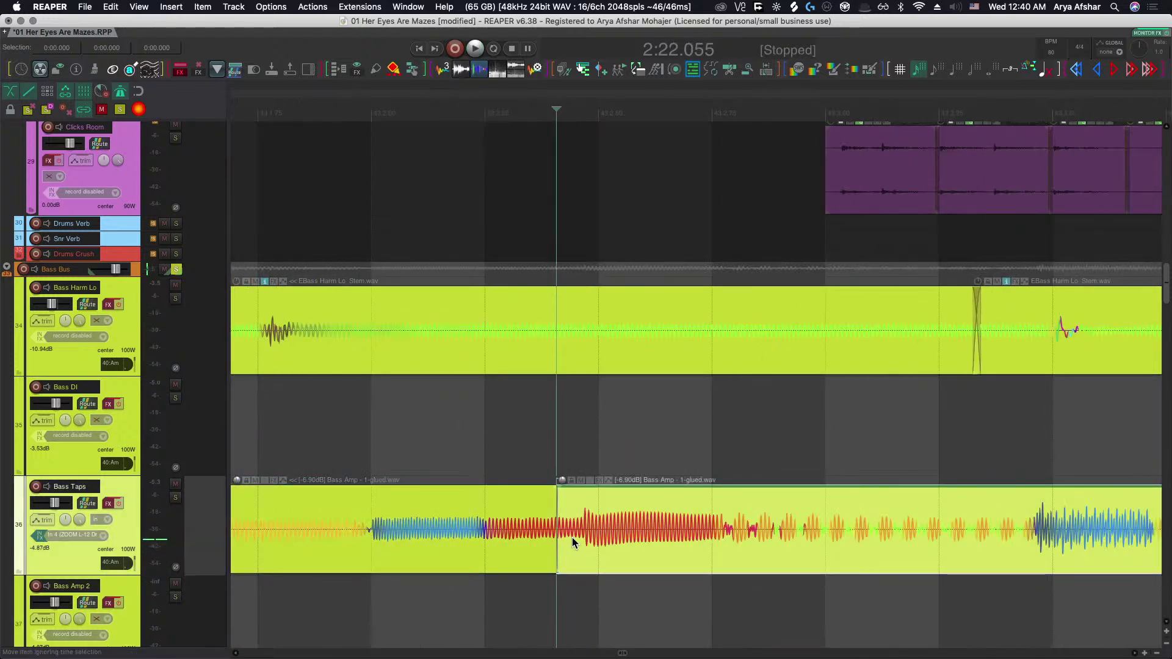
Slip the new piece's audio slightly later so its loud note lands on 43.2.50, and lengthen the crossfade at its start.
left_click_drag(583, 540, 674, 631)
scroll(564, 534, "up", 3)
scroll(564, 535, "up", 3)
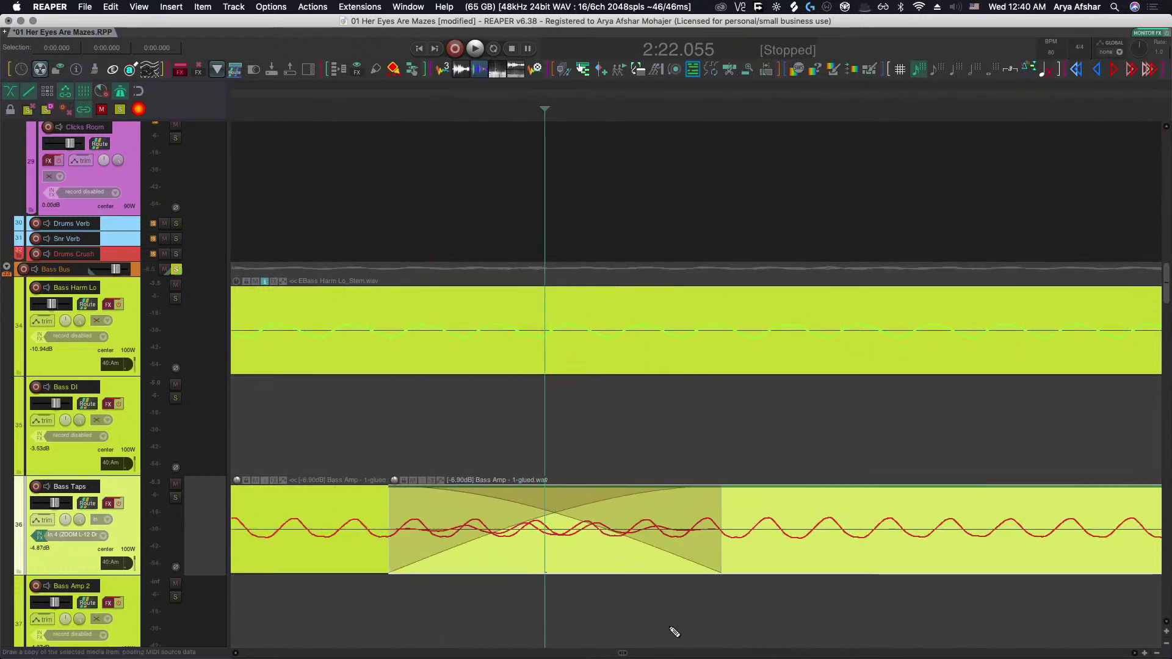
scroll(665, 630, "down", 10)
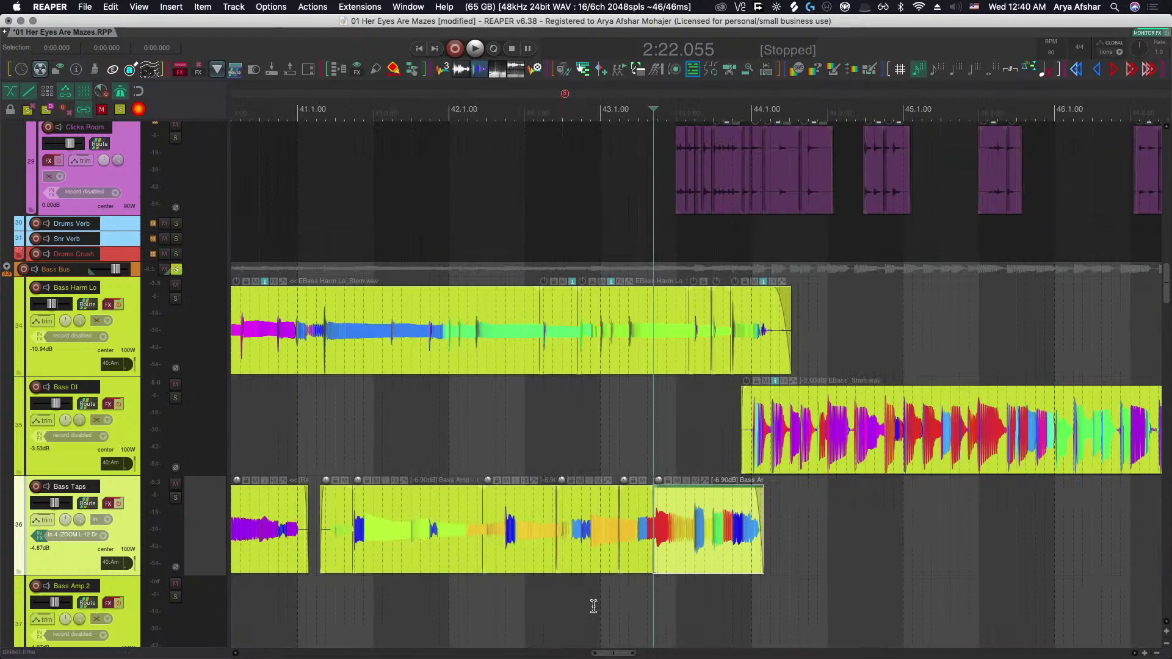
key("space")
scroll(635, 592, "up", 2)
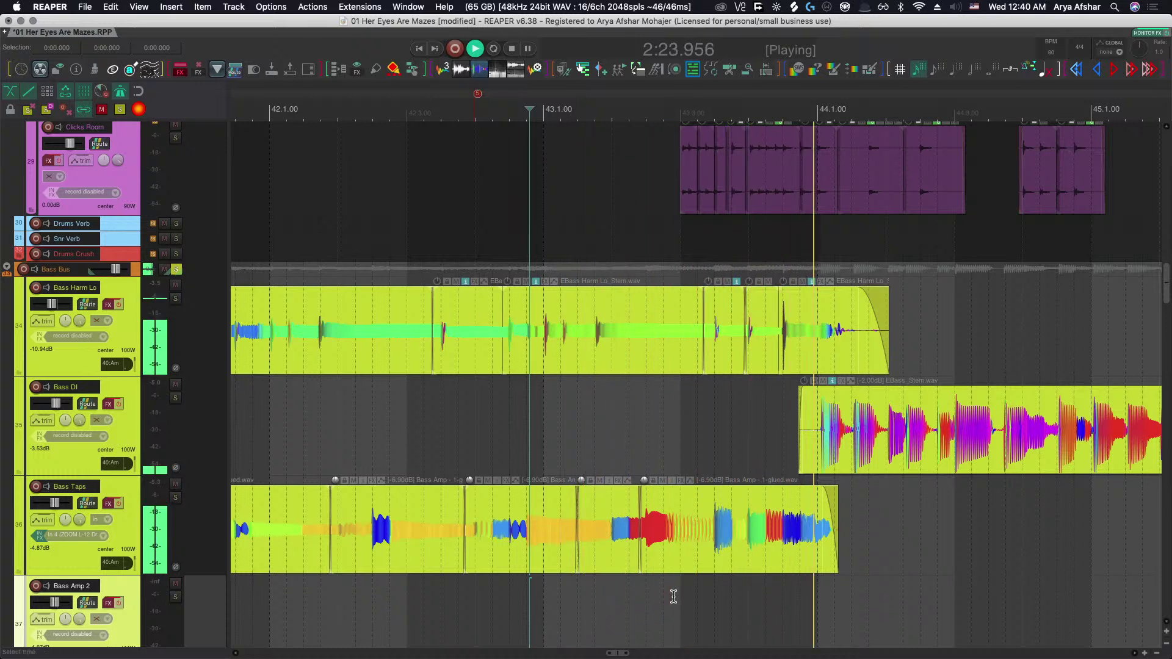
Listen again through bar 43 and split the Bass Taps item just before 43.4.00.
key("space")
scroll(681, 598, "up", 2)
key("space")
scroll(611, 598, "right", 3)
scroll(554, 597, "up", 2)
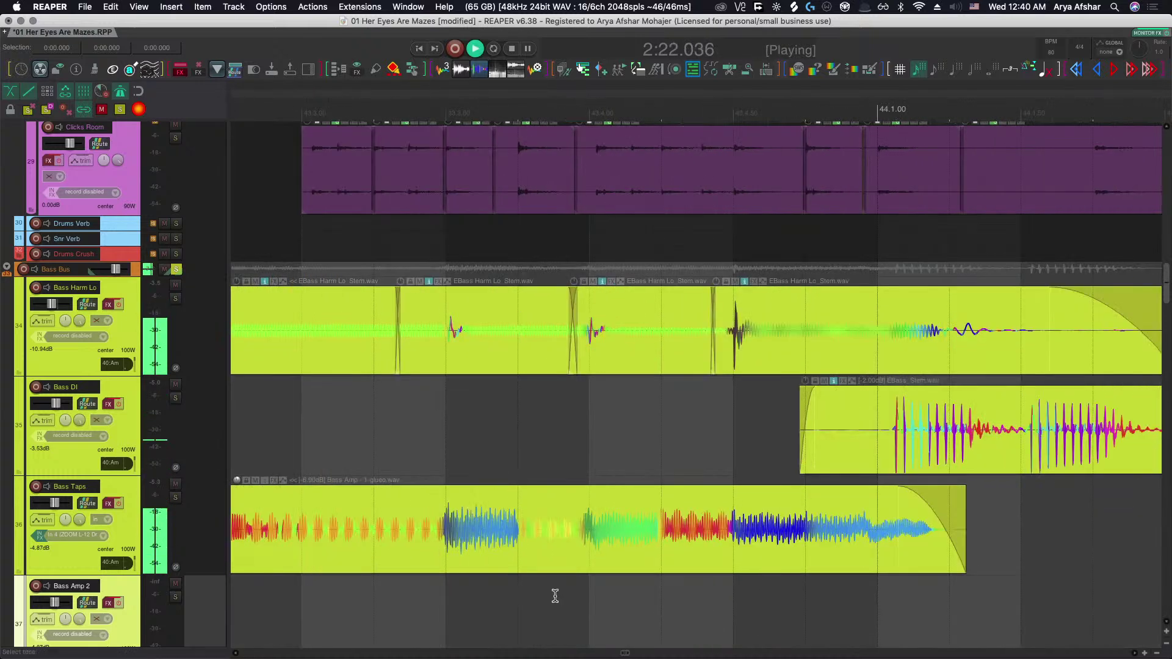
key("space")
scroll(580, 542, "up", 2)
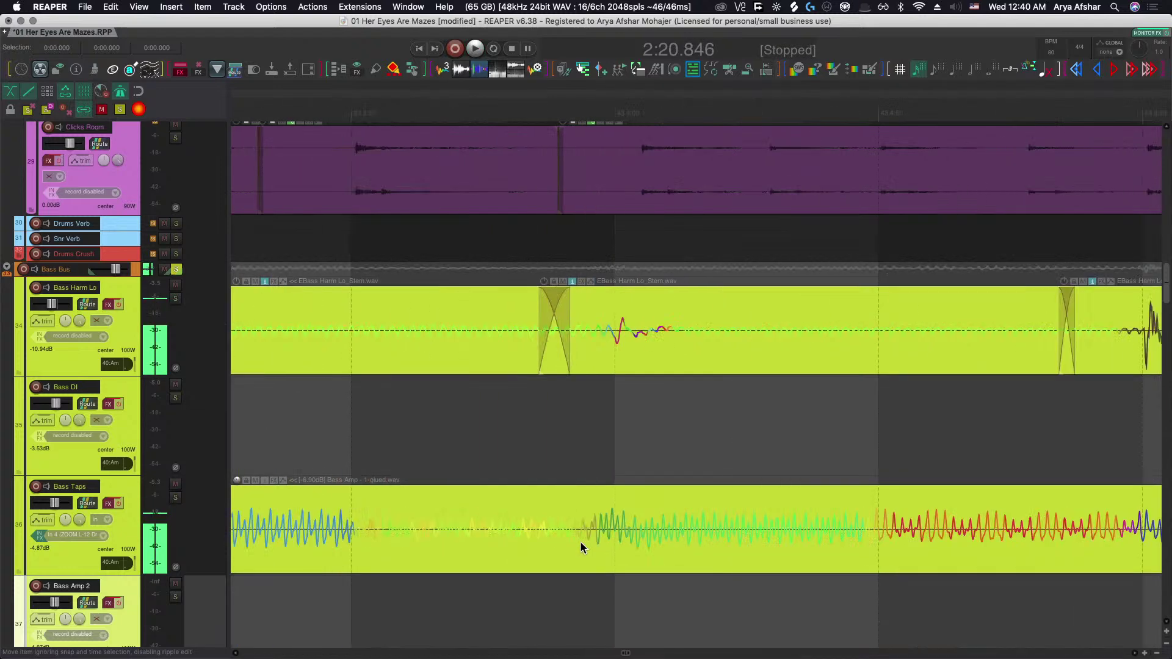
left_click(563, 546)
key("s")
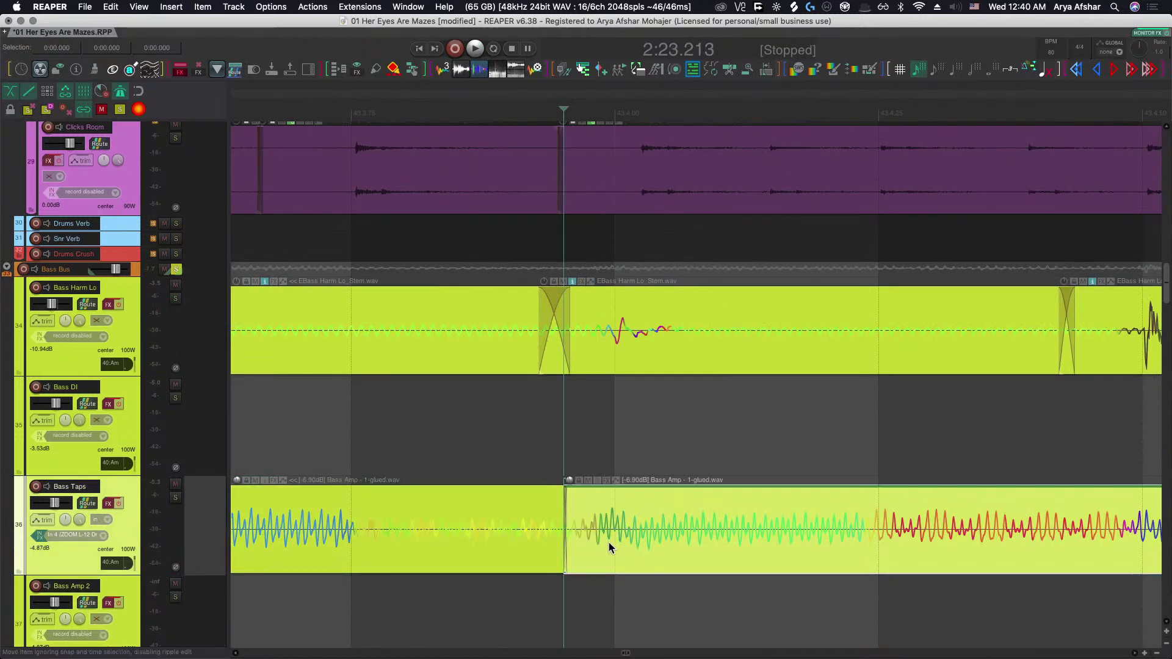
Slip the last Bass Taps piece slightly later so its note starts on 43.4.00, and lengthen the crossfade at its start.
left_click_drag(609, 542, 636, 612)
scroll(562, 530, "up", 3)
scroll(562, 530, "up", 3)
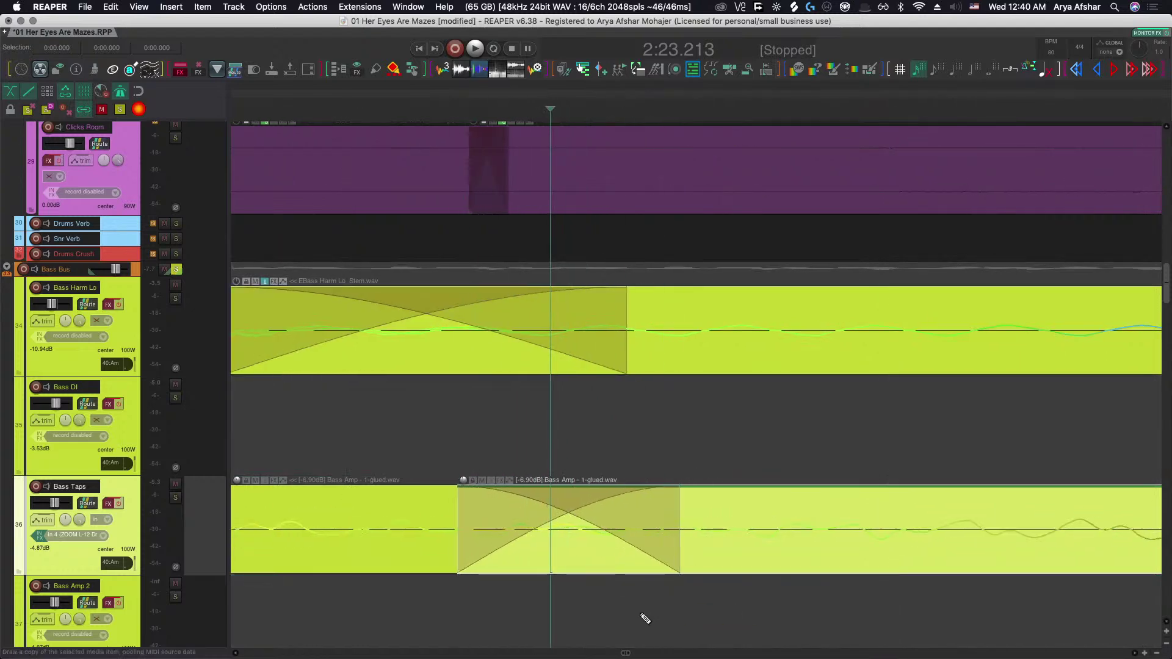
scroll(636, 612, "down", 6)
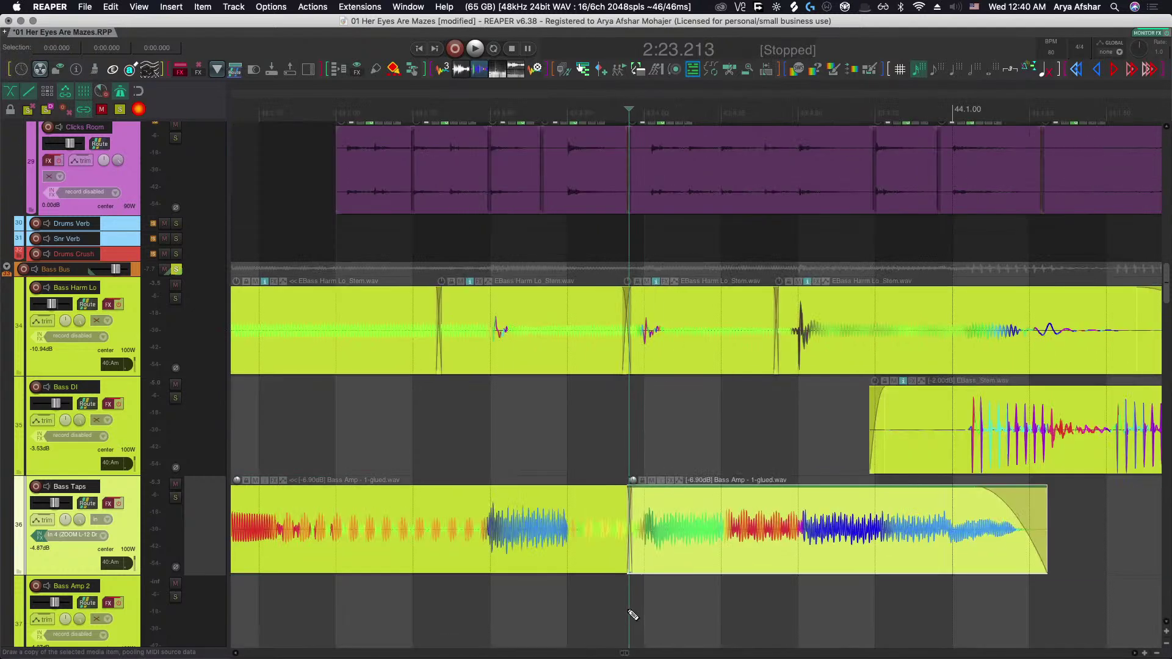
scroll(517, 586, "up", 2)
left_click(519, 587)
key("space")
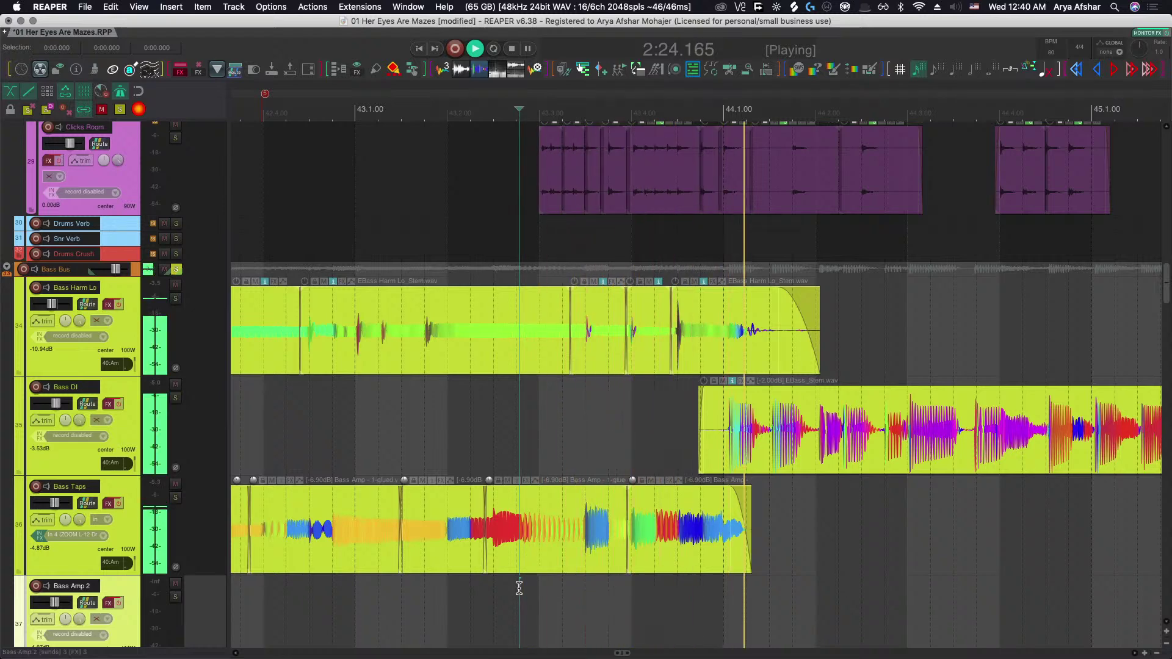
key("space")
Time-stretch the last Bass Taps piece slightly shorter, to rate 1.019, so its note meets 43.4.50, and replay.
scroll(722, 540, "up", 2)
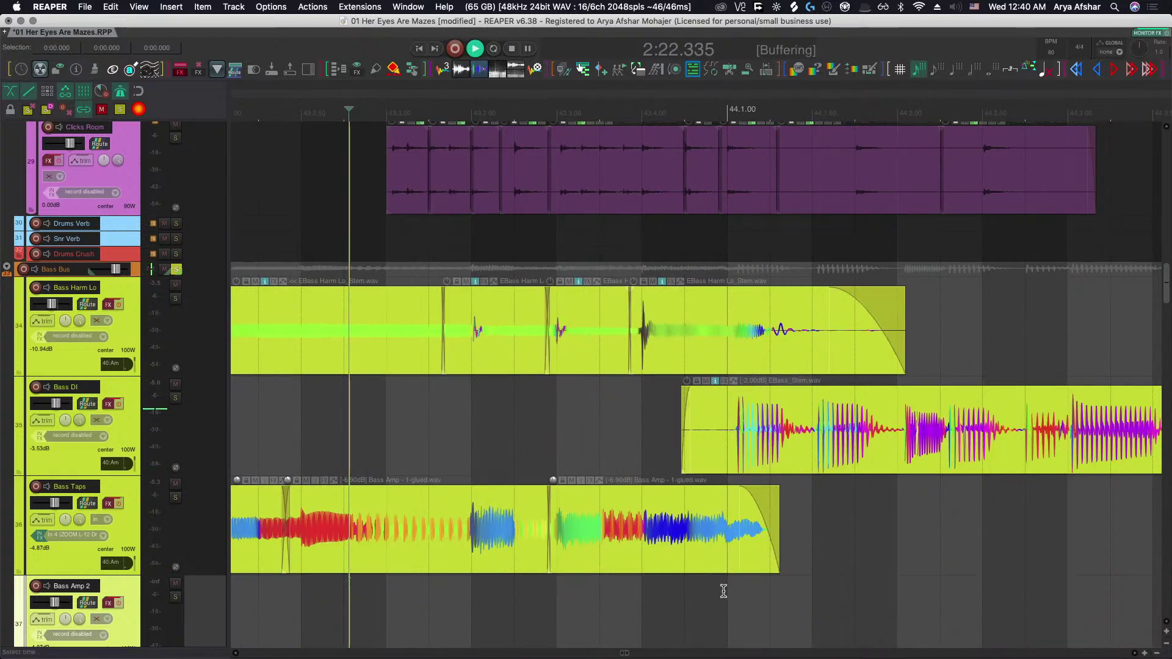
scroll(726, 595, "up", 2)
key("space")
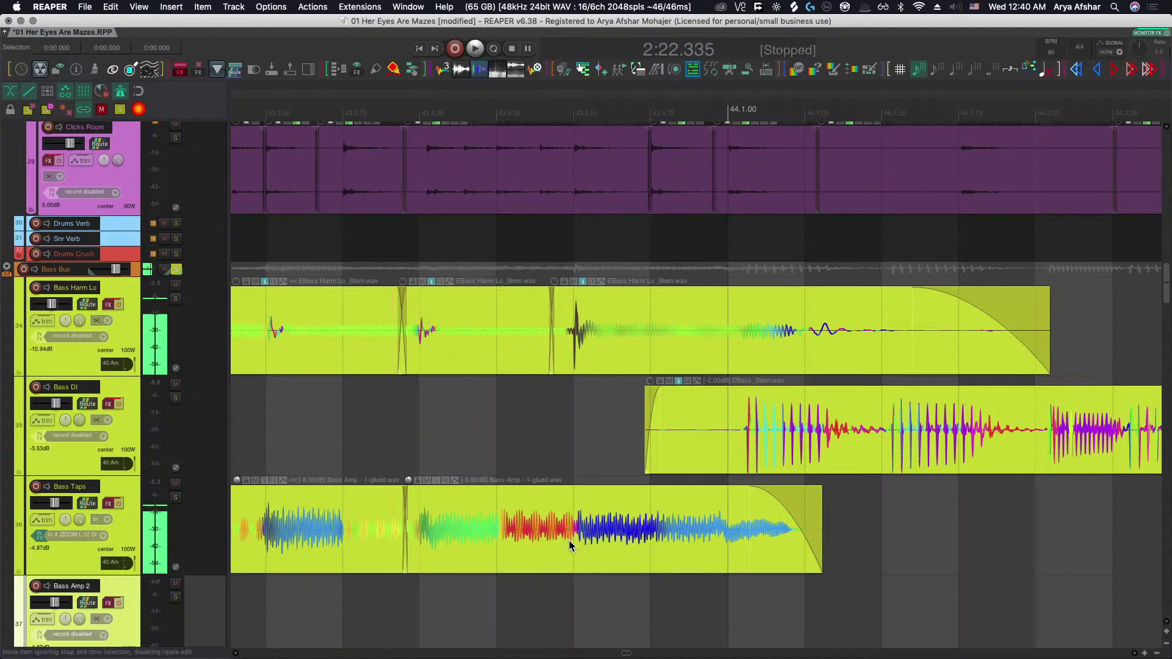
scroll(569, 540, "up", 3)
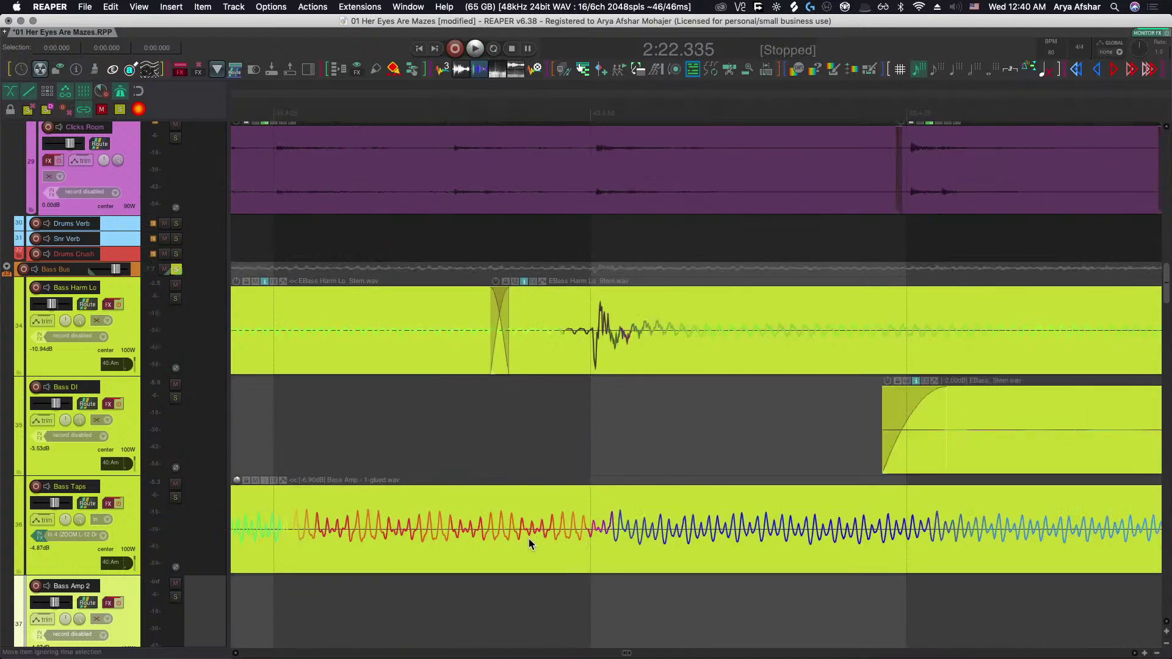
scroll(529, 538, "down", 2)
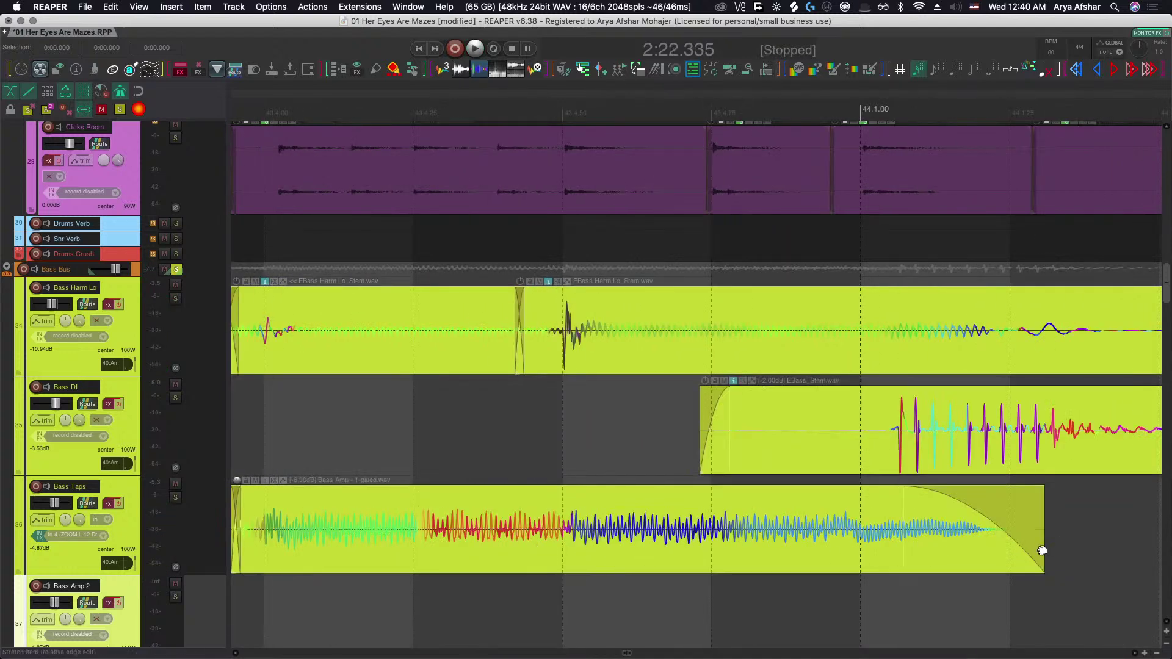
left_click_drag(1042, 550, 1025, 549)
key("space")
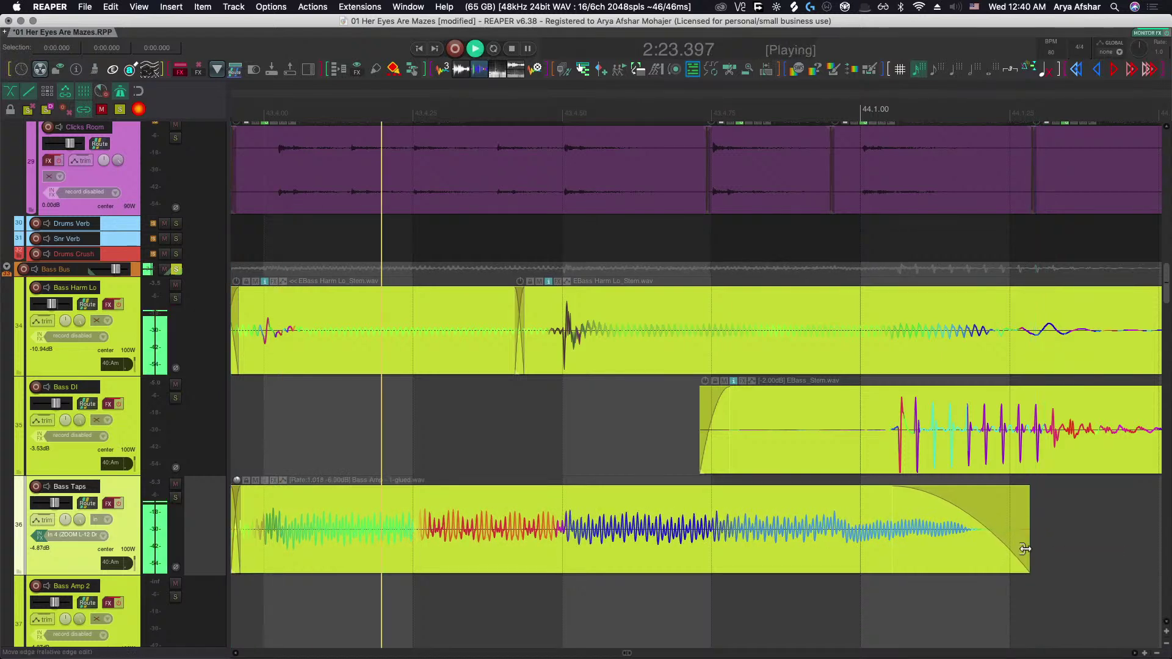
Time-stretch the last Bass Taps piece a touch shorter, to rate 1.024, and replay it.
key("space")
left_click_drag(1025, 534, 1022, 531)
key("space")
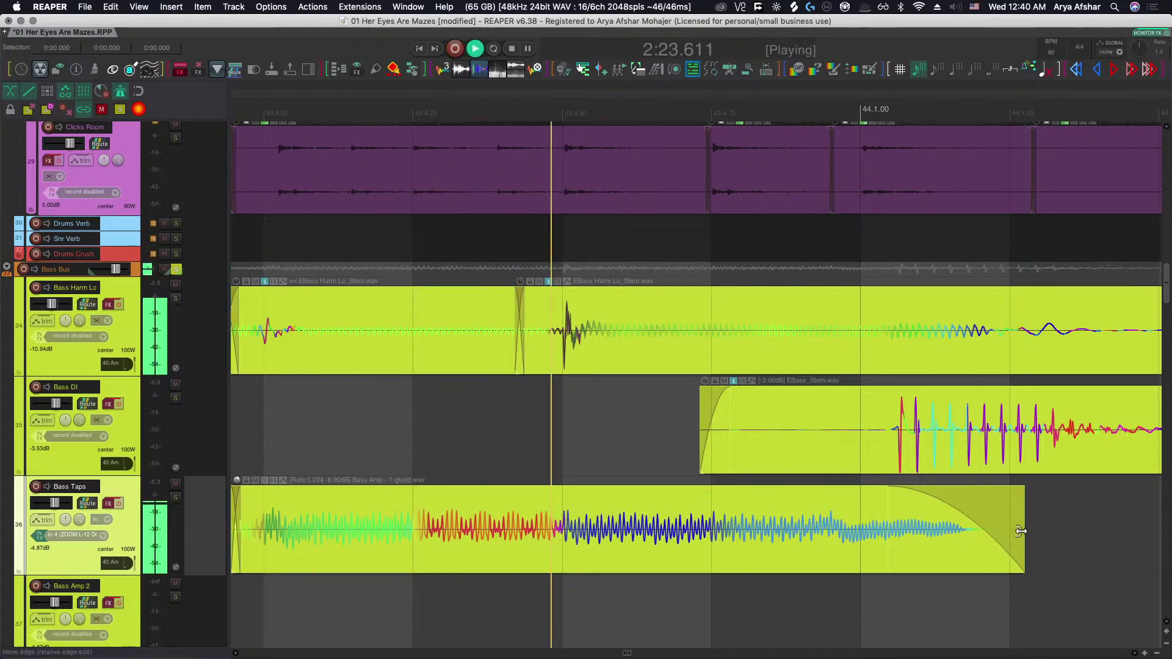
key("space")
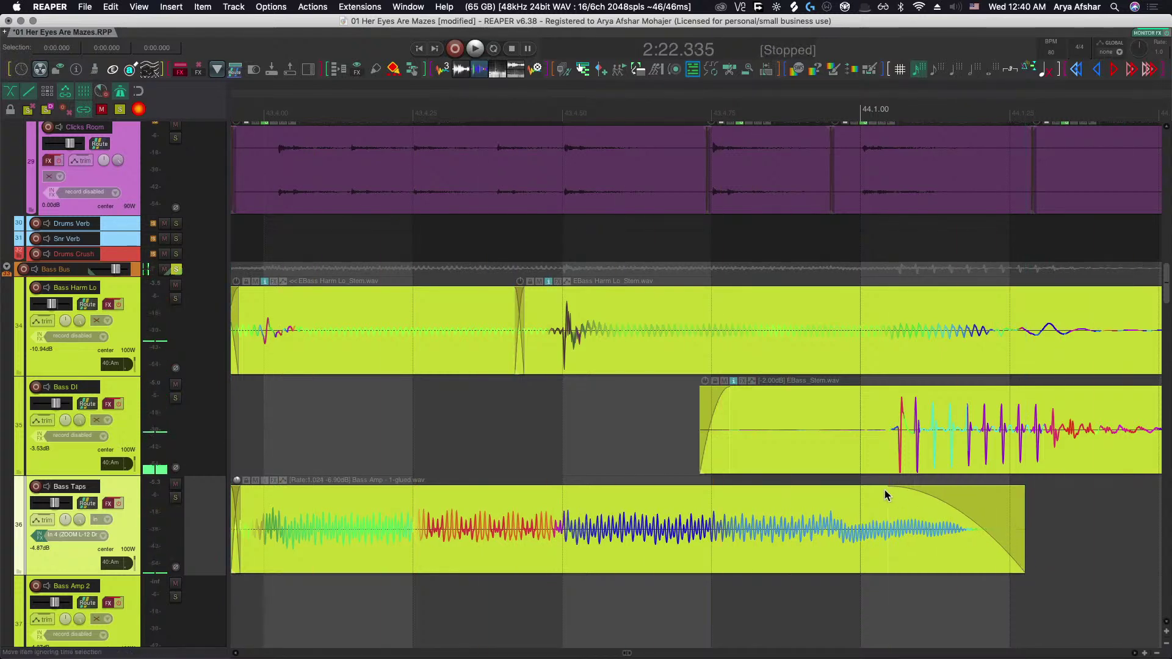
Lengthen the last Bass Taps piece's fade-out, trim its end to shortly before 44.1.25, and replay the passage into bar 44.
left_click_drag(887, 495, 789, 487)
left_click_drag(1026, 561, 974, 561)
key("space")
scroll(966, 579, "down", 5)
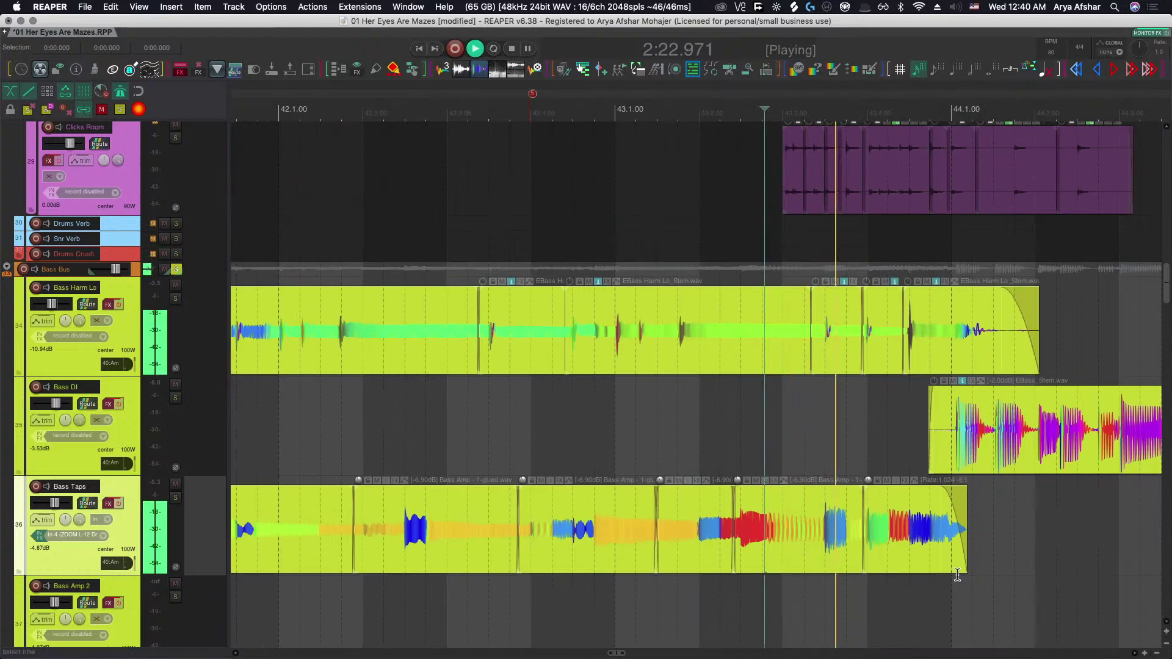
scroll(992, 503, "up", 5)
scroll(986, 491, "down", 5)
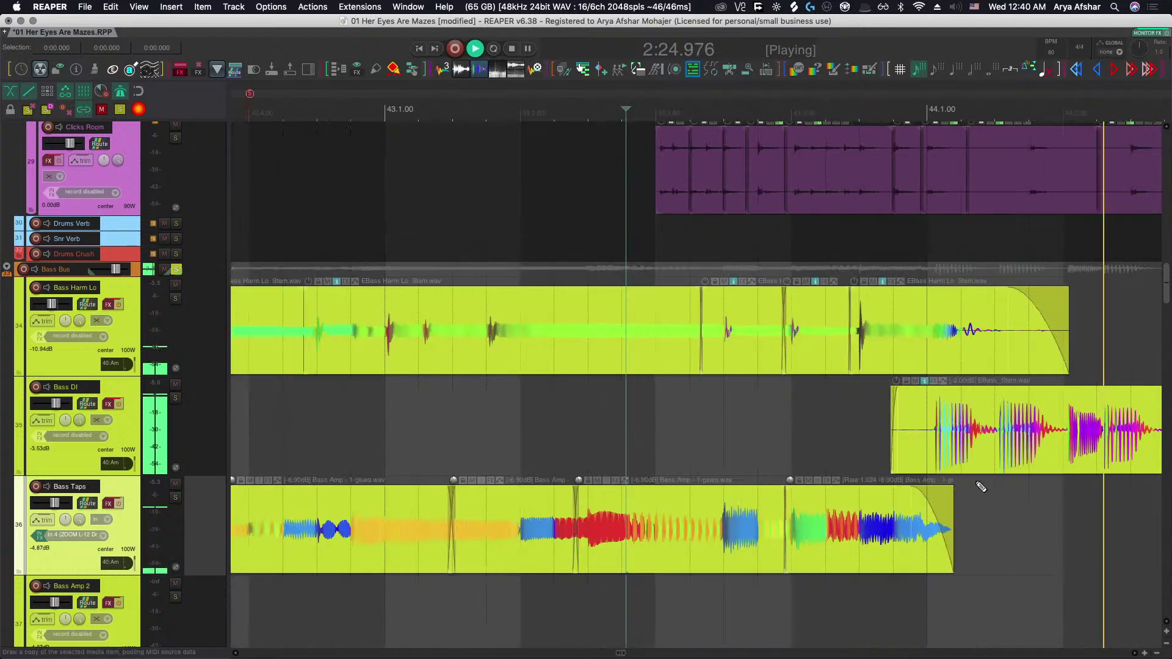
key("space")
scroll(936, 387, "right", 5)
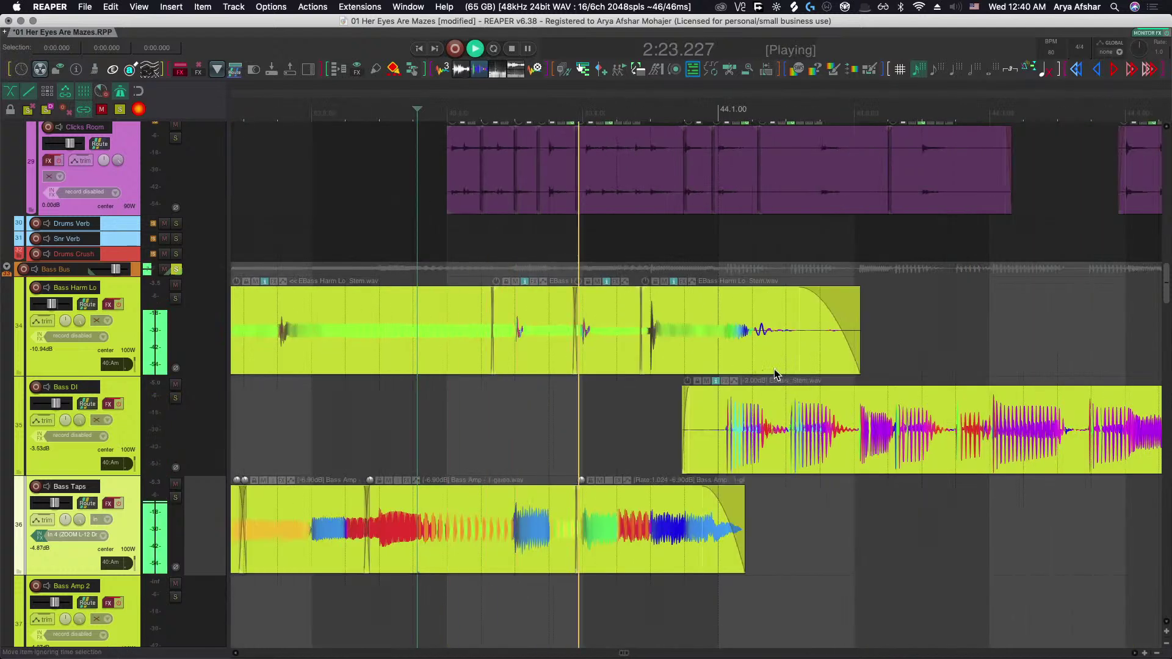
key("space")
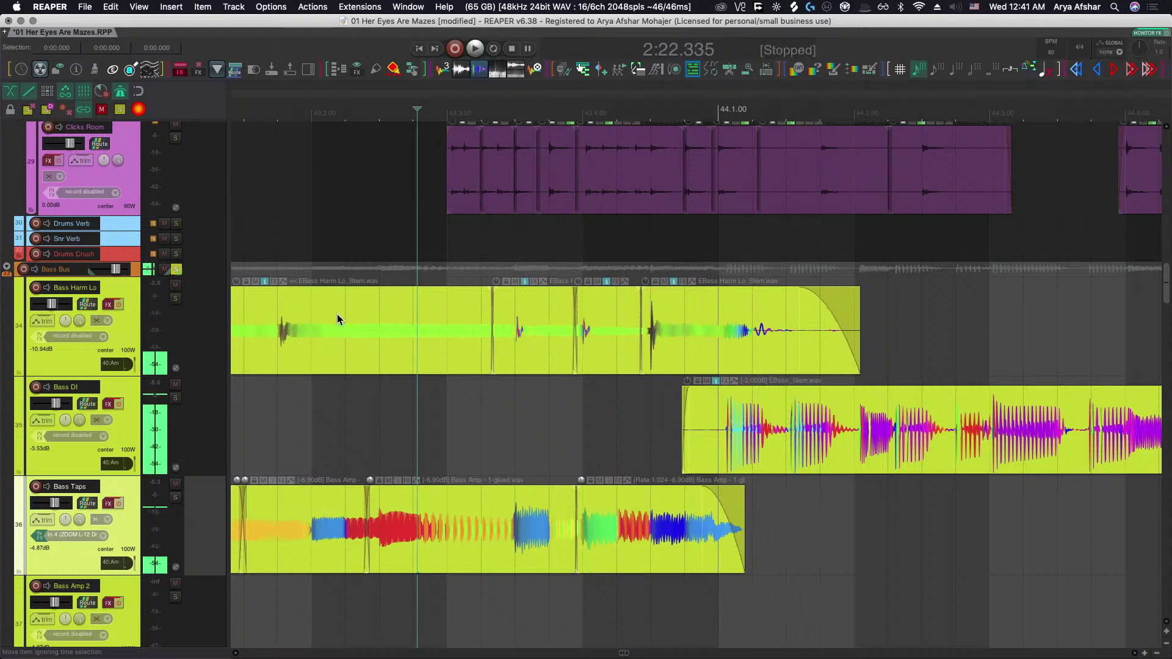
Solo only the Bass Harm Lo track and listen to its last piece from just after 43.4.25.
left_click(175, 299)
left_click(627, 404)
key("space")
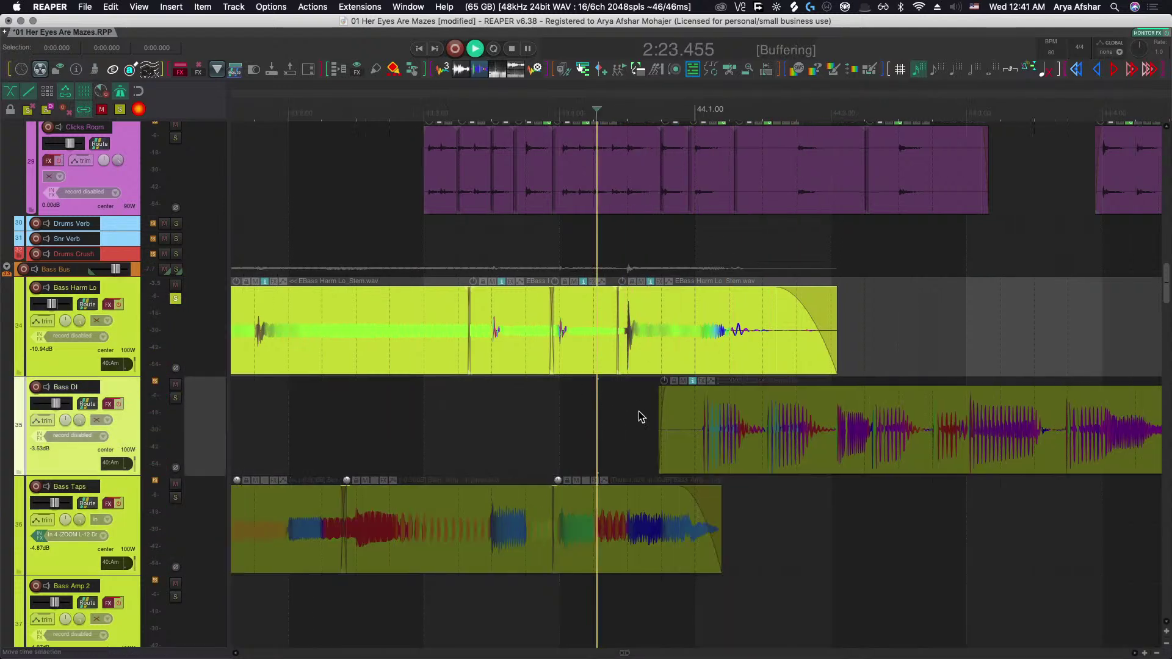
scroll(638, 413, "right", 3)
scroll(471, 366, "up", 4)
key("space")
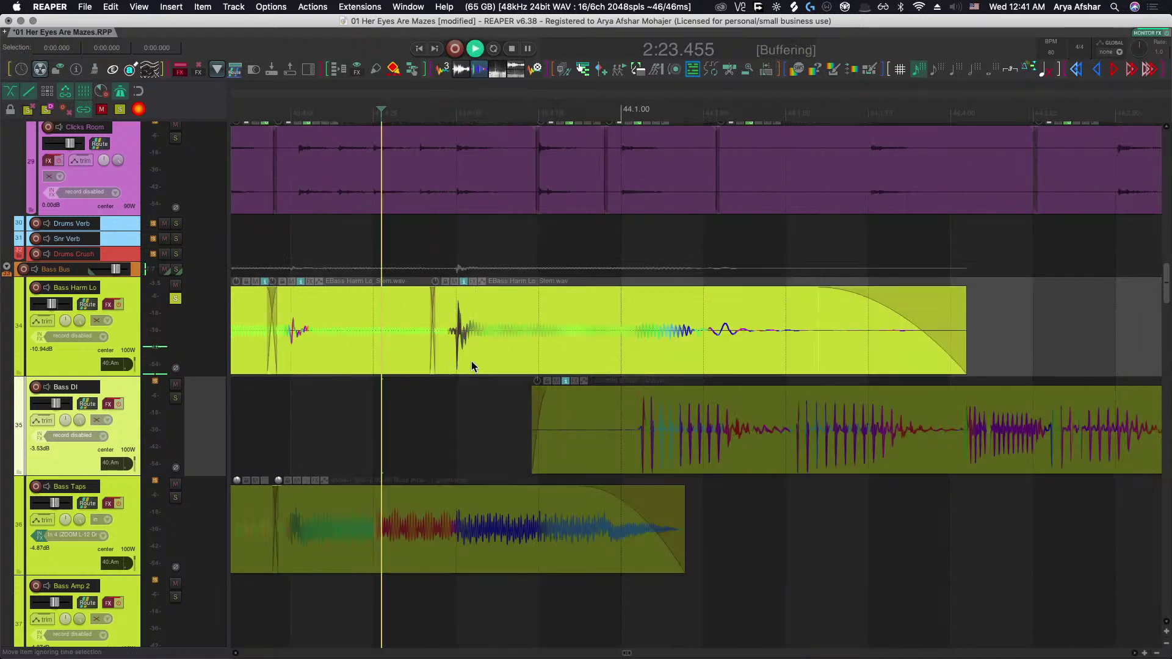
key("space")
key("space")
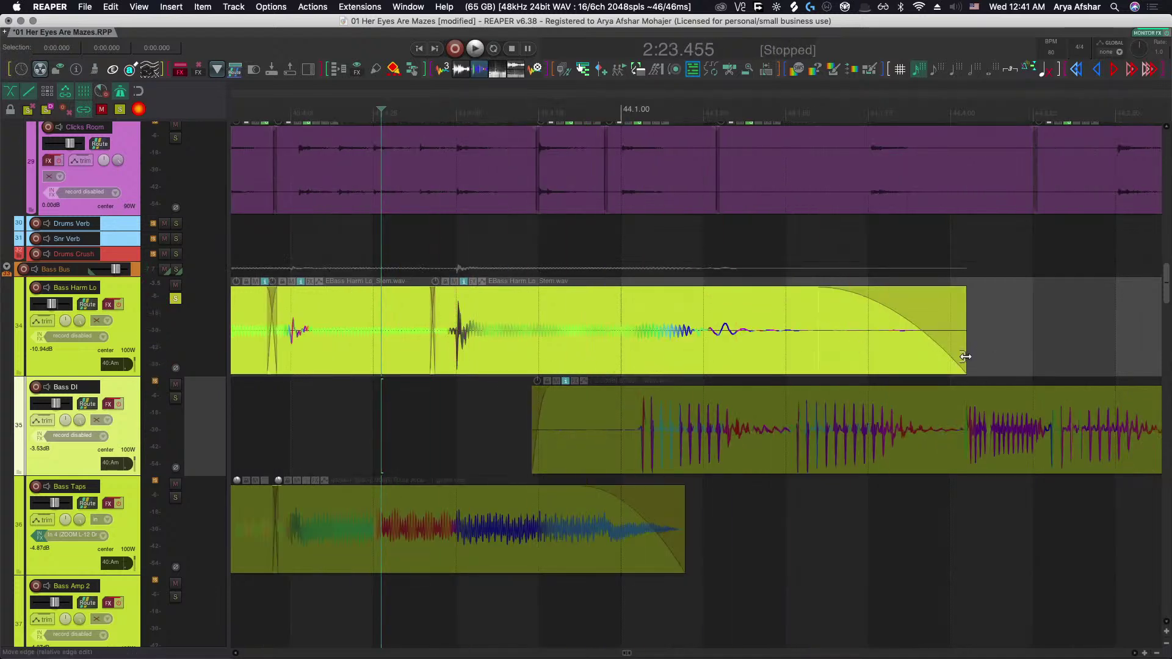
Time-stretch the last Bass Harm Lo piece shorter, to rate 1.453, replaying to check its tail against 44.1.00.
left_click_drag(967, 357, 818, 364)
key("space")
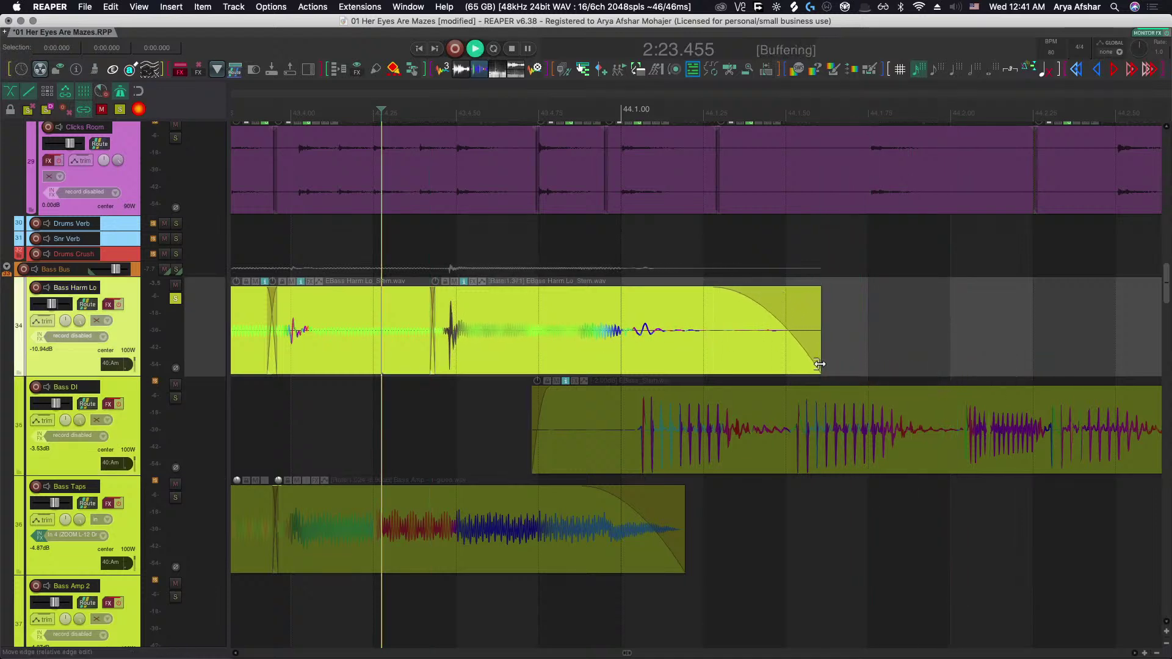
key("space")
key("space")
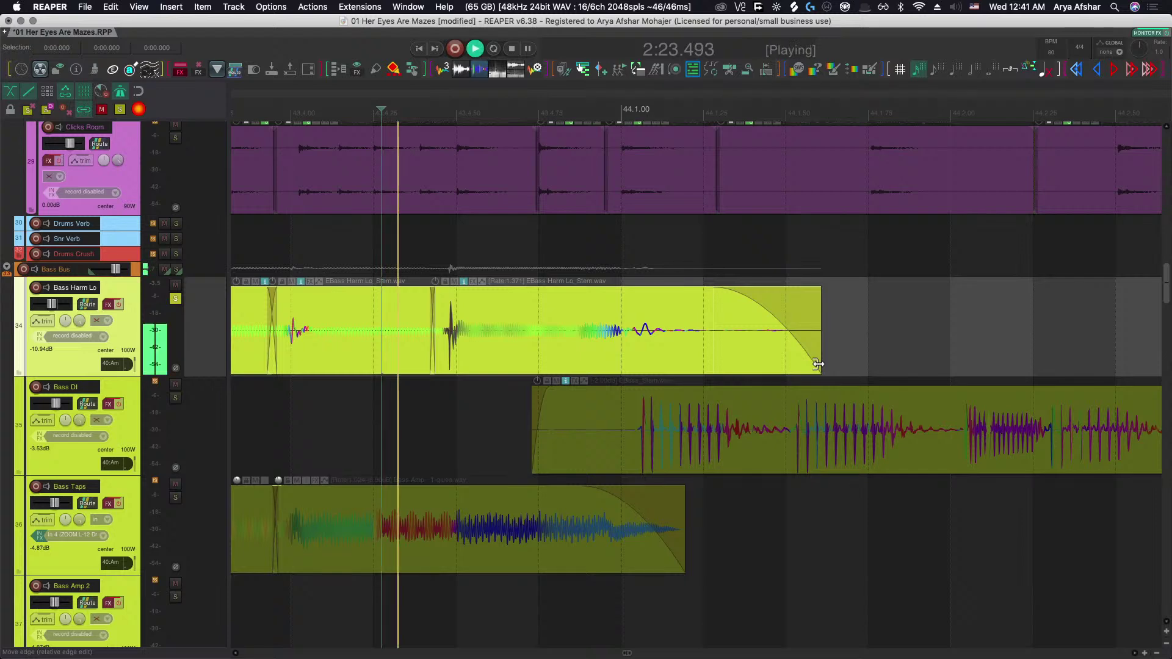
key("space")
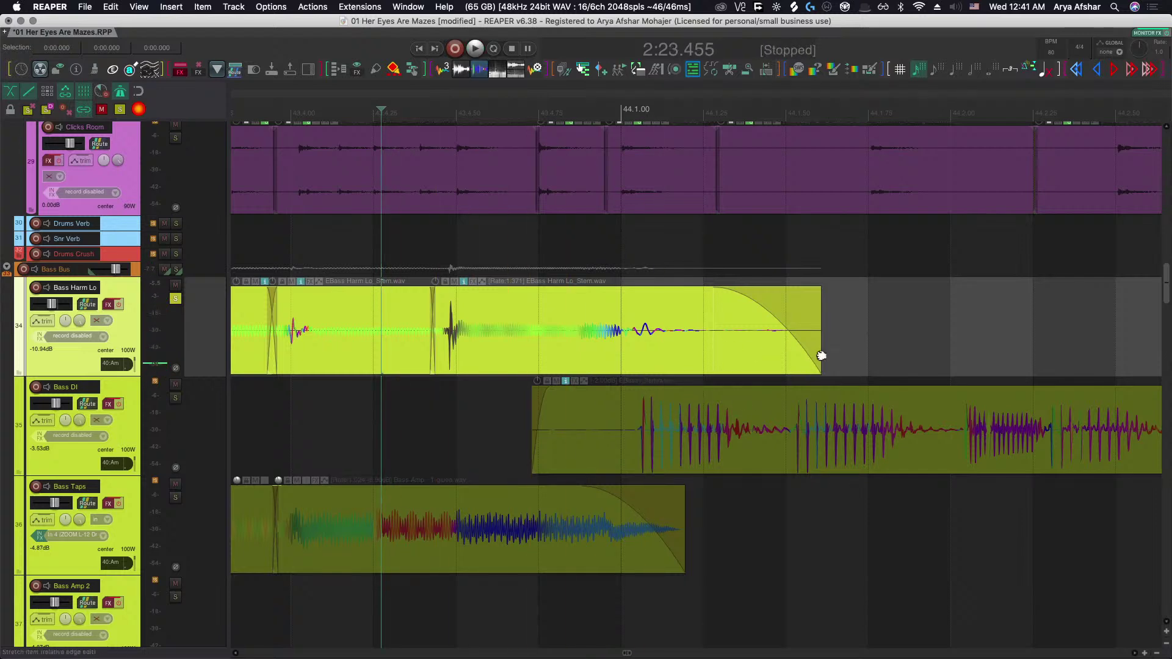
left_click_drag(819, 353, 794, 354)
key("space")
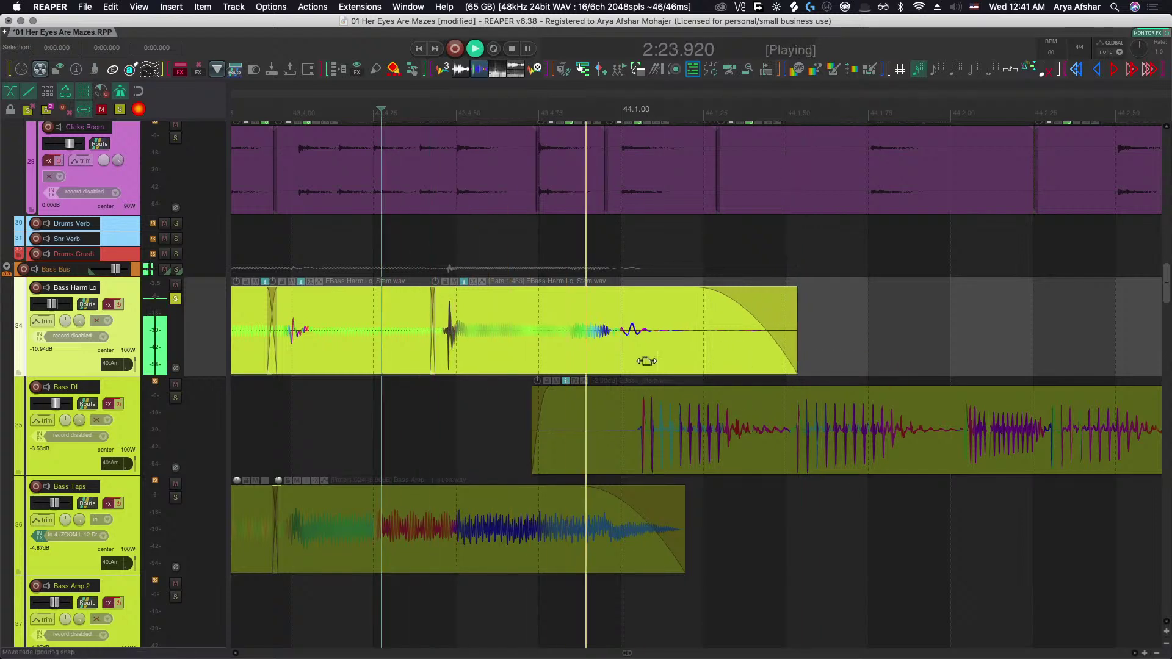
key("space")
Slip the last Bass Harm Lo piece's audio slightly later, stretch the piece shorter to rate 1.660, and replay from before 43.4.25.
left_click(452, 354)
scroll(452, 351, "up", 3)
left_click_drag(452, 351, 464, 353)
left_click_drag(1081, 359, 1000, 361)
left_click(248, 414)
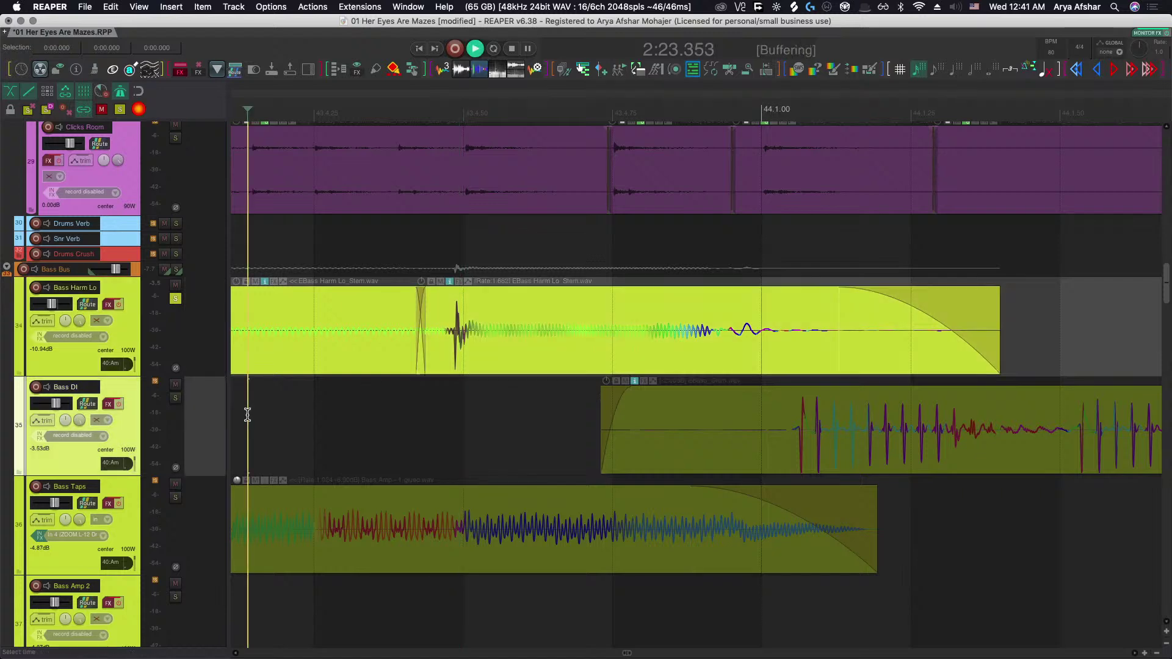
key("space")
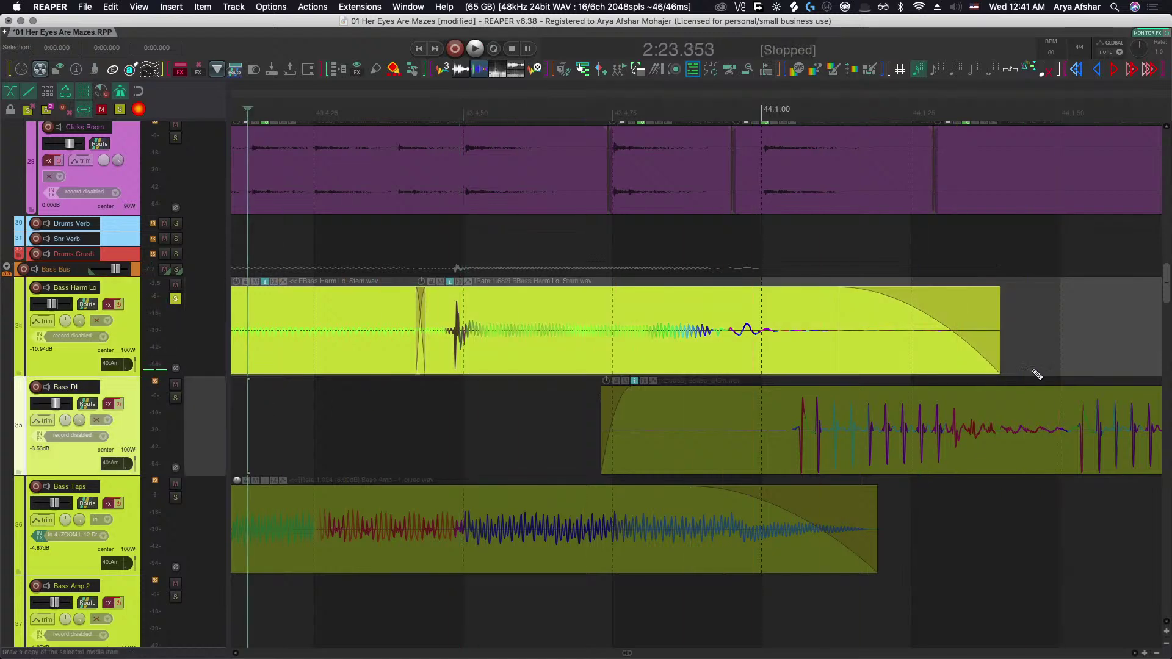
Stretch the last Bass Harm Lo piece back out to rate 1.552 and lengthen its fade-out to begin just before 44.1.00.
left_click_drag(1000, 358, 1040, 360)
key("space")
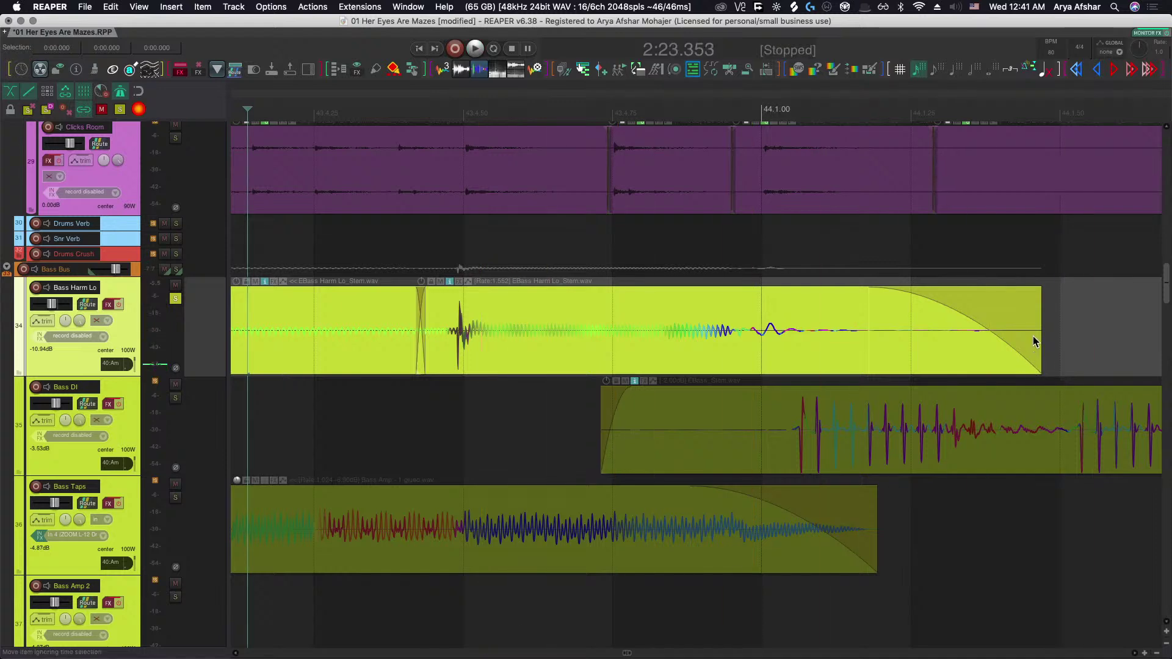
left_click_drag(863, 287, 730, 310)
key("space")
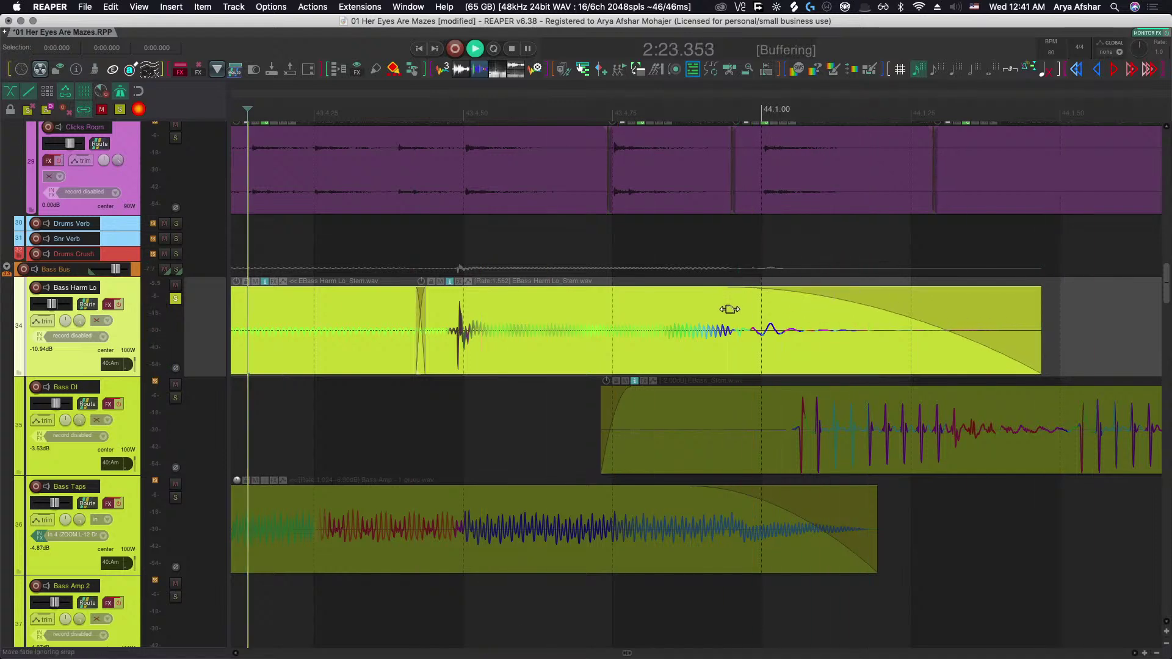
key("space")
Slip the last Bass Harm Lo piece's audio slightly later so its loud note lands on 43.4.50, and replay it.
left_click_drag(492, 345, 479, 345)
scroll(469, 385, "down", 1)
left_click(332, 402)
key("space")
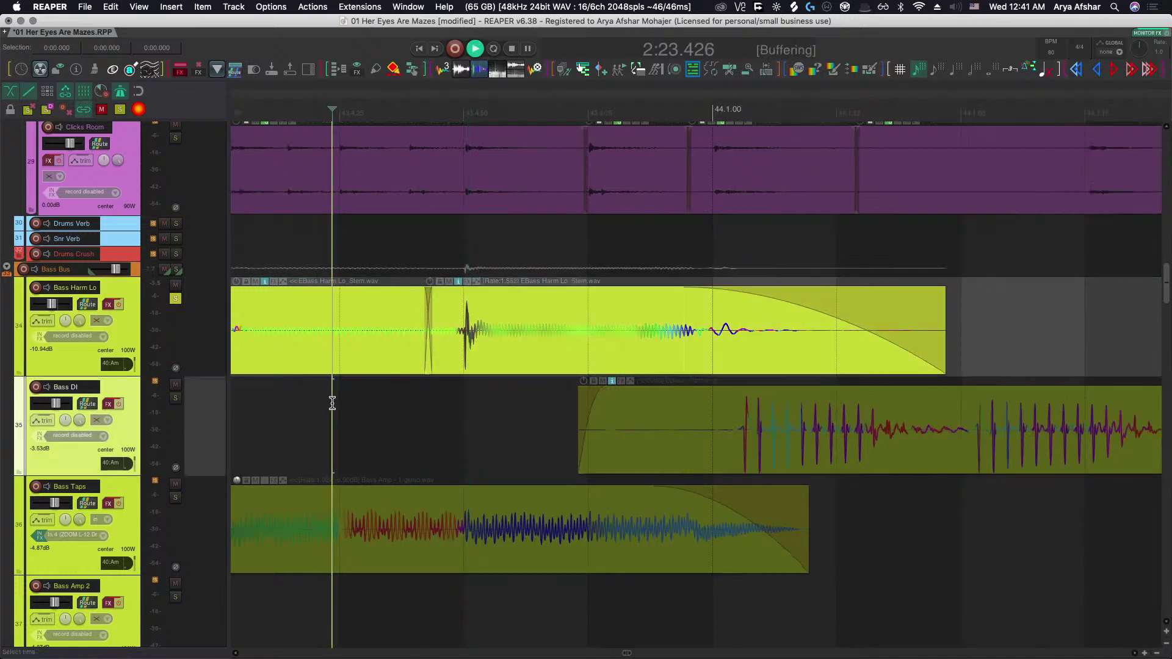
scroll(348, 410, "down", 1)
key("space")
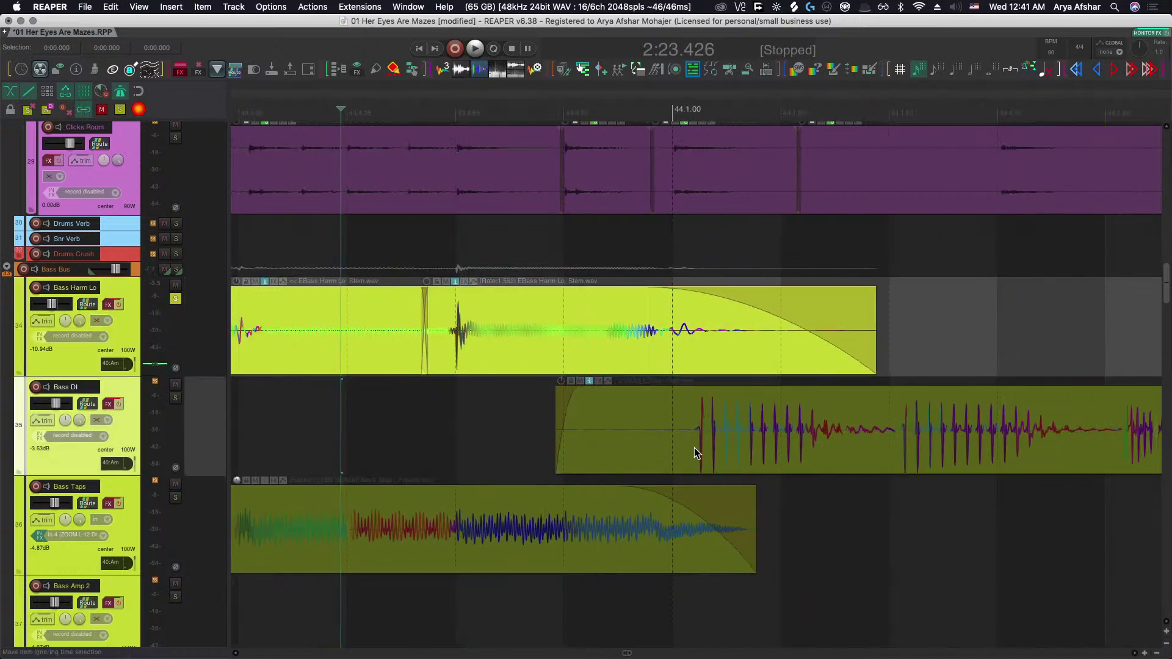
Slip the Bass DI item's audio earlier so its first note starts on 44.1.00.
scroll(696, 452, "down", 2)
left_click(671, 446)
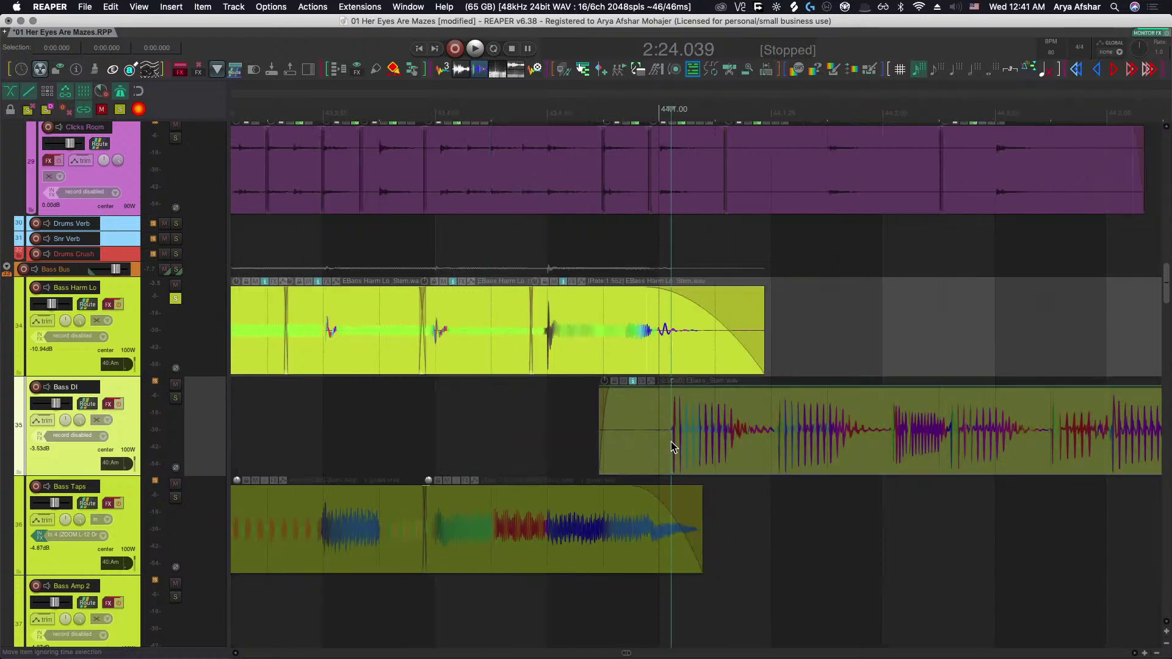
scroll(671, 443, "up", 5)
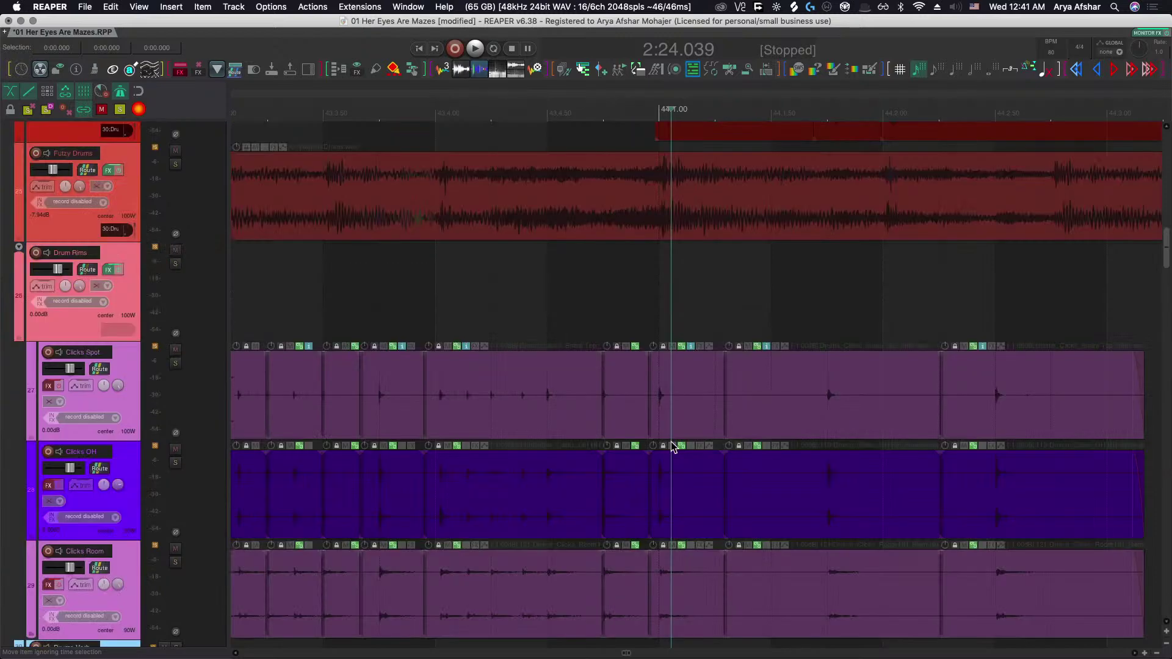
scroll(674, 446, "down", 5)
scroll(653, 409, "down", 3)
scroll(671, 421, "up", 4)
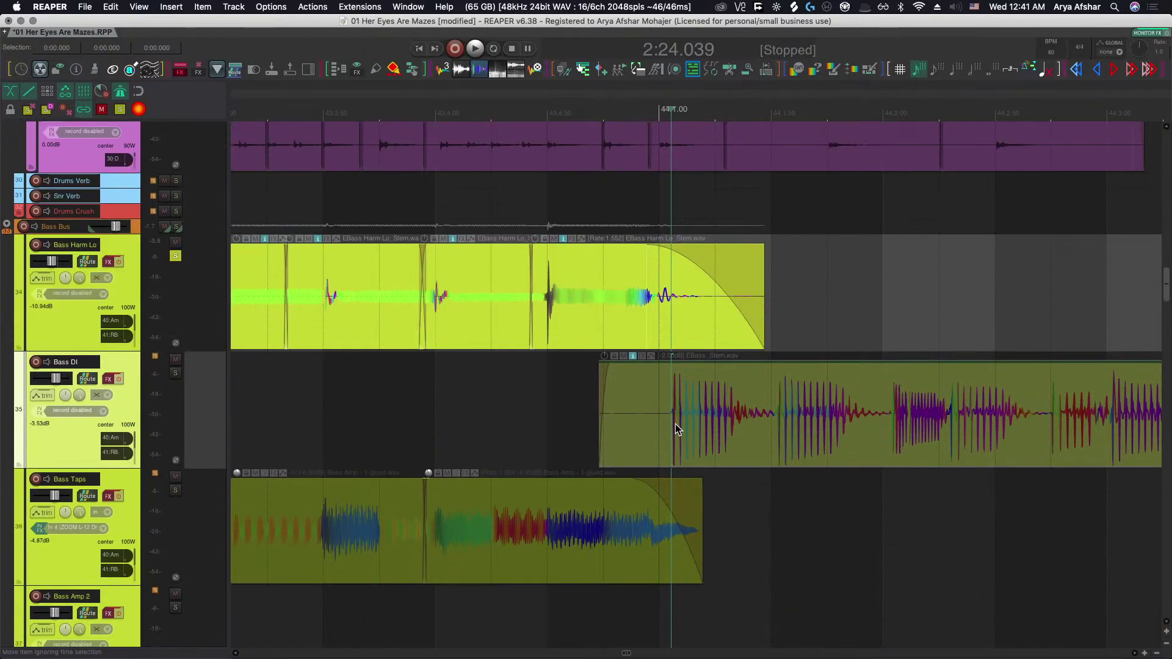
scroll(684, 428, "up", 3)
scroll(663, 425, "up", 1)
mouse_move(632, 431)
left_mouse_down()
mouse_move(656, 429)
mouse_move(621, 430)
left_mouse_up()
scroll(620, 431, "right", 5)
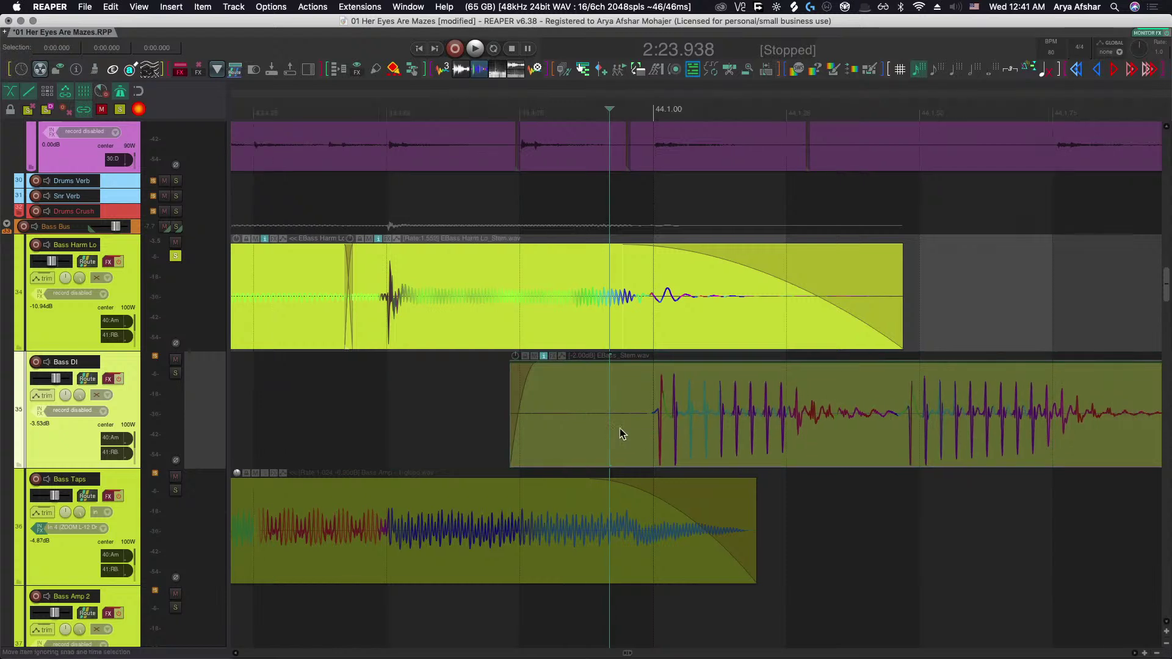
scroll(617, 432, "down", 1)
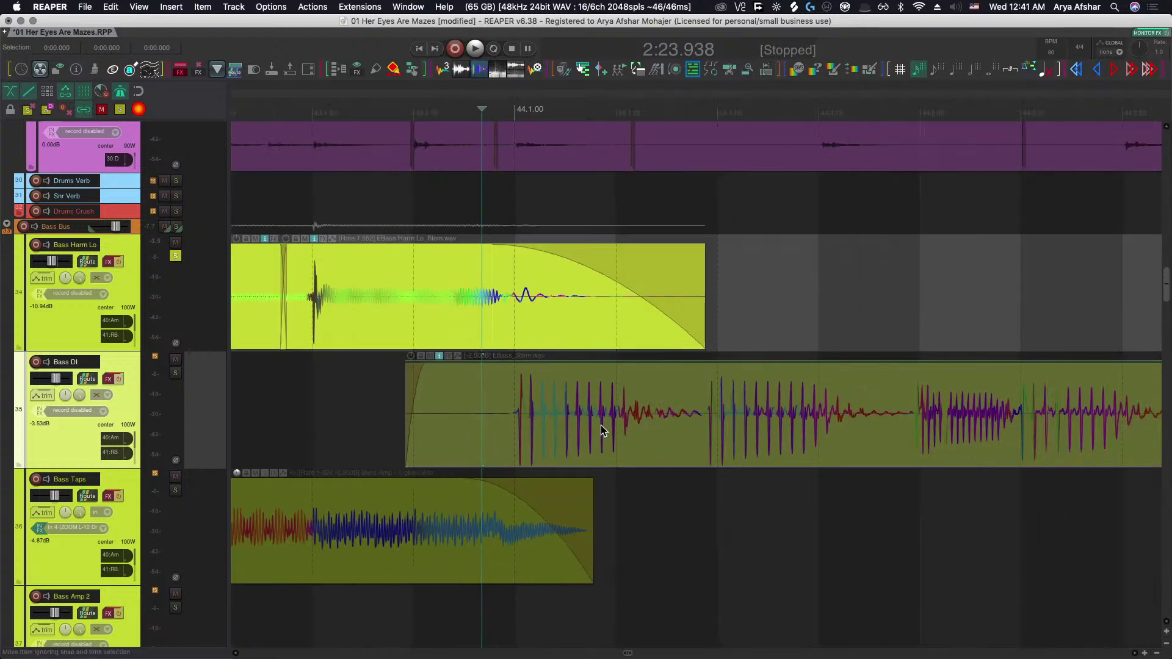
scroll(601, 431, "right", 1)
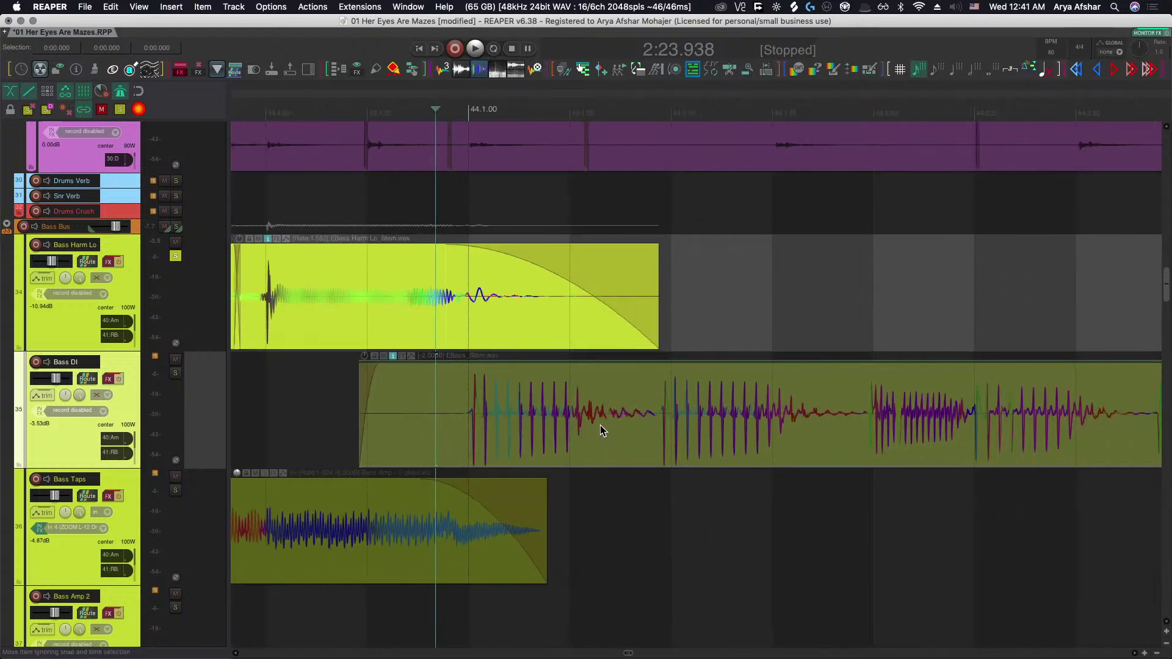
Solo only the Bass DI track and listen from just before 44.1.00 through bar 44.
left_click(175, 373)
left_click(332, 393)
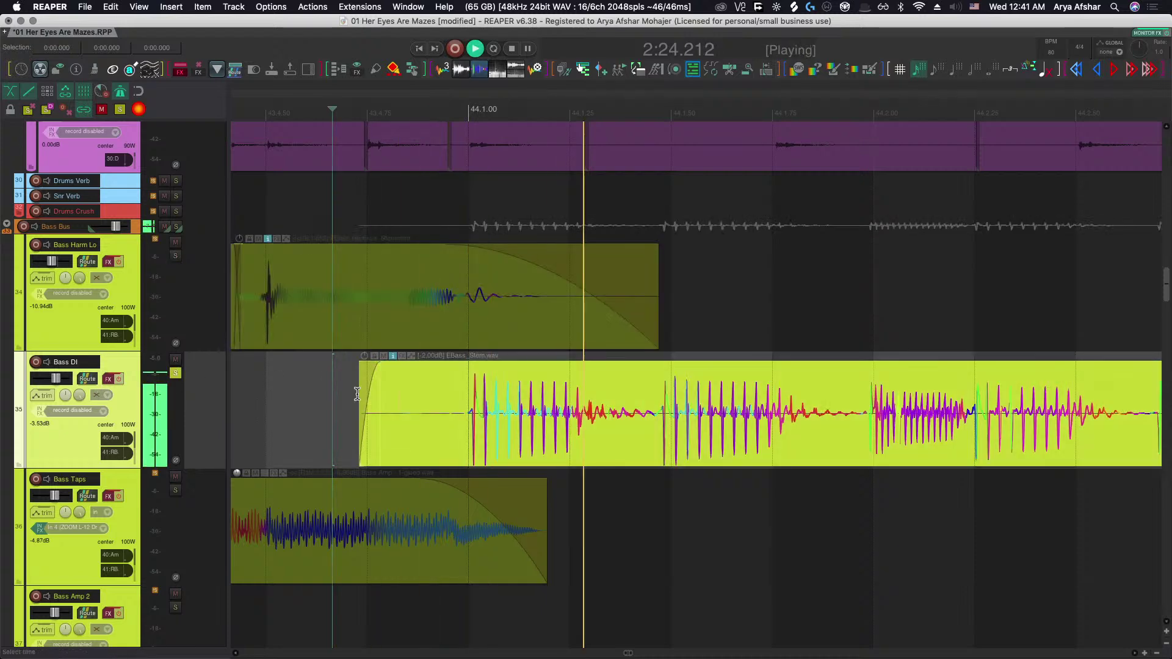
key("space")
scroll(453, 413, "up", 1)
key("space")
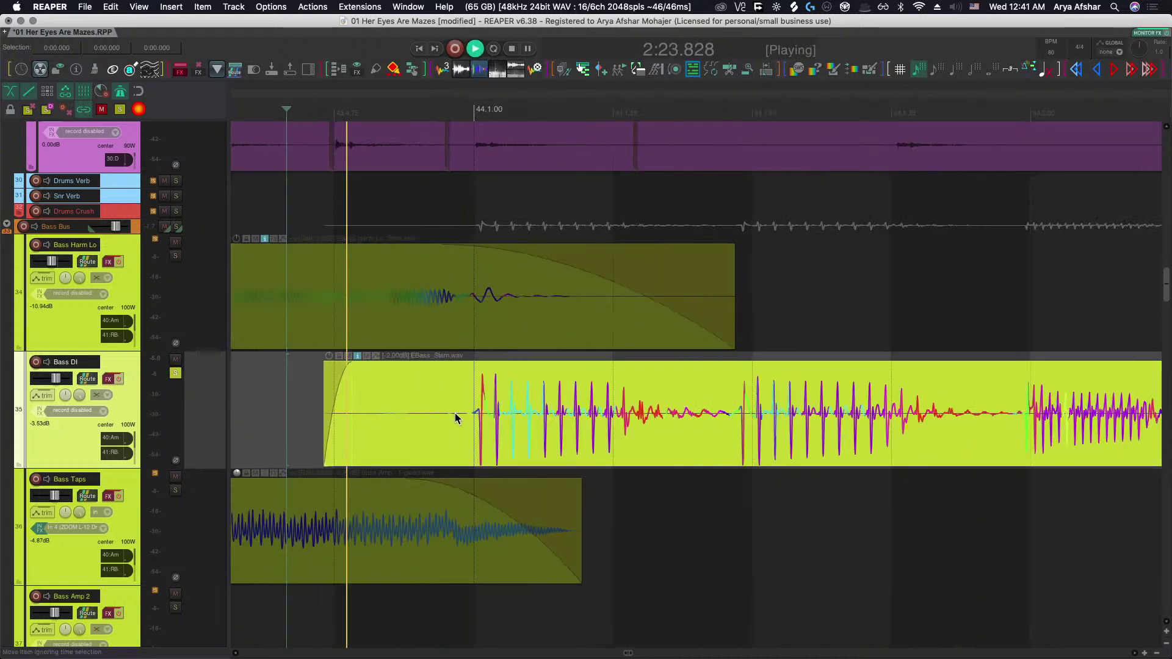
scroll(454, 418, "down", 5)
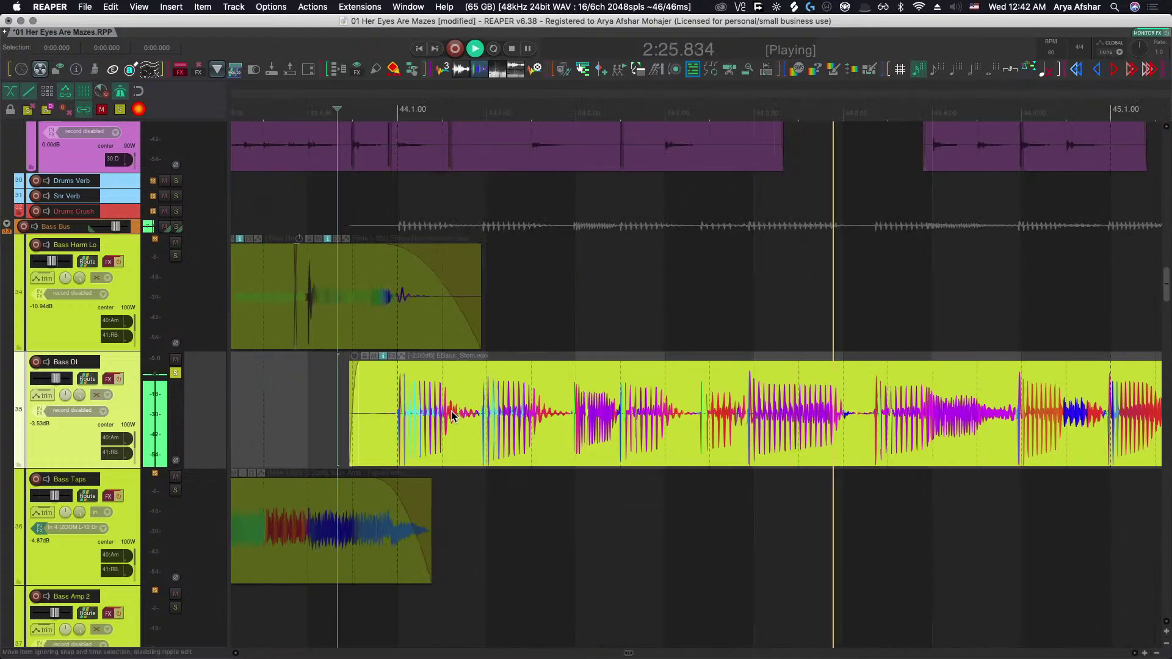
key("space")
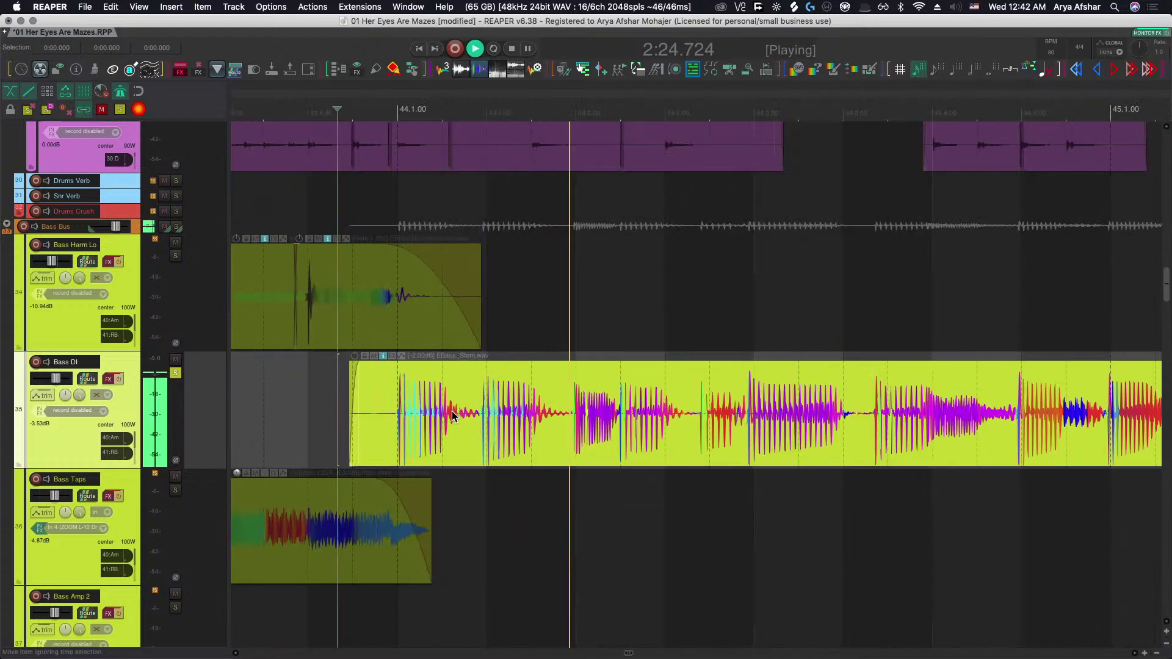
Split the Bass DI item in the quiet gap shortly after 44.3.50 and replay.
left_click(859, 425)
key("s")
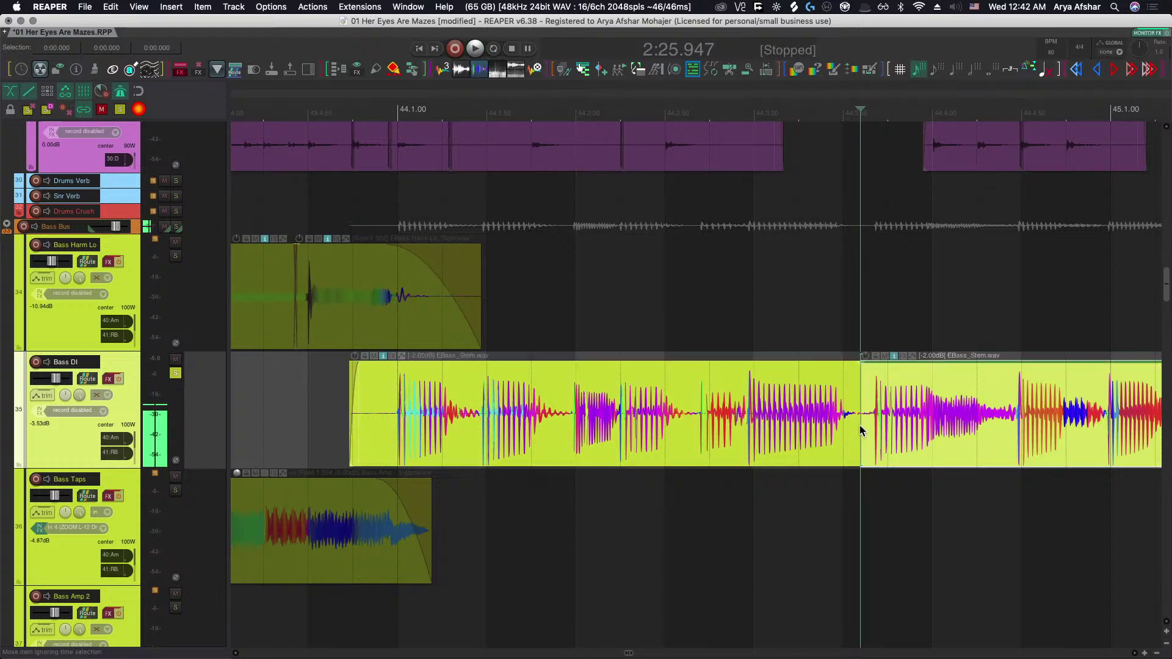
key("space")
key("space")
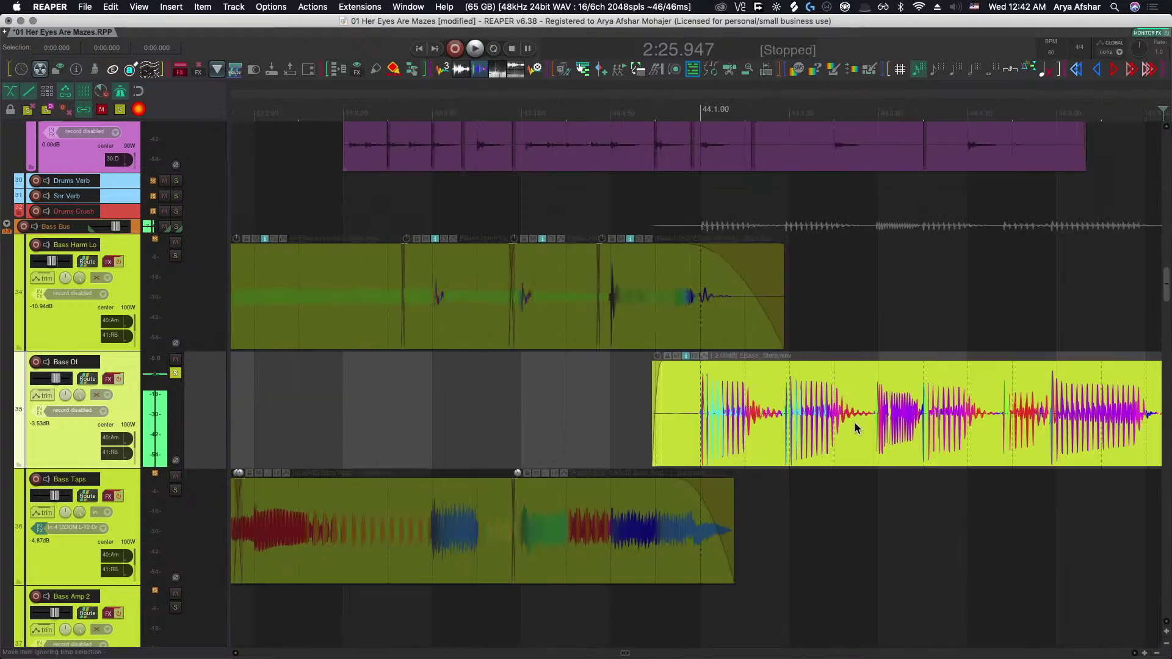
Listen to the Bass DI track from before bar 44 into bar 46, and replay the notes around 46.2.00 to check timing.
left_click(617, 404)
key("space")
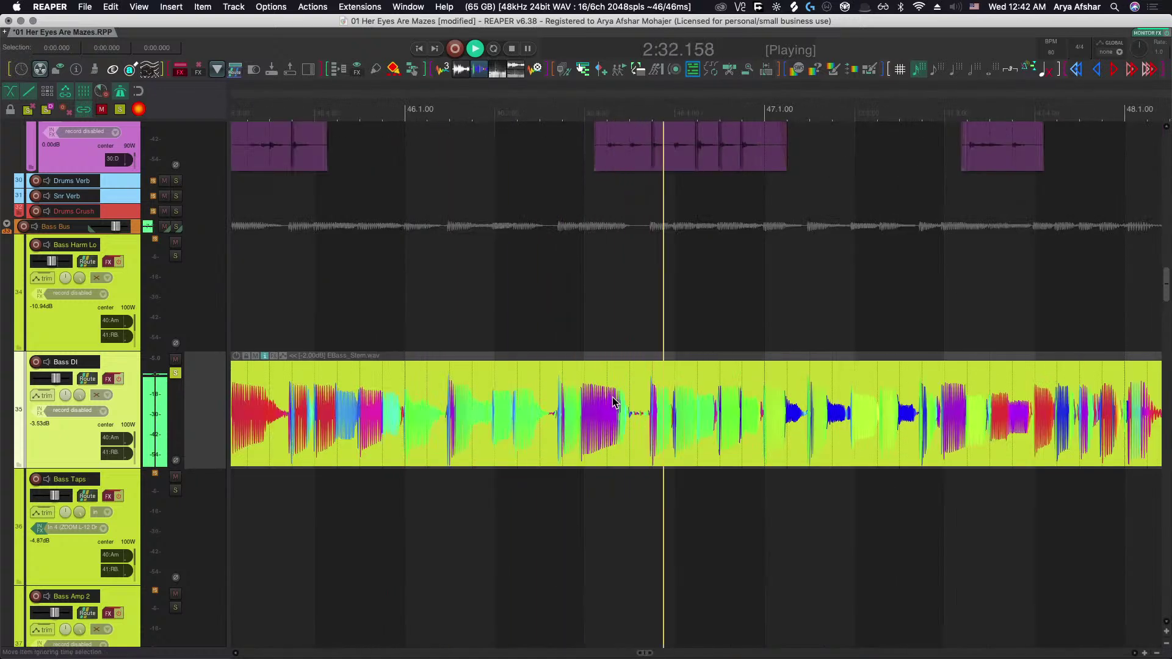
left_click(477, 495)
key("space")
scroll(574, 437, "up", 6)
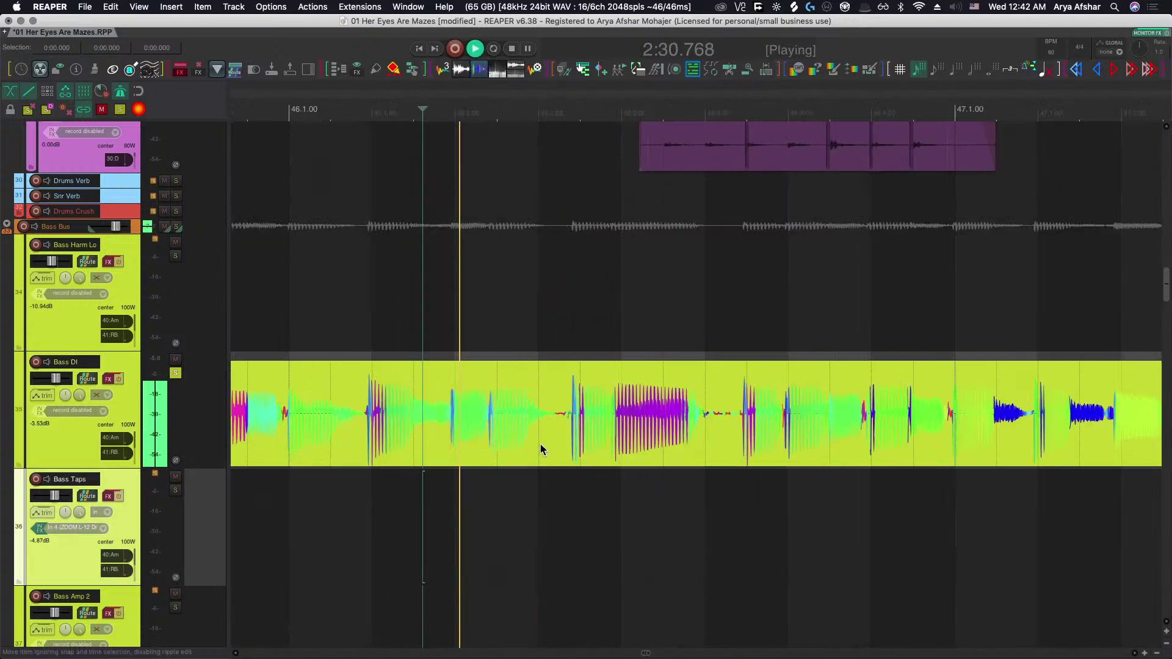
key("space")
Split the Bass DI item in the gaps before 46.2.75 and 46.3.75, and slip the isolated piece's audio slightly toward the 46.2.75 grid line.
left_click(584, 433)
key("s")
scroll(849, 436, "right", 3)
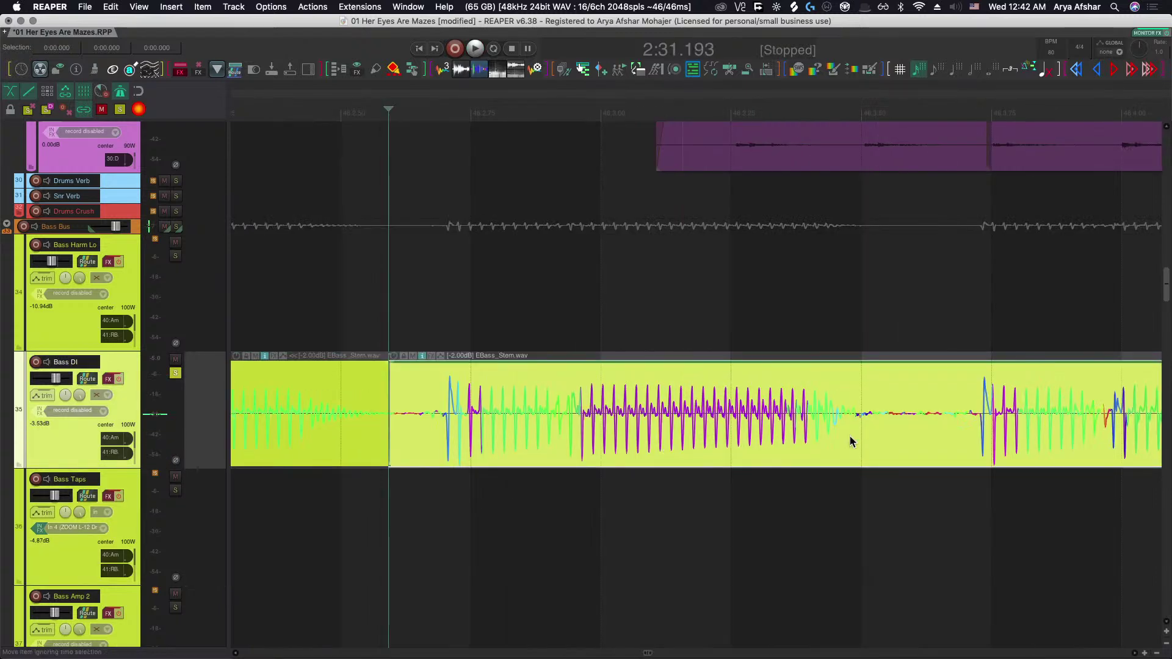
left_click(947, 435)
key("s")
left_click_drag(505, 434, 504, 438)
scroll(496, 461, "down", 3)
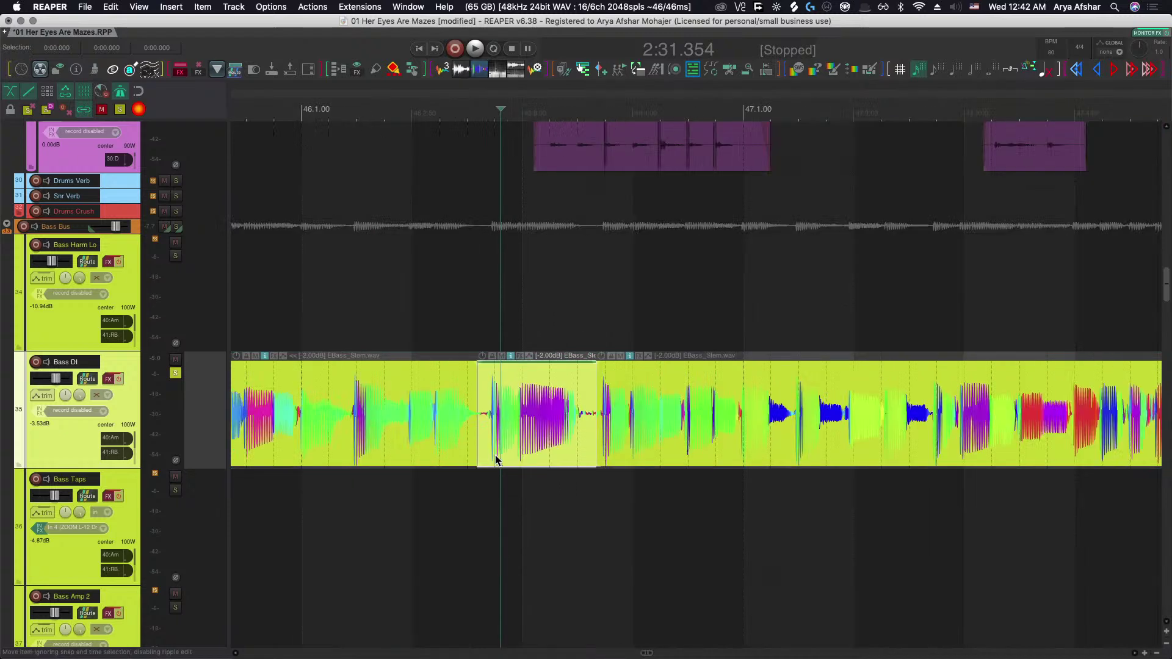
Replay the Bass DI from around 46.1.50, and slip the isolated piece's audio so its sustained note starts on the 46.3.00 grid line.
left_click(358, 496)
key("space")
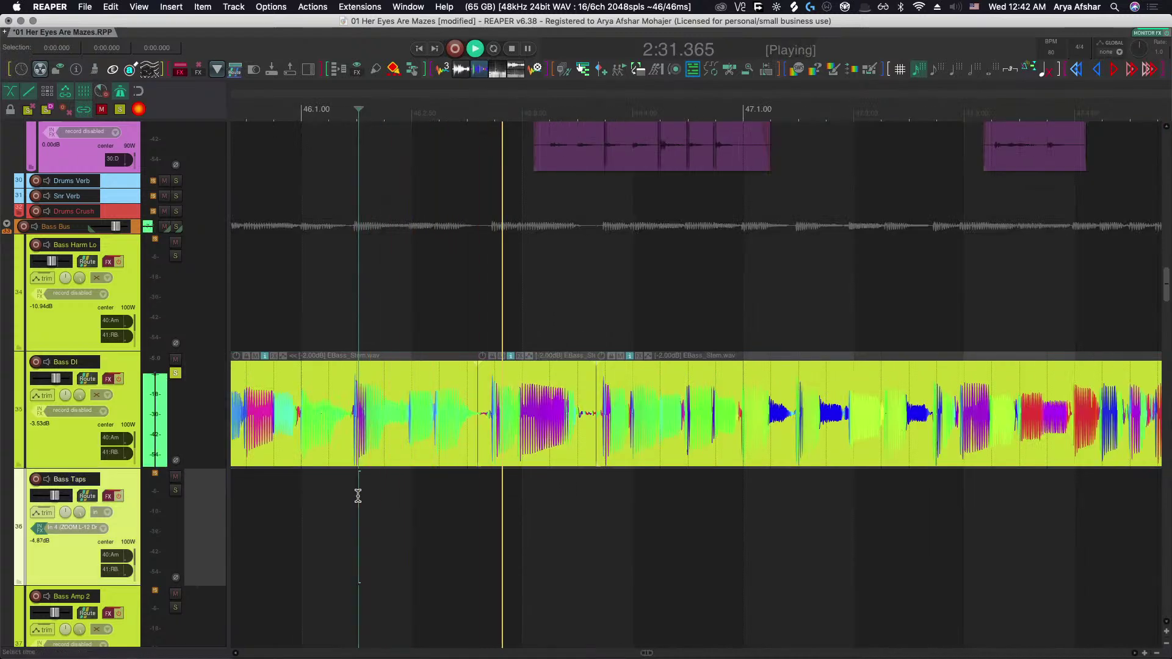
key("space")
scroll(536, 415, "up", 4)
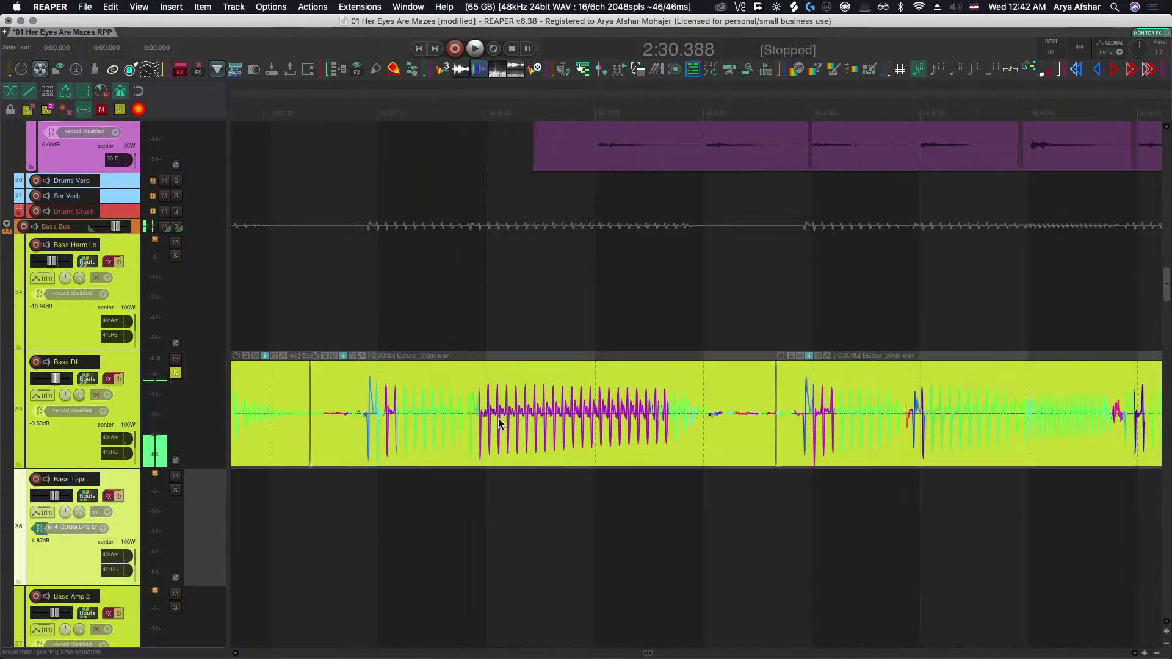
left_click_drag(477, 429, 487, 428)
scroll(442, 498, "down", 2)
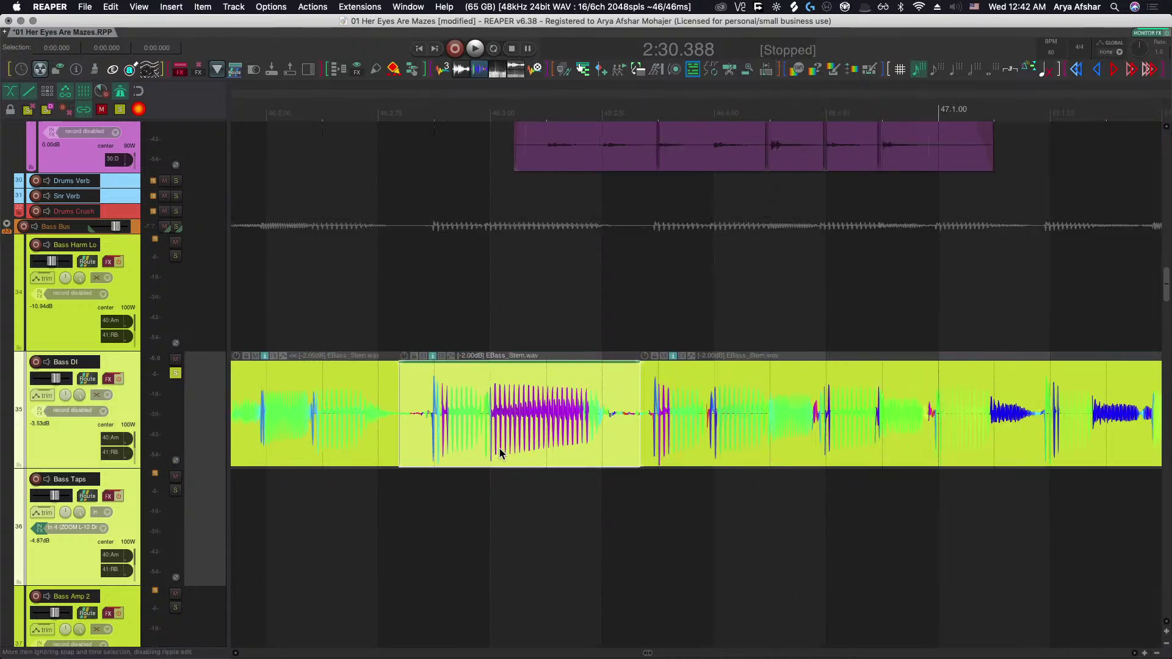
Replay the edit from bar 46 and fine-tune the slip of the isolated Bass DI piece around 46.3.00.
left_click(442, 499)
key("space")
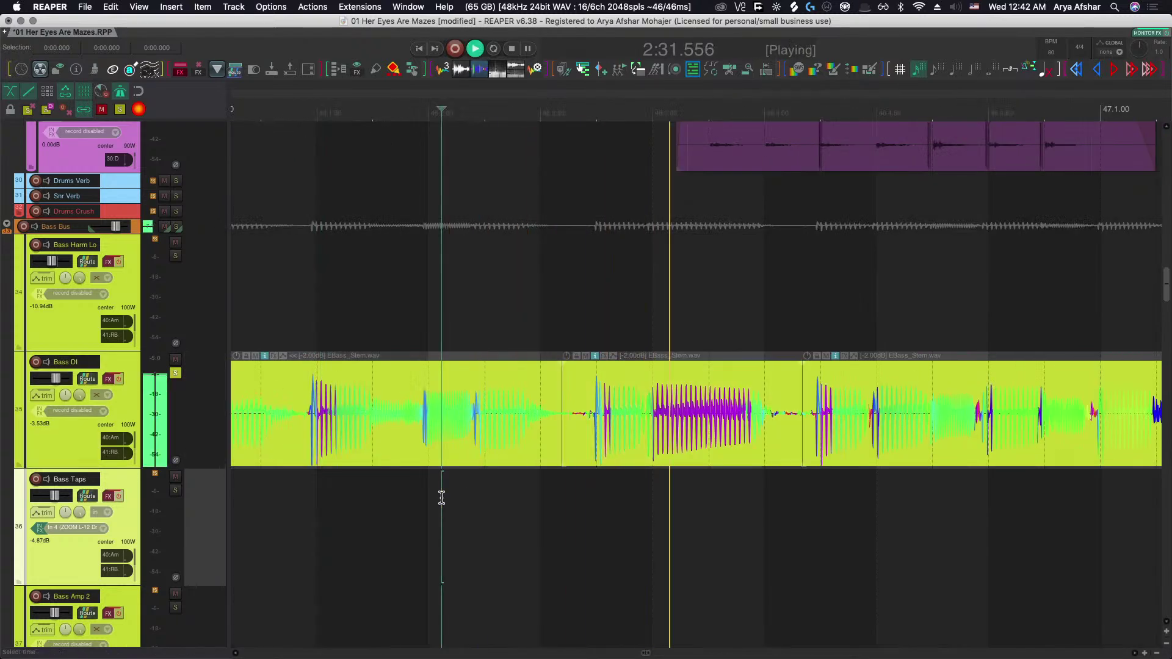
left_click(307, 480)
key("space")
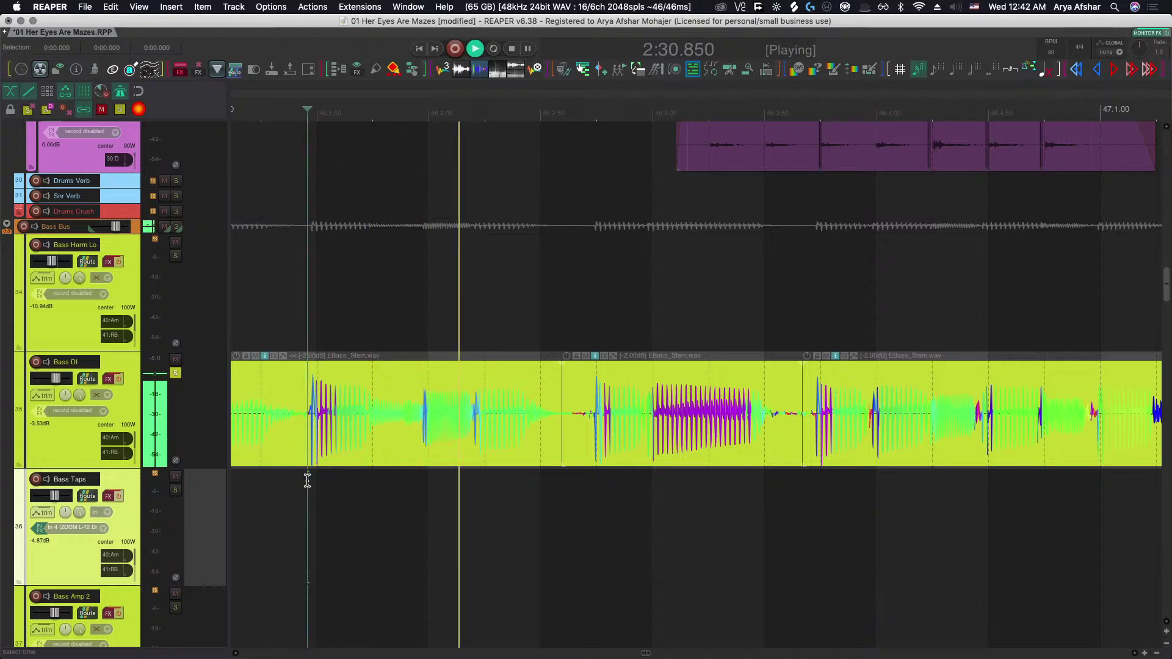
scroll(636, 423, "up", 4)
left_click(633, 423)
scroll(629, 423, "down", 3)
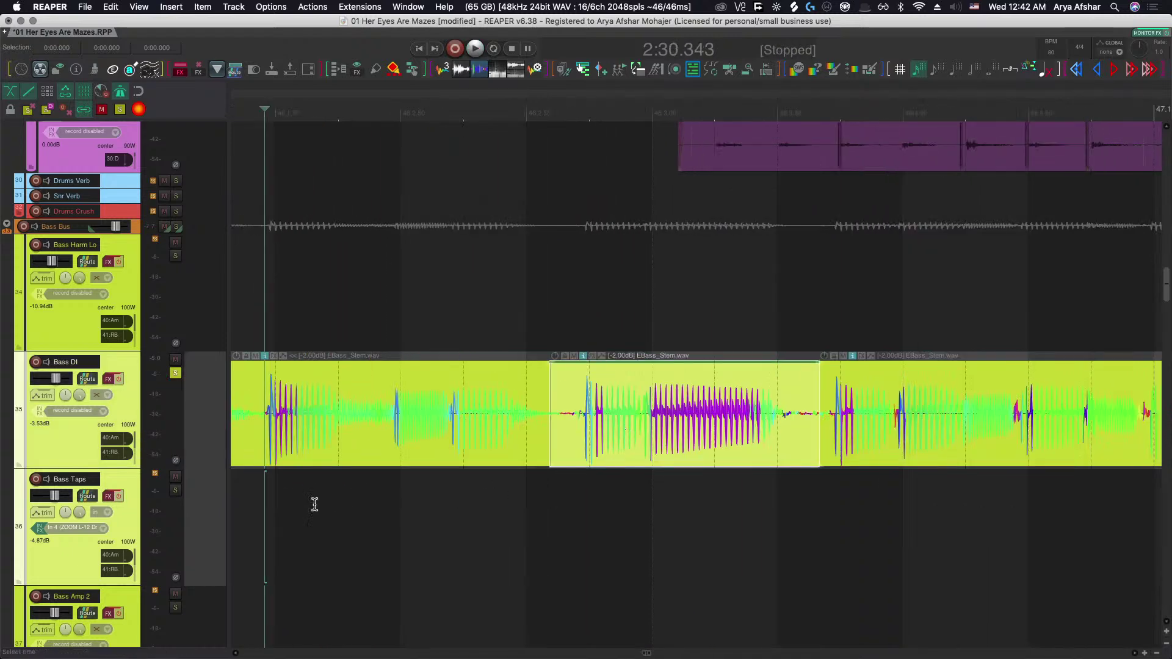
Listen to the Bass DI track from around 46.1.50 to bar 48, and from just before 47.4.00 into bar 49 to check timing.
left_click(296, 504)
key("space")
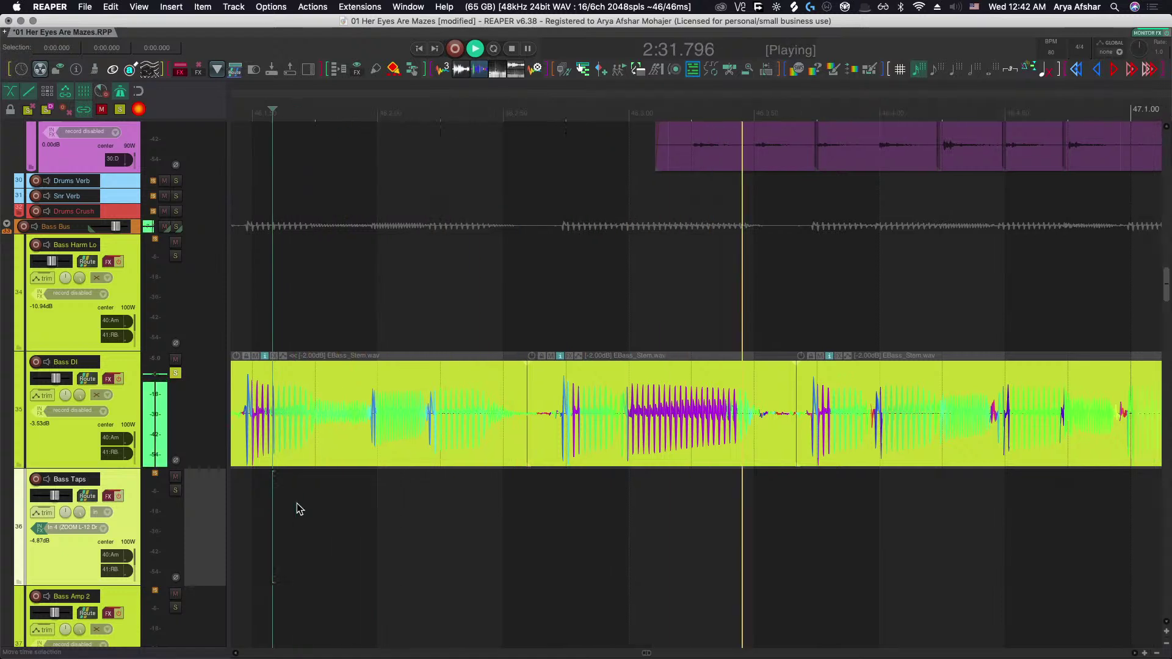
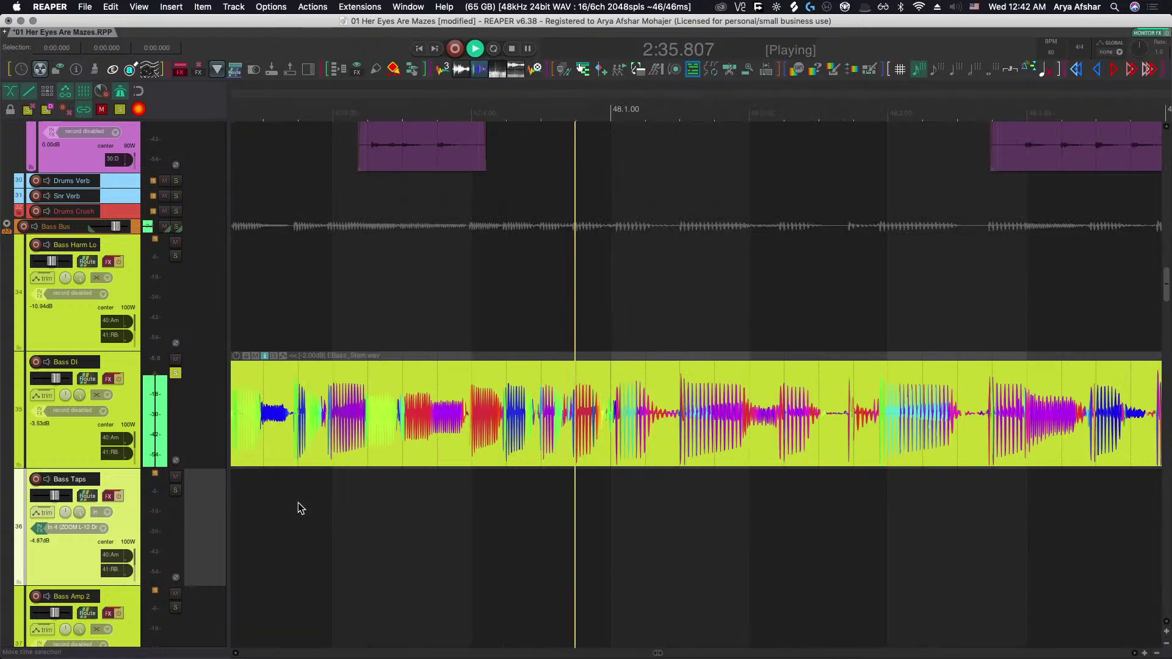
key("space")
scroll(309, 509, "right", 1)
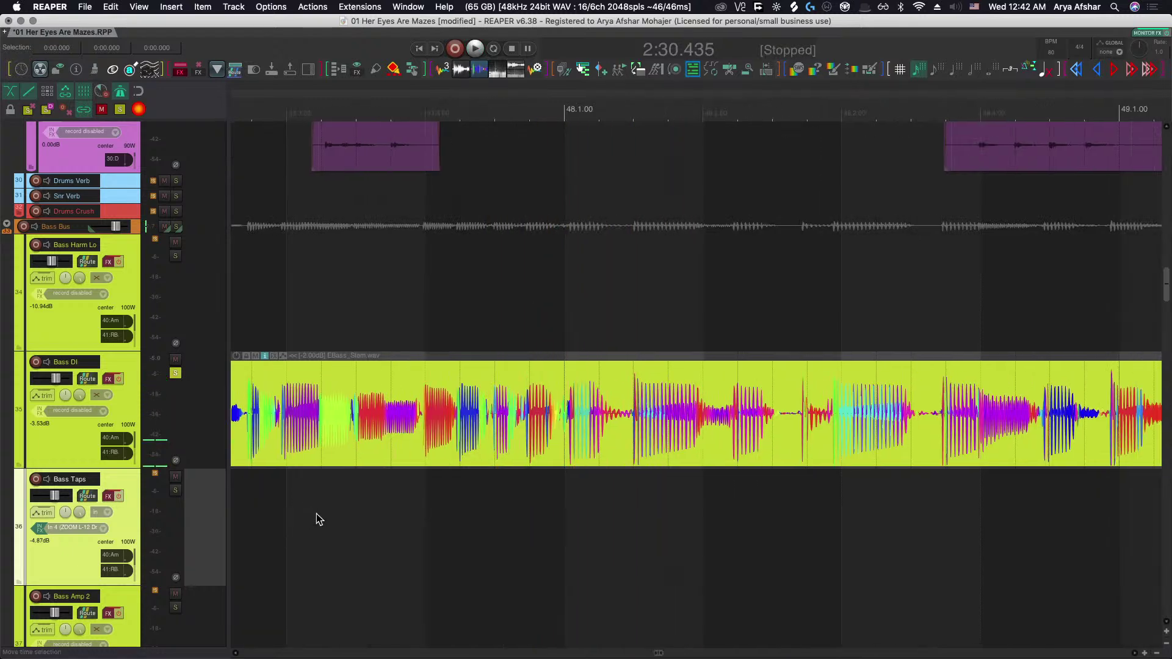
key("space")
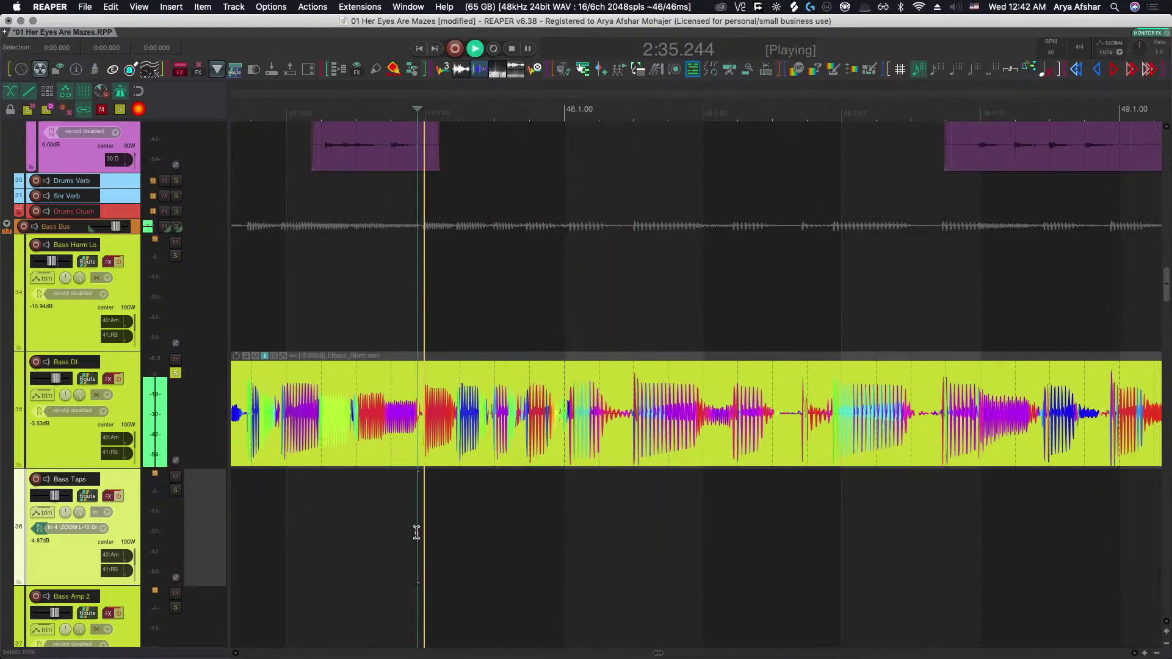
scroll(418, 534, "right", 6)
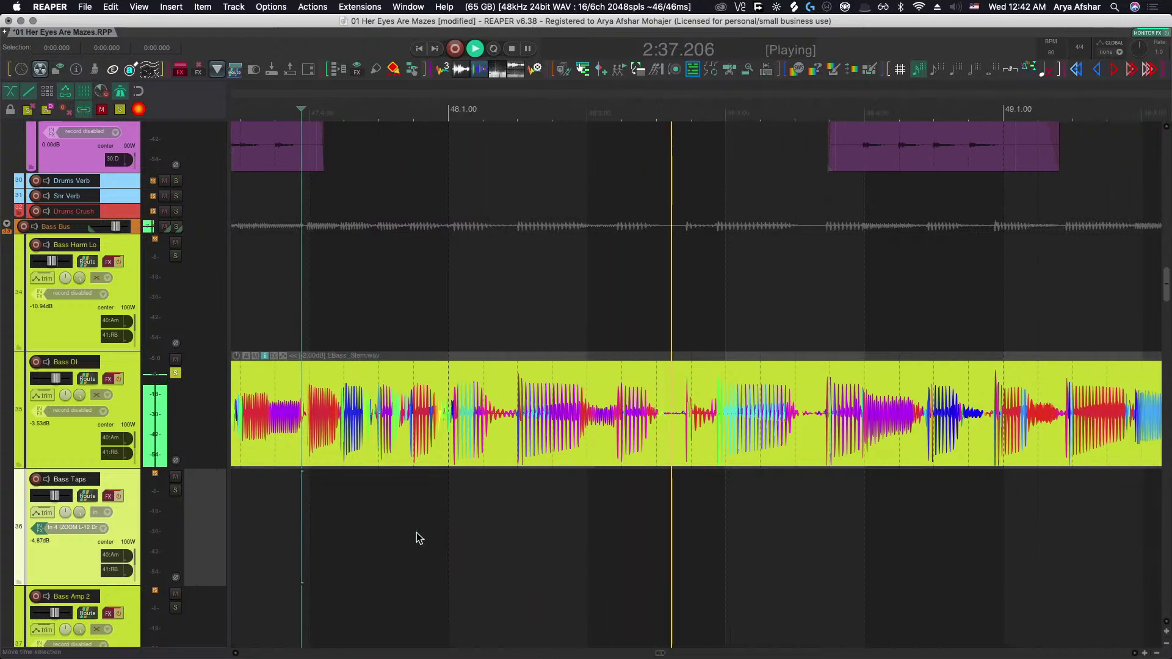
scroll(415, 532, "right", 3)
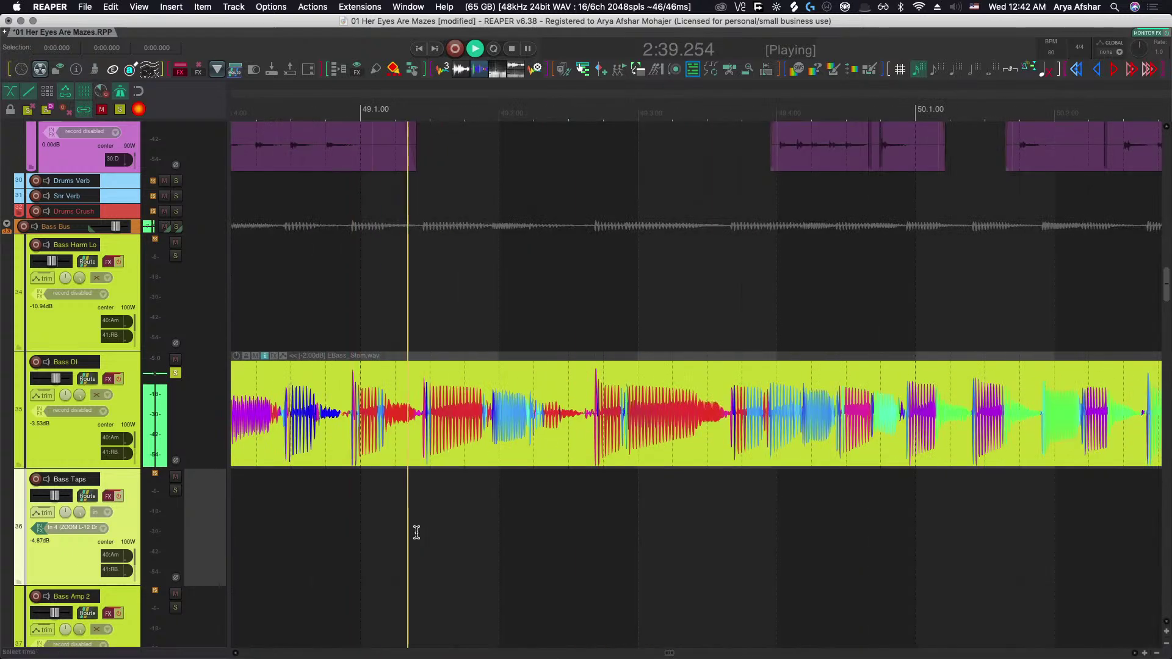
key("space")
Split the Bass DI item just before 48.4.50, slip the new piece's audio very slightly, and replay the passage.
scroll(397, 496, "up", 5)
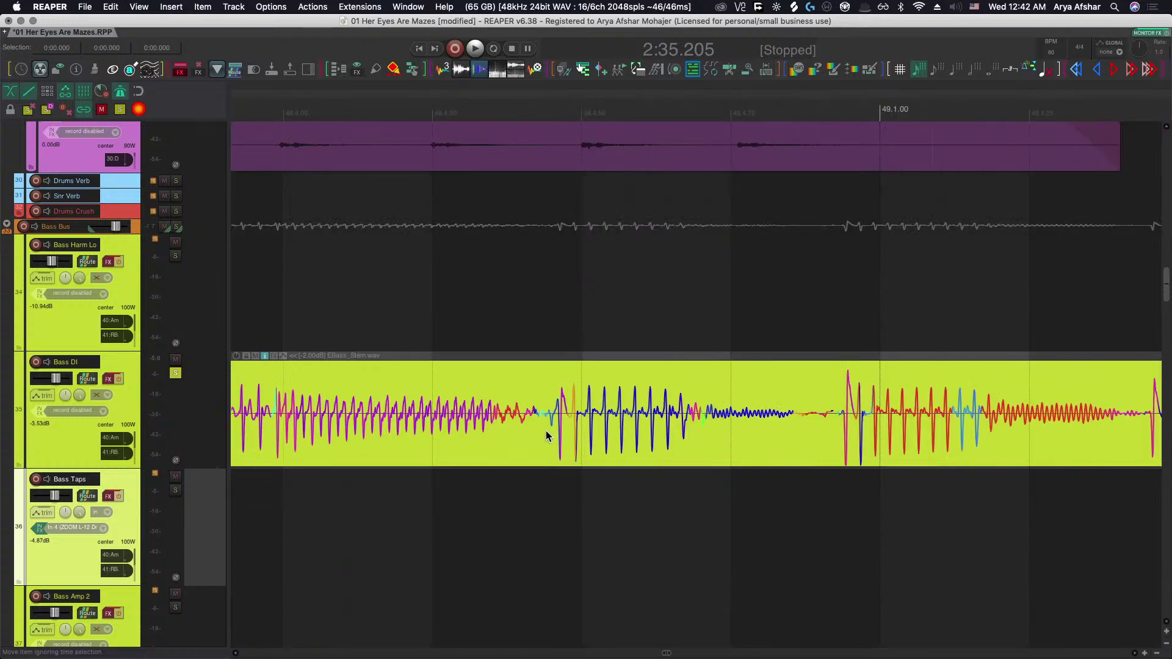
left_click(546, 435)
key("s")
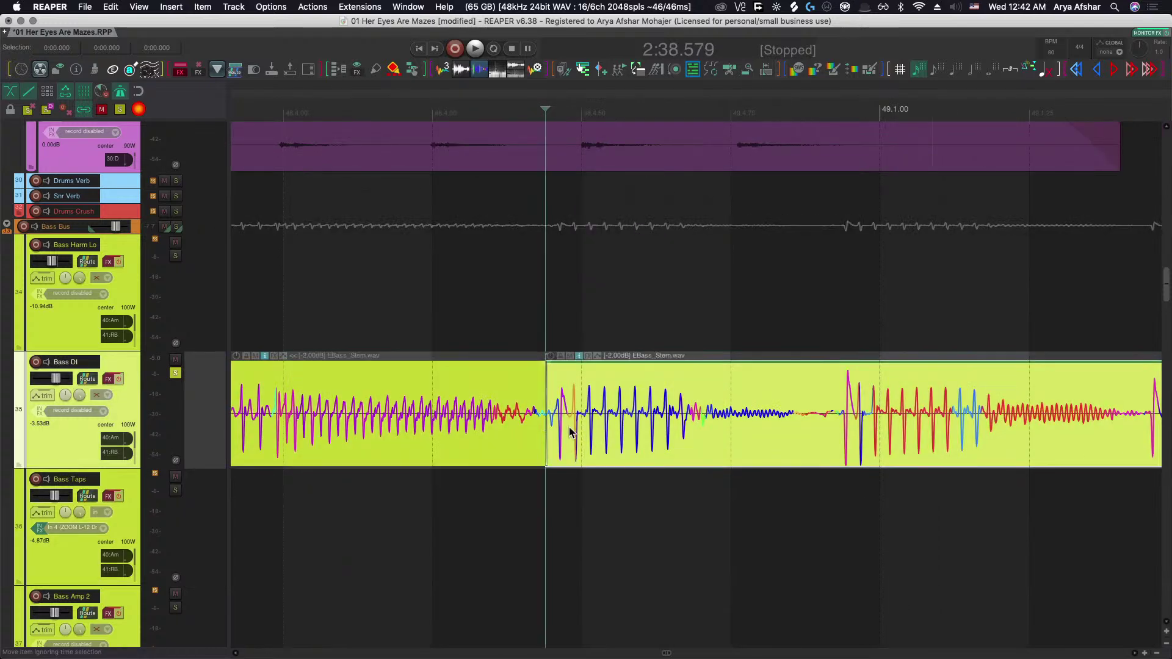
left_click_drag(577, 432, 579, 431)
scroll(579, 432, "down", 3)
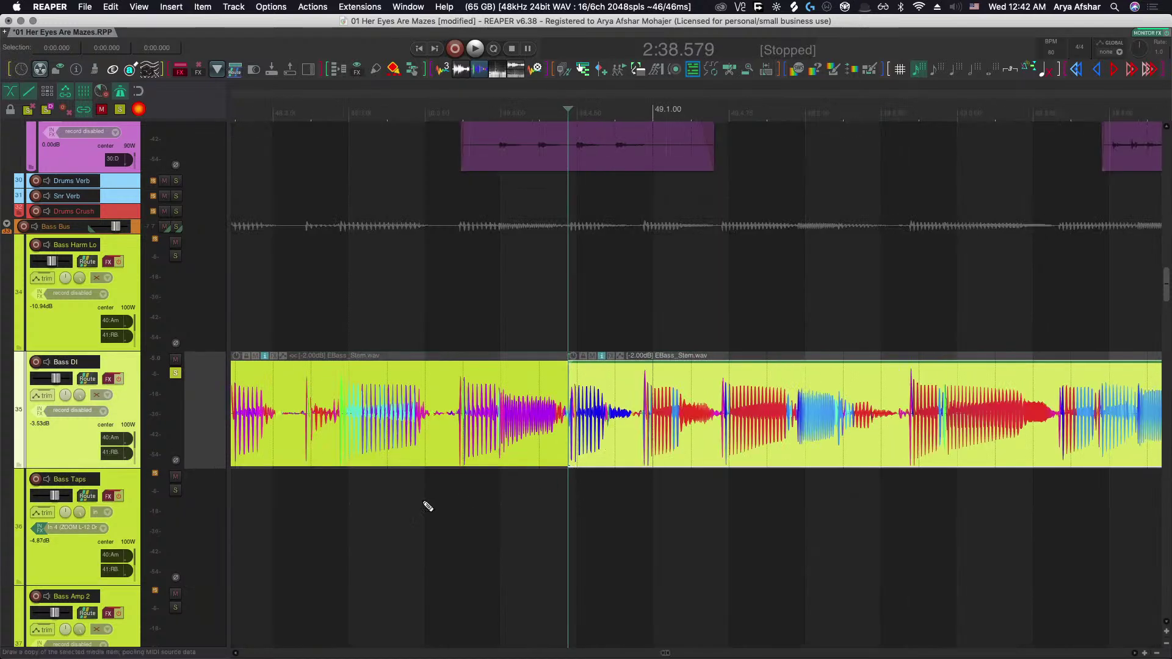
left_click(391, 497)
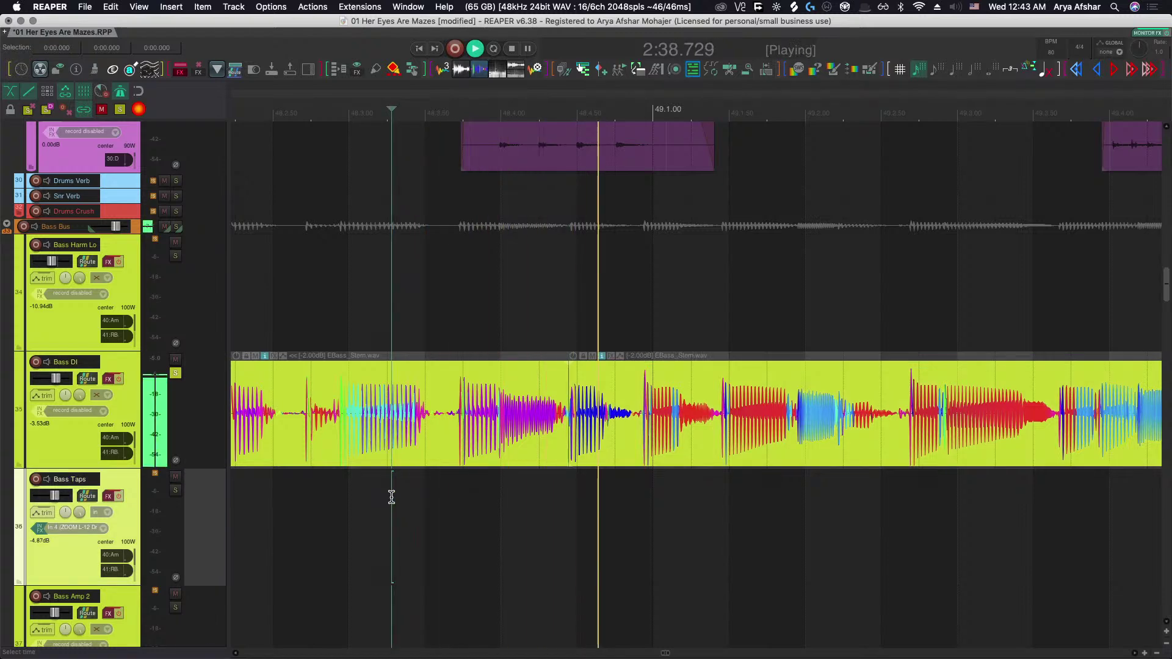
key("space")
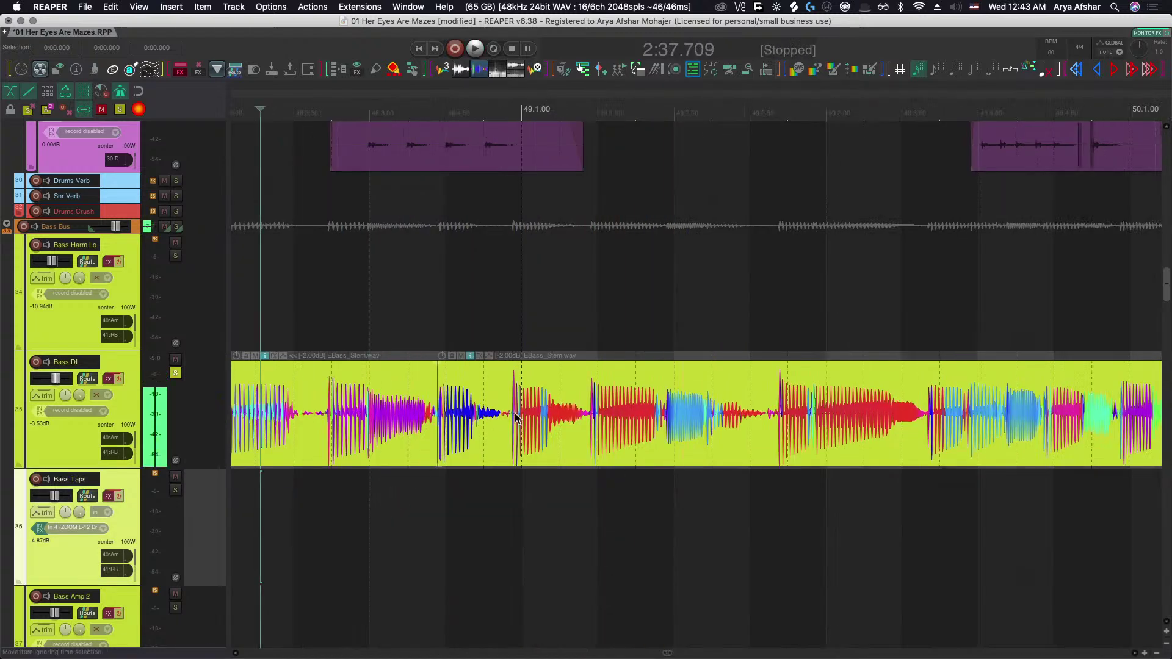
Split the Bass DI item just before 49.1.50 and in the gap before 49.1.00, slip the isolated note onto 49.1.00, and replay.
scroll(587, 422, "up", 3)
left_click(587, 422)
key("s")
scroll(587, 422, "left", 3)
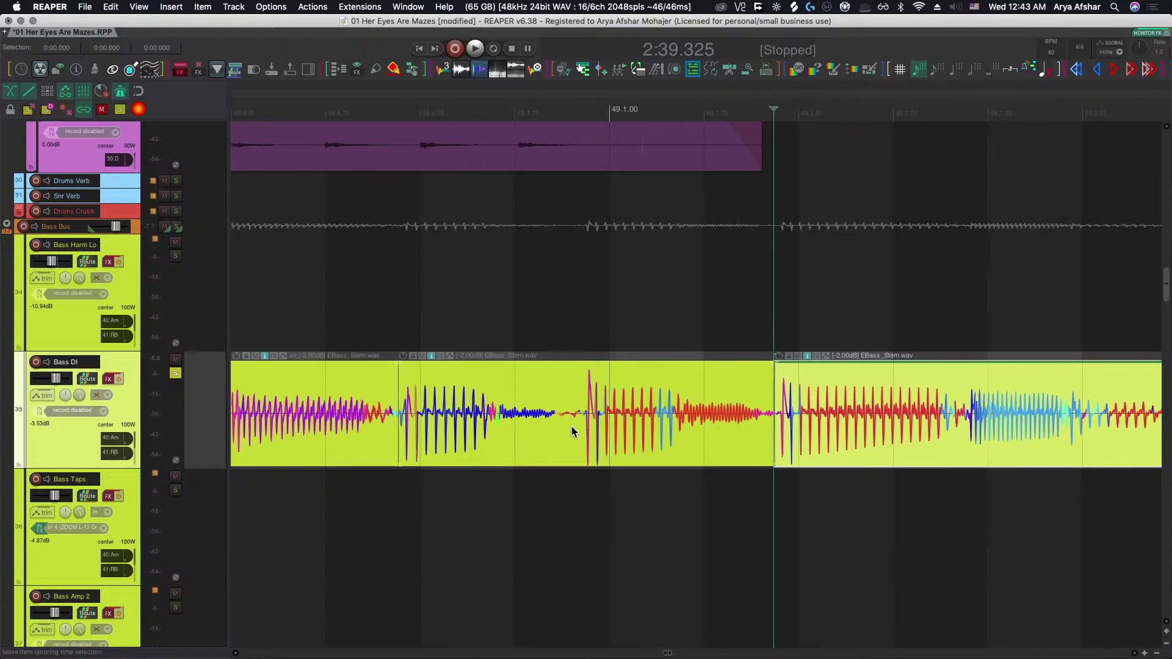
left_click(572, 432)
key("s")
left_click_drag(615, 431, 588, 421)
scroll(580, 424, "down", 3)
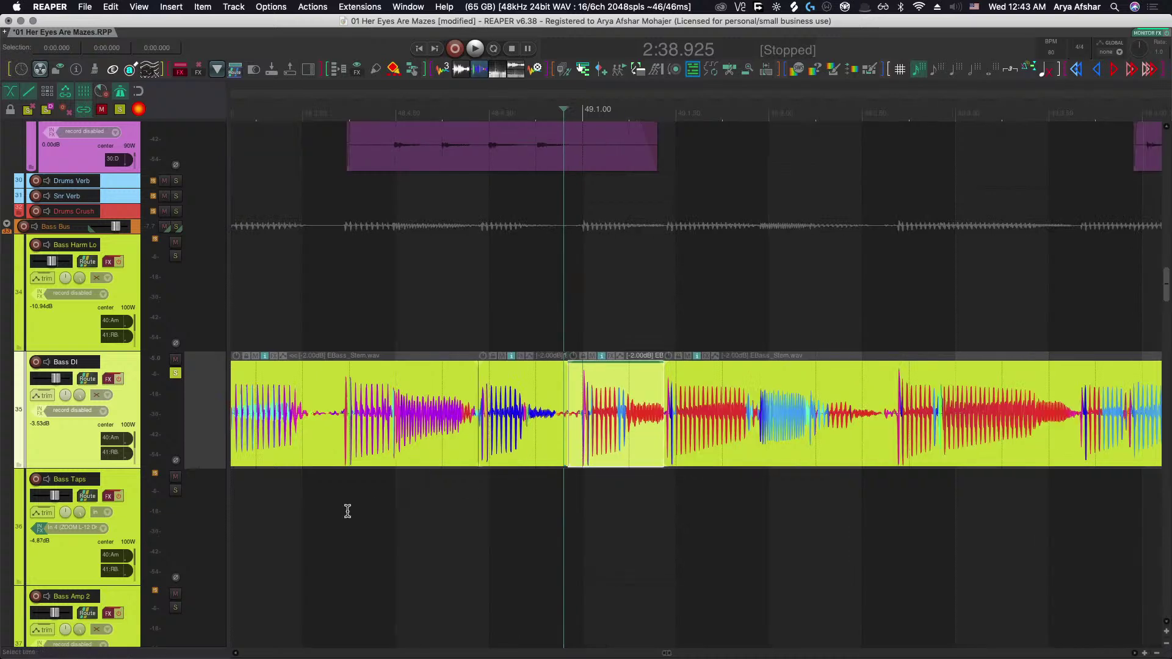
left_click(312, 513)
key("space")
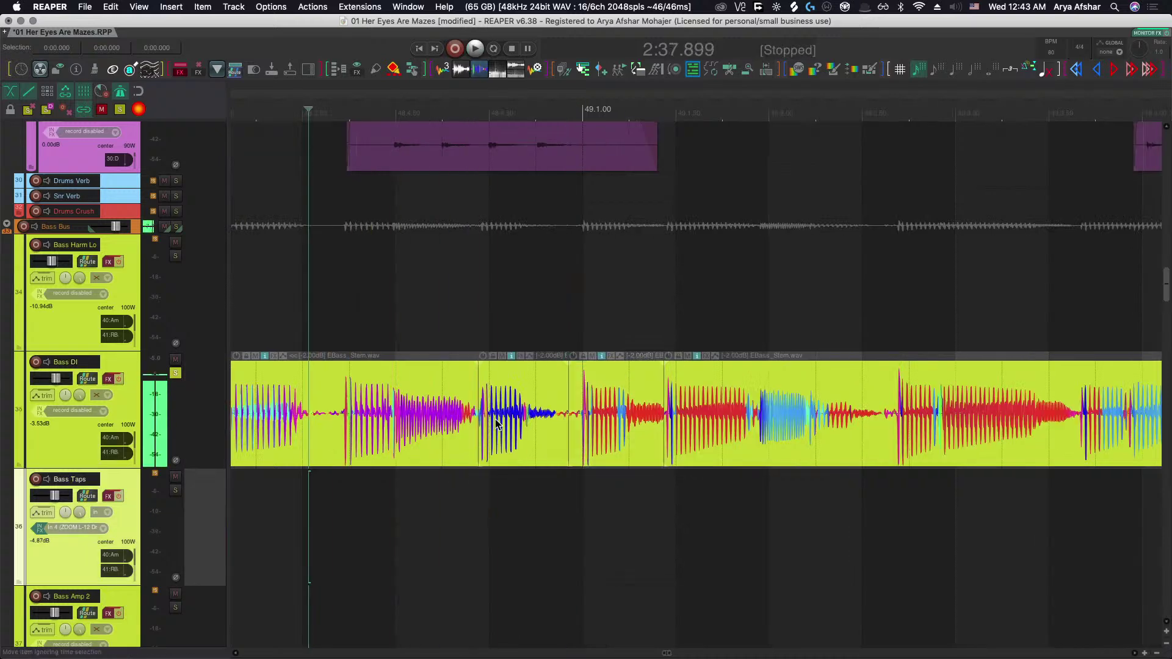
Slip the Bass DI piece at 48.4.50 slightly later, move its starting edit point closer to the note, and replay into bar 49.
scroll(496, 424, "up", 3)
left_click_drag(495, 424, 506, 425)
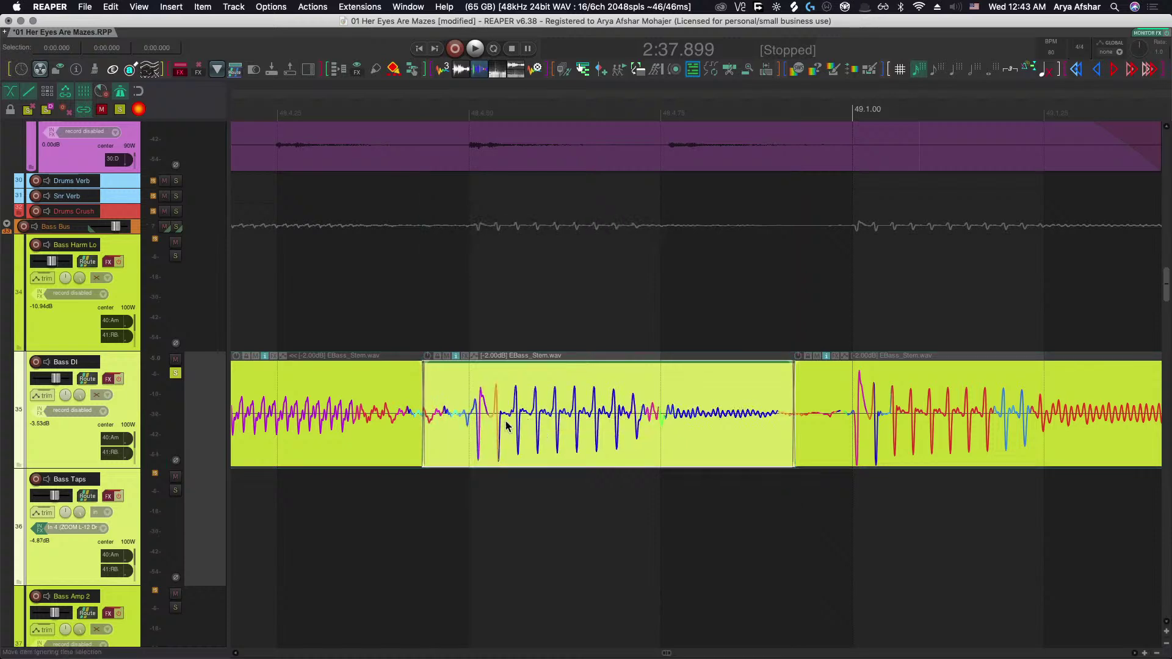
left_click_drag(424, 433, 432, 432)
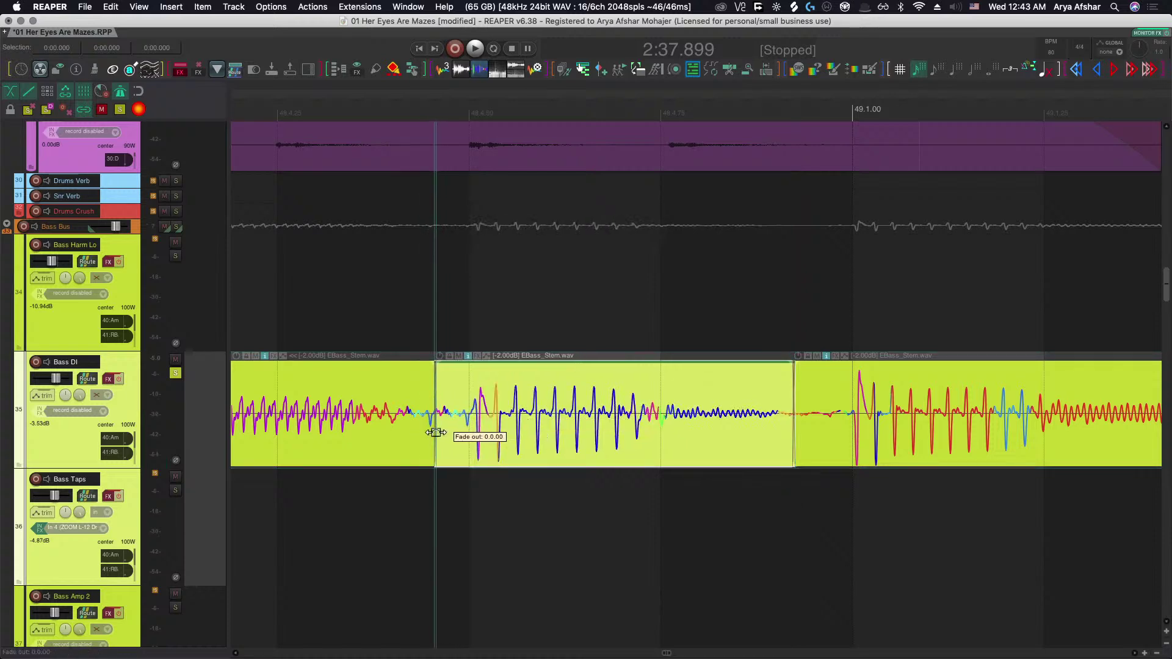
scroll(433, 432, "down", 2)
left_click(307, 506)
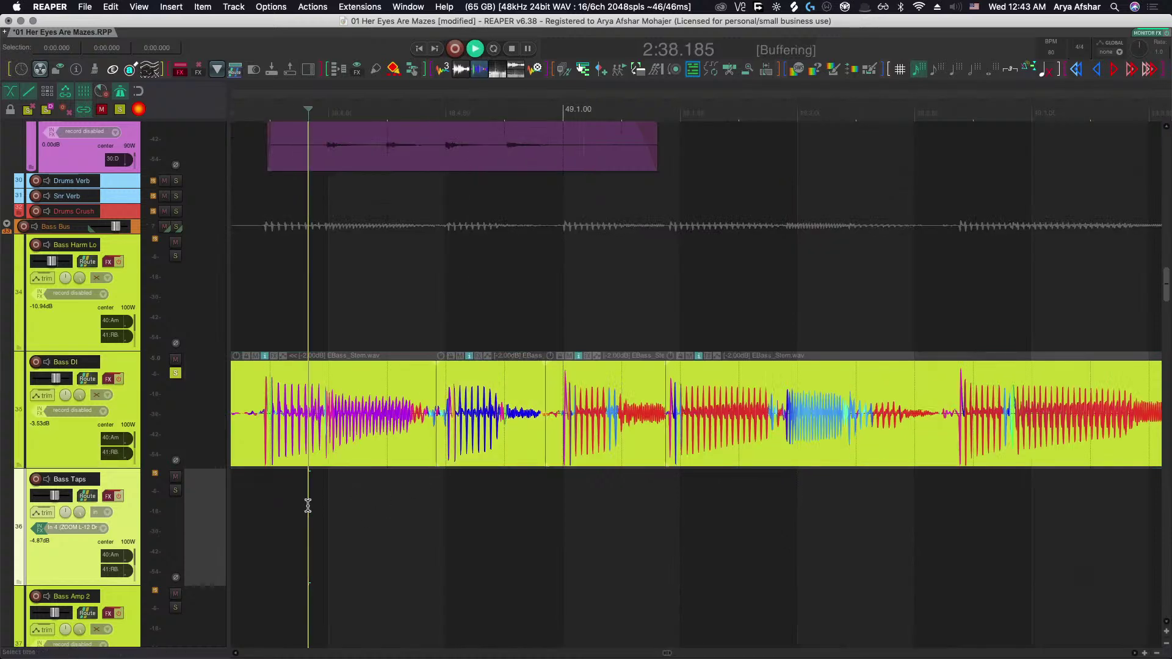
key("space")
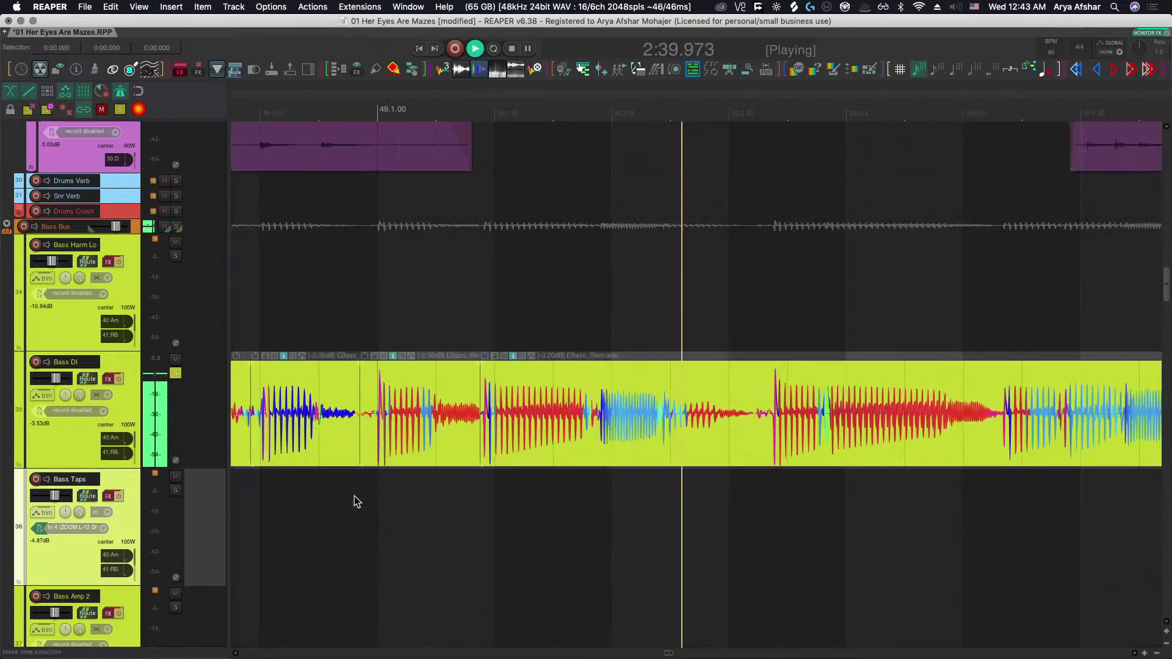
key("space")
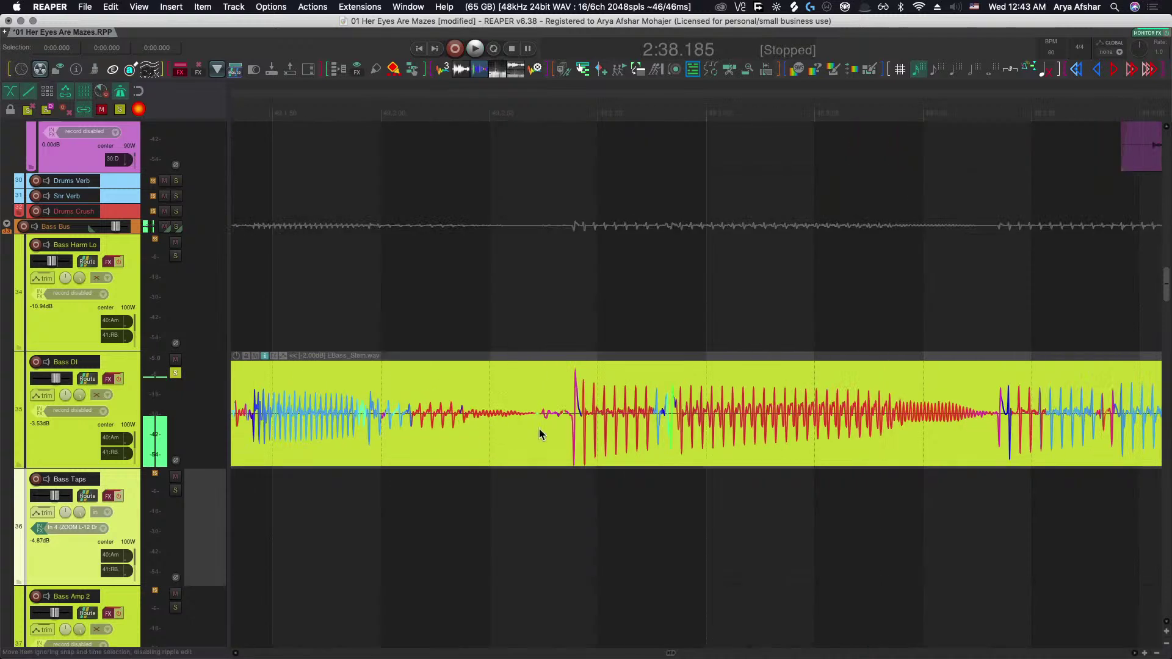
Split the Bass DI item in the quiet gap between 49.2.50 and 49.2.75, and listen from there into bar 50.
left_click(540, 428)
key("s")
key("space")
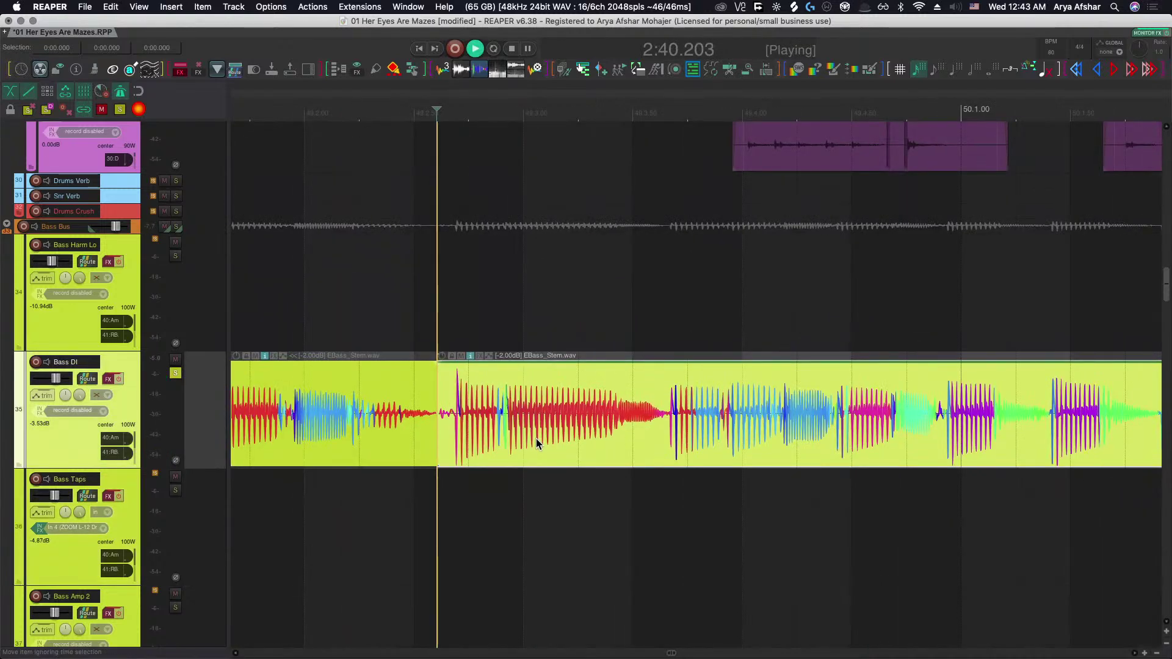
scroll(535, 438, "down", 3)
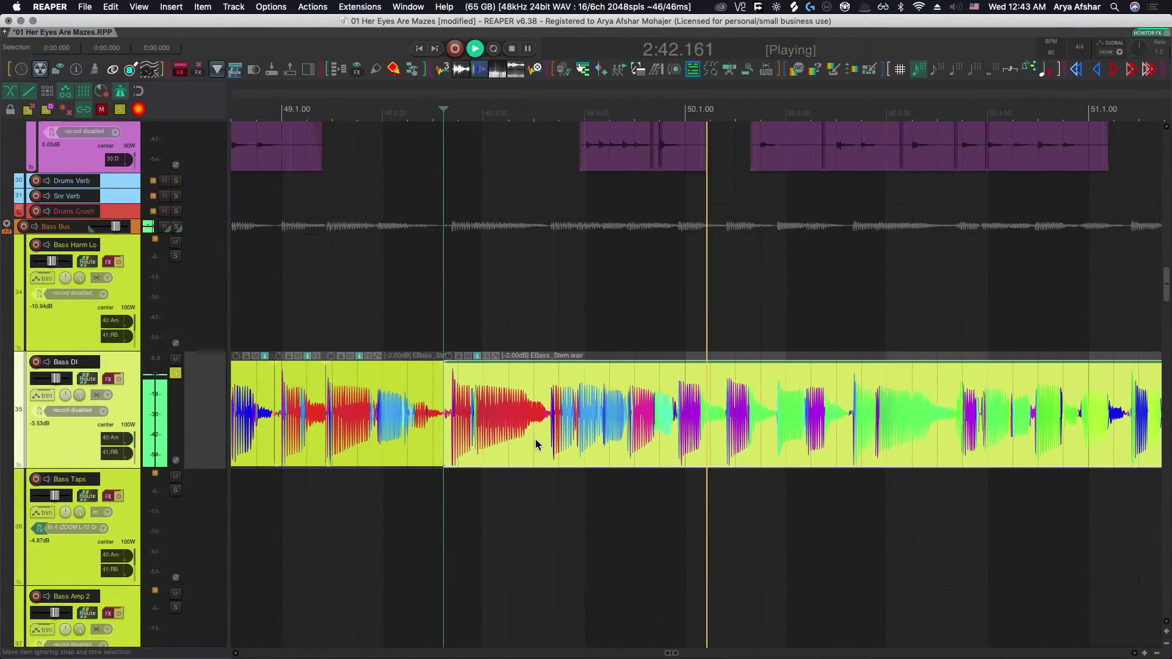
key("space")
Split the Bass DI item in the gap just before the note at 50.3.75, and replay from shortly after 49.2.00.
scroll(770, 420, "up", 6)
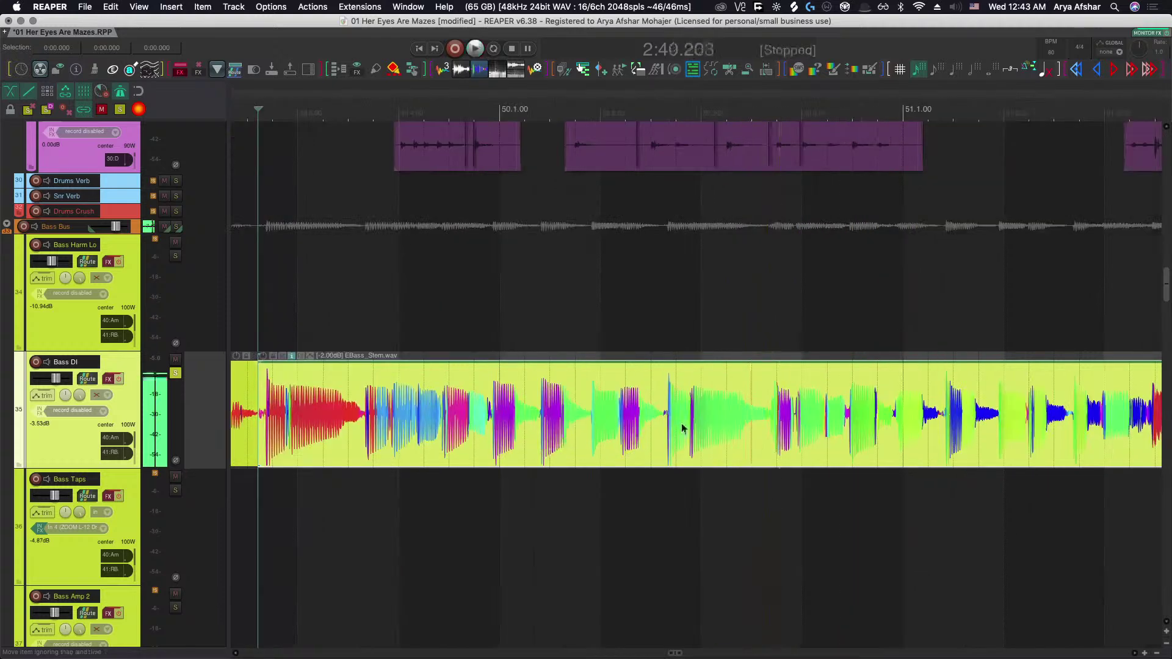
scroll(758, 427, "down", 6)
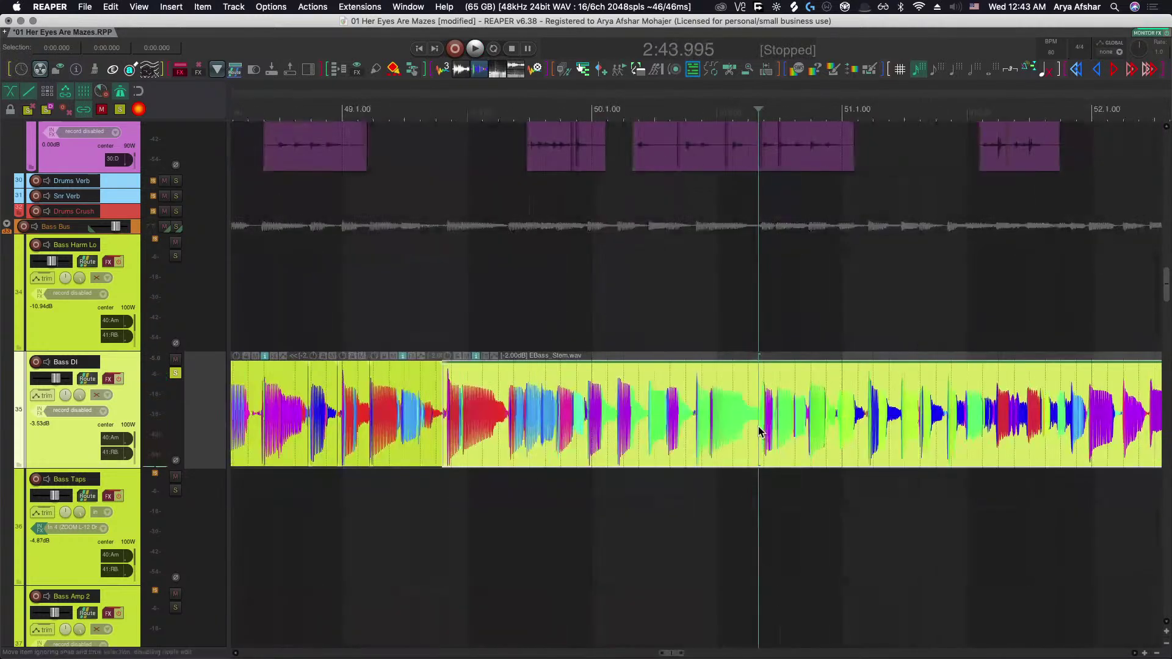
key("s")
left_click(412, 493)
scroll(424, 487, "up", 4)
key("space")
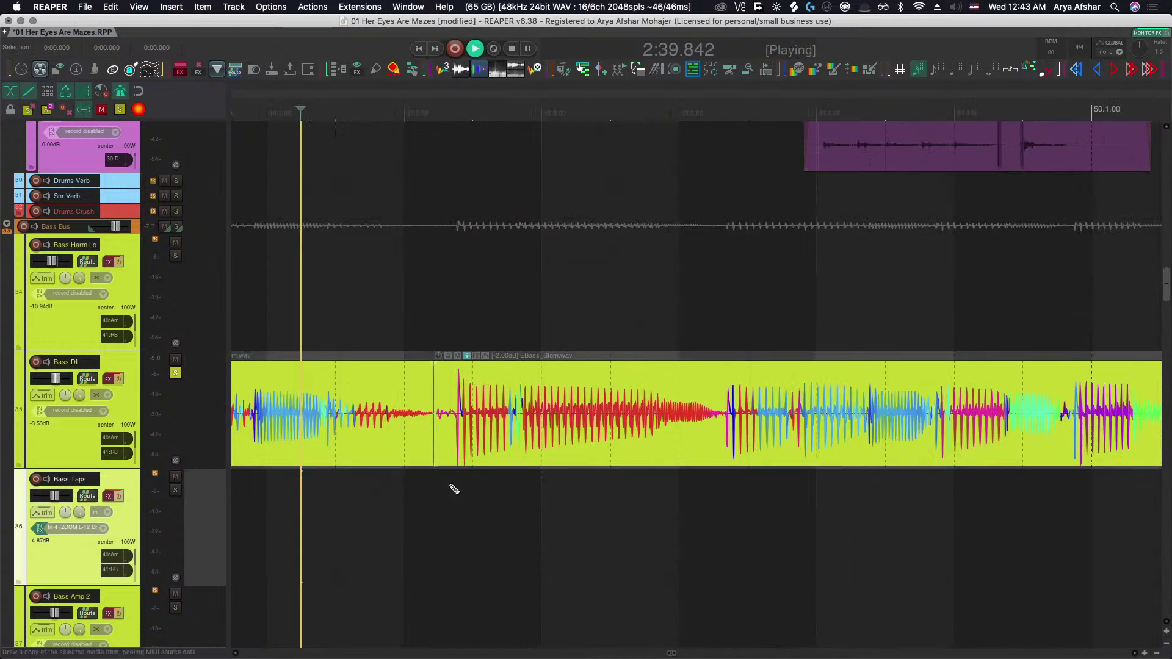
key("space")
key("space")
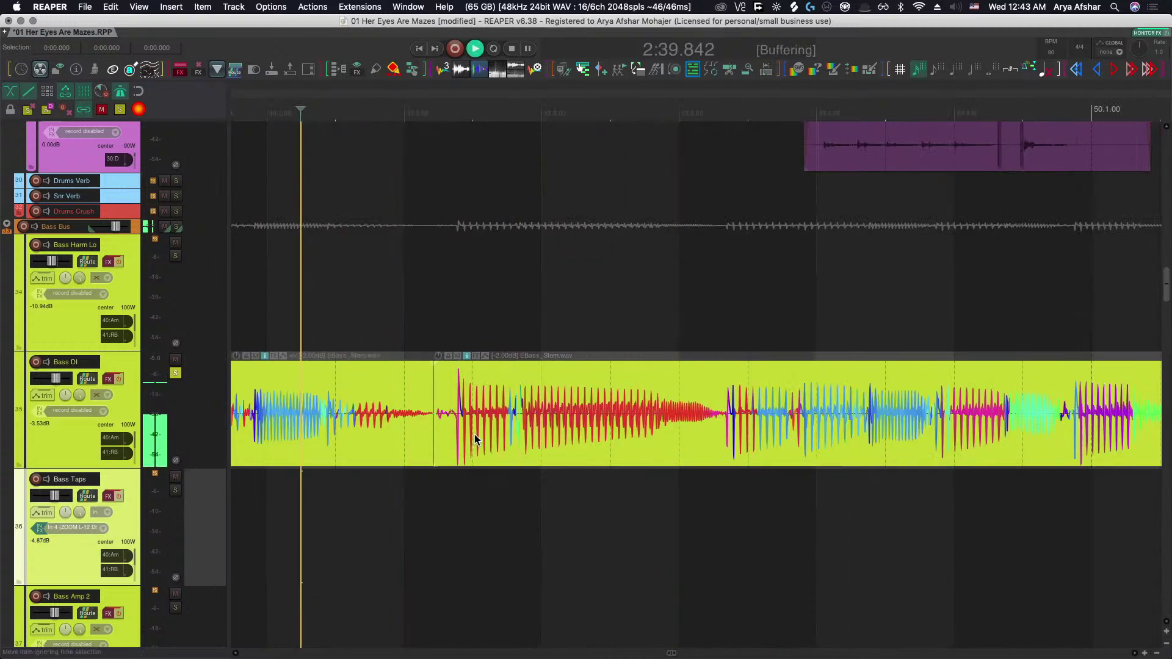
key("space")
Slip the Bass DI piece's audio later so its first note lands on 49.2.75, and replay from around 49.2.25.
left_click(470, 434)
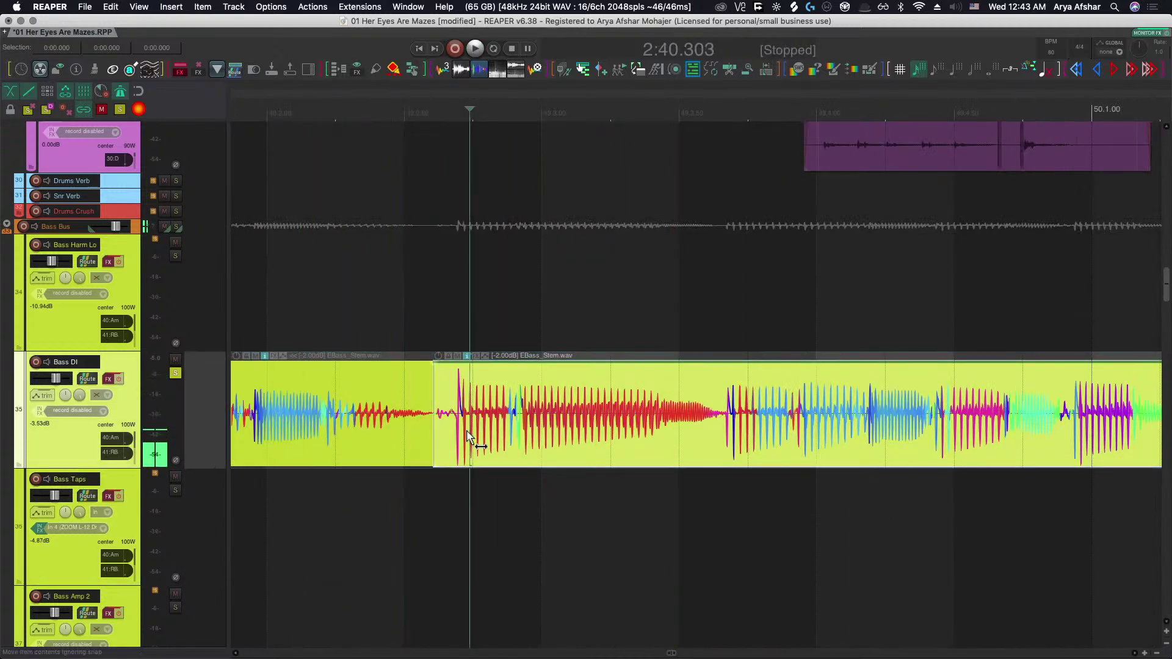
key("space")
key("space")
mouse_move(516, 427)
left_mouse_down()
mouse_move(482, 430)
mouse_move(507, 424)
left_mouse_up()
scroll(448, 476, "down", 1)
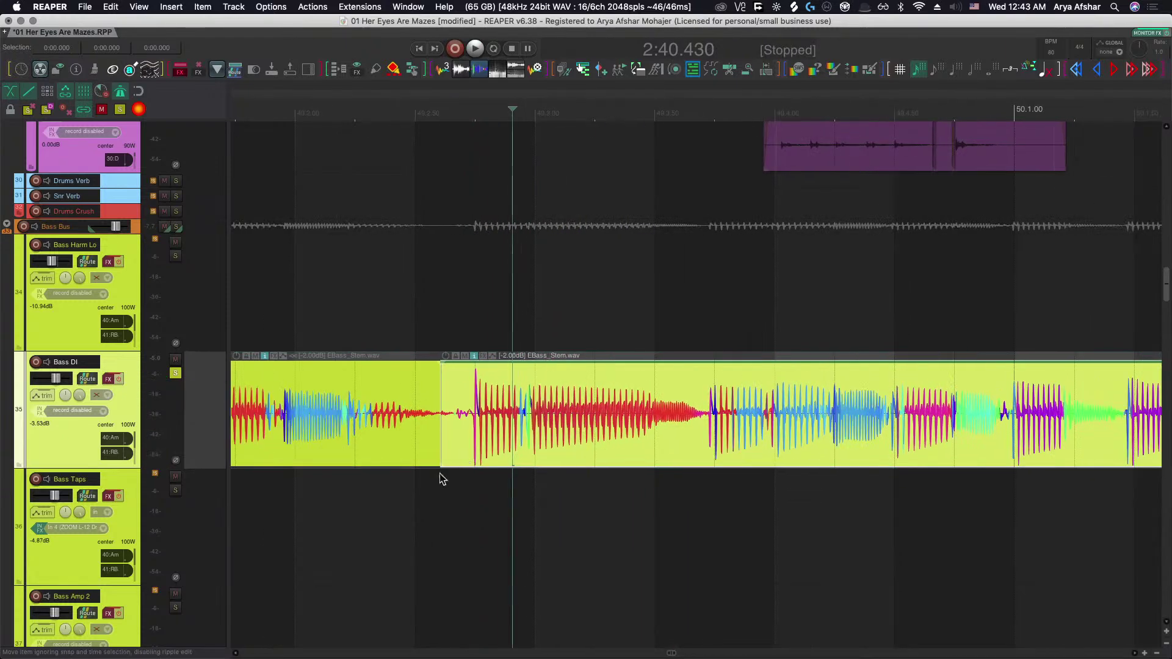
left_click(354, 488)
key("space")
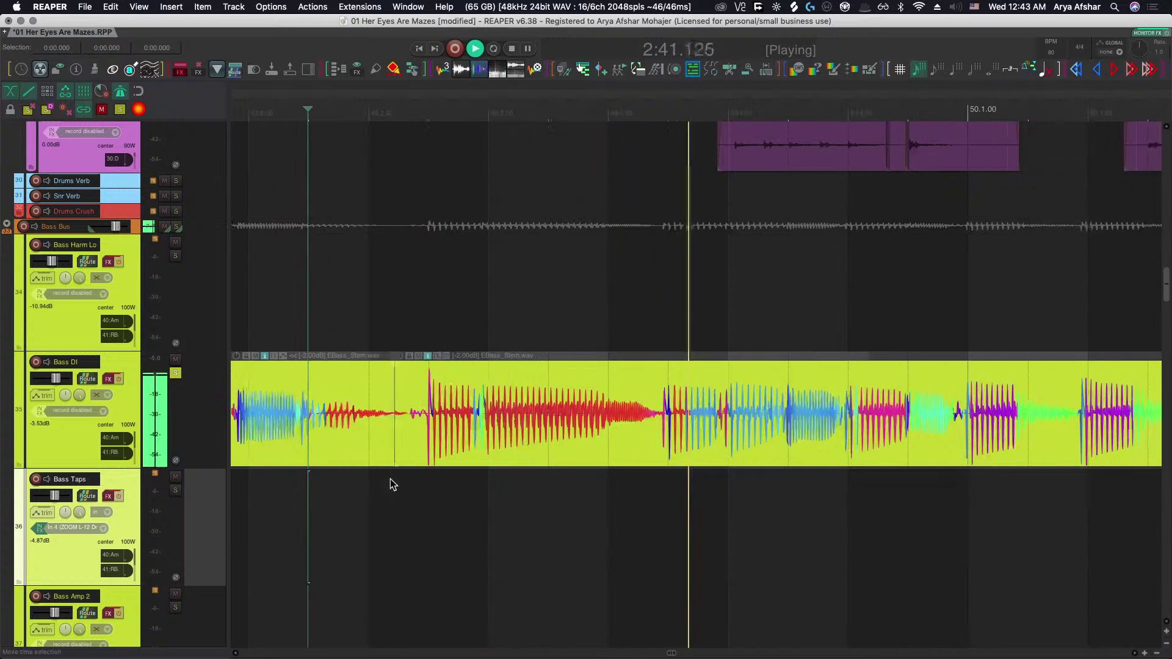
key("space")
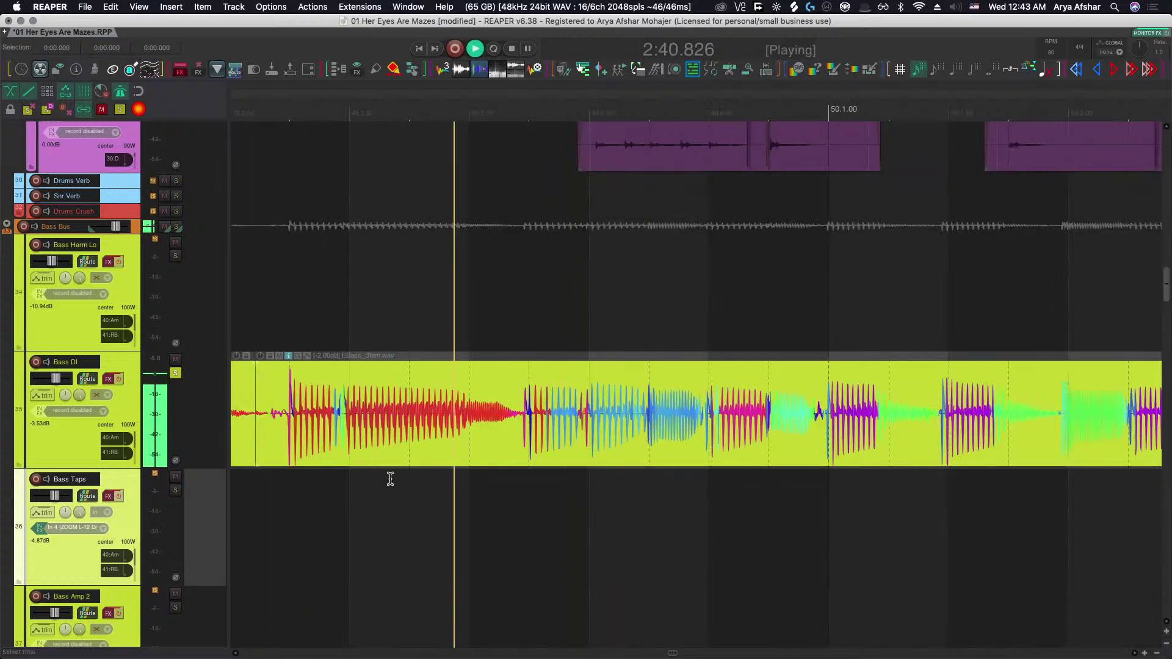
Slip the Bass DI piece's audio slightly later at 49.2.75, and replay from just before 49.2.25.
key("space")
scroll(374, 429, "up", 3)
left_click_drag(364, 431, 371, 434)
scroll(374, 476, "down", 3)
scroll(374, 482, "left", 4)
left_click(407, 498)
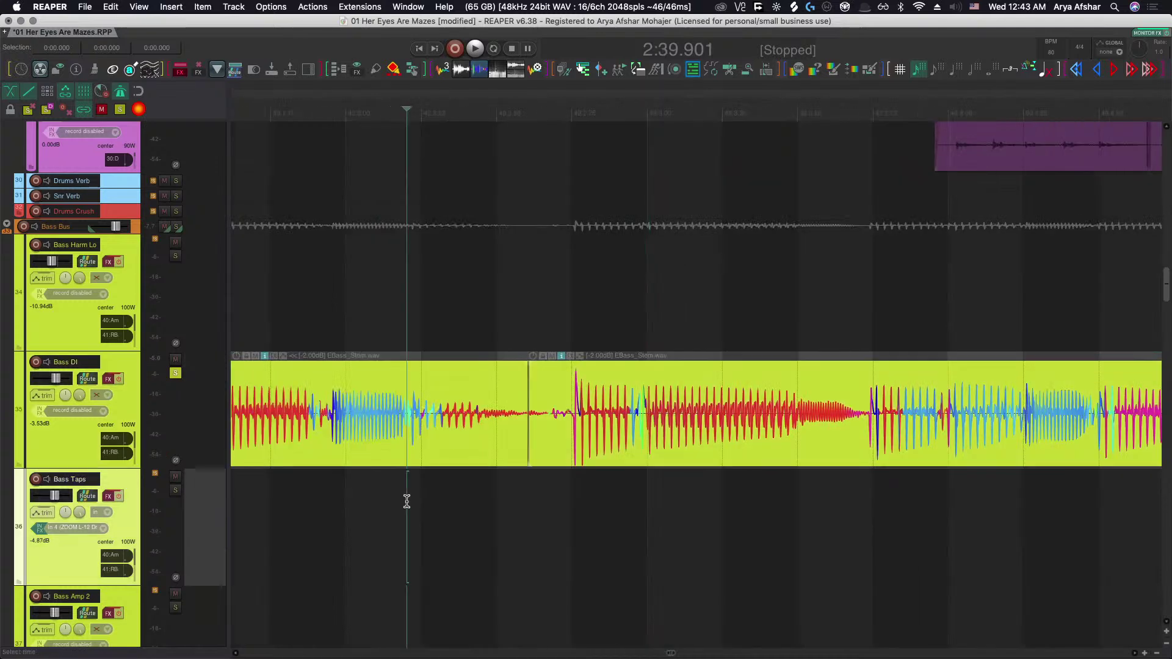
key("space")
key("space")
Widen the crossfade at the Bass DI edit between 49.2.50 and 49.2.75, and replay across it.
scroll(526, 403, "up", 5)
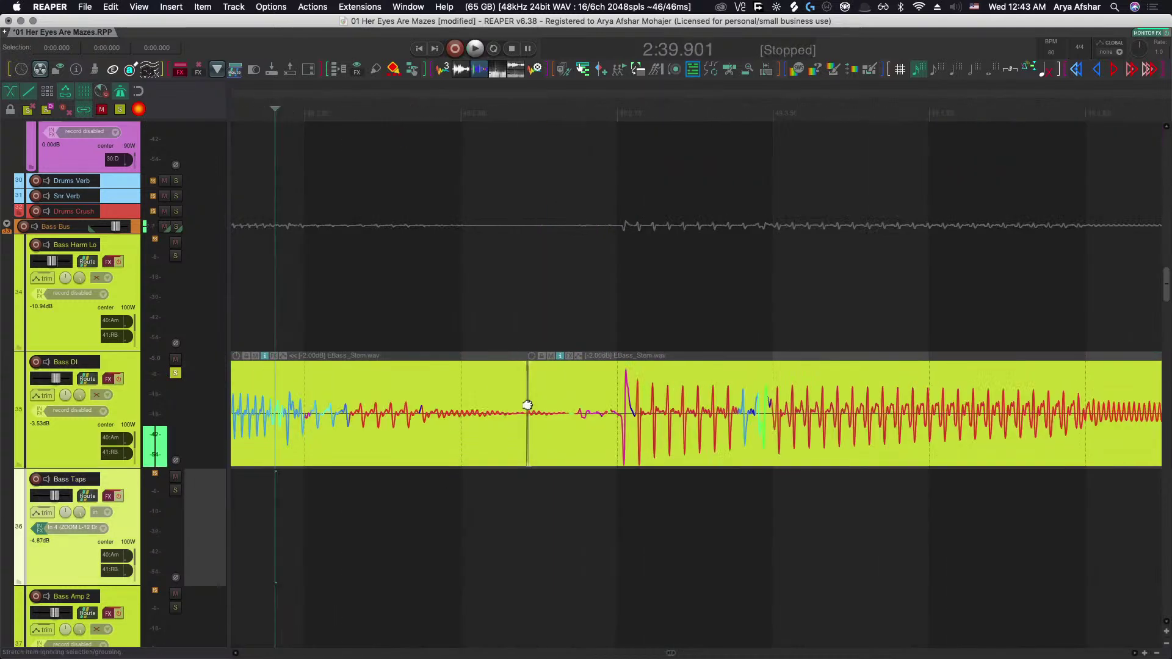
scroll(518, 392, "up", 2)
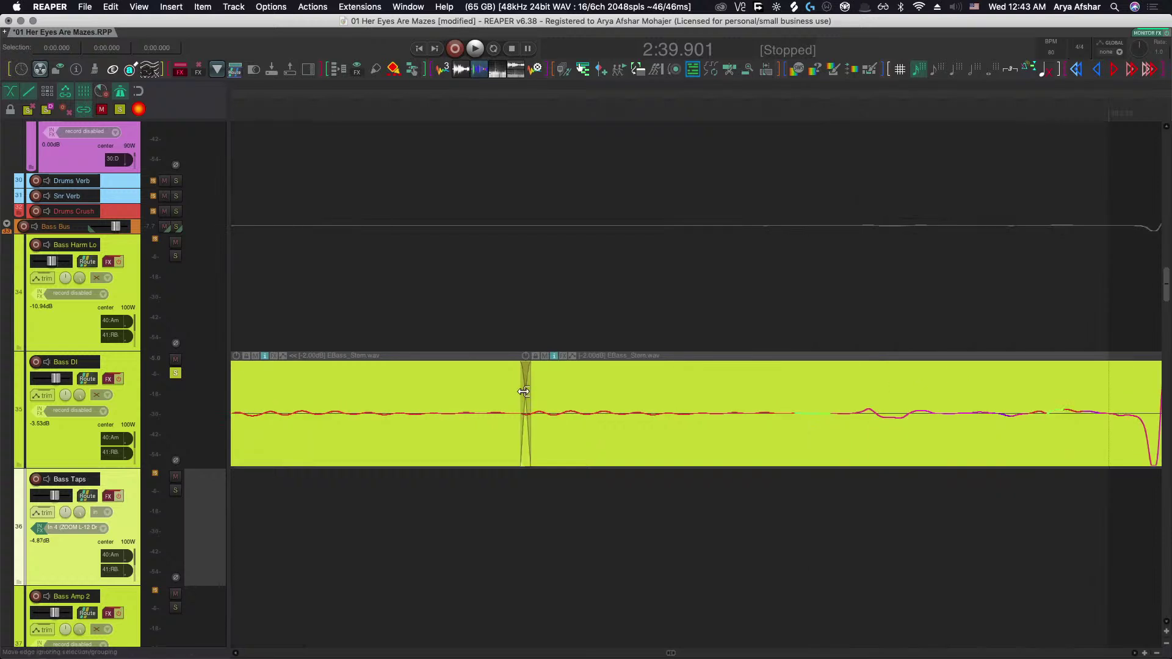
scroll(525, 398, "up", 3)
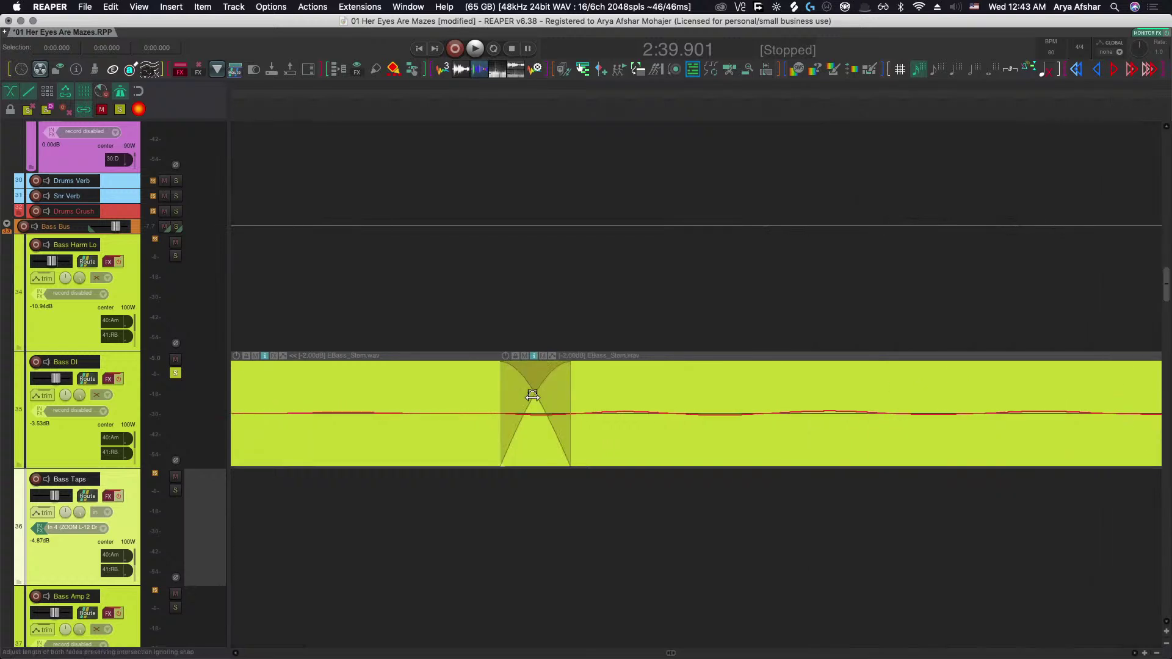
scroll(533, 396, "up", 2)
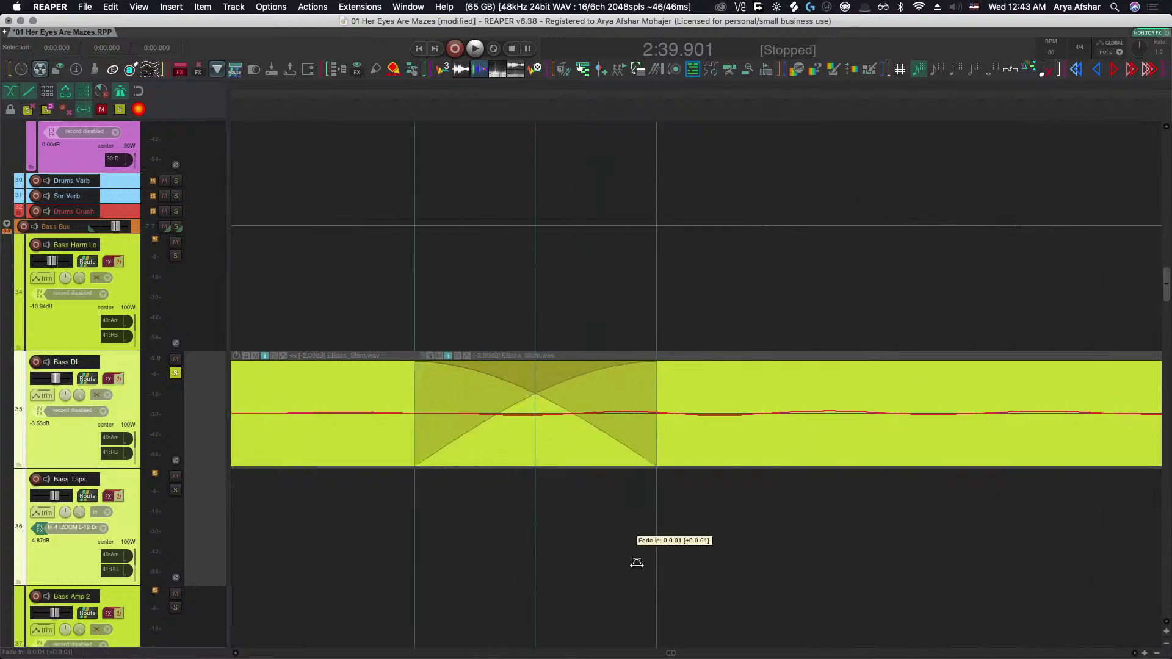
scroll(633, 578, "down", 8)
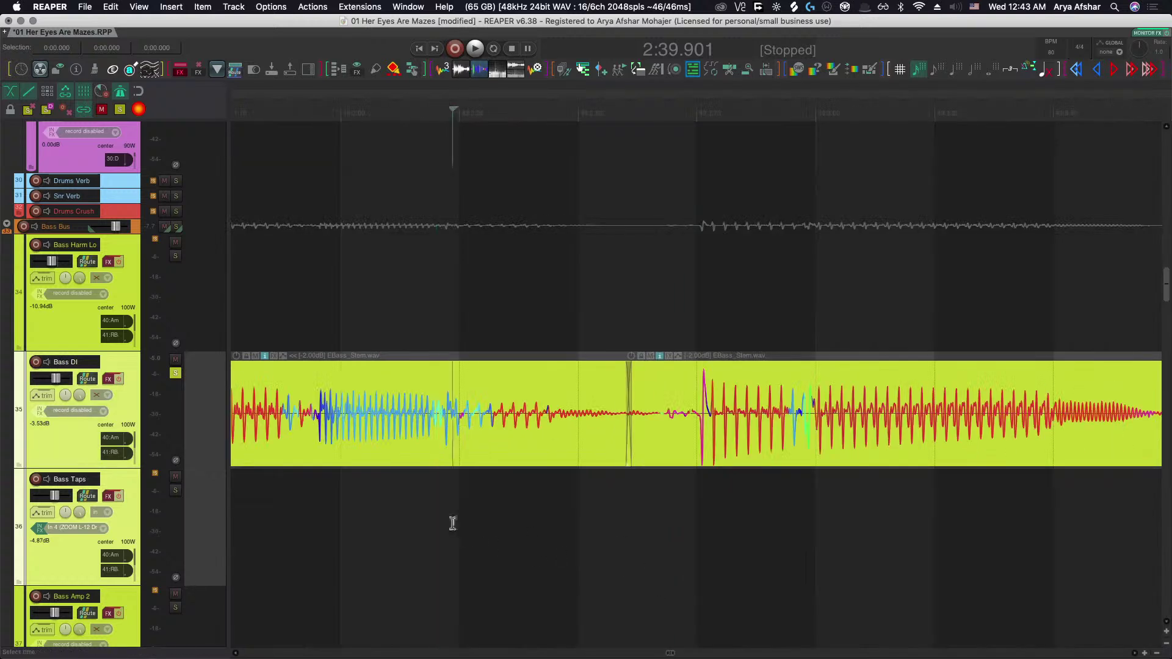
left_click(452, 523)
key("space")
key("space")
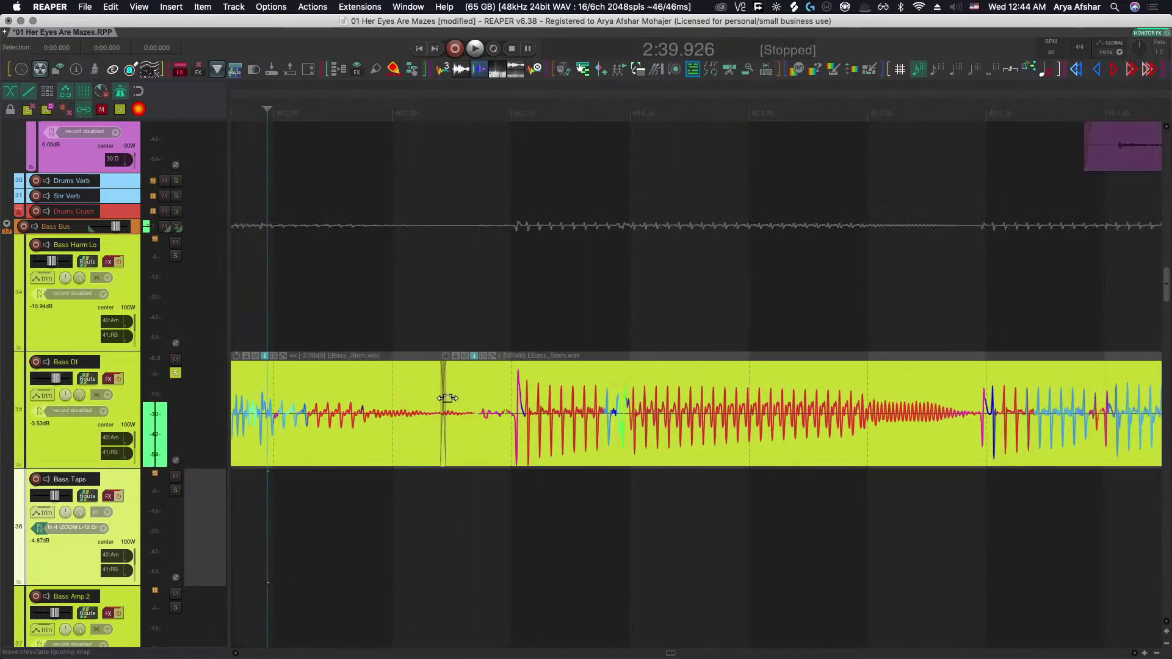
Move that Bass DI crossfade slightly later in the quiet gap, and listen to the transition.
mouse_move(447, 398)
left_mouse_down()
mouse_move(463, 397)
mouse_move(451, 397)
left_mouse_up()
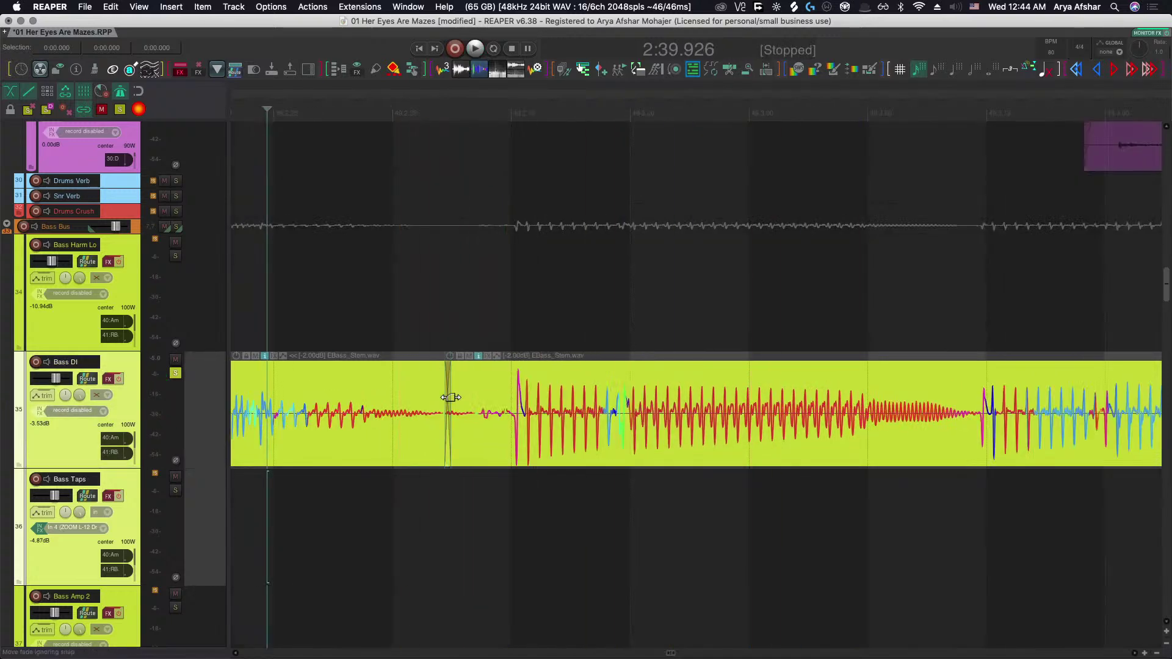
key("space")
key("space")
Slip the Bass DI piece's audio slightly earlier toward 49.2.75, and listen on through bar 50.
left_click(534, 408)
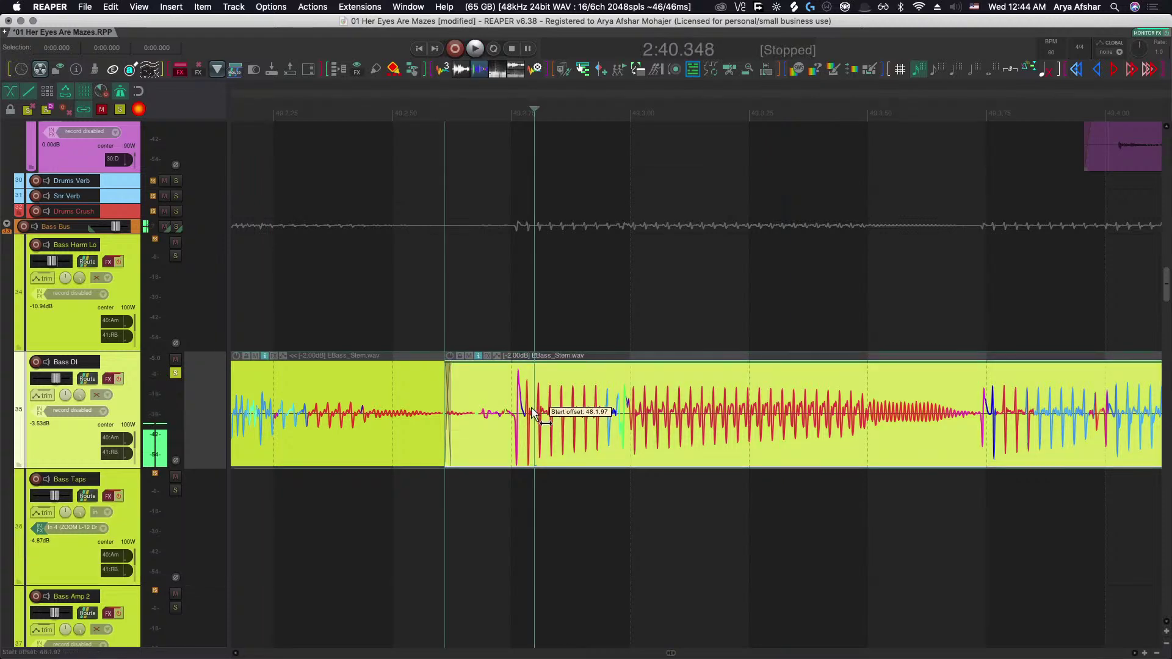
left_click_drag(533, 413, 529, 414)
key("space")
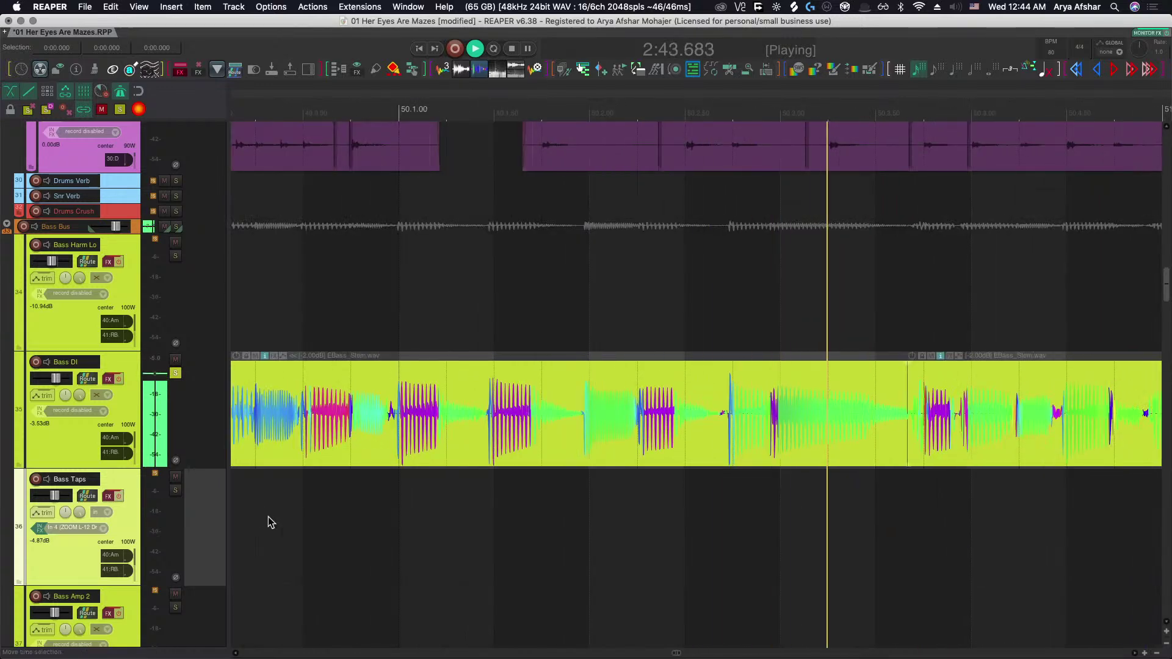
key("space")
Split the Bass DI item just before the note at 50.2.75, slip the new piece later onto that gridline, and replay from just before 50.2.25.
scroll(701, 421, "up", 4)
left_click(700, 437)
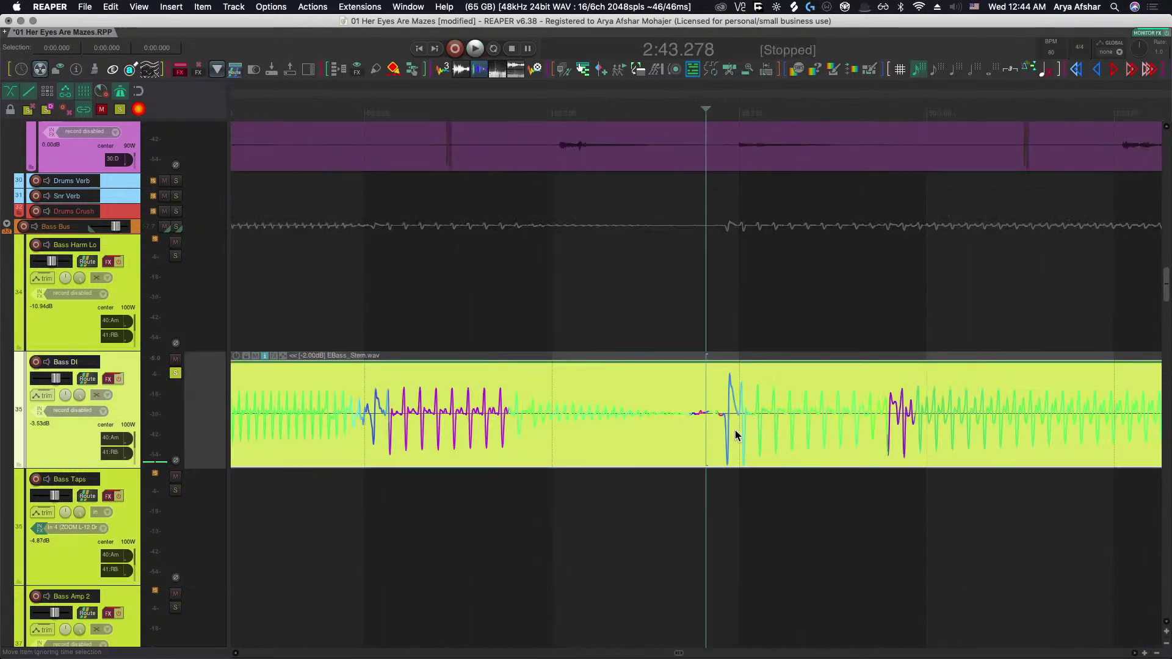
key("s")
left_click_drag(751, 435, 763, 434)
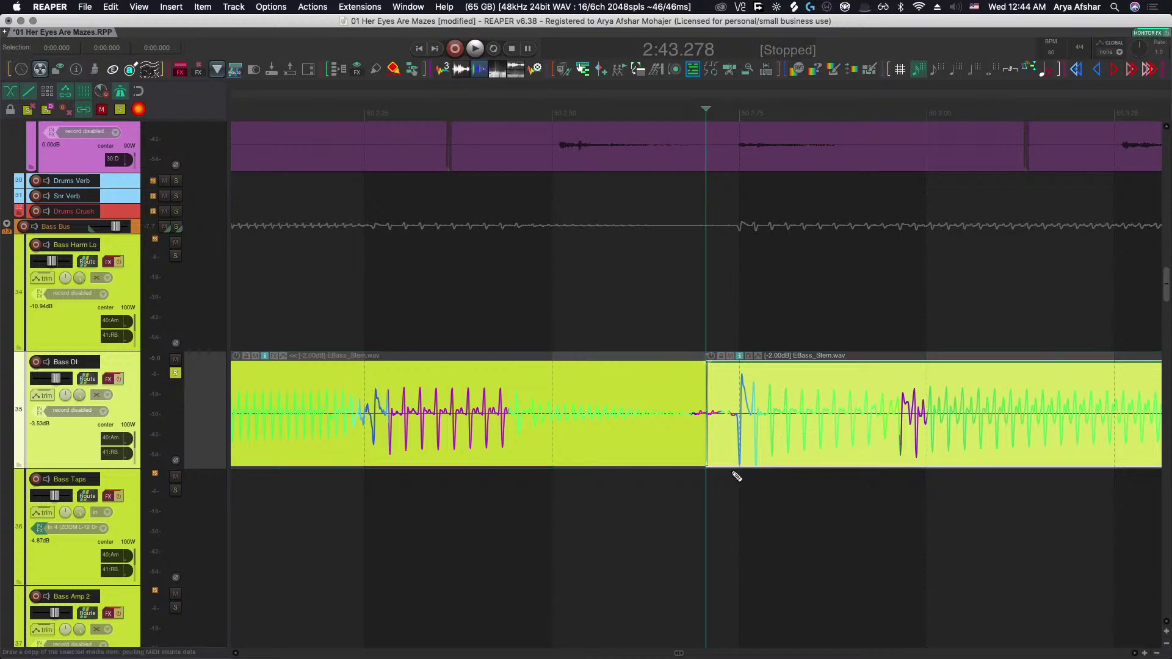
scroll(734, 471, "down", 4)
left_click(545, 517)
key("space")
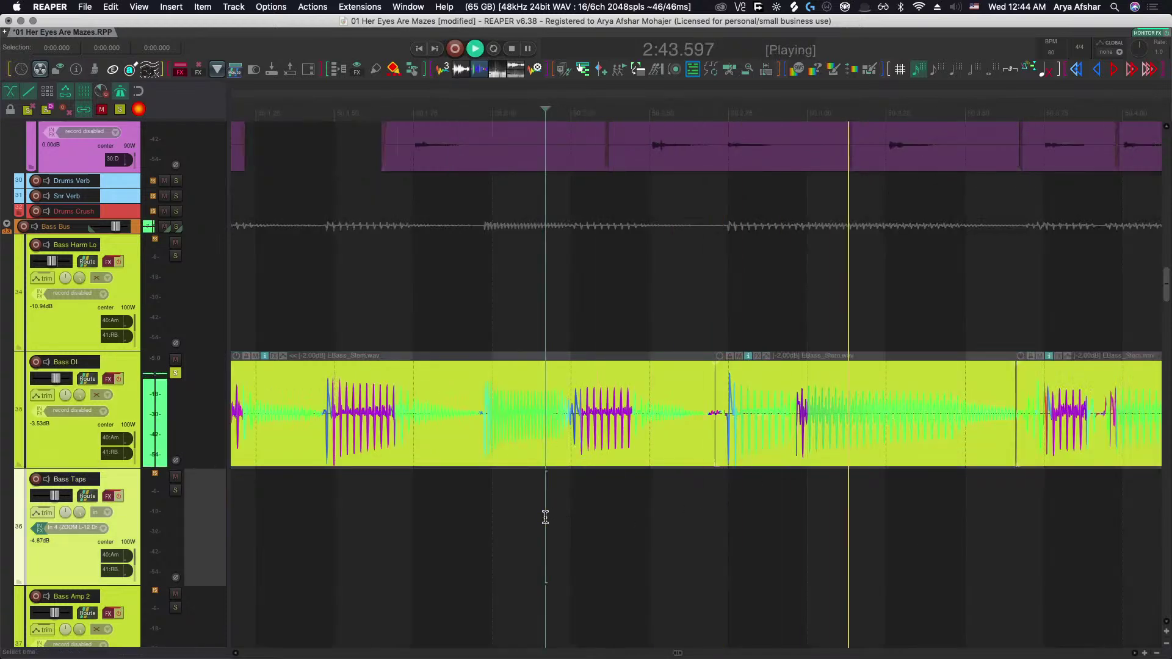
Slip the Bass DI piece at 50.2.75 a touch later, and replay from just before bar 50.
key("space")
scroll(768, 439, "up", 6)
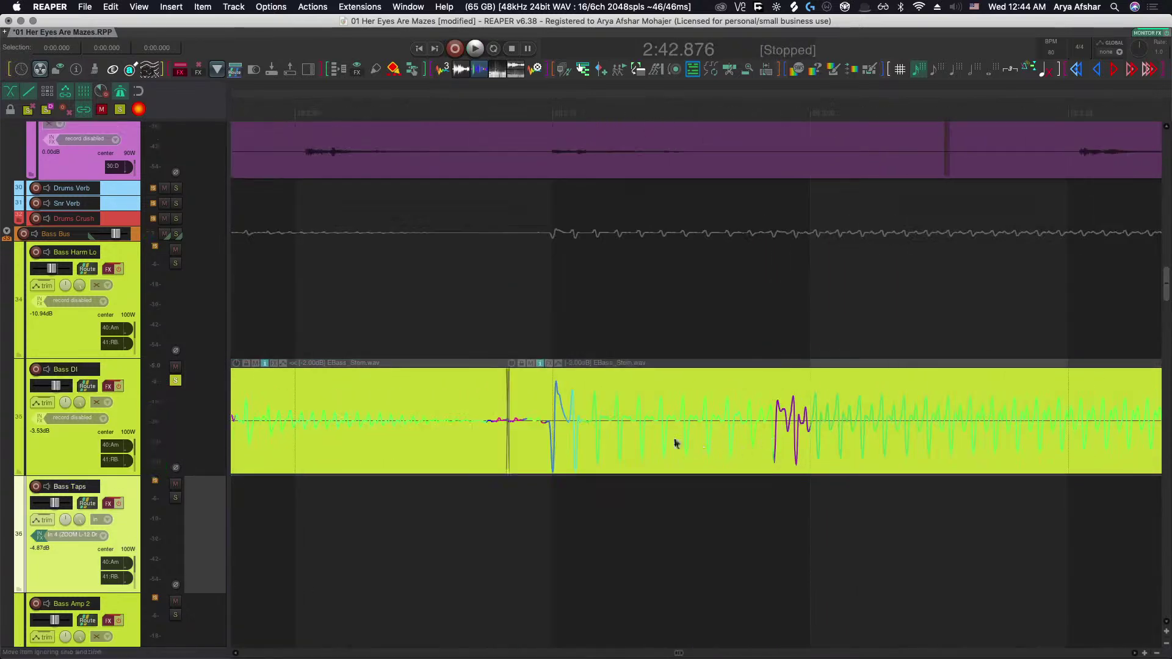
left_click(632, 440)
scroll(641, 440, "down", 6)
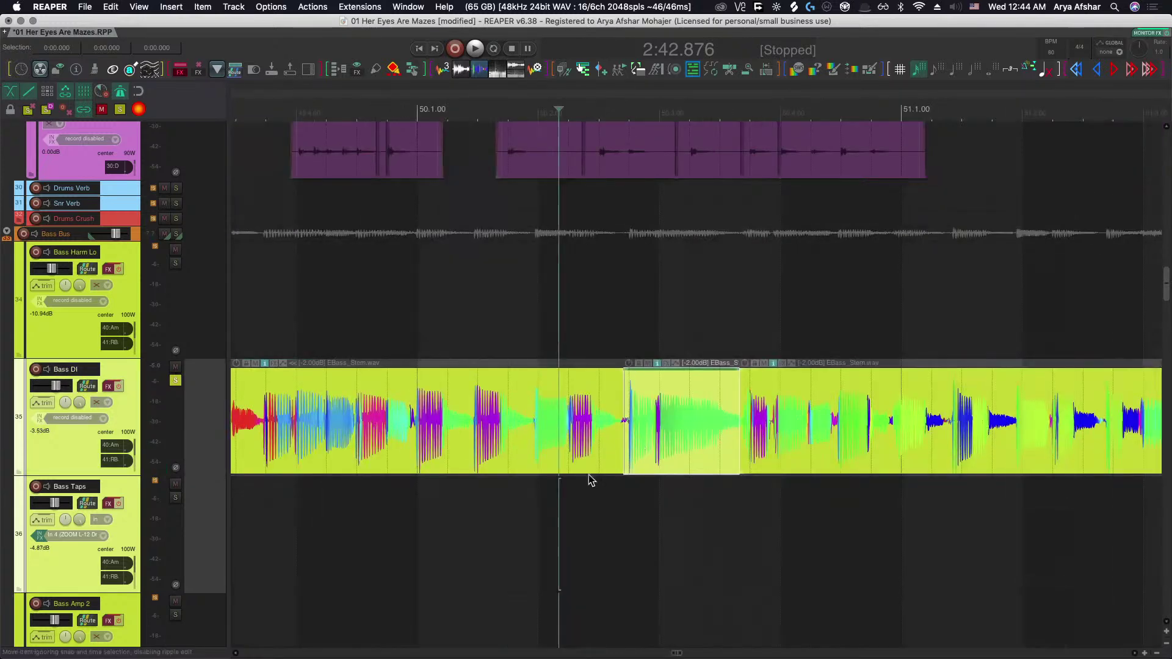
left_click(393, 549)
key("space")
Widen the crossfade at the Bass DI edit just before 50.3.75, and replay from just before bar 50.
scroll(702, 516, "up", 6)
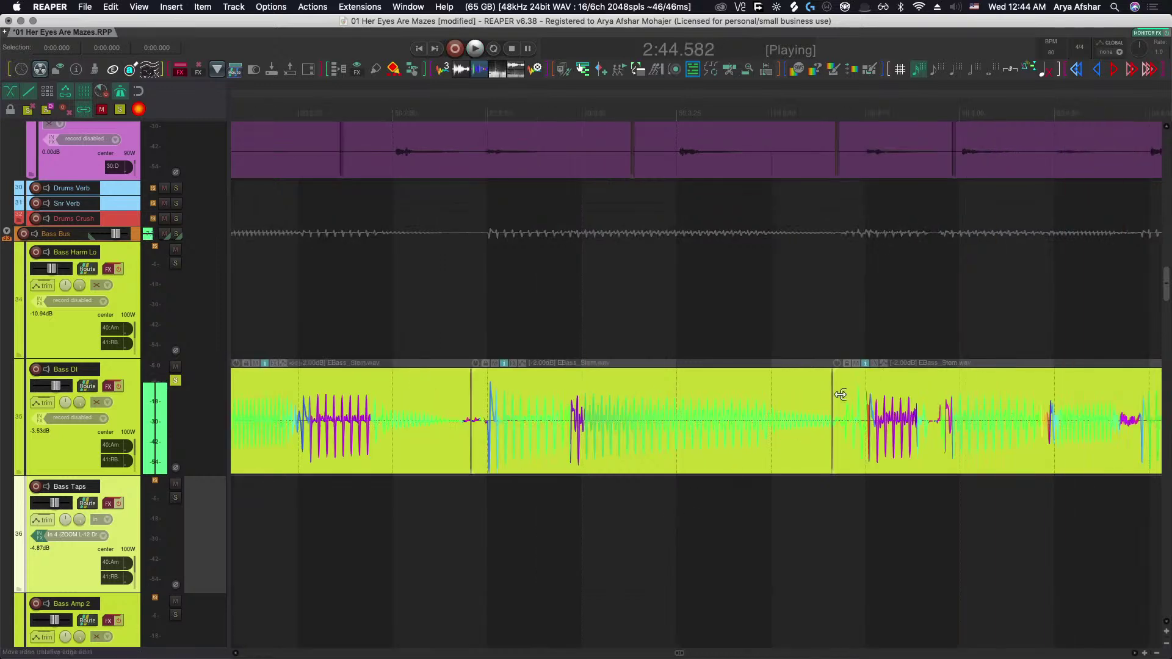
key("space")
scroll(822, 421, "up", 8)
scroll(717, 398, "up", 3)
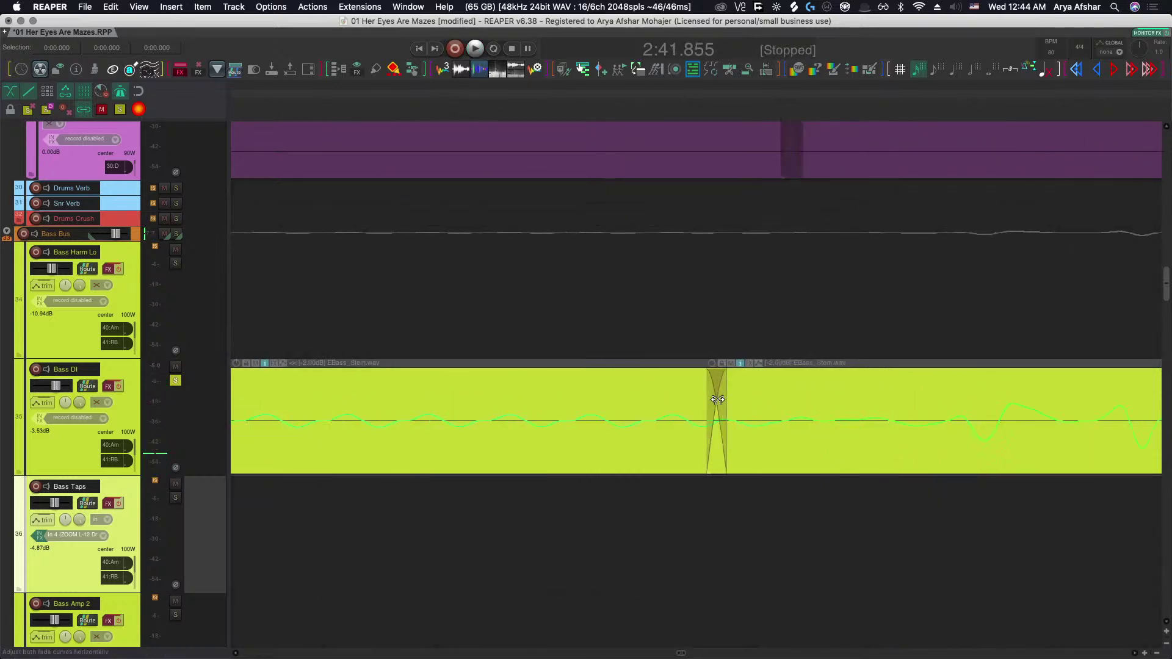
left_click_drag(718, 399, 811, 516)
scroll(819, 526, "down", 6)
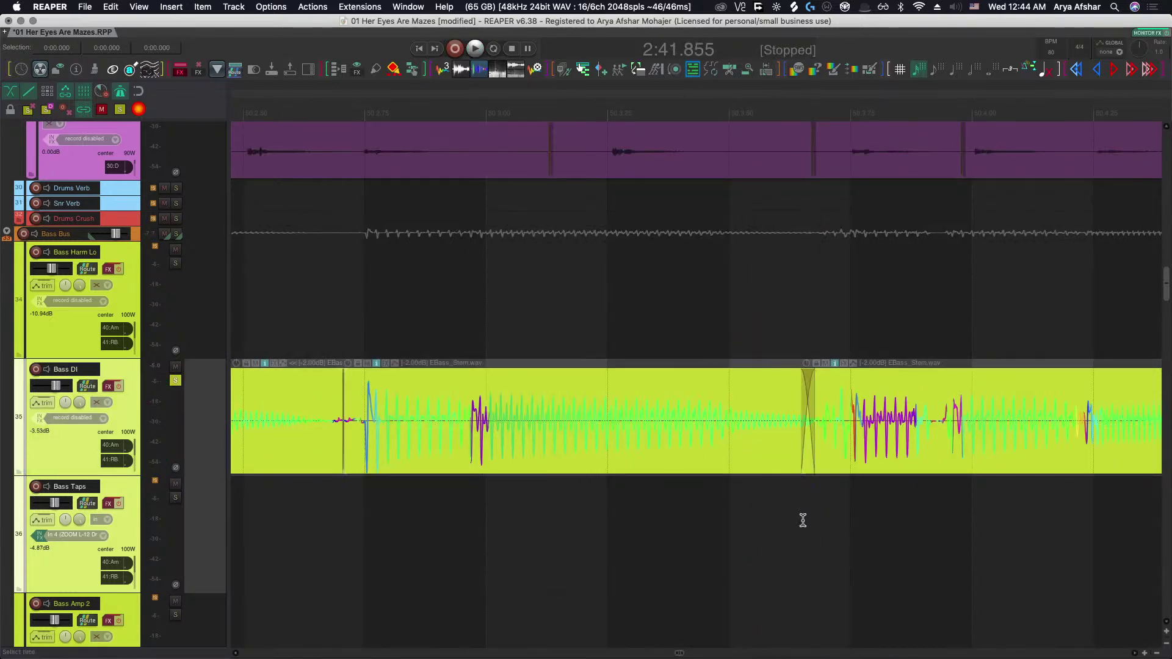
scroll(803, 520, "down", 3)
key("space")
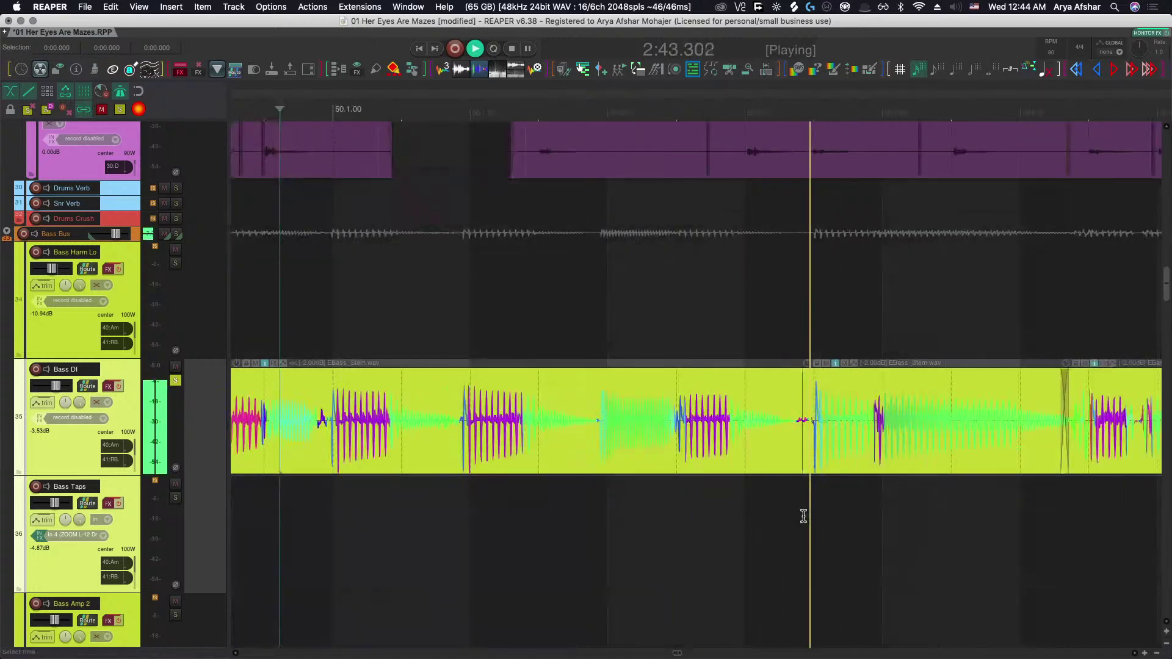
key("space")
Try slipping the Bass DI piece at 50.2.75 further later, listen to it, and undo the slip.
scroll(798, 442, "up", 5)
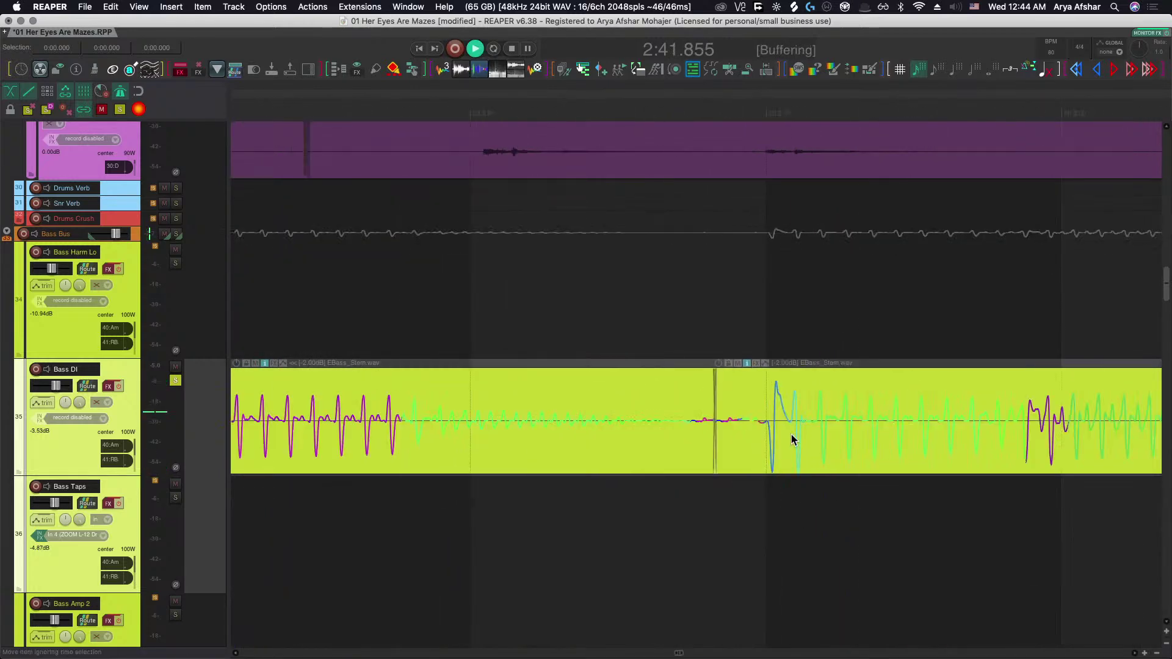
scroll(787, 442, "down", 4)
key("space")
scroll(814, 438, "up", 5)
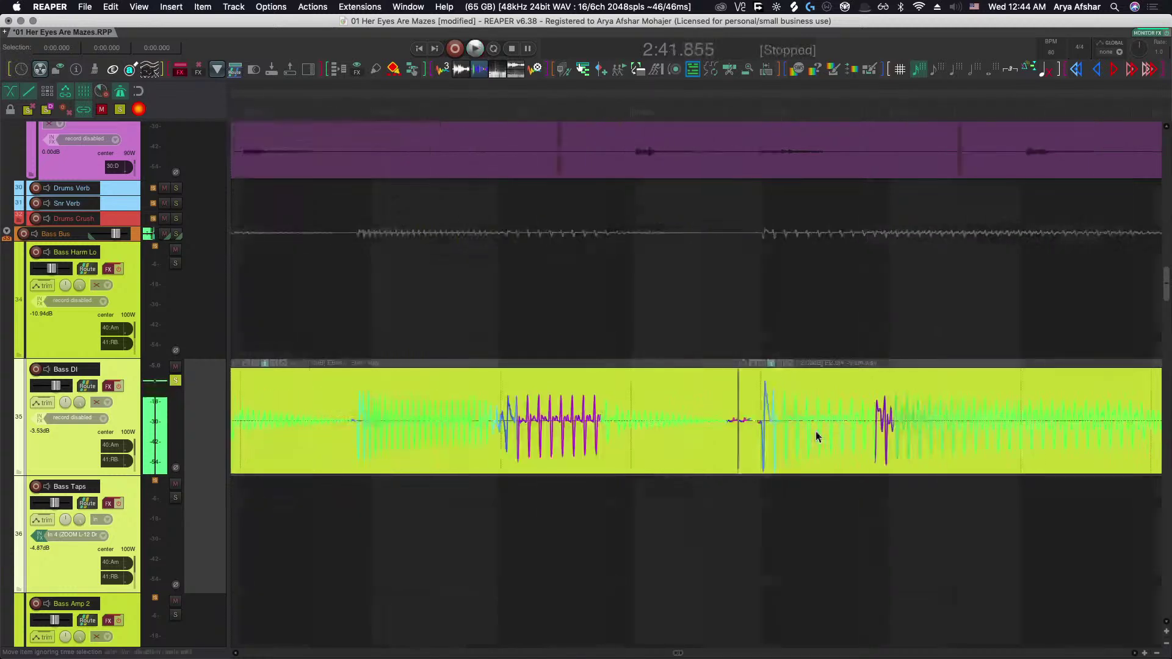
left_click_drag(808, 437, 816, 440)
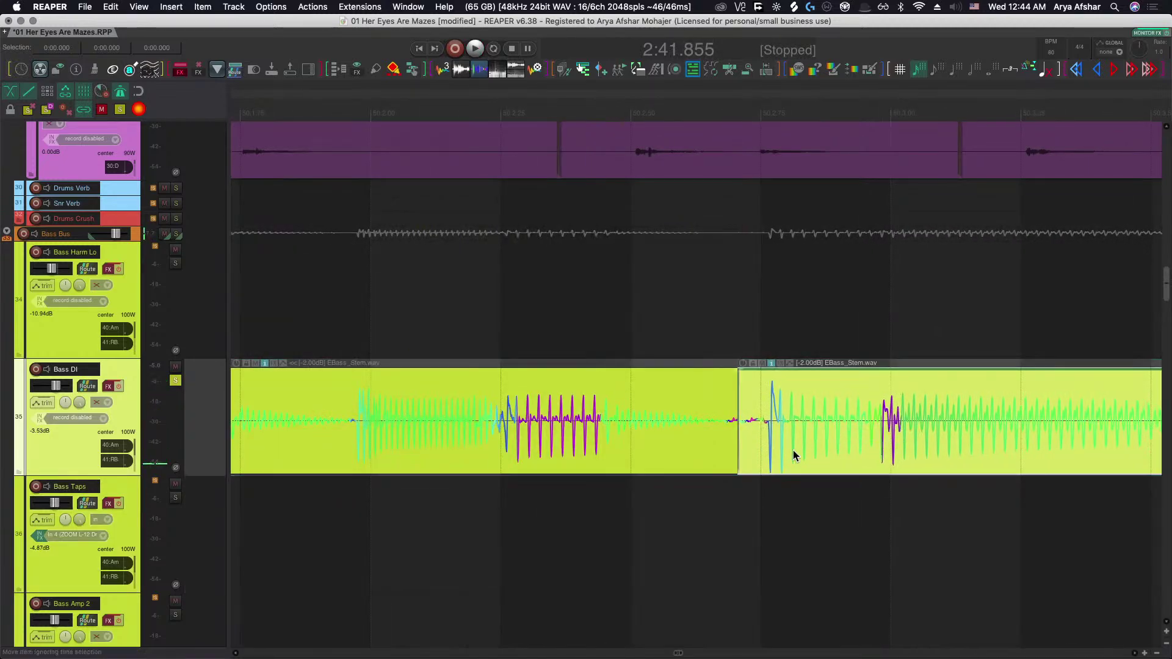
left_click(463, 521)
key("space")
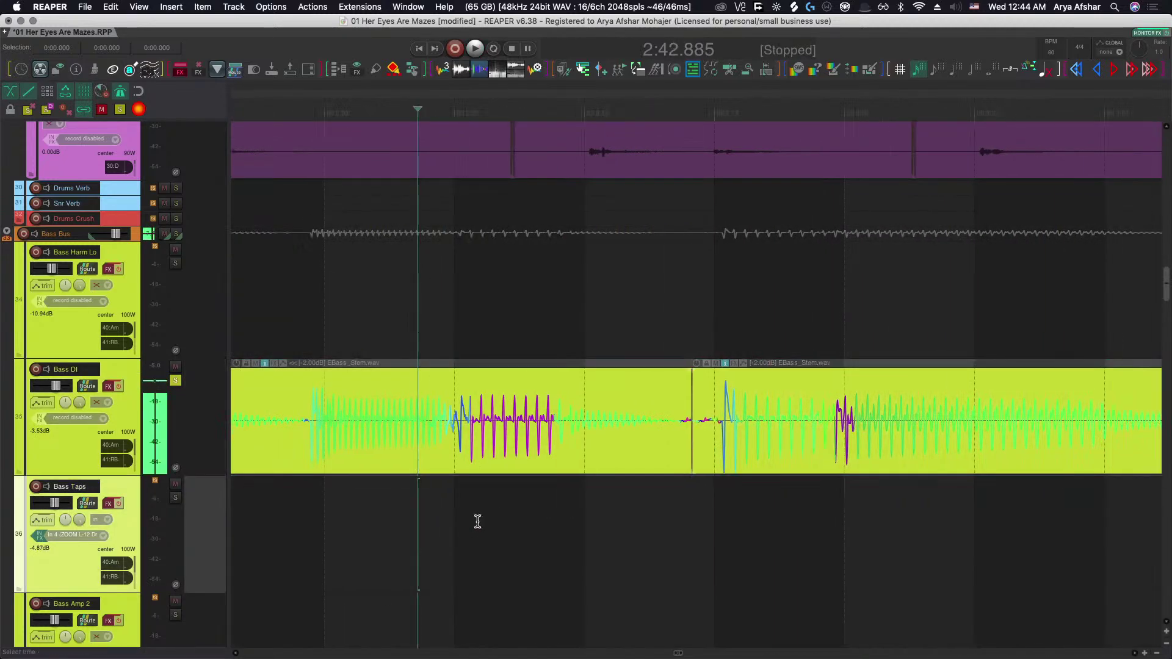
key("super+z")
key("super+z")
Slip the Bass DI piece earlier so its first note falls just ahead of 50.2.75, and replay from just before 50.2.25.
key("space")
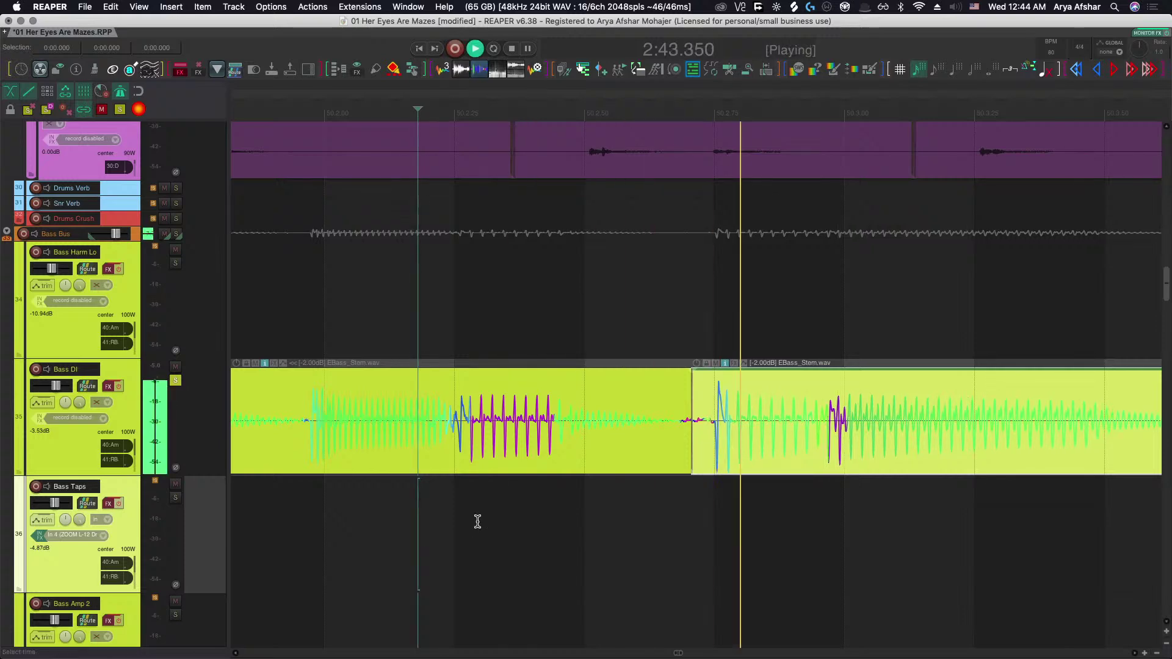
left_click_drag(750, 452, 735, 450)
key("space")
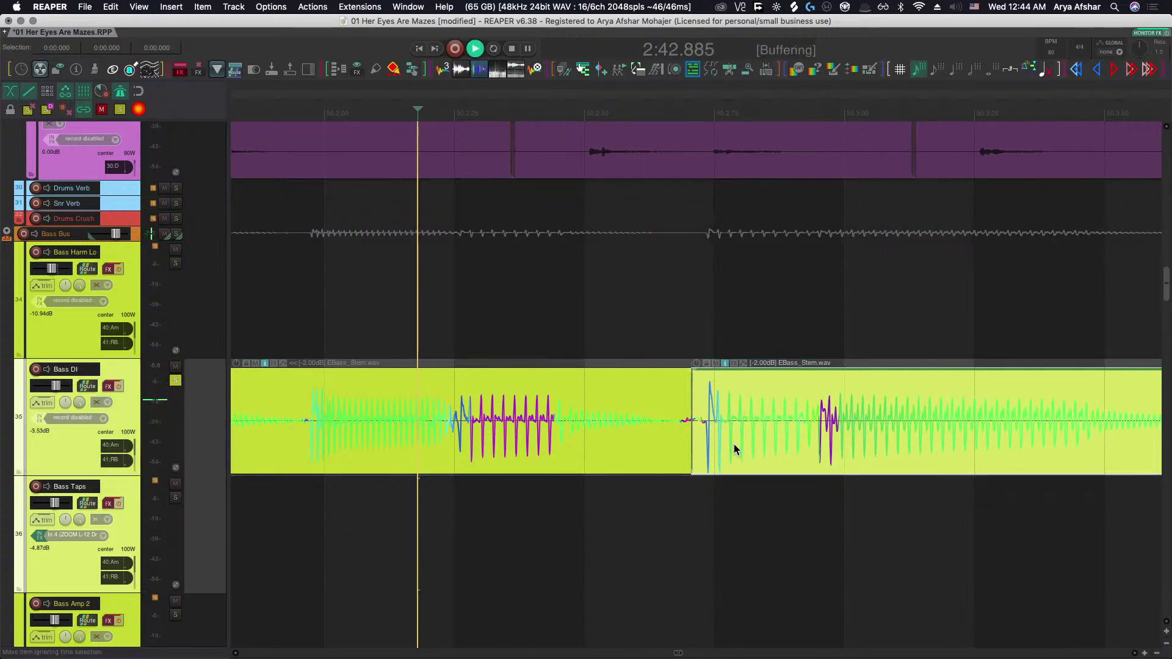
scroll(735, 450, "down", 5)
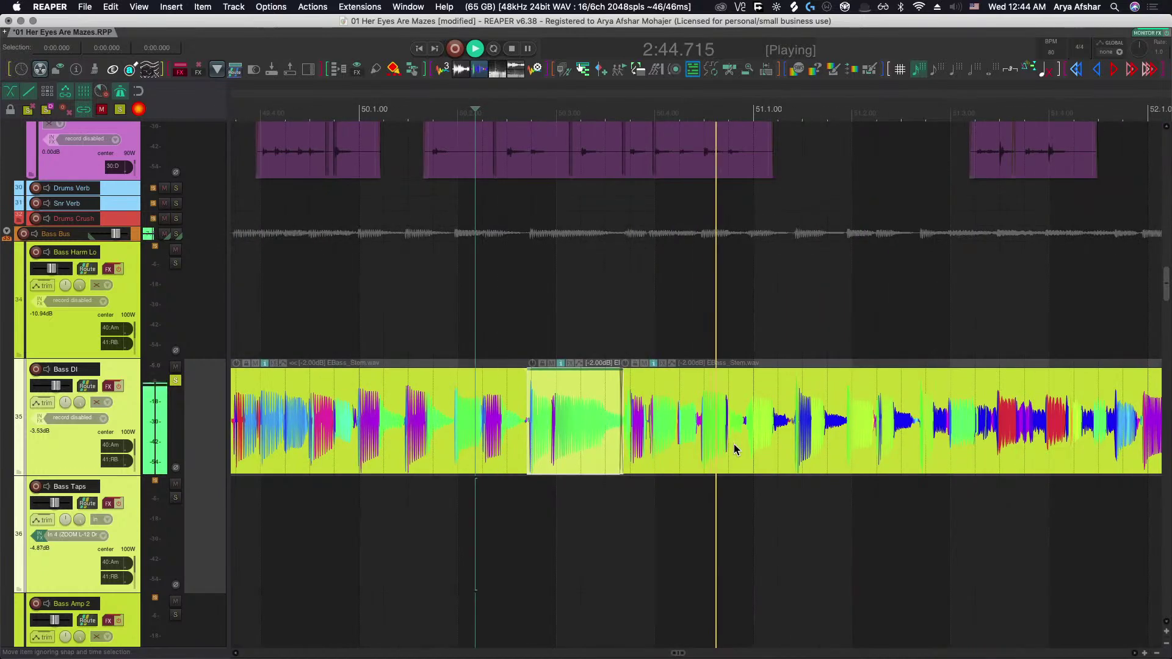
key("space")
Listen repeatedly to the Bass DI from several points in bar 50, some running into bar 51, to check the note timing.
key("space")
scroll(646, 463, "up", 4)
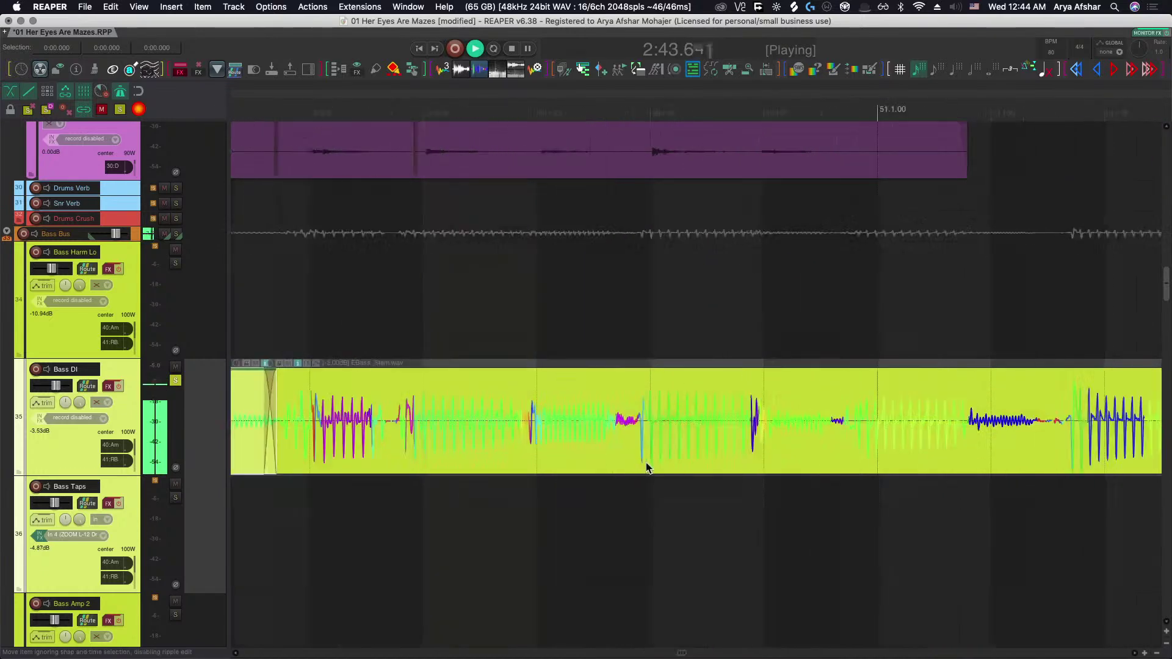
scroll(644, 465, "down", 1)
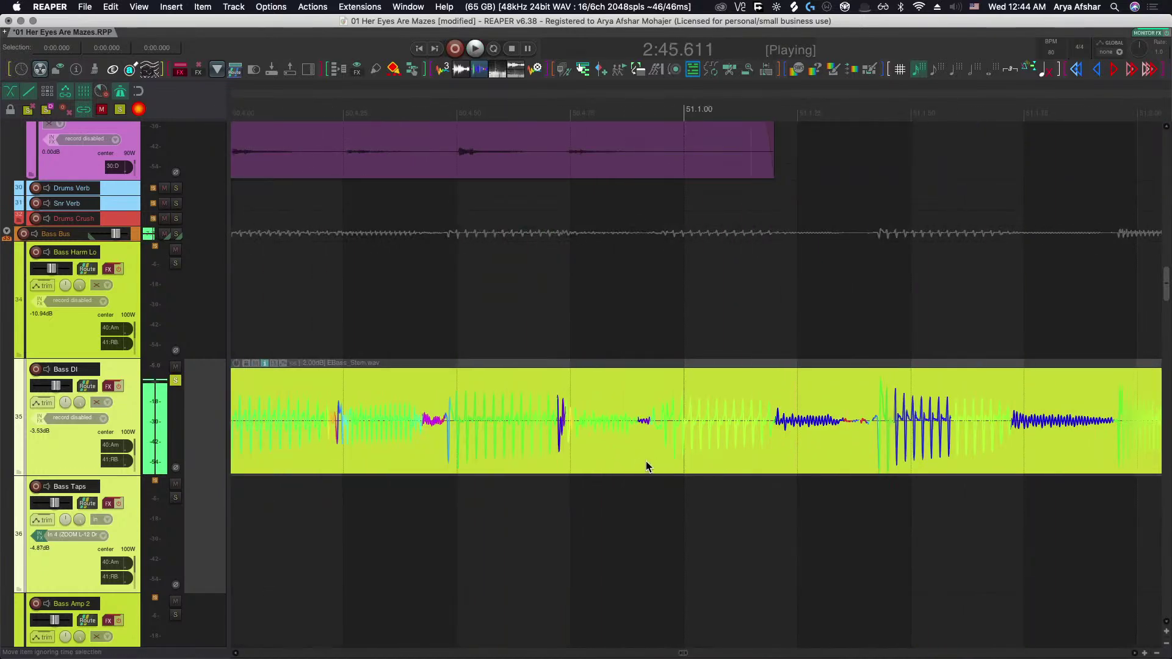
key("space")
scroll(645, 465, "left", 4)
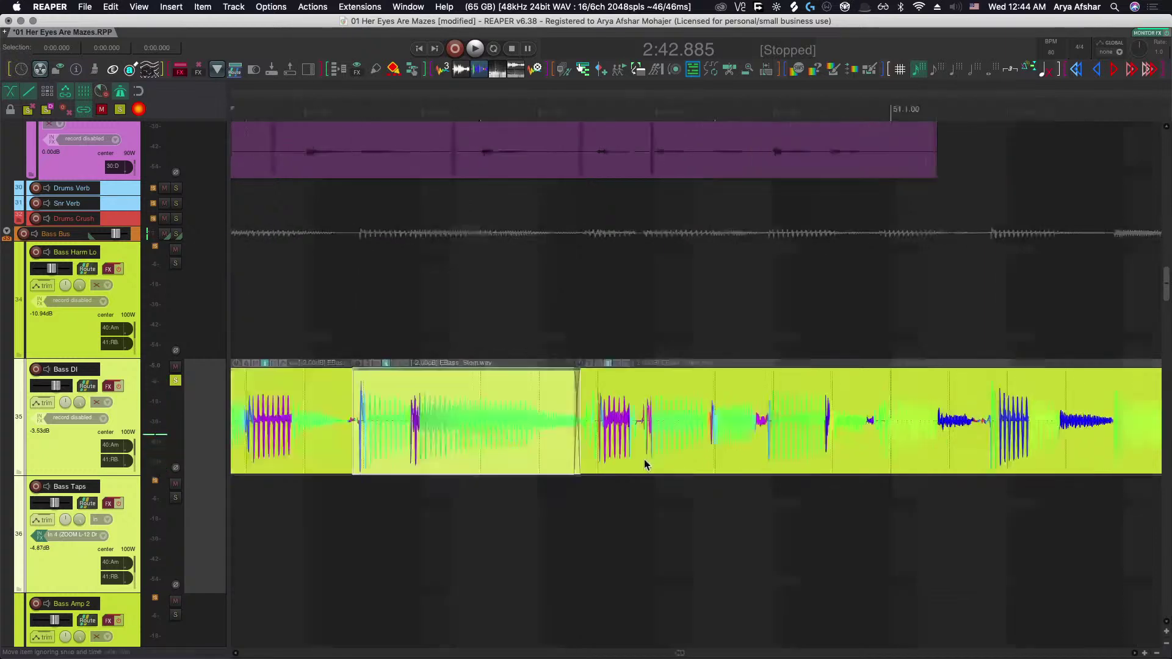
left_click(486, 525)
key("space")
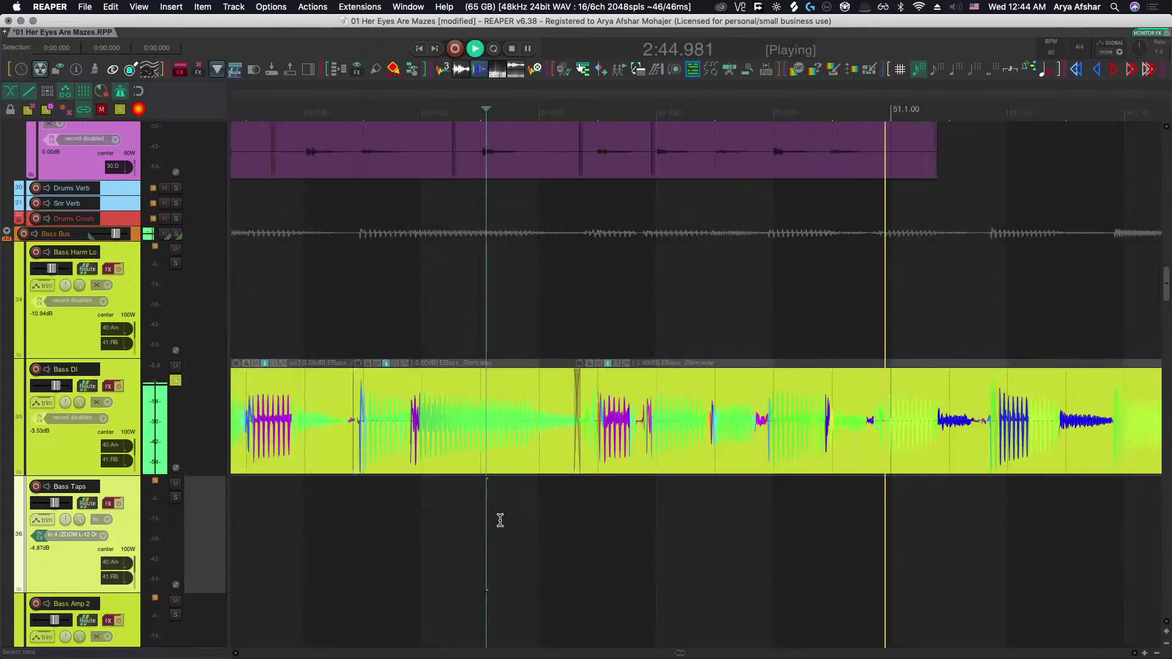
left_click(339, 524)
key("space")
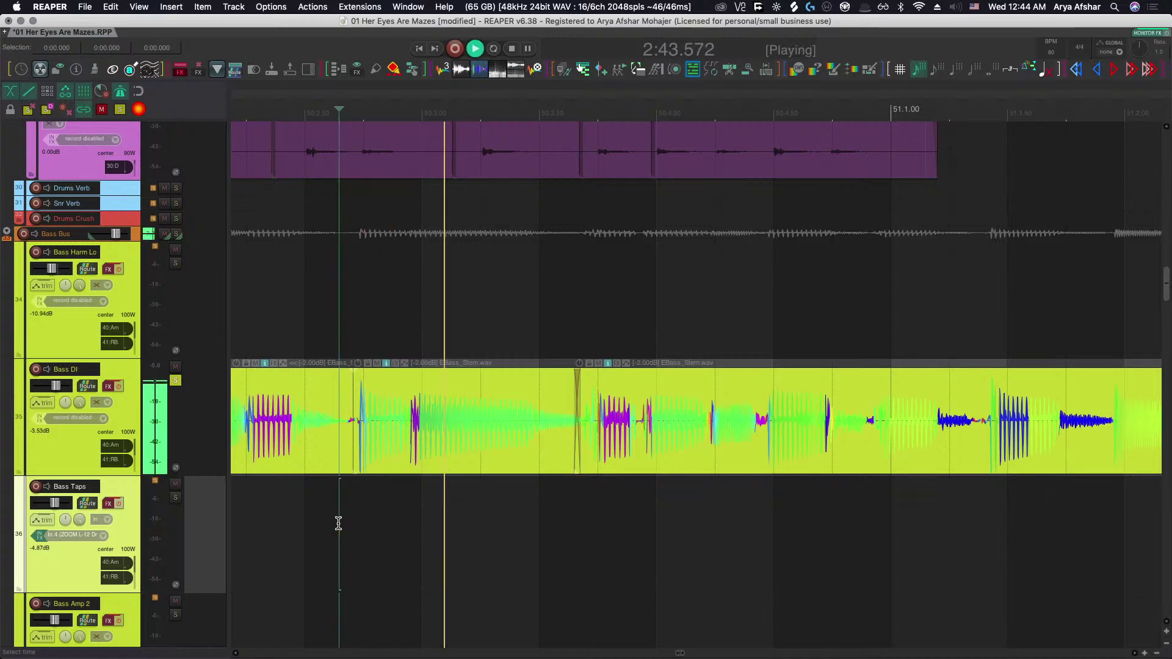
left_click(338, 523)
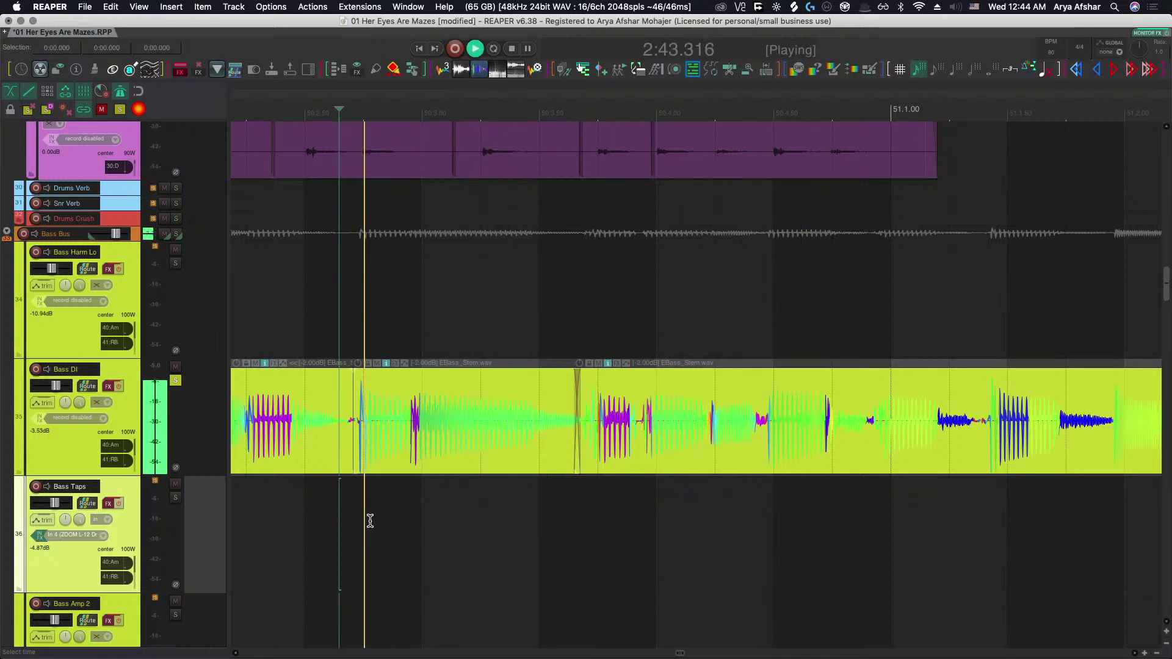
Split the Bass DI item just before the note at 51.2.00, and replay from around 50.3.40.
scroll(370, 521, "right", 2)
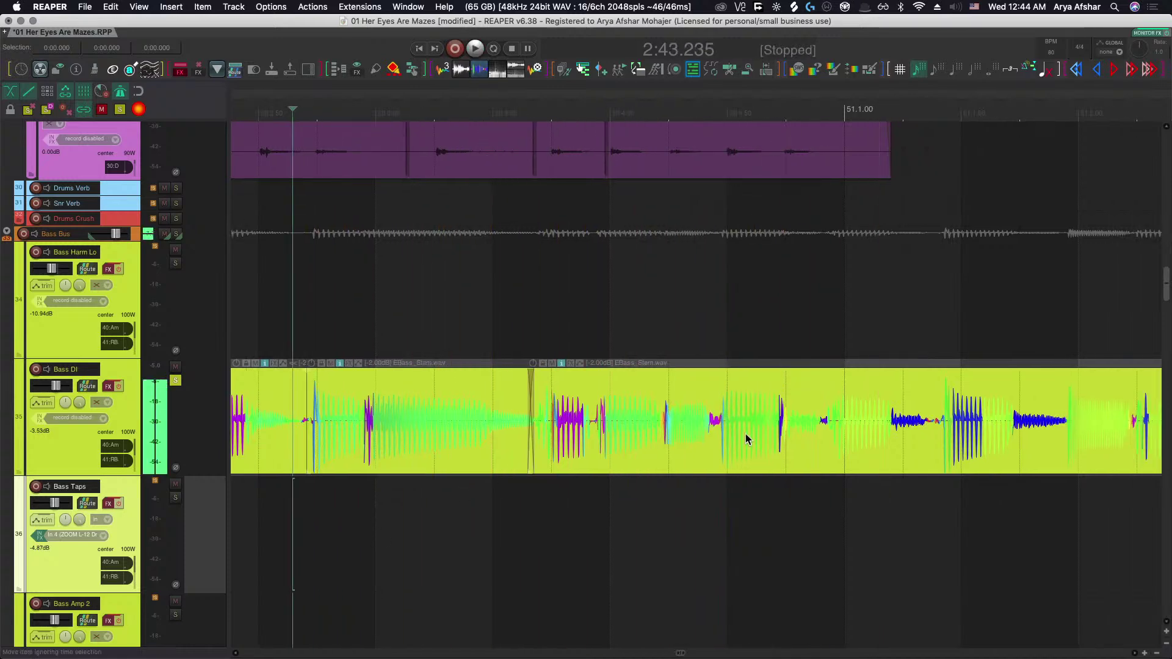
scroll(746, 438, "right", 6)
left_click(925, 436)
scroll(926, 437, "left", 1)
key("s")
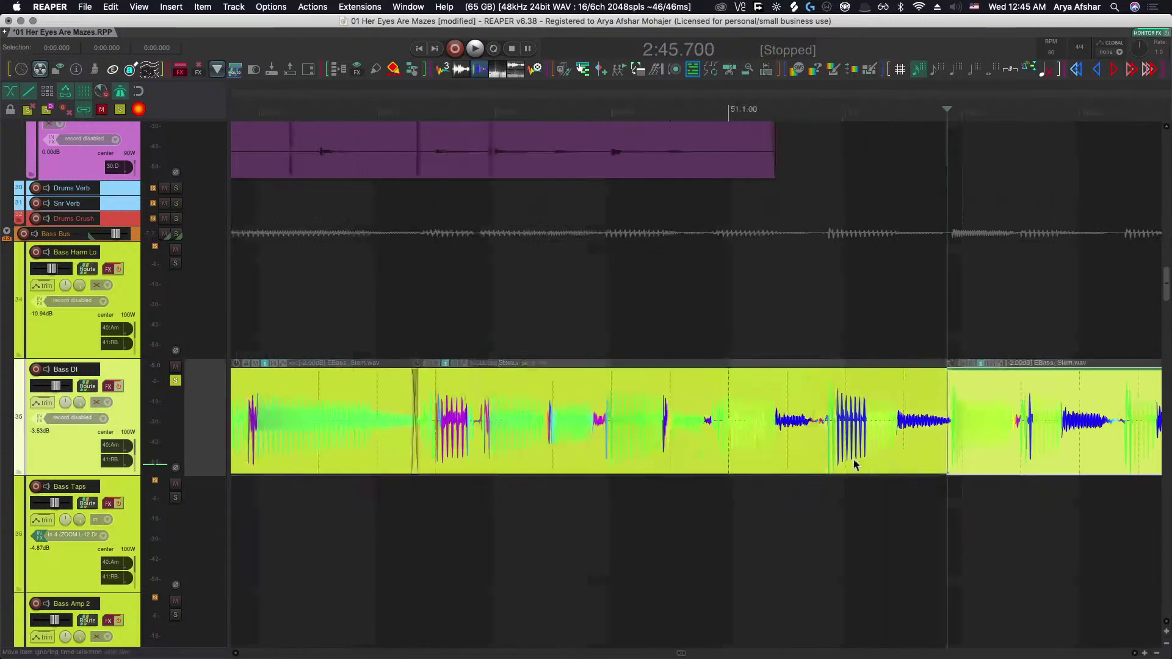
left_click(345, 523)
key("space")
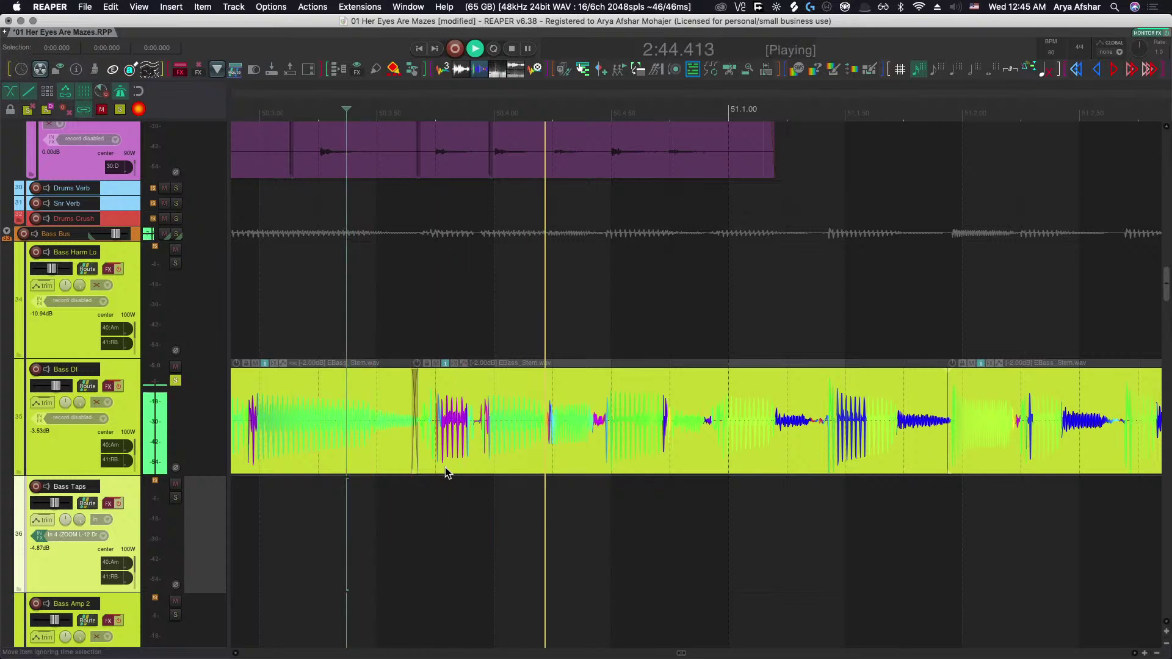
Replay the Bass DI from around 50.3.40, and split the item just before 50.4.75.
scroll(445, 467, "right", 1)
key("space")
key("space")
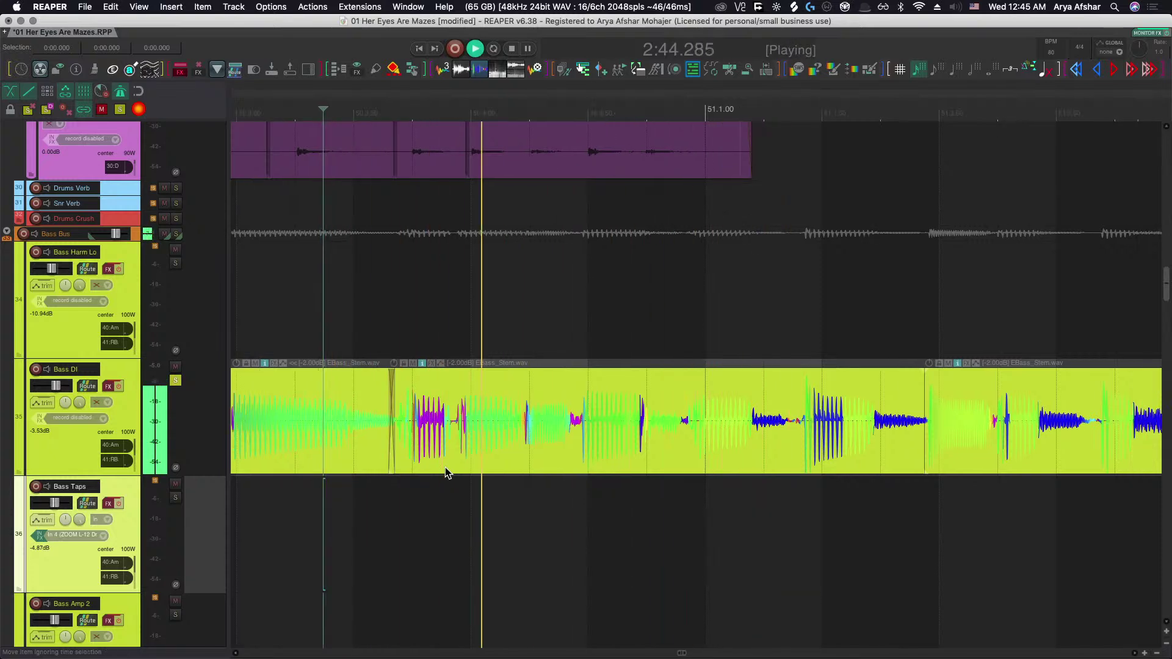
key("space")
key("space")
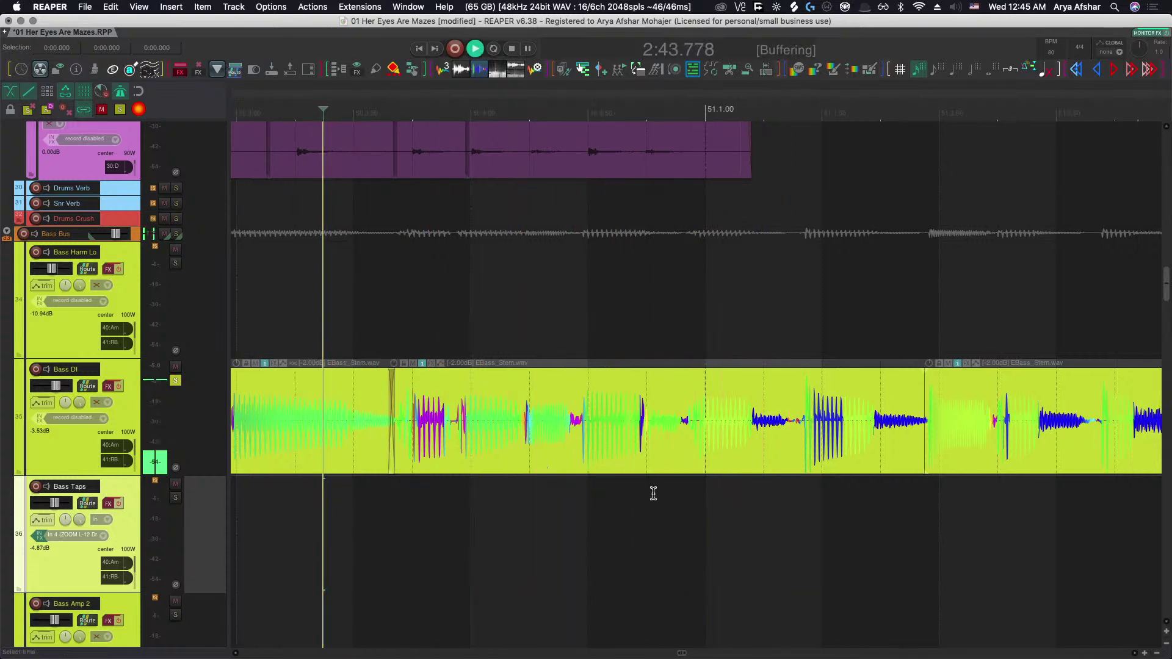
scroll(653, 486, "up", 3)
key("space")
scroll(632, 458, "up", 4)
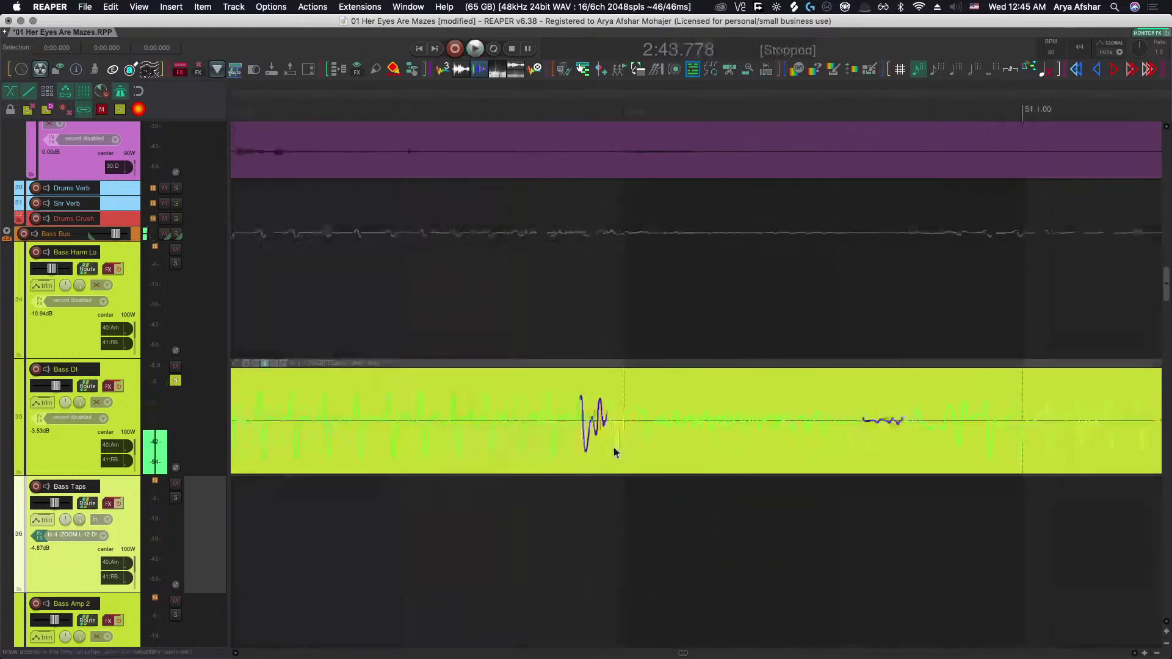
left_click(609, 450)
key("s")
scroll(713, 464, "down", 4)
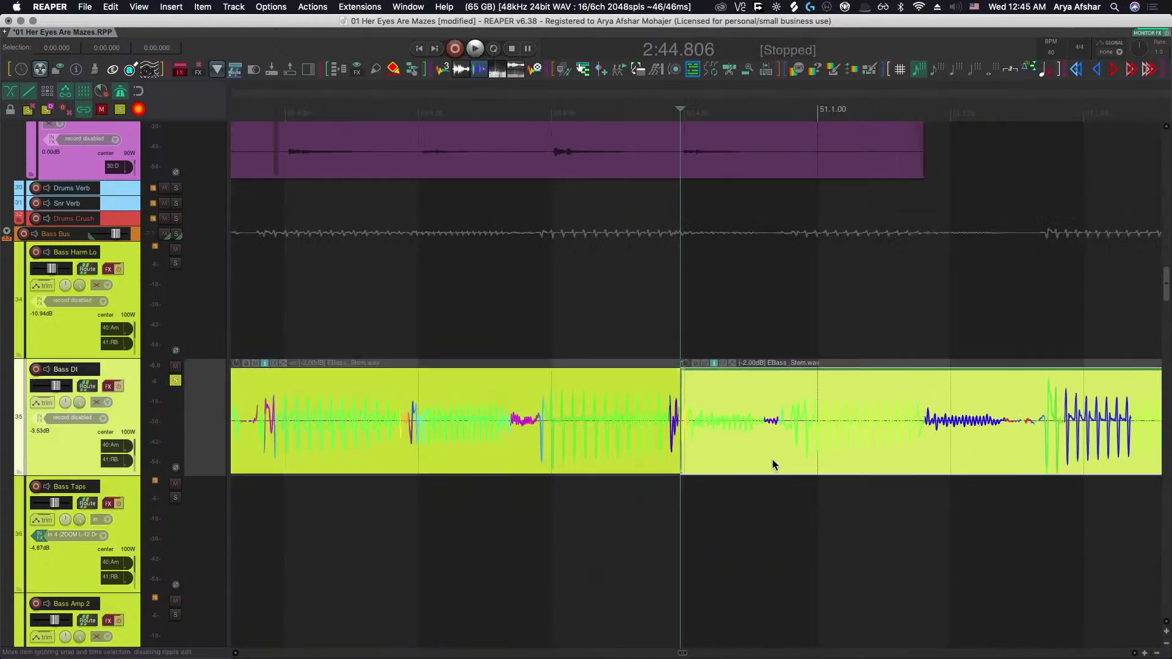
Listen from just after 50.4.50, and split the Bass DI again just before 51.1.00 to isolate the short quiet note.
left_click(577, 516)
key("space")
key("space")
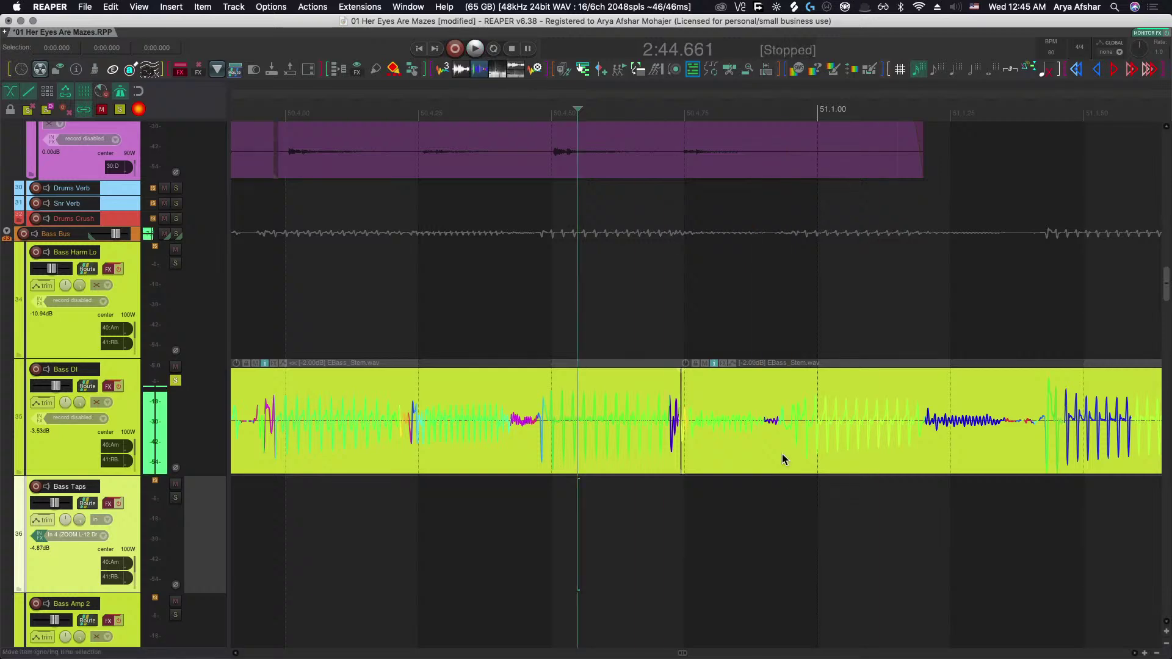
left_click(776, 450)
key("s")
left_click(722, 443)
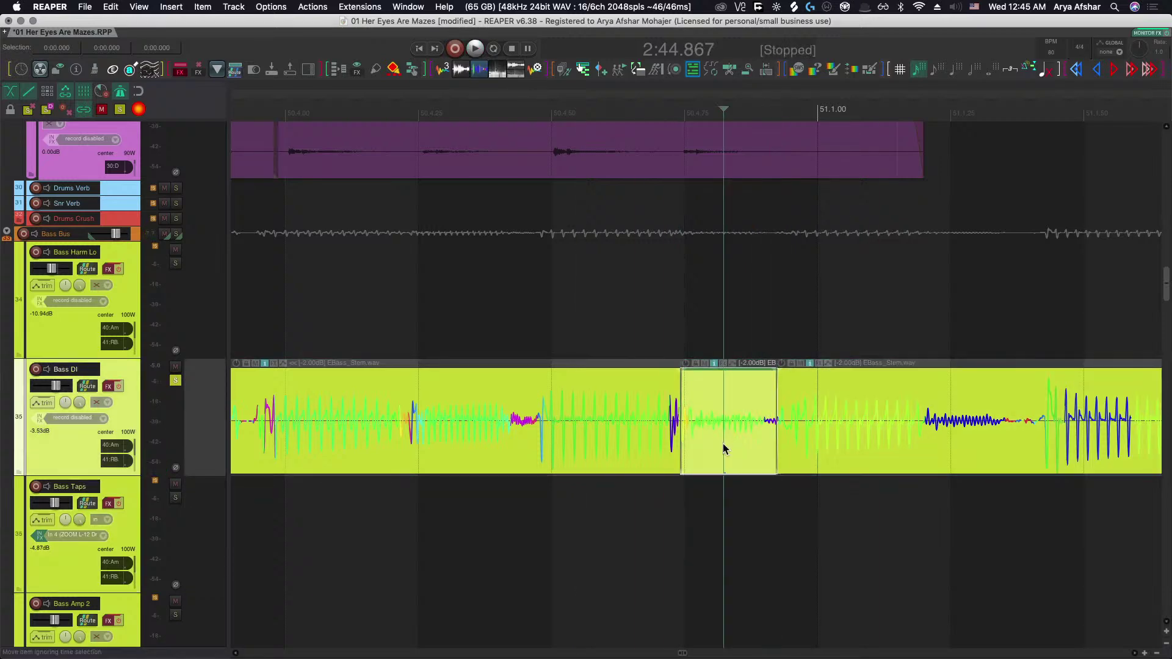
Set the time selection to the isolated Bass DI piece and play it in a loop.
double_click(723, 443)
key("space")
key("space")
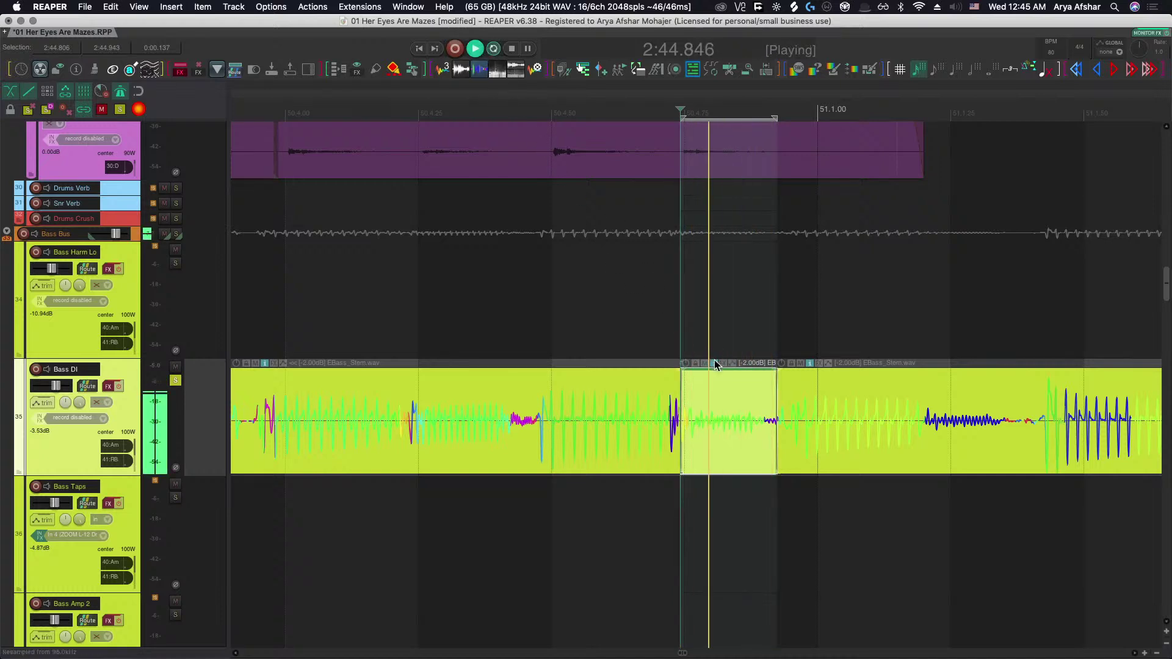
key("space")
Show the isolated piece's pitch envelope, raise its pitch slightly, and listen from just after 50.4.50.
left_click(710, 422)
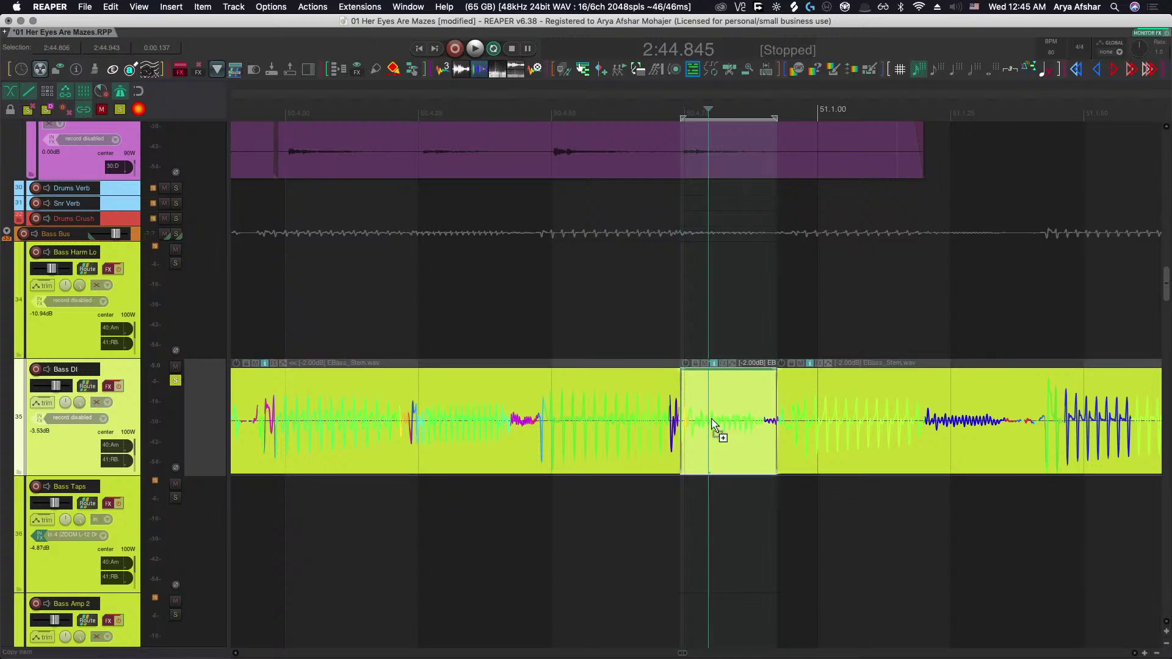
key("n")
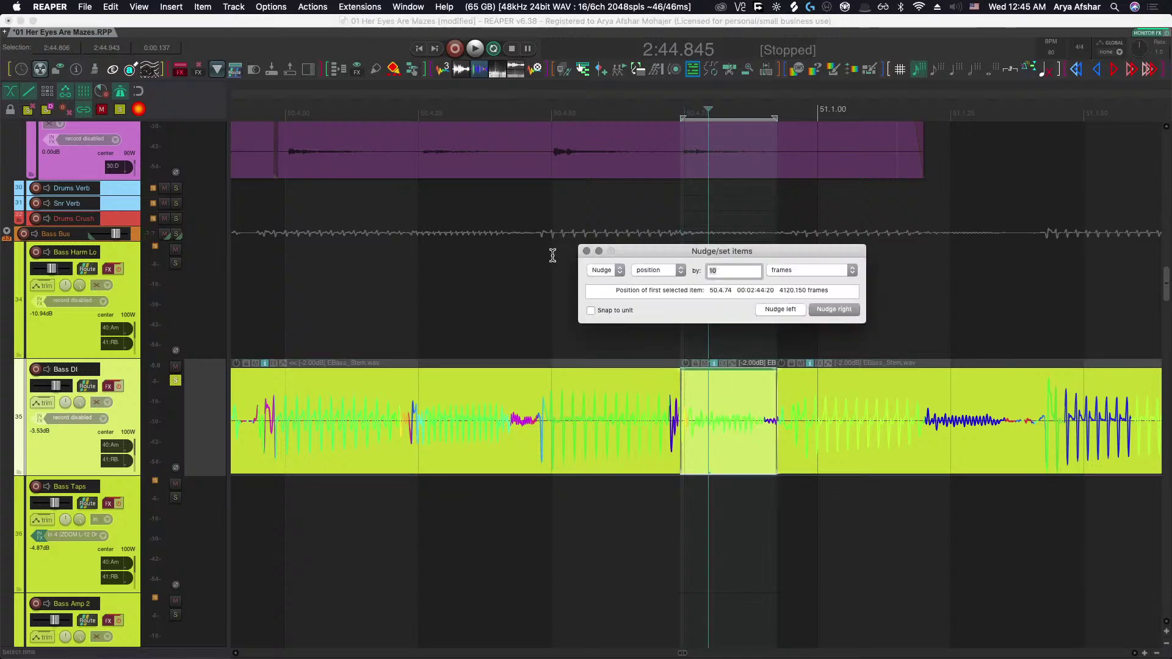
left_click(586, 252)
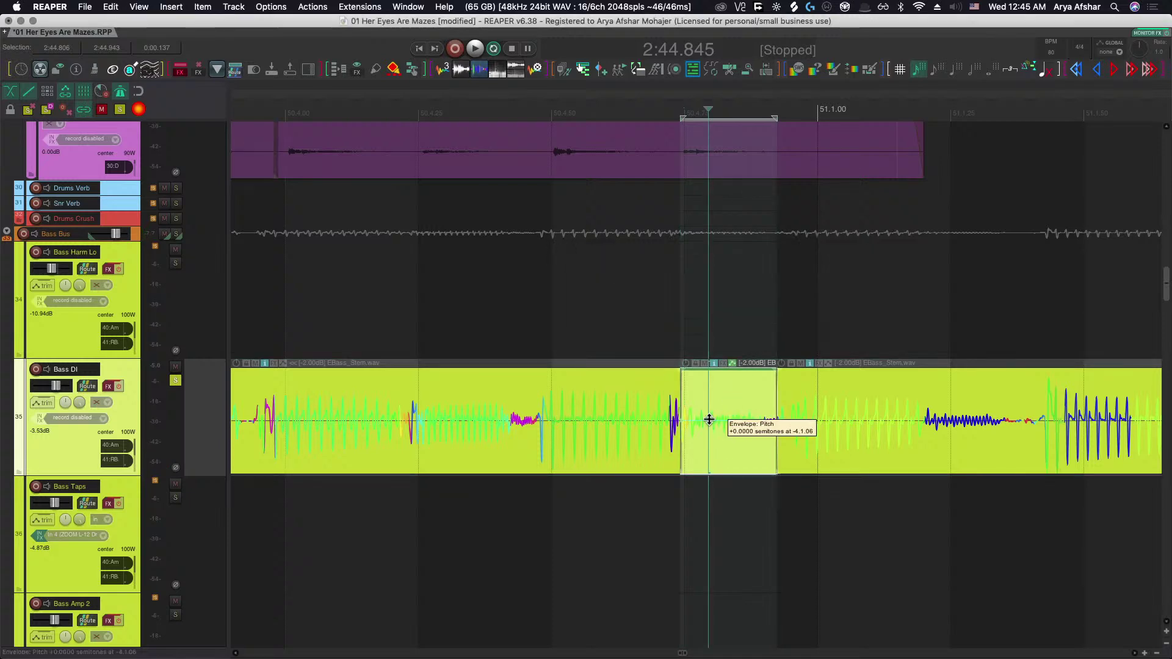
scroll(709, 422, "up", 1)
scroll(708, 427, "up", 2)
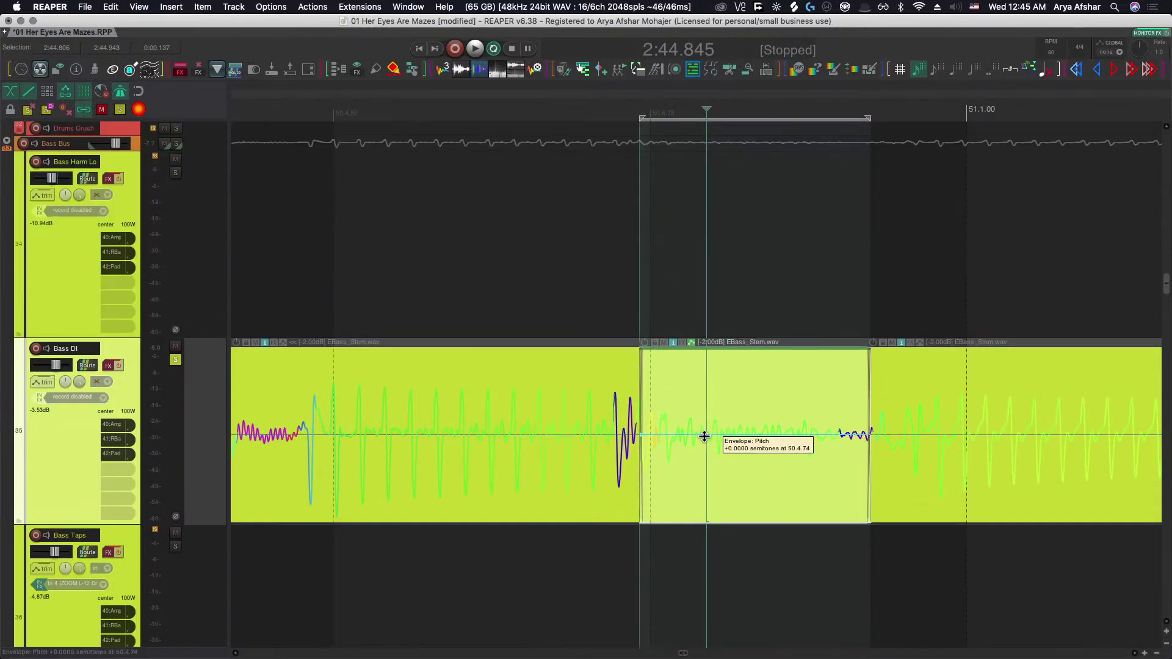
scroll(662, 505, "down", 1)
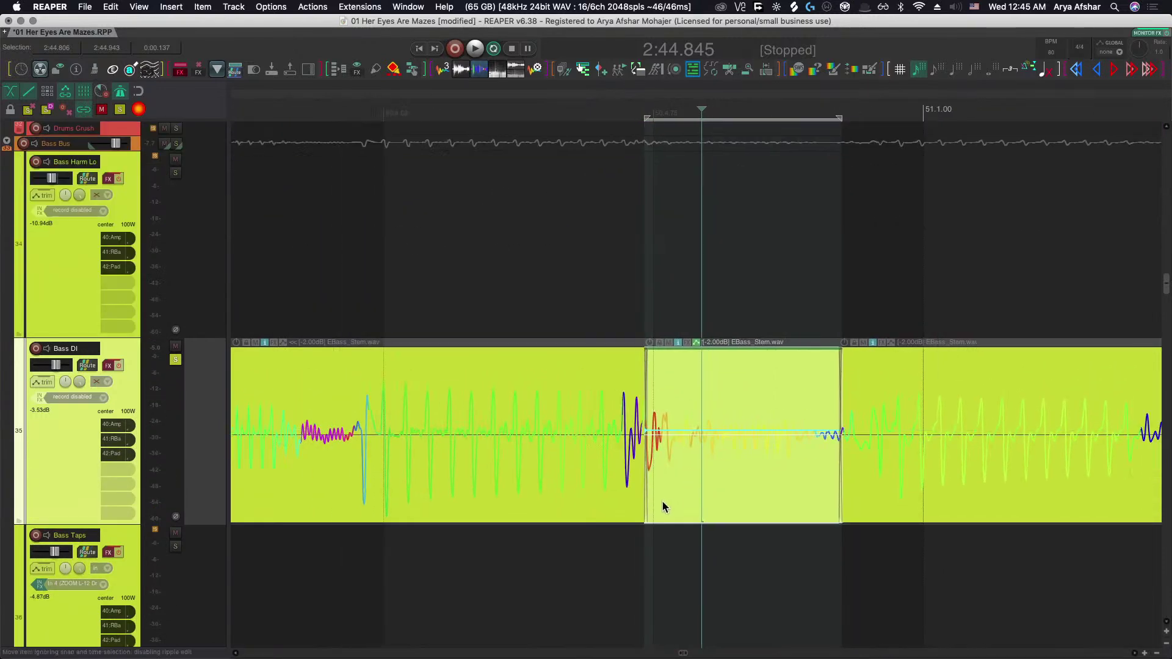
left_click(467, 560)
key("space")
key("space")
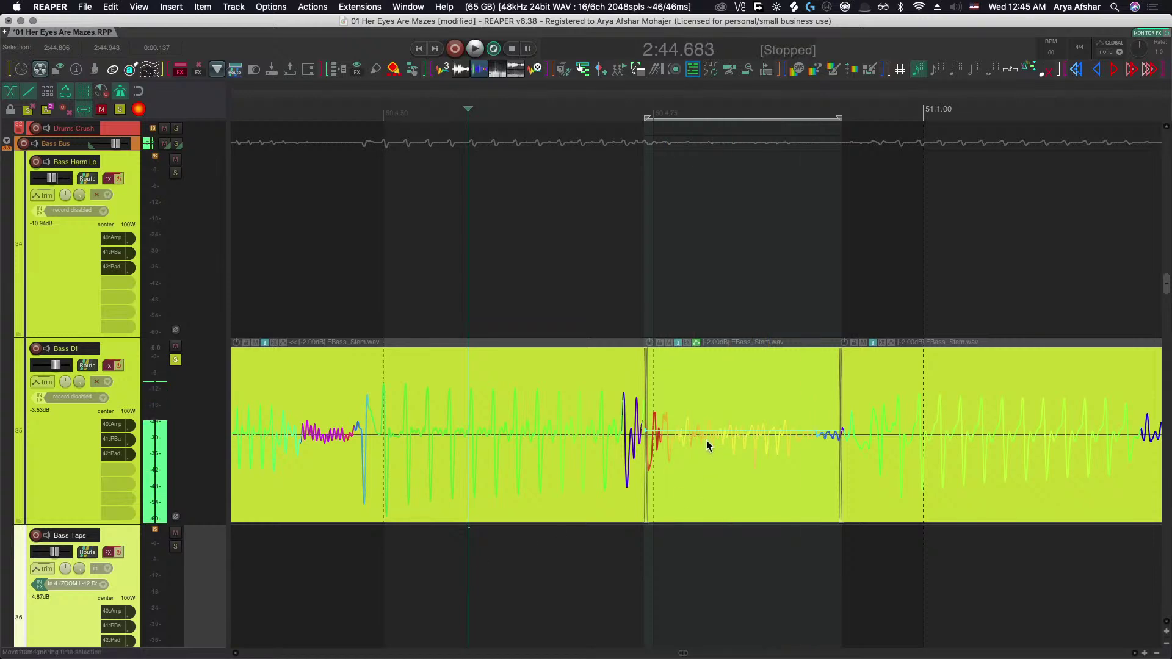
Lower the isolated piece's pitch envelope to about +0.25 semitones, and replay it.
left_click_drag(708, 432, 708, 434)
key("space")
key("space")
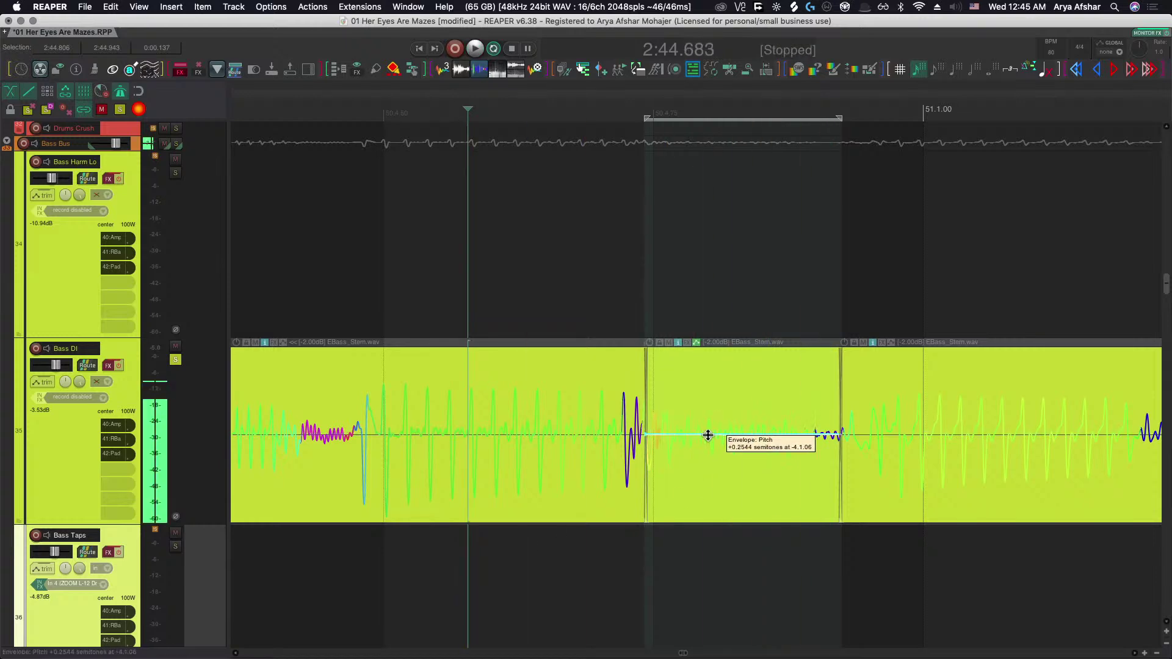
Raise the isolated piece's pitch envelope to about +0.92 semitones, clear the time selection, and replay from around 50.3.20.
scroll(673, 452, "up", 5)
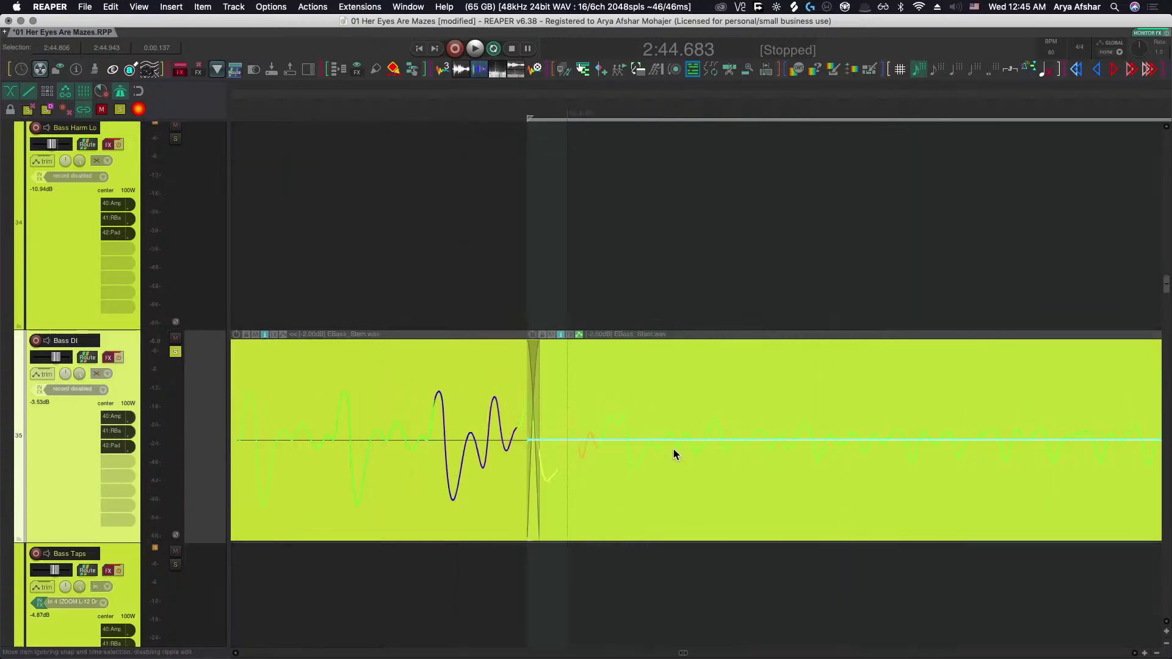
left_click_drag(669, 439, 670, 438)
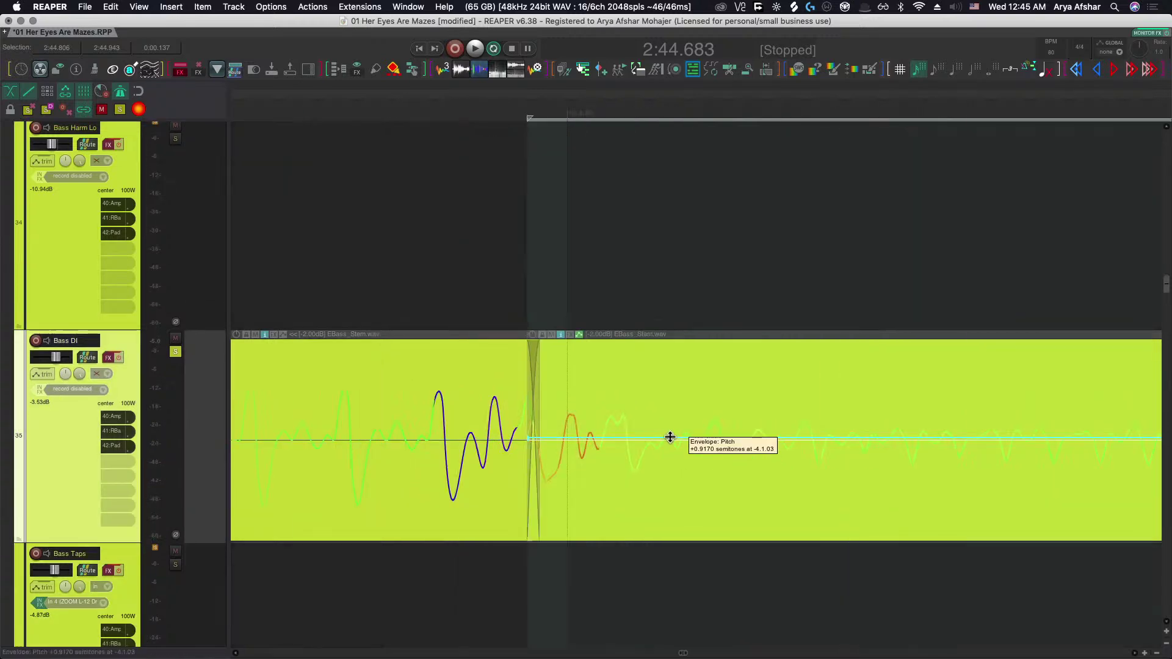
scroll(670, 438, "down", 4)
key("space")
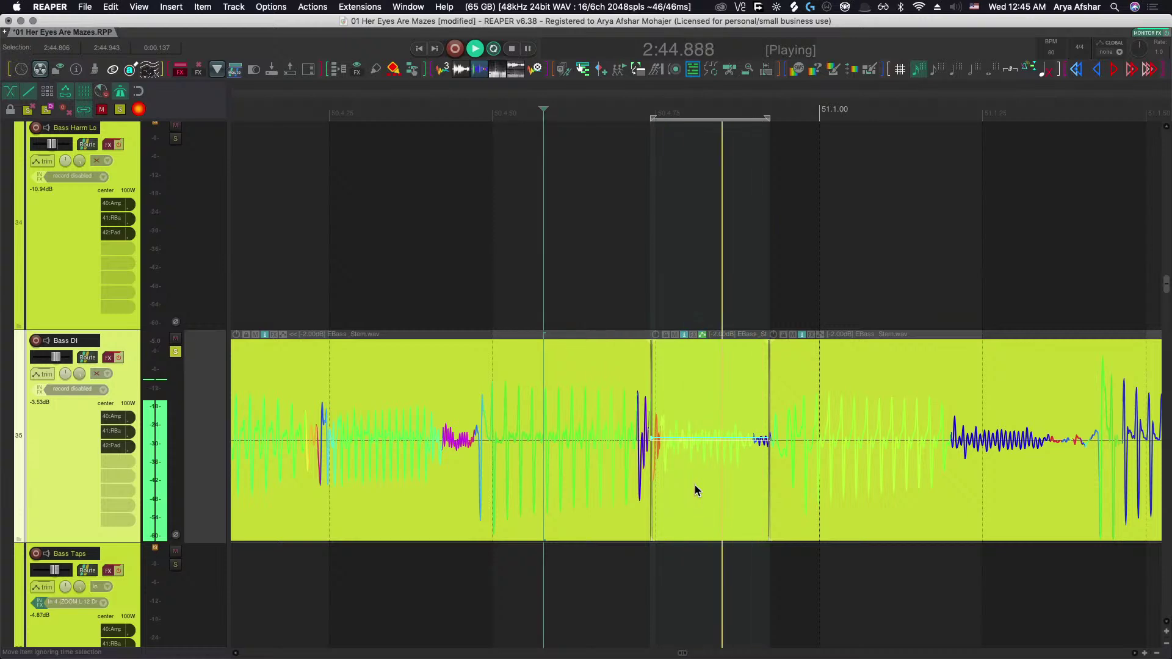
key("Escape")
scroll(695, 488, "down", 3)
key("space")
key("space")
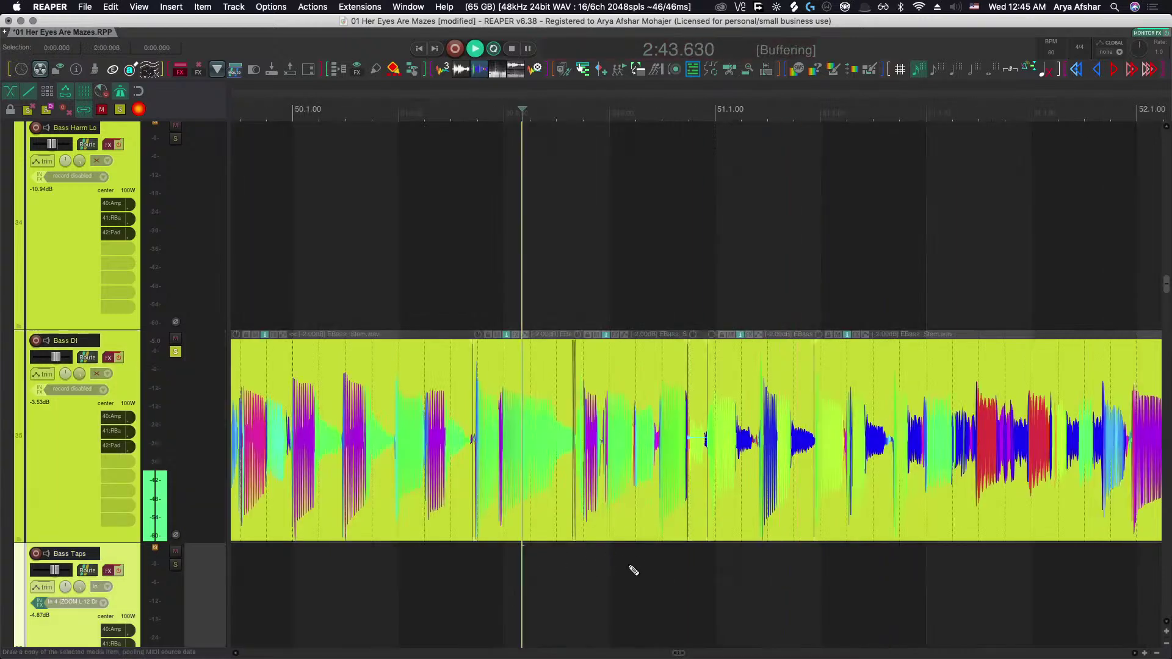
scroll(641, 563, "up", 4)
scroll(644, 563, "right", 2)
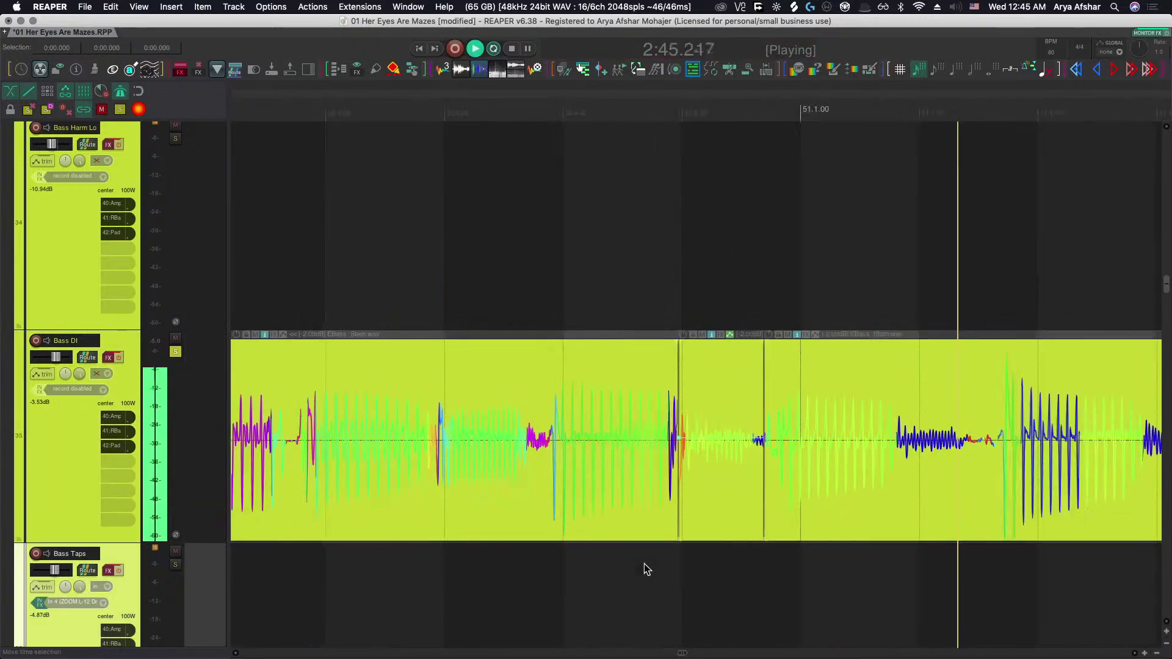
key("space")
Try raising the isolated piece's pitch envelope to about +1.37 semitones, and replay from around 50.3.20.
scroll(701, 445, "up", 8)
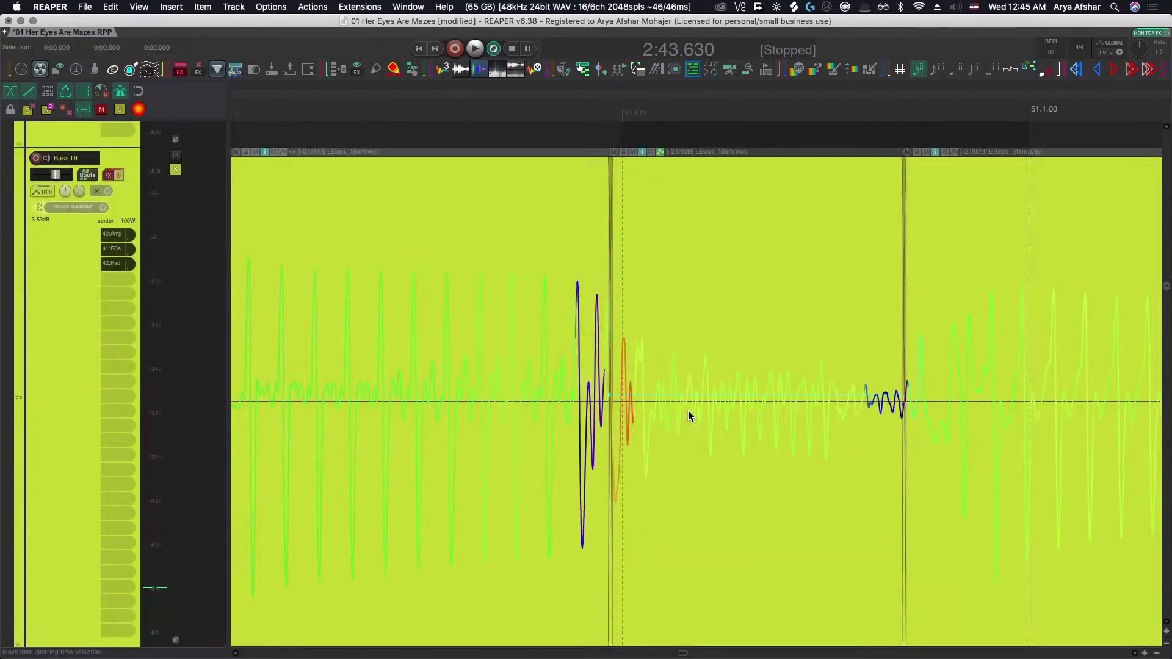
left_click_drag(686, 392, 686, 392)
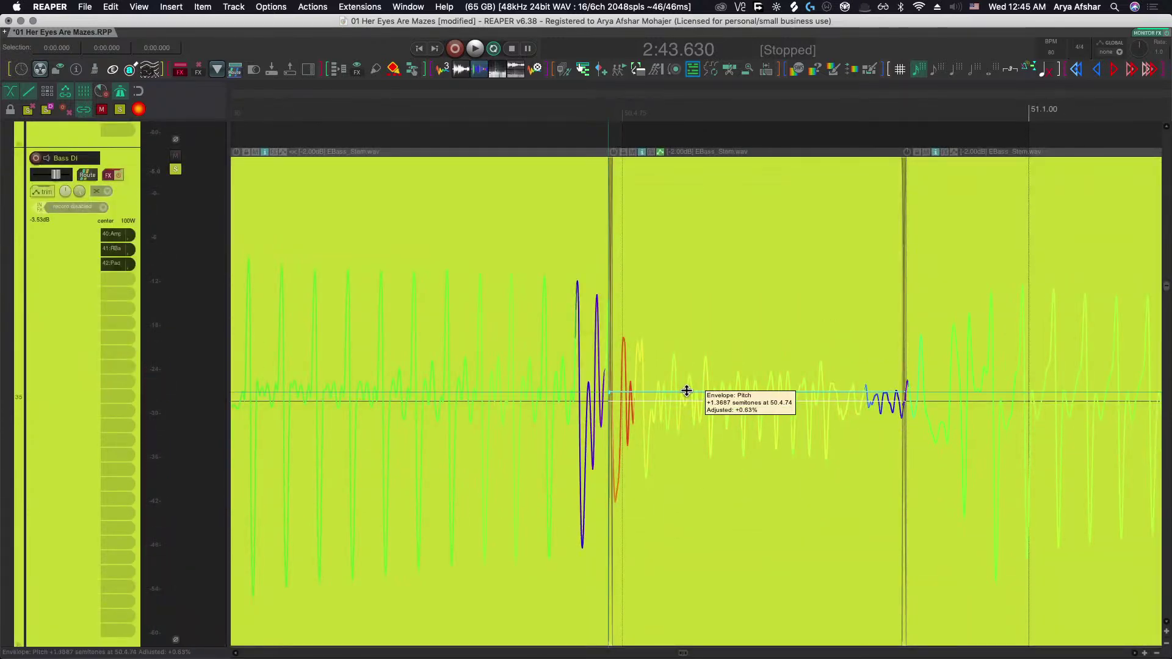
key("space")
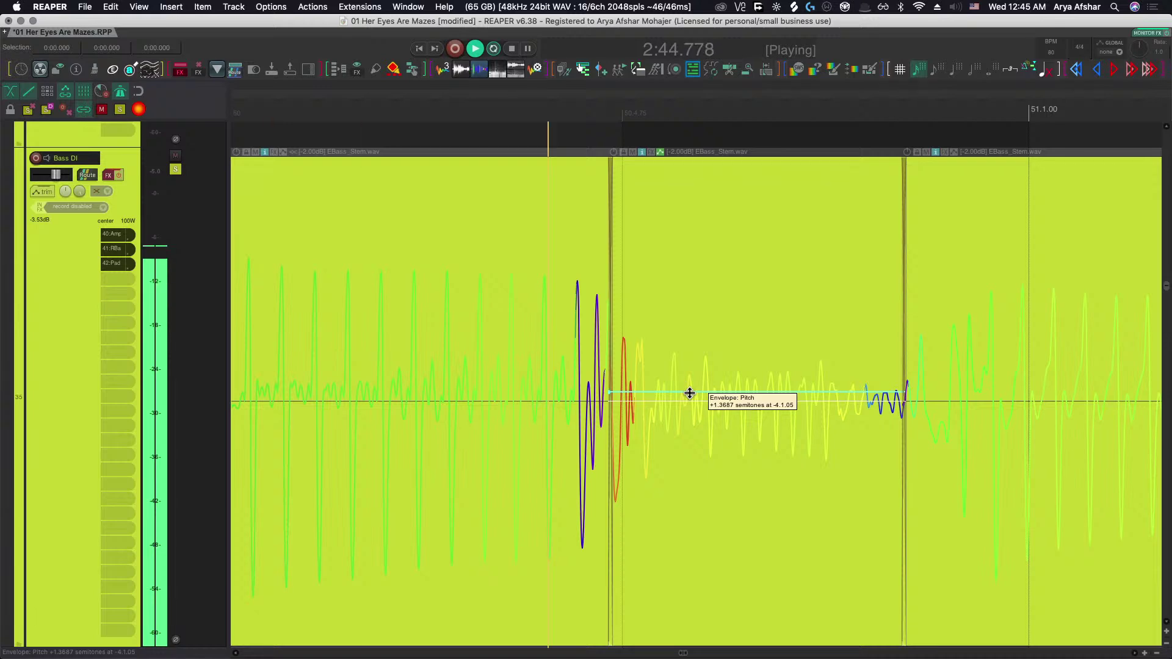
key("space")
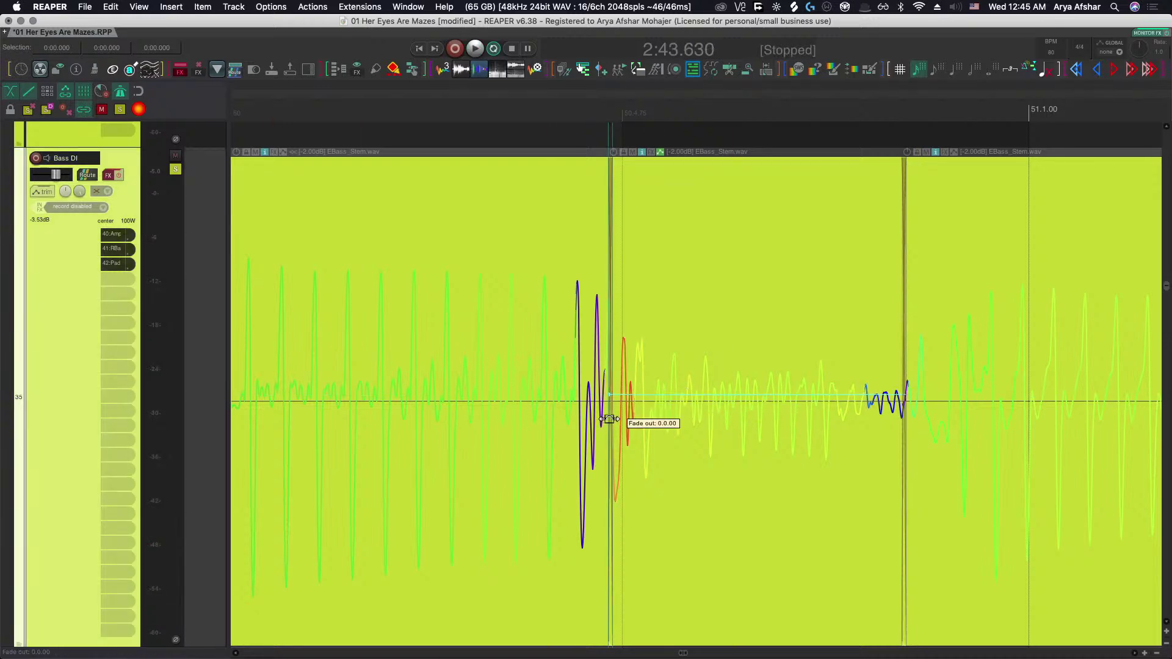
Move the boundary before the pitch-shifted piece earlier, ahead of the attack near 50.4.75, and replay from around 50.3.20.
left_click_drag(607, 419, 555, 413)
scroll(557, 405, "down", 6)
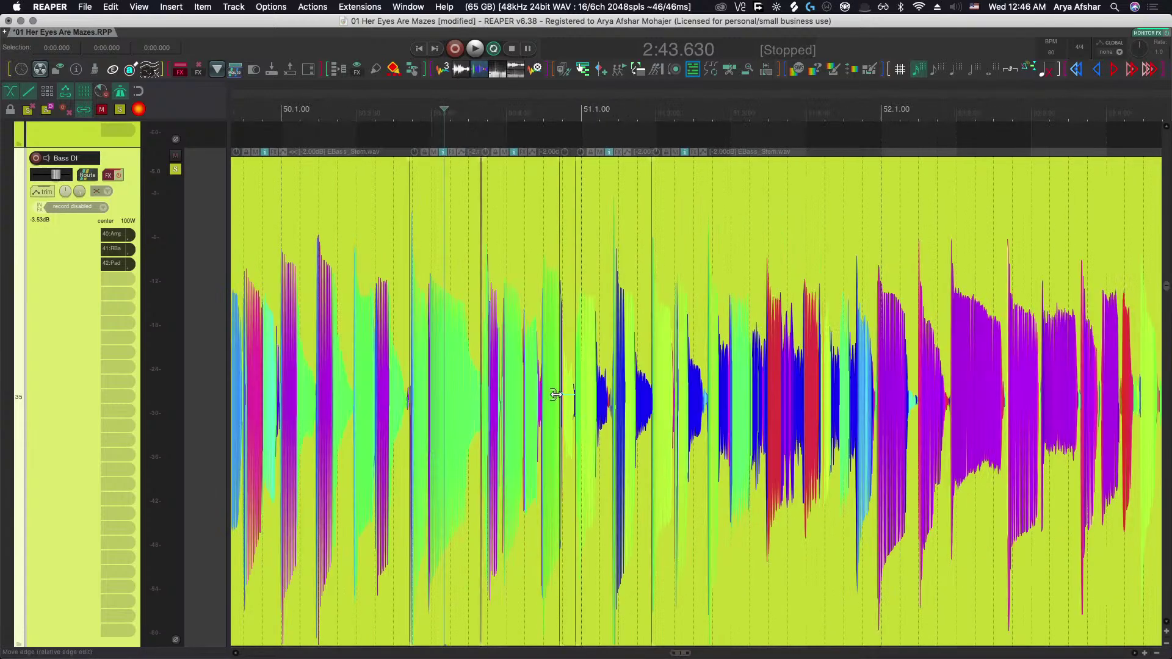
scroll(556, 396, "down", 3, "ctrl")
scroll(561, 483, "up", 5)
key("space")
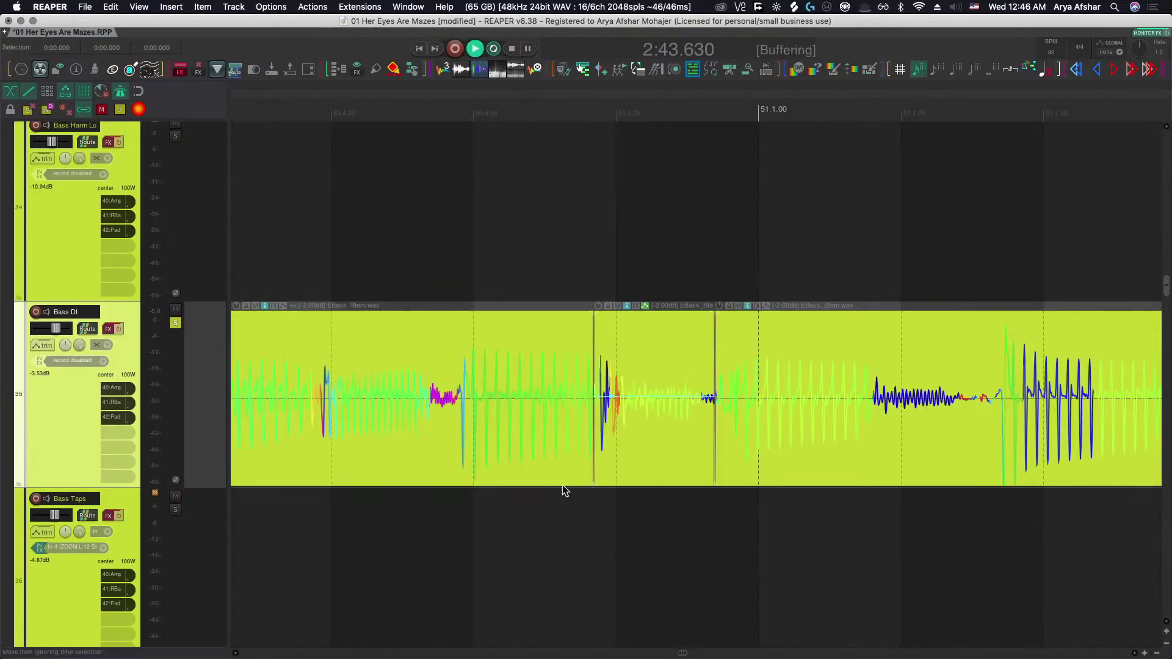
key("space")
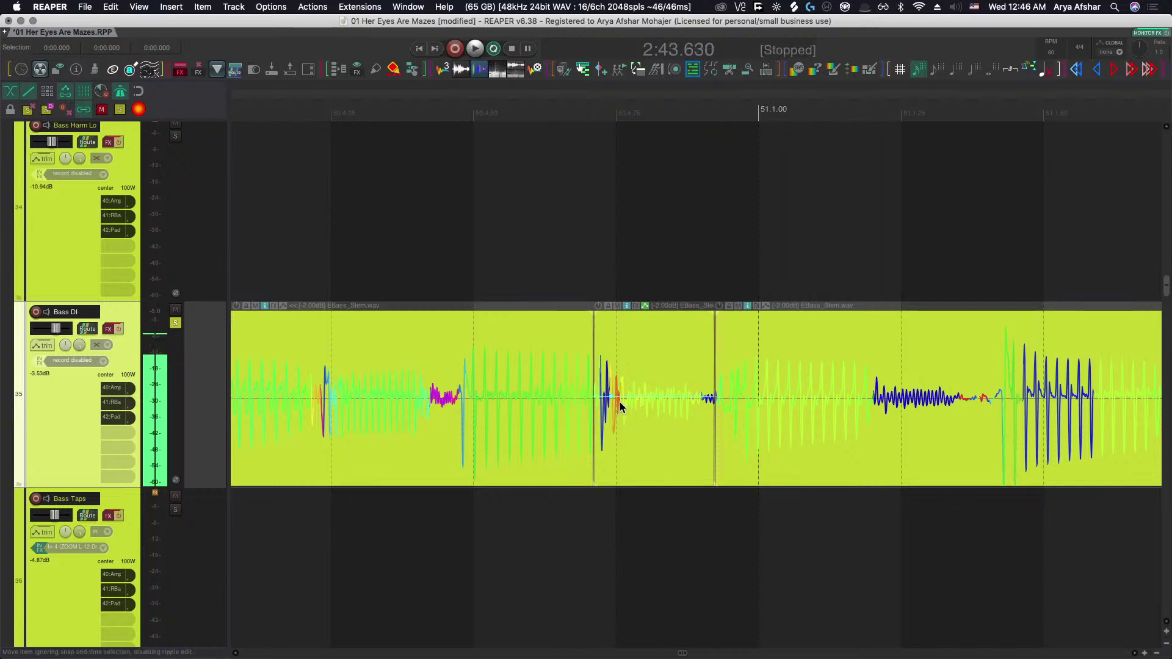
Reset the short piece's pitch envelope to zero, raise its pitch slightly again, and listen to it.
scroll(585, 409, "up", 3)
scroll(585, 408, "up", 2, "ctrl")
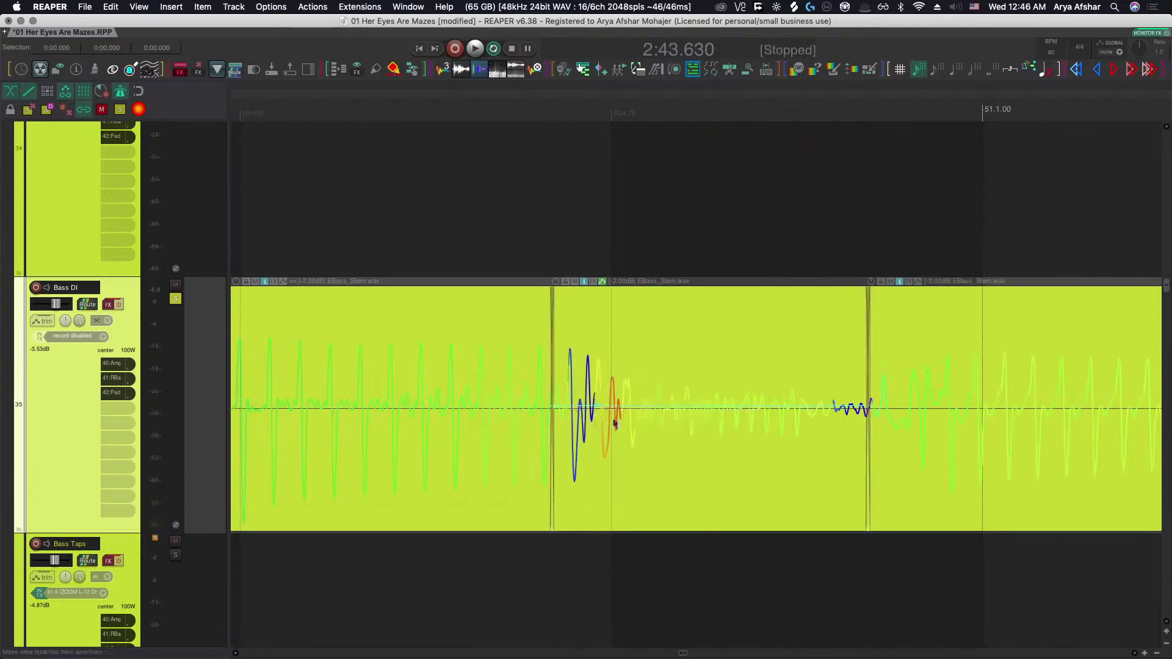
left_click(602, 282)
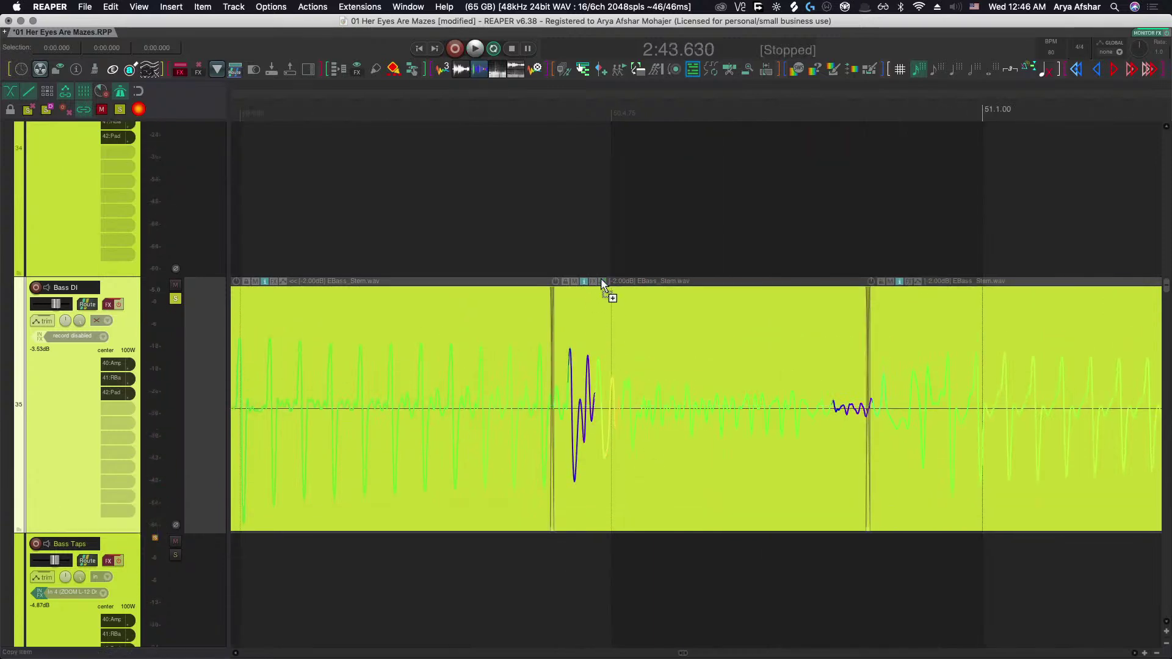
left_click(613, 436)
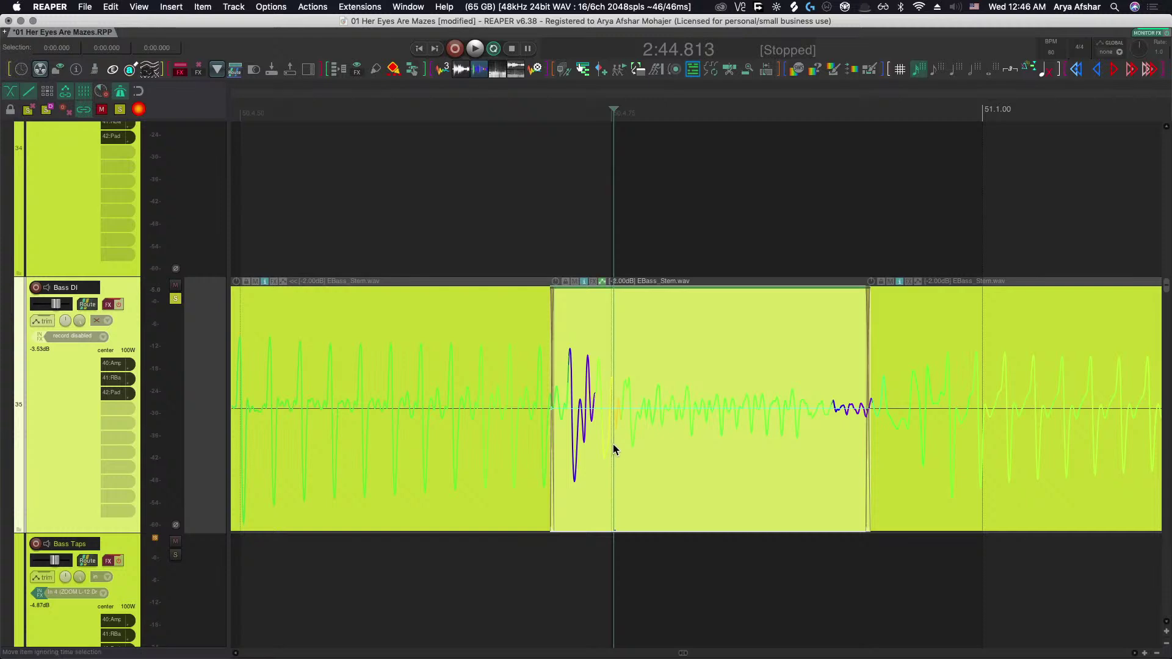
key("shift+e")
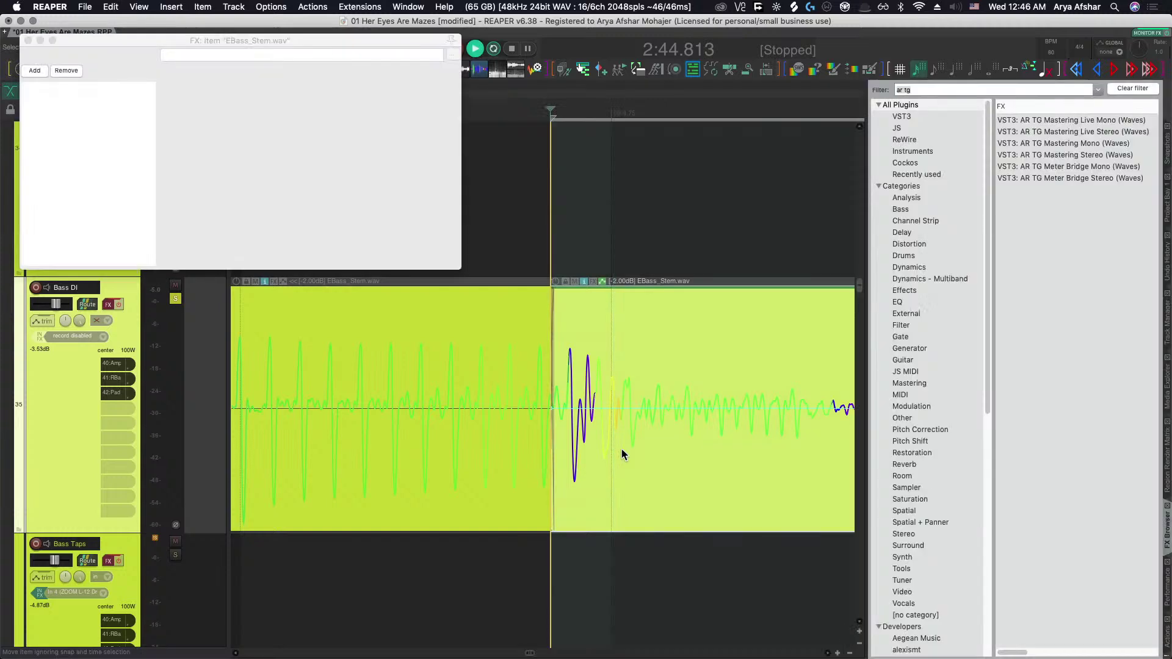
key("space")
left_click_drag(632, 411, 632, 405)
scroll(617, 529, "down", 5)
scroll(616, 528, "down", 3)
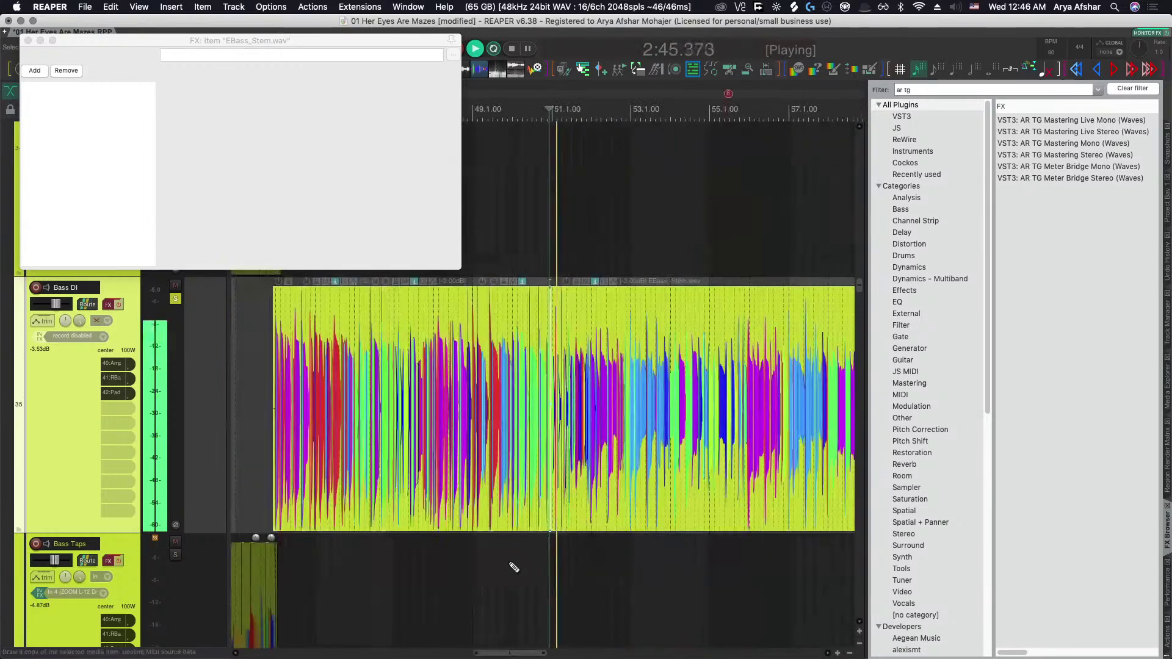
key("space")
Close the item's FX window and the FX browser, and replay the Bass DI from around 48.4.25.
left_click(466, 549)
key("space")
left_click(28, 40)
scroll(574, 522, "up", 5)
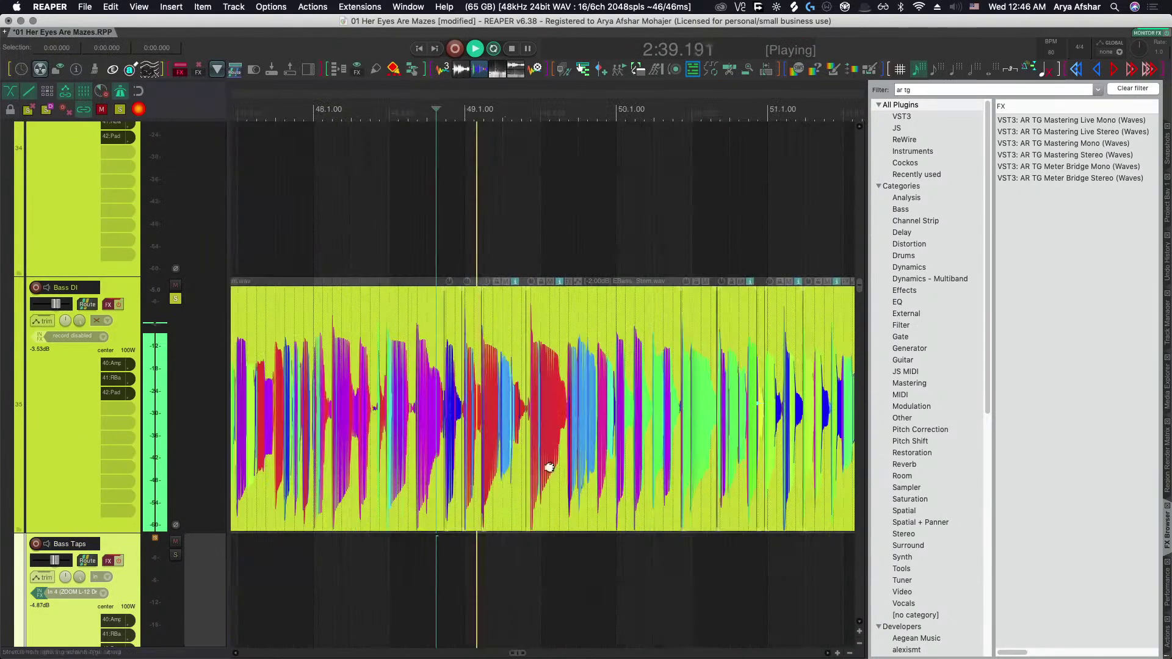
scroll(523, 537, "down", 5)
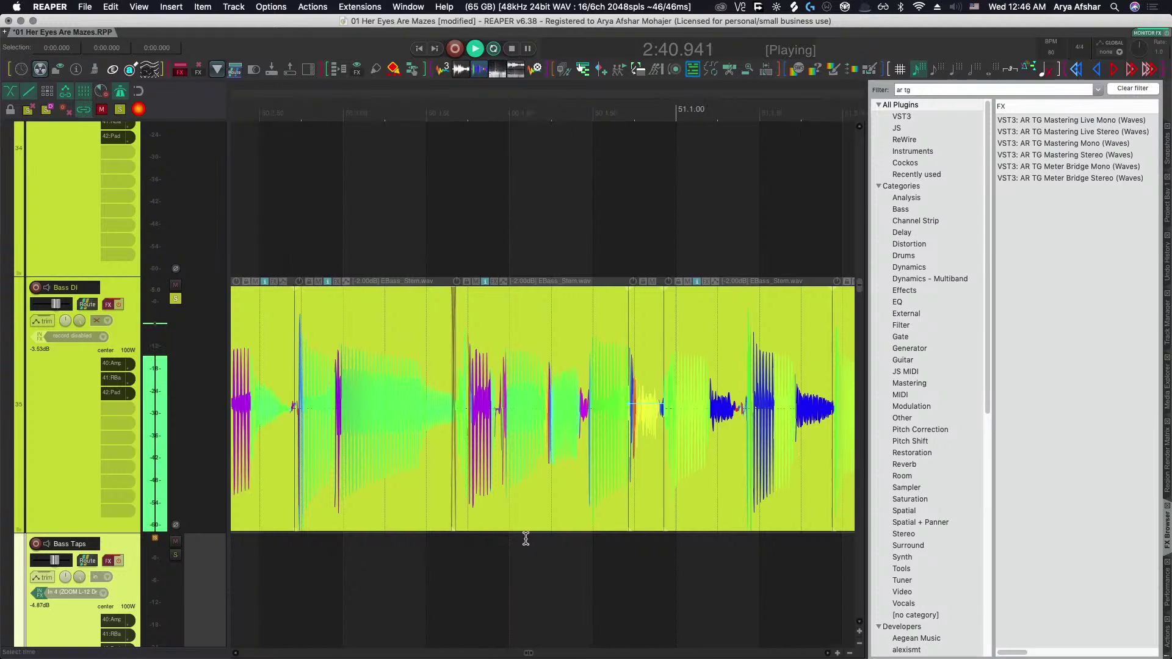
key("space")
key("ctrl+alt+b")
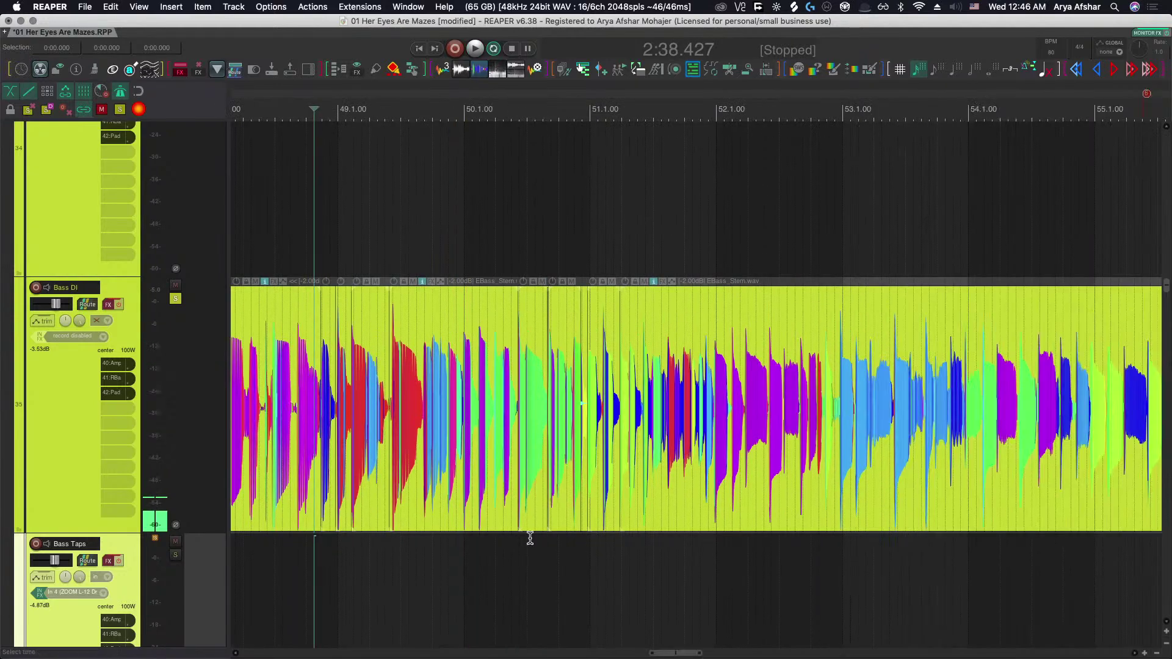
key("space")
scroll(496, 536, "up", 4)
scroll(535, 530, "right", 10)
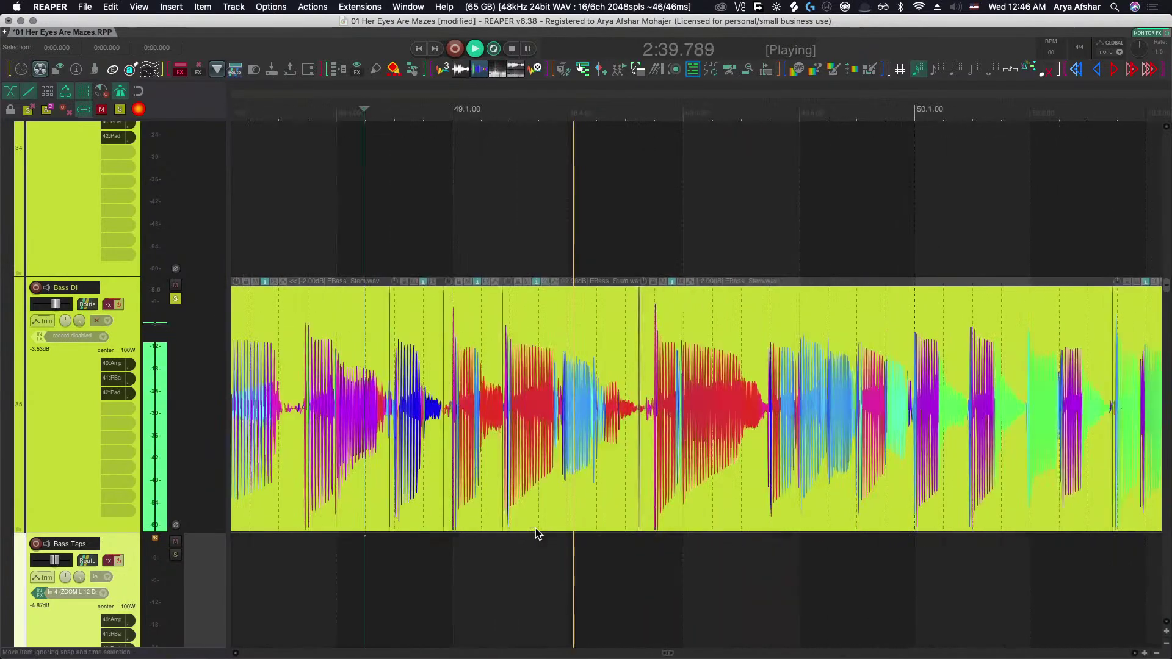
Switch the waveforms from spectral colouring to plain peaks, and replay the Bass DI from around 48.4.25.
key("space")
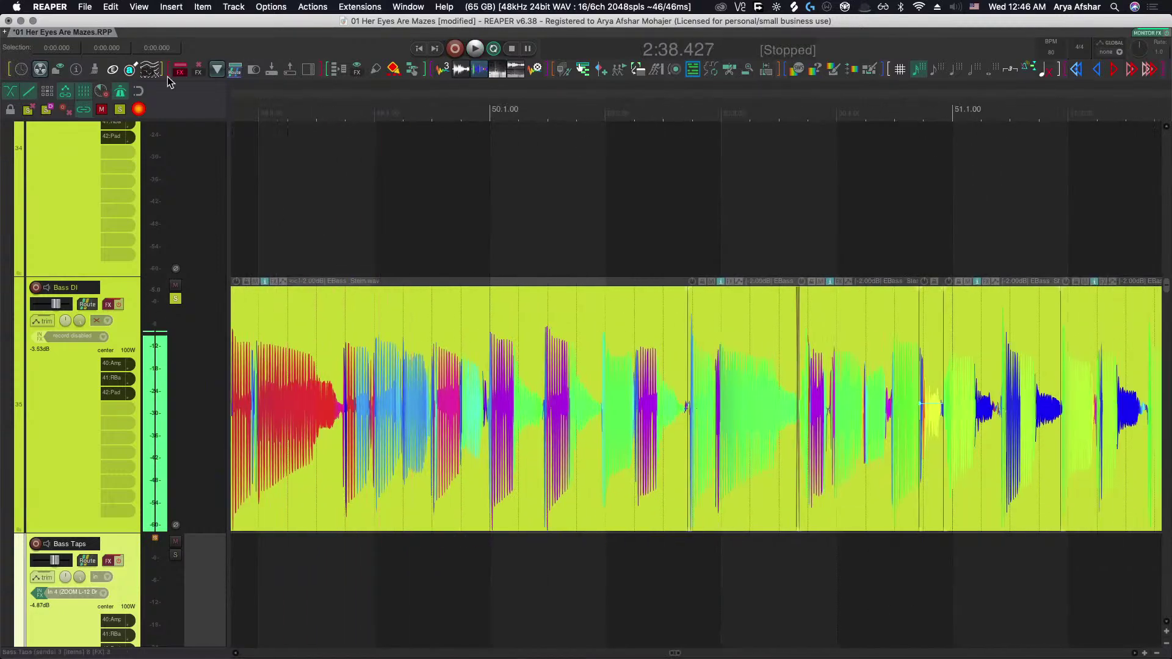
left_click(457, 78)
scroll(478, 602, "down", 6)
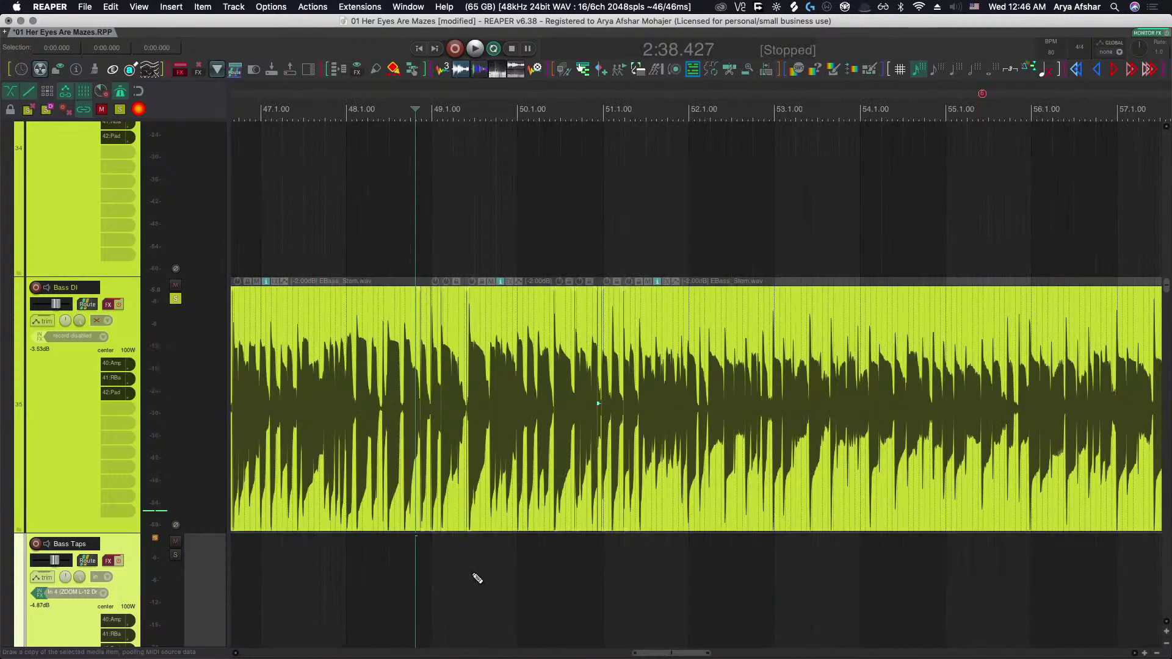
scroll(697, 567, "up", 10)
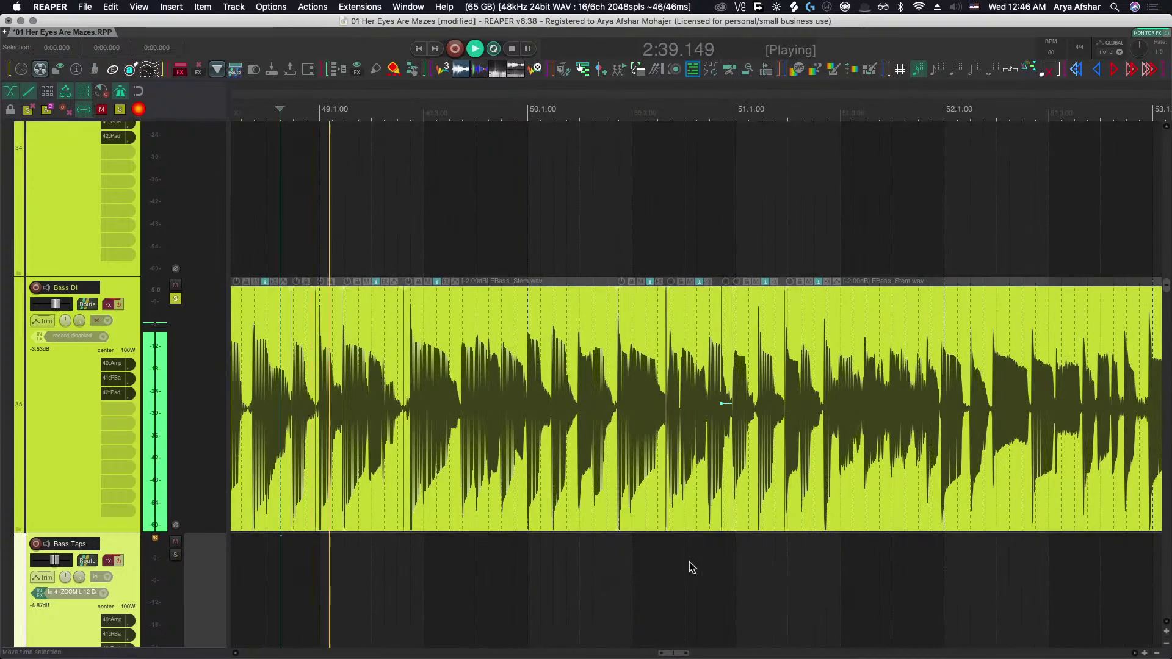
scroll(383, 560, "right", 10)
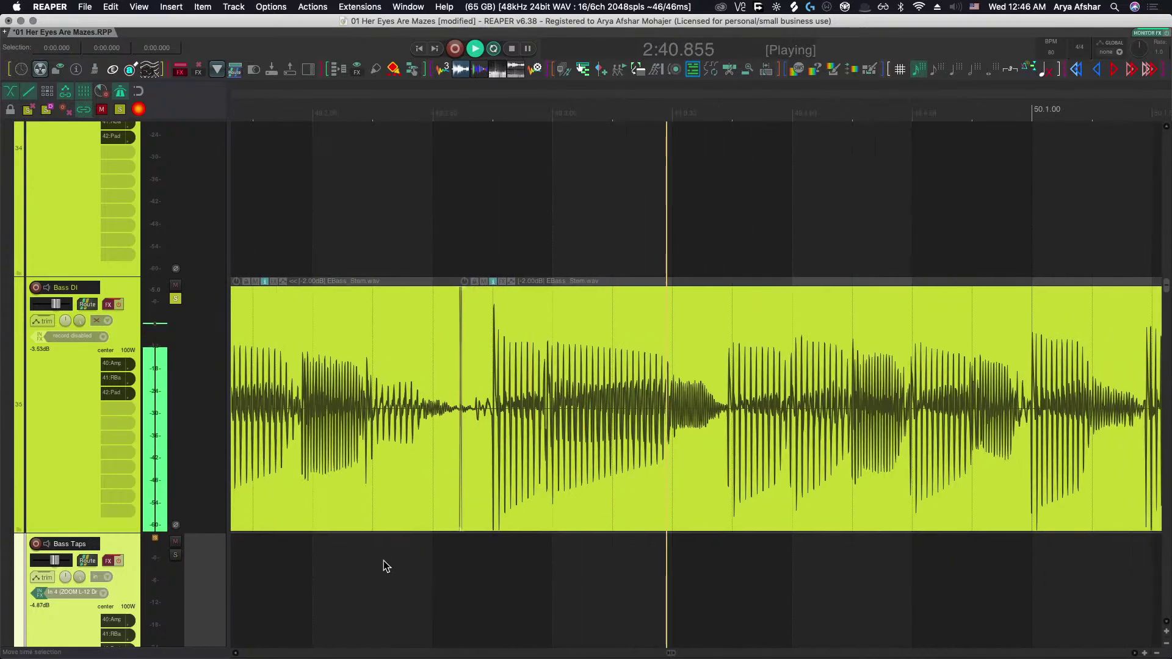
scroll(382, 560, "right", 3)
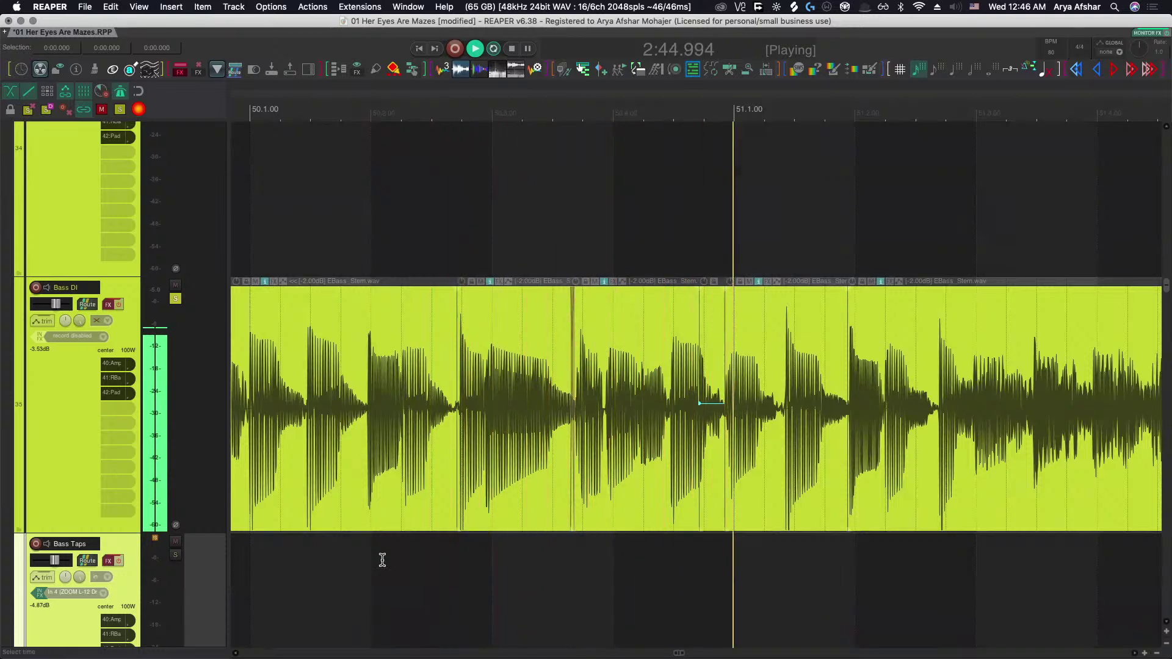
key("space")
Try lowering the short piece's pitch envelope before 51.1.00 to about +1.09 semitones, and replay from around 50.4.00.
scroll(599, 433, "up", 5)
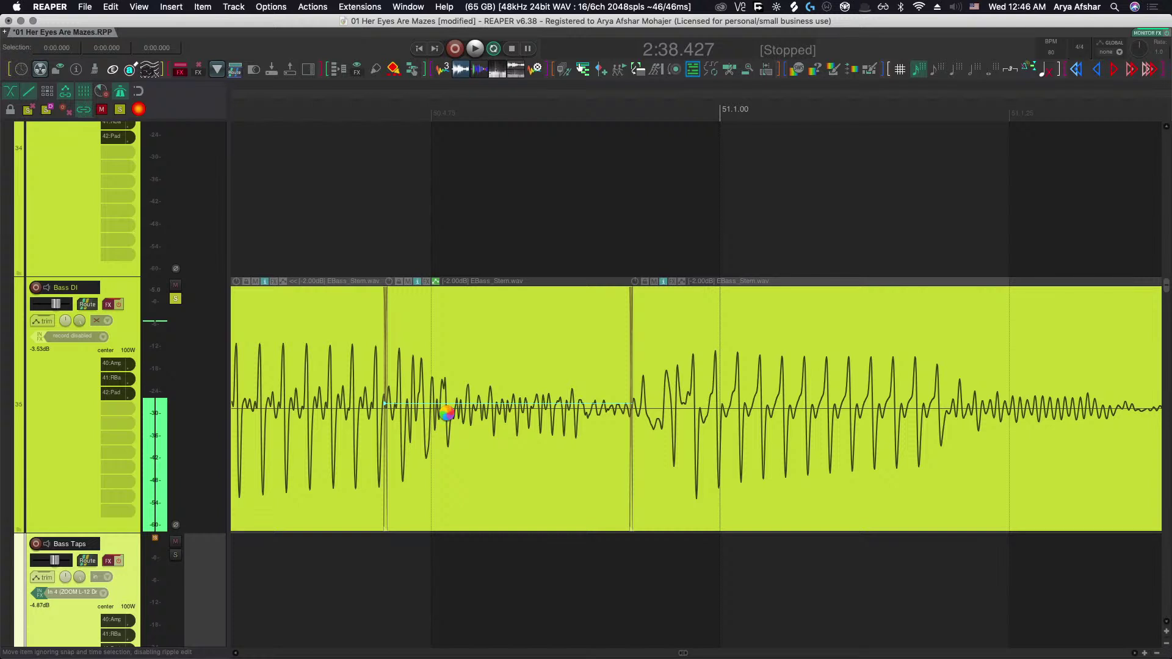
scroll(446, 414, "up", 1)
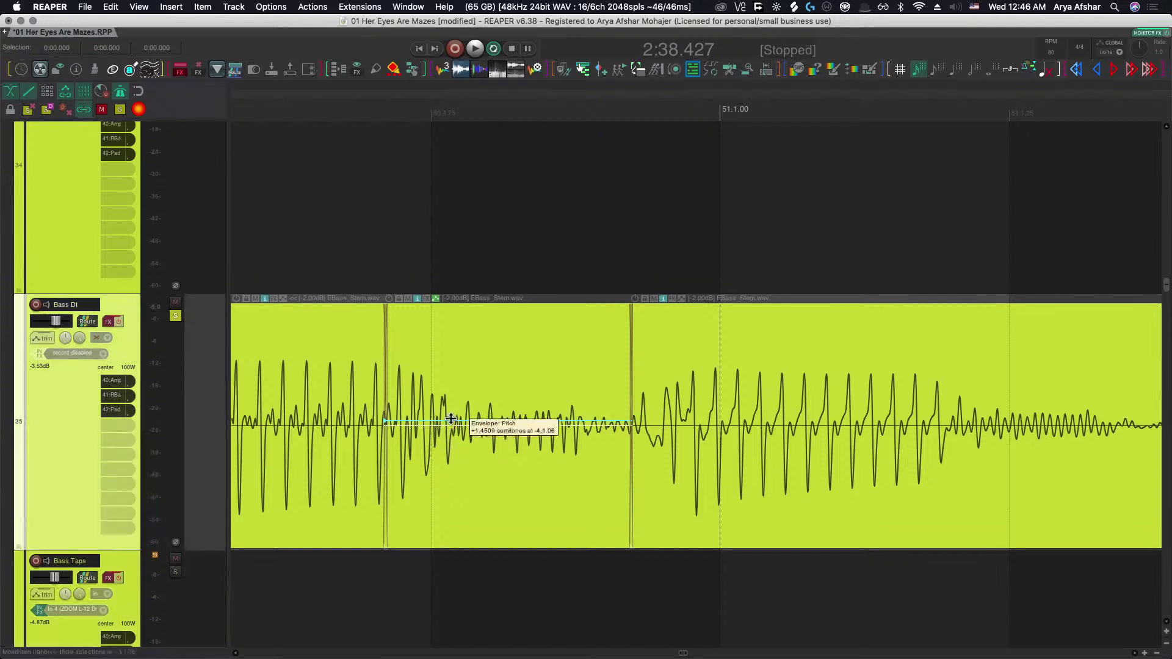
left_click_drag(451, 419, 451, 420)
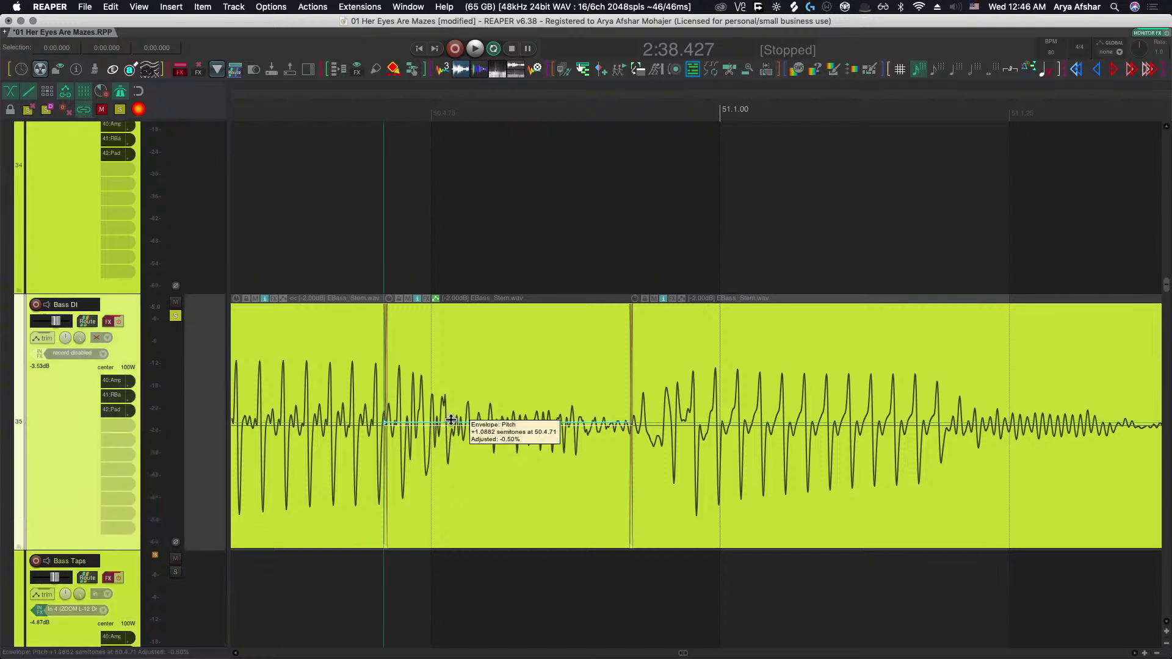
scroll(470, 536, "down", 5)
left_click(373, 586)
key("space")
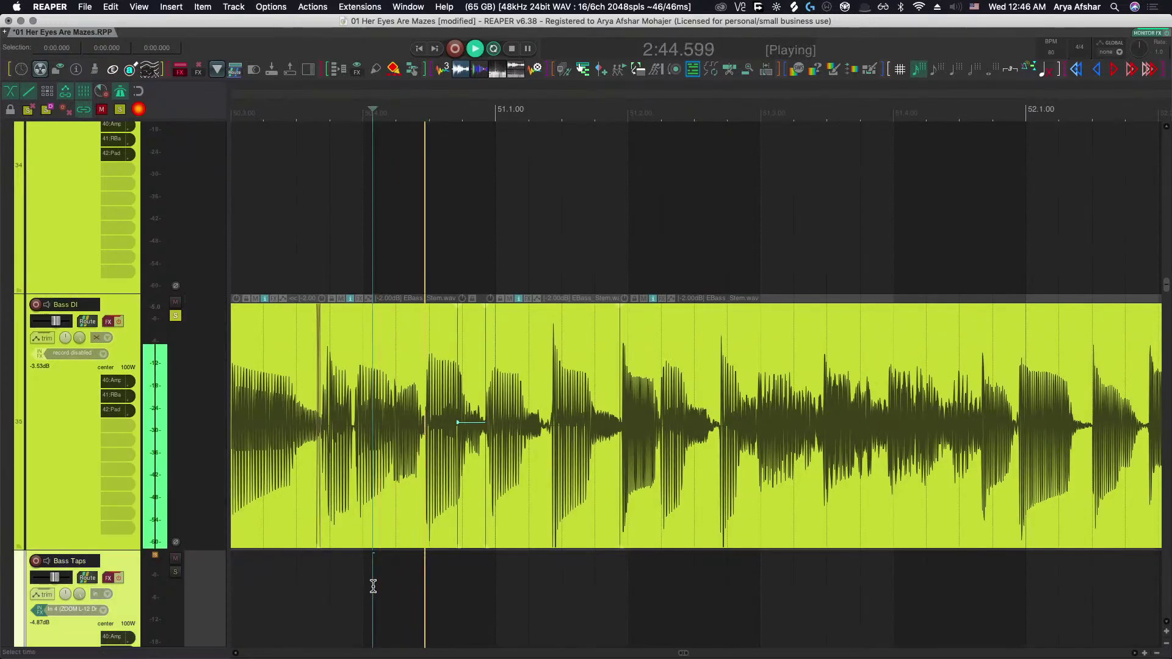
key("space")
Try the short piece's pitch envelope at zero semitones, and listen to it again.
scroll(500, 422, "up", 4)
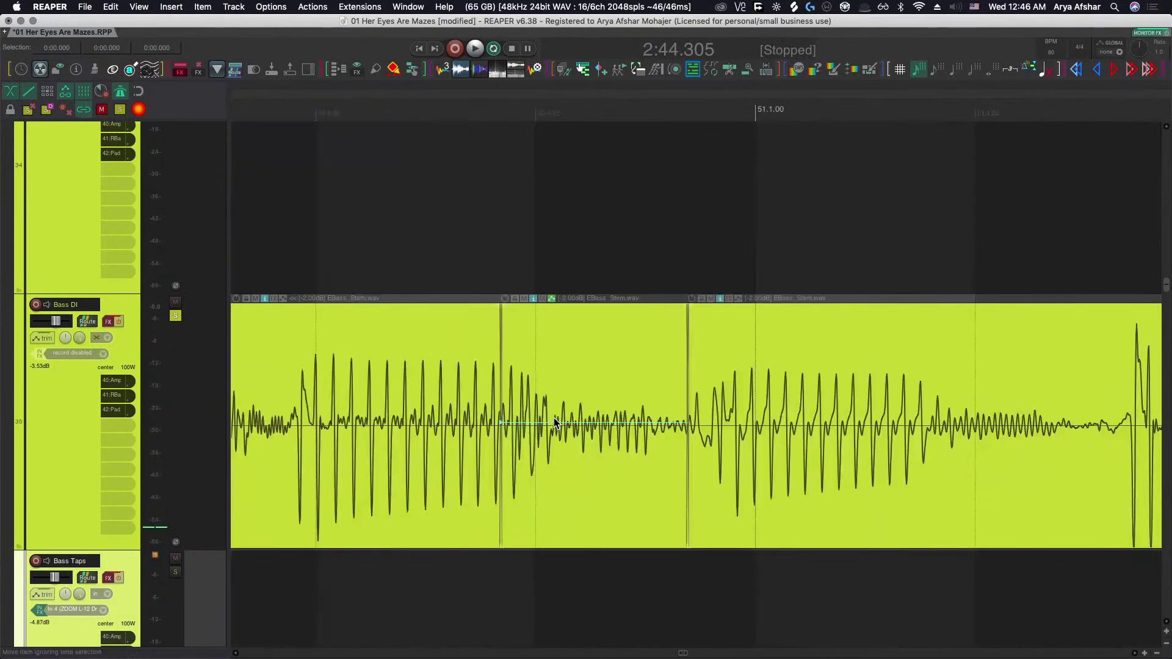
left_click_drag(553, 421, 561, 426)
key("space")
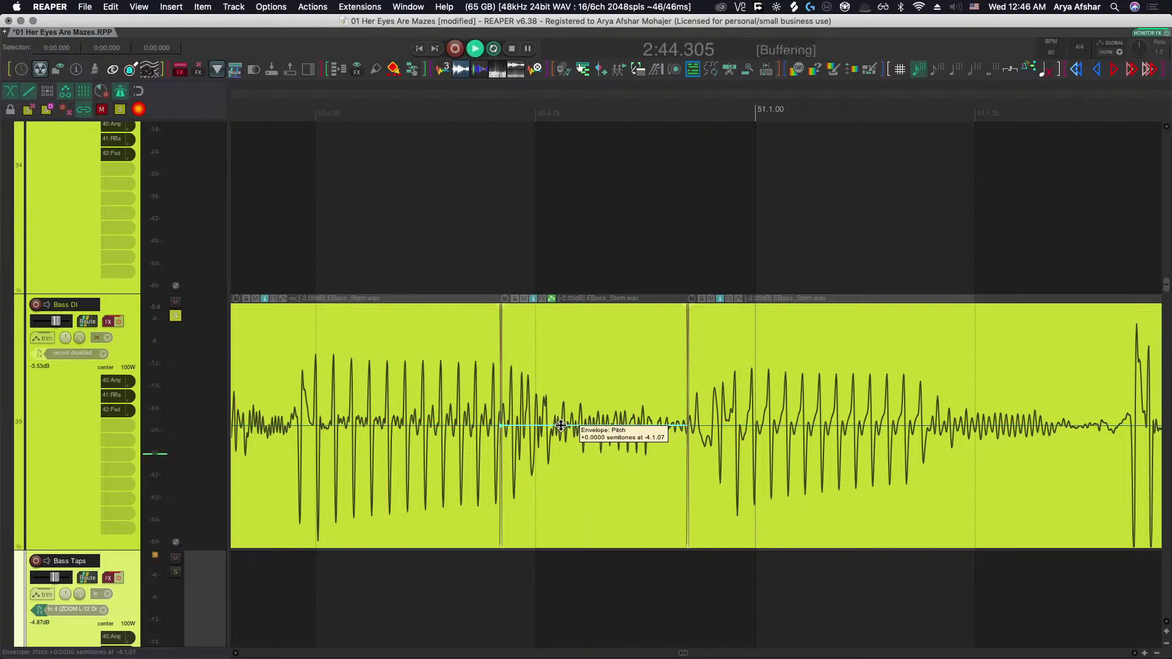
key("space")
key("space")
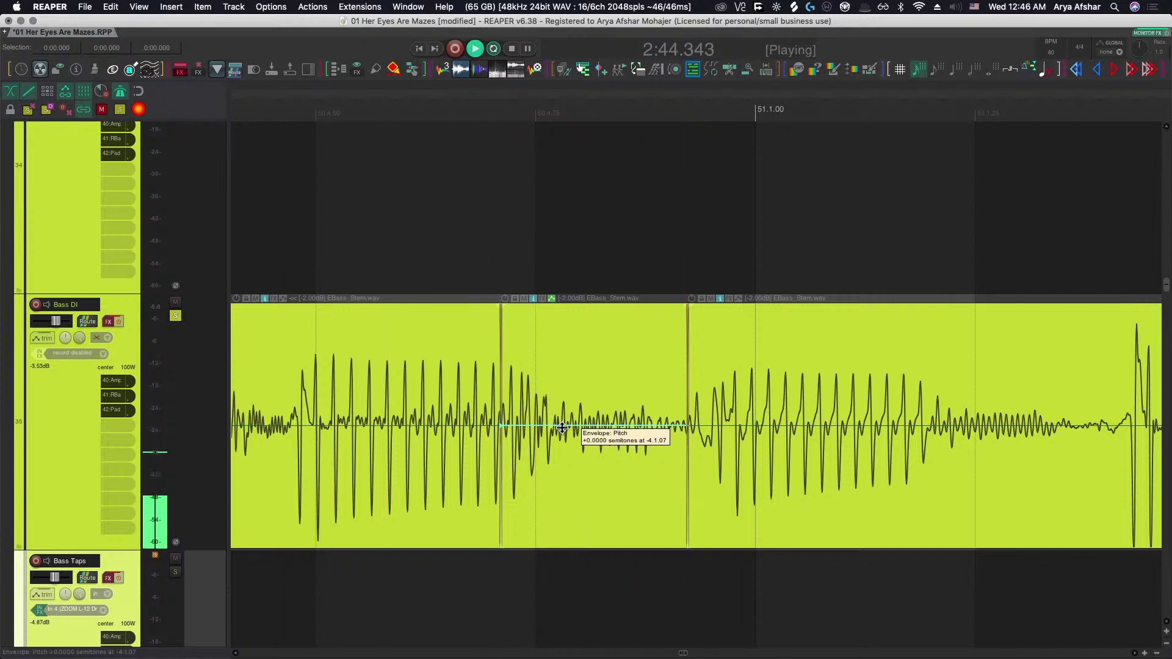
key("space")
Set the short piece's pitch envelope to about +0.54 semitones, and play on through bar 51.
key("super+z")
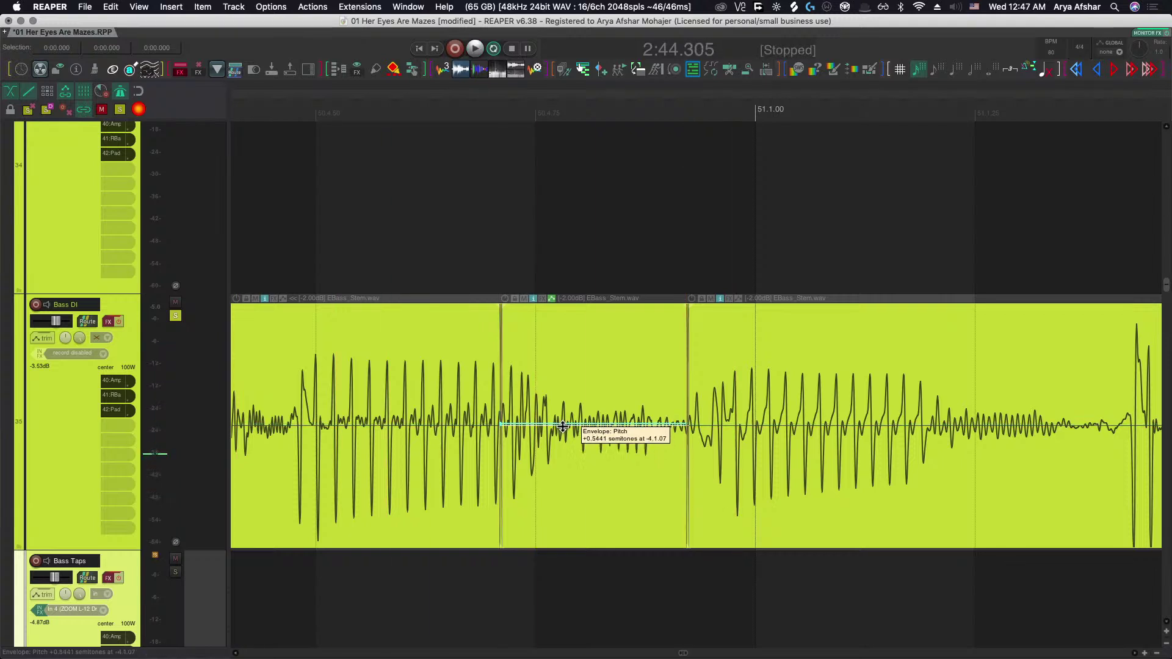
key("space")
left_click_drag(562, 426, 559, 423)
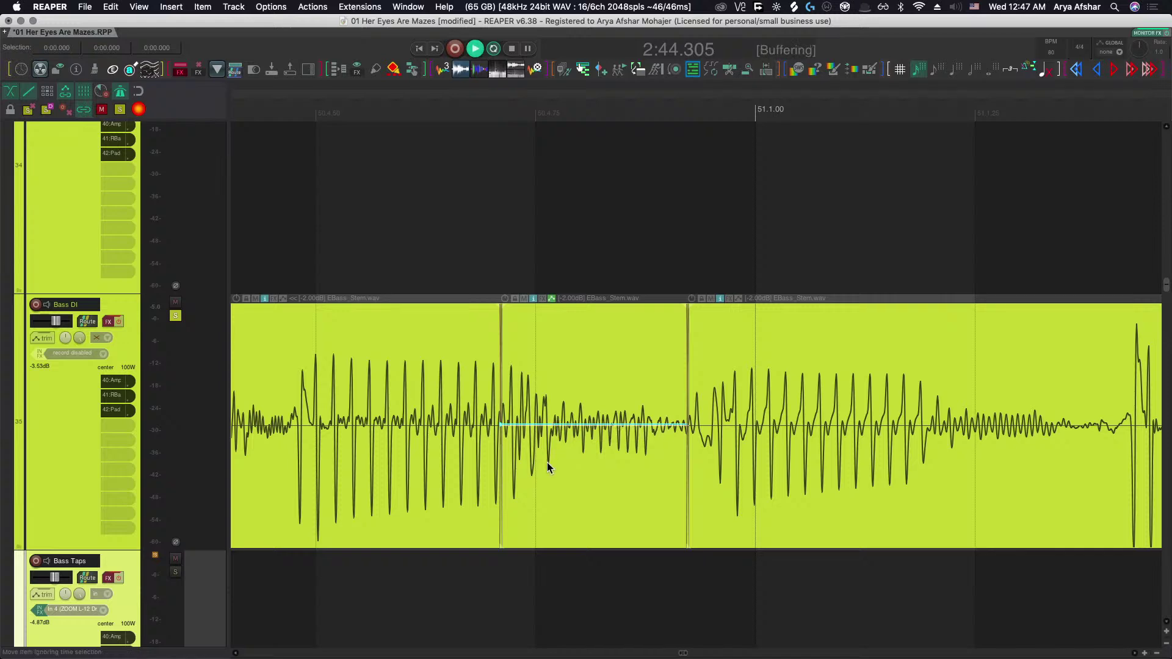
scroll(546, 468, "down", 3)
key("space")
key("space")
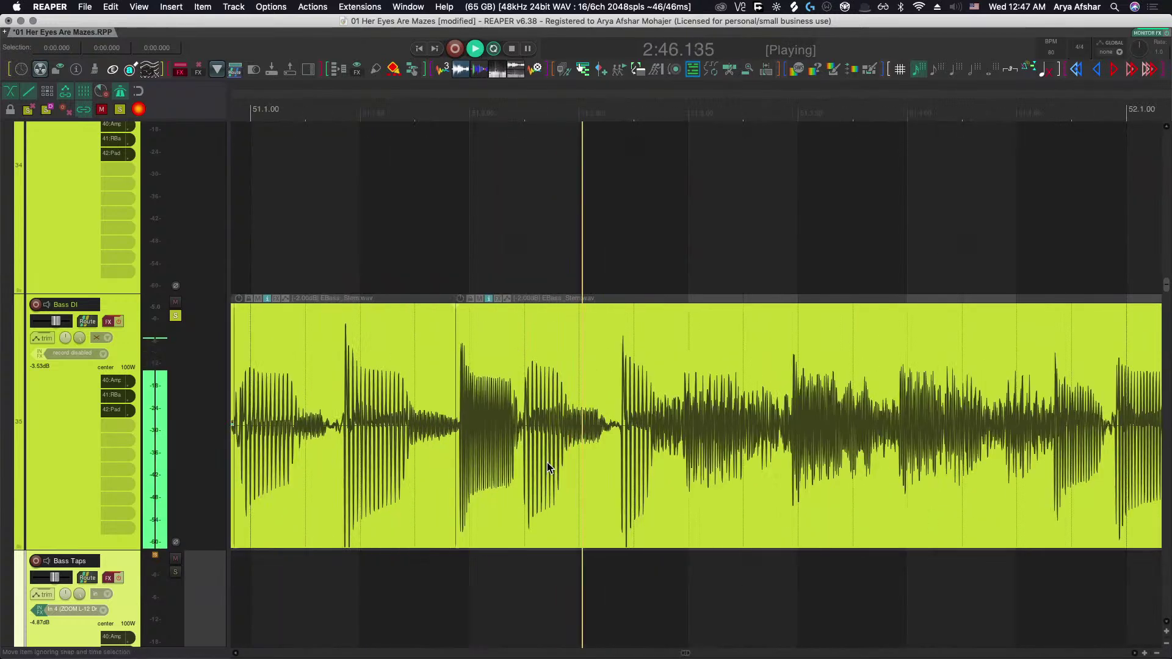
Replay the Bass DI from around 49.4.00 and check the notes around 50.1.00 closely.
scroll(547, 463, "down", 3)
key("space")
left_click(541, 568)
key("space")
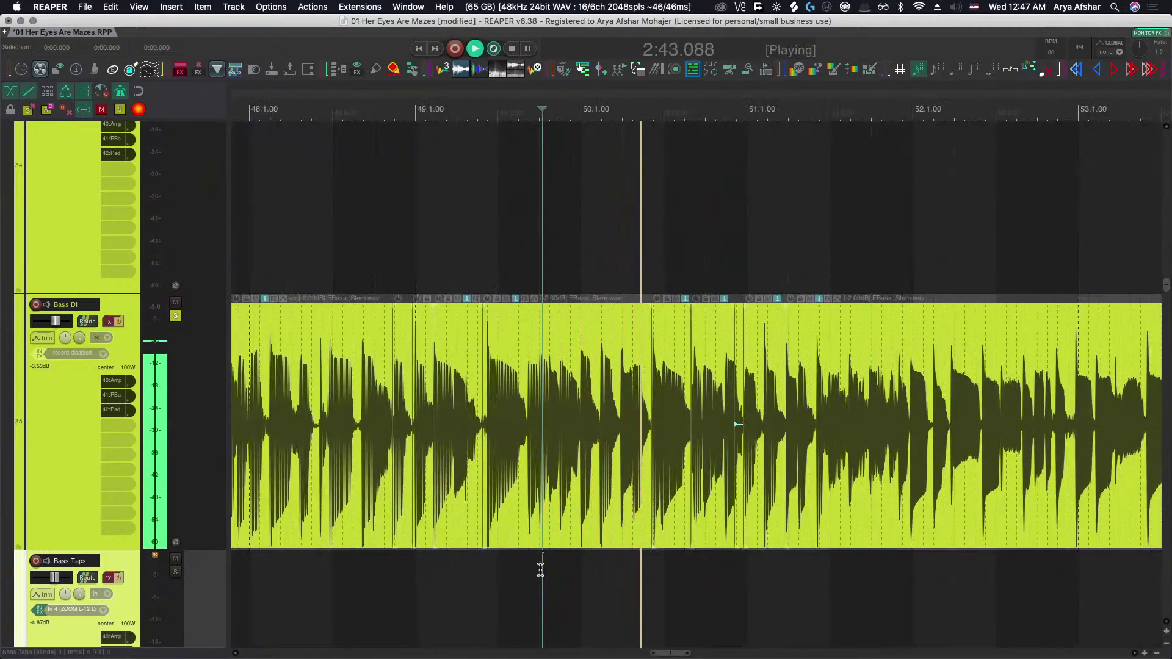
left_click(540, 568)
scroll(553, 572, "up", 3)
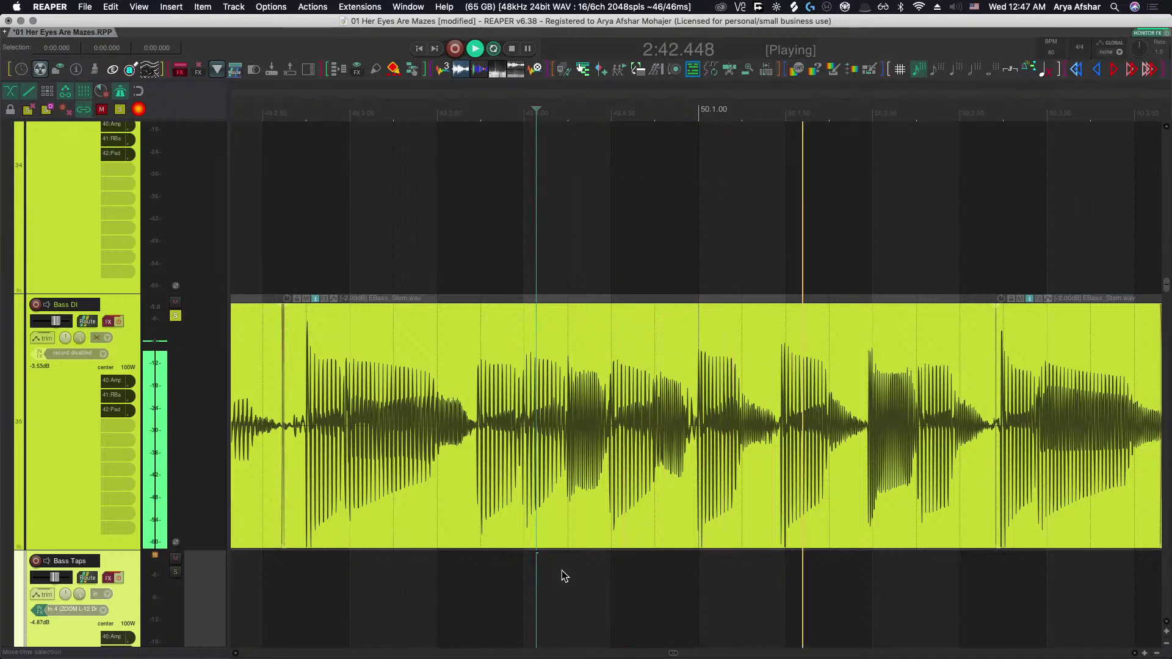
key("space")
scroll(574, 559, "up", 1)
scroll(720, 479, "up", 3)
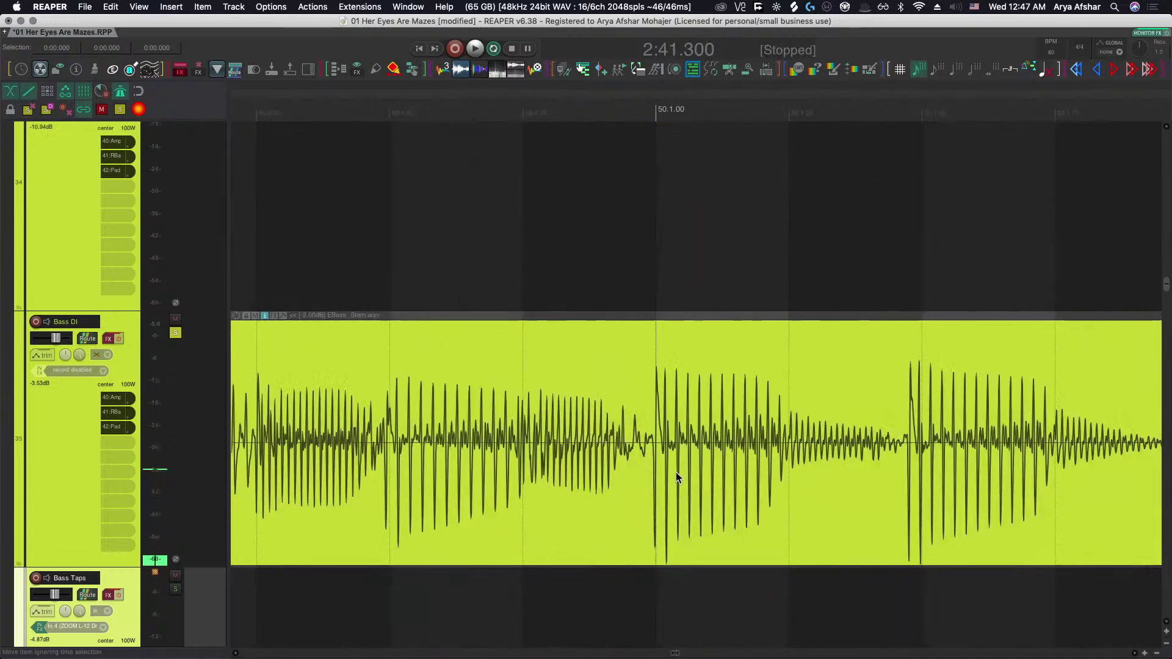
Add the Waves GTR Tuner Mono plug-in to the Bass DI track.
left_click(634, 443)
scroll(635, 480, "down", 2)
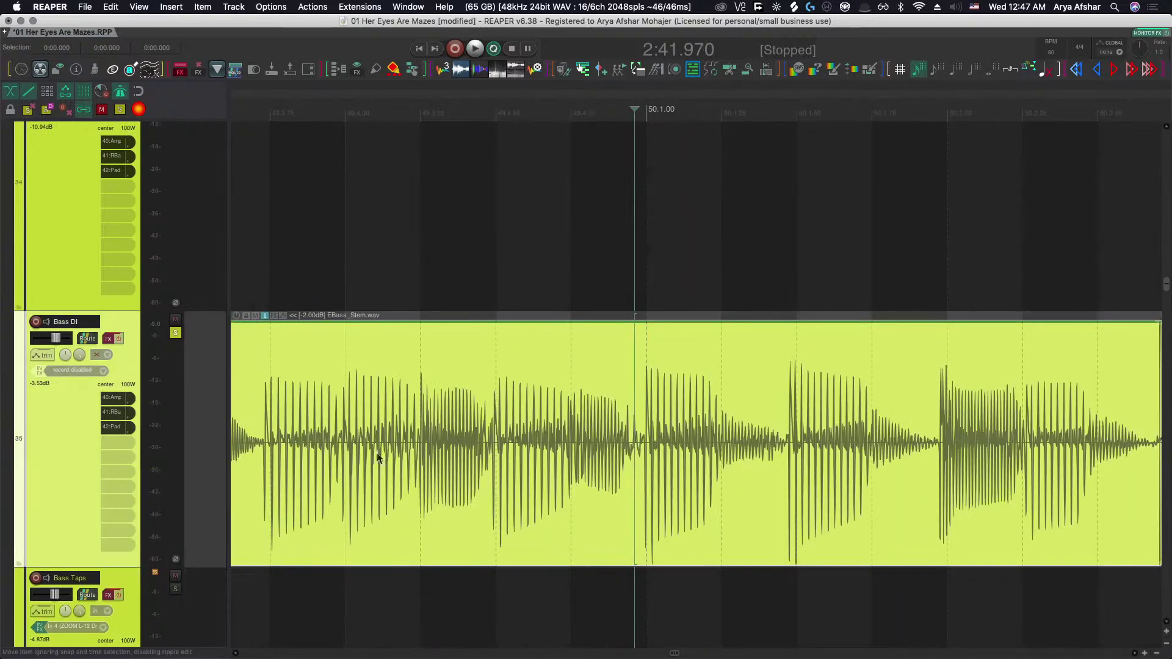
left_click(108, 339)
mouse_move(153, 406)
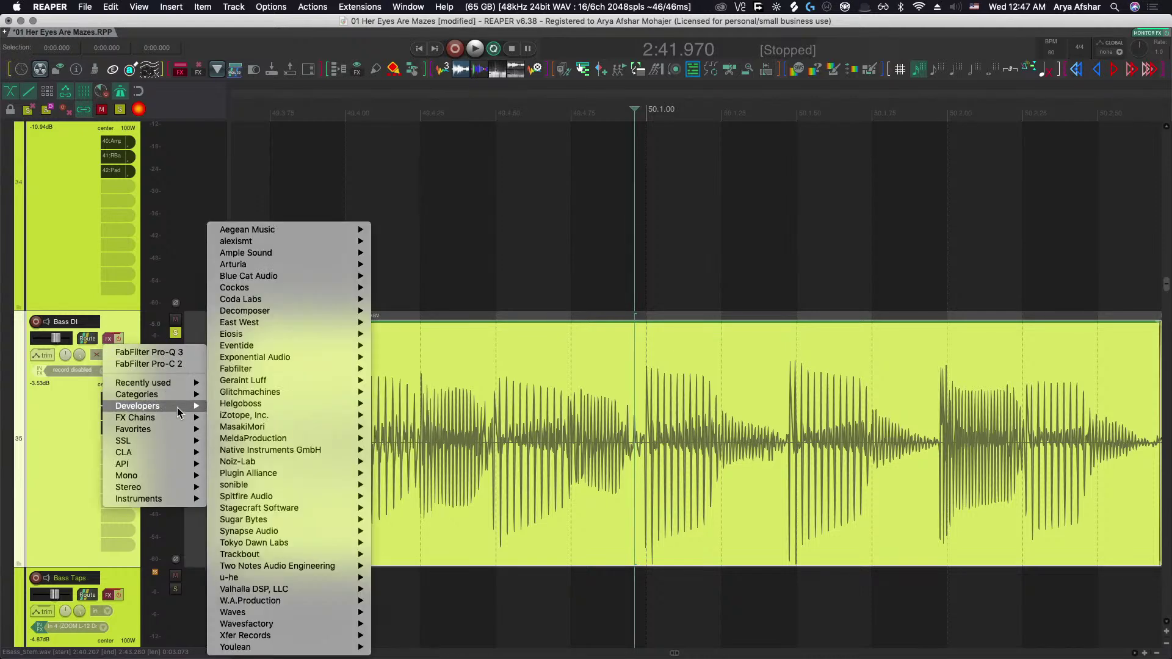
mouse_move(301, 612)
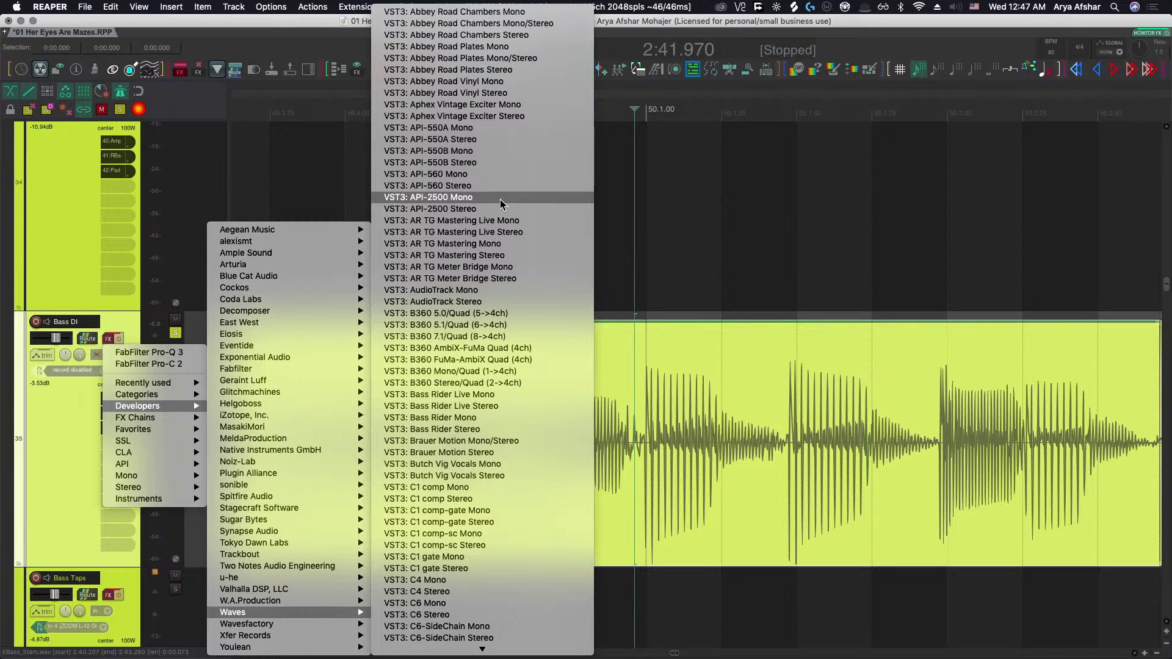
scroll(500, 199, "down", 10)
scroll(500, 202, "down", 12)
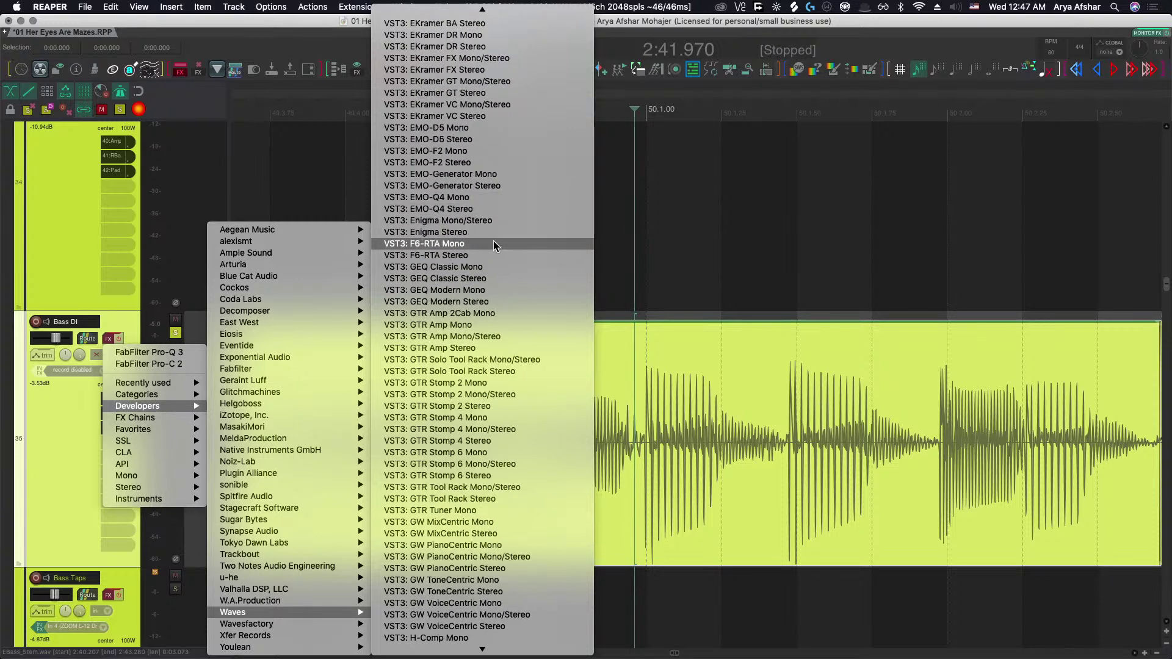
left_click(443, 513)
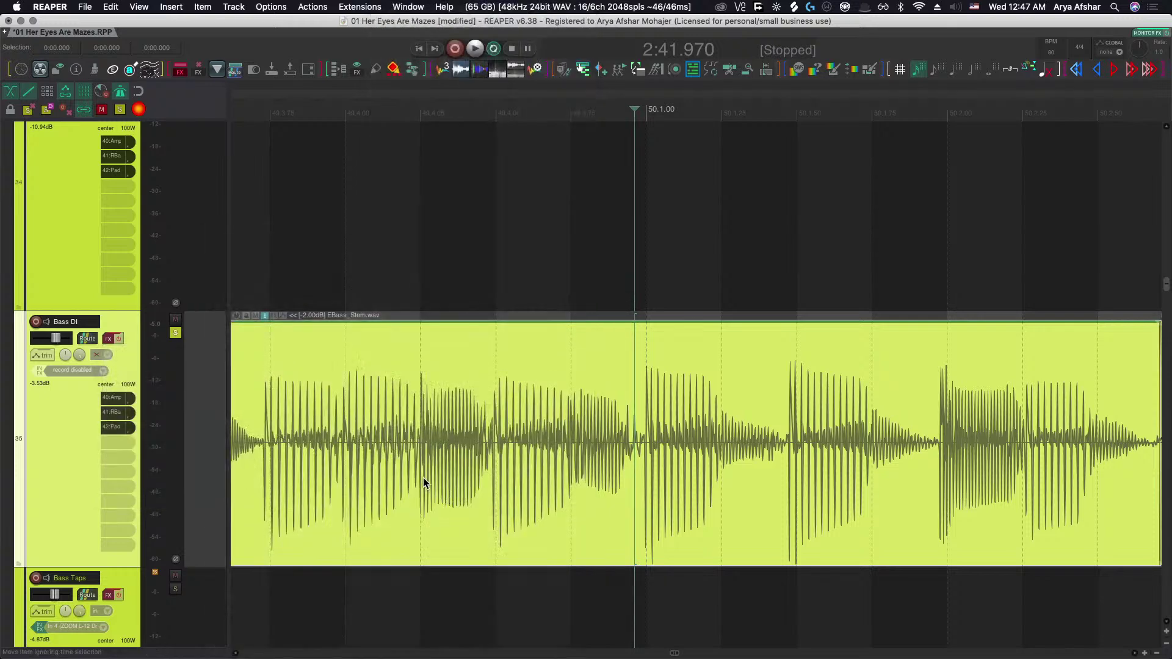
Enable the Bass DI track's FX chain, show the GTR Tuner, and play from around 49.4.00 to read the pitch.
left_click(109, 339)
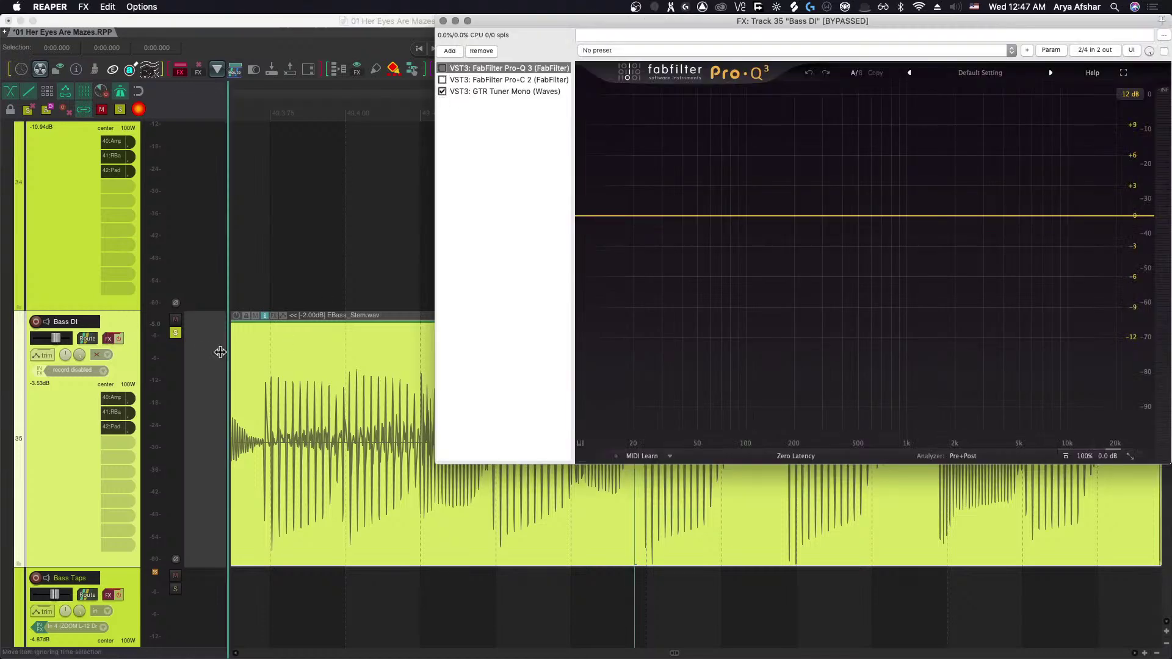
left_click(121, 338)
left_click(373, 614)
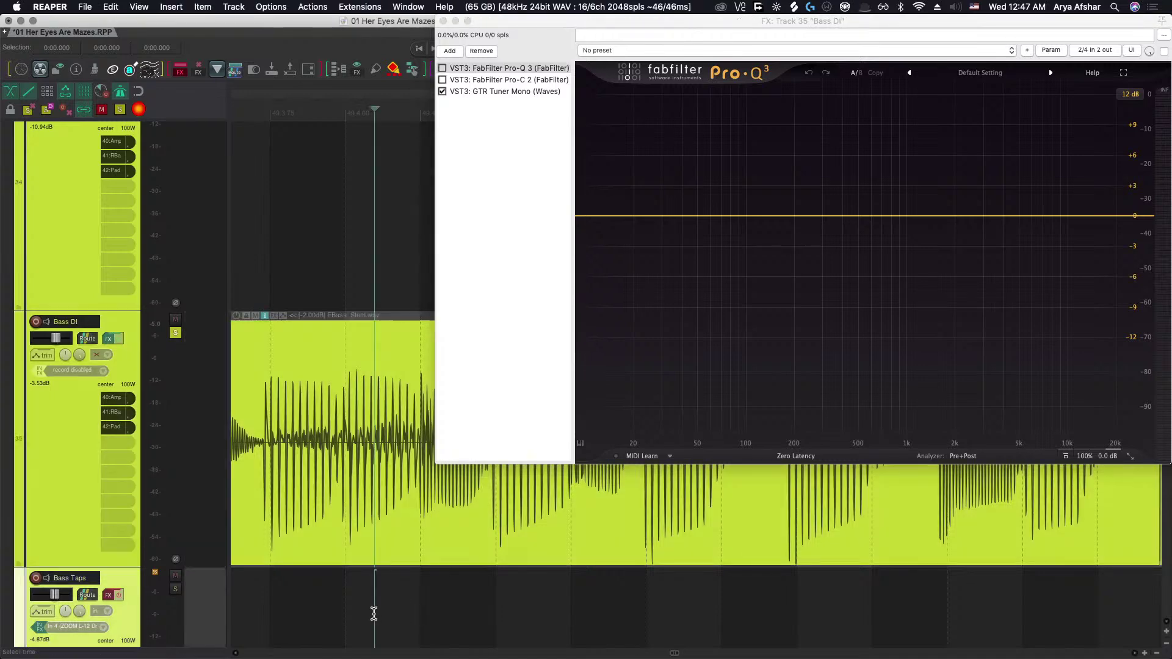
key("space")
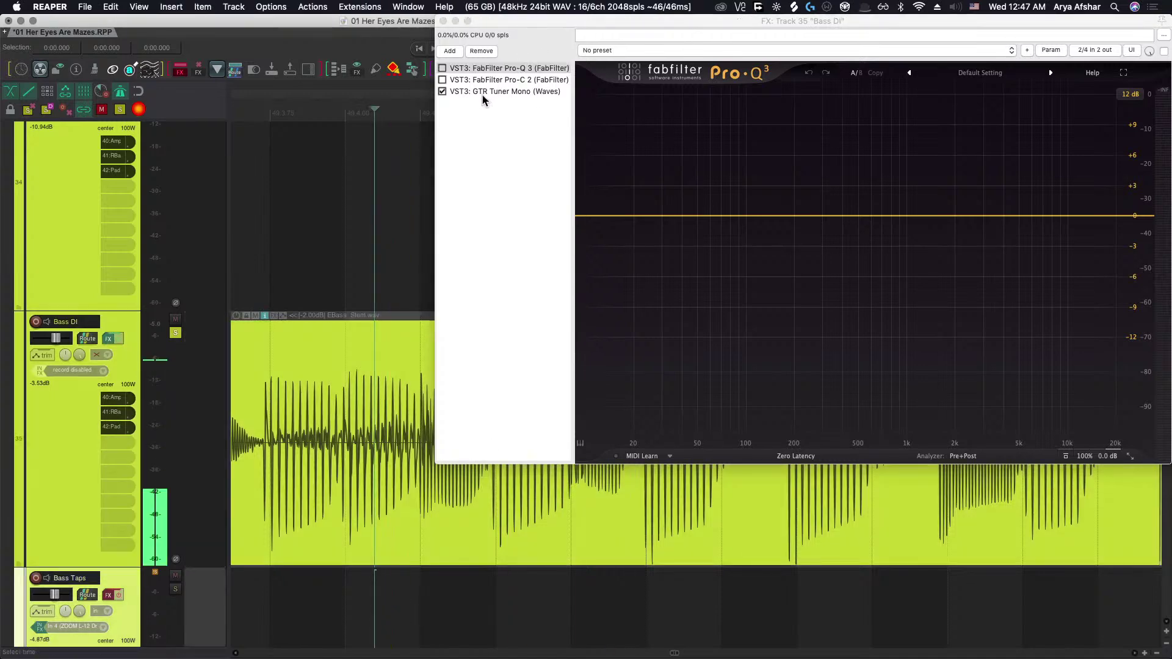
left_click(482, 93)
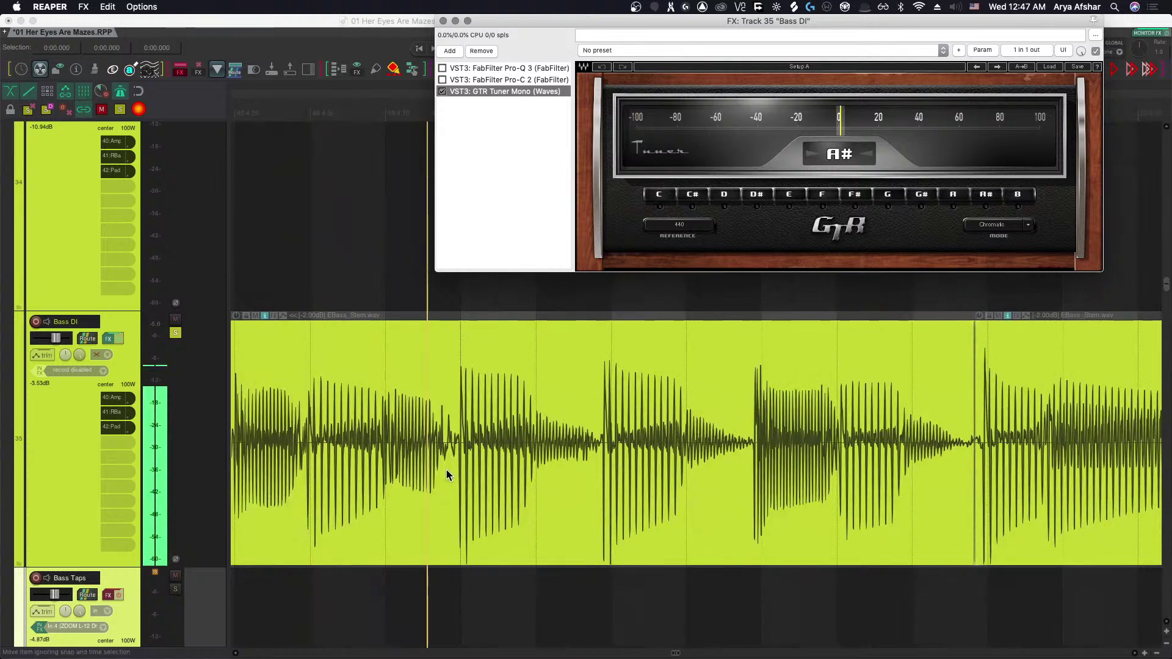
key("space")
Time-select the first two notes of bar 50 in the Bass DI, and play them through the tuner.
left_click(452, 350)
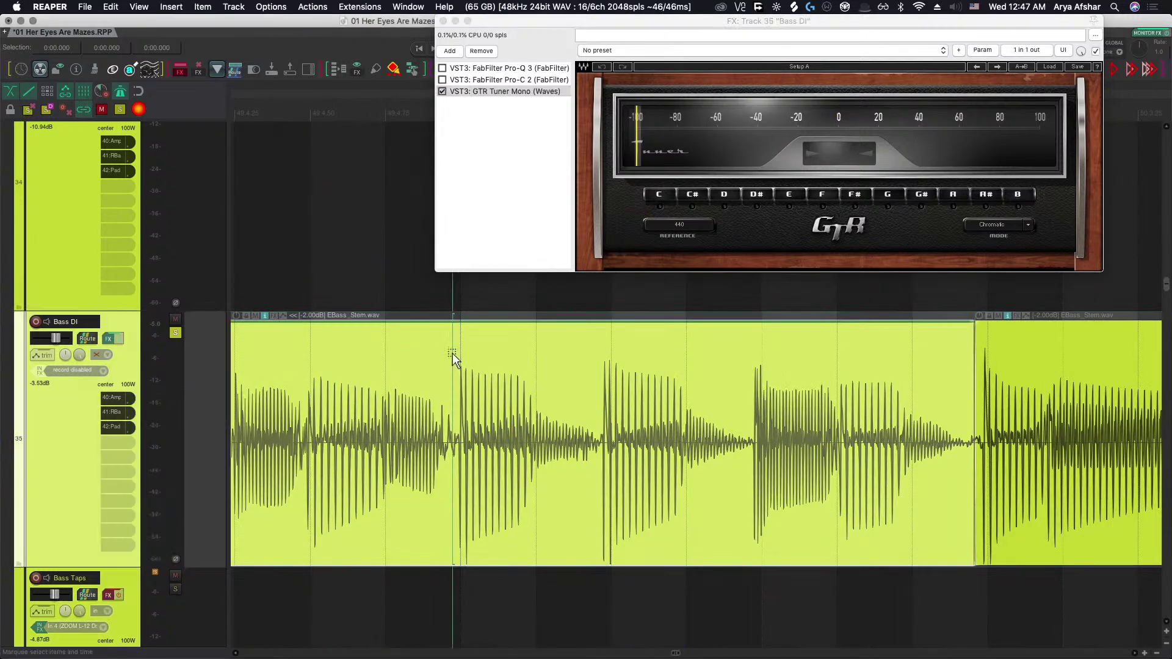
left_click_drag(452, 352, 745, 395)
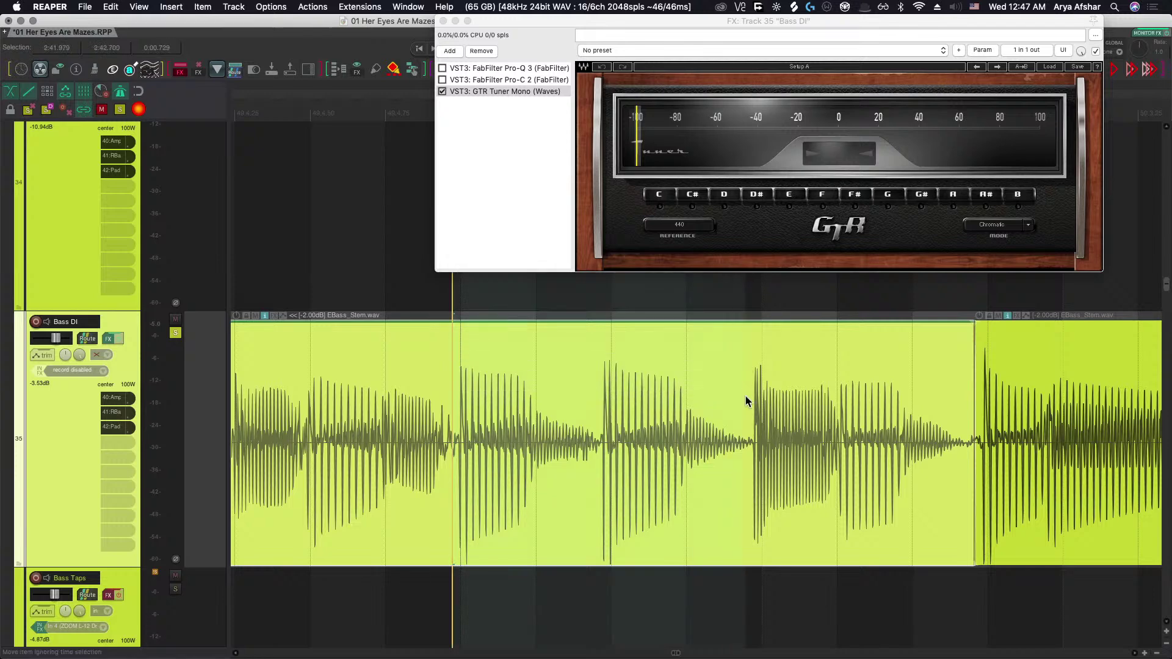
key("space")
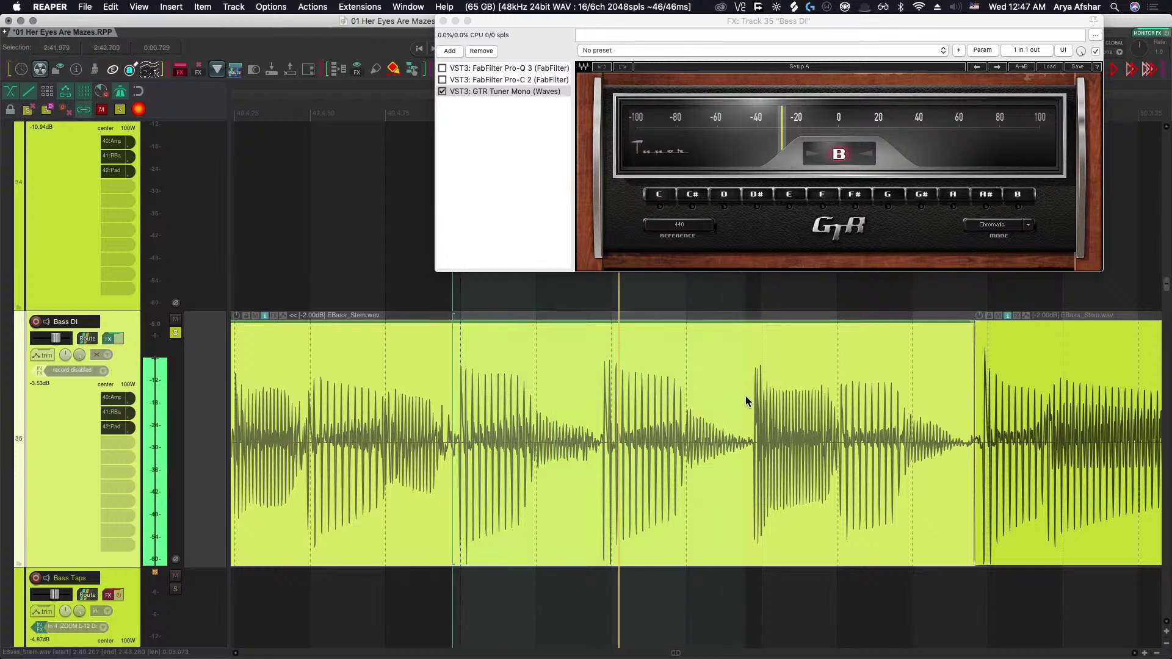
key("space")
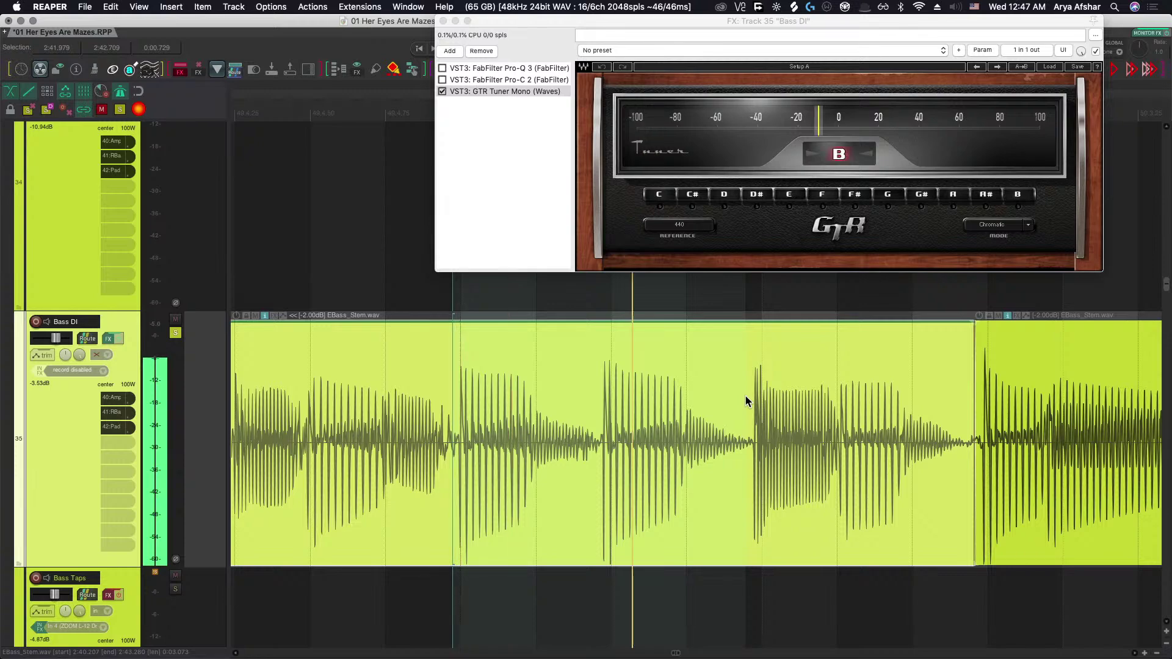
key("space")
Clear the time selection and check the tuner while playing from around 49.2.60.
key("Escape")
scroll(448, 610, "down", 5)
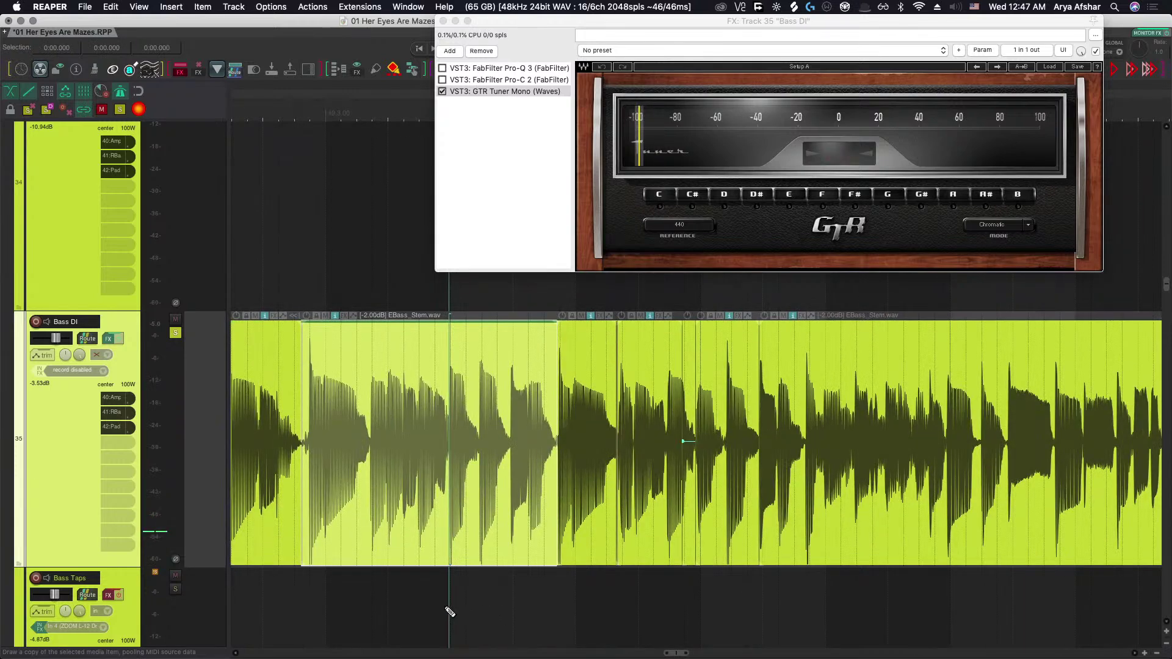
left_click(301, 602)
key("space")
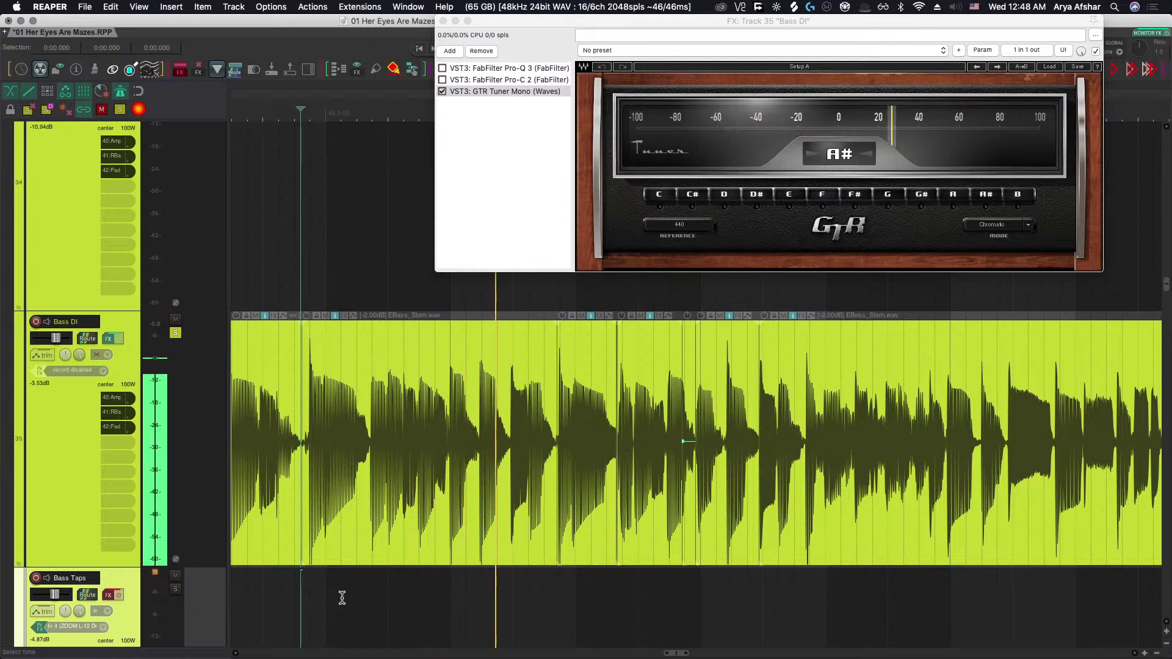
Close the Bass DI FX window and listen again to the passage from around 49.2.60.
left_click(443, 21)
key("space")
key("space")
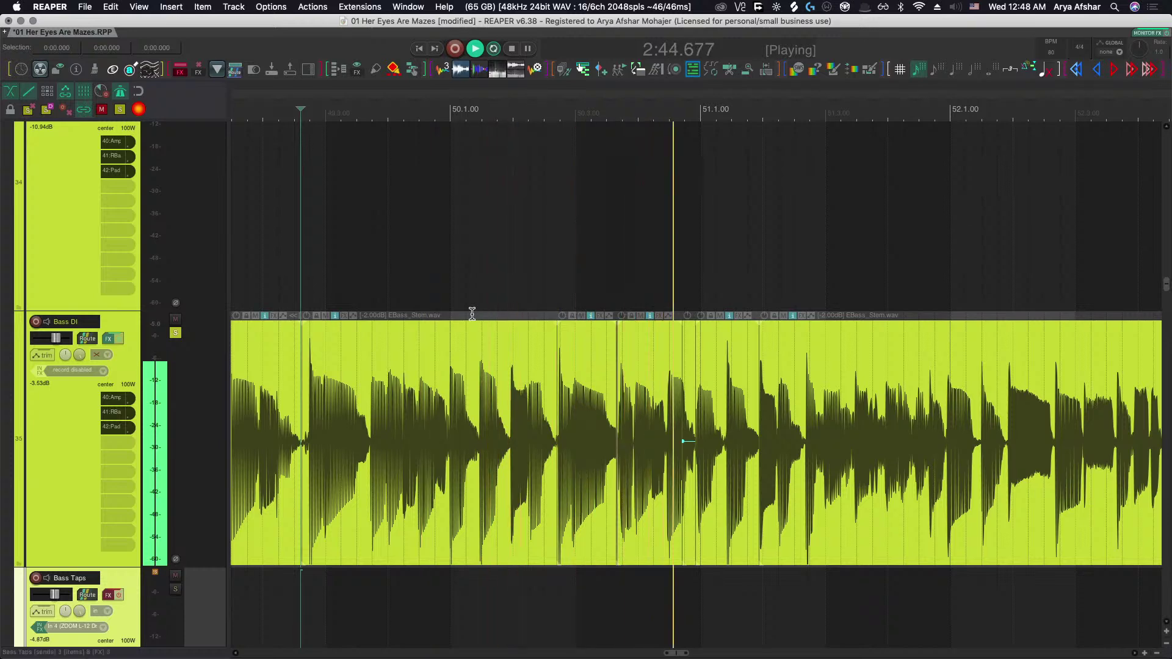
key("space")
scroll(612, 235, "up", 3)
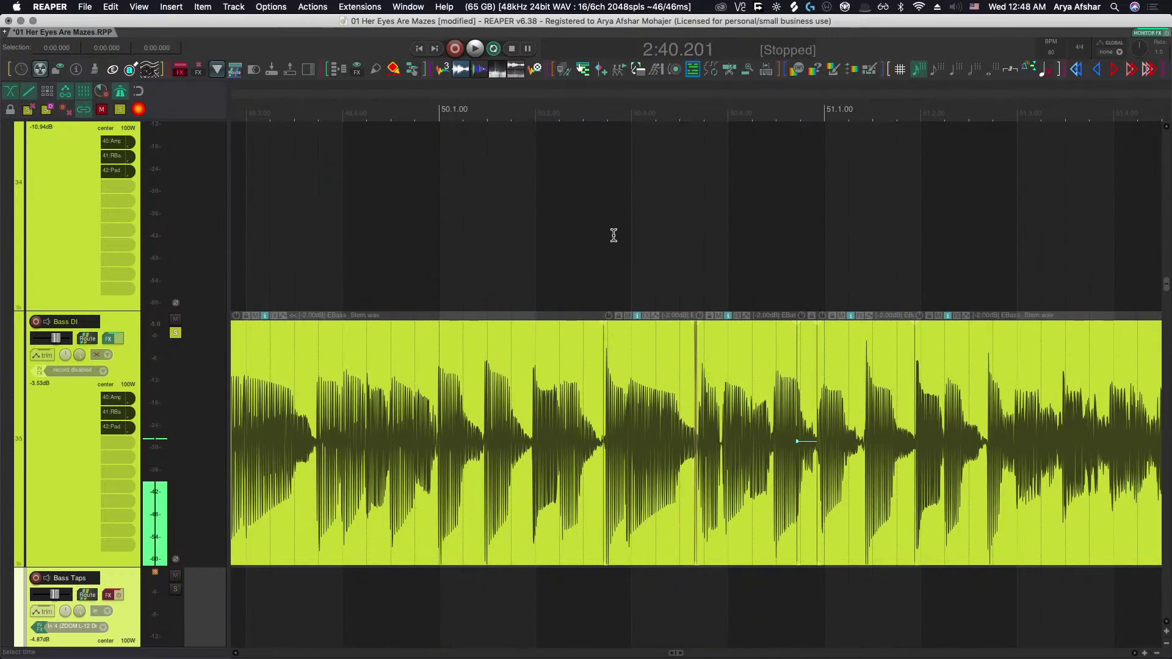
Listen to the Bass DI from around 50.2.75 through the notes at the start of bar 52.
left_click(610, 258)
key("space")
scroll(611, 266, "right", 3)
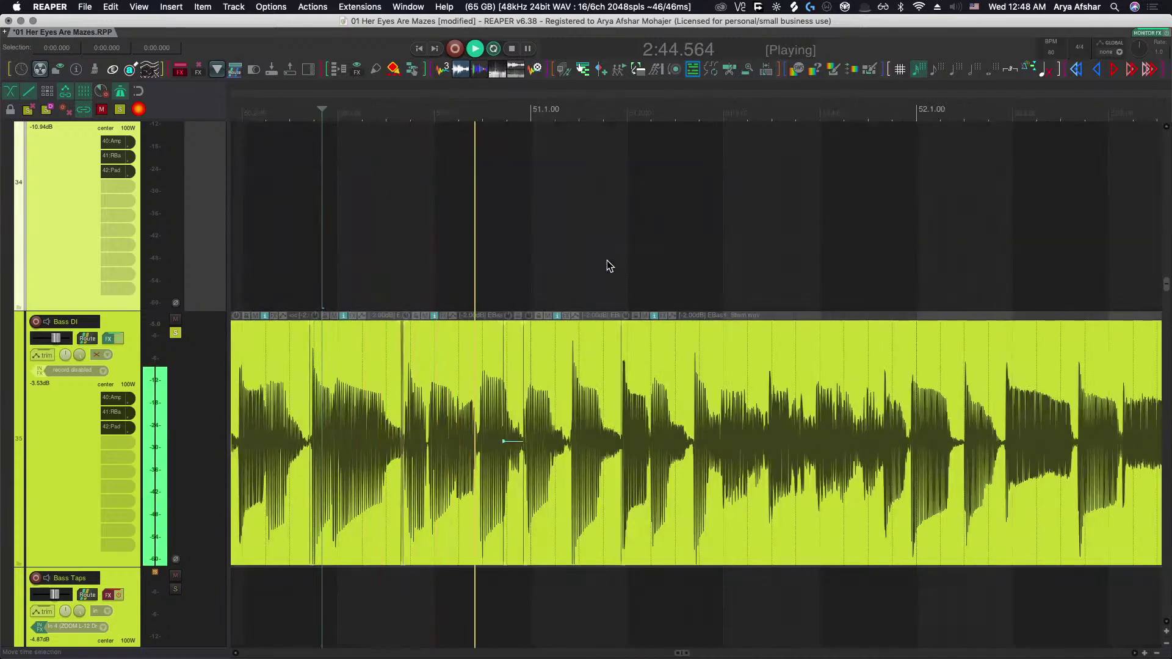
scroll(607, 260, "right", 1)
scroll(606, 260, "right", 5)
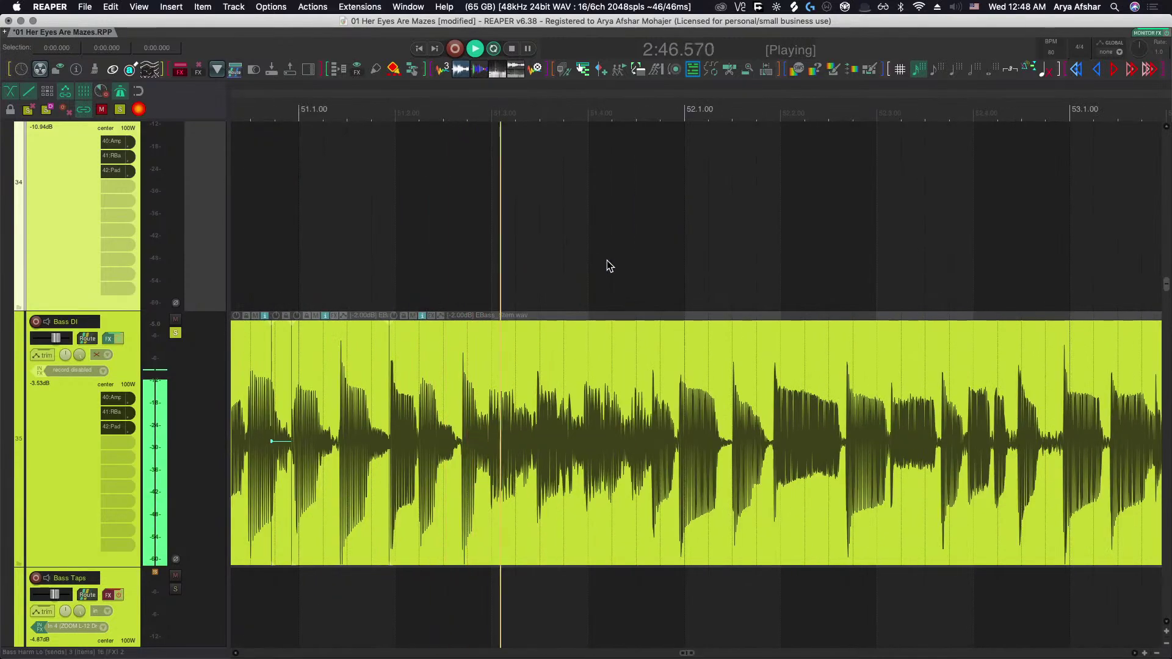
scroll(606, 260, "right", 5)
scroll(607, 260, "right", 1)
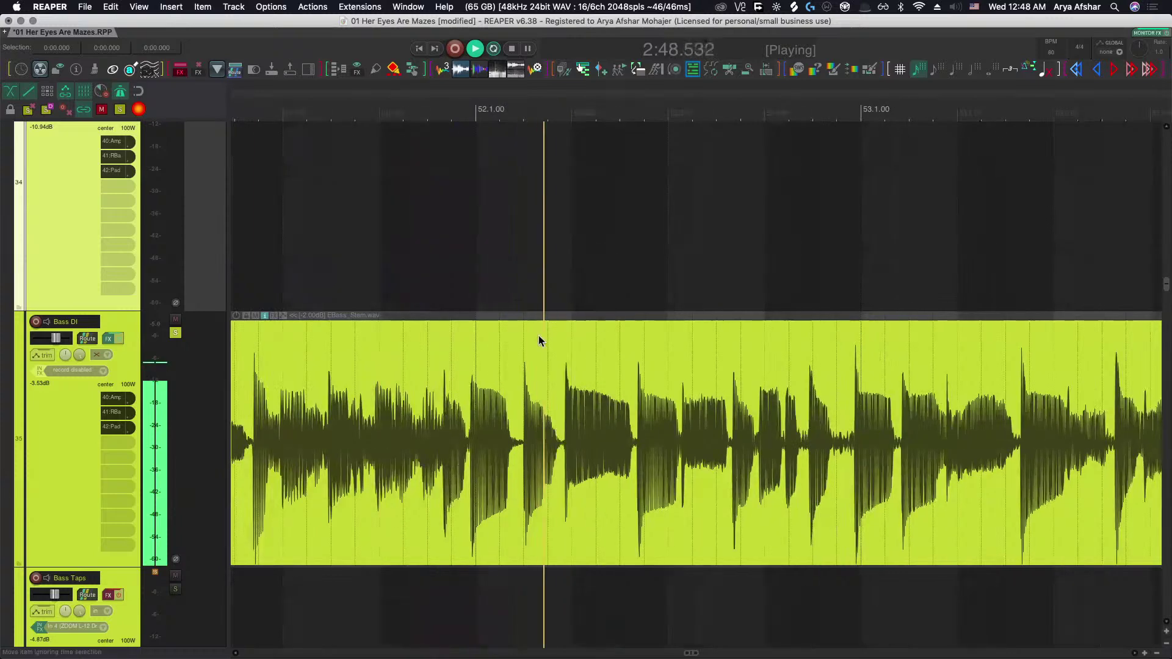
left_click(467, 426)
key("space")
Split the Bass DI before and after the first note of bar 52, and slip its audio later so the attack lands on 52.1.00.
scroll(467, 482, "up", 4)
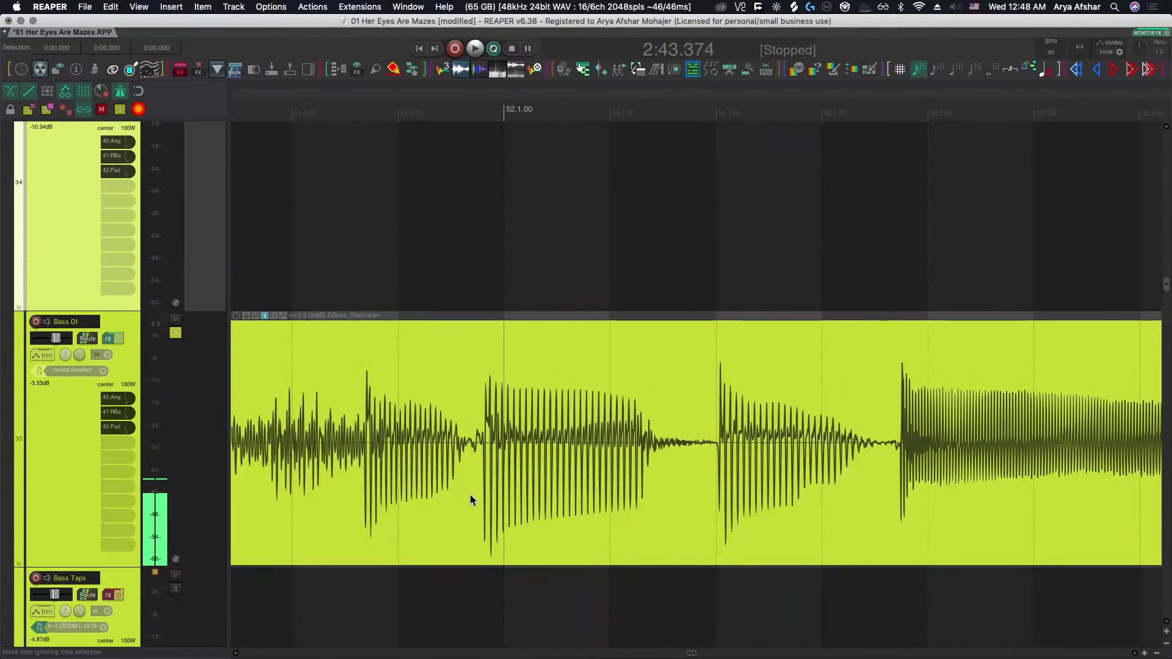
key("s")
left_click(702, 488)
key("s")
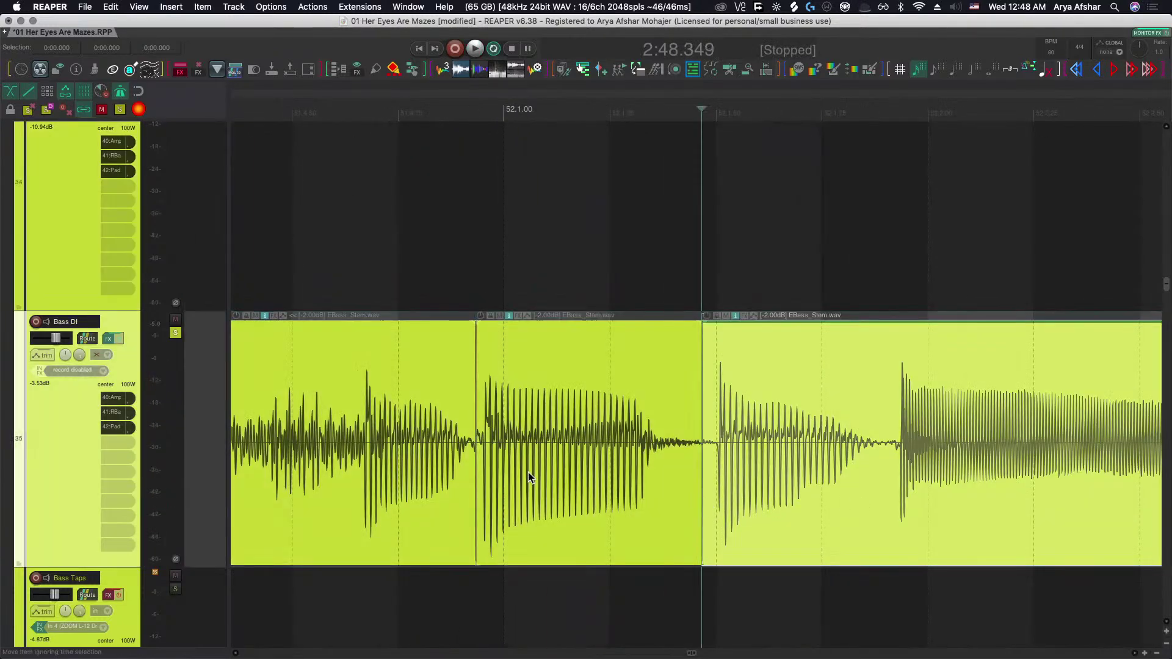
left_click_drag(529, 474, 483, 471)
Widen the crossfade leading into the bar 52 note and shift it earlier, clear of the duplicated attack.
scroll(462, 471, "up", 2)
scroll(489, 448, "up", 3)
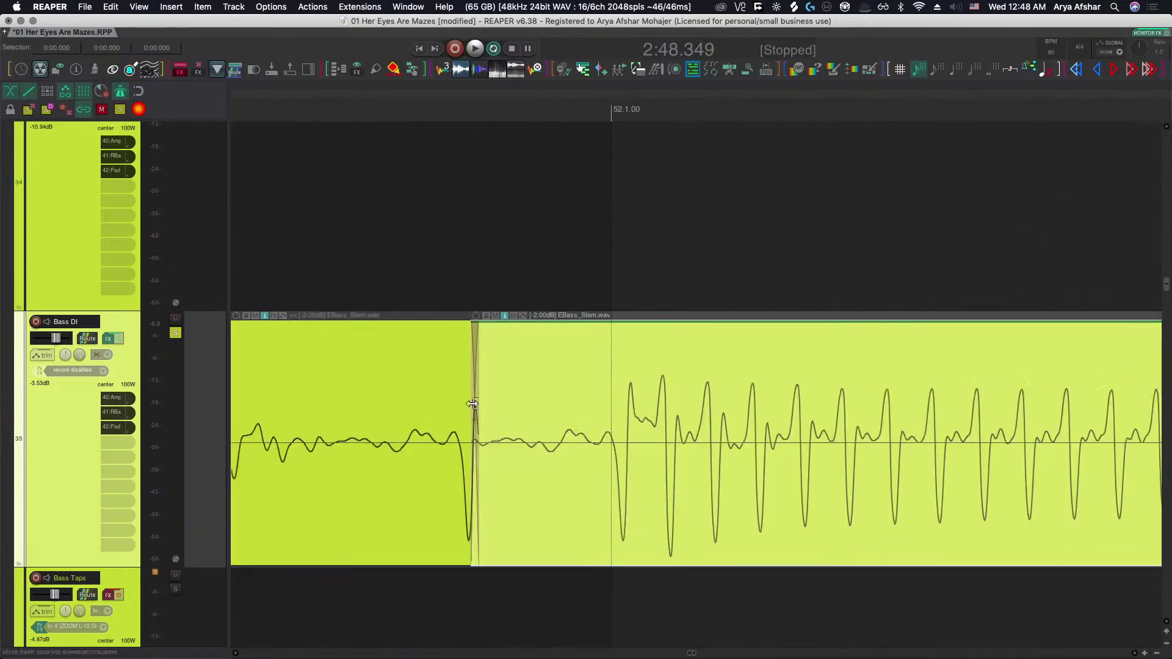
scroll(474, 409, "up", 3)
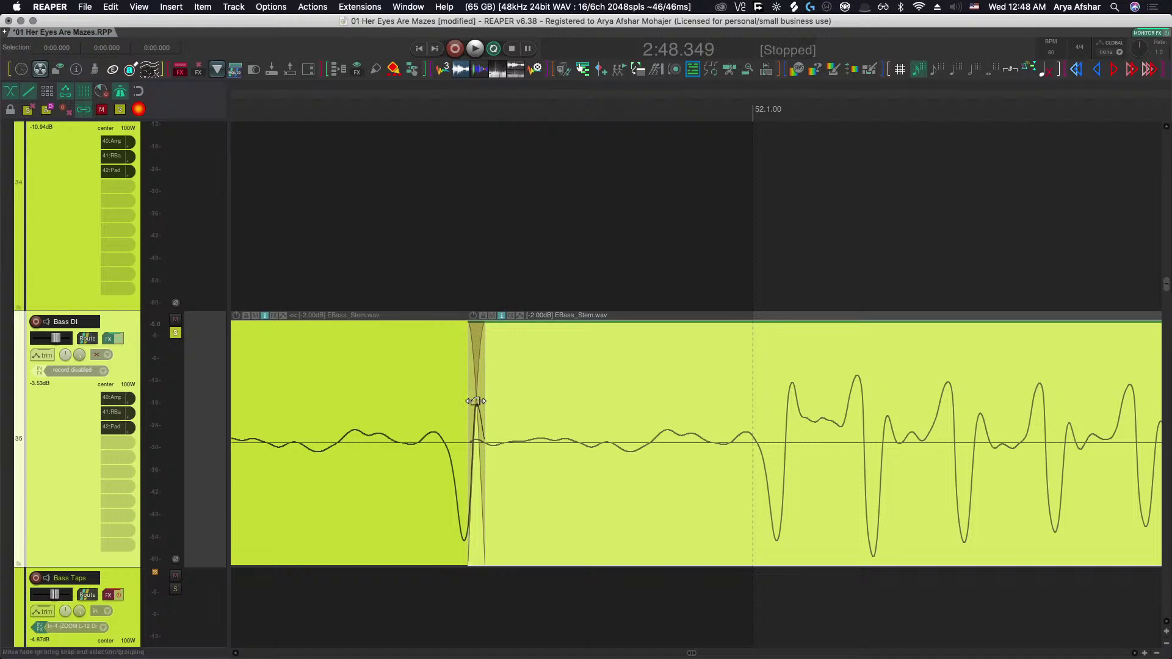
scroll(476, 406, "up", 3)
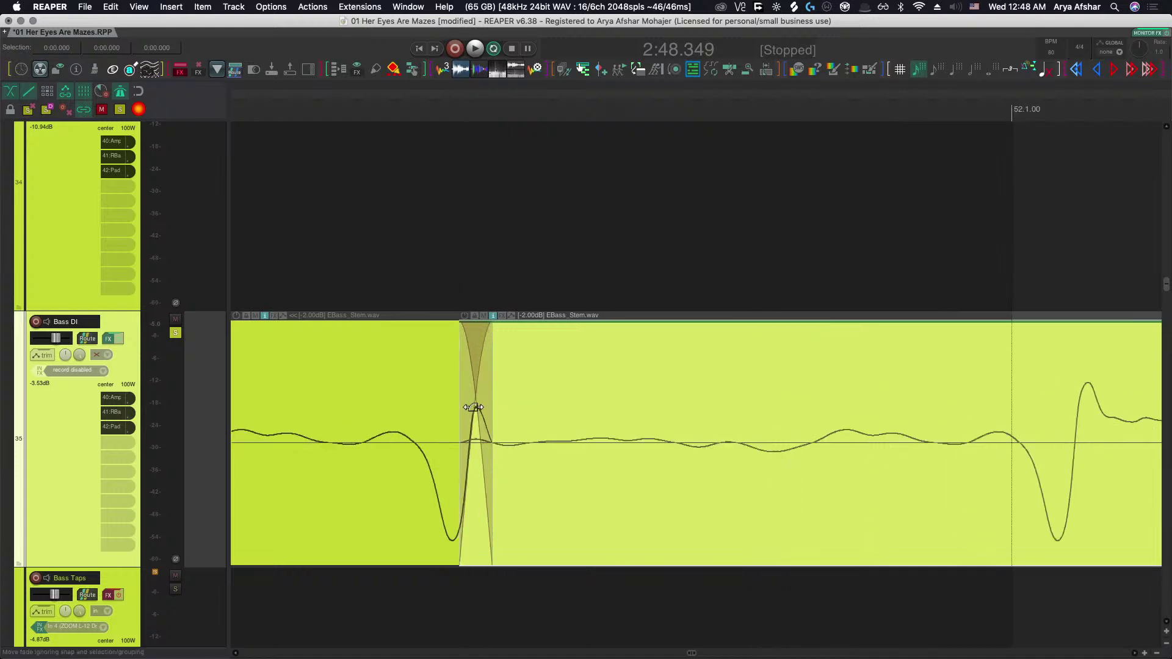
scroll(473, 407, "up", 3)
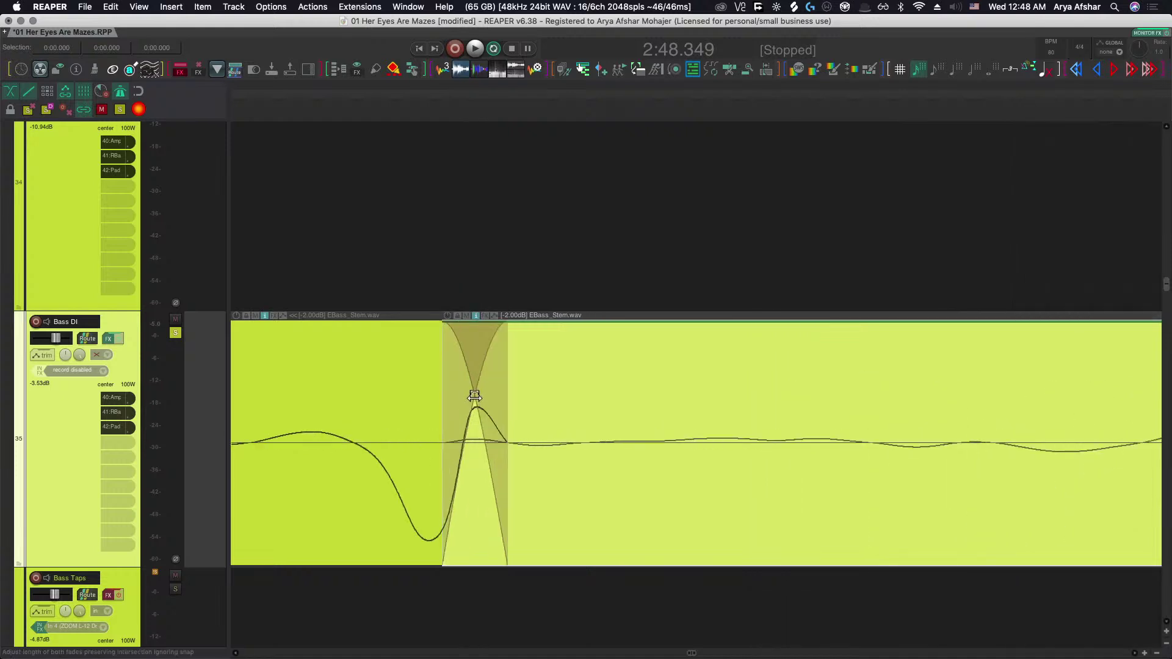
left_click_drag(474, 397, 565, 456)
scroll(567, 465, "down", 3)
left_click_drag(534, 394, 439, 387)
scroll(452, 396, "down", 1)
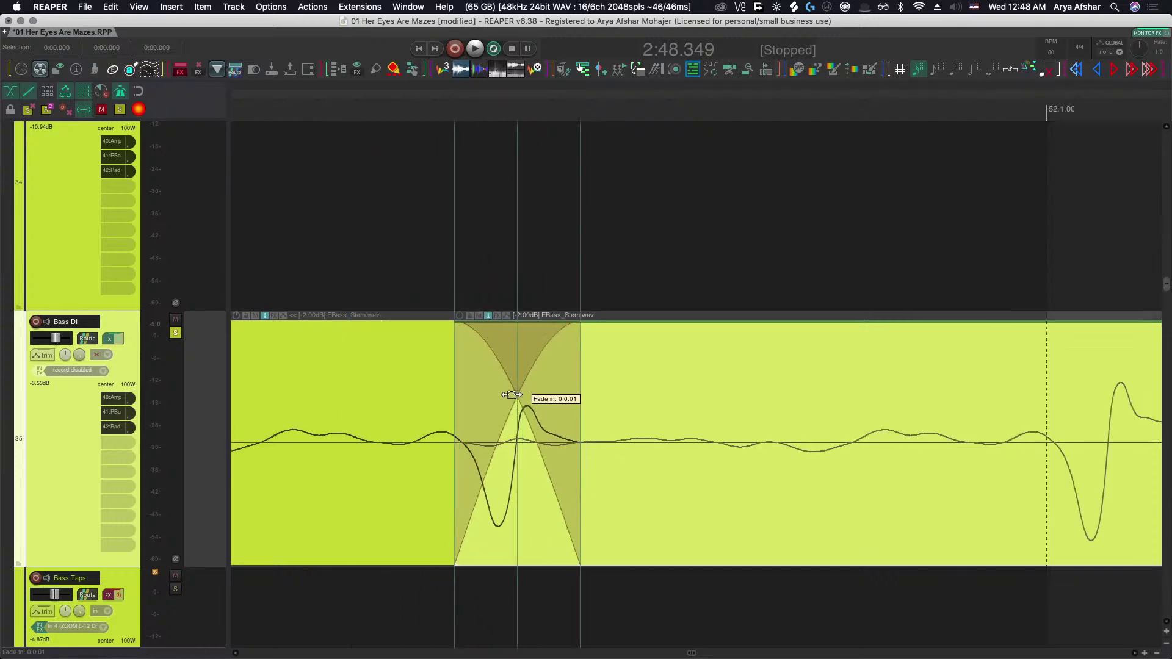
Play the Bass DI repeatedly from just before 51.4.00 to check the edit at bar 52.
scroll(452, 397, "down", 5)
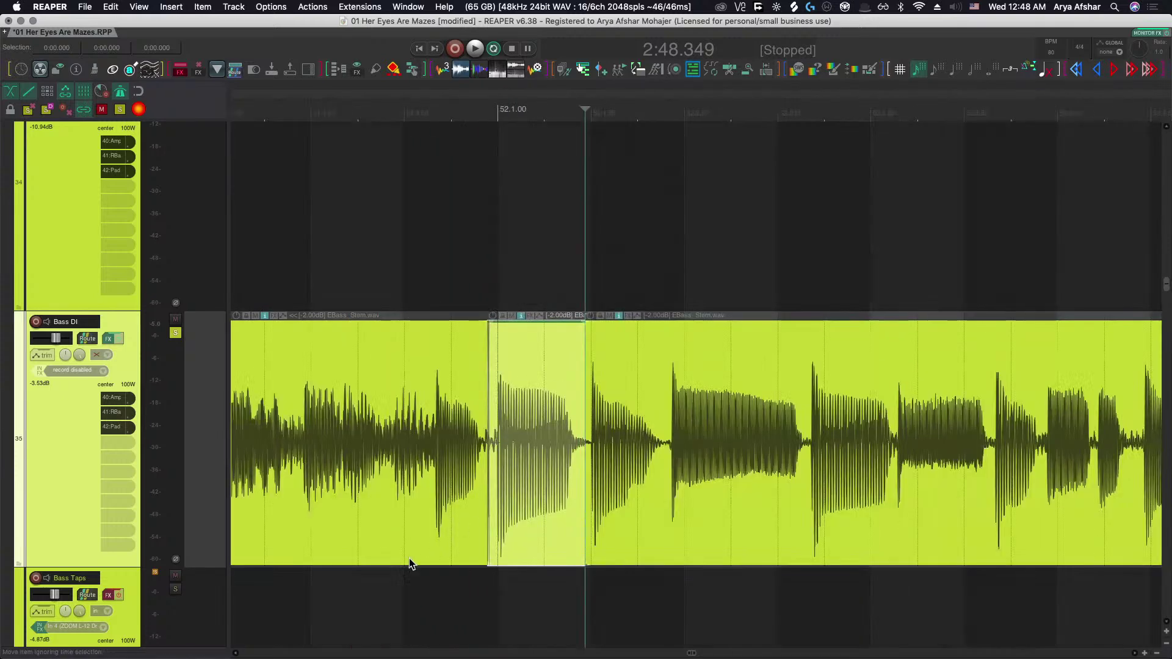
left_click(291, 592)
key("space")
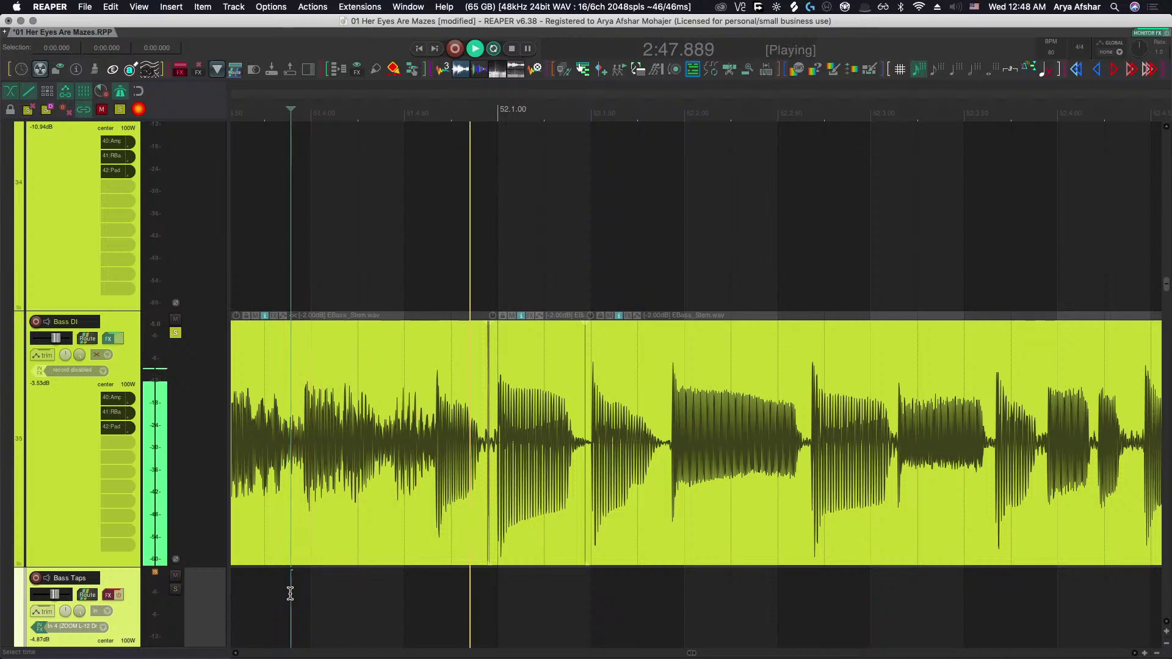
key("space")
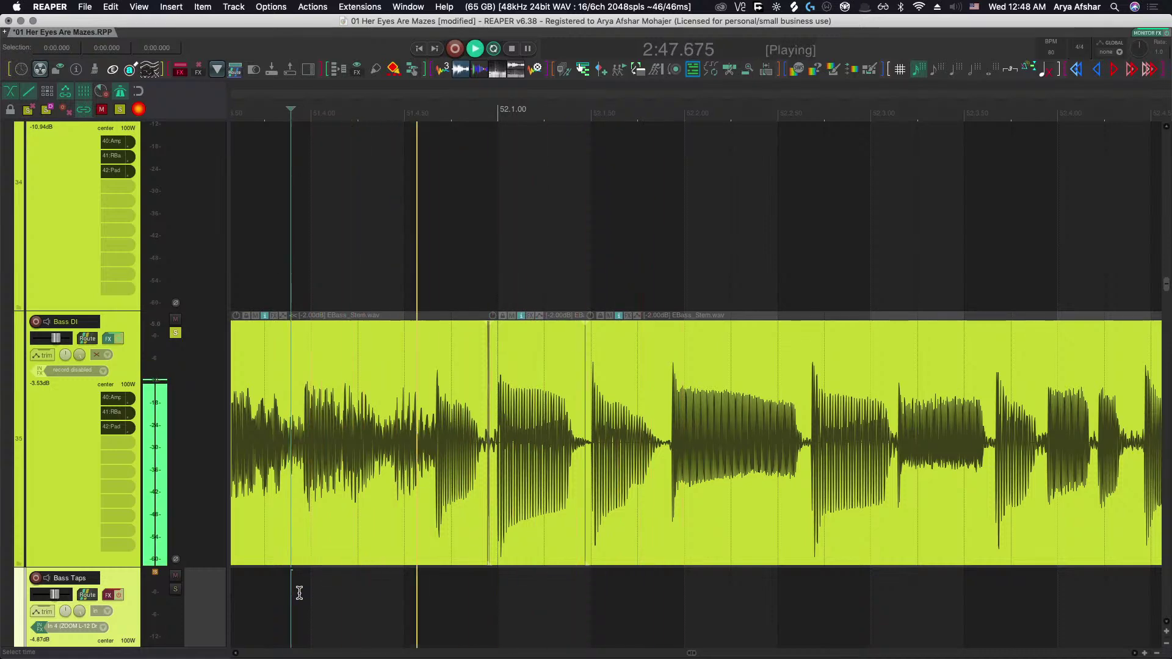
key("space")
key("space")
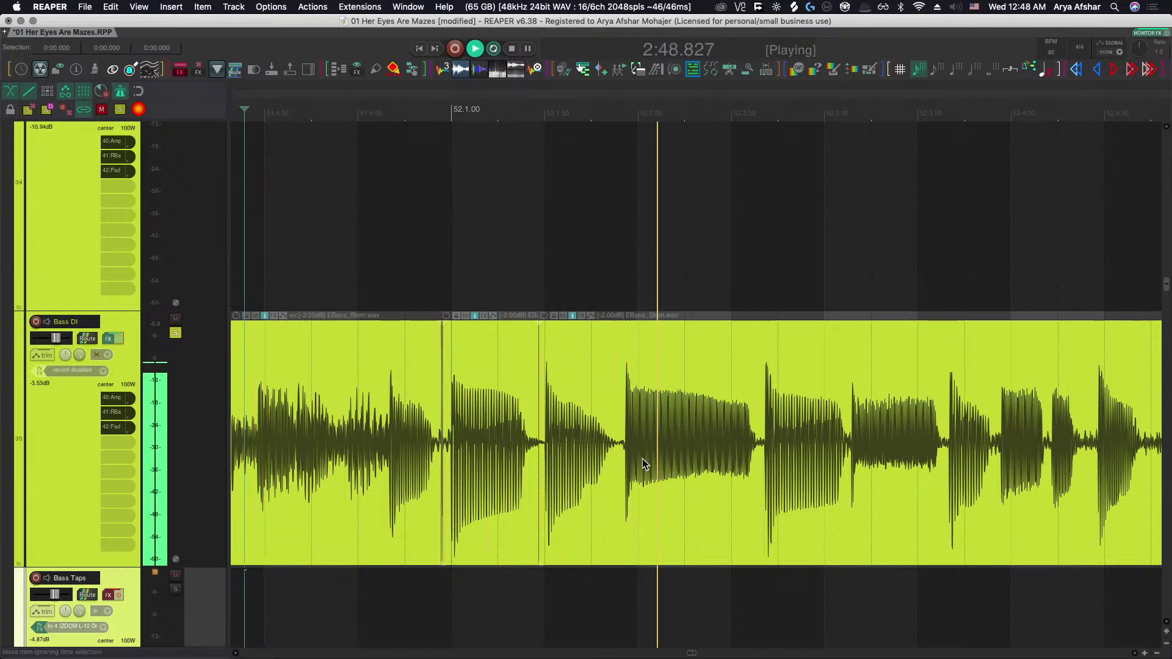
key("space")
Split the Bass DI around the long note near 52.2.00, and slip its audio later so the attack lands on the beat.
scroll(616, 459, "up", 5)
left_click(605, 468)
scroll(606, 469, "down", 6)
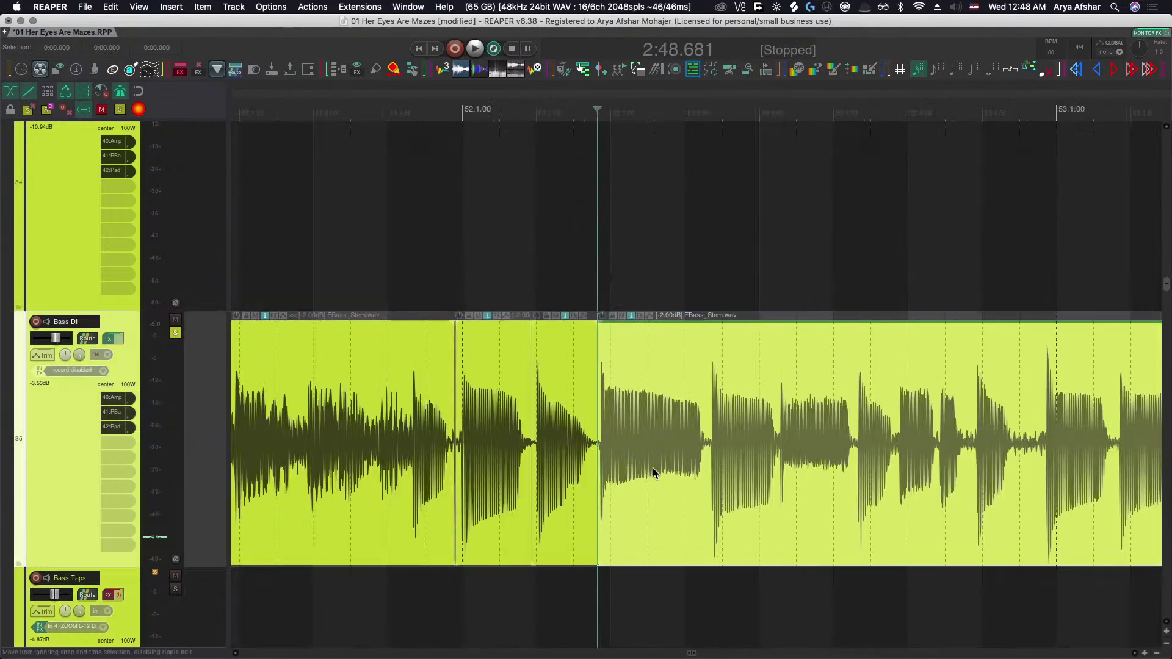
scroll(664, 467, "up", 6)
left_click(683, 470)
key("s")
scroll(623, 466, "left", 3)
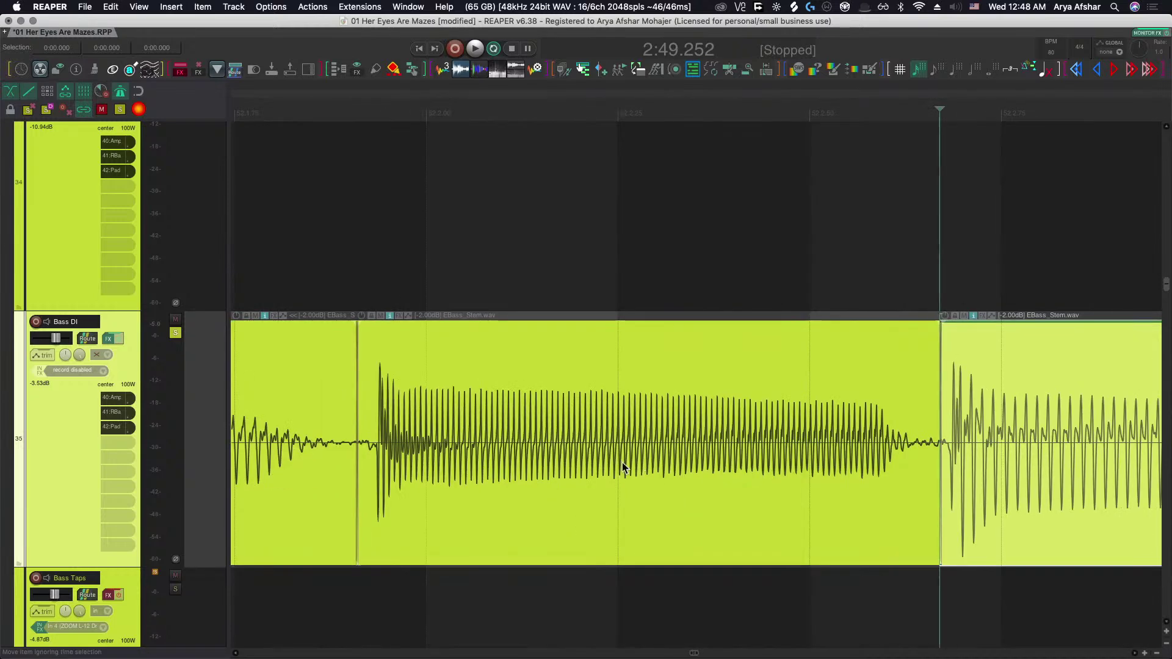
left_click_drag(405, 469, 464, 465)
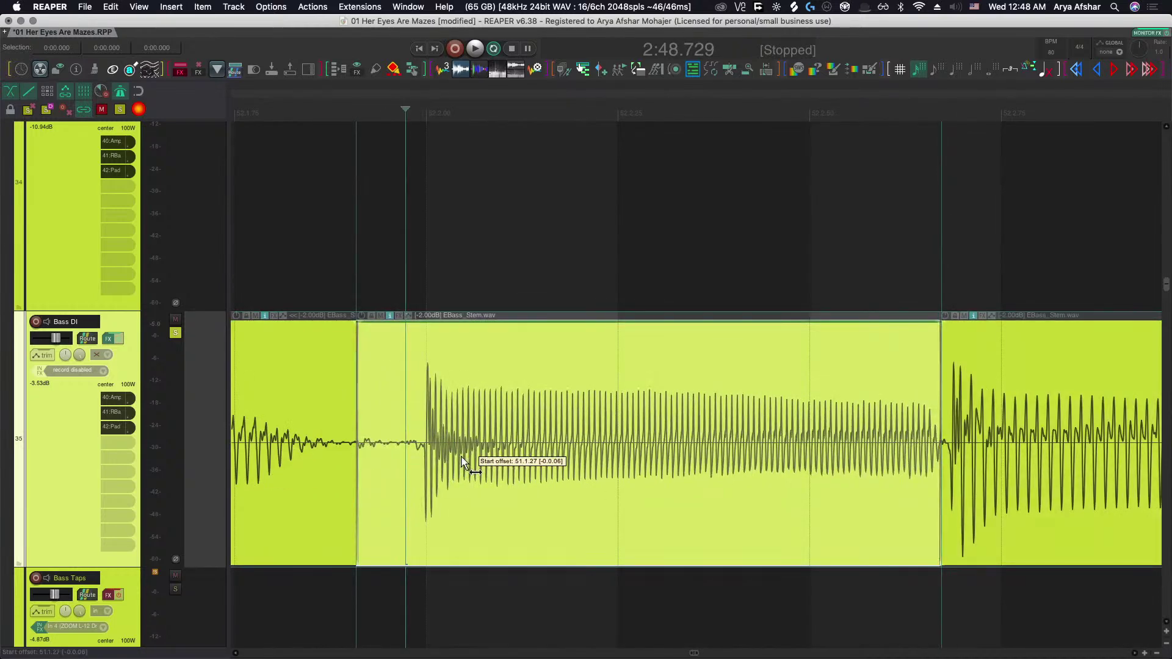
Split the Bass DI at about 52.3.64, in the gap after the two notes that follow the long one.
scroll(601, 476, "right", 3)
scroll(777, 475, "right", 3)
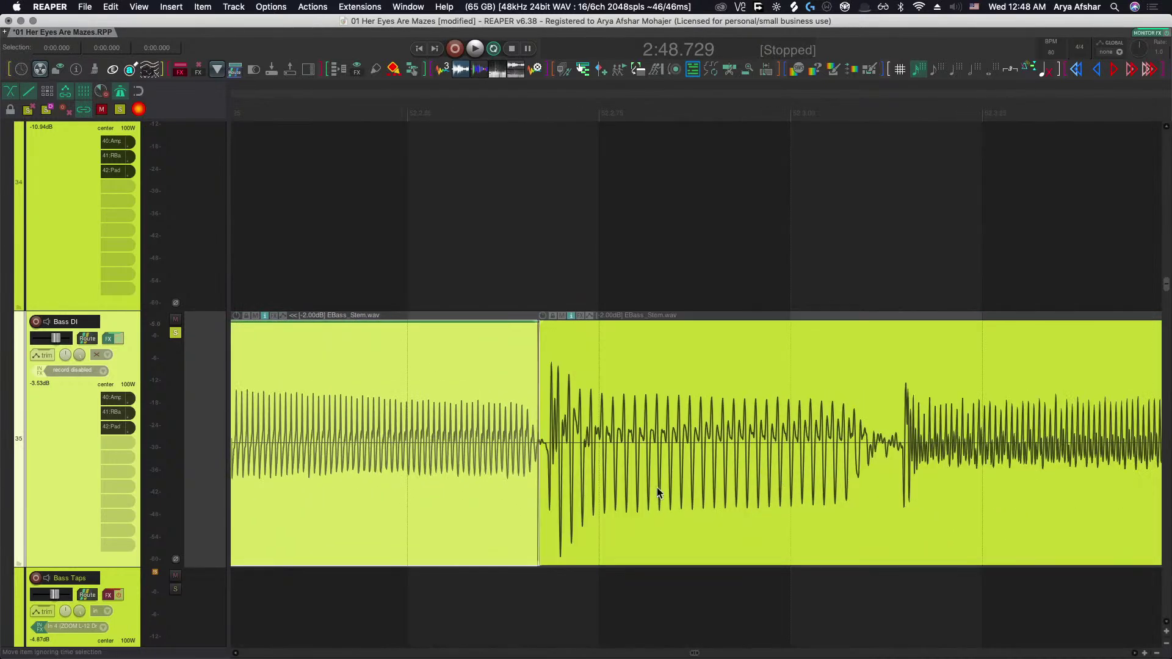
left_click(615, 484)
scroll(591, 483, "right", 8)
scroll(592, 483, "down", 1)
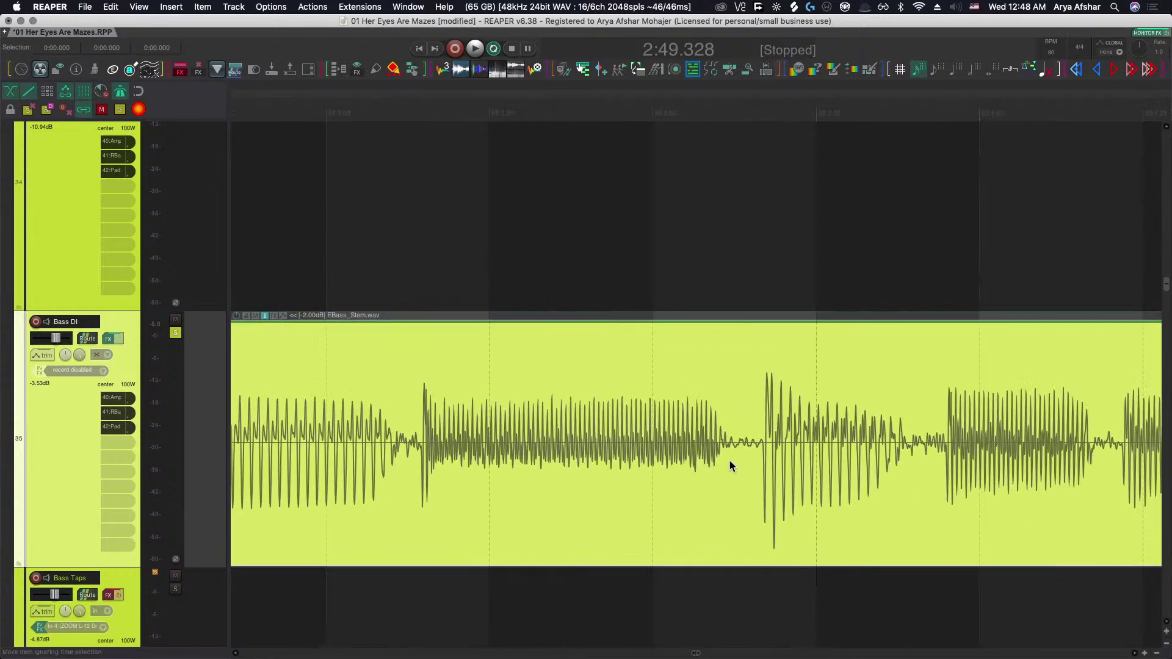
left_click(748, 465)
key("s")
scroll(750, 464, "left", 1)
scroll(489, 482, "left", 3)
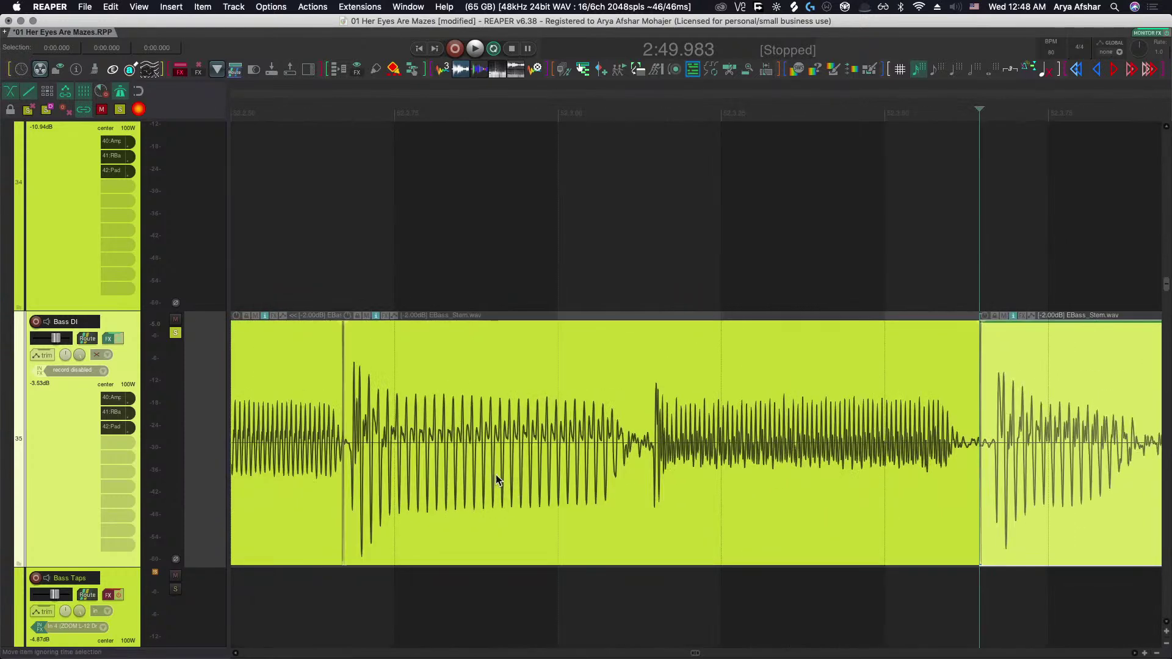
Slip the Bass DI audio so the note lands on the 52.2.75 gridline, with the item boundary in the gap before it.
left_click_drag(481, 475, 562, 487)
scroll(514, 481, "left", 3)
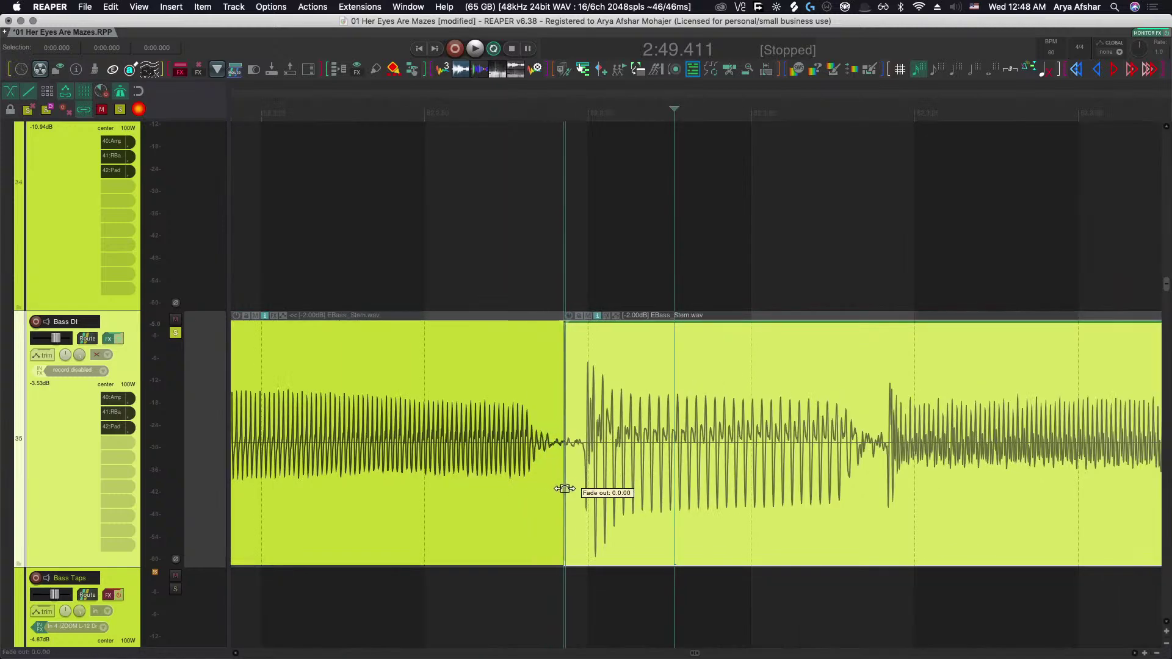
Play back the Bass DI part from 52.1.00 to check the timing of the edited notes.
scroll(560, 484, "down", 3)
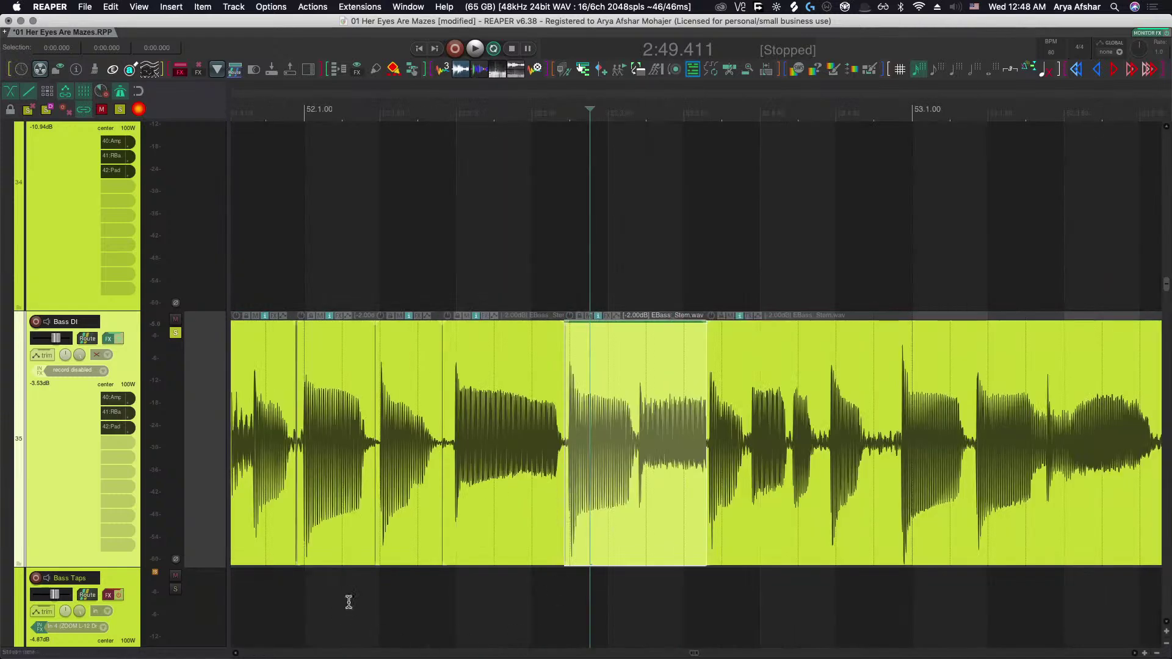
left_click(305, 597)
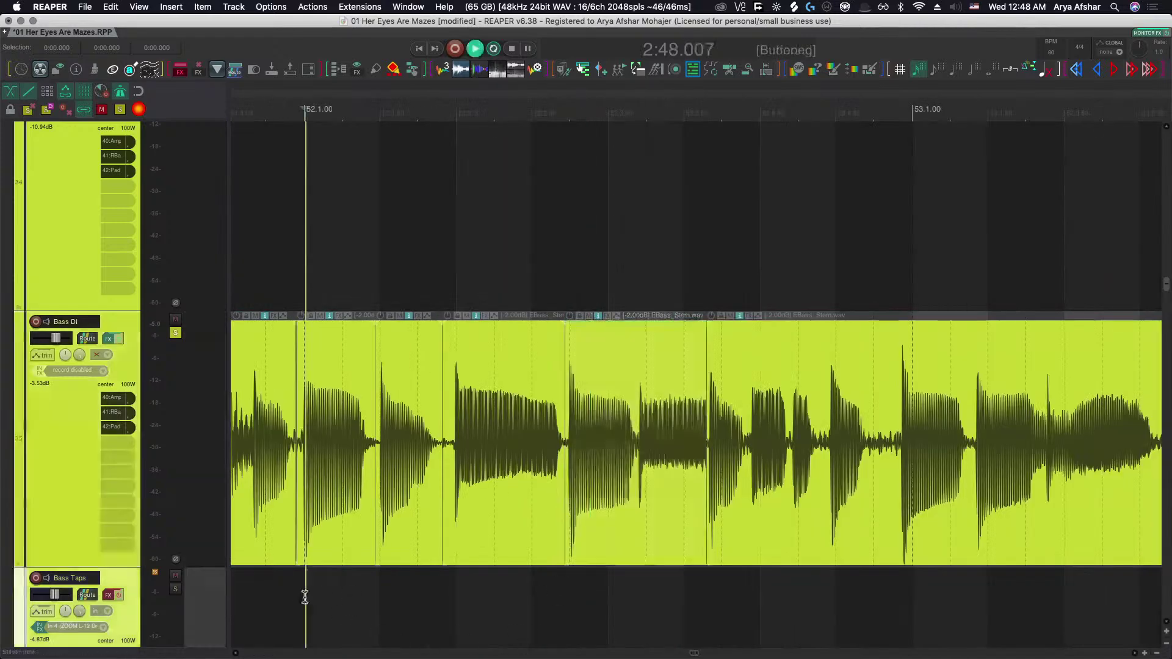
key("space")
scroll(305, 599, "right", 3)
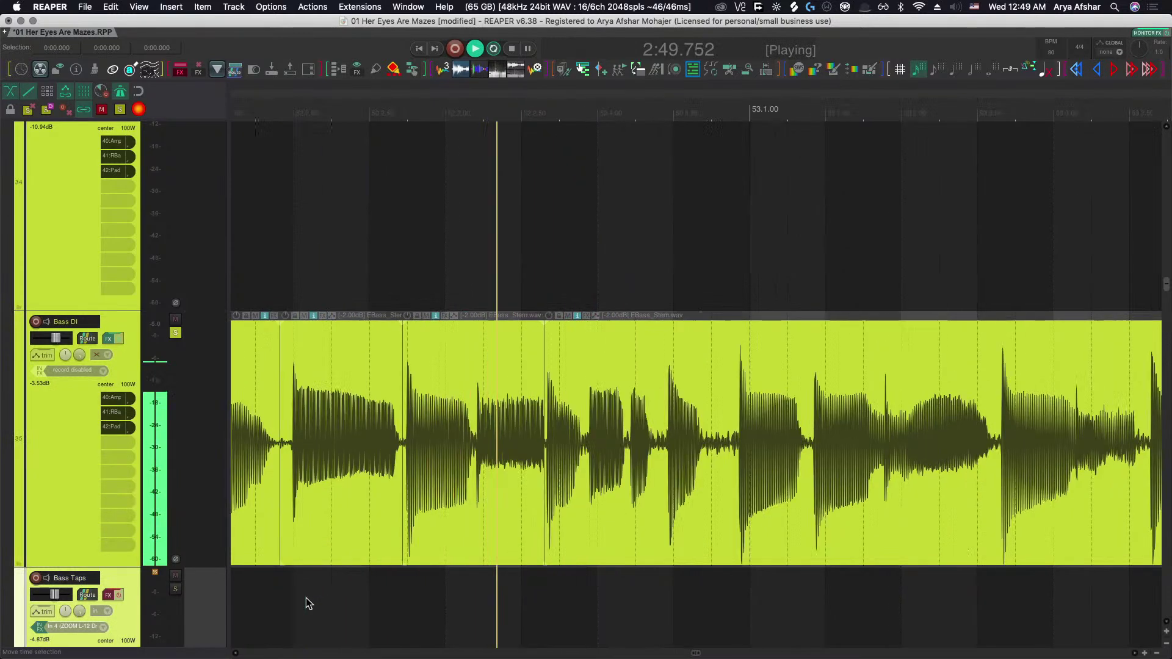
key("space")
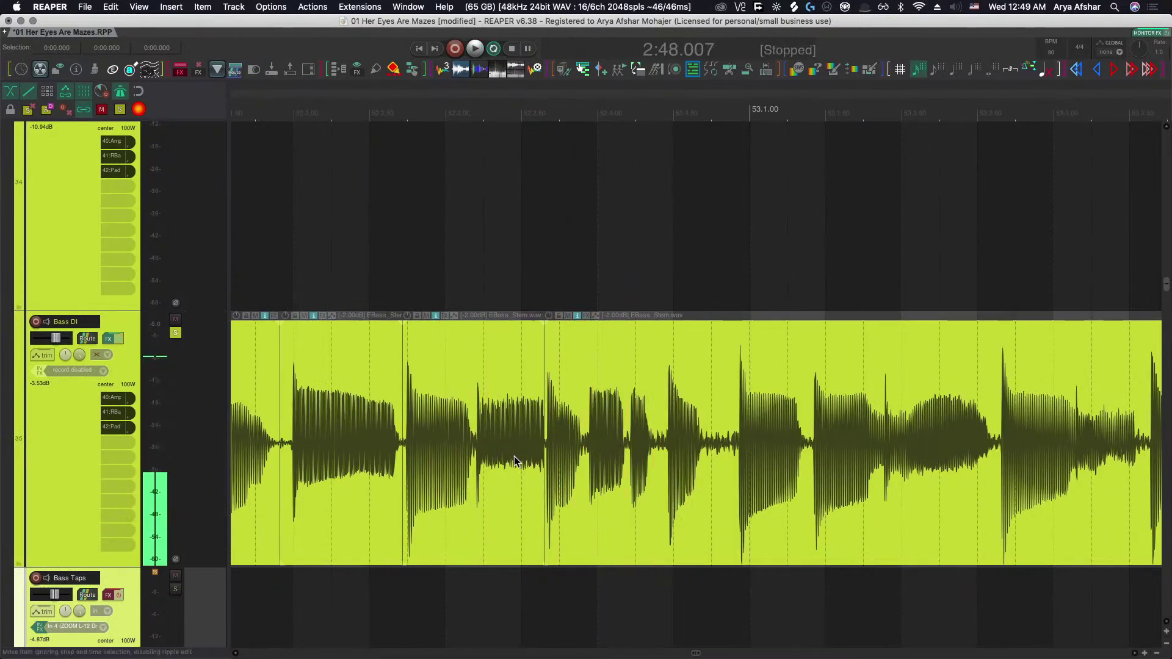
Slip the next Bass DI item's audio onto the 52.3.75 gridline and shift its start boundary into the gap before the note.
scroll(538, 464, "up", 3)
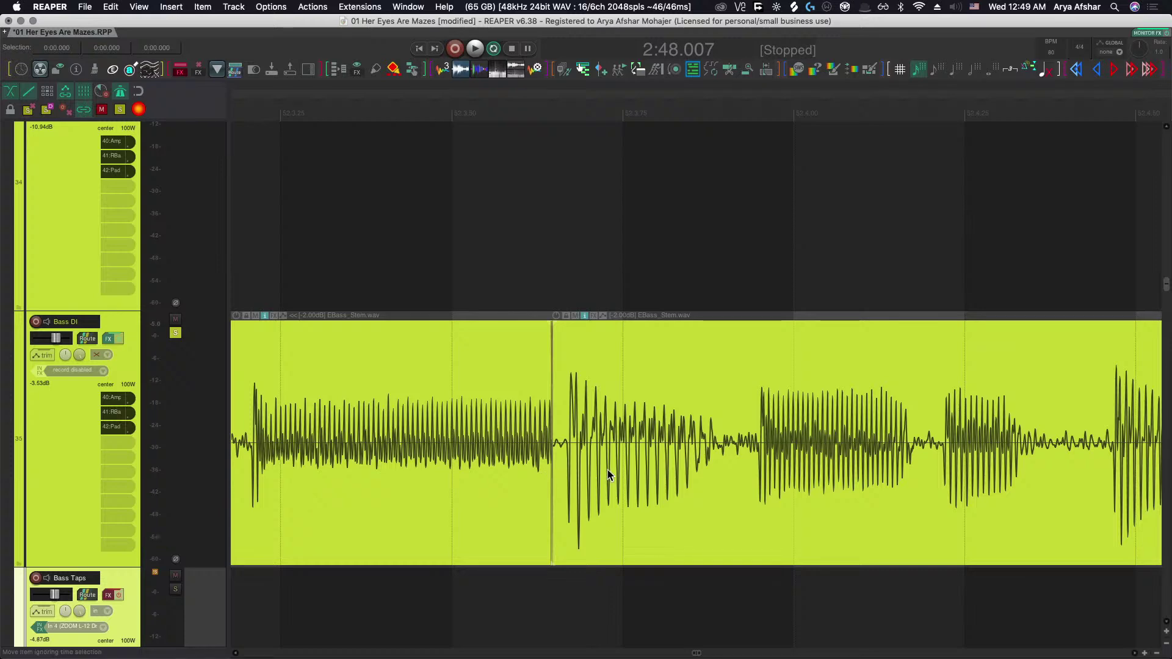
left_click(606, 470)
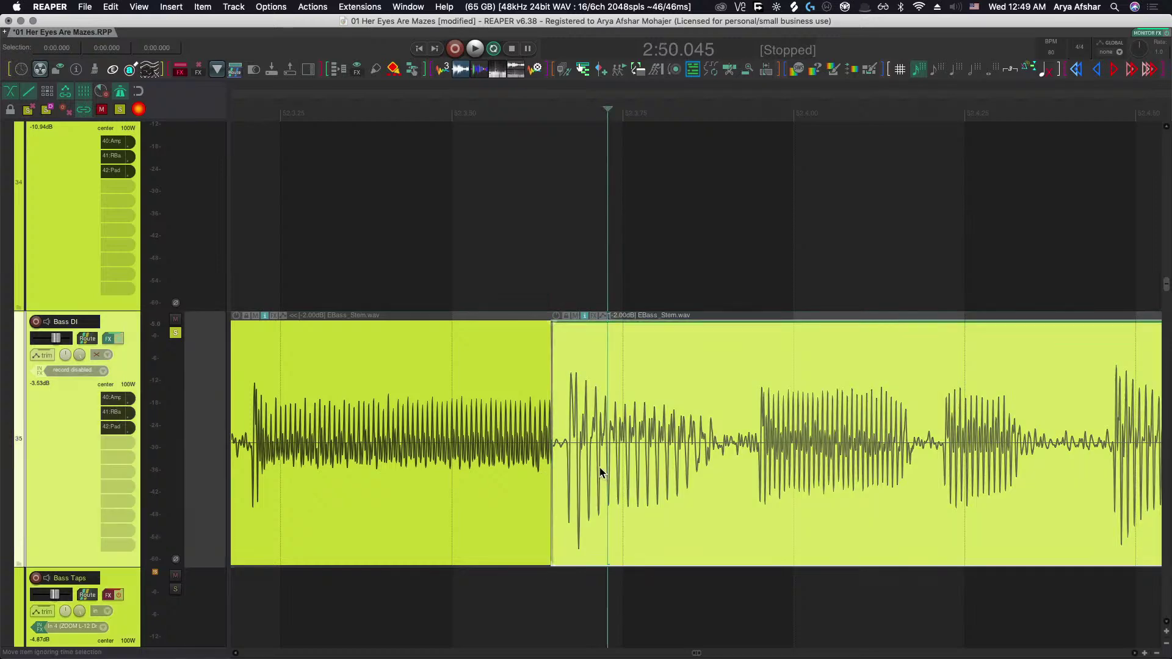
left_click_drag(599, 469, 641, 470)
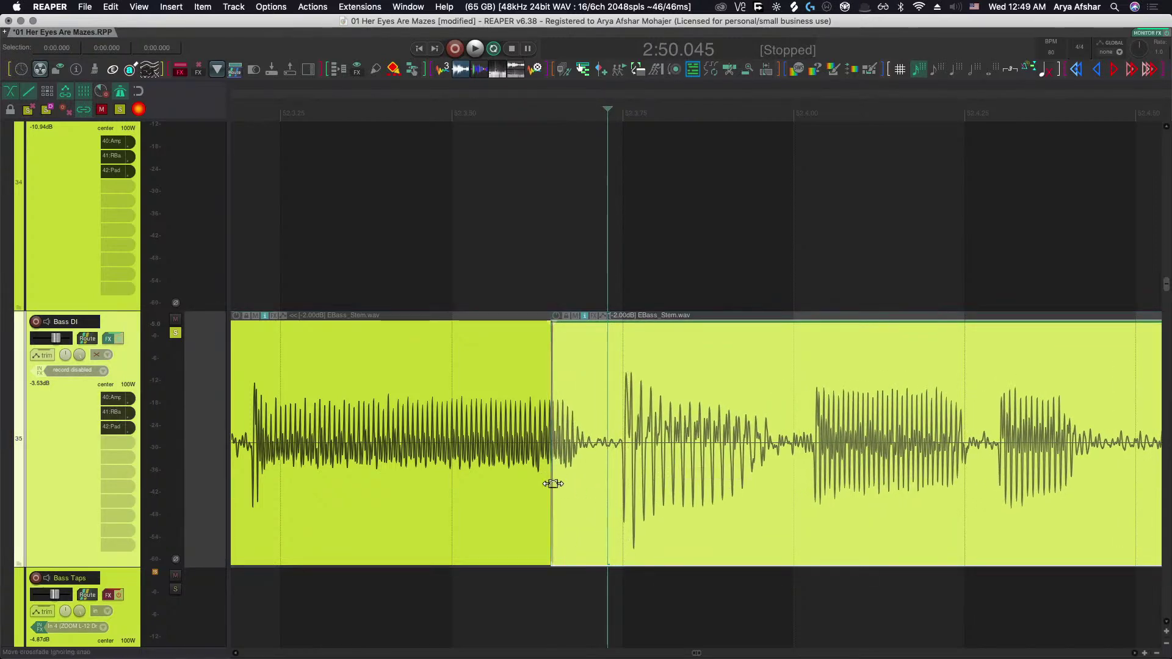
left_click_drag(552, 484, 589, 482)
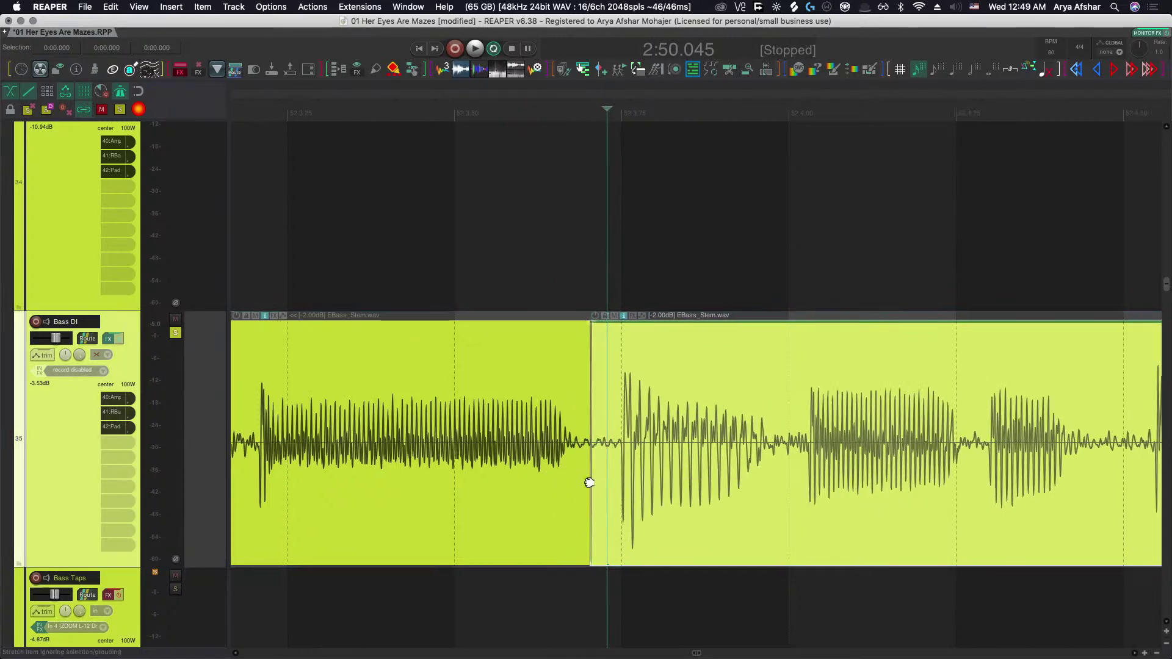
Play back the Bass DI part from just after 52.1.00 through the newly aligned 52.3.75 note.
scroll(629, 462, "down", 6)
scroll(614, 489, "up", 2)
left_click(413, 605)
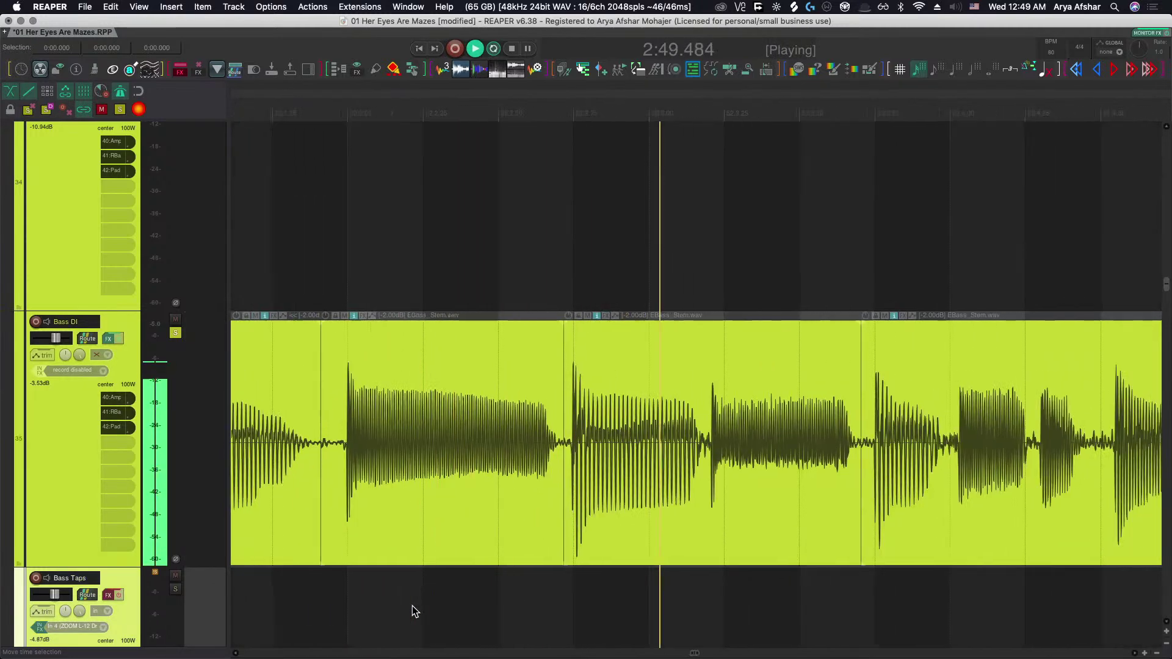
key("space")
scroll(535, 466, "up", 4)
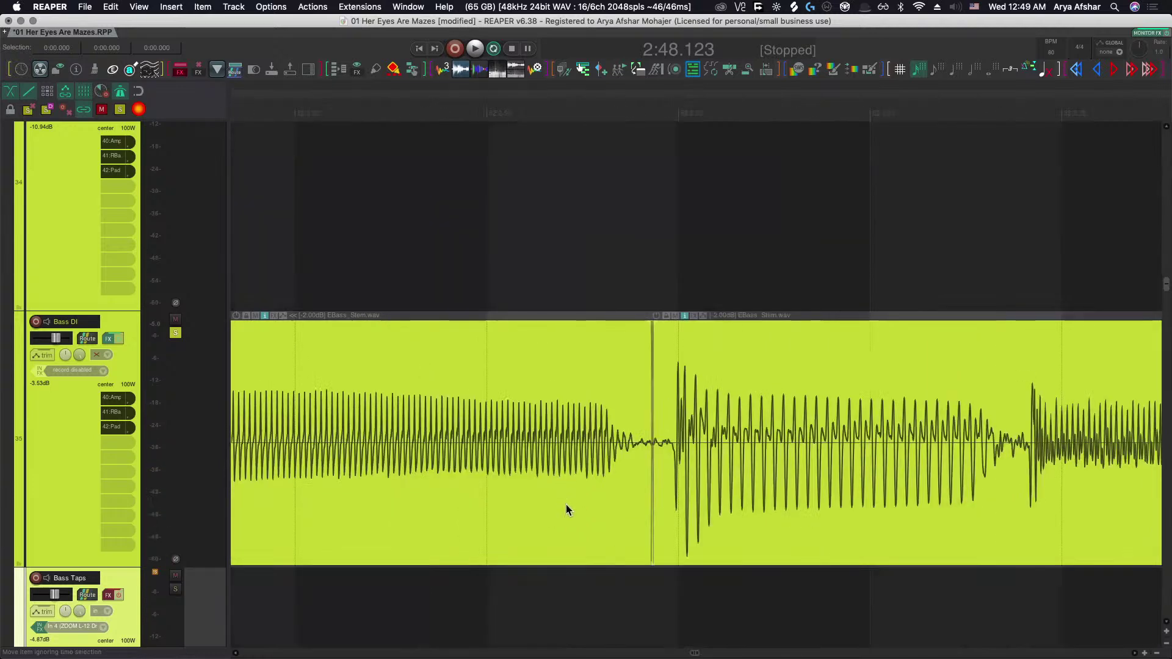
key("space")
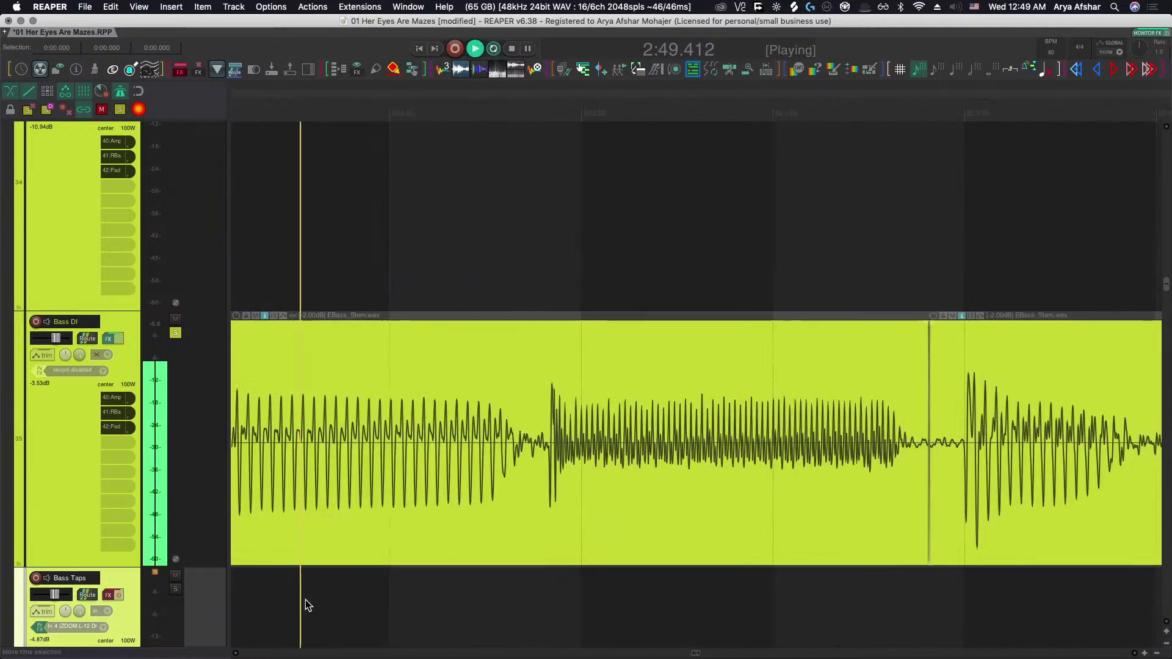
key("space")
Split Bass DI at 2:49.649, slip the following note onto 52.3.25, and extend its start earlier with a wider crossfade.
left_click(543, 462)
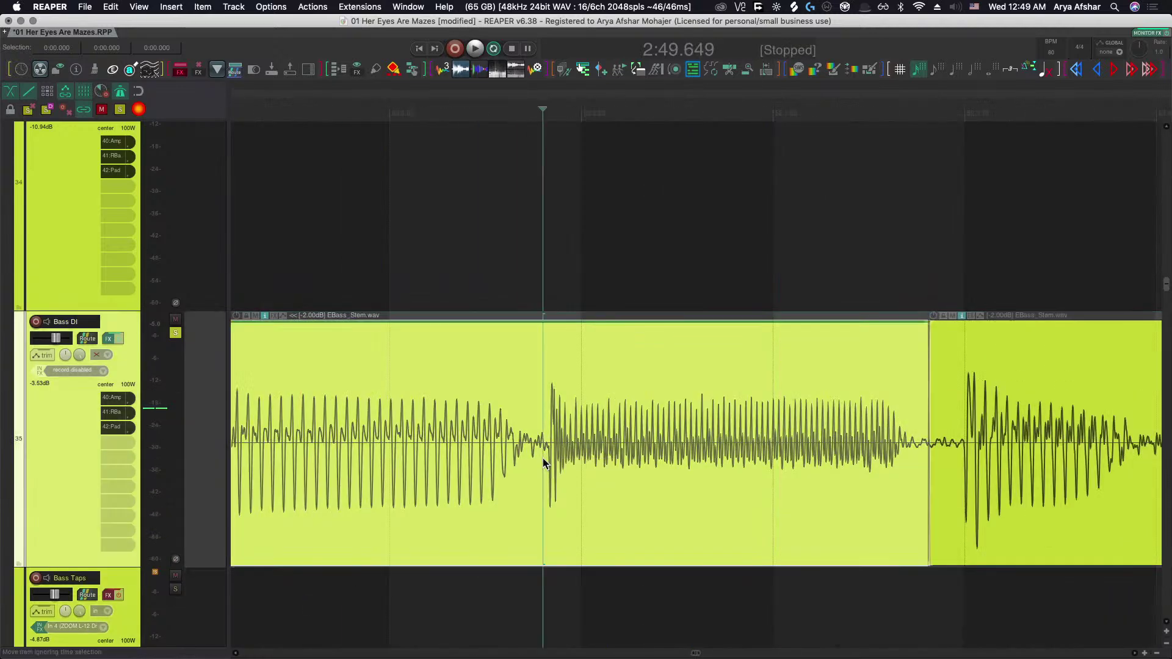
key("s")
left_click_drag(543, 462, 493, 456)
scroll(493, 455, "up", 5)
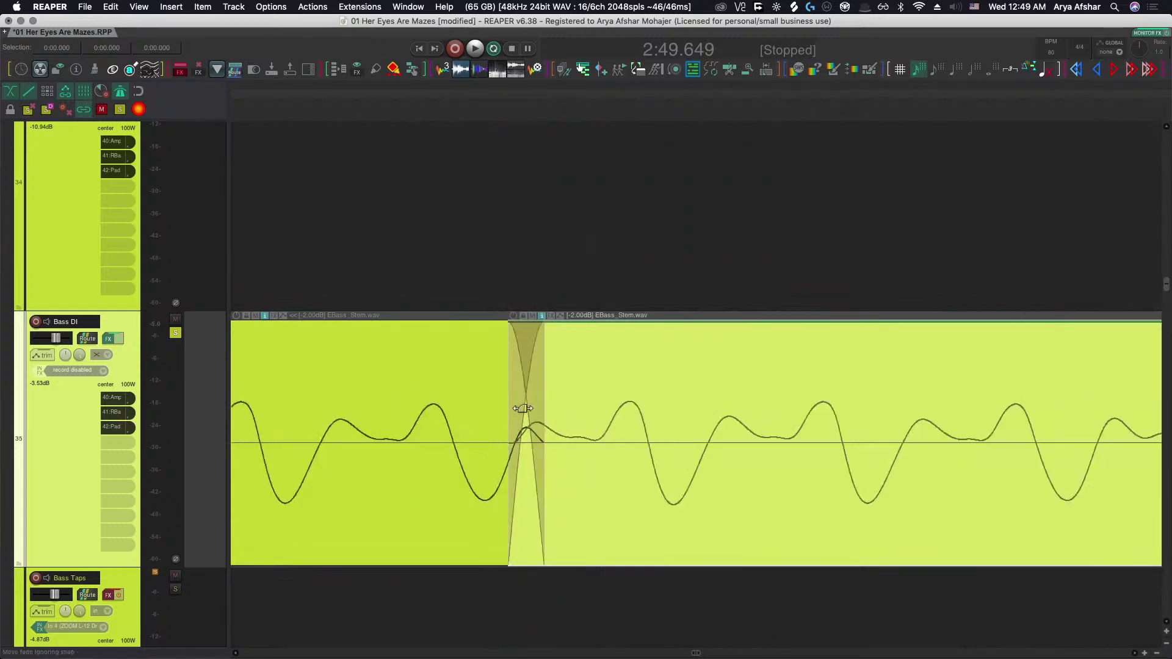
left_click_drag(526, 398, 736, 614)
scroll(698, 595, "down", 8)
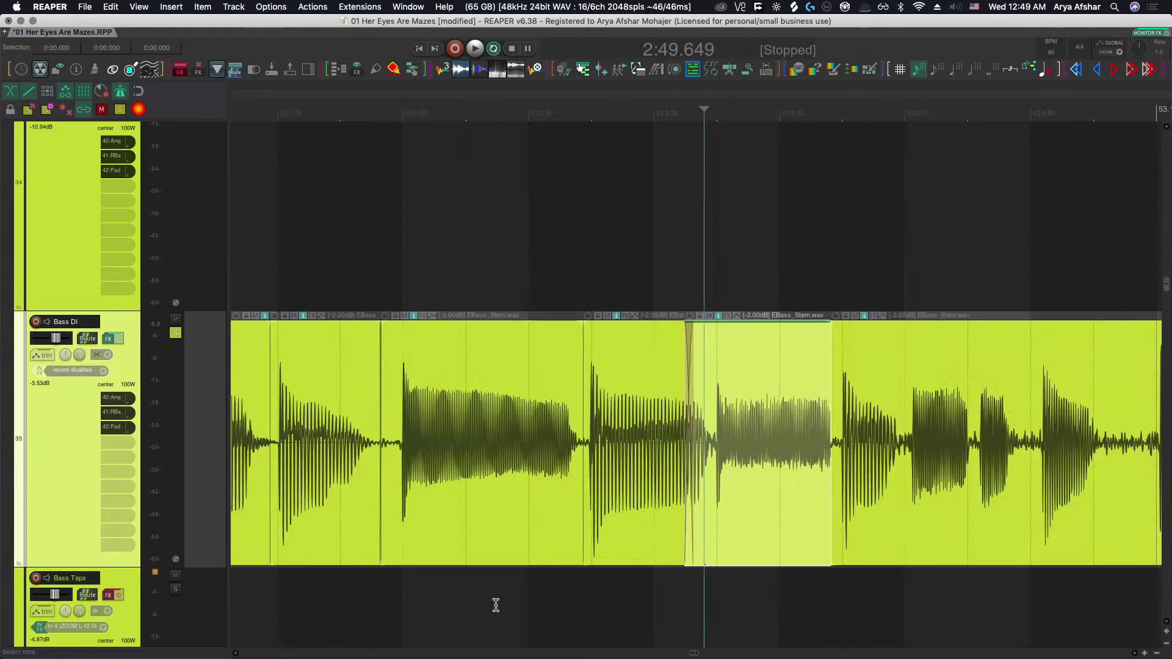
Play back the bass from 2:48.888 to check the split and crossfade before 52.3.25.
left_click(449, 595)
key("space")
scroll(448, 585, "up", 5)
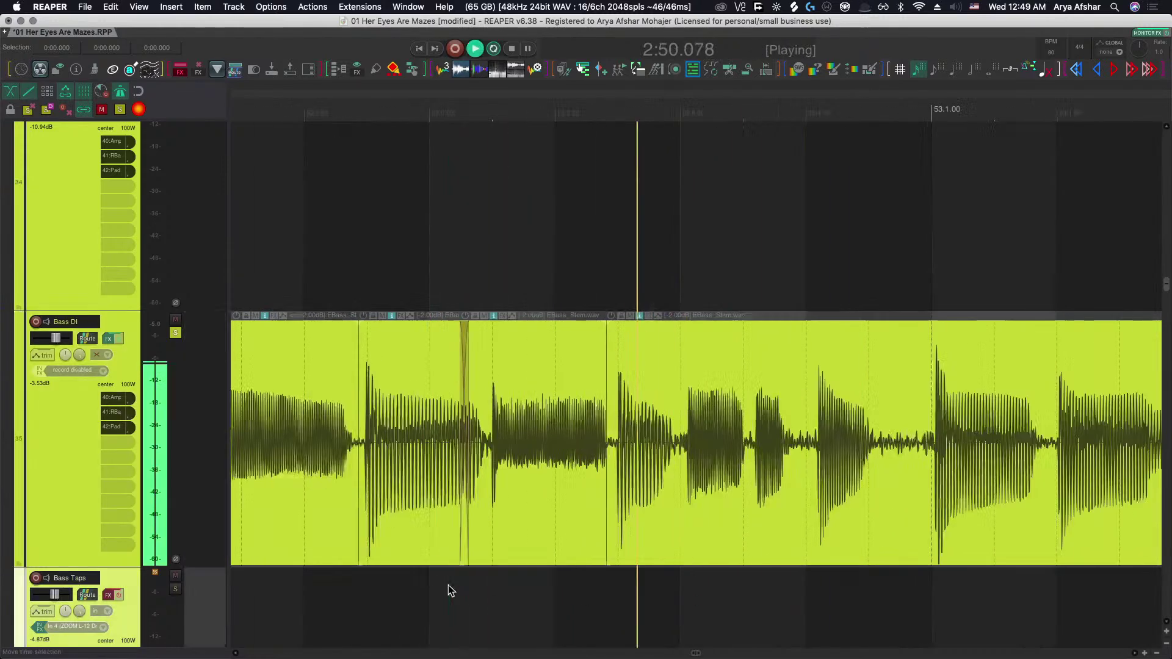
key("space")
key("space")
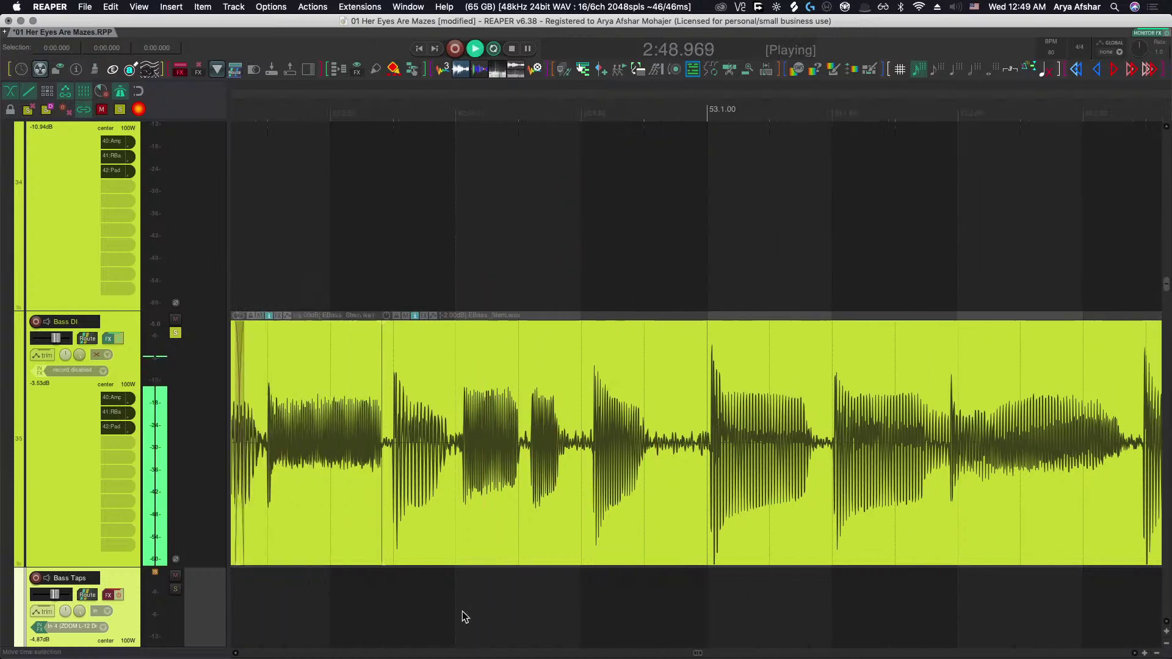
key("space")
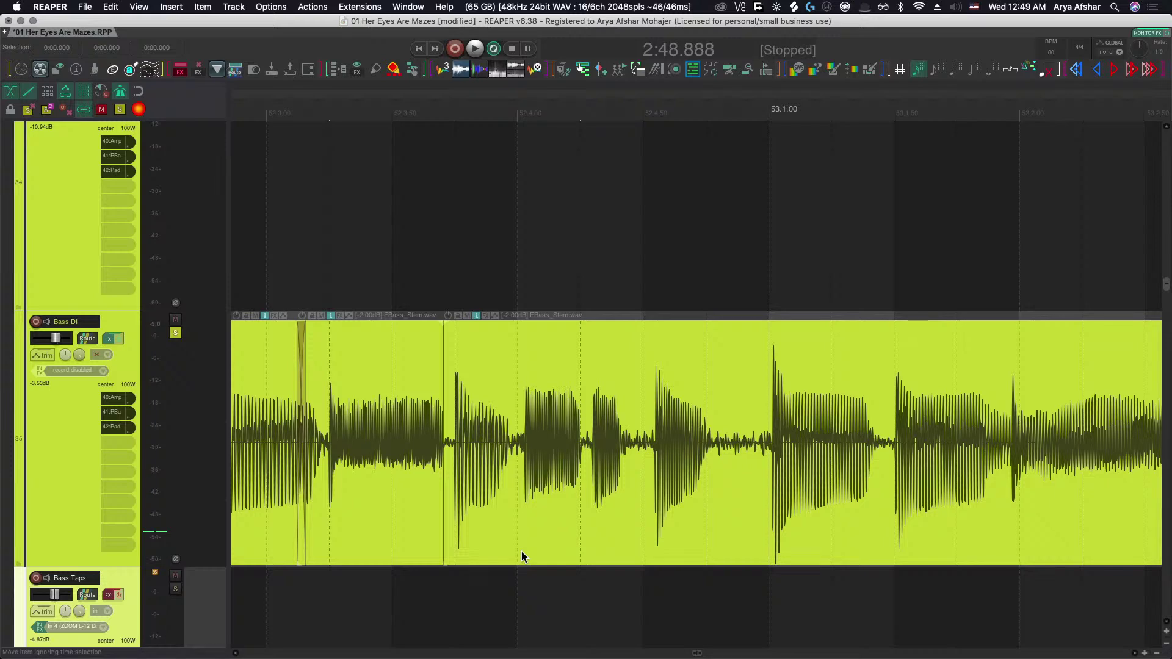
Widen the crossfade at the item boundary just before the 52.3.75 note to about 0.0.02.
scroll(481, 507, "up", 3)
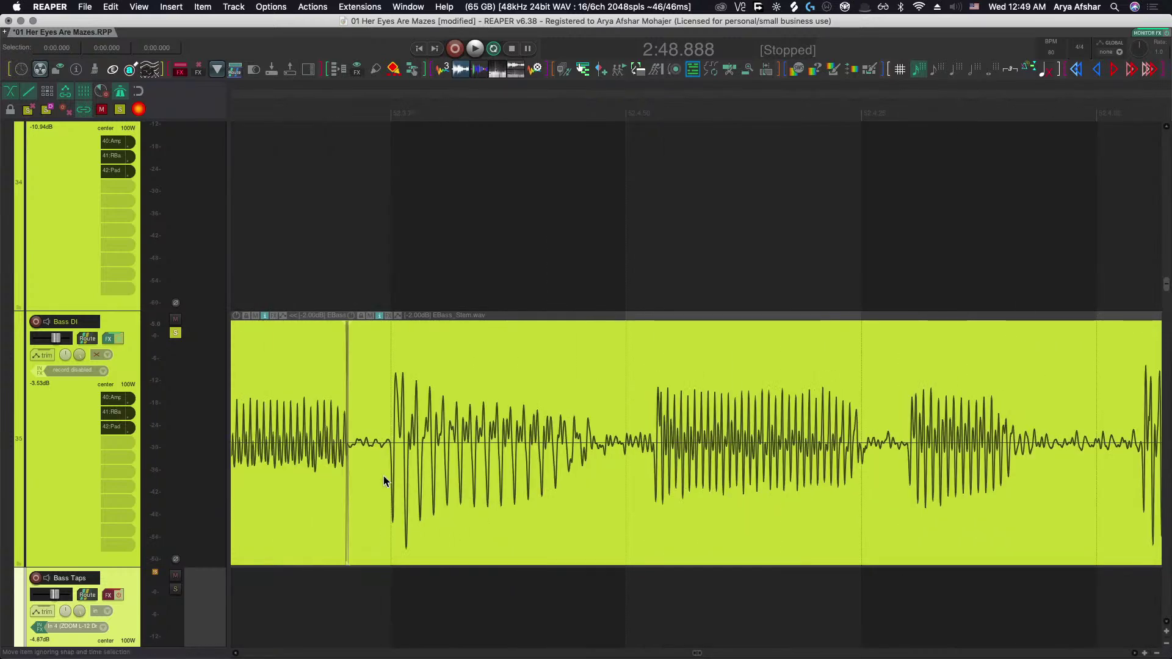
scroll(345, 470, "up", 3)
scroll(356, 423, "up", 3)
left_click_drag(363, 399, 576, 497)
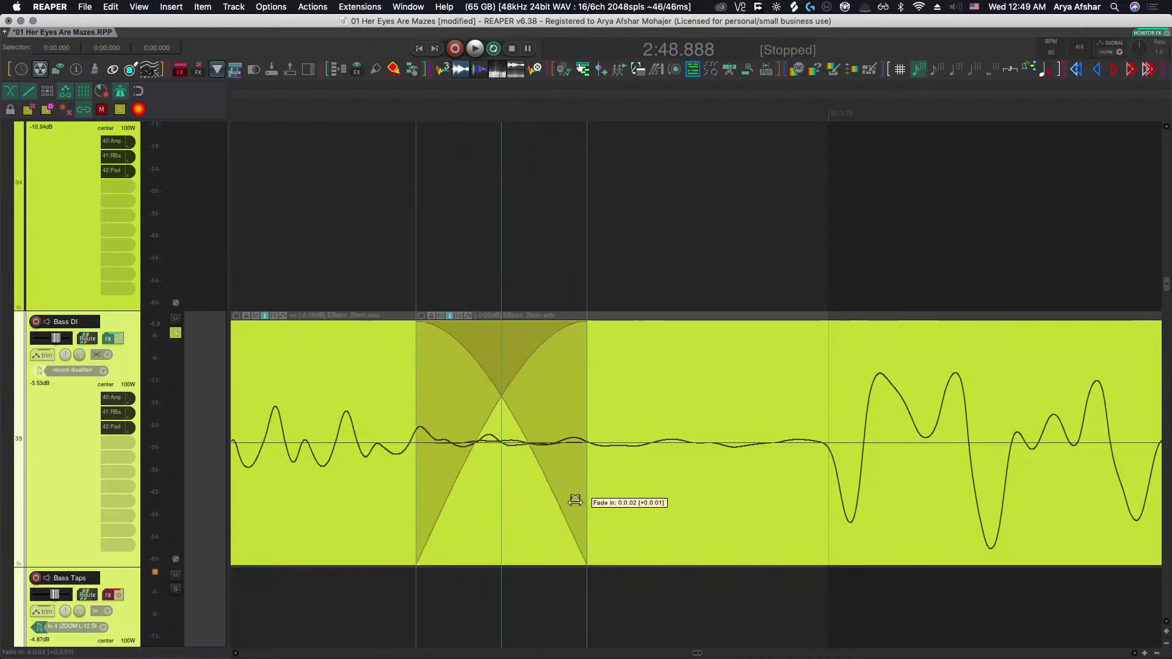
scroll(579, 503, "down", 4)
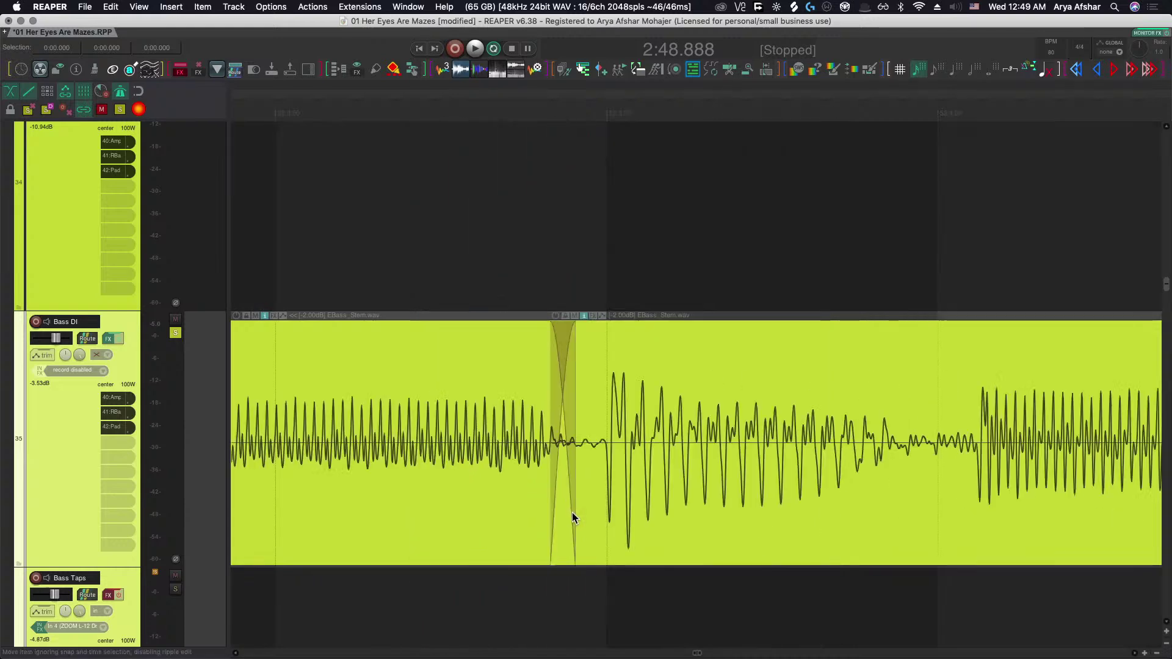
Play back the bass from 2:48.888 to check the widened crossfade before 52.3.75.
scroll(573, 513, "down", 5)
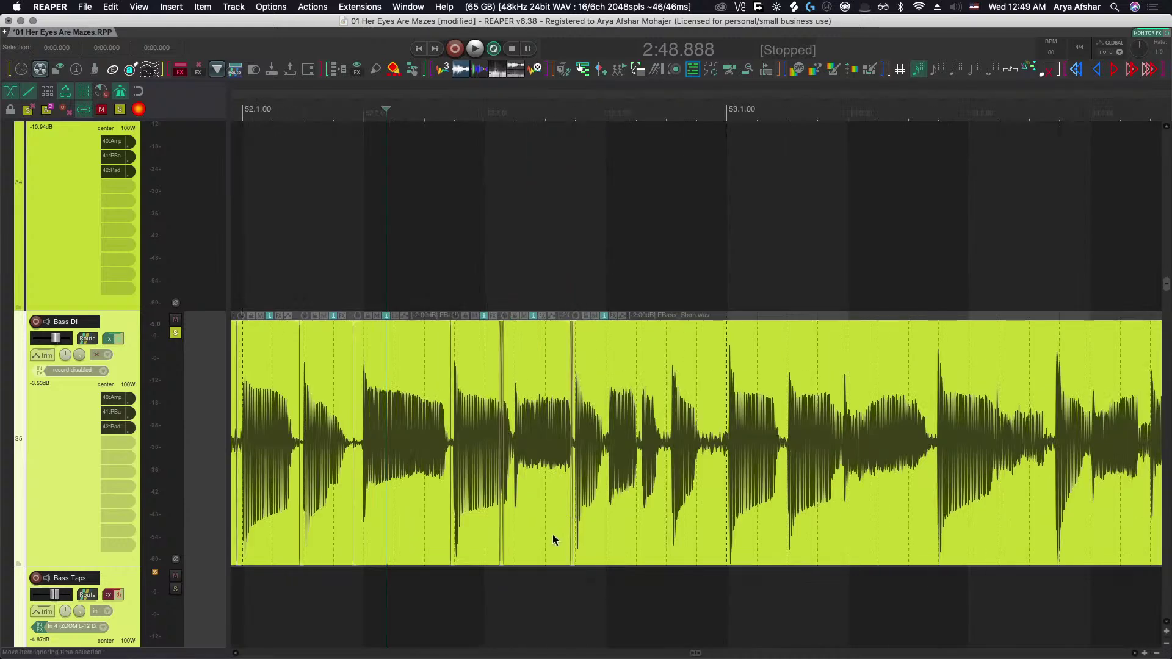
key("space")
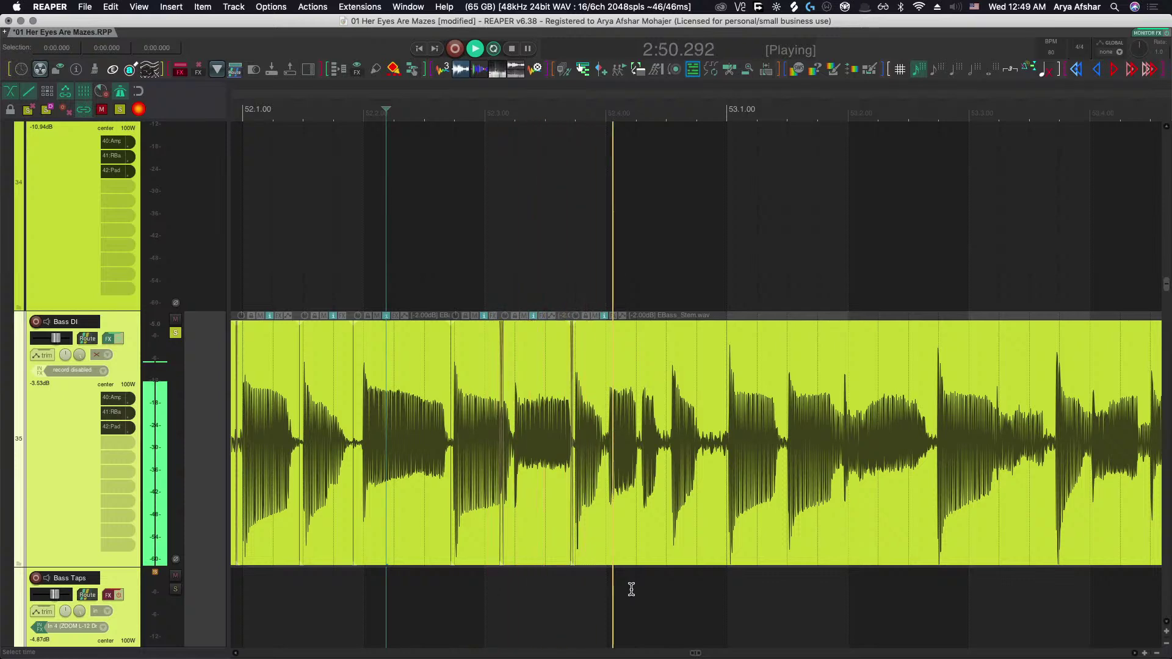
key("space")
Split the Bass DI item at 2:50.242 and slip the following note earlier onto the 52.4.00 gridline.
scroll(620, 446, "up", 1)
scroll(616, 444, "up", 5)
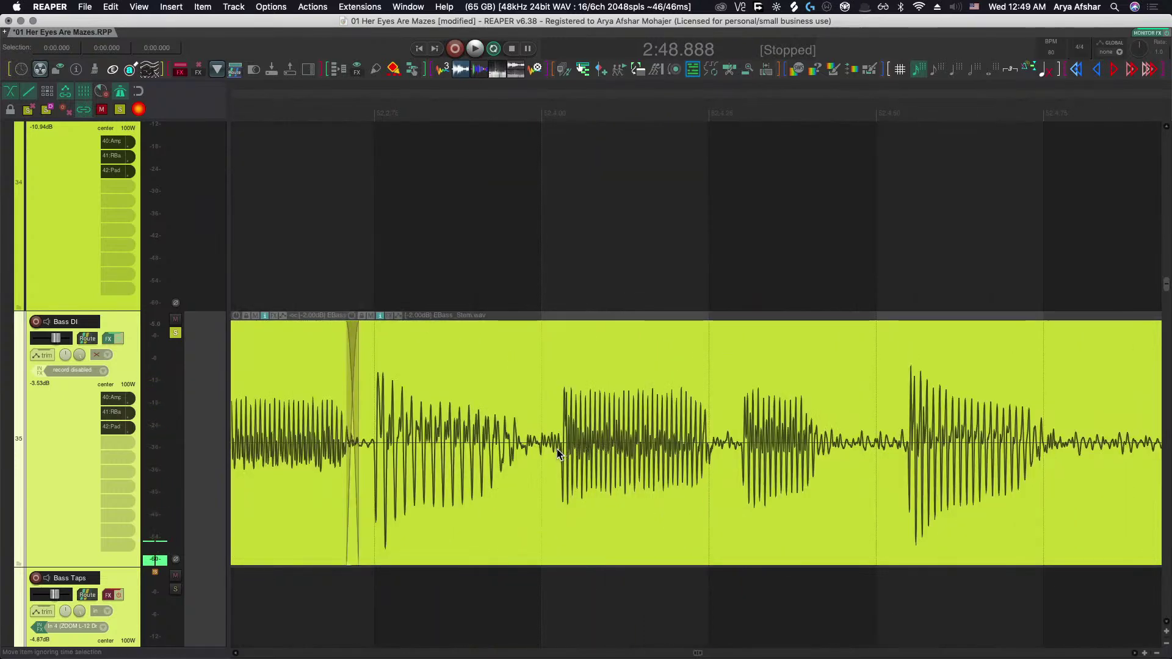
scroll(543, 457, "up", 4)
scroll(539, 460, "up", 3)
left_click(518, 463)
key("s")
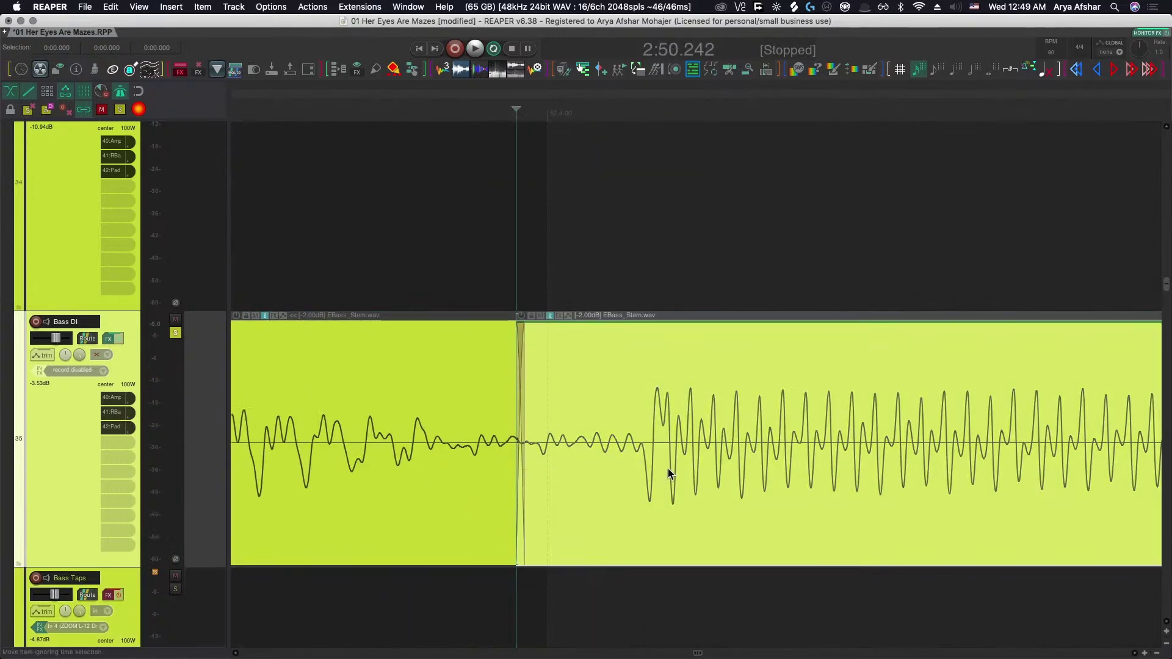
left_click_drag(667, 467, 567, 473)
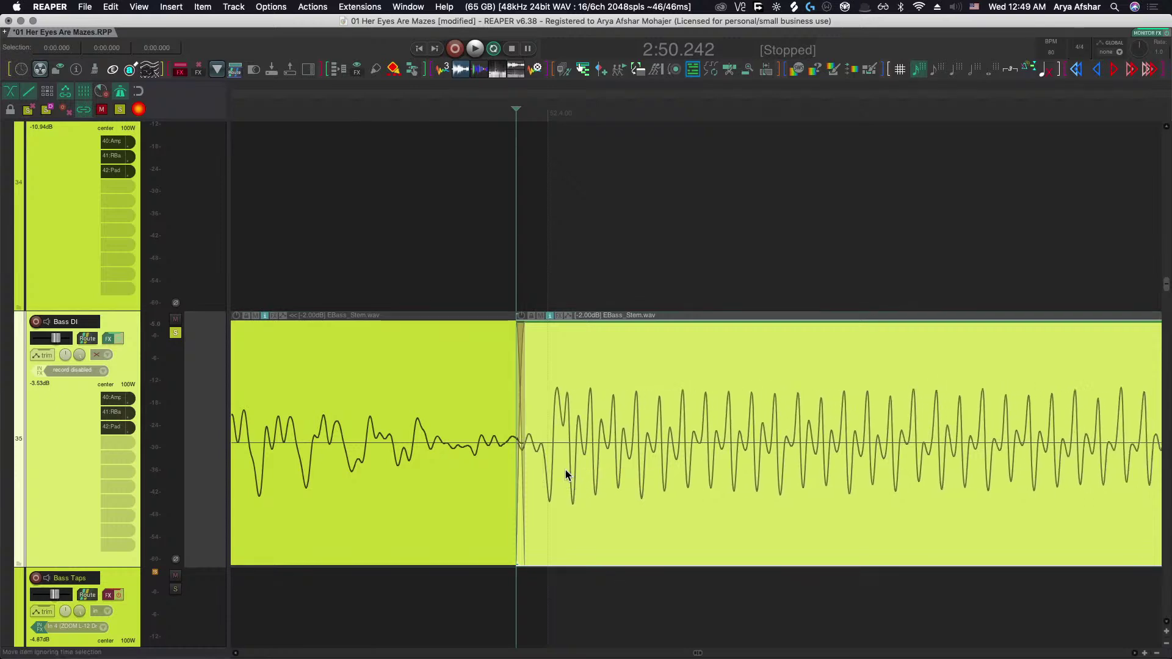
Play back the bass from 2:49.649 to check the note aligned to 52.4.00.
scroll(566, 472, "down", 3)
scroll(407, 612, "down", 3)
left_click(393, 610)
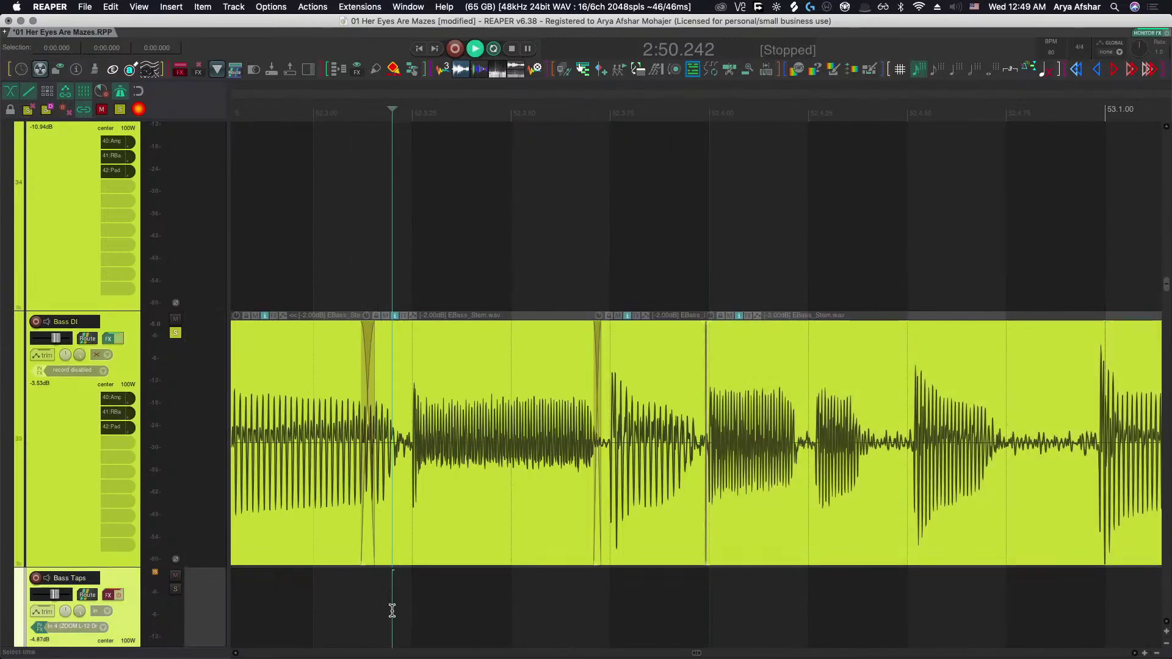
key("space")
scroll(392, 611, "up", 3)
key("space")
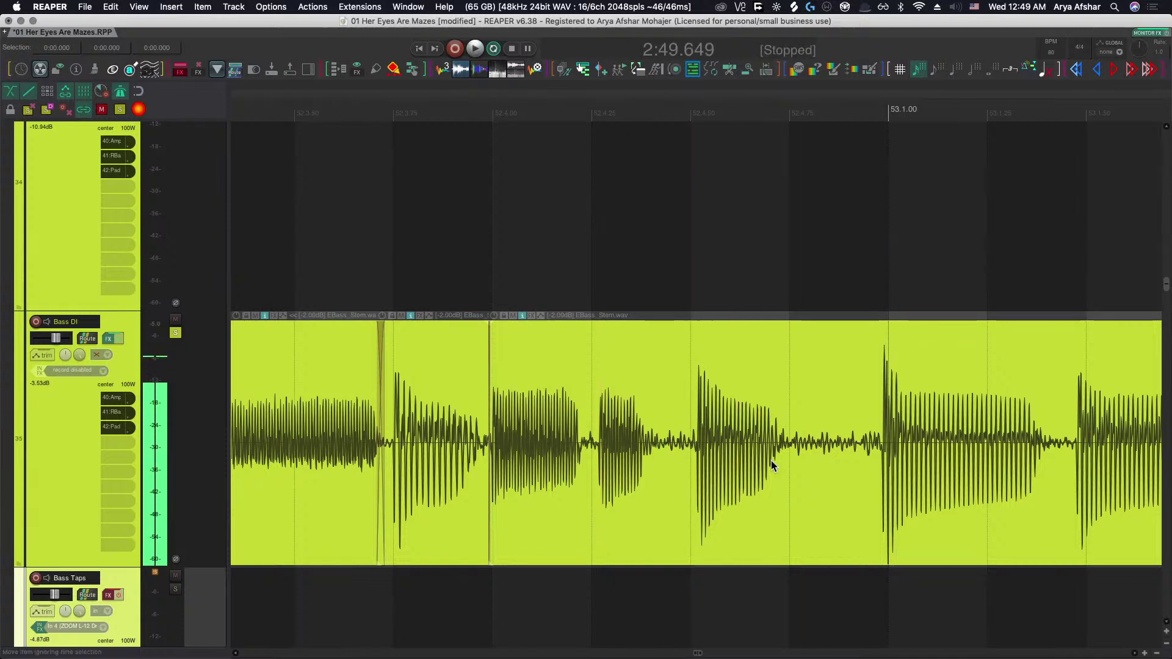
Split Bass DI at 2:50.945 before bar 53 and again before the 52.4.25 note, slipping that note onto its gridline.
left_click(858, 463)
key("s")
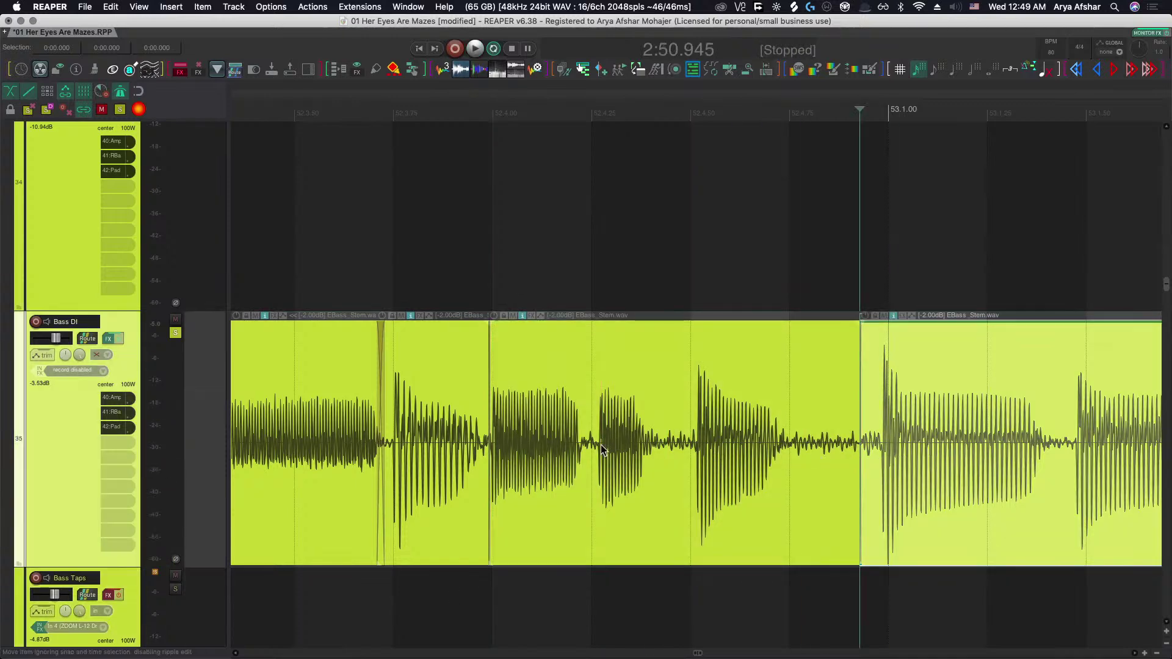
scroll(565, 483, "up", 3)
left_click(565, 483)
key("s")
mouse_move(677, 484)
left_mouse_down()
mouse_move(702, 486)
mouse_move(688, 484)
left_mouse_up()
scroll(687, 484, "down", 3)
Play back the bass from 2:49.812 into bar 53 to check the latest splits.
left_click(501, 599)
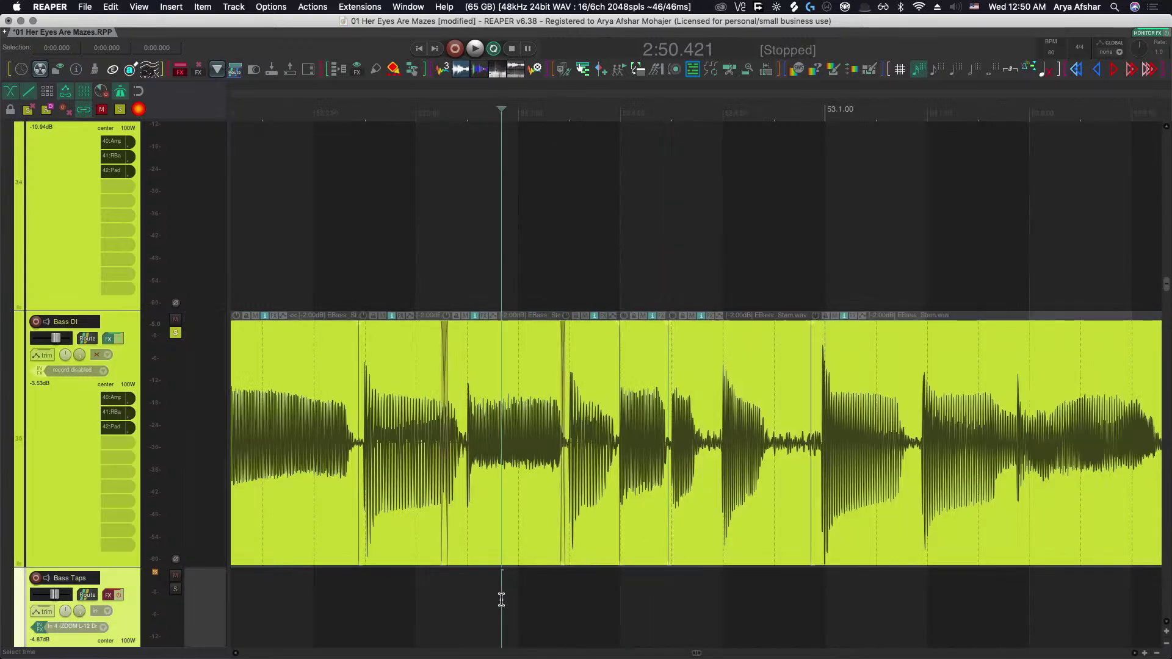
key("space")
scroll(675, 596, "right", 3)
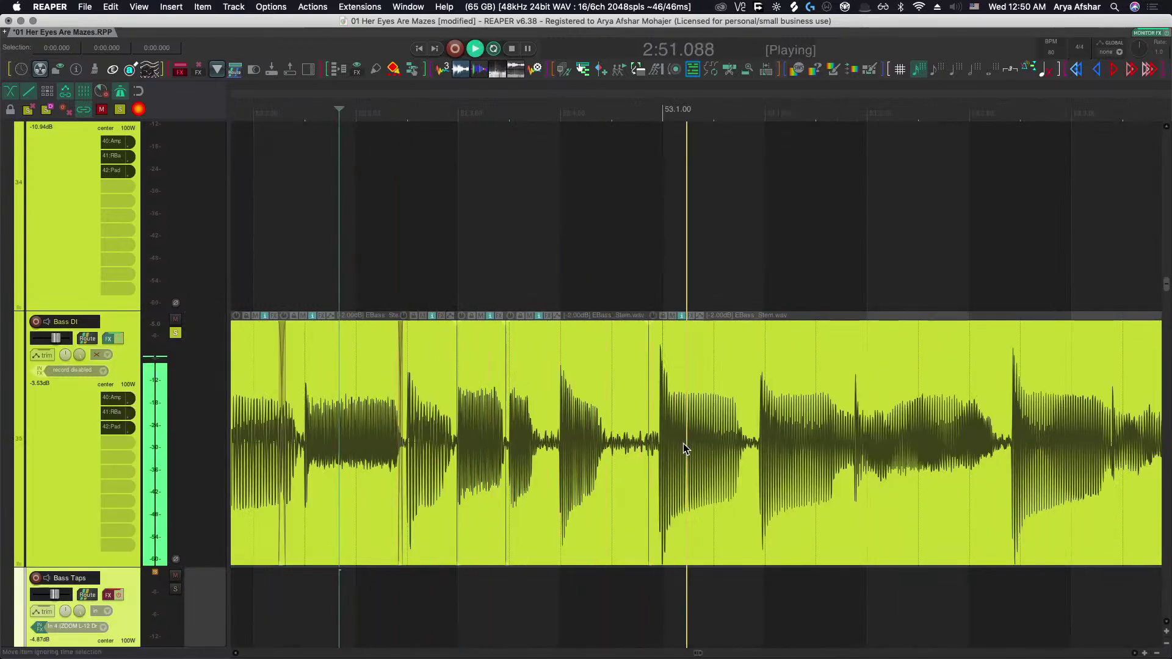
key("space")
Slip the audio of the last Bass DI item later so its first note lands on 53.1.00.
scroll(671, 447, "up", 6)
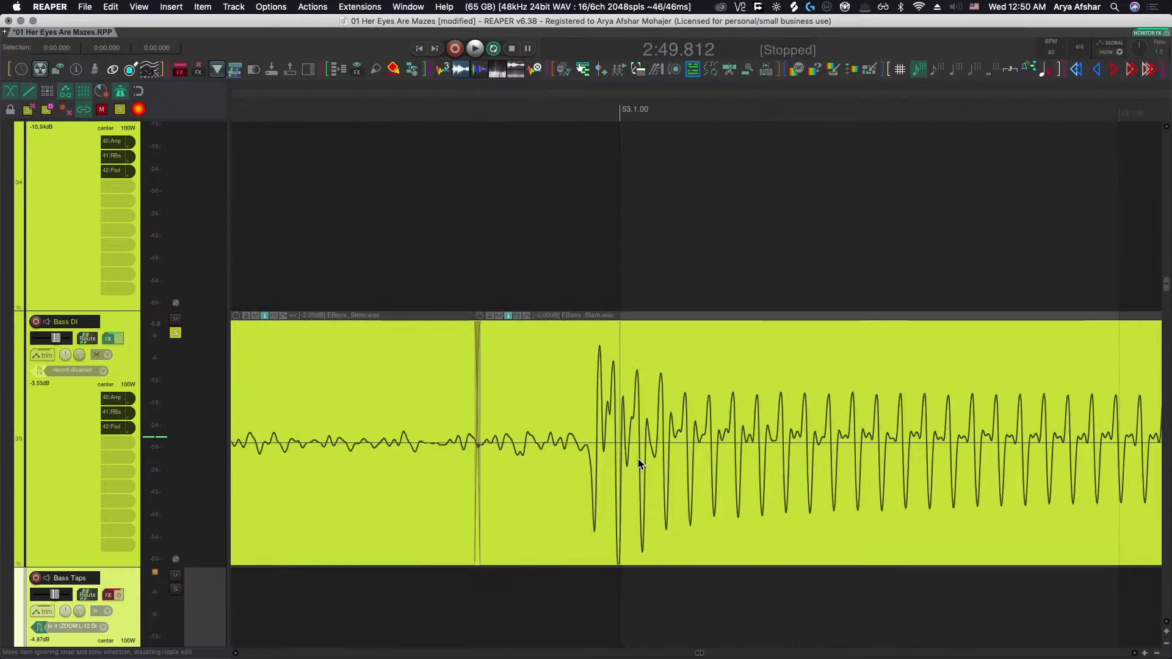
left_click(623, 458)
left_click_drag(621, 457, 652, 456)
scroll(642, 463, "down", 3)
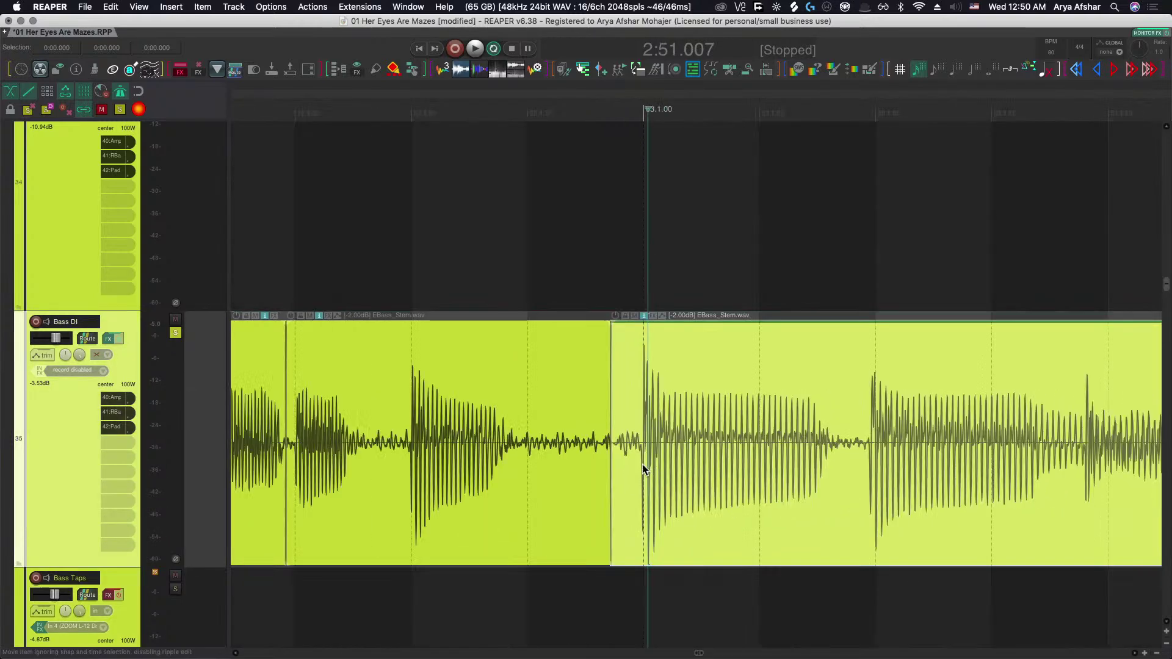
Widen the crossfade at the item boundary just before the 53.1.00 note.
scroll(642, 458, "up", 6)
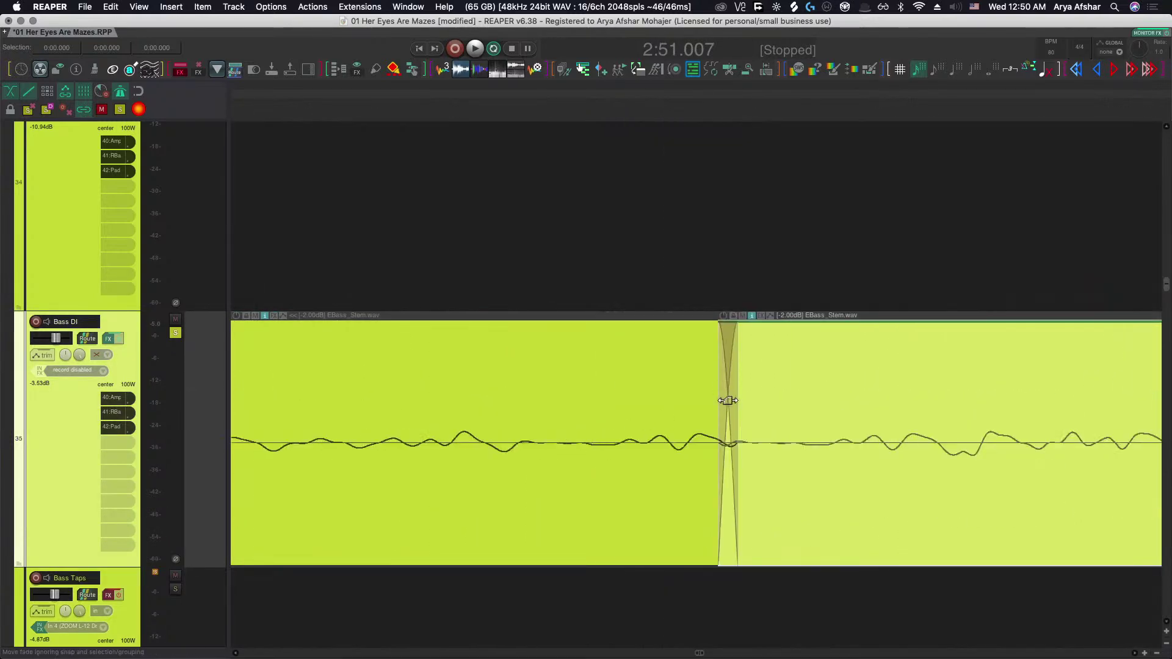
scroll(730, 387, "up", 3)
left_click_drag(726, 394, 862, 599)
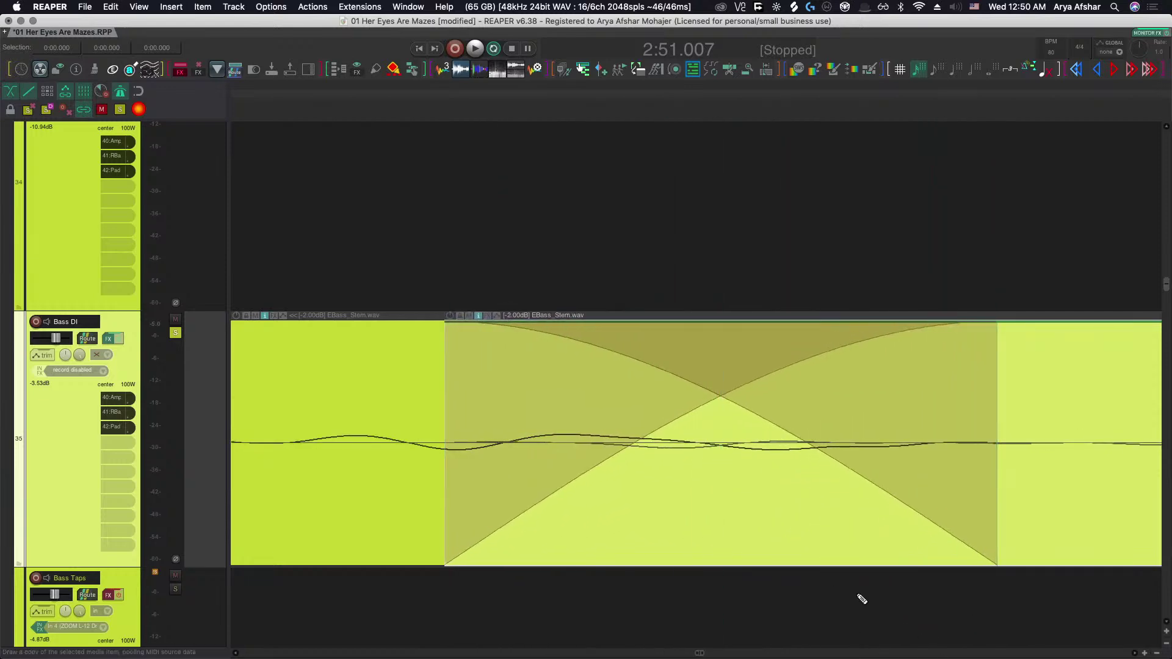
Play back the bass from 2:49.703 into bar 53, and look over the unedited waveform through bar 60.
scroll(854, 600, "down", 10)
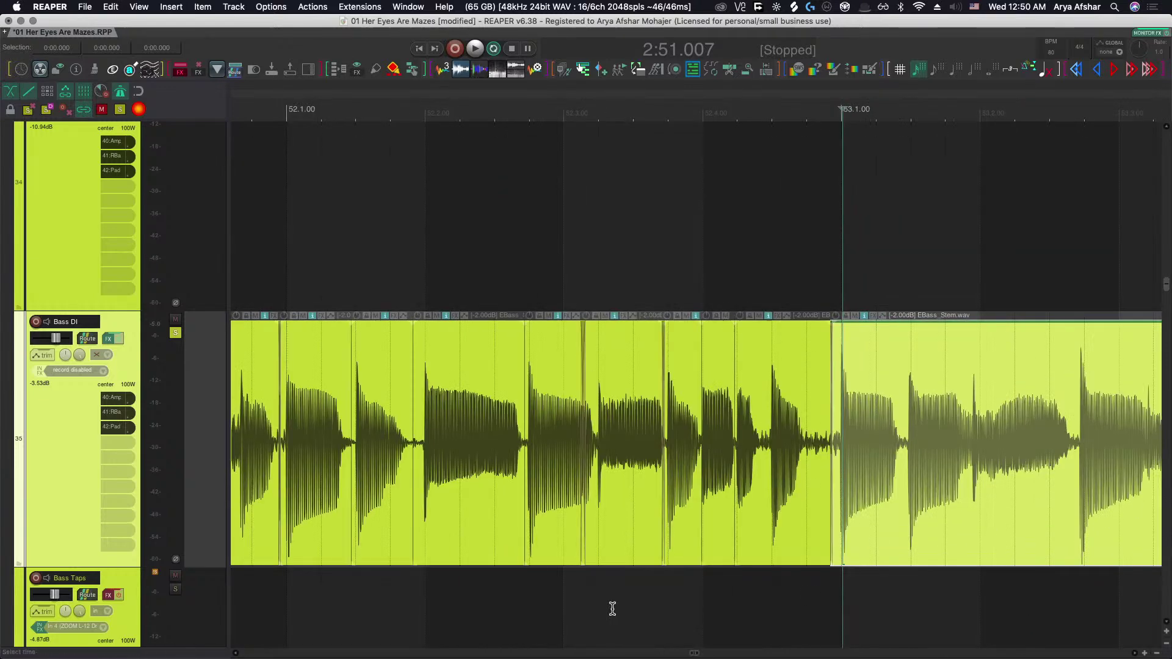
left_click(601, 602)
key("space")
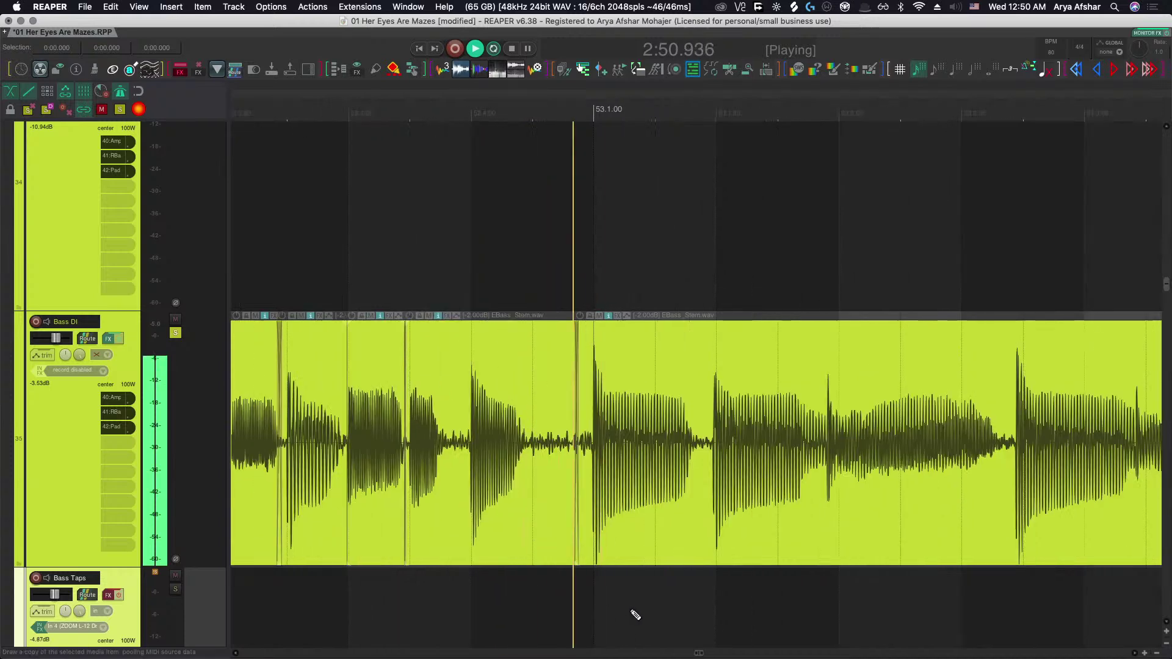
key("space")
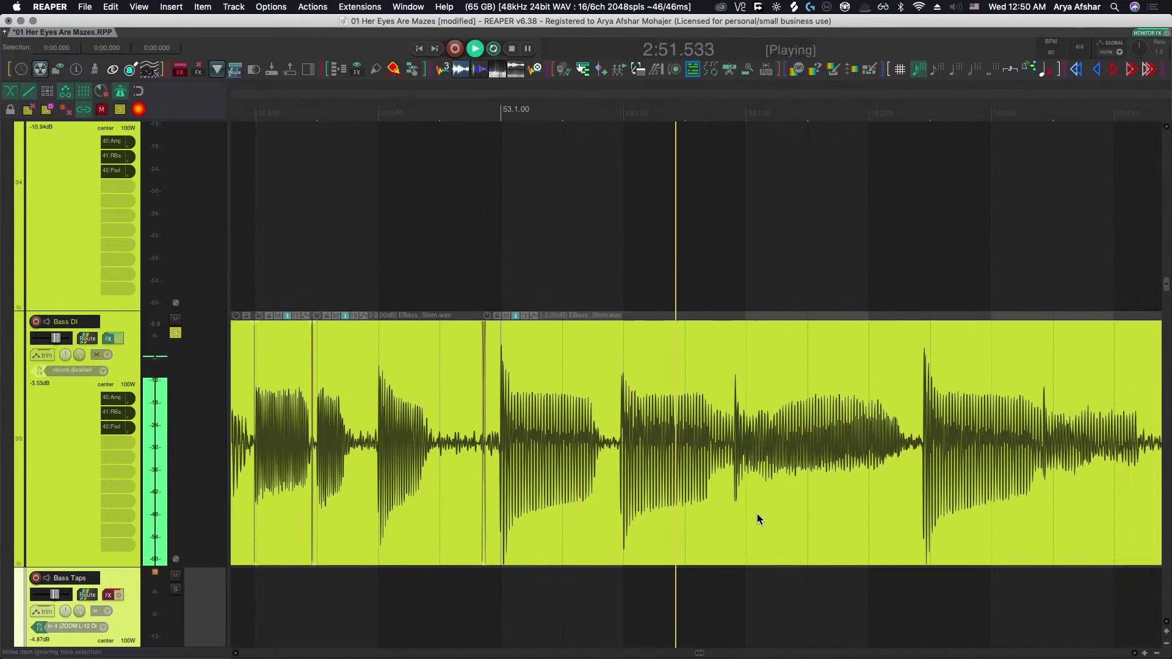
key("space")
scroll(694, 470, "up", 5)
scroll(647, 489, "down", 5)
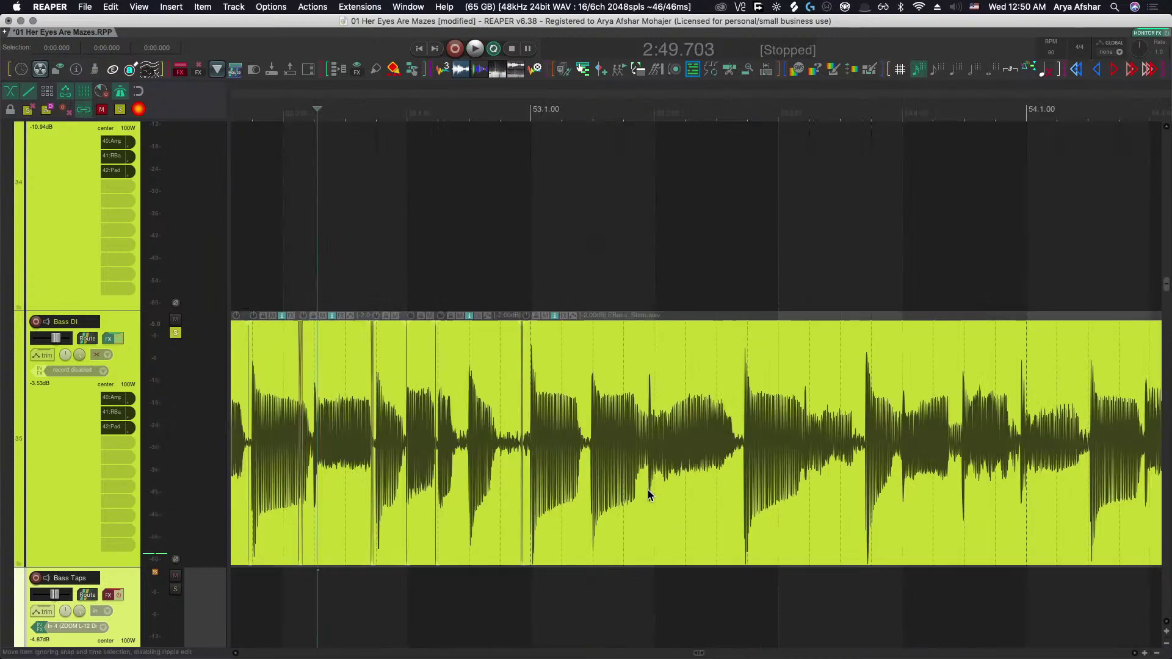
scroll(884, 474, "right", 5)
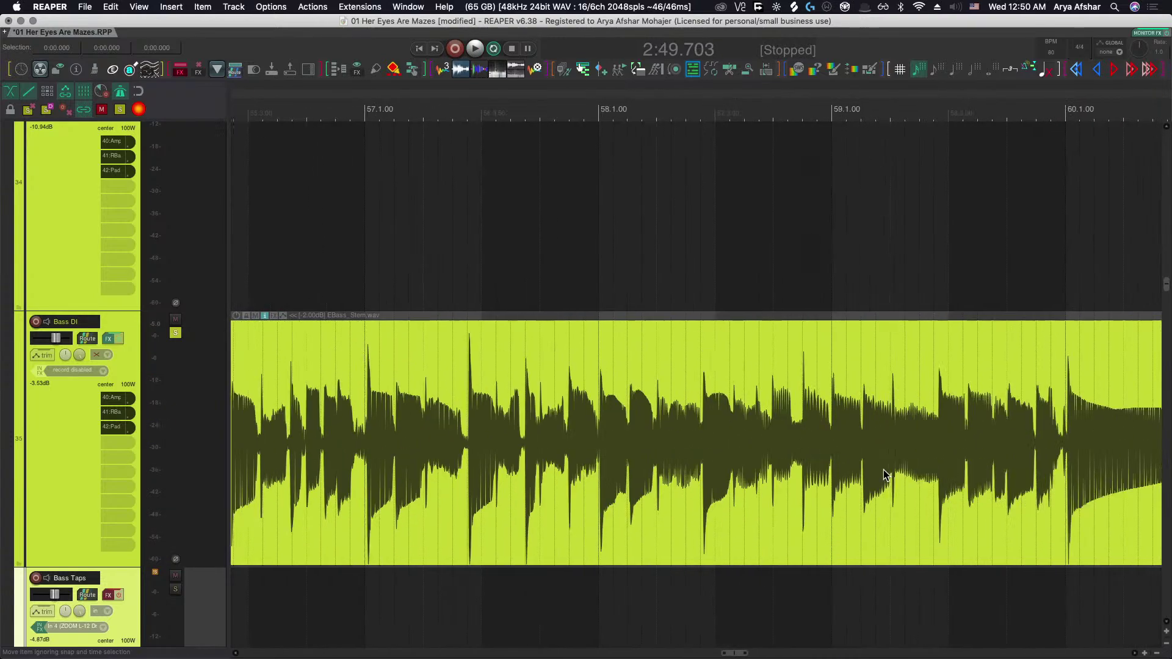
scroll(883, 470, "left", 3)
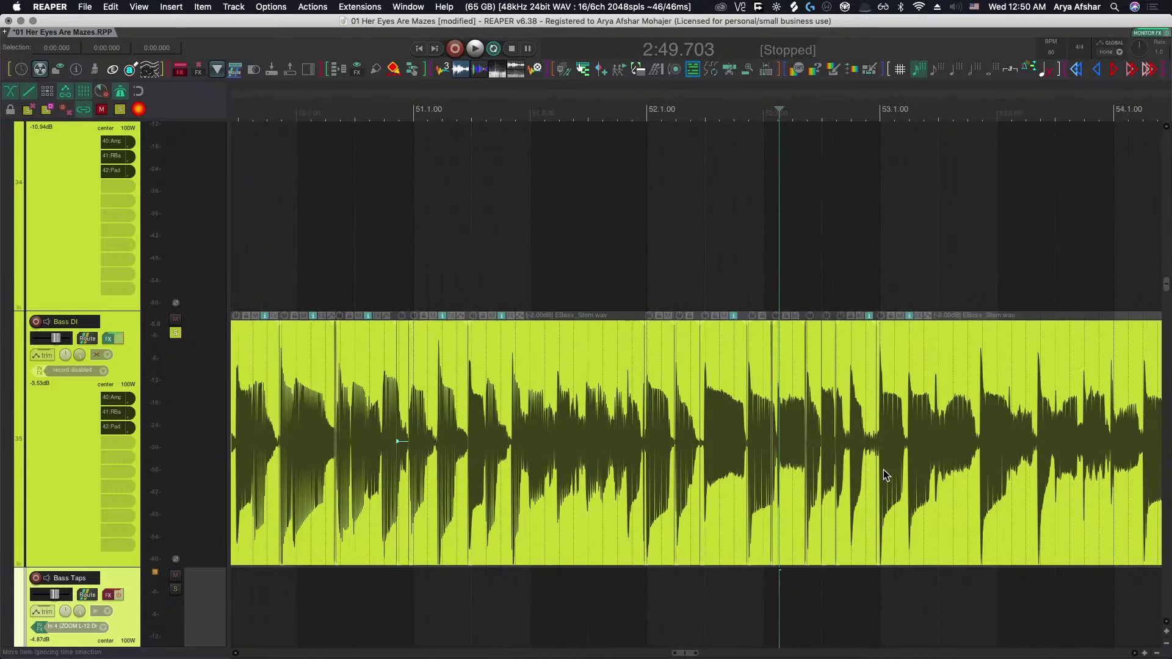
Listen again from 2:49.703 through the second beat of bar 53 to locate the next mistimed note.
key("space")
scroll(884, 470, "up", 5)
scroll(833, 483, "up", 3)
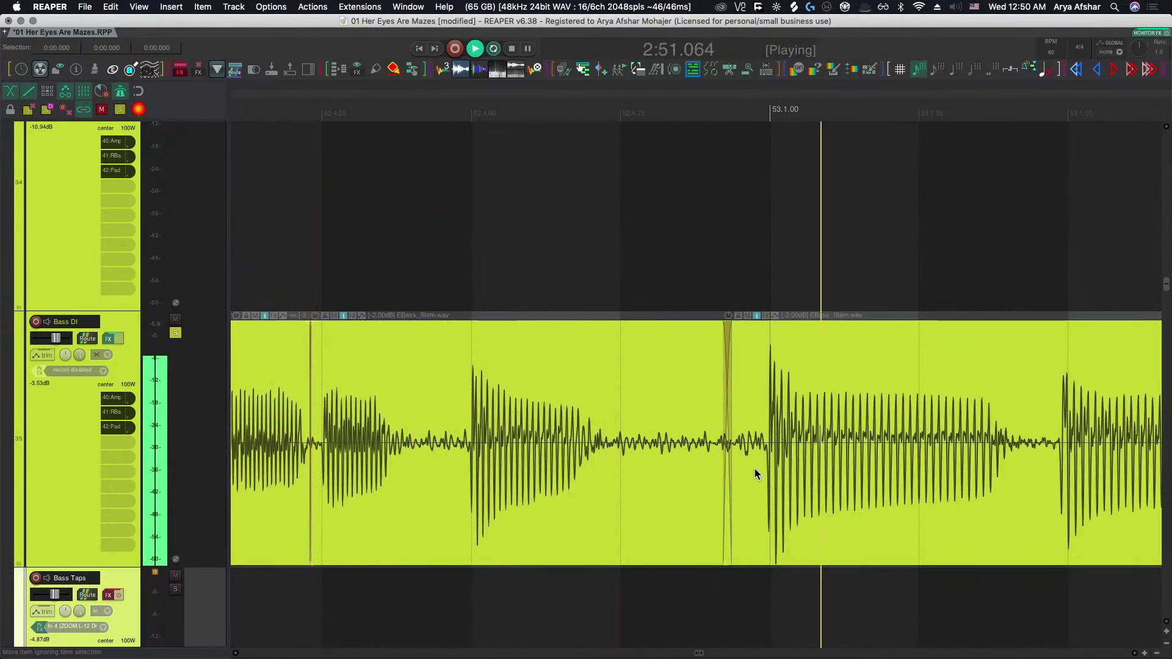
key("space")
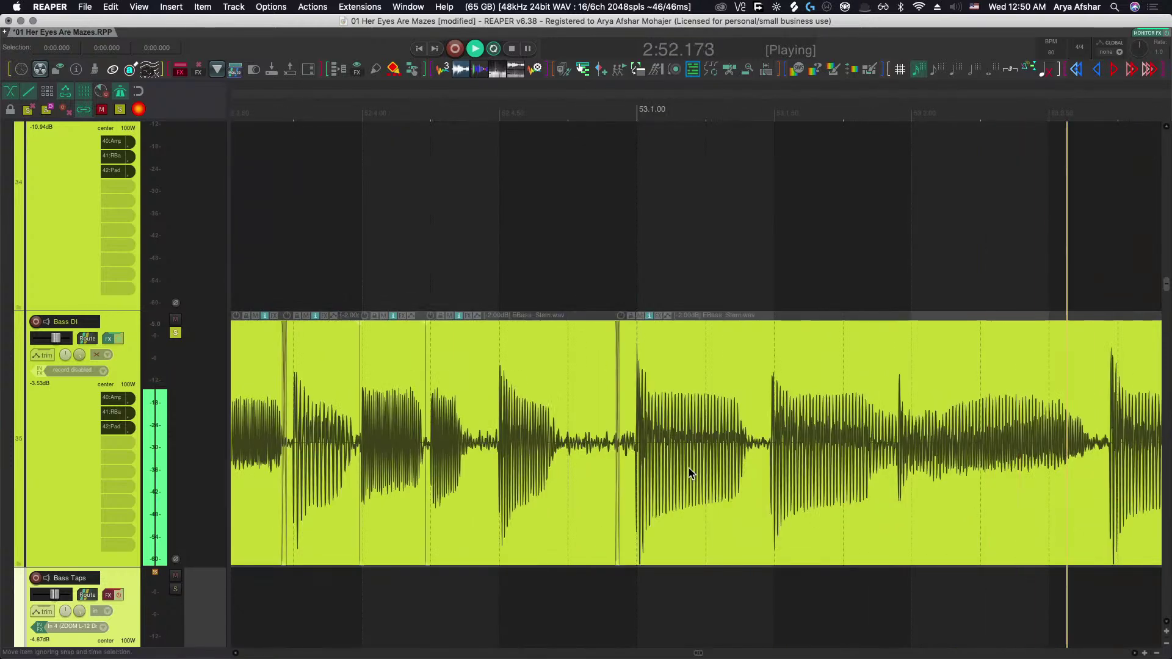
key("space")
Split Bass DI at 2:51.708 just before the 53.2.00 note, and move the join earlier into the preceding note's sustain.
scroll(869, 501, "up", 4)
left_click(861, 508)
key("s")
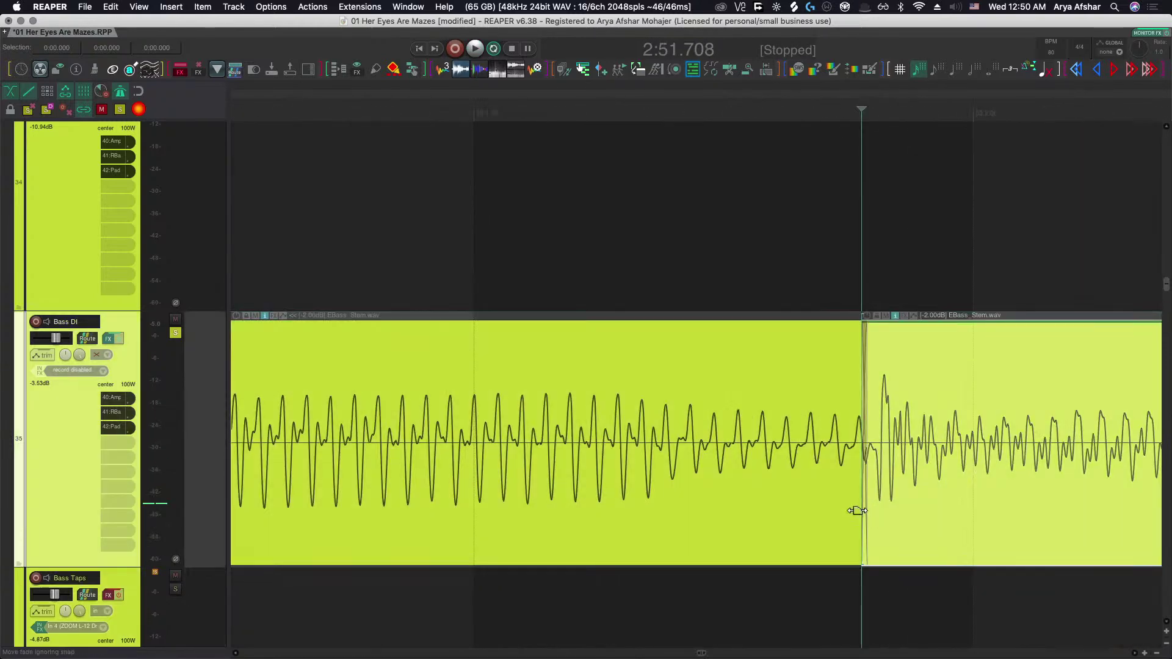
left_click_drag(866, 502, 633, 515)
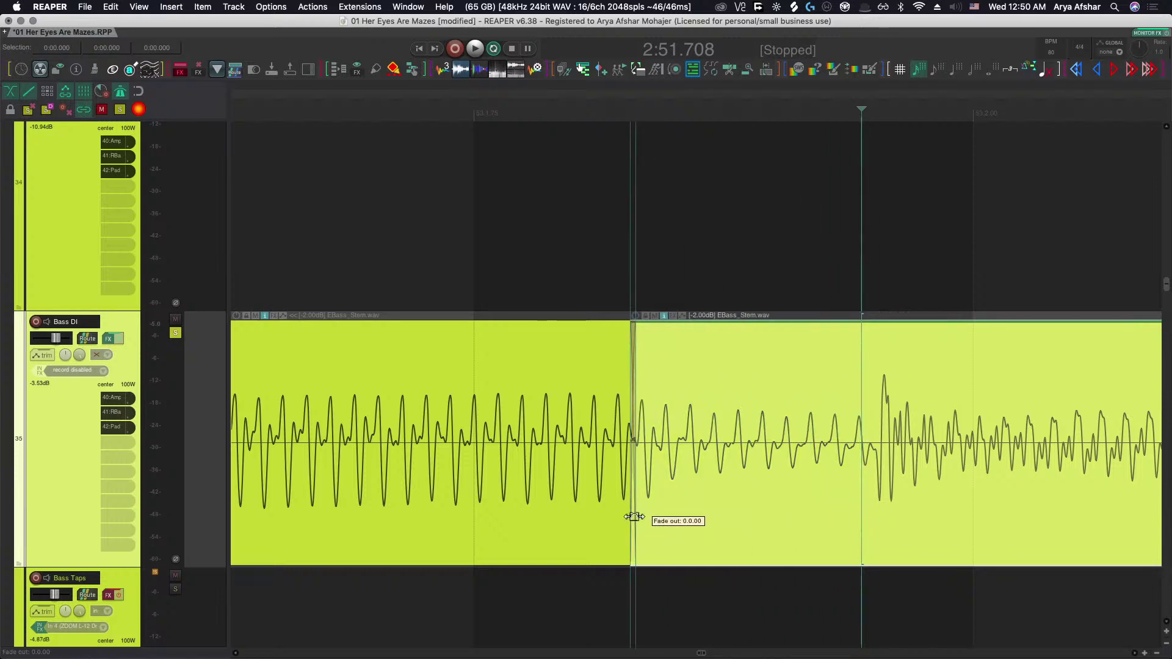
Slip the new item's audio later so its short note lands on 53.2.00, and widen its opening crossfade to about 0.0.07.
scroll(634, 516, "down", 3)
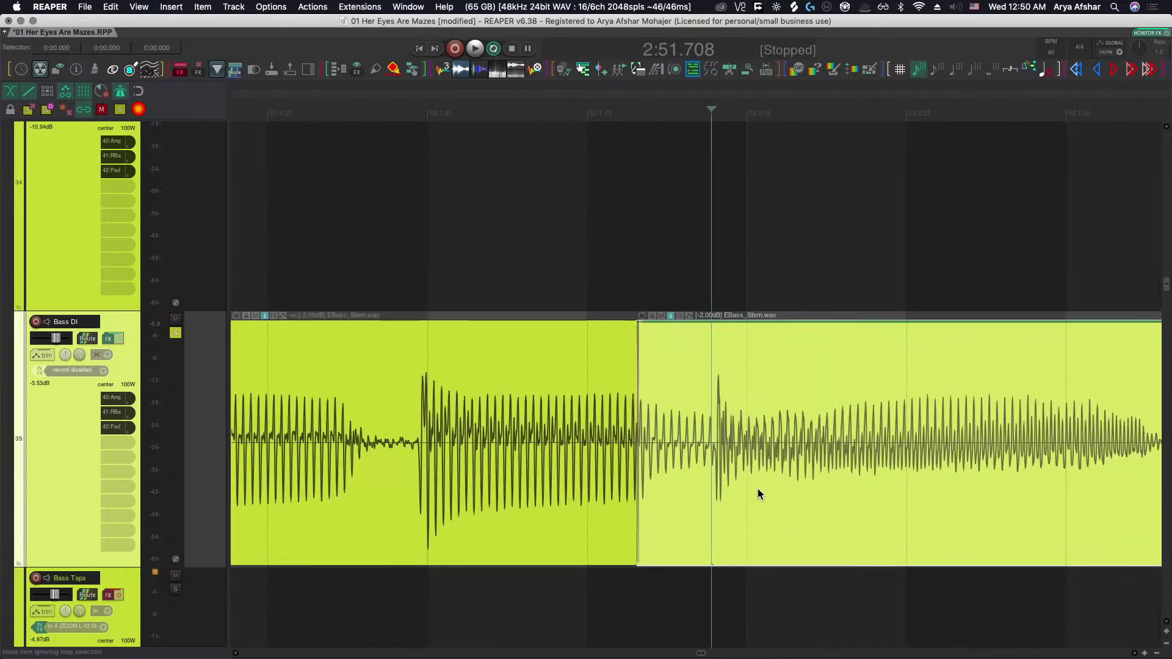
scroll(760, 493, "right", 5)
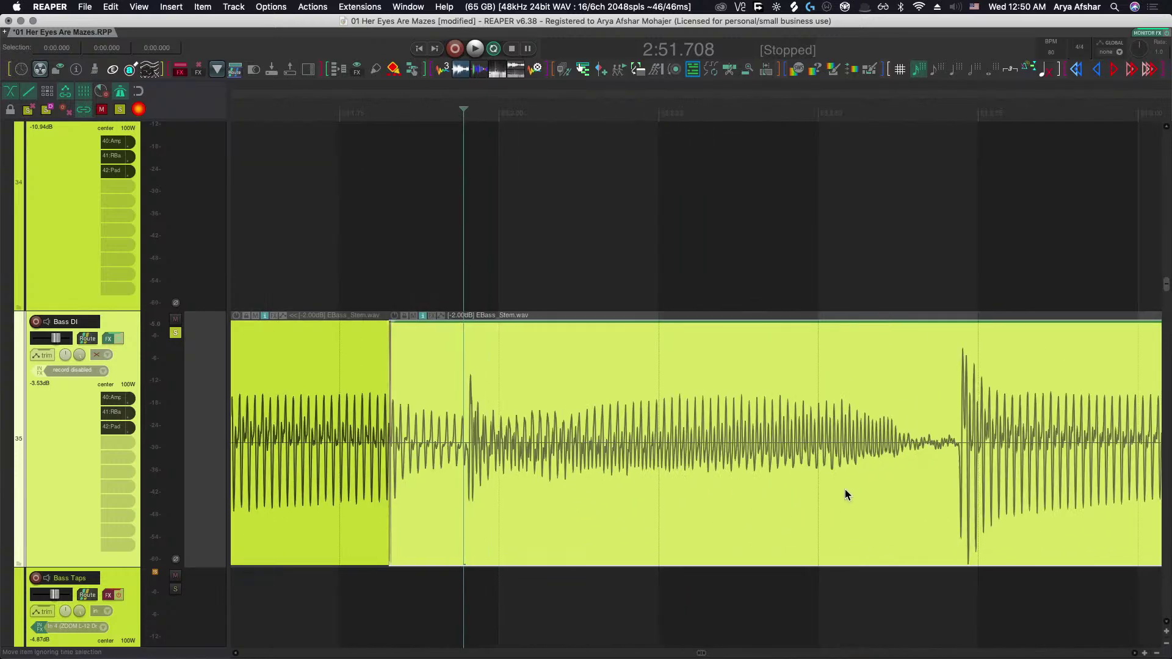
left_click_drag(472, 494, 507, 497)
scroll(435, 463, "up", 8)
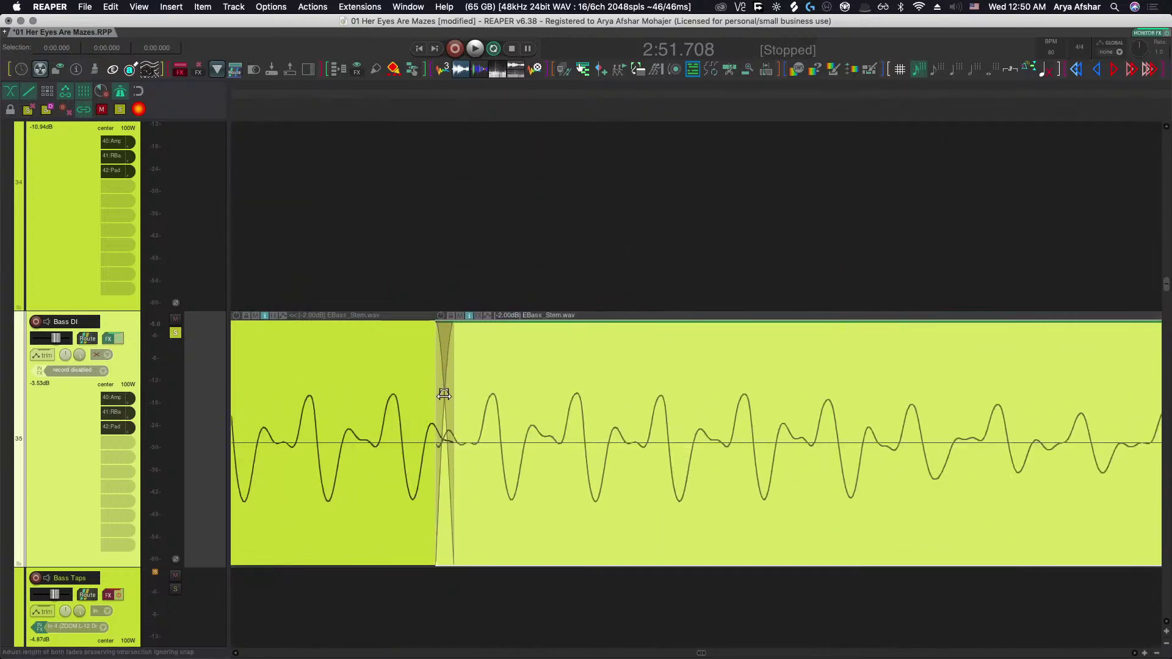
left_click_drag(444, 394, 682, 549)
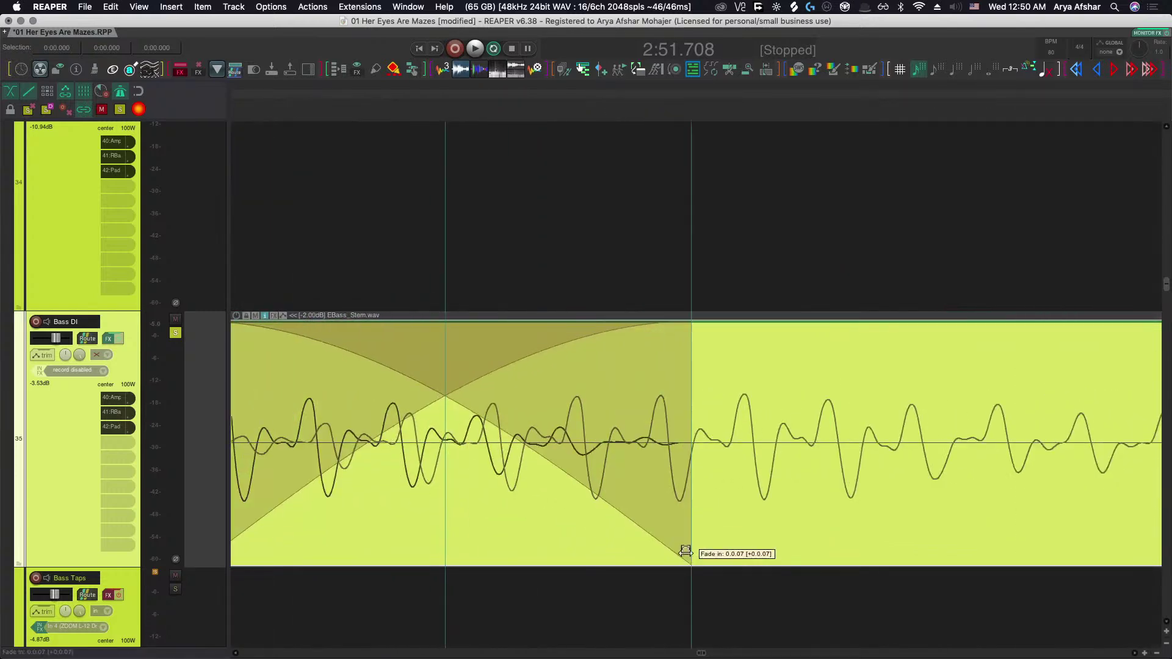
scroll(681, 549, "down", 8)
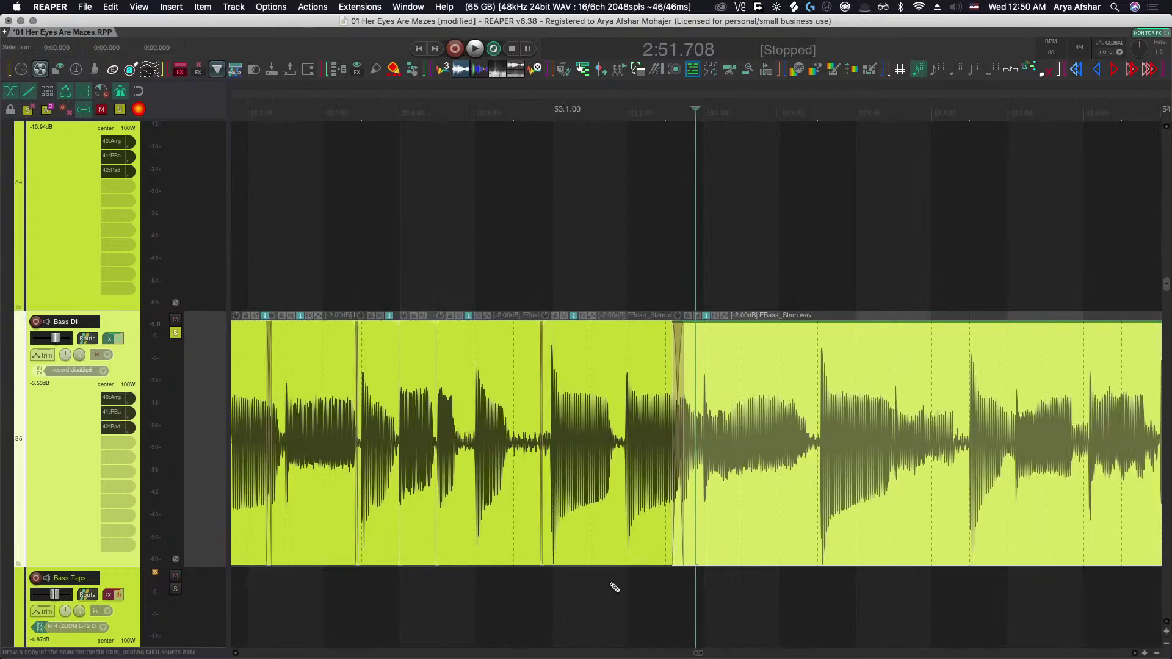
Audition the new join from 2:50.386 and shift the crossfade before 53.2.00 slightly earlier.
left_click(427, 581)
key("space")
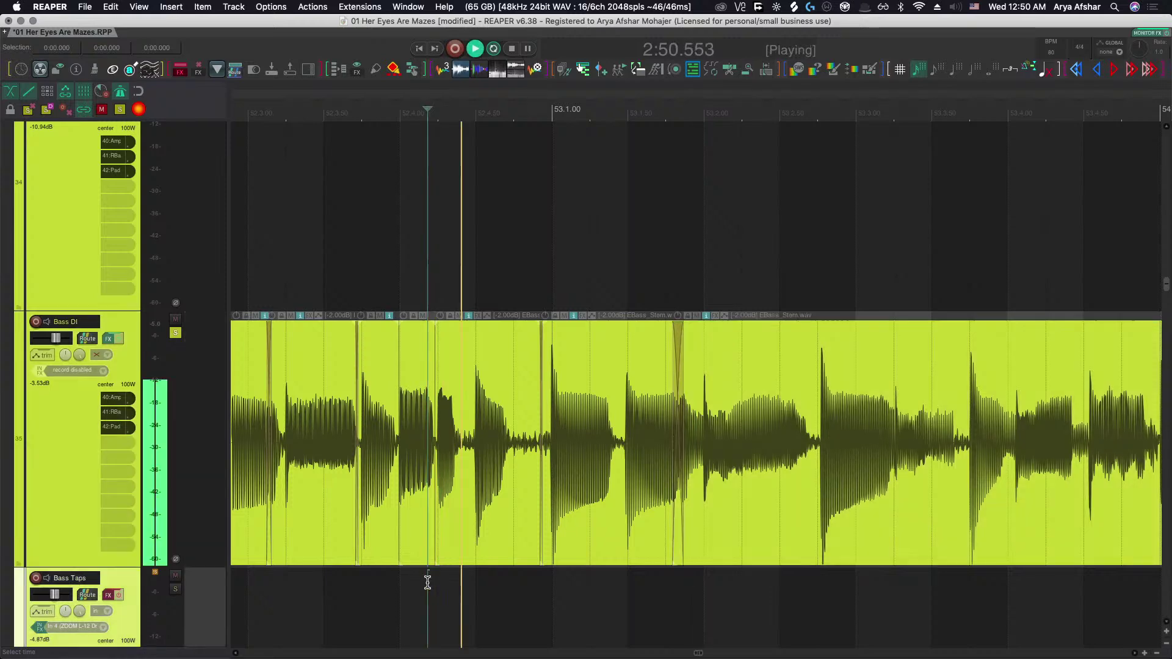
key("space")
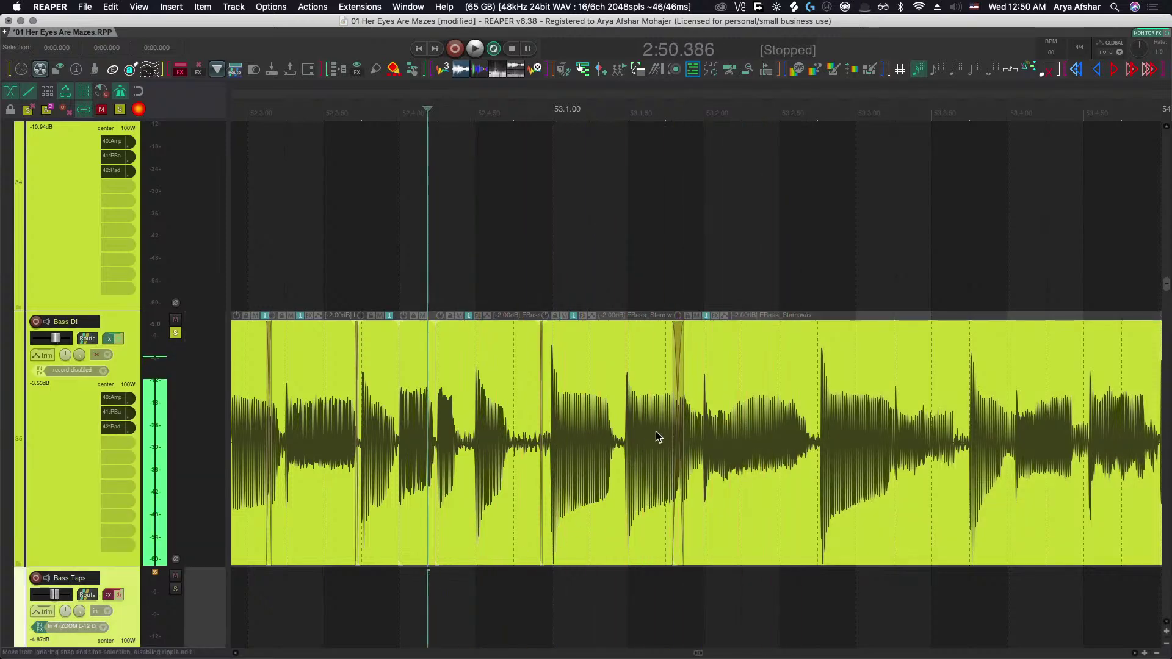
scroll(677, 421, "up", 8)
left_click_drag(732, 394, 699, 395)
Play back the bass from 2:50.386 through bar 53, and replay it from 2:51.427 to check the shifted crossfade.
key("space")
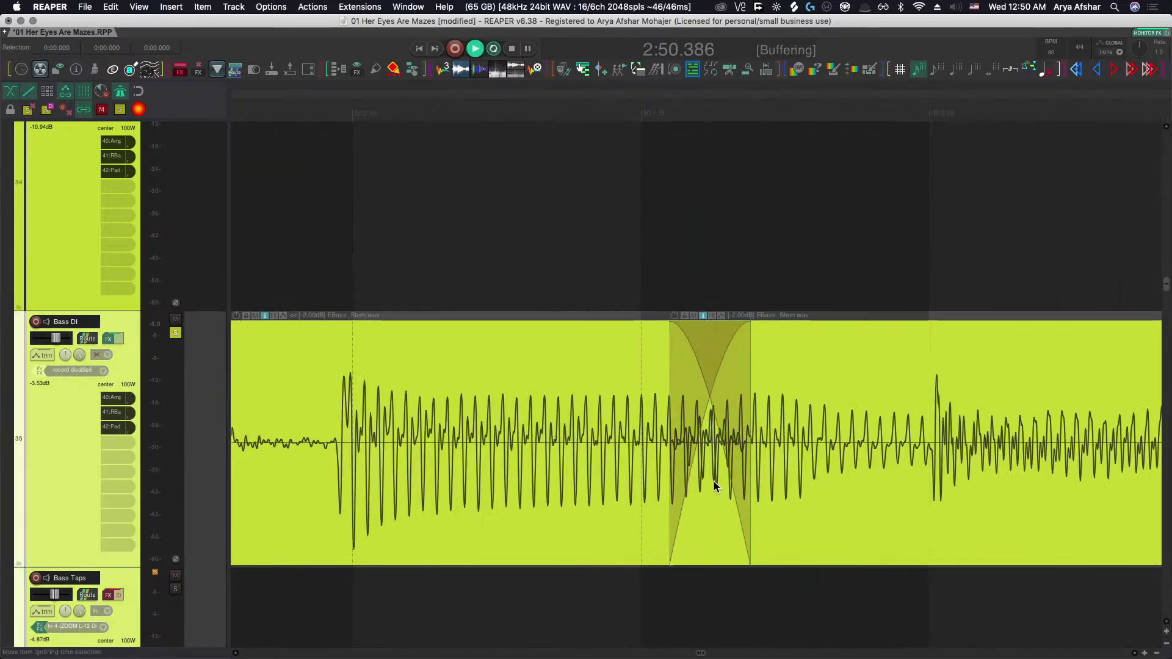
scroll(712, 507, "down", 8)
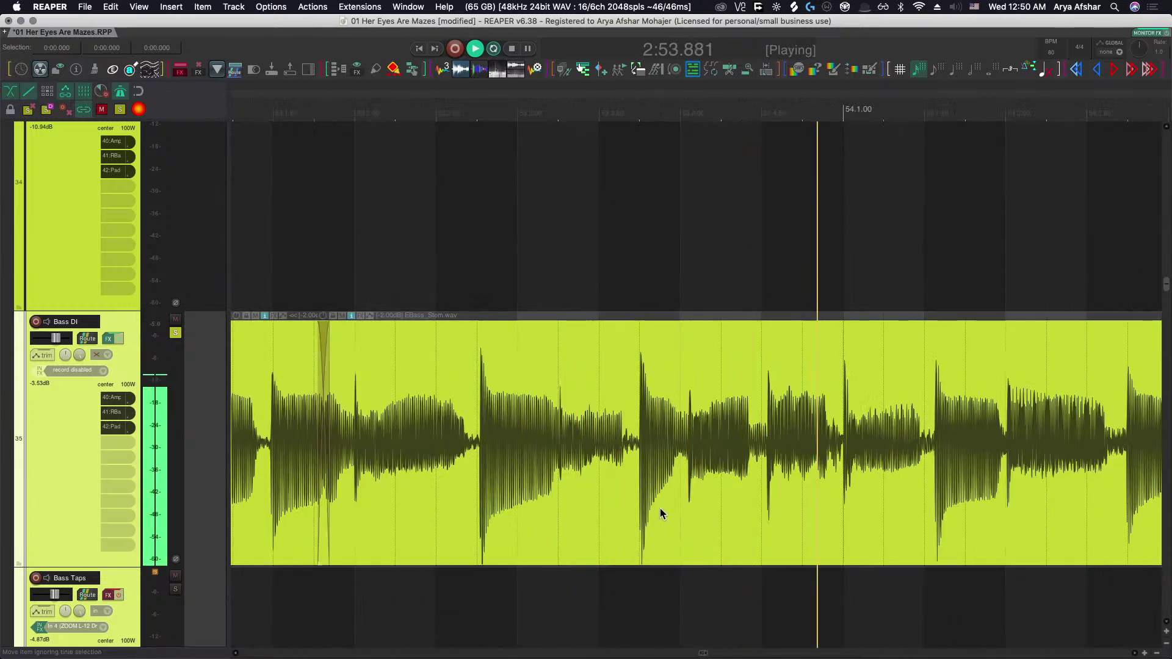
left_click(285, 238)
key("space")
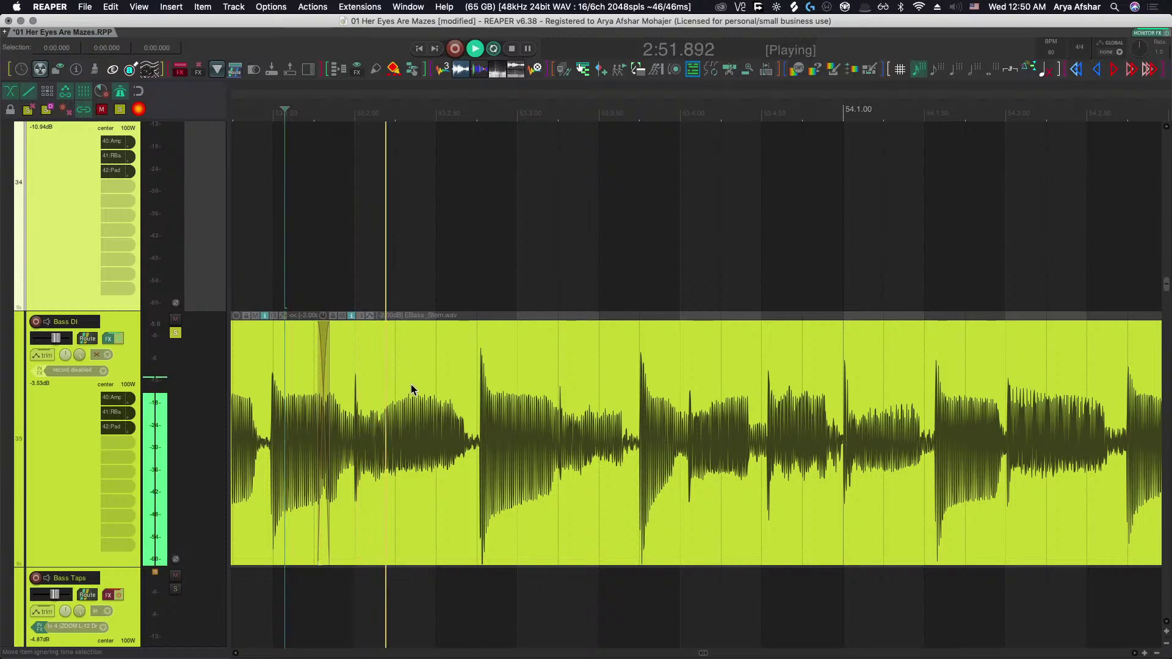
Split Bass DI at 2:52.299 and slip the new item's audio earlier so its first note lands on 53.2.75.
scroll(412, 383, "up", 3)
scroll(451, 469, "up", 3)
left_click(469, 472)
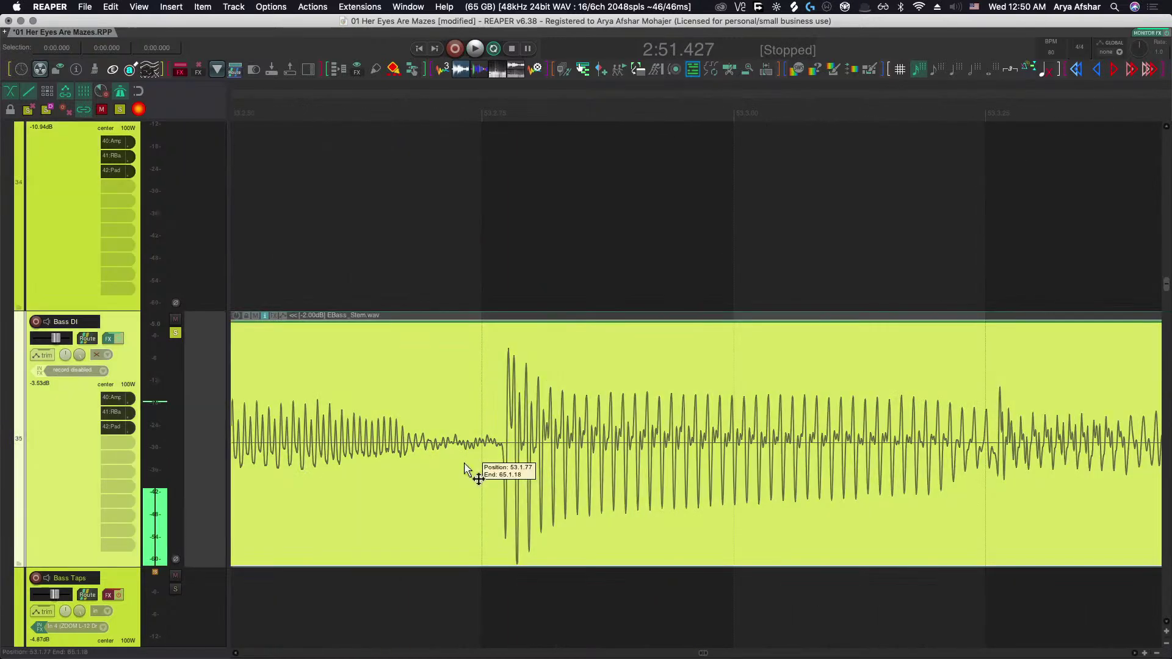
key("s")
left_click_drag(554, 466, 532, 459)
scroll(531, 458, "down", 5)
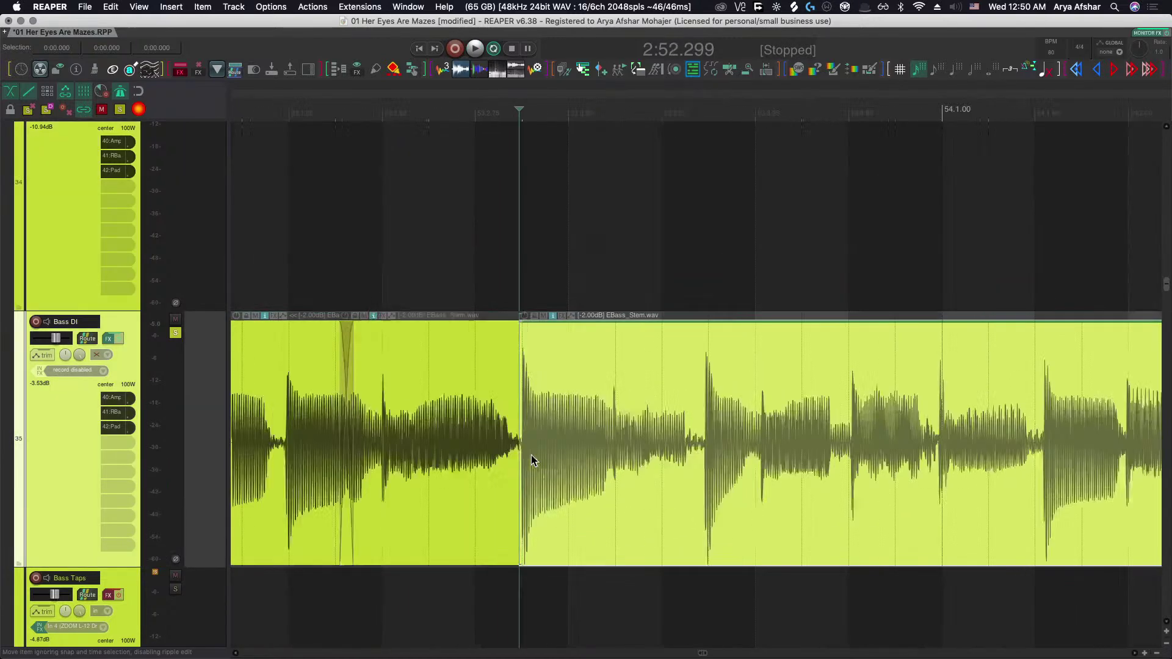
Play back the bass from 2:50.580 past the 53.2.75 note to check its timing.
left_click(392, 592)
key("space")
scroll(547, 596, "up", 5)
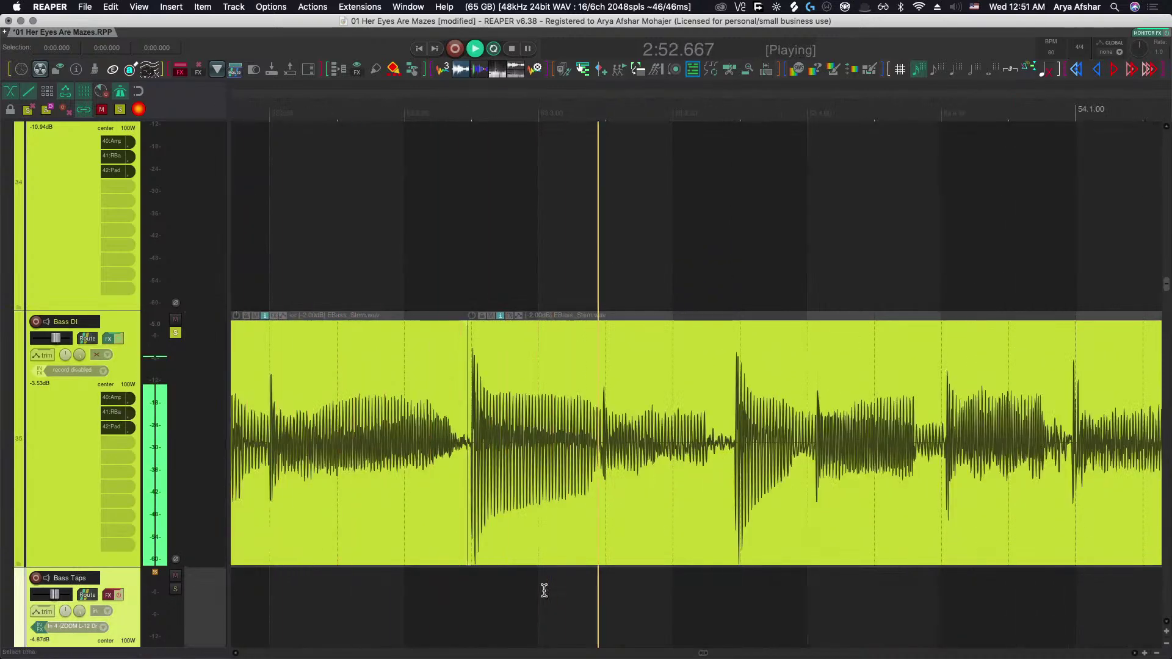
key("space")
Split Bass DI at 2:52.664 and at 2:53.026, just before the notes near 53.3.25 and 53.3.75.
scroll(445, 434, "up", 3)
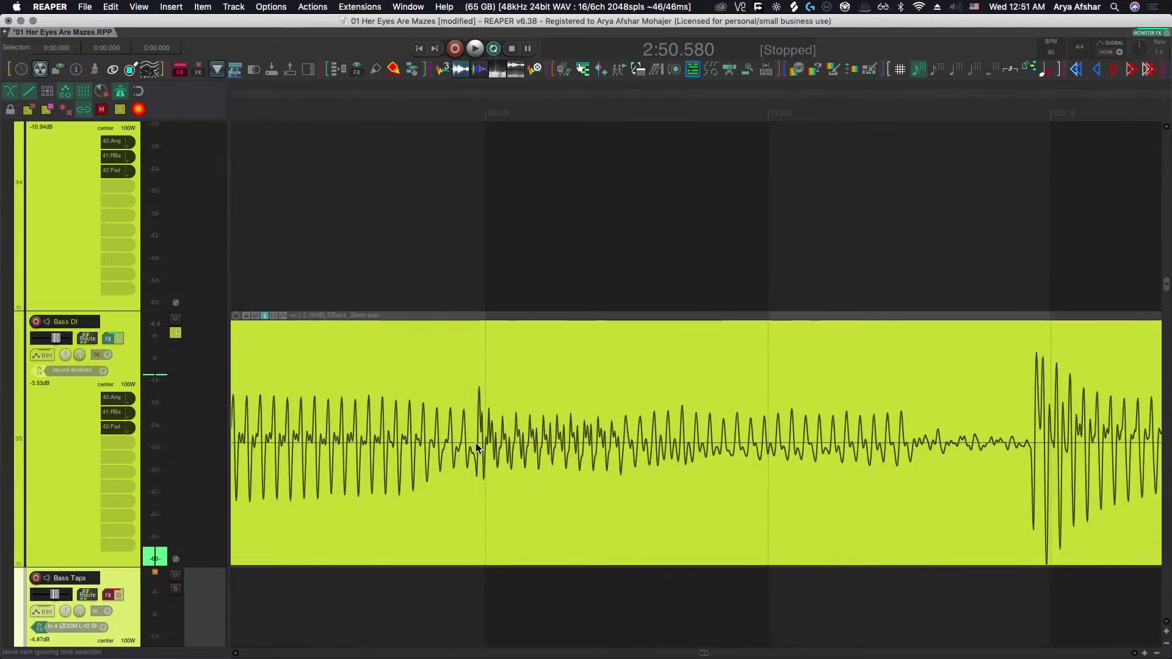
scroll(466, 456, "down", 3)
left_click(458, 457)
key("s")
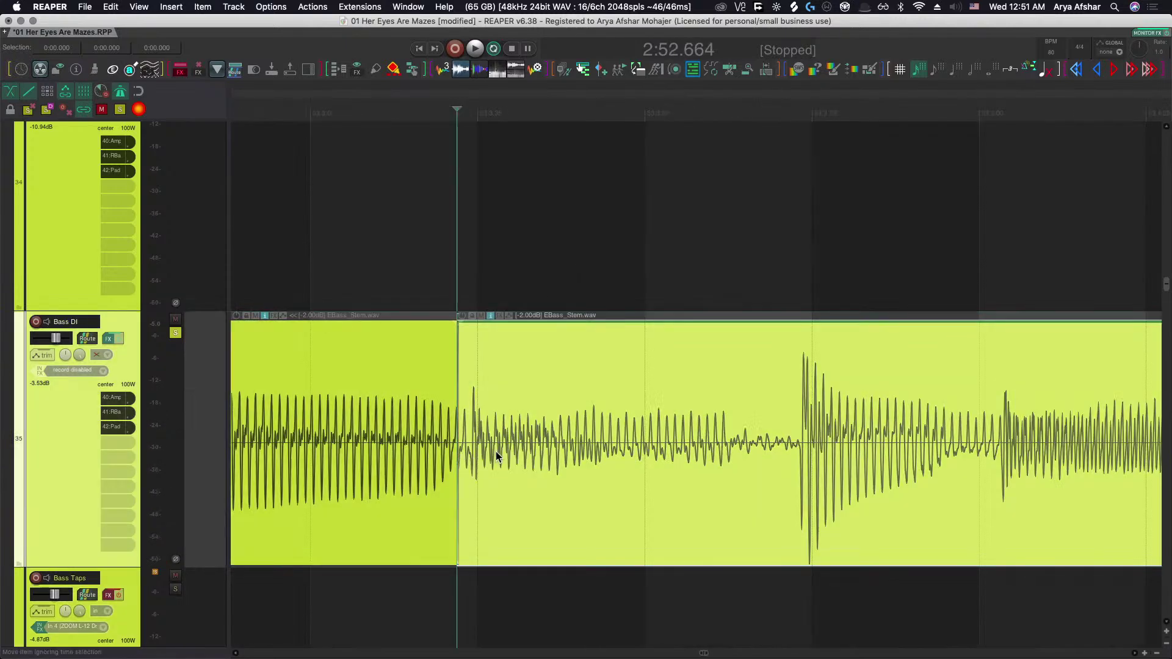
left_click(779, 471)
key("s")
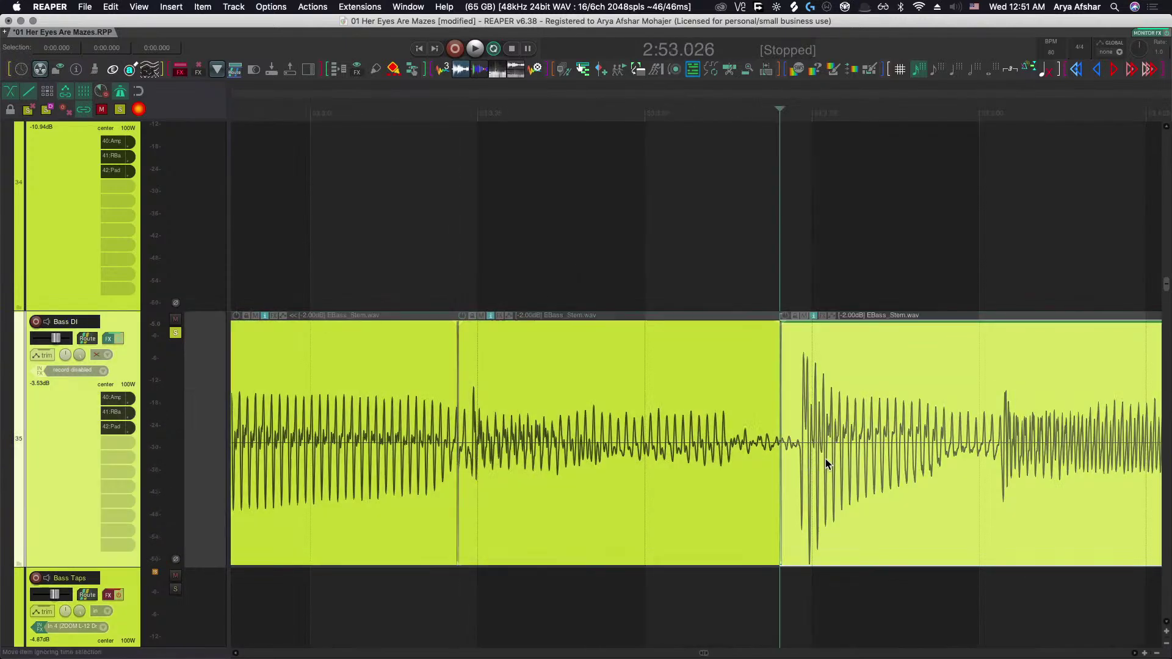
Slip the last item's audio later so its first note lands on 53.3.75, and align the preceding item's note to 53.3.25.
left_click_drag(831, 464, 851, 466)
left_click(599, 480)
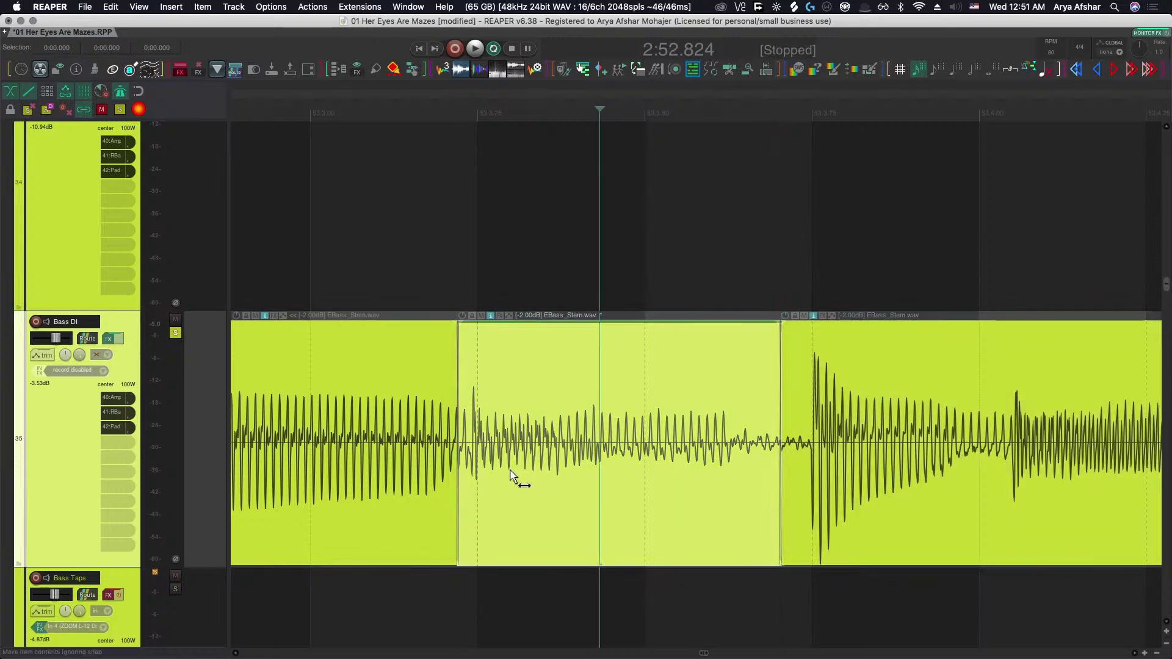
Play back the bass from 2:51.904 through beat 4 of bar 53 and inspect the notes after 53.3.75.
scroll(521, 471, "down", 4)
left_click(294, 607)
key("space")
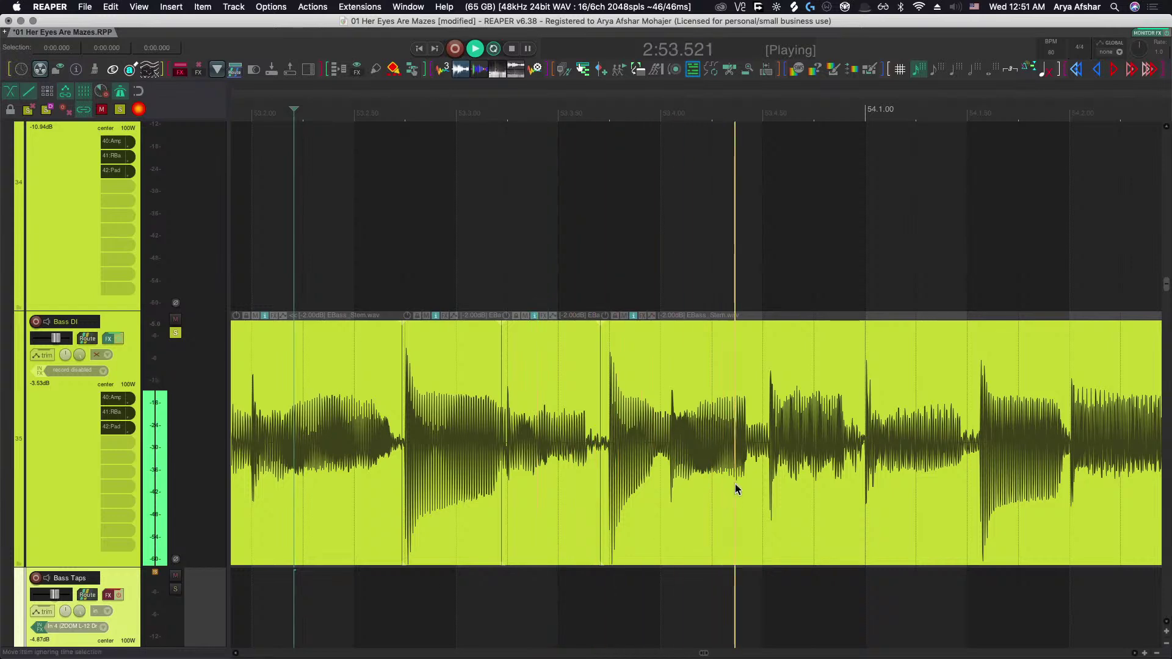
key("space")
scroll(570, 437, "up", 5)
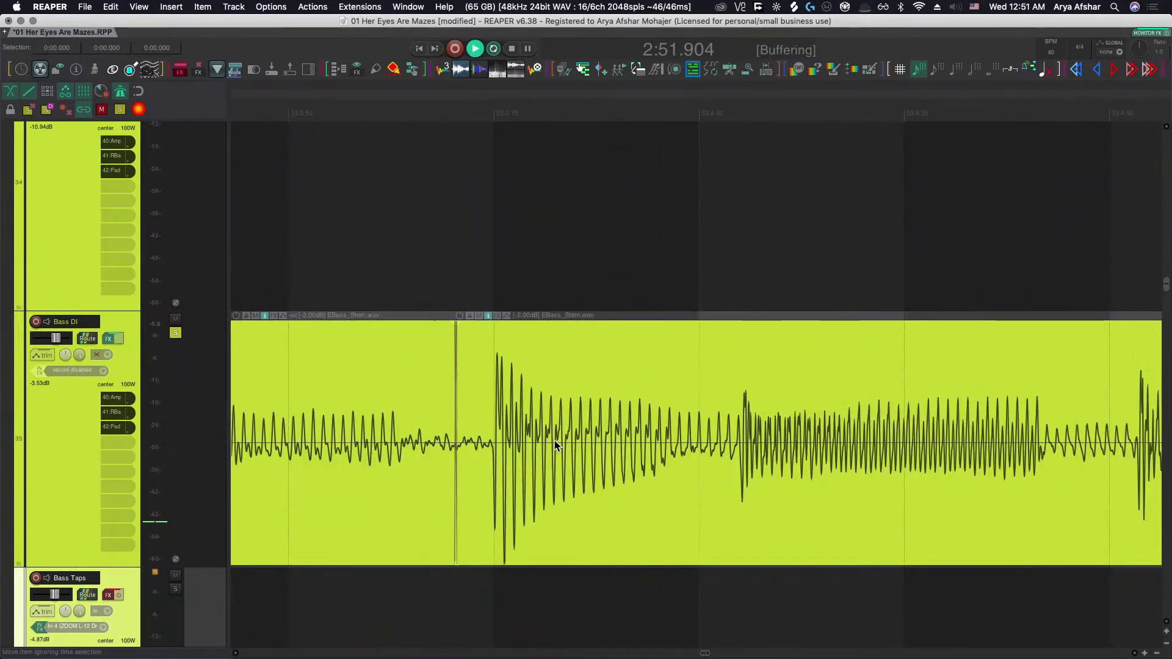
scroll(554, 441, "down", 4)
key("space")
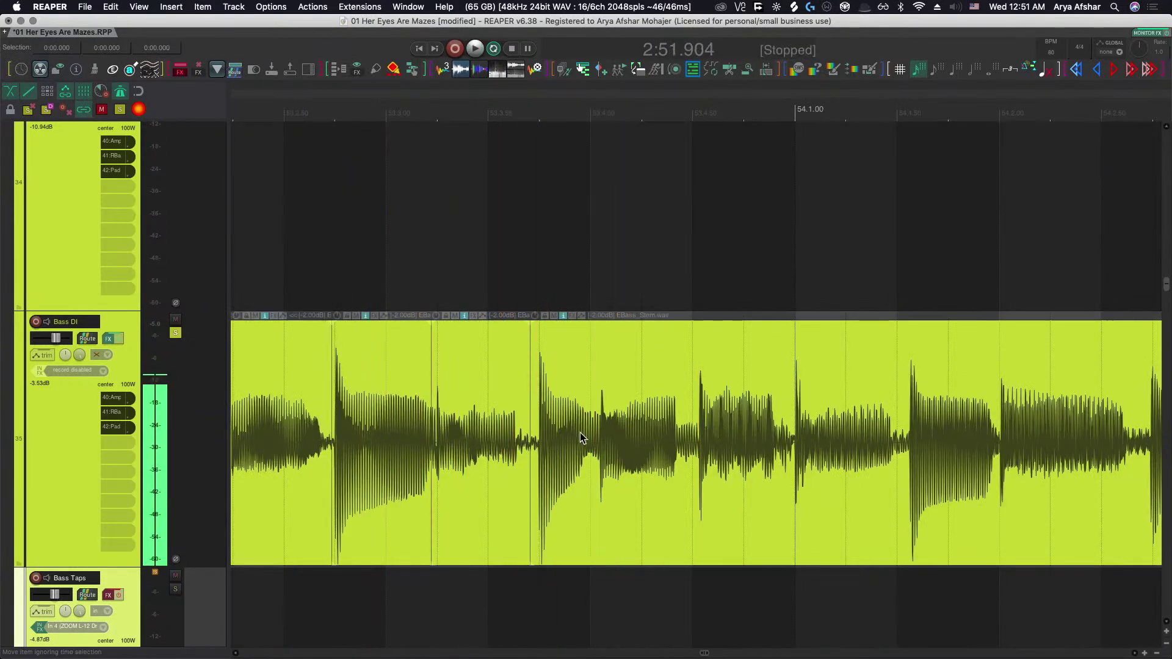
Split Bass DI at 2:53.608 and slip the new item's audio earlier so its first note lands on 53.4.50.
scroll(562, 435, "up", 3)
left_click(591, 433)
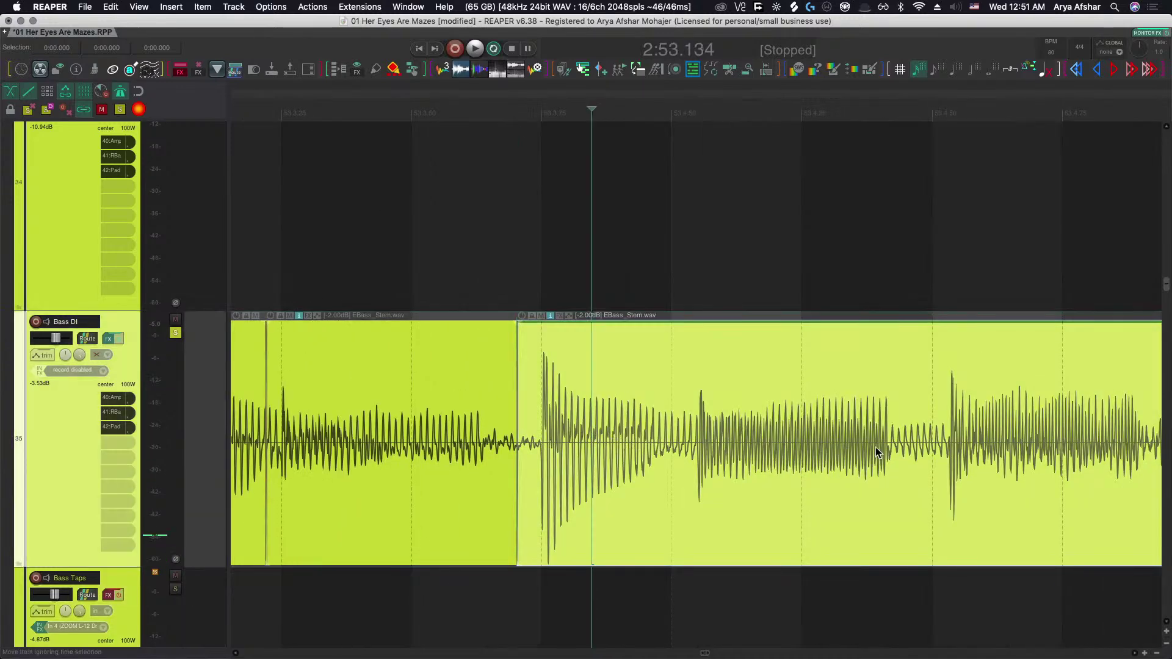
key("s")
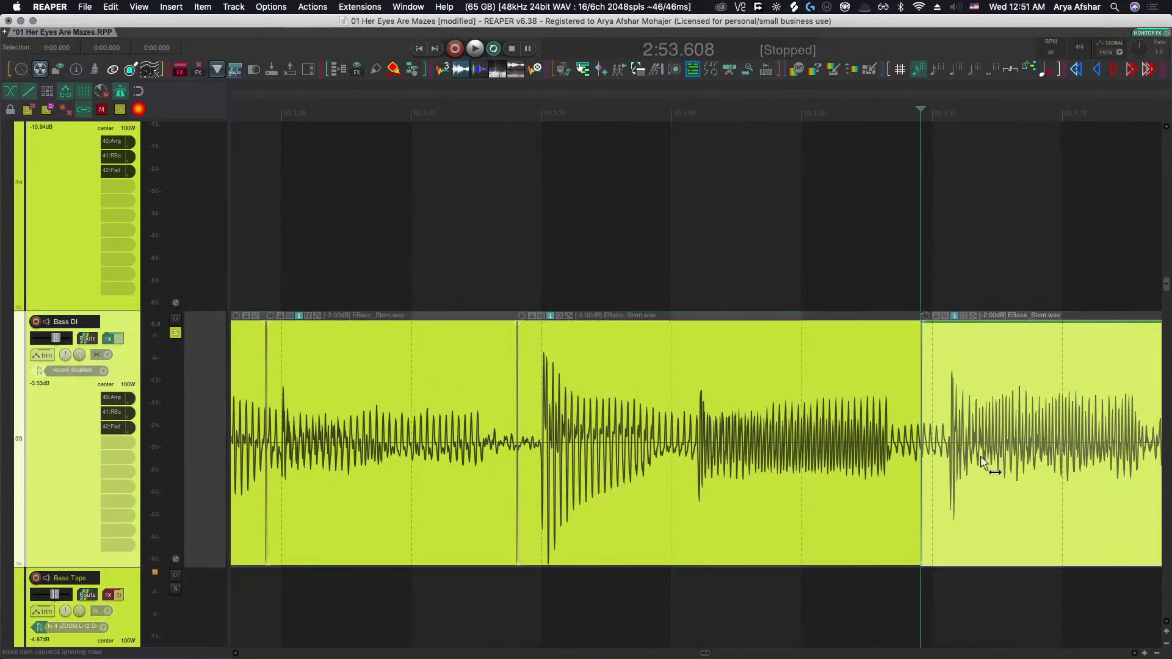
left_click_drag(983, 464, 964, 461)
Slip the audio of the item starting at 53.3.70 slightly earlier, bringing its second note closer to 53.4.00.
left_click(752, 462)
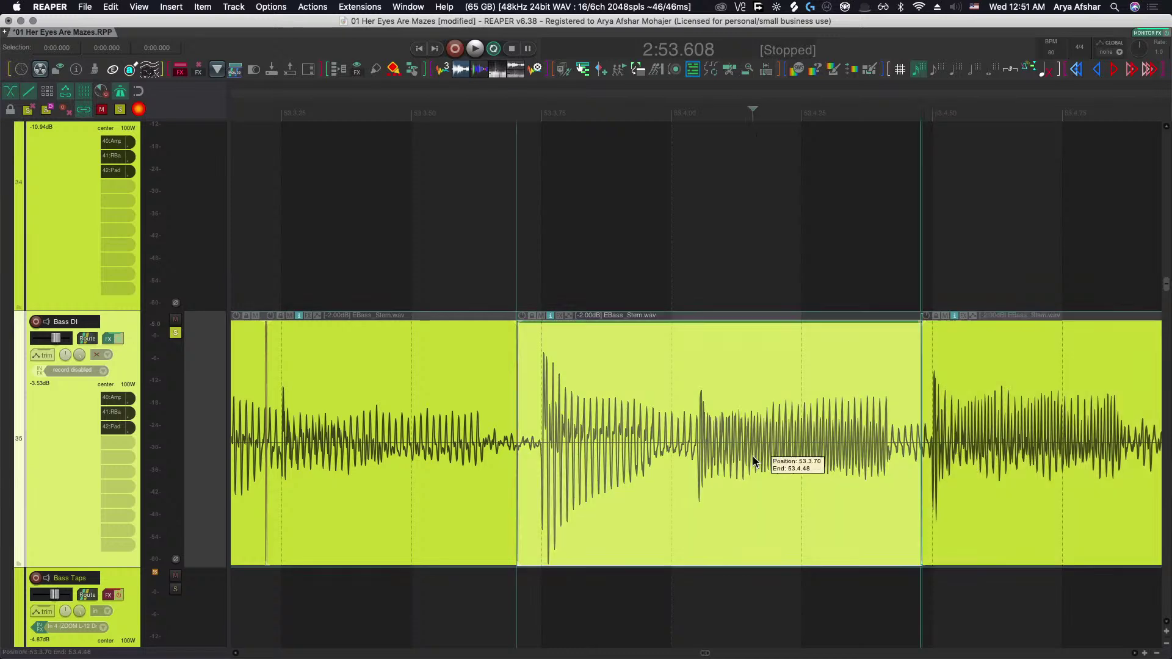
left_click_drag(752, 457, 712, 455)
Play back the bass from 2:52.053 and shift the crossfade ahead of the note near 53.3.75 slightly earlier.
scroll(712, 455, "down", 5)
left_click(523, 580)
key("space")
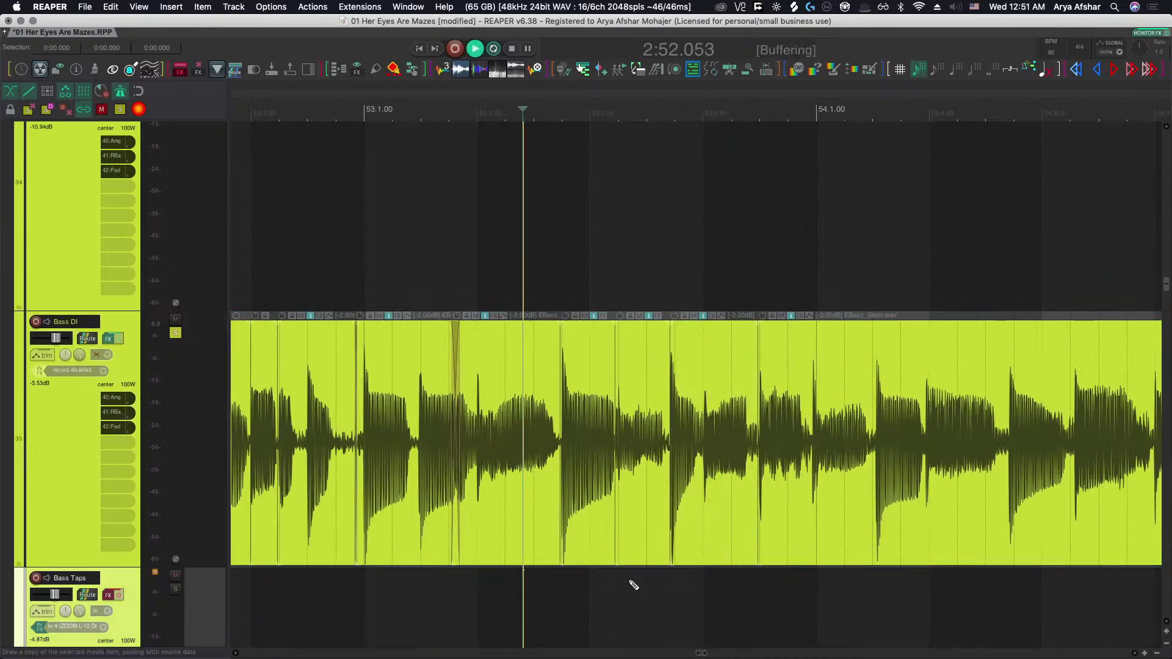
scroll(634, 584, "up", 2)
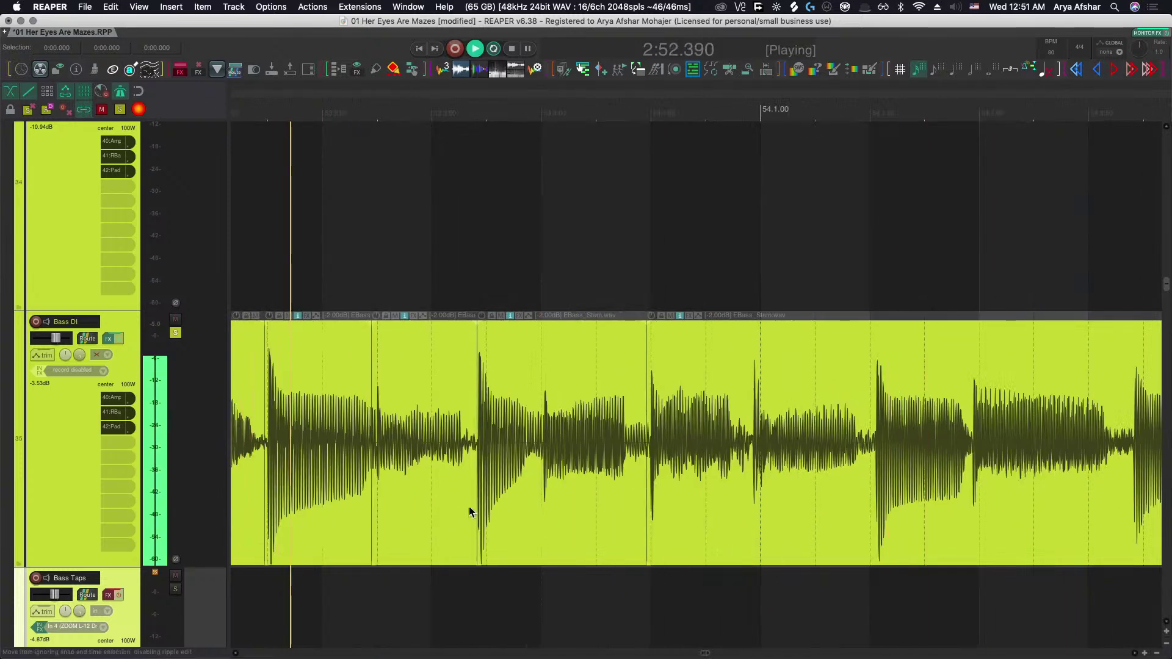
scroll(469, 506, "up", 5)
key("space")
left_click_drag(529, 406, 517, 407)
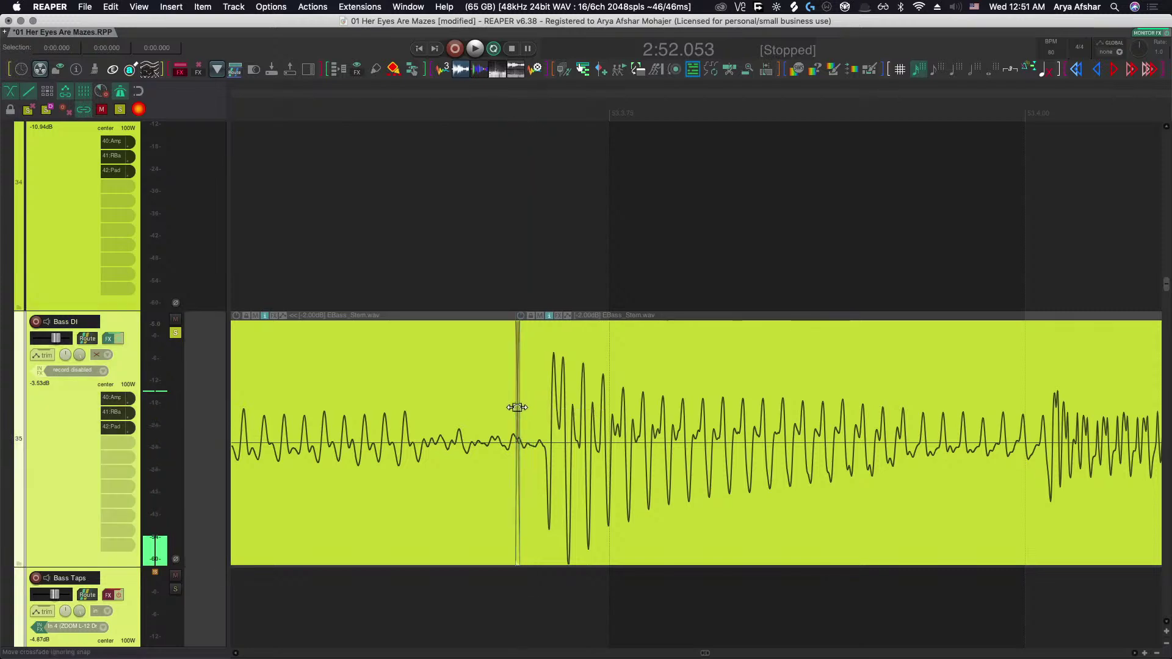
Replay the bass from 2:52.053 and inspect the notes leading up to 54.1.00.
scroll(606, 504, "down", 5)
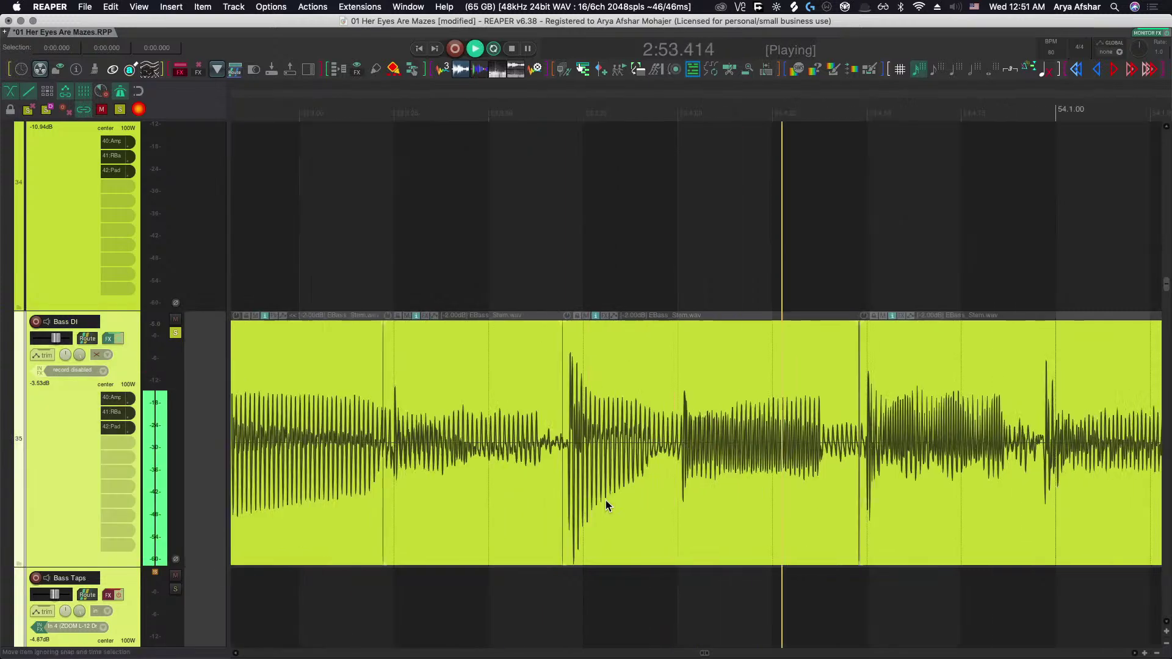
key("space")
key("space")
scroll(605, 506, "up", 2)
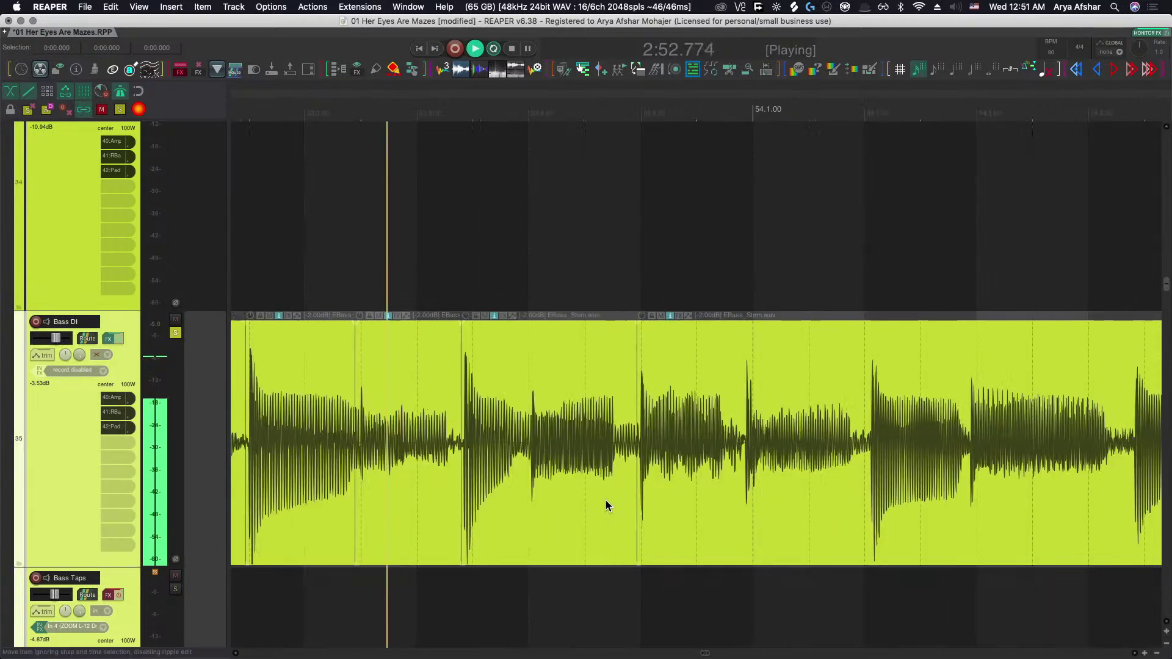
key("space")
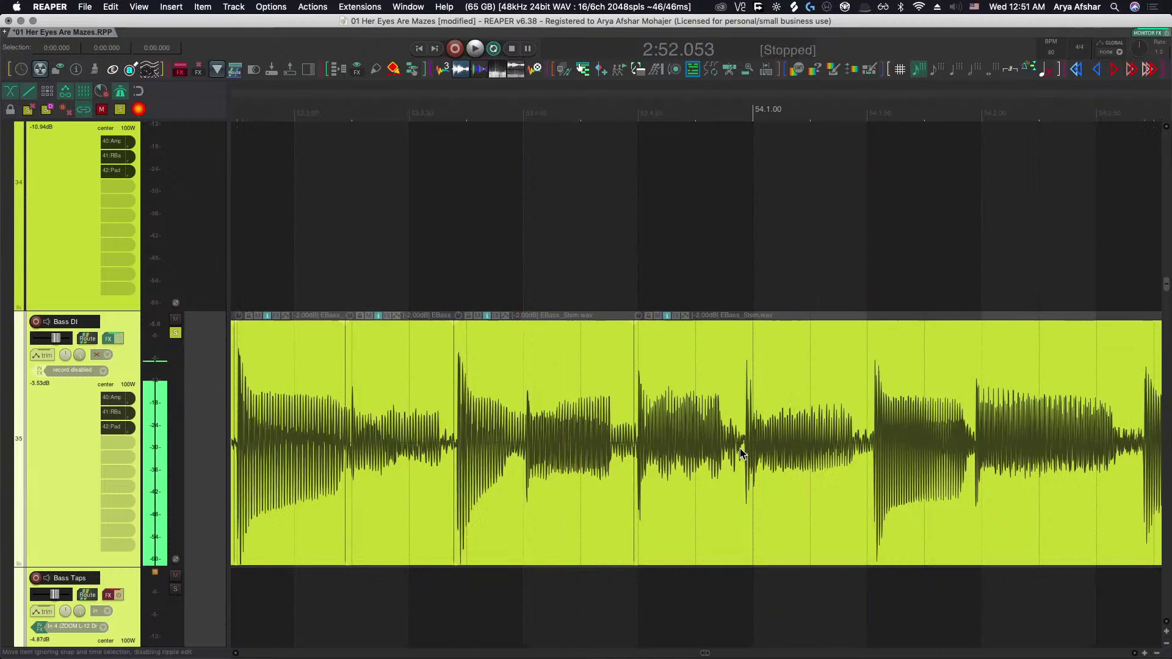
Split Bass DI at 2:53.967 and slip the new item's audio later so its first note lands on 54.1.00.
scroll(748, 470, "up", 4)
left_click(762, 480)
key("s")
left_click_drag(821, 475, 867, 473)
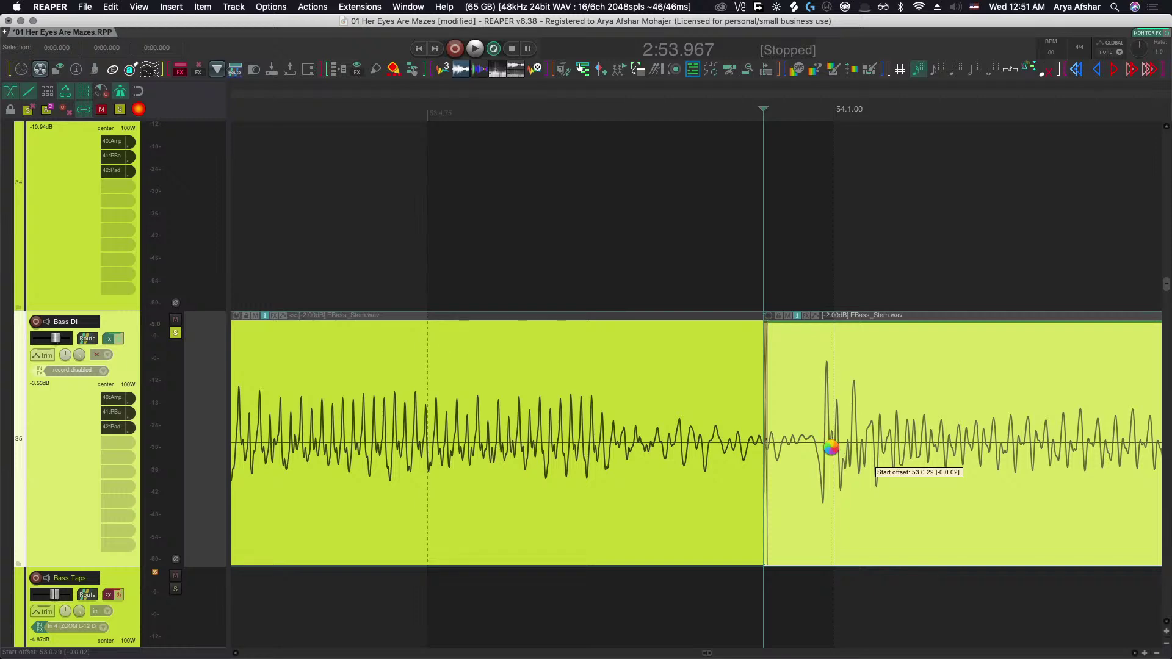
left_click_drag(832, 448, 841, 448)
Lengthen the crossfade at the join just before 54.1.00 symmetrically around its centre.
scroll(842, 449, "down", 3)
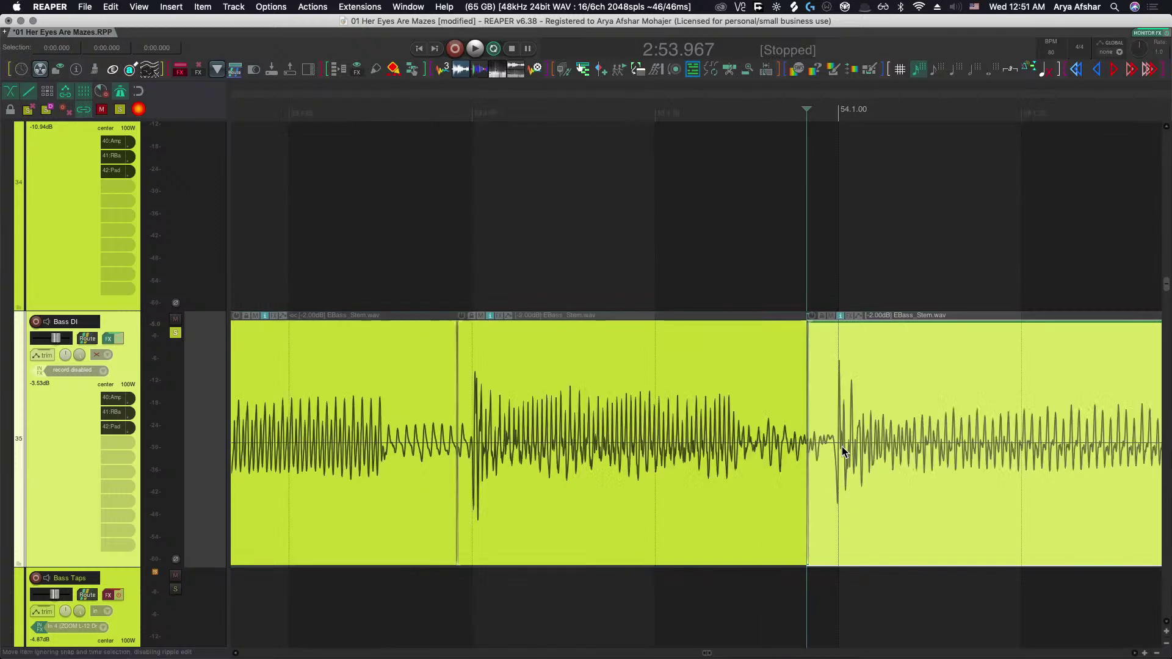
scroll(837, 453, "up", 5)
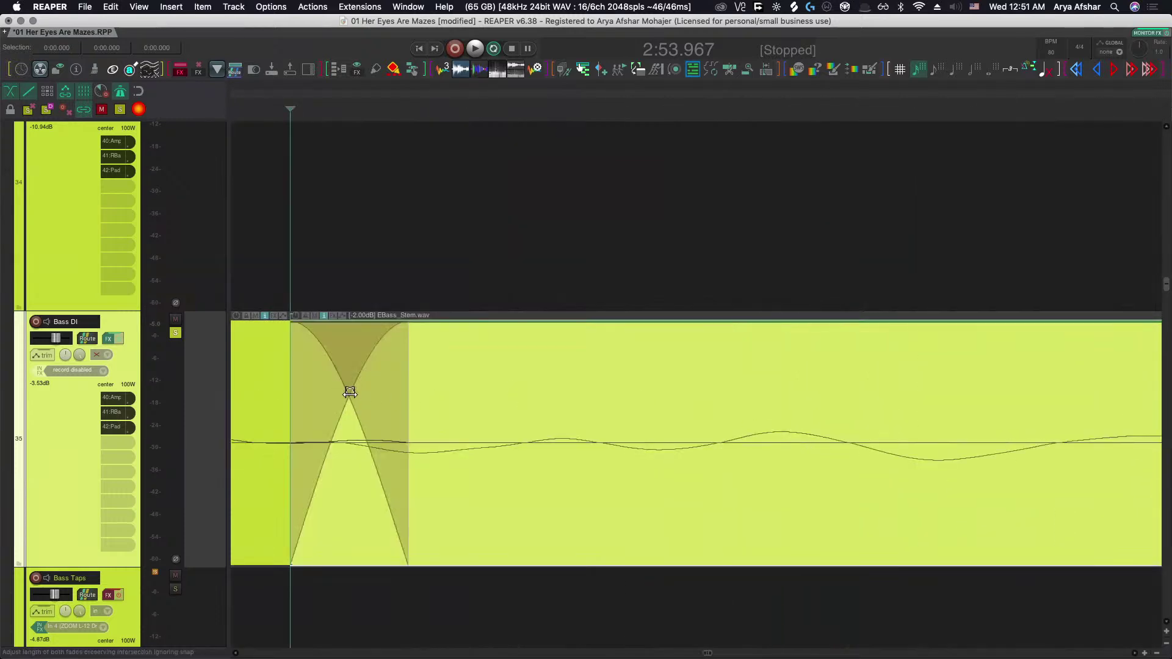
scroll(551, 620, "up", 3)
scroll(531, 586, "down", 8)
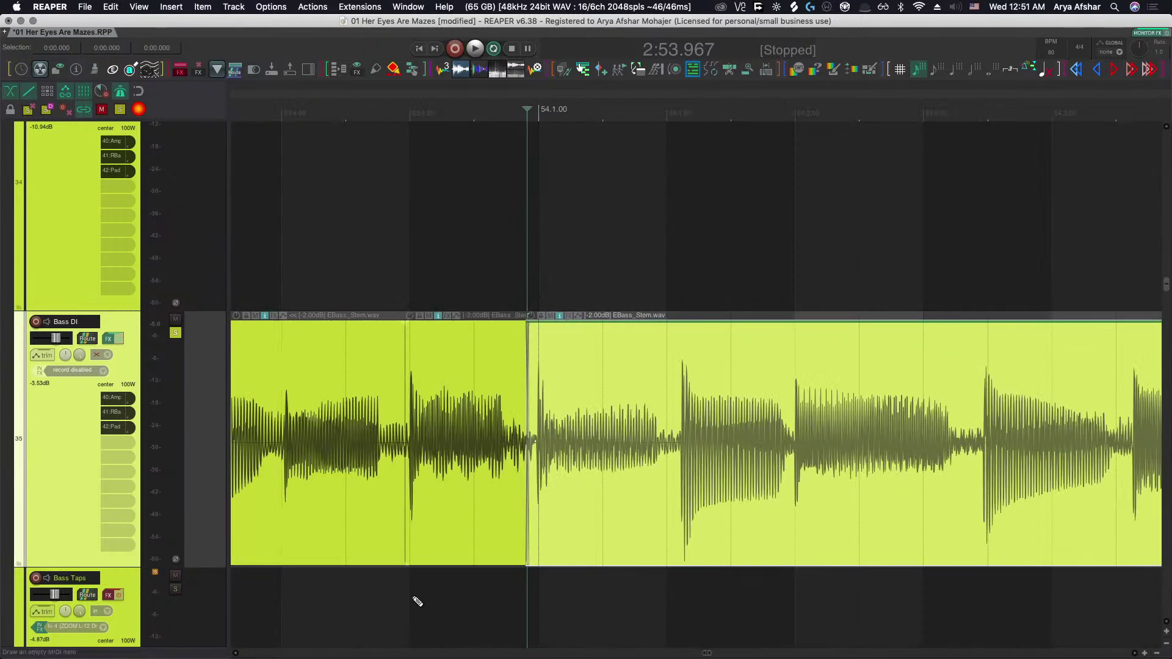
Audition the join into bar 54, split Bass DI at 2:54.354, and slip the new item's audio earlier so its first note lands on 54.1.50.
left_click(365, 594)
key("space")
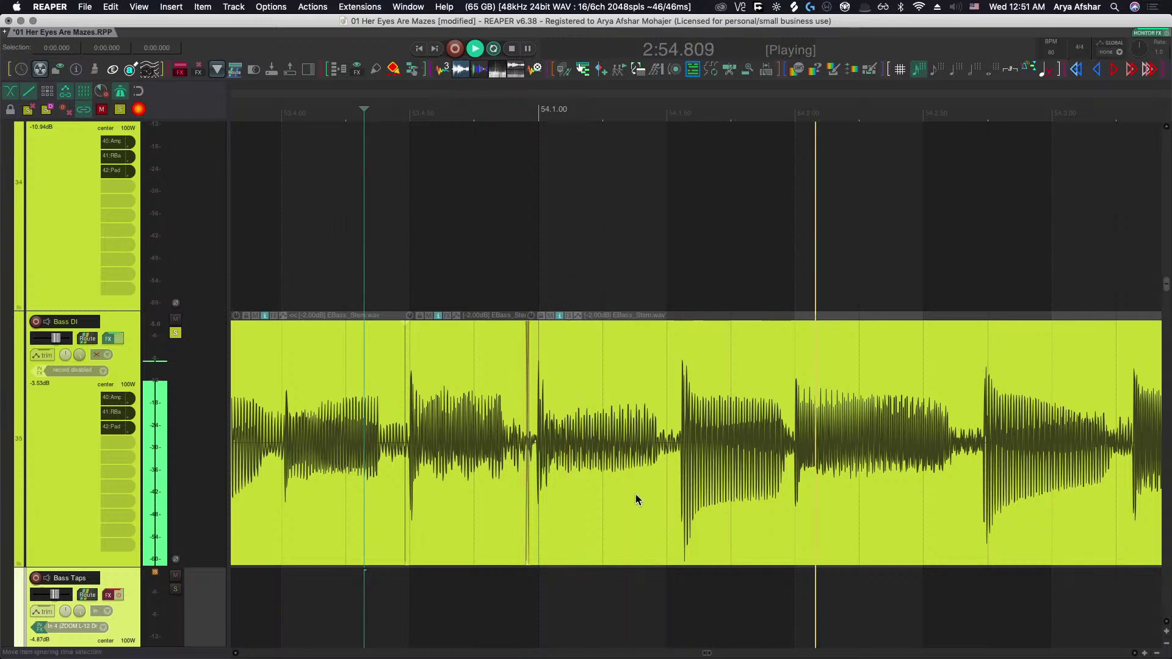
key("space")
scroll(676, 467, "up", 5)
left_click(497, 499)
key("s")
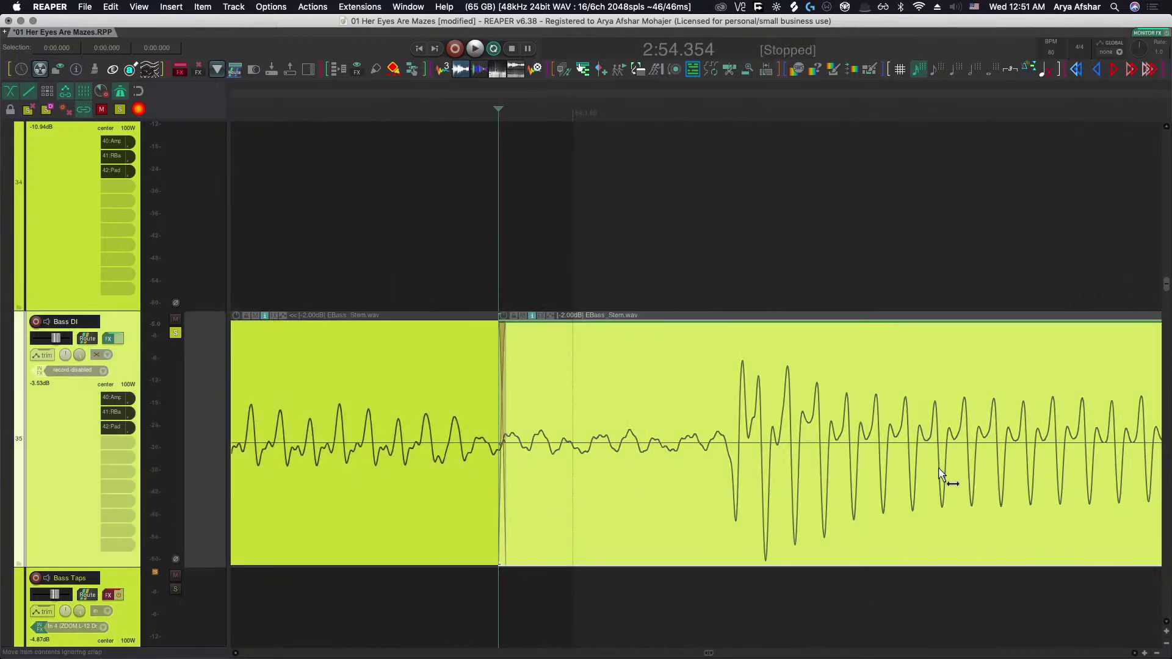
left_click_drag(940, 476, 757, 473)
scroll(766, 470, "down", 3)
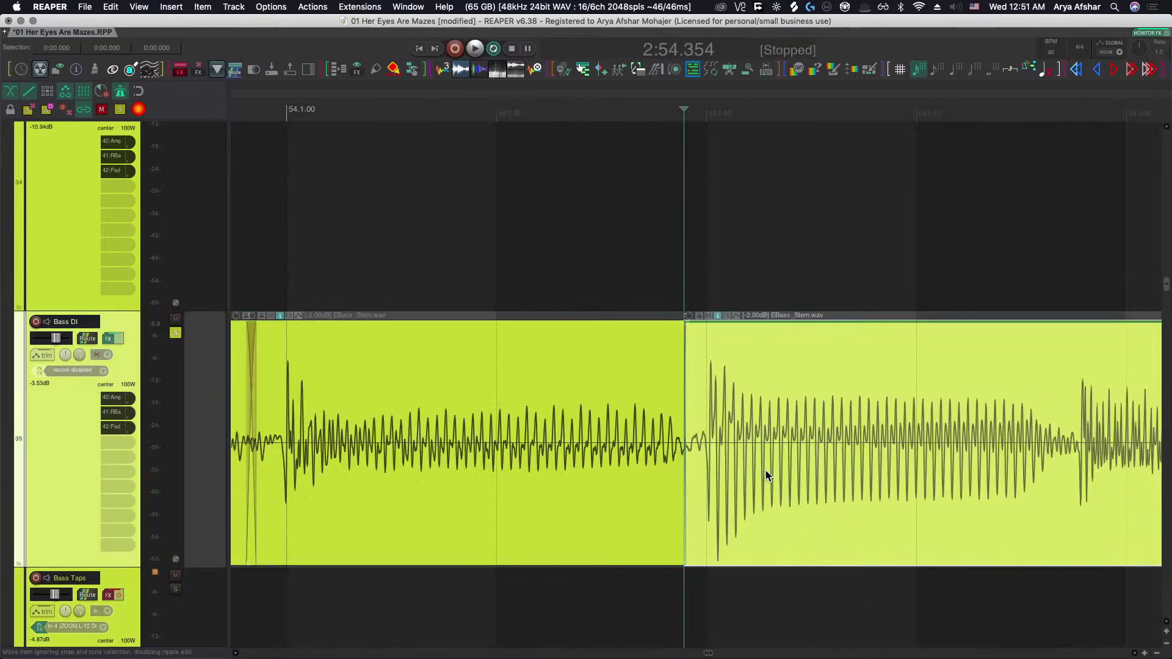
Play back the bar 54 edits, split Bass DI at 2:54.696, and slip the new item's audio later so its first note lands on 54.2.00.
scroll(766, 470, "down", 3)
left_click(518, 581)
key("space")
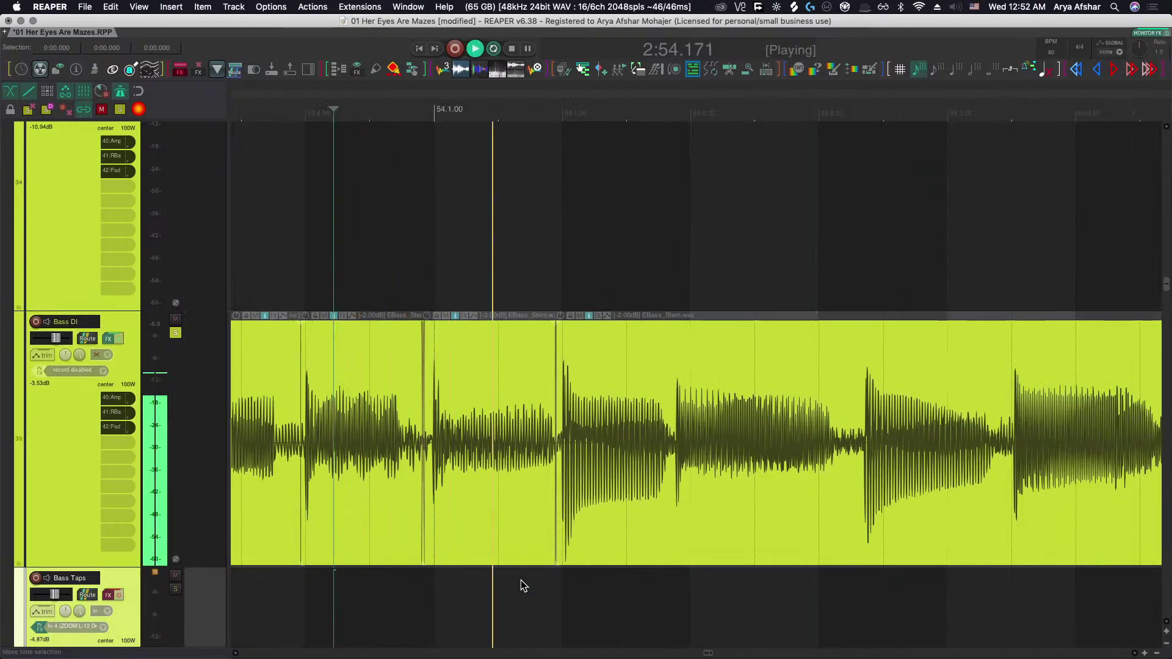
scroll(673, 464, "up", 4)
left_click(673, 461)
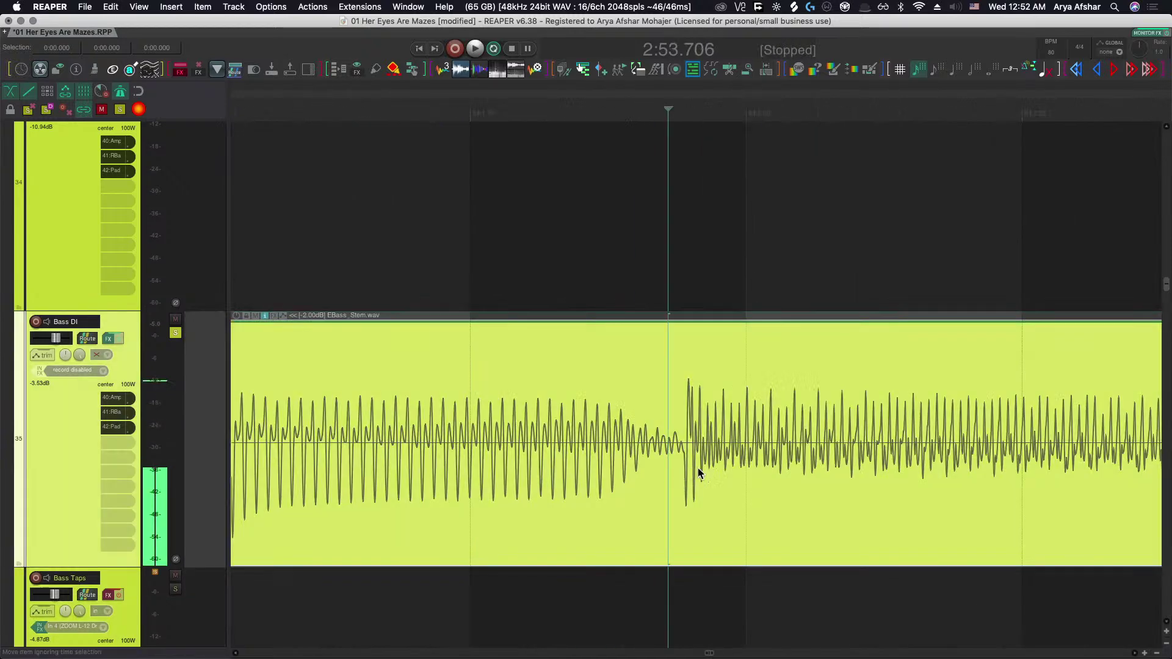
key("s")
left_click_drag(697, 468, 797, 471)
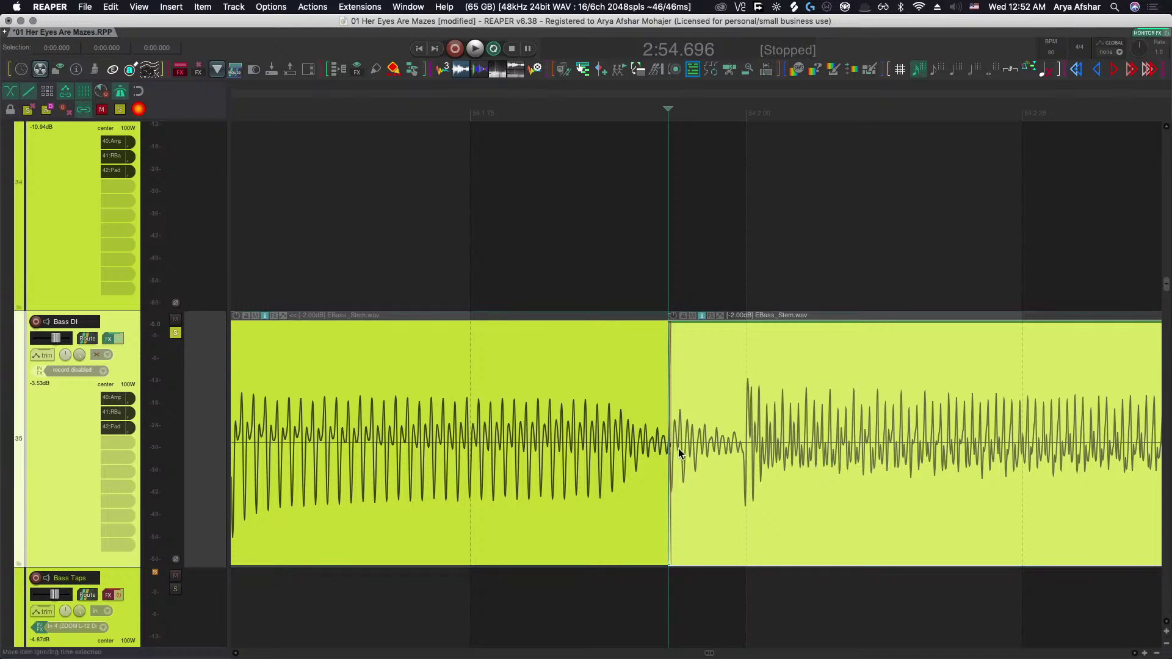
Lengthen the crossfade at the join before 54.2.00 and move it earlier into the sustain of the preceding note.
scroll(666, 437, "up", 2)
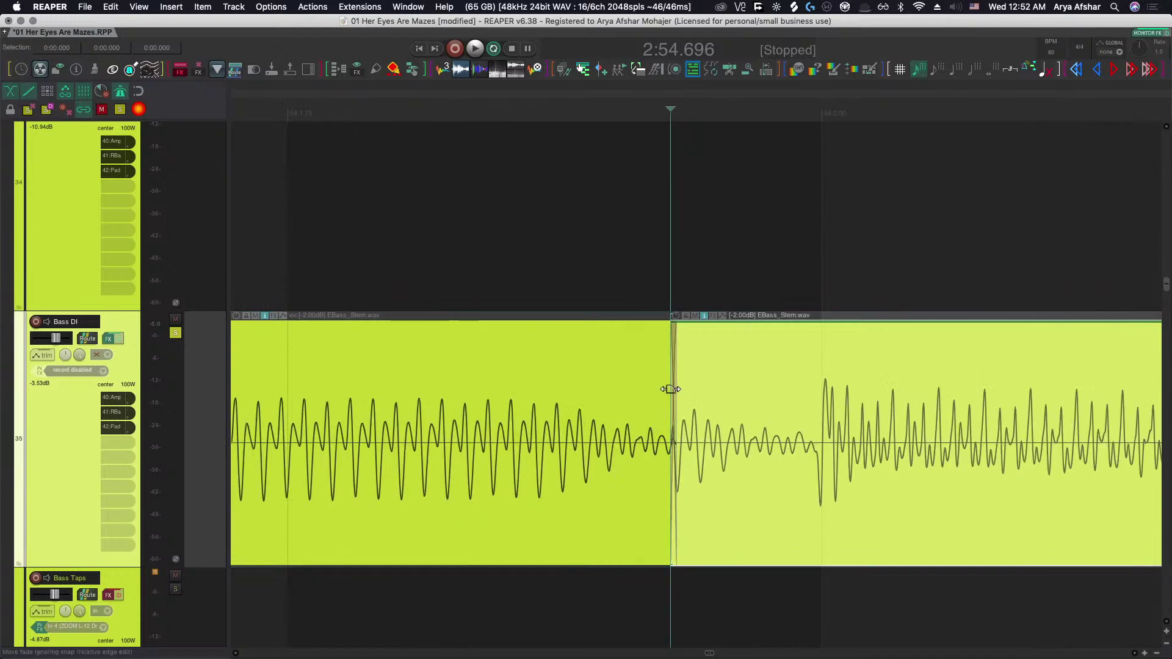
scroll(669, 389, "up", 2)
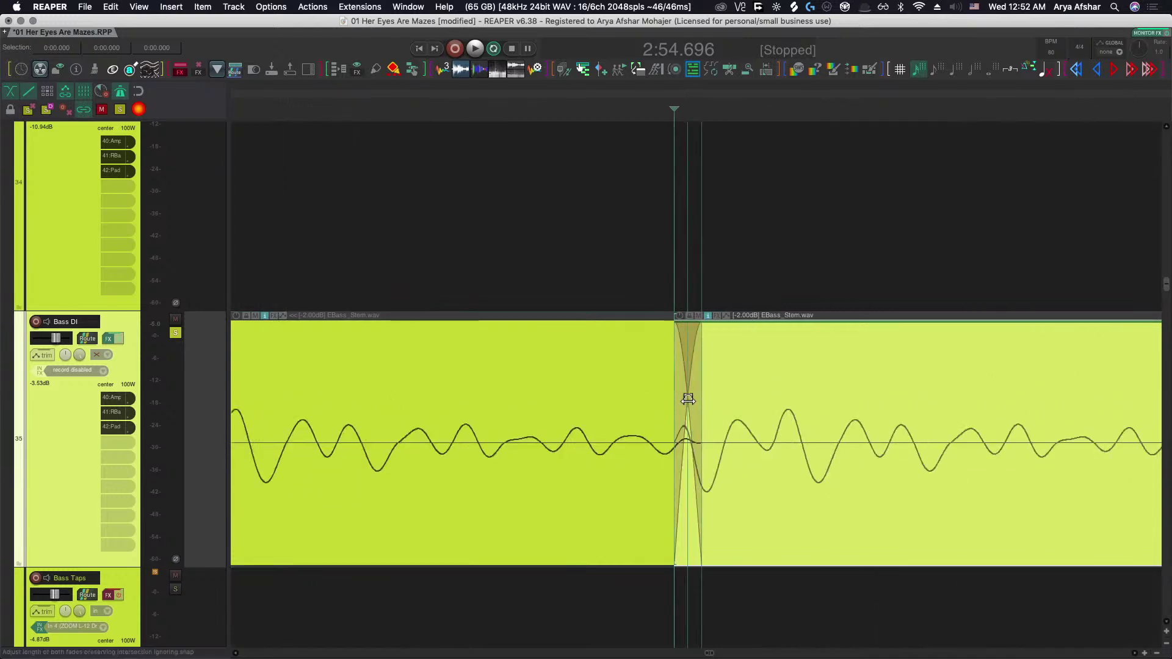
left_click_drag(688, 400, 825, 520)
scroll(826, 521, "down", 3)
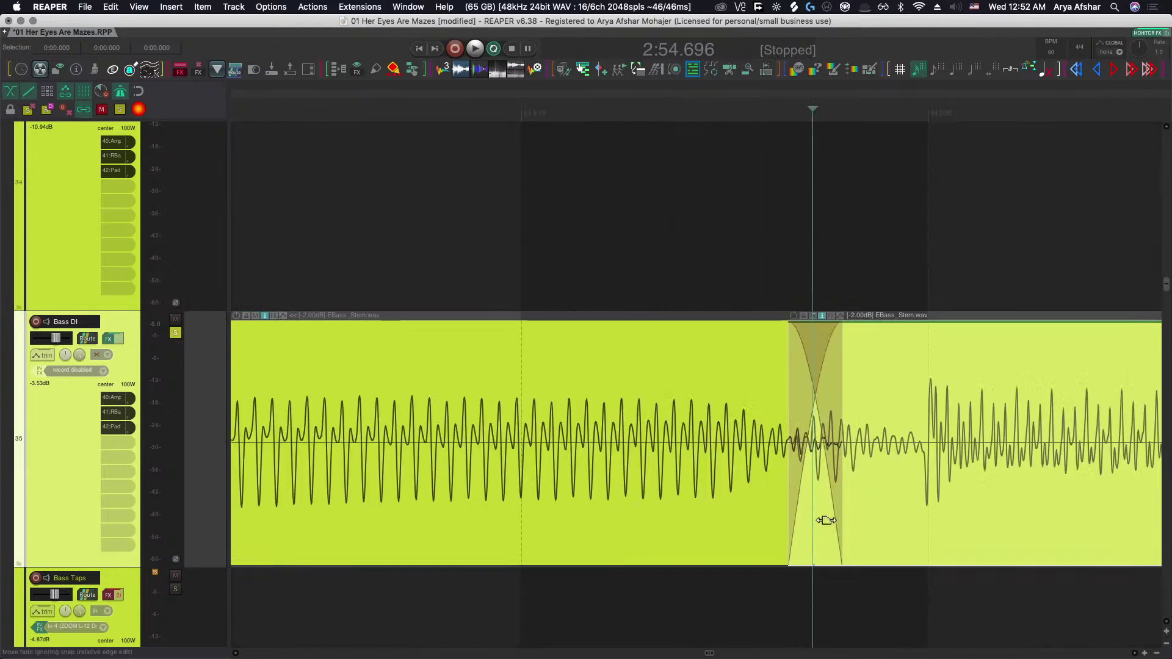
left_click_drag(817, 397, 701, 398)
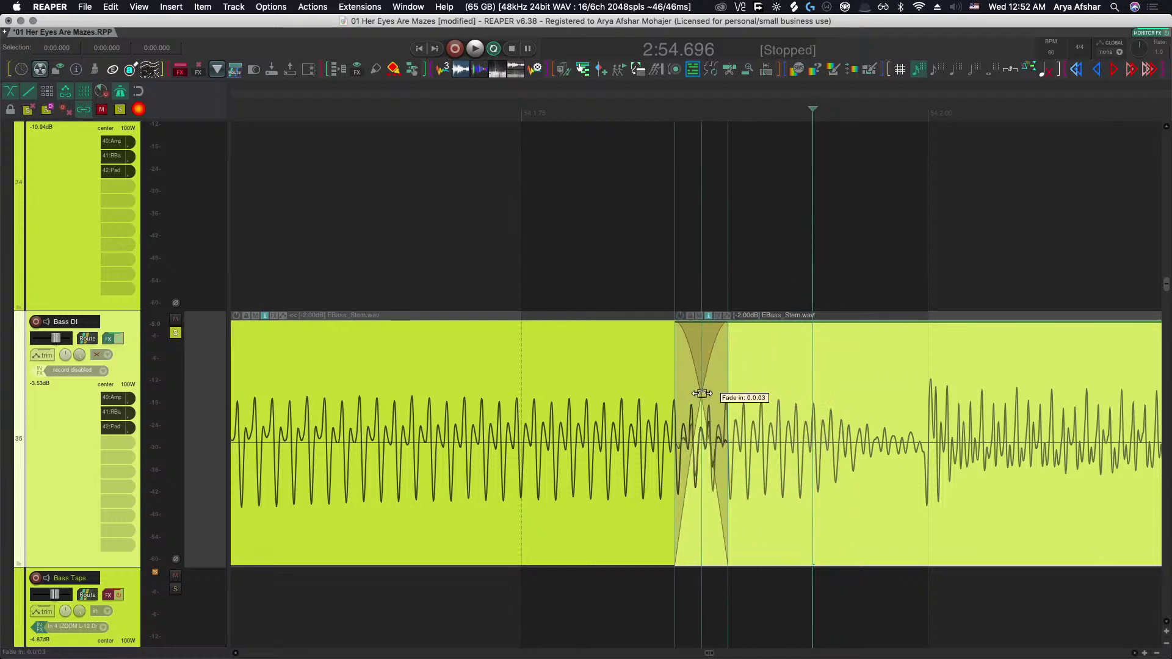
Play back the bass from 2:53.260 and again from 2:54.101, checking the notes between 54.2.00 and 54.3.25 against the grid.
scroll(682, 495, "down", 5)
left_click(428, 600)
key("space")
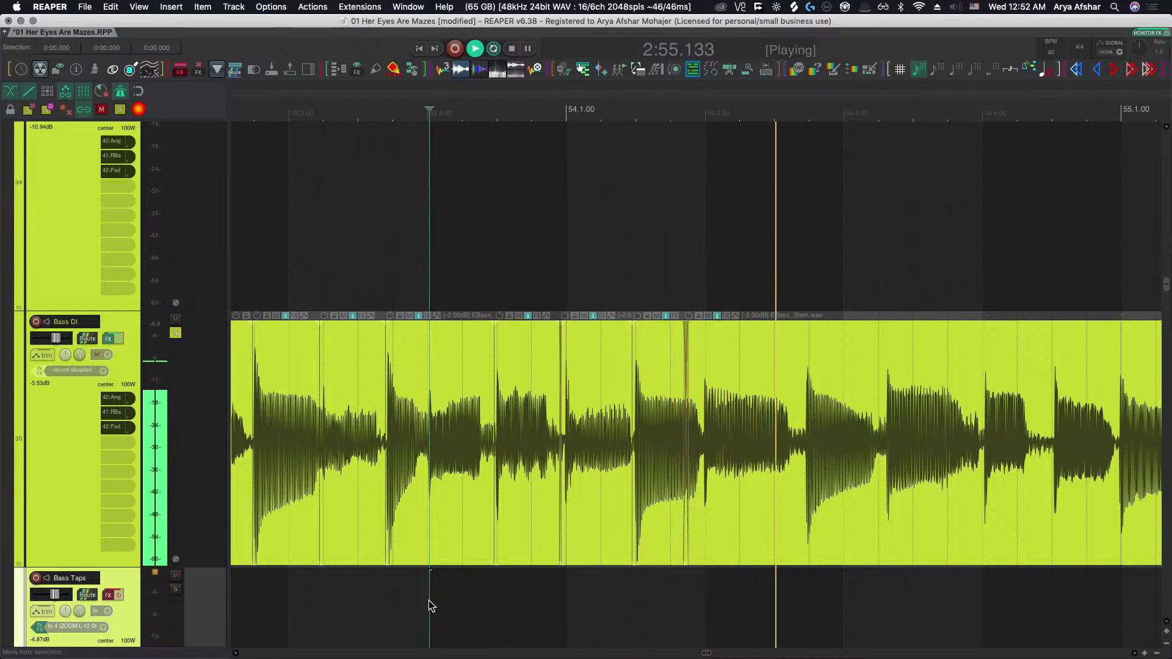
key("space")
scroll(673, 464, "up", 2)
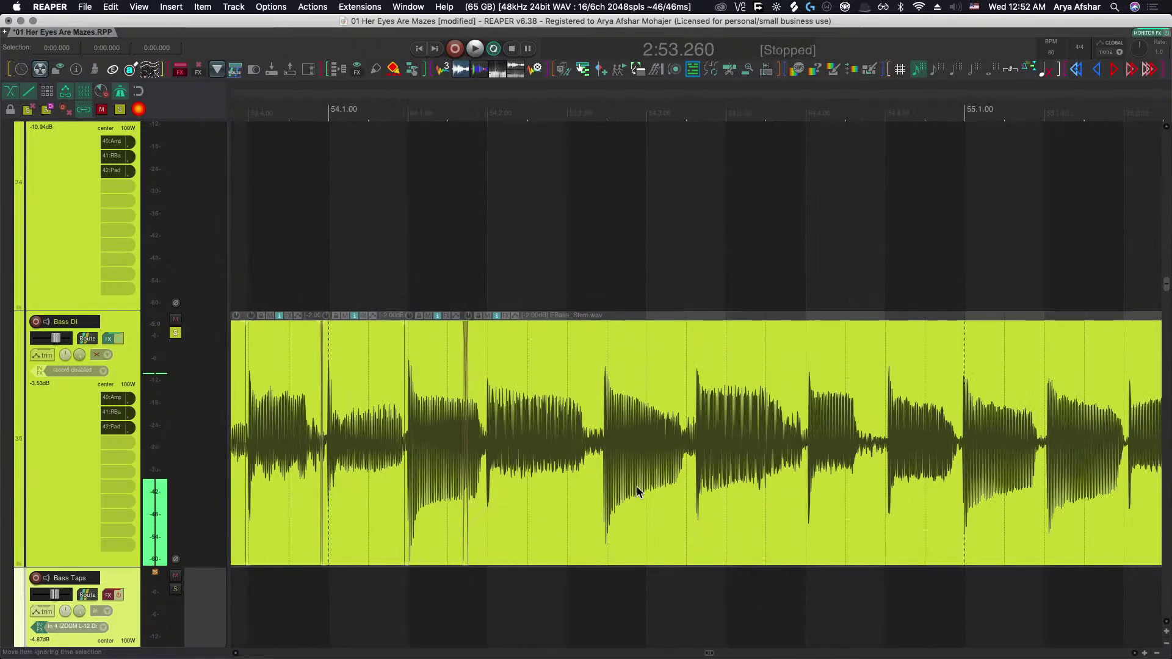
scroll(567, 616, "up", 2)
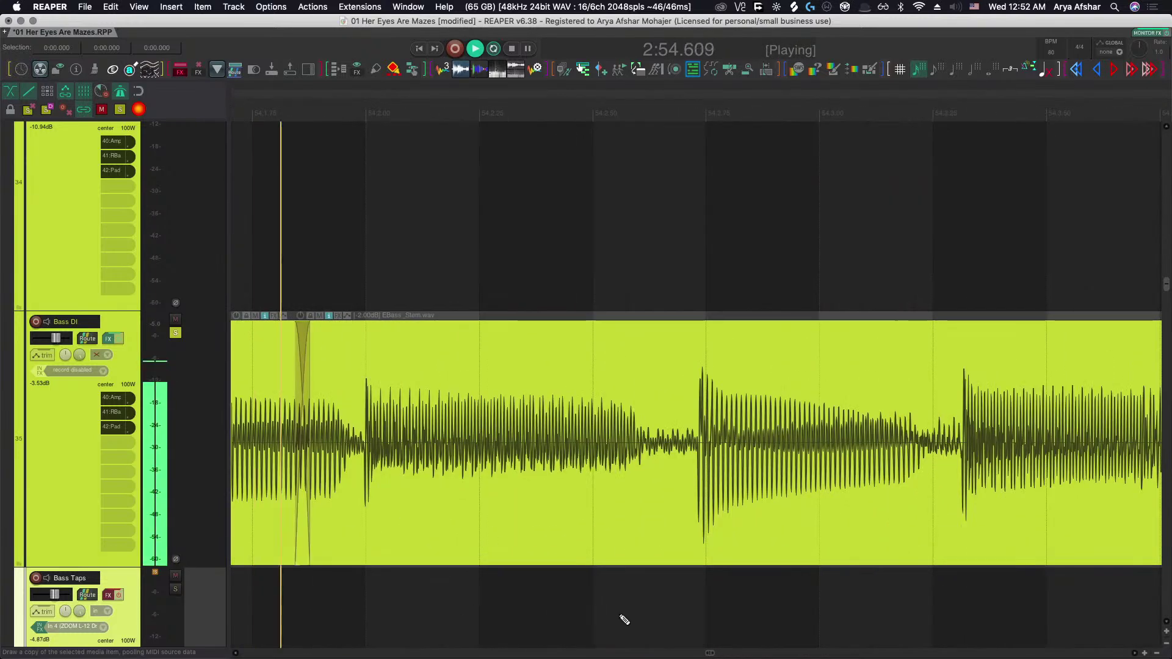
key("space")
scroll(712, 484, "right", 1)
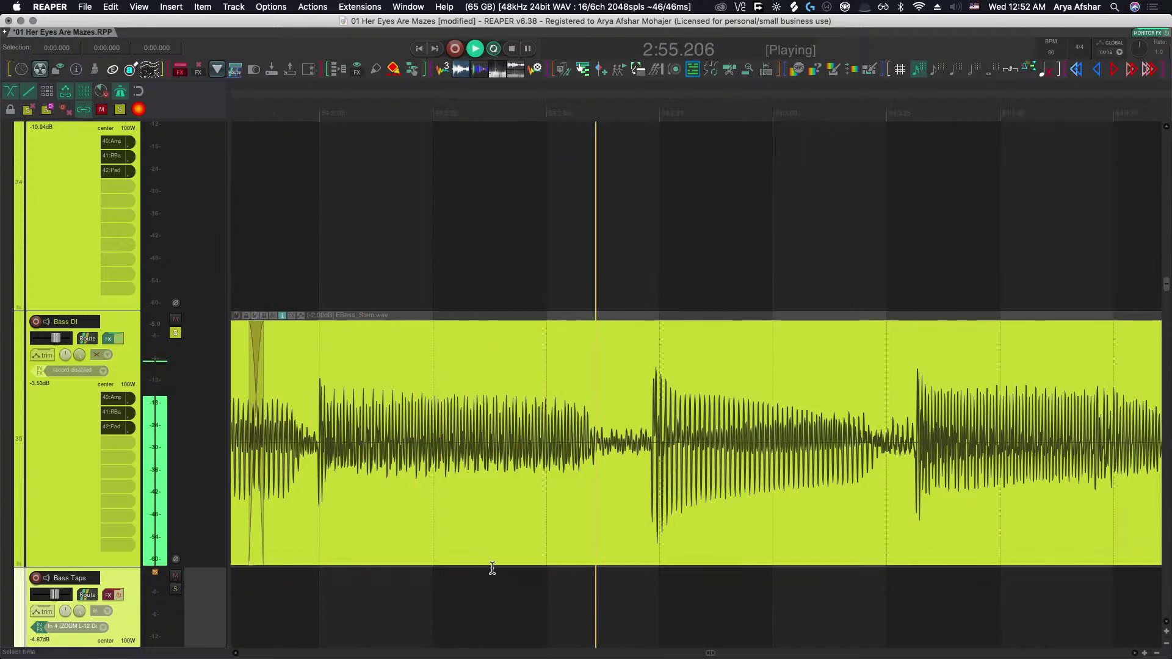
scroll(591, 503, "right", 1)
key("space")
scroll(617, 480, "left", 3)
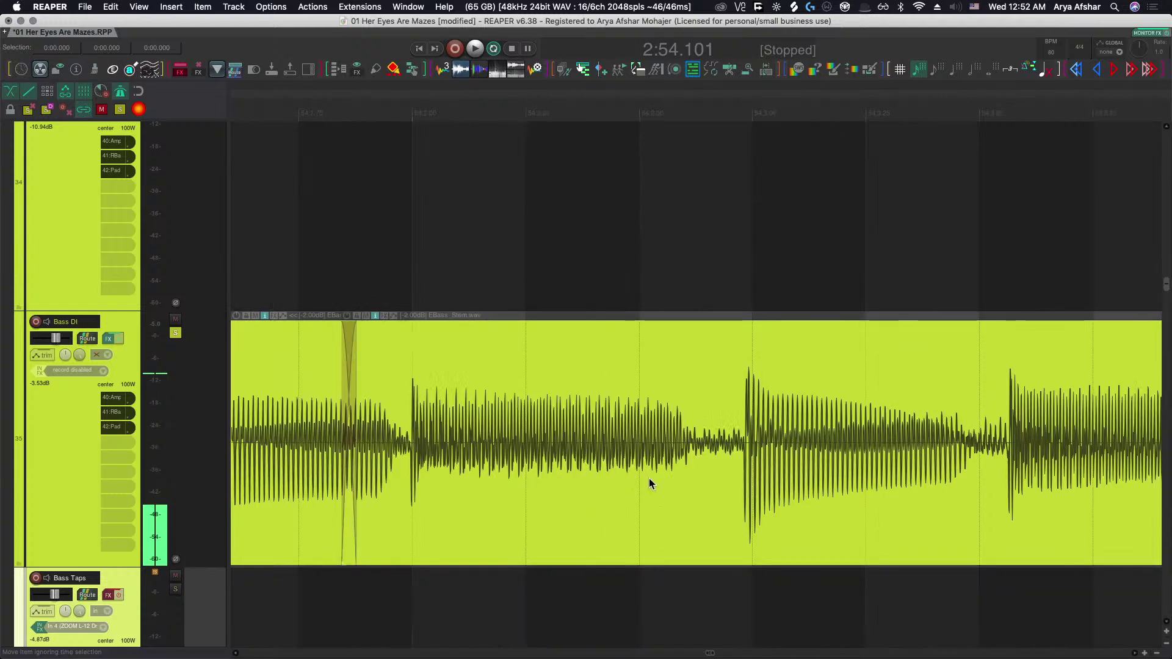
Split Bass DI at 2:55.272 and slip the new item's audio slightly earlier, placing its first note just ahead of 54.2.75.
left_click(722, 463)
key("s")
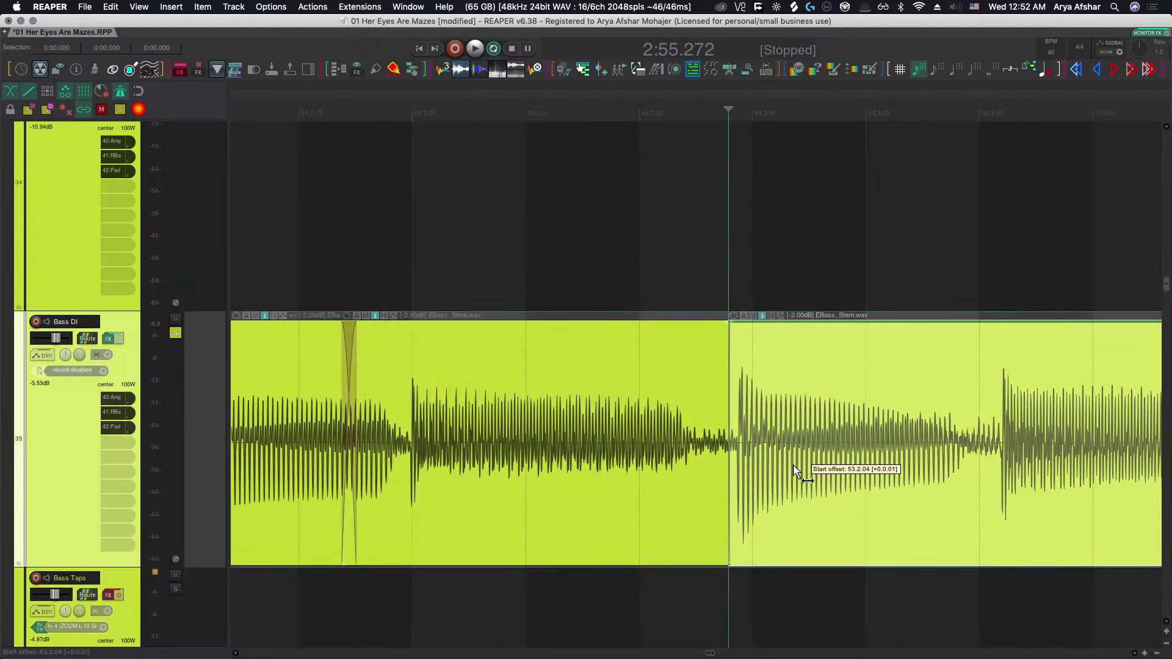
scroll(777, 500, "down", 1)
scroll(778, 500, "down", 1)
Play back the bass from 2:54.466 and inspect the notes following 54.2.75.
left_click(317, 589)
key("space")
scroll(328, 589, "right", 5)
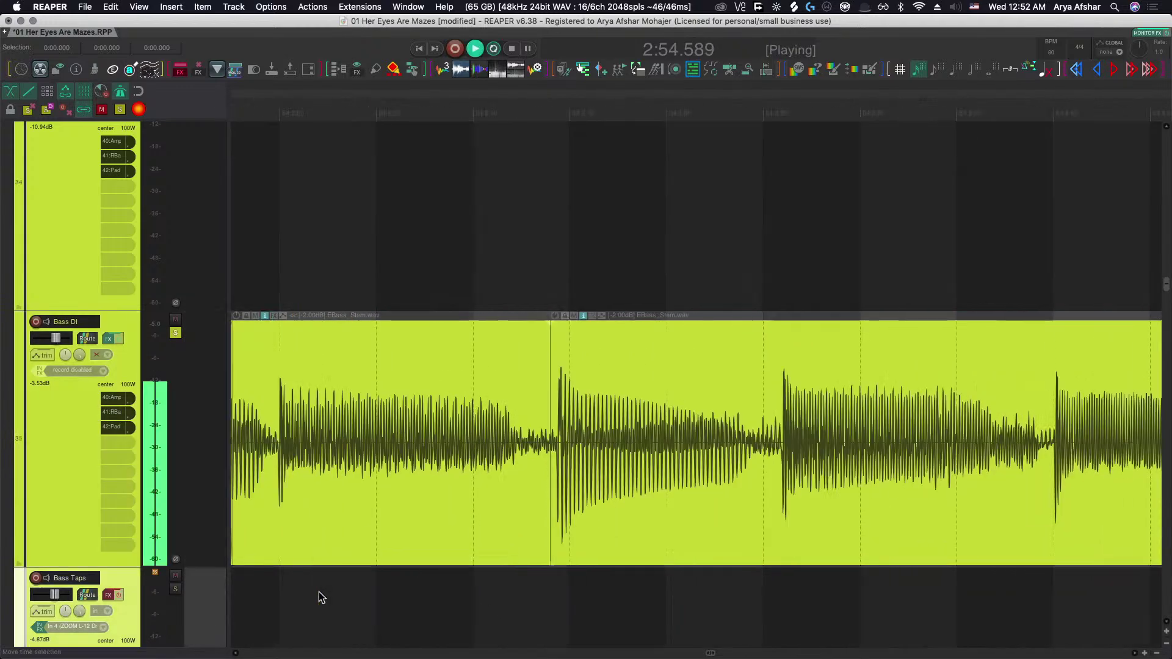
key("space")
Split Bass DI at 2:55.648 and slip the new item's audio earlier, bringing its first note close to 54.3.25.
scroll(712, 489, "up", 2)
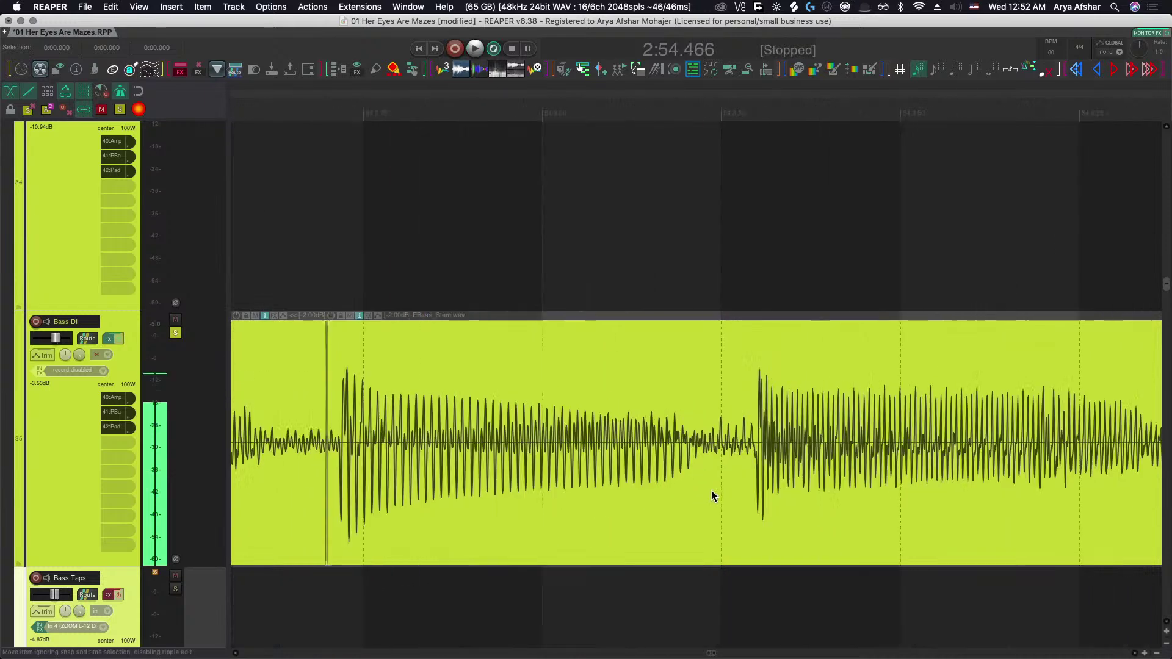
left_click(684, 499)
key("s")
left_click_drag(797, 490, 774, 490)
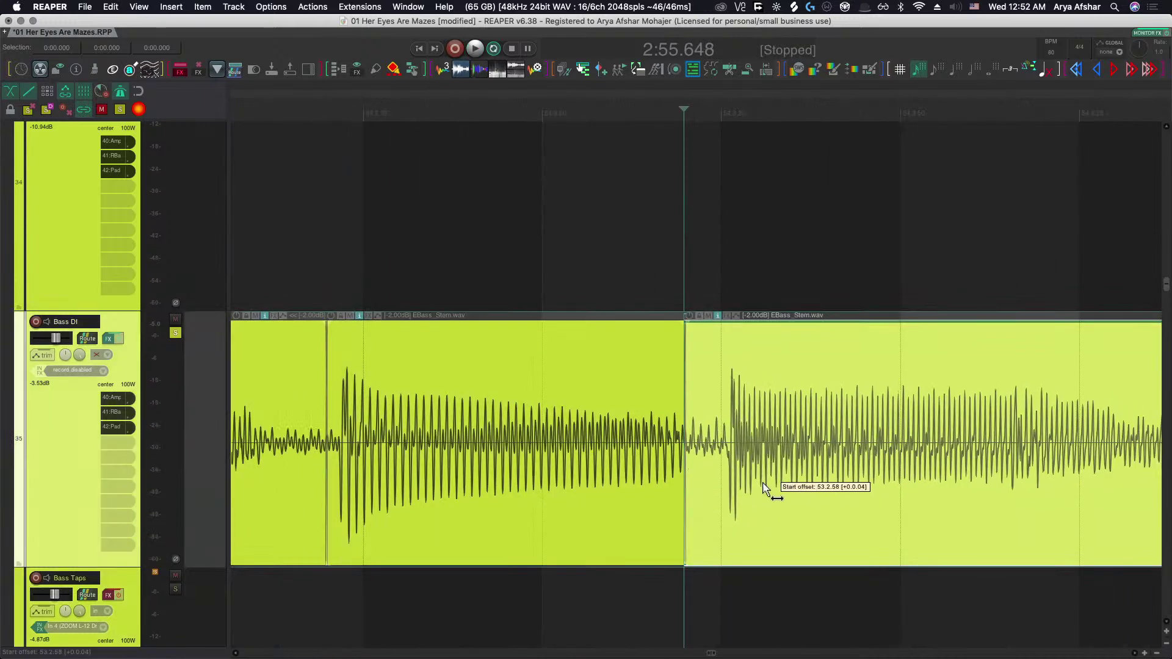
Lengthen the crossfade at the join before 54.3.25 to smooth the transition between the two bass notes.
scroll(684, 471, "up", 1)
scroll(685, 471, "up", 3)
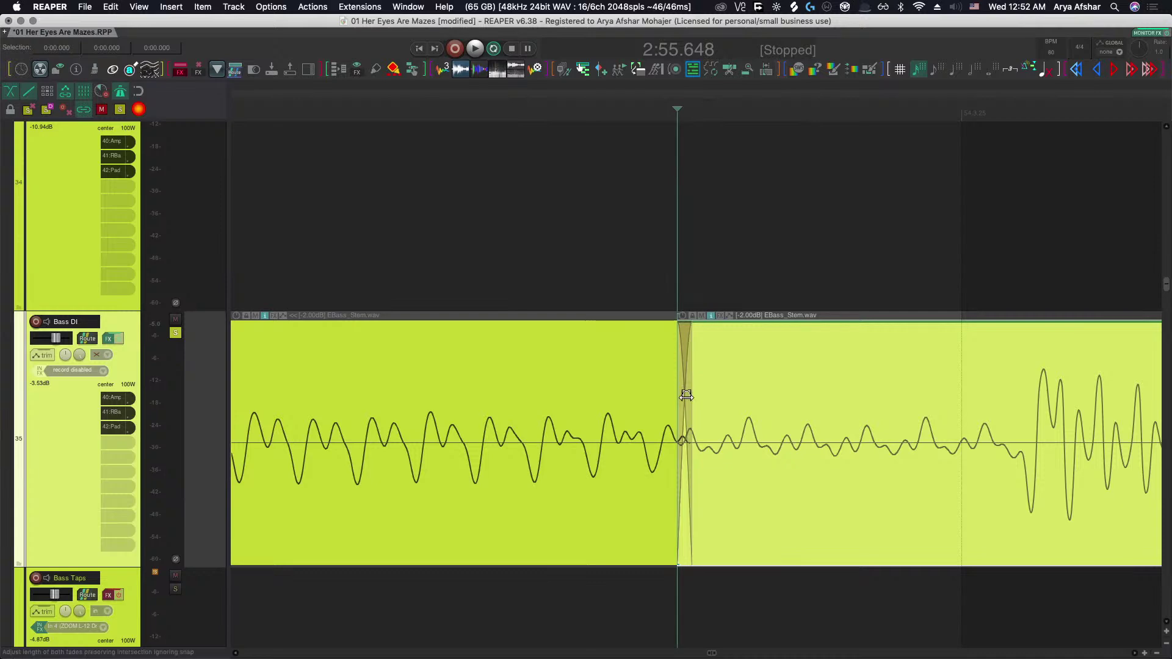
left_click_drag(685, 395, 818, 497)
scroll(793, 519, "down", 5)
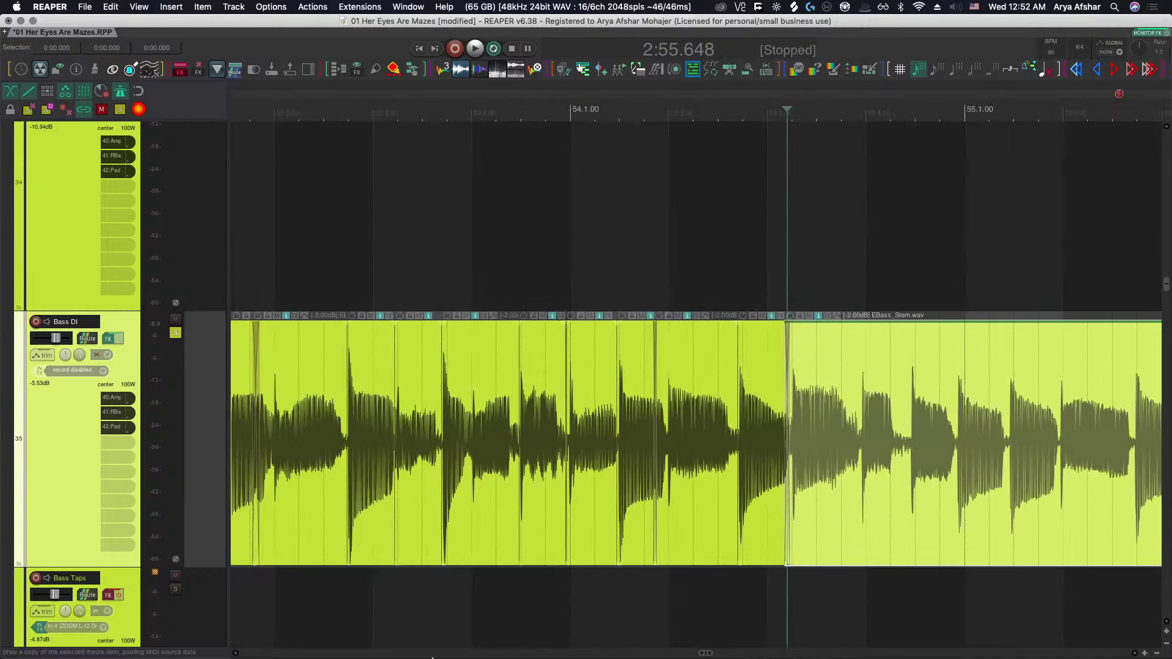
Play back the bass from 2:52.938 into beat 4 of bar 54 and compare the notes with the grid.
left_click(429, 595)
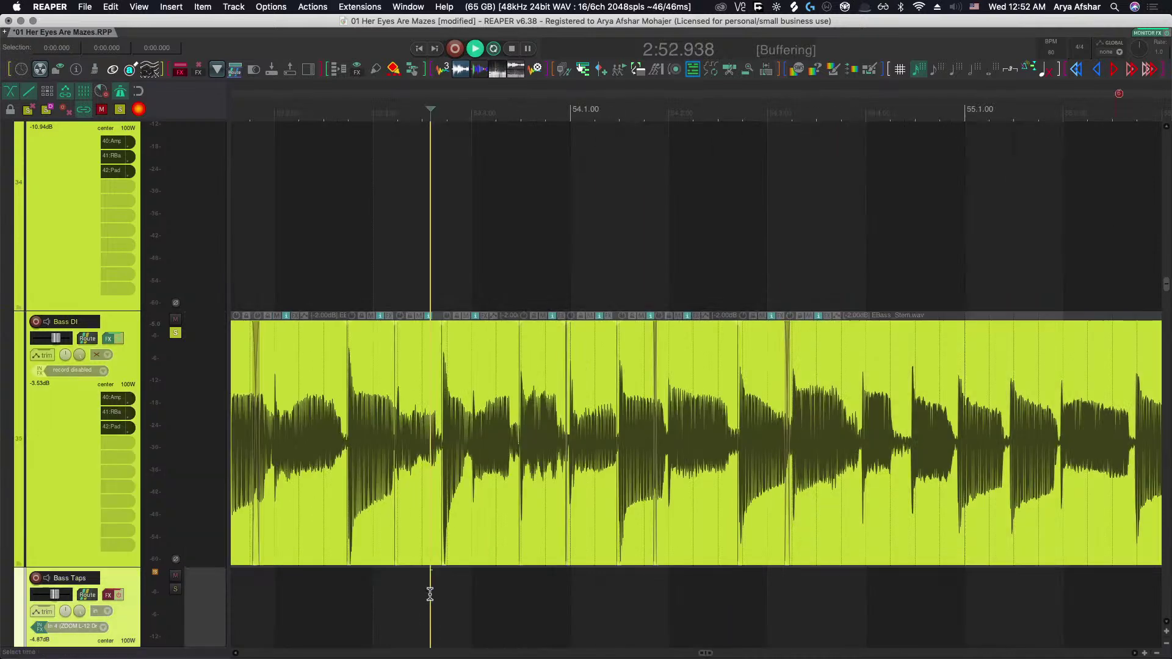
key("space")
scroll(704, 600, "up", 3)
scroll(661, 601, "down", 1)
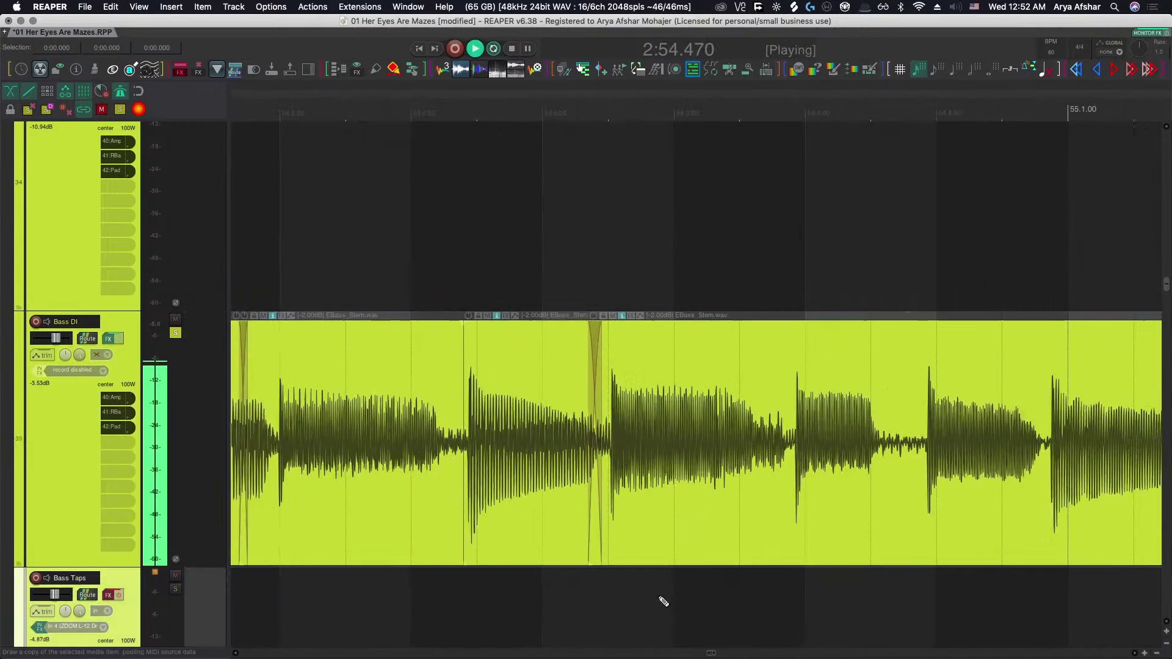
scroll(657, 599, "up", 3)
scroll(662, 601, "down", 4)
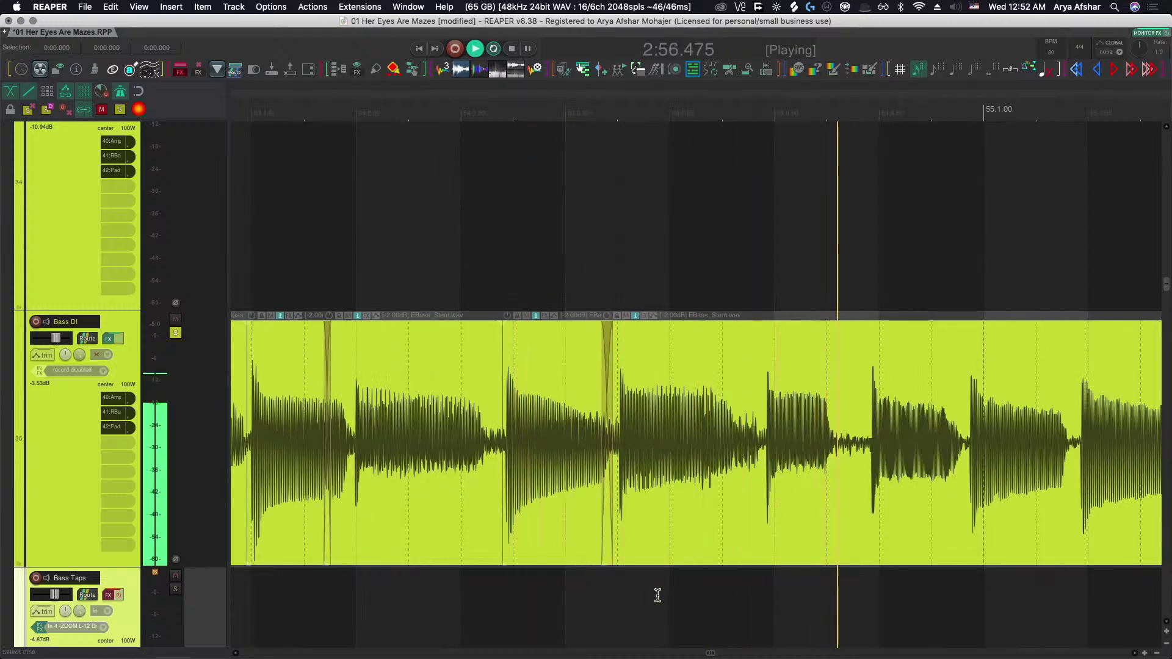
key("space")
Split Bass DI at 2:56.194 and slip the new item's audio later so its first note lands on 54.4.00.
scroll(750, 476, "up", 4)
left_click(695, 482)
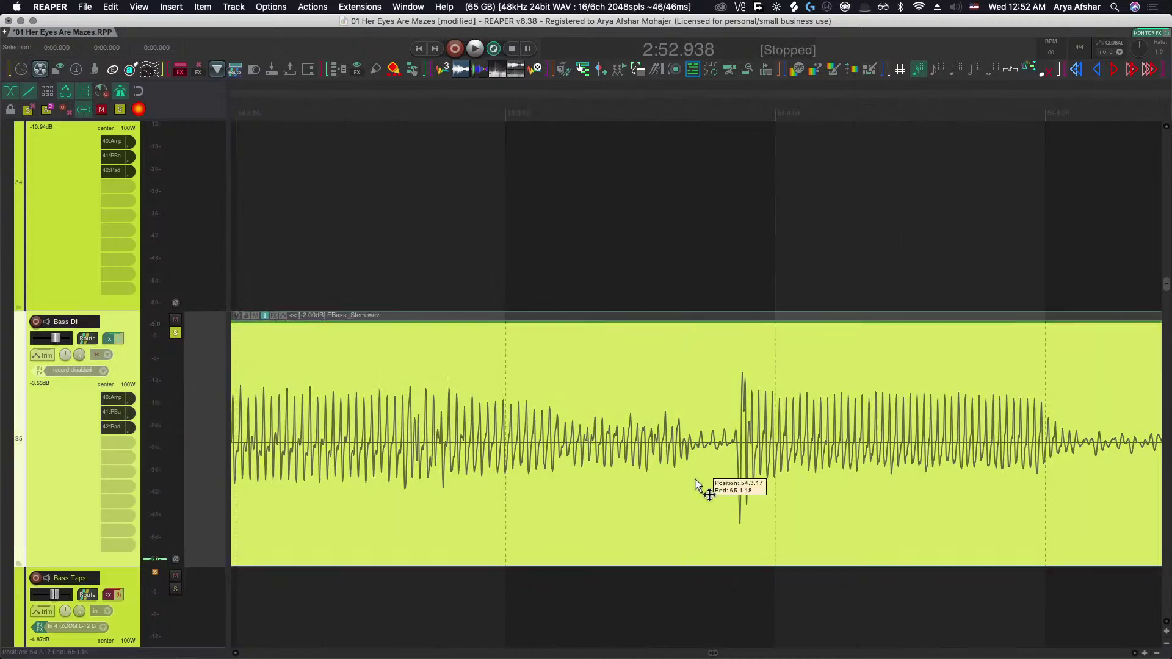
key("s")
left_click_drag(759, 478, 793, 481)
scroll(721, 470, "up", 5)
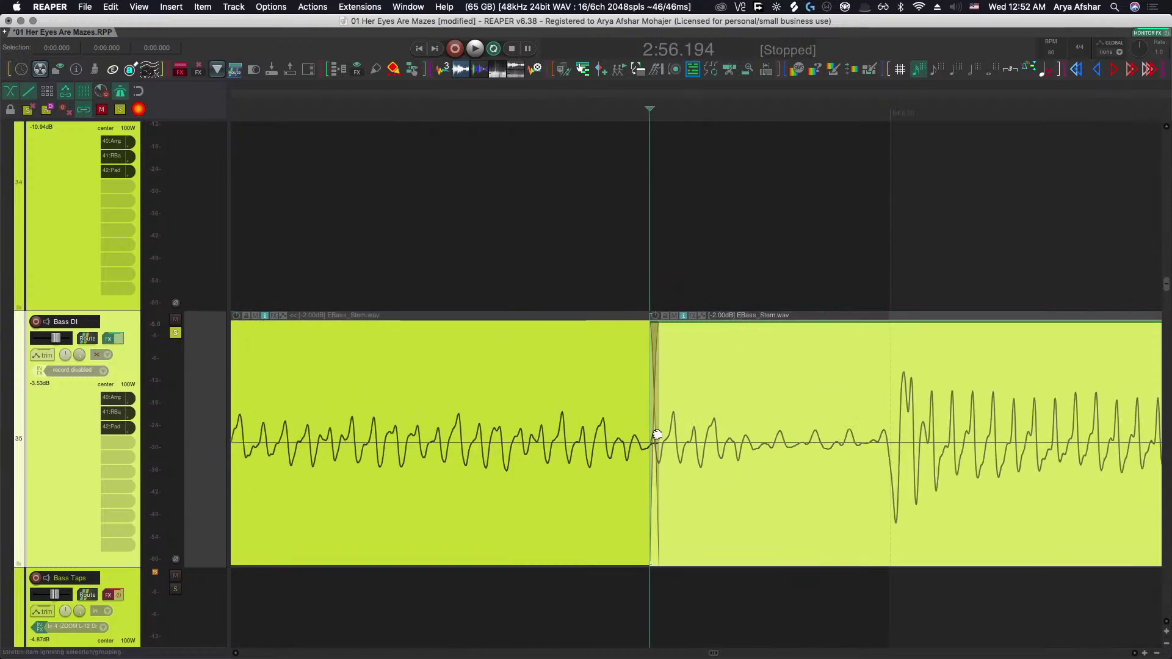
Lengthen the crossfade at the 2:56.194 join and move it earlier into the tail of the preceding note.
left_click_drag(647, 396, 848, 592)
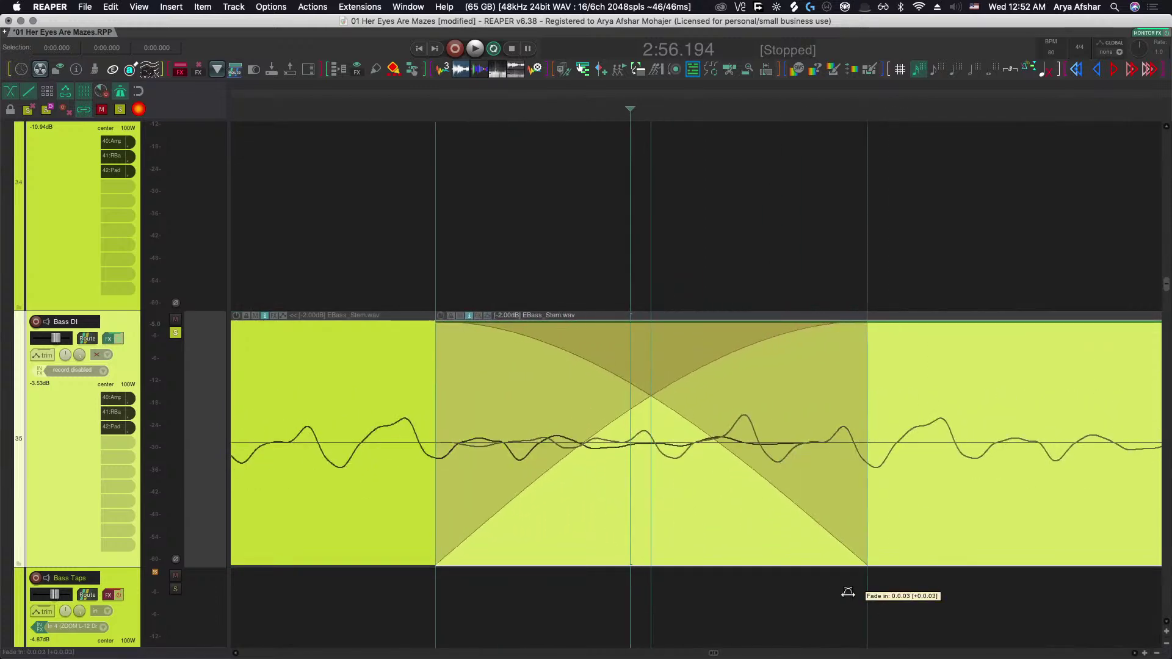
scroll(772, 579, "down", 5)
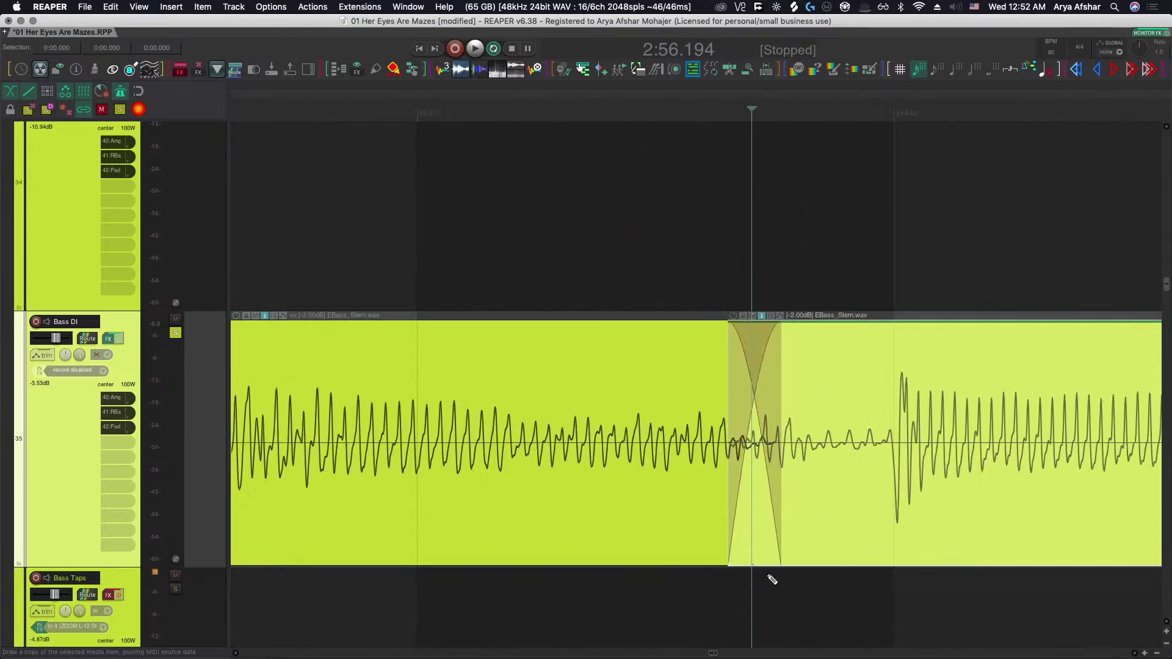
left_click_drag(740, 393, 530, 421)
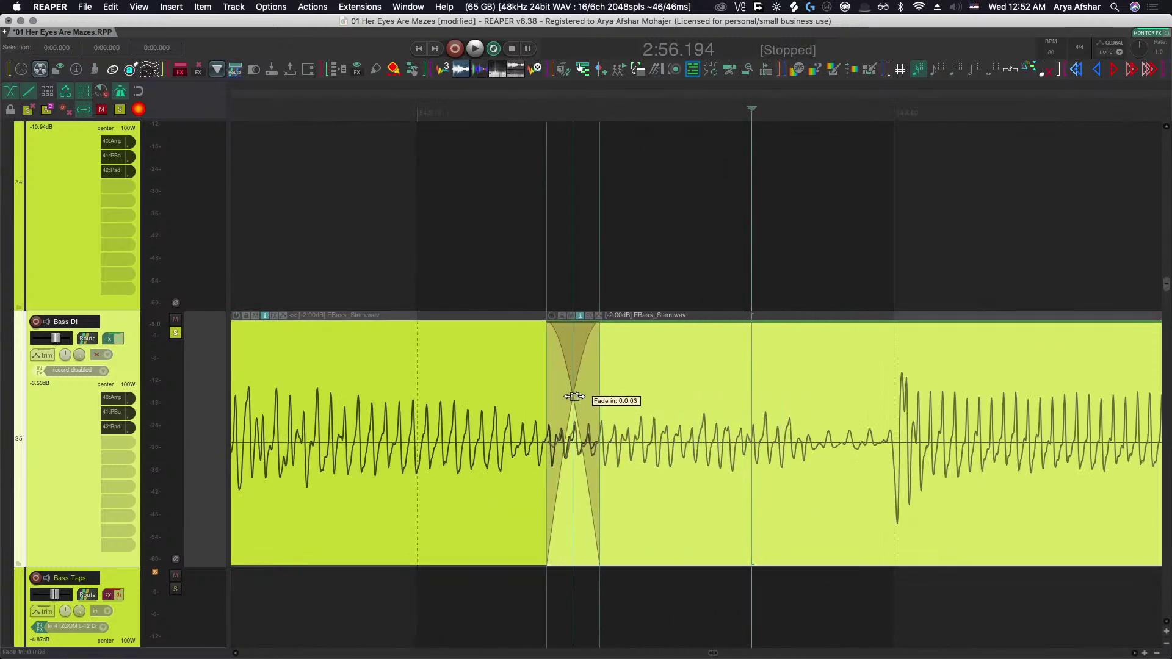
scroll(530, 421, "down", 5)
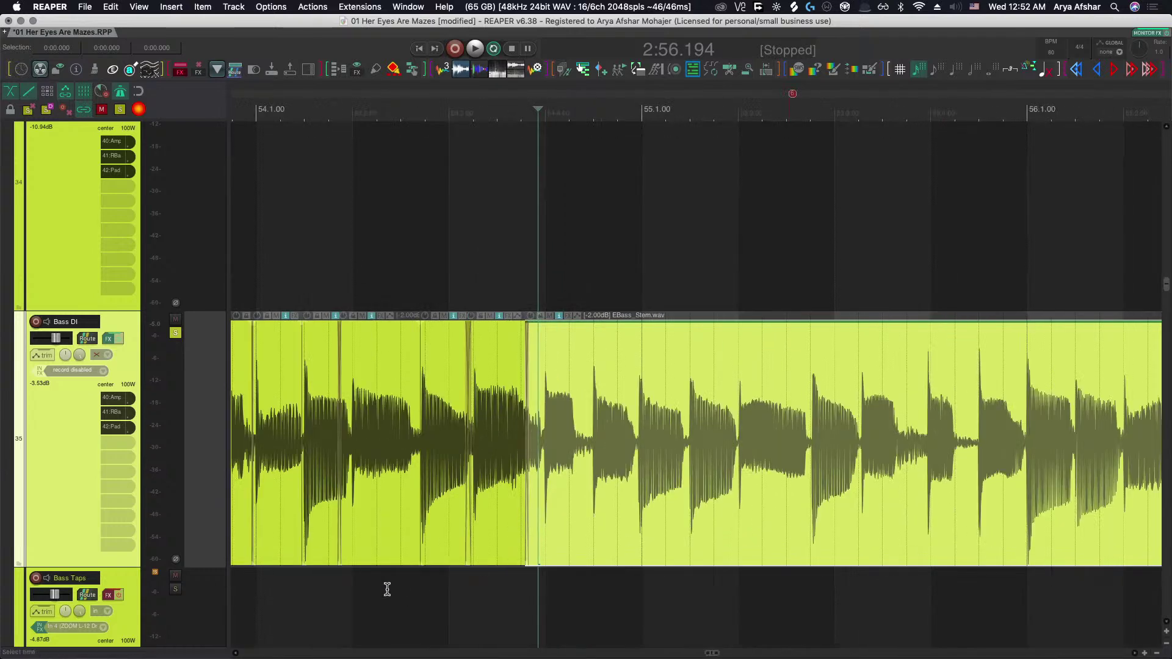
Play back the bass from 2:55.019 and check the notes leading up to 55.1.00.
left_click(384, 586)
key("space")
scroll(542, 613, "up", 3)
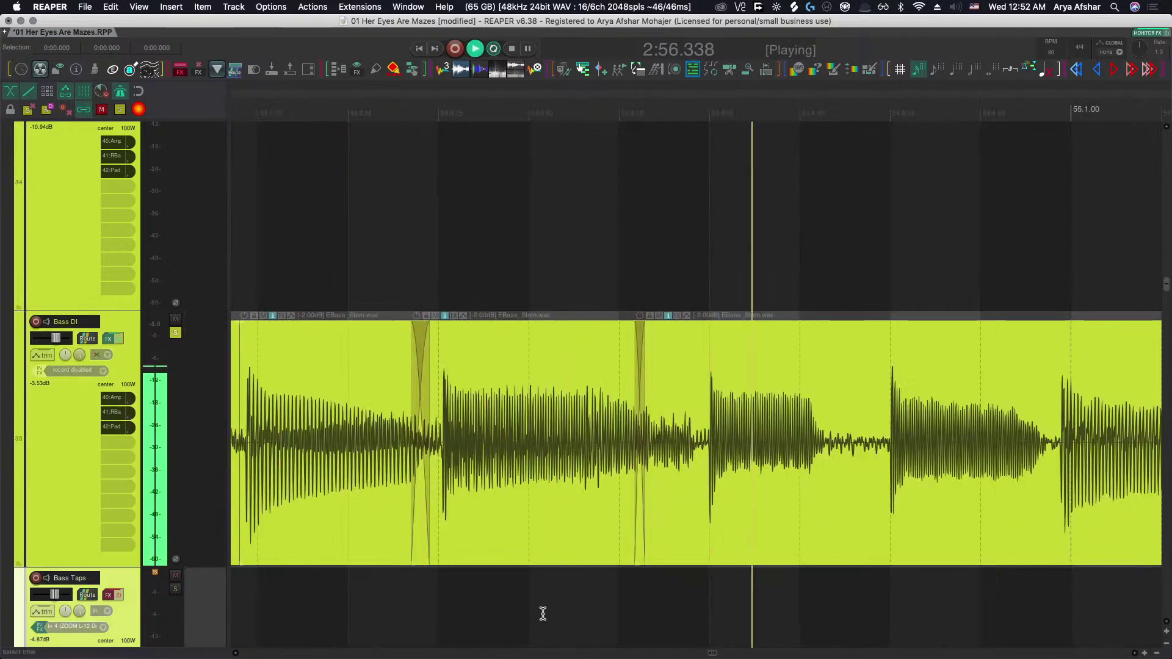
Split Bass DI at 2:56.960 and slip the new item's audio later so its first note lands on 55.1.00.
scroll(517, 456, "up", 2)
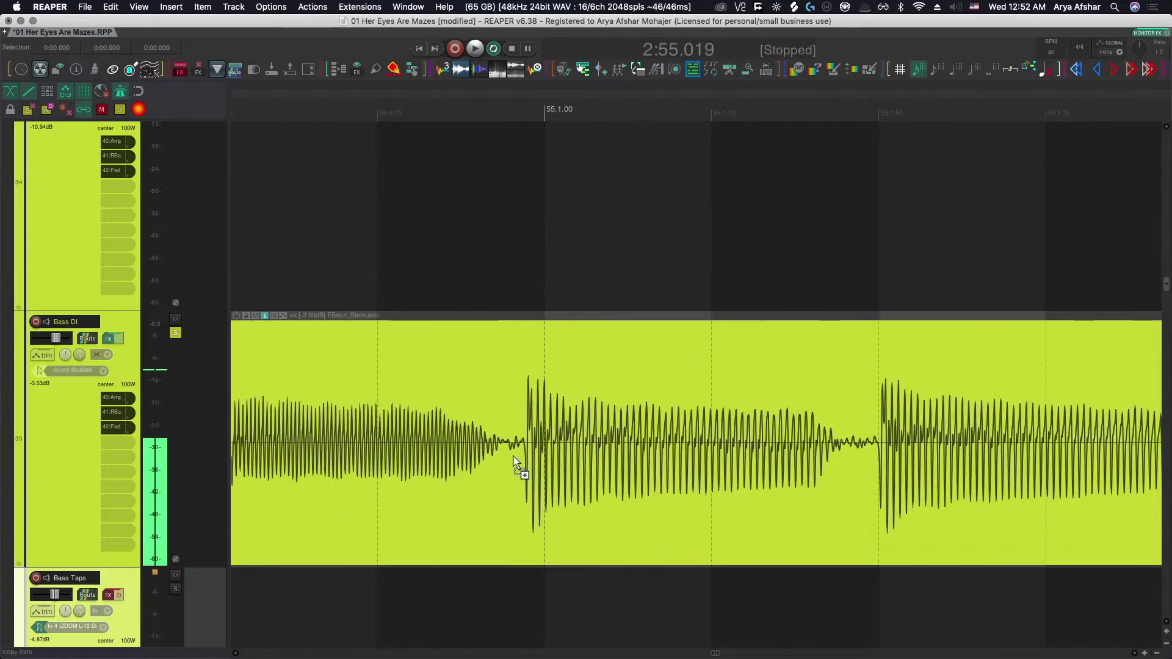
left_click(508, 459)
key("s")
left_click_drag(557, 471, 583, 462)
scroll(525, 455, "up", 8)
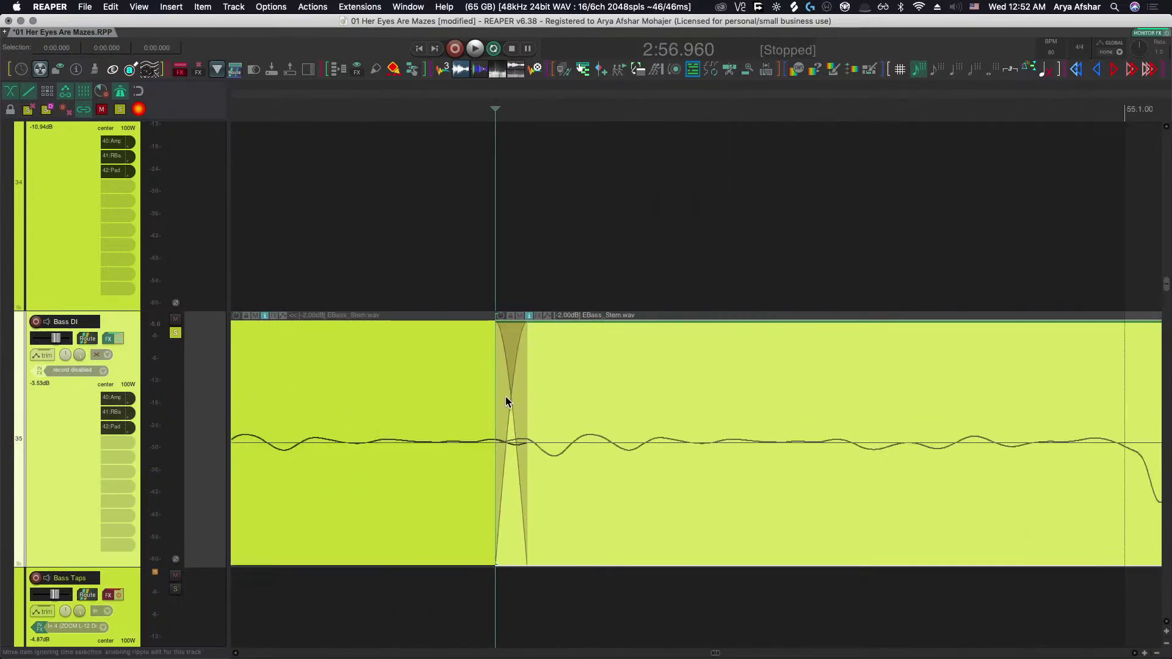
Lengthen the crossfade before 55.1.00 and move it earlier into the sustain of the preceding note.
left_click_drag(508, 398, 641, 602)
scroll(602, 441, "down", 3)
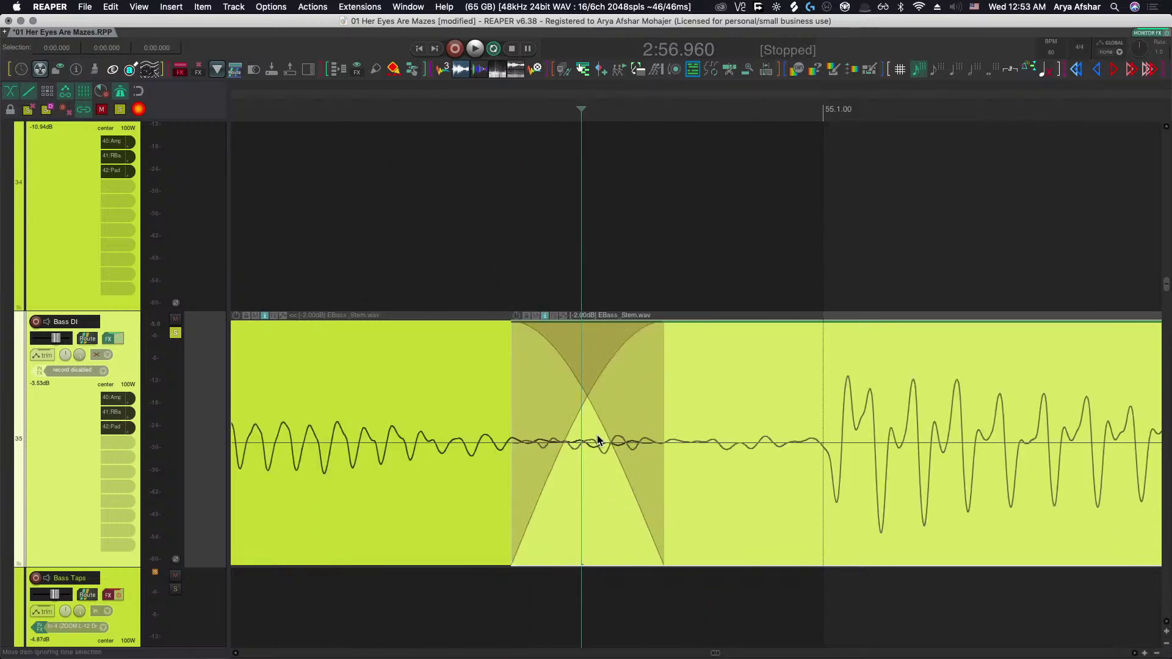
scroll(604, 451, "down", 3)
left_click_drag(603, 397, 491, 397)
scroll(489, 427, "down", 3)
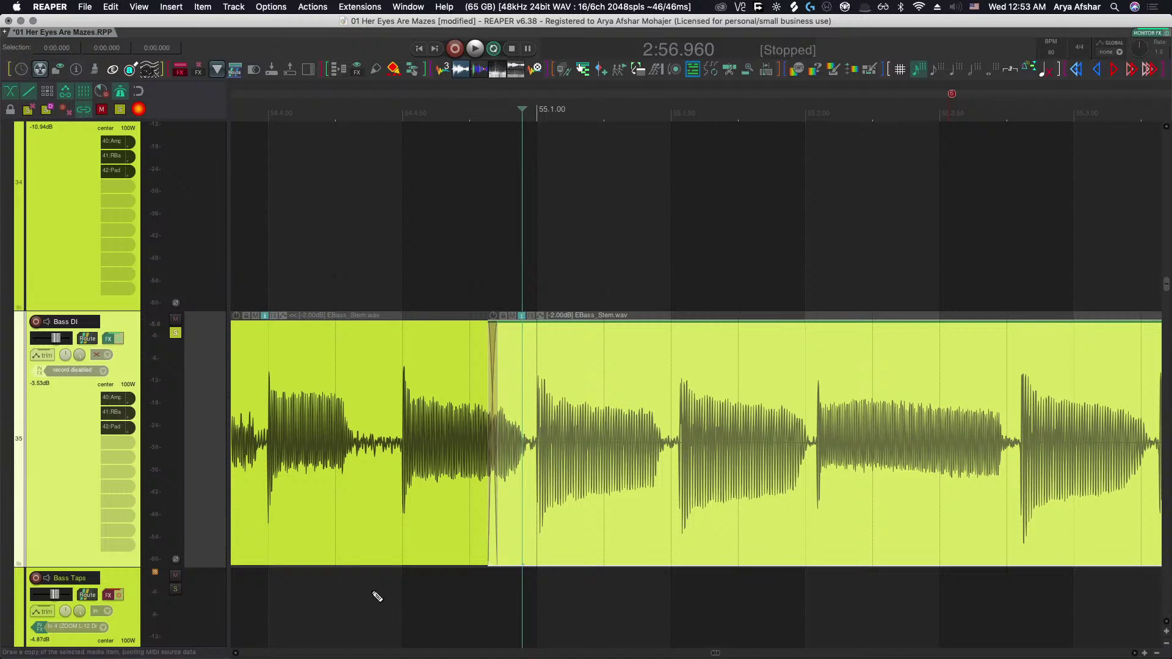
scroll(378, 596, "down", 3)
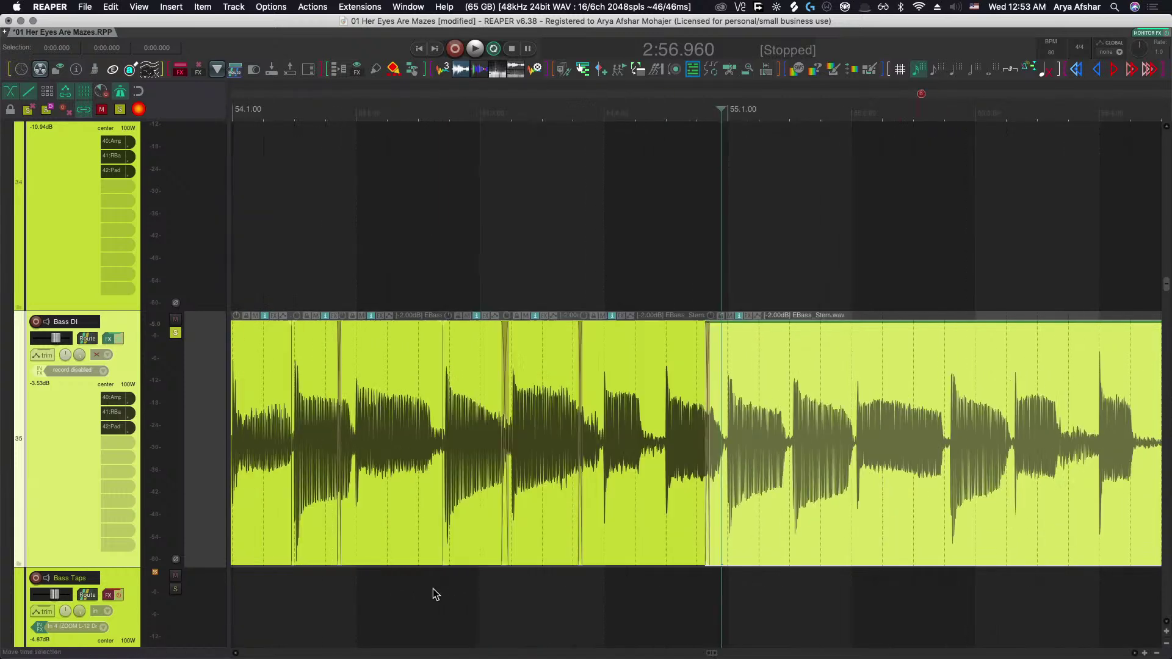
Play back the bass from beat 2 of bar 54 and again from 2:56.445, comparing the bar 55 notes with the grid.
left_click(422, 601)
key("space")
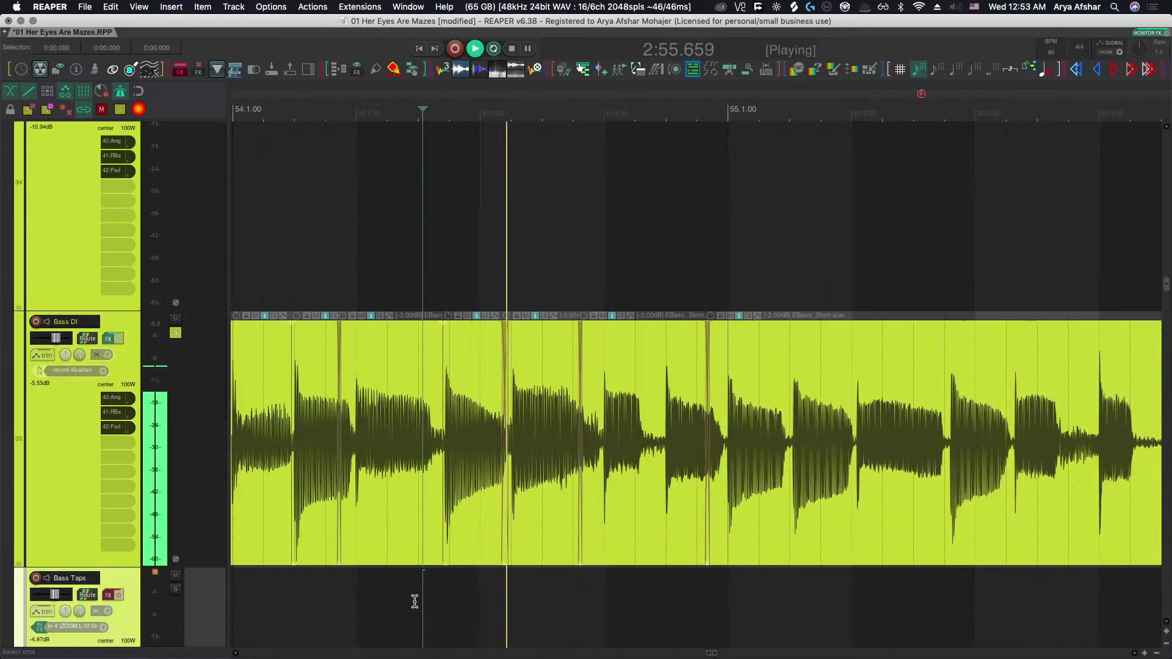
key("space")
scroll(510, 618, "up", 3)
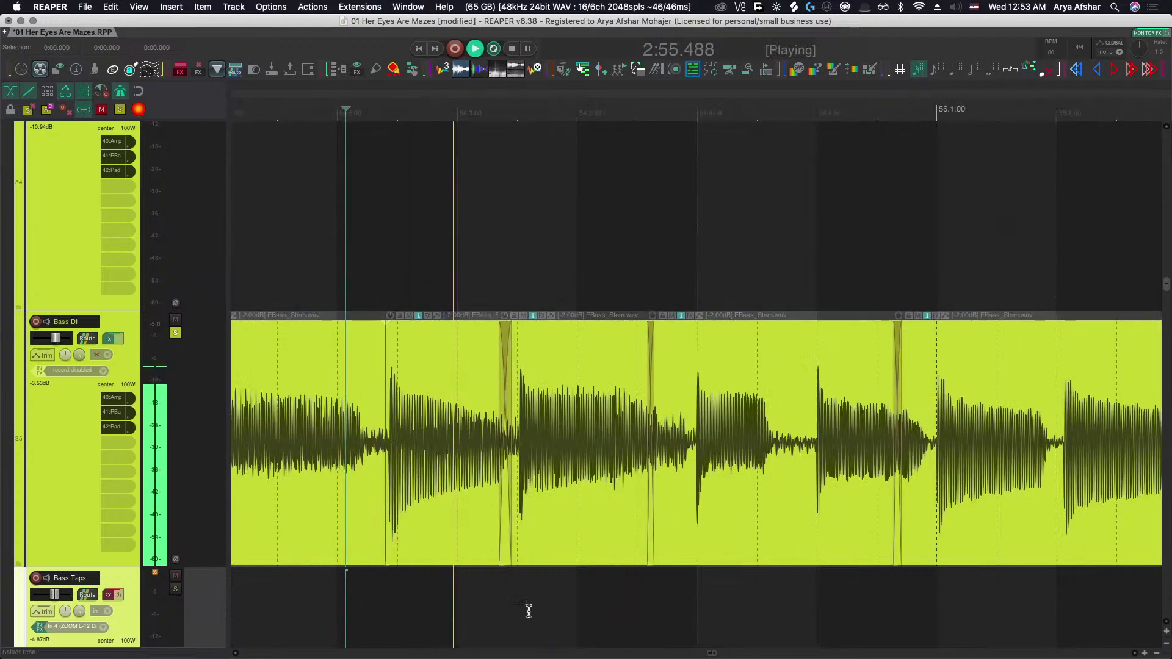
scroll(573, 607, "right", 5)
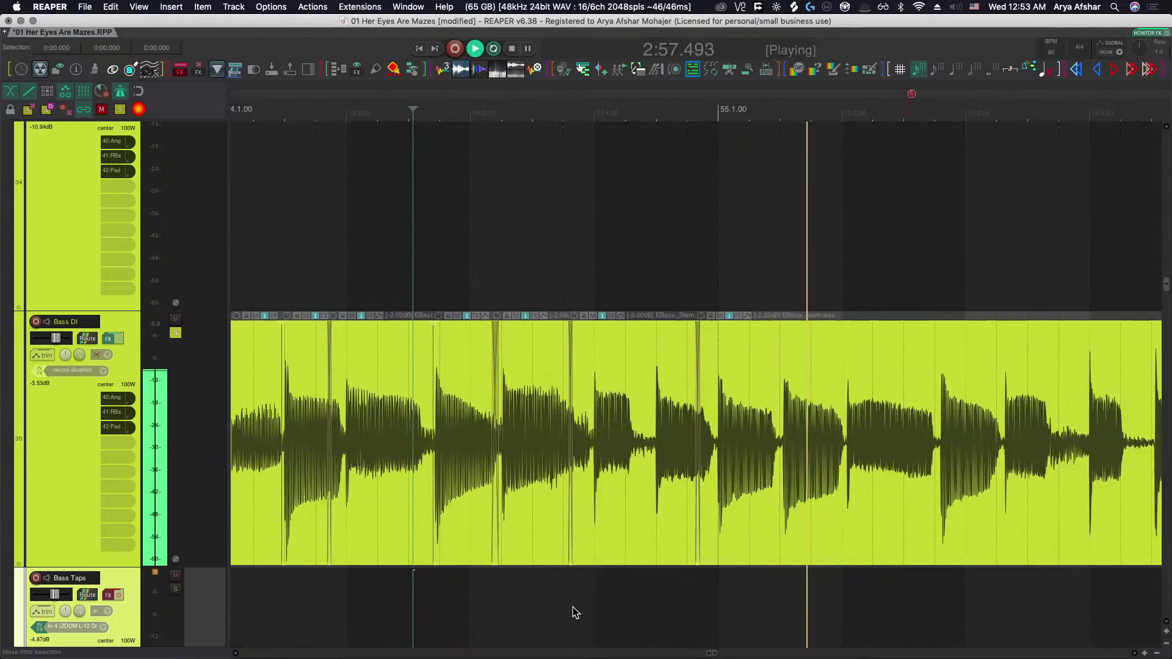
key("space")
key("space")
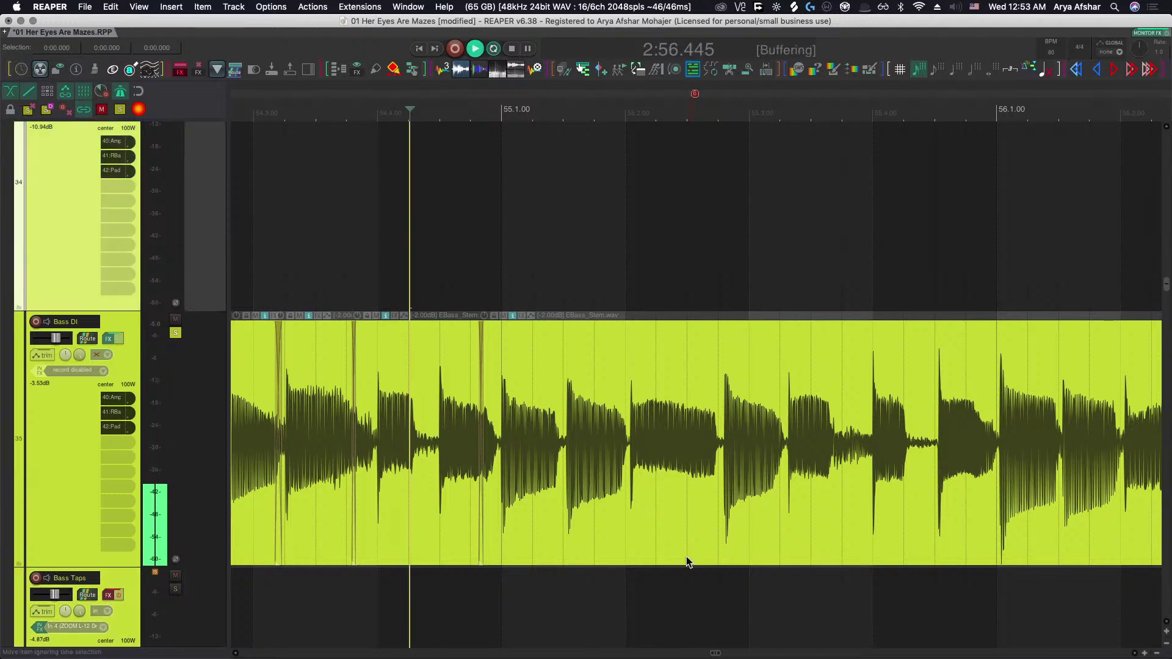
scroll(639, 574, "up", 3)
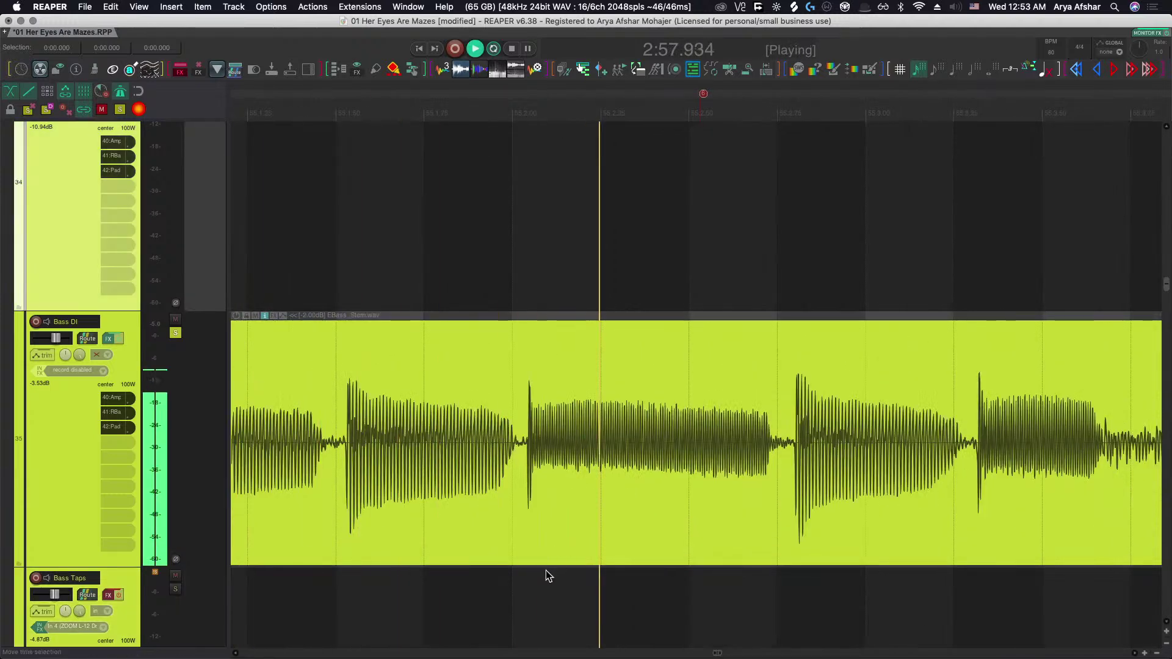
key("space")
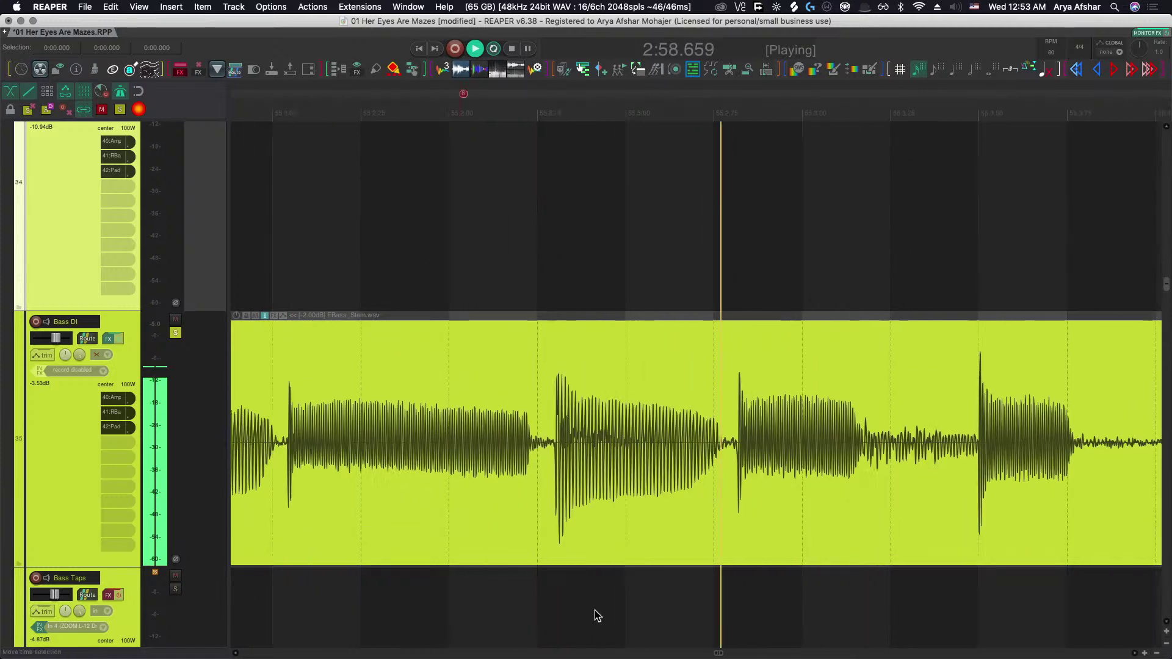
key("space")
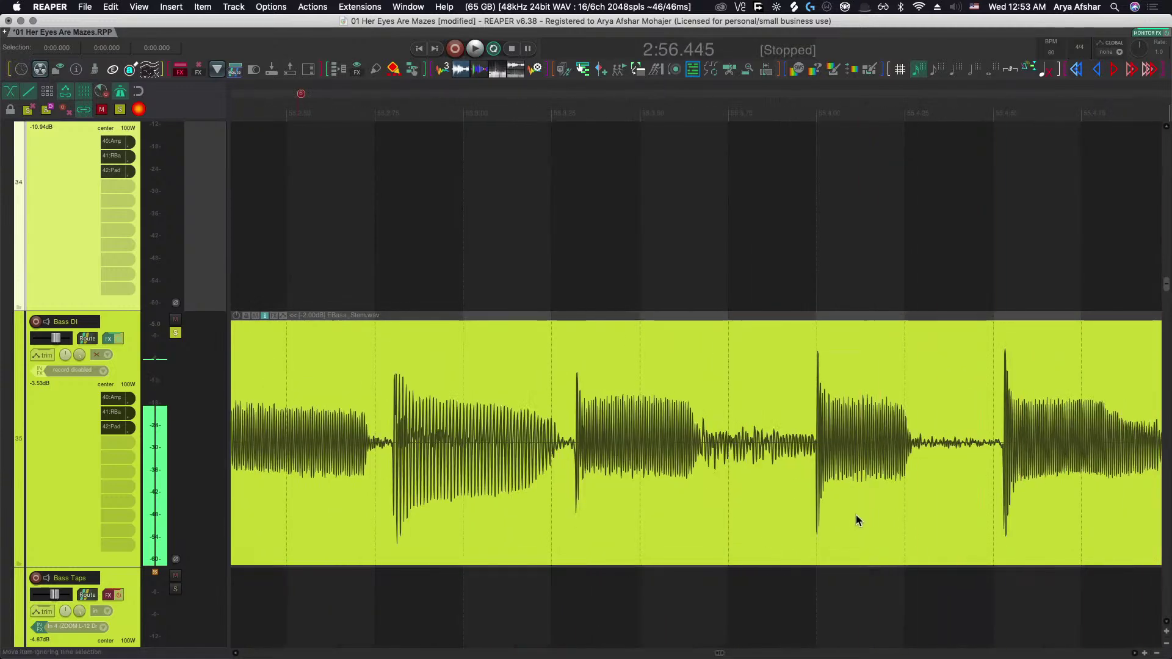
Slip the audio of the last Bass DI item, which begins just before 55.1.00, slightly earlier.
left_click(857, 516)
left_click_drag(858, 517, 852, 515)
scroll(844, 537, "down", 3)
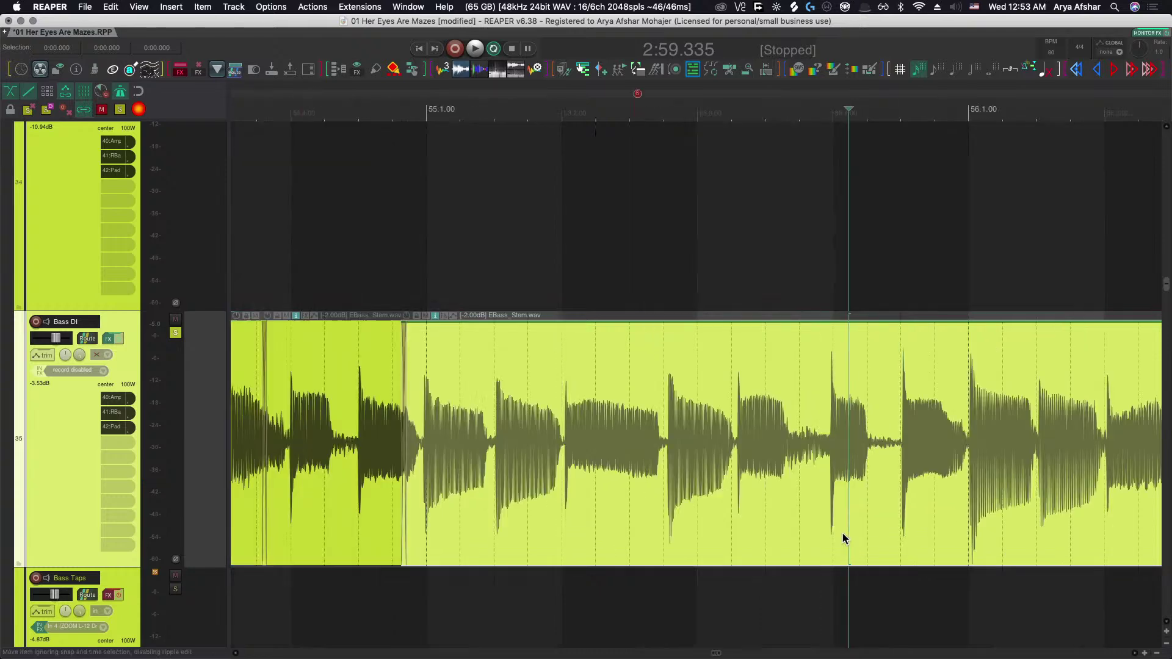
Play back the bass from 54.4.25 into bar 56 and compare the notes with the grid.
left_click(324, 588)
key("space")
scroll(335, 602, "up", 5)
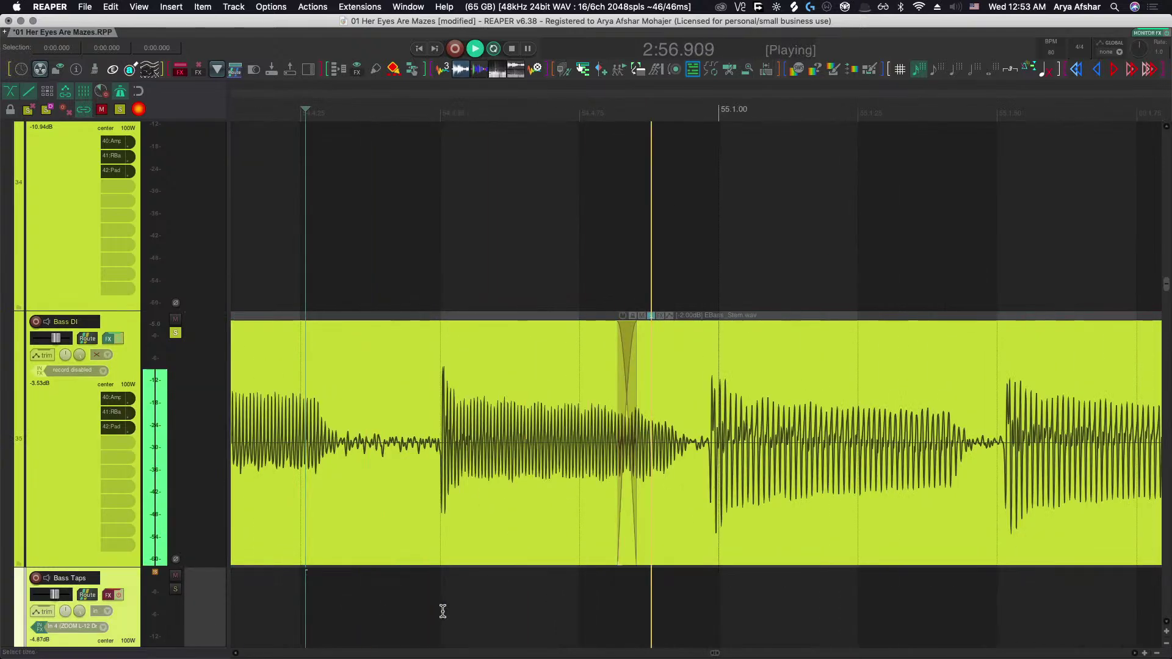
scroll(443, 612, "down", 3)
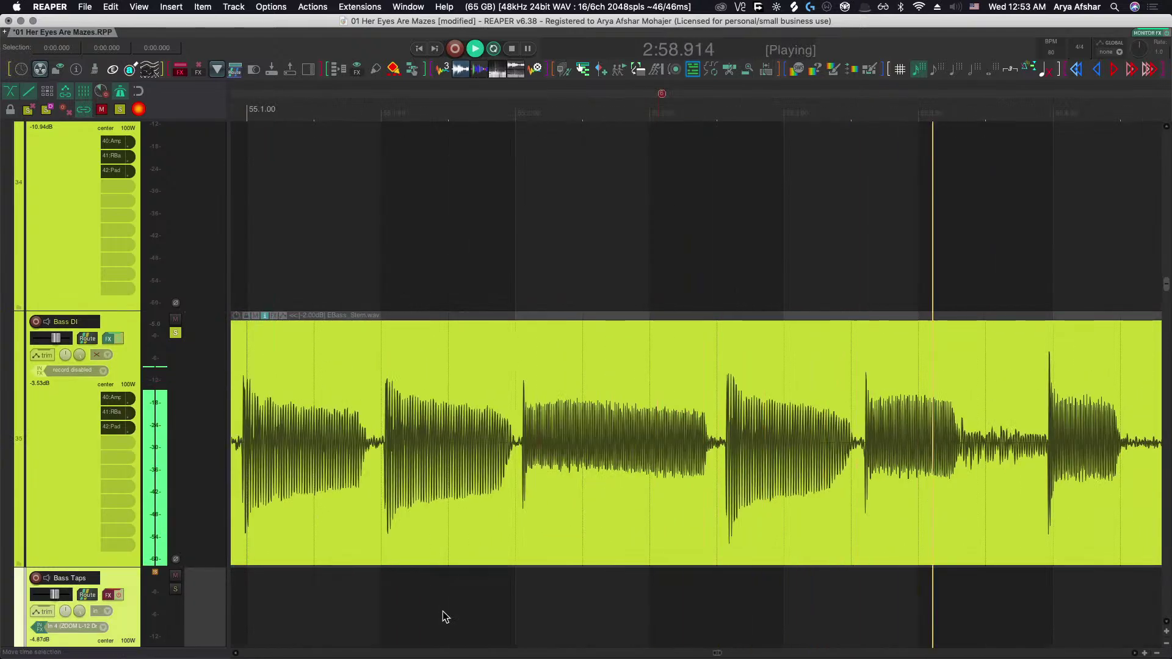
scroll(443, 615, "right", 5)
scroll(549, 597, "right", 2)
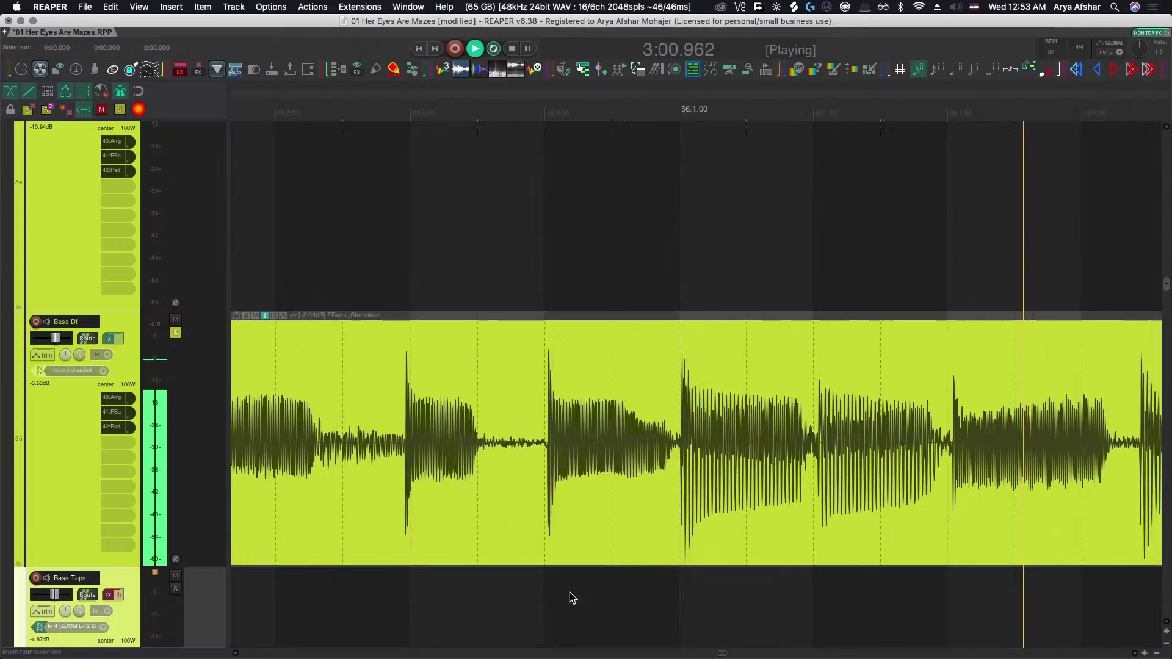
key("space")
Split Bass DI at 2:59.995, just before the note at 56.1.00.
scroll(675, 461, "up", 2)
left_click(675, 460)
key("s")
scroll(679, 534, "up", 2)
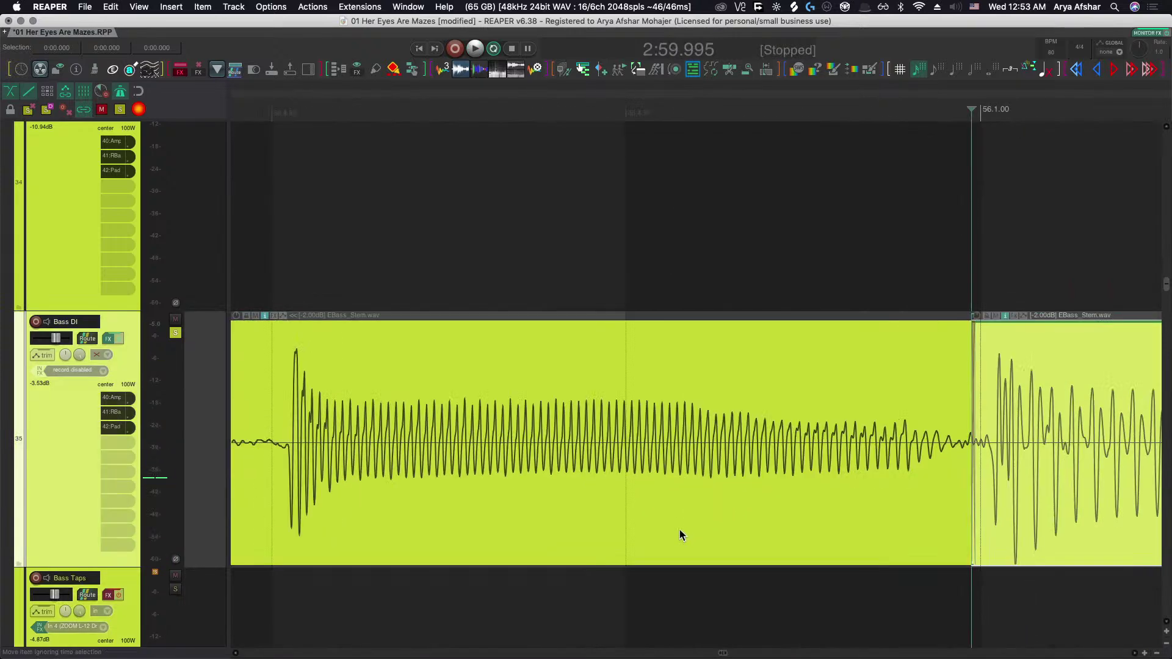
Split Bass DI at 2:59.598 and slip the new item's audio earlier, bringing its note closer to 55.4.50.
scroll(680, 529, "down", 3)
scroll(656, 508, "left", 3)
scroll(780, 479, "up", 2)
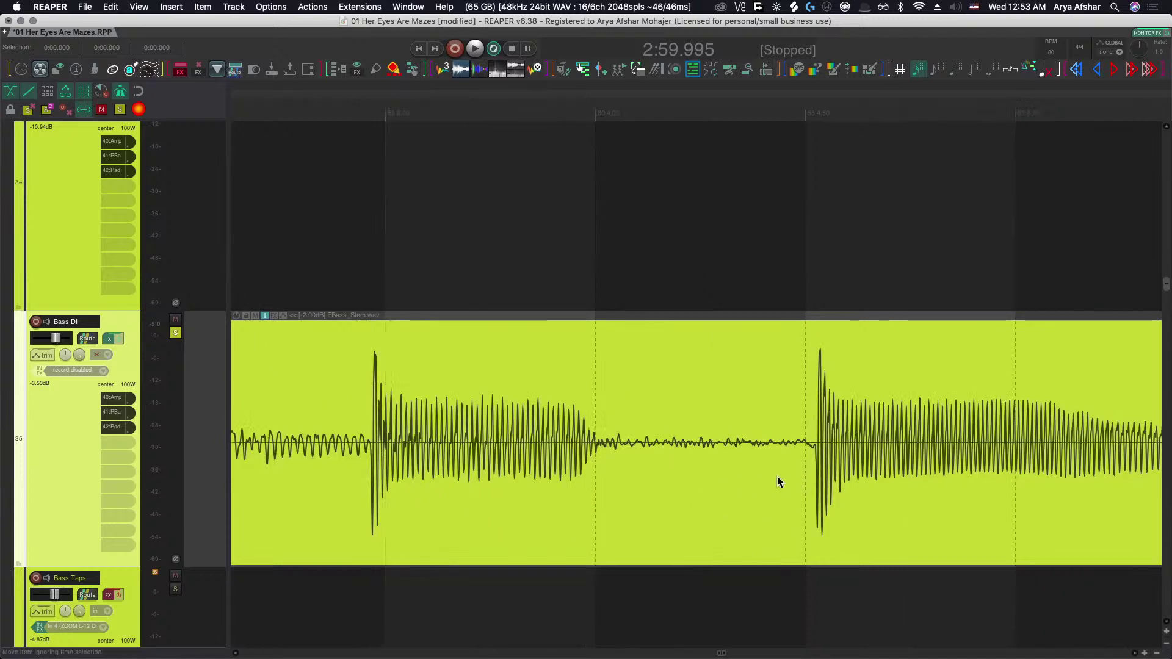
left_click(775, 475)
key("s")
left_click_drag(842, 473, 828, 467)
scroll(806, 447, "up", 4)
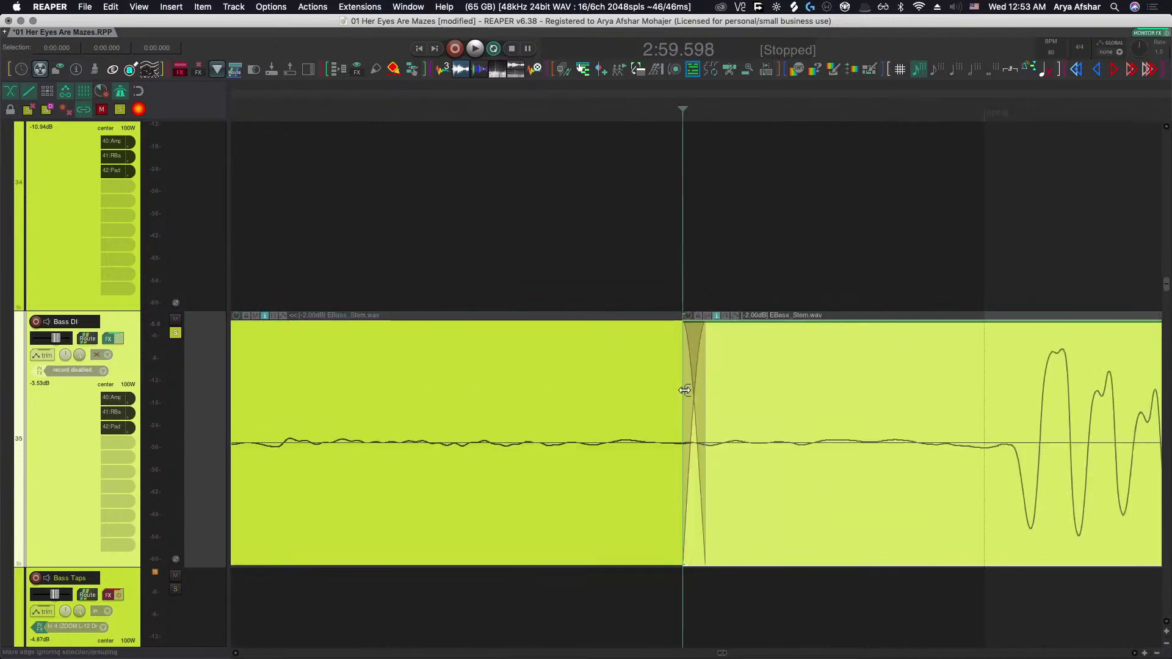
Lengthen the crossfade at the 2:59.598 join in the quiet gap before 55.4.50.
left_click_drag(695, 395, 757, 458)
scroll(774, 550, "down", 5)
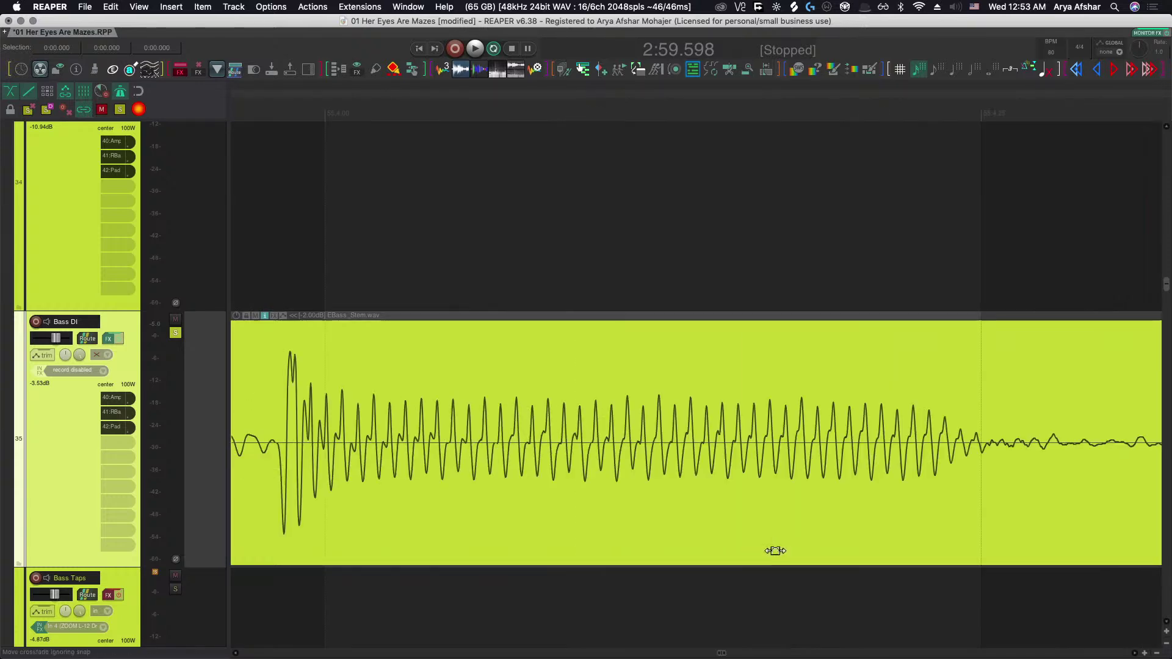
Inspect the note at 55.4.00, then play back the bass from 2:56.507 and compare the bar 55 notes with the grid.
scroll(687, 475, "up", 6)
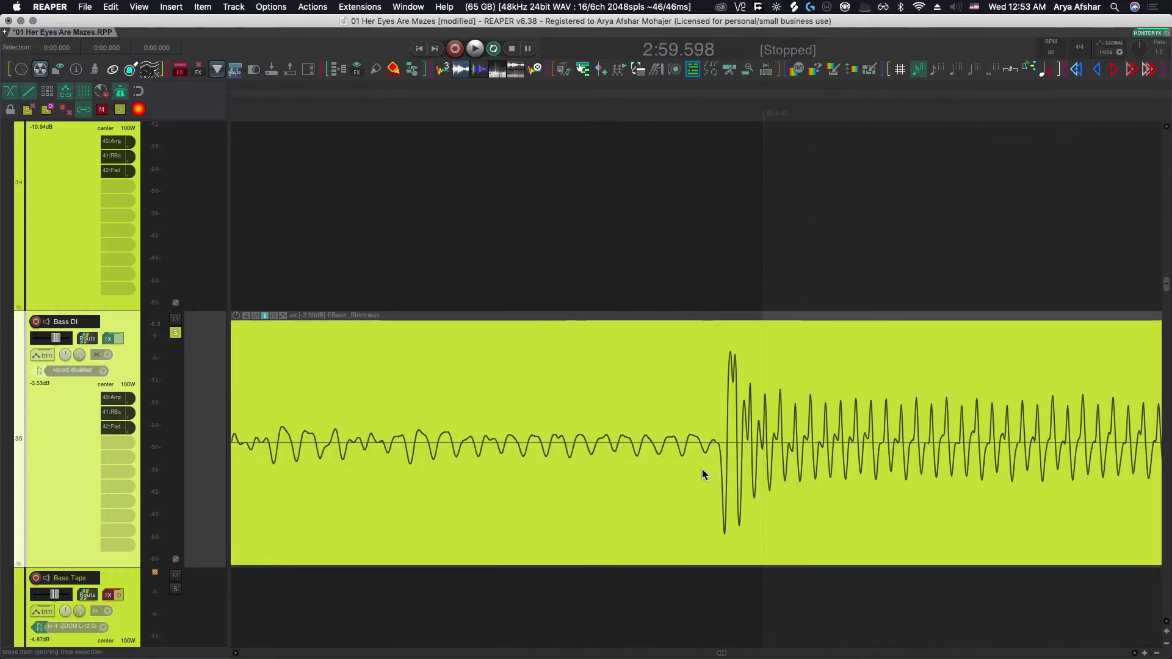
left_click(816, 489)
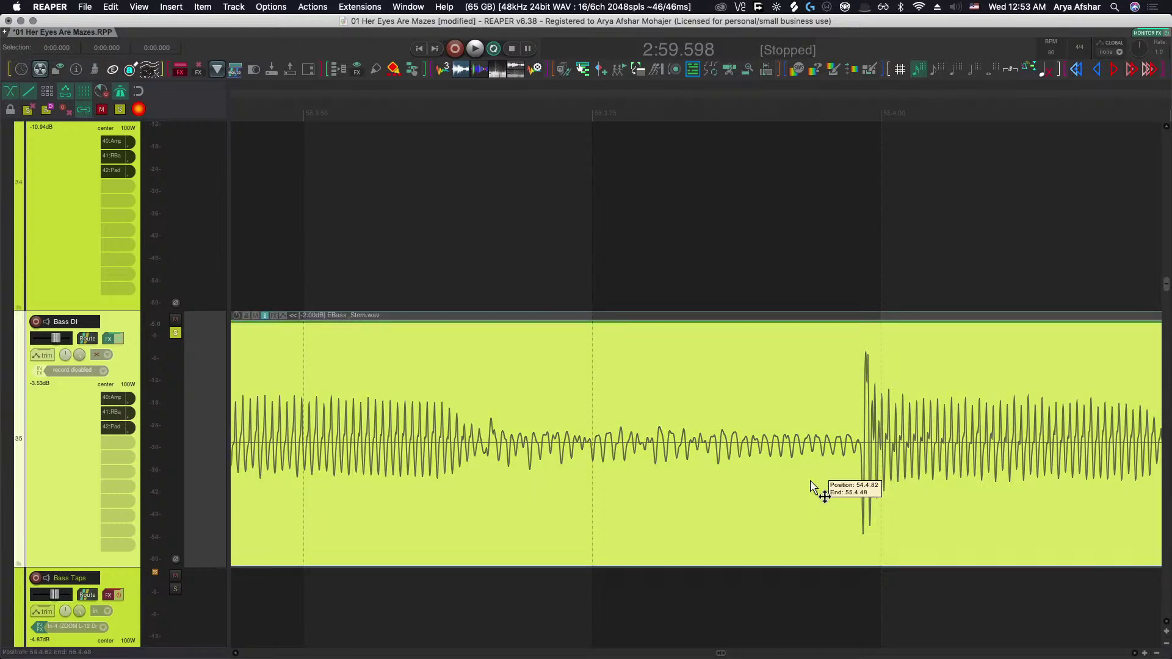
scroll(796, 529, "down", 5)
left_click(429, 564)
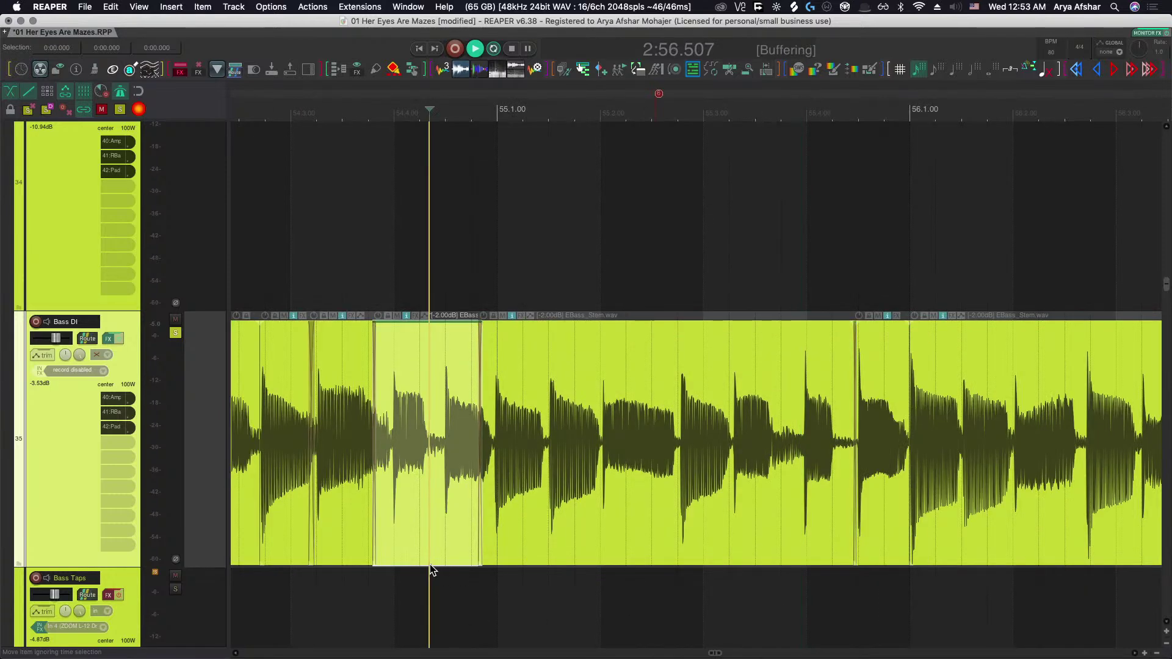
scroll(429, 564, "up", 5)
left_click(516, 602)
key("space")
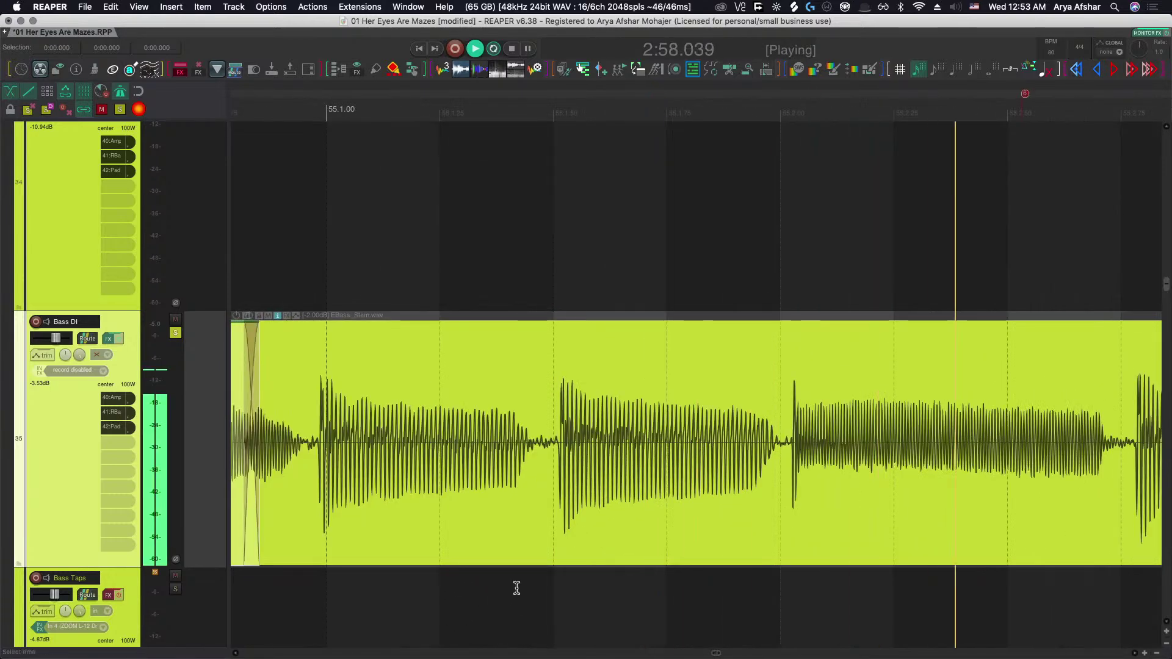
key("space")
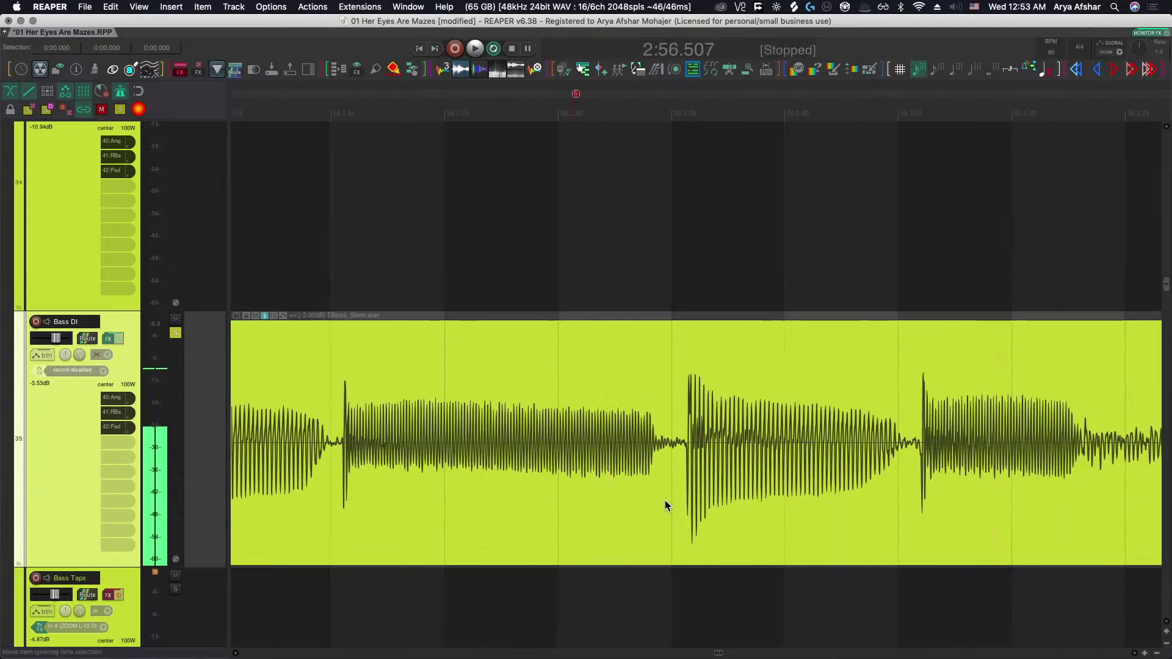
Split Bass DI at 2:58.307 and slip the new item's audio earlier, bringing its first note close to 55.2.75.
left_click(672, 486)
key("s")
left_click_drag(727, 488, 761, 485)
scroll(689, 463, "up", 3)
scroll(648, 446, "up", 5)
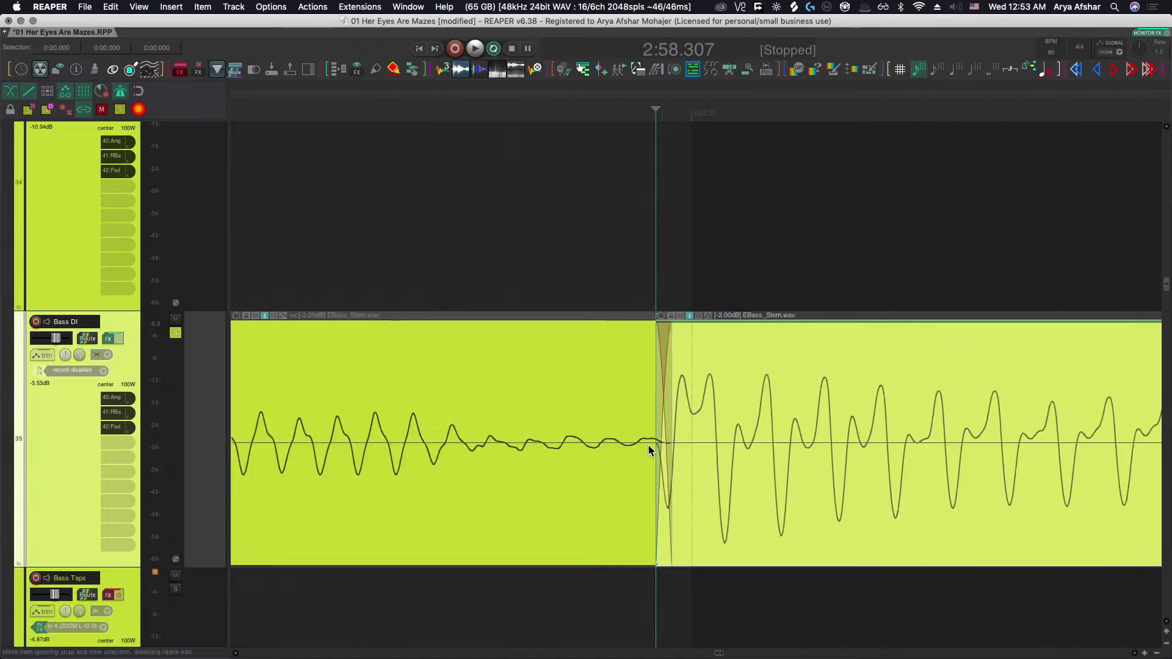
Move the crossfade before 55.2.75 earlier, ahead of the note's attack, and lengthen it.
left_click_drag(667, 401, 707, 585)
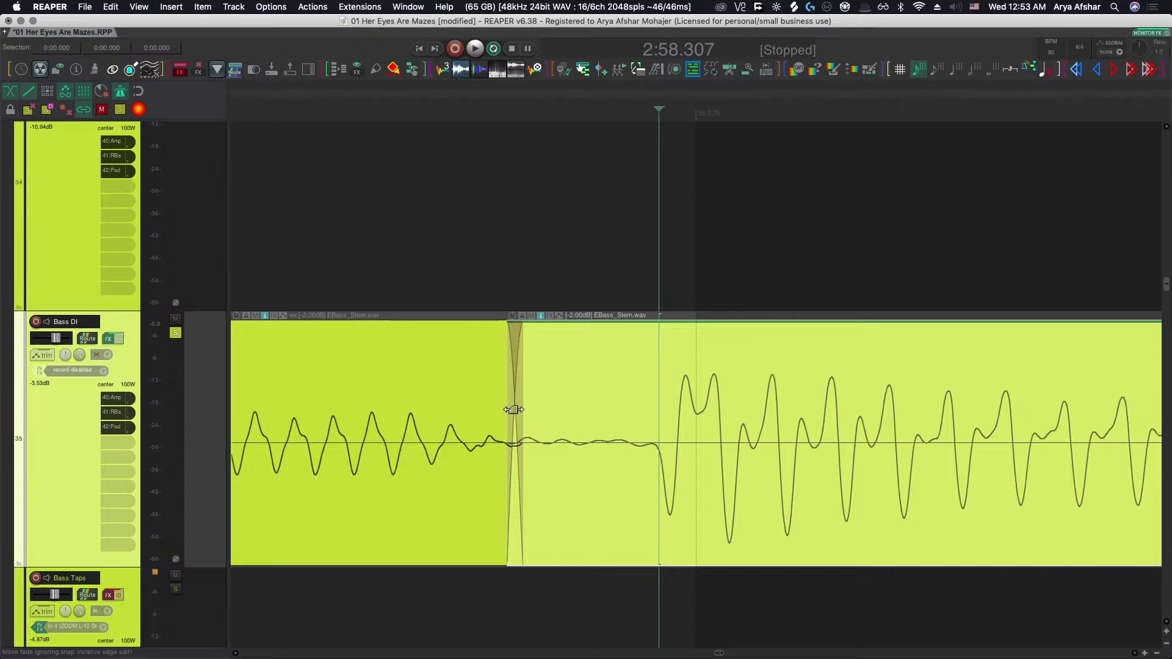
scroll(515, 394, "up", 5)
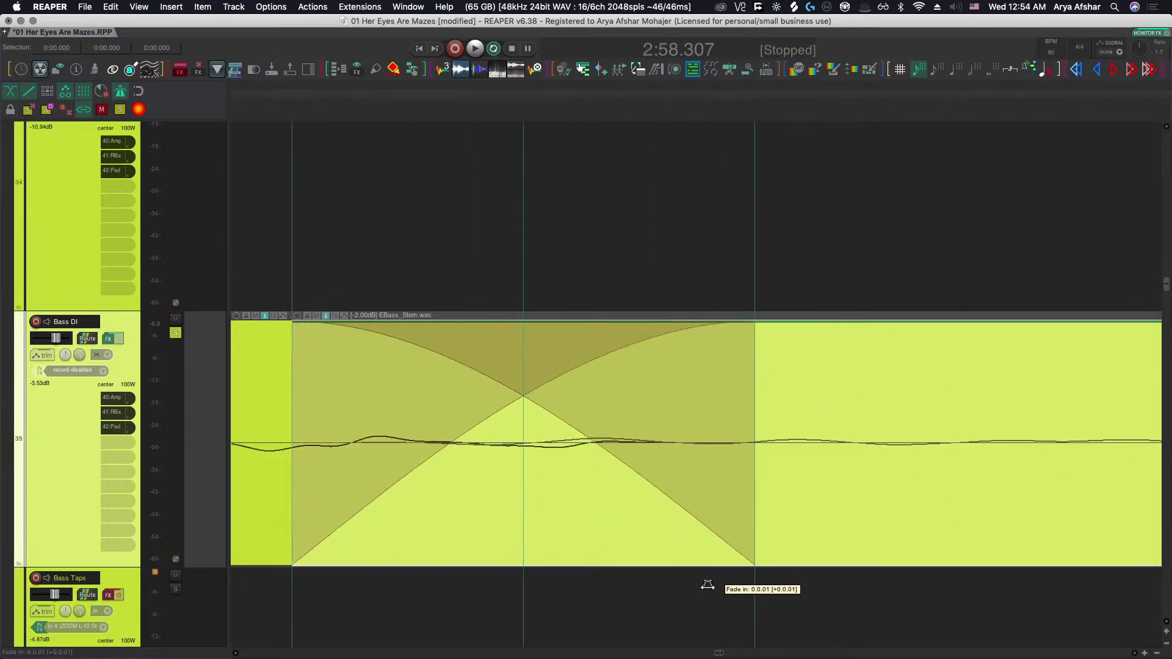
Play back the bass from 2:56.573 and compare the notes before 56.1.00 with the grid.
scroll(707, 584, "down", 10)
left_click(507, 591)
key("space")
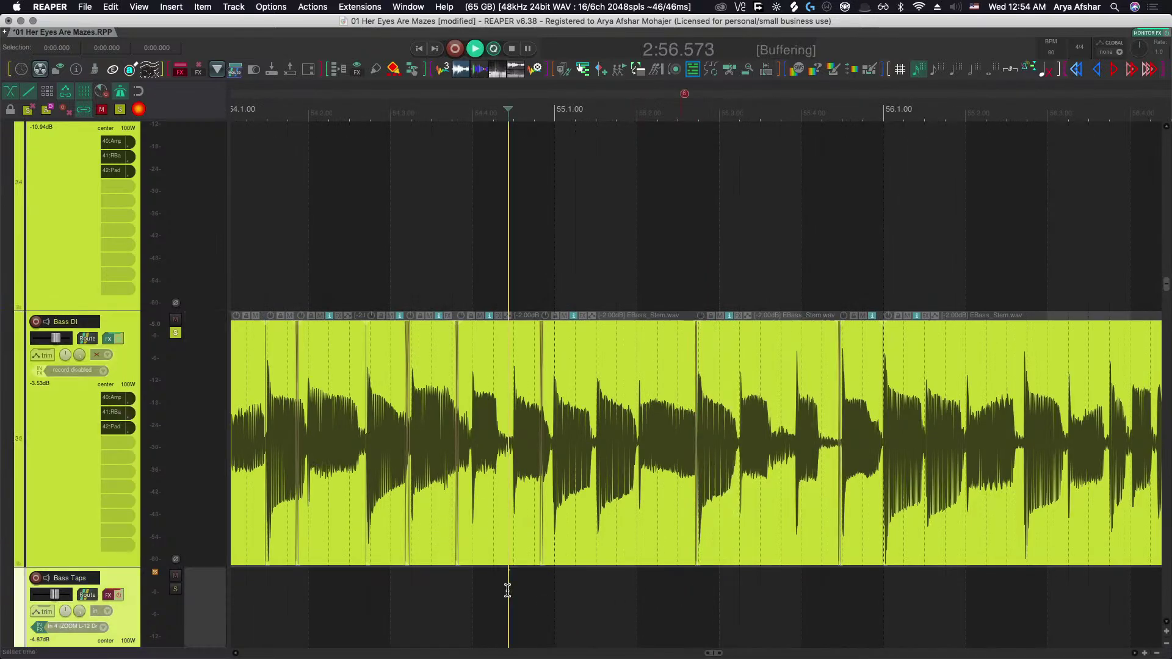
scroll(749, 617, "up", 5)
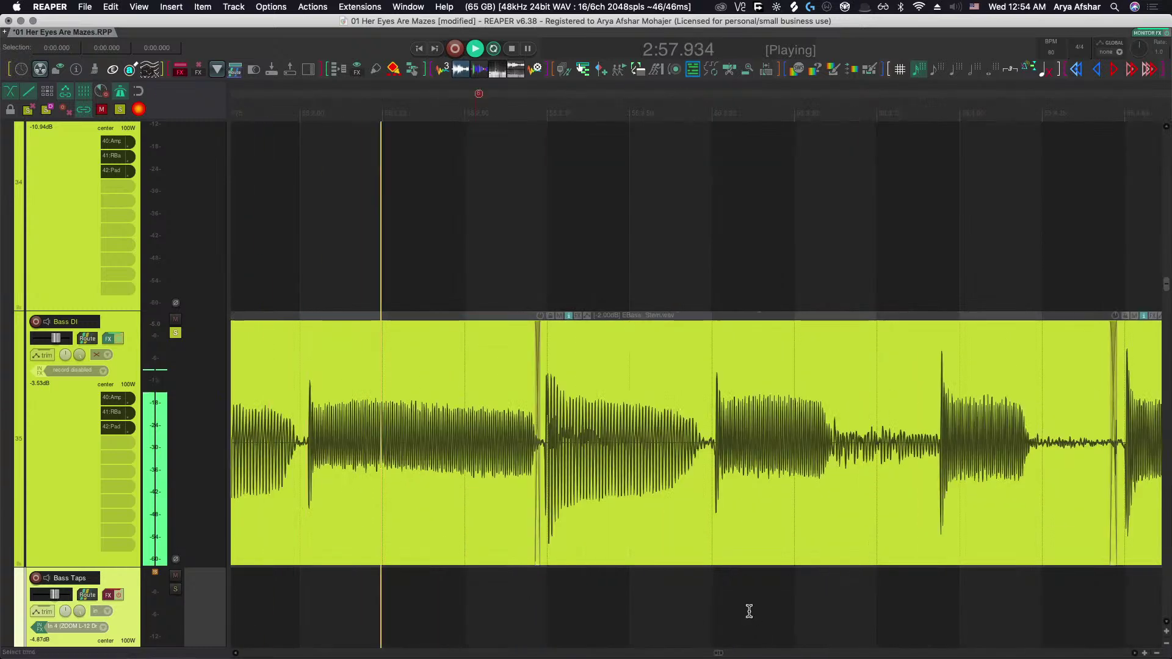
scroll(749, 611, "right", 3)
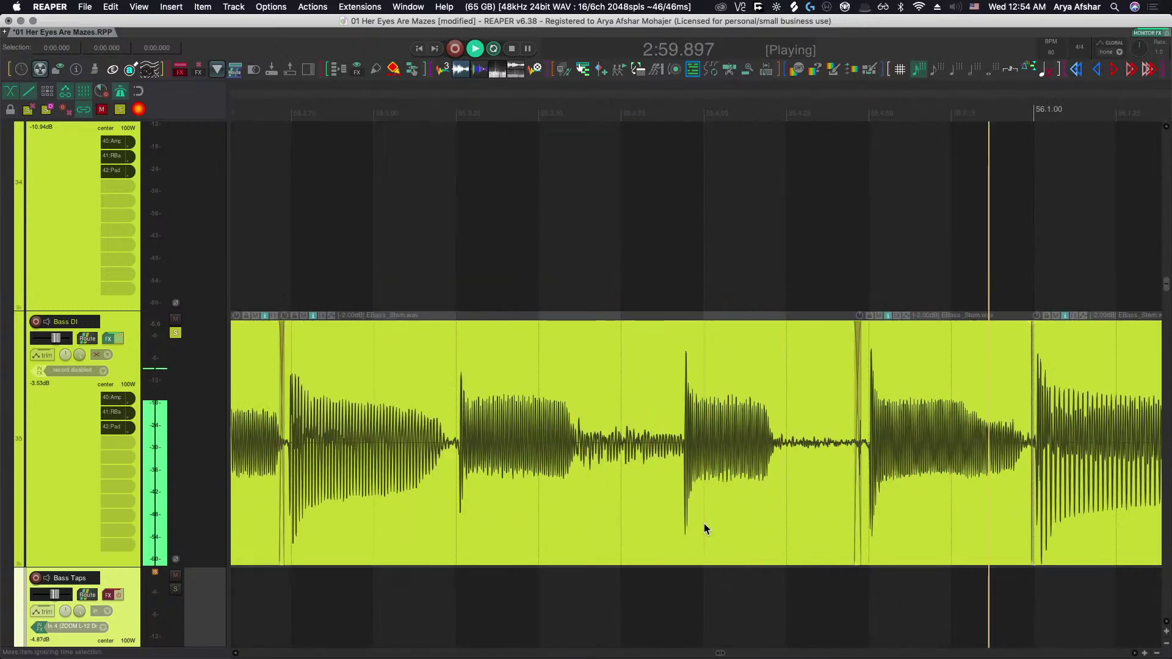
Split Bass DI at 2:59.153 and slip the new item's audio later so its first note lands on 55.4.00.
left_click(662, 462)
key("s")
left_click_drag(708, 448, 730, 450)
Lengthen the crossfade at the 2:59.153 join before the 55.4.00 note.
scroll(647, 454, "up", 15)
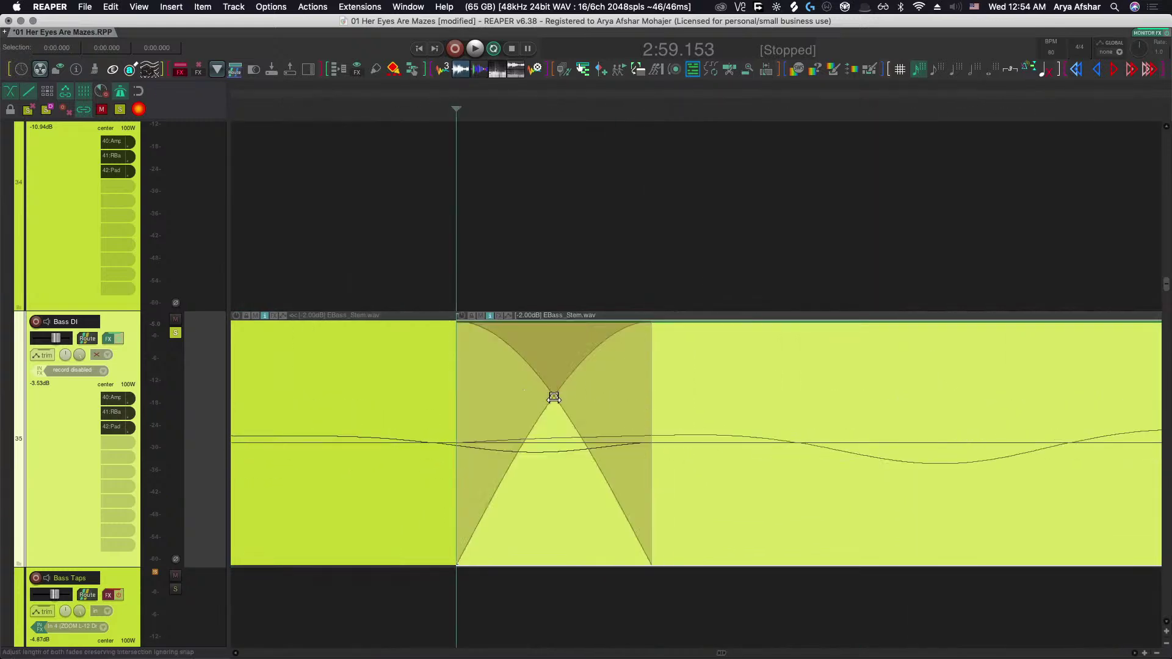
left_click_drag(554, 397, 730, 536)
scroll(689, 562, "down", 15)
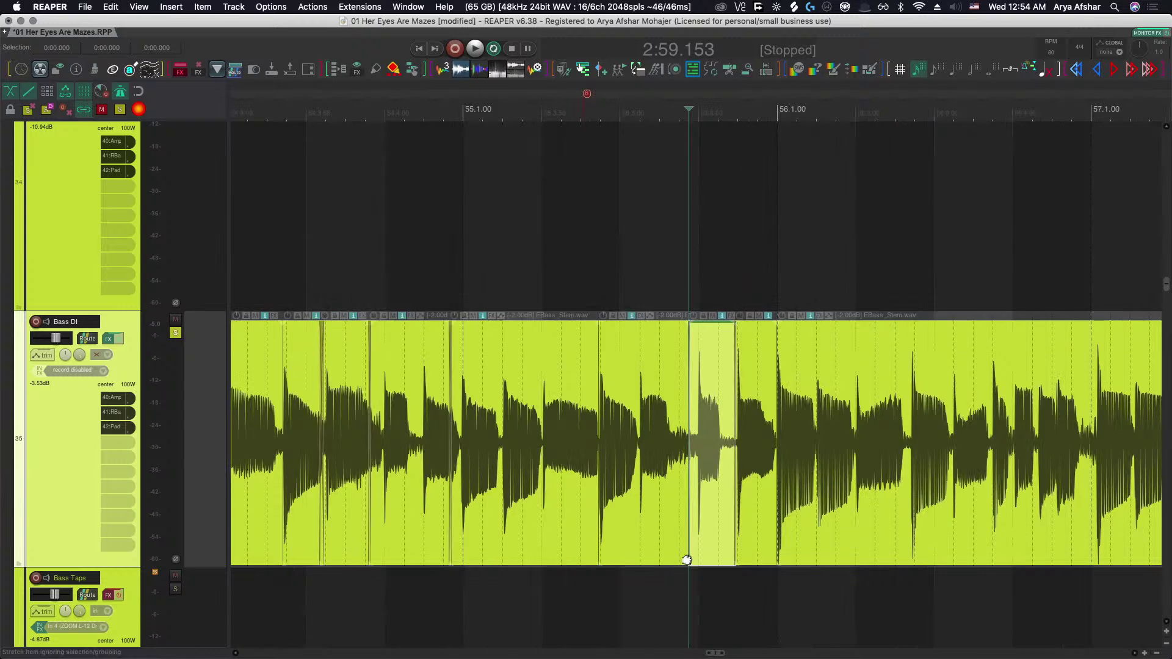
Play back the bass from 2:56.228 and check the bar 55 notes against the grid up to 56.1.00.
left_click(383, 606)
key("space")
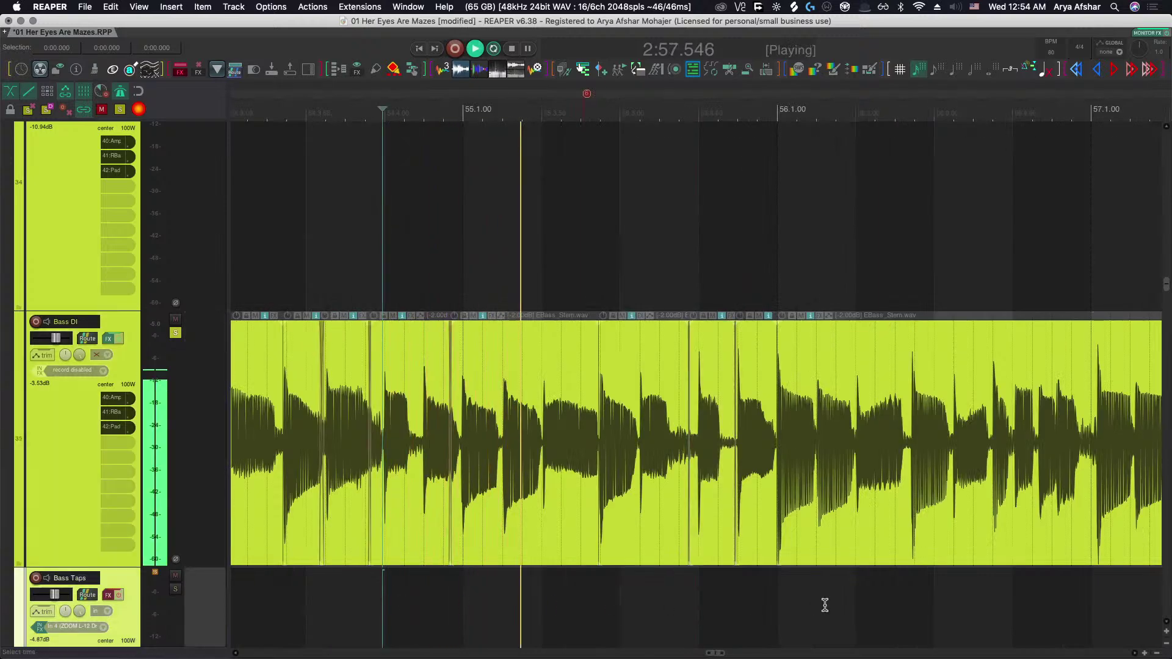
scroll(768, 620, "up", 3)
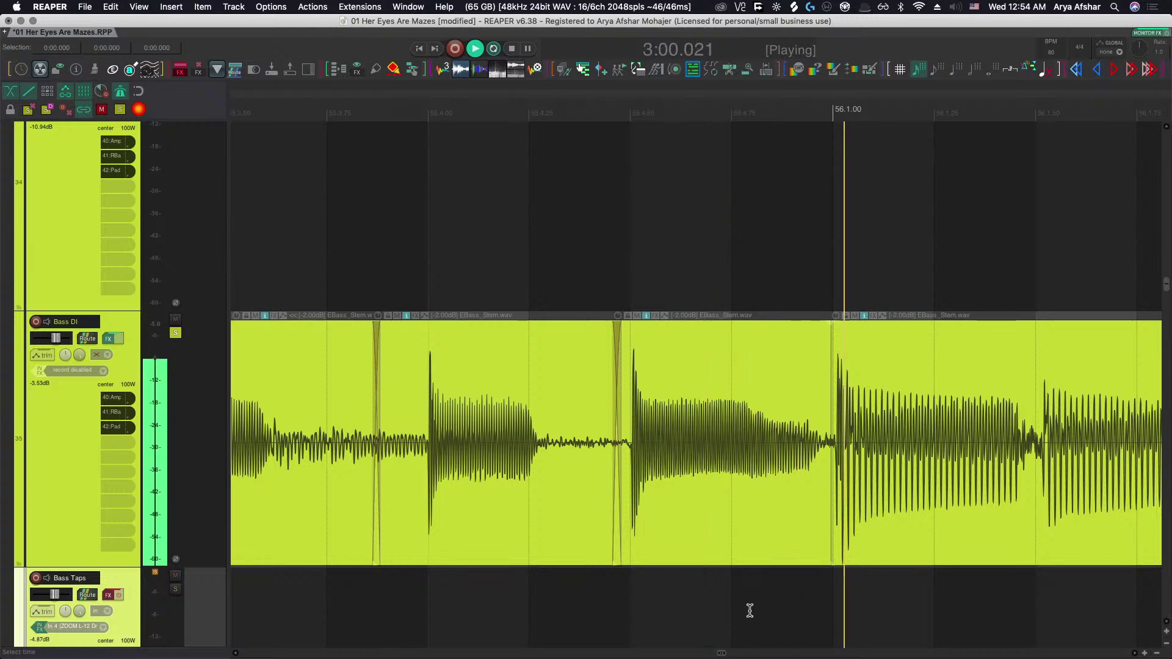
key("space")
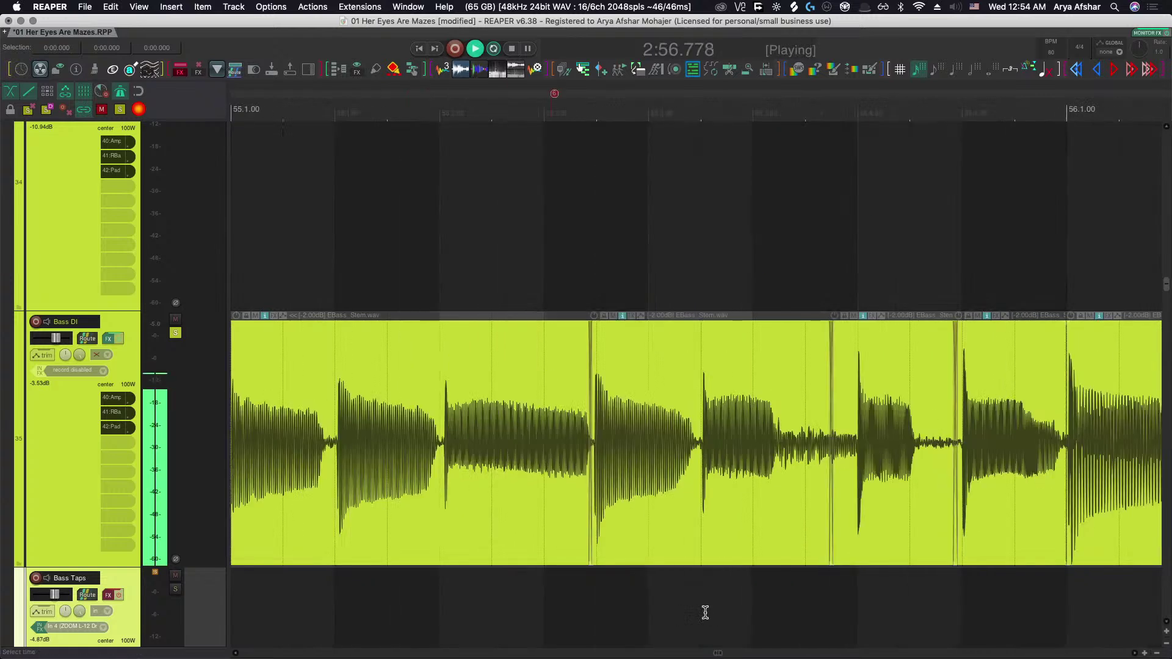
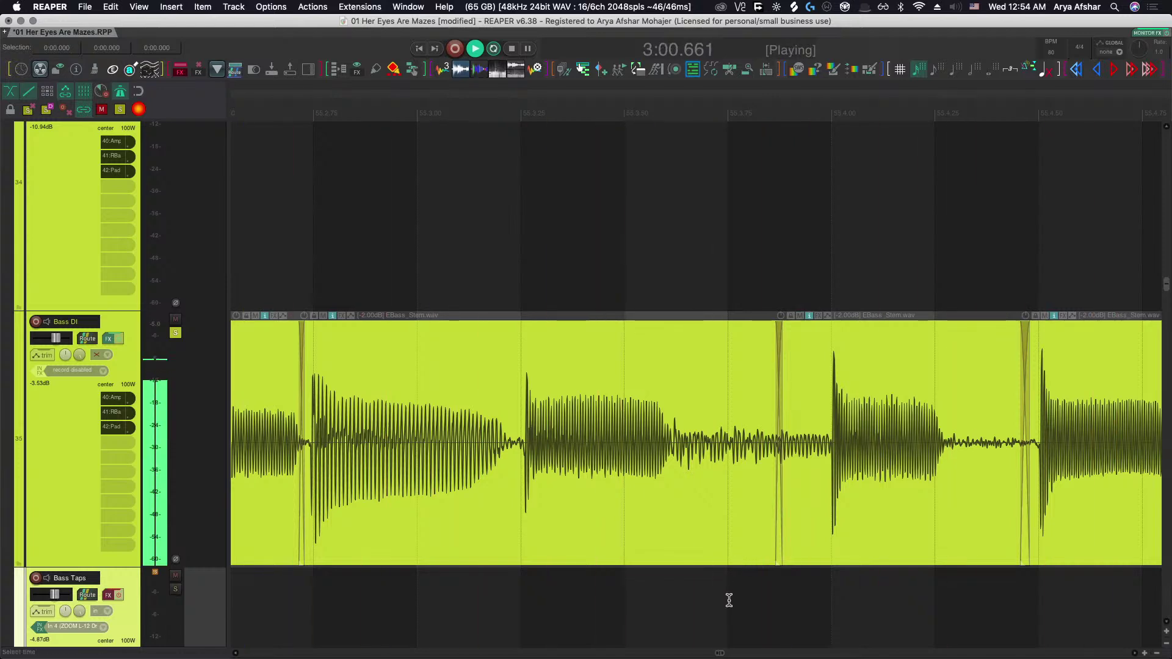
key("space")
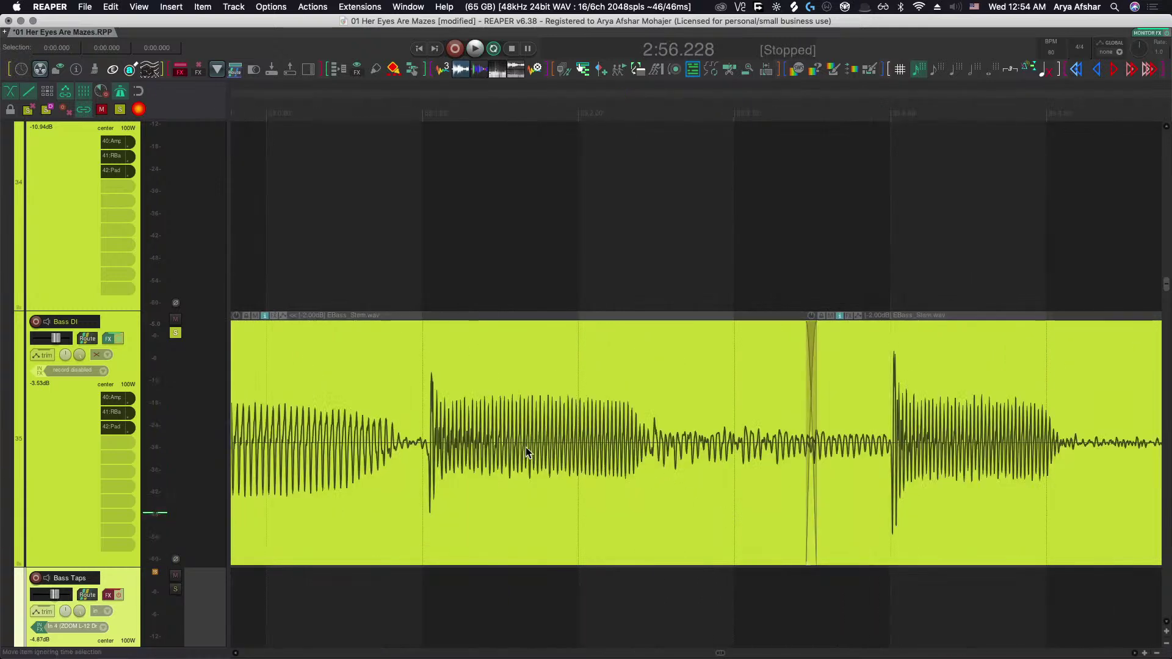
Split Bass DI at 2:58.680 and slip the new item's audio earlier so its attack lines up with 55.3.25.
scroll(379, 390, "up", 6)
left_click(404, 464)
key("s")
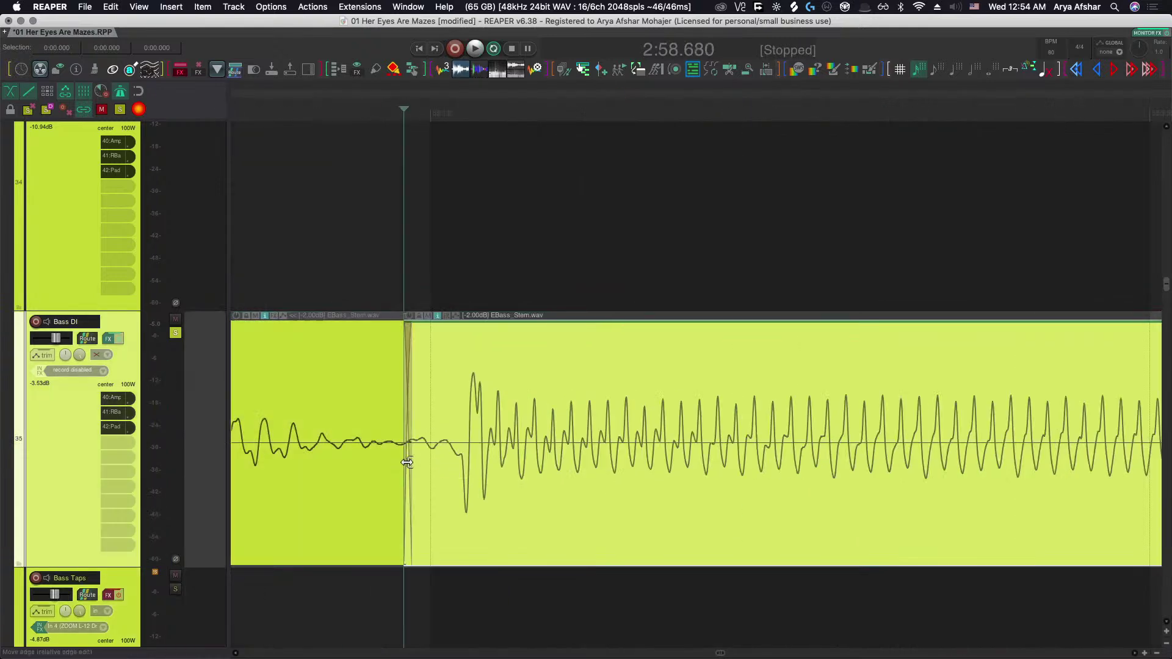
left_click_drag(406, 464, 504, 503)
scroll(504, 503, "down", 4)
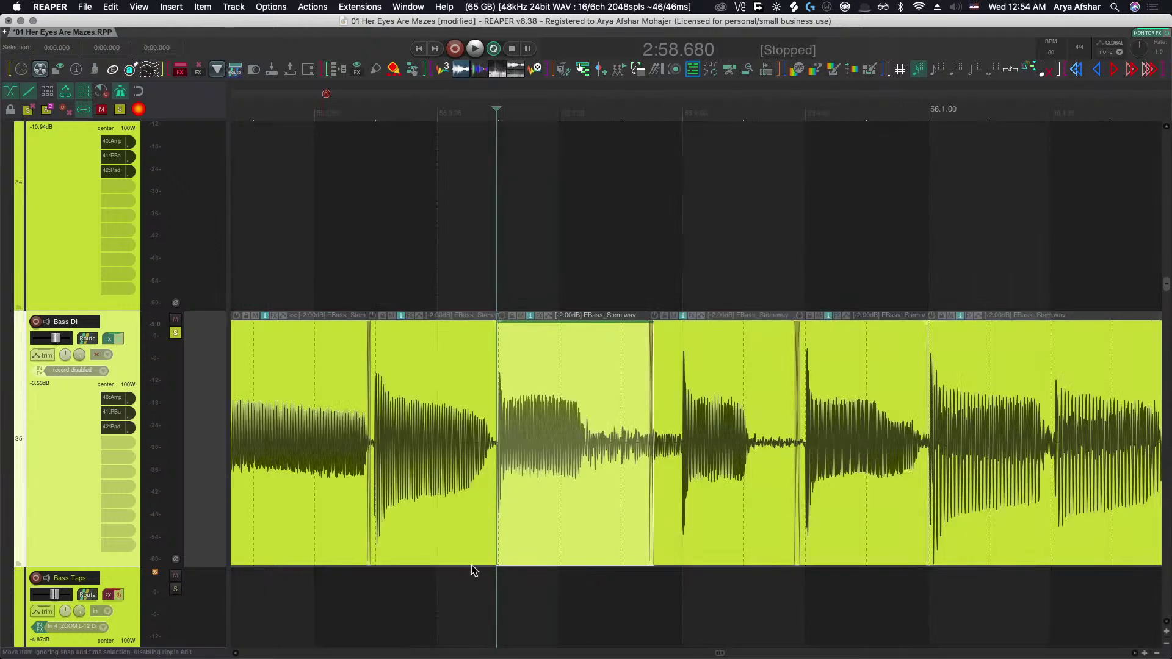
Move the crossfade before 55.3.25 earlier, clear of the note's attack, and lengthen it.
scroll(605, 448, "up", 8)
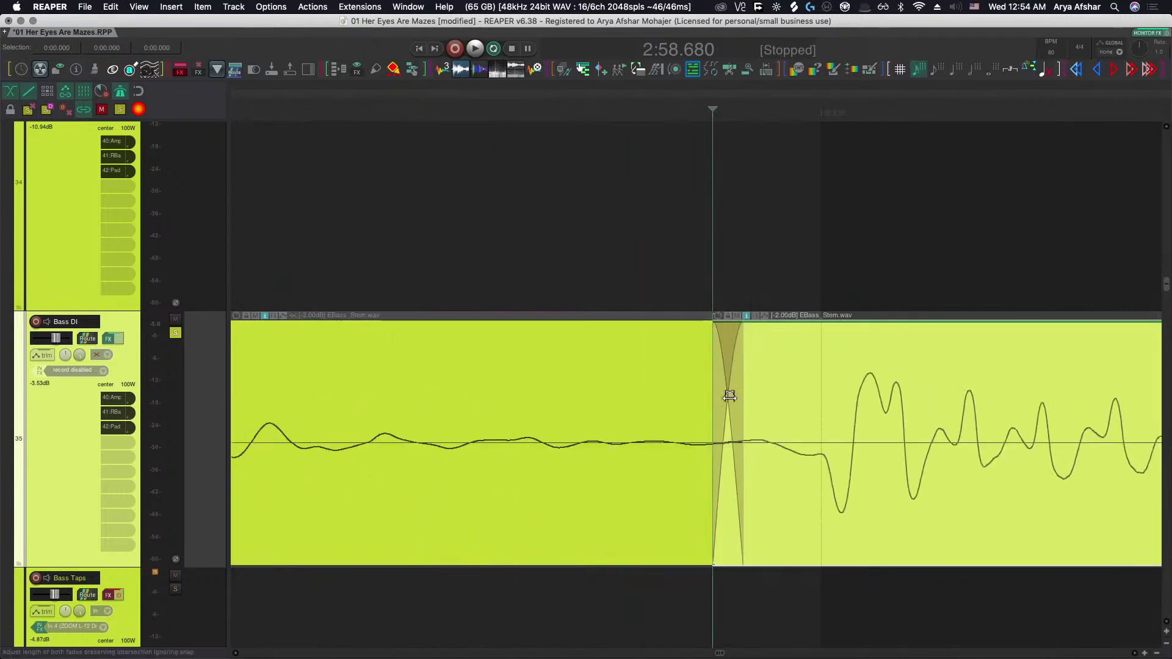
left_click_drag(731, 396, 638, 398)
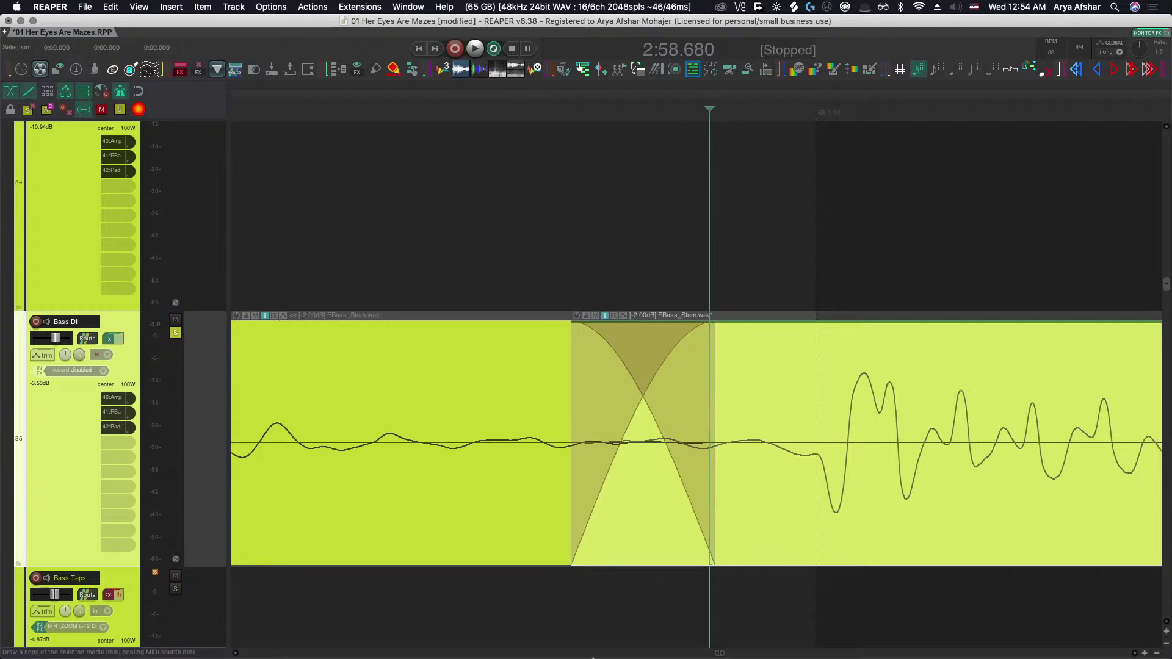
scroll(532, 623, "down", 5)
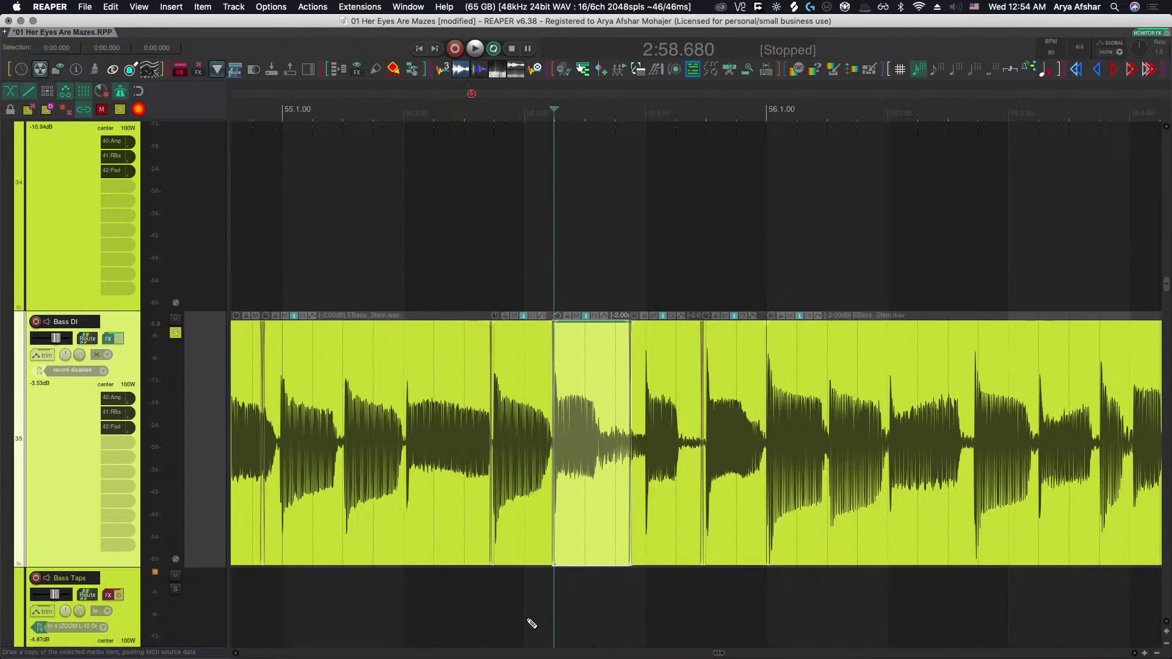
Play back the bass repeatedly from 2:58.008 and examine how the 55.3.25 note decays before 55.4.00.
left_click(445, 580)
key("space")
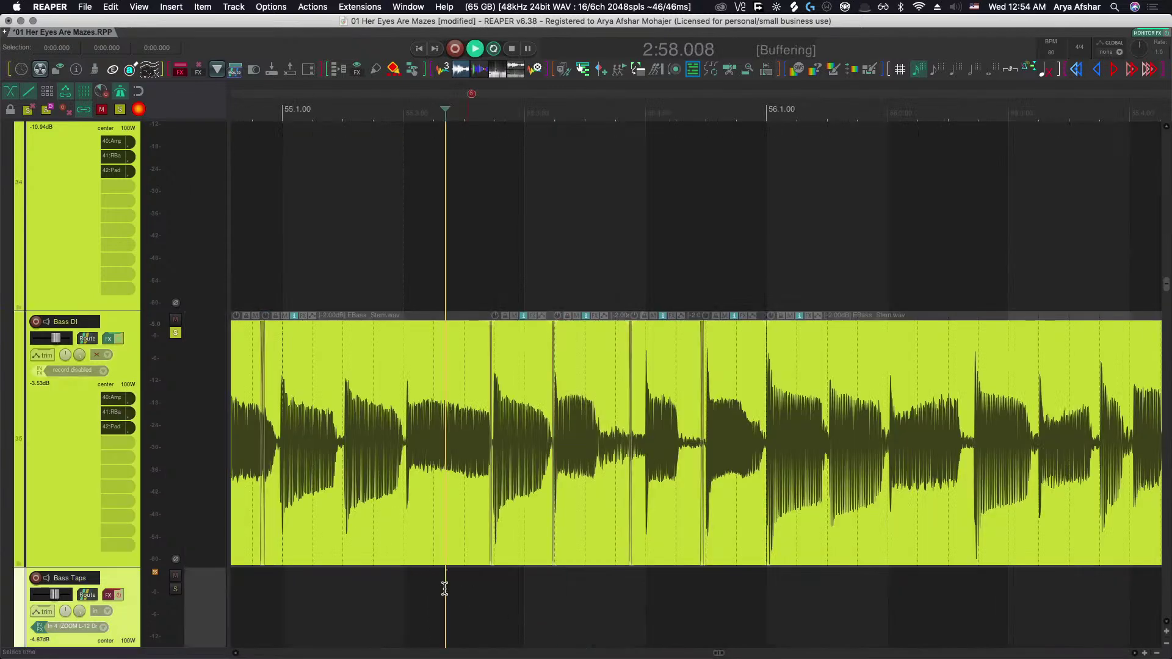
scroll(620, 601, "up", 3)
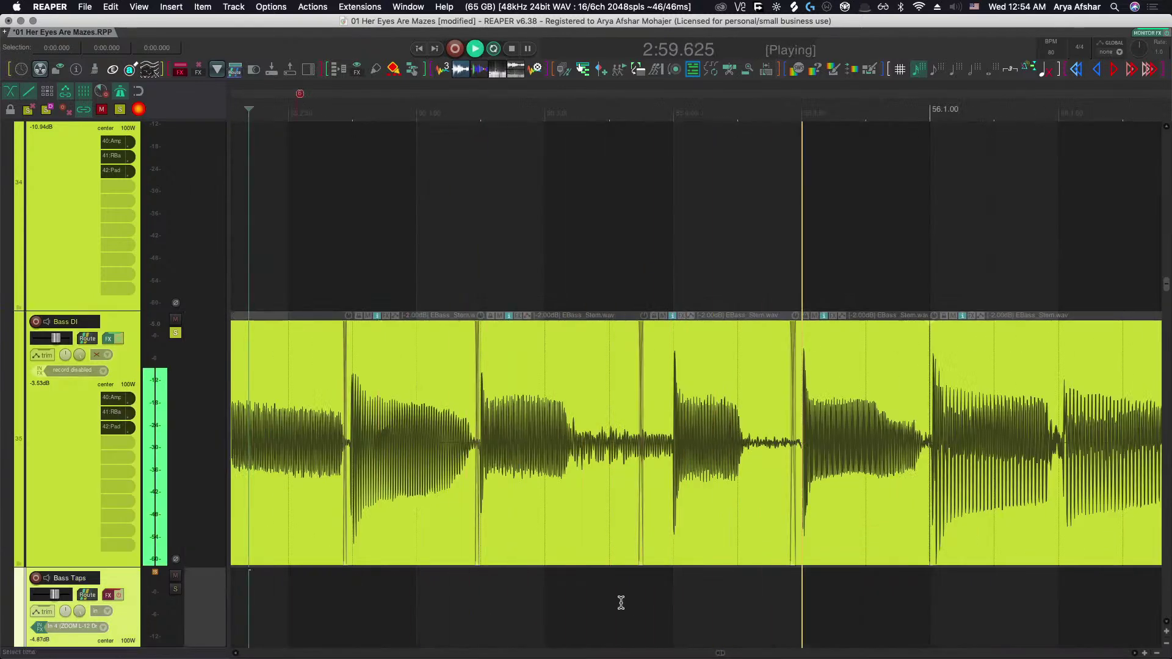
key("space")
key("space")
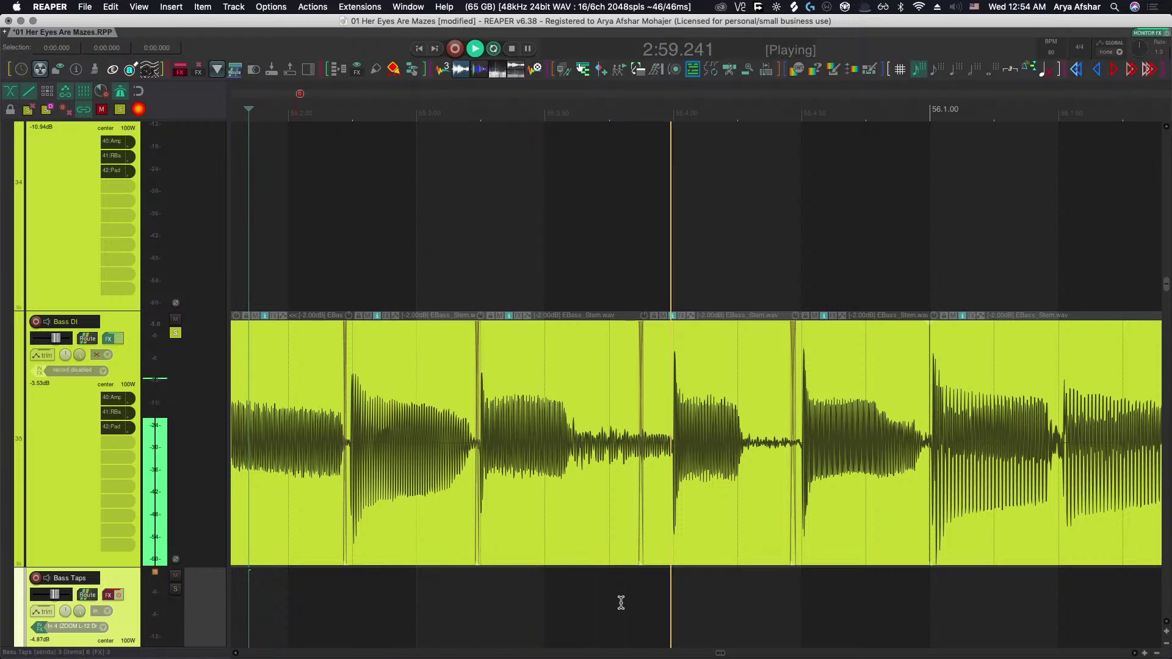
key("space")
scroll(588, 509, "up", 3)
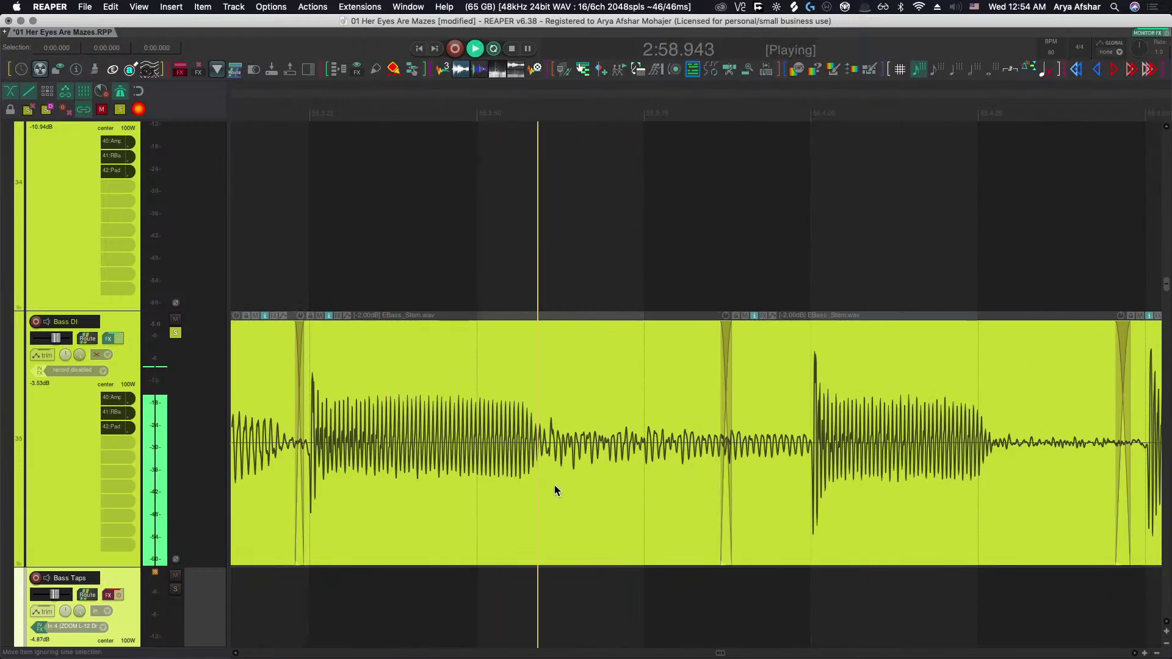
scroll(554, 485, "down", 3)
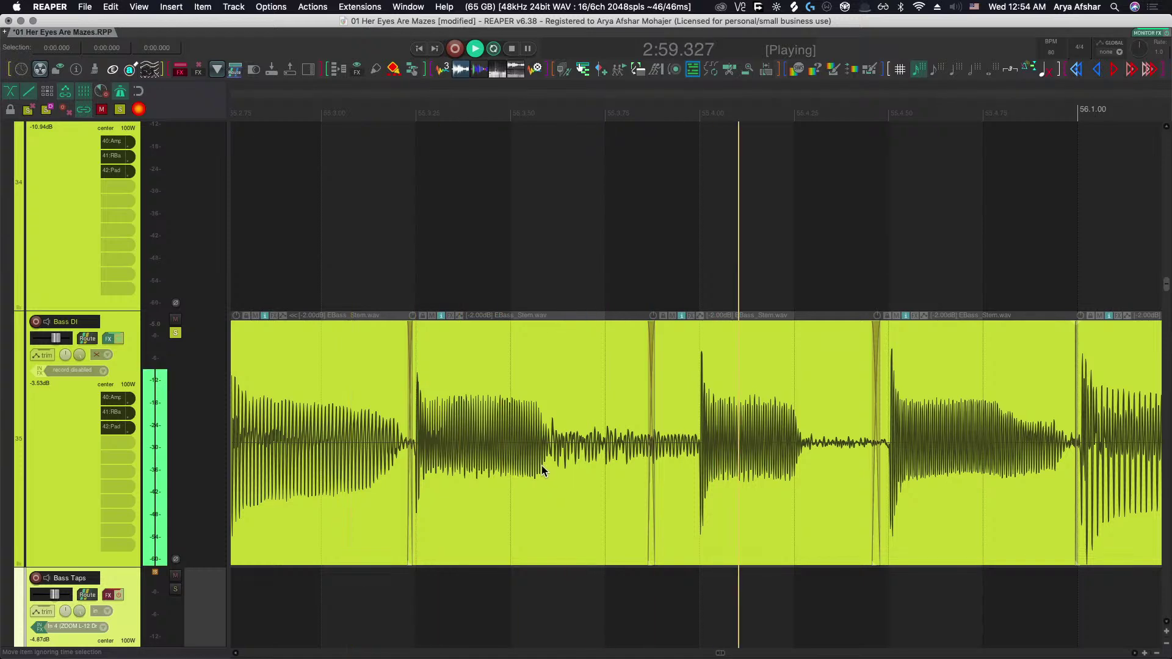
key("space")
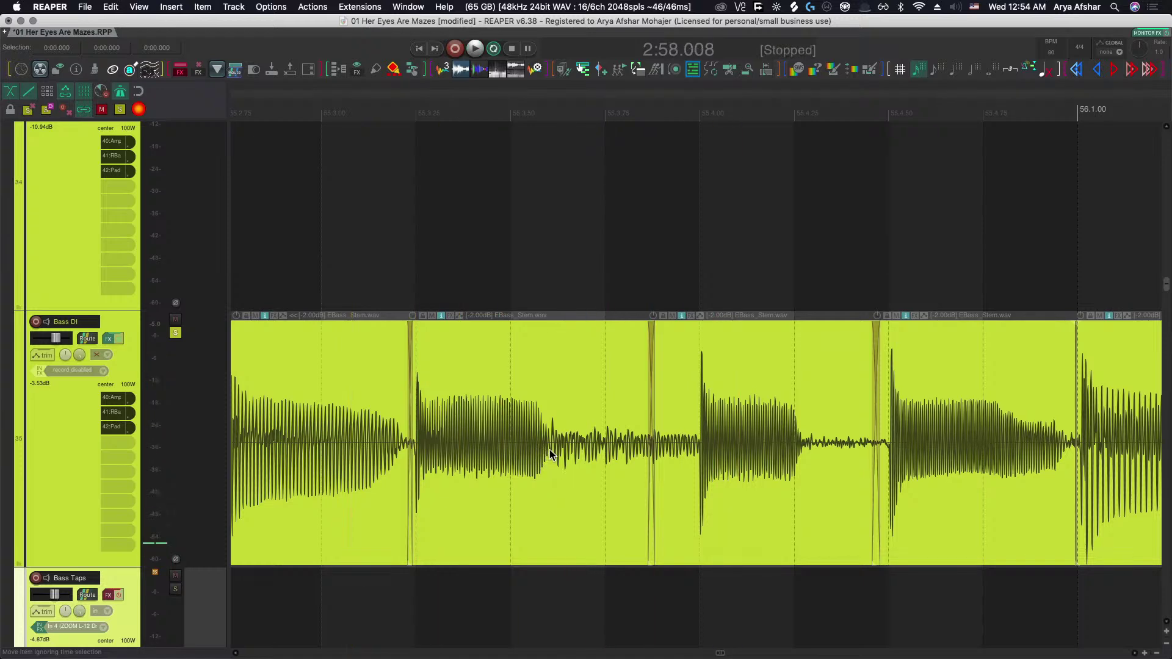
Split Bass DI at 2:58.952, where the 55.3.25 note decays, and slip the new item's audio later to extend the sustain.
left_click(551, 454)
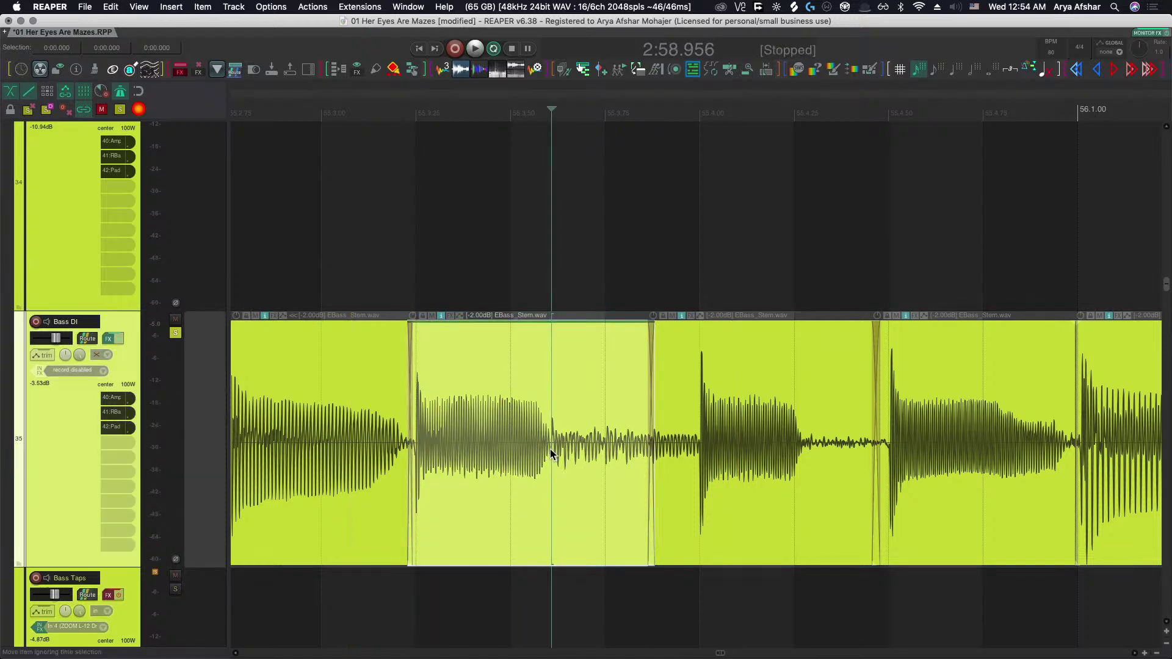
key("s")
left_click_drag(558, 450, 635, 464)
Move the crossfade at the 2:58.952 join earlier into the sustained note, just past 55.3.50, and lengthen it.
scroll(569, 441, "up", 5)
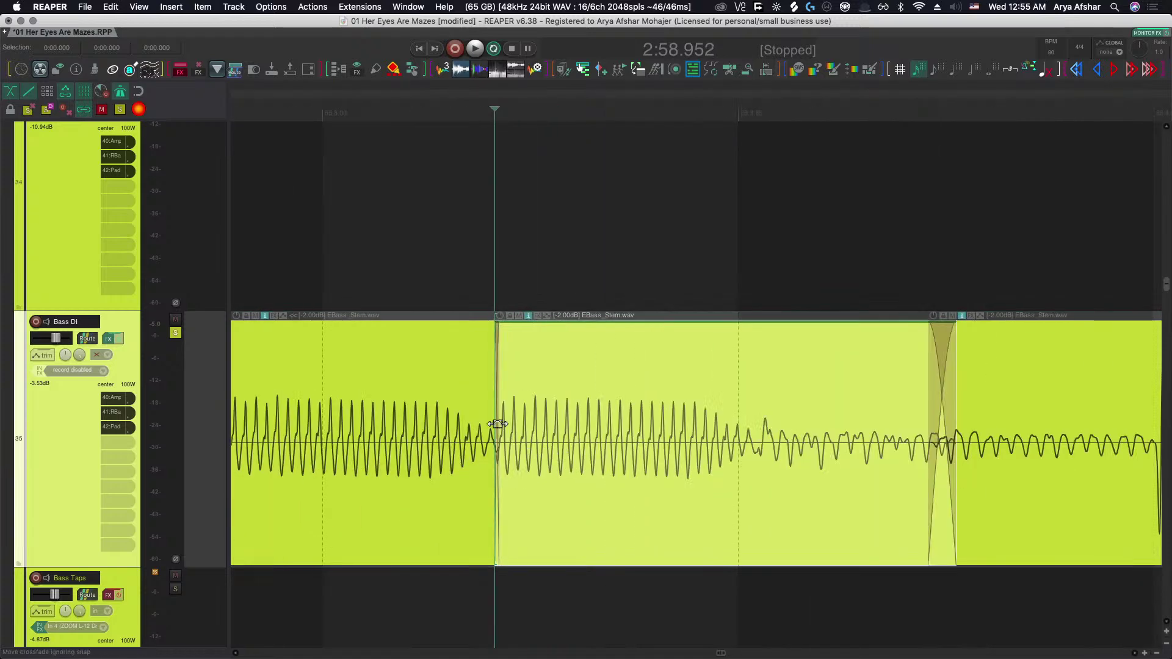
left_click_drag(497, 424, 410, 420)
scroll(419, 423, "up", 6)
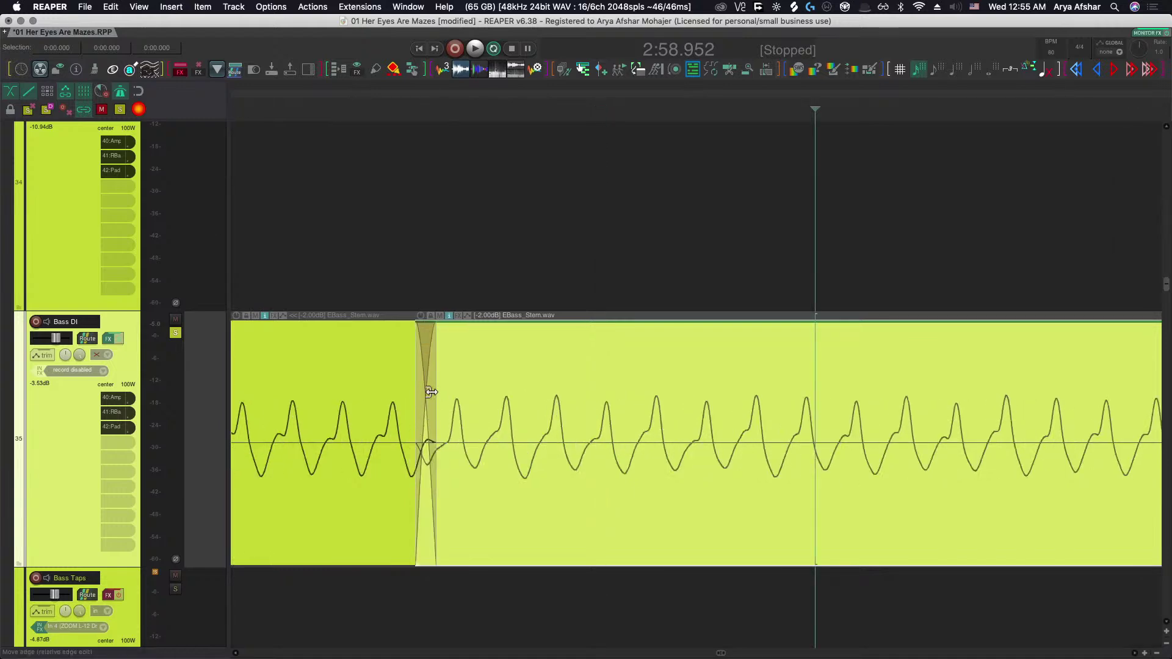
scroll(634, 549, "down", 10)
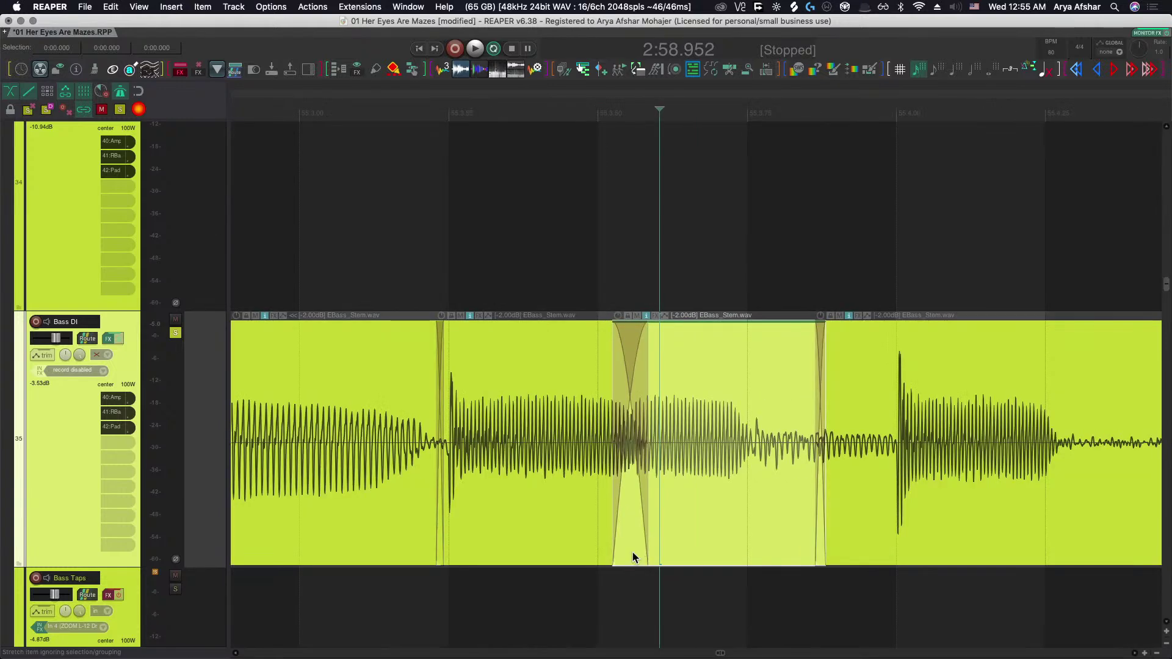
Play back the bass from 2:58.538 to check the extended note's crossfade.
left_click(475, 570)
key("space")
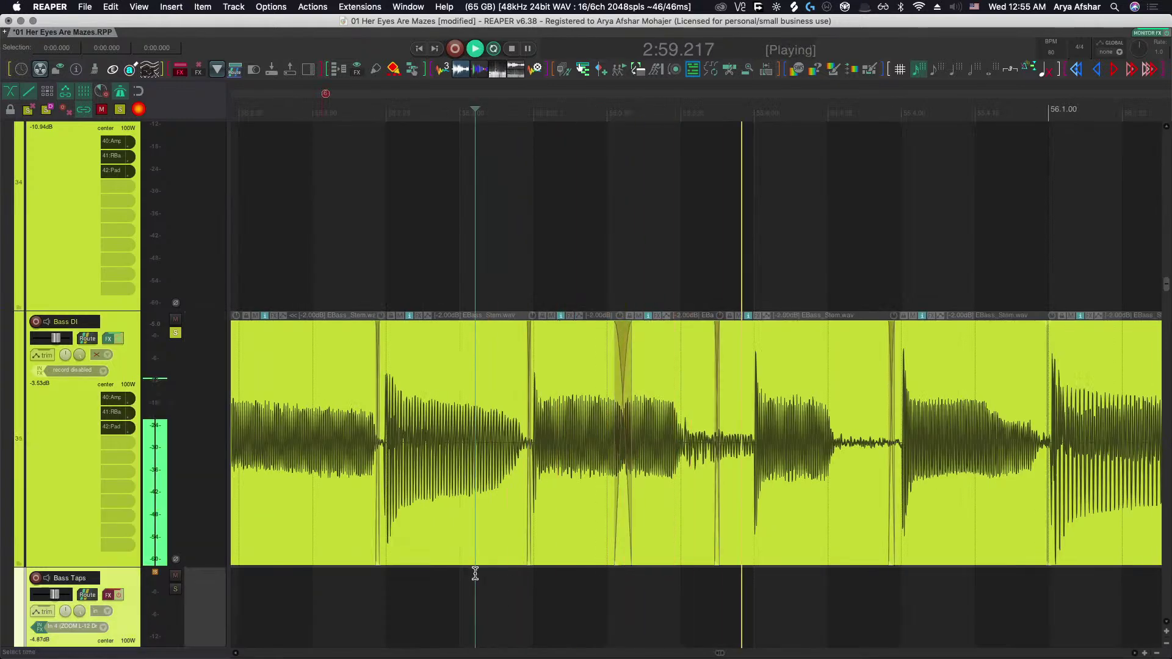
key("space")
Try the extended note's crossfade at an earlier position, then center it on 55.3.50 and lengthen it.
scroll(632, 421, "up", 6)
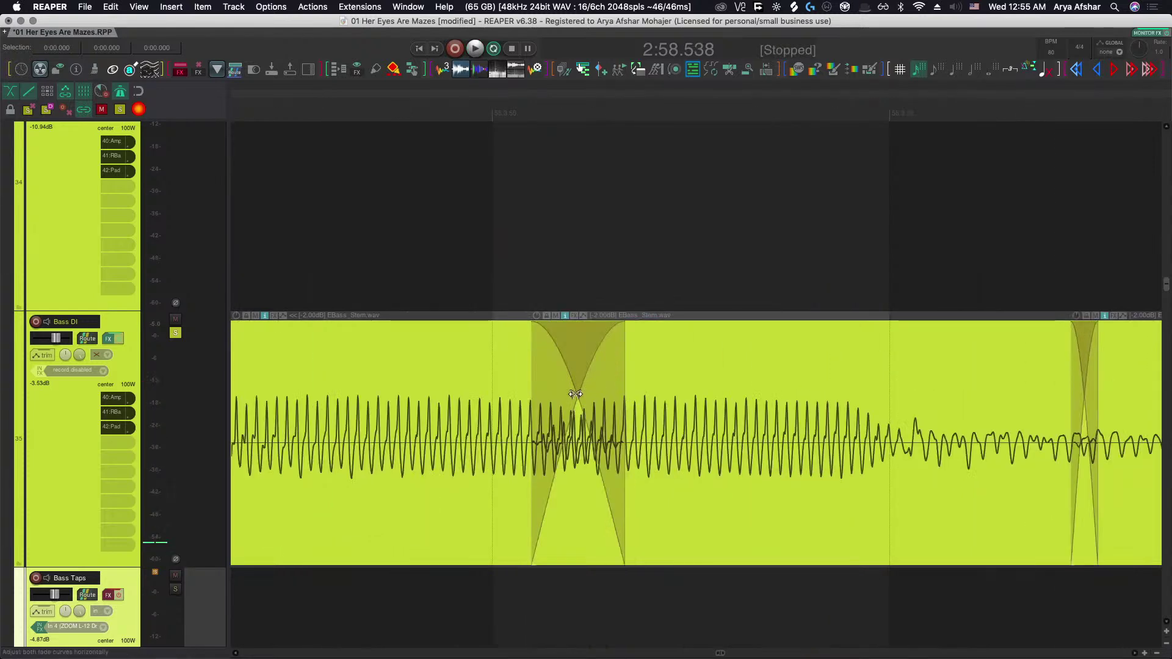
left_click_drag(575, 394, 394, 392)
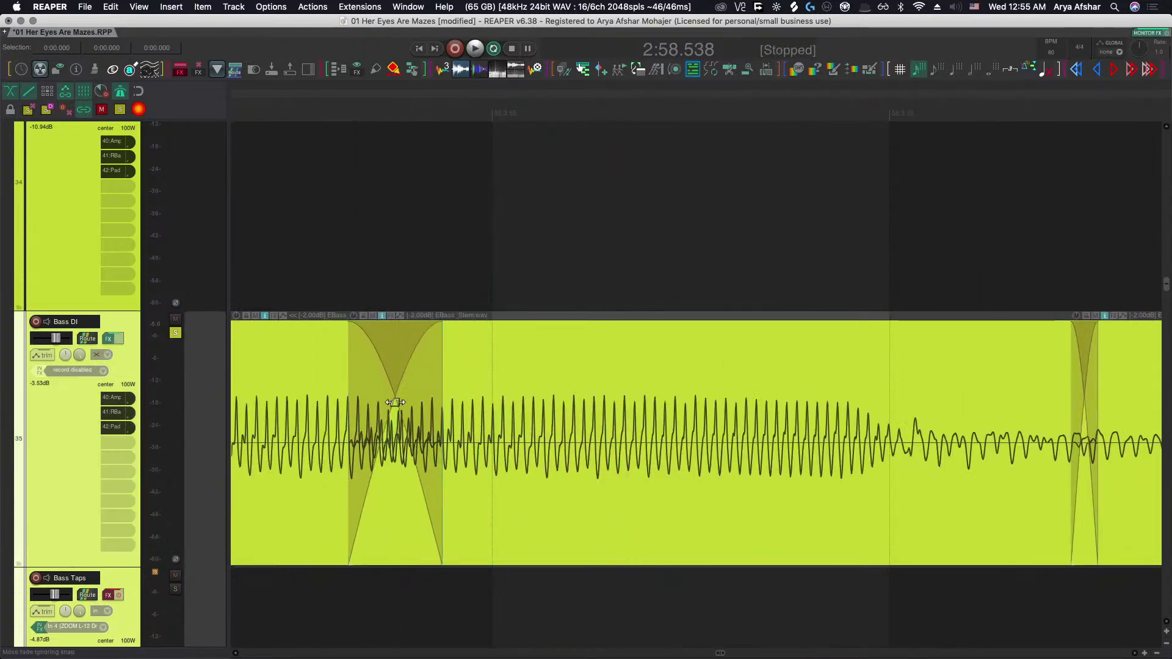
scroll(403, 421, "down", 6)
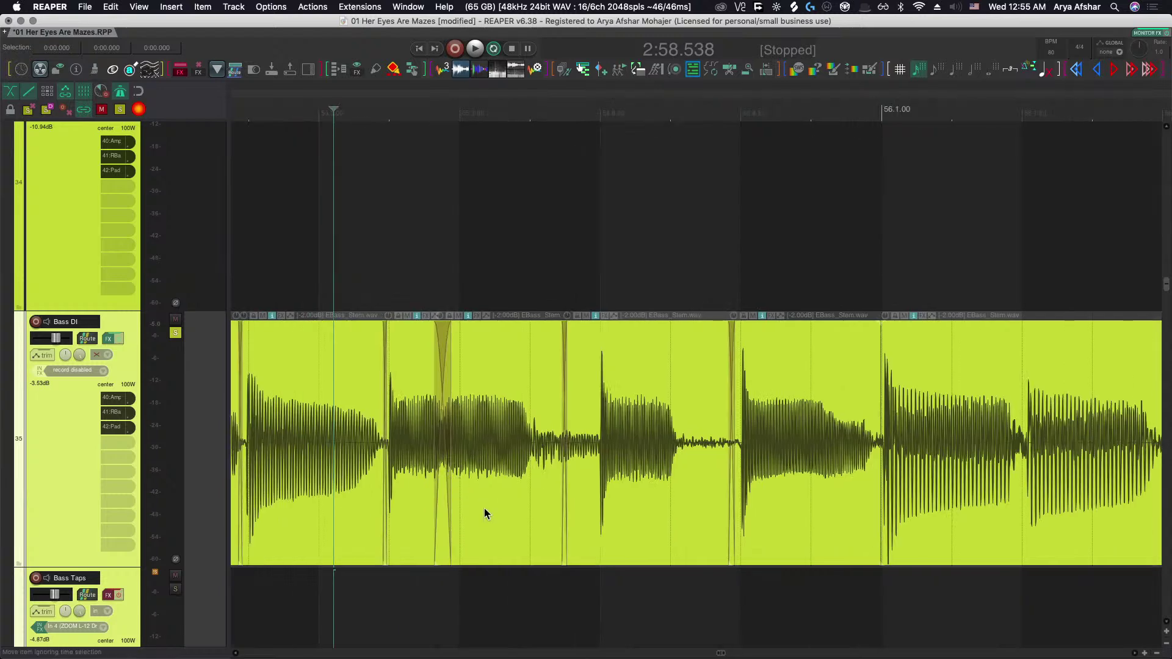
scroll(449, 446, "up", 3)
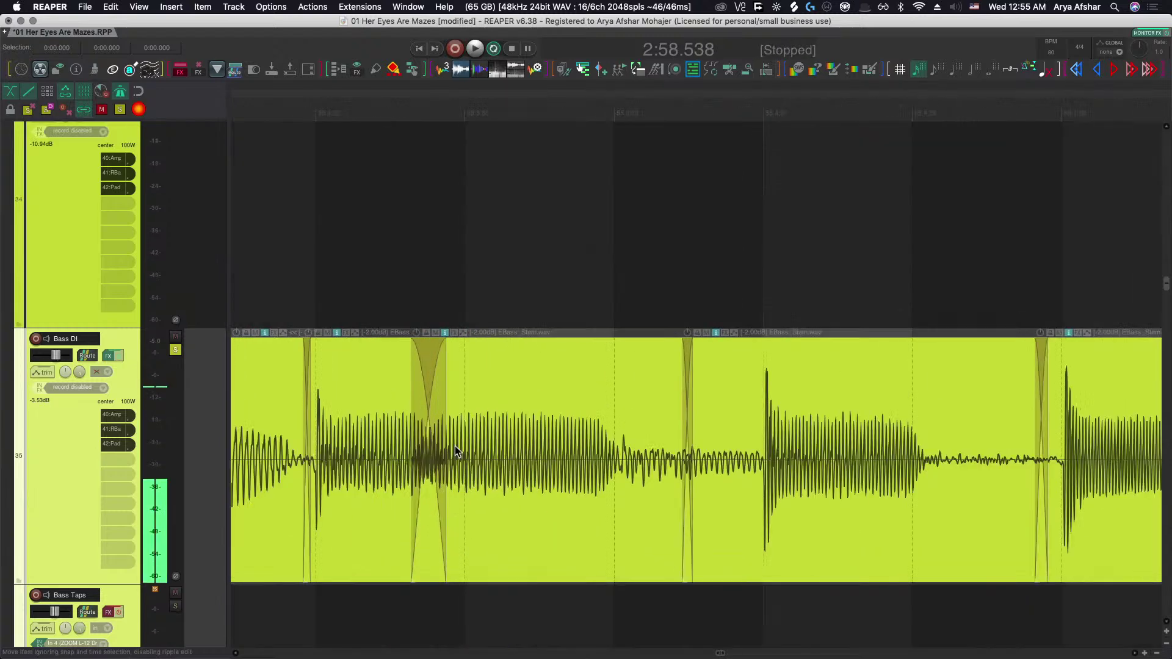
left_click_drag(427, 412, 470, 445)
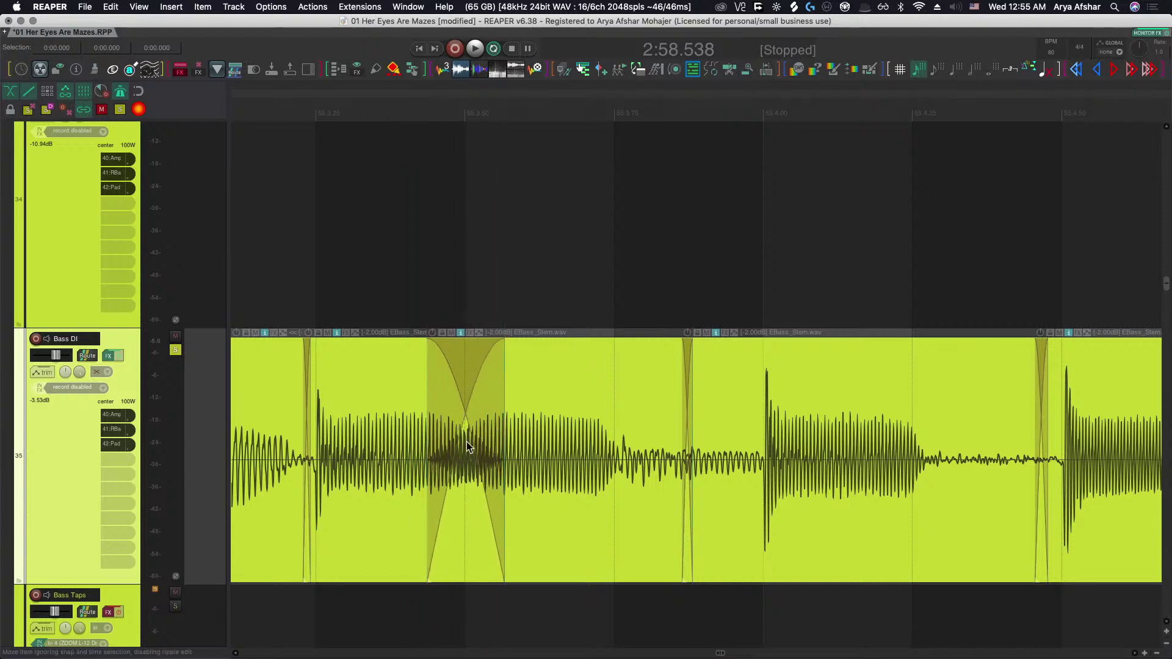
scroll(467, 511, "down", 4)
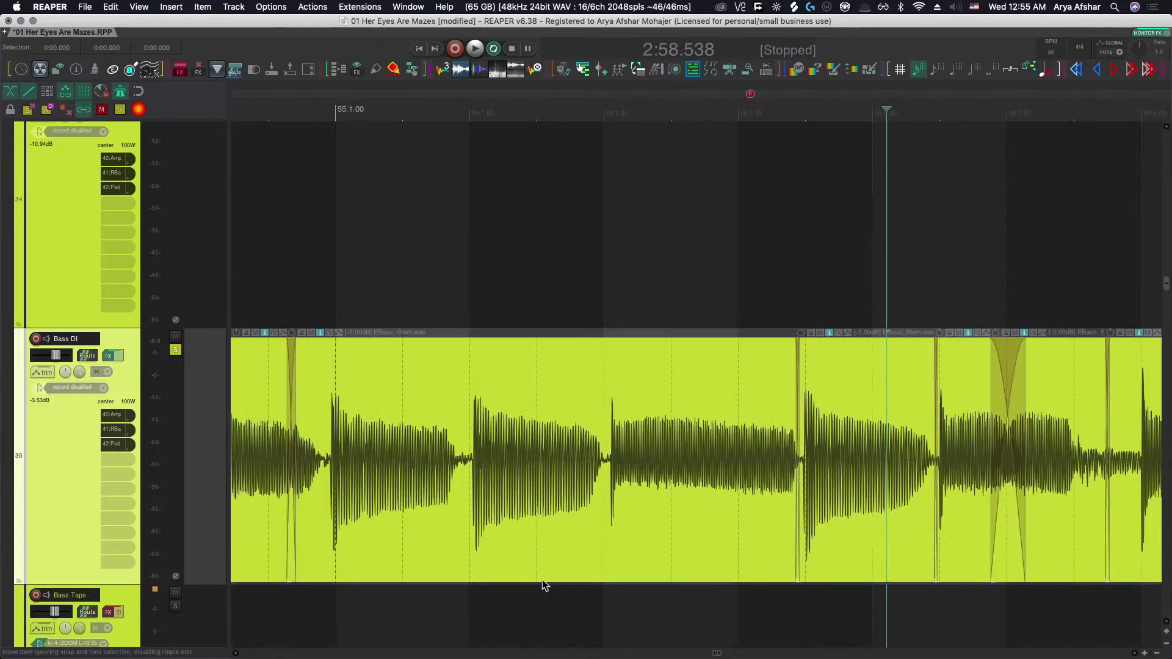
Play back the bass from 2:57.633 to check the crossfade centered on 55.3.50.
left_click(560, 614)
key("space")
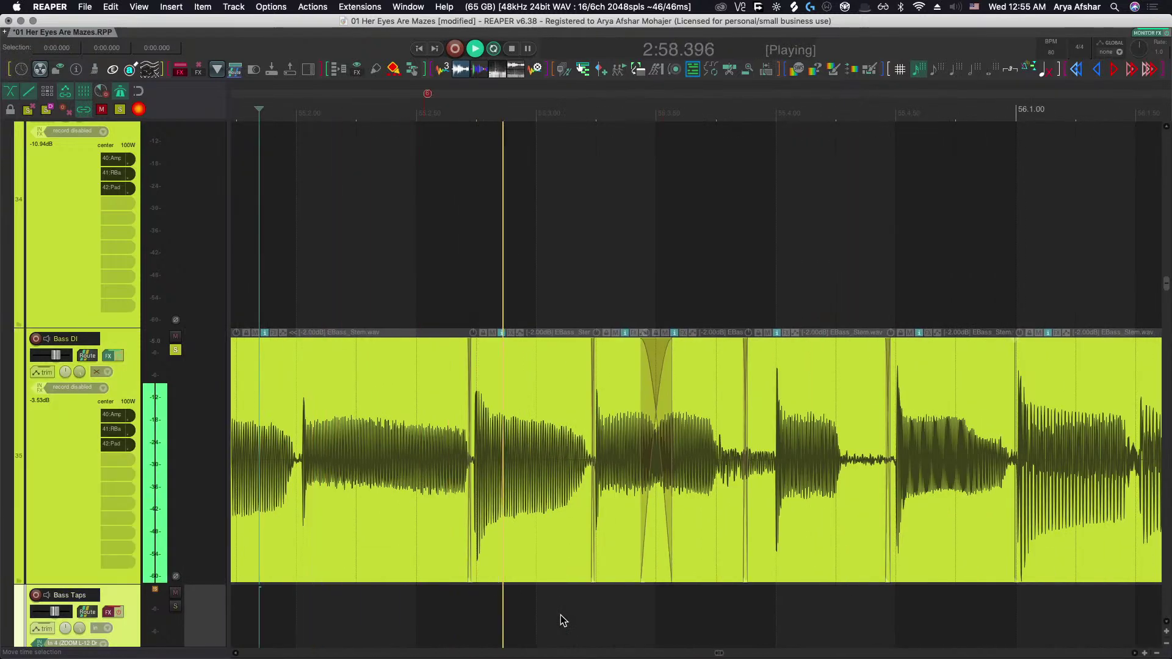
key("space")
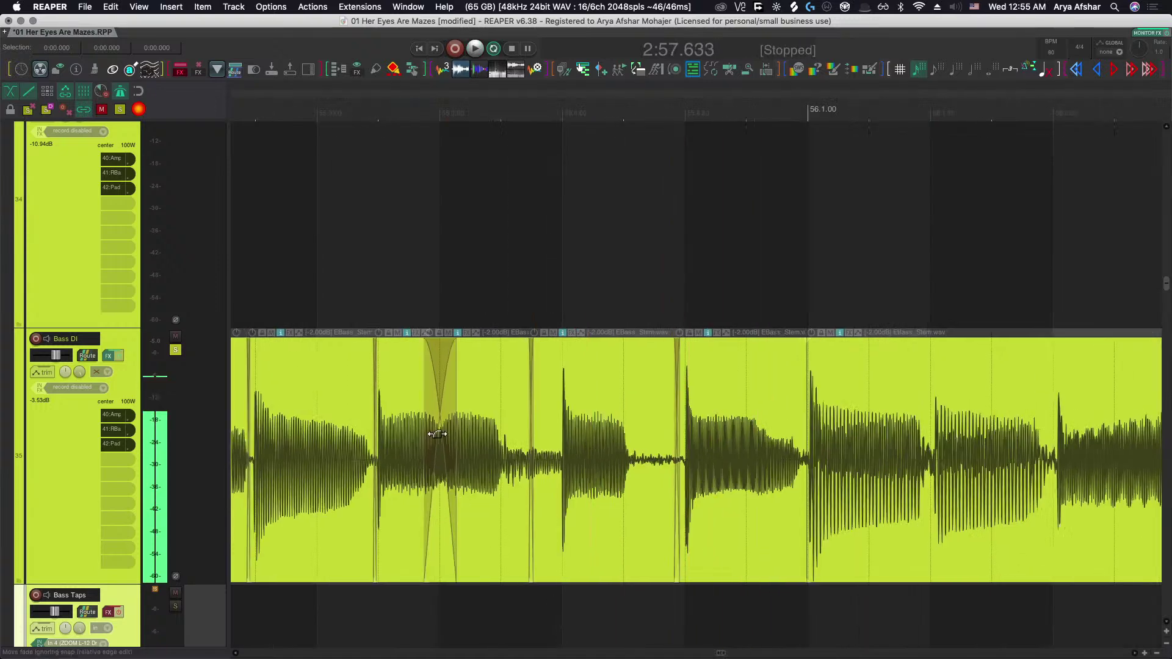
Slip the item after the 55.3.25 note so its attack lands near 55.3.50, and place a longer crossfade just before that attack.
scroll(437, 434, "up", 3)
left_click_drag(470, 401, 389, 422)
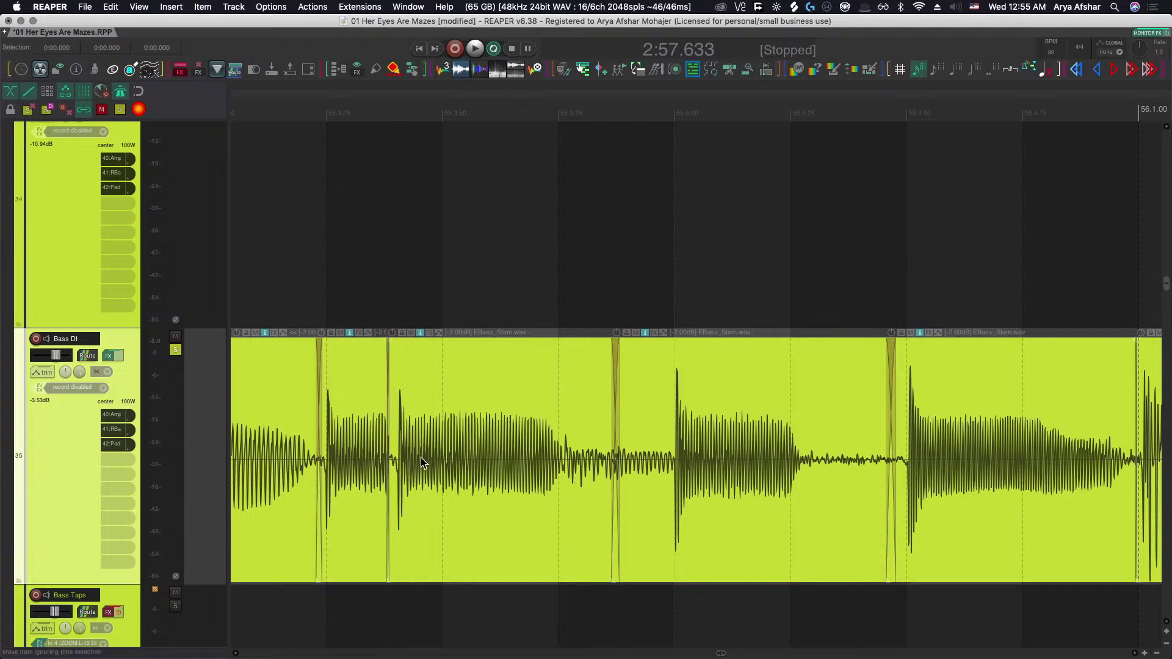
left_click_drag(421, 463, 477, 468)
scroll(388, 442, "up", 6)
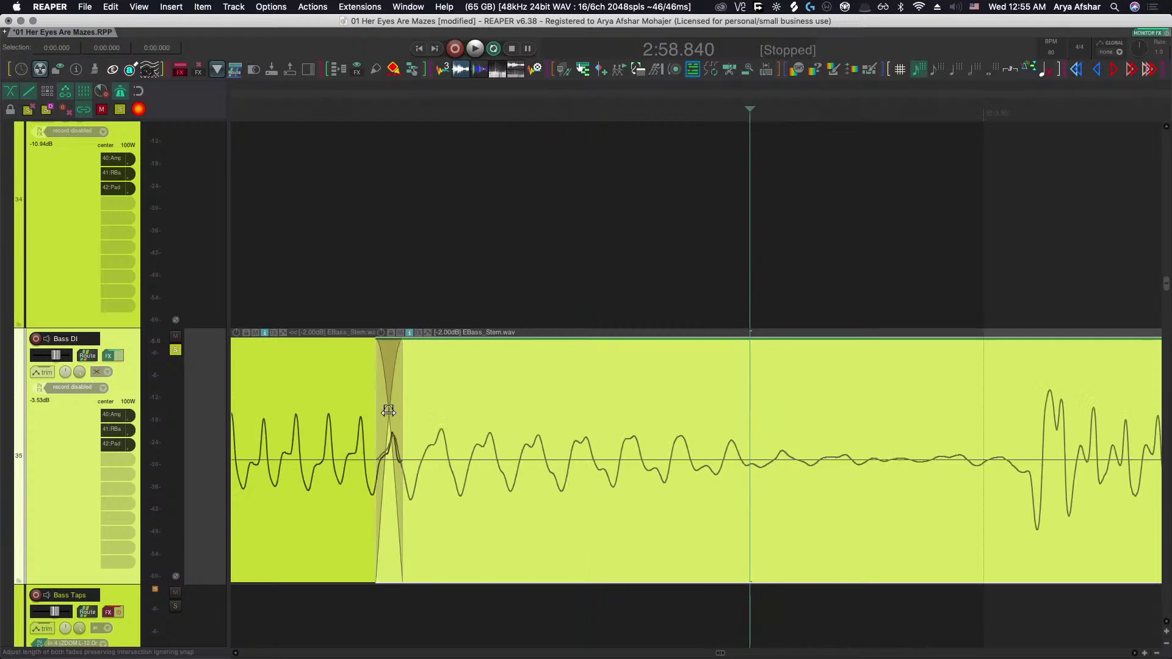
left_click_drag(388, 411, 842, 479)
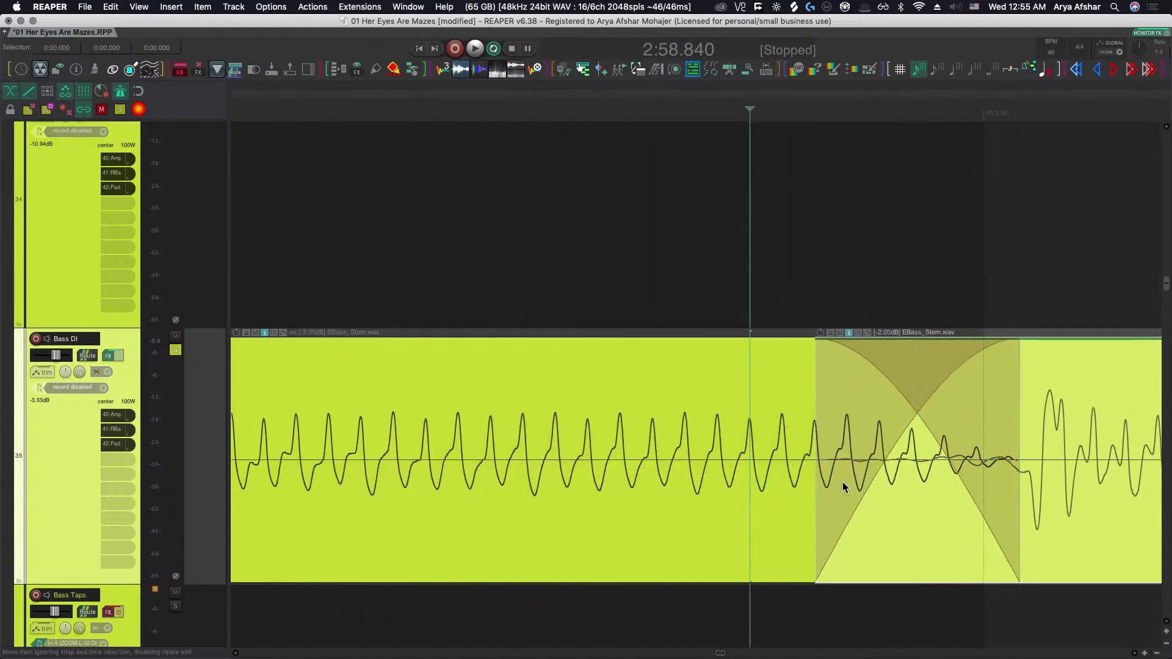
scroll(811, 515, "down", 5)
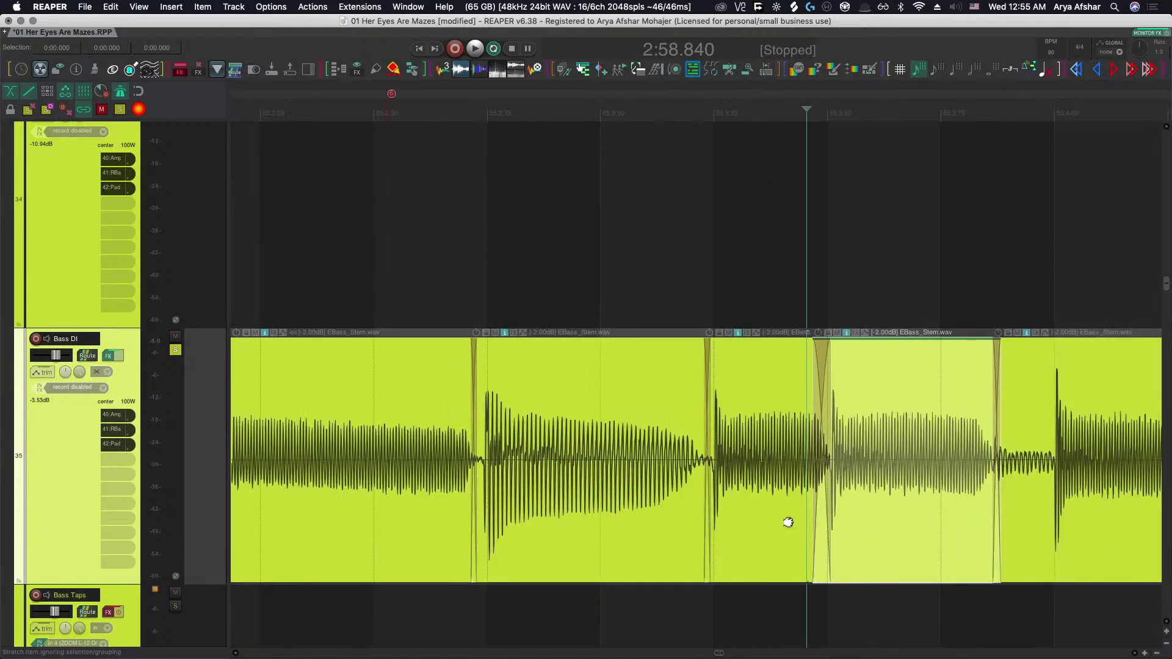
Play back the bass from 2:58.423 to check the restruck note at 55.3.50.
left_click(555, 606)
key("space")
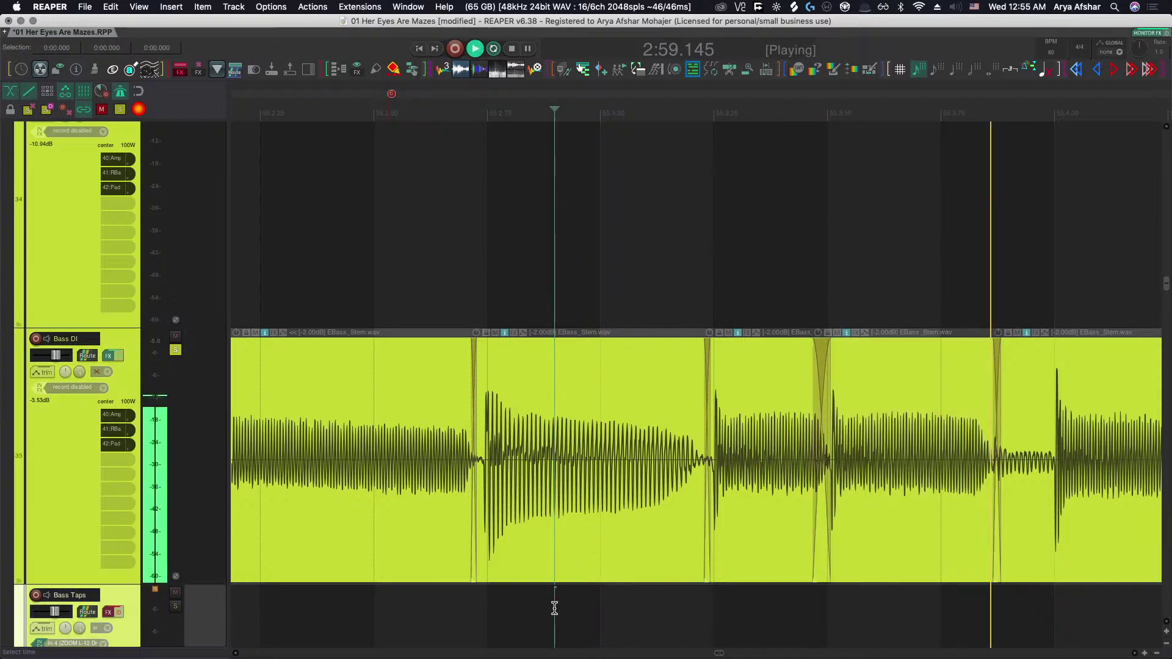
key("space")
Move the crossfade before the 55.3.50 note slightly earlier and slip that note's audio earlier onto the 55.3.50 grid line.
scroll(602, 507, "up", 4)
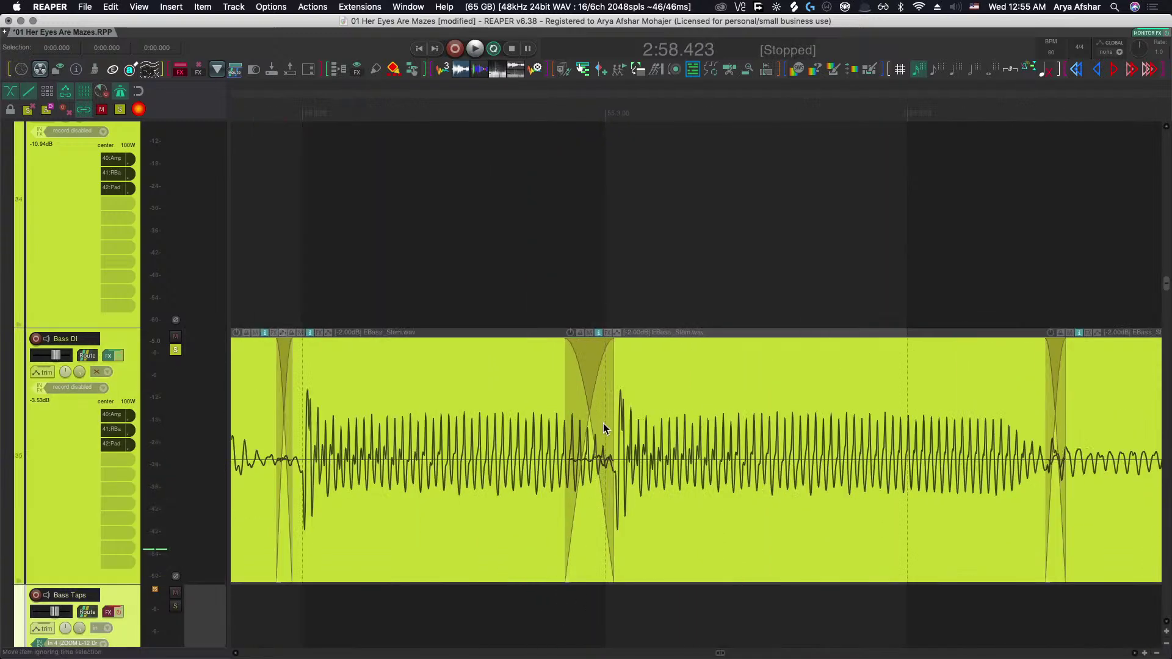
left_click_drag(590, 409, 561, 409)
left_click_drag(701, 465, 673, 467)
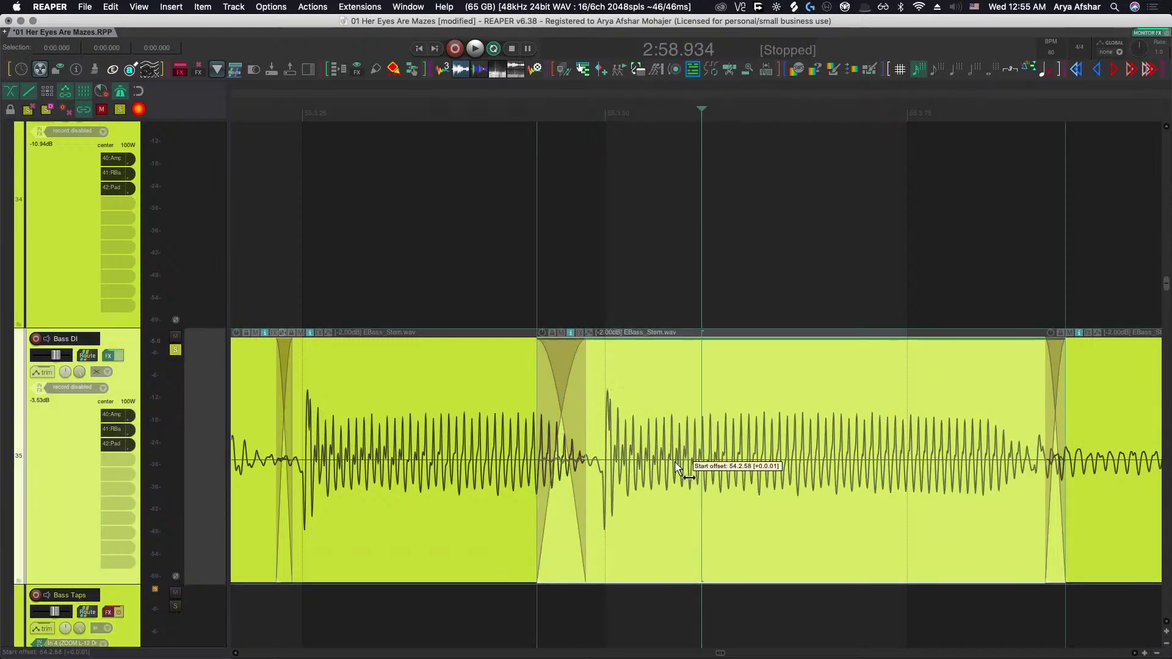
Play back the bass from 2:57.382 to check the timing of the 55.3.50 note.
scroll(664, 523, "down", 8)
left_click(470, 607)
key("space")
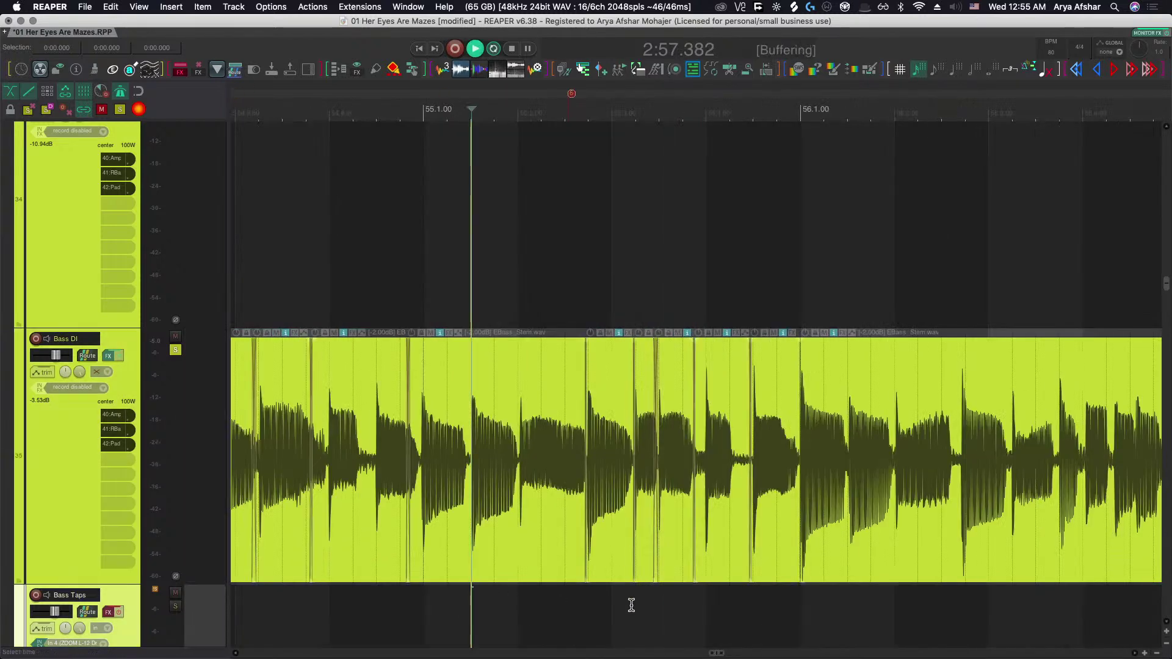
scroll(688, 615, "up", 6)
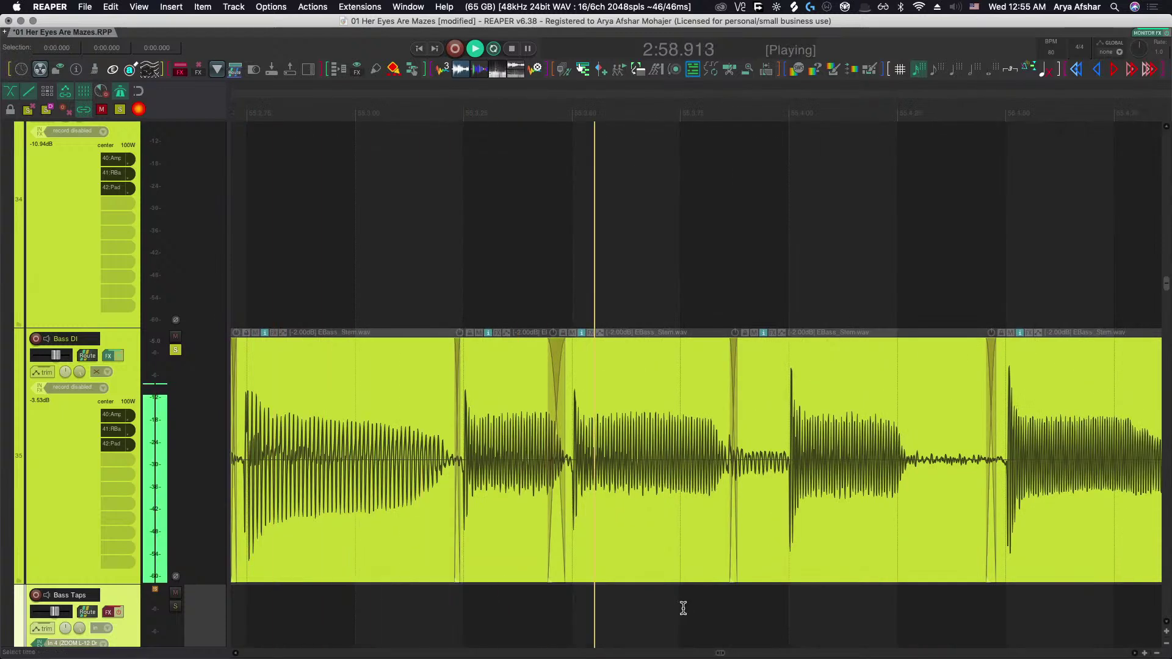
key("space")
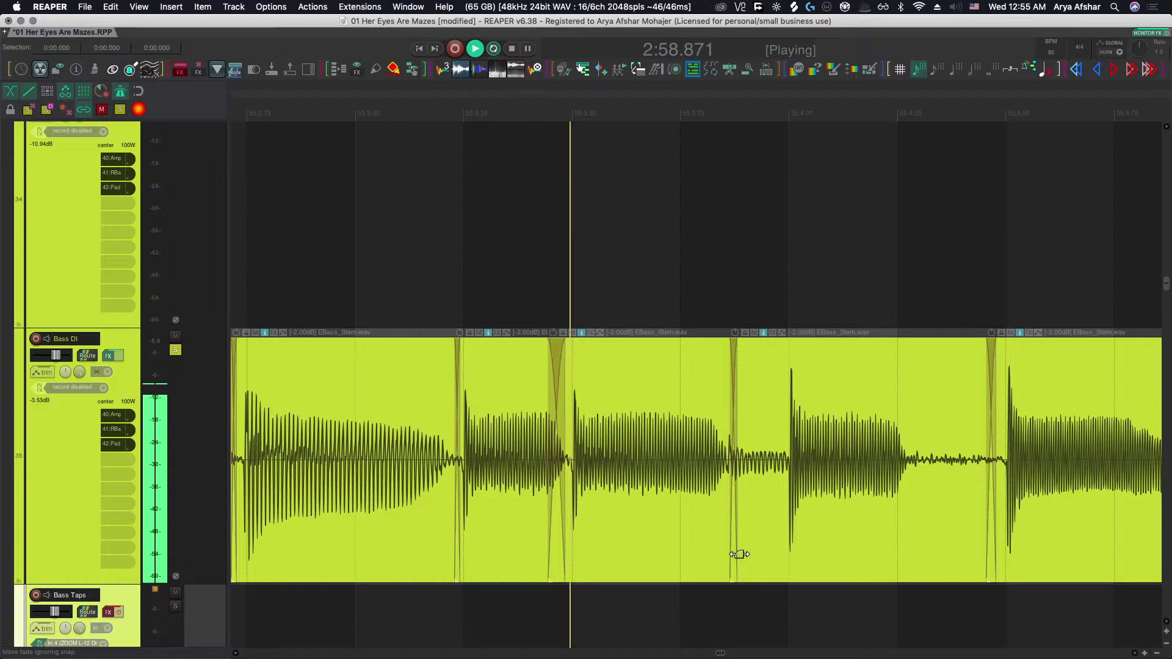
key("space")
Move the crossfade at the end of the 55.3.50 note earlier to 55.3.75 and listen to the join.
scroll(742, 495, "up", 4)
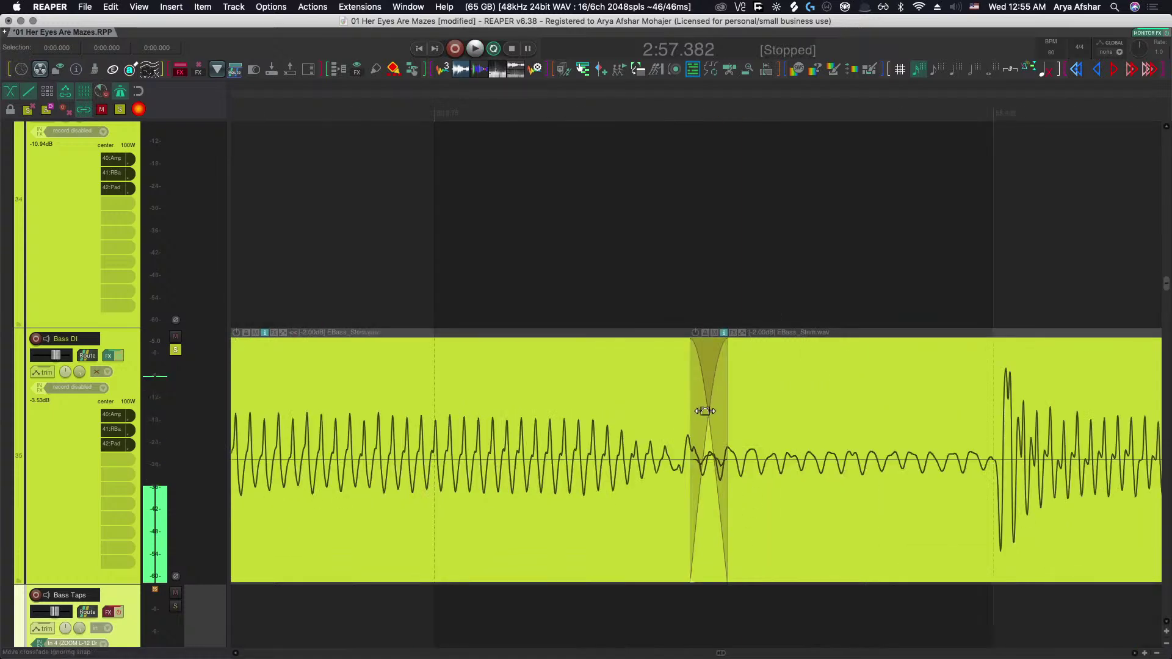
left_click_drag(705, 410, 572, 415)
scroll(586, 523, "down", 4)
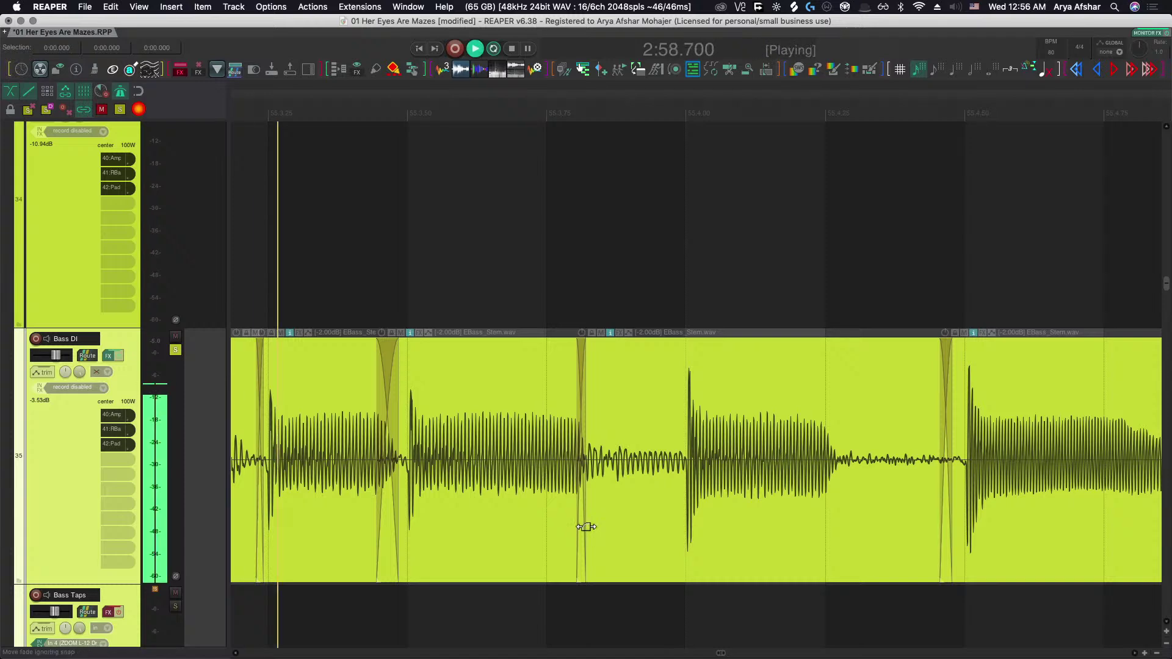
left_click_drag(583, 408, 548, 408)
key("space")
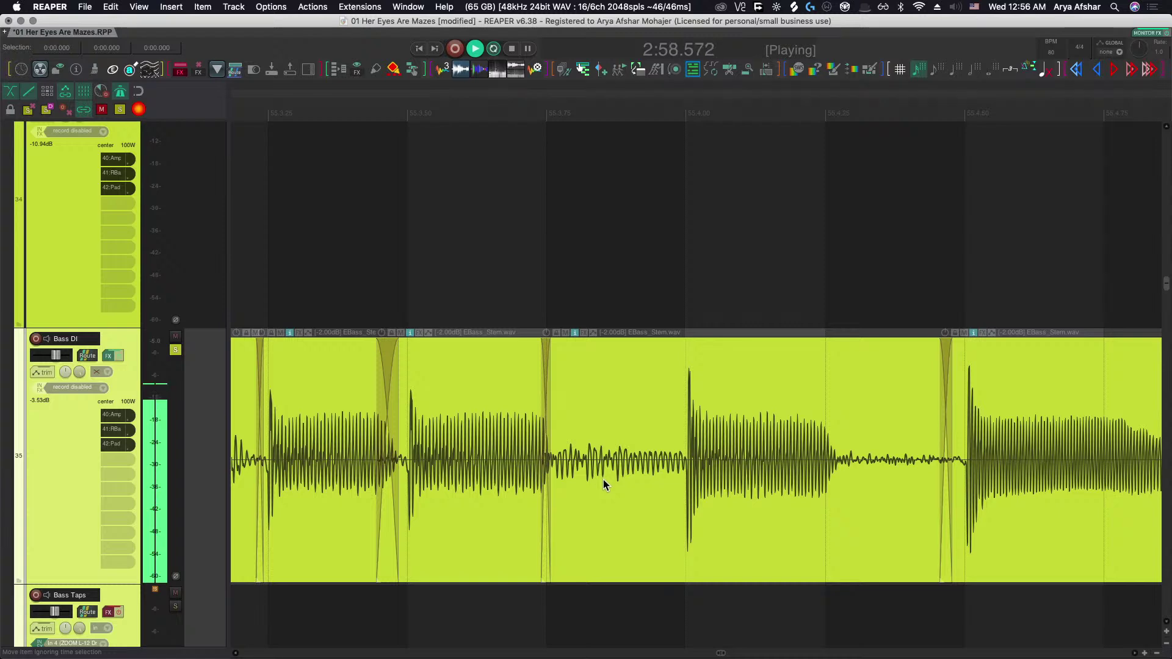
key("space")
Split the bass at 2:59.245, just before the 55.4.00 note, and raise the preceding quiet item's volume to +6.00 dB.
left_click(683, 464)
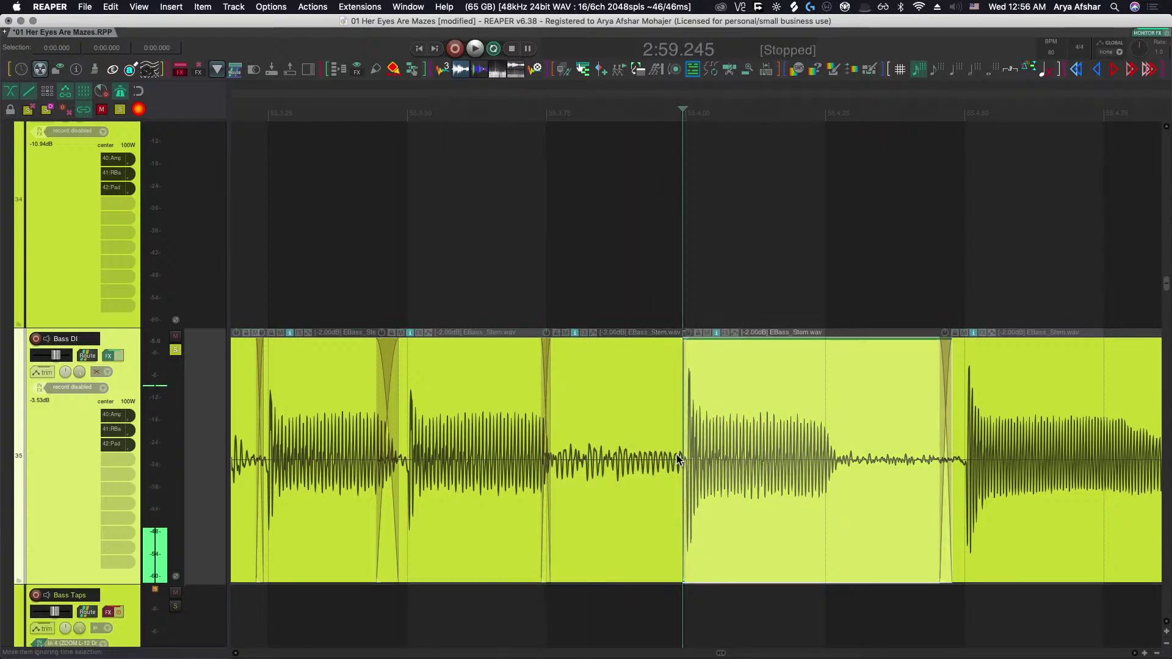
key("space")
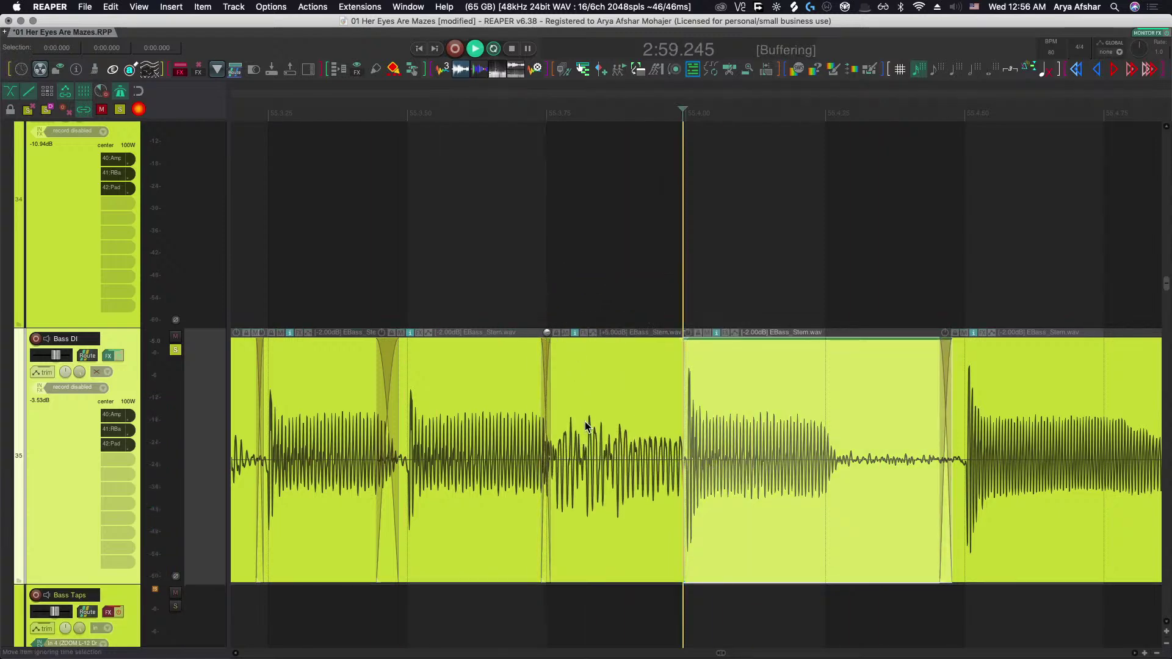
key("space")
Play back the bass from 2:58.233 to check the louder section between 55.3.75 and 55.4.00.
scroll(631, 552, "down", 3)
left_click(379, 604)
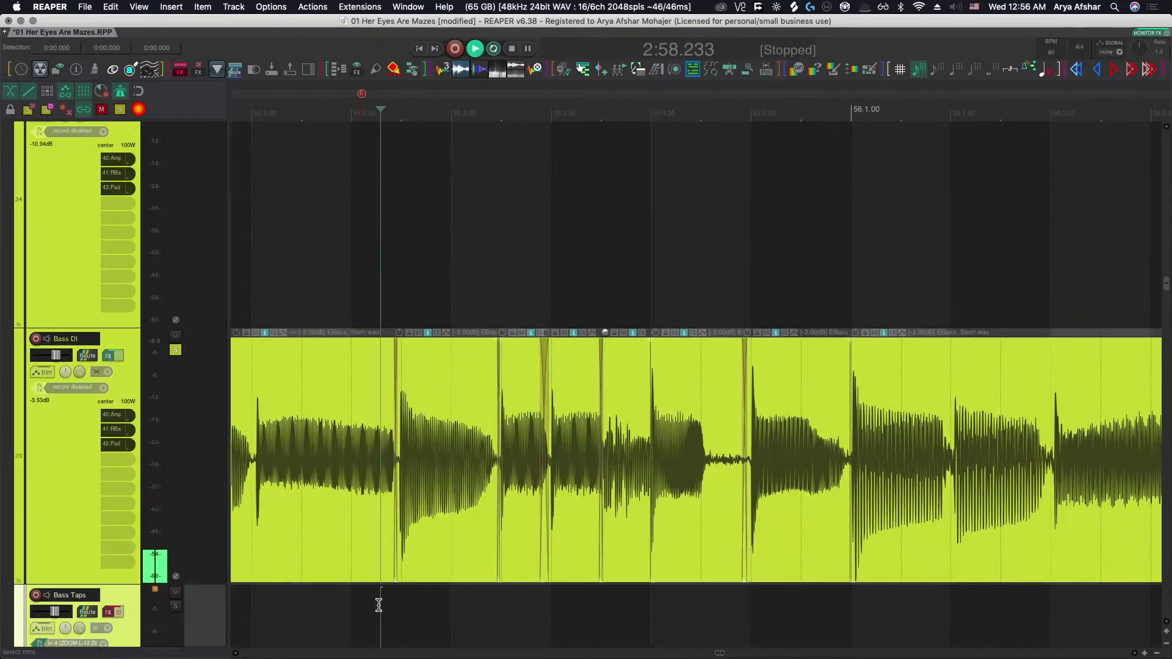
key("space")
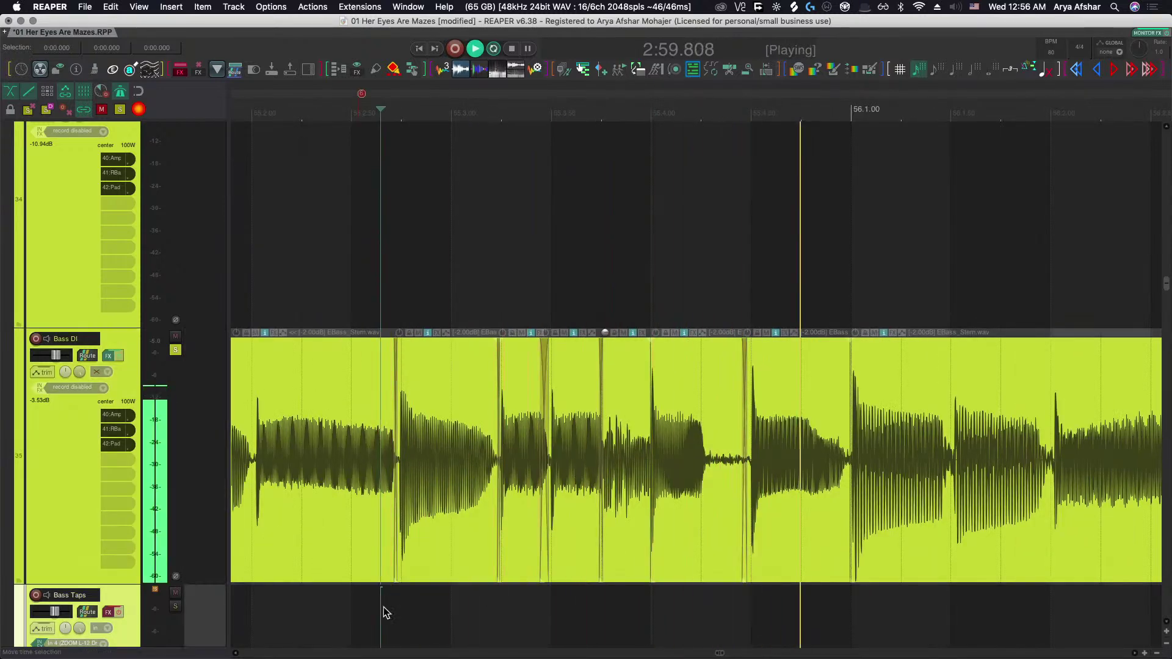
scroll(645, 482, "right", 2)
scroll(583, 540, "up", 3)
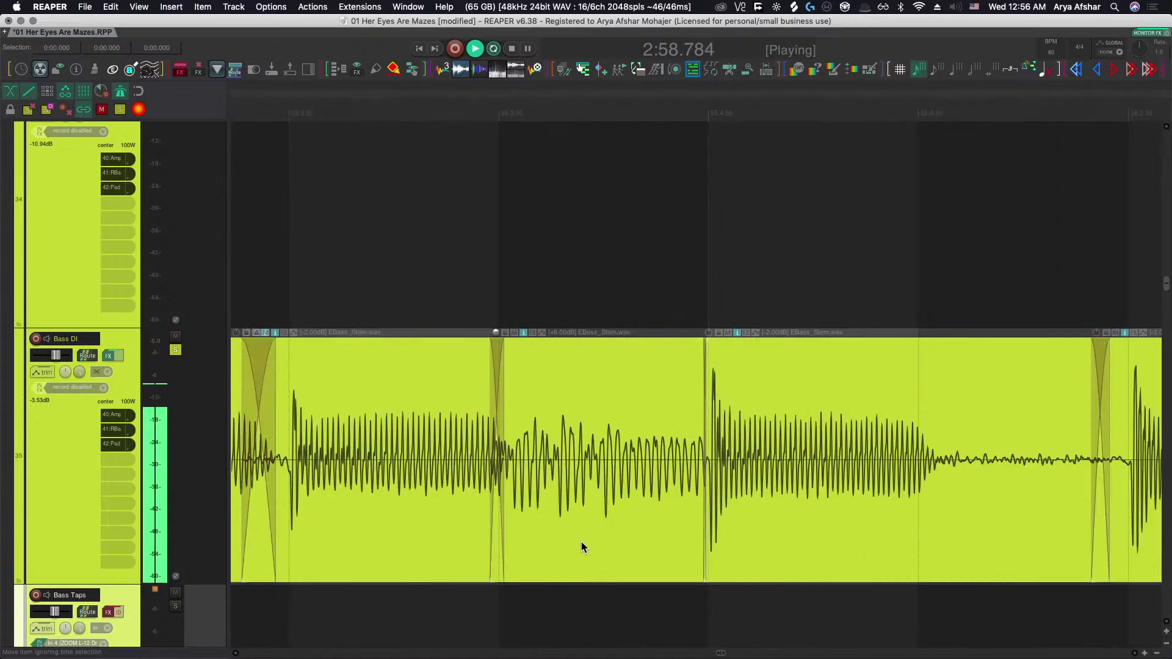
scroll(587, 543, "up", 3)
scroll(587, 544, "down", 5)
scroll(598, 518, "up", 4)
key("space")
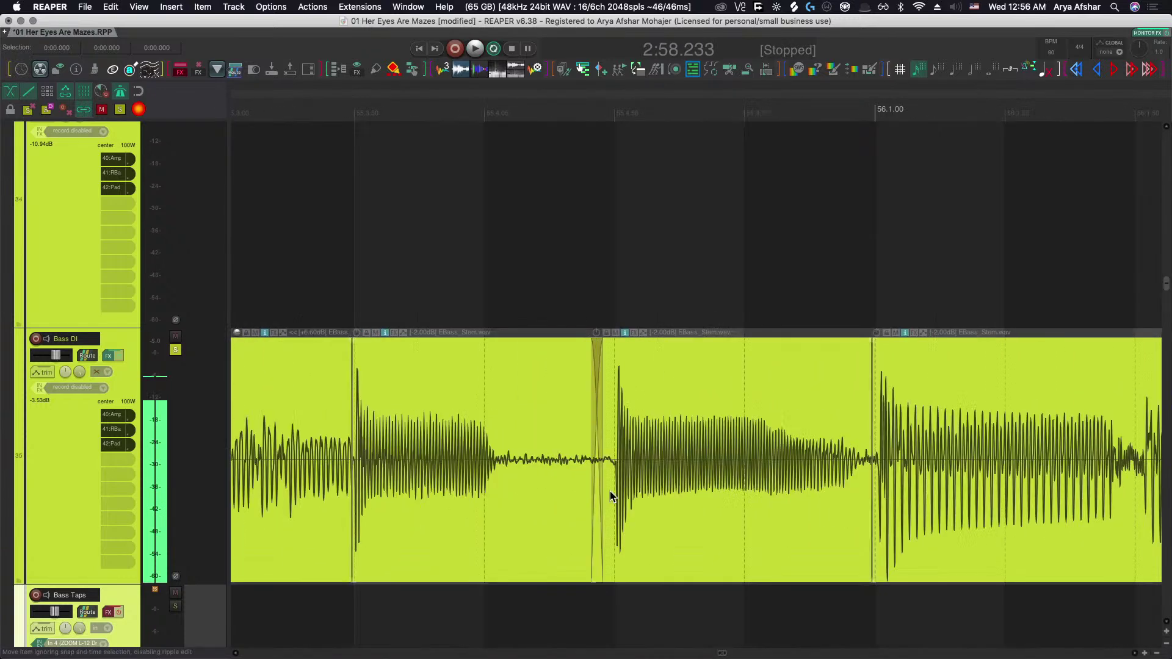
Lengthen the crossfade just before the 55.4.50 note and listen on into bar 56.
scroll(603, 418, "up", 2)
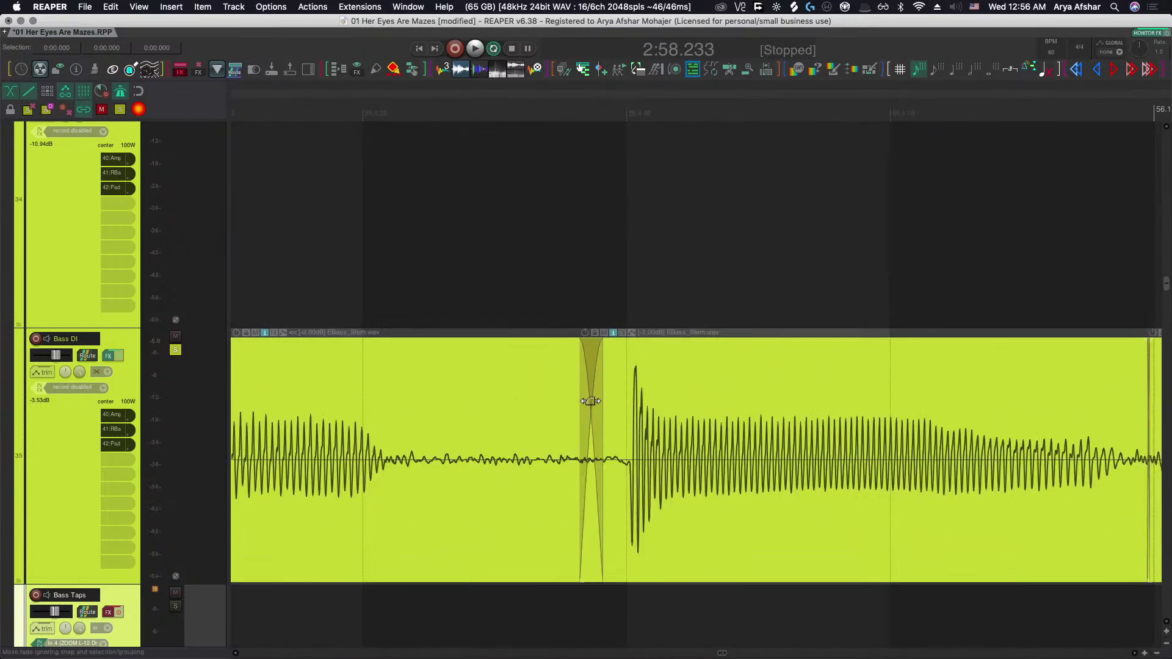
left_click_drag(590, 415, 601, 484)
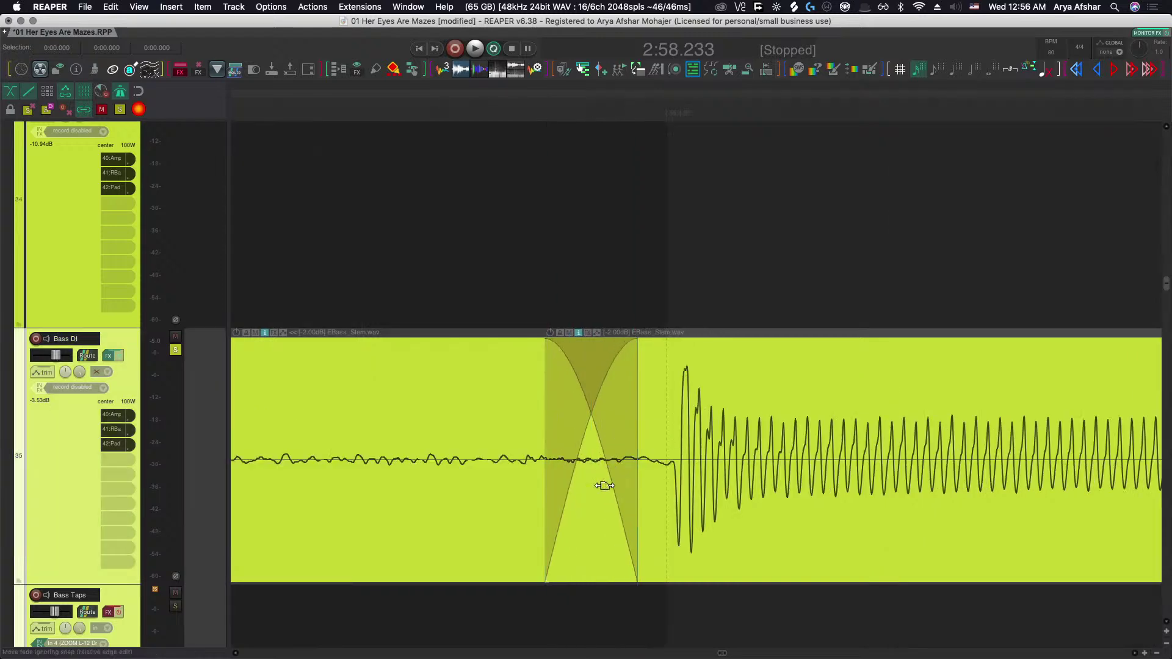
scroll(600, 507, "down", 5)
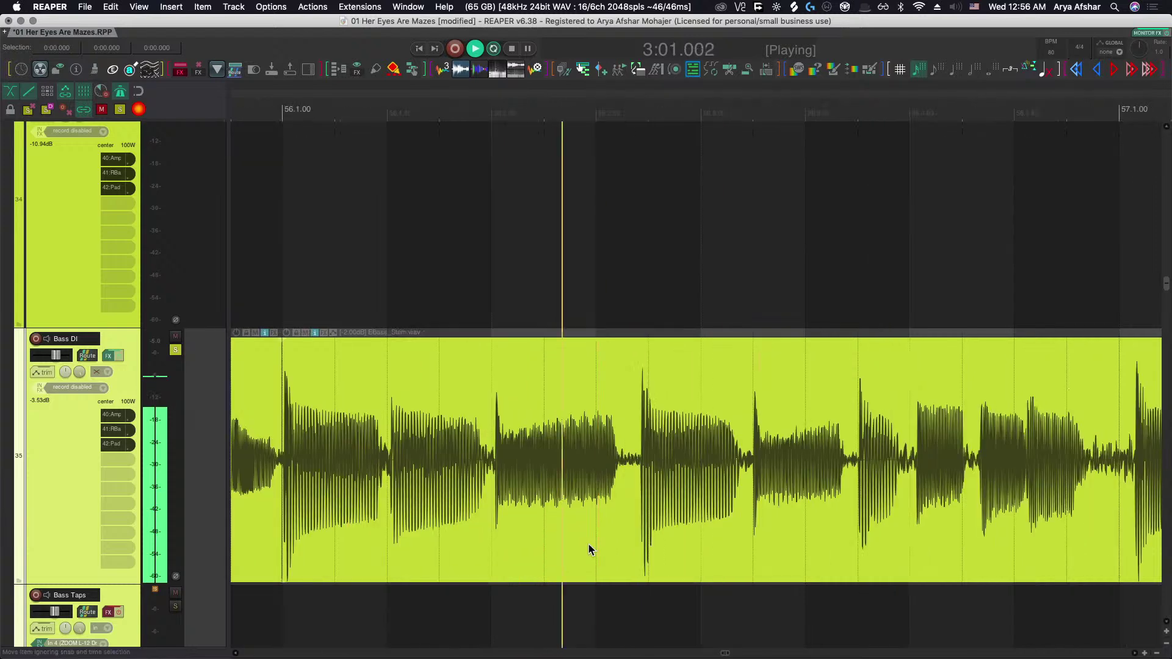
key("space")
Split the bass in the gap before the note near 56.2.75 and slip the following audio later onto that grid line.
scroll(505, 486, "up", 3)
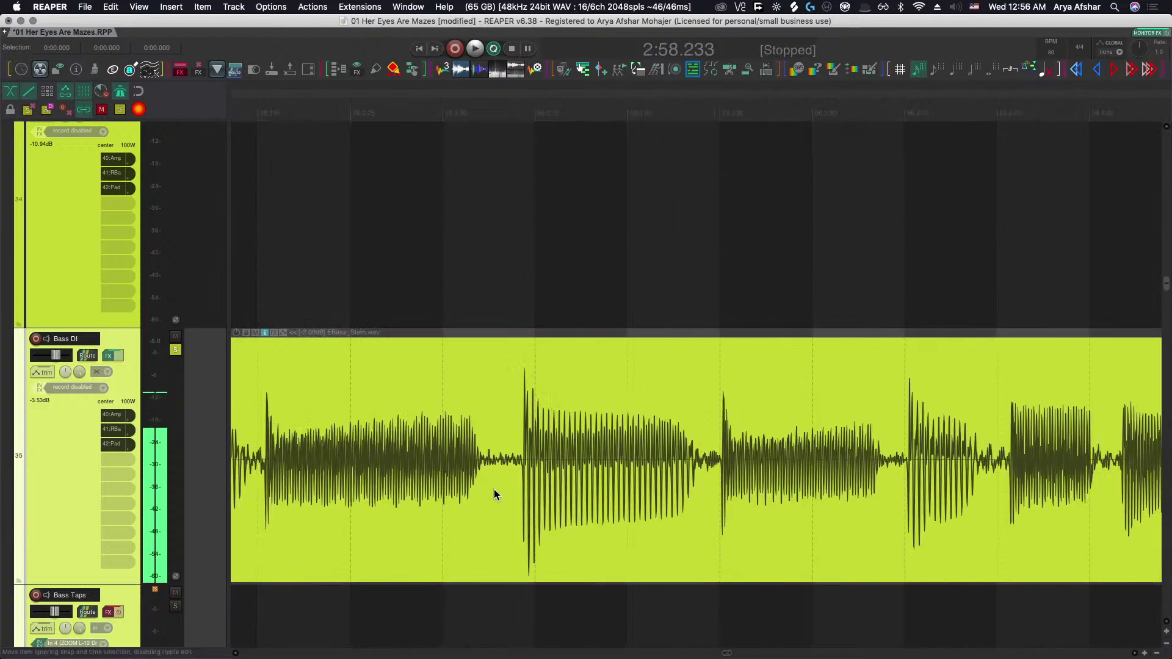
left_click(501, 492)
key("s")
left_click_drag(549, 488, 569, 503)
Play back the bass from 2:59.715 to check the timing of the slipped note at 56.2.75.
scroll(569, 503, "down", 3)
scroll(569, 503, "left", 3)
left_click(456, 317)
key("space")
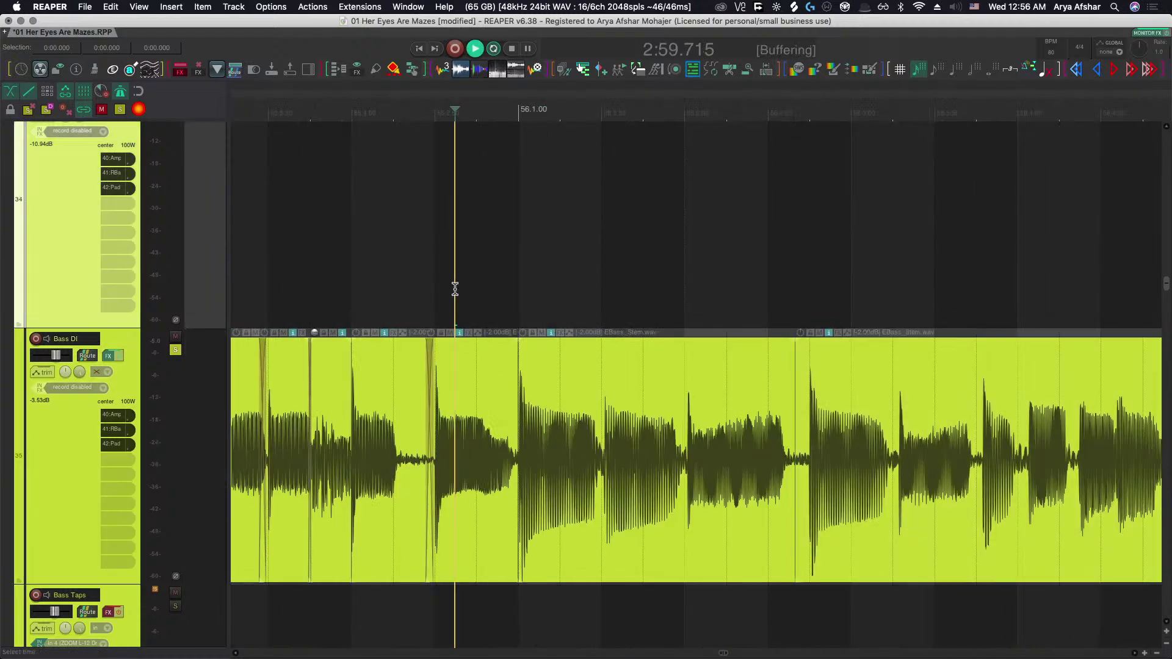
scroll(884, 519, "down", 3)
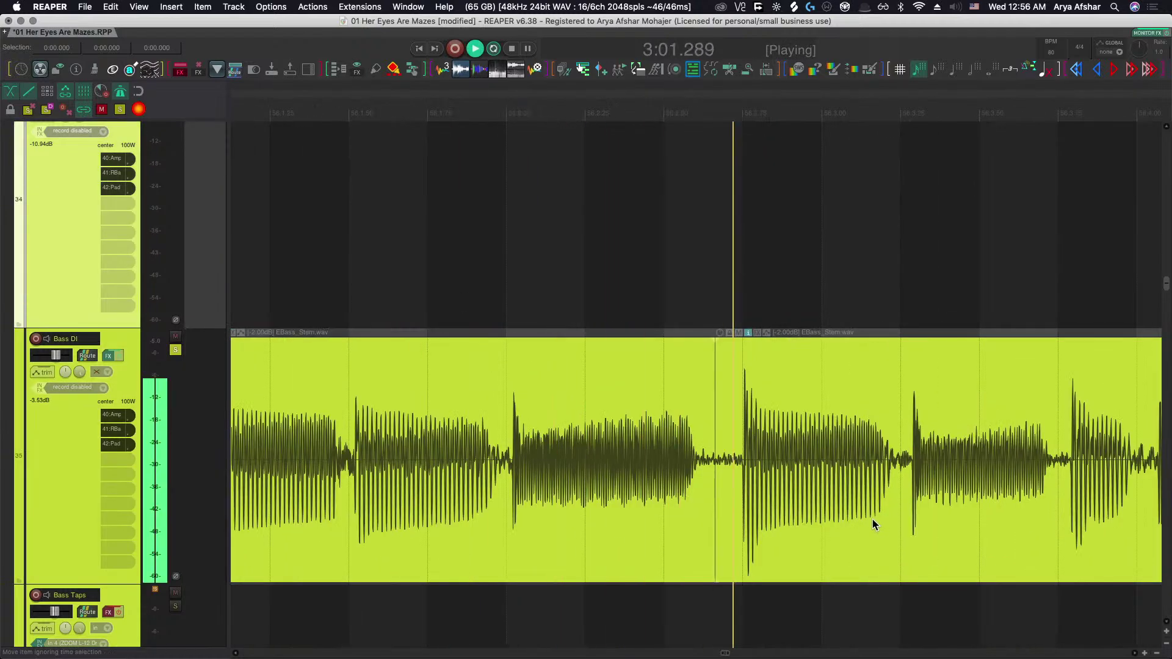
scroll(794, 494, "right", 3)
key("space")
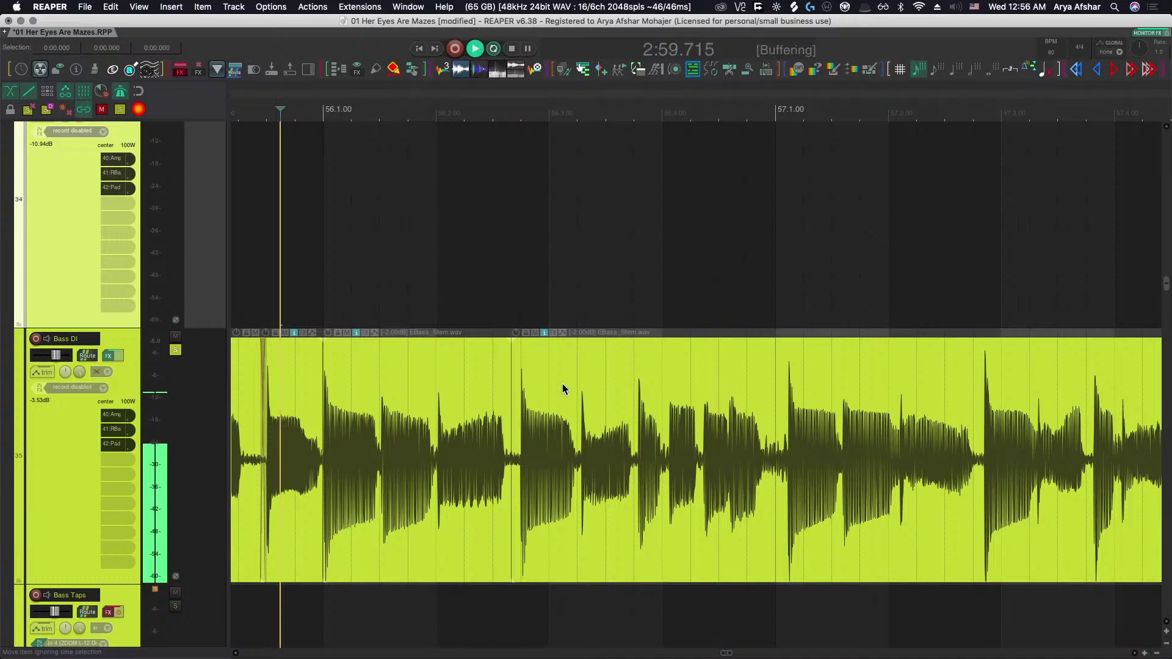
scroll(574, 408, "up", 5)
key("space")
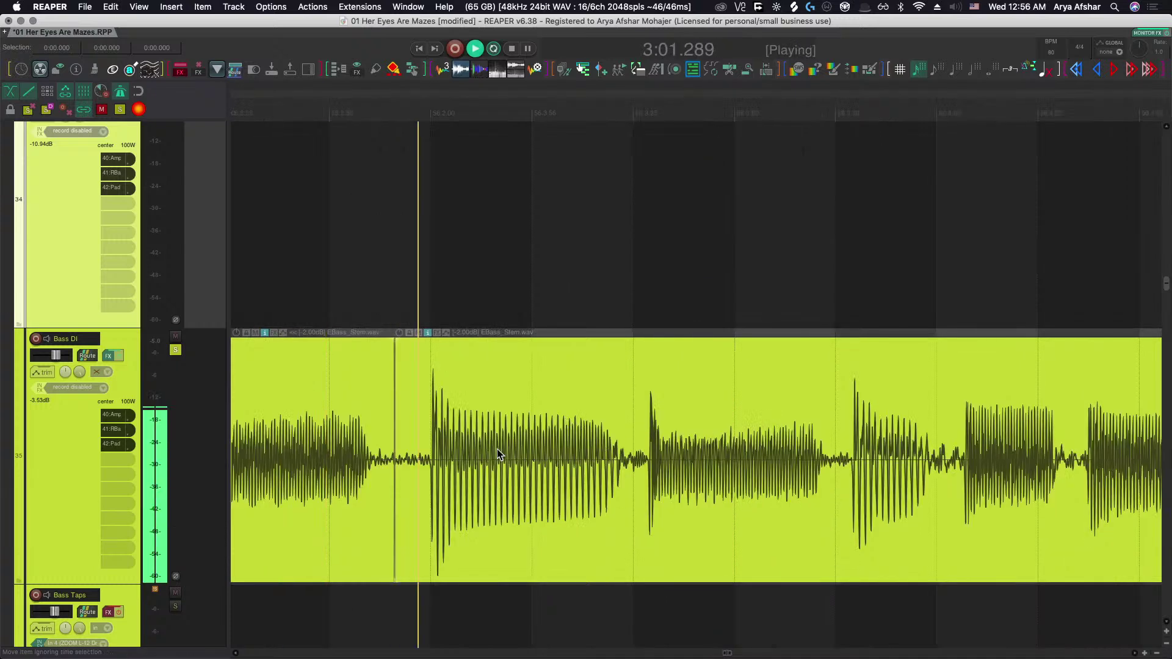
key("space")
Slip the item starting before 56.2.75 slightly earlier within its edges.
left_click_drag(477, 453, 466, 456)
scroll(434, 380, "down", 3)
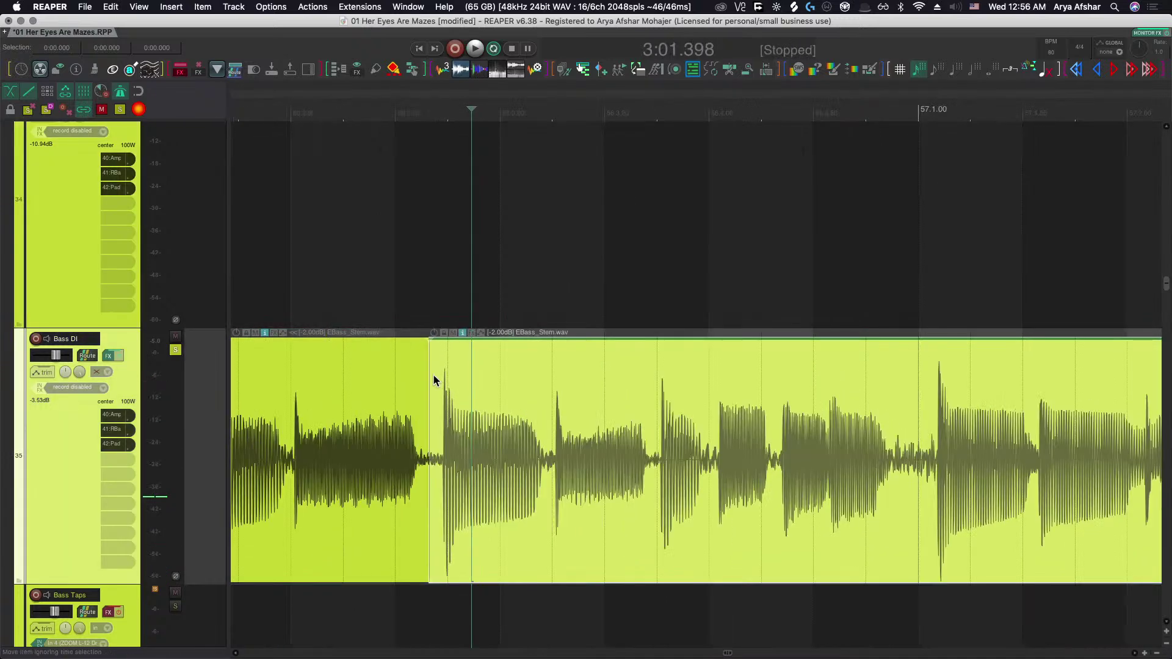
scroll(452, 462, "up", 2)
scroll(453, 459, "down", 2)
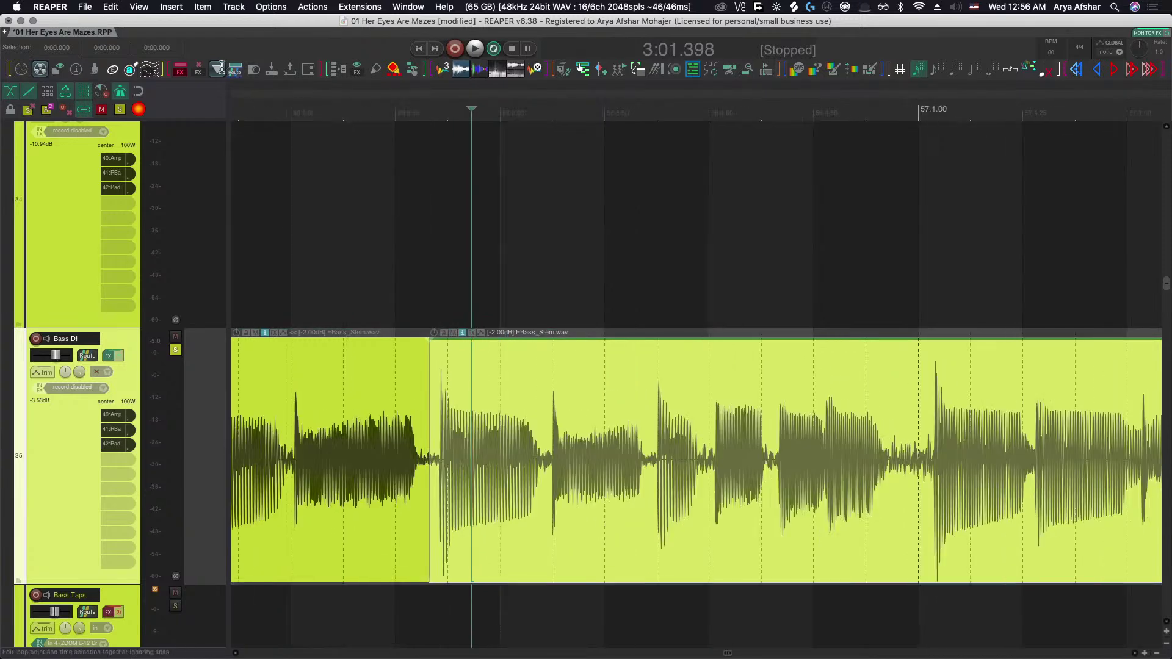
Play back the bass repeatedly from 3:00.614 to check the slipped audio's timing toward bar 57.
left_click(252, 180)
key("space")
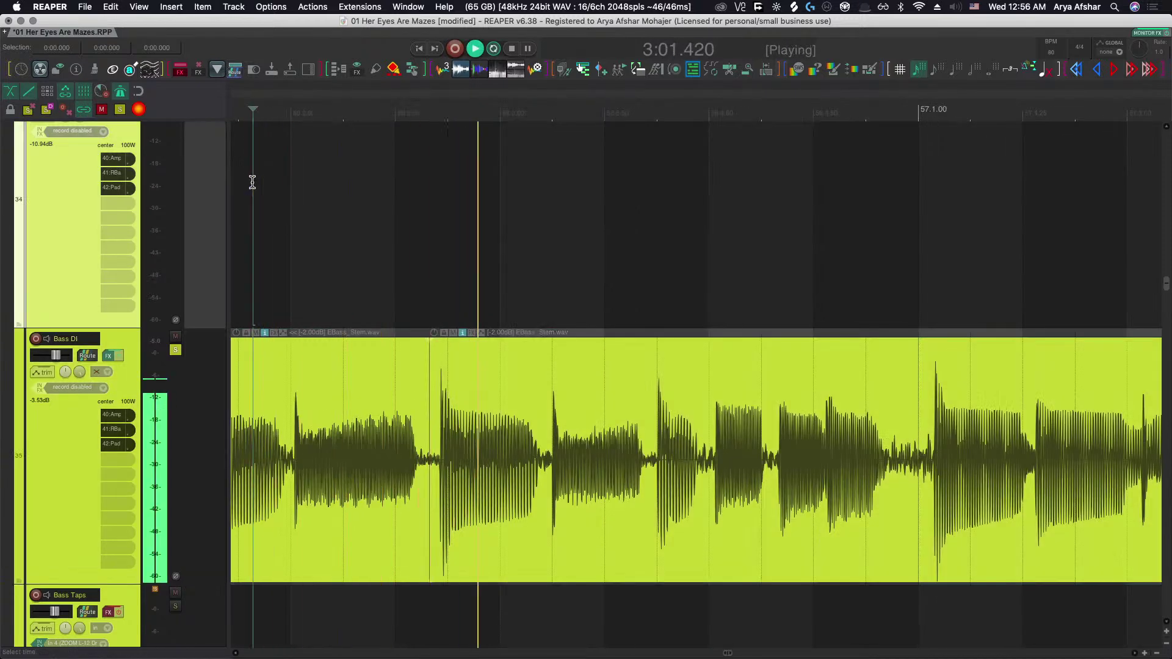
scroll(282, 228, "right", 3)
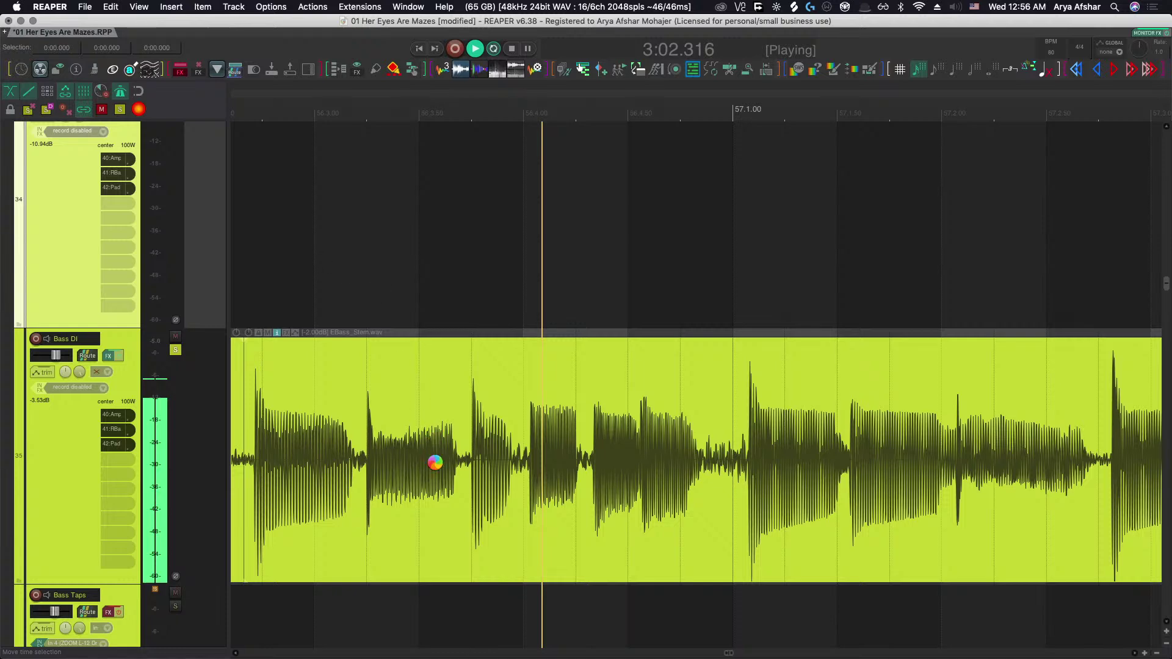
scroll(437, 463, "down", 1)
scroll(438, 464, "down", 2)
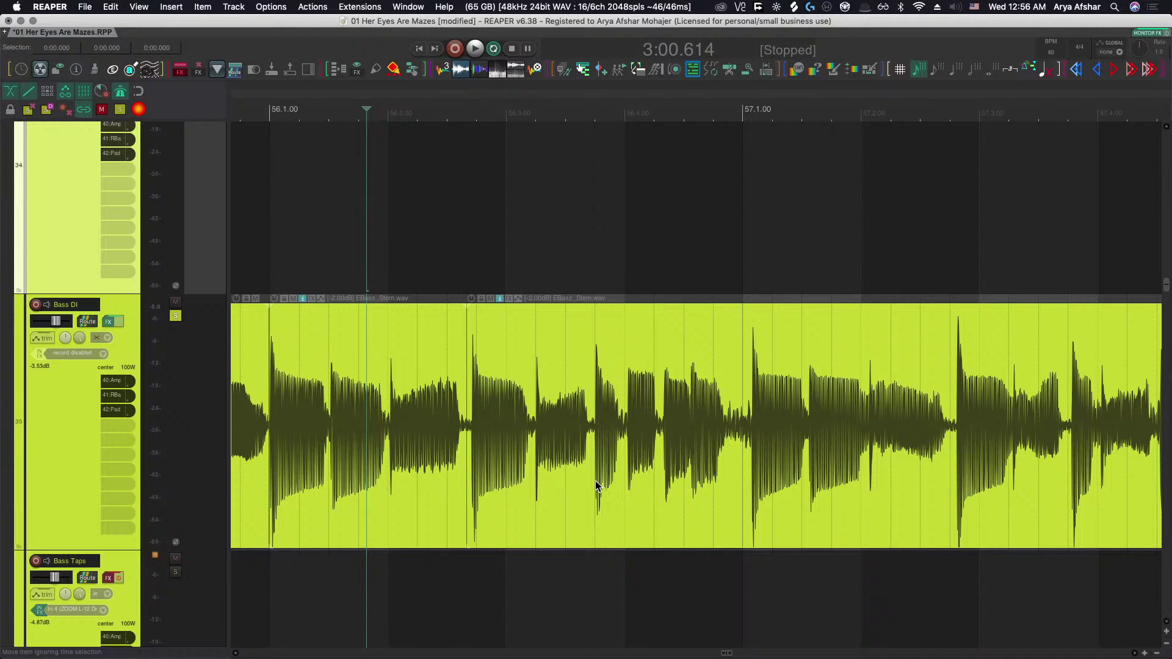
key("space")
scroll(689, 477, "up", 1)
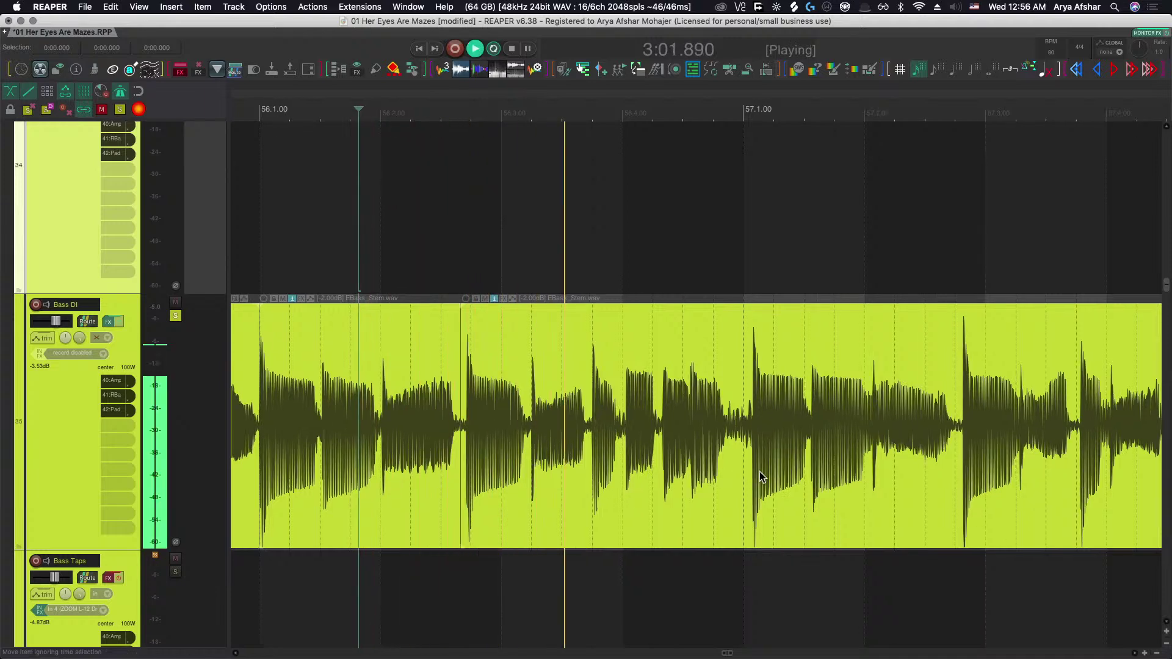
key("space")
key("space")
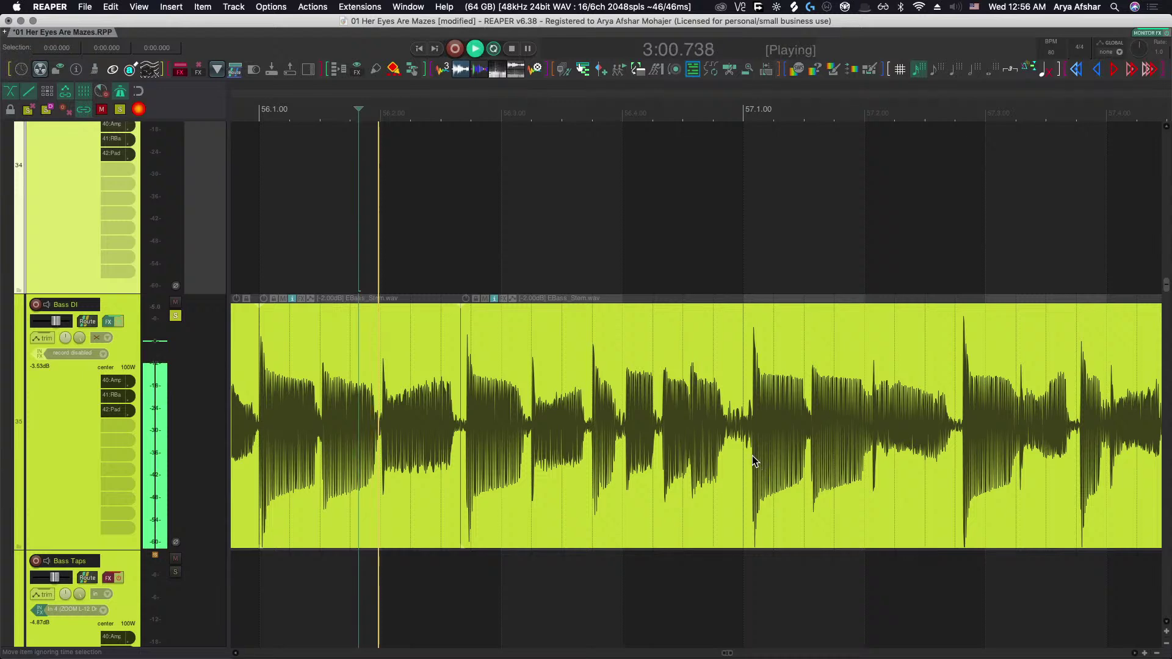
key("space")
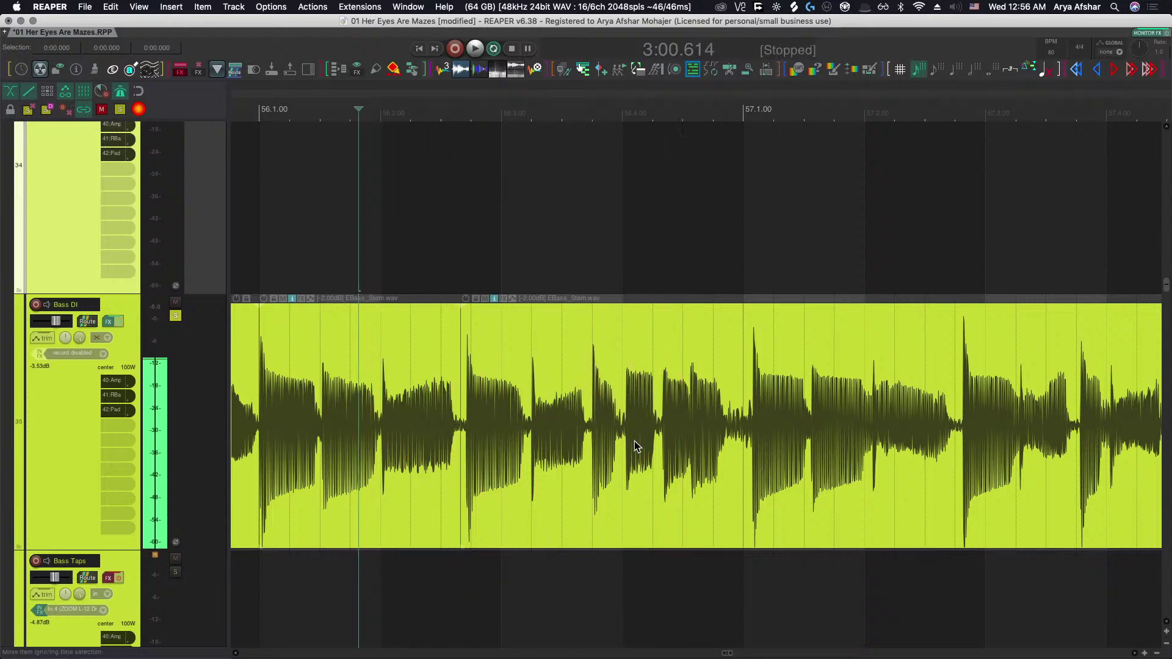
Play back the bass from 3:00.614 to check the timing of the notes leading into 56.4.00.
scroll(634, 441, "up", 8)
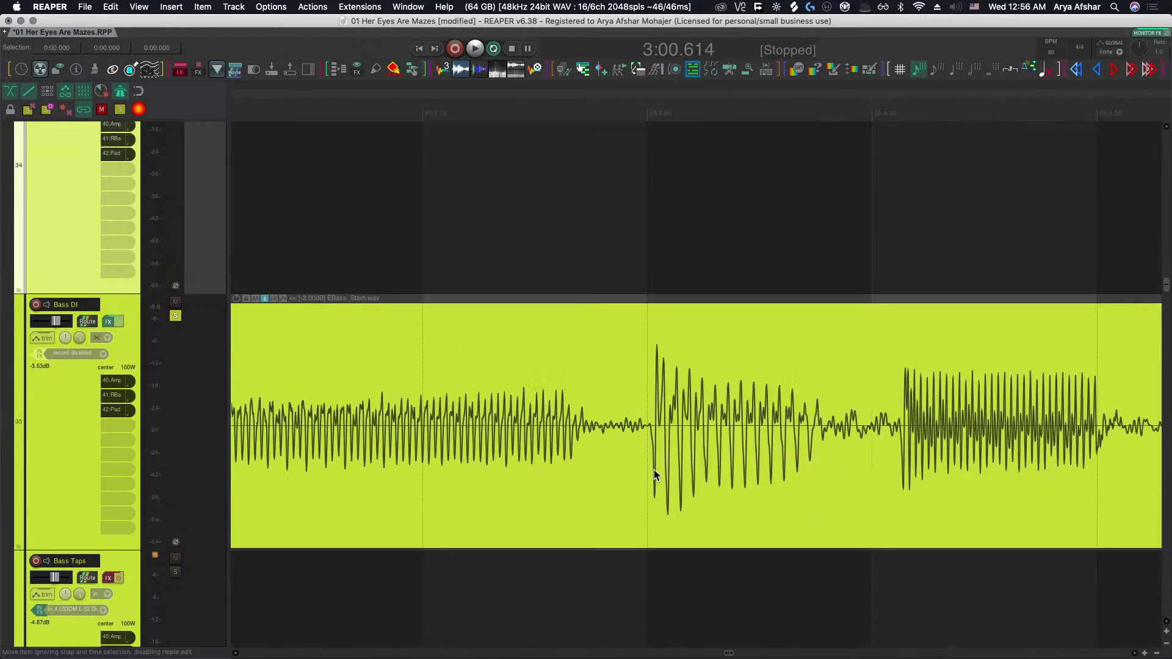
scroll(654, 470, "down", 3)
key("space")
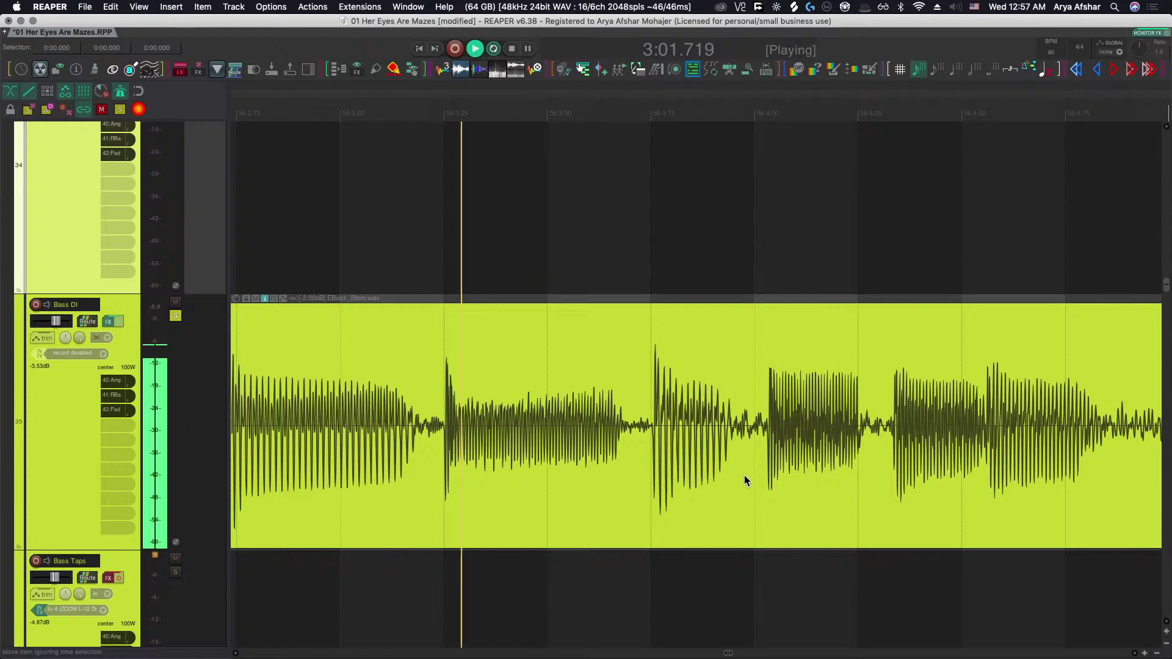
key("space")
Split the bass in the gap before the note at 56.4.00 and slip the following audio earlier.
scroll(749, 456, "up", 2)
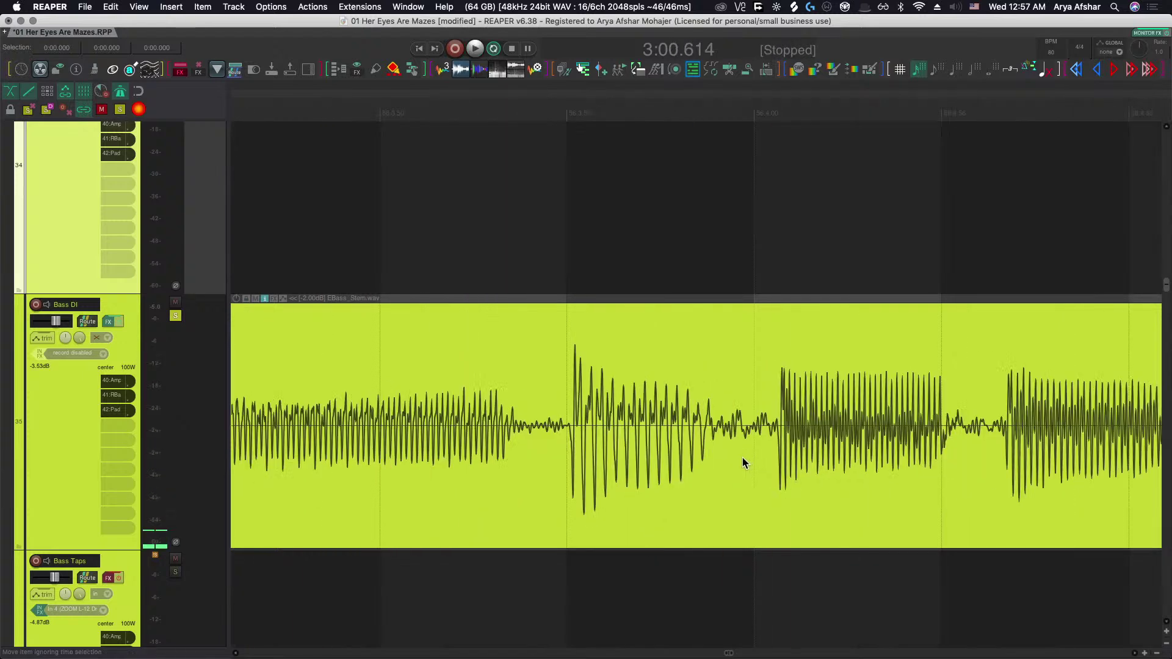
left_click(744, 457)
key("s")
left_click_drag(799, 463, 784, 457)
Move the crossfade before 56.4.00 earlier and widen it, and slip the following audio earlier onto that grid line.
scroll(744, 426, "up", 4)
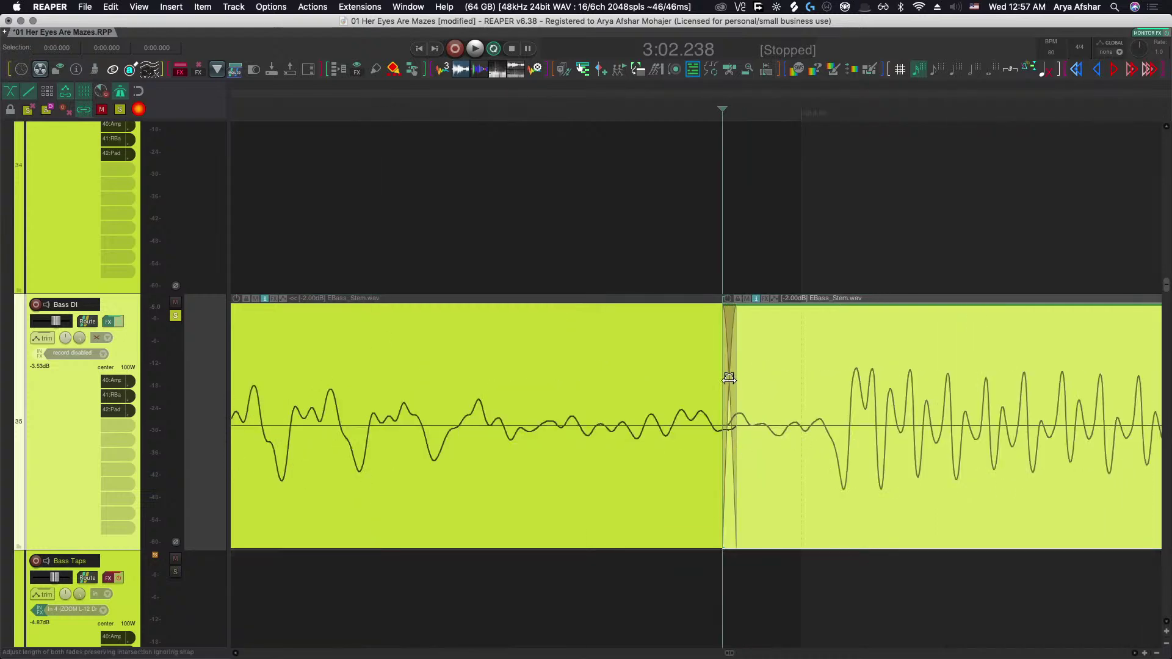
left_click_drag(729, 379, 784, 443)
left_click_drag(733, 379, 664, 386)
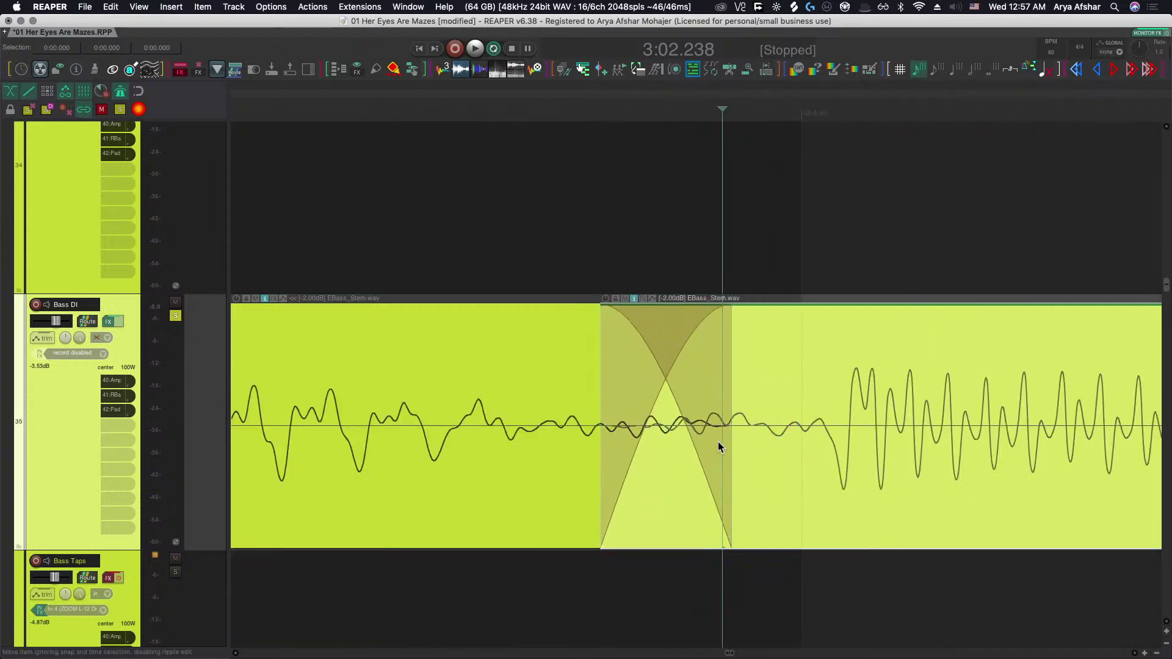
left_click_drag(908, 452, 880, 448)
scroll(881, 448, "down", 3)
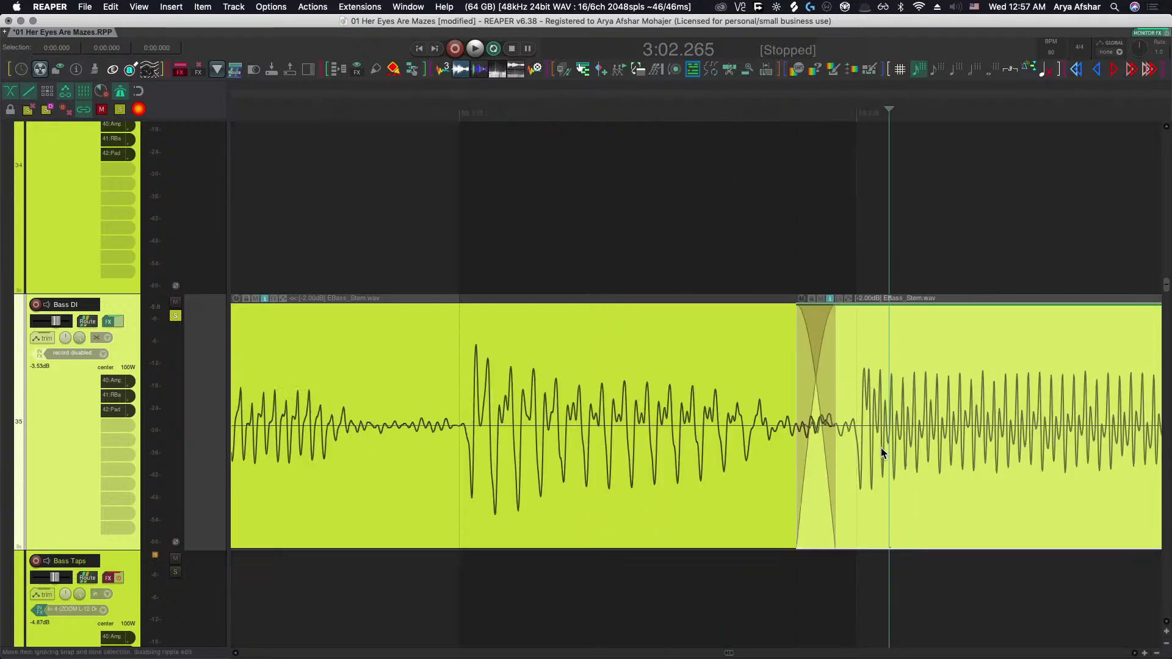
Play back the bass from around 56.2.75 to check the slipped note and crossfade at 56.4.00.
scroll(880, 452, "down", 3)
scroll(667, 557, "down", 4)
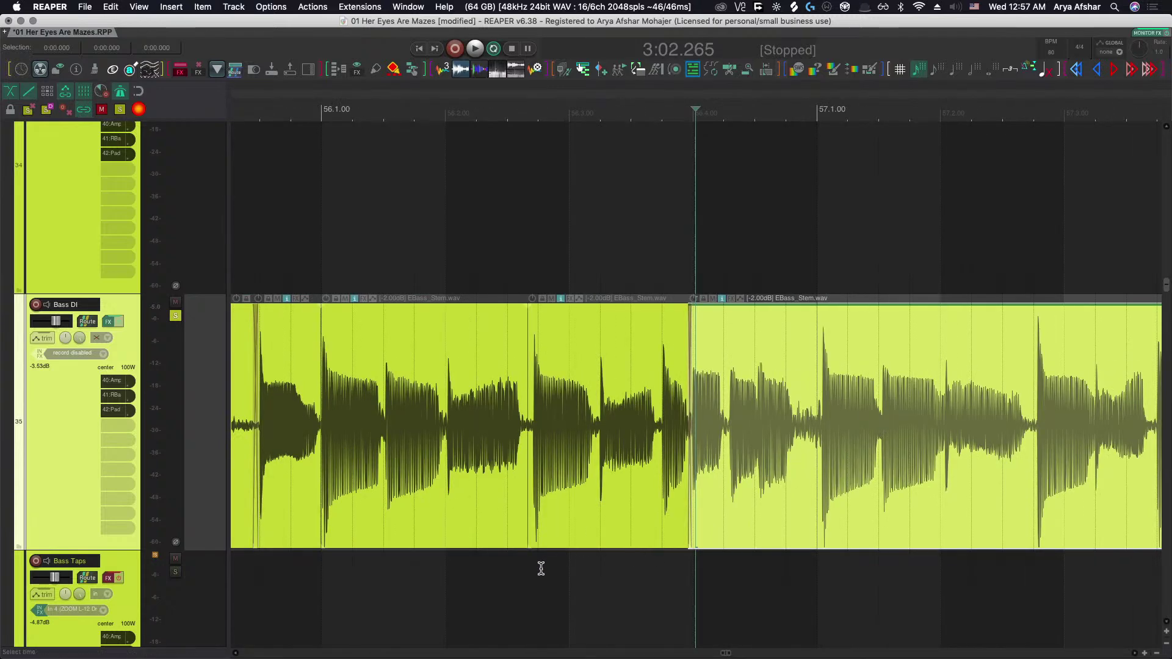
left_click(541, 568)
key("space")
scroll(777, 574, "up", 3)
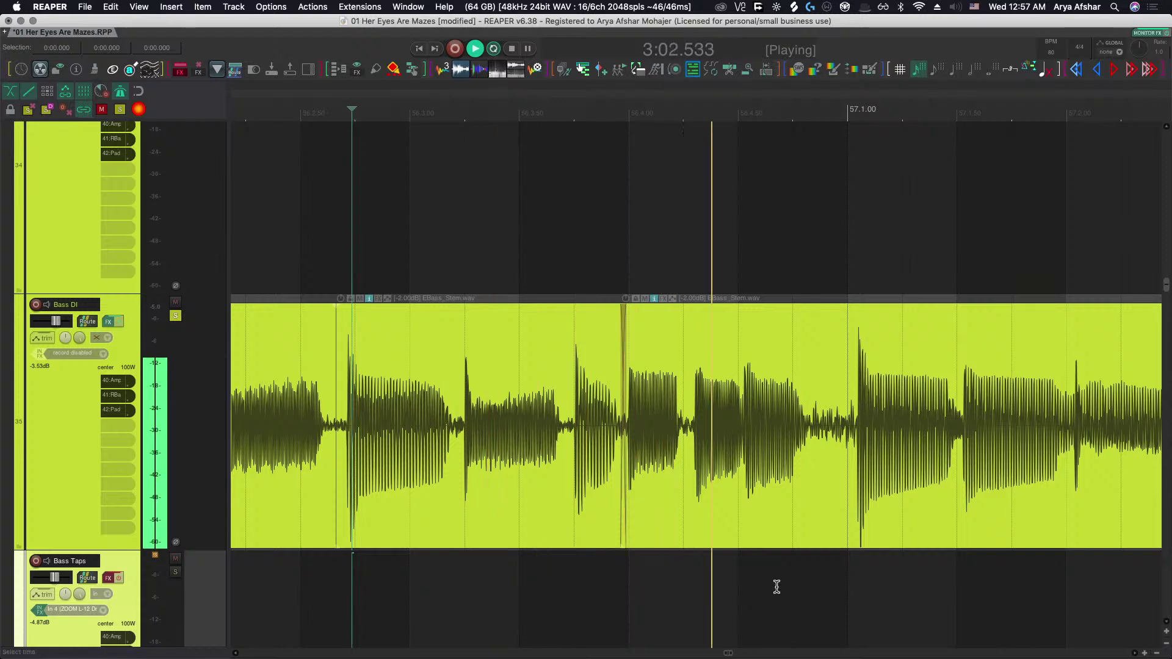
key("space")
scroll(635, 425, "up", 3)
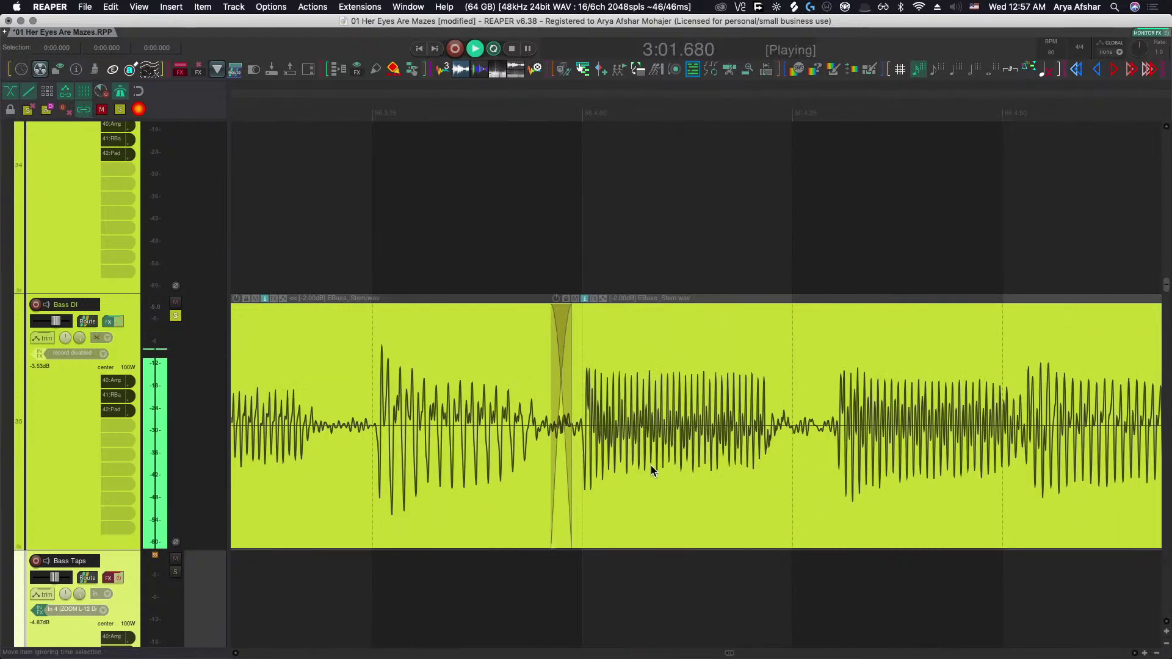
key("space")
Split the bass at 3:02.438, before the note near 56.4.25, and slip the following audio earlier onto that grid line.
left_click(795, 452)
key("s")
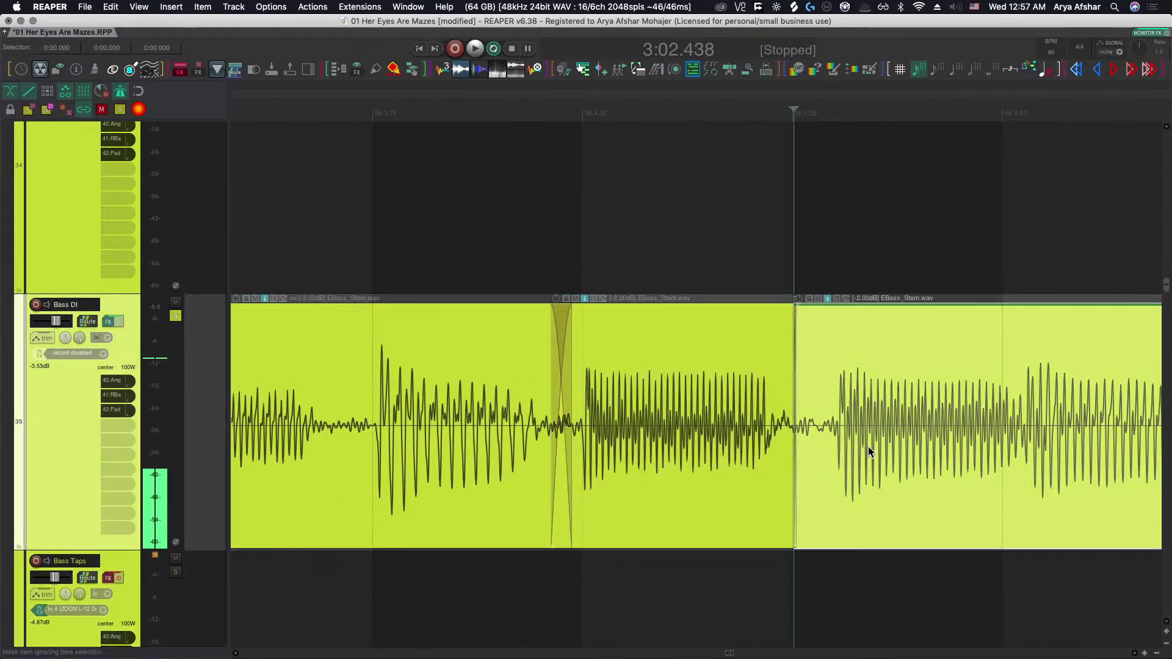
left_click_drag(867, 445, 852, 448)
Play back the bass repeatedly from 3:01.392 to check the timing across 56.4.25 and into bar 57.
scroll(849, 488, "down", 5)
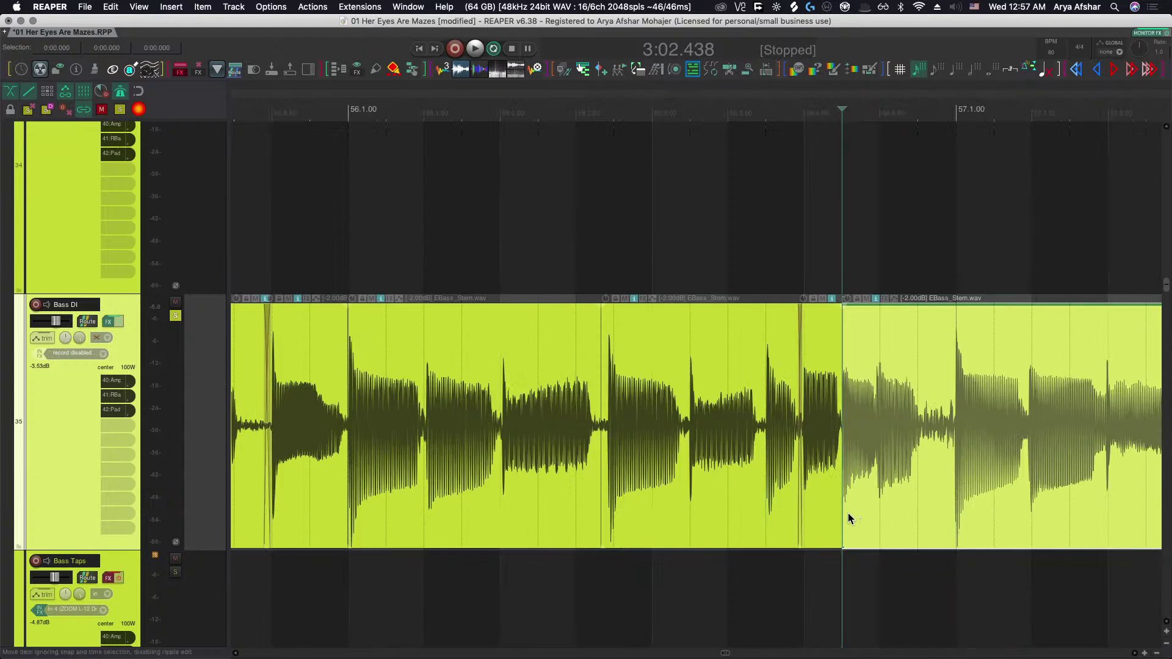
left_click(629, 614)
scroll(635, 616, "left", 3)
key("space")
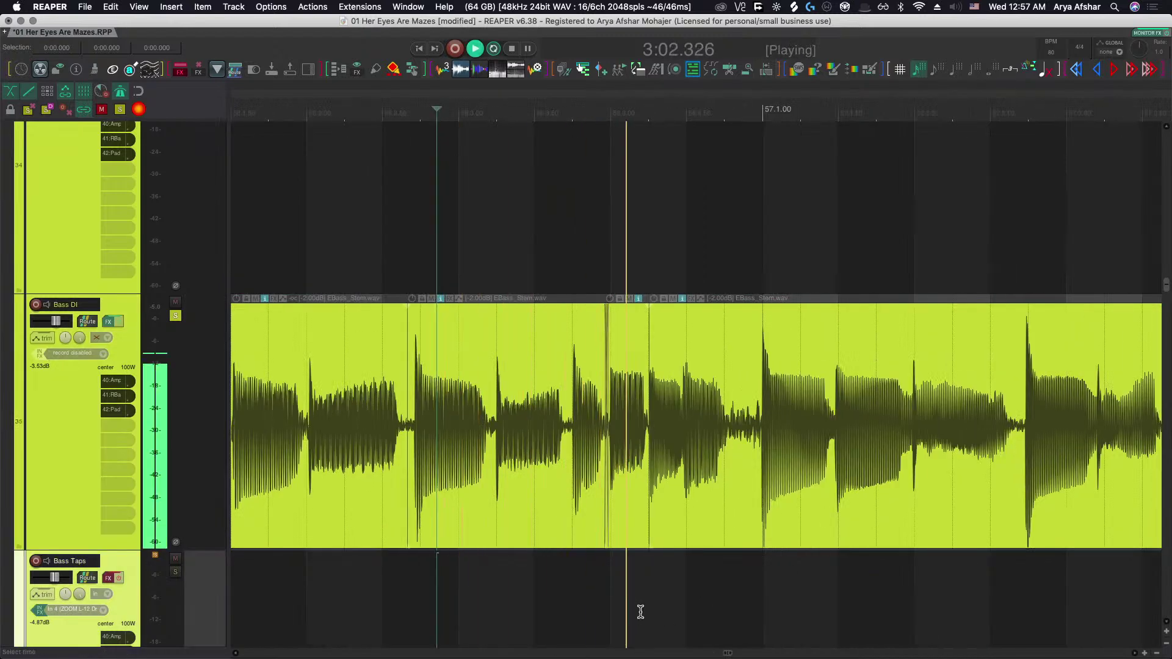
scroll(642, 617, "right", 3)
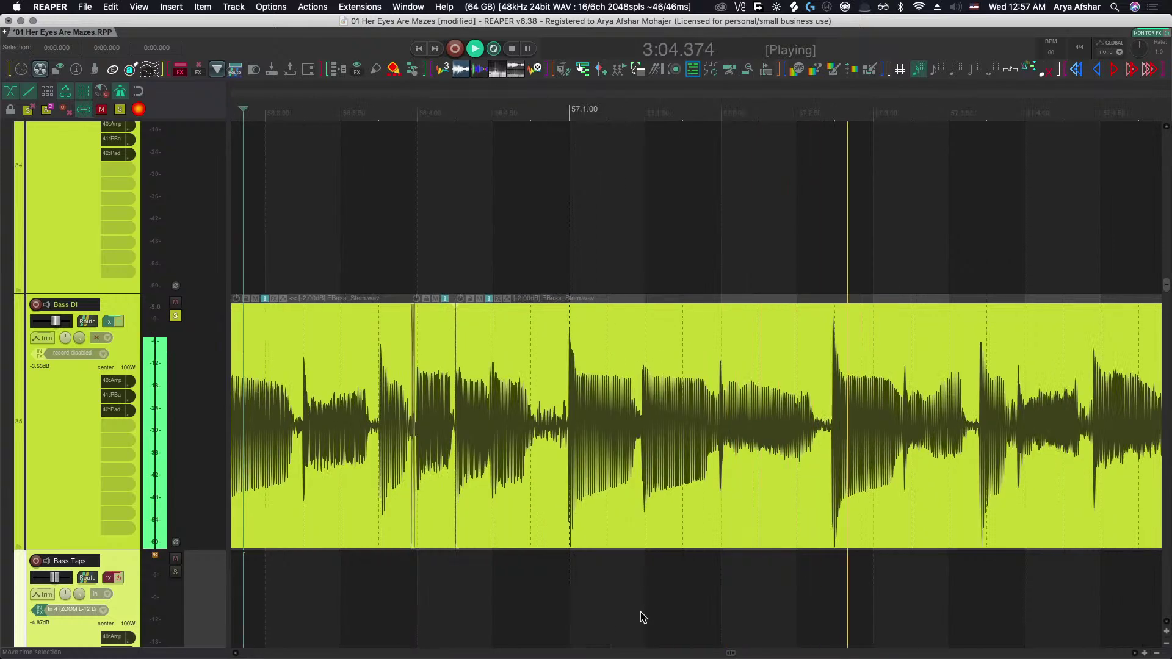
key("space")
key("space")
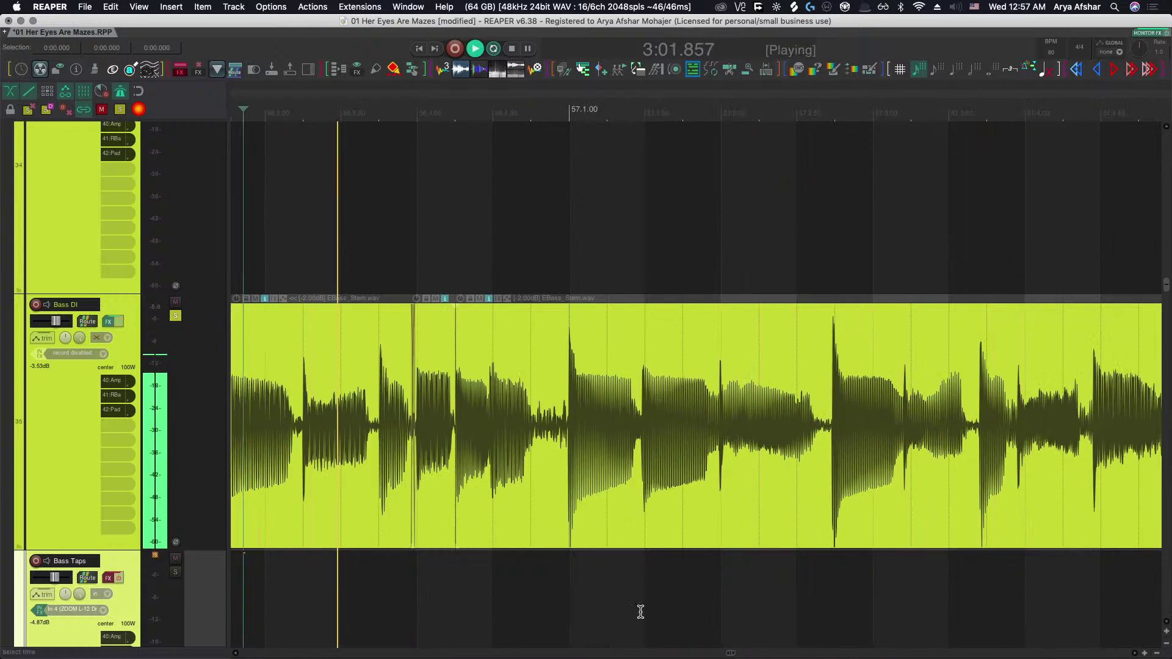
scroll(643, 616, "right", 1)
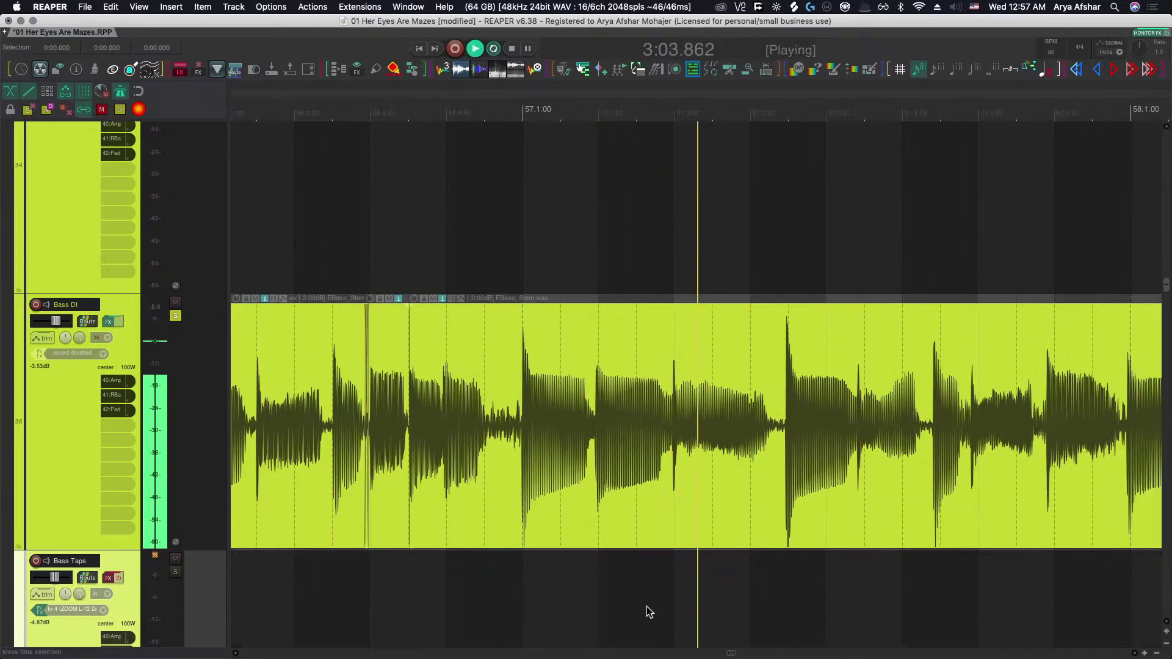
scroll(708, 524, "up", 5)
key("space")
Split the bass at 3:04.259, slip the following note onto 57.2.75, and widen the crossfade at the split.
left_click(704, 457)
key("s")
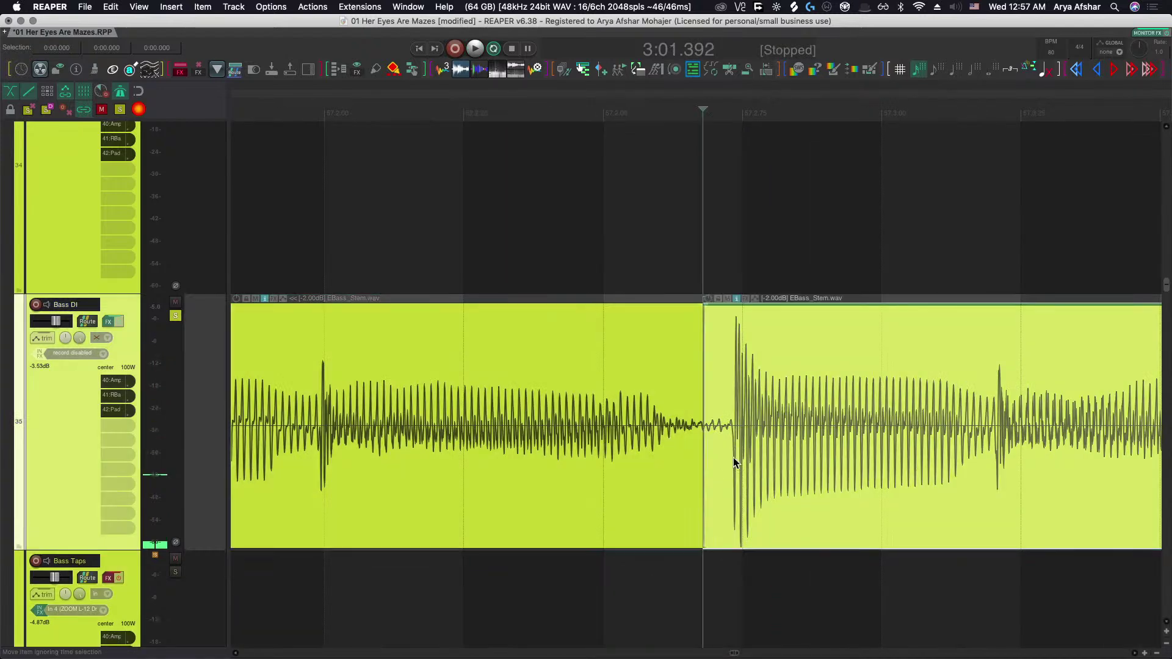
scroll(726, 422, "up", 5)
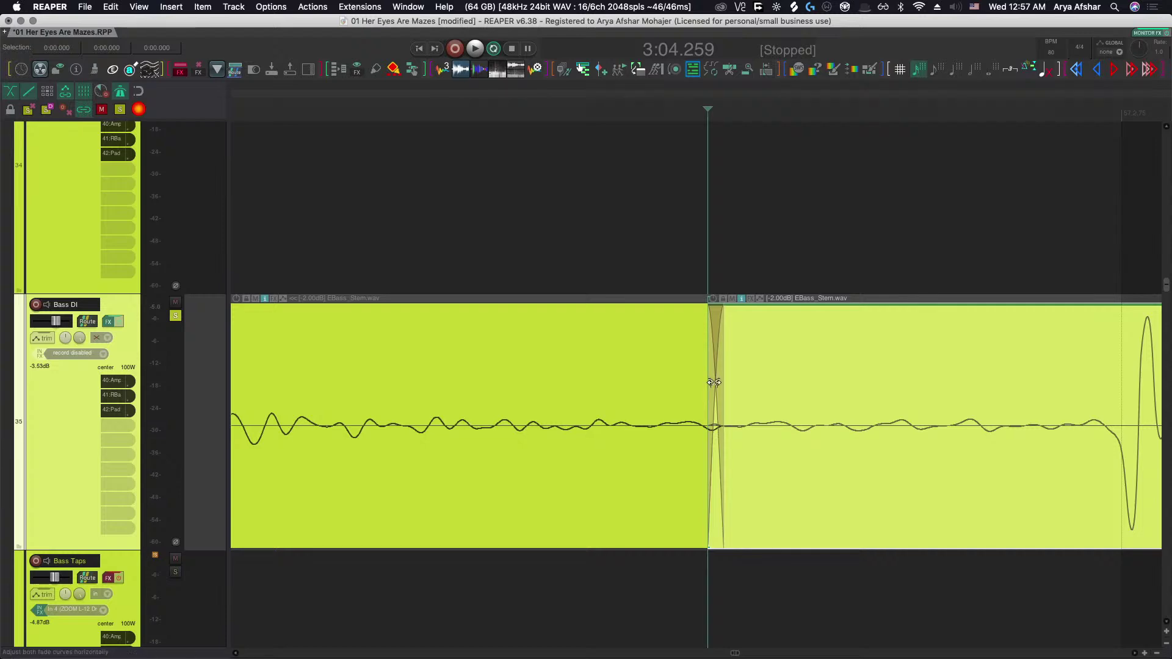
left_click_drag(714, 383, 926, 593)
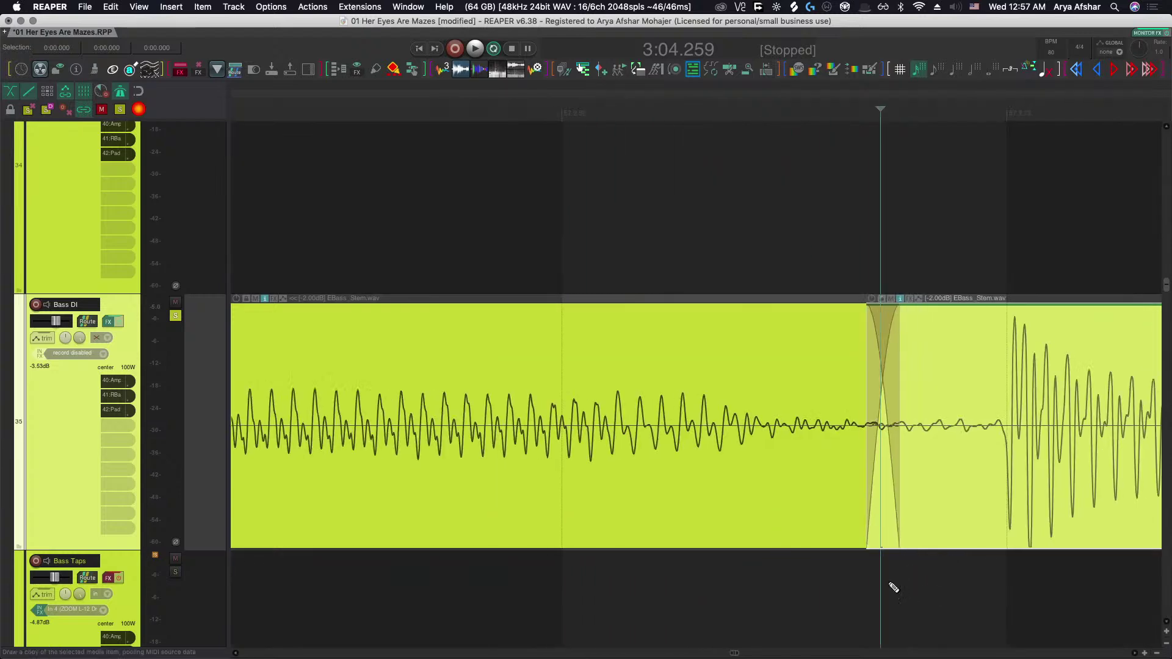
Play back the bass from 3:04.259 and from late bar 56 to check the timing through bar 57.
scroll(894, 588, "down", 6)
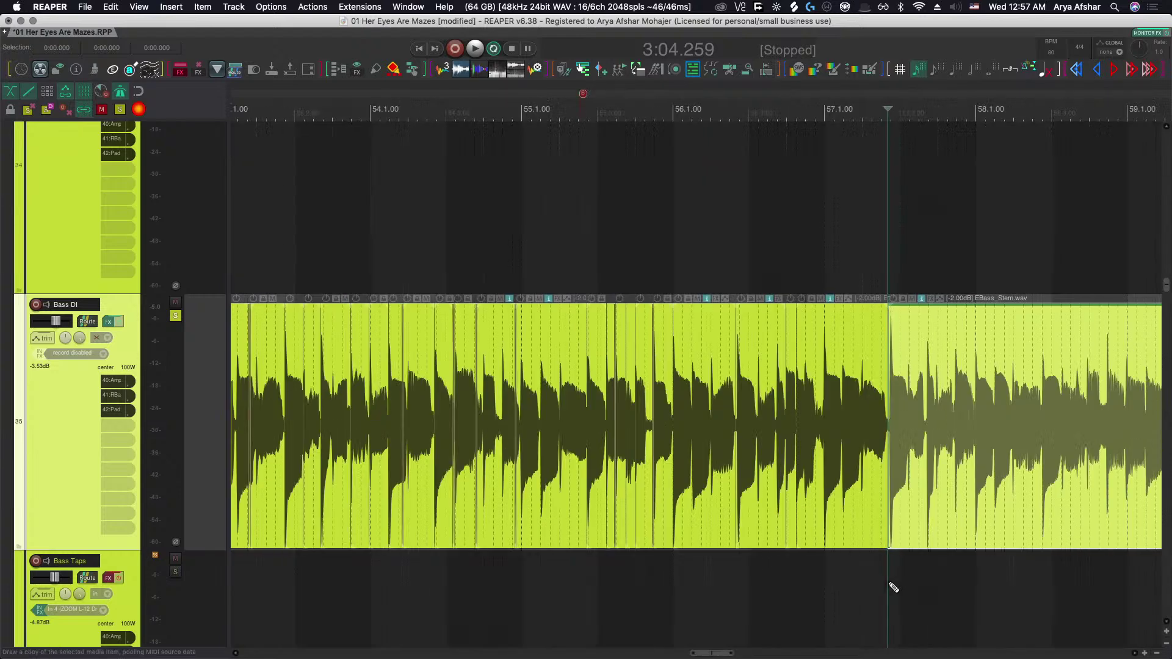
scroll(893, 588, "up", 4)
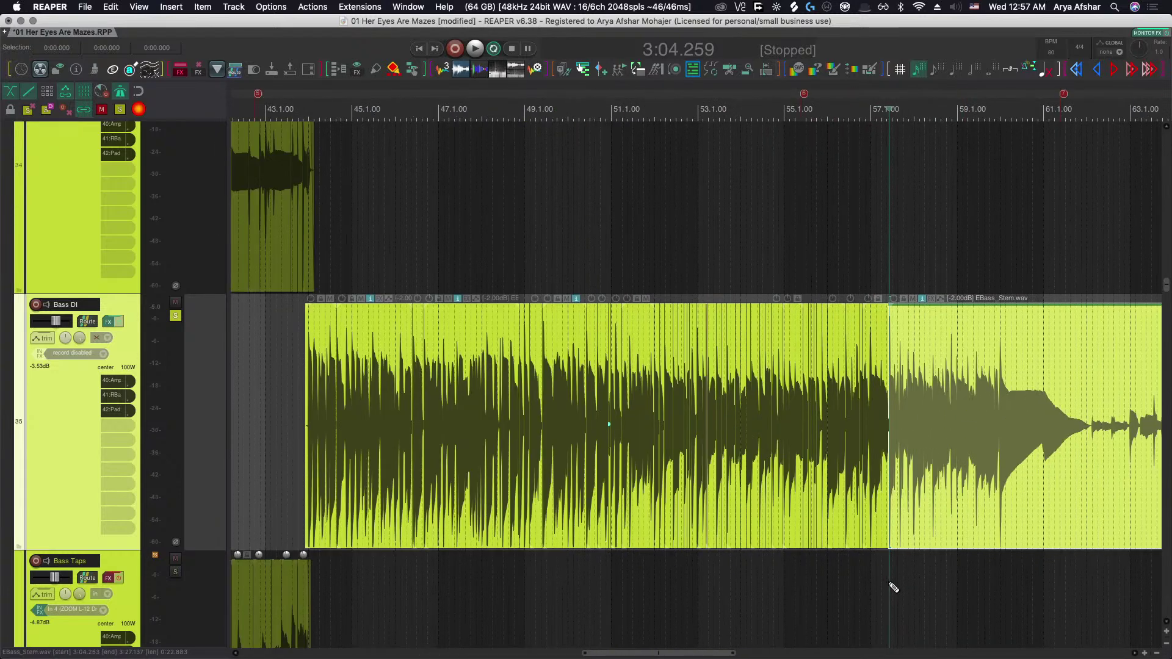
scroll(891, 583, "up", 6)
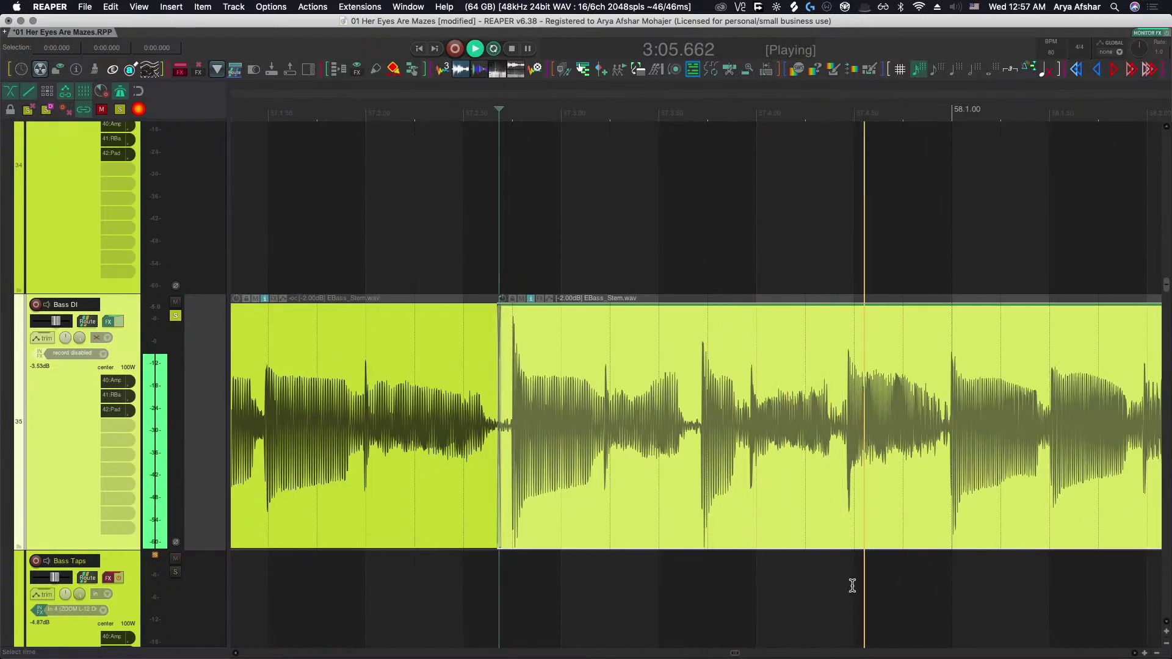
key("space")
scroll(373, 596, "down", 6)
key("space")
scroll(406, 599, "left", 5)
key("space")
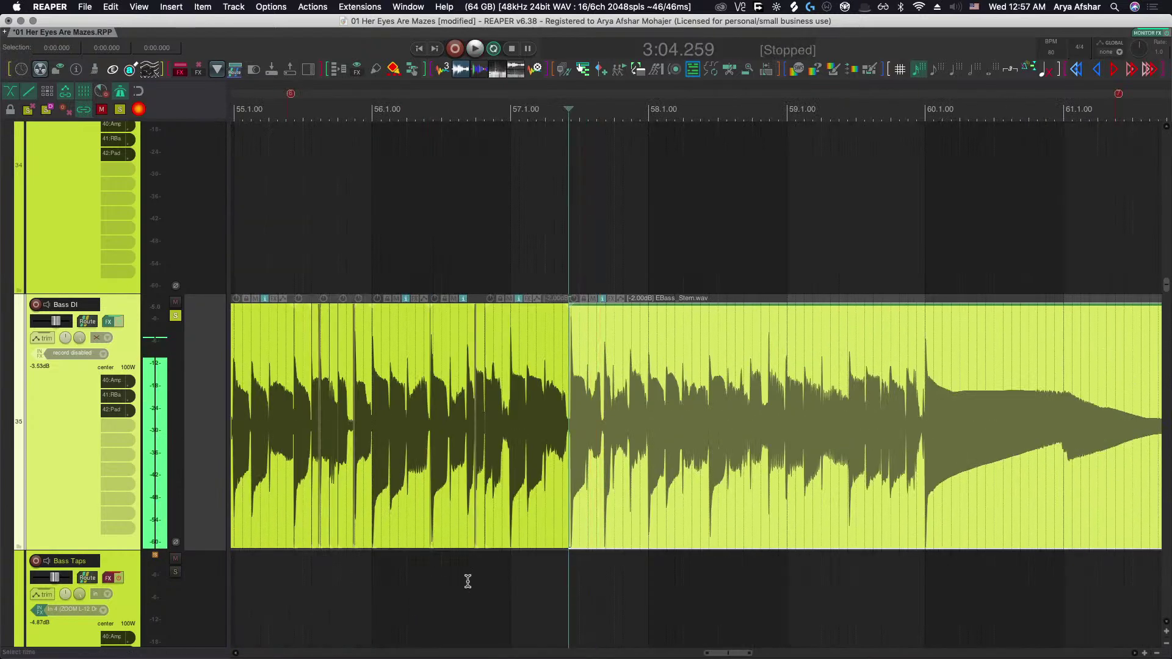
left_click(468, 578)
scroll(596, 592, "up", 5)
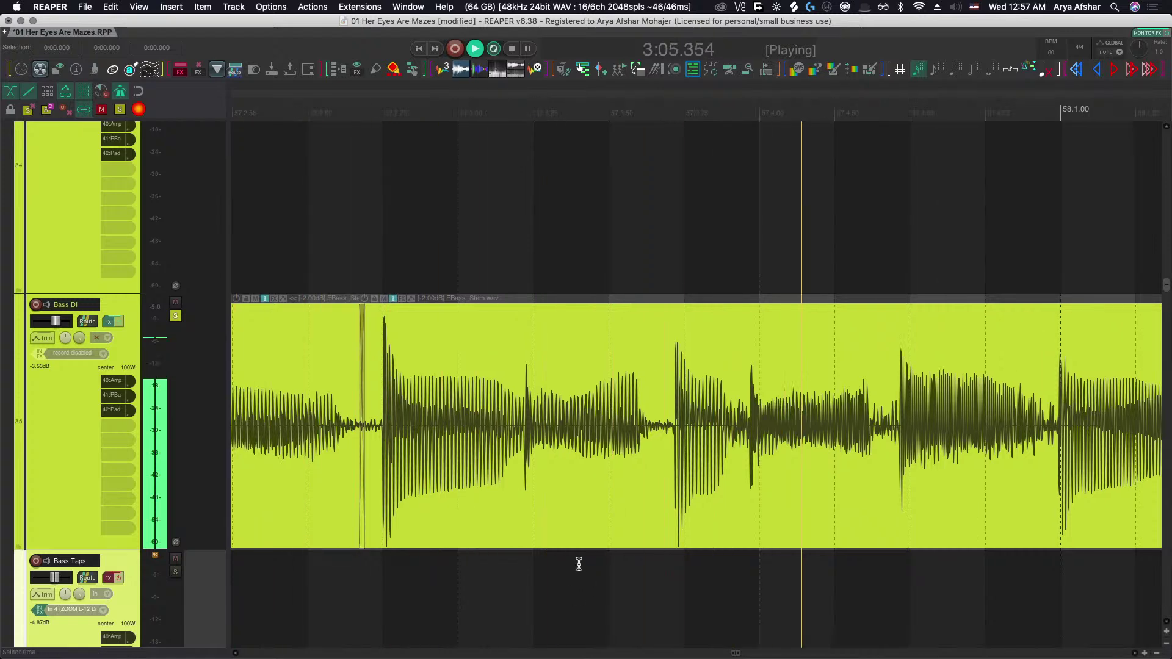
Split the bass in the gap before the note near 57.3.75 and slip the following audio later onto that grid line.
left_click(662, 460)
key("s")
left_click_drag(702, 462, 709, 453)
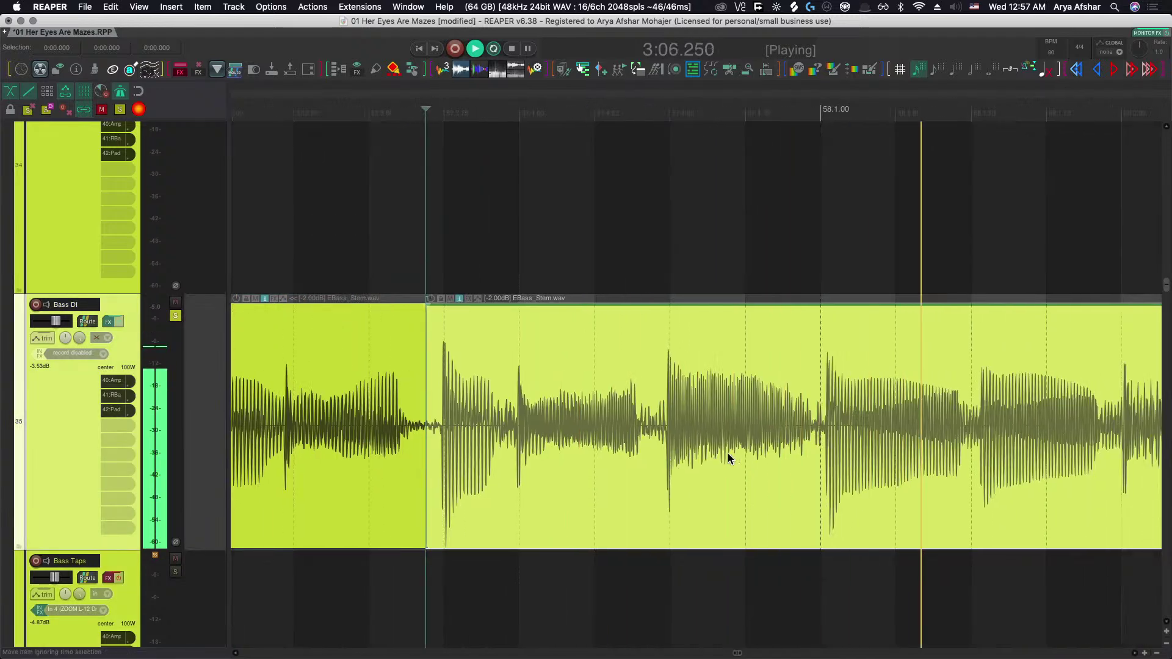
key("space")
Split the bass at 3:05.991, just before 58.1.00, and move the crossfade earlier into the quiet gap.
scroll(763, 452, "up", 3)
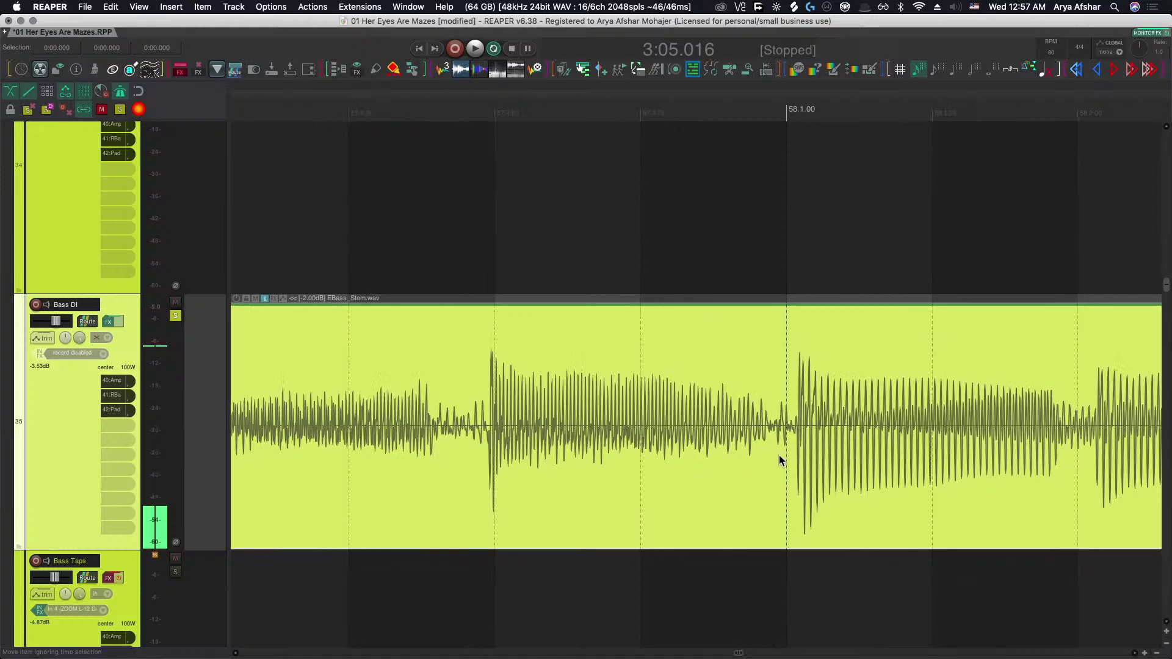
left_click(780, 455)
key("s")
scroll(793, 452, "up", 5)
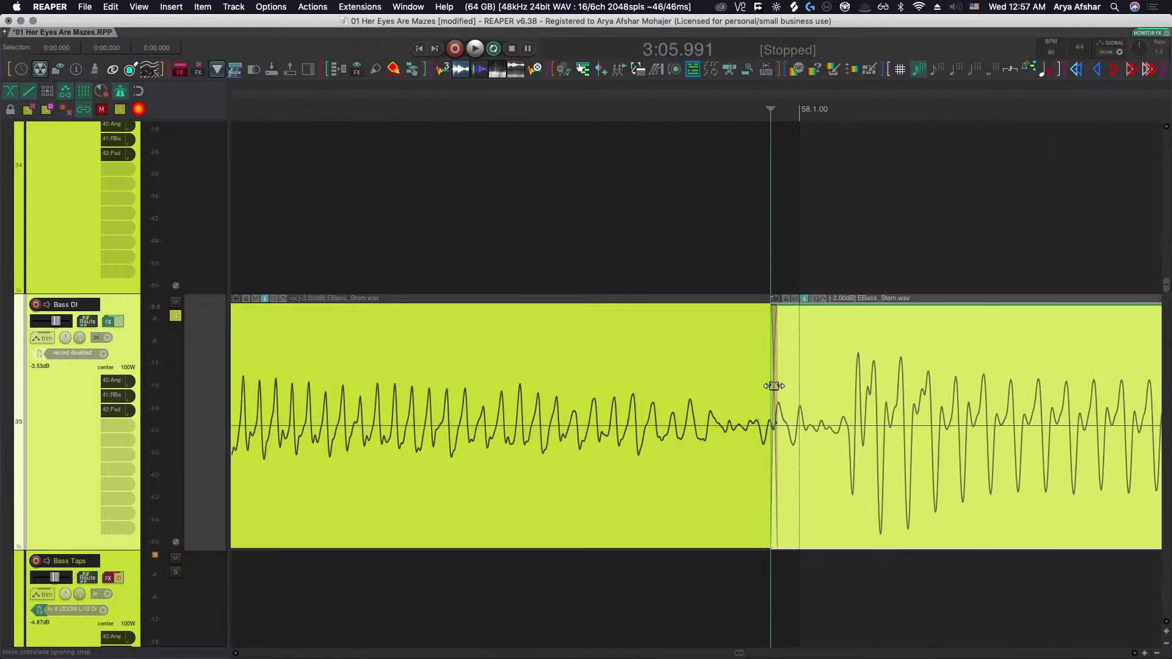
left_click_drag(774, 386, 733, 387)
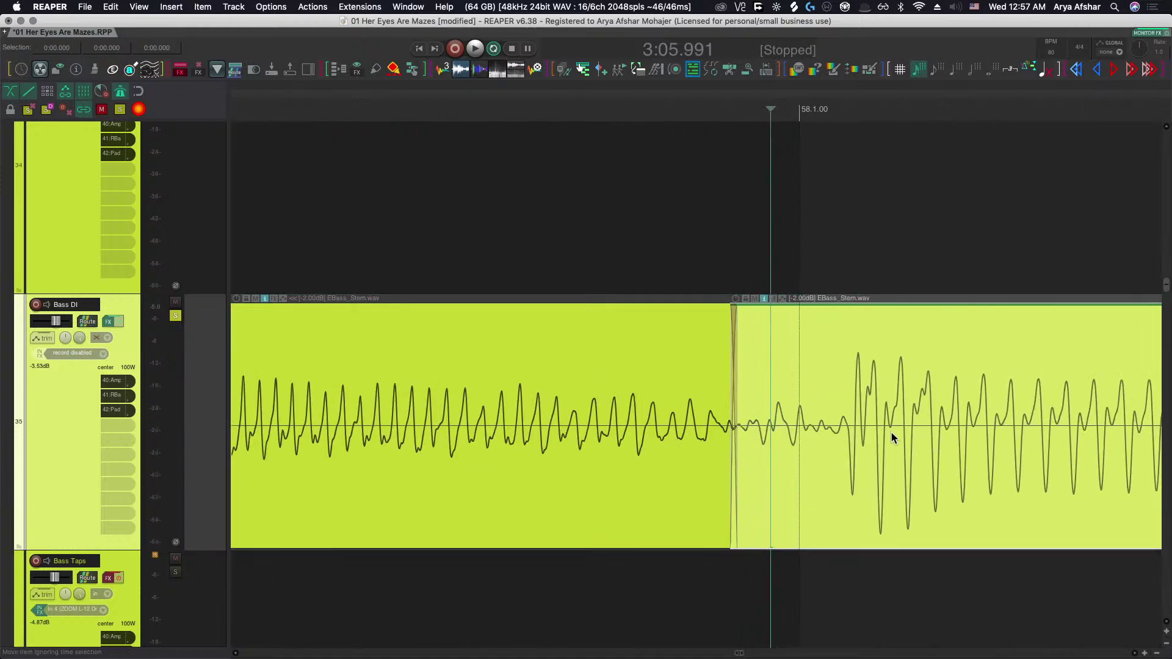
Widen the crossfade before 58.1.00, slip the following audio earlier onto that grid line, and adjust the crossfade to fit the gap.
scroll(730, 404, "up", 5)
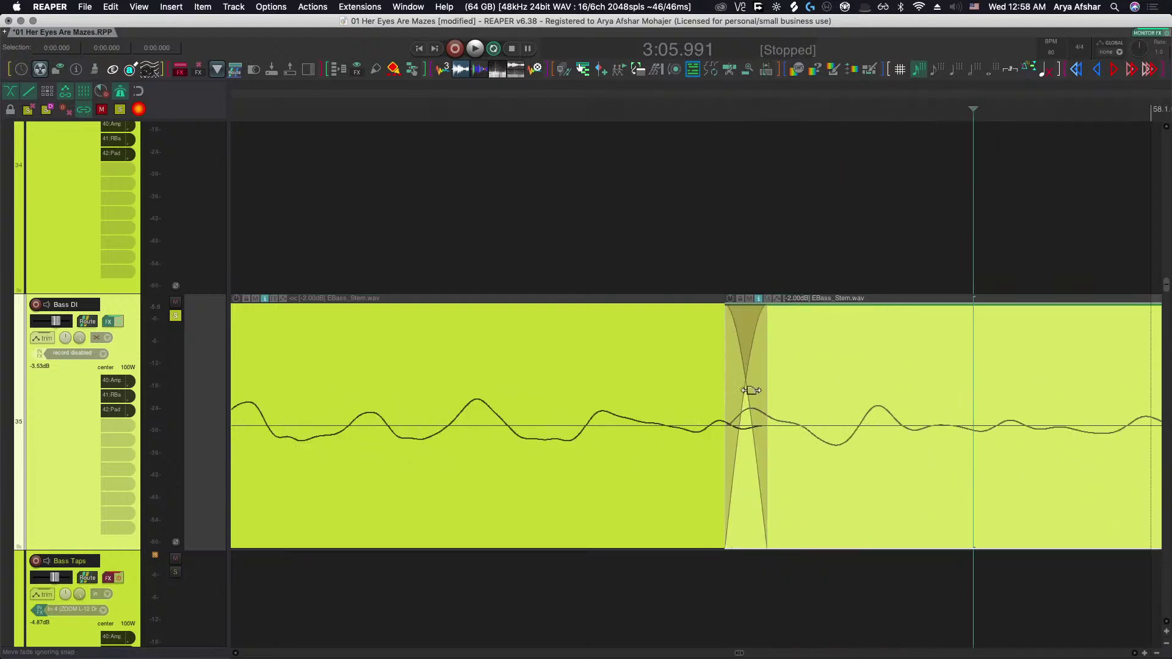
scroll(745, 384, "up", 2)
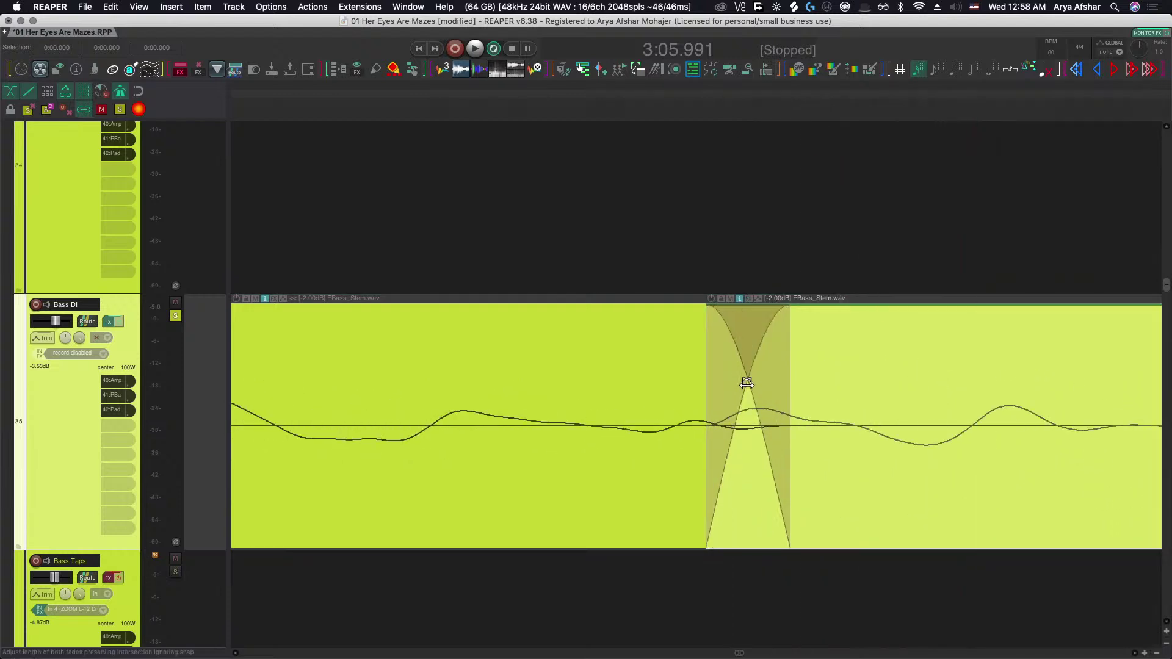
left_click_drag(747, 383, 922, 526)
key("Escape")
left_click_drag(747, 378, 1043, 626)
scroll(850, 598, "down", 5)
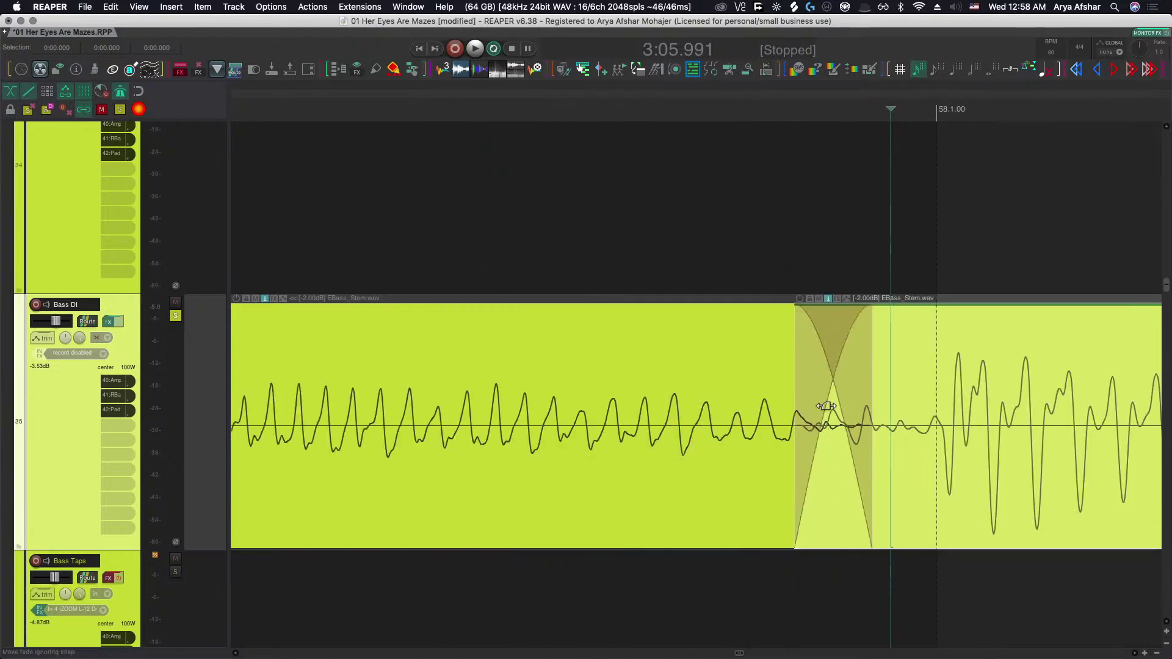
left_click_drag(830, 381, 863, 458)
Play back the bass from 57.1.00 into bar 58 and inspect the note near 58.2.75 against the grid.
scroll(850, 482, "down", 5)
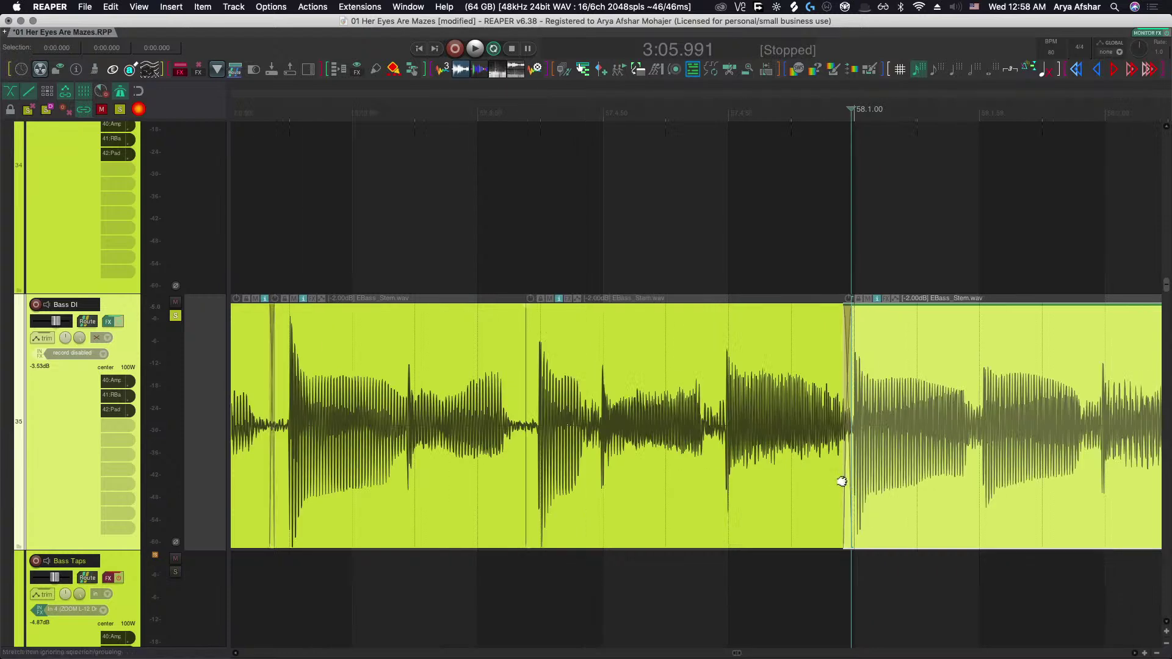
scroll(722, 541, "down", 3)
left_click(330, 587)
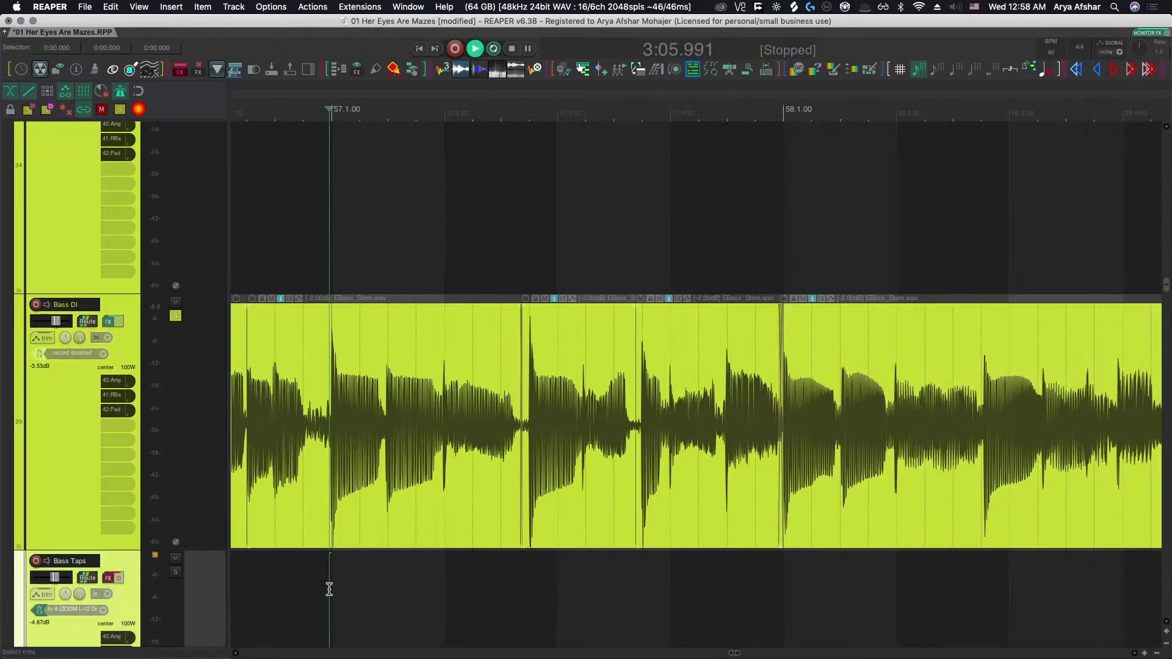
key("space")
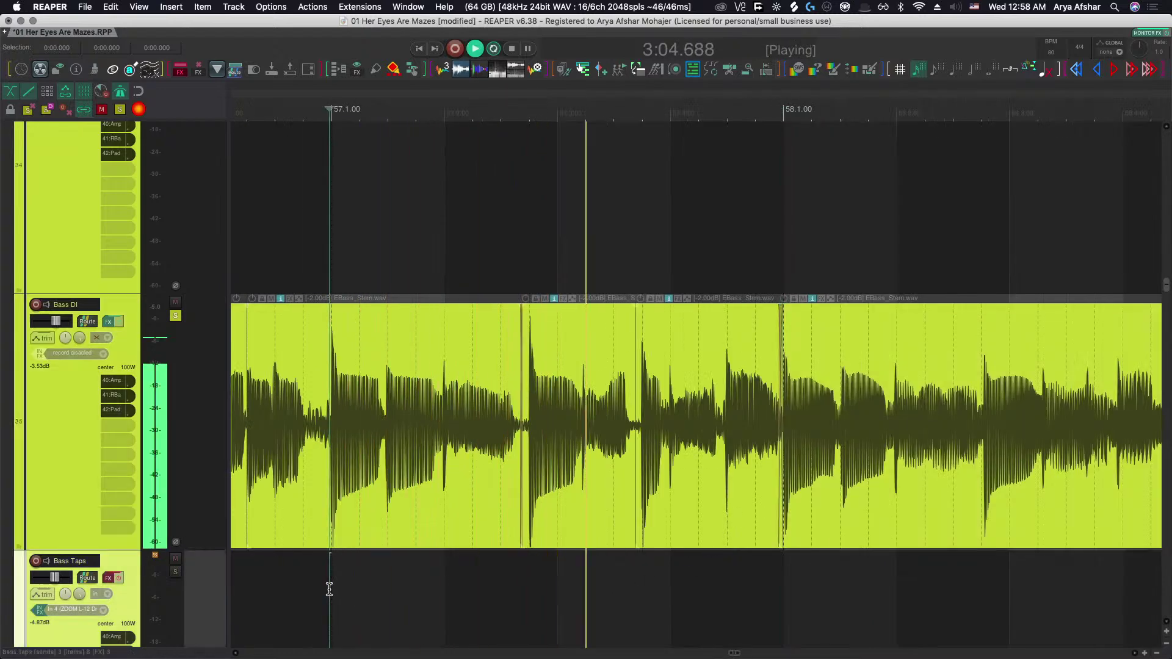
scroll(329, 589, "right", 3)
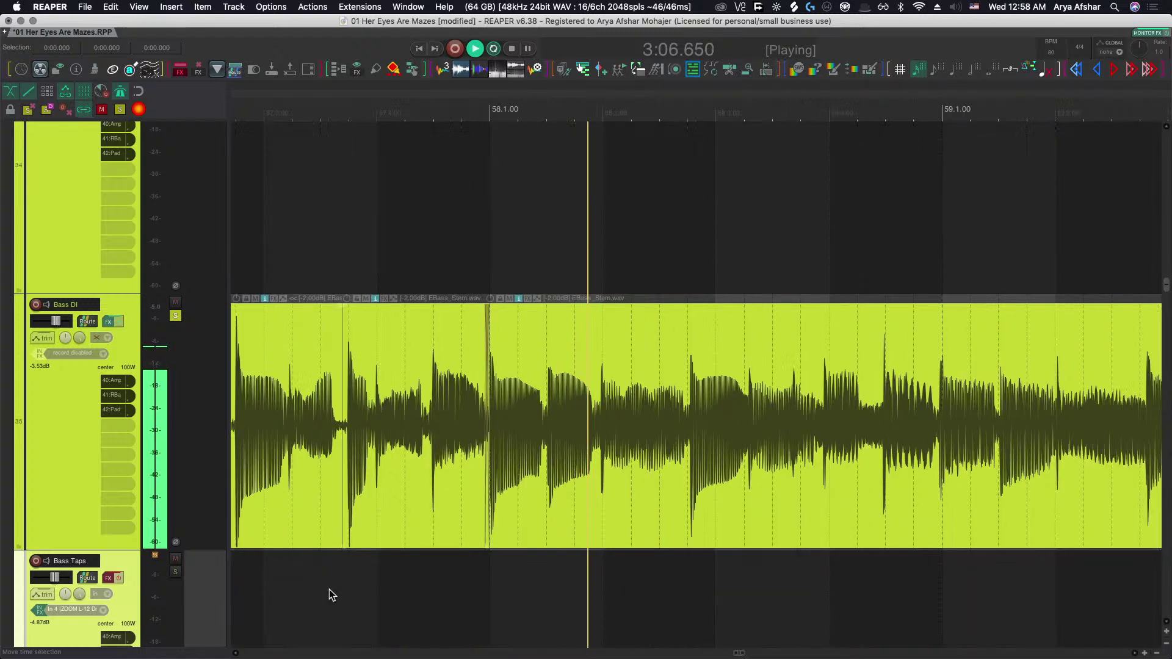
key("space")
scroll(664, 417, "up", 5)
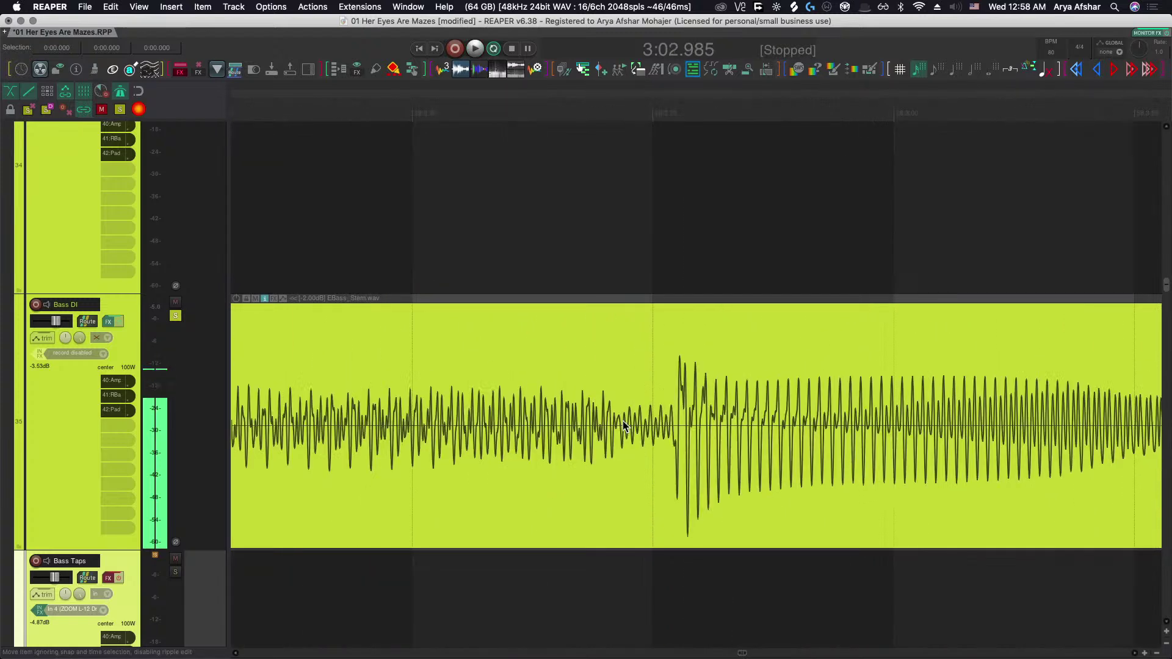
Split the bass at 3:07.294, just before 58.2.75, and slip the following audio earlier onto that grid line.
left_click(628, 470)
key("s")
left_click_drag(705, 462, 679, 461)
scroll(595, 416, "up", 5)
scroll(595, 417, "up", 4)
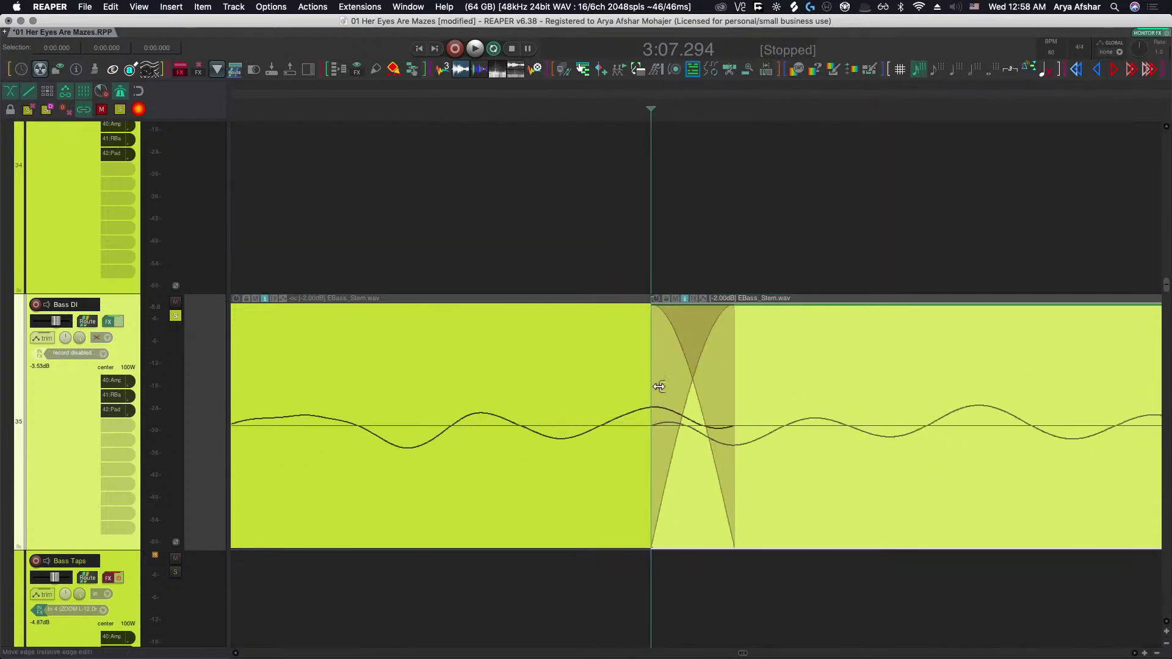
Widen the crossfade before 58.2.75 on both sides of the join and adjust its position in the quiet gap.
left_click_drag(694, 373, 866, 607)
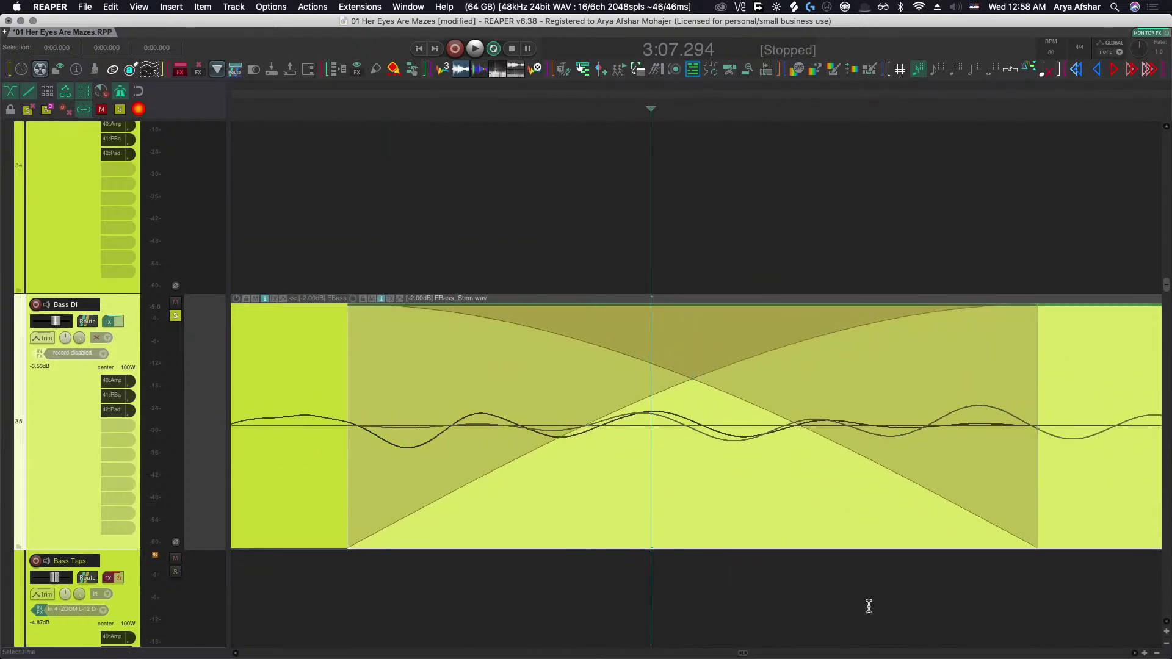
scroll(786, 551, "down", 8)
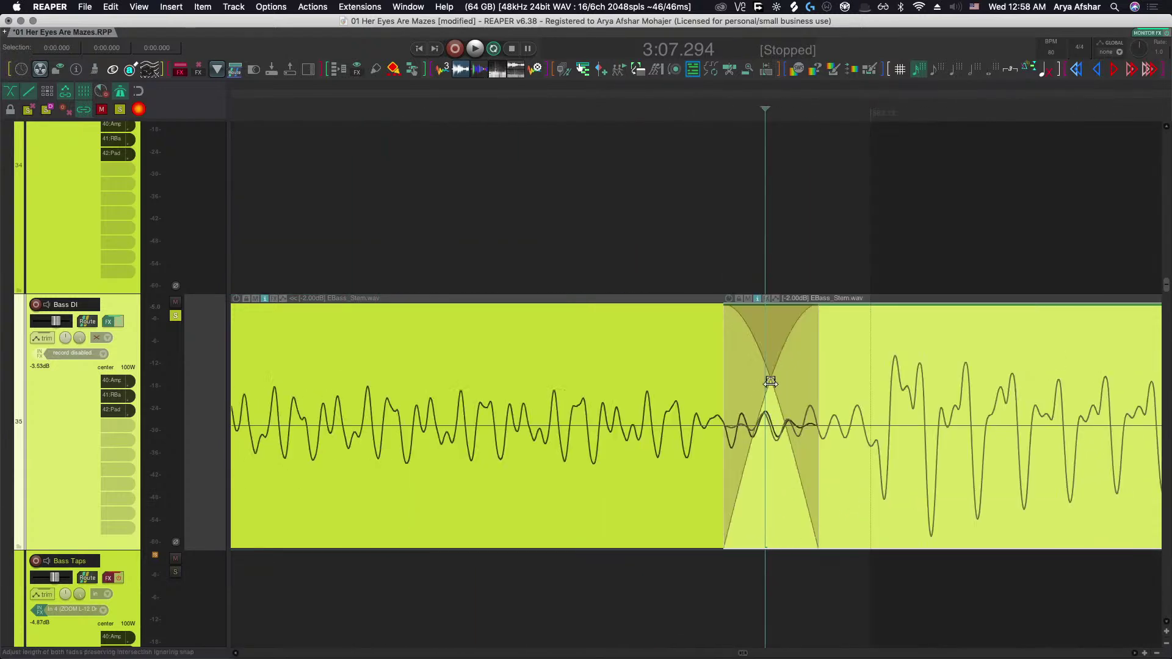
left_click_drag(770, 381, 779, 401)
scroll(753, 474, "down", 10)
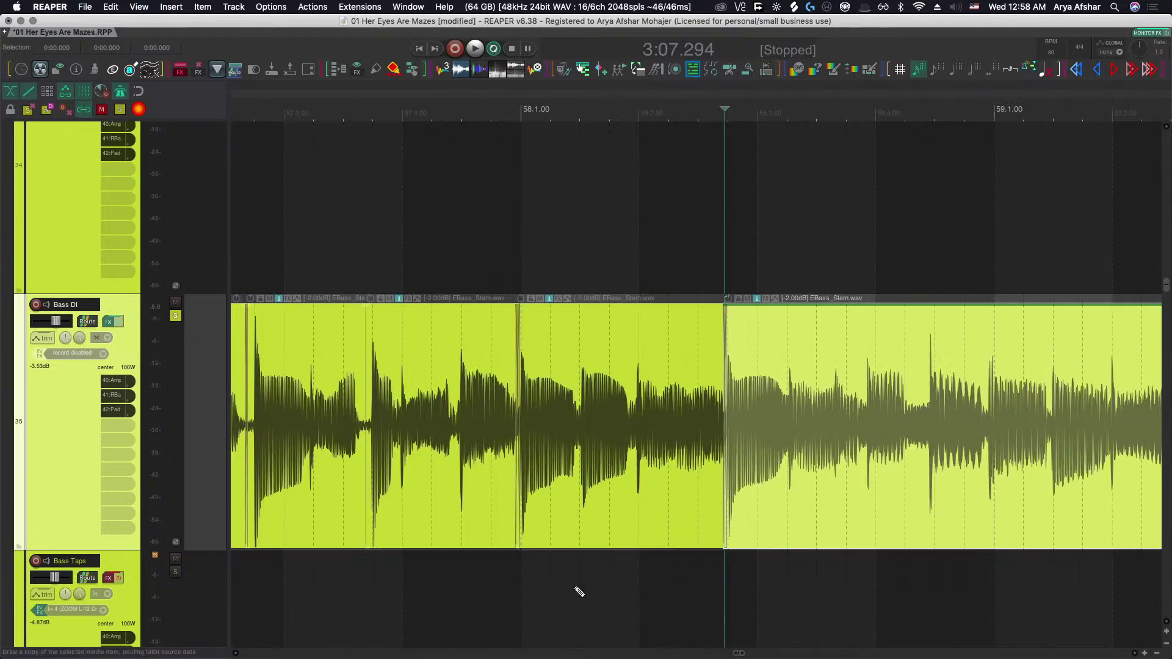
Play back the bass repeatedly from 3:05.061 through the rest of bar 58, checking the new join and note timing.
left_click(371, 576)
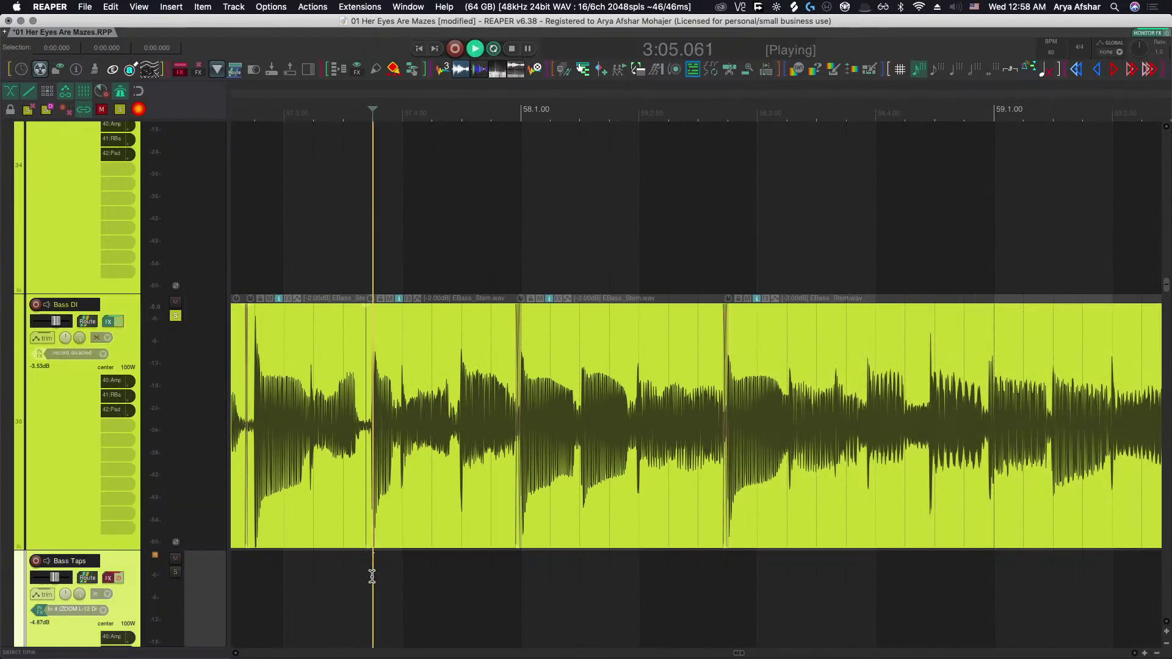
scroll(372, 576, "right", 3)
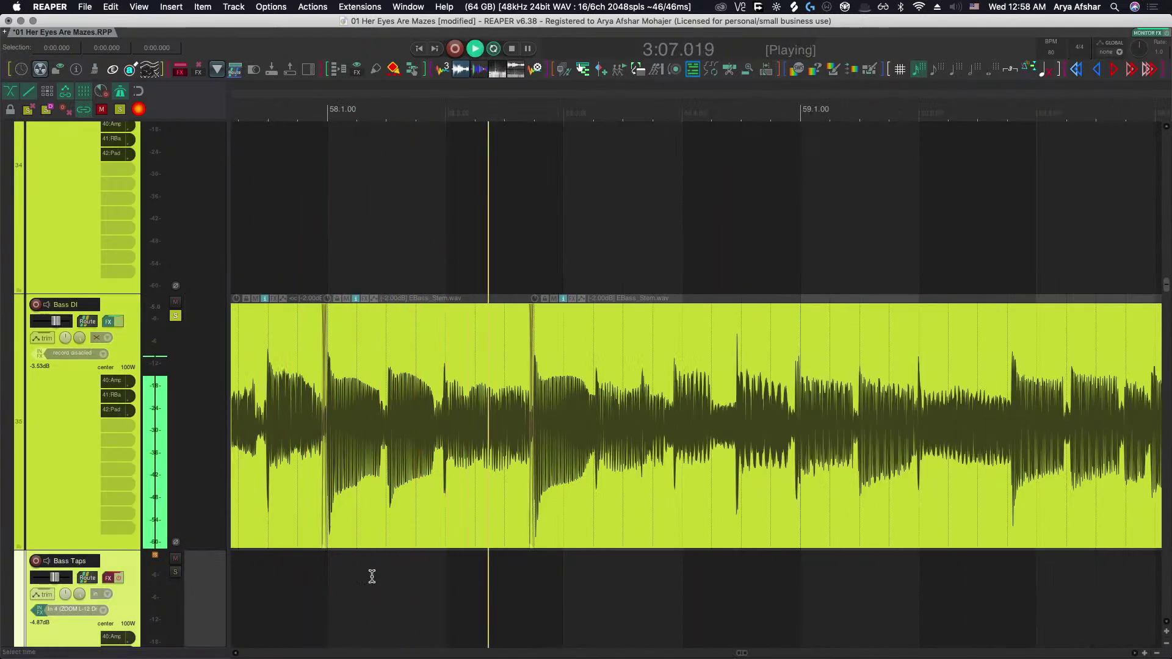
key("space")
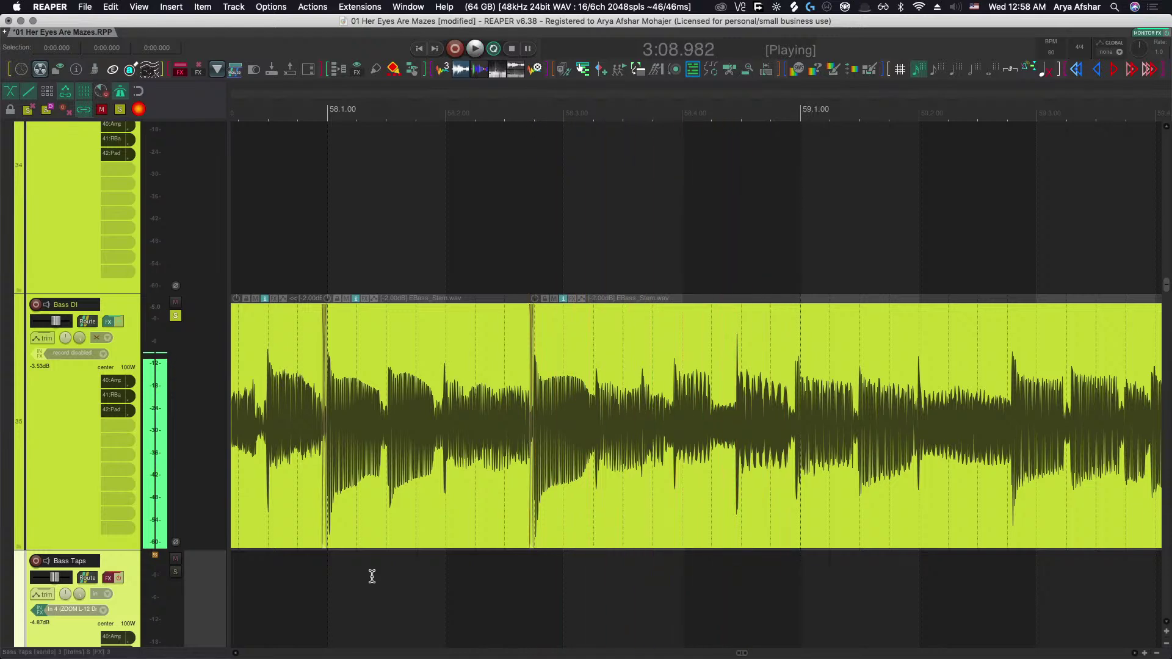
key("space")
scroll(537, 595, "up", 2)
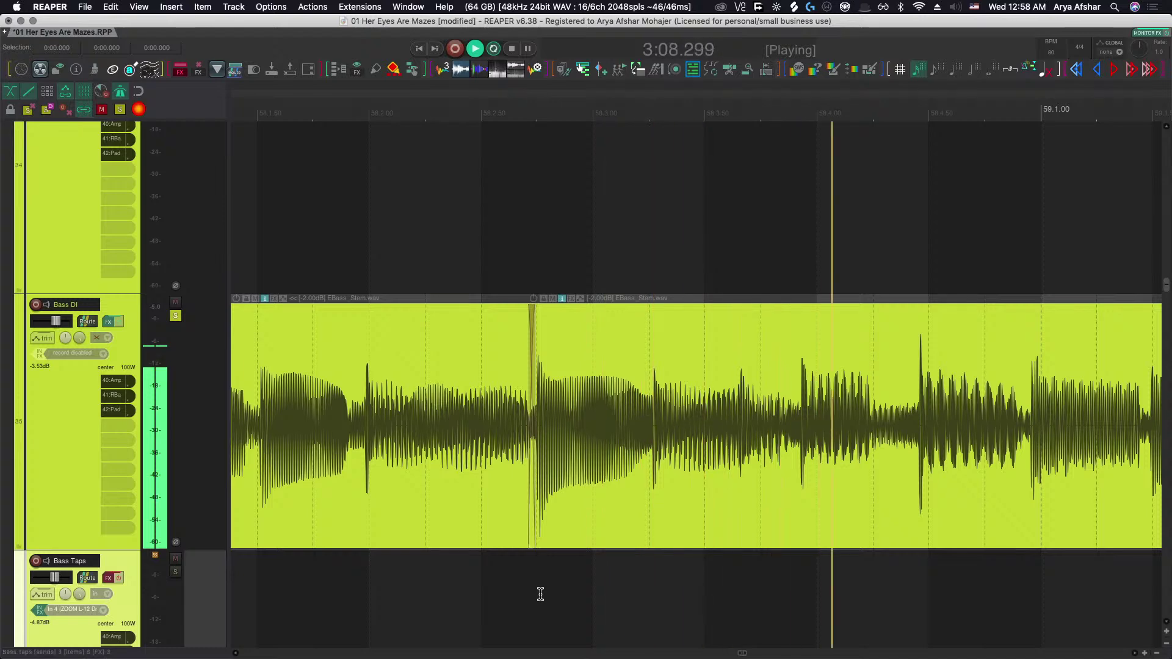
key("space")
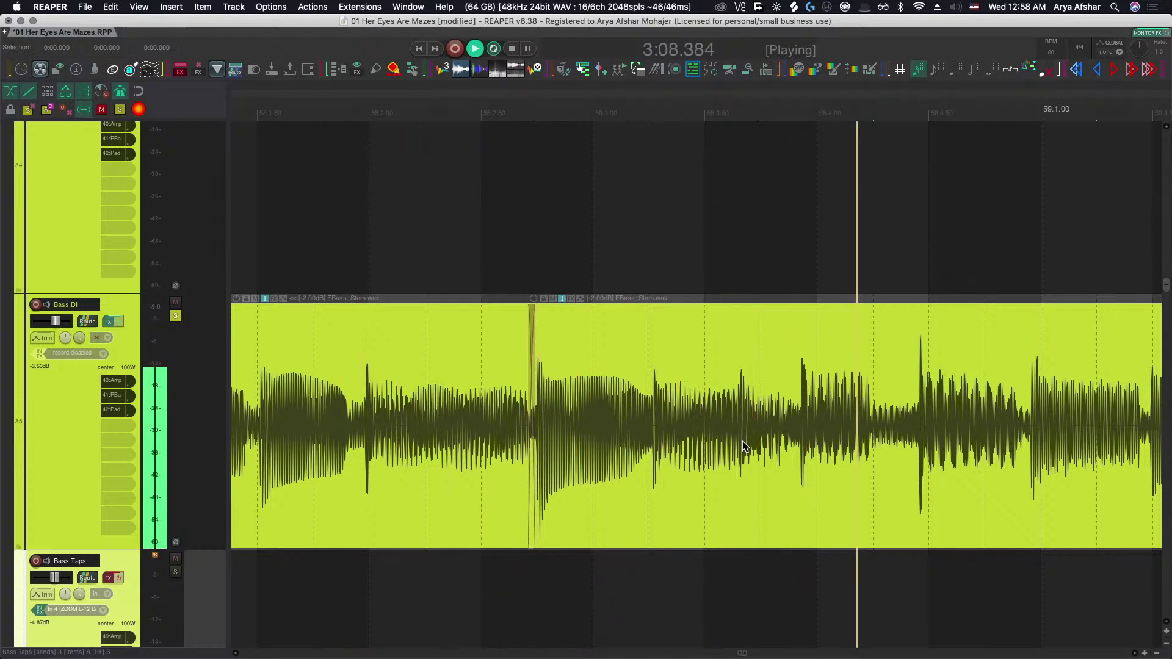
key("space")
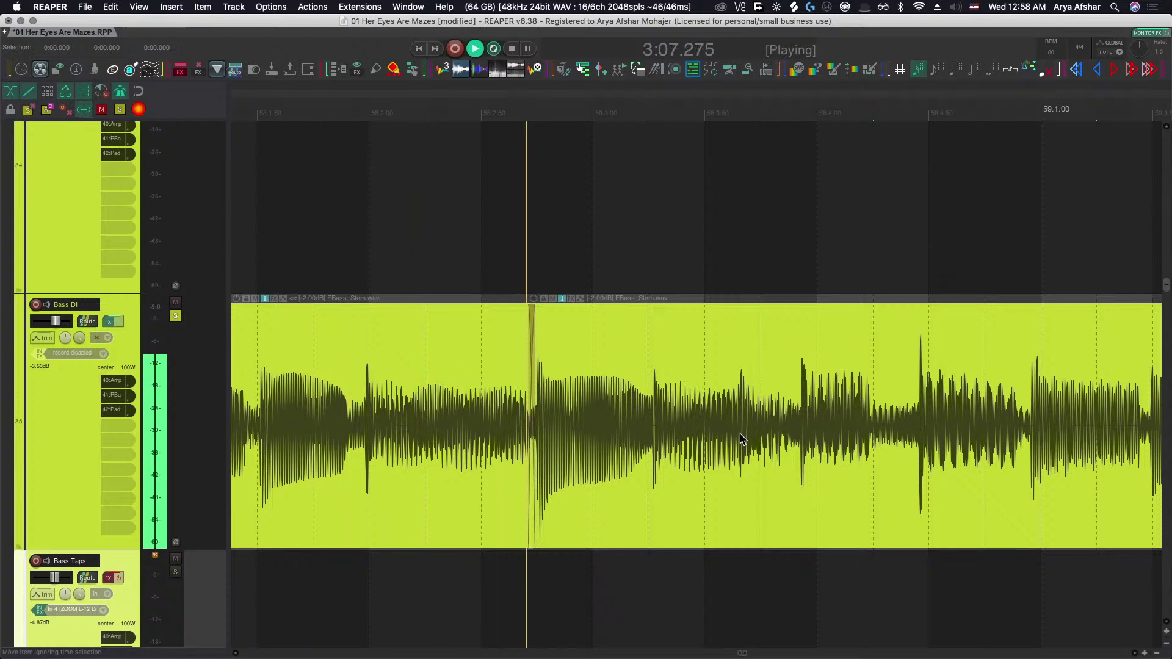
key("space")
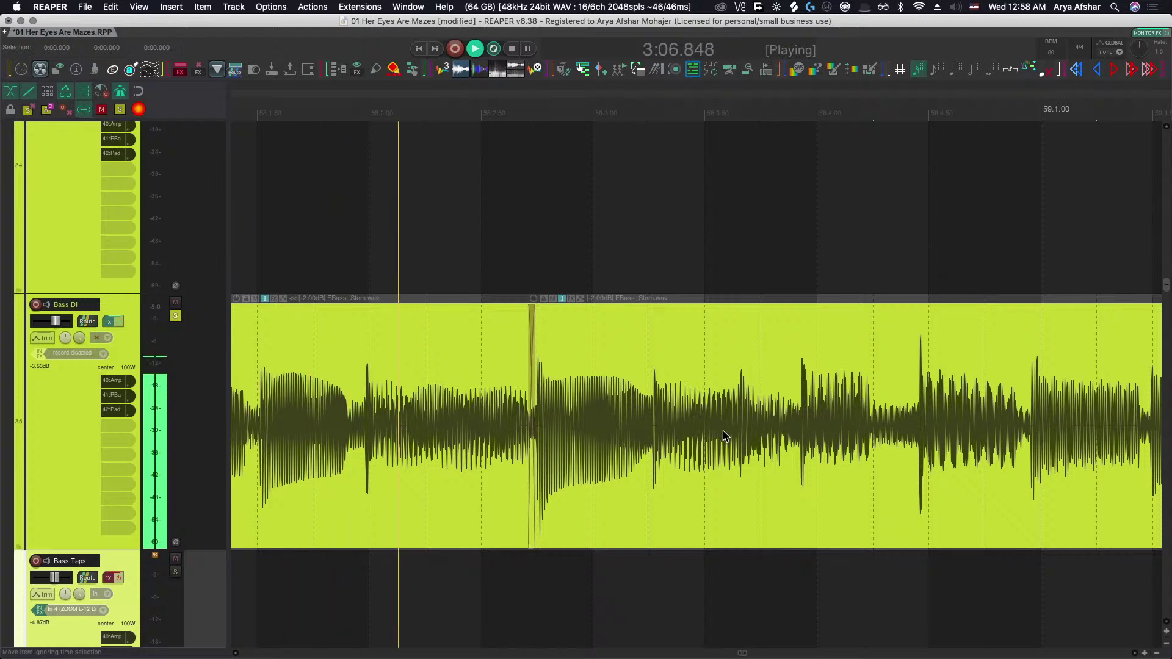
key("space")
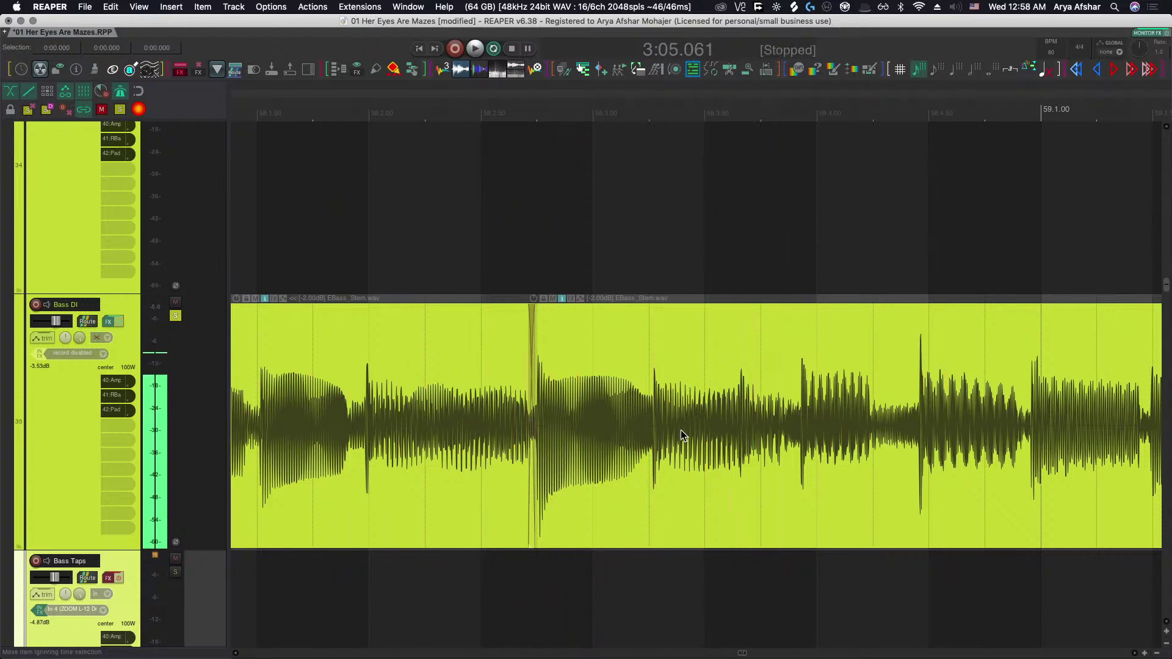
Move the crossfade before 58.2.75 earlier, ahead of the note attack, and lengthen it to about 0.0.06.
left_click(672, 426)
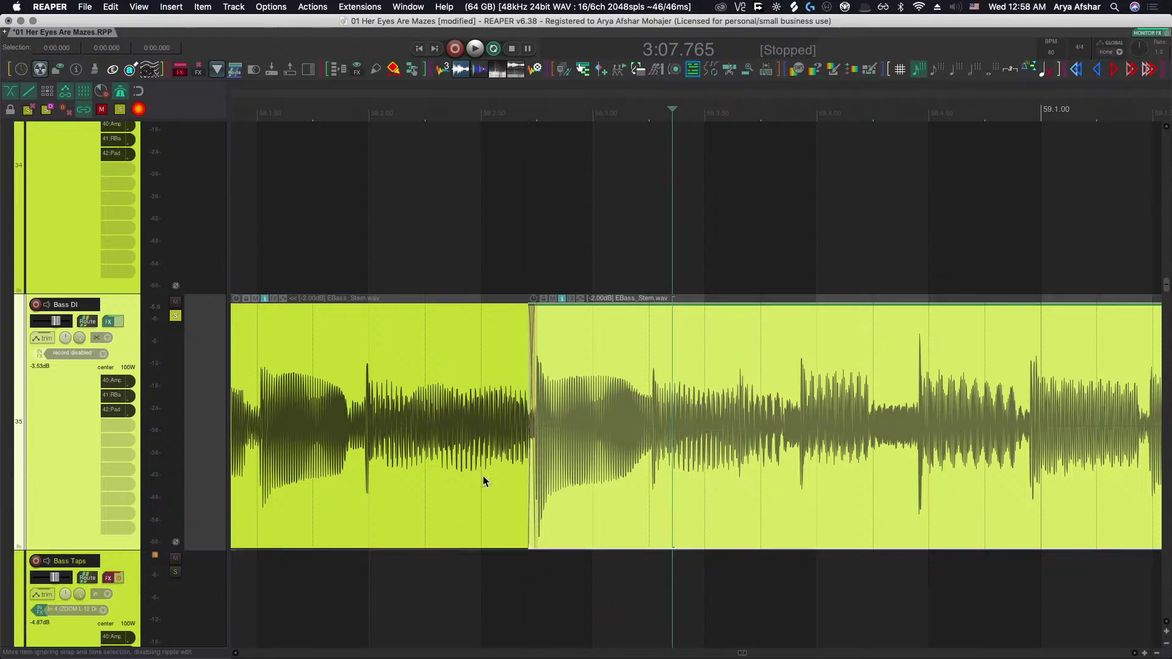
scroll(484, 479, "up", 4)
left_click_drag(704, 381, 643, 406)
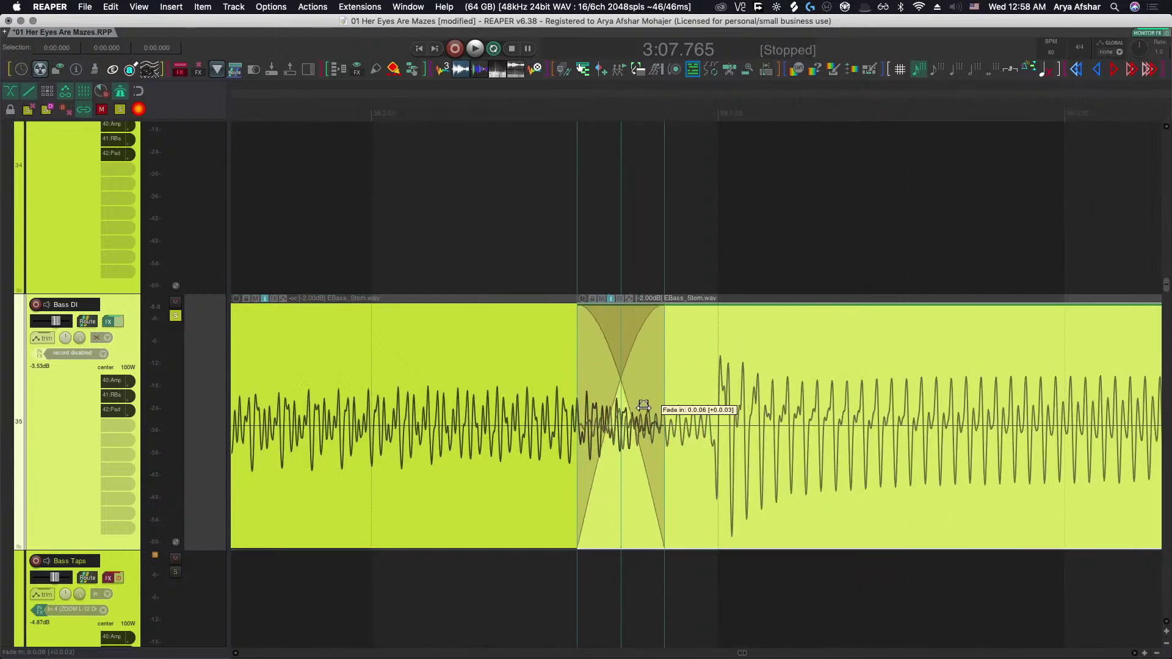
Play back bar 58 across the adjusted crossfade and check the notes up to 58.3.75 against the grid.
key("space")
scroll(713, 525, "down", 5)
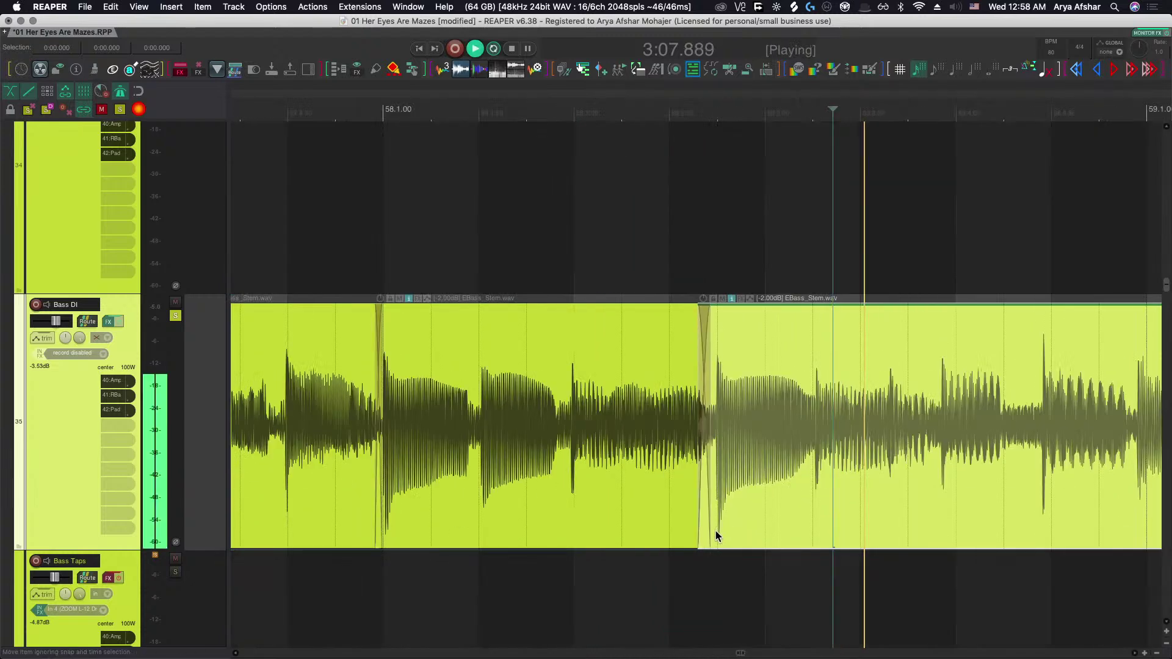
key("space")
left_click(475, 590)
key("space")
scroll(524, 591, "right", 1)
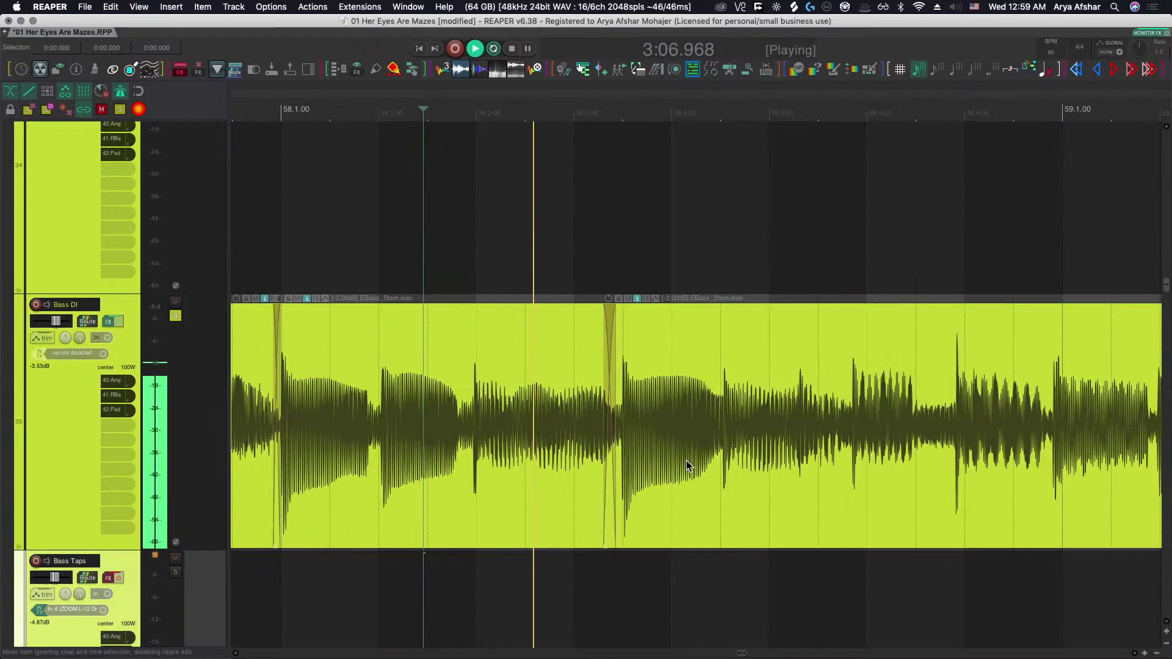
scroll(686, 464, "up", 3)
scroll(732, 465, "right", 1)
key("space")
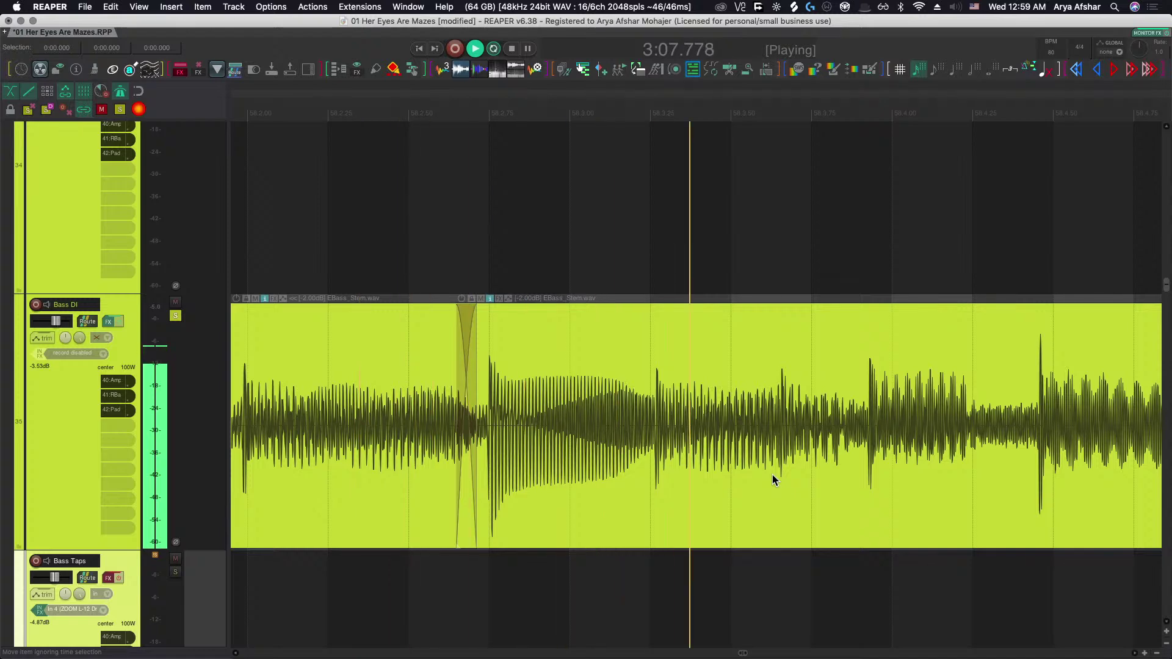
key("space")
Split the bass at 3:07.910, before the note near 58.3.75, and slip the following audio later onto that grid line.
left_click(757, 421)
key("s")
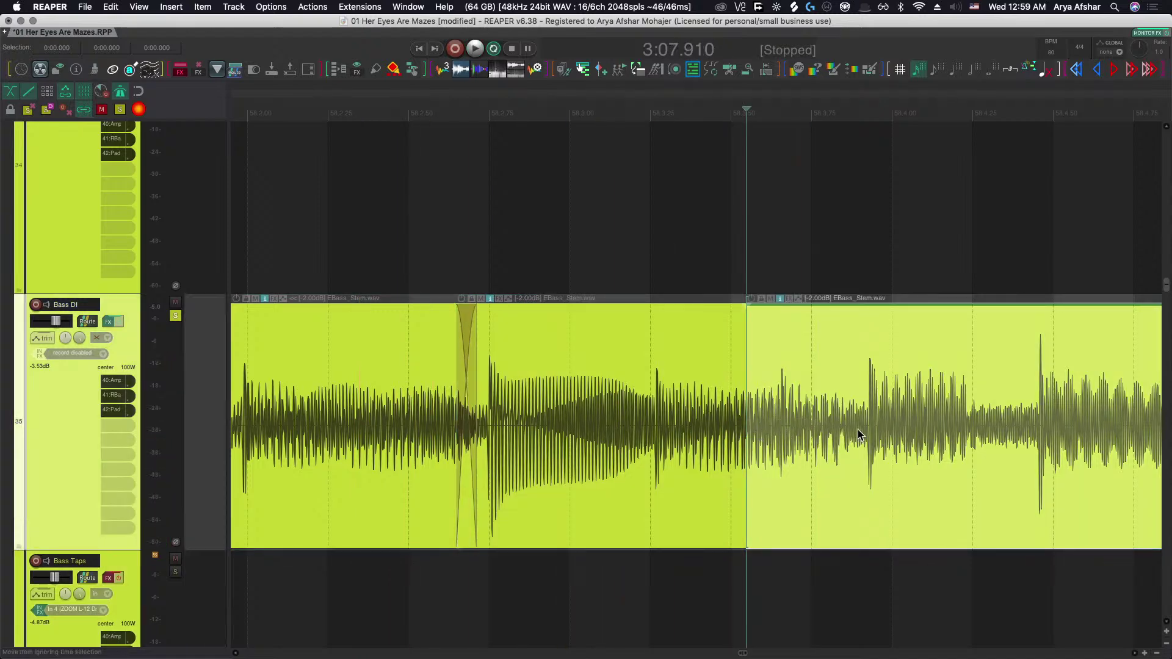
left_click_drag(793, 430, 821, 431)
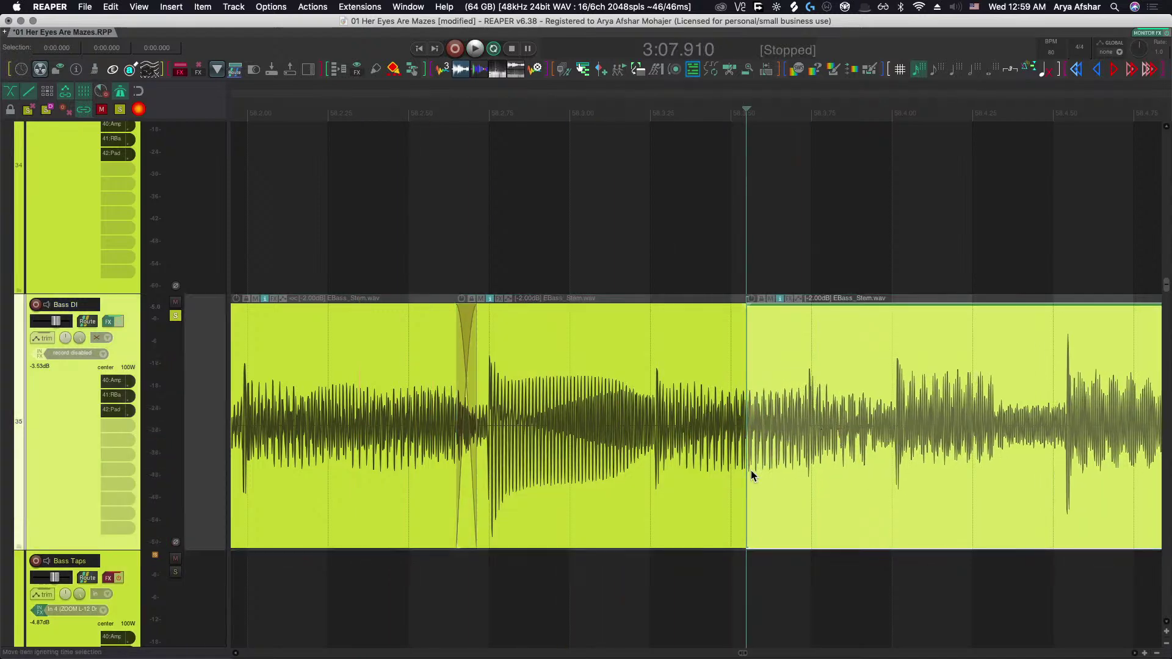
Widen the crossfade at the 3:07.910 split evenly on both sides to smooth the sustained note.
scroll(635, 365, "up", 8)
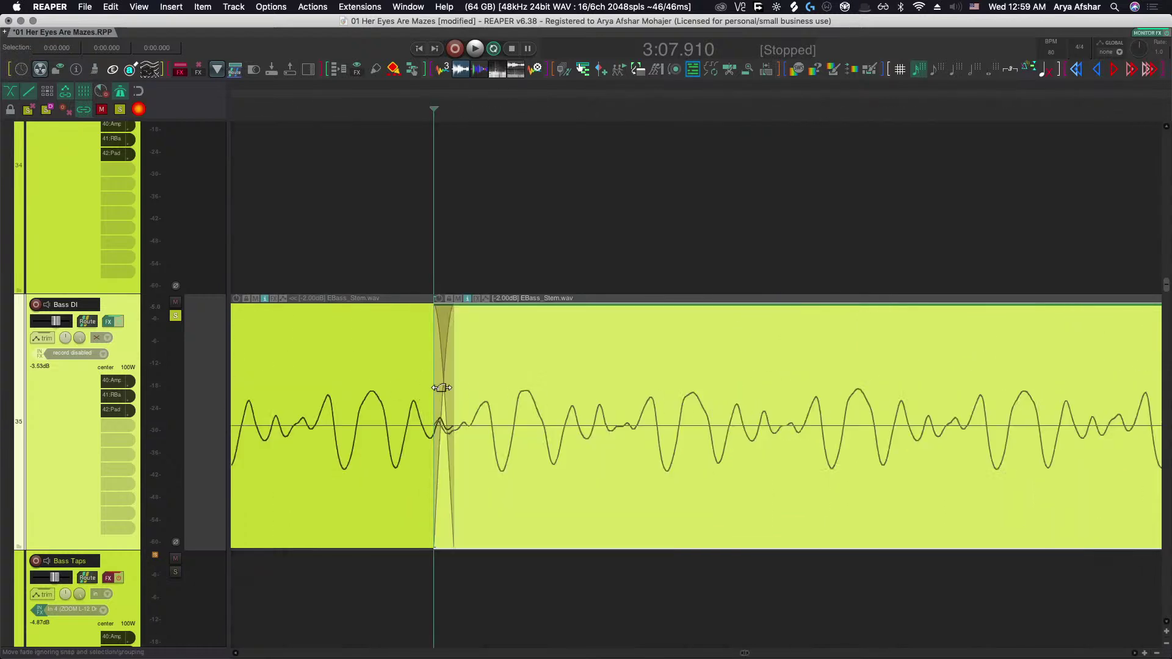
left_click_drag(443, 376, 876, 633)
scroll(677, 559, "down", 8)
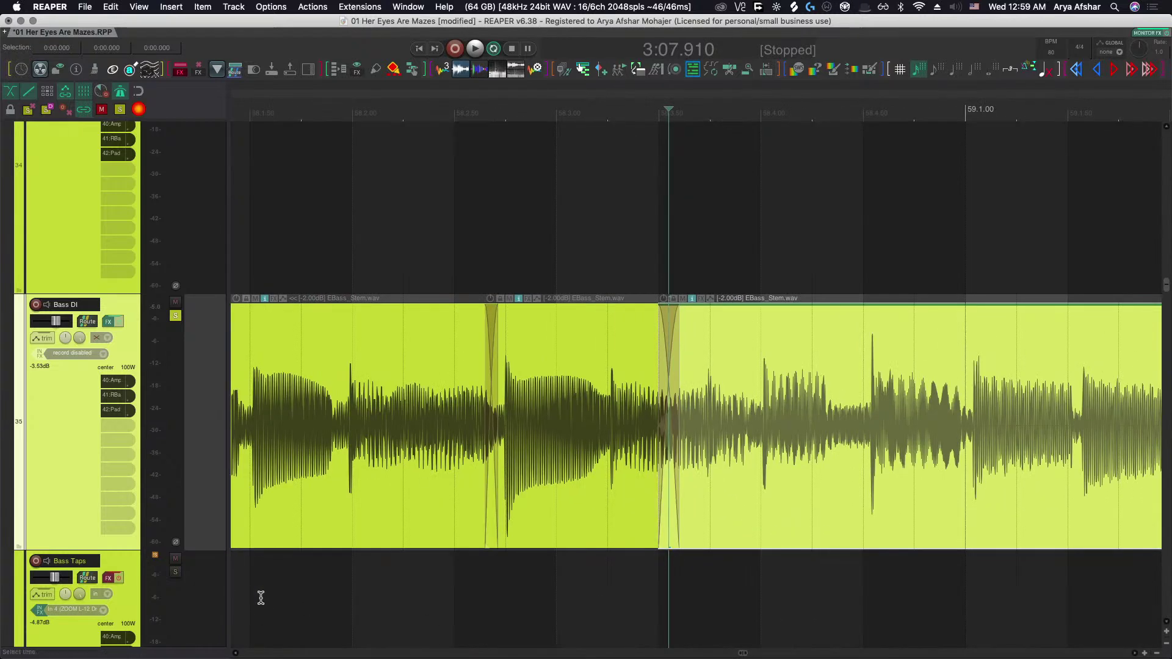
Play back the bass from 3:06.591 through the new join to the end of bar 58.
left_click(308, 589)
key("space")
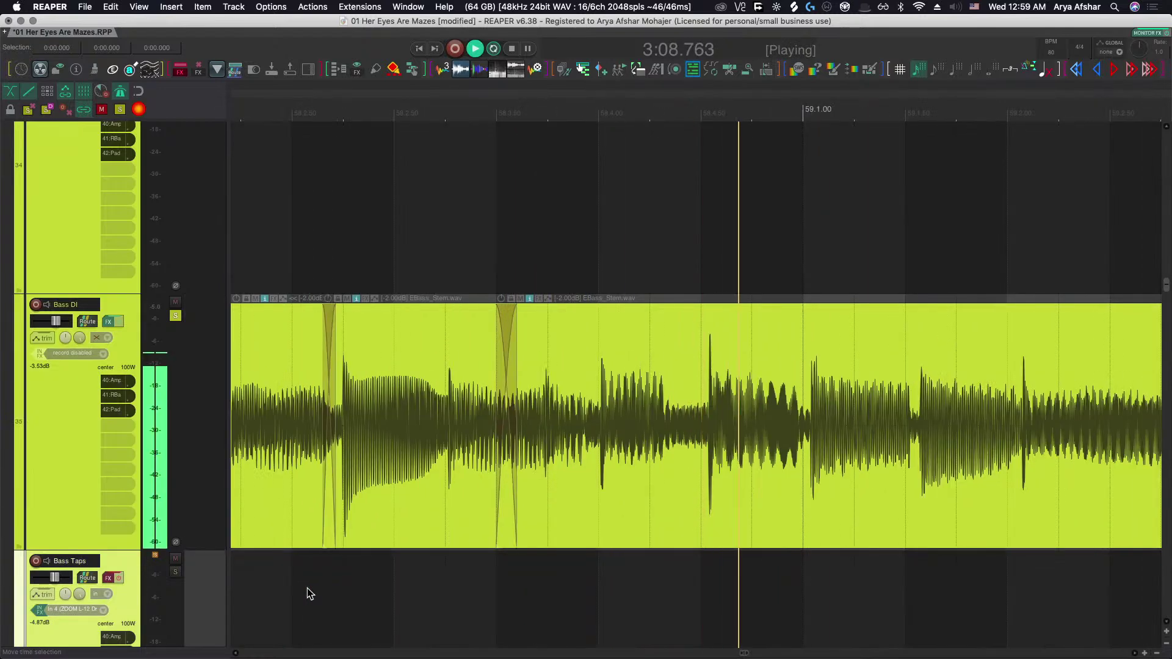
key("space")
Split the bass at 3:08.575, in the gap before 58.4.50, and slip the following audio earlier onto that grid line.
scroll(586, 426, "up", 3)
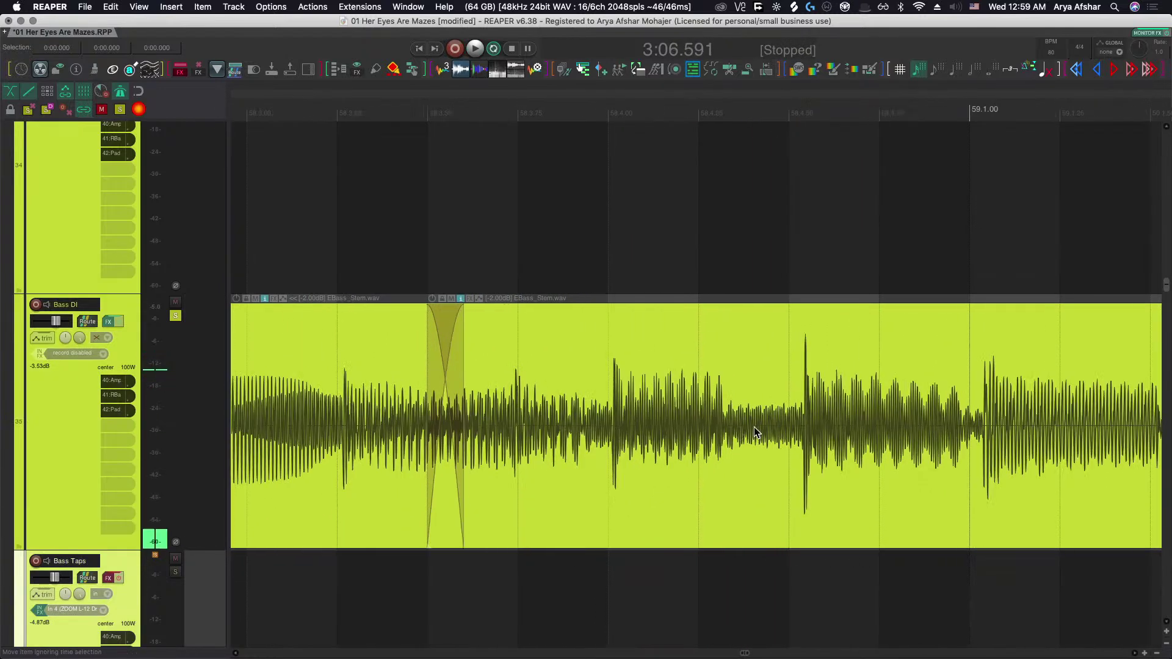
scroll(754, 427, "up", 1)
left_click(766, 450)
key("s")
left_click_drag(843, 428, 826, 425)
Widen the crossfade at the 3:08.575 split evenly on both sides within the quiet gap before 58.4.50.
scroll(793, 419, "up", 5)
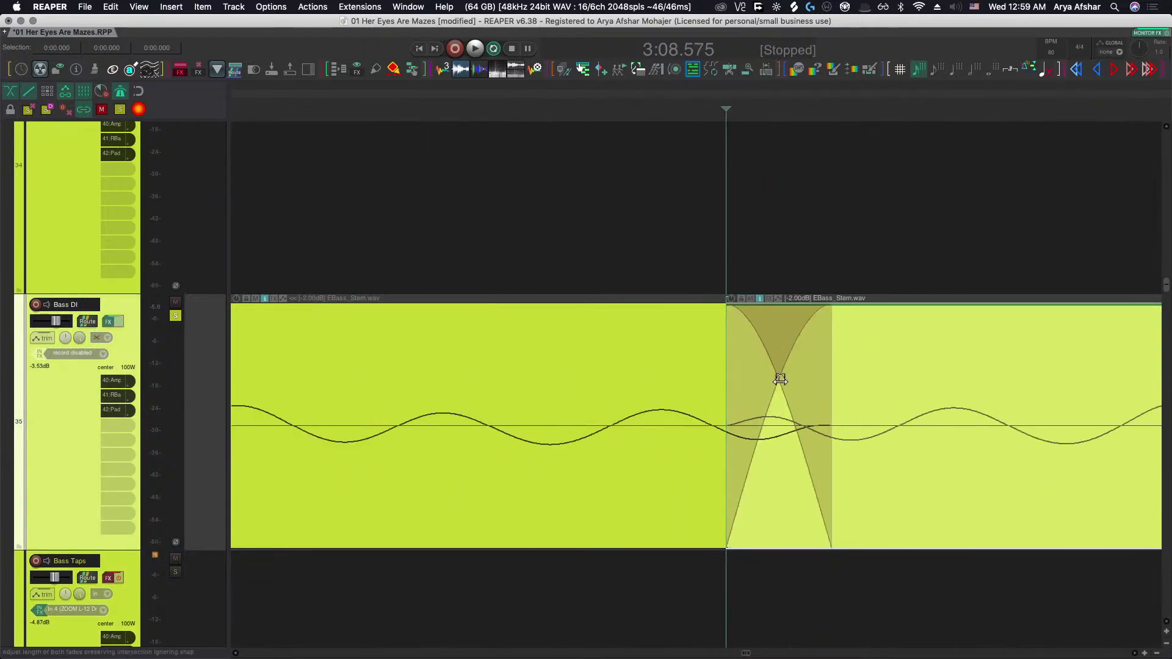
left_click_drag(780, 379, 934, 610)
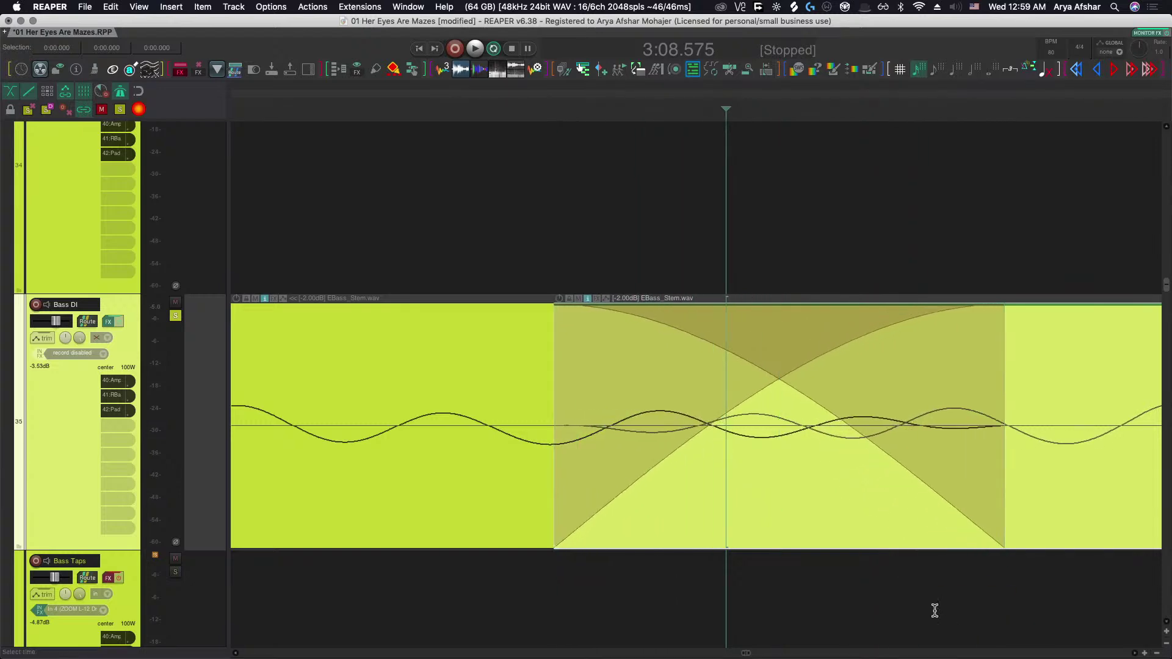
scroll(858, 567, "down", 5)
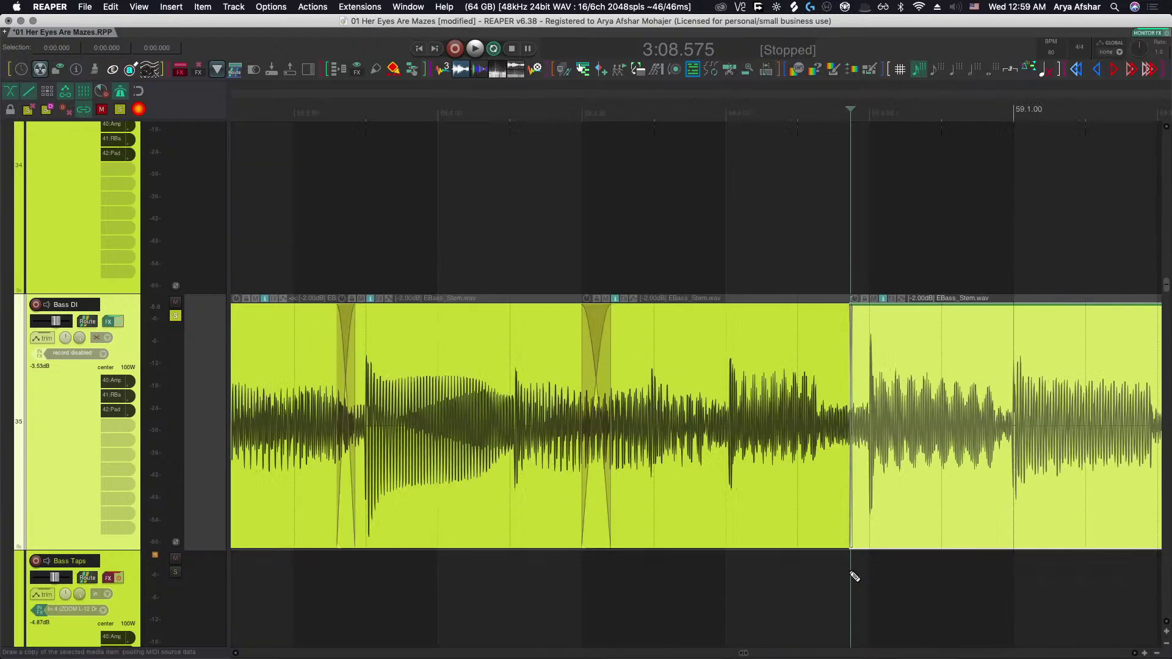
Play back the bass from 3:07.953 into bar 59 to check the edit at 58.4.50.
left_click(611, 580)
key("space")
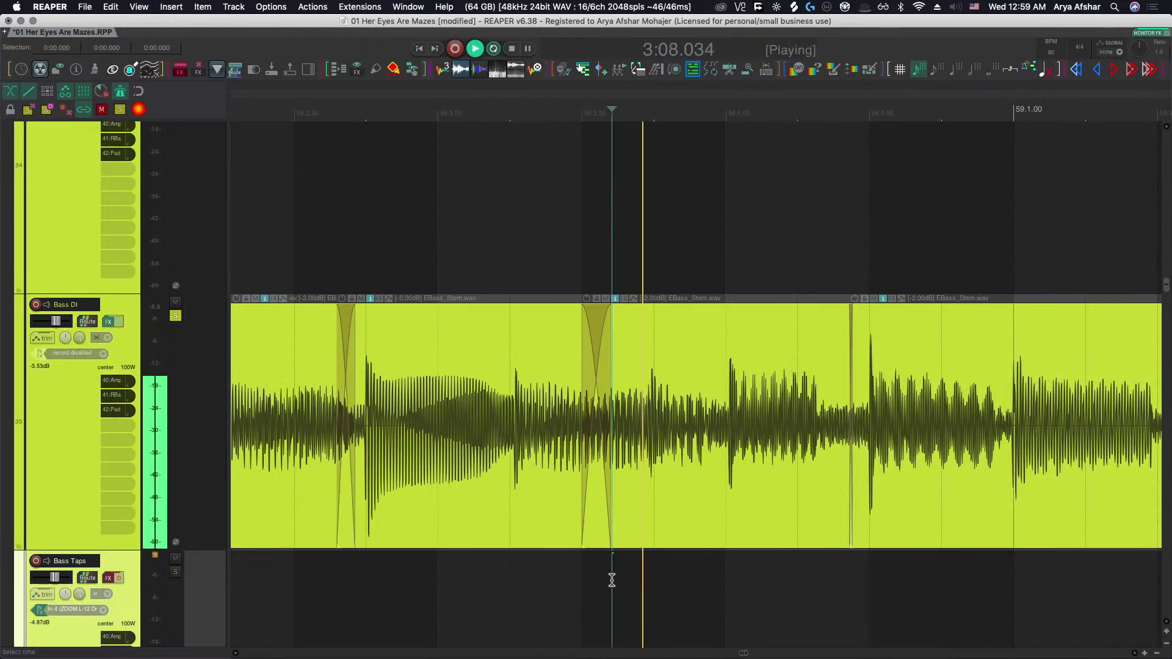
key("space")
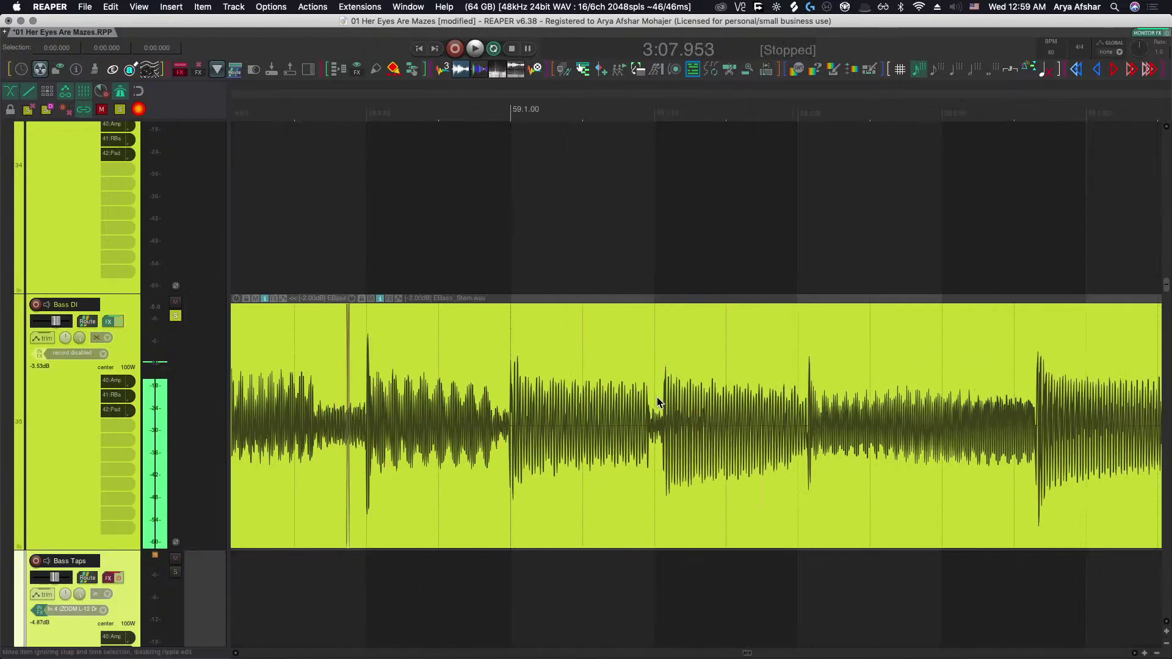
Split the bass at 3:09.368, in the gap before 59.1.50, and slip the following audio earlier onto that grid line.
scroll(632, 433, "up", 5)
key("s")
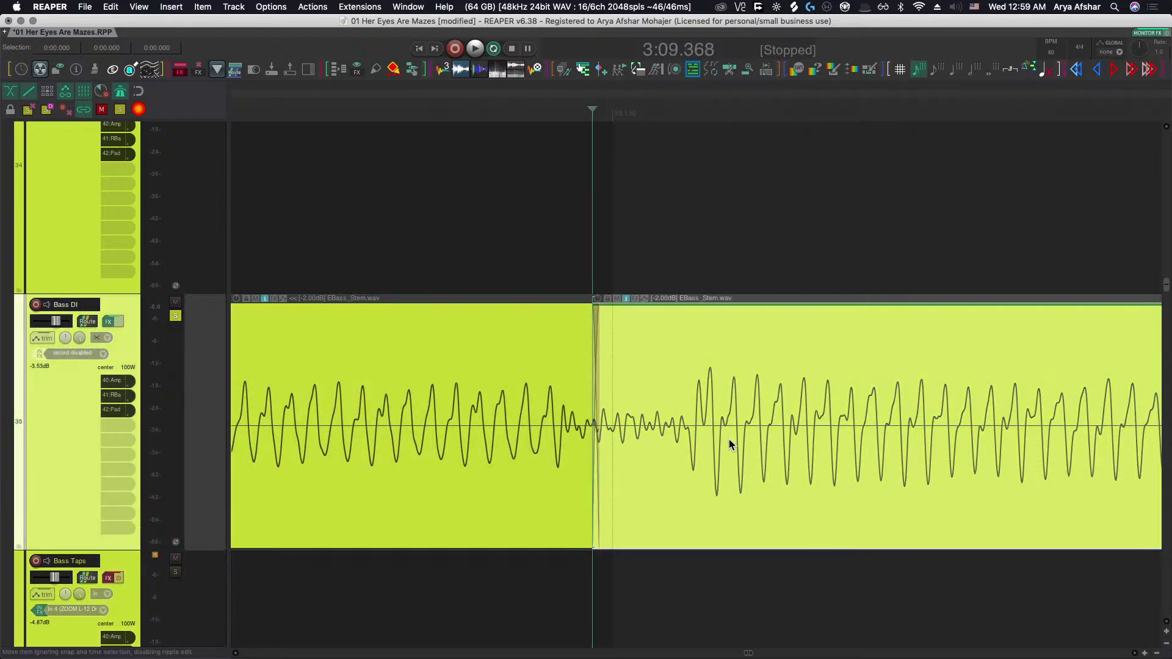
left_click_drag(729, 438, 648, 439)
Move the crossfade before 59.1.50 earlier into the quiet gap and widen it to fit between the two notes.
scroll(573, 420, "up", 3)
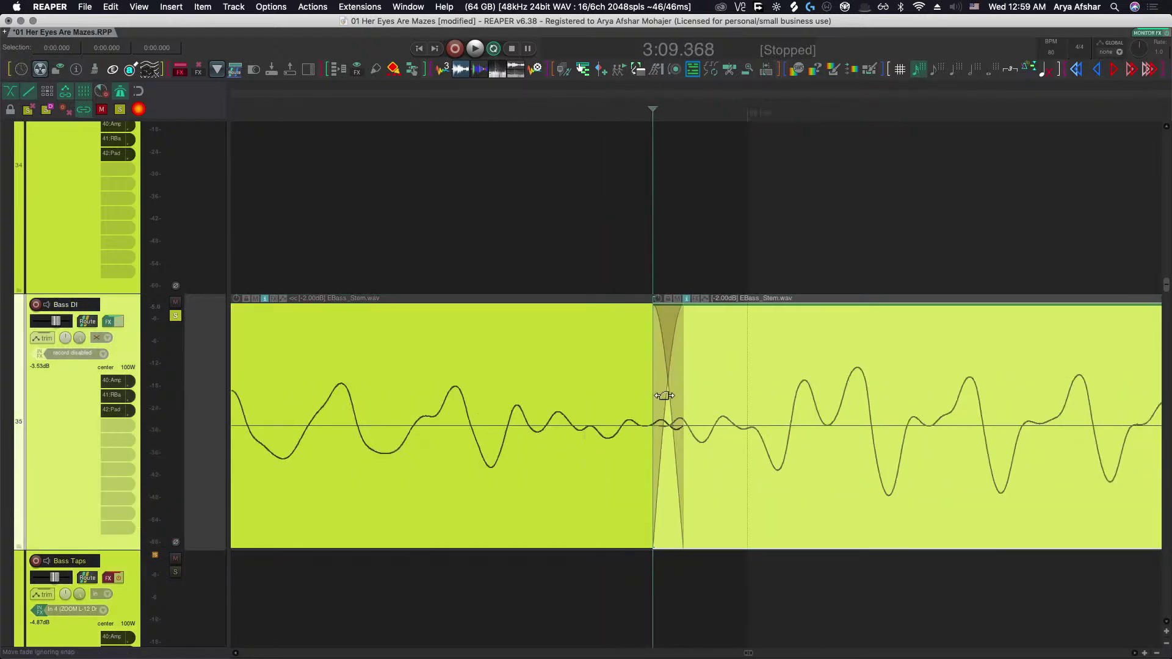
left_click_drag(665, 398, 708, 423)
left_click_drag(662, 371, 581, 373)
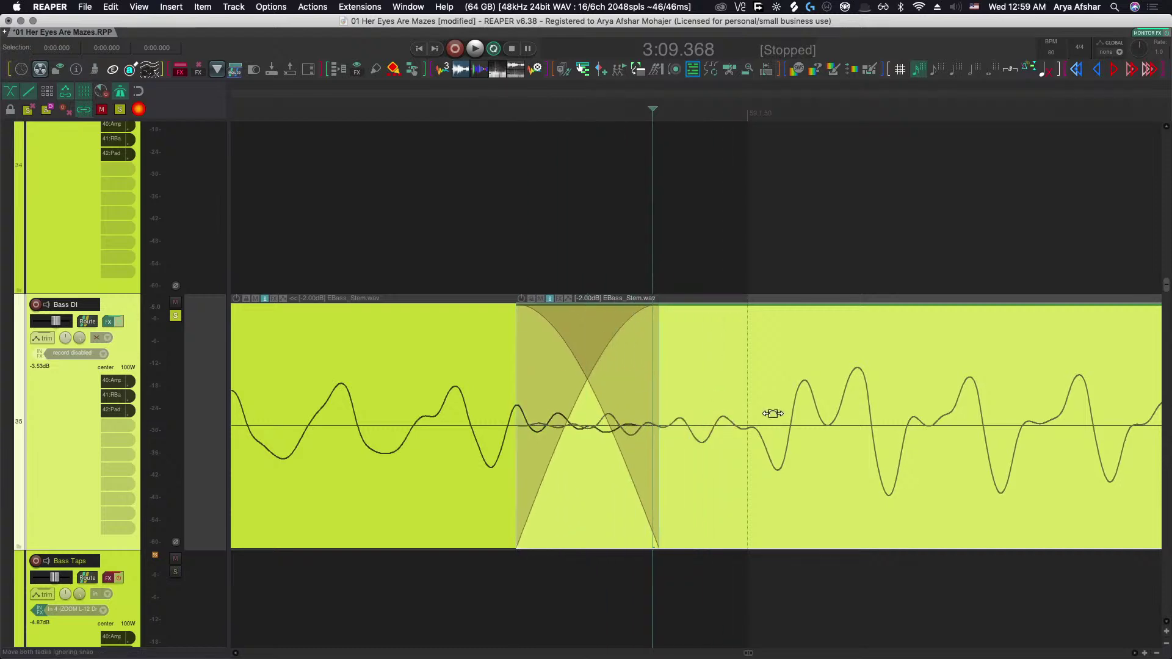
left_click_drag(772, 413, 869, 470)
scroll(867, 464, "down", 6)
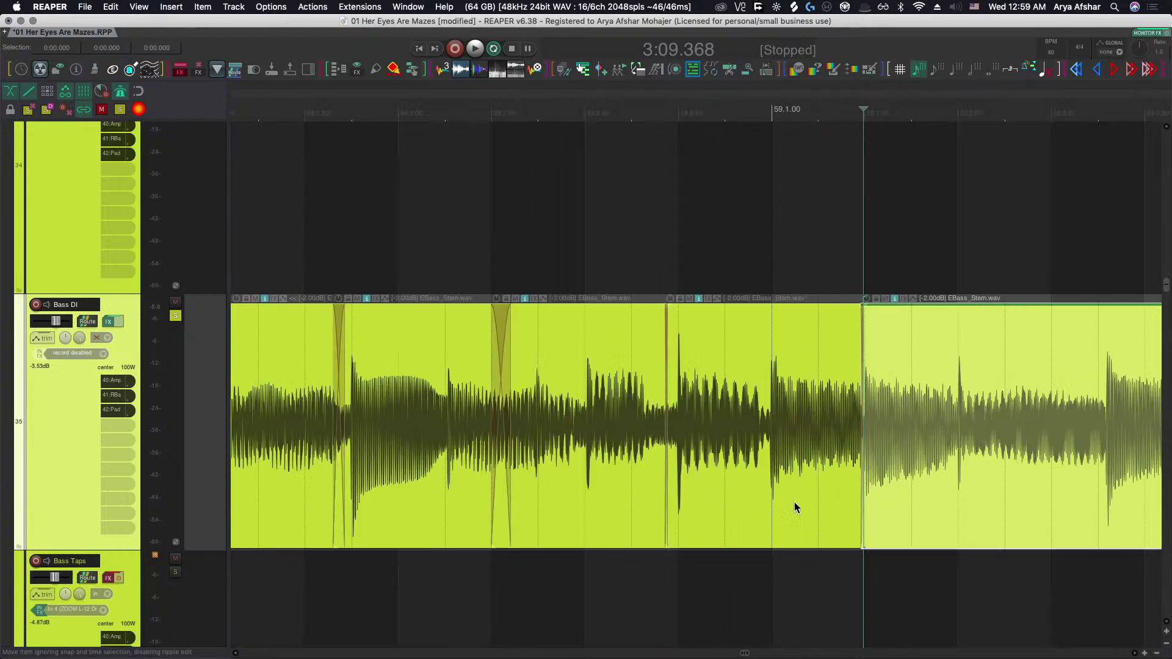
Play back the bass from just before 58.4.00 through bar 59 and check the following notes against the grid.
left_click(531, 573)
key("space")
scroll(530, 576, "up", 3)
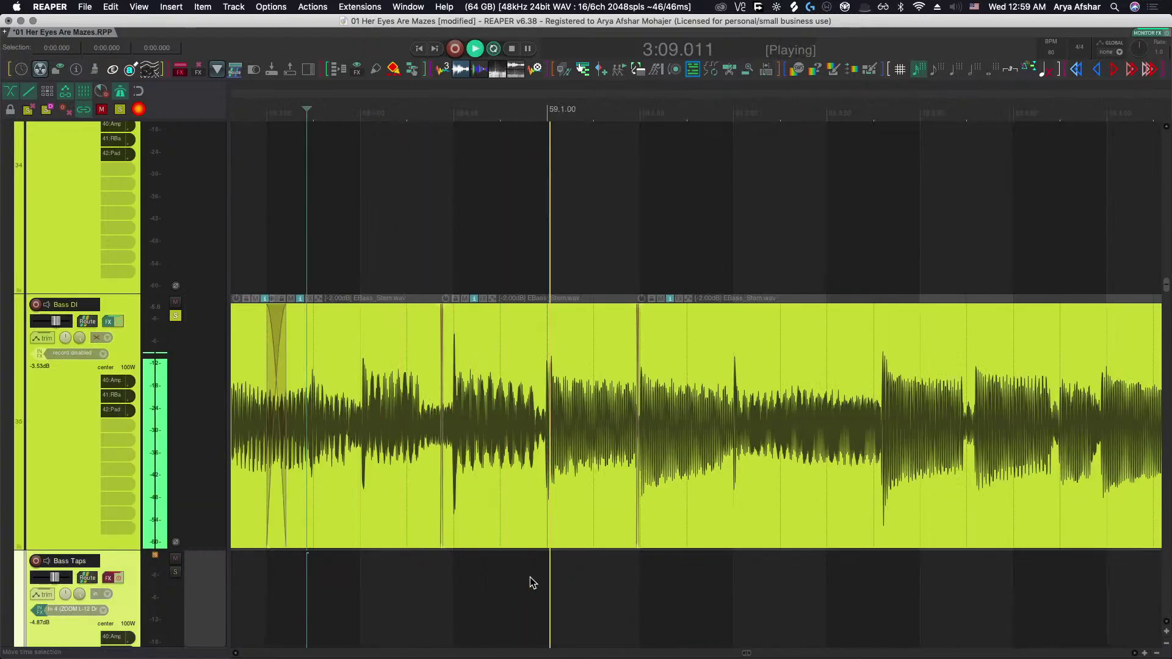
scroll(530, 576, "down", 3)
scroll(530, 577, "up", 3)
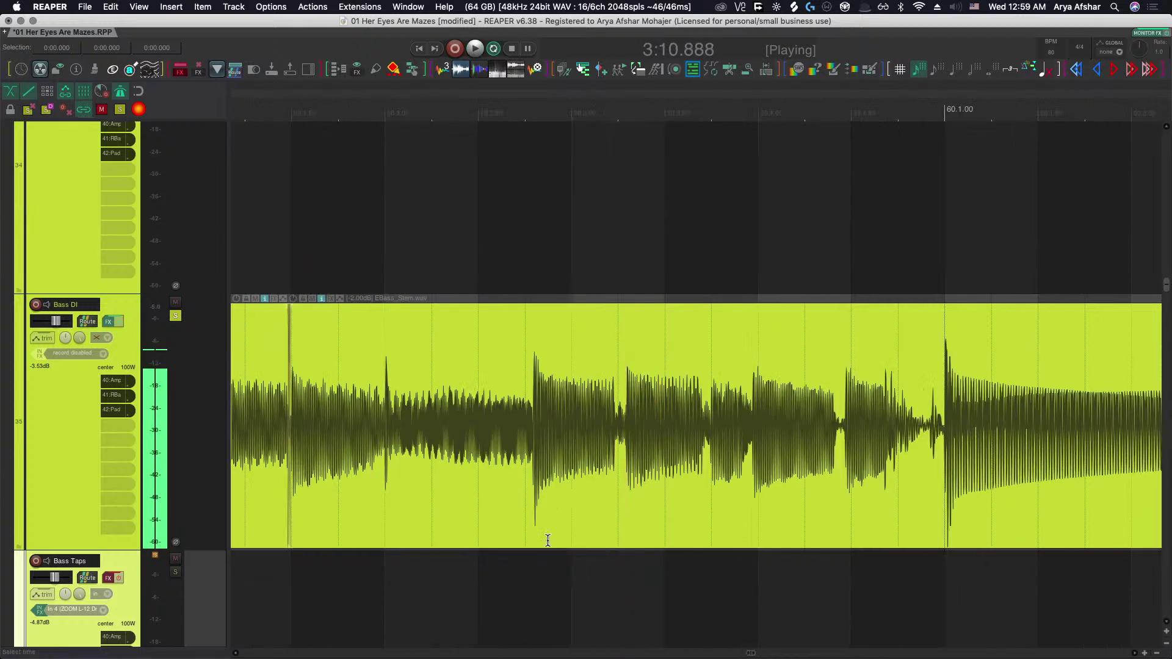
key("space")
Split the bass at 3:10.189 and slip the following audio earlier so its next note lands on 59.2.75.
scroll(536, 470, "up", 1)
left_click(512, 452)
key("s")
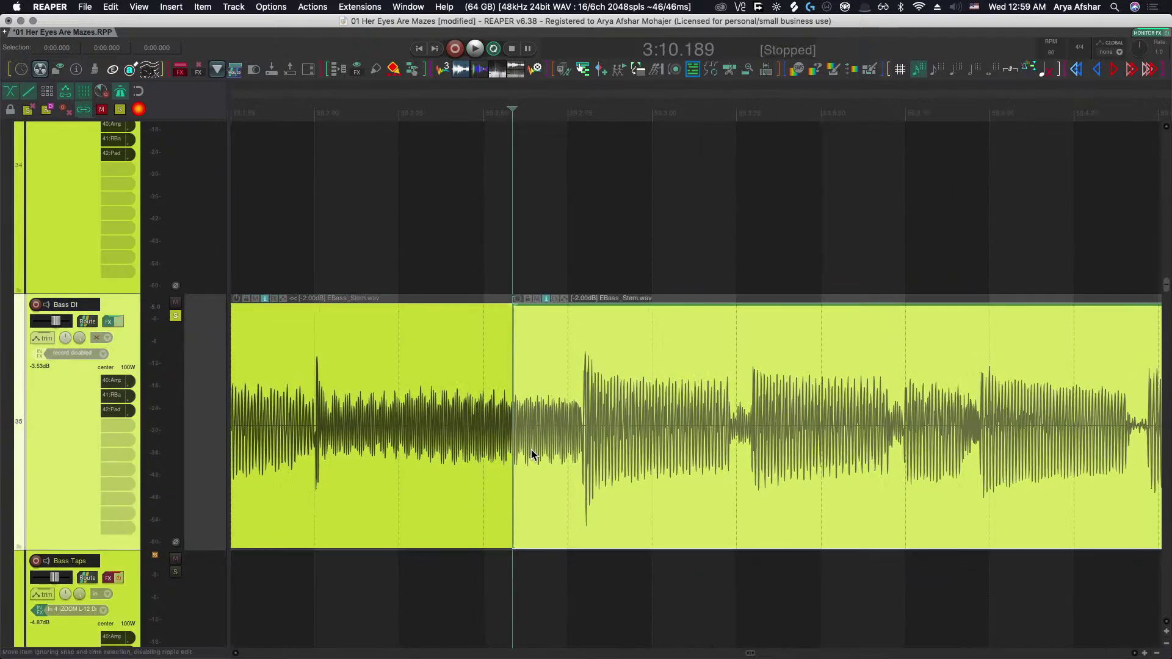
scroll(531, 452, "up", 3)
left_click_drag(726, 438, 693, 444)
Widen the crossfade at the 3:10.189 split so it extends further to both sides of the join.
scroll(440, 424, "up", 5)
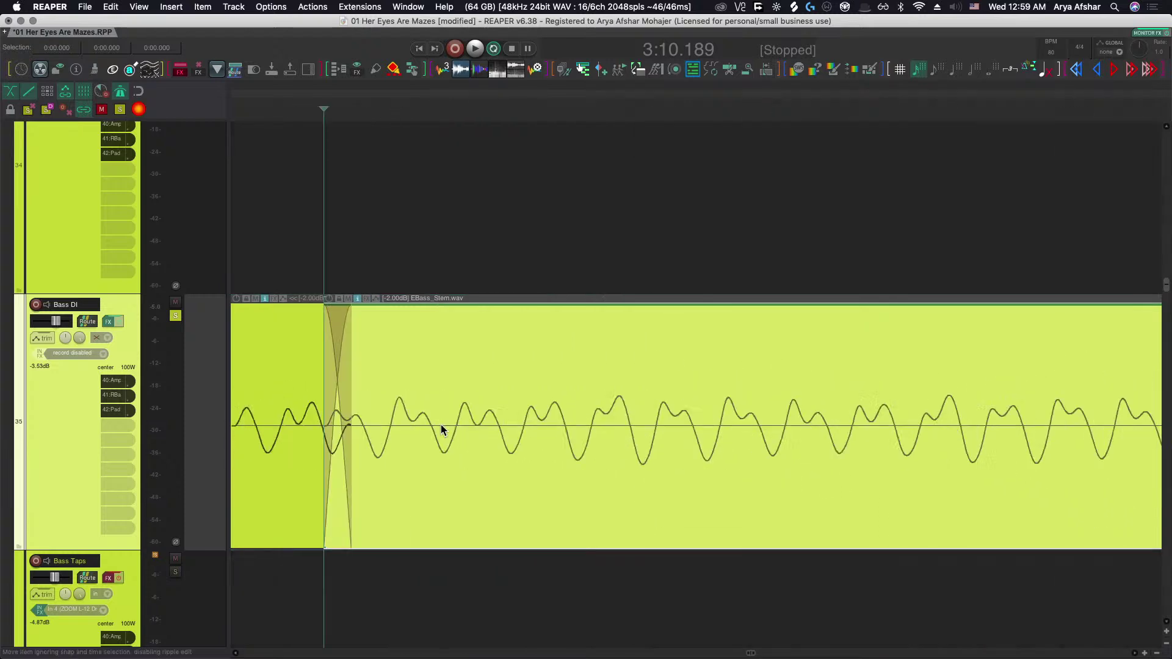
left_click_drag(338, 379, 562, 504)
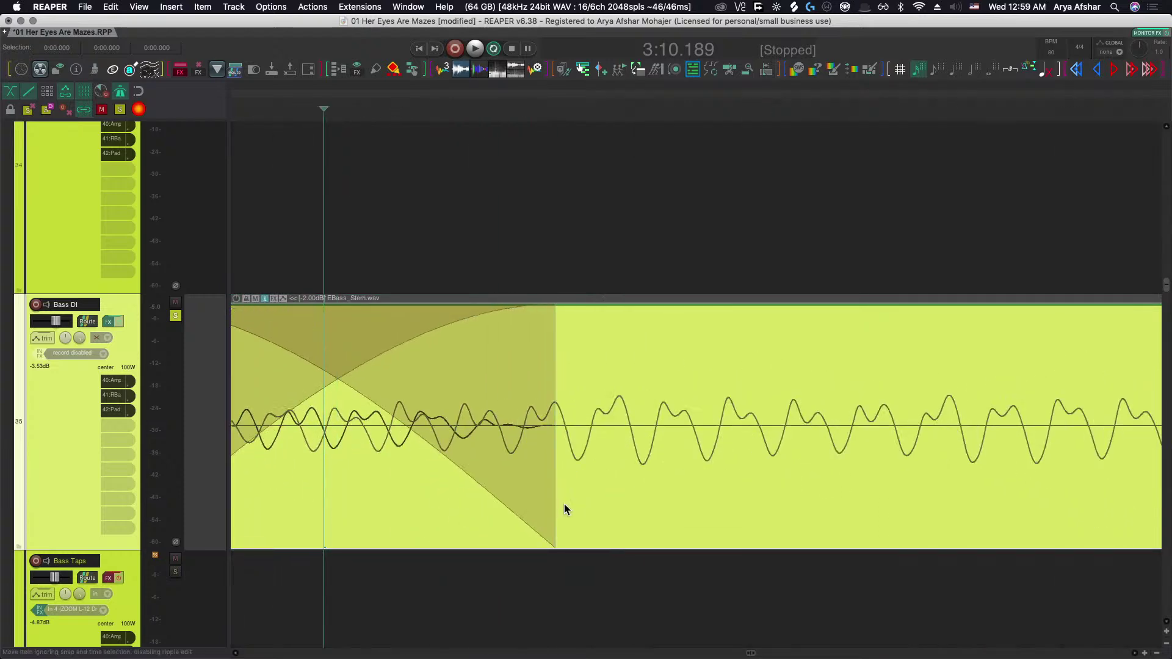
scroll(562, 504, "down", 5)
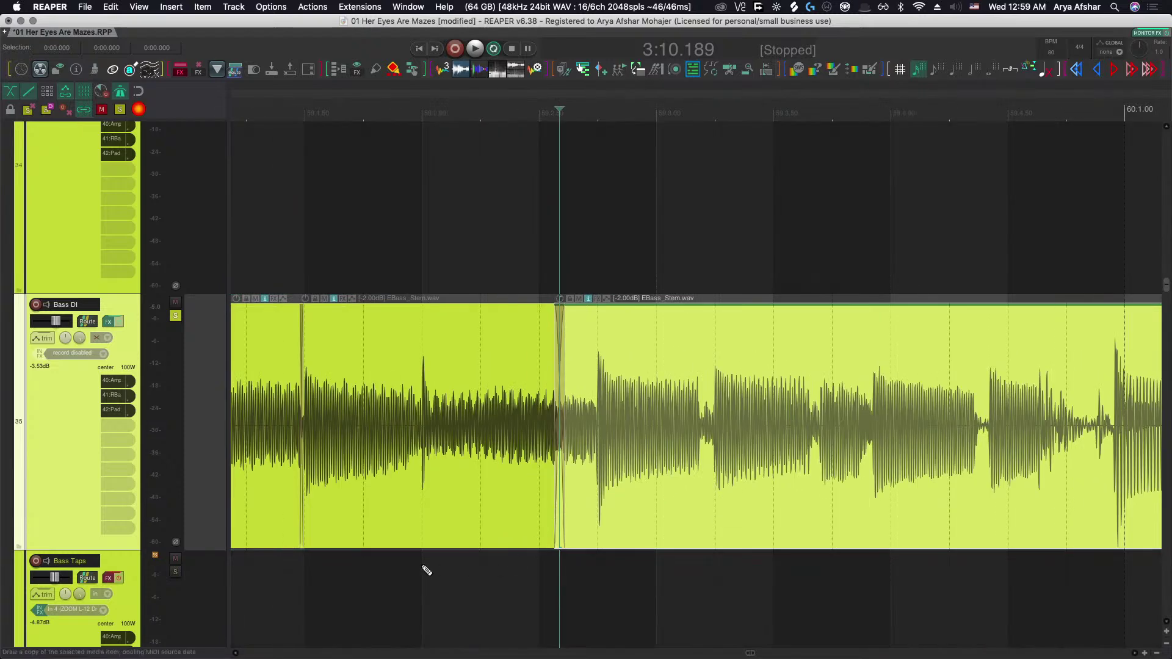
scroll(431, 569, "down", 5)
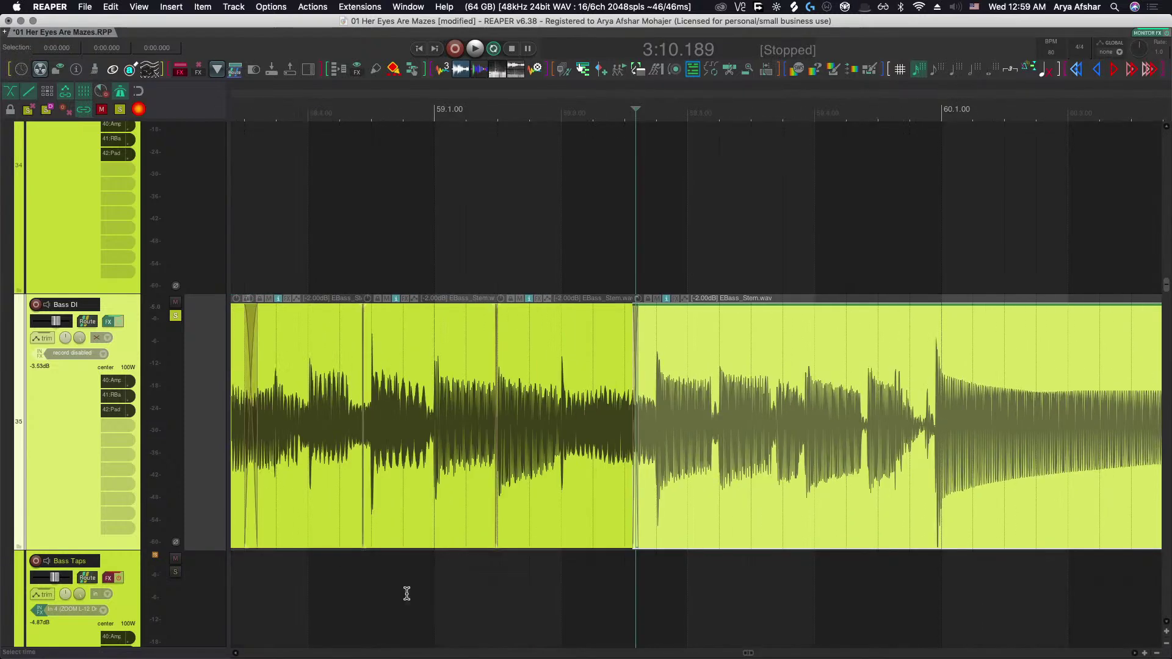
Play back the bass from 3:08.839, just before 59.1.00, to check the widened crossfade.
left_click(405, 593)
key("space")
scroll(549, 602, "up", 2)
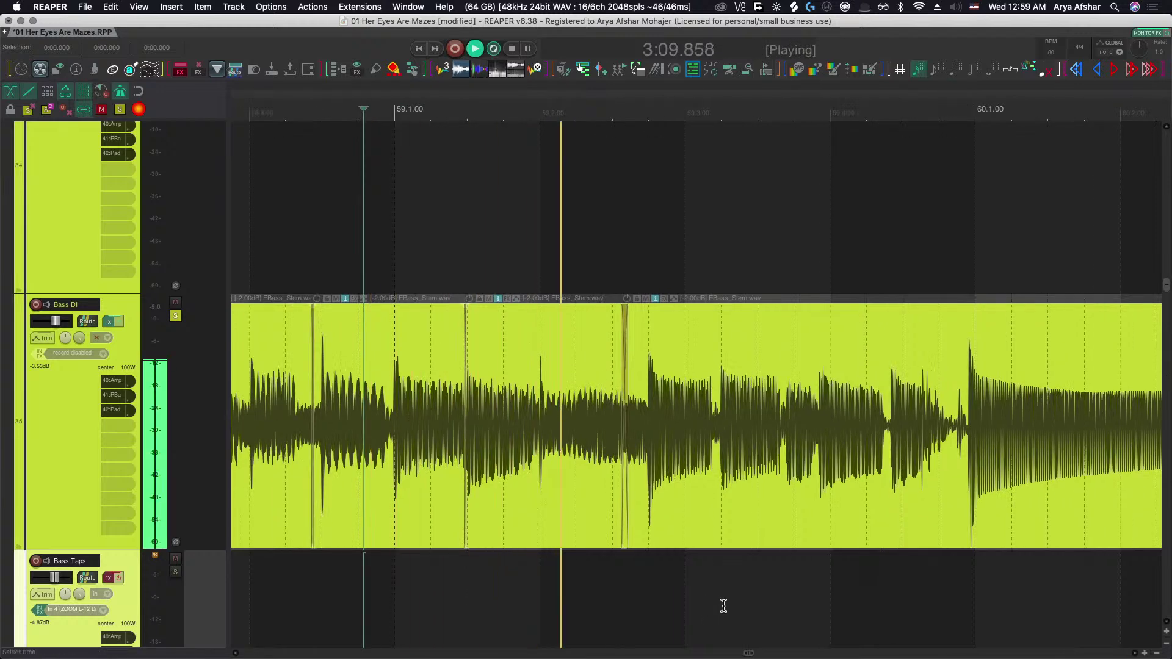
key("space")
key("space")
scroll(665, 556, "up", 5)
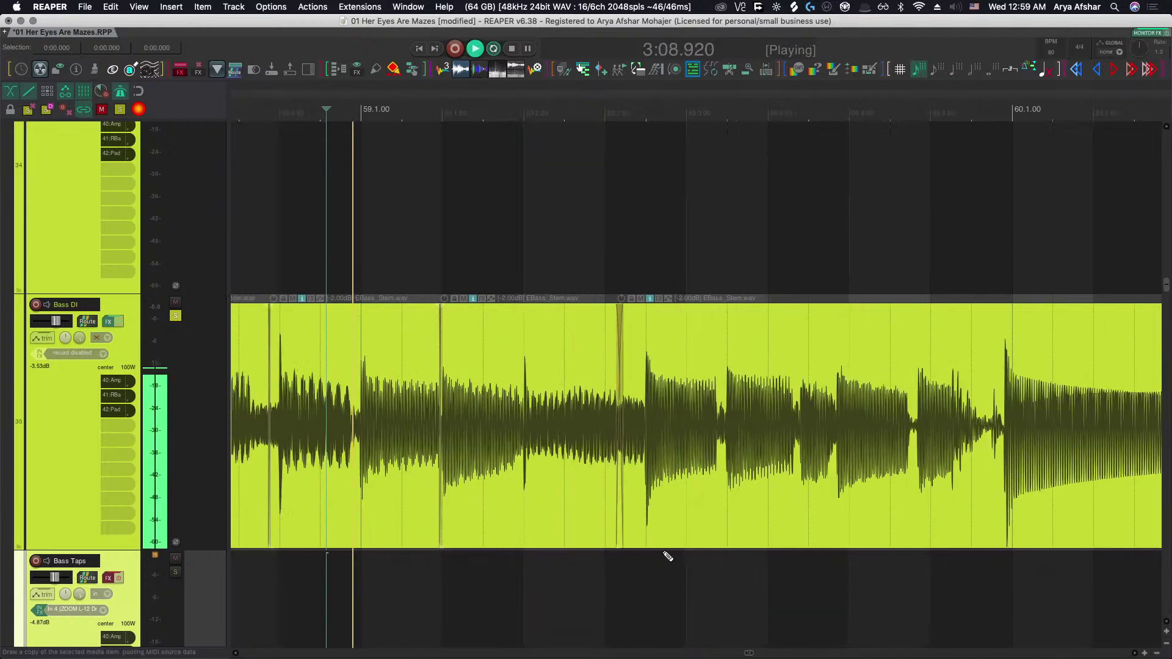
key("space")
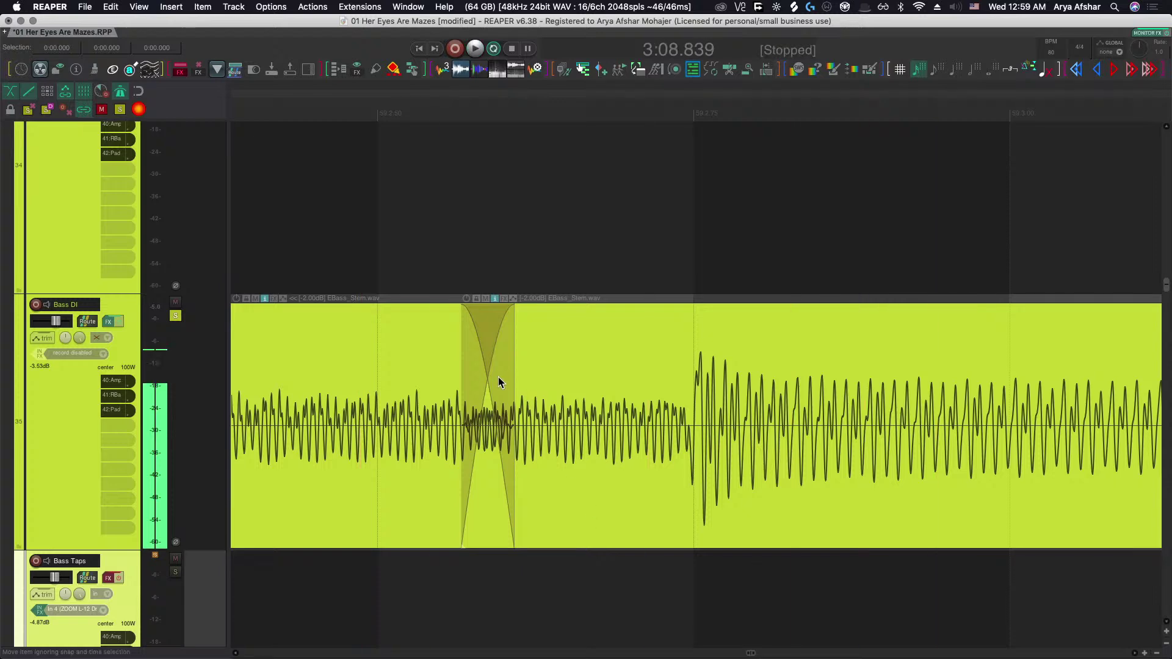
Move the crossfade before 59.2.75 earlier, widen it around 59.2.50, and play back the join.
left_click_drag(481, 382, 374, 386)
key("space")
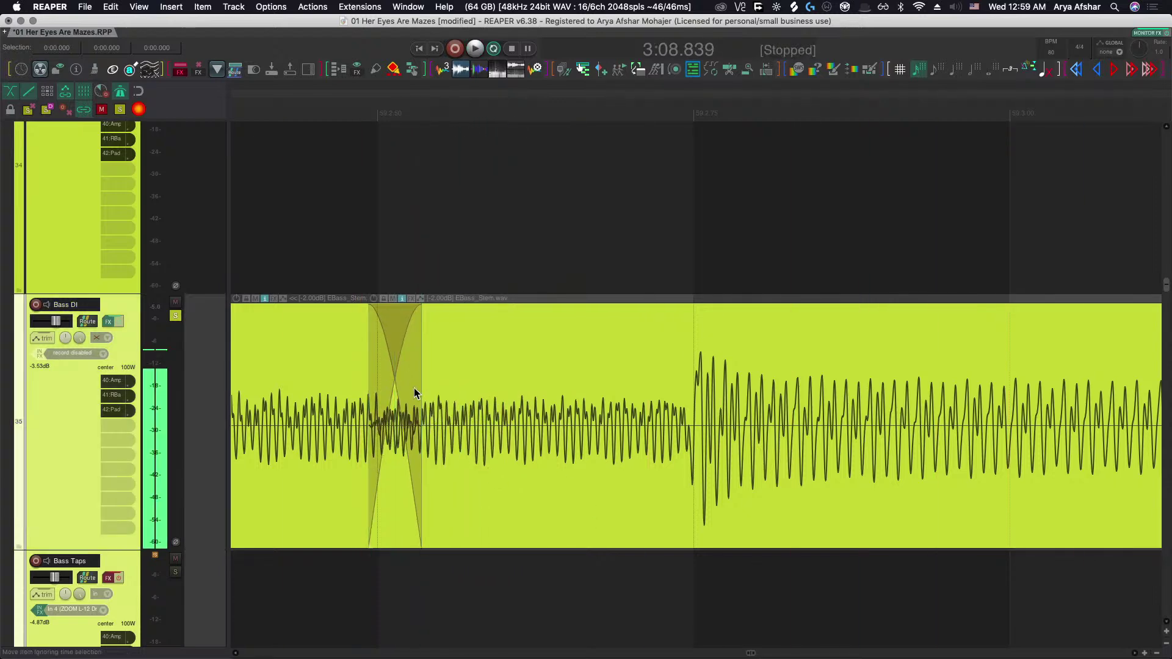
left_click_drag(386, 374, 484, 458)
key("space")
scroll(521, 534, "down", 3)
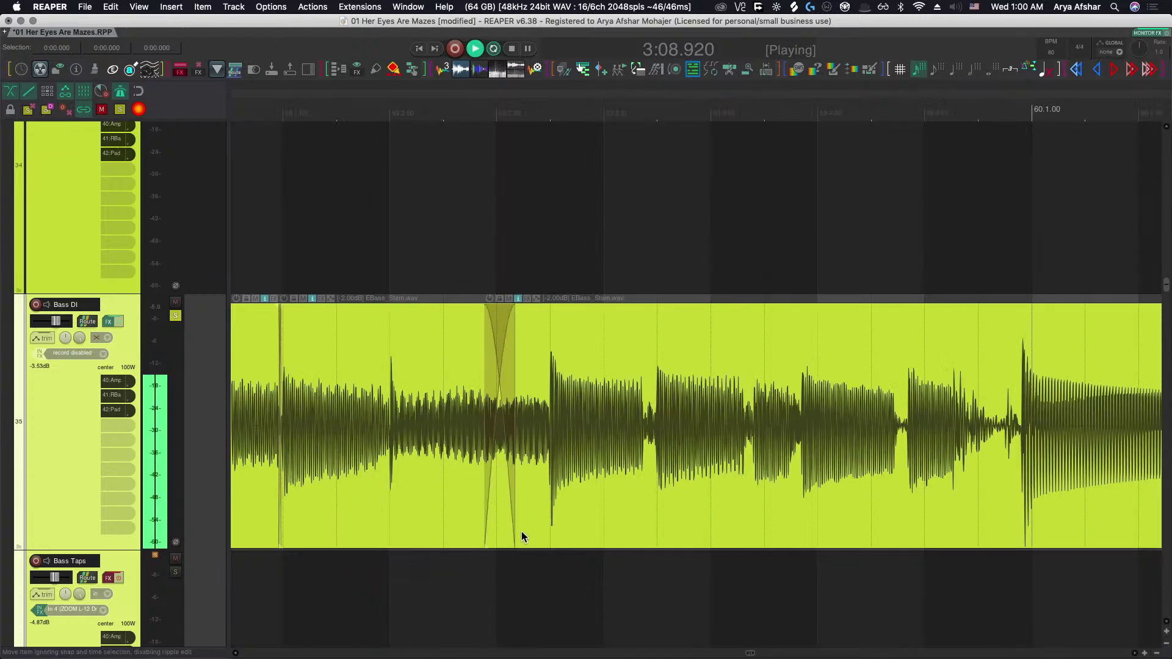
key("space")
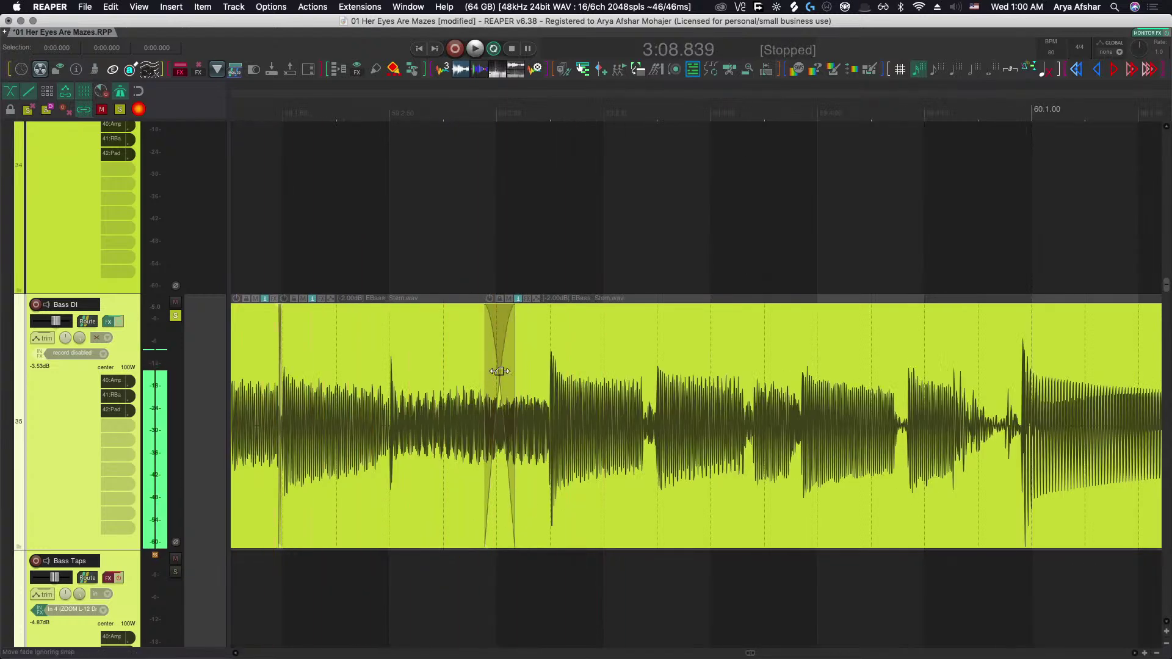
Reshape the crossfade at 59.2.50 so its curves cross at a lower level, and play back the join.
left_click_drag(499, 381, 499, 403)
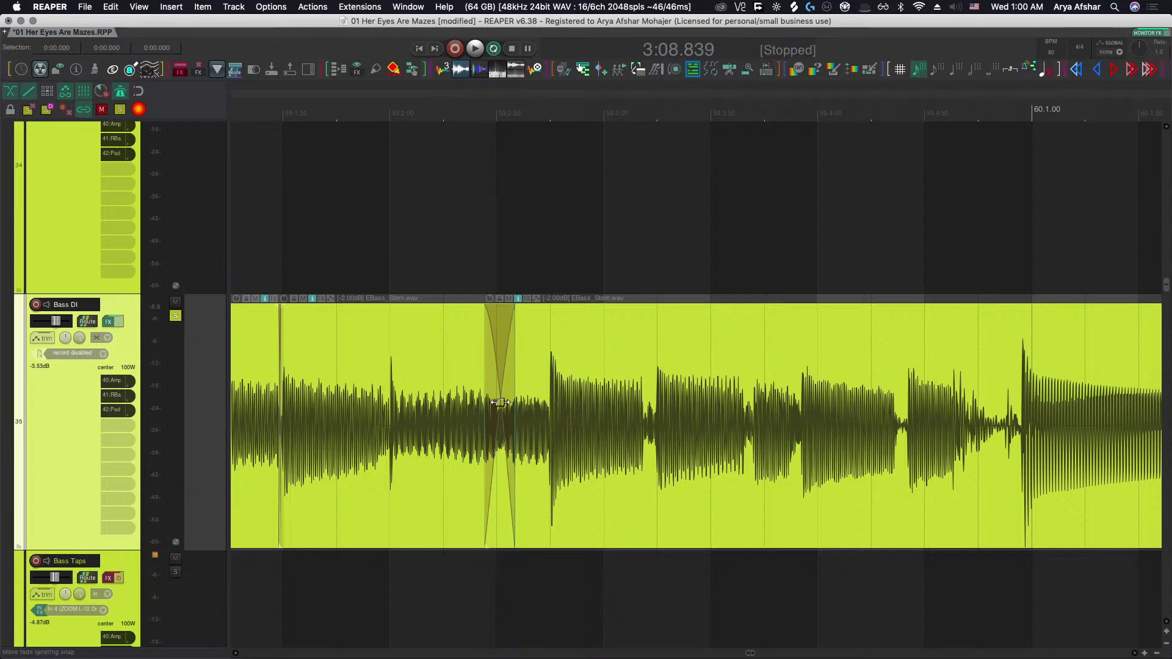
key("space")
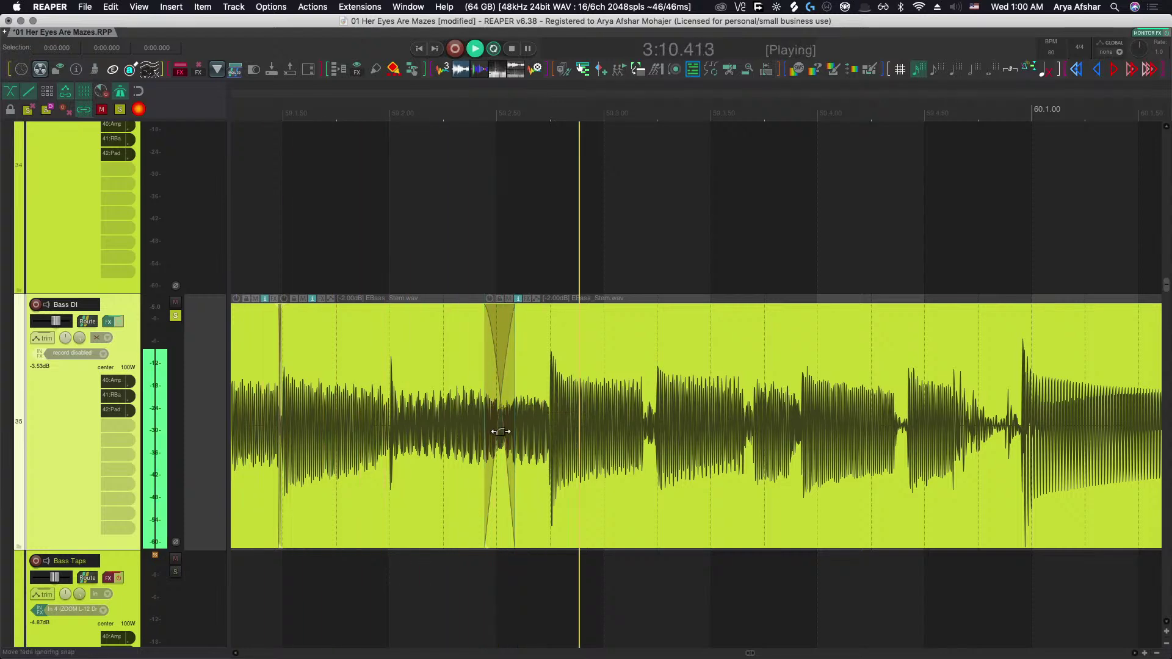
key("space")
scroll(506, 421, "up", 6)
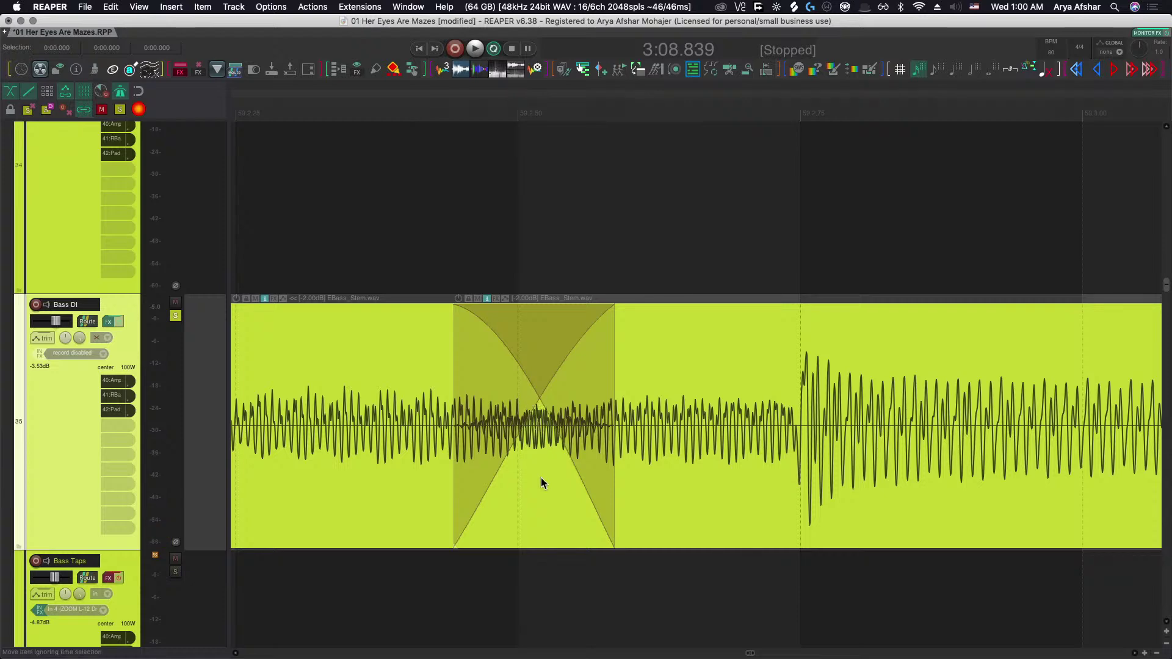
left_click_drag(543, 404, 557, 450)
scroll(569, 477, "down", 6)
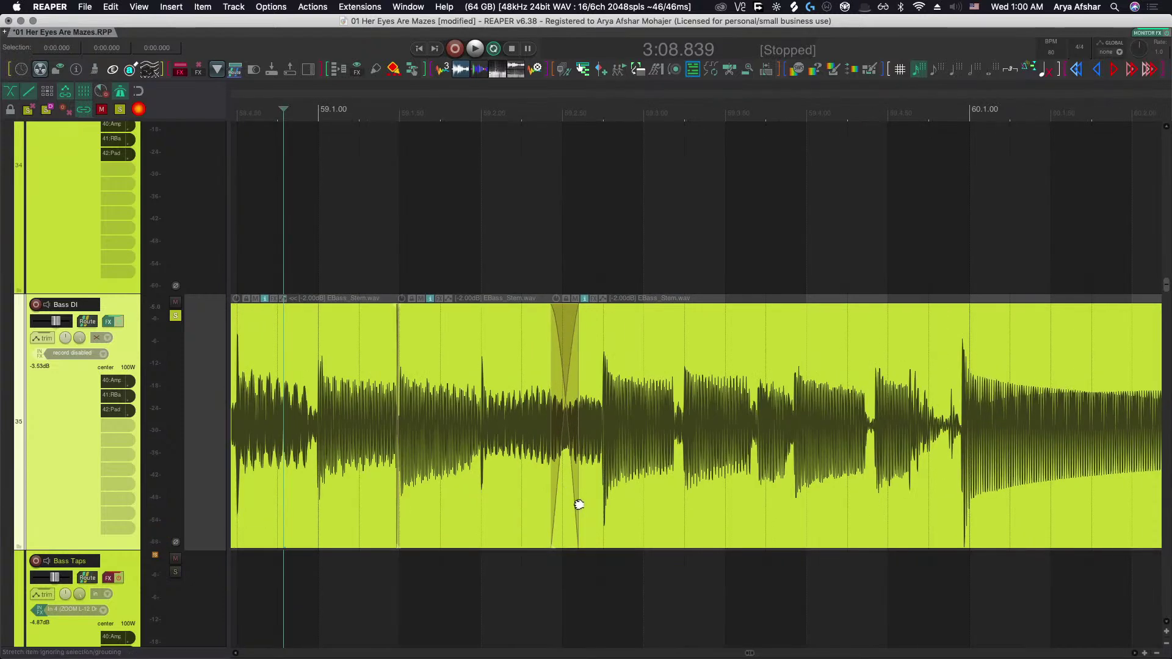
Play back the bass from 3:08.839 through the reshaped crossfade and check the notes after it against the grid.
scroll(578, 507, "down", 4)
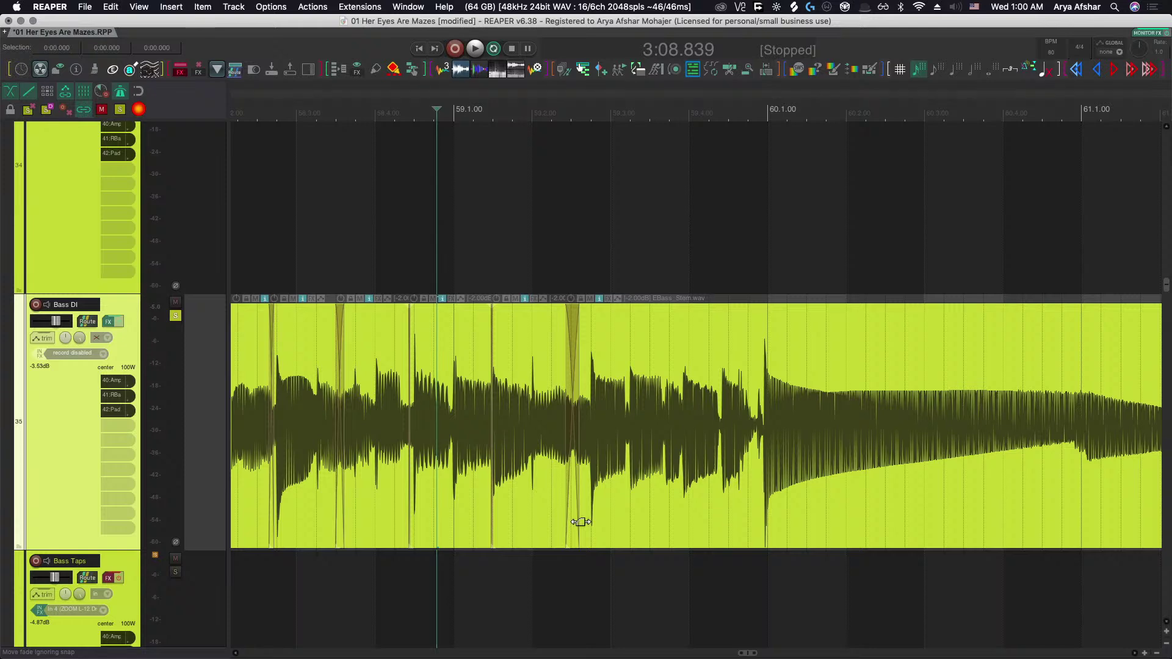
key("space")
scroll(613, 525, "up", 8)
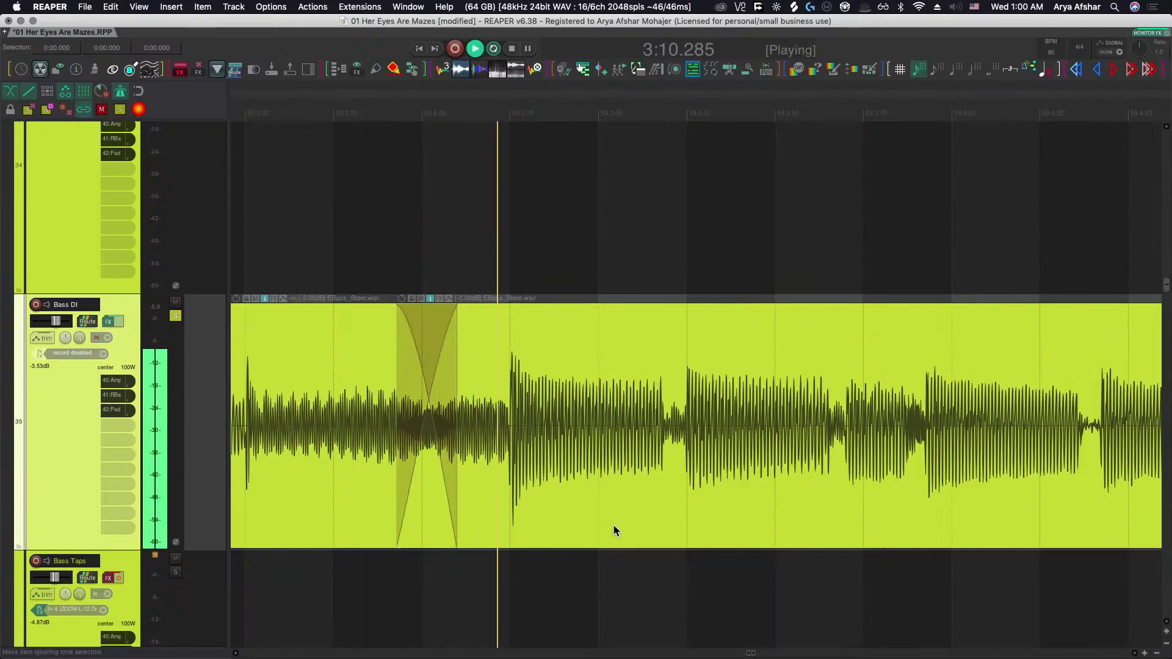
key("space")
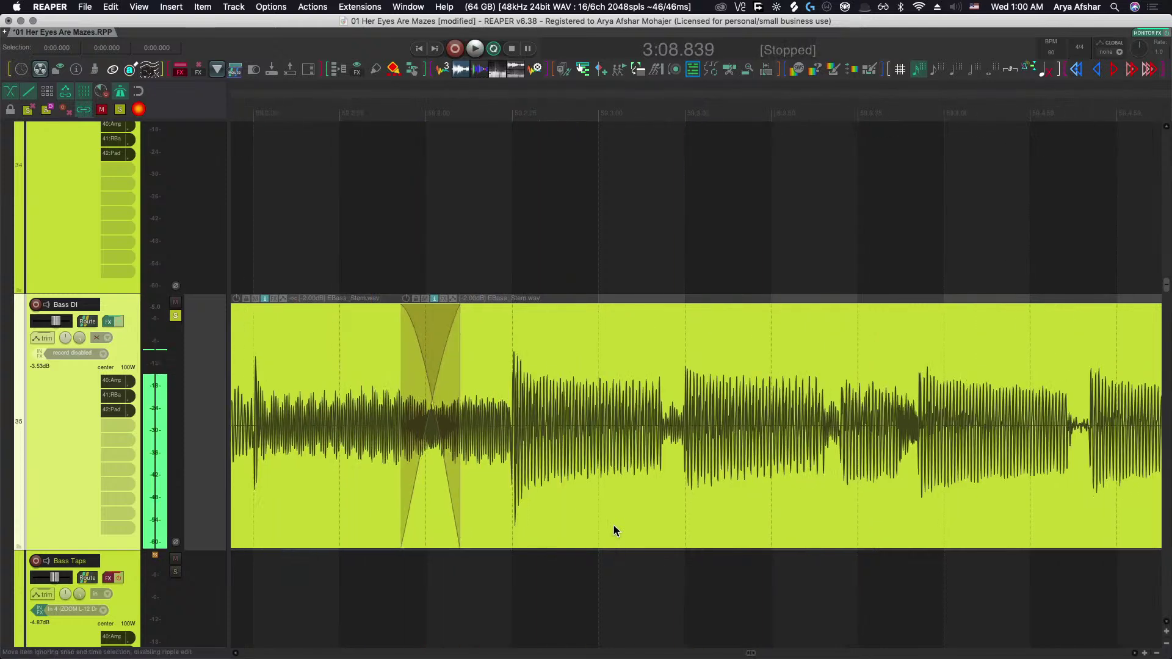
scroll(613, 525, "down", 8)
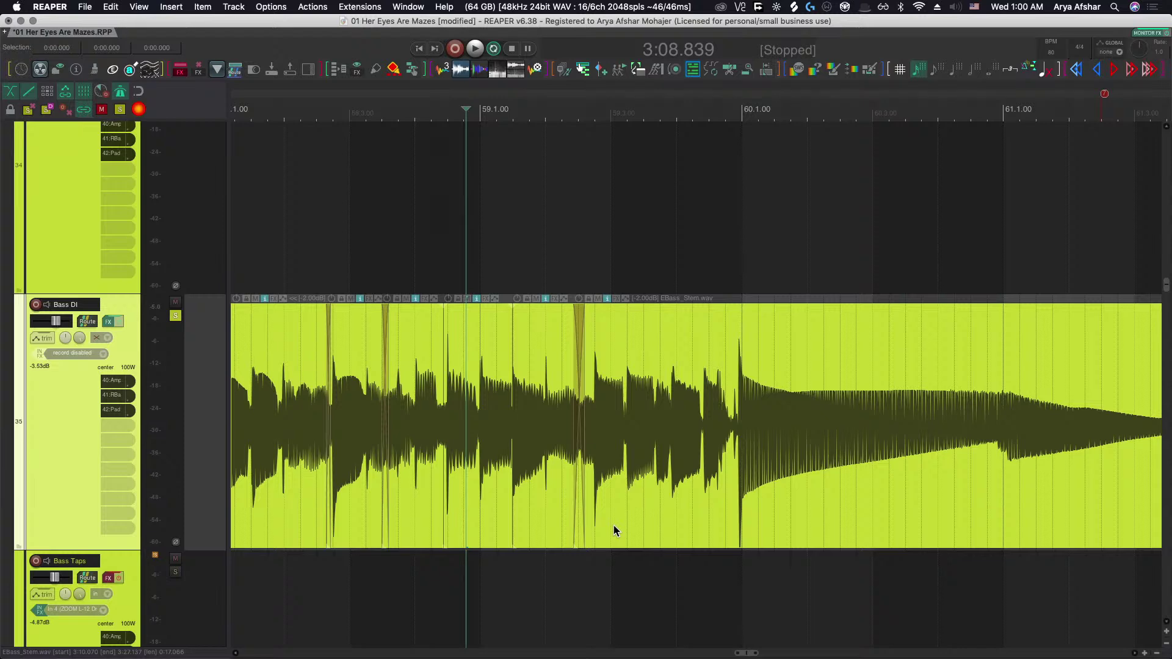
Play back the bass from 3:06.961 through the end of bar 59 to check the edits in context.
left_click(300, 199)
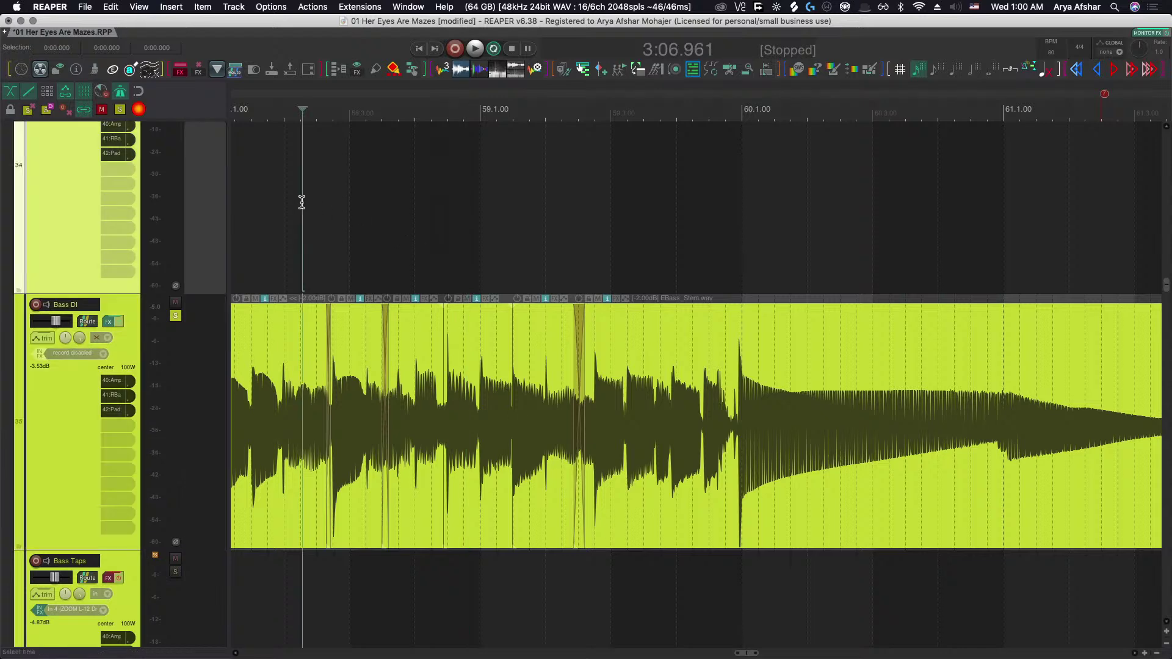
key("space")
scroll(330, 417, "up", 4)
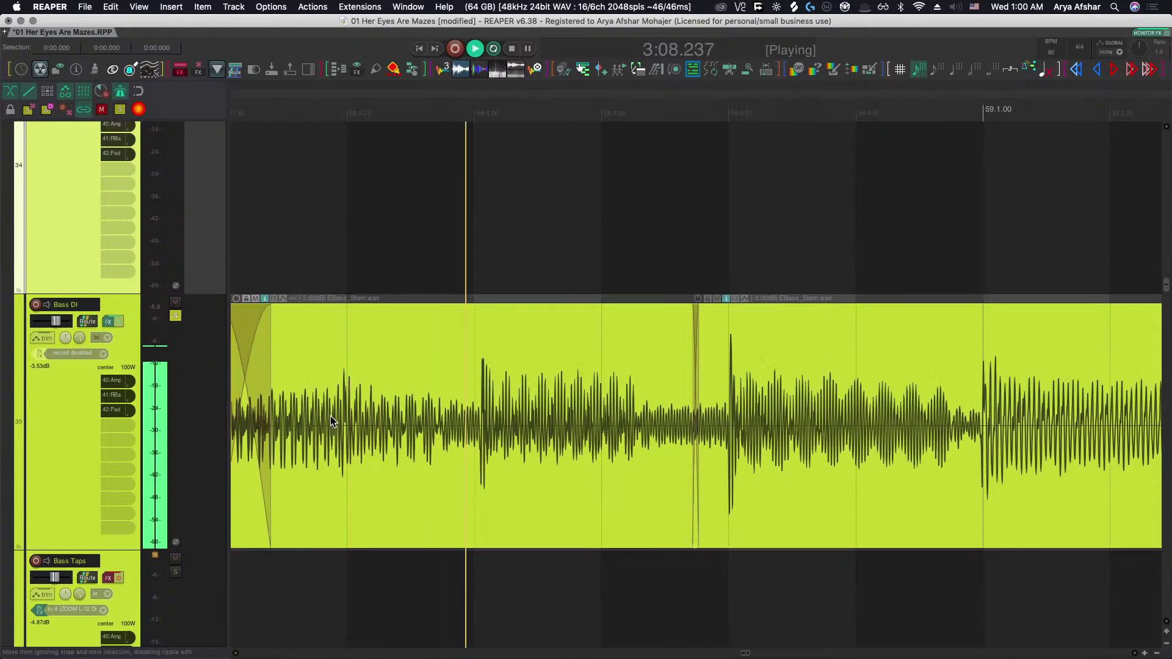
scroll(331, 416, "right", 6)
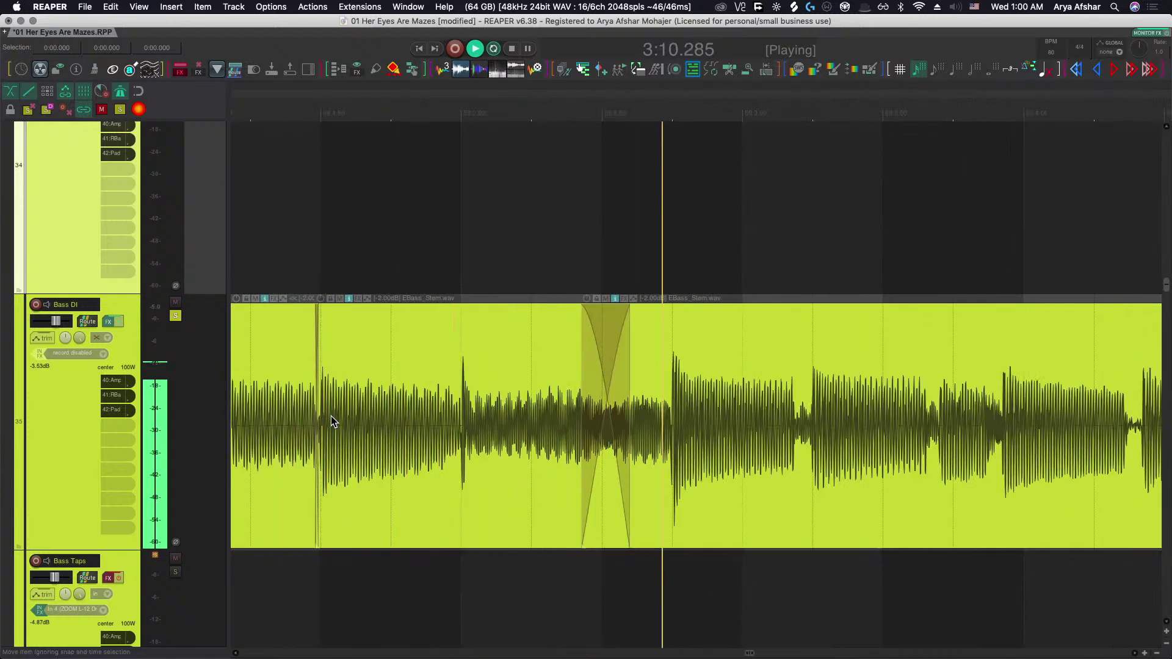
scroll(331, 417, "right", 3)
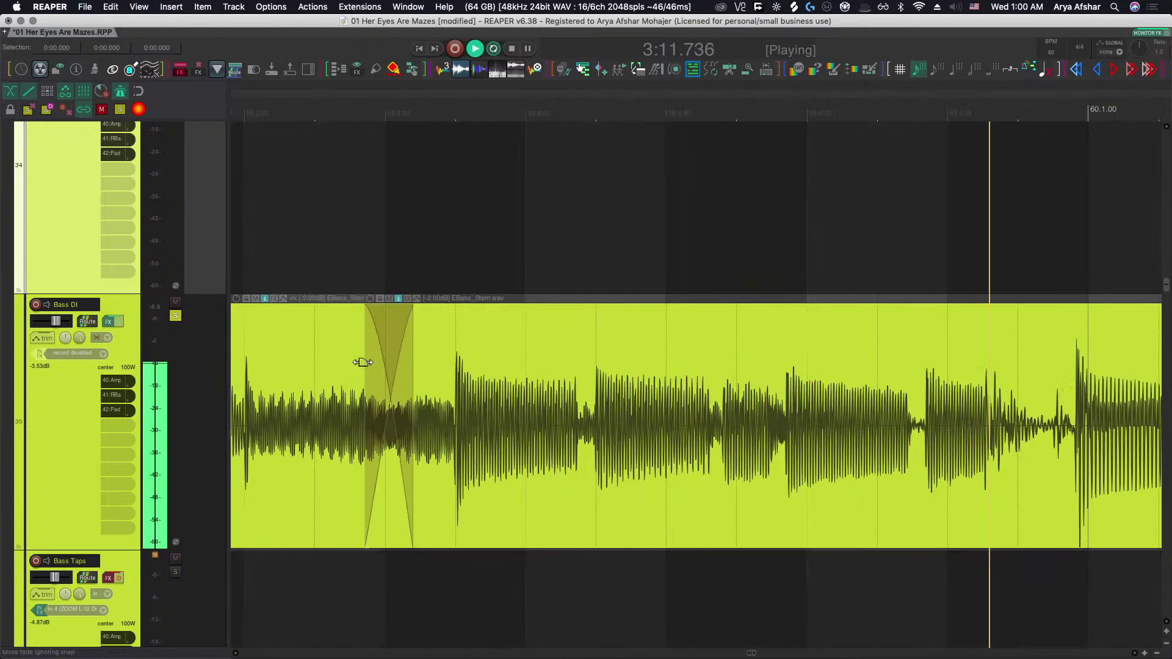
Audition the join at 59.2.50 from 3:10.006 and from 3:09.736 into bar 60.
left_click(340, 217)
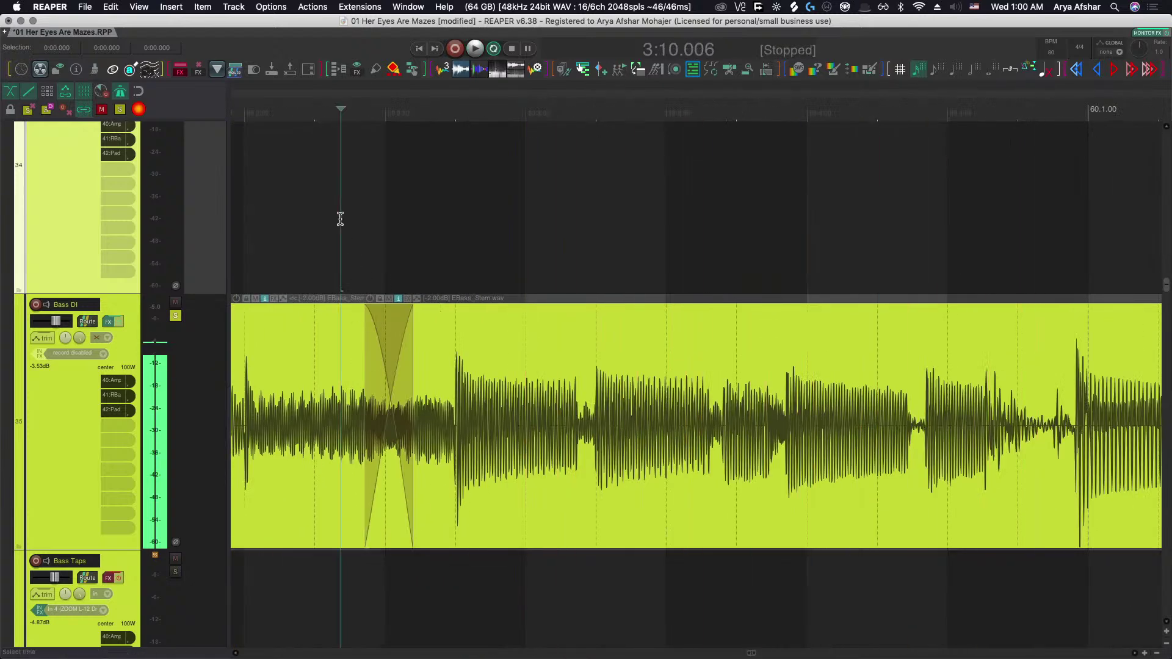
scroll(343, 225, "right", 1)
key("space")
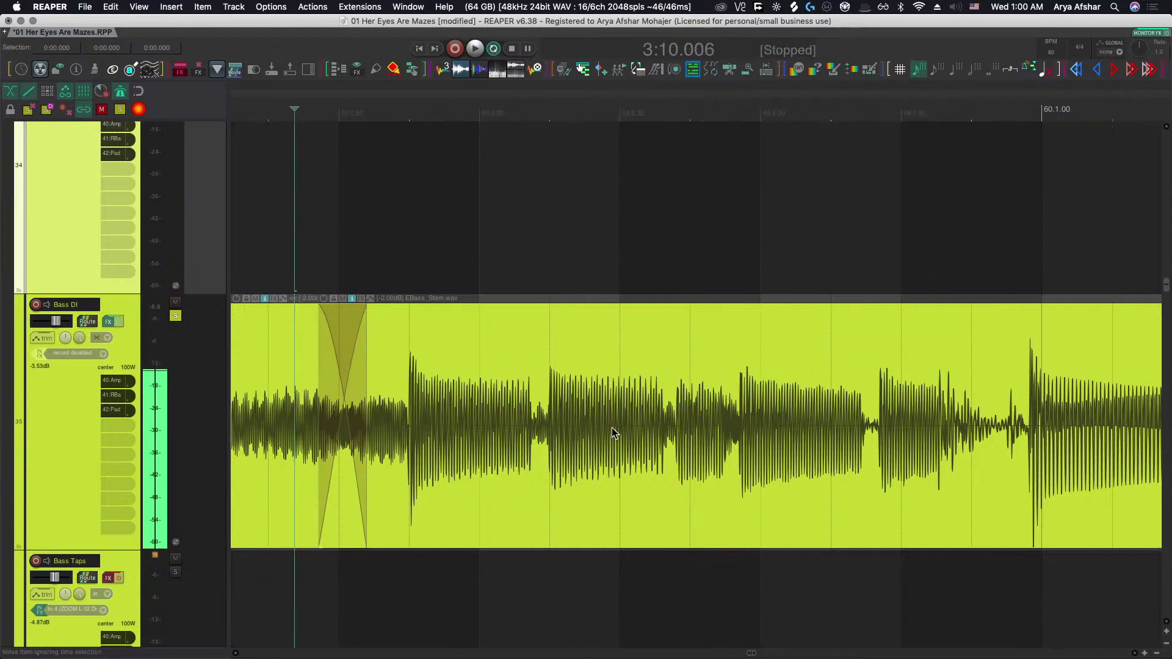
scroll(698, 423, "left", 3)
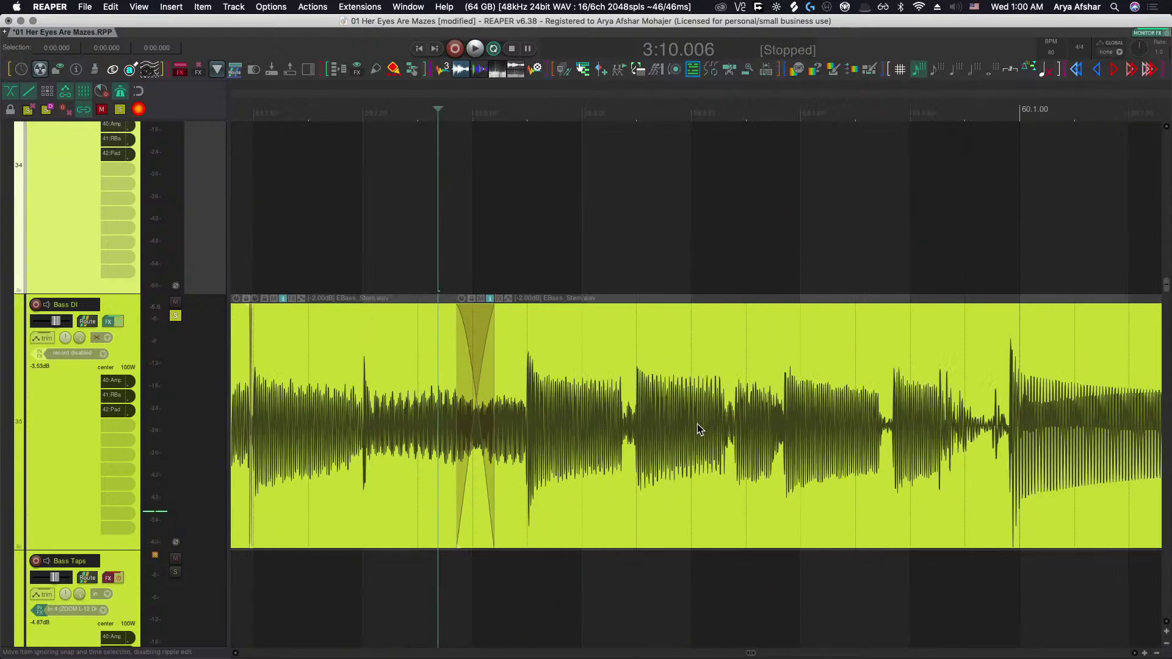
left_click(359, 226)
key("space")
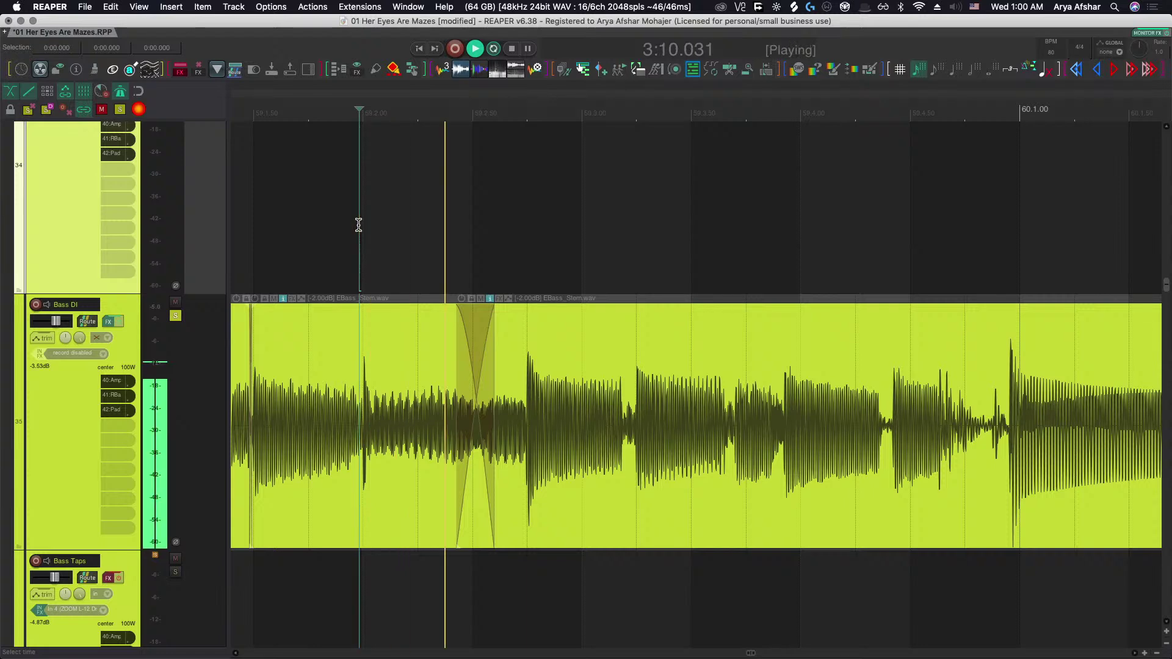
scroll(360, 225, "right", 2)
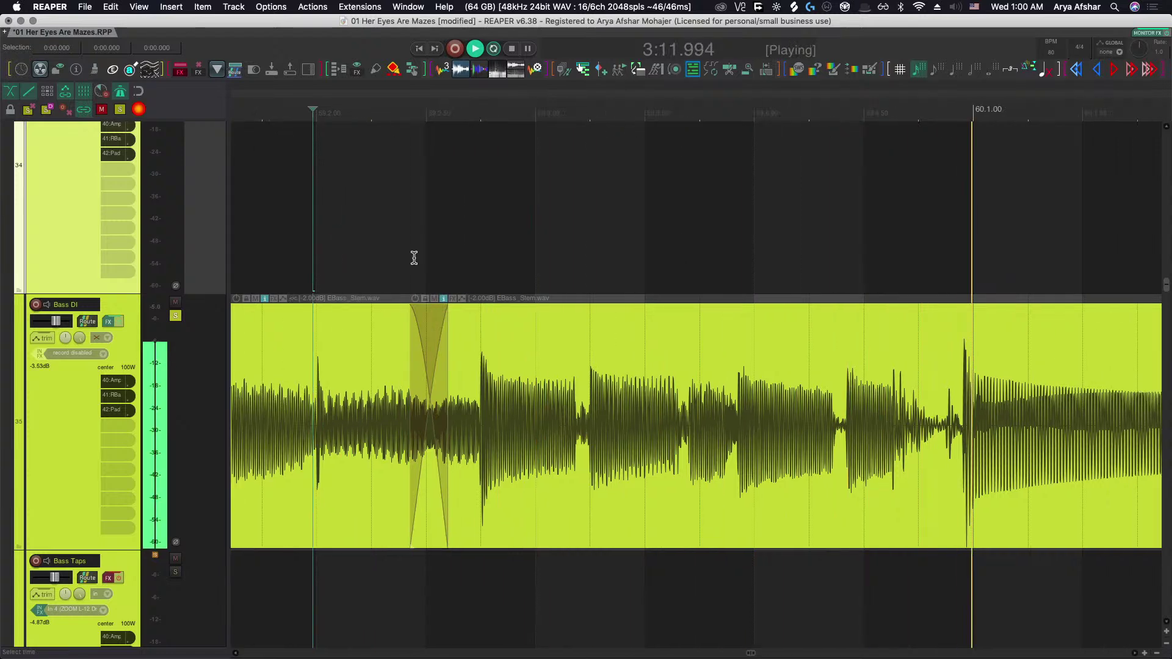
key("space")
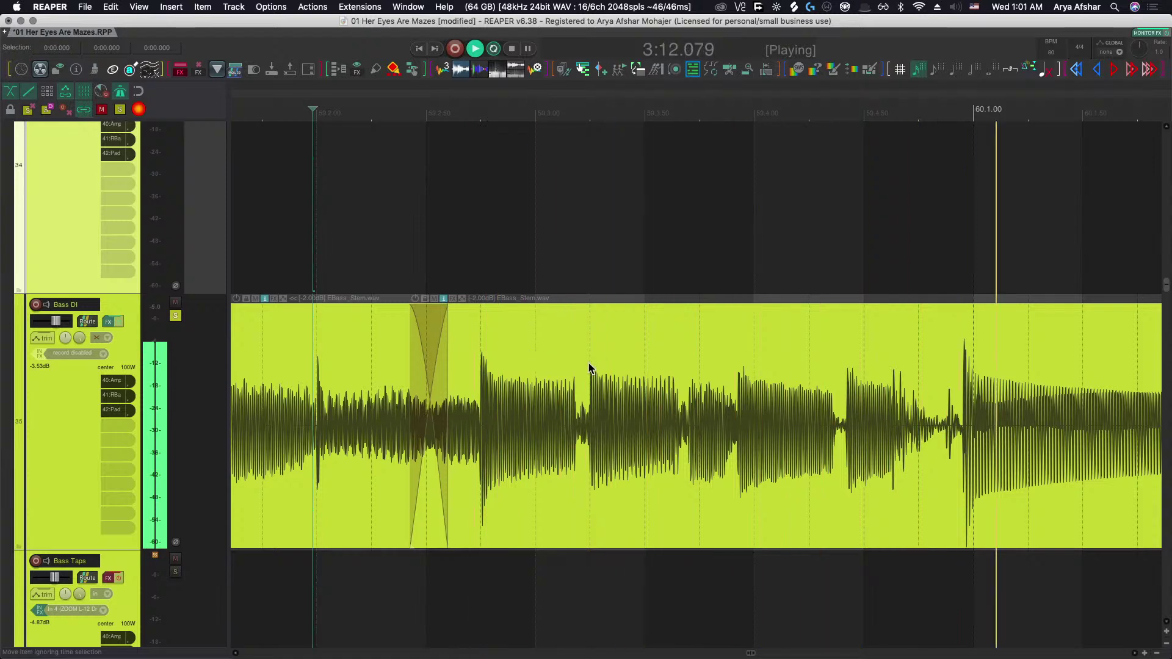
Inspect the note attack at 60.1.00 against the grid and replay the bass from 3:09.736.
key("space")
scroll(768, 480, "up", 5)
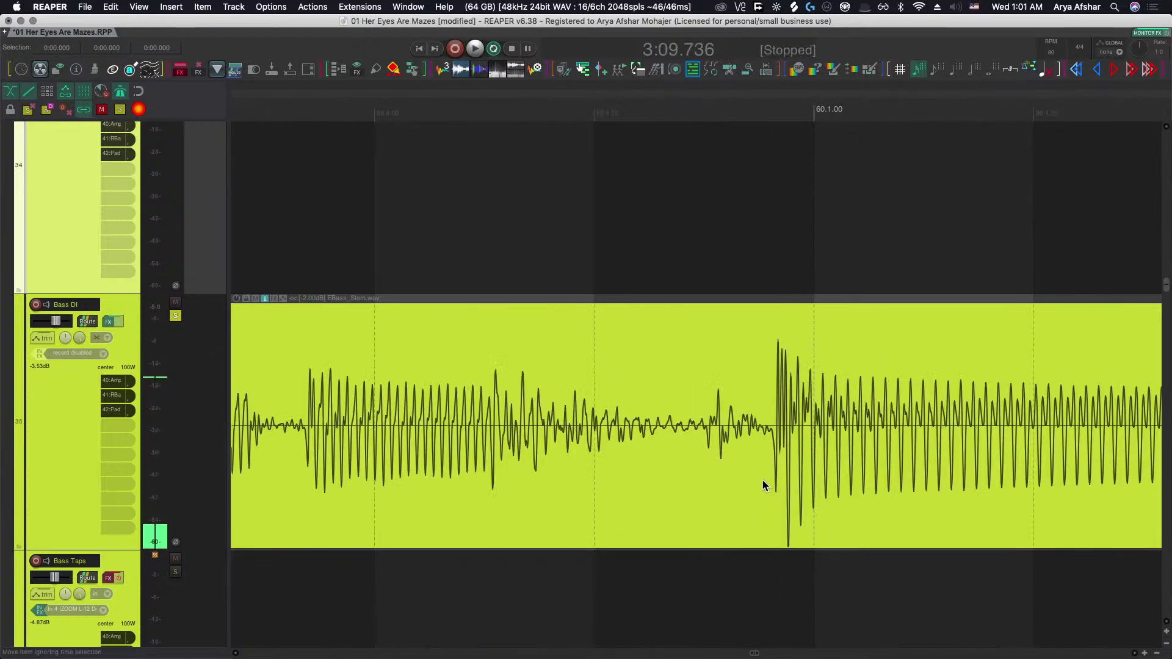
scroll(766, 482, "down", 3)
scroll(767, 482, "left", 3)
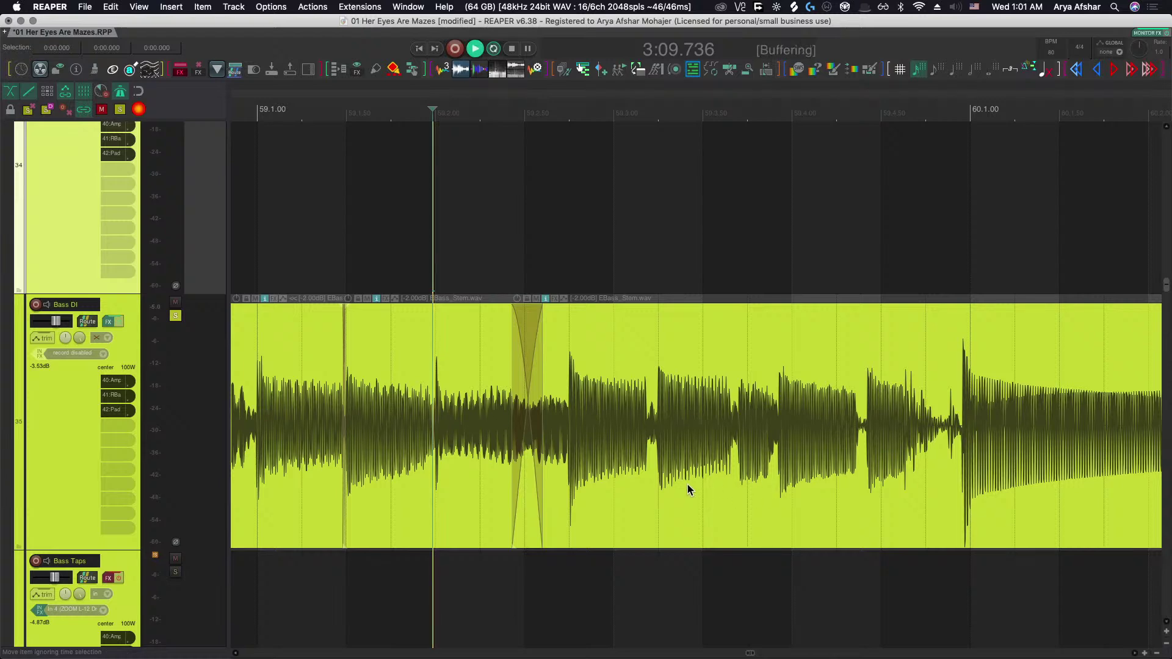
key("space")
Slip the bass audio after the 59.2.50 crossfade slightly later and play back from just before 59.2.00.
scroll(567, 455, "up", 2)
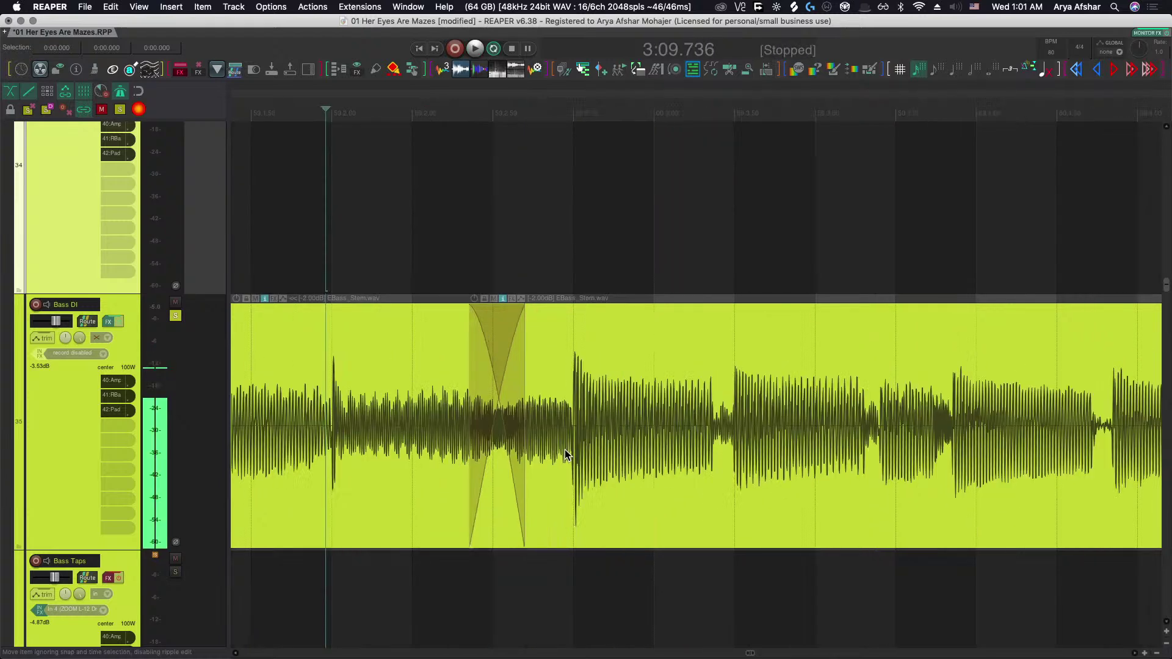
left_click_drag(591, 443, 528, 371)
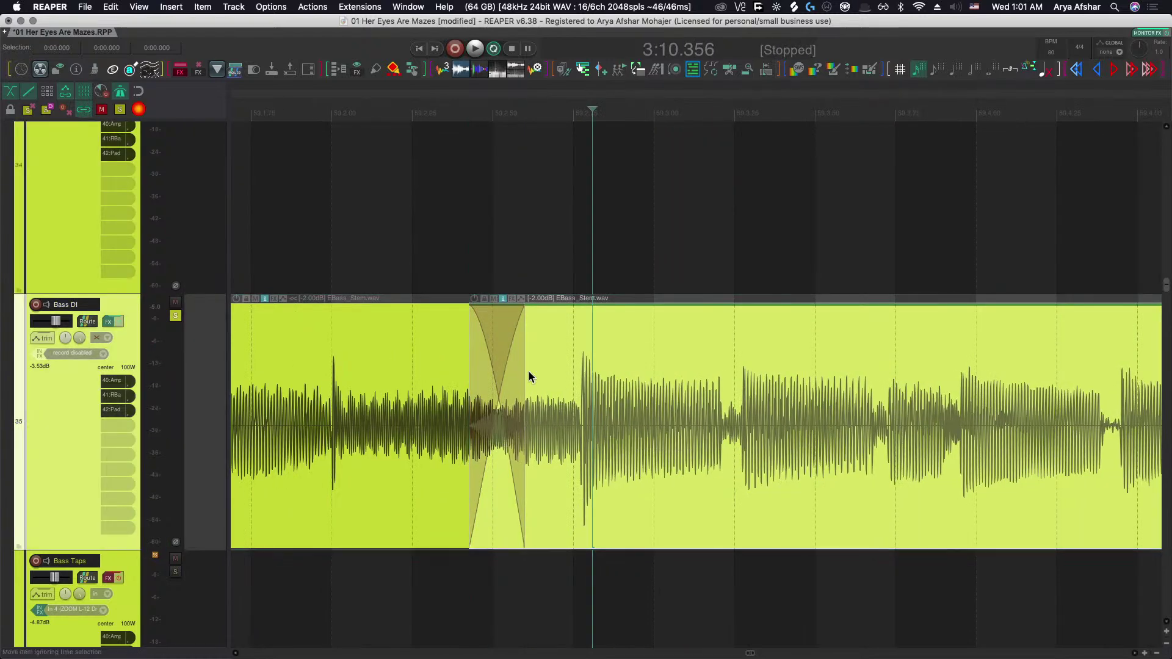
left_click(286, 198)
key("space")
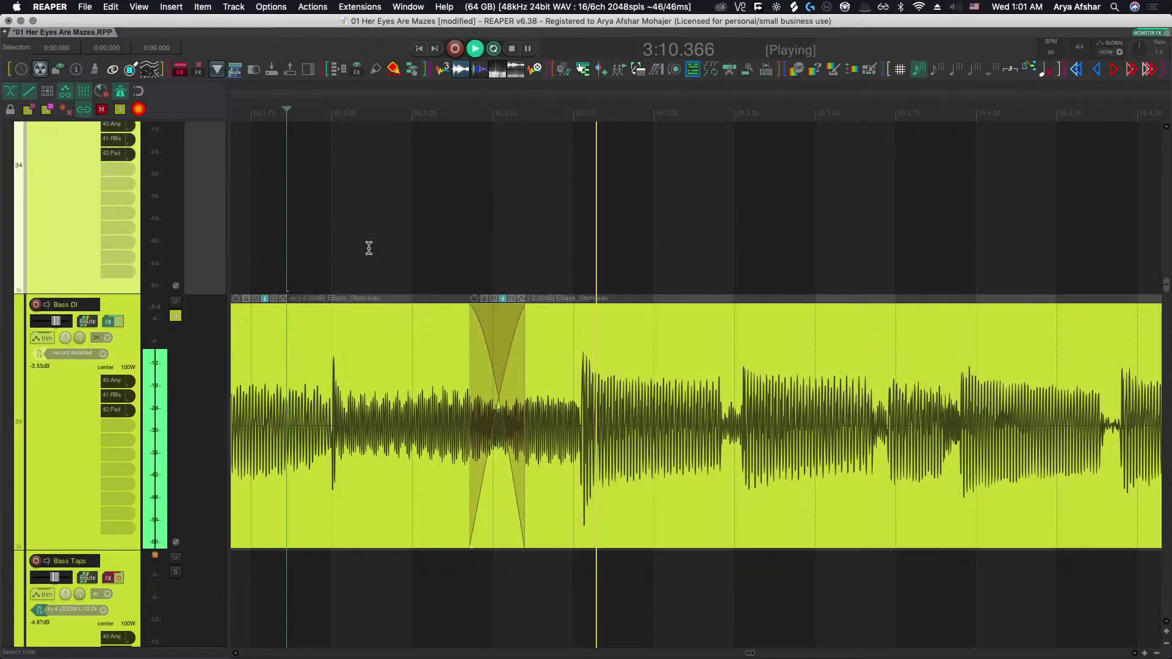
key("space")
scroll(433, 287, "down", 1)
key("space")
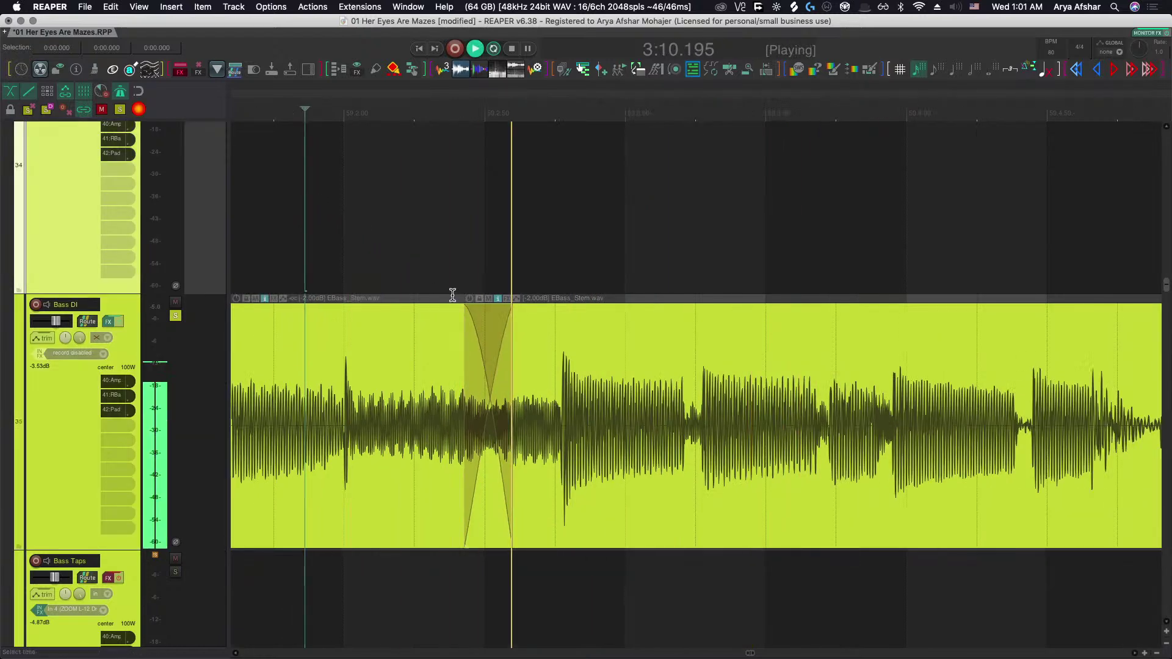
Play back the bass from 3:09.645 through the end of bar 63 to check the 59.2.50 join and the notes that follow.
scroll(452, 295, "down", 3)
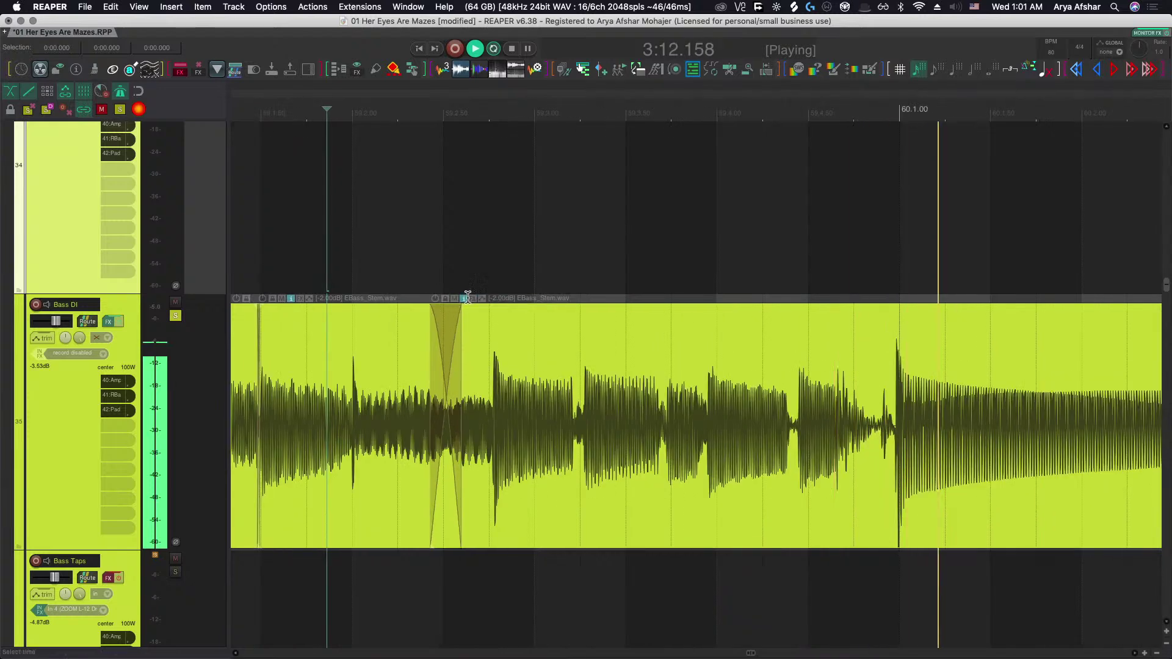
key("space")
key("space")
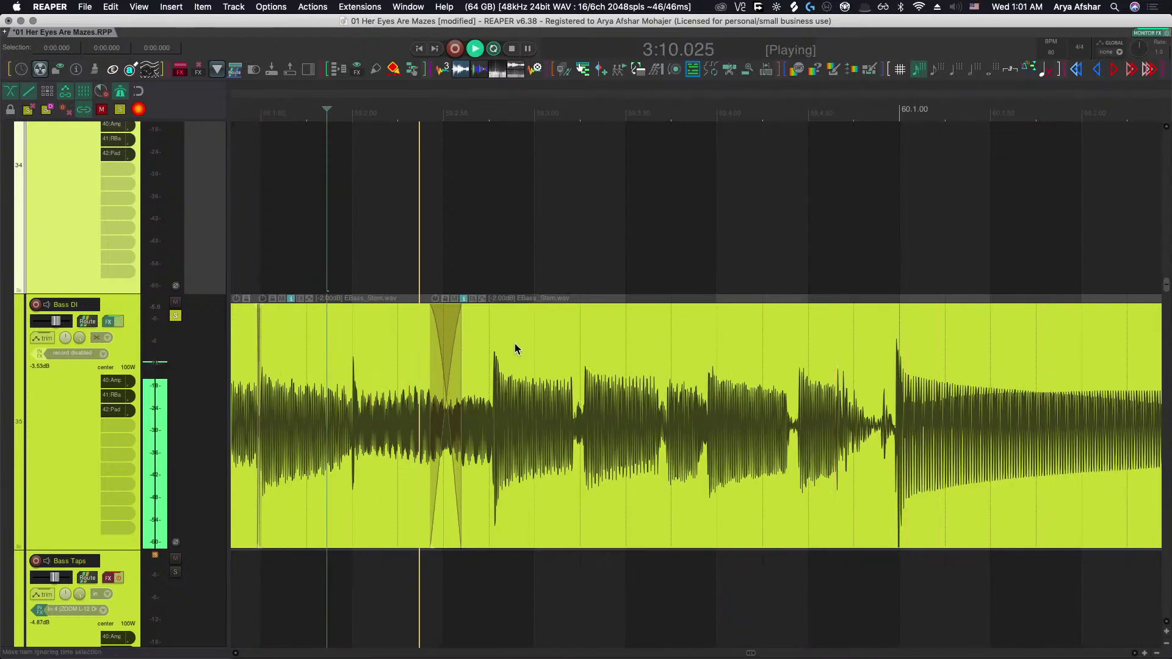
scroll(516, 345, "down", 4)
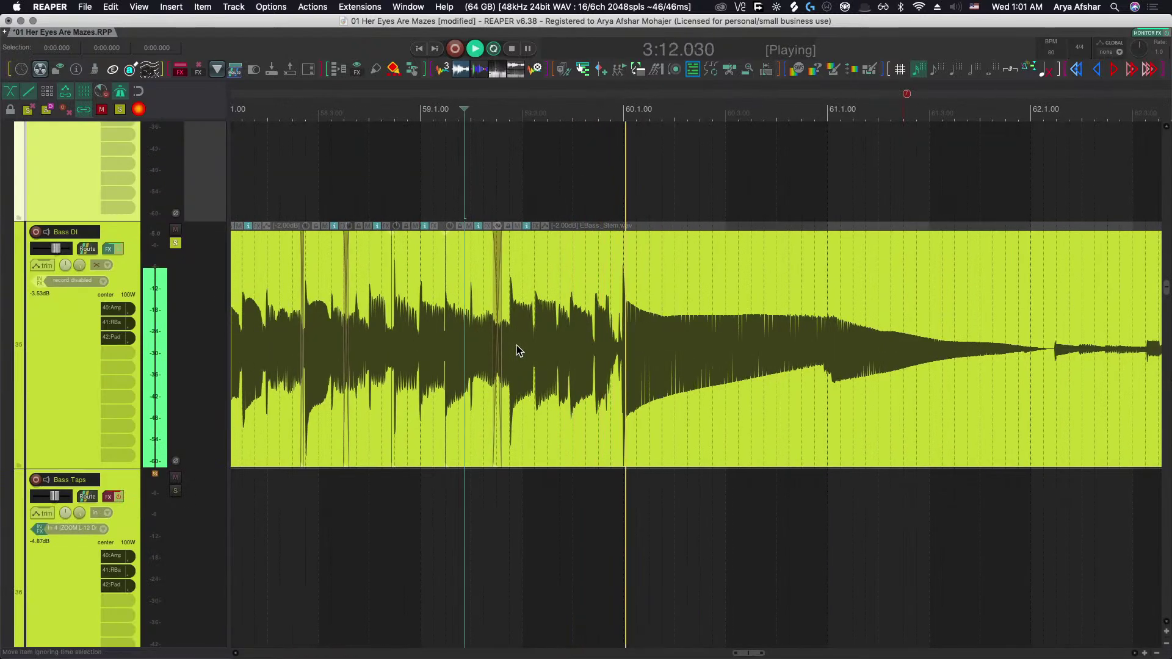
scroll(516, 345, "right", 3)
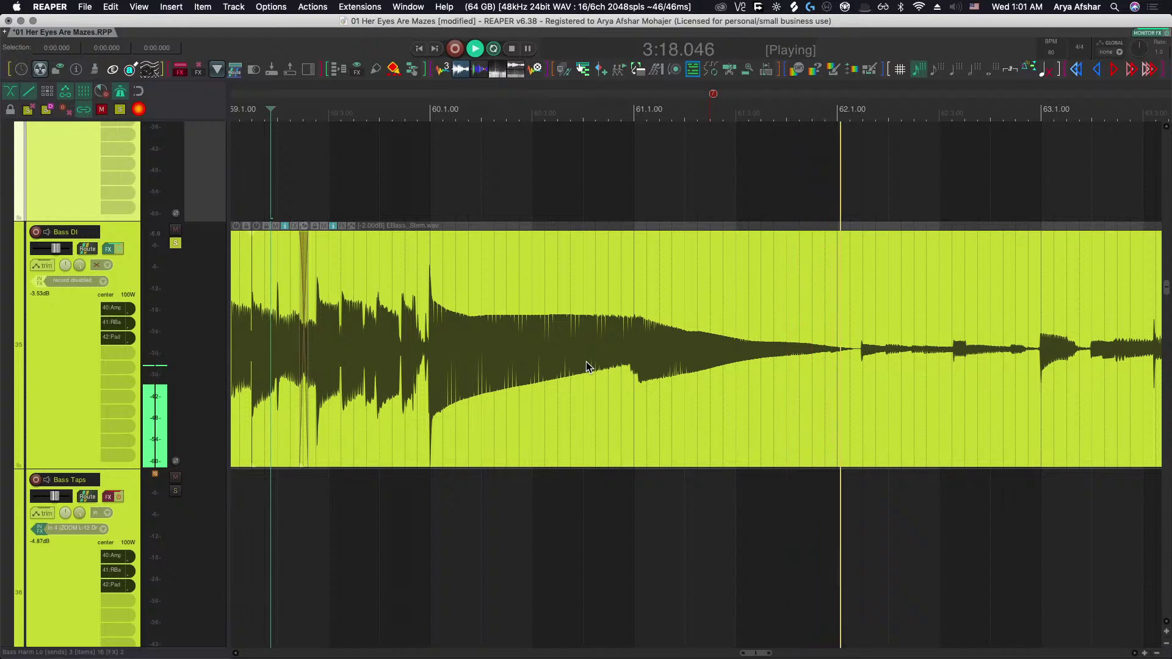
scroll(728, 374, "right", 3)
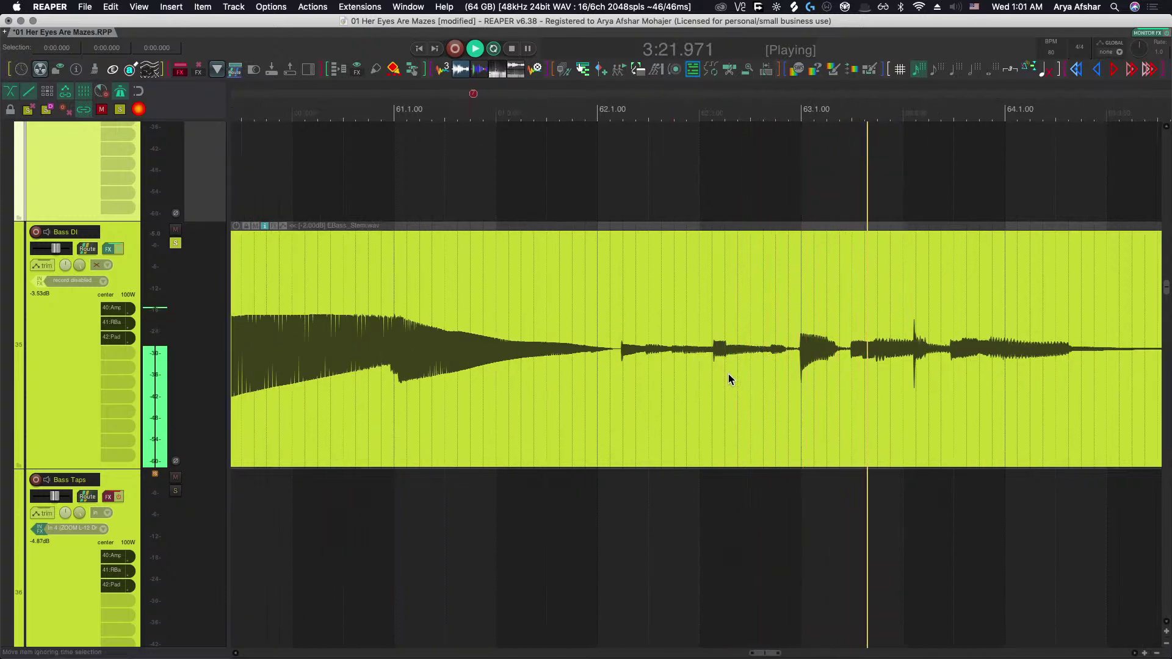
scroll(727, 374, "right", 1)
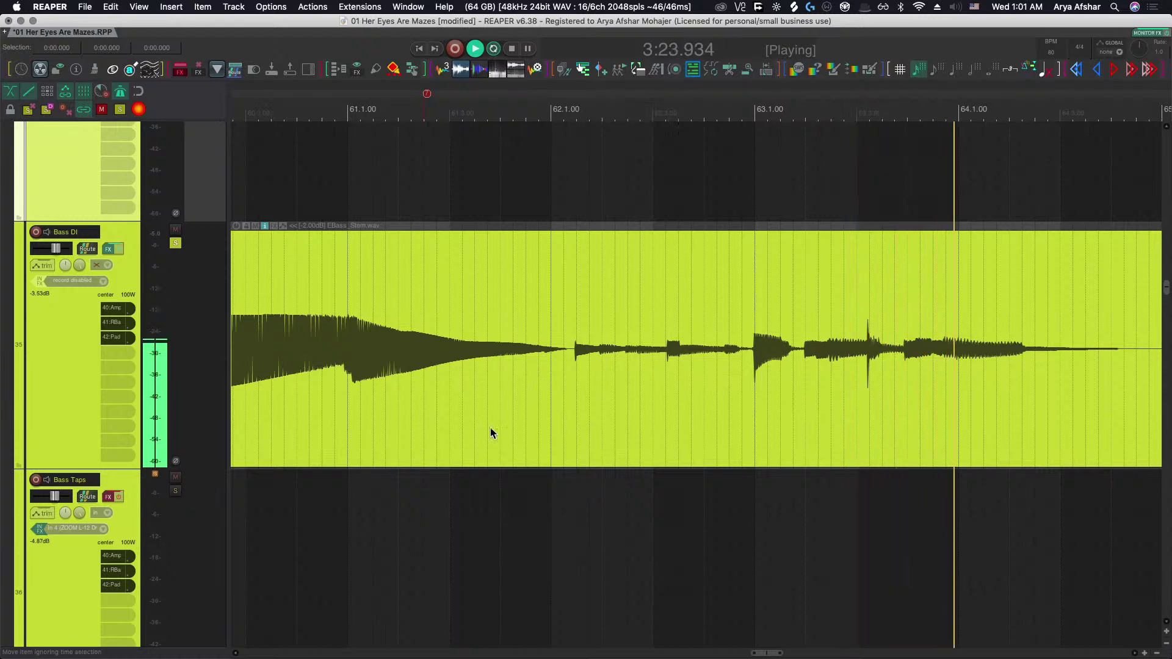
Replay the bass from just before 60.1.00 and split the Bass DI item at 3:17.590, just ahead of 62.1.00.
scroll(590, 503, "left", 3)
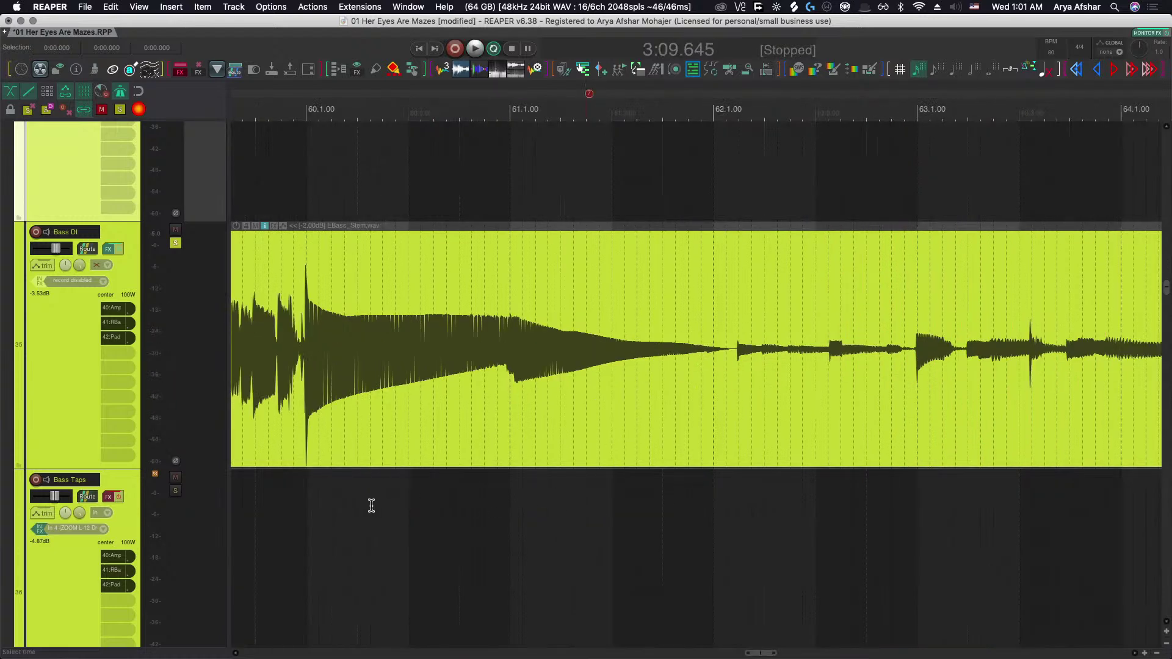
left_click(273, 519)
key("space")
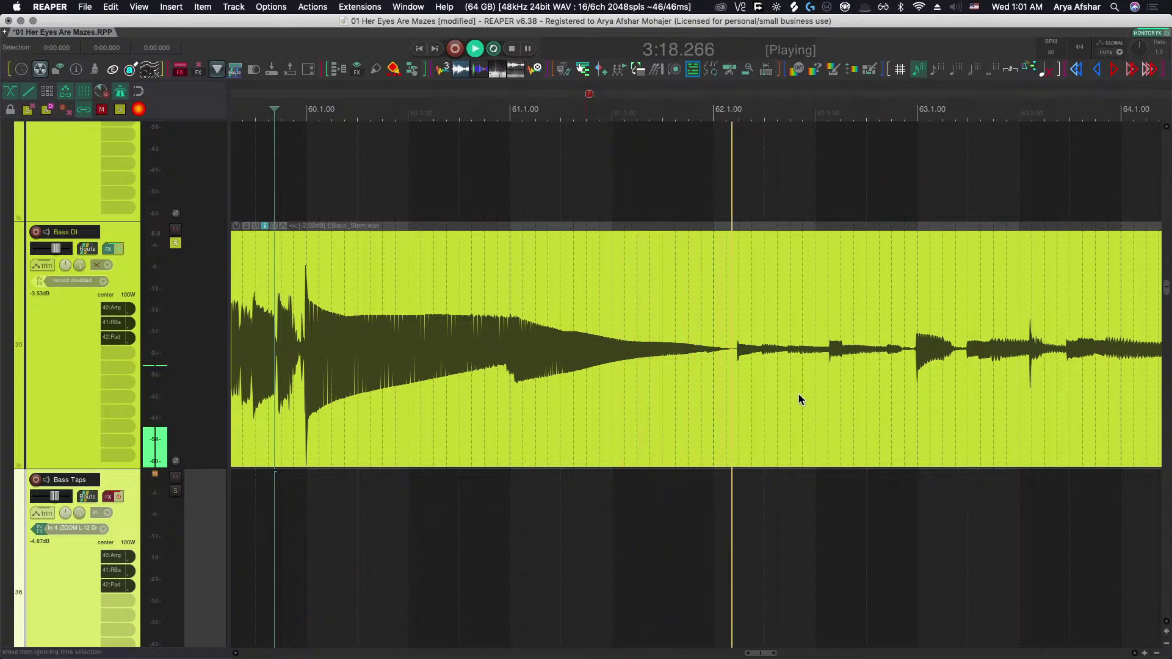
key("space")
left_click(686, 369)
key("s")
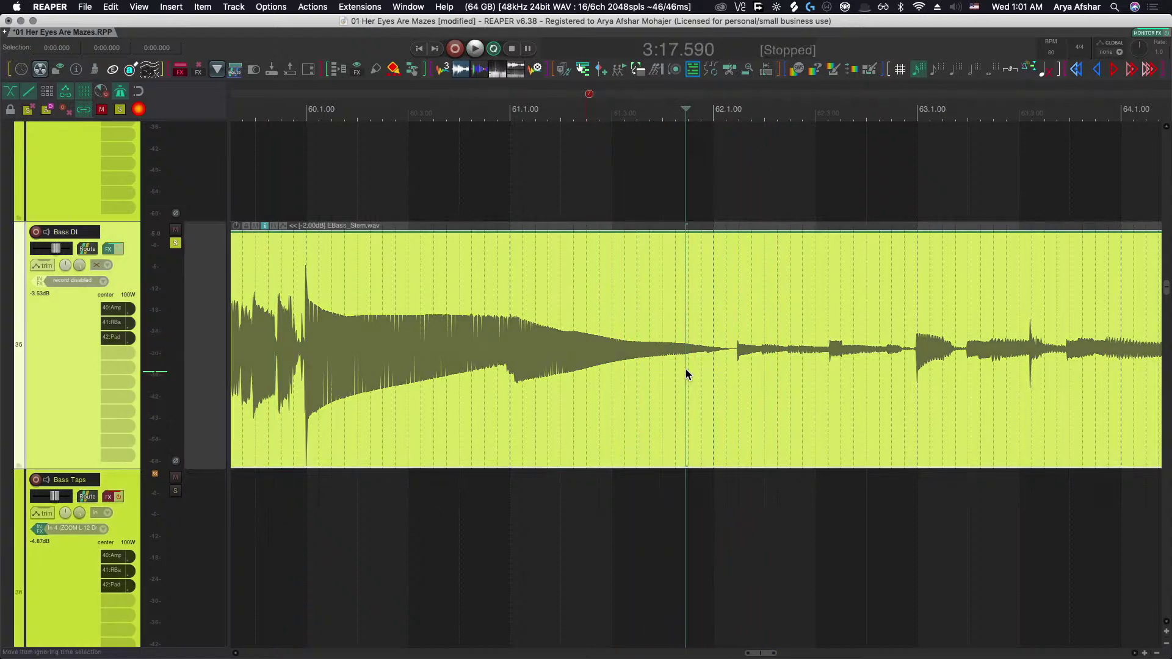
Try slipping the bass audio after the 3:17.590 split earlier by 0.0.34, auditioning it from 3:15.972.
left_click_drag(757, 382, 733, 383)
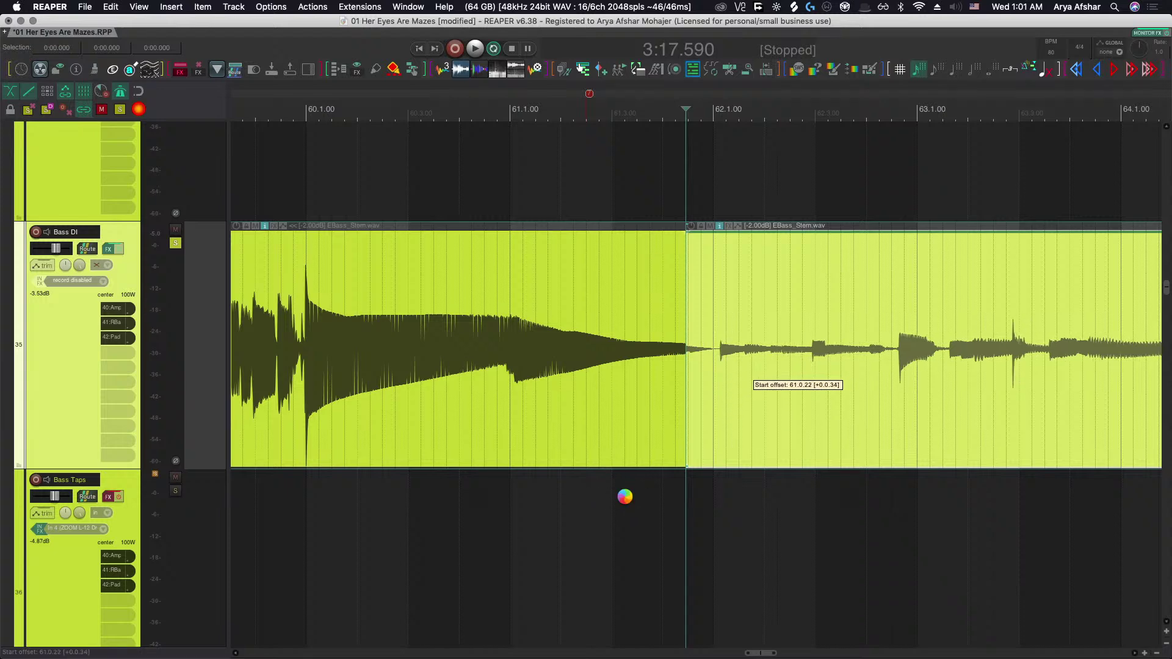
left_click(575, 501)
key("space")
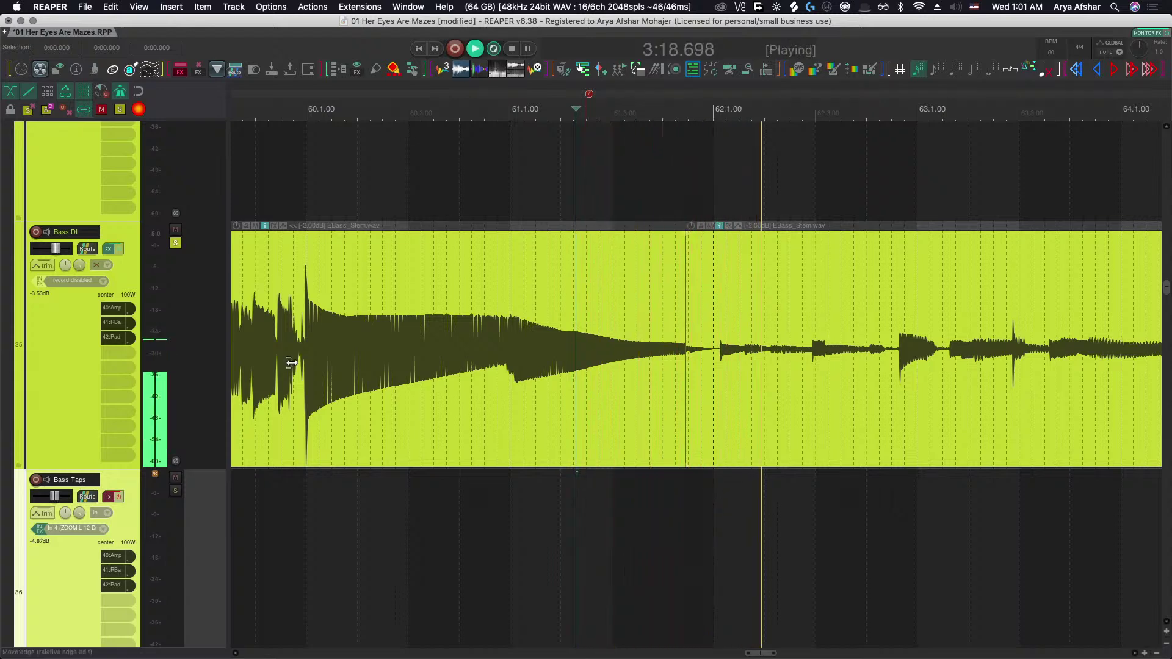
key("space")
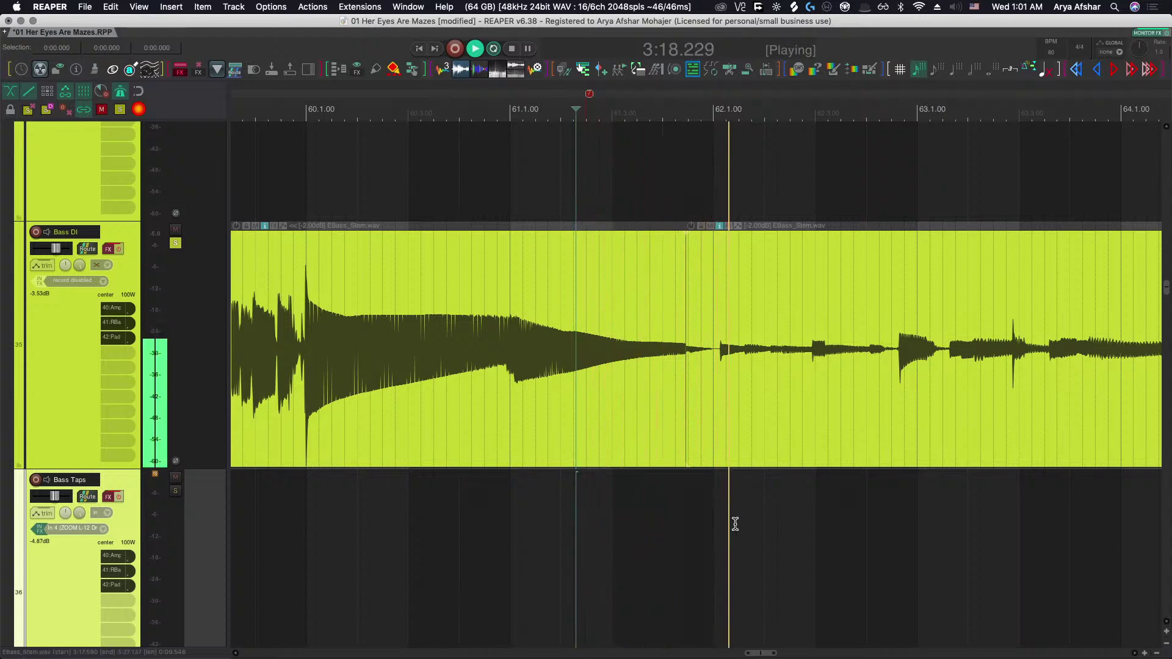
key("space")
Restore the audio after the 3:17.590 split to its previous timing and replay it from 3:15.972.
scroll(738, 427, "up", 3)
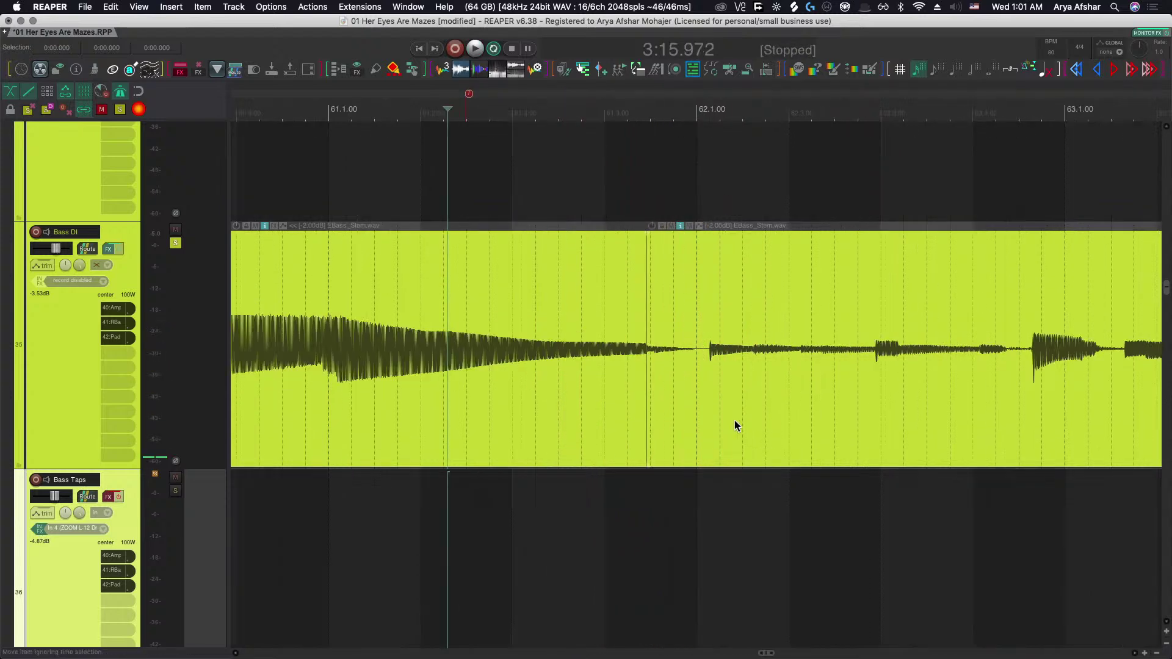
left_click(734, 420)
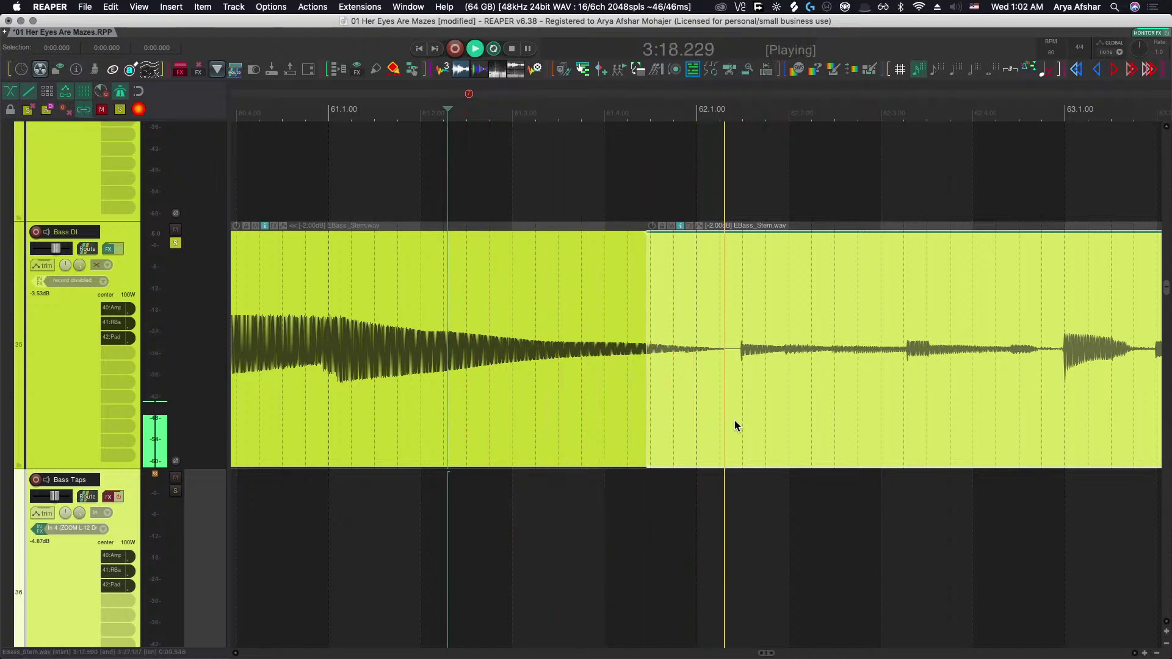
scroll(742, 401, "right", 2)
key("space")
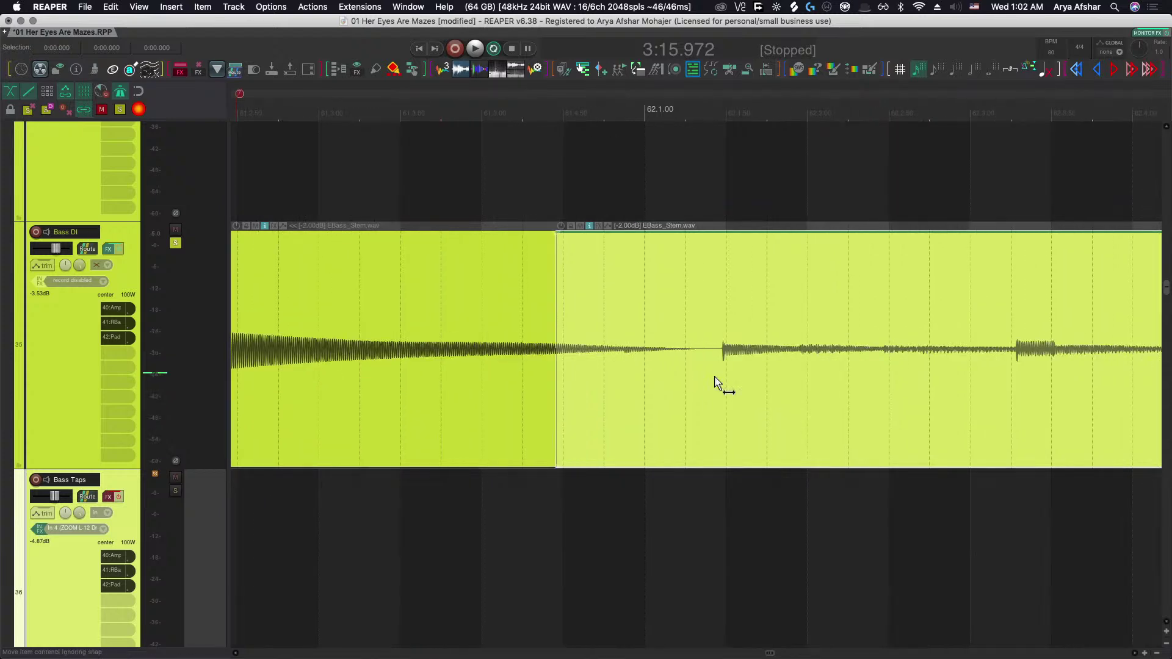
Play back the bass from 3:10.106 through bar 61 to check the timing leading up to 62.1.00.
scroll(721, 396, "down", 5)
scroll(731, 419, "left", 2)
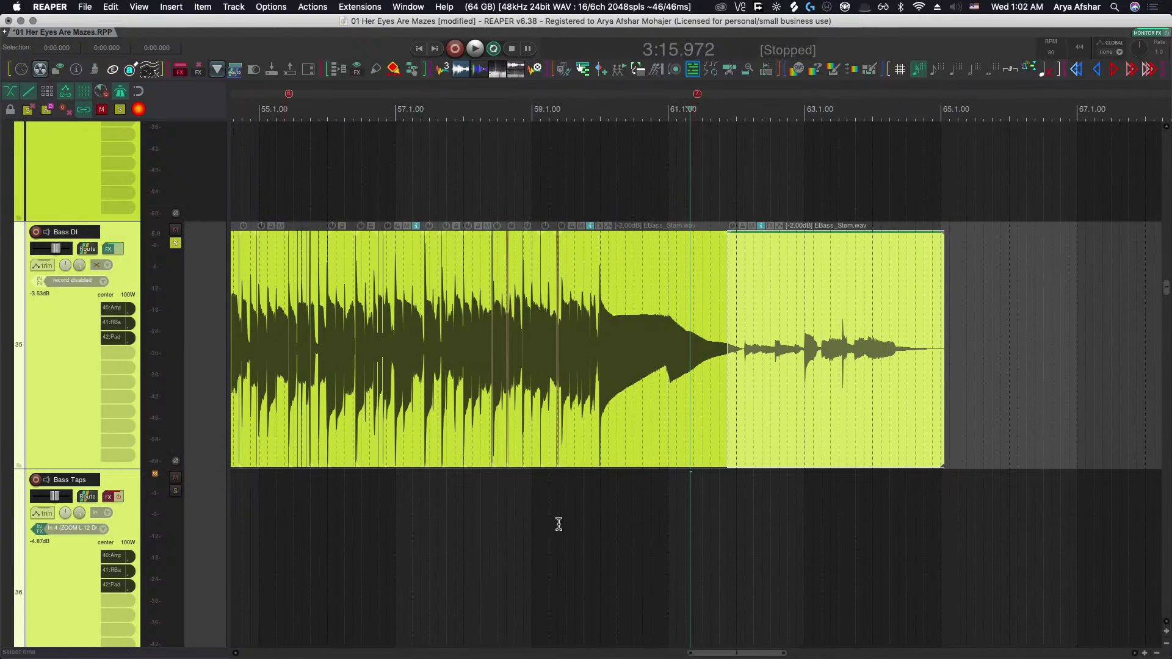
left_click(555, 523)
key("space")
scroll(557, 523, "up", 5)
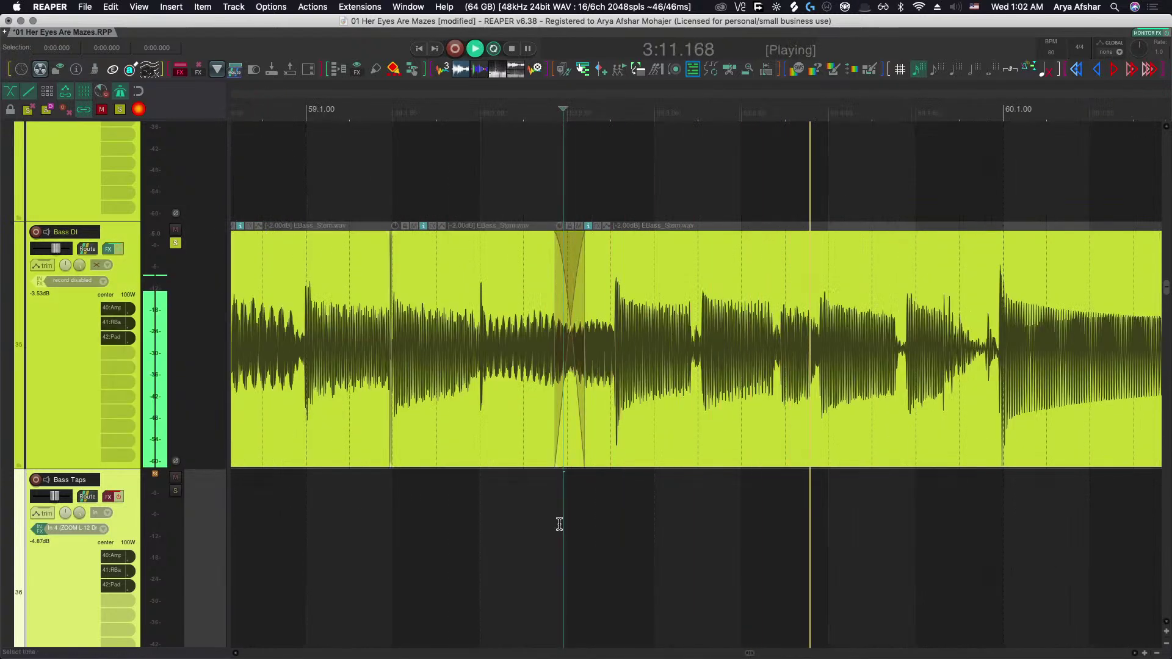
scroll(603, 508, "right", 8)
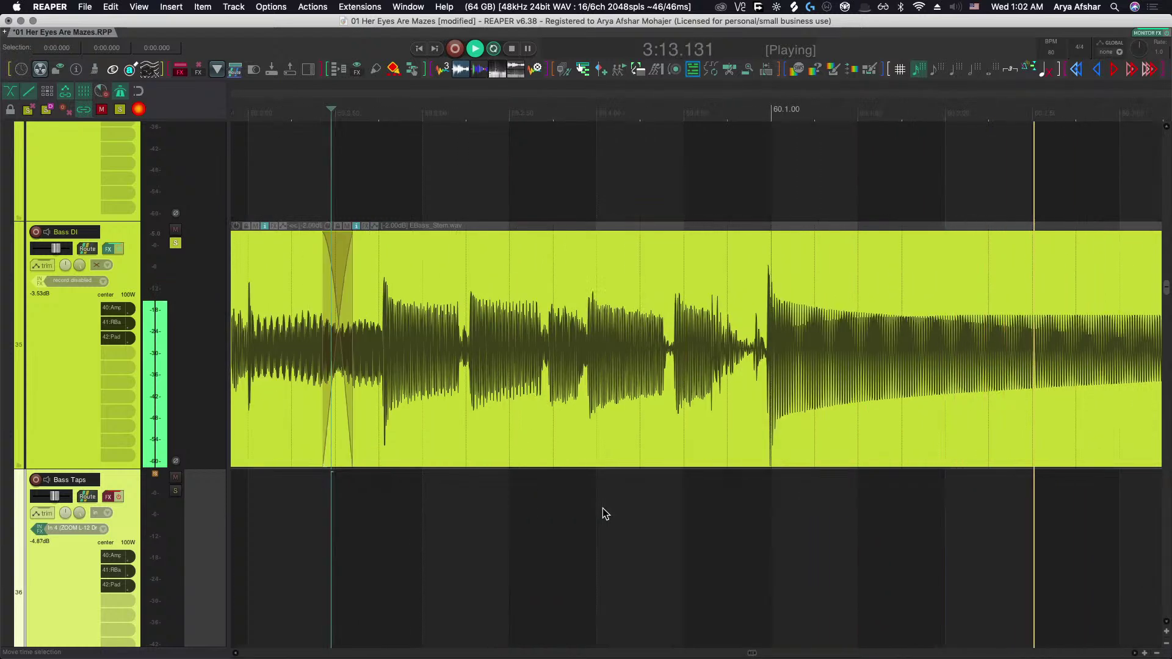
scroll(602, 514, "right", 10)
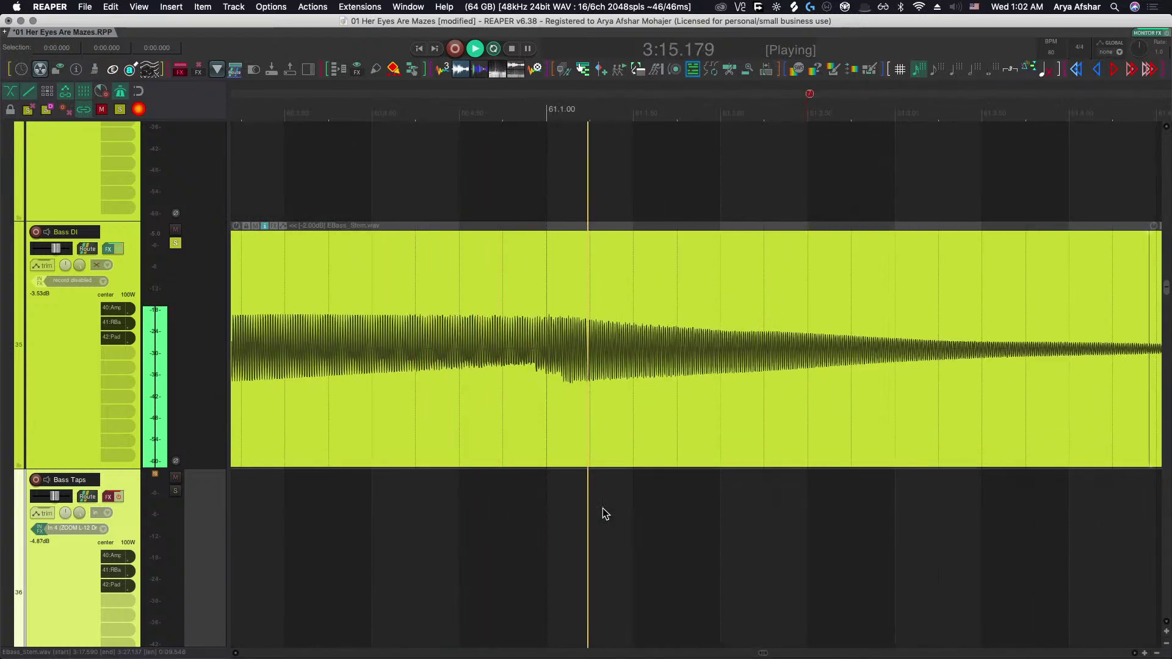
scroll(602, 508, "down", 4)
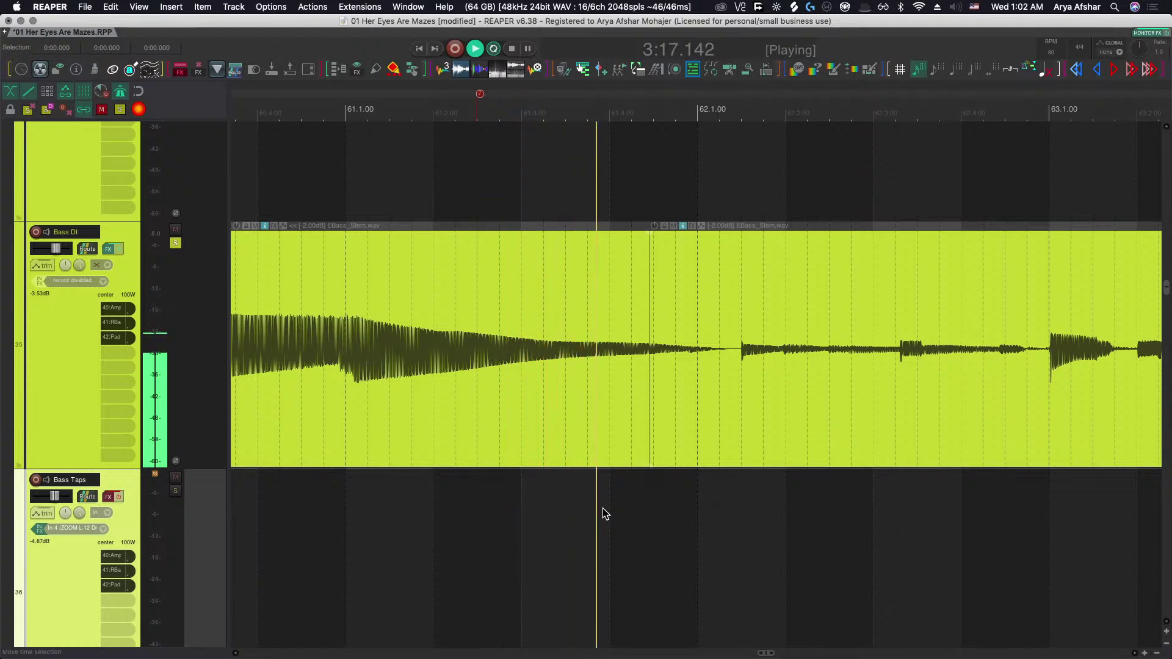
key("space")
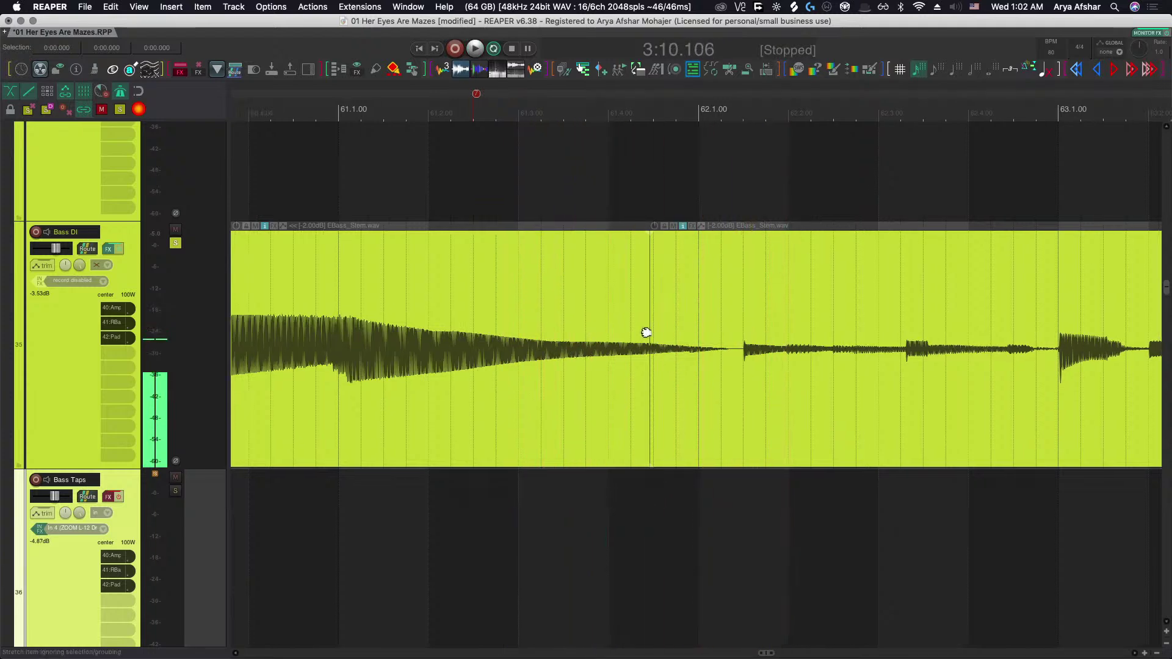
Lengthen the crossfade at the 3:17.590 split on both sides.
scroll(661, 334, "up", 8)
scroll(696, 333, "up", 6)
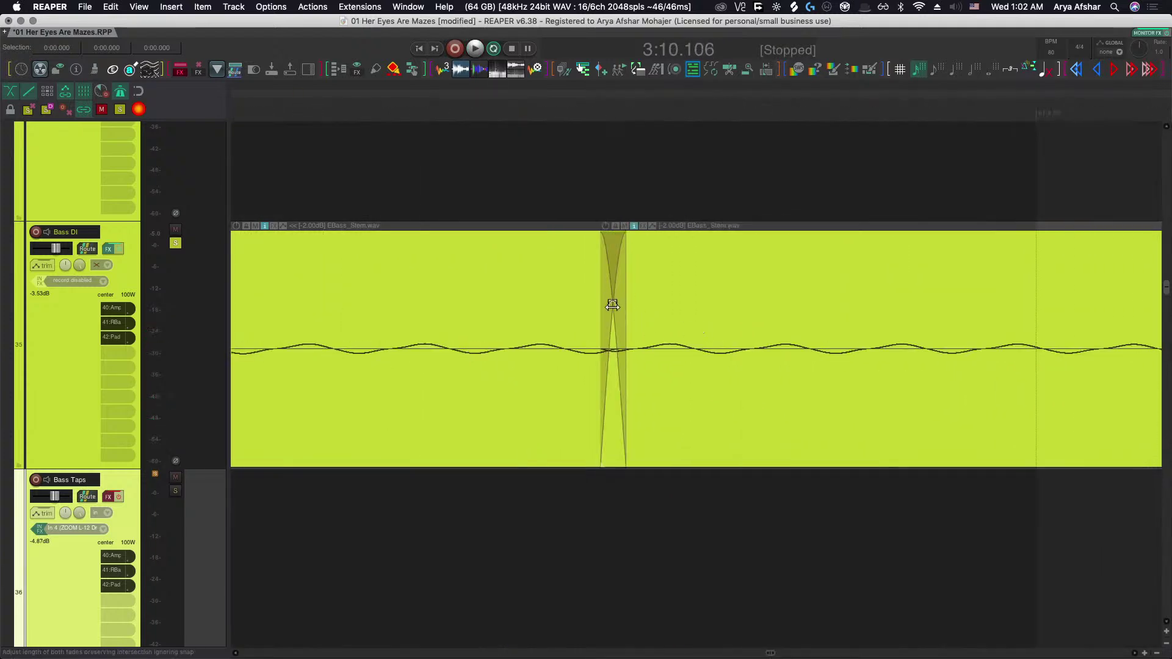
left_click_drag(612, 304, 940, 573)
scroll(923, 570, "down", 15)
Split the bass at 3:19.636 and slip the audio after the split slightly earlier, bringing its note onto 62.3.25.
key("space")
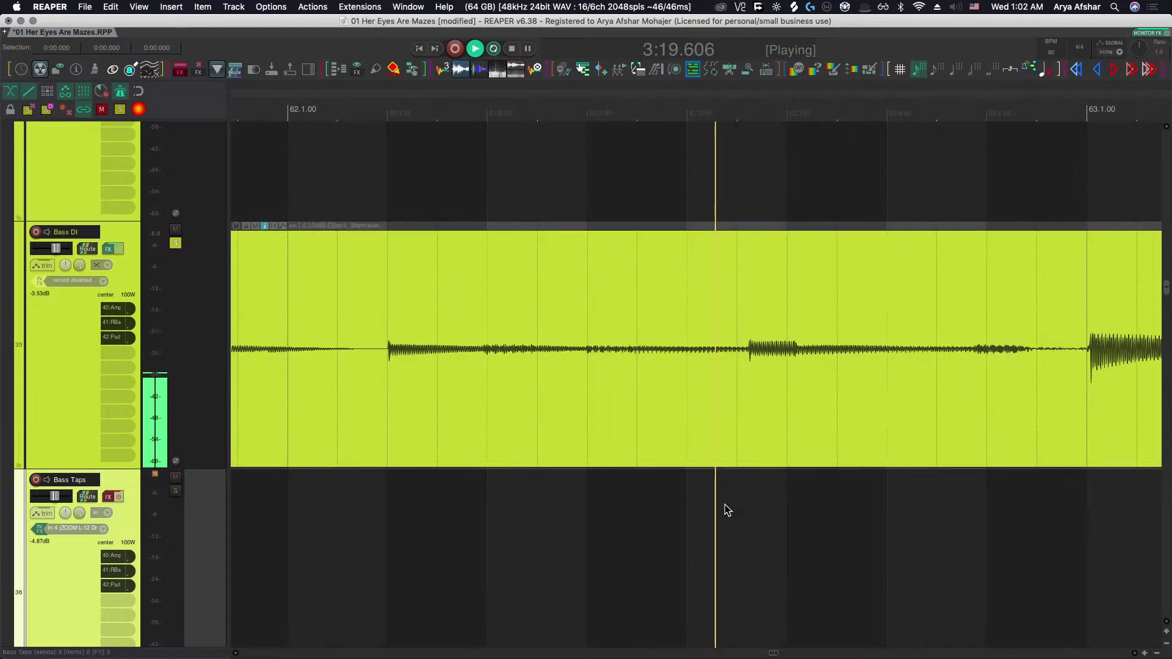
key("space")
left_click(723, 374)
key("s")
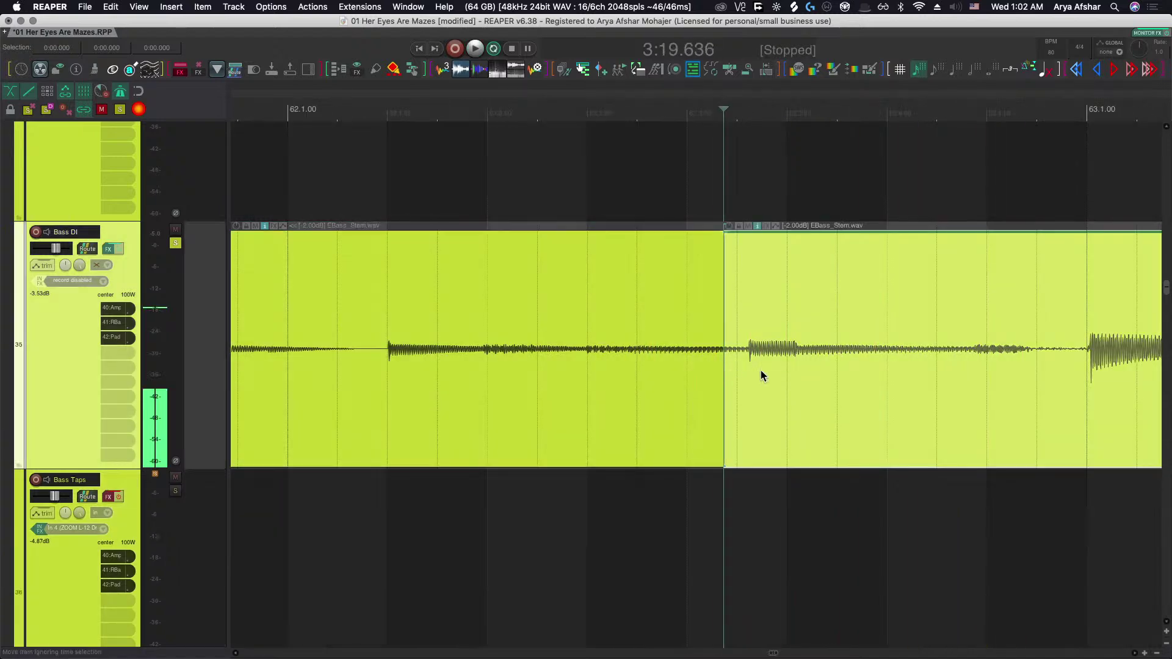
scroll(740, 354, "up", 3)
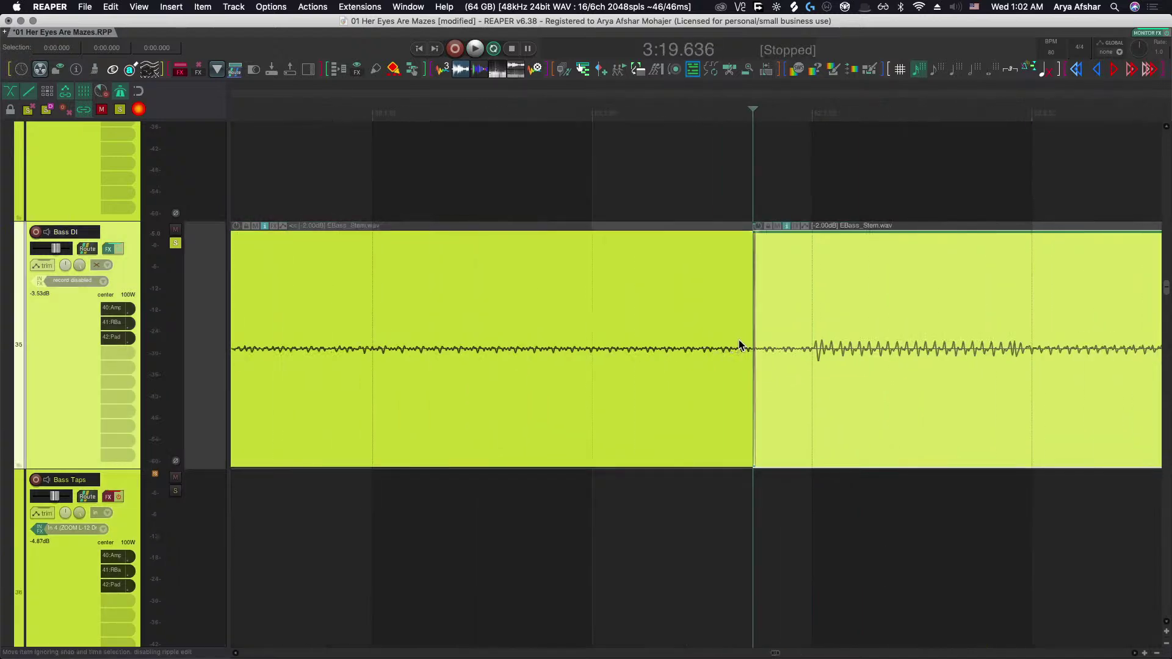
Widen the crossfade at the 3:19.636 split around its midpoint.
scroll(735, 332, "up", 3)
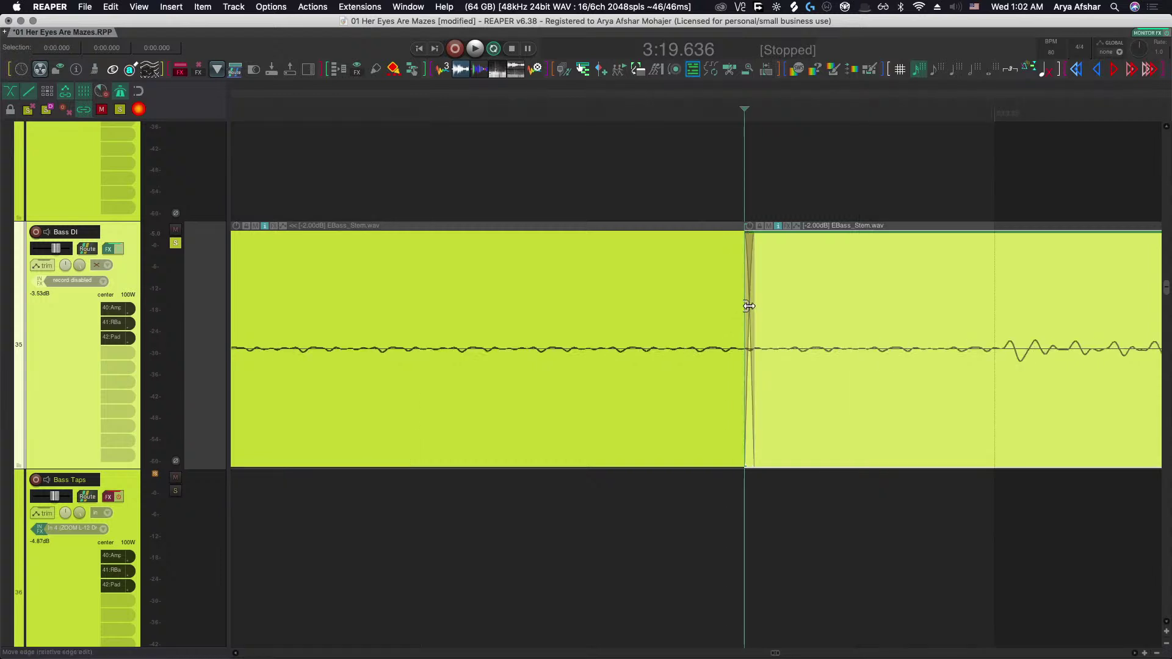
scroll(749, 306, "up", 3)
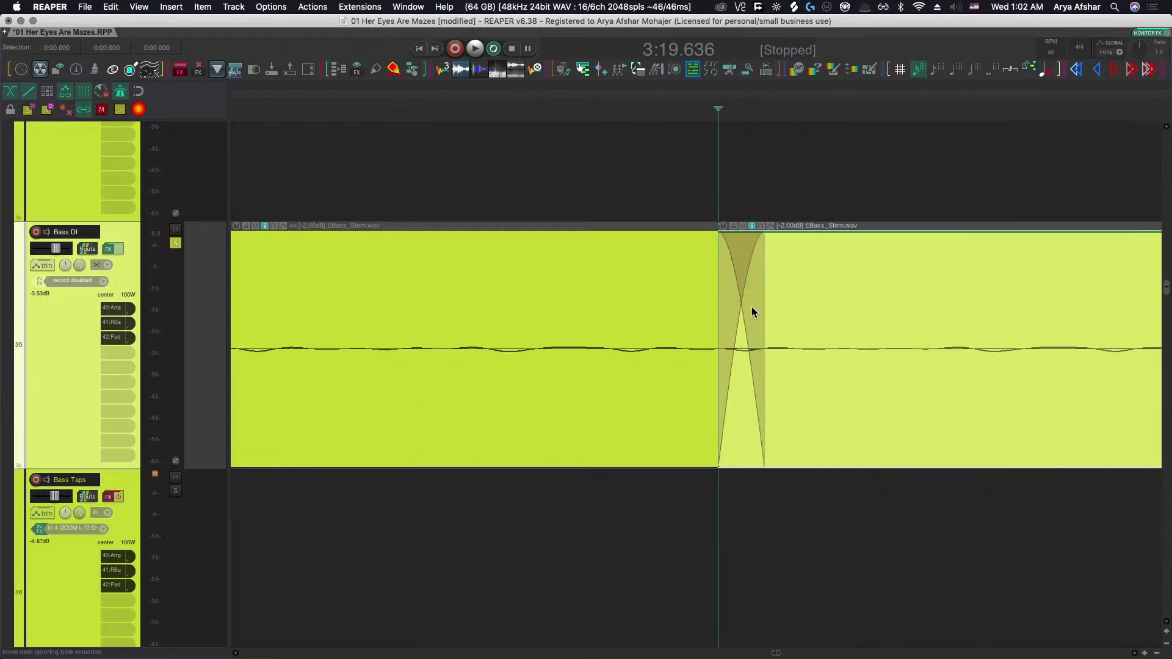
left_click_drag(740, 301, 1002, 568)
scroll(950, 558, "down", 8)
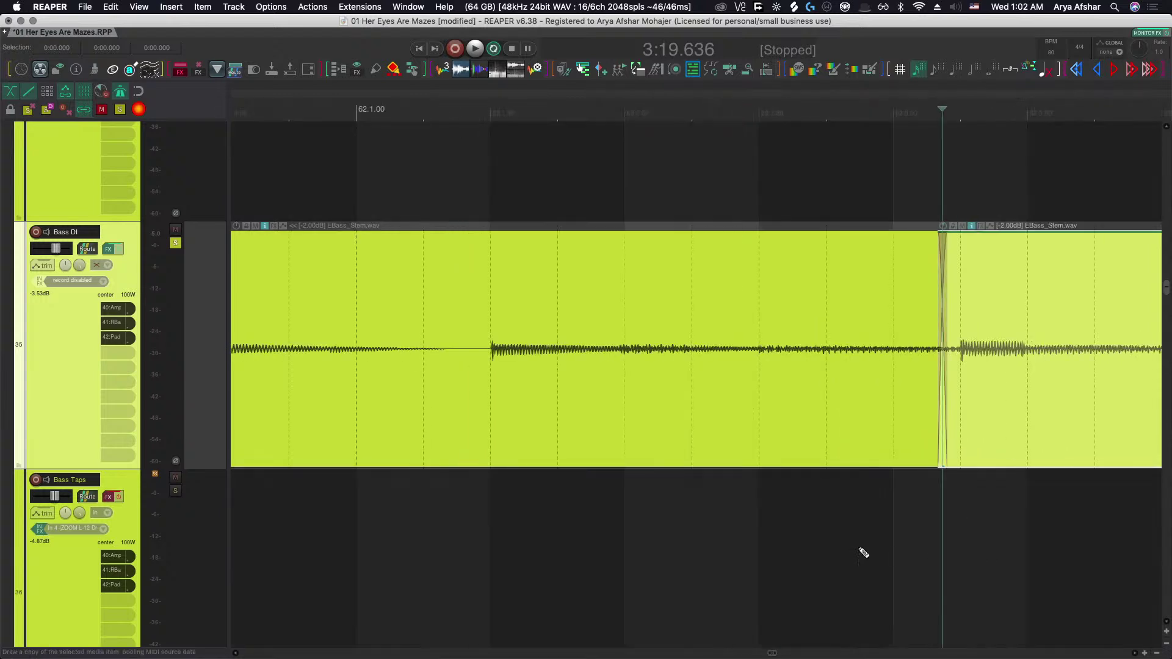
Split the bass at 3:20.924 and slip the audio after the split slightly later so its note lands on 63.1.00.
left_click(423, 523)
key("space")
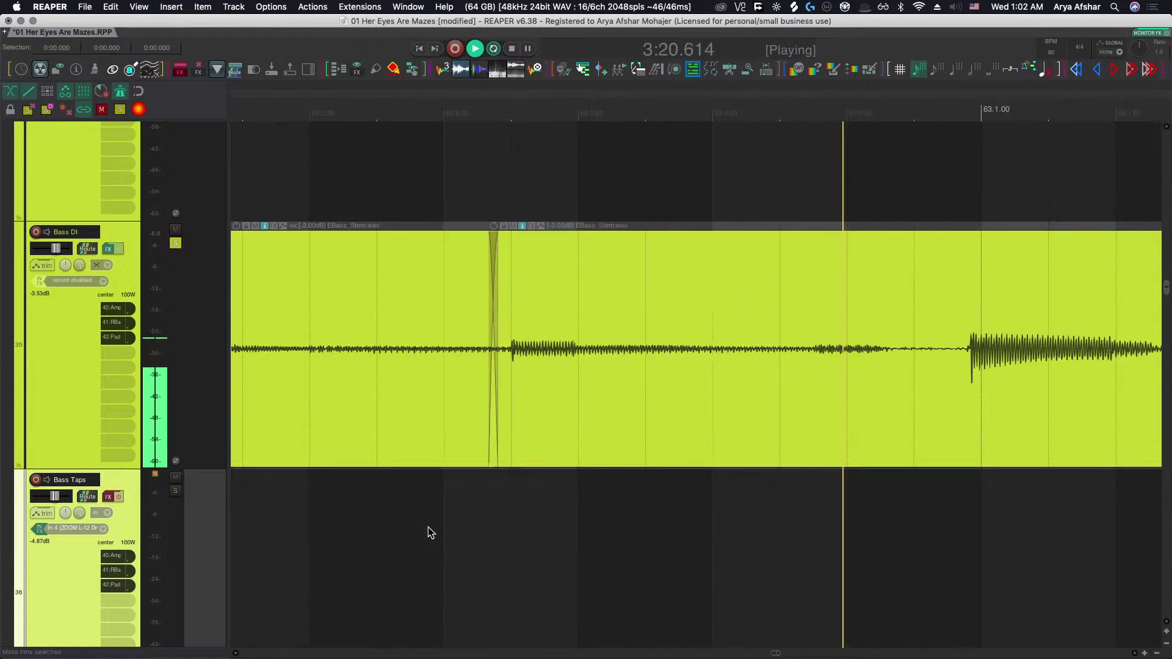
key("space")
left_click(908, 391)
key("s")
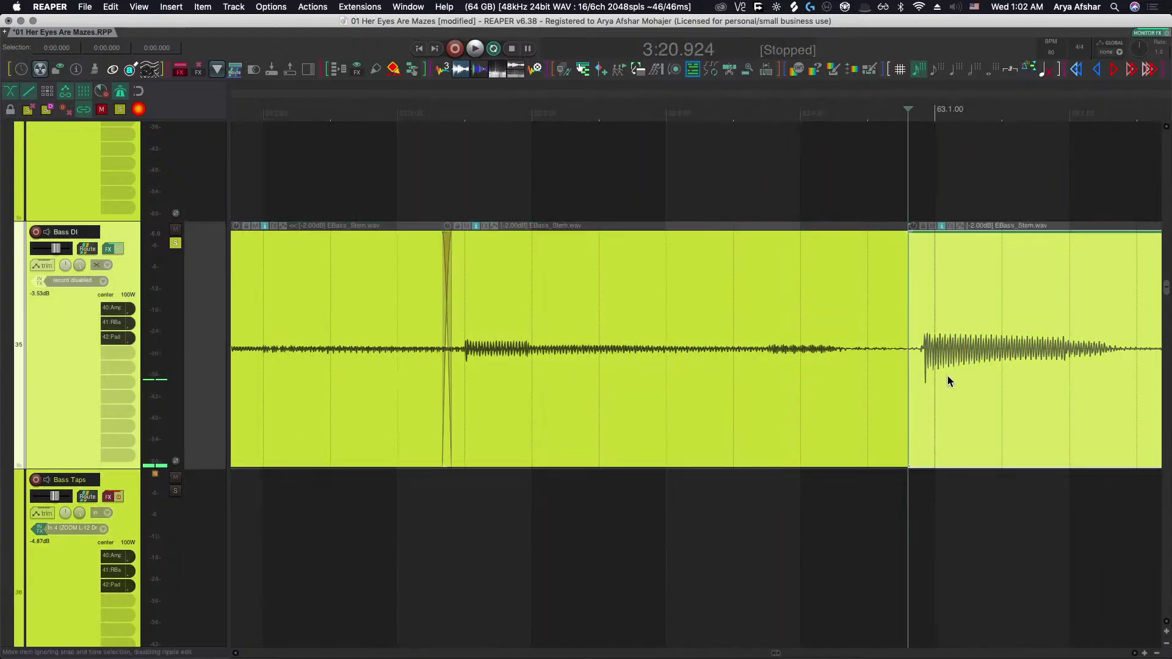
left_click_drag(948, 379, 940, 423)
Play back the bass from the middle of bar 61 up to 63.1.00 to check the new splits.
scroll(941, 423, "down", 1)
scroll(616, 523, "left", 3)
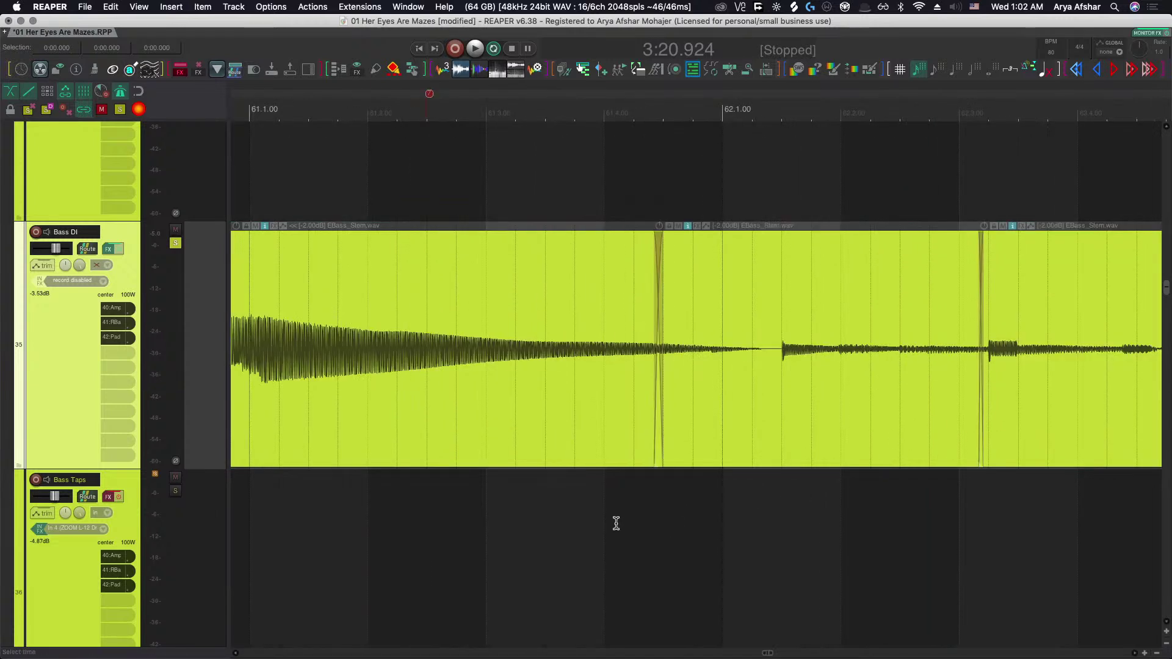
left_click(410, 523)
key("space")
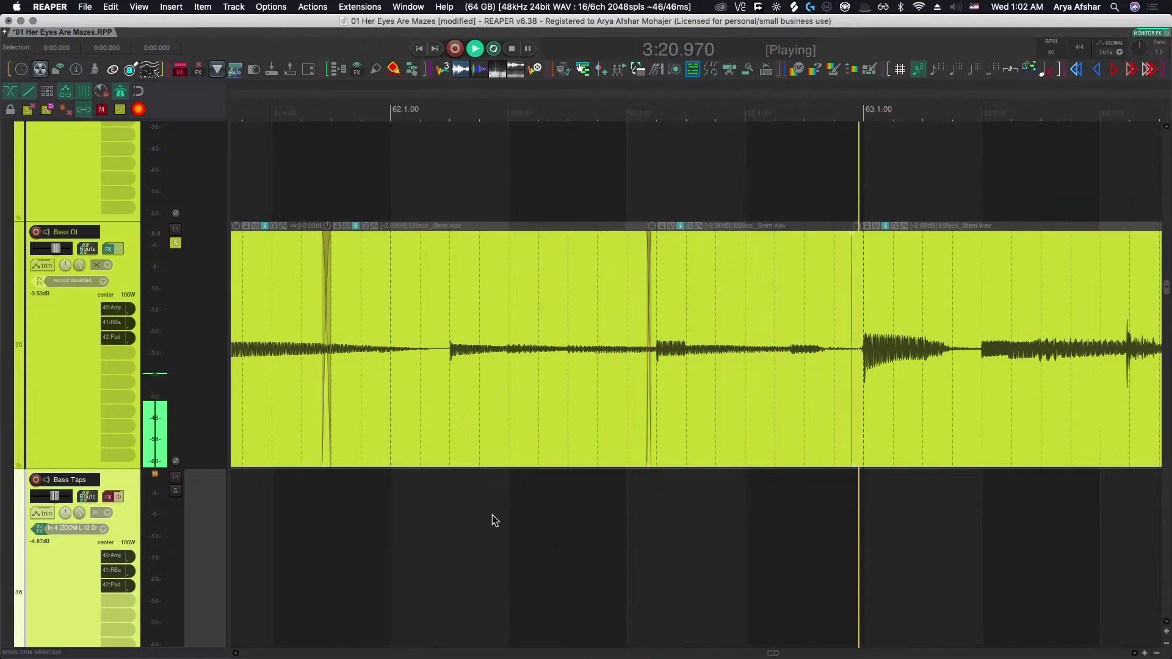
Replay the bass from after 62.2.00 and slip the audio between the 3:19.636 and 3:20.924 splits slightly later.
key("space")
left_click(562, 513)
key("space")
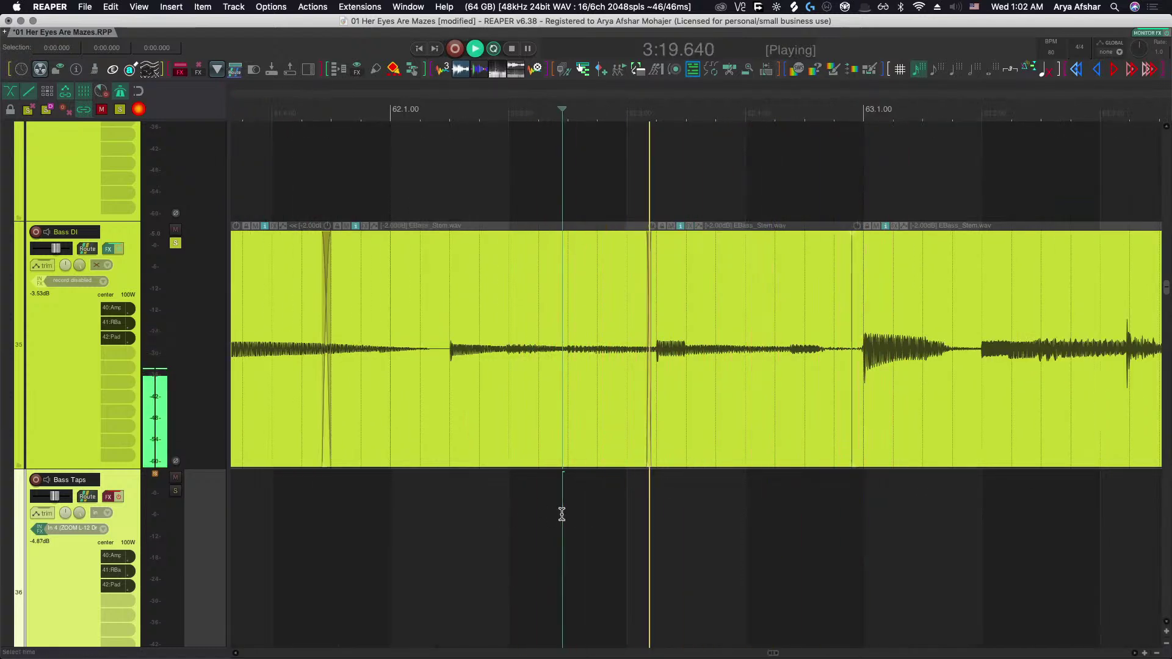
left_click_drag(670, 380, 680, 401)
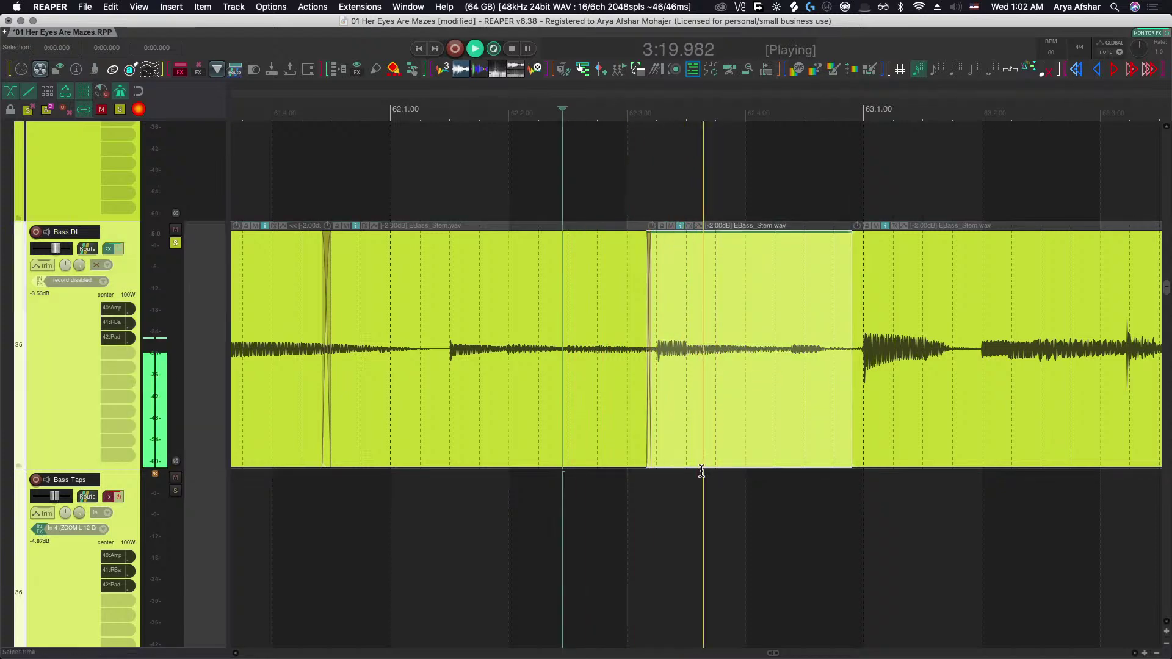
Stop playback and split the bass at 3:20.201, just before 62.4.00.
key("space")
left_click(737, 375)
key("s")
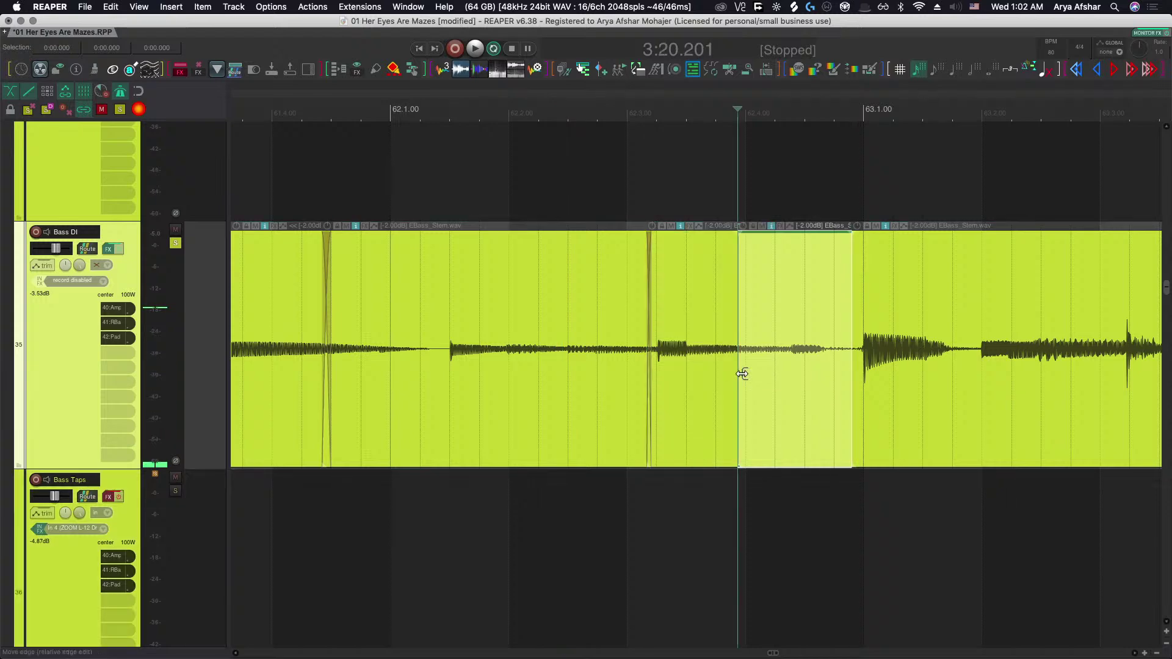
Slip the bass audio after the 3:20.201 split slightly later and play back from bar 62 into bar 63.
left_click_drag(742, 373, 759, 382)
left_click(436, 520)
key("space")
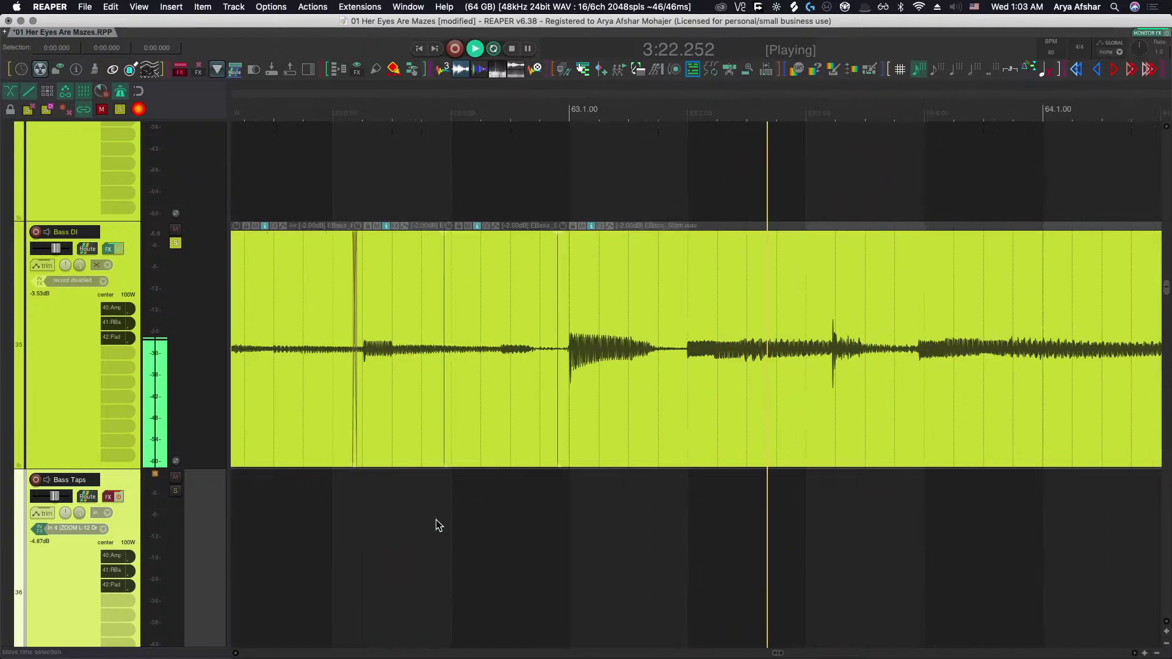
left_click(288, 517)
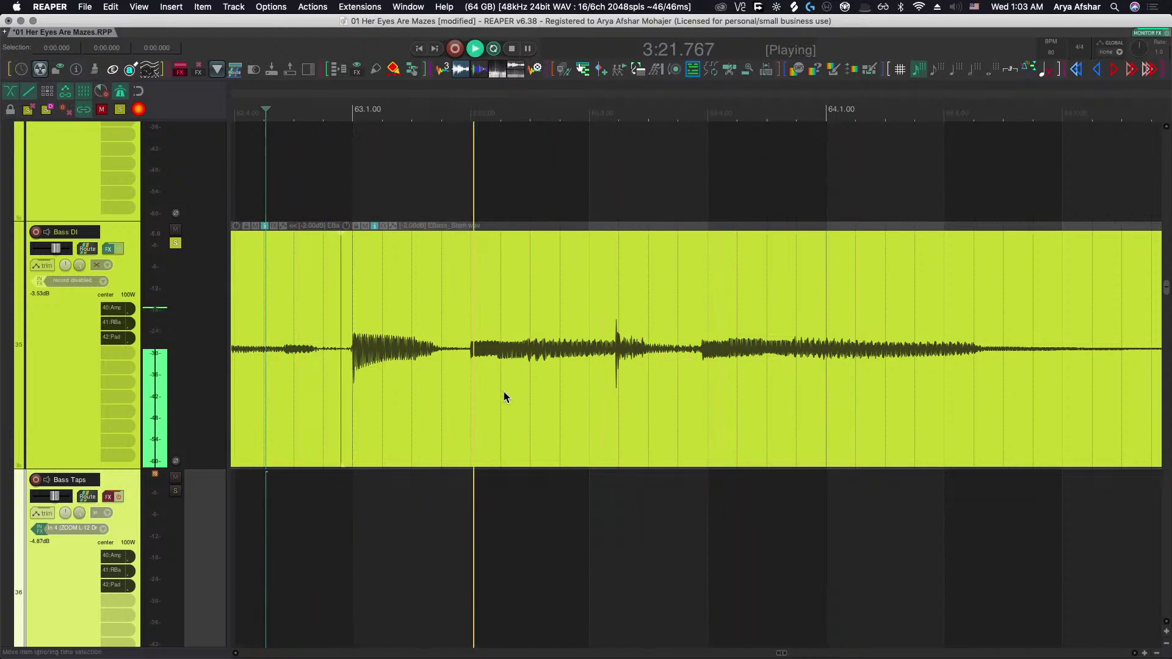
Split the bass at 3:21.691 and slip the audio after the split slightly later so its note lands on 63.2.00.
key("space")
left_click(460, 373)
key("s")
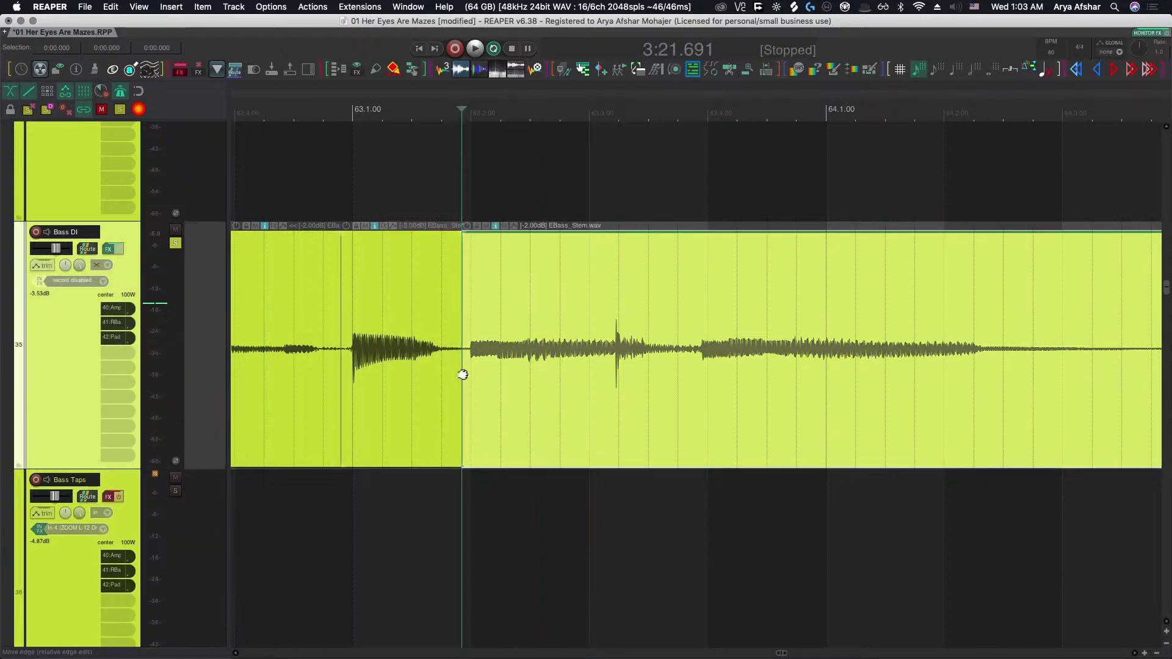
scroll(470, 377, "up", 3)
left_click_drag(470, 382, 484, 387)
scroll(475, 477, "down", 1)
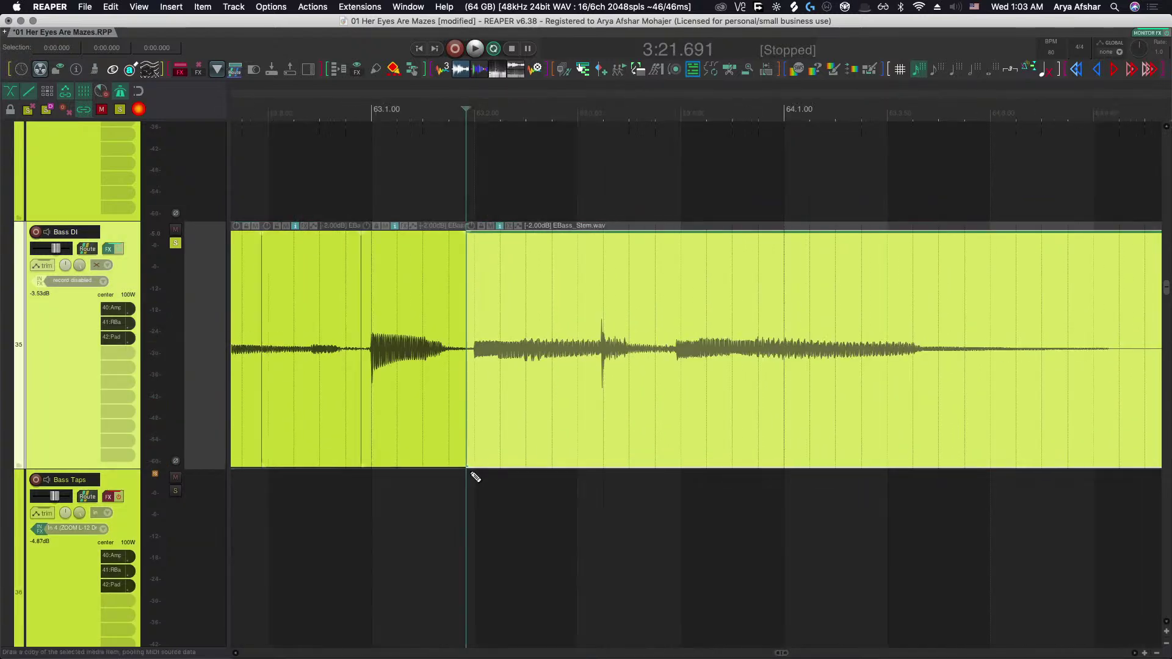
Play the bass from just before 63.1.00, trim the last item's end to shortly after 64.4.00 and give it a fade-out.
left_click(363, 502)
key("space")
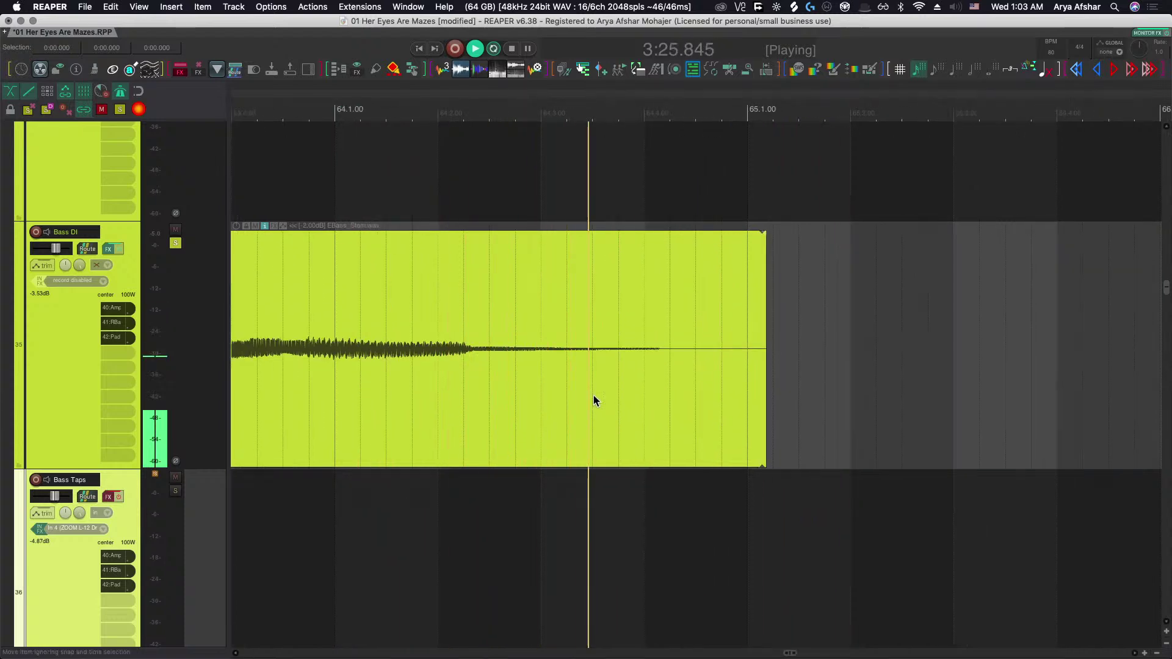
key("space")
left_click_drag(761, 384, 684, 382)
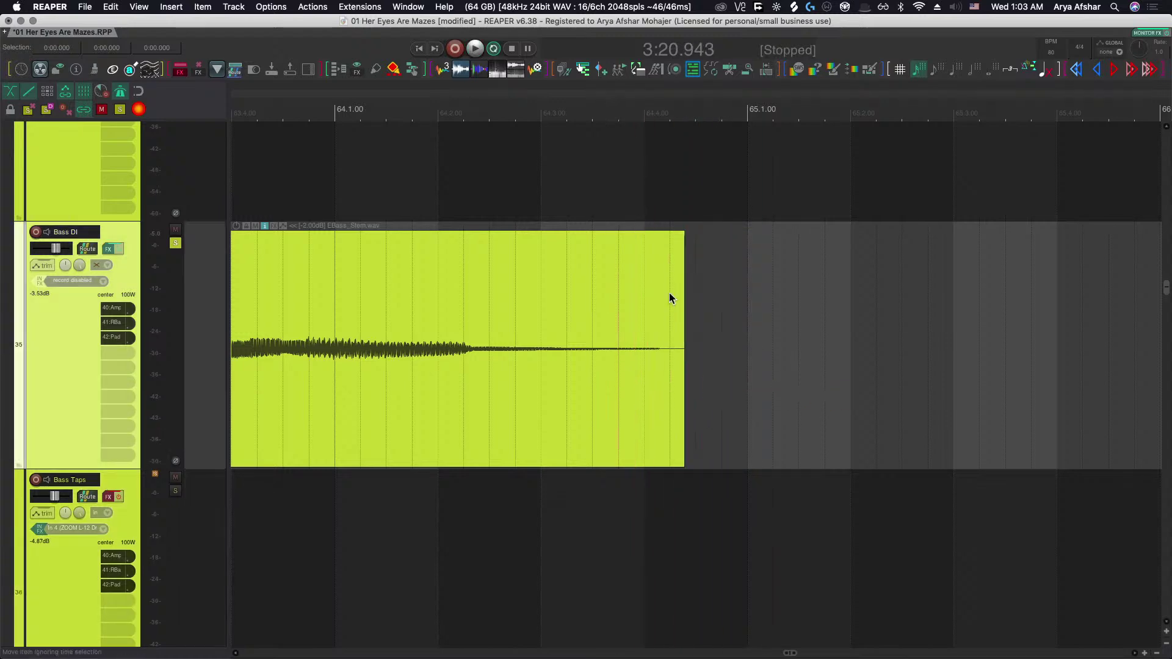
left_click_drag(680, 229, 641, 235)
Select all items on the drum and bass tracks from bar 35 onward and set the time selection to their extent.
scroll(592, 450, "down", 5)
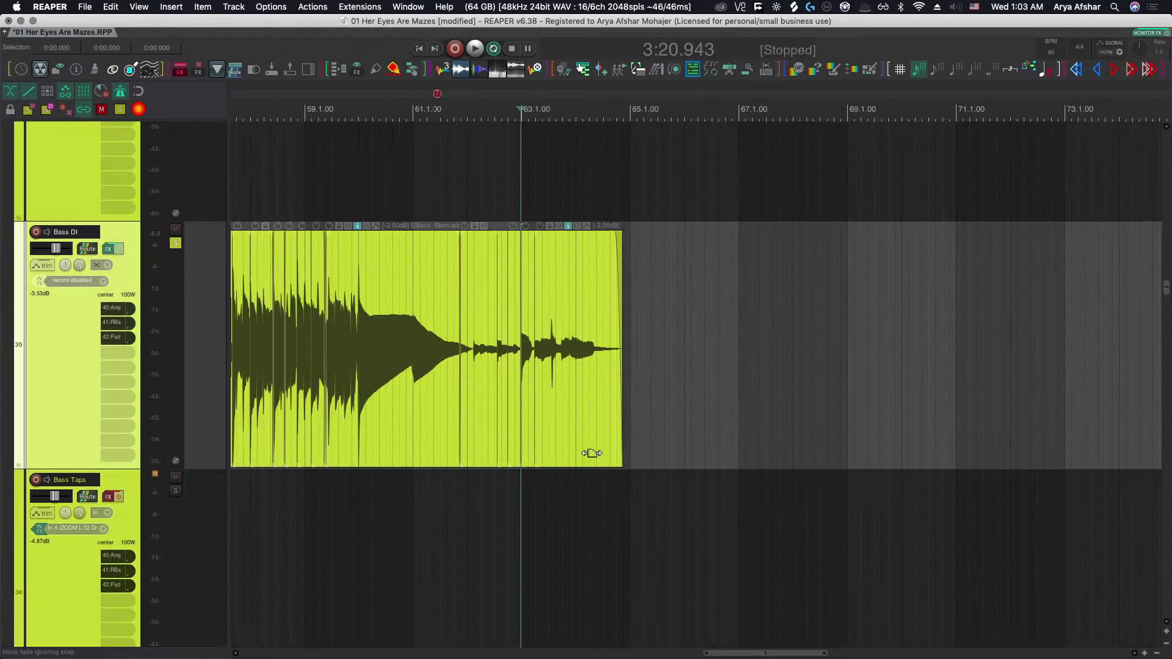
scroll(600, 457, "down", 5)
scroll(562, 445, "down", 5)
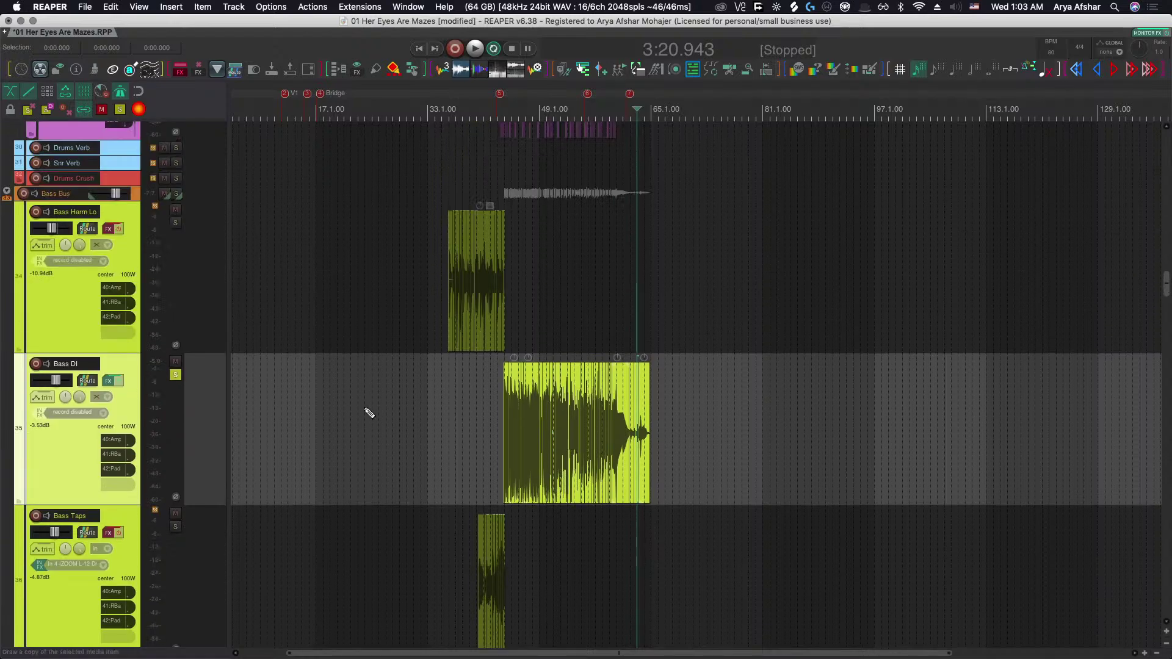
scroll(502, 414, "down", 5)
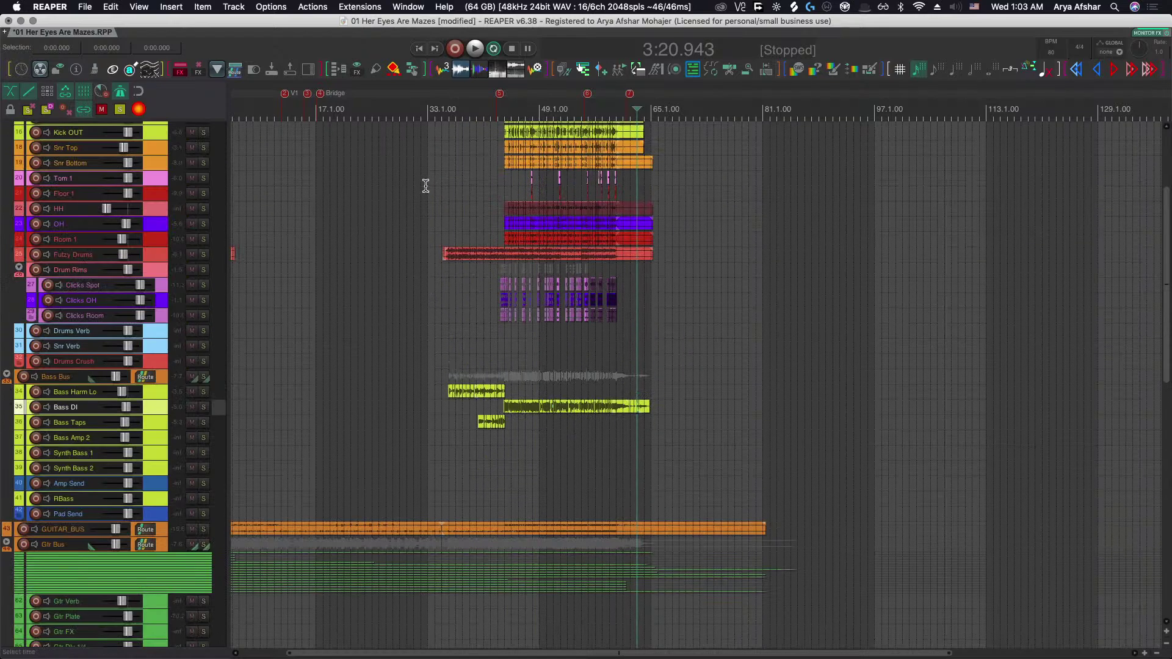
scroll(430, 202, "up", 3)
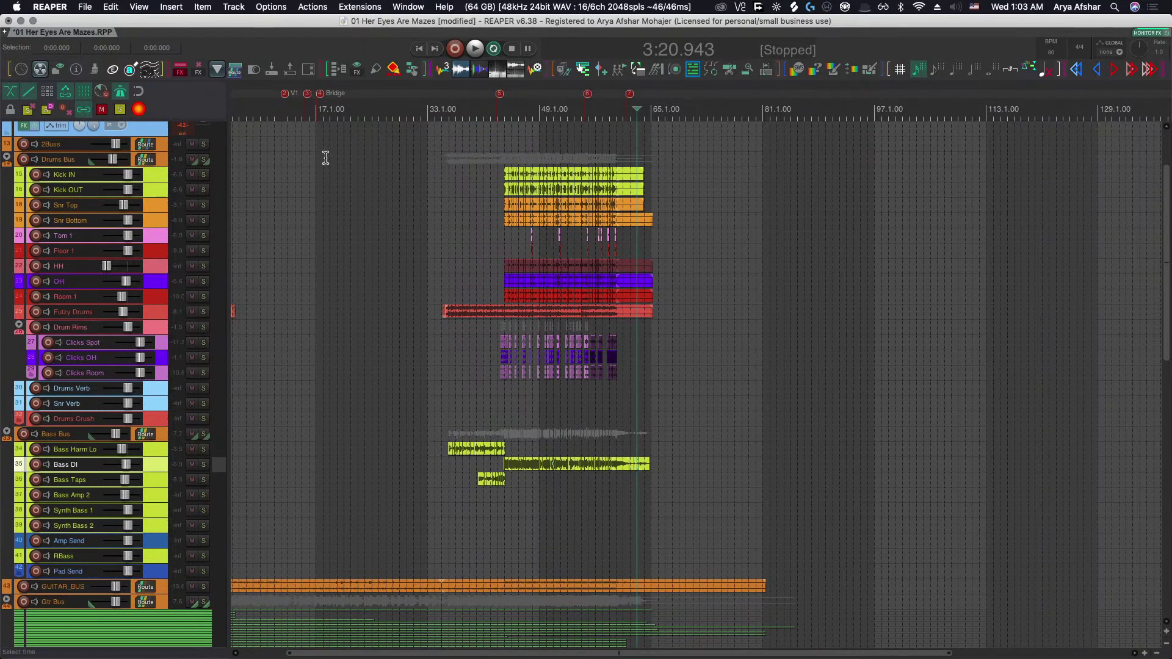
left_click_drag(426, 159, 733, 503)
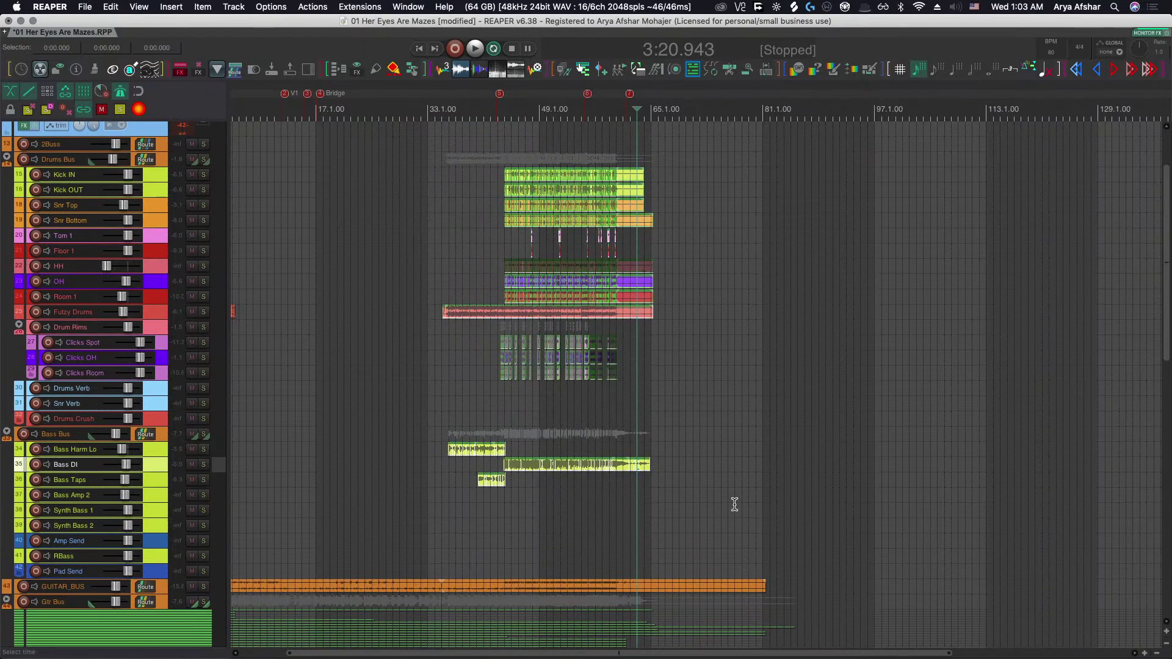
key("alt+y")
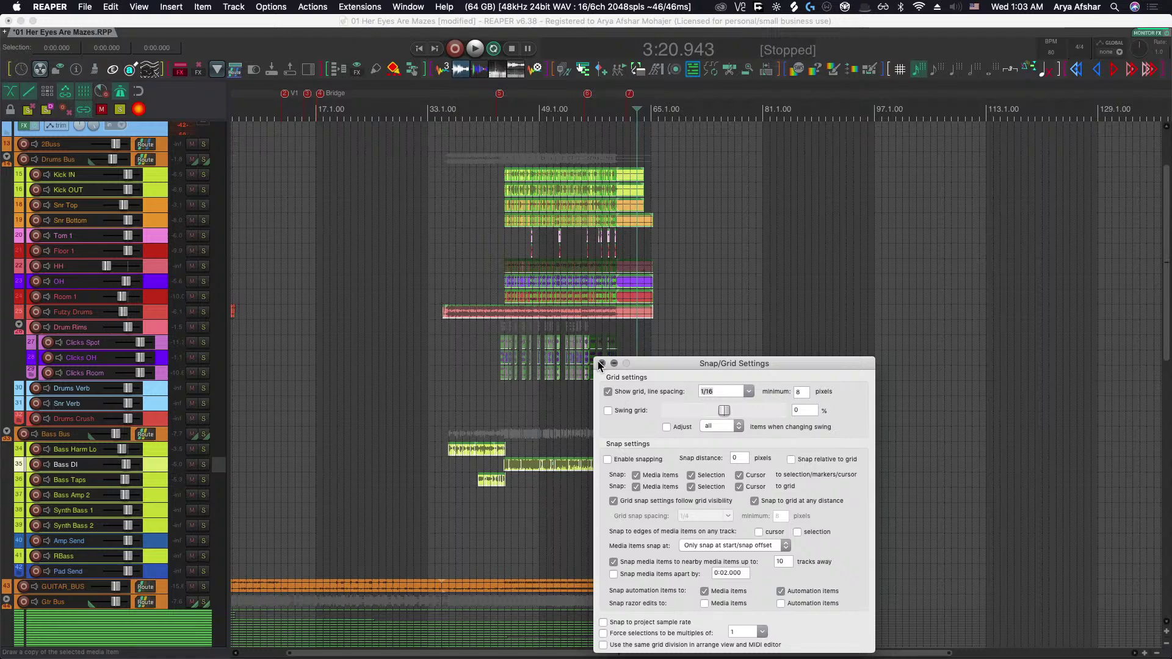
left_click(601, 364)
key("super+alt+l")
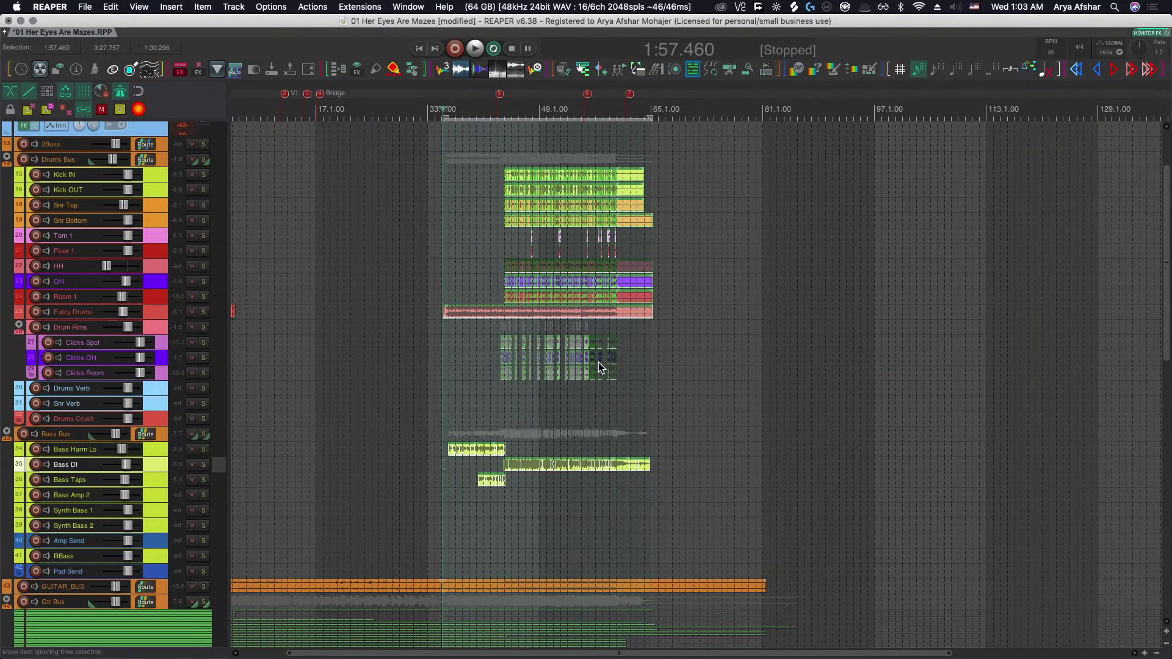
Solo the 2Buss and Bass Bus and play back from the start of the time selection.
left_click(202, 144)
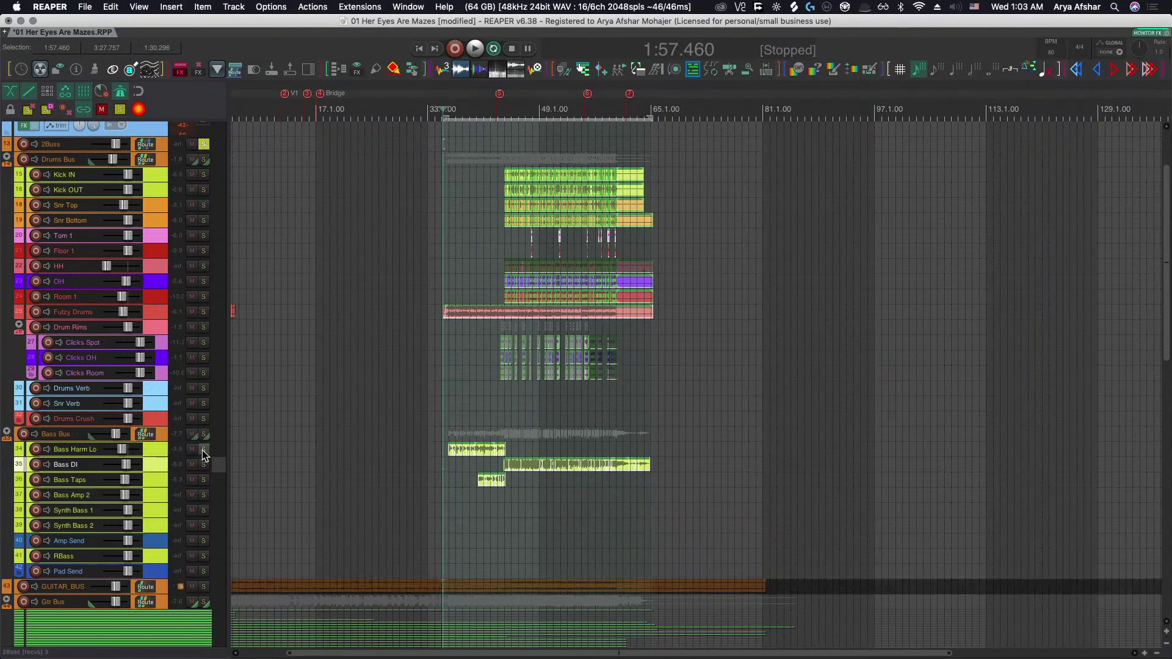
left_click(203, 432)
key("space")
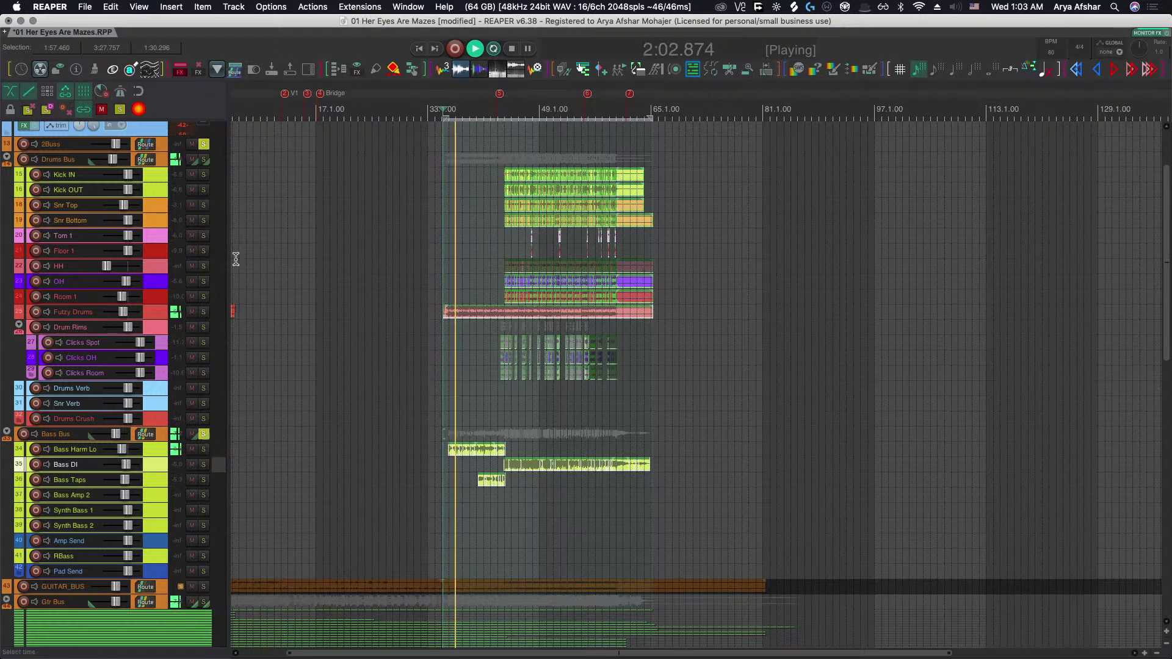
Unsolo the 2Buss and solo the Drums Bus together with the Bass Bus.
left_click(206, 143)
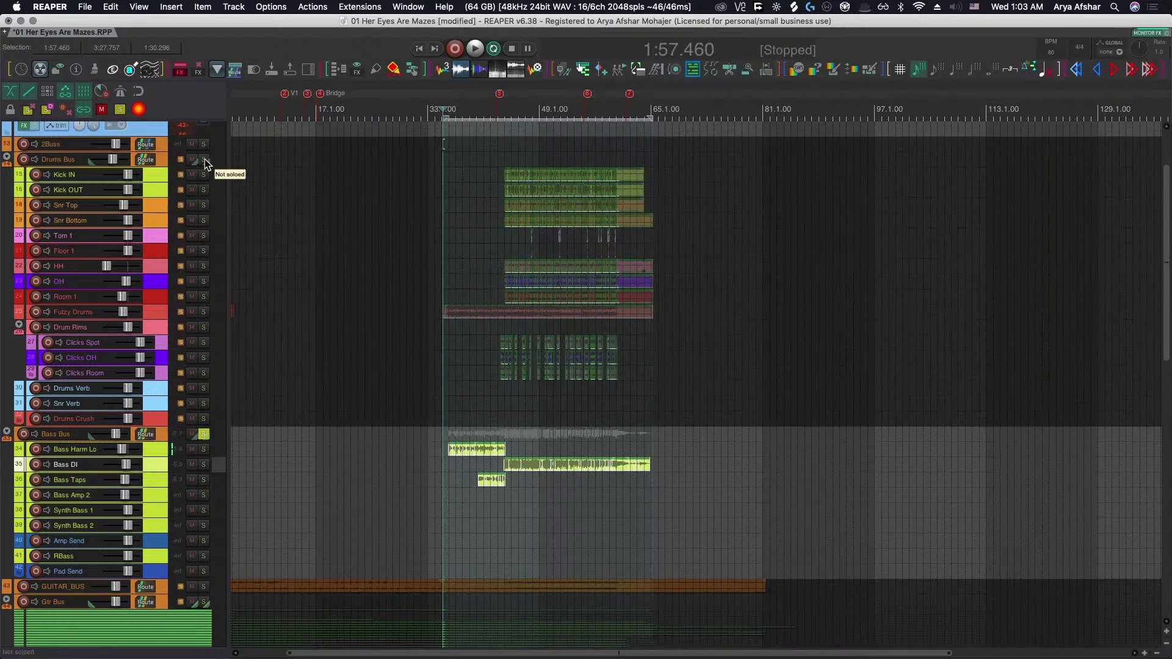
left_click(204, 159)
left_click(204, 434)
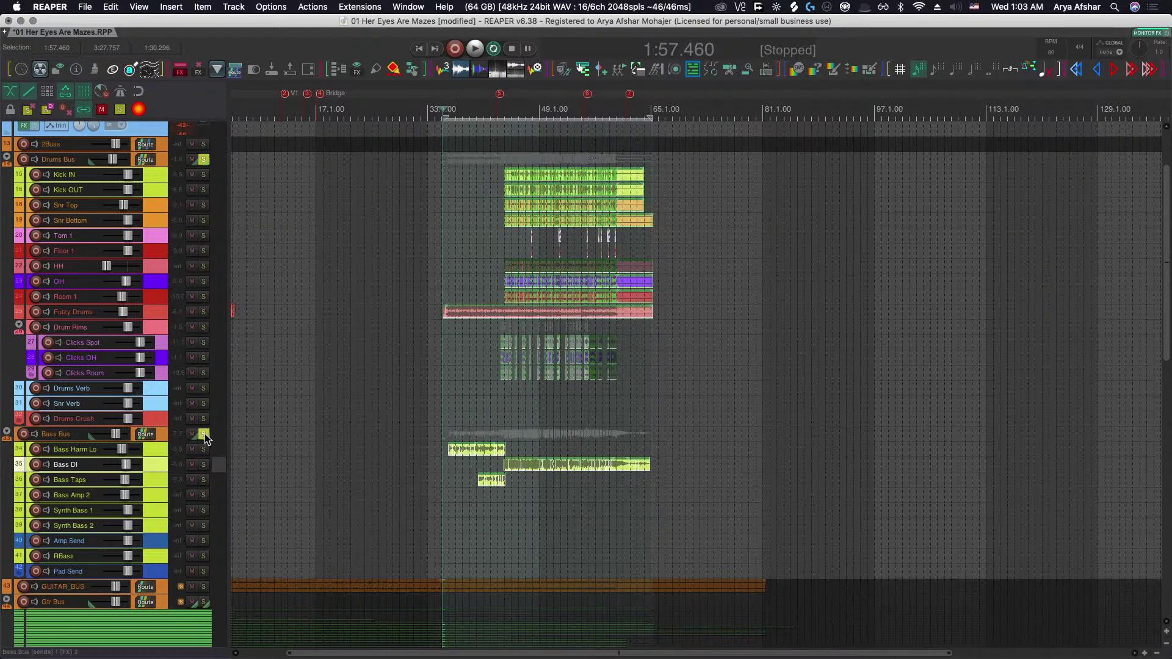
Play the soloed drums and bass from 1:57.460 to check the edited bass timing against the drums.
key("space")
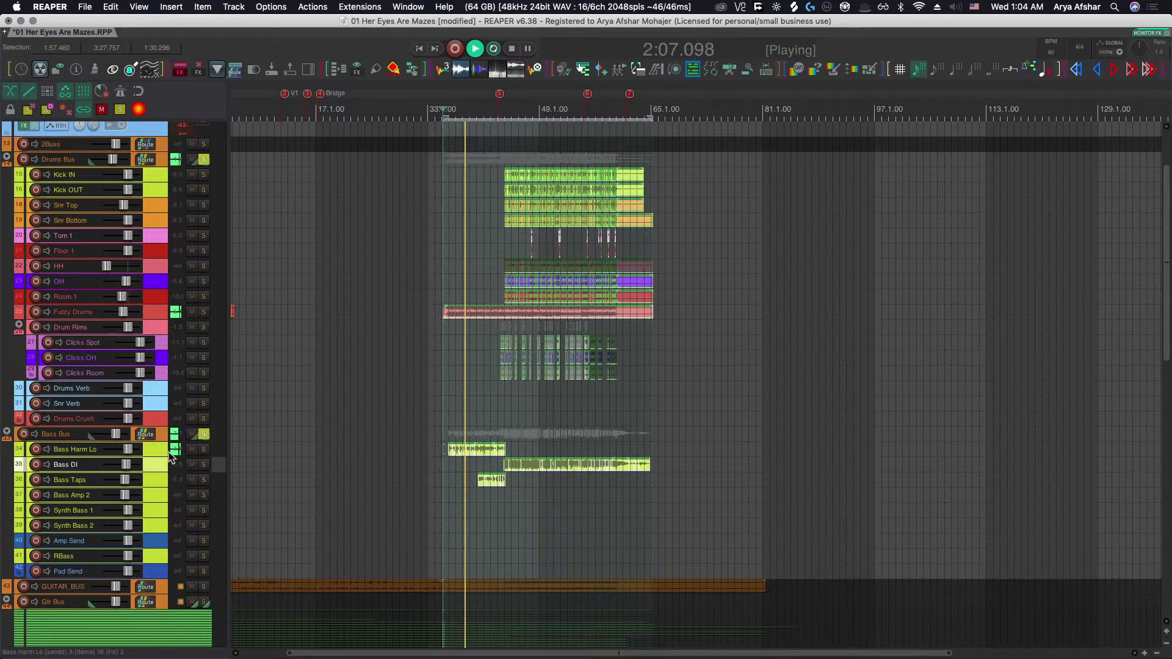
key("space")
key("space")
scroll(348, 466, "up", 3)
scroll(452, 474, "right", 5)
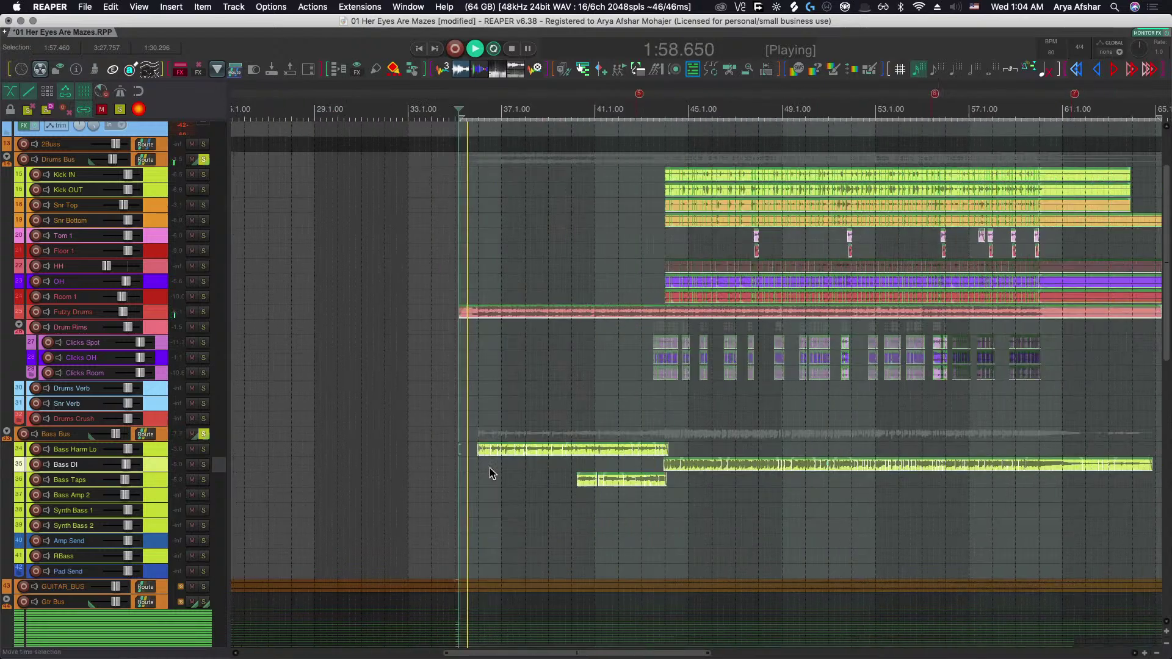
scroll(489, 468, "up", 2)
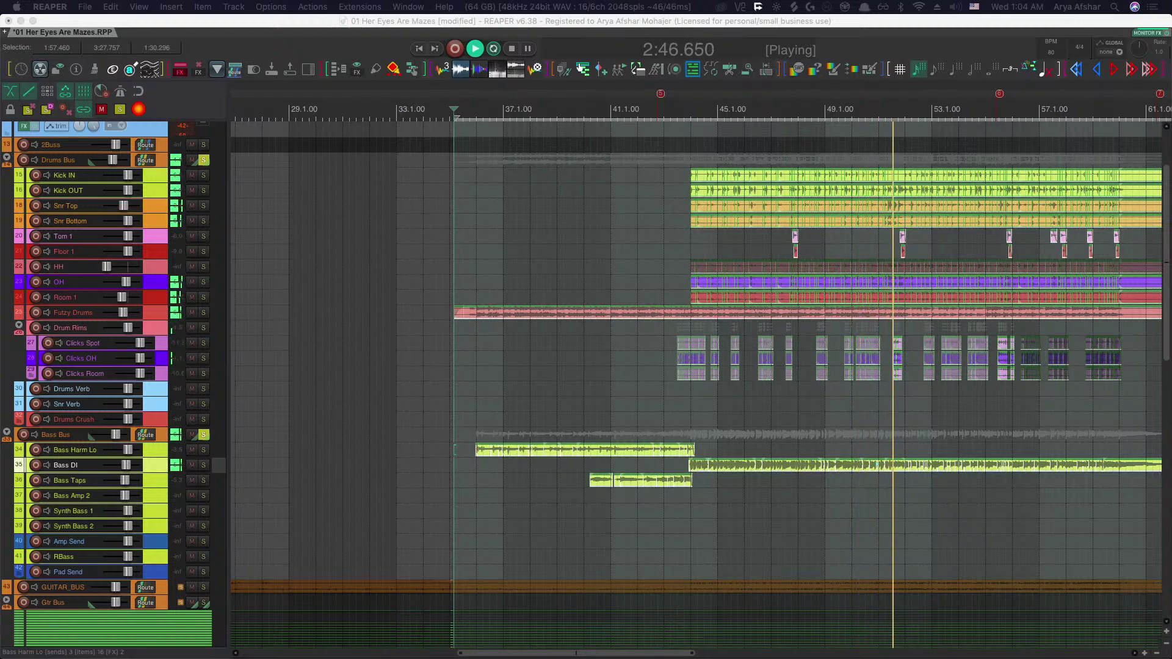
Replay the drums and bass from 50.1.00 and again from after 50.4.00 to examine the bass note at 51.1.00.
left_click(853, 488)
scroll(872, 491, "up", 5)
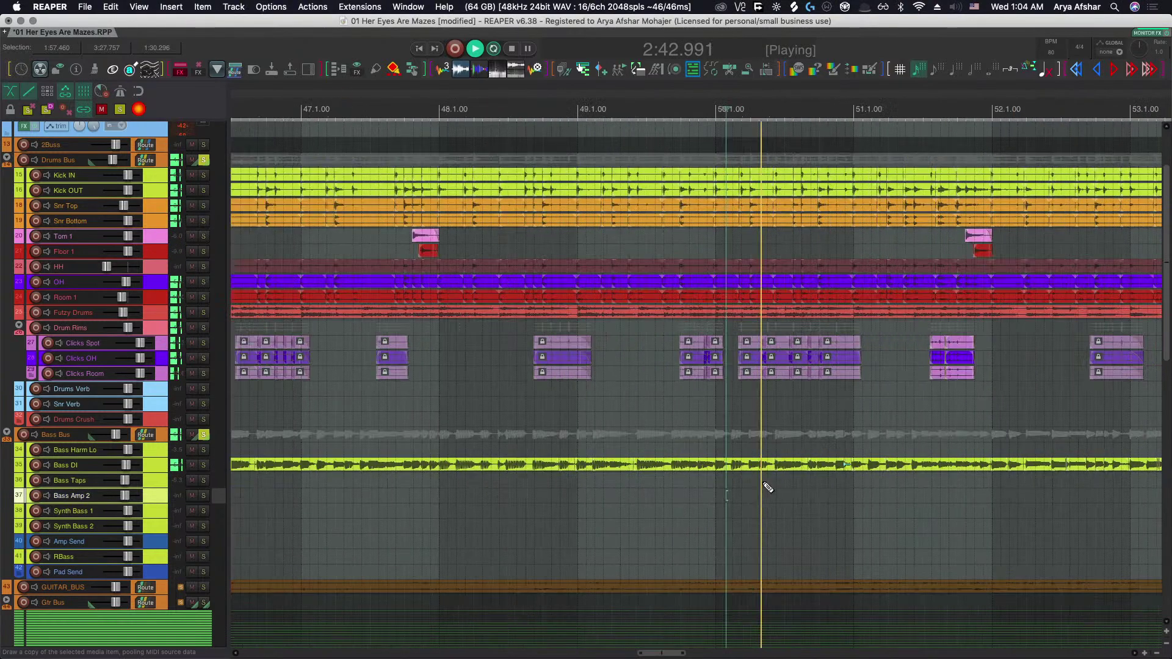
scroll(768, 488, "up", 5)
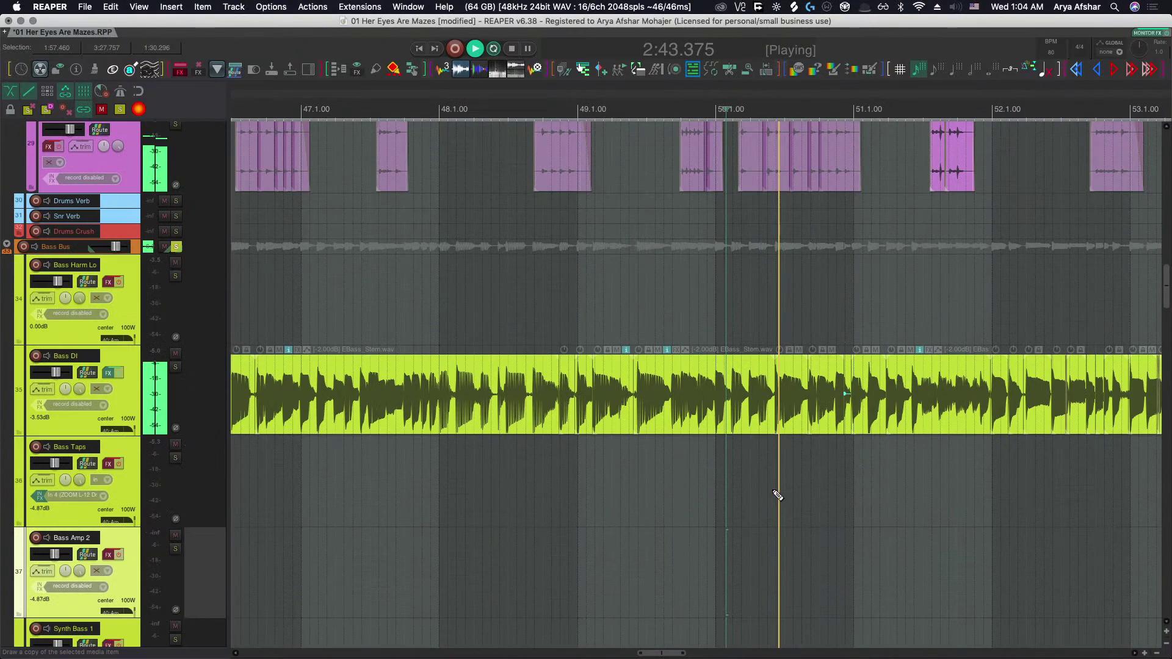
scroll(720, 488, "up", 4)
key("space")
left_click(585, 475)
key("space")
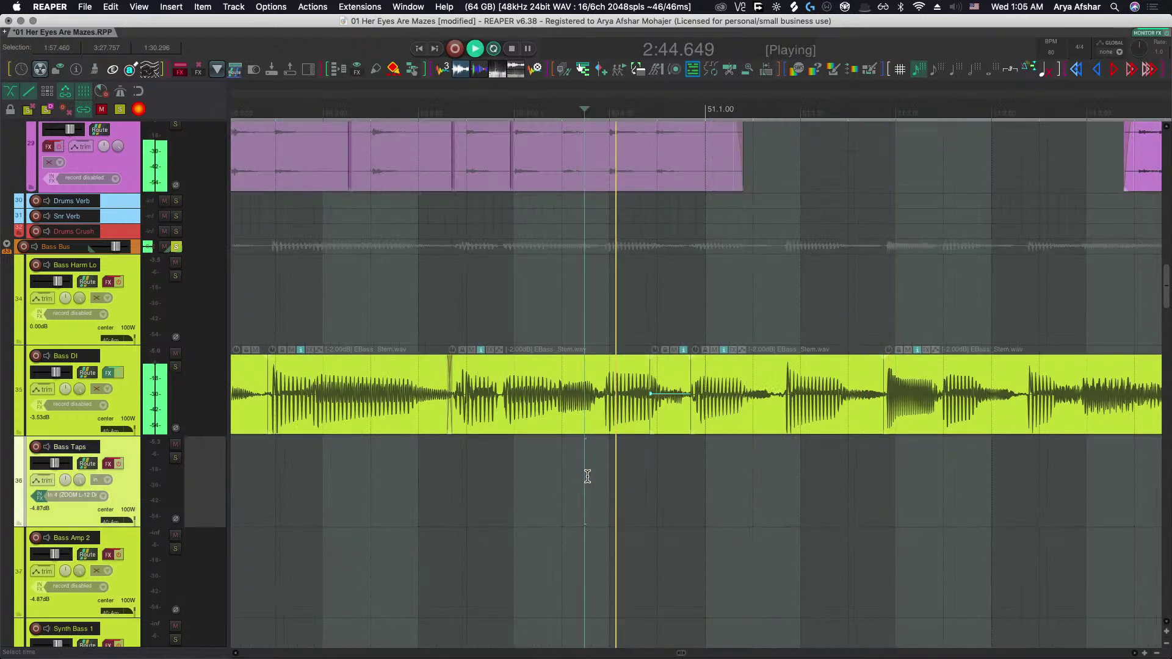
Slip the bass item before 51.1.00 slightly later so its note lands on 51.1.00, and move its starting crossfade slightly earlier.
key("space")
left_click(717, 422)
mouse_move(739, 419)
left_mouse_down()
mouse_move(752, 409)
mouse_move(738, 404)
left_mouse_up()
scroll(679, 402, "up", 5)
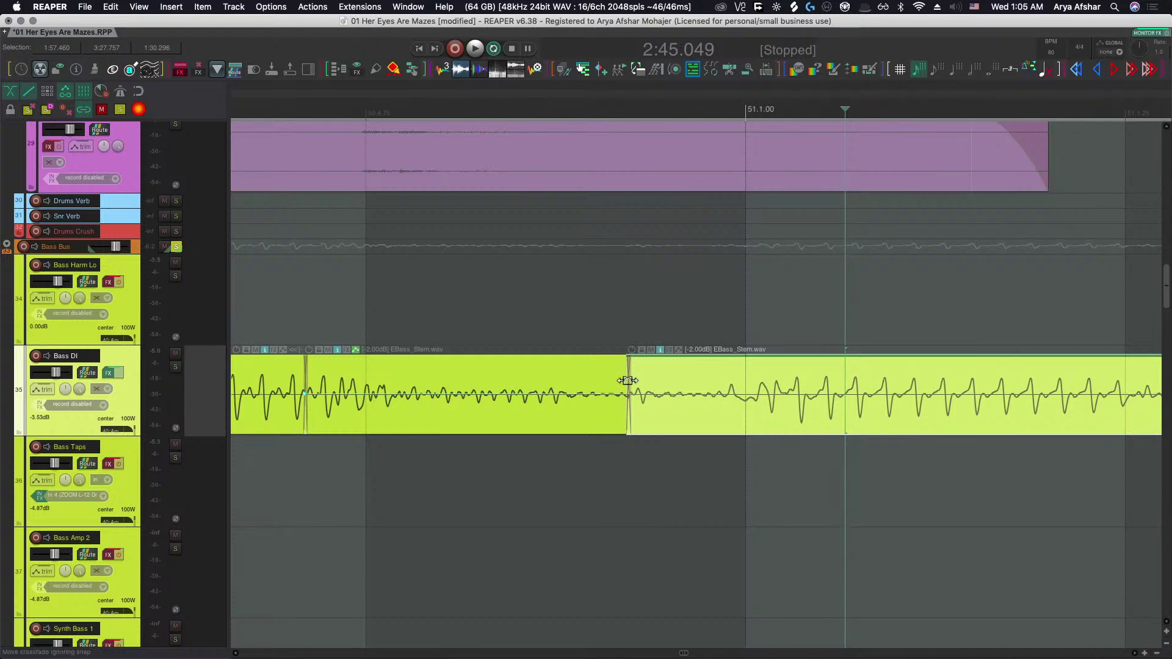
left_click_drag(627, 380, 695, 451)
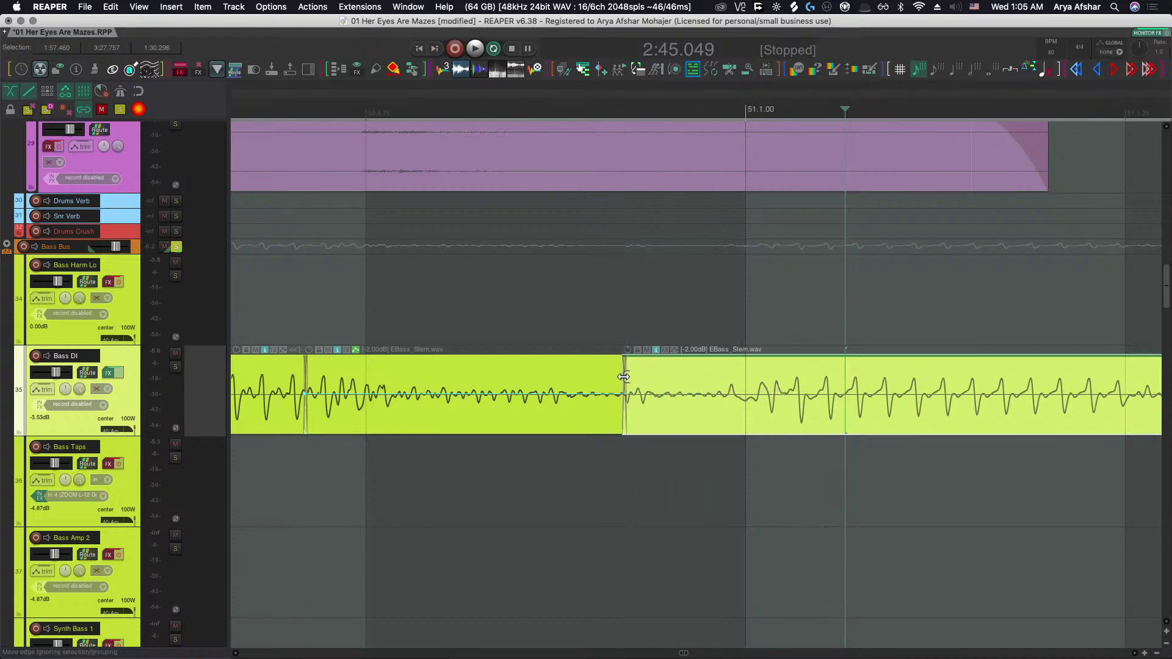
scroll(623, 376, "up", 4)
scroll(696, 450, "down", 5)
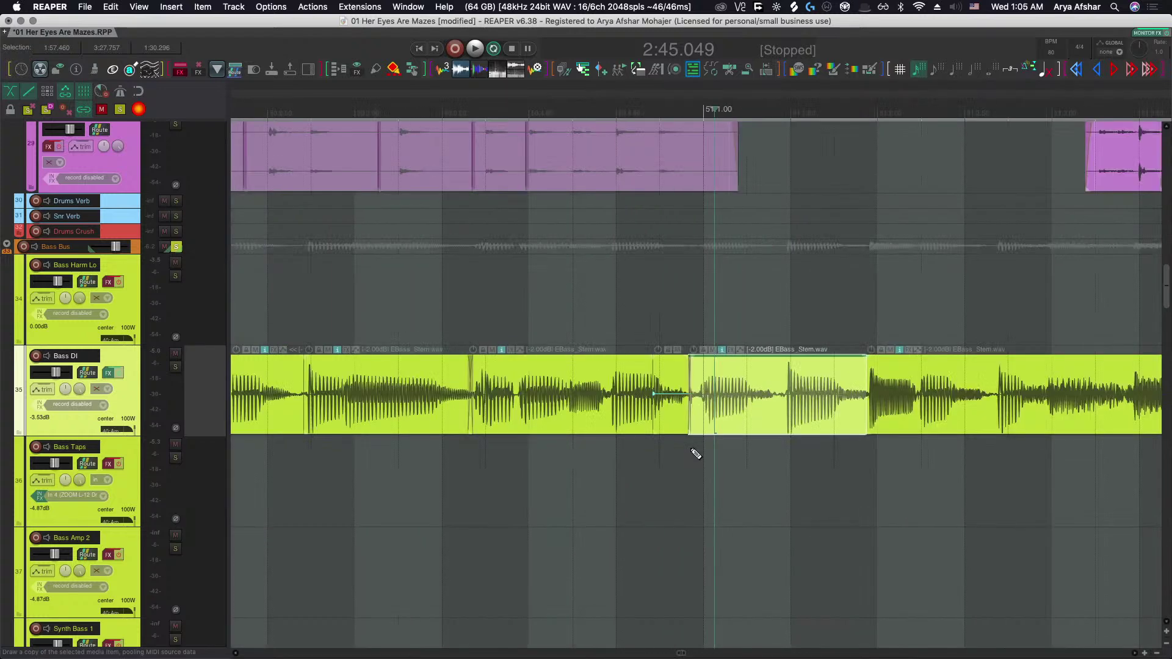
Replay the drums and bass from just before 50.4.00 into bar 51 to check the bass timing.
left_click(515, 482)
key("space")
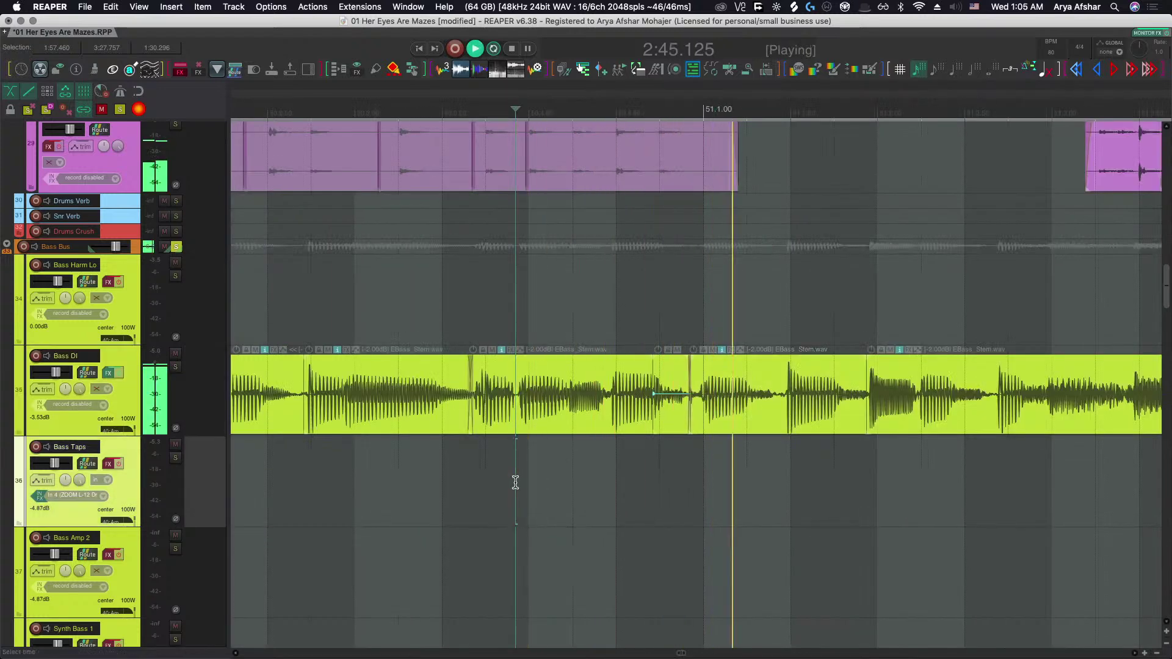
scroll(515, 482, "down", 3)
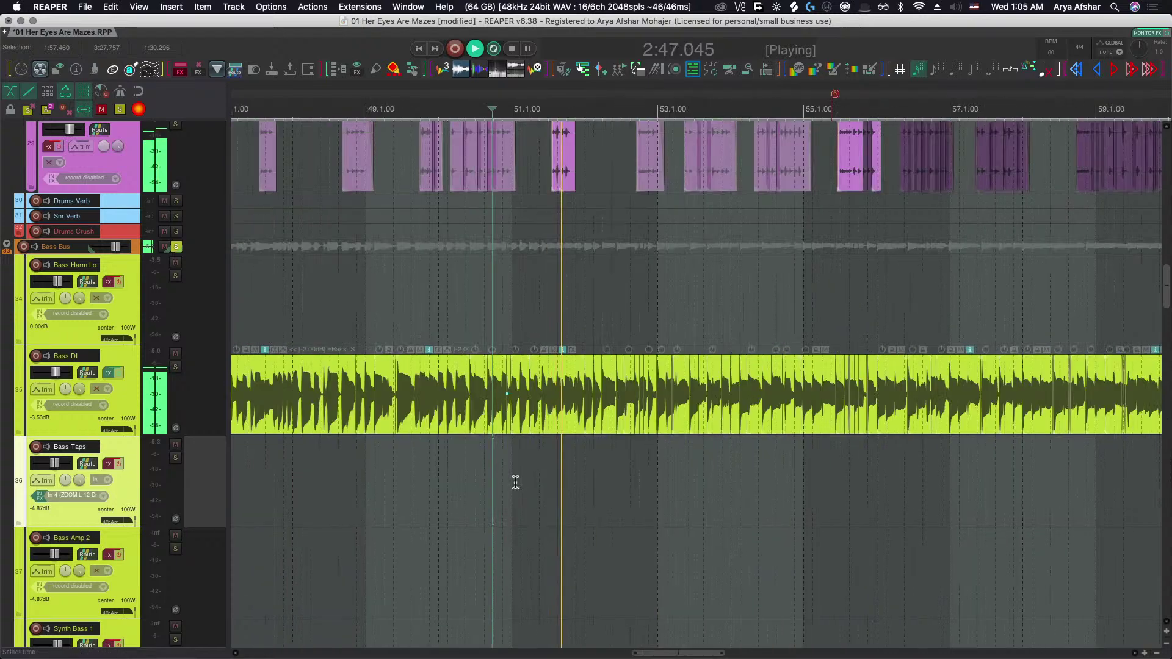
key("space")
key("space")
scroll(525, 473, "up", 5)
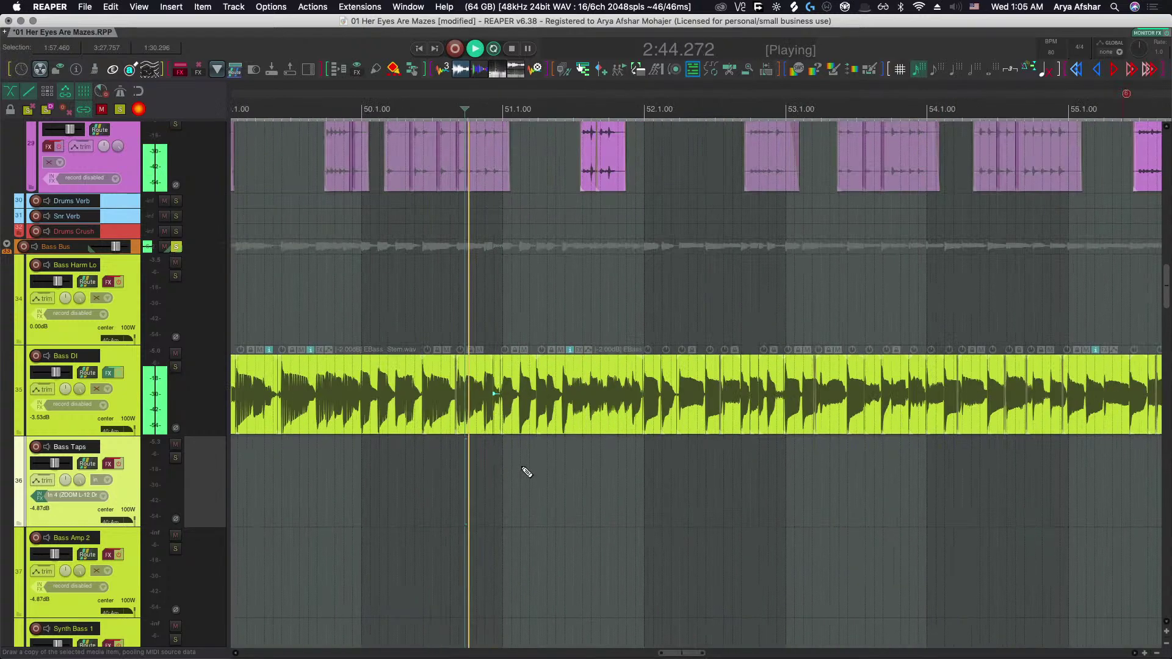
scroll(544, 472, "up", 4)
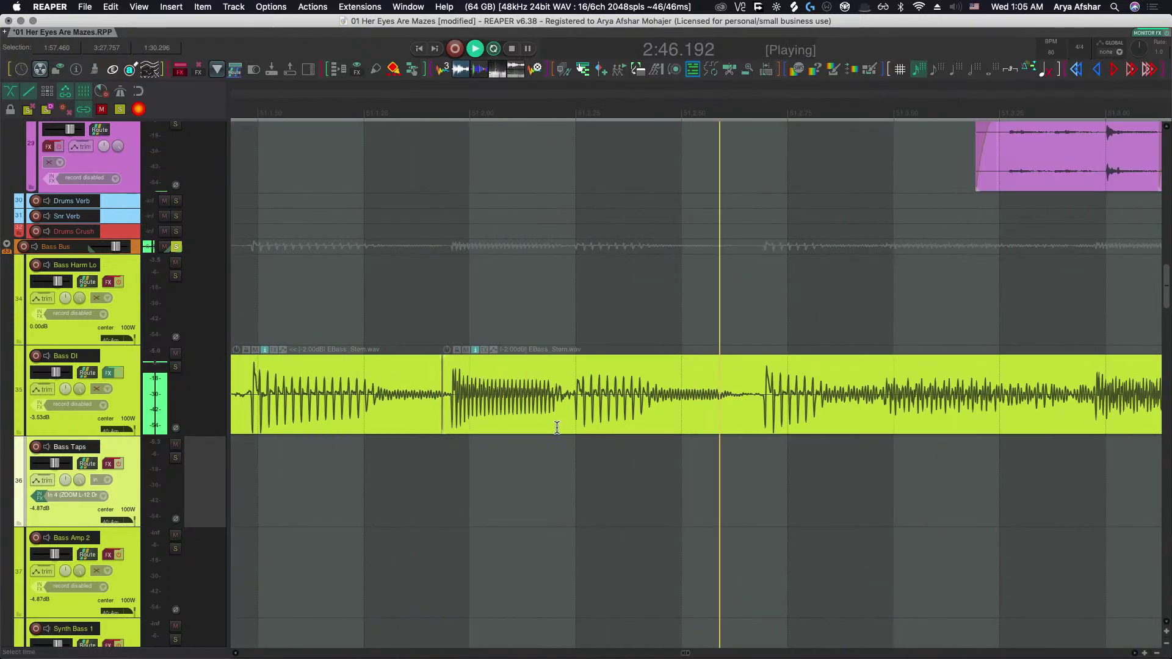
Replay the bass from just after 51.2.00 and slip that item's audio slightly later so its first note lands on 51.2.00.
key("space")
left_click(501, 407)
key("space")
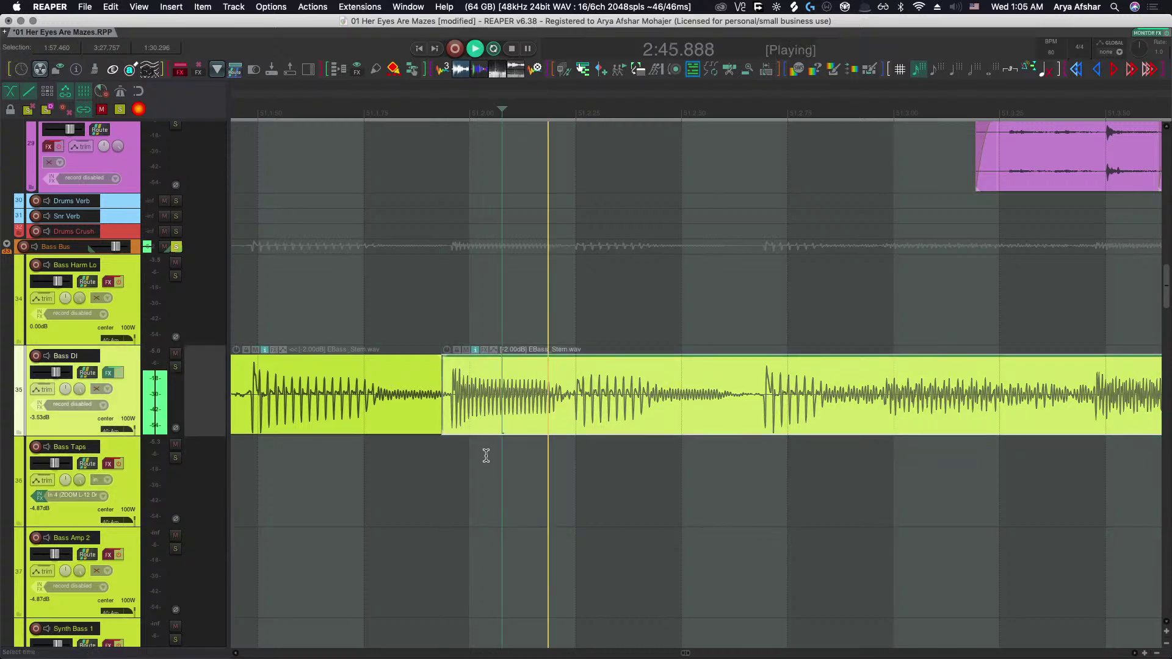
key("space")
left_click_drag(491, 427, 499, 435)
Replay the drums and bass from just before 51.1.00 and examine the bass notes through bar 51.
scroll(437, 473, "down", 8)
left_click(349, 468)
key("space")
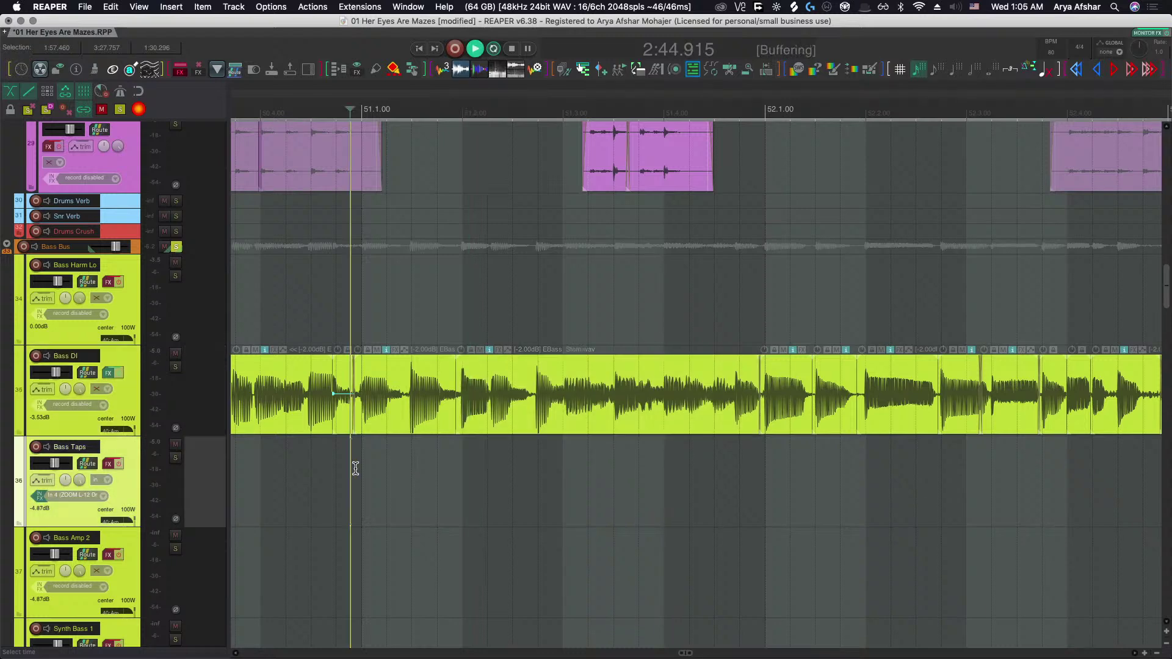
scroll(489, 492, "up", 6)
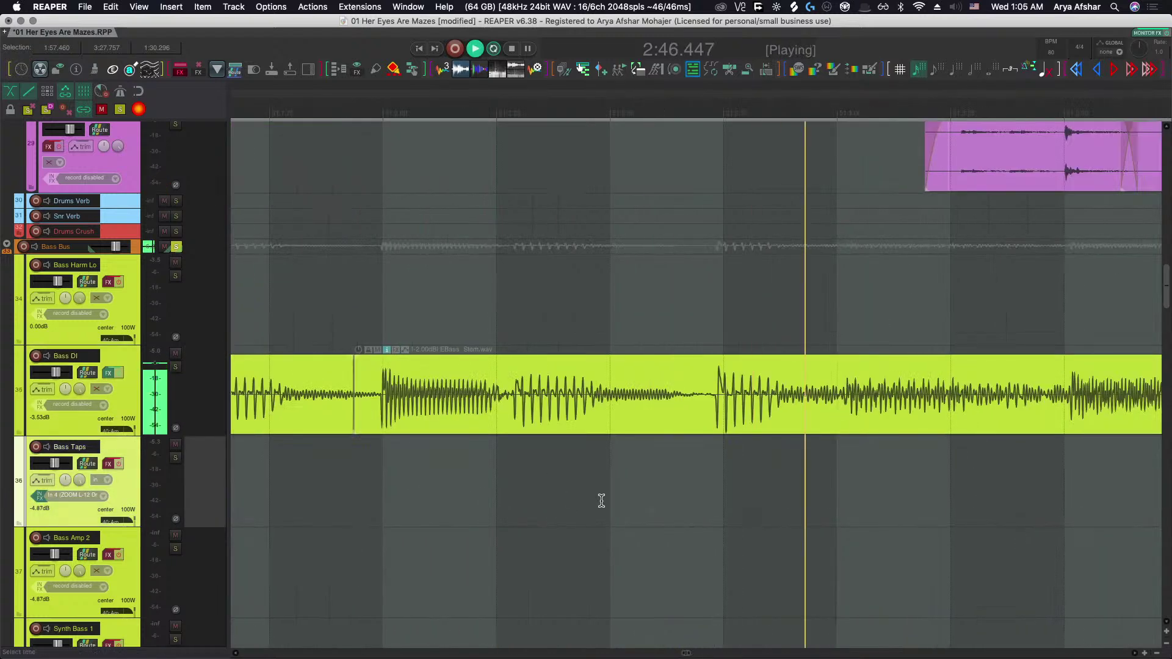
scroll(610, 496, "down", 3)
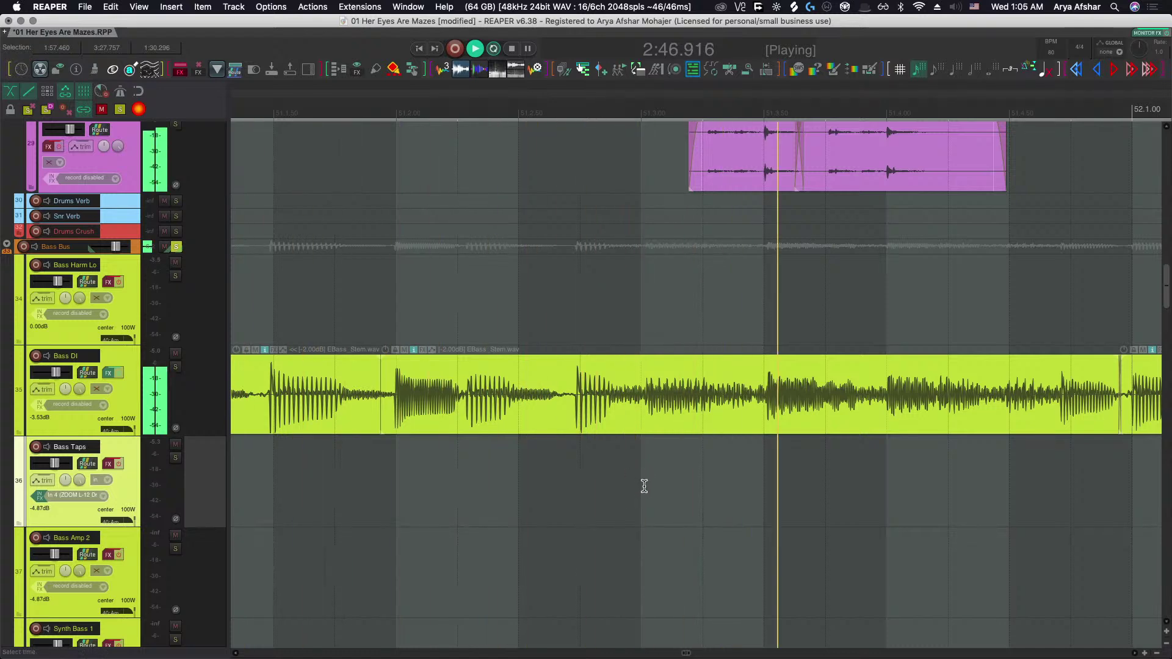
Stop playback and split the bass at 2:46.489, just before 51.3.00.
key("space")
left_click(638, 405)
key("s")
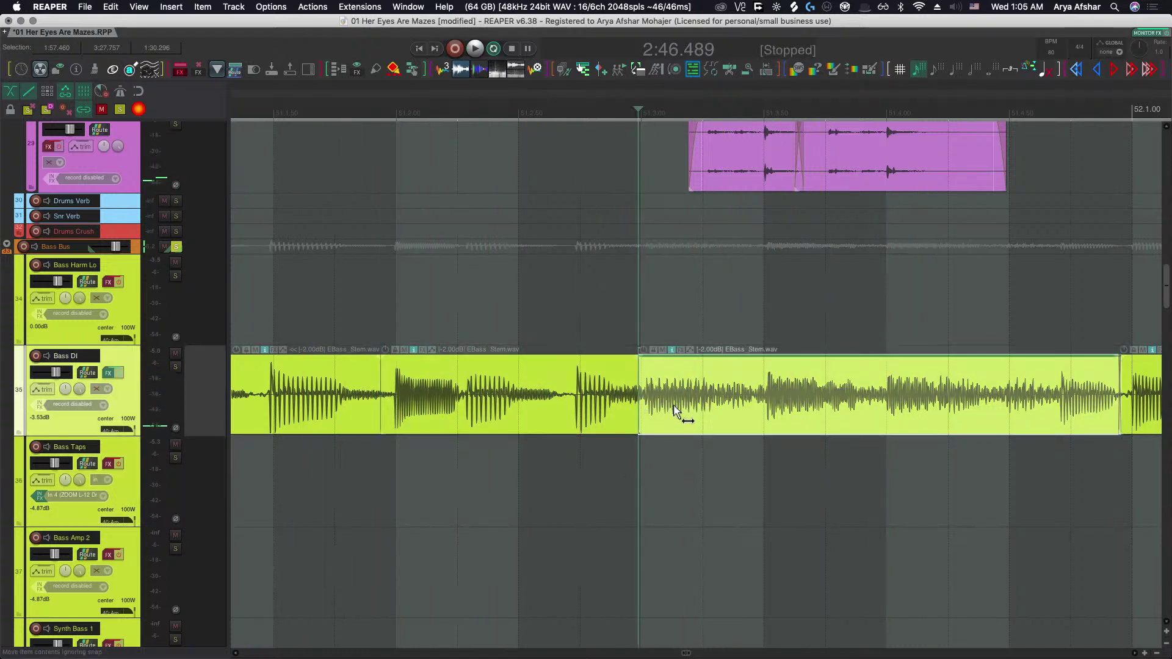
Slip the audio of the bass item at 51.3.00 slightly earlier onto the grid and replay from just after 51.2.00.
left_click_drag(674, 405, 671, 405)
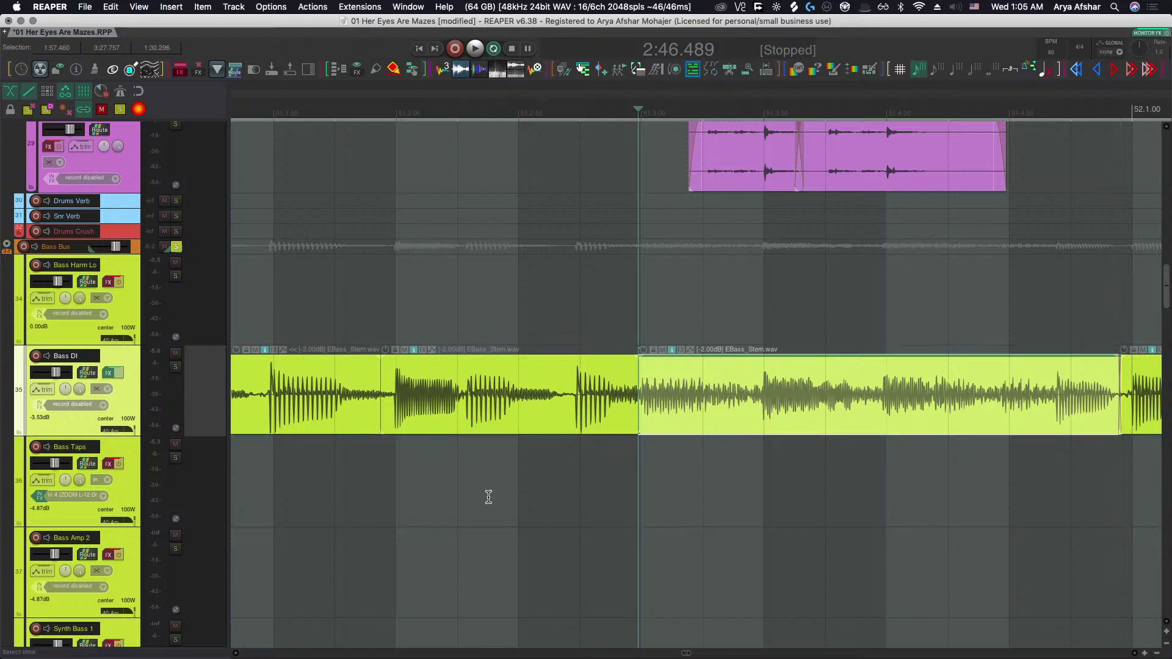
left_click(476, 497)
key("space")
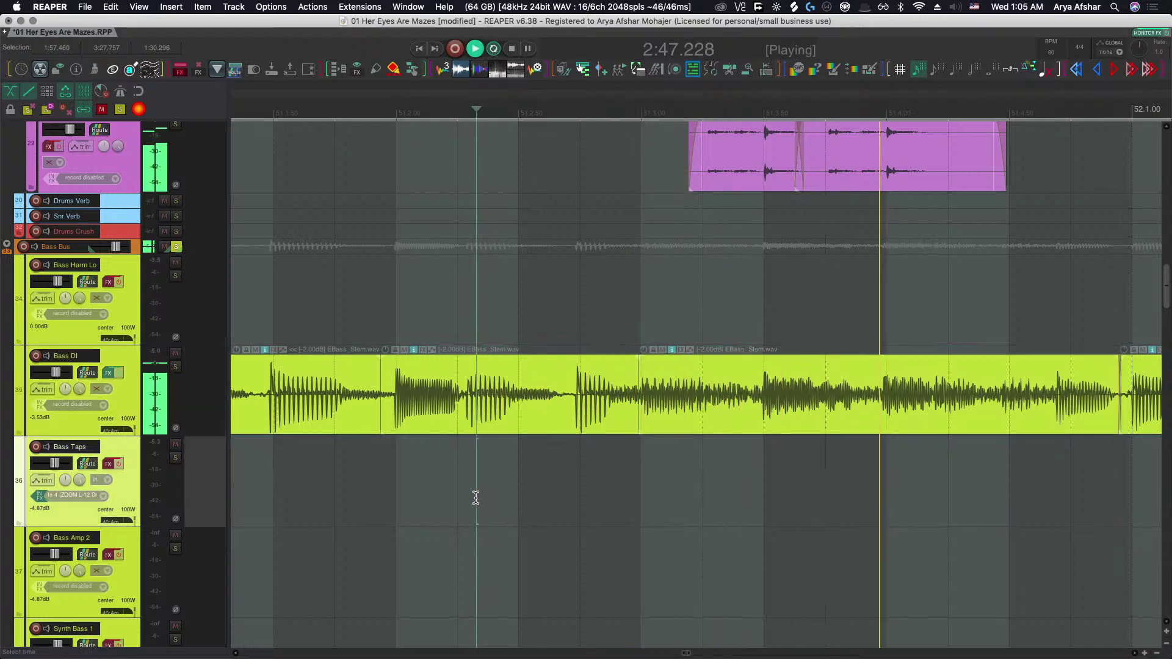
Split the bass at 2:47.587, slip the new item's audio slightly later, and widen the crossfade at the split.
left_click(997, 424)
key("s")
left_click_drag(1018, 416, 1036, 416)
scroll(1007, 383, "up", 6)
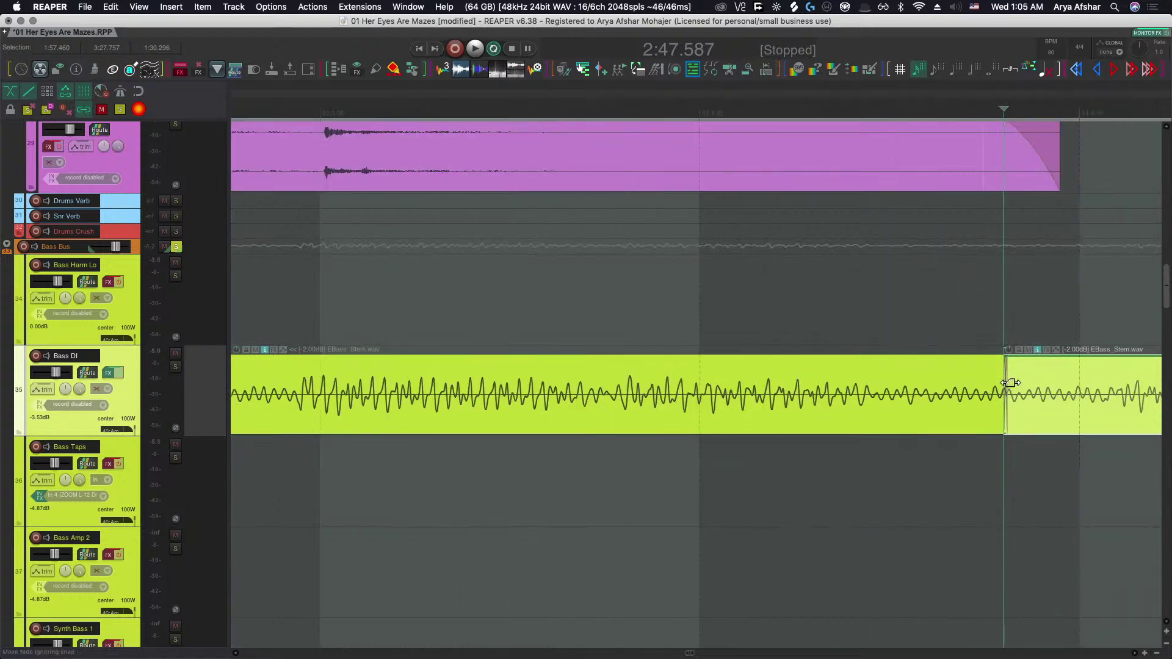
scroll(1005, 379, "up", 4)
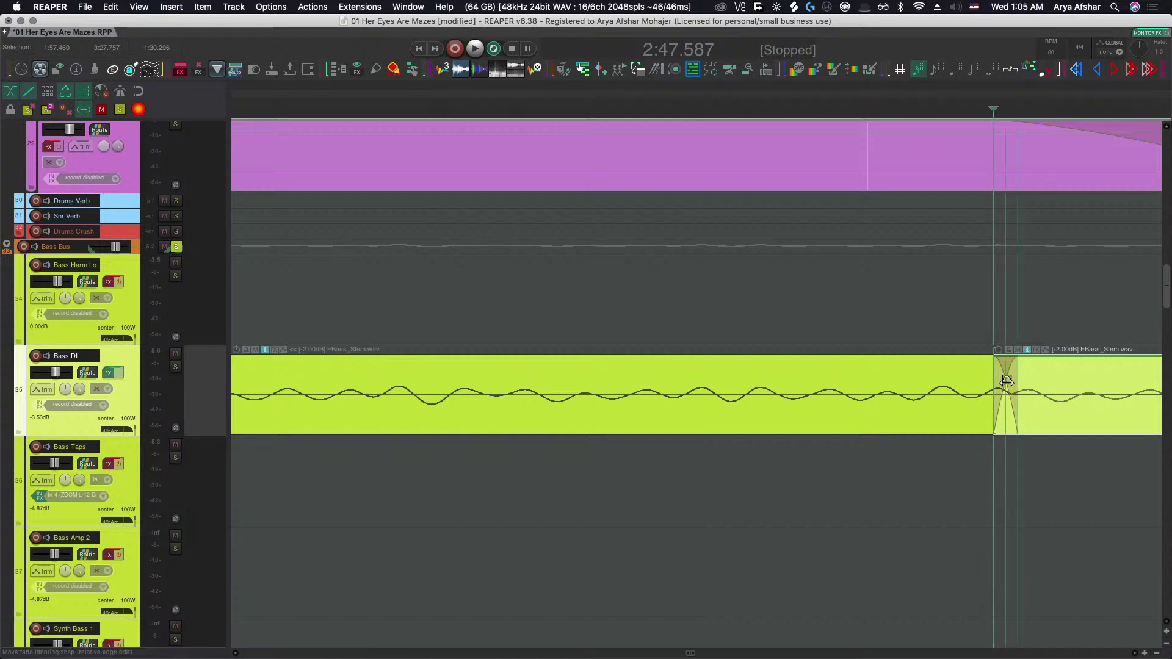
left_click_drag(1006, 380, 1073, 476)
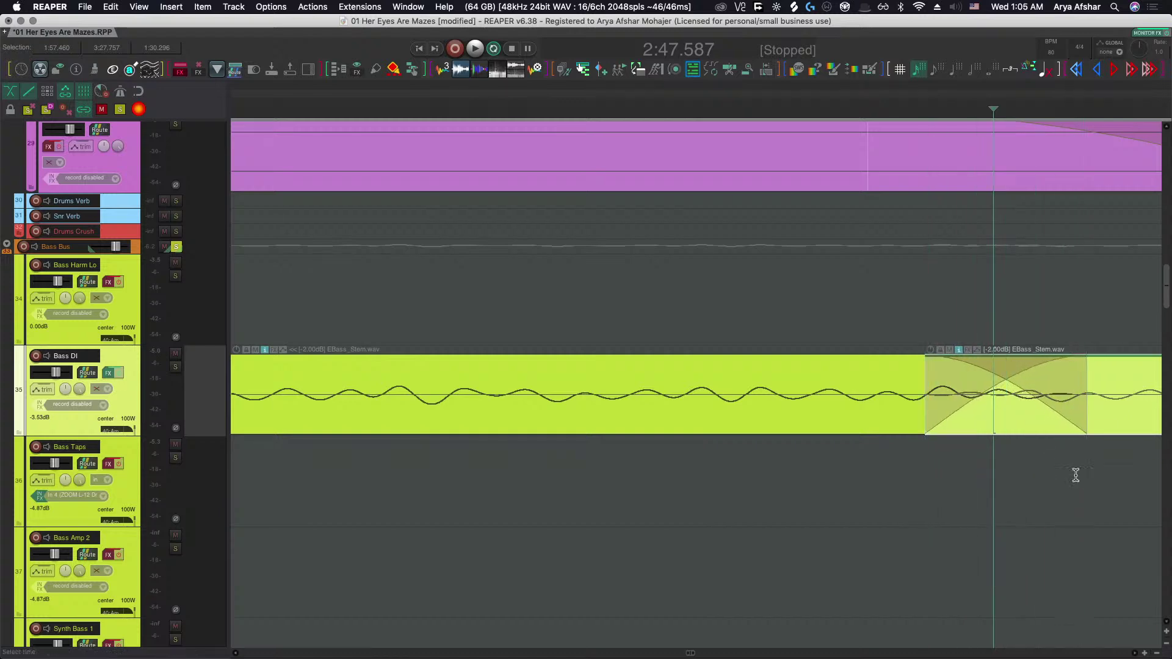
scroll(913, 528, "down", 10)
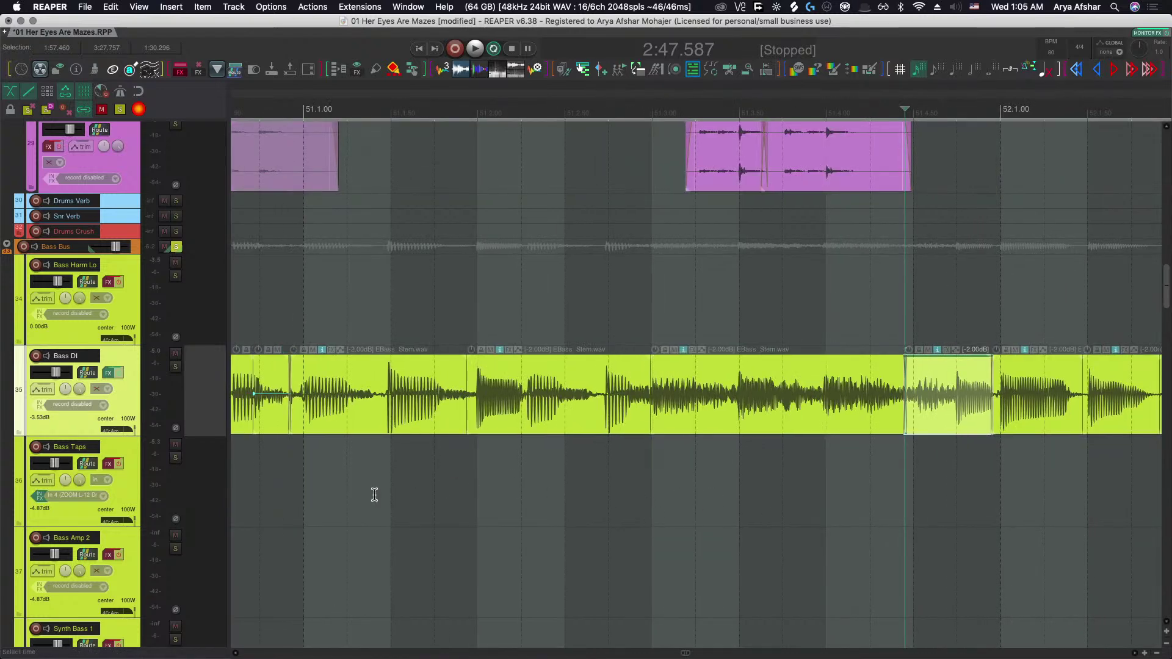
Replay the drums and bass from 2:45.307 through the end of the Bass DI track to check the timing.
left_click(374, 494)
key("space")
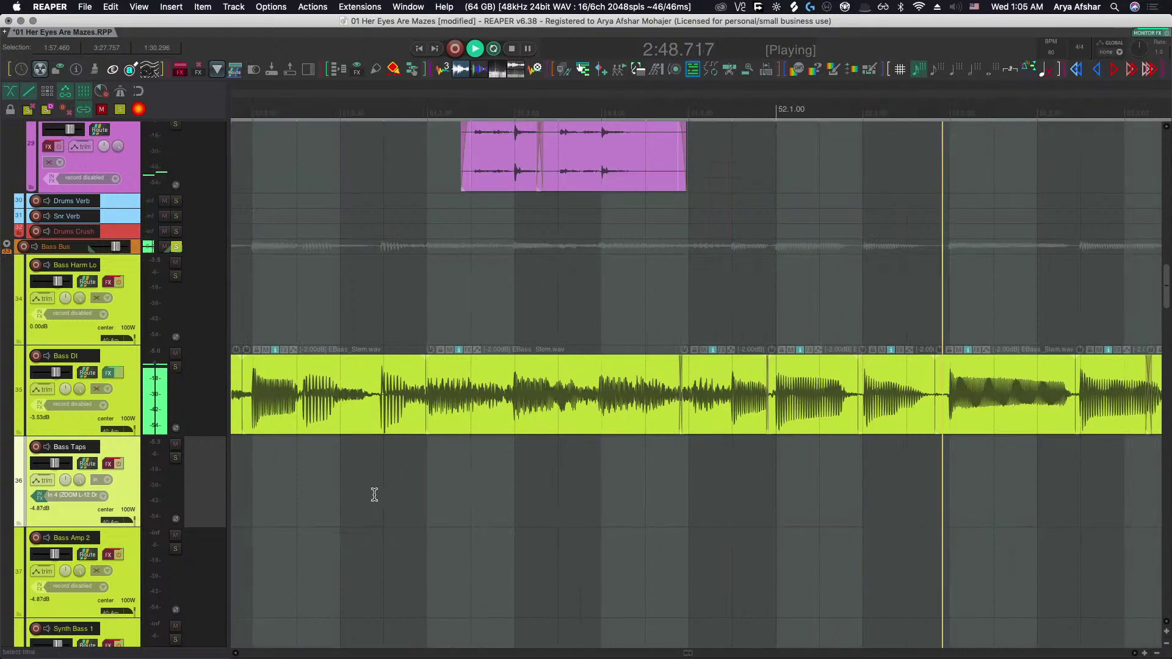
scroll(374, 492, "down", 8)
scroll(429, 495, "down", 5)
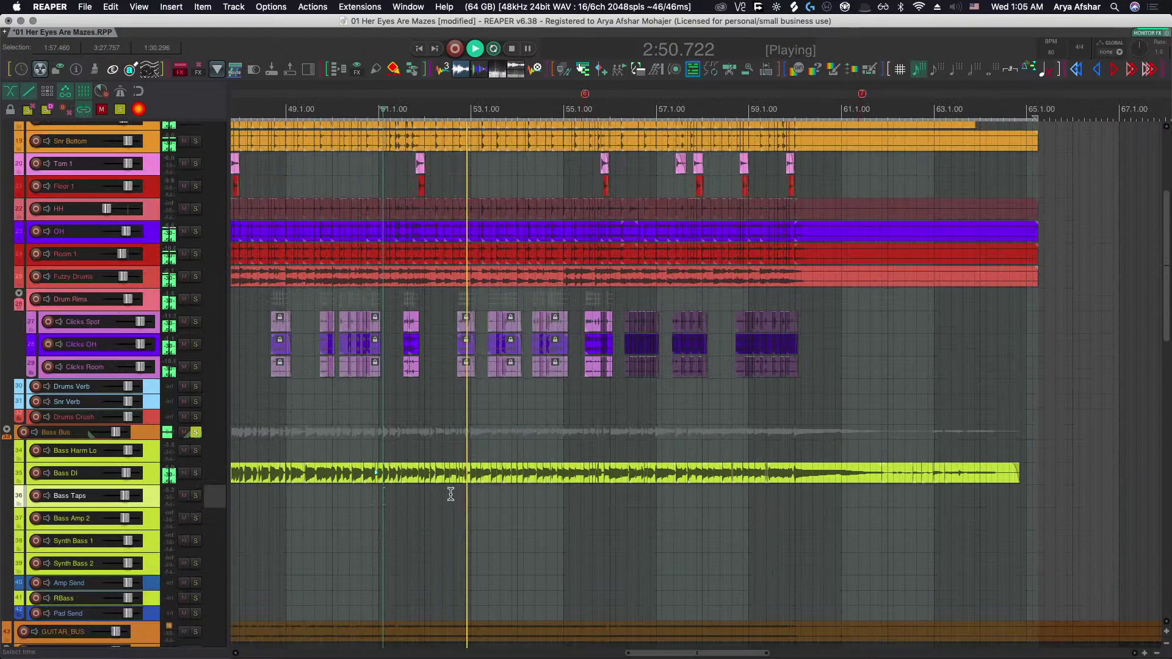
scroll(487, 512, "down", 2)
scroll(497, 516, "left", 5)
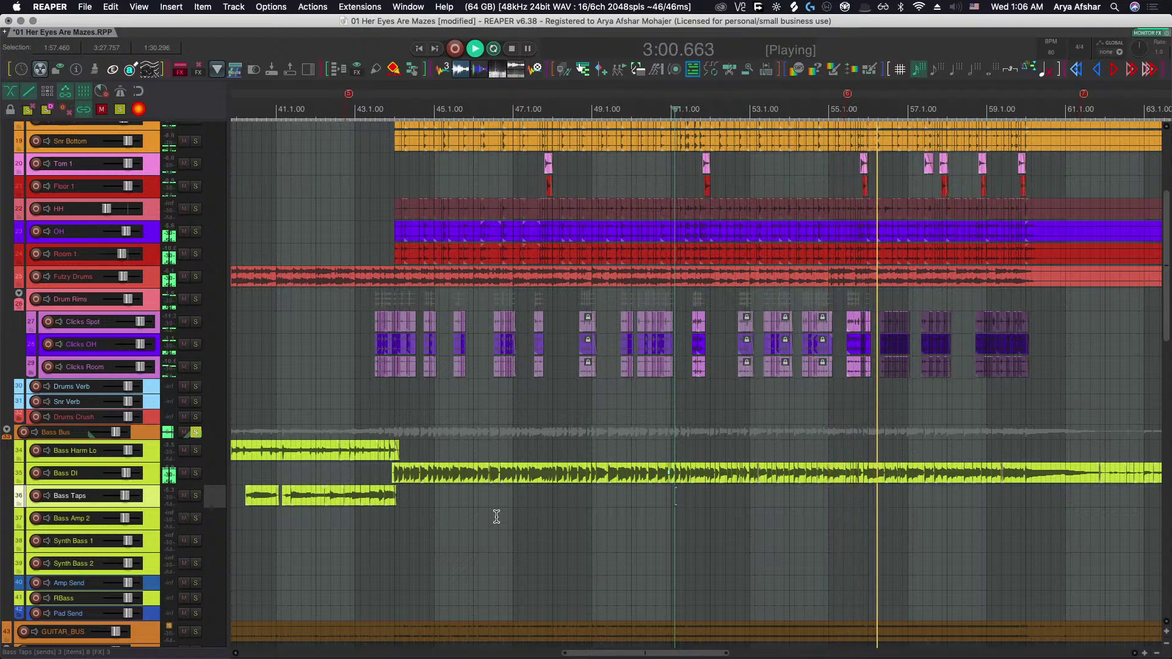
scroll(497, 519, "right", 5)
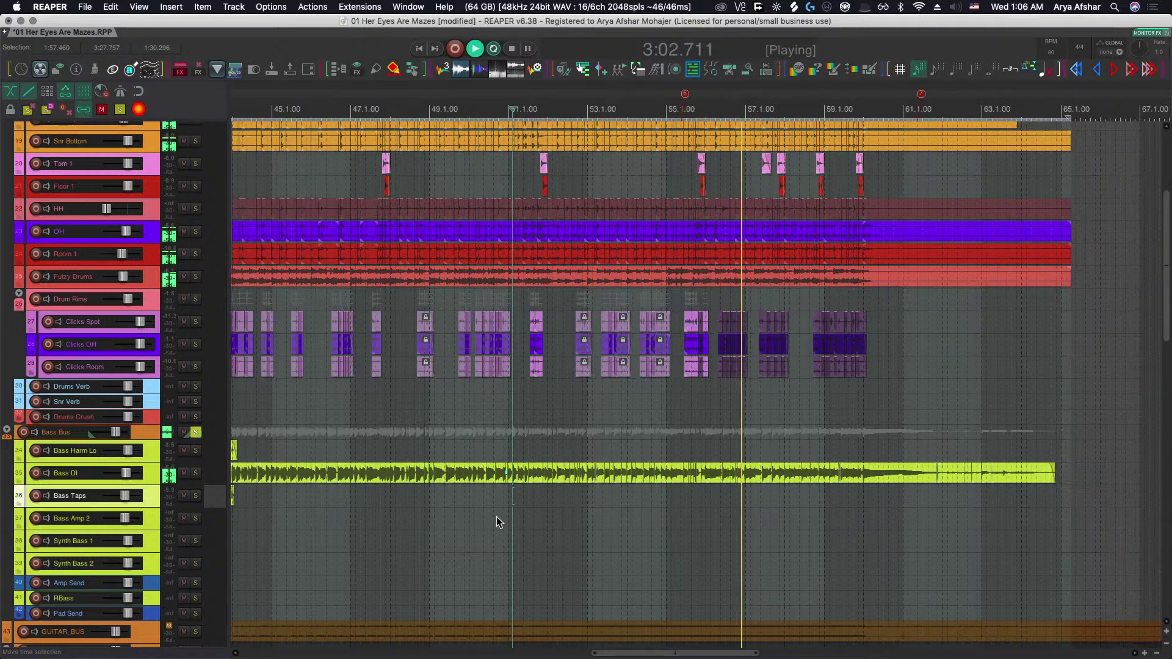
scroll(497, 517, "right", 4)
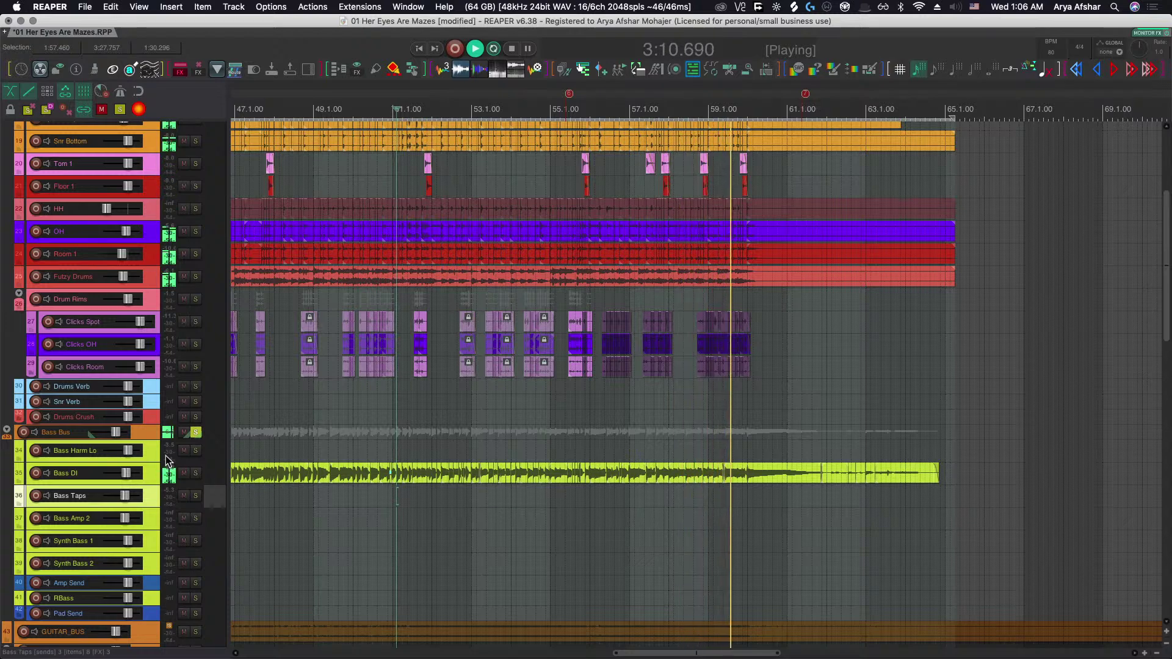
mouse_move(129, 450)
scroll(127, 447, "down", 2)
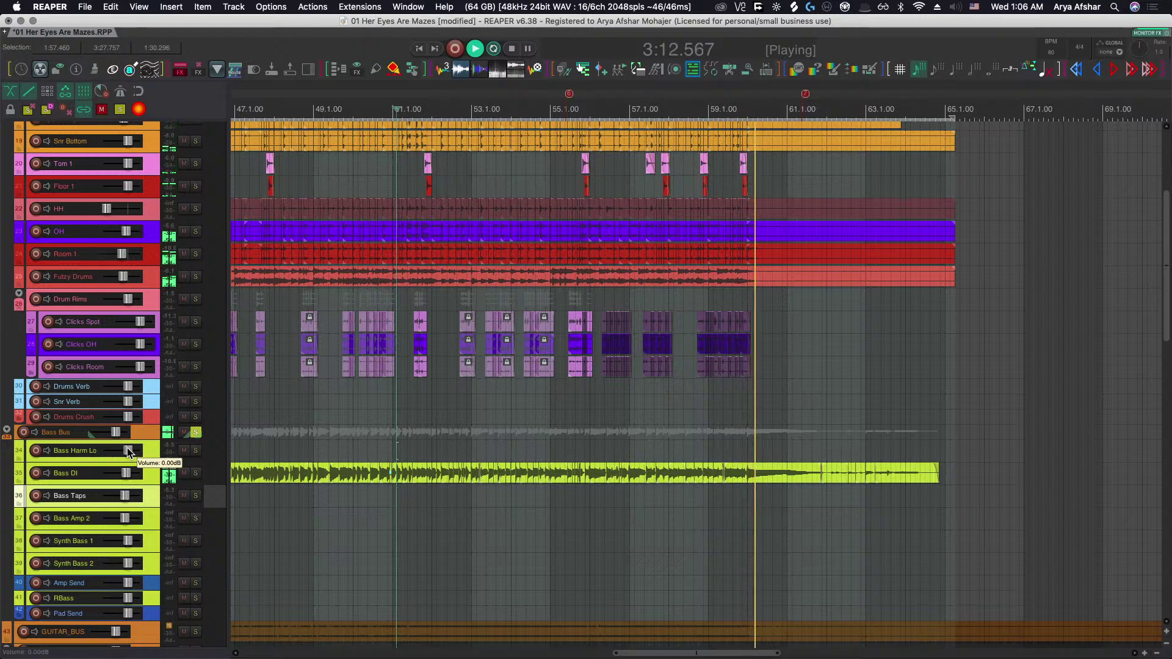
scroll(126, 448, "down", 3)
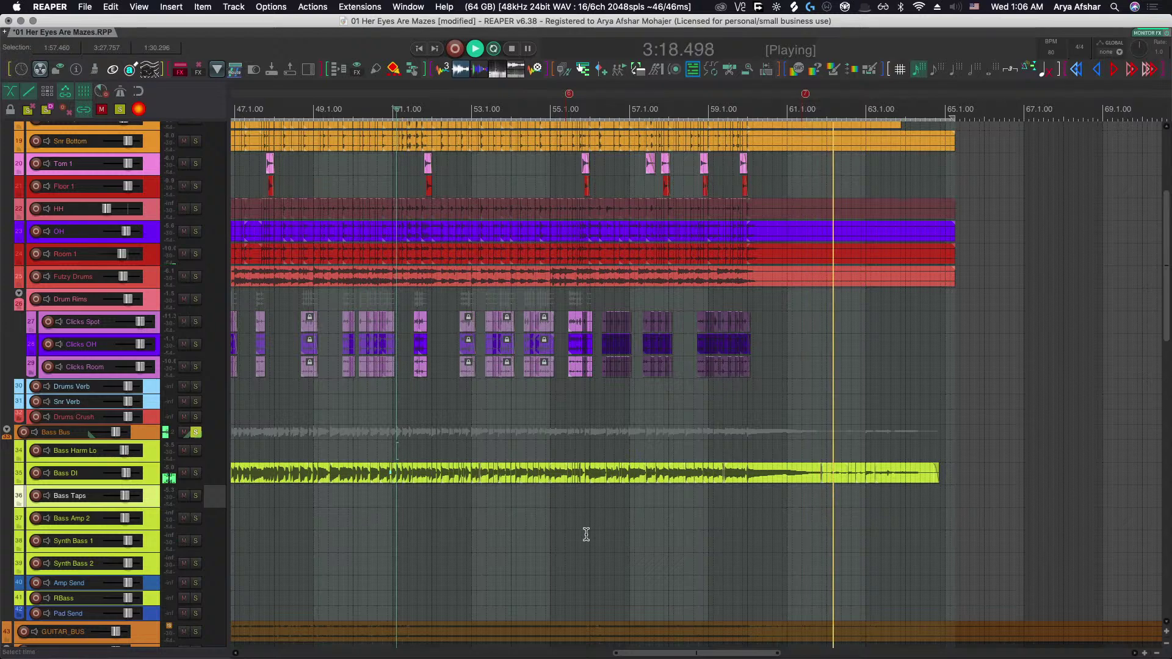
scroll(591, 540, "down", 3)
scroll(590, 541, "down", 3)
scroll(588, 541, "down", 2)
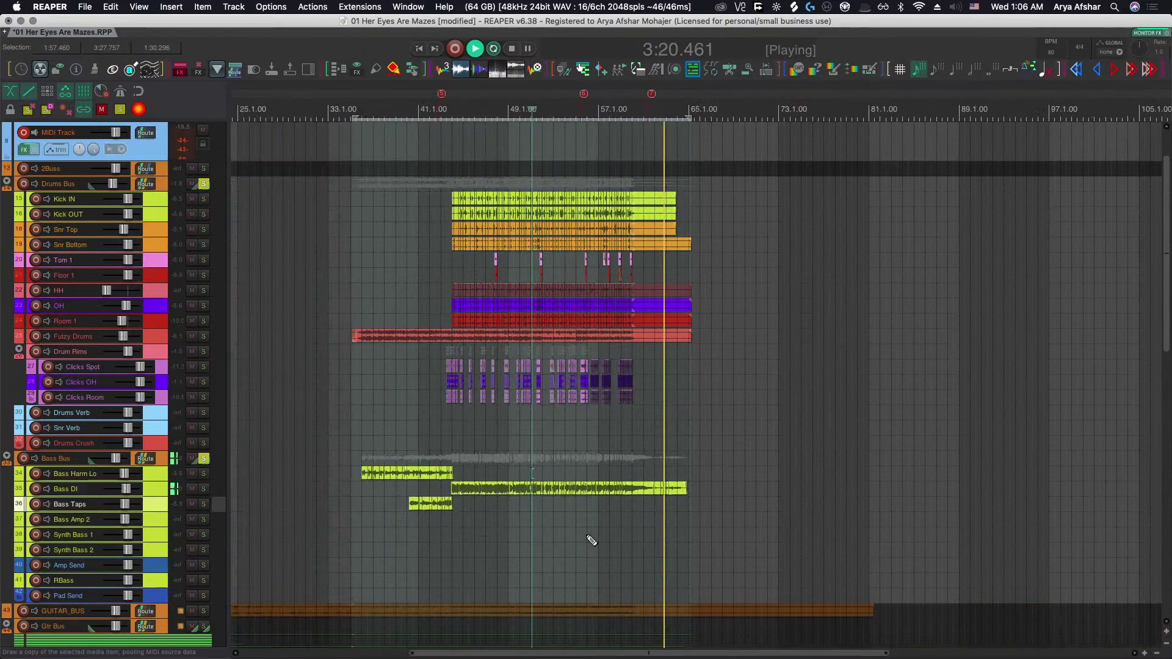
scroll(705, 536, "up", 5)
scroll(830, 536, "up", 6)
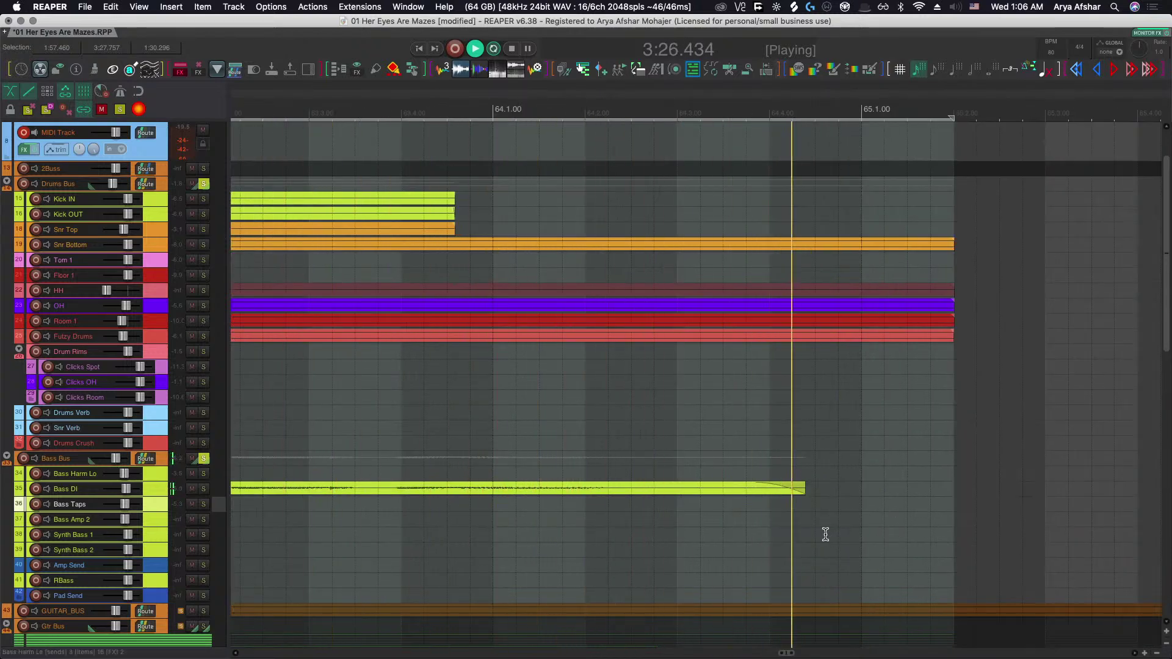
key("space")
Show the whole song's arrangement and save the project.
scroll(825, 535, "down", 5)
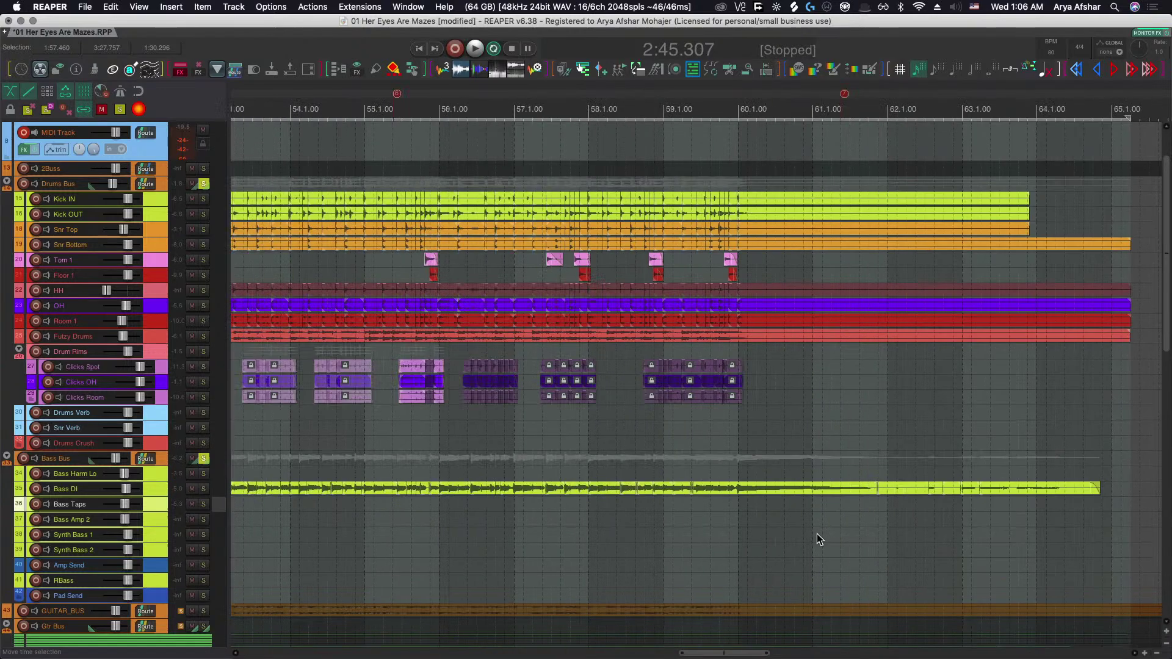
scroll(817, 534, "down", 8)
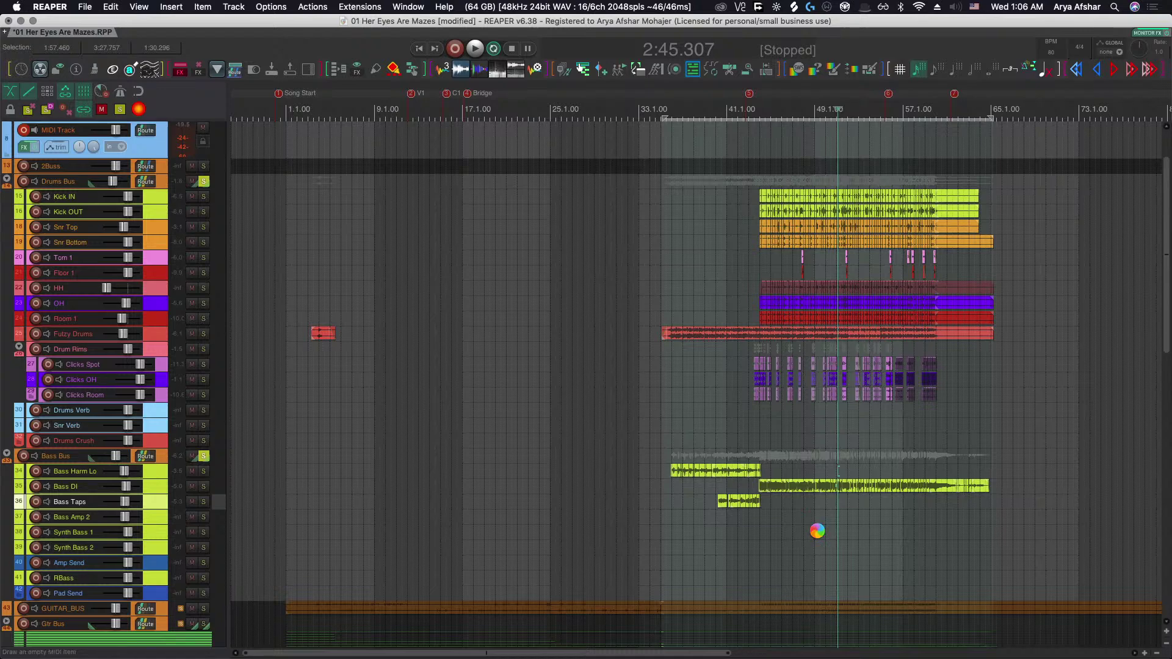
key("super+s")
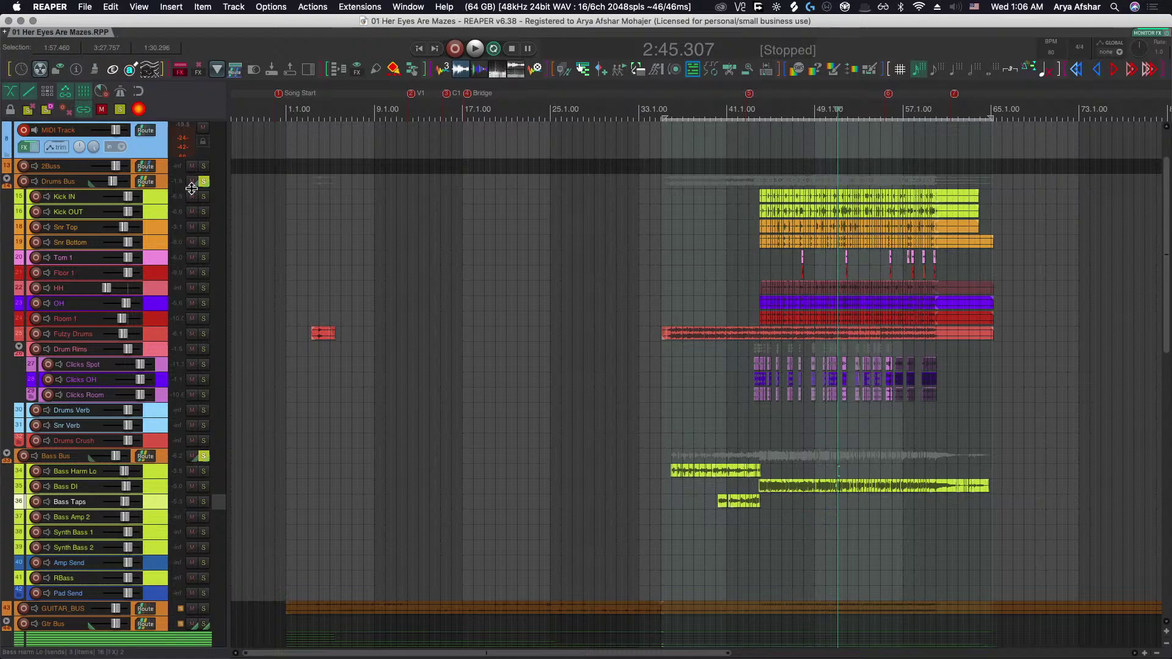
mouse_move(314, 657)
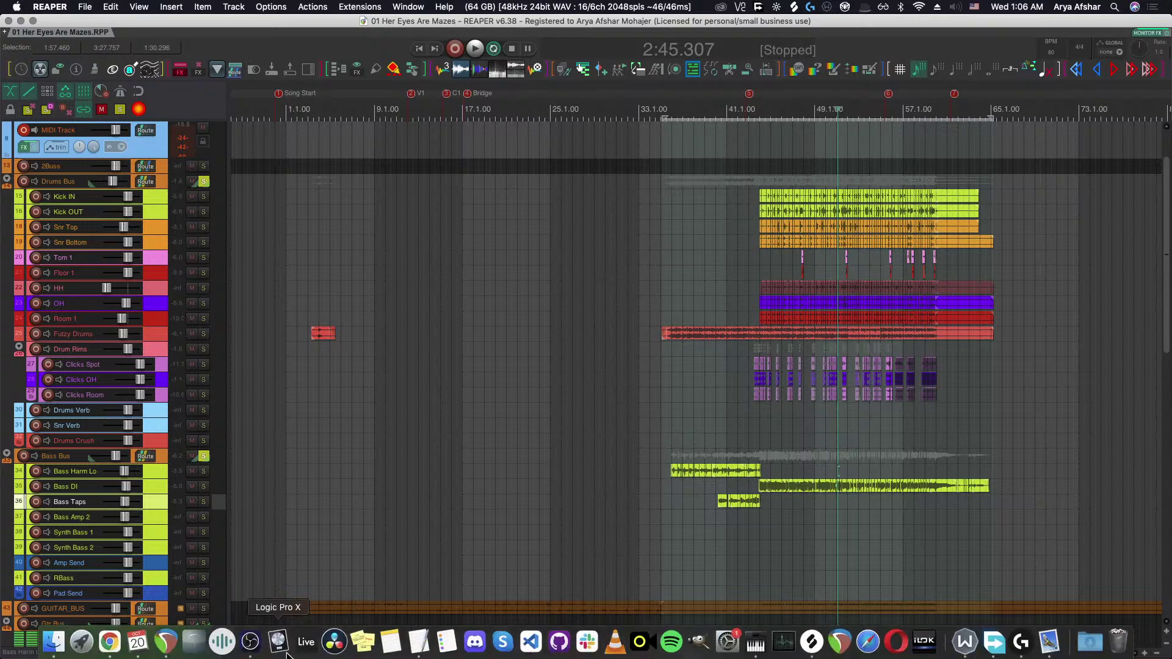